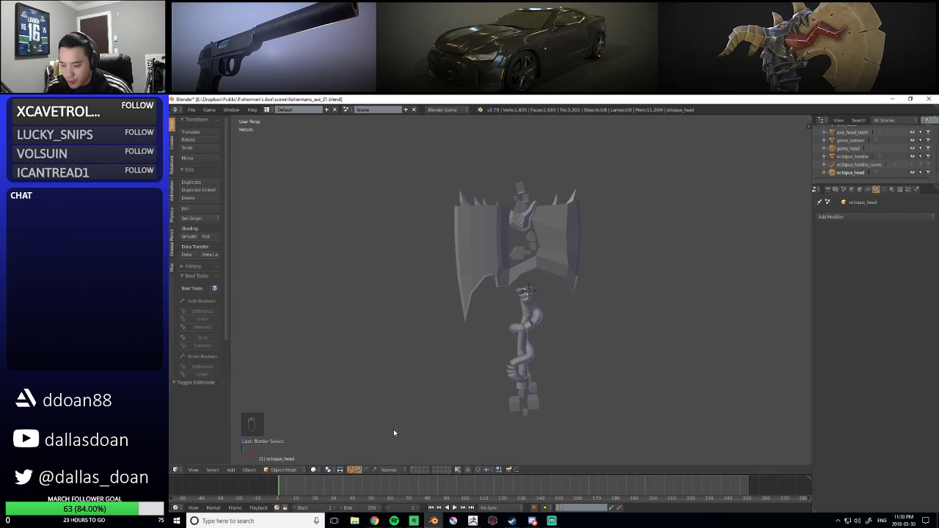
# Switch to Chrome, examine the Fisherman's axe concept on ArtStation, move the browser to the second monitor and return to Blender
pyautogui.click(374, 521)
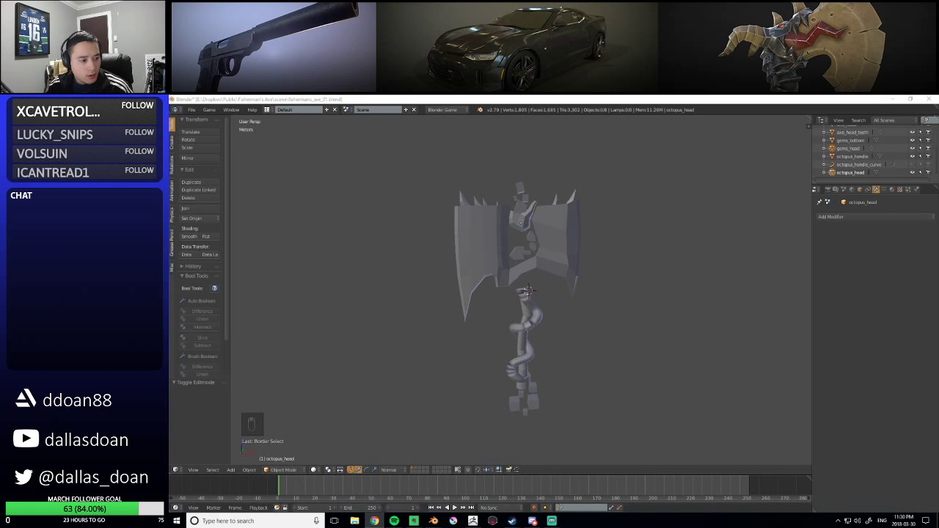
pyautogui.click(427, 465)
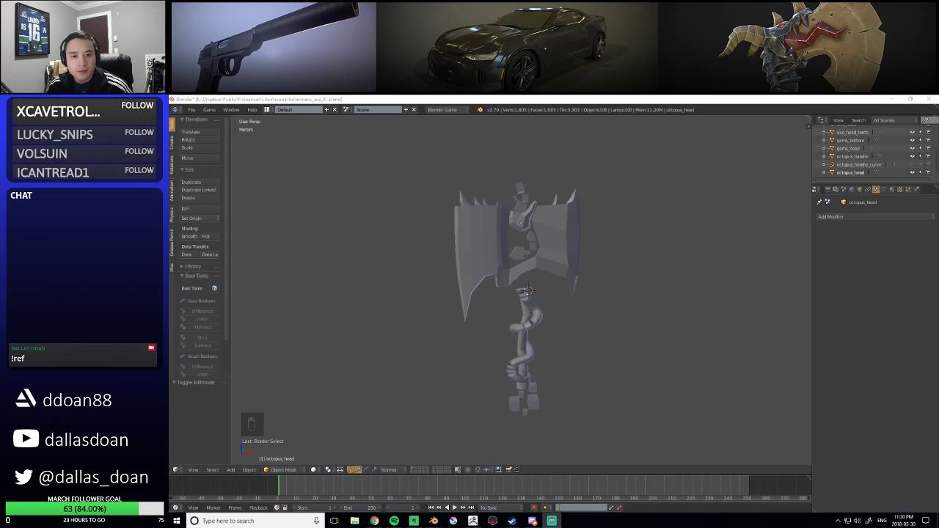
pyautogui.hotkey('alt', 'Tab')
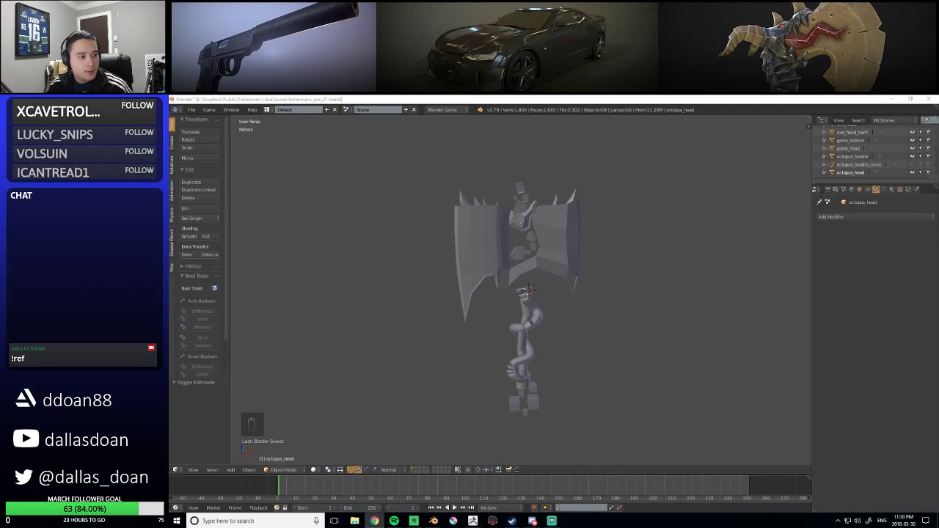
pyautogui.click(374, 521)
pyautogui.moveTo(677, 130); pyautogui.dragTo(507, 112)
pyautogui.scroll(-1, 513, 283)
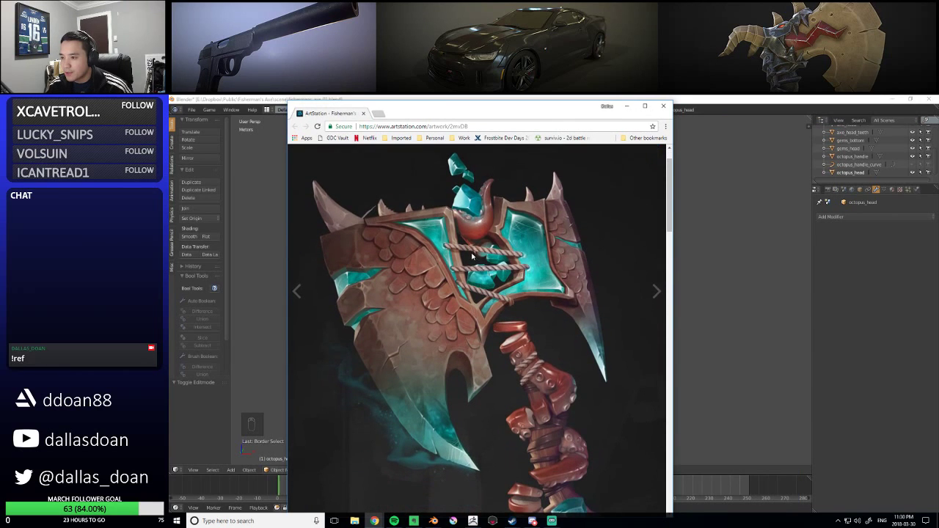
pyautogui.scroll(-3, 536, 311)
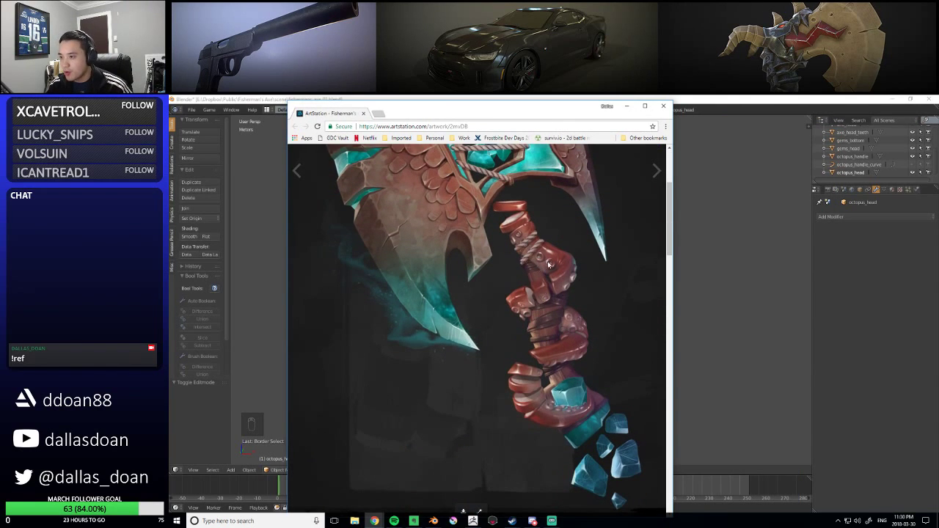
pyautogui.scroll(3, 549, 263)
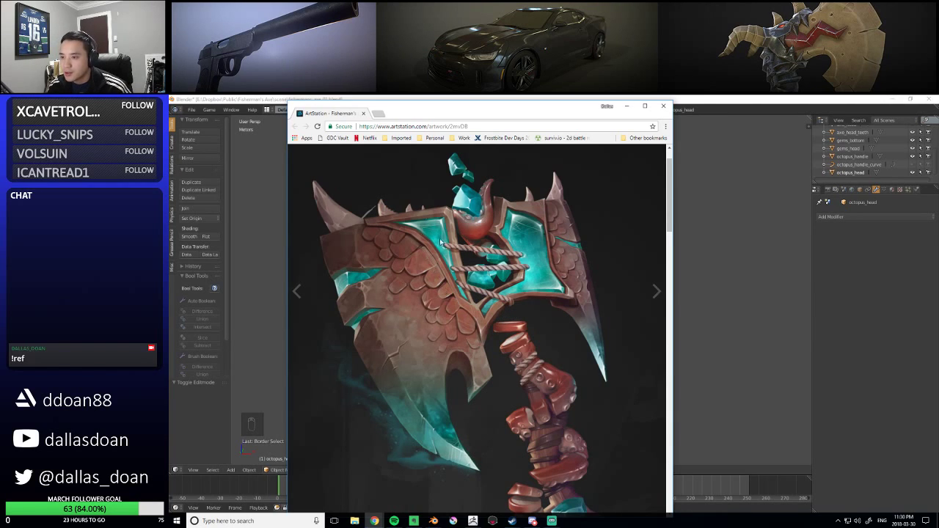
pyautogui.click(646, 107)
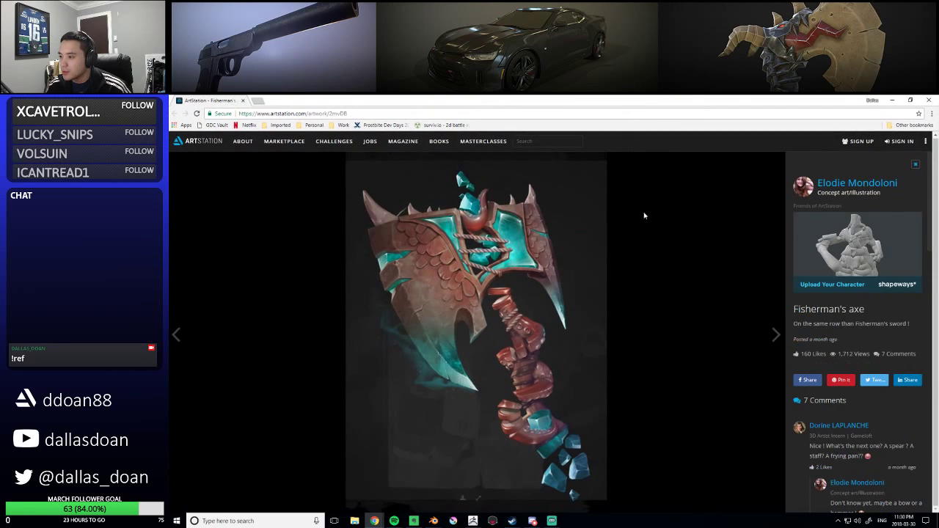
pyautogui.moveTo(784, 103); pyautogui.dragTo(170, 170)
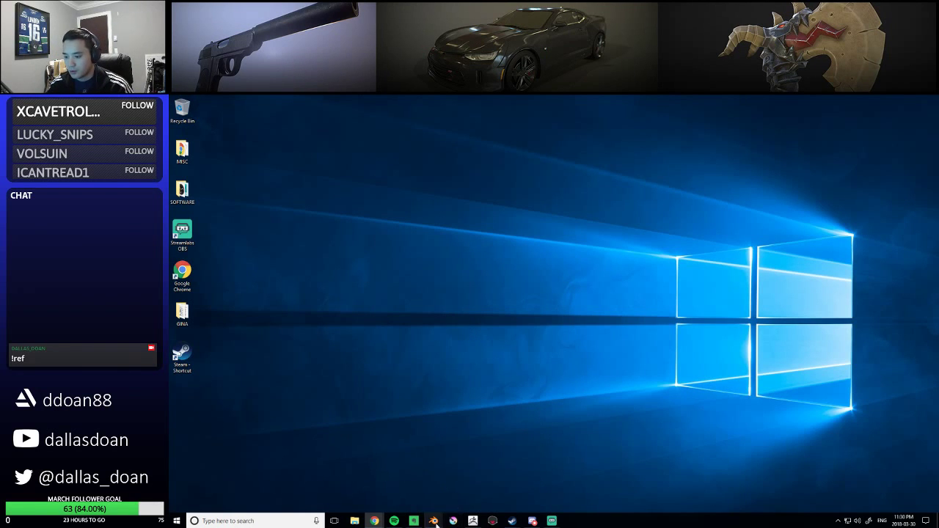
pyautogui.moveTo(433, 521)
pyautogui.click(389, 484)
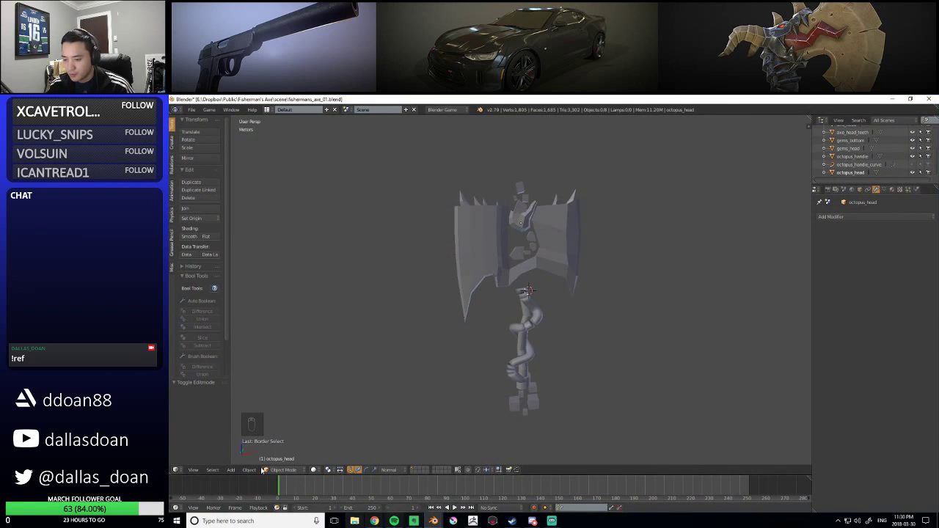
# Bring the Fisherman's axe ArtStation page back, study the axe head, tentacle handle and bottom gems, and move the window off to the second monitor
pyautogui.moveTo(375, 519)
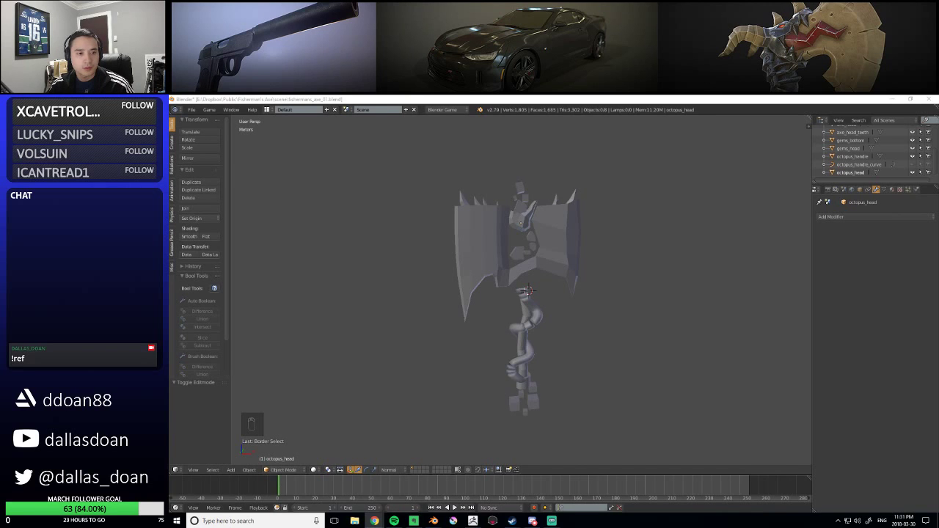
pyautogui.hotkey('alt', 'Tab')
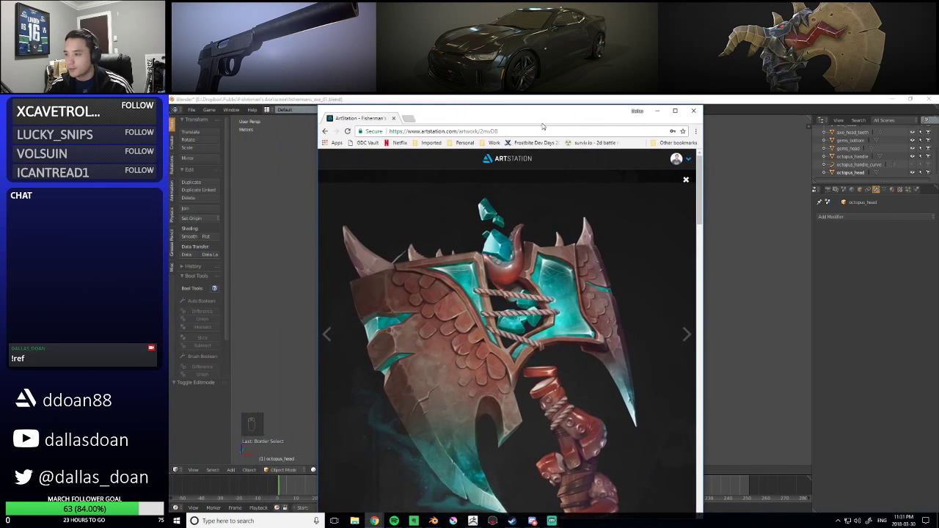
pyautogui.scroll(-2, 531, 357)
pyautogui.scroll(-4, 534, 358)
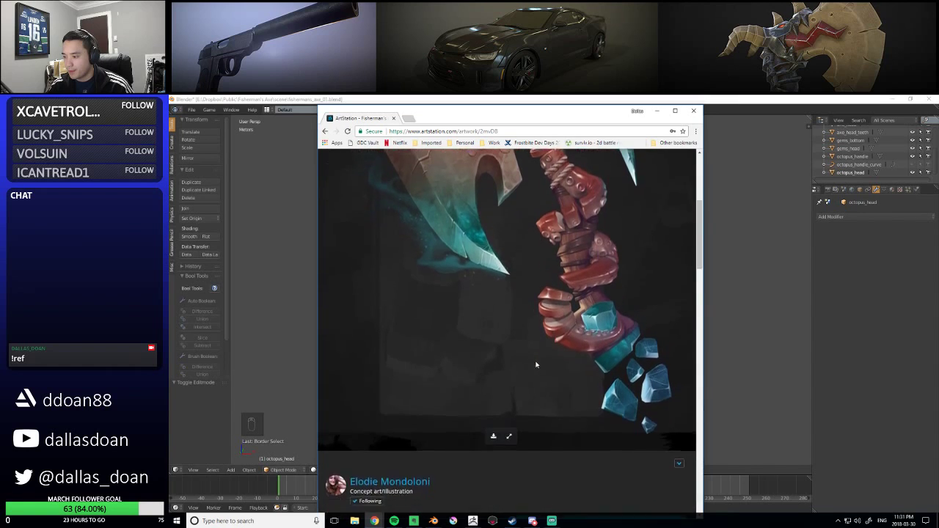
pyautogui.scroll(10, 536, 363)
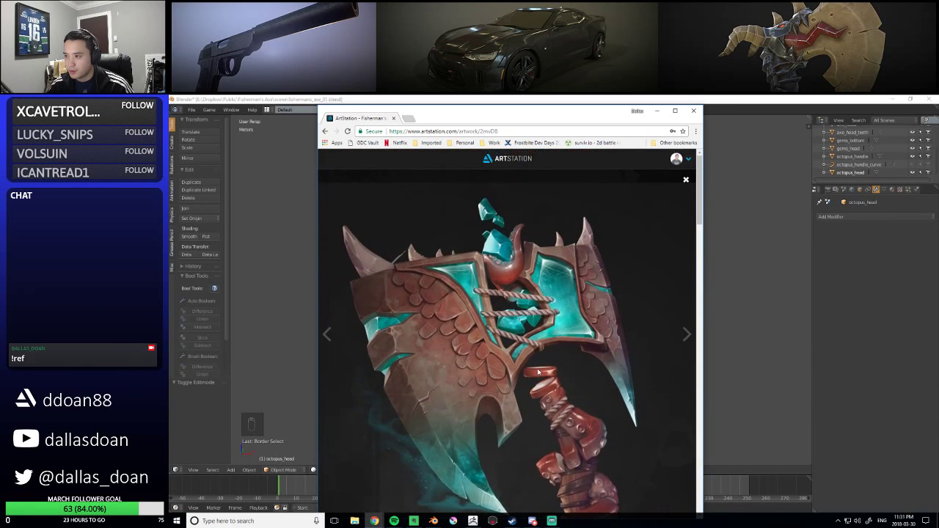
pyautogui.scroll(-10, 422, 340)
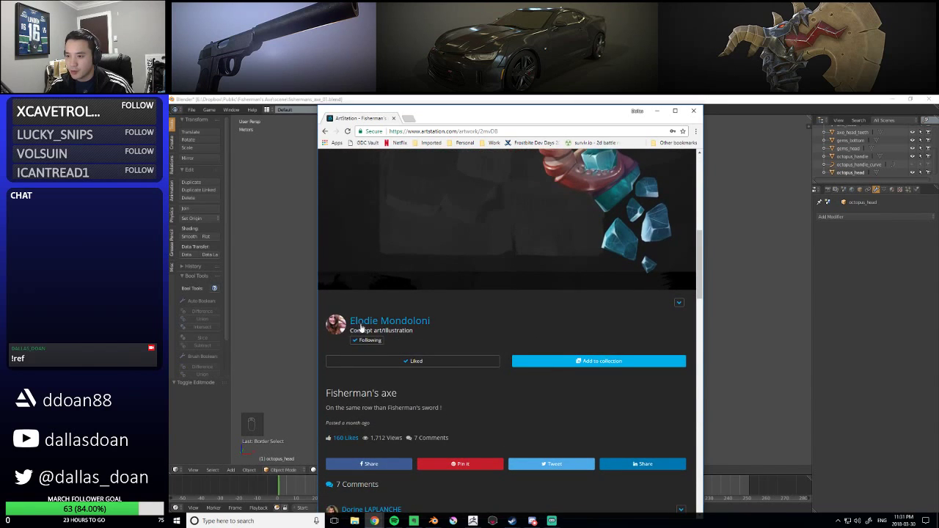
pyautogui.scroll(1, 554, 326)
pyautogui.scroll(4, 558, 327)
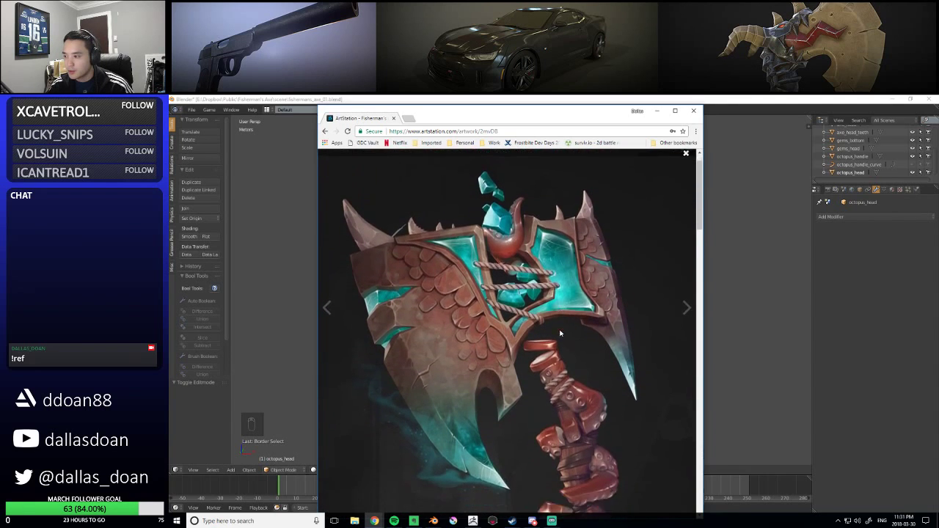
pyautogui.scroll(-3, 559, 330)
pyautogui.scroll(2, 559, 334)
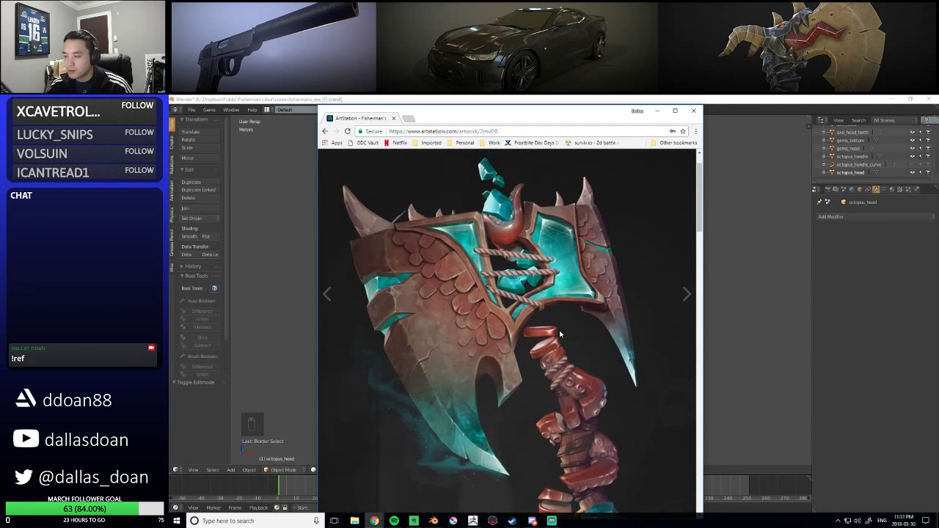
pyautogui.scroll(-2, 560, 333)
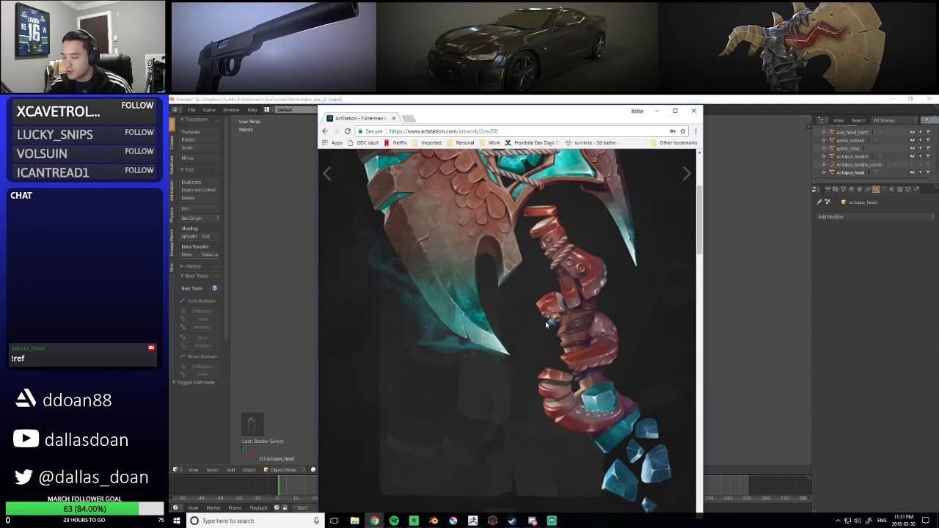
pyautogui.scroll(4, 541, 335)
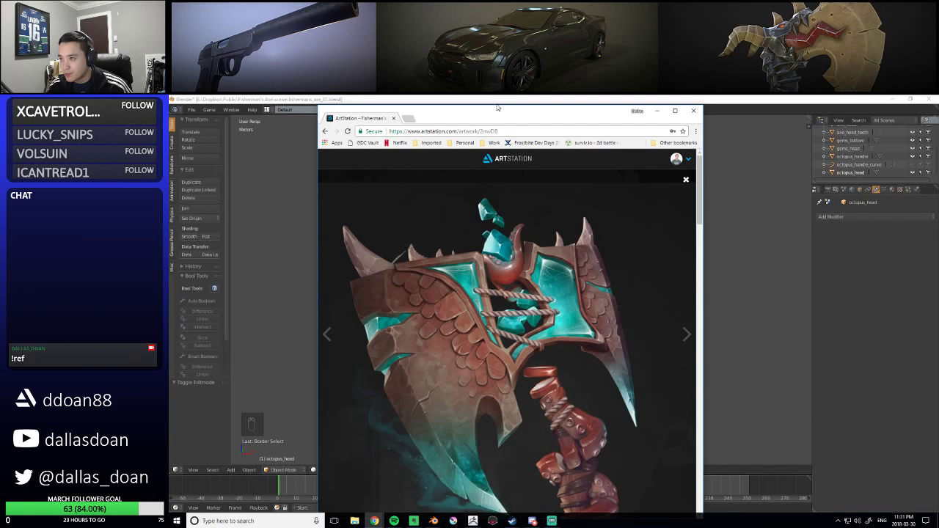
pyautogui.moveTo(502, 116); pyautogui.dragTo(0, 114)
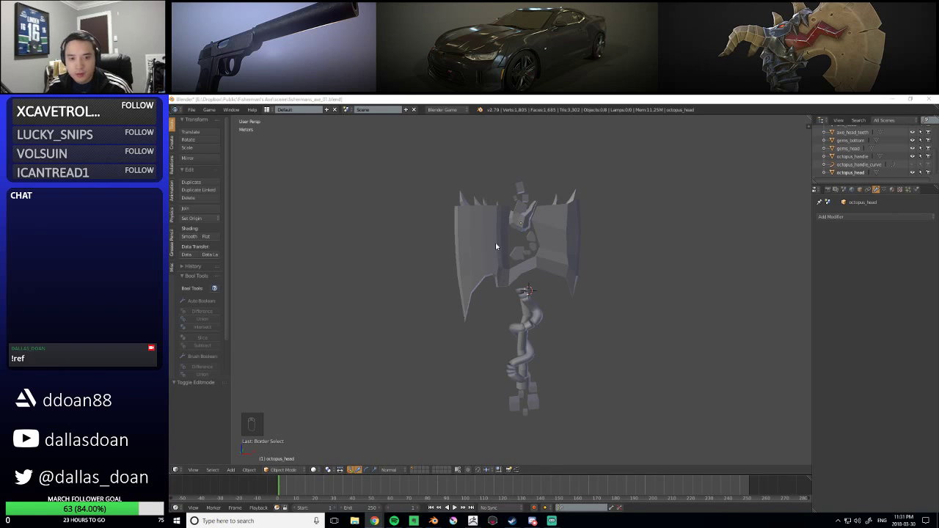
# Inspect the axe blockout in Blender by selecting the head, handle and bottom gems, and clear the selection
pyautogui.moveTo(506, 248); pyautogui.dragTo(525, 261)
pyautogui.moveTo(526, 261); pyautogui.dragTo(522, 301, button='middle')
pyautogui.scroll(3, 588, 280)
pyautogui.click(660, 323)
pyautogui.scroll(-3, 584, 254)
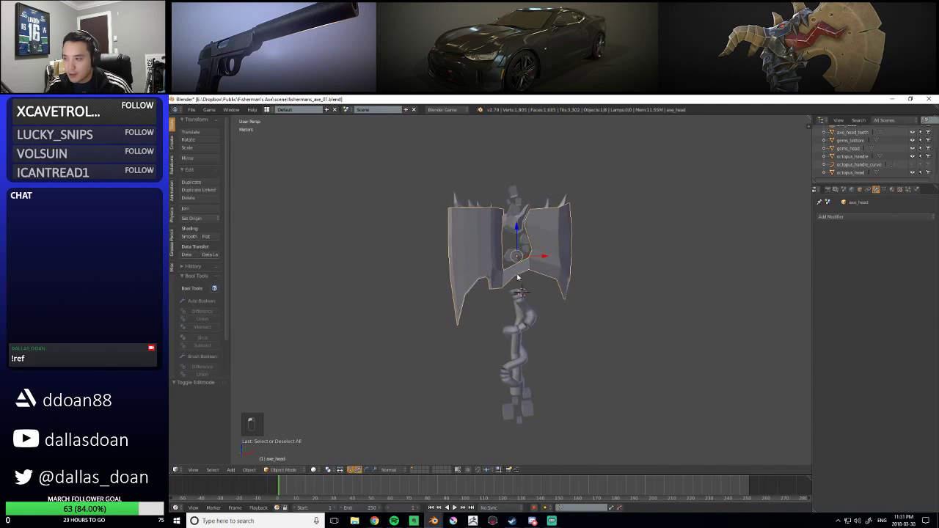
pyautogui.click(518, 324)
pyautogui.keyDown('shift'); pyautogui.click(517, 386); pyautogui.keyUp('shift')
pyautogui.keyDown('shift'); pyautogui.click(528, 395); pyautogui.keyUp('shift')
pyautogui.press('a')
pyautogui.moveTo(537, 392); pyautogui.dragTo(505, 345, button='middle')
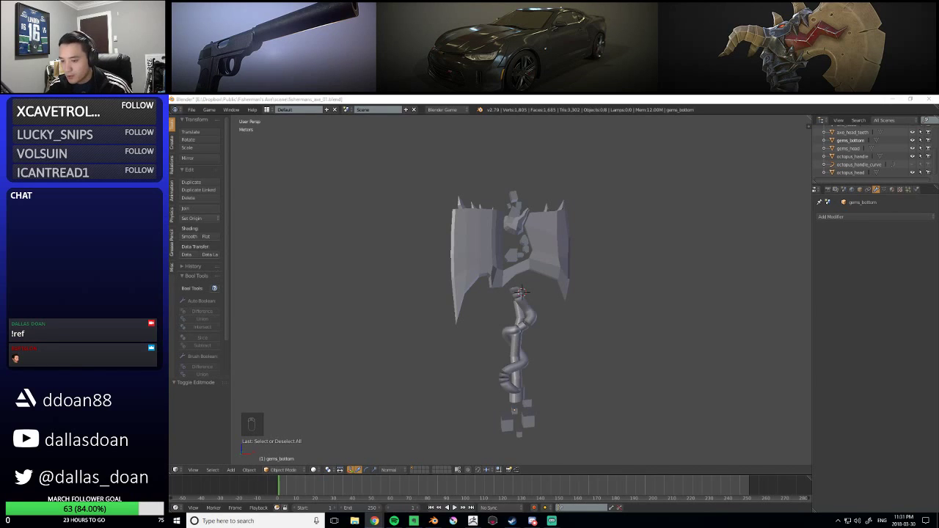
# Switch to File Explorer and move its window onto the second monitor
pyautogui.click(355, 521)
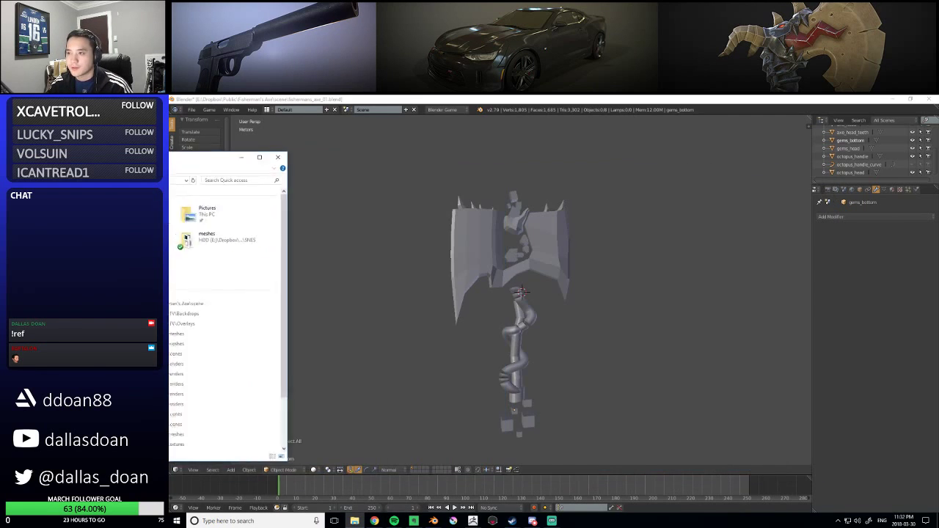
pyautogui.moveTo(486, 177); pyautogui.dragTo(168, 157)
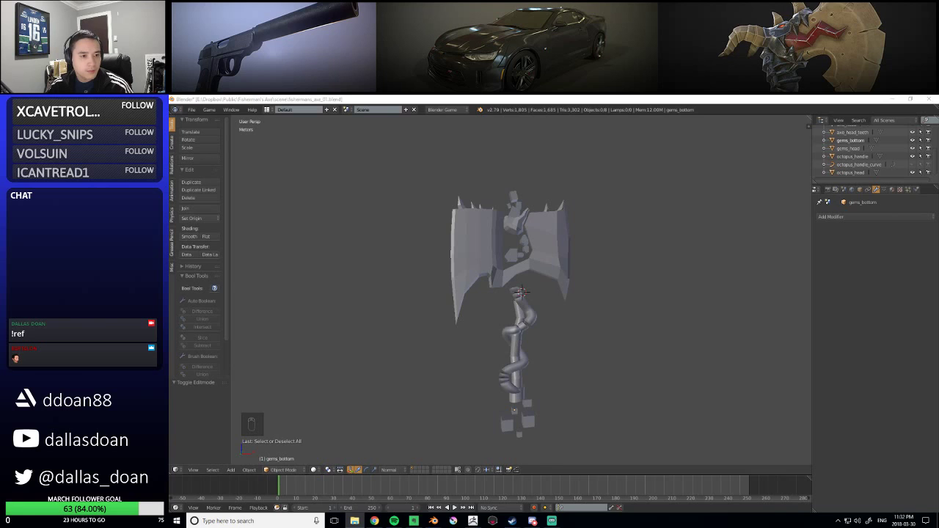
pyautogui.moveTo(722, 165); pyautogui.dragTo(170, 165)
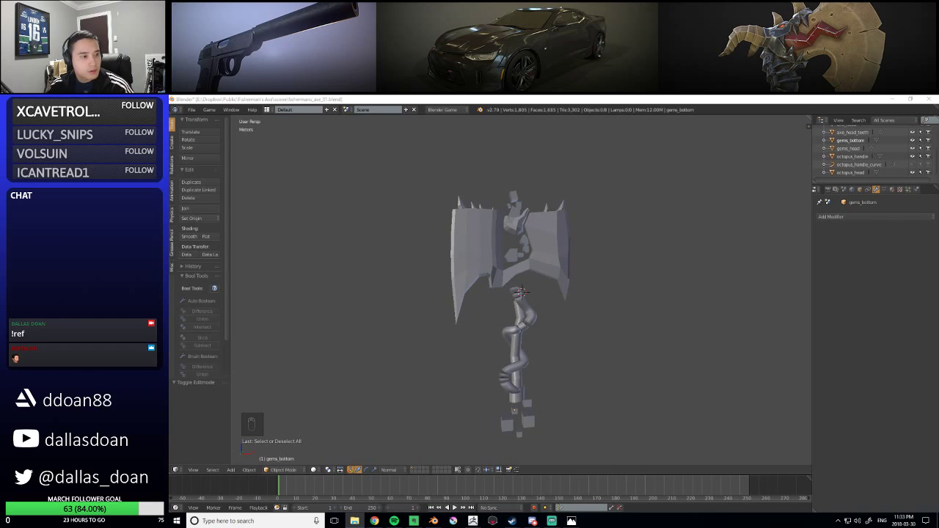
# Examine the axe head blockout from several angles in Blender and select the axe_head object
pyautogui.click(642, 305)
pyautogui.scroll(2, 537, 295)
pyautogui.moveTo(537, 296)
pyautogui.mouseDown(button='middle')
pyautogui.moveTo(566, 317)
pyautogui.moveTo(577, 347)
pyautogui.moveTo(536, 311)
pyautogui.mouseUp(button='middle')
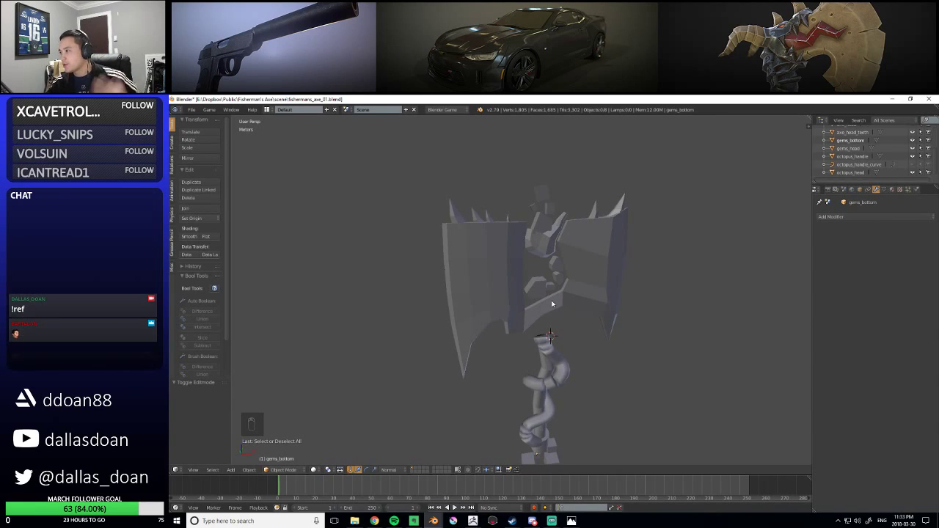
pyautogui.press('KP_1')
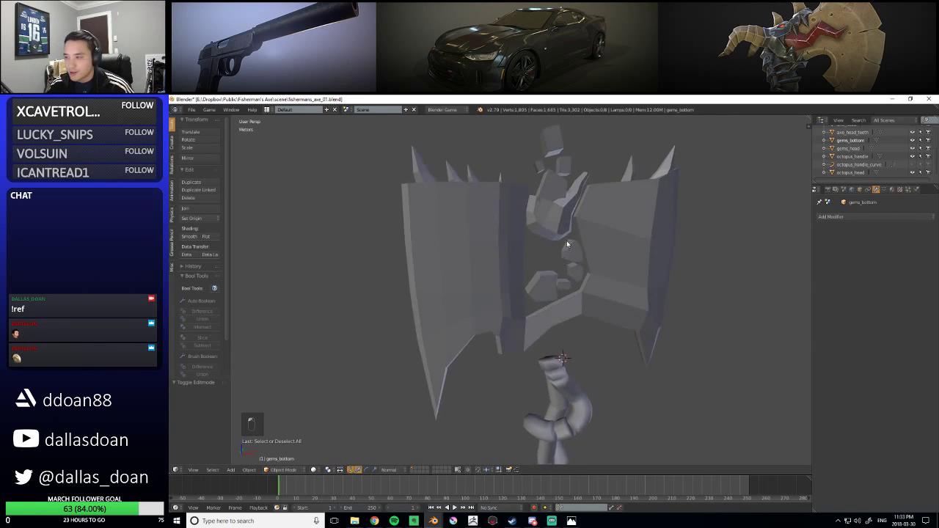
pyautogui.moveTo(527, 245); pyautogui.dragTo(547, 268, button='middle')
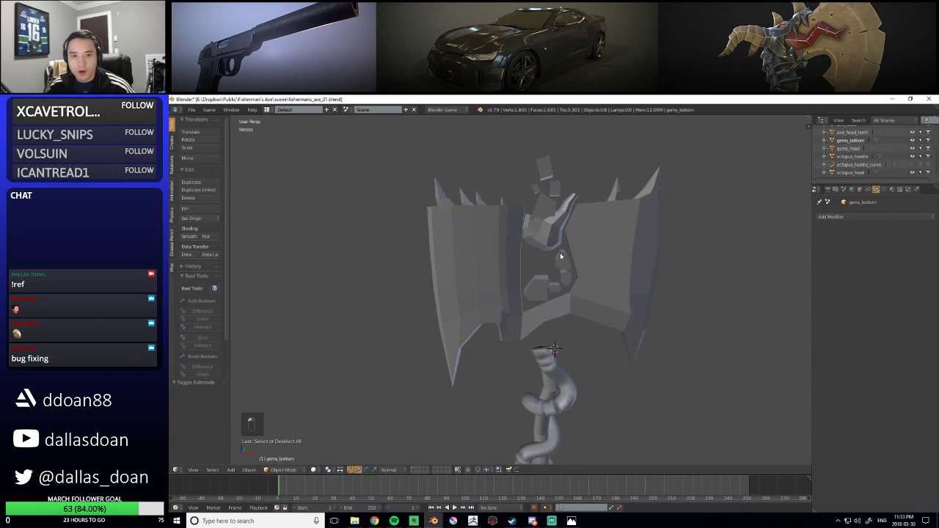
pyautogui.moveTo(560, 256); pyautogui.dragTo(533, 304, button='middle')
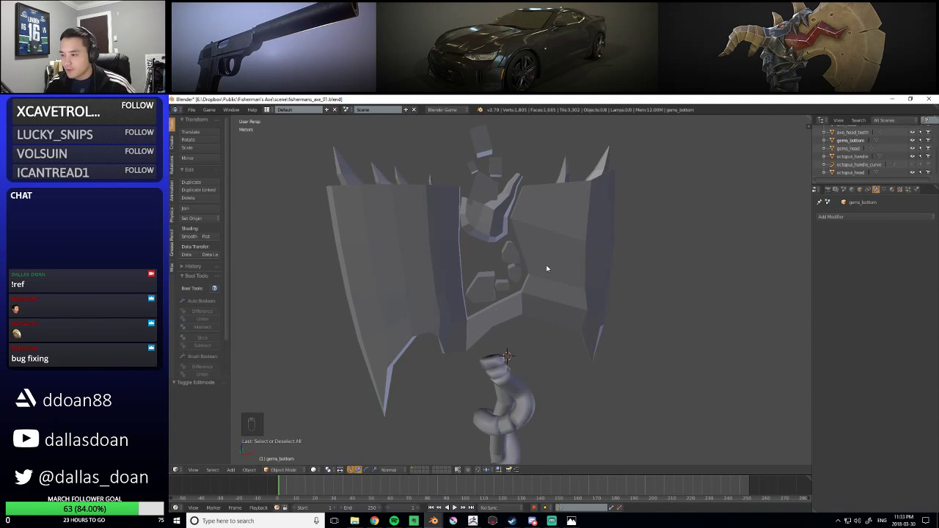
pyautogui.click(463, 297)
pyautogui.moveTo(463, 297); pyautogui.dragTo(545, 346, button='middle')
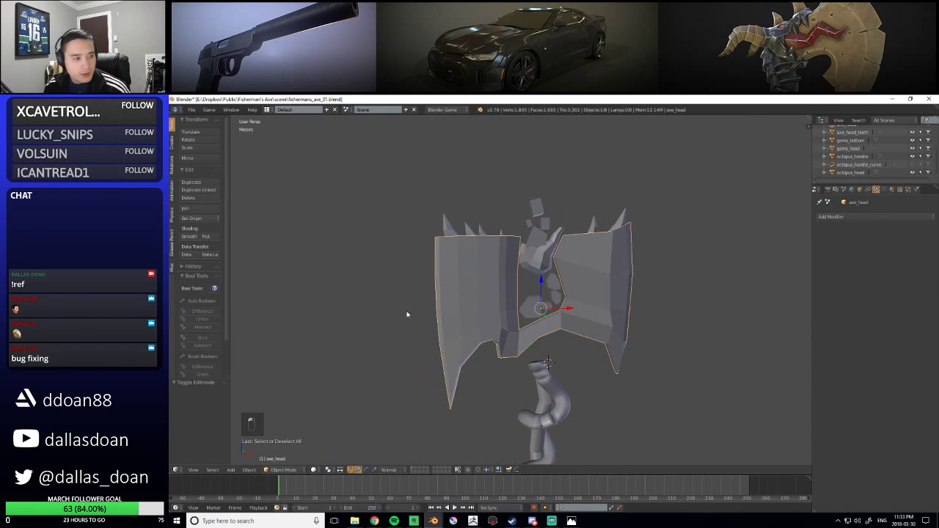
# Clear the axe head selection and examine the blades, teeth and floating gems up close and from a distance
pyautogui.click(571, 521)
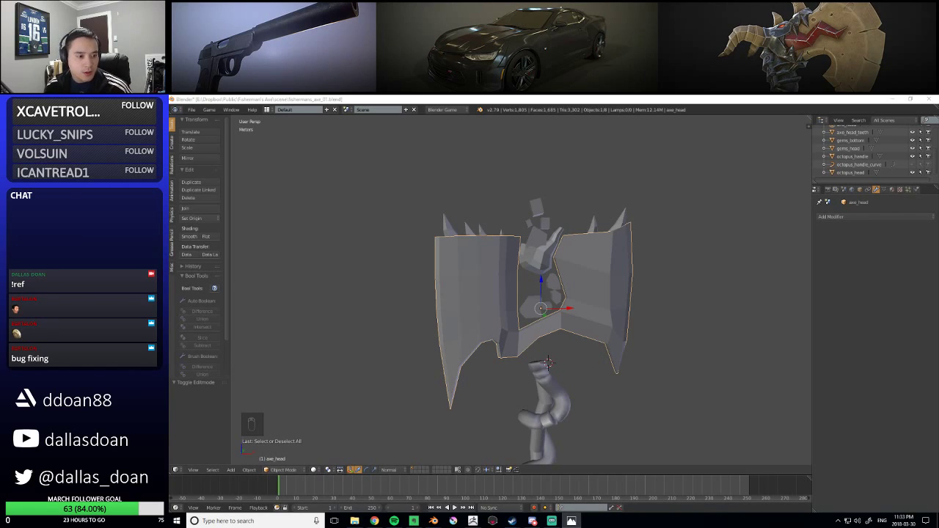
pyautogui.moveTo(571, 310); pyautogui.dragTo(505, 309)
pyautogui.moveTo(504, 310)
pyautogui.keyDown('alt'); pyautogui.mouseDown()
pyautogui.moveTo(438, 308)
pyautogui.moveTo(468, 280)
pyautogui.mouseUp(); pyautogui.keyUp('alt')
pyautogui.scroll(-2, 626, 265)
pyautogui.keyDown('alt'); pyautogui.moveTo(626, 264); pyautogui.dragTo(589, 267); pyautogui.keyUp('alt')
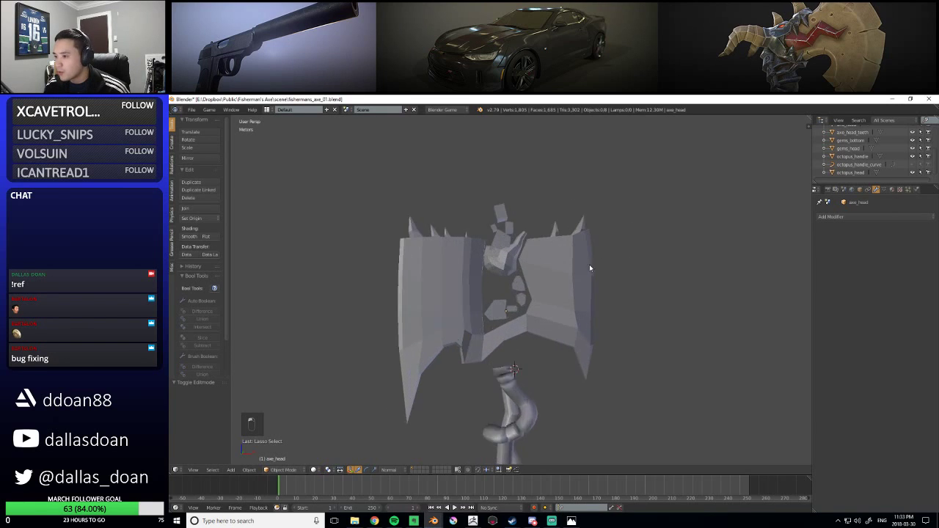
pyautogui.scroll(2, 589, 268)
pyautogui.moveTo(641, 285); pyautogui.dragTo(657, 289)
pyautogui.moveTo(477, 310); pyautogui.dragTo(497, 294, button='middle')
pyautogui.scroll(3, 477, 311)
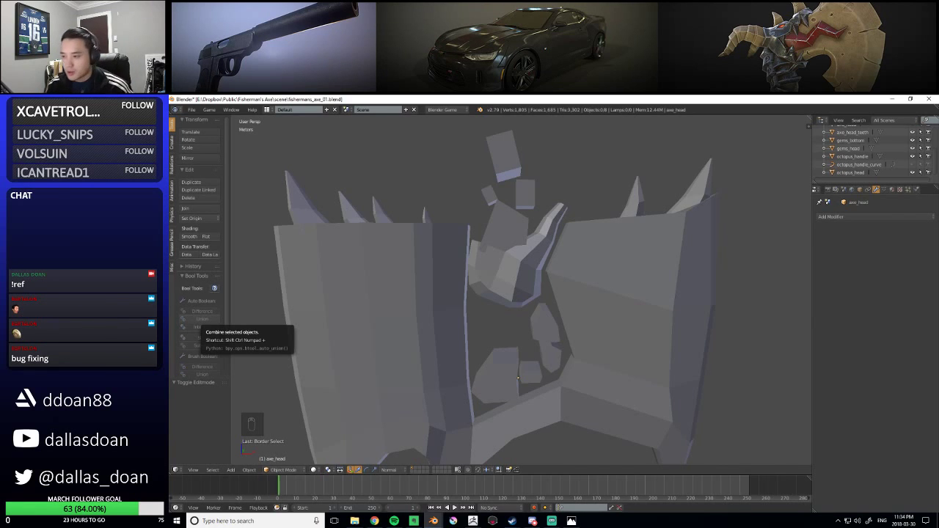
pyautogui.scroll(-8, 461, 279)
pyautogui.scroll(2, 526, 324)
pyautogui.moveTo(526, 325); pyautogui.dragTo(499, 327, button='middle')
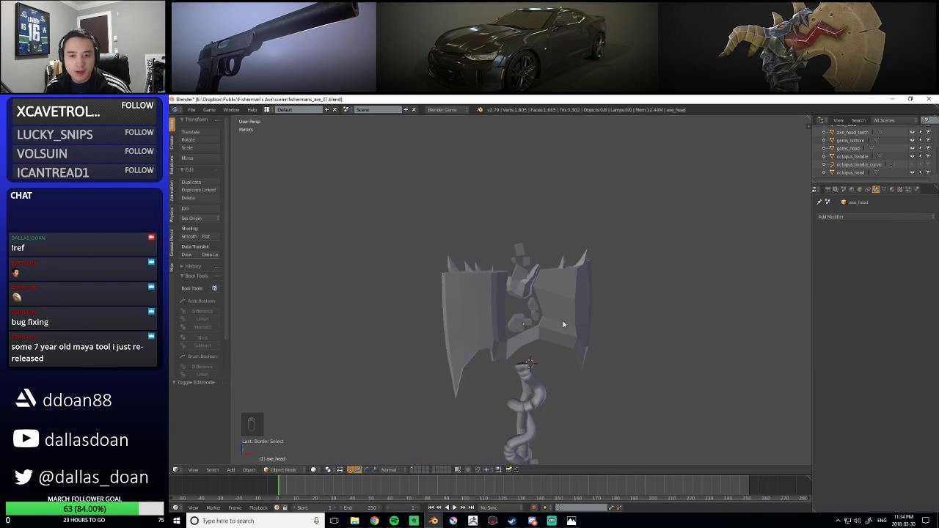
pyautogui.scroll(3, 557, 371)
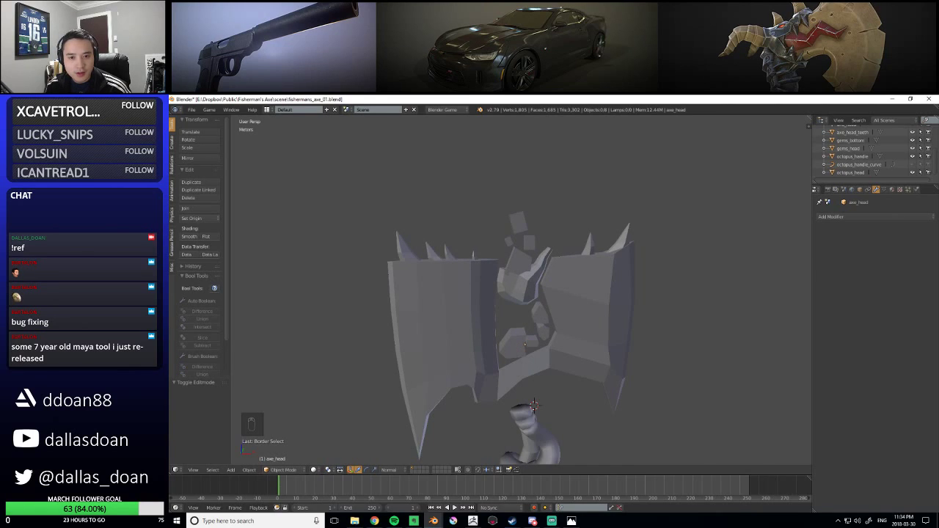
pyautogui.hotkey('alt', 'Tab')
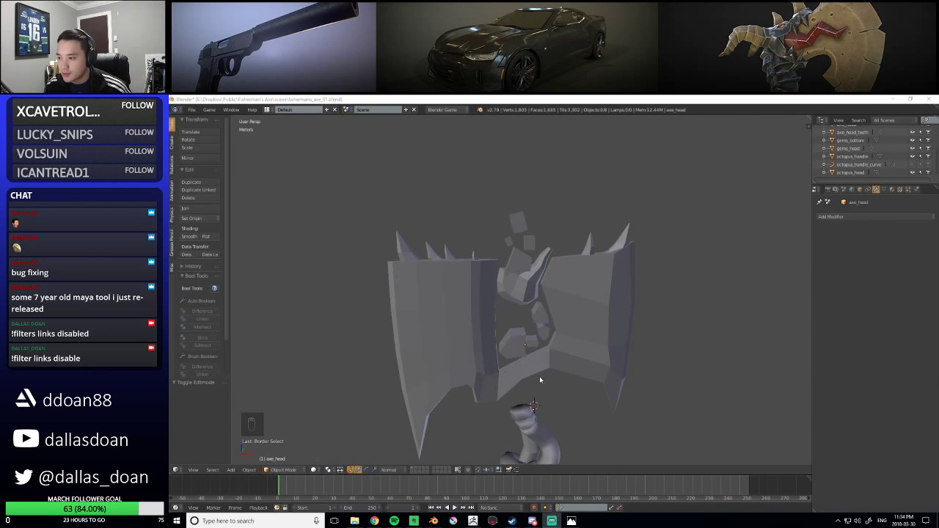
# Examine the axe blockout with the head selected, comparing it in orthographic and perspective projection
pyautogui.moveTo(537, 240); pyautogui.dragTo(555, 285, button='middle')
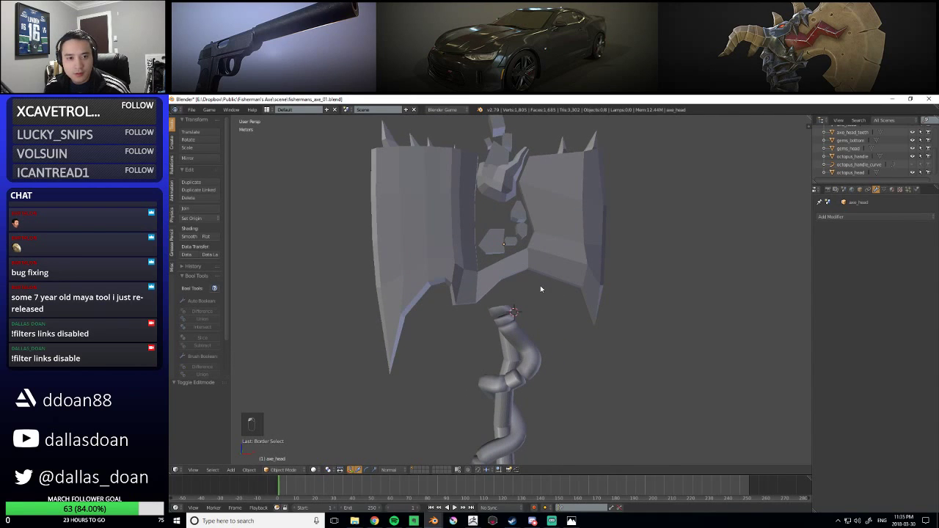
pyautogui.press('a')
pyautogui.moveTo(536, 288)
pyautogui.mouseDown(button='middle')
pyautogui.moveTo(530, 279)
pyautogui.moveTo(540, 296)
pyautogui.moveTo(536, 289)
pyautogui.mouseUp(button='middle')
pyautogui.press('q')
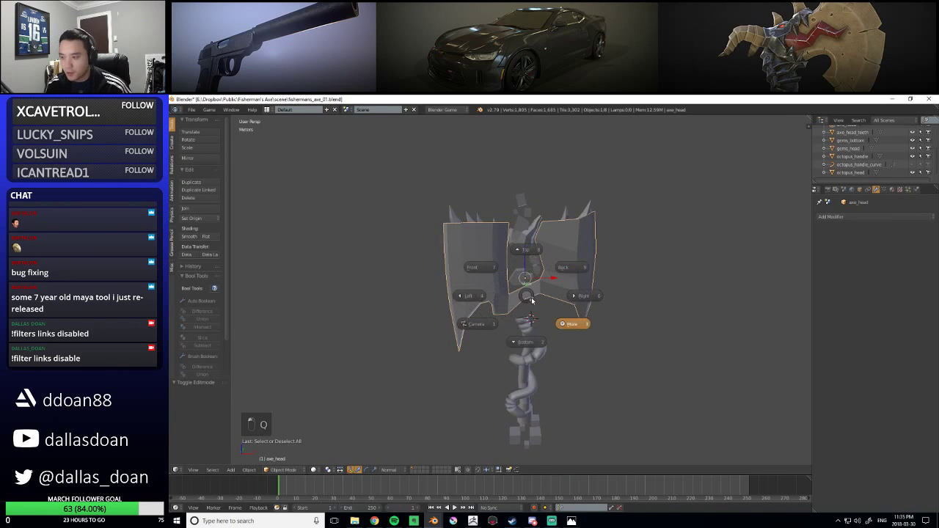
pyautogui.click(569, 325)
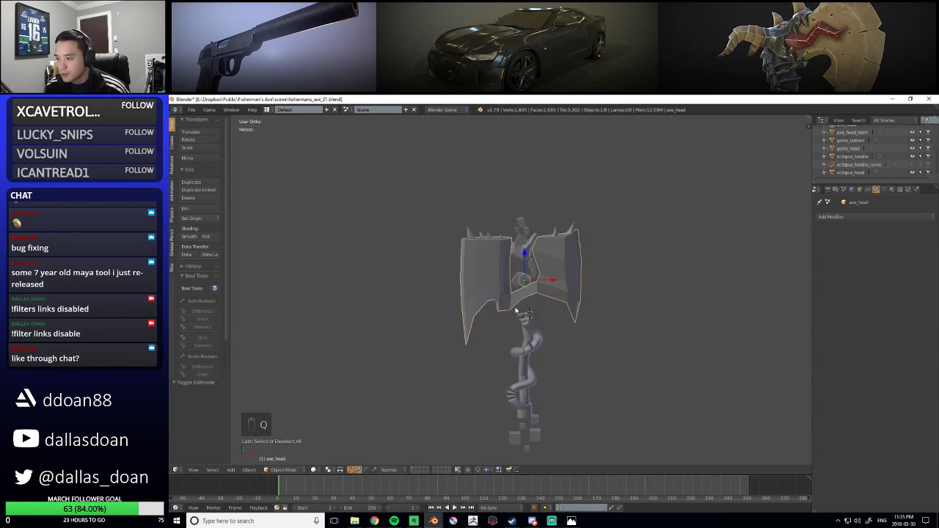
pyautogui.press('q')
pyautogui.press('q')
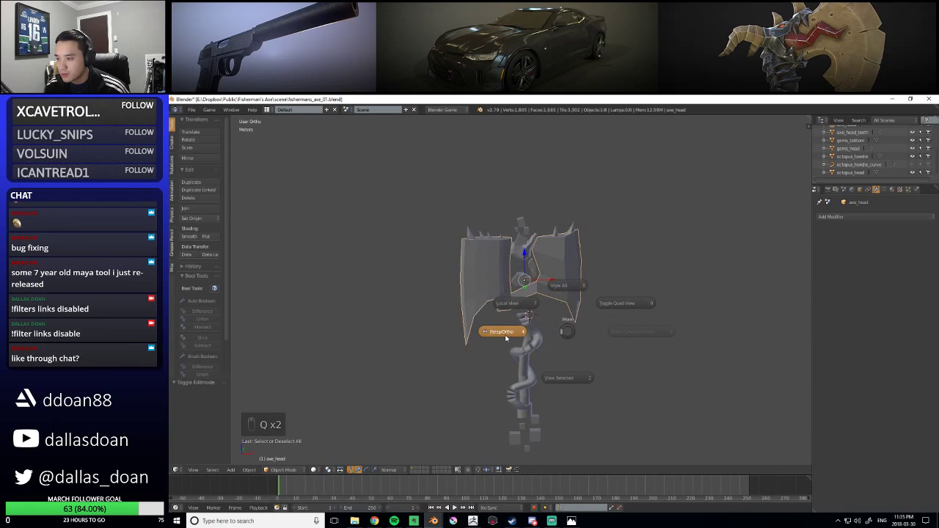
pyautogui.click(504, 336)
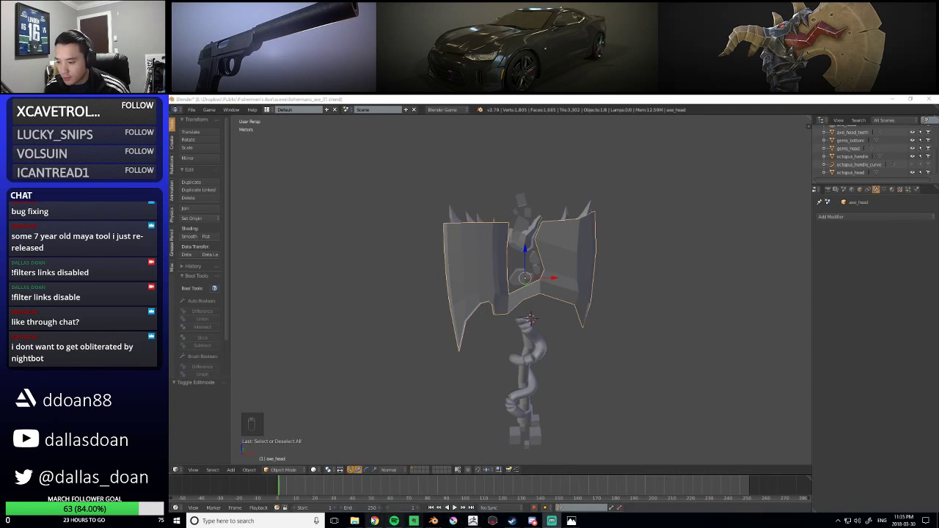
# Switch to Chrome with the Gumroad Material Manager page, bring its window onto this screen and maximize it
pyautogui.click(374, 521)
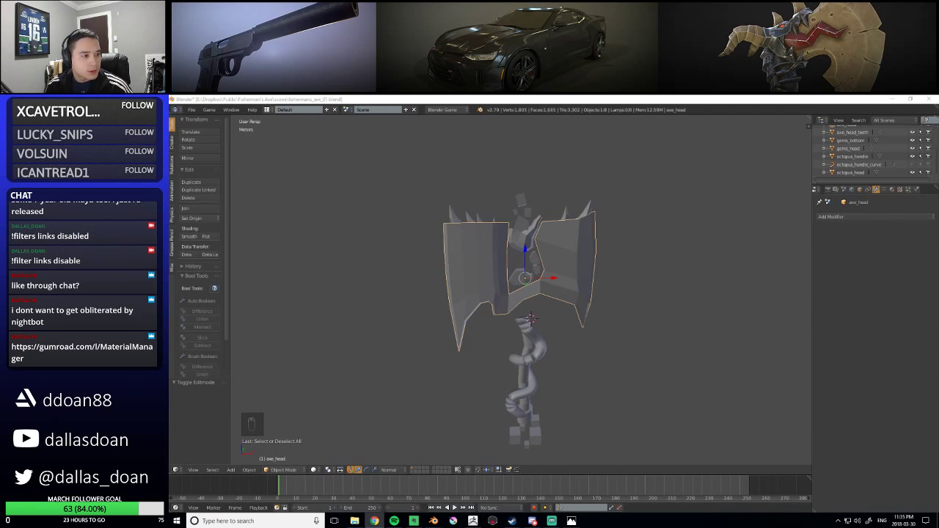
pyautogui.moveTo(169, 135); pyautogui.dragTo(594, 151)
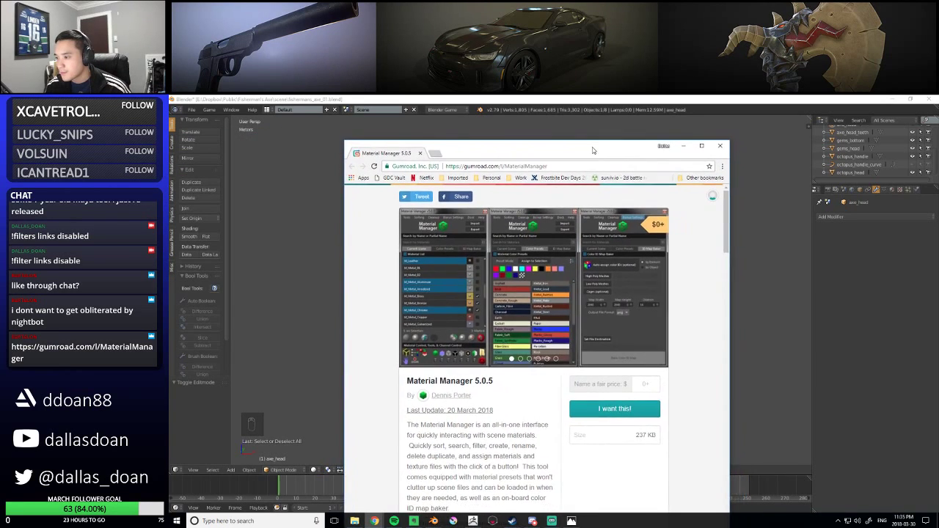
pyautogui.doubleClick(594, 151)
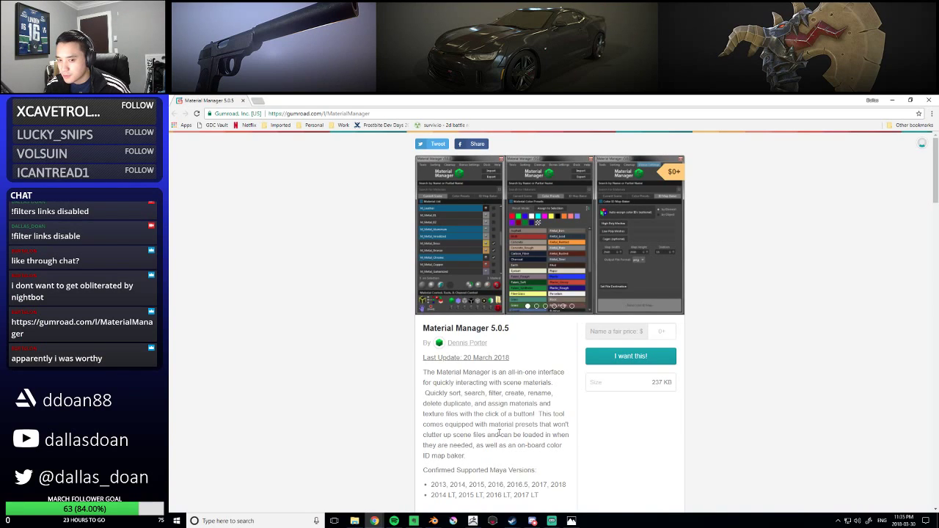
# Read the Material Manager 5.0.5 product page, including its description, supported Maya versions and author details
pyautogui.scroll(-2, 498, 411)
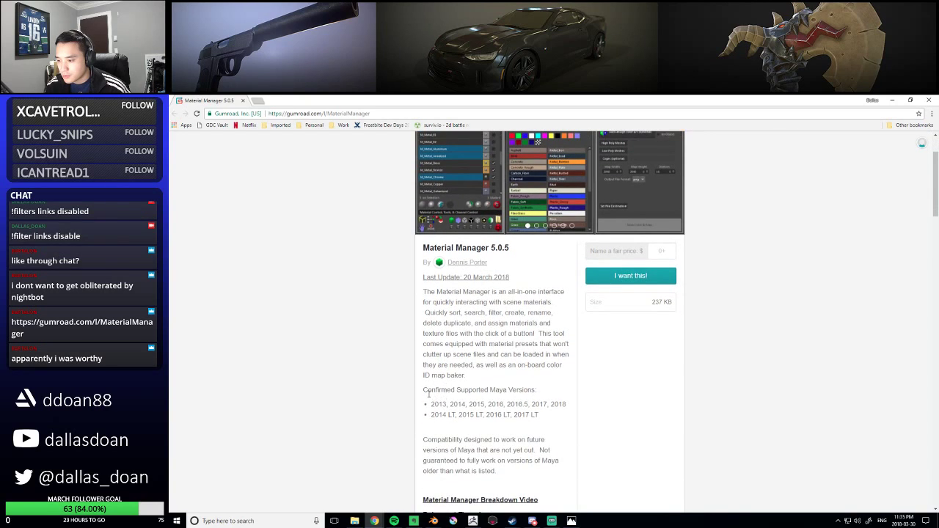
pyautogui.moveTo(478, 439); pyautogui.dragTo(423, 430)
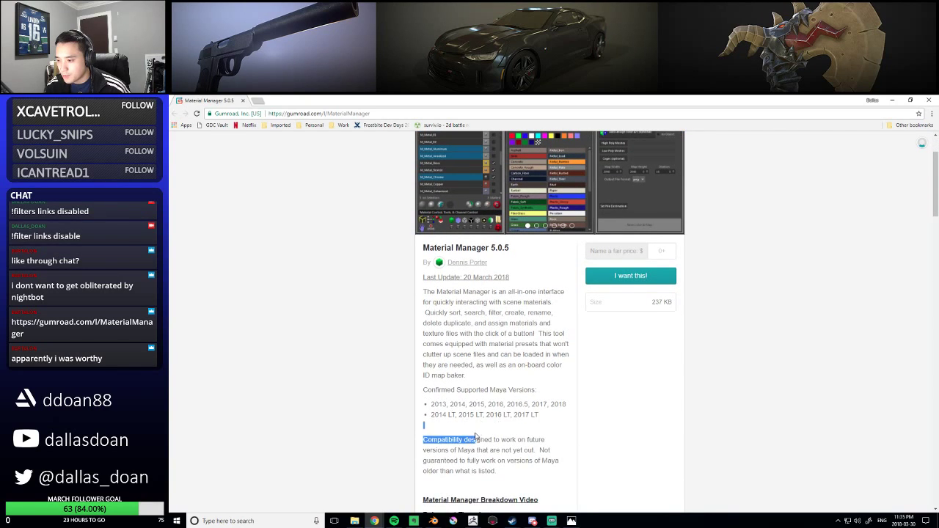
pyautogui.scroll(-5, 359, 424)
pyautogui.scroll(-2, 355, 419)
pyautogui.scroll(6, 345, 428)
pyautogui.moveTo(483, 216)
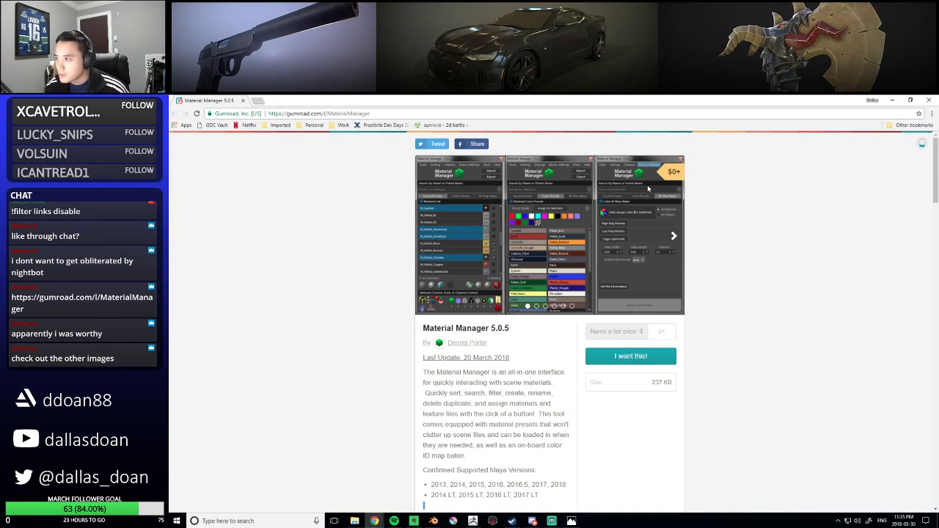
pyautogui.scroll(-1, 641, 297)
pyautogui.scroll(-7, 587, 298)
pyautogui.scroll(7, 562, 357)
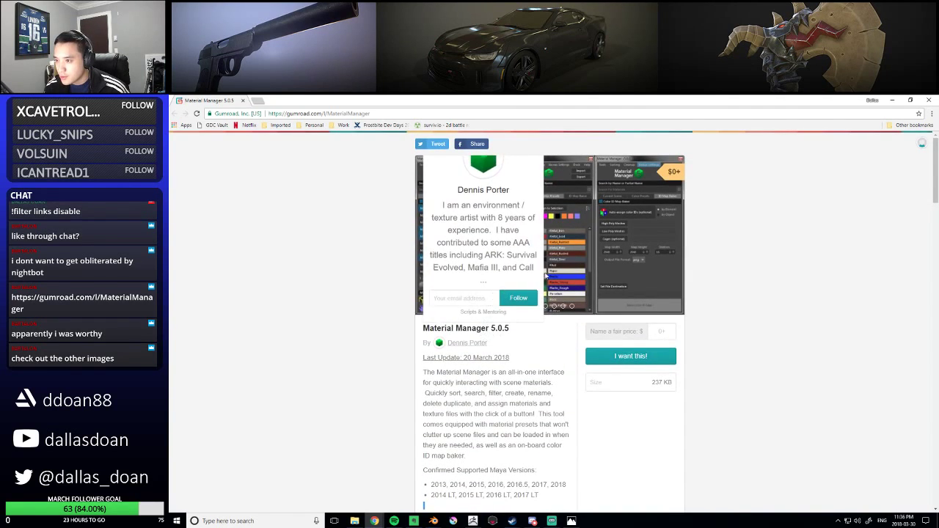
# Look through the remaining Material Manager preview images and close the browser to return to Blender
pyautogui.click(674, 239)
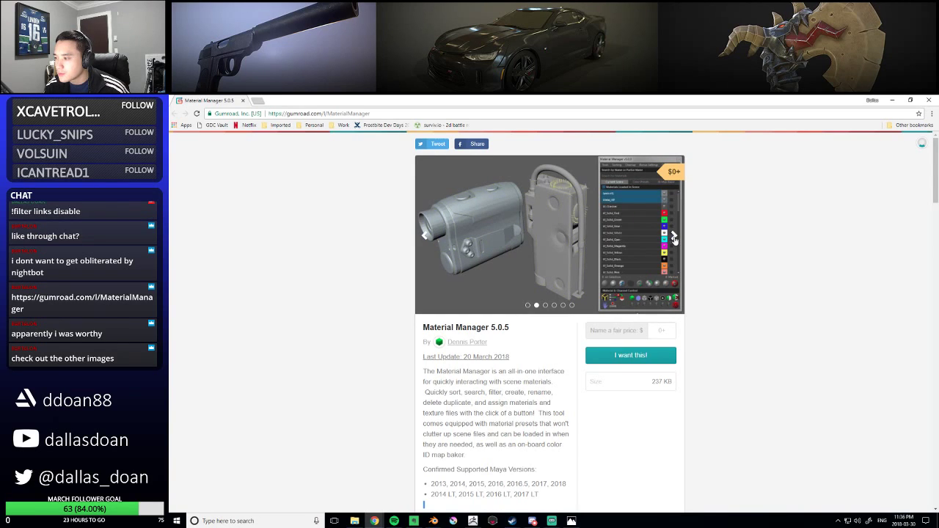
pyautogui.click(673, 238)
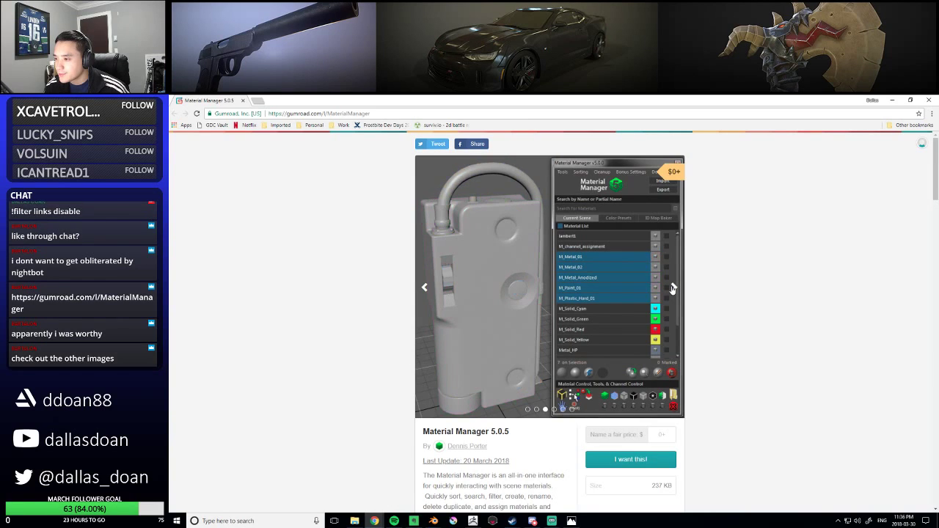
pyautogui.click(673, 288)
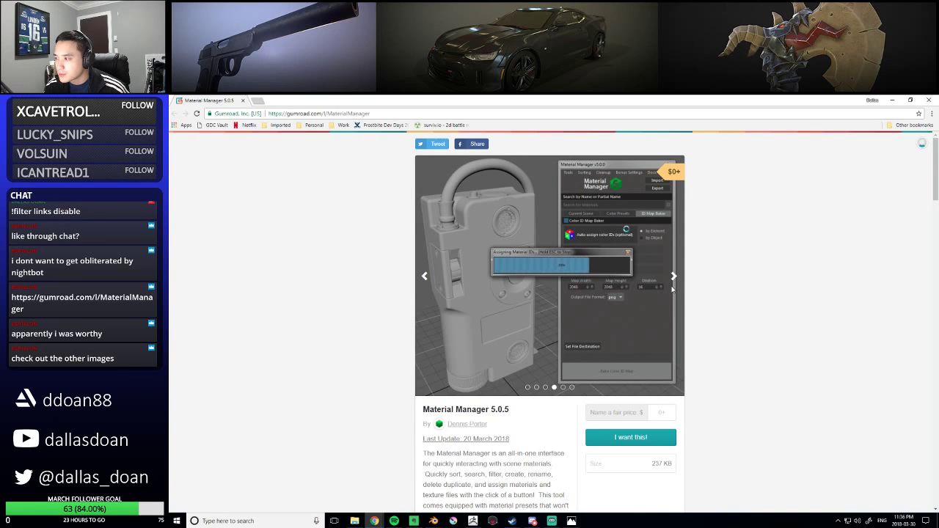
pyautogui.click(670, 283)
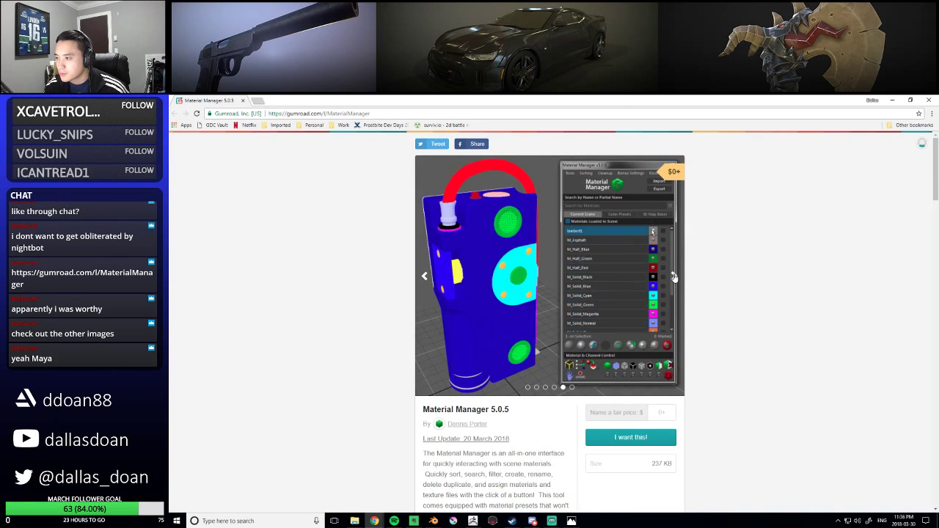
pyautogui.click(674, 277)
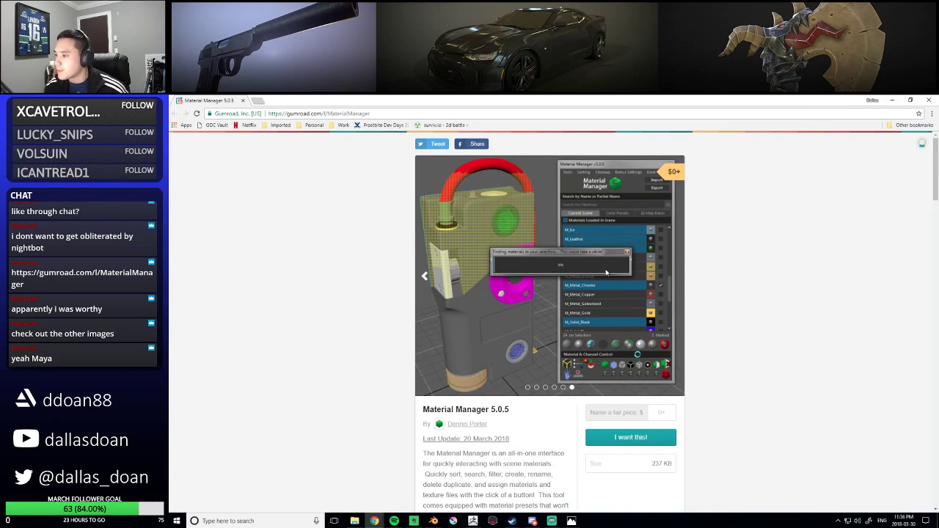
pyautogui.scroll(-3, 542, 220)
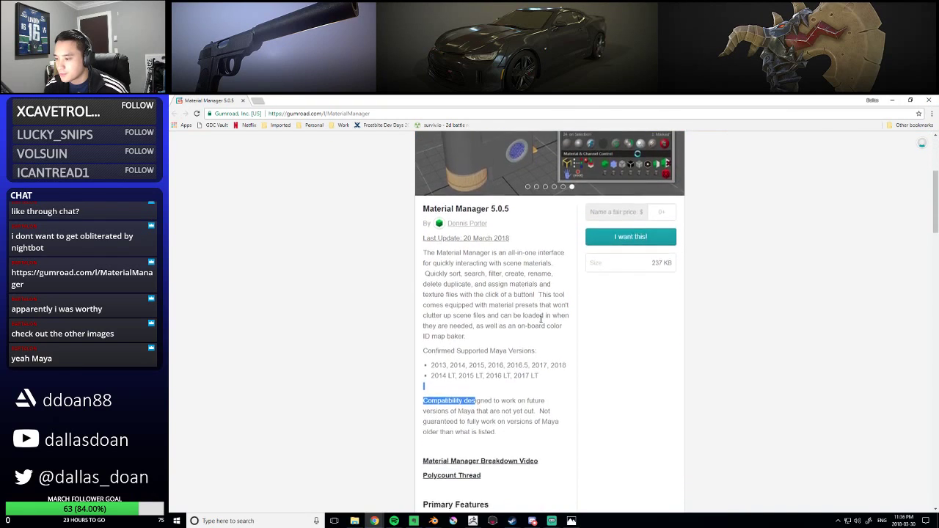
pyautogui.scroll(3, 542, 220)
pyautogui.click(930, 99)
# Set the viewport to the front orthographic view and frame the axe head closely
pyautogui.moveTo(577, 256)
pyautogui.mouseDown(button='middle')
pyautogui.moveTo(549, 257)
pyautogui.moveTo(582, 261)
pyautogui.mouseUp(button='middle')
pyautogui.scroll(5, 557, 287)
pyautogui.moveTo(557, 287); pyautogui.dragTo(512, 244, button='middle')
pyautogui.scroll(-6, 514, 246)
pyautogui.moveTo(559, 277); pyautogui.dragTo(581, 269, button='middle')
pyautogui.scroll(3, 579, 267)
pyautogui.press('q')
pyautogui.click(626, 295)
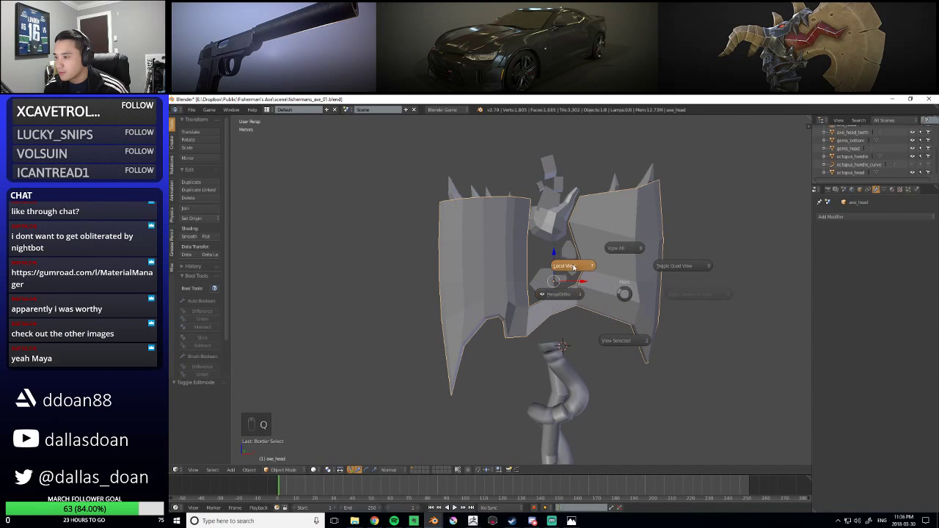
pyautogui.click(570, 302)
pyautogui.press('q')
pyautogui.press('q')
pyautogui.press('q')
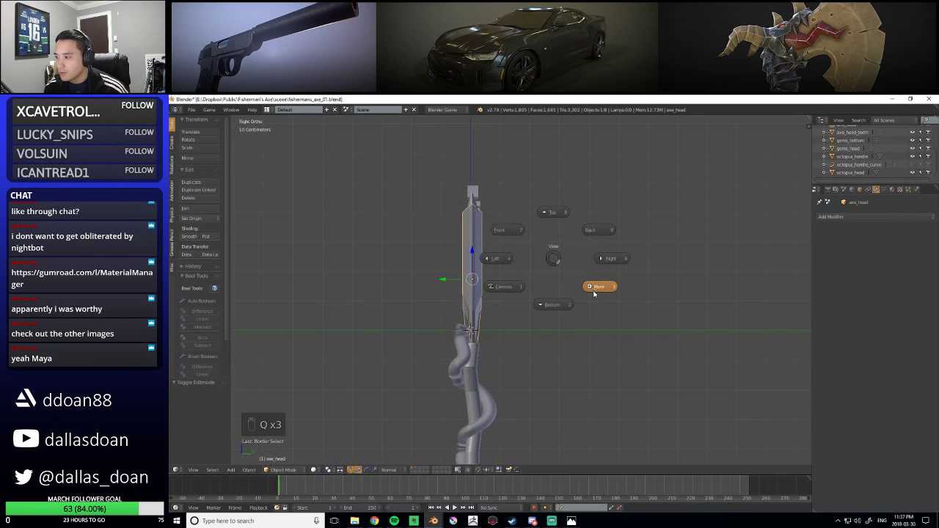
pyautogui.click(508, 231)
pyautogui.scroll(4, 537, 261)
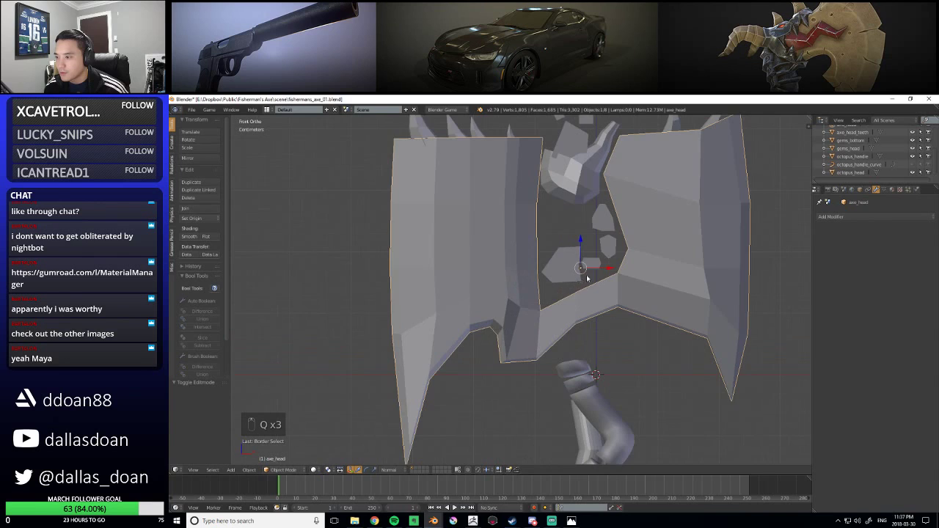
pyautogui.scroll(-2, 537, 260)
pyautogui.scroll(1, 539, 269)
pyautogui.keyDown('shift'); pyautogui.moveTo(576, 234); pyautogui.dragTo(540, 286, button='middle'); pyautogui.keyUp('shift')
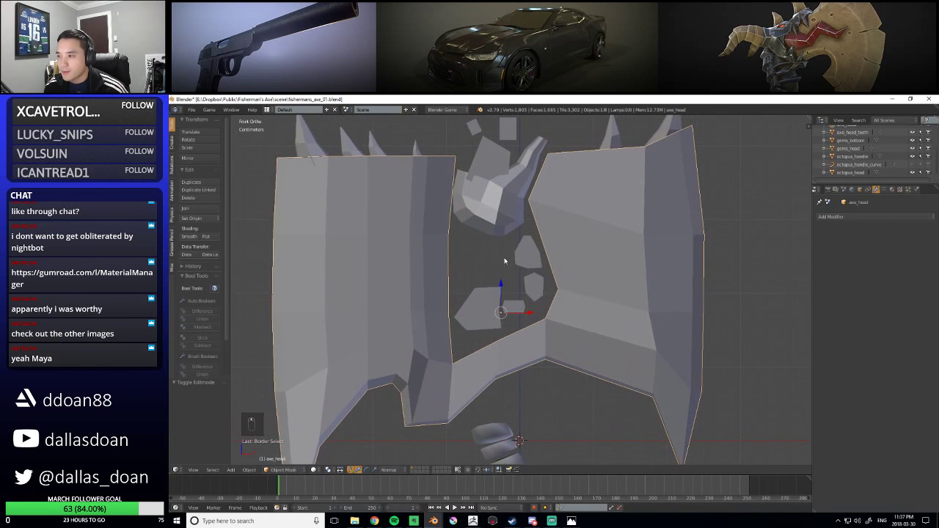
# Enter Edit Mode on axe_head with vertex selection and select a vertex on the inner ridge of the left blade
pyautogui.press('a')
pyautogui.rightClick(492, 239)
pyautogui.rightClick(436, 252)
pyautogui.press('Tab')
pyautogui.hotkey('ctrl', 'Tab')
pyautogui.click(423, 234)
pyautogui.rightClick(422, 235)
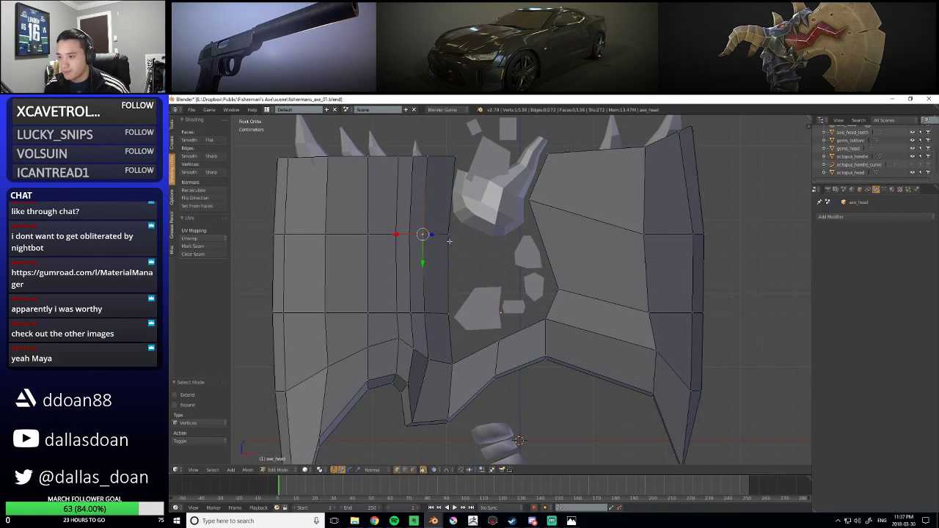
# Try to set the origin to the 3D cursor, and snap the 3D cursor to the selected blade vertex
pyautogui.keyDown('shift'); pyautogui.moveTo(471, 256); pyautogui.dragTo(522, 257, button='middle'); pyautogui.keyUp('shift')
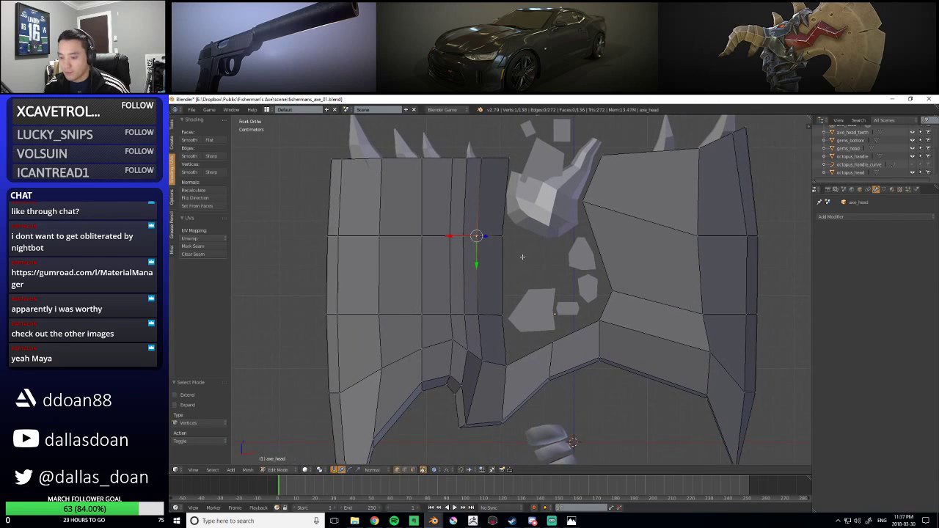
pyautogui.hotkey('ctrl', 'shift', 'alt', 'c')
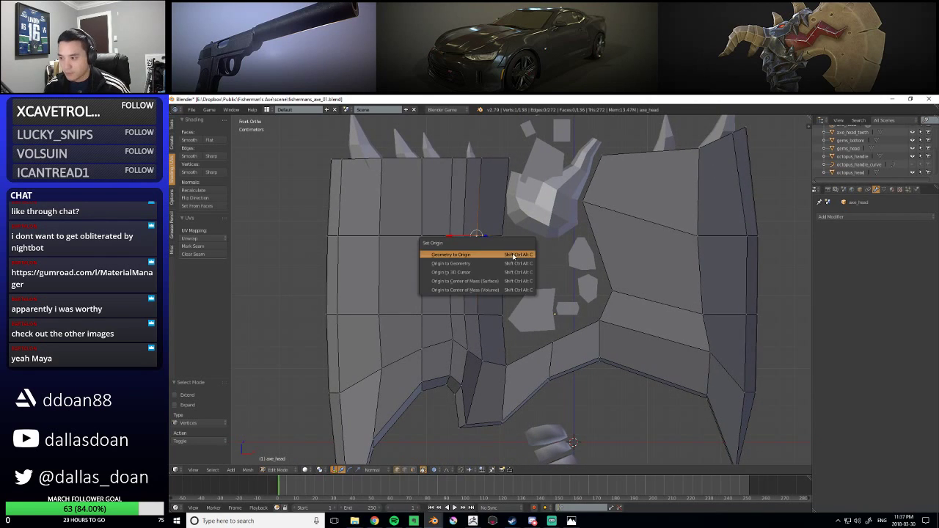
pyautogui.click(477, 274)
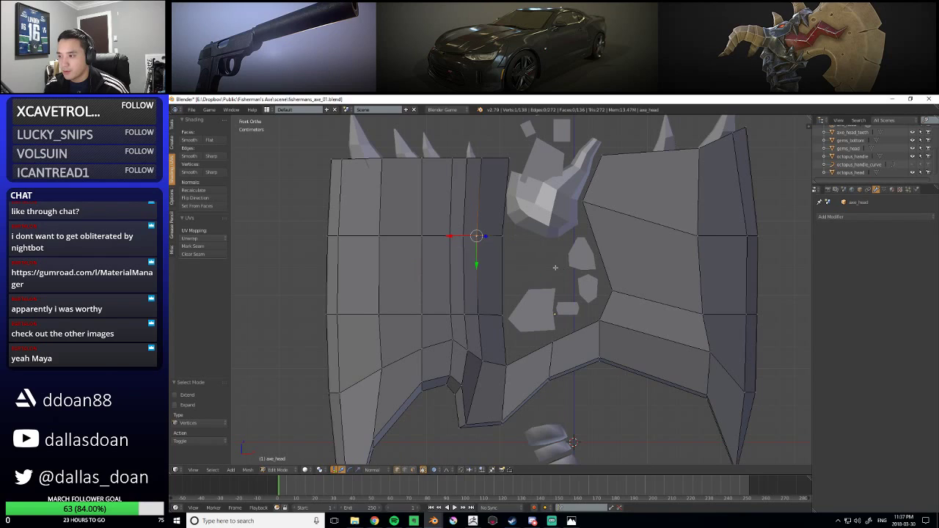
pyautogui.hotkey('shift', 's')
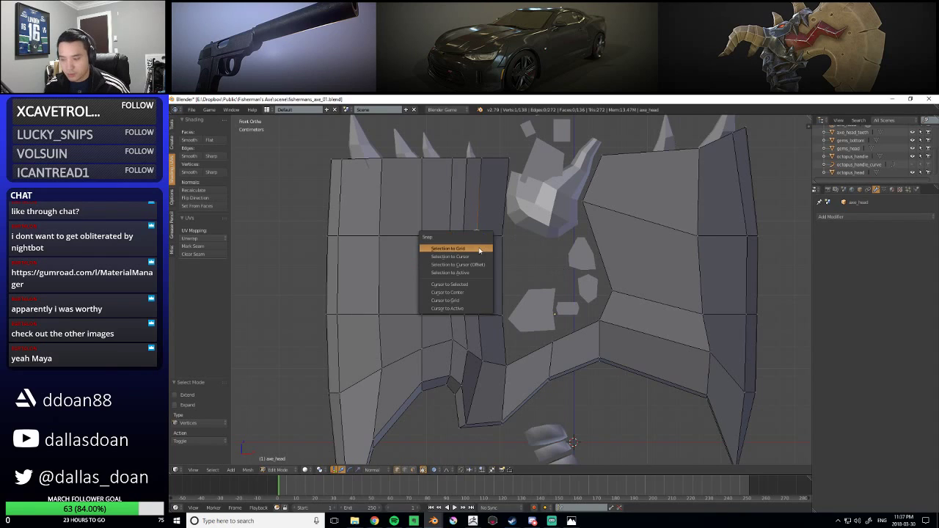
pyautogui.click(465, 301)
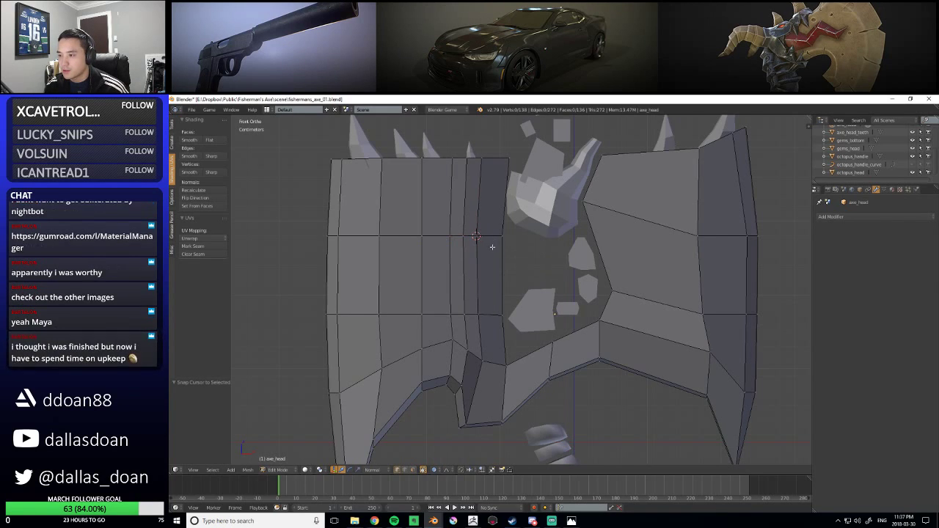
# Return to Object Mode and add a cube mesh at the 3D cursor on the left blade
pyautogui.scroll(2, 514, 257)
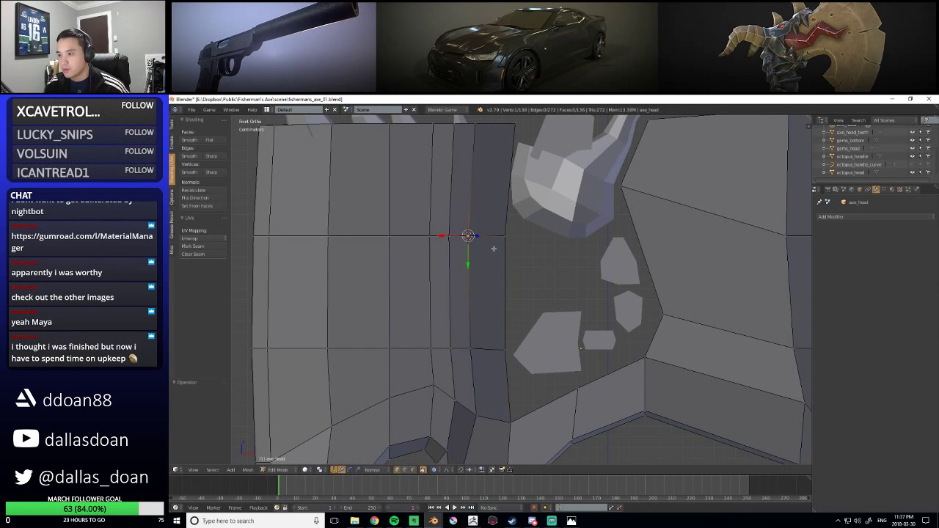
pyautogui.press('Tab')
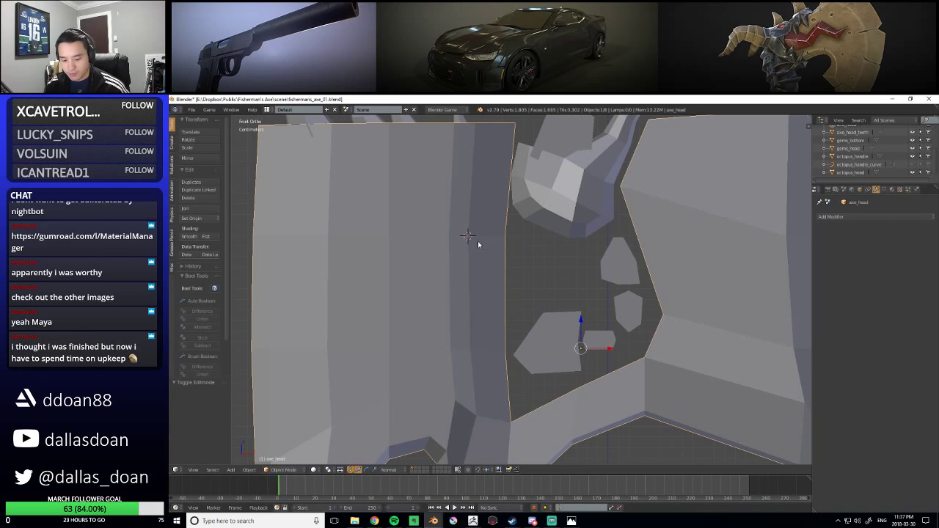
pyautogui.hotkey('shift', 'a')
pyautogui.moveTo(478, 244)
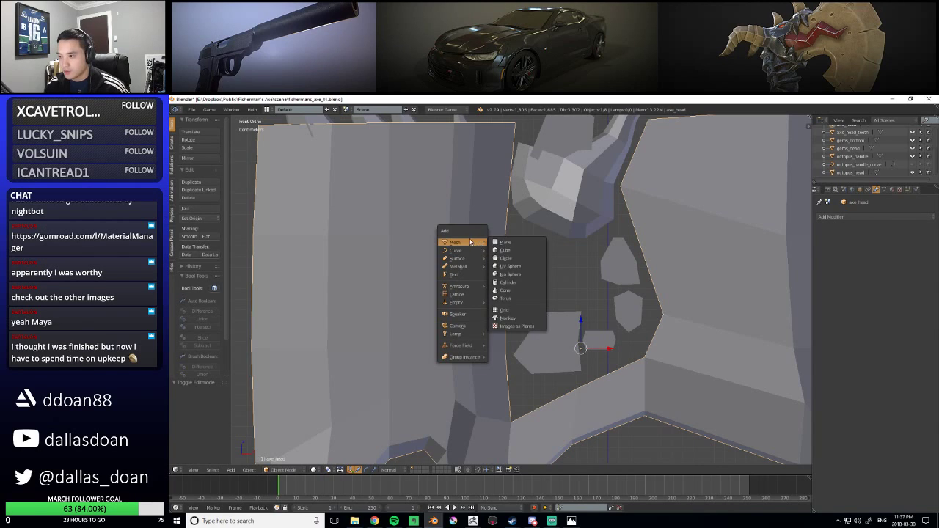
pyautogui.click(507, 250)
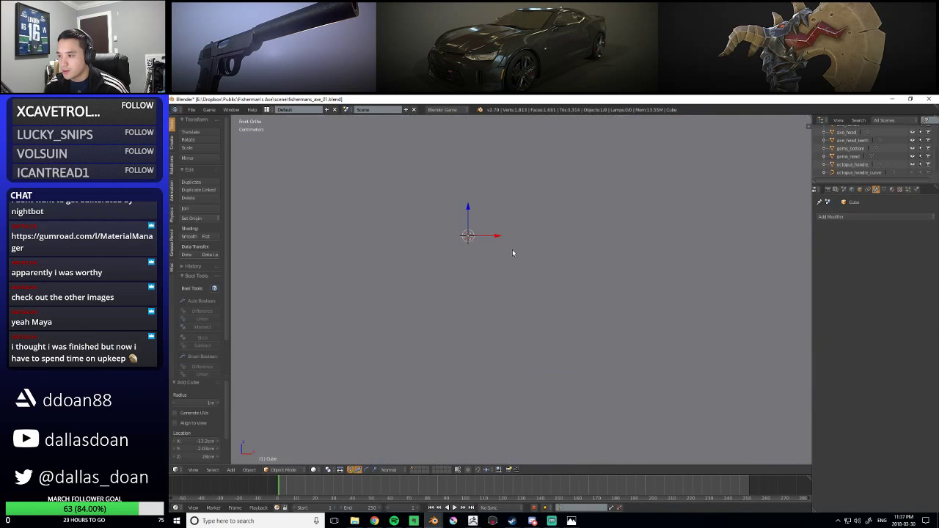
# Scale the new cube uniformly by a factor of about -0.366 on all axes
pyautogui.scroll(-3, 534, 307)
pyautogui.scroll(5, 517, 276)
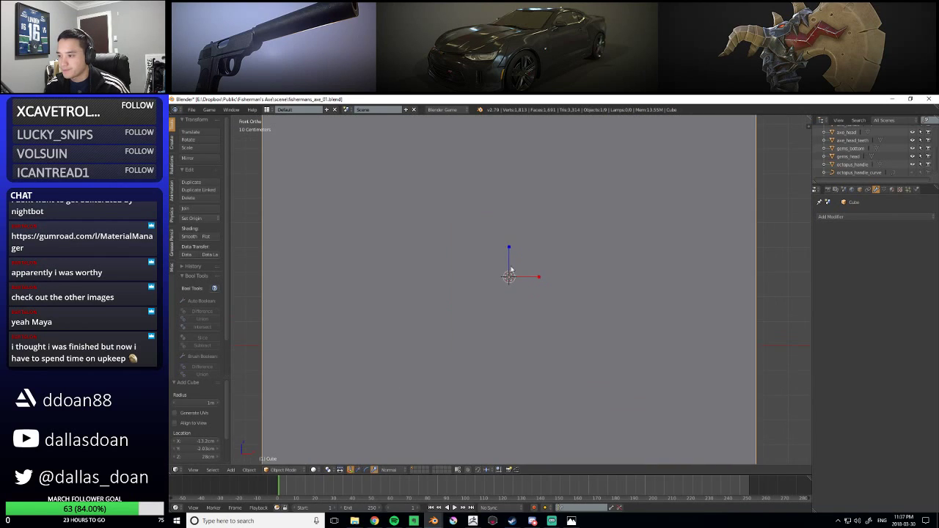
pyautogui.scroll(-4, 512, 276)
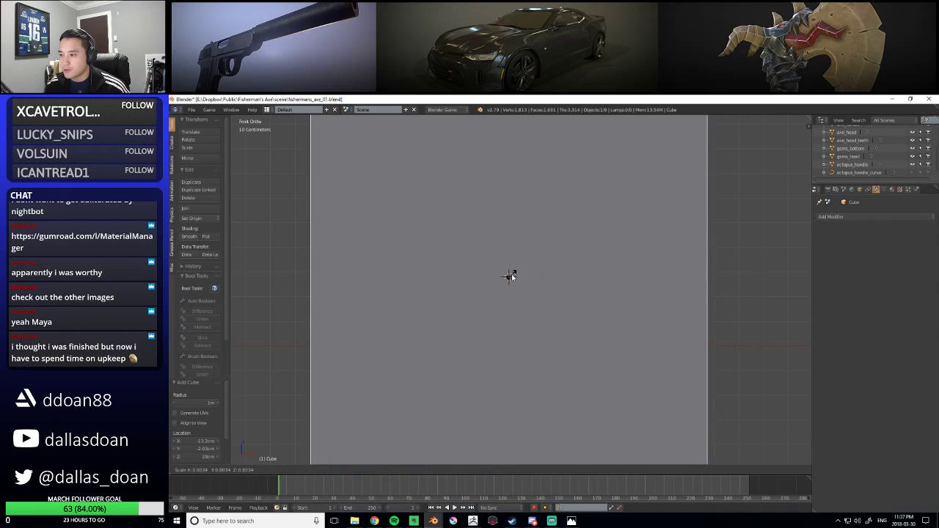
pyautogui.press('s')
pyautogui.click(495, 281)
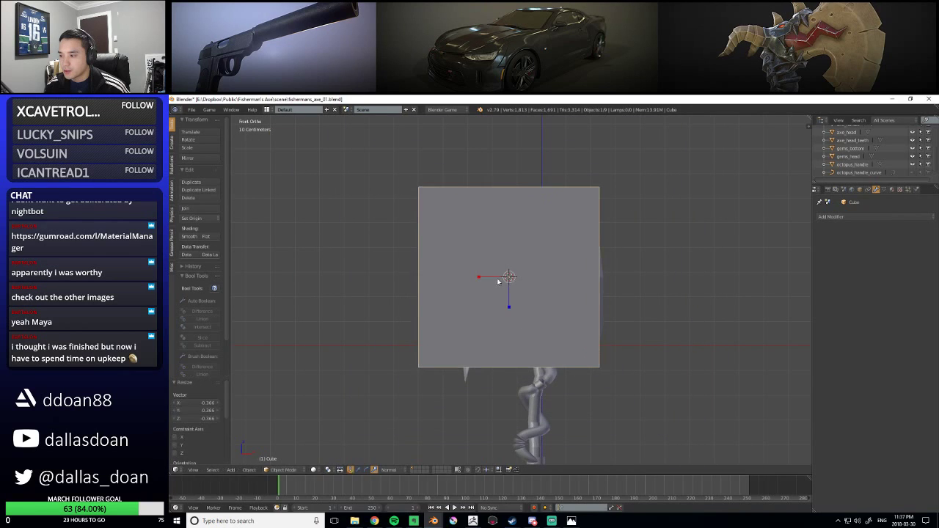
# Shrink the new cube on the left blade uniformly in two passes, by factors of 0.070 and 0.346
pyautogui.press('s')
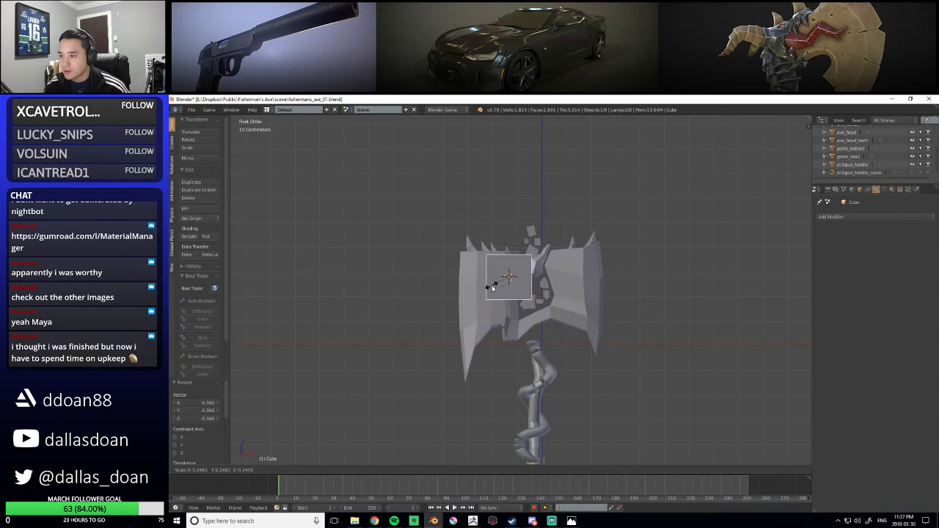
pyautogui.click(484, 296)
pyautogui.scroll(6, 508, 284)
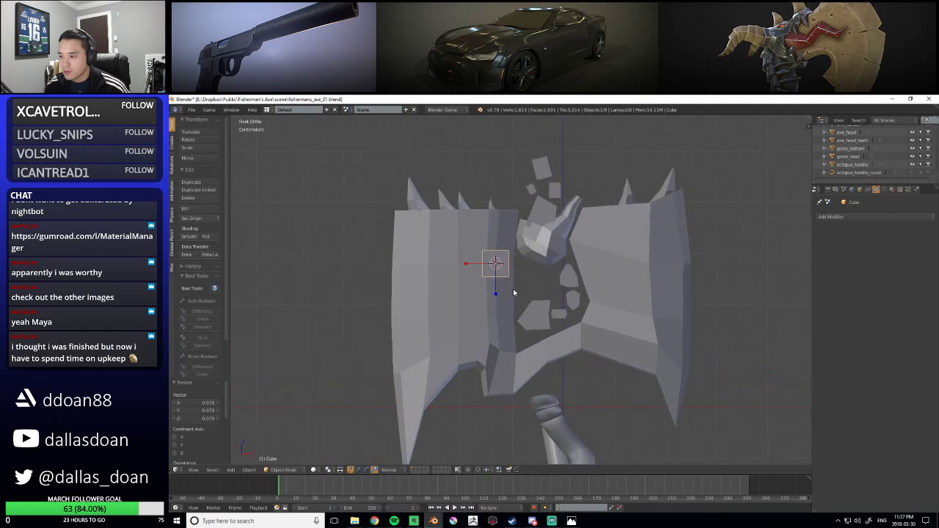
pyautogui.press('s')
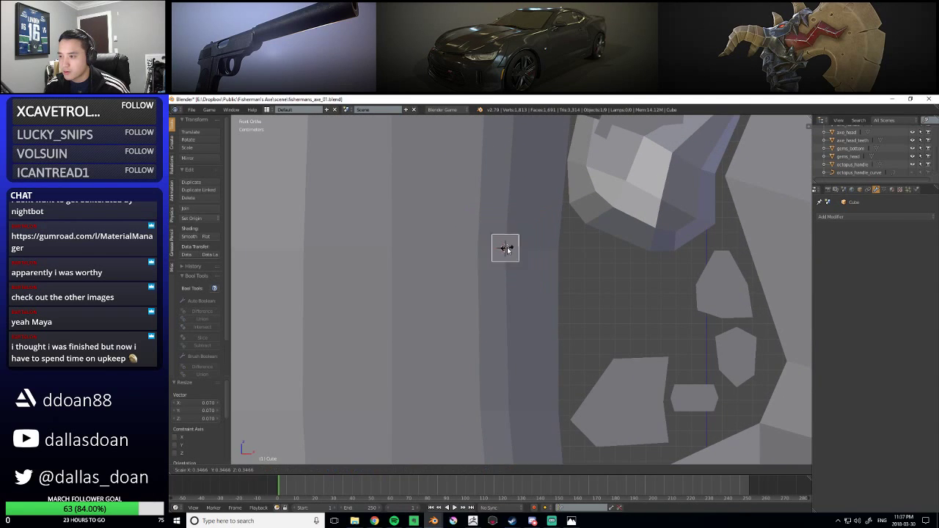
pyautogui.click(507, 249)
pyautogui.scroll(-3, 547, 261)
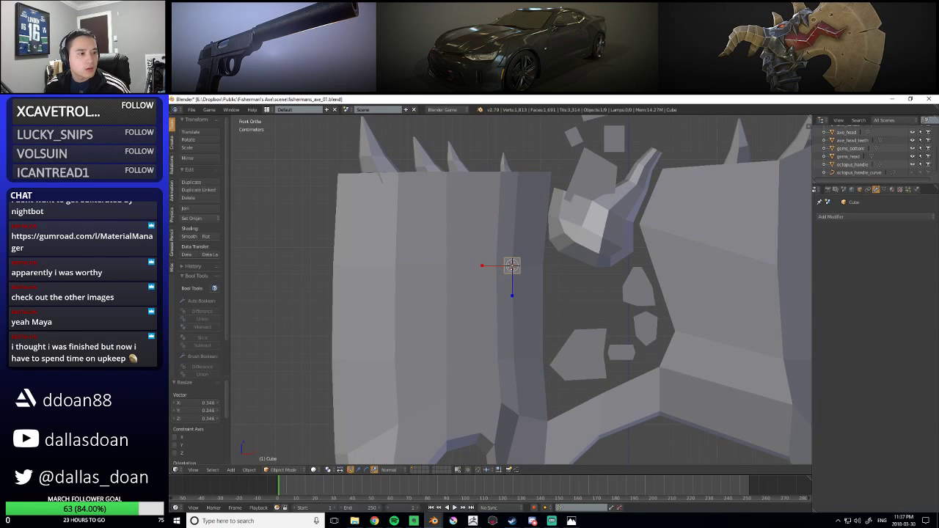
# Scale the cube down further by a uniform factor of 0.465 and switch to the move manipulator
pyautogui.hotkey('alt', 'Tab')
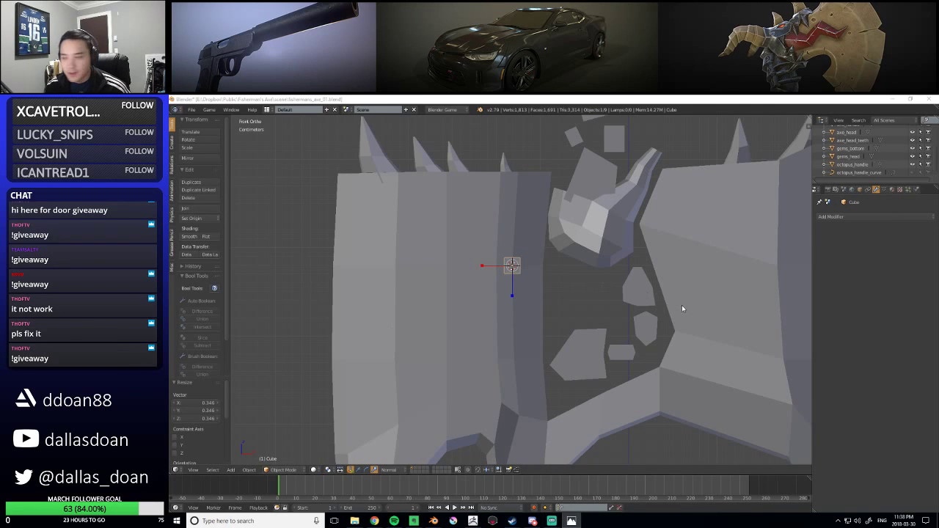
pyautogui.scroll(5, 526, 295)
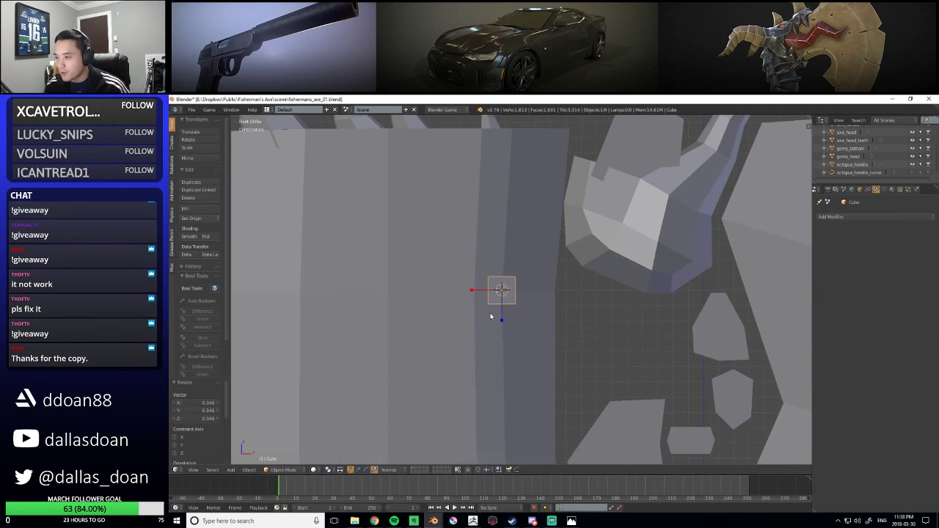
pyautogui.press('s')
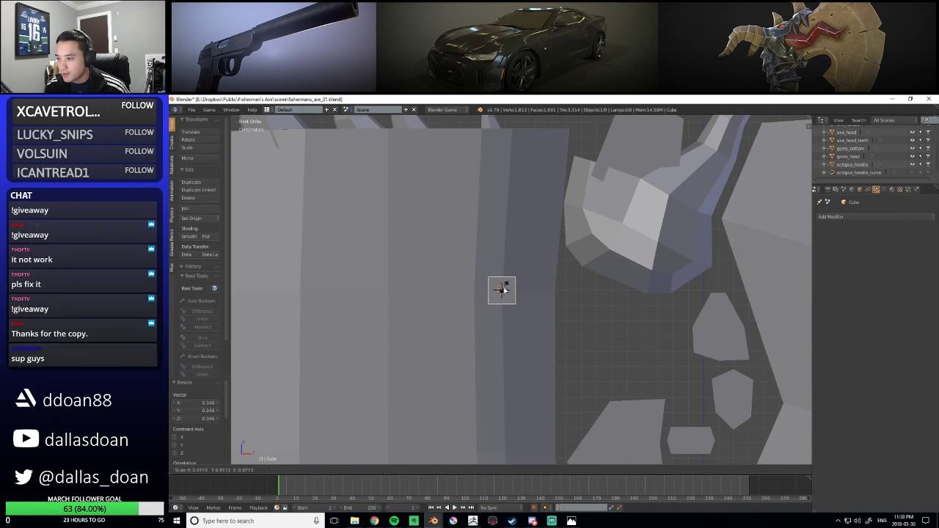
pyautogui.click(486, 303)
pyautogui.scroll(4, 557, 295)
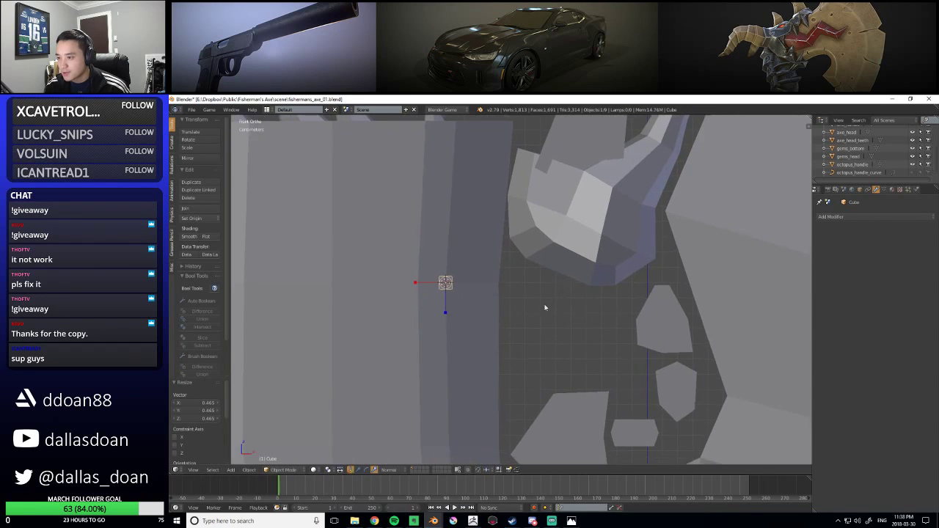
pyautogui.click(460, 268)
pyautogui.click(473, 277)
pyautogui.scroll(-6, 555, 331)
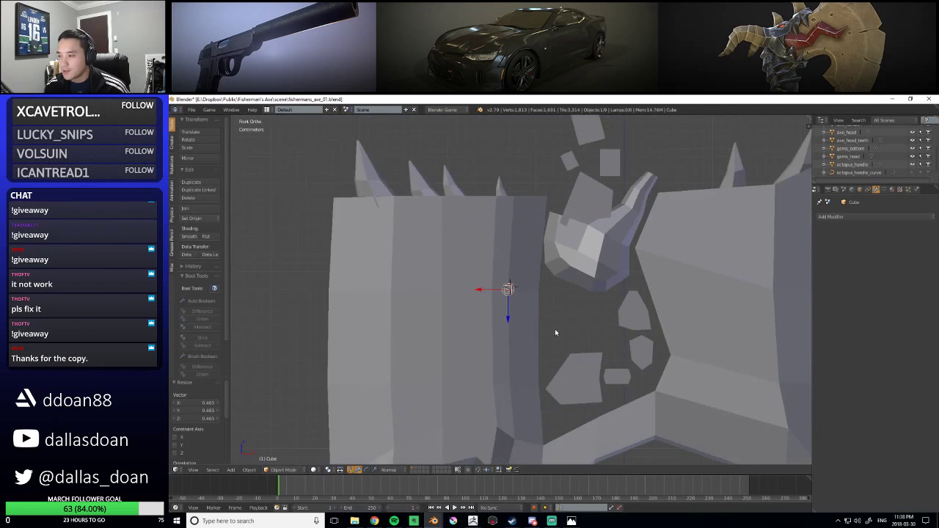
# Delete the small cube from the left blade
pyautogui.moveTo(554, 327)
pyautogui.mouseDown(button='middle')
pyautogui.moveTo(622, 342)
pyautogui.moveTo(581, 366)
pyautogui.moveTo(503, 324)
pyautogui.moveTo(538, 295)
pyautogui.moveTo(520, 274)
pyautogui.moveTo(529, 311)
pyautogui.moveTo(535, 268)
pyautogui.moveTo(520, 315)
pyautogui.moveTo(526, 296)
pyautogui.moveTo(511, 265)
pyautogui.moveTo(512, 304)
pyautogui.moveTo(579, 293)
pyautogui.moveTo(554, 282)
pyautogui.moveTo(559, 314)
pyautogui.mouseUp(button='middle')
pyautogui.scroll(3, 504, 323)
pyautogui.scroll(3, 515, 313)
pyautogui.press('x')
pyautogui.click(553, 278)
pyautogui.scroll(3, 554, 278)
pyautogui.scroll(-3, 558, 314)
pyautogui.hotkey('shift', 'a')
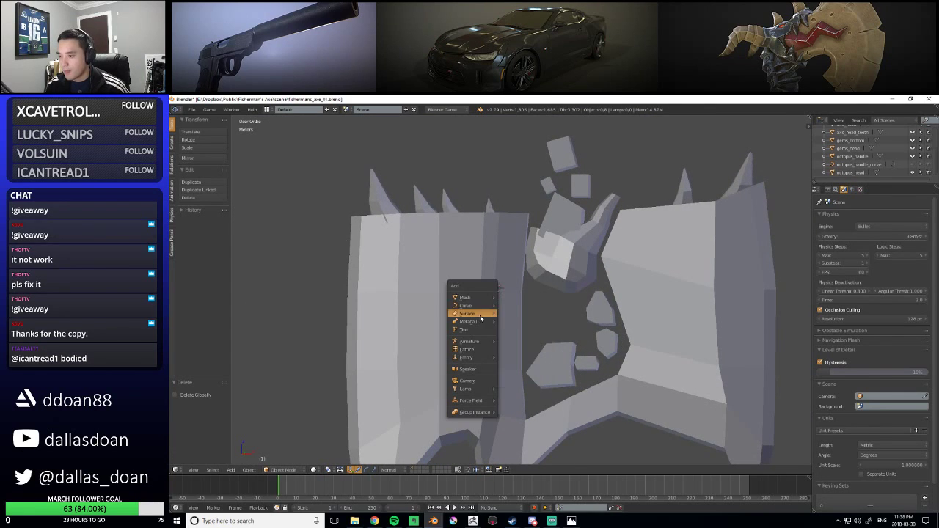
pyautogui.moveTo(477, 297)
pyautogui.click(517, 354)
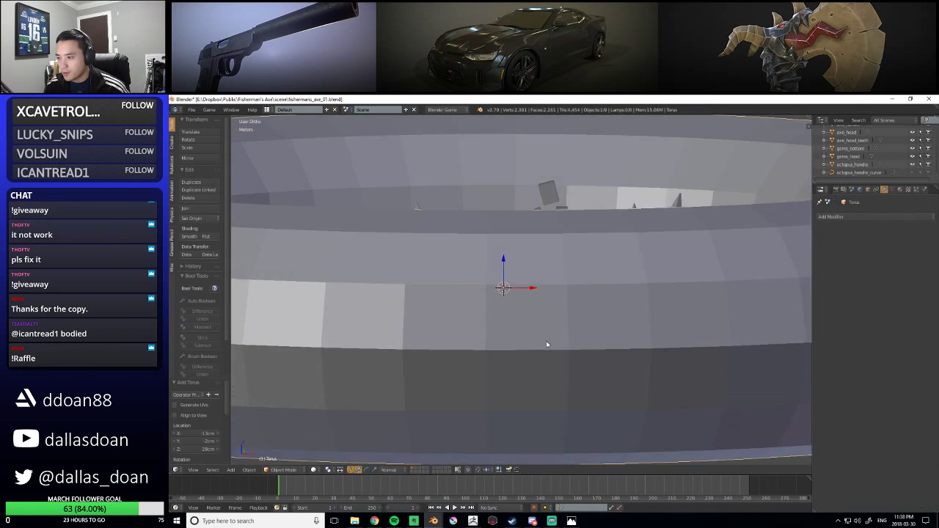
pyautogui.scroll(-4, 526, 358)
pyautogui.scroll(2, 511, 279)
pyautogui.moveTo(526, 358); pyautogui.dragTo(507, 257, button='middle')
pyautogui.press('s')
pyautogui.click(512, 296)
pyautogui.hotkey('ctrl', 'z')
pyautogui.scroll(-3, 566, 289)
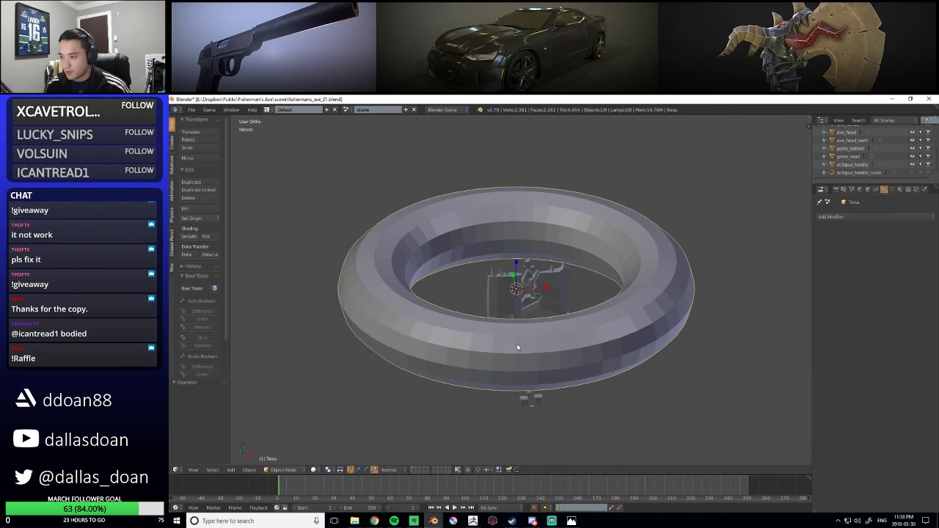
pyautogui.press('Delete')
# Try a torus at the 3D cursor with a major radius of 60 cm, and delete it
pyautogui.hotkey('shift', 'a')
pyautogui.moveTo(521, 315)
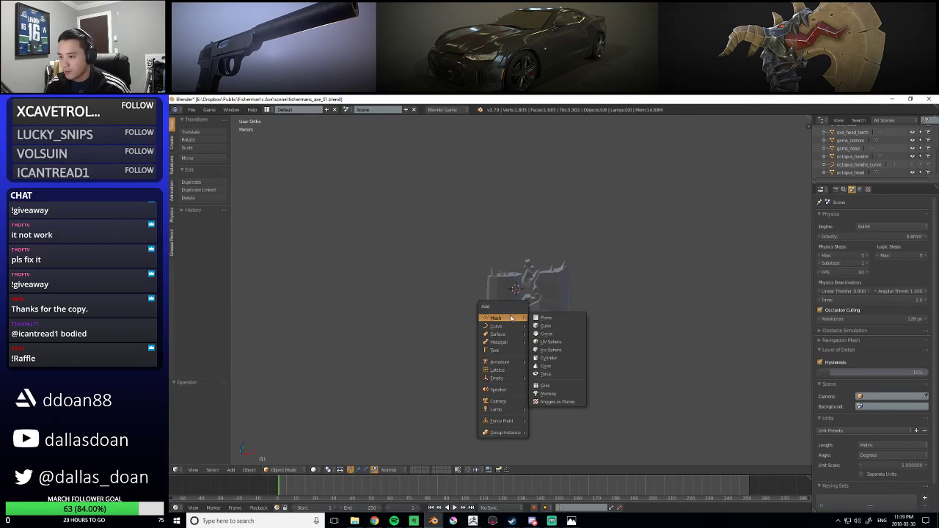
pyautogui.click(551, 371)
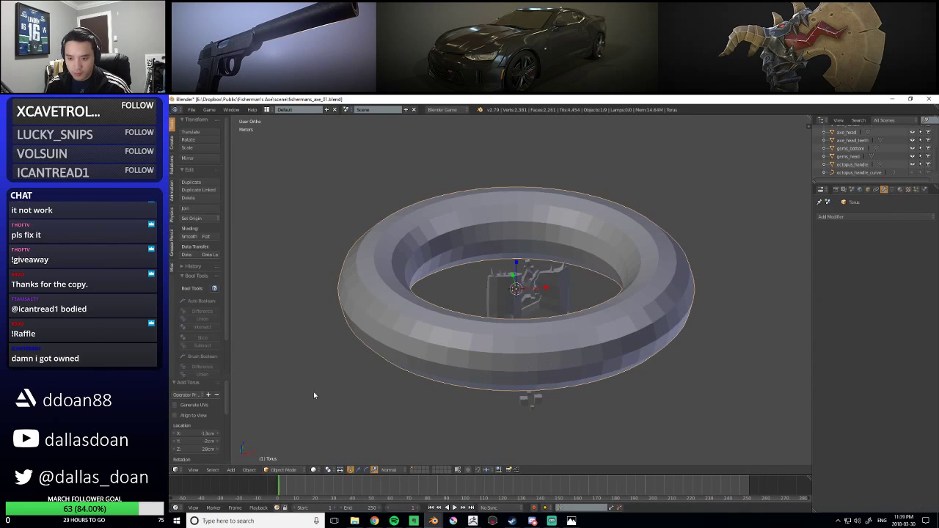
pyautogui.moveTo(227, 402); pyautogui.dragTo(218, 457)
pyautogui.click(210, 441)
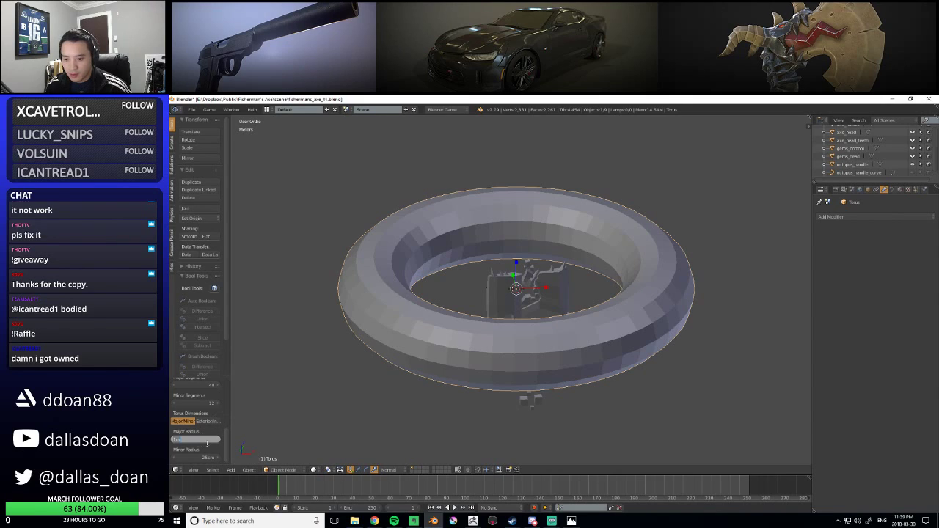
pyautogui.click(204, 448)
pyautogui.moveTo(203, 438); pyautogui.dragTo(181, 439)
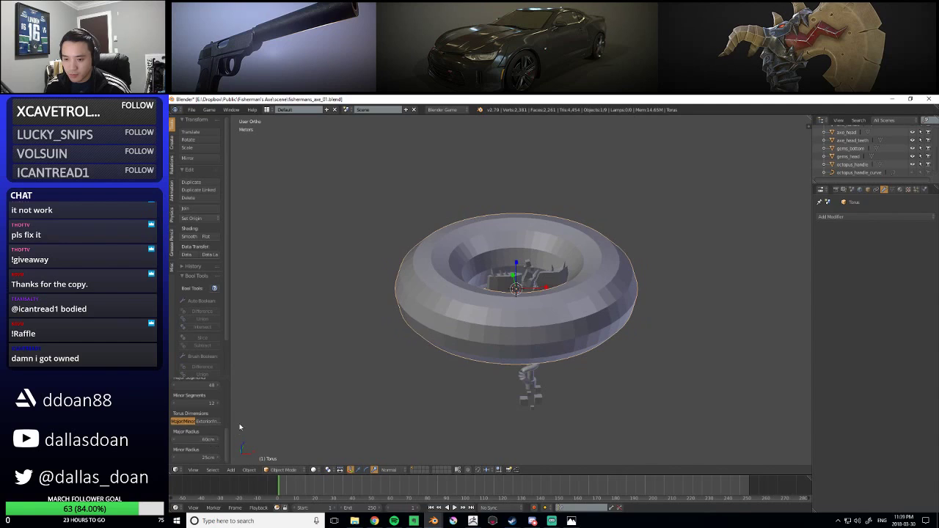
pyautogui.press('Delete')
# Add a torus at the 3D cursor and reduce its minor radius to turn it into a thin ring
pyautogui.hotkey('shift', 'a')
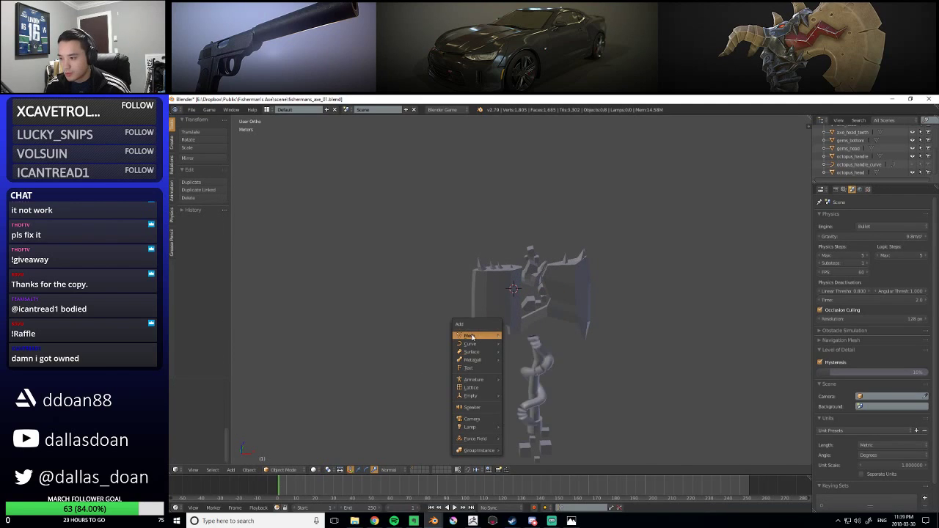
pyautogui.moveTo(472, 337)
pyautogui.click(532, 396)
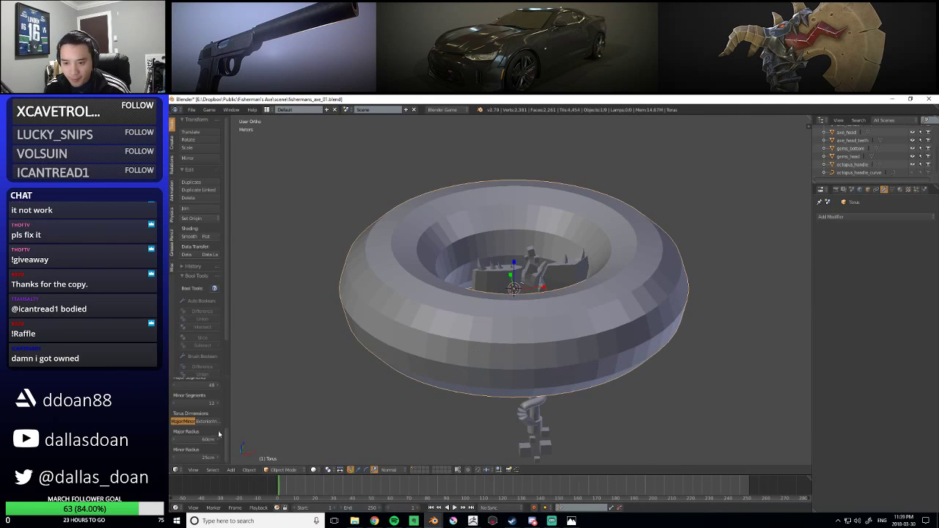
pyautogui.scroll(1, 226, 440)
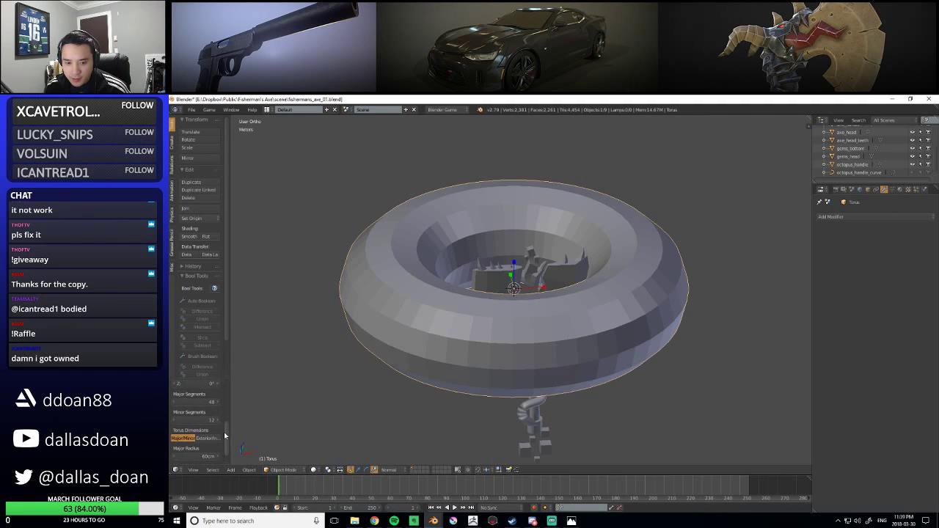
pyautogui.scroll(1, 223, 433)
pyautogui.scroll(1, 223, 429)
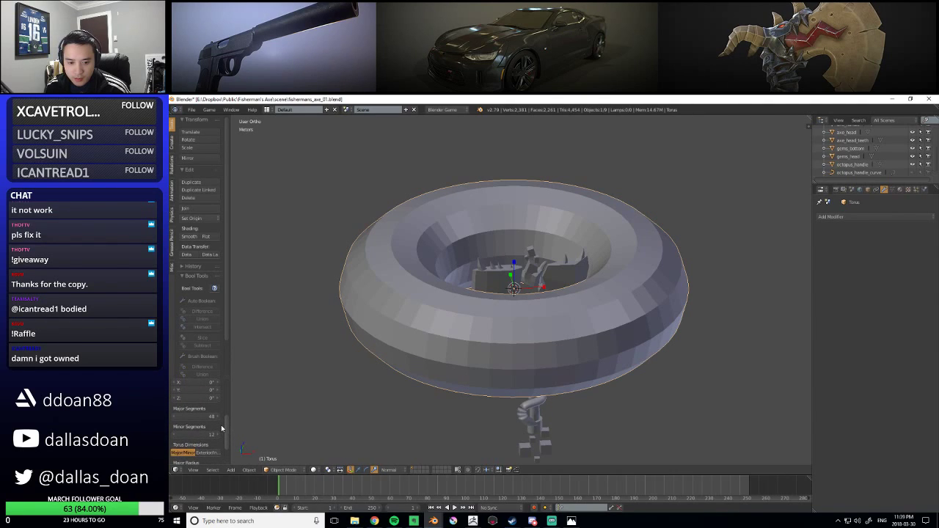
pyautogui.scroll(3, 221, 425)
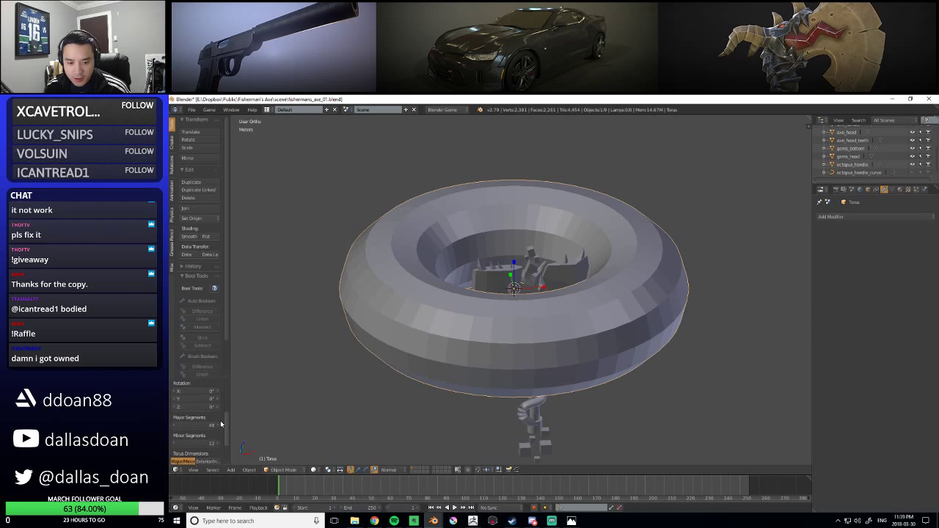
pyautogui.scroll(2, 220, 419)
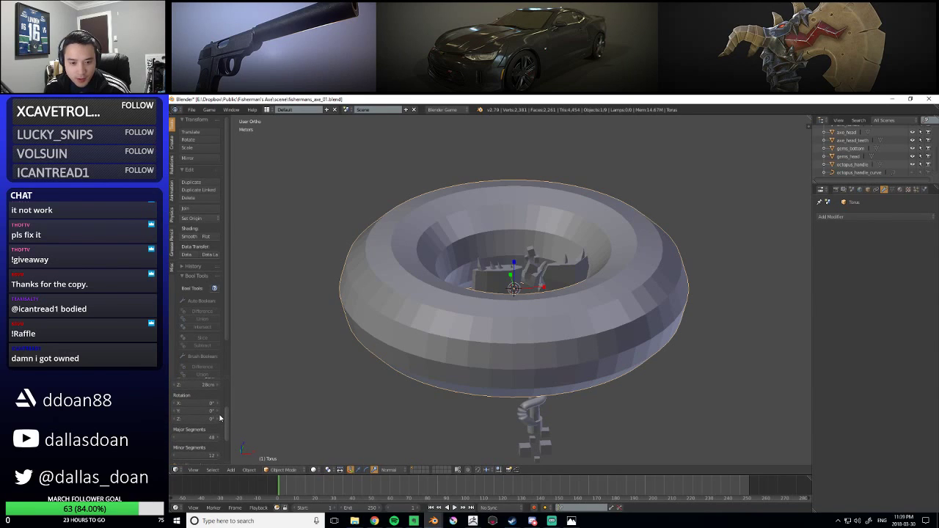
pyautogui.scroll(5, 219, 411)
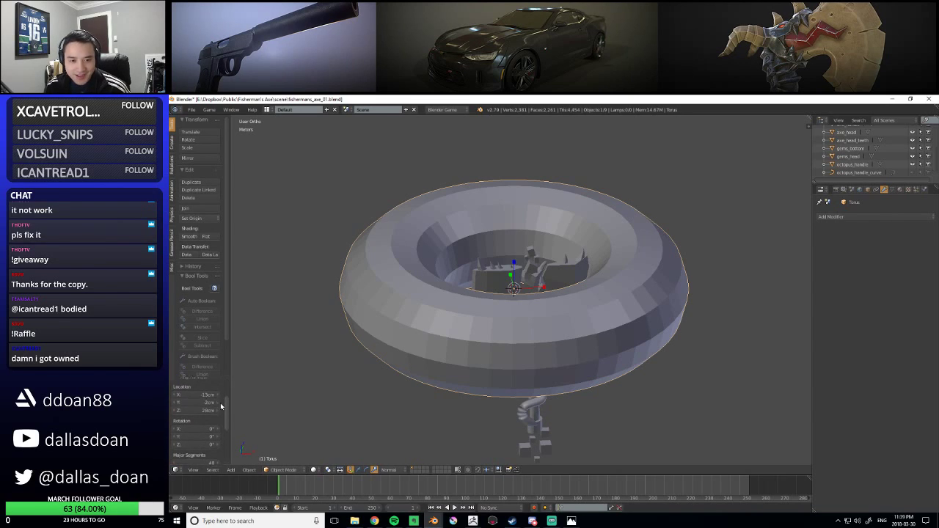
pyautogui.scroll(-7, 219, 403)
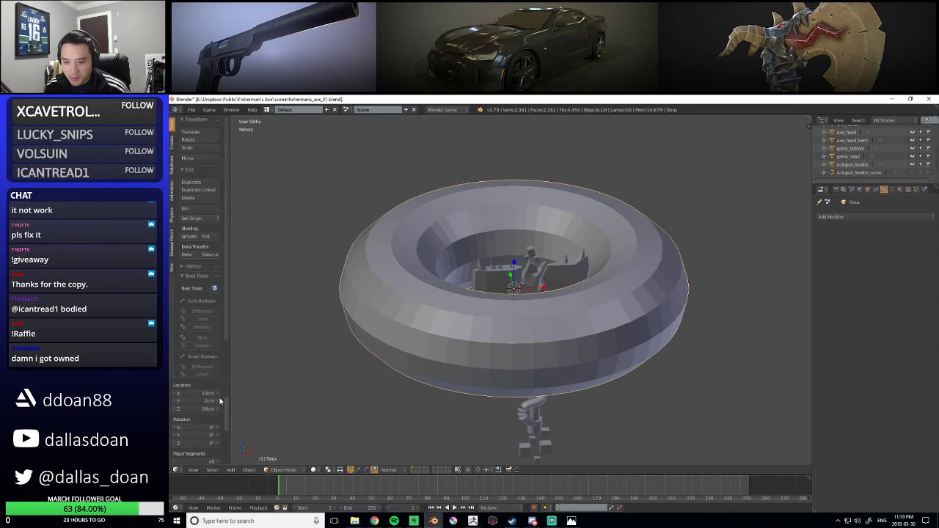
pyautogui.scroll(-3, 220, 433)
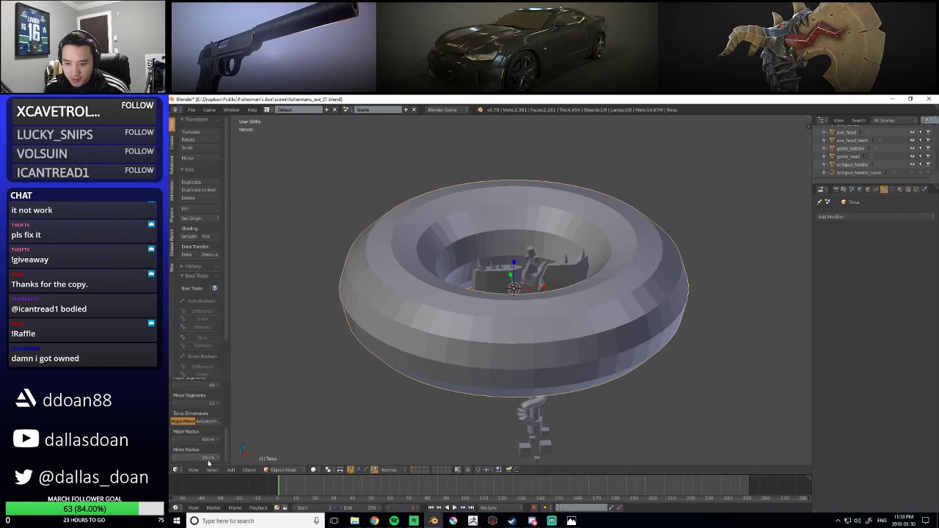
pyautogui.moveTo(206, 440); pyautogui.dragTo(185, 459)
# Scale the thin ring down uniformly so it roughly spans the gap between the two blades
pyautogui.scroll(4, 377, 336)
pyautogui.moveTo(378, 335); pyautogui.dragTo(502, 378, button='middle')
pyautogui.scroll(-2, 402, 319)
pyautogui.scroll(-1, 502, 378)
pyautogui.moveTo(486, 284); pyautogui.dragTo(500, 290)
pyautogui.moveTo(499, 291)
pyautogui.mouseDown(button='middle')
pyautogui.moveTo(521, 290)
pyautogui.moveTo(506, 295)
pyautogui.mouseUp(button='middle')
pyautogui.press('s')
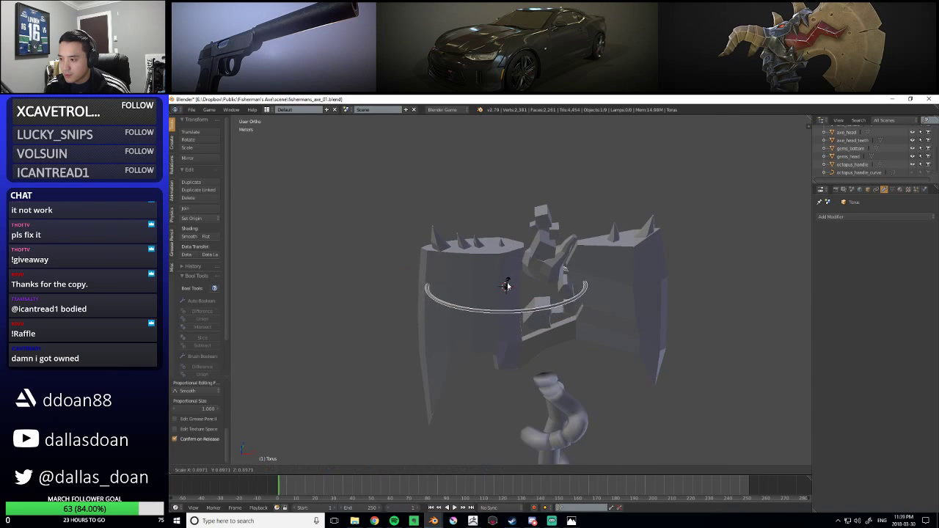
pyautogui.click(505, 288)
pyautogui.scroll(4, 504, 287)
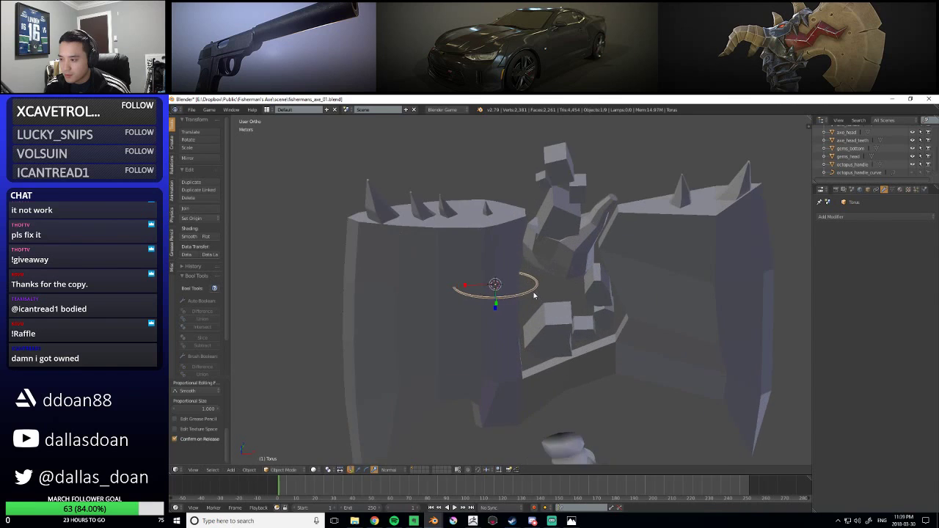
# Move the ring along the X axis into the gap between the two blades
pyautogui.press('g')
pyautogui.press('x')
pyautogui.click(558, 283)
pyautogui.moveTo(557, 283); pyautogui.dragTo(560, 356, button='middle')
pyautogui.press('r')
pyautogui.click(497, 317)
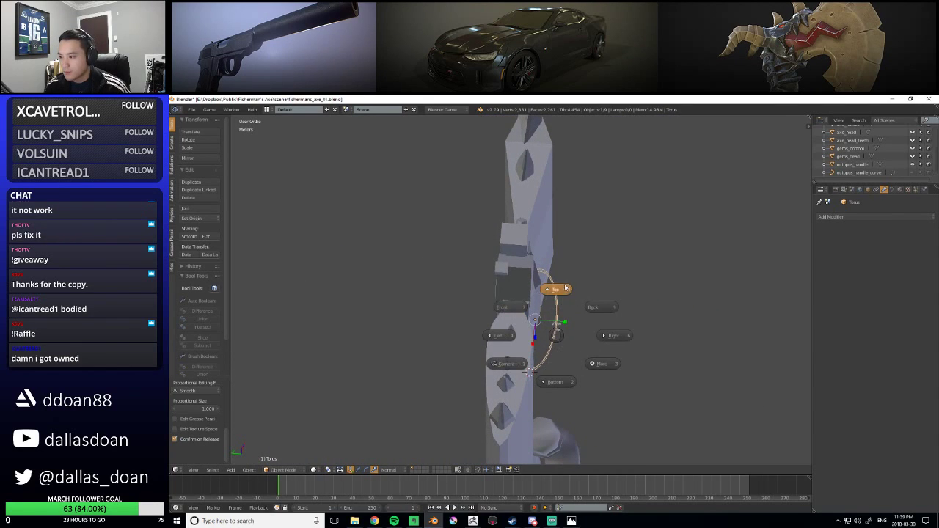
# In top view, move the ring about 2.1 cm along its local Y axis to centre it on the axe head
pyautogui.press('KP_7')
pyautogui.scroll(1, 559, 292)
pyautogui.press('g')
pyautogui.press('y')
pyautogui.press('y')
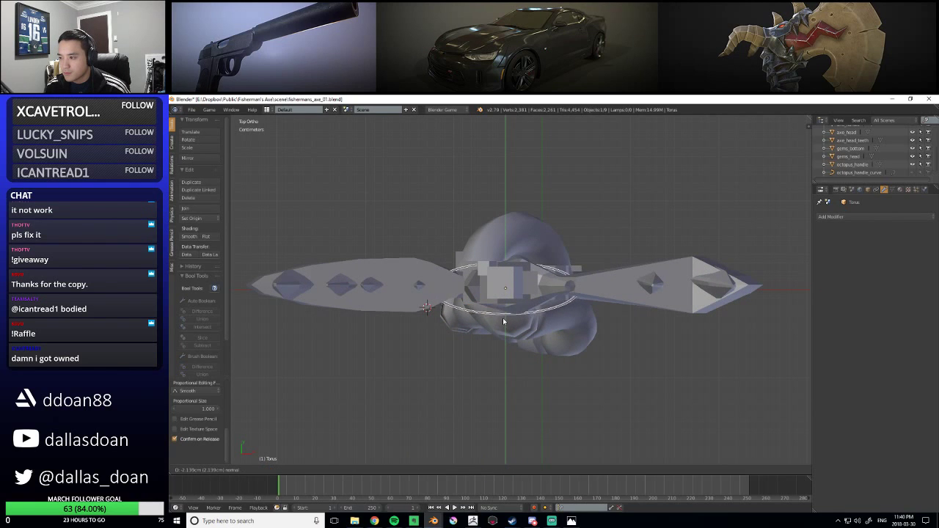
pyautogui.click(503, 321)
pyautogui.scroll(3, 501, 327)
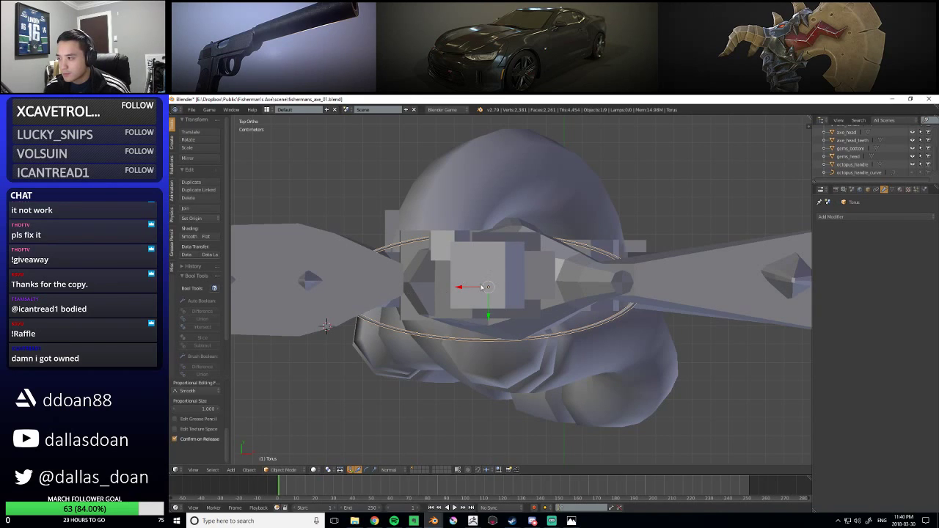
# Tilt the ring by -6.14° about its Y axis below the curved horn piece
pyautogui.press('q')
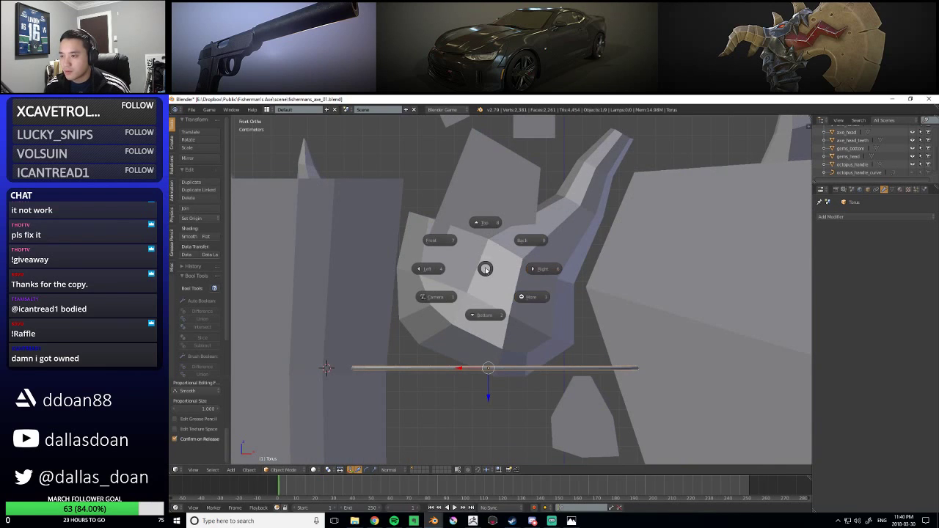
pyautogui.click(522, 297)
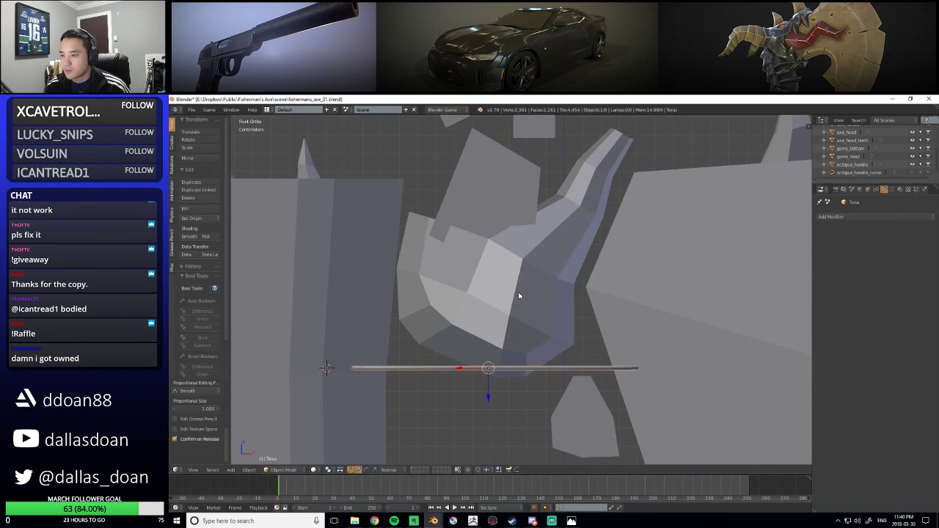
pyautogui.moveTo(478, 279); pyautogui.dragTo(497, 263, button='middle')
pyautogui.scroll(3, 503, 318)
pyautogui.scroll(3, 481, 287)
pyautogui.moveTo(503, 286); pyautogui.dragTo(506, 289)
pyautogui.moveTo(506, 289); pyautogui.dragTo(339, 296, button='middle')
pyautogui.scroll(2, 339, 296)
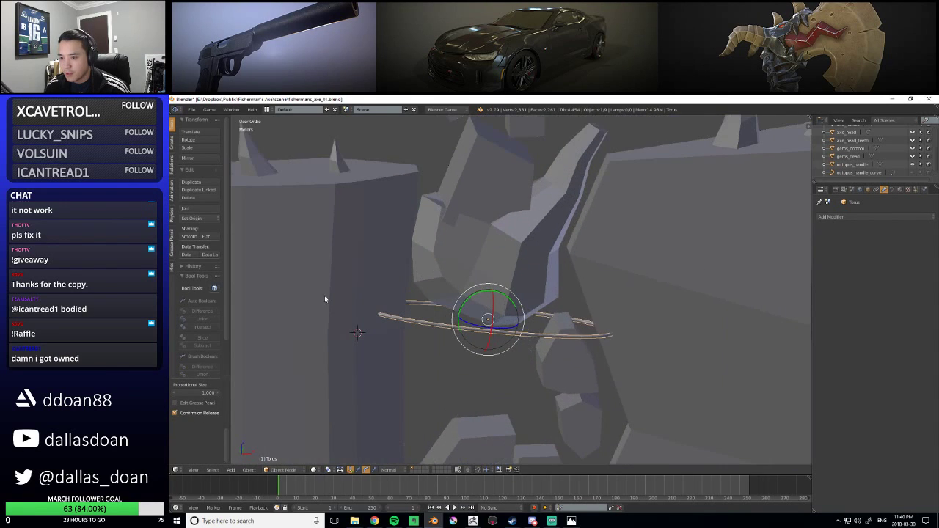
pyautogui.moveTo(226, 441); pyautogui.dragTo(220, 378)
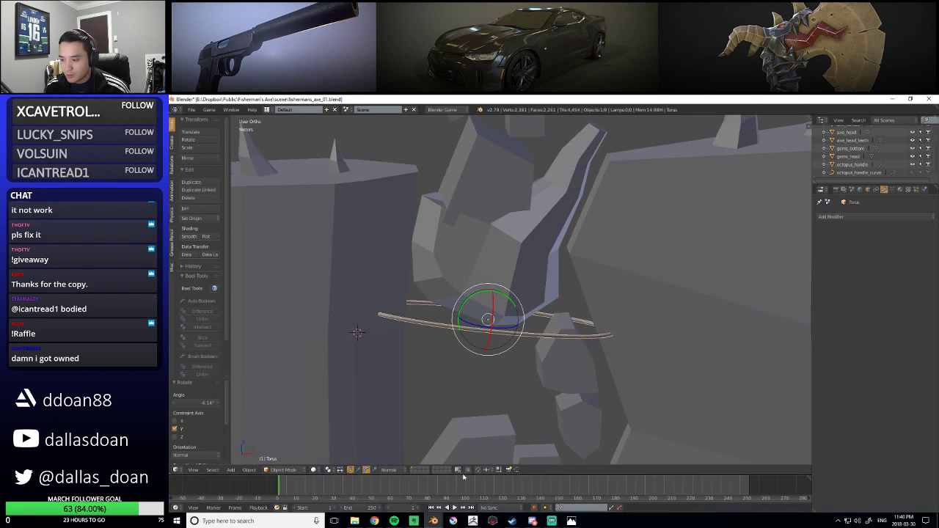
pyautogui.moveTo(226, 402); pyautogui.dragTo(228, 443)
# Refine the ring's tilt and position just beneath the curved horn piece between the blades
pyautogui.scroll(2, 484, 385)
pyautogui.keyDown('shift'); pyautogui.moveTo(485, 382); pyautogui.dragTo(493, 337, button='middle'); pyautogui.keyUp('shift')
pyautogui.press('r')
pyautogui.moveTo(469, 342); pyautogui.dragTo(461, 367)
pyautogui.scroll(1, 471, 320)
pyautogui.moveTo(471, 320); pyautogui.dragTo(478, 367, button='middle')
pyautogui.moveTo(469, 325)
pyautogui.mouseDown()
pyautogui.moveTo(462, 316)
pyautogui.moveTo(471, 327)
pyautogui.mouseUp()
pyautogui.moveTo(471, 327); pyautogui.dragTo(507, 283, button='middle')
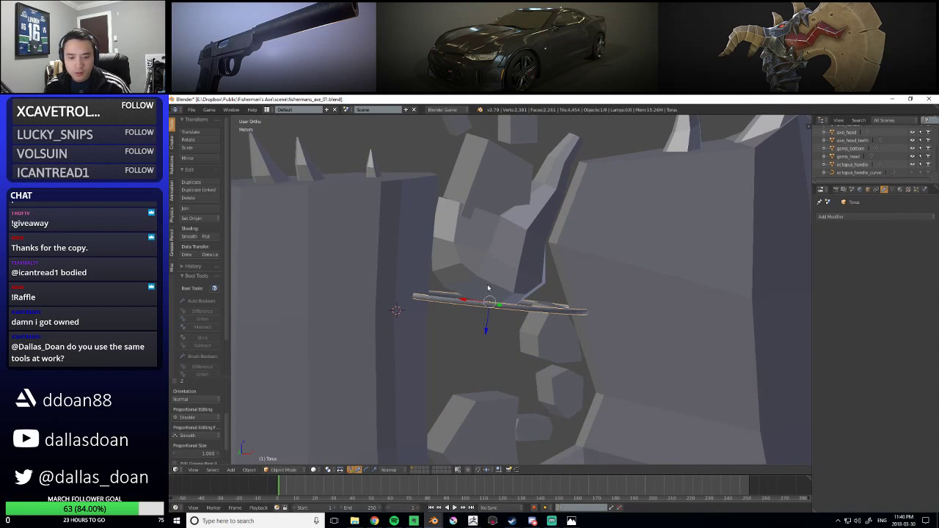
# Scale the ring beneath the curved horn piece so it fits around the centre pieces between the blades
pyautogui.moveTo(530, 295); pyautogui.dragTo(482, 315, button='middle')
pyautogui.press('s')
pyautogui.click(460, 298)
pyautogui.press('a')
pyautogui.scroll(2, 502, 313)
pyautogui.rightClick(481, 316)
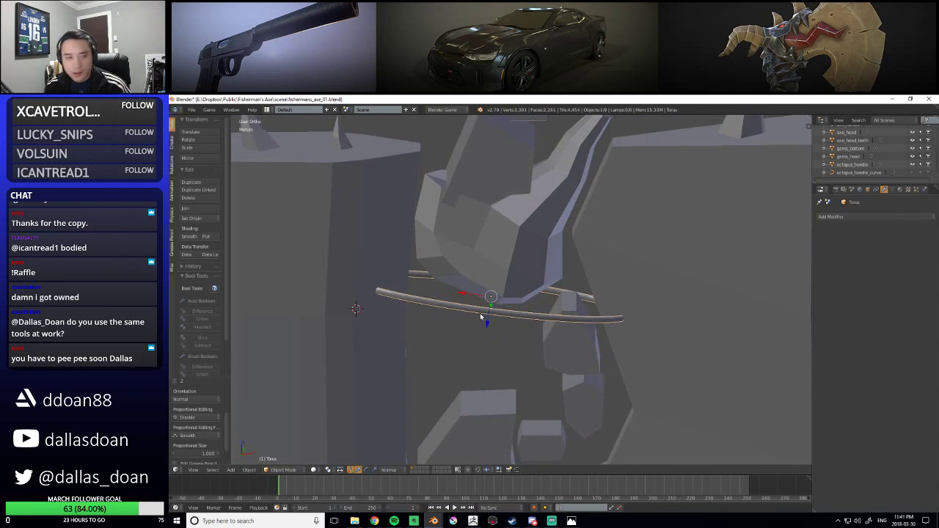
pyautogui.press('s')
pyautogui.click(511, 335)
pyautogui.moveTo(511, 334); pyautogui.dragTo(453, 358, button='middle')
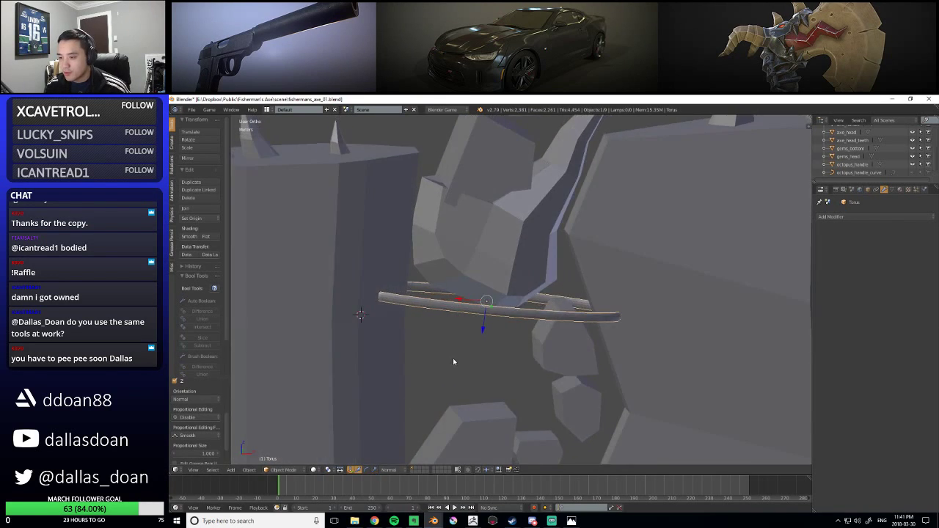
# Duplicate the ring and place the copy directly below the original along the global Z axis
pyautogui.moveTo(426, 305); pyautogui.dragTo(485, 319, button='middle')
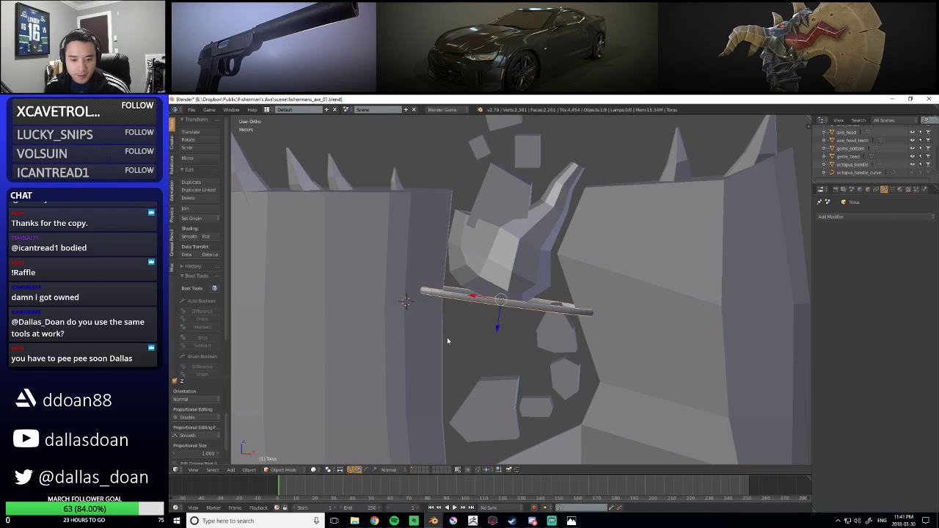
pyautogui.moveTo(429, 344); pyautogui.dragTo(532, 336, button='middle')
pyautogui.moveTo(466, 325); pyautogui.dragTo(462, 330, button='middle')
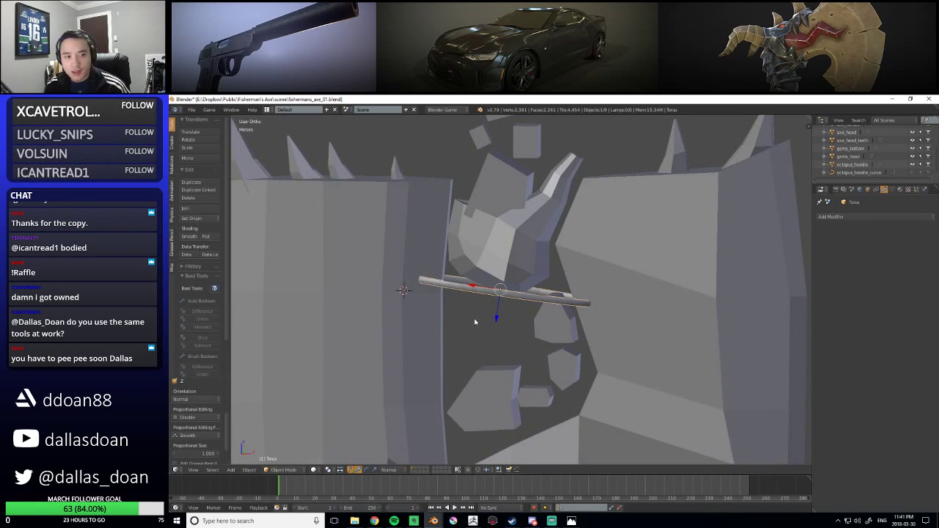
pyautogui.hotkey('shift', 'd')
pyautogui.press('z')
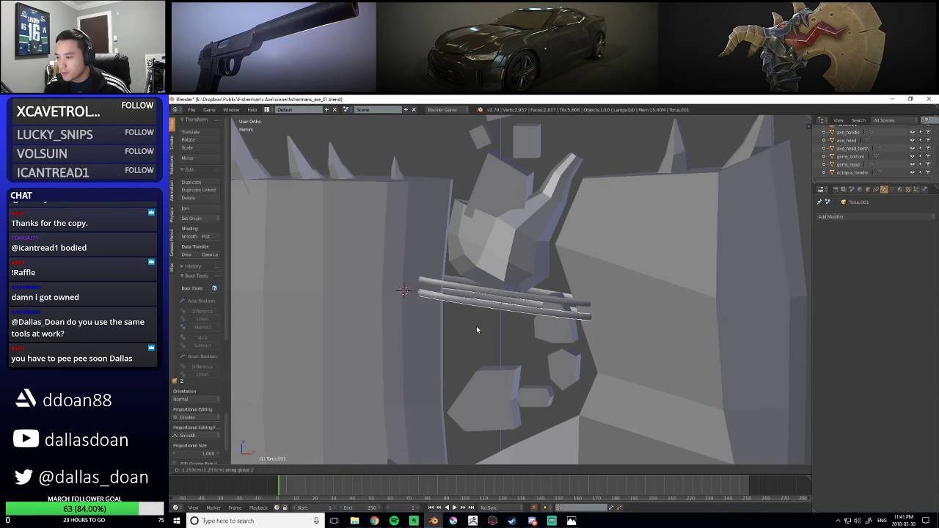
pyautogui.click(494, 355)
pyautogui.moveTo(494, 355); pyautogui.dragTo(471, 311, button='middle')
# Isolate the copied ring in local view
pyautogui.scroll(5, 499, 323)
pyautogui.press('Tab')
pyautogui.rightClick(520, 306)
pyautogui.press('Tab')
pyautogui.press('q')
pyautogui.click(513, 342)
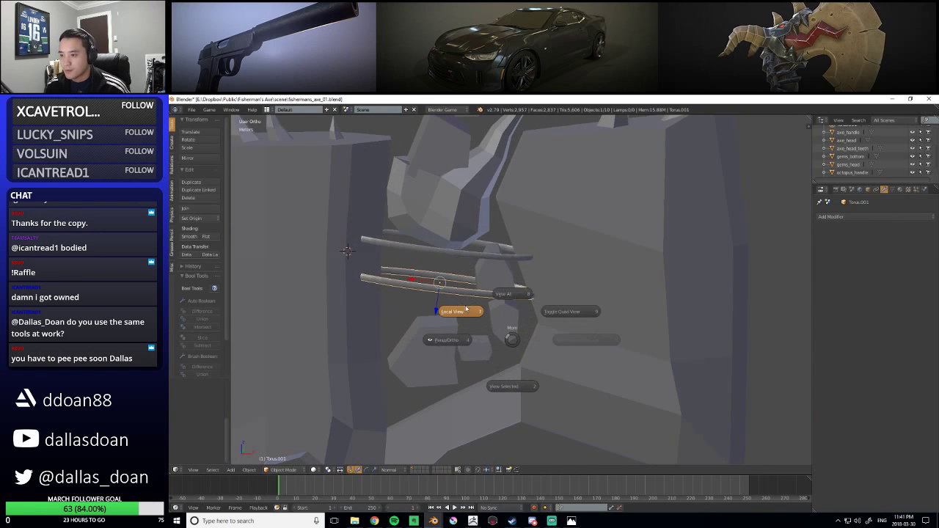
pyautogui.click(450, 310)
pyautogui.moveTo(522, 335); pyautogui.dragTo(469, 359, button='middle')
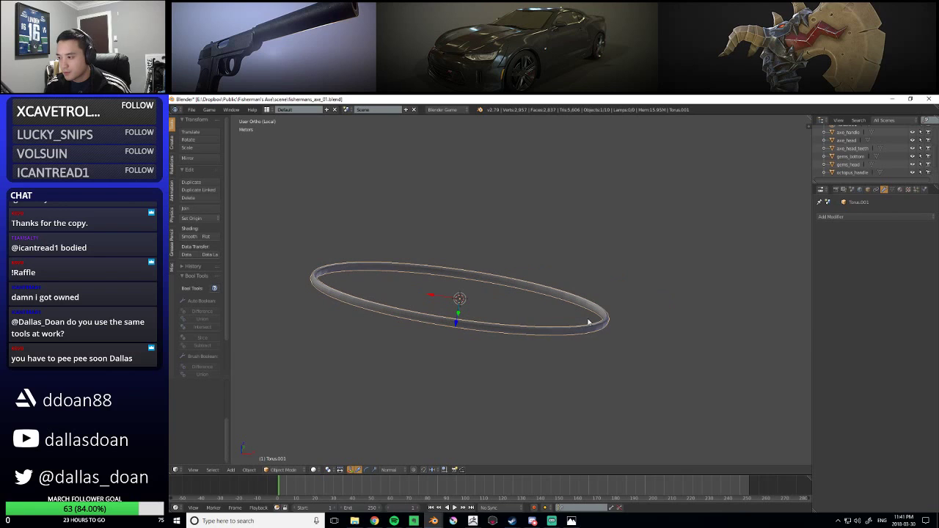
# In edit mode, snap the 3D cursor to a single vertex at the far end of the copied ring
pyautogui.press('Tab')
pyautogui.scroll(6, 601, 317)
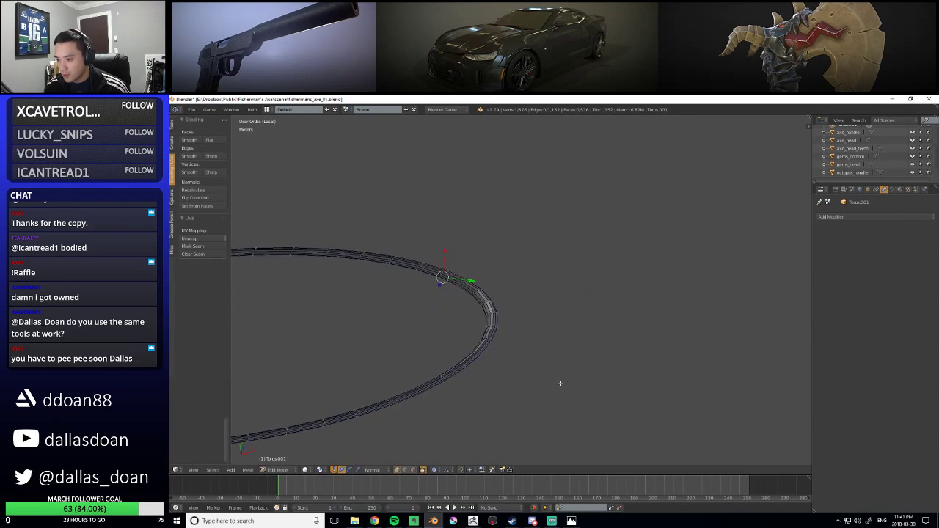
pyautogui.moveTo(508, 312); pyautogui.dragTo(518, 283, button='middle')
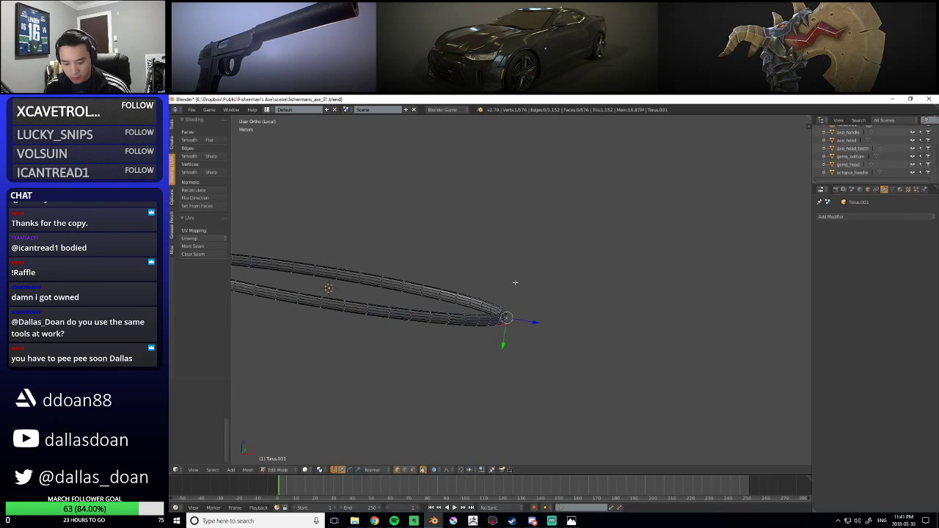
pyautogui.hotkey('shift', 's')
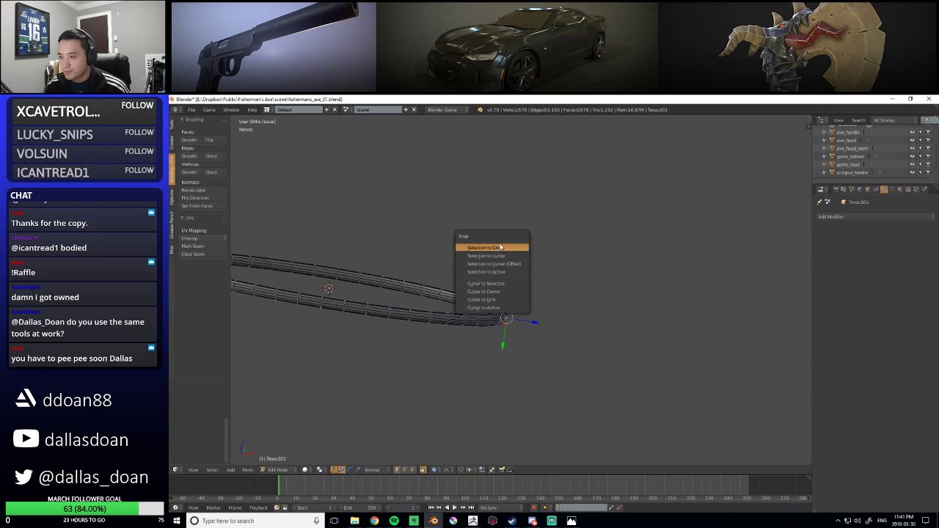
pyautogui.click(503, 283)
pyautogui.moveTo(504, 290); pyautogui.dragTo(546, 318, button='middle')
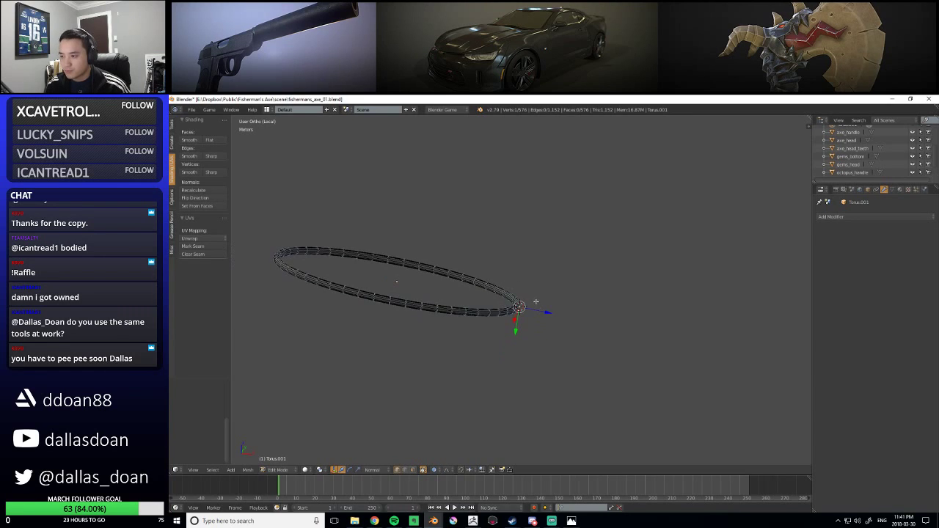
# Set the copied ring's origin to the 3D cursor and leave local view to bring back the whole axe
pyautogui.press('Tab')
pyautogui.hotkey('ctrl', 'shift', 'alt', 'c')
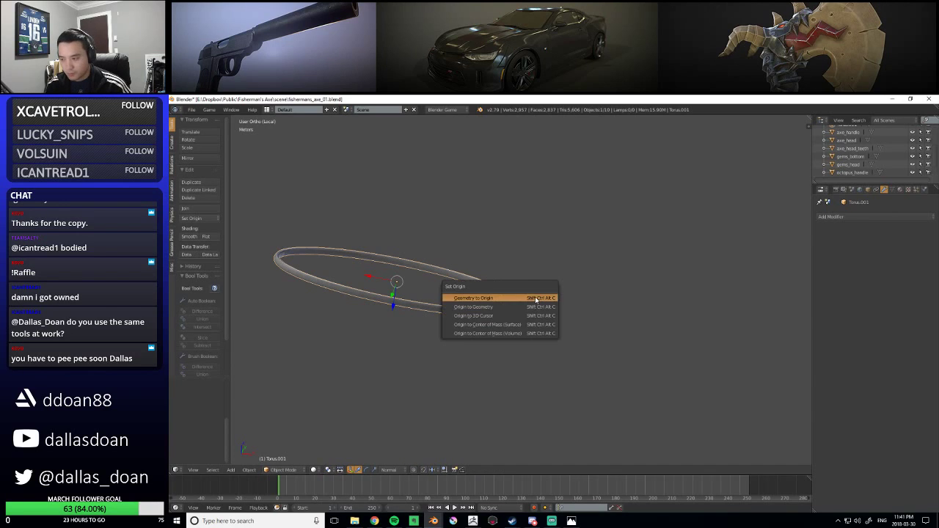
pyautogui.click(484, 316)
pyautogui.moveTo(488, 313); pyautogui.dragTo(502, 306, button='middle')
pyautogui.press('Tab')
pyautogui.press('Tab')
pyautogui.press('q')
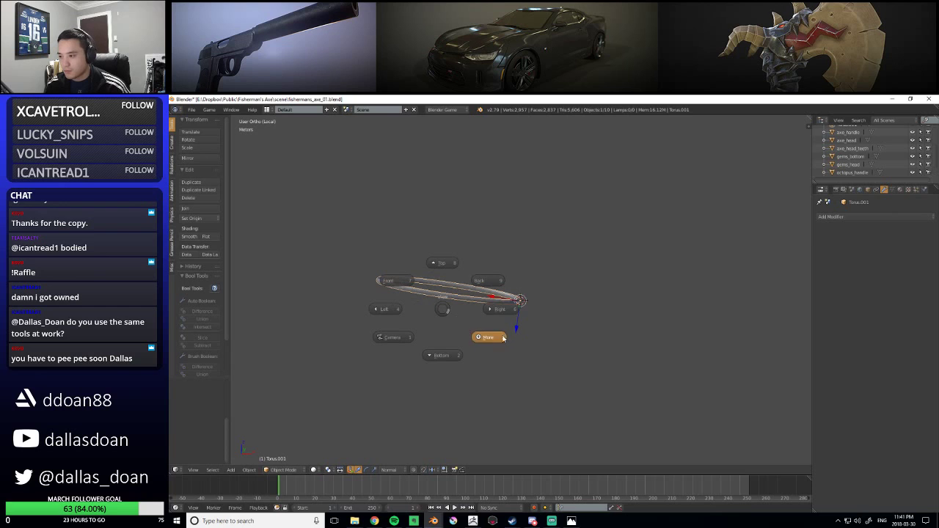
pyautogui.click(458, 305)
pyautogui.moveTo(444, 317); pyautogui.dragTo(493, 312, button='middle')
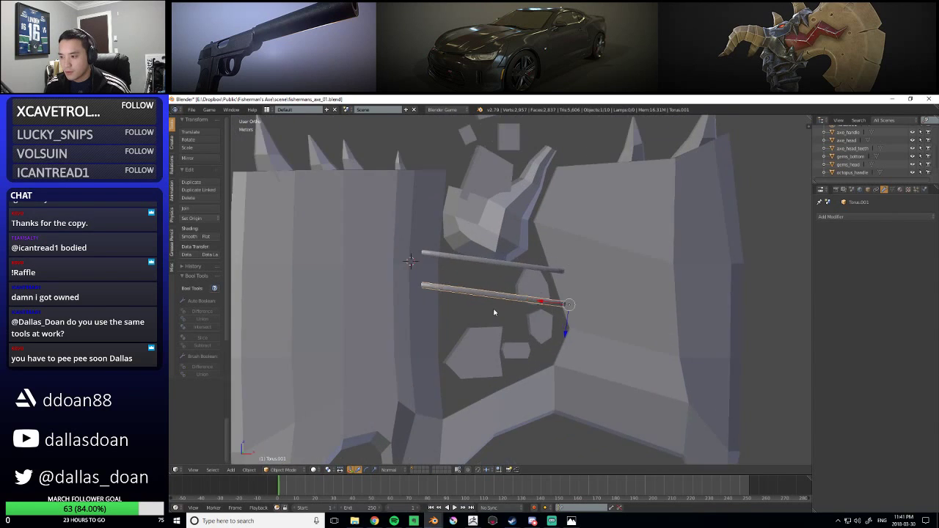
# Tilt the copied ring around its new end pivot and raise it slightly along its local Z axis
pyautogui.scroll(3, 492, 314)
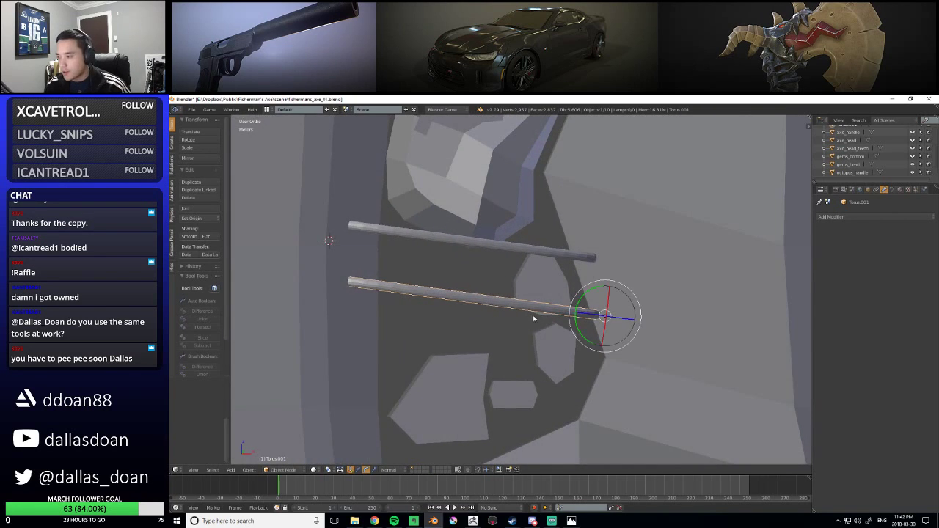
pyautogui.moveTo(585, 293); pyautogui.dragTo(584, 297)
pyautogui.moveTo(477, 293); pyautogui.dragTo(545, 313, button='middle')
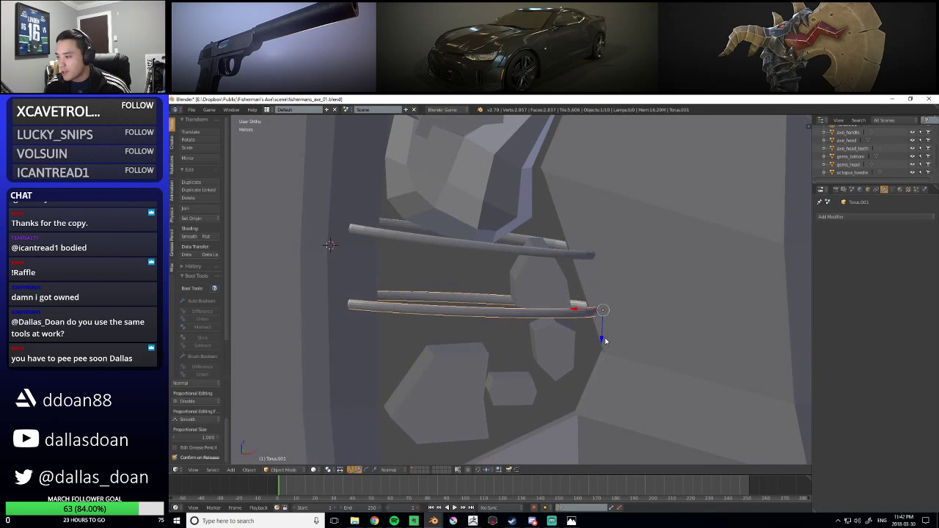
pyautogui.moveTo(602, 340); pyautogui.dragTo(601, 333)
pyautogui.moveTo(539, 323); pyautogui.dragTo(498, 303, button='middle')
pyautogui.scroll(-2, 513, 316)
pyautogui.scroll(2, 512, 318)
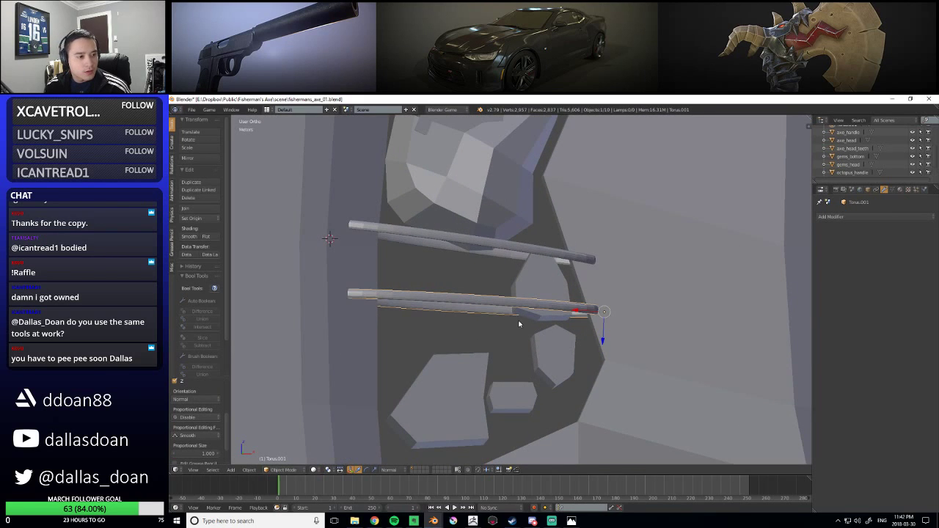
# Raise the copied ring a little further and tilt it by about 2° around its local Y axis
pyautogui.moveTo(628, 319); pyautogui.dragTo(501, 304, button='middle')
pyautogui.moveTo(592, 340); pyautogui.dragTo(593, 333)
pyautogui.moveTo(565, 335); pyautogui.dragTo(538, 329, button='middle')
pyautogui.press('e')
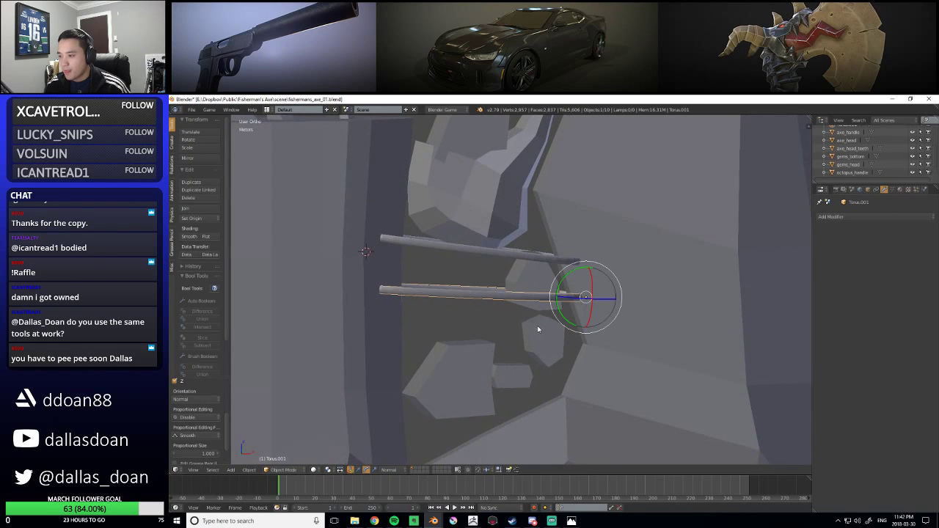
pyautogui.moveTo(565, 285); pyautogui.dragTo(562, 280)
pyautogui.press('a')
# Examine the copied ring's fit from the side and open the settings of its last rotation
pyautogui.moveTo(466, 288); pyautogui.dragTo(545, 268, button='middle')
pyautogui.rightClick(522, 305)
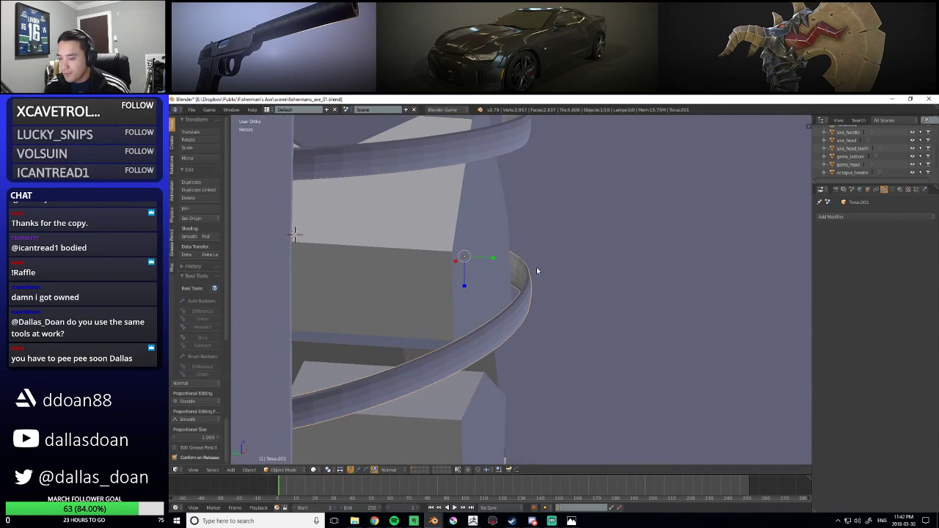
pyautogui.scroll(-2, 224, 318)
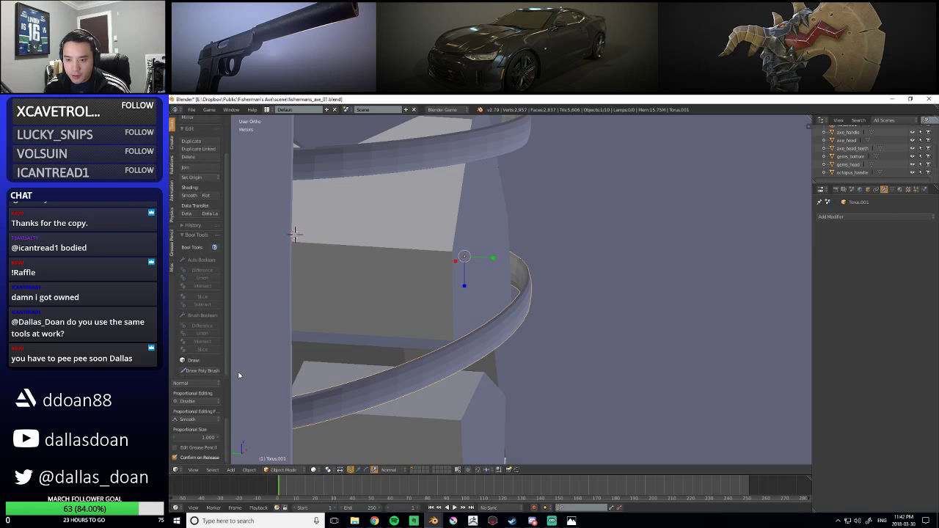
pyautogui.moveTo(455, 376); pyautogui.dragTo(472, 369, button='middle')
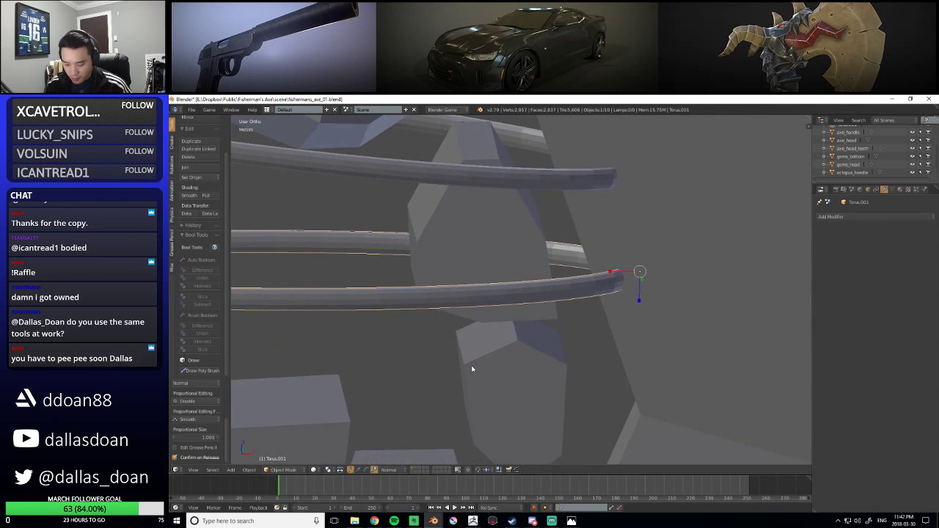
pyautogui.press('F6')
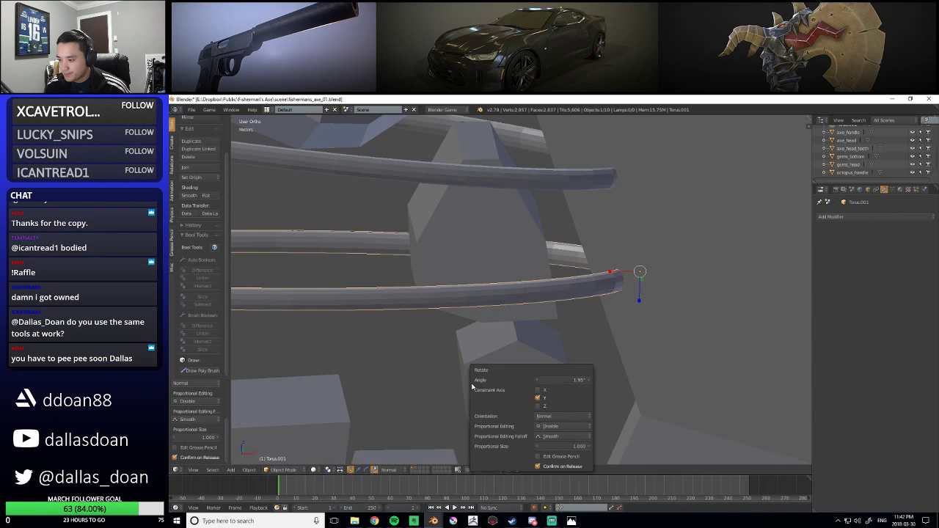
pyautogui.moveTo(412, 353); pyautogui.dragTo(515, 325, button='middle')
# Duplicate the second ring and place the copy near the lower connecting piece between the blades
pyautogui.rightClick(523, 297)
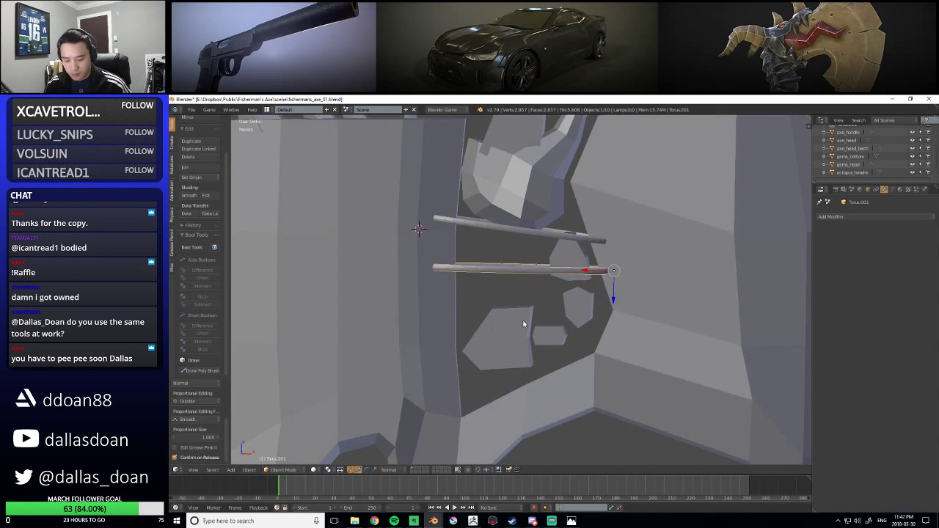
pyautogui.hotkey('shift', 'd')
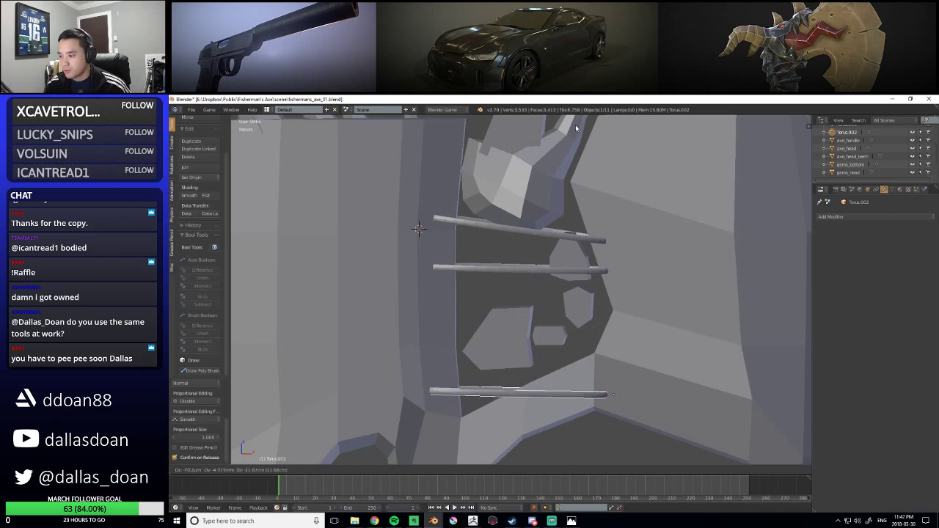
pyautogui.click(566, 132)
pyautogui.moveTo(560, 212); pyautogui.dragTo(513, 256, button='middle')
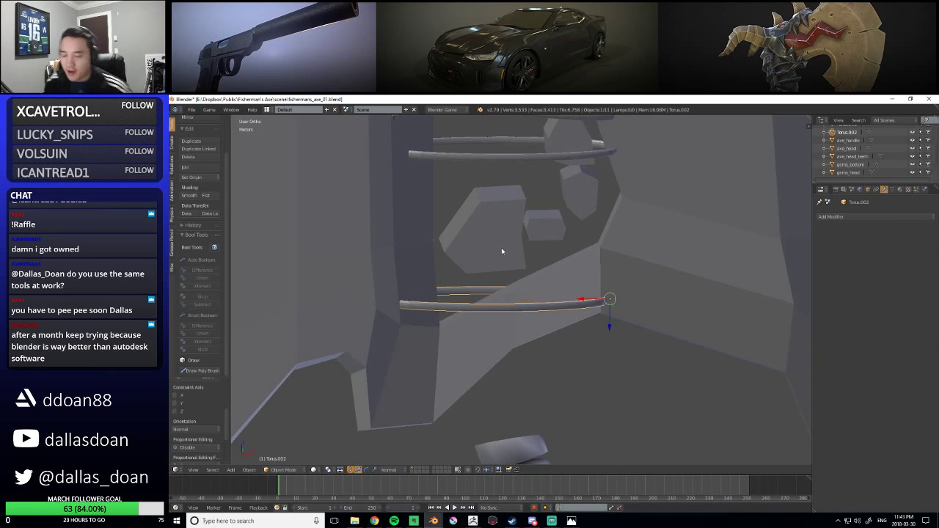
pyautogui.moveTo(551, 253); pyautogui.dragTo(498, 302, button='middle')
pyautogui.scroll(-5, 512, 311)
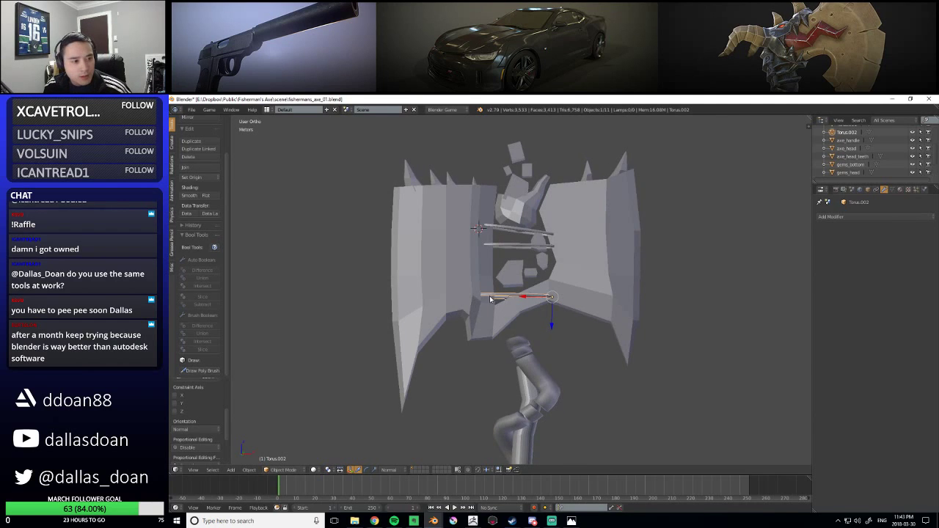
pyautogui.scroll(2, 485, 297)
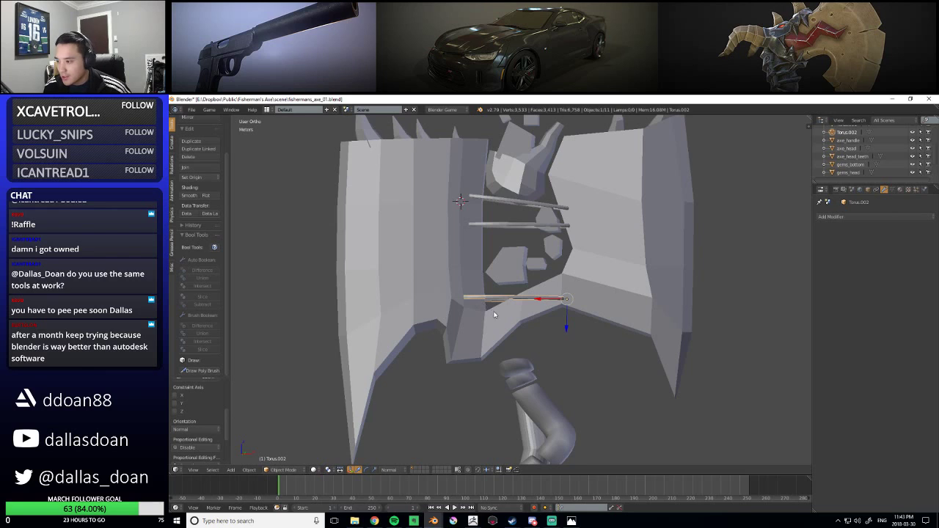
pyautogui.scroll(-2, 494, 319)
pyautogui.scroll(4, 491, 315)
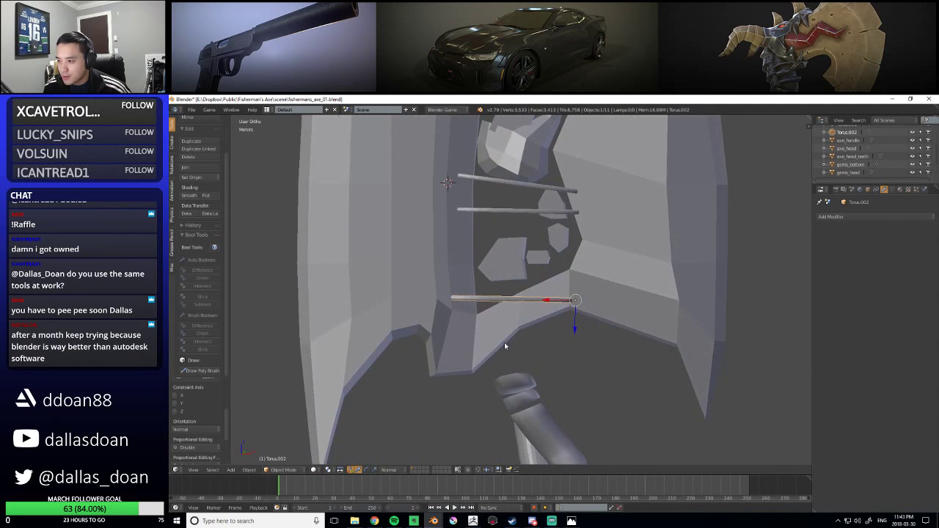
# Move the lowest ring down along its local Z axis and sideways along its local X axis
pyautogui.moveTo(575, 329); pyautogui.dragTo(576, 356)
pyautogui.moveTo(493, 323); pyautogui.dragTo(503, 357, button='middle')
pyautogui.moveTo(561, 315); pyautogui.dragTo(516, 312)
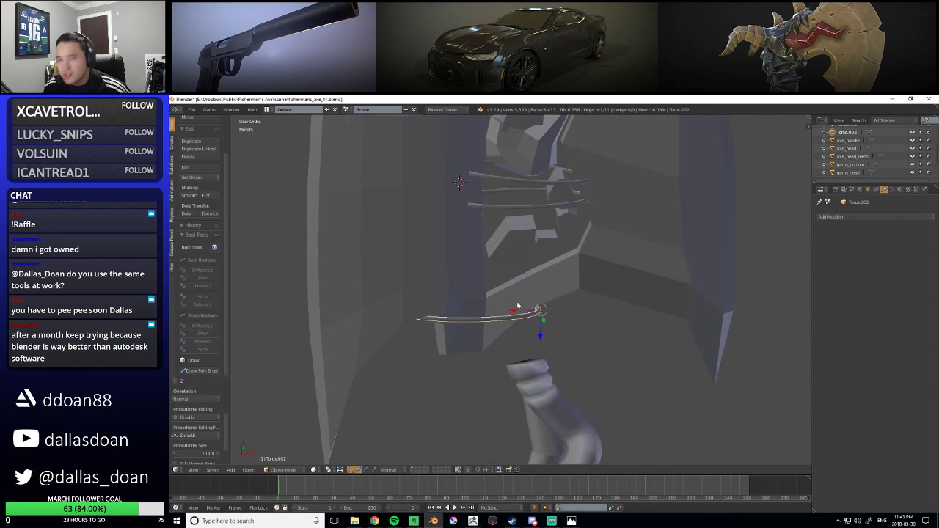
# Rotate the lowest ring around its Y axis into a steep diagonal across the lower connecting piece
pyautogui.moveTo(498, 307); pyautogui.dragTo(555, 308, button='middle')
pyautogui.press('r')
pyautogui.press('y')
pyautogui.click(578, 296)
pyautogui.moveTo(413, 308); pyautogui.dragTo(569, 317, button='middle')
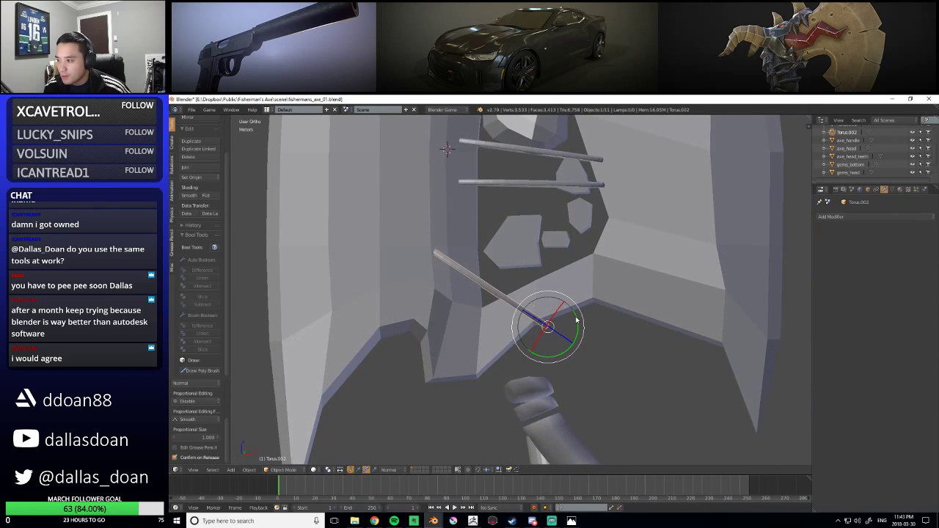
pyautogui.moveTo(578, 319); pyautogui.dragTo(577, 322)
pyautogui.moveTo(567, 314); pyautogui.dragTo(574, 321)
# Scale the diagonal ring along its local Y axis to about 0.52 so it wraps closer around the axe head
pyautogui.moveTo(492, 312); pyautogui.dragTo(531, 360, button='middle')
pyautogui.press('s')
pyautogui.press('y')
pyautogui.press('y')
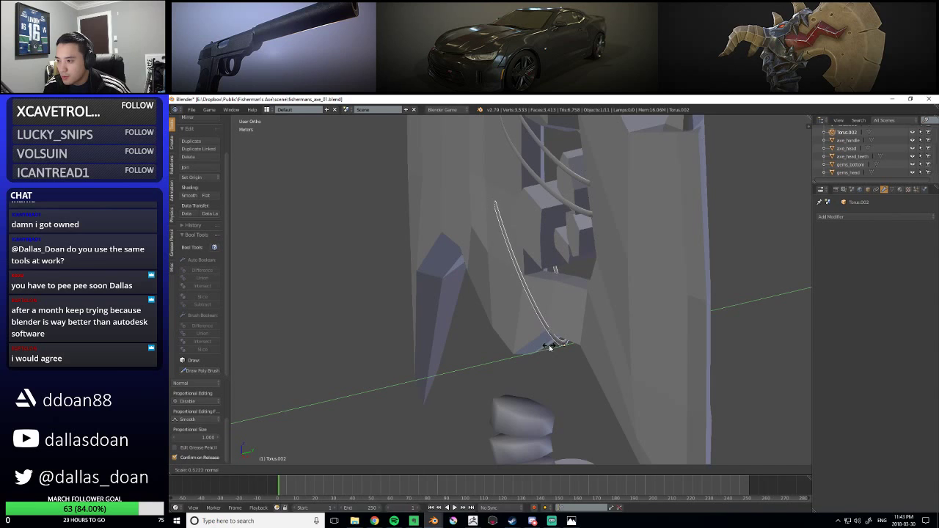
pyautogui.click(551, 346)
pyautogui.moveTo(550, 347); pyautogui.dragTo(514, 298, button='middle')
# Shift the diagonal ring along its local Z and X axes to seat it against the lower connecting piece
pyautogui.press('e')
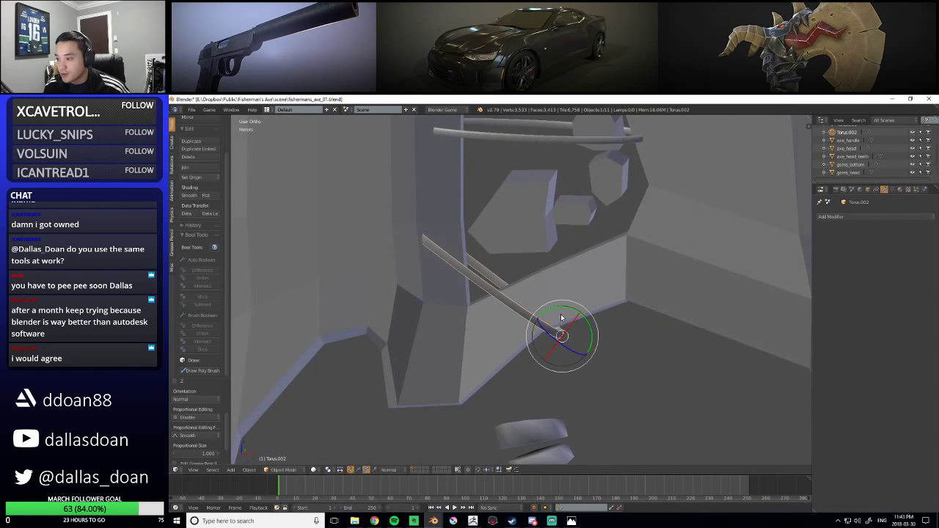
pyautogui.moveTo(493, 336); pyautogui.dragTo(512, 324, button='middle')
pyautogui.press('w')
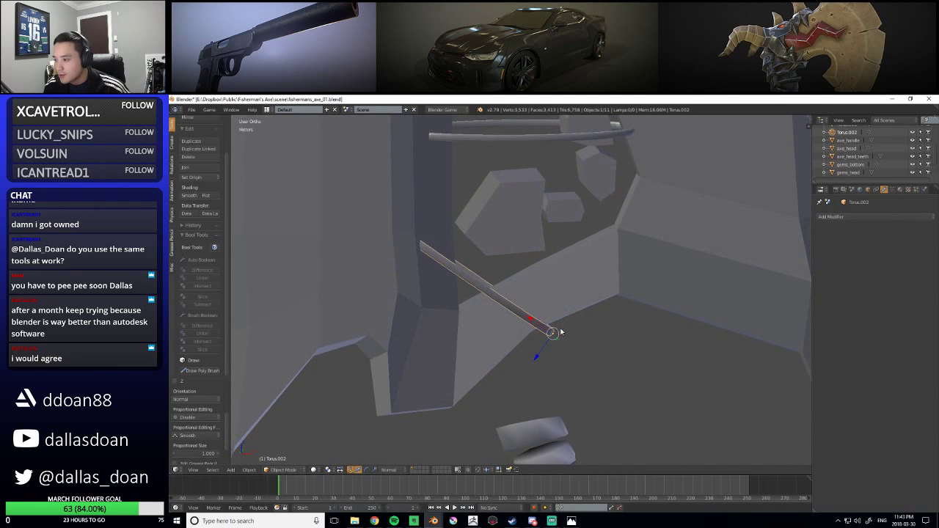
pyautogui.moveTo(540, 363); pyautogui.dragTo(542, 345)
pyautogui.moveTo(542, 346); pyautogui.dragTo(503, 325, button='middle')
pyautogui.moveTo(551, 321); pyautogui.dragTo(558, 328)
pyautogui.moveTo(558, 328); pyautogui.dragTo(654, 358, button='middle')
pyautogui.scroll(-5, 550, 339)
pyautogui.scroll(6, 532, 319)
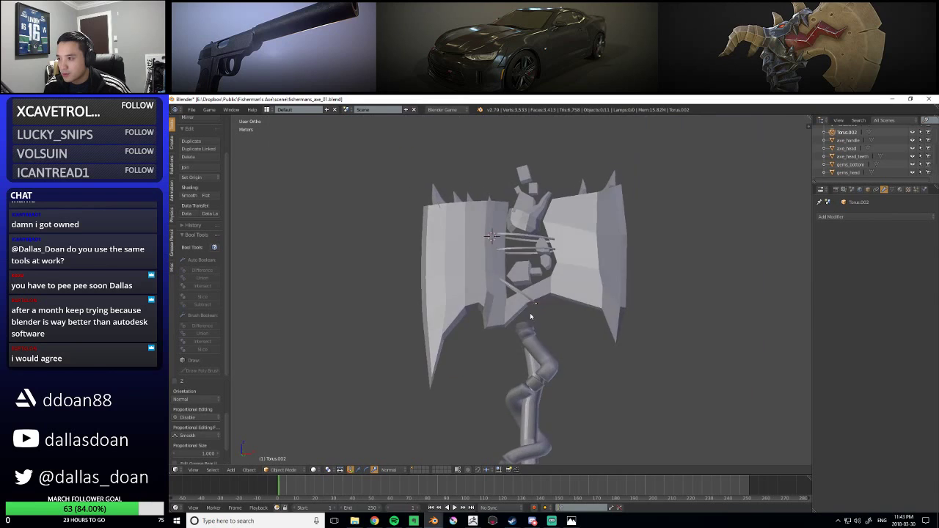
pyautogui.rightClick(559, 323)
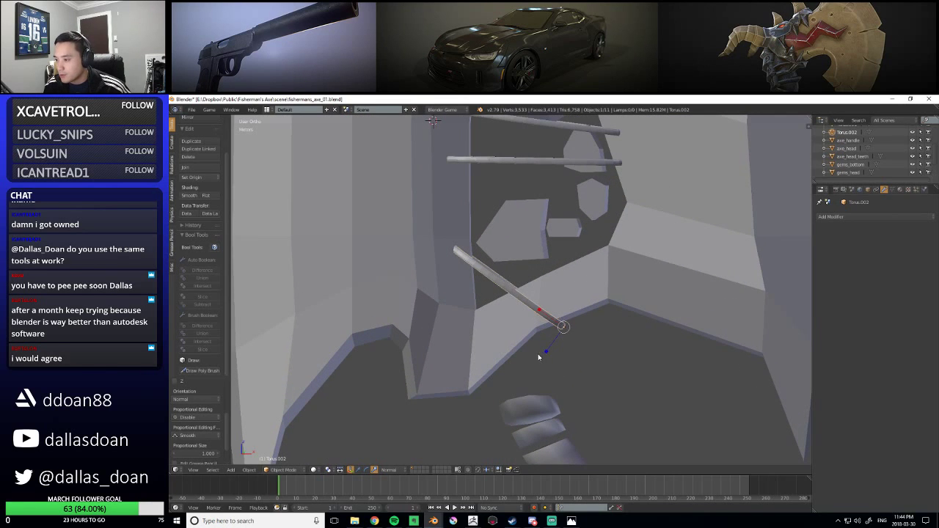
# Move the middle ring slightly down along its local Z axis and sideways along its local X axis between the blades
pyautogui.moveTo(541, 371); pyautogui.dragTo(553, 312, button='middle')
pyautogui.hotkey('shift', 'd')
pyautogui.press('s')
pyautogui.click(632, 366)
pyautogui.rightClick(579, 339)
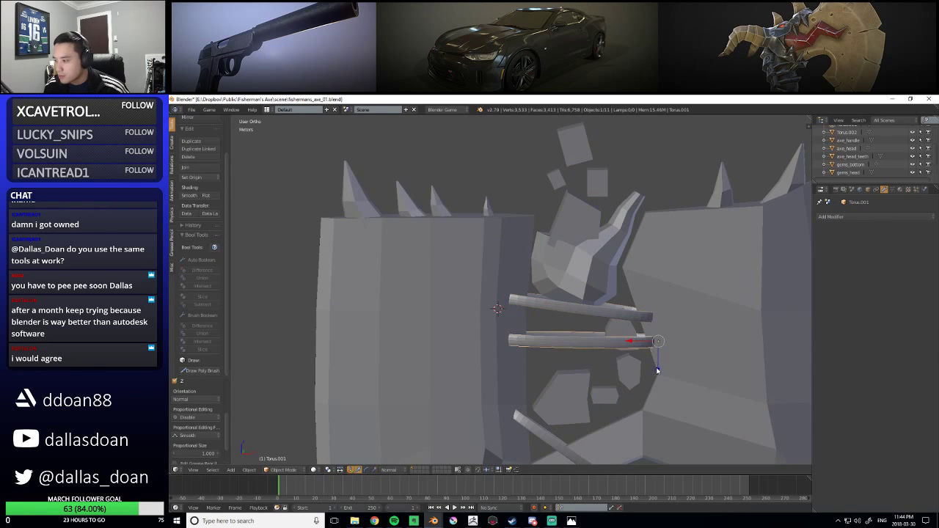
pyautogui.press('g')
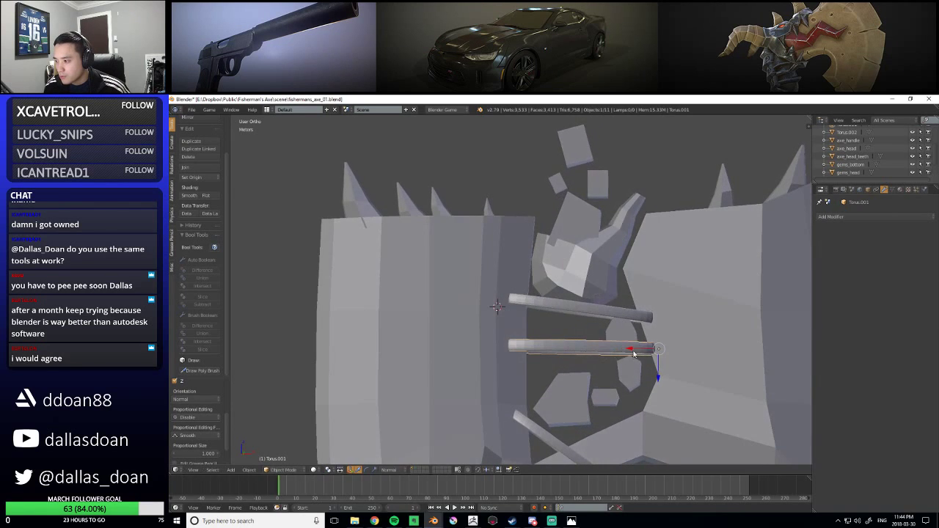
pyautogui.click(554, 340)
pyautogui.moveTo(554, 339); pyautogui.dragTo(557, 336, button='middle')
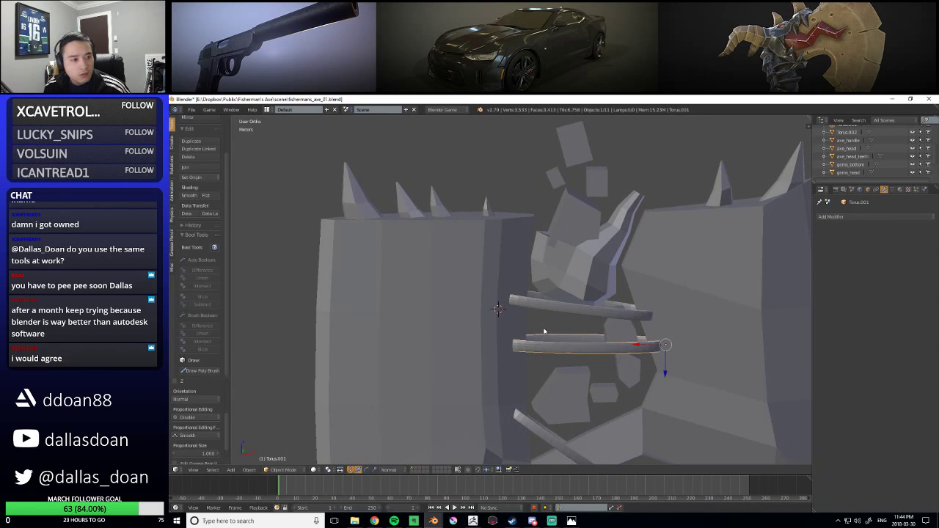
# Shift the diagonal ring along its local Y axis to centre it on the axe head, checking it in wireframe from the top
pyautogui.rightClick(546, 308)
pyautogui.scroll(-6, 551, 308)
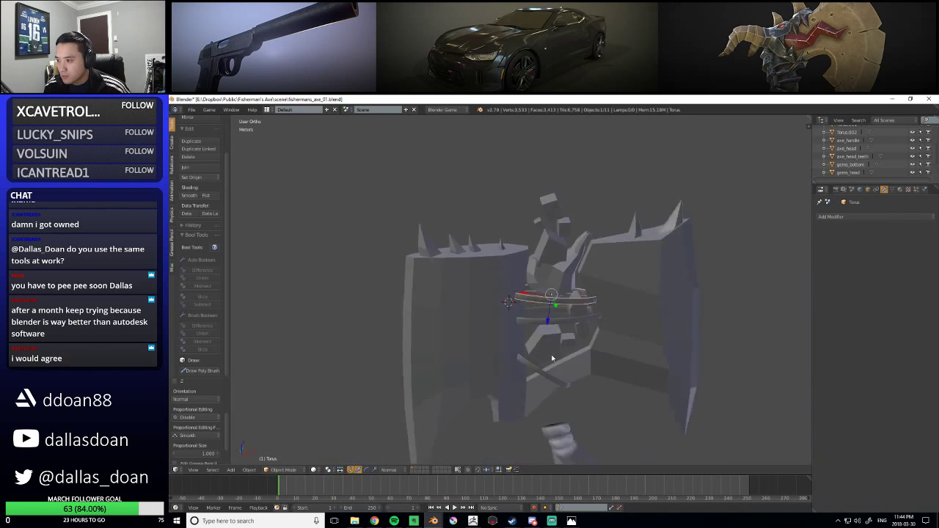
pyautogui.scroll(2, 554, 290)
pyautogui.moveTo(554, 289); pyautogui.dragTo(511, 315, button='middle')
pyautogui.scroll(3, 532, 316)
pyautogui.rightClick(513, 367)
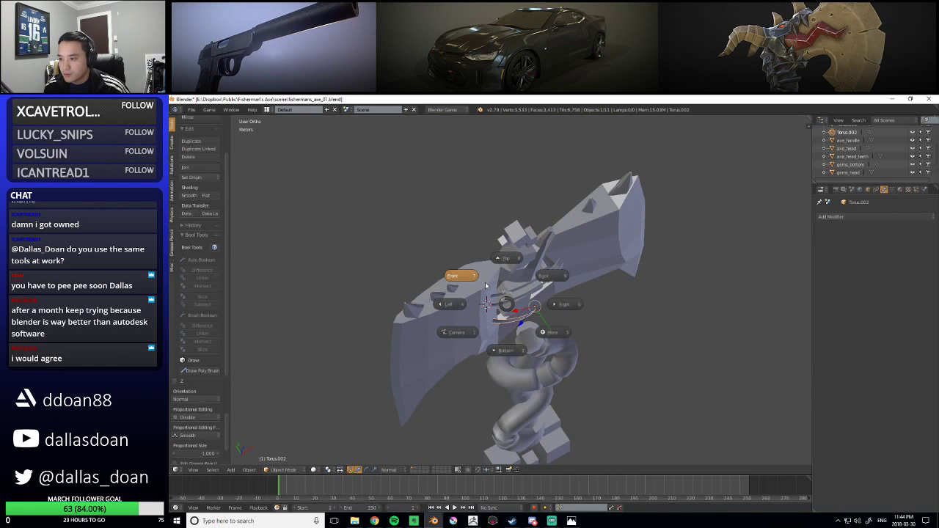
pyautogui.press('KP_7')
pyautogui.scroll(4, 542, 295)
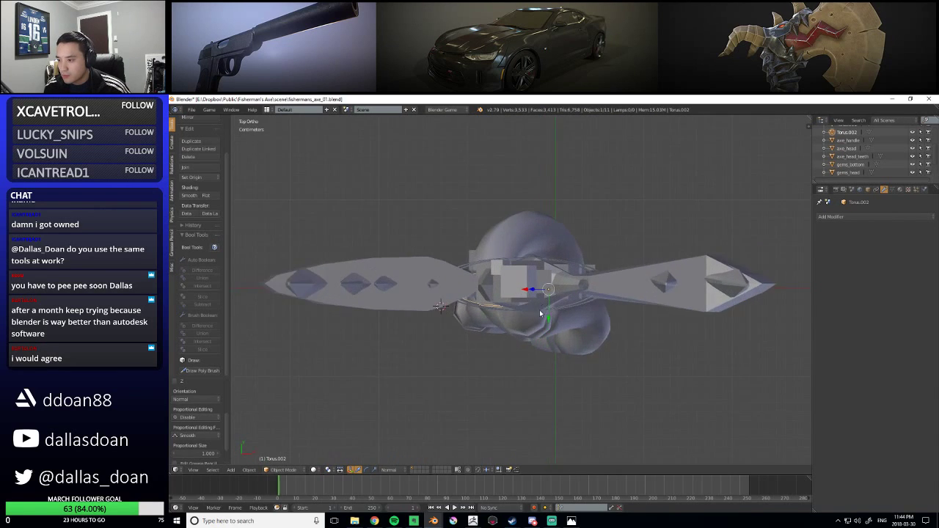
pyautogui.press('z')
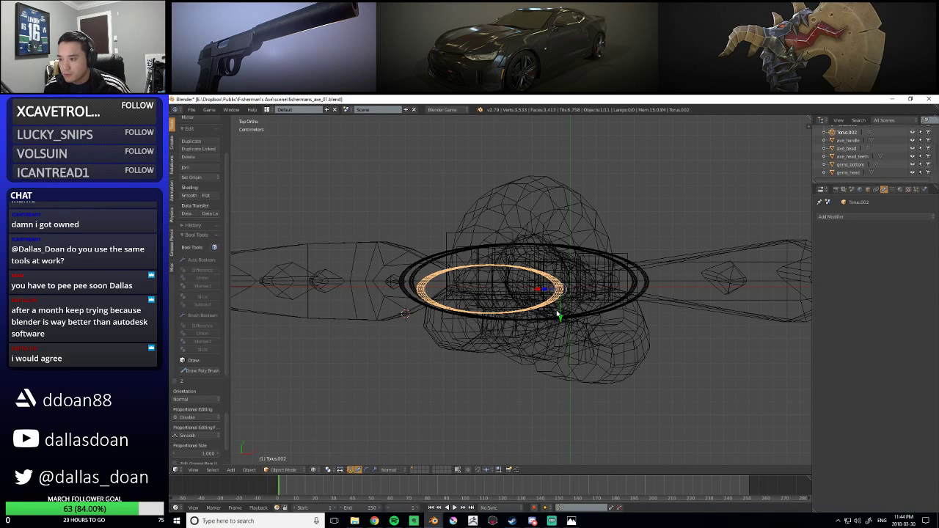
pyautogui.moveTo(559, 321); pyautogui.dragTo(559, 314)
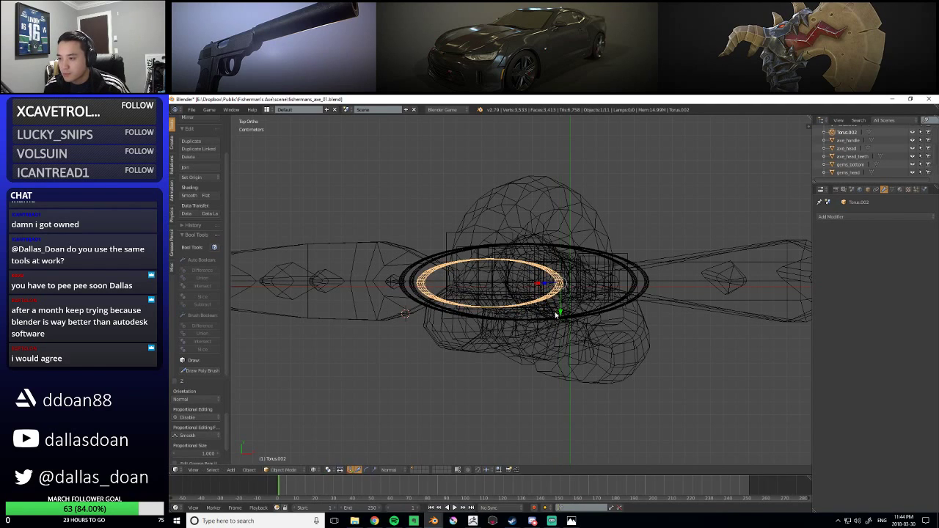
pyautogui.press('z')
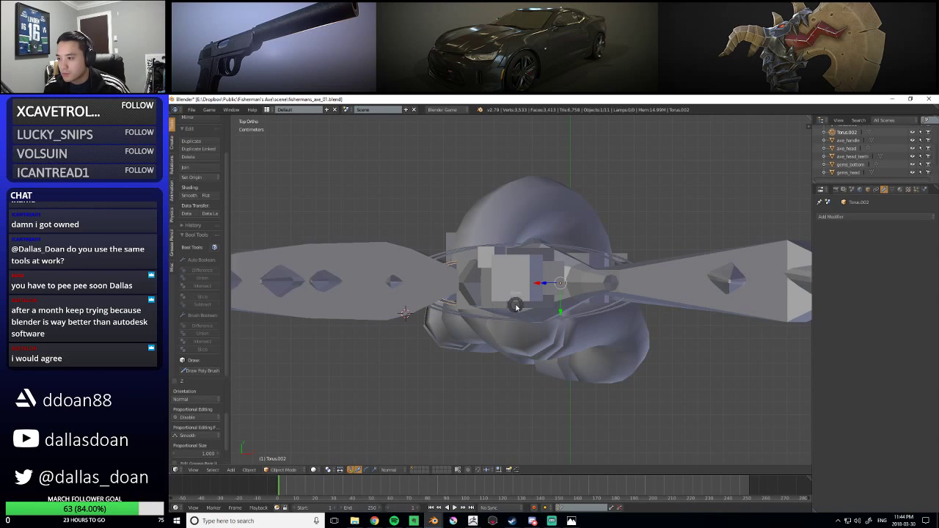
# Nudge the diagonal ring sideways to fit it against the lower connecting piece of the axe head
pyautogui.press('KP_3')
pyautogui.moveTo(500, 309); pyautogui.dragTo(525, 383, button='middle')
pyautogui.moveTo(517, 378); pyautogui.dragTo(501, 377)
pyautogui.moveTo(501, 378); pyautogui.dragTo(525, 327, button='middle')
pyautogui.scroll(-5, 539, 372)
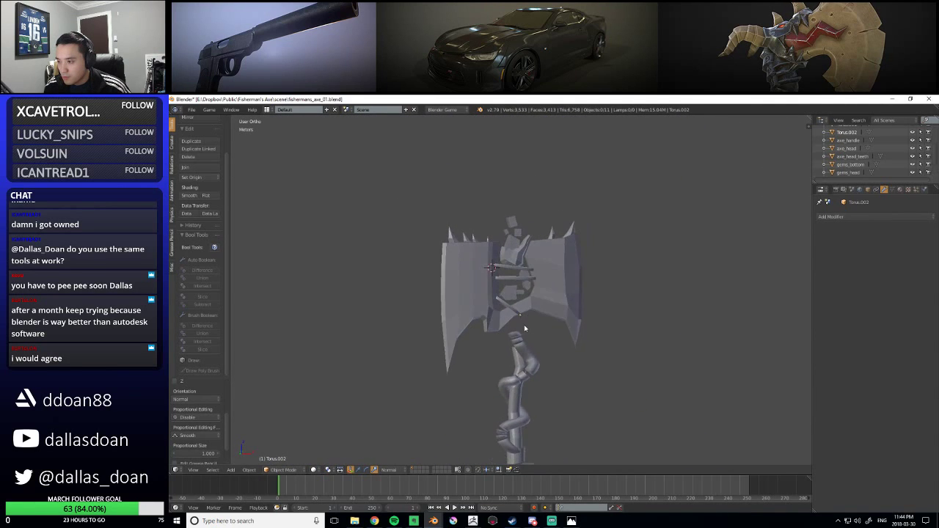
# Select the diagonal, middle and top rings together and join them into one object
pyautogui.scroll(3, 525, 327)
pyautogui.rightClick(502, 318)
pyautogui.keyDown('shift'); pyautogui.rightClick(506, 271); pyautogui.keyUp('shift')
pyautogui.keyDown('shift'); pyautogui.rightClick(504, 250); pyautogui.keyUp('shift')
pyautogui.moveTo(518, 286); pyautogui.dragTo(584, 302, button='middle')
pyautogui.scroll(5, 875, 168)
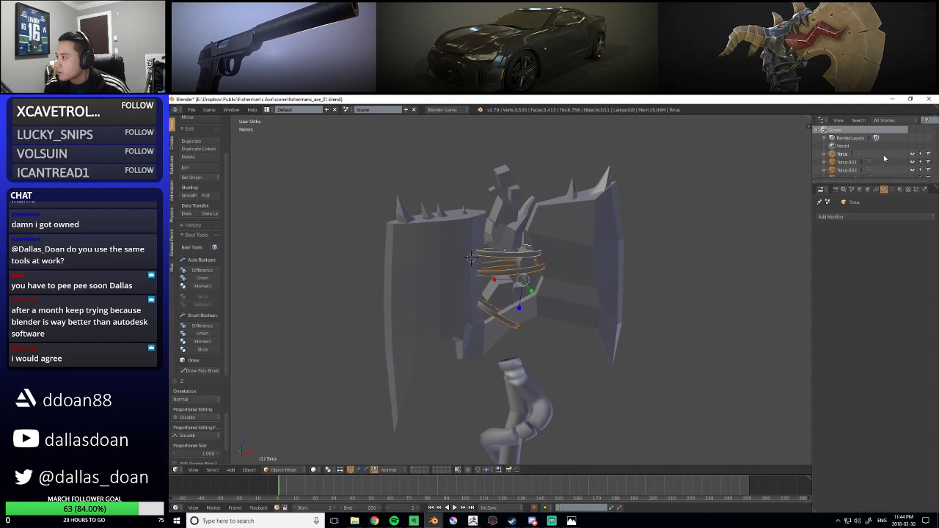
pyautogui.scroll(-2, 875, 168)
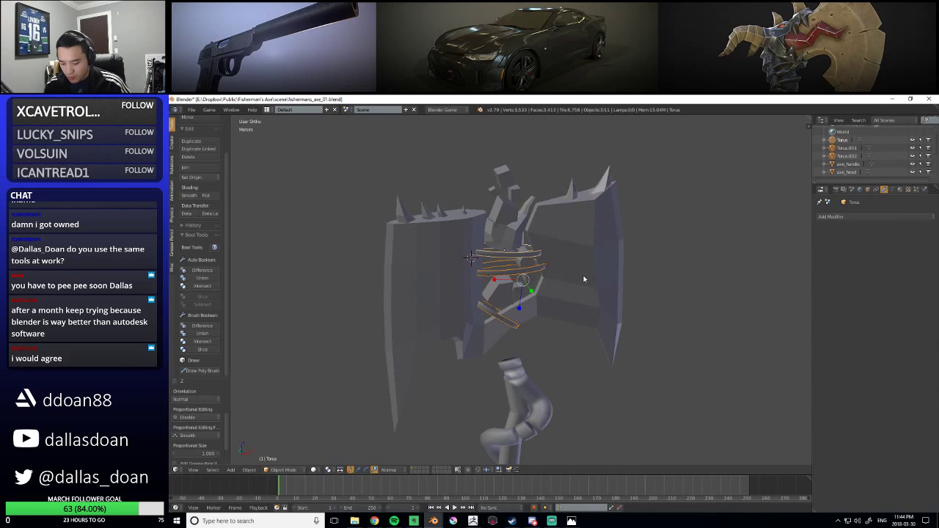
pyautogui.hotkey('ctrl', 'j')
# Rename the joined ring object to axe_head_rope
pyautogui.moveTo(584, 278); pyautogui.dragTo(624, 270, button='middle')
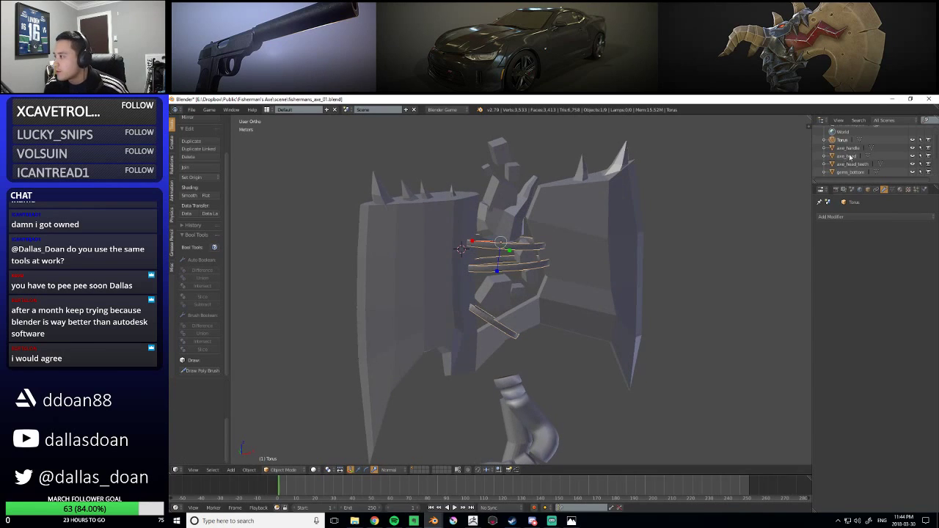
pyautogui.doubleClick(842, 141)
pyautogui.write('axe')
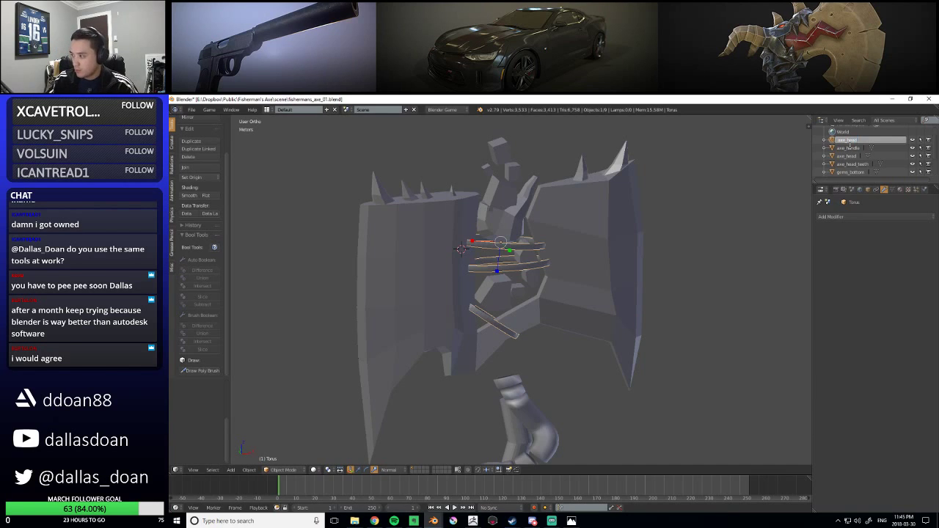
pyautogui.write('_head_rope')
pyautogui.press('Return')
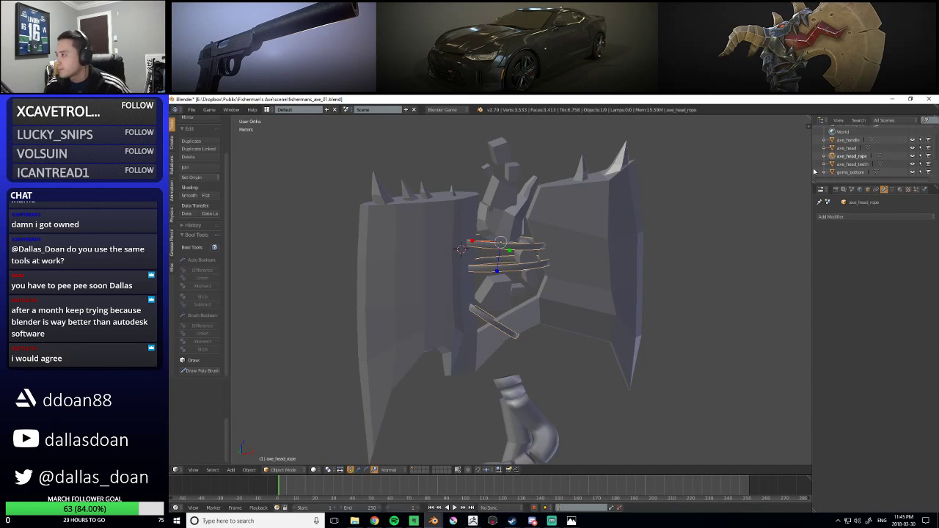
pyautogui.moveTo(673, 252); pyautogui.dragTo(572, 249, button='middle')
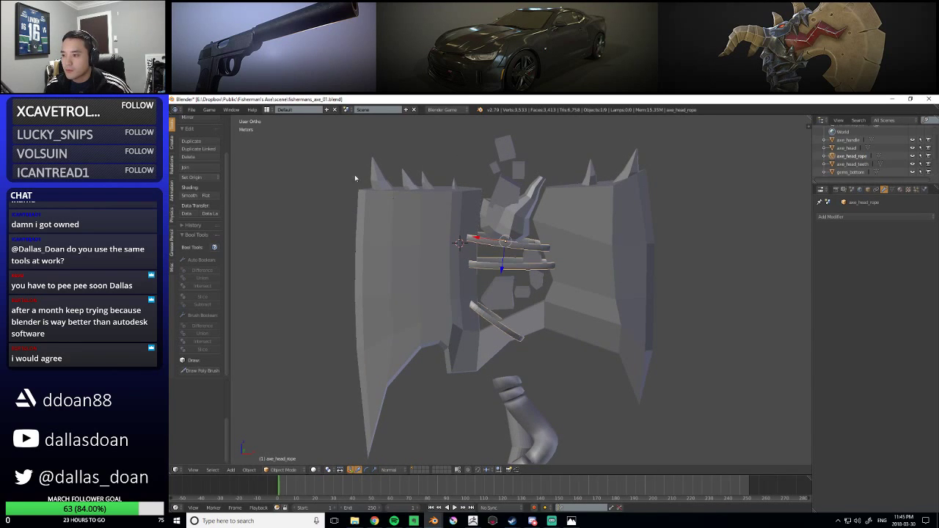
# Export the model in Wavefront OBJ format to the Fisherman's Axe meshes folder as axe_head_rope_low.obj, then clear the selection
pyautogui.click(192, 109)
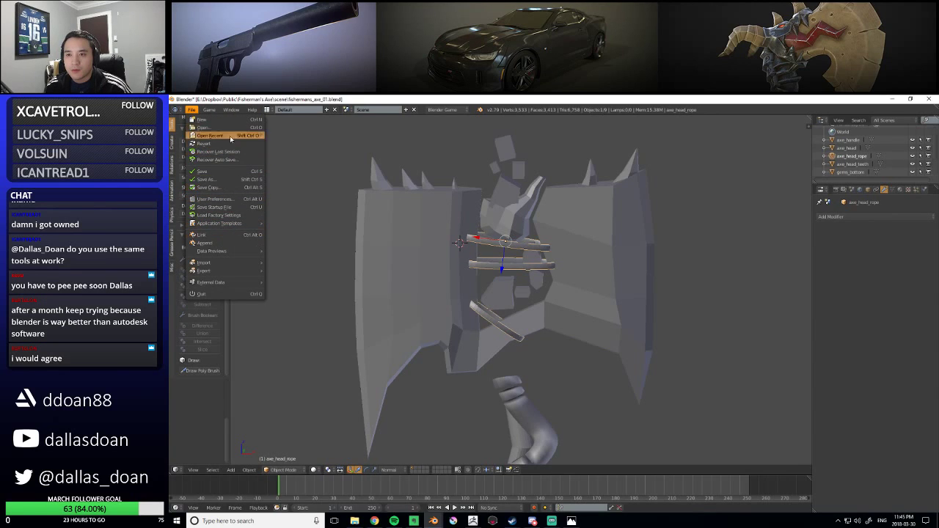
pyautogui.moveTo(249, 273)
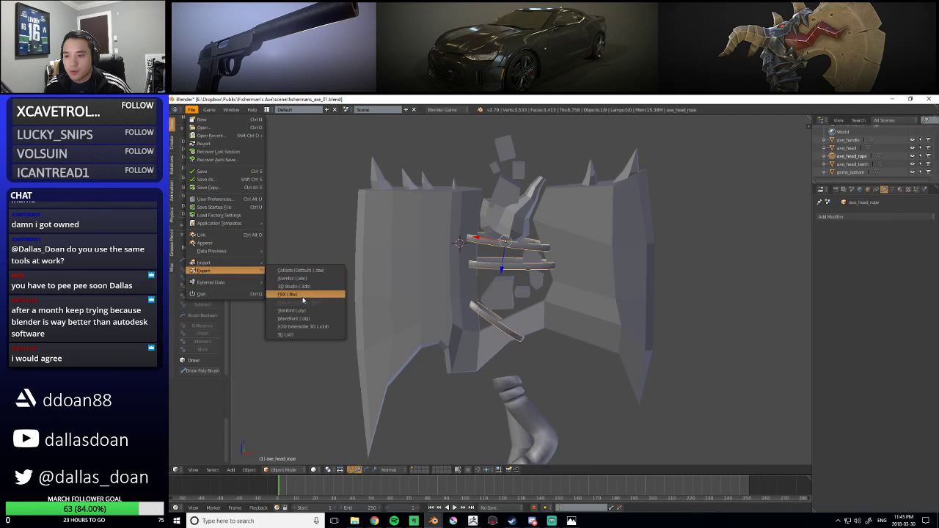
pyautogui.click(294, 319)
pyautogui.click(272, 150)
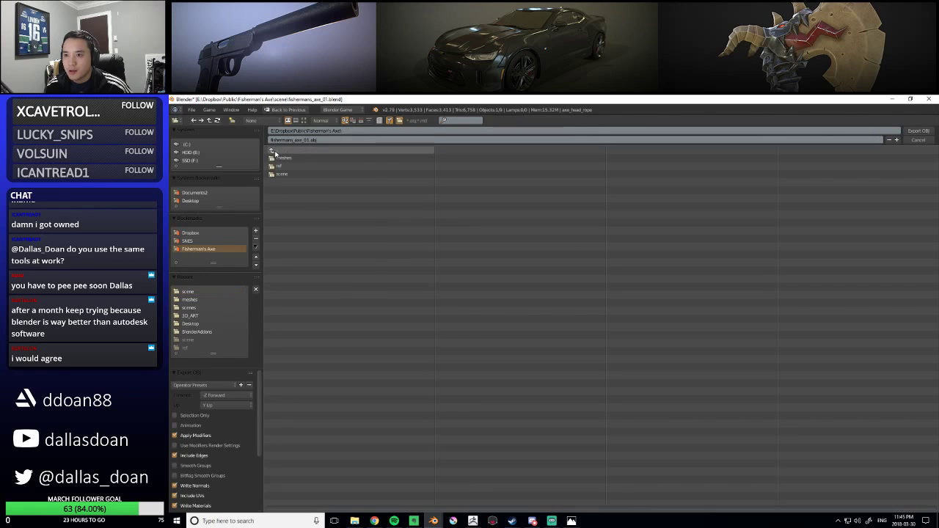
pyautogui.click(288, 159)
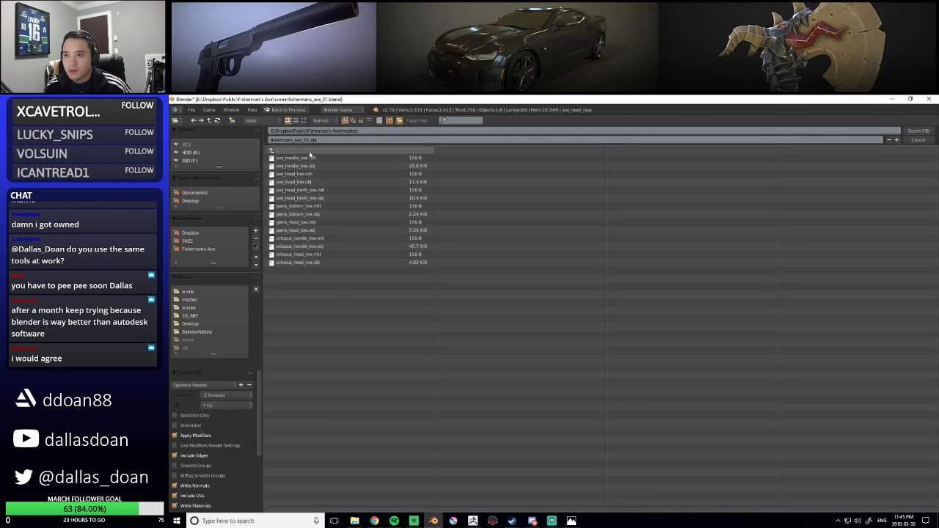
pyautogui.click(325, 142)
pyautogui.write('axe_head_rope_01.obj')
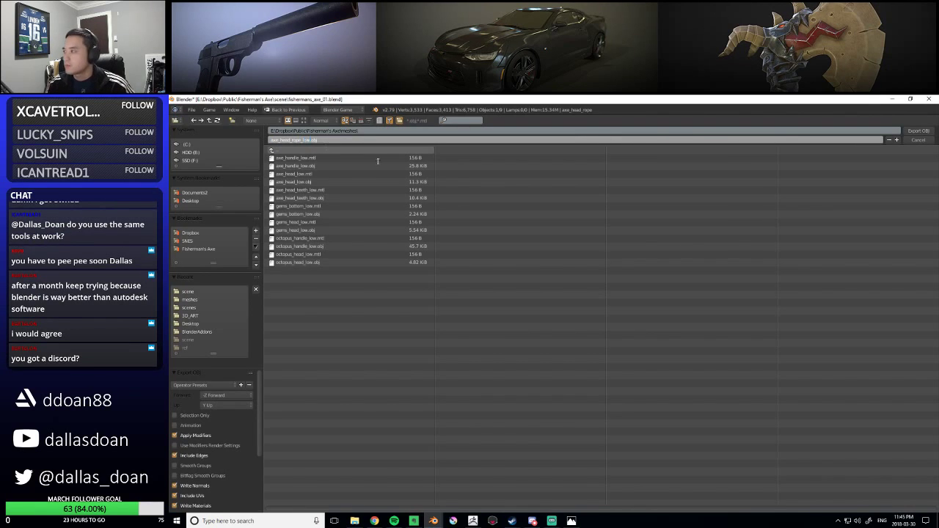
pyautogui.press('Return')
pyautogui.click(919, 132)
pyautogui.press('a')
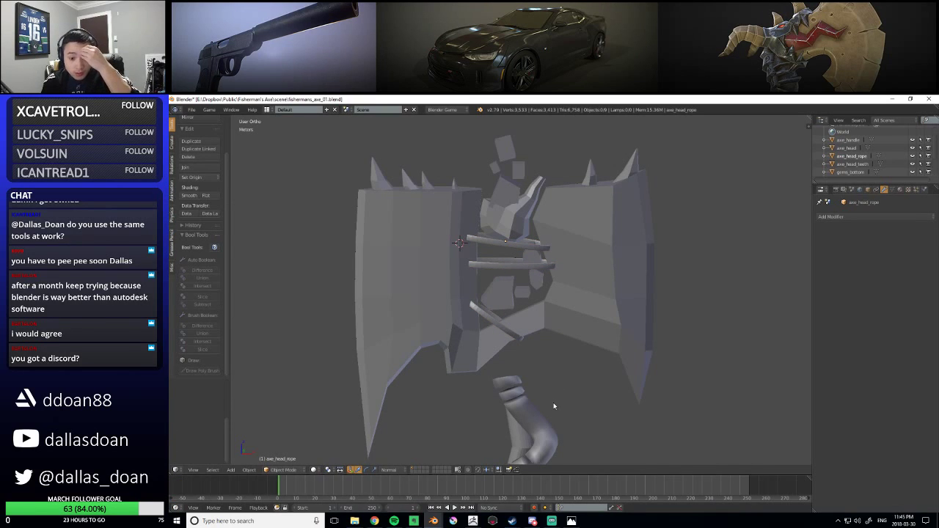
# Examine the axe head, its ropes and the handle from several angles and distances
pyautogui.moveTo(523, 362)
pyautogui.mouseDown(button='middle')
pyautogui.moveTo(562, 350)
pyautogui.moveTo(564, 356)
pyautogui.moveTo(528, 376)
pyautogui.moveTo(490, 357)
pyautogui.moveTo(585, 342)
pyautogui.moveTo(489, 336)
pyautogui.moveTo(558, 347)
pyautogui.mouseUp(button='middle')
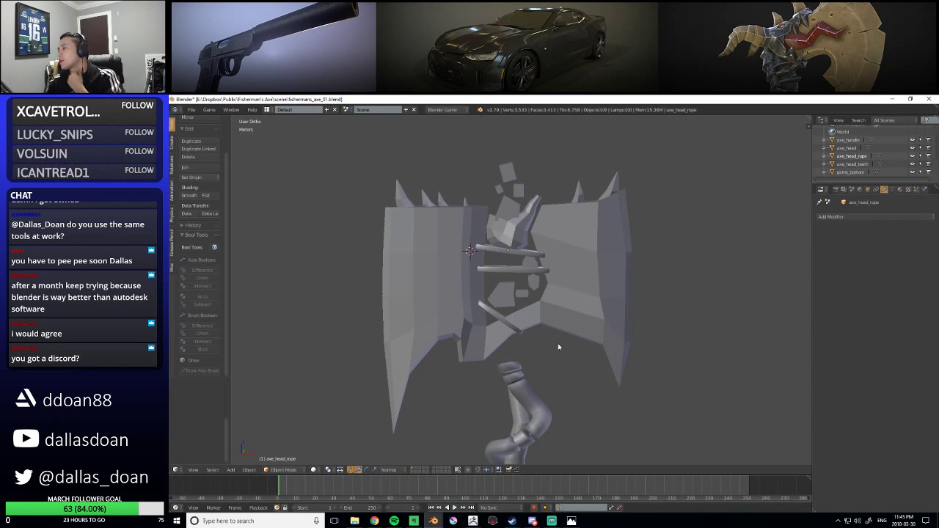
pyautogui.scroll(3, 880, 175)
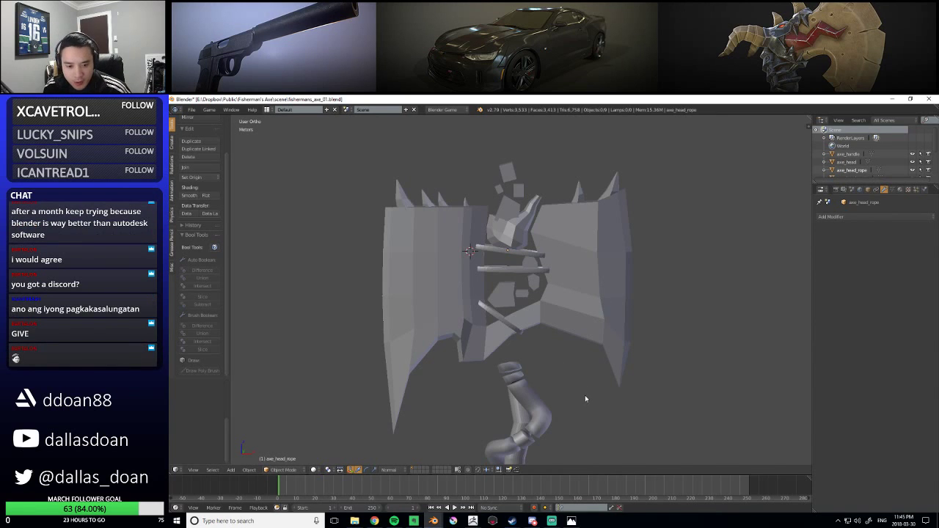
pyautogui.moveTo(570, 363); pyautogui.dragTo(542, 371, button='middle')
pyautogui.scroll(2, 575, 360)
pyautogui.moveTo(518, 242); pyautogui.dragTo(531, 330, button='middle')
pyautogui.scroll(-3, 617, 349)
pyautogui.scroll(-2, 617, 349)
pyautogui.press('a')
pyautogui.scroll(-3, 524, 328)
pyautogui.scroll(3, 543, 366)
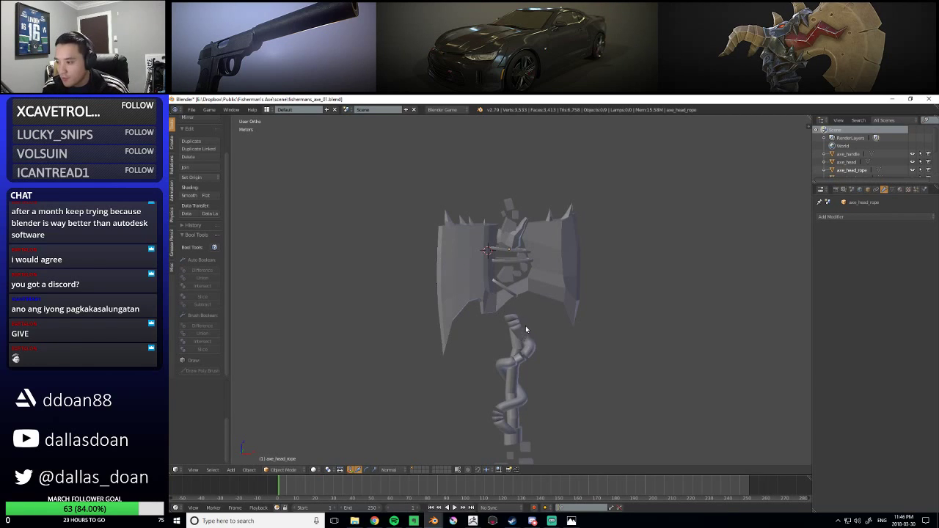
pyautogui.scroll(-3, 528, 267)
pyautogui.scroll(3, 571, 316)
pyautogui.moveTo(570, 317)
pyautogui.mouseDown(button='middle')
pyautogui.moveTo(555, 315)
pyautogui.moveTo(574, 319)
pyautogui.moveTo(575, 302)
pyautogui.mouseUp(button='middle')
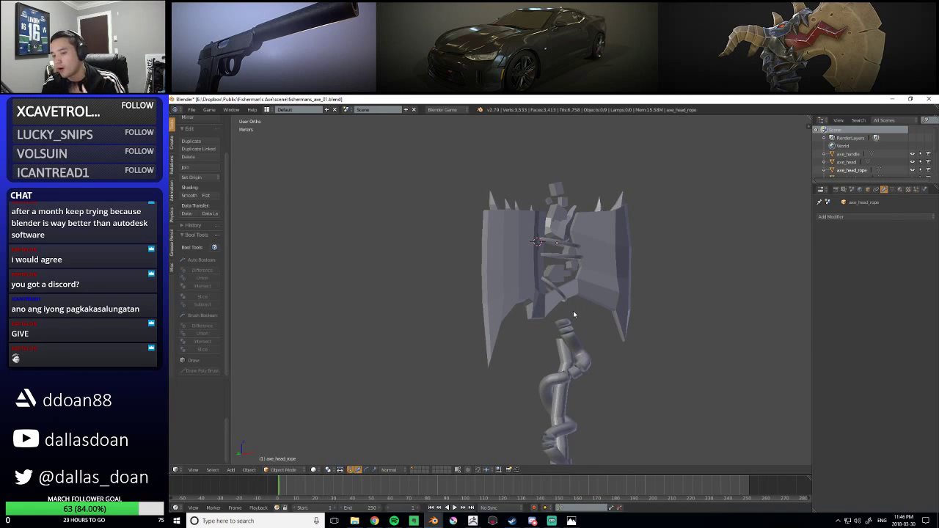
pyautogui.rightClick(493, 261)
pyautogui.moveTo(493, 261); pyautogui.dragTo(523, 303, button='middle')
pyautogui.scroll(-3, 523, 302)
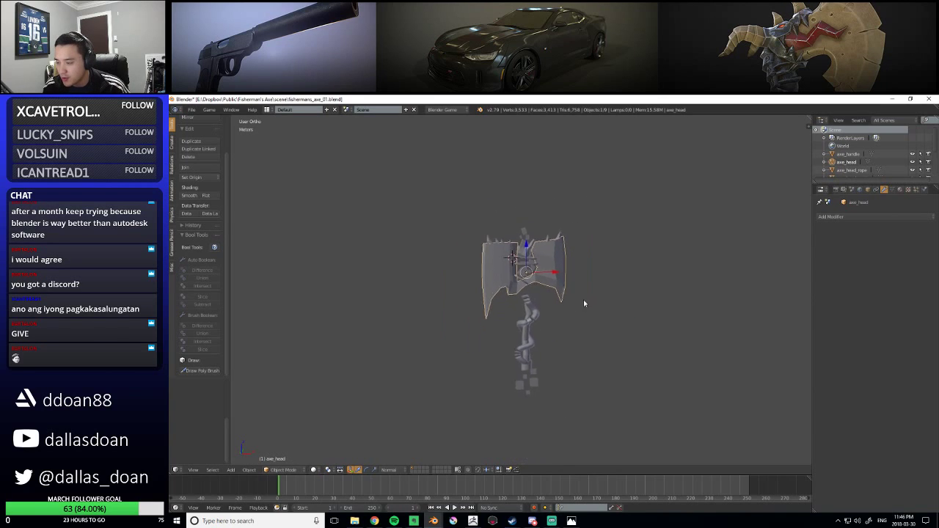
pyautogui.scroll(2, 584, 305)
pyautogui.press('a')
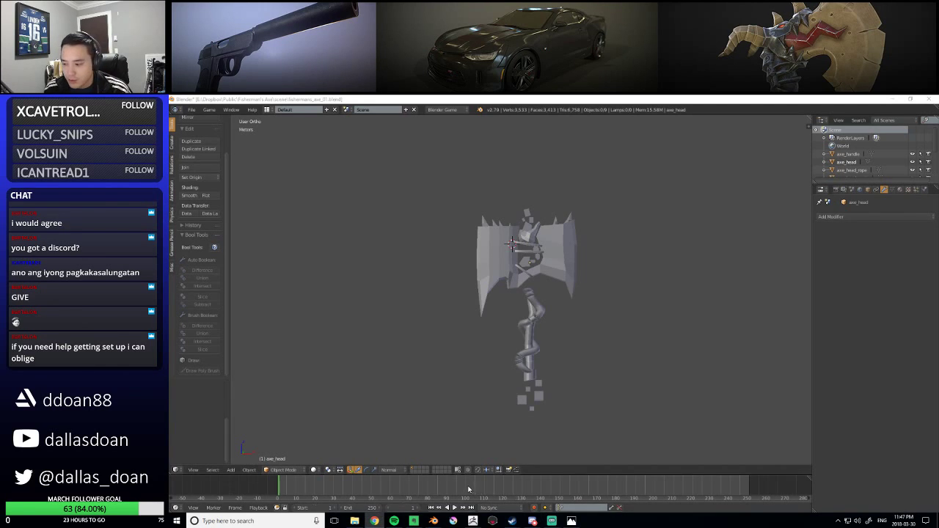
pyautogui.click(553, 521)
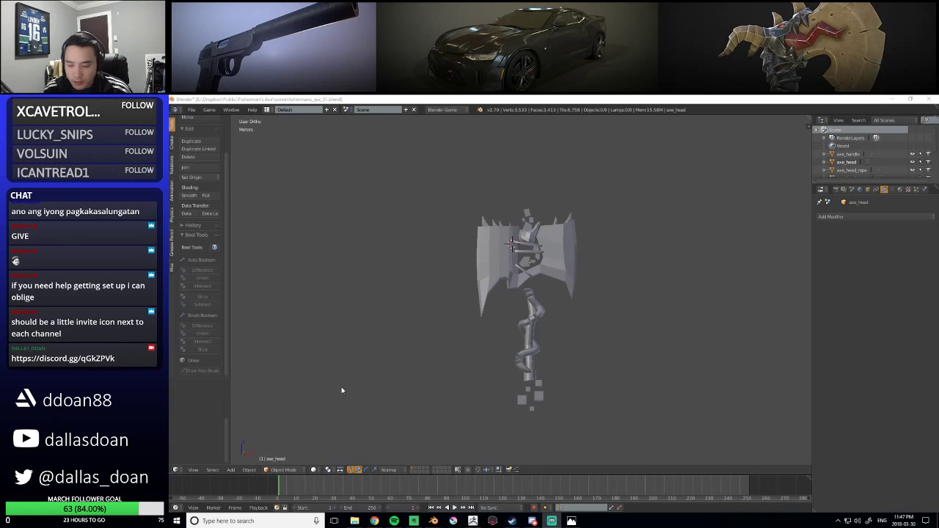
pyautogui.click(533, 521)
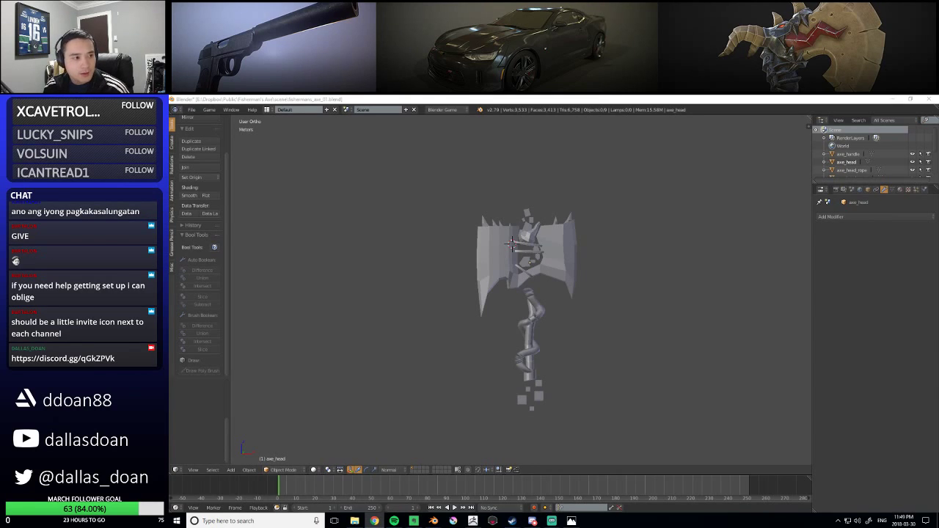
pyautogui.click(567, 320)
pyautogui.moveTo(590, 330); pyautogui.dragTo(580, 338, button='middle')
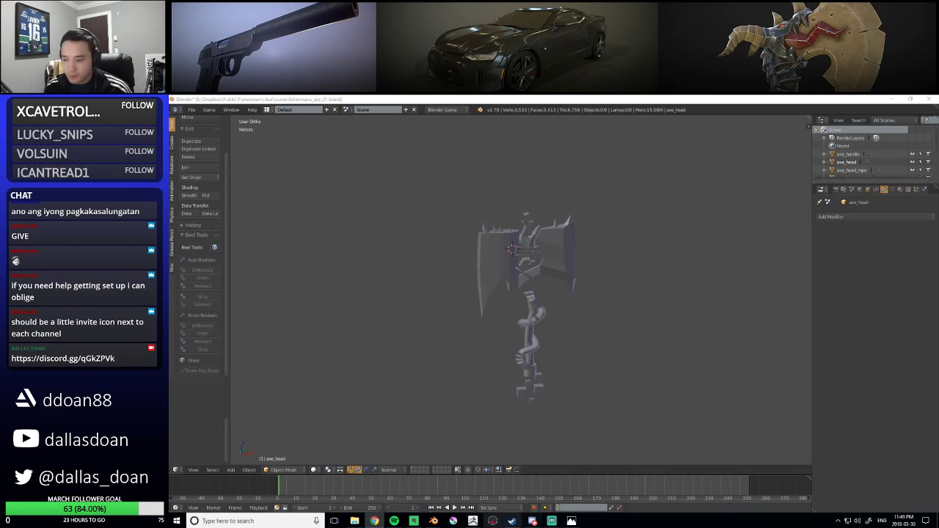
pyautogui.moveTo(453, 347)
pyautogui.mouseDown(button='middle')
pyautogui.moveTo(454, 306)
pyautogui.moveTo(456, 345)
pyautogui.mouseUp(button='middle')
pyautogui.scroll(-2, 513, 389)
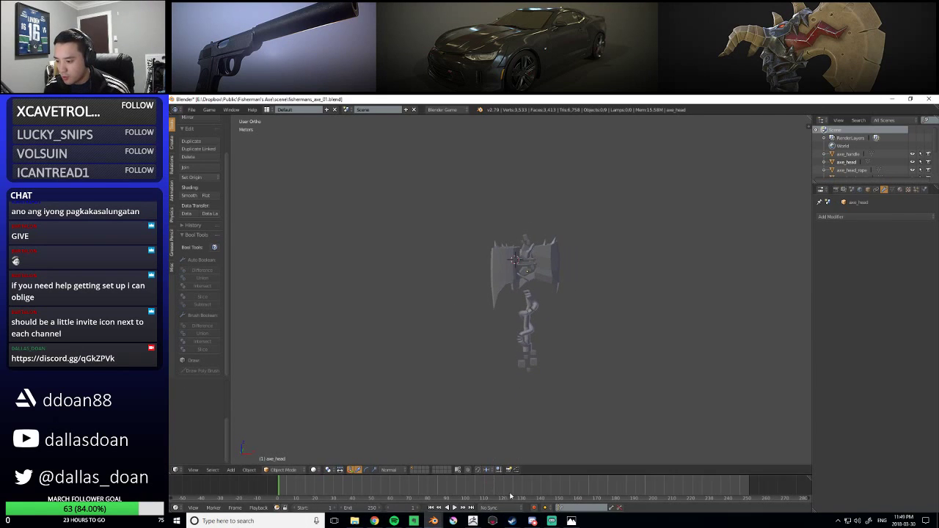
# Switch to ZBrush and make PolyMesh3D the active tool
pyautogui.click(492, 521)
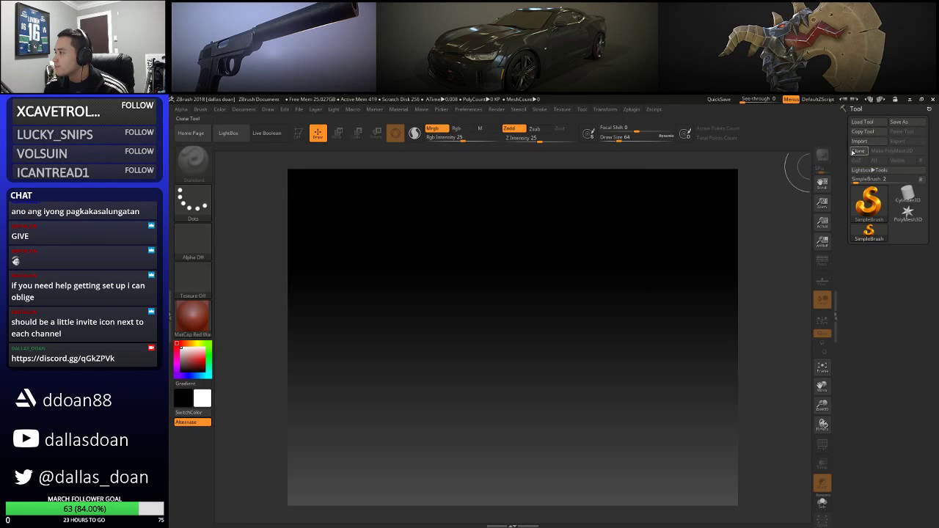
pyautogui.click(243, 109)
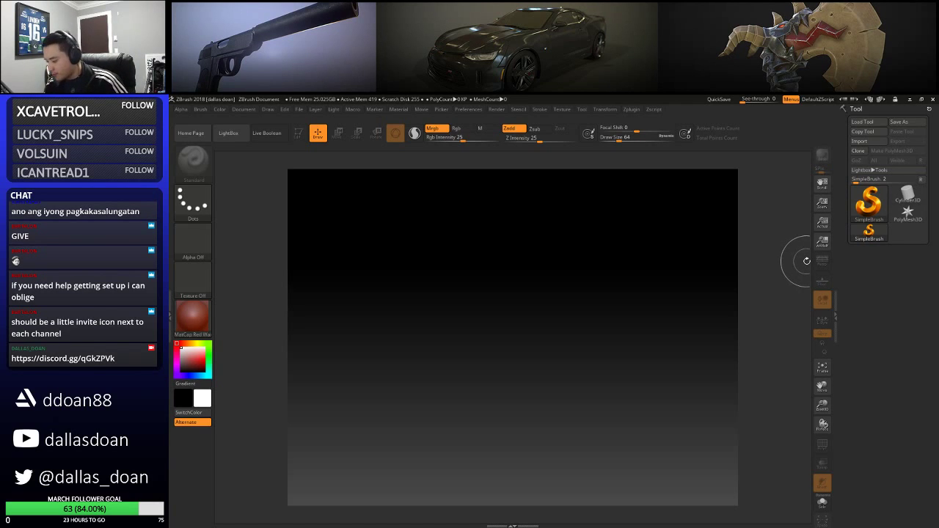
pyautogui.click(869, 141)
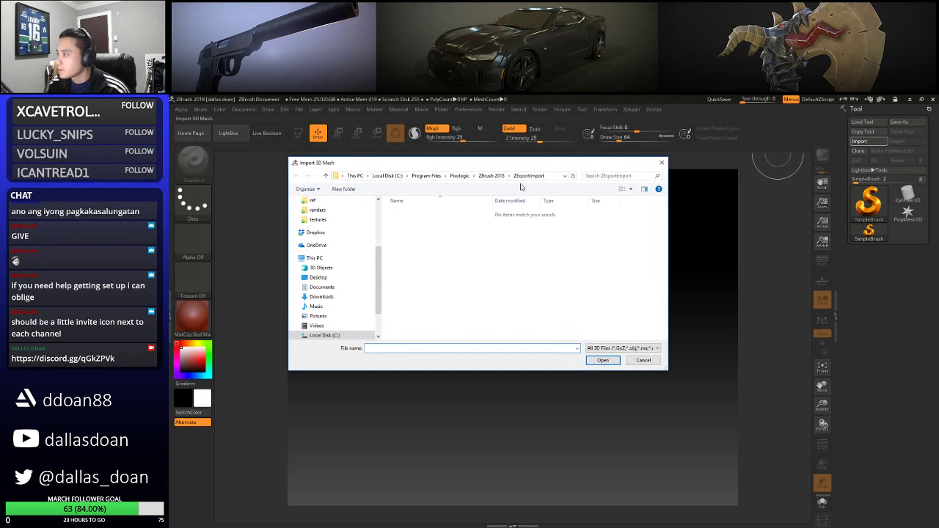
pyautogui.click(653, 361)
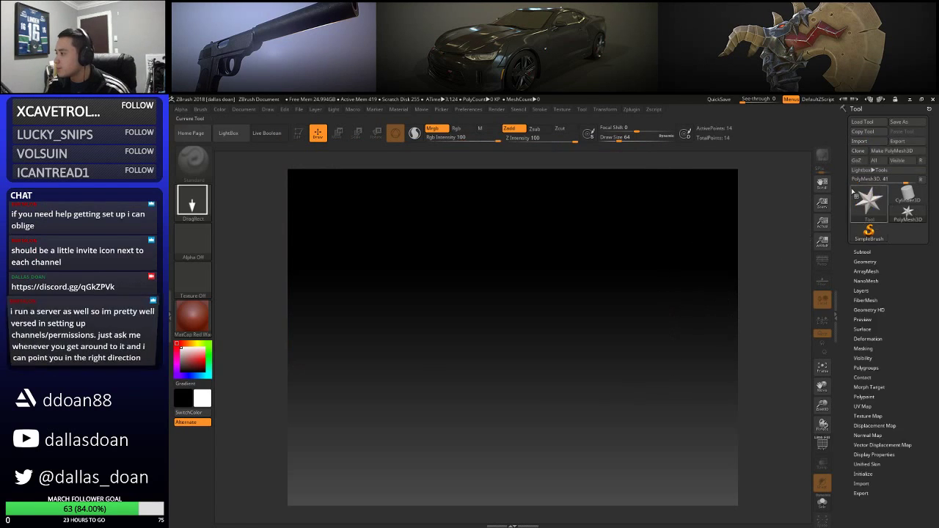
pyautogui.click(908, 143)
pyautogui.click(653, 362)
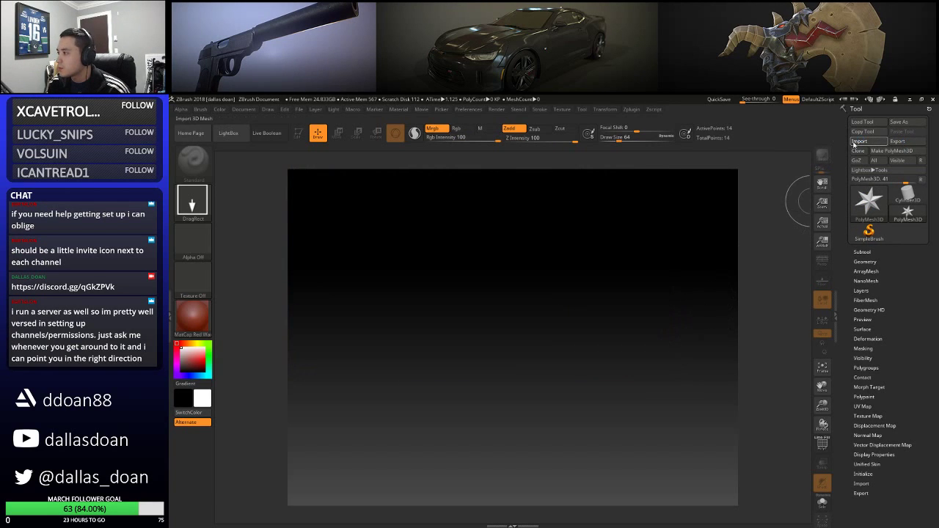
pyautogui.click(856, 141)
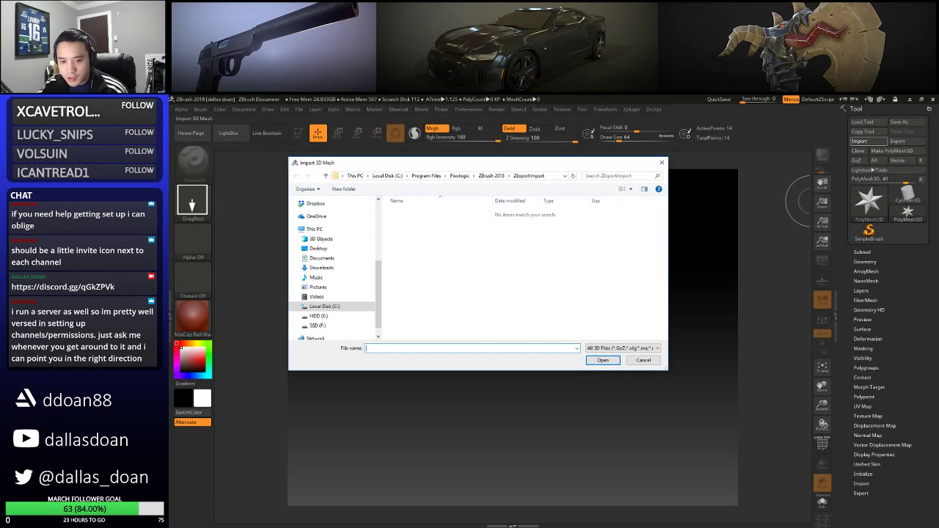
pyautogui.hotkey('alt', 'Tab')
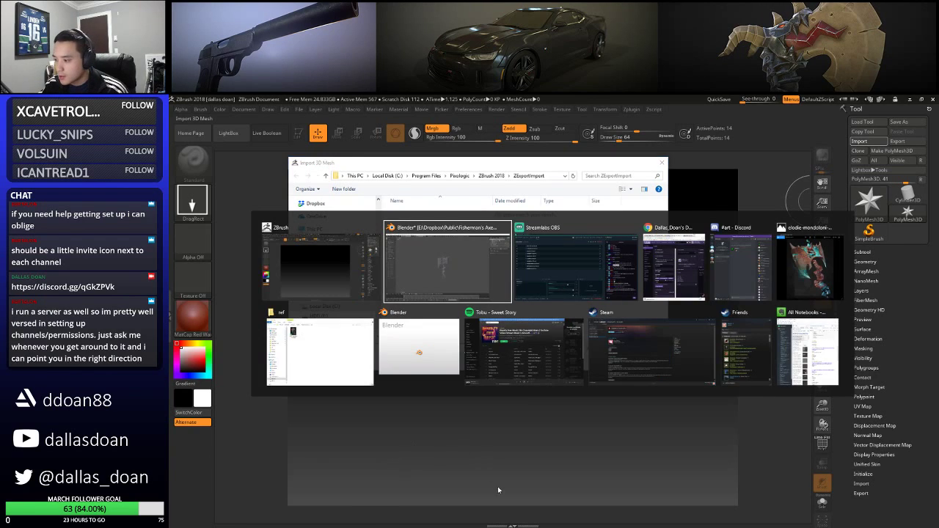
pyautogui.press('super')
pyautogui.press('super')
pyautogui.click(375, 521)
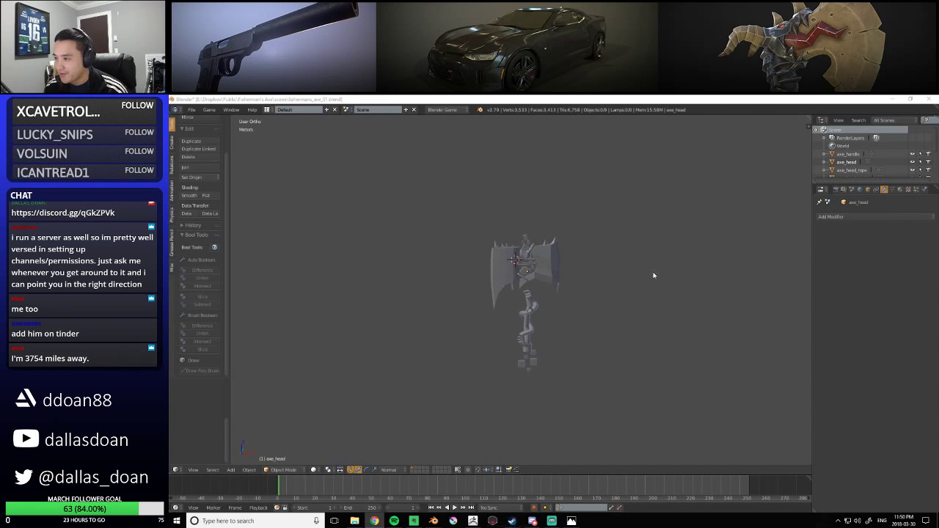
pyautogui.click(497, 521)
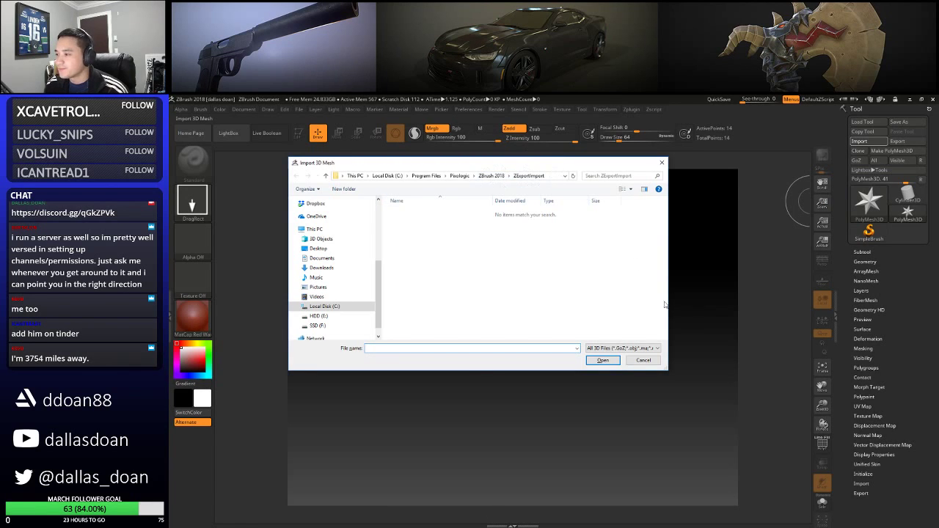
pyautogui.click(642, 360)
# Import axe_handle_low.obj from the meshes folder of the Fisherman's Axe project
pyautogui.click(859, 141)
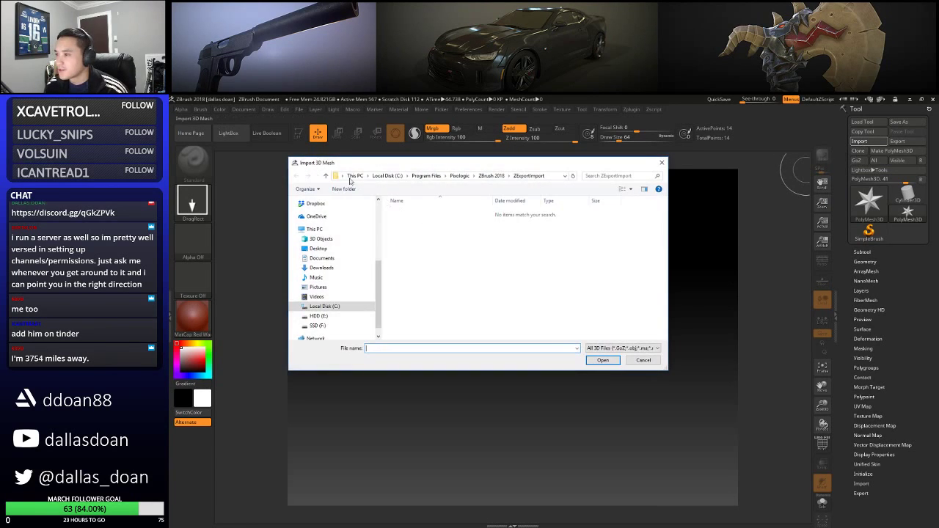
pyautogui.click(492, 176)
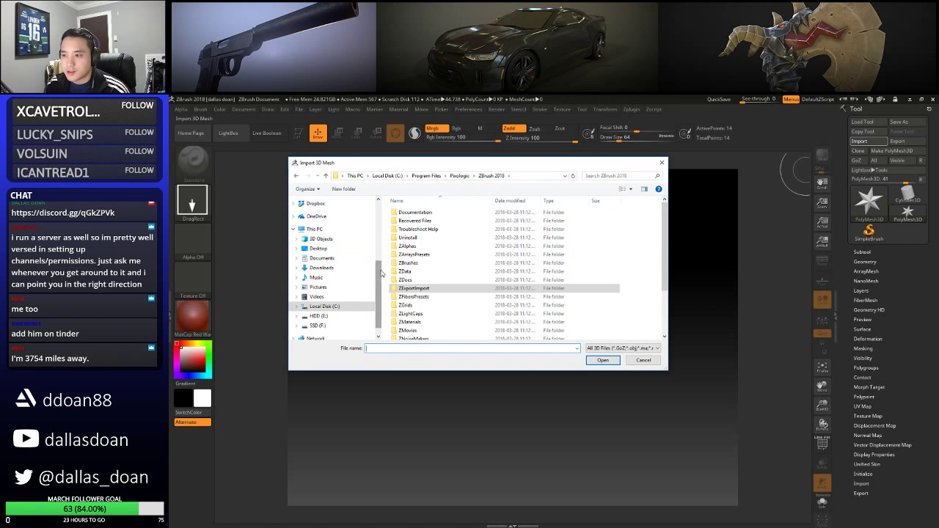
pyautogui.moveTo(379, 271); pyautogui.dragTo(376, 210)
pyautogui.click(327, 274)
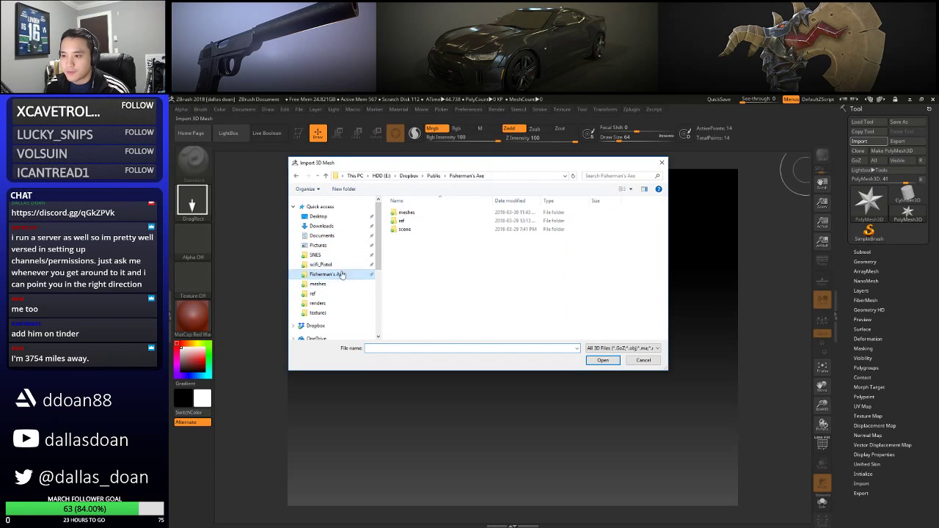
pyautogui.doubleClick(423, 216)
pyautogui.click(415, 222)
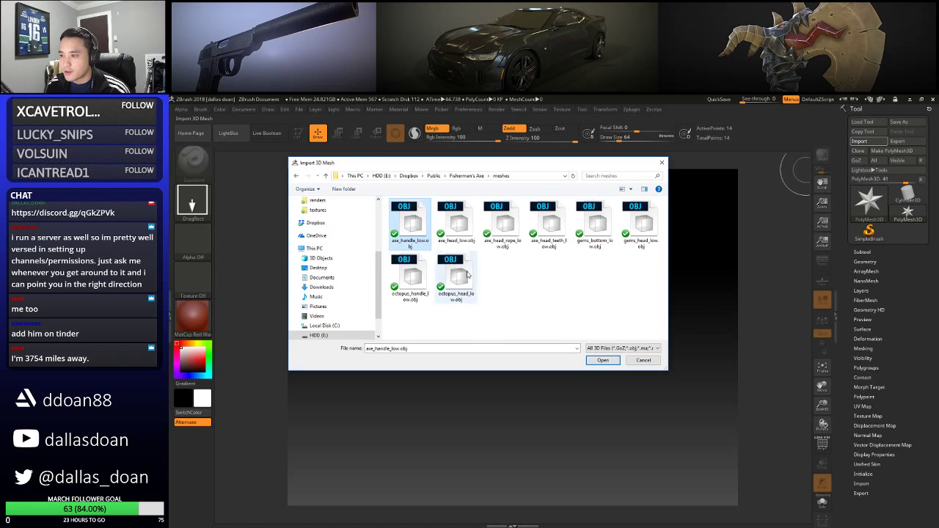
pyautogui.click(602, 360)
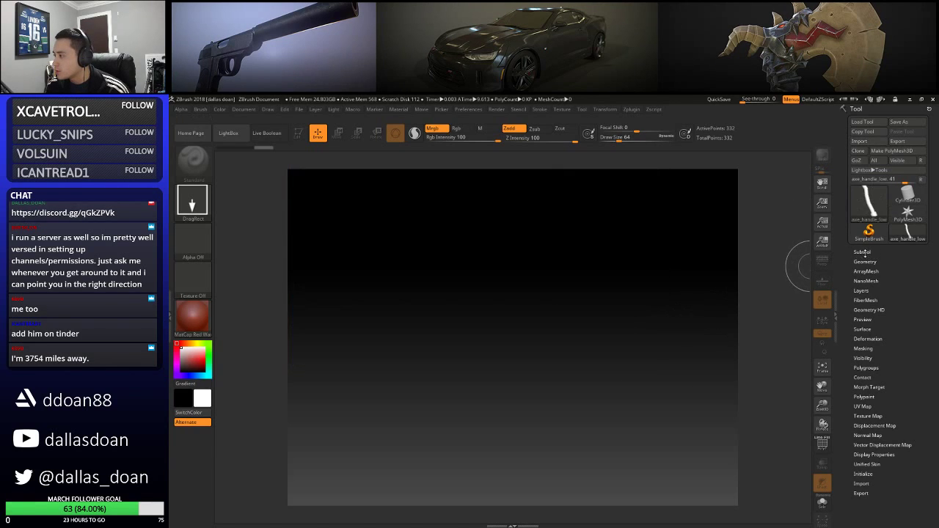
# Make PolyMesh3D the active tool again and import axe_head_low.obj as a separate tool
pyautogui.click(907, 211)
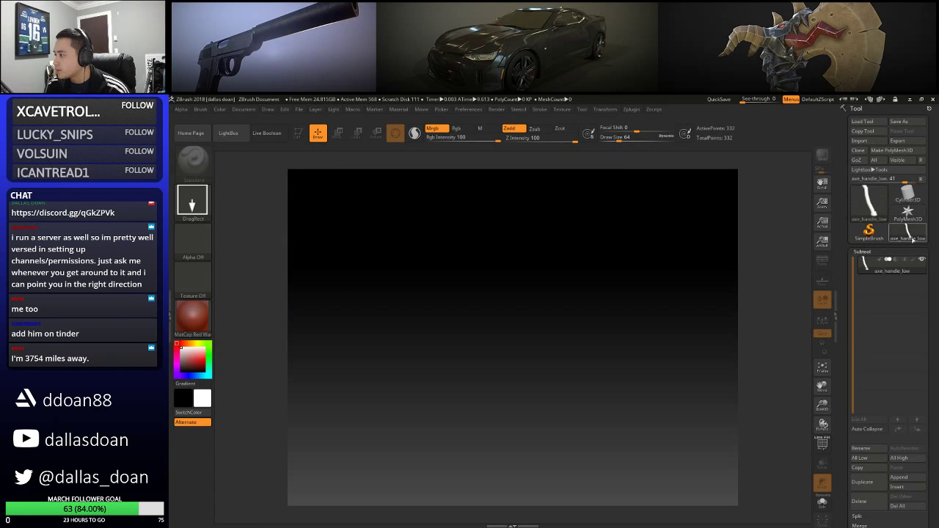
pyautogui.click(898, 229)
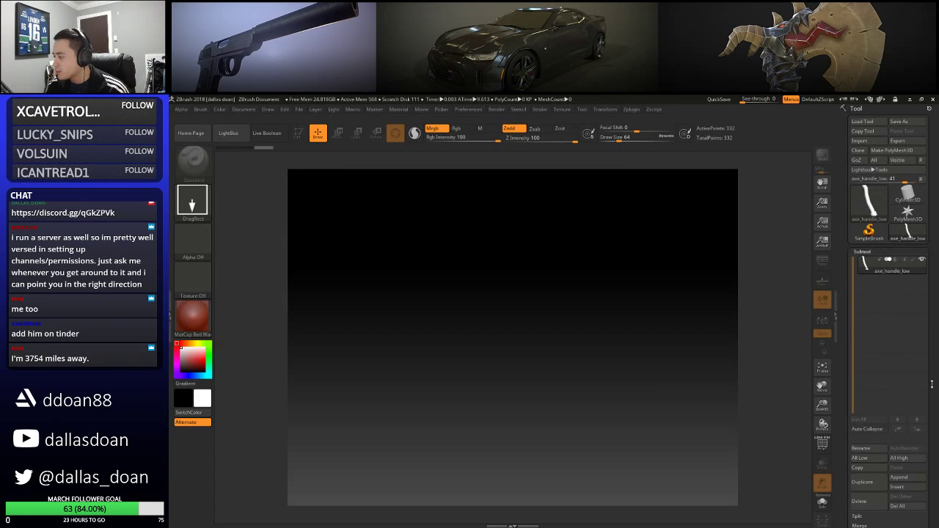
pyautogui.click(907, 211)
pyautogui.click(859, 140)
pyautogui.click(458, 224)
pyautogui.click(601, 358)
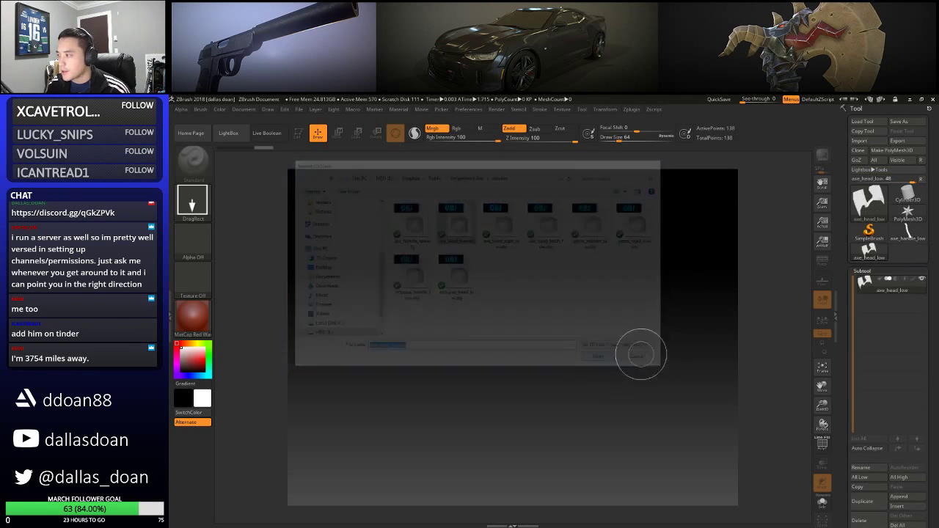
# Activate PolyMesh3D once more and import axe_head_rope_low.obj as another separate tool
pyautogui.click(907, 211)
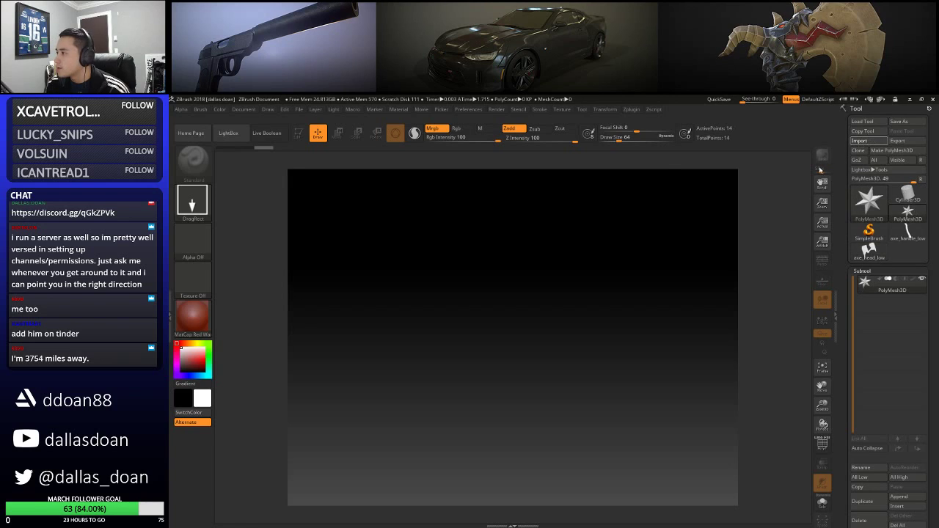
pyautogui.click(859, 140)
pyautogui.click(499, 219)
pyautogui.click(601, 358)
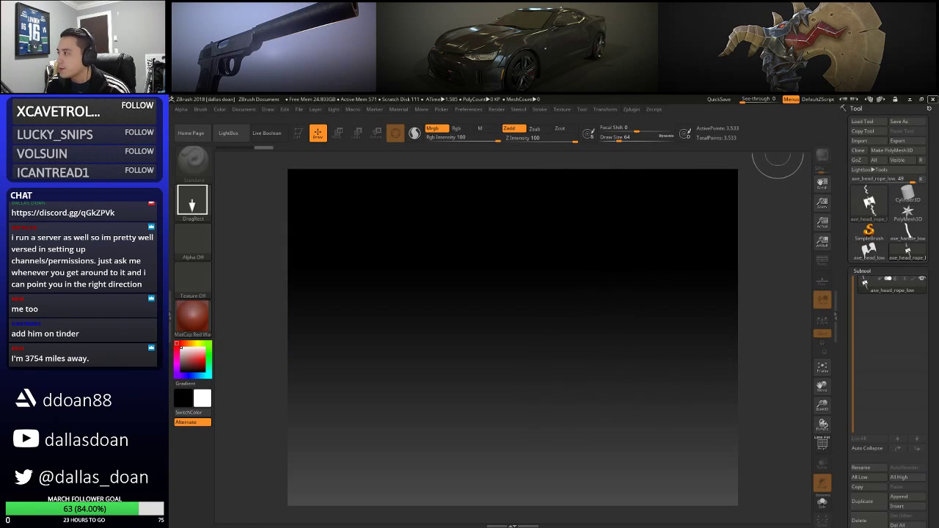
# Switch to Blender, select only the axe_head_rope object and export it in Wavefront OBJ format over axe_head_rope_low.obj
pyautogui.click(910, 99)
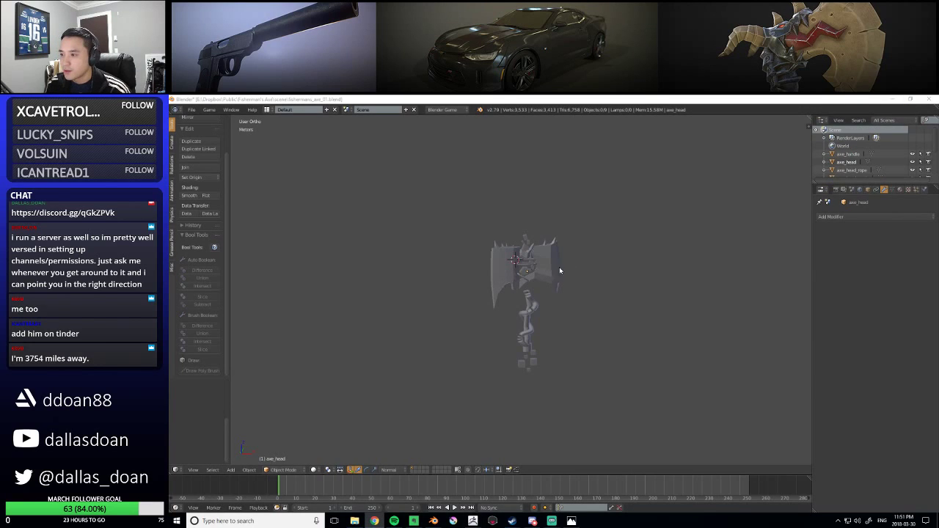
pyautogui.click(563, 242)
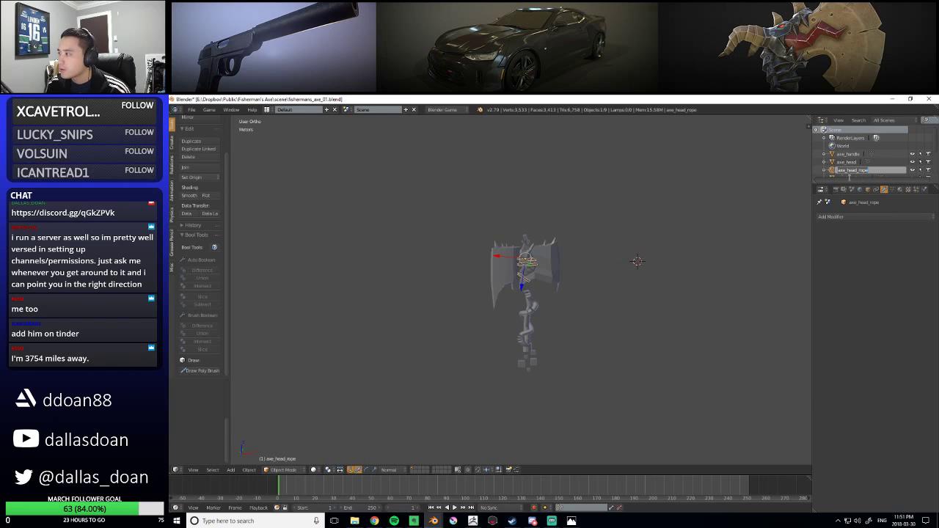
pyautogui.press('Escape')
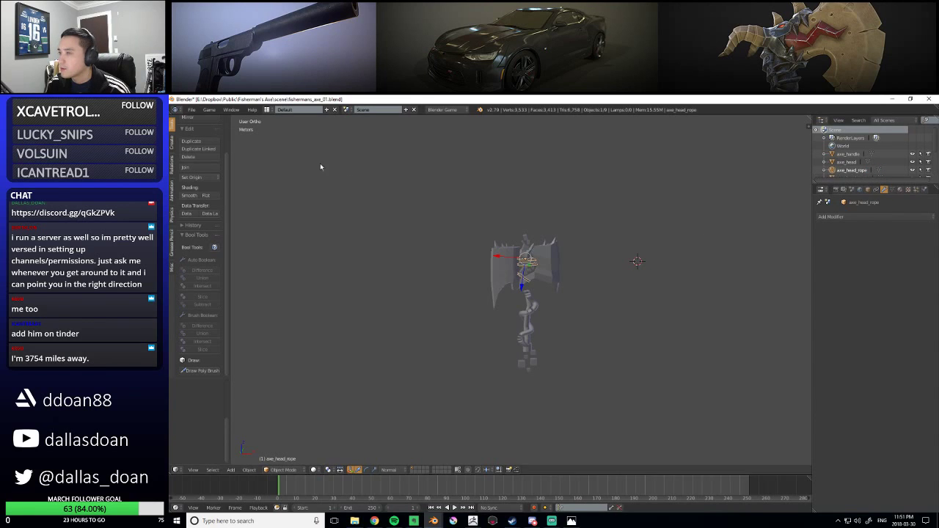
pyautogui.click(192, 110)
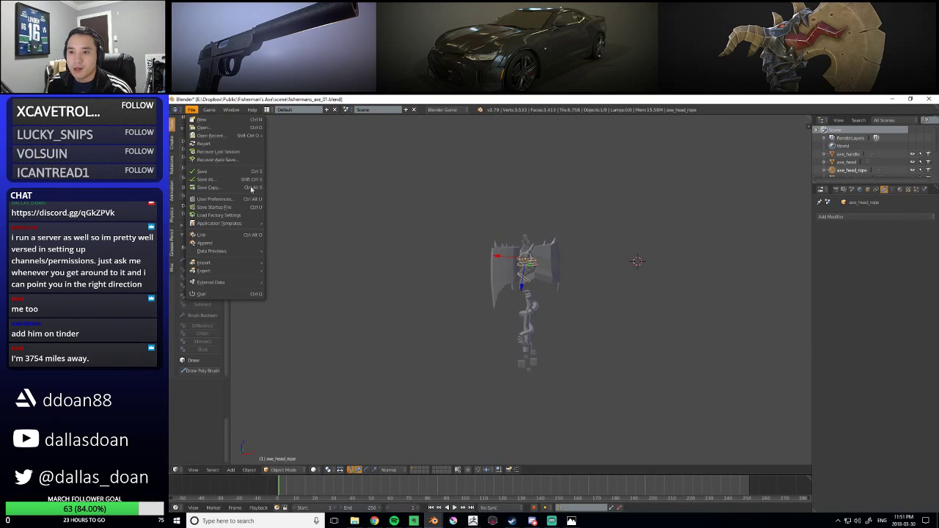
pyautogui.moveTo(231, 271)
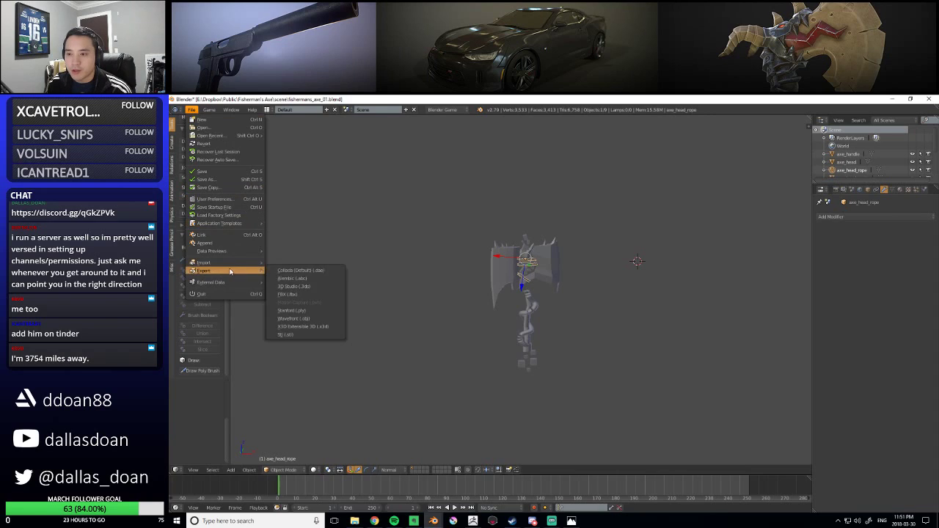
pyautogui.click(308, 319)
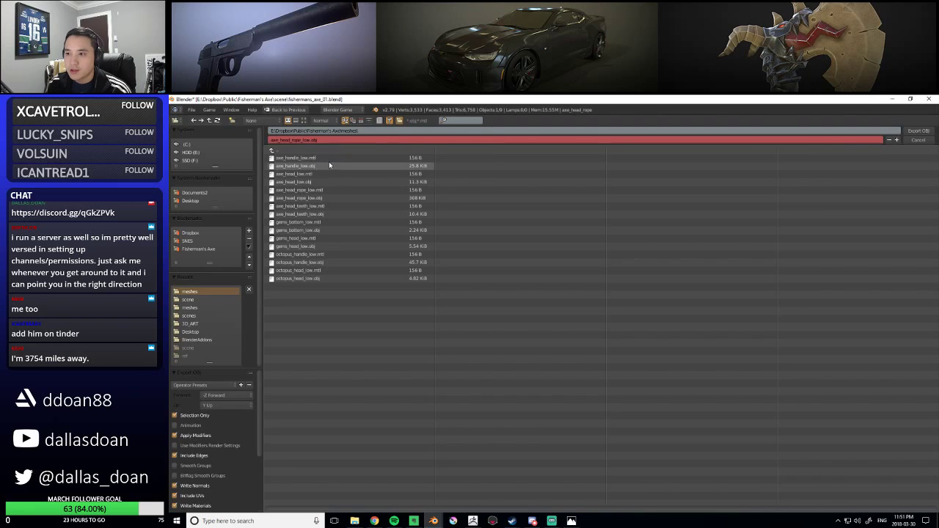
pyautogui.click(327, 198)
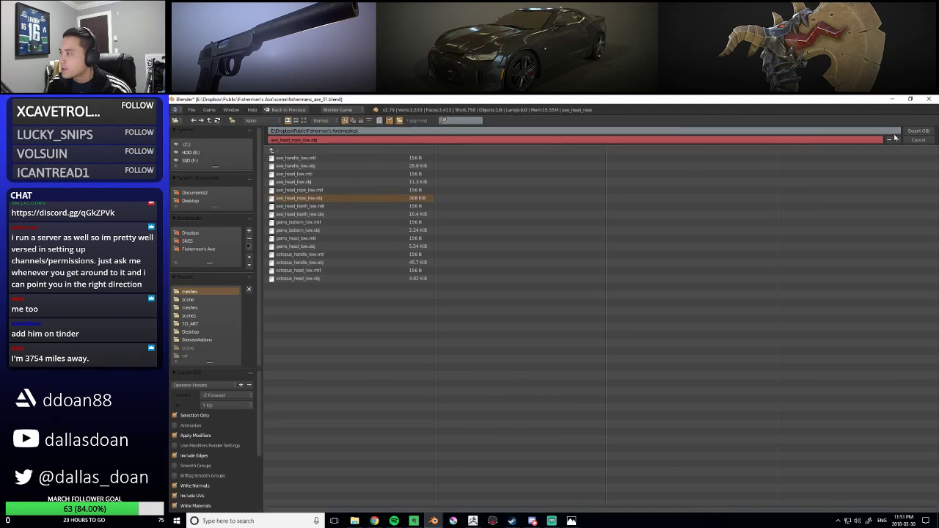
pyautogui.click(918, 130)
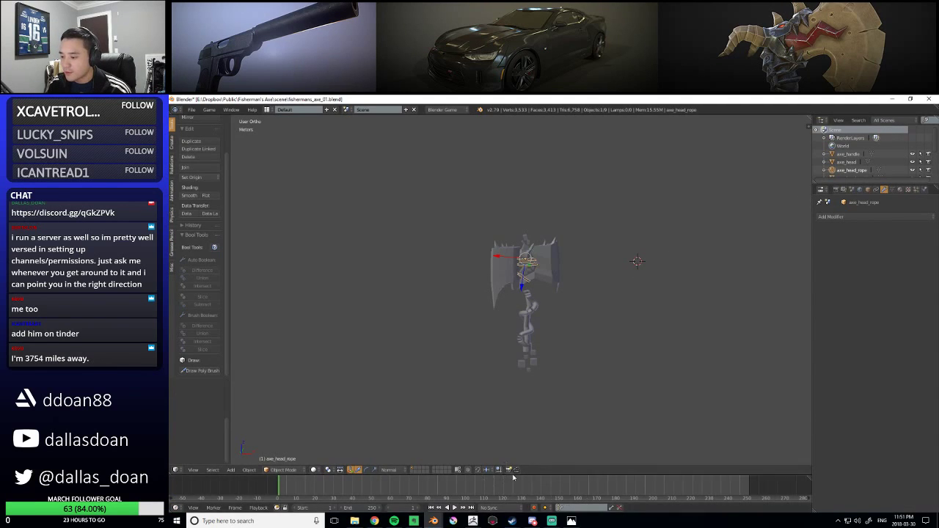
# Switch to ZBrush and import the re-exported axe_head_rope_low.obj over the existing rope tool
pyautogui.click(492, 519)
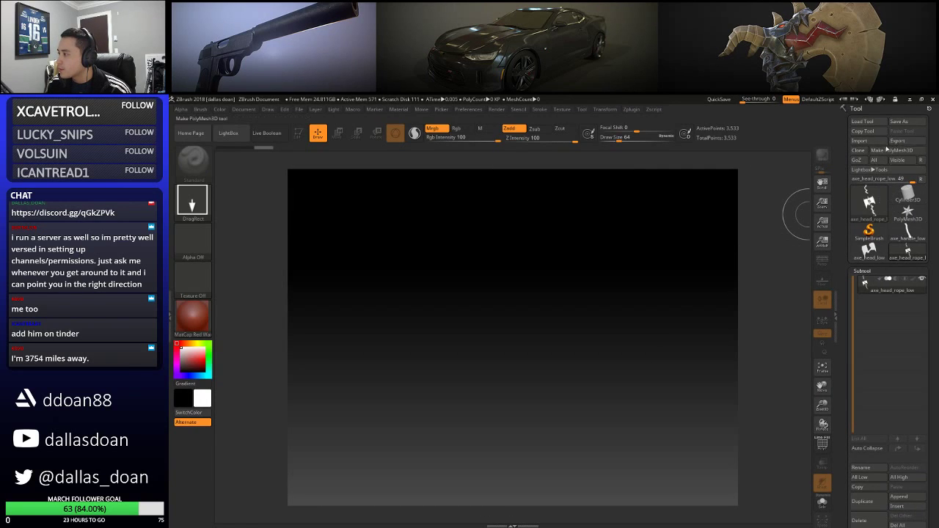
pyautogui.click(861, 208)
pyautogui.click(859, 140)
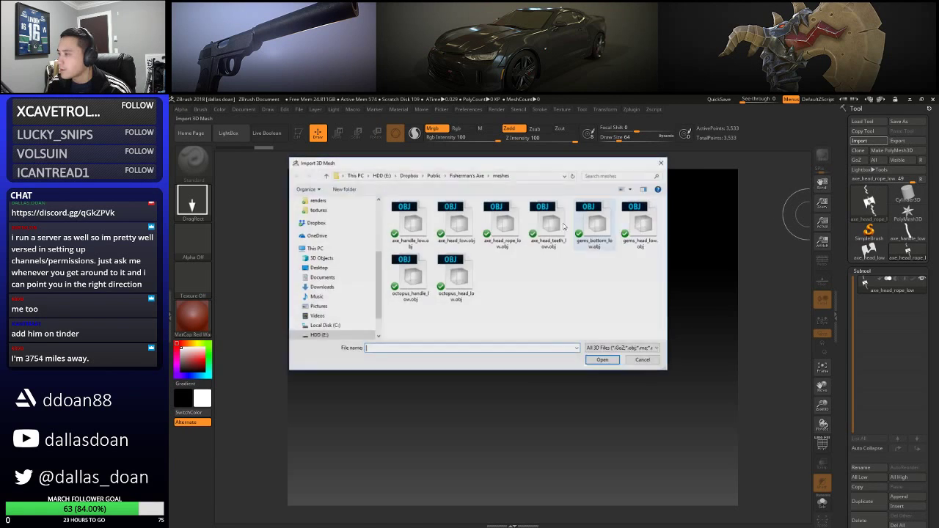
pyautogui.click(501, 223)
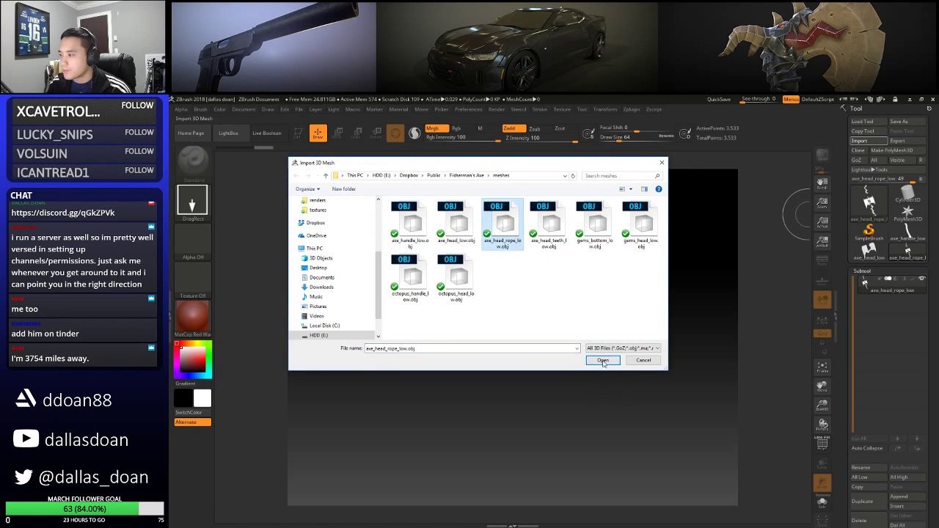
pyautogui.click(602, 360)
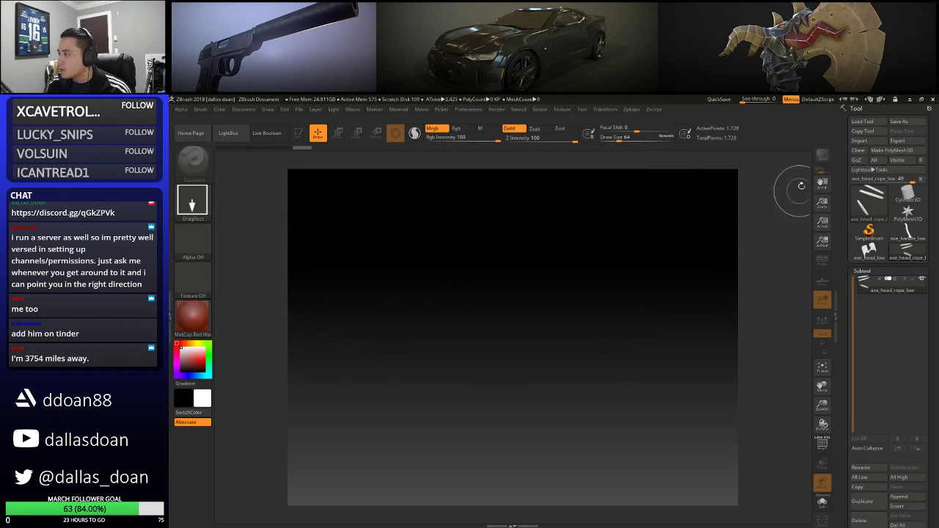
# Import axe_head_teeth_low.obj and gems_bottom_low.obj one after the other from the meshes folder
pyautogui.click(876, 141)
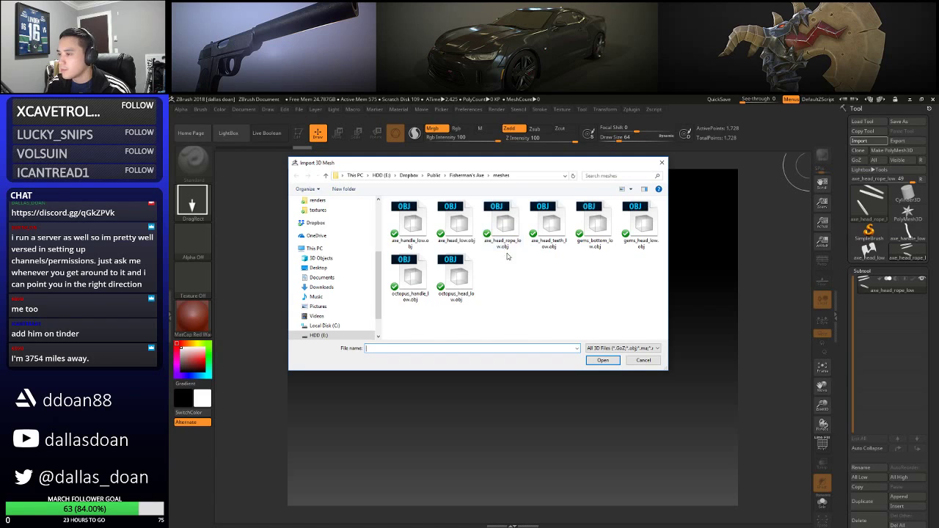
pyautogui.click(549, 224)
pyautogui.click(600, 359)
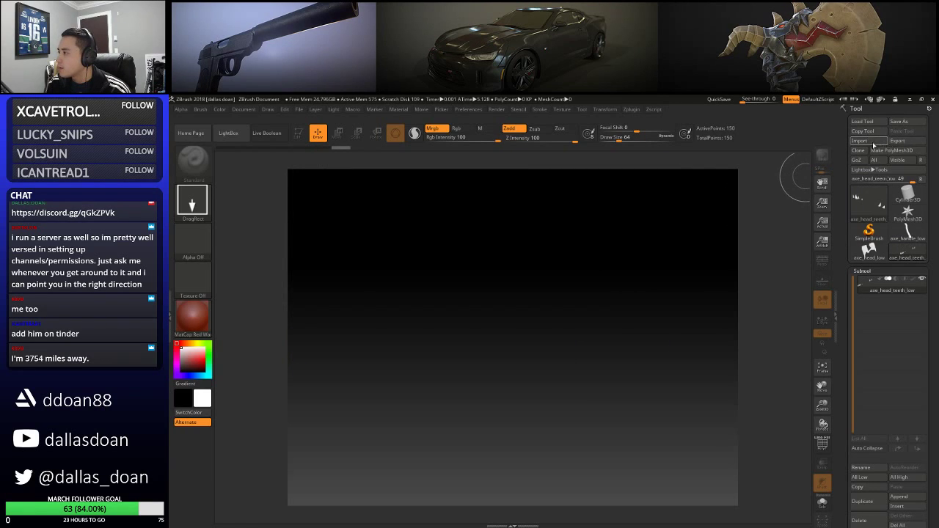
pyautogui.click(859, 140)
pyautogui.click(596, 226)
pyautogui.click(602, 360)
# Import gems_head_low.obj from the meshes folder into the active tool
pyautogui.click(859, 140)
pyautogui.click(640, 220)
pyautogui.click(601, 360)
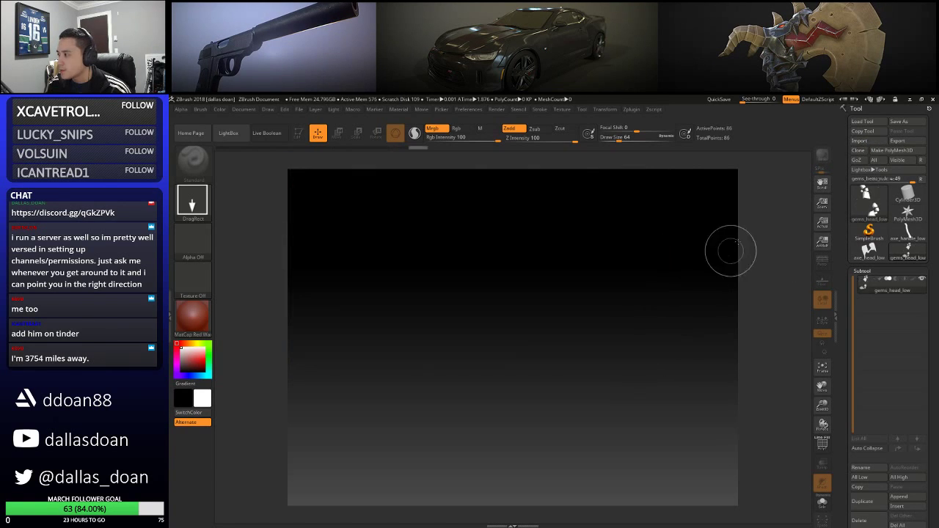
# Import octopus_handle_low.obj from the meshes folder into a fresh PolyMesh3D tool
pyautogui.click(859, 140)
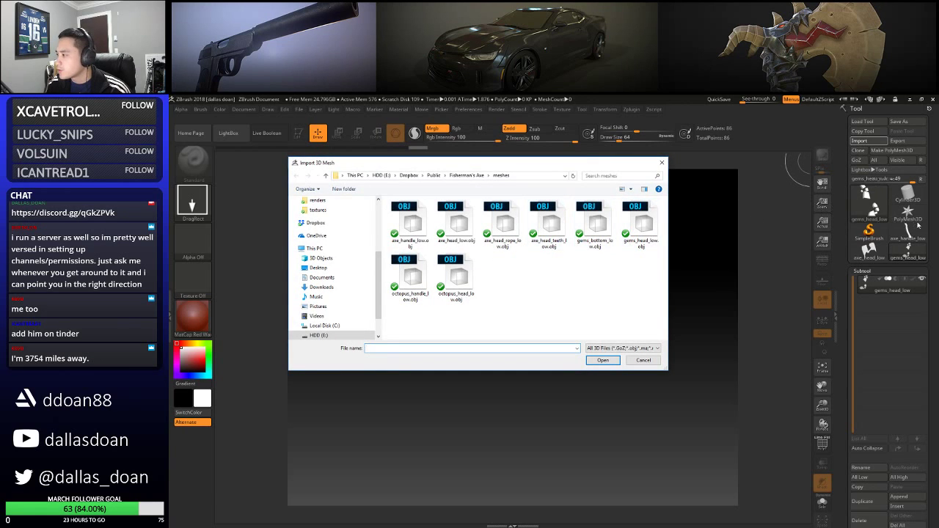
pyautogui.click(640, 360)
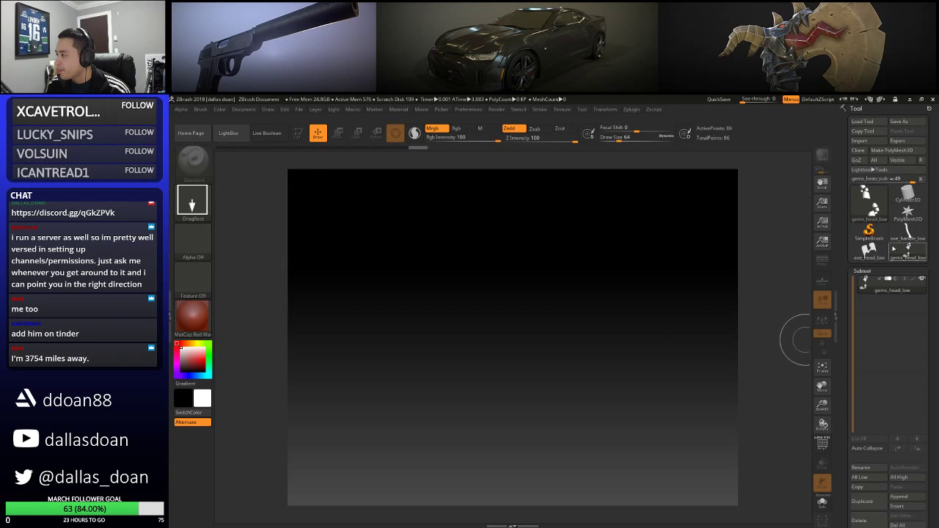
pyautogui.click(908, 212)
pyautogui.click(859, 140)
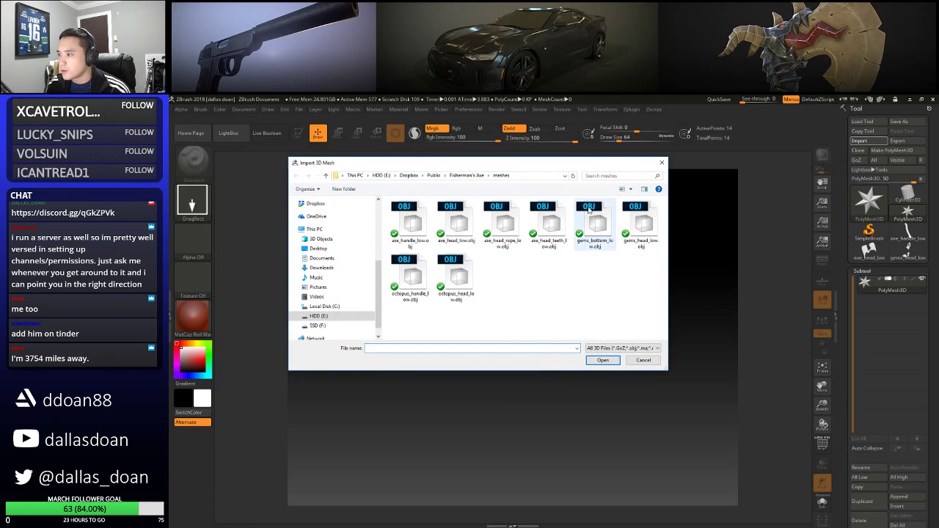
pyautogui.click(412, 280)
pyautogui.click(602, 360)
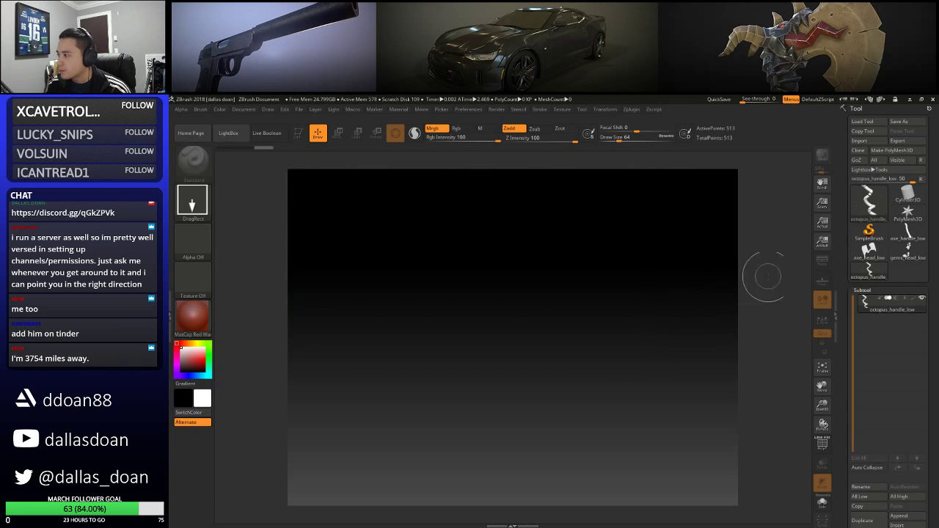
# Import octopus_head_low.obj from the meshes folder into another PolyMesh3D tool
pyautogui.click(859, 140)
pyautogui.click(455, 277)
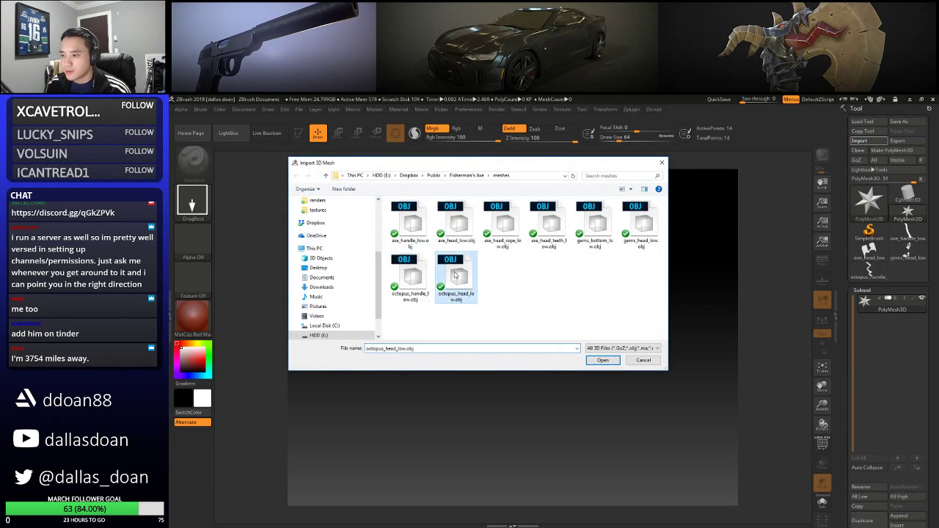
pyautogui.click(603, 362)
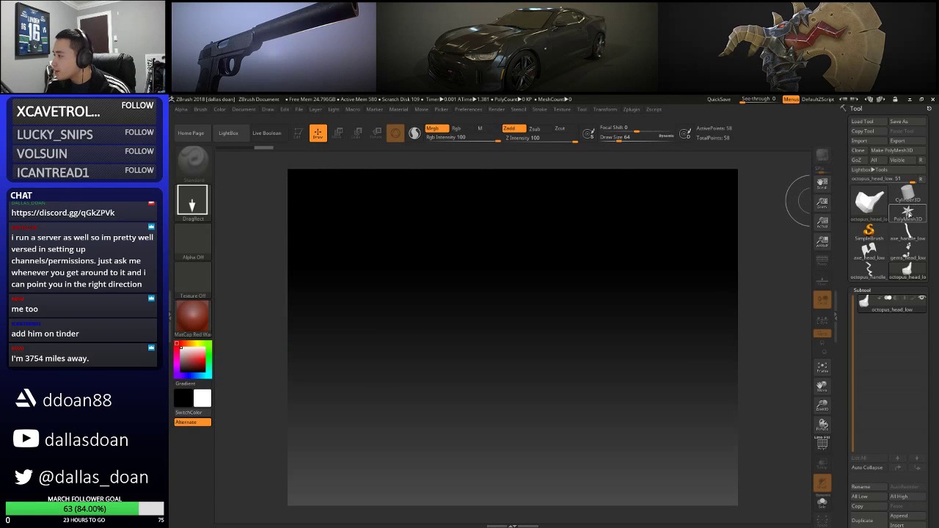
# Make axe_handle_low the active tool and insert axe_head_low as a subtool beneath it
pyautogui.click(907, 232)
pyautogui.moveTo(932, 291); pyautogui.dragTo(935, 373)
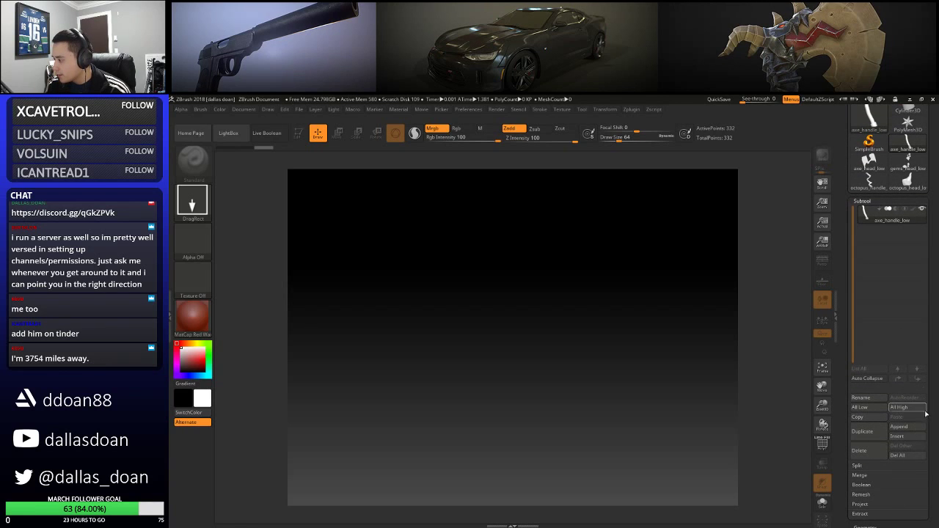
pyautogui.click(917, 442)
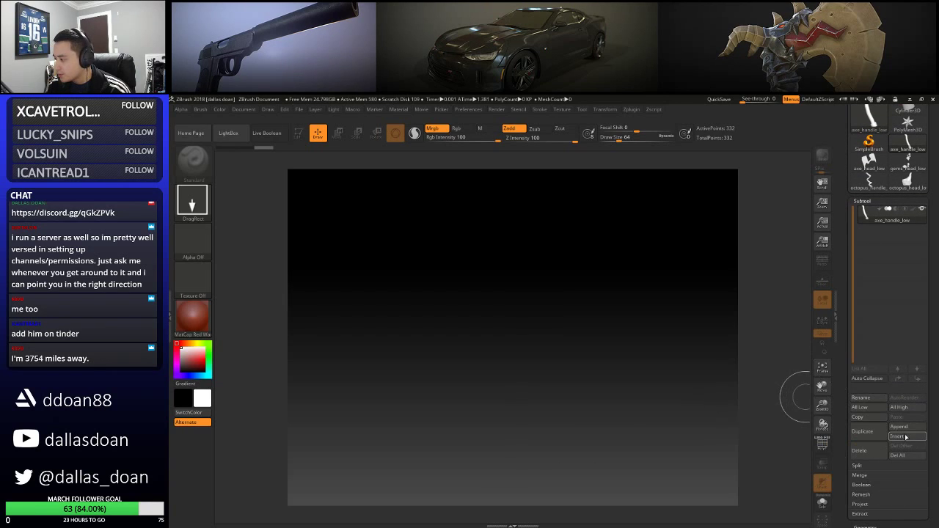
pyautogui.click(900, 436)
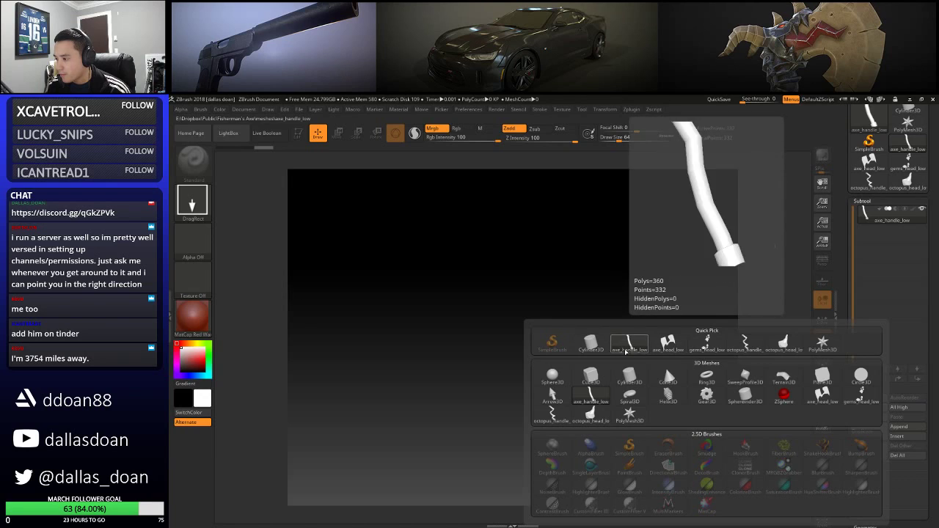
pyautogui.click(668, 343)
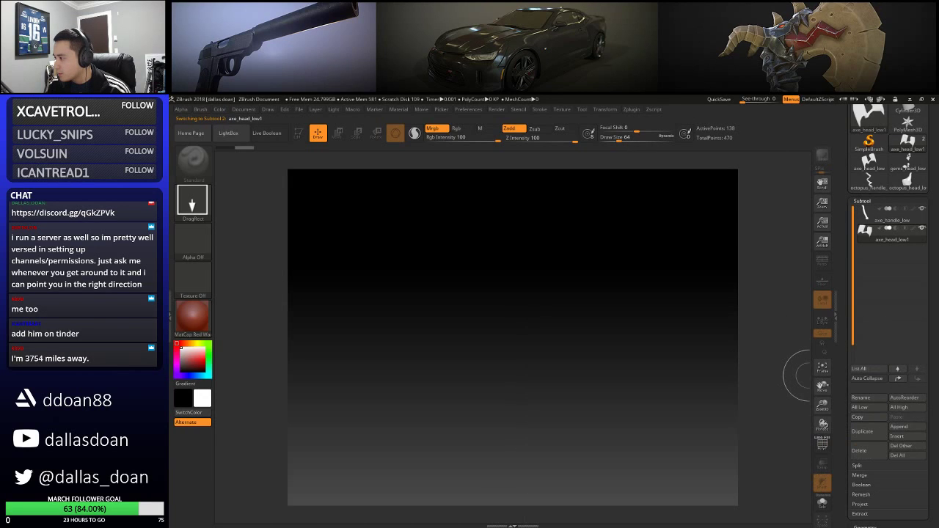
# Insert the gems_head_low mesh as a subtool below the axe head
pyautogui.scroll(2, 922, 279)
pyautogui.click(897, 462)
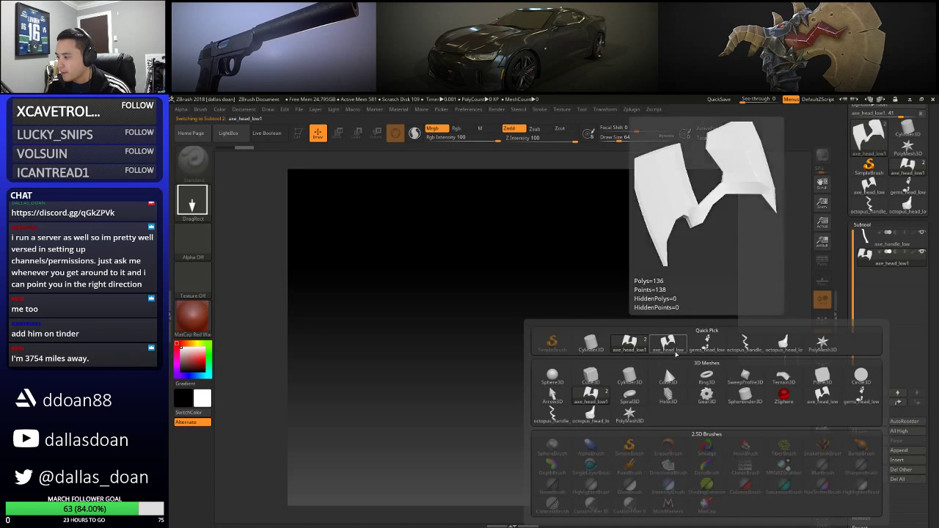
pyautogui.moveTo(720, 347)
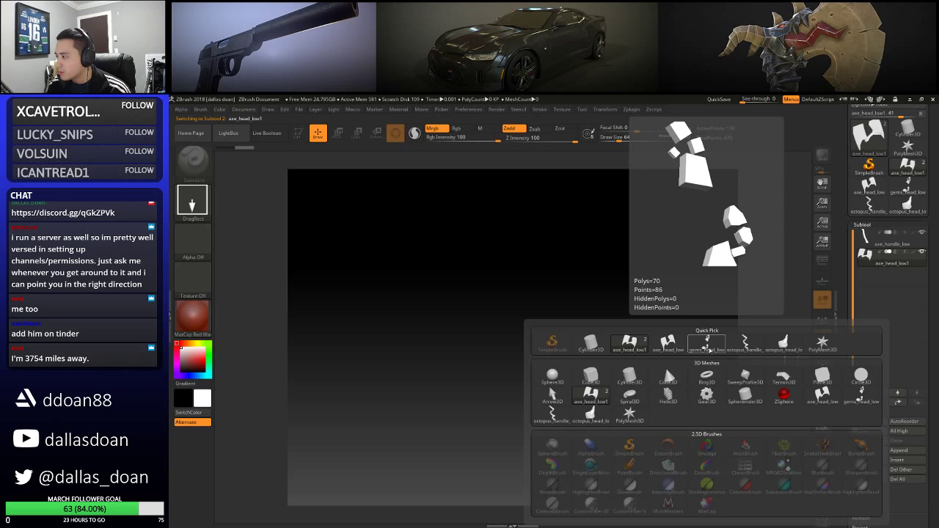
pyautogui.click(707, 347)
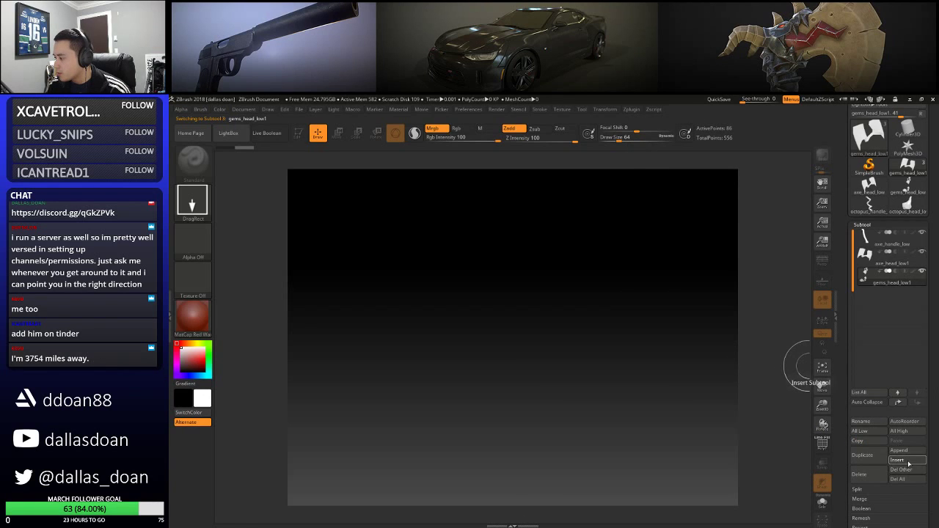
# Insert octopus_handle_low and octopus_head_low as further subtools of the axe tool
pyautogui.click(896, 460)
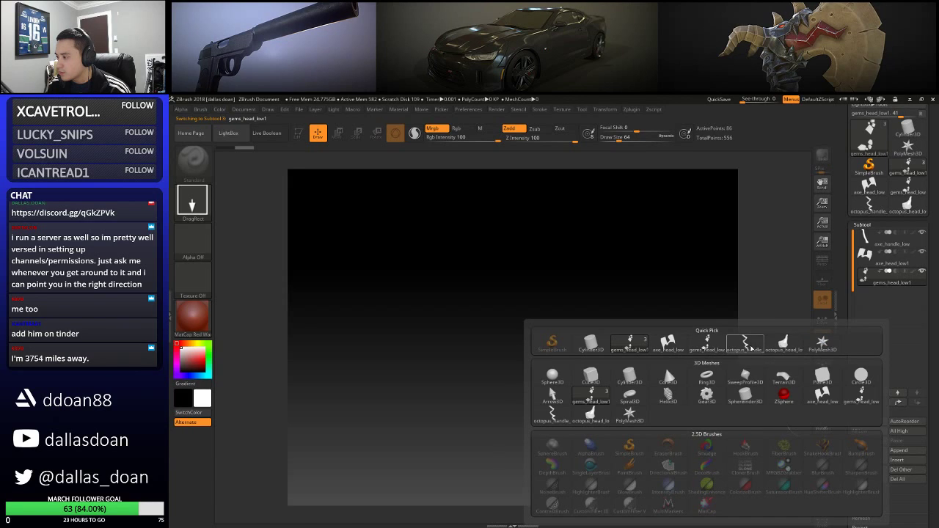
pyautogui.click(746, 344)
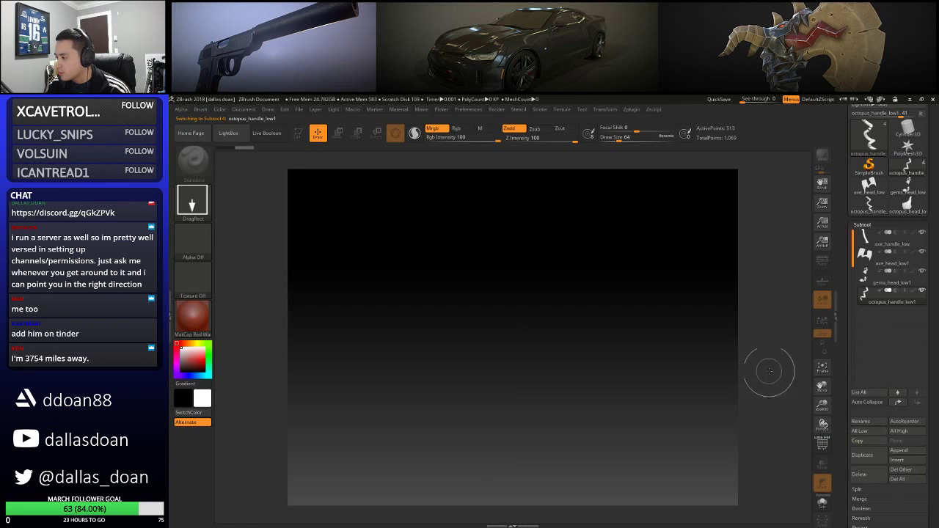
pyautogui.click(909, 460)
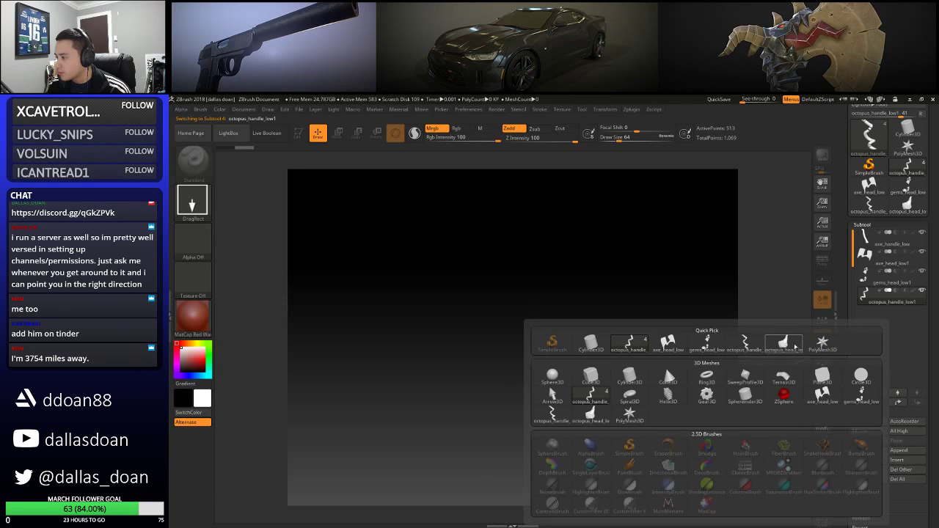
pyautogui.click(784, 345)
# Draw the assembled axe tool onto the canvas, enter Edit mode and frame the whole axe
pyautogui.moveTo(934, 279); pyautogui.dragTo(933, 317)
pyautogui.moveTo(514, 274); pyautogui.dragTo(529, 430)
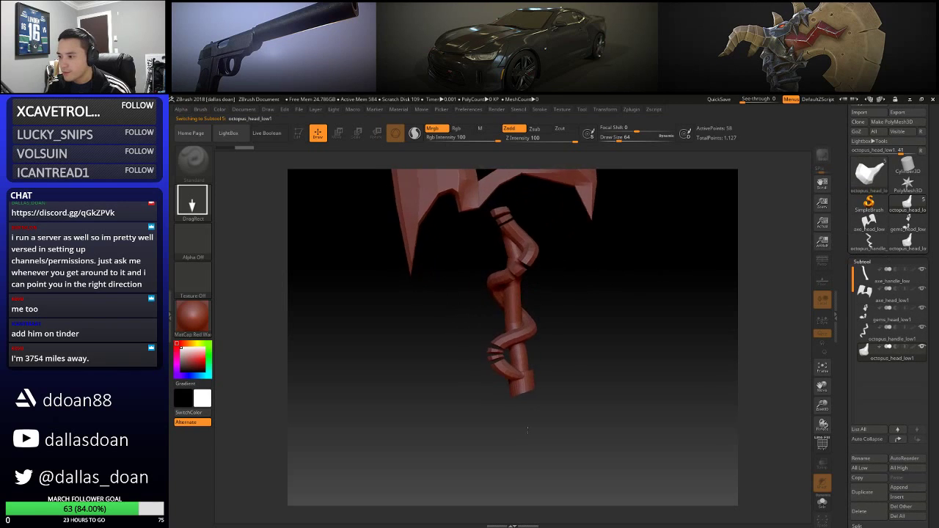
pyautogui.press('t')
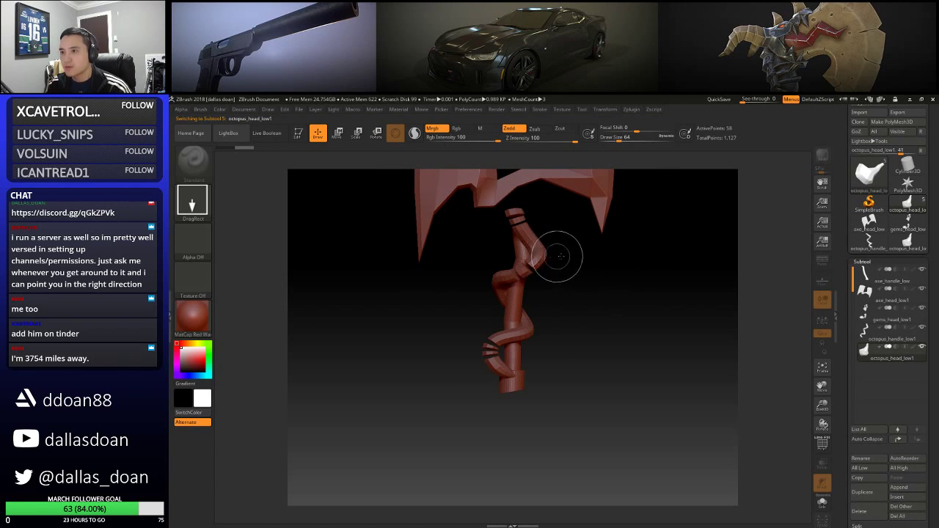
pyautogui.moveTo(630, 269)
pyautogui.mouseDown()
pyautogui.moveTo(632, 322)
pyautogui.moveTo(668, 328)
pyautogui.moveTo(630, 306)
pyautogui.moveTo(646, 315)
pyautogui.moveTo(633, 300)
pyautogui.moveTo(648, 258)
pyautogui.moveTo(653, 264)
pyautogui.mouseUp()
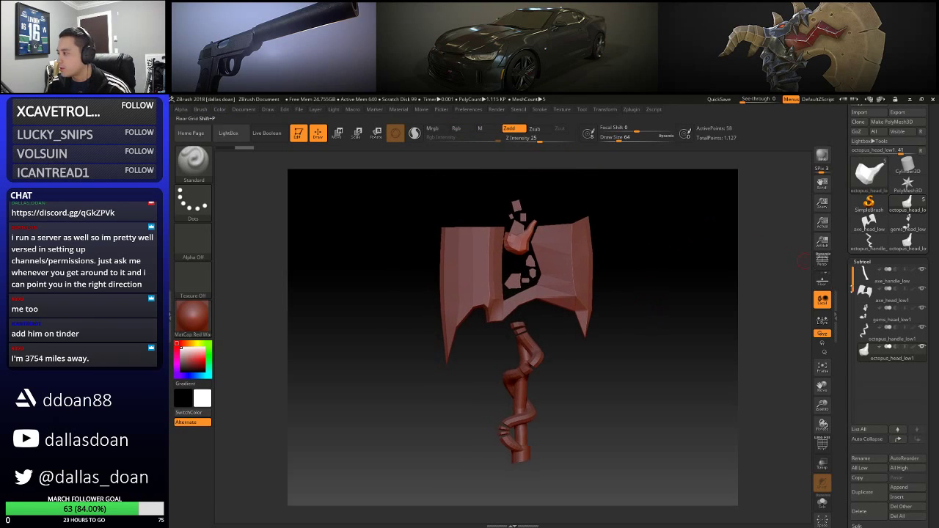
# Switch to the PolyMesh3D tool and import axe_head_teeth_low.obj from the meshes folder
pyautogui.click(907, 183)
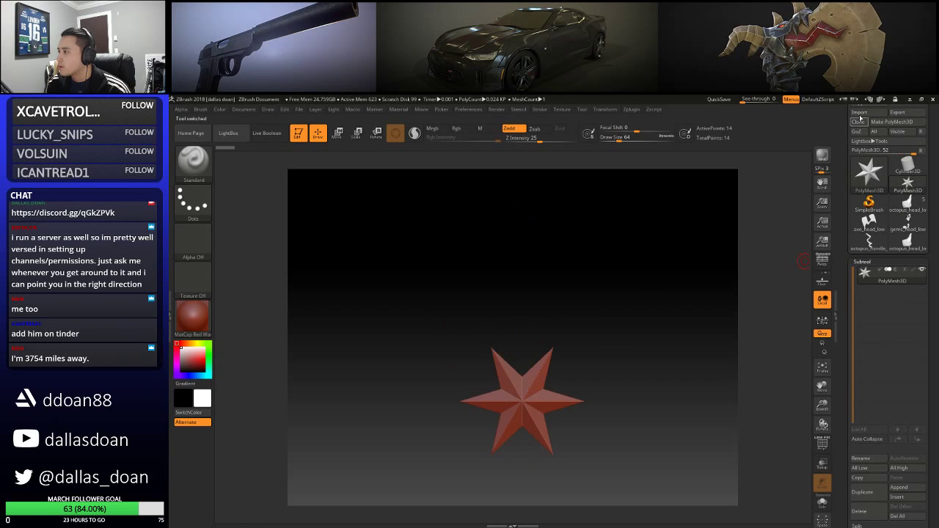
pyautogui.moveTo(938, 144); pyautogui.dragTo(935, 174)
pyautogui.click(859, 141)
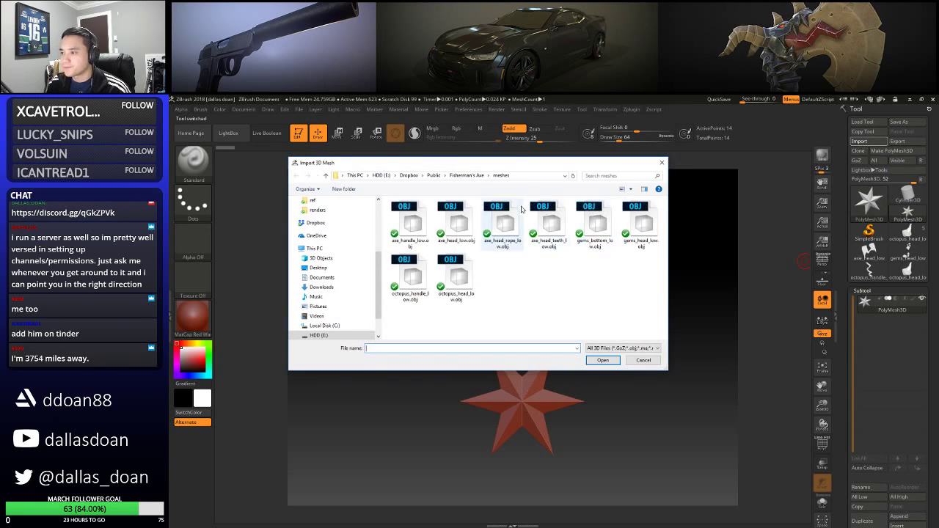
pyautogui.click(547, 228)
pyautogui.click(603, 356)
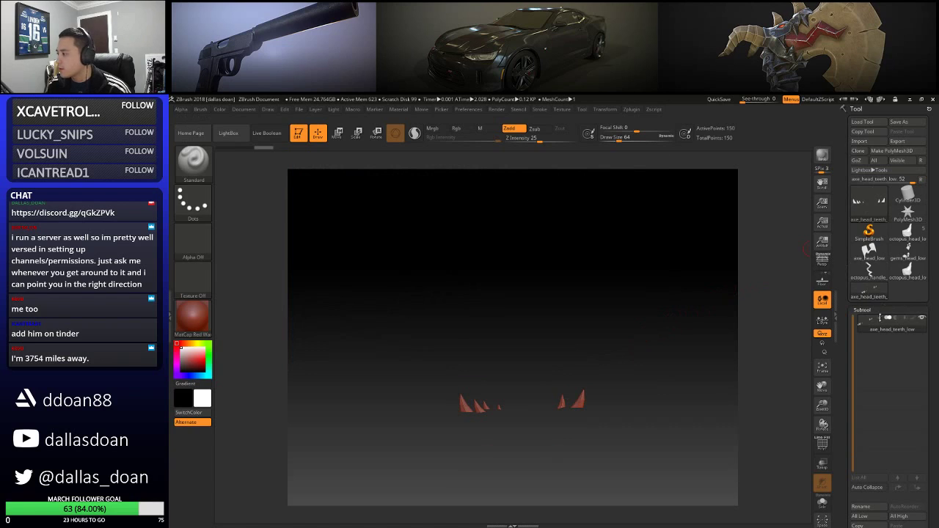
# Return to the assembled axe tool and insert axe_head_teeth_low as a subtool
pyautogui.click(907, 271)
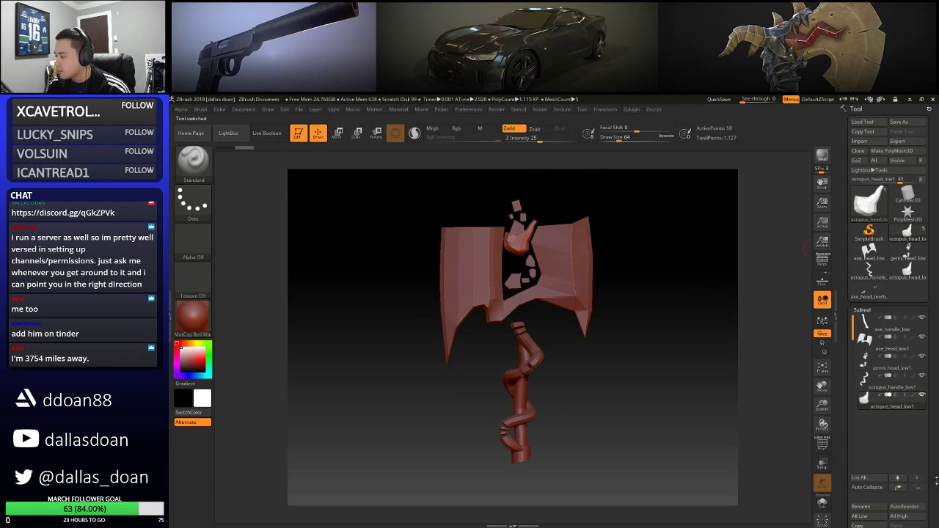
pyautogui.scroll(-2, 916, 489)
pyautogui.click(906, 509)
pyautogui.click(898, 508)
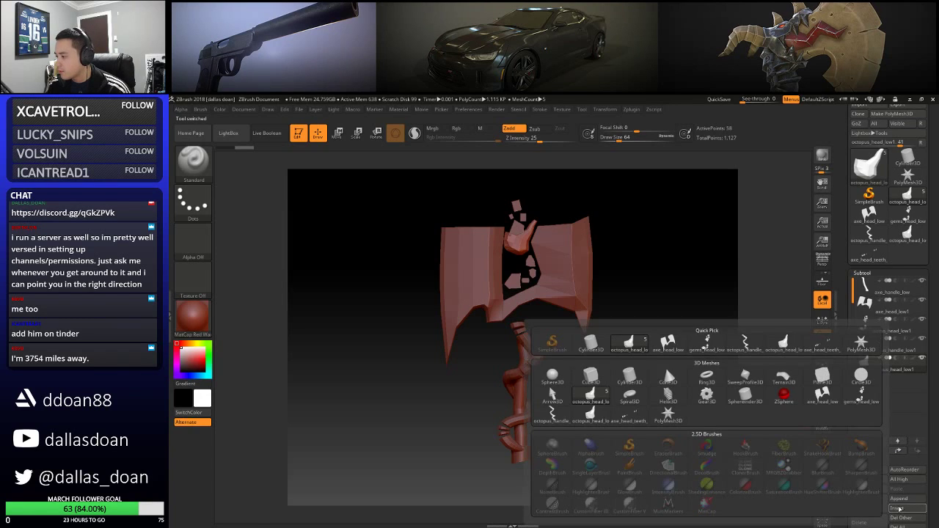
pyautogui.click(821, 342)
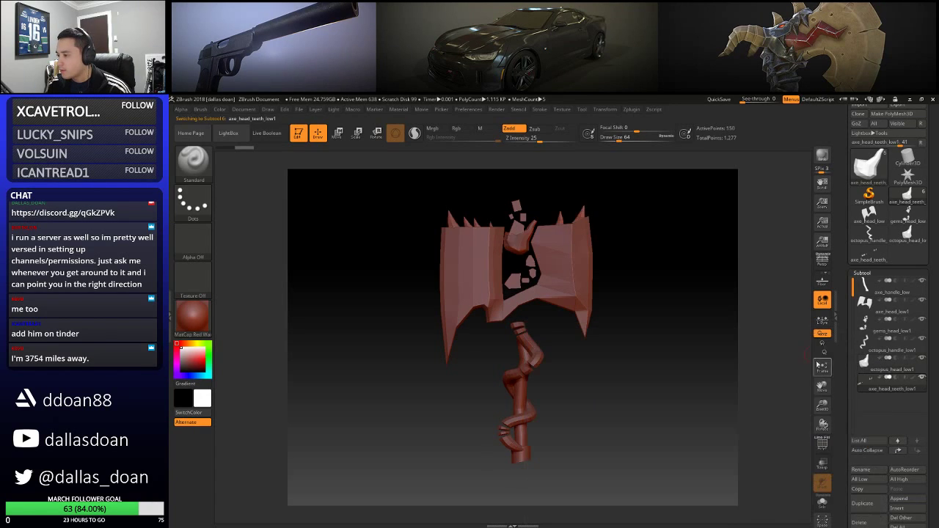
pyautogui.moveTo(641, 252); pyautogui.dragTo(650, 267)
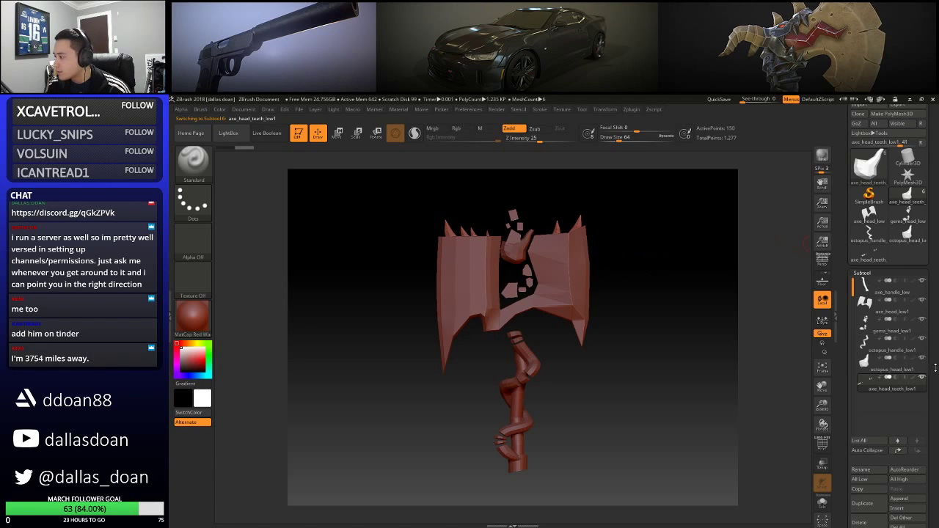
# Switch to the PolyMesh3D tool and import axe_head_rope_low.obj from the meshes folder
pyautogui.click(906, 173)
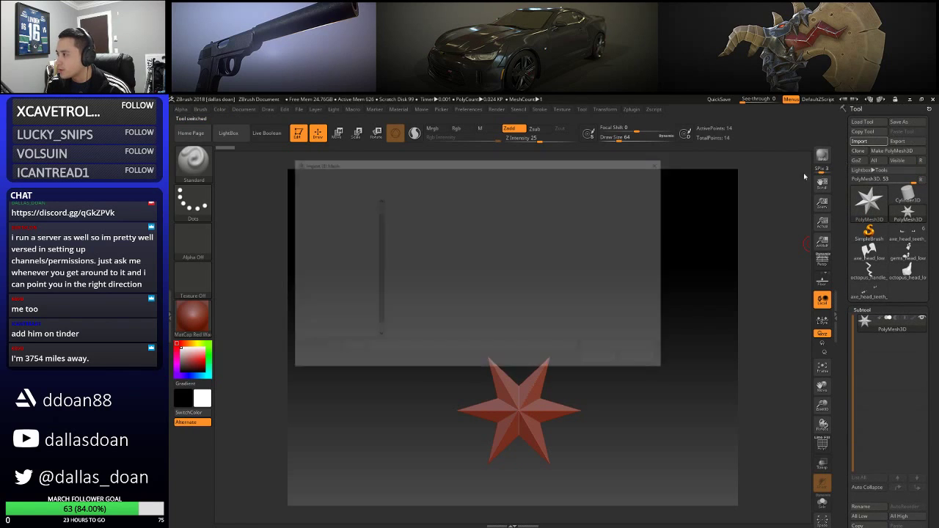
pyautogui.click(502, 226)
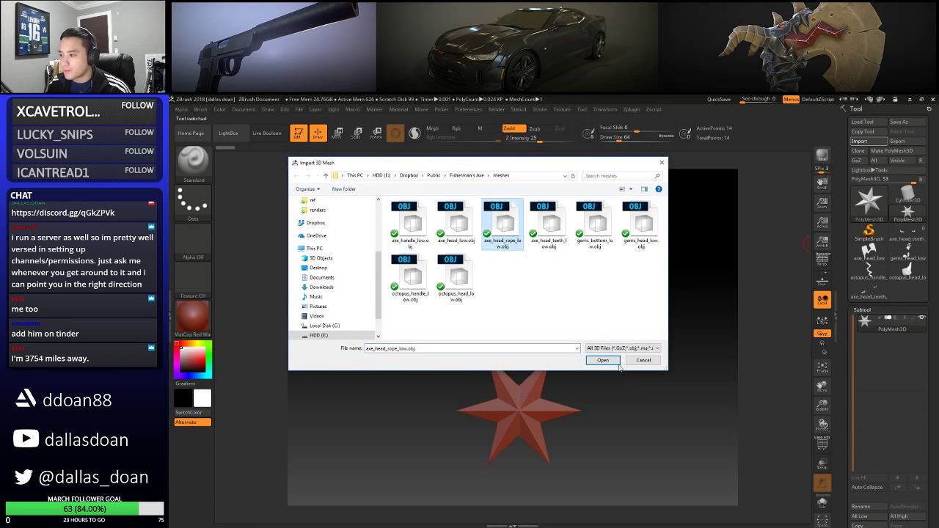
pyautogui.click(603, 360)
# Return to the assembled axe tool and insert axe_head_rope_low as a subtool
pyautogui.moveTo(937, 256); pyautogui.dragTo(936, 218)
pyautogui.click(911, 232)
pyautogui.moveTo(929, 319); pyautogui.dragTo(928, 259)
pyautogui.click(901, 448)
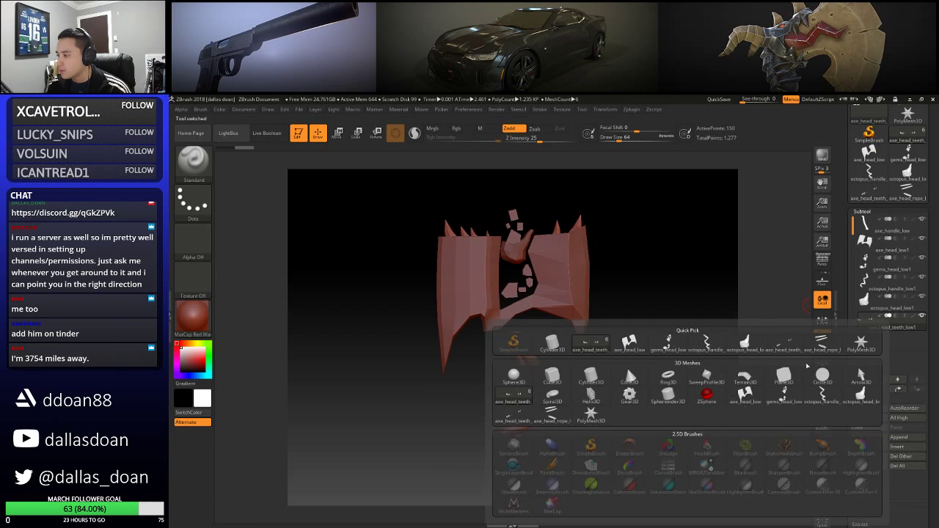
pyautogui.click(822, 342)
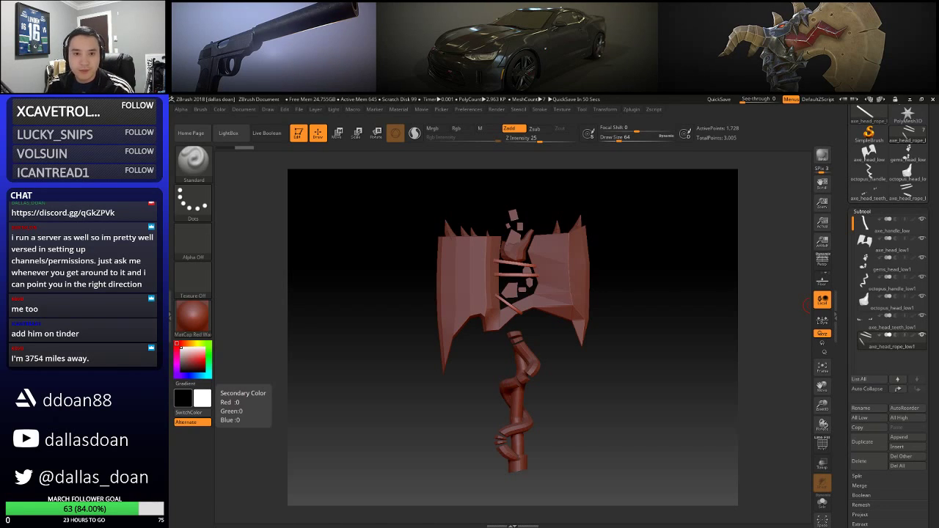
# Switch to the PolyMesh3D tool and import gems_bottom_low.obj from the meshes folder
pyautogui.scroll(-1, 905, 281)
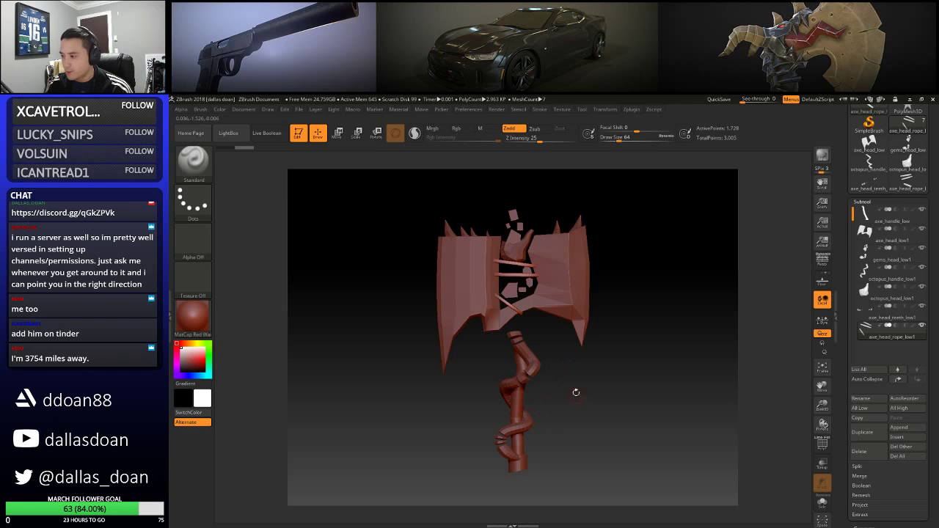
pyautogui.scroll(-2, 933, 228)
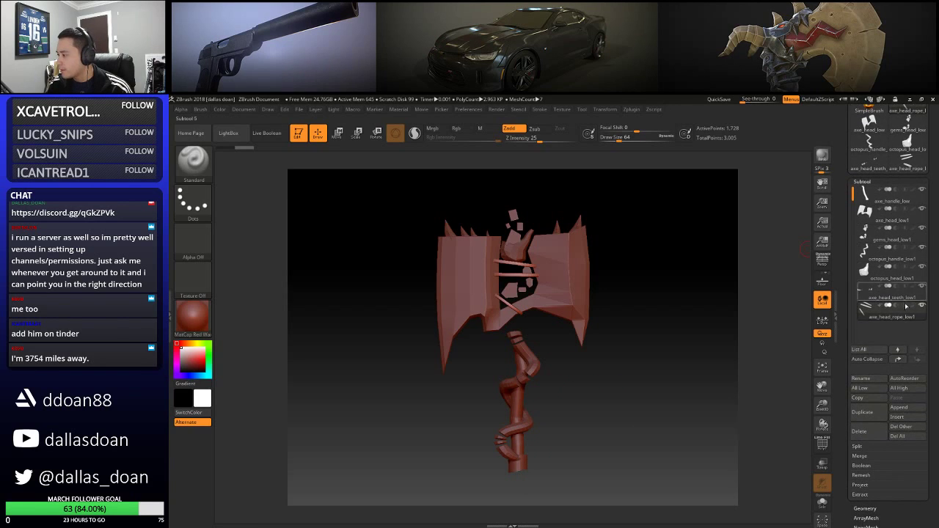
pyautogui.scroll(5, 933, 228)
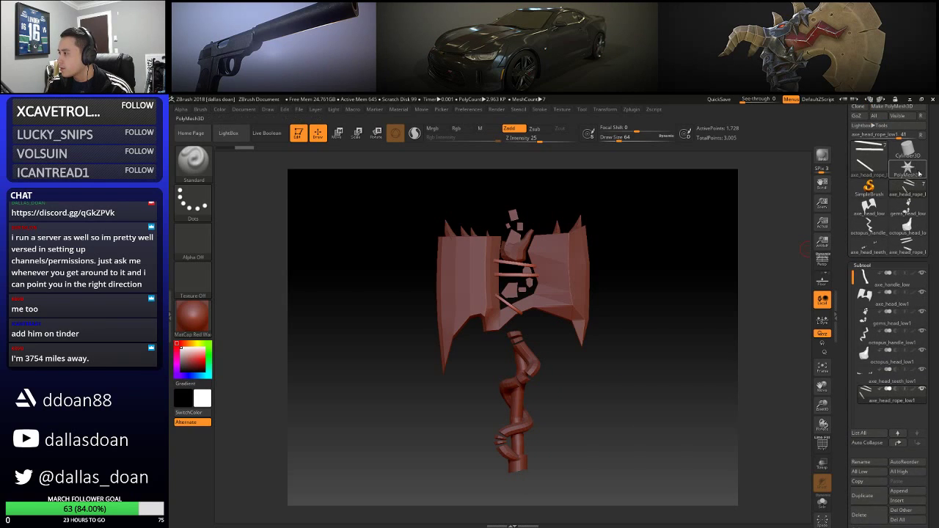
pyautogui.click(919, 173)
pyautogui.click(859, 141)
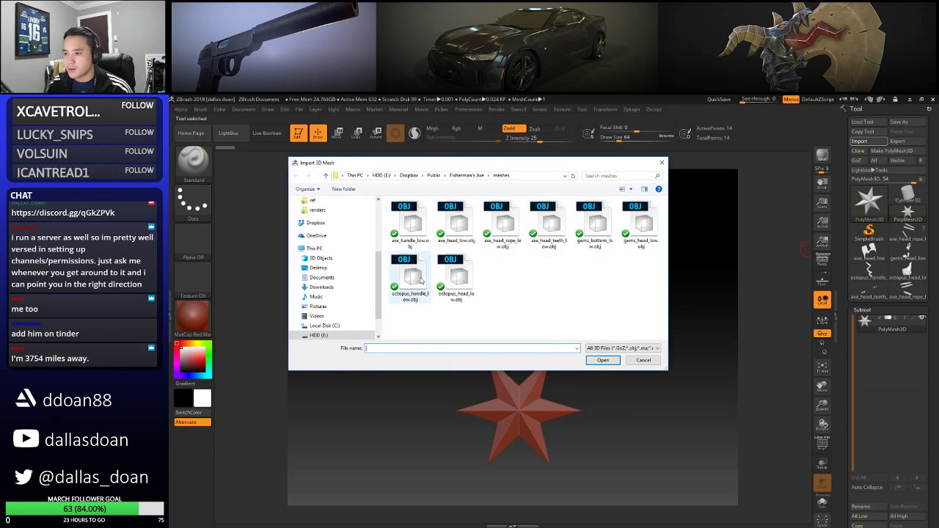
pyautogui.click(596, 224)
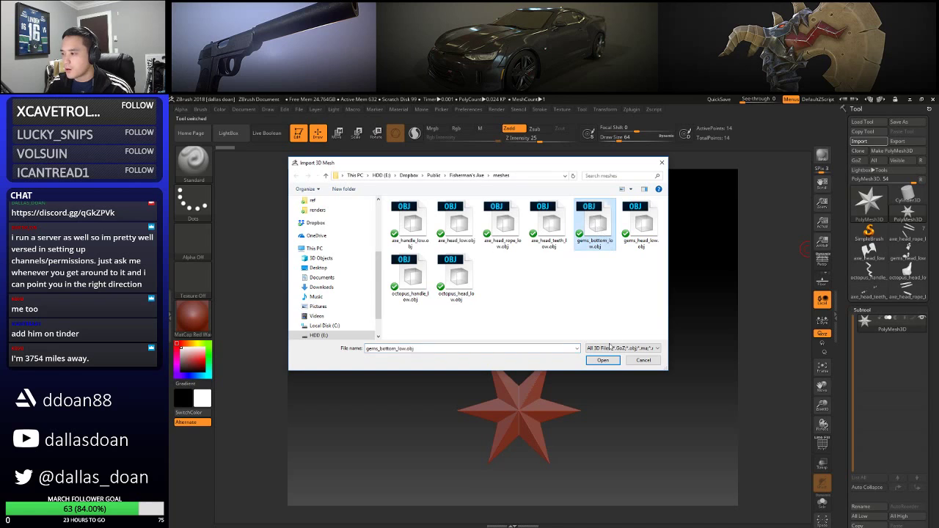
pyautogui.click(602, 361)
# Return to the assembled axe tool and append gems_bottom_low as a subtool
pyautogui.scroll(-10, 901, 358)
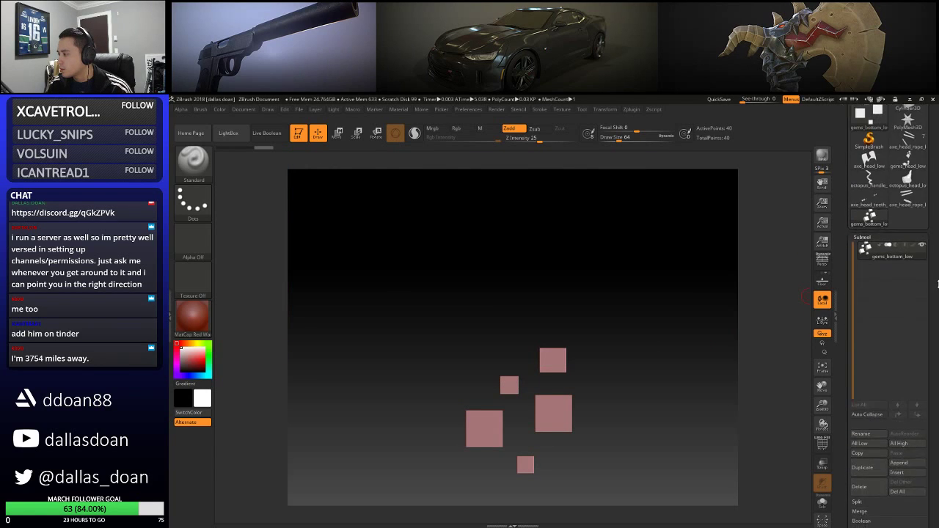
pyautogui.moveTo(938, 311); pyautogui.dragTo(937, 470)
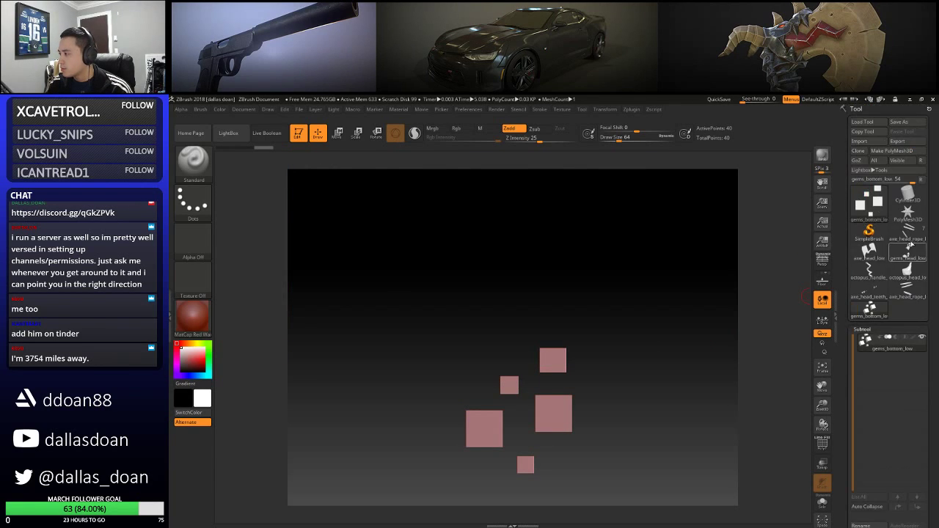
pyautogui.click(907, 230)
pyautogui.moveTo(936, 345); pyautogui.dragTo(936, 295)
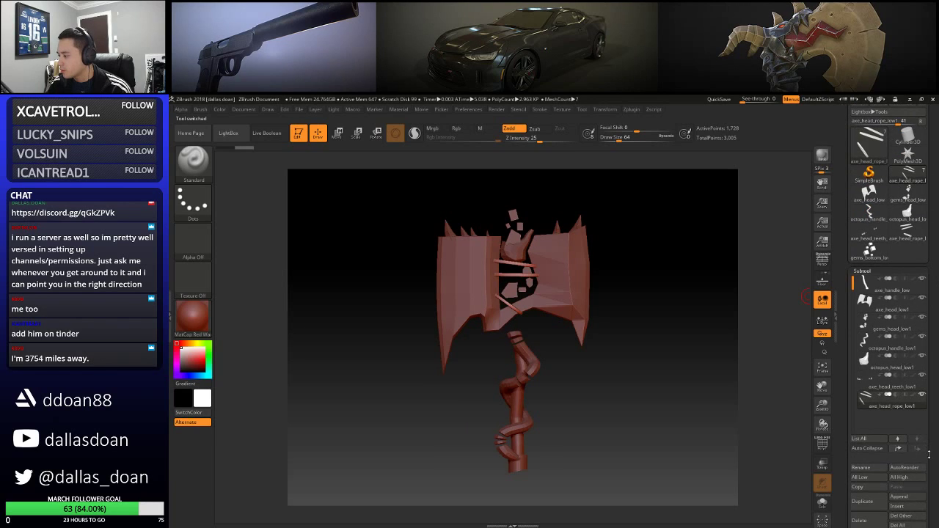
pyautogui.moveTo(928, 455); pyautogui.dragTo(928, 412)
pyautogui.click(899, 454)
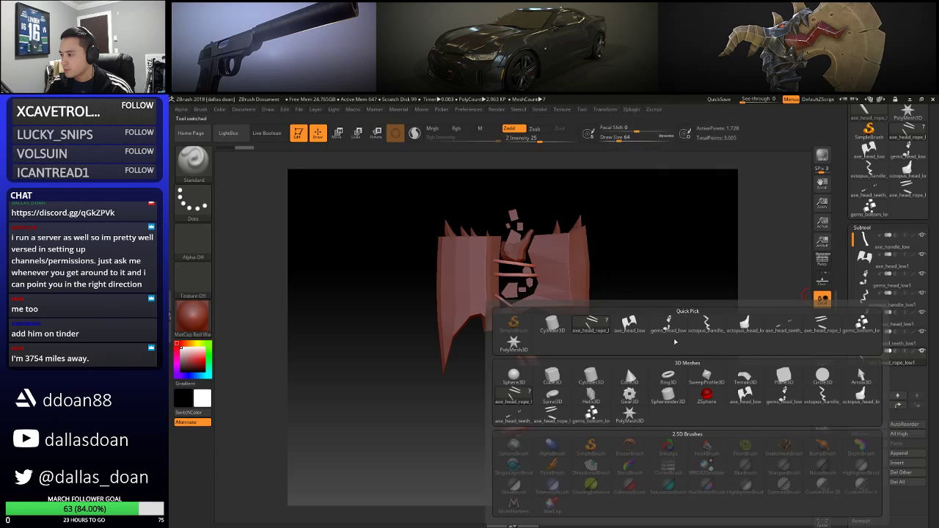
pyautogui.moveTo(675, 331)
pyautogui.click(862, 324)
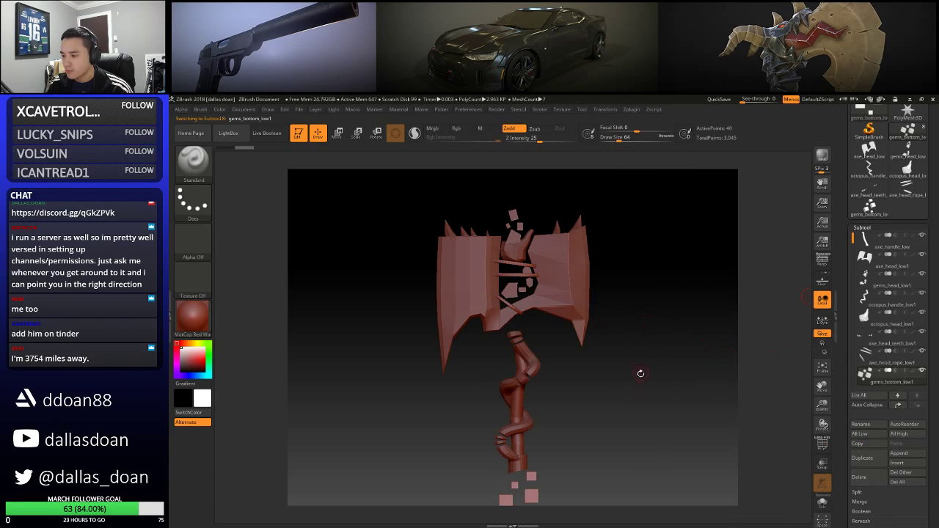
# Change the axe's display material to MatCap Gray
pyautogui.moveTo(629, 343)
pyautogui.mouseDown()
pyautogui.moveTo(632, 330)
pyautogui.moveTo(638, 354)
pyautogui.moveTo(656, 352)
pyautogui.moveTo(631, 328)
pyautogui.mouseUp()
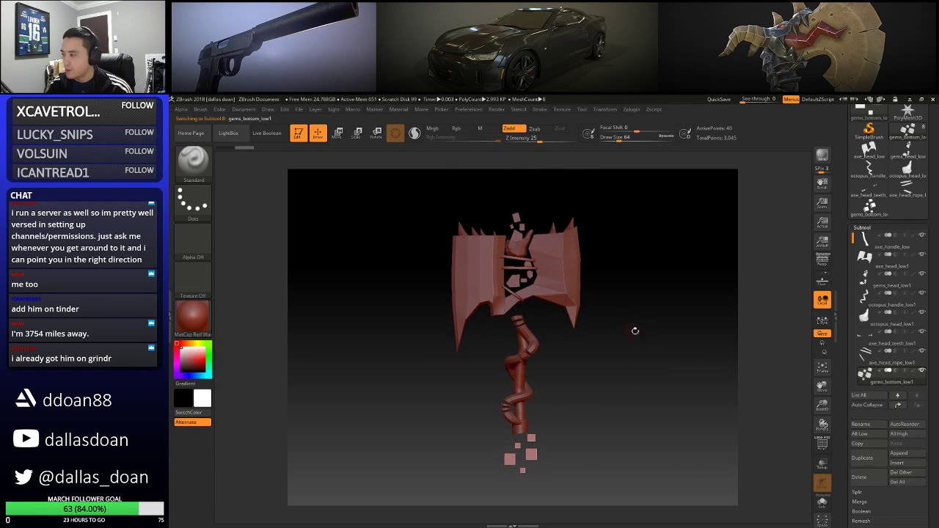
pyautogui.moveTo(643, 365); pyautogui.dragTo(638, 316)
pyautogui.moveTo(234, 309)
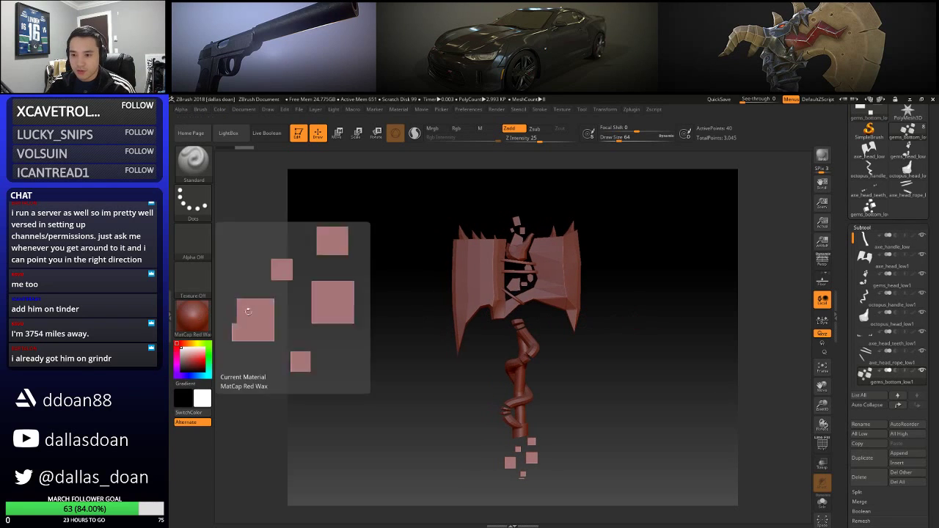
pyautogui.click(192, 315)
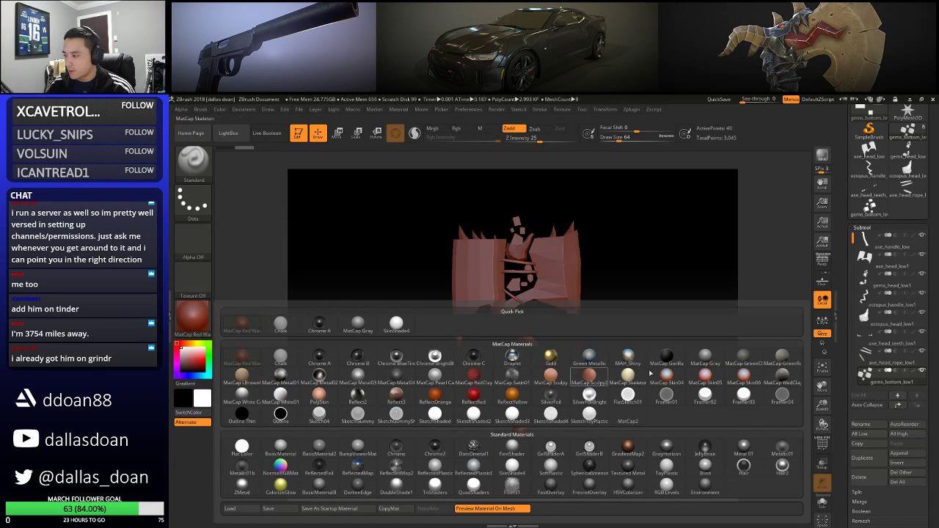
pyautogui.click(706, 360)
pyautogui.moveTo(662, 312); pyautogui.dragTo(656, 289)
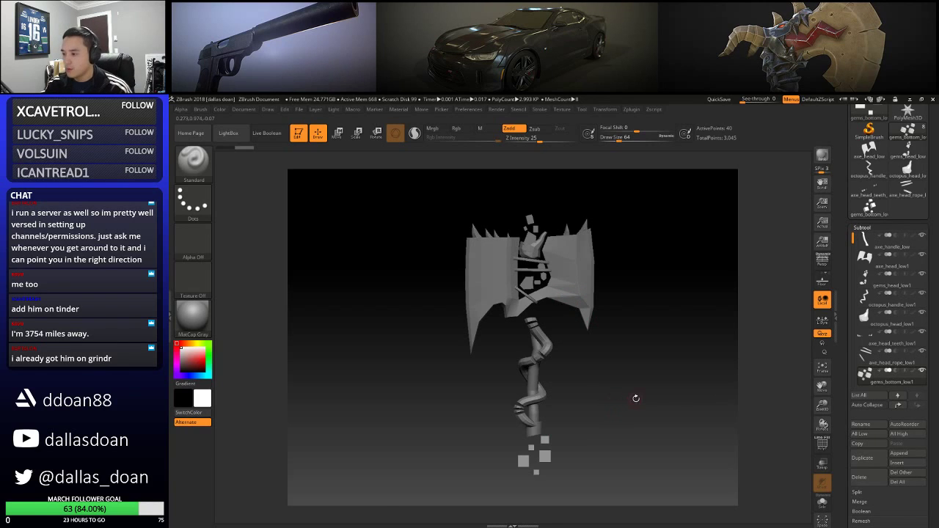
pyautogui.press('super')
pyautogui.click(574, 521)
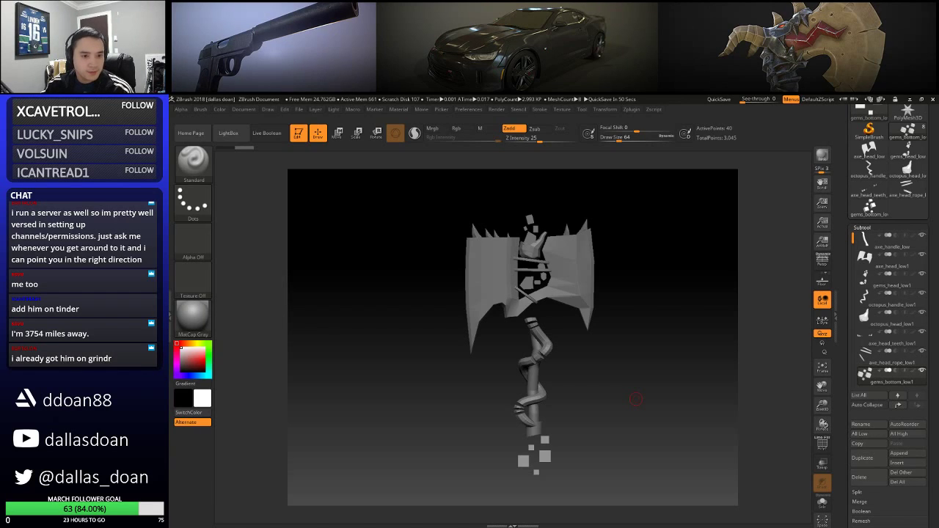
pyautogui.moveTo(661, 258); pyautogui.dragTo(681, 277)
pyautogui.scroll(3, 926, 242)
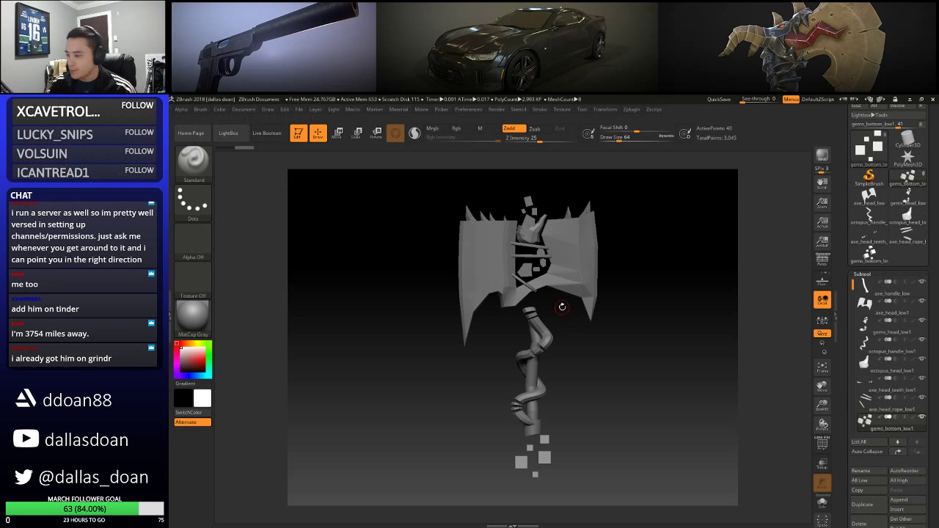
# Switch to Blender and check the scene's object list for every axe part to compare with the imported subtools
pyautogui.press('super')
pyautogui.moveTo(433, 519)
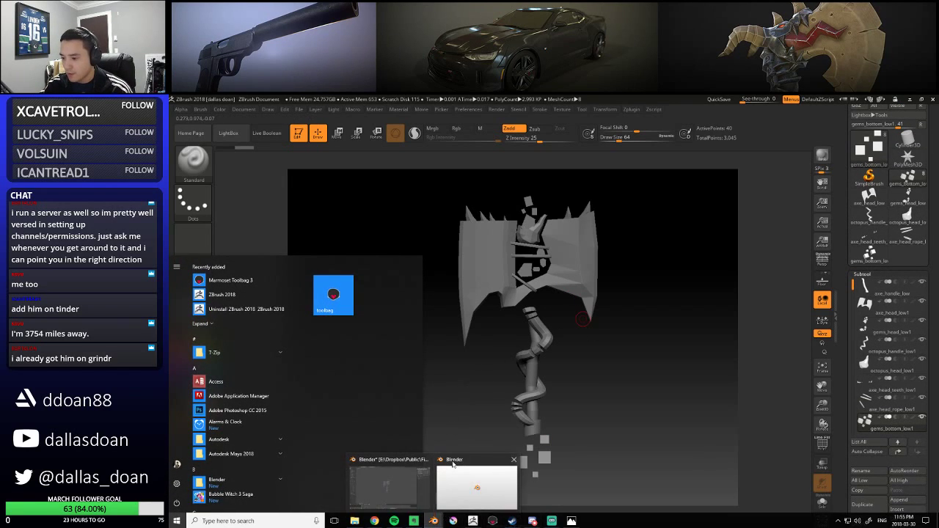
pyautogui.click(454, 459)
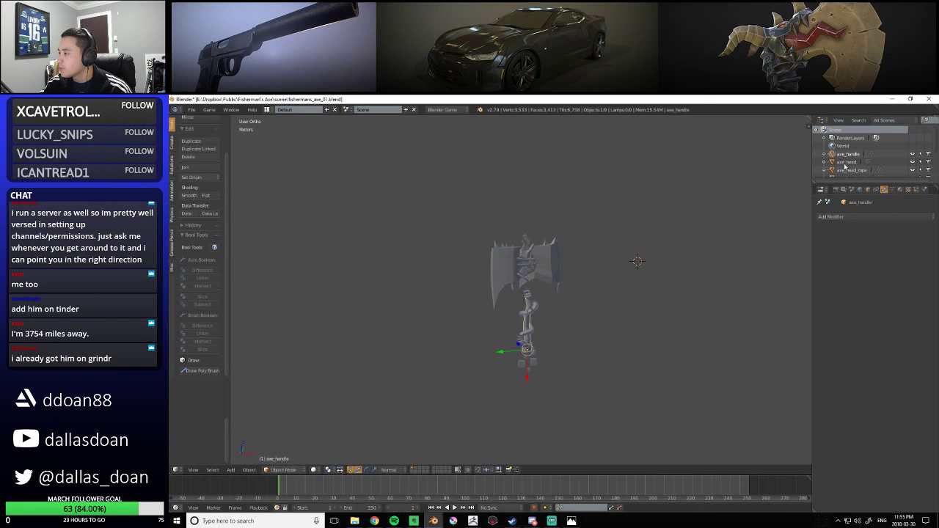
pyautogui.scroll(-1, 847, 166)
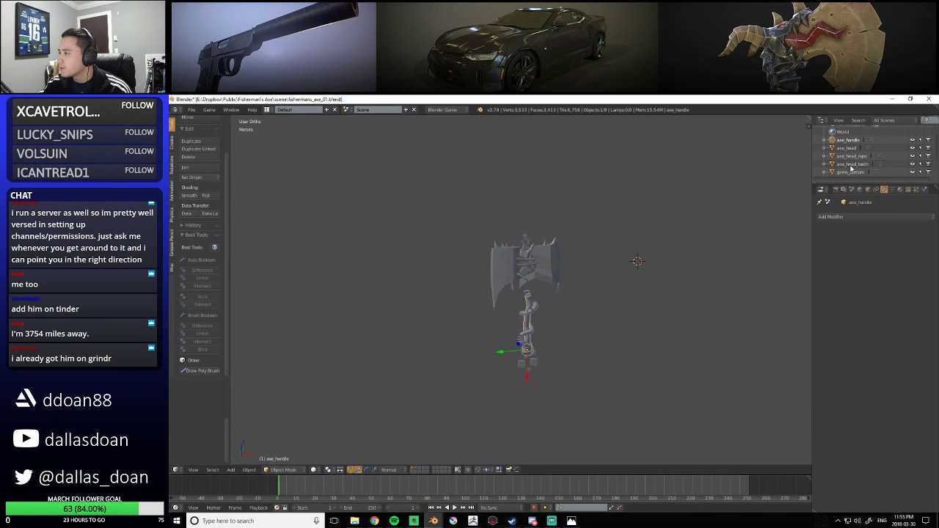
pyautogui.scroll(-1, 851, 173)
pyautogui.scroll(-1, 859, 172)
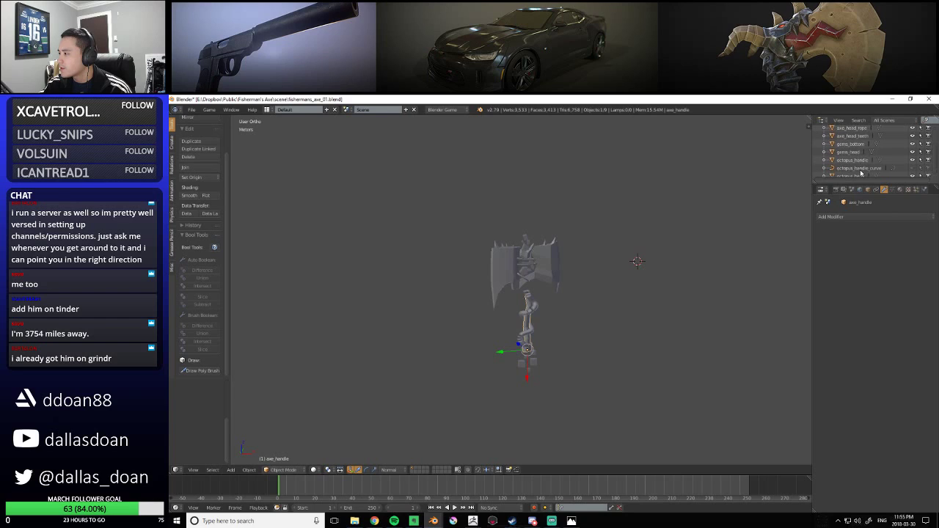
pyautogui.scroll(-1, 855, 160)
pyautogui.press('a')
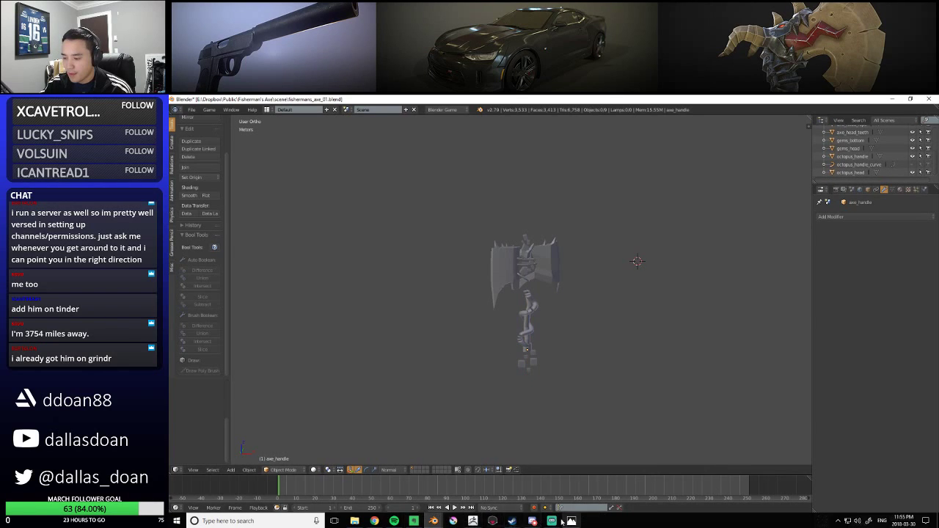
# Switch back to ZBrush and move the axe_head_low1 subtool to the top of the subtool list
pyautogui.click(473, 521)
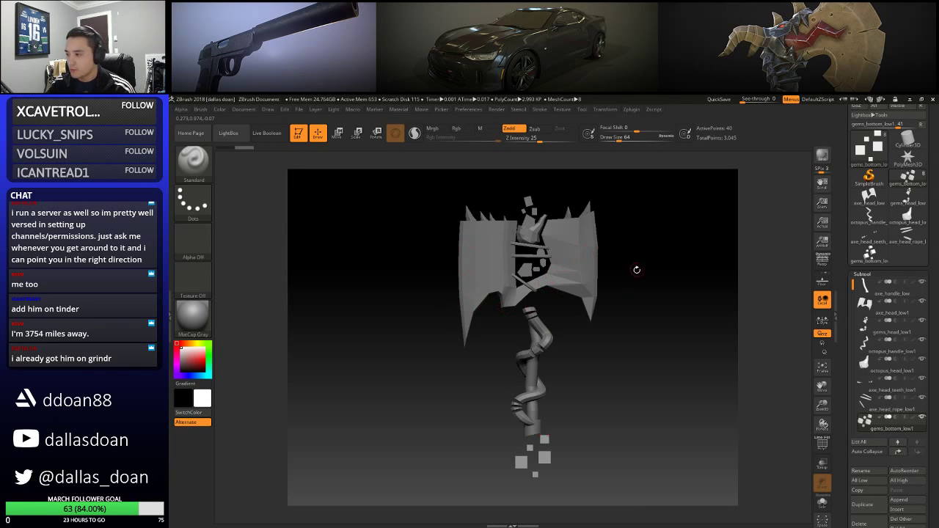
pyautogui.keyDown('alt'); pyautogui.moveTo(638, 269); pyautogui.dragTo(628, 275); pyautogui.keyUp('alt')
pyautogui.moveTo(930, 288); pyautogui.dragTo(930, 308)
pyautogui.keyDown('alt'); pyautogui.moveTo(679, 260); pyautogui.dragTo(650, 232); pyautogui.keyUp('alt')
pyautogui.keyDown('alt'); pyautogui.moveTo(636, 326); pyautogui.dragTo(762, 320); pyautogui.keyUp('alt')
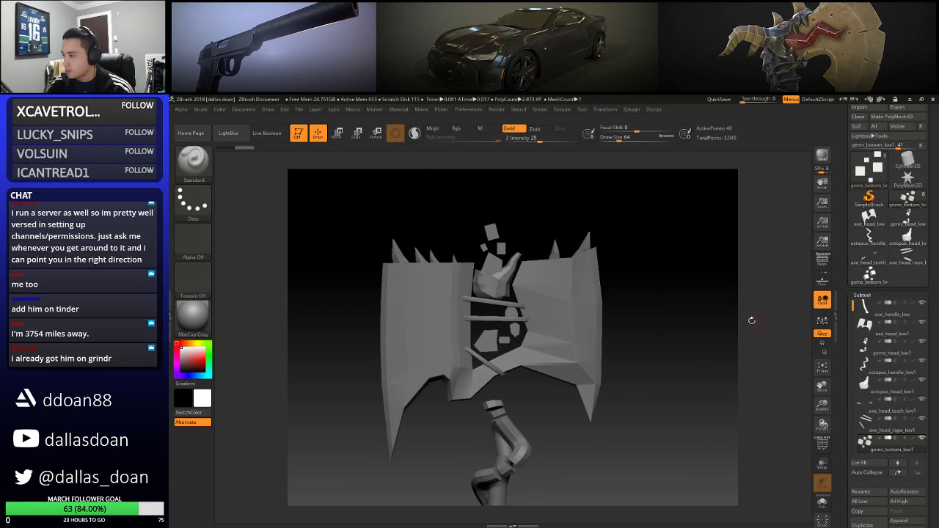
pyautogui.moveTo(677, 319); pyautogui.dragTo(678, 308)
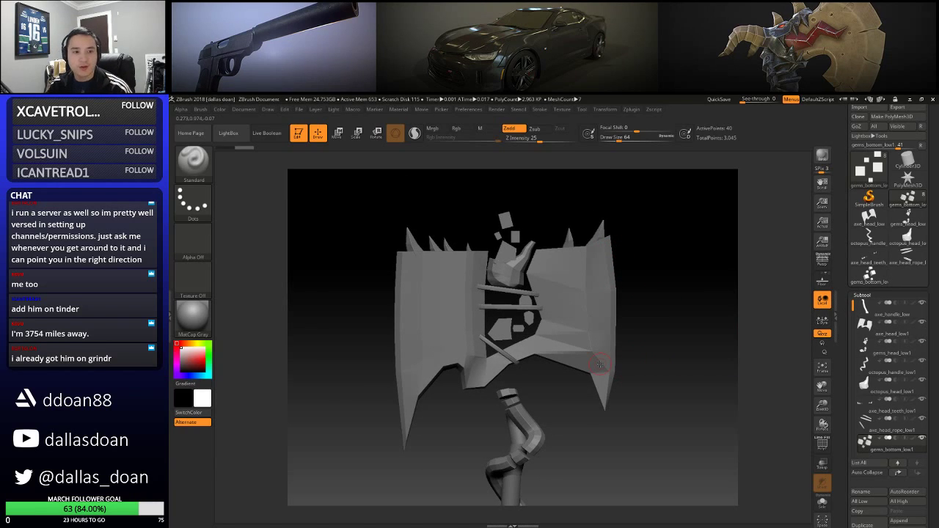
pyautogui.click(908, 329)
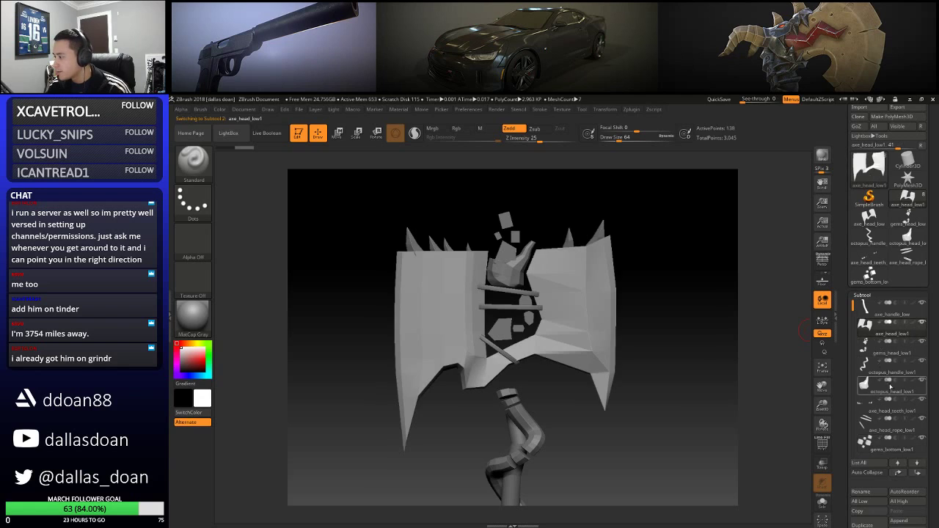
pyautogui.click(900, 473)
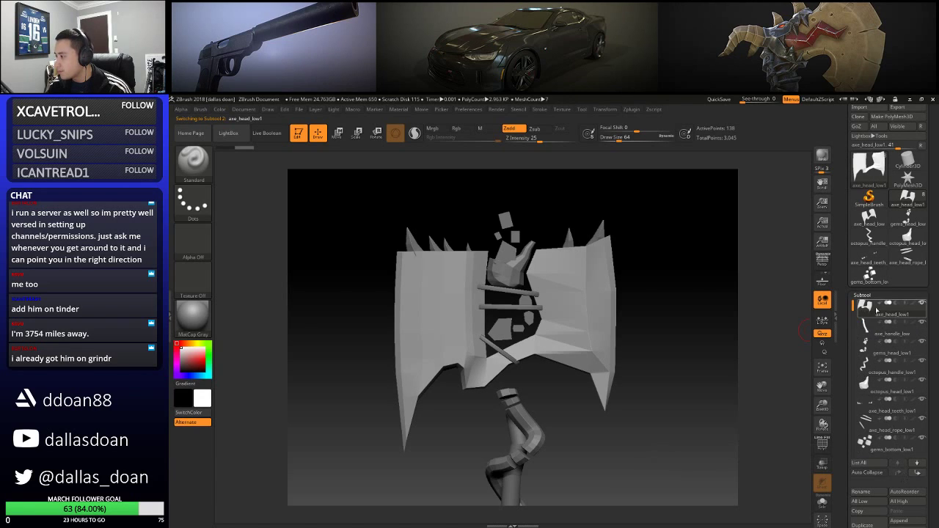
pyautogui.scroll(-2, 937, 300)
pyautogui.moveTo(938, 303); pyautogui.dragTo(937, 238)
pyautogui.moveTo(937, 377); pyautogui.dragTo(914, 445)
pyautogui.scroll(3, 914, 445)
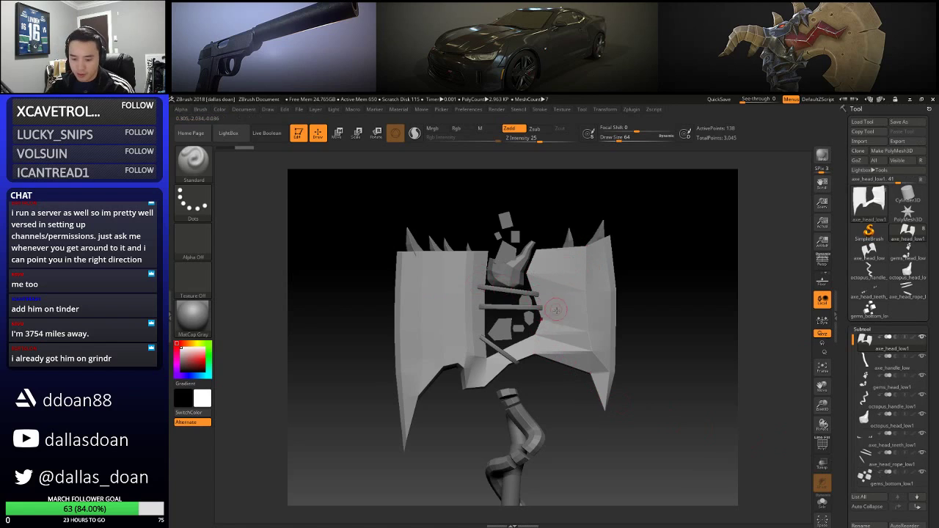
pyautogui.press('b')
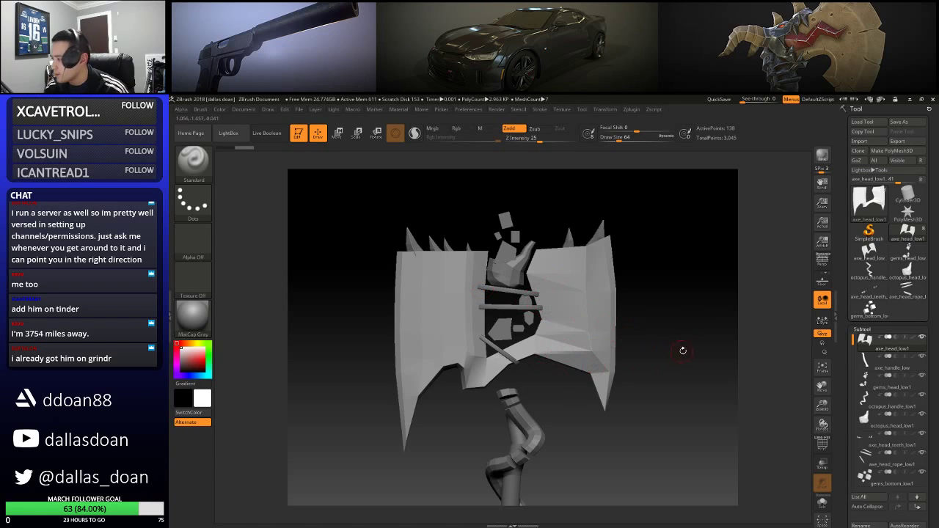
pyautogui.scroll(-2, 934, 334)
pyautogui.scroll(2, 934, 334)
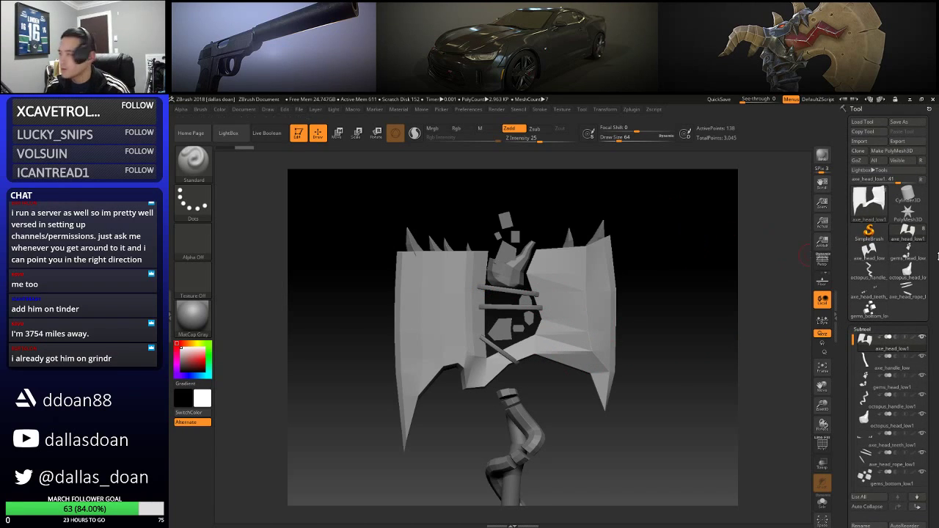
pyautogui.scroll(-1, 937, 255)
pyautogui.scroll(-8, 937, 255)
pyautogui.scroll(-1, 937, 237)
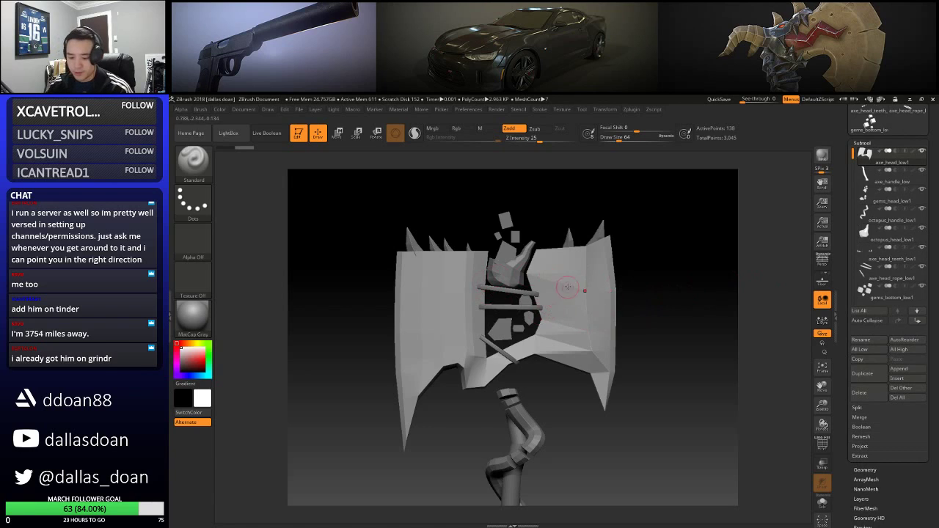
# Select the IMM Primitives brush and insert a small capsule on the axe head's upper blade area beside the octopus head
pyautogui.press('b')
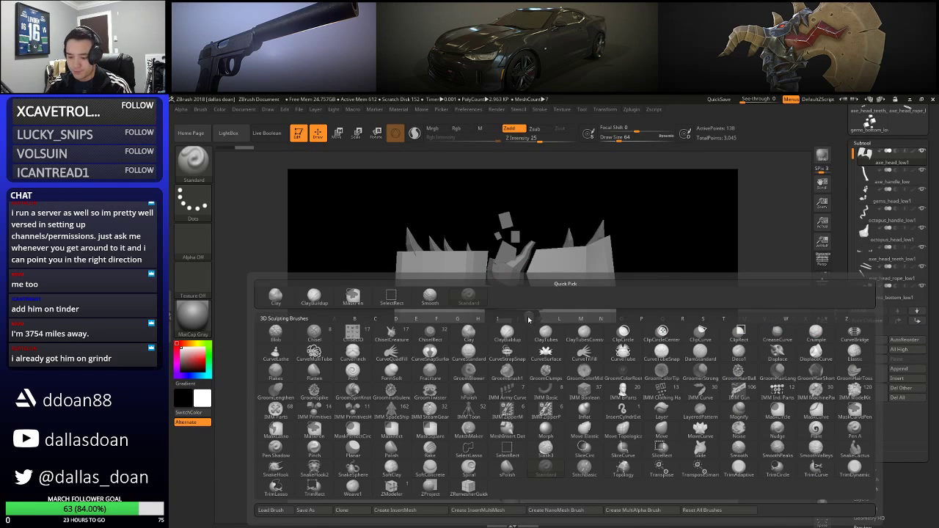
pyautogui.press('i')
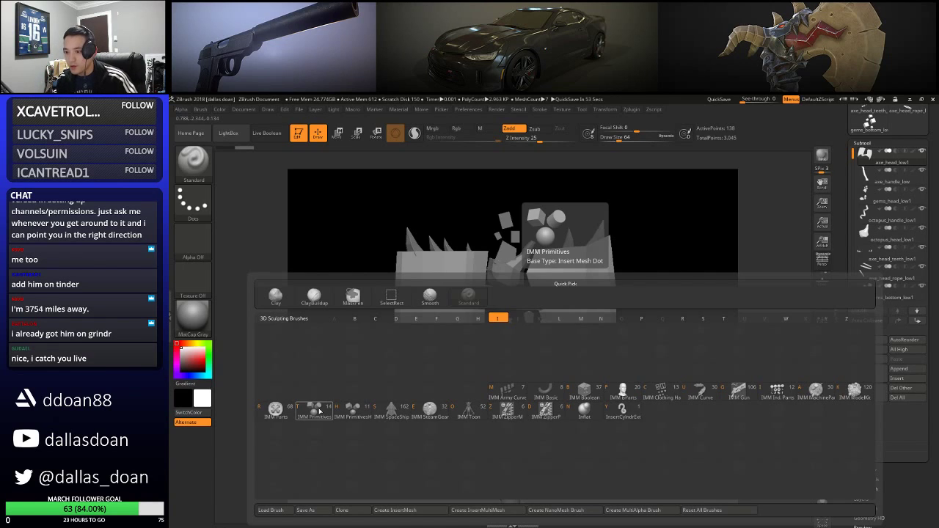
pyautogui.click(316, 410)
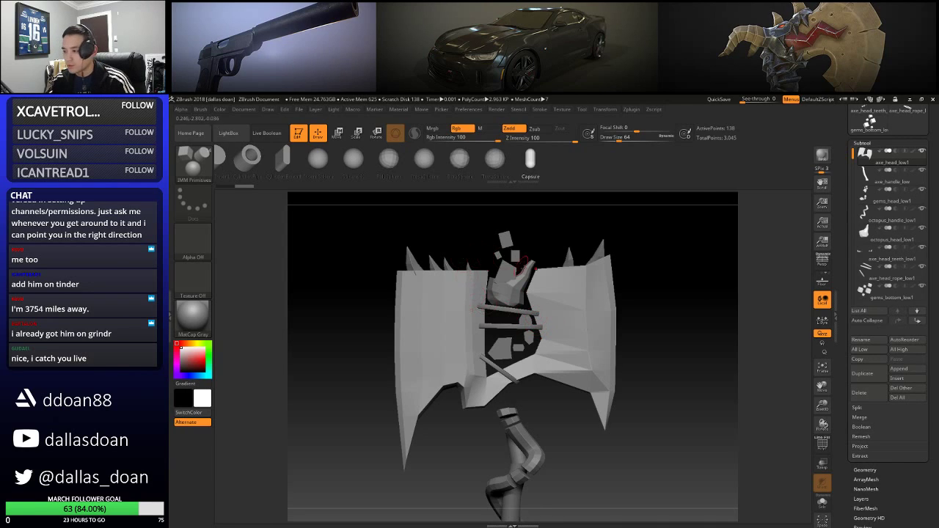
pyautogui.moveTo(550, 288); pyautogui.dragTo(568, 305)
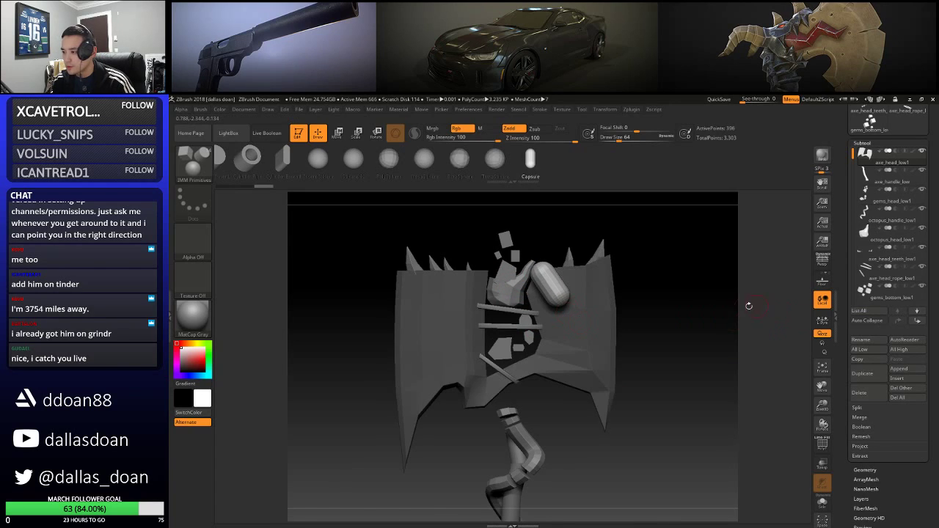
pyautogui.moveTo(931, 334); pyautogui.dragTo(930, 314)
pyautogui.hotkey('ctrl', 'z')
pyautogui.moveTo(549, 288); pyautogui.dragTo(557, 295)
pyautogui.scroll(-8, 936, 310)
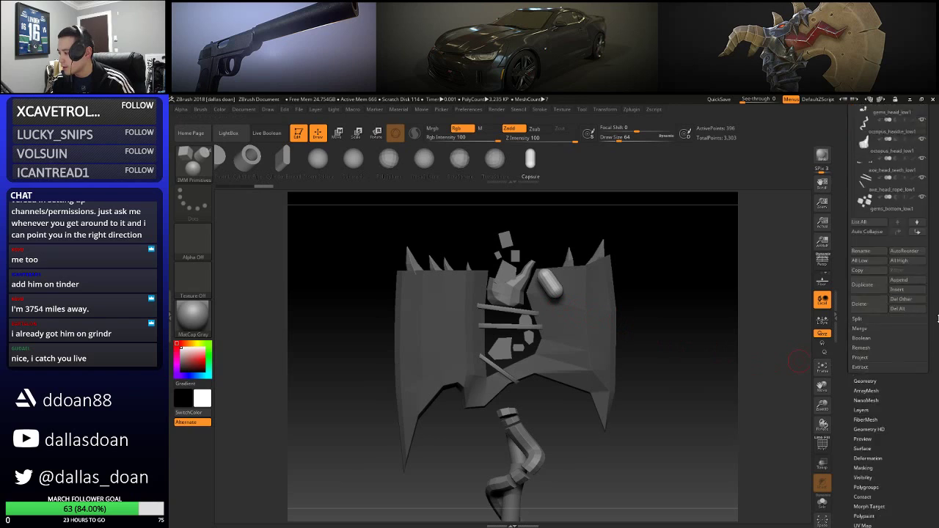
# Split the inserted capsule off the axe head so that it becomes its own subtool
pyautogui.scroll(3, 937, 310)
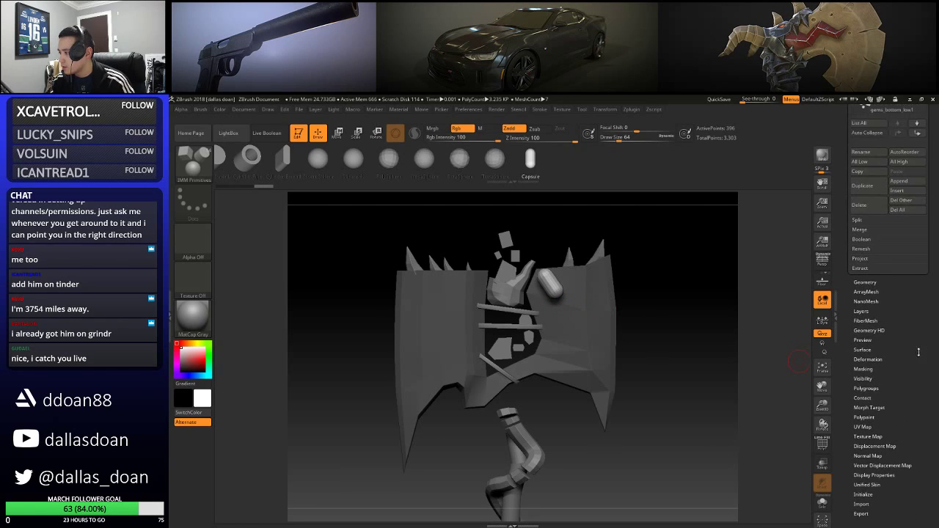
pyautogui.moveTo(938, 358); pyautogui.dragTo(936, 347)
pyautogui.click(868, 265)
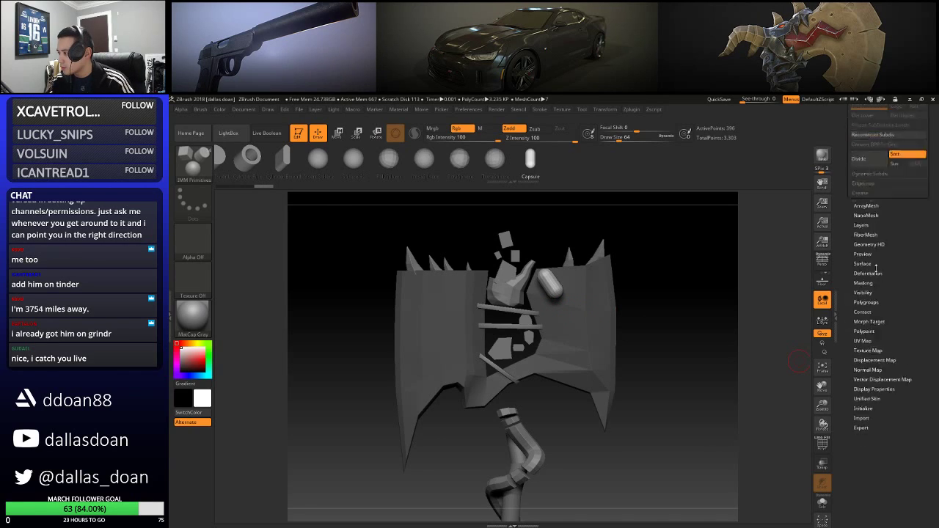
pyautogui.moveTo(912, 233); pyautogui.dragTo(916, 297)
pyautogui.scroll(2, 878, 339)
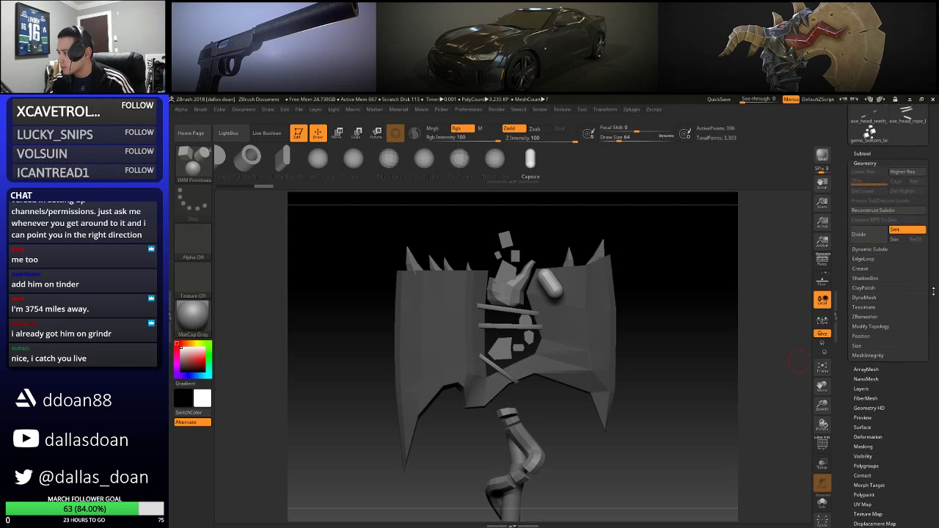
pyautogui.scroll(1, 937, 326)
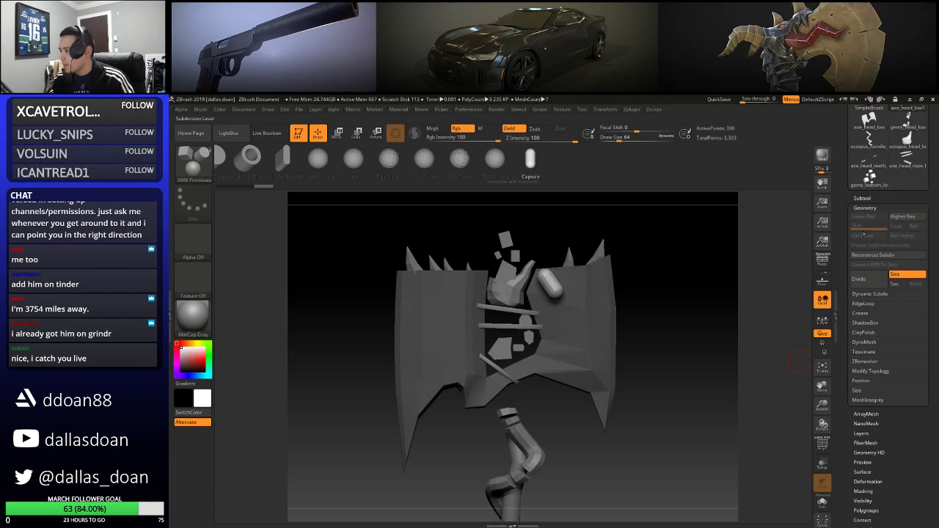
pyautogui.click(862, 198)
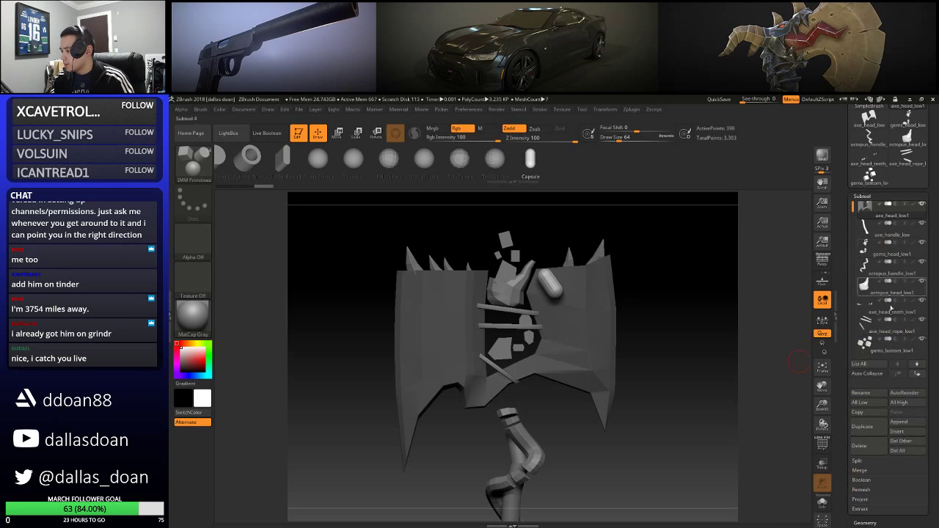
pyautogui.scroll(-3, 934, 475)
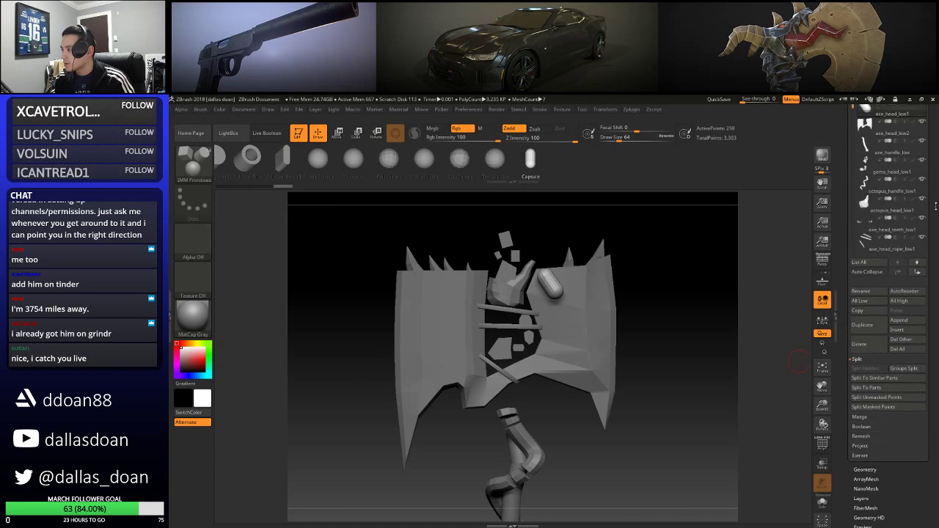
pyautogui.scroll(3, 909, 205)
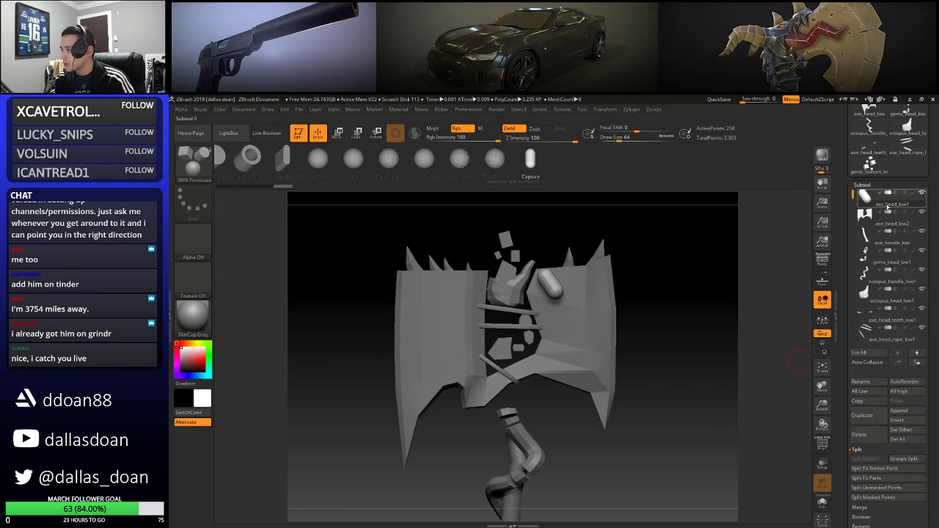
# Rename the capsule subtool to Fishermans_axe_01
pyautogui.click(860, 381)
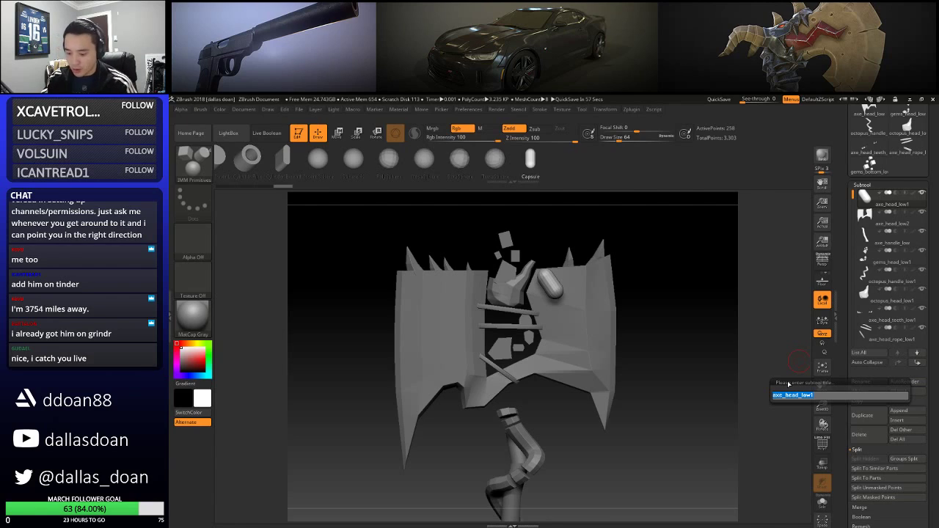
pyautogui.write('fisherman')
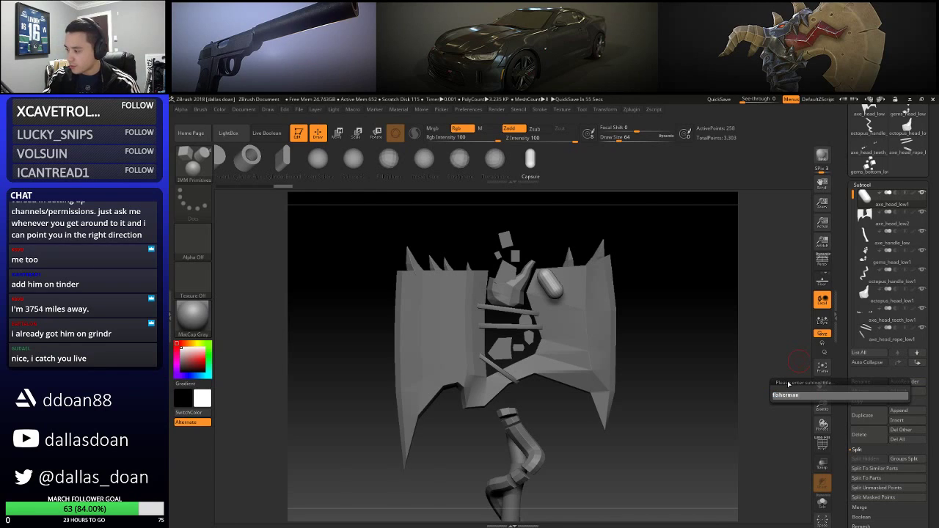
pyautogui.write('s_axe')
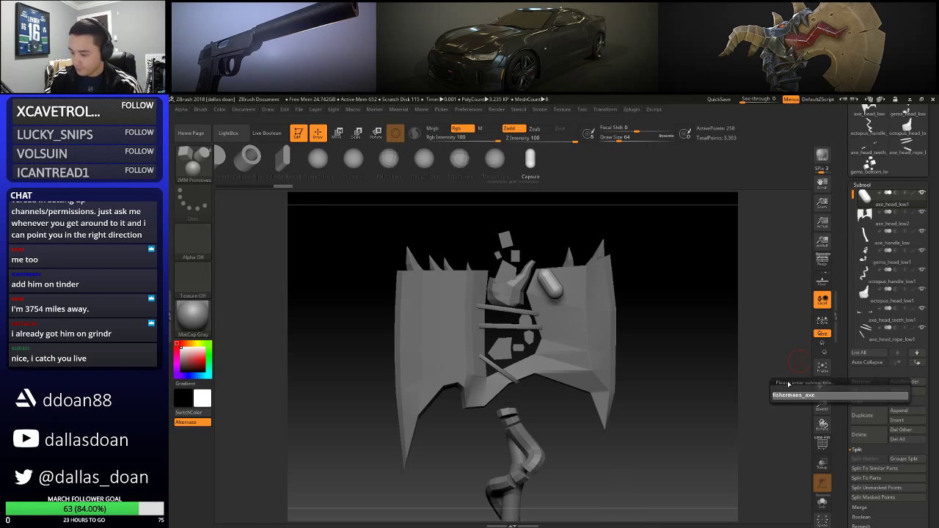
pyautogui.write('_01')
pyautogui.press('Return')
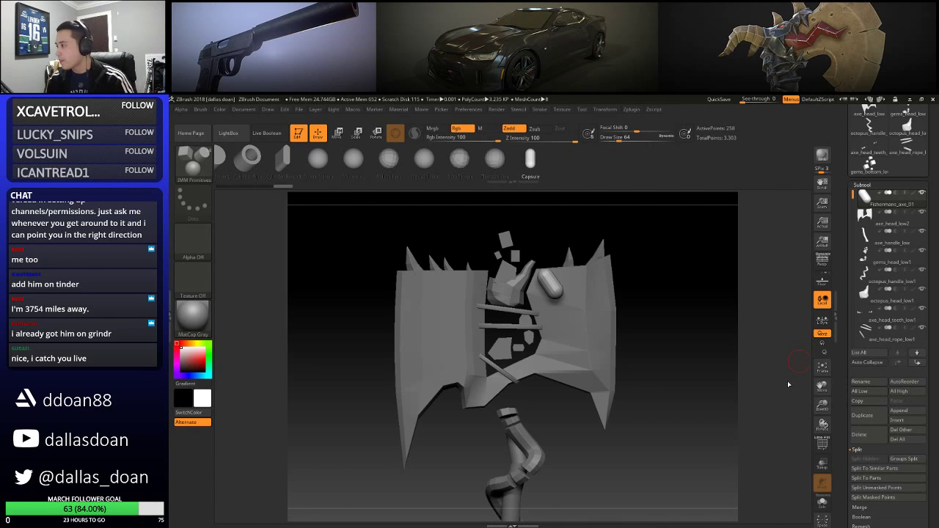
# Replace the capsule with an initialized QCube, using a resolution of 1 in X, Y and Z
pyautogui.moveTo(936, 296); pyautogui.dragTo(932, 207)
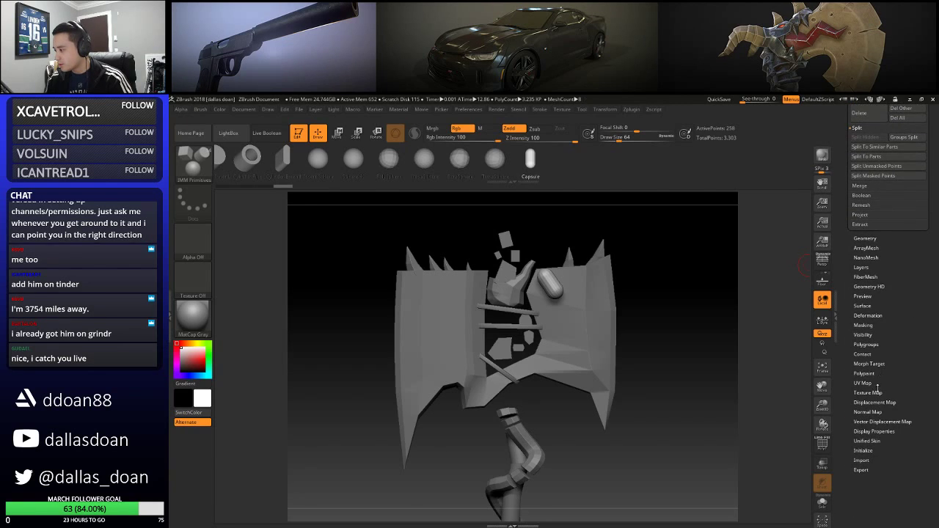
pyautogui.click(861, 449)
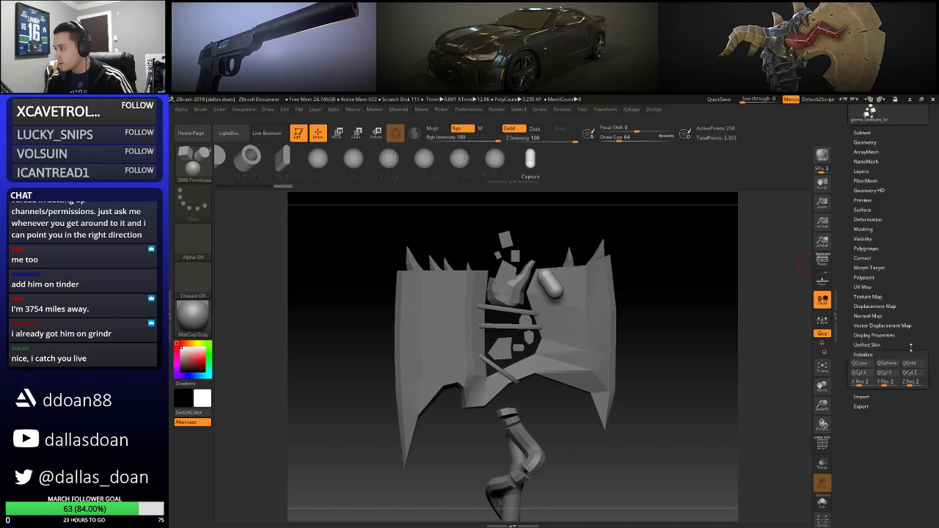
pyautogui.click(861, 420)
pyautogui.write('1')
pyautogui.click(886, 420)
pyautogui.write('11')
pyautogui.click(859, 401)
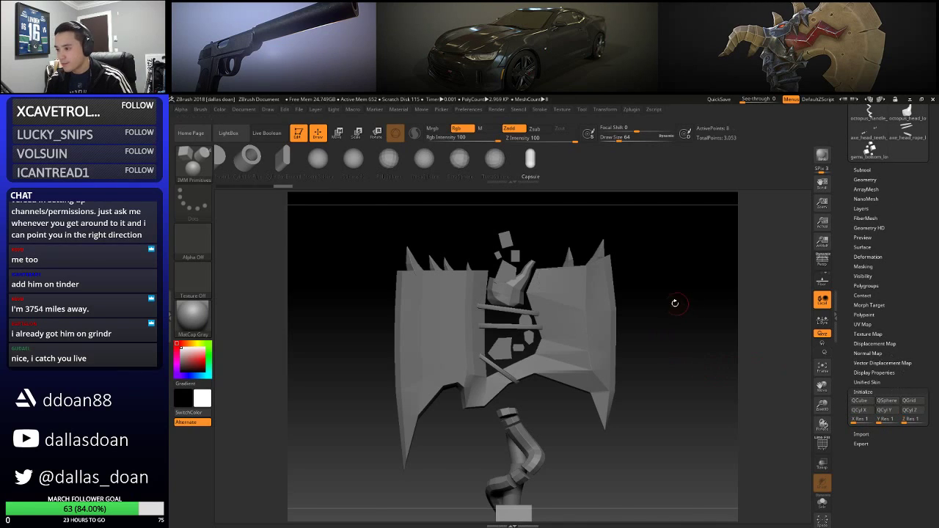
pyautogui.keyDown('alt'); pyautogui.moveTo(644, 418); pyautogui.dragTo(666, 311); pyautogui.keyUp('alt')
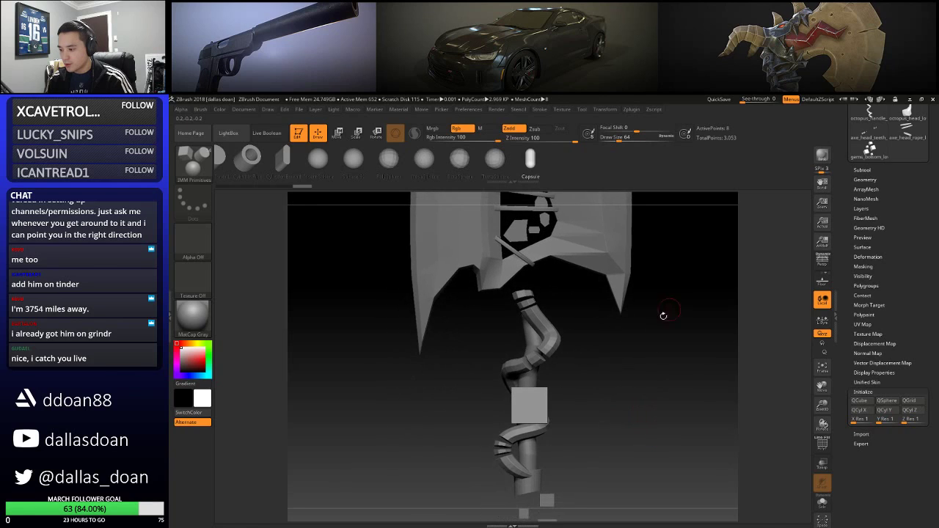
pyautogui.keyDown('alt'); pyautogui.moveTo(681, 359); pyautogui.dragTo(652, 389); pyautogui.keyUp('alt')
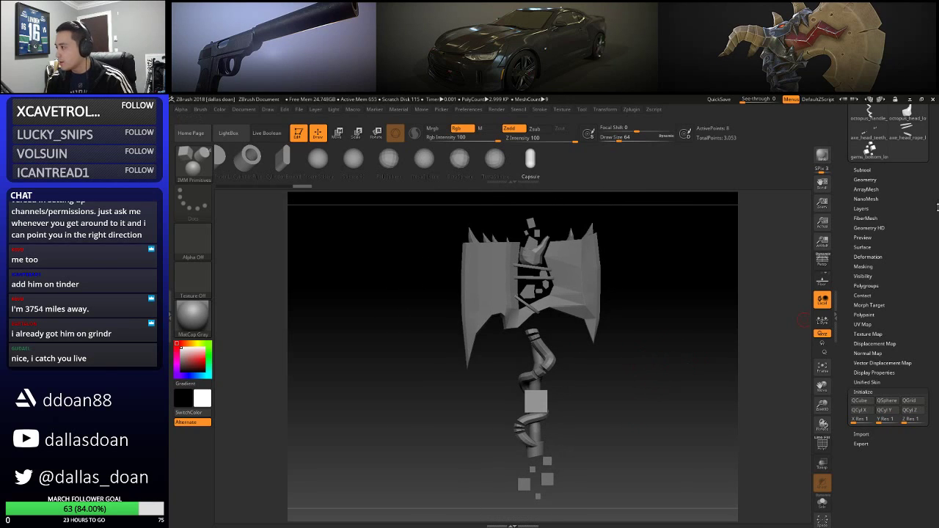
# Hide the Fishermans_axe_01 cube subtool and make axe_head_low2 the active subtool
pyautogui.scroll(4, 937, 277)
pyautogui.click(862, 329)
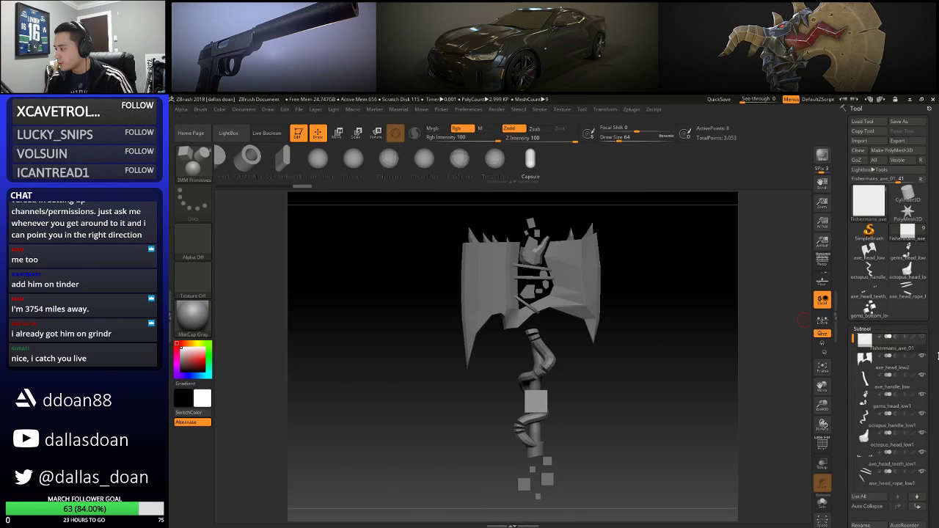
pyautogui.scroll(-1, 938, 339)
pyautogui.click(892, 356)
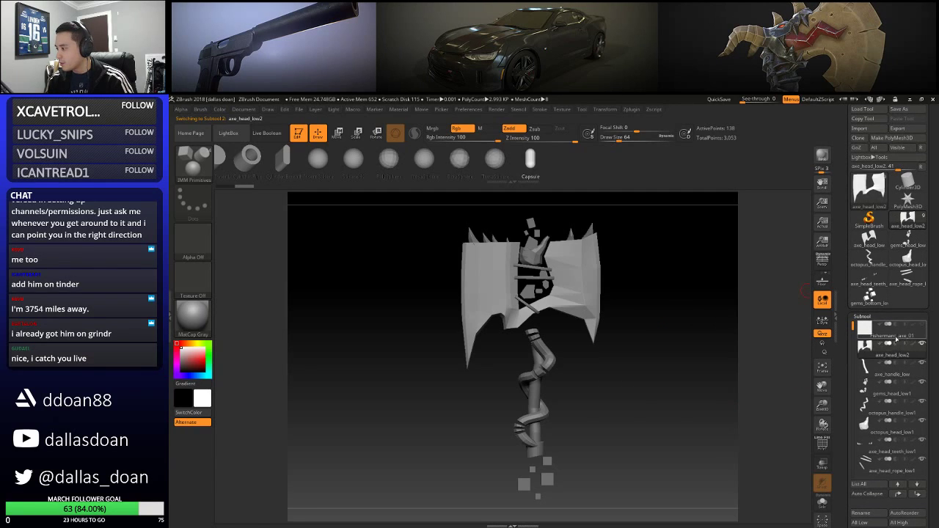
# Save the tool as Fishermans_axe_01.ztl in a new folder named zbrush inside the Fisherman's Axe folder
pyautogui.scroll(1, 889, 294)
pyautogui.click(907, 122)
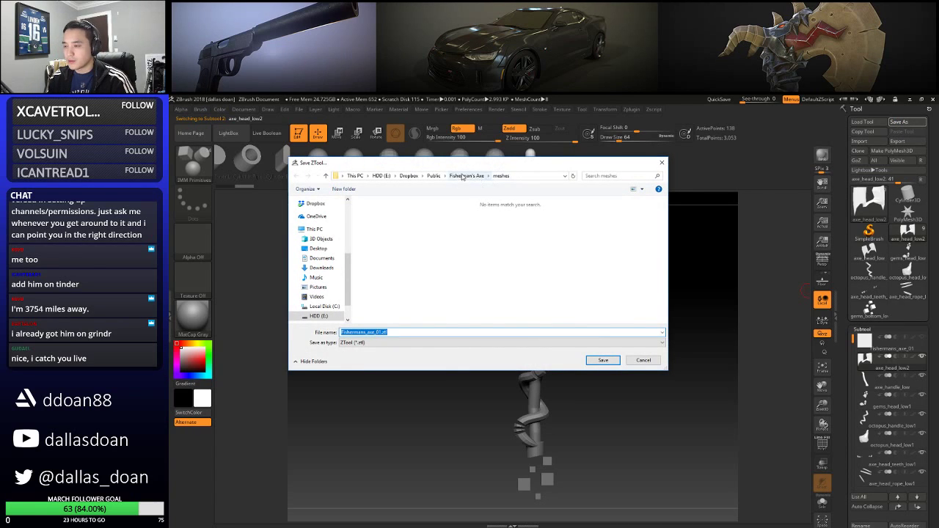
pyautogui.click(467, 176)
pyautogui.rightClick(399, 274)
pyautogui.moveTo(345, 381)
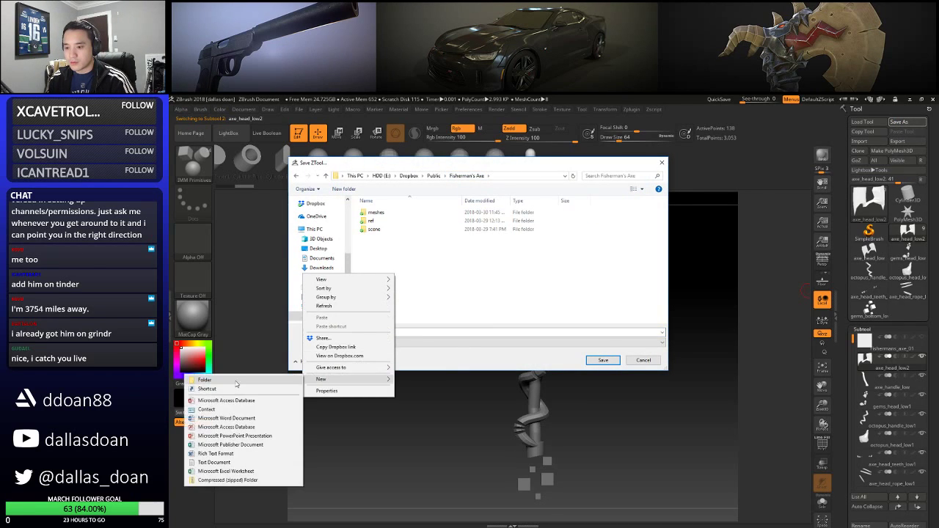
pyautogui.click(233, 381)
pyautogui.write('zbrush')
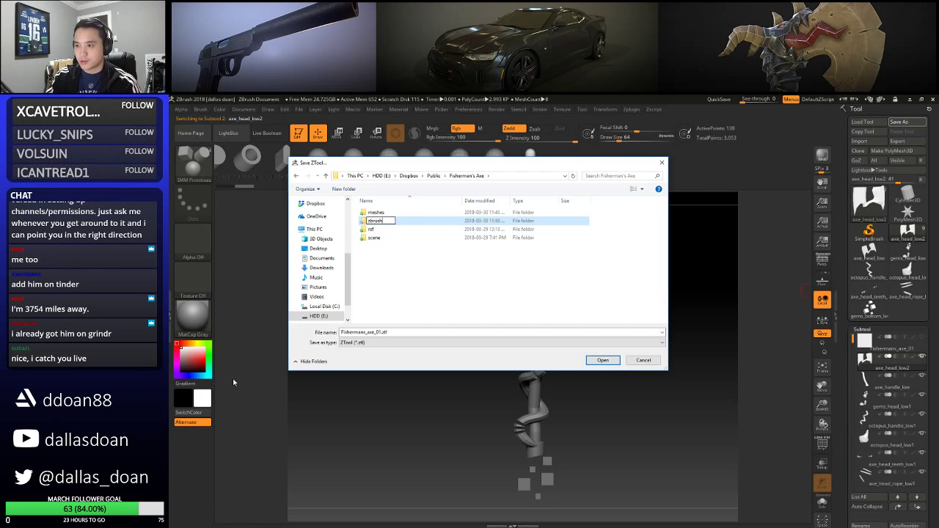
pyautogui.press('Return')
pyautogui.press('Return')
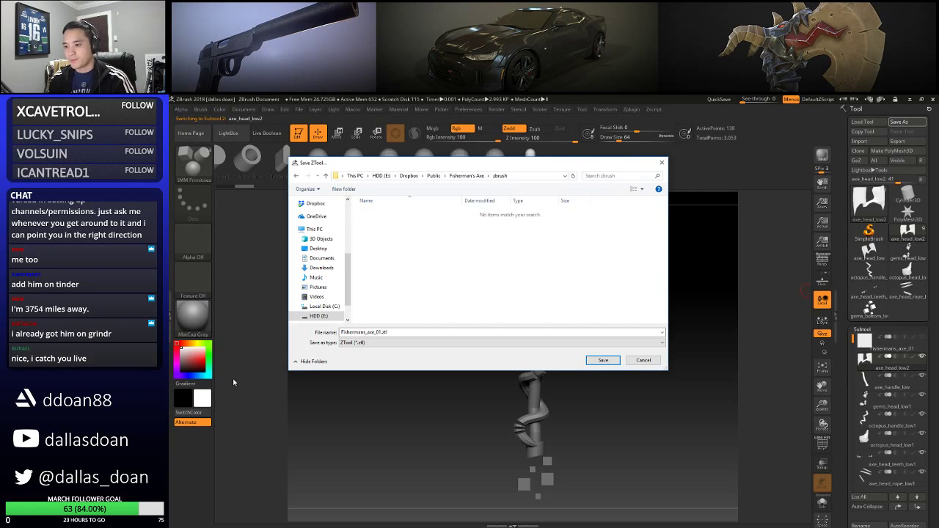
pyautogui.click(613, 359)
# Isolate the axe_head_low2 subtool by hiding all the other subtools
pyautogui.moveTo(937, 355); pyautogui.dragTo(935, 317)
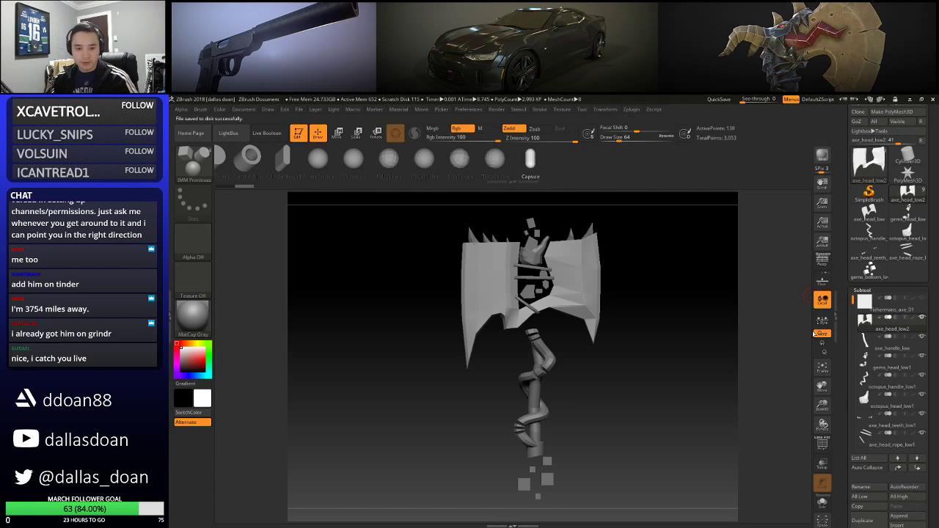
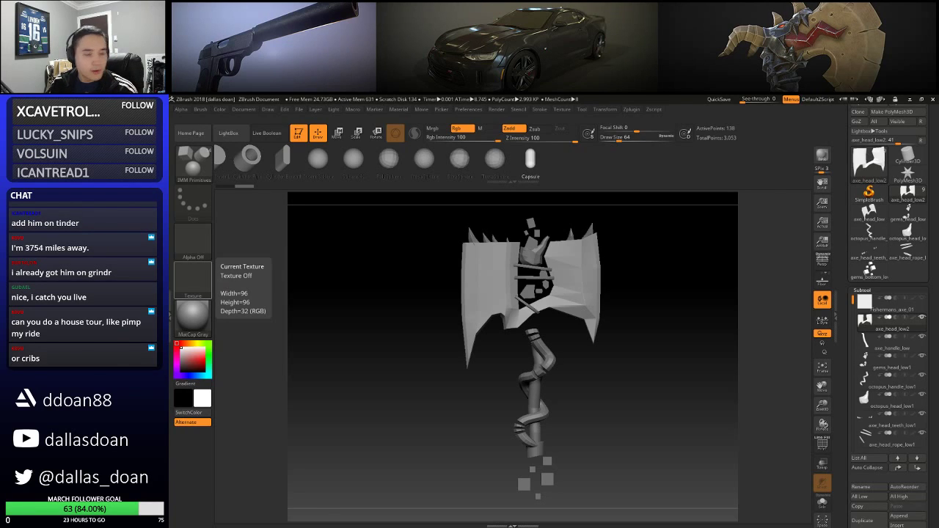
pyautogui.moveTo(581, 311); pyautogui.dragTo(652, 302)
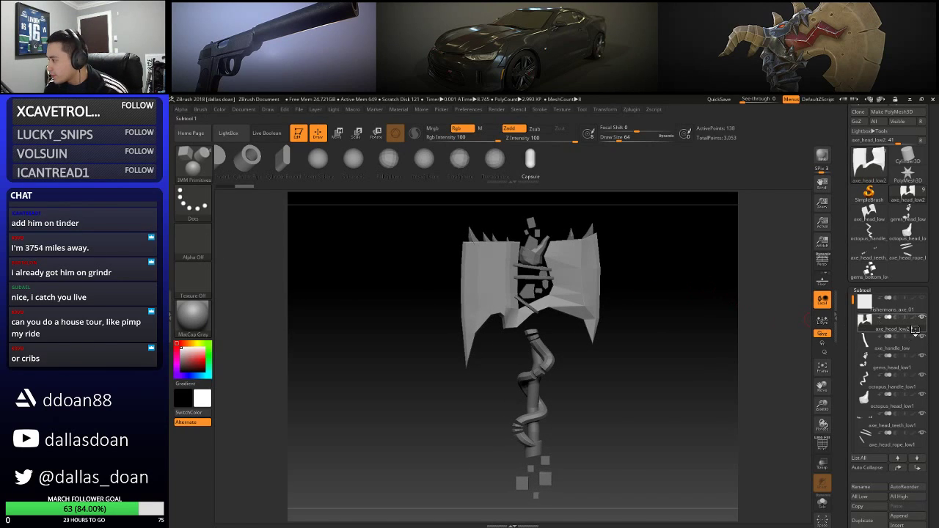
pyautogui.click(922, 318)
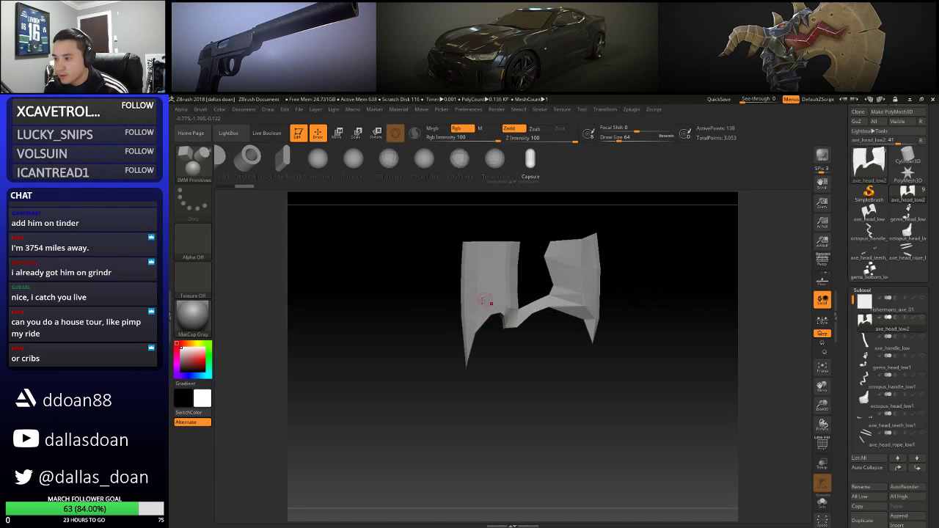
# Set the draw size to 187 and switch to the Move brush for shaping the isolated axe head
pyautogui.press('space')
pyautogui.moveTo(497, 352)
pyautogui.mouseDown()
pyautogui.moveTo(544, 373)
pyautogui.moveTo(556, 388)
pyautogui.moveTo(517, 392)
pyautogui.moveTo(526, 382)
pyautogui.mouseUp()
pyautogui.press('b')
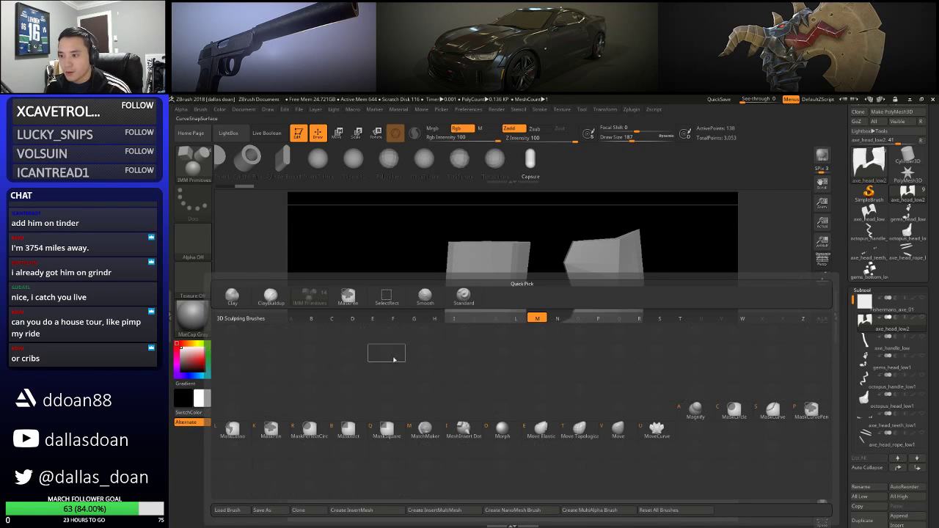
pyautogui.press('v')
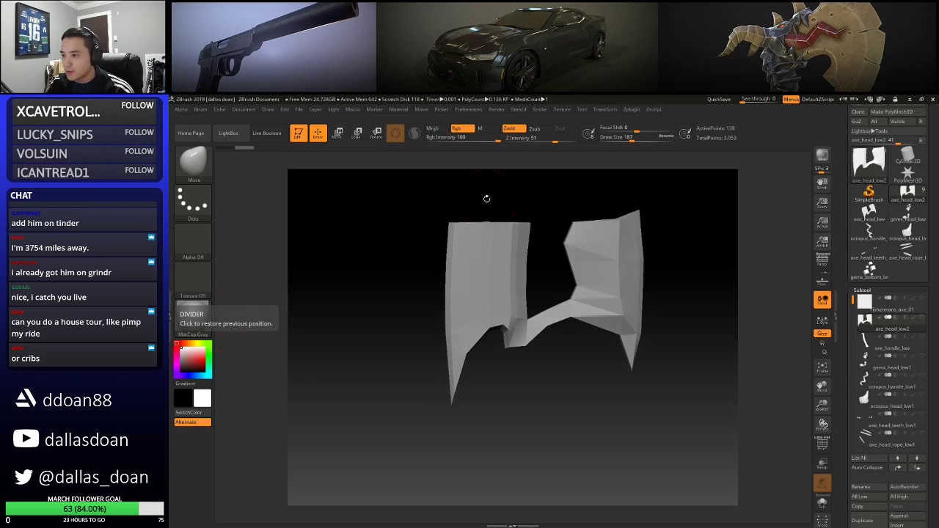
pyautogui.moveTo(479, 185)
pyautogui.mouseDown()
pyautogui.moveTo(440, 201)
pyautogui.moveTo(450, 228)
pyautogui.moveTo(490, 236)
pyautogui.moveTo(463, 205)
pyautogui.moveTo(433, 220)
pyautogui.moveTo(449, 231)
pyautogui.mouseUp()
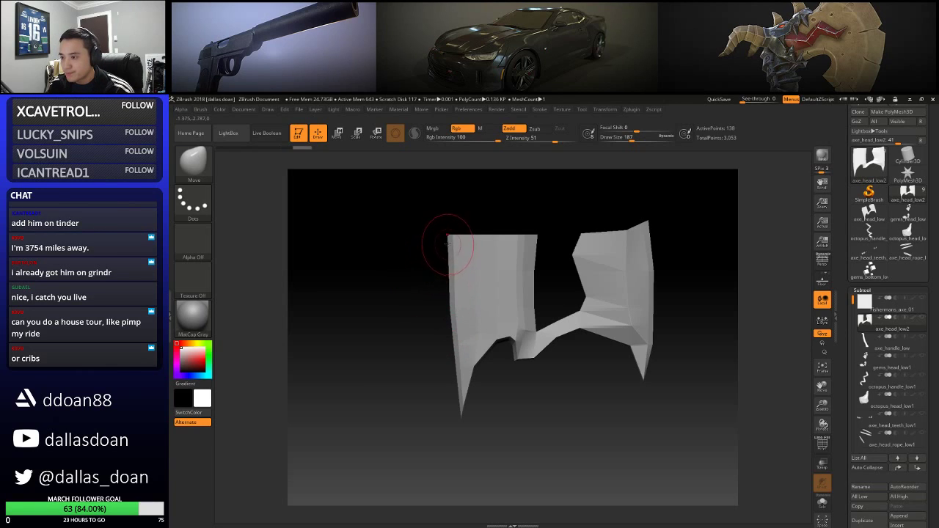
pyautogui.moveTo(565, 394); pyautogui.dragTo(536, 360)
# Subdivide the axe head up to level 6, with Smt off for the first division and on for the final ones
pyautogui.scroll(-4, 872, 403)
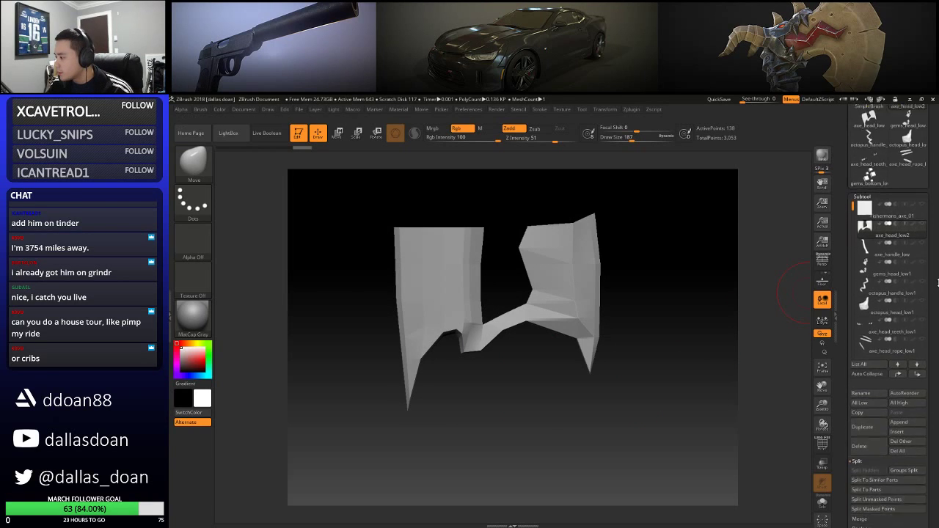
pyautogui.click(866, 502)
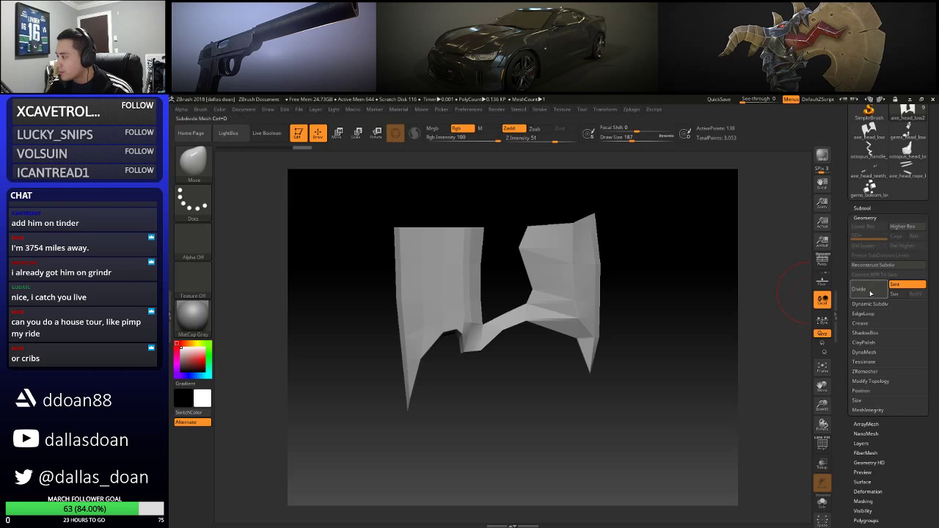
pyautogui.click(871, 289)
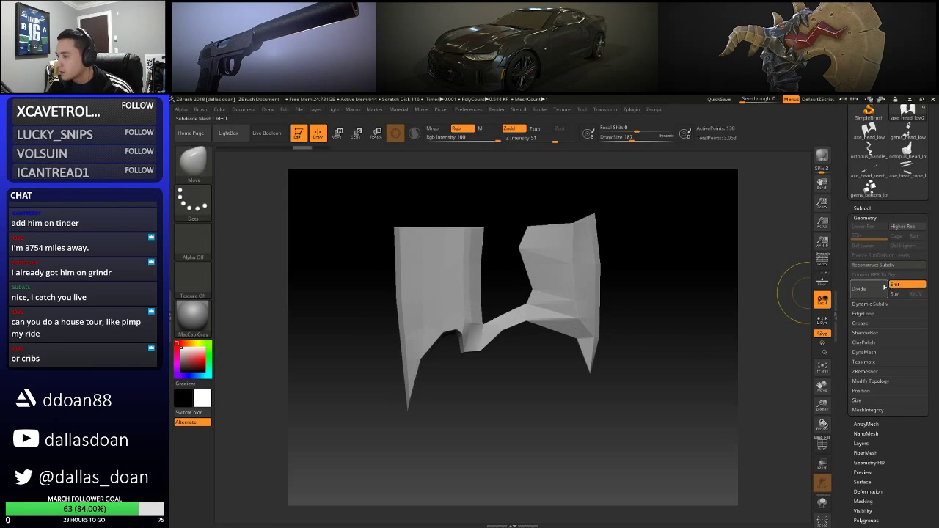
pyautogui.click(877, 292)
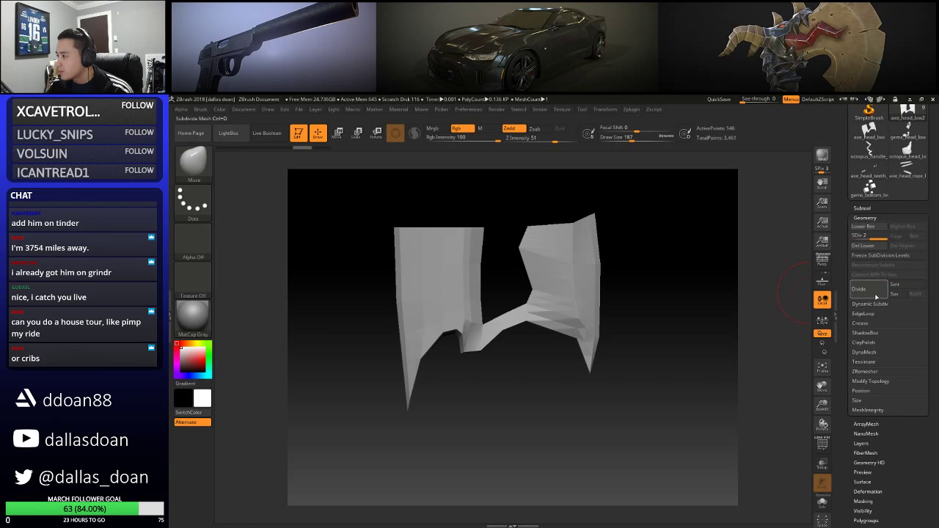
pyautogui.click(874, 291)
pyautogui.click(896, 286)
pyautogui.click(873, 293)
pyautogui.click(871, 294)
pyautogui.click(871, 294)
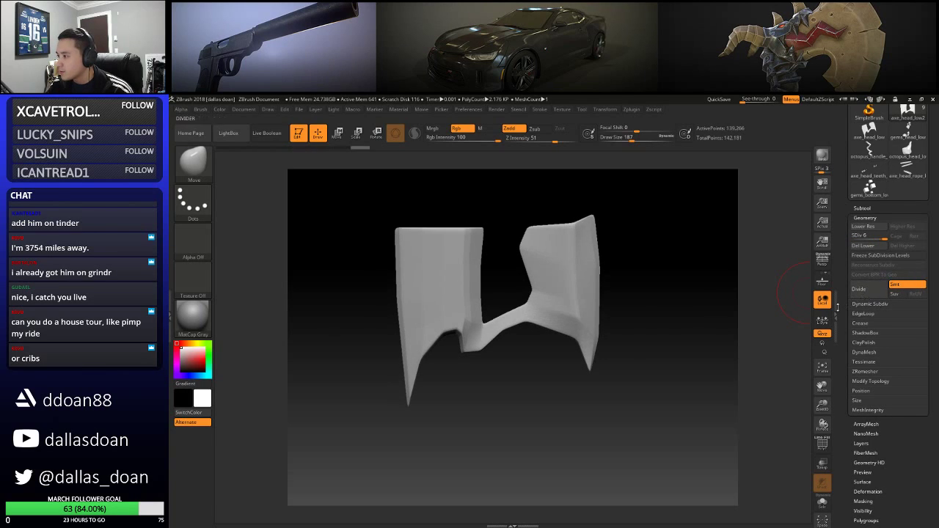
pyautogui.keyDown('alt'); pyautogui.moveTo(497, 385); pyautogui.dragTo(540, 402); pyautogui.keyUp('alt')
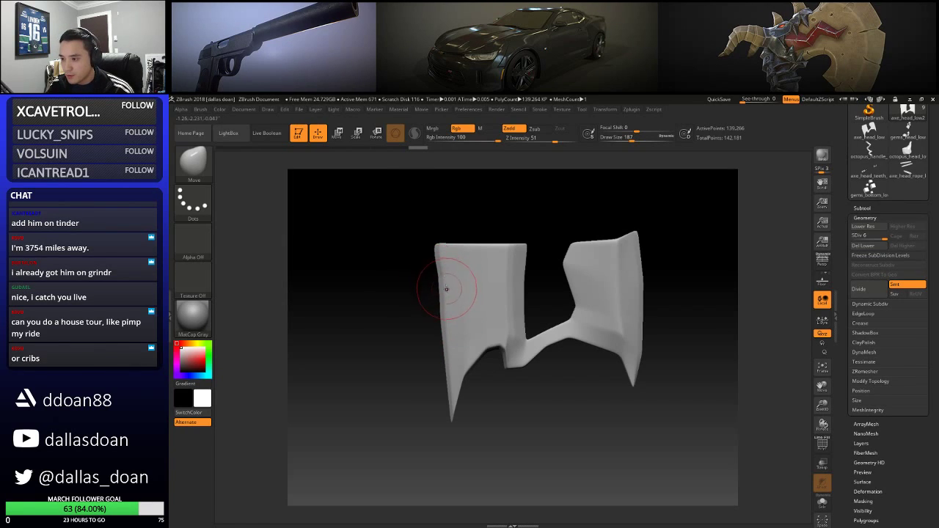
# Reshape the outer edge and upper corners of the axe head's left blade with the Move brush
pyautogui.moveTo(447, 333); pyautogui.dragTo(436, 328)
pyautogui.keyDown('alt'); pyautogui.moveTo(335, 277); pyautogui.dragTo(333, 308); pyautogui.keyUp('alt')
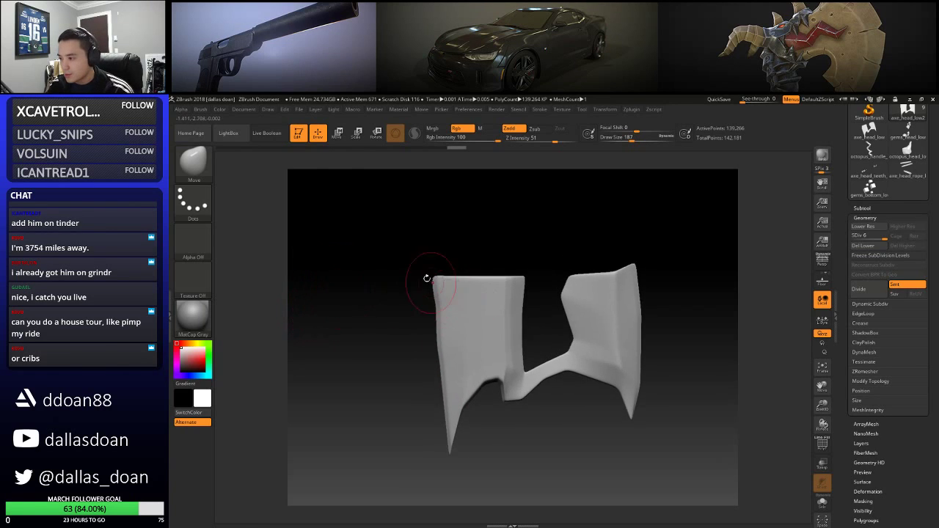
pyautogui.keyDown('alt'); pyautogui.moveTo(431, 283); pyautogui.dragTo(420, 268); pyautogui.keyUp('alt')
pyautogui.moveTo(561, 238)
pyautogui.keyDown('alt'); pyautogui.mouseDown()
pyautogui.moveTo(546, 243)
pyautogui.moveTo(545, 262)
pyautogui.moveTo(541, 240)
pyautogui.mouseUp(); pyautogui.keyUp('alt')
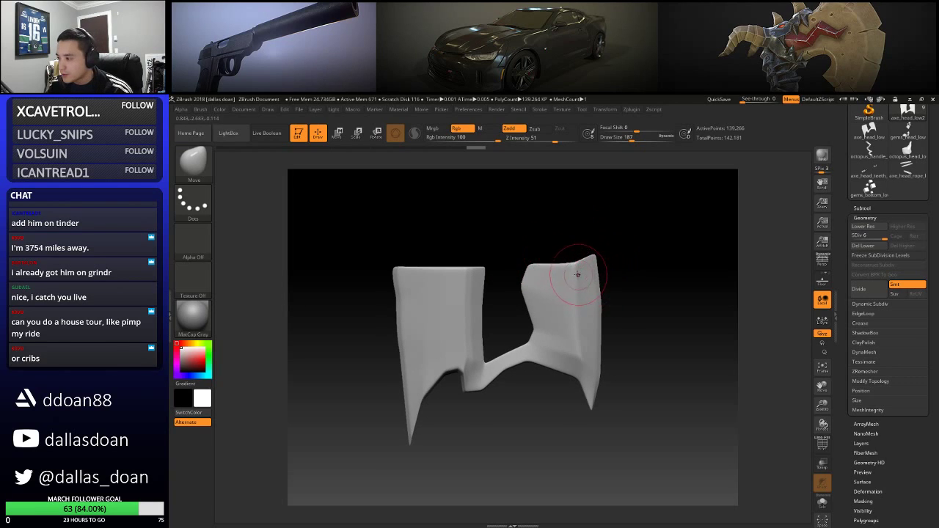
pyautogui.moveTo(639, 274)
pyautogui.keyDown('alt'); pyautogui.mouseDown()
pyautogui.moveTo(626, 262)
pyautogui.moveTo(584, 278)
pyautogui.moveTo(610, 289)
pyautogui.mouseUp(); pyautogui.keyUp('alt')
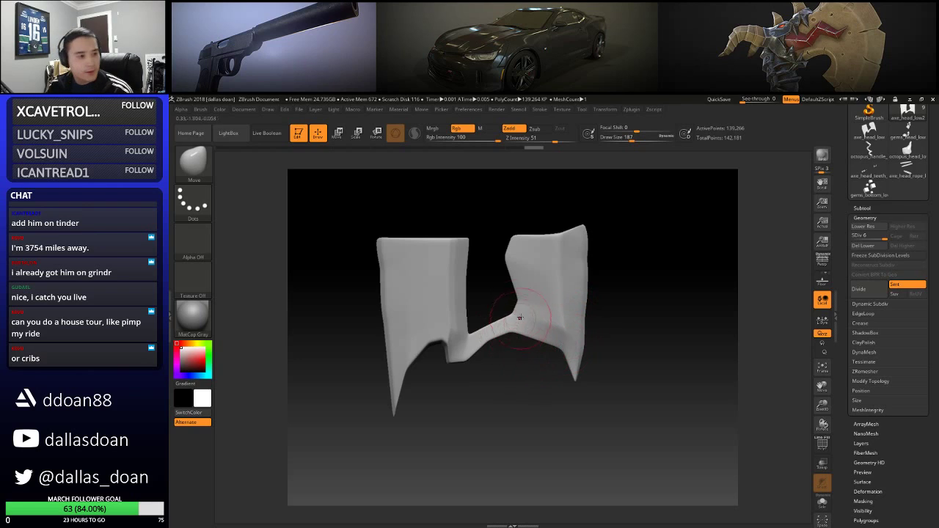
# Curve the underside of the bridge between the blades into an arch and round the central prong, using draw size 112 for the finer strokes
pyautogui.moveTo(540, 342); pyautogui.dragTo(543, 344)
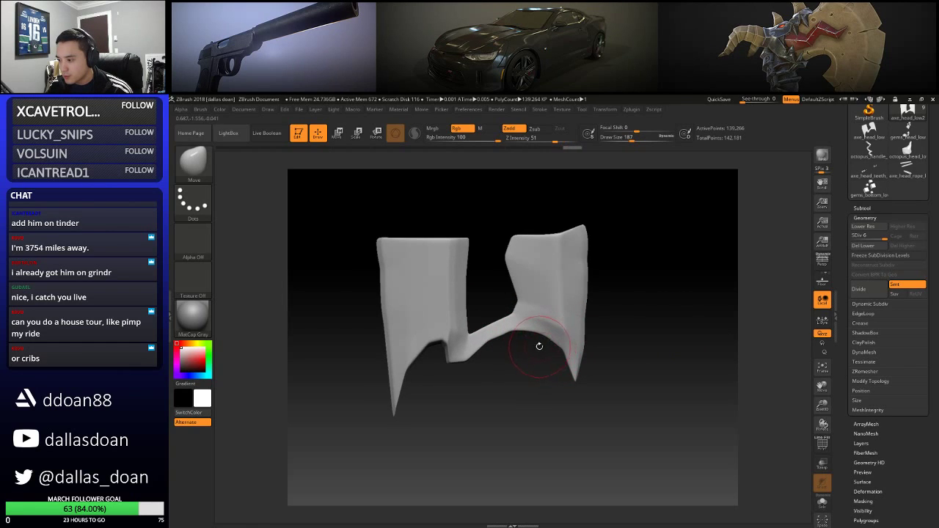
pyautogui.keyDown('alt'); pyautogui.moveTo(645, 320); pyautogui.dragTo(644, 293); pyautogui.keyUp('alt')
pyautogui.press('space')
pyautogui.moveTo(519, 321); pyautogui.dragTo(526, 312)
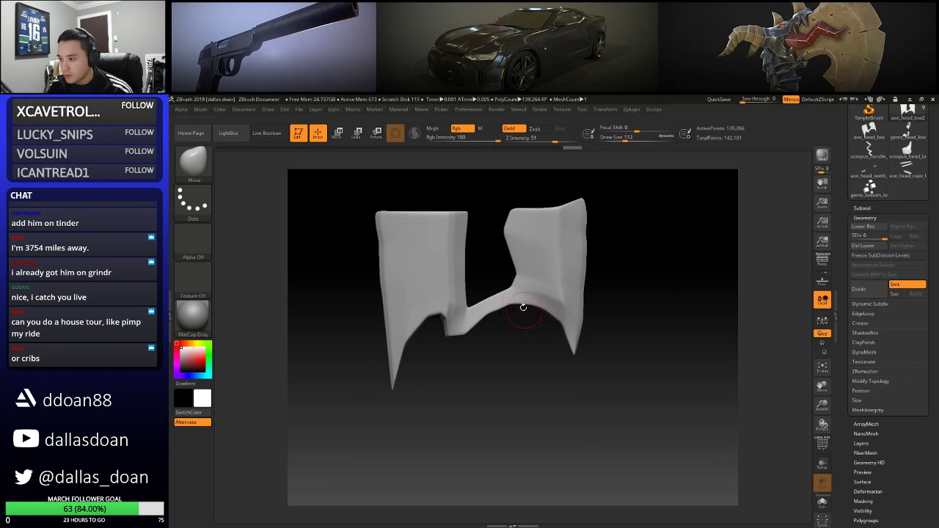
pyautogui.moveTo(442, 339)
pyautogui.mouseDown()
pyautogui.moveTo(480, 330)
pyautogui.moveTo(478, 346)
pyautogui.mouseUp()
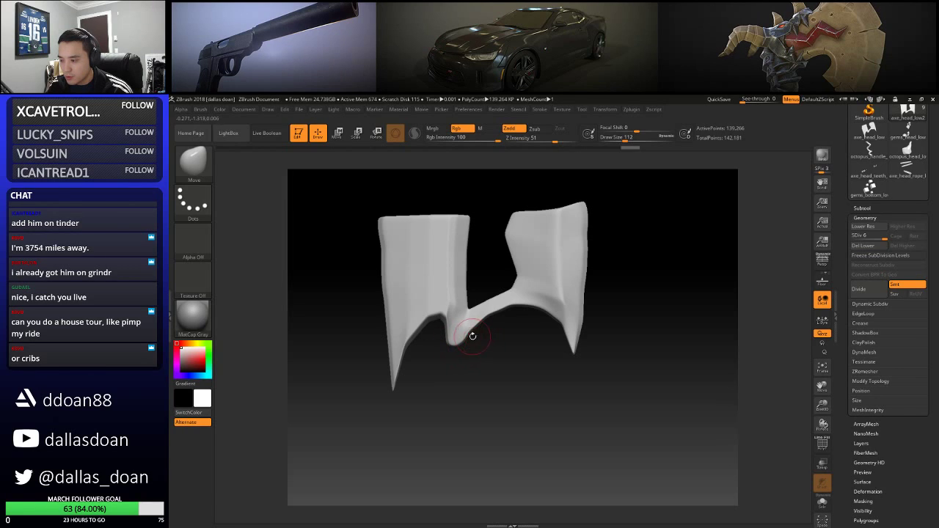
pyautogui.moveTo(508, 338); pyautogui.dragTo(516, 350)
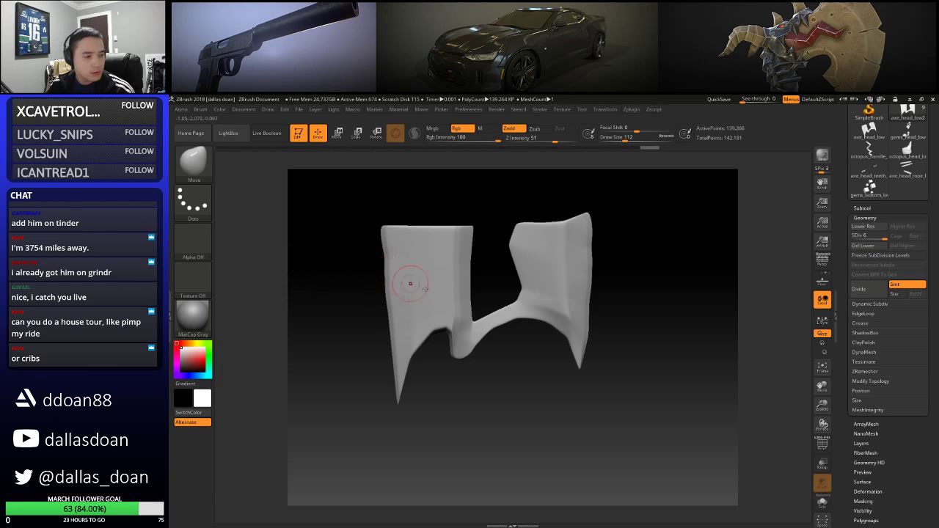
# Slim the right blade's lower spike and smooth the curve running into it from the bridge
pyautogui.moveTo(501, 298); pyautogui.dragTo(477, 365)
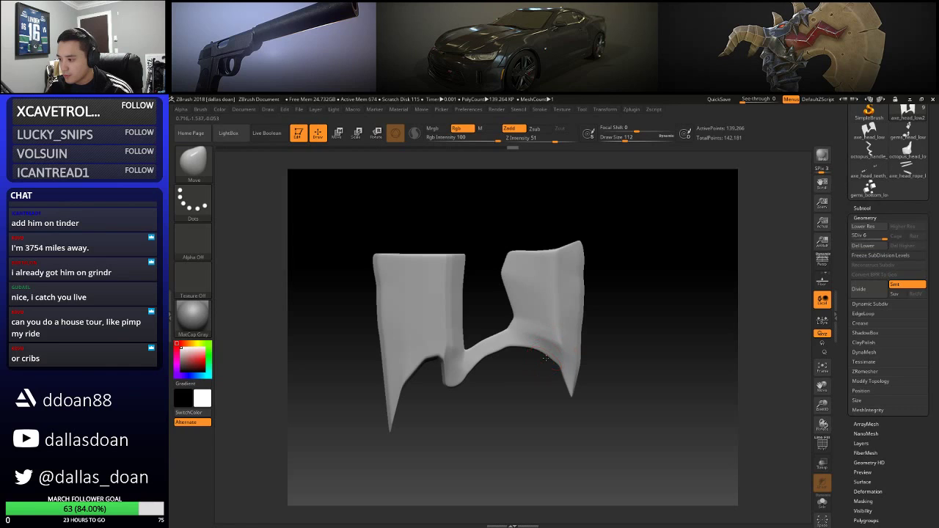
pyautogui.moveTo(624, 416)
pyautogui.mouseDown()
pyautogui.moveTo(561, 334)
pyautogui.moveTo(572, 377)
pyautogui.mouseUp()
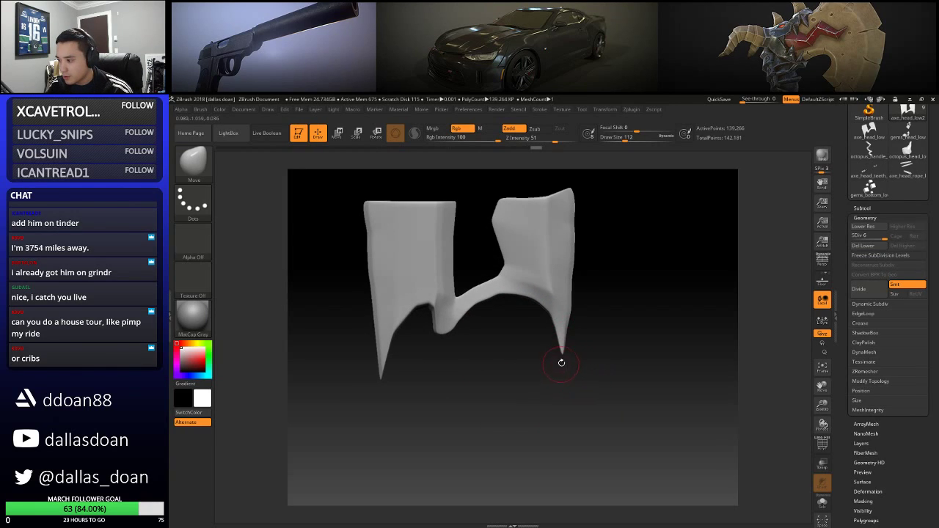
pyautogui.moveTo(548, 342); pyautogui.dragTo(604, 323)
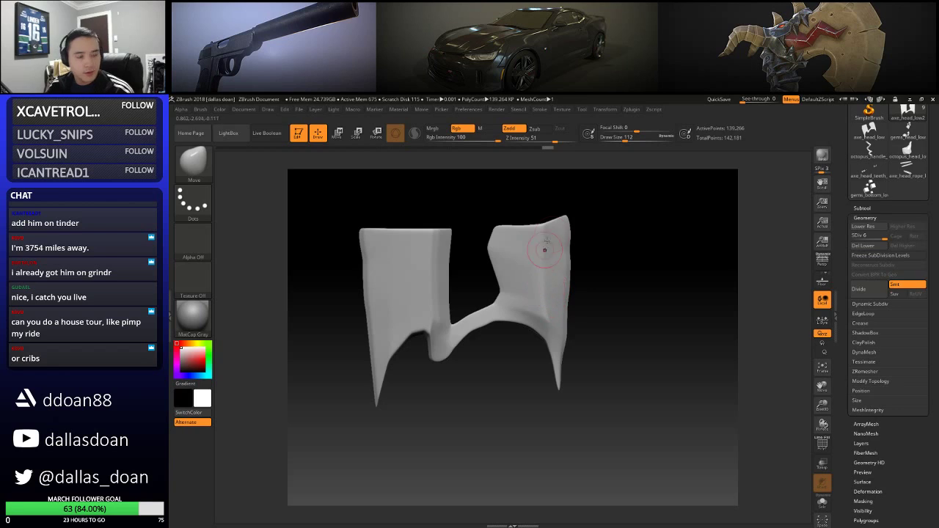
# Set the draw size to 286 and nudge the right blade's outer edge and lower spike inward
pyautogui.press('space')
pyautogui.moveTo(629, 268)
pyautogui.mouseDown()
pyautogui.moveTo(581, 272)
pyautogui.moveTo(597, 252)
pyautogui.mouseUp()
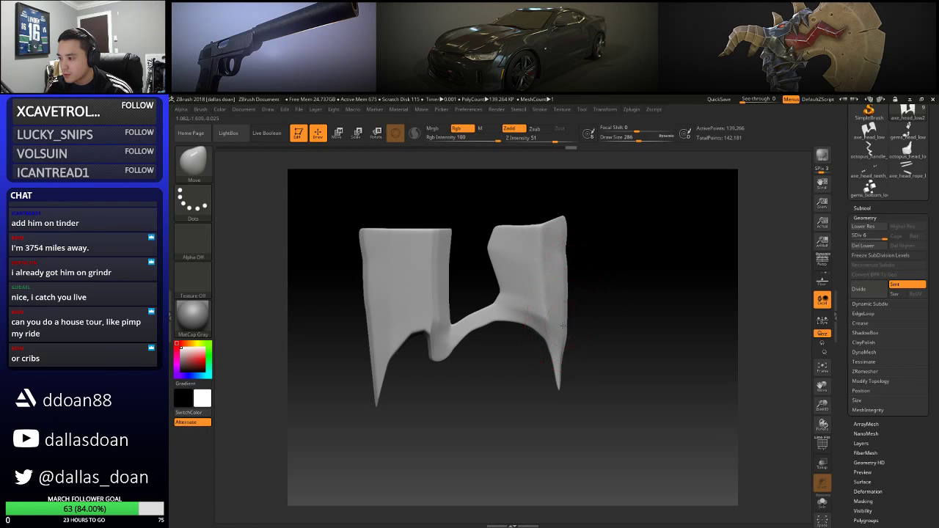
pyautogui.moveTo(560, 397); pyautogui.dragTo(555, 394)
pyautogui.moveTo(602, 367); pyautogui.dragTo(607, 369)
pyautogui.keyDown('alt'); pyautogui.moveTo(633, 308); pyautogui.dragTo(639, 317); pyautogui.keyUp('alt')
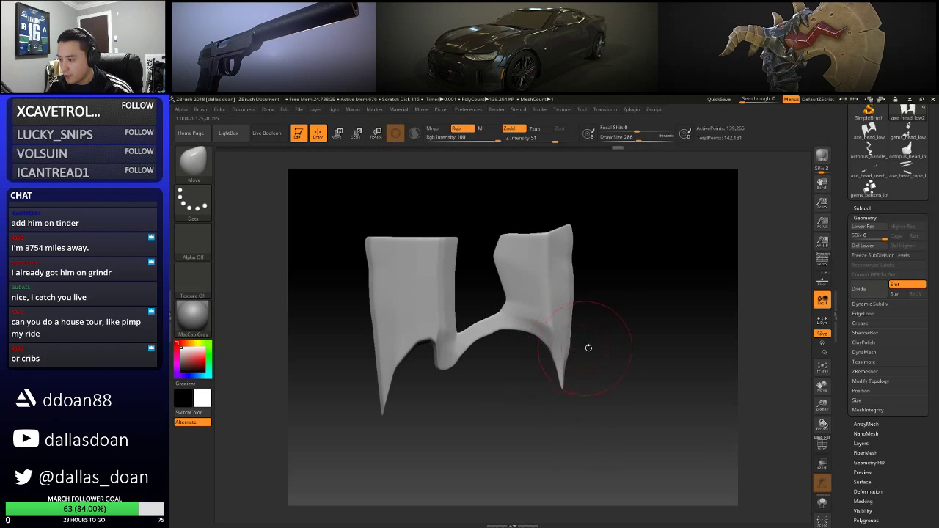
# Reduce the draw size to 94 and refine the contour of the right blade's outer edge
pyautogui.press('space')
pyautogui.moveTo(582, 347)
pyautogui.mouseDown()
pyautogui.moveTo(595, 343)
pyautogui.moveTo(572, 326)
pyautogui.mouseUp()
pyautogui.moveTo(604, 291)
pyautogui.keyDown('shift'); pyautogui.mouseDown()
pyautogui.moveTo(615, 279)
pyautogui.moveTo(612, 258)
pyautogui.moveTo(610, 278)
pyautogui.mouseUp(); pyautogui.keyUp('shift')
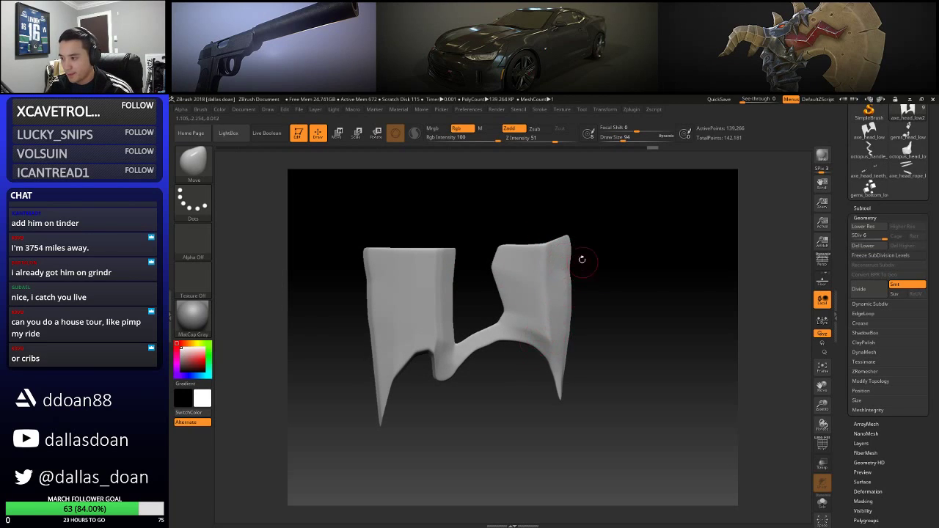
# Enlarge the draw size to 331 and bend the right blade's outer edge into a broader, uneven curve
pyautogui.press('space')
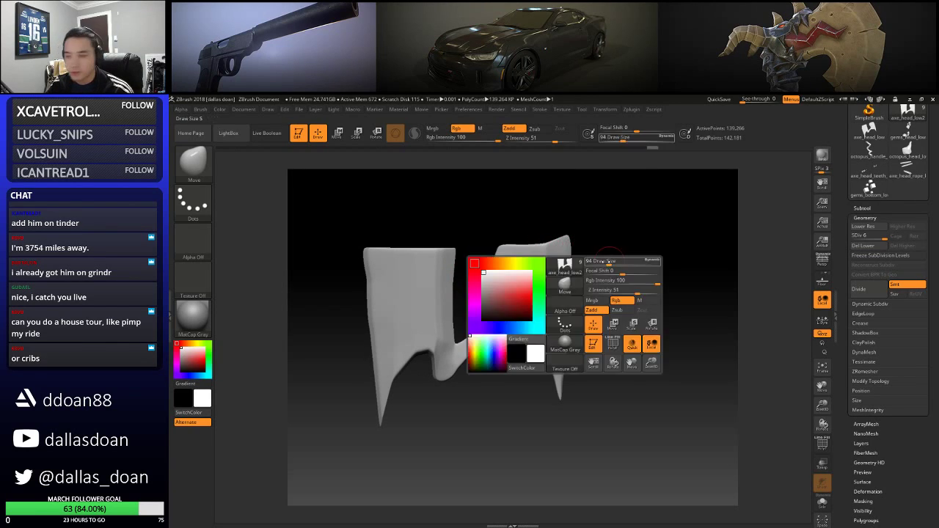
pyautogui.moveTo(609, 264); pyautogui.dragTo(649, 263)
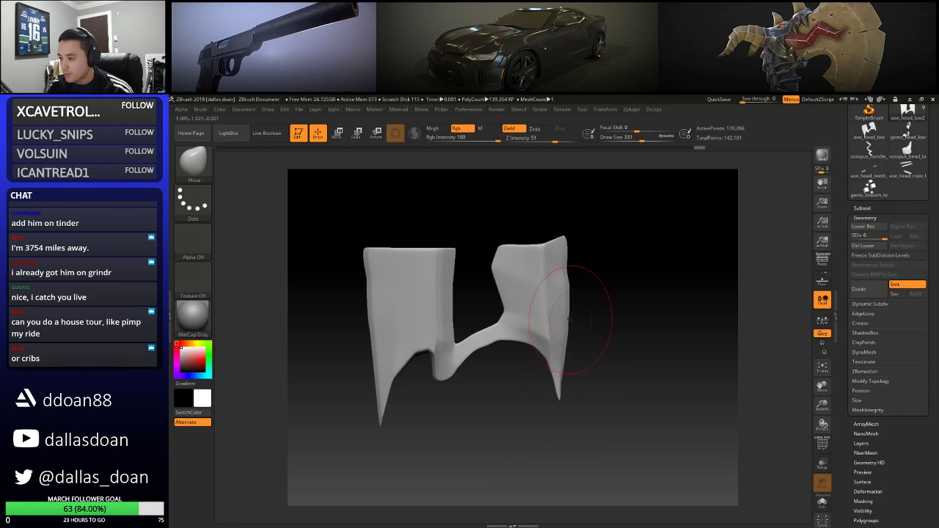
pyautogui.moveTo(582, 283); pyautogui.dragTo(609, 279)
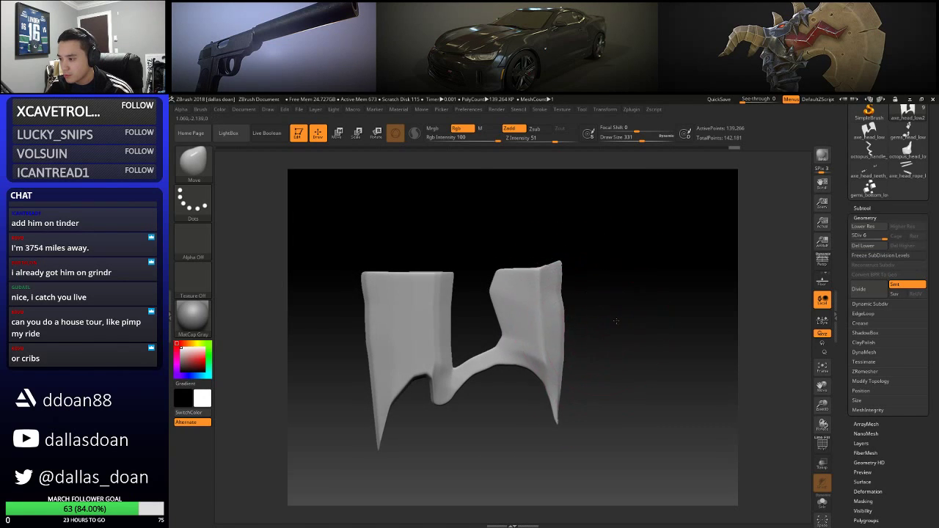
pyautogui.moveTo(598, 281); pyautogui.dragTo(580, 279)
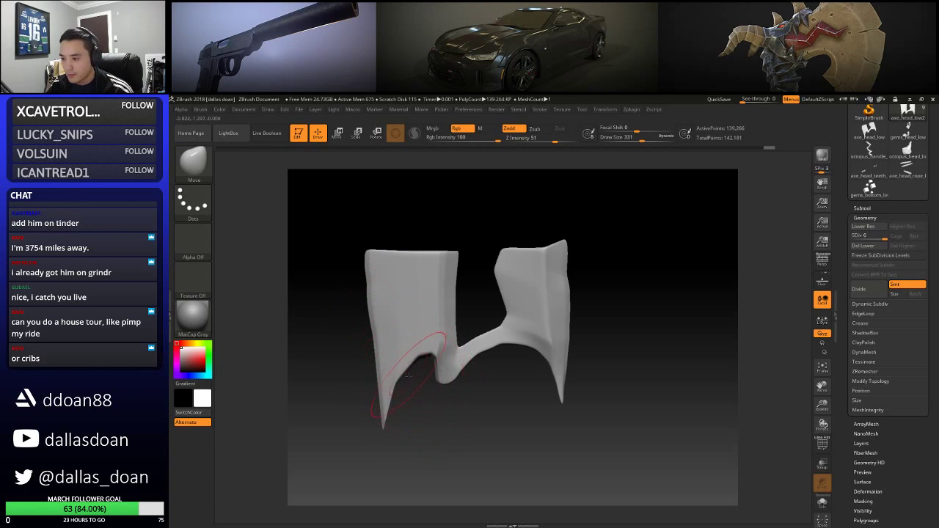
# Set the draw size to 132 and hollow the underside of the left blade into a smooth arch
pyautogui.press('space')
pyautogui.moveTo(409, 376)
pyautogui.mouseDown()
pyautogui.moveTo(397, 375)
pyautogui.moveTo(412, 363)
pyautogui.moveTo(445, 374)
pyautogui.mouseUp()
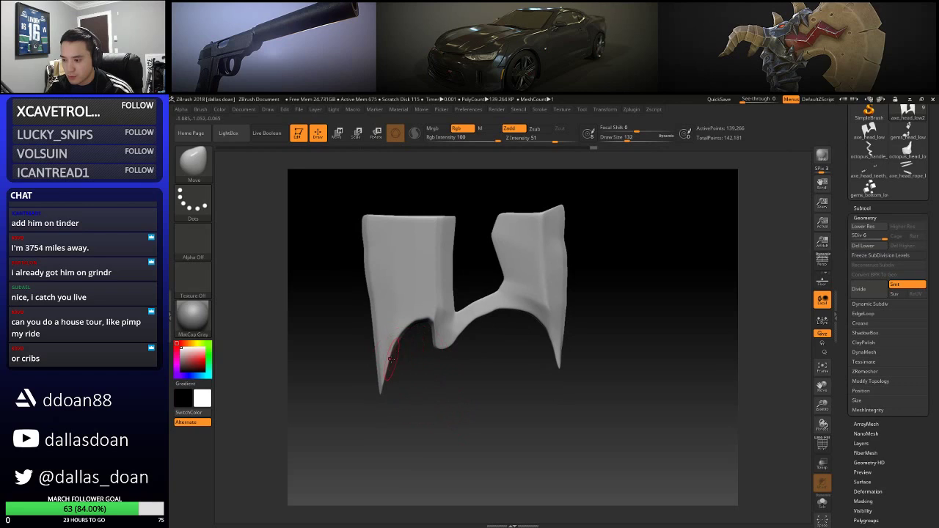
pyautogui.moveTo(395, 359)
pyautogui.mouseDown()
pyautogui.moveTo(446, 404)
pyautogui.moveTo(424, 347)
pyautogui.mouseUp()
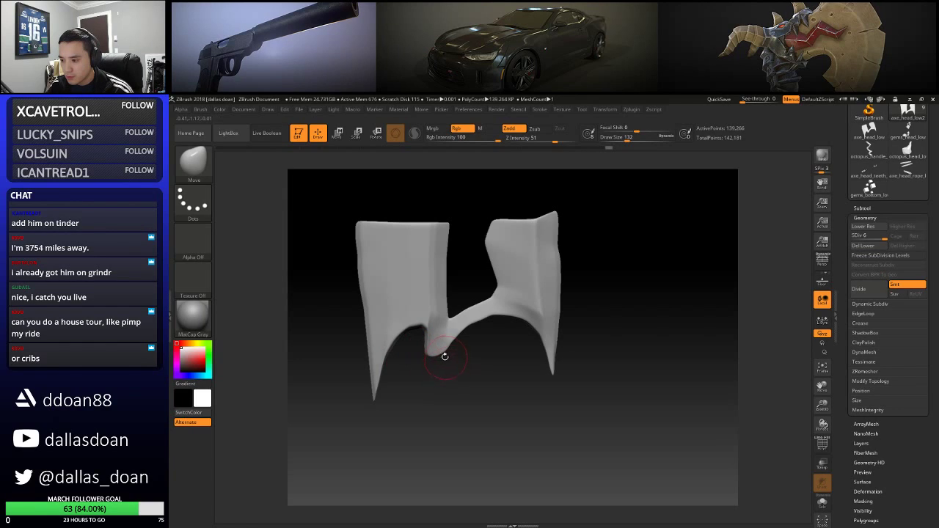
# Sharpen the central prong and thin its junction with the bridge, using draw sizes 68 and 90
pyautogui.press('space')
pyautogui.moveTo(439, 357); pyautogui.dragTo(436, 357)
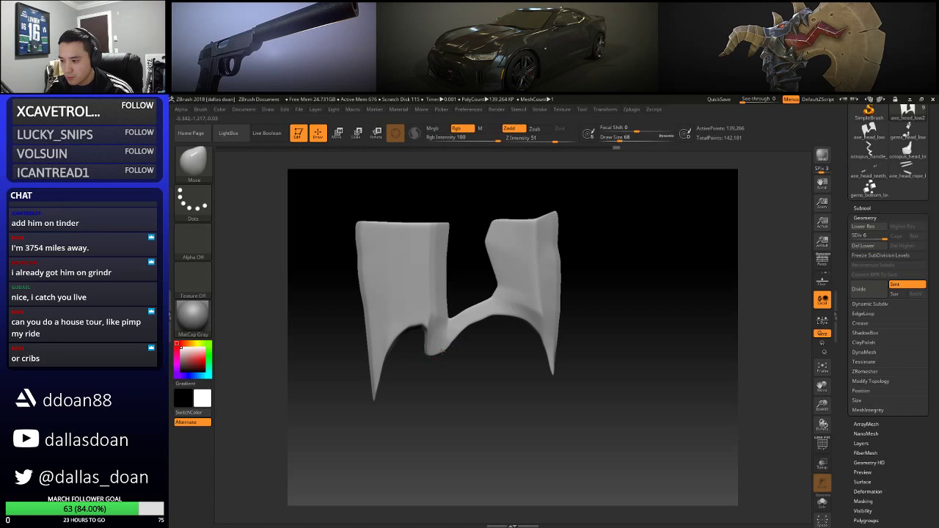
pyautogui.moveTo(440, 356)
pyautogui.mouseDown(button='right')
pyautogui.moveTo(450, 356)
pyautogui.moveTo(433, 356)
pyautogui.mouseUp(button='right')
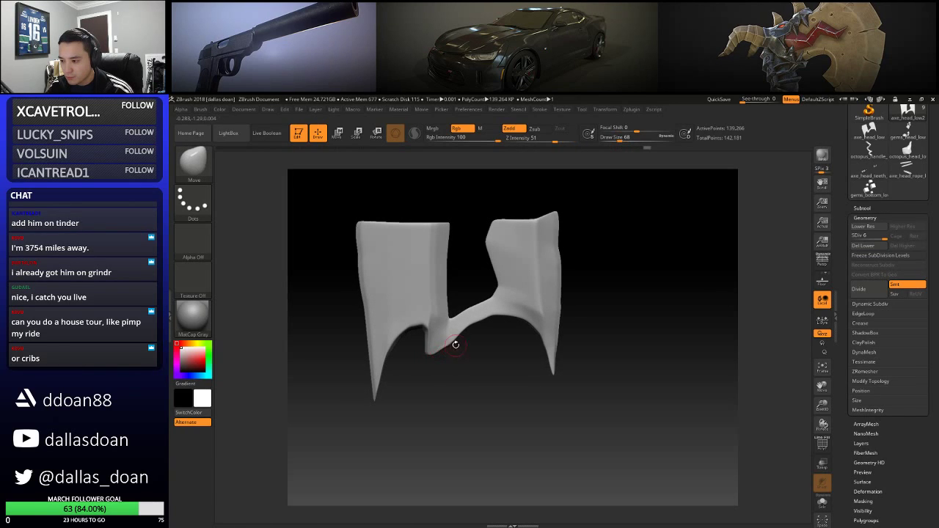
pyautogui.moveTo(453, 347); pyautogui.dragTo(480, 362, button='right')
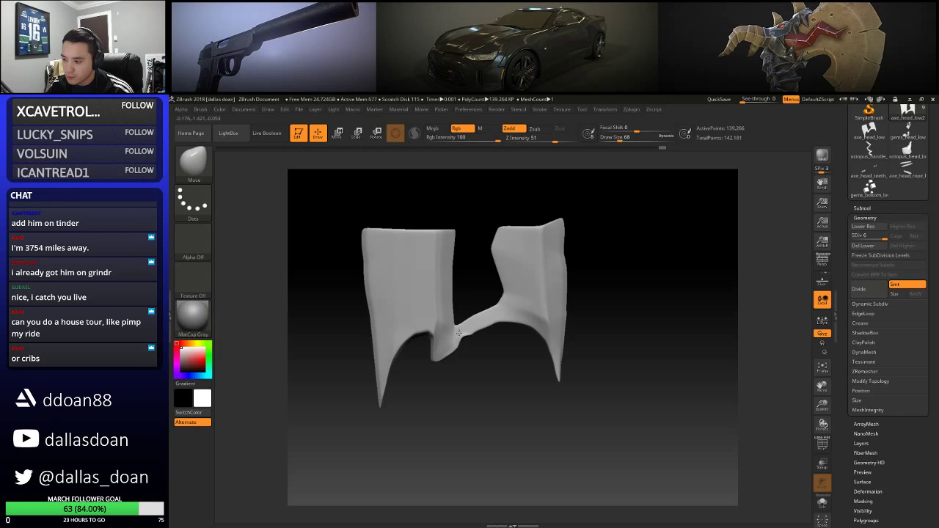
pyautogui.moveTo(475, 343); pyautogui.dragTo(457, 357)
pyautogui.press('space')
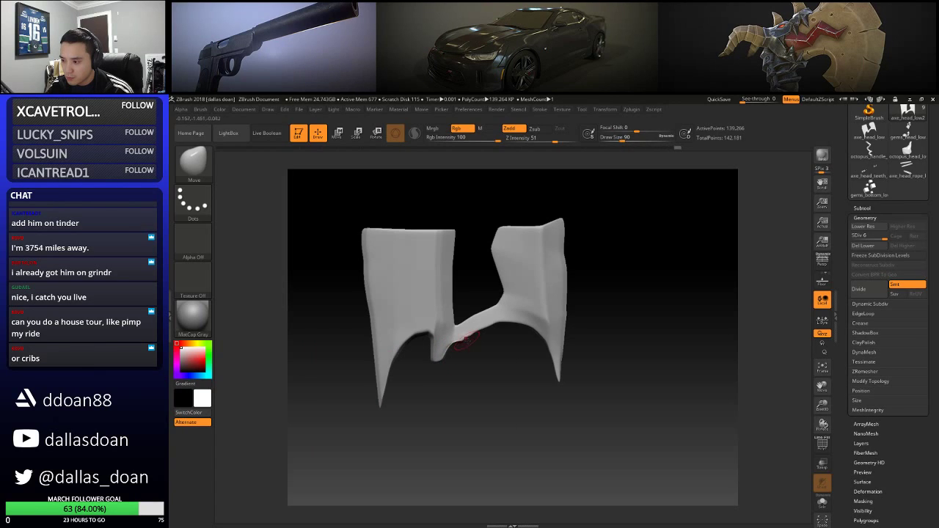
pyautogui.moveTo(470, 342)
pyautogui.mouseDown()
pyautogui.moveTo(491, 335)
pyautogui.moveTo(487, 379)
pyautogui.moveTo(519, 325)
pyautogui.moveTo(494, 372)
pyautogui.moveTo(502, 341)
pyautogui.mouseUp()
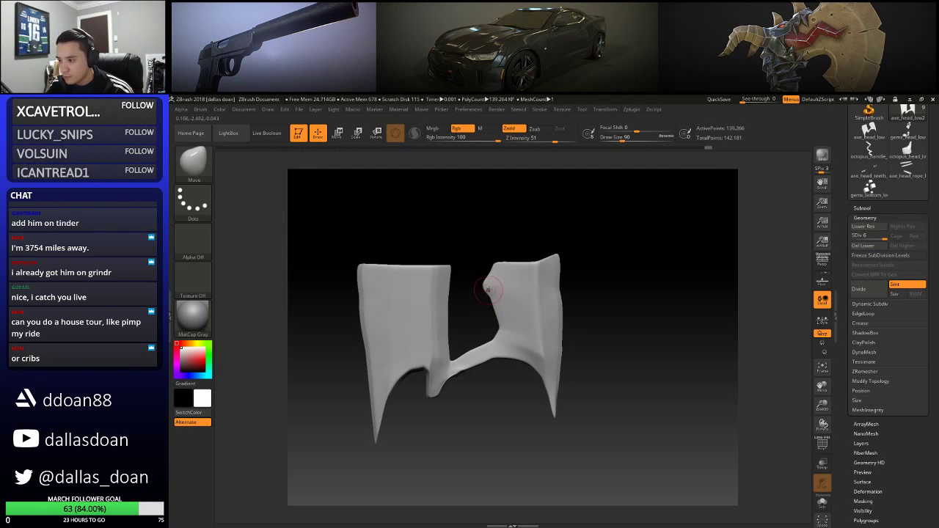
# Reshape the right blade's inner edge into a smooth bulge that curves down into the bridge
pyautogui.moveTo(497, 263); pyautogui.dragTo(490, 288)
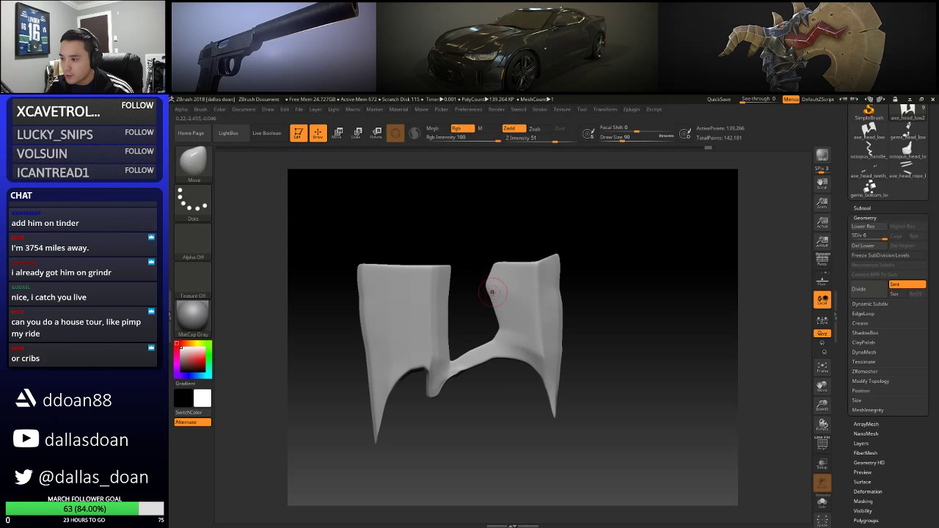
pyautogui.moveTo(509, 371); pyautogui.dragTo(486, 288)
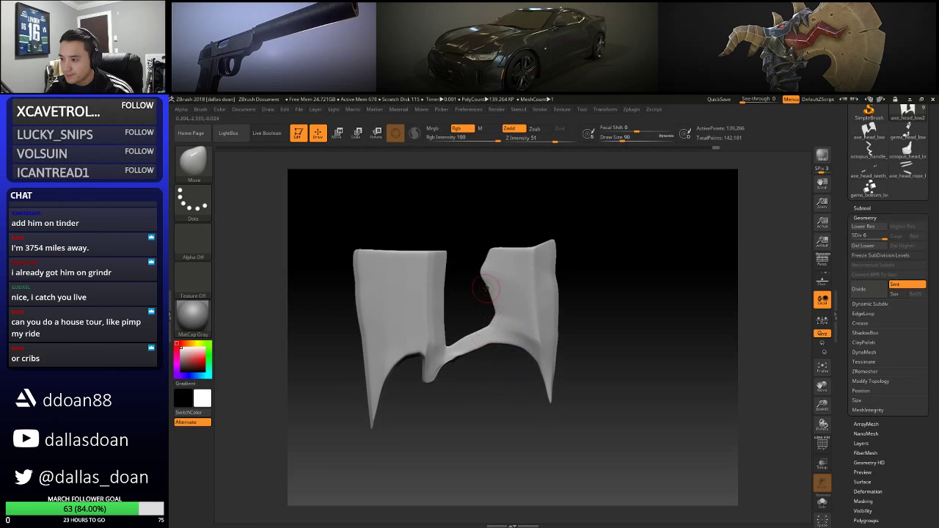
pyautogui.moveTo(501, 380)
pyautogui.mouseDown()
pyautogui.moveTo(489, 392)
pyautogui.moveTo(486, 360)
pyautogui.mouseUp()
pyautogui.press('shift')
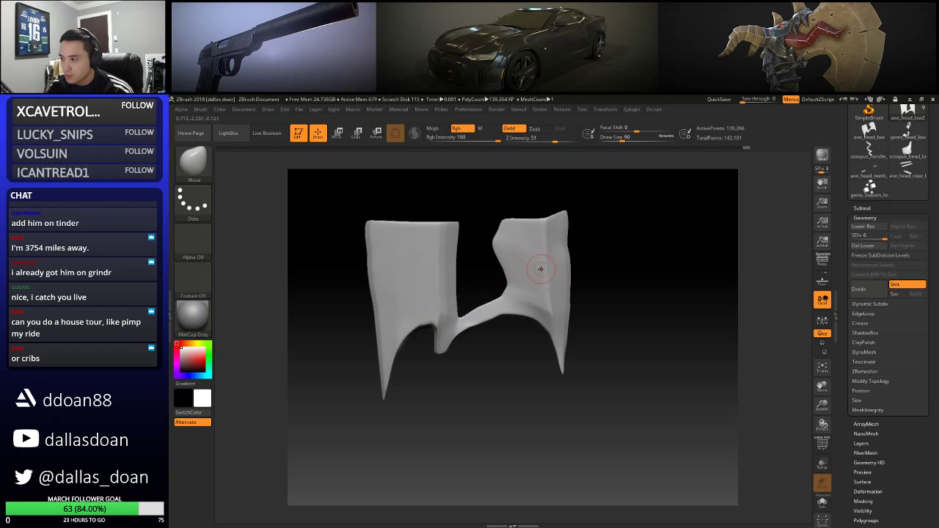
pyautogui.moveTo(617, 315); pyautogui.dragTo(615, 292)
pyautogui.moveTo(565, 250); pyautogui.dragTo(498, 248)
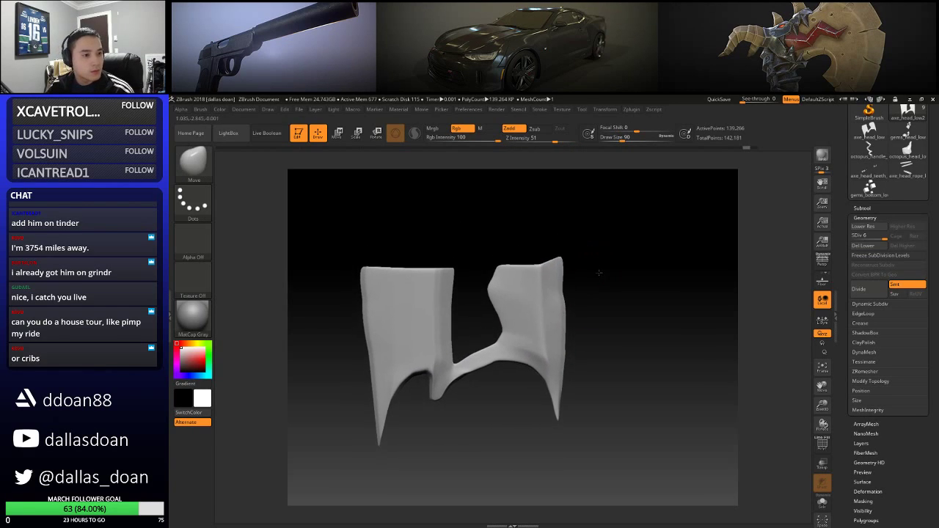
# Reduce the draw size to 51 and sharpen the upper corners of the right blade
pyautogui.press('space')
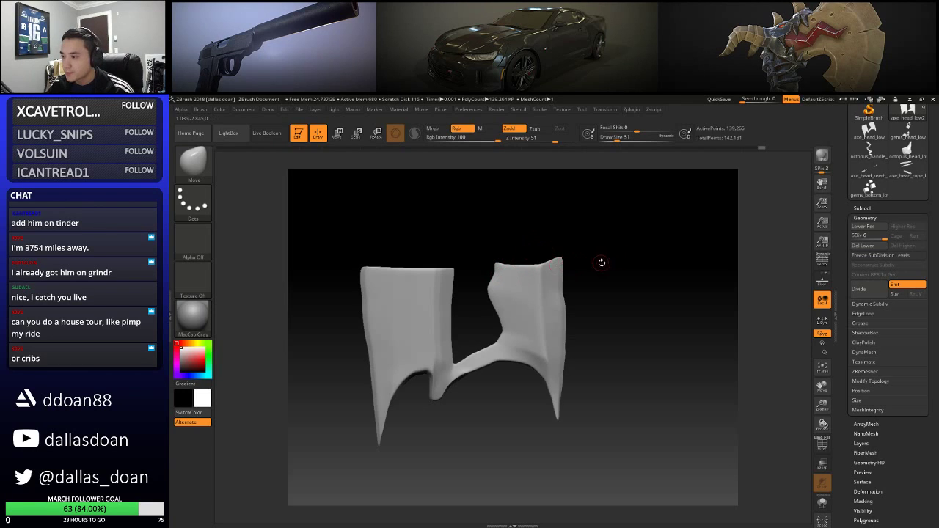
pyautogui.keyDown('alt'); pyautogui.moveTo(596, 265); pyautogui.dragTo(623, 255); pyautogui.keyUp('alt')
pyautogui.keyDown('alt'); pyautogui.moveTo(445, 408); pyautogui.dragTo(505, 381); pyautogui.keyUp('alt')
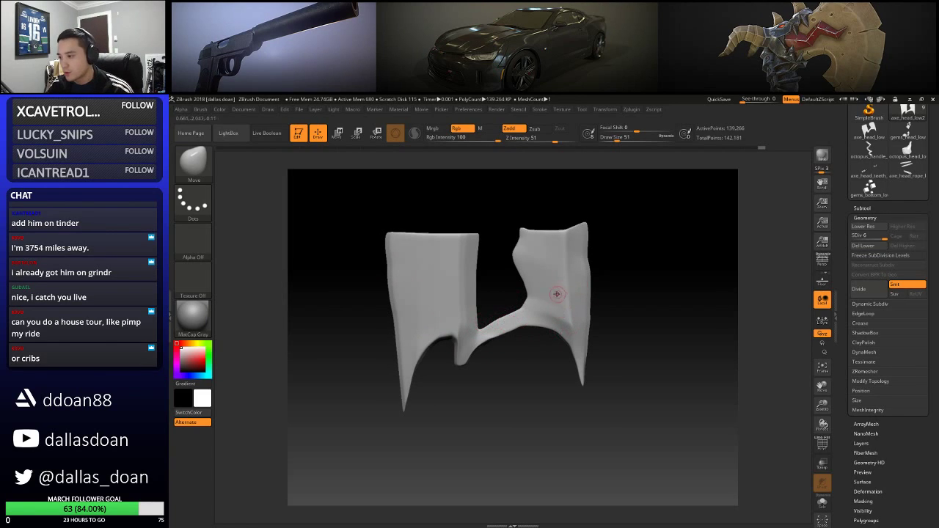
# Enlarge the draw size to 648 and adjust the right blade's overall shape with broad moves
pyautogui.press('space')
pyautogui.moveTo(579, 311); pyautogui.dragTo(549, 283)
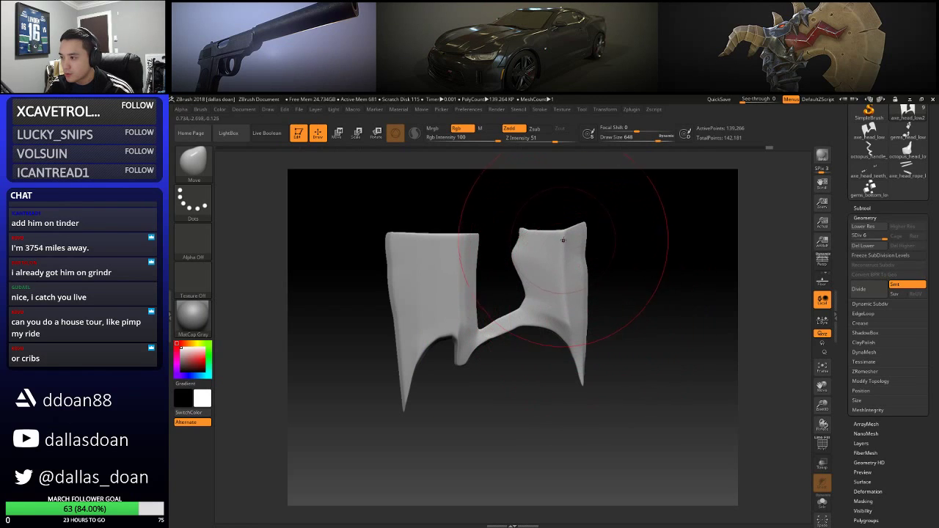
pyautogui.moveTo(605, 366)
pyautogui.mouseDown()
pyautogui.moveTo(580, 349)
pyautogui.moveTo(641, 325)
pyautogui.moveTo(656, 333)
pyautogui.moveTo(647, 307)
pyautogui.moveTo(658, 327)
pyautogui.mouseUp()
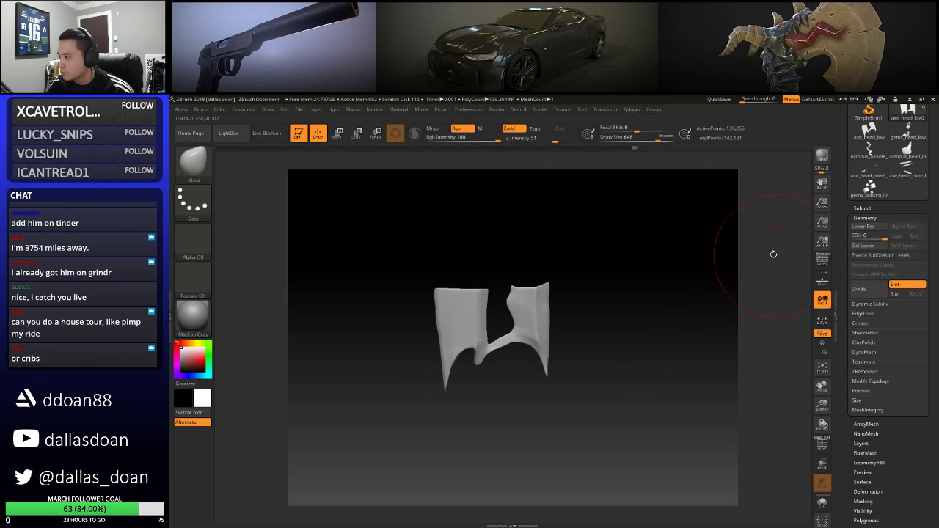
# Show all the subtools again and check the reshaped axe head against the other axe parts
pyautogui.click(870, 217)
pyautogui.click(863, 207)
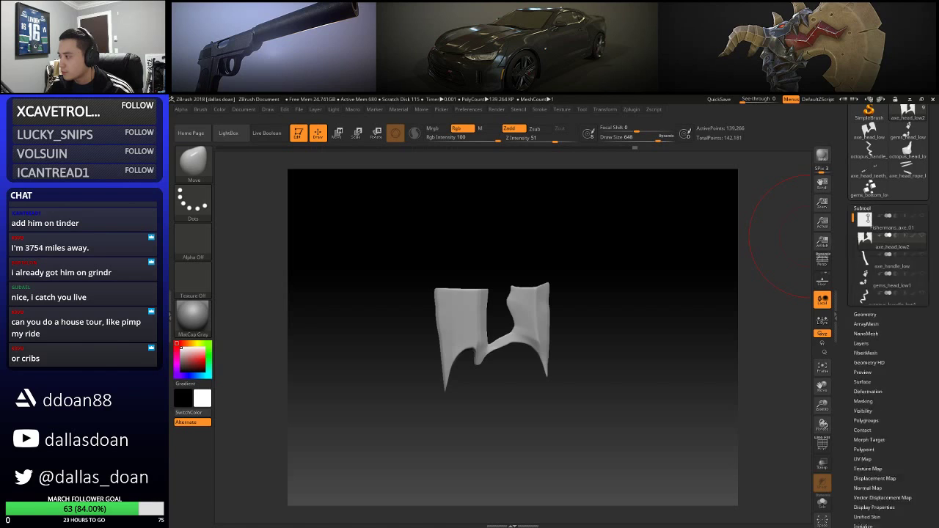
pyautogui.click(922, 235)
pyautogui.moveTo(645, 319)
pyautogui.keyDown('alt'); pyautogui.mouseDown()
pyautogui.moveTo(637, 261)
pyautogui.moveTo(607, 262)
pyautogui.moveTo(625, 278)
pyautogui.moveTo(668, 271)
pyautogui.moveTo(651, 277)
pyautogui.mouseUp(); pyautogui.keyUp('alt')
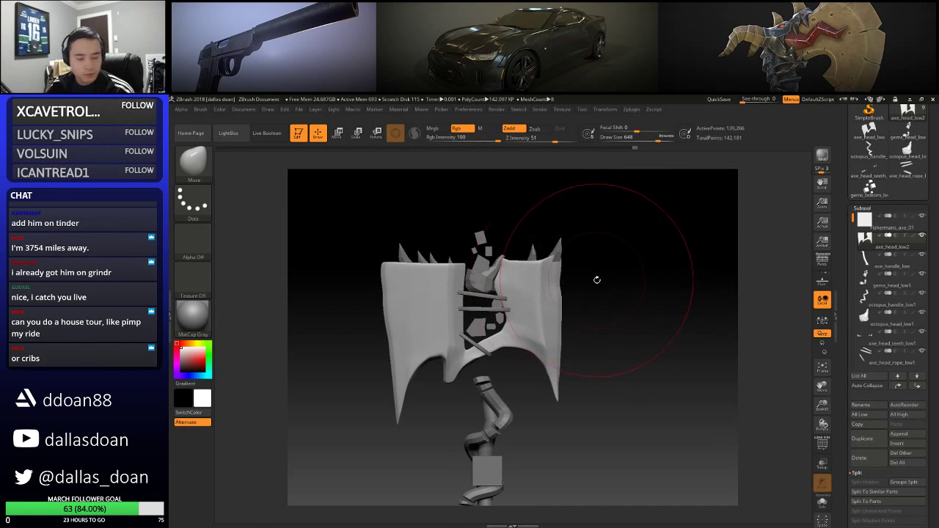
pyautogui.keyDown('alt'); pyautogui.moveTo(594, 279); pyautogui.dragTo(589, 244); pyautogui.keyUp('alt')
pyautogui.keyDown('alt'); pyautogui.moveTo(640, 308); pyautogui.dragTo(658, 286); pyautogui.keyUp('alt')
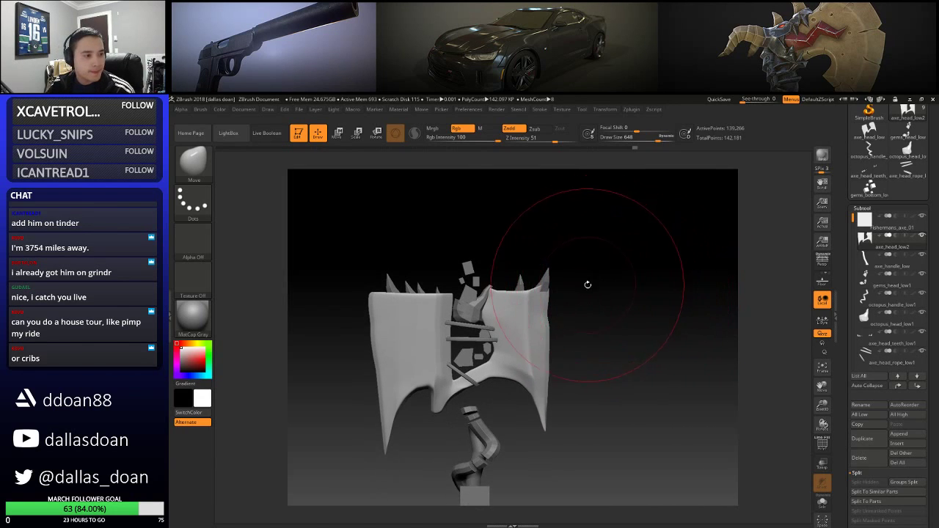
pyautogui.keyDown('alt'); pyautogui.moveTo(631, 357); pyautogui.dragTo(636, 299); pyautogui.keyUp('alt')
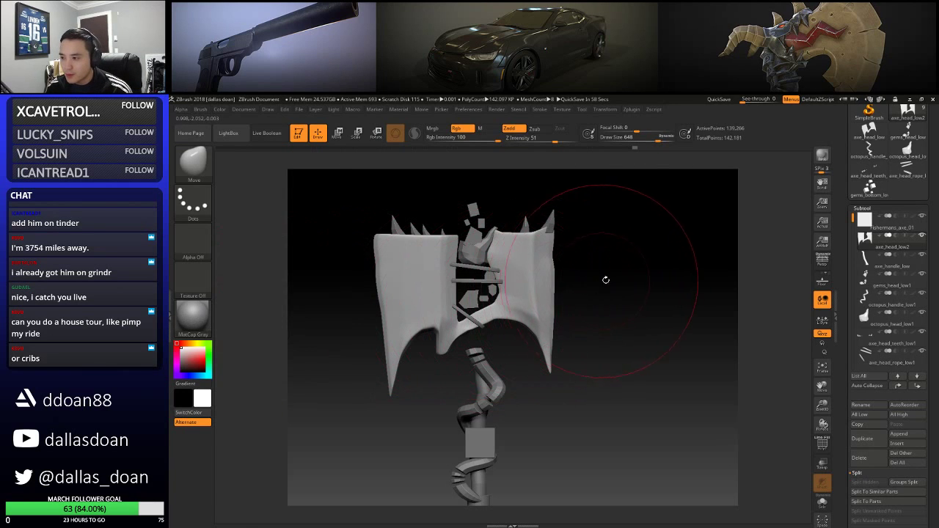
pyautogui.moveTo(621, 321)
pyautogui.mouseDown()
pyautogui.moveTo(658, 317)
pyautogui.moveTo(637, 360)
pyautogui.moveTo(638, 316)
pyautogui.moveTo(660, 318)
pyautogui.mouseUp()
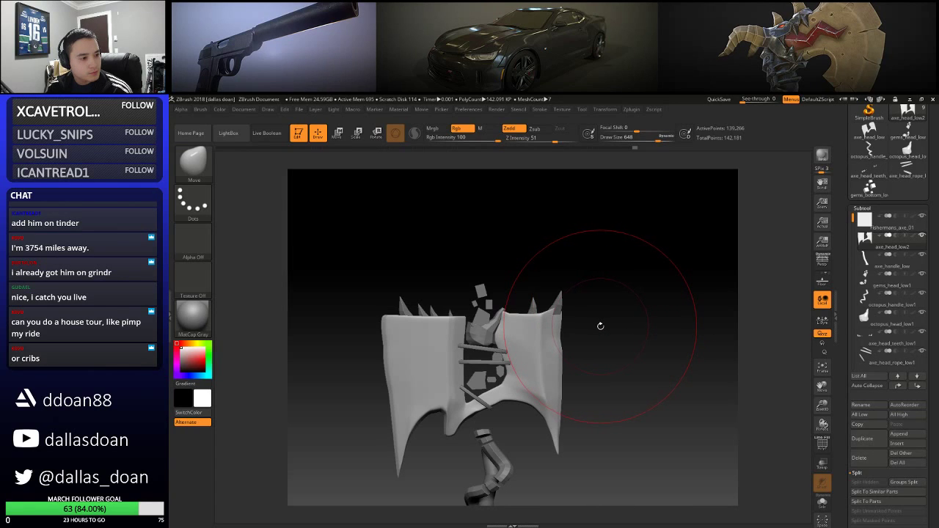
pyautogui.moveTo(597, 324)
pyautogui.mouseDown()
pyautogui.moveTo(618, 274)
pyautogui.moveTo(745, 237)
pyautogui.mouseUp()
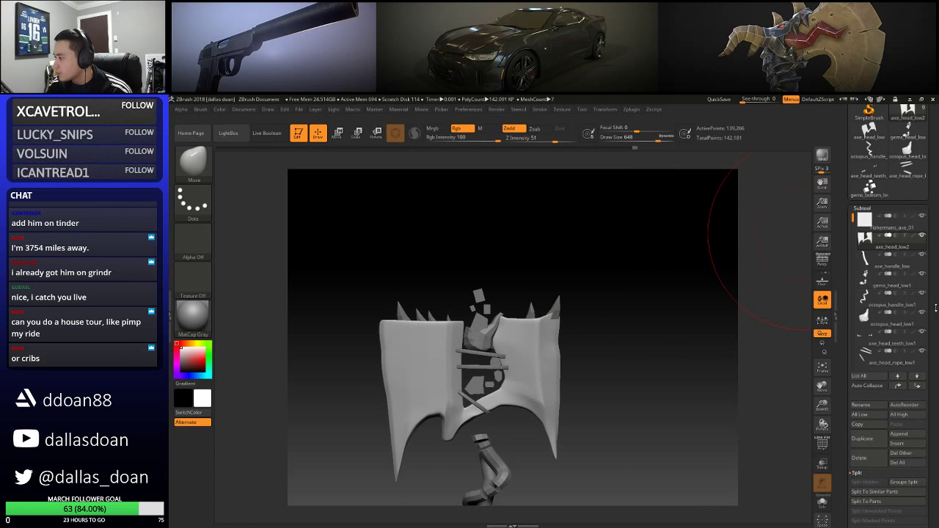
# Select the axe_head_teeth_low1 subtool and move it up the subtool order to directly above axe_head_low2
pyautogui.moveTo(938, 308); pyautogui.dragTo(938, 300)
pyautogui.click(897, 330)
pyautogui.click(897, 377)
pyautogui.click(897, 377)
pyautogui.click(897, 377)
pyautogui.click(897, 378)
pyautogui.click(897, 377)
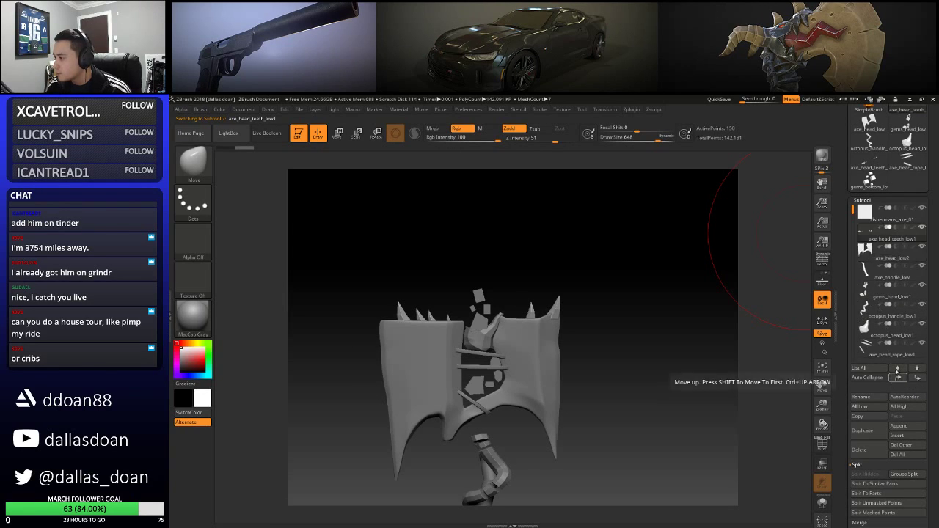
# Isolate the teeth subtool and mask every tooth except the large outermost one on the left blade
pyautogui.moveTo(660, 221)
pyautogui.mouseDown()
pyautogui.moveTo(609, 217)
pyautogui.moveTo(558, 247)
pyautogui.moveTo(559, 260)
pyautogui.moveTo(514, 257)
pyautogui.moveTo(574, 260)
pyautogui.moveTo(562, 283)
pyautogui.moveTo(525, 298)
pyautogui.moveTo(733, 256)
pyautogui.moveTo(462, 303)
pyautogui.mouseUp()
pyautogui.rightClick(548, 258)
pyautogui.keyDown('alt'); pyautogui.click(539, 294); pyautogui.keyUp('alt')
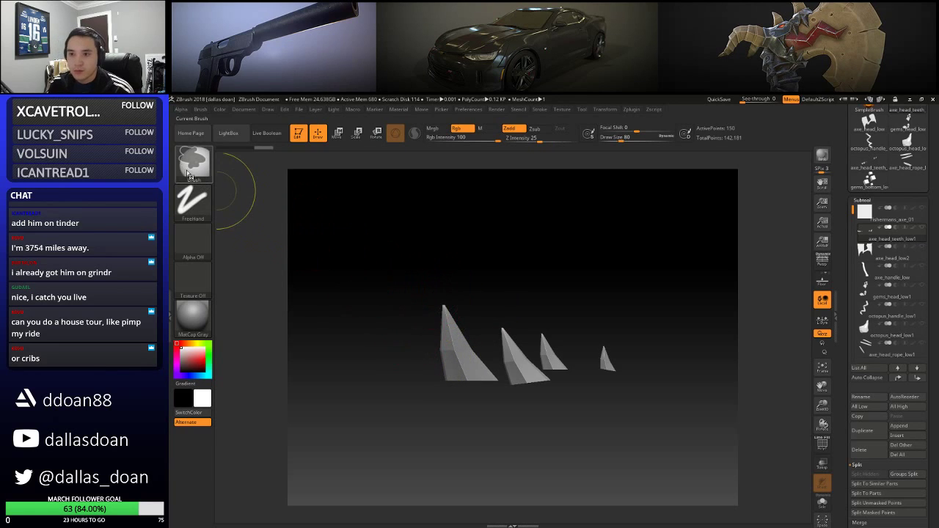
pyautogui.press('b')
pyautogui.press('m')
pyautogui.press('l')
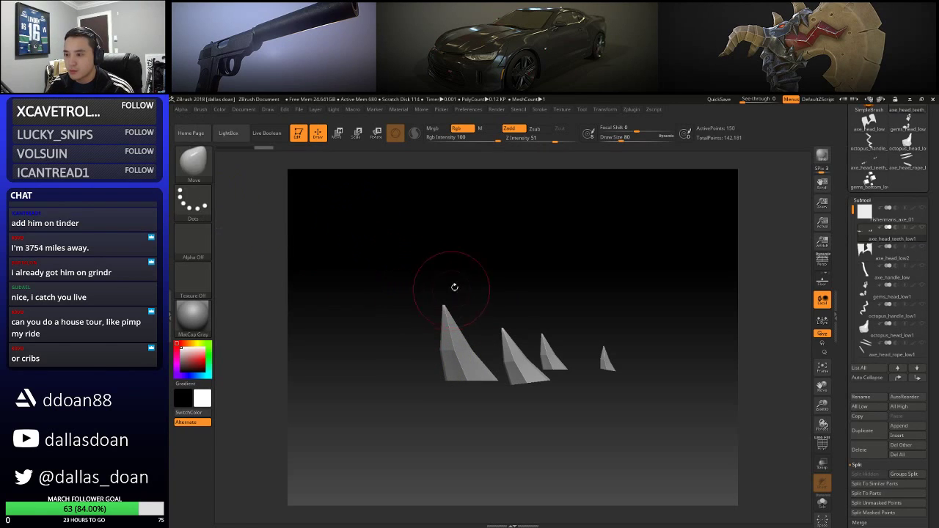
pyautogui.moveTo(419, 297)
pyautogui.keyDown('ctrl'); pyautogui.mouseDown()
pyautogui.moveTo(495, 397)
pyautogui.moveTo(504, 385)
pyautogui.mouseUp(); pyautogui.keyUp('ctrl')
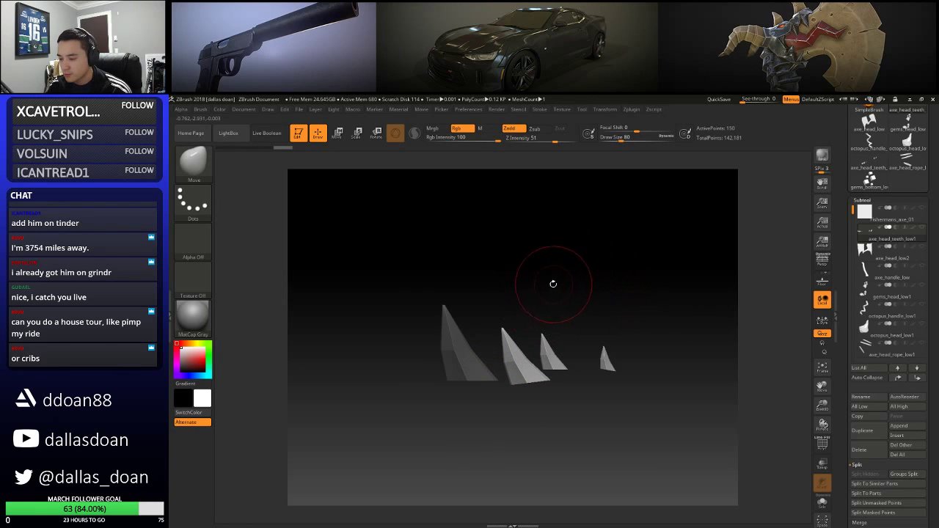
pyautogui.keyDown('ctrl'); pyautogui.click(596, 289); pyautogui.keyUp('ctrl')
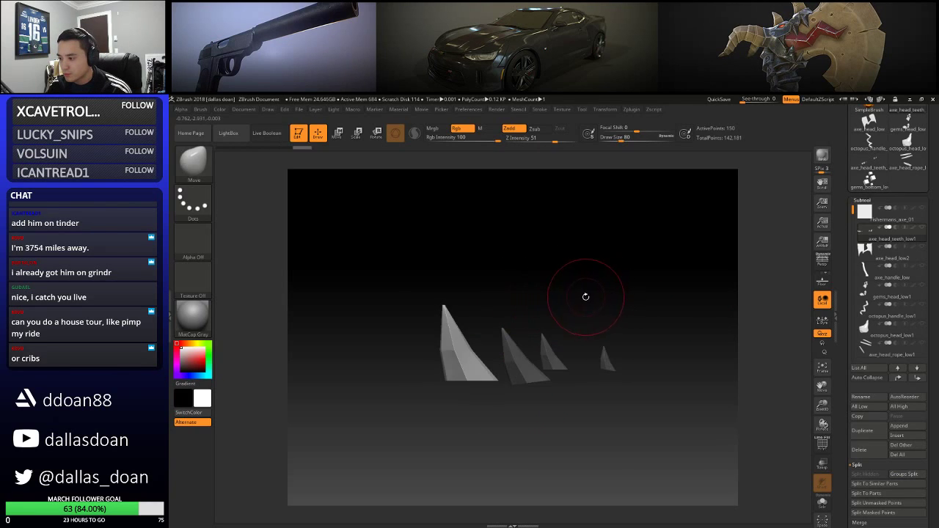
pyautogui.click(337, 134)
pyautogui.moveTo(487, 339); pyautogui.dragTo(525, 266)
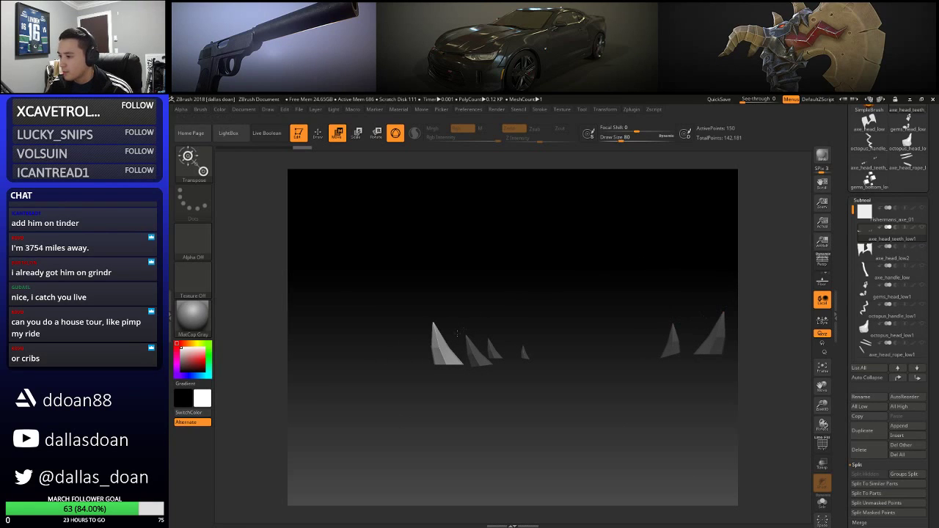
pyautogui.moveTo(603, 287); pyautogui.dragTo(439, 233)
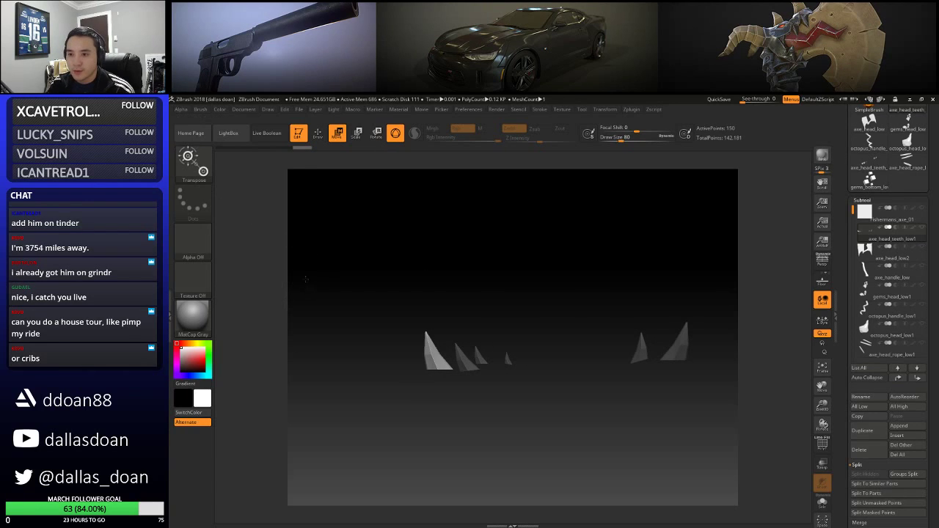
pyautogui.click(203, 170)
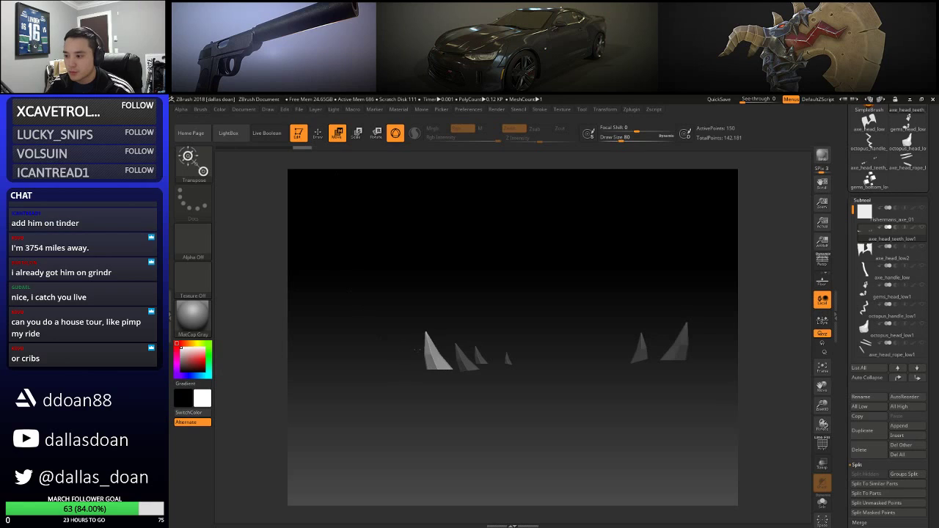
pyautogui.keyDown('alt'); pyautogui.moveTo(573, 389); pyautogui.dragTo(498, 310); pyautogui.keyUp('alt')
pyautogui.press('b')
pyautogui.press('m')
pyautogui.press('v')
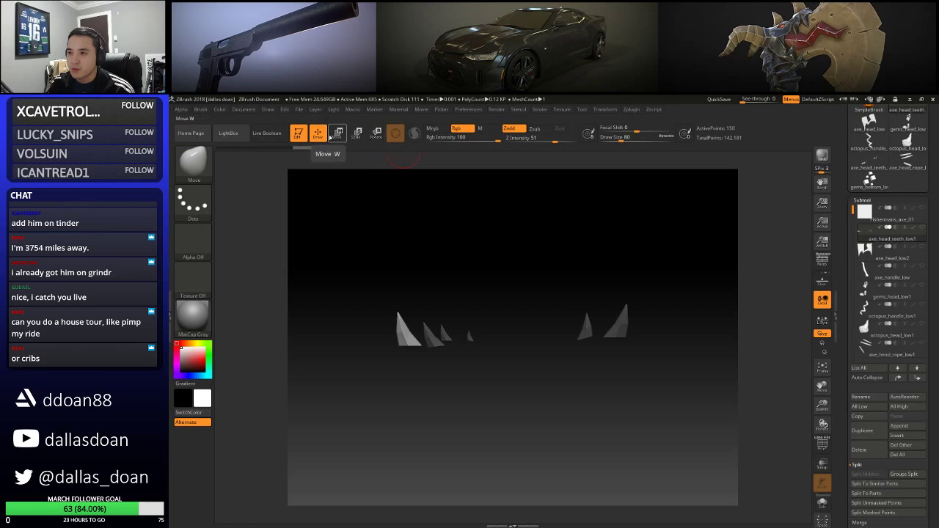
# Activate the Move transform gizmo and centre it on the unmasked tooth
pyautogui.click(359, 134)
pyautogui.click(337, 133)
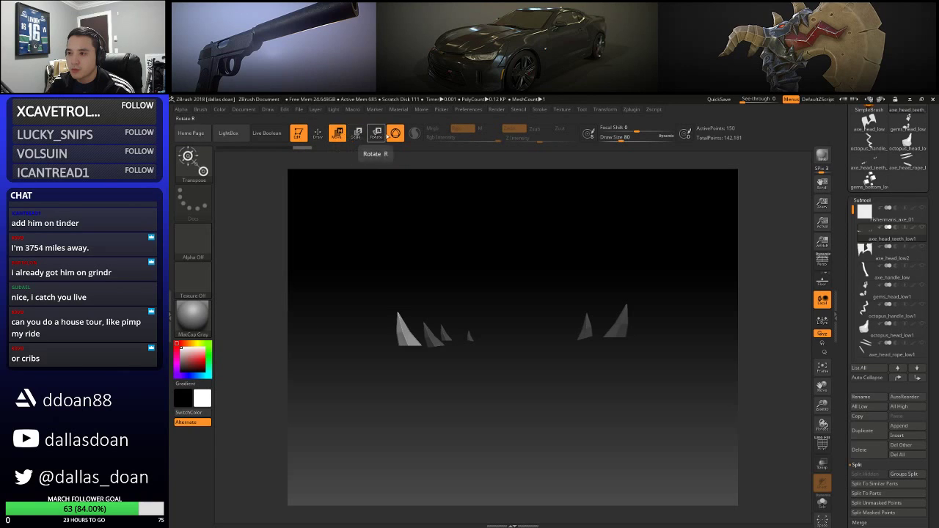
pyautogui.click(394, 133)
pyautogui.click(395, 134)
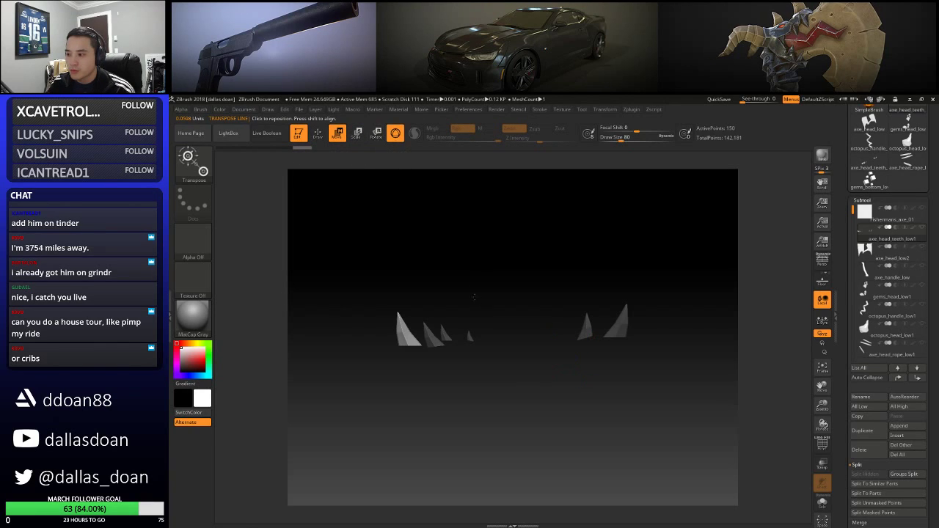
pyautogui.keyDown('alt'); pyautogui.moveTo(598, 367); pyautogui.dragTo(530, 280); pyautogui.keyUp('alt')
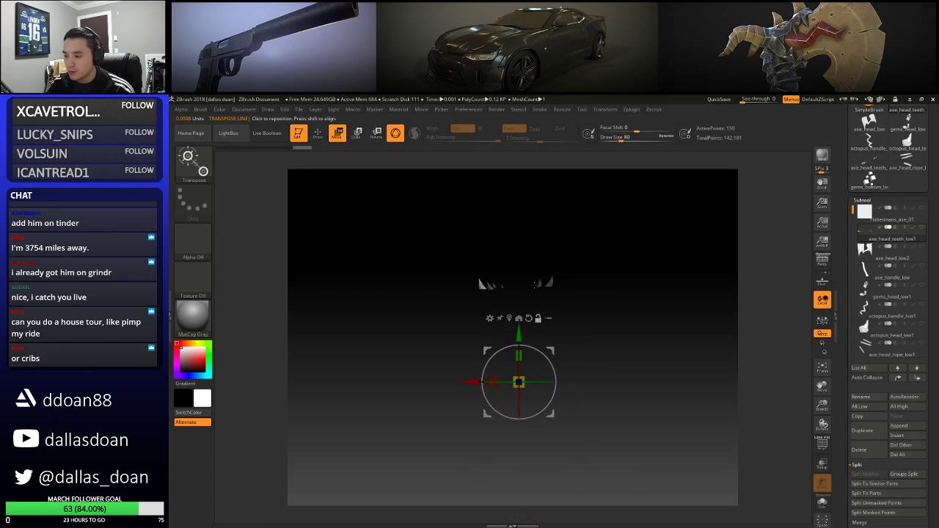
pyautogui.keyDown('alt'); pyautogui.moveTo(593, 300); pyautogui.dragTo(578, 306); pyautogui.keyUp('alt')
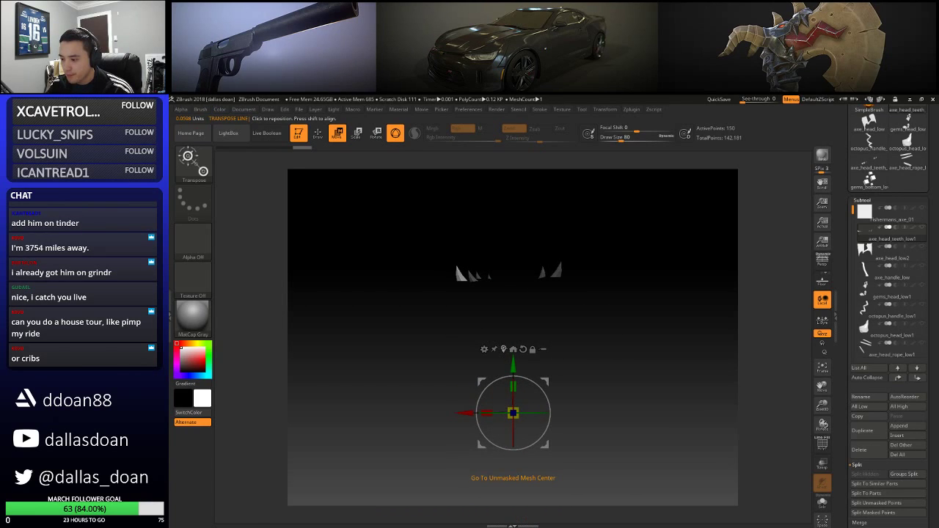
pyautogui.click(504, 350)
# Show the axe head together with the teeth and slide the unmasked tooth sideways to sit near the left blade's outer top corner
pyautogui.keyDown('alt'); pyautogui.moveTo(574, 302); pyautogui.dragTo(570, 374); pyautogui.keyUp('alt')
pyautogui.moveTo(434, 318); pyautogui.dragTo(414, 317)
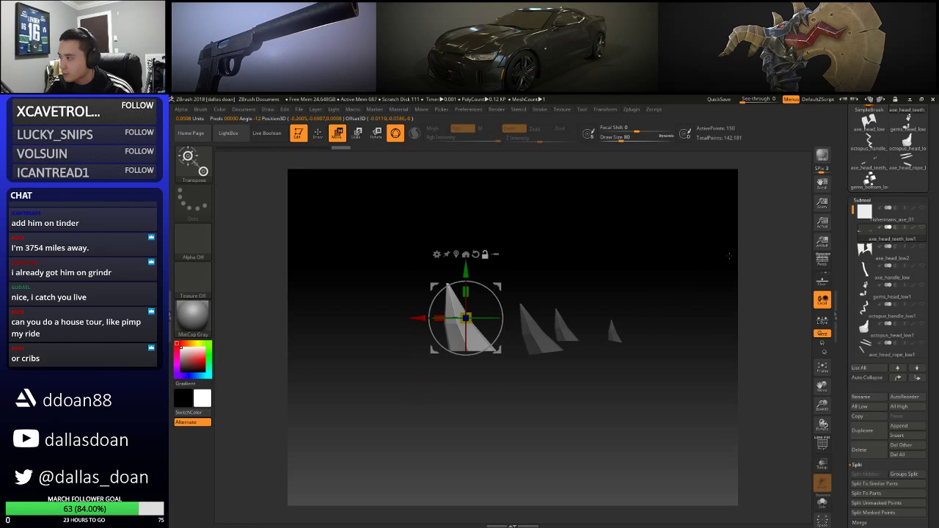
pyautogui.click(922, 246)
pyautogui.moveTo(440, 317)
pyautogui.mouseDown()
pyautogui.moveTo(429, 318)
pyautogui.moveTo(457, 317)
pyautogui.mouseUp()
pyautogui.keyDown('alt'); pyautogui.moveTo(626, 258); pyautogui.dragTo(548, 268); pyautogui.keyUp('alt')
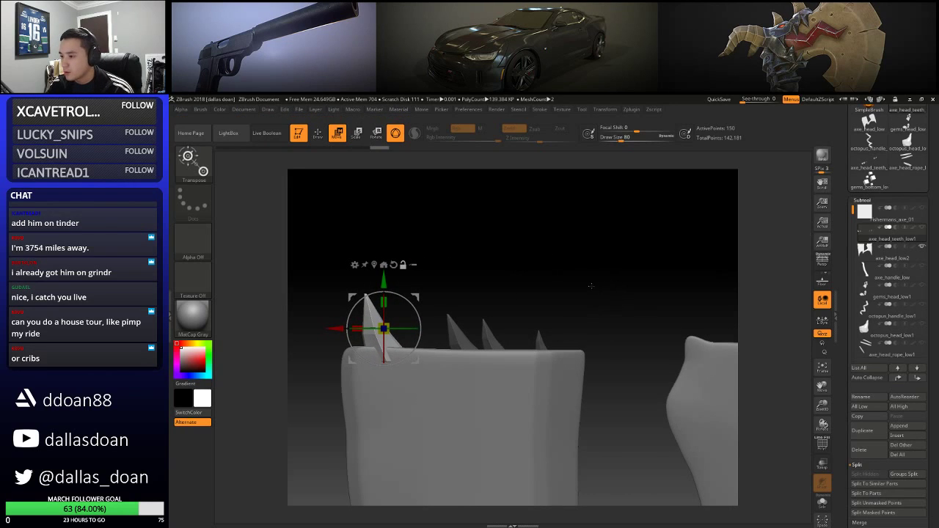
pyautogui.keyDown('alt'); pyautogui.moveTo(551, 264); pyautogui.dragTo(577, 260); pyautogui.keyUp('alt')
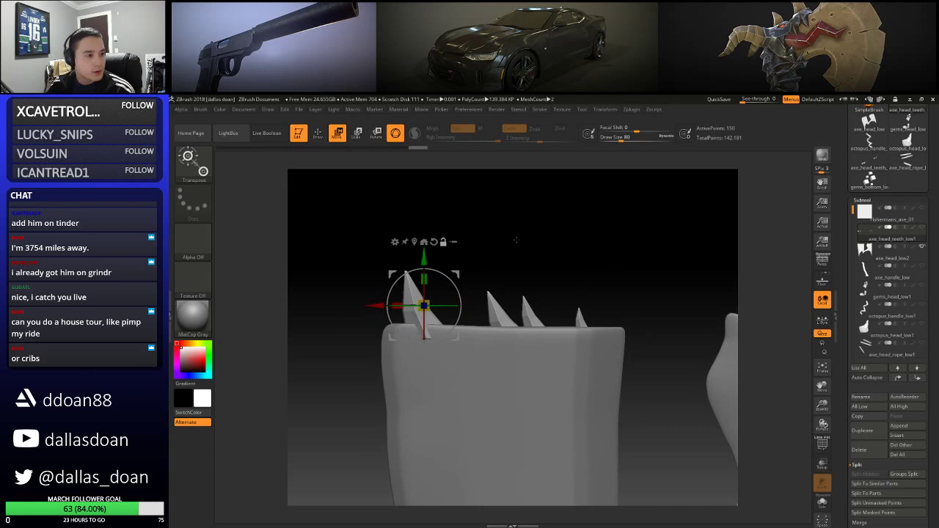
pyautogui.keyDown('alt'); pyautogui.moveTo(619, 229); pyautogui.dragTo(591, 242); pyautogui.keyUp('alt')
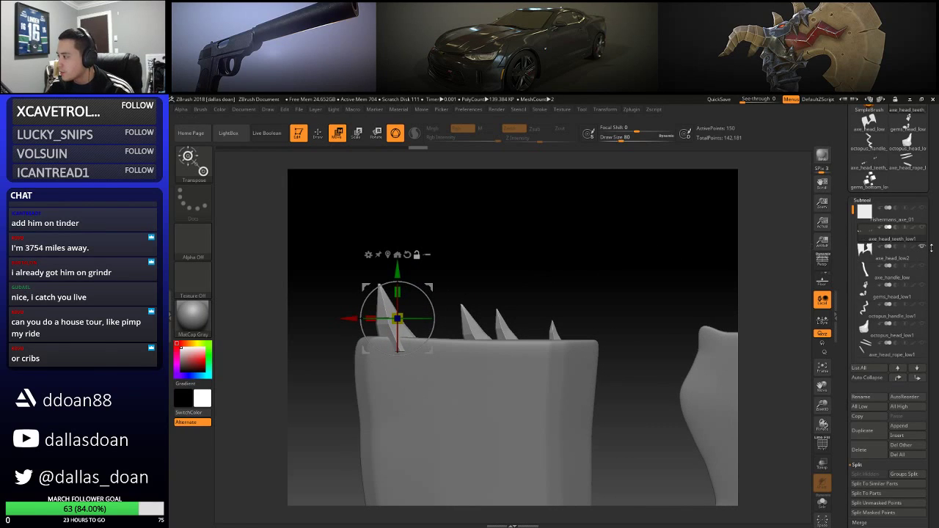
# Hide the axe head and mask every tooth on this blade side except the second largest
pyautogui.click(922, 246)
pyautogui.moveTo(532, 264)
pyautogui.keyDown('alt'); pyautogui.mouseDown()
pyautogui.moveTo(518, 264)
pyautogui.moveTo(538, 251)
pyautogui.moveTo(539, 260)
pyautogui.moveTo(464, 273)
pyautogui.moveTo(459, 404)
pyautogui.moveTo(528, 408)
pyautogui.mouseUp(); pyautogui.keyUp('alt')
pyautogui.press('ctrl')
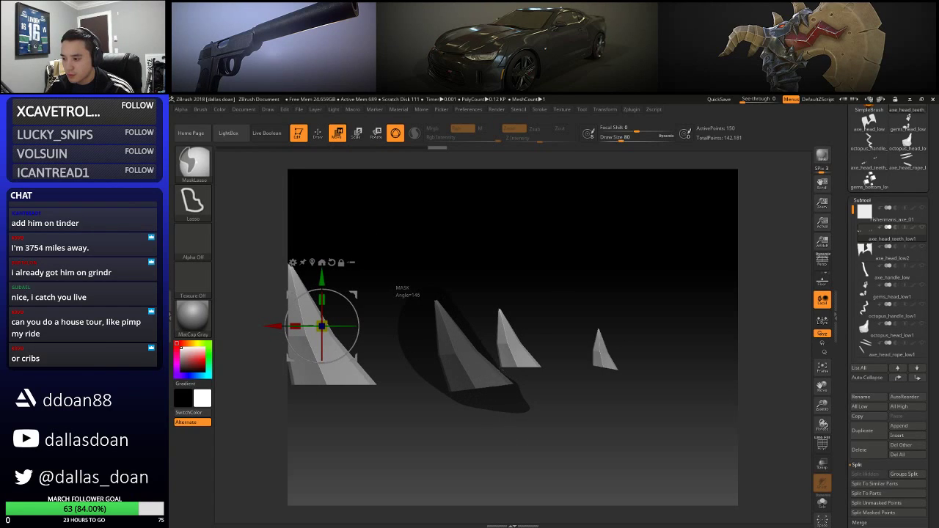
pyautogui.keyDown('ctrl'); pyautogui.moveTo(474, 343); pyautogui.dragTo(468, 320); pyautogui.keyUp('ctrl')
pyautogui.moveTo(514, 235)
pyautogui.keyDown('alt'); pyautogui.mouseDown()
pyautogui.moveTo(559, 246)
pyautogui.moveTo(562, 264)
pyautogui.mouseUp(); pyautogui.keyUp('alt')
pyautogui.keyDown('ctrl'); pyautogui.click(581, 260); pyautogui.keyUp('ctrl')
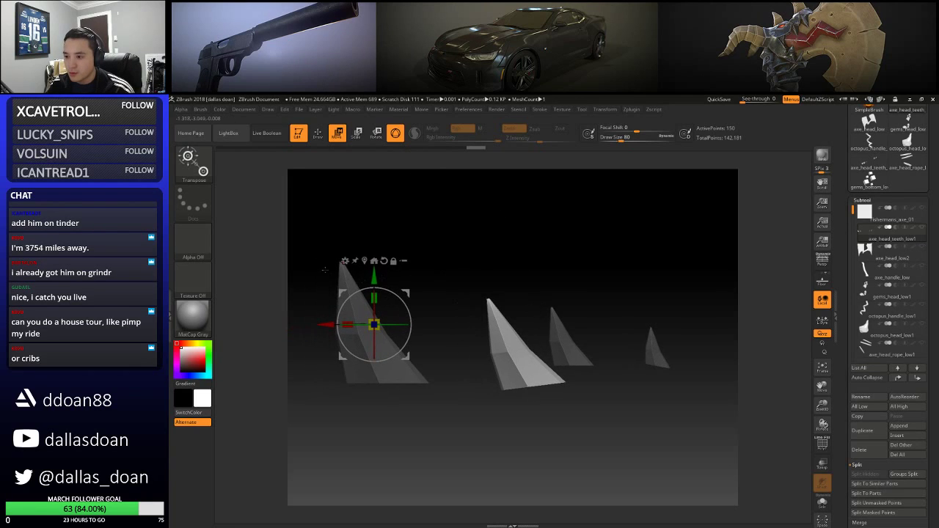
# Center the transform gizmo on the unmasked second tooth and move the tooth closer to the largest one, checking against the shown axe head
pyautogui.click(373, 260)
pyautogui.moveTo(453, 338); pyautogui.dragTo(429, 338)
pyautogui.keyDown('alt'); pyautogui.moveTo(593, 260); pyautogui.dragTo(528, 263); pyautogui.keyUp('alt')
pyautogui.click(921, 247)
pyautogui.moveTo(437, 351); pyautogui.dragTo(416, 351)
pyautogui.keyDown('alt'); pyautogui.moveTo(573, 280); pyautogui.dragTo(548, 269); pyautogui.keyUp('alt')
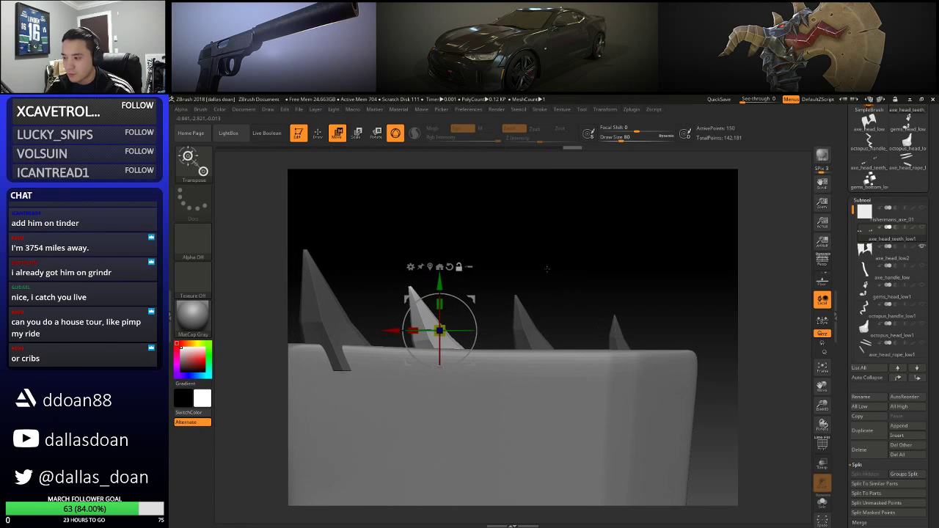
pyautogui.keyDown('alt'); pyautogui.moveTo(610, 268); pyautogui.dragTo(587, 265); pyautogui.keyUp('alt')
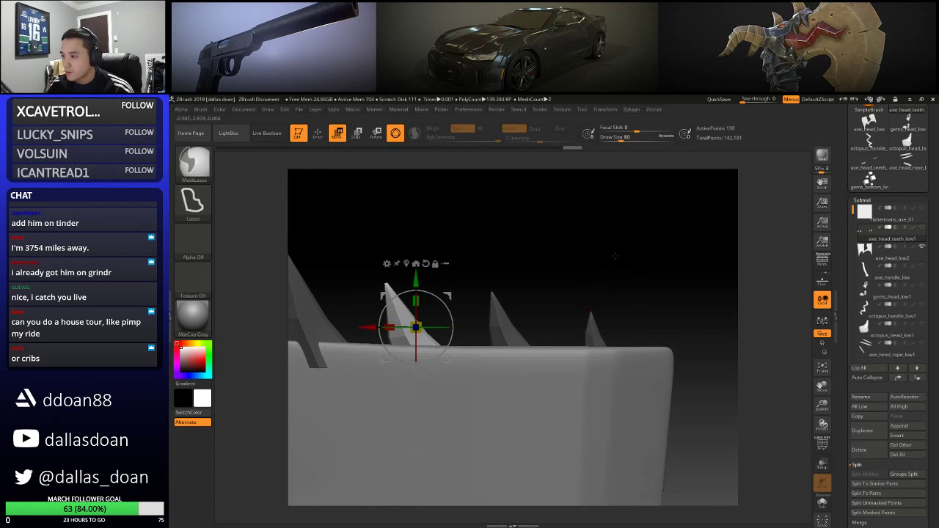
# Hide the axe head again and mask all the teeth except the smallest one
pyautogui.keyDown('ctrl'); pyautogui.click(625, 286); pyautogui.keyUp('ctrl')
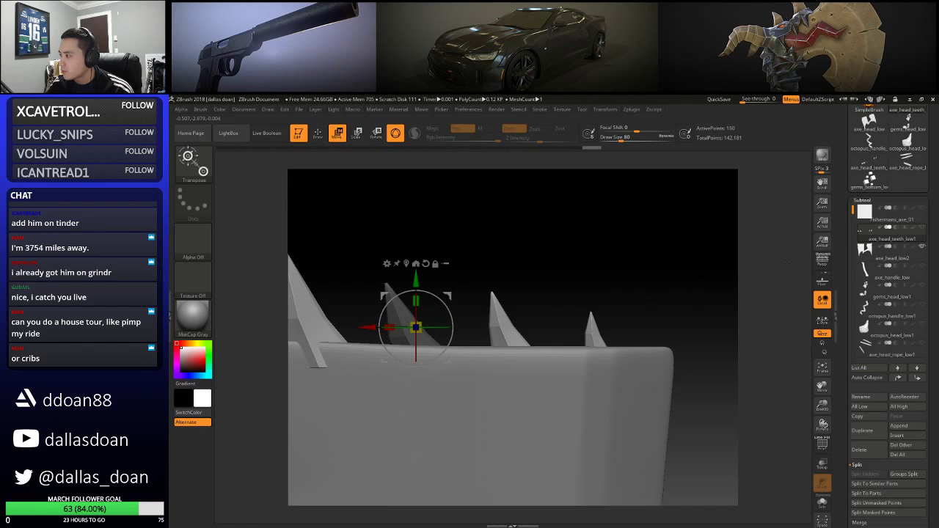
pyautogui.click(923, 248)
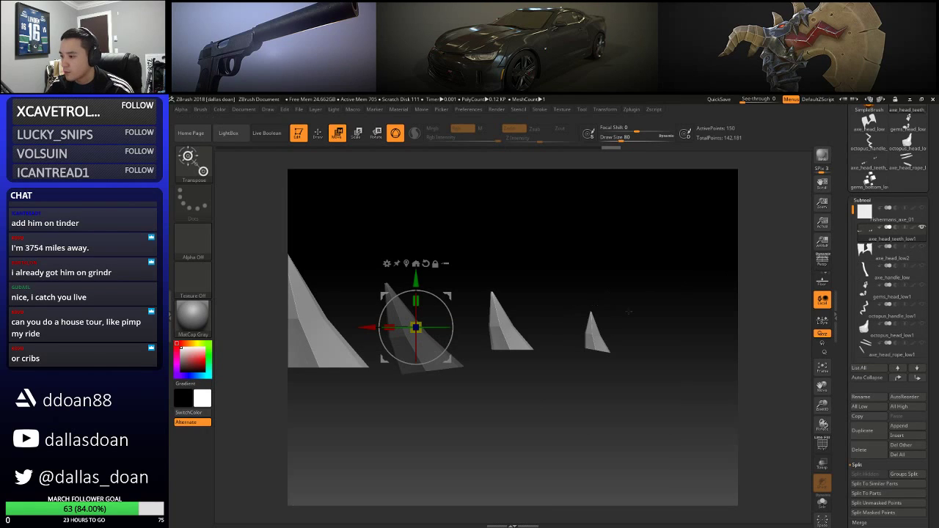
pyautogui.keyDown('alt'); pyautogui.moveTo(607, 277); pyautogui.dragTo(619, 290); pyautogui.keyUp('alt')
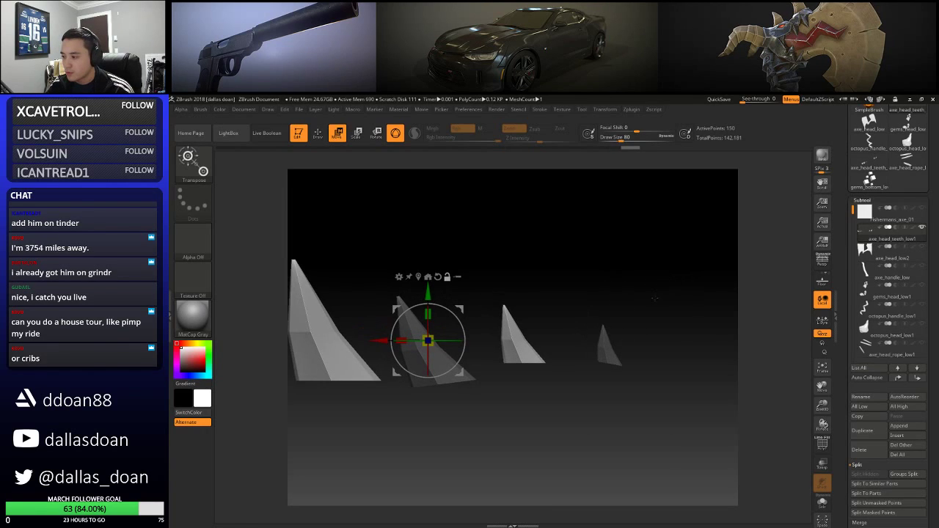
pyautogui.moveTo(680, 287)
pyautogui.keyDown('ctrl'); pyautogui.mouseDown()
pyautogui.moveTo(631, 312)
pyautogui.moveTo(667, 316)
pyautogui.moveTo(645, 326)
pyautogui.mouseUp(); pyautogui.keyUp('ctrl')
pyautogui.hotkey('ctrl', 'z')
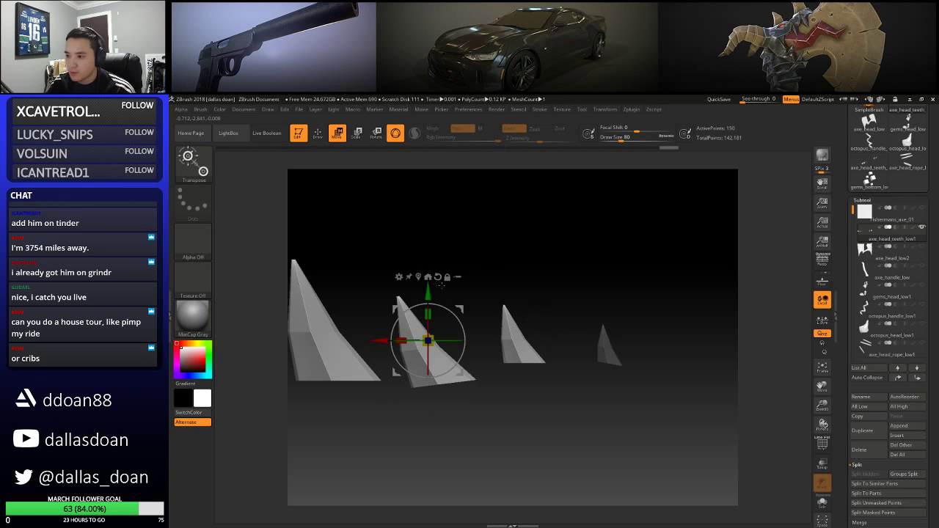
pyautogui.click(419, 278)
pyautogui.keyDown('alt'); pyautogui.moveTo(782, 305); pyautogui.dragTo(574, 313); pyautogui.keyUp('alt')
pyautogui.keyDown('alt'); pyautogui.moveTo(564, 314); pyautogui.dragTo(545, 321); pyautogui.keyUp('alt')
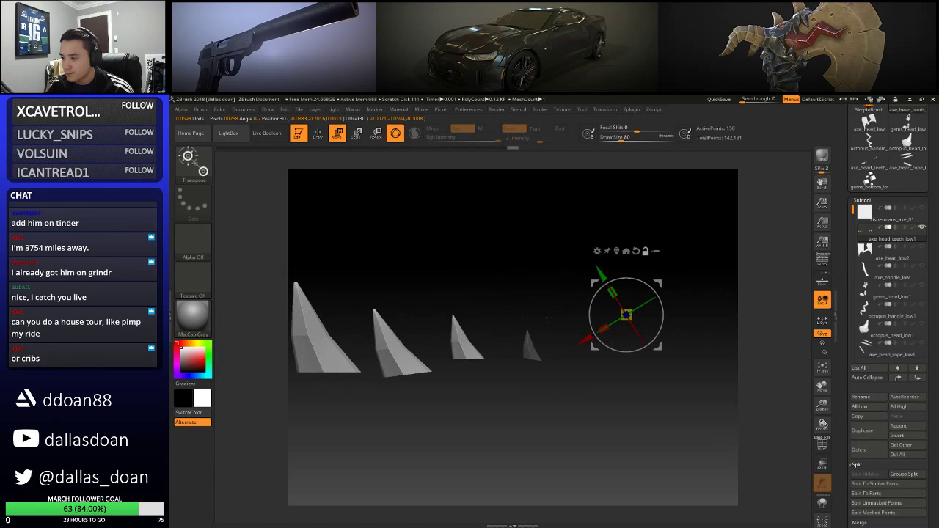
pyautogui.keyDown('ctrl'); pyautogui.click(534, 301); pyautogui.keyUp('ctrl')
# Center the gizmo on the smallest tooth, move it closer to the third tooth, and show the axe head again
pyautogui.keyDown('alt'); pyautogui.moveTo(531, 267); pyautogui.dragTo(566, 265); pyautogui.keyUp('alt')
pyautogui.click(631, 252)
pyautogui.click(555, 277)
pyautogui.keyDown('alt'); pyautogui.moveTo(632, 300); pyautogui.dragTo(643, 283); pyautogui.keyUp('alt')
pyautogui.hotkey('ctrl', 'z')
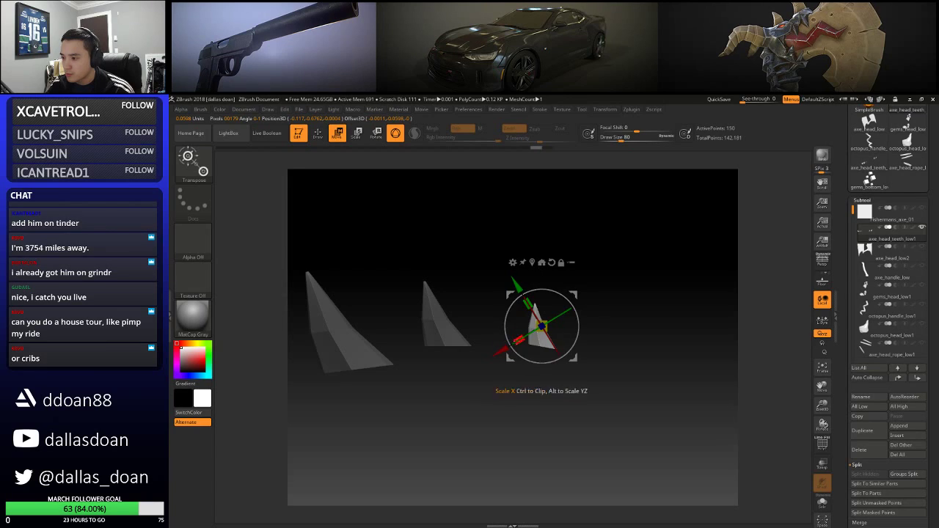
pyautogui.moveTo(602, 301)
pyautogui.mouseDown()
pyautogui.moveTo(617, 304)
pyautogui.moveTo(603, 301)
pyautogui.mouseUp()
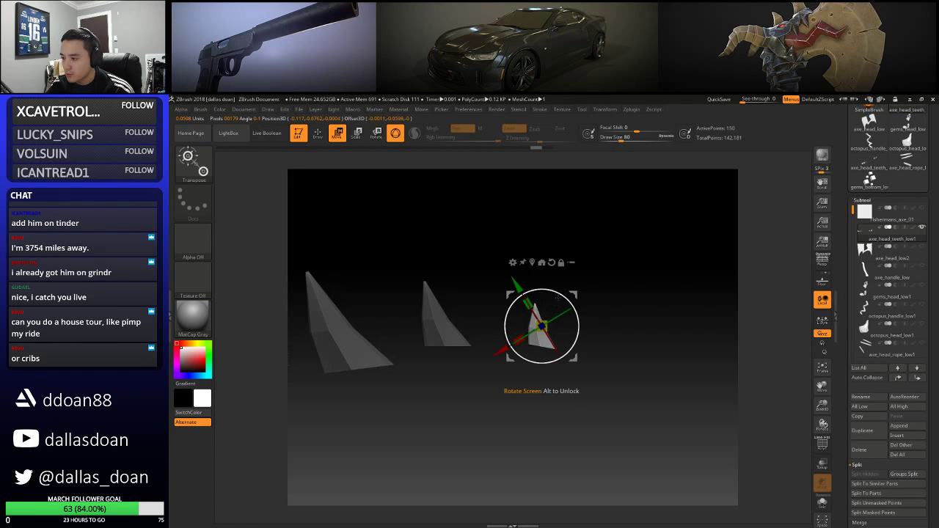
pyautogui.moveTo(541, 326); pyautogui.dragTo(512, 330)
pyautogui.moveTo(571, 292); pyautogui.dragTo(641, 250)
pyautogui.click(922, 247)
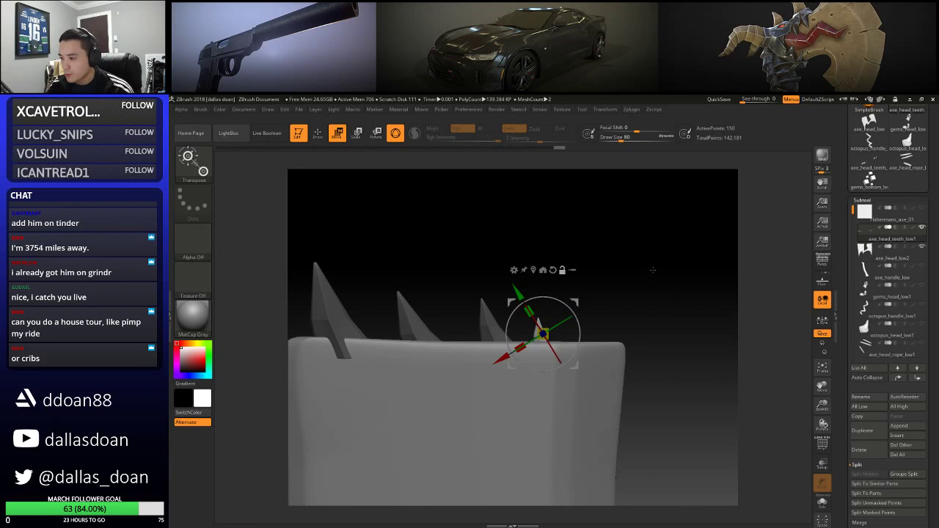
# Clear the mask on the teeth and subdivide the axe_head_teeth_low1 mesh up to SDiv level 5
pyautogui.keyDown('alt'); pyautogui.moveTo(649, 272); pyautogui.dragTo(585, 246); pyautogui.keyUp('alt')
pyautogui.keyDown('alt'); pyautogui.moveTo(643, 240); pyautogui.dragTo(684, 254); pyautogui.keyUp('alt')
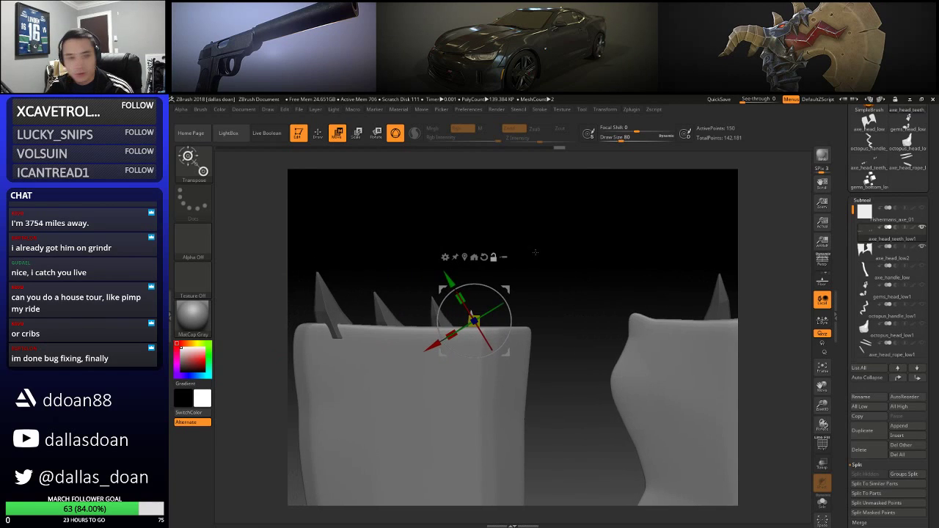
pyautogui.keyDown('alt'); pyautogui.moveTo(539, 255); pyautogui.dragTo(637, 245); pyautogui.keyUp('alt')
pyautogui.scroll(-2, 895, 278)
pyautogui.scroll(-6, 935, 274)
pyautogui.scroll(6, 933, 274)
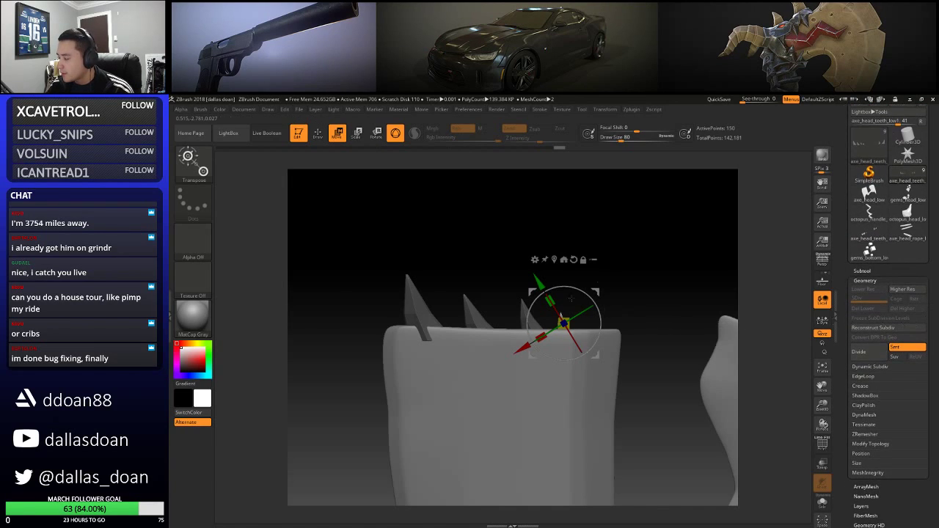
pyautogui.keyDown('alt'); pyautogui.moveTo(583, 304); pyautogui.dragTo(544, 303); pyautogui.keyUp('alt')
pyautogui.keyDown('alt'); pyautogui.moveTo(611, 252); pyautogui.dragTo(575, 252); pyautogui.keyUp('alt')
pyautogui.click(884, 354)
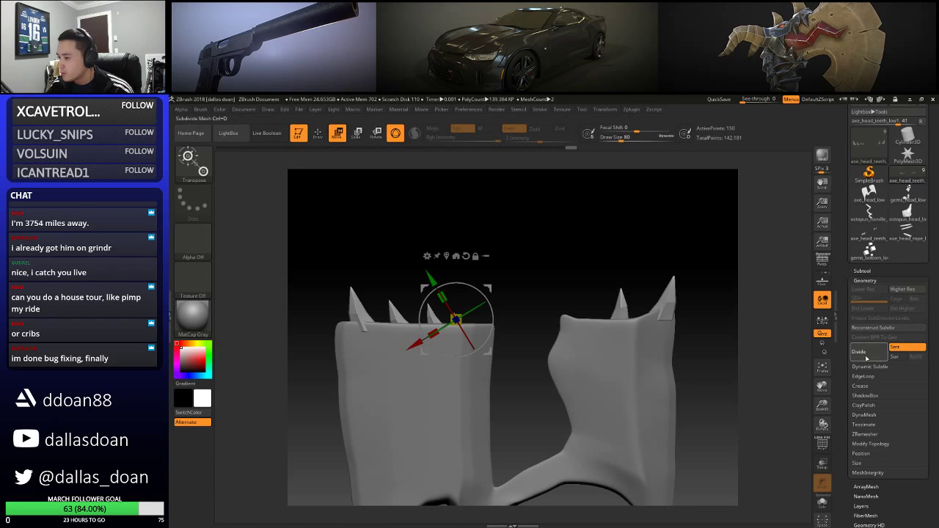
pyautogui.click(863, 357)
pyautogui.keyDown('alt'); pyautogui.moveTo(565, 249); pyautogui.dragTo(600, 239); pyautogui.keyUp('alt')
pyautogui.click(872, 352)
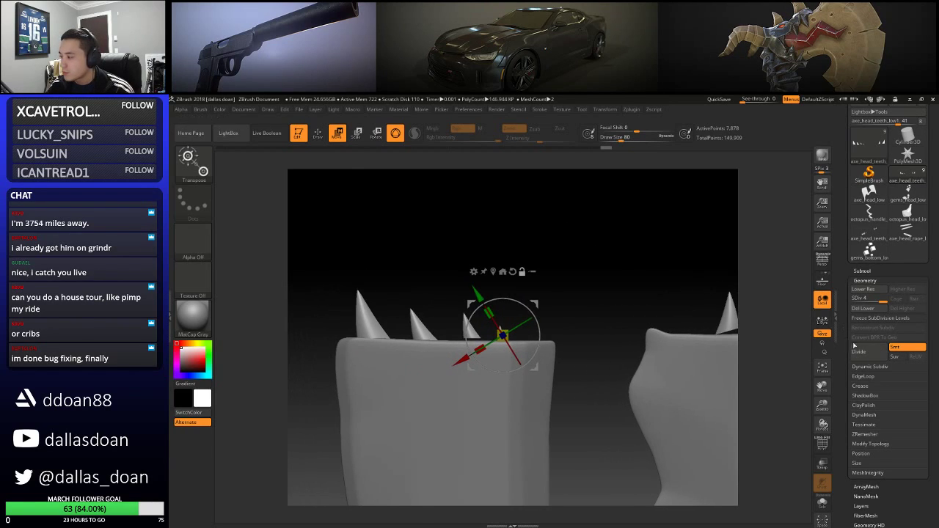
pyautogui.click(868, 353)
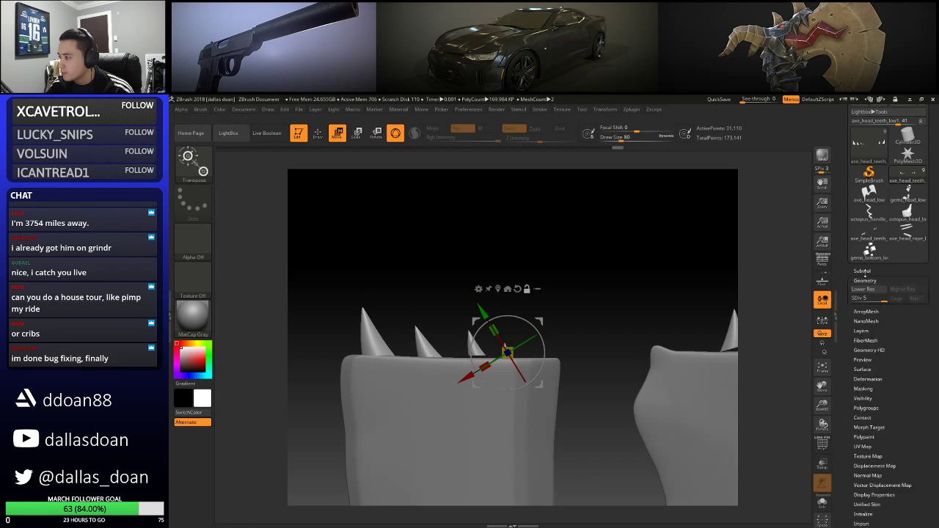
# Switch to Draw mode and examine the subdivided teeth along both halves of the axe head
pyautogui.click(864, 278)
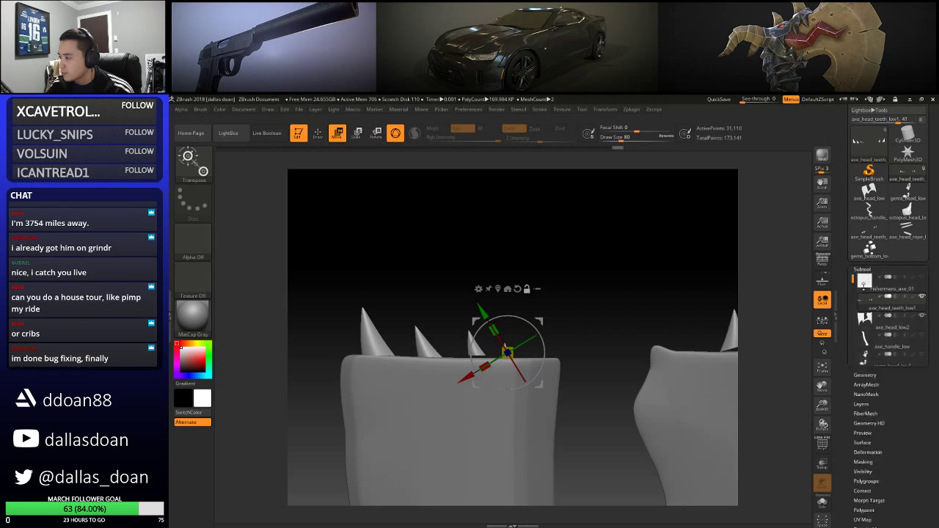
pyautogui.keyDown('alt'); pyautogui.moveTo(565, 273); pyautogui.dragTo(521, 229); pyautogui.keyUp('alt')
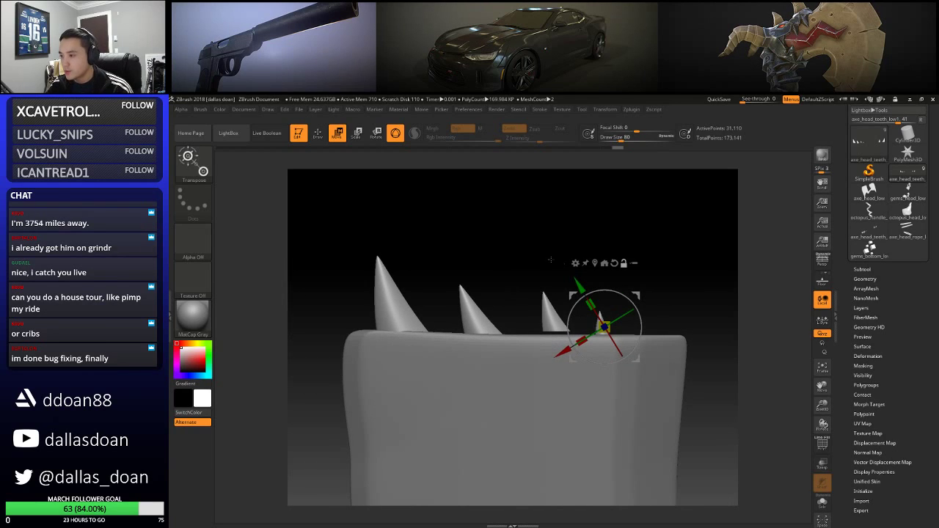
pyautogui.press('q')
pyautogui.keyDown('alt'); pyautogui.moveTo(615, 237); pyautogui.dragTo(562, 223); pyautogui.keyUp('alt')
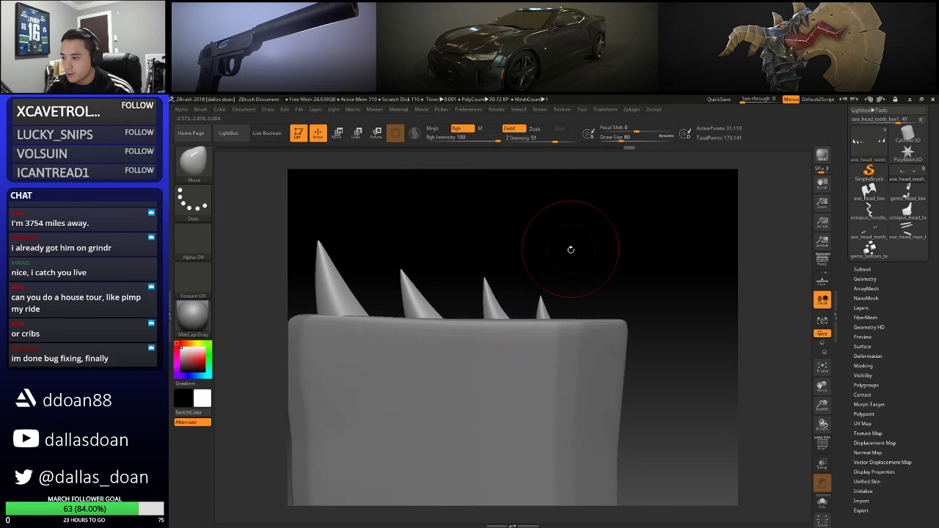
pyautogui.moveTo(625, 267)
pyautogui.keyDown('alt'); pyautogui.mouseDown()
pyautogui.moveTo(593, 248)
pyautogui.moveTo(581, 253)
pyautogui.moveTo(482, 365)
pyautogui.mouseUp(); pyautogui.keyUp('alt')
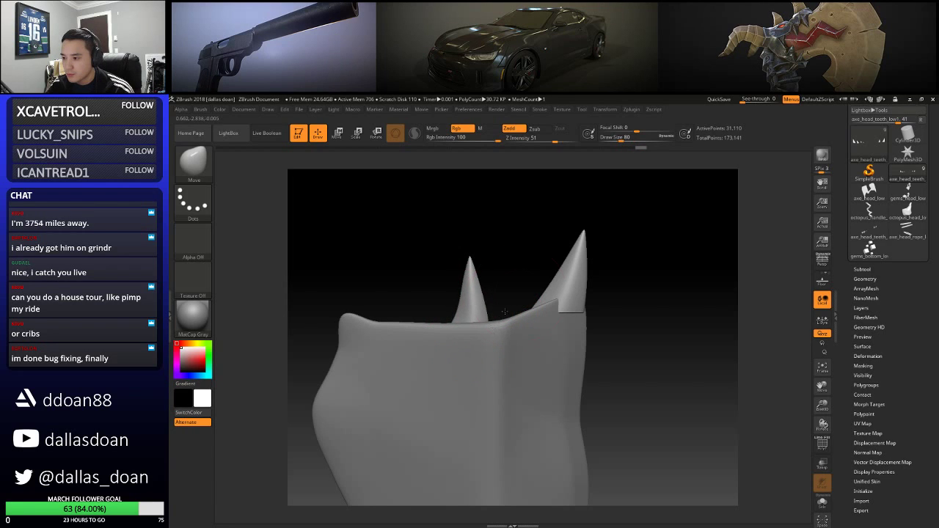
pyautogui.moveTo(616, 264)
pyautogui.mouseDown()
pyautogui.moveTo(649, 323)
pyautogui.moveTo(598, 272)
pyautogui.moveTo(614, 277)
pyautogui.mouseUp()
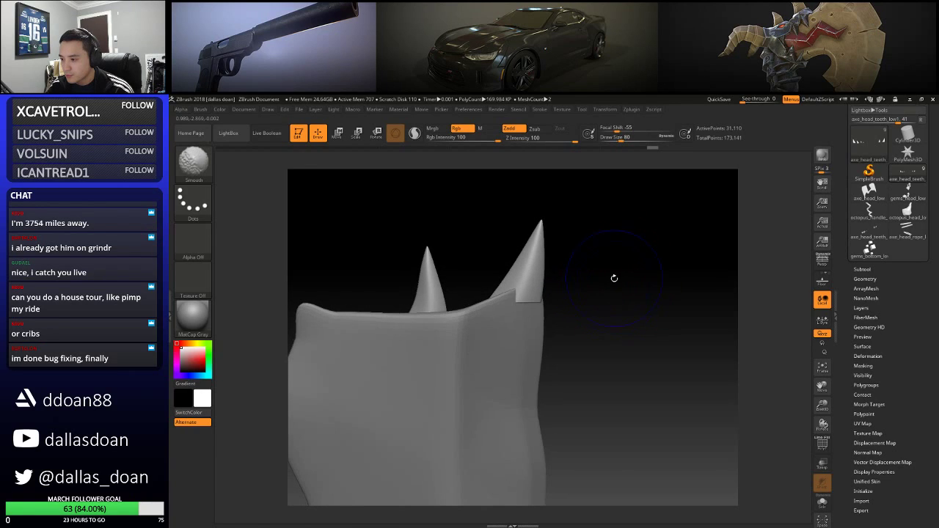
pyautogui.moveTo(547, 260)
pyautogui.mouseDown()
pyautogui.moveTo(503, 252)
pyautogui.moveTo(625, 256)
pyautogui.moveTo(504, 243)
pyautogui.moveTo(570, 254)
pyautogui.moveTo(602, 248)
pyautogui.moveTo(550, 230)
pyautogui.moveTo(596, 232)
pyautogui.moveTo(514, 233)
pyautogui.moveTo(600, 231)
pyautogui.mouseUp()
pyautogui.press('f')
# Show the remaining axe subtools, including the handle, gems, octopus parts and rope
pyautogui.click(862, 270)
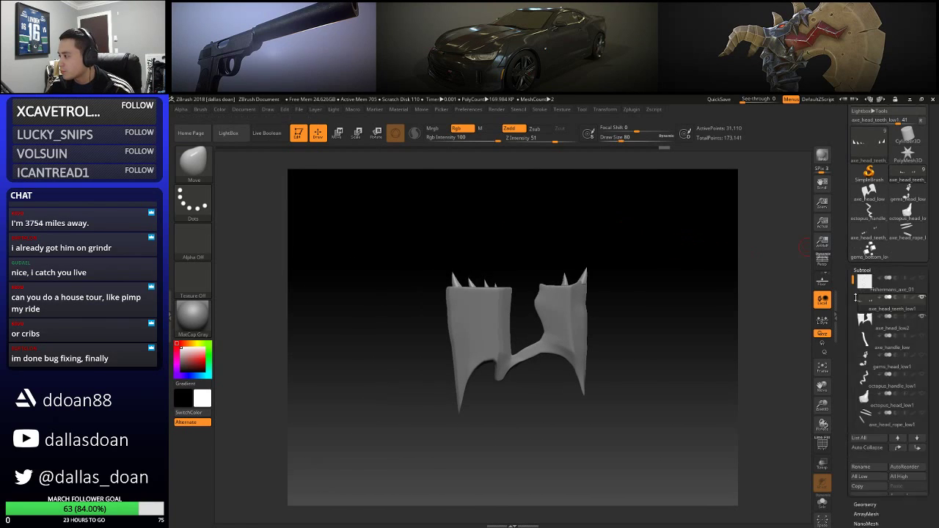
pyautogui.keyDown('shift'); pyautogui.click(921, 340); pyautogui.keyUp('shift')
pyautogui.keyDown('shift'); pyautogui.click(923, 345); pyautogui.keyUp('shift')
pyautogui.keyDown('shift'); pyautogui.click(922, 348); pyautogui.keyUp('shift')
pyautogui.keyDown('shift'); pyautogui.click(921, 347); pyautogui.keyUp('shift')
pyautogui.moveTo(643, 279)
pyautogui.mouseDown()
pyautogui.moveTo(658, 294)
pyautogui.moveTo(631, 288)
pyautogui.mouseUp()
pyautogui.moveTo(716, 278); pyautogui.dragTo(608, 289)
# Save the tool as Fishermans_axe_01.ZTL in the zbrush folder, overwriting the existing file
pyautogui.scroll(3, 937, 197)
pyautogui.click(899, 122)
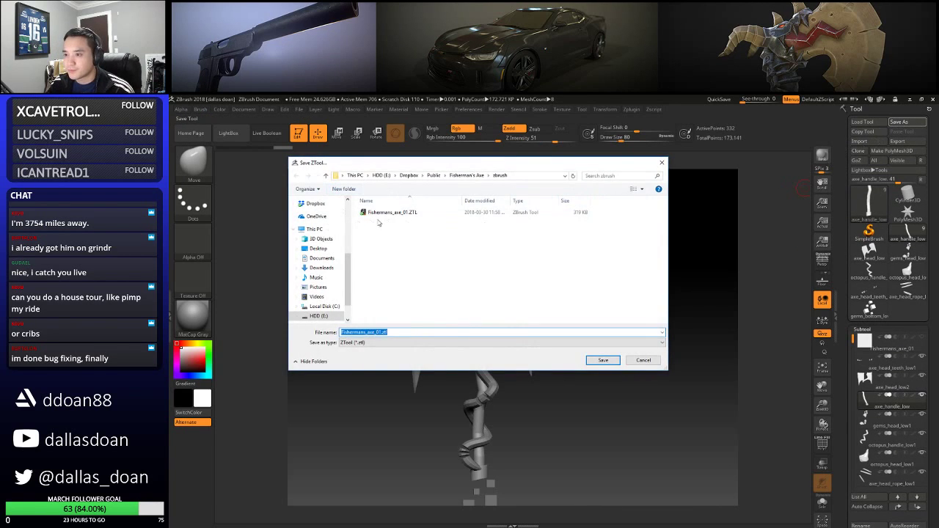
pyautogui.click(603, 359)
pyautogui.click(569, 312)
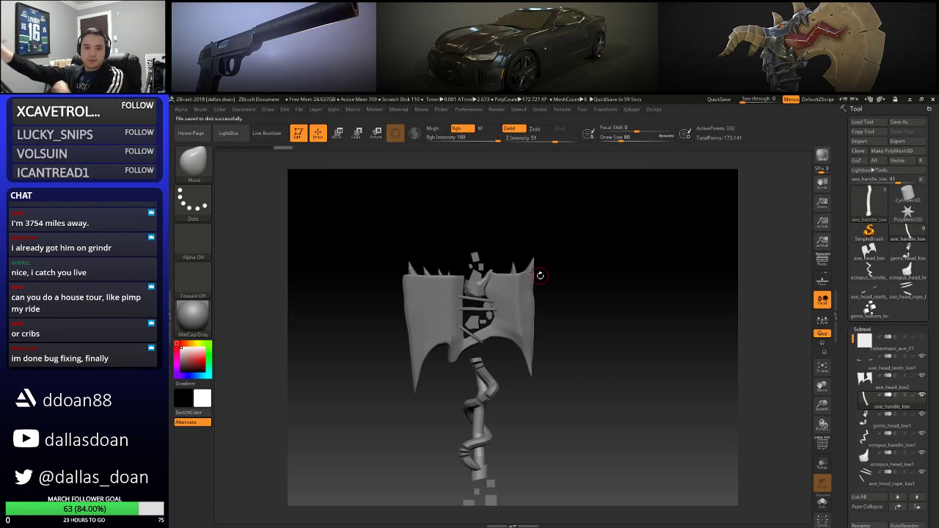
# Select the octopus_head_low1 subtool and move it up three places, directly below axe_head_low2
pyautogui.moveTo(536, 249); pyautogui.dragTo(572, 265)
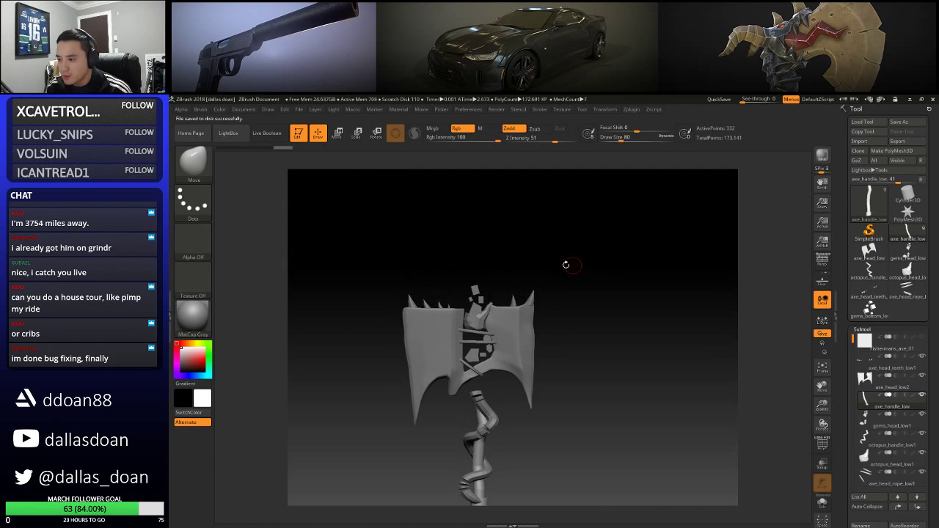
pyautogui.moveTo(458, 255); pyautogui.dragTo(646, 303)
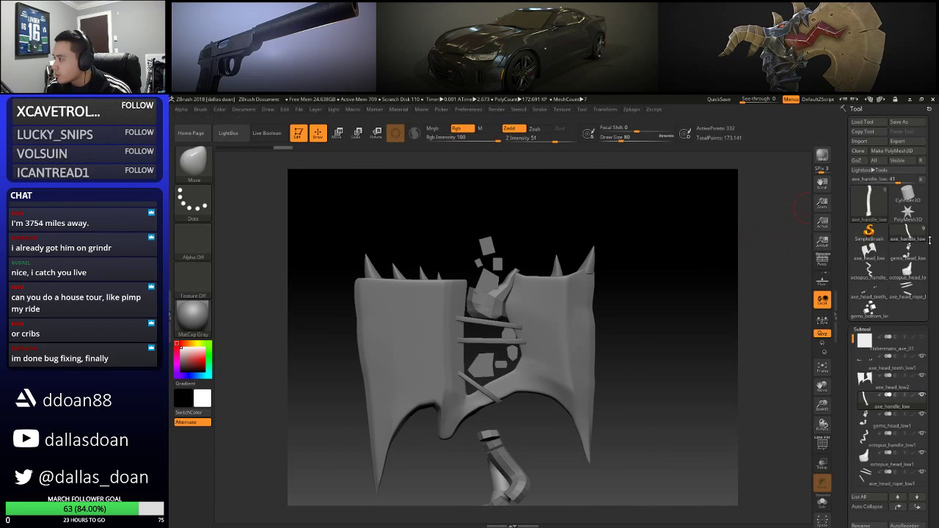
pyautogui.moveTo(930, 252); pyautogui.dragTo(930, 234)
pyautogui.keyDown('alt'); pyautogui.moveTo(662, 320); pyautogui.dragTo(611, 316); pyautogui.keyUp('alt')
pyautogui.moveTo(931, 250); pyautogui.dragTo(932, 223)
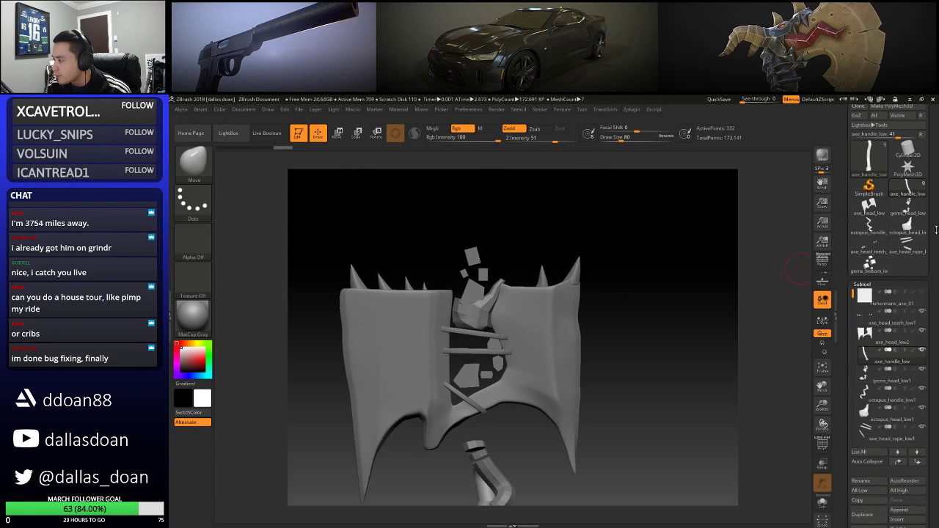
pyautogui.scroll(-1, 910, 339)
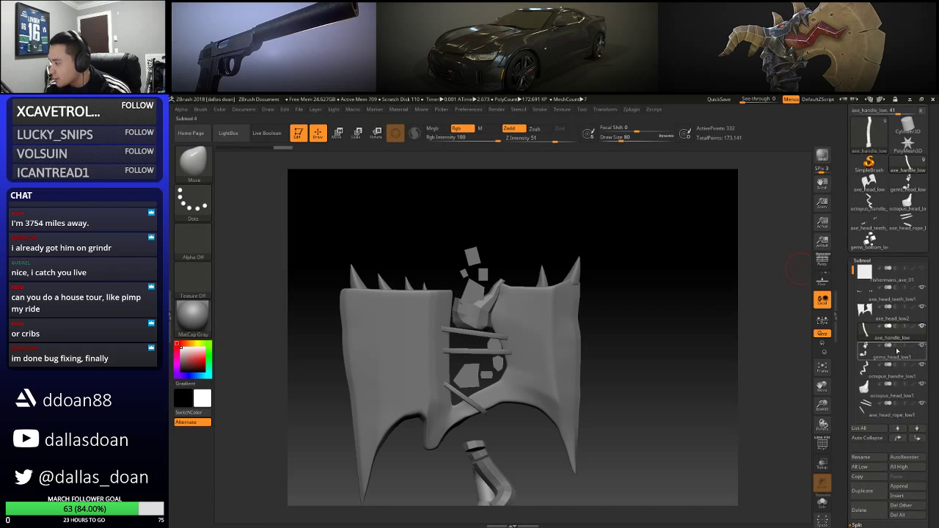
pyautogui.click(891, 395)
pyautogui.click(898, 439)
pyautogui.click(898, 439)
pyautogui.click(898, 439)
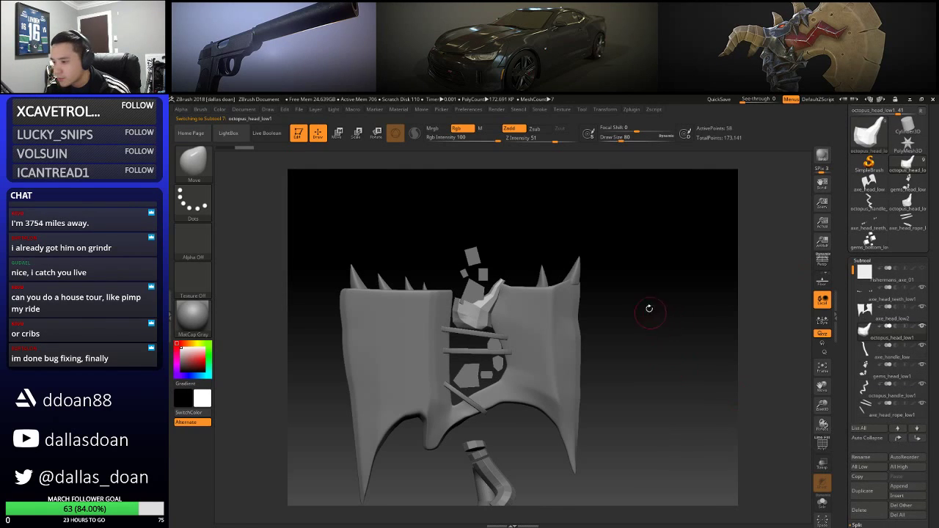
# Isolate octopus_head_low1 by hiding all the other subtools, and collapse the subtool list
pyautogui.keyDown('alt'); pyautogui.moveTo(651, 313); pyautogui.dragTo(680, 333); pyautogui.keyUp('alt')
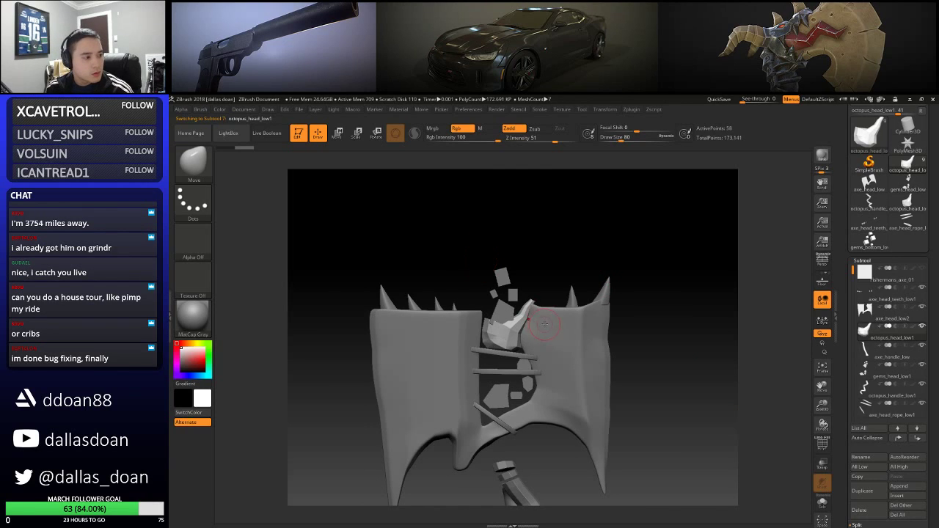
pyautogui.keyDown('alt'); pyautogui.moveTo(605, 275); pyautogui.dragTo(649, 252); pyautogui.keyUp('alt')
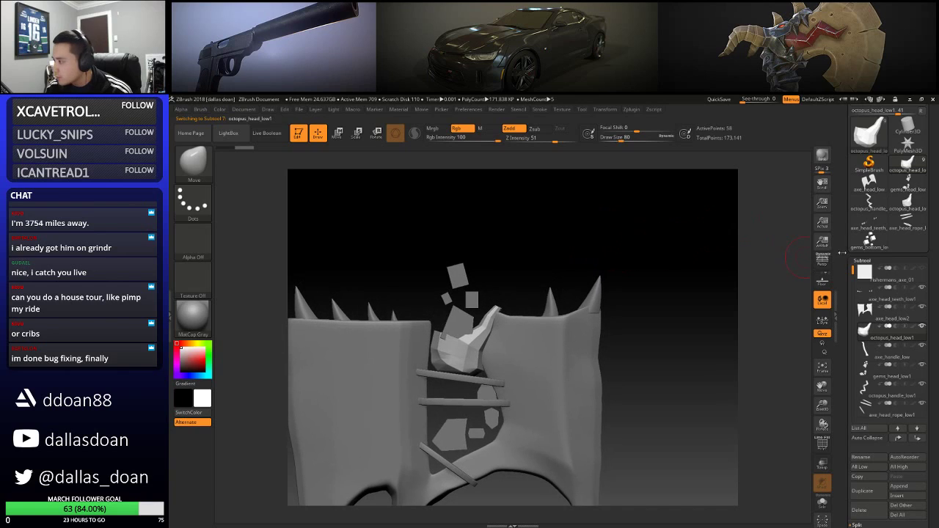
pyautogui.click(922, 327)
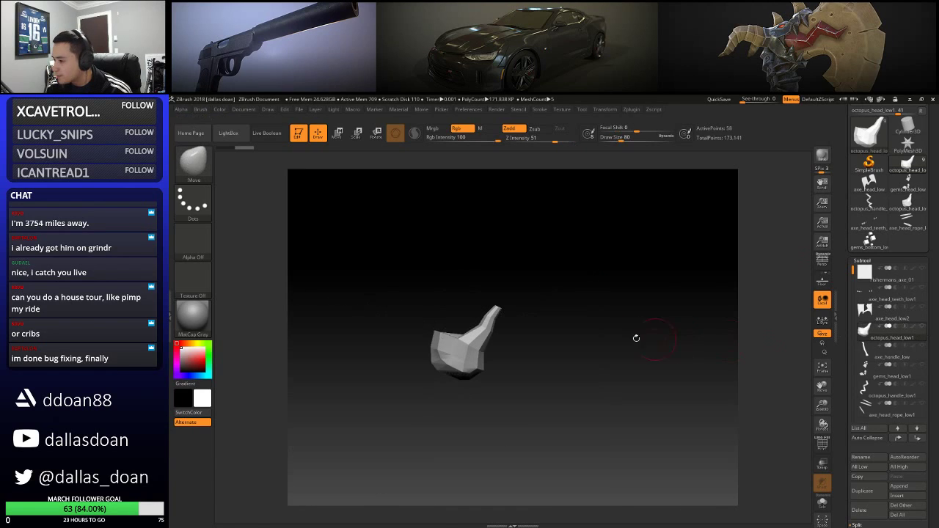
pyautogui.moveTo(655, 339); pyautogui.dragTo(594, 325)
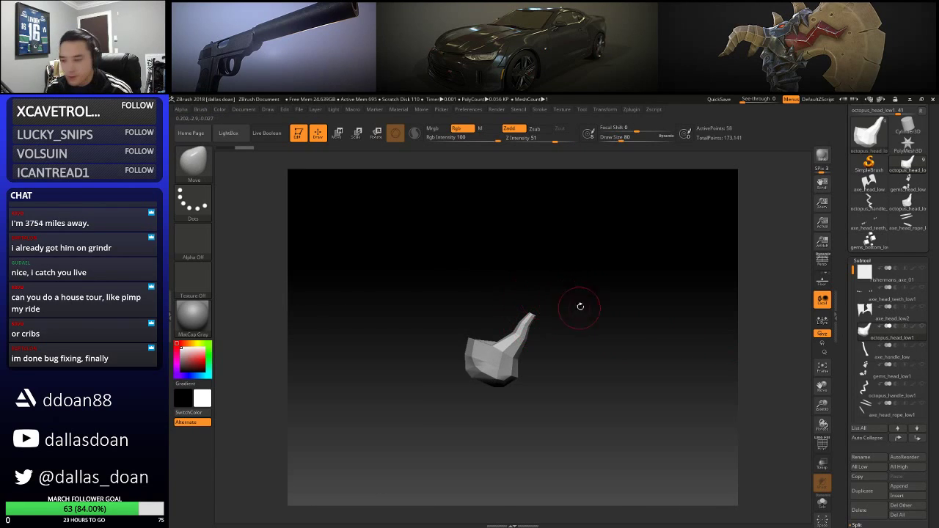
pyautogui.click(874, 264)
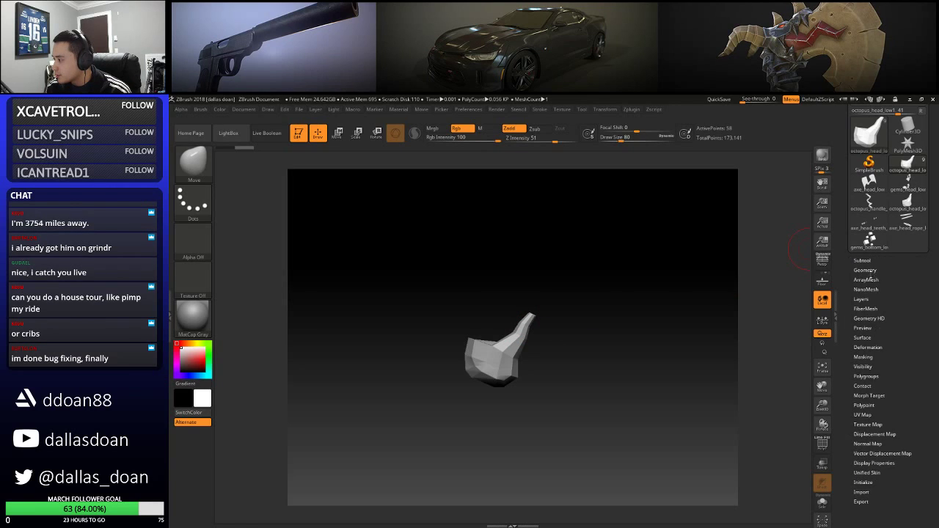
# Divide octopus_head_low1 three times to smooth the mesh, and expand the subtool list again
pyautogui.click(867, 271)
pyautogui.click(871, 343)
pyautogui.click(871, 344)
pyautogui.click(871, 344)
pyautogui.click(862, 263)
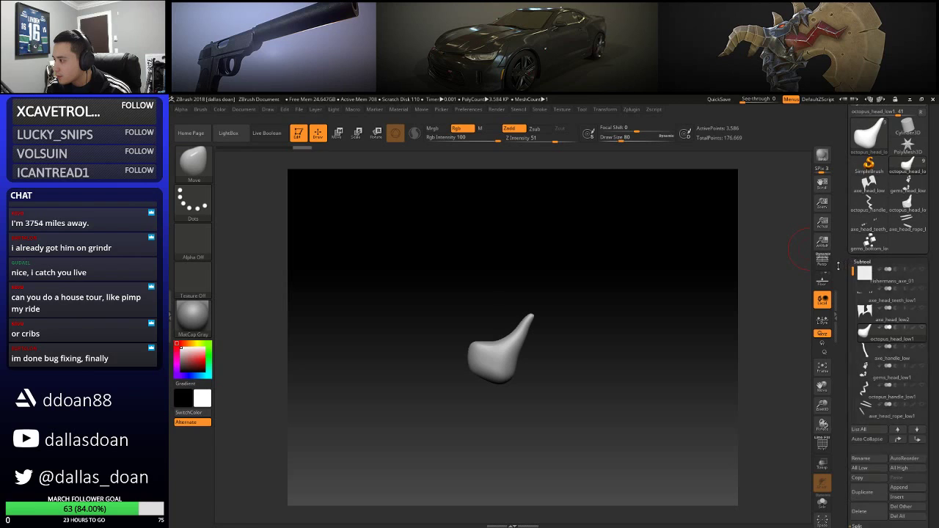
pyautogui.moveTo(603, 337)
pyautogui.mouseDown()
pyautogui.moveTo(599, 329)
pyautogui.moveTo(627, 307)
pyautogui.mouseUp()
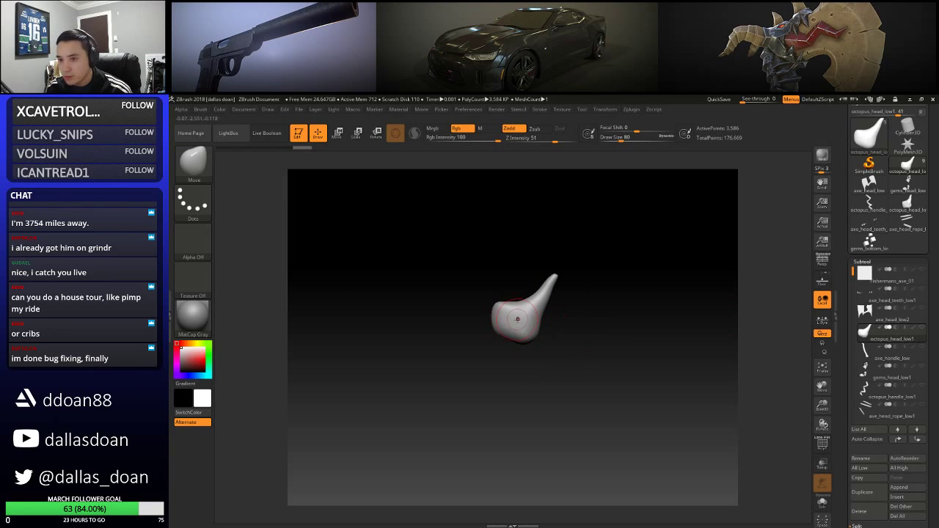
# Choose the Standard brush, enable Sculptris Pro, and try to sculpt on the octopus head
pyautogui.press('b')
pyautogui.press('s')
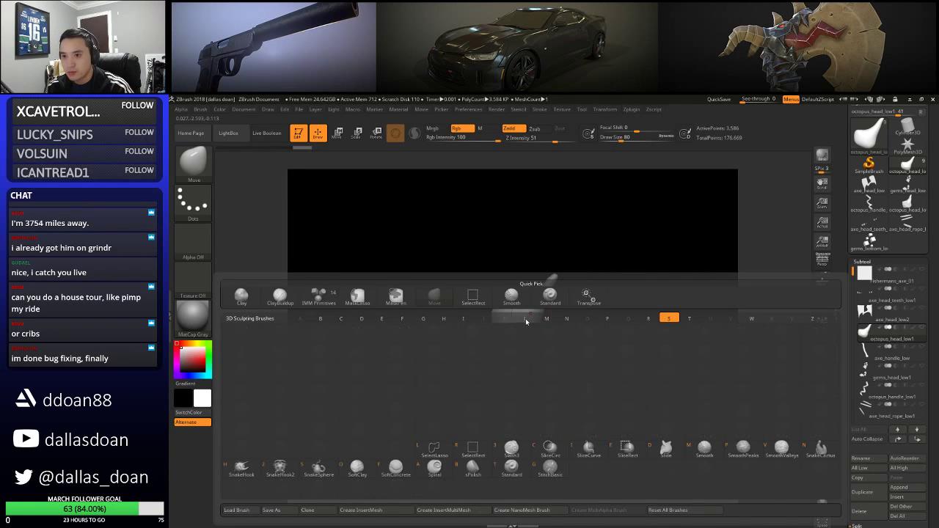
pyautogui.press('t')
pyautogui.moveTo(561, 323); pyautogui.dragTo(569, 317)
pyautogui.moveTo(506, 276); pyautogui.dragTo(552, 287)
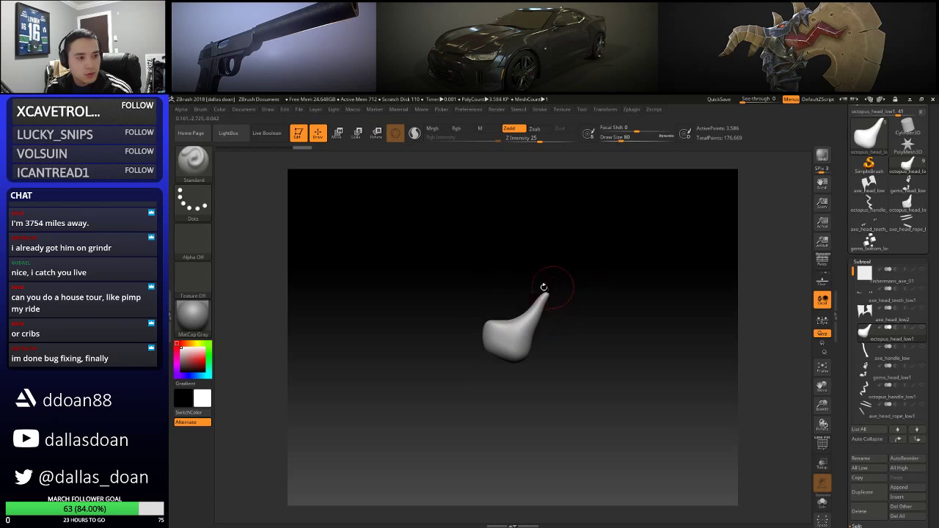
pyautogui.moveTo(596, 333)
pyautogui.mouseDown()
pyautogui.moveTo(566, 342)
pyautogui.moveTo(604, 342)
pyautogui.moveTo(548, 345)
pyautogui.moveTo(591, 329)
pyautogui.moveTo(604, 329)
pyautogui.moveTo(551, 340)
pyautogui.mouseUp()
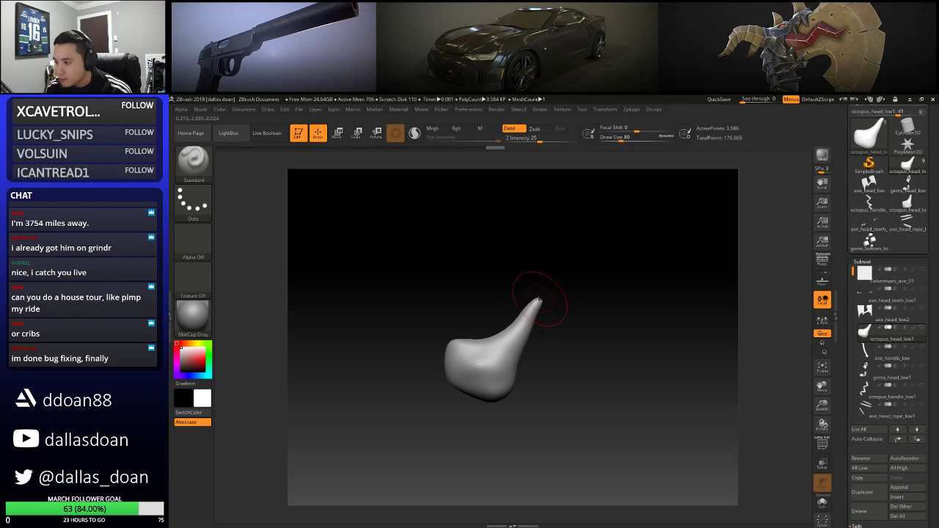
pyautogui.moveTo(563, 288)
pyautogui.mouseDown()
pyautogui.moveTo(592, 272)
pyautogui.moveTo(567, 306)
pyautogui.mouseUp()
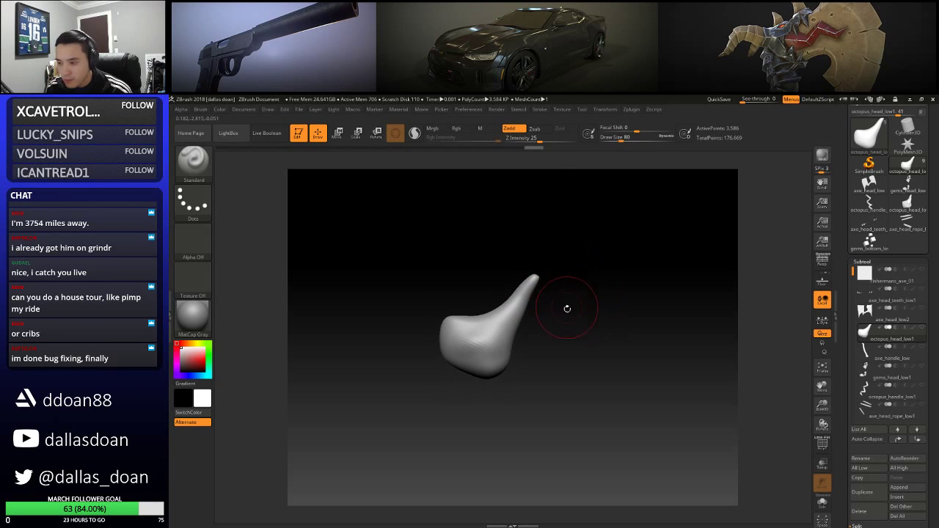
pyautogui.moveTo(582, 359)
pyautogui.mouseDown()
pyautogui.moveTo(561, 281)
pyautogui.moveTo(465, 321)
pyautogui.moveTo(579, 301)
pyautogui.moveTo(578, 325)
pyautogui.moveTo(569, 294)
pyautogui.moveTo(571, 313)
pyautogui.moveTo(537, 334)
pyautogui.mouseUp()
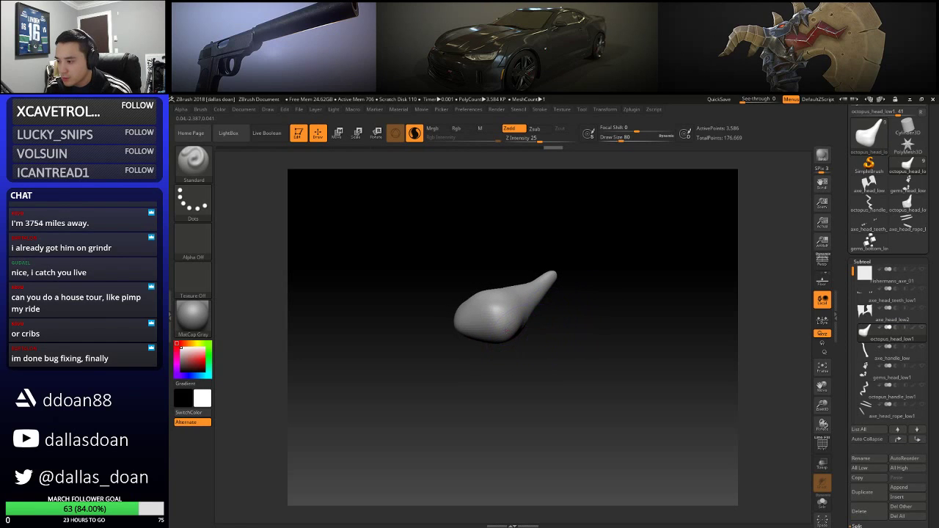
pyautogui.click(505, 329)
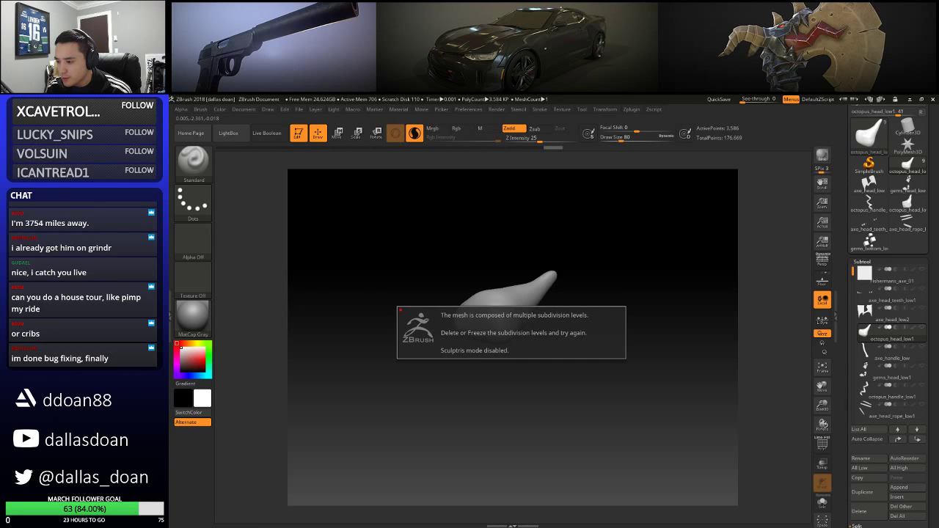
pyautogui.moveTo(616, 234)
pyautogui.mouseDown()
pyautogui.moveTo(620, 273)
pyautogui.moveTo(609, 307)
pyautogui.mouseUp()
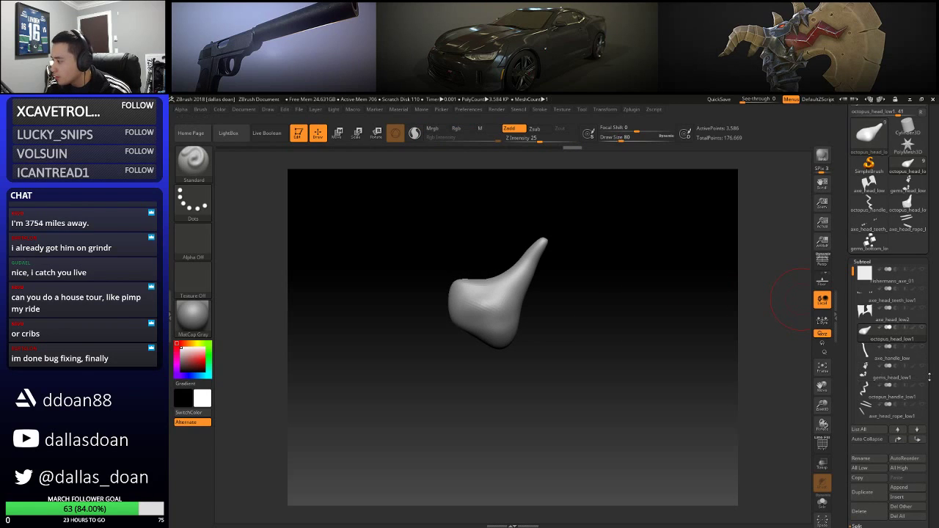
# Delete the lower subdivision levels of the octopus head
pyautogui.scroll(-2, 933, 340)
pyautogui.click(863, 204)
pyautogui.click(865, 212)
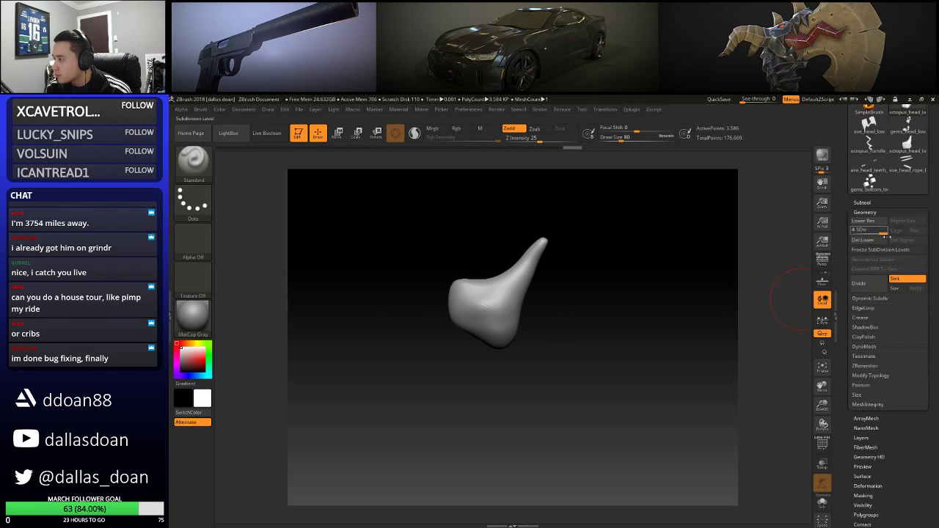
pyautogui.click(866, 240)
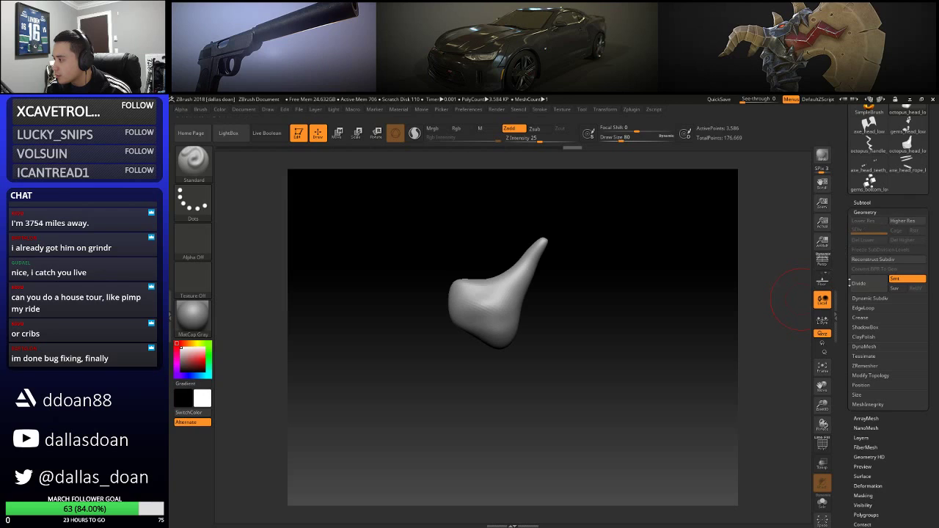
# Build out a protrusion on the octopus head's underside with the Standard brush in Sculptris mode, and show the polyframe
pyautogui.moveTo(489, 292); pyautogui.dragTo(487, 330, button='right')
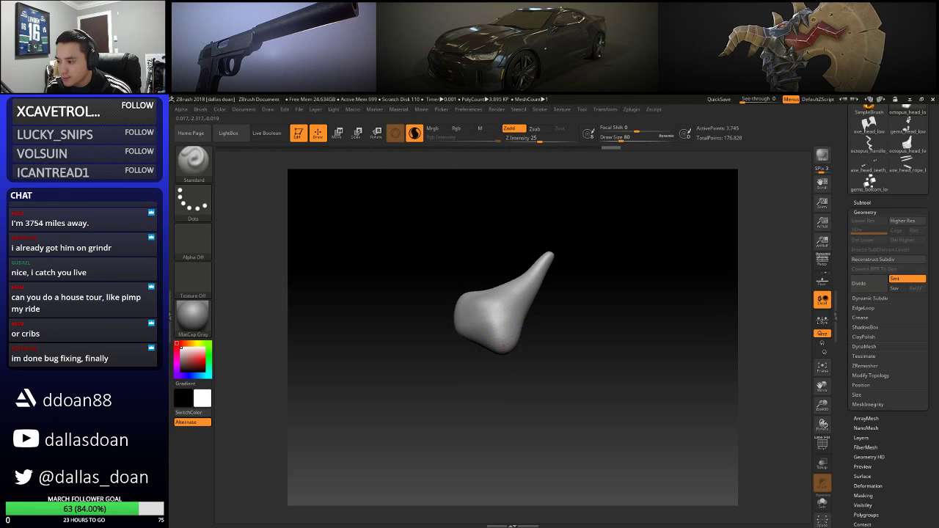
pyautogui.moveTo(551, 353); pyautogui.dragTo(567, 366, button='right')
pyautogui.hotkey('shift', 'f')
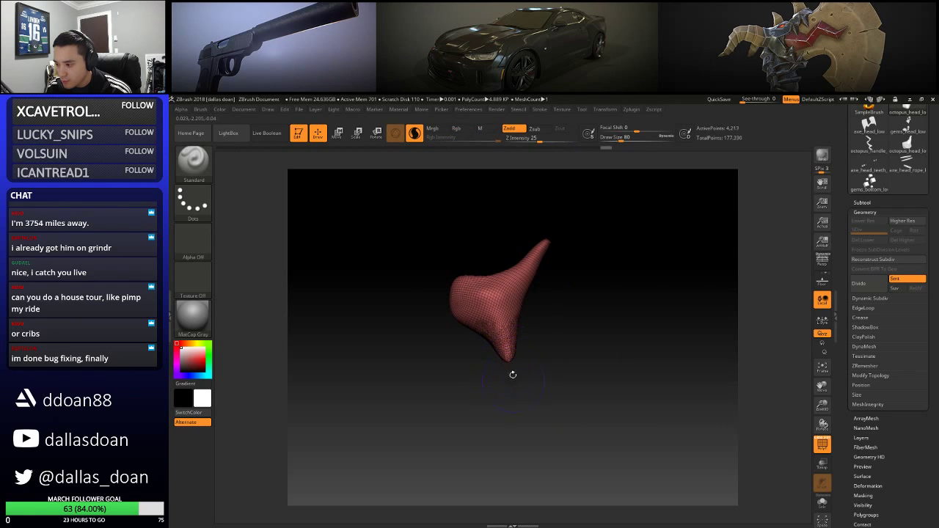
pyautogui.moveTo(534, 379)
pyautogui.mouseDown(button='right')
pyautogui.moveTo(578, 345)
pyautogui.moveTo(586, 349)
pyautogui.moveTo(553, 355)
pyautogui.moveTo(565, 363)
pyautogui.moveTo(545, 379)
pyautogui.moveTo(572, 373)
pyautogui.moveTo(525, 363)
pyautogui.mouseUp(button='right')
# Pull the protrusion under the octopus head into a longer, tapered shape with the Move brush
pyautogui.press('b')
pyautogui.press('m')
pyautogui.press('v')
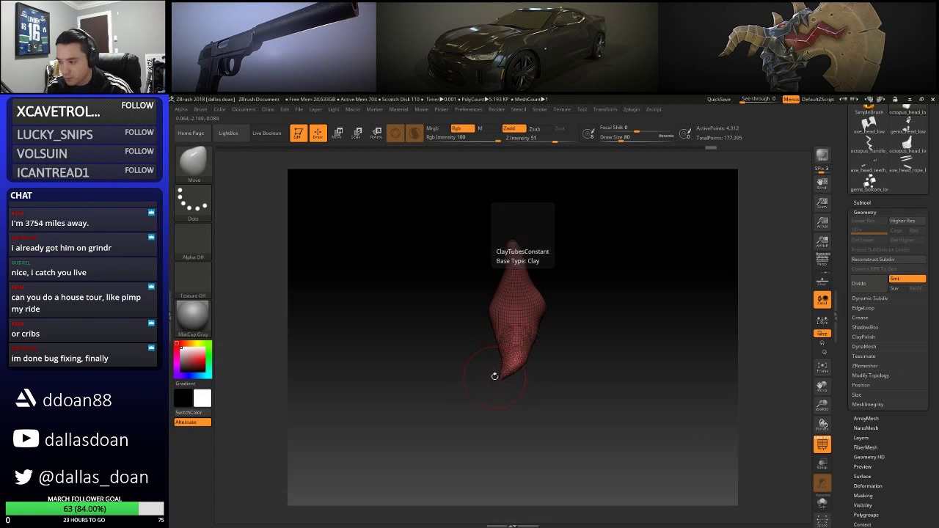
pyautogui.moveTo(570, 360); pyautogui.dragTo(519, 356, button='right')
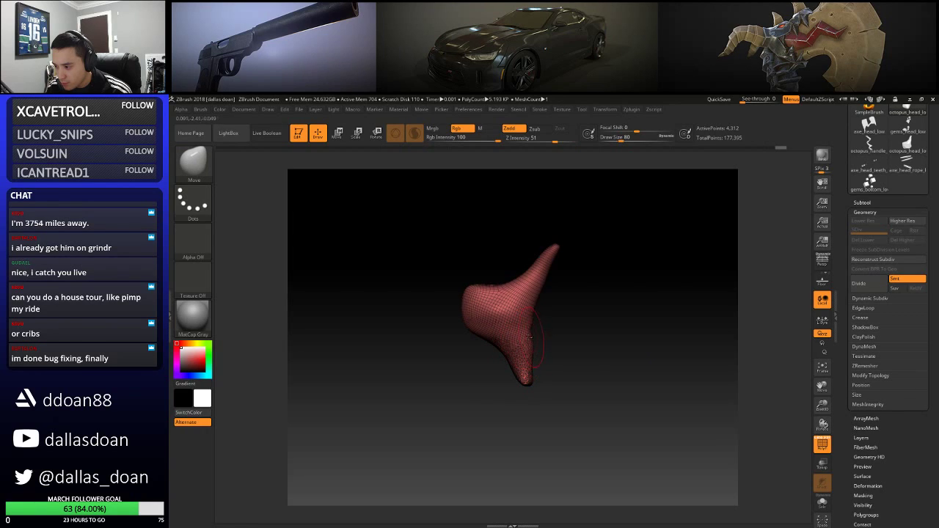
pyautogui.moveTo(534, 342); pyautogui.dragTo(598, 351, button='right')
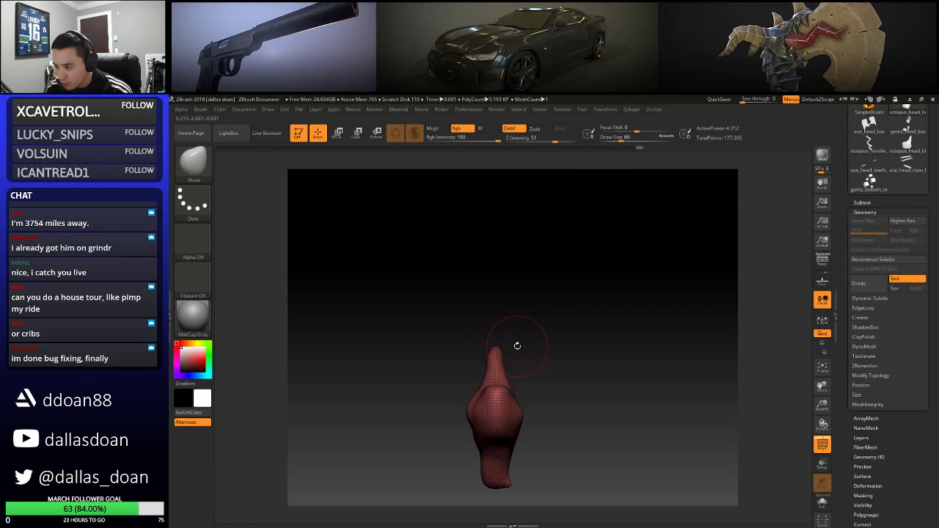
pyautogui.moveTo(512, 344); pyautogui.dragTo(558, 323)
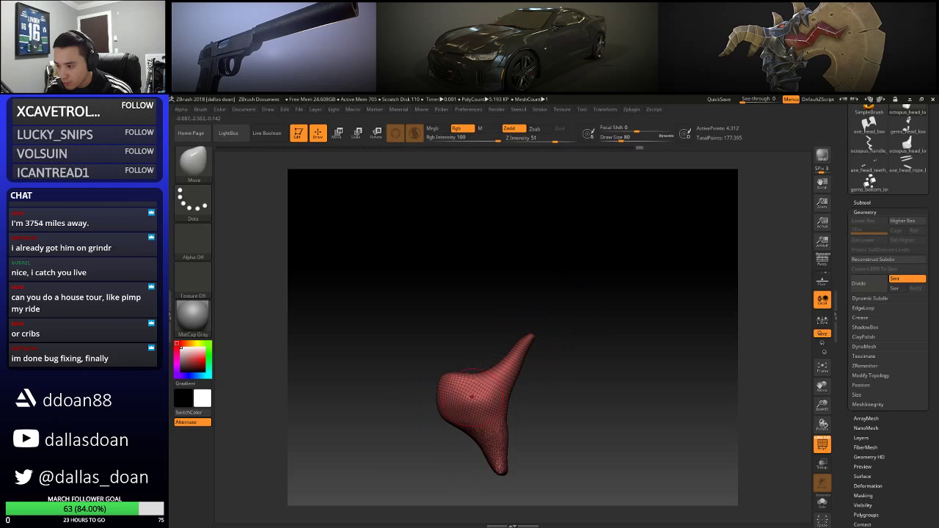
# Switch back to the Standard brush, turn off Sculptris Pro, and undo the trial strokes on the octopus head
pyautogui.press('b')
pyautogui.press('s')
pyautogui.press('t')
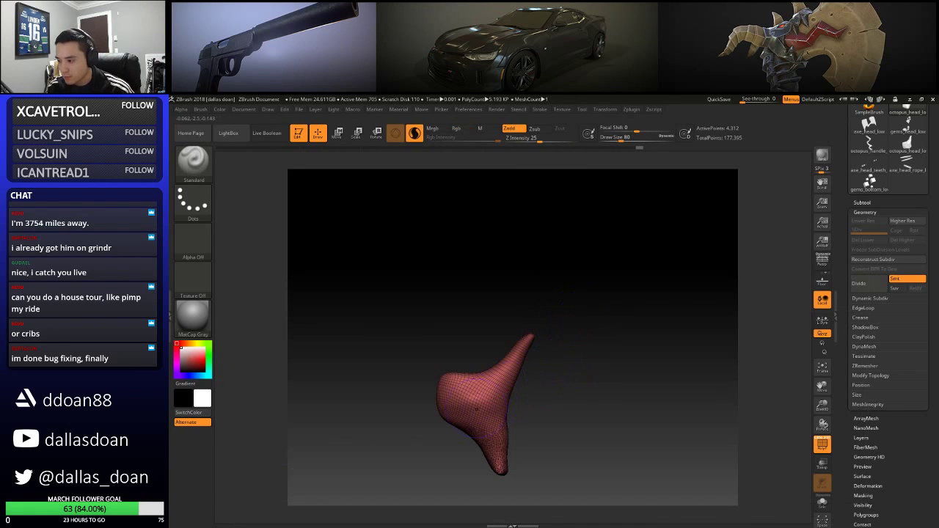
pyautogui.hotkey('ctrl', 'z')
pyautogui.hotkey('ctrl', 'z')
pyautogui.click(416, 134)
pyautogui.moveTo(584, 370)
pyautogui.mouseDown()
pyautogui.moveTo(610, 372)
pyautogui.moveTo(512, 377)
pyautogui.mouseUp()
pyautogui.hotkey('ctrl', 'z')
pyautogui.hotkey('ctrl', 'z')
pyautogui.moveTo(572, 339)
pyautogui.mouseDown()
pyautogui.moveTo(556, 351)
pyautogui.moveTo(591, 359)
pyautogui.moveTo(481, 396)
pyautogui.mouseUp()
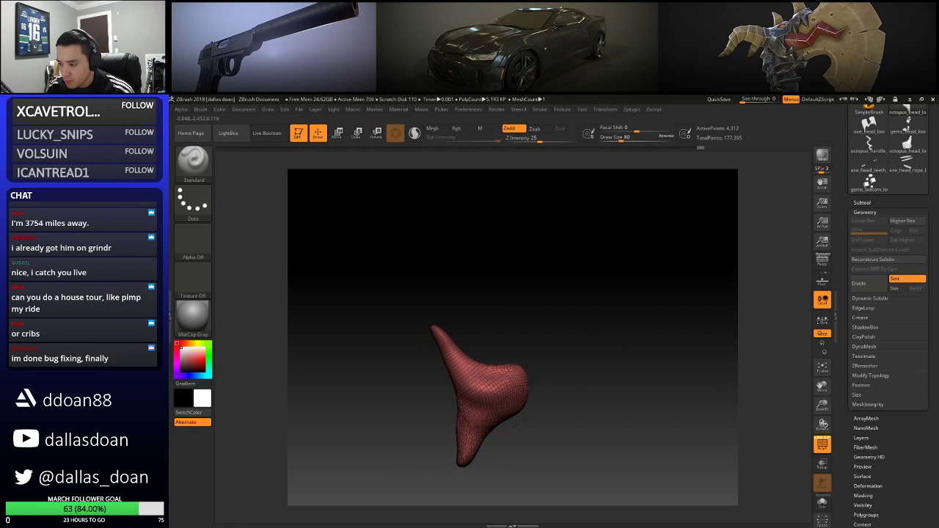
# Sculpt the side of the octopus head with the Standard brush, and hide the polyframe
pyautogui.moveTo(582, 356)
pyautogui.mouseDown()
pyautogui.moveTo(562, 342)
pyautogui.moveTo(496, 374)
pyautogui.mouseUp()
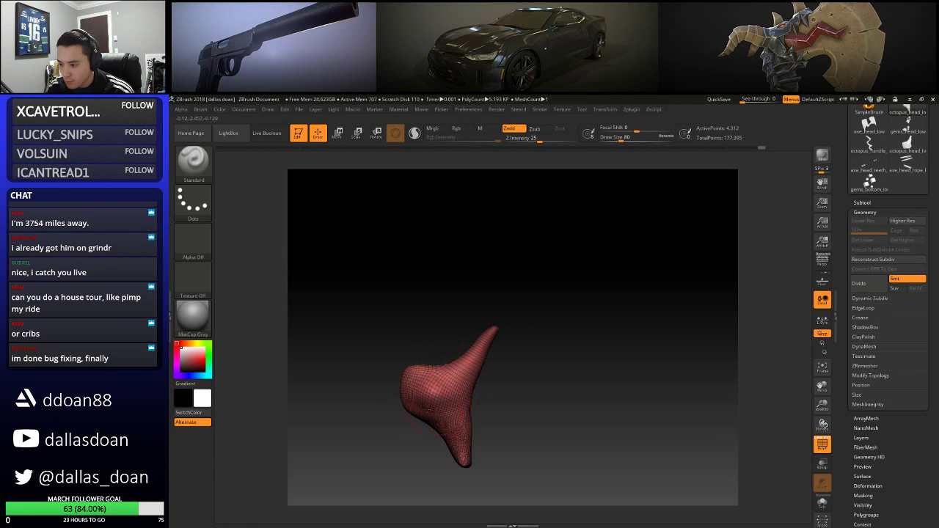
pyautogui.moveTo(632, 297); pyautogui.dragTo(641, 311)
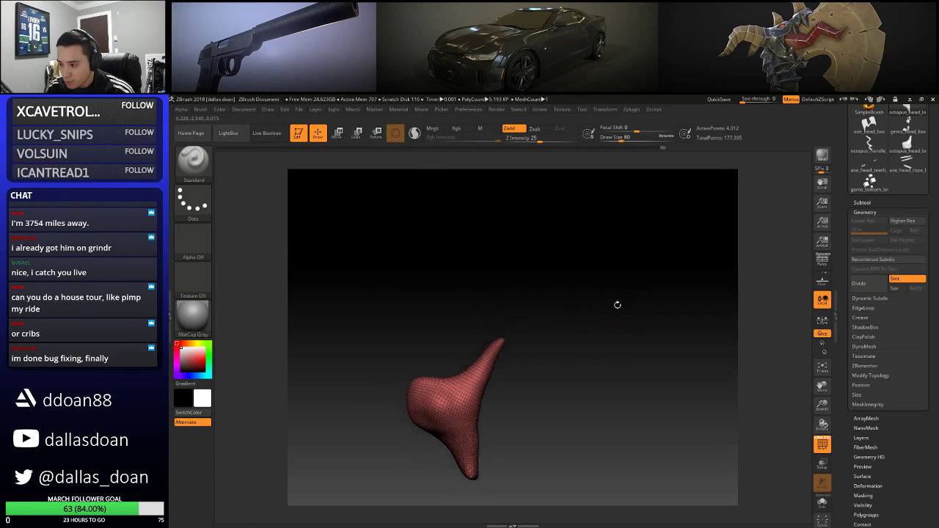
pyautogui.moveTo(577, 289)
pyautogui.mouseDown()
pyautogui.moveTo(555, 296)
pyautogui.moveTo(560, 306)
pyautogui.moveTo(533, 339)
pyautogui.moveTo(554, 274)
pyautogui.moveTo(538, 279)
pyautogui.moveTo(548, 293)
pyautogui.moveTo(591, 298)
pyautogui.mouseUp()
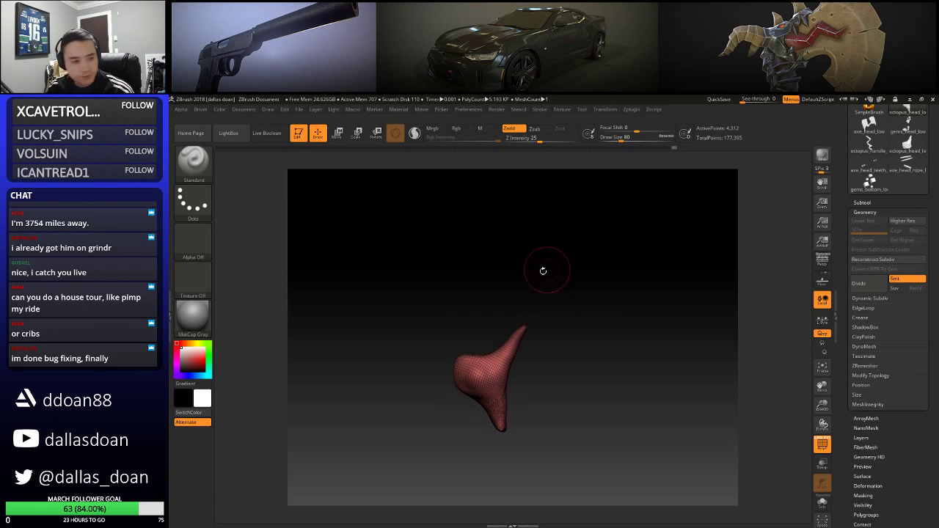
pyautogui.moveTo(576, 331)
pyautogui.mouseDown()
pyautogui.moveTo(585, 342)
pyautogui.moveTo(549, 333)
pyautogui.mouseUp()
pyautogui.press('shift')
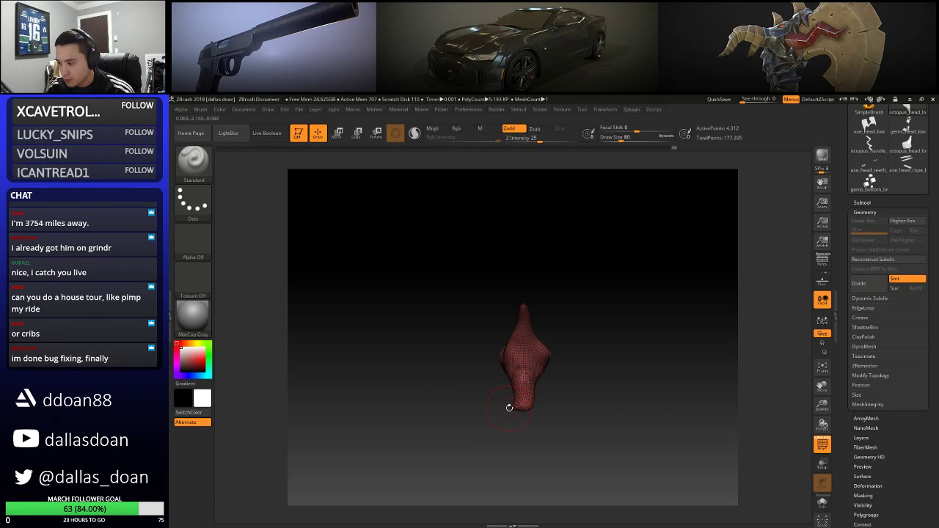
pyautogui.moveTo(603, 374)
pyautogui.mouseDown()
pyautogui.moveTo(567, 386)
pyautogui.moveTo(607, 367)
pyautogui.mouseUp()
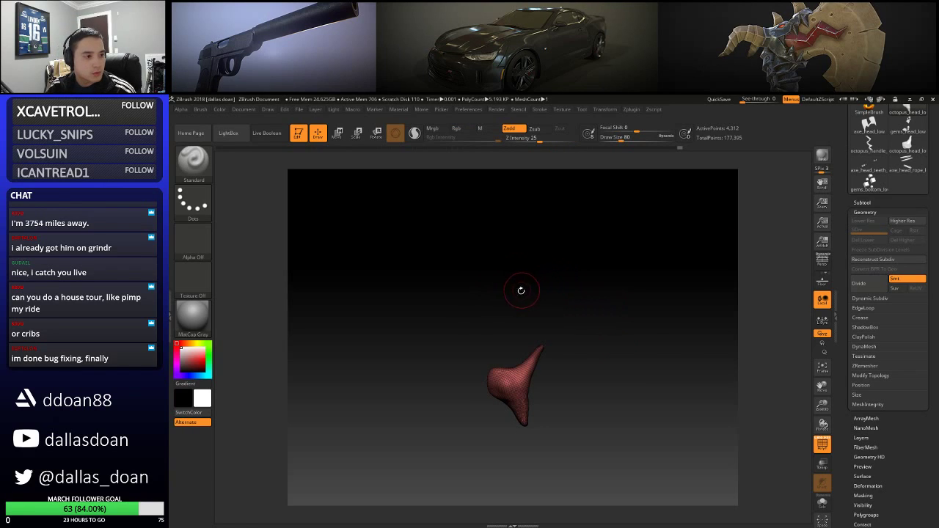
pyautogui.moveTo(496, 325)
pyautogui.mouseDown()
pyautogui.moveTo(614, 315)
pyautogui.moveTo(648, 349)
pyautogui.mouseUp()
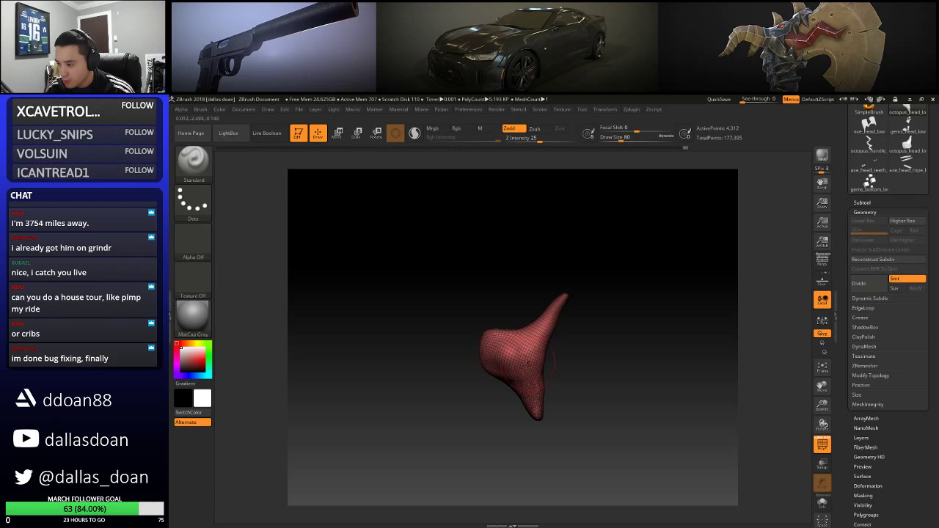
pyautogui.click(822, 444)
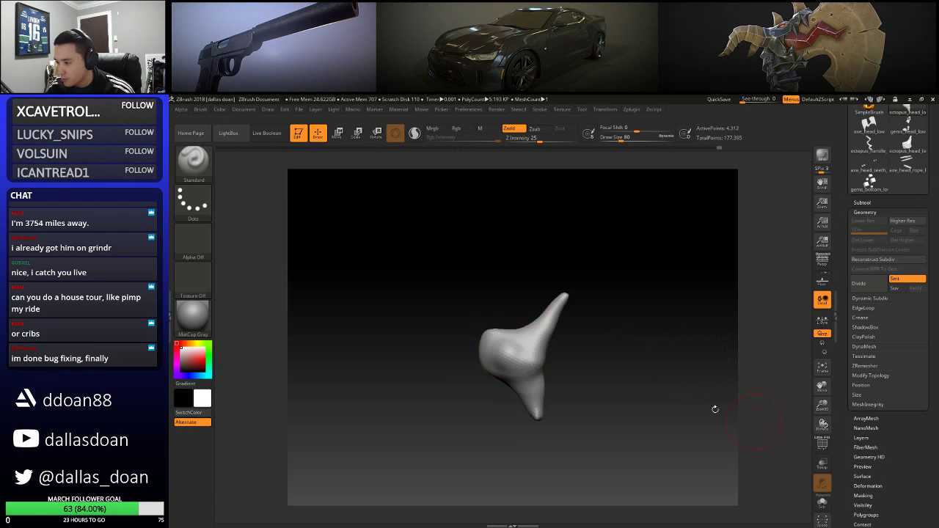
# Refine the raised and recessed forms across the sides of the octopus head's bulb with the Standard brush
pyautogui.moveTo(578, 341)
pyautogui.keyDown('alt'); pyautogui.mouseDown()
pyautogui.moveTo(586, 328)
pyautogui.moveTo(445, 335)
pyautogui.mouseUp(); pyautogui.keyUp('alt')
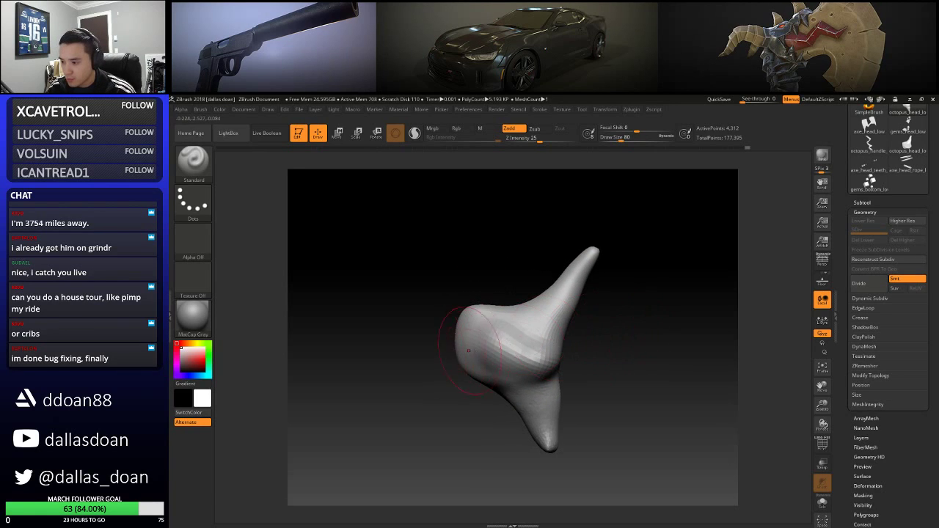
pyautogui.moveTo(633, 340)
pyautogui.mouseDown()
pyautogui.moveTo(620, 344)
pyautogui.moveTo(636, 348)
pyautogui.moveTo(565, 345)
pyautogui.mouseUp()
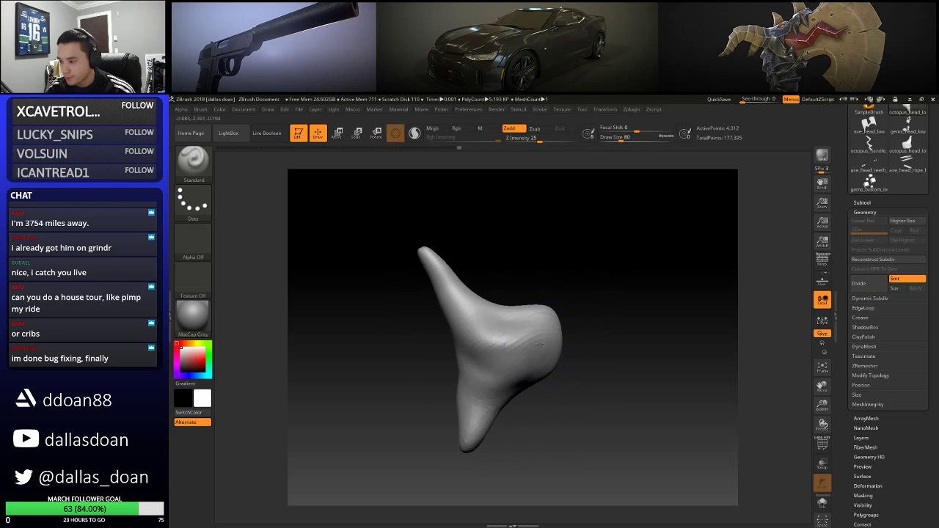
pyautogui.moveTo(510, 371)
pyautogui.mouseDown()
pyautogui.moveTo(498, 360)
pyautogui.moveTo(521, 363)
pyautogui.moveTo(491, 374)
pyautogui.moveTo(539, 345)
pyautogui.moveTo(528, 351)
pyautogui.moveTo(615, 347)
pyautogui.mouseUp()
pyautogui.moveTo(536, 352); pyautogui.dragTo(604, 298)
pyautogui.moveTo(620, 262); pyautogui.dragTo(788, 183)
# Show the floor grid and apply Mirror And Weld to the octopus head
pyautogui.click(821, 283)
pyautogui.moveTo(657, 311)
pyautogui.keyDown('alt'); pyautogui.mouseDown()
pyautogui.moveTo(472, 304)
pyautogui.moveTo(454, 276)
pyautogui.mouseUp(); pyautogui.keyUp('alt')
pyautogui.moveTo(572, 281); pyautogui.dragTo(578, 319)
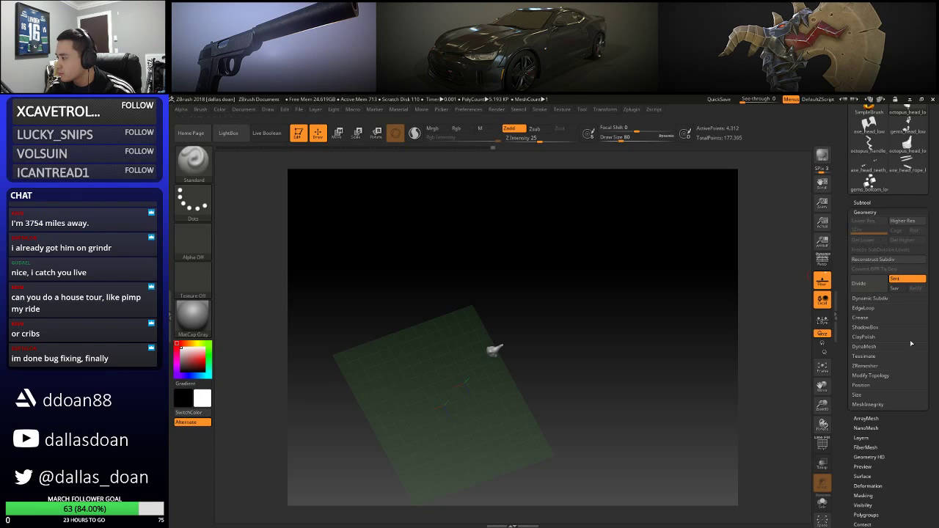
pyautogui.moveTo(937, 372); pyautogui.dragTo(938, 364)
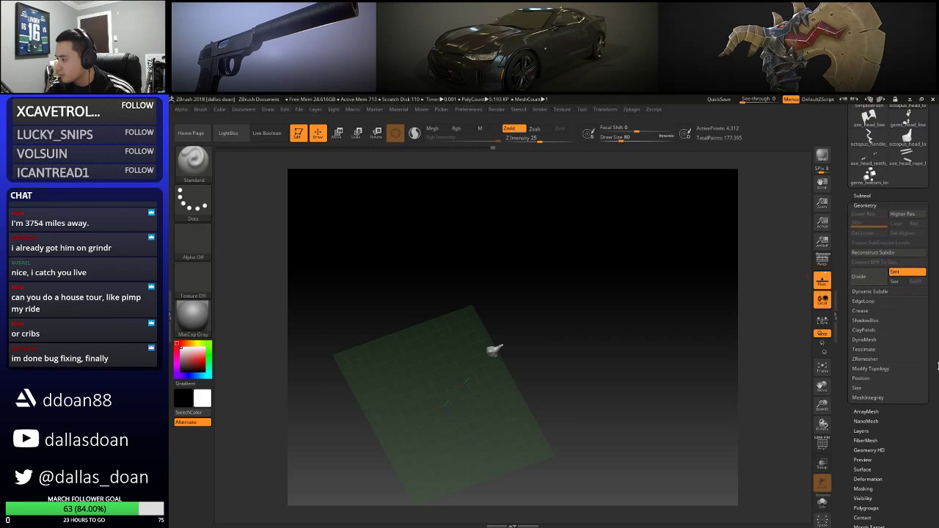
pyautogui.click(868, 368)
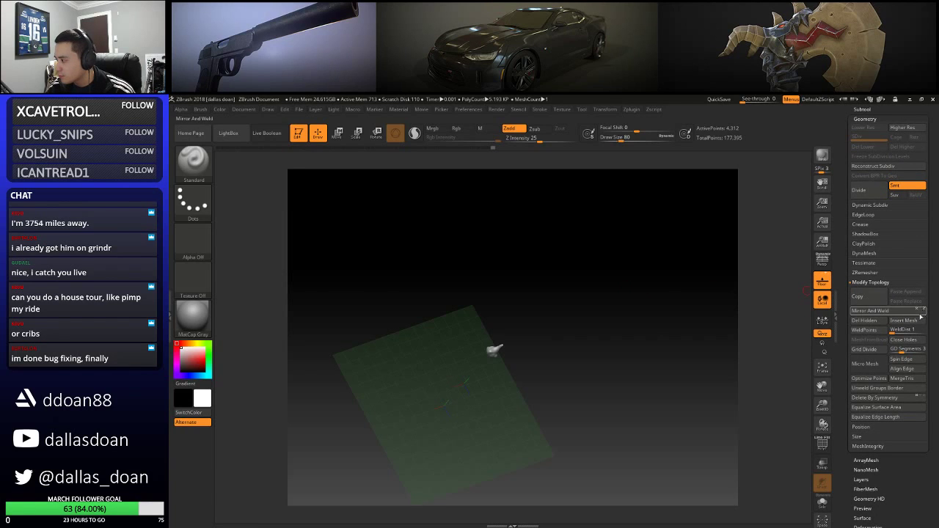
pyautogui.click(875, 314)
pyautogui.moveTo(608, 301)
pyautogui.mouseDown()
pyautogui.moveTo(589, 278)
pyautogui.moveTo(570, 295)
pyautogui.moveTo(606, 319)
pyautogui.moveTo(626, 319)
pyautogui.moveTo(604, 300)
pyautogui.moveTo(609, 289)
pyautogui.mouseUp()
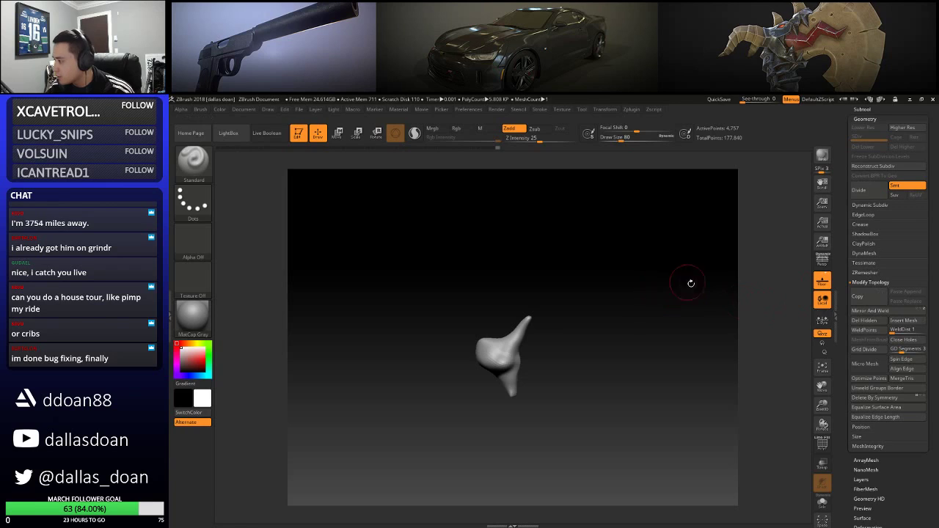
# Reopen the subtool list and show all the axe subtools around octopus_head_low1
pyautogui.click(869, 283)
pyautogui.moveTo(682, 301)
pyautogui.mouseDown()
pyautogui.moveTo(618, 306)
pyautogui.moveTo(591, 279)
pyautogui.moveTo(580, 289)
pyautogui.moveTo(622, 313)
pyautogui.mouseUp()
pyautogui.moveTo(904, 222); pyautogui.dragTo(922, 268)
pyautogui.click(863, 310)
pyautogui.moveTo(644, 337); pyautogui.dragTo(632, 315)
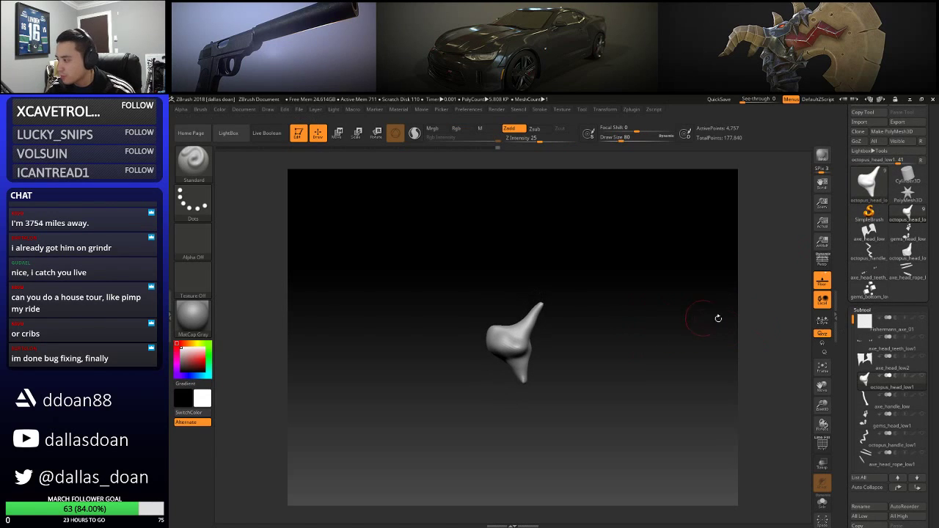
pyautogui.click(922, 376)
pyautogui.keyDown('alt'); pyautogui.moveTo(677, 279); pyautogui.dragTo(648, 245); pyautogui.keyUp('alt')
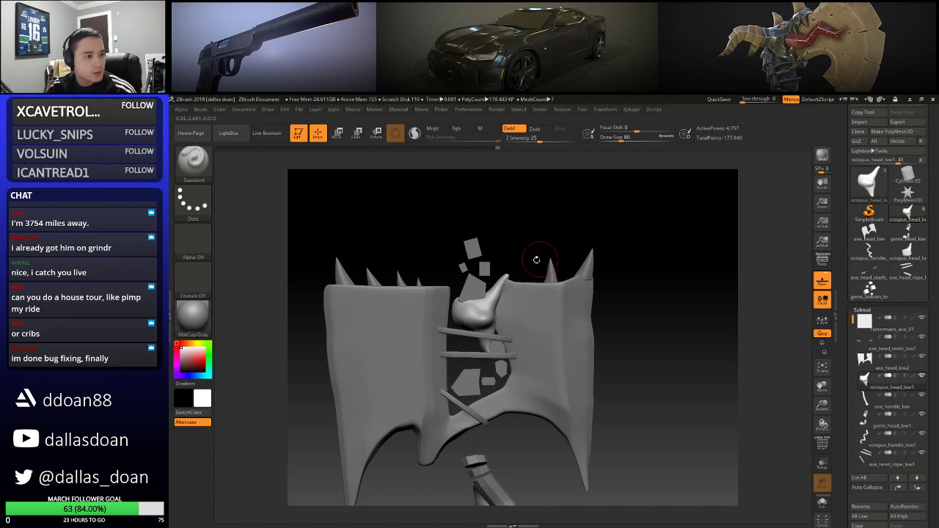
# Move octopus_head_low1 slightly sideways to fit between the two axe blade halves
pyautogui.click(338, 132)
pyautogui.keyDown('alt'); pyautogui.moveTo(616, 366); pyautogui.dragTo(580, 133); pyautogui.keyUp('alt')
pyautogui.click(469, 338)
pyautogui.keyDown('alt'); pyautogui.moveTo(577, 258); pyautogui.dragTo(594, 403); pyautogui.keyUp('alt')
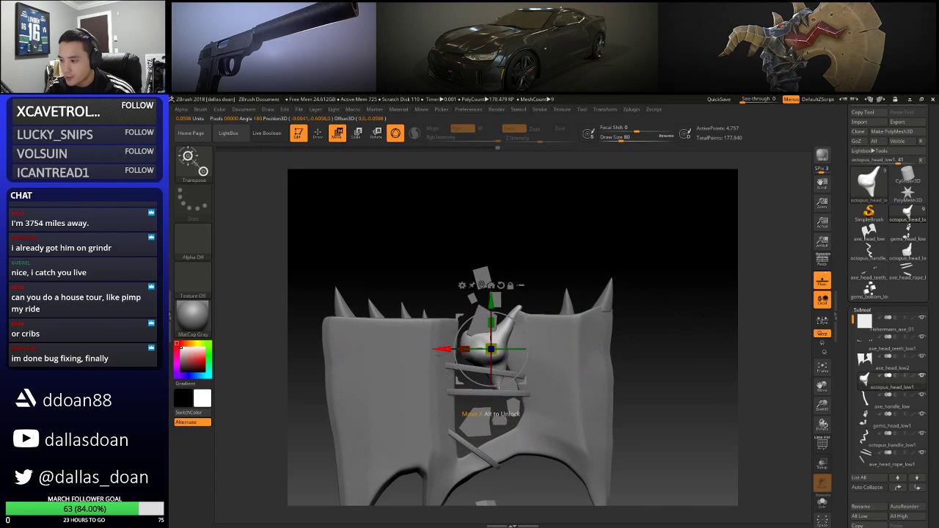
pyautogui.moveTo(440, 350); pyautogui.dragTo(443, 346)
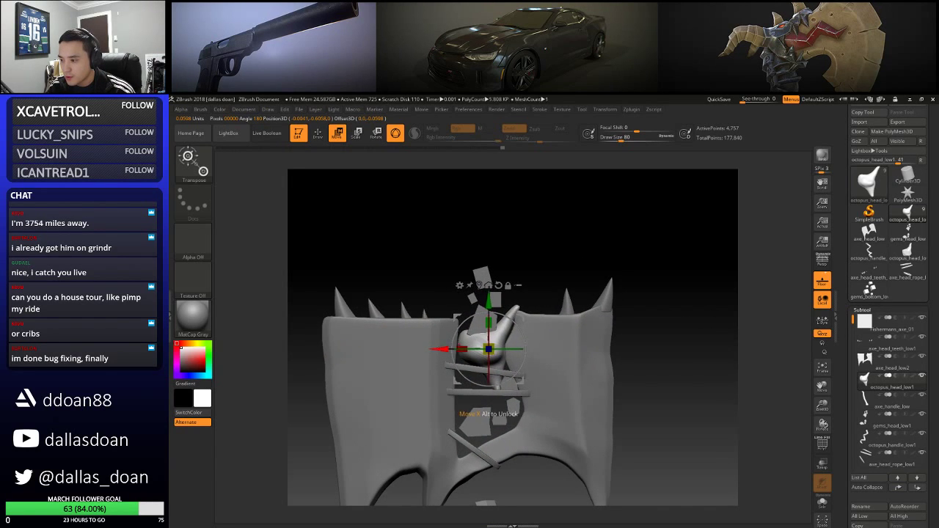
# Examine how the octopus head sits among the blades, ropes and gems from close up and at full-axe distance
pyautogui.keyDown('alt'); pyautogui.moveTo(622, 242); pyautogui.dragTo(625, 234); pyautogui.keyUp('alt')
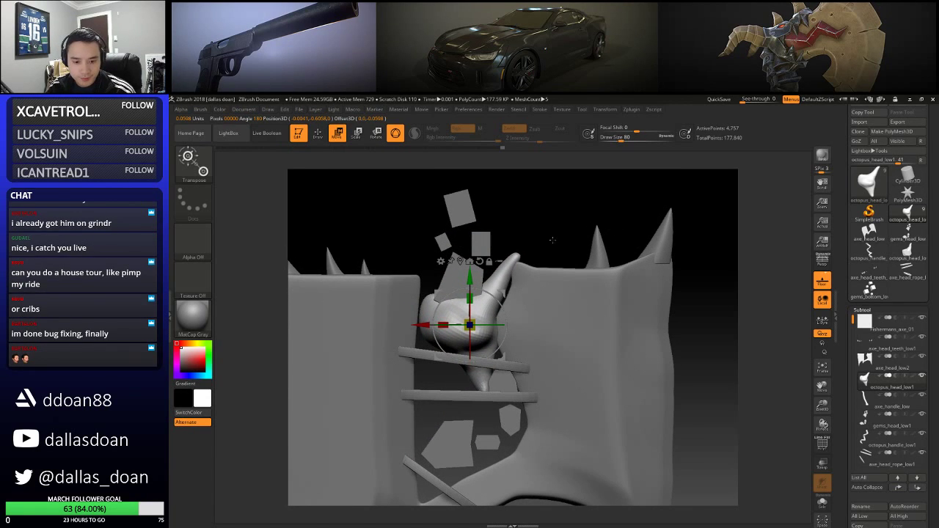
pyautogui.keyDown('alt'); pyautogui.moveTo(583, 171); pyautogui.dragTo(511, 320); pyautogui.keyUp('alt')
pyautogui.keyDown('alt'); pyautogui.moveTo(652, 216); pyautogui.dragTo(647, 255); pyautogui.keyUp('alt')
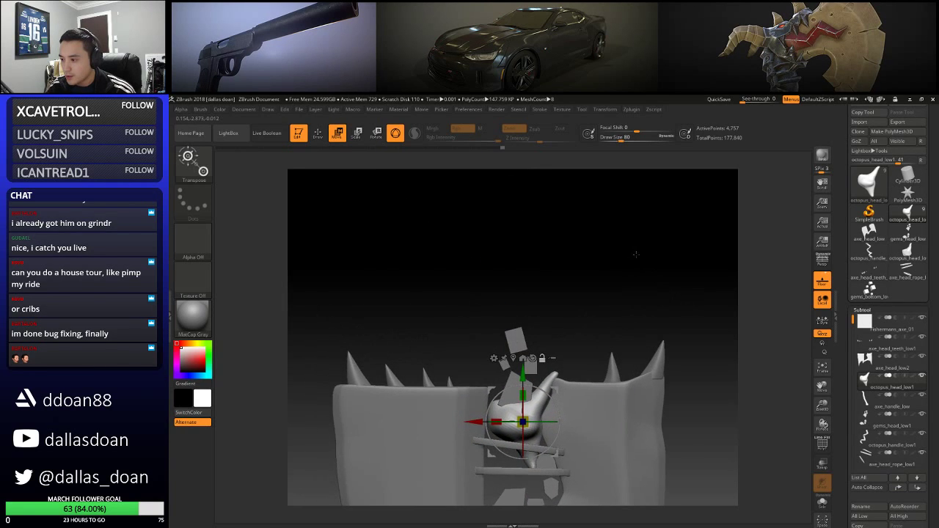
pyautogui.keyDown('alt'); pyautogui.moveTo(532, 268); pyautogui.dragTo(489, 227); pyautogui.keyUp('alt')
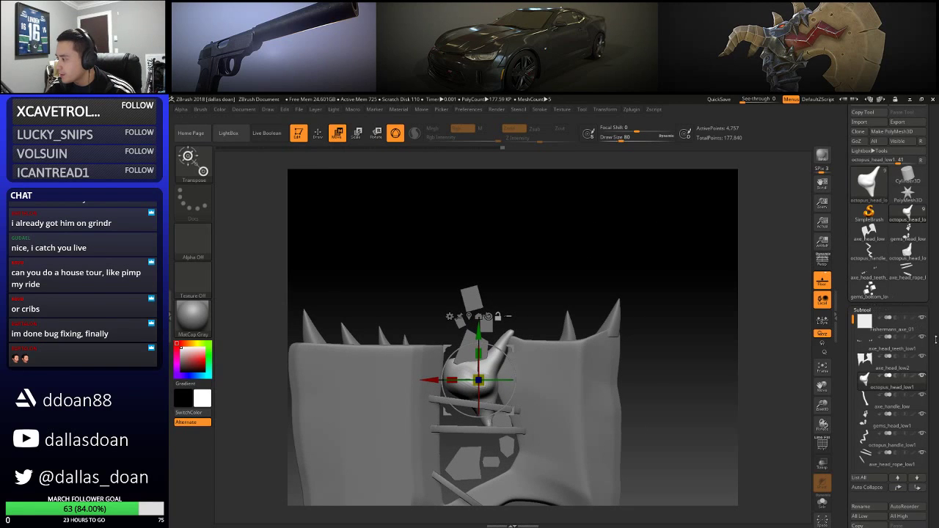
pyautogui.scroll(-2, 937, 343)
pyautogui.keyDown('alt'); pyautogui.moveTo(615, 285); pyautogui.dragTo(620, 259); pyautogui.keyUp('alt')
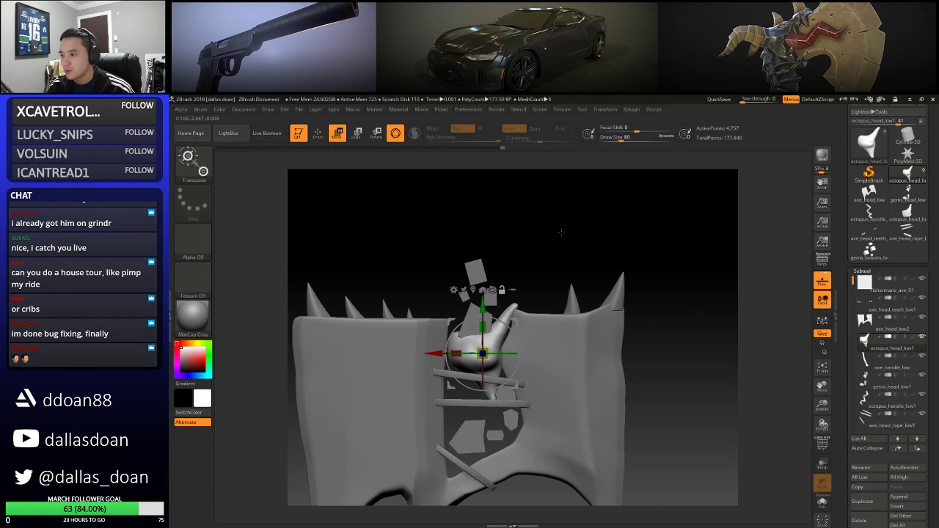
pyautogui.keyDown('alt'); pyautogui.moveTo(565, 233); pyautogui.dragTo(579, 236); pyautogui.keyUp('alt')
pyautogui.keyDown('alt'); pyautogui.moveTo(716, 194); pyautogui.dragTo(612, 179); pyautogui.keyUp('alt')
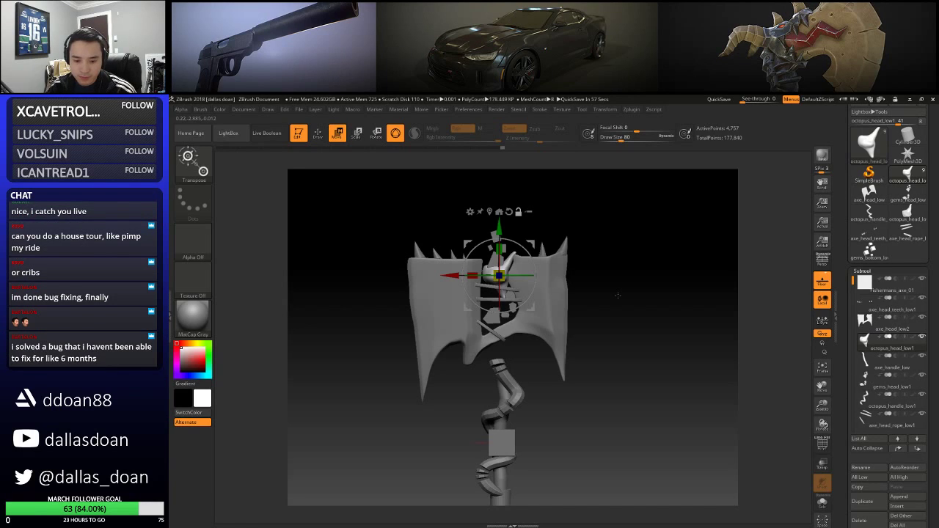
pyautogui.keyDown('alt'); pyautogui.moveTo(551, 202); pyautogui.dragTo(622, 158); pyautogui.keyUp('alt')
pyautogui.moveTo(668, 207); pyautogui.dragTo(685, 235)
pyautogui.moveTo(624, 218); pyautogui.dragTo(804, 237)
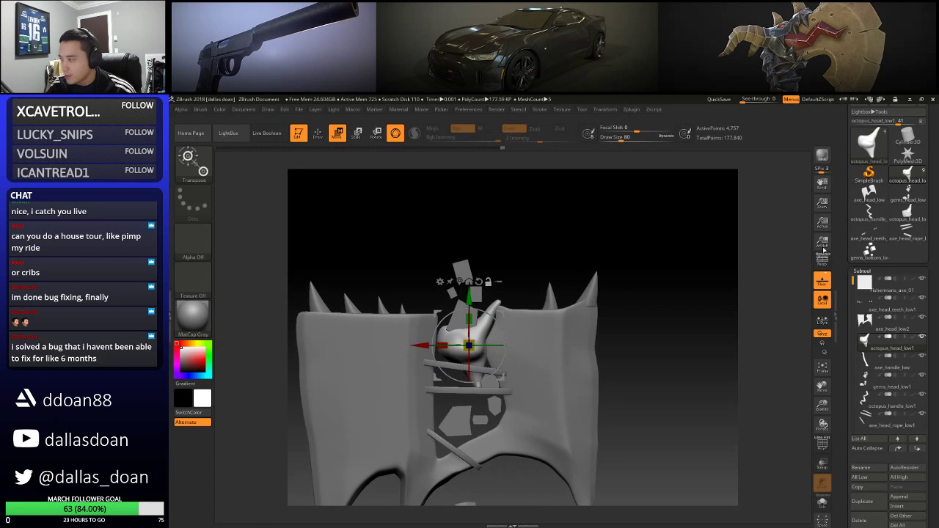
# Select the gems_head_low1 subtool and hide all the other subtools
pyautogui.scroll(-3, 924, 294)
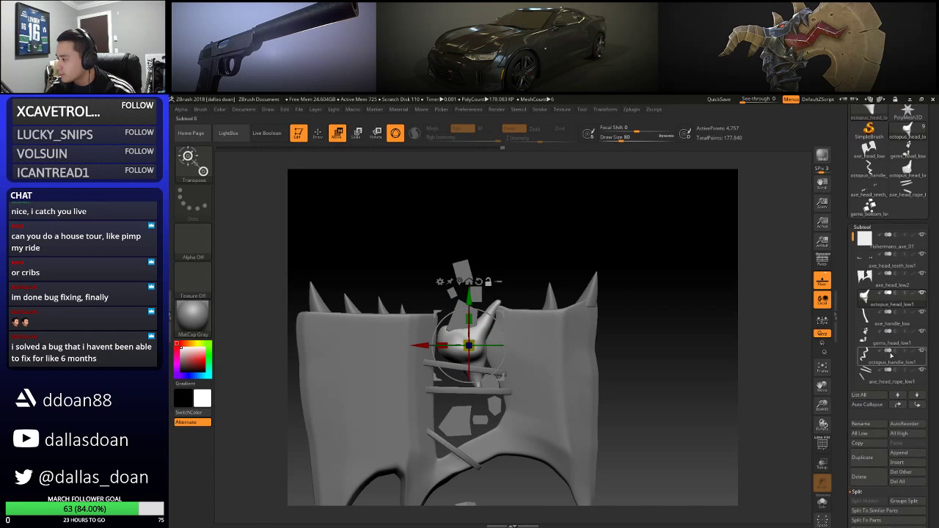
pyautogui.click(900, 346)
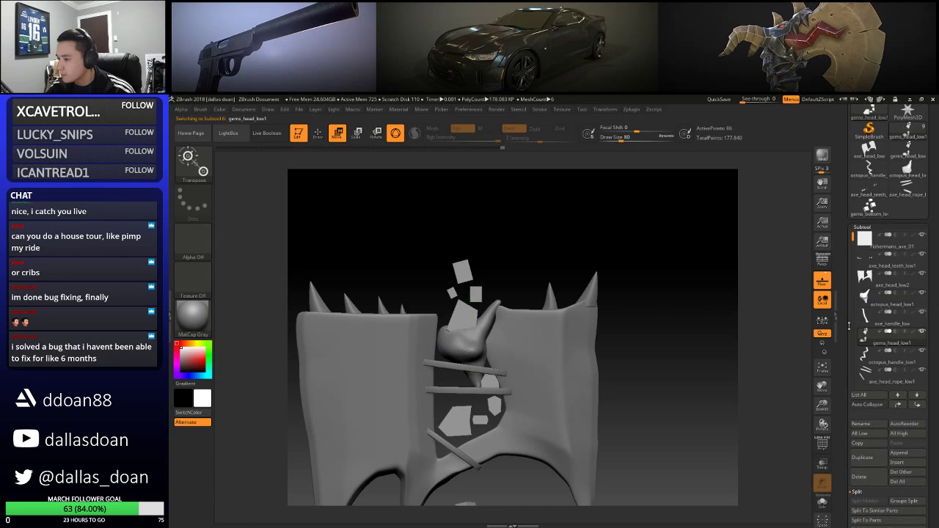
pyautogui.keyDown('shift'); pyautogui.click(922, 331); pyautogui.keyUp('shift')
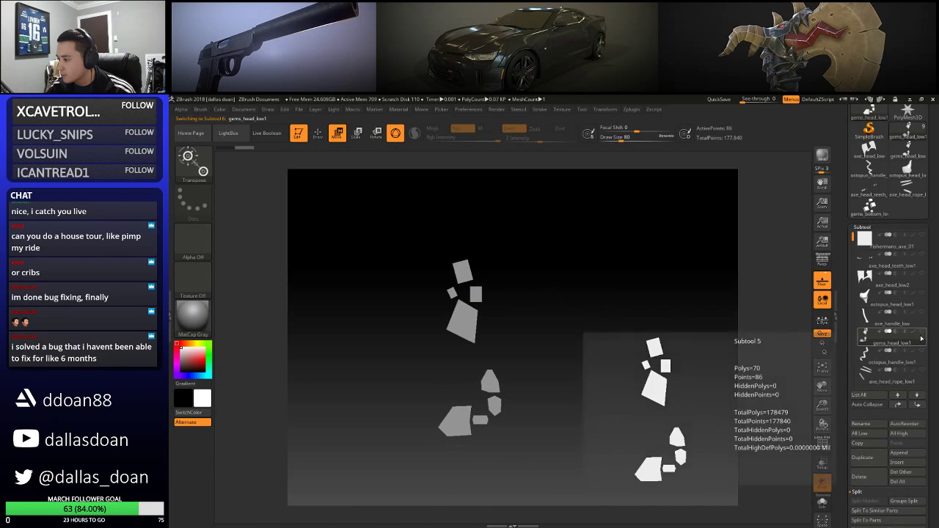
pyautogui.keyDown('shift'); pyautogui.click(917, 348); pyautogui.keyUp('shift')
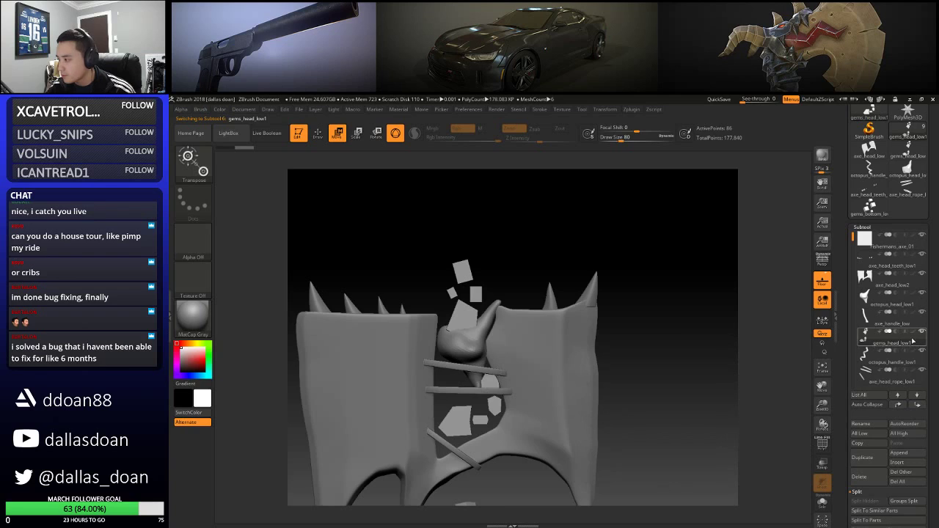
pyautogui.keyDown('shift'); pyautogui.click(921, 336); pyautogui.keyUp('shift')
# Subdivide gems_head_low1 up to subdivision level 4
pyautogui.moveTo(682, 336); pyautogui.dragTo(609, 273)
pyautogui.click(894, 228)
pyautogui.click(885, 235)
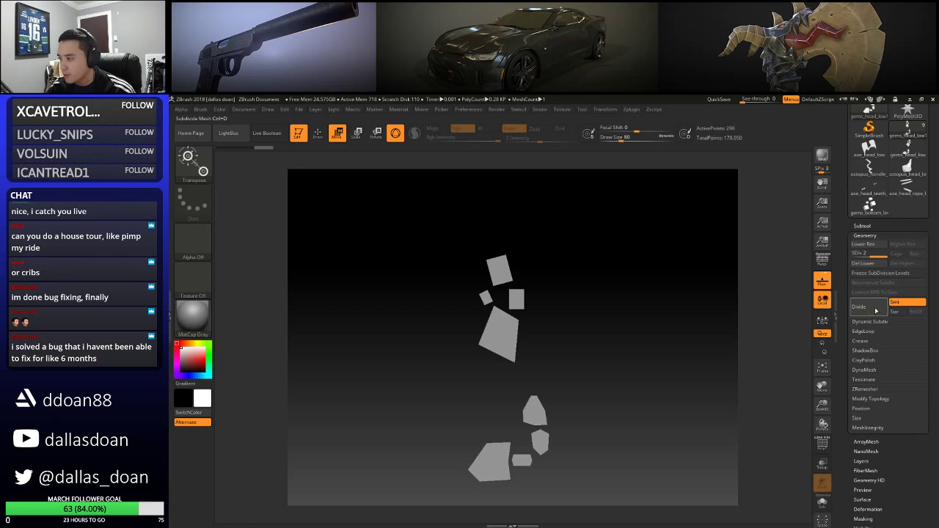
pyautogui.click(873, 309)
pyautogui.click(873, 309)
pyautogui.click(873, 308)
# Reshape the uppermost gem's corners with the Move brush at draw size 80, making its outline irregular
pyautogui.keyDown('alt'); pyautogui.moveTo(542, 234); pyautogui.dragTo(629, 290); pyautogui.keyUp('alt')
pyautogui.keyDown('alt'); pyautogui.moveTo(645, 165); pyautogui.dragTo(539, 299); pyautogui.keyUp('alt')
pyautogui.moveTo(558, 262)
pyautogui.mouseDown()
pyautogui.moveTo(584, 288)
pyautogui.moveTo(523, 267)
pyautogui.mouseUp()
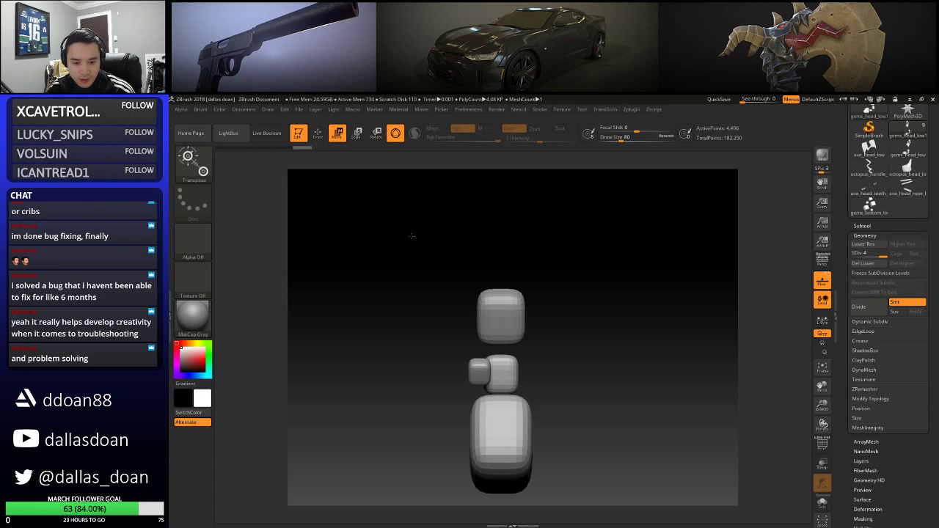
pyautogui.keyDown('alt'); pyautogui.moveTo(617, 233); pyautogui.dragTo(590, 245); pyautogui.keyUp('alt')
pyautogui.press('b')
pyautogui.press('m')
pyautogui.press('v')
pyautogui.keyDown('alt'); pyautogui.moveTo(545, 279); pyautogui.dragTo(533, 277); pyautogui.keyUp('alt')
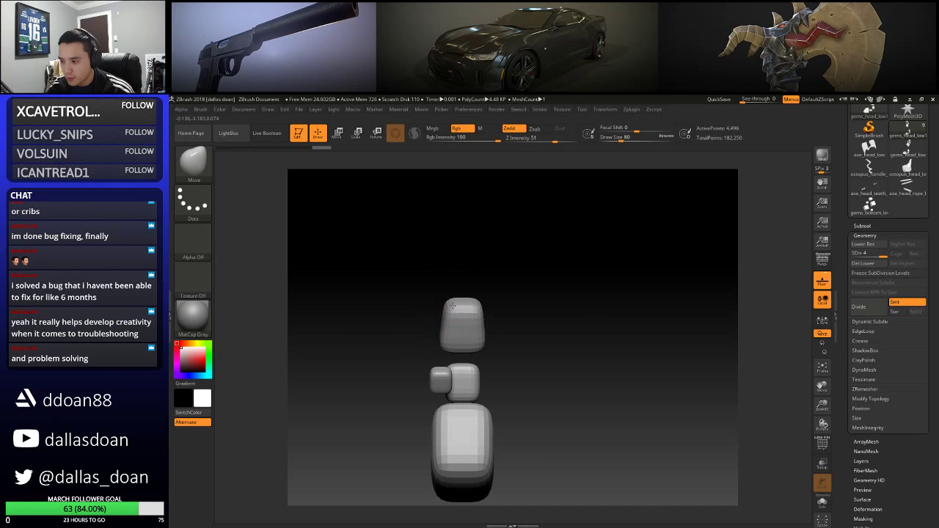
pyautogui.moveTo(447, 298)
pyautogui.mouseDown()
pyautogui.moveTo(518, 279)
pyautogui.moveTo(522, 269)
pyautogui.moveTo(555, 283)
pyautogui.moveTo(551, 303)
pyautogui.moveTo(494, 333)
pyautogui.mouseUp()
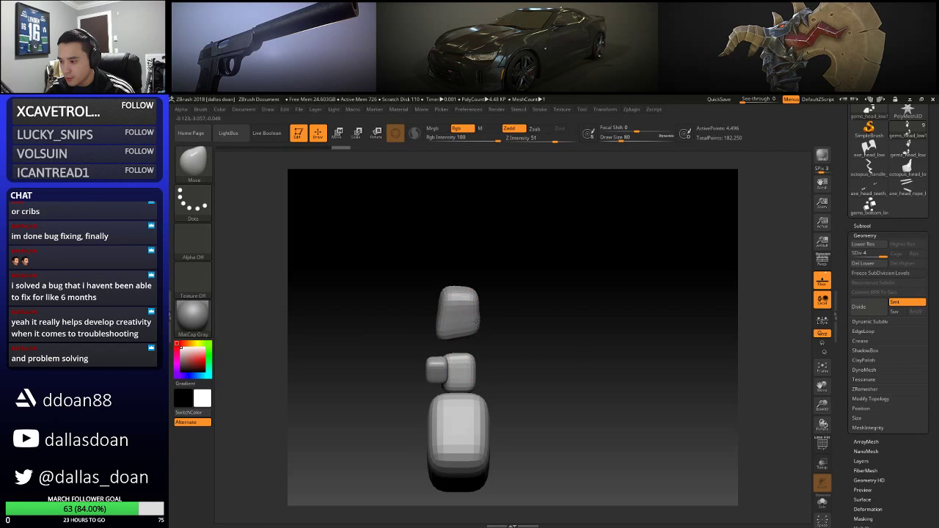
pyautogui.moveTo(549, 289)
pyautogui.mouseDown()
pyautogui.moveTo(520, 281)
pyautogui.moveTo(540, 262)
pyautogui.moveTo(478, 310)
pyautogui.moveTo(486, 301)
pyautogui.moveTo(478, 303)
pyautogui.mouseUp()
# Taper the uppermost gem into a pointed, irregular stone with the Move brush at draw sizes 35 and 56
pyautogui.press('space')
pyautogui.moveTo(499, 288); pyautogui.dragTo(513, 287)
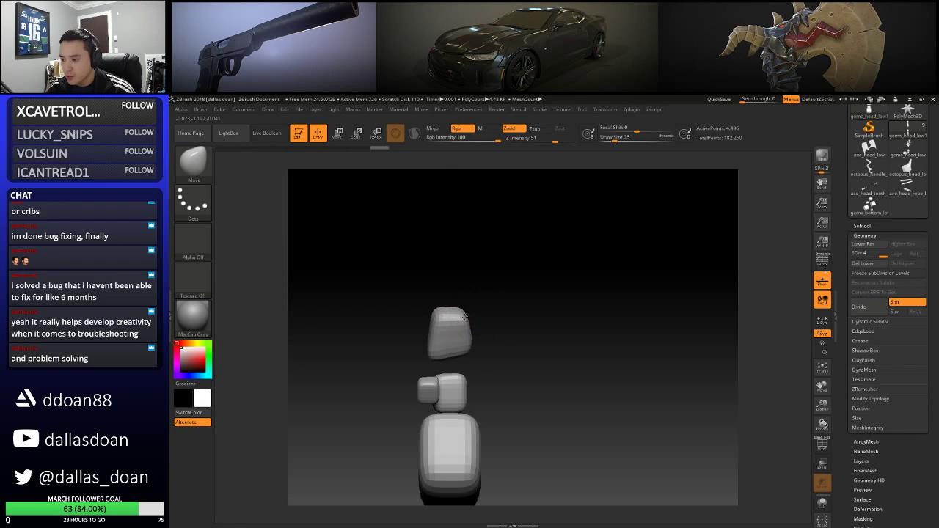
pyautogui.press('space')
pyautogui.moveTo(528, 280); pyautogui.dragTo(533, 280)
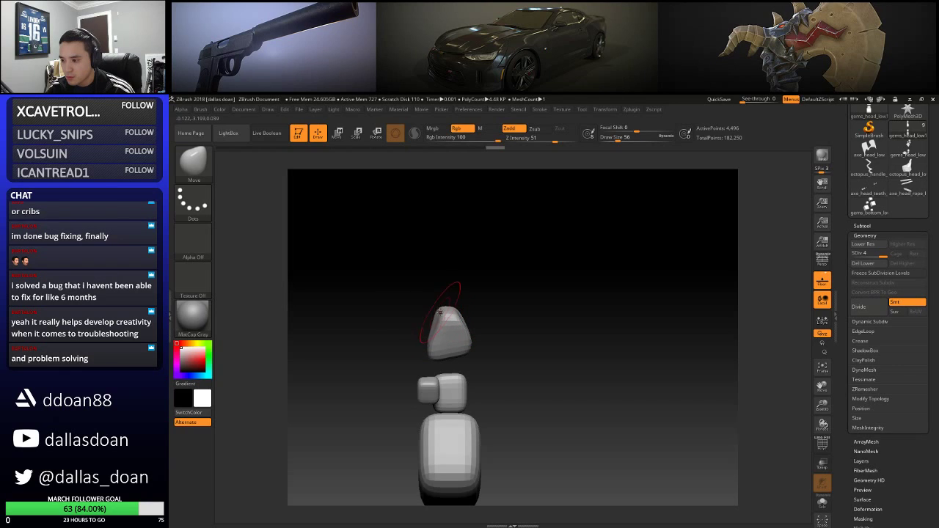
pyautogui.moveTo(537, 297)
pyautogui.mouseDown()
pyautogui.moveTo(489, 297)
pyautogui.moveTo(488, 306)
pyautogui.mouseUp()
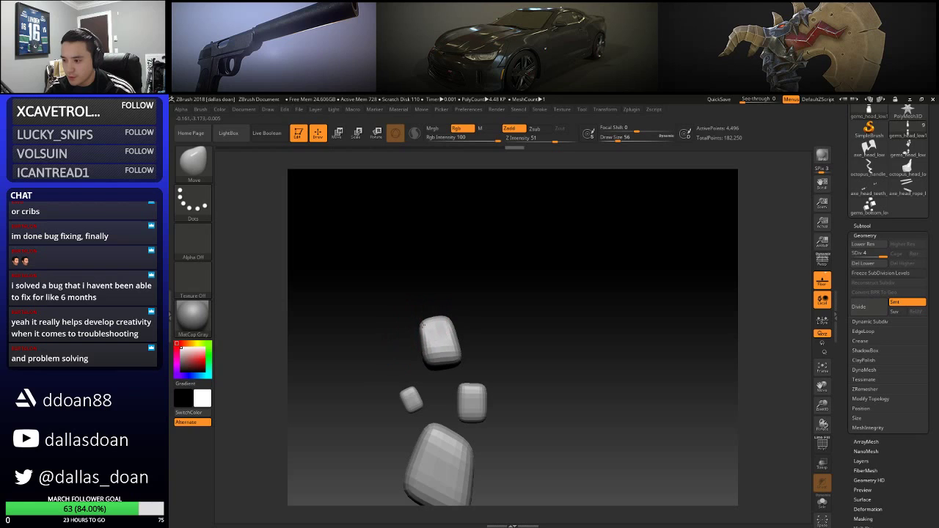
pyautogui.moveTo(410, 318); pyautogui.dragTo(435, 321)
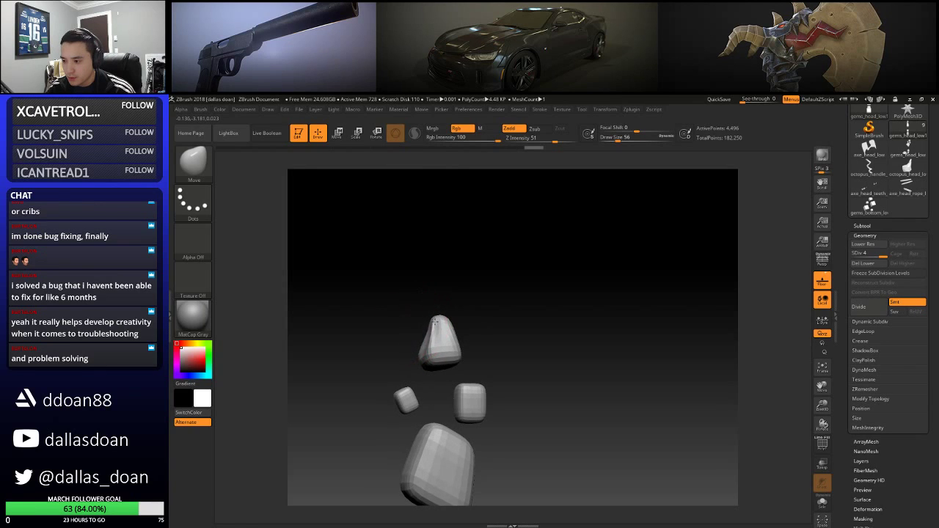
pyautogui.moveTo(497, 313)
pyautogui.mouseDown()
pyautogui.moveTo(516, 279)
pyautogui.moveTo(496, 274)
pyautogui.moveTo(482, 340)
pyautogui.moveTo(454, 339)
pyautogui.mouseUp()
pyautogui.moveTo(513, 310)
pyautogui.mouseDown()
pyautogui.moveTo(561, 310)
pyautogui.moveTo(515, 289)
pyautogui.moveTo(541, 292)
pyautogui.moveTo(535, 279)
pyautogui.mouseUp()
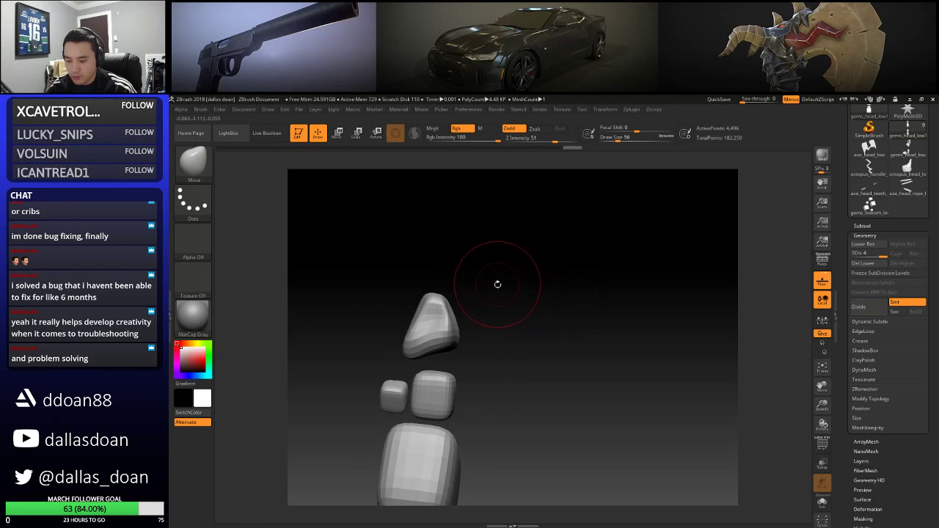
# Flatten facets on the uppermost gem with the TrimDynamic brush at draw size 22
pyautogui.press('b')
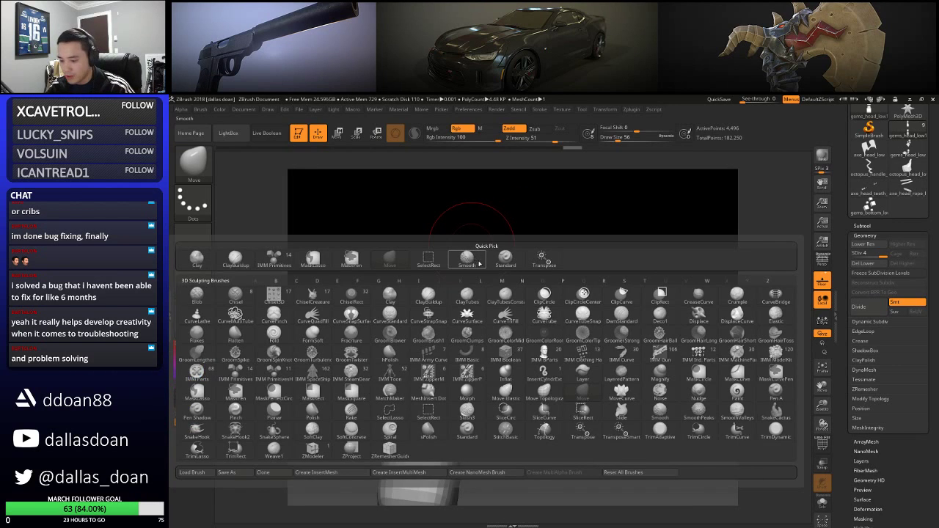
pyautogui.press('t')
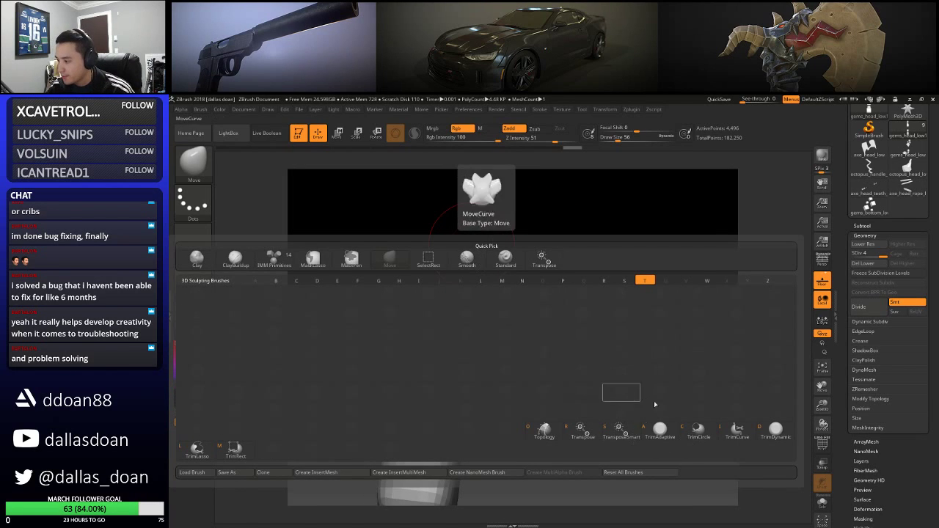
pyautogui.click(775, 429)
pyautogui.moveTo(520, 310); pyautogui.dragTo(442, 297)
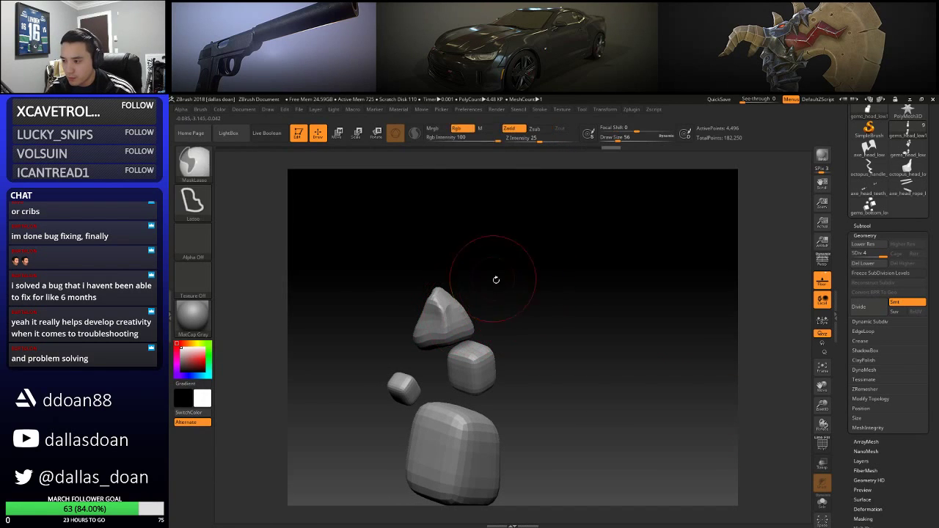
pyautogui.press('space')
pyautogui.moveTo(489, 292); pyautogui.dragTo(470, 293)
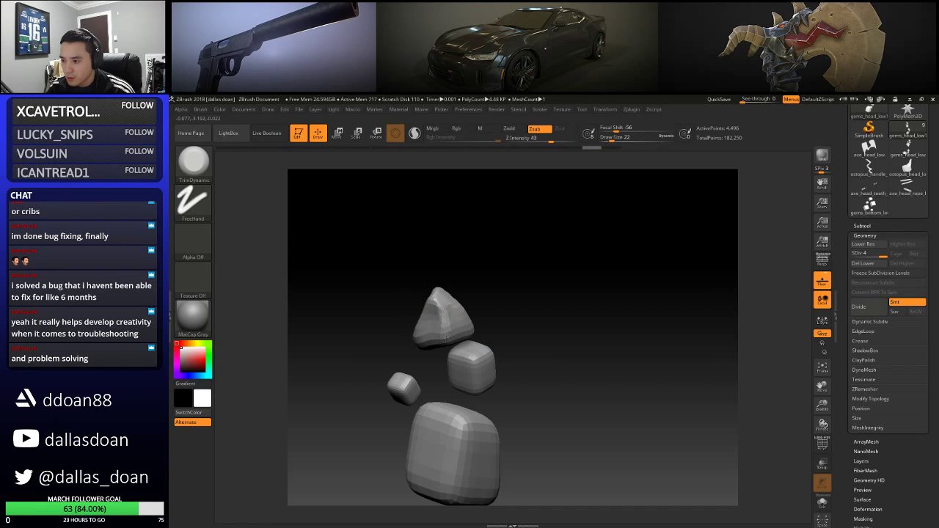
pyautogui.moveTo(495, 307); pyautogui.dragTo(442, 312)
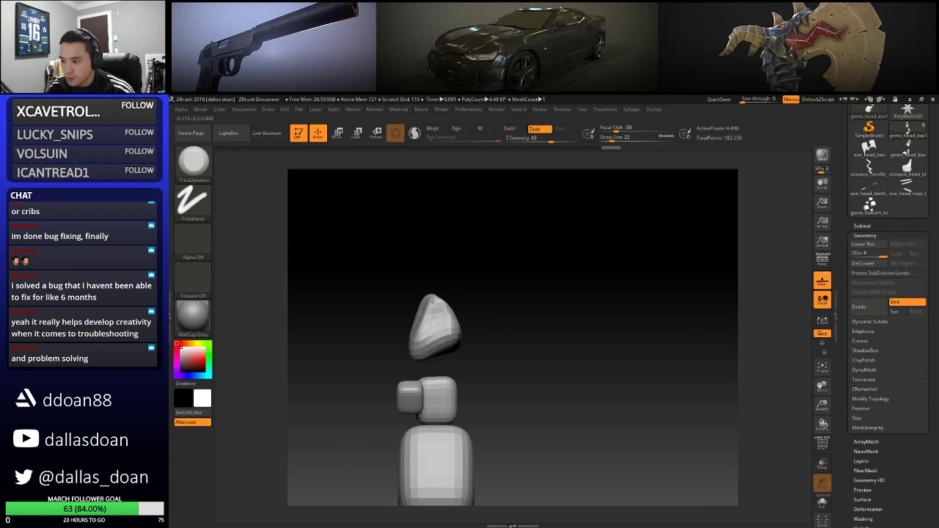
pyautogui.moveTo(432, 345); pyautogui.dragTo(455, 352)
pyautogui.moveTo(469, 305); pyautogui.dragTo(550, 247)
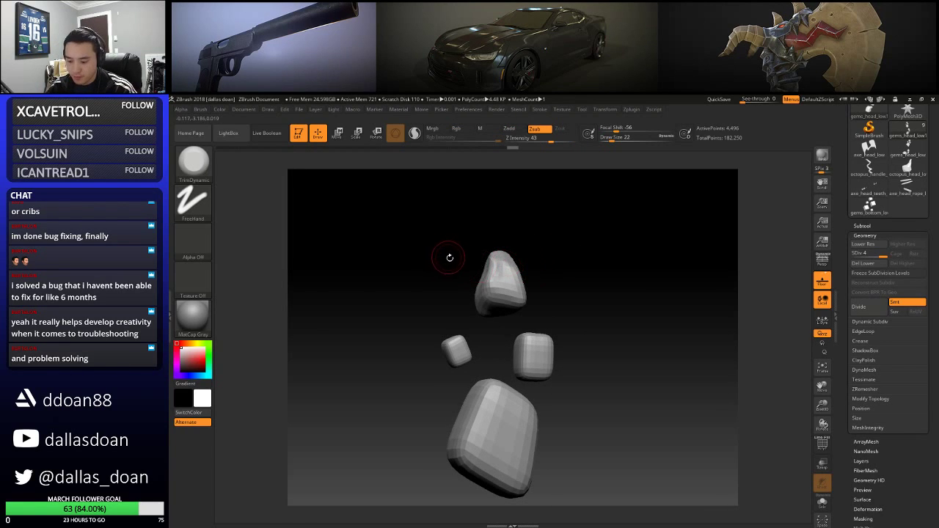
# Pull the smallest gem into an irregular shape from several sides with the Move brush at draw size 22
pyautogui.press('b')
pyautogui.press('m')
pyautogui.press('v')
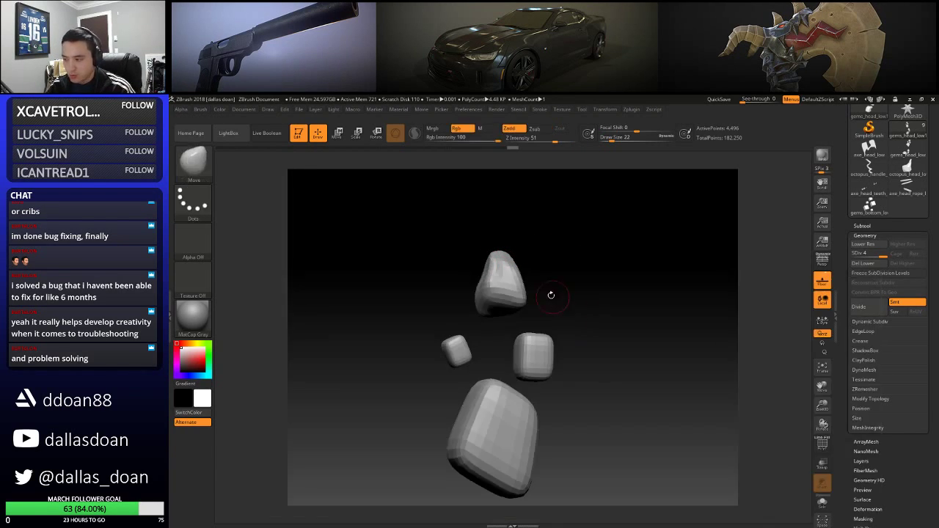
pyautogui.moveTo(584, 288); pyautogui.dragTo(466, 372)
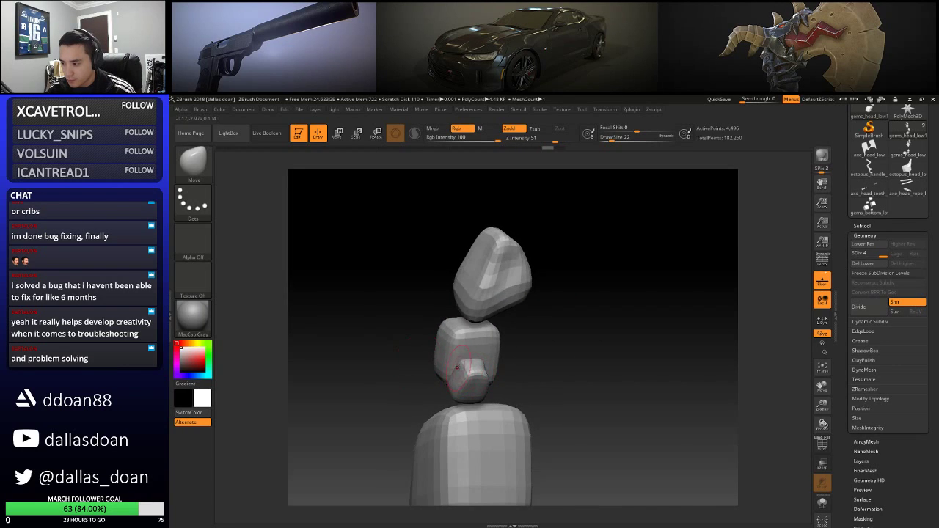
pyautogui.moveTo(563, 357)
pyautogui.mouseDown()
pyautogui.moveTo(488, 382)
pyautogui.moveTo(481, 363)
pyautogui.moveTo(529, 383)
pyautogui.moveTo(490, 378)
pyautogui.moveTo(629, 337)
pyautogui.moveTo(620, 339)
pyautogui.mouseUp()
pyautogui.moveTo(475, 389)
pyautogui.mouseDown()
pyautogui.moveTo(451, 394)
pyautogui.moveTo(463, 385)
pyautogui.moveTo(455, 381)
pyautogui.mouseUp()
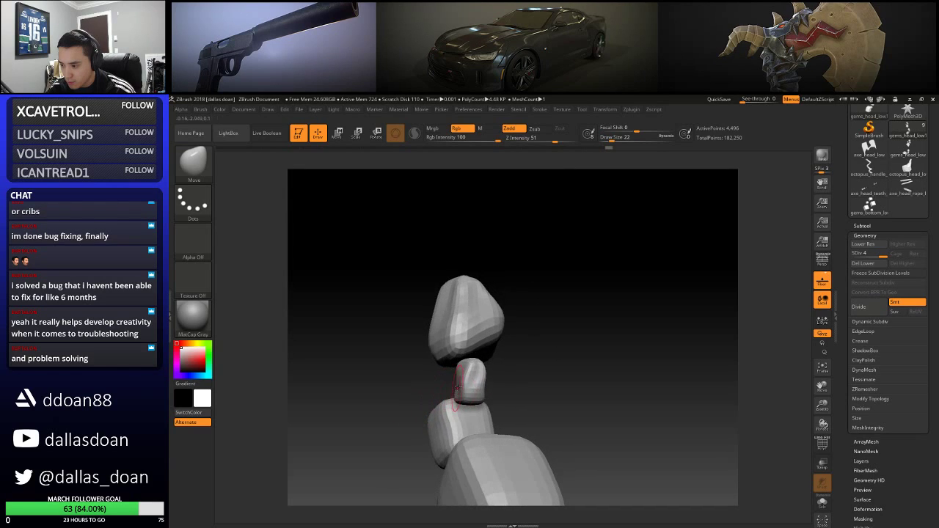
# Enlarge the Move brush to draw size 27 and refine the smallest gem's outline
pyautogui.rightClick(525, 369)
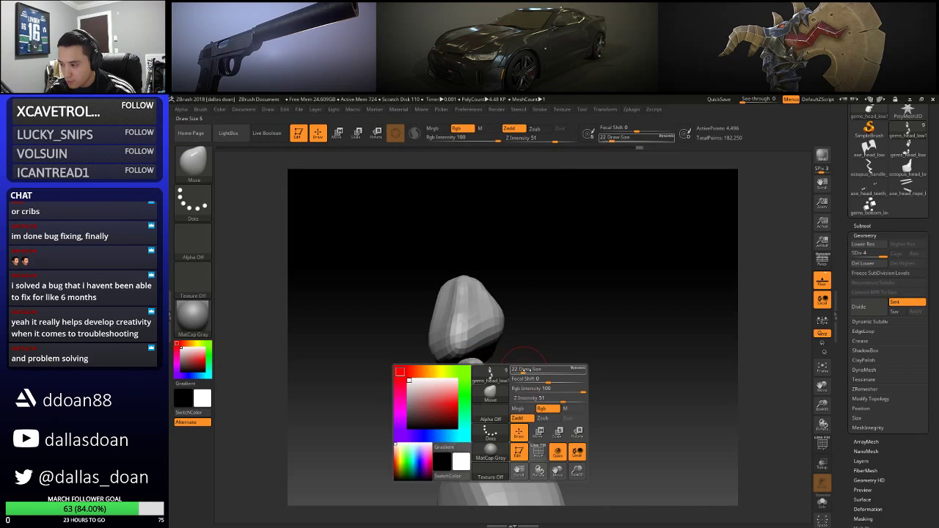
pyautogui.moveTo(549, 345)
pyautogui.mouseDown()
pyautogui.moveTo(477, 377)
pyautogui.moveTo(461, 367)
pyautogui.moveTo(478, 369)
pyautogui.moveTo(459, 335)
pyautogui.moveTo(404, 289)
pyautogui.moveTo(418, 291)
pyautogui.mouseUp()
pyautogui.rightClick(481, 369)
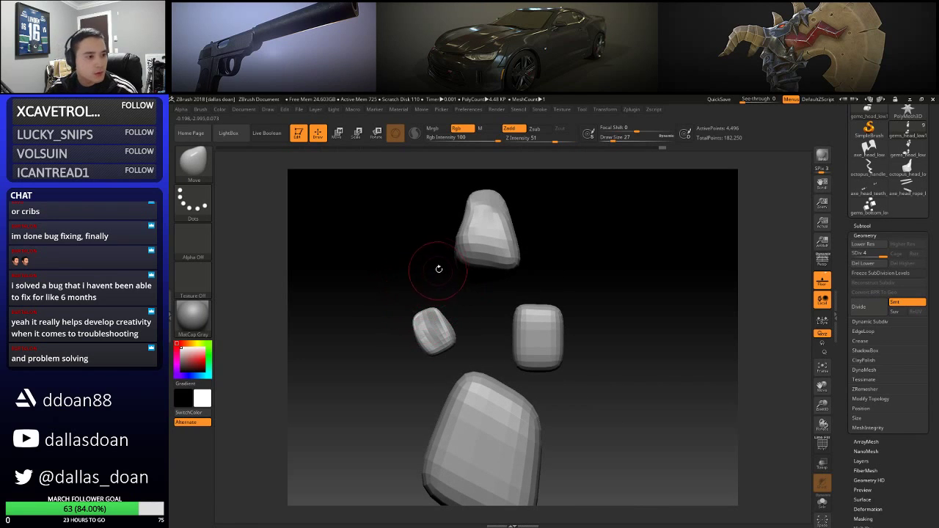
pyautogui.moveTo(573, 277)
pyautogui.mouseDown()
pyautogui.moveTo(549, 286)
pyautogui.moveTo(584, 294)
pyautogui.mouseUp()
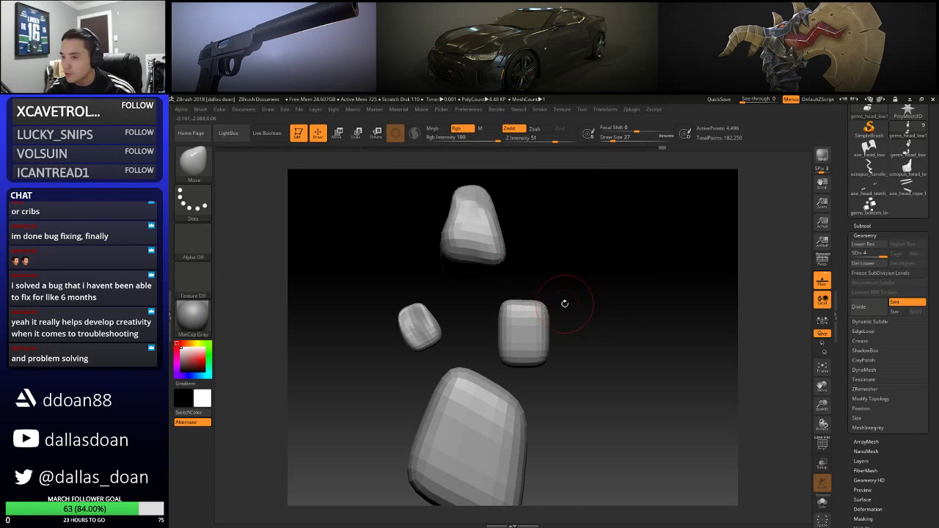
# Mask the whole squarish gem beside the smallest one with a lasso mask
pyautogui.moveTo(548, 301)
pyautogui.keyDown('ctrl'); pyautogui.mouseDown()
pyautogui.moveTo(505, 358)
pyautogui.moveTo(577, 334)
pyautogui.mouseUp(); pyautogui.keyUp('ctrl')
pyautogui.moveTo(591, 291)
pyautogui.keyDown('ctrl'); pyautogui.mouseDown()
pyautogui.moveTo(494, 316)
pyautogui.moveTo(575, 342)
pyautogui.moveTo(489, 289)
pyautogui.moveTo(493, 308)
pyautogui.mouseUp(); pyautogui.keyUp('ctrl')
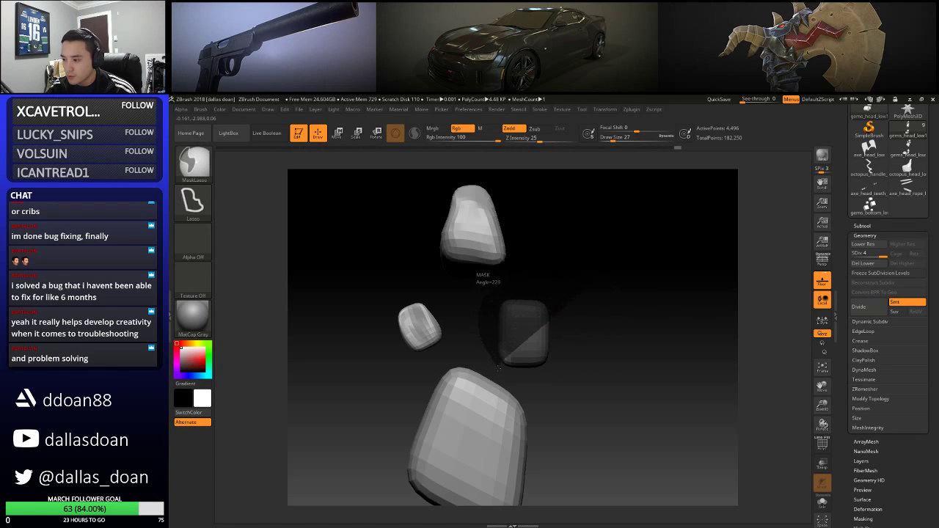
pyautogui.keyDown('ctrl'); pyautogui.click(600, 297); pyautogui.keyUp('ctrl')
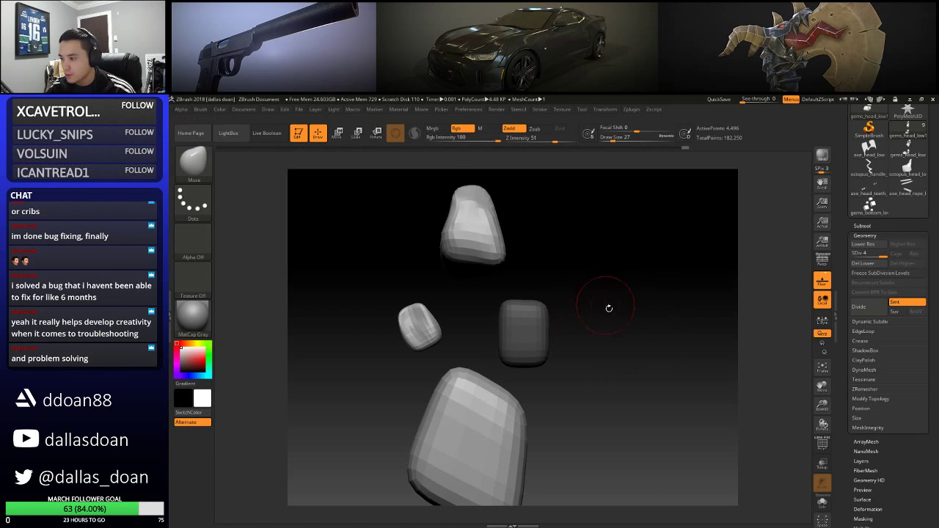
# Invert the mask to free the squarish gem, center the transform gizmo on it and move it slightly along its vertical axis
pyautogui.keyDown('ctrl'); pyautogui.click(605, 305); pyautogui.keyUp('ctrl')
pyautogui.moveTo(640, 287); pyautogui.dragTo(613, 317)
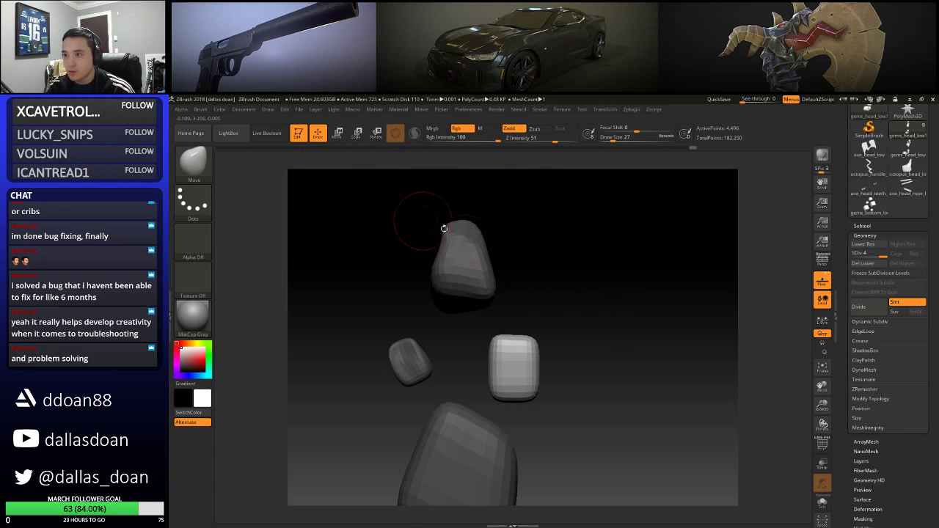
pyautogui.press('n')
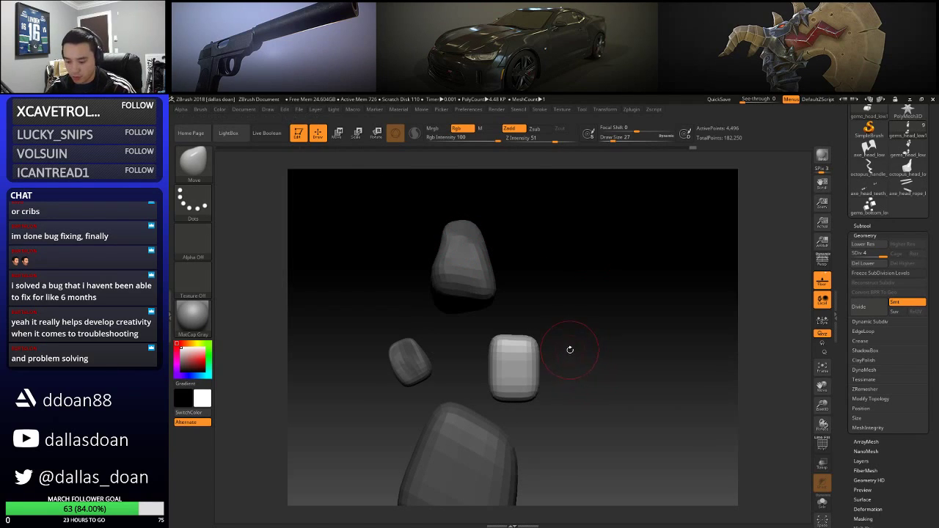
pyautogui.click(338, 133)
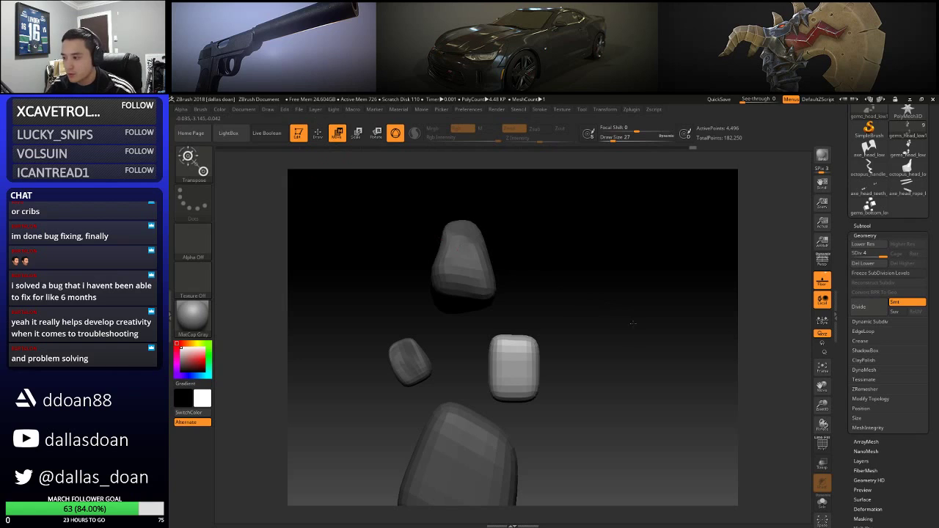
pyautogui.press('f')
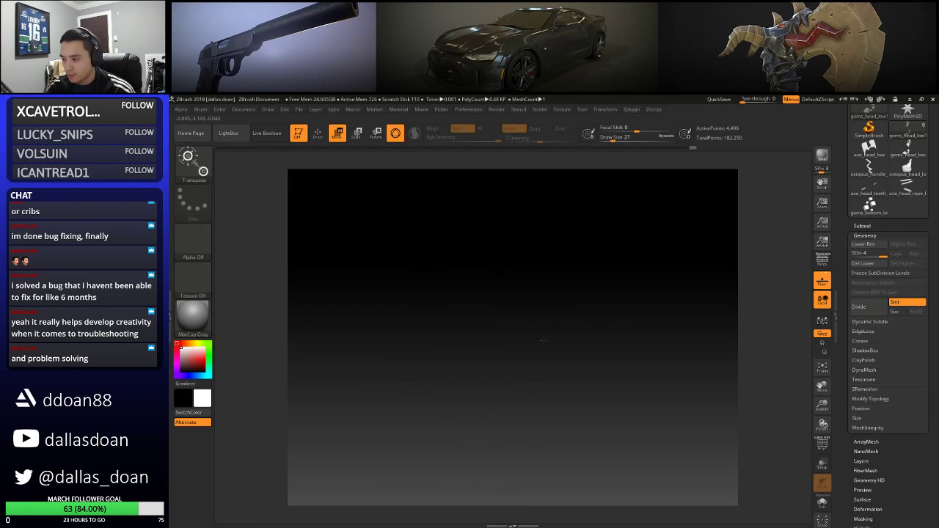
pyautogui.keyDown('alt'); pyautogui.moveTo(596, 294); pyautogui.dragTo(540, 329); pyautogui.keyUp('alt')
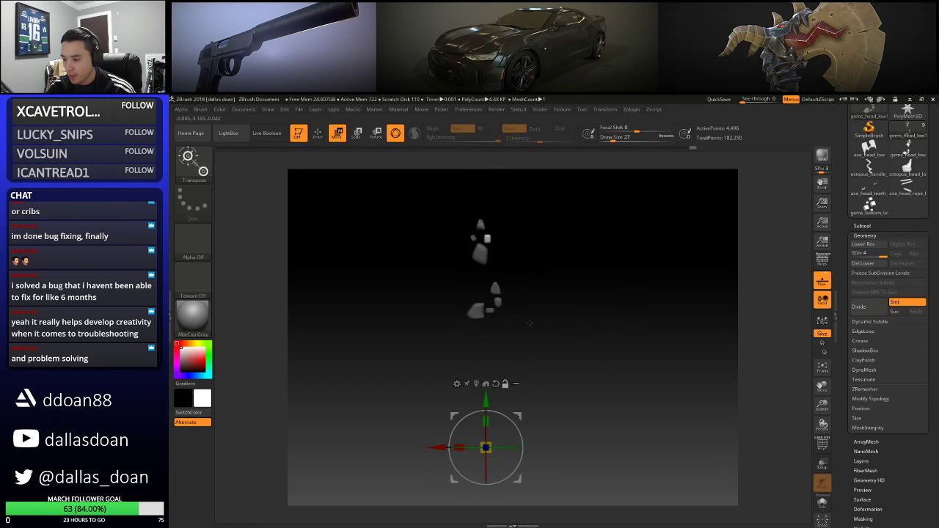
pyautogui.click(477, 383)
pyautogui.keyDown('alt'); pyautogui.moveTo(579, 262); pyautogui.dragTo(640, 378); pyautogui.keyUp('alt')
pyautogui.moveTo(493, 335); pyautogui.dragTo(493, 329)
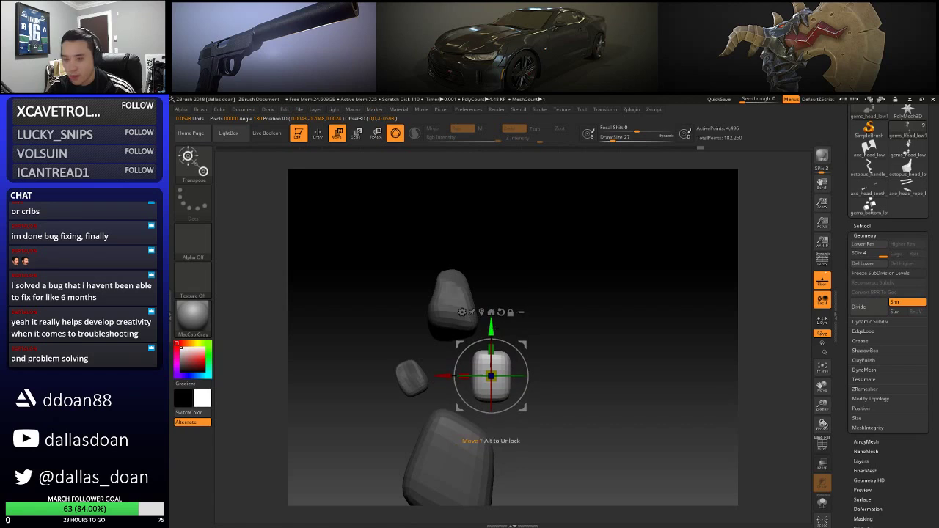
# Tilt the squarish gem with the gizmo and scale its depth down to about 0.59
pyautogui.keyDown('alt'); pyautogui.moveTo(591, 311); pyautogui.dragTo(594, 325); pyautogui.keyUp('alt')
pyautogui.moveTo(502, 354); pyautogui.dragTo(517, 343)
pyautogui.moveTo(454, 361); pyautogui.dragTo(449, 358)
pyautogui.moveTo(565, 336); pyautogui.dragTo(583, 319)
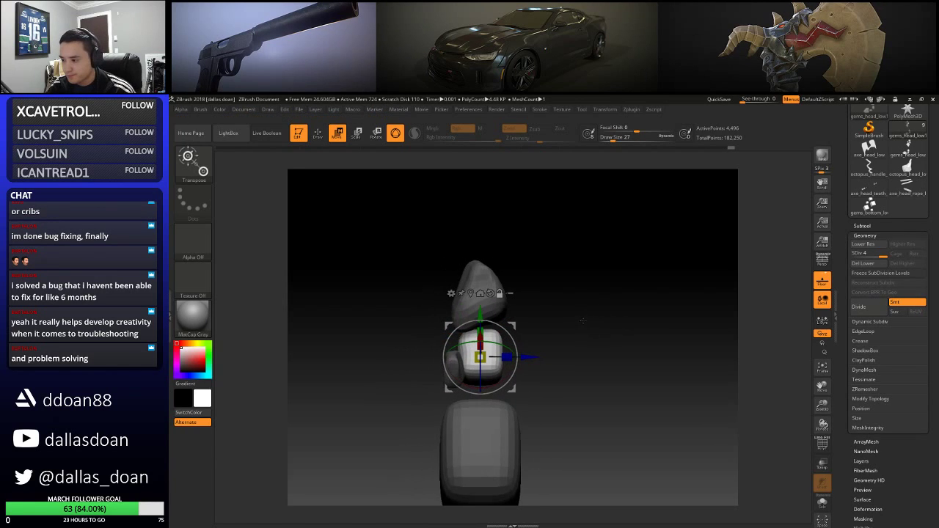
pyautogui.keyDown('alt'); pyautogui.moveTo(583, 275); pyautogui.dragTo(592, 307); pyautogui.keyUp('alt')
pyautogui.moveTo(509, 352); pyautogui.dragTo(510, 352)
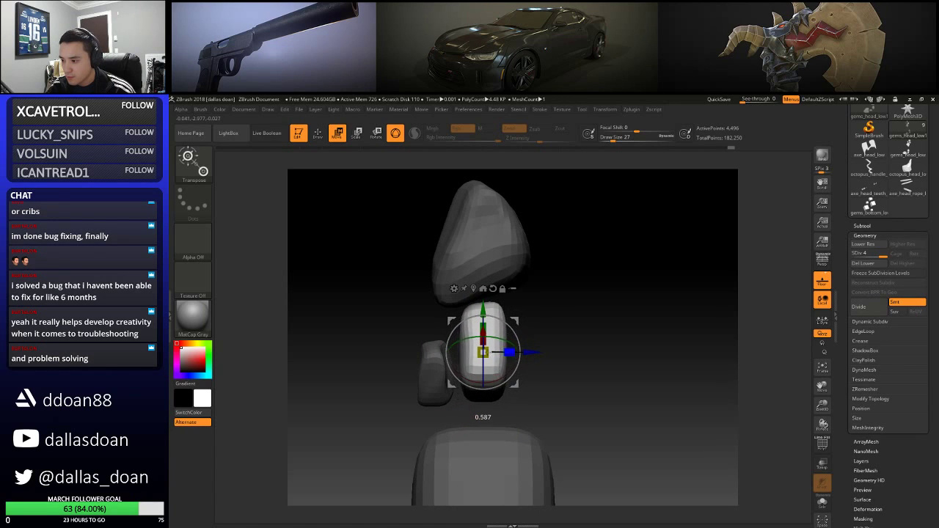
pyautogui.moveTo(580, 315); pyautogui.dragTo(610, 306)
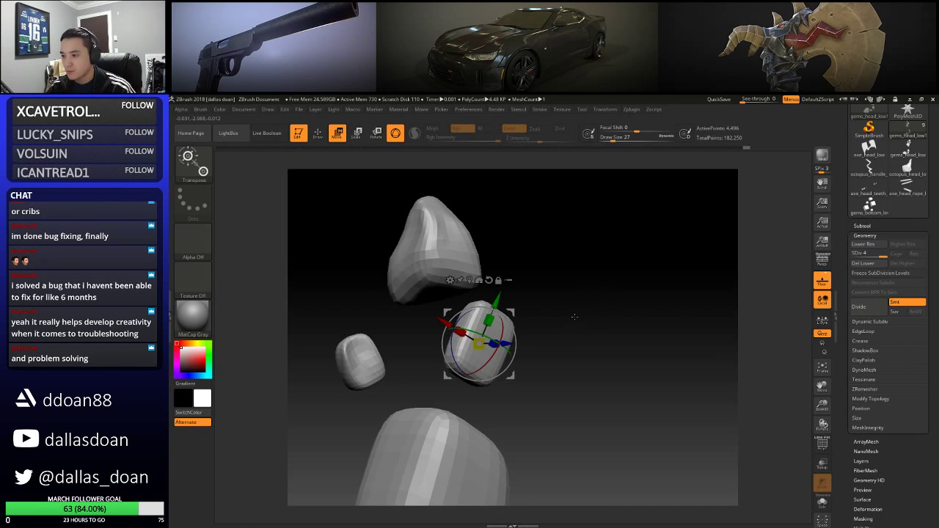
pyautogui.press('q')
pyautogui.moveTo(555, 277)
pyautogui.mouseDown()
pyautogui.moveTo(560, 287)
pyautogui.moveTo(583, 278)
pyautogui.moveTo(589, 289)
pyautogui.mouseUp()
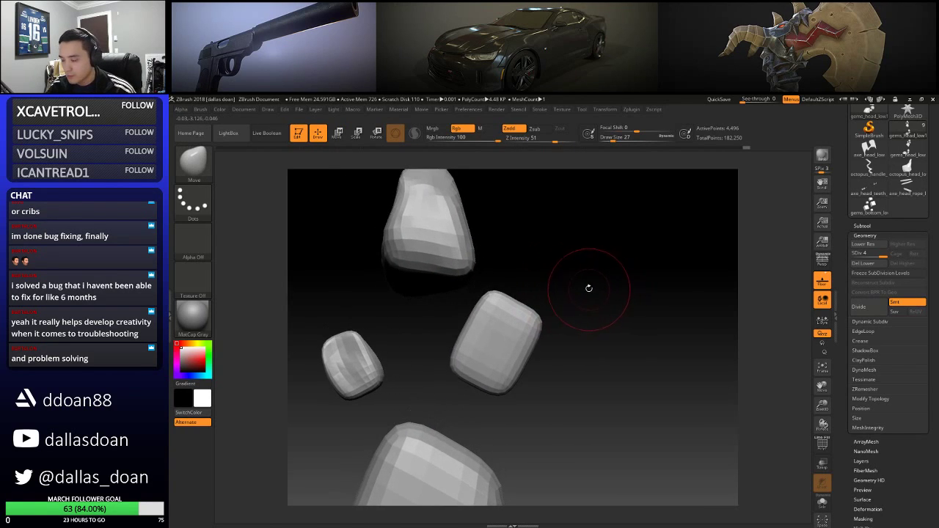
# Isolate the same tilted gem with an inverted lasso mask, shorten it to about 0.74 and shift it slightly upward
pyautogui.click(357, 133)
pyautogui.moveTo(508, 320); pyautogui.dragTo(507, 323)
pyautogui.moveTo(584, 279)
pyautogui.keyDown('ctrl'); pyautogui.mouseDown()
pyautogui.moveTo(480, 292)
pyautogui.moveTo(551, 432)
pyautogui.moveTo(622, 330)
pyautogui.mouseUp(); pyautogui.keyUp('ctrl')
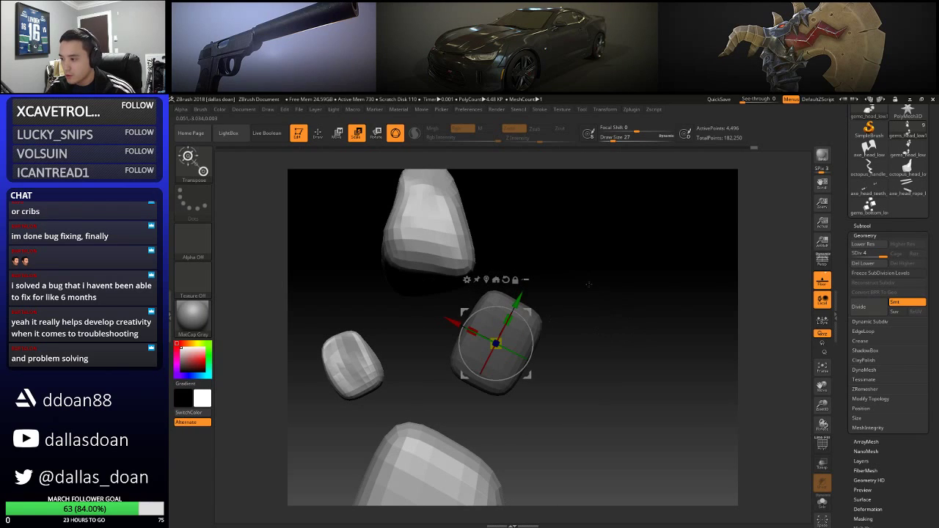
pyautogui.keyDown('ctrl'); pyautogui.click(627, 317); pyautogui.keyUp('ctrl')
pyautogui.moveTo(509, 319); pyautogui.dragTo(476, 334)
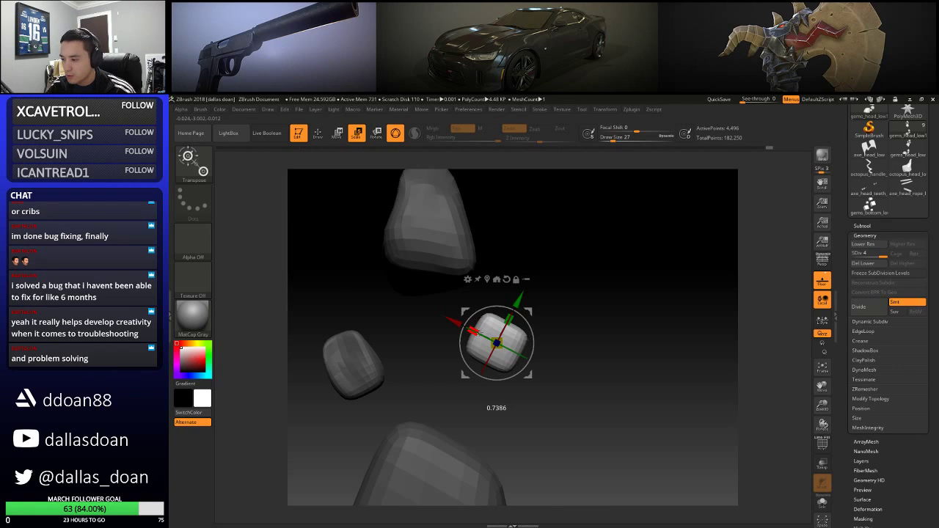
pyautogui.moveTo(518, 300); pyautogui.dragTo(521, 293)
pyautogui.moveTo(458, 313); pyautogui.dragTo(454, 311)
# Clear the mask and push the shortened gem into a small irregular stone with the Move brush at draw size 27
pyautogui.keyDown('ctrl'); pyautogui.click(659, 298); pyautogui.keyUp('ctrl')
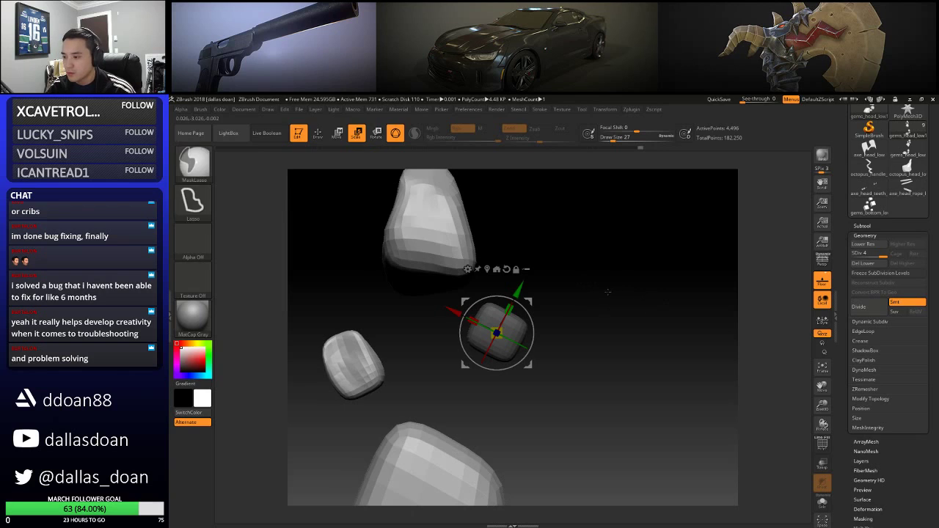
pyautogui.keyDown('ctrl'); pyautogui.moveTo(641, 289); pyautogui.dragTo(617, 308); pyautogui.keyUp('ctrl')
pyautogui.click(317, 135)
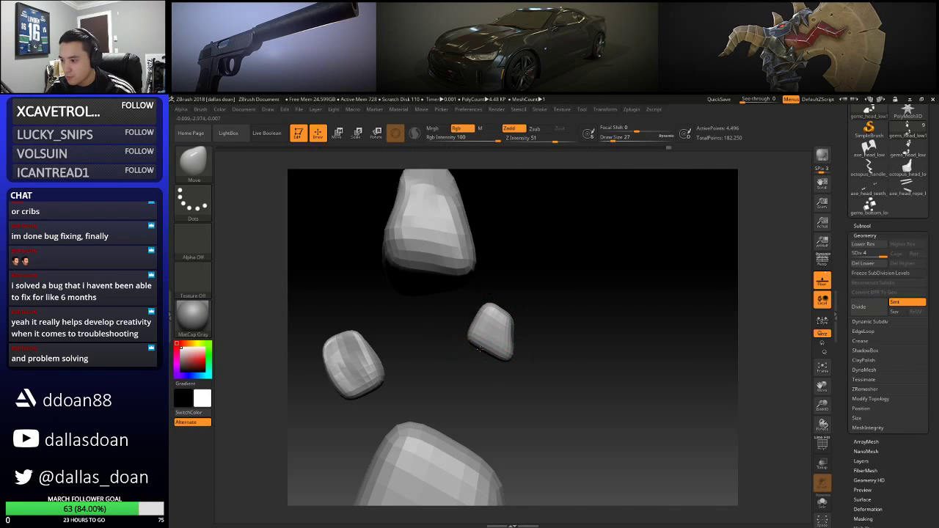
pyautogui.moveTo(567, 330); pyautogui.dragTo(616, 315)
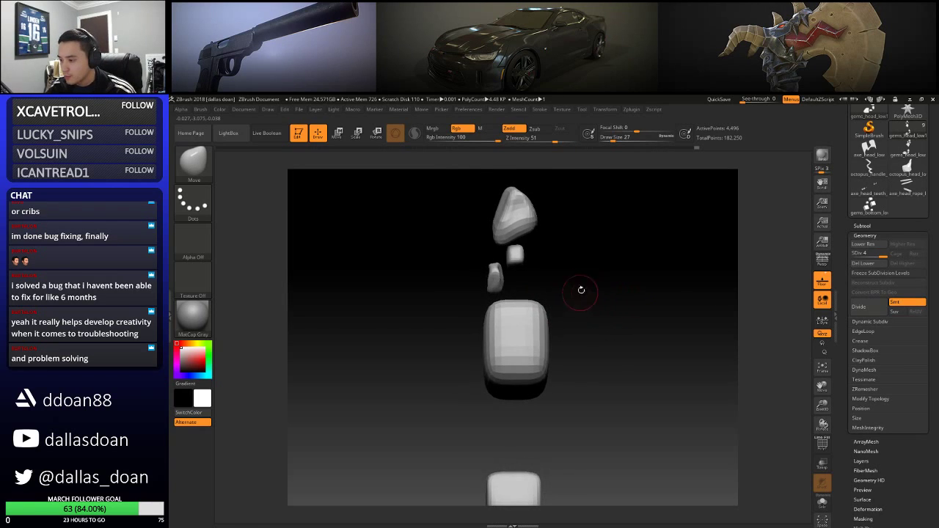
# Enlarge the Move brush to draw size 74 and taper the upper end of the large gem below the small ones
pyautogui.press('space')
pyautogui.moveTo(591, 293); pyautogui.dragTo(603, 292)
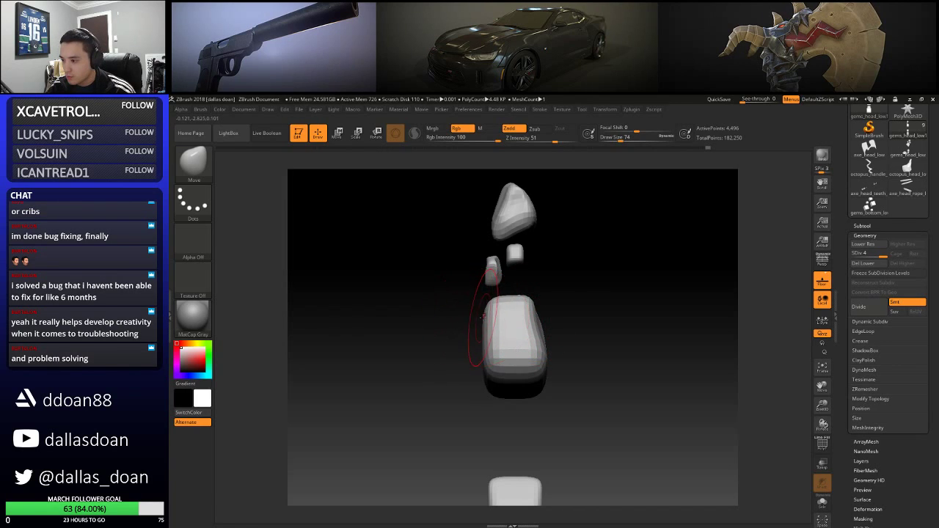
pyautogui.moveTo(481, 317); pyautogui.dragTo(494, 316)
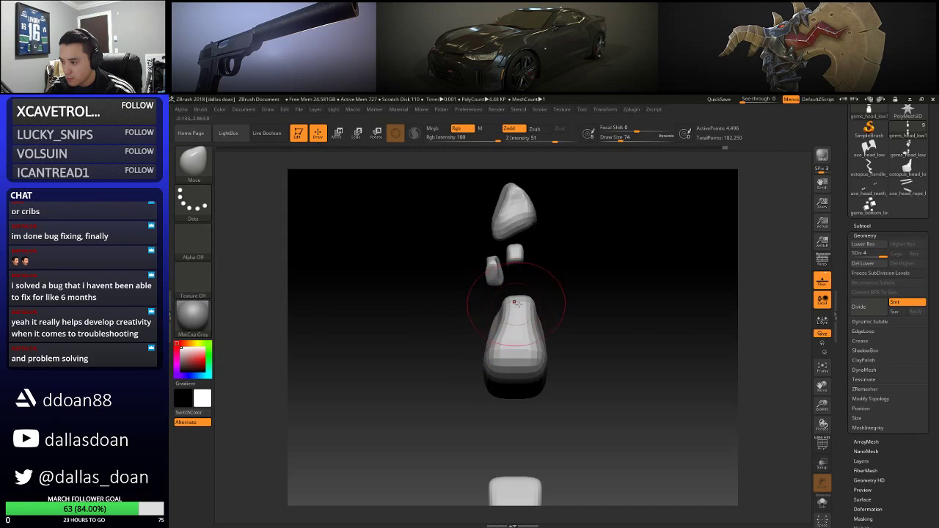
# Reduce the Move brush to draw size 35 and refine the large gem's edges and outline from several sides
pyautogui.press('space')
pyautogui.moveTo(495, 307); pyautogui.dragTo(487, 307)
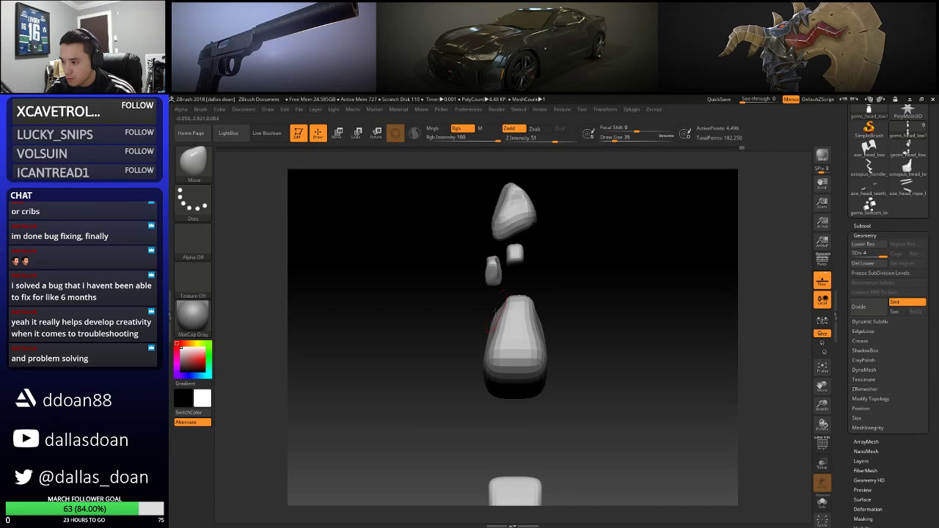
pyautogui.moveTo(480, 315); pyautogui.dragTo(542, 305, button='right')
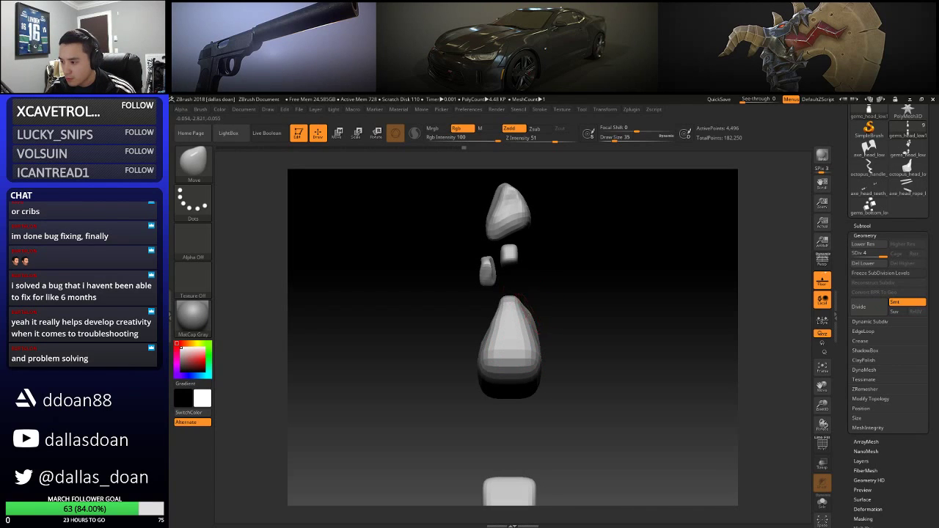
pyautogui.moveTo(536, 318)
pyautogui.mouseDown(button='right')
pyautogui.moveTo(549, 321)
pyautogui.moveTo(518, 332)
pyautogui.moveTo(527, 351)
pyautogui.moveTo(521, 333)
pyautogui.moveTo(541, 337)
pyautogui.moveTo(553, 314)
pyautogui.moveTo(571, 314)
pyautogui.mouseUp(button='right')
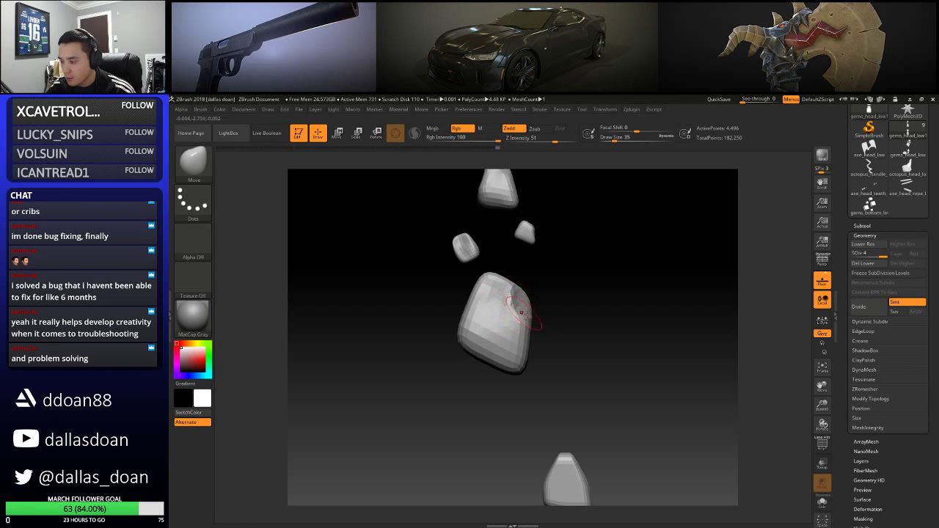
pyautogui.moveTo(515, 316); pyautogui.dragTo(558, 306, button='right')
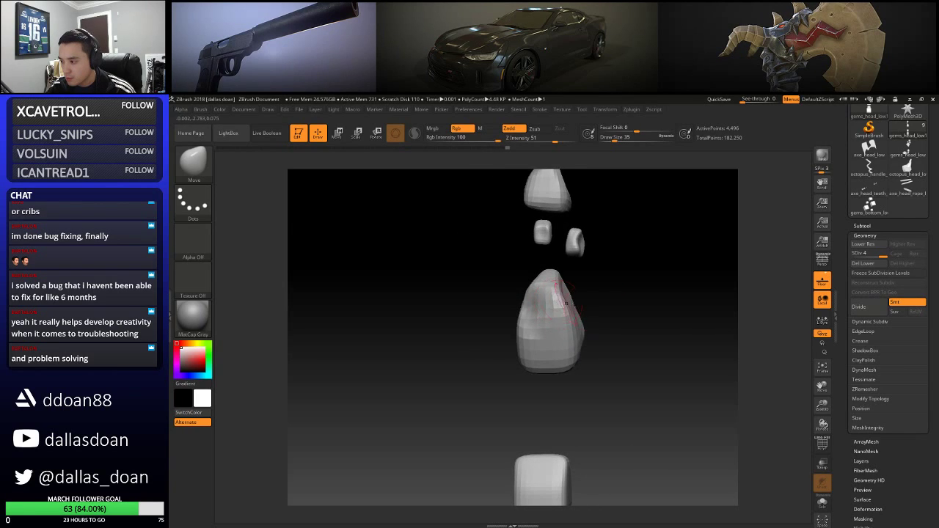
pyautogui.moveTo(648, 304); pyautogui.dragTo(622, 308, button='right')
pyautogui.moveTo(559, 291)
pyautogui.keyDown('shift'); pyautogui.mouseDown()
pyautogui.moveTo(491, 273)
pyautogui.moveTo(507, 293)
pyautogui.mouseUp(); pyautogui.keyUp('shift')
pyautogui.moveTo(524, 320); pyautogui.dragTo(597, 303, button='right')
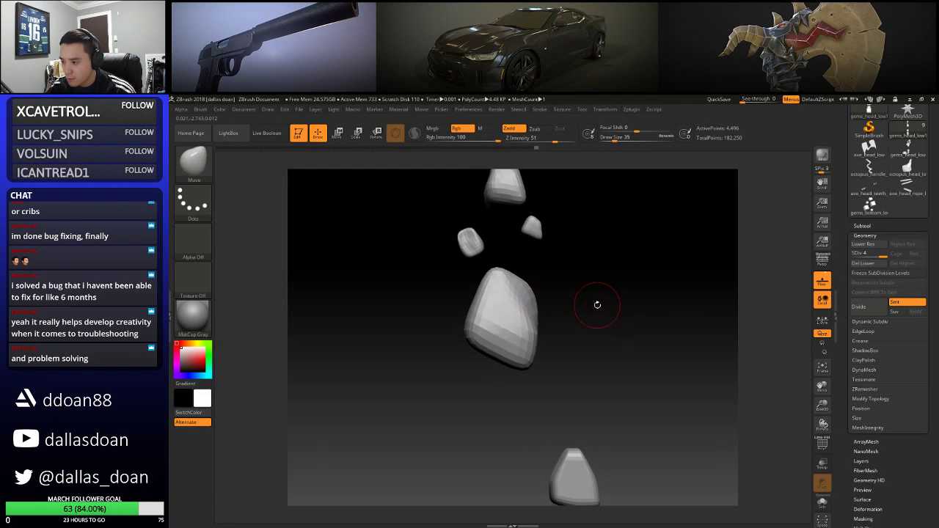
pyautogui.moveTo(540, 310)
pyautogui.mouseDown(button='right')
pyautogui.moveTo(596, 305)
pyautogui.moveTo(570, 316)
pyautogui.moveTo(602, 317)
pyautogui.moveTo(587, 293)
pyautogui.moveTo(584, 309)
pyautogui.moveTo(536, 315)
pyautogui.mouseUp(button='right')
# Lasso-mask the uppermost gem of the lower cluster and invert the mask so only that gem is editable
pyautogui.moveTo(537, 315)
pyautogui.keyDown('ctrl'); pyautogui.mouseDown()
pyautogui.moveTo(432, 339)
pyautogui.moveTo(480, 364)
pyautogui.moveTo(541, 313)
pyautogui.moveTo(440, 355)
pyautogui.moveTo(530, 353)
pyautogui.mouseUp(); pyautogui.keyUp('ctrl')
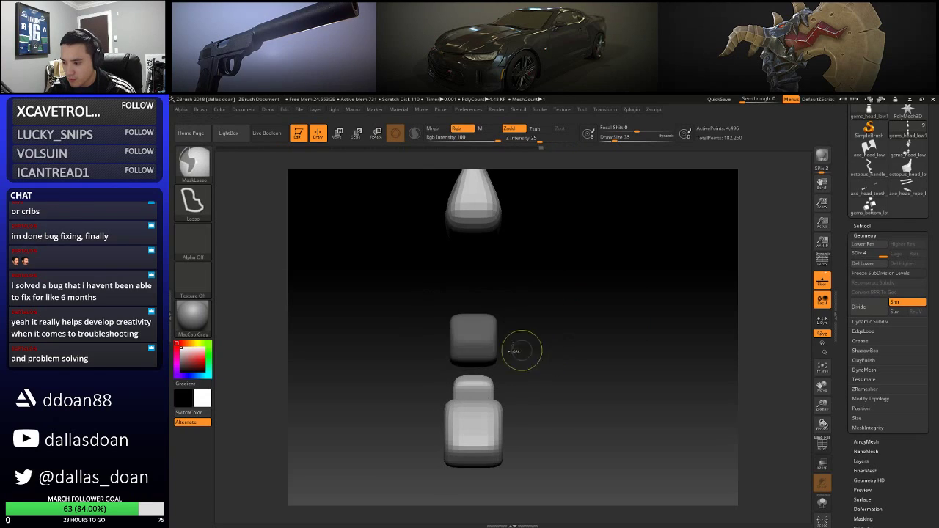
pyautogui.keyDown('alt'); pyautogui.moveTo(488, 321); pyautogui.dragTo(498, 300, button='right'); pyautogui.keyUp('alt')
pyautogui.moveTo(440, 286)
pyautogui.keyDown('ctrl'); pyautogui.keyDown('alt'); pyautogui.mouseDown()
pyautogui.moveTo(498, 350)
pyautogui.moveTo(507, 295)
pyautogui.mouseUp(); pyautogui.keyUp('alt'); pyautogui.keyUp('ctrl')
pyautogui.moveTo(565, 313)
pyautogui.mouseDown(button='right')
pyautogui.moveTo(593, 306)
pyautogui.moveTo(593, 329)
pyautogui.moveTo(569, 273)
pyautogui.mouseUp(button='right')
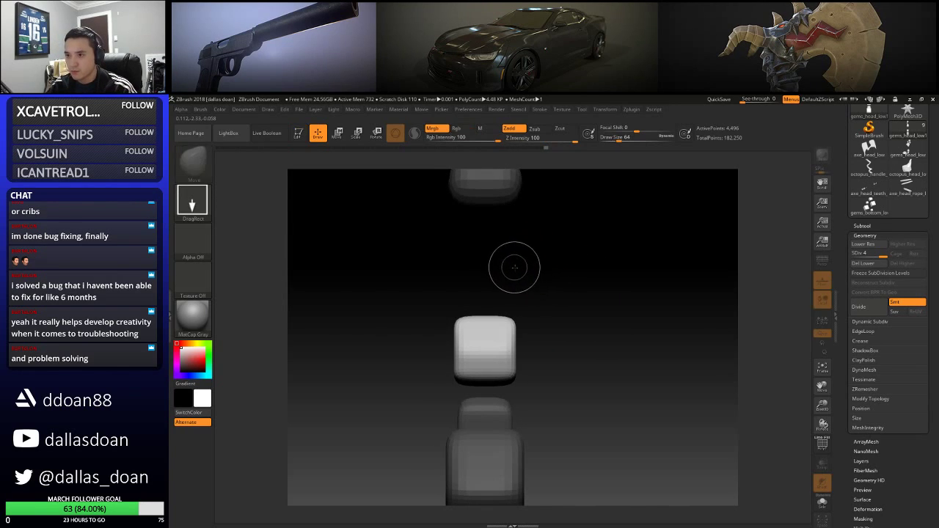
# Narrow the depth of the lower cluster's uppermost gem with the scale gizmo
pyautogui.click(337, 133)
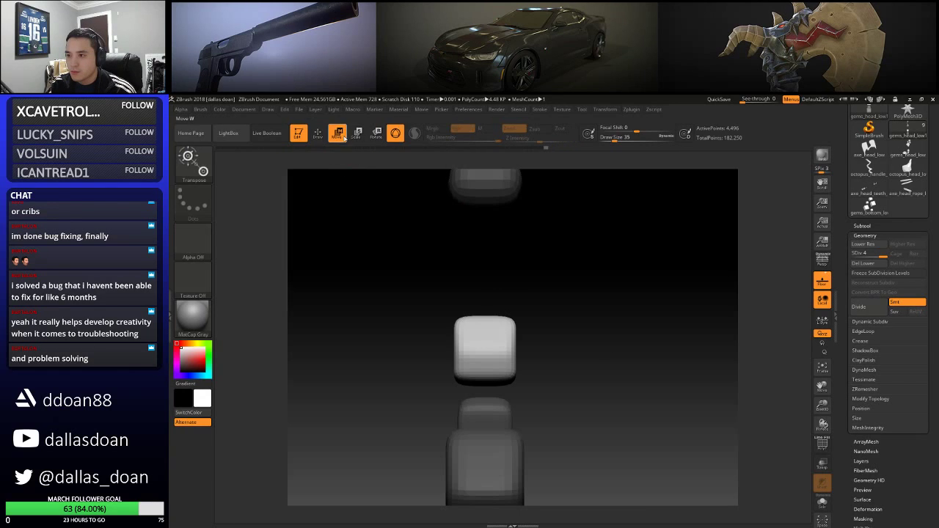
pyautogui.press('e')
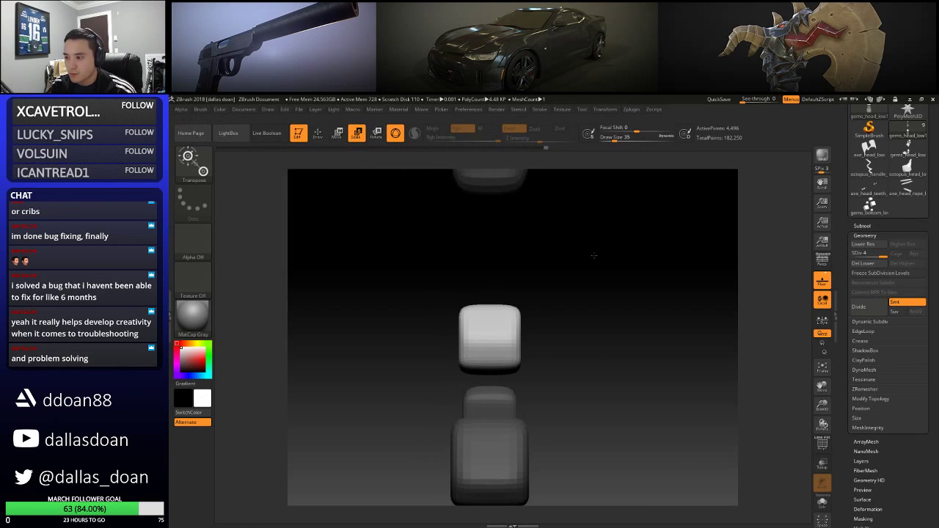
pyautogui.keyDown('alt'); pyautogui.moveTo(620, 299); pyautogui.dragTo(646, 309); pyautogui.keyUp('alt')
pyautogui.moveTo(496, 390); pyautogui.dragTo(495, 440)
pyautogui.moveTo(522, 390); pyautogui.dragTo(507, 390)
pyautogui.keyDown('alt'); pyautogui.moveTo(574, 347); pyautogui.dragTo(559, 330); pyautogui.keyUp('alt')
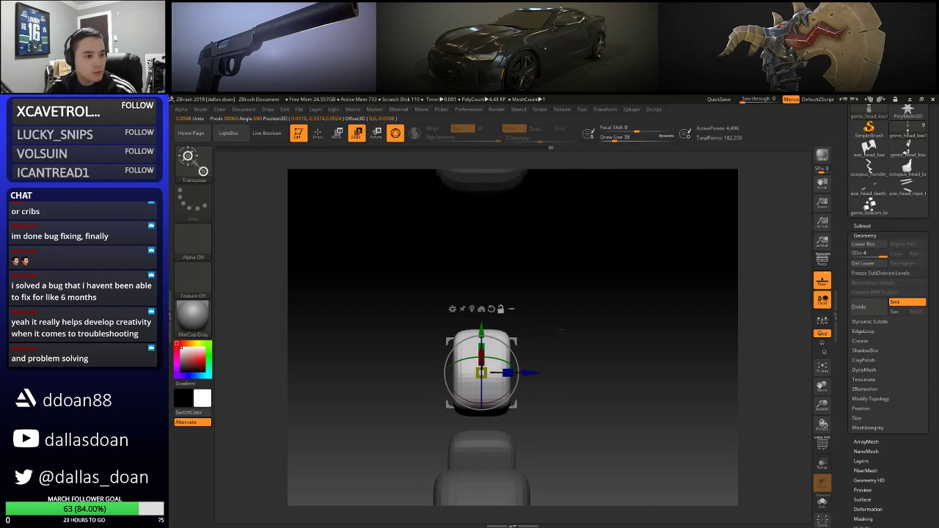
# Taper the upper end of the lower cluster's uppermost gem from several sides with the Move brush at draw size 35
pyautogui.moveTo(529, 294); pyautogui.dragTo(560, 260)
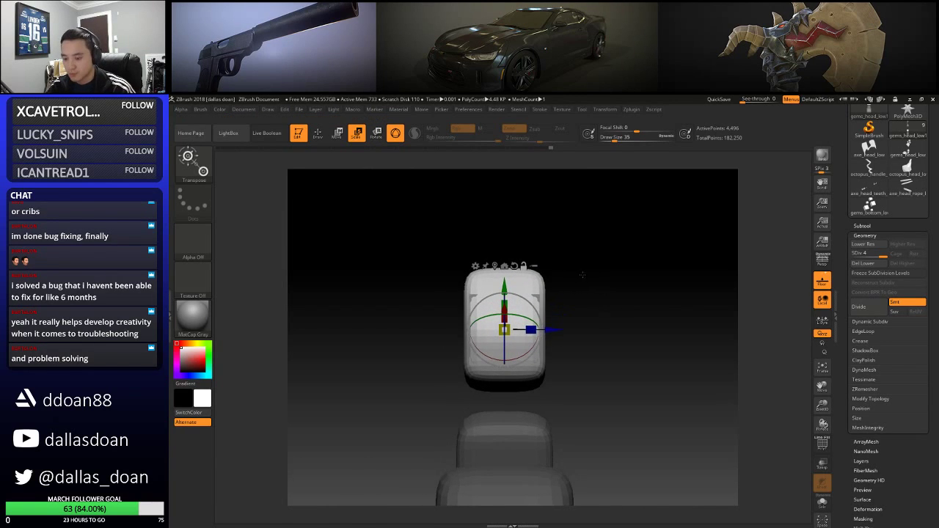
pyautogui.press('b')
pyautogui.press('m')
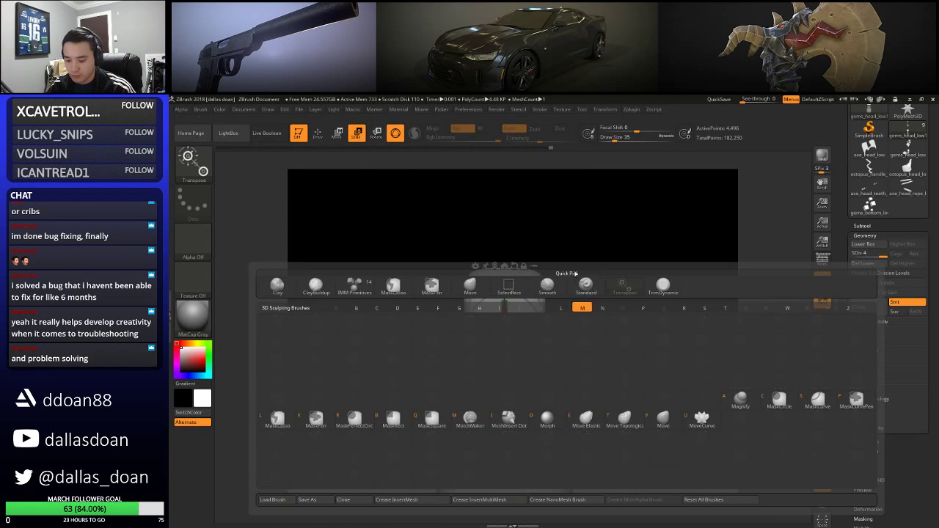
pyautogui.press('v')
pyautogui.moveTo(470, 278); pyautogui.dragTo(476, 282)
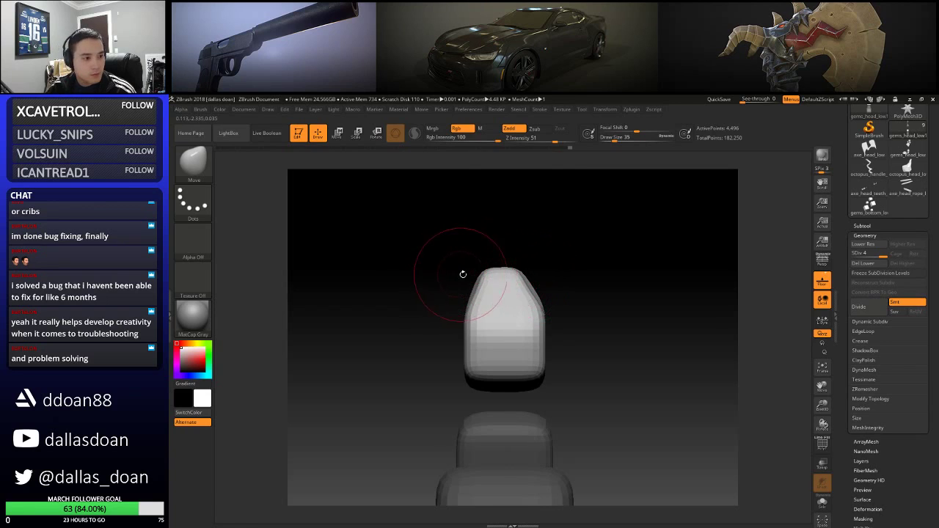
pyautogui.moveTo(450, 309); pyautogui.dragTo(506, 304)
pyautogui.moveTo(565, 294); pyautogui.dragTo(521, 291)
pyautogui.moveTo(589, 285); pyautogui.dragTo(622, 287)
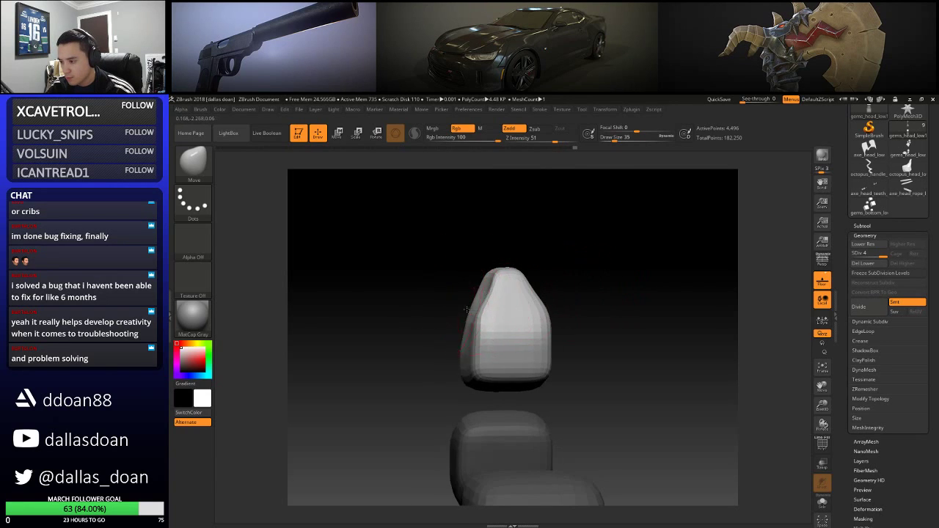
pyautogui.moveTo(465, 309); pyautogui.dragTo(484, 308)
pyautogui.moveTo(612, 283)
pyautogui.mouseDown()
pyautogui.moveTo(551, 300)
pyautogui.moveTo(549, 318)
pyautogui.moveTo(565, 291)
pyautogui.moveTo(643, 293)
pyautogui.moveTo(623, 294)
pyautogui.moveTo(646, 279)
pyautogui.moveTo(589, 298)
pyautogui.moveTo(613, 326)
pyautogui.moveTo(589, 256)
pyautogui.moveTo(650, 283)
pyautogui.moveTo(604, 291)
pyautogui.moveTo(601, 276)
pyautogui.moveTo(606, 320)
pyautogui.moveTo(530, 310)
pyautogui.moveTo(612, 339)
pyautogui.moveTo(594, 334)
pyautogui.moveTo(584, 293)
pyautogui.moveTo(667, 271)
pyautogui.mouseUp()
# Show all the axe subtools again and examine how the reshaped gems fit the whole model
pyautogui.click(862, 226)
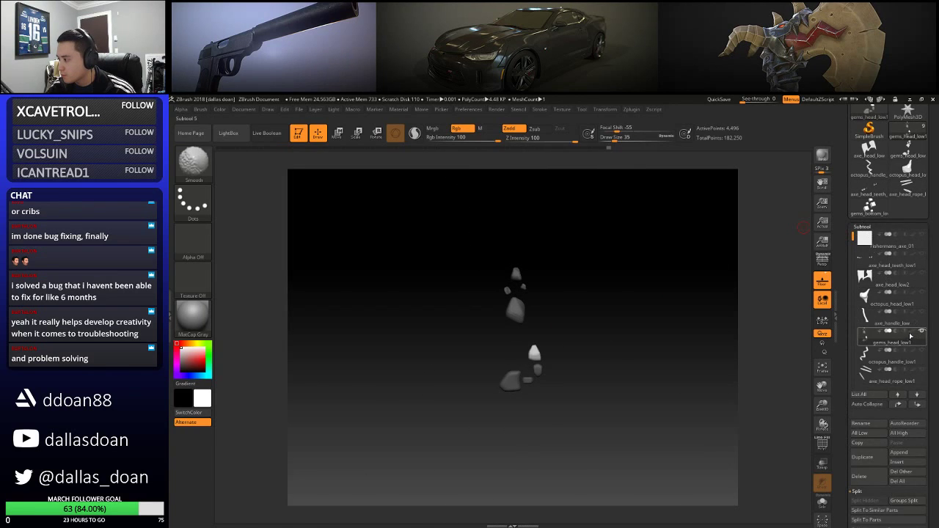
pyautogui.click(922, 330)
pyautogui.moveTo(643, 281)
pyautogui.mouseDown()
pyautogui.moveTo(652, 250)
pyautogui.moveTo(639, 266)
pyautogui.mouseUp()
pyautogui.scroll(5, 646, 267)
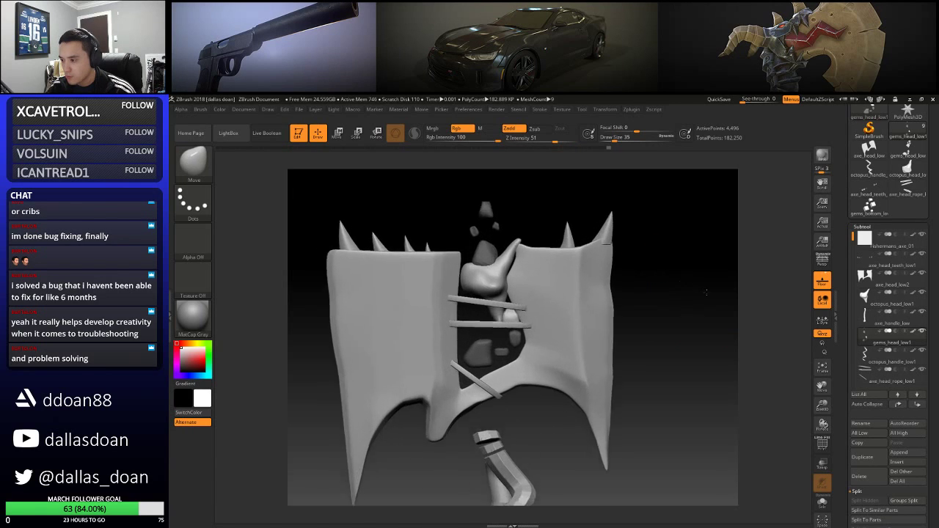
pyautogui.moveTo(663, 306)
pyautogui.keyDown('alt'); pyautogui.mouseDown()
pyautogui.moveTo(664, 292)
pyautogui.moveTo(653, 285)
pyautogui.moveTo(649, 298)
pyautogui.mouseUp(); pyautogui.keyUp('alt')
pyautogui.scroll(-2, 649, 298)
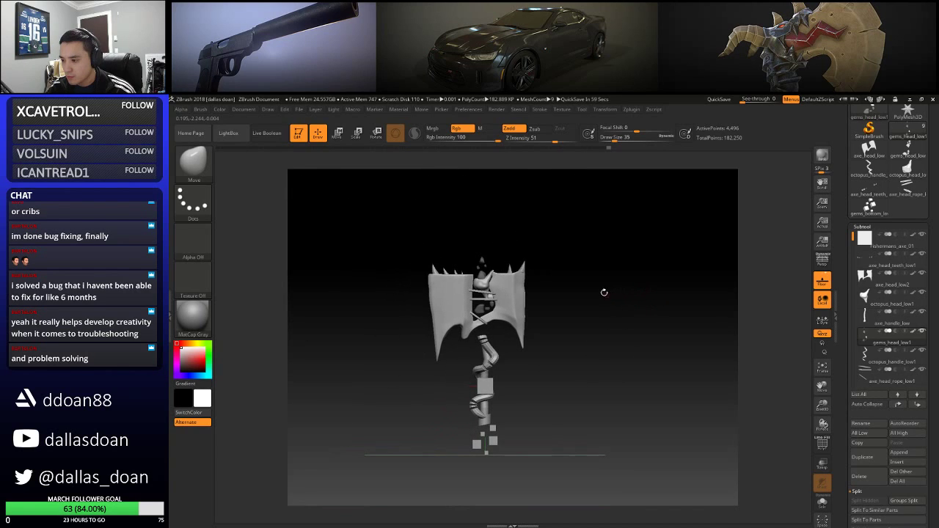
pyautogui.scroll(3, 653, 317)
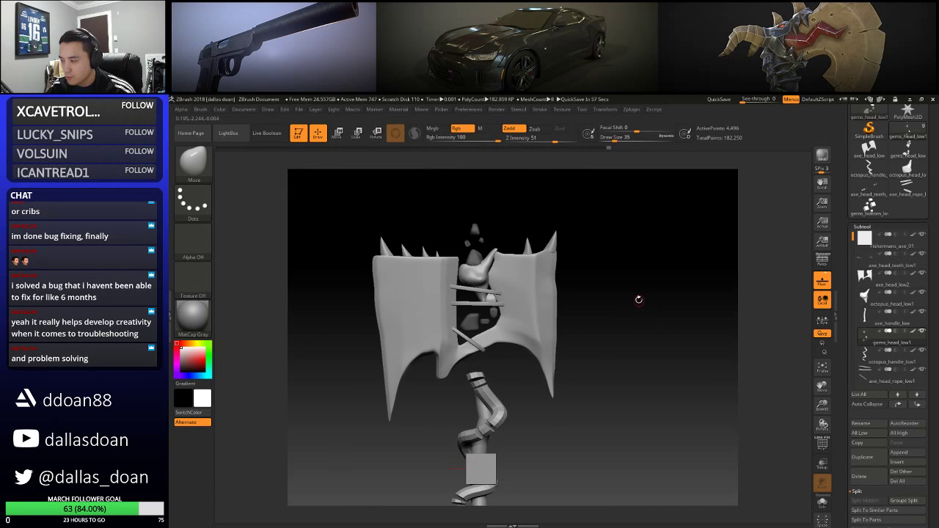
# Examine the proportions of the whole axe, comparing the reshaped head gems with the blades and handle from near and far
pyautogui.scroll(2, 633, 287)
pyautogui.scroll(-5, 616, 276)
pyautogui.scroll(2, 660, 286)
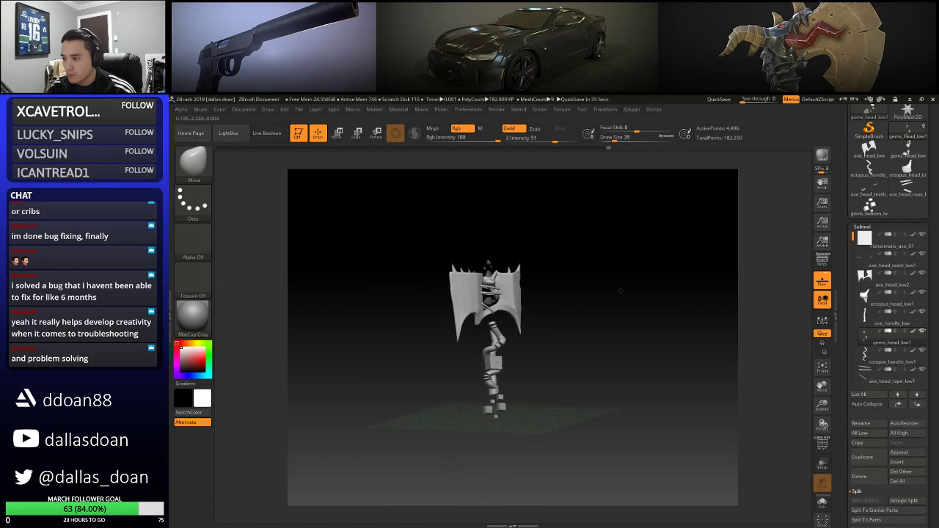
pyautogui.scroll(5, 628, 297)
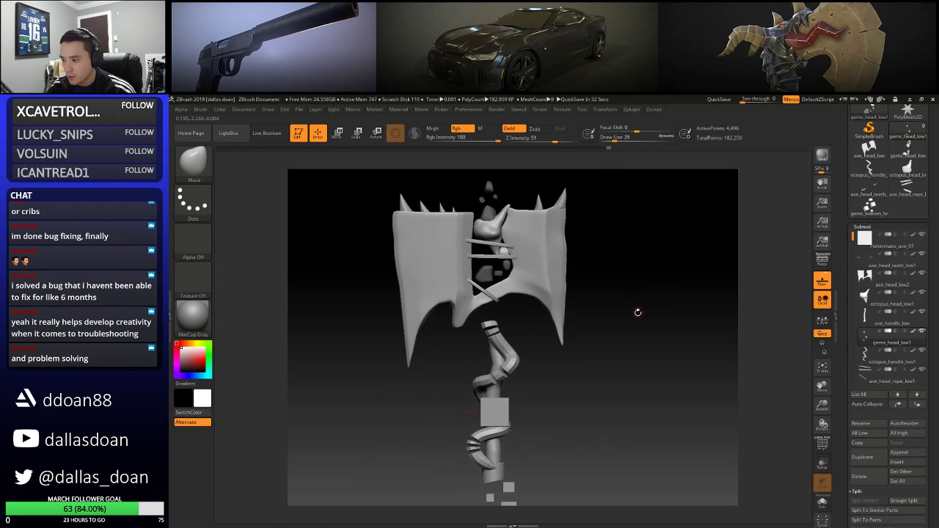
pyautogui.scroll(1, 602, 285)
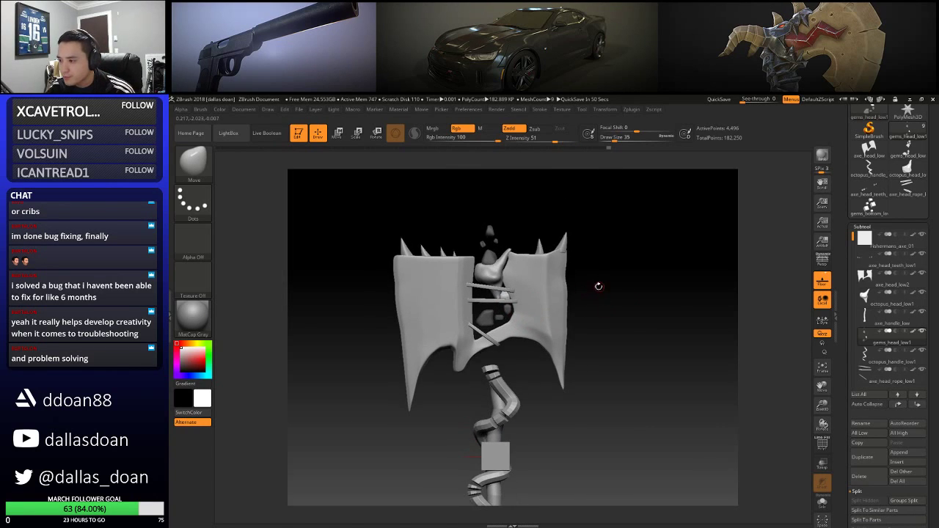
pyautogui.scroll(1, 606, 275)
pyautogui.scroll(-3, 616, 330)
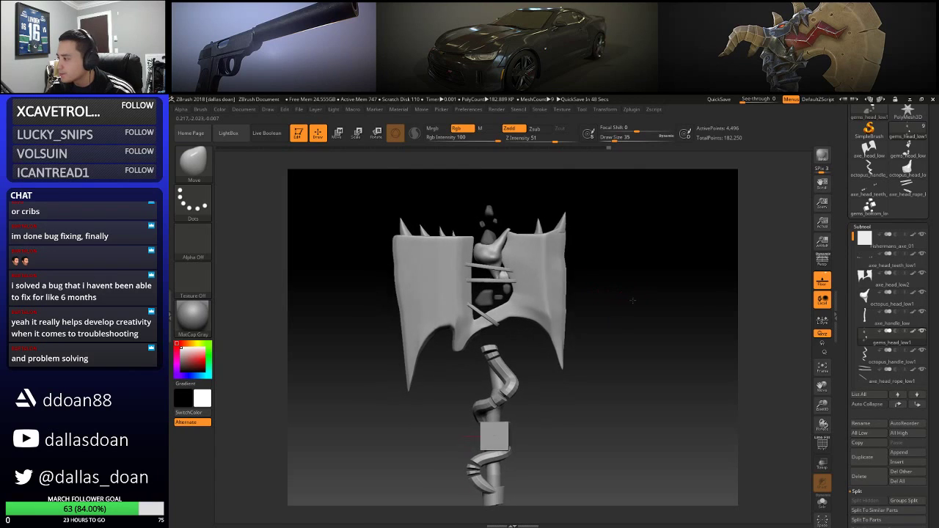
pyautogui.scroll(3, 878, 343)
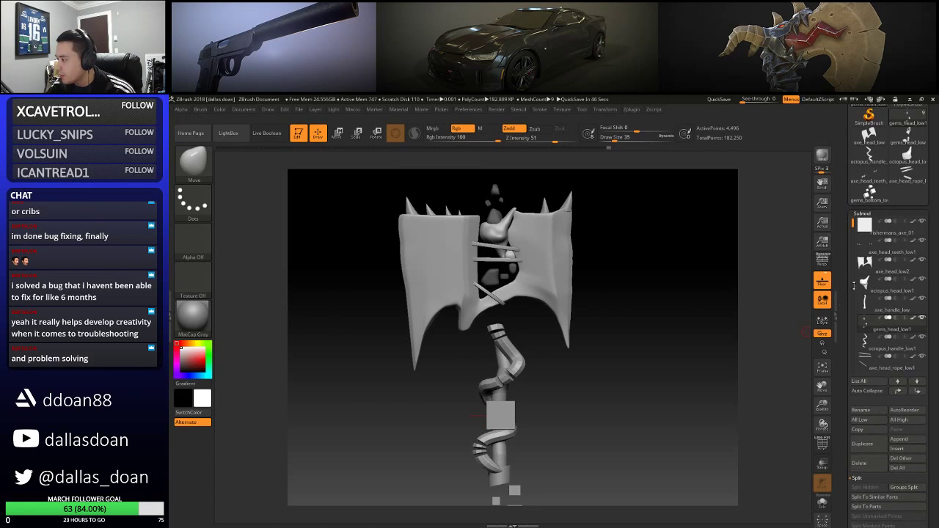
# Save the axe tool over the existing file Fishermans_axe_01.ZTL
pyautogui.scroll(3, 909, 220)
pyautogui.click(907, 122)
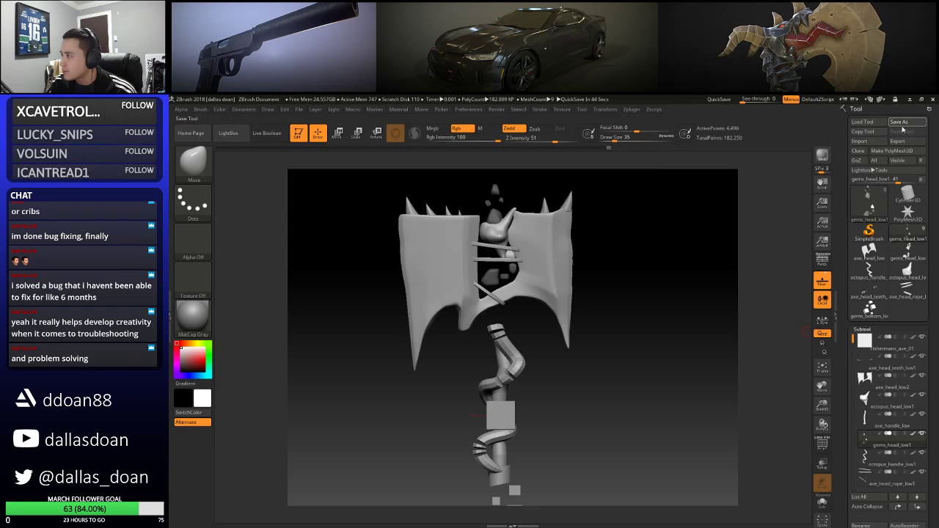
pyautogui.click(602, 359)
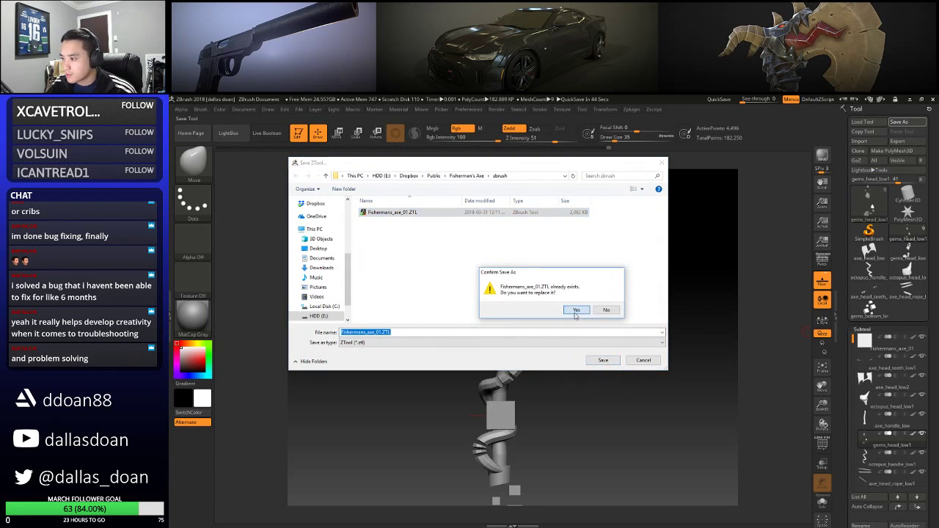
pyautogui.click(576, 314)
# Make octopus_handle_low1 the active subtool and toggle its visibility off and on to identify the tentacle around the handle
pyautogui.moveTo(612, 286); pyautogui.dragTo(595, 335)
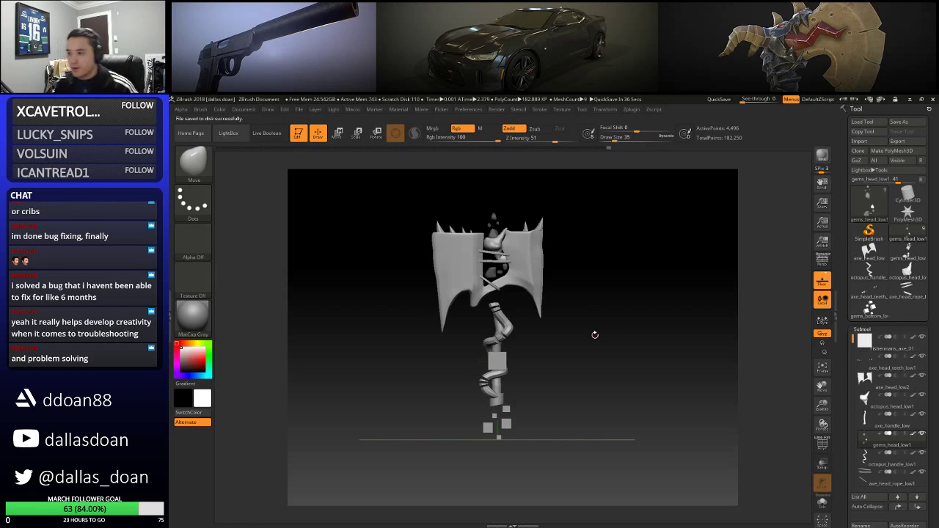
pyautogui.moveTo(595, 335); pyautogui.dragTo(614, 311)
pyautogui.scroll(-2, 891, 389)
pyautogui.click(909, 425)
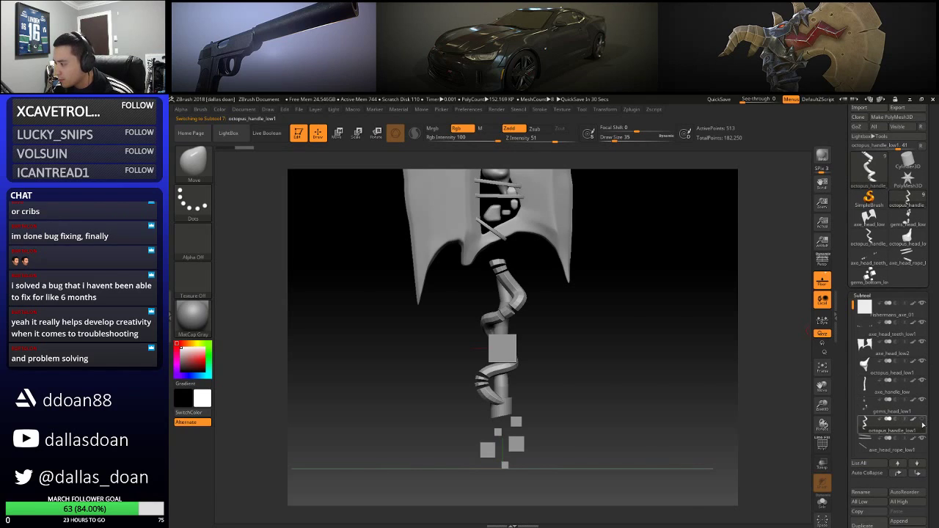
pyautogui.click(922, 422)
pyautogui.click(922, 421)
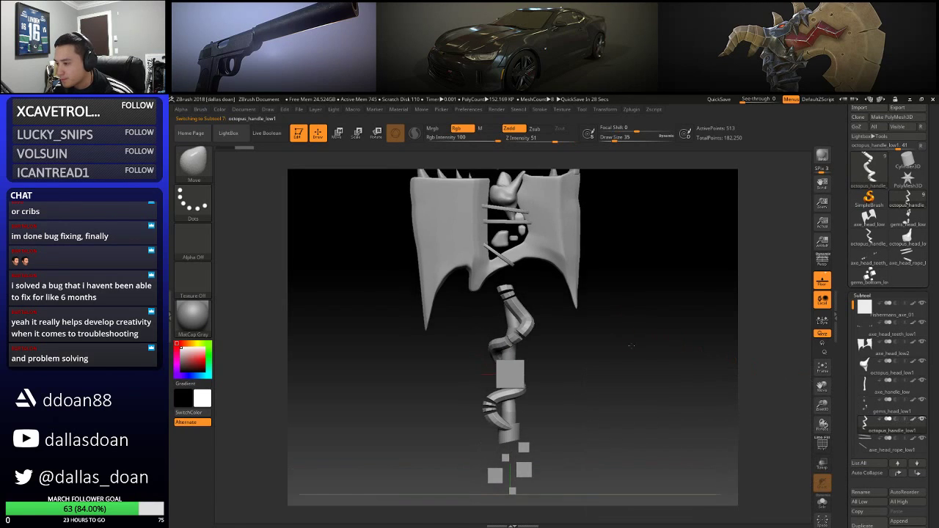
# Hide the placeholder cube subtool Fishermans_axe_01 that overlaps the handle
pyautogui.moveTo(883, 391)
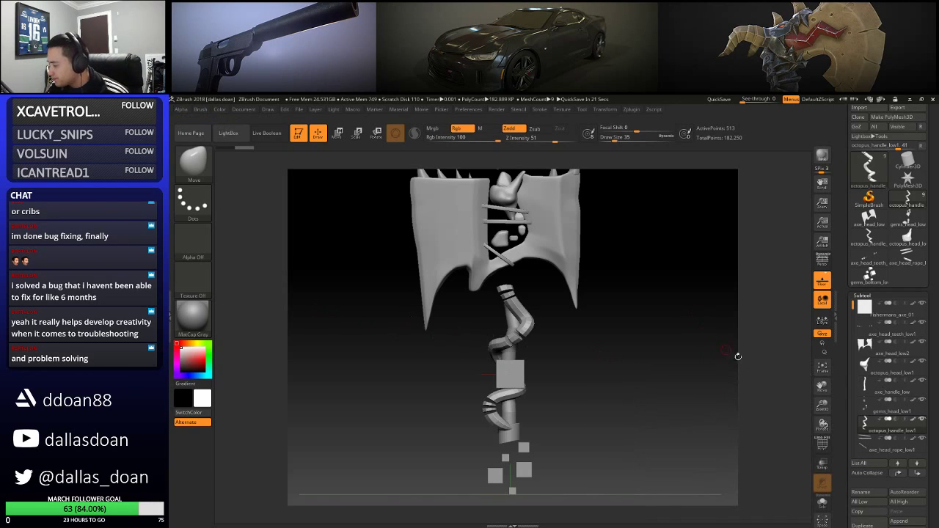
pyautogui.moveTo(937, 431); pyautogui.dragTo(933, 461)
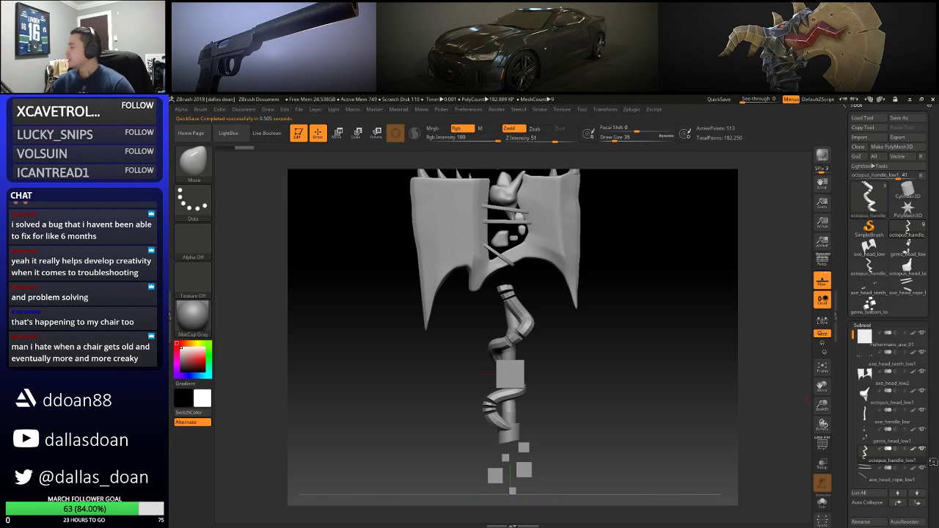
pyautogui.moveTo(614, 281); pyautogui.dragTo(624, 277)
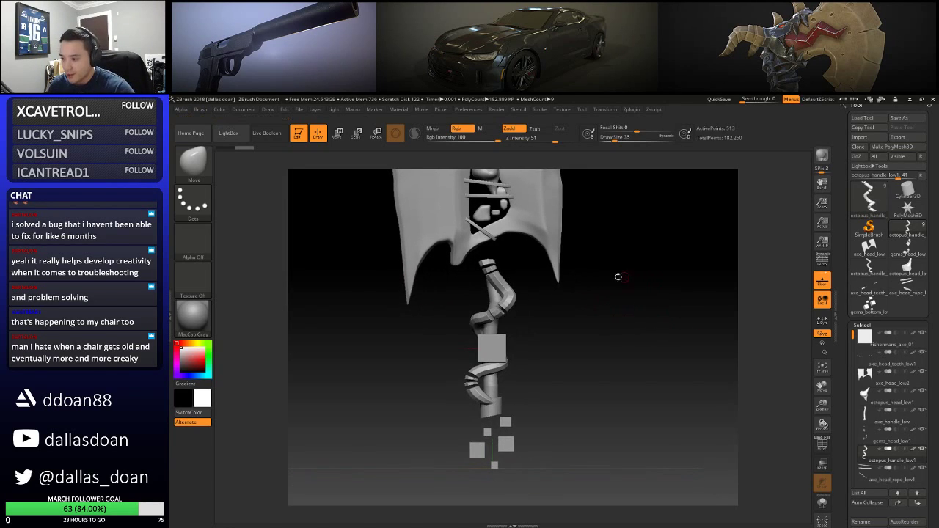
pyautogui.click(922, 333)
pyautogui.keyDown('alt'); pyautogui.moveTo(564, 312); pyautogui.dragTo(591, 342); pyautogui.keyUp('alt')
pyautogui.scroll(-1, 937, 394)
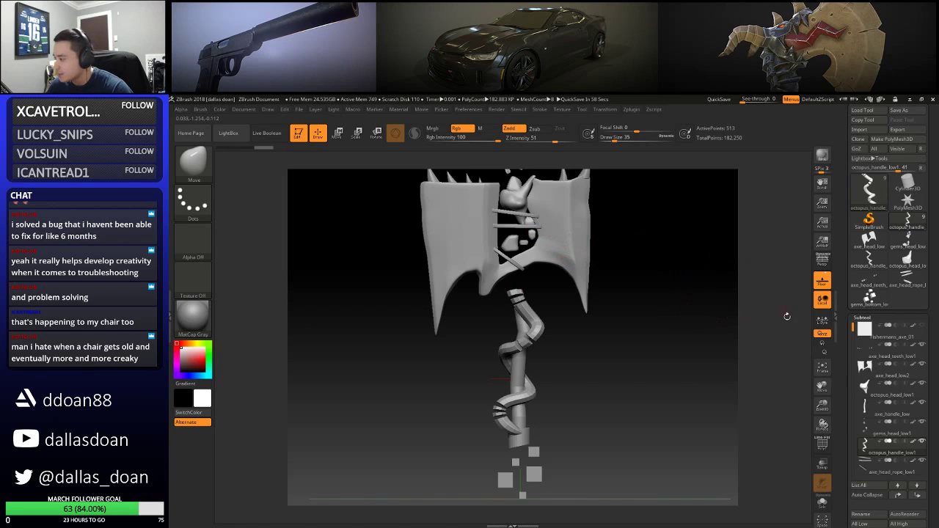
# Subdivide the octopus handle tentacle twice with smoothing on and inspect its rounded shape along the handle
pyautogui.scroll(-4, 932, 338)
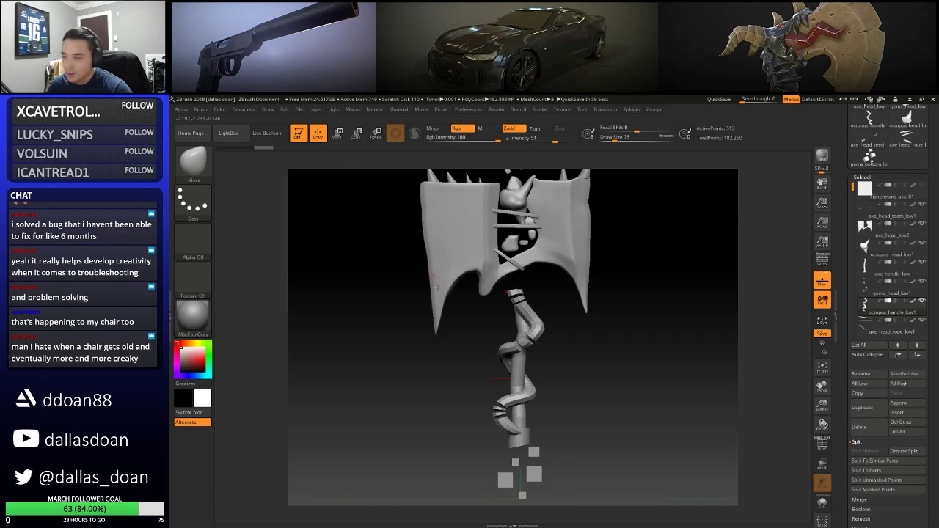
pyautogui.moveTo(932, 348); pyautogui.dragTo(931, 361)
pyautogui.click(862, 190)
pyautogui.click(866, 200)
pyautogui.click(868, 271)
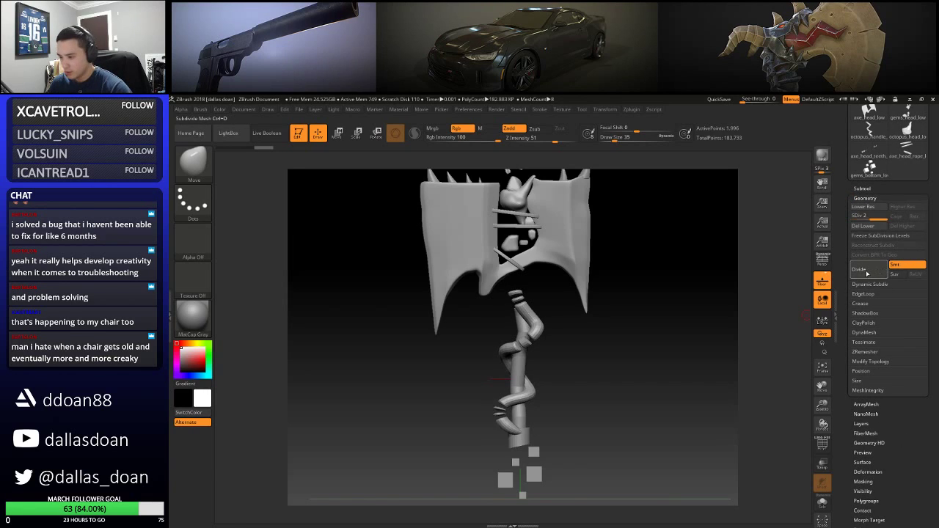
pyautogui.click(867, 270)
pyautogui.moveTo(664, 323); pyautogui.dragTo(655, 296)
pyautogui.moveTo(714, 279); pyautogui.dragTo(617, 339)
pyautogui.keyDown('alt'); pyautogui.moveTo(614, 391); pyautogui.dragTo(601, 319); pyautogui.keyUp('alt')
# Replace the tentacle's higher subdivision levels with one unsmoothed division followed by one smoothed division
pyautogui.moveTo(881, 218); pyautogui.dragTo(855, 219)
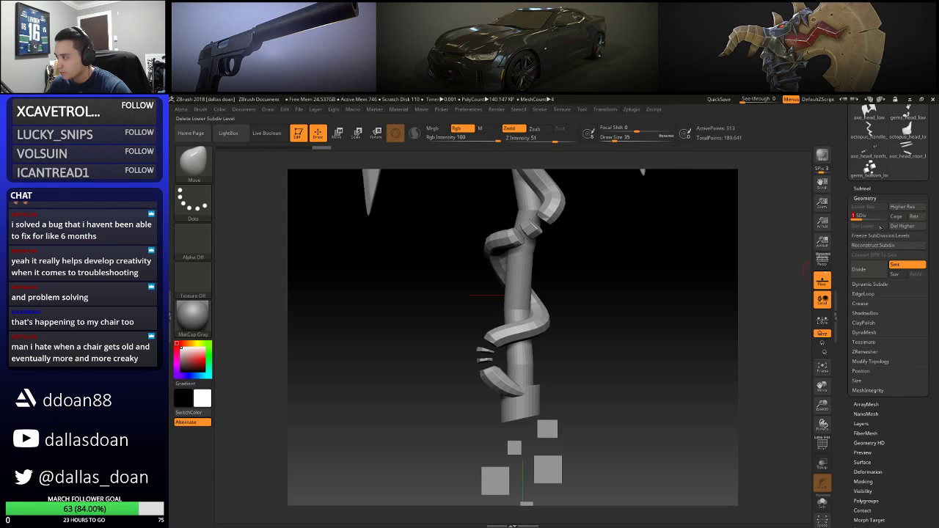
pyautogui.click(860, 269)
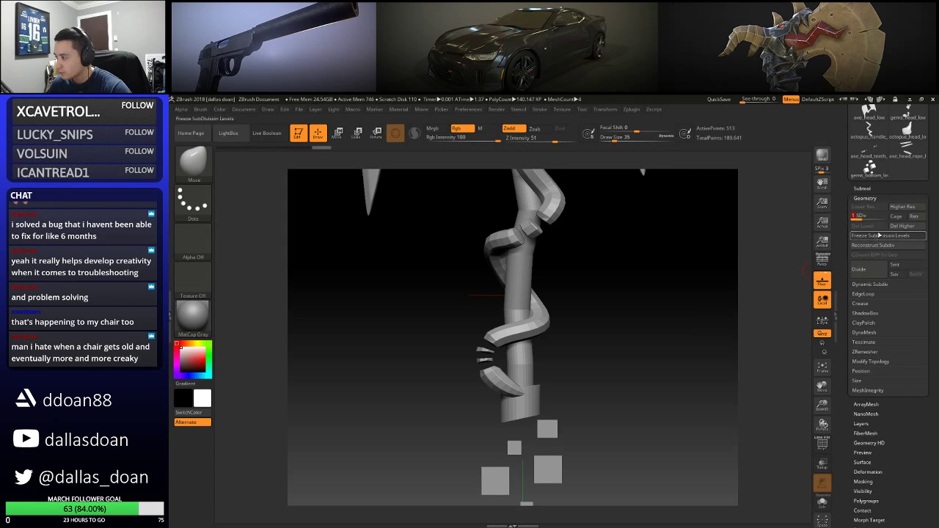
pyautogui.click(902, 226)
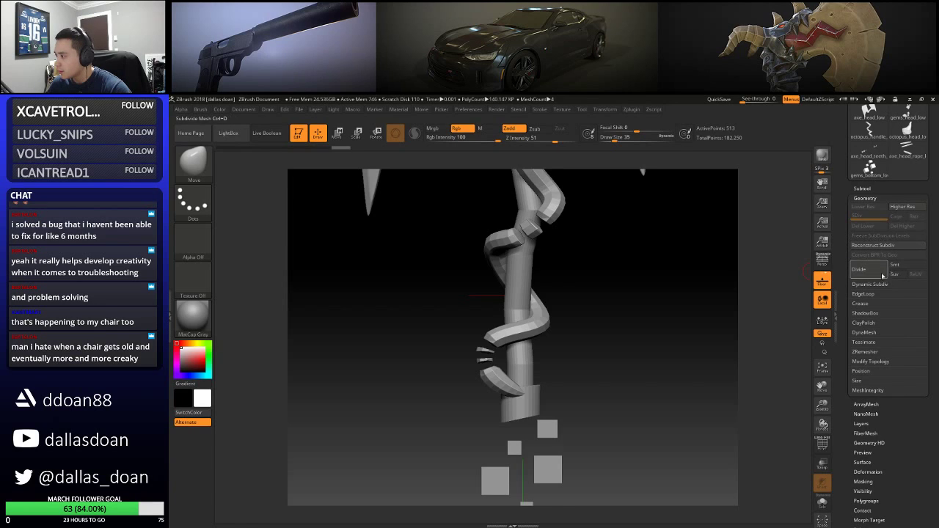
pyautogui.click(860, 269)
pyautogui.click(860, 269)
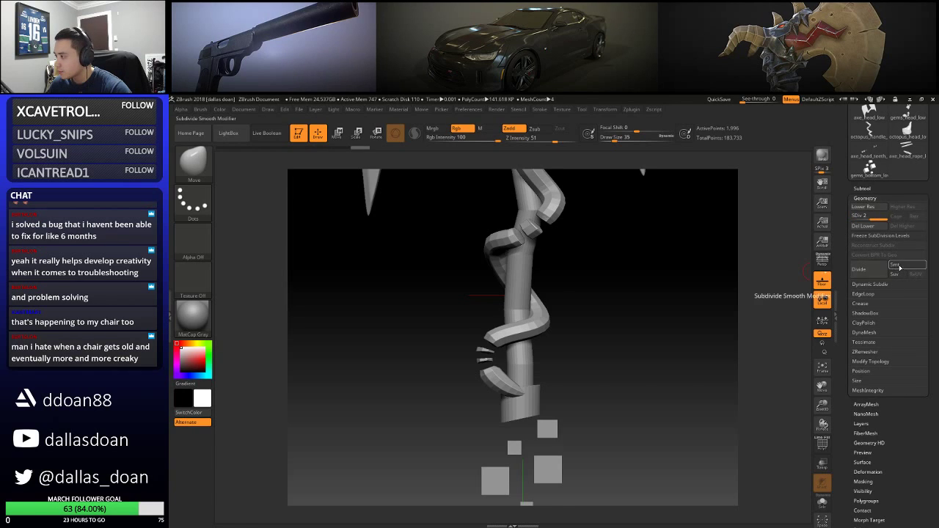
# Soften the tentacle's surface from several sides with the Smooth brush at draw size 35
pyautogui.keyDown('alt'); pyautogui.moveTo(670, 251); pyautogui.dragTo(565, 315); pyautogui.keyUp('alt')
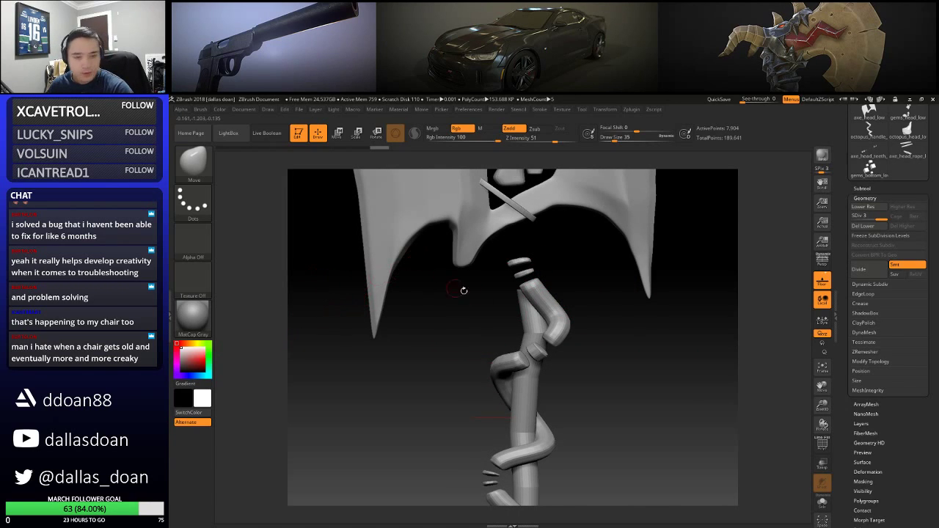
pyautogui.keyDown('shift'); pyautogui.moveTo(559, 318); pyautogui.dragTo(539, 299); pyautogui.keyUp('shift')
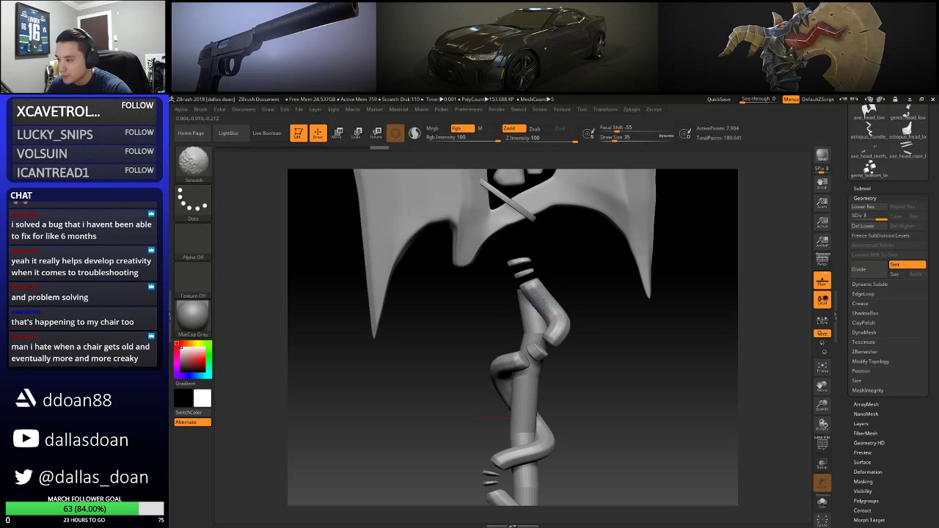
pyautogui.moveTo(555, 321); pyautogui.dragTo(558, 325, button='right')
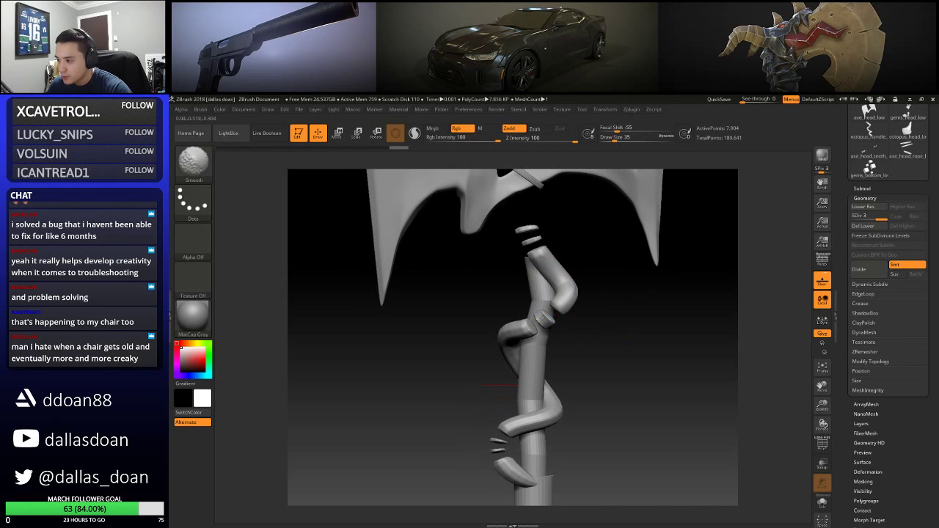
pyautogui.moveTo(499, 337); pyautogui.dragTo(530, 304, button='right')
pyautogui.moveTo(532, 341)
pyautogui.mouseDown(button='right')
pyautogui.moveTo(514, 335)
pyautogui.moveTo(606, 337)
pyautogui.moveTo(587, 327)
pyautogui.moveTo(512, 356)
pyautogui.moveTo(595, 329)
pyautogui.moveTo(543, 258)
pyautogui.mouseUp(button='right')
pyautogui.moveTo(628, 296); pyautogui.dragTo(589, 317, button='right')
pyautogui.keyDown('alt'); pyautogui.moveTo(596, 363); pyautogui.dragTo(585, 265, button='right'); pyautogui.keyUp('alt')
pyautogui.press('shift')
pyautogui.moveTo(480, 272)
pyautogui.mouseDown(button='right')
pyautogui.moveTo(593, 336)
pyautogui.moveTo(521, 272)
pyautogui.moveTo(573, 325)
pyautogui.moveTo(581, 313)
pyautogui.moveTo(541, 311)
pyautogui.moveTo(594, 330)
pyautogui.moveTo(595, 340)
pyautogui.moveTo(603, 323)
pyautogui.moveTo(677, 323)
pyautogui.moveTo(656, 266)
pyautogui.moveTo(588, 335)
pyautogui.moveTo(597, 357)
pyautogui.moveTo(577, 358)
pyautogui.moveTo(589, 341)
pyautogui.mouseUp(button='right')
pyautogui.keyDown('alt'); pyautogui.moveTo(589, 341); pyautogui.dragTo(597, 358, button='right'); pyautogui.keyUp('alt')
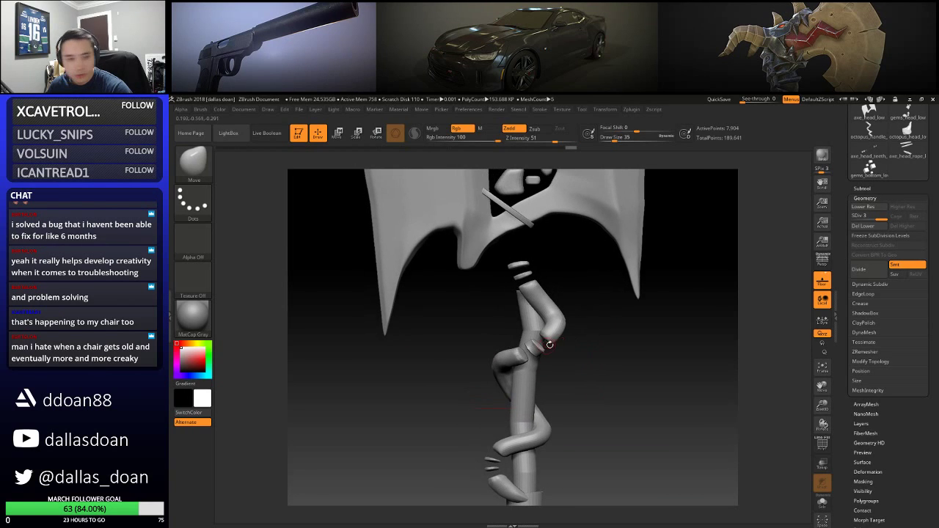
# Switch to the Standard brush for the tentacle and set its Z Intensity to 5
pyautogui.moveTo(520, 339); pyautogui.dragTo(485, 331, button='right')
pyautogui.press('b')
pyautogui.press('s')
pyautogui.press('t')
pyautogui.moveTo(550, 329); pyautogui.dragTo(550, 360, button='right')
pyautogui.click(548, 139)
pyautogui.write('5')
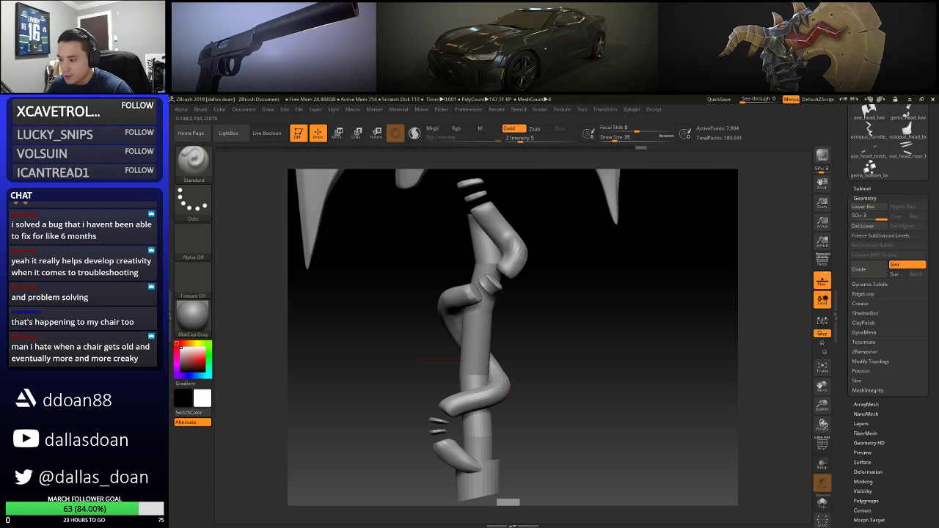
# Raise the Standard brush's Z Intensity to 10 and build up the tentacle's coils from several sides
pyautogui.moveTo(505, 384); pyautogui.dragTo(591, 266, button='right')
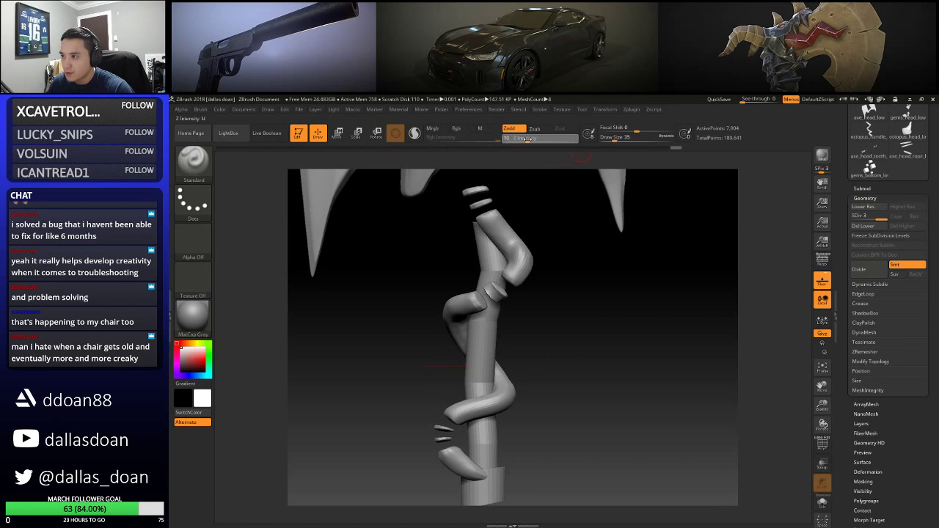
pyautogui.press('Return')
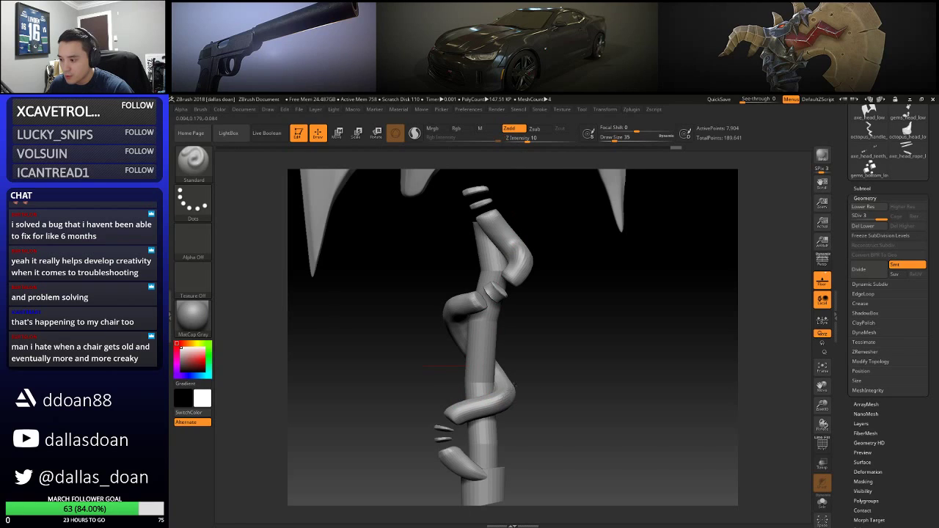
pyautogui.moveTo(571, 376); pyautogui.dragTo(503, 373, button='right')
pyautogui.keyDown('alt'); pyautogui.moveTo(574, 345); pyautogui.dragTo(560, 311); pyautogui.keyUp('alt')
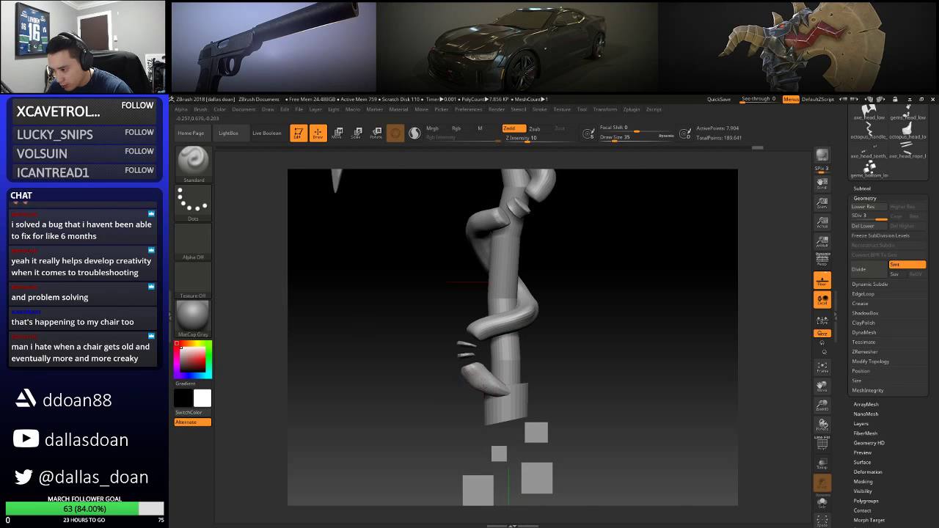
pyautogui.keyDown('ctrl'); pyautogui.moveTo(466, 374); pyautogui.dragTo(580, 345, button='right'); pyautogui.keyUp('ctrl')
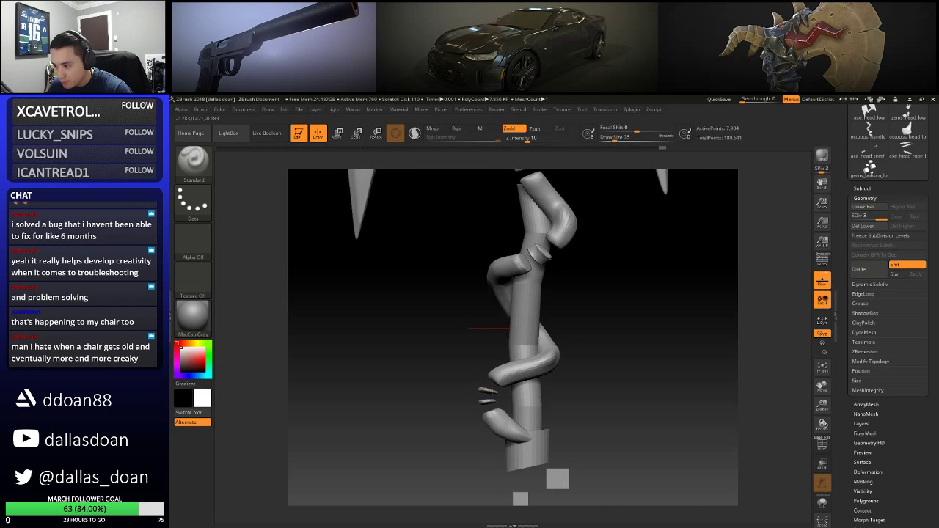
pyautogui.keyDown('alt'); pyautogui.moveTo(625, 319); pyautogui.dragTo(598, 390); pyautogui.keyUp('alt')
pyautogui.keyDown('ctrl'); pyautogui.moveTo(598, 390); pyautogui.dragTo(570, 369, button='right'); pyautogui.keyUp('ctrl')
pyautogui.moveTo(570, 369)
pyautogui.keyDown('alt'); pyautogui.mouseDown()
pyautogui.moveTo(573, 308)
pyautogui.moveTo(572, 369)
pyautogui.mouseUp(); pyautogui.keyUp('alt')
# Move the octopus handle tentacle upward toward the axe head with the move gizmo
pyautogui.click(862, 188)
pyautogui.keyDown('ctrl'); pyautogui.moveTo(602, 381); pyautogui.dragTo(473, 281, button='right'); pyautogui.keyUp('ctrl')
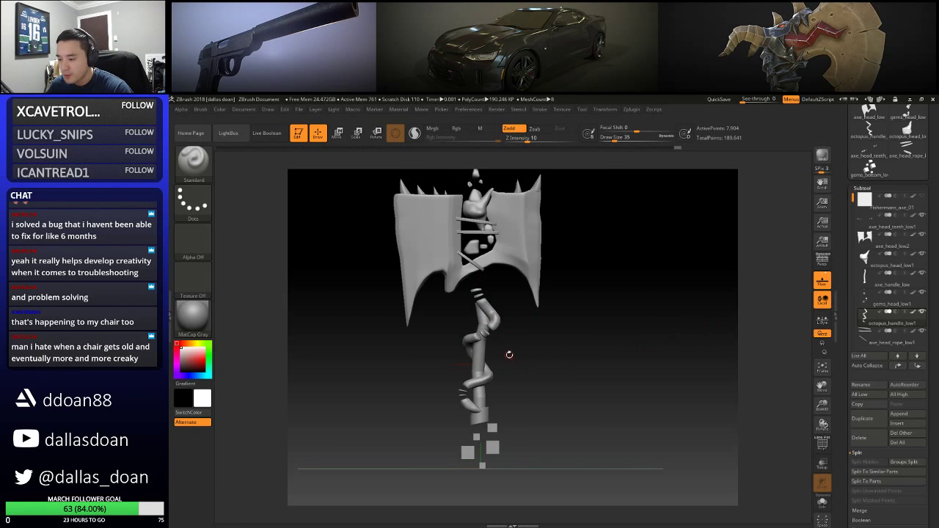
pyautogui.moveTo(511, 338); pyautogui.dragTo(572, 329, button='right')
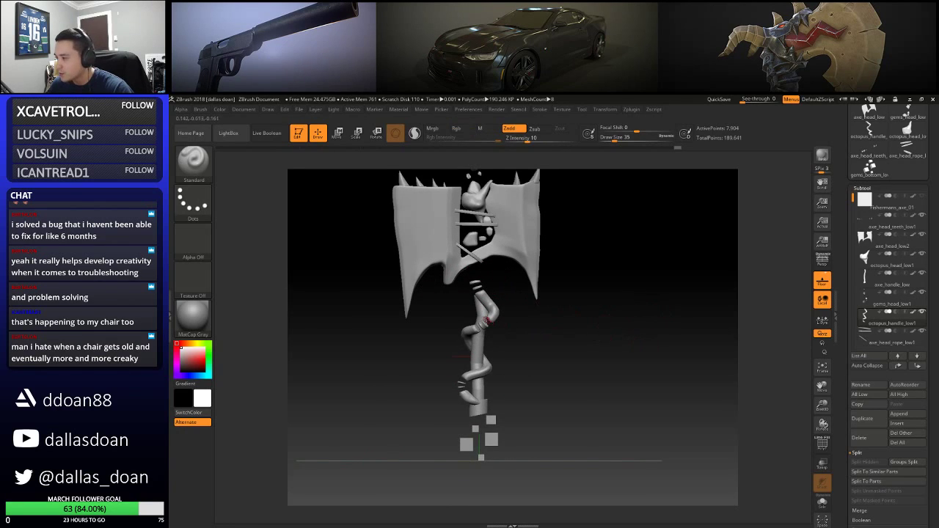
pyautogui.moveTo(497, 278)
pyautogui.keyDown('ctrl'); pyautogui.mouseDown()
pyautogui.moveTo(449, 286)
pyautogui.moveTo(439, 457)
pyautogui.moveTo(618, 348)
pyautogui.mouseUp(); pyautogui.keyUp('ctrl')
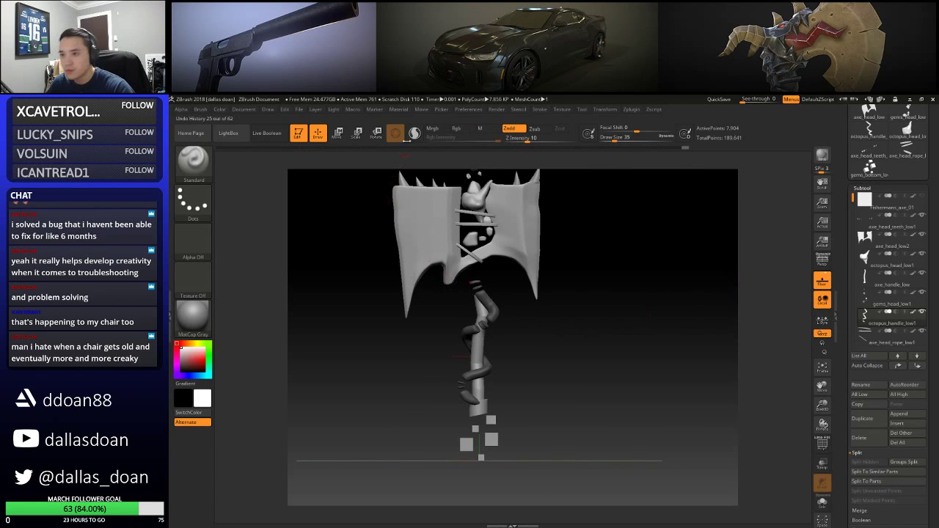
pyautogui.press('w')
pyautogui.moveTo(478, 308); pyautogui.dragTo(478, 287)
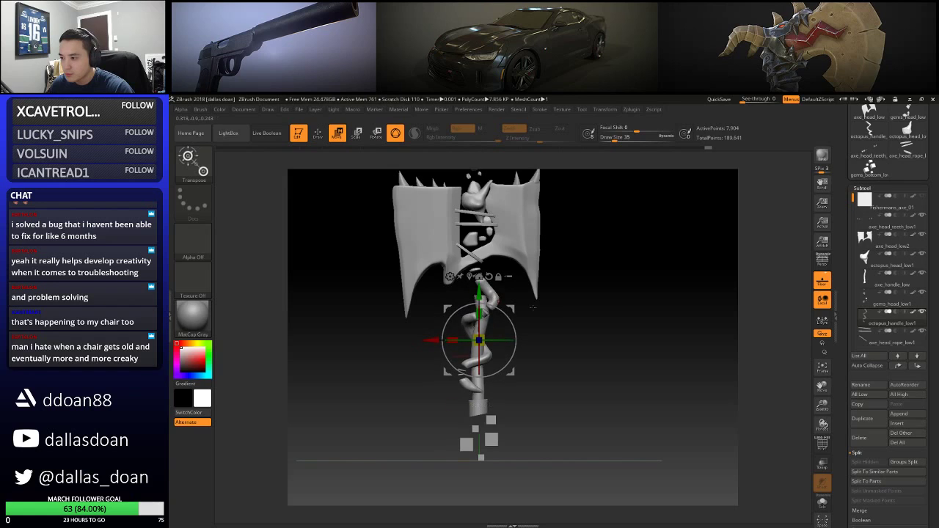
# Move the axe_handle_low subtool upward toward the axe head and make gems_head_low1 the active subtool
pyautogui.click(889, 283)
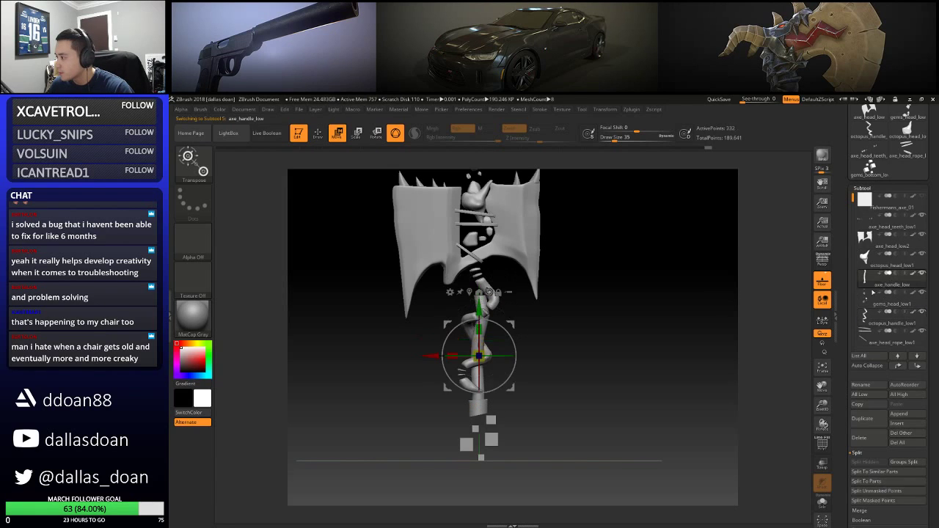
pyautogui.moveTo(479, 312); pyautogui.dragTo(476, 294)
pyautogui.moveTo(574, 349)
pyautogui.keyDown('alt'); pyautogui.mouseDown()
pyautogui.moveTo(572, 332)
pyautogui.moveTo(568, 340)
pyautogui.mouseUp(); pyautogui.keyUp('alt')
pyautogui.click(889, 304)
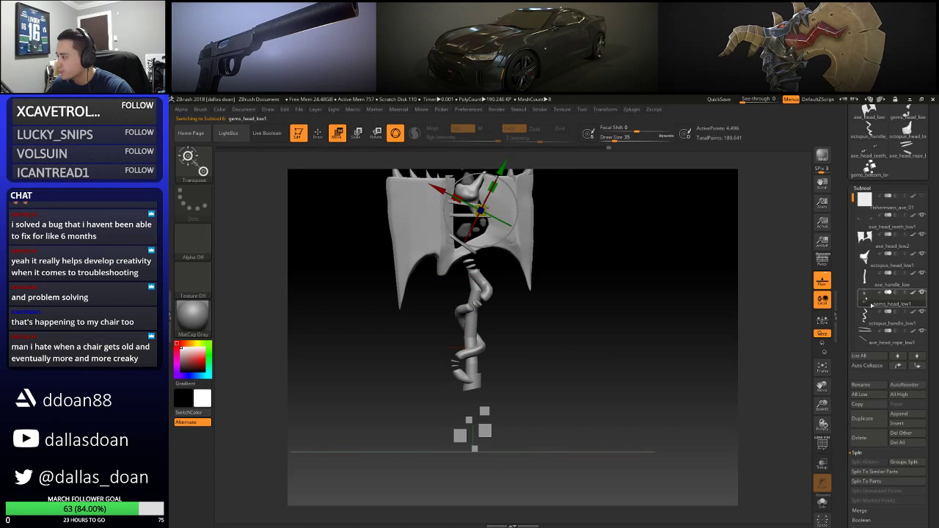
# Make gems_bottom_low1 the active subtool and move it upward along the vertical axis to the end of the handle
pyautogui.keyDown('alt'); pyautogui.moveTo(640, 246); pyautogui.dragTo(605, 289); pyautogui.keyUp('alt')
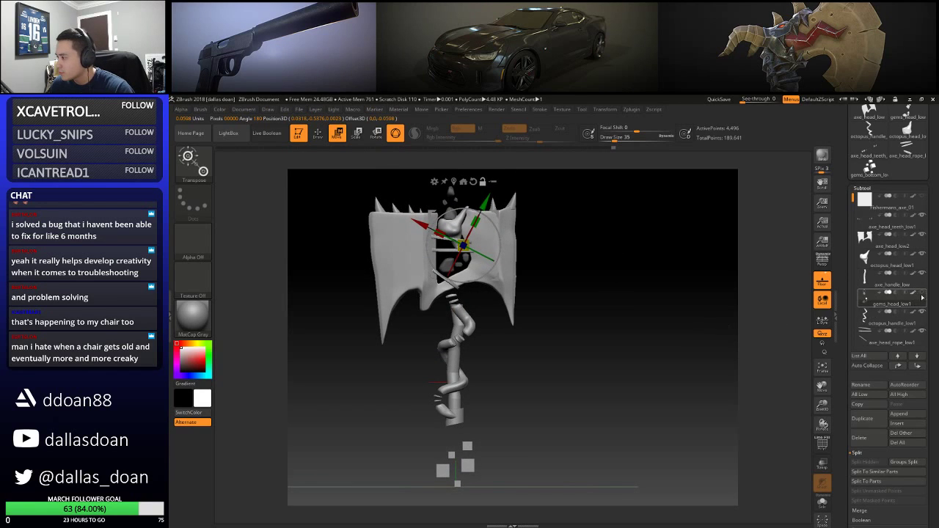
pyautogui.moveTo(558, 292)
pyautogui.keyDown('alt'); pyautogui.mouseDown()
pyautogui.moveTo(570, 308)
pyautogui.moveTo(569, 282)
pyautogui.mouseUp(); pyautogui.keyUp('alt')
pyautogui.moveTo(855, 278)
pyautogui.moveTo(935, 319); pyautogui.dragTo(934, 319)
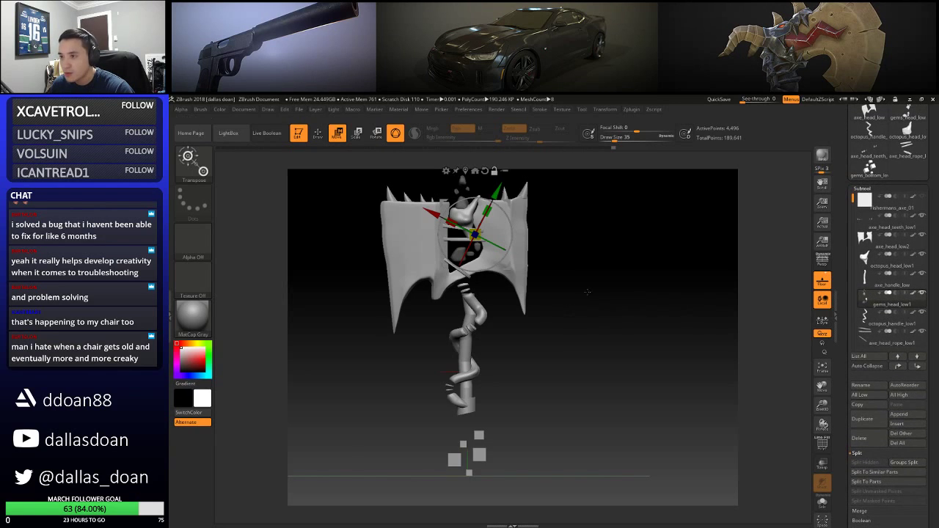
pyautogui.keyDown('alt'); pyautogui.moveTo(597, 255); pyautogui.dragTo(596, 305); pyautogui.keyUp('alt')
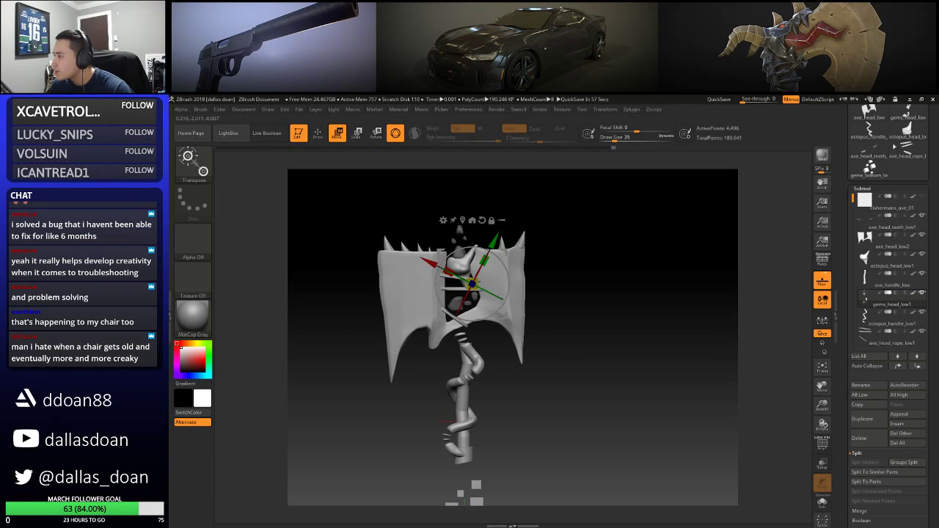
pyautogui.moveTo(855, 203); pyautogui.dragTo(841, 227)
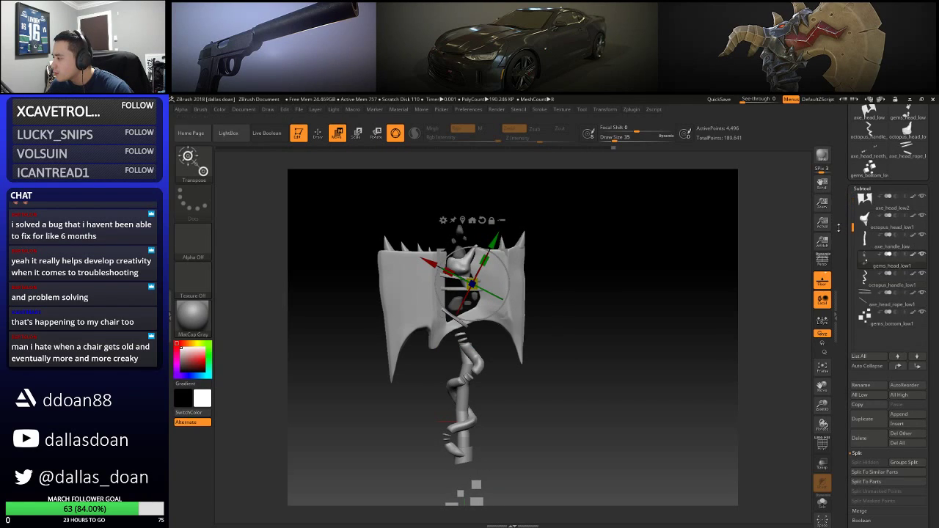
pyautogui.click(869, 322)
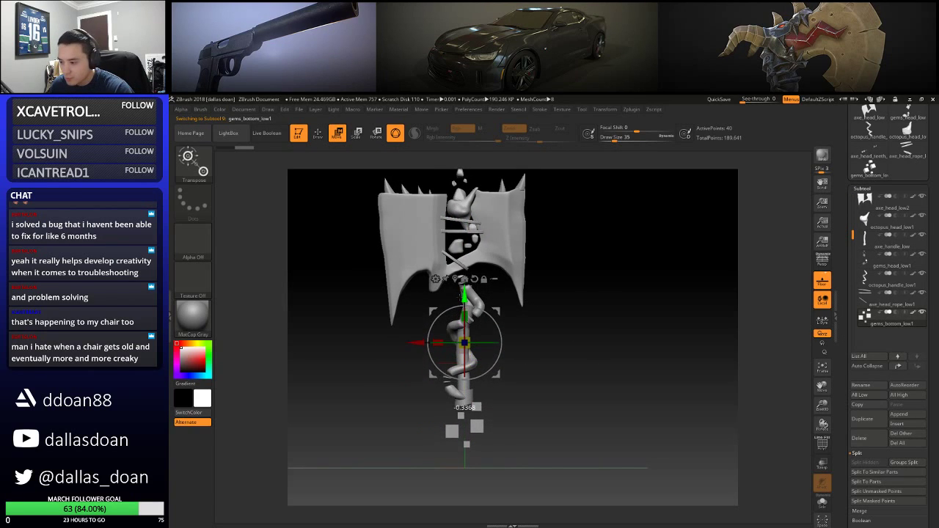
pyautogui.moveTo(464, 297); pyautogui.dragTo(464, 312)
pyautogui.moveTo(558, 334); pyautogui.dragTo(553, 292)
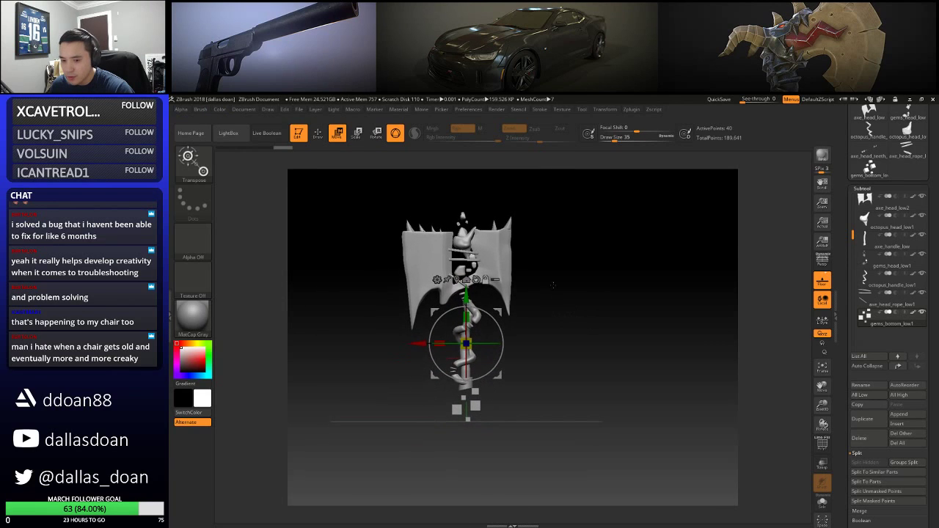
# Make axe_handle_low the active subtool and divide its geometry up to SDiv 3
pyautogui.keyDown('alt'); pyautogui.moveTo(503, 319); pyautogui.dragTo(592, 334); pyautogui.keyUp('alt')
pyautogui.keyDown('alt'); pyautogui.moveTo(587, 310); pyautogui.dragTo(578, 361); pyautogui.keyUp('alt')
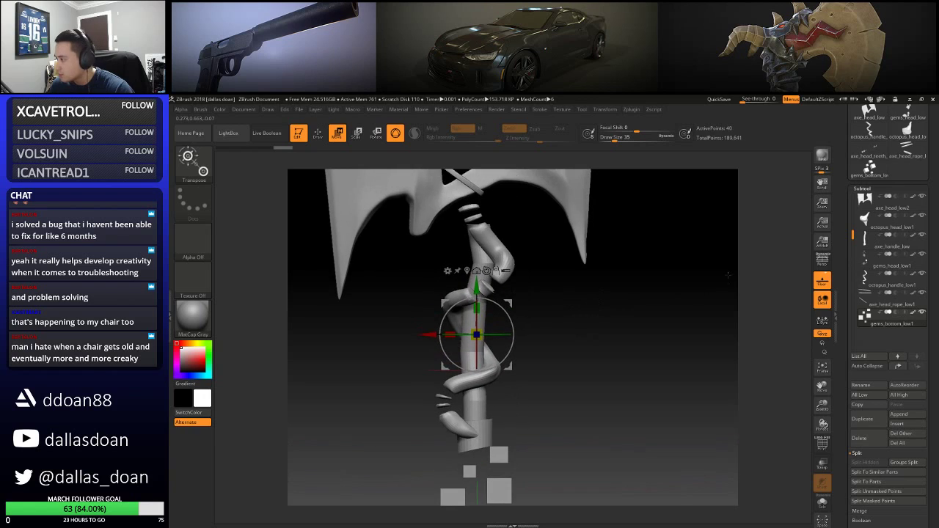
pyautogui.click(890, 242)
pyautogui.keyDown('alt'); pyautogui.moveTo(614, 286); pyautogui.dragTo(615, 310); pyautogui.keyUp('alt')
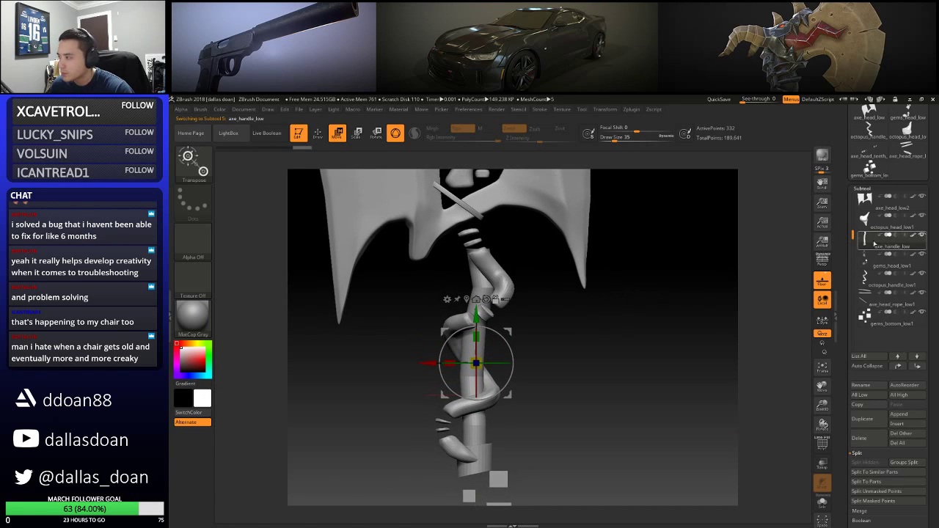
pyautogui.click(880, 189)
pyautogui.click(873, 198)
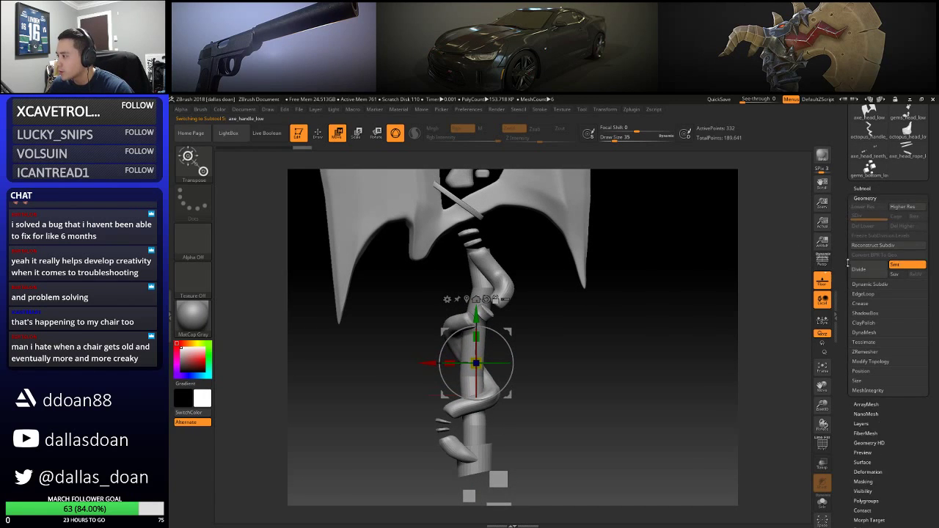
pyautogui.click(866, 273)
pyautogui.click(867, 277)
pyautogui.keyDown('alt'); pyautogui.moveTo(607, 325); pyautogui.dragTo(586, 369); pyautogui.keyUp('alt')
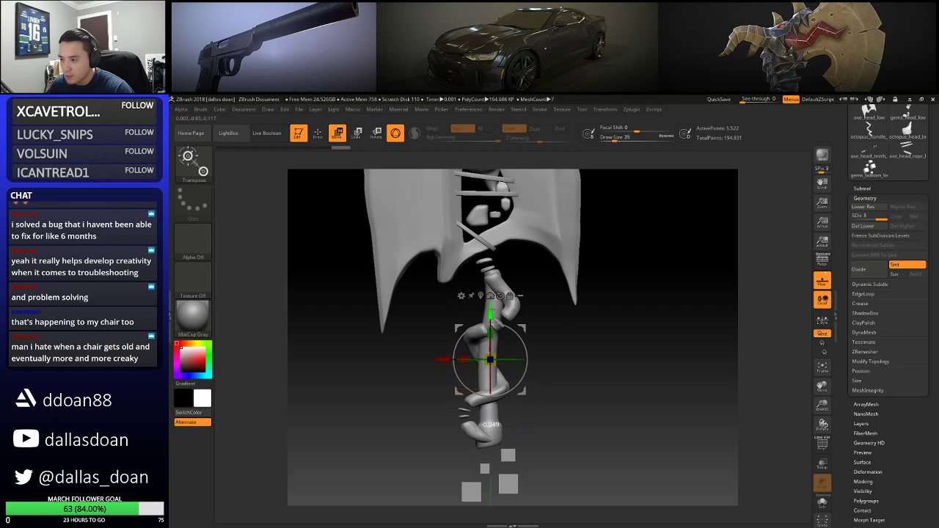
# Nudge axe_handle_low, octopus_handle_low1 and gems_bottom_low1 along the vertical axis so that the handle parts line up
pyautogui.moveTo(493, 308); pyautogui.dragTo(493, 308)
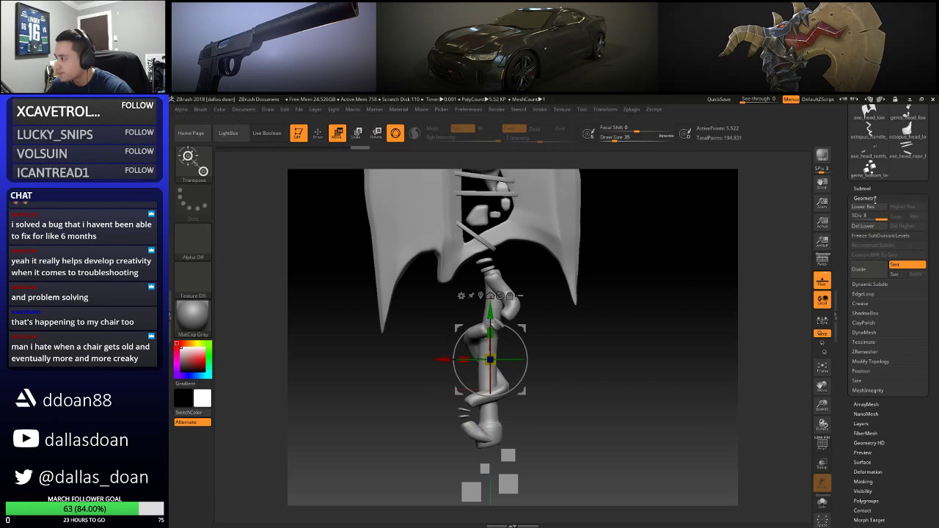
pyautogui.click(863, 189)
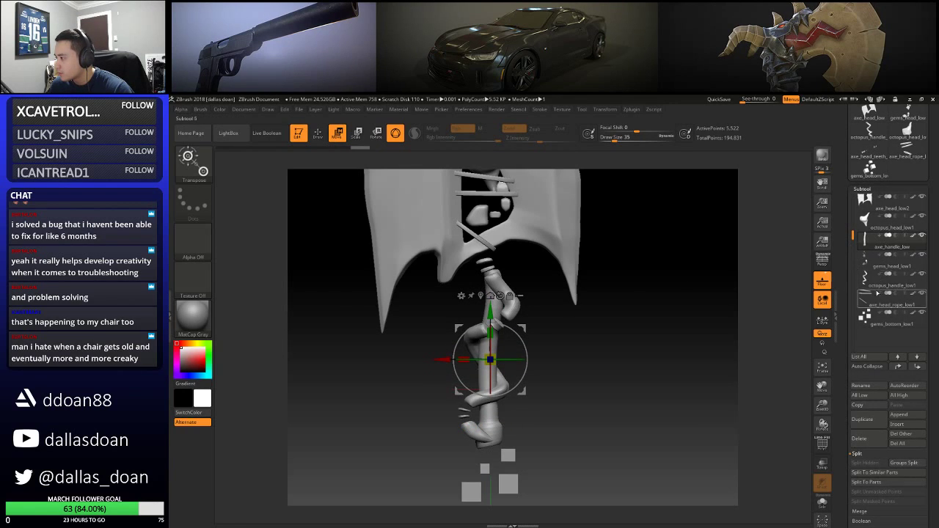
pyautogui.click(883, 286)
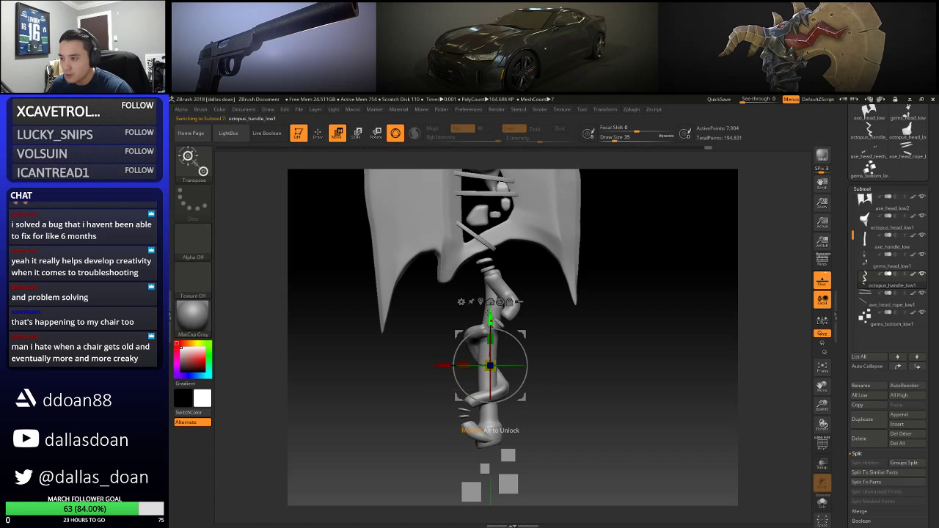
pyautogui.keyDown('alt'); pyautogui.moveTo(574, 391); pyautogui.dragTo(598, 321); pyautogui.keyUp('alt')
pyautogui.click(889, 322)
pyautogui.moveTo(500, 256); pyautogui.dragTo(500, 250)
pyautogui.moveTo(581, 295); pyautogui.dragTo(598, 327)
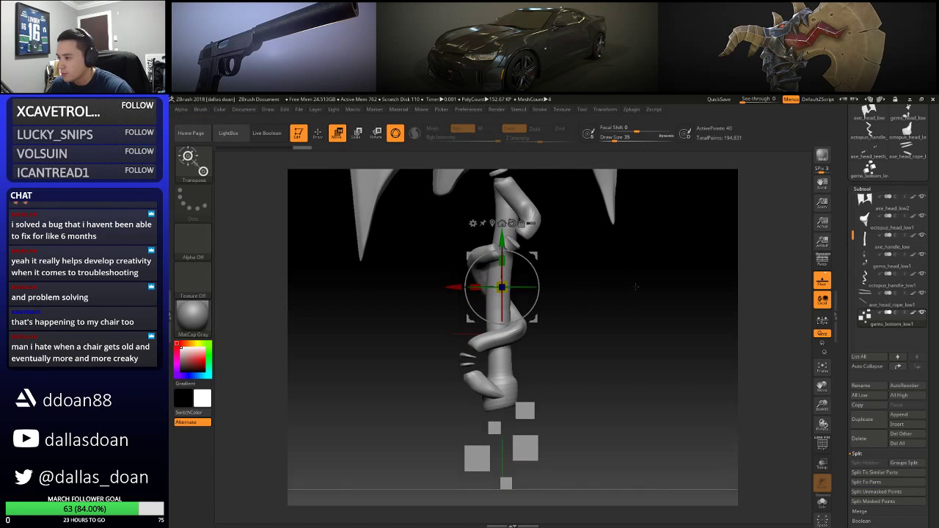
# Try dividing gems_bottom_low1 once with Smt on, then step back down and delete the higher level
pyautogui.click(864, 191)
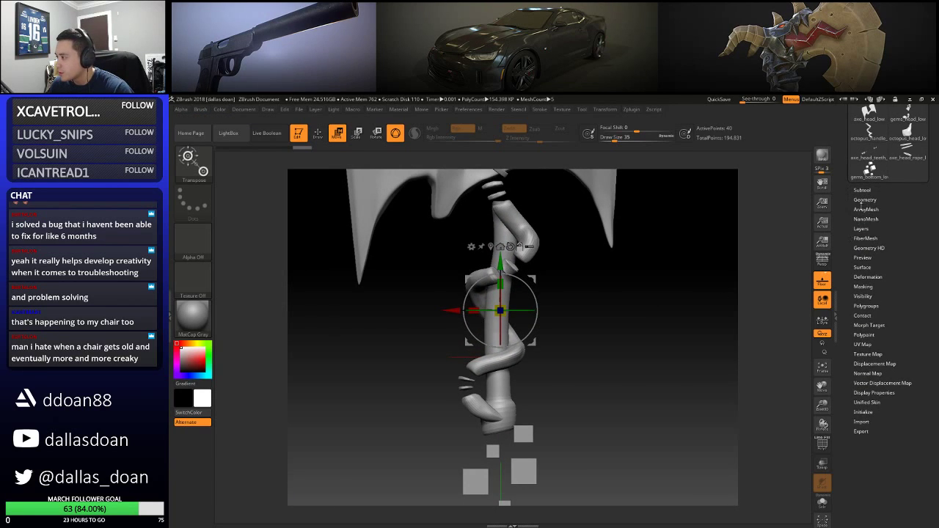
pyautogui.click(864, 200)
pyautogui.click(864, 276)
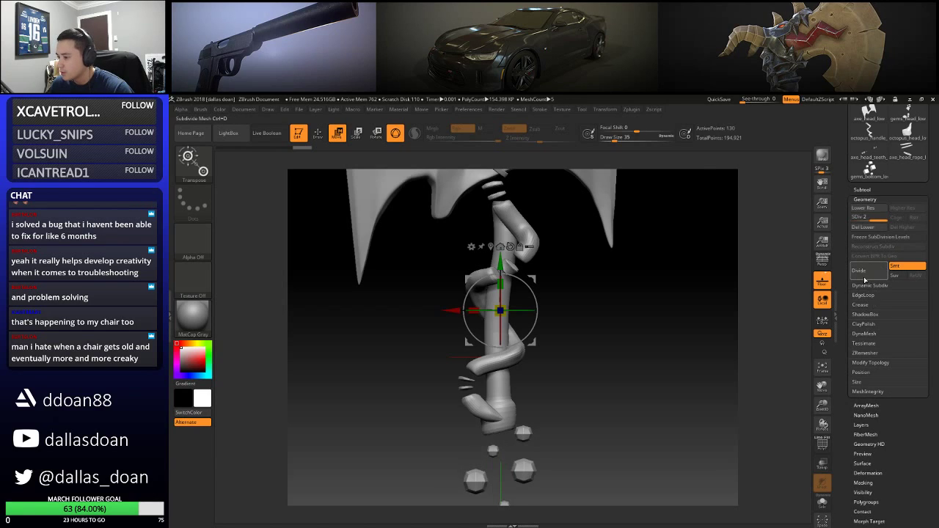
pyautogui.click(862, 207)
pyautogui.click(900, 227)
# Divide gems_bottom_low1 three times up to SDiv 4 and check how the cubes round off
pyautogui.click(869, 271)
pyautogui.click(870, 273)
pyautogui.click(870, 274)
pyautogui.moveTo(572, 315)
pyautogui.mouseDown()
pyautogui.moveTo(633, 312)
pyautogui.moveTo(609, 338)
pyautogui.moveTo(658, 323)
pyautogui.mouseUp()
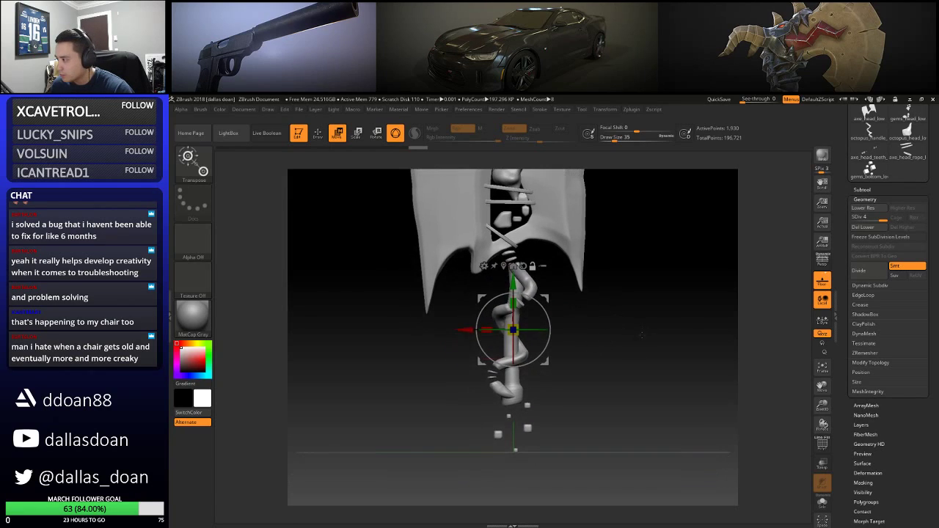
# Undo the three divisions of gems_bottom_low1 to restore the plain cubes
pyautogui.press('ctrl')
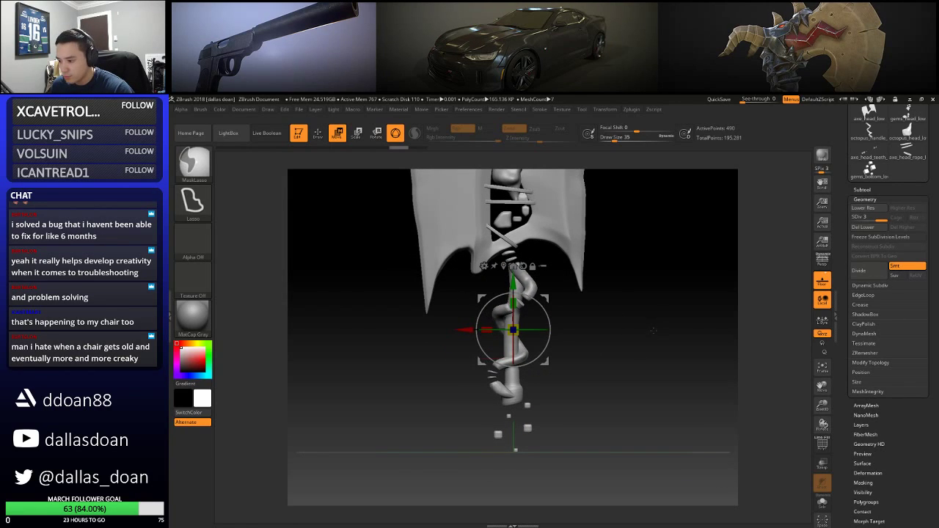
pyautogui.moveTo(652, 331)
pyautogui.mouseDown()
pyautogui.moveTo(632, 317)
pyautogui.moveTo(622, 332)
pyautogui.moveTo(643, 342)
pyautogui.moveTo(611, 296)
pyautogui.mouseUp()
pyautogui.hotkey('shift', 'd')
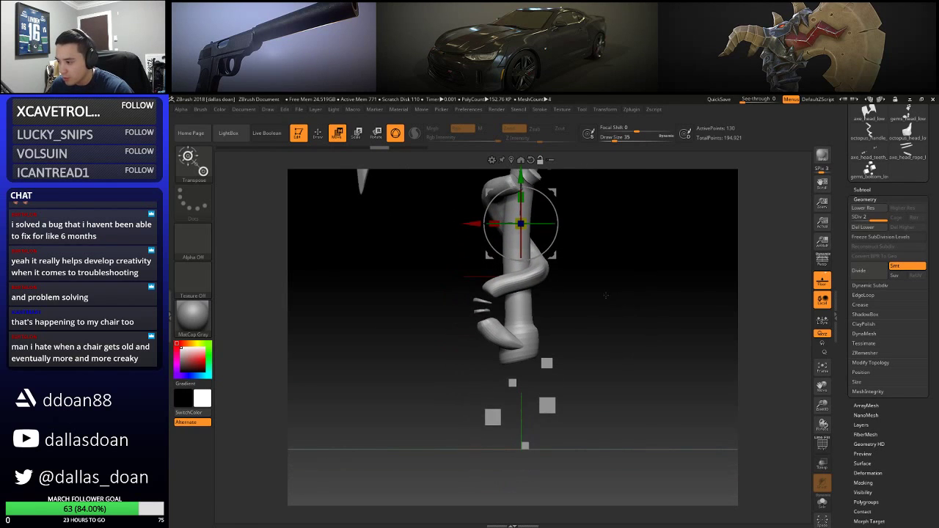
pyautogui.hotkey('shift', 'd')
# Divide the gems_bottom_low1 cubes again up to SDiv 4
pyautogui.moveTo(701, 272); pyautogui.dragTo(632, 293)
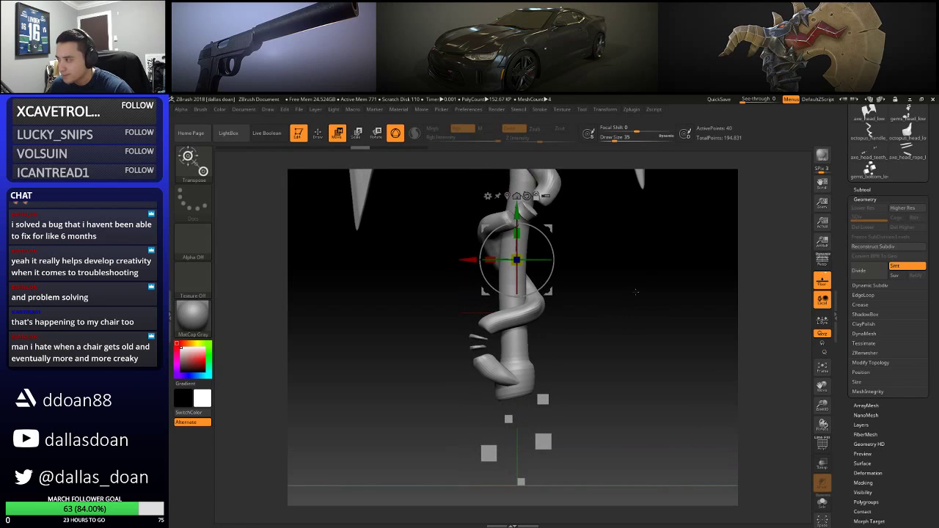
pyautogui.moveTo(646, 317); pyautogui.dragTo(595, 341)
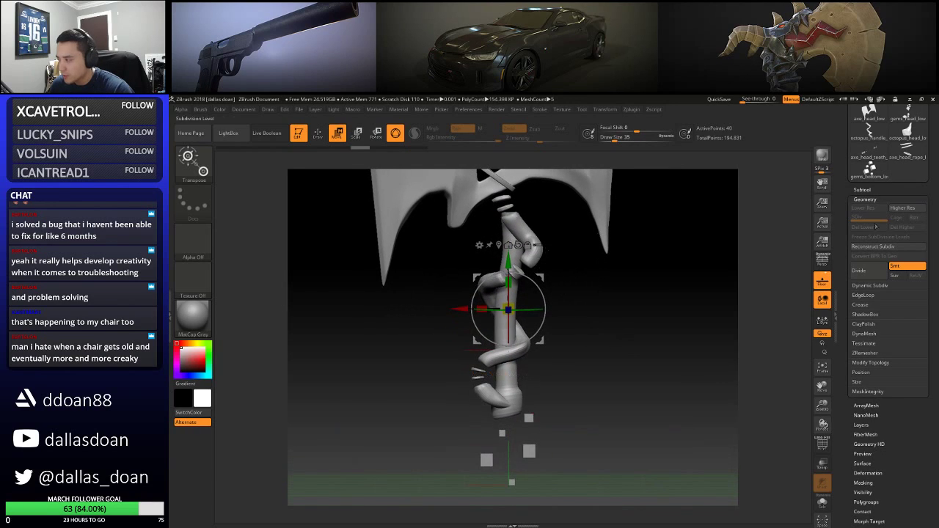
pyautogui.click(872, 273)
pyautogui.click(873, 273)
pyautogui.click(873, 272)
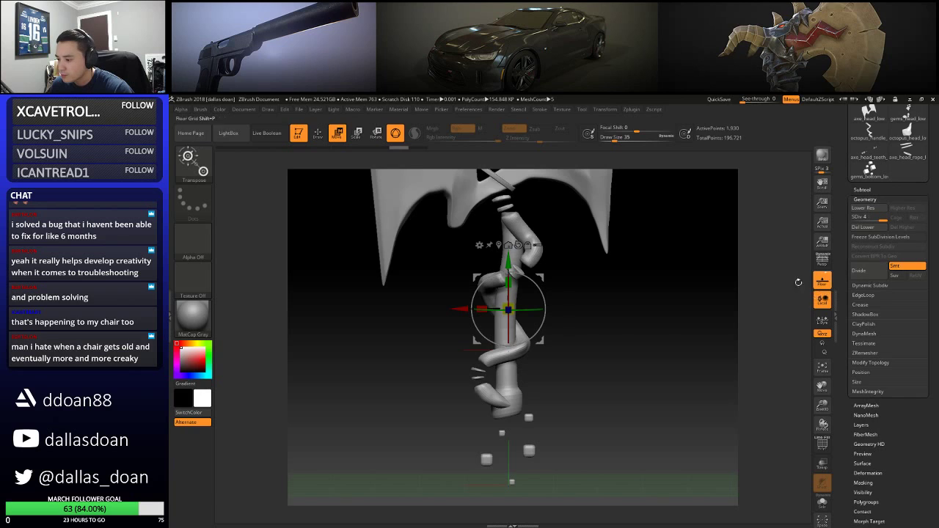
pyautogui.moveTo(632, 330); pyautogui.dragTo(595, 317)
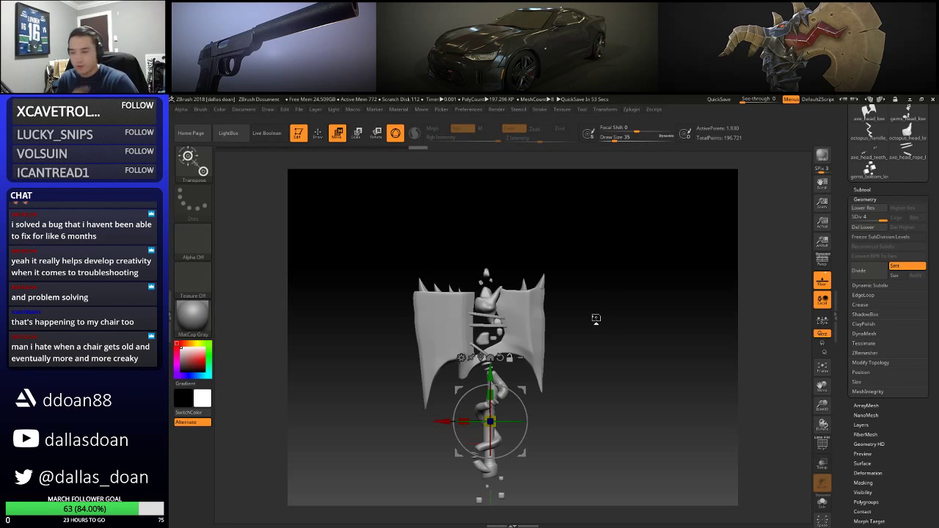
# Make axe_head_low2 the active subtool and hide all the other subtools
pyautogui.press('f')
pyautogui.click(865, 199)
pyautogui.click(863, 189)
pyautogui.click(864, 245)
pyautogui.moveTo(853, 262); pyautogui.dragTo(854, 225)
pyautogui.keyDown('alt'); pyautogui.moveTo(656, 256); pyautogui.dragTo(686, 312); pyautogui.keyUp('alt')
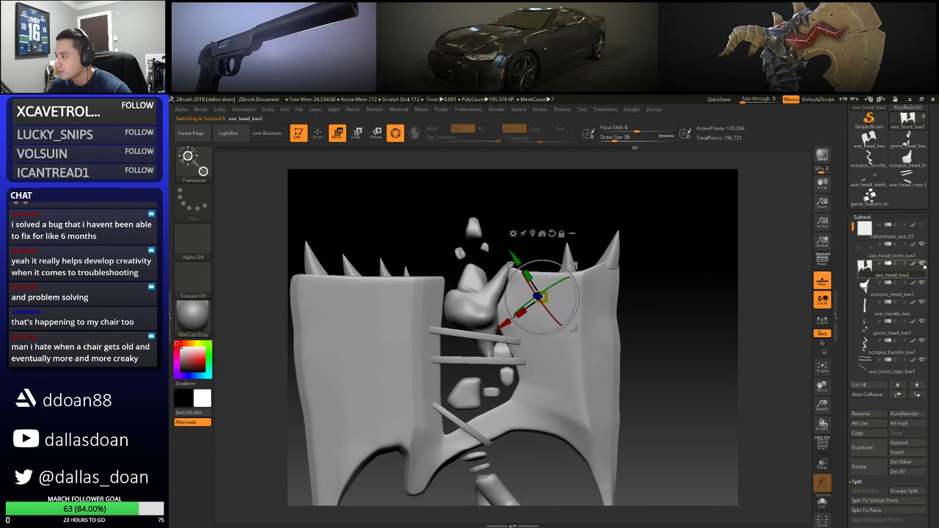
pyautogui.keyDown('shift'); pyautogui.click(921, 265); pyautogui.keyUp('shift')
pyautogui.keyDown('shift'); pyautogui.click(922, 265); pyautogui.keyUp('shift')
pyautogui.keyDown('shift'); pyautogui.click(922, 265); pyautogui.keyUp('shift')
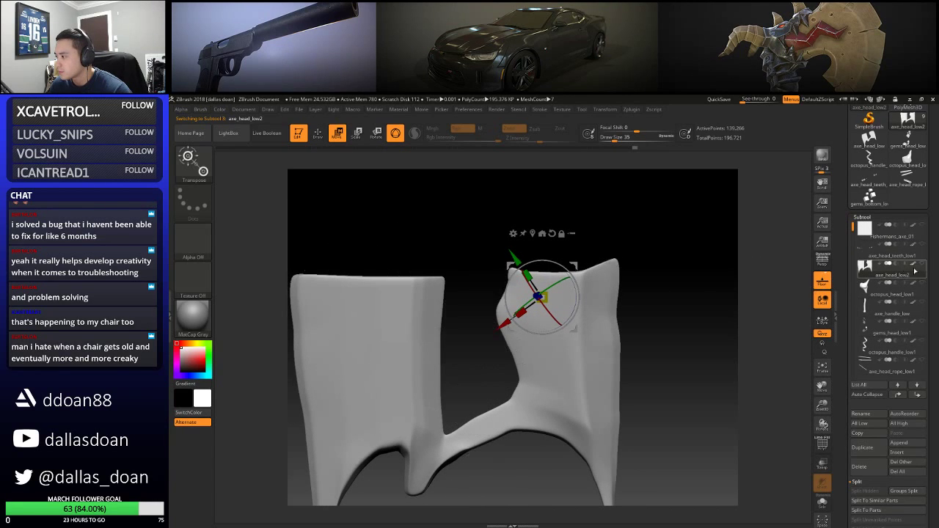
# Switch to the Standard brush for sculpting the blade of axe_head_low2
pyautogui.keyDown('alt'); pyautogui.moveTo(678, 312); pyautogui.dragTo(694, 238); pyautogui.keyUp('alt')
pyautogui.moveTo(453, 213); pyautogui.dragTo(469, 233)
pyautogui.keyDown('alt'); pyautogui.moveTo(470, 233); pyautogui.dragTo(412, 243); pyautogui.keyUp('alt')
pyautogui.press('b')
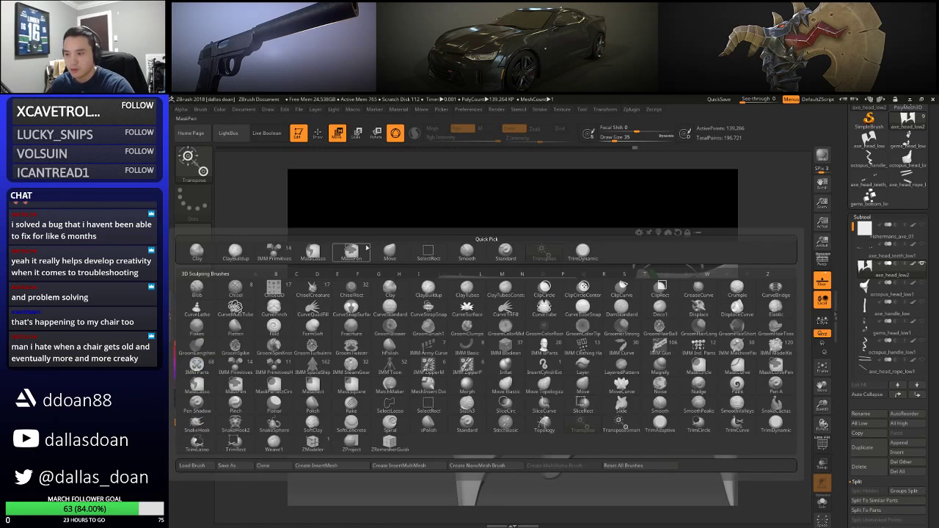
pyautogui.press('s')
pyautogui.press('t')
pyautogui.keyDown('alt'); pyautogui.moveTo(461, 227); pyautogui.dragTo(460, 211); pyautogui.keyUp('alt')
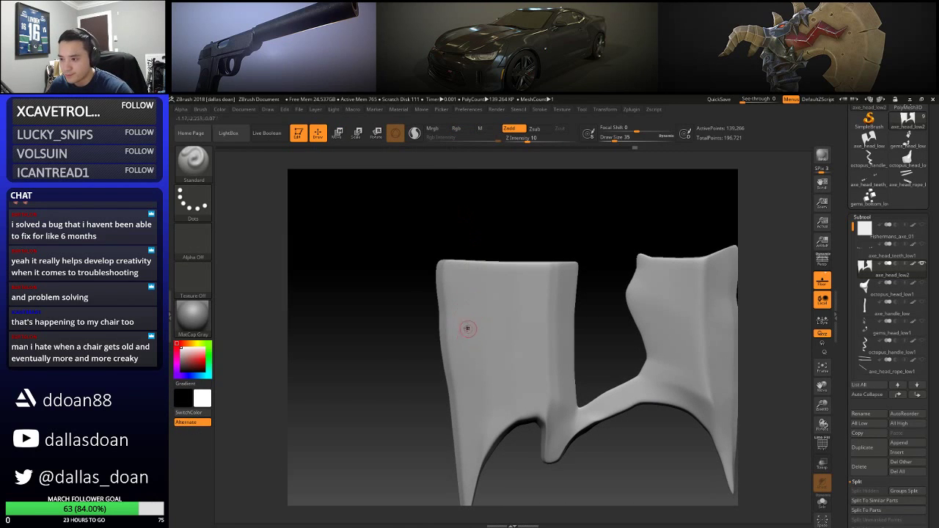
# Carve a triangular groove outline into the upper inner corner of the left blade with the DamStandard brush and smooth it
pyautogui.press('b')
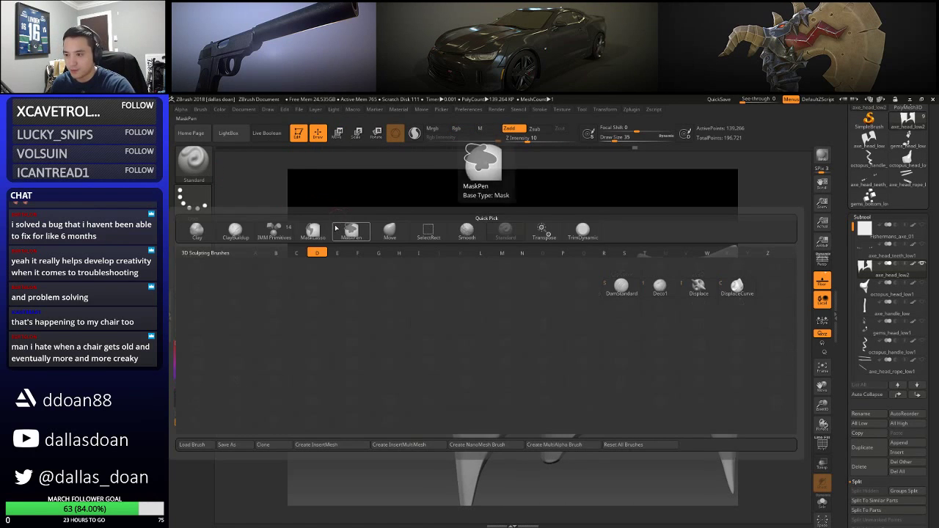
pyautogui.click(620, 287)
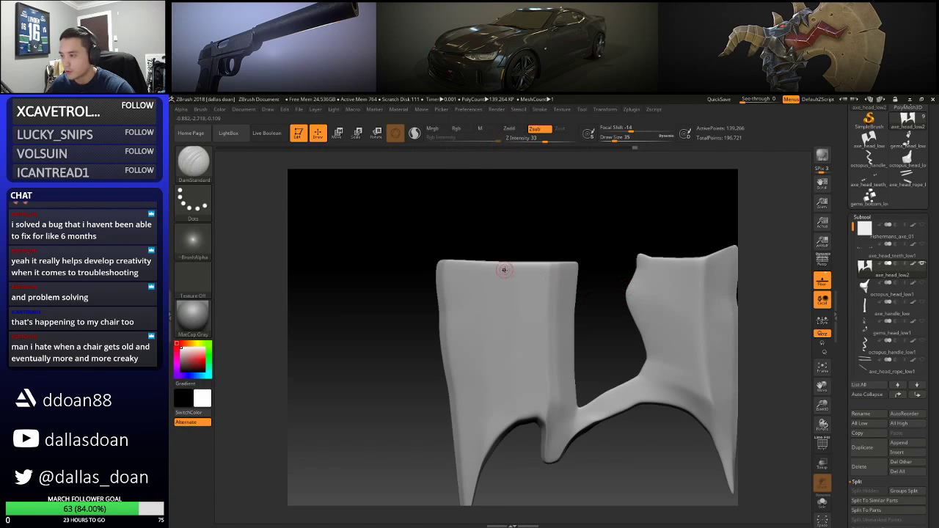
pyautogui.moveTo(508, 275); pyautogui.dragTo(550, 275)
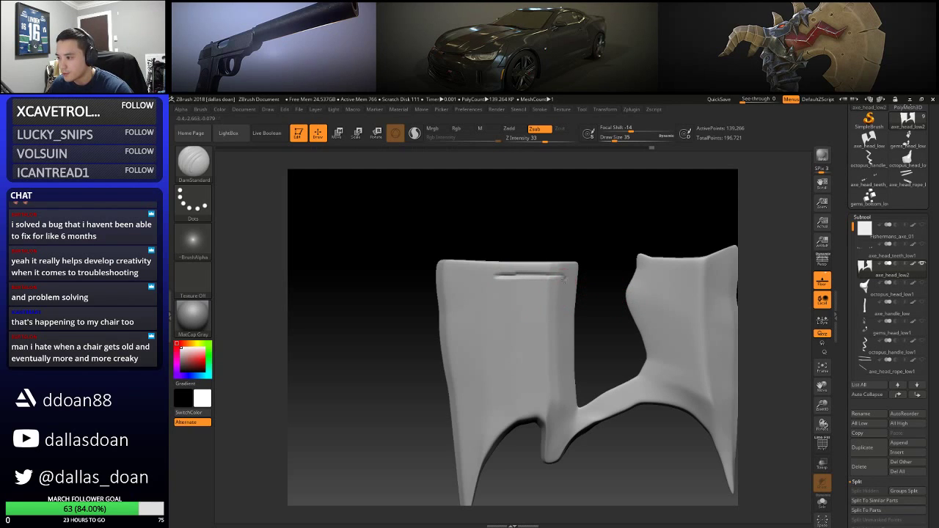
pyautogui.moveTo(562, 287); pyautogui.dragTo(567, 338)
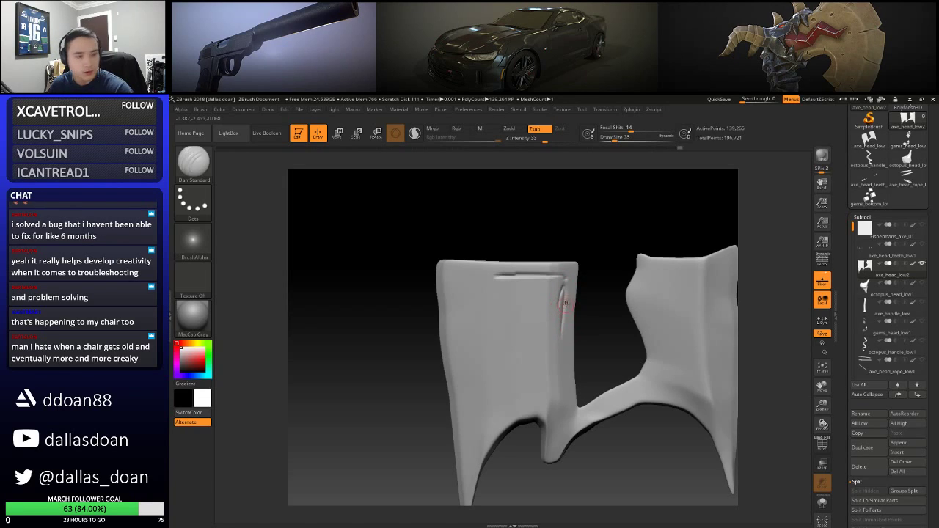
pyautogui.moveTo(562, 293); pyautogui.dragTo(554, 354)
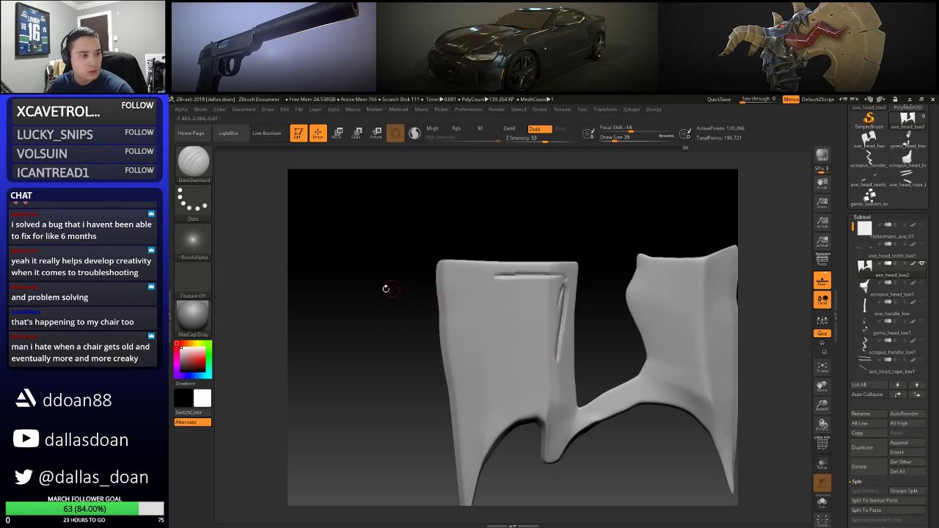
pyautogui.moveTo(501, 284); pyautogui.dragTo(546, 360)
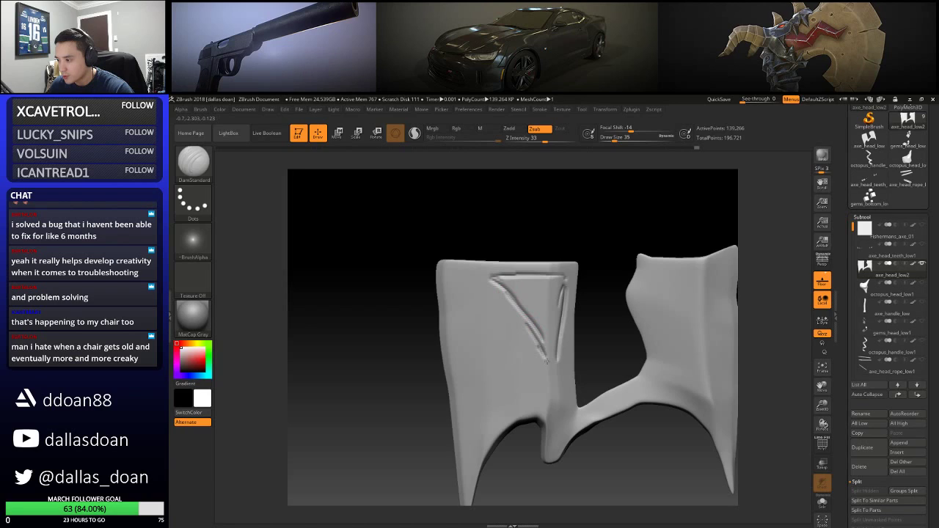
pyautogui.moveTo(533, 262)
pyautogui.keyDown('shift'); pyautogui.mouseDown()
pyautogui.moveTo(524, 323)
pyautogui.moveTo(506, 288)
pyautogui.moveTo(536, 349)
pyautogui.mouseUp(); pyautogui.keyUp('shift')
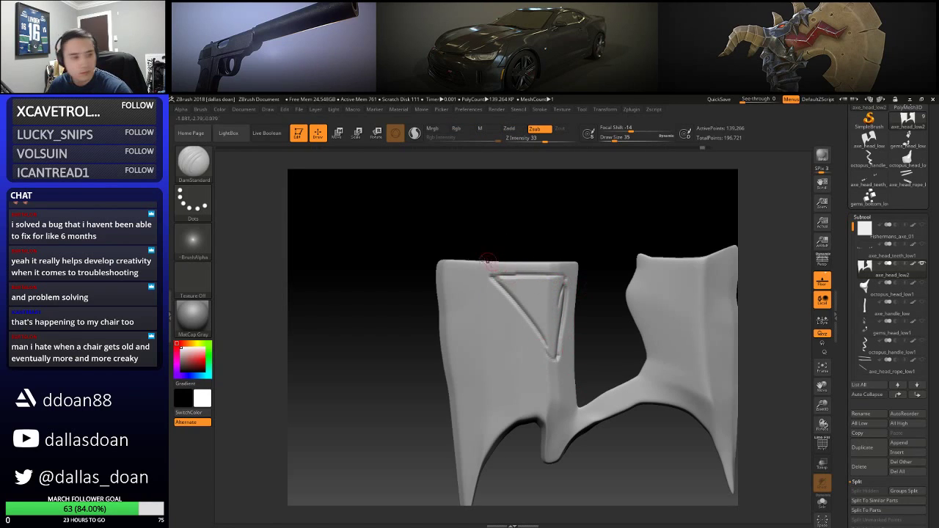
# Carve a pointed notch into the outer edge of the left blade, level with the triangle, using the DamStandard brush
pyautogui.moveTo(442, 307); pyautogui.dragTo(471, 309)
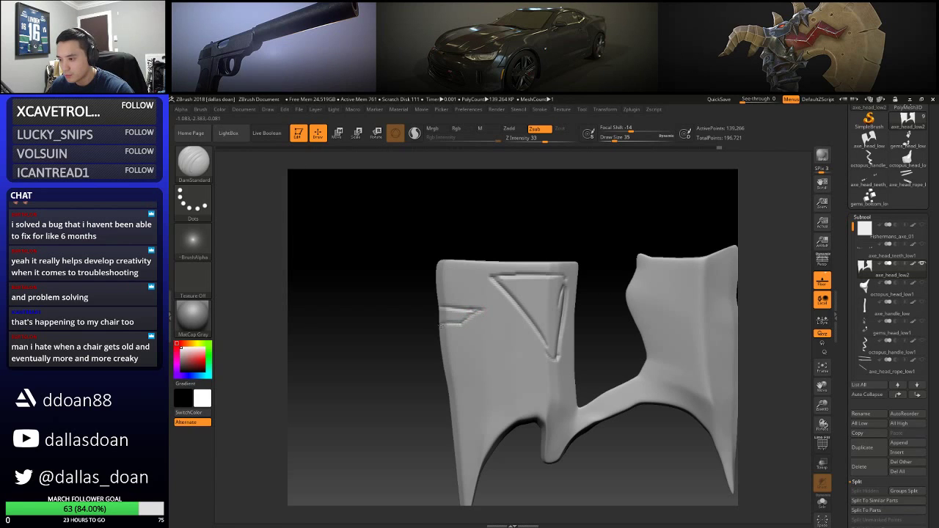
pyautogui.keyDown('alt'); pyautogui.moveTo(366, 358); pyautogui.dragTo(363, 282); pyautogui.keyUp('alt')
pyautogui.moveTo(443, 302); pyautogui.dragTo(486, 299)
pyautogui.hotkey('ctrl', 'z')
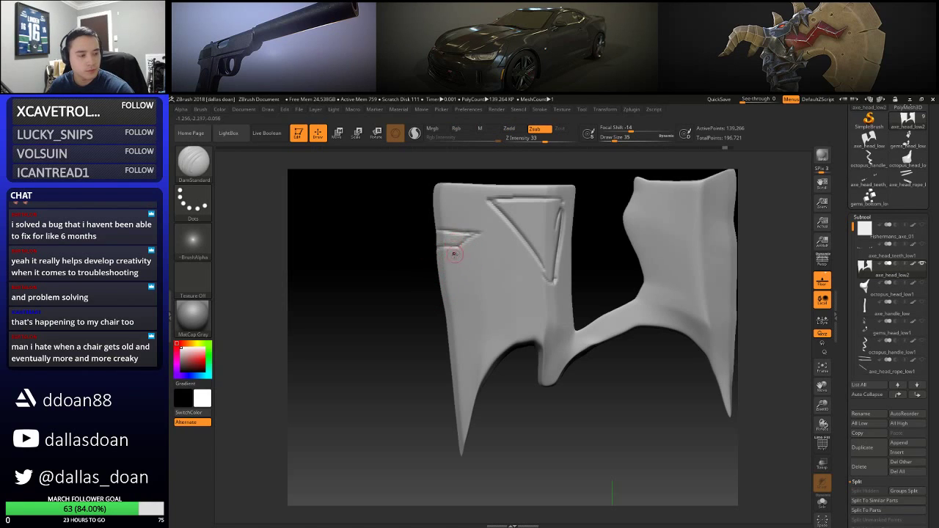
# Carve a second short notch below the first on the left blade's outer edge, undoing the stray extra strokes
pyautogui.moveTo(443, 280)
pyautogui.mouseDown()
pyautogui.moveTo(484, 280)
pyautogui.moveTo(477, 277)
pyautogui.mouseUp()
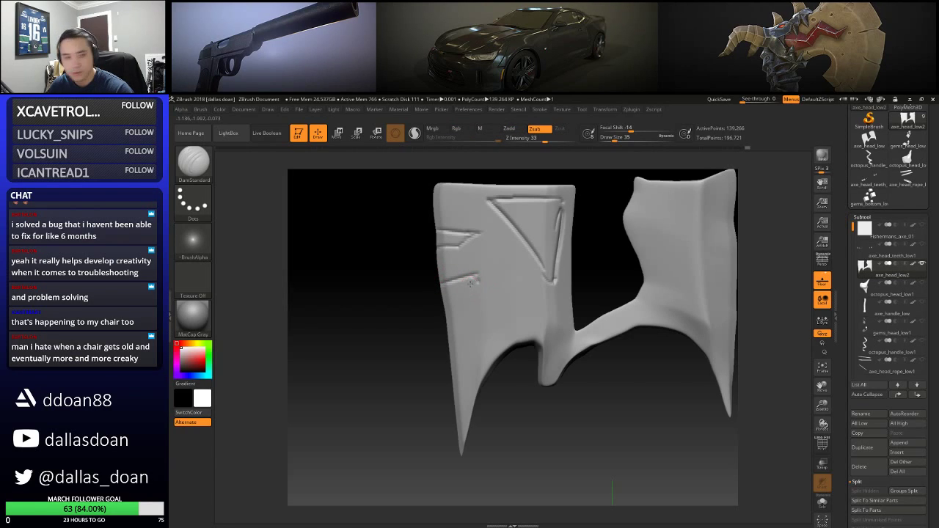
pyautogui.moveTo(475, 280); pyautogui.dragTo(445, 288)
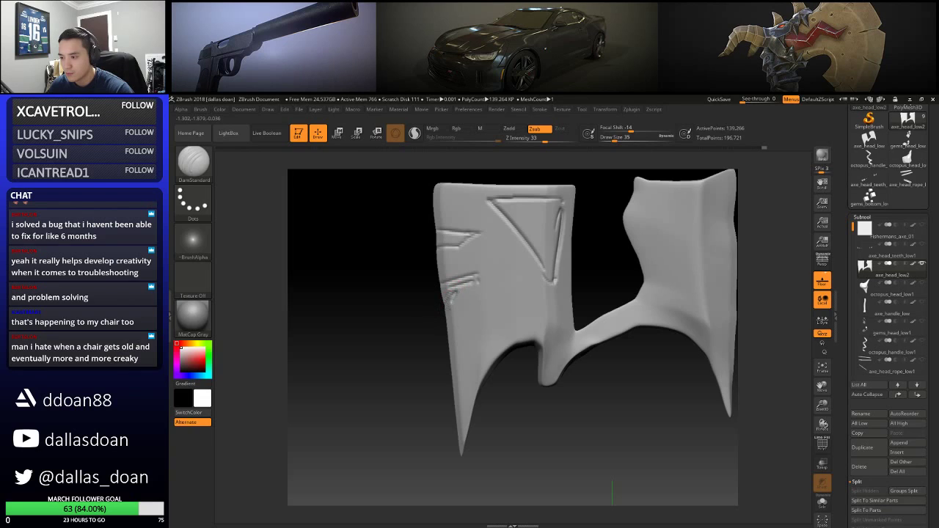
pyautogui.press('ctrl')
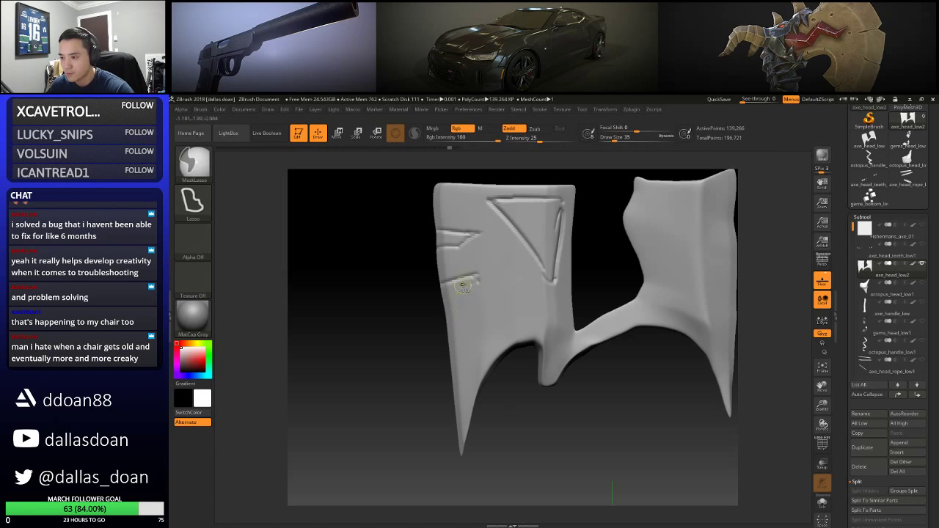
pyautogui.hotkey('ctrl', 'z')
pyautogui.moveTo(383, 303)
pyautogui.keyDown('alt'); pyautogui.mouseDown()
pyautogui.moveTo(367, 327)
pyautogui.moveTo(388, 298)
pyautogui.mouseUp(); pyautogui.keyUp('alt')
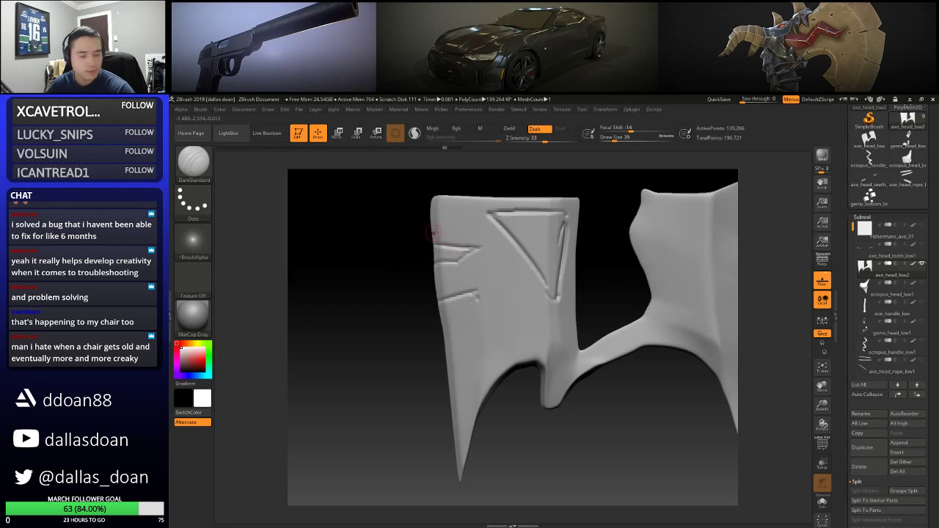
# Carve a long groove parallel to the left blade's outer edge, running from its top through the notches towards the lower tip
pyautogui.moveTo(450, 207); pyautogui.dragTo(457, 240)
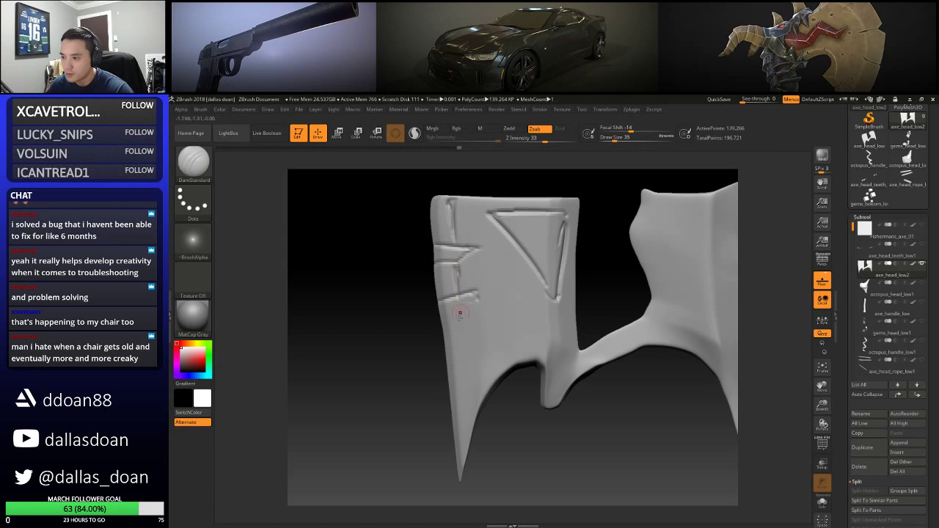
pyautogui.keyDown('alt'); pyautogui.moveTo(395, 350); pyautogui.dragTo(378, 302); pyautogui.keyUp('alt')
pyautogui.moveTo(444, 259); pyautogui.dragTo(450, 329)
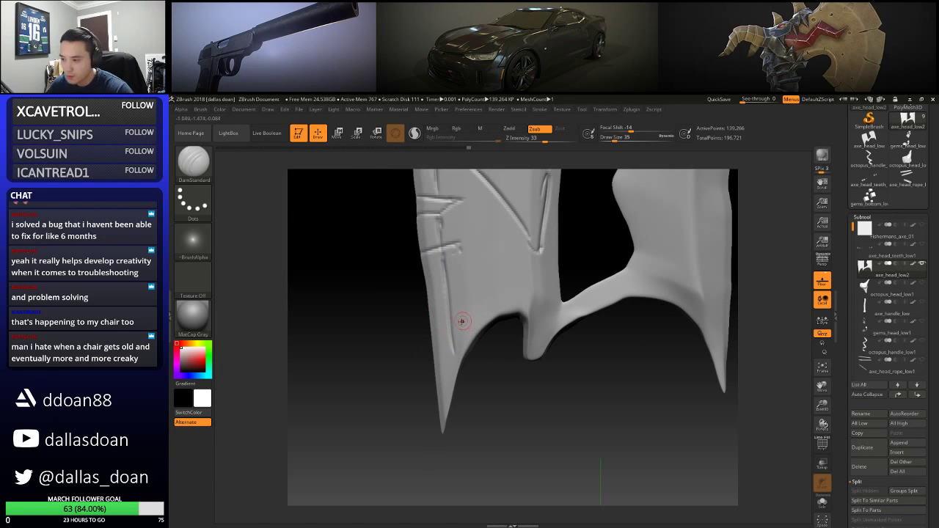
pyautogui.moveTo(347, 322); pyautogui.dragTo(390, 367)
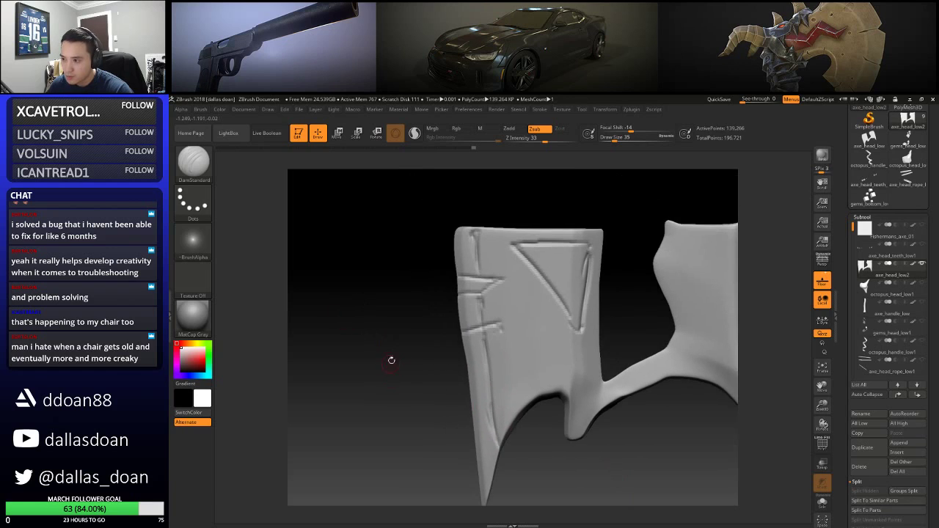
pyautogui.moveTo(450, 372); pyautogui.dragTo(498, 318)
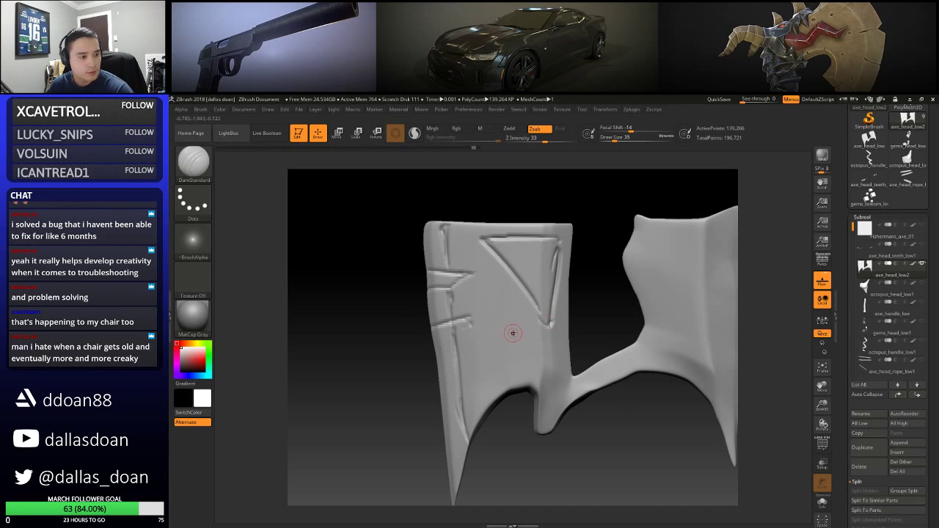
# Deepen and widen both edge notches on the left blade with DamStandard strokes where they cross the long groove
pyautogui.moveTo(579, 295); pyautogui.dragTo(663, 301)
pyautogui.moveTo(573, 281); pyautogui.dragTo(660, 277)
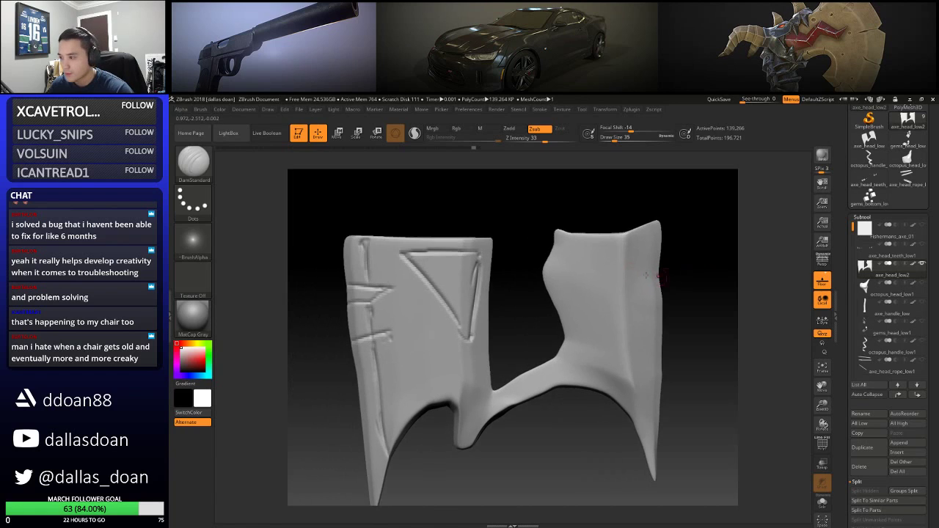
pyautogui.moveTo(499, 245); pyautogui.dragTo(538, 214)
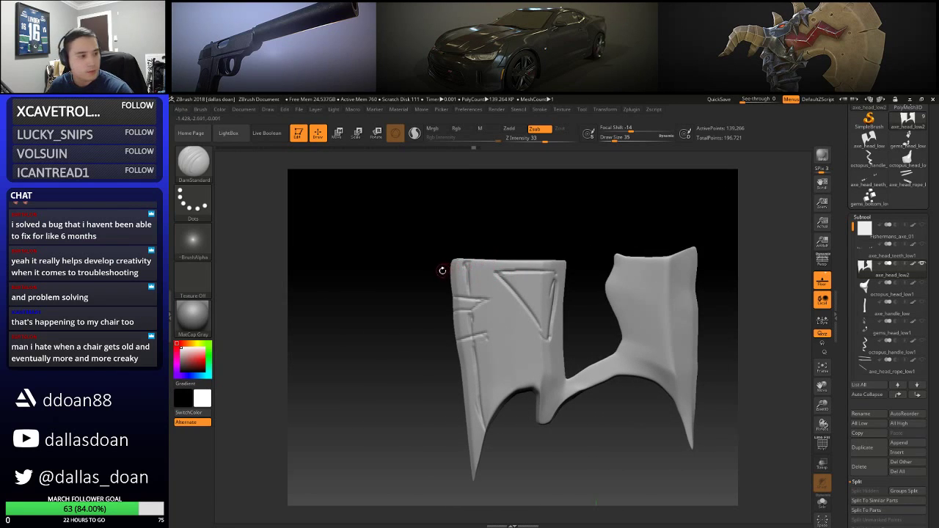
pyautogui.moveTo(475, 224); pyautogui.dragTo(528, 224)
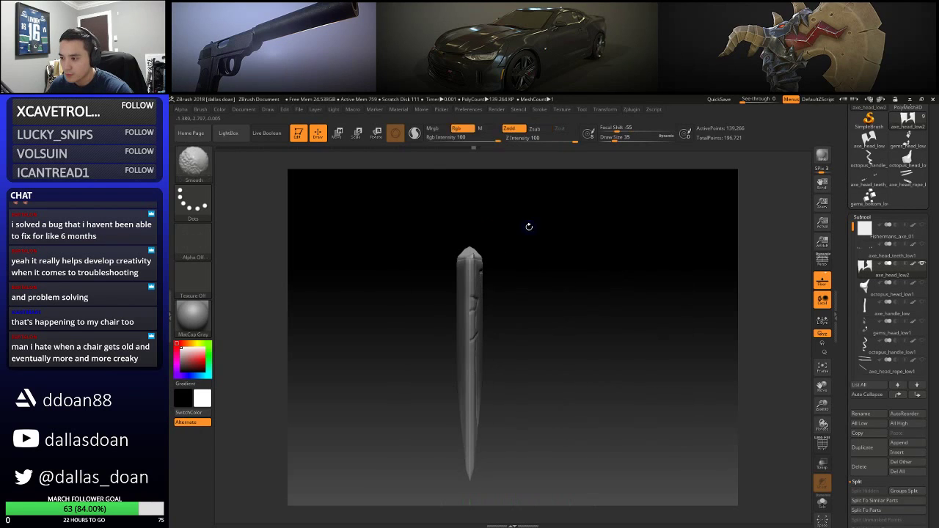
pyautogui.moveTo(566, 251); pyautogui.dragTo(382, 301)
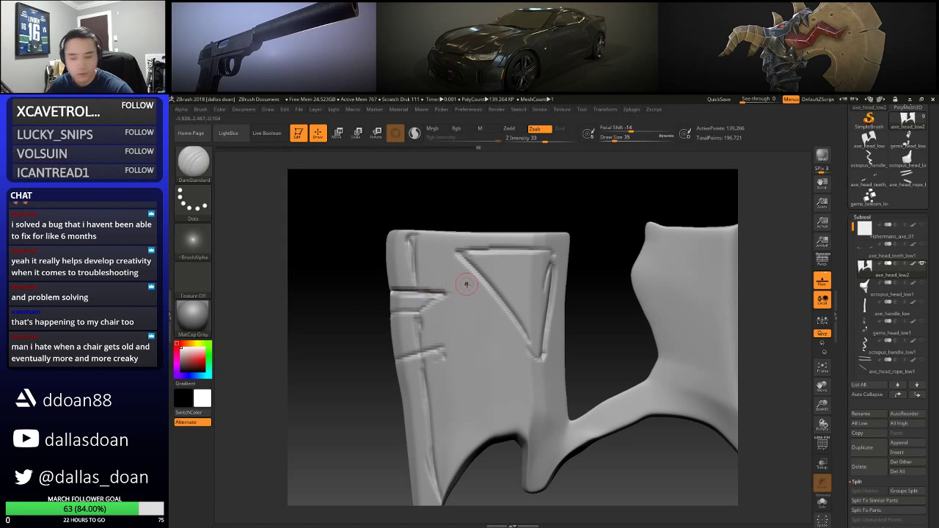
pyautogui.keyDown('shift'); pyautogui.moveTo(412, 274); pyautogui.dragTo(421, 271); pyautogui.keyUp('shift')
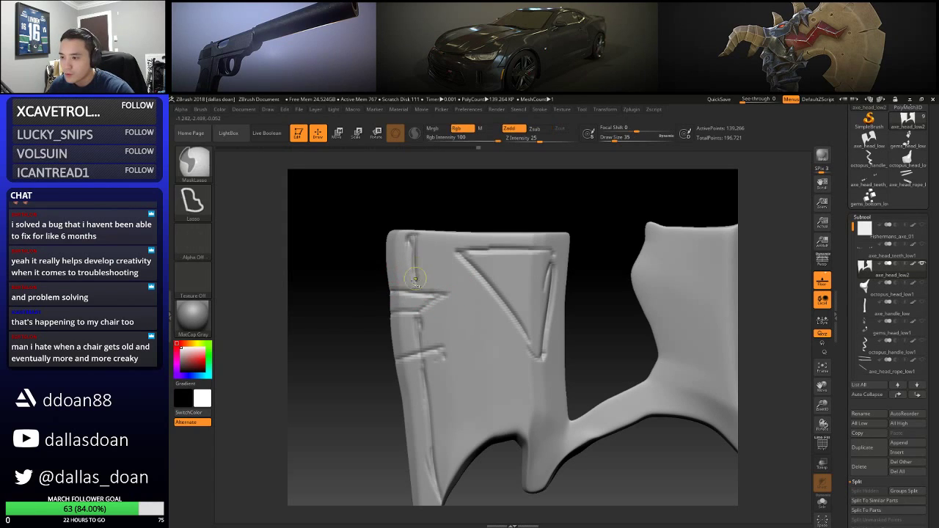
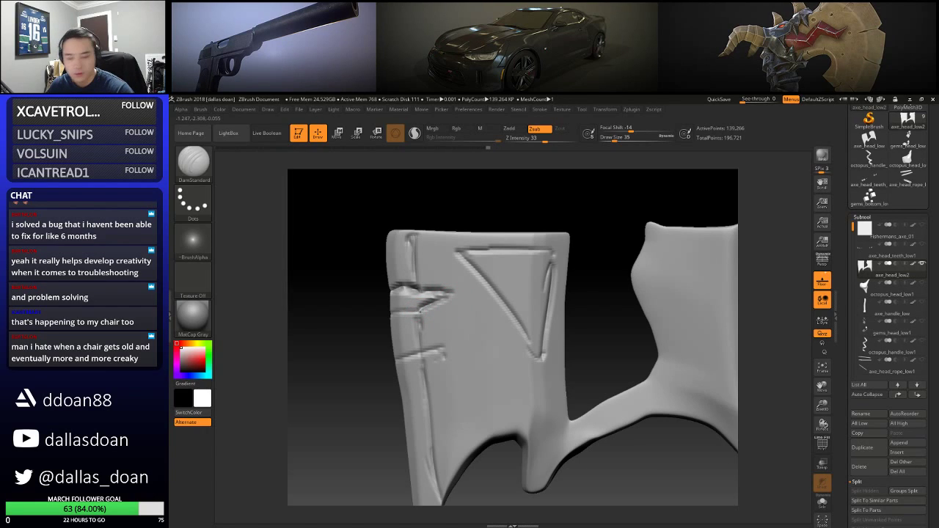
pyautogui.moveTo(422, 308)
pyautogui.mouseDown()
pyautogui.moveTo(452, 297)
pyautogui.moveTo(403, 299)
pyautogui.moveTo(372, 321)
pyautogui.moveTo(437, 304)
pyautogui.moveTo(423, 299)
pyautogui.mouseUp()
pyautogui.moveTo(398, 347); pyautogui.dragTo(382, 308)
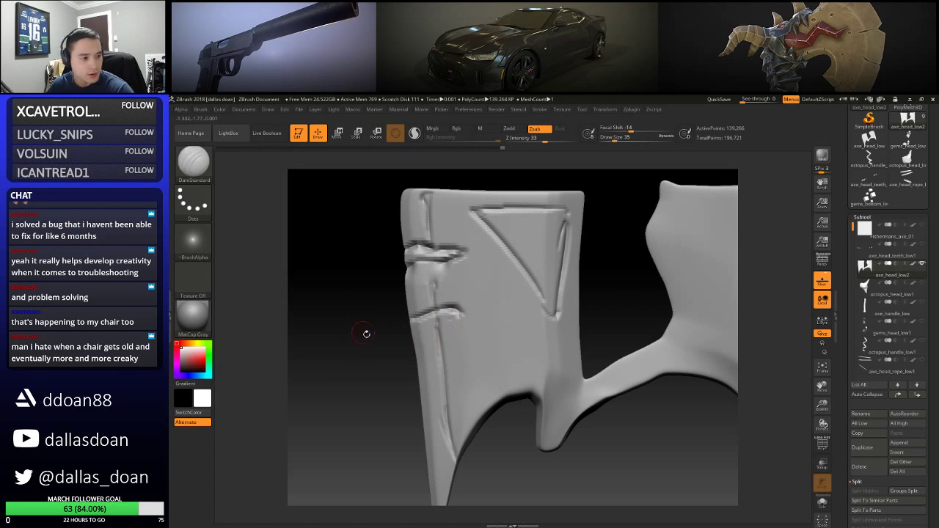
pyautogui.moveTo(409, 341); pyautogui.dragTo(441, 323)
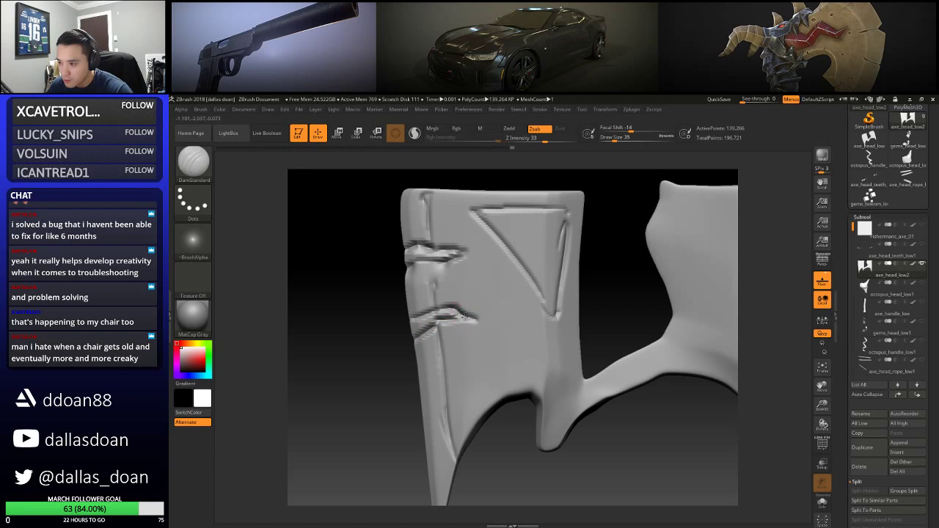
# Smooth out the inner end of the lower notch and recarve its crossing with the long groove
pyautogui.keyDown('alt'); pyautogui.moveTo(371, 287); pyautogui.dragTo(386, 339); pyautogui.keyUp('alt')
pyautogui.keyDown('alt'); pyautogui.moveTo(498, 408); pyautogui.dragTo(450, 398); pyautogui.keyUp('alt')
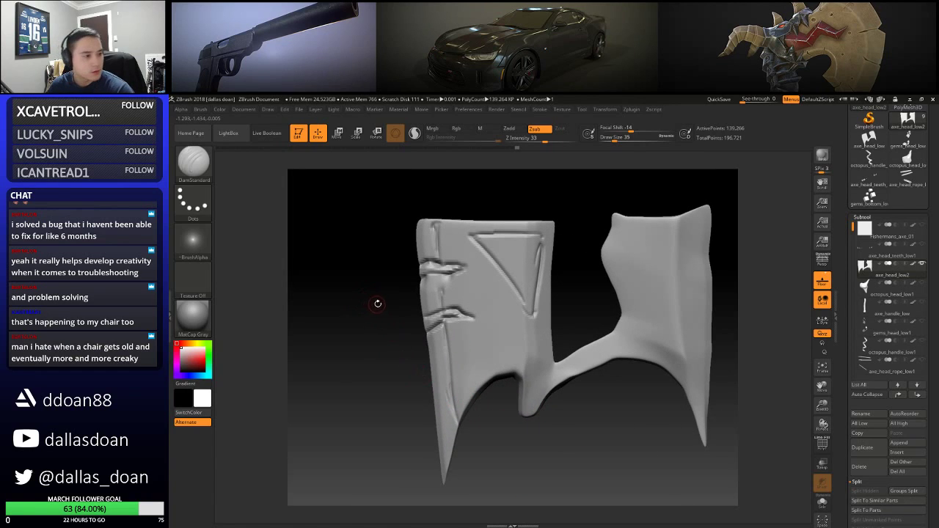
pyautogui.moveTo(480, 311)
pyautogui.keyDown('shift'); pyautogui.mouseDown()
pyautogui.moveTo(434, 307)
pyautogui.moveTo(448, 290)
pyautogui.moveTo(437, 326)
pyautogui.mouseUp(); pyautogui.keyUp('shift')
pyautogui.moveTo(433, 323); pyautogui.dragTo(443, 311)
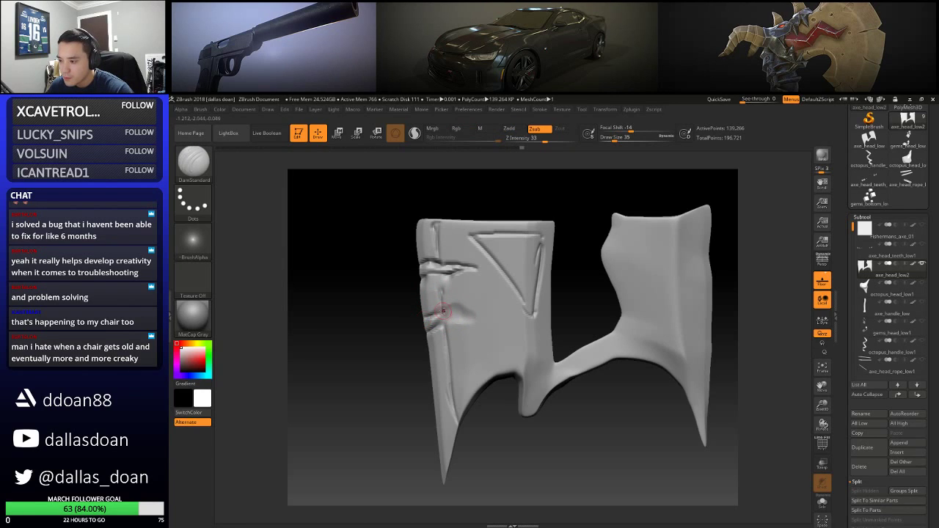
pyautogui.moveTo(370, 312); pyautogui.dragTo(378, 338)
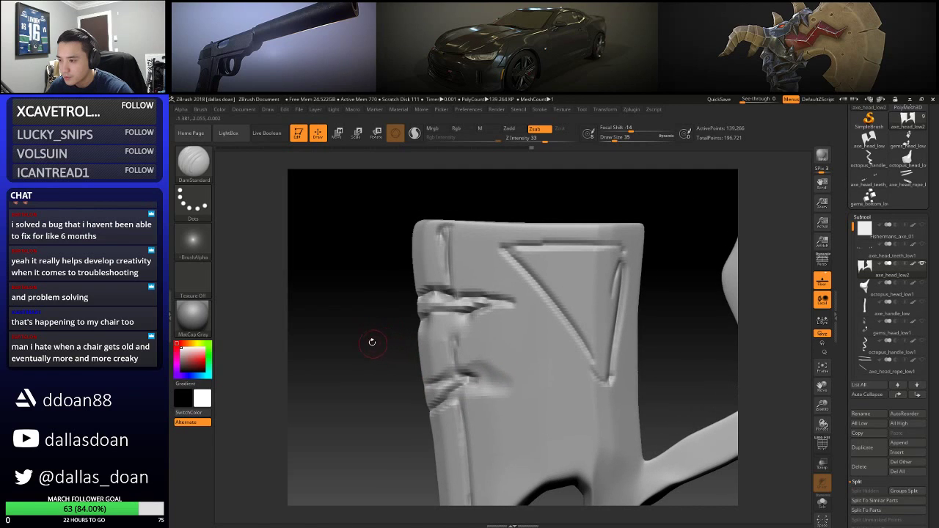
pyautogui.moveTo(384, 299)
pyautogui.mouseDown()
pyautogui.moveTo(400, 314)
pyautogui.moveTo(368, 286)
pyautogui.moveTo(374, 318)
pyautogui.moveTo(356, 335)
pyautogui.moveTo(375, 340)
pyautogui.moveTo(362, 352)
pyautogui.moveTo(376, 310)
pyautogui.moveTo(394, 312)
pyautogui.mouseUp()
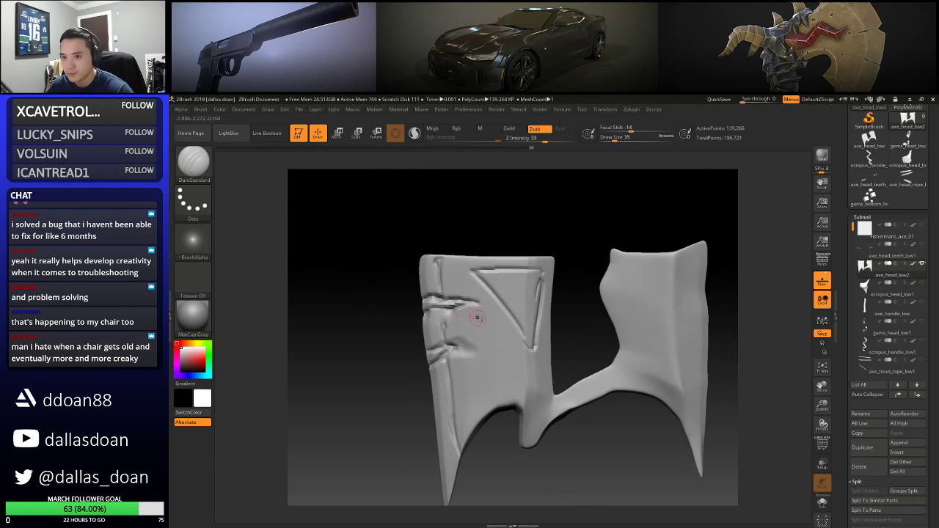
# Try flattening the left blade's surface between the notches and the triangle with the TrimAdaptive brush
pyautogui.press('b')
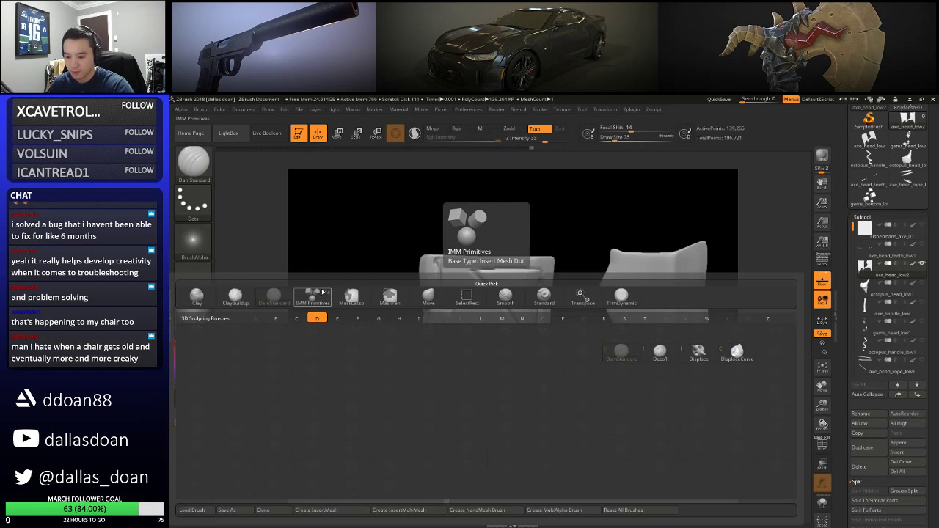
pyautogui.press('Escape')
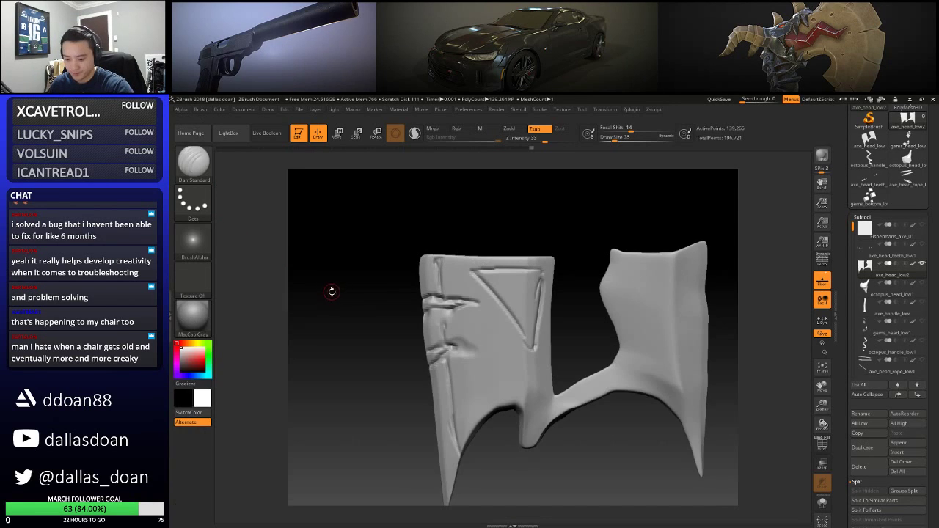
pyautogui.press('b')
pyautogui.press('t')
pyautogui.press('Escape')
pyautogui.press('shift')
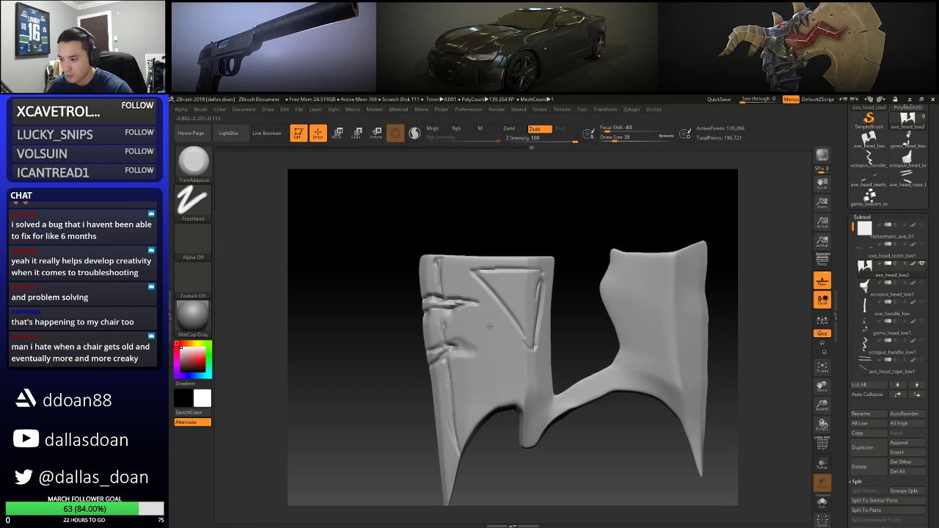
pyautogui.keyDown('alt'); pyautogui.moveTo(518, 220); pyautogui.dragTo(532, 227); pyautogui.keyUp('alt')
pyautogui.moveTo(489, 321); pyautogui.dragTo(492, 318)
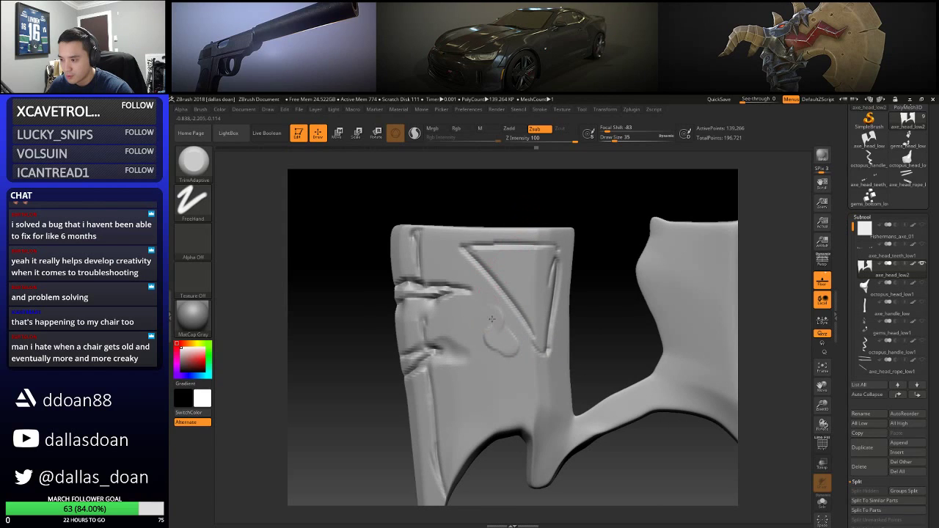
pyautogui.keyDown('alt'); pyautogui.moveTo(465, 203); pyautogui.dragTo(503, 222); pyautogui.keyUp('alt')
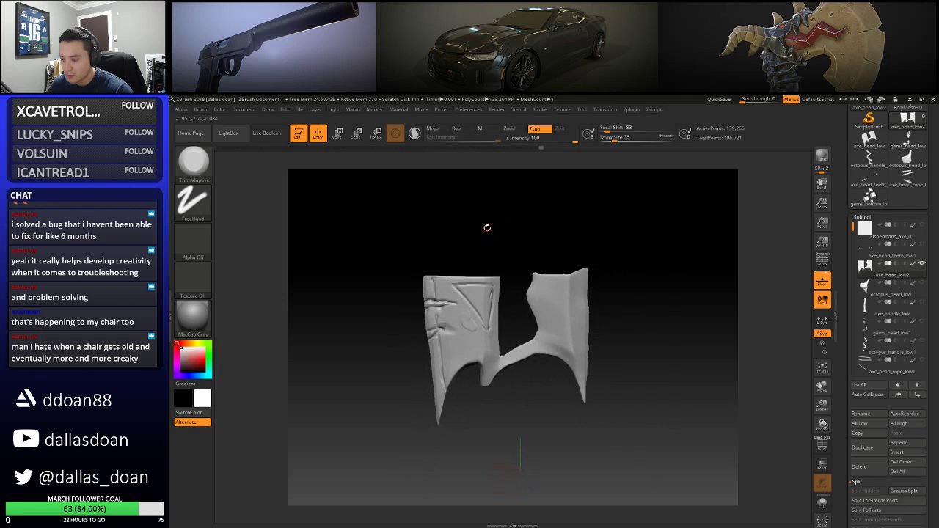
pyautogui.moveTo(442, 218)
pyautogui.keyDown('alt'); pyautogui.mouseDown()
pyautogui.moveTo(485, 226)
pyautogui.moveTo(512, 203)
pyautogui.moveTo(495, 218)
pyautogui.moveTo(465, 216)
pyautogui.mouseUp(); pyautogui.keyUp('alt')
# Try the Standard brush and the TrimDynamic brush for working on the left blade's surface
pyautogui.press('b')
pyautogui.press('s')
pyautogui.press('t')
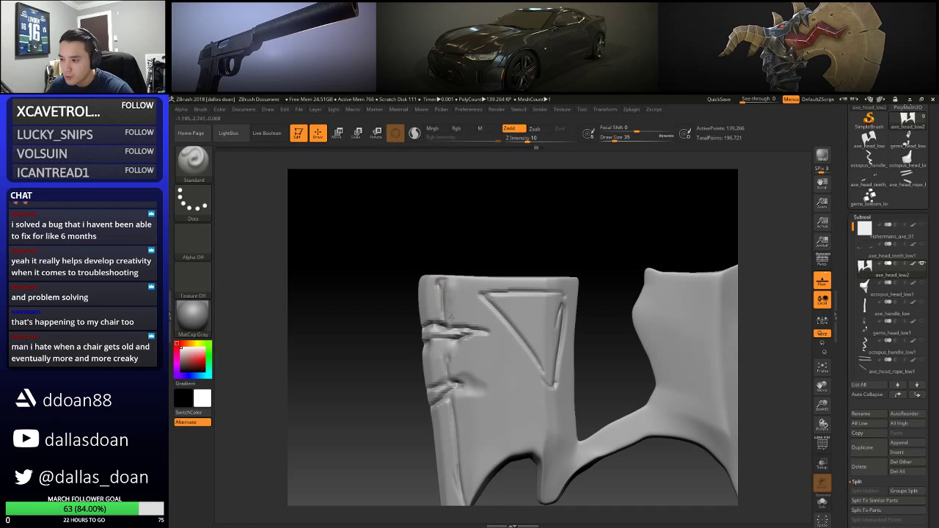
pyautogui.keyDown('alt'); pyautogui.moveTo(449, 305); pyautogui.dragTo(509, 237); pyautogui.keyUp('alt')
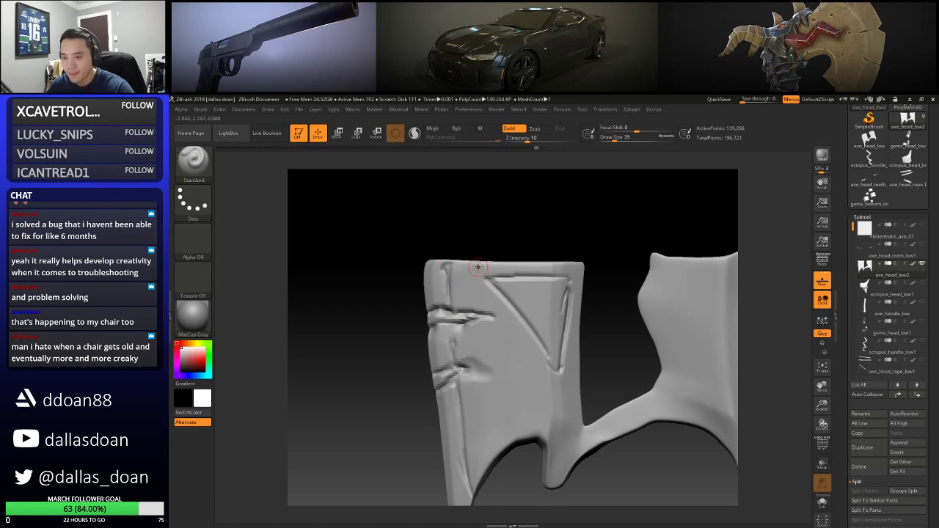
pyautogui.press('b')
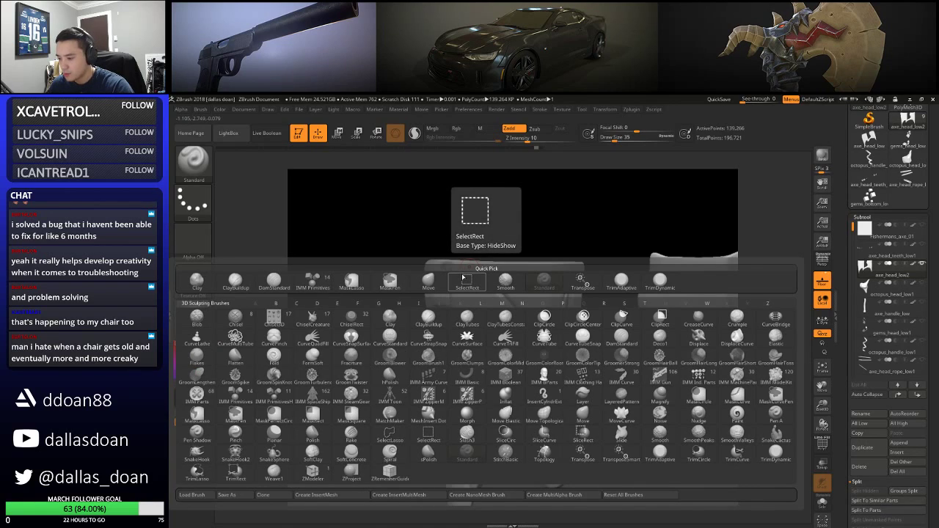
pyautogui.press('t')
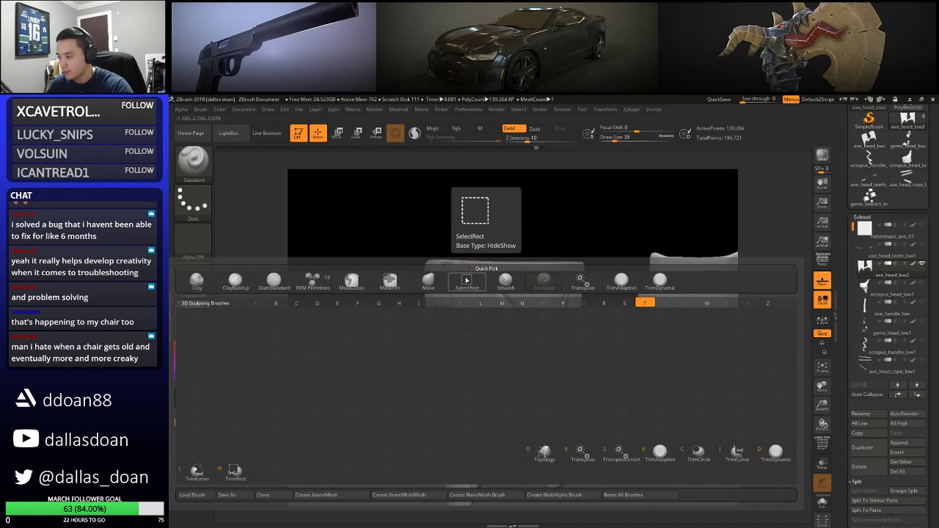
pyautogui.press('d')
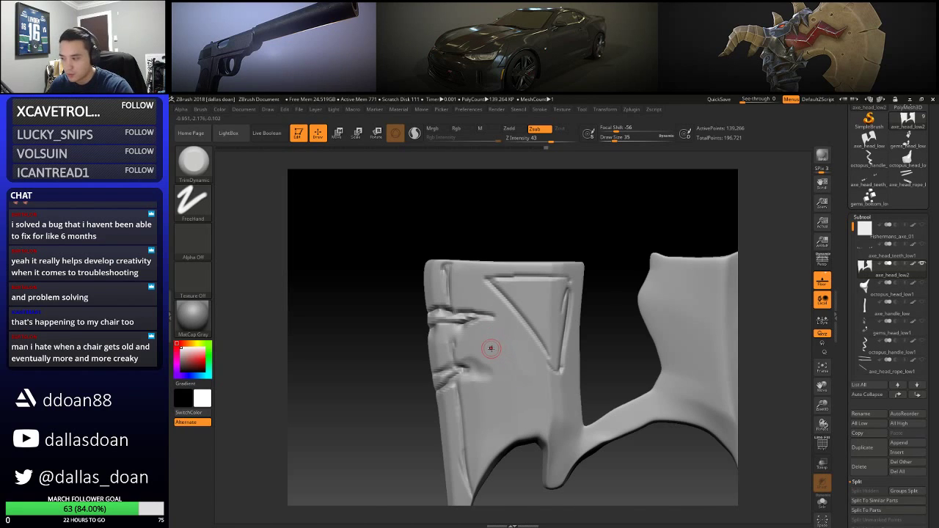
# Switch back to the TrimAdaptive brush and test it beside the upper part of the long groove, undoing the test strokes
pyautogui.press('b')
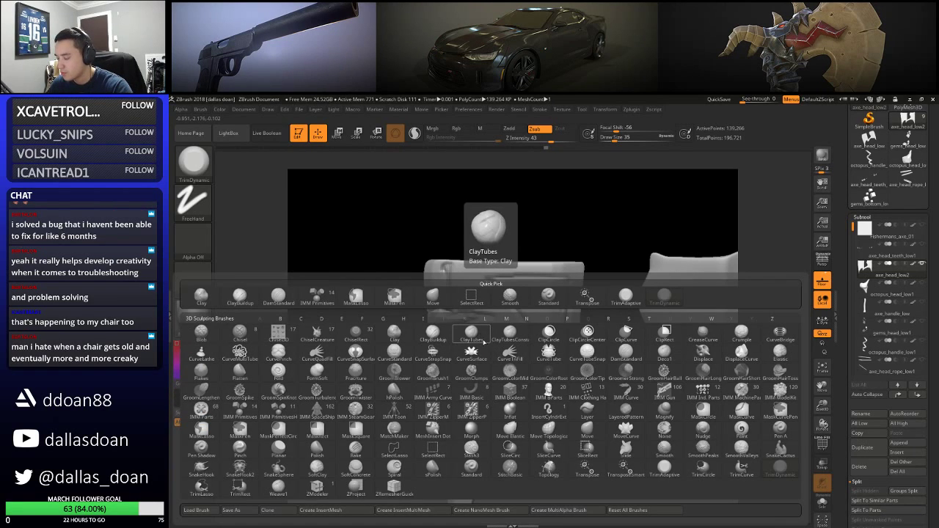
pyautogui.press('t')
pyautogui.press('a')
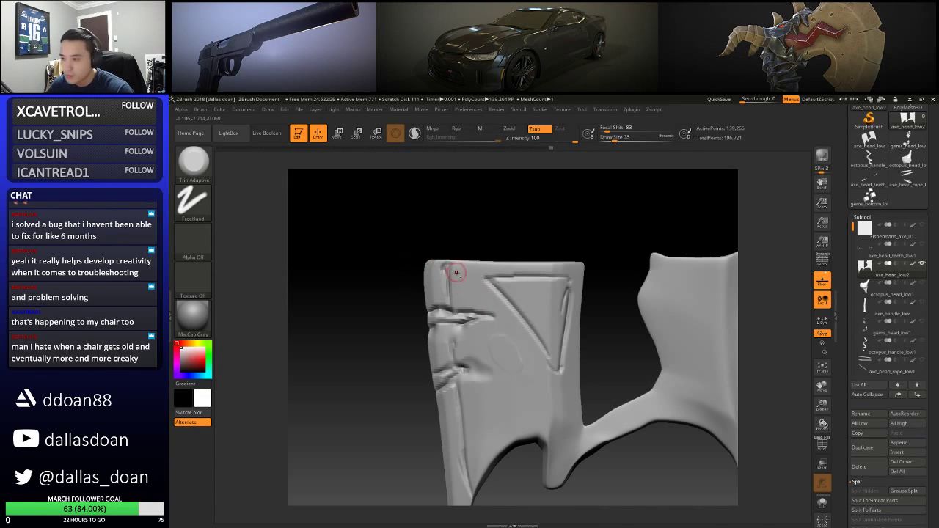
pyautogui.moveTo(461, 289); pyautogui.dragTo(467, 281)
pyautogui.hotkey('ctrl', 'z')
pyautogui.hotkey('ctrl', 'z')
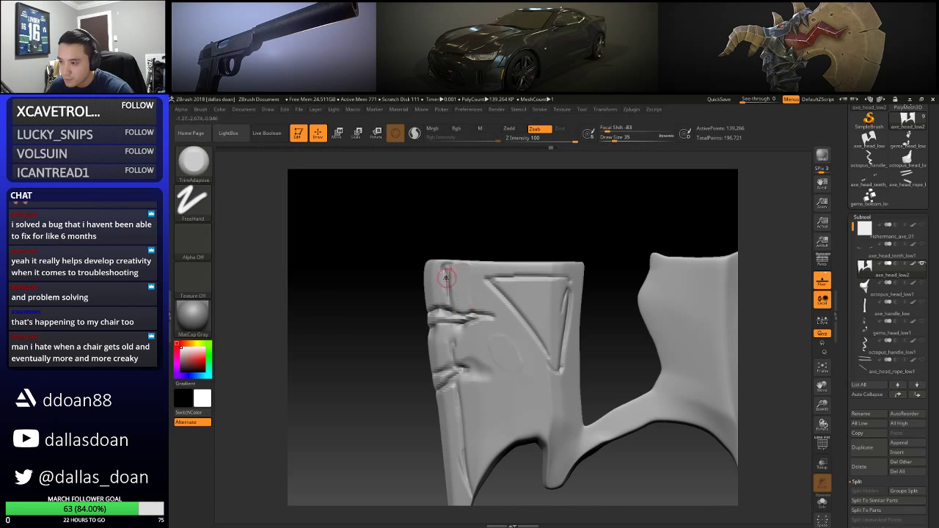
# Flatten the strip between the long groove's upper end and the triangle with the TrimAdaptive brush
pyautogui.press('shift')
pyautogui.moveTo(493, 231)
pyautogui.mouseDown()
pyautogui.moveTo(531, 212)
pyautogui.moveTo(433, 212)
pyautogui.mouseUp()
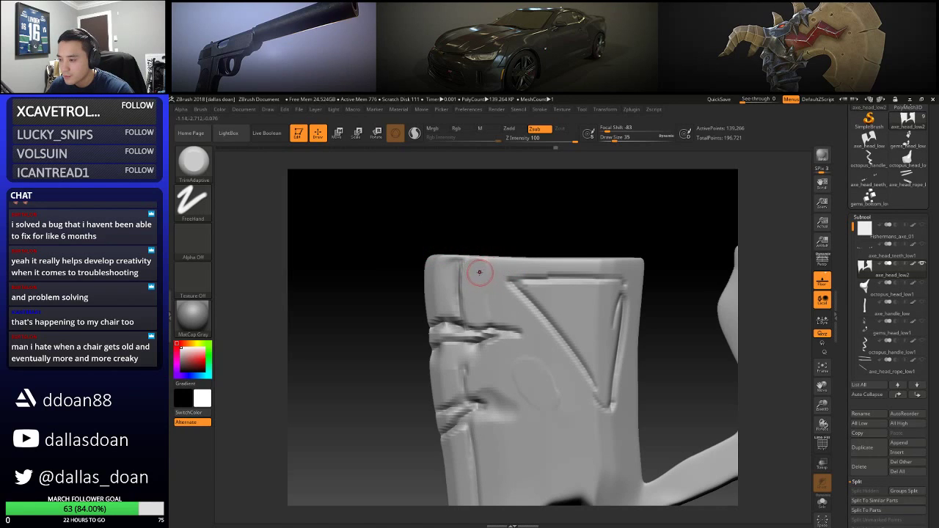
pyautogui.moveTo(480, 271)
pyautogui.mouseDown()
pyautogui.moveTo(477, 293)
pyautogui.moveTo(453, 272)
pyautogui.moveTo(455, 304)
pyautogui.mouseUp()
pyautogui.moveTo(506, 242); pyautogui.dragTo(482, 230)
# Try recarving the upper end of the long groove with the DamStandard brush and undo the strokes
pyautogui.press('b')
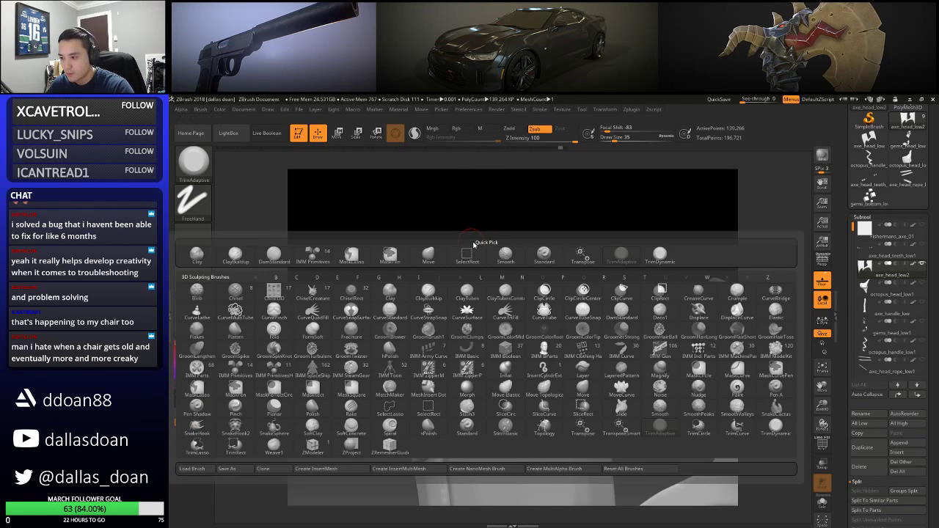
pyautogui.press('d')
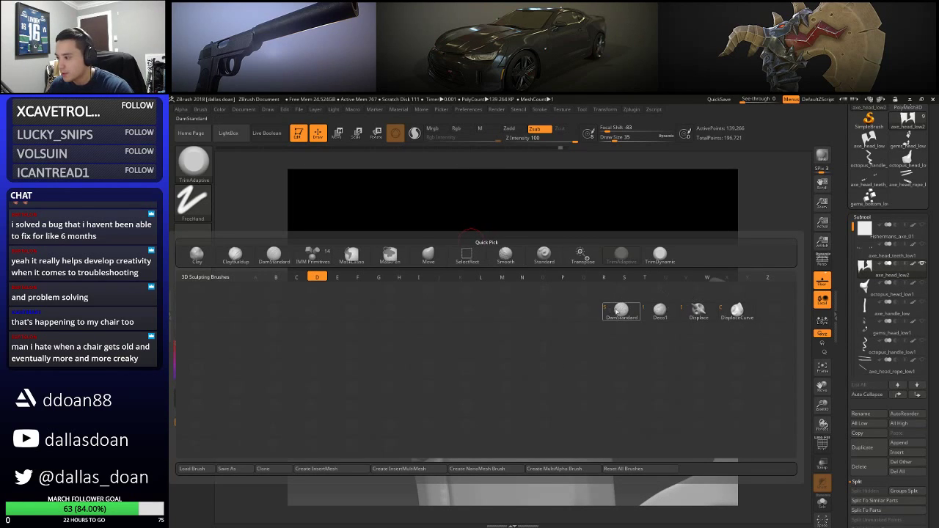
pyautogui.press('s')
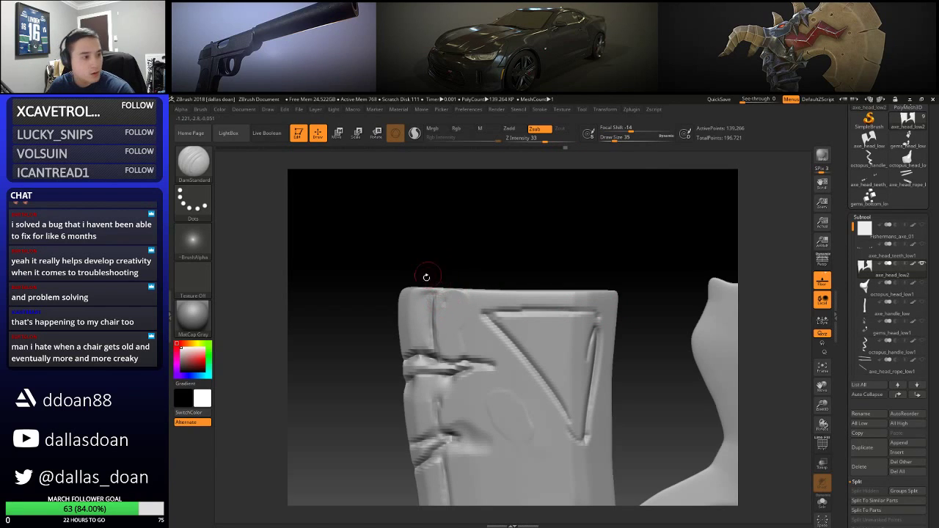
pyautogui.moveTo(441, 293)
pyautogui.mouseDown()
pyautogui.moveTo(435, 347)
pyautogui.moveTo(433, 296)
pyautogui.mouseUp()
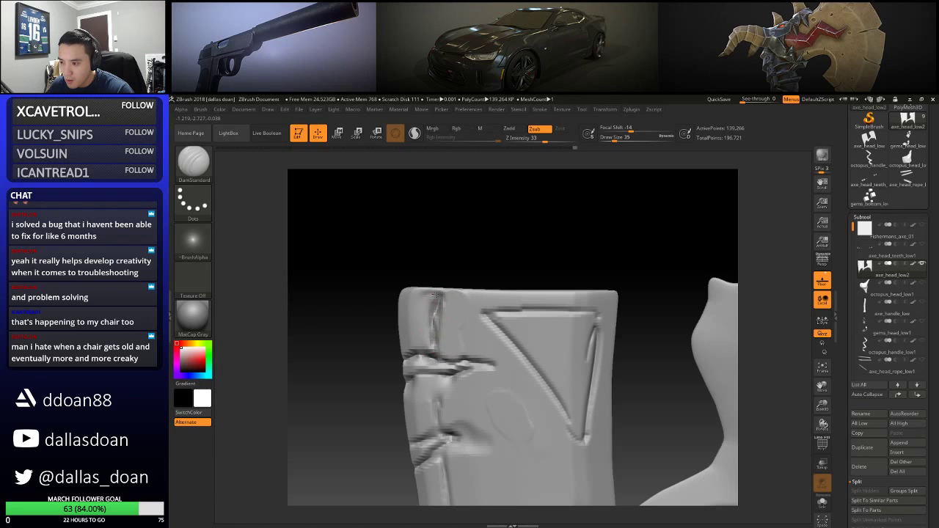
pyautogui.hotkey('ctrl', 'z')
pyautogui.hotkey('ctrl', 'z')
pyautogui.hotkey('ctrl', 'z')
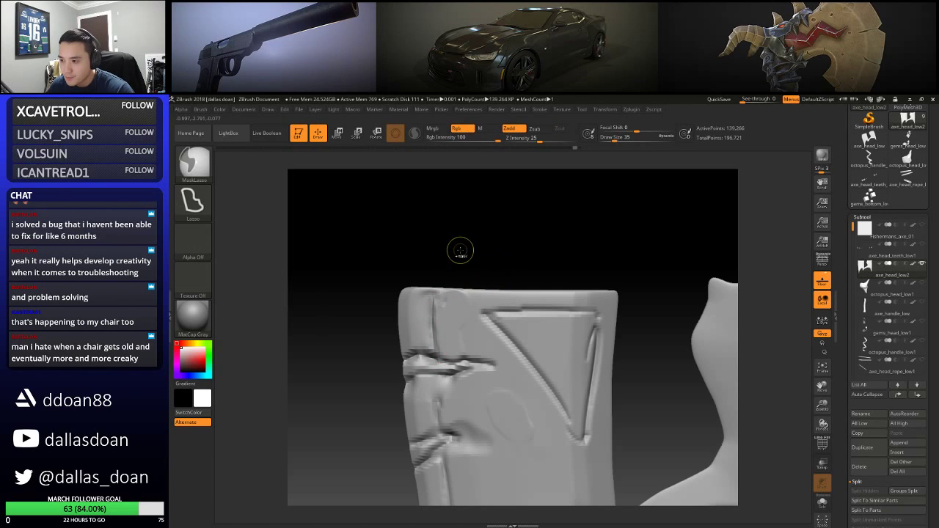
pyautogui.moveTo(459, 251); pyautogui.dragTo(510, 236)
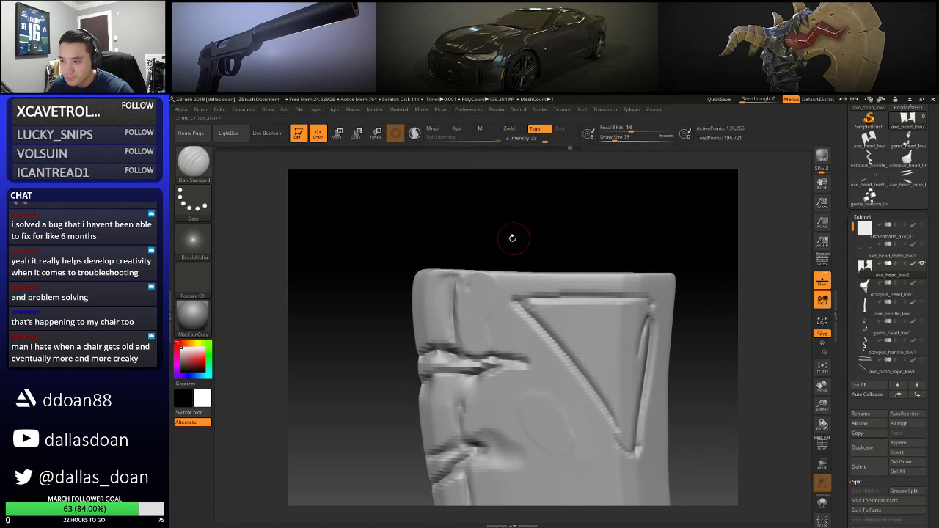
pyautogui.moveTo(579, 228)
pyautogui.mouseDown()
pyautogui.moveTo(442, 216)
pyautogui.moveTo(459, 218)
pyautogui.moveTo(457, 231)
pyautogui.moveTo(436, 233)
pyautogui.mouseUp()
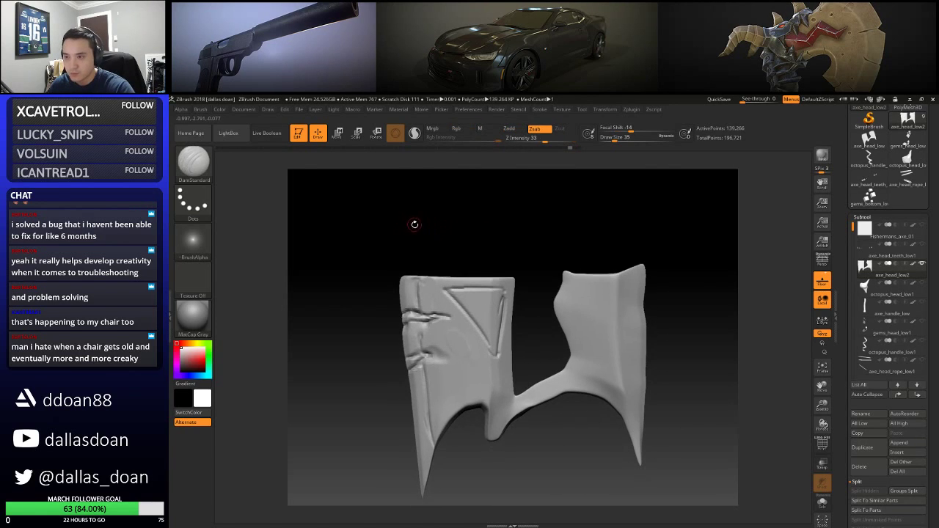
# Switch to the ClayBuildup brush and test a stroke beside the long groove's upper end, undoing it
pyautogui.press('b')
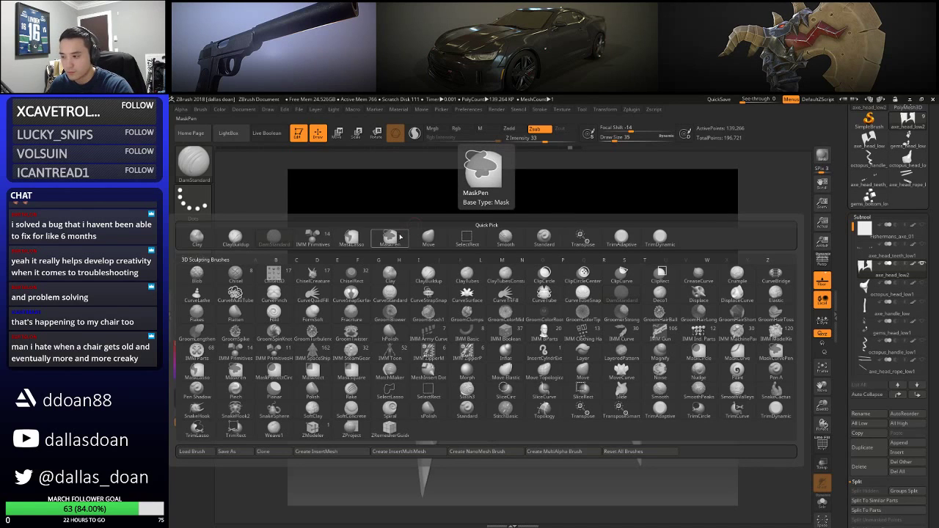
pyautogui.click(401, 238)
pyautogui.press('b')
pyautogui.press('b')
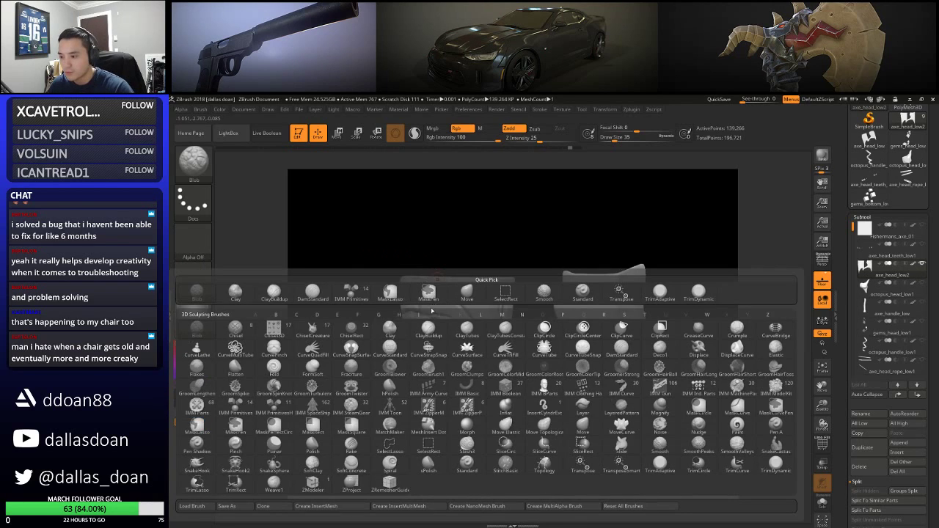
pyautogui.press('c')
pyautogui.press('b')
pyautogui.moveTo(424, 282); pyautogui.dragTo(425, 311)
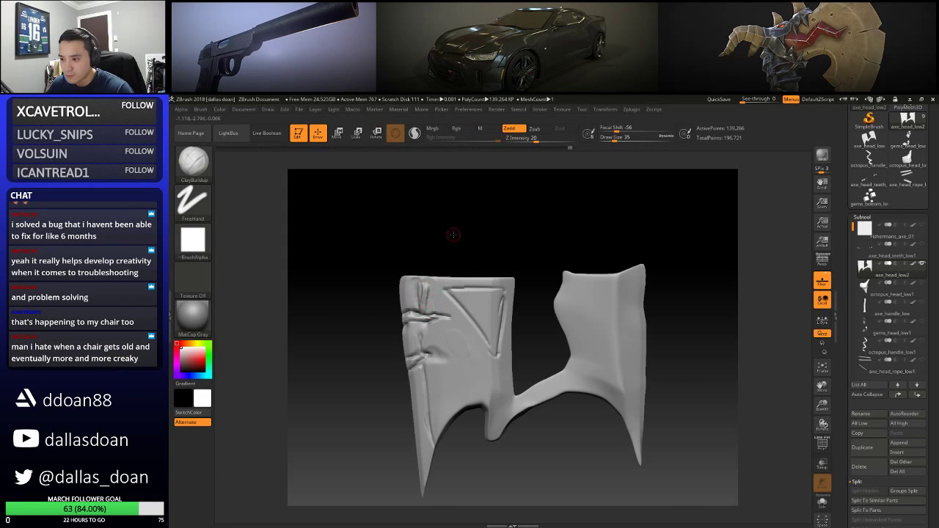
pyautogui.keyDown('alt'); pyautogui.moveTo(453, 235); pyautogui.dragTo(462, 230); pyautogui.keyUp('alt')
pyautogui.hotkey('ctrl', 'z')
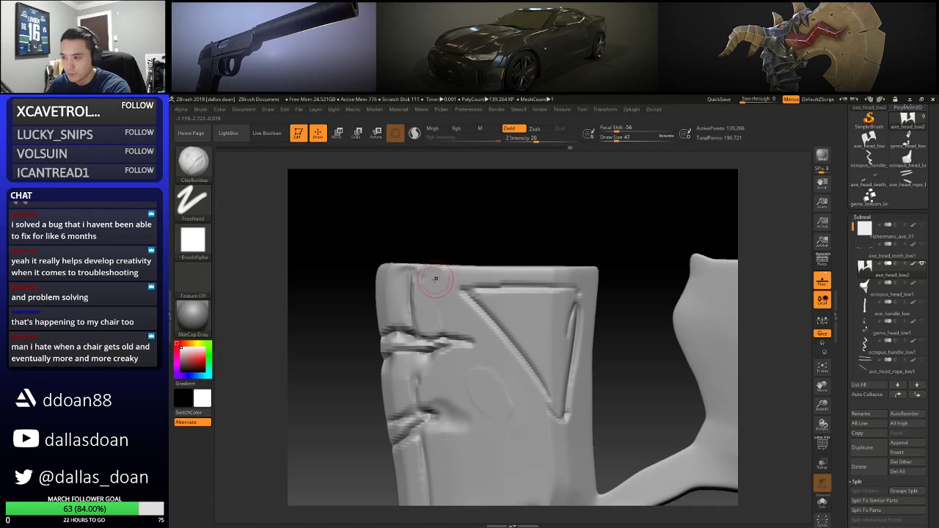
# Build up the surface along the long groove's upper part with ClayBuildup and soften both notches on the left blade
pyautogui.moveTo(434, 275); pyautogui.dragTo(425, 326)
pyautogui.moveTo(499, 223); pyautogui.dragTo(506, 237)
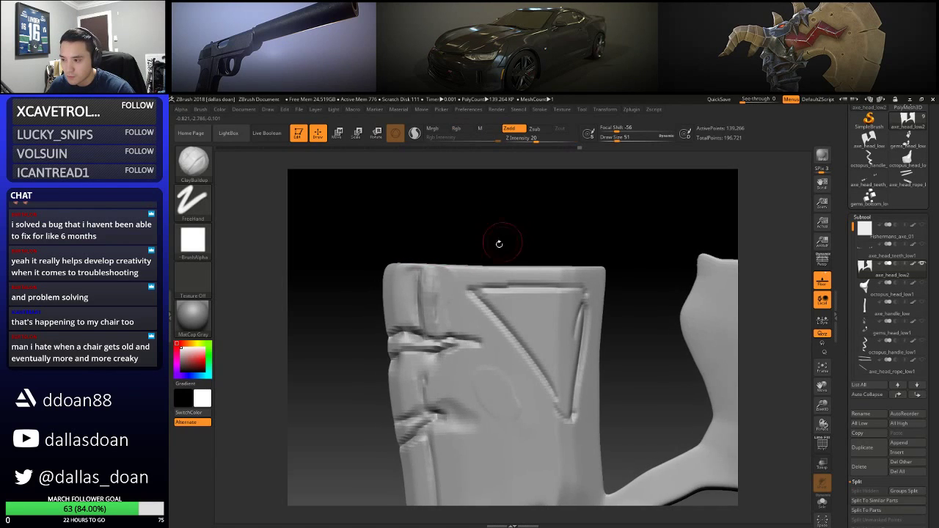
pyautogui.moveTo(445, 243); pyautogui.dragTo(457, 244)
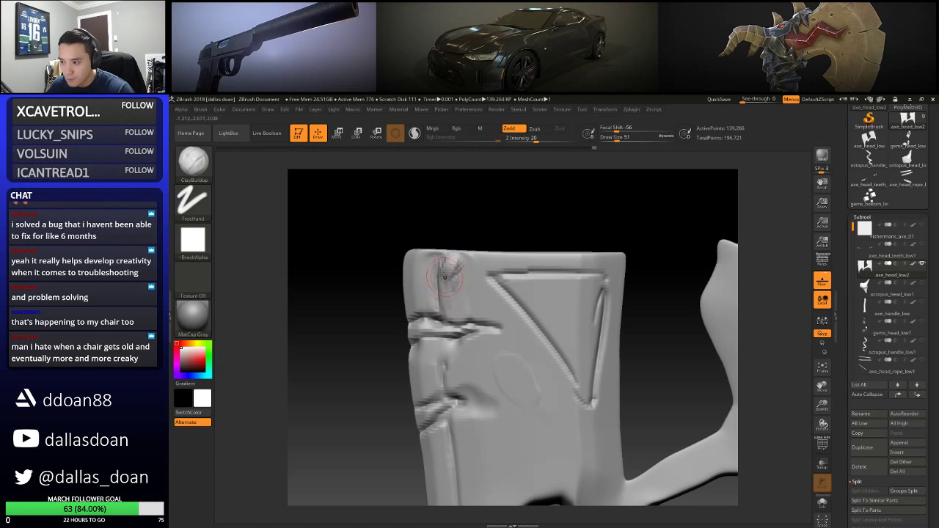
pyautogui.moveTo(454, 319); pyautogui.dragTo(456, 320)
pyautogui.moveTo(507, 220)
pyautogui.mouseDown()
pyautogui.moveTo(512, 205)
pyautogui.moveTo(487, 234)
pyautogui.moveTo(520, 211)
pyautogui.moveTo(443, 216)
pyautogui.mouseUp()
pyautogui.moveTo(496, 225)
pyautogui.mouseDown()
pyautogui.moveTo(482, 291)
pyautogui.moveTo(444, 294)
pyautogui.moveTo(429, 317)
pyautogui.moveTo(513, 305)
pyautogui.moveTo(470, 312)
pyautogui.moveTo(484, 312)
pyautogui.mouseUp()
pyautogui.moveTo(389, 327)
pyautogui.mouseDown()
pyautogui.moveTo(393, 289)
pyautogui.moveTo(433, 295)
pyautogui.moveTo(415, 312)
pyautogui.moveTo(474, 308)
pyautogui.mouseUp()
pyautogui.moveTo(396, 367)
pyautogui.mouseDown()
pyautogui.moveTo(369, 321)
pyautogui.moveTo(409, 354)
pyautogui.mouseUp()
pyautogui.moveTo(704, 274); pyautogui.dragTo(648, 240)
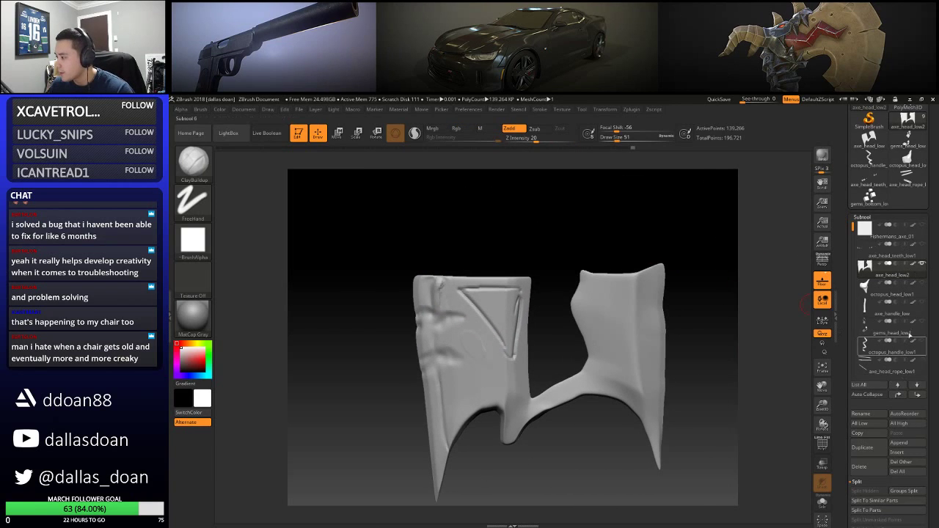
# Subdivide the axe head mesh once more, to subdivision level 7
pyautogui.click(863, 218)
pyautogui.click(863, 228)
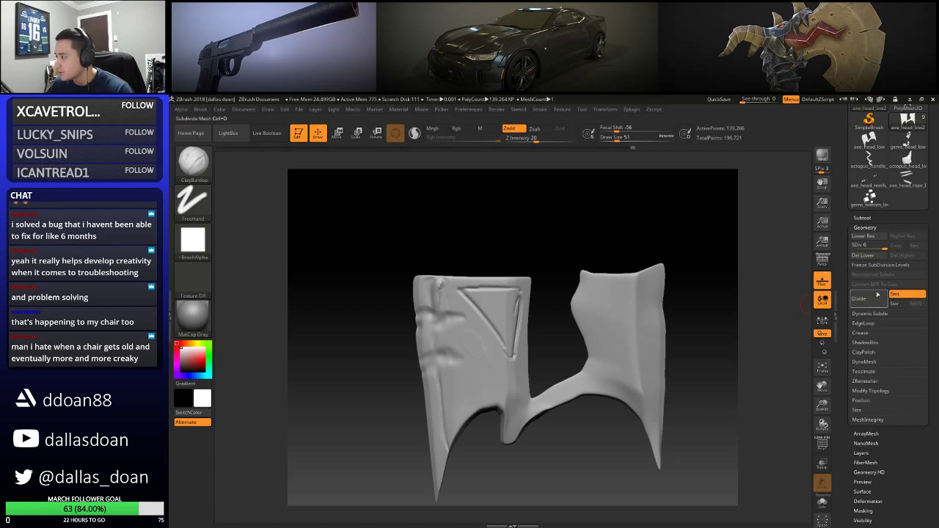
pyautogui.click(875, 301)
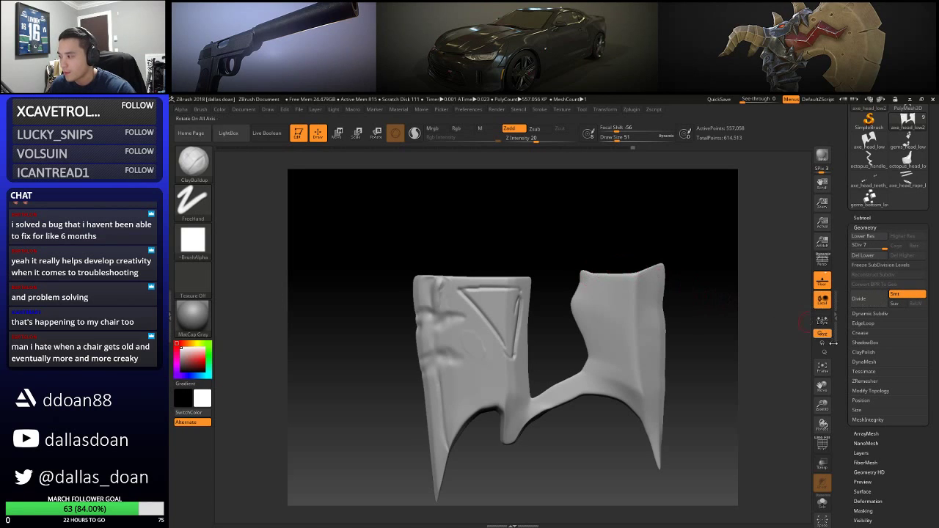
pyautogui.click(821, 446)
pyautogui.click(821, 446)
pyautogui.moveTo(477, 198)
pyautogui.keyDown('alt'); pyautogui.mouseDown()
pyautogui.moveTo(360, 277)
pyautogui.moveTo(344, 408)
pyautogui.mouseUp(); pyautogui.keyUp('alt')
pyautogui.moveTo(426, 300)
pyautogui.mouseDown()
pyautogui.moveTo(424, 279)
pyautogui.moveTo(420, 296)
pyautogui.mouseUp()
pyautogui.moveTo(506, 213); pyautogui.dragTo(548, 200)
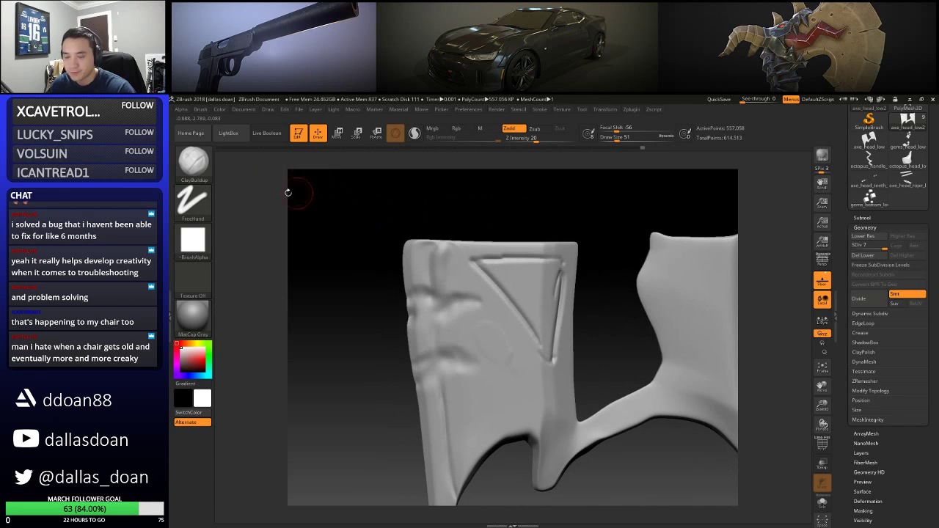
# Recarve the upper end of the long groove on the left blade with the DamStandard brush
pyautogui.press('b')
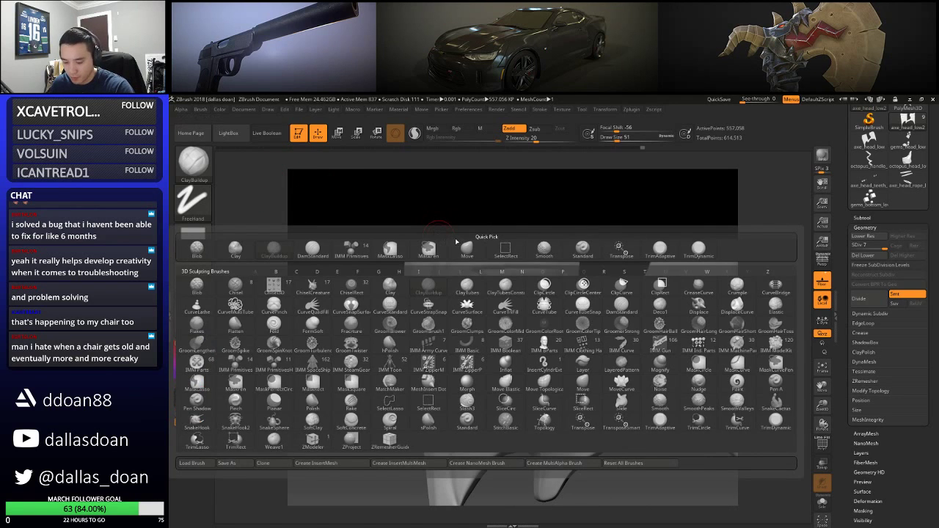
pyautogui.click(660, 303)
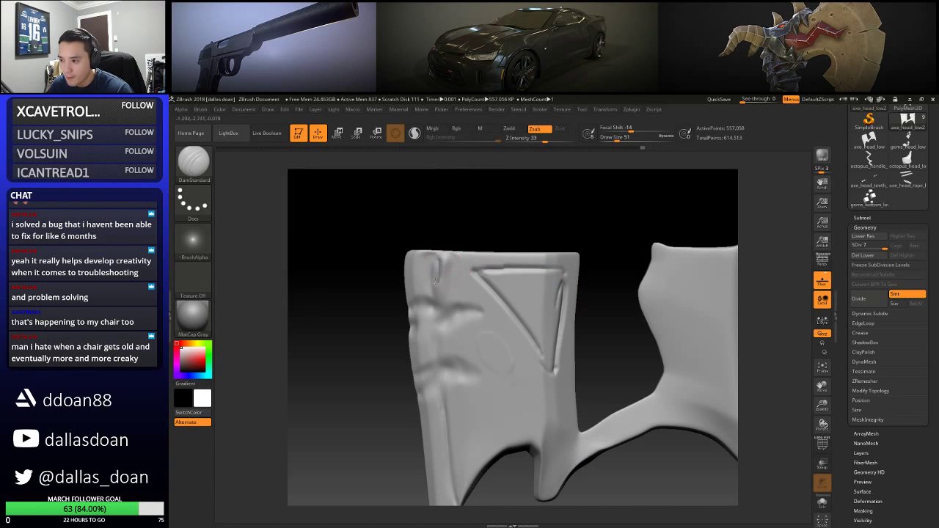
pyautogui.moveTo(463, 218); pyautogui.dragTo(401, 246)
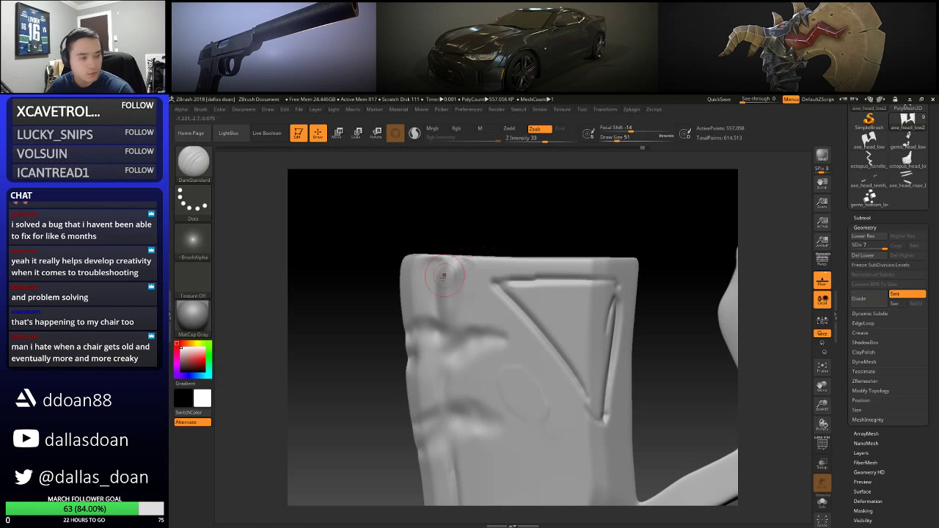
# Carve the upper notch deeper from the blade's outer edge across the long groove with DamStandard
pyautogui.moveTo(562, 207)
pyautogui.mouseDown()
pyautogui.moveTo(609, 216)
pyautogui.moveTo(520, 218)
pyautogui.moveTo(430, 326)
pyautogui.moveTo(406, 331)
pyautogui.moveTo(434, 323)
pyautogui.mouseUp()
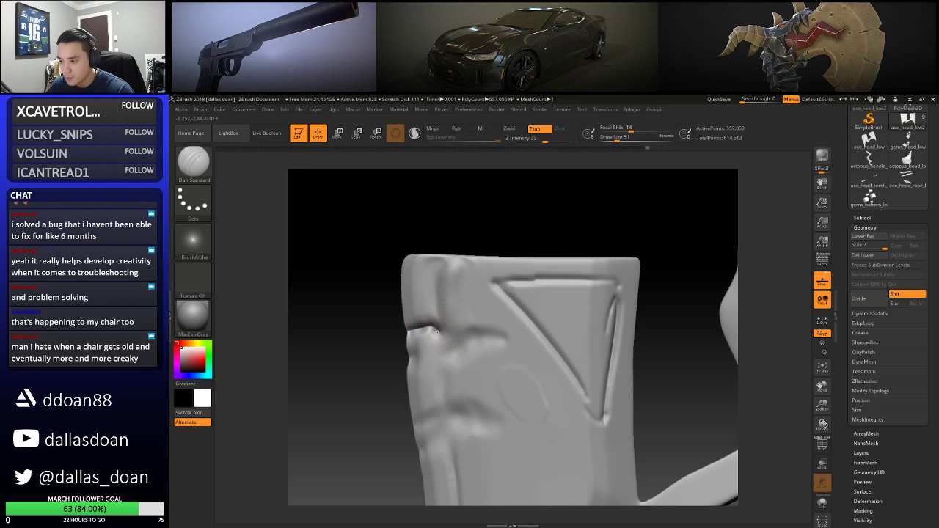
pyautogui.moveTo(448, 338); pyautogui.dragTo(452, 336)
pyautogui.hotkey('ctrl', 'z')
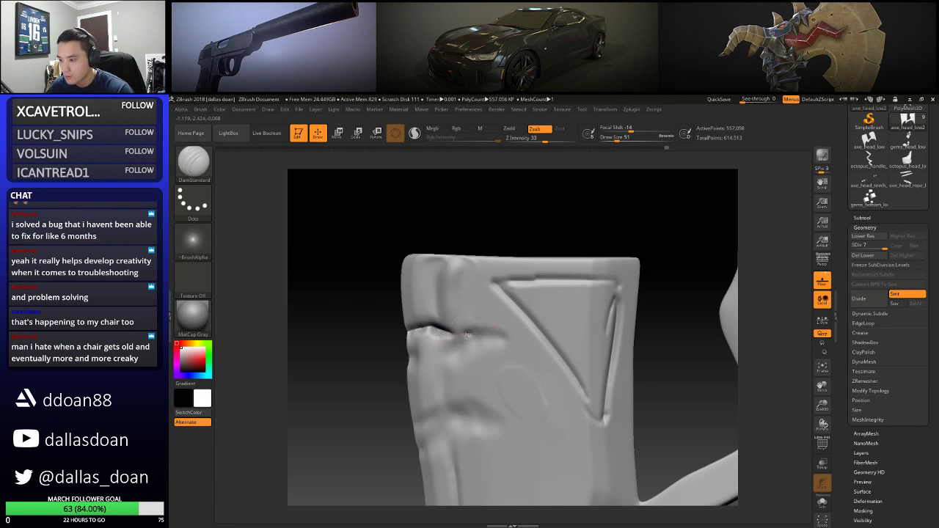
pyautogui.moveTo(461, 334)
pyautogui.mouseDown()
pyautogui.moveTo(490, 339)
pyautogui.moveTo(413, 357)
pyautogui.mouseUp()
pyautogui.moveTo(373, 419)
pyautogui.keyDown('alt'); pyautogui.mouseDown()
pyautogui.moveTo(381, 332)
pyautogui.moveTo(379, 352)
pyautogui.moveTo(409, 351)
pyautogui.moveTo(391, 338)
pyautogui.moveTo(446, 304)
pyautogui.mouseUp(); pyautogui.keyUp('alt')
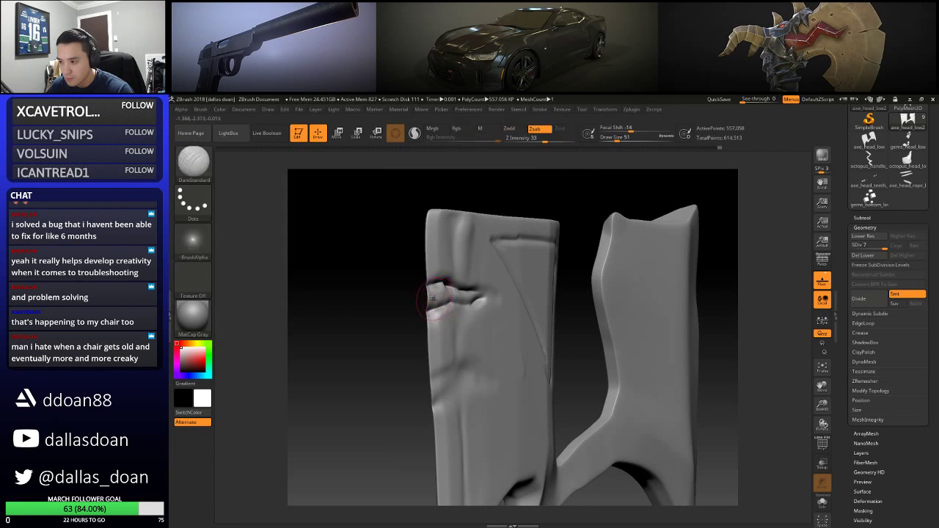
# Reduce the brush draw size to 27 and smooth the upper notch where it meets the blade's outer edge
pyautogui.press('space')
pyautogui.press('shift')
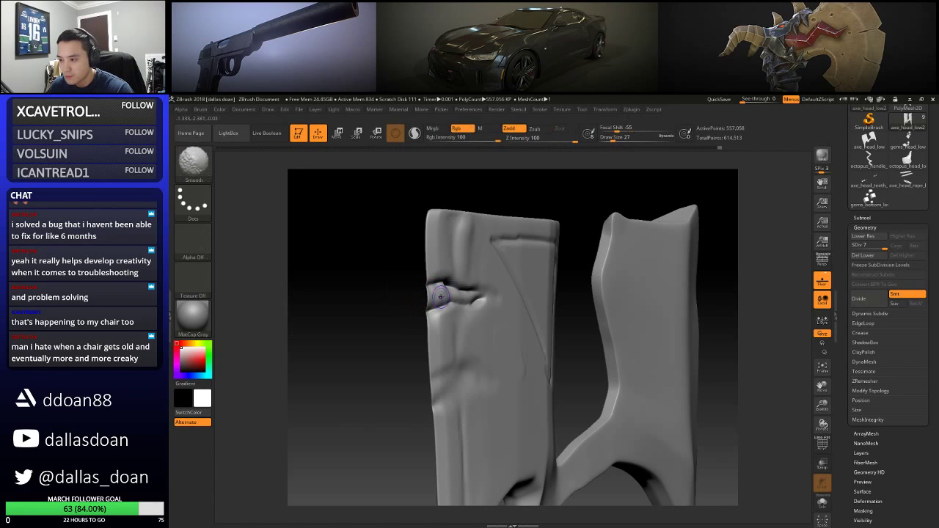
pyautogui.moveTo(367, 305); pyautogui.dragTo(473, 294)
pyautogui.moveTo(378, 323)
pyautogui.mouseDown()
pyautogui.moveTo(391, 341)
pyautogui.moveTo(386, 311)
pyautogui.moveTo(397, 362)
pyautogui.moveTo(384, 362)
pyautogui.mouseUp()
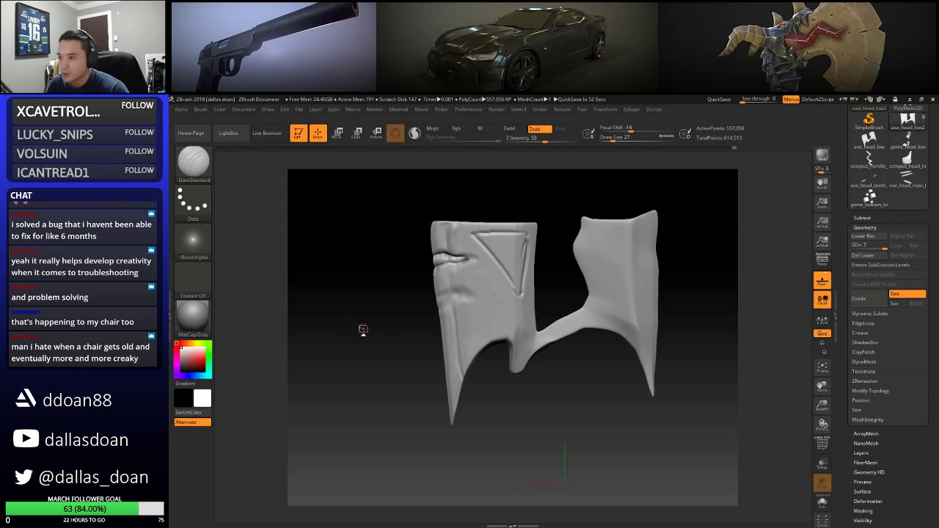
# Close ZBrush without saving the project and return to the axe scene in Blender
pyautogui.keyDown('alt'); pyautogui.moveTo(703, 306); pyautogui.dragTo(523, 273, button='right'); pyautogui.keyUp('alt')
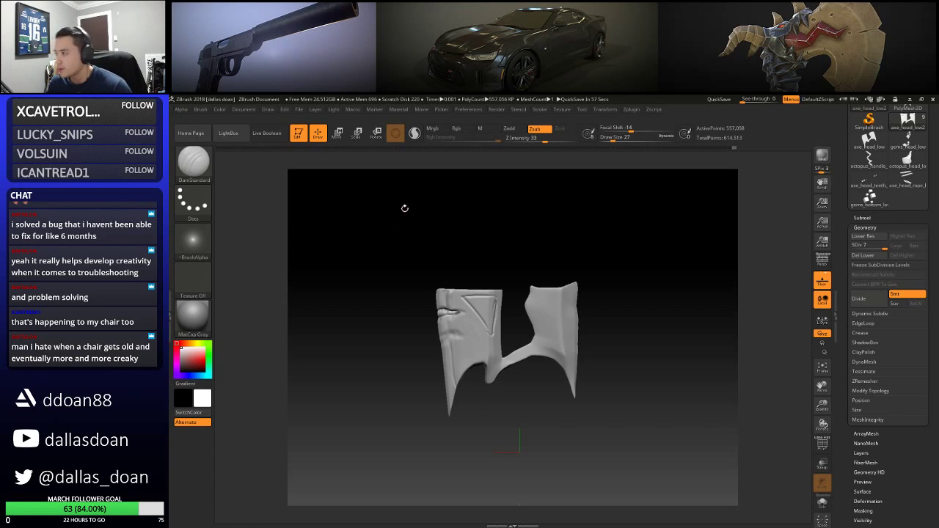
pyautogui.click(932, 99)
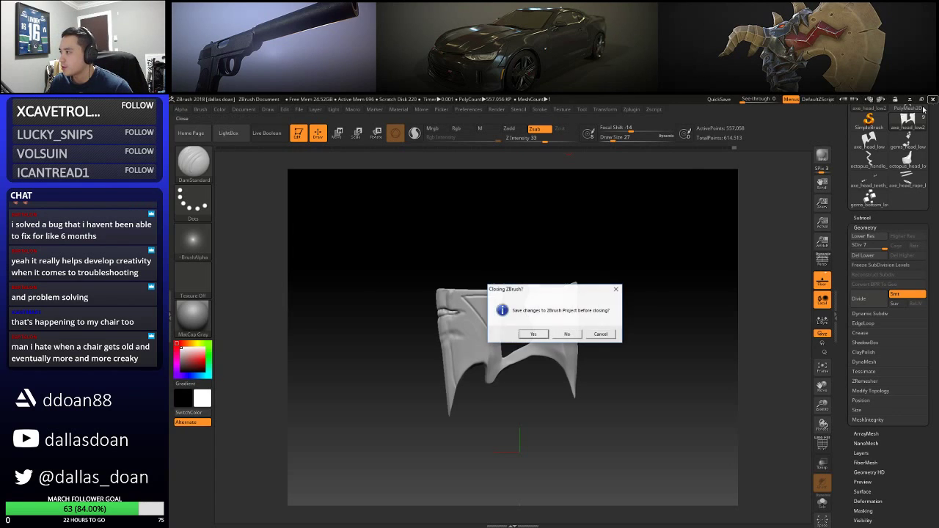
pyautogui.click(566, 337)
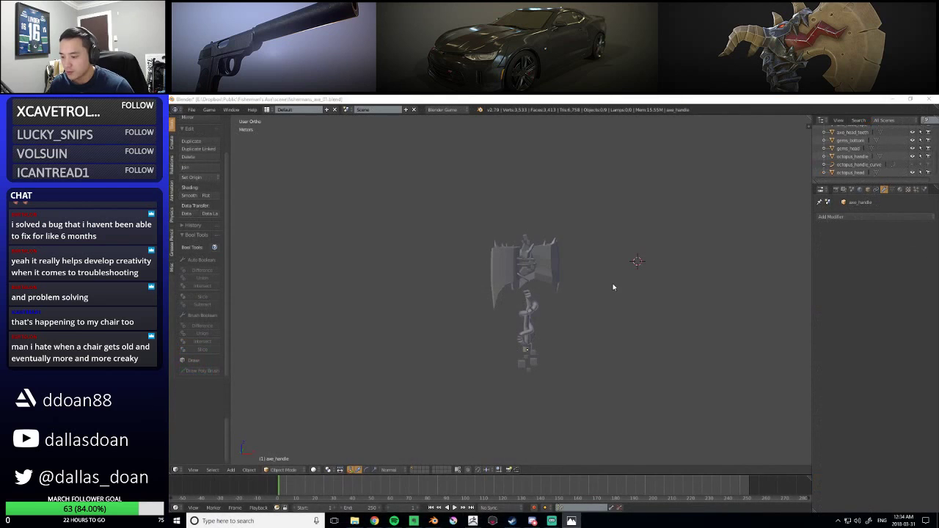
# Select the axe_head object, enter Edit Mode and clear its mesh selection
pyautogui.rightClick(489, 247)
pyautogui.press('KP_Decimal')
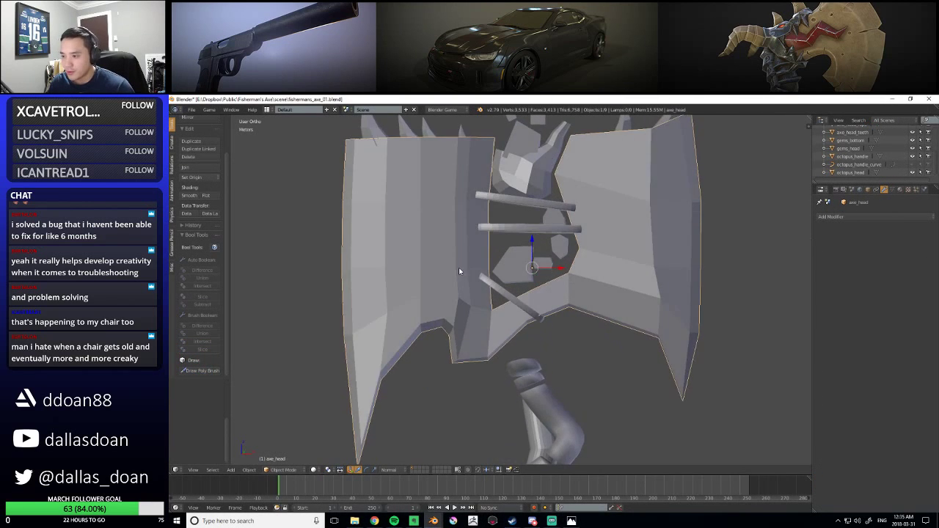
pyautogui.press('Tab')
pyautogui.moveTo(402, 288); pyautogui.dragTo(521, 292, button='middle')
pyautogui.press('a')
pyautogui.press('Tab')
pyautogui.press('Tab')
# In top view, allow selection through the mesh and box-select the vertices on one side of the axe head's centreline
pyautogui.press('q')
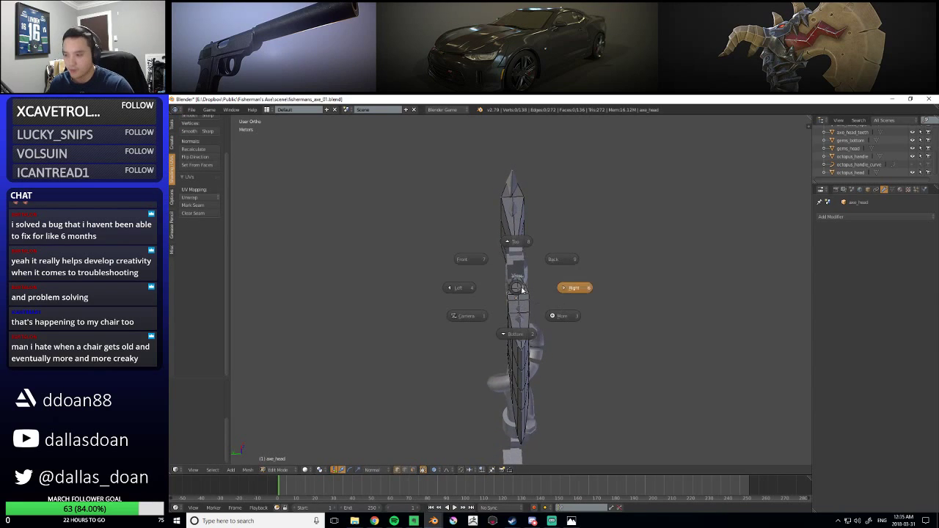
pyautogui.click(533, 247)
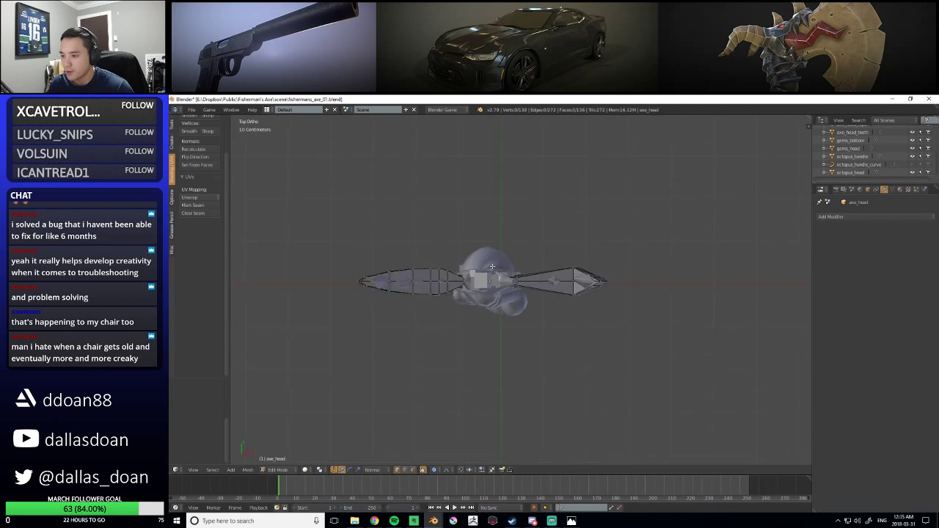
pyautogui.scroll(2, 491, 266)
pyautogui.scroll(-1, 470, 271)
pyautogui.keyDown('shift'); pyautogui.moveTo(411, 270); pyautogui.dragTo(450, 276, button='middle'); pyautogui.keyUp('shift')
pyautogui.scroll(2, 403, 267)
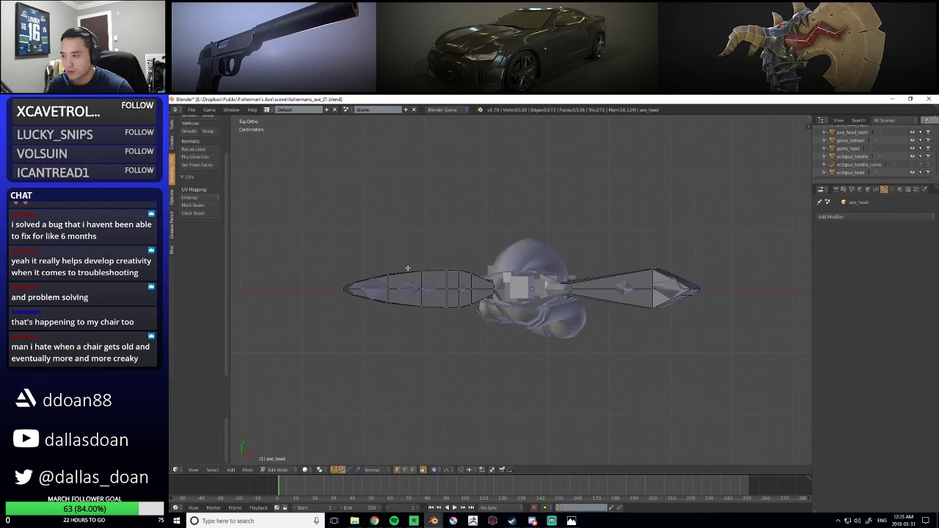
pyautogui.click(423, 470)
pyautogui.press('b')
pyautogui.moveTo(310, 225); pyautogui.dragTo(738, 288)
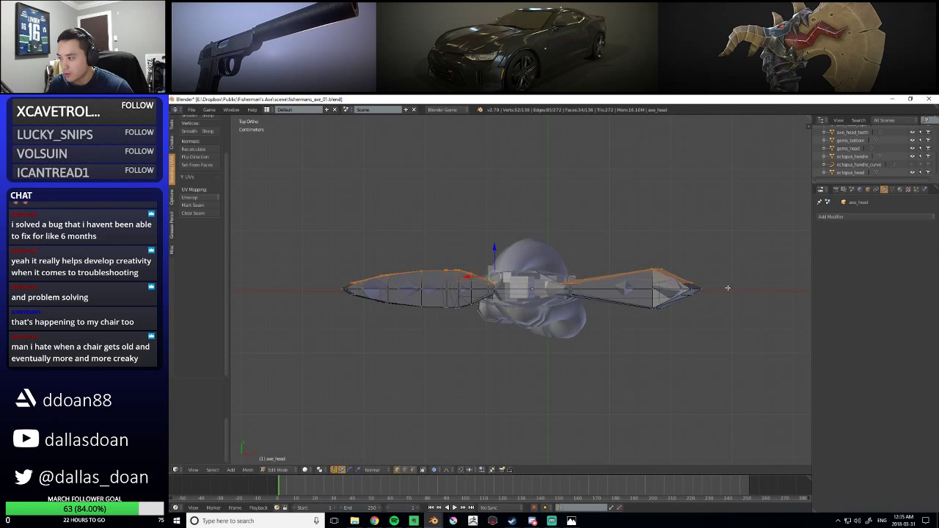
# Switch to face selection, box-select the faces on one side of the axe head's centreline, delete them, and return to Object Mode
pyautogui.keyDown('shift'); pyautogui.moveTo(738, 288); pyautogui.dragTo(784, 298, button='middle'); pyautogui.keyUp('shift')
pyautogui.hotkey('ctrl', 'Tab')
pyautogui.click(480, 249)
pyautogui.press('b')
pyautogui.moveTo(346, 223); pyautogui.dragTo(790, 297)
pyautogui.keyDown('shift'); pyautogui.moveTo(533, 285); pyautogui.dragTo(528, 285, button='middle'); pyautogui.keyUp('shift')
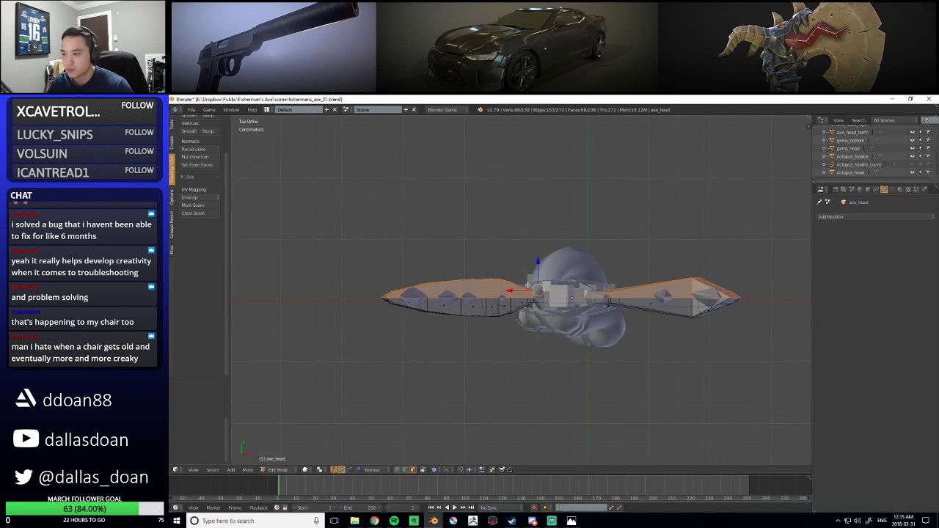
pyautogui.press('x')
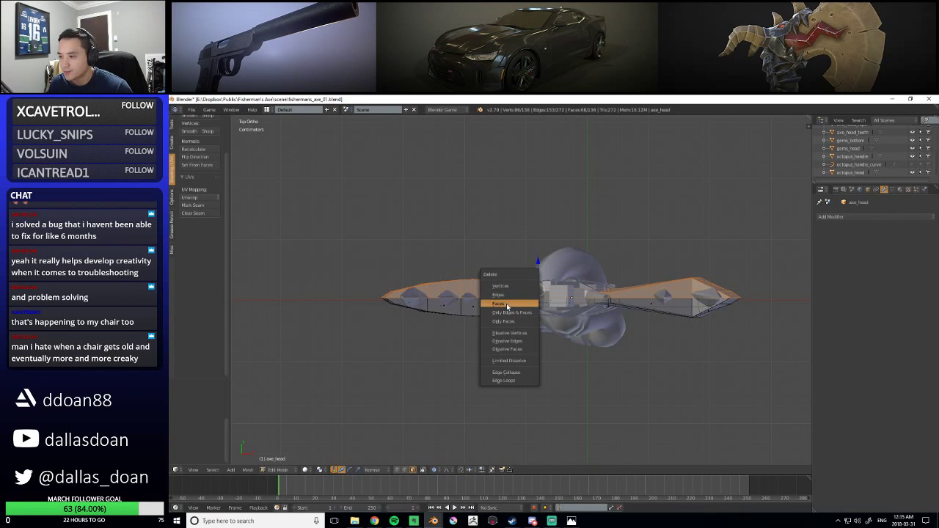
pyautogui.click(503, 303)
pyautogui.press('Tab')
pyautogui.scroll(5, 477, 328)
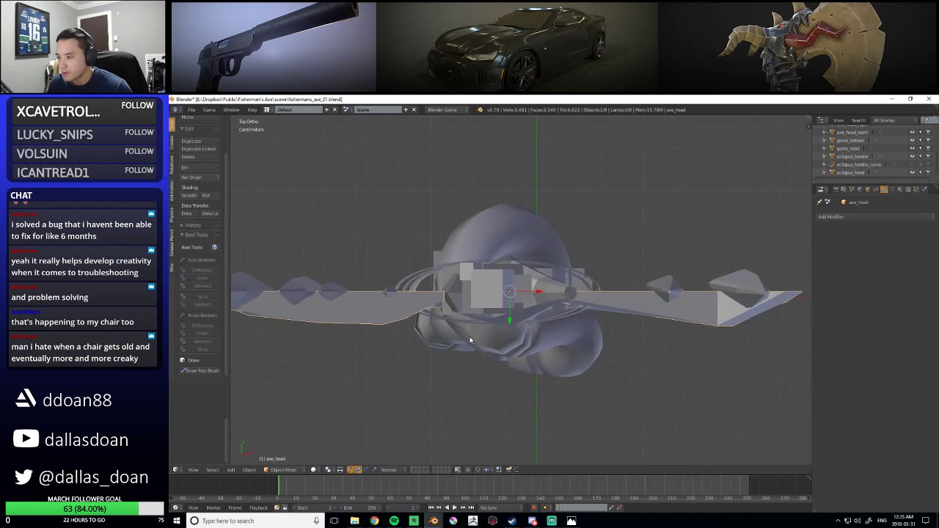
# Try to nudge the remaining axe head half along its Y axis towards the centreline
pyautogui.press('KP_Decimal')
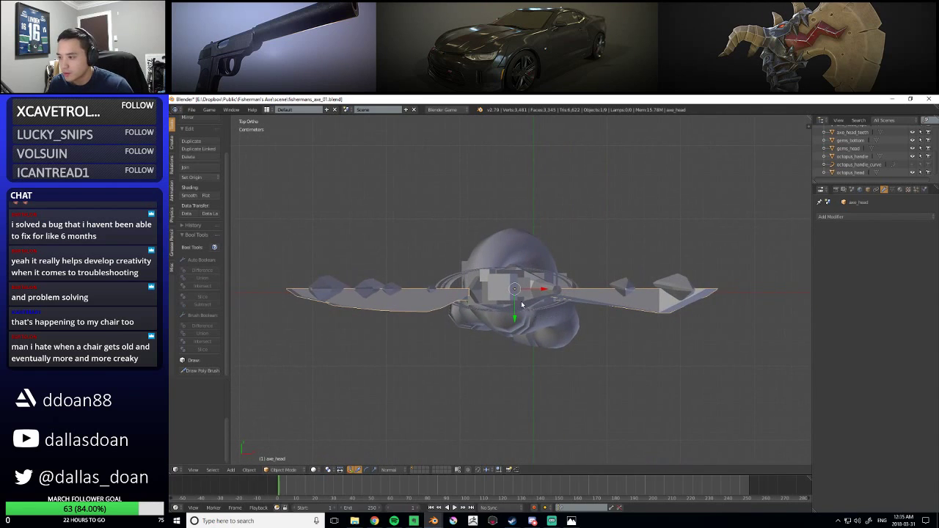
pyautogui.click(508, 469)
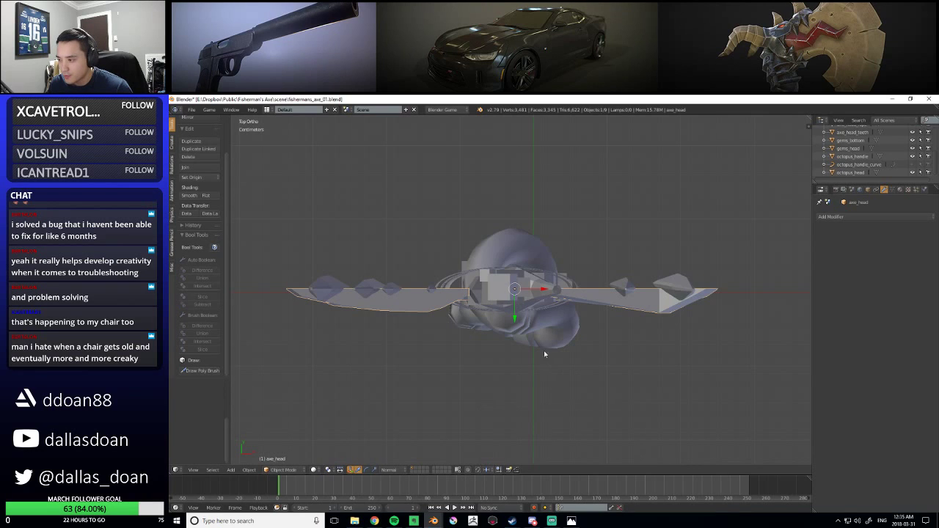
pyautogui.moveTo(515, 321); pyautogui.dragTo(515, 323)
pyautogui.scroll(6, 558, 345)
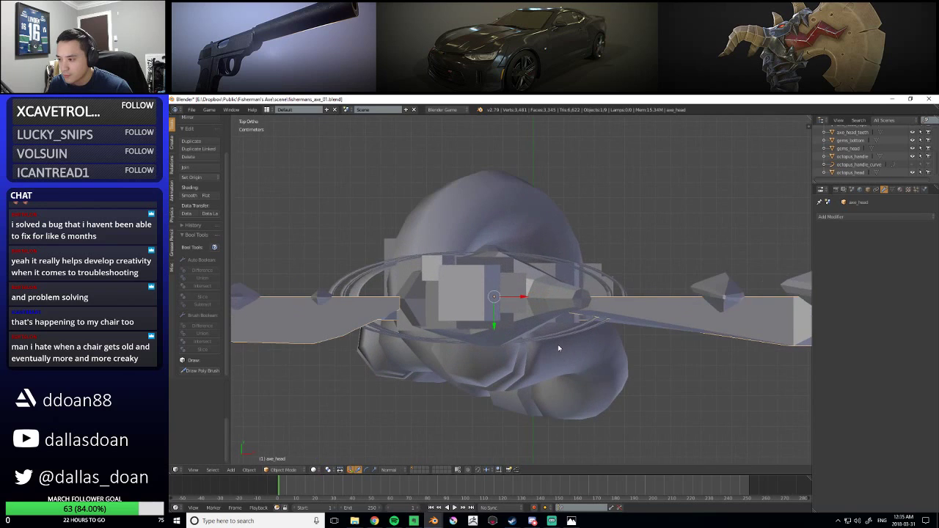
pyautogui.scroll(-6, 553, 349)
pyautogui.scroll(4, 608, 356)
pyautogui.scroll(-4, 564, 348)
pyautogui.scroll(-1, 563, 349)
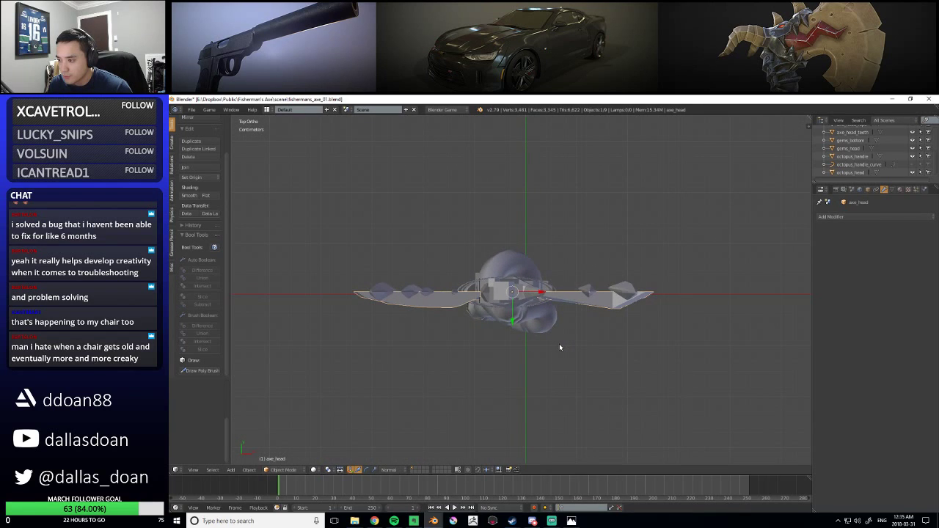
pyautogui.scroll(2, 559, 345)
# Switch to wireframe display and try moving the axe head along its Normal-orientation Y axis with increment snapping
pyautogui.press('z')
pyautogui.keyDown('ctrl'); pyautogui.scroll(2, 553, 334); pyautogui.keyUp('ctrl')
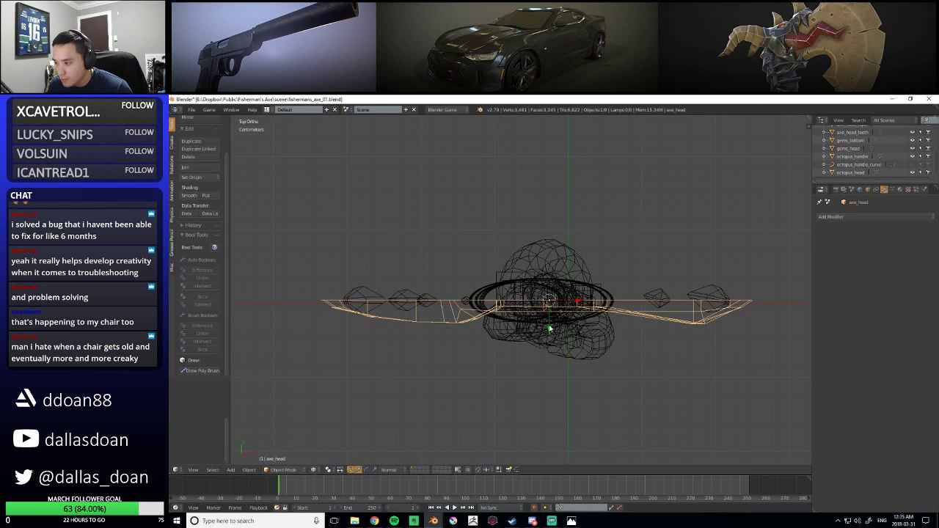
pyautogui.click(488, 471)
pyautogui.click(492, 460)
pyautogui.press('g')
pyautogui.press('y')
pyautogui.press('y')
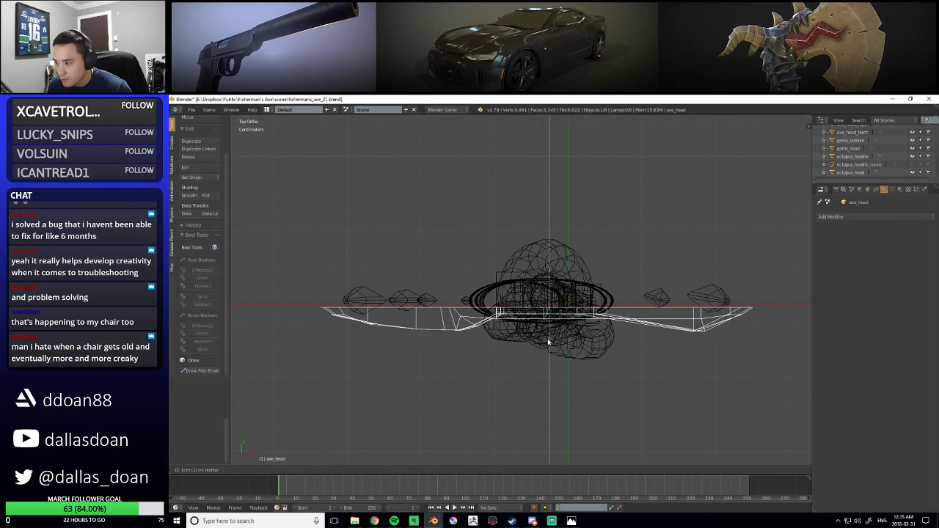
pyautogui.click(549, 339)
pyautogui.scroll(1, 602, 338)
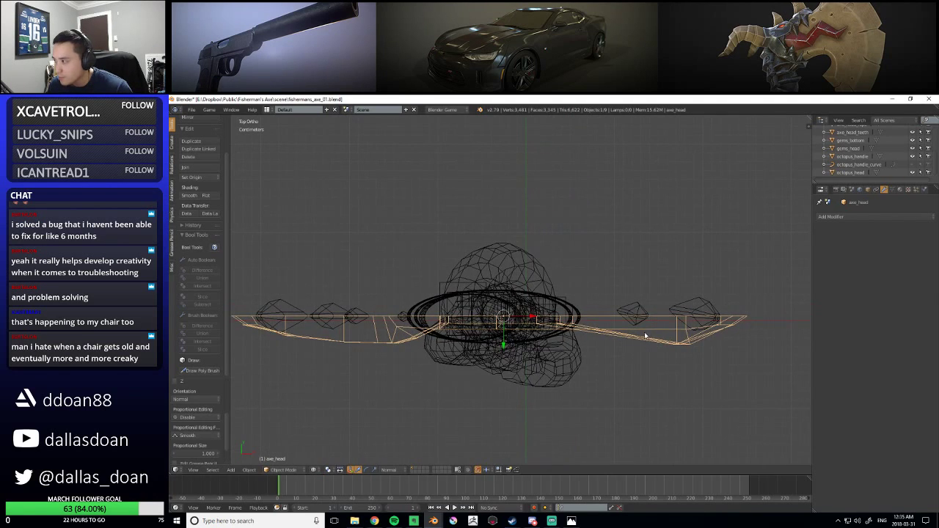
# Show the axe head's transform properties and inspect how its cut edge aligns with the scene's centreline
pyautogui.press('n')
pyautogui.scroll(-1, 608, 339)
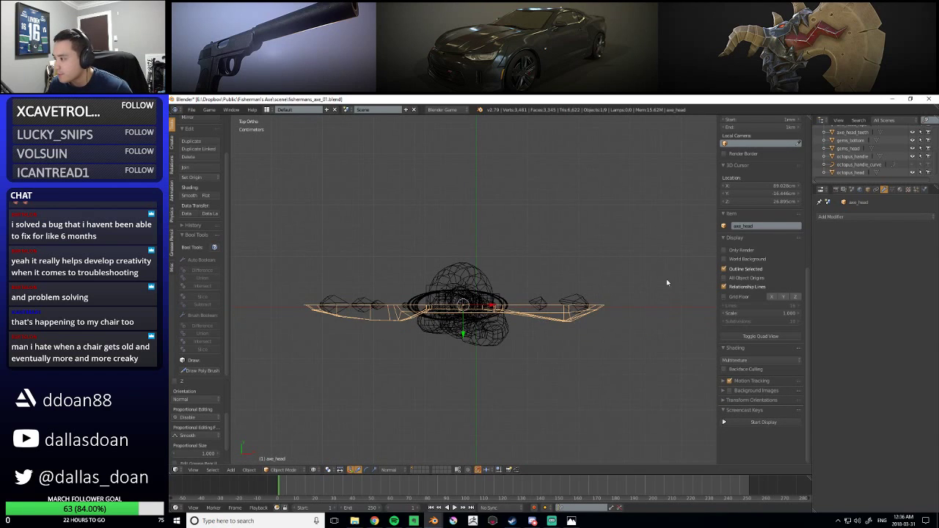
pyautogui.scroll(1, 576, 264)
pyautogui.scroll(8, 780, 235)
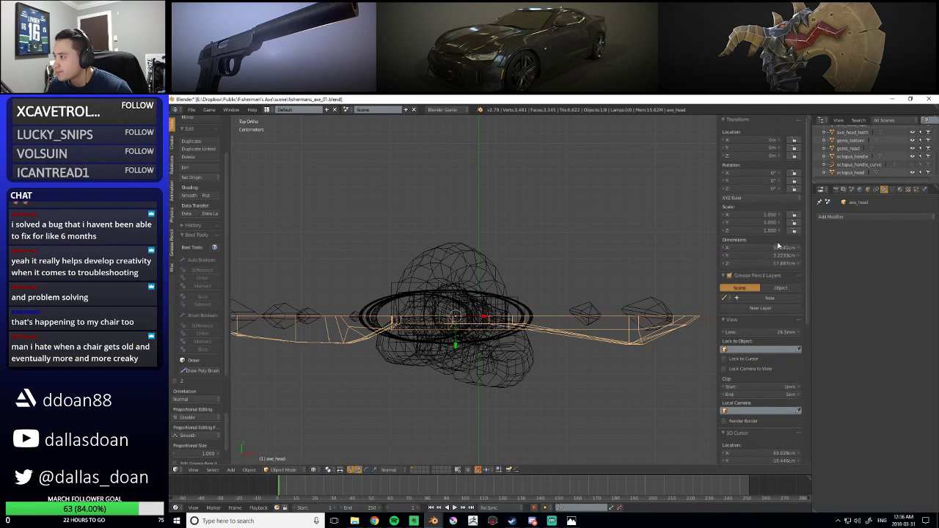
pyautogui.scroll(1, 575, 265)
pyautogui.moveTo(575, 265); pyautogui.dragTo(587, 315, button='middle')
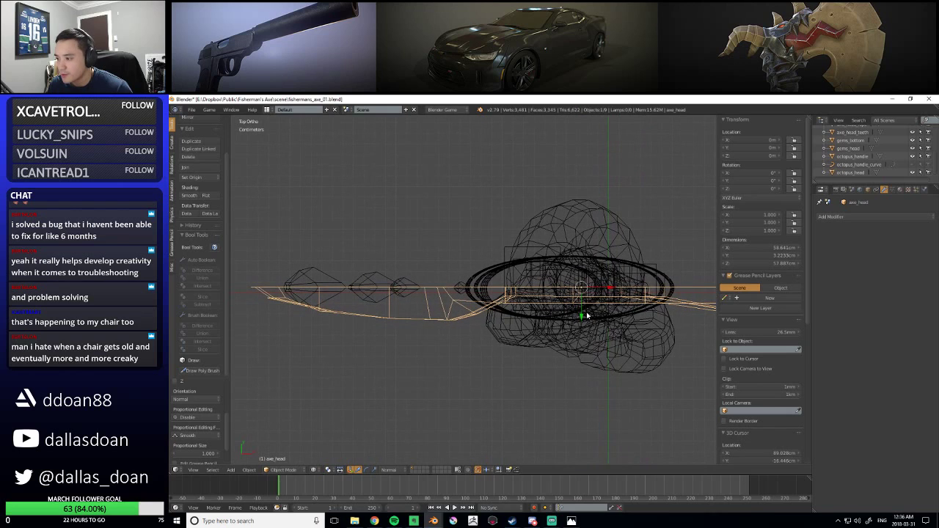
pyautogui.keyDown('shift'); pyautogui.moveTo(528, 323); pyautogui.dragTo(477, 327, button='middle'); pyautogui.keyUp('shift')
pyautogui.keyDown('shift'); pyautogui.moveTo(638, 327); pyautogui.dragTo(540, 325, button='middle'); pyautogui.keyUp('shift')
# Reset the 3D cursor's location to the scene origin
pyautogui.scroll(-8, 761, 350)
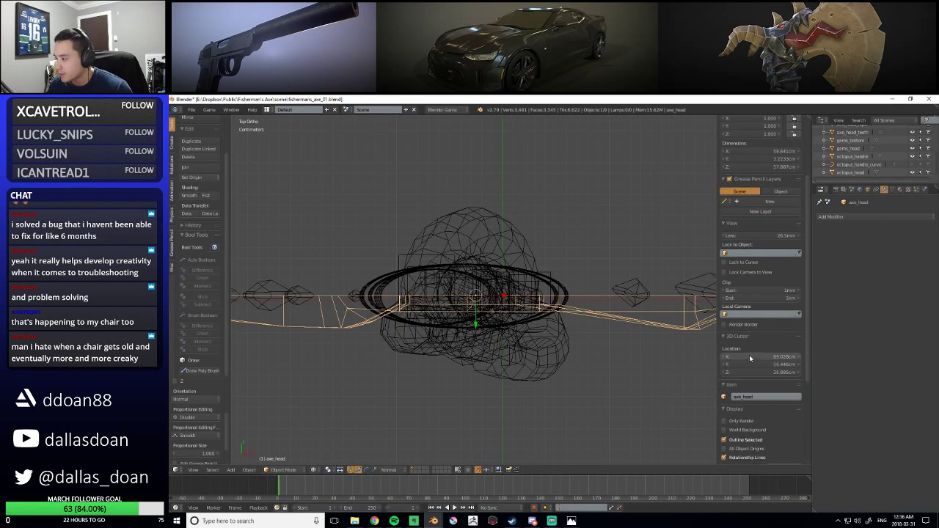
pyautogui.scroll(-2, 540, 344)
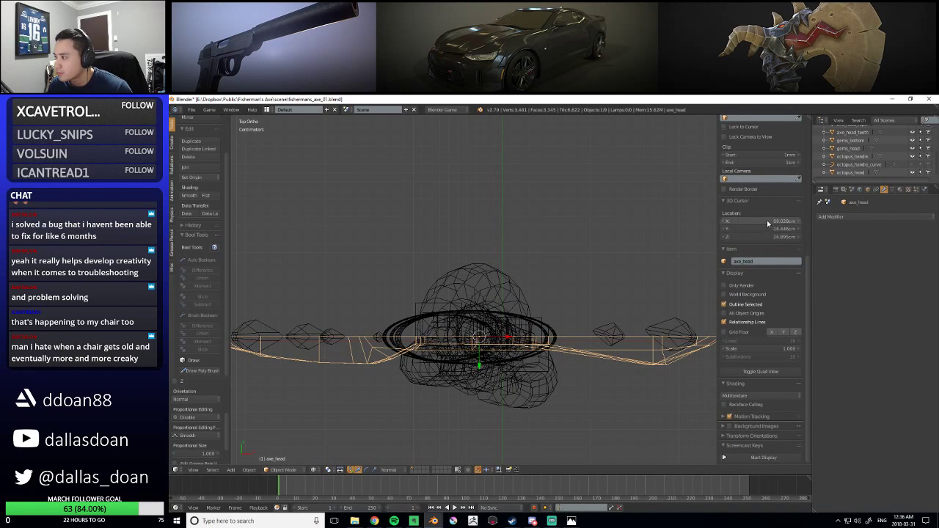
pyautogui.scroll(-5, 549, 251)
pyautogui.scroll(1, 548, 250)
pyautogui.click(792, 223)
pyautogui.press('Escape')
pyautogui.hotkey('shift', 'c')
pyautogui.scroll(6, 583, 291)
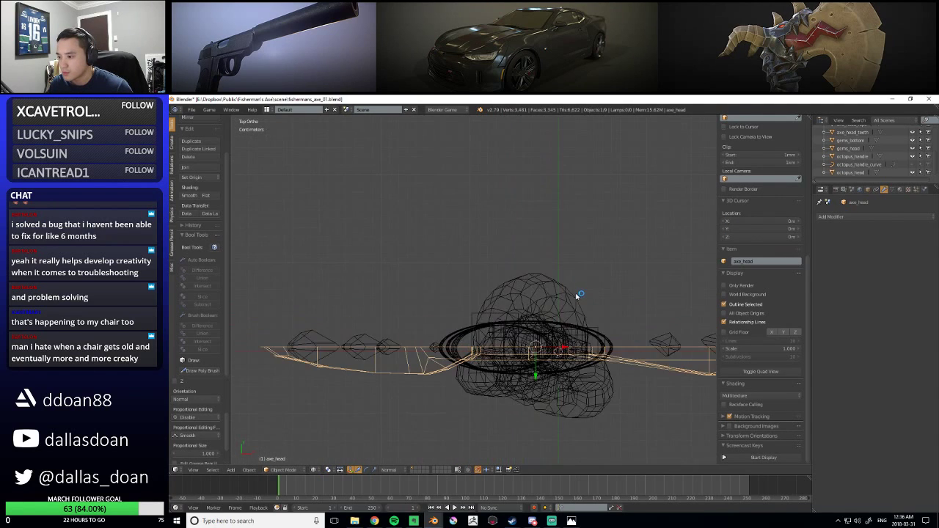
# Move the axe head along Y with absolute grid snapping so its cut edge sits on the red X-axis line
pyautogui.keyDown('shift'); pyautogui.moveTo(532, 287); pyautogui.dragTo(540, 265, button='middle'); pyautogui.keyUp('shift')
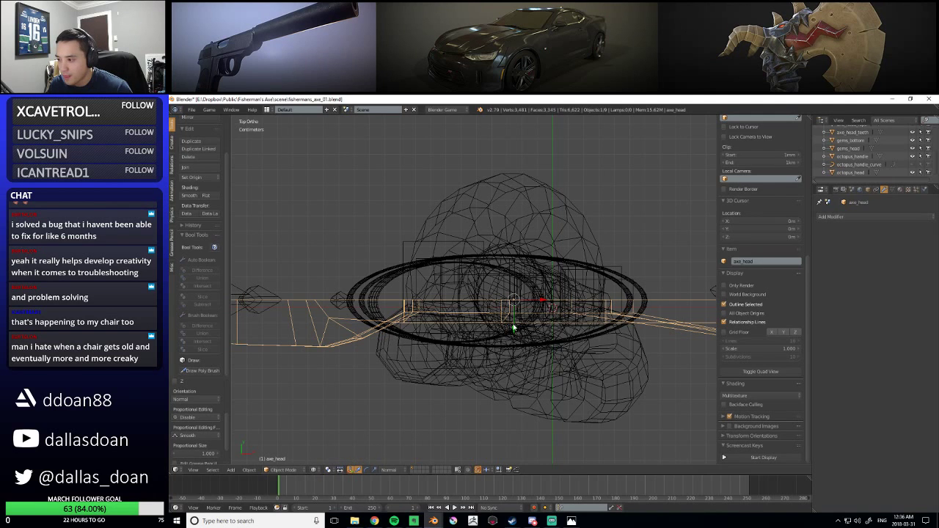
pyautogui.scroll(1, 546, 343)
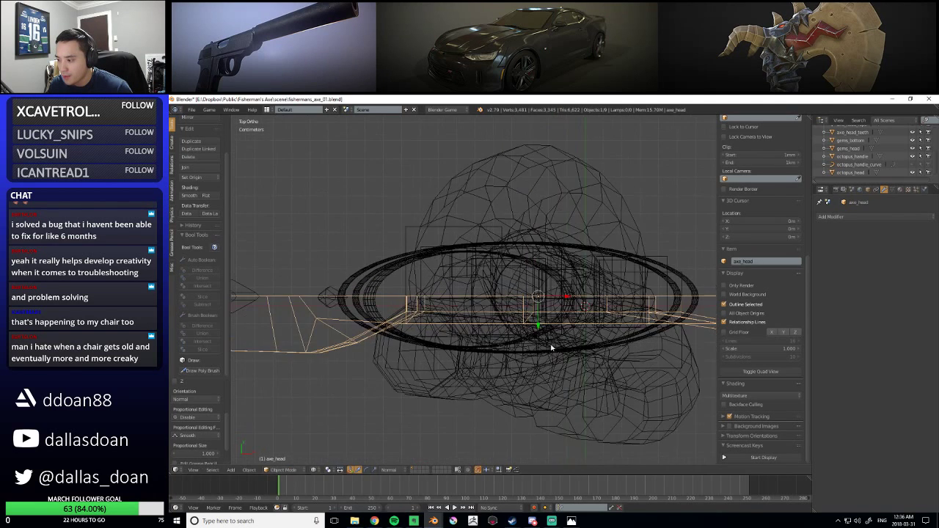
pyautogui.keyDown('shift'); pyautogui.moveTo(551, 348); pyautogui.dragTo(535, 365, button='middle'); pyautogui.keyUp('shift')
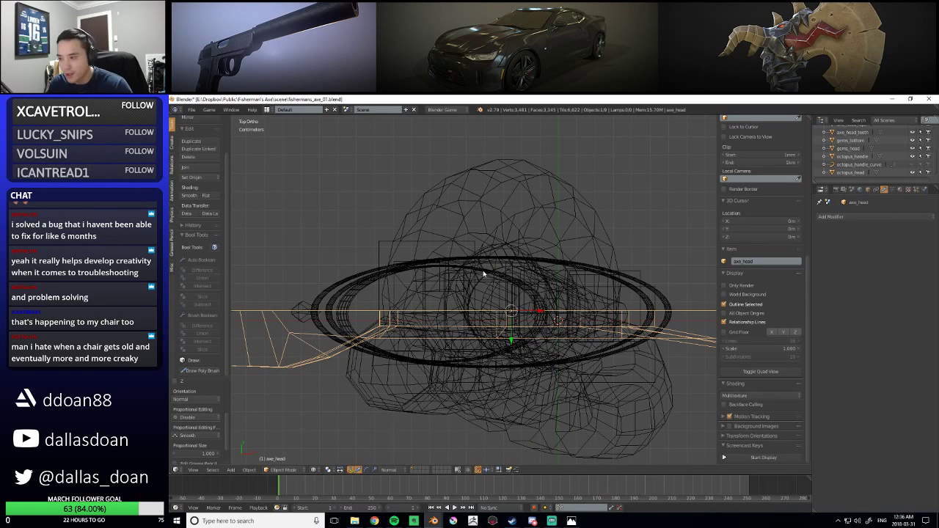
pyautogui.keyDown('shift'); pyautogui.moveTo(575, 345); pyautogui.dragTo(595, 307, button='middle'); pyautogui.keyUp('shift')
pyautogui.scroll(7, 781, 264)
pyautogui.scroll(4, 583, 305)
pyautogui.scroll(-7, 575, 303)
pyautogui.scroll(5, 565, 305)
pyautogui.scroll(-1, 556, 306)
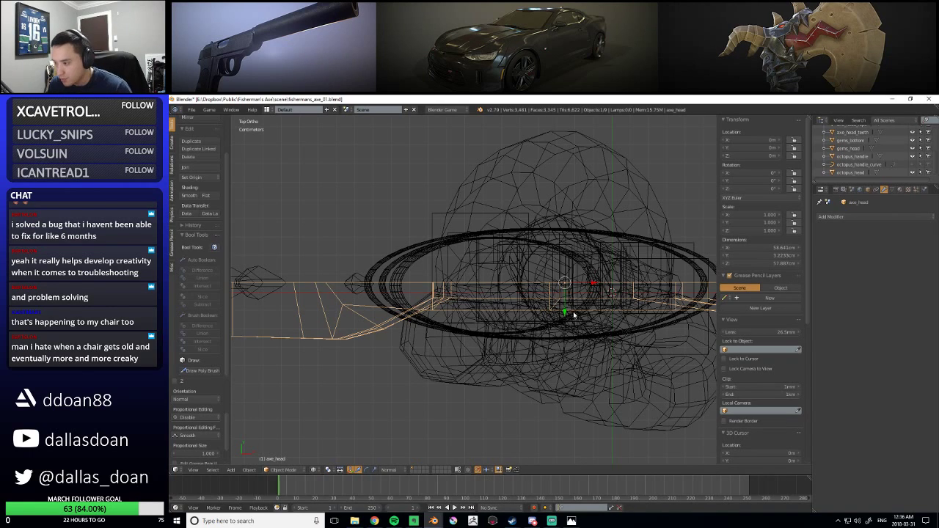
pyautogui.moveTo(563, 314); pyautogui.dragTo(562, 317)
pyautogui.keyDown('shift'); pyautogui.moveTo(528, 405); pyautogui.dragTo(461, 388, button='middle'); pyautogui.keyUp('shift')
# Select the axe_head_teeth object and snap the 3D cursor to the scene centre
pyautogui.scroll(-2, 467, 353)
pyautogui.keyDown('shift'); pyautogui.moveTo(506, 337); pyautogui.dragTo(551, 401, button='middle'); pyautogui.keyUp('shift')
pyautogui.scroll(-1, 473, 364)
pyautogui.rightClick(419, 347)
pyautogui.keyDown('shift'); pyautogui.moveTo(615, 356); pyautogui.dragTo(530, 345, button='middle'); pyautogui.keyUp('shift')
pyautogui.scroll(-1, 528, 349)
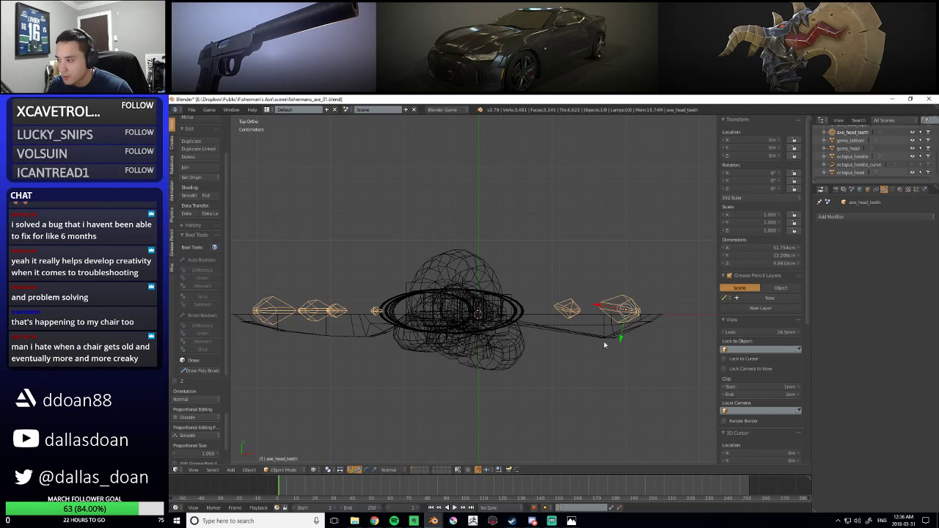
pyautogui.scroll(4, 533, 342)
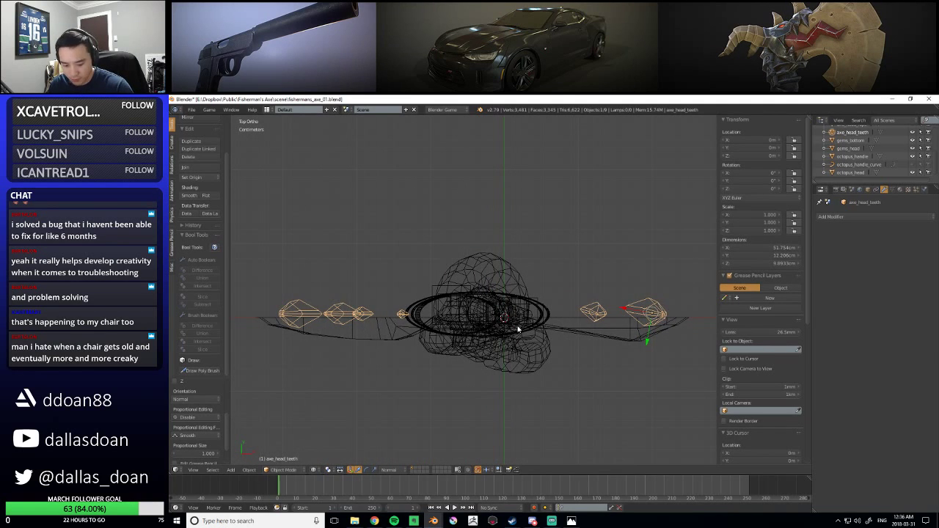
pyautogui.hotkey('shift', 's')
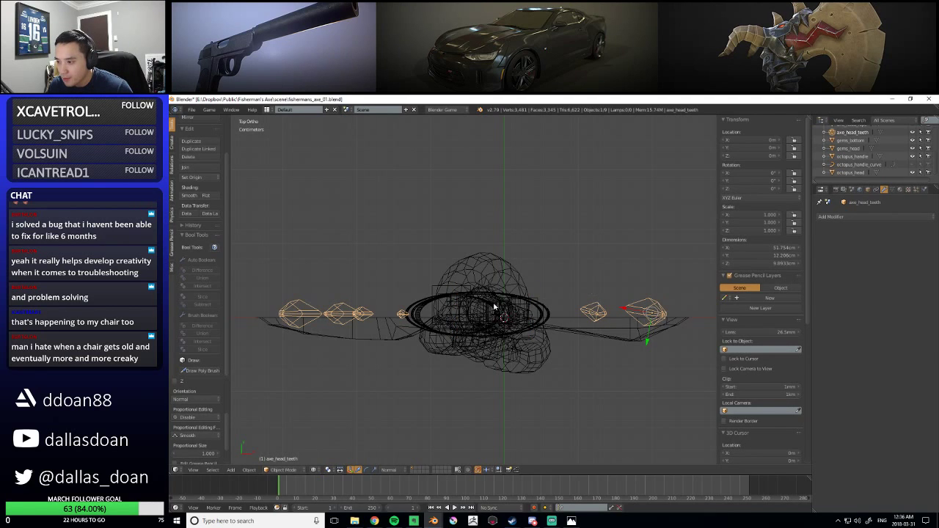
pyautogui.hotkey('shift', 's')
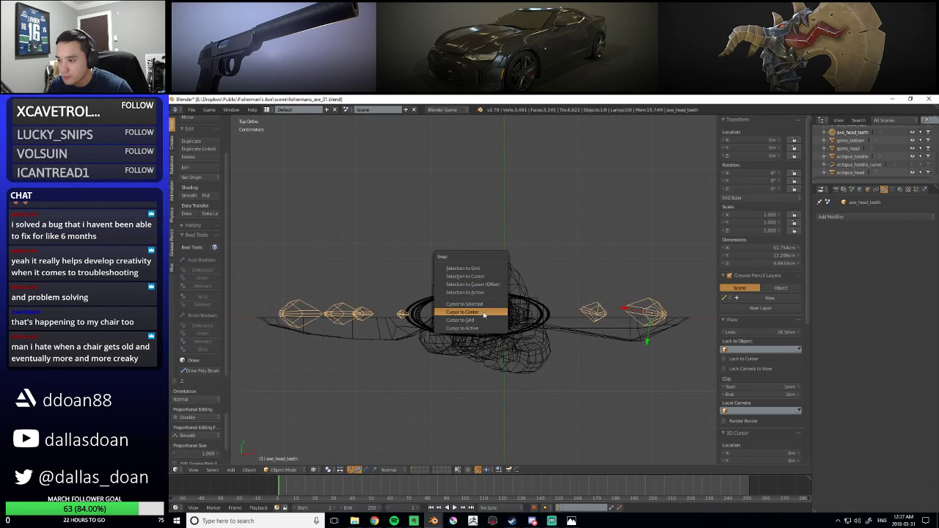
pyautogui.click(484, 313)
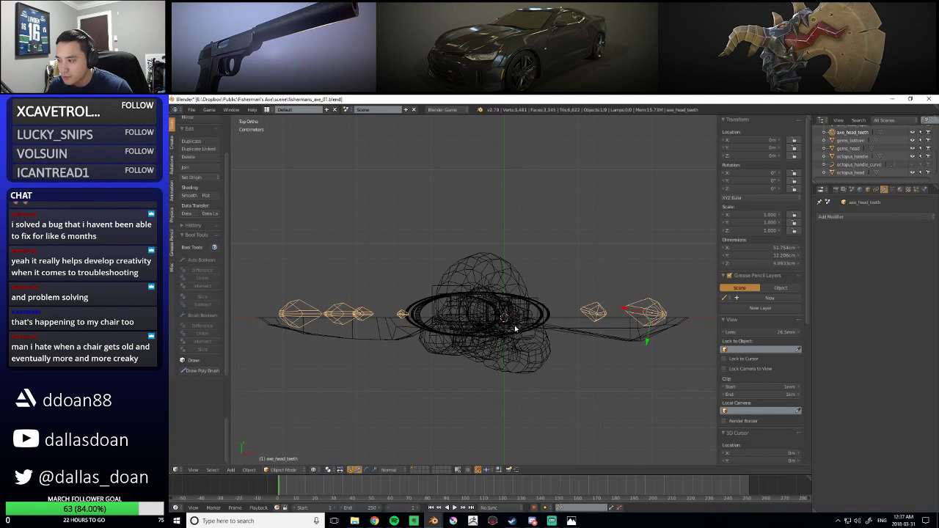
# Set the transform orientation to Global and move axe_head_teeth along Y to about -6.2 mm, onto the centreline
pyautogui.keyDown('shift'); pyautogui.moveTo(597, 339); pyautogui.dragTo(558, 340, button='middle'); pyautogui.keyUp('shift')
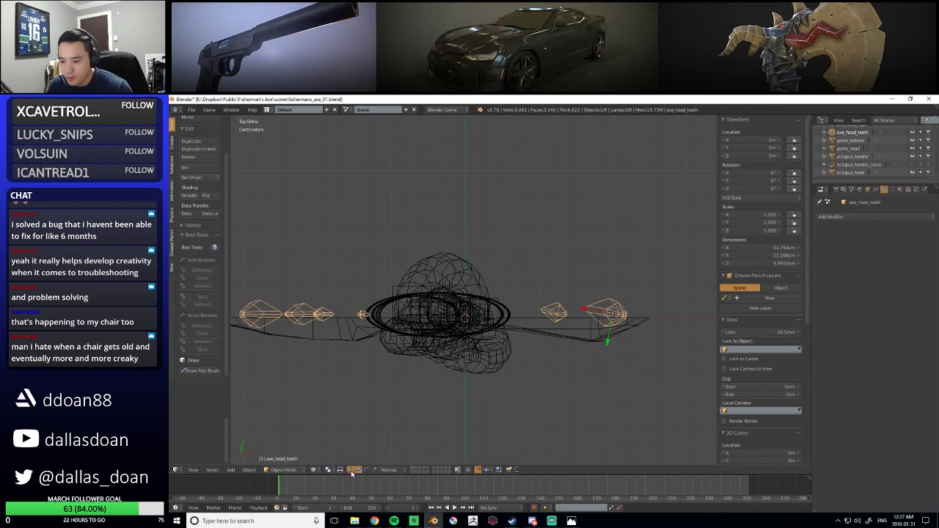
pyautogui.click(389, 470)
pyautogui.click(397, 459)
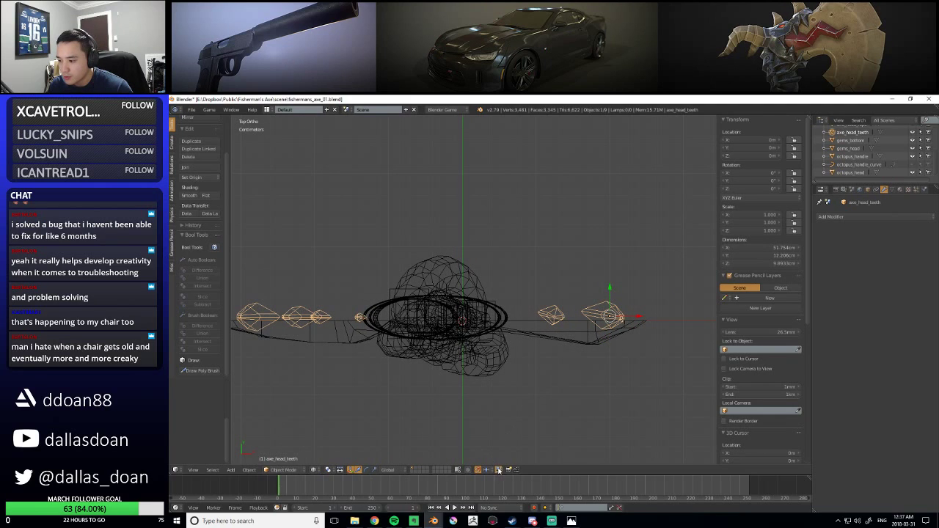
pyautogui.moveTo(612, 299); pyautogui.dragTo(607, 299)
pyautogui.keyDown('shift'); pyautogui.moveTo(481, 302); pyautogui.dragTo(565, 302, button='middle'); pyautogui.keyUp('shift')
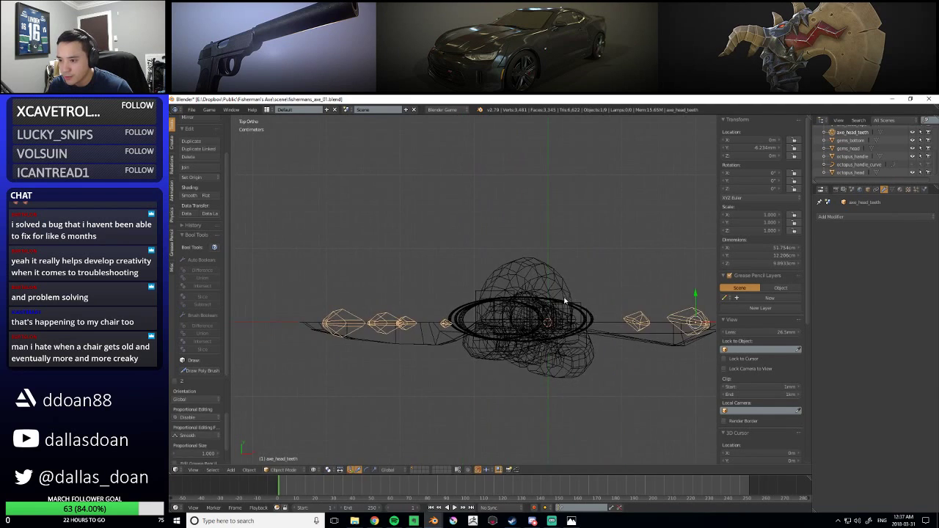
# Select the axe_head_rope object and move it slightly along the global Y axis to align with the centreline
pyautogui.press('a')
pyautogui.scroll(3, 550, 327)
pyautogui.rightClick(433, 332)
pyautogui.keyDown('shift'); pyautogui.moveTo(528, 338); pyautogui.dragTo(506, 332, button='middle'); pyautogui.keyUp('shift')
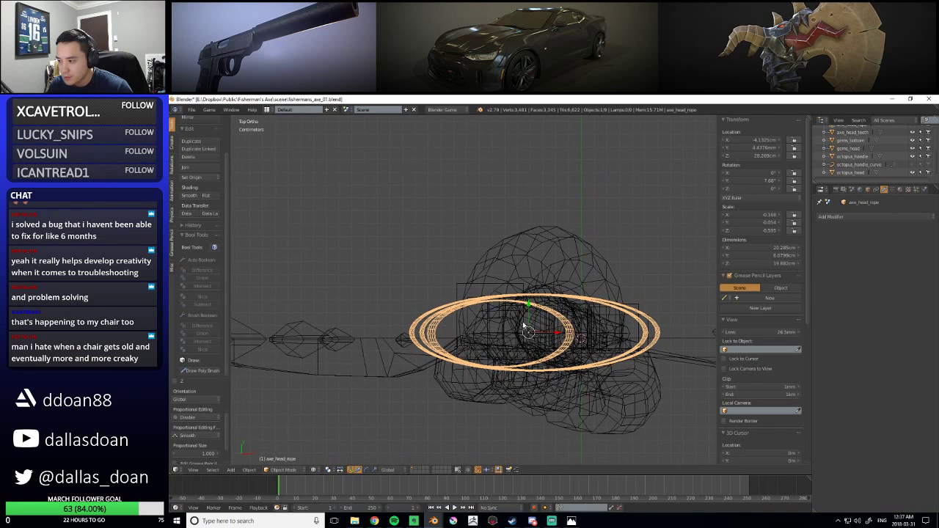
pyautogui.keyDown('shift'); pyautogui.moveTo(575, 320); pyautogui.dragTo(519, 313, button='middle'); pyautogui.keyUp('shift')
pyautogui.moveTo(473, 298)
pyautogui.mouseDown()
pyautogui.moveTo(474, 316)
pyautogui.moveTo(474, 303)
pyautogui.mouseUp()
# Select the octopus_handle object, snap the 3D cursor to the scene centre, and view the handle from the side
pyautogui.press('a')
pyautogui.scroll(-1, 550, 290)
pyautogui.rightClick(516, 270)
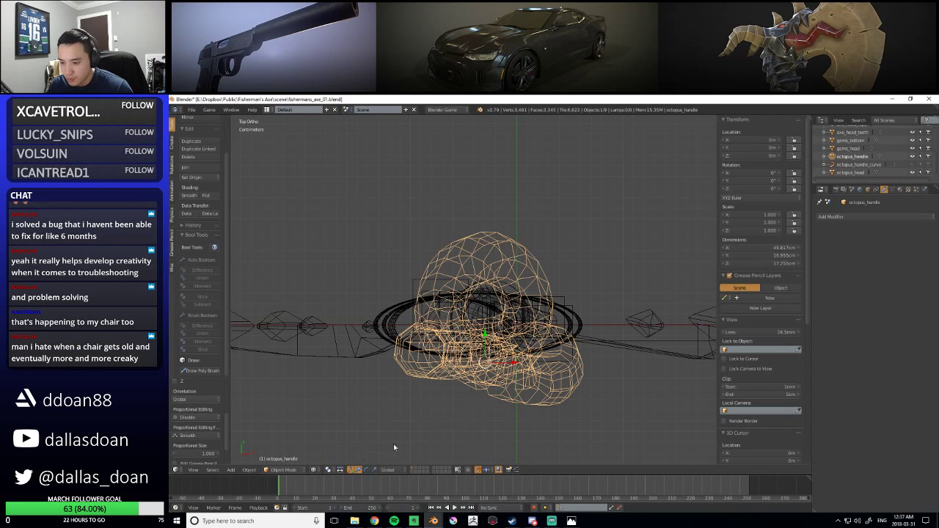
pyautogui.hotkey('shift', 's')
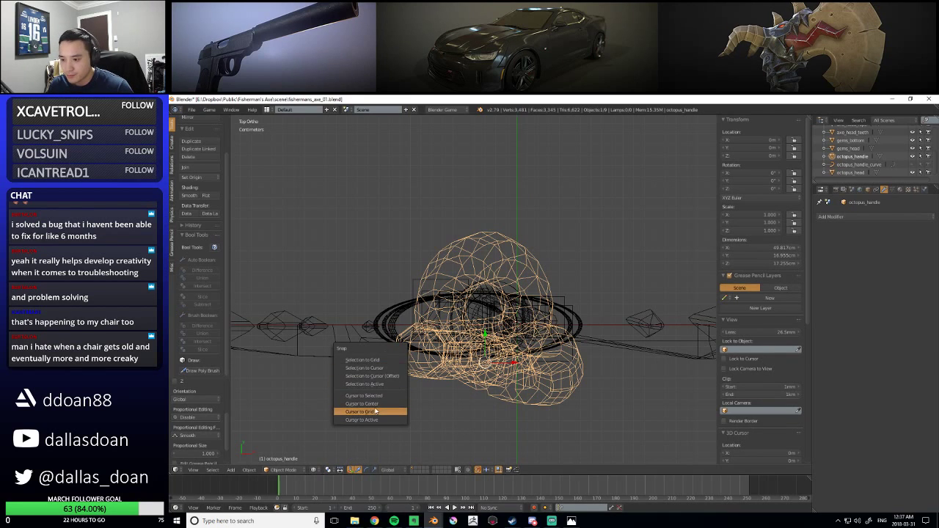
pyautogui.click(404, 401)
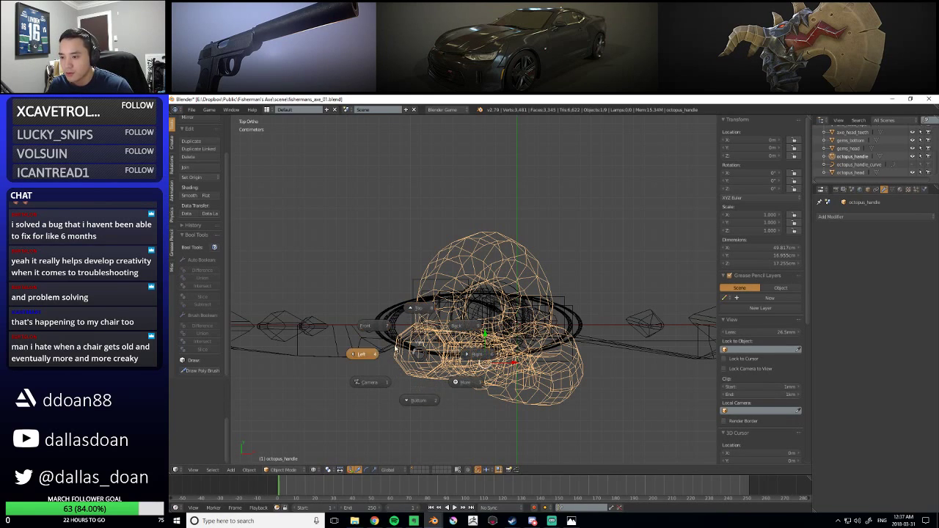
pyautogui.moveTo(476, 351); pyautogui.dragTo(475, 280, button='middle')
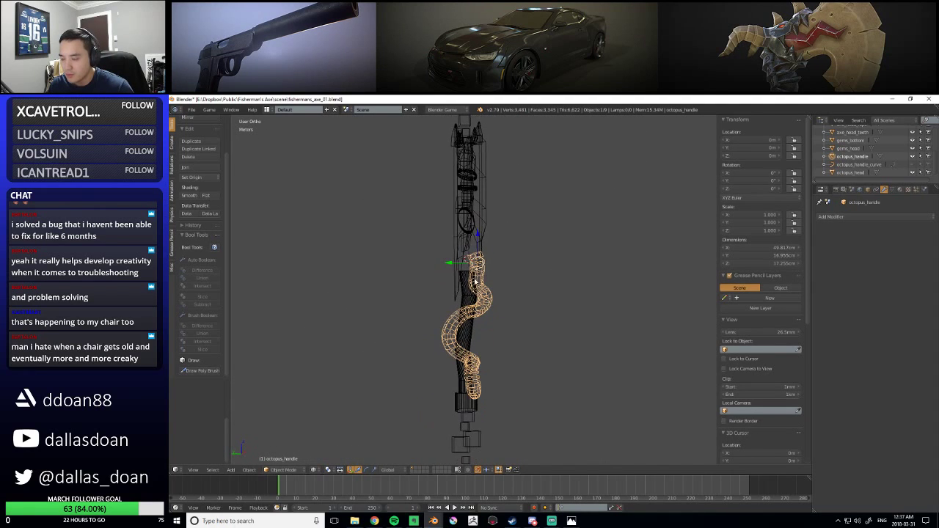
pyautogui.hotkey('shift', 's')
pyautogui.click(371, 397)
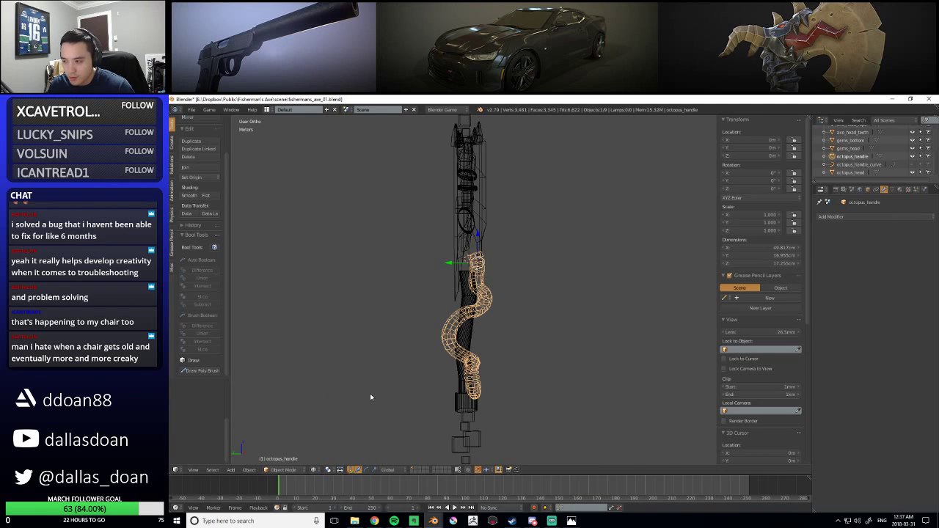
pyautogui.keyDown('shift'); pyautogui.scroll(-2, 397, 358); pyautogui.keyUp('shift')
pyautogui.moveTo(381, 459); pyautogui.dragTo(405, 386, button='middle')
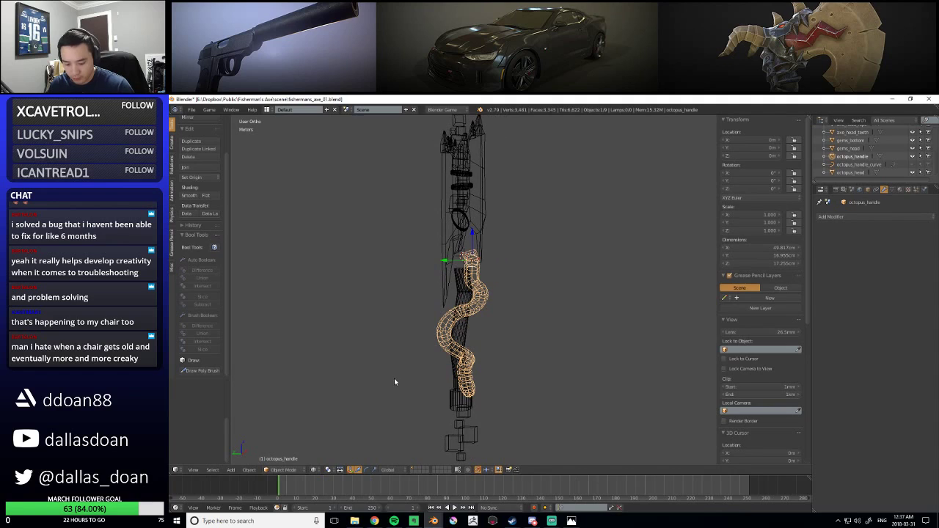
# Set octopus_handle's origin to its surface centre of mass and move the object along Y to about 3.5 cm
pyautogui.hotkey('ctrl', 'shift', 'alt', 'c')
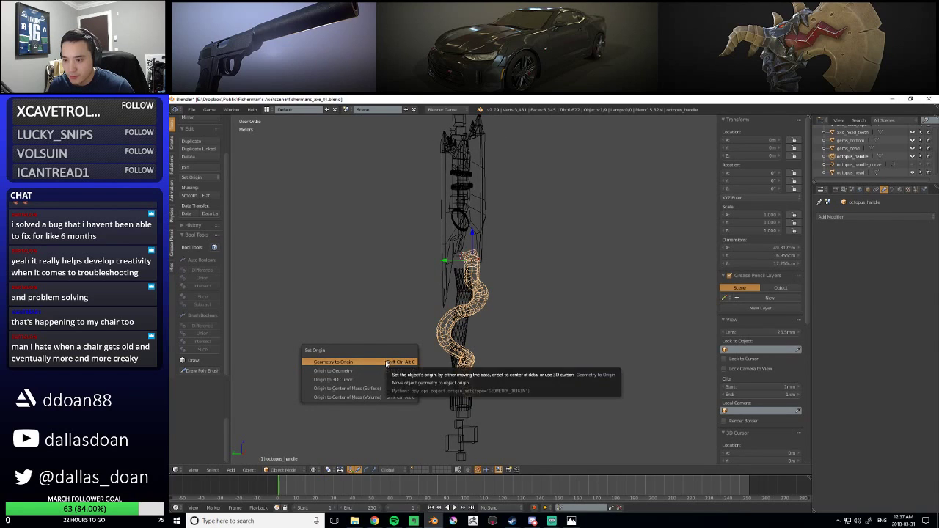
pyautogui.click(369, 389)
pyautogui.moveTo(369, 388); pyautogui.dragTo(367, 343, button='middle')
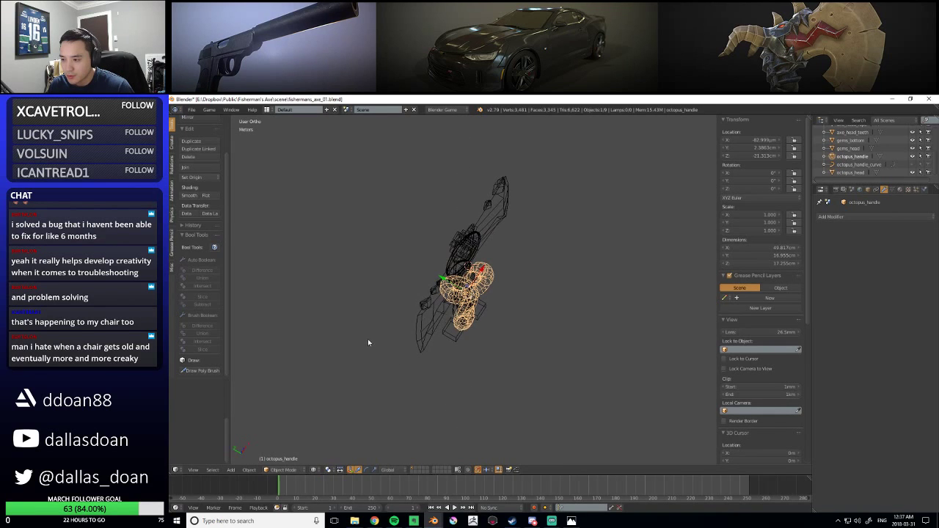
pyautogui.press('q')
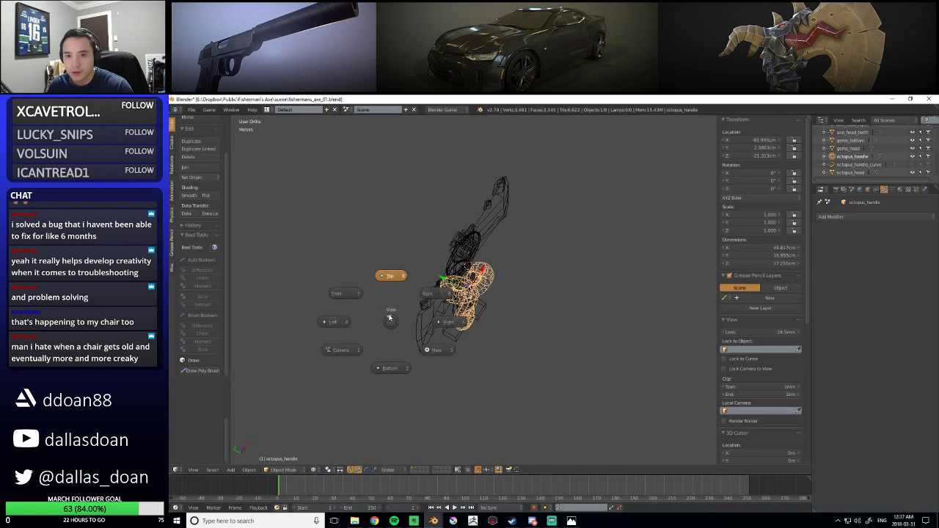
pyautogui.click(355, 294)
pyautogui.scroll(5, 409, 304)
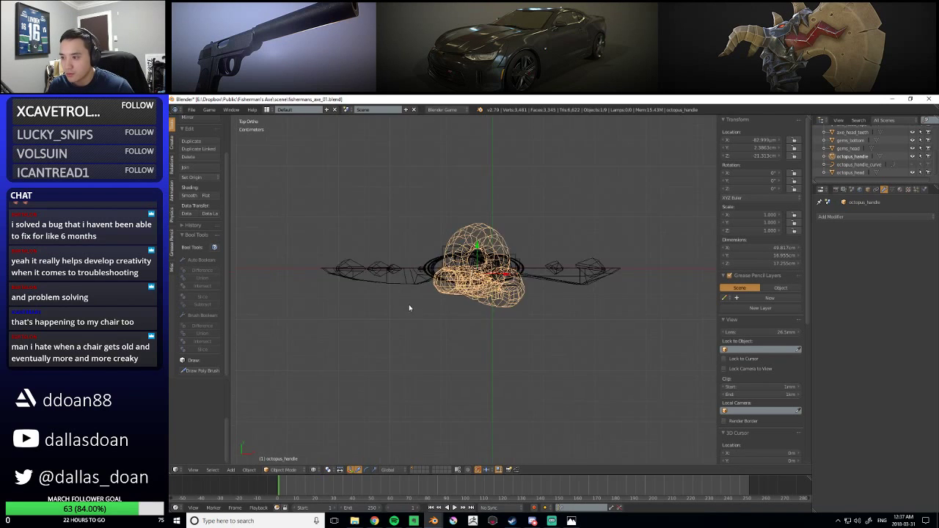
pyautogui.moveTo(490, 288); pyautogui.dragTo(490, 278)
pyautogui.scroll(-4, 449, 343)
pyautogui.scroll(3, 448, 342)
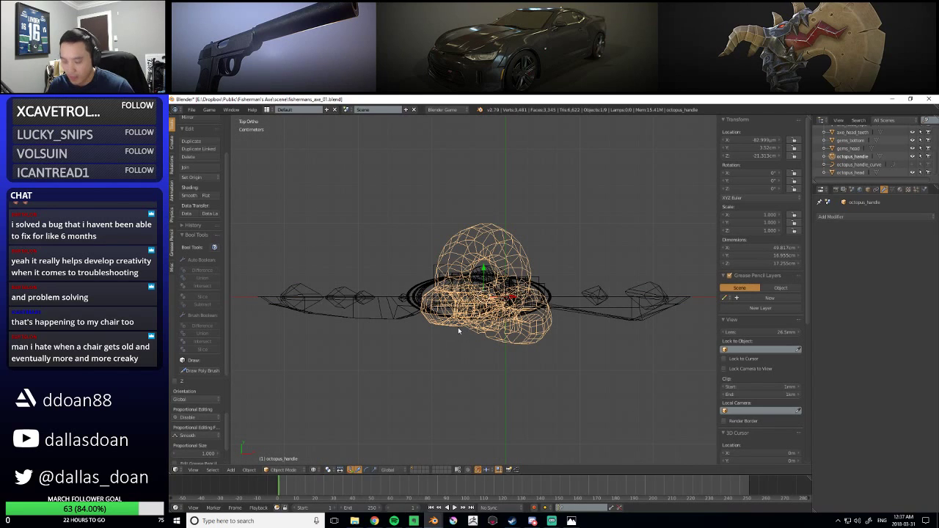
# Select the gems_head object and move it along global Y to about -7.5 mm, onto the centreline
pyautogui.press('q')
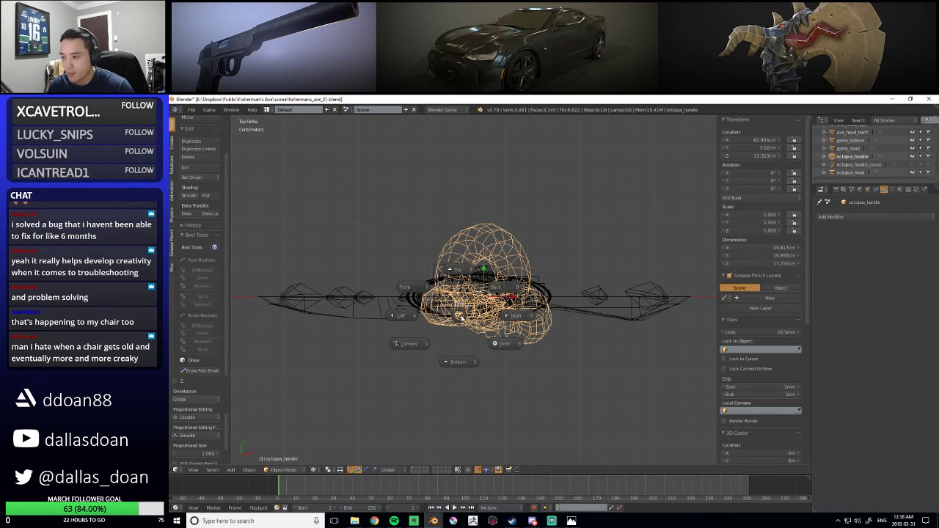
pyautogui.moveTo(462, 316); pyautogui.dragTo(482, 293, button='middle')
pyautogui.rightClick(482, 293)
pyautogui.scroll(-4, 440, 352)
pyautogui.moveTo(421, 360); pyautogui.dragTo(462, 242, button='middle')
pyautogui.rightClick(478, 142)
pyautogui.scroll(-4, 478, 142)
pyautogui.rightClick(473, 253)
pyautogui.moveTo(474, 254); pyautogui.dragTo(469, 288, button='middle')
pyautogui.press('q')
pyautogui.click(464, 260)
pyautogui.scroll(5, 496, 274)
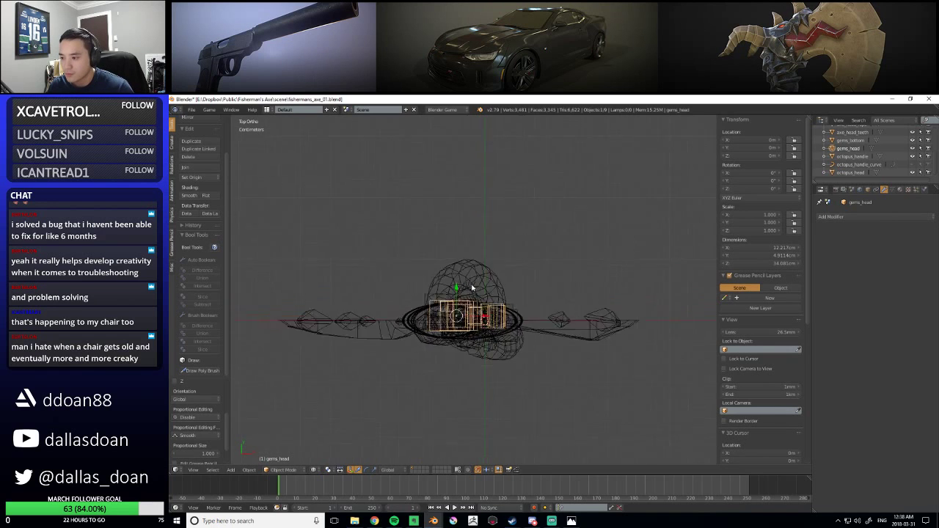
pyautogui.moveTo(452, 288); pyautogui.dragTo(504, 288)
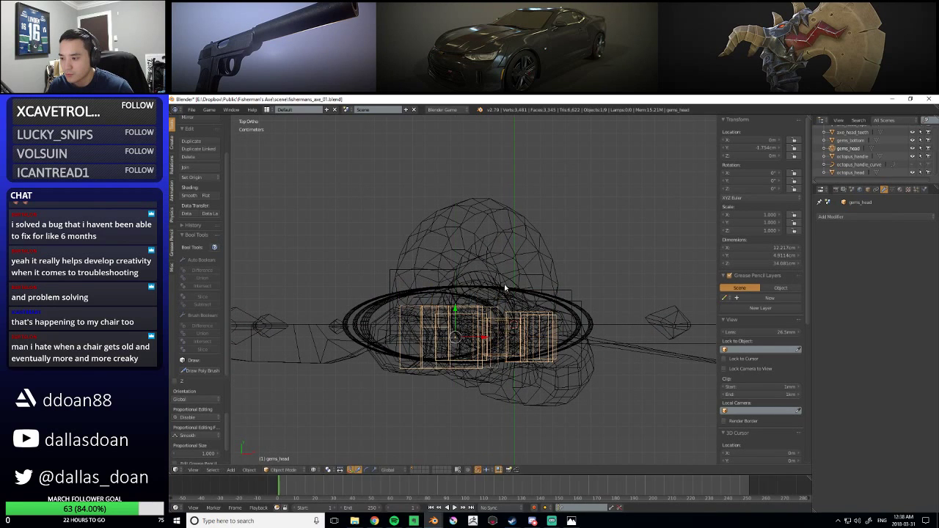
pyautogui.moveTo(460, 312); pyautogui.dragTo(459, 299)
pyautogui.scroll(-3, 515, 282)
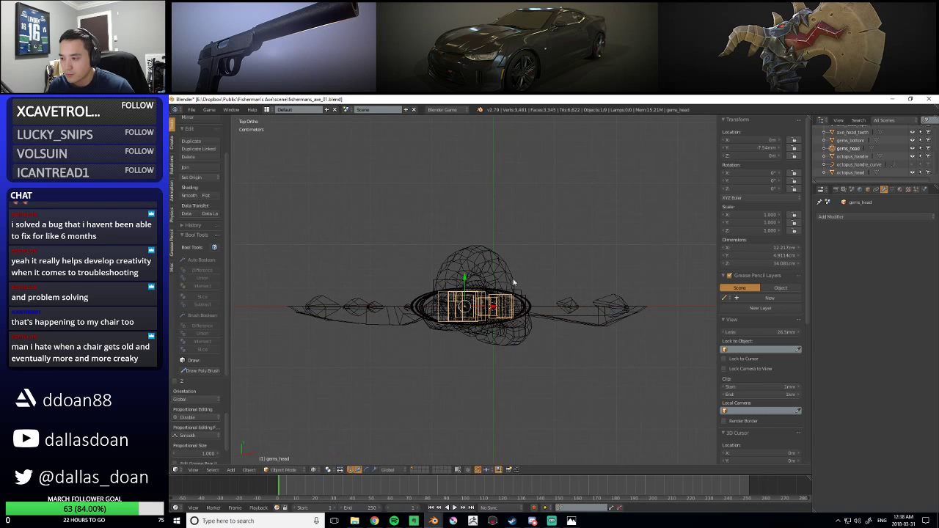
# Select the axe handle and move it slightly along global Y from the top view to line it up with the centreline
pyautogui.moveTo(465, 295); pyautogui.dragTo(597, 219, button='middle')
pyautogui.scroll(-3, 478, 272)
pyautogui.scroll(3, 479, 271)
pyautogui.scroll(2, 513, 266)
pyautogui.scroll(-2, 528, 267)
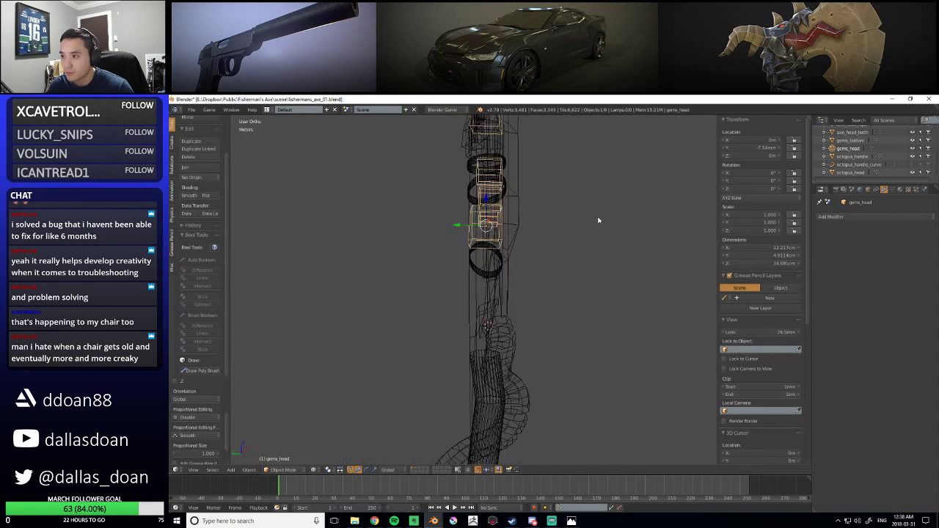
pyautogui.scroll(-3, 552, 254)
pyautogui.keyDown('shift'); pyautogui.moveTo(524, 321); pyautogui.dragTo(507, 262, button='middle'); pyautogui.keyUp('shift')
pyautogui.scroll(1, 507, 262)
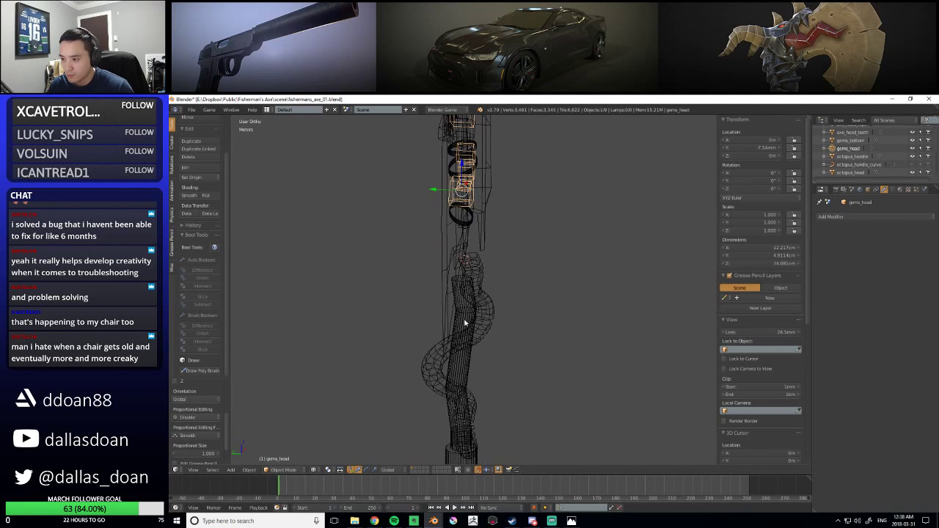
pyautogui.rightClick(465, 322)
pyautogui.scroll(-3, 467, 321)
pyautogui.moveTo(470, 321); pyautogui.dragTo(501, 312, button='middle')
pyautogui.press('q')
pyautogui.click(489, 257)
pyautogui.scroll(4, 504, 288)
pyautogui.scroll(2, 505, 286)
pyautogui.moveTo(505, 234); pyautogui.dragTo(506, 240)
# Select the gems_bottom object and move it along global Y to about -7.5 mm, onto the centreline
pyautogui.moveTo(502, 254); pyautogui.dragTo(495, 323, button='middle')
pyautogui.scroll(-2, 497, 308)
pyautogui.rightClick(477, 357)
pyautogui.scroll(-6, 502, 317)
pyautogui.press('q')
pyautogui.click(506, 261)
pyautogui.press('KP_Decimal')
pyautogui.moveTo(480, 279); pyautogui.dragTo(480, 292)
pyautogui.scroll(-5, 525, 303)
# Switch to solid shading and move the axe handle, octopus_handle and gems_bottom up together along Z by about 3.5 cm
pyautogui.moveTo(484, 319)
pyautogui.mouseDown(button='middle')
pyautogui.moveTo(480, 278)
pyautogui.moveTo(593, 233)
pyautogui.moveTo(514, 235)
pyautogui.moveTo(491, 261)
pyautogui.mouseUp(button='middle')
pyautogui.press('z')
pyautogui.scroll(2, 500, 253)
pyautogui.rightClick(491, 260)
pyautogui.keyDown('shift'); pyautogui.rightClick(479, 295); pyautogui.keyUp('shift')
pyautogui.moveTo(491, 378); pyautogui.dragTo(508, 369, button='middle')
pyautogui.keyDown('shift'); pyautogui.rightClick(498, 403); pyautogui.keyUp('shift')
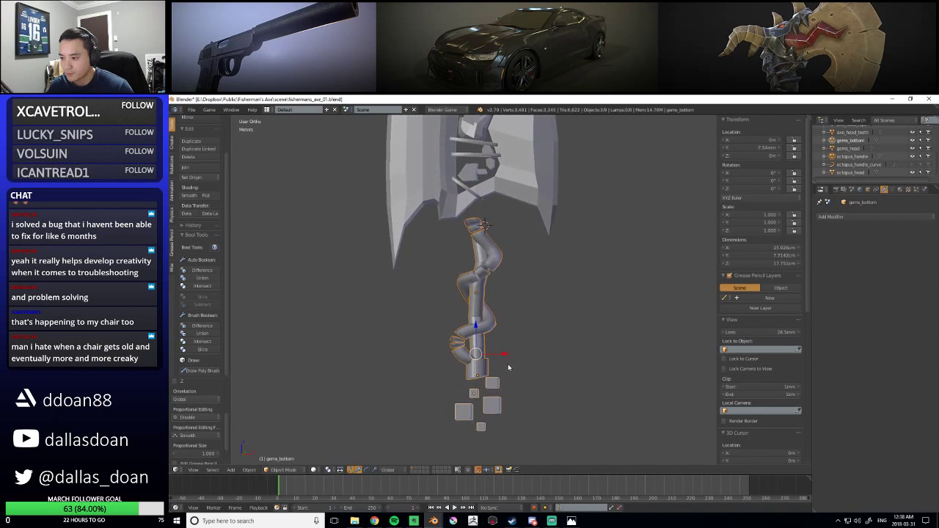
pyautogui.moveTo(476, 317)
pyautogui.mouseDown()
pyautogui.moveTo(476, 326)
pyautogui.moveTo(482, 295)
pyautogui.moveTo(476, 315)
pyautogui.mouseUp()
pyautogui.hotkey('ctrl', 'z')
pyautogui.press('a')
# Save the scene, overwriting the existing fishermans_axe_01.blend file
pyautogui.scroll(-3, 536, 260)
pyautogui.moveTo(536, 260); pyautogui.dragTo(452, 353, button='middle')
pyautogui.scroll(2, 457, 311)
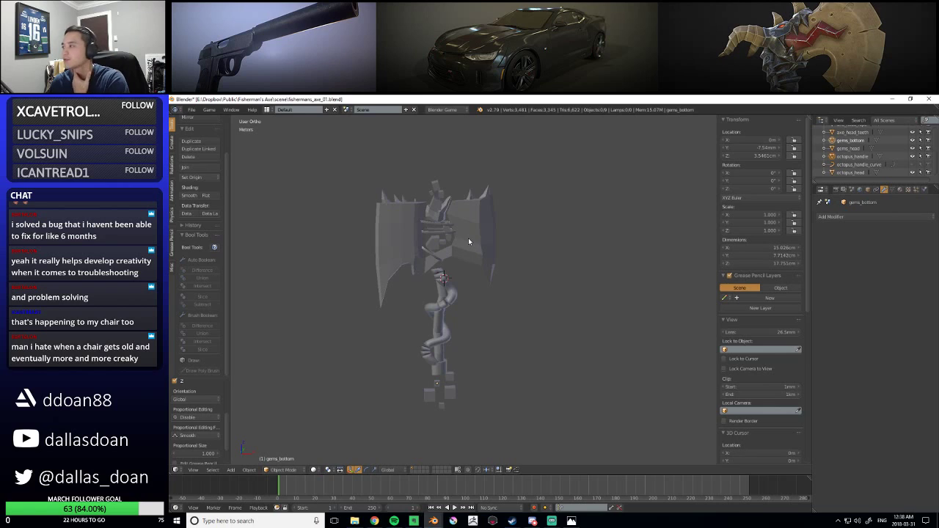
pyautogui.scroll(3, 866, 150)
pyautogui.hotkey('ctrl', 's')
pyautogui.click(565, 204)
# Select the axe_head object and add a Mirror modifier to it
pyautogui.keyDown('shift'); pyautogui.moveTo(397, 202); pyautogui.dragTo(442, 222, button='middle'); pyautogui.keyUp('shift')
pyautogui.scroll(1, 433, 224)
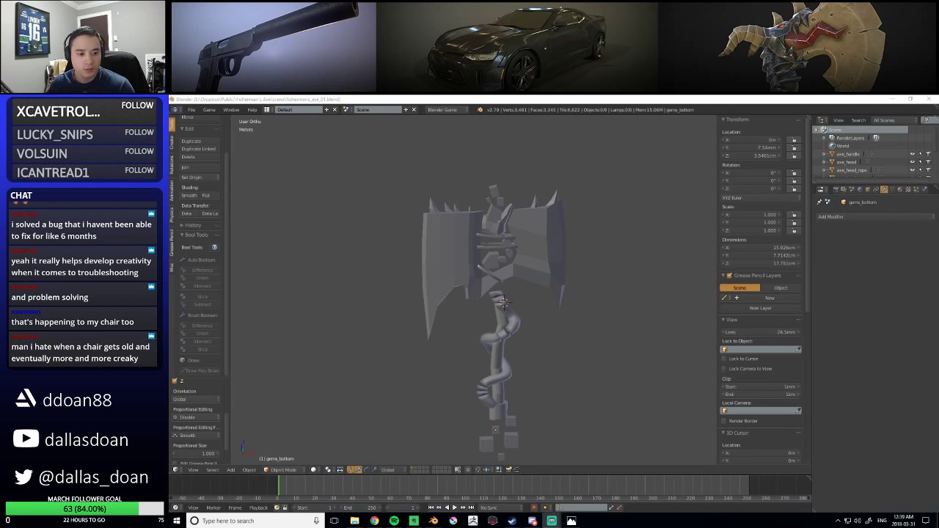
pyautogui.scroll(2, 404, 289)
pyautogui.rightClick(421, 270)
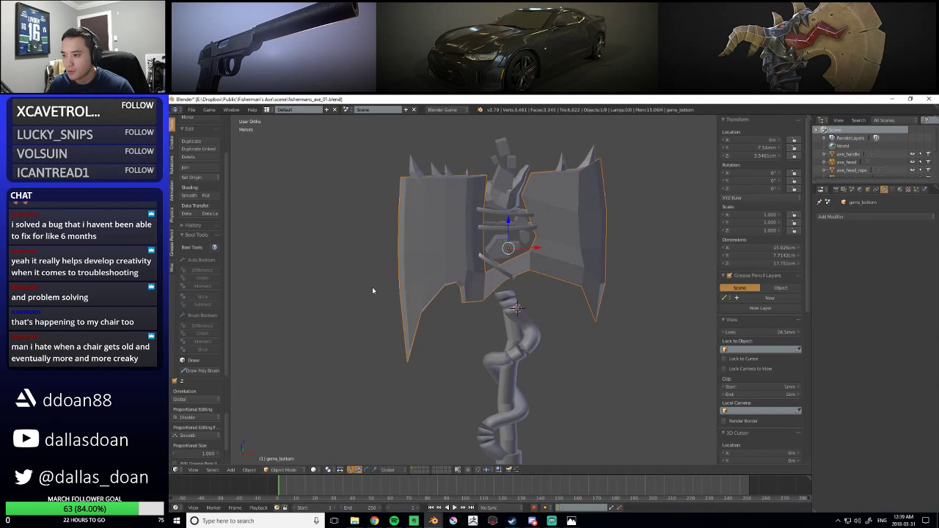
pyautogui.scroll(1, 427, 325)
pyautogui.moveTo(428, 325); pyautogui.dragTo(381, 317, button='middle')
pyautogui.scroll(-2, 342, 323)
pyautogui.keyDown('shift'); pyautogui.moveTo(382, 318); pyautogui.dragTo(403, 316, button='middle'); pyautogui.keyUp('shift')
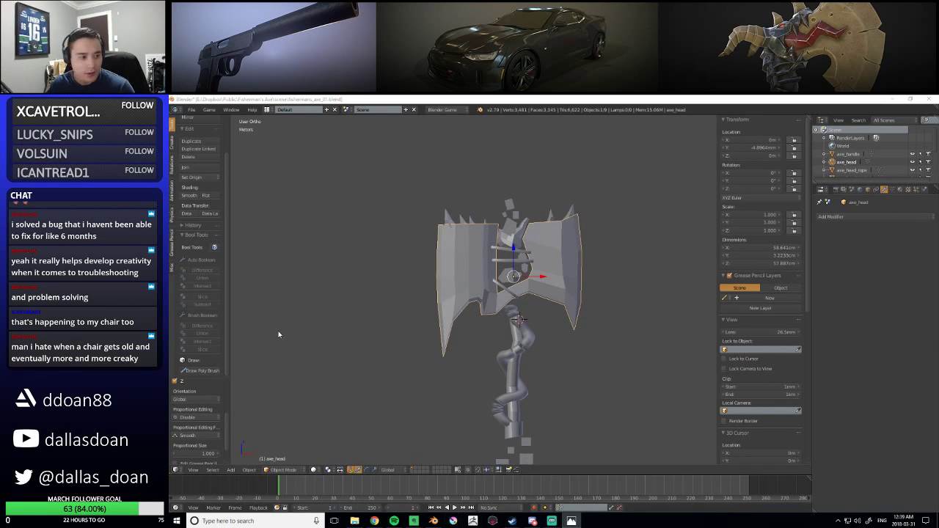
pyautogui.scroll(3, 364, 282)
pyautogui.moveTo(365, 282); pyautogui.dragTo(446, 311, button='middle')
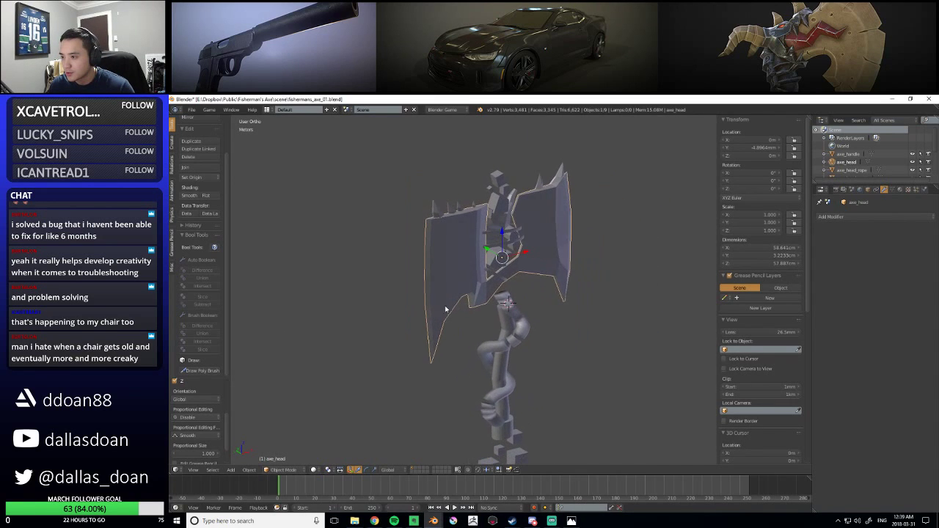
pyautogui.press('q')
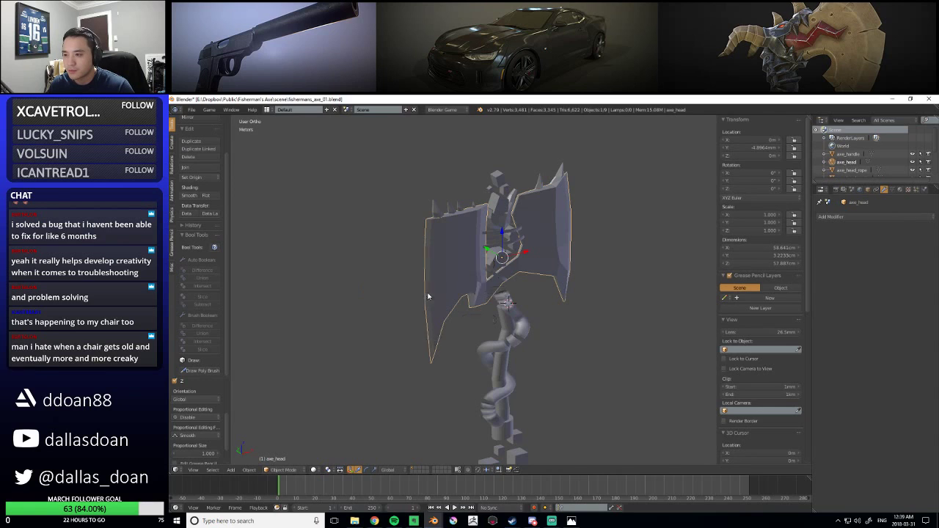
pyautogui.click(429, 294)
pyautogui.moveTo(493, 289); pyautogui.dragTo(542, 292, button='middle')
pyautogui.click(843, 218)
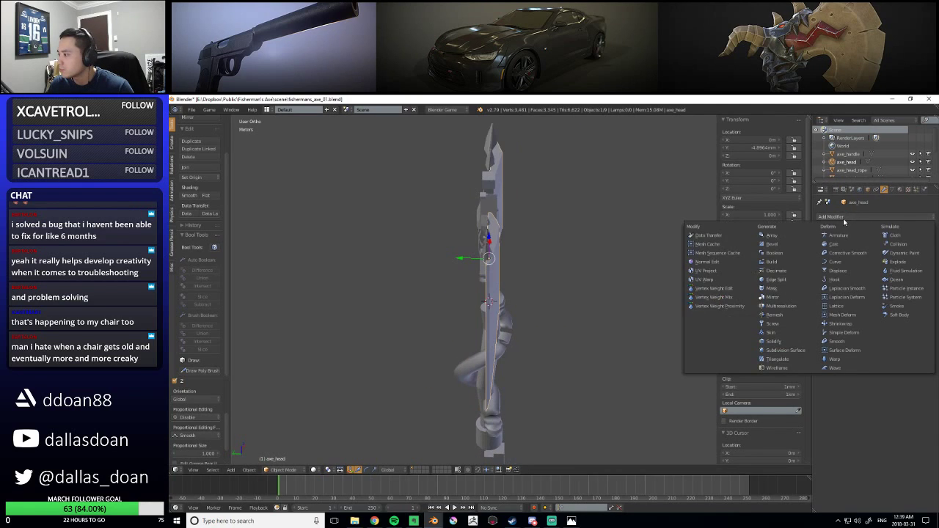
pyautogui.click(776, 296)
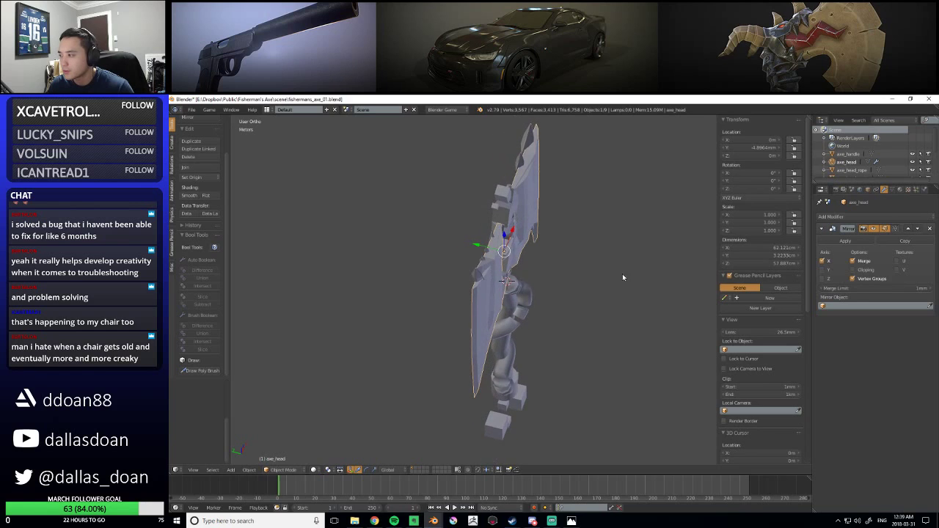
# Set the axe_head Mirror modifier to mirror across Y only, with the X axis turned off
pyautogui.moveTo(671, 267); pyautogui.dragTo(657, 282, button='middle')
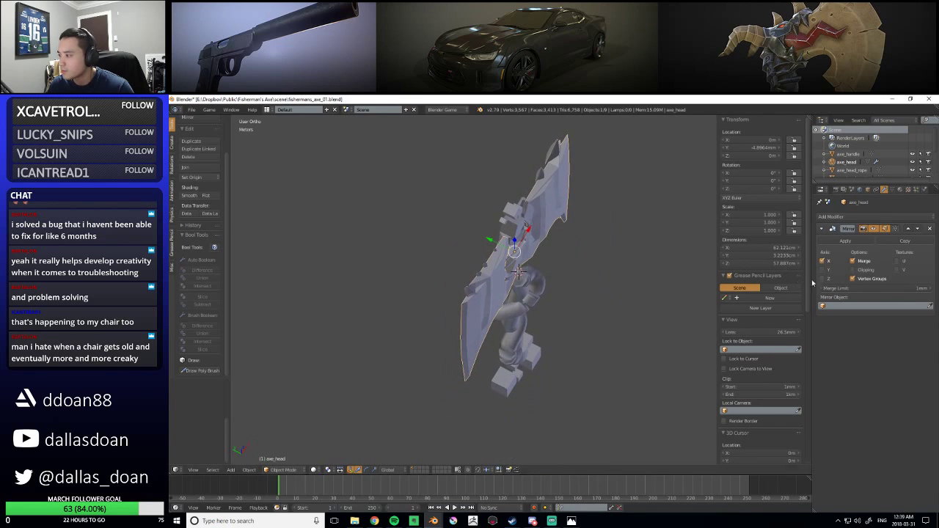
pyautogui.click(822, 270)
pyautogui.moveTo(676, 251); pyautogui.dragTo(620, 220, button='middle')
pyautogui.click(823, 261)
pyautogui.moveTo(645, 249); pyautogui.dragTo(558, 231, button='middle')
pyautogui.scroll(-3, 599, 263)
pyautogui.scroll(2, 610, 265)
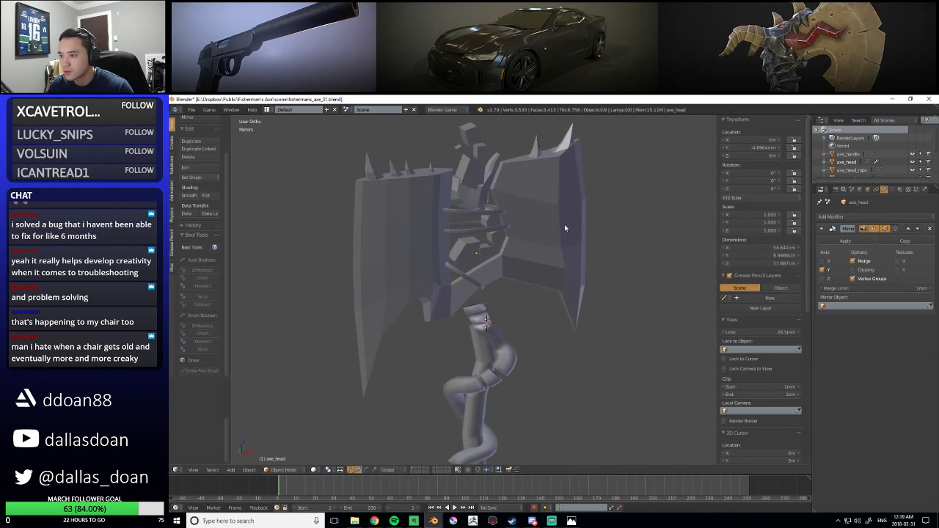
pyautogui.scroll(2, 525, 262)
pyautogui.moveTo(526, 262); pyautogui.dragTo(402, 318, button='middle')
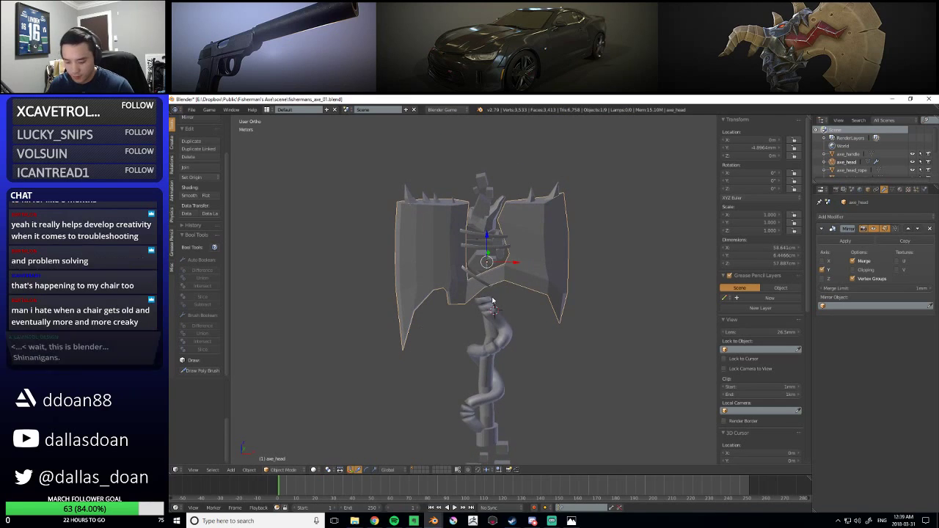
# Isolate axe_head in local view and show it from the front in orthographic projection
pyautogui.press('KP_Divide')
pyautogui.scroll(-4, 433, 283)
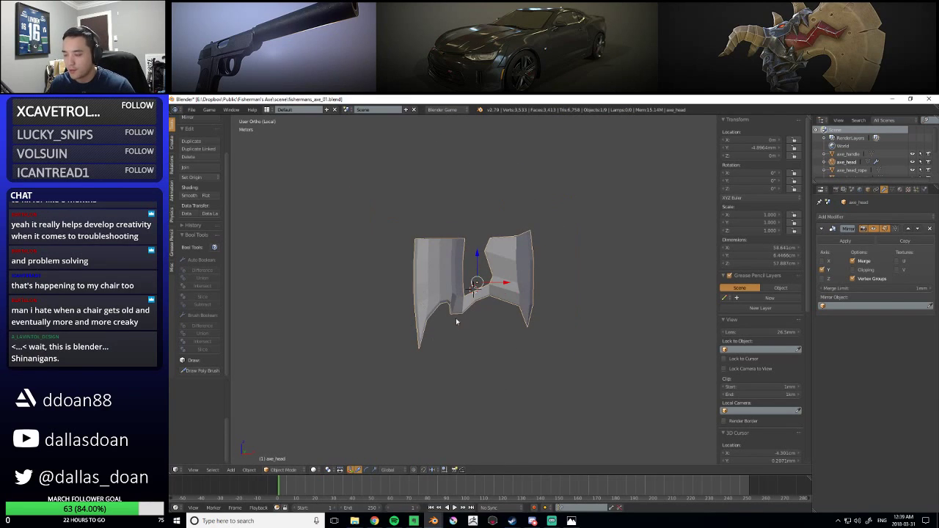
pyautogui.press('q')
pyautogui.click(418, 273)
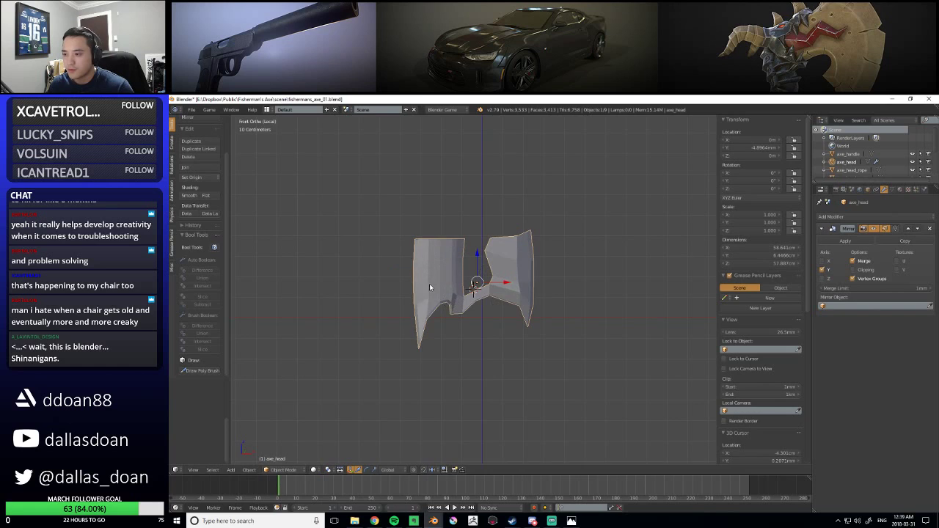
pyautogui.scroll(3, 476, 299)
pyautogui.press('q')
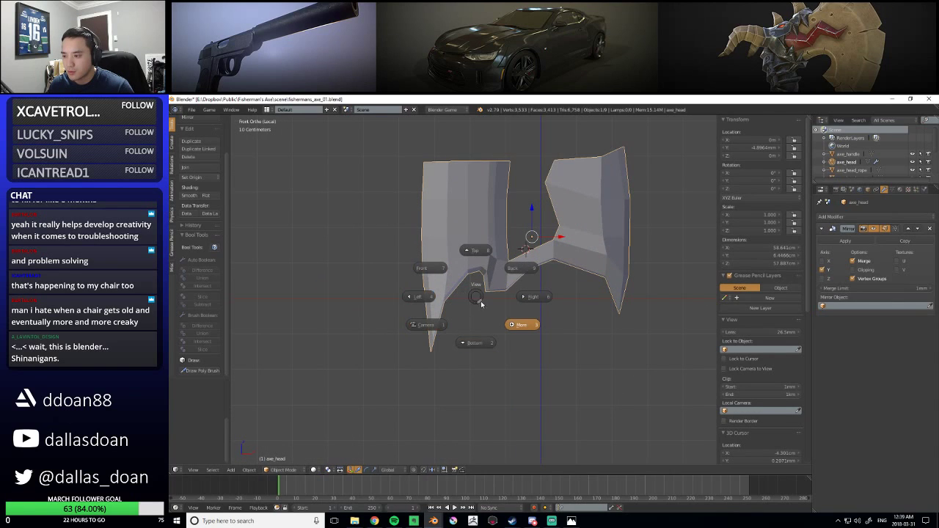
pyautogui.click(457, 325)
pyautogui.press('q')
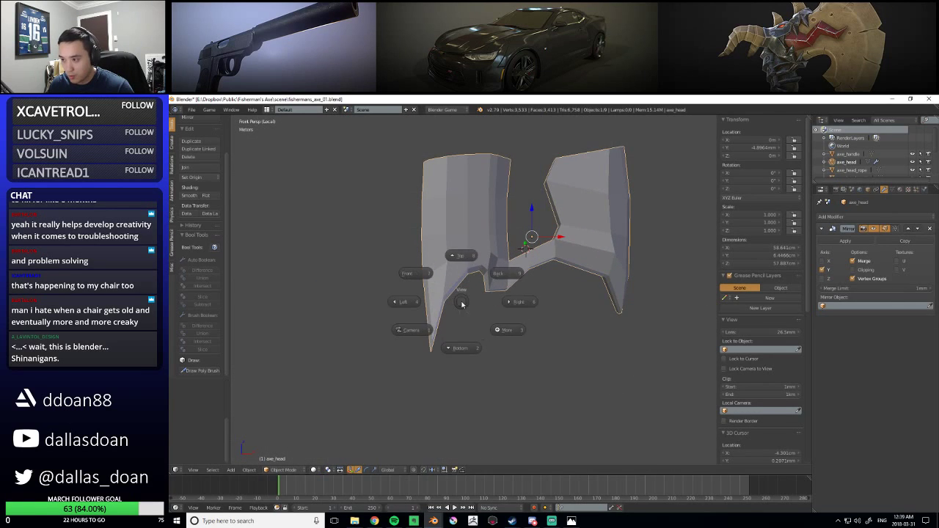
pyautogui.click(506, 330)
pyautogui.click(437, 337)
pyautogui.scroll(5, 447, 315)
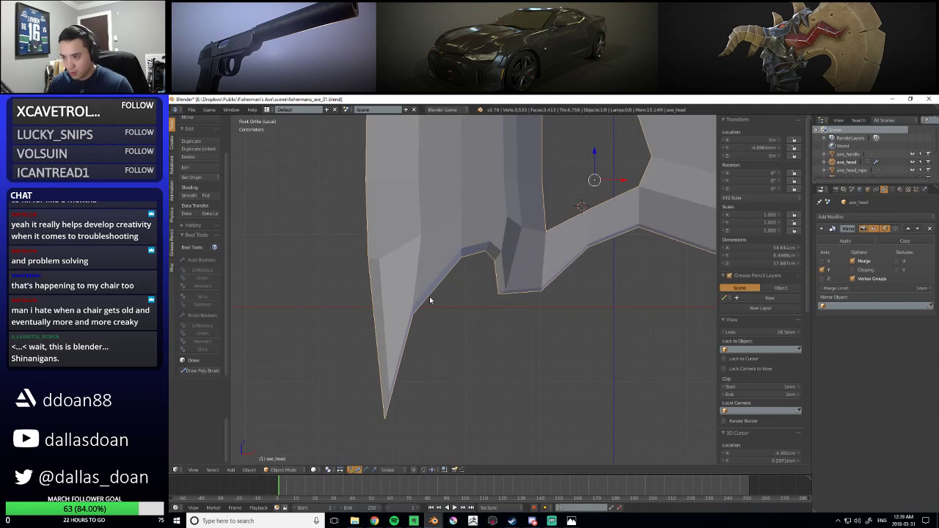
# Edit axe_head in vertex select mode and select the inner vertex just above the left blade's lower spike
pyautogui.press('Tab')
pyautogui.keyDown('shift'); pyautogui.scroll(2, 455, 308); pyautogui.keyUp('shift')
pyautogui.hotkey('ctrl', 'Tab')
pyautogui.click(440, 286)
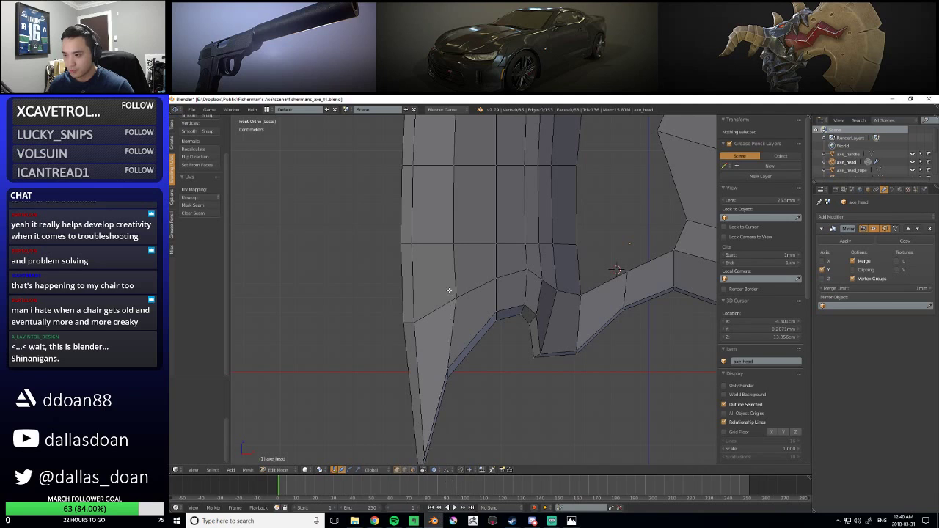
pyautogui.rightClick(453, 296)
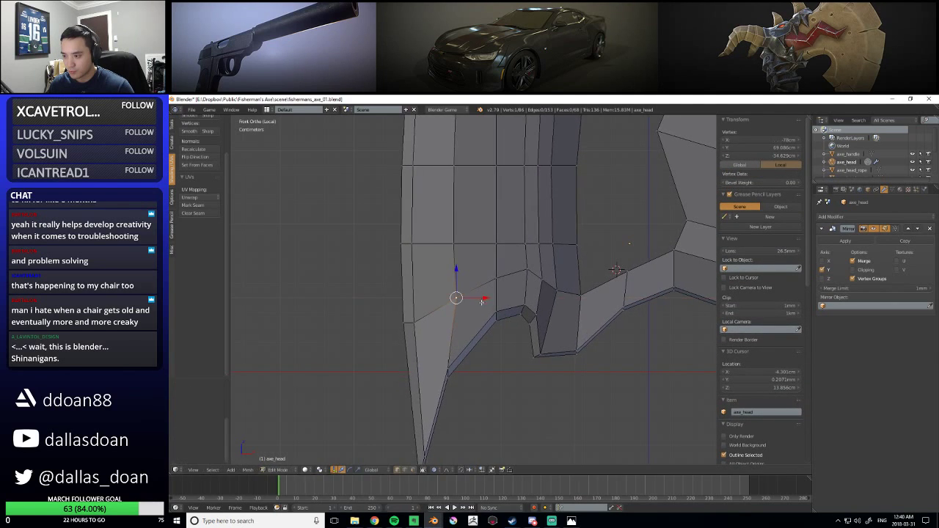
pyautogui.scroll(-4, 481, 301)
pyautogui.scroll(2, 522, 338)
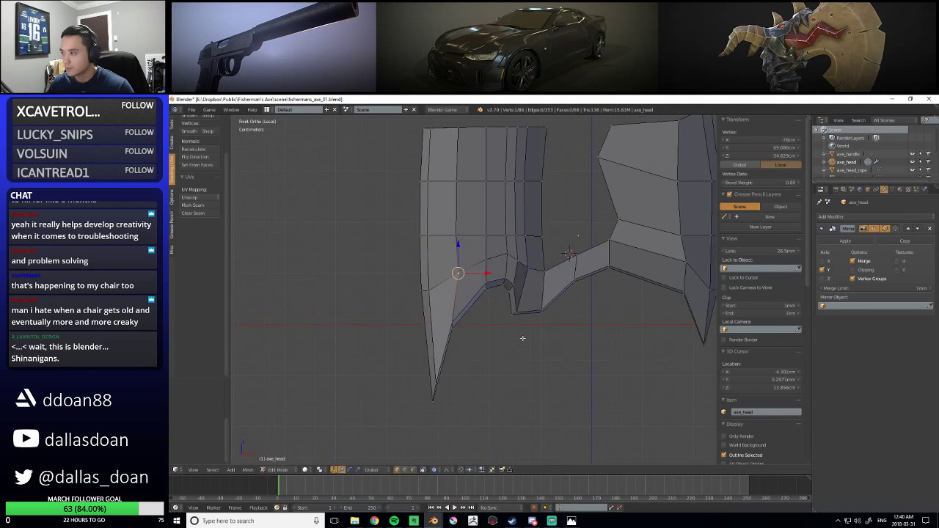
pyautogui.keyDown('shift'); pyautogui.moveTo(523, 338); pyautogui.dragTo(517, 360, button='middle'); pyautogui.keyUp('shift')
pyautogui.press('a')
pyautogui.rightClick(459, 298)
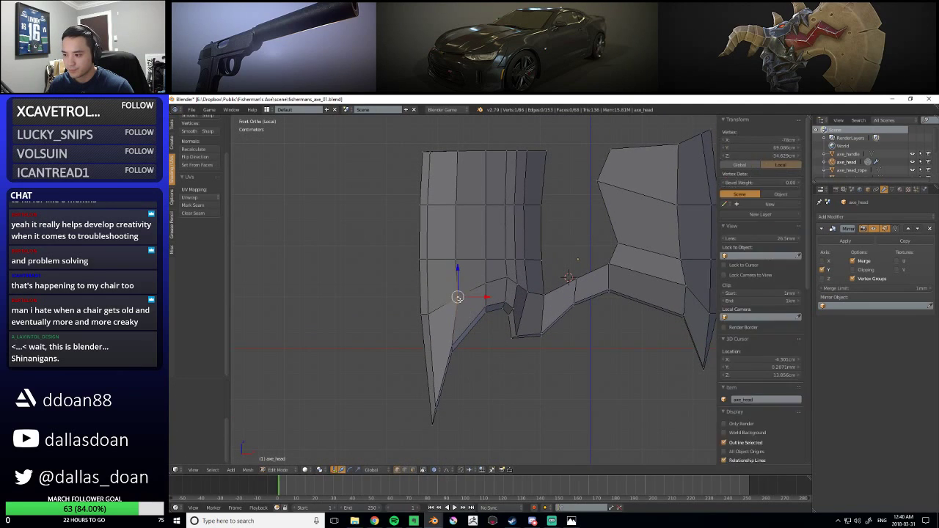
pyautogui.click(484, 305)
# Turn off the Mirror modifier's Vertex Groups option and return axe_head to Edit Mode with nothing selected
pyautogui.scroll(-2, 477, 344)
pyautogui.keyDown('shift'); pyautogui.moveTo(473, 343); pyautogui.dragTo(465, 374, button='middle'); pyautogui.keyUp('shift')
pyautogui.scroll(-3, 470, 370)
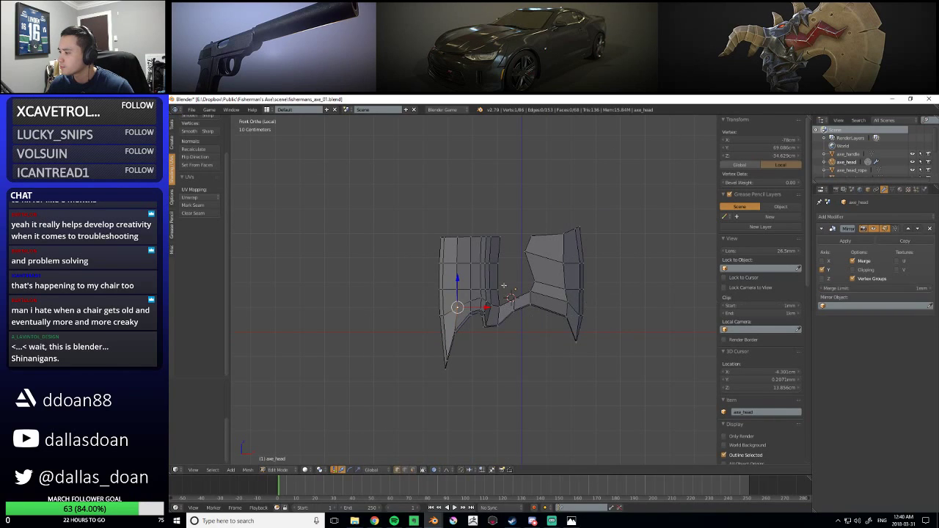
pyautogui.moveTo(522, 269); pyautogui.dragTo(565, 289, button='middle')
pyautogui.moveTo(464, 322); pyautogui.dragTo(467, 319)
pyautogui.moveTo(473, 318); pyautogui.dragTo(582, 305, button='middle')
pyautogui.press('a')
pyautogui.press('Tab')
pyautogui.press('Tab')
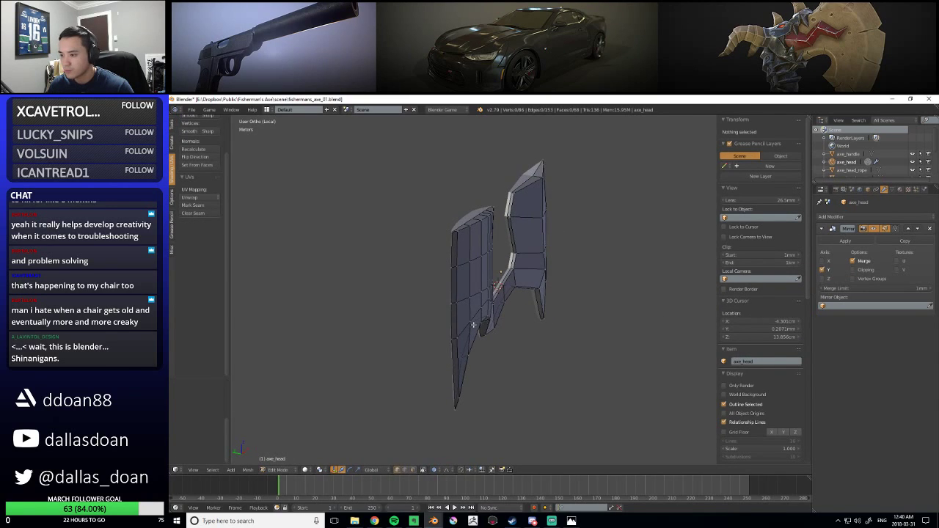
# Try moving the inner vertex above the left blade's lower spike along the Y axis
pyautogui.rightClick(472, 324)
pyautogui.moveTo(534, 345); pyautogui.dragTo(524, 326, button='middle')
pyautogui.rightClick(468, 327)
pyautogui.press('g')
pyautogui.press('y')
pyautogui.click(450, 327)
pyautogui.scroll(3, 523, 326)
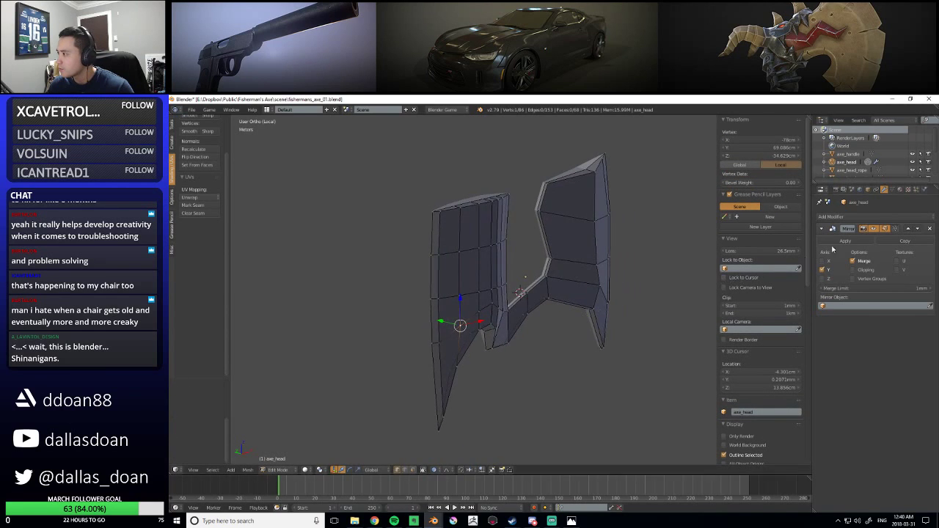
# Remove the Mirror modifier from axe_head and return the mesh to Object Mode
pyautogui.scroll(-2, 660, 264)
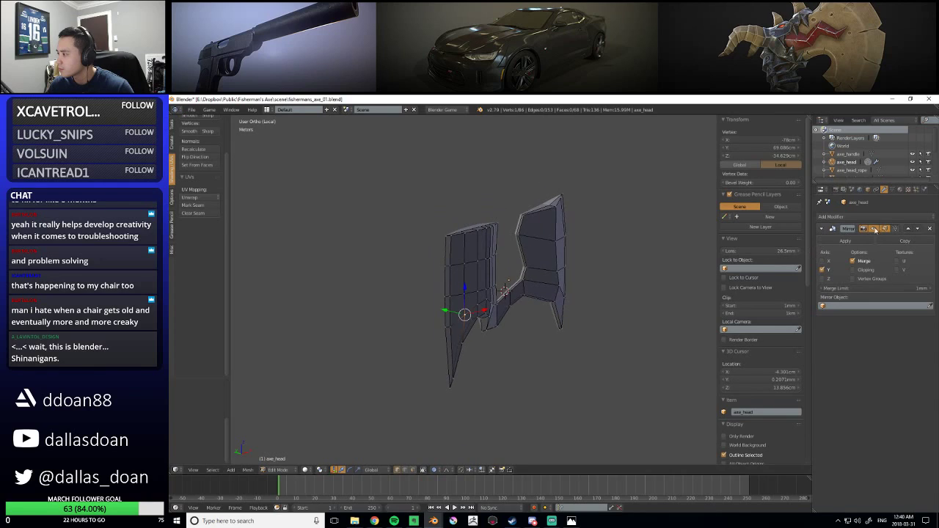
pyautogui.moveTo(561, 252); pyautogui.dragTo(660, 265, button='middle')
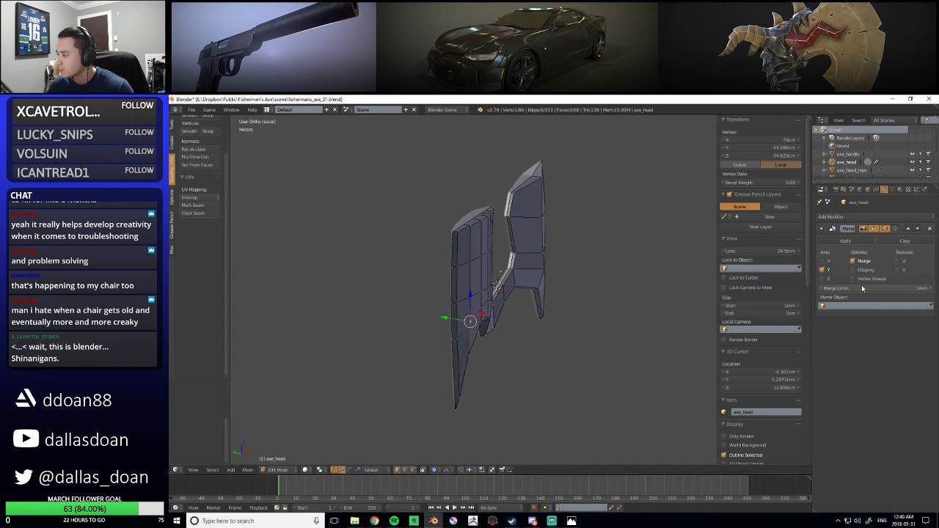
pyautogui.click(930, 228)
pyautogui.scroll(2, 578, 244)
pyautogui.moveTo(578, 243); pyautogui.dragTo(526, 273, button='middle')
pyautogui.press('Tab')
pyautogui.moveTo(475, 306); pyautogui.dragTo(473, 336, button='middle')
# Change the transform pivot point setting while axe_head is in Object Mode
pyautogui.click(330, 469)
pyautogui.click(349, 434)
pyautogui.scroll(3, 504, 402)
pyautogui.scroll(-3, 504, 402)
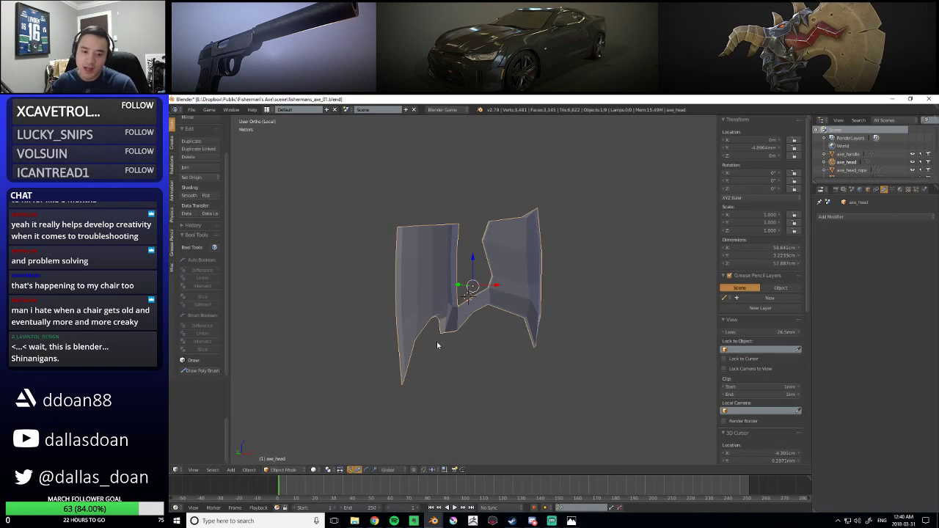
pyautogui.moveTo(440, 347); pyautogui.dragTo(379, 288, button='middle')
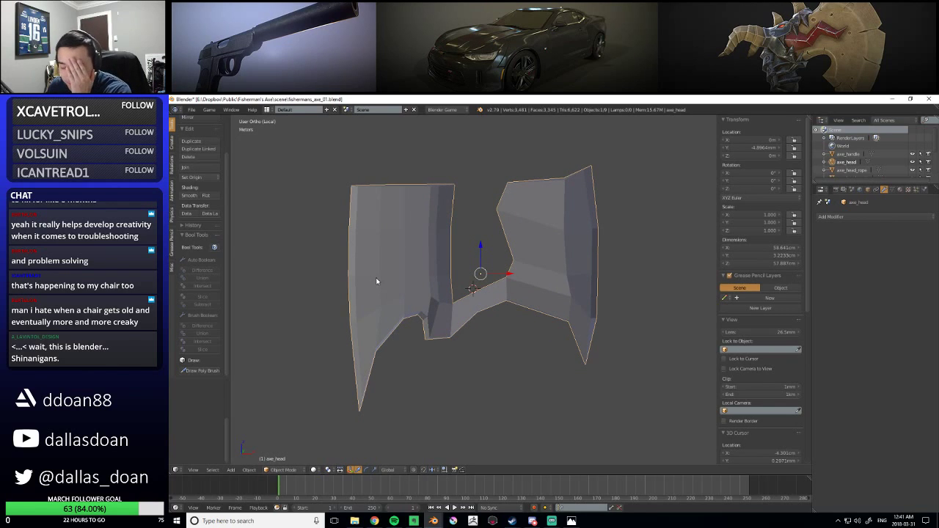
# Edit axe_head again, try moving the inner vertex above the left blade's lower spike, and undo the move
pyautogui.moveTo(481, 282); pyautogui.dragTo(454, 286, button='middle')
pyautogui.scroll(-3, 726, 352)
pyautogui.press('Tab')
pyautogui.moveTo(534, 379); pyautogui.dragTo(437, 320, button='middle')
pyautogui.rightClick(424, 313)
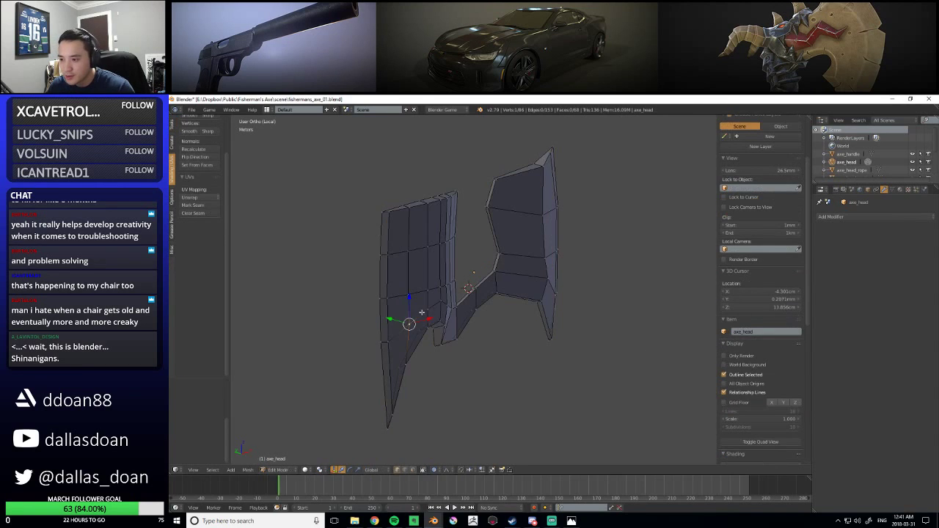
pyautogui.moveTo(452, 369); pyautogui.dragTo(489, 320, button='middle')
pyautogui.scroll(2, 443, 309)
pyautogui.moveTo(435, 302); pyautogui.dragTo(440, 304)
pyautogui.hotkey('ctrl', 'z')
# Try moving the vertex at the notch beside the left blade's lower spike along the Y axis, and clear the selection
pyautogui.click(371, 469)
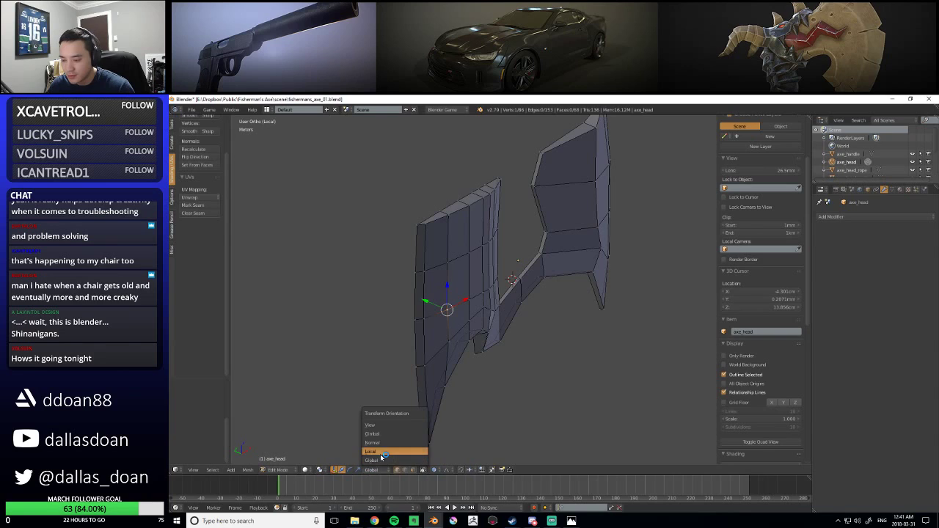
pyautogui.click(374, 452)
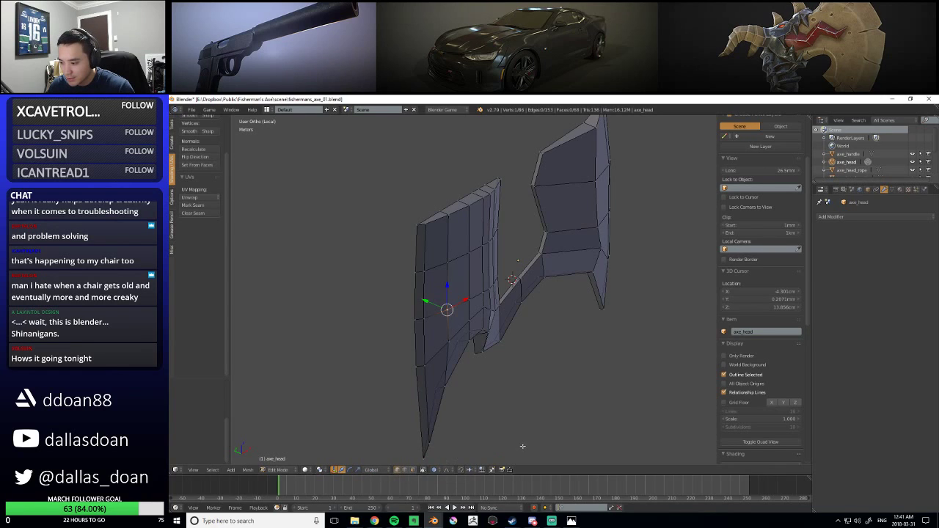
pyautogui.moveTo(480, 451); pyautogui.dragTo(472, 452, button='middle')
pyautogui.press('a')
pyautogui.rightClick(453, 343)
pyautogui.moveTo(430, 335); pyautogui.dragTo(437, 340)
pyautogui.click(436, 340)
pyautogui.moveTo(437, 340)
pyautogui.mouseDown(button='middle')
pyautogui.moveTo(452, 288)
pyautogui.moveTo(436, 352)
pyautogui.mouseUp(button='middle')
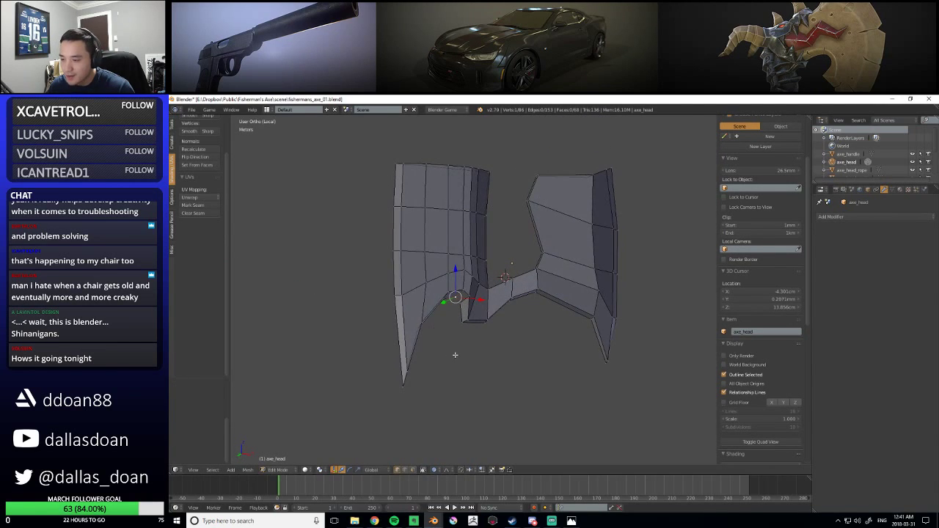
pyautogui.press('a')
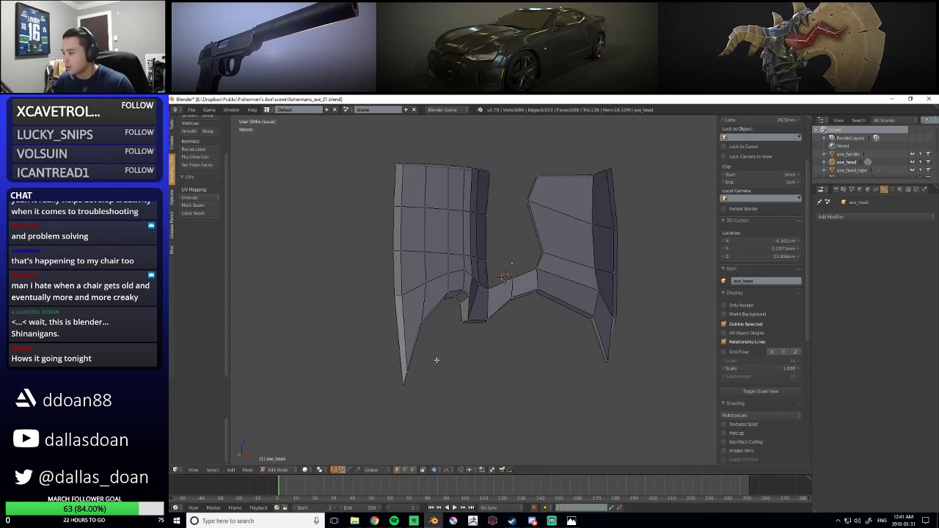
# Reselect the inner vertex above the left blade's lower spike and show the mesh editing tools
pyautogui.moveTo(435, 359); pyautogui.dragTo(384, 308, button='middle')
pyautogui.rightClick(421, 293)
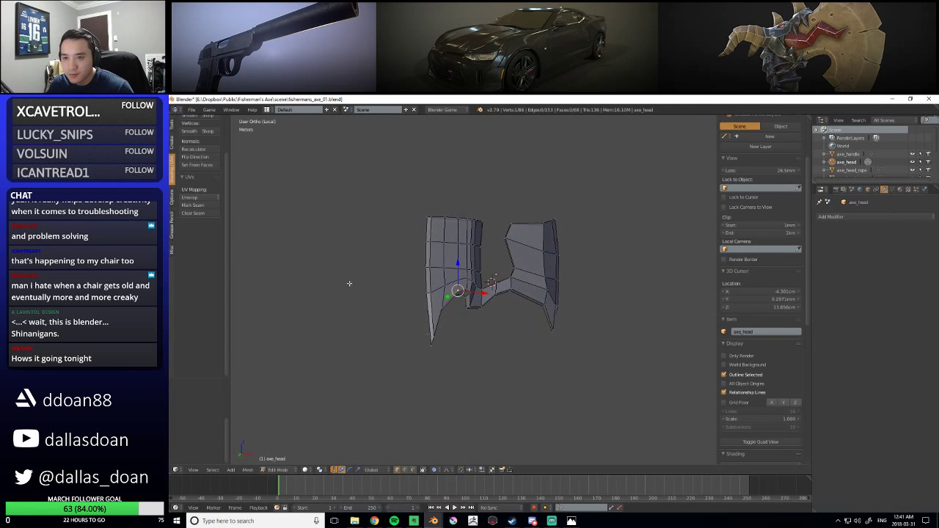
pyautogui.click(173, 132)
# Examine the selected vertex and the faces around the left blade's lower spike from the side and the front
pyautogui.scroll(2, 426, 264)
pyautogui.moveTo(426, 264); pyautogui.dragTo(480, 312, button='middle')
pyautogui.moveTo(490, 277); pyautogui.dragTo(495, 369, button='middle')
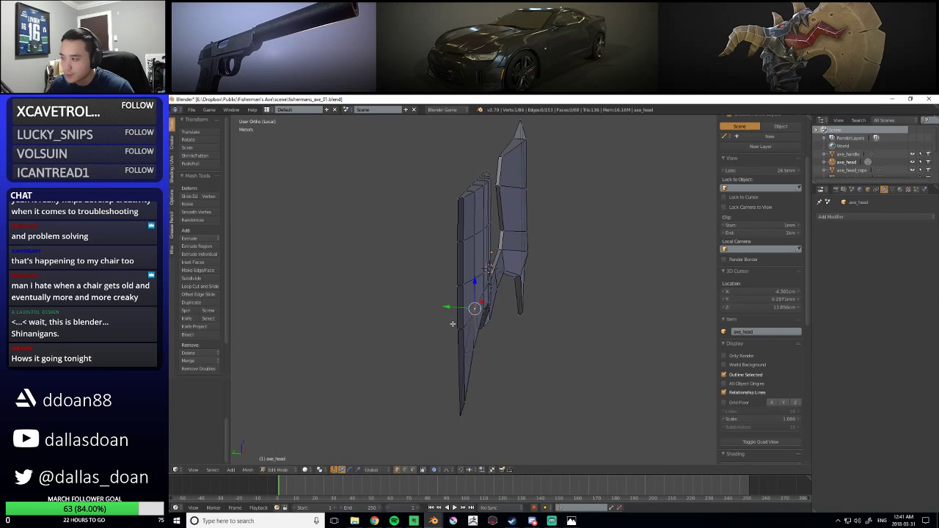
pyautogui.scroll(3, 739, 321)
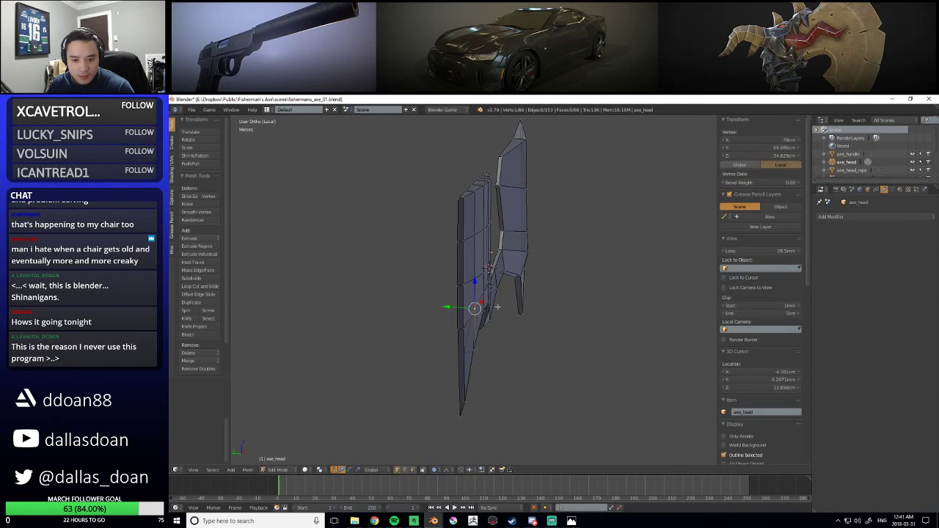
pyautogui.scroll(2, 561, 315)
pyautogui.moveTo(561, 316); pyautogui.dragTo(428, 313, button='middle')
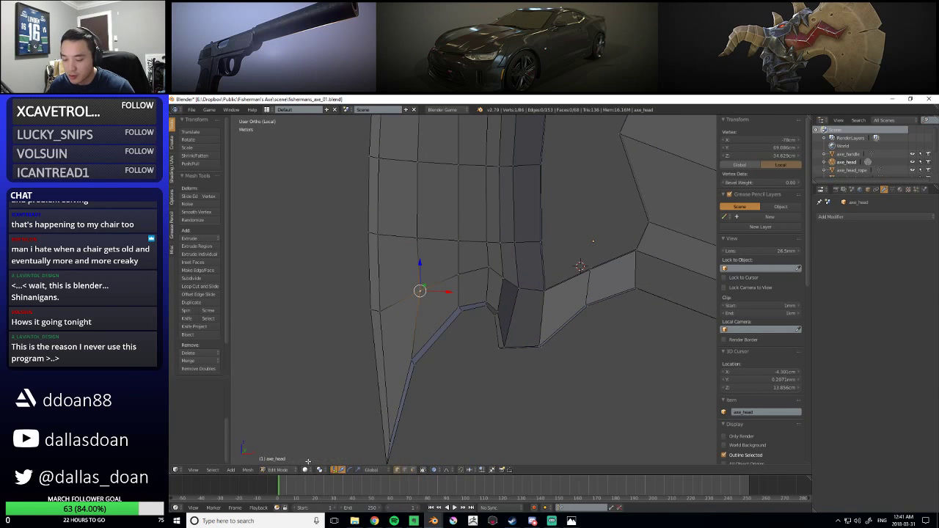
pyautogui.moveTo(369, 446); pyautogui.dragTo(503, 404, button='middle')
pyautogui.scroll(-3, 503, 404)
pyautogui.scroll(3, 504, 404)
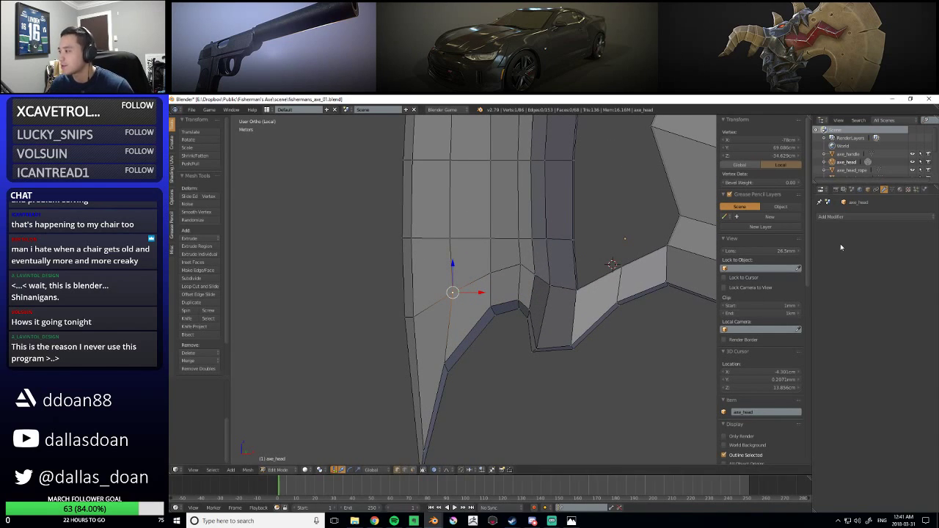
# Inspect the axe_head mesh around the blade, its lower spike and the beveled lower edge
pyautogui.click(855, 157)
pyautogui.click(852, 162)
pyautogui.press('Tab')
pyautogui.moveTo(486, 315); pyautogui.dragTo(489, 299, button='middle')
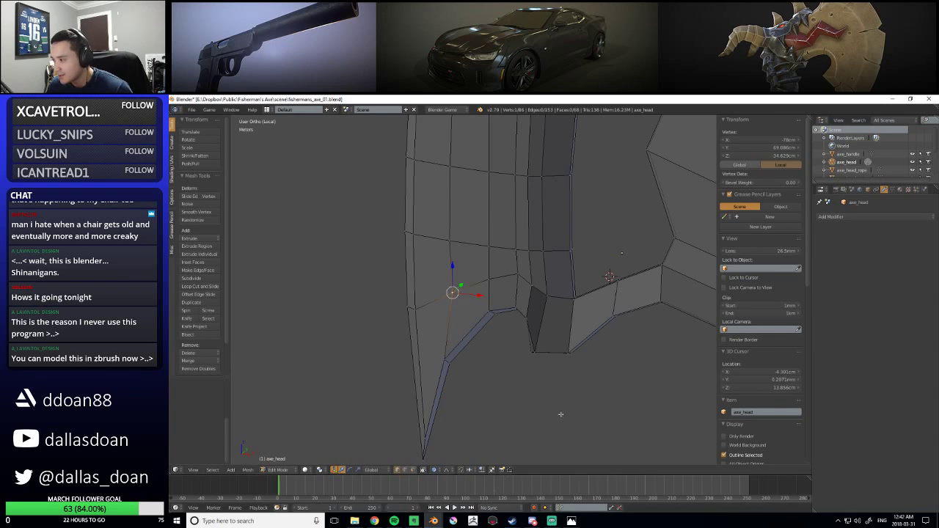
pyautogui.scroll(-3, 547, 402)
pyautogui.moveTo(548, 400); pyautogui.dragTo(537, 303, button='middle')
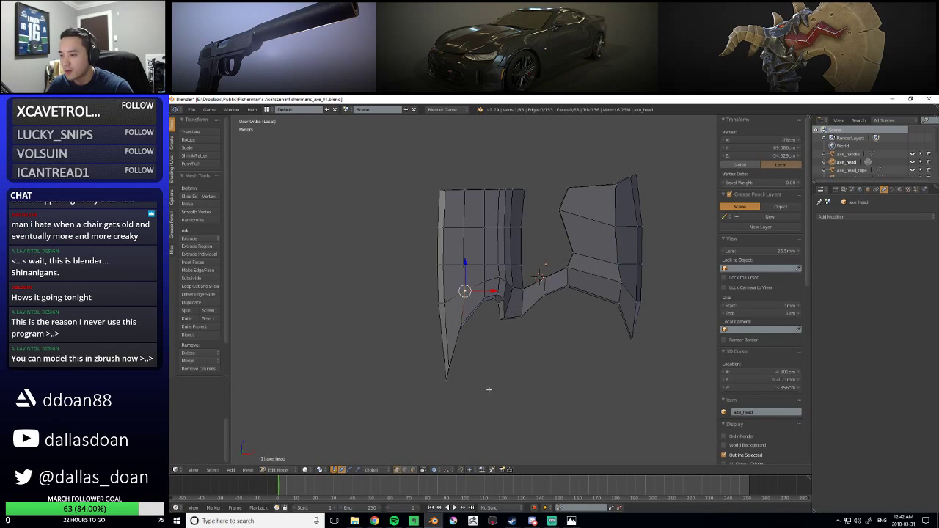
pyautogui.scroll(3, 489, 390)
pyautogui.scroll(-3, 489, 397)
pyautogui.moveTo(488, 396)
pyautogui.mouseDown(button='middle')
pyautogui.moveTo(532, 387)
pyautogui.moveTo(489, 393)
pyautogui.mouseUp(button='middle')
pyautogui.scroll(-2, 489, 393)
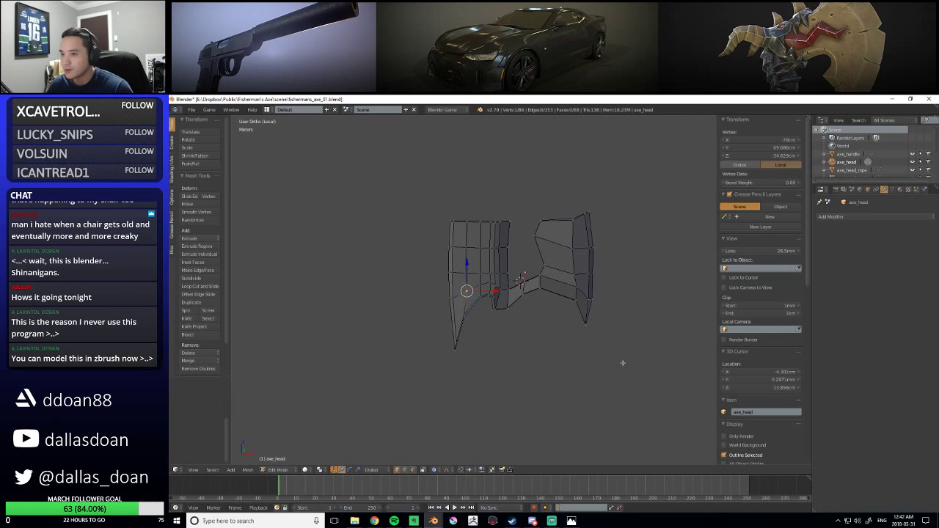
pyautogui.keyDown('shift'); pyautogui.moveTo(623, 363); pyautogui.dragTo(616, 374, button='middle'); pyautogui.keyUp('shift')
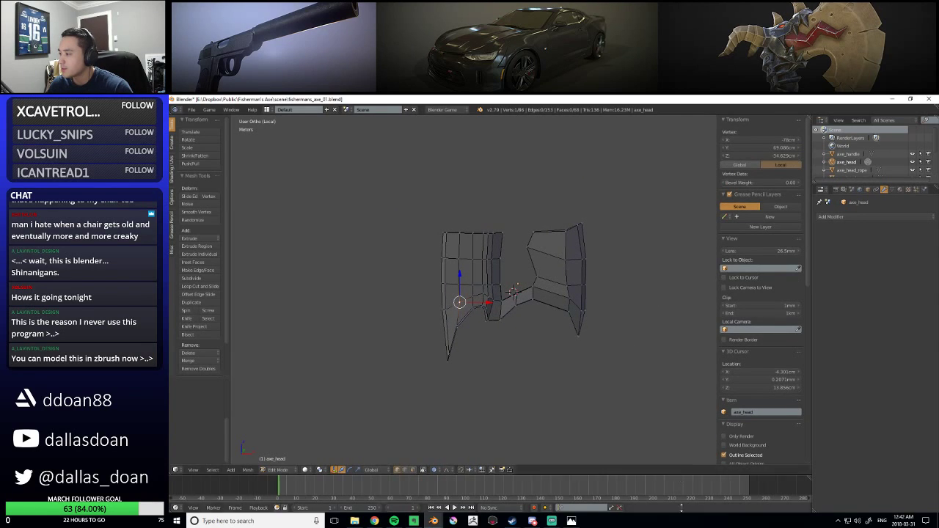
# Hide the 3D view's properties sidebar and turn off proportional editing for the axe head mesh
pyautogui.press('n')
pyautogui.moveTo(591, 327); pyautogui.dragTo(509, 336, button='middle')
pyautogui.press('Tab')
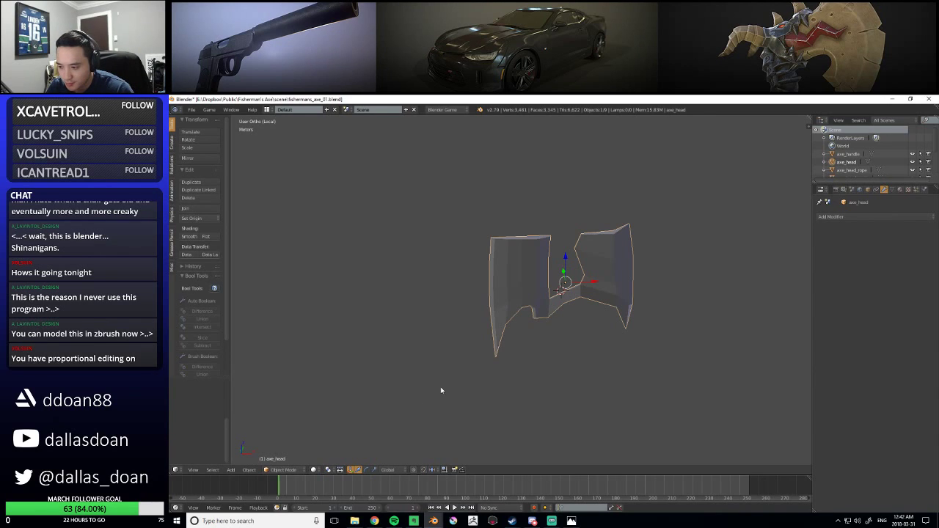
pyautogui.click(414, 469)
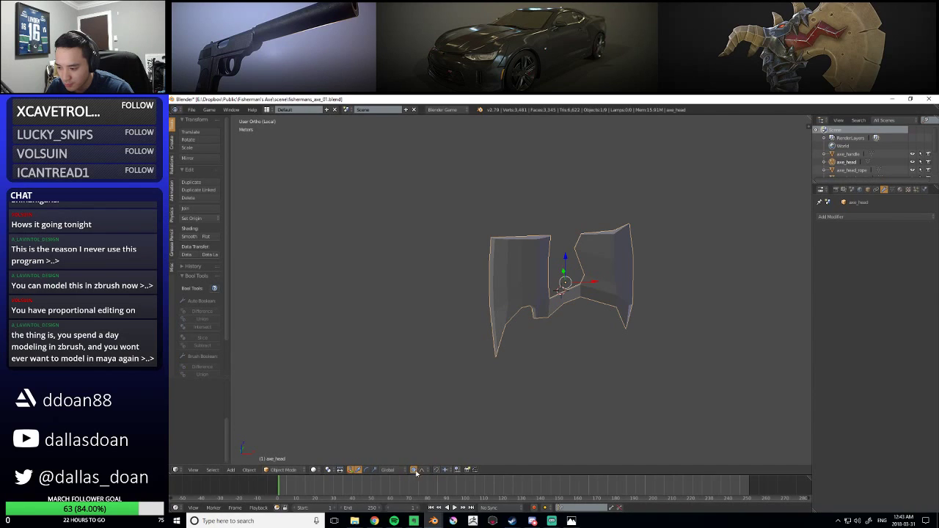
pyautogui.click(414, 470)
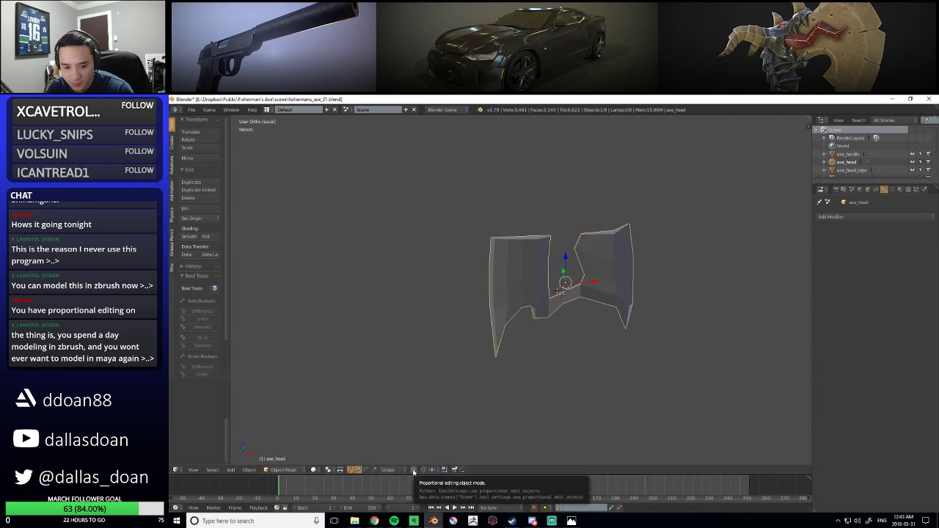
pyautogui.press('Tab')
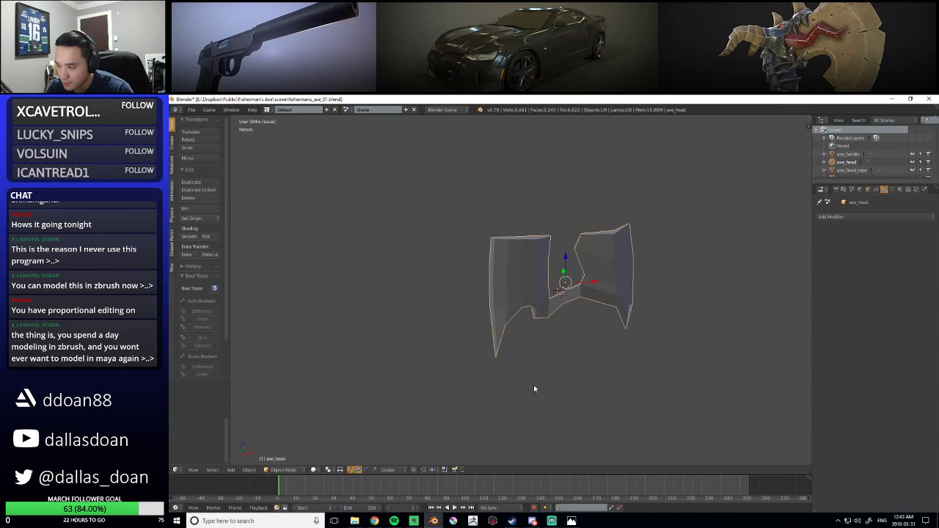
pyautogui.scroll(4, 513, 396)
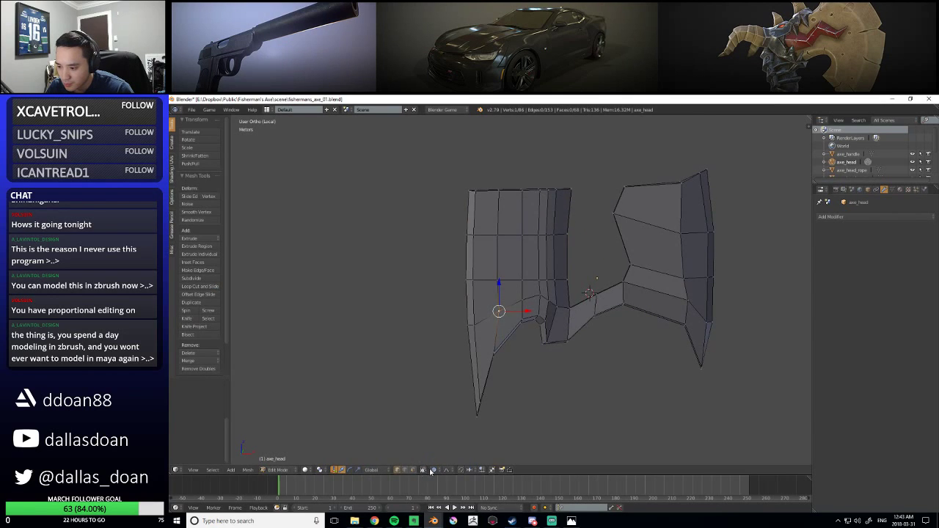
pyautogui.scroll(3, 504, 376)
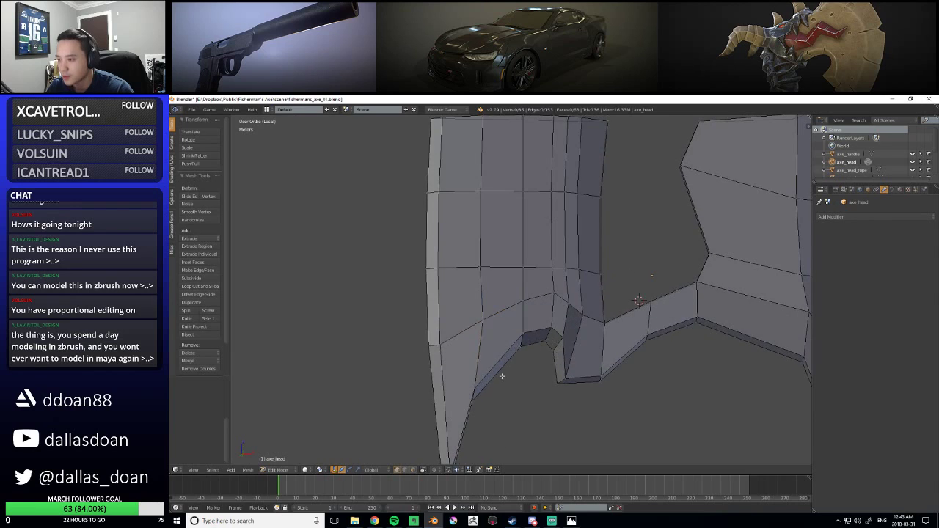
# Nudge the front-face vertex above the lower spike's inner corner to refine its position
pyautogui.moveTo(504, 376); pyautogui.dragTo(505, 346, button='middle')
pyautogui.rightClick(487, 341)
pyautogui.moveTo(513, 327); pyautogui.dragTo(508, 327)
pyautogui.moveTo(508, 327); pyautogui.dragTo(534, 347, button='middle')
pyautogui.scroll(-4, 534, 348)
pyautogui.moveTo(518, 311); pyautogui.dragTo(516, 316)
pyautogui.moveTo(516, 316); pyautogui.dragTo(588, 309, button='middle')
# Add a Mirror modifier to axe_head that mirrors across Y, with the X axis turned off
pyautogui.click(873, 217)
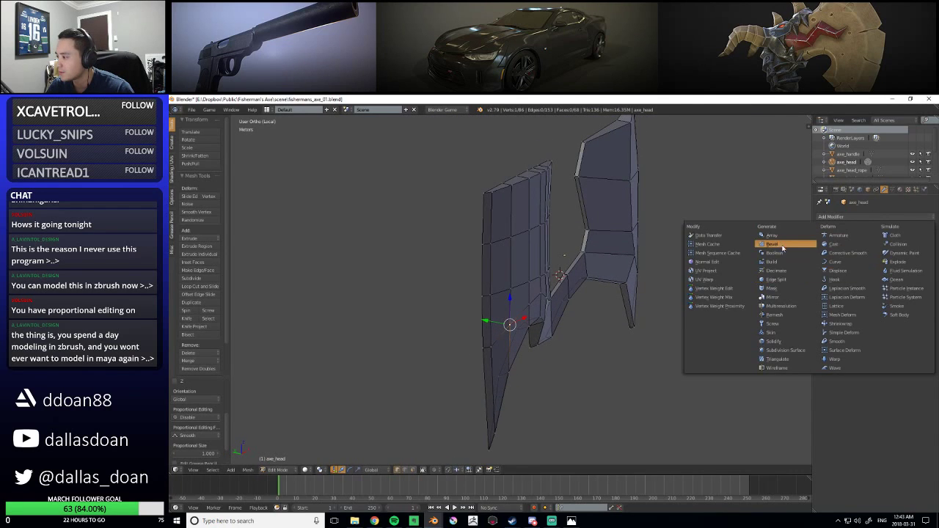
pyautogui.click(770, 297)
pyautogui.moveTo(622, 315); pyautogui.dragTo(608, 330, button='middle')
pyautogui.click(823, 270)
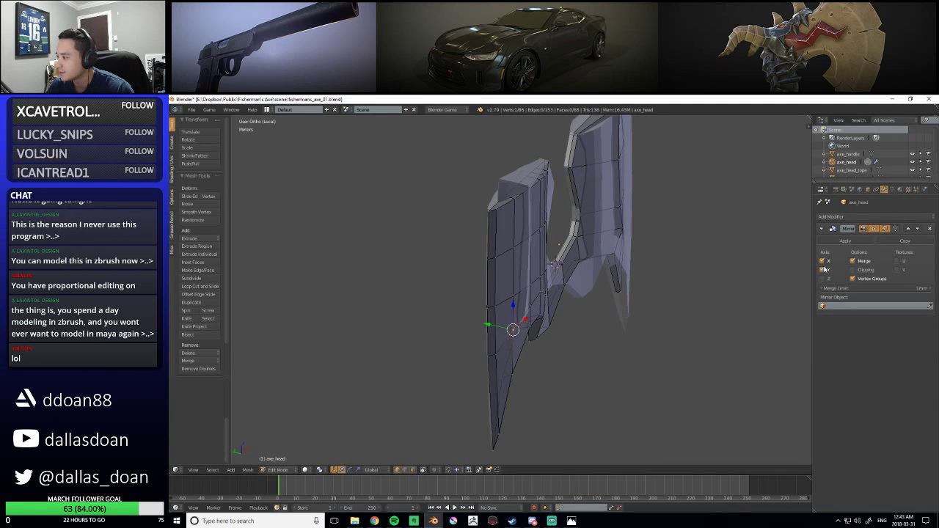
pyautogui.click(823, 262)
pyautogui.moveTo(650, 308); pyautogui.dragTo(485, 333, button='middle')
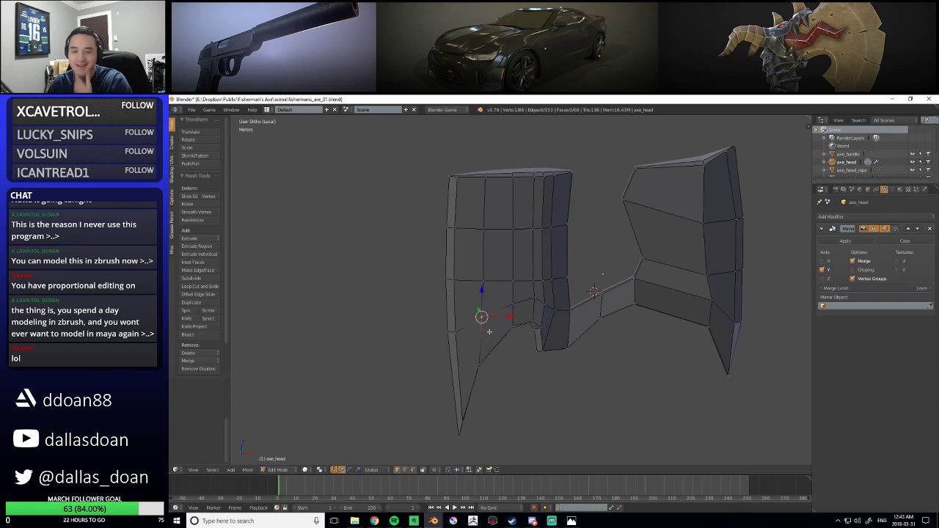
# Switch to the front view and raise the front bevel vertex near the spike's tip along Z
pyautogui.moveTo(490, 332); pyautogui.dragTo(512, 310, button='middle')
pyautogui.press('q')
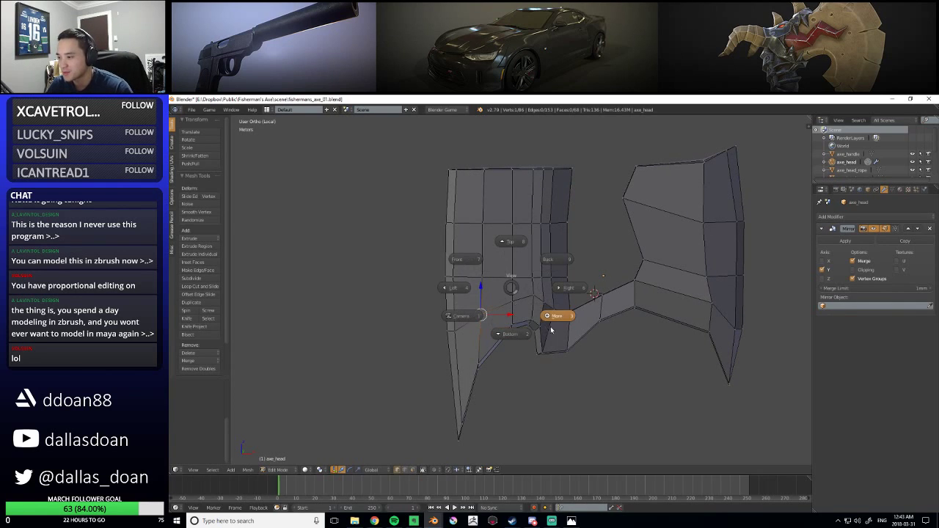
pyautogui.click(480, 261)
pyautogui.press('q')
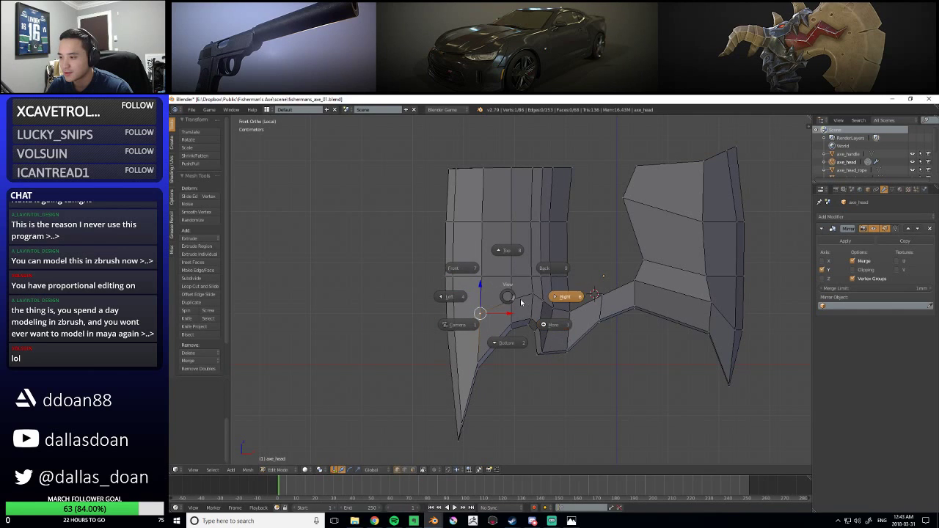
pyautogui.scroll(4, 460, 414)
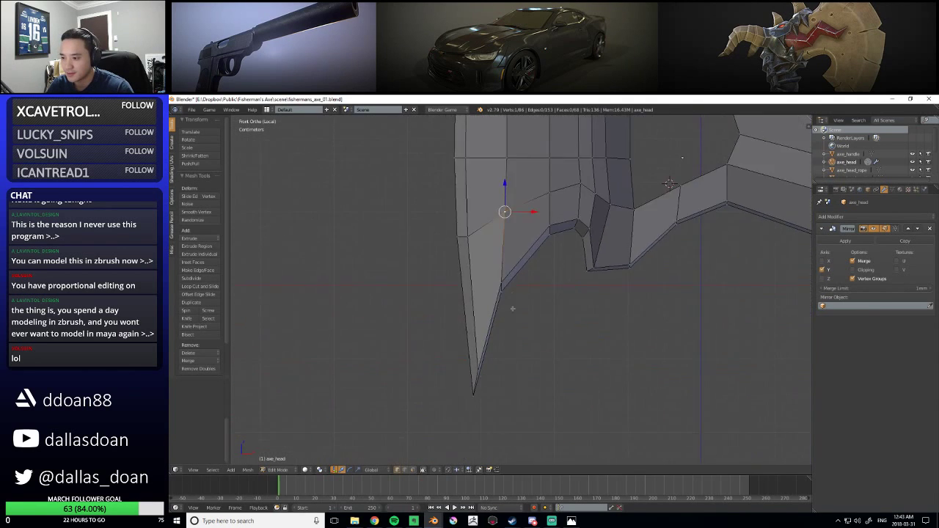
pyautogui.rightClick(459, 400)
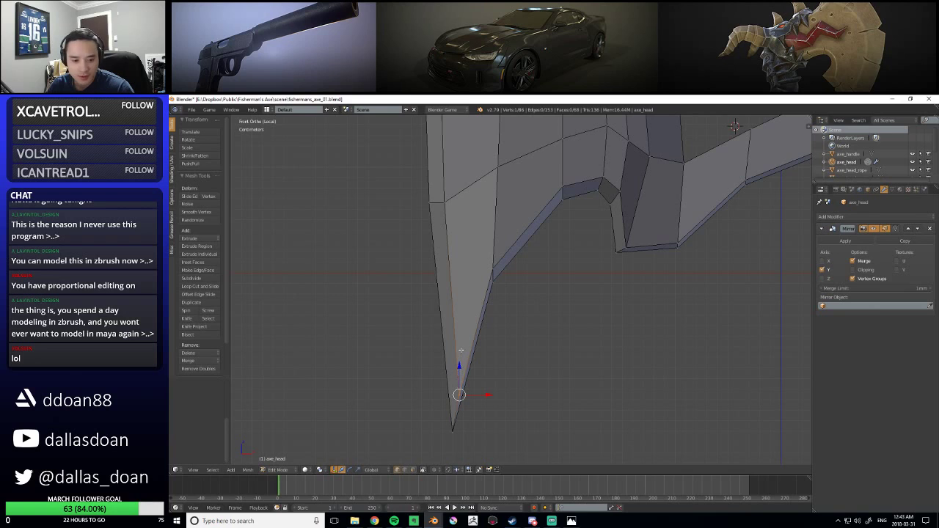
pyautogui.moveTo(497, 387)
pyautogui.keyDown('shift'); pyautogui.mouseDown(button='middle')
pyautogui.moveTo(505, 325)
pyautogui.moveTo(505, 388)
pyautogui.mouseUp(button='middle'); pyautogui.keyUp('shift')
pyautogui.scroll(-2, 511, 294)
pyautogui.scroll(2, 511, 295)
pyautogui.keyDown('shift'); pyautogui.moveTo(490, 319); pyautogui.dragTo(491, 286, button='middle'); pyautogui.keyUp('shift')
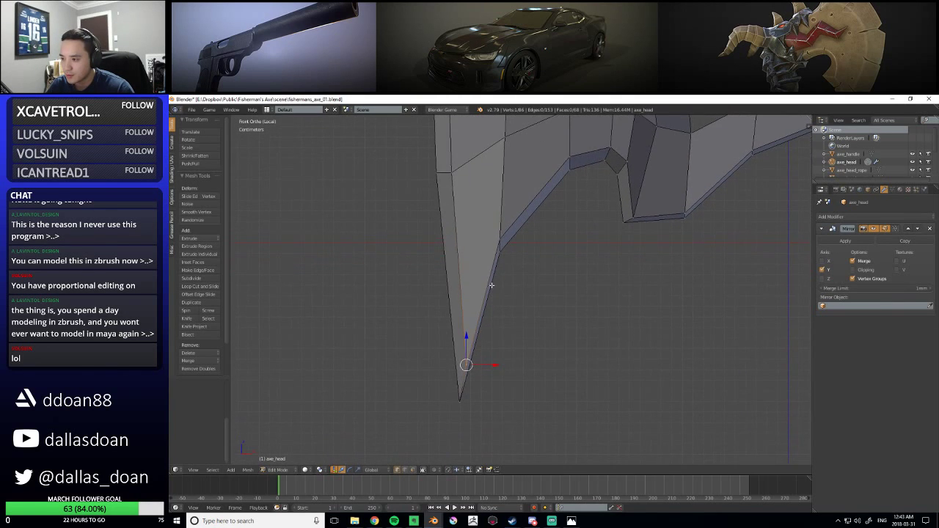
pyautogui.rightClick(499, 245)
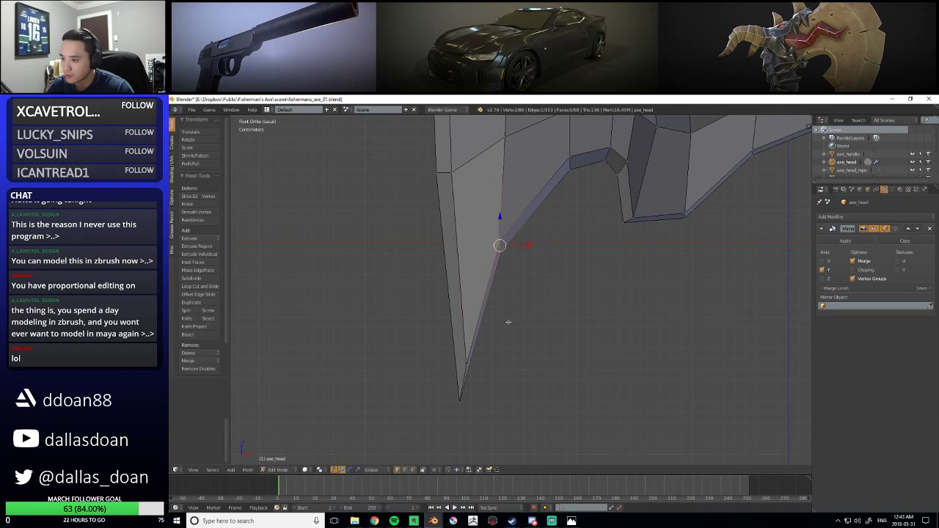
pyautogui.press('g')
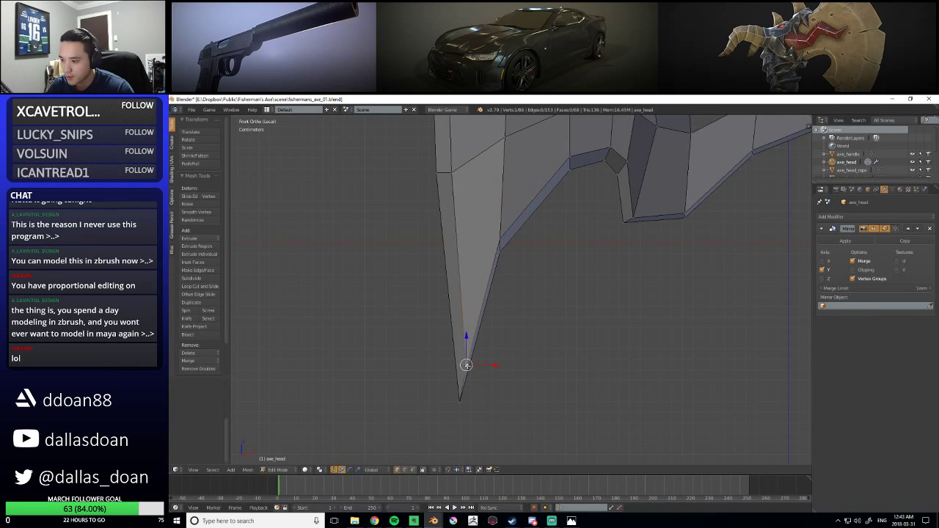
pyautogui.moveTo(464, 283); pyautogui.dragTo(464, 275)
# Raise the front bevel vertex at the spike's inner corner and select the neighbouring vertex at the notch
pyautogui.keyDown('shift'); pyautogui.moveTo(519, 241); pyautogui.dragTo(518, 293, button='middle'); pyautogui.keyUp('shift')
pyautogui.rightClick(499, 292)
pyautogui.moveTo(498, 264); pyautogui.dragTo(494, 233)
pyautogui.keyDown('shift'); pyautogui.moveTo(570, 205); pyautogui.dragTo(564, 234, button='middle'); pyautogui.keyUp('shift')
pyautogui.rightClick(563, 234)
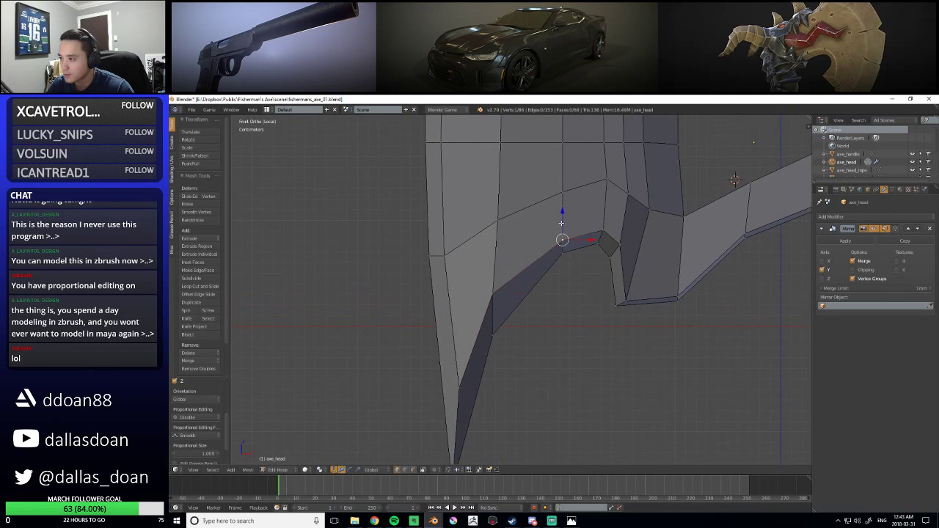
# Lower the front bevel vertices at the spike's inner corner and near its tip along Z to narrow the bevel
pyautogui.keyDown('shift'); pyautogui.moveTo(502, 293); pyautogui.dragTo(471, 294, button='middle'); pyautogui.keyUp('shift')
pyautogui.rightClick(472, 295)
pyautogui.moveTo(473, 265); pyautogui.dragTo(471, 290)
pyautogui.keyDown('shift'); pyautogui.moveTo(433, 388); pyautogui.dragTo(438, 344, button='middle'); pyautogui.keyUp('shift')
pyautogui.rightClick(440, 344)
pyautogui.press('g')
pyautogui.press('z')
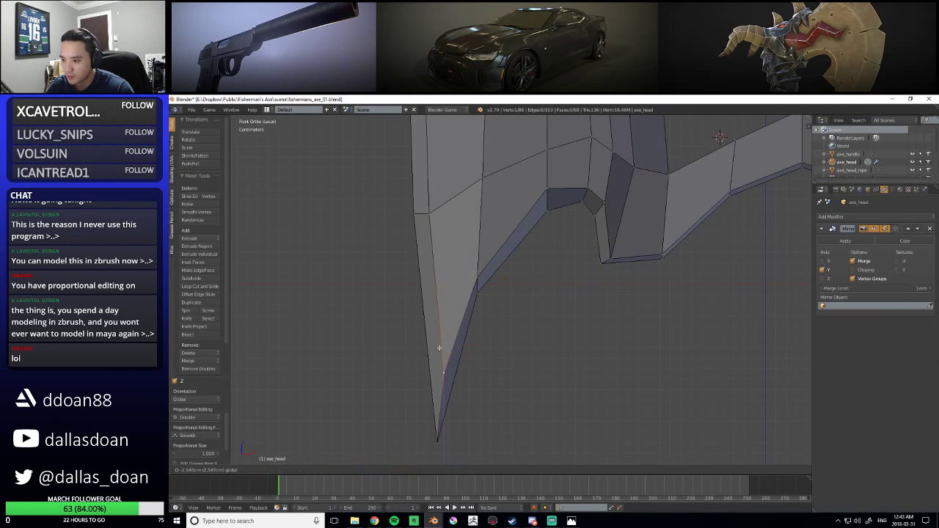
pyautogui.click(440, 351)
# Insert one edge loop along the axe head's lower border, just above the bevel
pyautogui.keyDown('shift'); pyautogui.moveTo(460, 404); pyautogui.dragTo(469, 332, button='middle'); pyautogui.keyUp('shift')
pyautogui.keyDown('shift'); pyautogui.moveTo(501, 257); pyautogui.dragTo(487, 382, button='middle'); pyautogui.keyUp('shift')
pyautogui.scroll(-2, 507, 341)
pyautogui.keyDown('shift'); pyautogui.moveTo(507, 339); pyautogui.dragTo(490, 366, button='middle'); pyautogui.keyUp('shift')
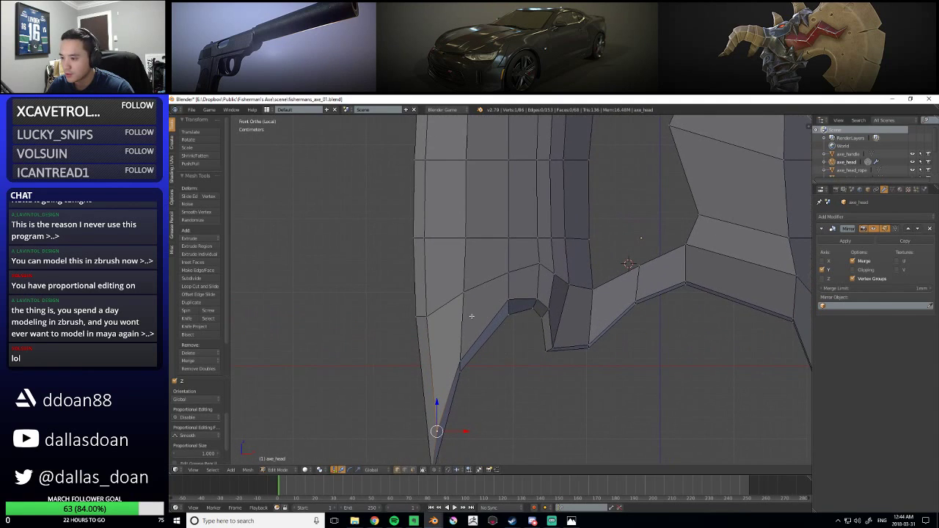
pyautogui.rightClick(459, 318)
pyautogui.hotkey('ctrl', 'r')
pyautogui.click(460, 328)
pyautogui.click(461, 325)
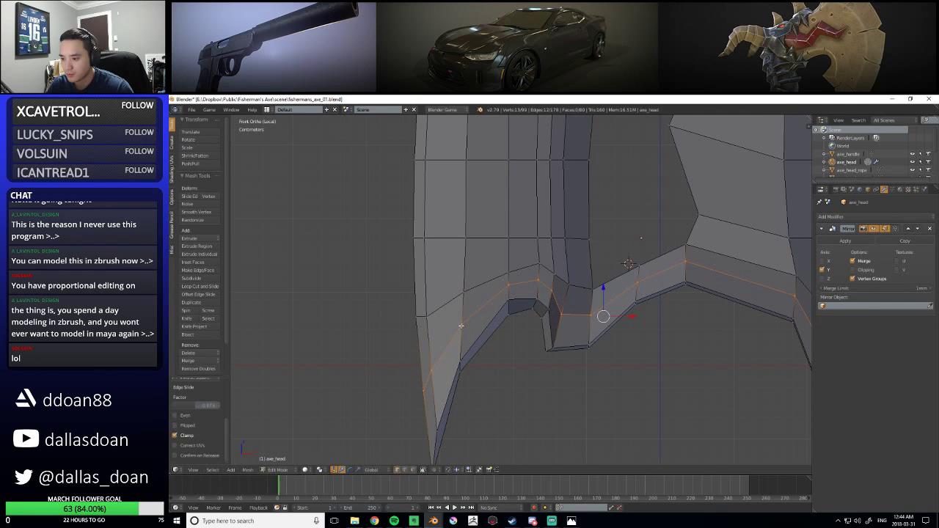
pyautogui.scroll(1, 486, 347)
pyautogui.keyDown('shift'); pyautogui.moveTo(491, 336); pyautogui.dragTo(511, 242, button='middle'); pyautogui.keyUp('shift')
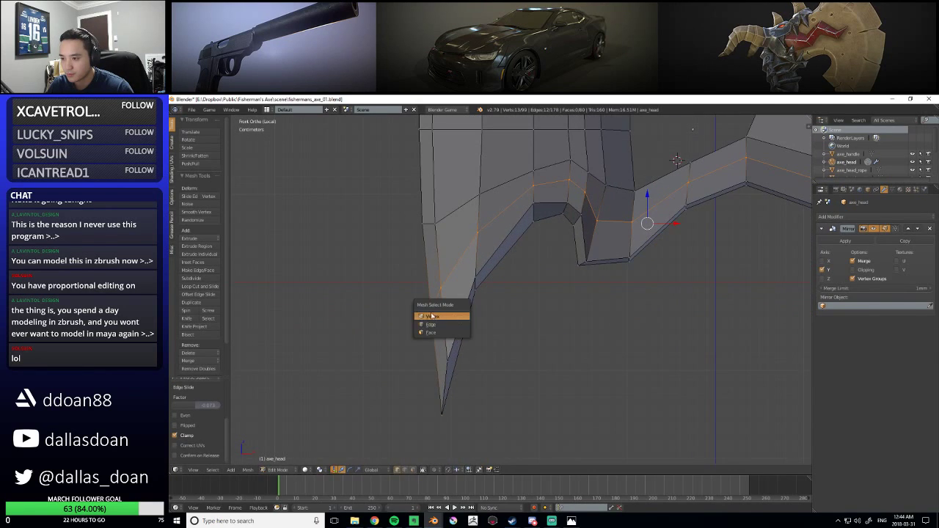
# Move the spike's tip vertex and the front bevel vertex above it along X toward the handle side
pyautogui.rightClick(415, 361)
pyautogui.rightClick(422, 407)
pyautogui.press('g')
pyautogui.press('x')
pyautogui.click(474, 413)
pyautogui.rightClick(478, 358)
pyautogui.press('g')
pyautogui.press('x')
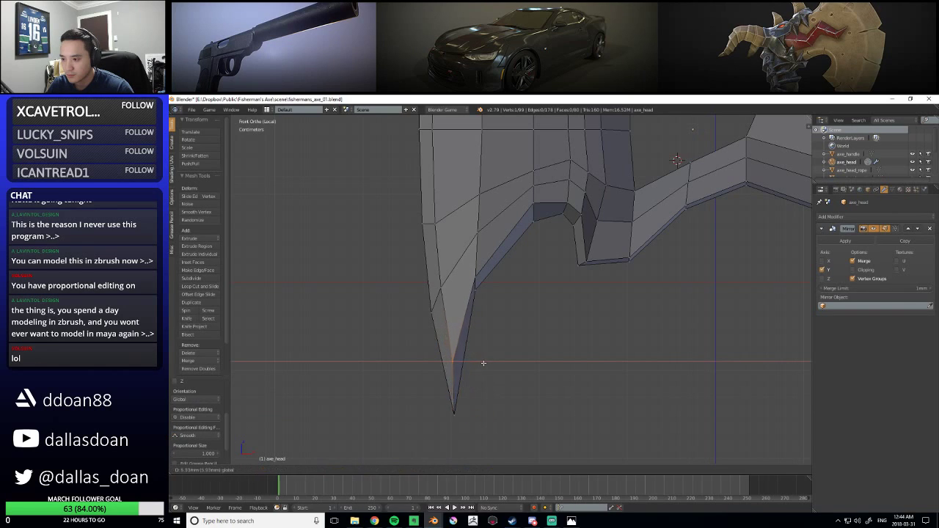
pyautogui.click(482, 363)
# Adjust the height of the bevel vertex at the notch beside the spike along Z
pyautogui.keyDown('shift'); pyautogui.scroll(1, 476, 345); pyautogui.keyUp('shift')
pyautogui.rightClick(483, 299)
pyautogui.rightClick(539, 224)
pyautogui.press('g')
pyautogui.press('z')
pyautogui.click(529, 199)
pyautogui.scroll(2, 501, 355)
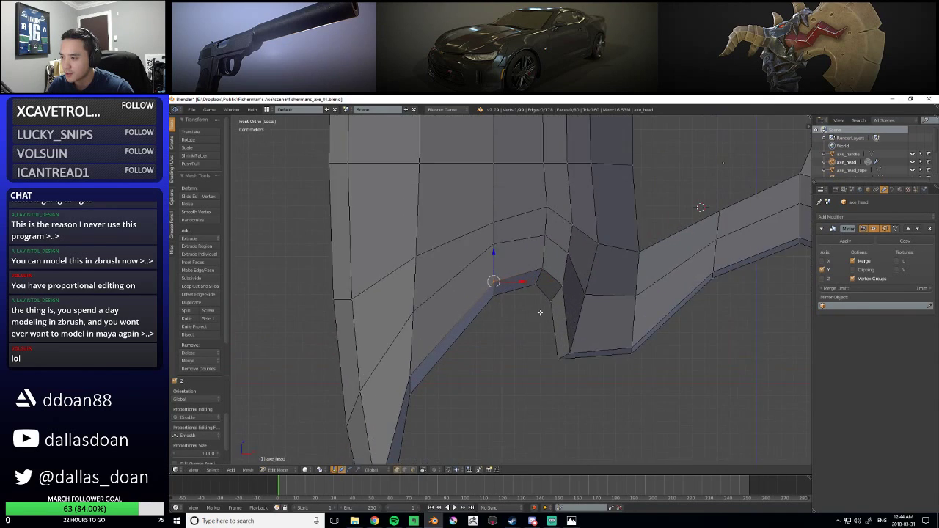
# Reposition the lower and front bevel vertices at the spike's inner corner to smooth the edge
pyautogui.rightClick(420, 358)
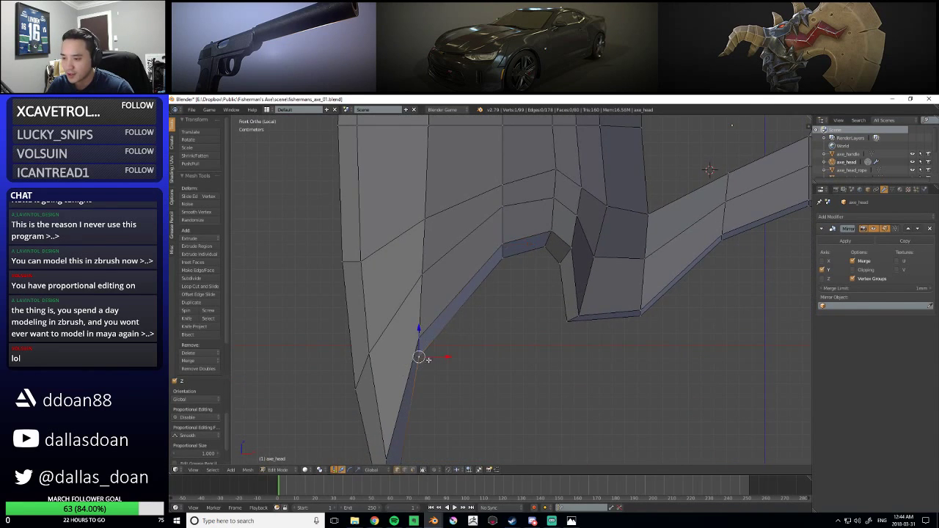
pyautogui.press('g')
pyautogui.click(429, 345)
pyautogui.scroll(2, 422, 346)
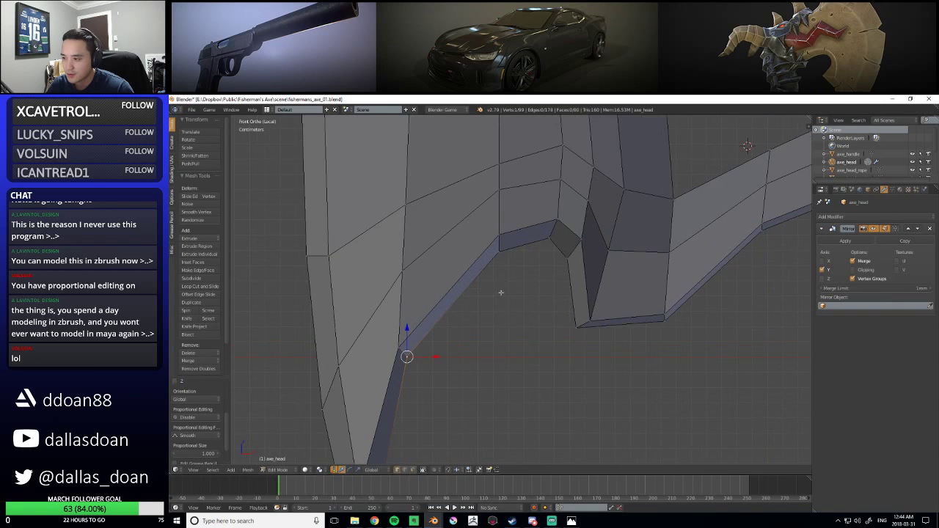
pyautogui.press('g')
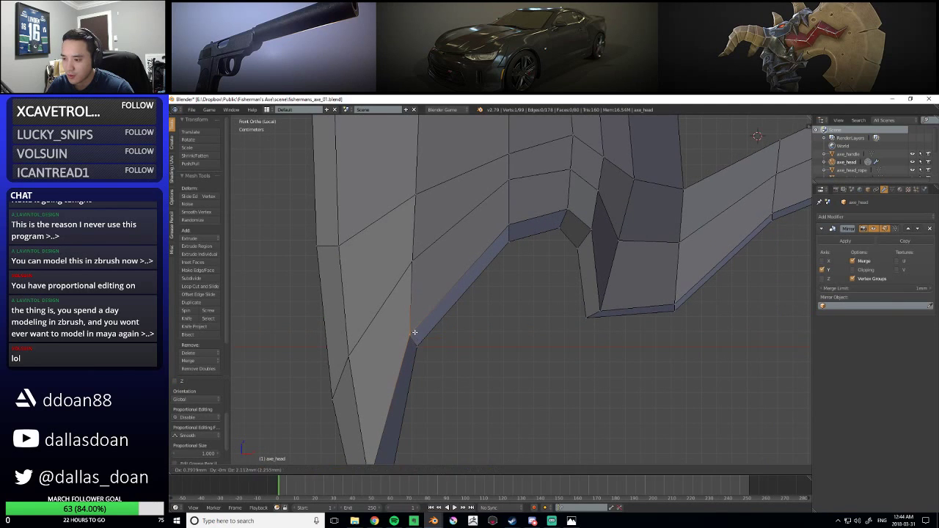
pyautogui.click(413, 336)
# Move the front bevel vertex near the spike's tip slightly up and toward the inner edge
pyautogui.scroll(-3, 416, 339)
pyautogui.keyDown('shift'); pyautogui.moveTo(458, 380); pyautogui.dragTo(489, 328, button='middle'); pyautogui.keyUp('shift')
pyautogui.scroll(2, 488, 327)
pyautogui.rightClick(456, 377)
pyautogui.press('g')
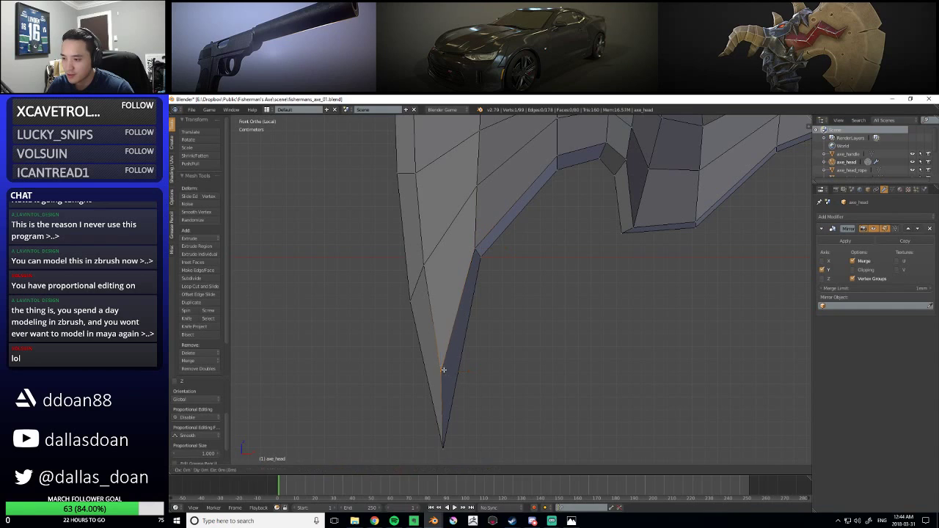
pyautogui.click(448, 359)
pyautogui.keyDown('shift'); pyautogui.moveTo(448, 358); pyautogui.dragTo(499, 303, button='middle'); pyautogui.keyUp('shift')
pyautogui.scroll(1, 484, 363)
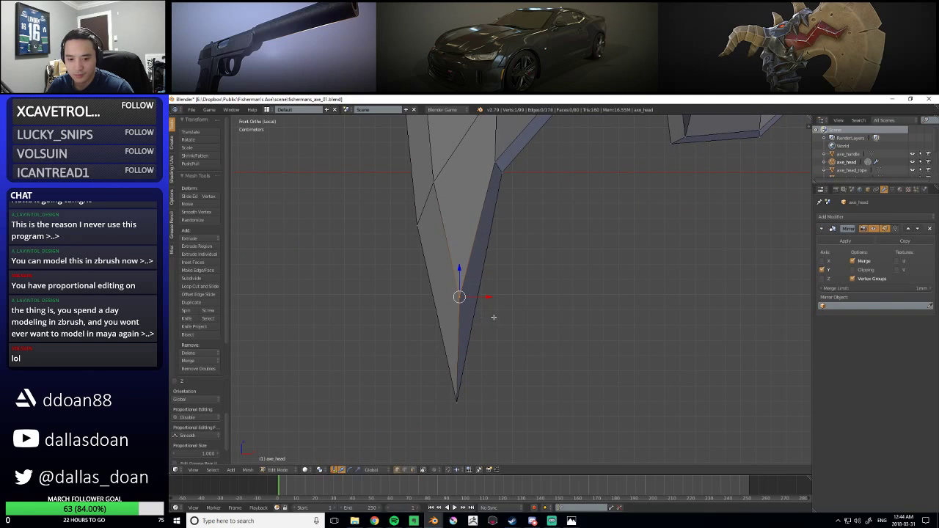
# Knife a cut across the side bevel from the front bevel vertex near the spike's tip to the outer edge
pyautogui.scroll(-2, 510, 317)
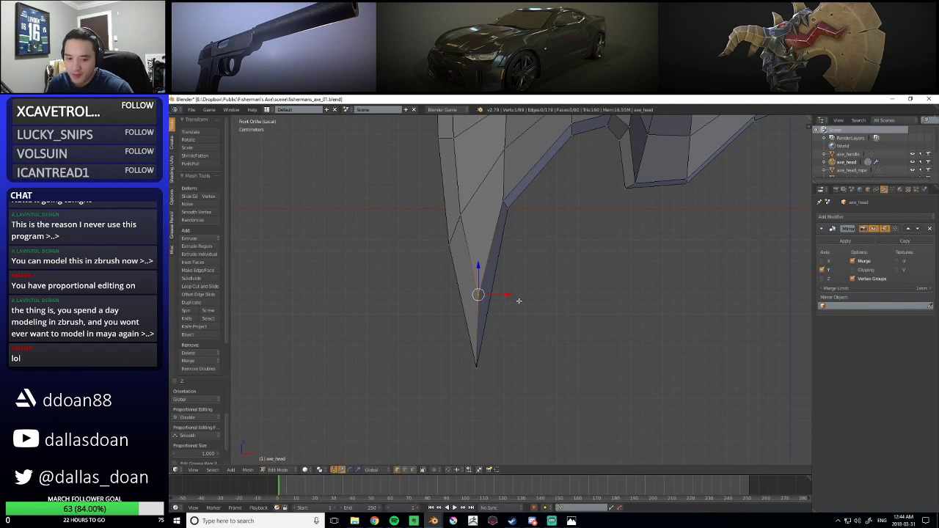
pyautogui.scroll(3, 519, 301)
pyautogui.moveTo(544, 320); pyautogui.dragTo(518, 315, button='middle')
pyautogui.scroll(-2, 530, 311)
pyautogui.scroll(2, 529, 308)
pyautogui.scroll(1, 526, 302)
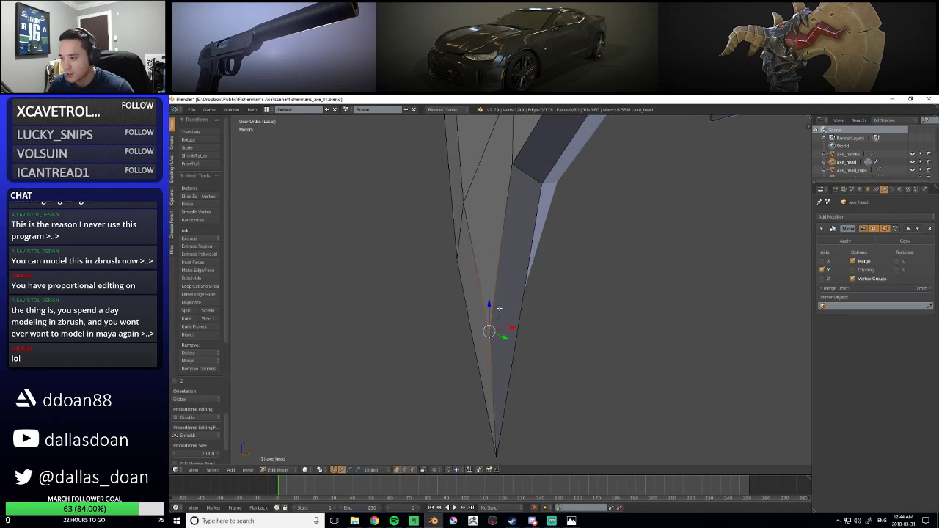
pyautogui.press('k')
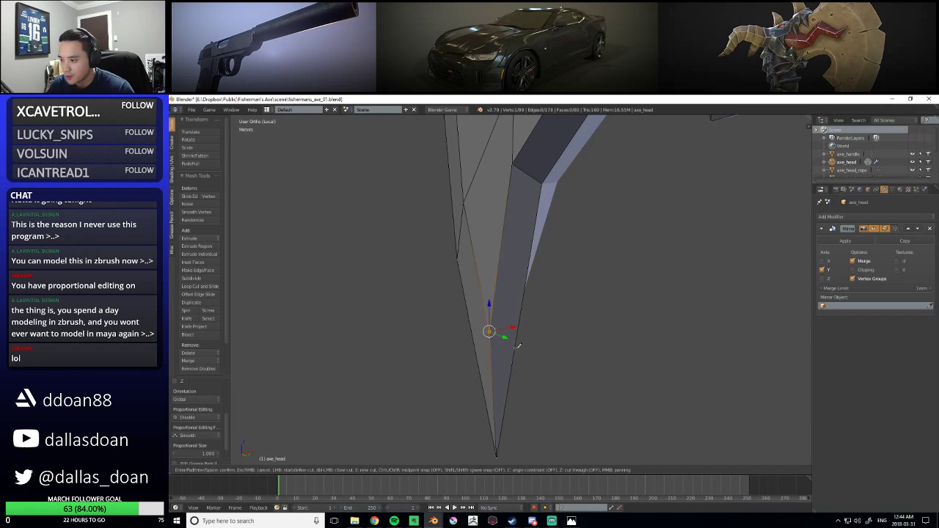
pyautogui.press('Return')
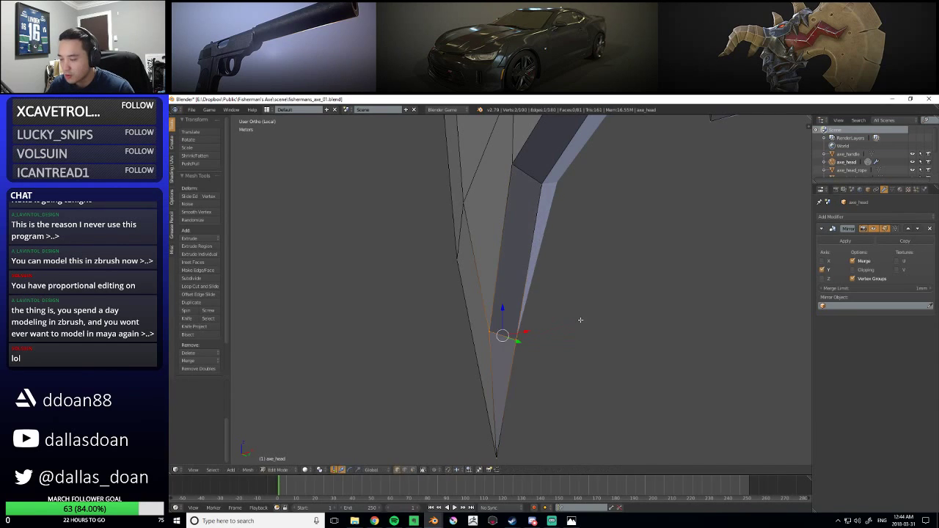
# In front view, move the cut's outer vertex up and inward onto the front bevel vertex near the spike's tip
pyautogui.moveTo(578, 322); pyautogui.dragTo(553, 288, button='middle')
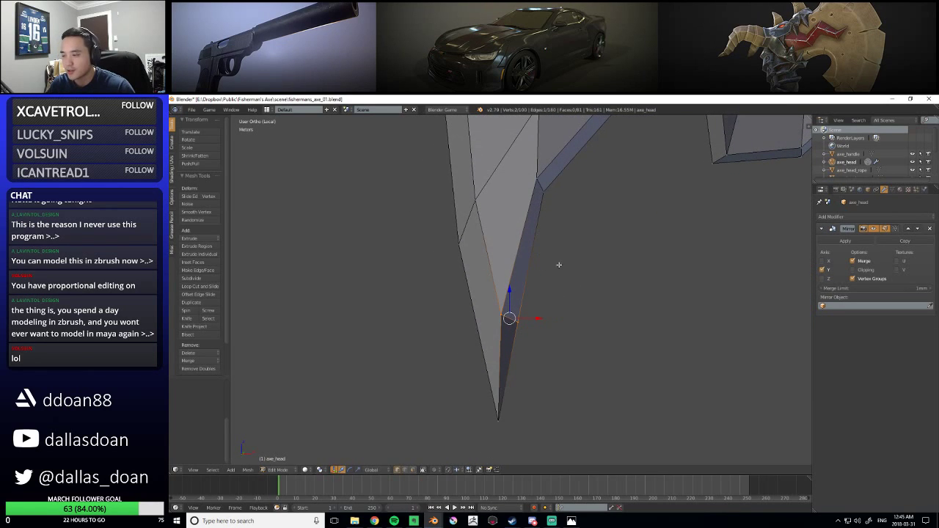
pyautogui.press('q')
pyautogui.click(504, 271)
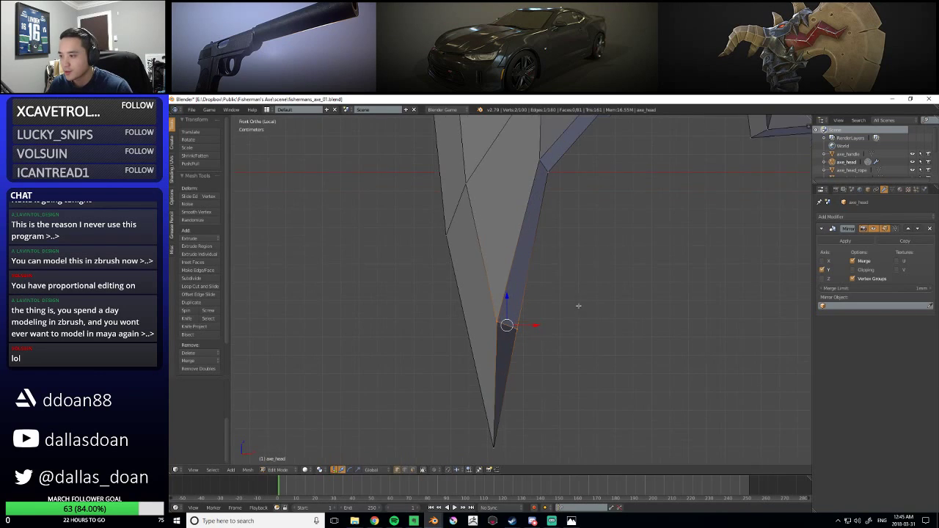
pyautogui.hotkey('ctrl', 'Tab')
pyautogui.click(481, 314)
pyautogui.rightClick(512, 369)
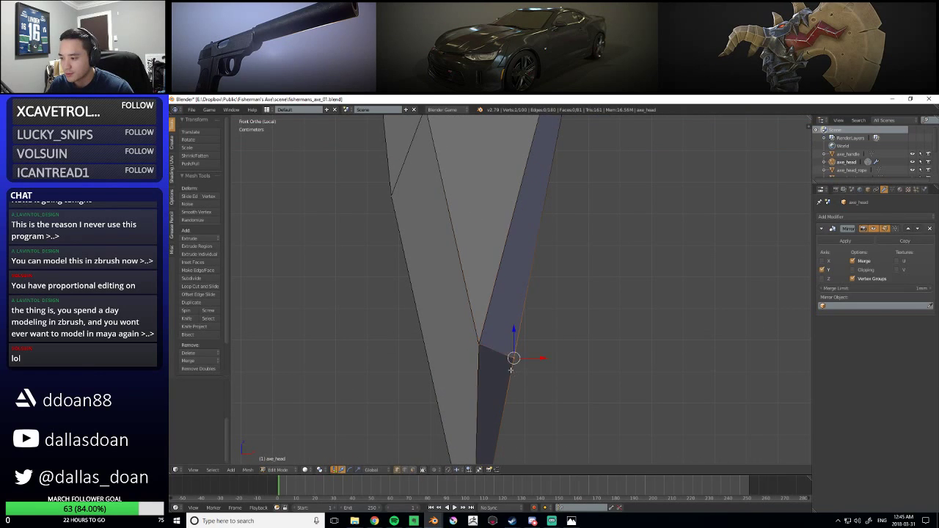
pyautogui.press('g')
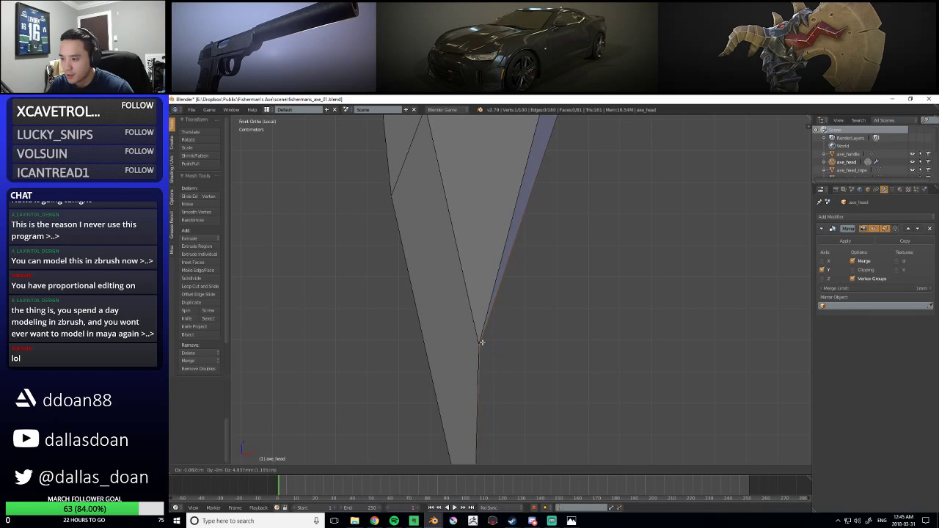
pyautogui.click(493, 339)
pyautogui.scroll(-2, 493, 339)
pyautogui.scroll(-2, 545, 256)
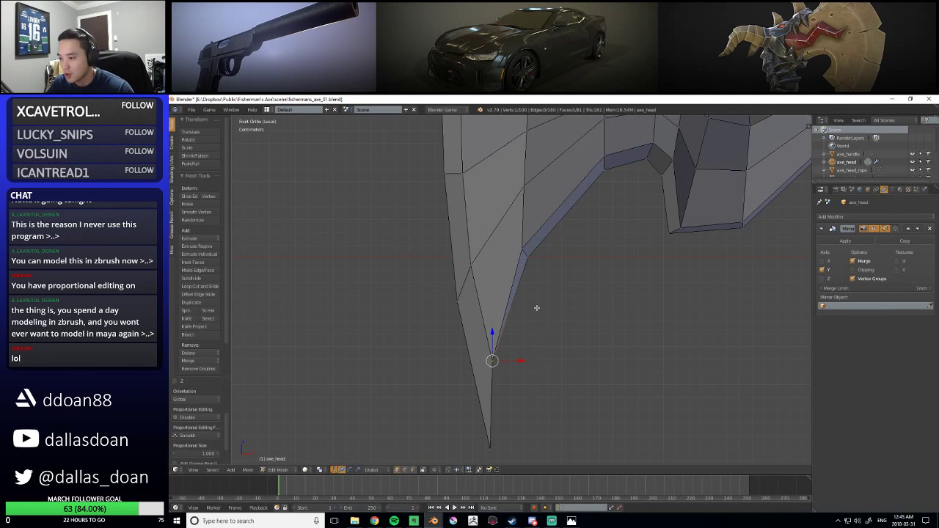
# Move the outer vertex at the spike's inner corner up against the front bevel vertex beside it and clear the selection
pyautogui.scroll(2, 537, 324)
pyautogui.keyDown('shift'); pyautogui.moveTo(548, 305); pyautogui.dragTo(544, 323, button='middle'); pyautogui.keyUp('shift')
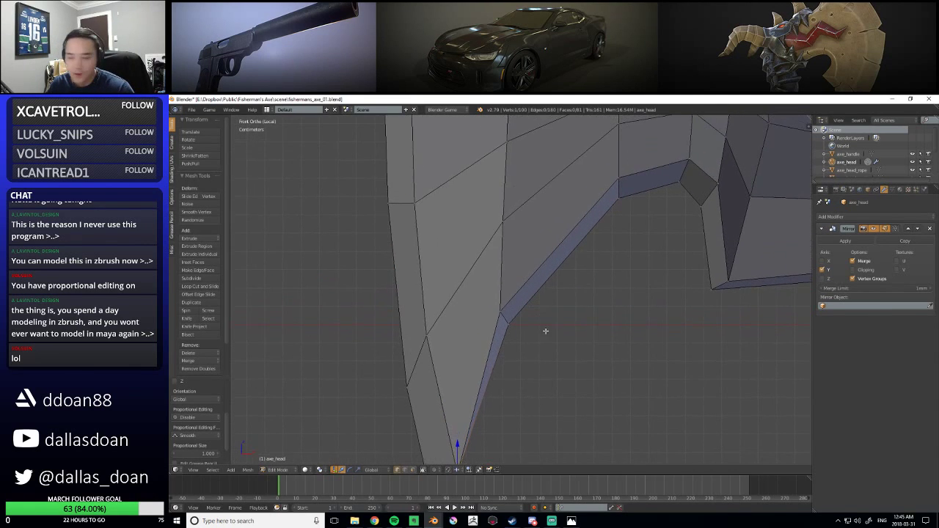
pyautogui.rightClick(503, 317)
pyautogui.press('g')
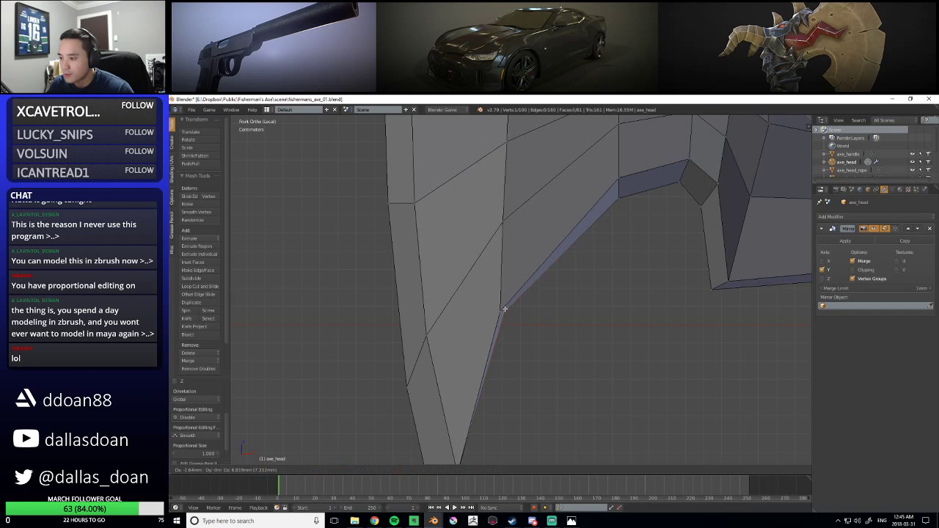
pyautogui.click(503, 309)
pyautogui.scroll(1, 530, 337)
pyautogui.rightClick(491, 342)
pyautogui.press('a')
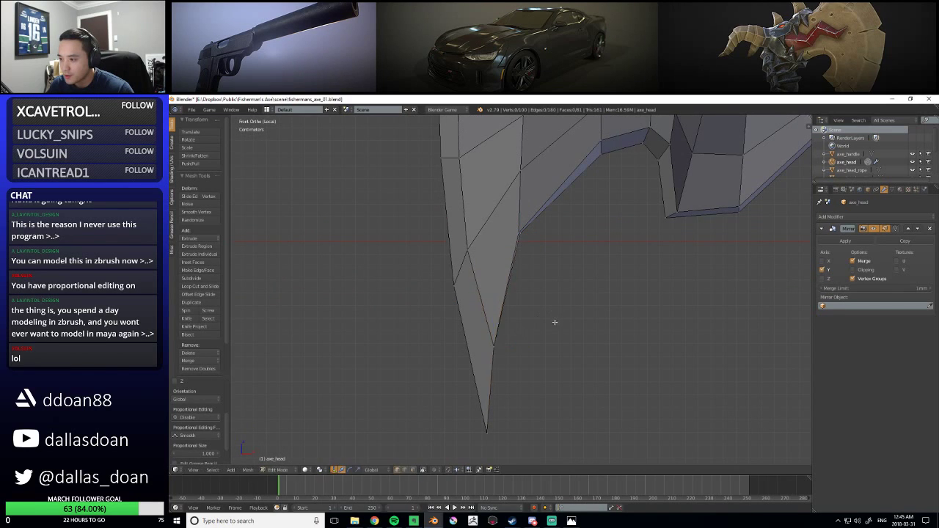
pyautogui.scroll(2, 528, 350)
pyautogui.scroll(-3, 536, 344)
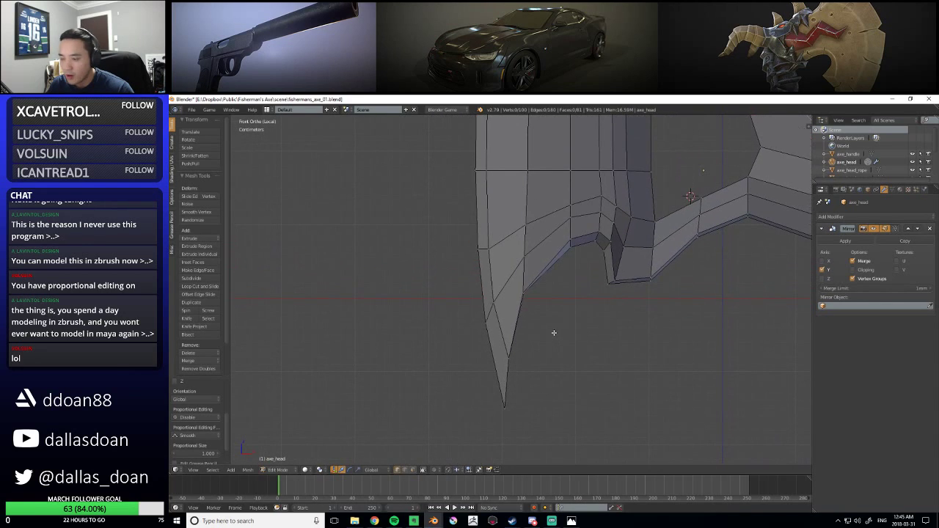
# Move two front bevel vertices along the lower cutting edge, just above the spike, slightly toward the handle
pyautogui.scroll(2, 556, 326)
pyautogui.rightClick(490, 268)
pyautogui.press('g')
pyautogui.click(497, 267)
pyautogui.keyDown('shift'); pyautogui.moveTo(497, 267); pyautogui.dragTo(487, 347, button='middle'); pyautogui.keyUp('shift')
pyautogui.rightClick(477, 272)
pyautogui.press('g')
pyautogui.click(482, 268)
# Shift the front bevel vertices along the middle of the cutting edge toward the handle to widen the bevel
pyautogui.keyDown('shift'); pyautogui.moveTo(471, 149); pyautogui.dragTo(474, 361, button='middle'); pyautogui.keyUp('shift')
pyautogui.rightClick(468, 243)
pyautogui.press('g')
pyautogui.click(477, 242)
pyautogui.rightClick(466, 254)
pyautogui.press('g')
pyautogui.click(477, 248)
pyautogui.keyDown('shift'); pyautogui.moveTo(477, 248); pyautogui.dragTo(476, 315, button='middle'); pyautogui.keyUp('shift')
# Move the bevel vertex at the blade's top edge toward the handle and adjust its depth along Y
pyautogui.rightClick(471, 209)
pyautogui.moveTo(487, 207); pyautogui.dragTo(505, 208)
pyautogui.scroll(-3, 515, 323)
pyautogui.keyDown('shift'); pyautogui.moveTo(516, 338); pyautogui.dragTo(532, 277, button='middle'); pyautogui.keyUp('shift')
pyautogui.scroll(1, 539, 293)
pyautogui.keyDown('shift'); pyautogui.moveTo(562, 386); pyautogui.dragTo(561, 319, button='middle'); pyautogui.keyUp('shift')
pyautogui.moveTo(528, 290); pyautogui.dragTo(499, 240, button='middle')
pyautogui.press('g')
pyautogui.press('y')
pyautogui.click(507, 293)
# Knife a horizontal cut above the upper cross edge, from the cutting edge through the bevel line to the next vertical edge
pyautogui.rightClick(484, 260)
pyautogui.press('KP_1')
pyautogui.scroll(3, 504, 243)
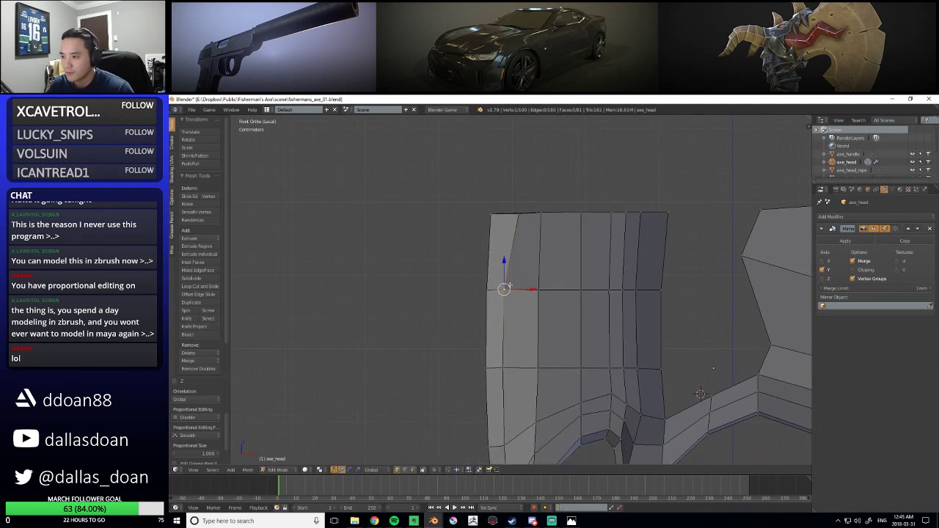
pyautogui.moveTo(507, 282)
pyautogui.keyDown('shift'); pyautogui.mouseDown(button='middle')
pyautogui.moveTo(493, 297)
pyautogui.moveTo(536, 243)
pyautogui.moveTo(507, 289)
pyautogui.mouseUp(button='middle'); pyautogui.keyUp('shift')
pyautogui.moveTo(458, 268)
pyautogui.keyDown('shift'); pyautogui.mouseDown(button='middle')
pyautogui.moveTo(445, 226)
pyautogui.moveTo(452, 255)
pyautogui.mouseUp(button='middle'); pyautogui.keyUp('shift')
pyautogui.press('k')
pyautogui.click(452, 233)
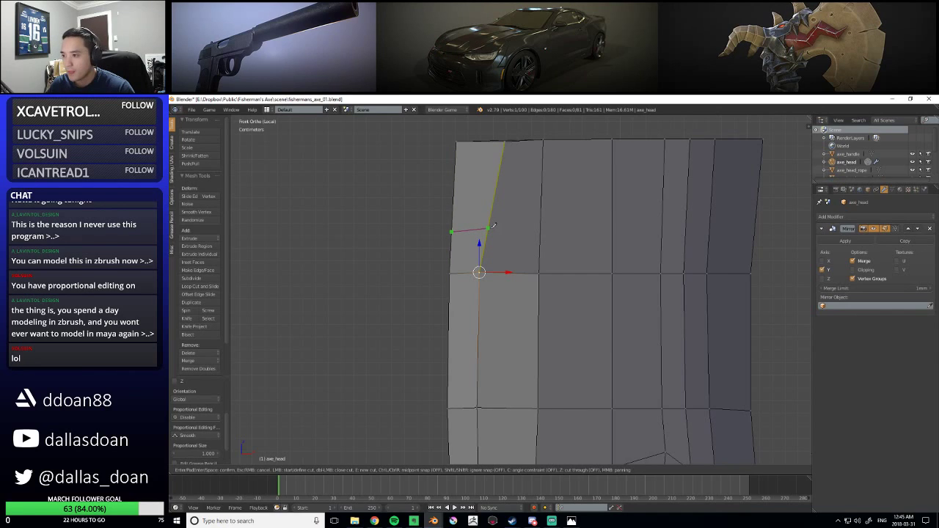
pyautogui.click(488, 228)
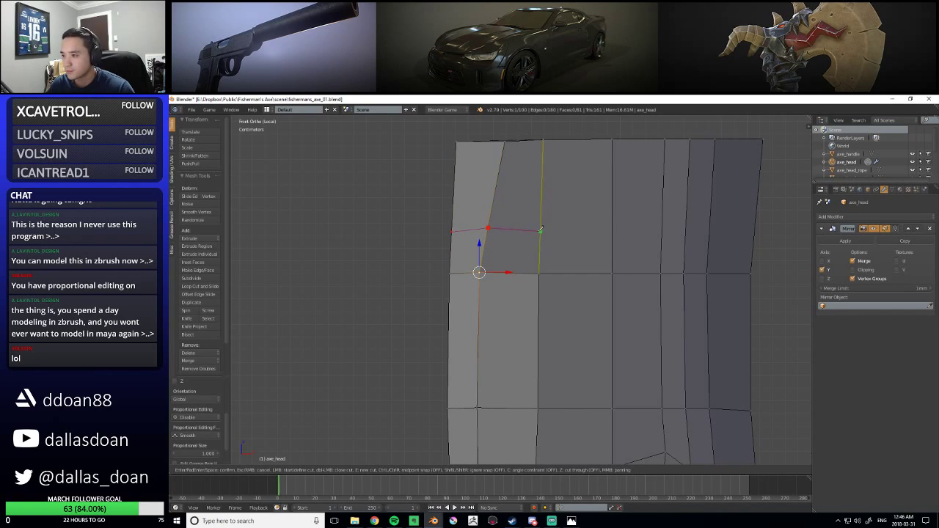
pyautogui.click(541, 230)
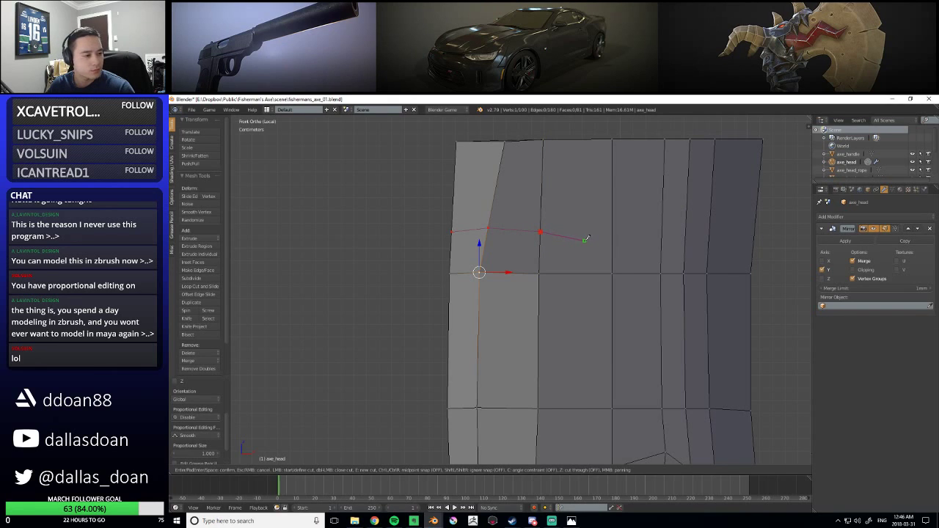
pyautogui.press('Return')
# In edge select mode, add a centred vertical loop cut in the face column beside the new cut, below the upper cross edge
pyautogui.keyDown('shift'); pyautogui.moveTo(610, 219); pyautogui.dragTo(586, 244, button='middle'); pyautogui.keyUp('shift')
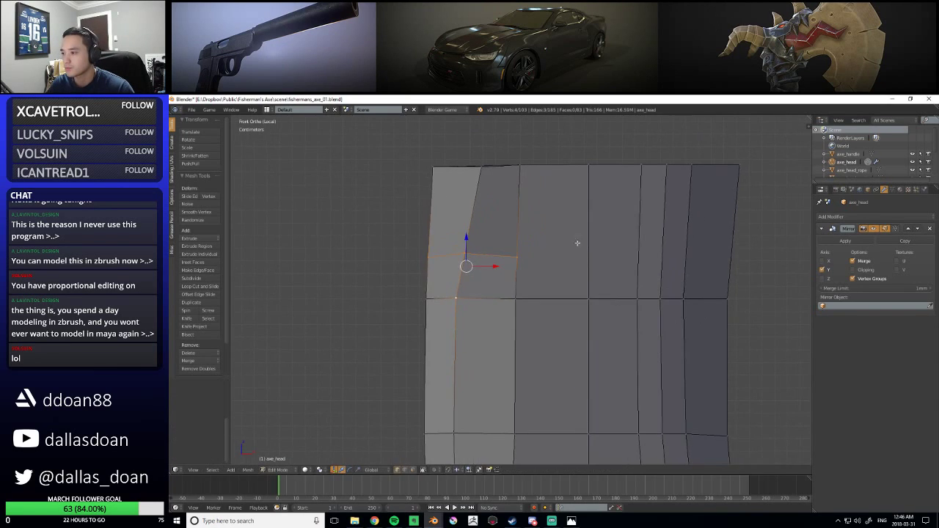
pyautogui.hotkey('ctrl', 'Tab')
pyautogui.click(531, 198)
pyautogui.moveTo(553, 284)
pyautogui.keyDown('shift'); pyautogui.mouseDown(button='middle')
pyautogui.moveTo(545, 255)
pyautogui.moveTo(551, 292)
pyautogui.mouseUp(button='middle'); pyautogui.keyUp('shift')
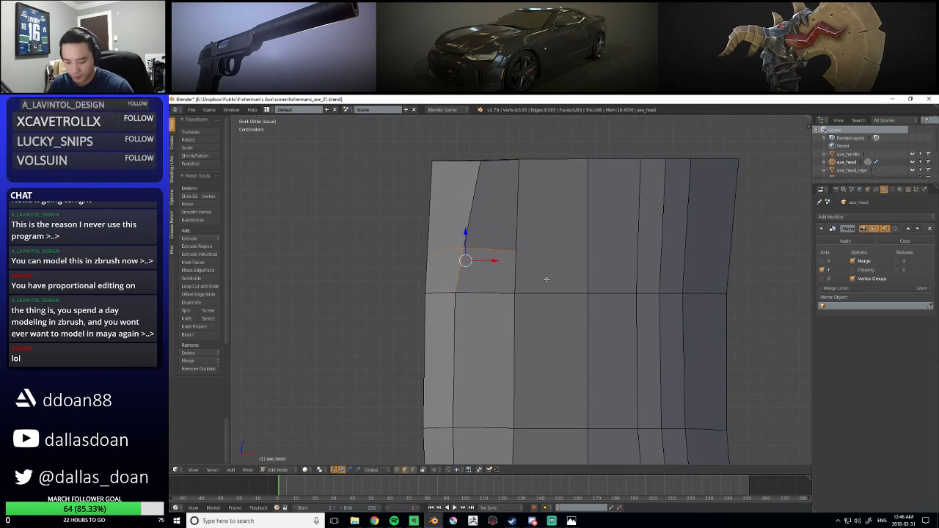
pyautogui.hotkey('ctrl', 'r')
pyautogui.click(551, 292)
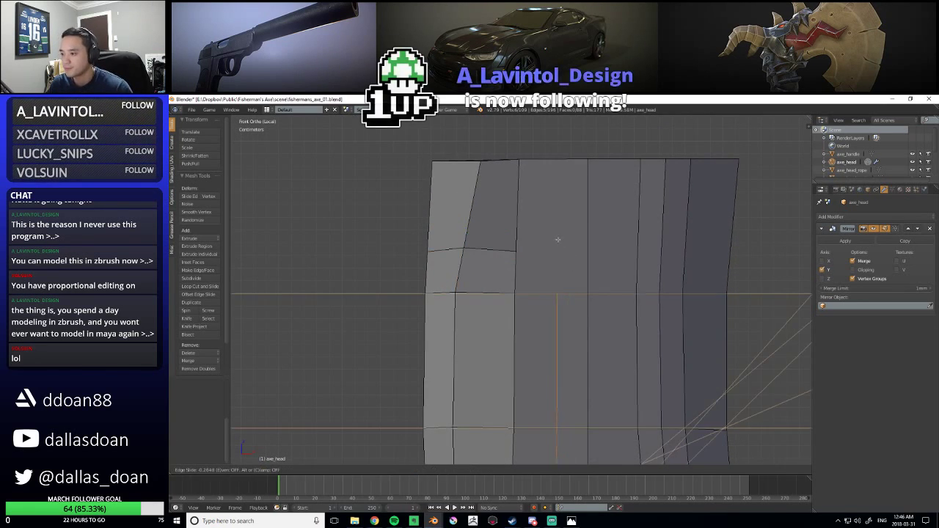
pyautogui.rightClick(549, 283)
pyautogui.scroll(-1, 504, 325)
pyautogui.moveTo(503, 325); pyautogui.dragTo(559, 297, button='middle')
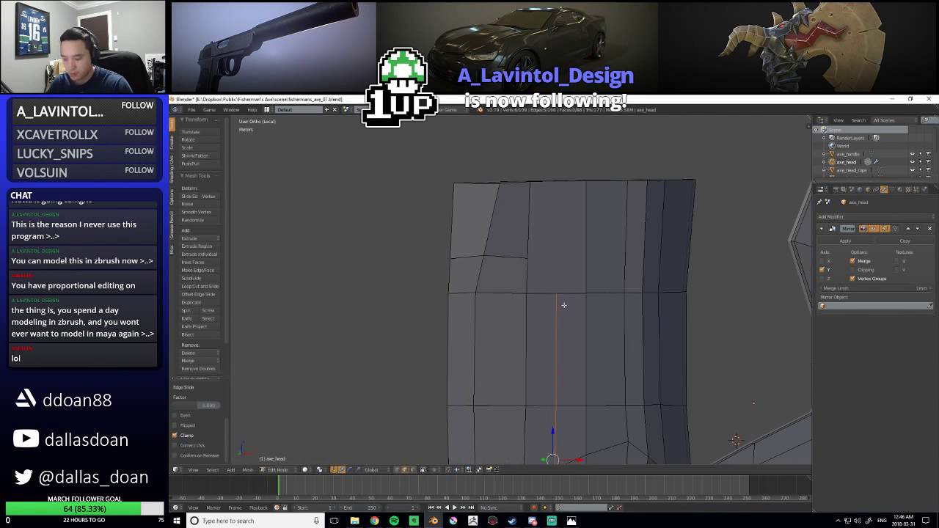
pyautogui.press('k')
pyautogui.click(557, 293)
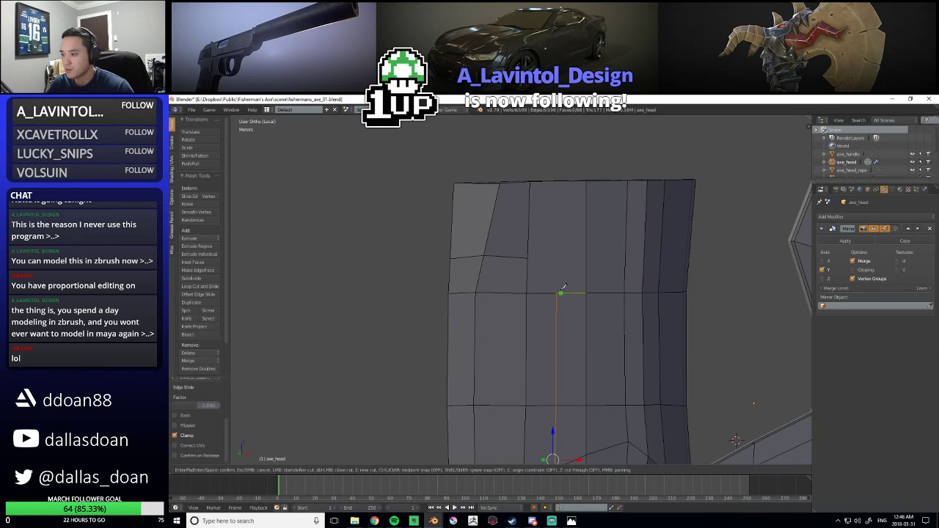
pyautogui.click(570, 251)
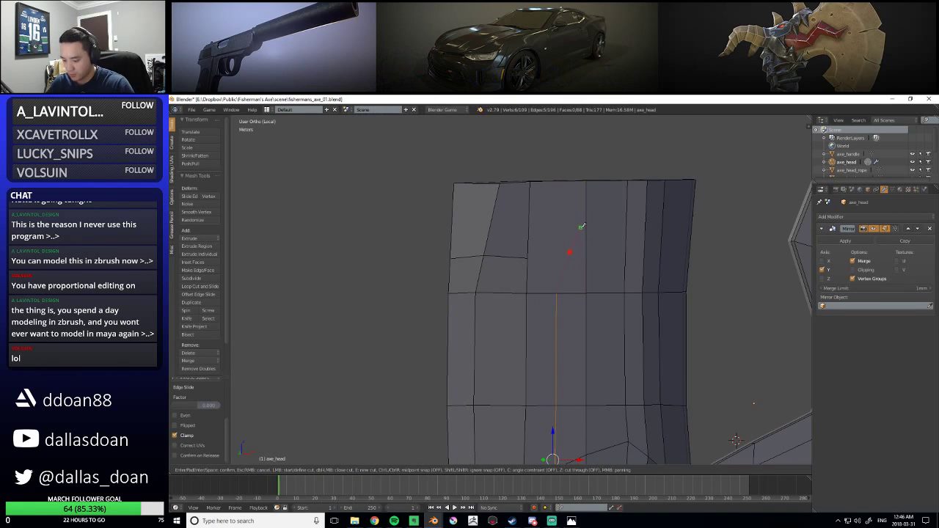
pyautogui.press('Escape')
pyautogui.moveTo(595, 309); pyautogui.dragTo(563, 353, button='middle')
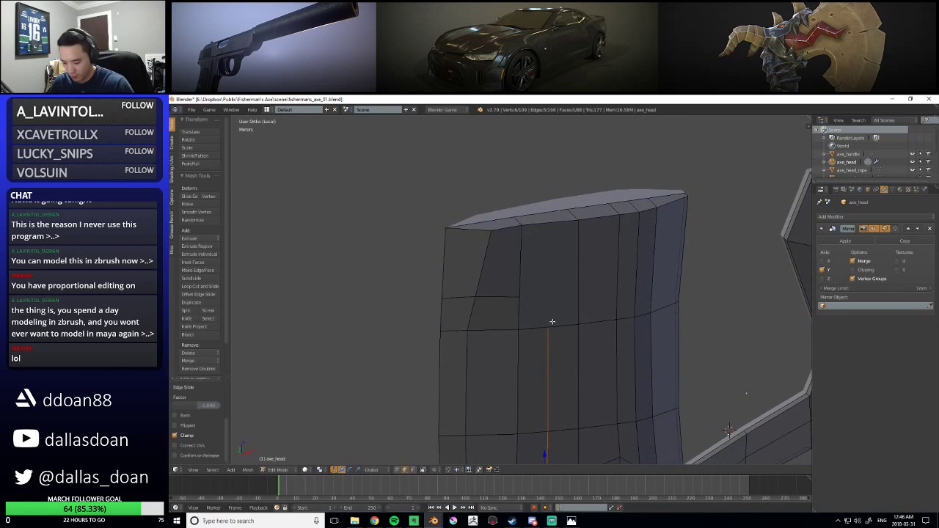
# Knife the new vertical loop upward from the upper cross edge to the blade's top edge
pyautogui.press('k')
pyautogui.click(548, 326)
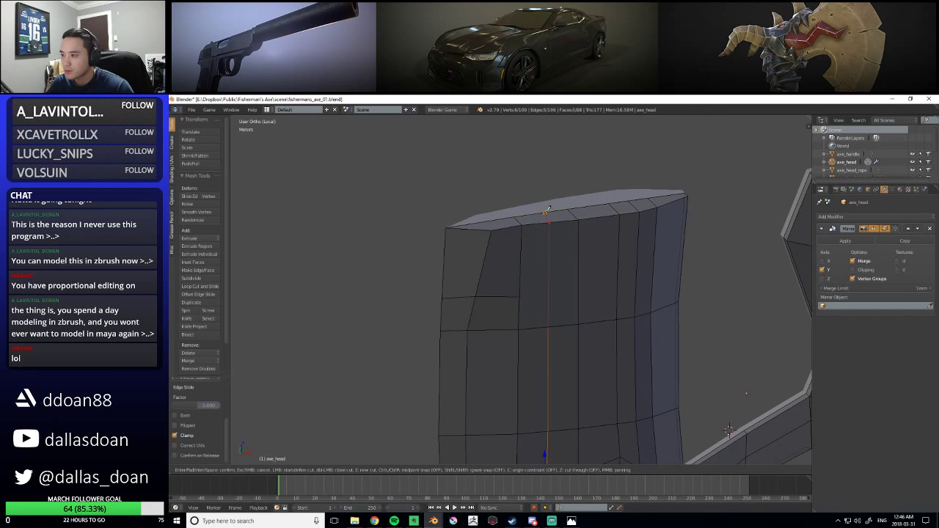
pyautogui.press('Return')
pyautogui.scroll(3, 514, 185)
pyautogui.moveTo(514, 260); pyautogui.dragTo(511, 229, button='middle')
pyautogui.scroll(-4, 517, 290)
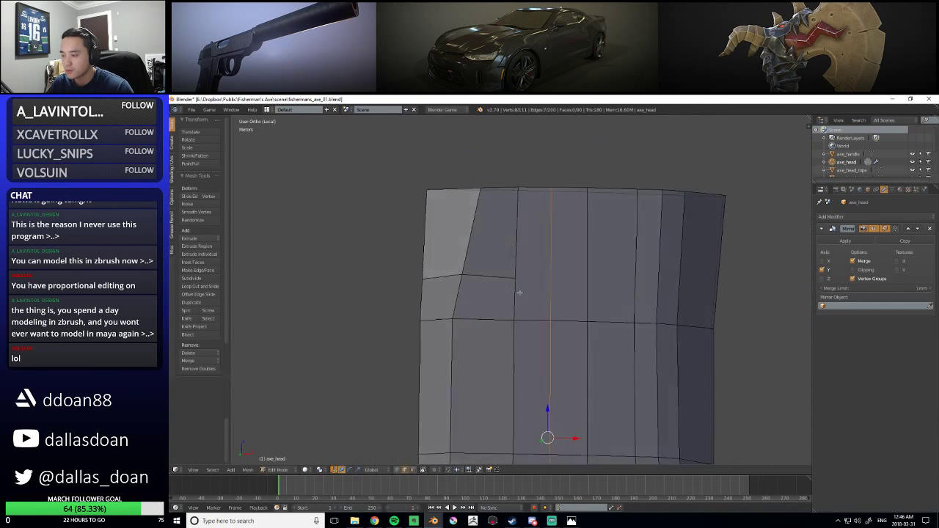
pyautogui.scroll(-5, 509, 302)
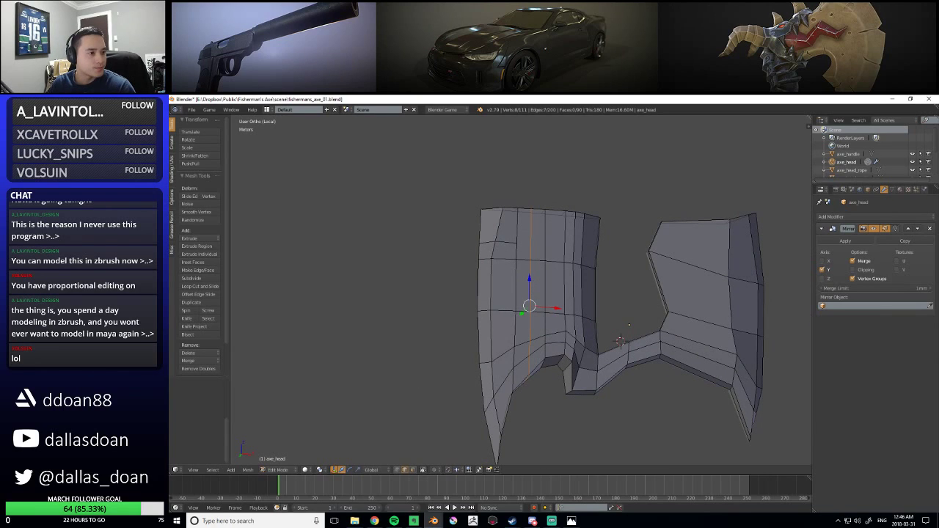
# Examine the edge flow around the new cuts in the upper blade, selecting the edge ring below the upper cross edge
pyautogui.hotkey('alt', 'Tab')
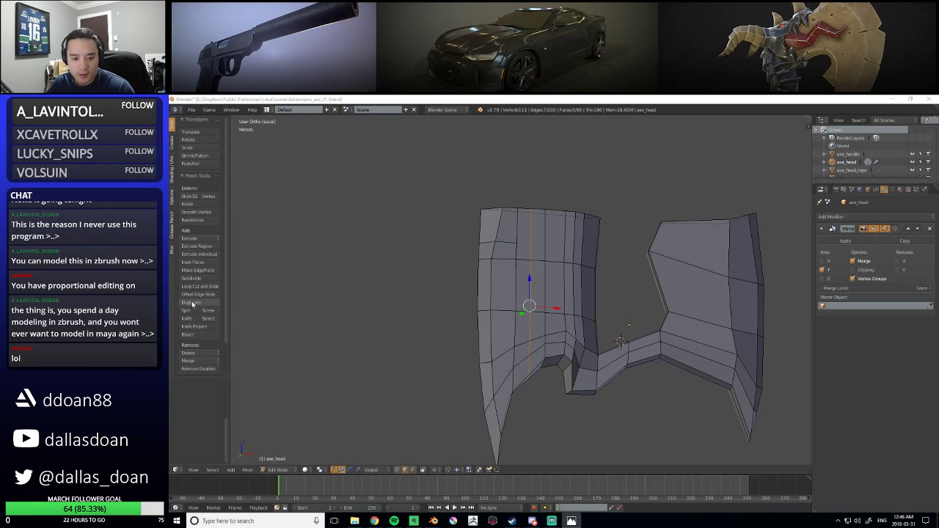
pyautogui.scroll(2, 379, 268)
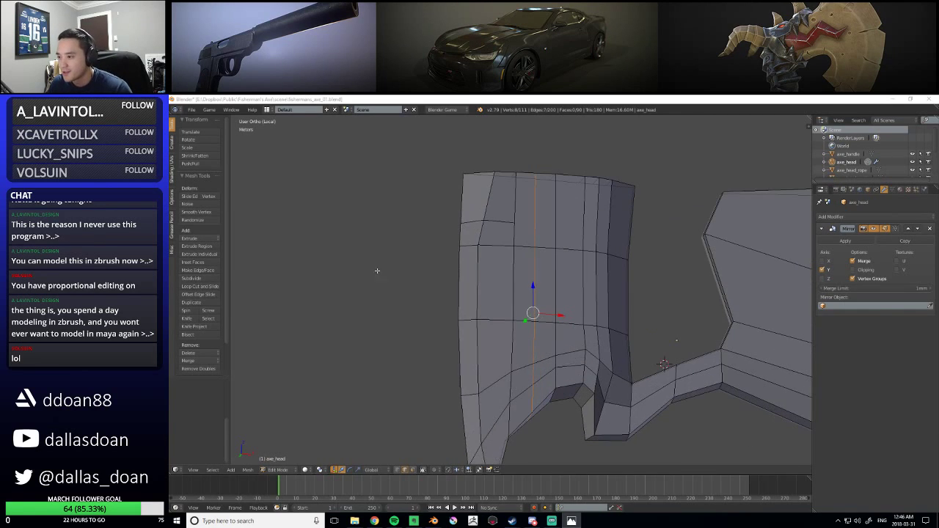
pyautogui.keyDown('ctrl'); pyautogui.keyDown('alt'); pyautogui.rightClick(555, 288); pyautogui.keyUp('alt'); pyautogui.keyUp('ctrl')
pyautogui.moveTo(532, 295); pyautogui.dragTo(456, 303, button='middle')
pyautogui.scroll(2, 452, 262)
pyautogui.scroll(-2, 492, 256)
pyautogui.scroll(1, 498, 253)
pyautogui.keyDown('shift'); pyautogui.moveTo(499, 247); pyautogui.dragTo(496, 279, button='middle'); pyautogui.keyUp('shift')
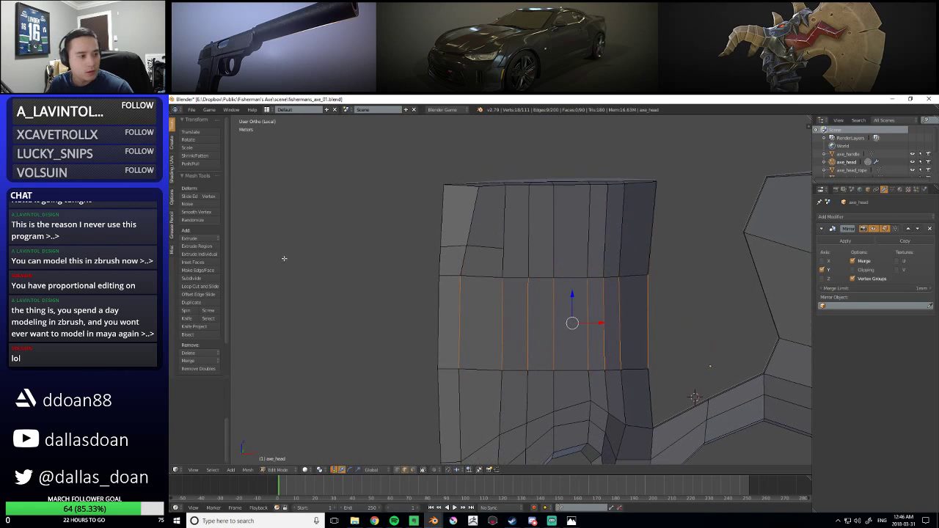
pyautogui.scroll(4, 441, 279)
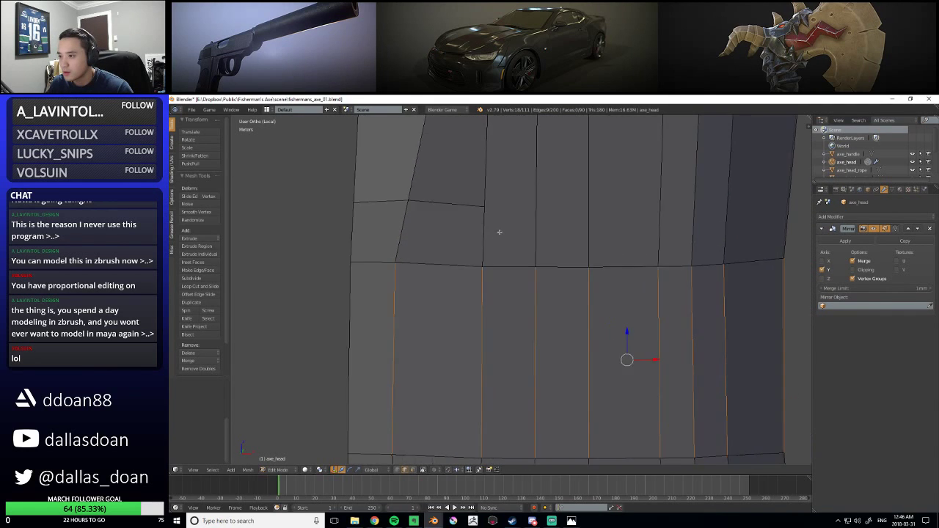
pyautogui.scroll(-4, 501, 232)
# In front view, knife a tapered wedge below the existing horizontal cut, from its inner end past the next vertical edge and back to the cutting edge
pyautogui.press('q')
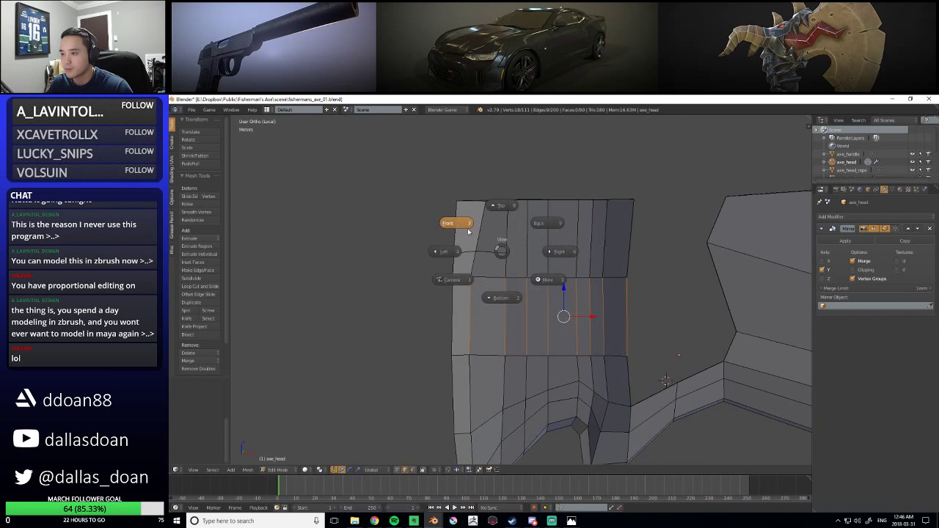
pyautogui.click(485, 235)
pyautogui.scroll(3, 488, 230)
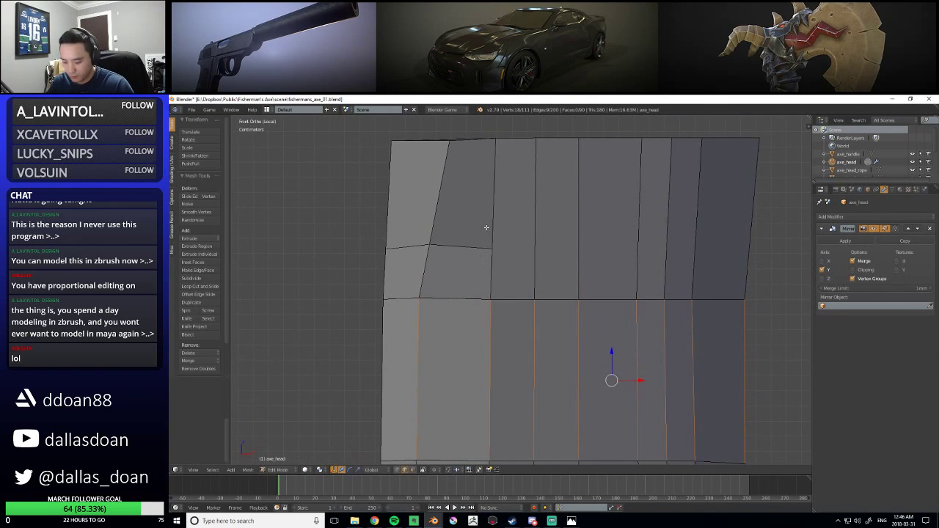
pyautogui.press('k')
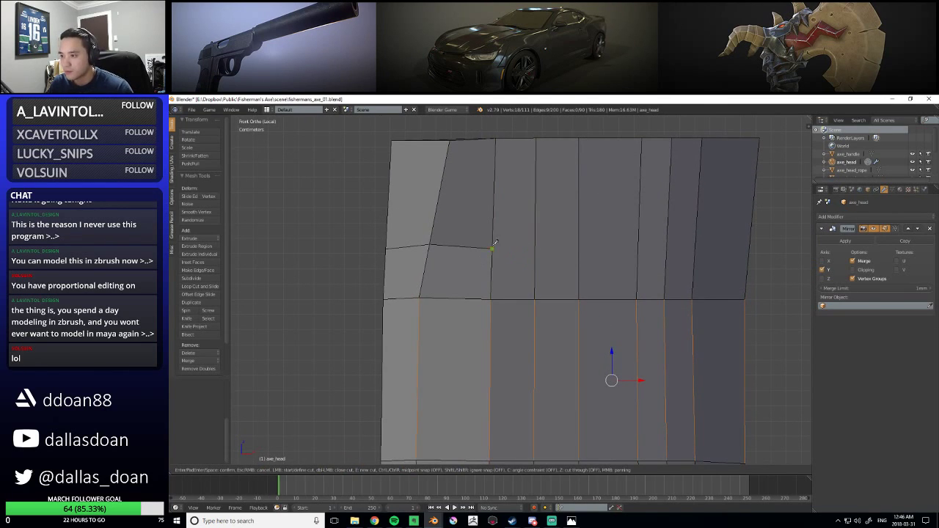
pyautogui.click(492, 248)
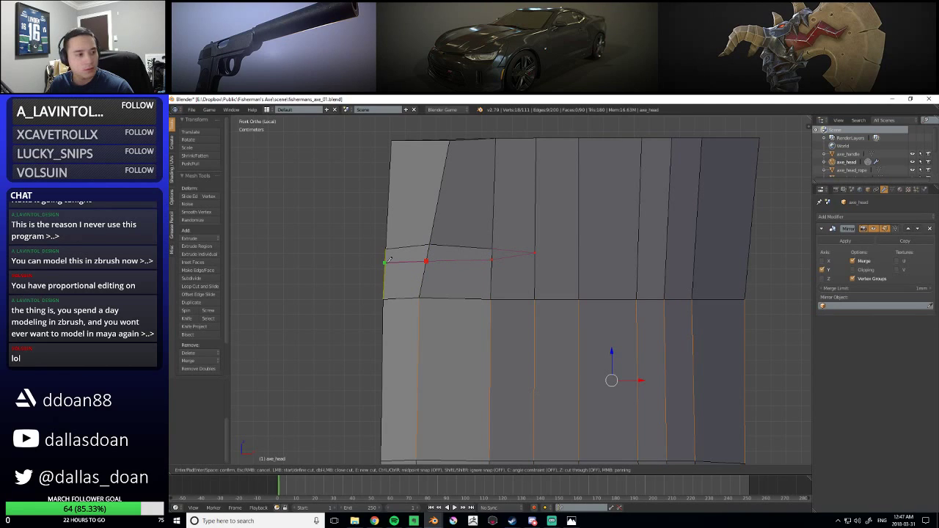
pyautogui.press('Return')
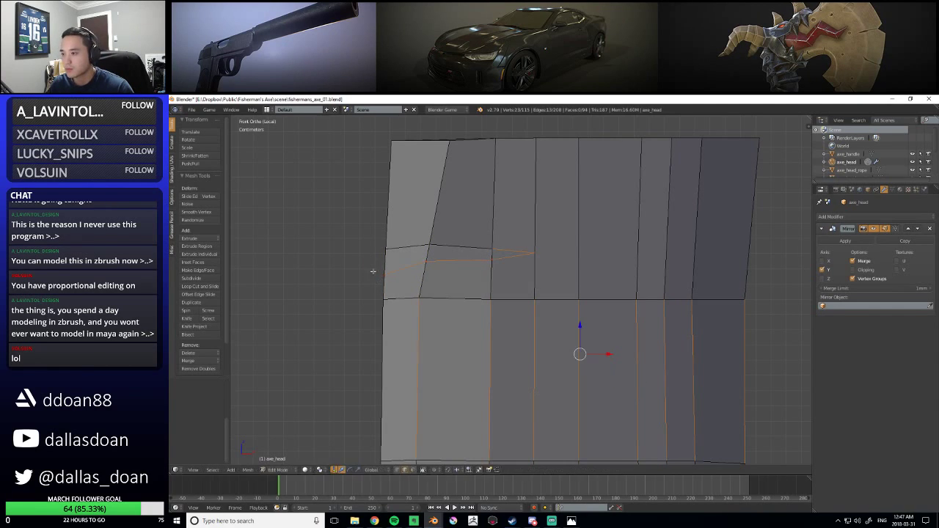
# In face select mode, select the three faces of the wedge in the upper blade and inset them
pyautogui.scroll(2, 470, 286)
pyautogui.scroll(-3, 480, 273)
pyautogui.keyDown('shift'); pyautogui.moveTo(499, 280); pyautogui.dragTo(513, 308, button='middle'); pyautogui.keyUp('shift')
pyautogui.scroll(3, 604, 295)
pyautogui.scroll(-3, 604, 296)
pyautogui.scroll(2, 564, 312)
pyautogui.scroll(2, 462, 314)
pyautogui.hotkey('ctrl', 'Tab')
pyautogui.click(449, 295)
pyautogui.rightClick(447, 292)
pyautogui.keyDown('shift'); pyautogui.rightClick(530, 289); pyautogui.keyUp('shift')
pyautogui.keyDown('shift'); pyautogui.rightClick(596, 281); pyautogui.keyUp('shift')
pyautogui.scroll(-2, 595, 283)
pyautogui.moveTo(596, 283); pyautogui.dragTo(501, 309, button='middle')
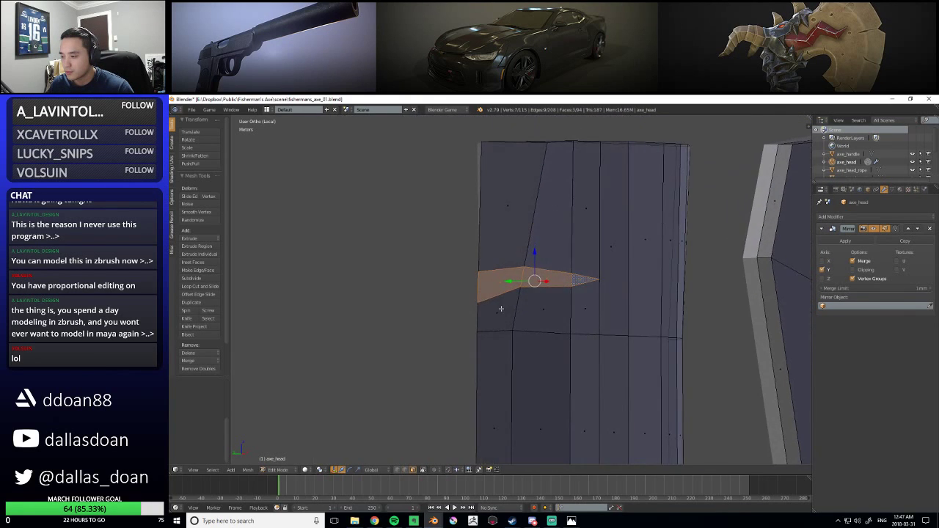
pyautogui.moveTo(562, 271)
pyautogui.mouseDown(button='middle')
pyautogui.moveTo(547, 291)
pyautogui.moveTo(597, 298)
pyautogui.moveTo(558, 259)
pyautogui.mouseUp(button='middle')
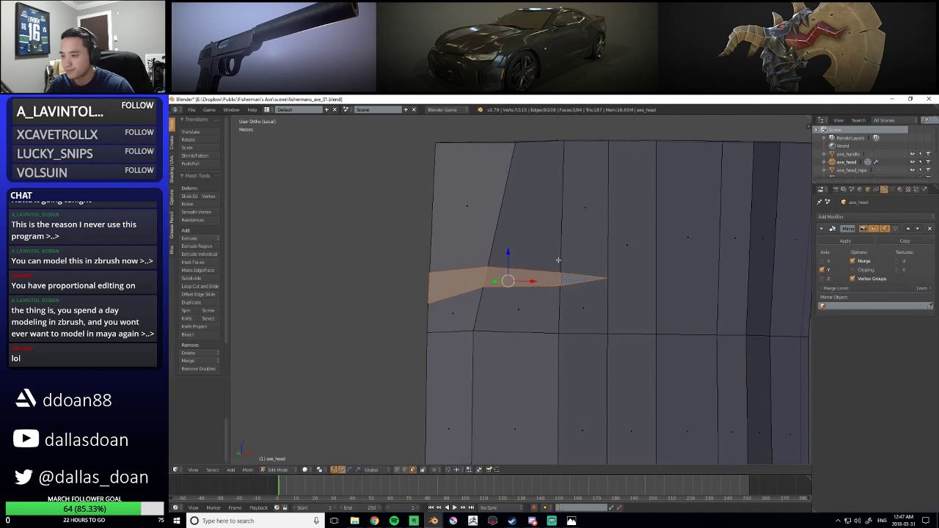
pyautogui.hotkey('ctrl', 'f')
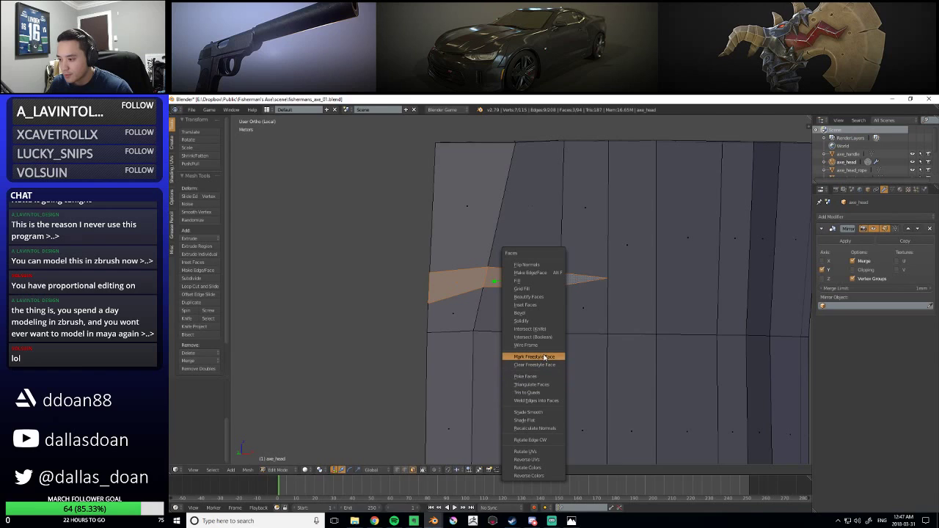
pyautogui.click(537, 304)
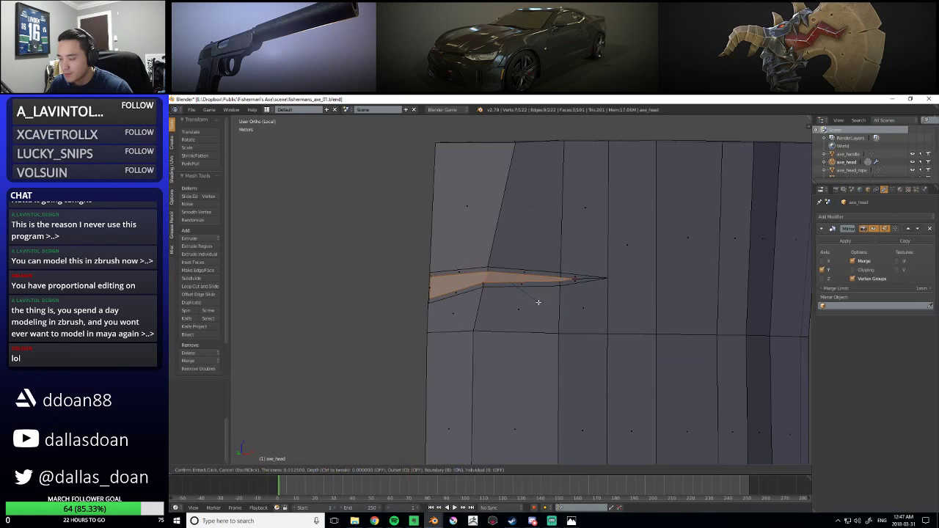
pyautogui.click(547, 302)
# Extrude the inset wedge faces inward to form a recessed notch in the blade
pyautogui.moveTo(547, 302); pyautogui.dragTo(553, 298, button='middle')
pyautogui.press('e')
pyautogui.click(532, 283)
pyautogui.moveTo(532, 283); pyautogui.dragTo(570, 315, button='middle')
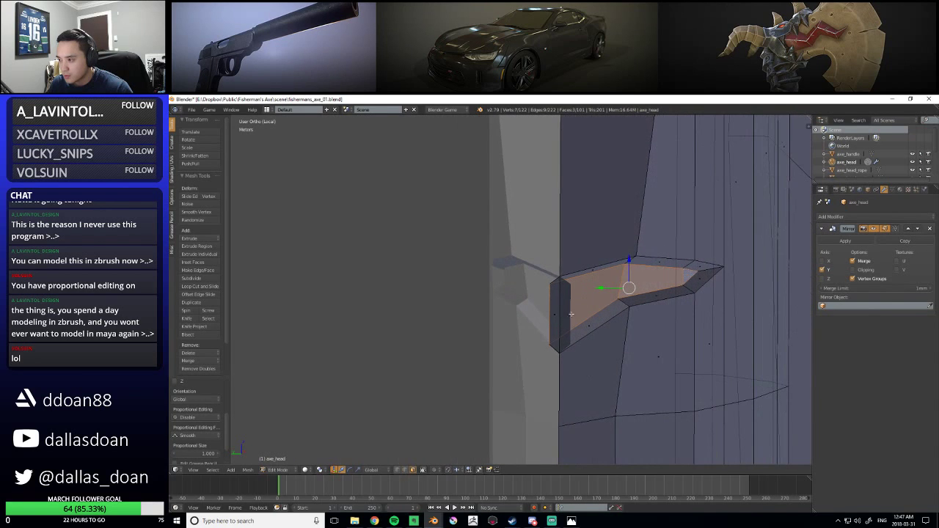
# Select the notch's recessed vertical edge at the cutting edge and move it along Y toward the mirror centreline
pyautogui.hotkey('ctrl', 'Tab')
pyautogui.click(554, 270)
pyautogui.rightClick(550, 283)
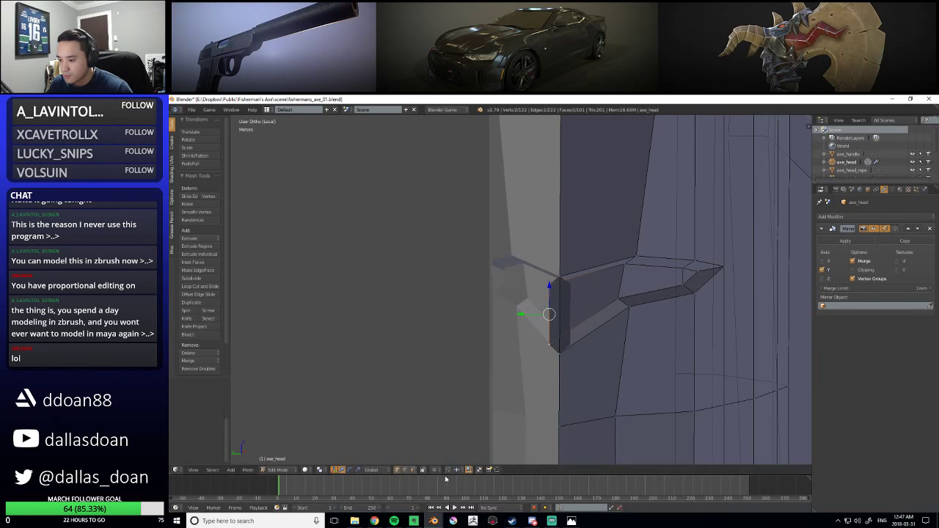
pyautogui.moveTo(518, 315); pyautogui.dragTo(534, 314)
pyautogui.moveTo(534, 315); pyautogui.dragTo(426, 272, button='middle')
# In face select mode, delete the narrow face closing the notch at the cutting edge
pyautogui.hotkey('ctrl', 'Tab')
pyautogui.click(404, 265)
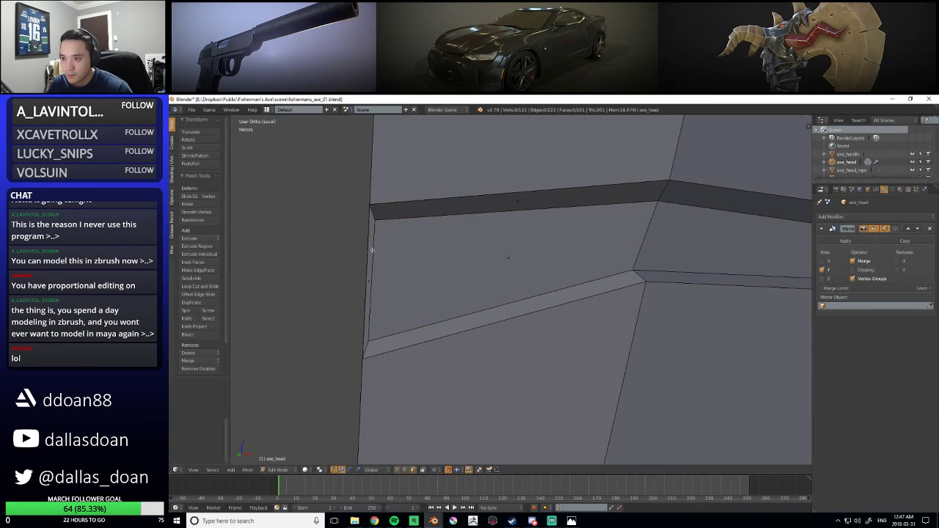
pyautogui.rightClick(367, 255)
pyautogui.press('KP_Decimal')
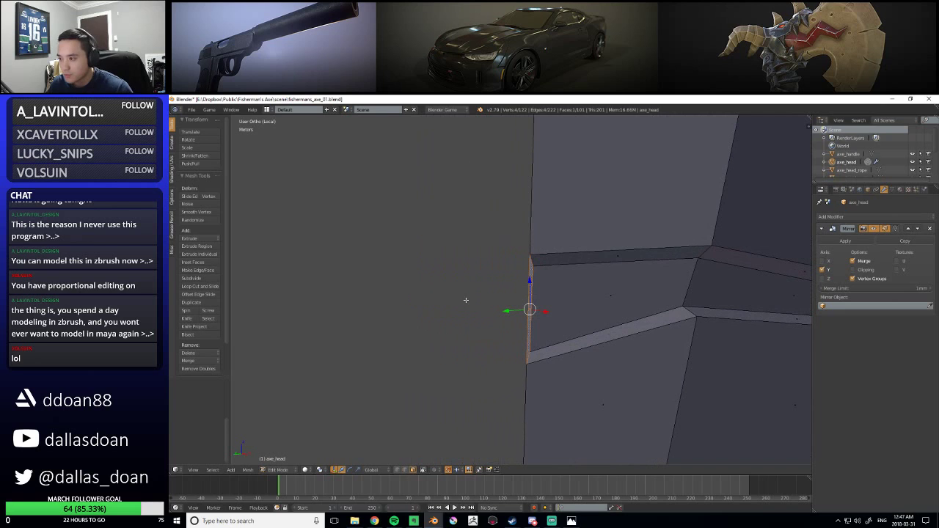
pyautogui.press('x')
pyautogui.click(465, 301)
# Select the two vertices at the notch's open end and, in top view, move them along Y toward the mirror centreline
pyautogui.moveTo(545, 320)
pyautogui.mouseDown(button='middle')
pyautogui.moveTo(579, 303)
pyautogui.moveTo(580, 279)
pyautogui.moveTo(565, 278)
pyautogui.moveTo(580, 236)
pyautogui.moveTo(556, 222)
pyautogui.mouseUp(button='middle')
pyautogui.hotkey('ctrl', 'Tab')
pyautogui.rightClick(584, 223)
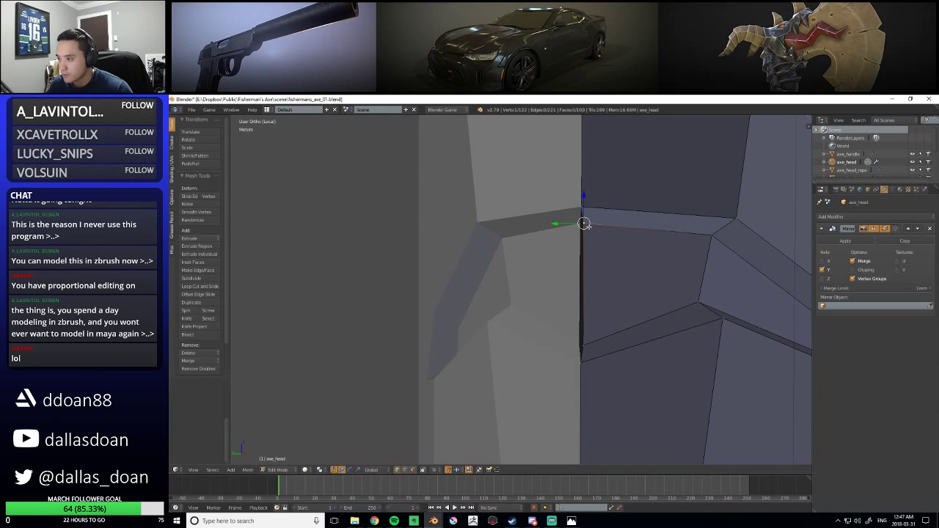
pyautogui.keyDown('shift'); pyautogui.rightClick(582, 360); pyautogui.keyUp('shift')
pyautogui.moveTo(582, 359); pyautogui.dragTo(507, 280, button='middle')
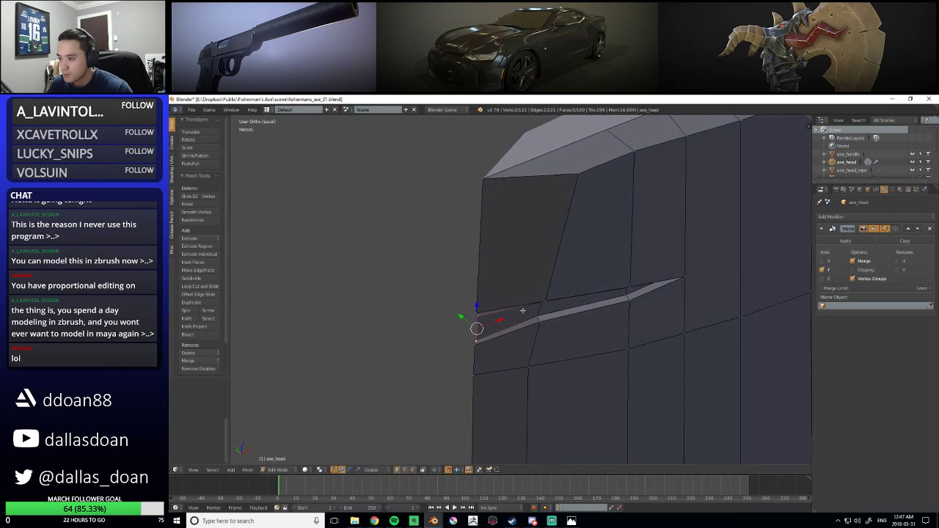
pyautogui.press('q')
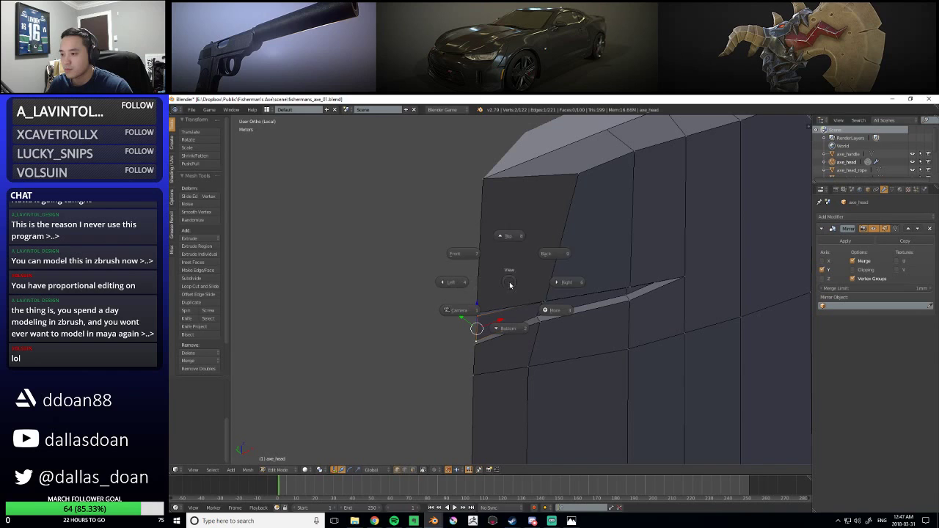
pyautogui.click(506, 236)
pyautogui.scroll(3, 494, 305)
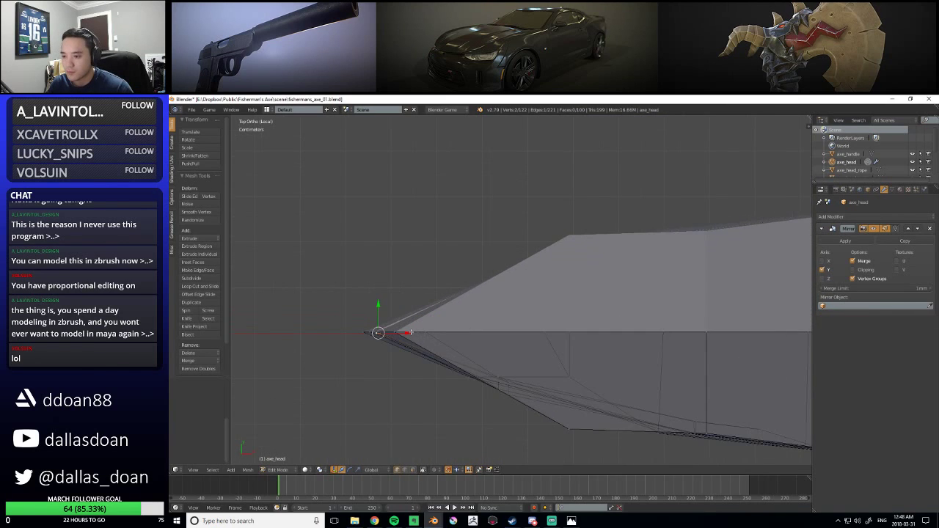
pyautogui.press('g')
pyautogui.press('y')
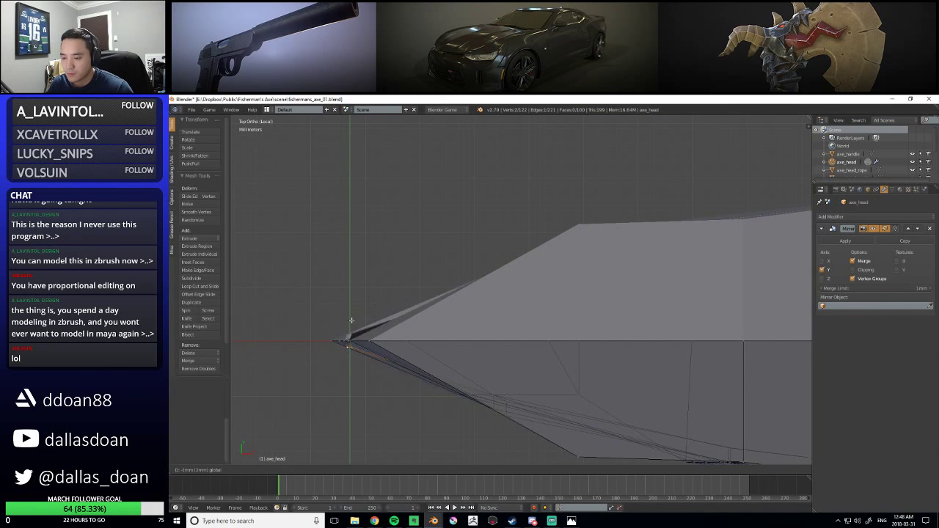
pyautogui.click(353, 313)
# Try to nudge the notch's open-end vertices along Y onto the mirror centreline
pyautogui.scroll(2, 359, 316)
pyautogui.keyDown('shift'); pyautogui.moveTo(364, 323); pyautogui.dragTo(550, 305, button='middle'); pyautogui.keyUp('shift')
pyautogui.scroll(5, 560, 314)
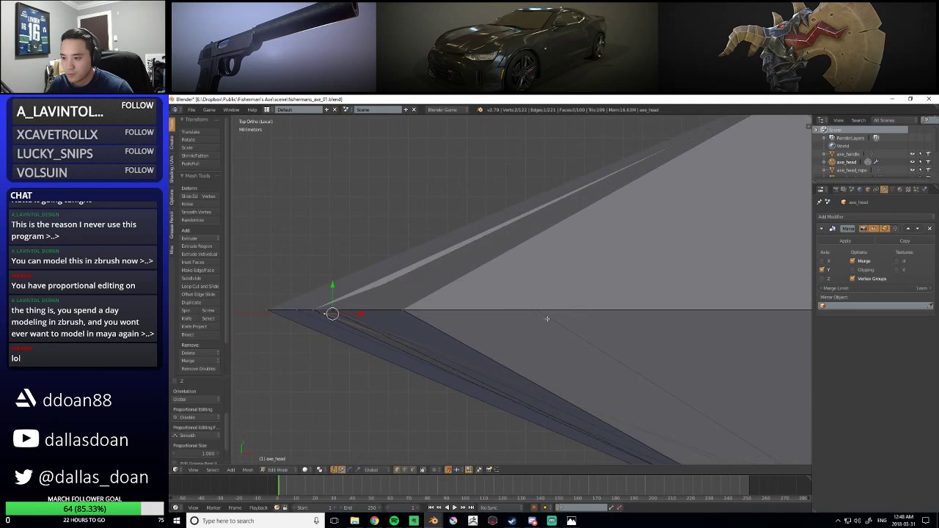
pyautogui.keyDown('shift'); pyautogui.moveTo(408, 311); pyautogui.dragTo(509, 304, button='middle'); pyautogui.keyUp('shift')
pyautogui.scroll(4, 509, 304)
pyautogui.keyDown('shift'); pyautogui.moveTo(358, 388); pyautogui.dragTo(492, 381, button='middle'); pyautogui.keyUp('shift')
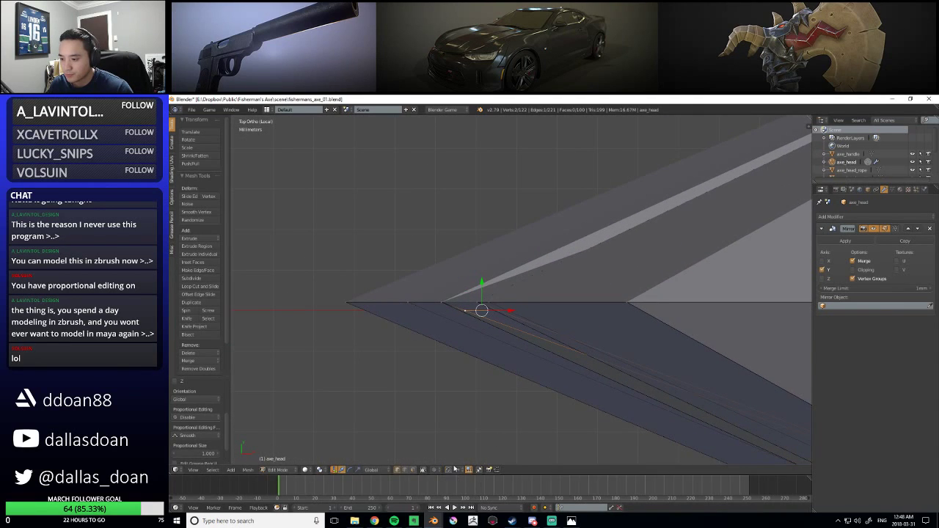
pyautogui.moveTo(482, 283); pyautogui.dragTo(462, 318)
pyautogui.moveTo(482, 283)
pyautogui.mouseDown()
pyautogui.moveTo(476, 307)
pyautogui.moveTo(493, 290)
pyautogui.mouseUp()
pyautogui.scroll(3, 475, 340)
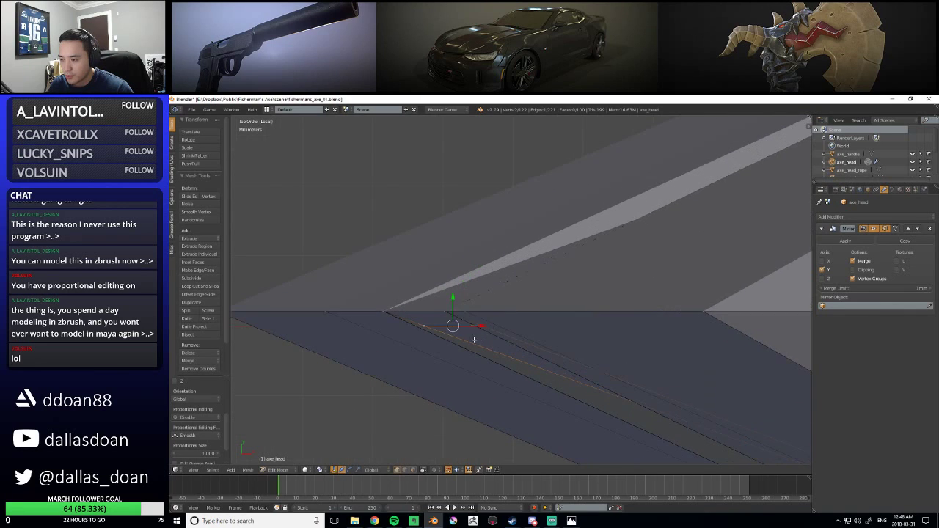
pyautogui.scroll(-2, 503, 288)
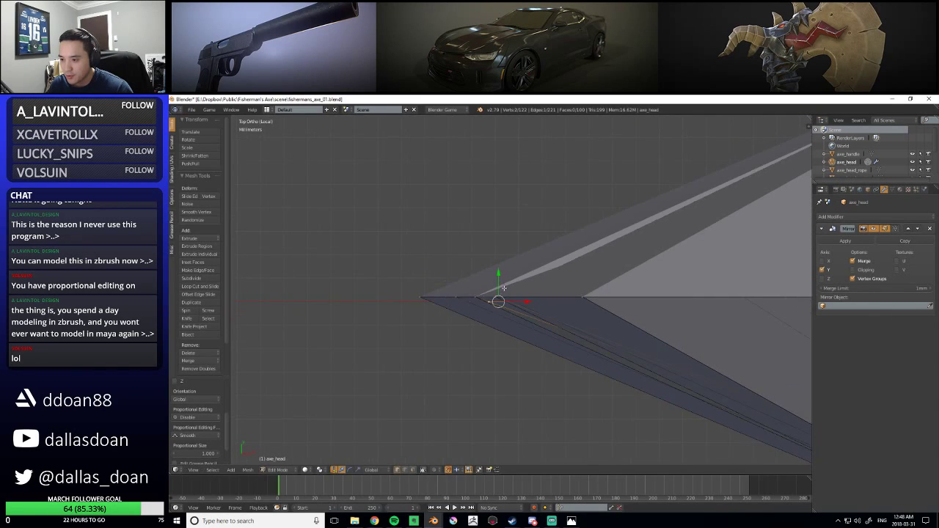
pyautogui.scroll(-4, 446, 304)
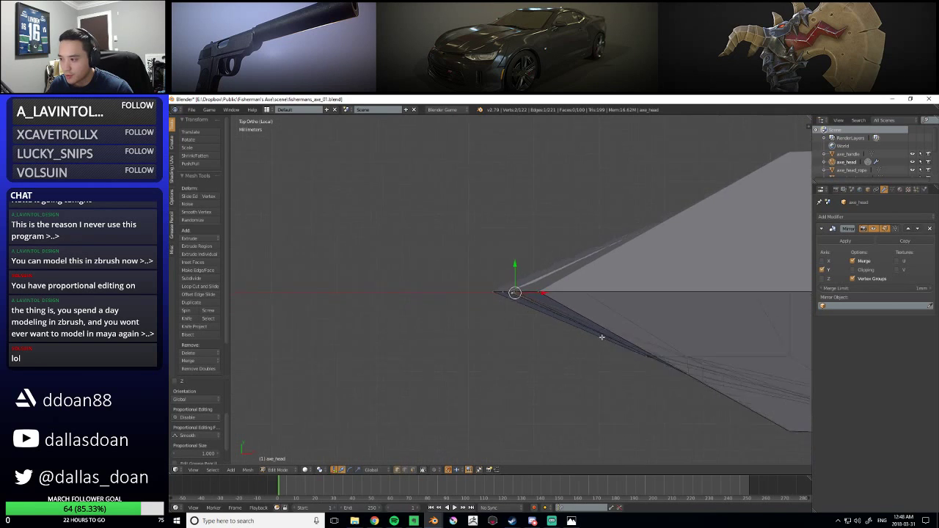
# Examine the axe head from above in object mode, checking the blade tip and the spike along the centreline
pyautogui.press('Tab')
pyautogui.scroll(4, 457, 316)
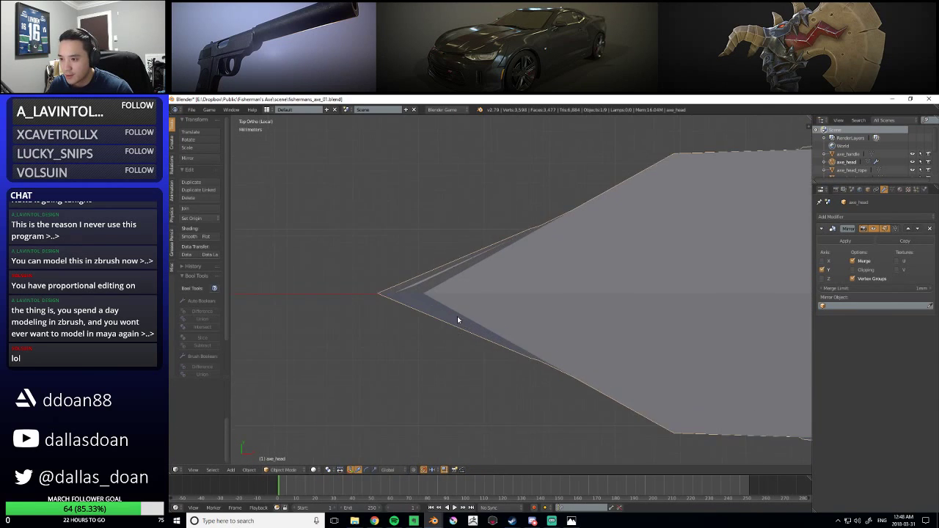
pyautogui.scroll(-5, 673, 321)
pyautogui.scroll(-8, 558, 322)
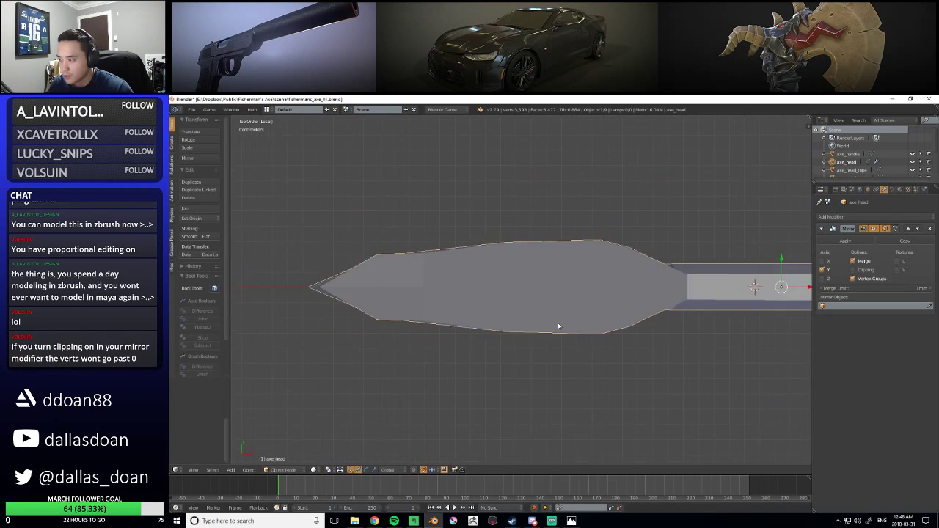
pyautogui.scroll(7, 533, 347)
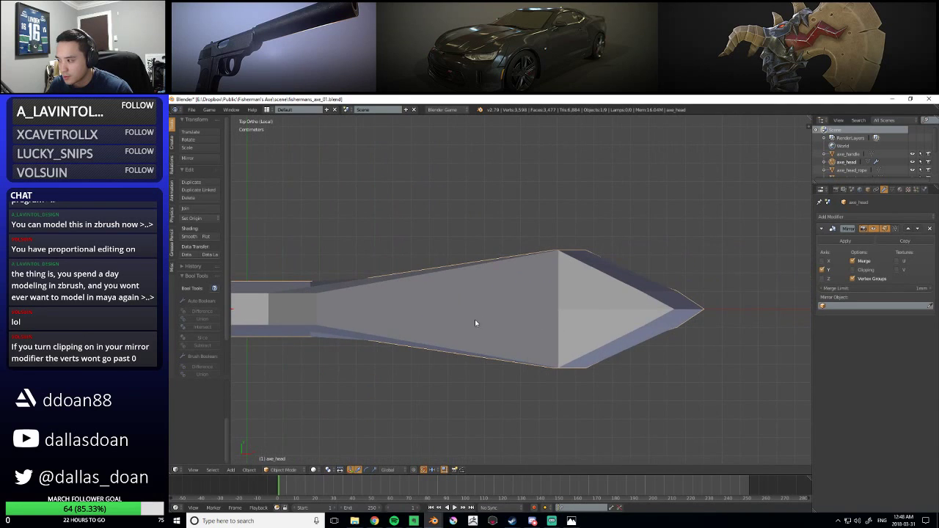
pyautogui.scroll(4, 775, 314)
pyautogui.scroll(3, 748, 331)
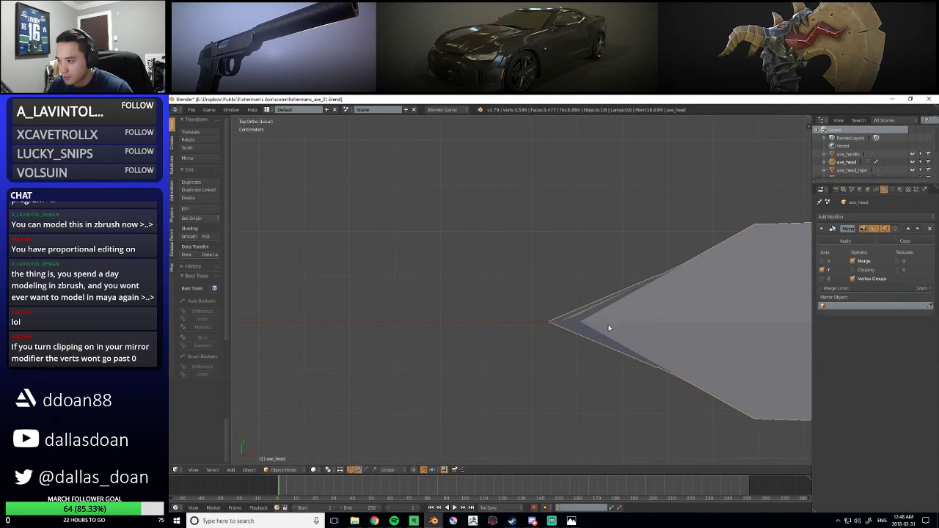
# Box-select the vertices around the blade's cutting-edge tip and move them along Y toward the mirror centreline
pyautogui.press('Tab')
pyautogui.moveTo(467, 288); pyautogui.dragTo(581, 338)
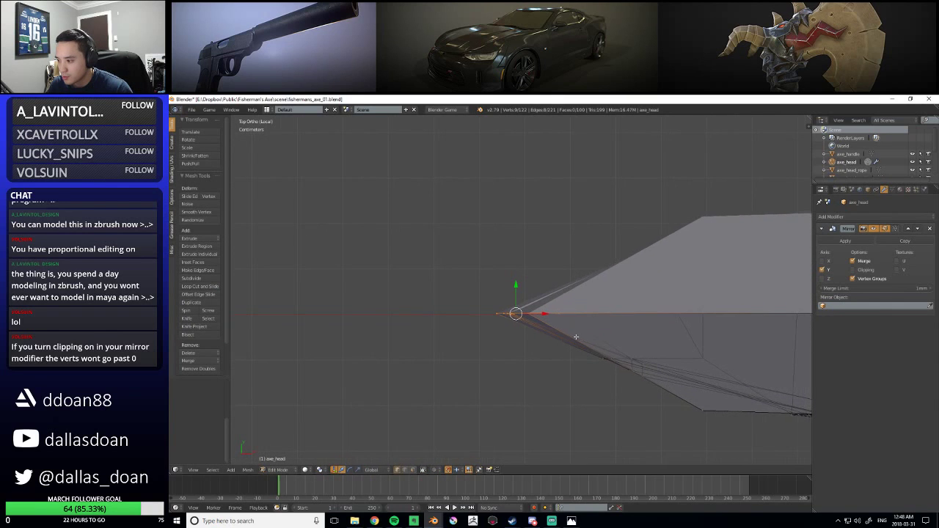
pyautogui.moveTo(516, 284)
pyautogui.mouseDown()
pyautogui.moveTo(513, 312)
pyautogui.moveTo(511, 287)
pyautogui.mouseUp()
pyautogui.scroll(3, 524, 292)
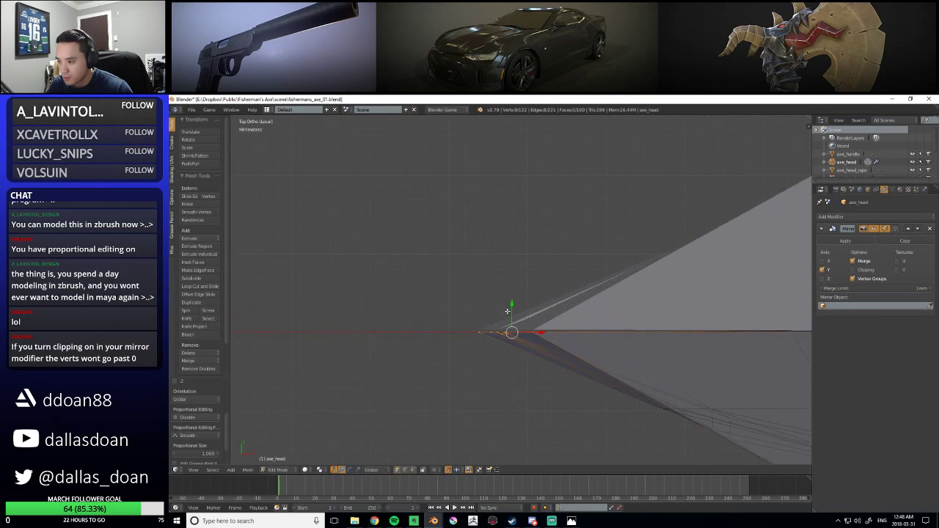
pyautogui.scroll(-4, 543, 297)
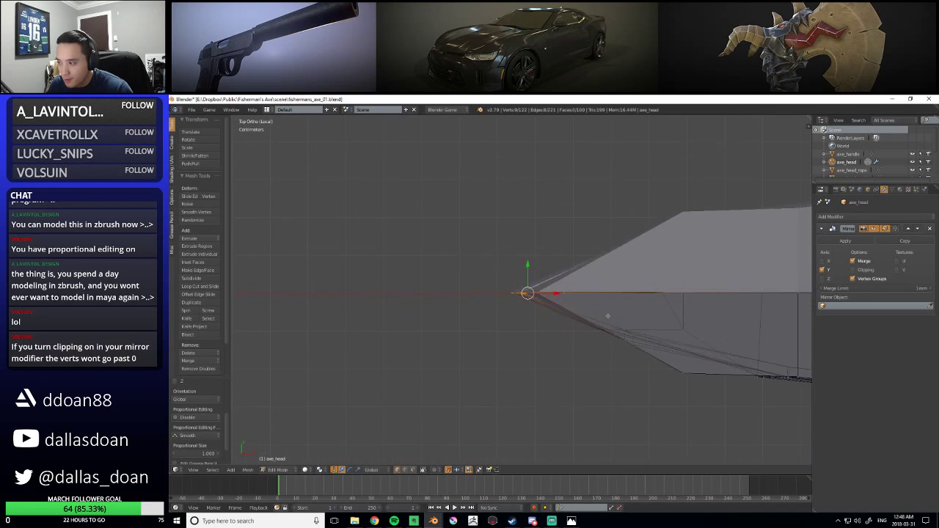
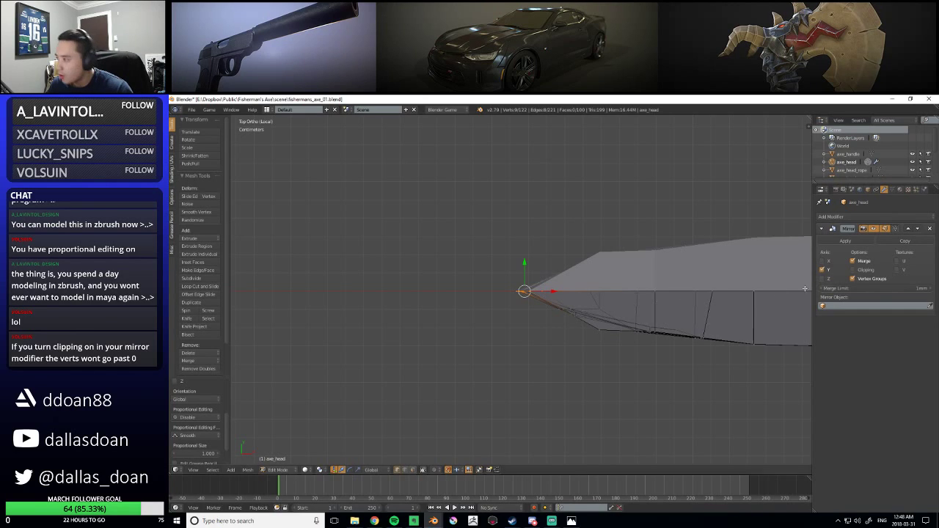
# Enable Clipping on the Mirror modifier and move the selected cutting-edge vertices along Y onto the centreline
pyautogui.click(852, 270)
pyautogui.scroll(4, 545, 313)
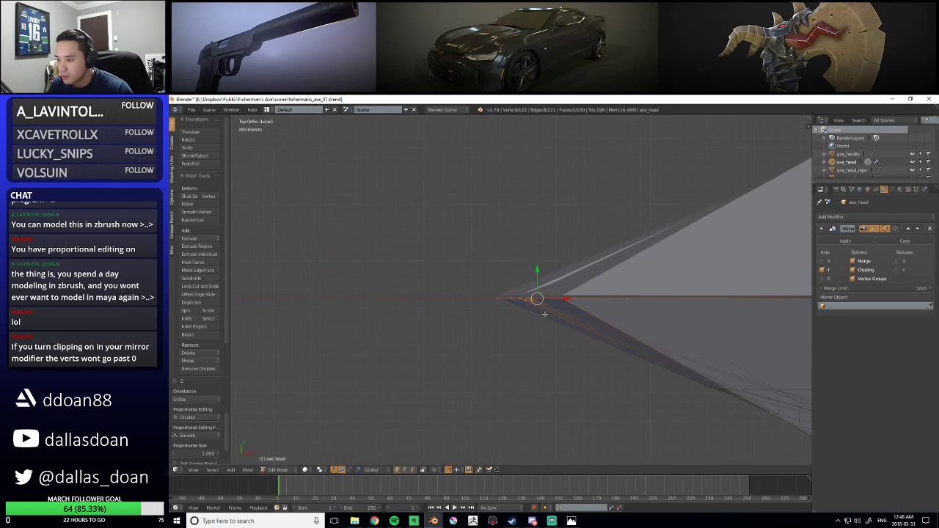
pyautogui.press('g')
pyautogui.press('y')
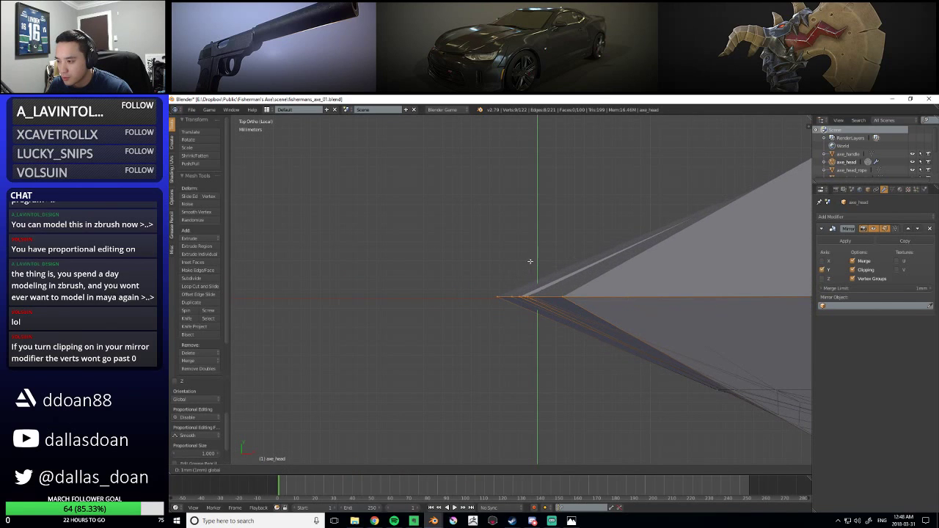
pyautogui.click(540, 209)
pyautogui.scroll(5, 577, 264)
pyautogui.scroll(-11, 578, 265)
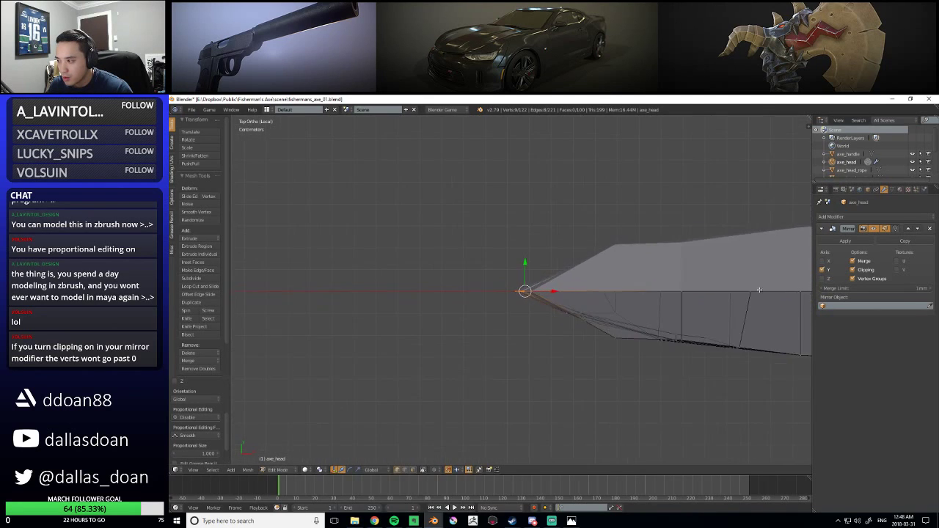
pyautogui.keyDown('shift'); pyautogui.moveTo(805, 282); pyautogui.dragTo(623, 279, button='middle'); pyautogui.keyUp('shift')
pyautogui.scroll(-7, 624, 278)
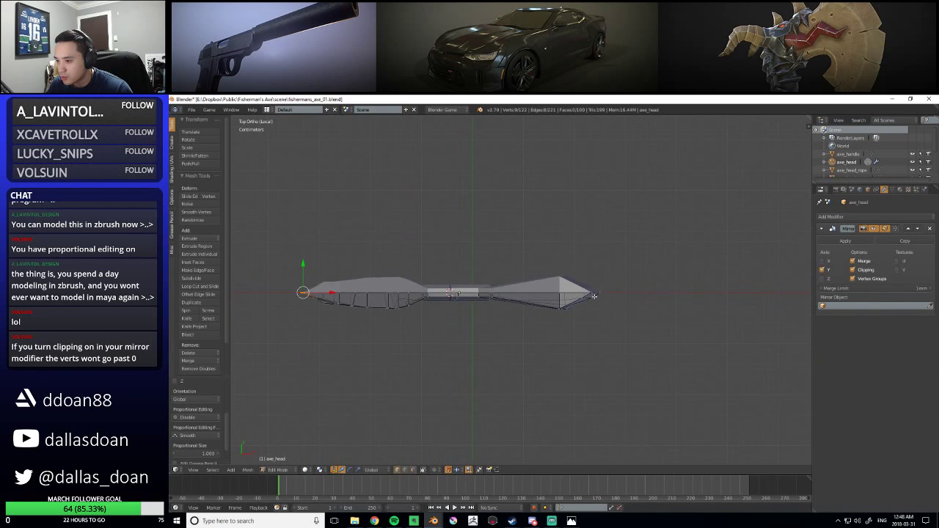
# Examine both ends of the axe head from above, checking how the edge vertices line up with the mirror centreline
pyautogui.scroll(8, 644, 291)
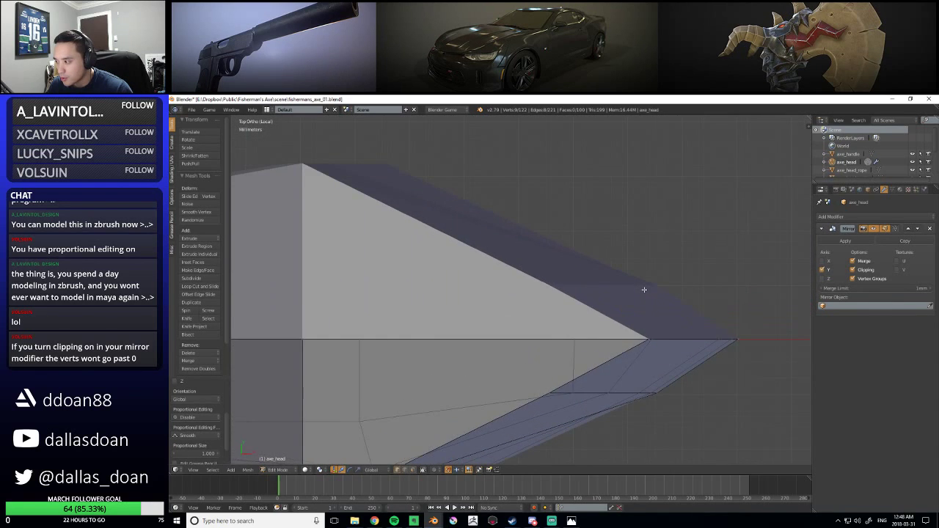
pyautogui.scroll(-9, 635, 295)
pyautogui.keyDown('shift'); pyautogui.moveTo(631, 295); pyautogui.dragTo(808, 293, button='middle'); pyautogui.keyUp('shift')
pyautogui.scroll(9, 389, 288)
pyautogui.keyDown('shift'); pyautogui.moveTo(234, 293); pyautogui.dragTo(628, 284, button='middle'); pyautogui.keyUp('shift')
pyautogui.scroll(3, 638, 289)
pyautogui.keyDown('shift'); pyautogui.moveTo(803, 284); pyautogui.dragTo(516, 262, button='middle'); pyautogui.keyUp('shift')
pyautogui.keyDown('shift'); pyautogui.moveTo(631, 286); pyautogui.dragTo(471, 233, button='middle'); pyautogui.keyUp('shift')
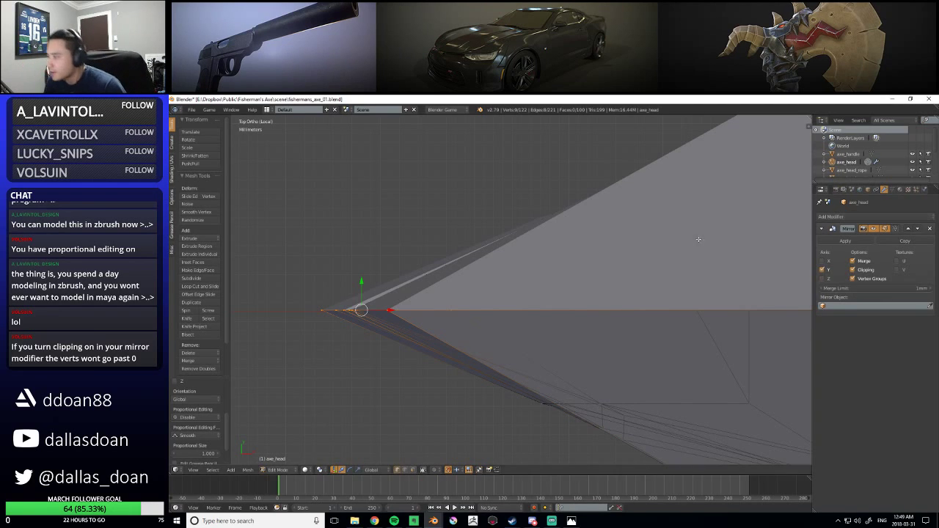
pyautogui.scroll(-6, 520, 239)
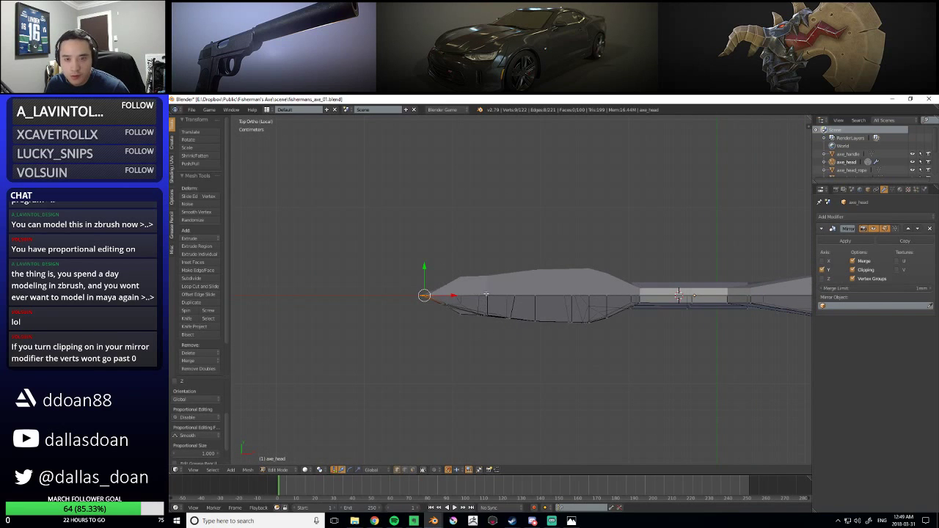
pyautogui.scroll(4, 487, 293)
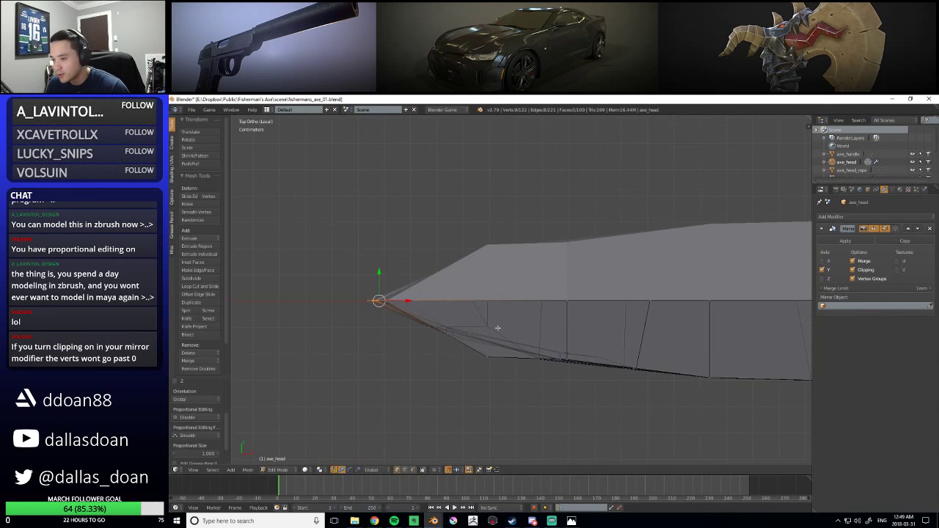
pyautogui.scroll(3, 513, 324)
pyautogui.scroll(-4, 543, 322)
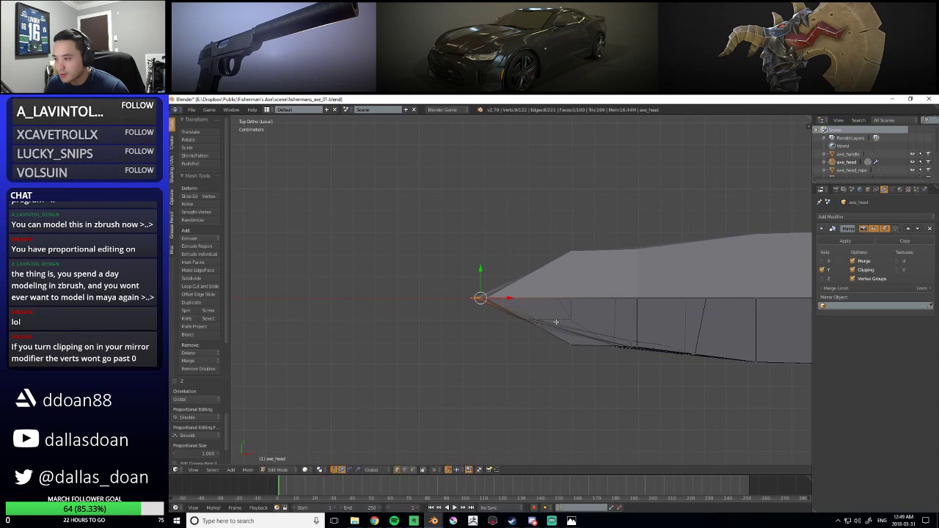
# In front view, raise the notch floor's upper open-end vertex and its neighbouring vertex along Z to narrow the upper bevel
pyautogui.press('q')
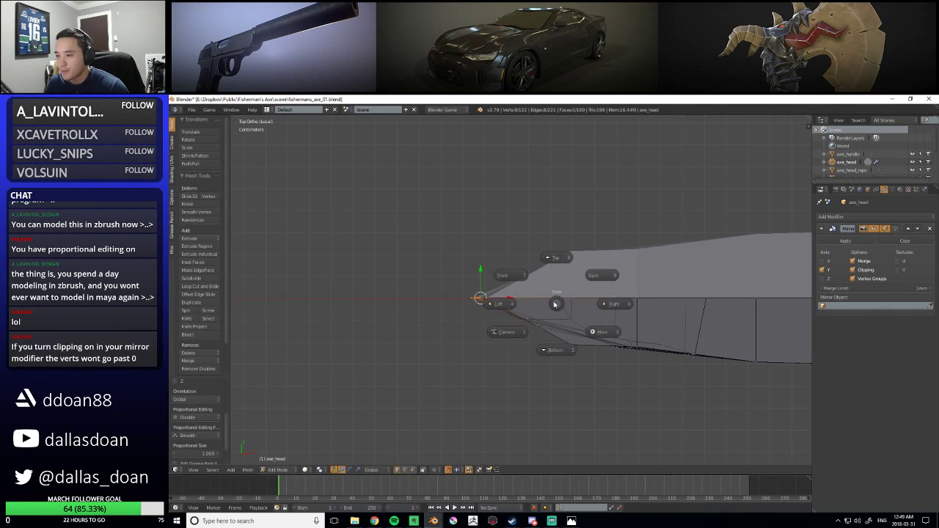
pyautogui.click(517, 280)
pyautogui.scroll(8, 522, 305)
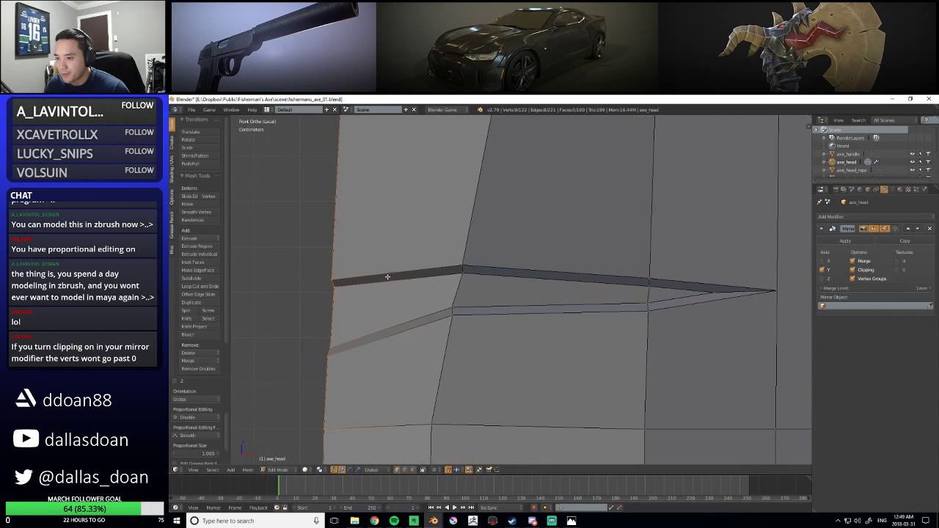
pyautogui.press('Tab')
pyautogui.press('Tab')
pyautogui.press('a')
pyautogui.rightClick(462, 275)
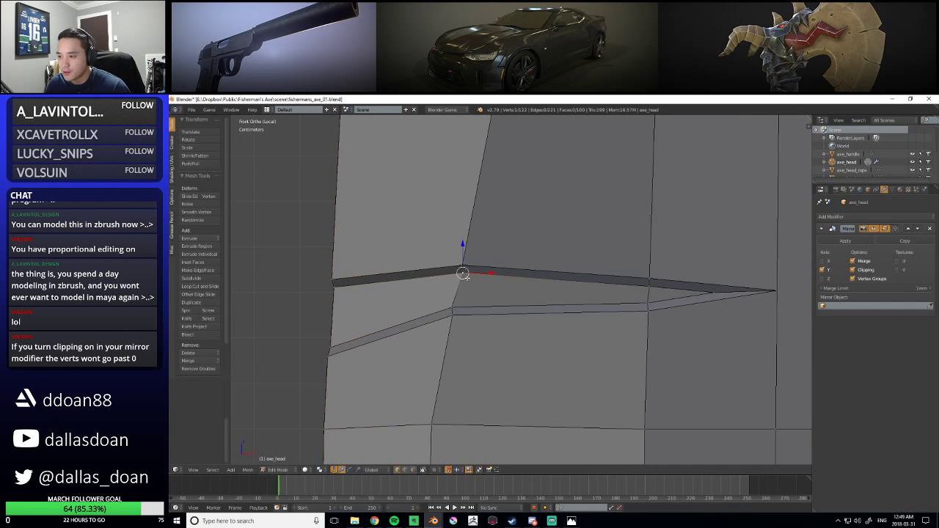
pyautogui.keyDown('shift'); pyautogui.moveTo(416, 285); pyautogui.dragTo(468, 287, button='middle'); pyautogui.keyUp('shift')
pyautogui.scroll(2, 484, 285)
pyautogui.rightClick(325, 286)
pyautogui.keyDown('shift'); pyautogui.moveTo(325, 286); pyautogui.dragTo(395, 295, button='middle'); pyautogui.keyUp('shift')
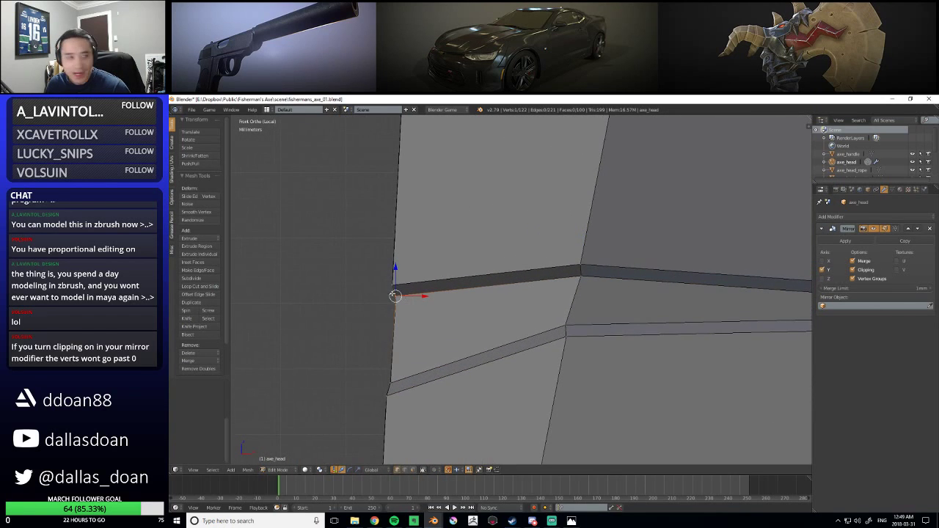
pyautogui.scroll(1, 445, 302)
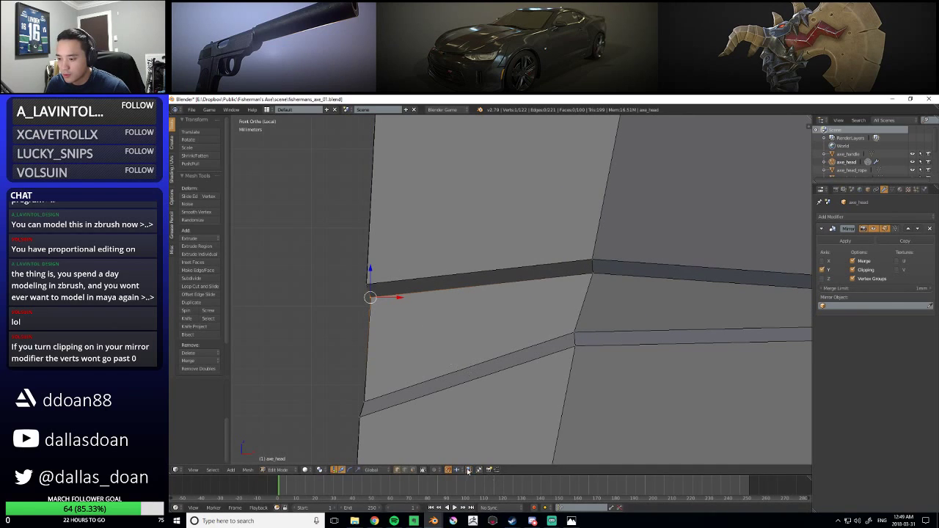
pyautogui.scroll(1, 419, 304)
pyautogui.press('g')
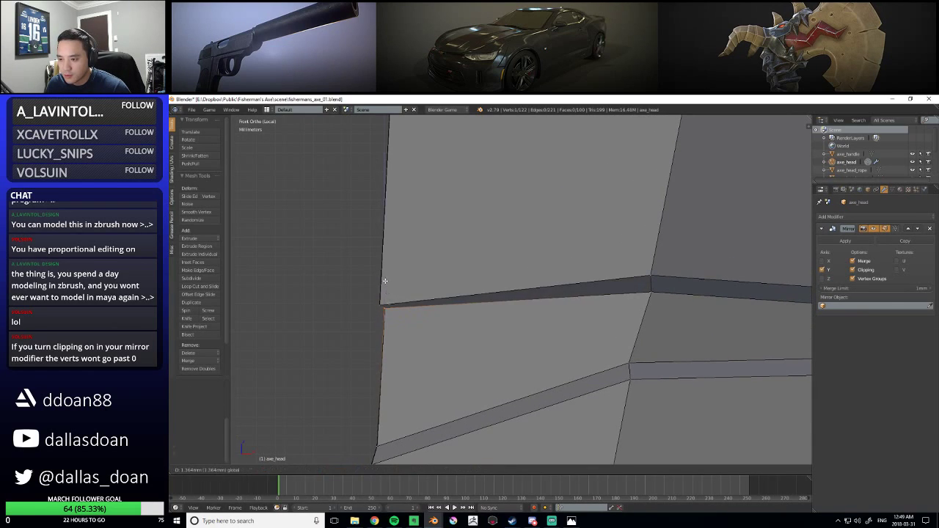
pyautogui.click(559, 248)
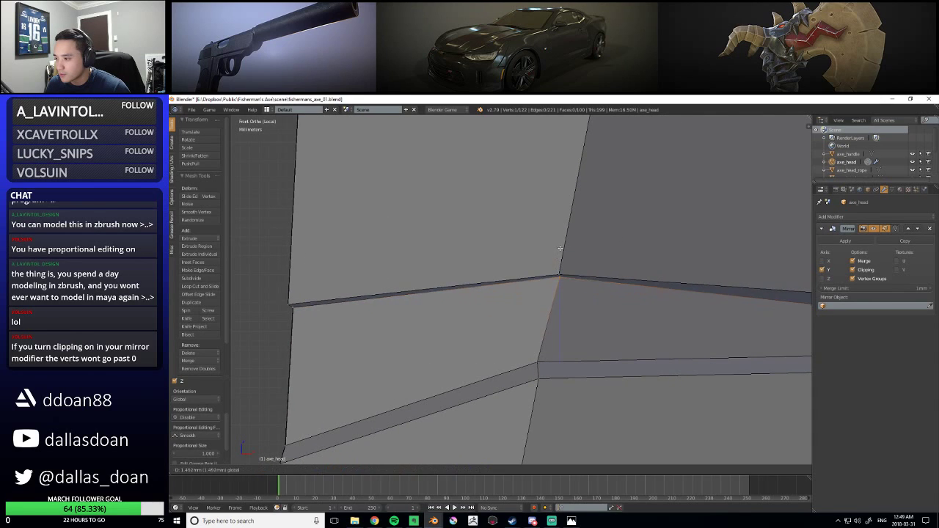
# Raise the notch floor's upper vertex nearest the tip along Z and move the floor's tip vertex along X toward the notch's point
pyautogui.scroll(3, 484, 268)
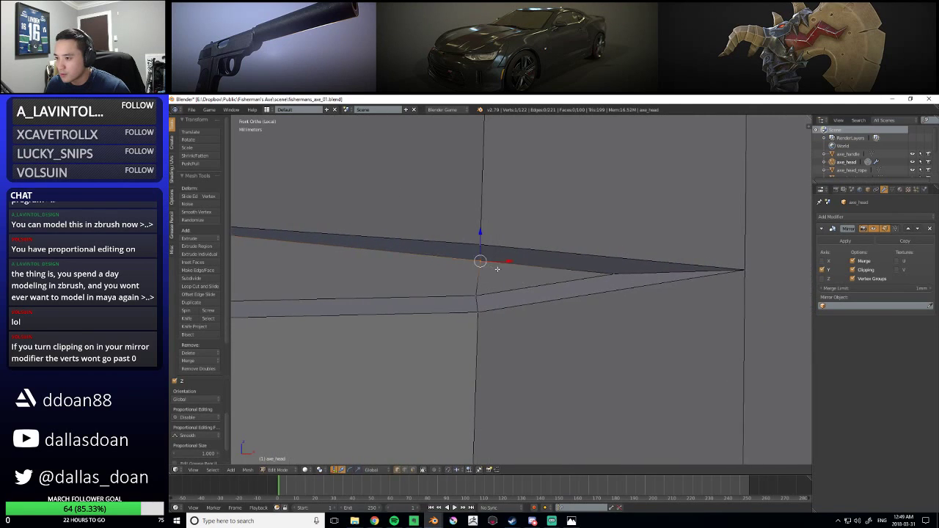
pyautogui.keyDown('shift'); pyautogui.moveTo(498, 269); pyautogui.dragTo(496, 279, button='middle'); pyautogui.keyUp('shift')
pyautogui.moveTo(479, 243); pyautogui.dragTo(480, 231)
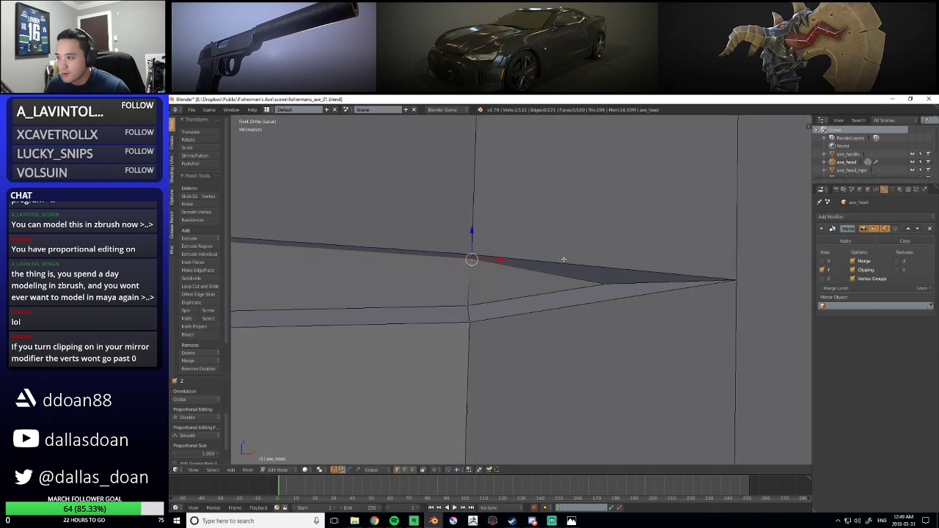
pyautogui.keyDown('ctrl'); pyautogui.scroll(-2, 572, 264); pyautogui.keyUp('ctrl')
pyautogui.rightClick(592, 283)
pyautogui.press('g')
pyautogui.press('x')
pyautogui.click(709, 280)
# Lower the notch floor's three lower vertices along Z to thin the notch's lower bevel
pyautogui.moveTo(709, 279); pyautogui.dragTo(558, 325, button='middle')
pyautogui.rightClick(546, 323)
pyautogui.press('q')
pyautogui.click(465, 271)
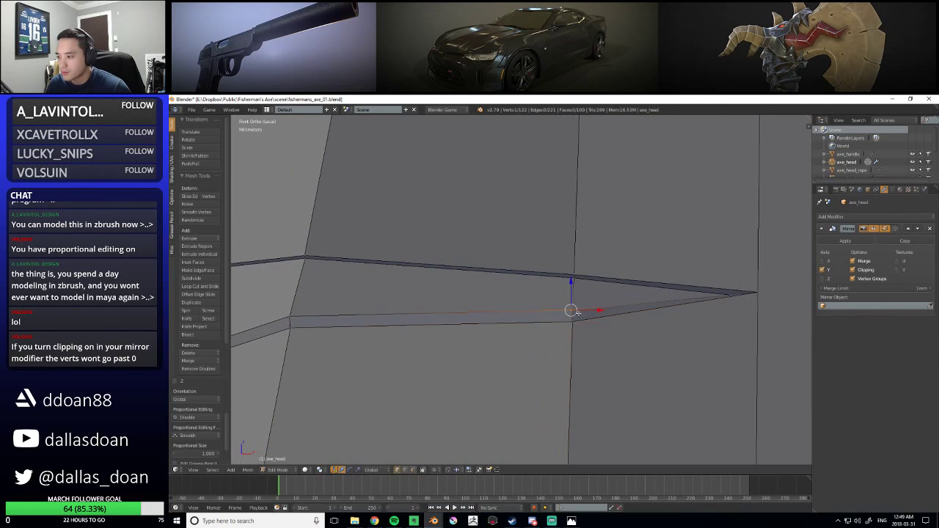
pyautogui.moveTo(569, 283); pyautogui.dragTo(570, 291)
pyautogui.keyDown('shift'); pyautogui.moveTo(390, 312); pyautogui.dragTo(533, 313, button='middle'); pyautogui.keyUp('shift')
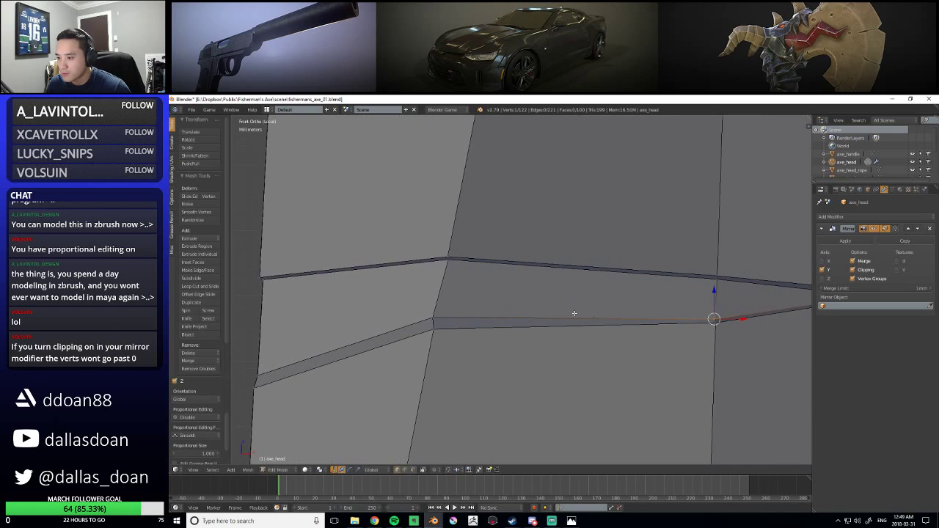
pyautogui.moveTo(436, 320); pyautogui.dragTo(435, 321)
pyautogui.keyDown('shift'); pyautogui.moveTo(408, 286); pyautogui.dragTo(488, 288, button='middle'); pyautogui.keyUp('shift')
pyautogui.moveTo(517, 286); pyautogui.dragTo(517, 295)
pyautogui.keyDown('shift'); pyautogui.moveTo(516, 295); pyautogui.dragTo(604, 267, button='middle'); pyautogui.keyUp('shift')
pyautogui.click(429, 348)
pyautogui.moveTo(430, 322); pyautogui.dragTo(431, 331)
# Move the notch floor's two open-end vertices along X, inward from the cutting edge
pyautogui.keyDown('shift'); pyautogui.moveTo(465, 357); pyautogui.dragTo(468, 349, button='middle'); pyautogui.keyUp('shift')
pyautogui.moveTo(457, 348); pyautogui.dragTo(461, 348)
pyautogui.click(439, 244)
pyautogui.moveTo(463, 245); pyautogui.dragTo(469, 244)
pyautogui.keyDown('shift'); pyautogui.click(439, 349); pyautogui.keyUp('shift')
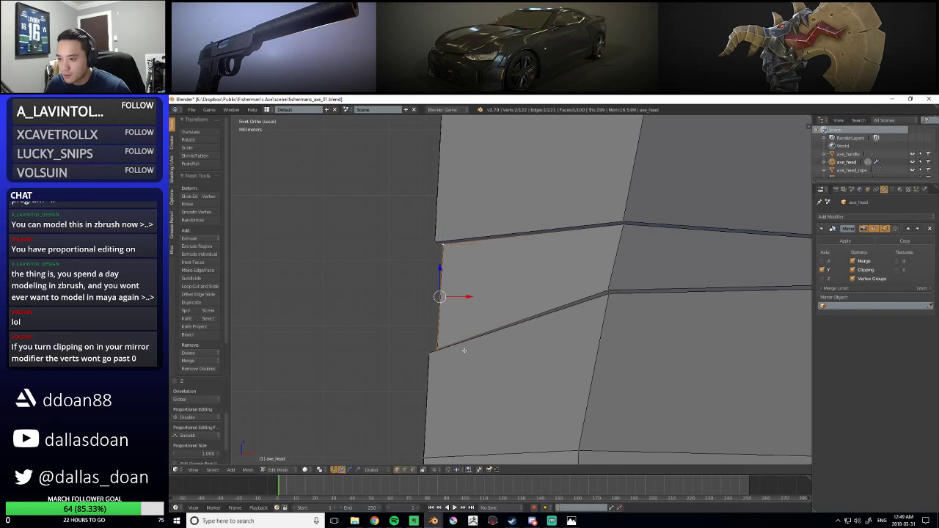
pyautogui.moveTo(468, 296); pyautogui.dragTo(471, 296)
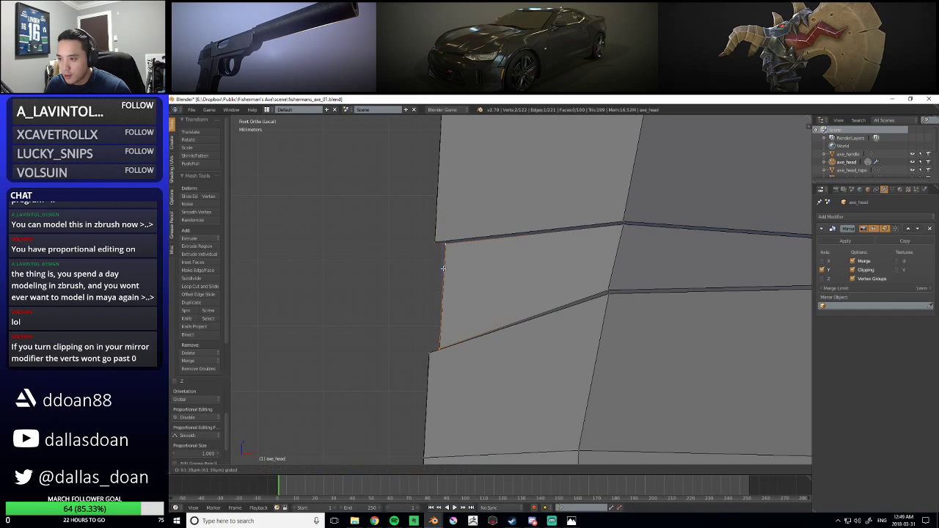
# Examine the narrowed notch from several angles and preview a loop cut across the blade above it
pyautogui.moveTo(383, 268); pyautogui.dragTo(577, 317, button='middle')
pyautogui.scroll(-4, 583, 308)
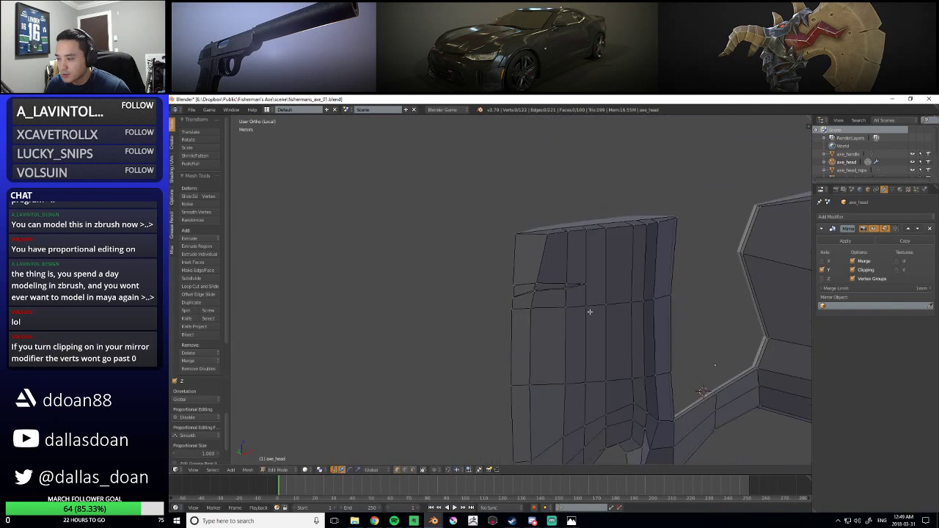
pyautogui.scroll(4, 565, 304)
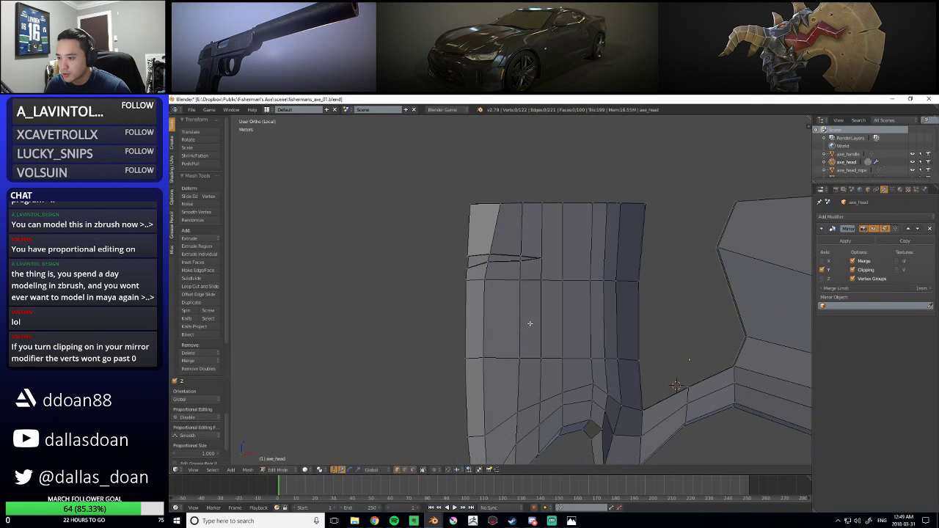
pyautogui.keyDown('shift'); pyautogui.moveTo(468, 274); pyautogui.dragTo(487, 291, button='middle'); pyautogui.keyUp('shift')
pyautogui.moveTo(519, 262); pyautogui.dragTo(556, 262, button='middle')
pyautogui.press('KP_1')
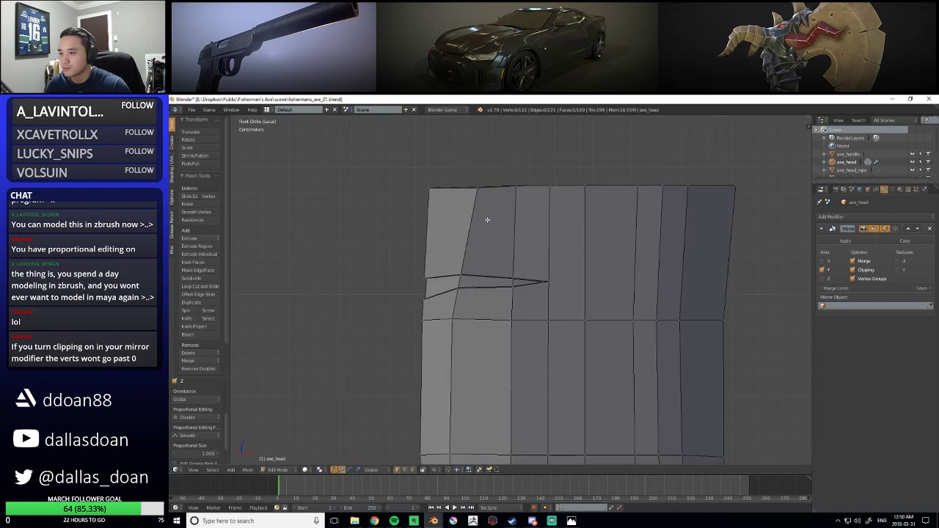
pyautogui.hotkey('ctrl', 'r')
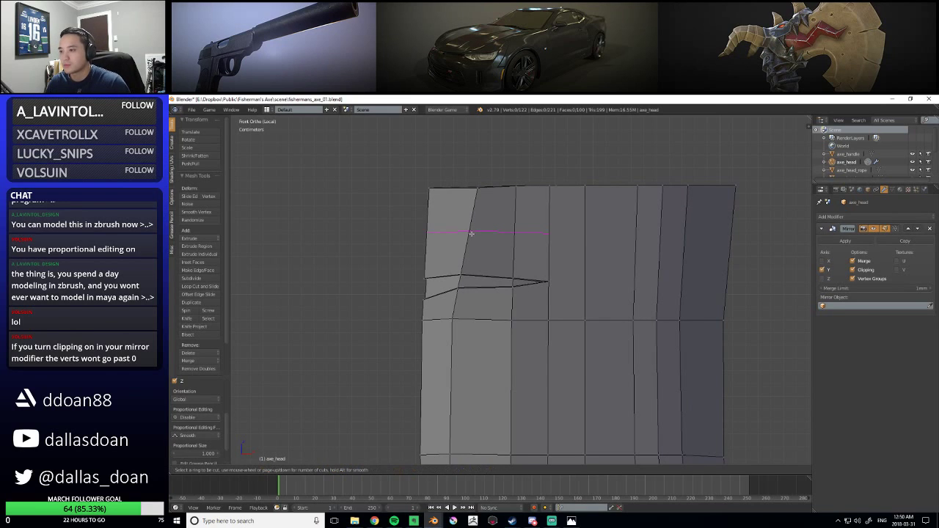
pyautogui.press('Escape')
# Cut a new edge with the Knife tool from the notch's inner tip across the blade to its back edge
pyautogui.scroll(4, 562, 292)
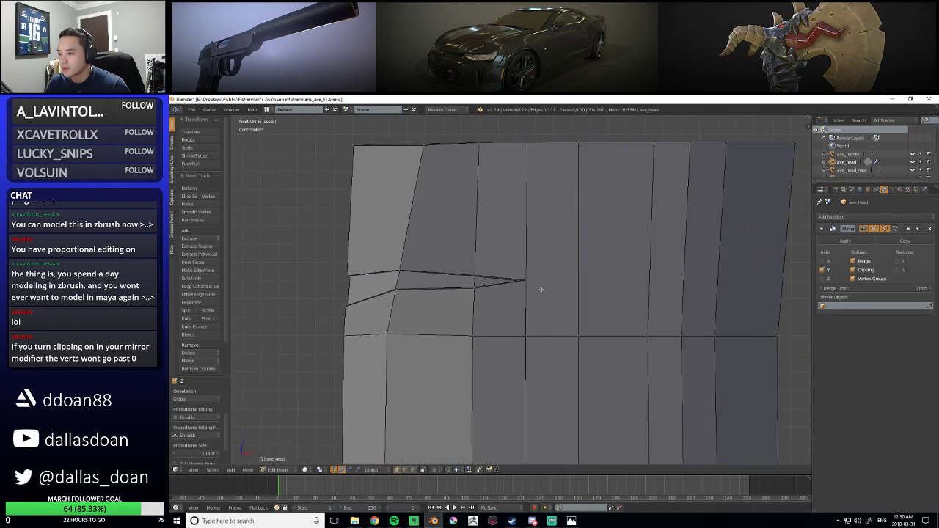
pyautogui.scroll(2, 503, 278)
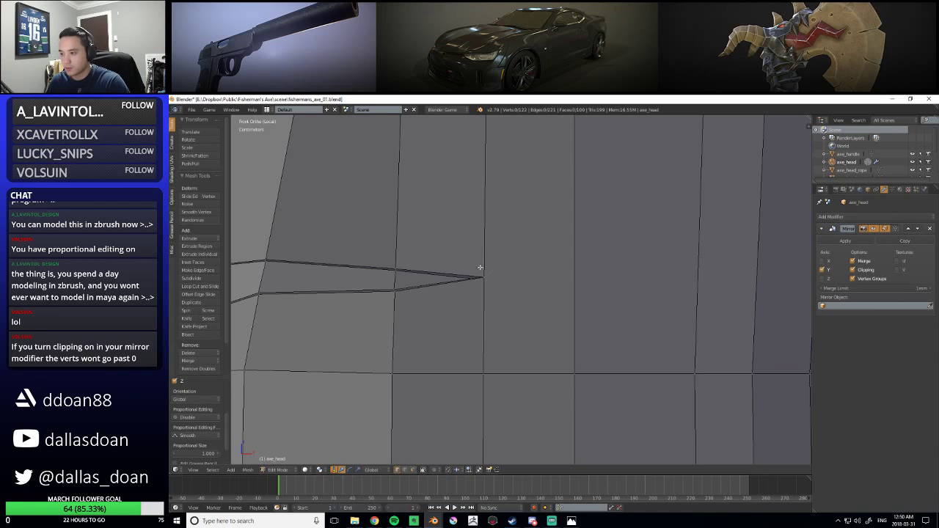
pyautogui.press('k')
pyautogui.click(484, 277)
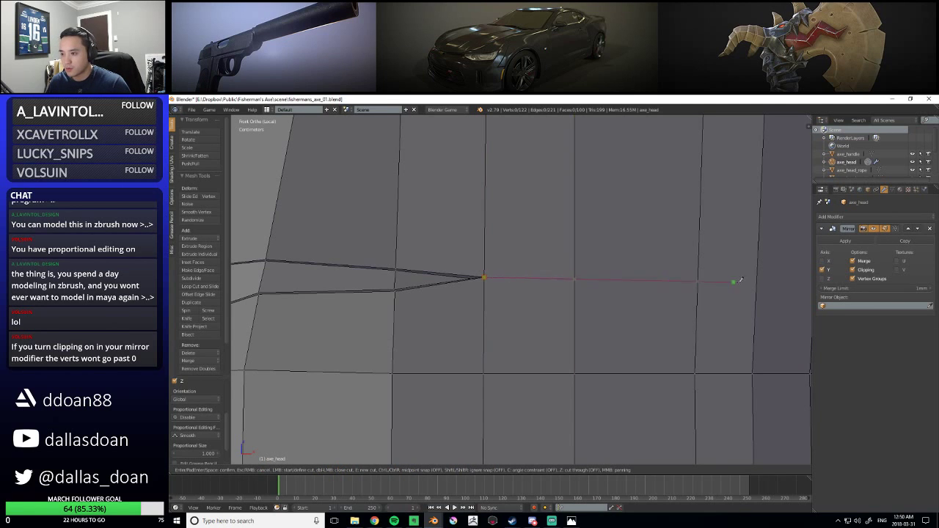
pyautogui.keyDown('shift'); pyautogui.moveTo(765, 281); pyautogui.dragTo(517, 281, button='middle'); pyautogui.keyUp('shift')
pyautogui.keyDown('shift'); pyautogui.moveTo(557, 253); pyautogui.dragTo(580, 275, button='middle'); pyautogui.keyUp('shift')
pyautogui.click(693, 275)
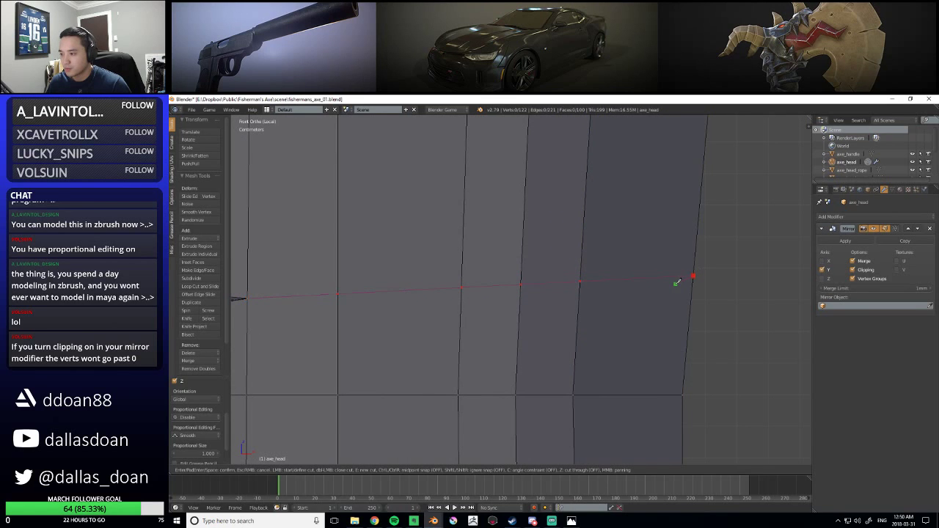
pyautogui.press('Return')
# Examine how the new cut and the notch sit in the upper blade and in the whole axe head
pyautogui.scroll(-4, 506, 287)
pyautogui.scroll(2, 639, 314)
pyautogui.scroll(-2, 560, 306)
pyautogui.moveTo(560, 306); pyautogui.dragTo(531, 310, button='middle')
pyautogui.scroll(2, 527, 295)
pyautogui.press('q')
pyautogui.click(470, 262)
pyautogui.keyDown('shift'); pyautogui.moveTo(475, 291); pyautogui.dragTo(596, 250, button='middle'); pyautogui.keyUp('shift')
pyautogui.scroll(2, 532, 279)
pyautogui.scroll(-4, 564, 299)
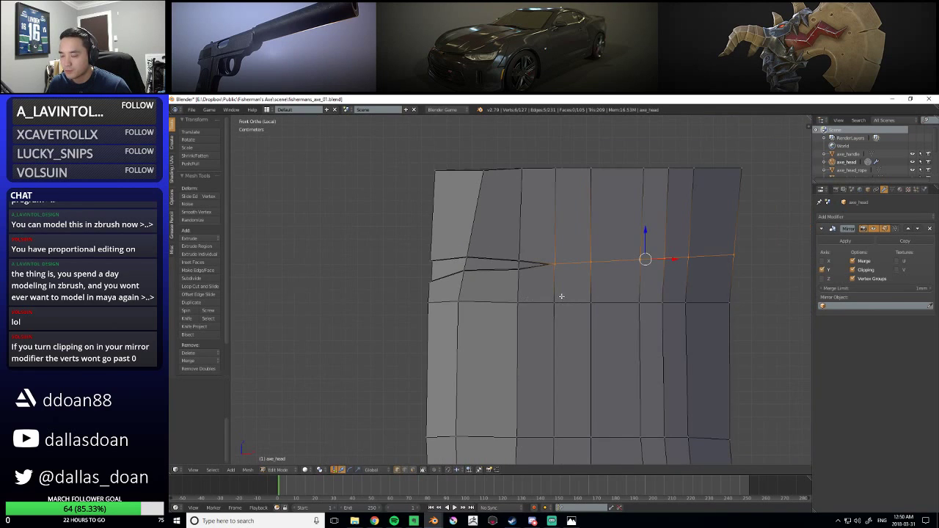
pyautogui.keyDown('shift'); pyautogui.moveTo(560, 296); pyautogui.dragTo(523, 302, button='middle'); pyautogui.keyUp('shift')
pyautogui.keyDown('shift'); pyautogui.moveTo(599, 292); pyautogui.dragTo(597, 296, button='middle'); pyautogui.keyUp('shift')
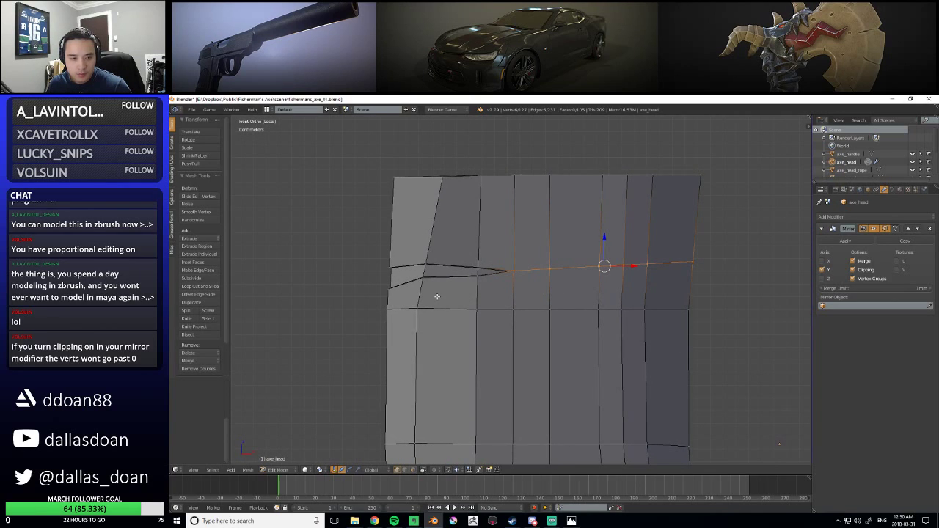
pyautogui.scroll(4, 437, 299)
pyautogui.keyDown('shift'); pyautogui.moveTo(334, 312); pyautogui.dragTo(560, 304, button='middle'); pyautogui.keyUp('shift')
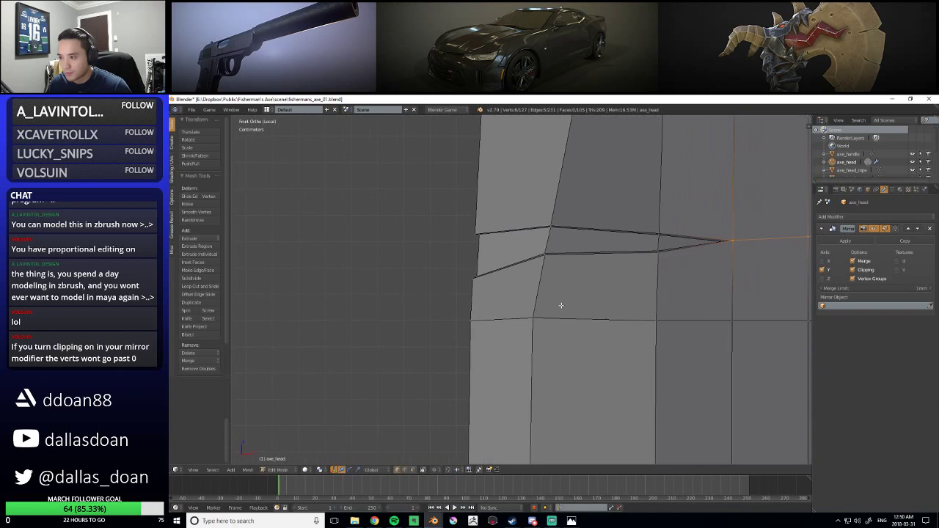
pyautogui.keyDown('shift'); pyautogui.moveTo(585, 351); pyautogui.dragTo(515, 294, button='middle'); pyautogui.keyUp('shift')
pyautogui.scroll(-5, 514, 300)
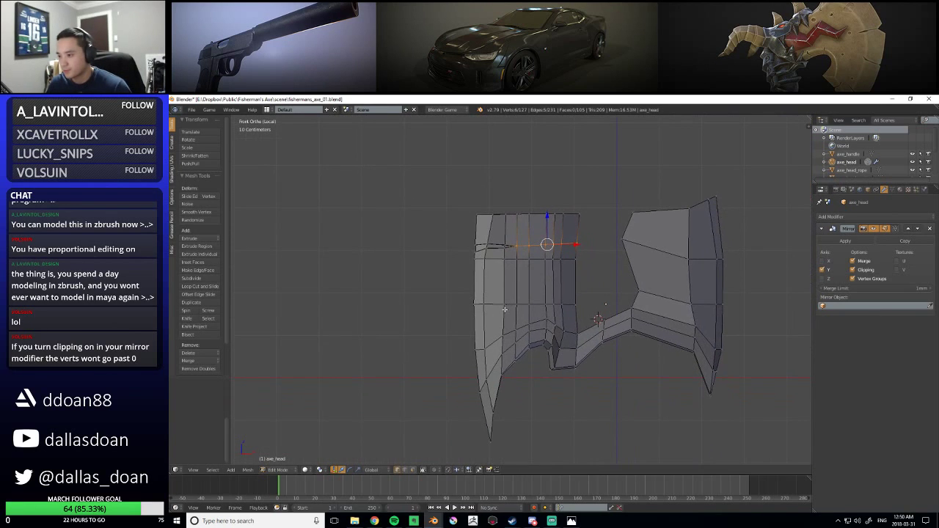
pyautogui.scroll(7, 504, 309)
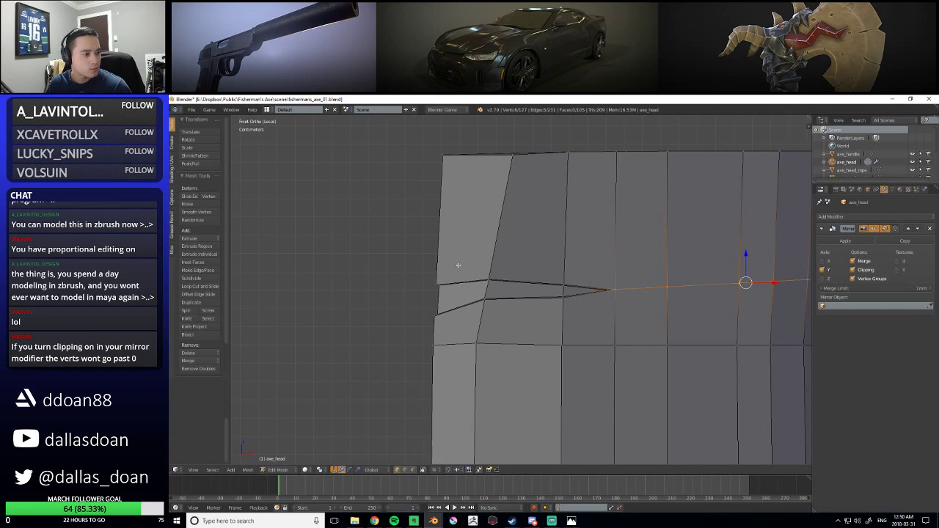
# Add a horizontal loop cut across the upper blade, midway between the top edge and the notch
pyautogui.keyDown('shift'); pyautogui.moveTo(453, 219); pyautogui.dragTo(462, 243, button='middle'); pyautogui.keyUp('shift')
pyautogui.keyDown('shift'); pyautogui.moveTo(612, 260); pyautogui.dragTo(562, 262, button='middle'); pyautogui.keyUp('shift')
pyautogui.keyDown('shift'); pyautogui.moveTo(669, 262); pyautogui.dragTo(526, 260, button='middle'); pyautogui.keyUp('shift')
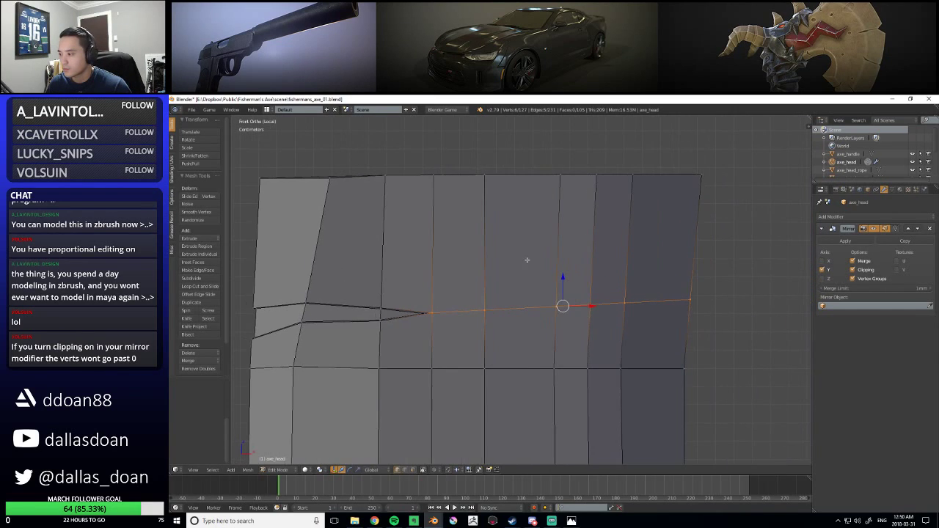
pyautogui.hotkey('ctrl', 'r')
pyautogui.click(435, 247)
pyautogui.click(433, 245)
# In vertex select mode, move the new loop's cutting-edge vertex and the blade's top corner vertex outward along X
pyautogui.keyDown('shift'); pyautogui.moveTo(321, 257); pyautogui.dragTo(445, 260, button='middle'); pyautogui.keyUp('shift')
pyautogui.hotkey('ctrl', 'Tab')
pyautogui.click(354, 237)
pyautogui.rightClick(370, 246)
pyautogui.moveTo(446, 260); pyautogui.dragTo(441, 256)
pyautogui.keyDown('shift'); pyautogui.moveTo(435, 249); pyautogui.dragTo(469, 276, button='middle'); pyautogui.keyUp('shift')
pyautogui.rightClick(476, 231)
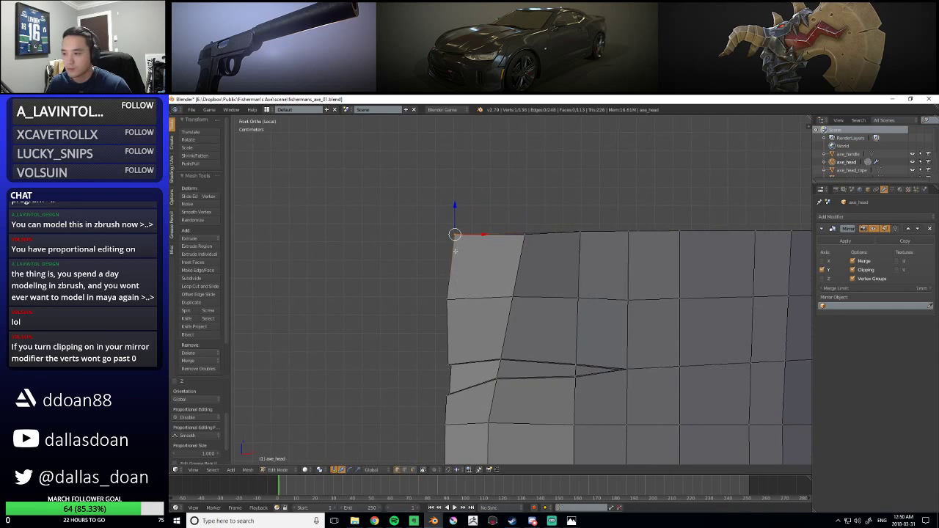
pyautogui.moveTo(484, 235); pyautogui.dragTo(462, 233)
pyautogui.rightClick(446, 298)
pyautogui.moveTo(469, 299); pyautogui.dragTo(459, 299)
pyautogui.click(460, 301)
# Box-select the notch's vertices together with the cut row running from its tip and move them up along Z
pyautogui.moveTo(460, 300); pyautogui.dragTo(501, 272, button='middle')
pyautogui.press('b')
pyautogui.moveTo(372, 172); pyautogui.dragTo(705, 220)
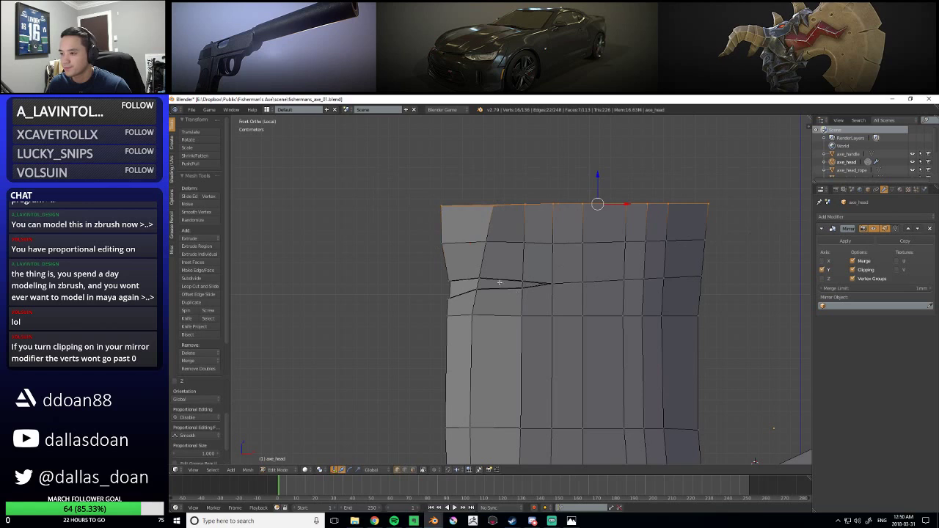
pyautogui.keyDown('shift'); pyautogui.moveTo(400, 257); pyautogui.dragTo(399, 230, button='middle'); pyautogui.keyUp('shift')
pyautogui.press('b')
pyautogui.moveTo(400, 231); pyautogui.dragTo(704, 273)
pyautogui.press('g')
pyautogui.press('z')
pyautogui.click(534, 222)
pyautogui.scroll(-2, 504, 212)
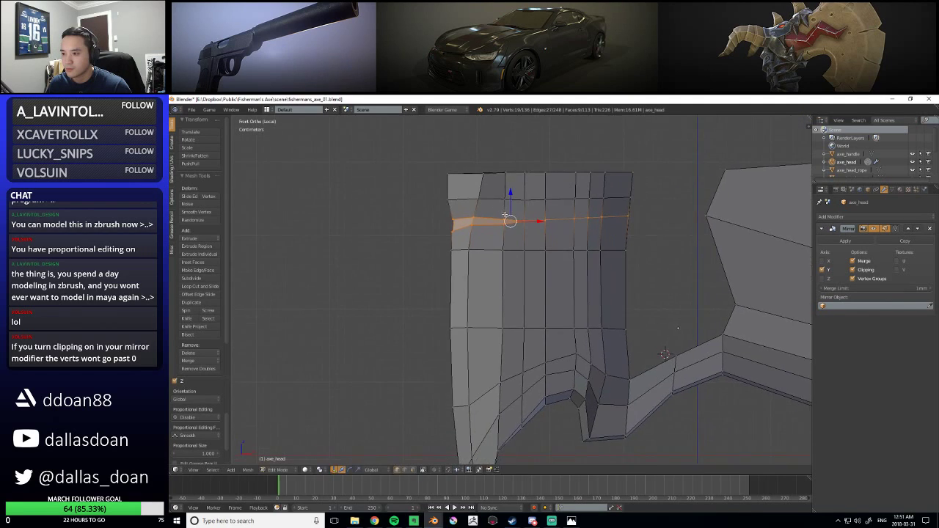
# Add a horizontal loop cut across the blade below the notch, slid slightly upward, and deselect everything
pyautogui.scroll(2, 474, 249)
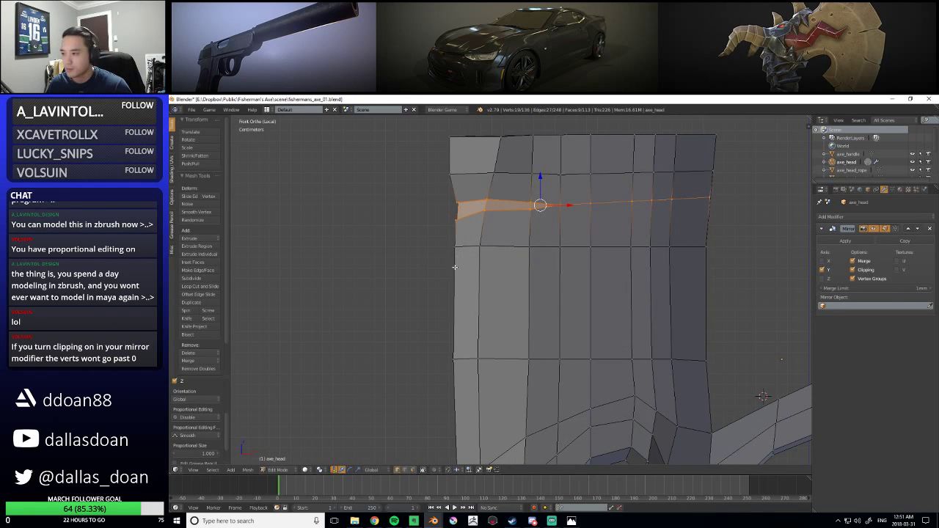
pyautogui.keyDown('shift'); pyautogui.scroll(-2, 444, 269); pyautogui.keyUp('shift')
pyautogui.hotkey('ctrl', 'r')
pyautogui.click(474, 267)
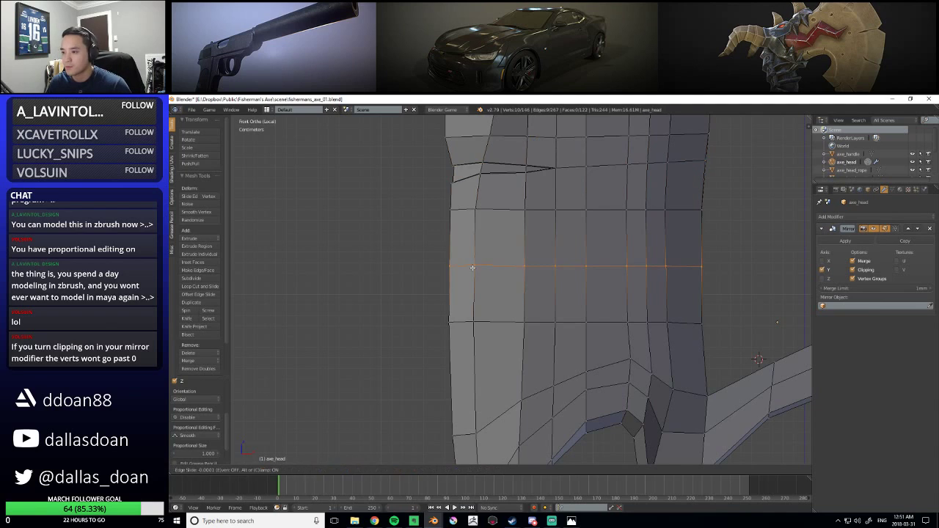
pyautogui.click(477, 264)
pyautogui.hotkey('ctrl', 'Tab')
pyautogui.click(418, 260)
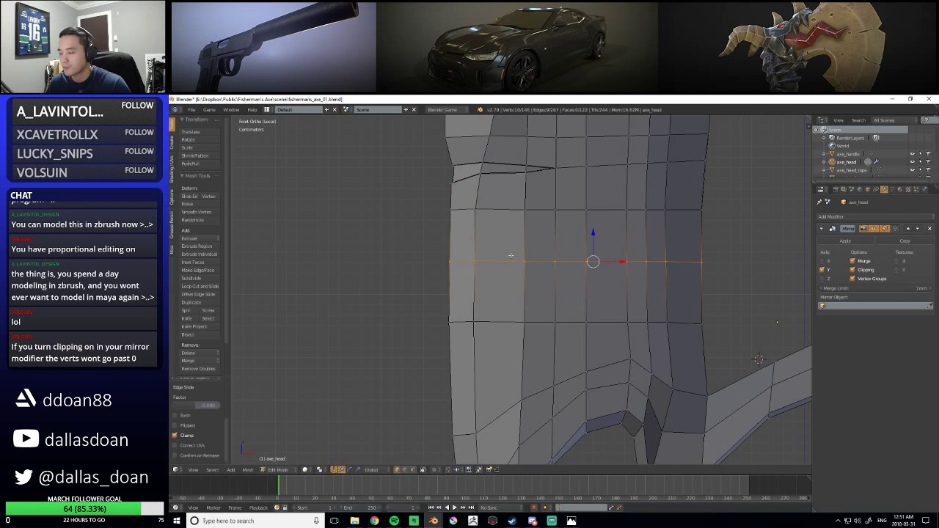
pyautogui.keyDown('shift'); pyautogui.moveTo(505, 256); pyautogui.dragTo(480, 283, button='middle'); pyautogui.keyUp('shift')
pyautogui.keyDown('shift'); pyautogui.scroll(1, 482, 281); pyautogui.keyUp('shift')
pyautogui.press('a')
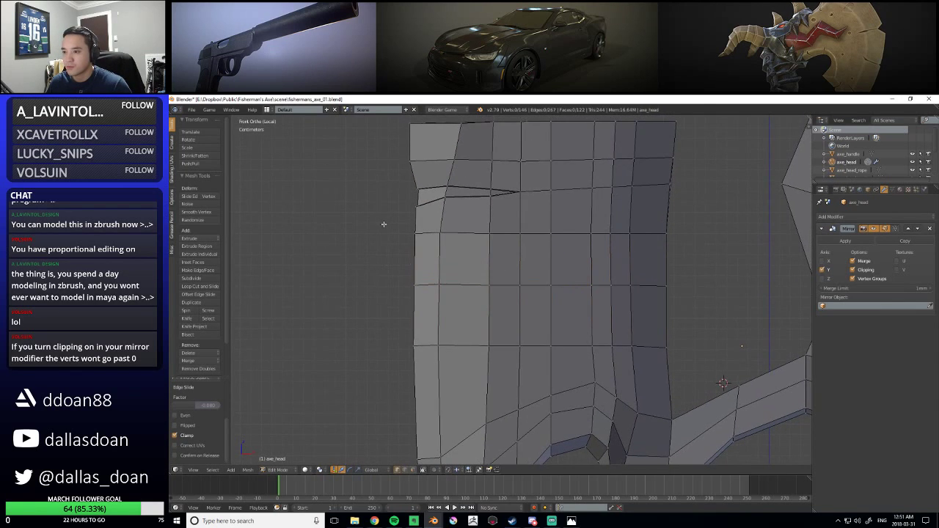
# Pull the notch's lower vertices down one after another so the notch widens from its tip towards the cutting edge
pyautogui.scroll(-5, 518, 227)
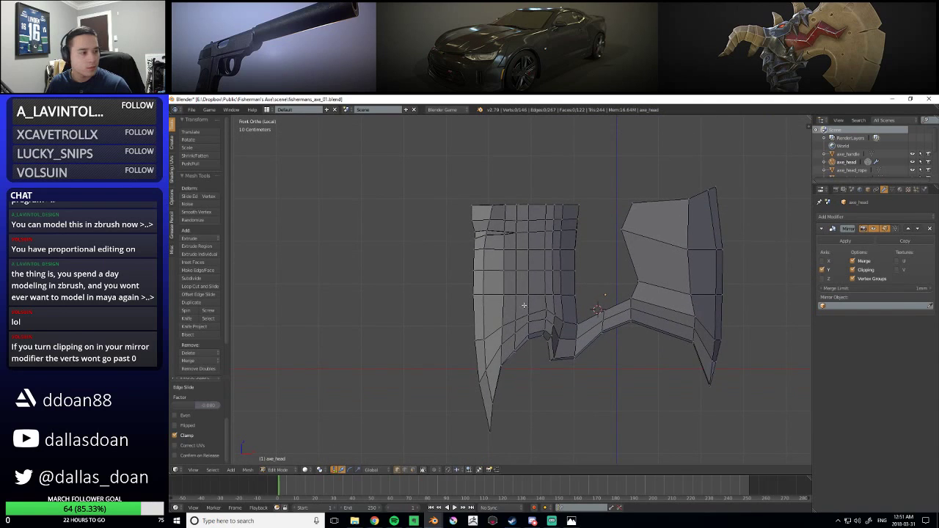
pyautogui.scroll(7, 524, 305)
pyautogui.rightClick(459, 286)
pyautogui.moveTo(458, 286); pyautogui.dragTo(459, 310)
pyautogui.rightClick(513, 295)
pyautogui.moveTo(509, 267); pyautogui.dragTo(509, 289)
pyautogui.keyDown('shift'); pyautogui.moveTo(572, 289); pyautogui.dragTo(501, 276, button='middle'); pyautogui.keyUp('shift')
pyautogui.rightClick(515, 272)
pyautogui.moveTo(514, 246); pyautogui.dragTo(578, 268)
pyautogui.rightClick(559, 266)
pyautogui.rightClick(578, 268)
pyautogui.scroll(-3, 565, 272)
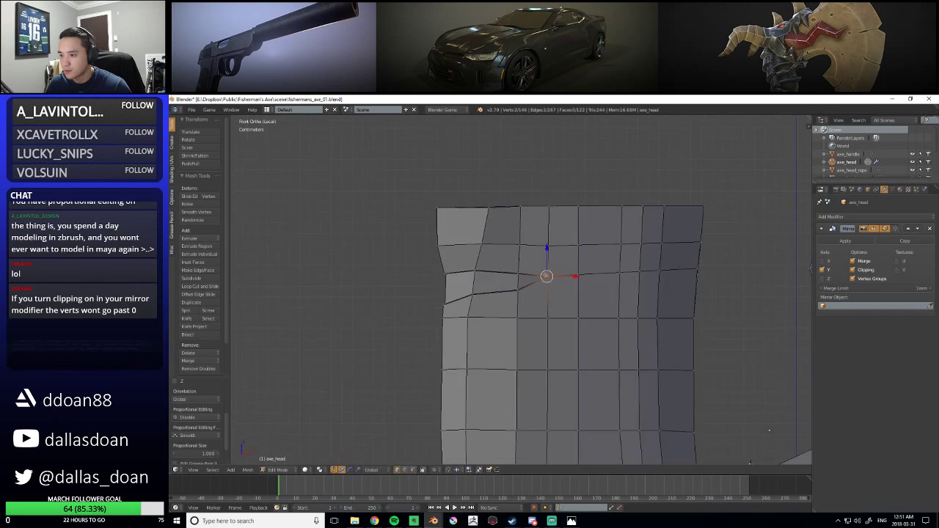
# Examine the widened notch and the spacing of the edge rows in the blade
pyautogui.scroll(-2, 521, 286)
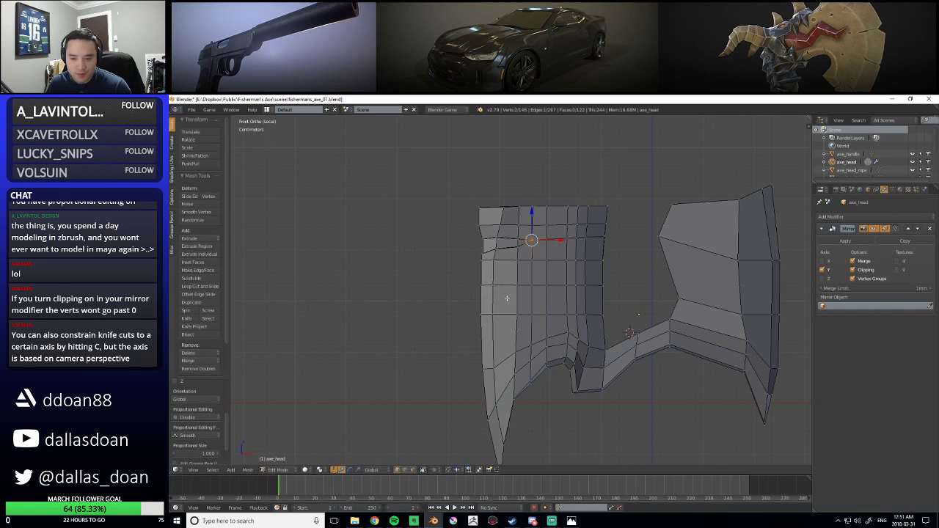
pyautogui.scroll(2, 520, 296)
pyautogui.scroll(3, 524, 305)
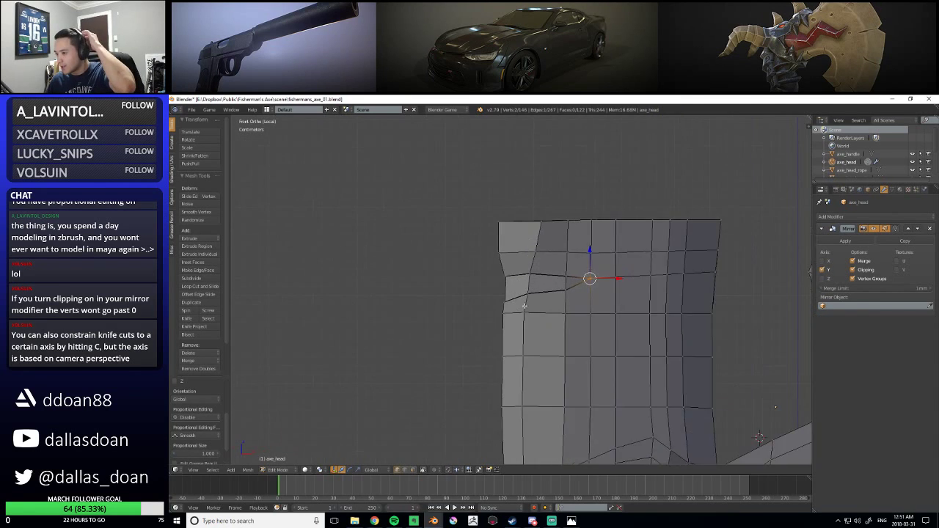
pyautogui.scroll(1, 541, 303)
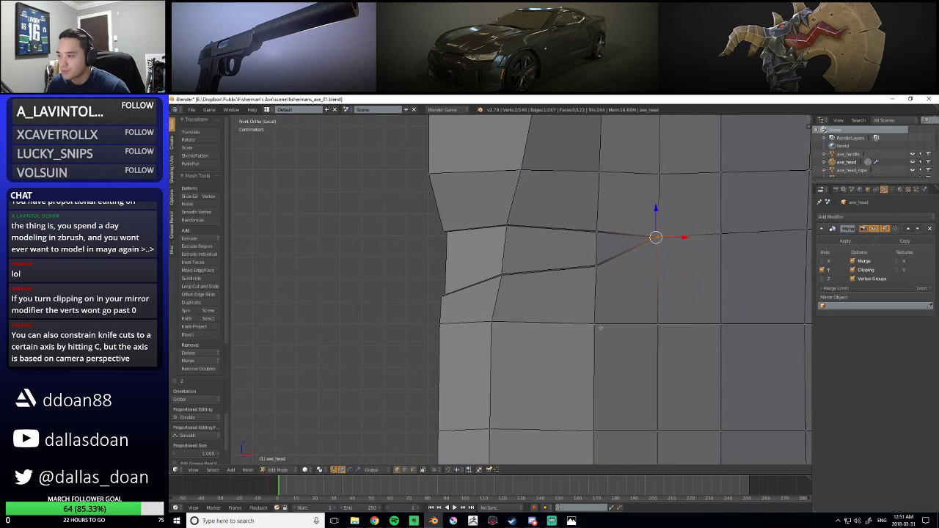
pyautogui.scroll(-5, 582, 324)
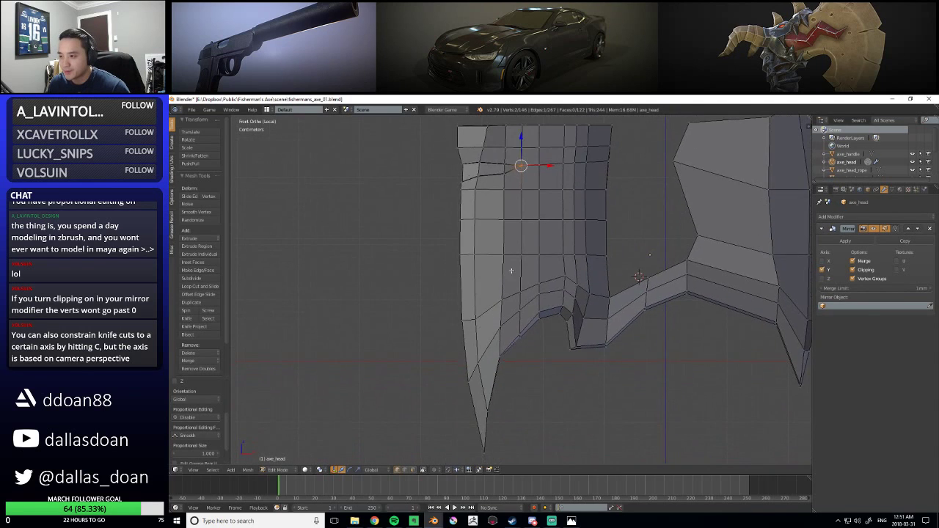
pyautogui.scroll(3, 498, 309)
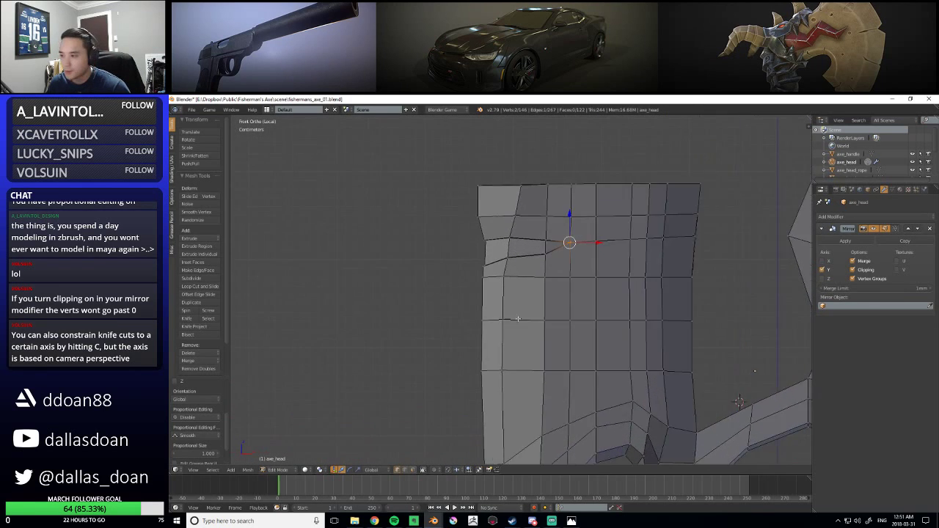
pyautogui.keyDown('shift'); pyautogui.moveTo(533, 189); pyautogui.dragTo(517, 246, button='middle'); pyautogui.keyUp('shift')
pyautogui.scroll(-2, 519, 256)
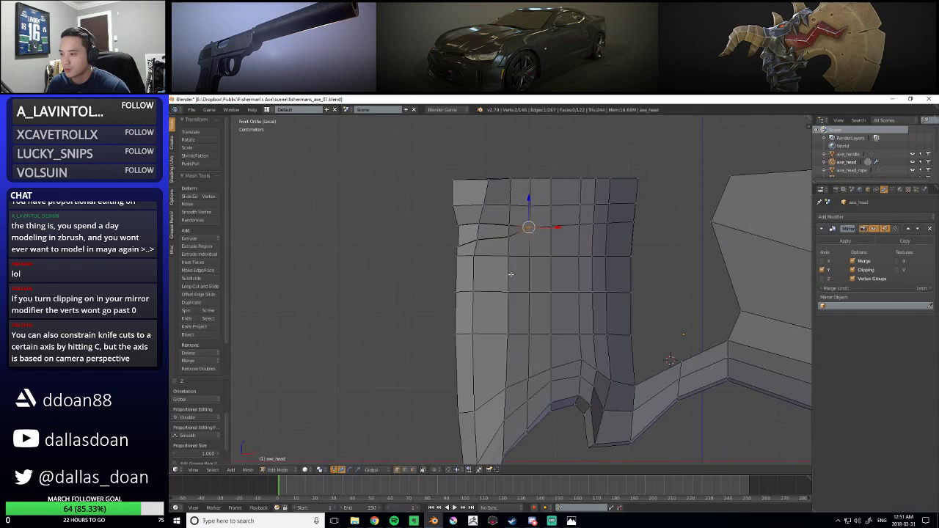
pyautogui.keyDown('shift'); pyautogui.moveTo(513, 313); pyautogui.dragTo(527, 271, button='middle'); pyautogui.keyUp('shift')
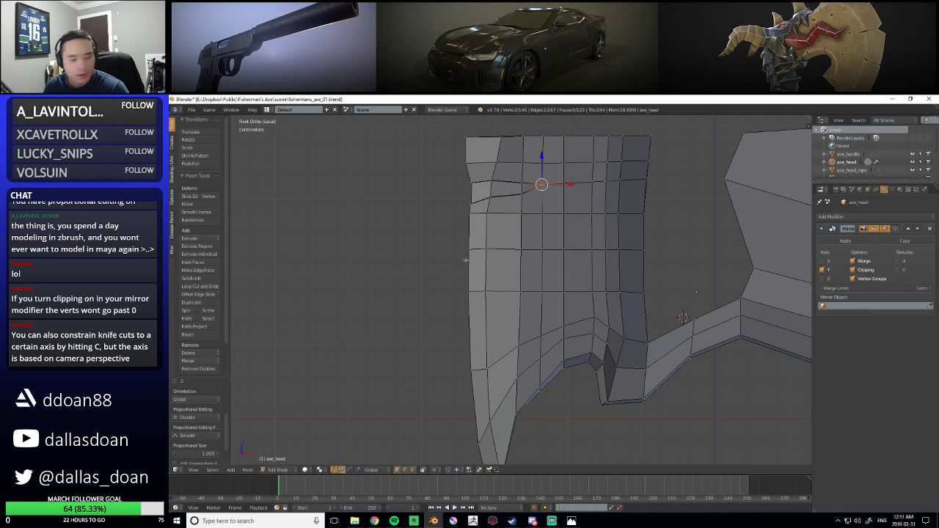
# Box-select the new loop row below the notch and move it up along Z, closer to the row above it
pyautogui.scroll(3, 459, 259)
pyautogui.scroll(-3, 514, 302)
pyautogui.moveTo(411, 262); pyautogui.dragTo(713, 320)
pyautogui.moveTo(591, 266); pyautogui.dragTo(592, 253)
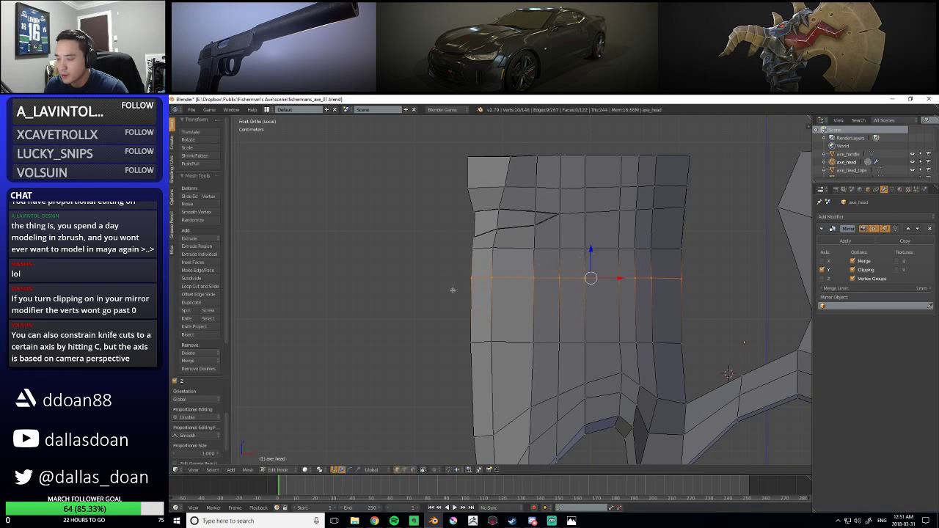
pyautogui.scroll(-2, 477, 285)
pyautogui.scroll(5, 473, 285)
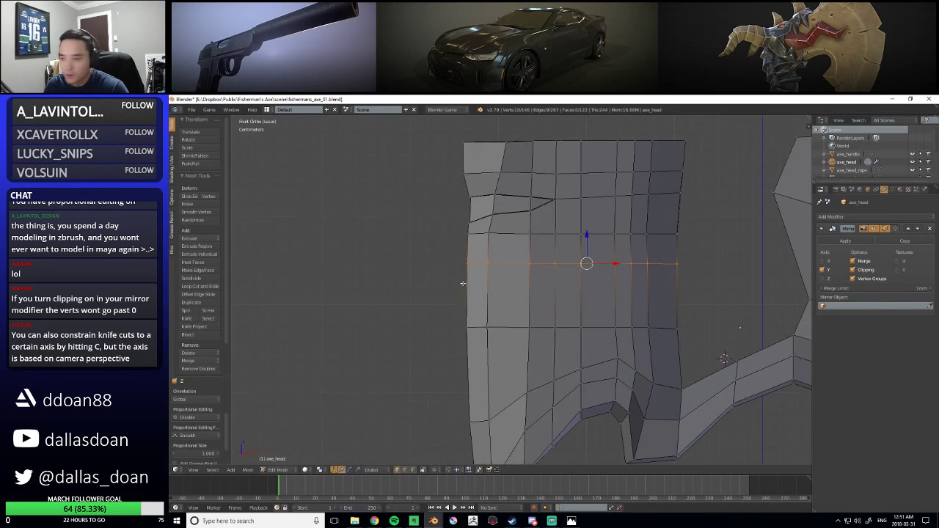
# Select the short underside edge midway along the beard's inner curve and move it upward to round the curve
pyautogui.scroll(-3, 514, 308)
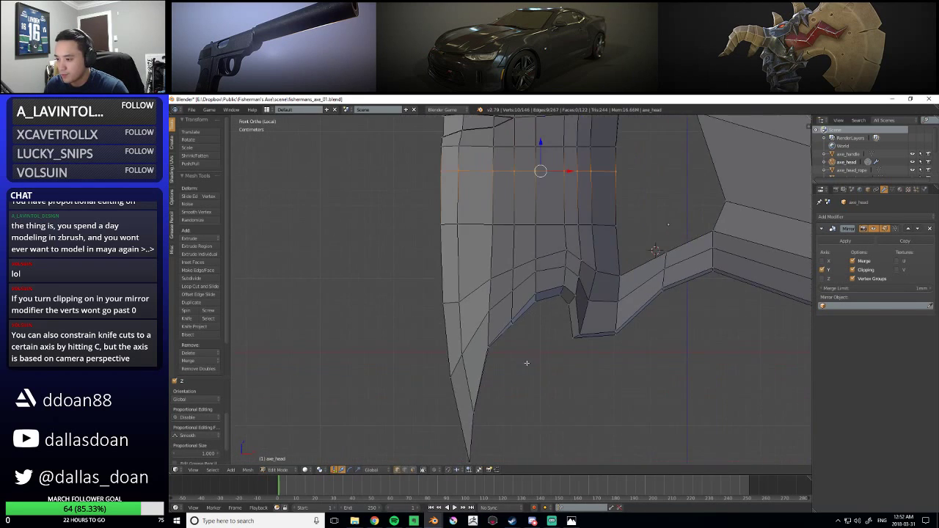
pyautogui.keyDown('shift'); pyautogui.moveTo(524, 312); pyautogui.dragTo(505, 308, button='middle'); pyautogui.keyUp('shift')
pyautogui.rightClick(501, 309)
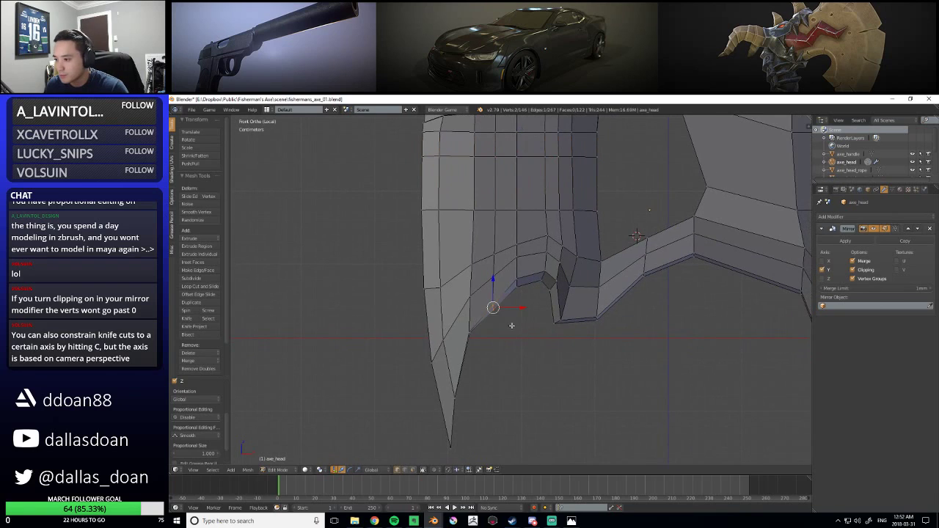
pyautogui.rightClick(513, 292)
pyautogui.keyDown('shift'); pyautogui.rightClick(497, 311); pyautogui.keyUp('shift')
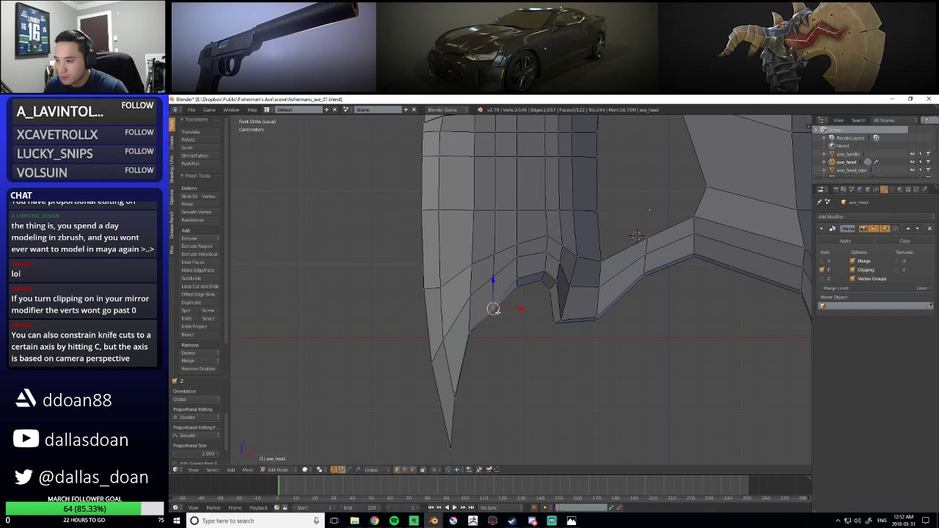
pyautogui.press('g')
pyautogui.click(499, 300)
pyautogui.scroll(2, 527, 318)
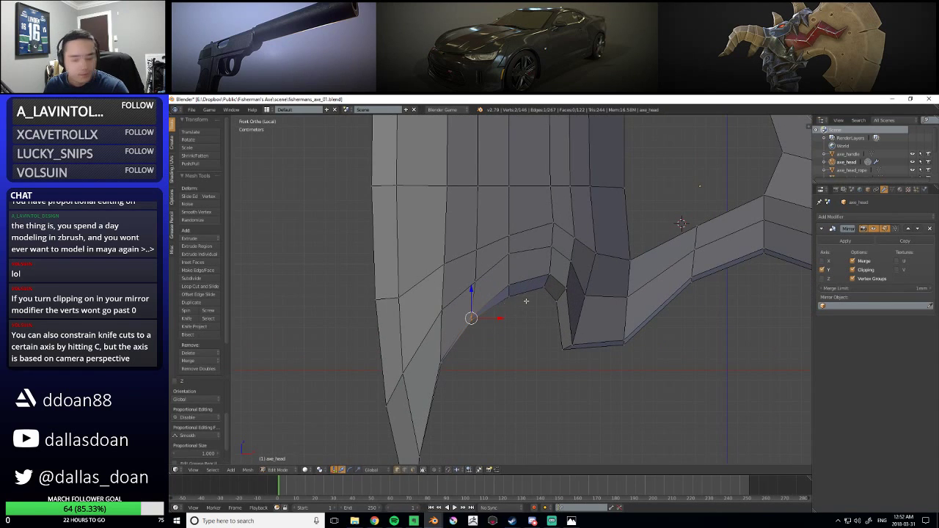
# Move the lower corner beside the beard's small gap along X towards the handle, and lower the neighbouring underside edge along Z
pyautogui.scroll(1, 514, 316)
pyautogui.rightClick(580, 360)
pyautogui.moveTo(580, 360); pyautogui.dragTo(586, 360)
pyautogui.keyDown('shift'); pyautogui.moveTo(516, 332); pyautogui.dragTo(544, 328, button='middle'); pyautogui.keyUp('shift')
pyautogui.rightClick(523, 279)
pyautogui.moveTo(464, 288); pyautogui.dragTo(496, 330)
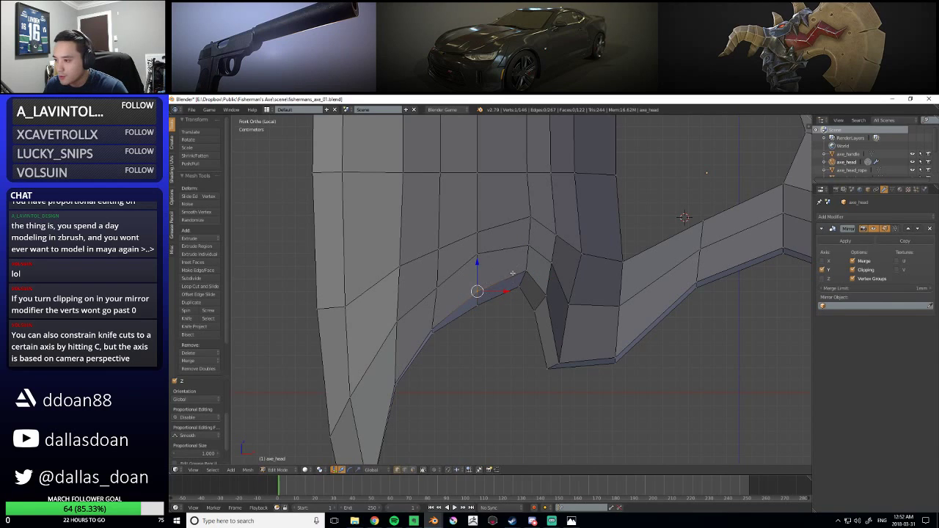
pyautogui.moveTo(476, 262); pyautogui.dragTo(477, 269)
pyautogui.scroll(-4, 543, 341)
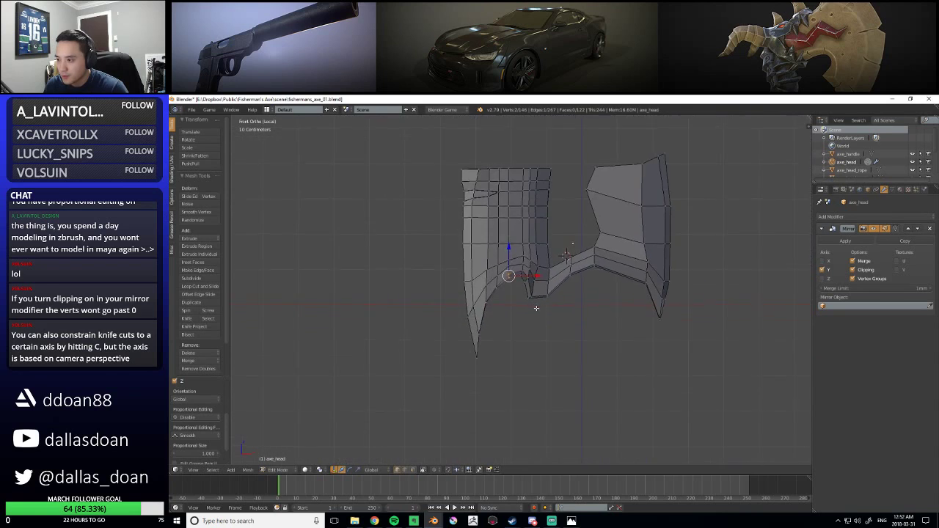
pyautogui.scroll(-3, 543, 341)
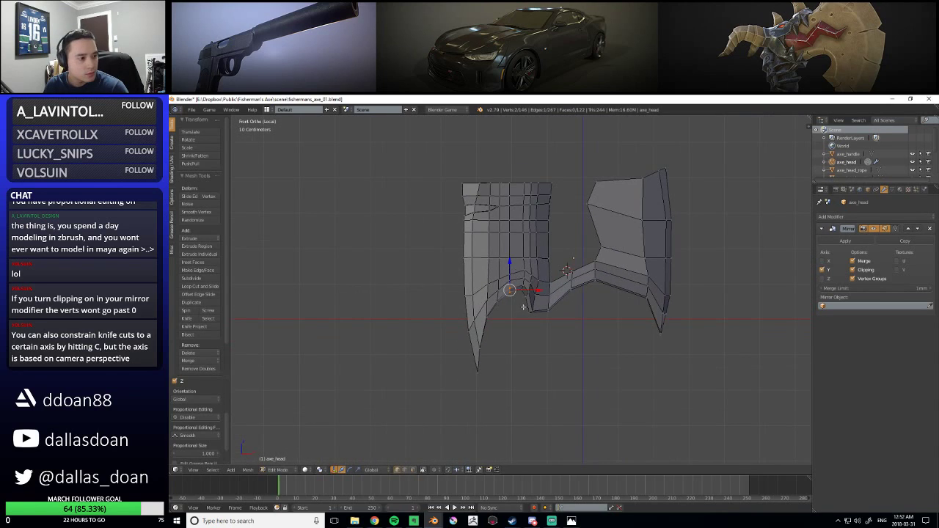
pyautogui.keyDown('shift'); pyautogui.moveTo(520, 299); pyautogui.dragTo(526, 299, button='middle'); pyautogui.keyUp('shift')
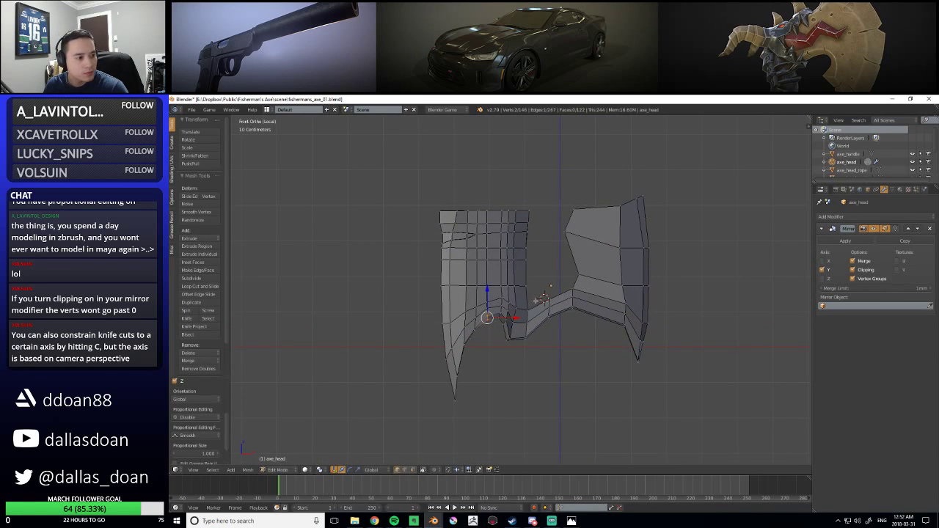
# Try to move the upper blade's top rear corner edge towards the handle along X
pyautogui.rightClick(546, 218)
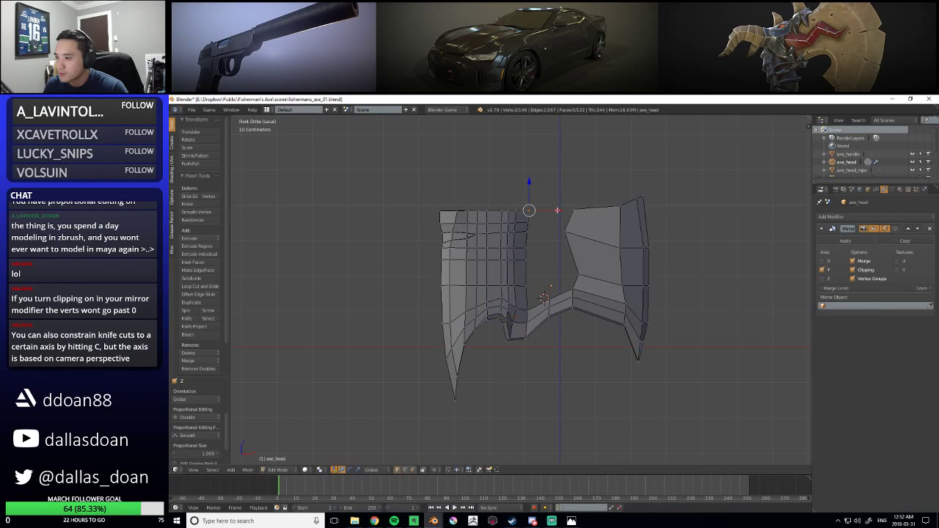
pyautogui.keyDown('shift'); pyautogui.rightClick(545, 226); pyautogui.keyUp('shift')
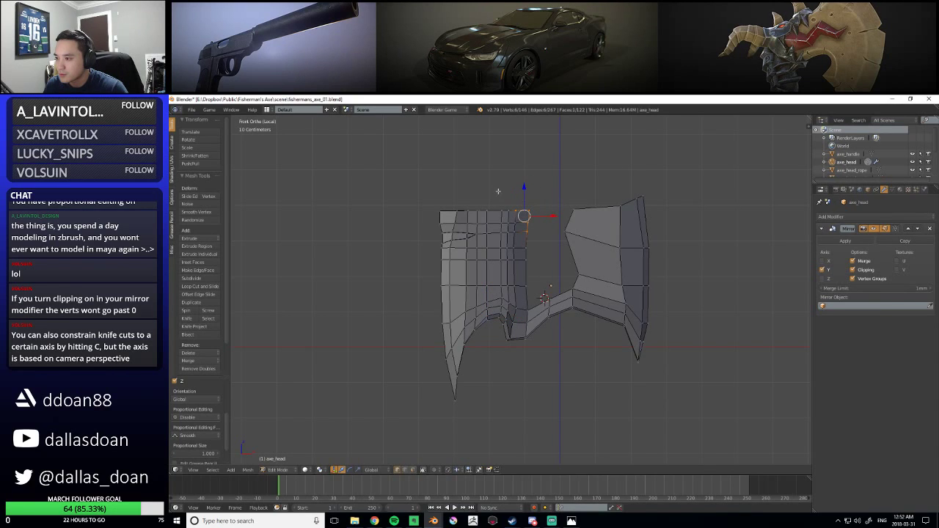
pyautogui.keyDown('shift'); pyautogui.rightClick(535, 220); pyautogui.keyUp('shift')
pyautogui.scroll(3, 537, 224)
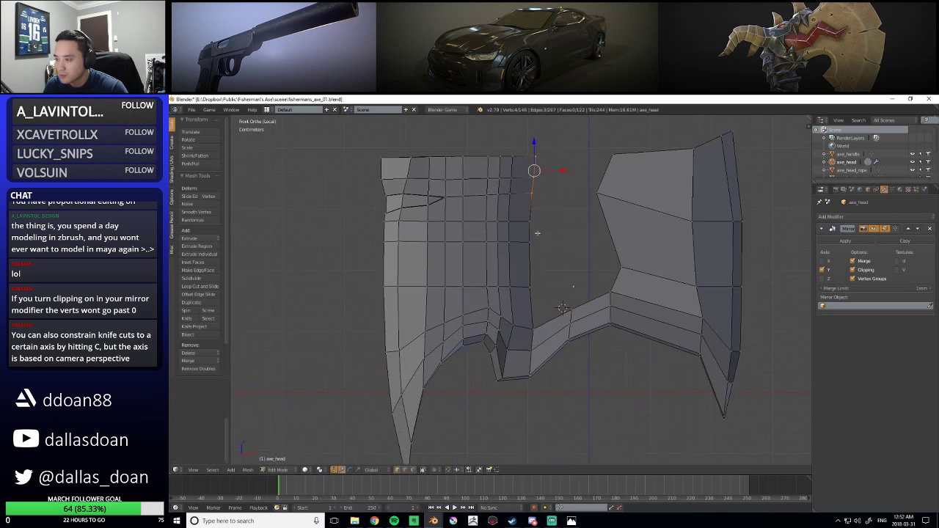
pyautogui.keyDown('shift'); pyautogui.moveTo(537, 223); pyautogui.dragTo(531, 295, button='middle'); pyautogui.keyUp('shift')
pyautogui.keyDown('alt'); pyautogui.rightClick(518, 212); pyautogui.keyUp('alt')
pyautogui.keyDown('alt'); pyautogui.rightClick(538, 212); pyautogui.keyUp('alt')
pyautogui.moveTo(554, 225); pyautogui.dragTo(556, 225)
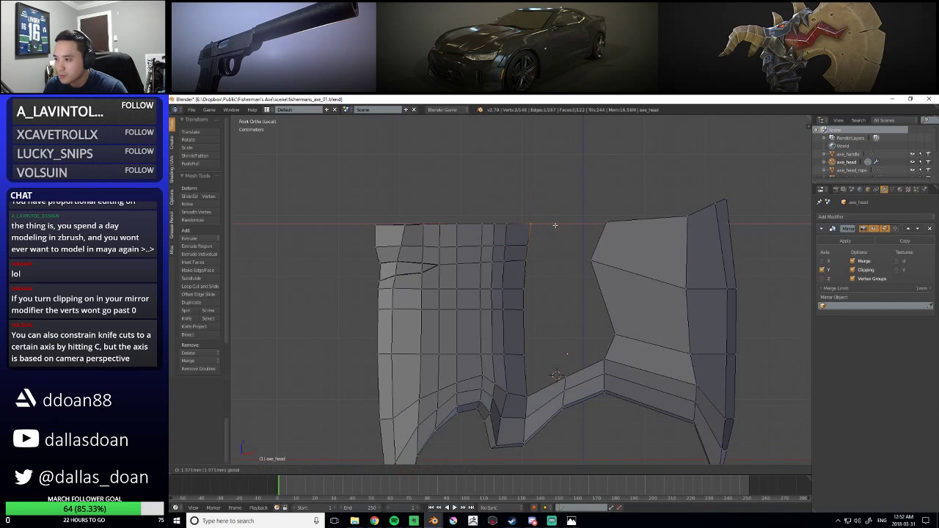
pyautogui.click(559, 224)
pyautogui.moveTo(570, 276); pyautogui.dragTo(523, 253, button='middle')
pyautogui.hotkey('ctrl', 'z')
pyautogui.hotkey('ctrl', 'z')
pyautogui.scroll(3, 497, 283)
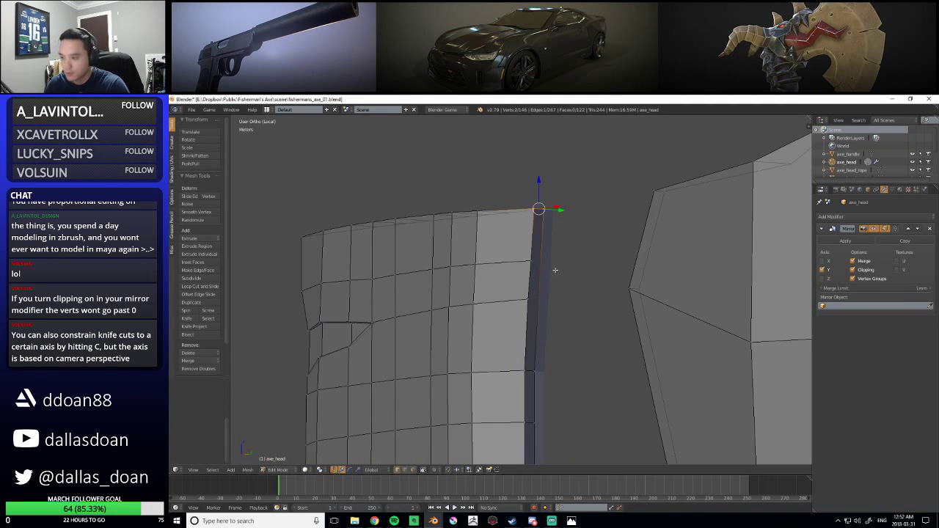
pyautogui.press('k')
pyautogui.click(530, 261)
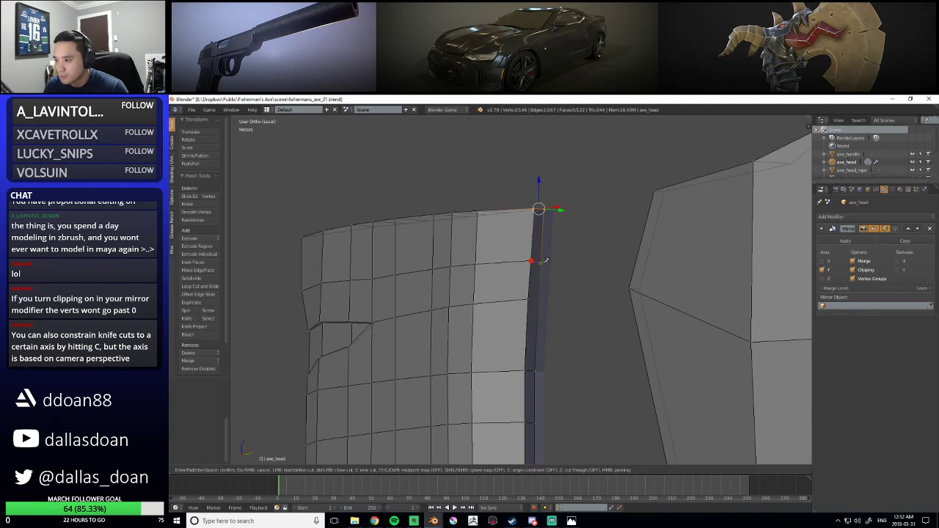
pyautogui.press('Escape')
# Knife-cut the blade's narrow rear face from the end of the row above the notch to the mirror centre edge
pyautogui.scroll(2, 546, 273)
pyautogui.moveTo(540, 285); pyautogui.dragTo(539, 308, button='middle')
pyautogui.press('a')
pyautogui.scroll(2, 576, 274)
pyautogui.moveTo(577, 275); pyautogui.dragTo(563, 267, button='middle')
pyautogui.press('k')
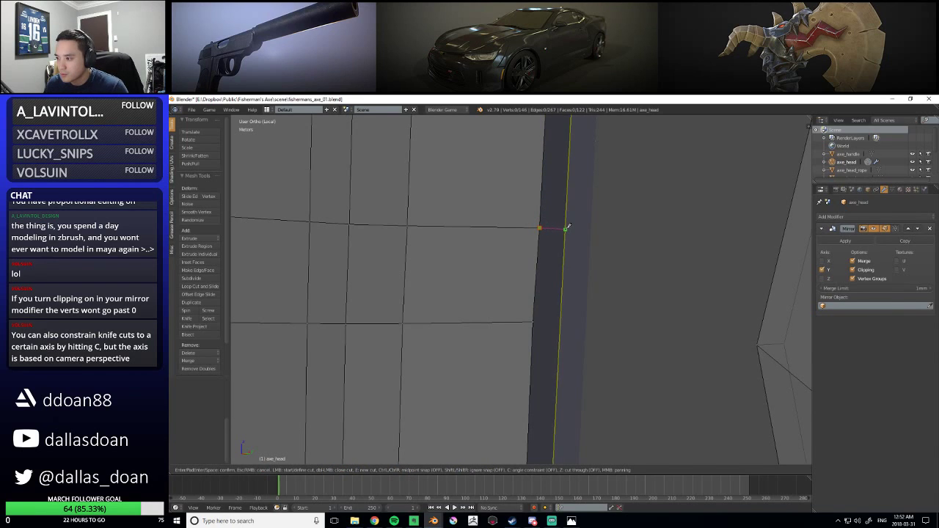
pyautogui.press('Return')
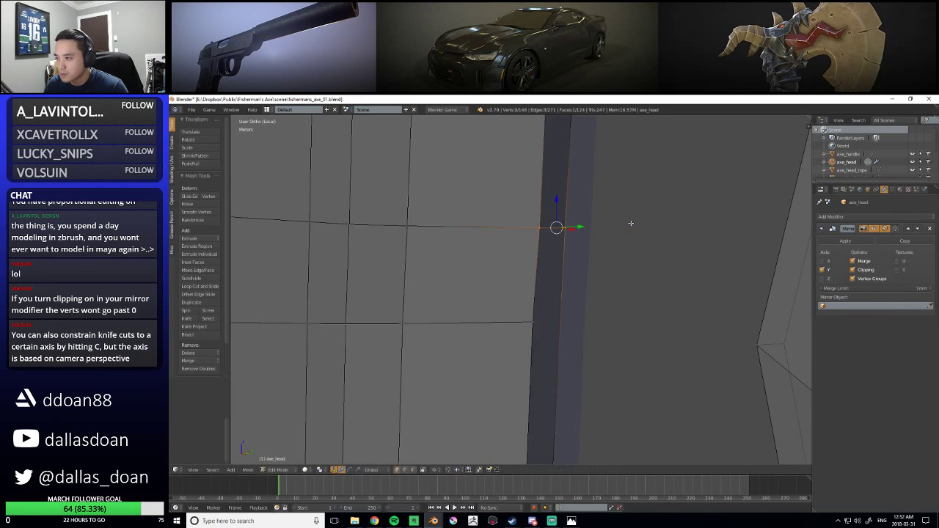
# Knife-cut the rear face from the end of the notch-tip row to the mirror centre edge, deselect everything and return to front view
pyautogui.moveTo(633, 223); pyautogui.dragTo(552, 324, button='middle')
pyautogui.press('k')
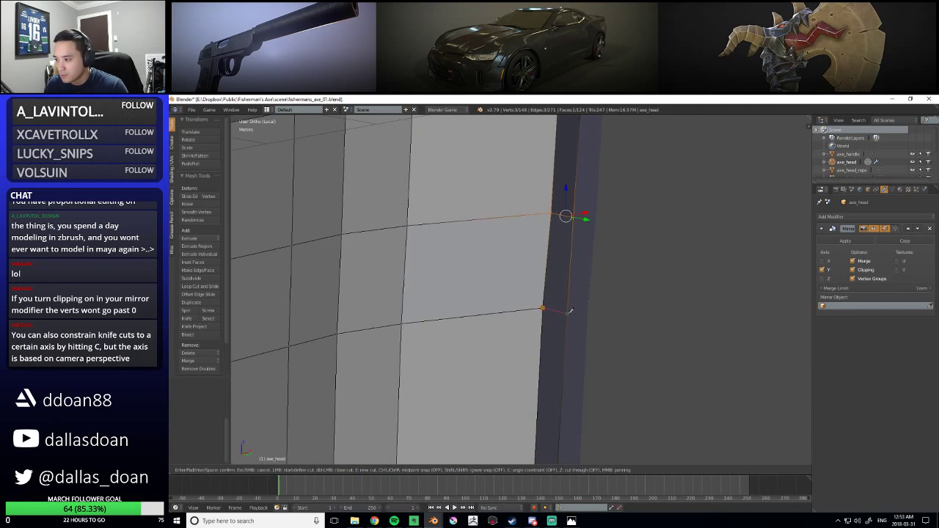
pyautogui.moveTo(570, 311); pyautogui.dragTo(668, 358, button='middle')
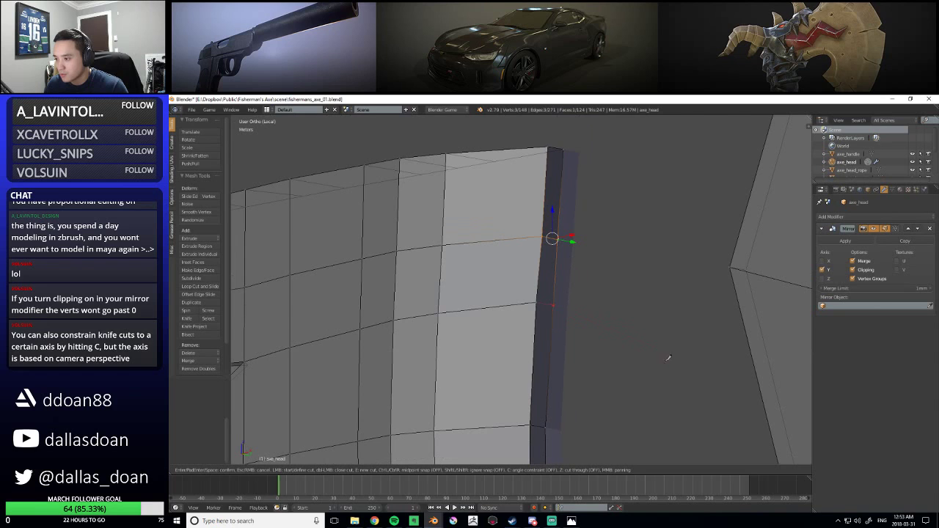
pyautogui.press('Return')
pyautogui.moveTo(634, 275); pyautogui.dragTo(544, 296, button='middle')
pyautogui.moveTo(594, 327); pyautogui.dragTo(555, 326, button='middle')
pyautogui.press('a')
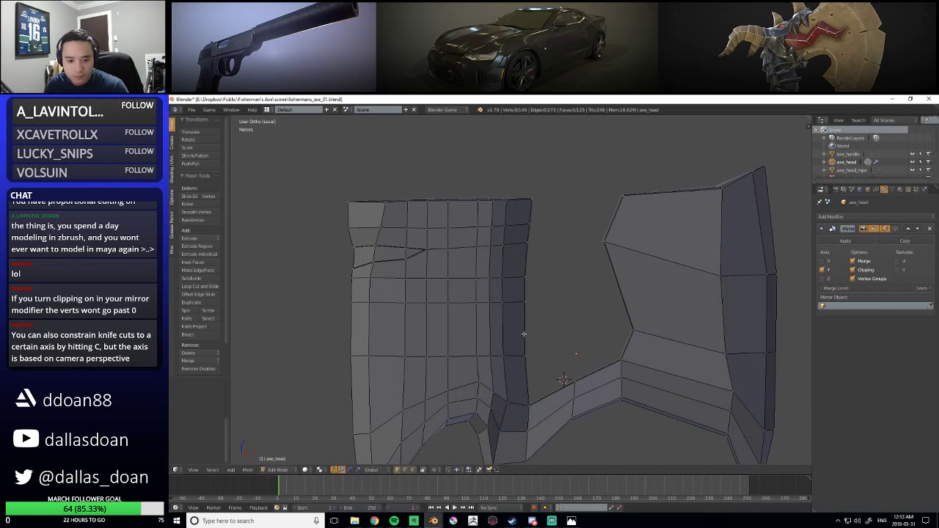
pyautogui.press('q')
pyautogui.click(497, 283)
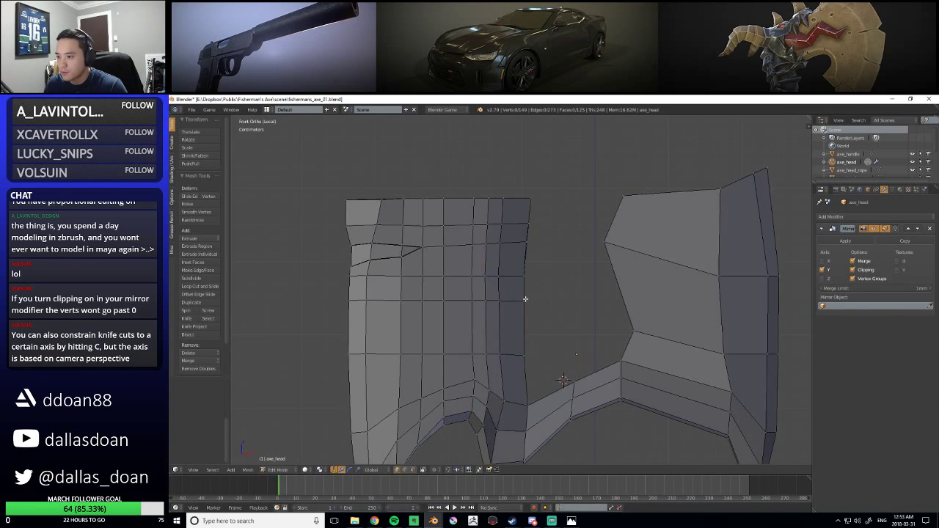
# Move the upper blade's top rear corner edge slightly towards the handle along X
pyautogui.scroll(1, 528, 296)
pyautogui.keyDown('shift'); pyautogui.moveTo(525, 249); pyautogui.dragTo(553, 282, button='middle'); pyautogui.keyUp('shift')
pyautogui.keyDown('shift'); pyautogui.moveTo(562, 214); pyautogui.dragTo(563, 252, button='middle'); pyautogui.keyUp('shift')
pyautogui.rightClick(561, 166)
pyautogui.press('g')
pyautogui.press('x')
pyautogui.click(586, 165)
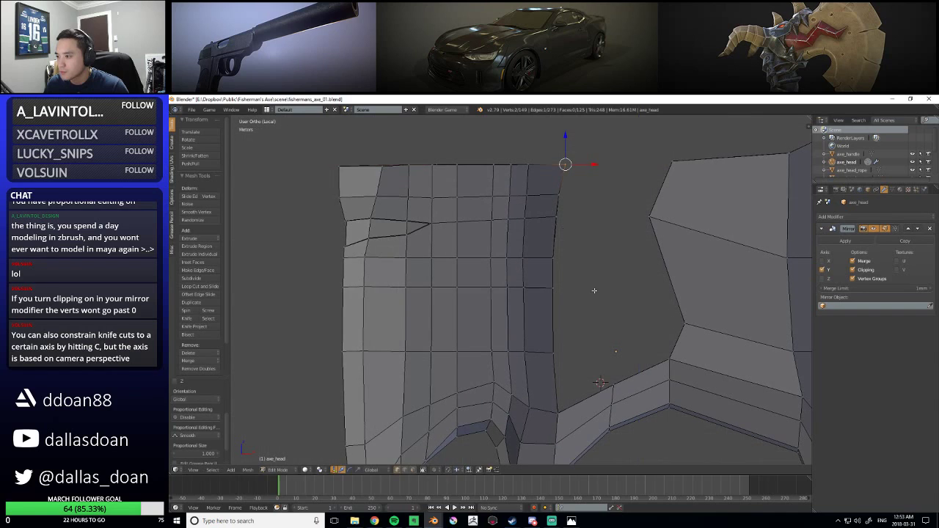
pyautogui.scroll(1, 580, 272)
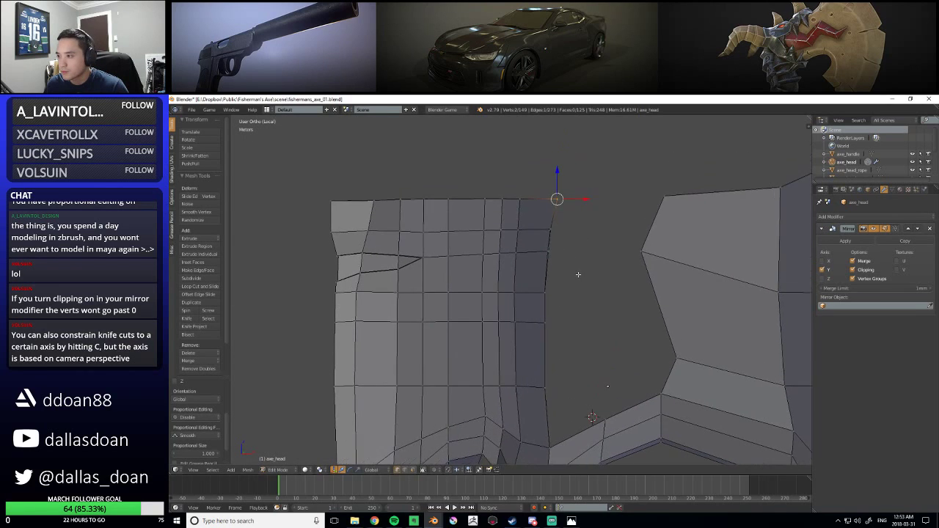
pyautogui.keyDown('shift'); pyautogui.moveTo(591, 297); pyautogui.dragTo(596, 218, button='middle'); pyautogui.keyUp('shift')
pyautogui.rightClick(561, 257)
pyautogui.press('b')
pyautogui.moveTo(531, 196)
pyautogui.mouseDown()
pyautogui.moveTo(580, 269)
pyautogui.moveTo(579, 213)
pyautogui.mouseUp()
pyautogui.press('a')
pyautogui.press('b')
pyautogui.press('a')
pyautogui.press('b')
pyautogui.moveTo(529, 239); pyautogui.dragTo(571, 268)
pyautogui.press('a')
pyautogui.scroll(-4, 572, 271)
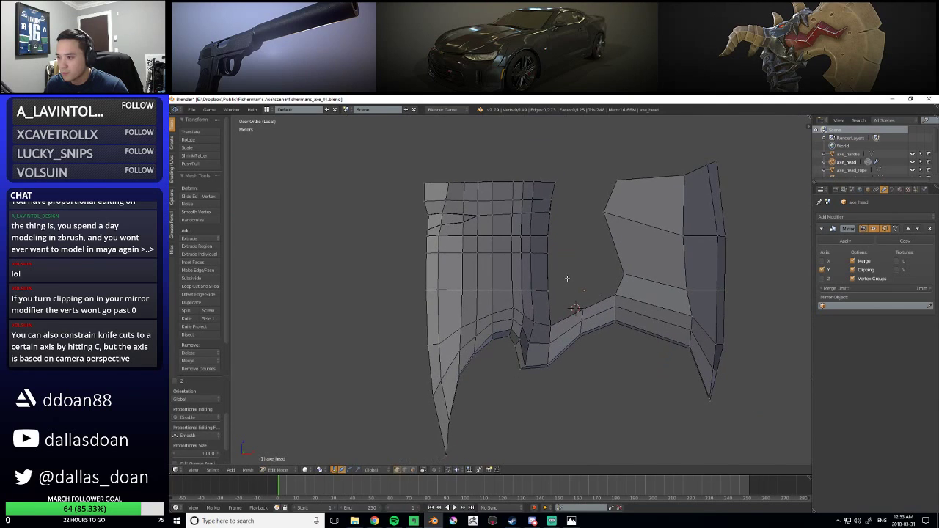
# Knife-cut a small triangular nick into the blade's cutting edge below the large notch, then return to front view
pyautogui.scroll(4, 448, 253)
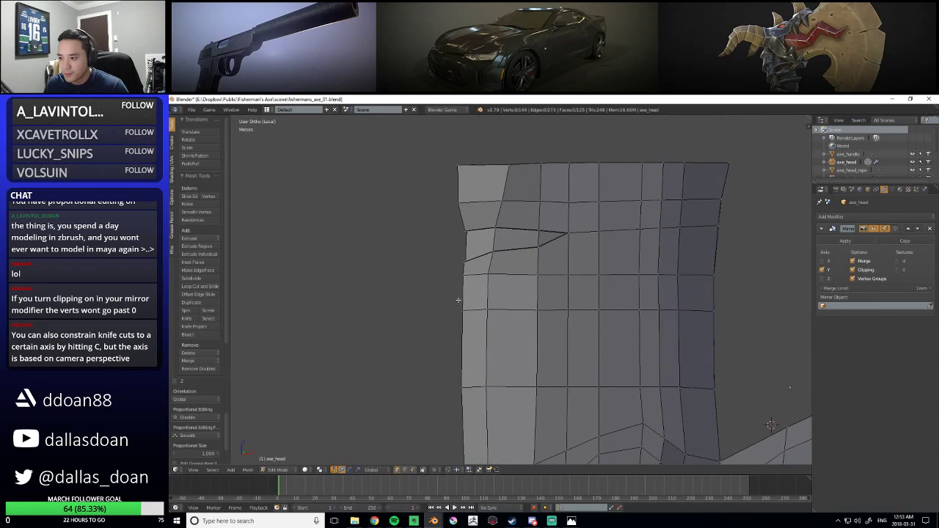
pyautogui.scroll(3, 496, 295)
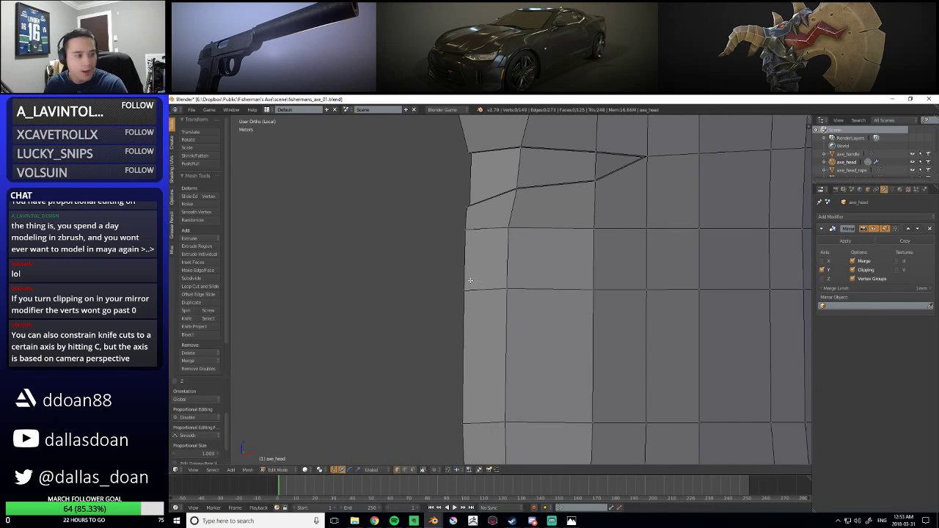
pyautogui.press('k')
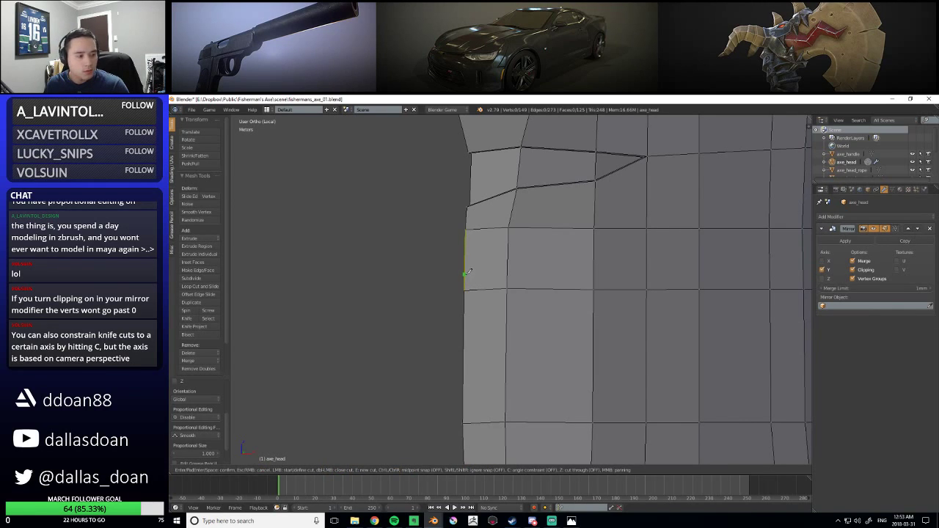
pyautogui.click(508, 268)
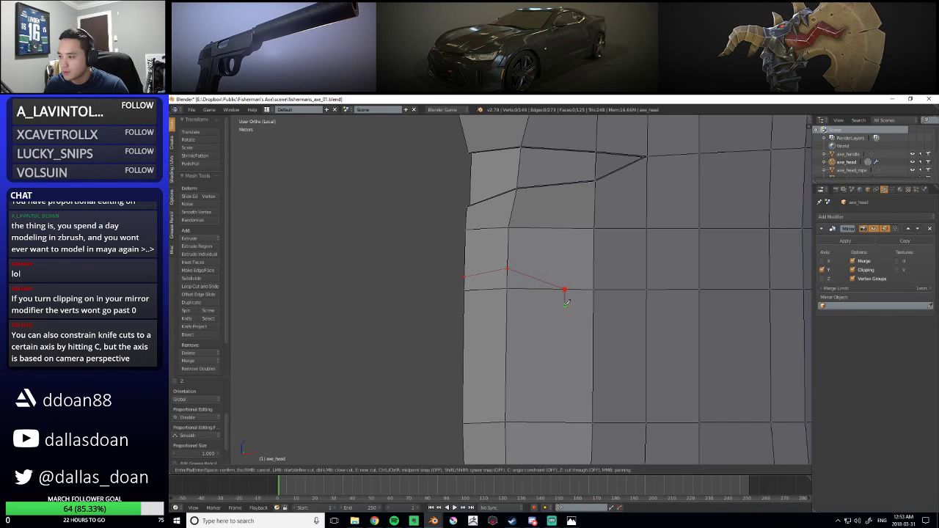
pyautogui.click(507, 294)
pyautogui.press('Return')
pyautogui.moveTo(522, 322); pyautogui.dragTo(563, 317, button='middle')
pyautogui.press('q')
pyautogui.click(510, 274)
pyautogui.scroll(3, 504, 302)
pyautogui.keyDown('shift'); pyautogui.moveTo(504, 306); pyautogui.dragTo(559, 312, button='middle'); pyautogui.keyUp('shift')
pyautogui.scroll(1, 524, 327)
pyautogui.scroll(2, 506, 325)
pyautogui.moveTo(507, 335)
pyautogui.keyDown('shift'); pyautogui.mouseDown(button='middle')
pyautogui.moveTo(524, 331)
pyautogui.moveTo(501, 319)
pyautogui.mouseUp(button='middle'); pyautogui.keyUp('shift')
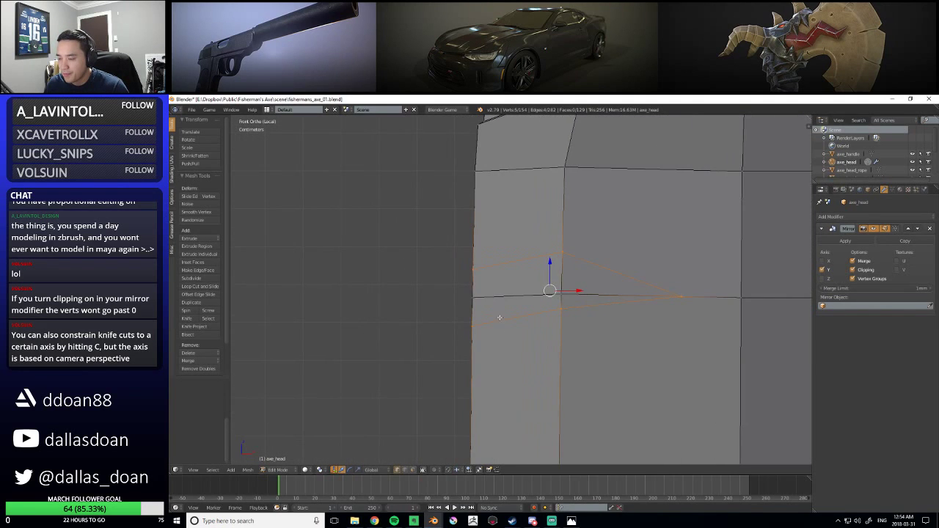
# Select the four faces inside the small nick in face mode and inset them with a narrow border
pyautogui.hotkey('ctrl', 'Tab')
pyautogui.click(493, 293)
pyautogui.hotkey('ctrl', 'Tab')
pyautogui.click(496, 293)
pyautogui.rightClick(523, 282)
pyautogui.keyDown('shift'); pyautogui.rightClick(548, 301); pyautogui.keyUp('shift')
pyautogui.keyDown('shift'); pyautogui.rightClick(586, 285); pyautogui.keyUp('shift')
pyautogui.keyDown('shift'); pyautogui.rightClick(596, 299); pyautogui.keyUp('shift')
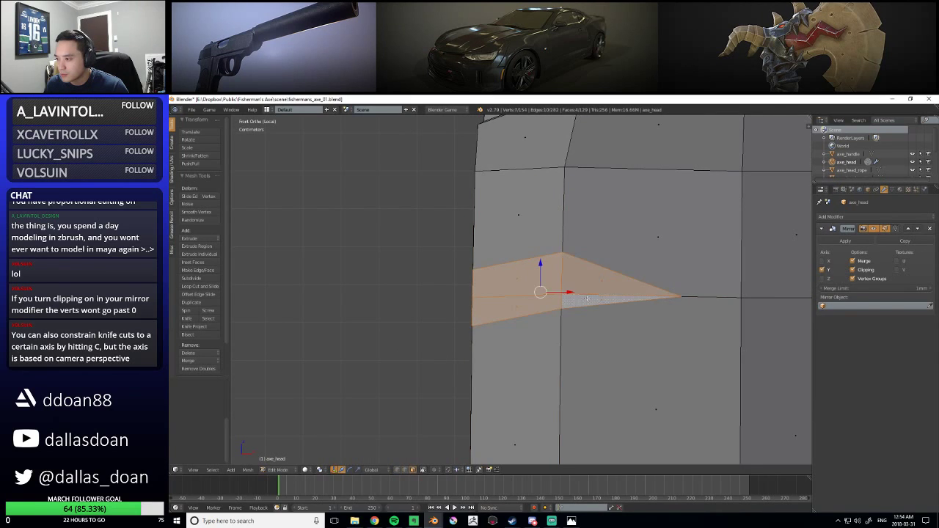
pyautogui.scroll(-2, 572, 308)
pyautogui.hotkey('ctrl', 'f')
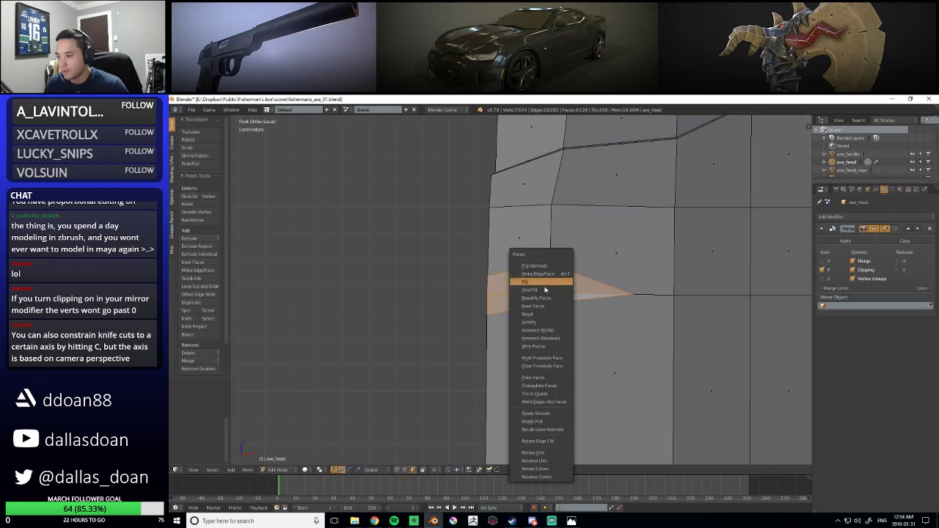
pyautogui.click(558, 302)
pyautogui.click(548, 298)
# Delete the two thin inset faces lying along the mirror centre at the nick's open end
pyautogui.moveTo(549, 298); pyautogui.dragTo(509, 289, button='middle')
pyautogui.rightClick(508, 290)
pyautogui.keyDown('shift'); pyautogui.rightClick(517, 326); pyautogui.keyUp('shift')
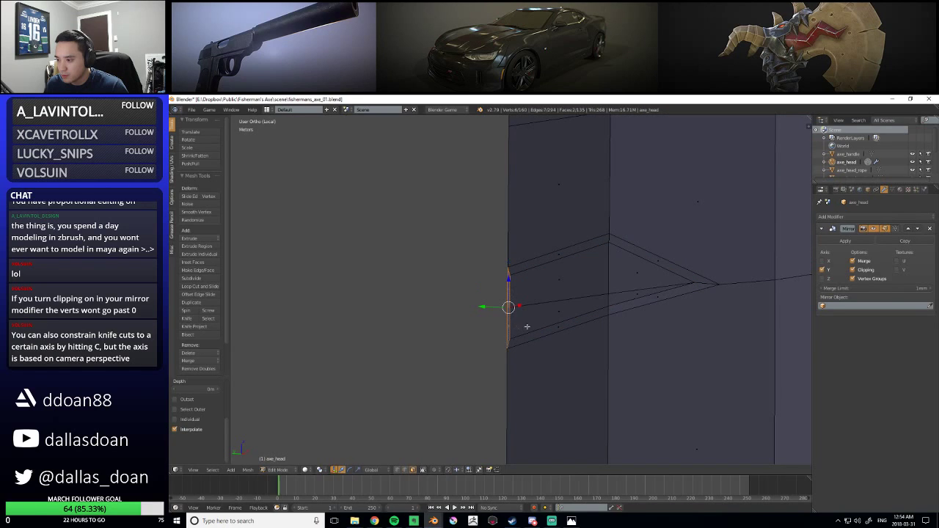
pyautogui.press('x')
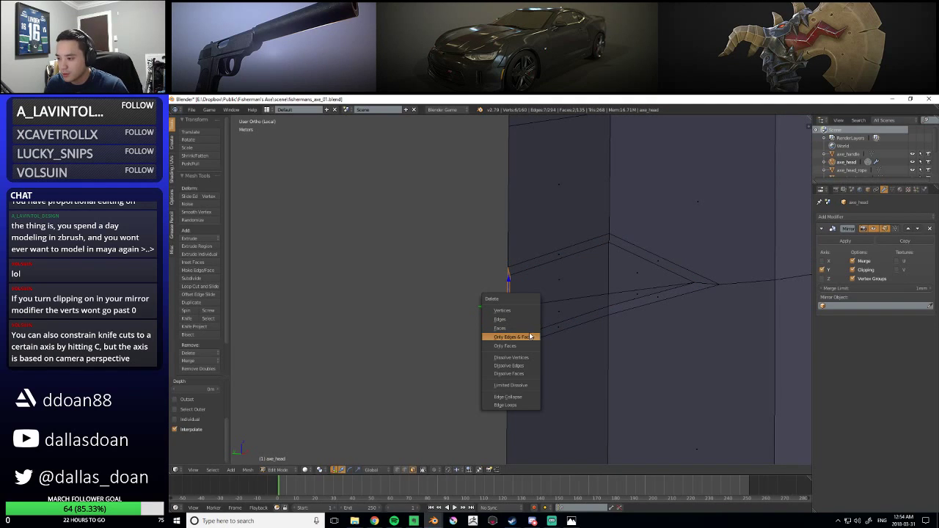
pyautogui.click(523, 332)
pyautogui.moveTo(549, 339); pyautogui.dragTo(583, 277, button='middle')
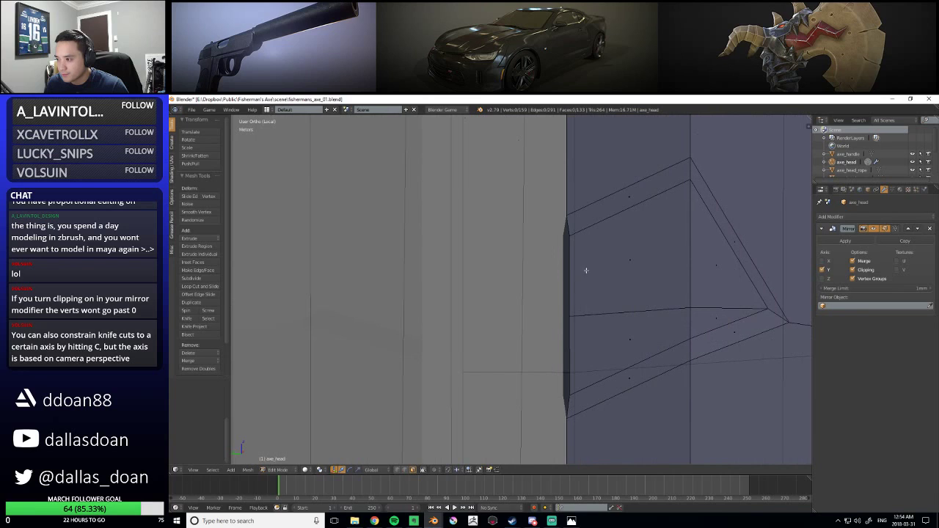
# Select the nick's three inner vertices at the cutting edge and move them along Y onto the mirror centre in top view
pyautogui.hotkey('ctrl', 'Tab')
pyautogui.click(568, 232)
pyautogui.rightClick(569, 233)
pyautogui.keyDown('shift'); pyautogui.rightClick(569, 316); pyautogui.keyUp('shift')
pyautogui.keyDown('shift'); pyautogui.rightClick(565, 390); pyautogui.keyUp('shift')
pyautogui.moveTo(565, 390); pyautogui.dragTo(504, 371, button='middle')
pyautogui.press('q')
pyautogui.click(451, 257)
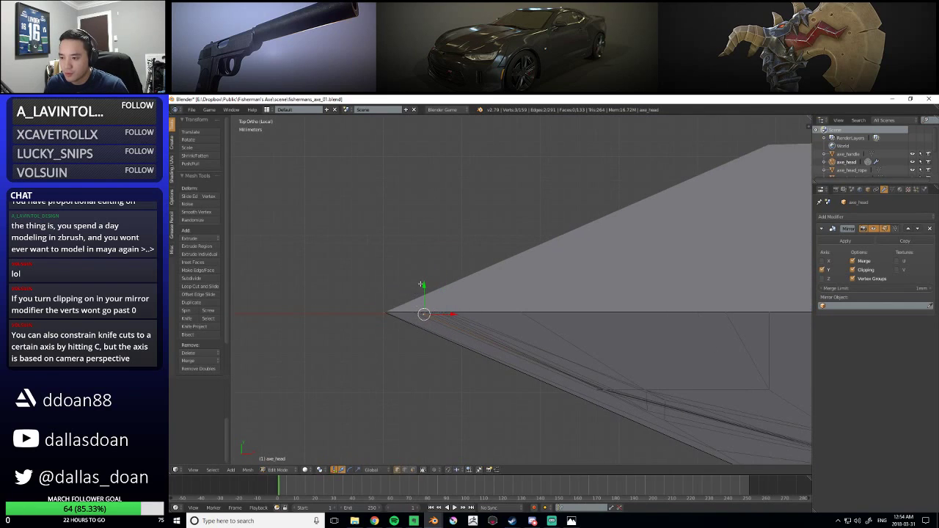
pyautogui.press('g')
pyautogui.press('y')
pyautogui.click(421, 266)
# Inspect the nick's inner vertices against the mirror centre line, then return to front view
pyautogui.scroll(7, 423, 271)
pyautogui.keyDown('shift'); pyautogui.moveTo(359, 378); pyautogui.dragTo(535, 340, button='middle'); pyautogui.keyUp('shift')
pyautogui.scroll(1, 536, 340)
pyautogui.keyDown('shift'); pyautogui.moveTo(397, 338); pyautogui.dragTo(547, 329, button='middle'); pyautogui.keyUp('shift')
pyautogui.scroll(1, 547, 330)
pyautogui.scroll(3, 545, 338)
pyautogui.scroll(-5, 545, 337)
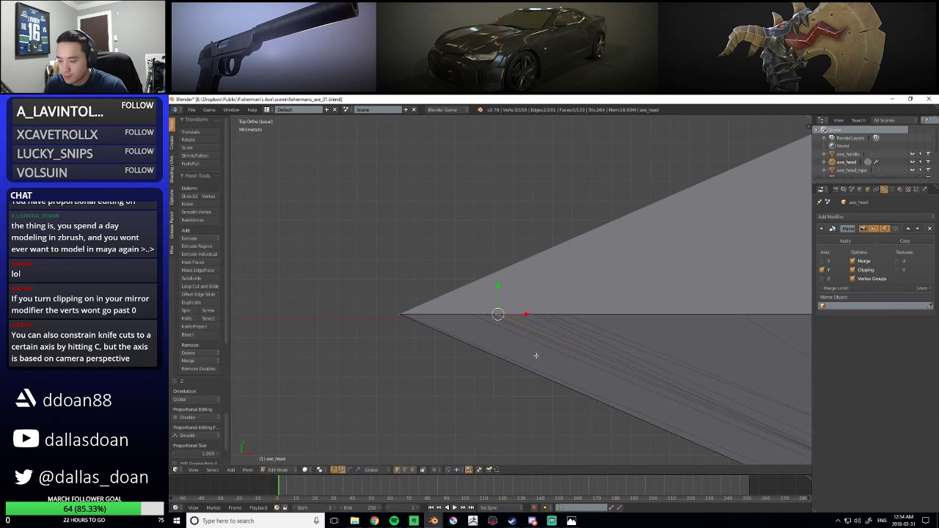
pyautogui.moveTo(514, 293)
pyautogui.mouseDown(button='middle')
pyautogui.moveTo(581, 256)
pyautogui.moveTo(618, 264)
pyautogui.moveTo(620, 243)
pyautogui.moveTo(608, 268)
pyautogui.moveTo(574, 264)
pyautogui.moveTo(450, 284)
pyautogui.moveTo(474, 294)
pyautogui.moveTo(530, 289)
pyautogui.moveTo(446, 287)
pyautogui.mouseUp(button='middle')
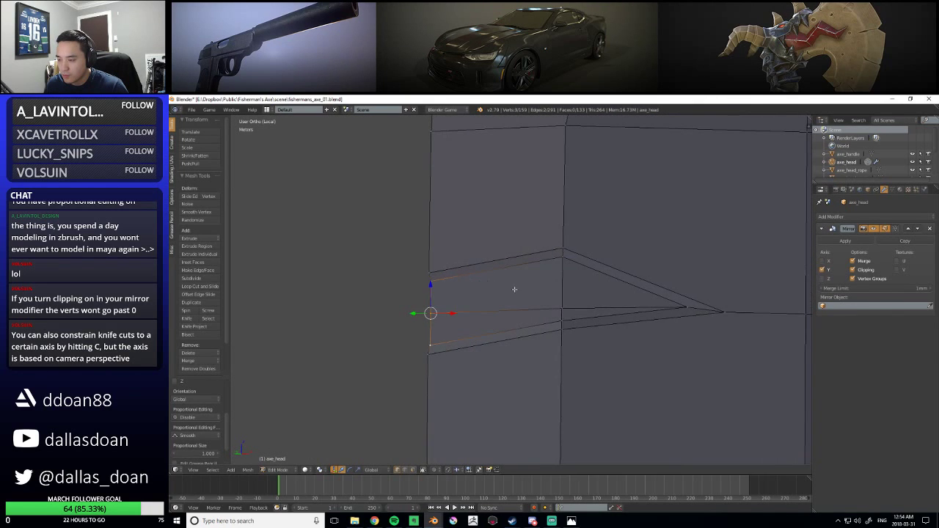
pyautogui.moveTo(513, 285); pyautogui.dragTo(526, 278, button='middle')
pyautogui.press('q')
pyautogui.click(463, 243)
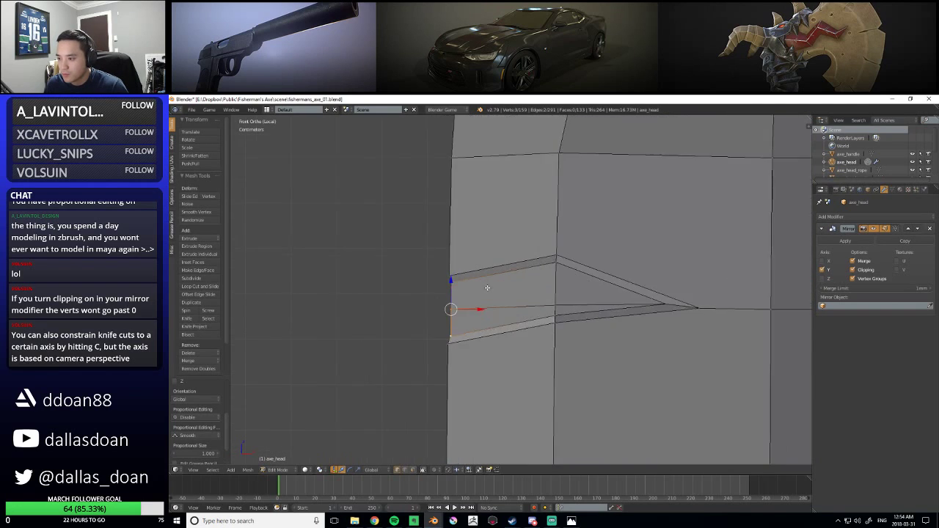
# Move the nick's three inner cutting-edge vertices into the blade along X
pyautogui.scroll(3, 486, 285)
pyautogui.moveTo(399, 371); pyautogui.dragTo(399, 372)
pyautogui.moveTo(435, 324); pyautogui.dragTo(447, 325)
pyautogui.hotkey('ctrl', 'z')
pyautogui.press('b')
pyautogui.moveTo(378, 317); pyautogui.dragTo(446, 323)
pyautogui.scroll(2, 451, 308)
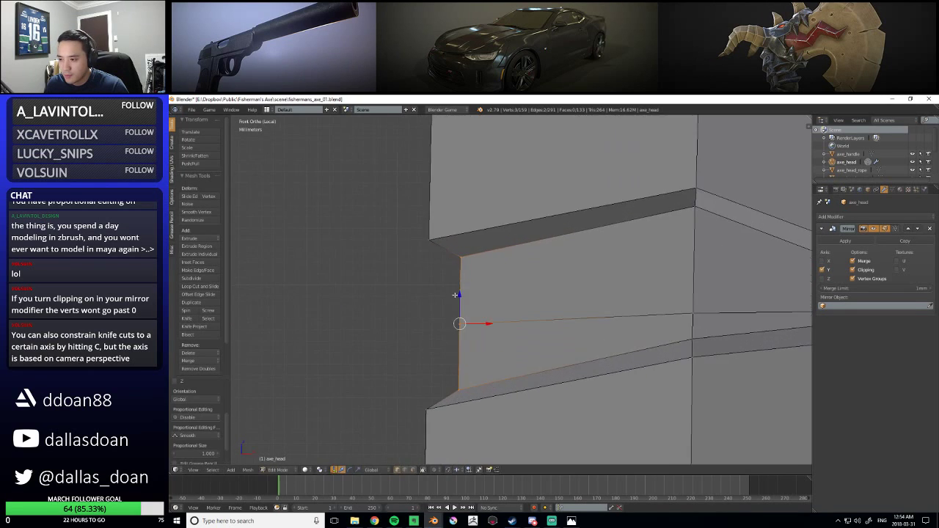
# Readjust the nick's inner cutting-edge vertices along X and scale them along Z by about 1.2
pyautogui.press('g')
pyautogui.press('x')
pyautogui.click(459, 288)
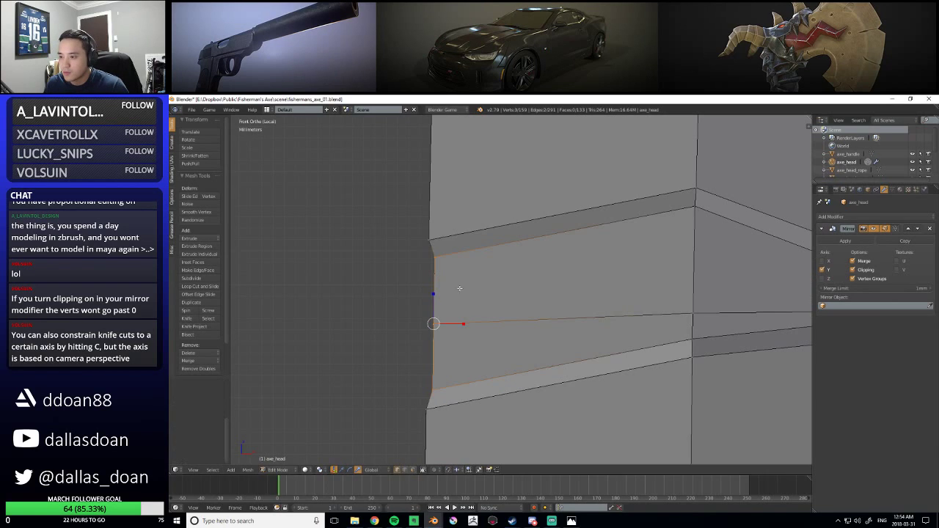
pyautogui.press('g')
pyautogui.press('x')
pyautogui.click(451, 290)
pyautogui.press('s')
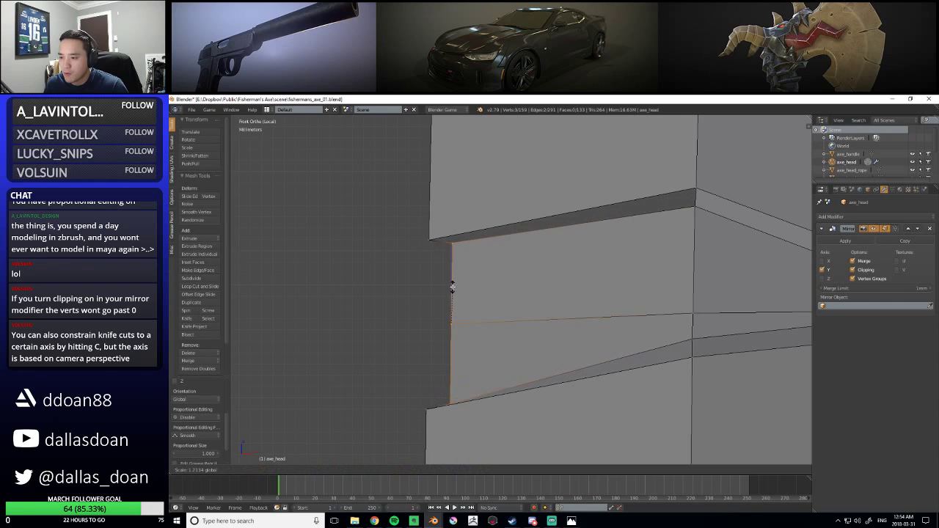
pyautogui.click(452, 290)
# Raise the nick's inner upper middle vertex and lower its inner lower middle vertex to narrow the border
pyautogui.rightClick(452, 246)
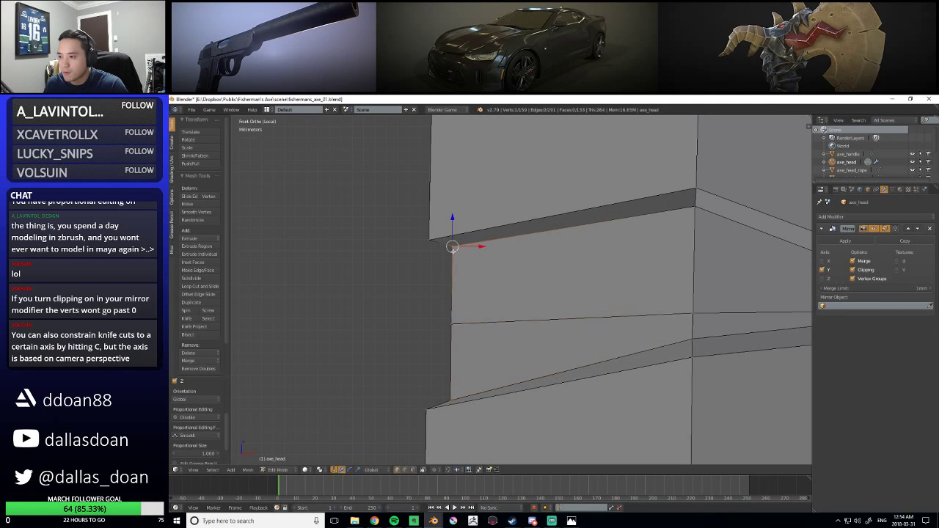
pyautogui.moveTo(716, 235); pyautogui.dragTo(534, 257, button='middle')
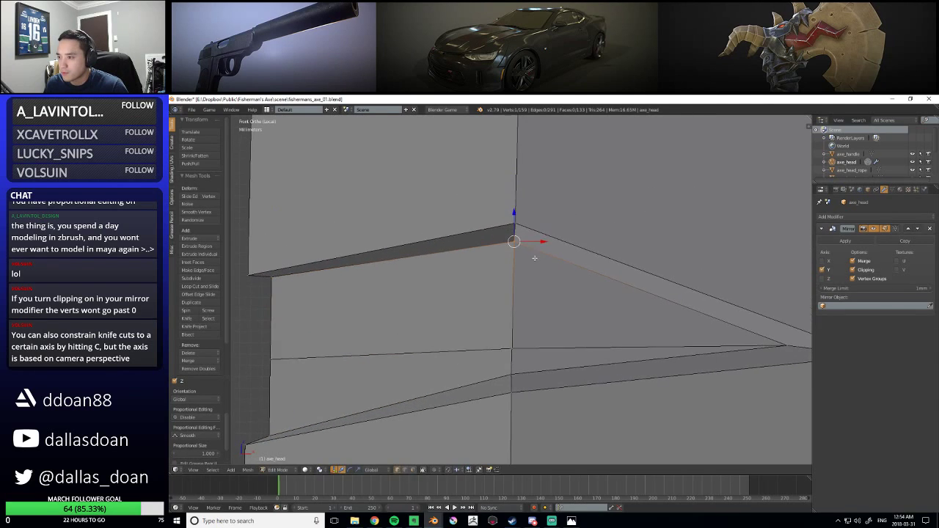
pyautogui.moveTo(512, 215); pyautogui.dragTo(513, 202)
pyautogui.keyDown('shift'); pyautogui.moveTo(515, 267); pyautogui.dragTo(514, 211, button='middle'); pyautogui.keyUp('shift')
pyautogui.rightClick(523, 324)
pyautogui.moveTo(510, 288); pyautogui.dragTo(509, 294)
pyautogui.keyDown('shift'); pyautogui.moveTo(514, 294); pyautogui.dragTo(379, 285, button='middle'); pyautogui.keyUp('shift')
# Move the nick's inner tip vertex closer to the outer tip along X and lower it slightly along Z
pyautogui.rightClick(706, 274)
pyautogui.moveTo(706, 274)
pyautogui.mouseDown()
pyautogui.moveTo(695, 285)
pyautogui.moveTo(713, 288)
pyautogui.mouseUp()
pyautogui.moveTo(686, 251); pyautogui.dragTo(686, 259)
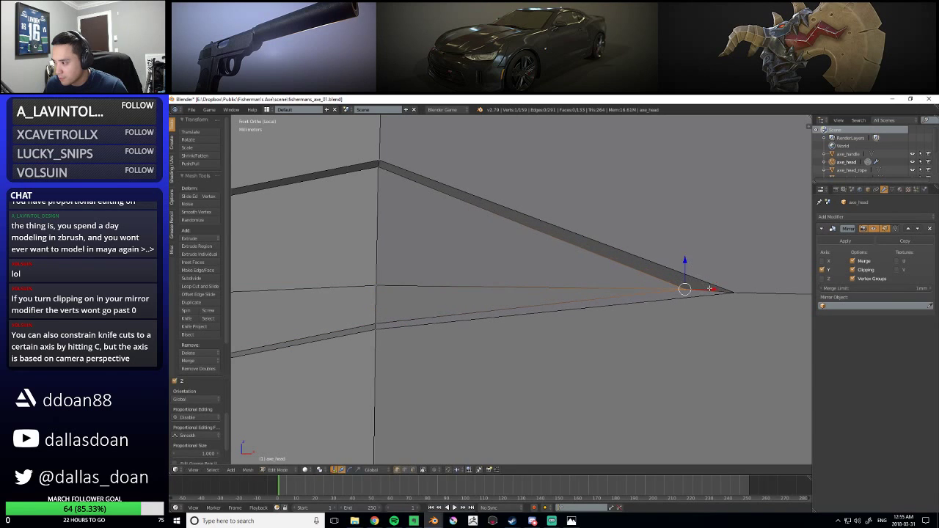
# Push the nick's two inner middle vertices deeper into the blade along Y
pyautogui.moveTo(710, 288); pyautogui.dragTo(545, 272, button='middle')
pyautogui.scroll(-7, 530, 295)
pyautogui.scroll(7, 526, 288)
pyautogui.keyDown('shift'); pyautogui.rightClick(547, 320); pyautogui.keyUp('shift')
pyautogui.moveTo(549, 320); pyautogui.dragTo(694, 341, button='middle')
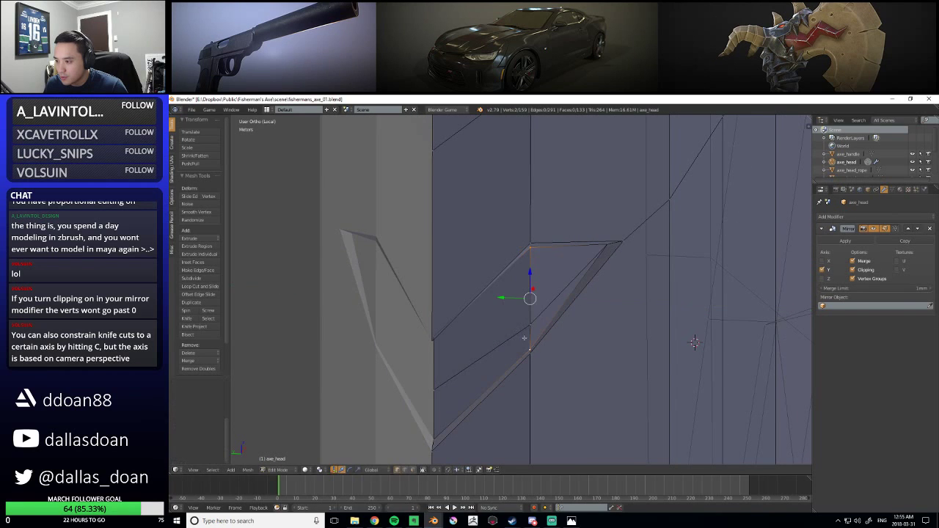
pyautogui.moveTo(504, 307); pyautogui.dragTo(488, 304)
pyautogui.moveTo(488, 304)
pyautogui.mouseDown(button='middle')
pyautogui.moveTo(474, 267)
pyautogui.moveTo(421, 267)
pyautogui.moveTo(484, 291)
pyautogui.mouseUp(button='middle')
# Adjust the height of the nick's lower outer corner on the cutting edge along Z, leaving a wider bevel below the recess
pyautogui.scroll(-12, 484, 291)
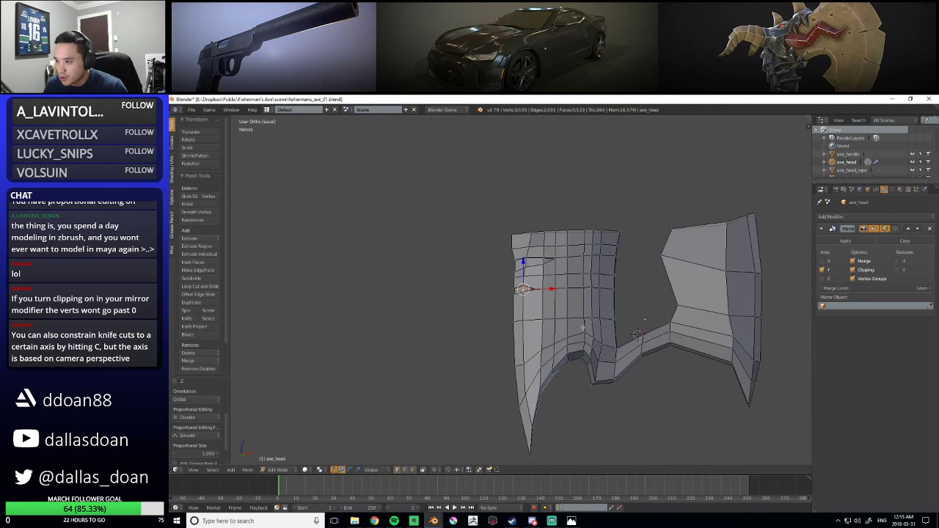
pyautogui.scroll(4, 595, 335)
pyautogui.scroll(1, 595, 335)
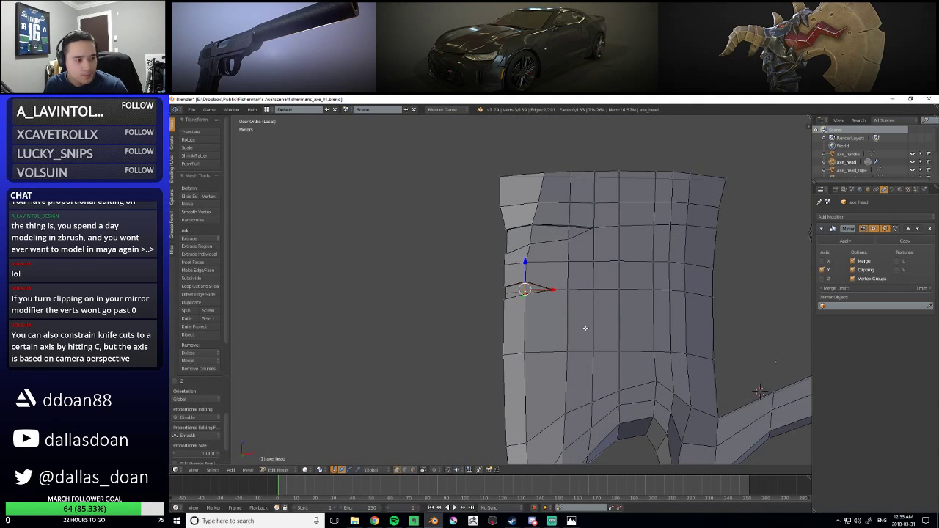
pyautogui.scroll(1, 572, 335)
pyautogui.scroll(6, 573, 335)
pyautogui.scroll(-7, 525, 336)
pyautogui.press('q')
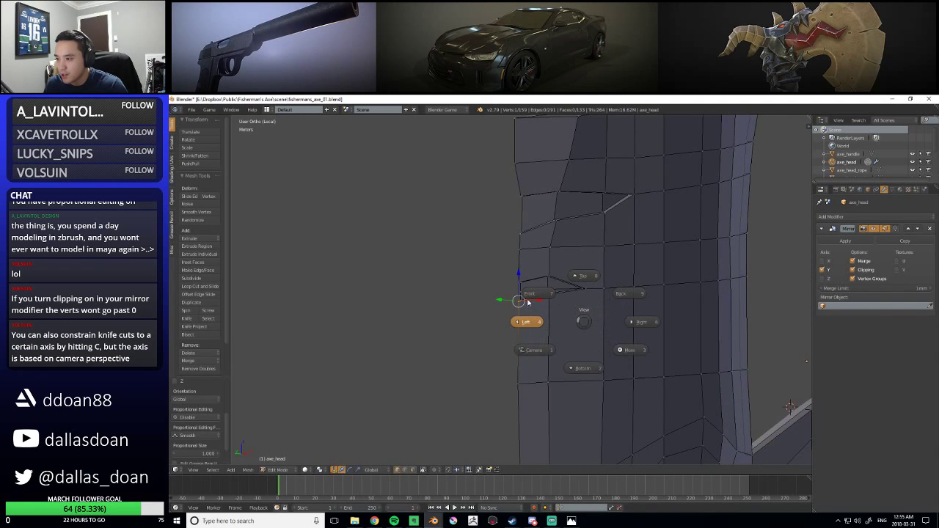
pyautogui.click(527, 299)
pyautogui.scroll(5, 547, 297)
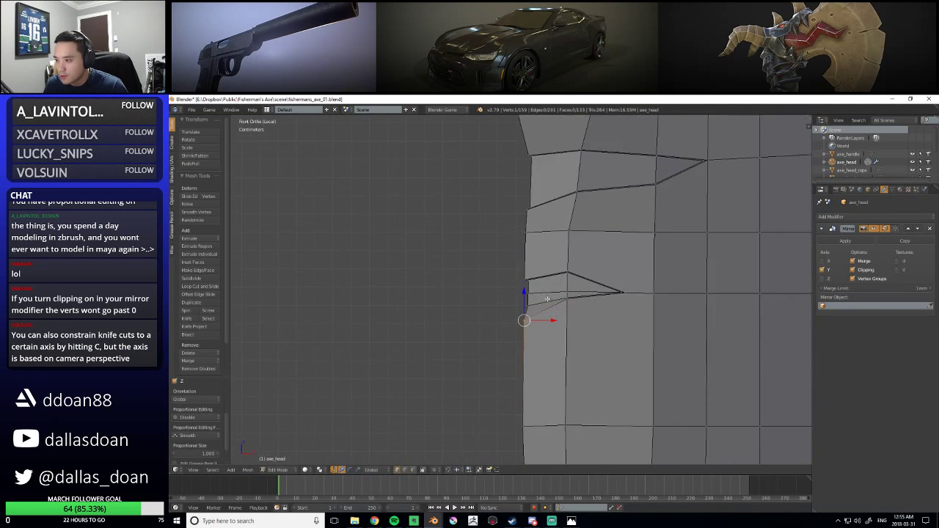
pyautogui.scroll(2, 549, 299)
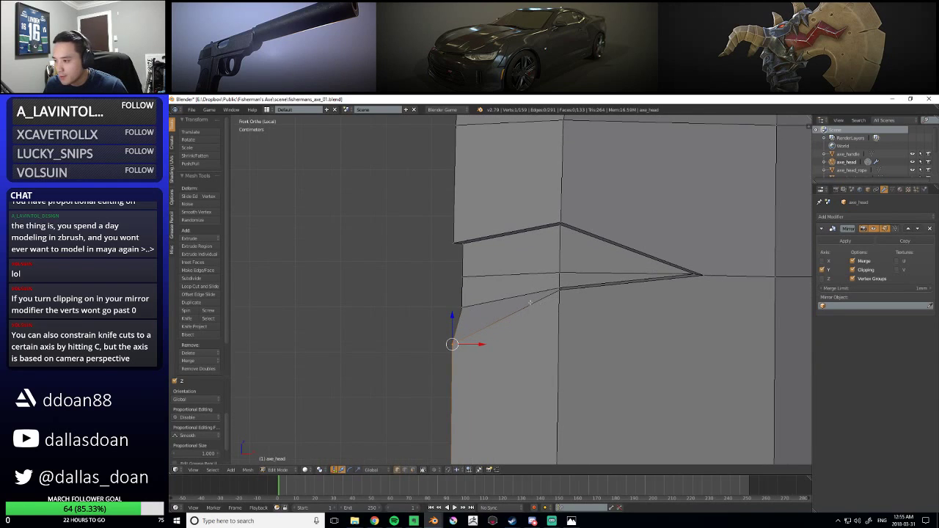
pyautogui.moveTo(456, 317); pyautogui.dragTo(450, 305)
# Lower the nick's outer lower middle vertex about 1.1 mm along Z
pyautogui.keyDown('shift'); pyautogui.moveTo(560, 306); pyautogui.dragTo(536, 311, button='middle'); pyautogui.keyUp('shift')
pyautogui.rightClick(535, 297)
pyautogui.press('g')
pyautogui.press('z')
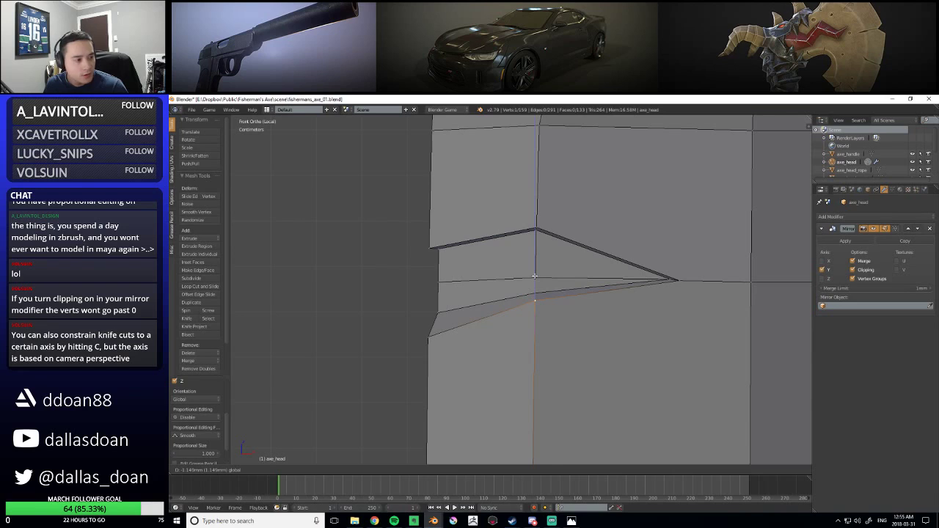
pyautogui.click(534, 275)
# Raise the nick's outer upper corner on the cutting edge and its outer upper middle vertex along Z
pyautogui.keyDown('shift'); pyautogui.scroll(3, 537, 273); pyautogui.keyUp('shift')
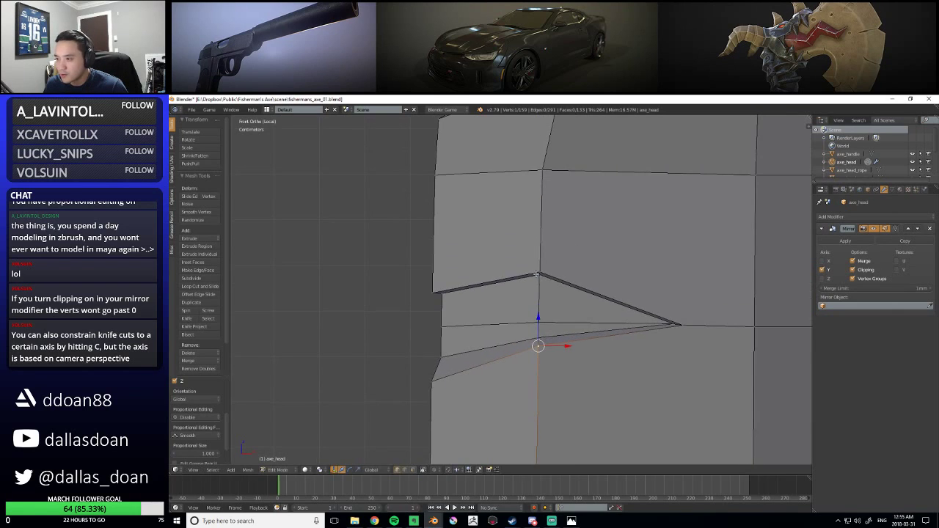
pyautogui.keyDown('shift'); pyautogui.moveTo(521, 274); pyautogui.dragTo(547, 286, button='middle'); pyautogui.keyUp('shift')
pyautogui.rightClick(459, 304)
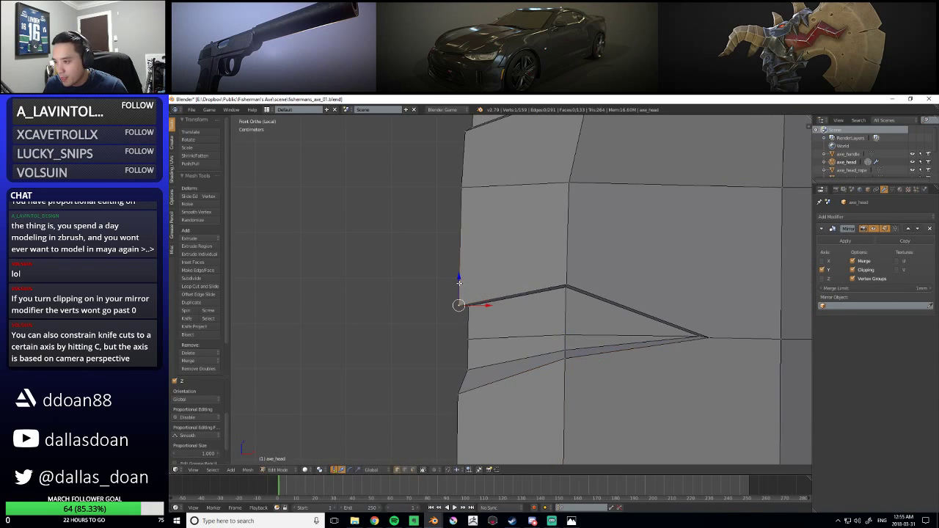
pyautogui.press('g')
pyautogui.press('z')
pyautogui.click(457, 269)
pyautogui.keyDown('shift'); pyautogui.moveTo(457, 268); pyautogui.dragTo(453, 277, button='middle'); pyautogui.keyUp('shift')
pyautogui.rightClick(565, 282)
pyautogui.press('g')
pyautogui.press('z')
pyautogui.click(558, 262)
# Adjust the upper notch's inner upper and inner lower corners on the cutting edge along Z to reshape its bevelled borders
pyautogui.scroll(-5, 539, 261)
pyautogui.keyDown('shift'); pyautogui.moveTo(530, 243); pyautogui.dragTo(523, 294, button='middle'); pyautogui.keyUp('shift')
pyautogui.scroll(3, 484, 278)
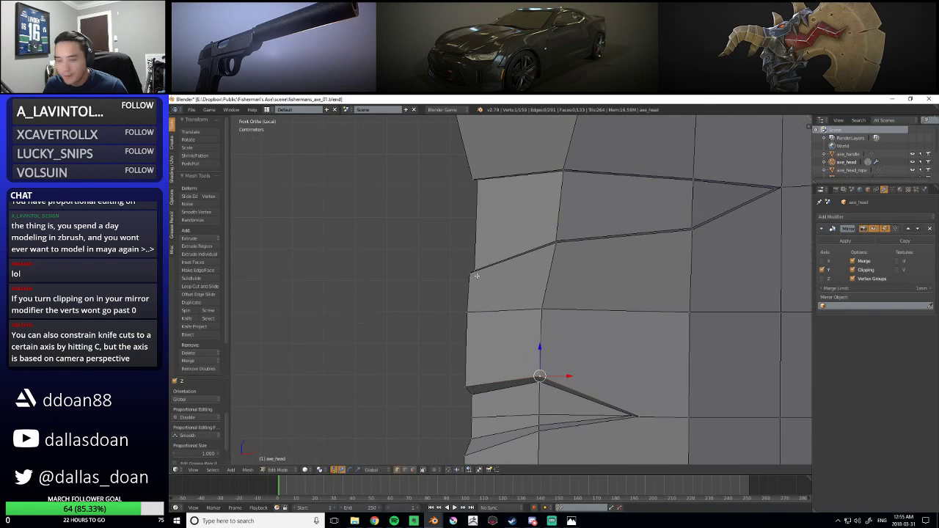
pyautogui.scroll(3, 462, 267)
pyautogui.keyDown('shift'); pyautogui.moveTo(463, 281); pyautogui.dragTo(499, 346, button='middle'); pyautogui.keyUp('shift')
pyautogui.rightClick(506, 197)
pyautogui.press('g')
pyautogui.press('z')
pyautogui.click(506, 209)
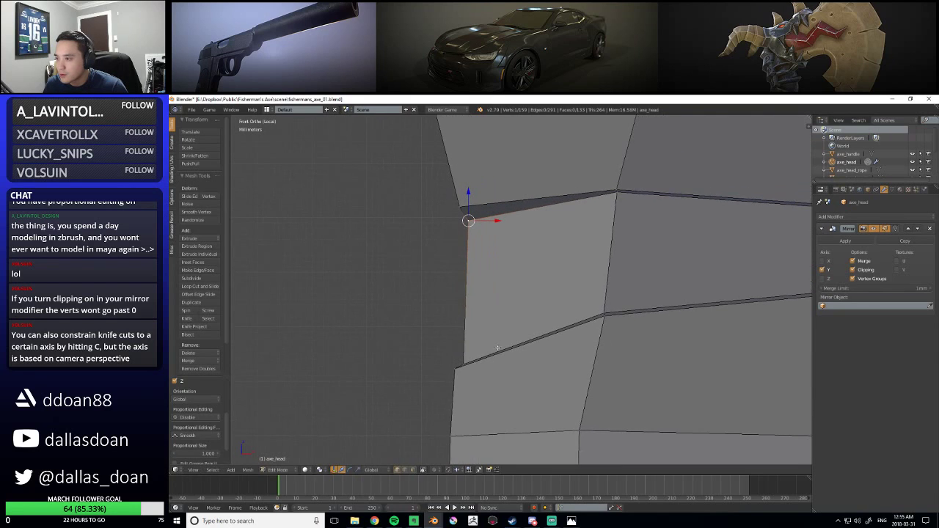
pyautogui.rightClick(455, 368)
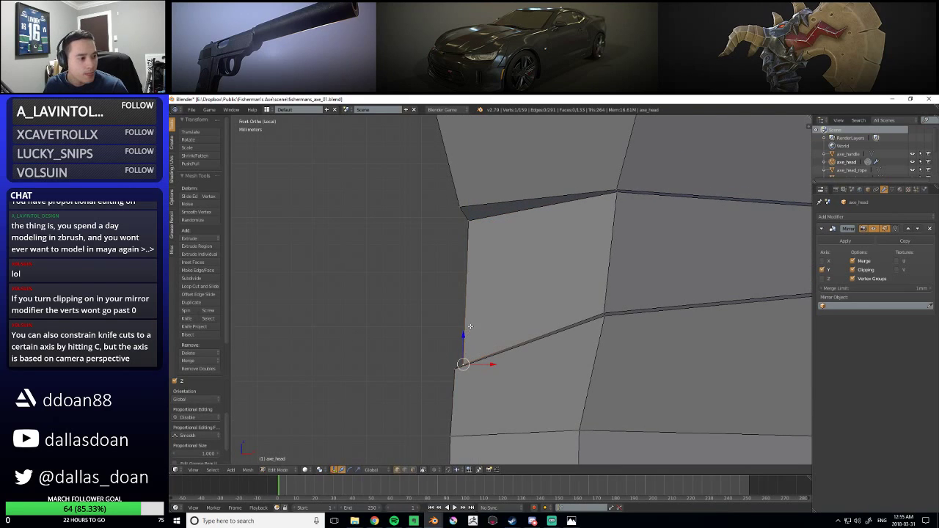
pyautogui.moveTo(464, 337); pyautogui.dragTo(465, 330)
# Lower the upper notch's inner upper middle vertex along Z to thicken the bevel along its upper border
pyautogui.keyDown('shift'); pyautogui.moveTo(594, 307); pyautogui.dragTo(531, 325, button='middle'); pyautogui.keyUp('shift')
pyautogui.rightClick(639, 259)
pyautogui.press('g')
pyautogui.press('z')
pyautogui.rightClick(636, 234)
pyautogui.rightClick(415, 229)
pyautogui.scroll(-8, 416, 226)
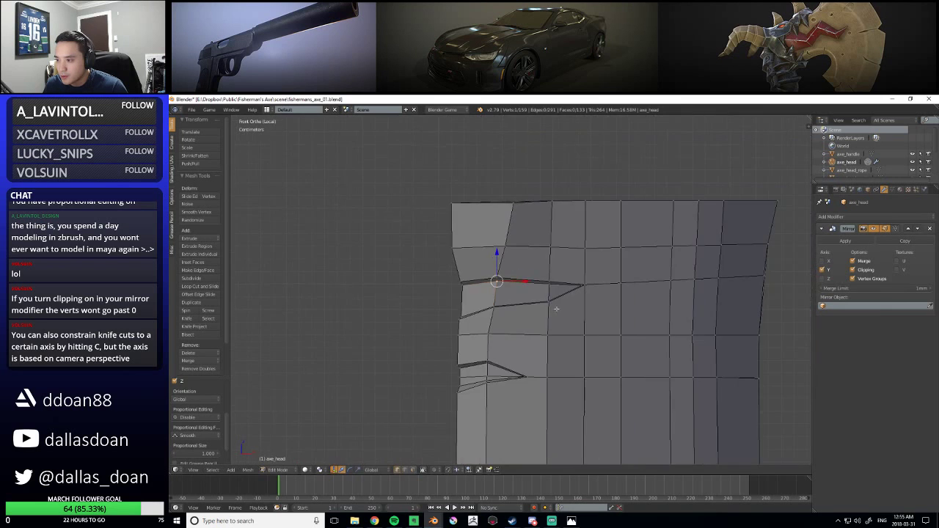
# Knife-cut a straight horizontal edge from the lower nick's upper middle vertex across the blade to its back edge
pyautogui.scroll(7, 529, 317)
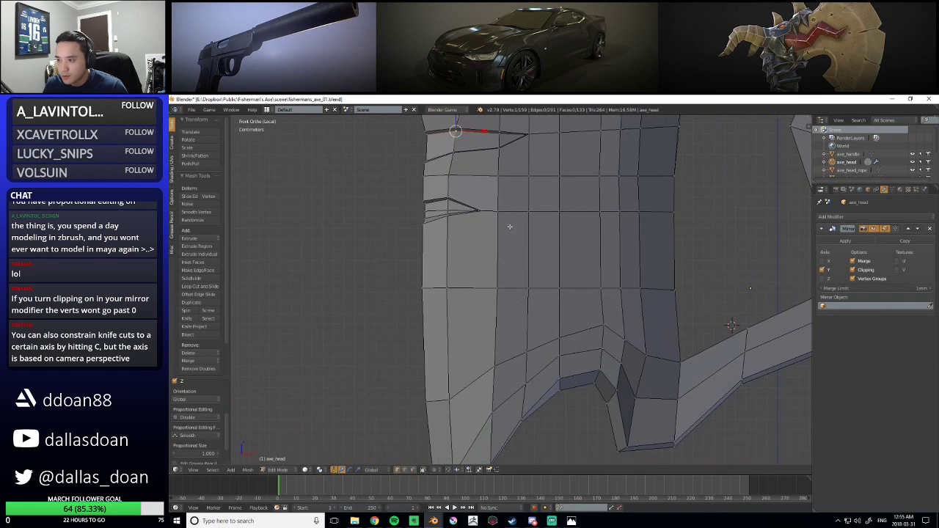
pyautogui.scroll(-3, 512, 257)
pyautogui.scroll(3, 524, 320)
pyautogui.keyDown('shift'); pyautogui.moveTo(512, 292); pyautogui.dragTo(469, 299, button='middle'); pyautogui.keyUp('shift')
pyautogui.scroll(4, 530, 319)
pyautogui.scroll(-3, 469, 299)
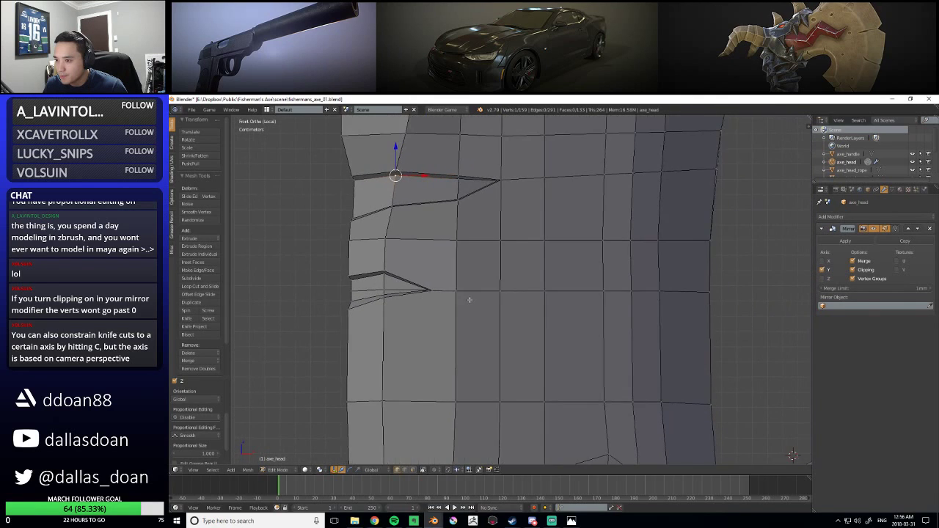
pyautogui.scroll(2, 473, 297)
pyautogui.keyDown('shift'); pyautogui.moveTo(475, 291); pyautogui.dragTo(396, 292, button='middle'); pyautogui.keyUp('shift')
pyautogui.press('k')
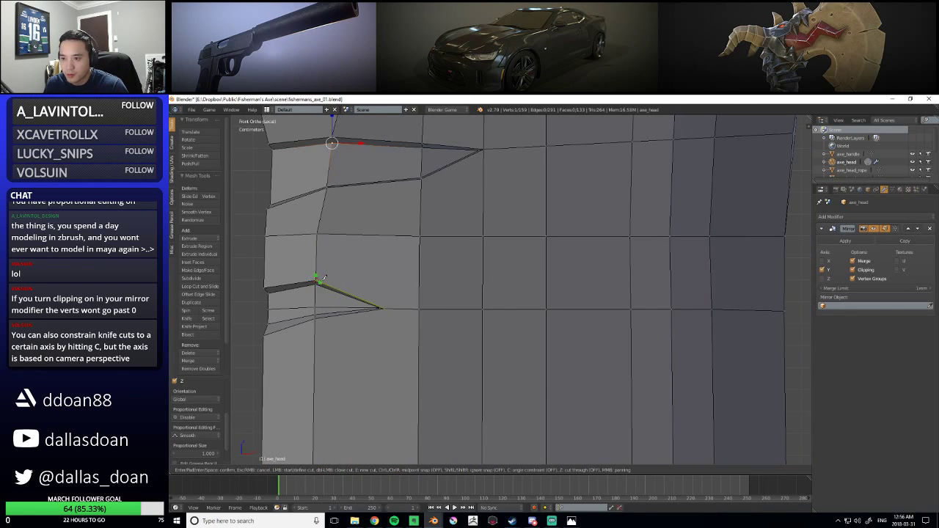
pyautogui.press('Escape')
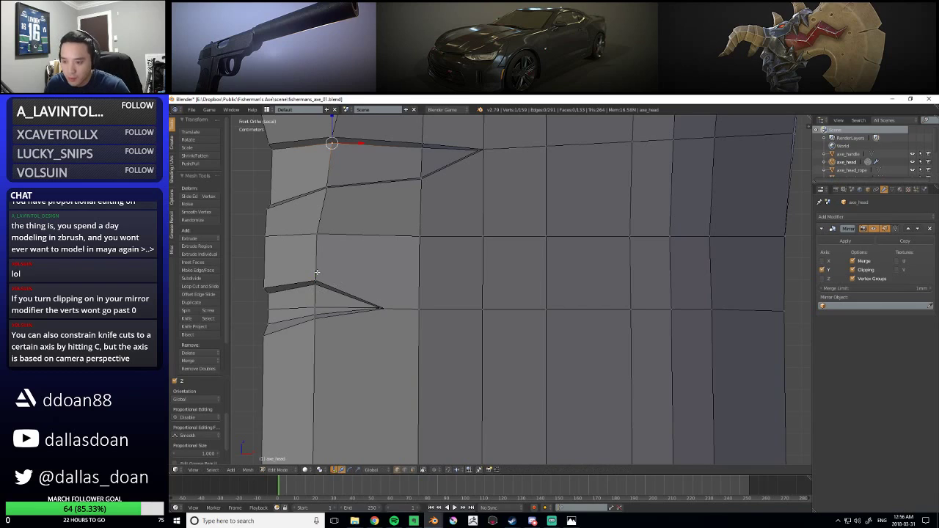
pyautogui.press('k')
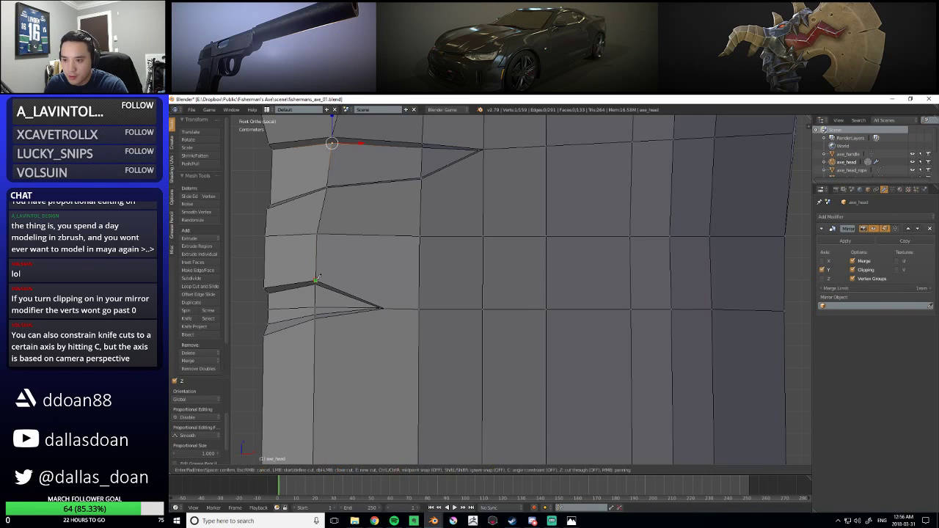
pyautogui.click(319, 278)
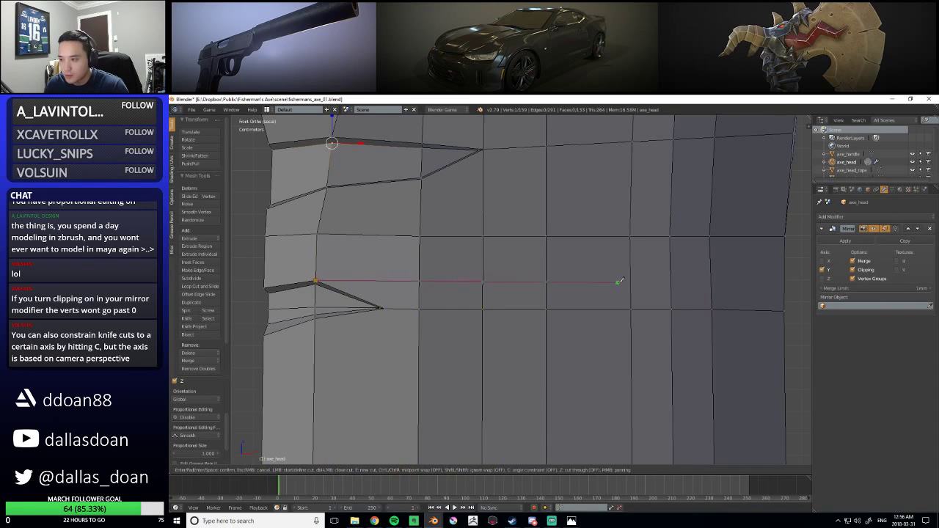
pyautogui.click(787, 277)
pyautogui.press('Return')
# Extend the new horizontal cut across the narrow face at the blade's back rim with the Knife tool, and clear the selection in front view
pyautogui.moveTo(787, 278); pyautogui.dragTo(608, 310, button='middle')
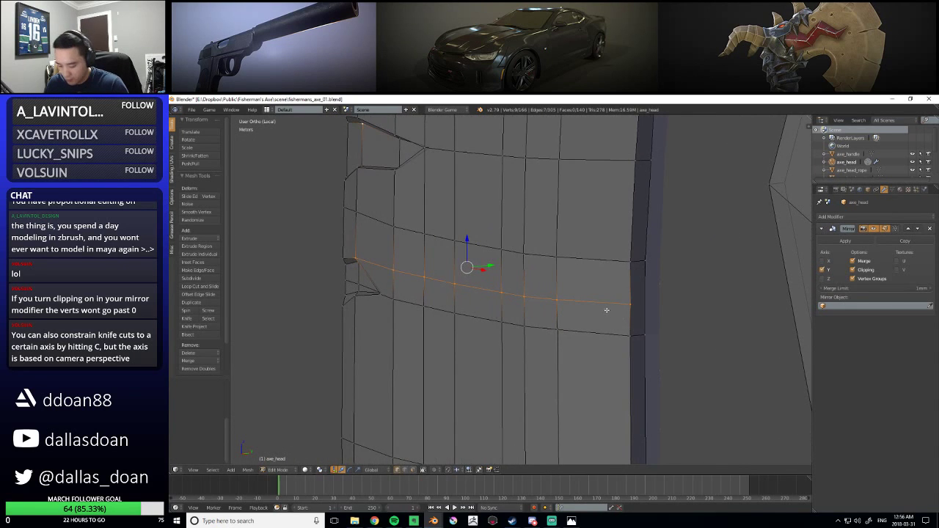
pyautogui.press('k')
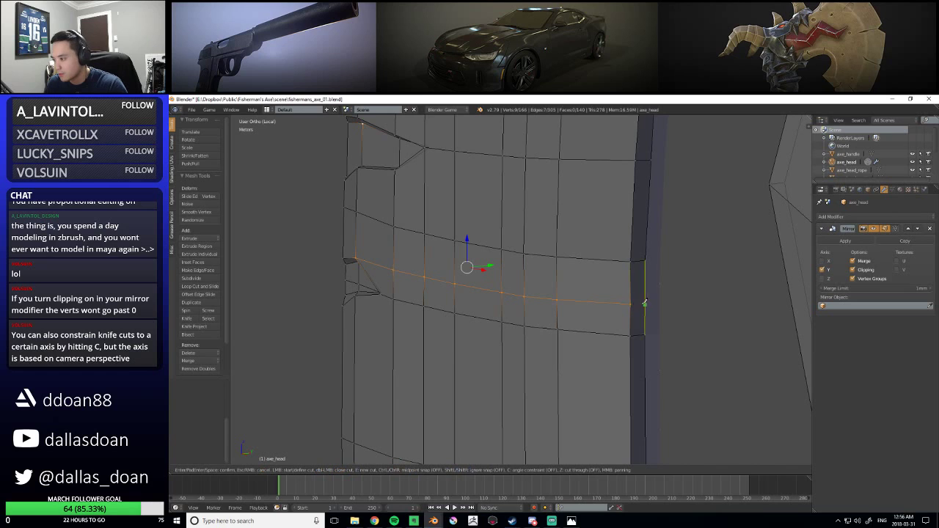
pyautogui.press('Return')
pyautogui.scroll(-7, 633, 308)
pyautogui.moveTo(558, 335); pyautogui.dragTo(589, 325, button='middle')
pyautogui.scroll(1, 579, 319)
pyautogui.press('q')
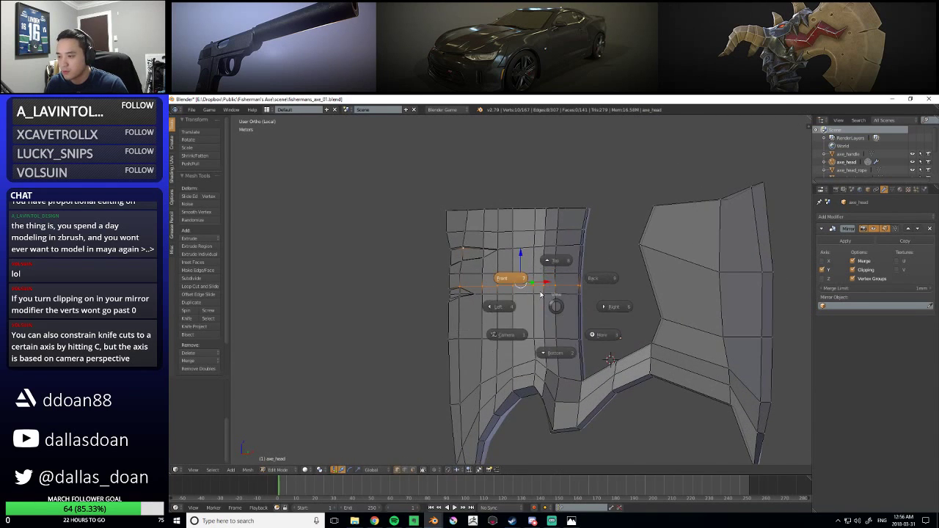
pyautogui.click(540, 295)
pyautogui.scroll(3, 554, 324)
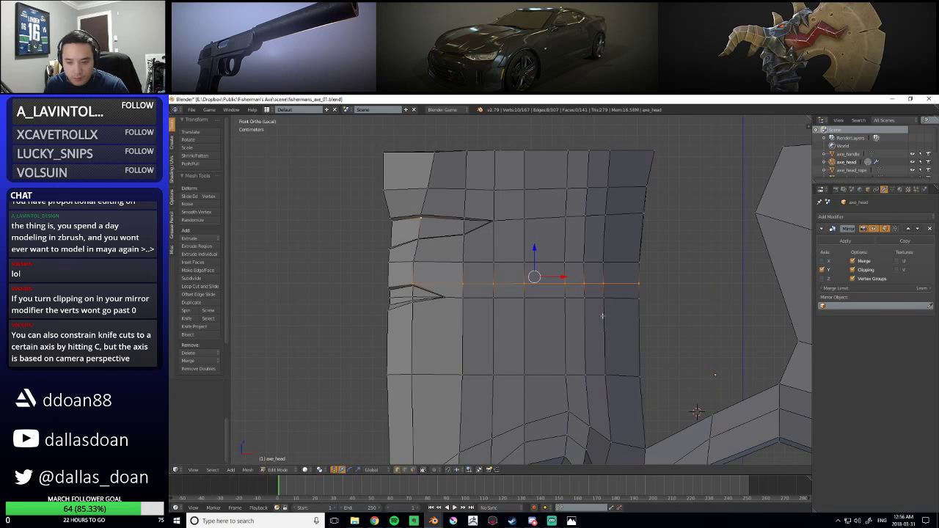
pyautogui.scroll(-2, 554, 338)
pyautogui.press('a')
# Shift the second-column vertices in the blade's top two rows toward the cutting edge, sliding the topmost one along X
pyautogui.scroll(5, 577, 337)
pyautogui.scroll(-2, 566, 296)
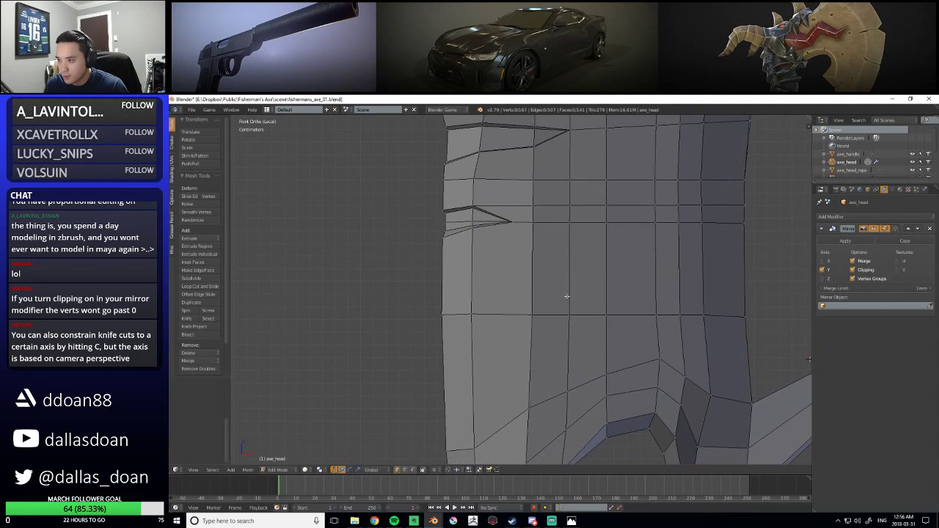
pyautogui.scroll(-2, 547, 287)
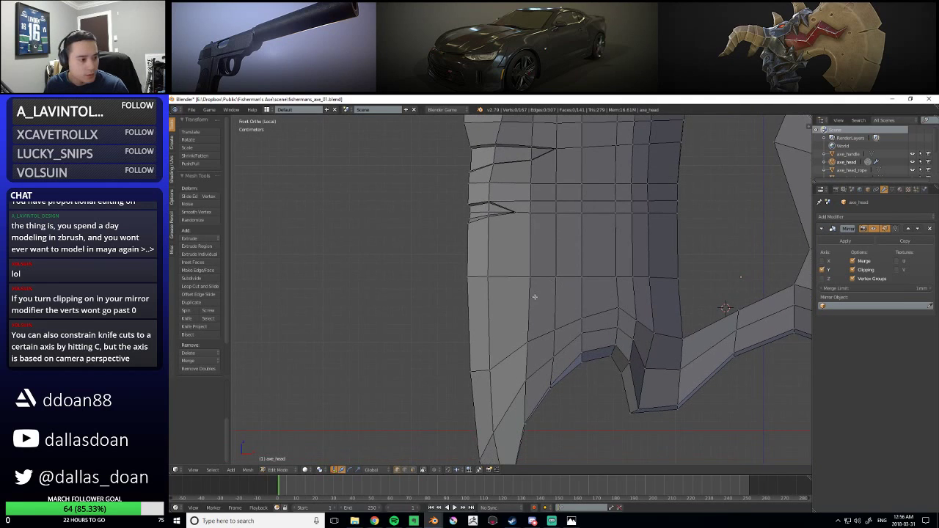
pyautogui.keyDown('shift'); pyautogui.scroll(-2, 514, 292); pyautogui.keyUp('shift')
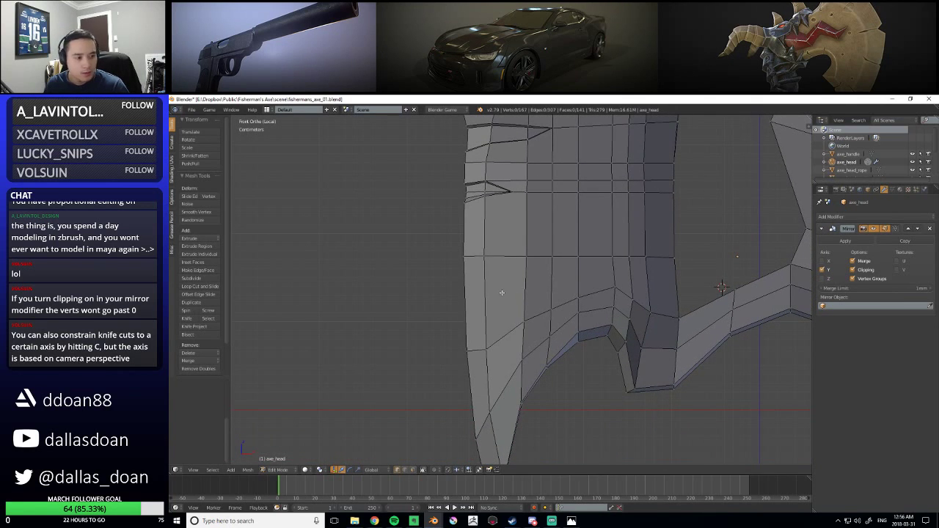
pyautogui.scroll(-2, 506, 292)
pyautogui.keyDown('shift'); pyautogui.scroll(-2, 529, 288); pyautogui.keyUp('shift')
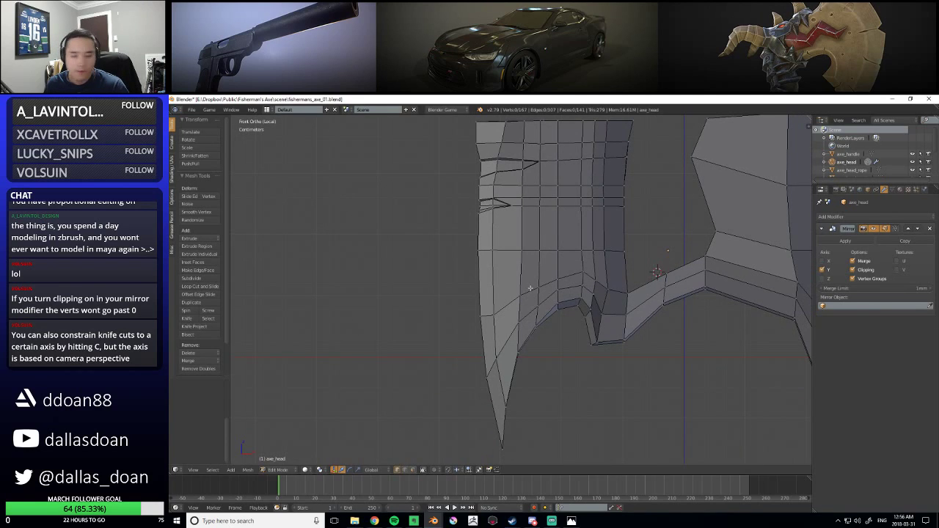
pyautogui.scroll(-2, 529, 288)
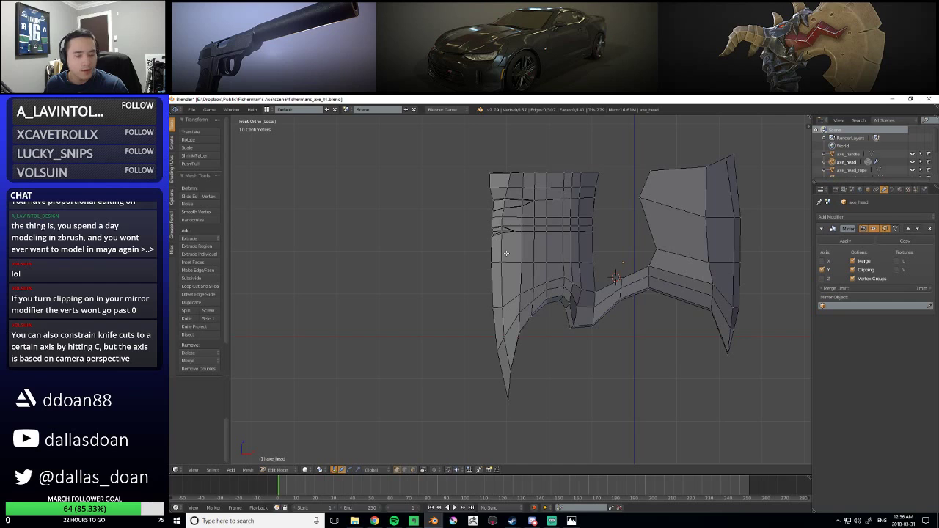
pyautogui.scroll(6, 506, 253)
pyautogui.rightClick(543, 260)
pyautogui.press('g')
pyautogui.click(546, 257)
pyautogui.rightClick(543, 217)
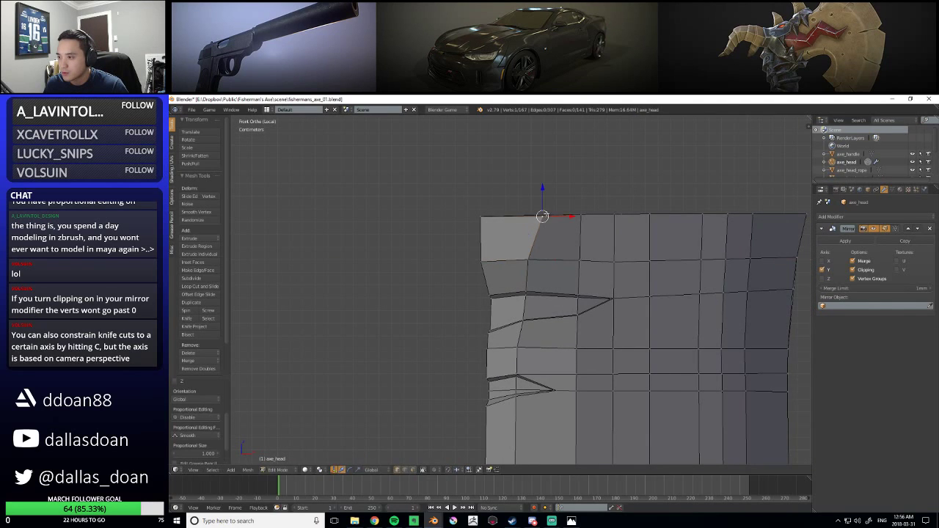
pyautogui.press('g')
pyautogui.press('x')
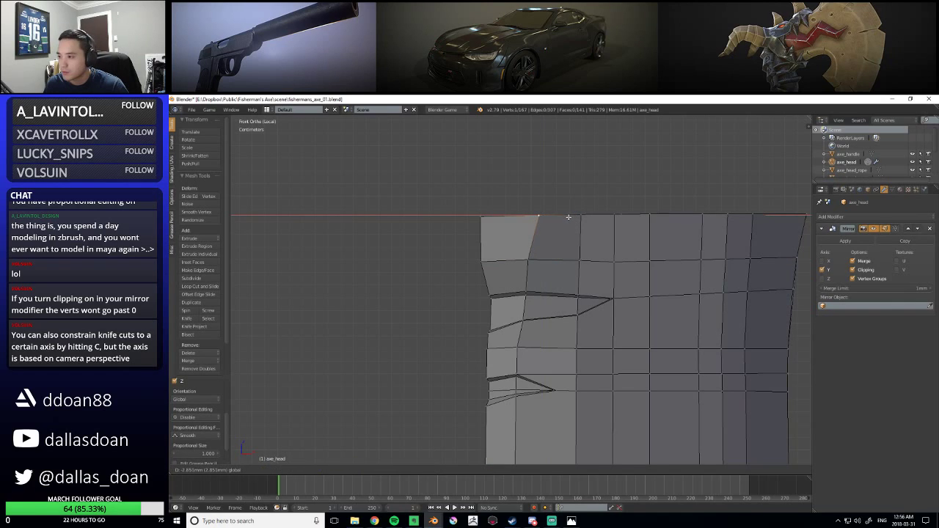
pyautogui.click(566, 219)
# Move the upper notch's inner corners on the cutting edge slightly deeper into the blade
pyautogui.rightClick(527, 260)
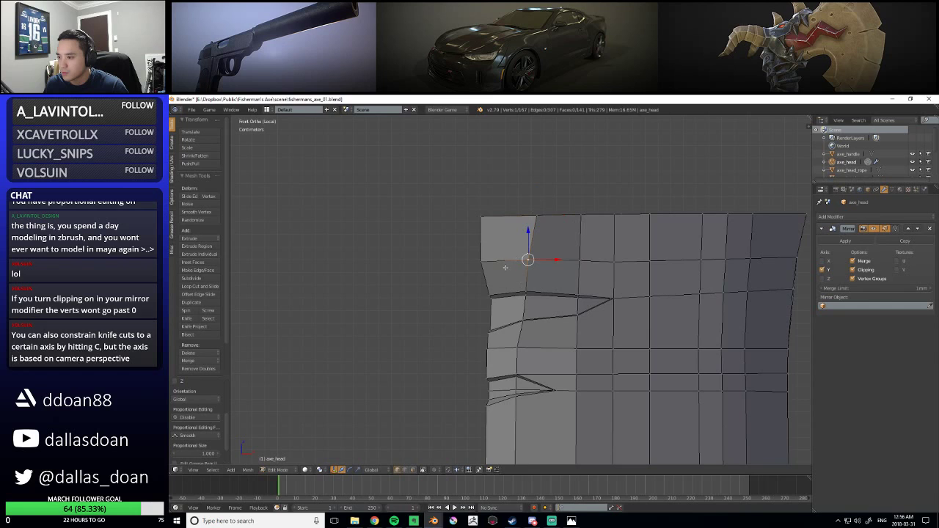
pyautogui.keyDown('shift'); pyautogui.moveTo(529, 280); pyautogui.dragTo(505, 275, button='middle'); pyautogui.keyUp('shift')
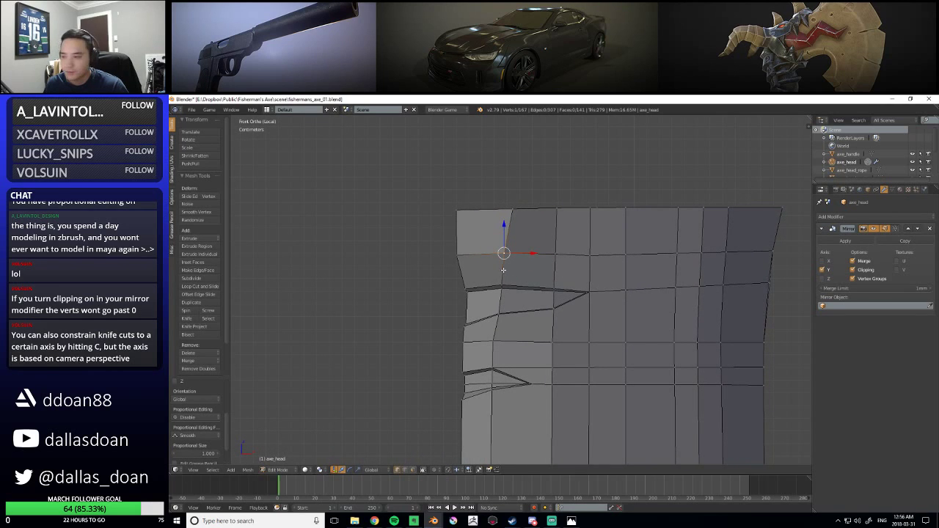
pyautogui.scroll(-5, 503, 269)
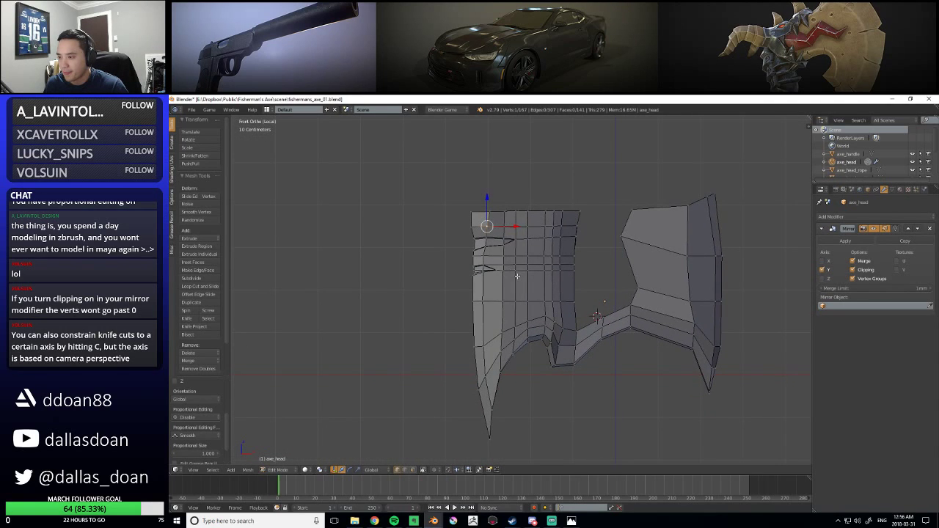
pyautogui.scroll(4, 516, 276)
pyautogui.keyDown('shift'); pyautogui.moveTo(529, 250); pyautogui.dragTo(531, 324, button='middle'); pyautogui.keyUp('shift')
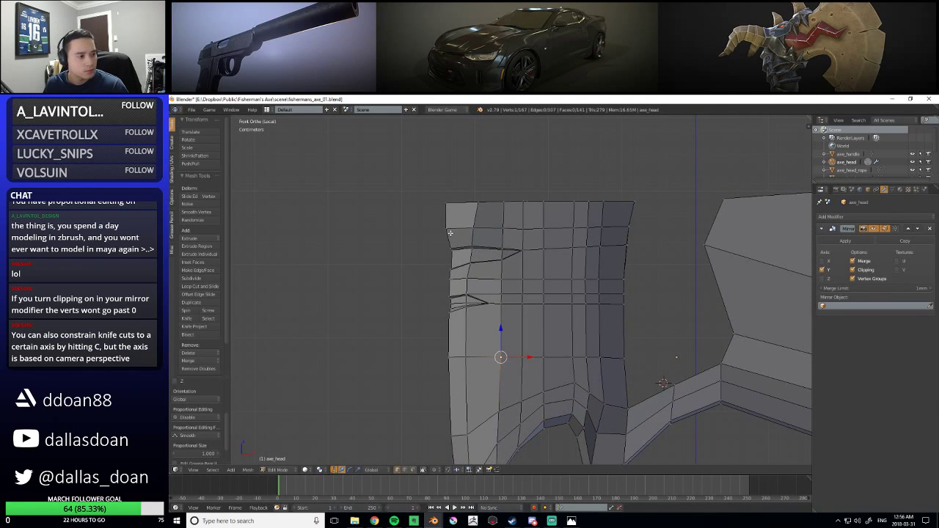
pyautogui.scroll(6, 457, 264)
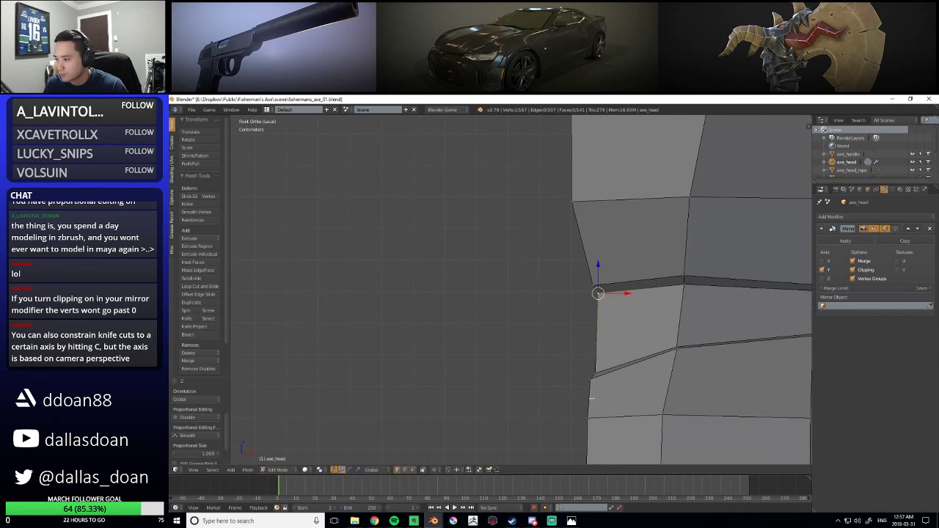
pyautogui.rightClick(606, 332)
pyautogui.press('g')
pyautogui.click(606, 328)
# Move the second-column vertex between the two notches about 3 mm along X, away from the cutting edge
pyautogui.scroll(-8, 605, 328)
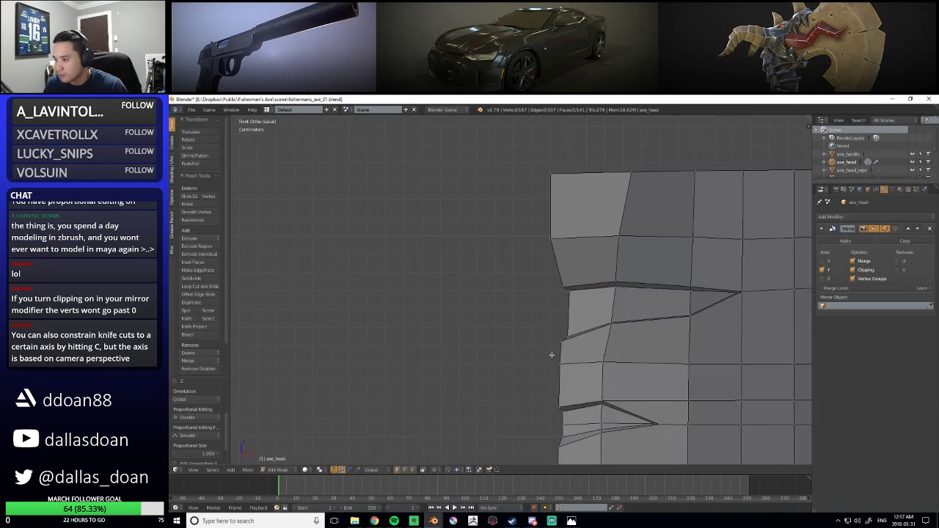
pyautogui.keyDown('shift'); pyautogui.moveTo(536, 258); pyautogui.dragTo(542, 283, button='middle'); pyautogui.keyUp('shift')
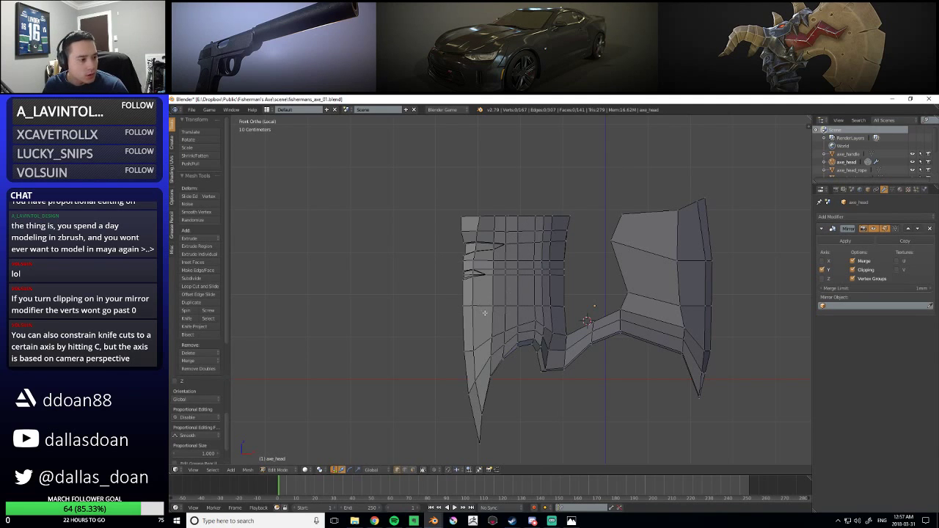
pyautogui.scroll(5, 485, 313)
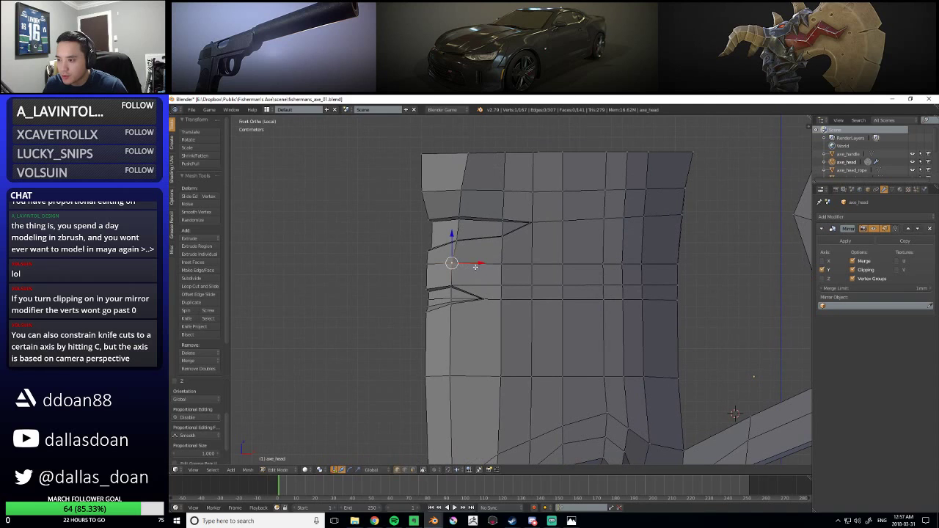
pyautogui.press('g')
pyautogui.press('x')
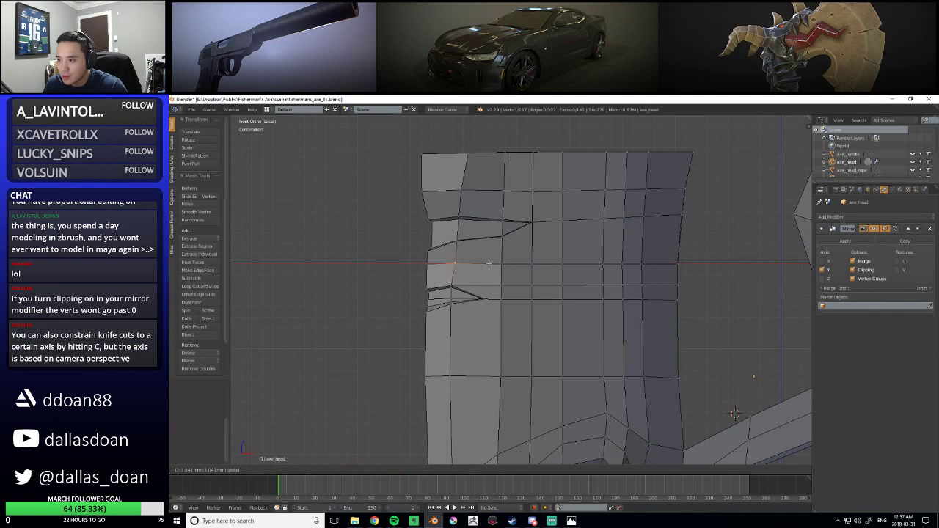
pyautogui.click(488, 263)
# Move the lower nick's two upper middle vertices about 2.3 mm along X, away from the cutting edge
pyautogui.scroll(2, 534, 274)
pyautogui.keyDown('shift'); pyautogui.moveTo(477, 271); pyautogui.dragTo(624, 286, button='middle'); pyautogui.keyUp('shift')
pyautogui.scroll(-4, 618, 280)
pyautogui.press('q')
pyautogui.click(504, 258)
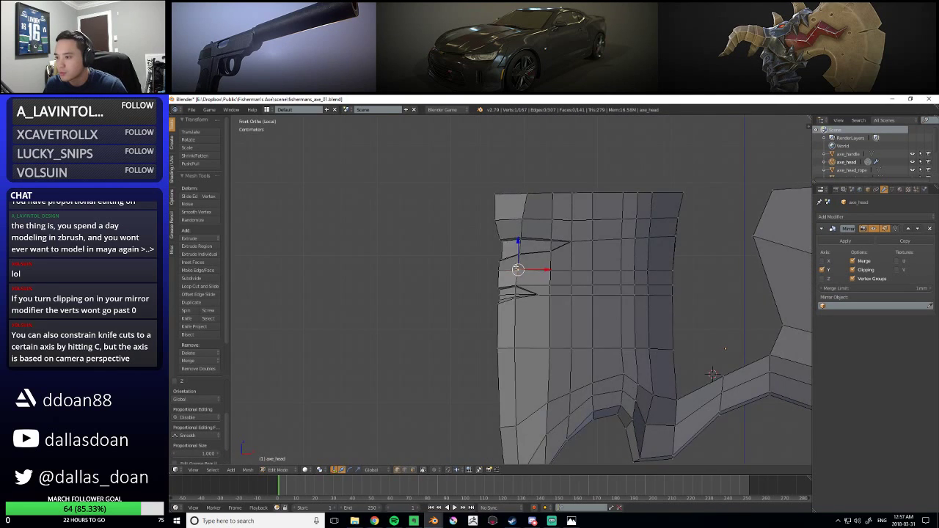
pyautogui.scroll(3, 557, 293)
pyautogui.keyDown('shift'); pyautogui.moveTo(522, 254); pyautogui.dragTo(498, 277, button='middle'); pyautogui.keyUp('shift')
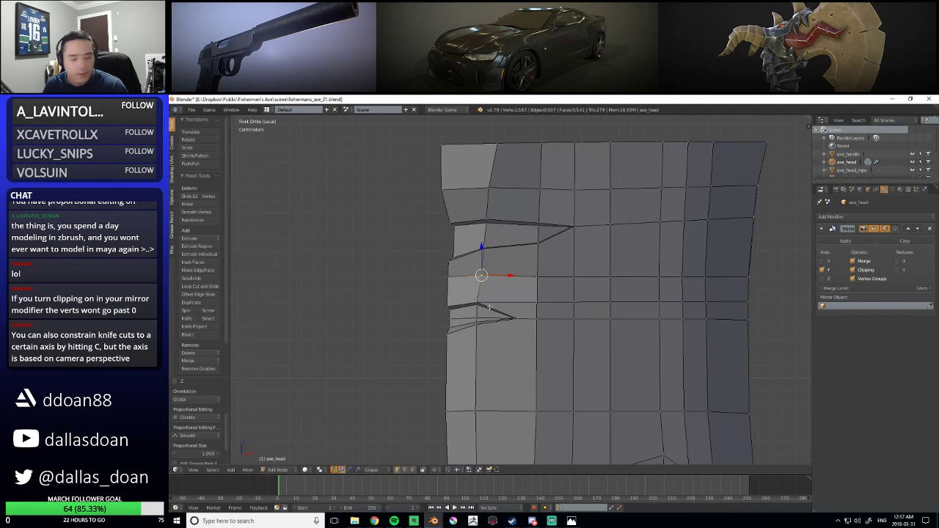
pyautogui.moveTo(485, 308); pyautogui.dragTo(500, 304)
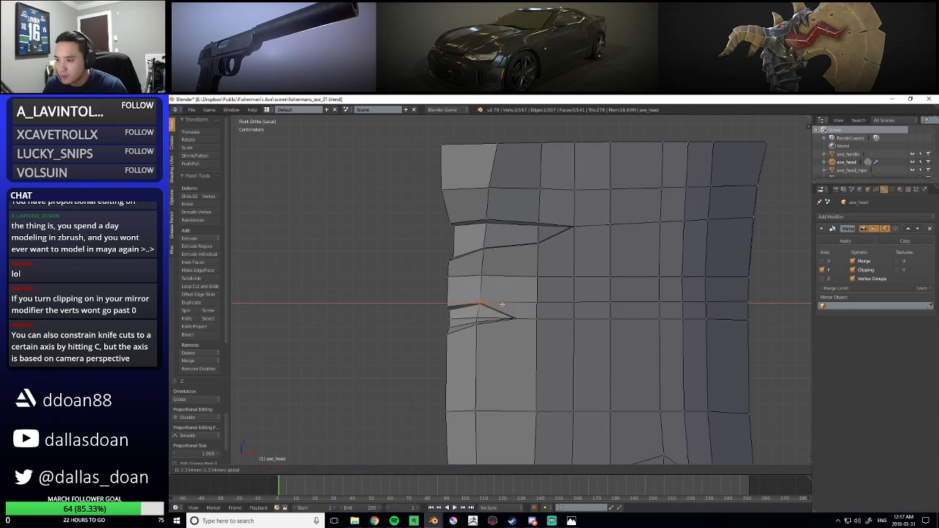
pyautogui.click(502, 304)
# Nudge the second-column vertex in the row below the lower nick slightly along X, away from the cutting edge
pyautogui.keyDown('shift'); pyautogui.moveTo(502, 304); pyautogui.dragTo(498, 283, button='middle'); pyautogui.keyUp('shift')
pyautogui.moveTo(492, 284); pyautogui.dragTo(498, 284)
pyautogui.keyDown('shift'); pyautogui.moveTo(499, 284); pyautogui.dragTo(443, 297, button='middle'); pyautogui.keyUp('shift')
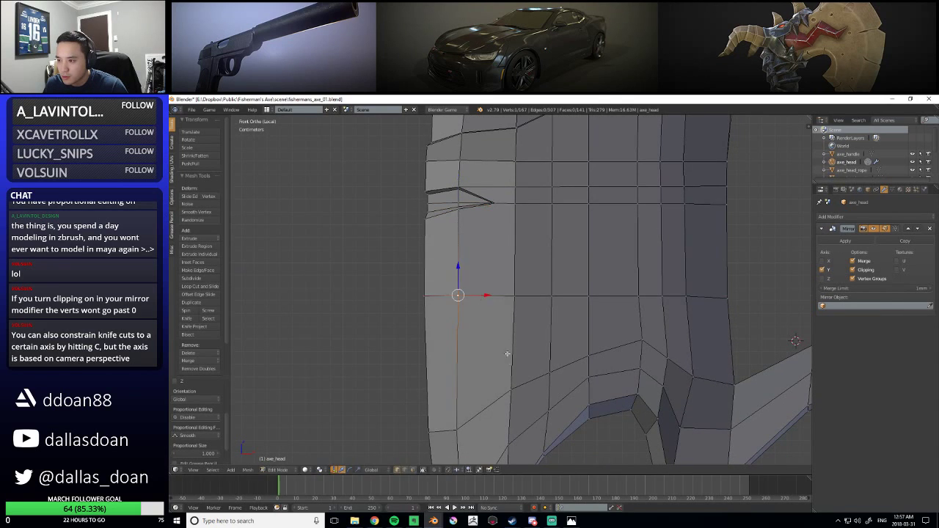
pyautogui.scroll(-2, 484, 295)
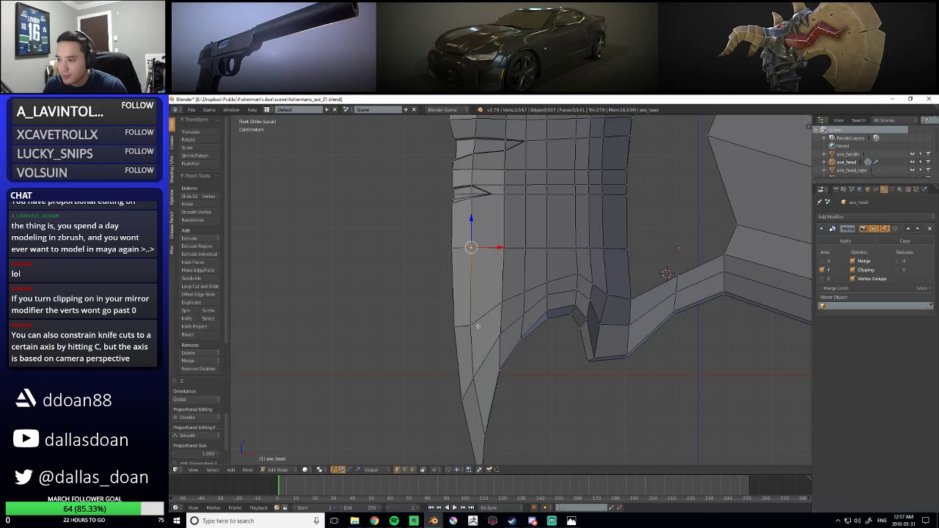
# Move the two lowest second-column vertices slightly along X, away from the cutting edge, the lower one by about 5.5 mm
pyautogui.press('g')
pyautogui.press('x')
pyautogui.click(484, 387)
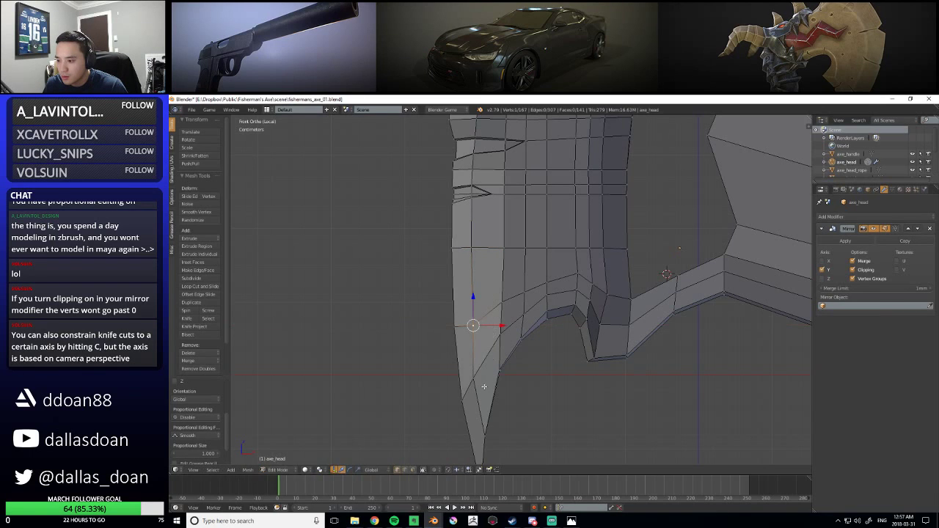
pyautogui.press('g')
pyautogui.press('x')
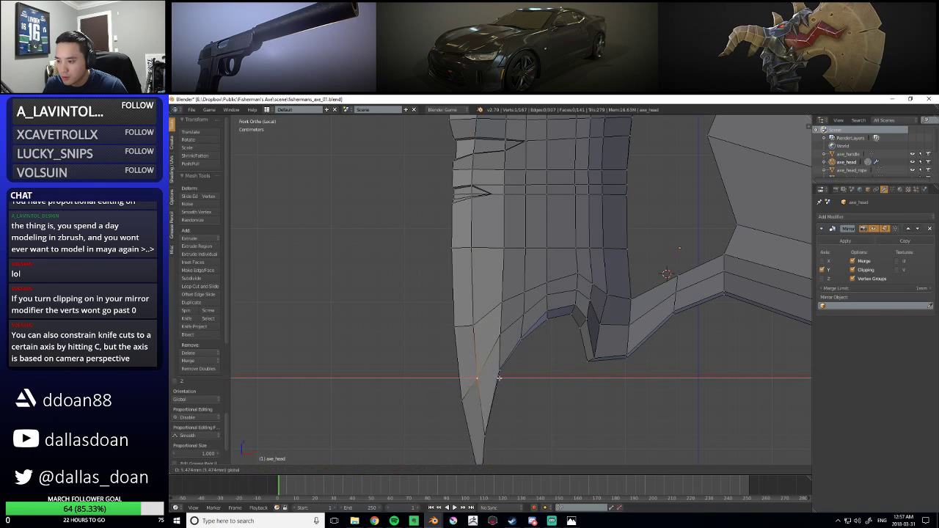
pyautogui.click(500, 378)
# Switch to edge selection and examine the blade's notches and surface from several angles, in and out of Edit Mode
pyautogui.scroll(-4, 500, 378)
pyautogui.moveTo(514, 315); pyautogui.dragTo(475, 179, button='middle')
pyautogui.scroll(5, 605, 300)
pyautogui.hotkey('ctrl', 'Tab')
pyautogui.click(457, 187)
pyautogui.moveTo(464, 175); pyautogui.dragTo(554, 367, button='middle')
pyautogui.scroll(-5, 462, 254)
pyautogui.moveTo(467, 270); pyautogui.dragTo(473, 273)
pyautogui.scroll(4, 473, 273)
pyautogui.moveTo(473, 273); pyautogui.dragTo(510, 277, button='middle')
pyautogui.scroll(-3, 512, 271)
pyautogui.scroll(3, 505, 281)
pyautogui.press('Tab')
pyautogui.scroll(3, 469, 333)
pyautogui.press('Tab')
pyautogui.scroll(-3, 501, 296)
pyautogui.scroll(3, 500, 296)
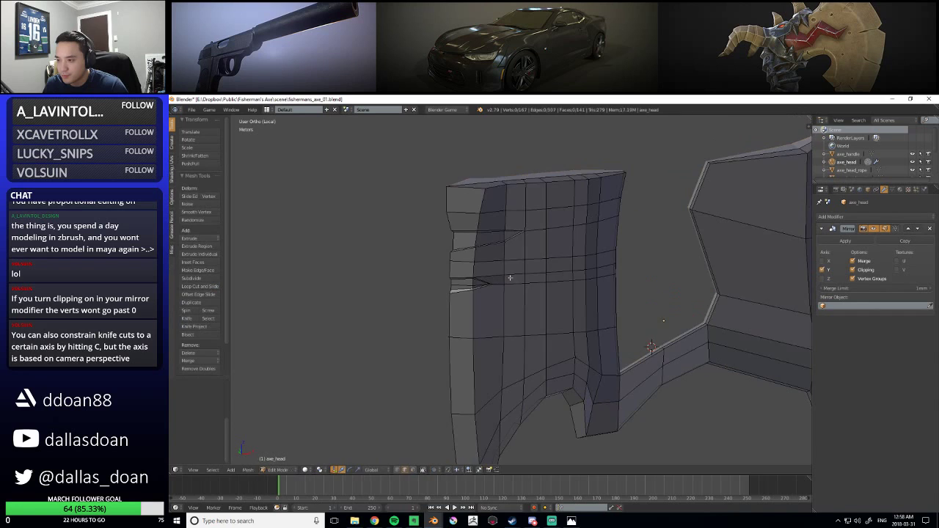
# Move the blade's third vertical edge column about 6.3 mm outward along Y and refine its offset
pyautogui.rightClick(503, 205)
pyautogui.moveTo(504, 206); pyautogui.dragTo(506, 250, button='middle')
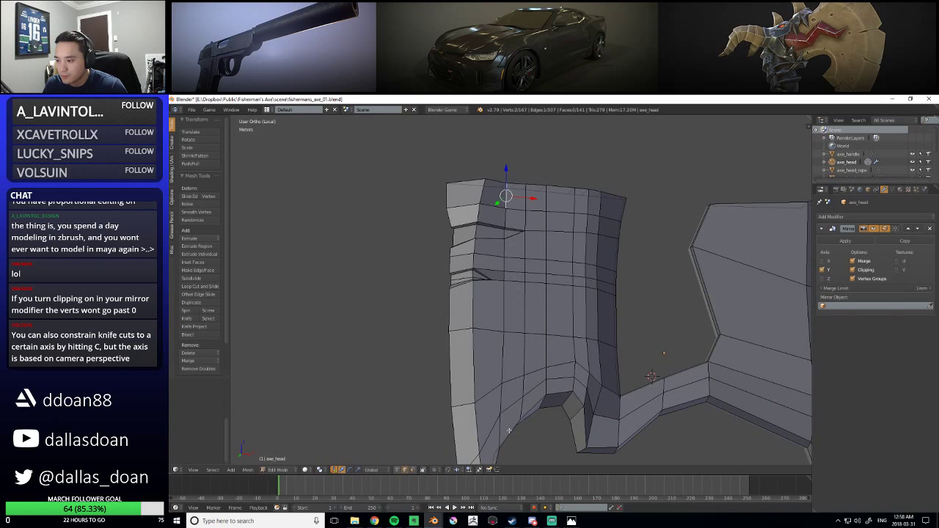
pyautogui.moveTo(499, 427); pyautogui.dragTo(517, 312, button='middle')
pyautogui.scroll(-2, 495, 302)
pyautogui.press('g')
pyautogui.press('y')
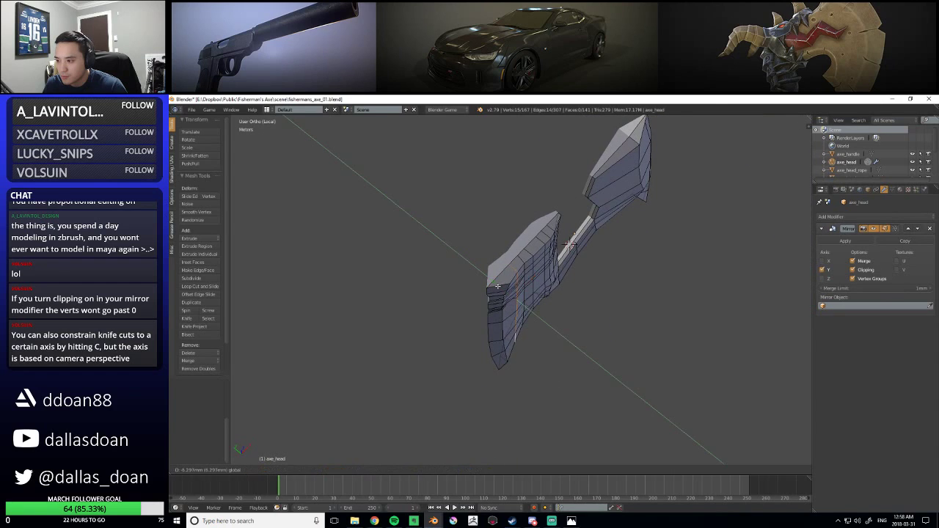
pyautogui.click(499, 287)
pyautogui.scroll(5, 499, 287)
pyautogui.moveTo(499, 287); pyautogui.dragTo(474, 286, button='middle')
pyautogui.press('g')
pyautogui.press('y')
pyautogui.click(491, 293)
# Select the blade's fourth vertical edge column from the top edge to the underside and move it along Y
pyautogui.scroll(-3, 491, 294)
pyautogui.press('q')
pyautogui.click(481, 241)
pyautogui.scroll(6, 522, 312)
pyautogui.press('q')
pyautogui.click(465, 272)
pyautogui.scroll(-2, 511, 244)
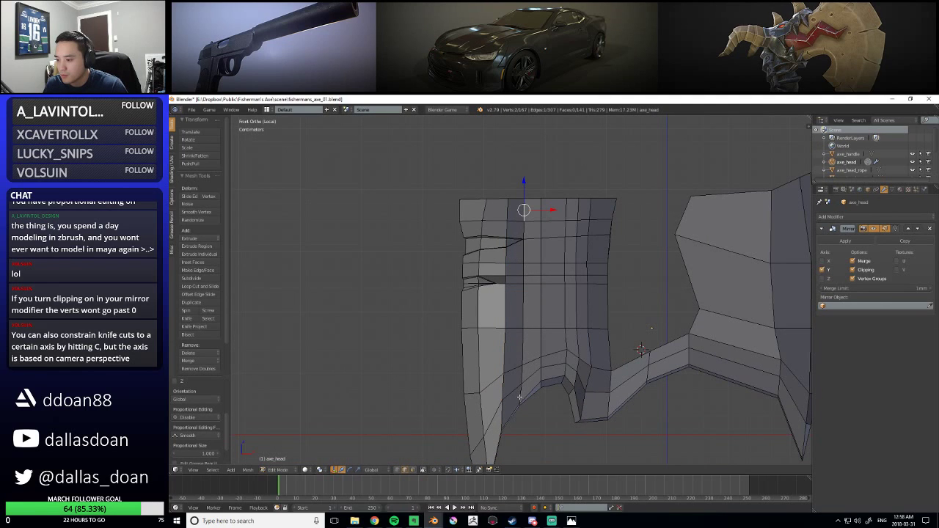
pyautogui.moveTo(520, 397); pyautogui.dragTo(532, 294, button='middle')
pyautogui.scroll(2, 543, 188)
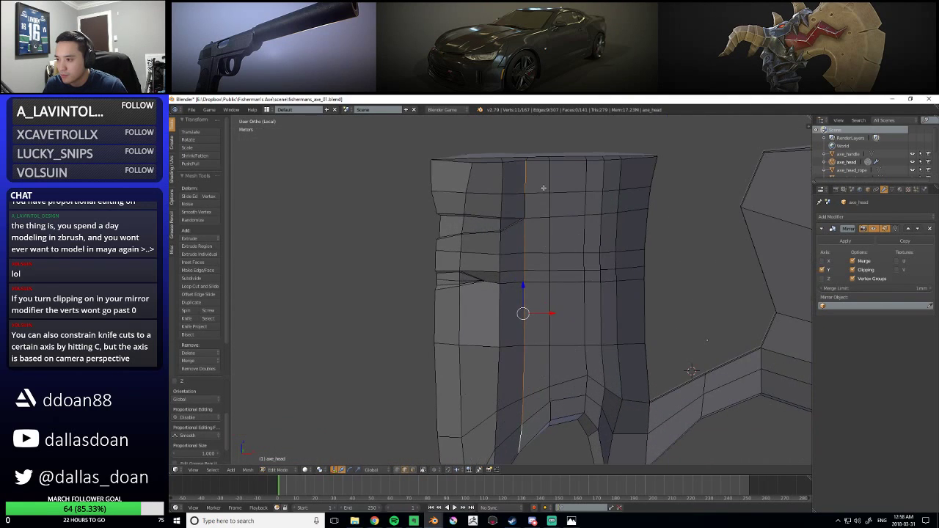
pyautogui.moveTo(526, 208); pyautogui.dragTo(539, 242, button='middle')
pyautogui.scroll(3, 539, 242)
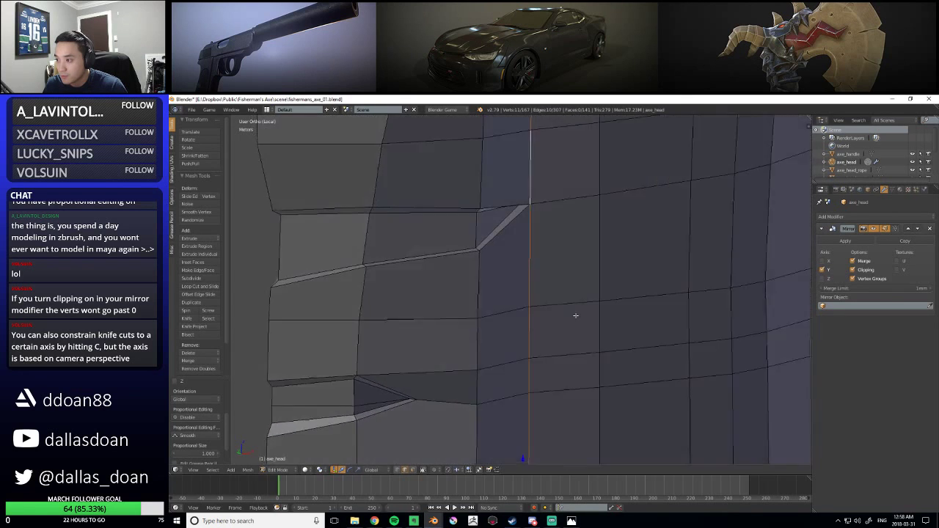
pyautogui.scroll(-2, 561, 281)
pyautogui.moveTo(561, 281); pyautogui.dragTo(497, 277, button='middle')
pyautogui.press('g')
pyautogui.press('y')
pyautogui.click(519, 316)
pyautogui.moveTo(512, 310); pyautogui.dragTo(543, 250, button='middle')
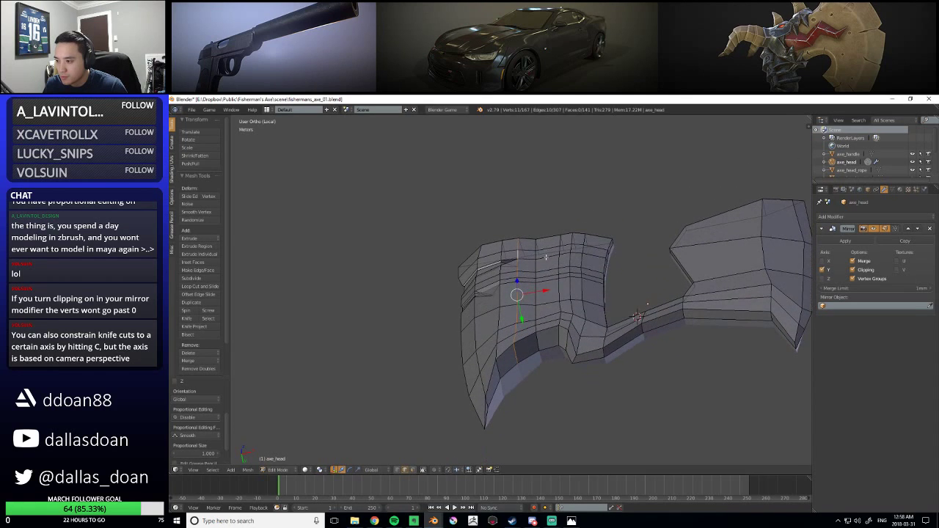
# Move the blade's fifth vertical edge column along Y to continue the side's curvature
pyautogui.moveTo(537, 315); pyautogui.dragTo(545, 262, button='middle')
pyautogui.scroll(2, 543, 270)
pyautogui.rightClick(537, 203)
pyautogui.moveTo(538, 204); pyautogui.dragTo(555, 287, button='middle')
pyautogui.press('g')
pyautogui.press('y')
pyautogui.click(532, 284)
# Move the sixth vertical edge column, the next one toward the blade's back, along Y
pyautogui.scroll(2, 489, 240)
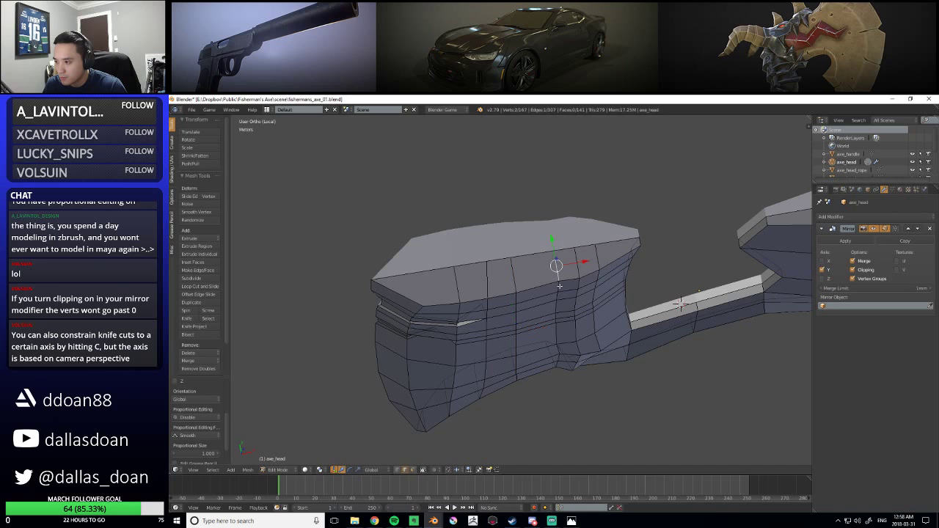
pyautogui.moveTo(559, 292); pyautogui.dragTo(492, 250, button='middle')
pyautogui.press('g')
pyautogui.press('y')
pyautogui.click(554, 301)
# Select the vertical edges along the blade's back border and move them about 1.3 cm outward along Y, refining the offset
pyautogui.scroll(3, 554, 253)
pyautogui.scroll(-4, 554, 249)
pyautogui.scroll(3, 555, 212)
pyautogui.rightClick(546, 172)
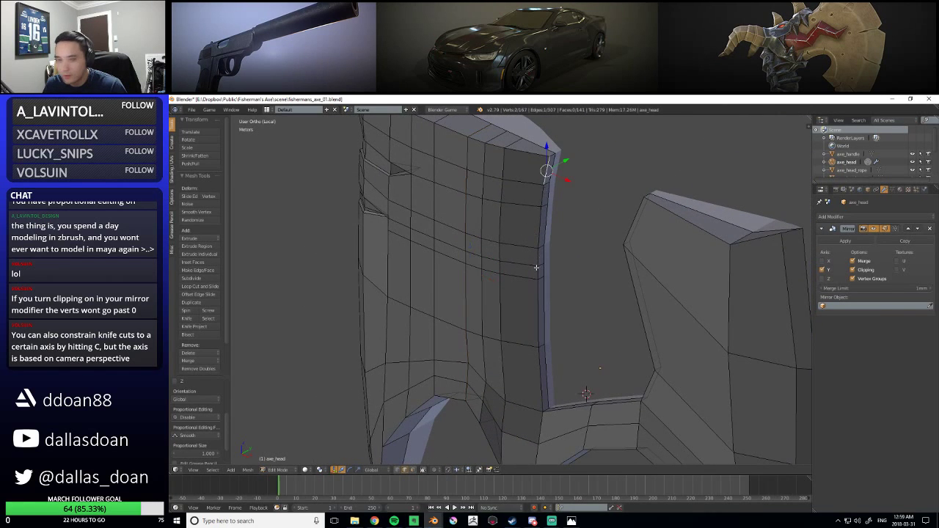
pyautogui.moveTo(541, 389); pyautogui.dragTo(565, 374, button='middle')
pyautogui.press('g')
pyautogui.press('y')
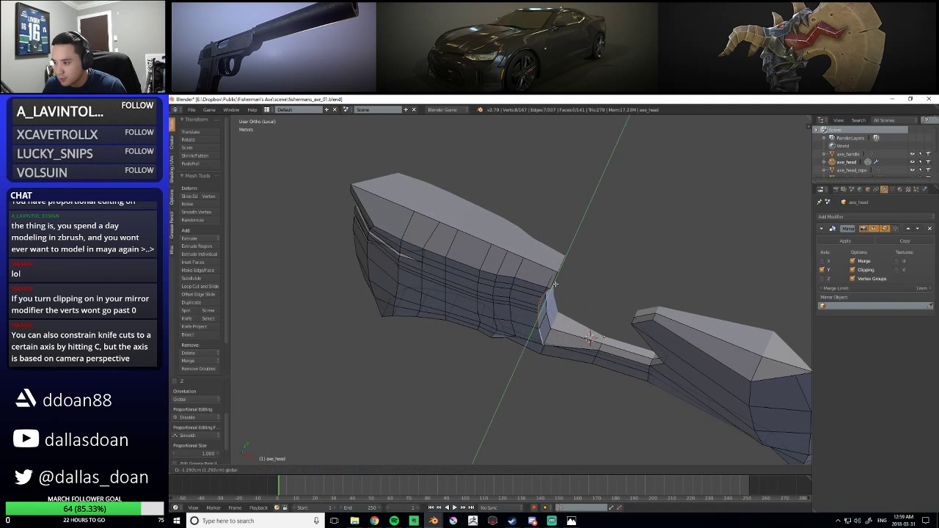
pyautogui.click(555, 285)
pyautogui.moveTo(555, 286); pyautogui.dragTo(593, 299, button='middle')
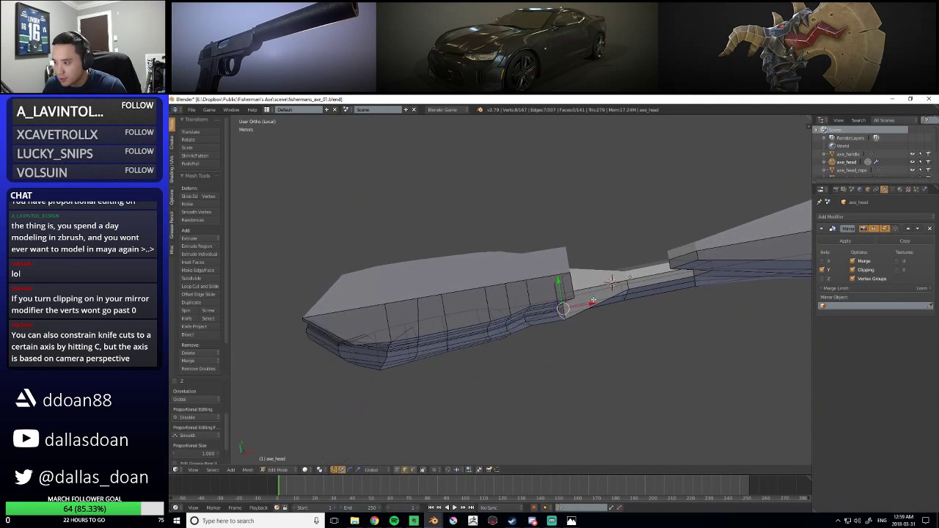
pyautogui.press('g')
pyautogui.press('y')
pyautogui.click(557, 283)
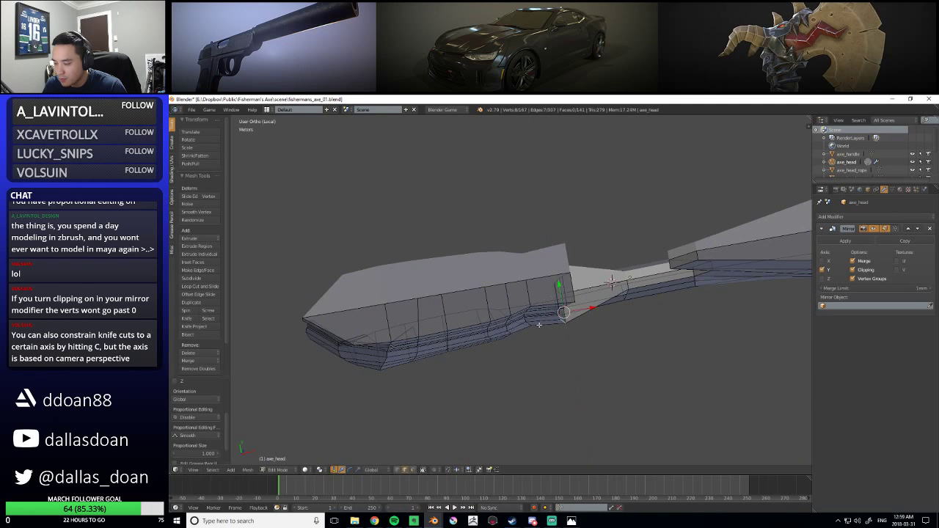
# Move the vertical edge column just in front of the blade's back border about 4.5 mm outward along Y
pyautogui.scroll(6, 558, 283)
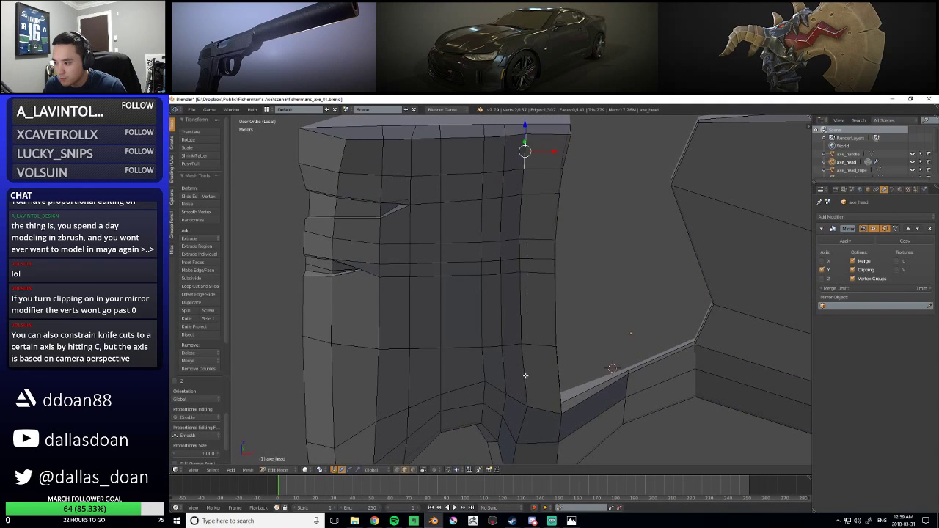
pyautogui.keyDown('alt'); pyautogui.click(525, 377); pyautogui.keyUp('alt')
pyautogui.scroll(-5, 525, 377)
pyautogui.moveTo(525, 376); pyautogui.dragTo(515, 272, button='middle')
pyautogui.press('g')
pyautogui.press('y')
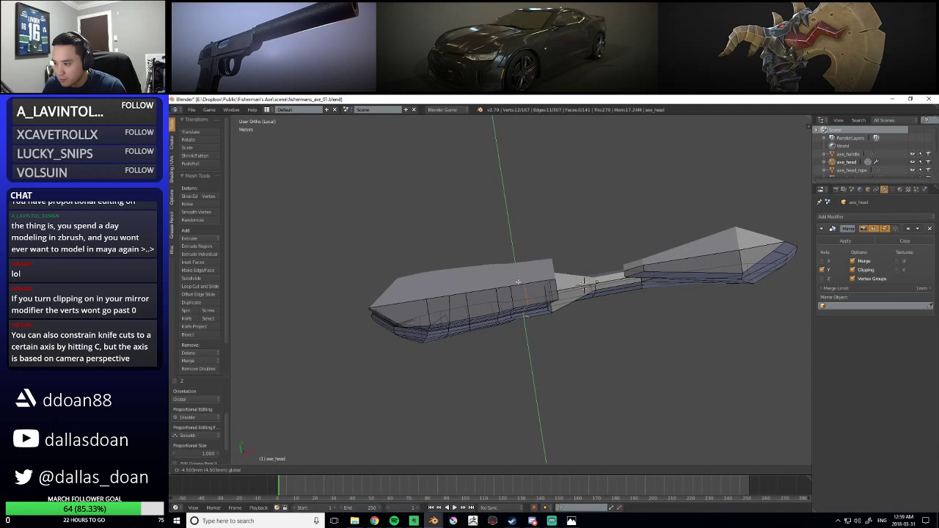
pyautogui.click(518, 282)
pyautogui.moveTo(518, 281)
pyautogui.mouseDown(button='middle')
pyautogui.moveTo(533, 301)
pyautogui.moveTo(509, 291)
pyautogui.mouseUp(button='middle')
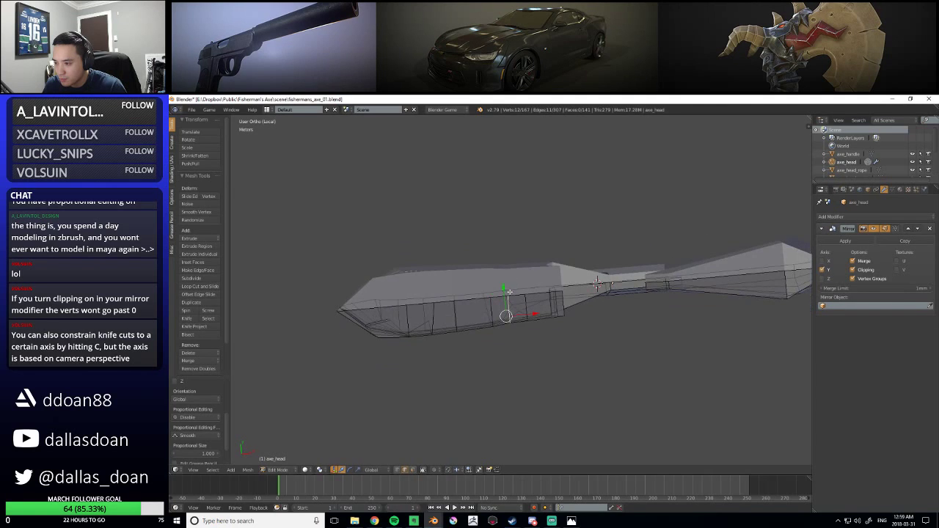
pyautogui.moveTo(503, 287); pyautogui.dragTo(503, 287)
pyautogui.scroll(-4, 504, 287)
pyautogui.scroll(3, 517, 227)
pyautogui.moveTo(505, 287); pyautogui.dragTo(555, 275, button='middle')
# Deselect all geometry and save the scene as a new version named fishermans_axe_02.blend
pyautogui.press('a')
pyautogui.scroll(-3, 544, 227)
pyautogui.scroll(-2, 544, 227)
pyautogui.hotkey('ctrl', 's')
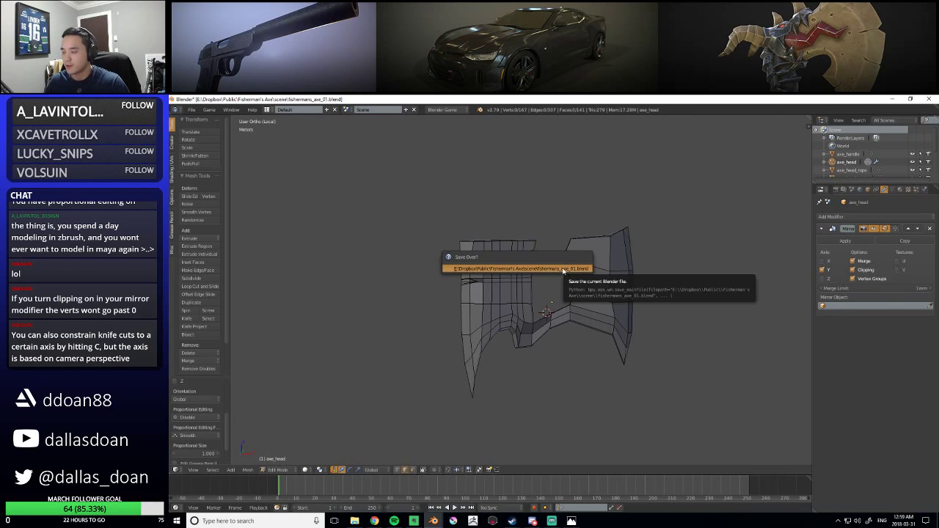
pyautogui.click(192, 109)
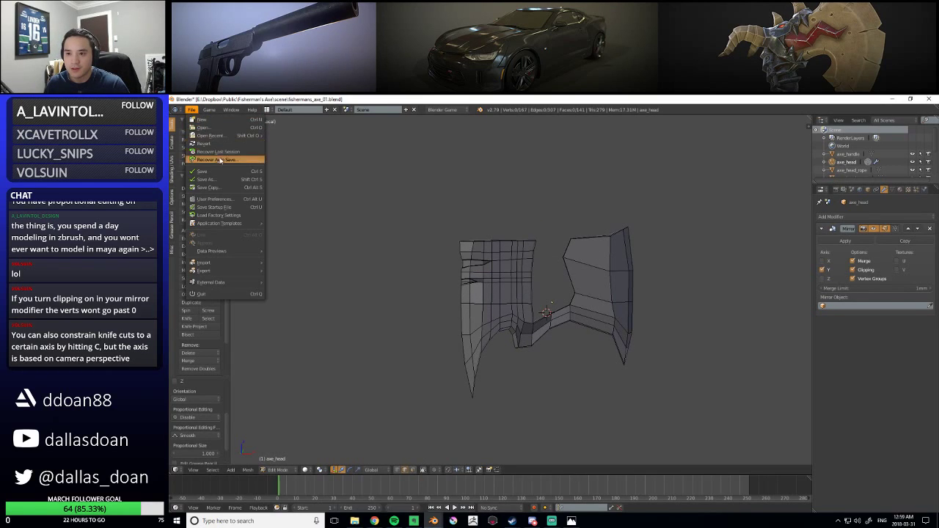
pyautogui.click(220, 179)
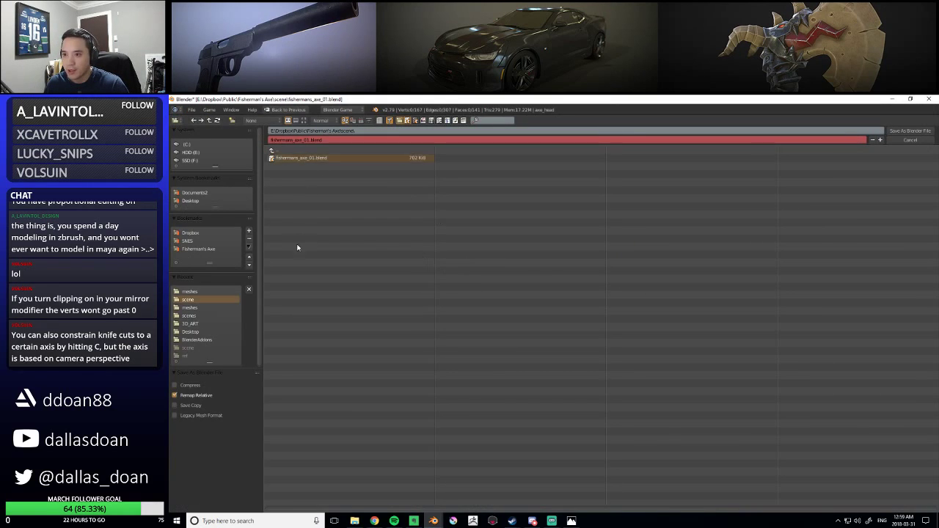
pyautogui.click(308, 140)
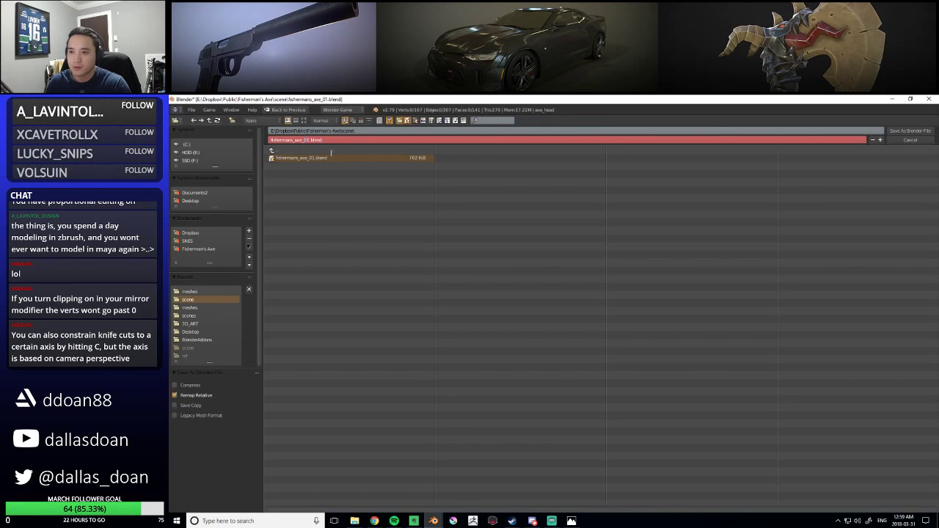
pyautogui.click(910, 130)
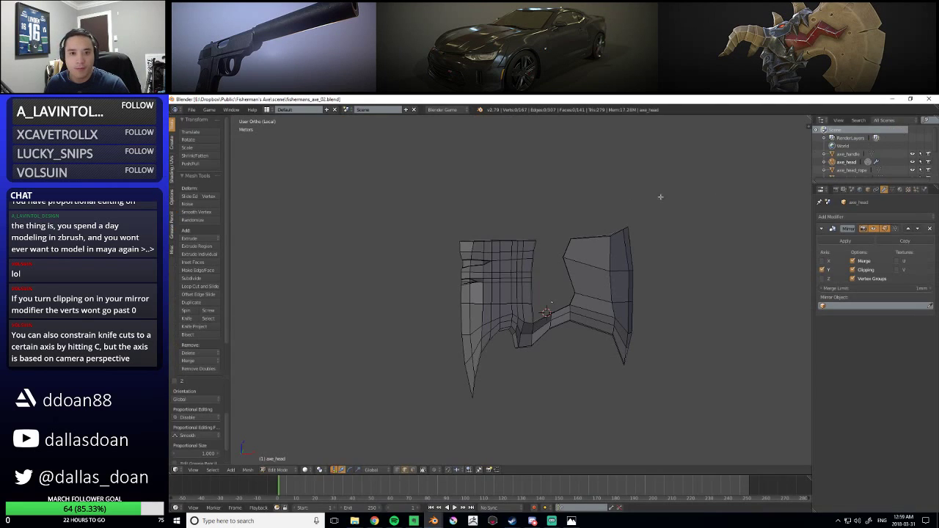
# Move the edge at the lower nick's innermost point along Y
pyautogui.moveTo(529, 347); pyautogui.dragTo(536, 290, button='middle')
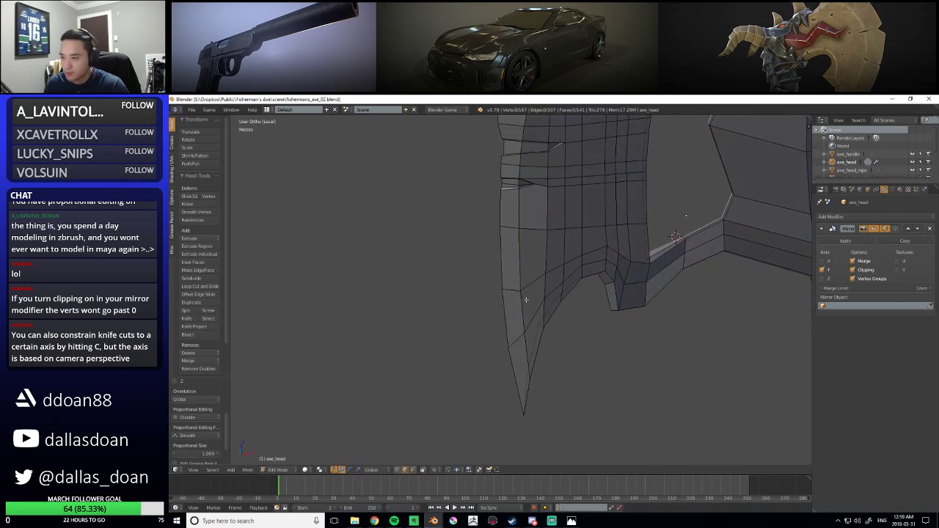
pyautogui.scroll(-4, 524, 287)
pyautogui.scroll(2, 545, 290)
pyautogui.moveTo(545, 289); pyautogui.dragTo(493, 282, button='middle')
pyautogui.scroll(5, 455, 333)
pyautogui.press('Escape')
pyautogui.scroll(3, 433, 224)
pyautogui.hotkey('ctrl', 'Tab')
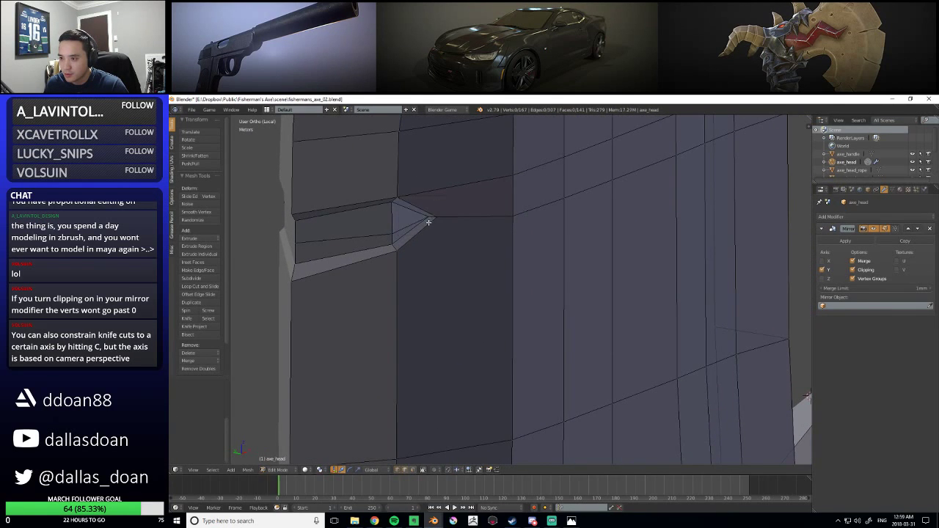
pyautogui.rightClick(429, 218)
pyautogui.moveTo(430, 217); pyautogui.dragTo(667, 246, button='middle')
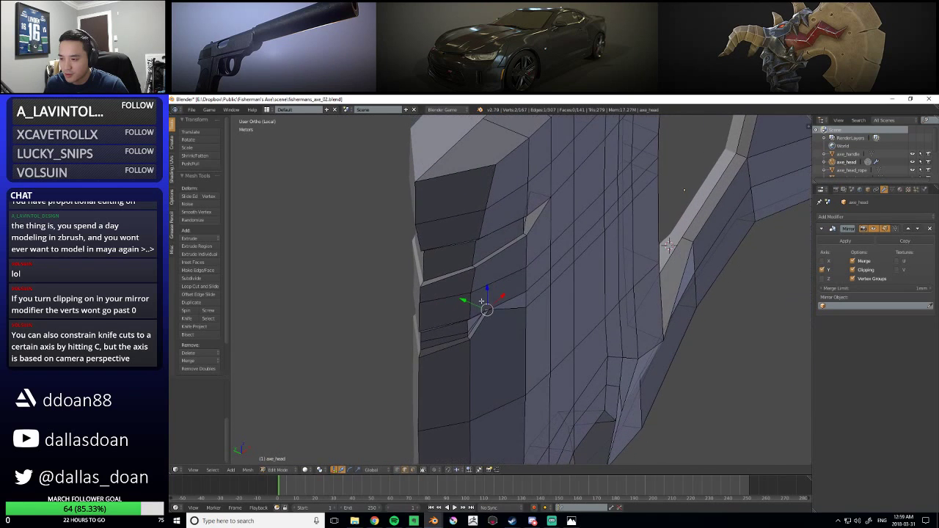
pyautogui.press('g')
pyautogui.press('y')
pyautogui.click(482, 313)
# Knife-cut an edge from the lower nick's inner tip down to the third-column vertex in the row below
pyautogui.scroll(2, 481, 312)
pyautogui.moveTo(480, 312); pyautogui.dragTo(474, 350, button='middle')
pyautogui.scroll(-2, 453, 305)
pyautogui.moveTo(453, 305); pyautogui.dragTo(396, 232, button='middle')
pyautogui.scroll(2, 475, 278)
pyautogui.moveTo(476, 280); pyautogui.dragTo(523, 251, button='middle')
pyautogui.scroll(1, 507, 300)
pyautogui.scroll(2, 545, 292)
pyautogui.press('k')
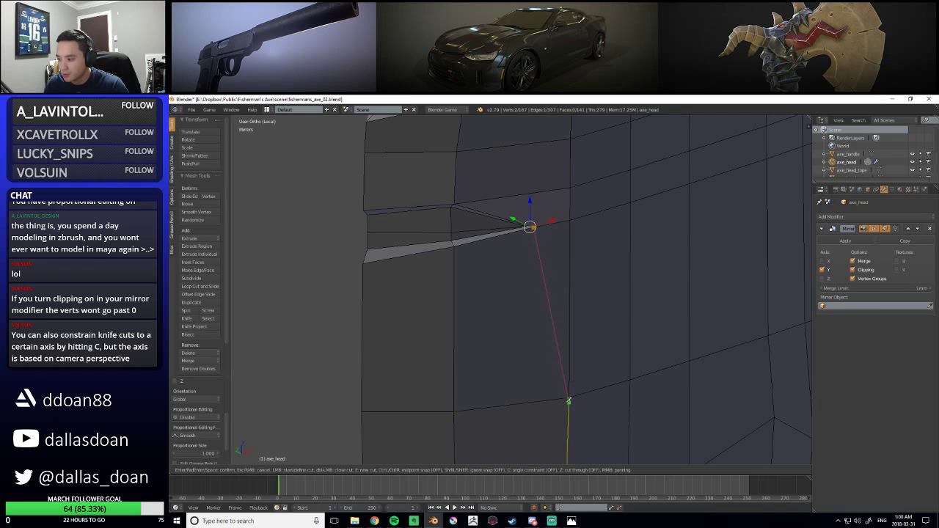
pyautogui.click(569, 396)
pyautogui.press('Return')
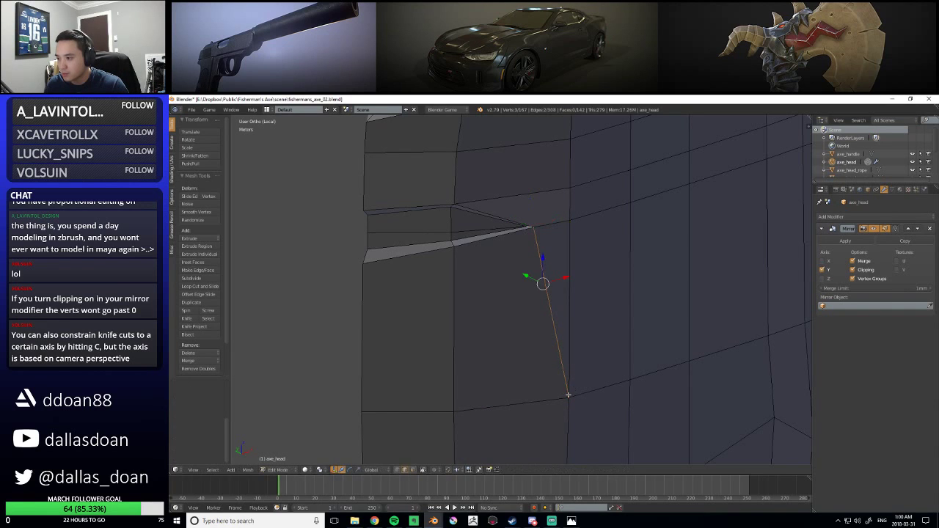
# Move the lower nick's middle vertex on the cutting edge about 2.6 mm along X, deeper into the blade
pyautogui.scroll(-5, 569, 396)
pyautogui.scroll(8, 557, 380)
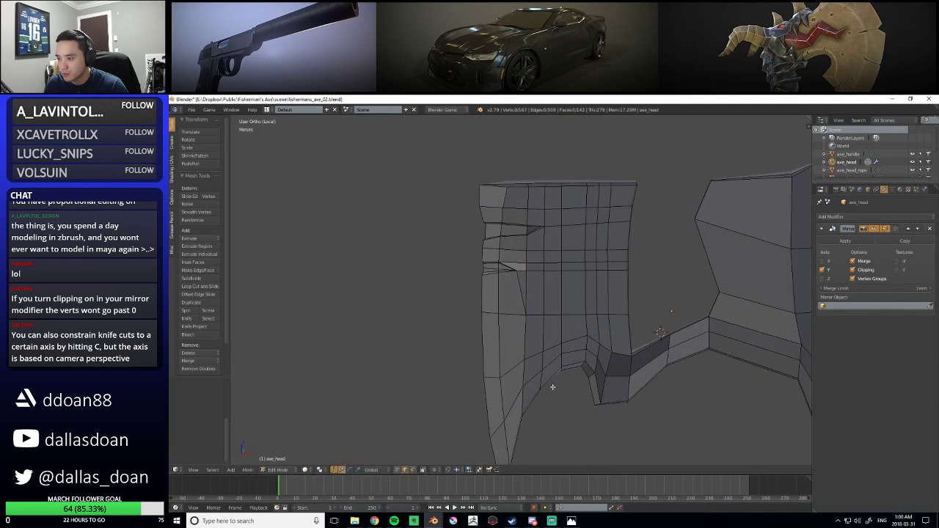
pyautogui.scroll(3, 555, 358)
pyautogui.moveTo(553, 357); pyautogui.dragTo(487, 299, button='middle')
pyautogui.scroll(-3, 554, 363)
pyautogui.scroll(-5, 554, 367)
pyautogui.press('q')
pyautogui.click(443, 270)
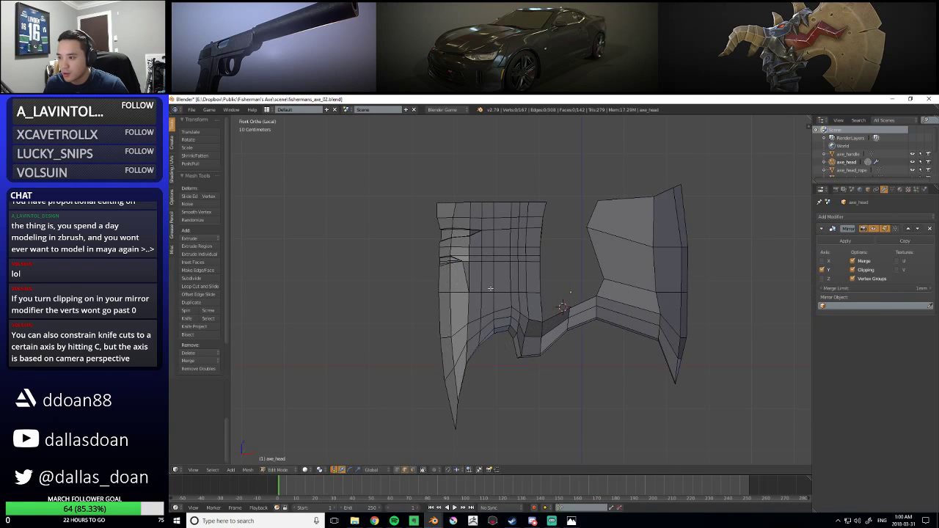
pyautogui.scroll(2, 503, 273)
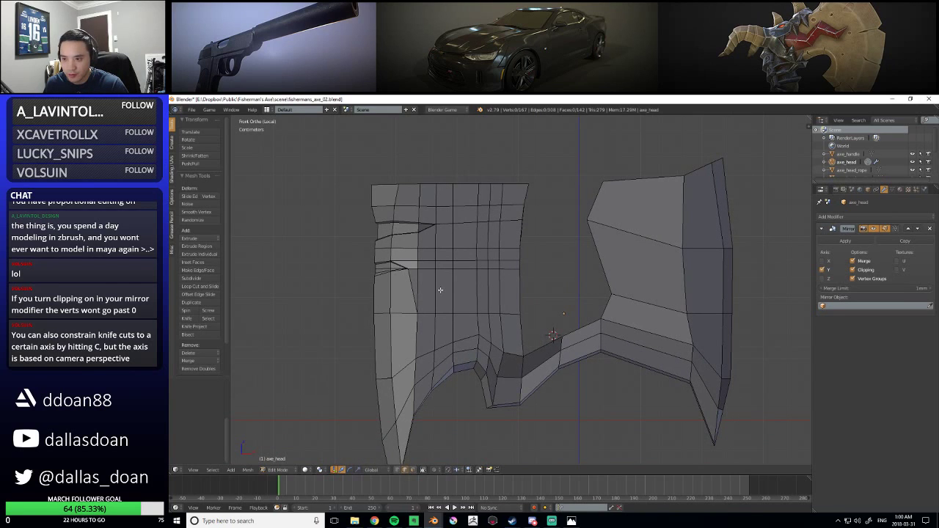
pyautogui.scroll(5, 433, 286)
pyautogui.hotkey('ctrl', 'Tab')
pyautogui.click(378, 278)
pyautogui.press('g')
pyautogui.press('x')
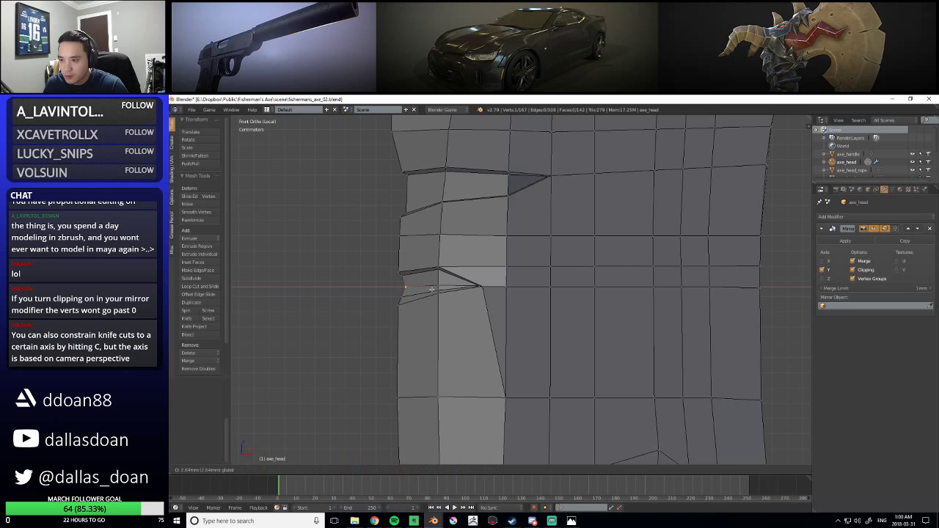
pyautogui.click(431, 290)
pyautogui.scroll(-5, 440, 283)
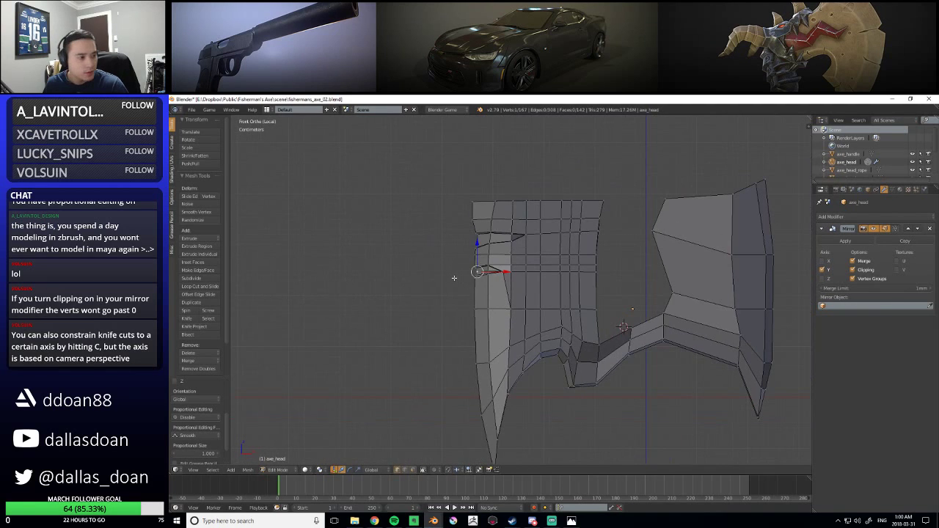
# Try to shift the blade's pointed lower section, below the nicks, along X away from the cutting edge
pyautogui.keyDown('shift'); pyautogui.moveTo(449, 273); pyautogui.dragTo(456, 250, button='middle'); pyautogui.keyUp('shift')
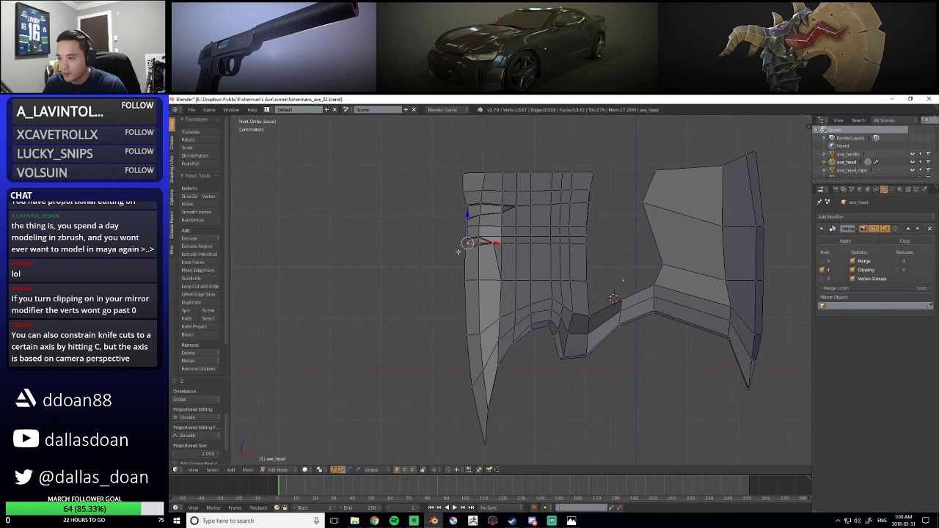
pyautogui.keyDown('shift'); pyautogui.moveTo(451, 285); pyautogui.dragTo(440, 236, button='middle'); pyautogui.keyUp('shift')
pyautogui.press('b')
pyautogui.moveTo(435, 217); pyautogui.dragTo(496, 439)
pyautogui.press('g')
pyautogui.press('x')
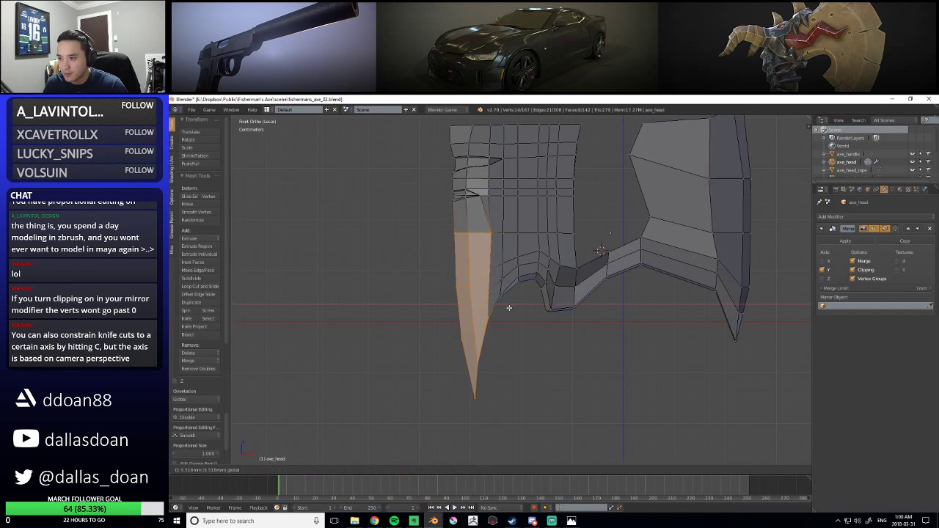
pyautogui.click(499, 296)
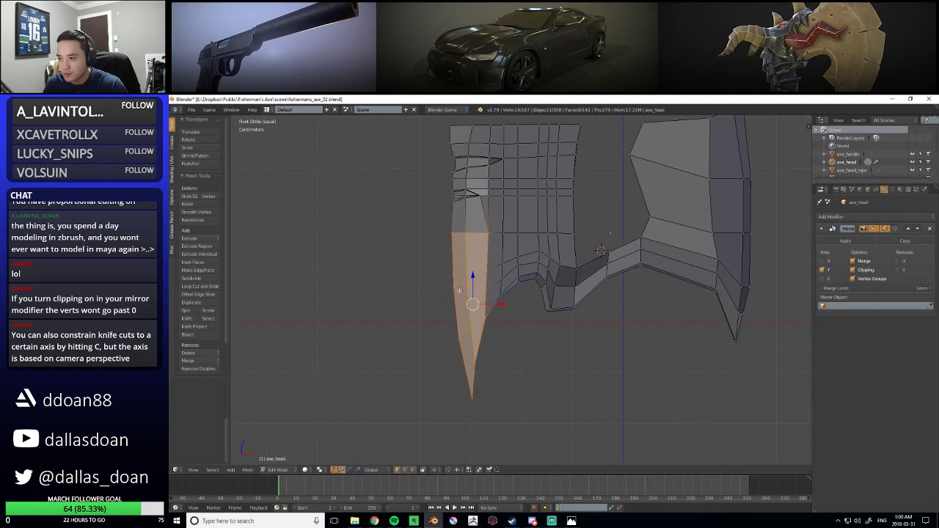
# Nudge the blade's pointed lower section along X and shift its top corner vertex on the cutting edge along Z
pyautogui.moveTo(502, 303); pyautogui.dragTo(504, 310)
pyautogui.keyDown('shift'); pyautogui.moveTo(487, 255); pyautogui.dragTo(503, 302, button='middle'); pyautogui.keyUp('shift')
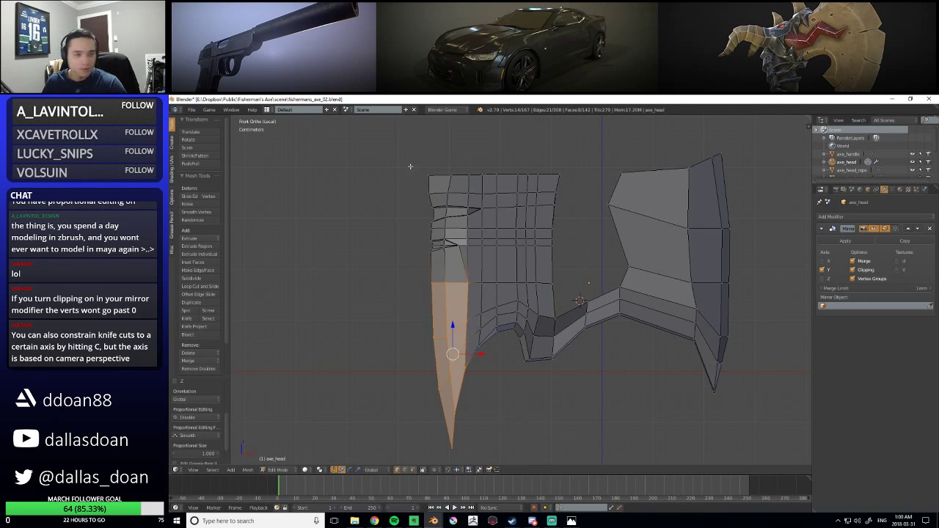
pyautogui.rightClick(433, 180)
pyautogui.press('g')
pyautogui.press('z')
pyautogui.click(427, 148)
# Knife-cut an edge across the blade's top bevel from the second-column vertex to the centre edge
pyautogui.moveTo(426, 148); pyautogui.dragTo(519, 289, button='middle')
pyautogui.scroll(1, 484, 329)
pyautogui.scroll(1, 480, 318)
pyautogui.scroll(1, 538, 341)
pyautogui.scroll(1, 494, 316)
pyautogui.press('k')
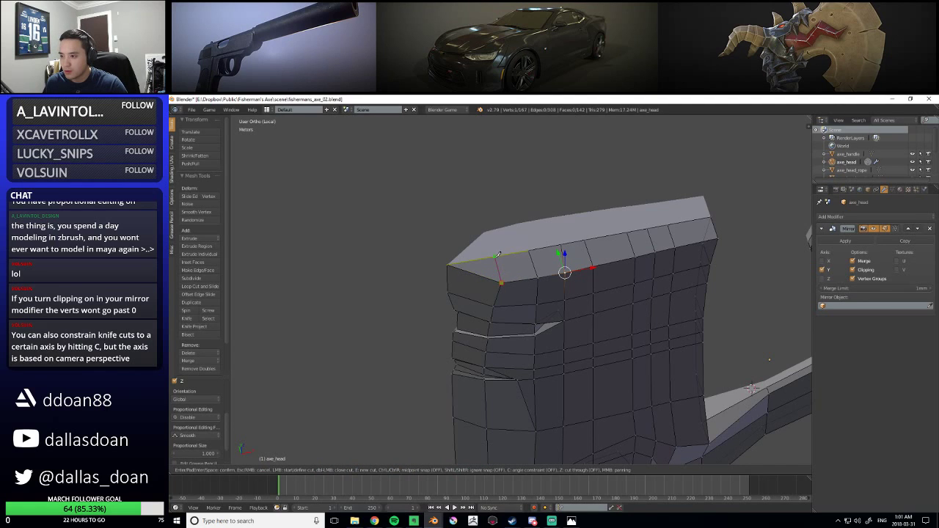
pyautogui.press('space')
pyautogui.moveTo(506, 299); pyautogui.dragTo(478, 272, button='middle')
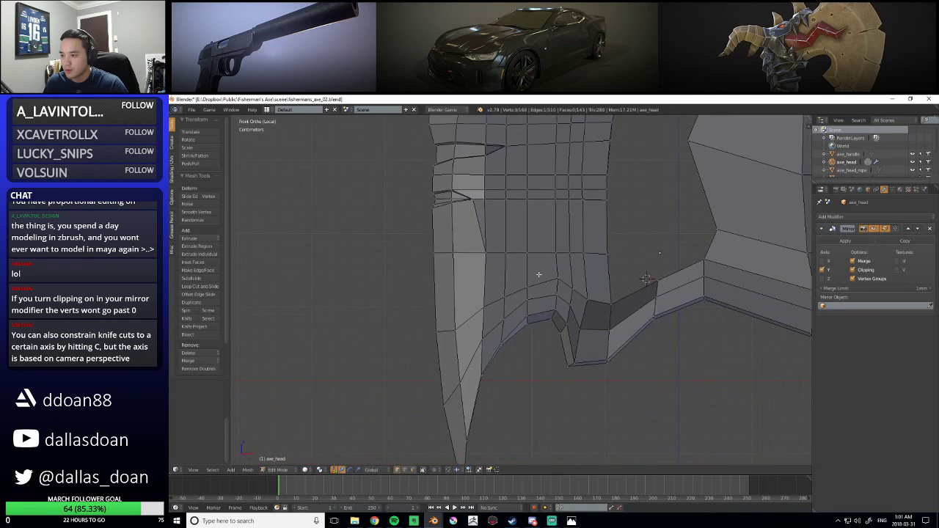
# Move the second-column vertices between the two nicks about 2.6 mm along X, away from the cutting edge
pyautogui.press('KP_1')
pyautogui.scroll(2, 504, 345)
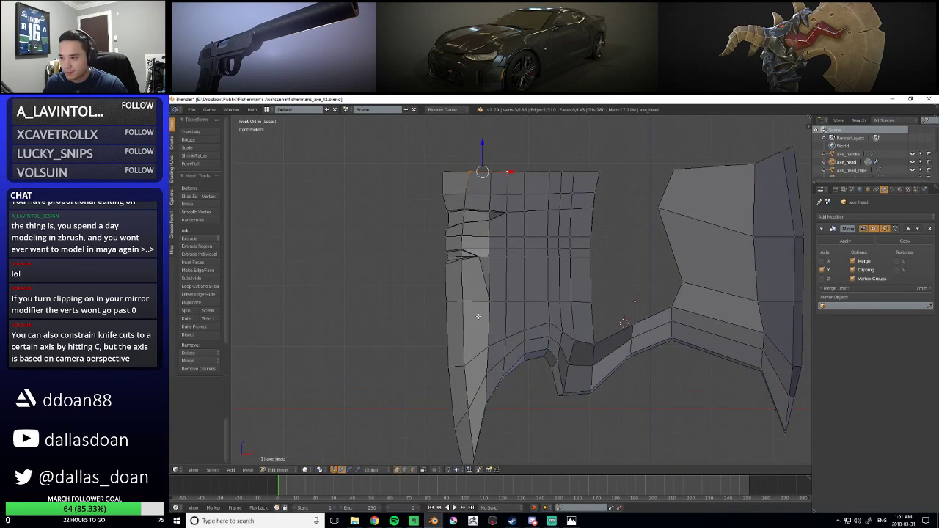
pyautogui.moveTo(470, 254); pyautogui.dragTo(507, 258)
pyautogui.press('g')
pyautogui.click(461, 227)
pyautogui.keyDown('shift'); pyautogui.moveTo(461, 227); pyautogui.dragTo(463, 245, button='middle'); pyautogui.keyUp('shift')
pyautogui.moveTo(462, 242); pyautogui.dragTo(503, 252)
pyautogui.press('g')
pyautogui.press('x')
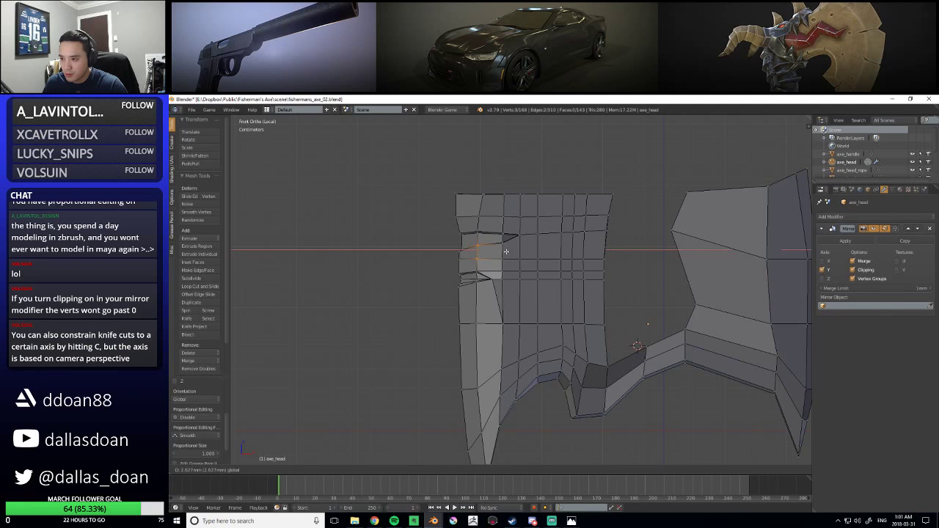
pyautogui.click(506, 252)
# Even out the second-column vertices on the blade's top edge by nudging them along Z and X
pyautogui.scroll(2, 506, 252)
pyautogui.moveTo(492, 176); pyautogui.dragTo(466, 151)
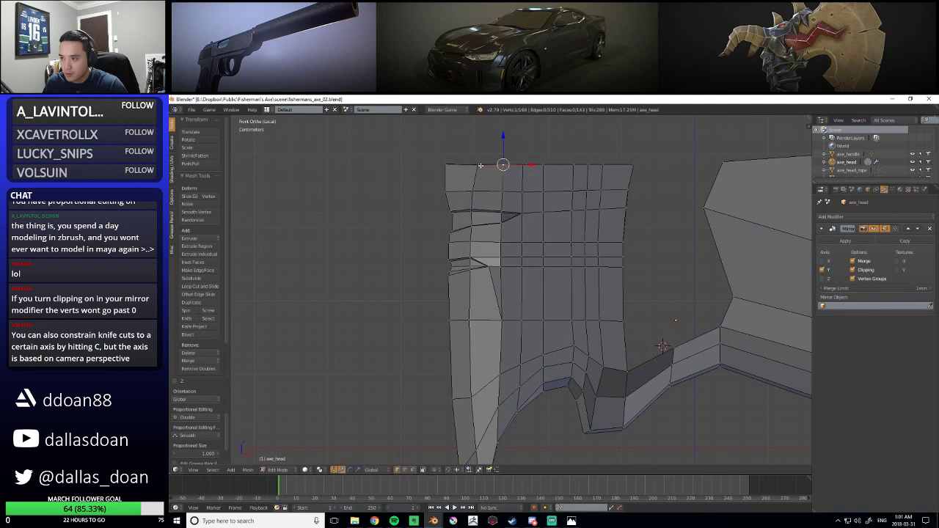
pyautogui.scroll(3, 473, 157)
pyautogui.keyDown('shift'); pyautogui.moveTo(474, 157); pyautogui.dragTo(523, 261, button='middle'); pyautogui.keyUp('shift')
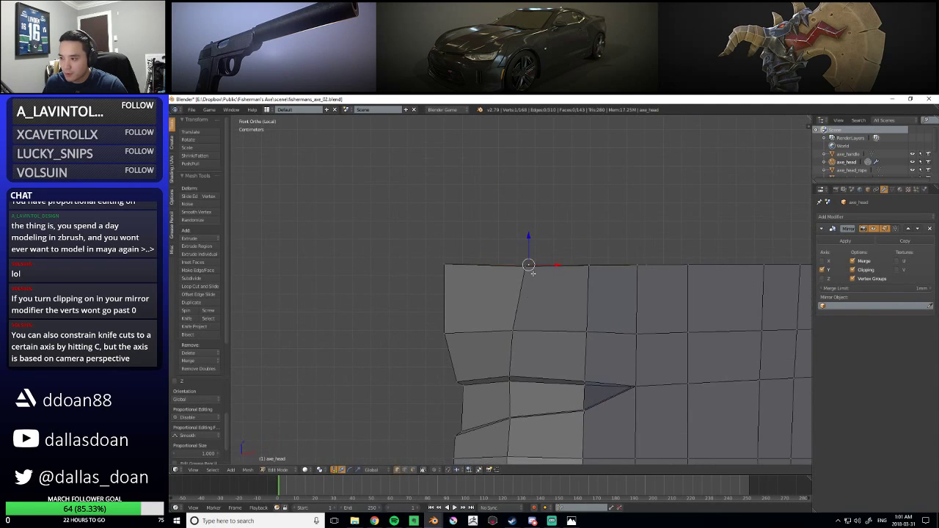
pyautogui.click(523, 238)
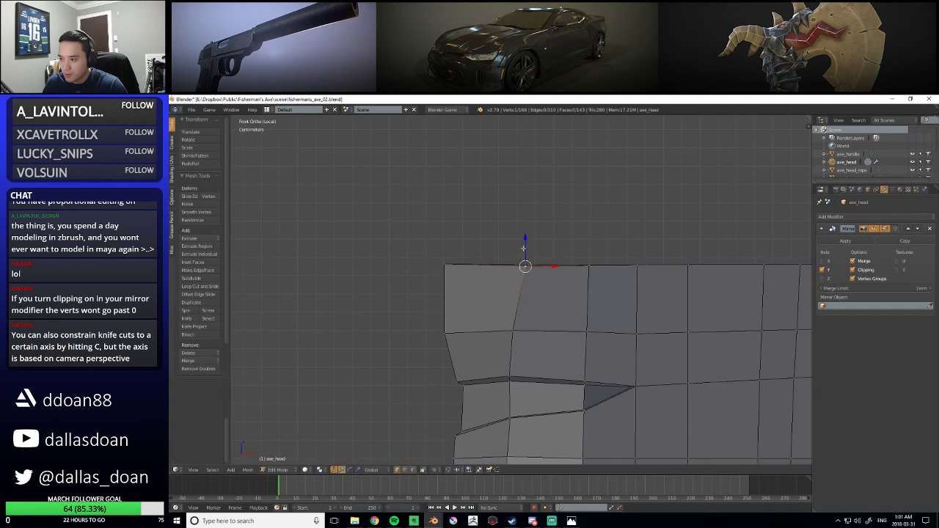
pyautogui.click(524, 235)
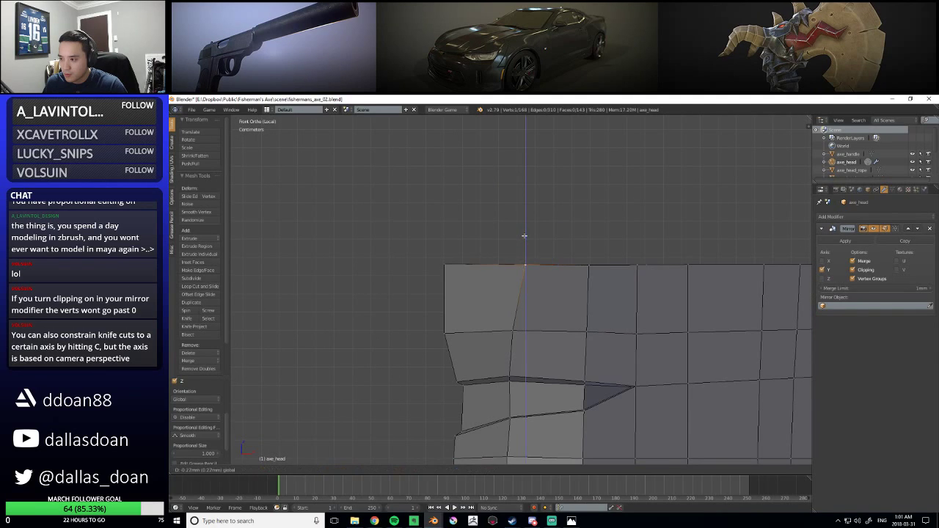
pyautogui.press('x')
pyautogui.click(554, 264)
pyautogui.scroll(-3, 538, 316)
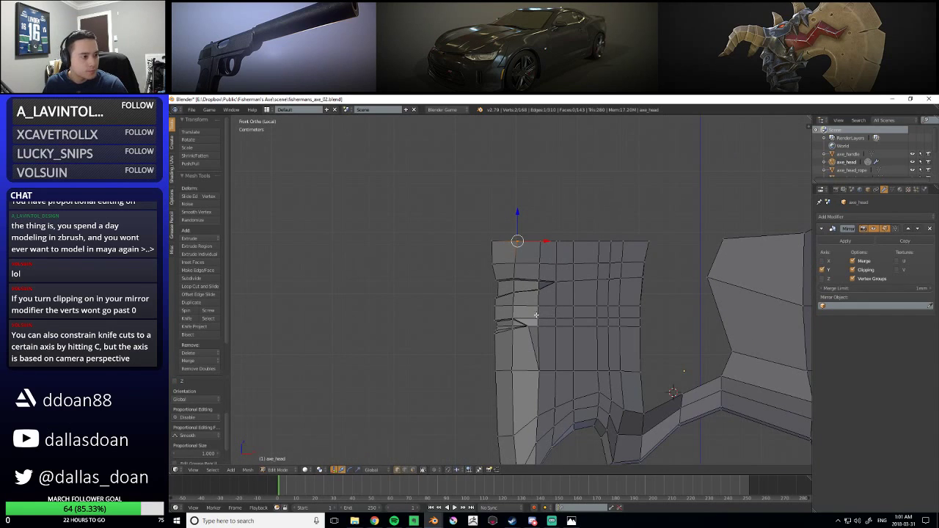
pyautogui.click(517, 241)
pyautogui.press('x')
pyautogui.click(519, 241)
# Move the cutting-edge vertex one row below the blade's top corner slightly outward
pyautogui.press('b')
pyautogui.moveTo(482, 254); pyautogui.dragTo(523, 274)
pyautogui.click(493, 261)
pyautogui.press('g')
pyautogui.click(492, 230)
pyautogui.keyDown('shift'); pyautogui.moveTo(524, 347); pyautogui.dragTo(506, 281, button='middle'); pyautogui.keyUp('shift')
pyautogui.hotkey('ctrl', 'z')
pyautogui.scroll(1, 516, 226)
pyautogui.scroll(-1, 550, 273)
pyautogui.scroll(1, 553, 278)
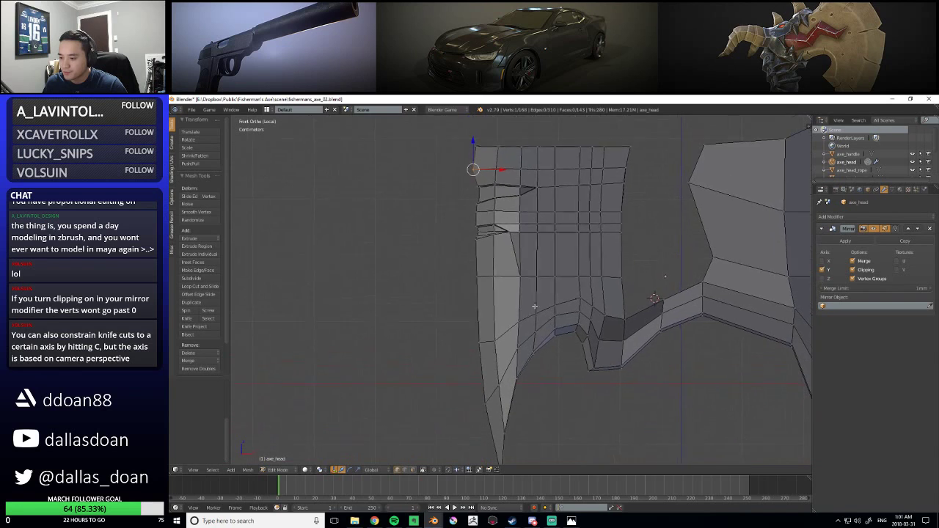
# Raise the vertices on the inner edge just above the blade's lower point along Z and nudge them along X
pyautogui.scroll(-4, 514, 308)
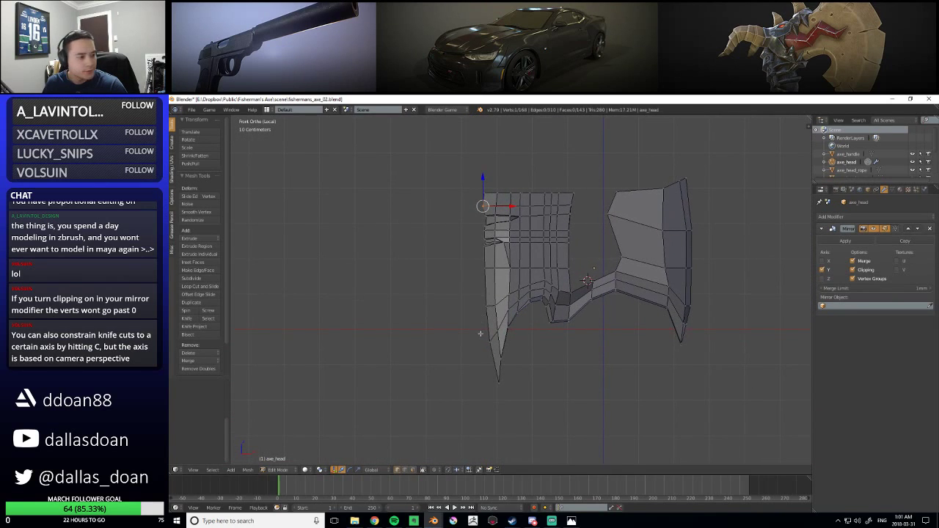
pyautogui.scroll(4, 484, 331)
pyautogui.keyDown('shift'); pyautogui.rightClick(486, 377); pyautogui.keyUp('shift')
pyautogui.press('g')
pyautogui.press('z')
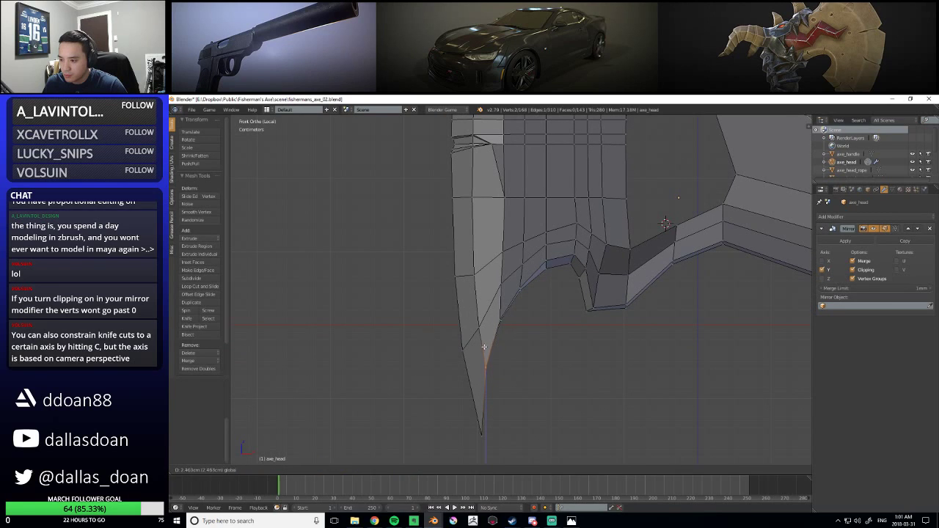
pyautogui.click(487, 334)
pyautogui.keyDown('shift'); pyautogui.moveTo(477, 278); pyautogui.dragTo(480, 300, button='middle'); pyautogui.keyUp('shift')
pyautogui.moveTo(509, 350); pyautogui.dragTo(511, 350)
pyautogui.keyDown('shift'); pyautogui.rightClick(492, 388); pyautogui.keyUp('shift')
pyautogui.moveTo(509, 385); pyautogui.dragTo(511, 385)
# Shift the second-column vertices below the nicks along X to smooth the blade's vertical edge line
pyautogui.keyDown('shift'); pyautogui.moveTo(484, 303); pyautogui.dragTo(493, 336, button='middle'); pyautogui.keyUp('shift')
pyautogui.rightClick(490, 334)
pyautogui.moveTo(484, 308); pyautogui.dragTo(521, 318)
pyautogui.press('x')
pyautogui.keyDown('shift'); pyautogui.moveTo(522, 318); pyautogui.dragTo(527, 346, button='middle'); pyautogui.keyUp('shift')
pyautogui.rightClick(492, 276)
pyautogui.moveTo(512, 284); pyautogui.dragTo(518, 282)
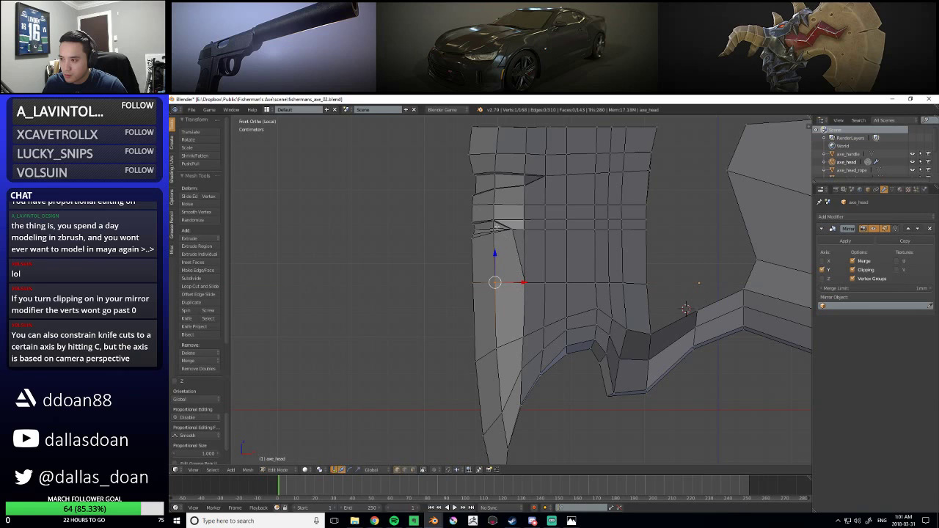
# Return to Object Mode and apply smooth shading to the axe head
pyautogui.scroll(-7, 517, 274)
pyautogui.scroll(5, 521, 293)
pyautogui.scroll(-6, 524, 323)
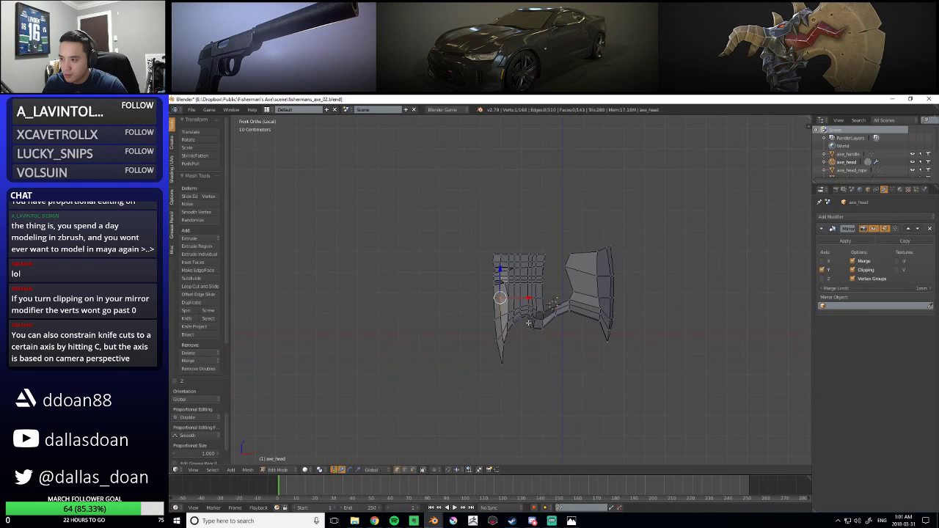
pyautogui.press('Tab')
pyautogui.moveTo(557, 330); pyautogui.dragTo(525, 302, button='middle')
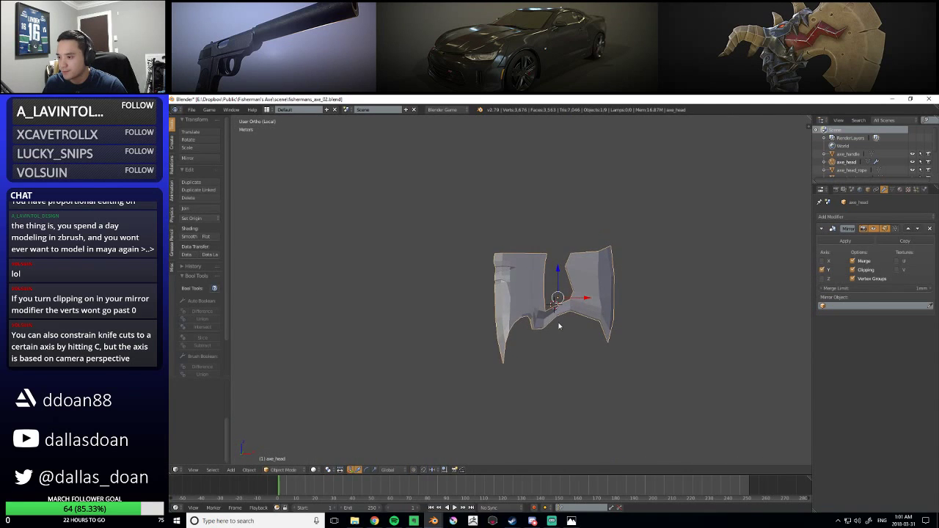
pyautogui.scroll(3, 518, 299)
pyautogui.click(190, 238)
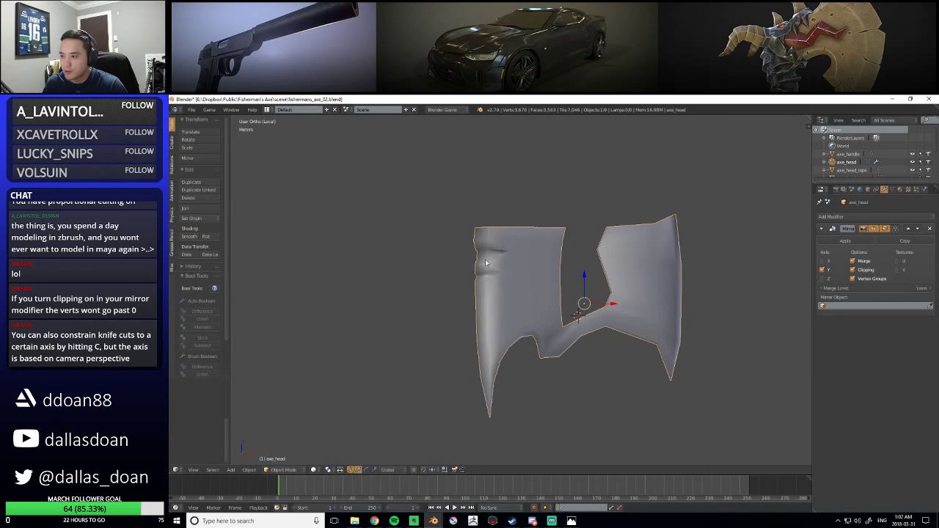
# Enable Auto Smooth on the axe head's normals with an angle of 49° and inspect the blade's shading
pyautogui.click(891, 190)
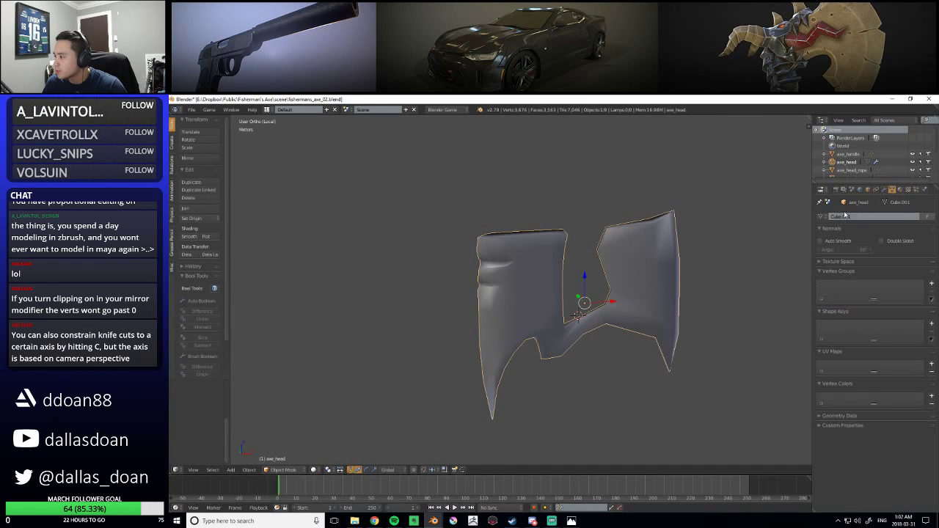
pyautogui.click(820, 241)
pyautogui.moveTo(839, 254); pyautogui.dragTo(917, 254)
pyautogui.moveTo(580, 190)
pyautogui.mouseDown(button='middle')
pyautogui.moveTo(558, 170)
pyautogui.moveTo(557, 211)
pyautogui.moveTo(515, 217)
pyautogui.mouseUp(button='middle')
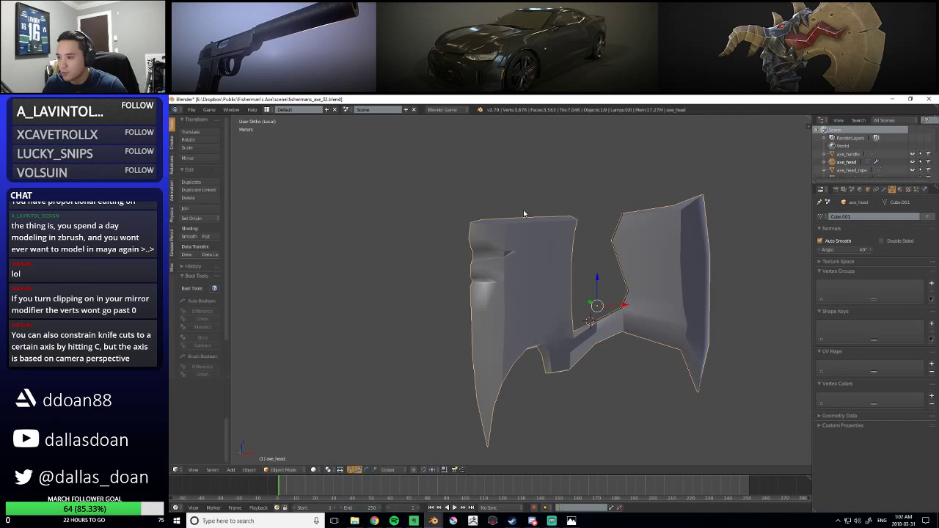
pyautogui.moveTo(547, 224)
pyautogui.mouseDown(button='middle')
pyautogui.moveTo(520, 159)
pyautogui.moveTo(542, 232)
pyautogui.moveTo(624, 215)
pyautogui.moveTo(552, 213)
pyautogui.mouseUp(button='middle')
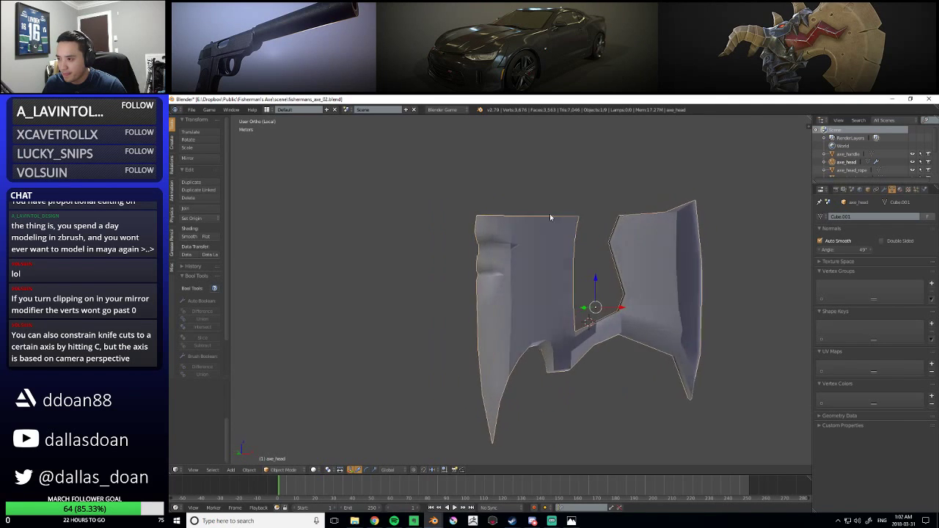
pyautogui.scroll(4, 552, 214)
pyautogui.moveTo(494, 224); pyautogui.dragTo(531, 216, button='middle')
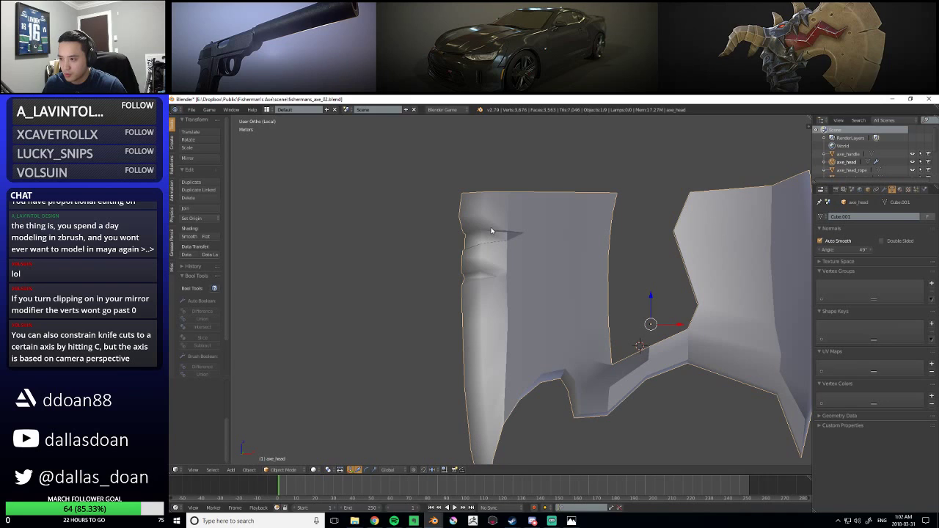
# In edge selection mode, mark the inner edges around the upper nick as sharp
pyautogui.press('Tab')
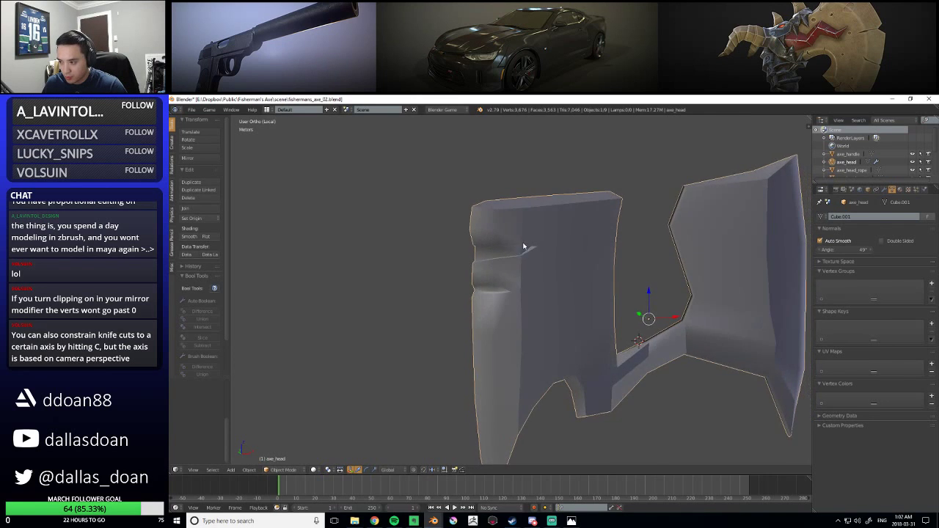
pyautogui.scroll(3, 498, 213)
pyautogui.hotkey('ctrl', 'Tab')
pyautogui.click(507, 194)
pyautogui.moveTo(506, 192); pyautogui.dragTo(538, 211, button='middle')
pyautogui.keyDown('alt'); pyautogui.keyDown('shift'); pyautogui.rightClick(480, 221); pyautogui.keyUp('shift'); pyautogui.keyUp('alt')
pyautogui.moveTo(482, 219); pyautogui.dragTo(522, 191, button='middle')
pyautogui.keyDown('shift'); pyautogui.rightClick(533, 179); pyautogui.keyUp('shift')
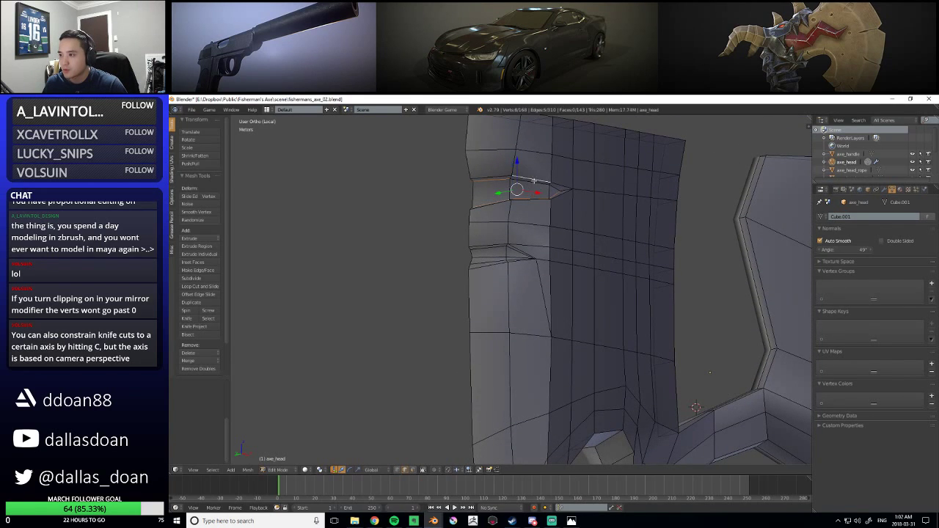
pyautogui.keyDown('shift'); pyautogui.rightClick(553, 191); pyautogui.keyUp('shift')
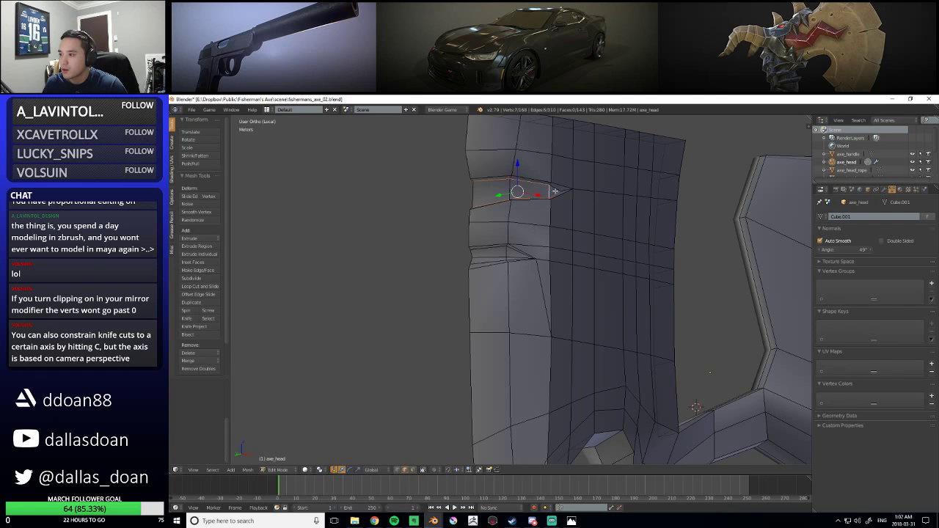
pyautogui.hotkey('ctrl', 'e')
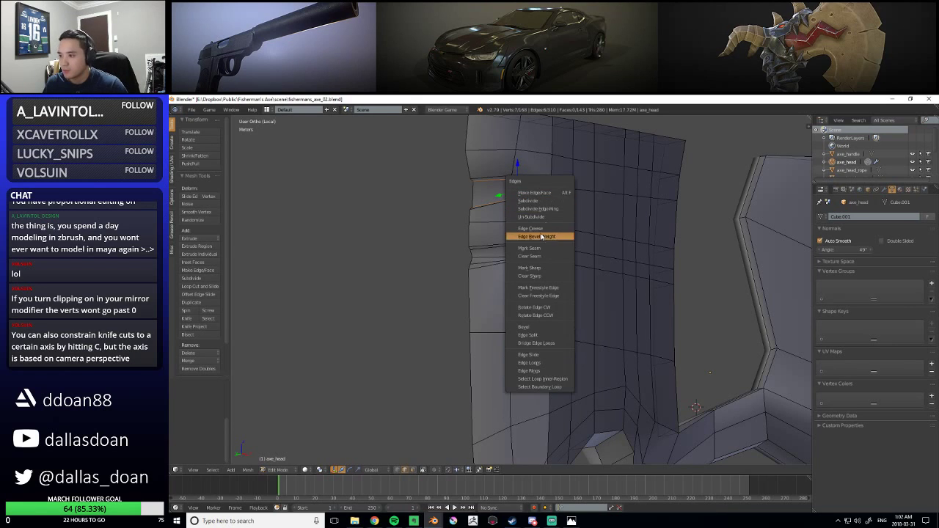
pyautogui.click(540, 269)
# Mark the inner edges around the lower nick as sharp
pyautogui.scroll(5, 499, 253)
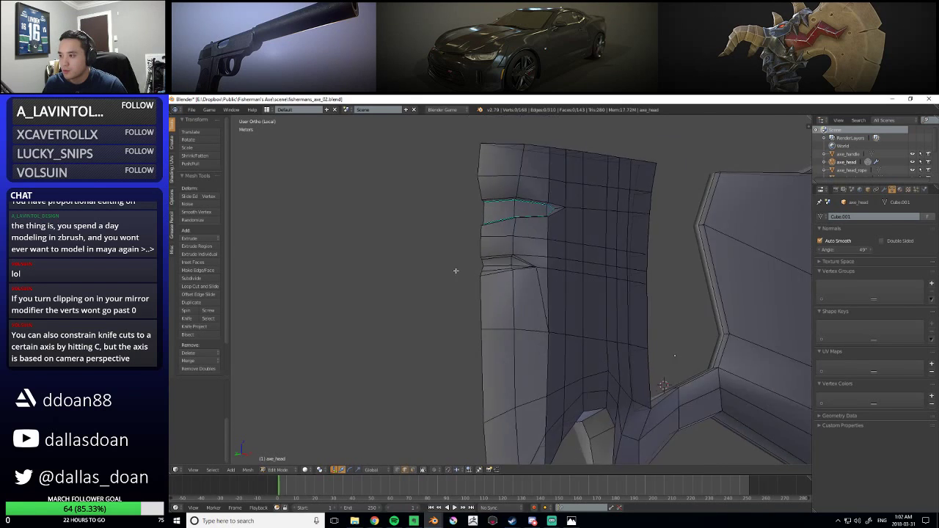
pyautogui.keyDown('alt'); pyautogui.keyDown('shift'); pyautogui.rightClick(555, 234); pyautogui.keyUp('shift'); pyautogui.keyUp('alt')
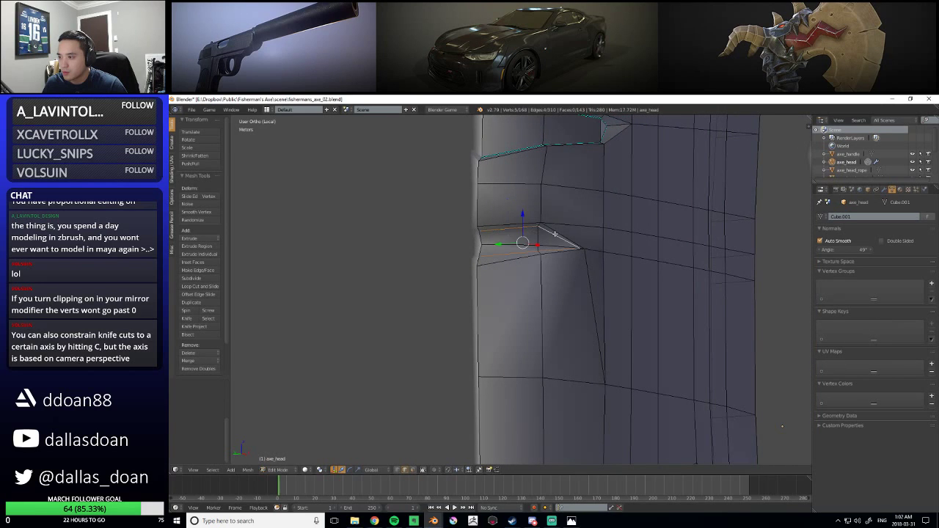
pyautogui.moveTo(556, 234); pyautogui.dragTo(531, 251, button='middle')
pyautogui.hotkey('ctrl', 'e')
pyautogui.click(530, 255)
pyautogui.scroll(-2, 524, 254)
pyautogui.press('a')
# Mark the remaining outer edges along the upper nick as sharp
pyautogui.scroll(1, 519, 253)
pyautogui.moveTo(519, 254); pyautogui.dragTo(509, 190, button='middle')
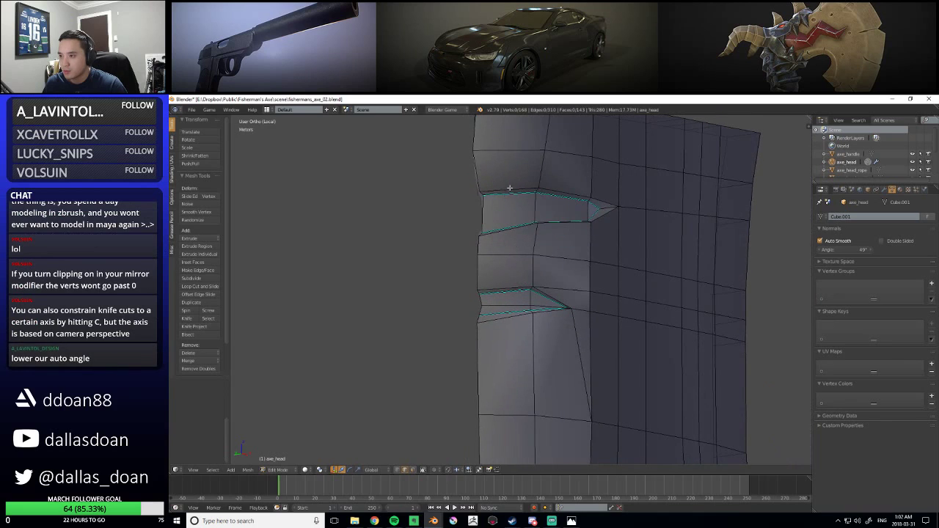
pyautogui.keyDown('alt'); pyautogui.keyDown('shift'); pyautogui.rightClick(515, 232); pyautogui.keyUp('shift'); pyautogui.keyUp('alt')
pyautogui.moveTo(515, 232); pyautogui.dragTo(616, 254, button='middle')
pyautogui.hotkey('ctrl', 'e')
pyautogui.click(552, 235)
# Move the vertex inside the upper nick's innermost end along Y
pyautogui.scroll(1, 553, 237)
pyautogui.scroll(2, 602, 252)
pyautogui.hotkey('ctrl', 'Tab')
pyautogui.click(576, 226)
pyautogui.rightClick(578, 243)
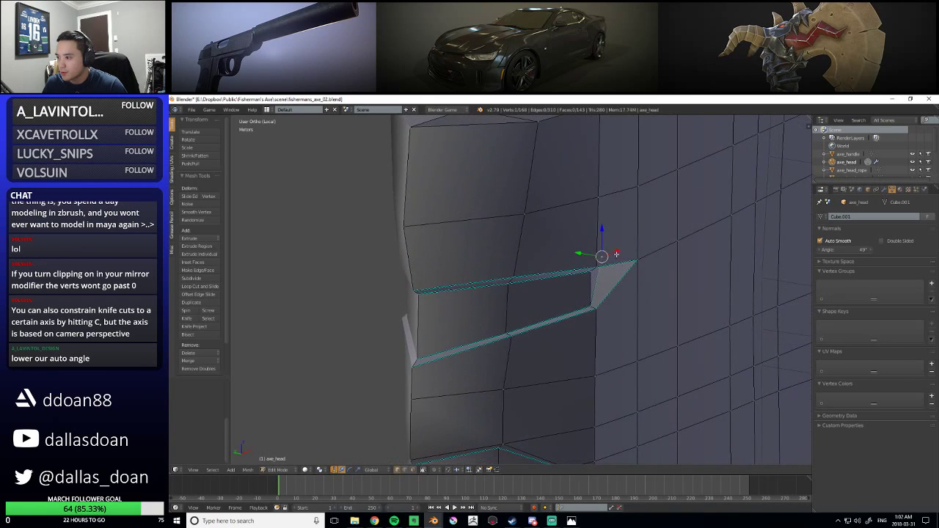
pyautogui.press('g')
pyautogui.press('y')
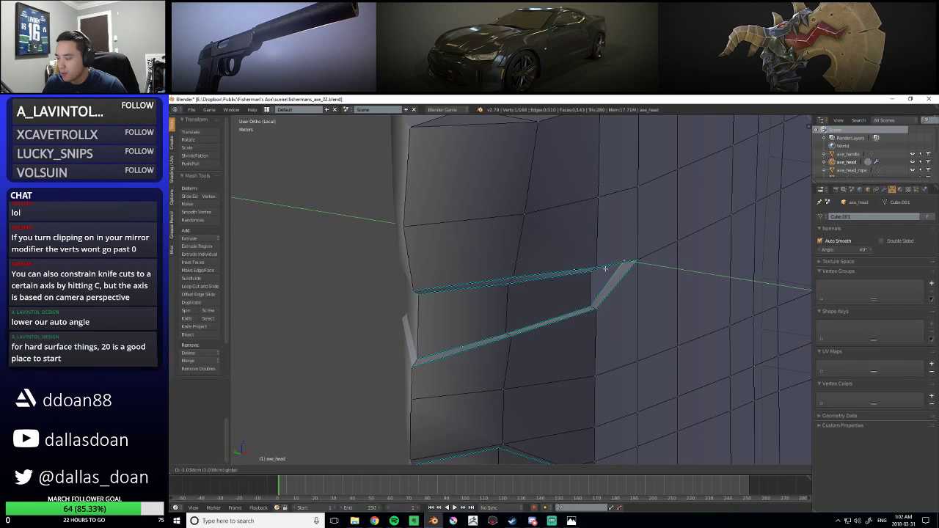
pyautogui.click(608, 271)
pyautogui.moveTo(608, 270); pyautogui.dragTo(502, 279, button='middle')
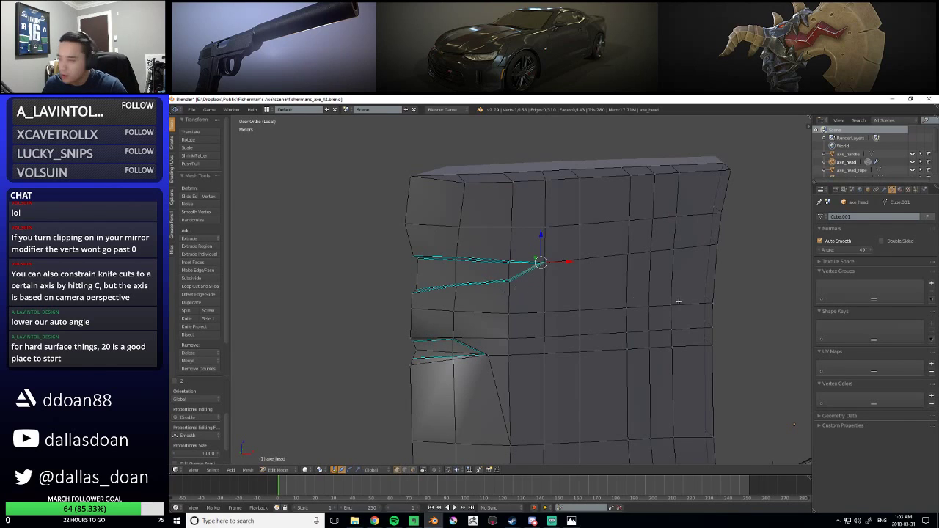
# Set the Auto Smooth angle to 20° and check the blade's shading
pyautogui.click(856, 250)
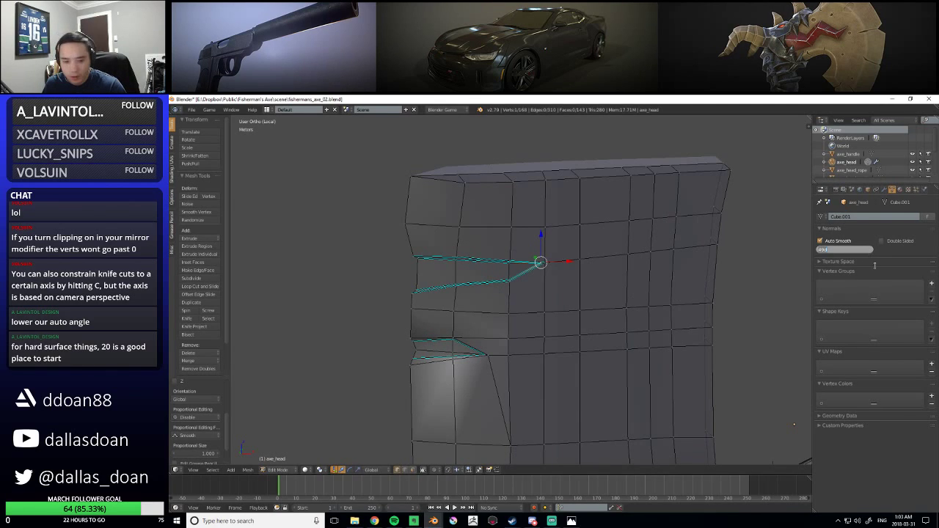
pyautogui.write('20')
pyautogui.press('Return')
pyautogui.press('Tab')
pyautogui.scroll(4, 609, 238)
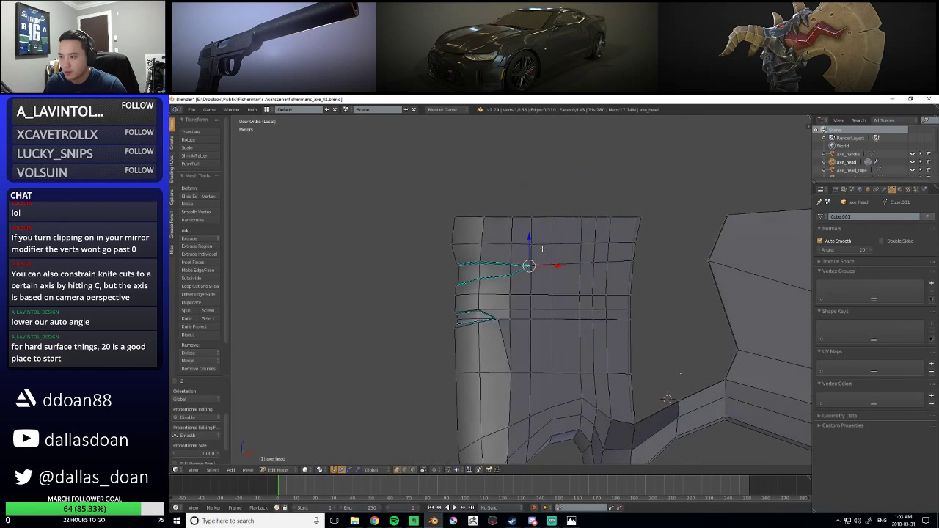
pyautogui.moveTo(610, 238); pyautogui.dragTo(566, 245, button='middle')
pyautogui.press('Tab')
pyautogui.scroll(4, 576, 234)
pyautogui.hotkey('ctrl', 'Tab')
pyautogui.click(581, 222)
pyautogui.press('a')
pyautogui.press('k')
pyautogui.keyDown('alt'); pyautogui.rightClick(606, 266); pyautogui.keyUp('alt')
pyautogui.rightClick(572, 261)
pyautogui.press('a')
pyautogui.moveTo(590, 259); pyautogui.dragTo(477, 265, button='middle')
# Mark the remaining outer edges above and below the lower nick as sharp
pyautogui.press('Tab')
pyautogui.moveTo(631, 250)
pyautogui.mouseDown(button='middle')
pyautogui.moveTo(582, 242)
pyautogui.moveTo(576, 263)
pyautogui.moveTo(600, 275)
pyautogui.moveTo(614, 249)
pyautogui.moveTo(591, 269)
pyautogui.moveTo(595, 288)
pyautogui.moveTo(574, 251)
pyautogui.moveTo(595, 261)
pyautogui.moveTo(633, 256)
pyautogui.moveTo(551, 299)
pyautogui.moveTo(585, 313)
pyautogui.moveTo(549, 312)
pyautogui.moveTo(577, 345)
pyautogui.moveTo(579, 316)
pyautogui.moveTo(543, 323)
pyautogui.moveTo(532, 275)
pyautogui.mouseUp(button='middle')
pyautogui.scroll(3, 595, 288)
pyautogui.scroll(-2, 617, 275)
pyautogui.scroll(2, 549, 312)
pyautogui.scroll(2, 579, 316)
pyautogui.press('Tab')
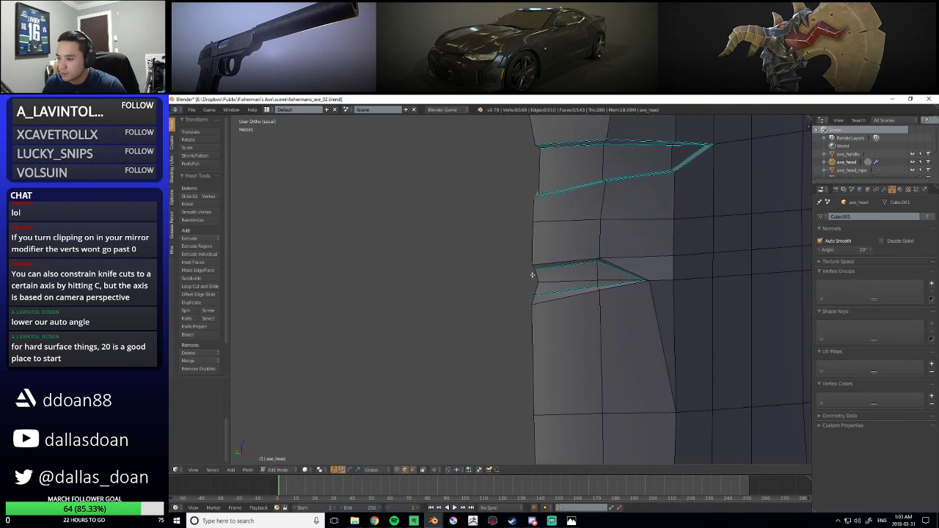
pyautogui.keyDown('shift'); pyautogui.rightClick(616, 265); pyautogui.keyUp('shift')
pyautogui.keyDown('shift'); pyautogui.rightClick(576, 296); pyautogui.keyUp('shift')
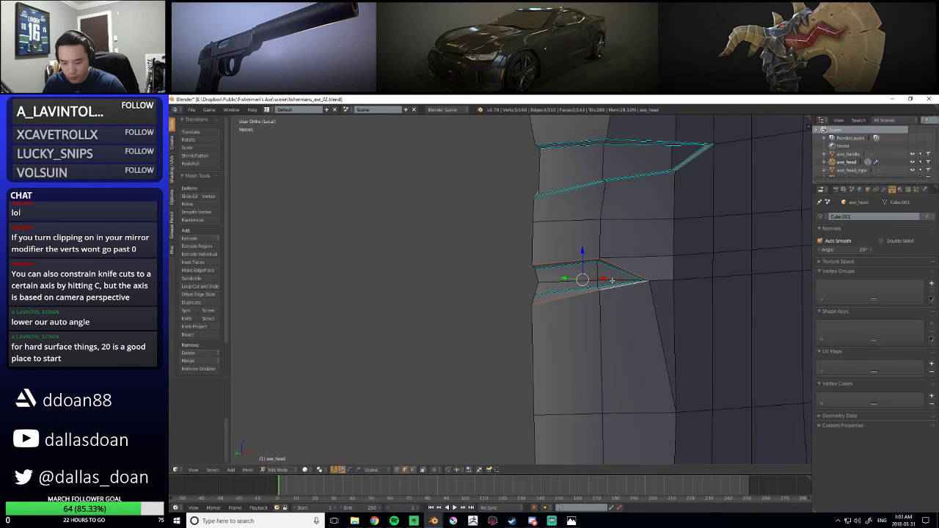
pyautogui.hotkey('ctrl', 'e')
pyautogui.click(587, 280)
pyautogui.press('a')
# Mark the vertical edge loop along the blade's bevel as sharp
pyautogui.scroll(-2, 503, 310)
pyautogui.scroll(1, 503, 310)
pyautogui.moveTo(503, 311); pyautogui.dragTo(513, 196, button='middle')
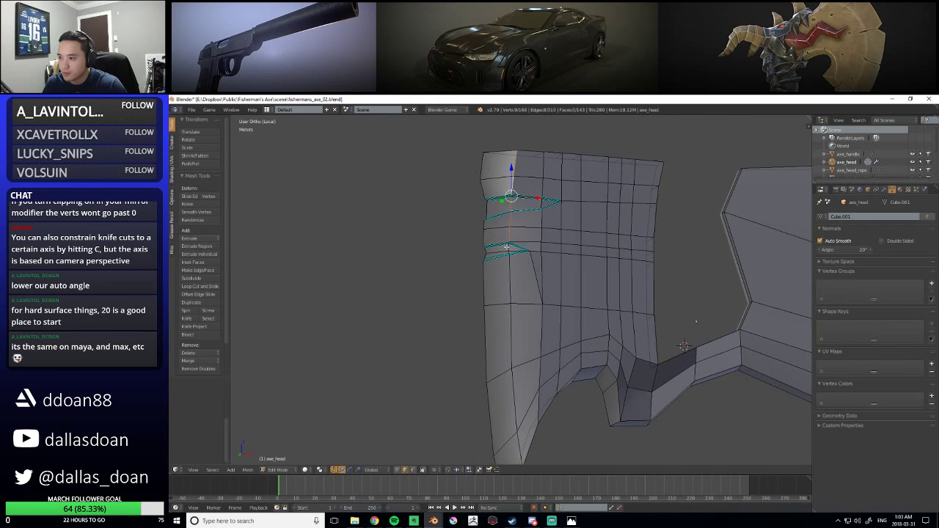
pyautogui.moveTo(509, 249); pyautogui.dragTo(543, 343, button='middle')
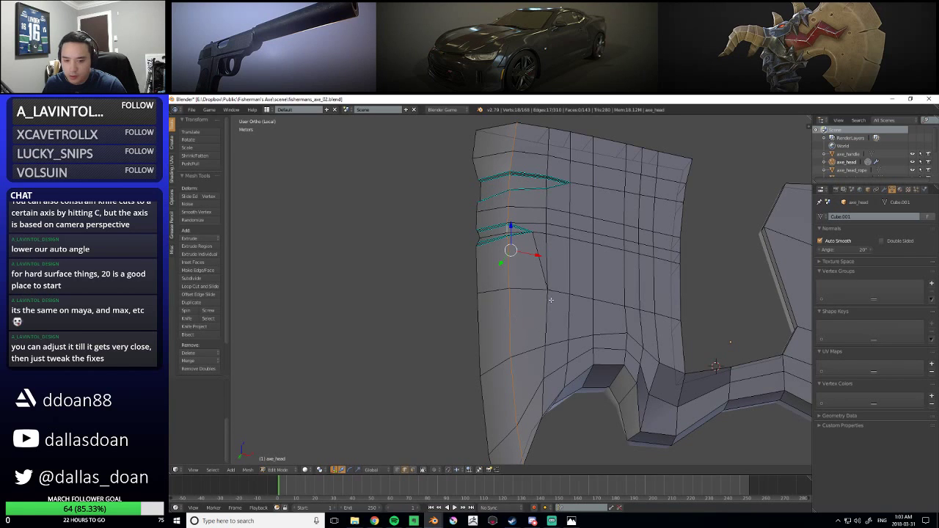
pyautogui.moveTo(548, 303); pyautogui.dragTo(561, 316, button='middle')
pyautogui.hotkey('ctrl', 'e')
pyautogui.click(533, 312)
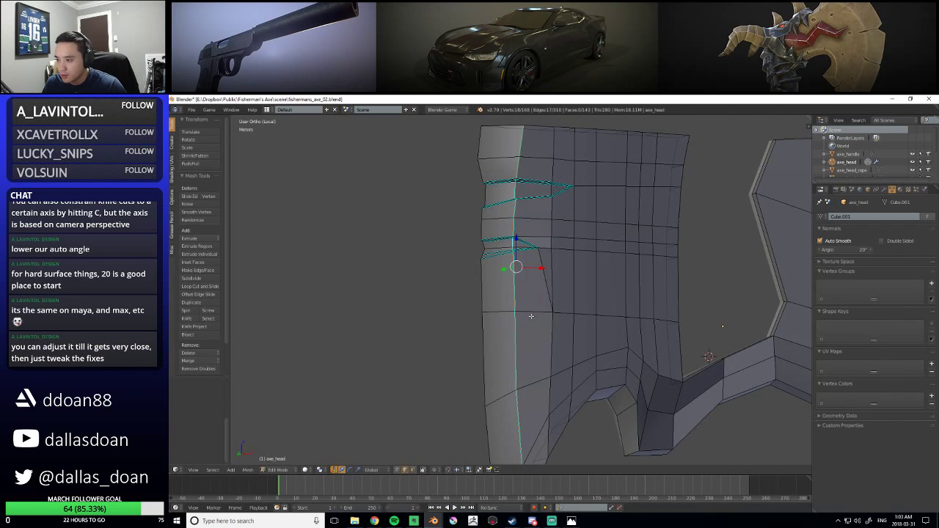
pyautogui.press('a')
# Examine the blade's shading against its edge flow around the two nicks
pyautogui.scroll(-2, 482, 320)
pyautogui.scroll(2, 535, 334)
pyautogui.moveTo(482, 320); pyautogui.dragTo(541, 293, button='middle')
pyautogui.press('Tab')
pyautogui.press('a')
pyautogui.scroll(1, 504, 290)
pyautogui.press('Tab')
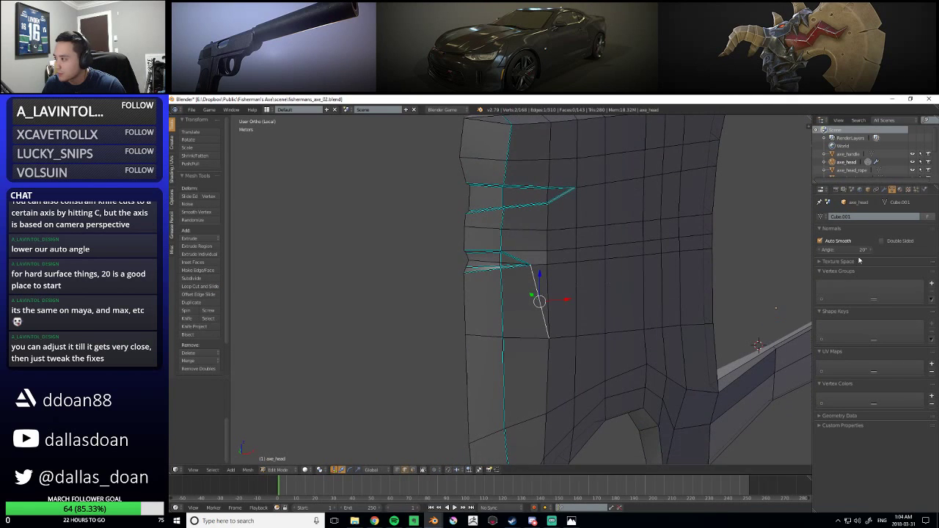
pyautogui.scroll(2, 569, 265)
pyautogui.press('Tab')
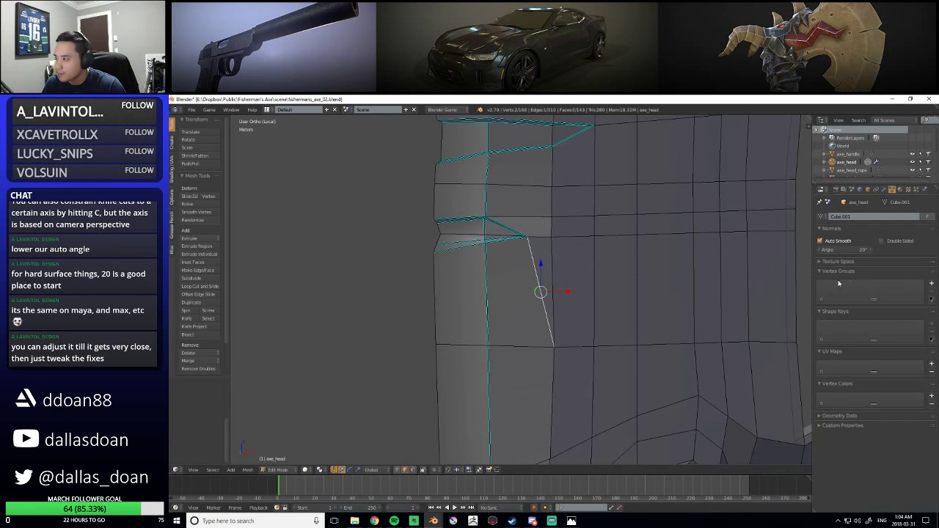
pyautogui.scroll(-3, 662, 270)
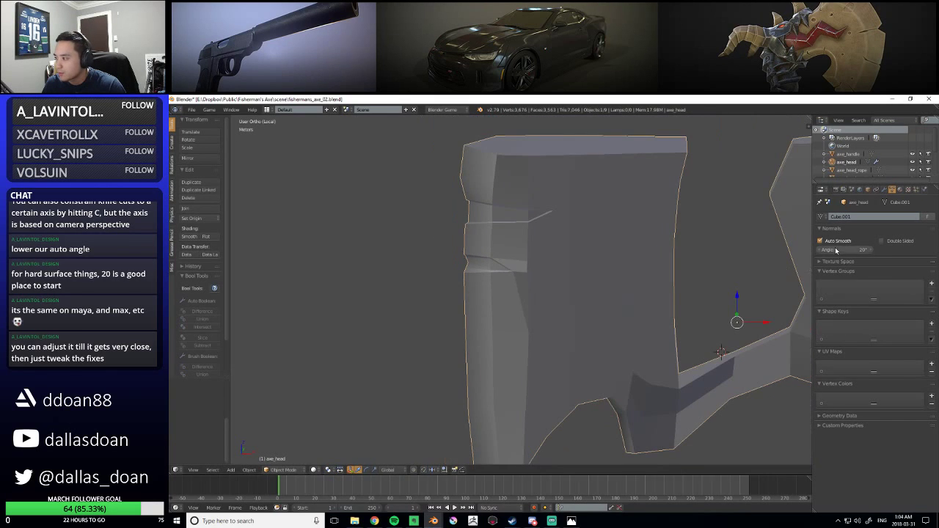
pyautogui.moveTo(615, 272); pyautogui.dragTo(607, 235, button='middle')
pyautogui.scroll(-2, 607, 237)
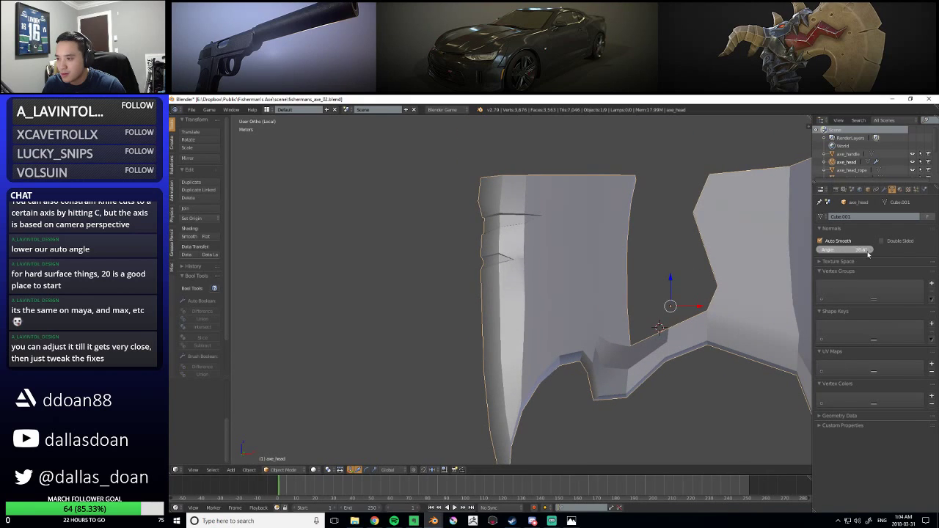
# Raise the Auto Smooth angle to 90° and check the blade's shading
pyautogui.moveTo(868, 253); pyautogui.dragTo(870, 254)
pyautogui.moveTo(650, 241)
pyautogui.mouseDown(button='middle')
pyautogui.moveTo(656, 267)
pyautogui.moveTo(639, 237)
pyautogui.mouseUp(button='middle')
pyautogui.scroll(1, 587, 246)
pyautogui.moveTo(565, 250)
pyautogui.mouseDown(button='middle')
pyautogui.moveTo(550, 255)
pyautogui.moveTo(569, 257)
pyautogui.mouseUp(button='middle')
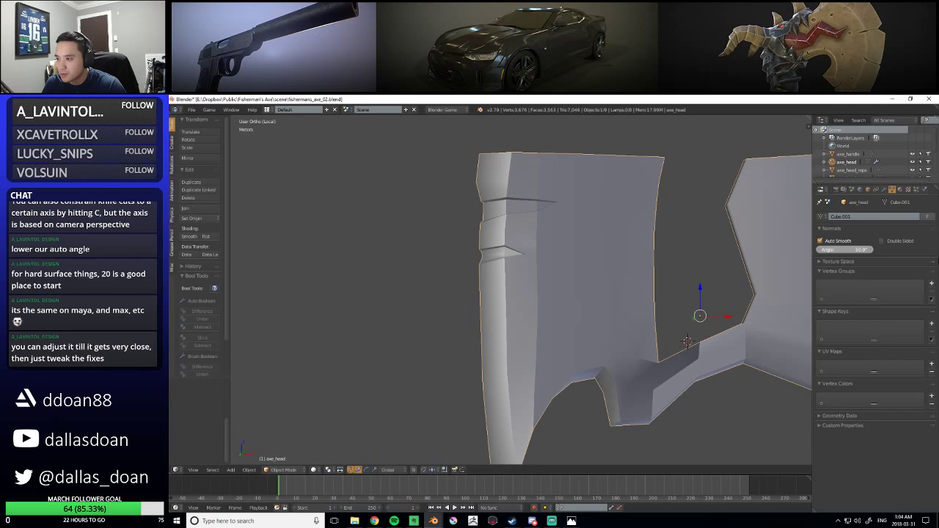
pyautogui.moveTo(601, 271); pyautogui.dragTo(682, 271, button='middle')
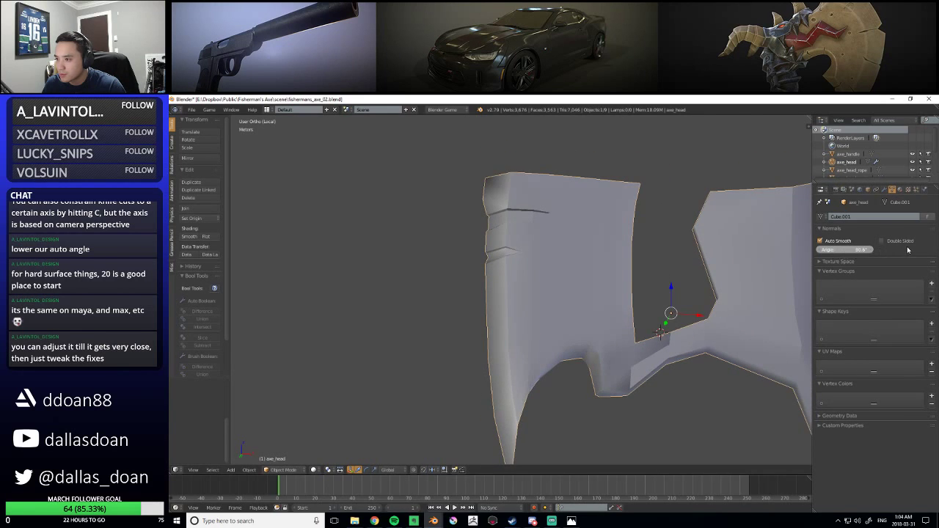
pyautogui.moveTo(535, 249)
pyautogui.mouseDown(button='middle')
pyautogui.moveTo(575, 249)
pyautogui.moveTo(572, 268)
pyautogui.moveTo(638, 265)
pyautogui.moveTo(572, 350)
pyautogui.mouseUp(button='middle')
# Mark the blade's upper outline edges, from the cutting edge to the inner corner, as sharp
pyautogui.press('Tab')
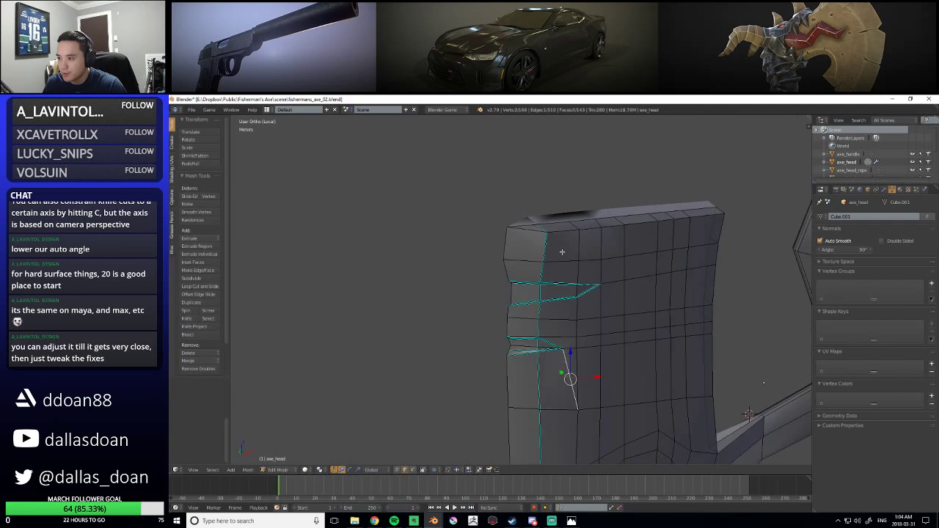
pyautogui.rightClick(548, 259)
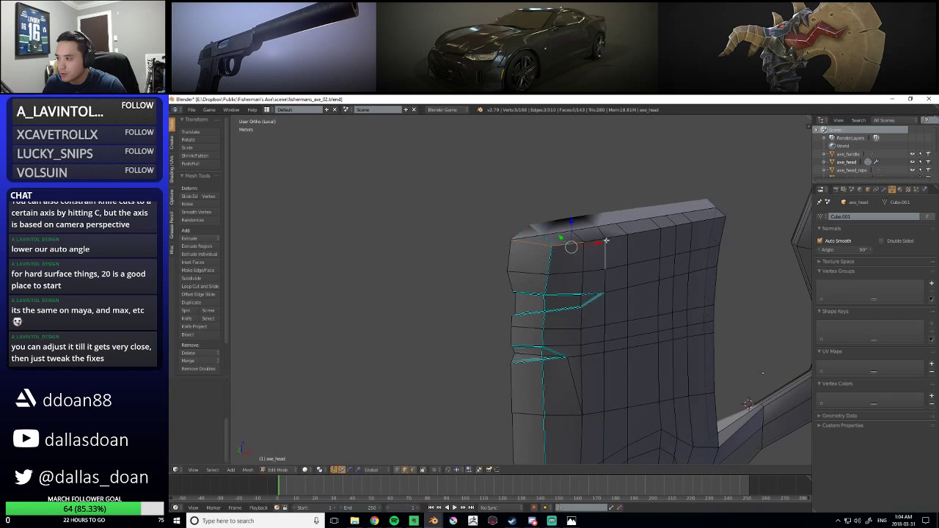
pyautogui.scroll(2, 644, 247)
pyautogui.moveTo(642, 253); pyautogui.dragTo(553, 306, button='middle')
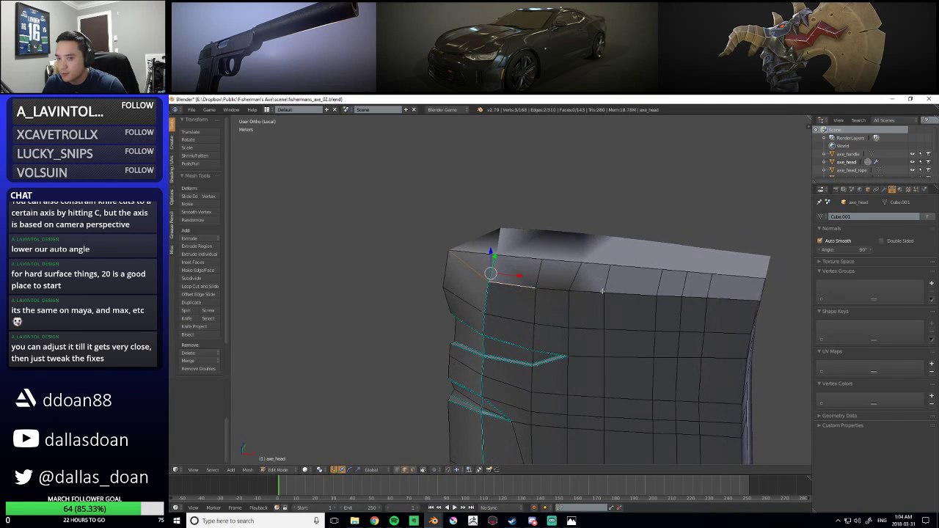
pyautogui.moveTo(682, 306); pyautogui.dragTo(633, 303, button='middle')
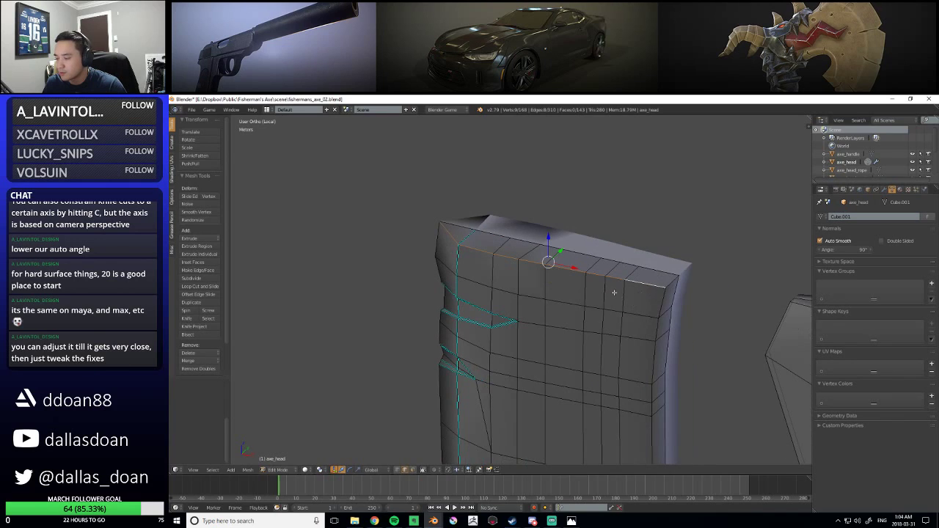
pyautogui.hotkey('ctrl', 'e')
pyautogui.click(579, 291)
# Clear the sharp mark from the short edge crossing the blade's top face at the bevel corner, and check the shading
pyautogui.moveTo(580, 294); pyautogui.dragTo(607, 294, button='middle')
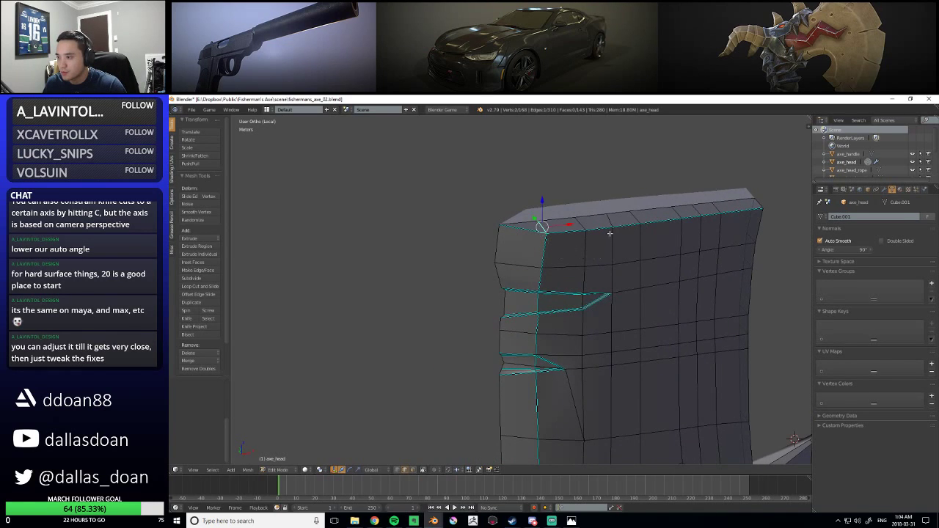
pyautogui.hotkey('ctrl', 'e')
pyautogui.click(441, 240)
pyautogui.press('Tab')
pyautogui.scroll(-3, 521, 257)
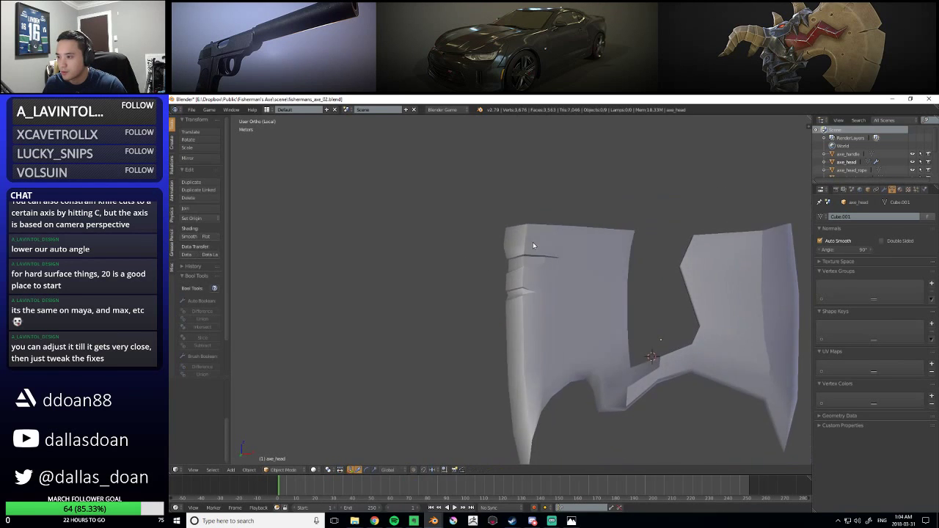
pyautogui.scroll(2, 557, 285)
pyautogui.moveTo(531, 278); pyautogui.dragTo(534, 318, button='middle')
# Mark the axe head's lower outline edges, from the blade's tip to the rear spike, as sharp
pyautogui.press('Tab')
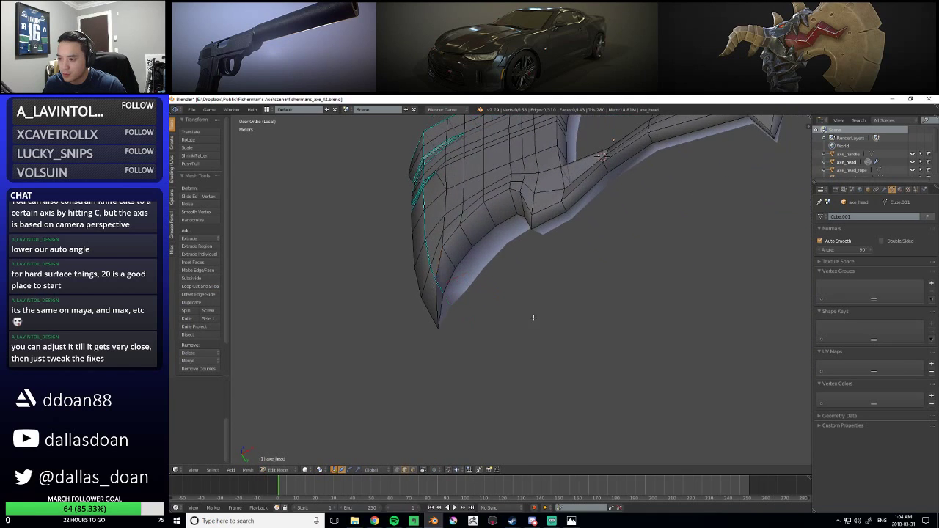
pyautogui.hotkey('ctrl', 'e')
pyautogui.click(467, 277)
pyautogui.moveTo(437, 300); pyautogui.dragTo(506, 237, button='middle')
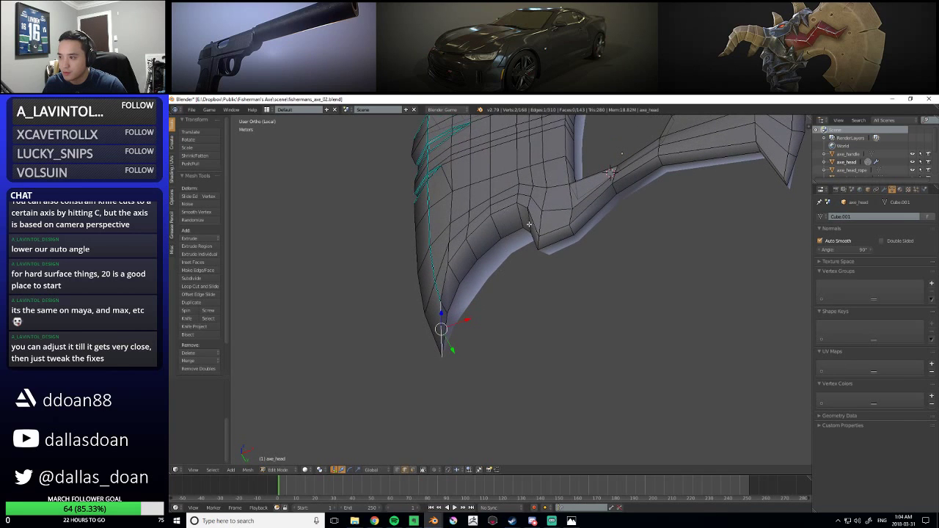
pyautogui.keyDown('alt'); pyautogui.rightClick(445, 276); pyautogui.keyUp('alt')
pyautogui.scroll(-3, 445, 276)
pyautogui.moveTo(444, 275); pyautogui.dragTo(542, 291, button='middle')
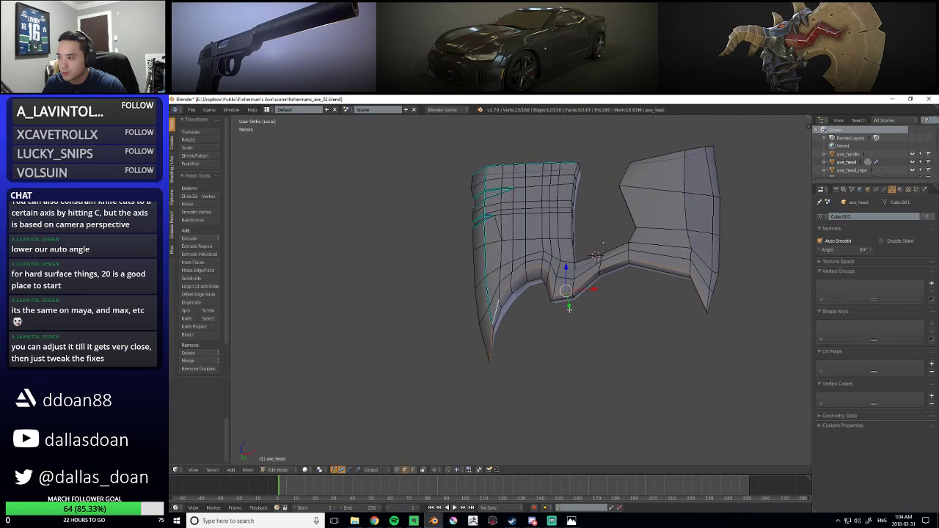
pyautogui.scroll(2, 542, 291)
pyautogui.hotkey('ctrl', 'e')
pyautogui.click(511, 281)
# Mark the outline edges along the inner cutout, the rear section's top and its back bevel as sharp
pyautogui.press('Tab')
pyautogui.moveTo(560, 356)
pyautogui.mouseDown(button='middle')
pyautogui.moveTo(556, 369)
pyautogui.moveTo(520, 346)
pyautogui.moveTo(504, 369)
pyautogui.moveTo(529, 371)
pyautogui.moveTo(491, 352)
pyautogui.moveTo(532, 357)
pyautogui.moveTo(528, 344)
pyautogui.moveTo(542, 384)
pyautogui.moveTo(465, 363)
pyautogui.moveTo(513, 268)
pyautogui.moveTo(557, 240)
pyautogui.moveTo(572, 344)
pyautogui.moveTo(598, 399)
pyautogui.mouseUp(button='middle')
pyautogui.press('Tab')
pyautogui.press('Tab')
pyautogui.press('Tab')
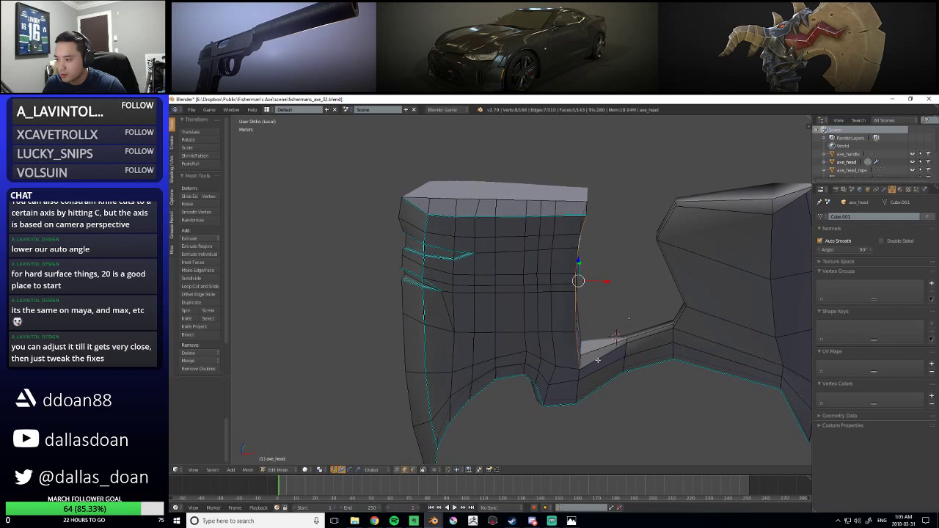
pyautogui.moveTo(630, 348); pyautogui.dragTo(637, 296, button='middle')
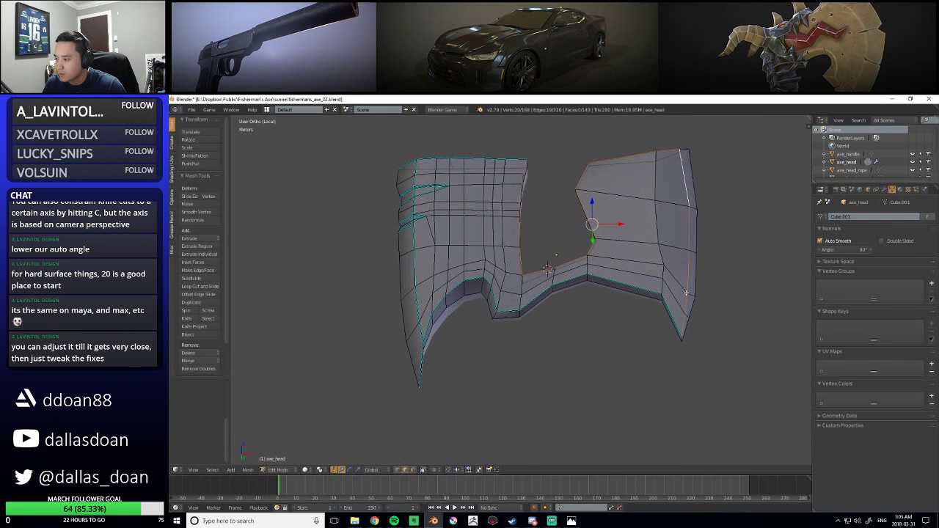
pyautogui.hotkey('ctrl', 'e')
pyautogui.click(635, 296)
pyautogui.press('a')
# Move the vertex just below the inner cutout's lower corner along Y to even out the surface
pyautogui.moveTo(711, 315); pyautogui.dragTo(561, 317, button='middle')
pyautogui.press('Tab')
pyautogui.press('Tab')
pyautogui.scroll(8, 574, 345)
pyautogui.hotkey('ctrl', 'Tab')
pyautogui.moveTo(554, 317); pyautogui.dragTo(538, 320)
pyautogui.moveTo(538, 319); pyautogui.dragTo(514, 342, button='middle')
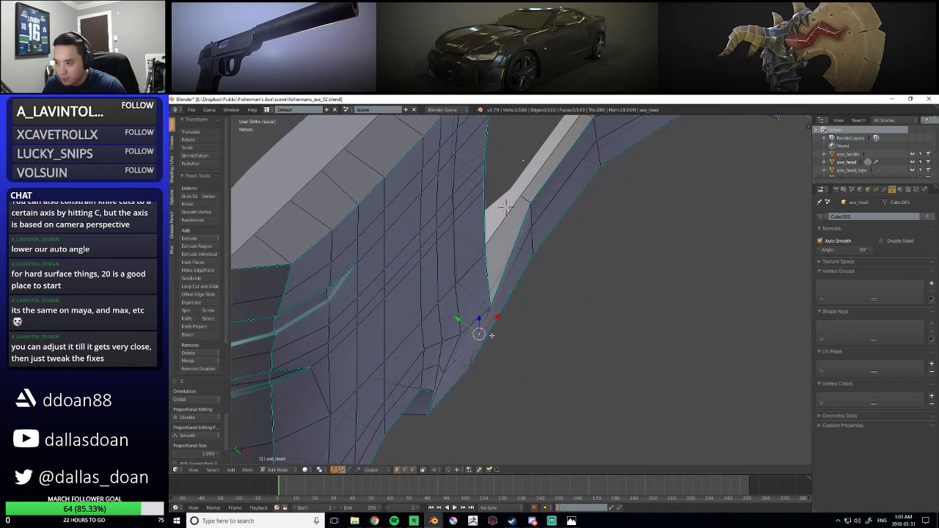
pyautogui.moveTo(459, 318); pyautogui.dragTo(463, 321)
pyautogui.moveTo(466, 319); pyautogui.dragTo(505, 307, button='middle')
pyautogui.press('g')
pyautogui.press('y')
pyautogui.click(587, 251)
pyautogui.scroll(-2, 585, 255)
pyautogui.press('a')
# Clear the sharp marks from the two bevel-loop edges running inside the upper and lower nicks
pyautogui.press('Tab')
pyautogui.scroll(-4, 551, 302)
pyautogui.scroll(3, 503, 317)
pyautogui.press('Tab')
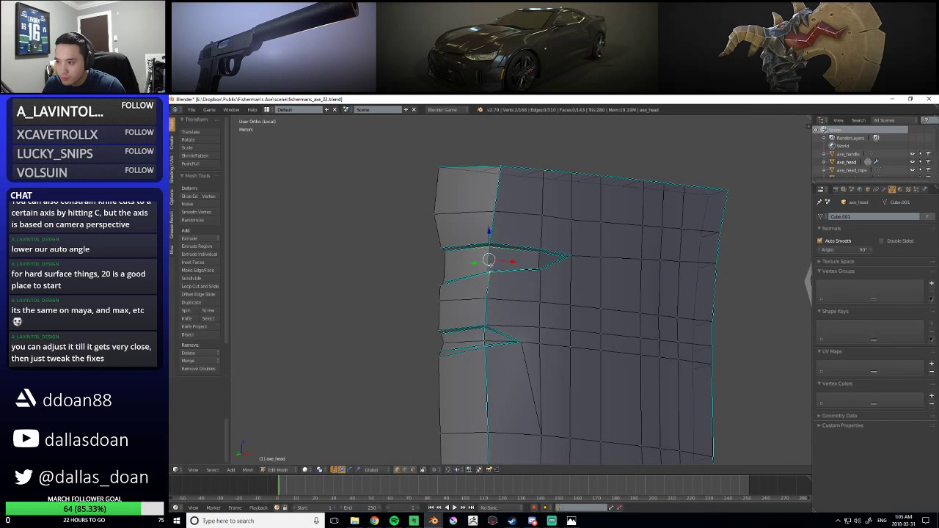
pyautogui.scroll(3, 438, 304)
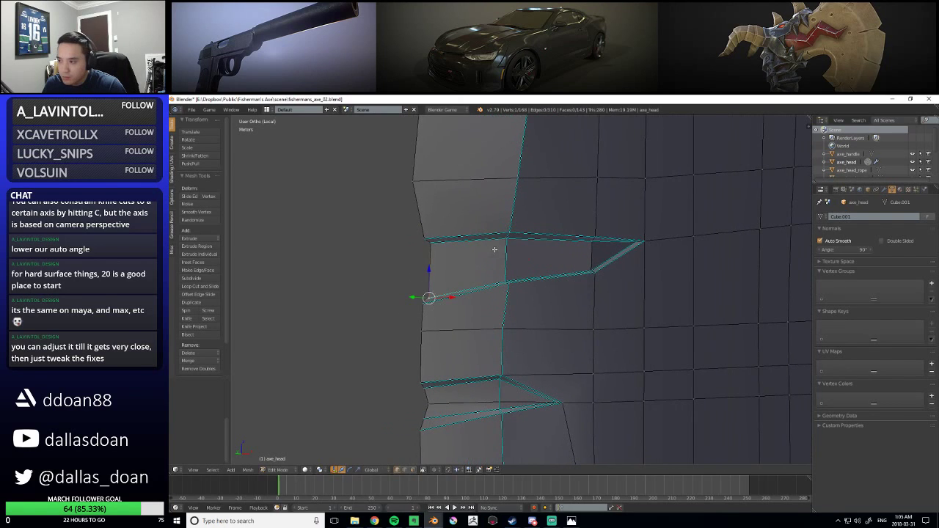
pyautogui.hotkey('ctrl', 'Tab')
pyautogui.click(499, 272)
pyautogui.rightClick(498, 271)
pyautogui.moveTo(500, 274); pyautogui.dragTo(512, 357, button='middle')
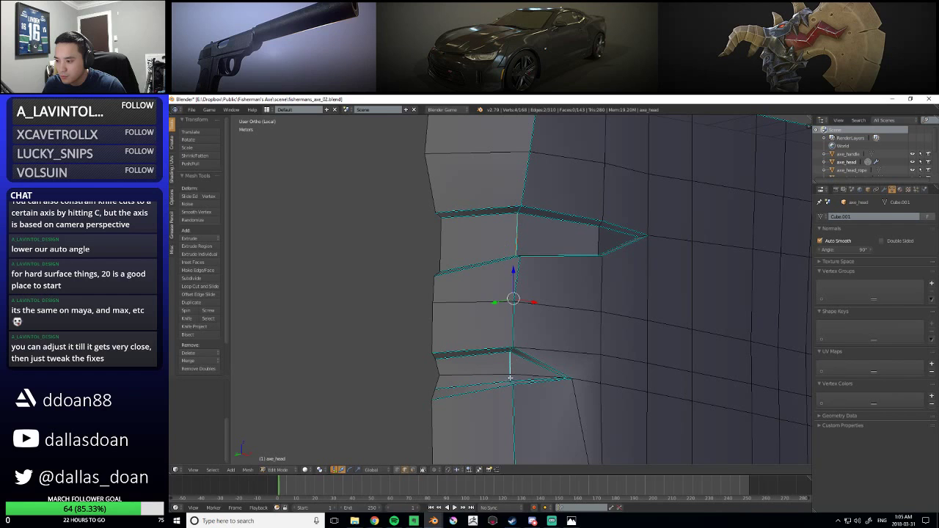
pyautogui.hotkey('ctrl', 'e')
pyautogui.click(502, 358)
pyautogui.moveTo(509, 315); pyautogui.dragTo(533, 325, button='middle')
# Check the axe head's shading and save the scene over the existing file
pyautogui.press('Tab')
pyautogui.scroll(5, 533, 328)
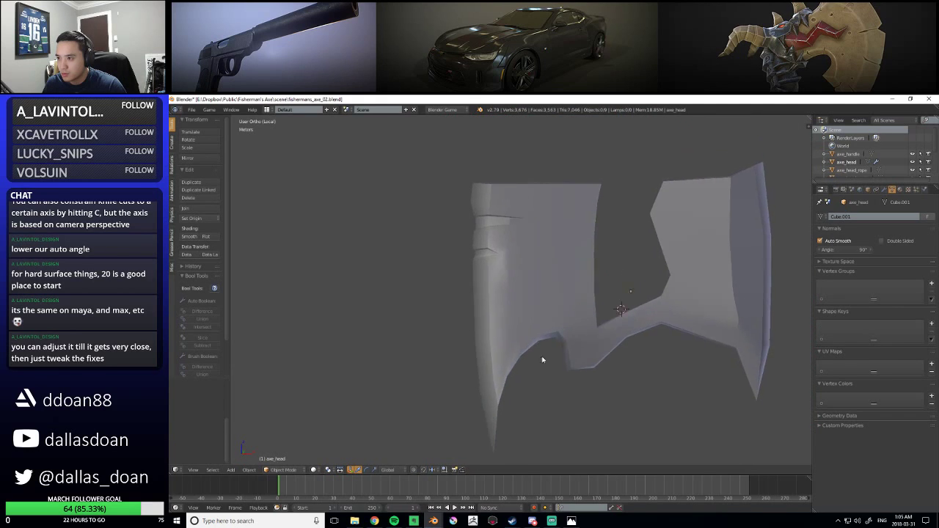
pyautogui.press('Tab')
pyautogui.rightClick(526, 232)
pyautogui.moveTo(530, 240)
pyautogui.mouseDown(button='middle')
pyautogui.moveTo(549, 256)
pyautogui.moveTo(536, 252)
pyautogui.mouseUp(button='middle')
pyautogui.press('Tab')
pyautogui.moveTo(563, 298)
pyautogui.mouseDown(button='middle')
pyautogui.moveTo(557, 308)
pyautogui.moveTo(567, 283)
pyautogui.moveTo(512, 243)
pyautogui.moveTo(628, 306)
pyautogui.moveTo(528, 300)
pyautogui.moveTo(522, 263)
pyautogui.moveTo(568, 360)
pyautogui.moveTo(595, 344)
pyautogui.mouseUp(button='middle')
pyautogui.hotkey('ctrl', 's')
pyautogui.click(548, 292)
# Examine the shading and edge flow around the arch on the axe head's underside
pyautogui.scroll(3, 548, 292)
pyautogui.moveTo(523, 262)
pyautogui.mouseDown(button='middle')
pyautogui.moveTo(462, 290)
pyautogui.moveTo(520, 251)
pyautogui.mouseUp(button='middle')
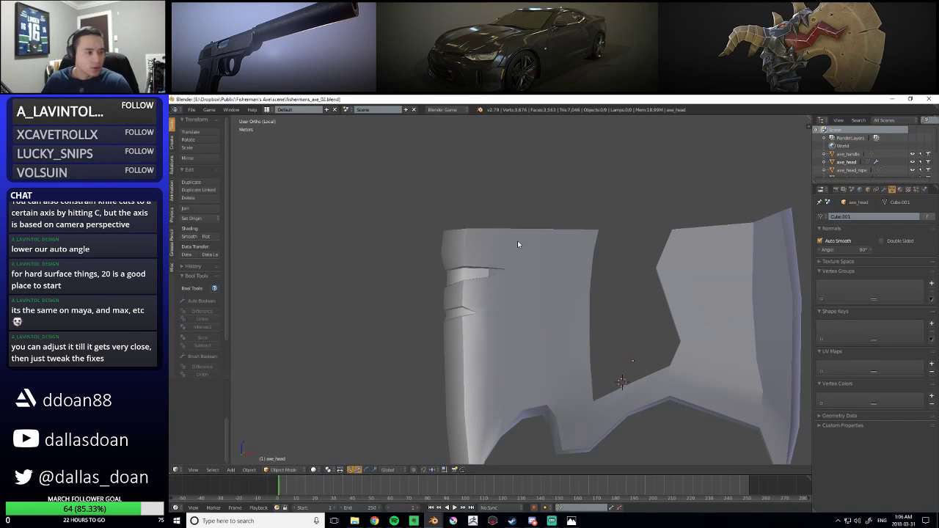
pyautogui.moveTo(517, 241); pyautogui.dragTo(524, 224, button='middle')
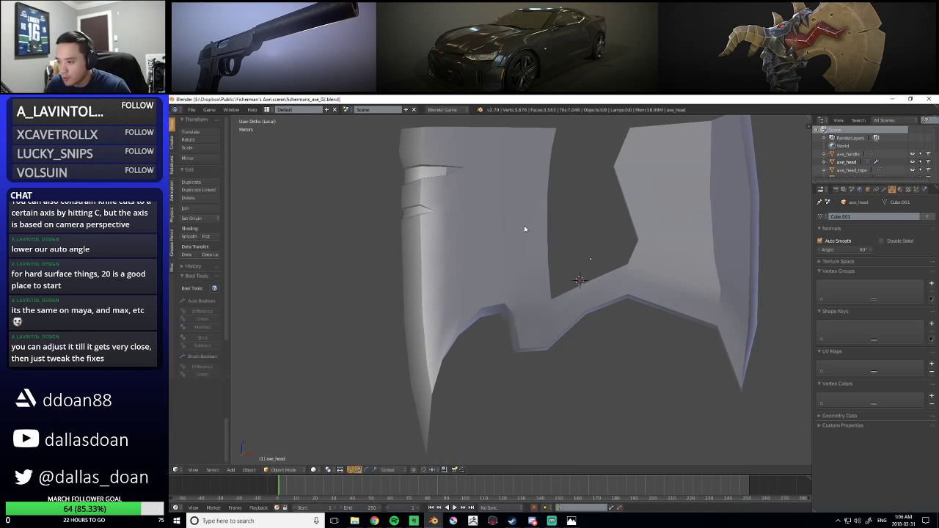
pyautogui.scroll(5, 533, 317)
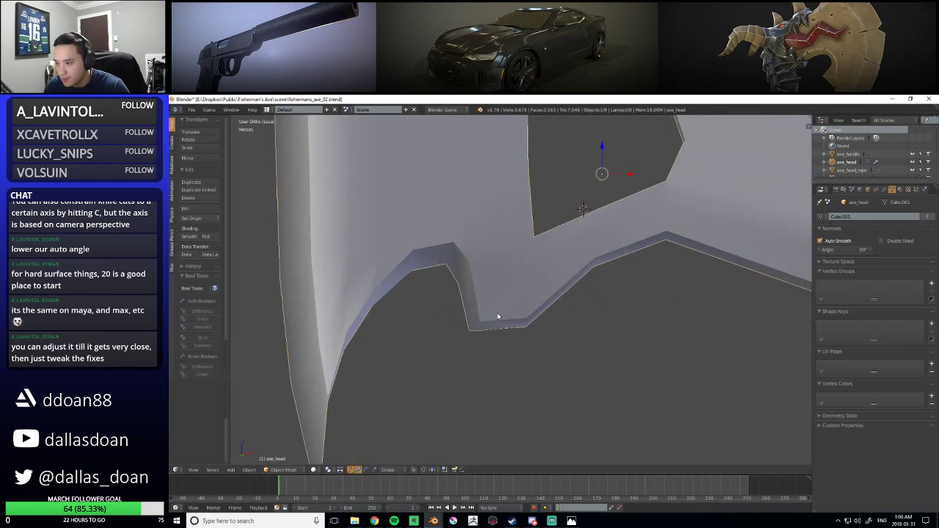
pyautogui.press('Tab')
pyautogui.scroll(2, 492, 307)
pyautogui.moveTo(491, 306); pyautogui.dragTo(452, 276, button='middle')
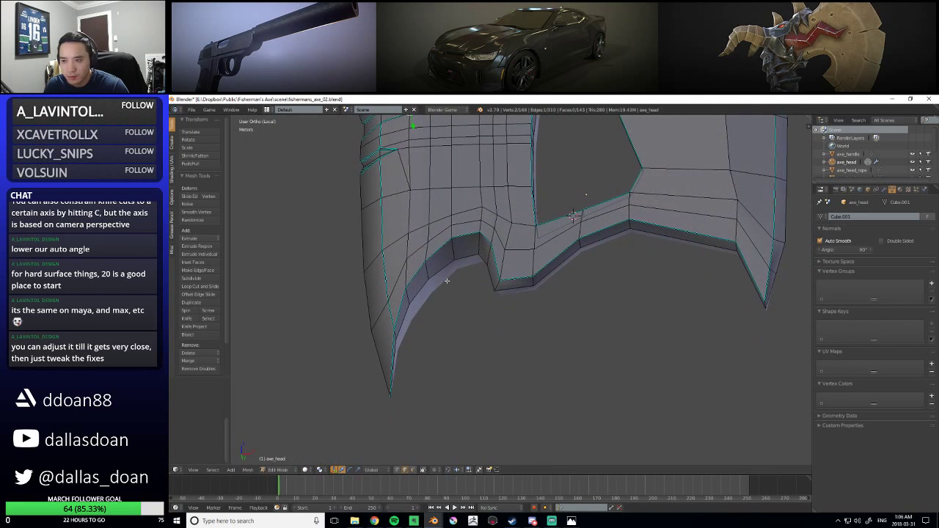
pyautogui.moveTo(432, 324); pyautogui.dragTo(532, 275, button='middle')
# Move the underside vertex at the arch's peak along Z
pyautogui.hotkey('ctrl', 'Tab')
pyautogui.click(457, 295)
pyautogui.keyDown('shift'); pyautogui.rightClick(574, 321); pyautogui.keyUp('shift')
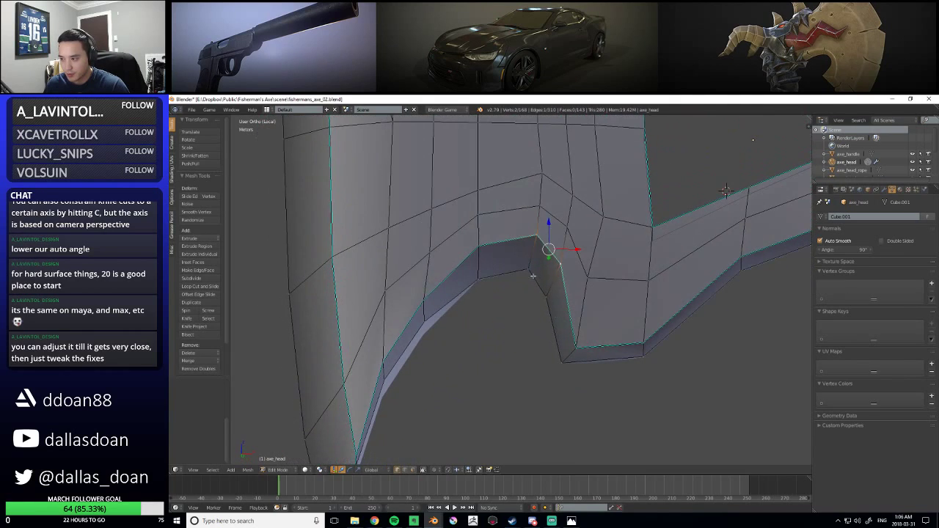
pyautogui.moveTo(540, 318); pyautogui.dragTo(534, 322, button='middle')
pyautogui.moveTo(514, 288); pyautogui.dragTo(516, 293, button='middle')
pyautogui.moveTo(528, 246); pyautogui.dragTo(528, 266)
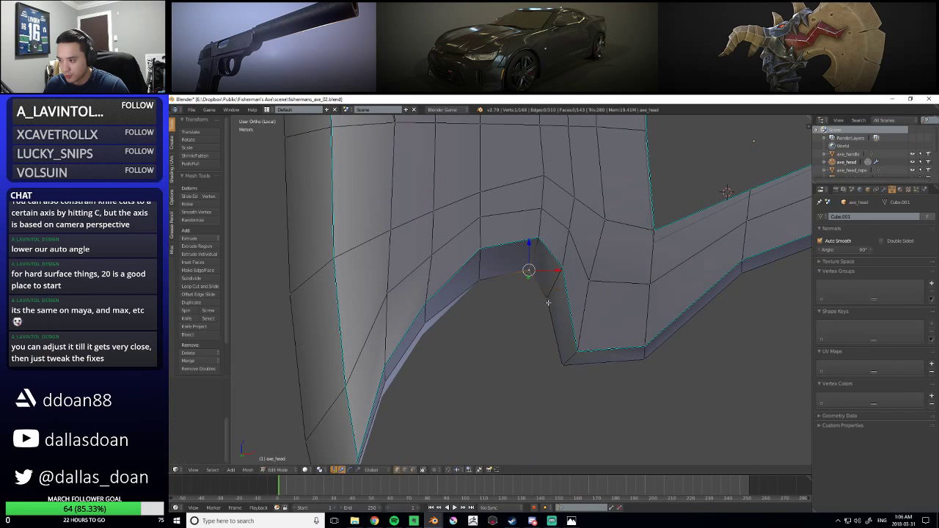
pyautogui.click(533, 279)
# Move the neighbouring underside vertex toward the blade along Z and check the arch's shading
pyautogui.moveTo(533, 279); pyautogui.dragTo(532, 350, button='middle')
pyautogui.click(472, 273)
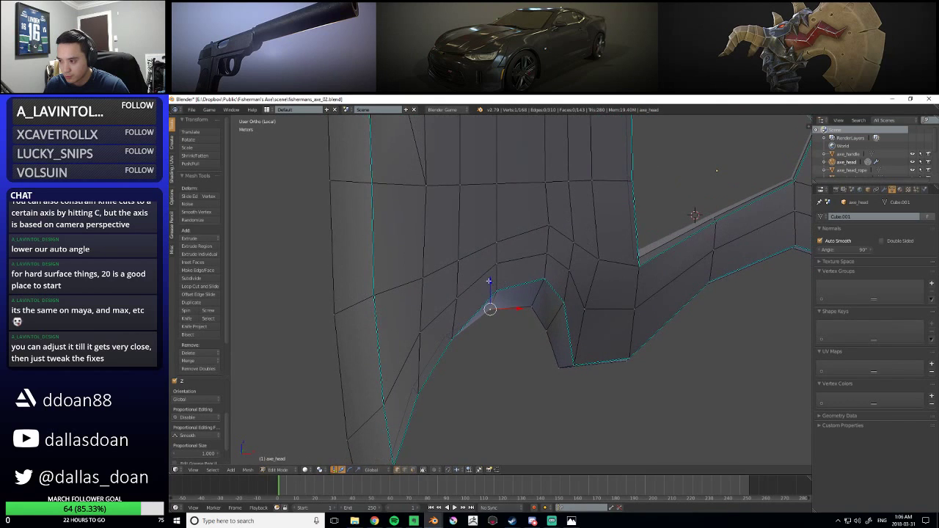
pyautogui.moveTo(506, 313); pyautogui.dragTo(537, 228, button='middle')
pyautogui.moveTo(524, 263); pyautogui.dragTo(535, 326, button='middle')
pyautogui.press('Tab')
pyautogui.moveTo(541, 344); pyautogui.dragTo(527, 315, button='middle')
pyautogui.press('Tab')
pyautogui.scroll(3, 521, 328)
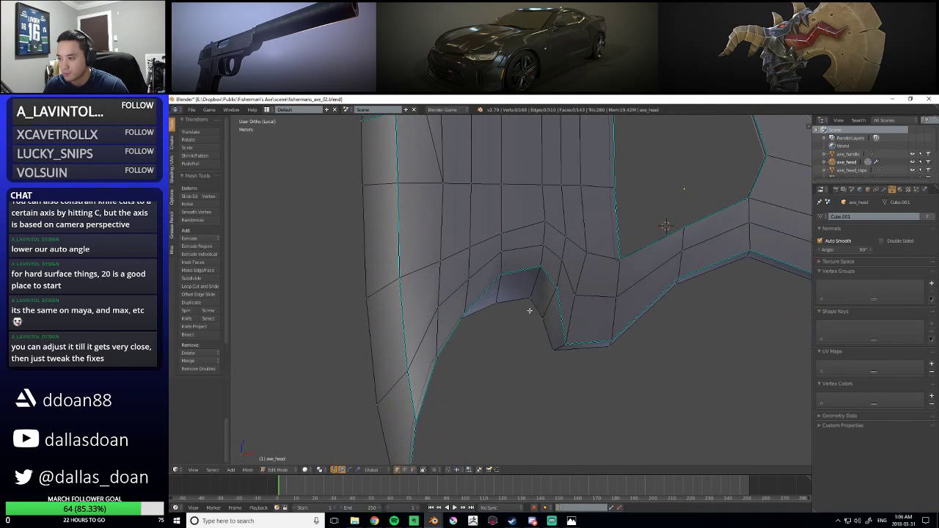
# Move the far-side rim vertices and edges of the underside arch along Z, and check the axe head's overall shading
pyautogui.rightClick(523, 324)
pyautogui.moveTo(547, 303); pyautogui.dragTo(555, 324)
pyautogui.moveTo(533, 282); pyautogui.dragTo(527, 277)
pyautogui.keyDown('shift'); pyautogui.rightClick(492, 312); pyautogui.keyUp('shift')
pyautogui.moveTo(491, 312); pyautogui.dragTo(473, 300, button='middle')
pyautogui.moveTo(509, 279); pyautogui.dragTo(510, 272)
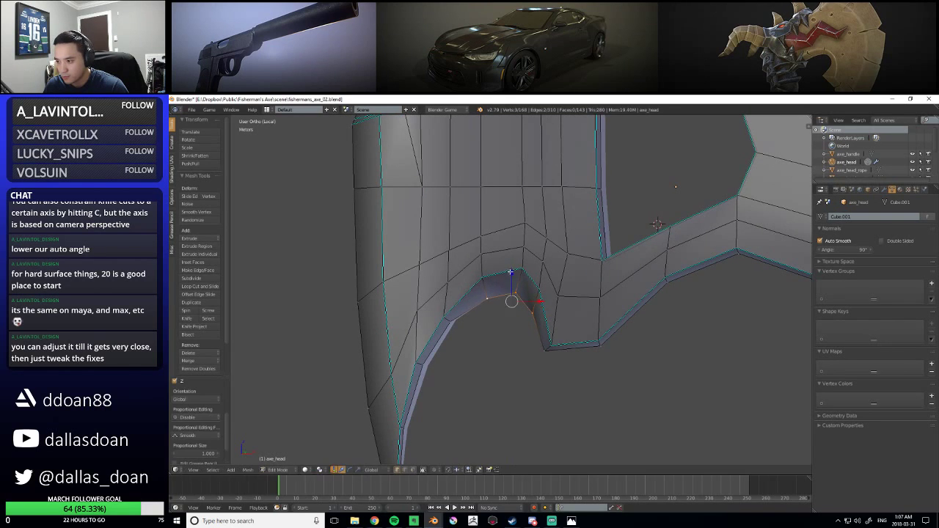
pyautogui.press('a')
pyautogui.scroll(-5, 528, 382)
pyautogui.press('Tab')
pyautogui.moveTo(524, 363)
pyautogui.mouseDown(button='middle')
pyautogui.moveTo(514, 299)
pyautogui.moveTo(455, 341)
pyautogui.moveTo(557, 345)
pyautogui.moveTo(520, 349)
pyautogui.moveTo(545, 374)
pyautogui.moveTo(531, 386)
pyautogui.moveTo(566, 388)
pyautogui.moveTo(596, 360)
pyautogui.moveTo(567, 364)
pyautogui.moveTo(604, 362)
pyautogui.moveTo(536, 414)
pyautogui.moveTo(511, 356)
pyautogui.moveTo(486, 373)
pyautogui.moveTo(522, 404)
pyautogui.moveTo(500, 372)
pyautogui.moveTo(512, 332)
pyautogui.moveTo(532, 367)
pyautogui.moveTo(504, 272)
pyautogui.moveTo(473, 295)
pyautogui.moveTo(534, 329)
pyautogui.moveTo(523, 321)
pyautogui.moveTo(565, 382)
pyautogui.moveTo(528, 316)
pyautogui.moveTo(539, 334)
pyautogui.moveTo(542, 248)
pyautogui.moveTo(574, 246)
pyautogui.mouseUp(button='middle')
pyautogui.scroll(3, 527, 332)
# Mark the far-side edge loop of the axe head's underside as sharp and check the shading
pyautogui.press('Tab')
pyautogui.hotkey('ctrl', 'Tab')
pyautogui.click(473, 300)
pyautogui.keyDown('alt'); pyautogui.rightClick(452, 357); pyautogui.keyUp('alt')
pyautogui.hotkey('ctrl', 'e')
pyautogui.click(499, 341)
pyautogui.press('a')
pyautogui.press('Tab')
# Scale the selected underside geometry beside the arch to 0 along Z
pyautogui.scroll(3, 536, 414)
pyautogui.press('Tab')
pyautogui.hotkey('ctrl', 'Tab')
pyautogui.click(507, 299)
pyautogui.rightClick(539, 334)
pyautogui.press('s')
pyautogui.press('z')
pyautogui.press('0')
pyautogui.press('Return')
# Reposition the selected underside geometry between the arch and the blade tip along X
pyautogui.moveTo(579, 287); pyautogui.dragTo(446, 296, button='middle')
pyautogui.press('g')
pyautogui.press('x')
pyautogui.click(561, 293)
pyautogui.press('g')
pyautogui.press('x')
pyautogui.click(567, 221)
# Move the underside vertex nearest the blade along Y across the thickness, and check the lower outline's shading
pyautogui.press('Tab')
pyautogui.press('Tab')
pyautogui.press('g')
pyautogui.press('z')
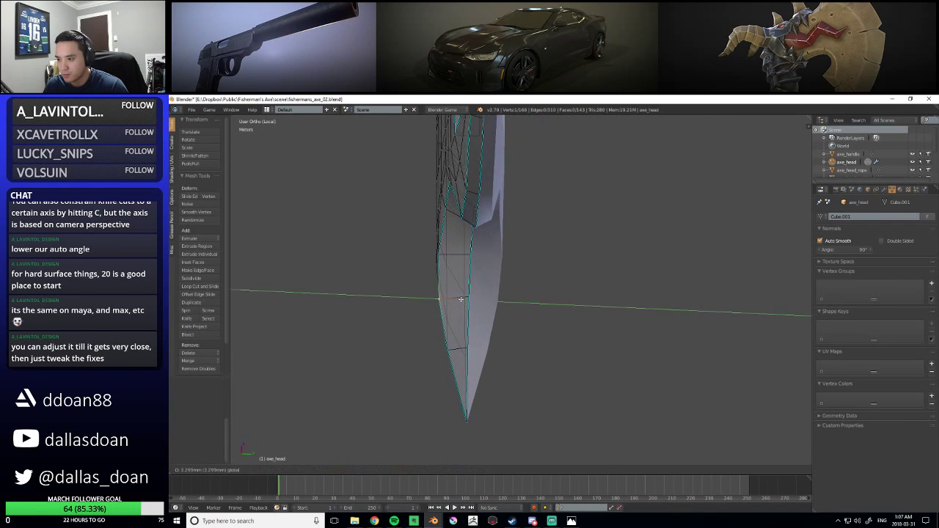
pyautogui.click(457, 261)
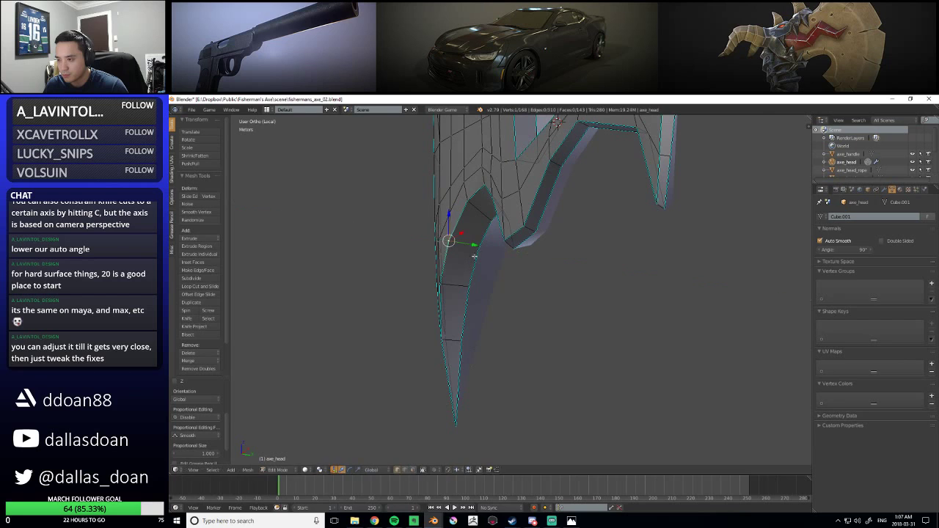
pyautogui.press('Tab')
pyautogui.scroll(-4, 558, 338)
pyautogui.scroll(-2, 542, 327)
pyautogui.moveTo(515, 327)
pyautogui.mouseDown(button='middle')
pyautogui.moveTo(513, 316)
pyautogui.moveTo(527, 329)
pyautogui.mouseUp(button='middle')
pyautogui.scroll(2, 514, 338)
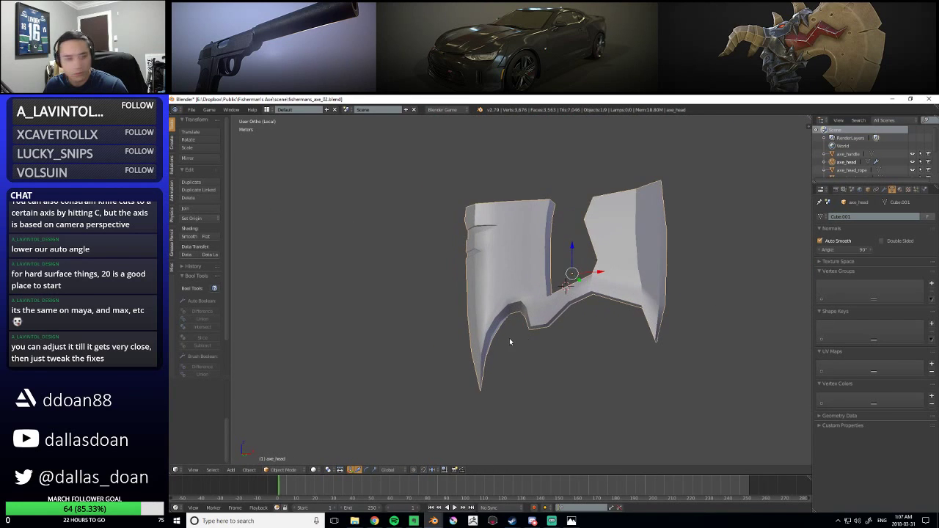
pyautogui.scroll(5, 511, 341)
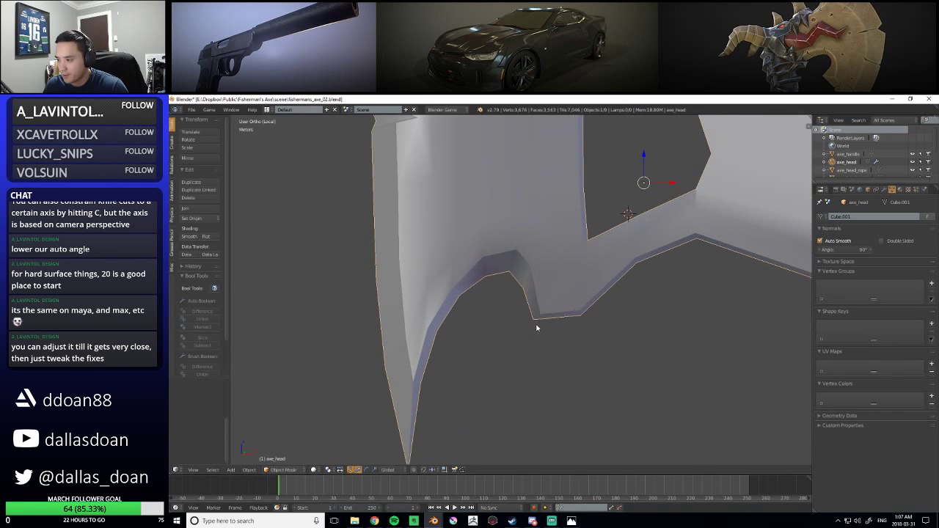
# Move the edge at the pointed corner beside the arch along X
pyautogui.press('Tab')
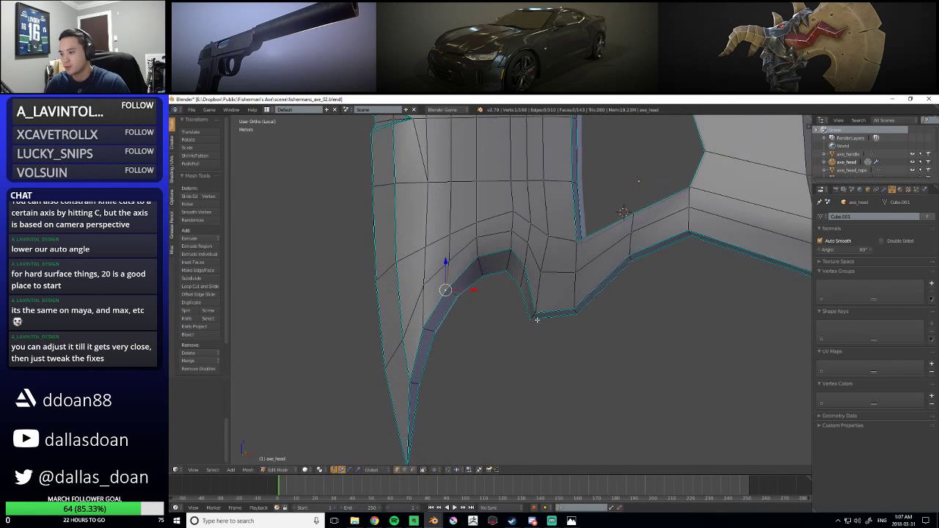
pyautogui.moveTo(533, 318); pyautogui.dragTo(537, 338, button='middle')
pyautogui.hotkey('ctrl', 'Tab')
pyautogui.click(522, 326)
pyautogui.rightClick(533, 329)
pyautogui.moveTo(555, 355); pyautogui.dragTo(530, 321, button='middle')
pyautogui.press('g')
pyautogui.press('x')
pyautogui.click(525, 336)
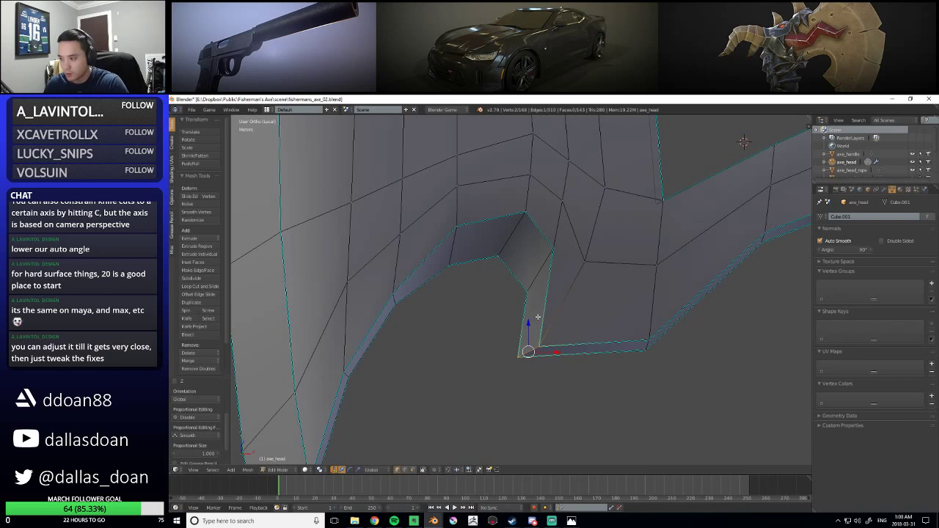
# Knife a cut across the arch's inner wall to the corner's nearby face vertex, and shift the new rim vertices along X
pyautogui.press('k')
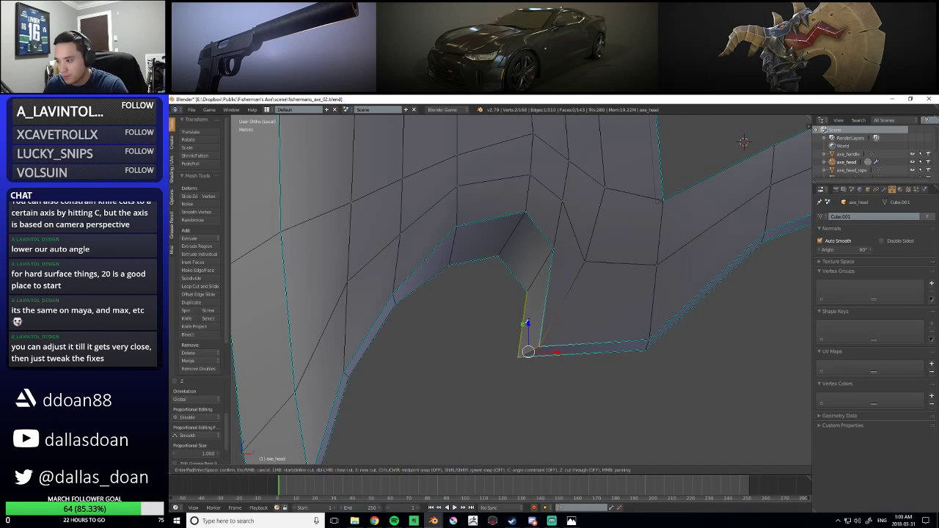
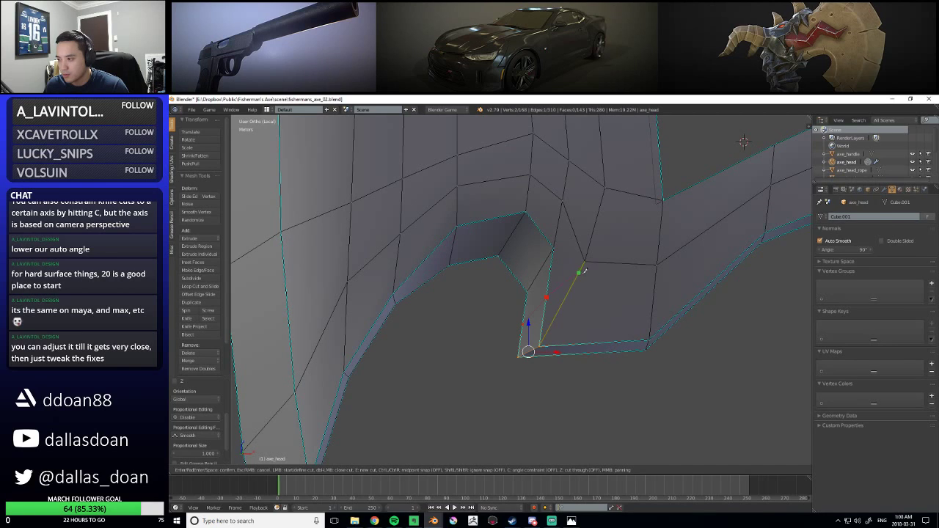
pyautogui.press('Return')
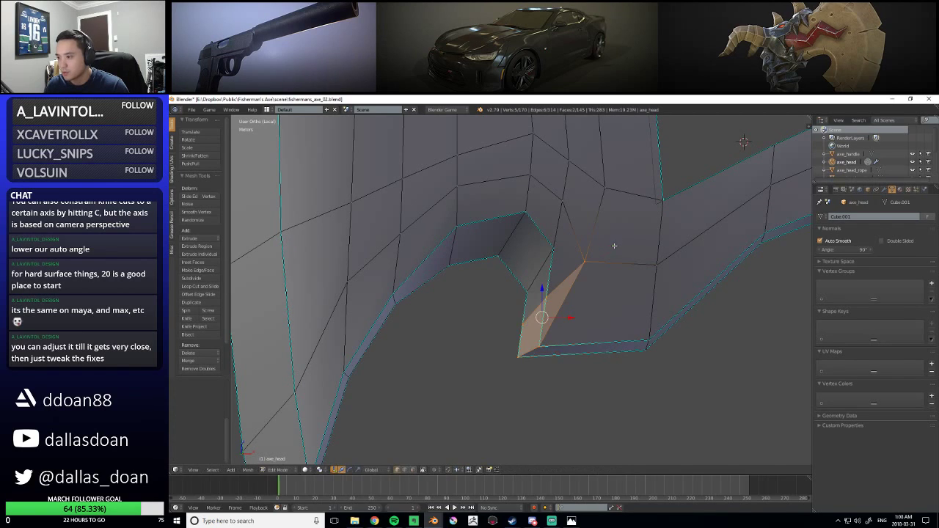
pyautogui.hotkey('ctrl', 'Tab')
pyautogui.click(561, 296)
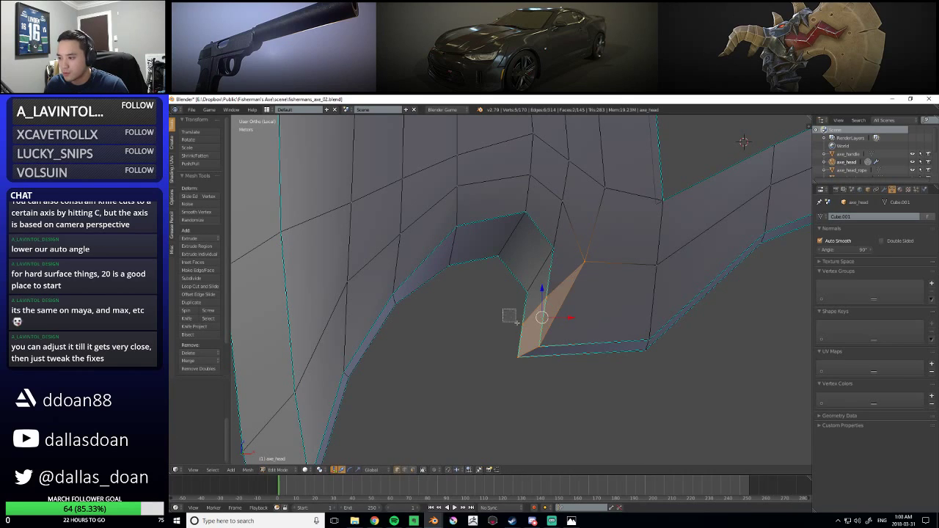
pyautogui.rightClick(519, 323)
pyautogui.moveTo(550, 324); pyautogui.dragTo(552, 325)
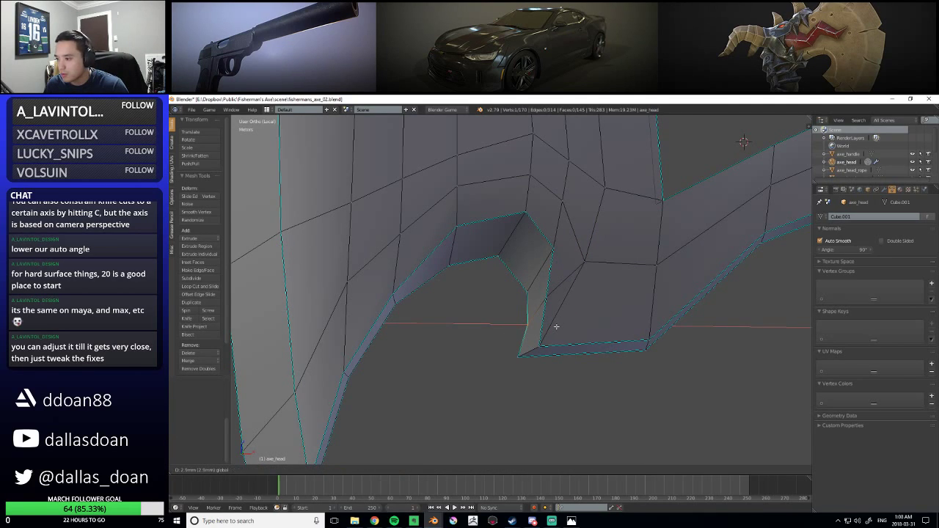
pyautogui.moveTo(553, 326); pyautogui.dragTo(553, 325)
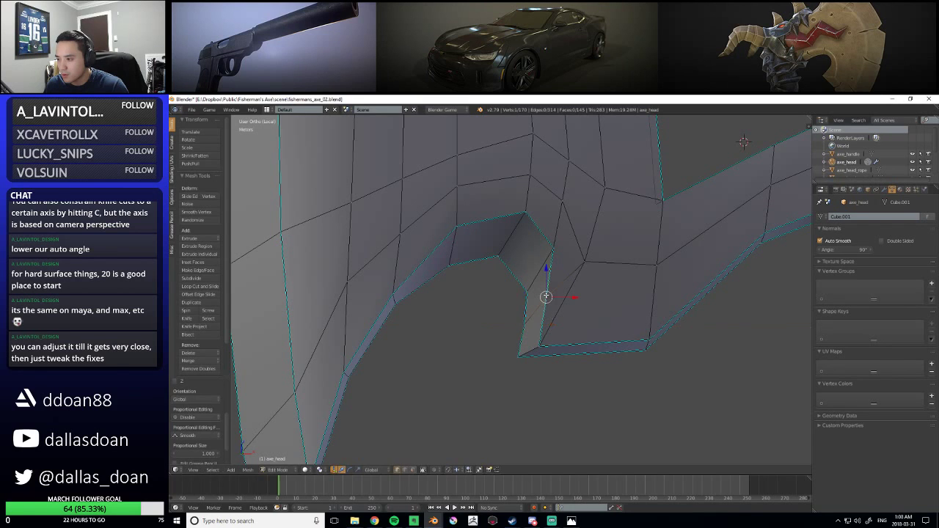
pyautogui.moveTo(574, 295); pyautogui.dragTo(572, 297)
pyautogui.moveTo(572, 297); pyautogui.dragTo(569, 311, button='middle')
pyautogui.moveTo(568, 311); pyautogui.dragTo(568, 310)
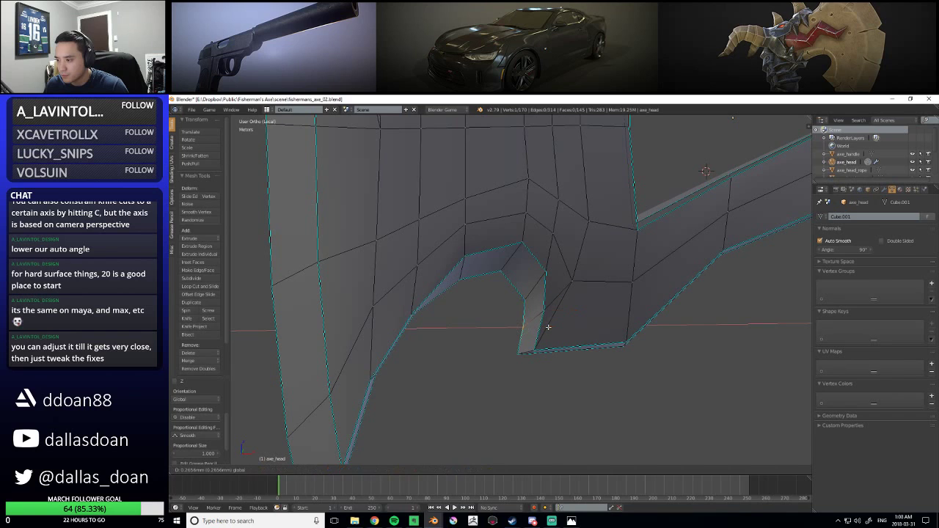
# Move the lower edge midway along the neck along X toward the arch
pyautogui.moveTo(548, 326); pyautogui.dragTo(588, 328, button='middle')
pyautogui.moveTo(623, 292); pyautogui.dragTo(591, 318, button='middle')
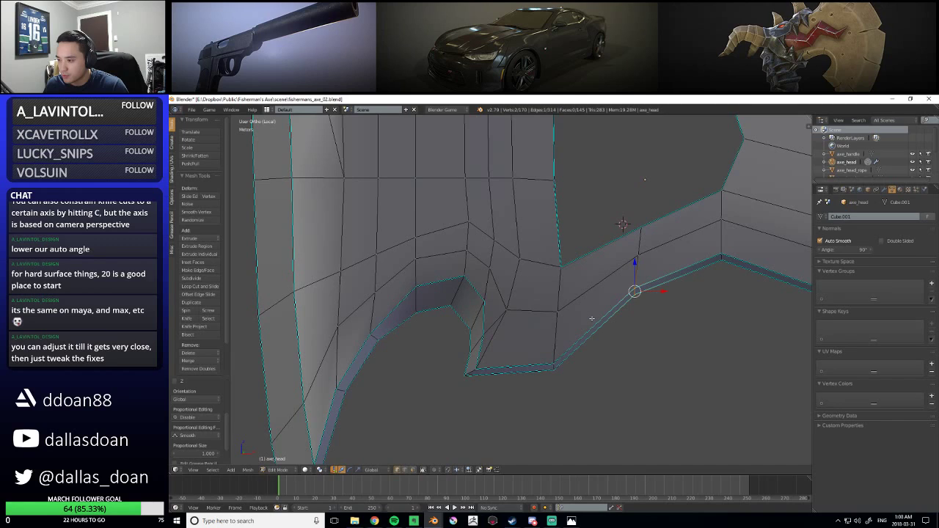
pyautogui.moveTo(655, 293)
pyautogui.mouseDown()
pyautogui.moveTo(629, 293)
pyautogui.moveTo(644, 290)
pyautogui.mouseUp()
pyautogui.rightClick(640, 255)
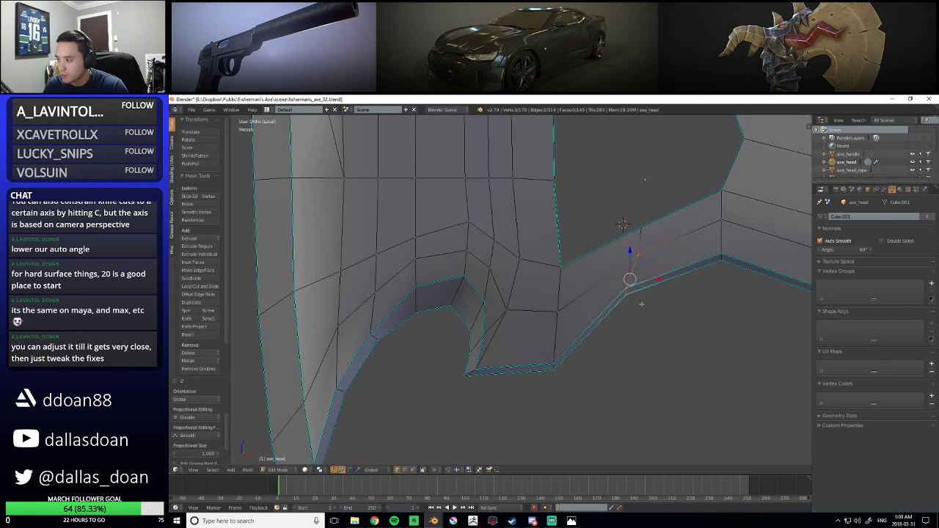
# Add a loop cut across the neck between the arch's corner and the existing crosswise edge
pyautogui.moveTo(613, 303); pyautogui.dragTo(532, 309, button='middle')
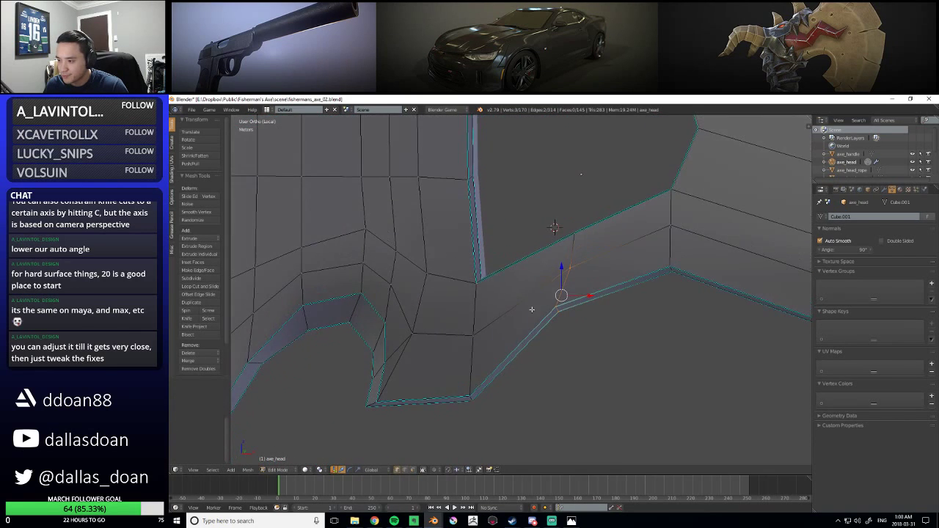
pyautogui.hotkey('ctrl', 'r')
pyautogui.click(517, 305)
pyautogui.click(514, 298)
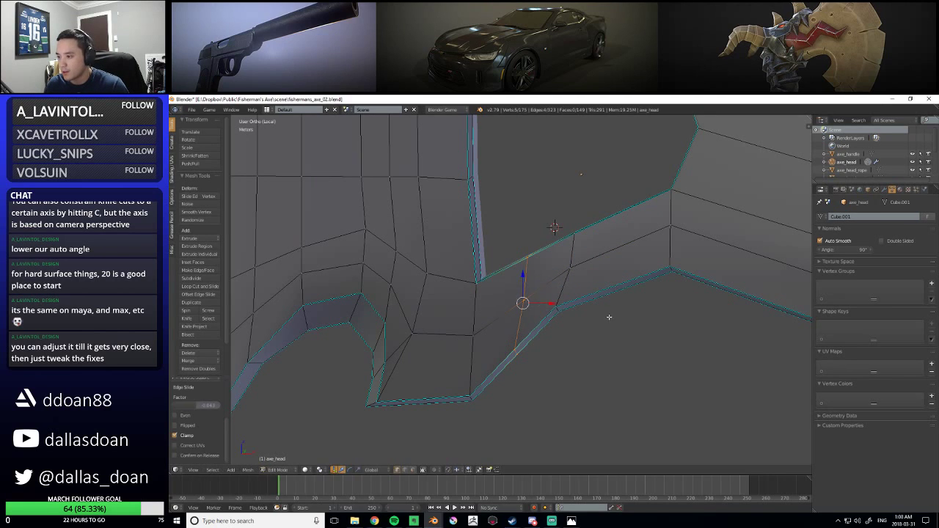
# Move the lower edge of the neck's new loop along X toward the arch's corner
pyautogui.scroll(2, 548, 359)
pyautogui.press('a')
pyautogui.press('g')
pyautogui.press('x')
pyautogui.click(471, 347)
pyautogui.moveTo(532, 346)
pyautogui.mouseDown(button='middle')
pyautogui.moveTo(534, 381)
pyautogui.moveTo(469, 304)
pyautogui.moveTo(488, 326)
pyautogui.moveTo(412, 338)
pyautogui.moveTo(513, 349)
pyautogui.mouseUp(button='middle')
pyautogui.press('g')
pyautogui.press('x')
pyautogui.click(512, 347)
pyautogui.press('g')
pyautogui.press('x')
pyautogui.click(517, 349)
# Adjust the height of the new loop's lower edge along Z
pyautogui.press('g')
pyautogui.press('z')
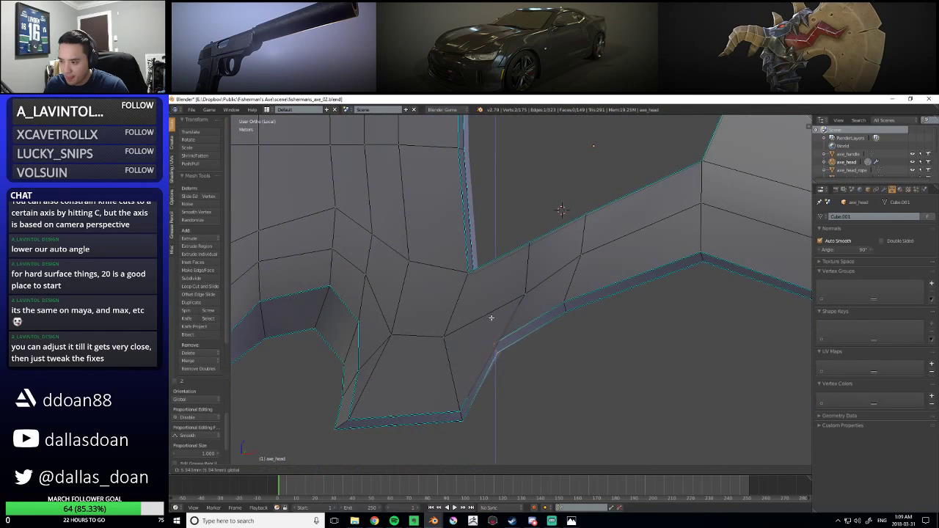
pyautogui.rightClick(491, 317)
pyautogui.moveTo(497, 323); pyautogui.dragTo(552, 340, button='middle')
pyautogui.press('g')
pyautogui.press('z')
pyautogui.click(486, 313)
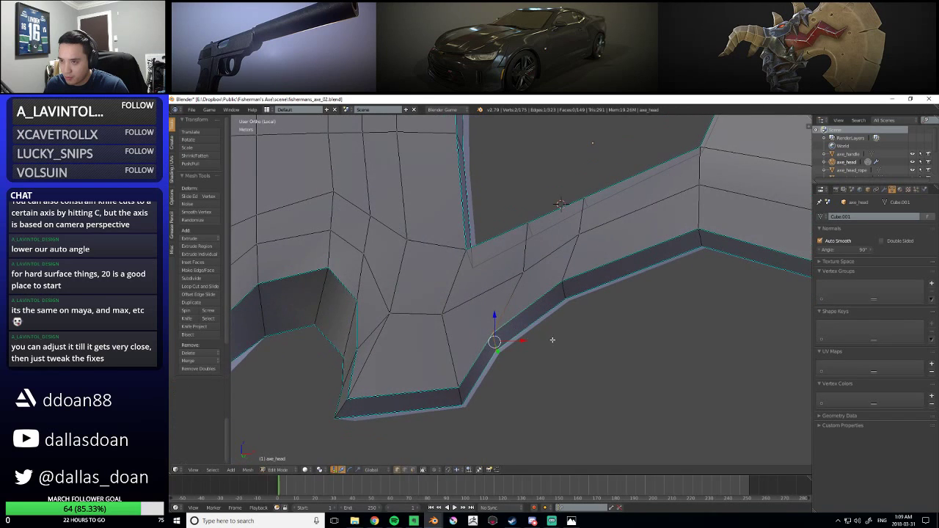
# Refine the curve of the neck's new loop by moving its individual vertices along Z
pyautogui.moveTo(492, 333); pyautogui.dragTo(572, 265, button='middle')
pyautogui.press('g')
pyautogui.press('z')
pyautogui.click(508, 326)
pyautogui.keyDown('shift'); pyautogui.rightClick(508, 349); pyautogui.keyUp('shift')
pyautogui.press('g')
pyautogui.press('z')
pyautogui.click(502, 312)
# Shift the new loop's middle vertex and its lower rim vertex along X
pyautogui.press('g')
pyautogui.press('x')
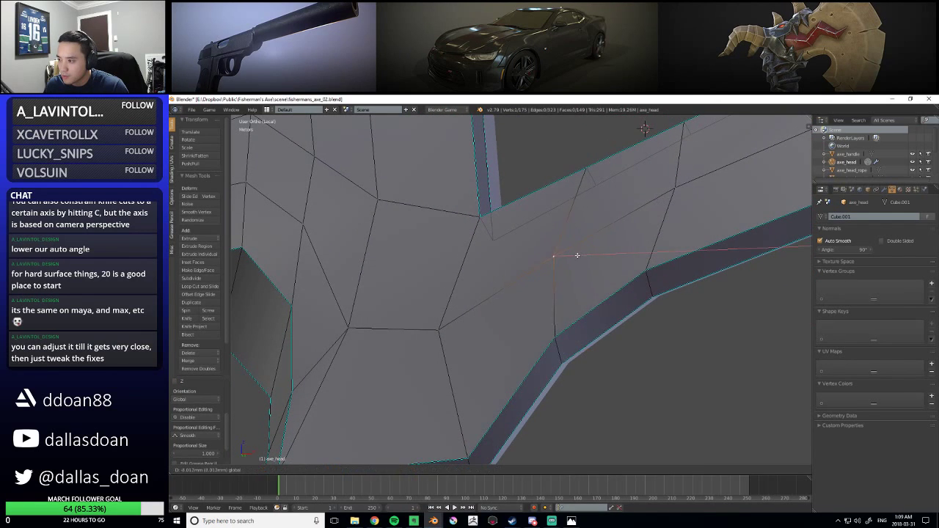
pyautogui.click(558, 262)
pyautogui.moveTo(550, 354)
pyautogui.mouseDown(button='middle')
pyautogui.moveTo(555, 345)
pyautogui.moveTo(533, 349)
pyautogui.moveTo(589, 314)
pyautogui.moveTo(559, 352)
pyautogui.mouseUp(button='middle')
pyautogui.press('g')
pyautogui.press('x')
pyautogui.click(564, 351)
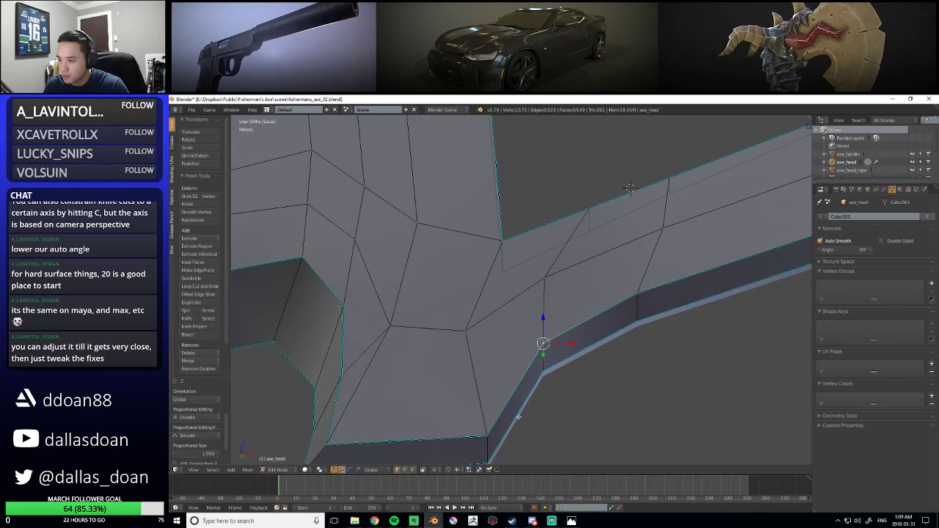
# Set the snap element to Vertex and try to move the connecting arm's lower-edge vertex onto the vertex above it
pyautogui.click(453, 471)
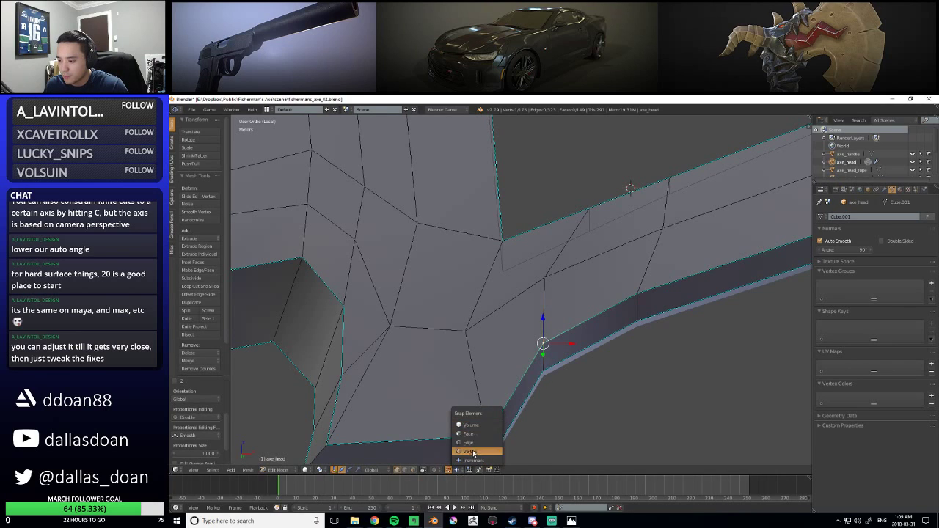
pyautogui.click(469, 450)
pyautogui.press('g')
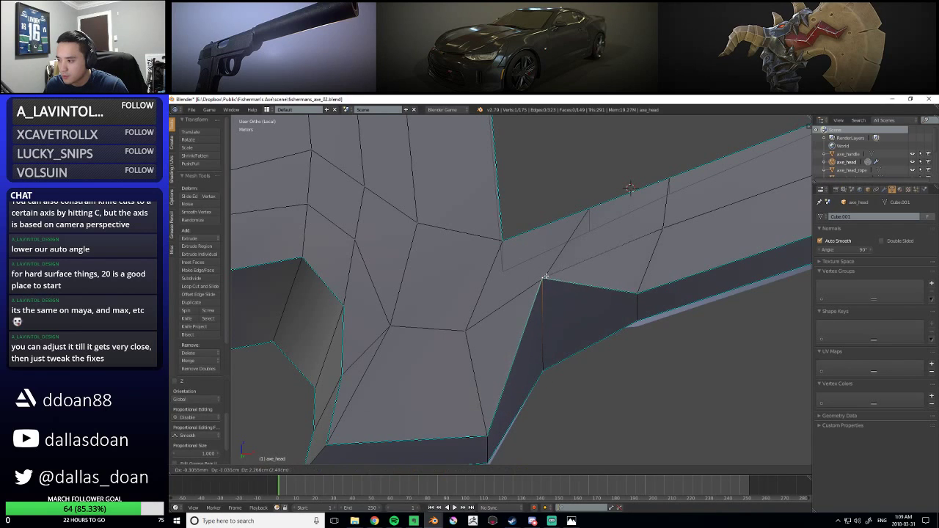
pyautogui.click(551, 283)
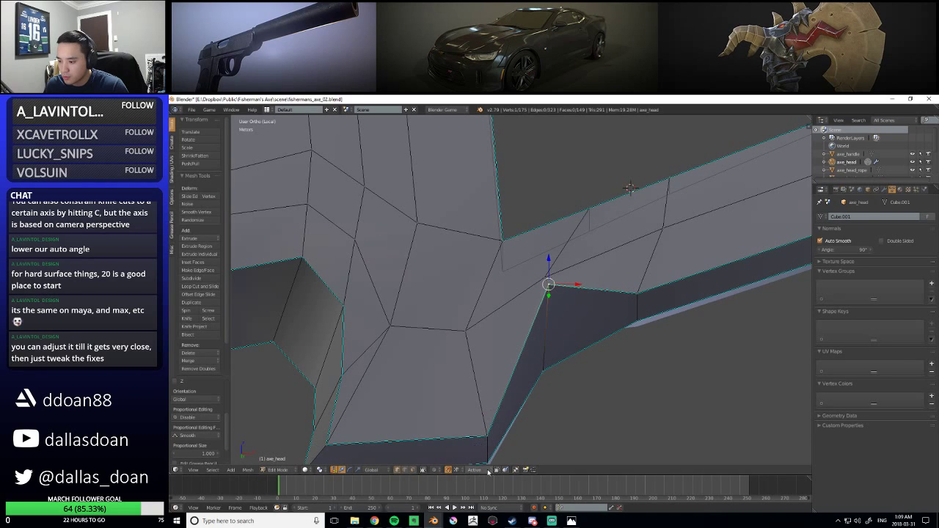
pyautogui.moveTo(569, 391); pyautogui.dragTo(547, 335, button='middle')
pyautogui.press('g')
pyautogui.click(512, 320)
pyautogui.moveTo(520, 350)
pyautogui.mouseDown(button='middle')
pyautogui.moveTo(555, 360)
pyautogui.moveTo(568, 352)
pyautogui.moveTo(536, 342)
pyautogui.mouseUp(button='middle')
pyautogui.scroll(2, 543, 342)
# Set the snap target to Closest
pyautogui.click(457, 472)
pyautogui.click(474, 470)
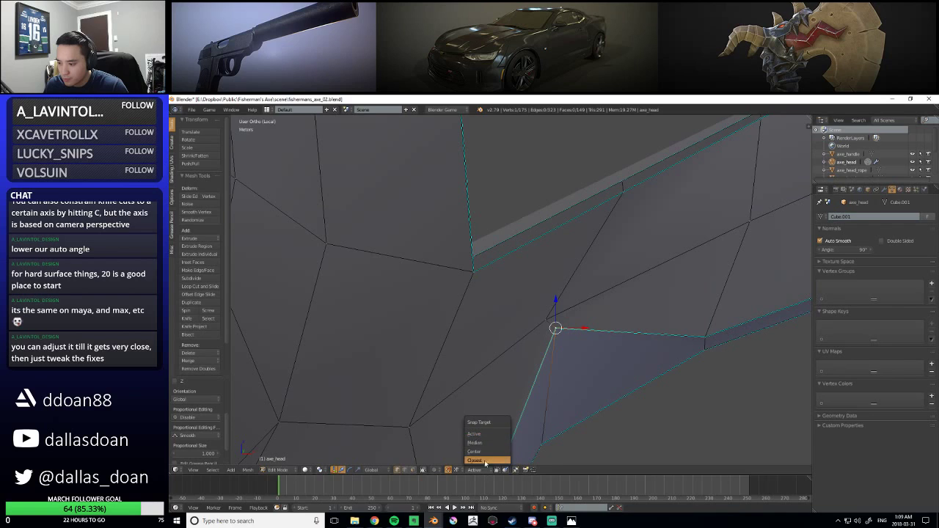
pyautogui.click(486, 460)
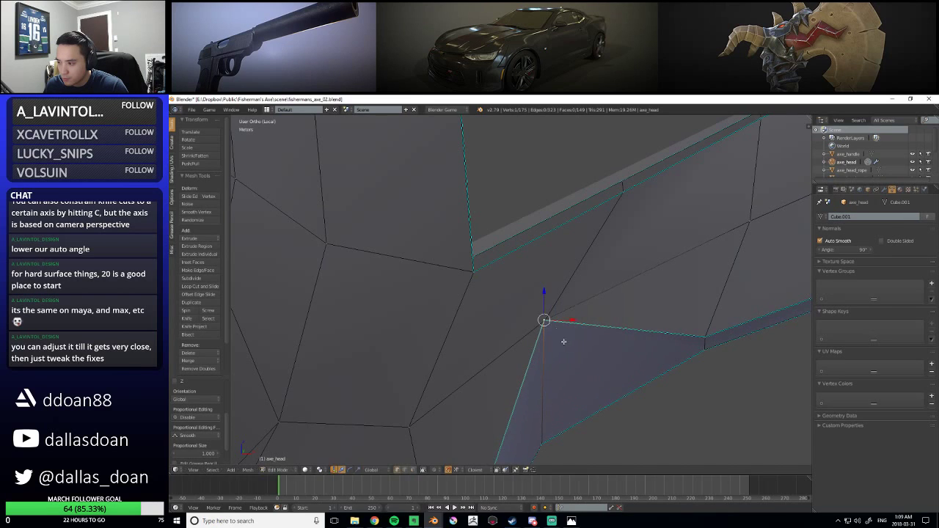
# Try to reposition the front and back vertices at the arm's lower edge with vertex snapping
pyautogui.moveTo(558, 341); pyautogui.dragTo(564, 351, button='middle')
pyautogui.press('a')
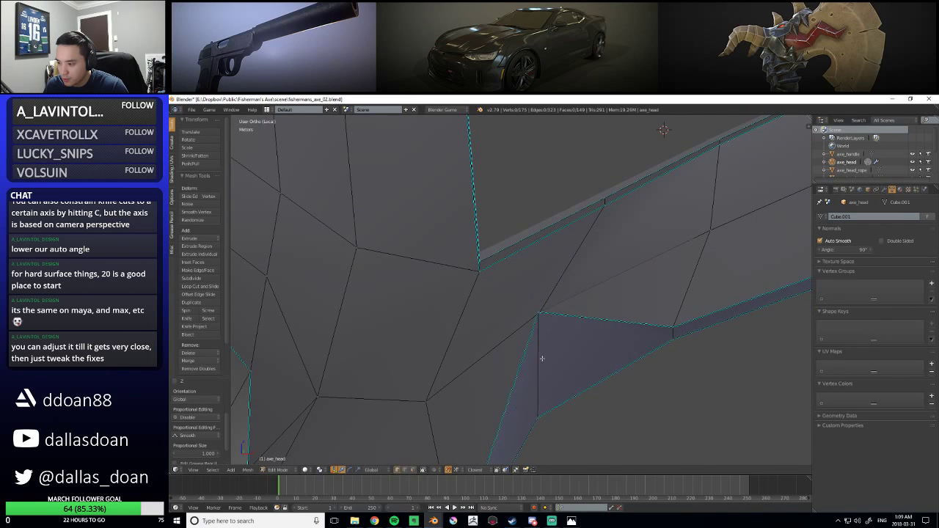
pyautogui.moveTo(541, 313); pyautogui.dragTo(541, 381, button='right')
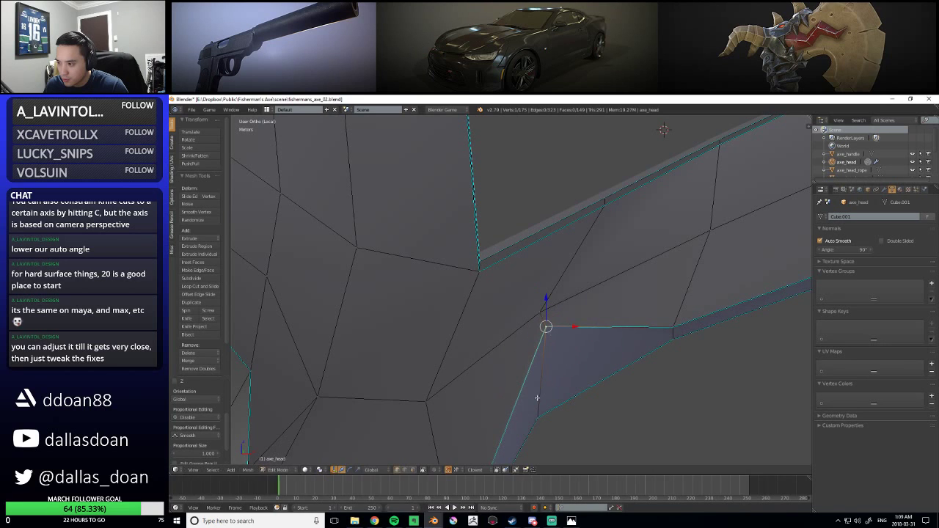
pyautogui.moveTo(548, 325); pyautogui.dragTo(541, 388, button='middle')
pyautogui.moveTo(532, 368); pyautogui.dragTo(530, 319)
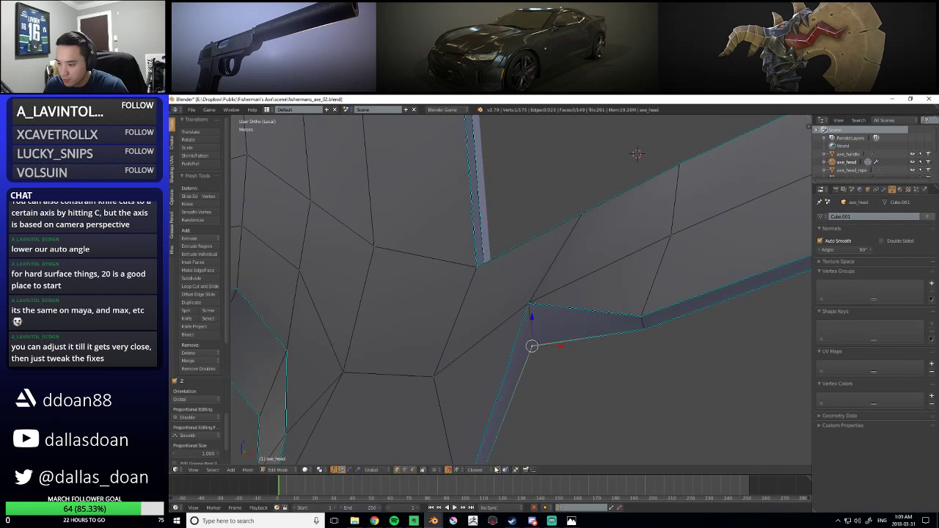
pyautogui.moveTo(531, 318); pyautogui.dragTo(520, 336, button='middle')
# Undo the vertex moves on the arm's lower edge
pyautogui.hotkey('ctrl', 'z')
pyautogui.hotkey('ctrl', 'z')
pyautogui.hotkey('ctrl', 'z')
pyautogui.hotkey('ctrl', 'z')
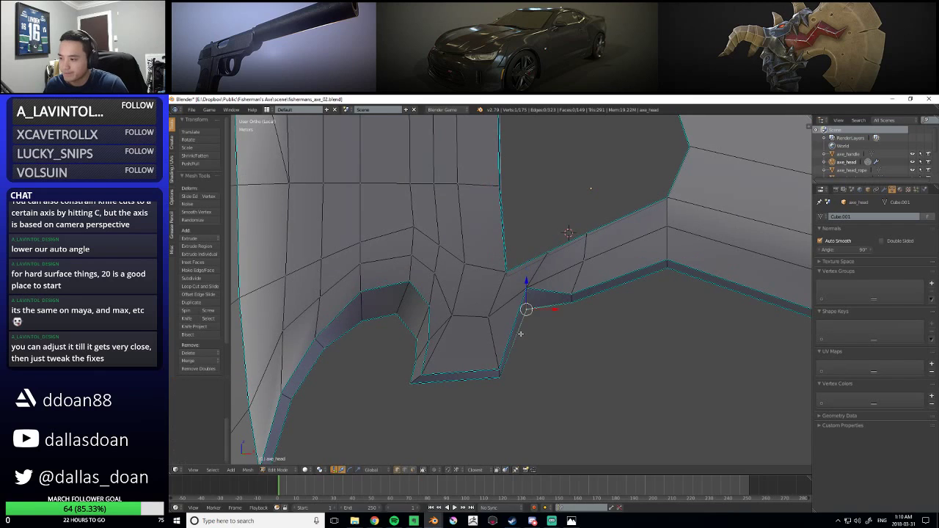
pyautogui.hotkey('ctrl', 'z')
pyautogui.hotkey('ctrl', 'z')
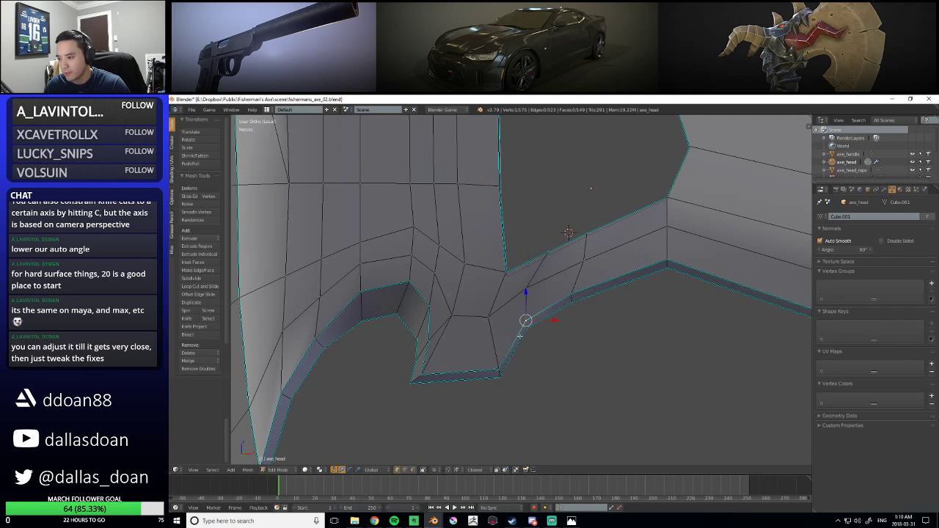
# Move the inner vertex at the arm's root about 1.14 cm along X toward the arm
pyautogui.keyDown('shift'); pyautogui.moveTo(519, 335); pyautogui.dragTo(542, 347, button='middle'); pyautogui.keyUp('shift')
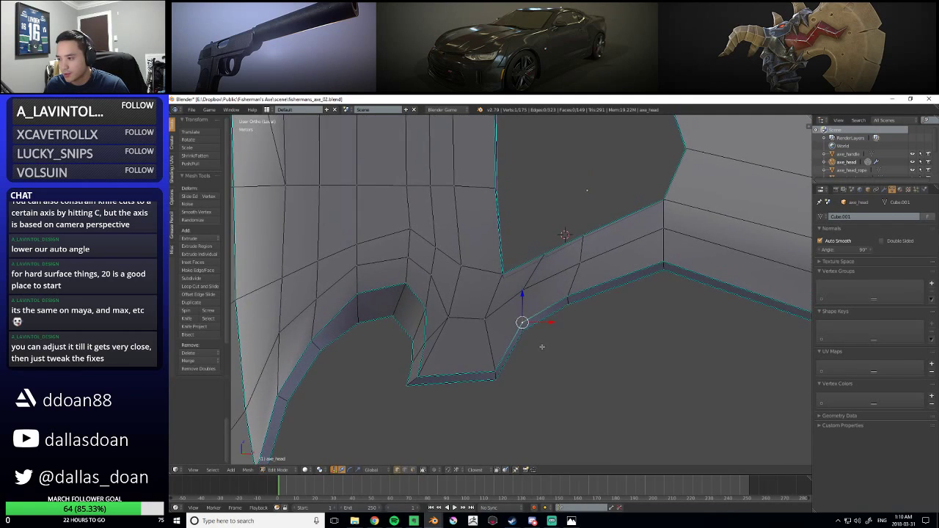
pyautogui.press('g')
pyautogui.press('x')
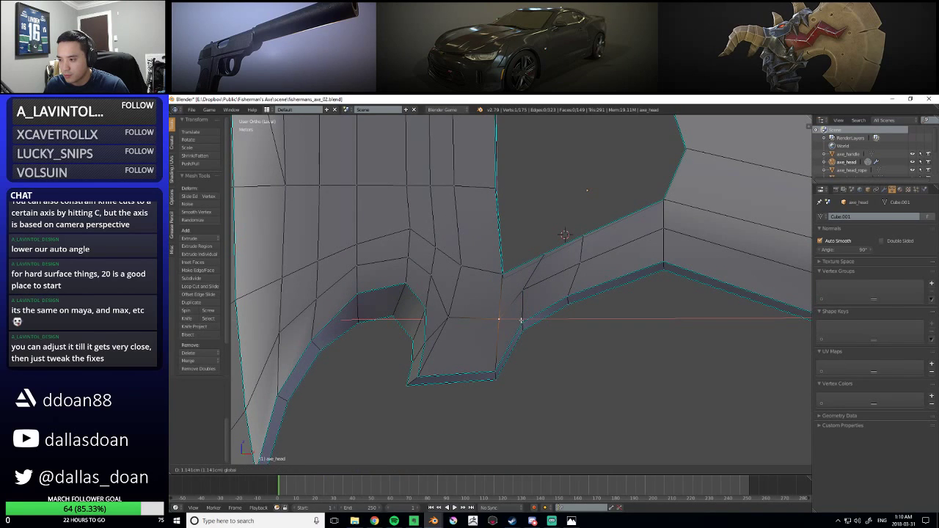
pyautogui.click(521, 320)
pyautogui.moveTo(522, 336); pyautogui.dragTo(529, 322, button='middle')
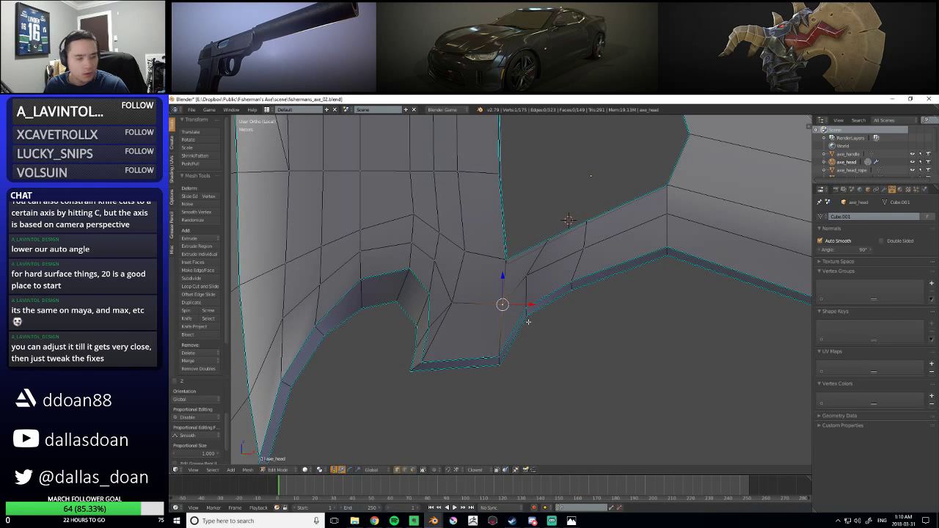
# Delete the lower strip of faces, including the underside, along the connecting arm between the blade and the rear section
pyautogui.scroll(2, 528, 322)
pyautogui.hotkey('ctrl', 'Tab')
pyautogui.click(523, 310)
pyautogui.scroll(-3, 551, 326)
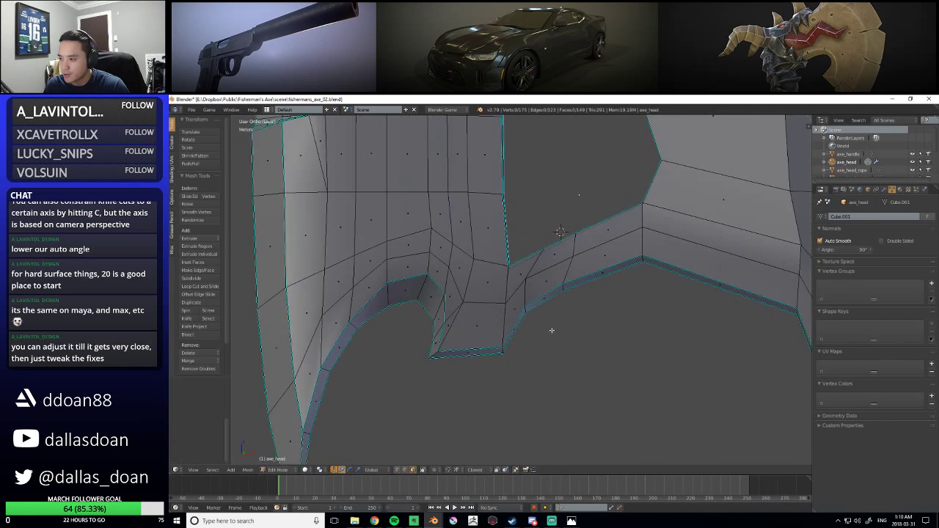
pyautogui.scroll(2, 551, 330)
pyautogui.rightClick(510, 316)
pyautogui.keyDown('shift'); pyautogui.rightClick(513, 350); pyautogui.keyUp('shift')
pyautogui.keyDown('shift'); pyautogui.moveTo(519, 377); pyautogui.dragTo(518, 402, button='middle'); pyautogui.keyUp('shift')
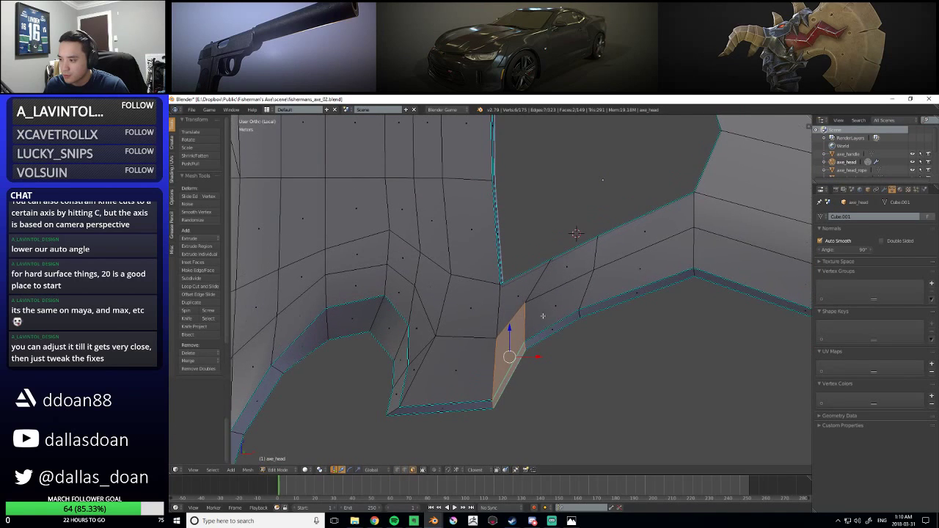
pyautogui.keyDown('shift'); pyautogui.rightClick(554, 331); pyautogui.keyUp('shift')
pyautogui.keyDown('shift'); pyautogui.rightClick(554, 308); pyautogui.keyUp('shift')
pyautogui.press('b')
pyautogui.moveTo(615, 271); pyautogui.dragTo(667, 328)
pyautogui.keyDown('shift'); pyautogui.rightClick(638, 269); pyautogui.keyUp('shift')
pyautogui.keyDown('shift'); pyautogui.moveTo(649, 283); pyautogui.dragTo(526, 335, button='middle'); pyautogui.keyUp('shift')
pyautogui.press('x')
pyautogui.click(635, 311)
# In front view, delete the remaining faces of the connecting arm between the blade and the rear section
pyautogui.press('q')
pyautogui.click(511, 322)
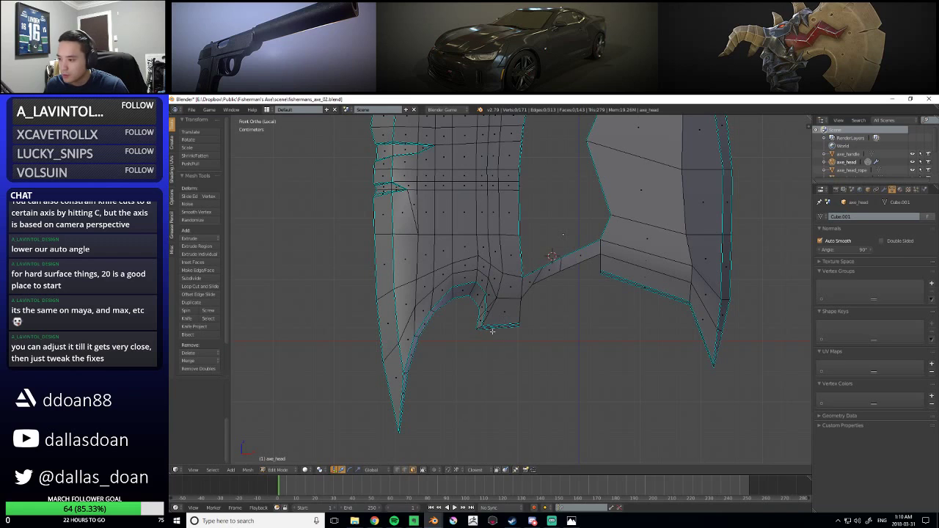
pyautogui.scroll(2, 499, 334)
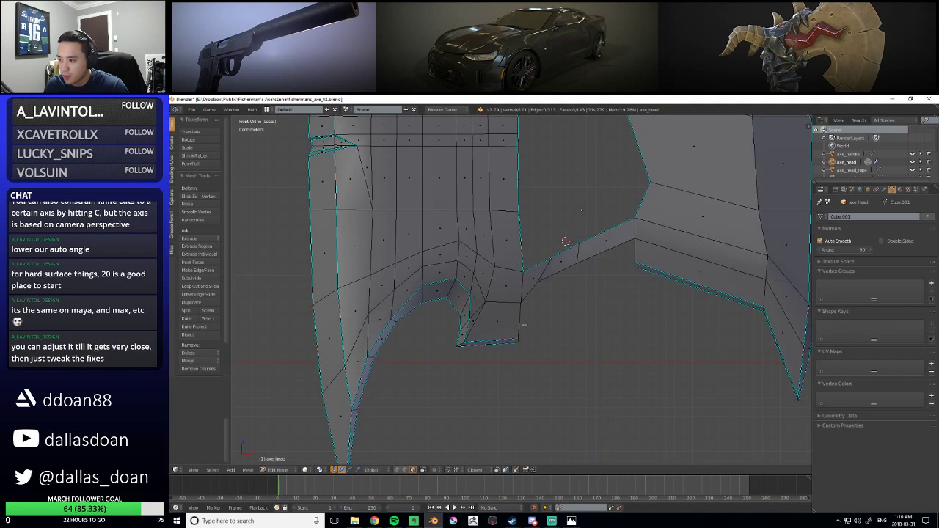
pyautogui.scroll(2, 527, 329)
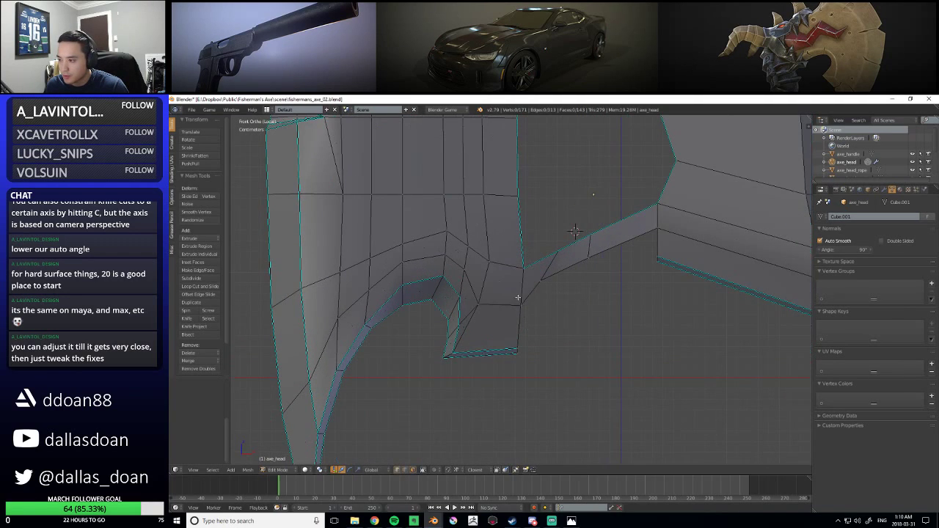
pyautogui.hotkey('ctrl', 'Tab')
pyautogui.click(526, 292)
pyautogui.rightClick(539, 275)
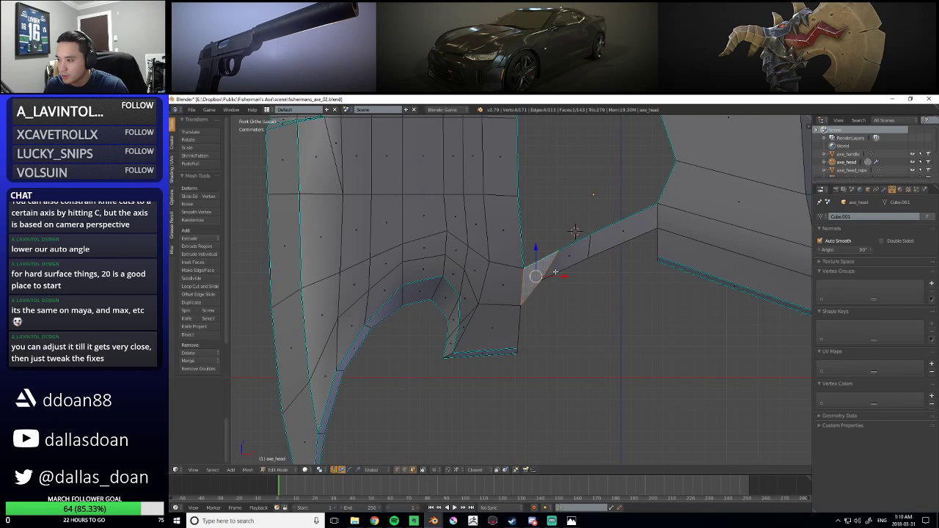
pyautogui.press('b')
pyautogui.moveTo(534, 185); pyautogui.dragTo(611, 314)
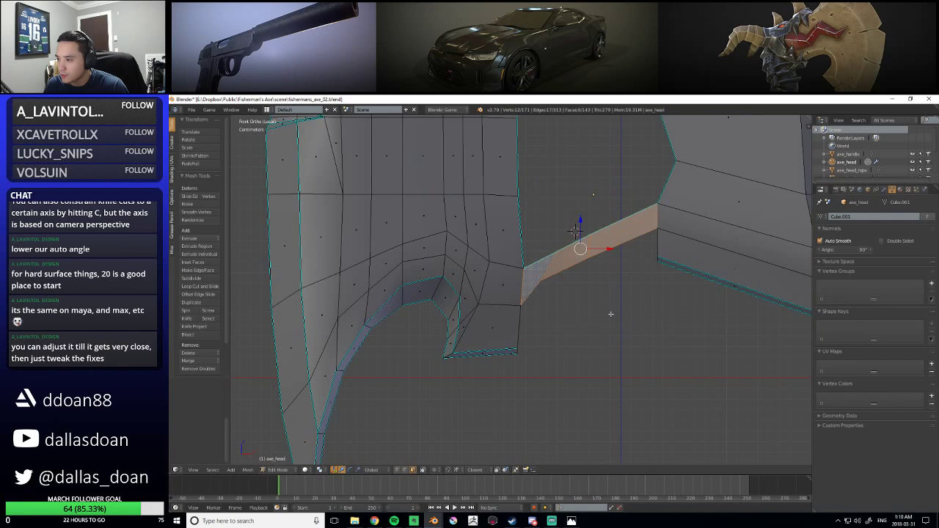
pyautogui.press('x')
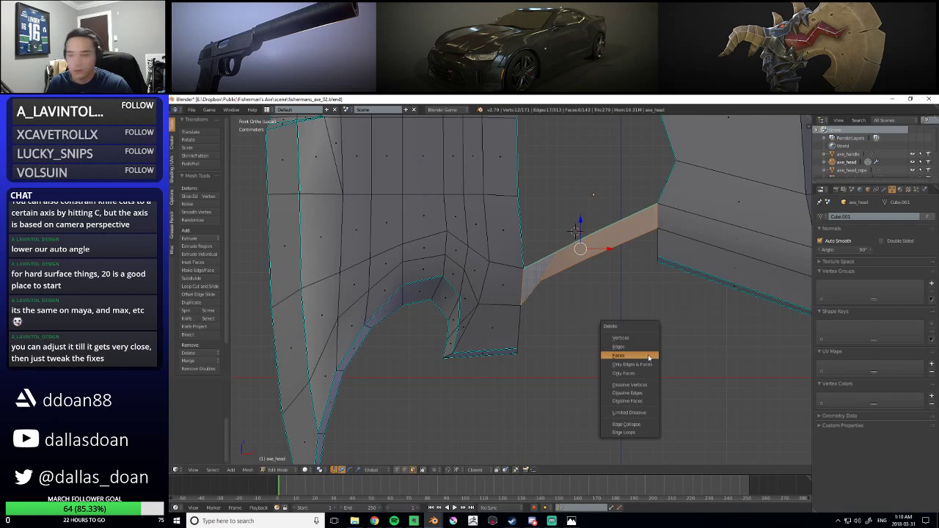
pyautogui.click(644, 356)
# Align the blade's open side edge vertically by shifting its vertices near the removed arm
pyautogui.moveTo(580, 303); pyautogui.dragTo(561, 278, button='middle')
pyautogui.press('q')
pyautogui.click(561, 278)
pyautogui.scroll(1, 561, 278)
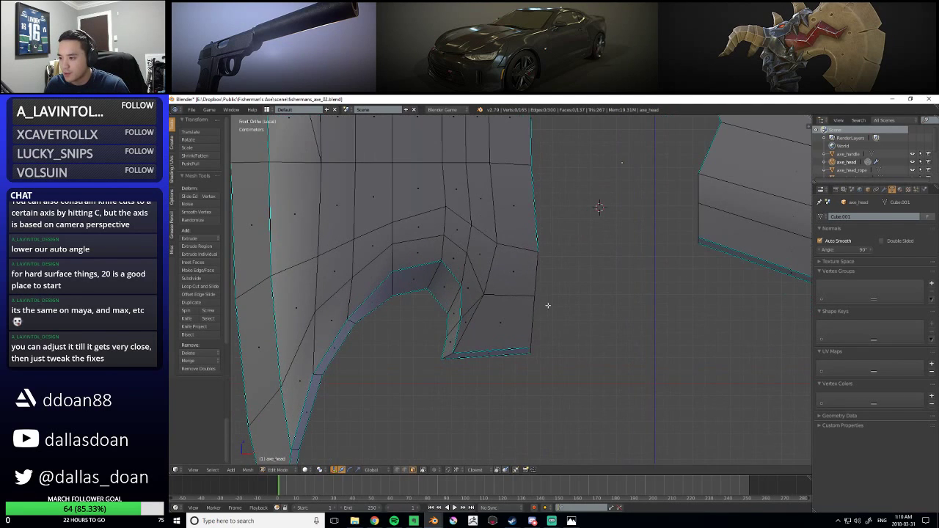
pyautogui.keyDown('shift'); pyautogui.moveTo(532, 305); pyautogui.dragTo(526, 324, button='middle'); pyautogui.keyUp('shift')
pyautogui.hotkey('ctrl', 'Tab')
pyautogui.click(503, 256)
pyautogui.rightClick(529, 269)
pyautogui.press('g')
pyautogui.press('z')
pyautogui.click(528, 314)
pyautogui.press('g')
pyautogui.press('x')
pyautogui.rightClick(546, 312)
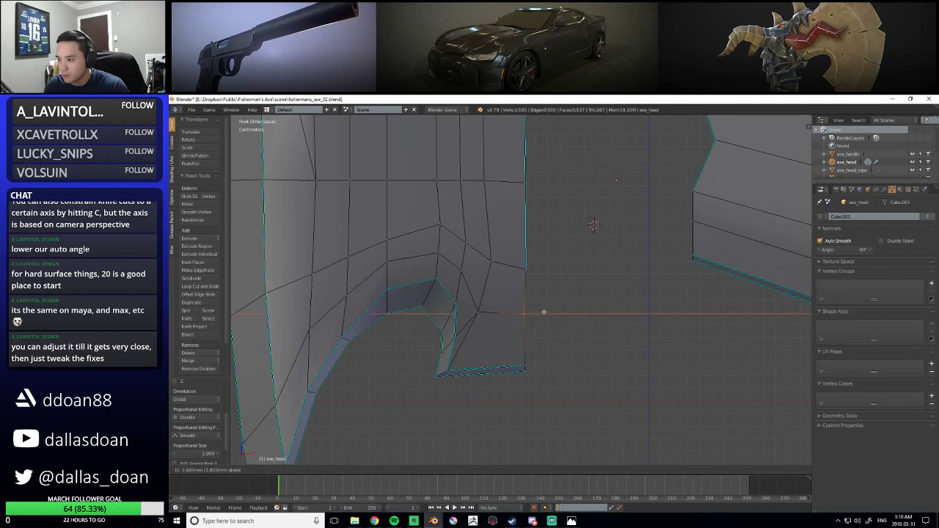
# Raise the lower corner edge of the blade's open side along Z and lower the adjacent notch tip slightly
pyautogui.keyDown('alt'); pyautogui.rightClick(526, 275); pyautogui.keyUp('alt')
pyautogui.keyDown('shift'); pyautogui.moveTo(526, 275); pyautogui.dragTo(547, 307, button='middle'); pyautogui.keyUp('shift')
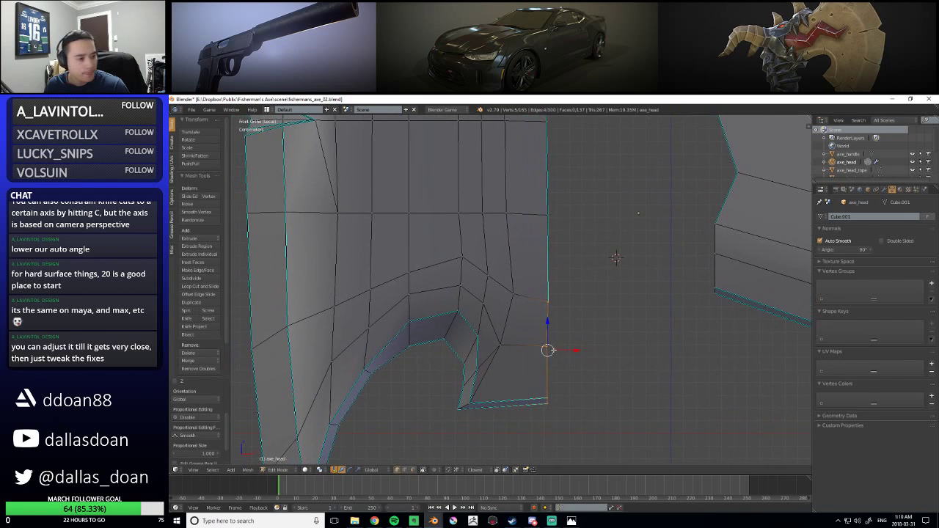
pyautogui.rightClick(544, 397)
pyautogui.press('g')
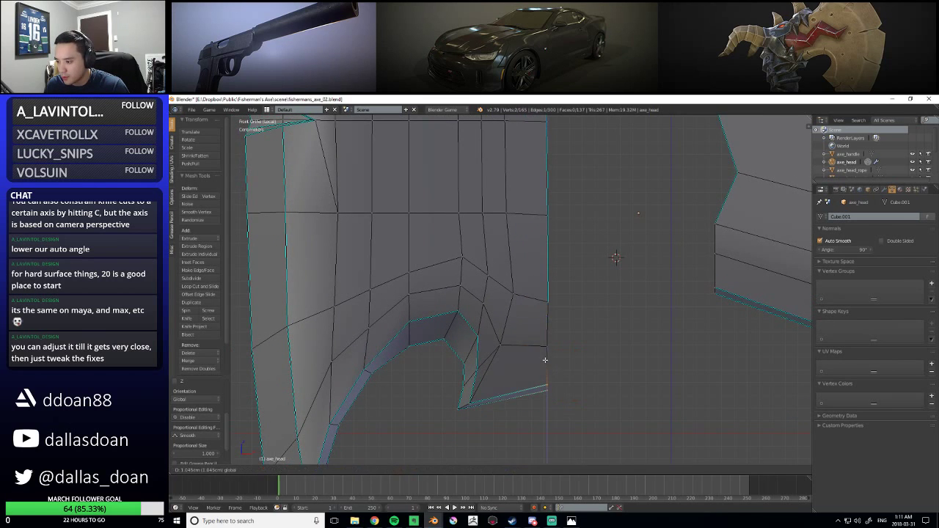
pyautogui.rightClick(545, 359)
pyautogui.keyDown('shift'); pyautogui.moveTo(545, 360); pyautogui.dragTo(545, 310, button='middle'); pyautogui.keyUp('shift')
pyautogui.rightClick(471, 381)
pyautogui.moveTo(457, 330); pyautogui.dragTo(458, 348)
# Select the lower run of edges on the blade's open side and shift it inward along X
pyautogui.keyDown('shift'); pyautogui.moveTo(558, 345); pyautogui.dragTo(555, 352, button='middle'); pyautogui.keyUp('shift')
pyautogui.keyDown('shift'); pyautogui.rightClick(545, 345); pyautogui.keyUp('shift')
pyautogui.keyDown('shift'); pyautogui.moveTo(554, 312); pyautogui.dragTo(570, 356, button='middle'); pyautogui.keyUp('shift')
pyautogui.keyDown('ctrl'); pyautogui.rightClick(523, 298); pyautogui.keyUp('ctrl')
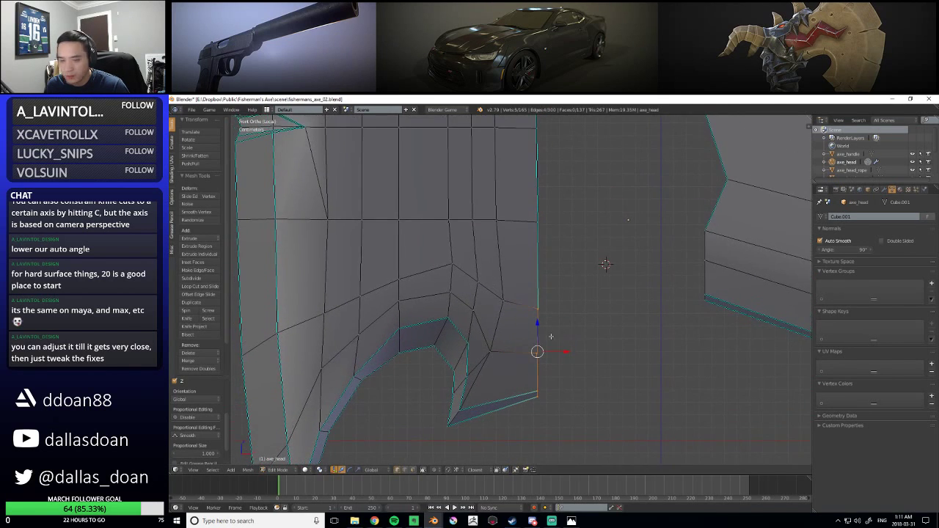
pyautogui.moveTo(570, 355); pyautogui.dragTo(559, 352)
pyautogui.keyDown('shift'); pyautogui.moveTo(560, 352); pyautogui.dragTo(573, 432, button='middle'); pyautogui.keyUp('shift')
# Shift the next edges up the blade's open side inward along X to continue the side profile
pyautogui.moveTo(534, 257); pyautogui.dragTo(562, 310)
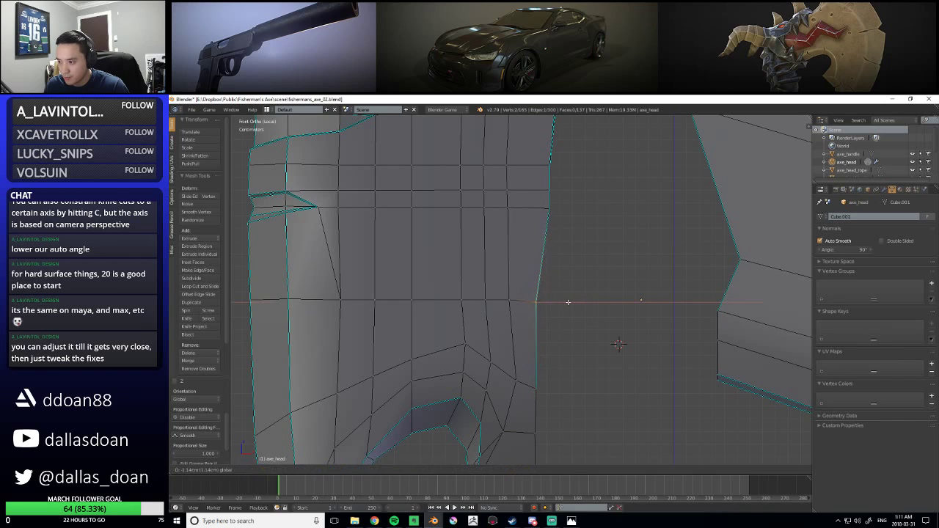
pyautogui.scroll(-2, 567, 294)
pyautogui.keyDown('shift'); pyautogui.moveTo(567, 294); pyautogui.dragTo(567, 314, button='middle'); pyautogui.keyUp('shift')
pyautogui.rightClick(545, 279)
pyautogui.press('g')
pyautogui.press('x')
pyautogui.moveTo(565, 279); pyautogui.dragTo(564, 279)
# Adjust the upper edges of the blade's open side along X to smooth its taper, and clear the selection
pyautogui.press('a')
pyautogui.press('b')
pyautogui.moveTo(524, 242); pyautogui.dragTo(564, 252)
pyautogui.press('a')
pyautogui.press('b')
pyautogui.rightClick(565, 226)
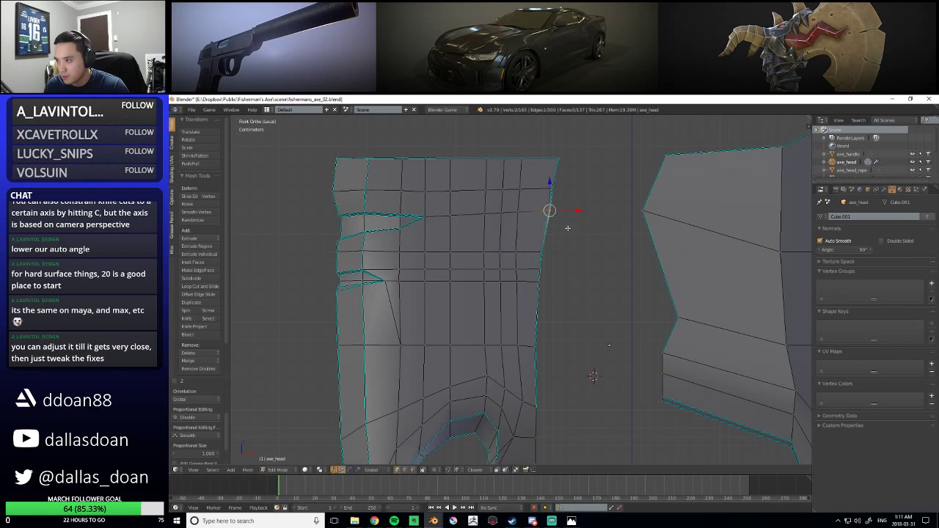
pyautogui.moveTo(574, 211); pyautogui.dragTo(551, 193)
pyautogui.press('ctrl+KP_Add')
pyautogui.press('a')
# Move the open side's edge beside the notch about 0.9 mm inward along X
pyautogui.keyDown('shift'); pyautogui.moveTo(546, 424); pyautogui.dragTo(527, 339, button='middle'); pyautogui.keyUp('shift')
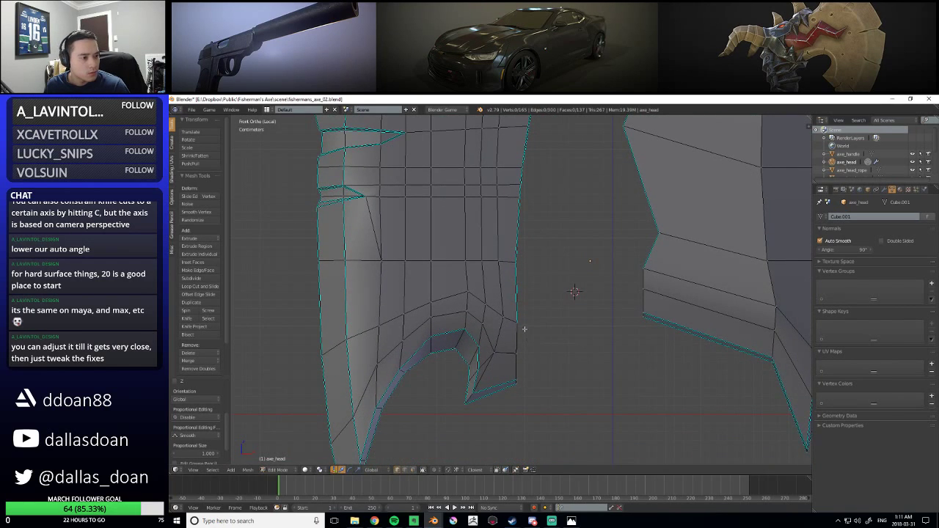
pyautogui.keyDown('shift'); pyautogui.scroll(2, 513, 330); pyautogui.keyUp('shift')
pyautogui.rightClick(518, 336)
pyautogui.press('g')
pyautogui.press('x')
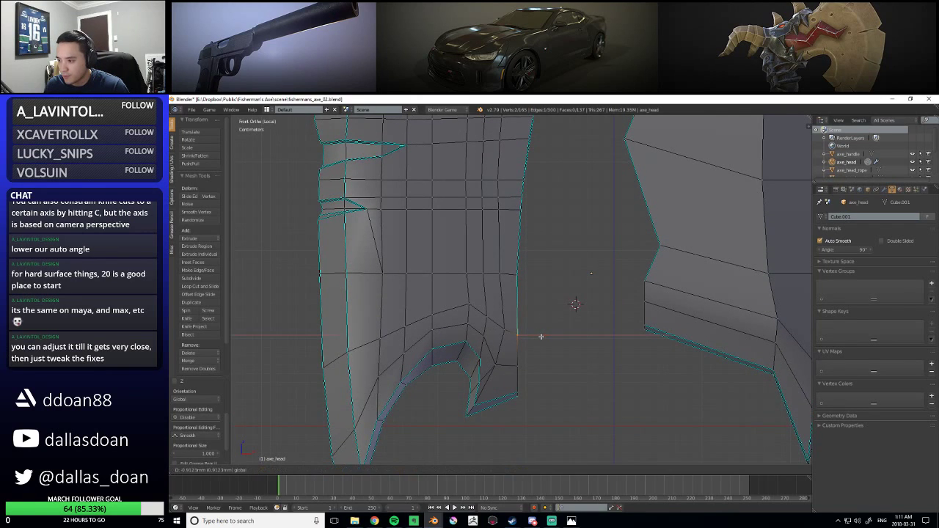
pyautogui.click(542, 336)
# Raise the lower corner edge of the blade's open side slightly along Z
pyautogui.moveTo(541, 336); pyautogui.dragTo(535, 372, button='middle')
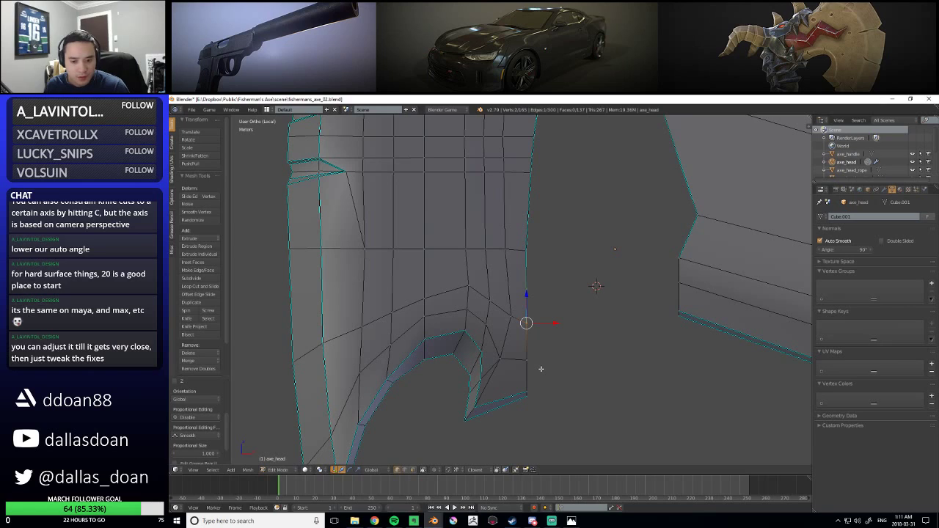
pyautogui.keyDown('shift'); pyautogui.moveTo(541, 368); pyautogui.dragTo(555, 332, button='middle'); pyautogui.keyUp('shift')
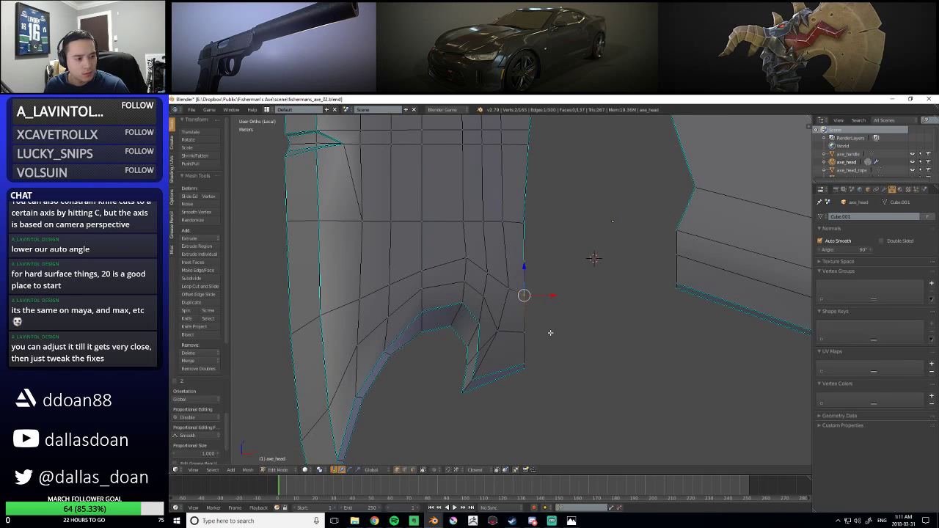
pyautogui.rightClick(538, 382)
pyautogui.moveTo(523, 339); pyautogui.dragTo(545, 361)
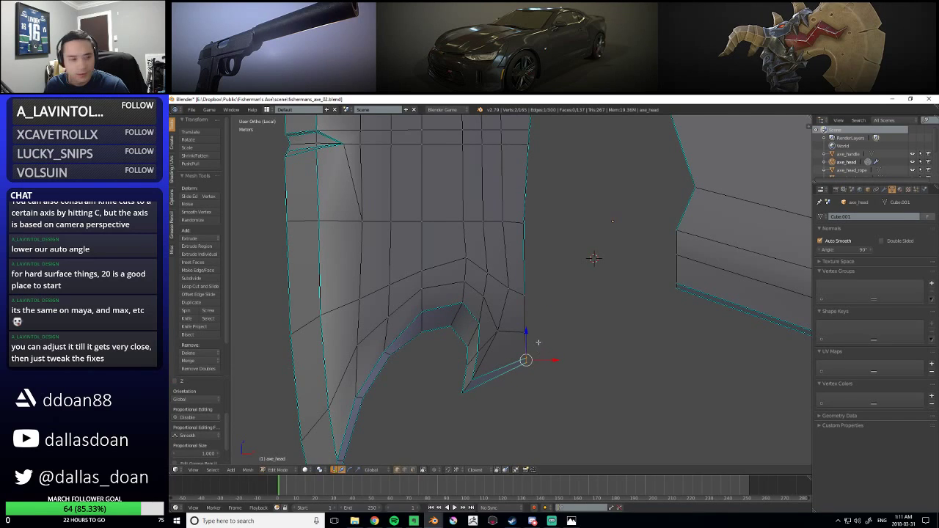
# Reposition the vertices along the notch's inner edge nearest the blade's open side
pyautogui.rightClick(478, 323)
pyautogui.moveTo(478, 323); pyautogui.dragTo(478, 352)
pyautogui.press('g')
pyautogui.click(481, 350)
pyautogui.rightClick(467, 355)
pyautogui.rightClick(464, 366)
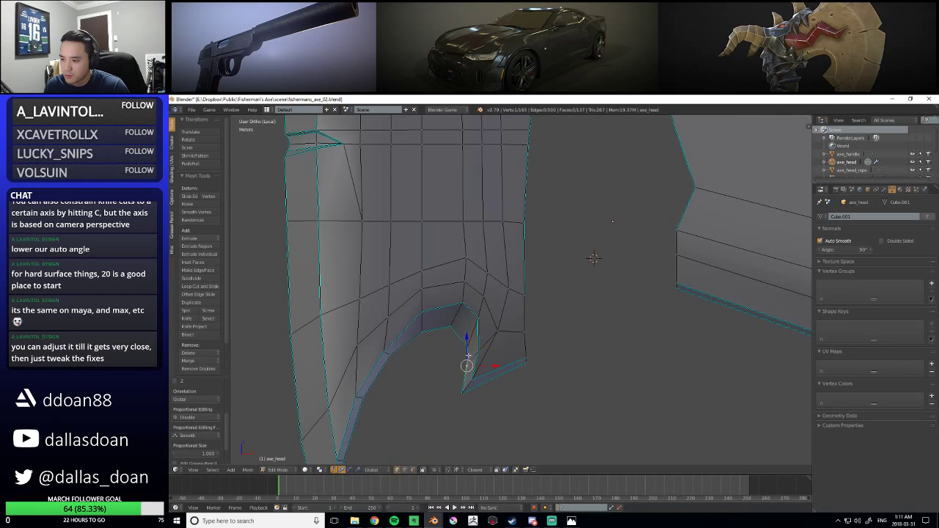
# Adjust the vertices around the peak of the notch's inner rim to smooth its curve, and clear the selection
pyautogui.rightClick(462, 343)
pyautogui.press('g')
pyautogui.click(462, 338)
pyautogui.rightClick(452, 325)
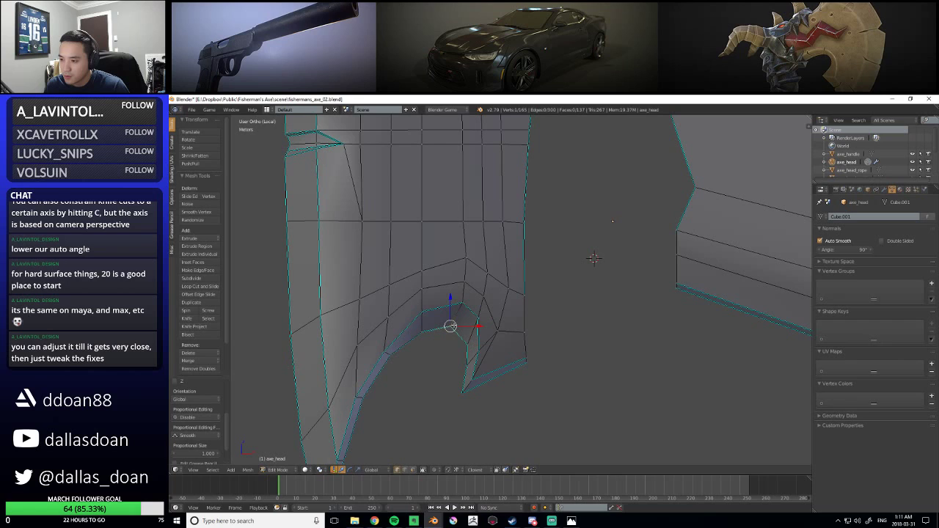
pyautogui.press('g')
pyautogui.click(453, 326)
pyautogui.rightClick(463, 353)
pyautogui.press('a')
pyautogui.moveTo(537, 365); pyautogui.dragTo(519, 351, button='middle')
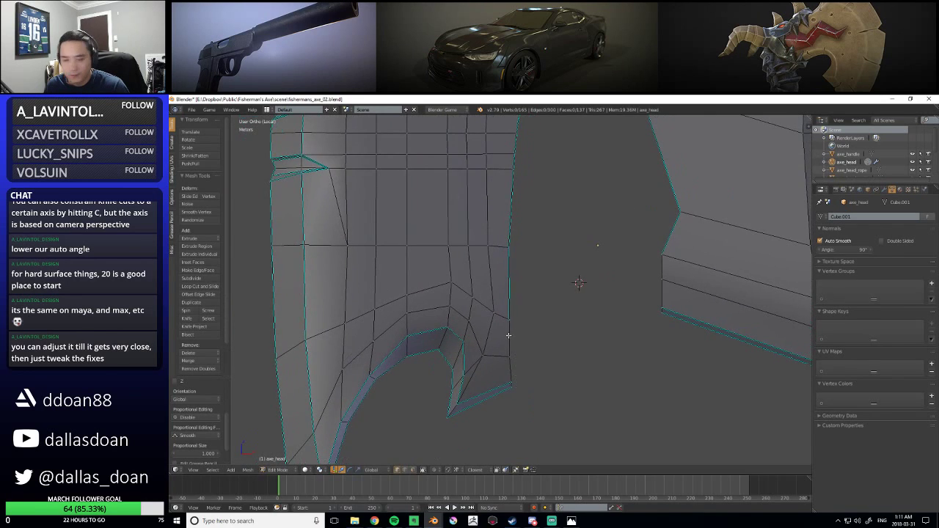
pyautogui.rightClick(507, 356)
pyautogui.press('g')
pyautogui.press('x')
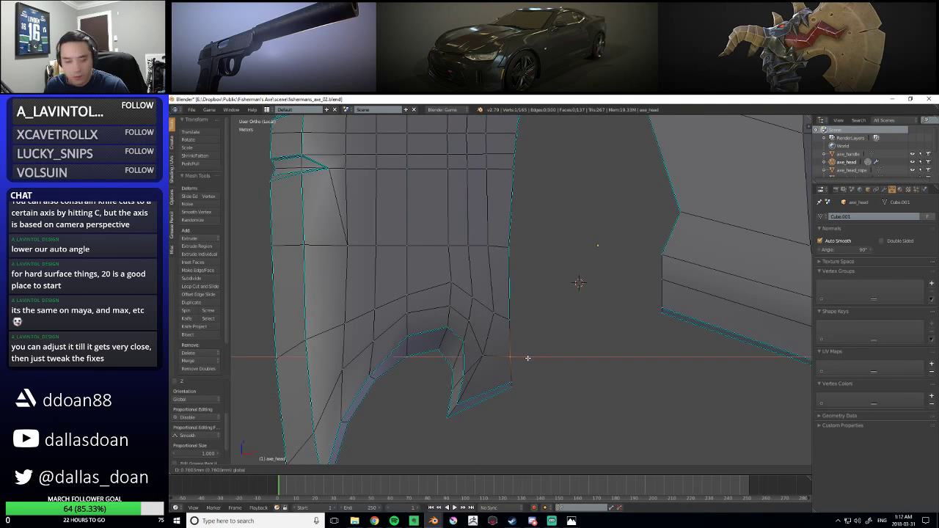
pyautogui.rightClick(527, 358)
# Move the open side's lower edges, from beside the notch to the bottom corner, about 6.8 mm inward along X
pyautogui.rightClick(511, 384)
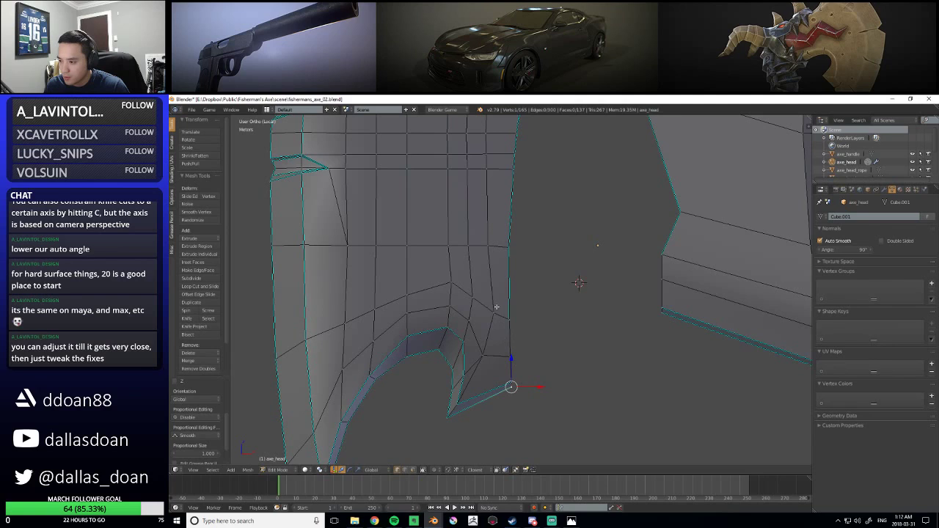
pyautogui.moveTo(502, 308); pyautogui.dragTo(561, 449)
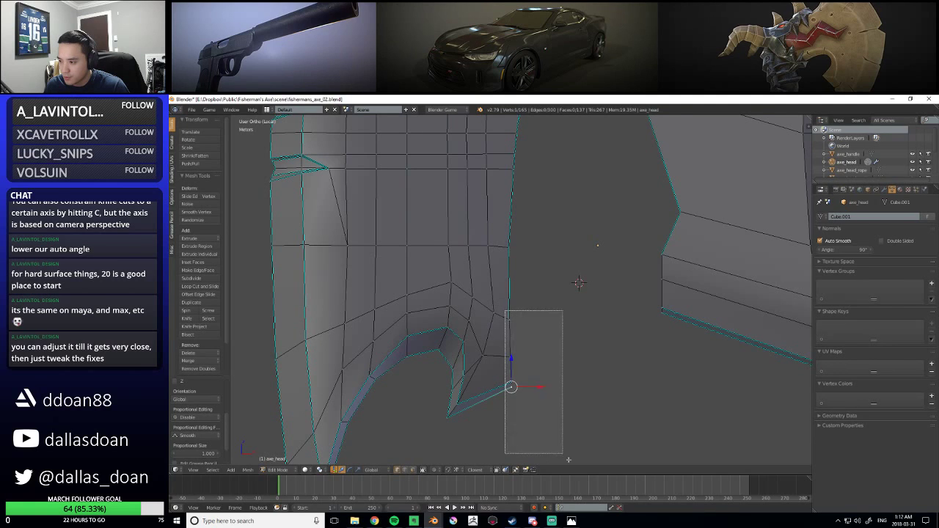
pyautogui.press('g')
pyautogui.press('x')
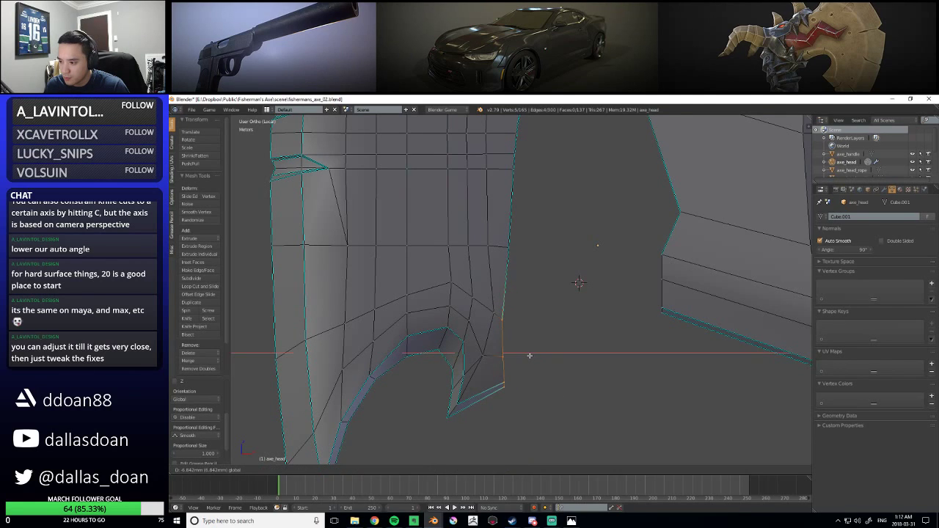
pyautogui.click(528, 355)
# Move the open side's next edge above the notch about 8 mm inward along X
pyautogui.keyDown('shift'); pyautogui.moveTo(509, 300); pyautogui.dragTo(528, 335, button='middle'); pyautogui.keyUp('shift')
pyautogui.rightClick(551, 280)
pyautogui.press('g')
pyautogui.press('x')
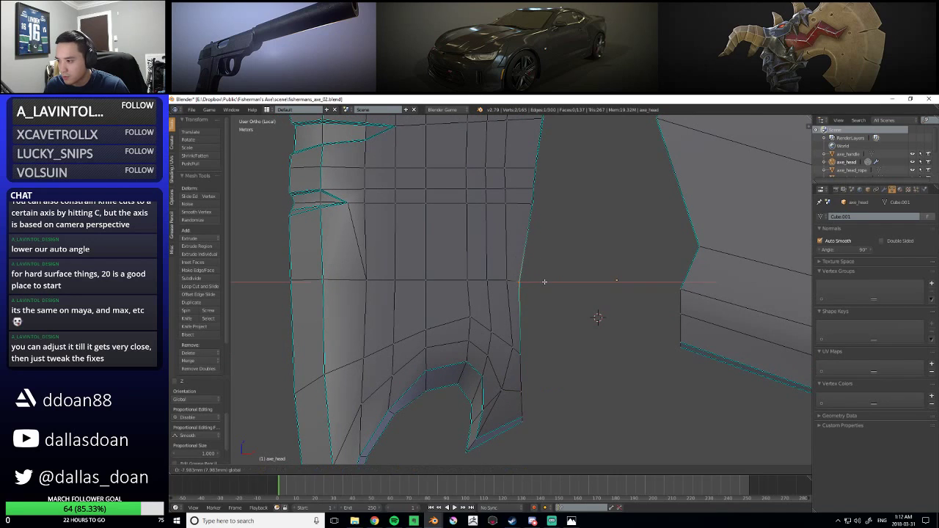
pyautogui.click(546, 283)
# Shift the open side's mid-height edges, level with the lower cut on the opposite side, inward along X
pyautogui.keyDown('shift'); pyautogui.moveTo(526, 211); pyautogui.dragTo(532, 243, button='middle'); pyautogui.keyUp('shift')
pyautogui.rightClick(540, 236)
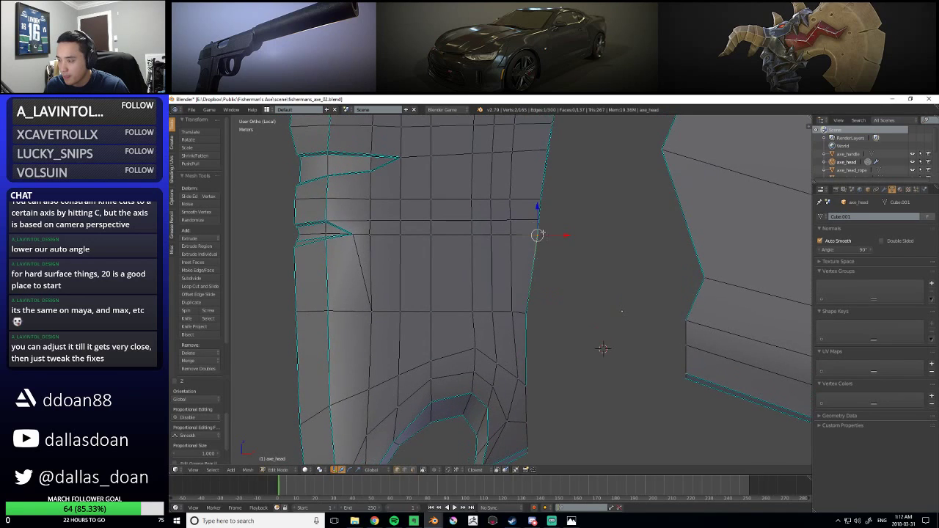
pyautogui.keyDown('shift'); pyautogui.moveTo(529, 194); pyautogui.dragTo(535, 235, button='middle'); pyautogui.keyUp('shift')
pyautogui.rightClick(541, 260)
pyautogui.press('g')
pyautogui.press('x')
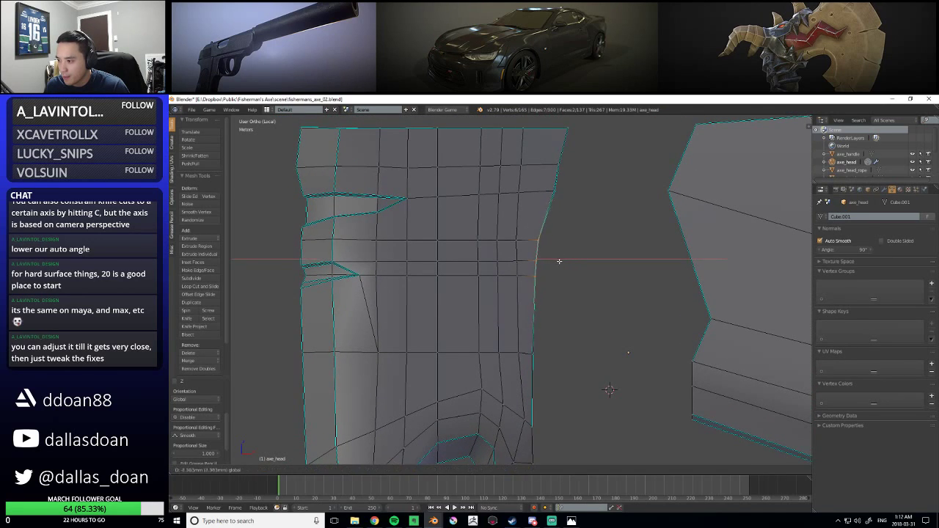
pyautogui.click(559, 262)
pyautogui.rightClick(564, 255)
pyautogui.press('g')
pyautogui.press('x')
pyautogui.click(565, 253)
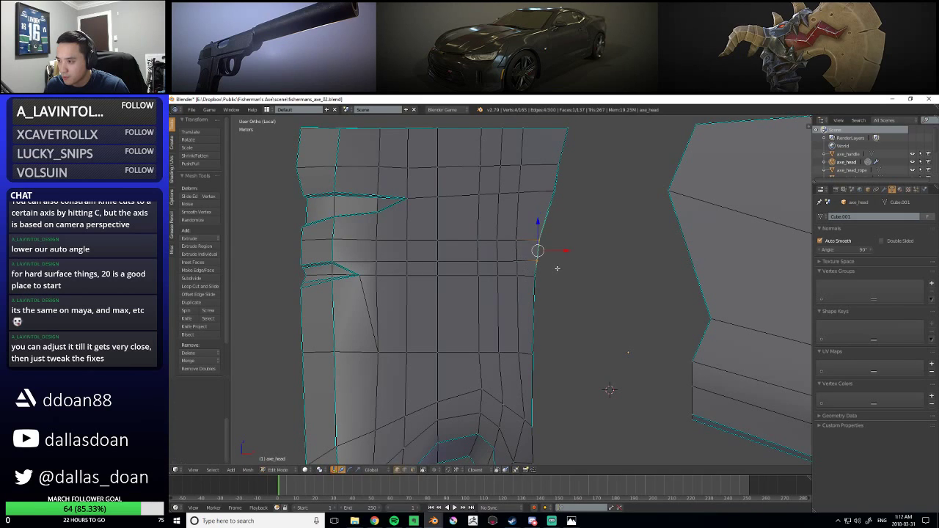
# Raise the open side's edge beside the notch slightly along Z
pyautogui.rightClick(537, 282)
pyautogui.scroll(-4, 572, 342)
pyautogui.keyDown('shift'); pyautogui.moveTo(573, 342); pyautogui.dragTo(568, 310, button='middle'); pyautogui.keyUp('shift')
pyautogui.scroll(2, 570, 338)
pyautogui.scroll(3, 539, 348)
pyautogui.keyDown('shift'); pyautogui.moveTo(539, 349); pyautogui.dragTo(536, 300, button='middle'); pyautogui.keyUp('shift')
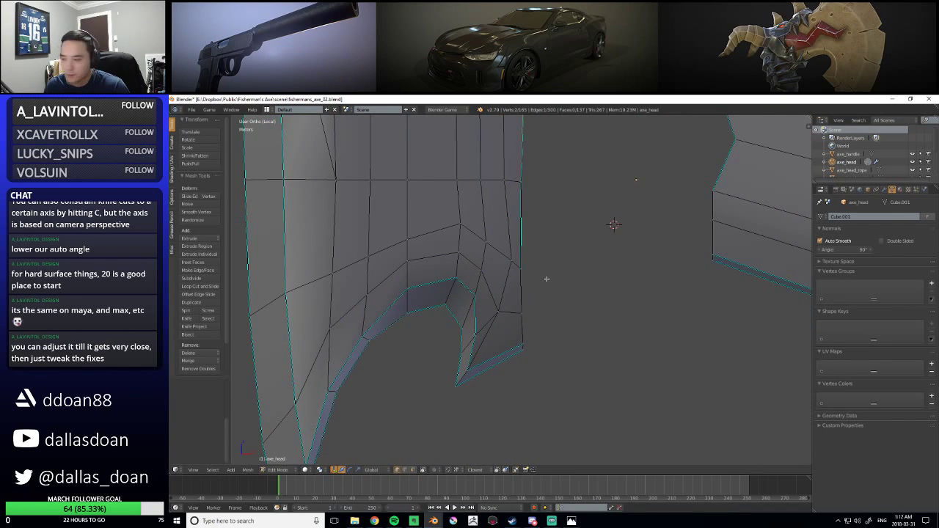
pyautogui.keyDown('shift'); pyautogui.scroll(2, 536, 300); pyautogui.keyUp('shift')
pyautogui.press('g')
pyautogui.press('z')
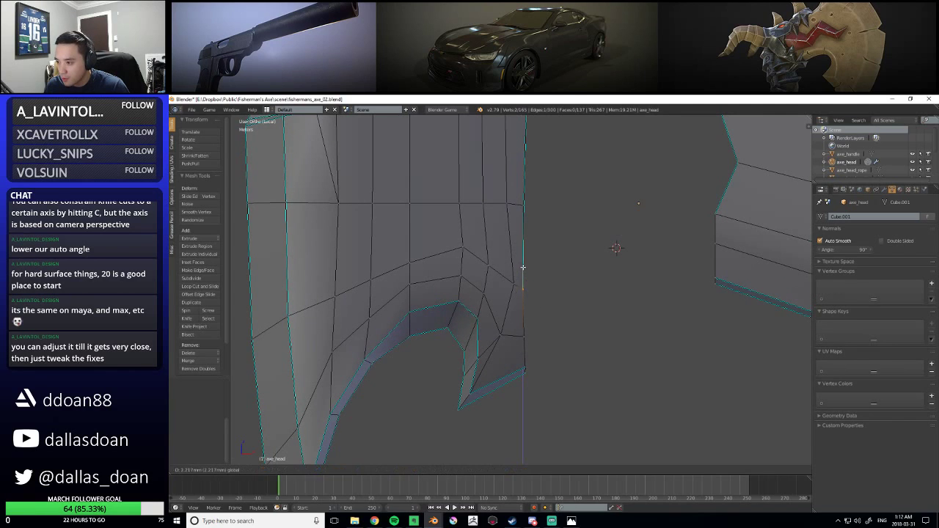
pyautogui.click(524, 263)
# Raise the inner vertices beside the notch to line up with the open side's edge
pyautogui.rightClick(496, 260)
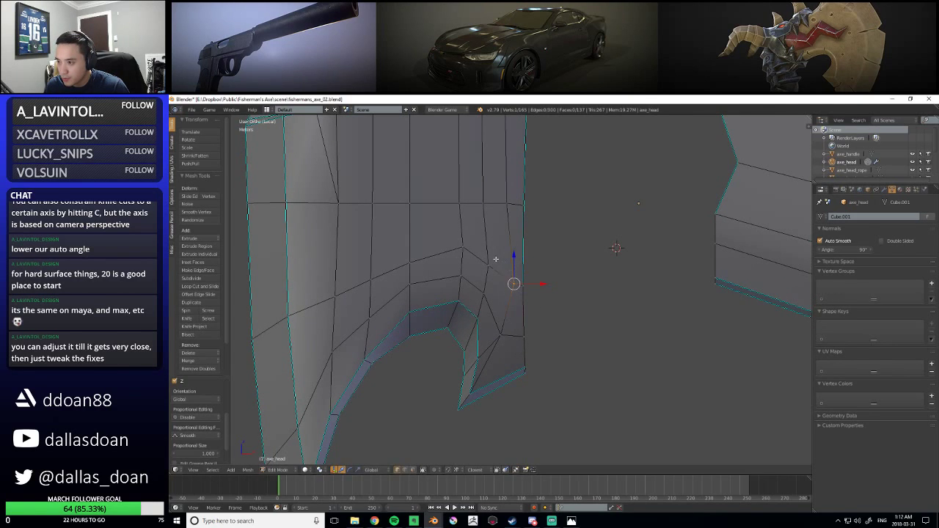
pyautogui.rightClick(490, 265)
pyautogui.moveTo(490, 236); pyautogui.dragTo(490, 223)
# Move the open side's lower edges and adjoining inner vertices about 4.4 mm inward along X, and clear the selection
pyautogui.rightClick(520, 287)
pyautogui.keyDown('shift'); pyautogui.rightClick(524, 287); pyautogui.keyUp('shift')
pyautogui.press('a')
pyautogui.moveTo(558, 254); pyautogui.dragTo(524, 392)
pyautogui.press('g')
pyautogui.press('x')
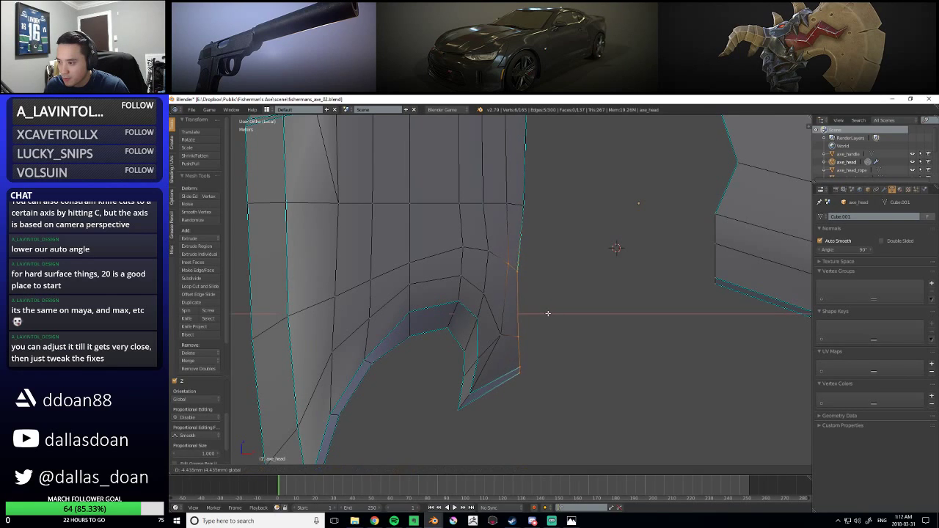
pyautogui.click(547, 313)
pyautogui.press('a')
pyautogui.scroll(-4, 558, 338)
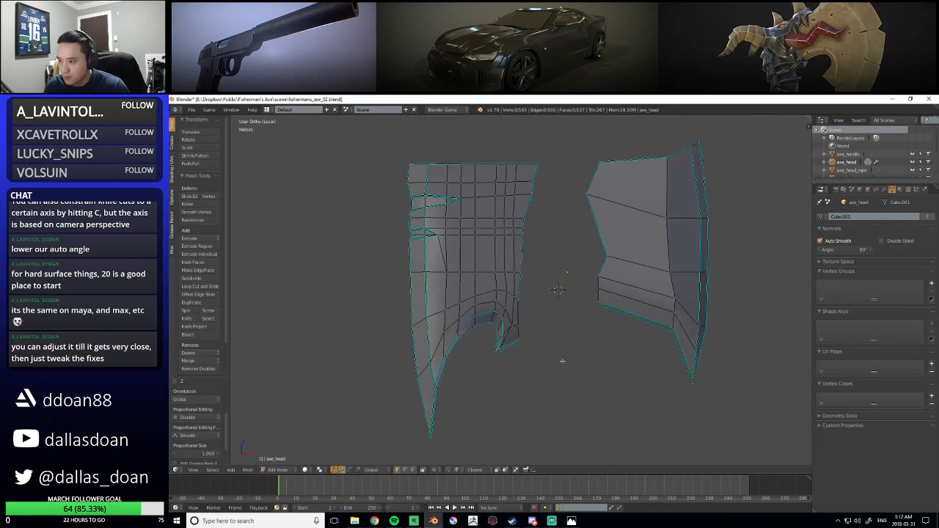
# Reposition the vertex at the peak of the notch's inner rim to round off the arch
pyautogui.scroll(1, 564, 366)
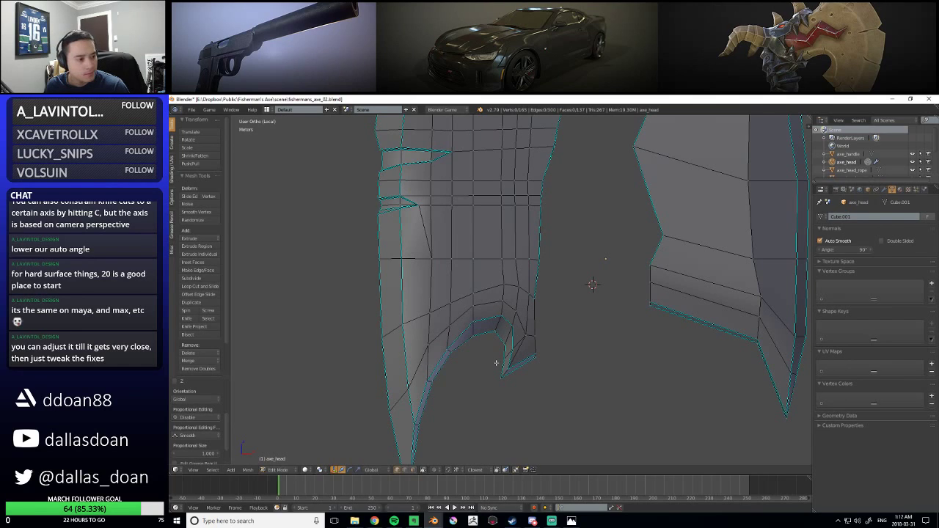
pyautogui.rightClick(501, 329)
pyautogui.keyDown('shift'); pyautogui.rightClick(505, 324); pyautogui.keyUp('shift')
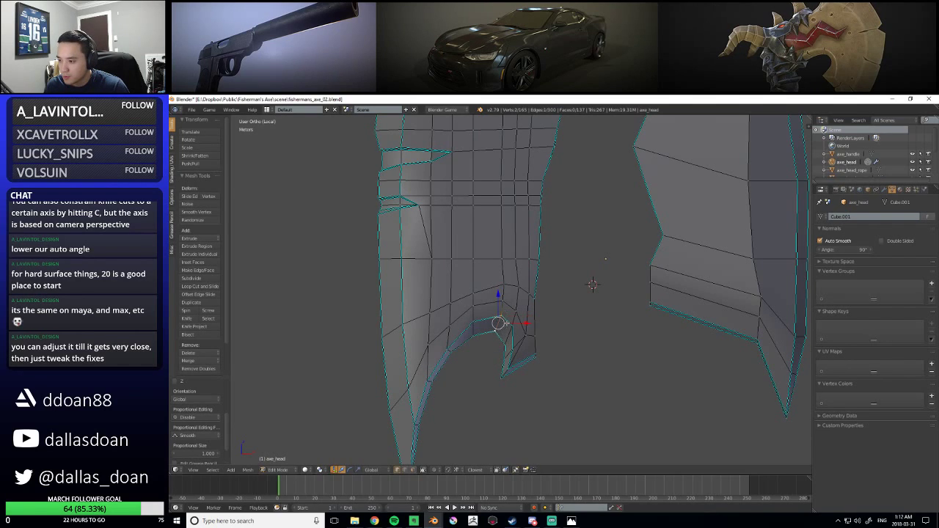
pyautogui.keyDown('shift'); pyautogui.rightClick(498, 324); pyautogui.keyUp('shift')
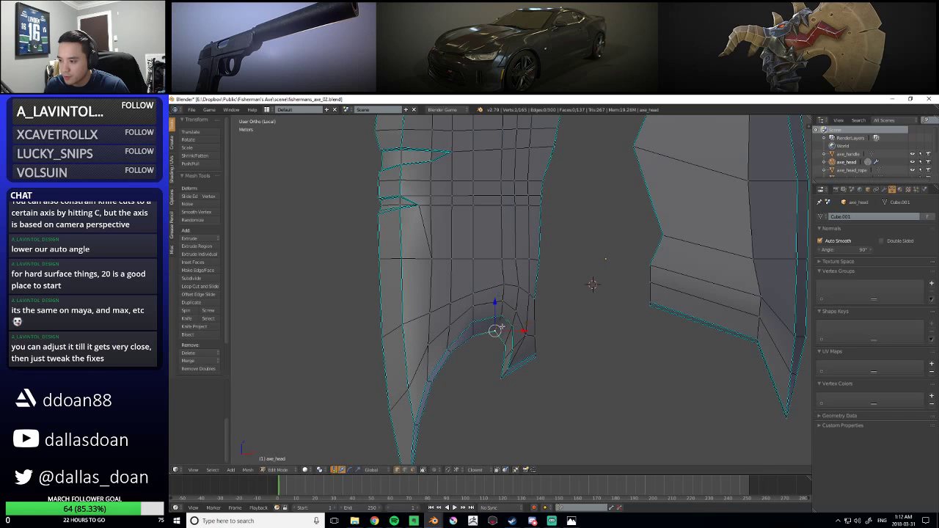
pyautogui.press('g')
pyautogui.click(497, 325)
pyautogui.rightClick(504, 360)
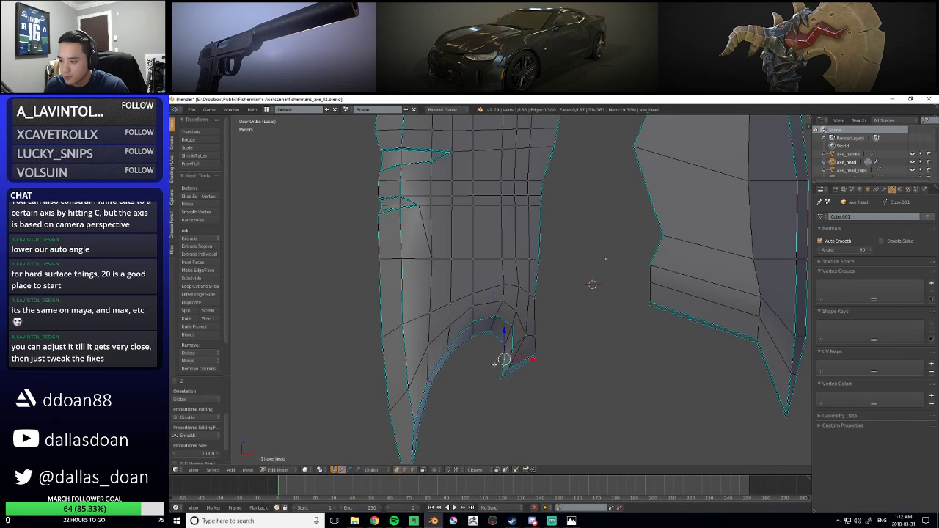
# Shift the edge just above the notch's peak about 5.5 mm along X, and clear the selection
pyautogui.scroll(-2, 510, 356)
pyautogui.keyDown('shift'); pyautogui.moveTo(511, 355); pyautogui.dragTo(513, 369, button='middle'); pyautogui.keyUp('shift')
pyautogui.scroll(2, 513, 369)
pyautogui.rightClick(509, 323)
pyautogui.keyDown('shift'); pyautogui.rightClick(519, 304); pyautogui.keyUp('shift')
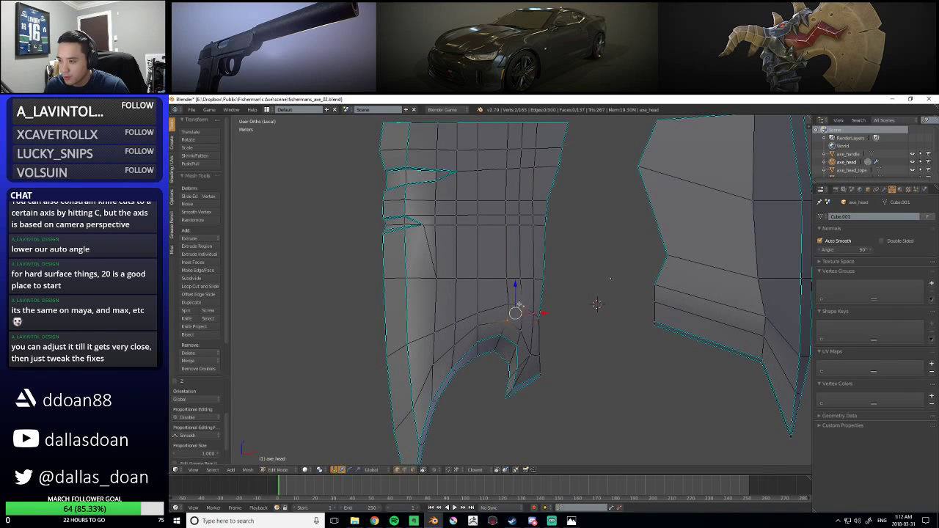
pyautogui.rightClick(506, 312)
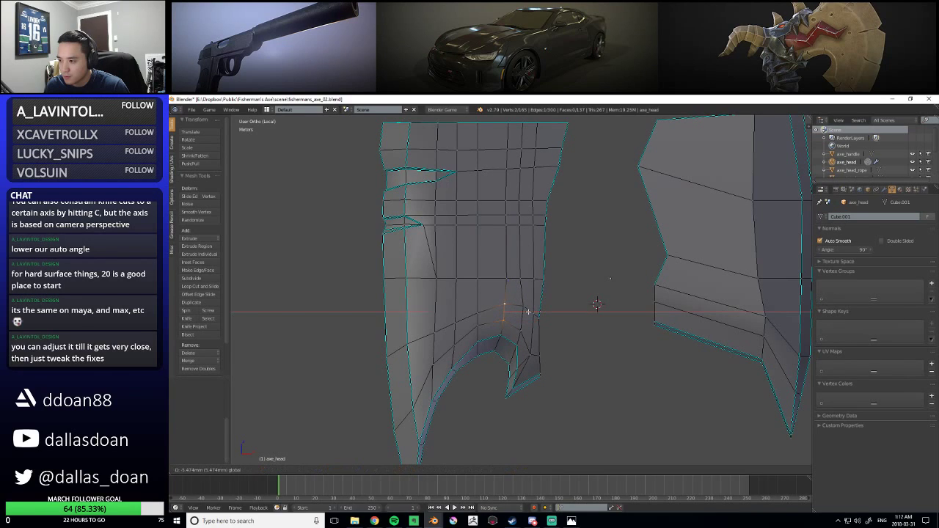
pyautogui.press('a')
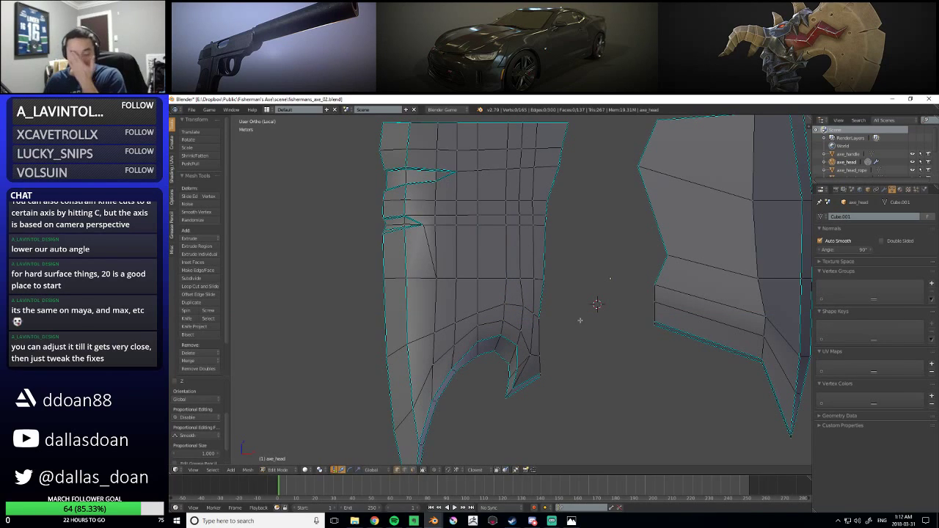
# Adjust the open side's edge on the row above the notch along X
pyautogui.scroll(-3, 579, 338)
pyautogui.scroll(4, 567, 291)
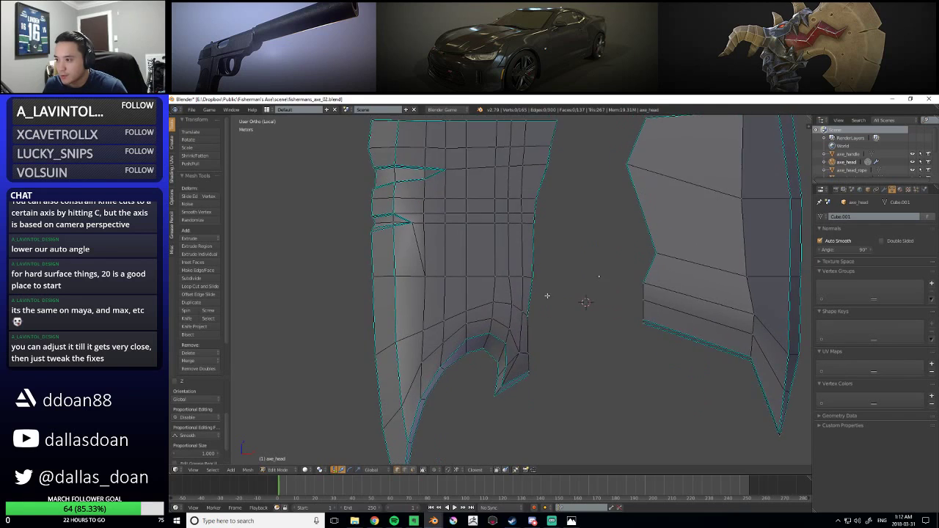
pyautogui.rightClick(561, 304)
pyautogui.press('g')
pyautogui.press('x')
pyautogui.click(560, 294)
# Adjust the open side's edge level with the opposite lower cut along X, and clear the selection
pyautogui.keyDown('shift'); pyautogui.moveTo(573, 243); pyautogui.dragTo(570, 281, button='middle'); pyautogui.keyUp('shift')
pyautogui.rightClick(555, 259)
pyautogui.rightClick(561, 241)
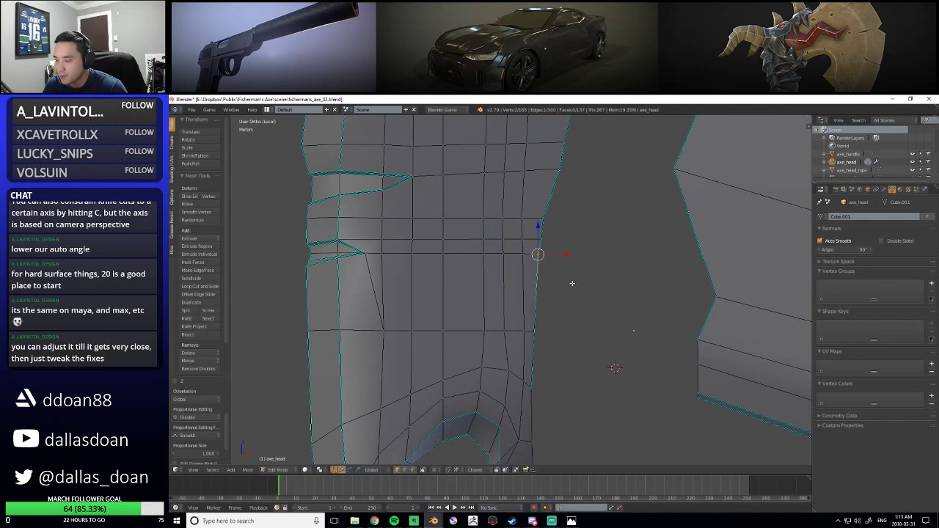
pyautogui.press('g')
pyautogui.press('x')
pyautogui.click(562, 240)
pyautogui.press('a')
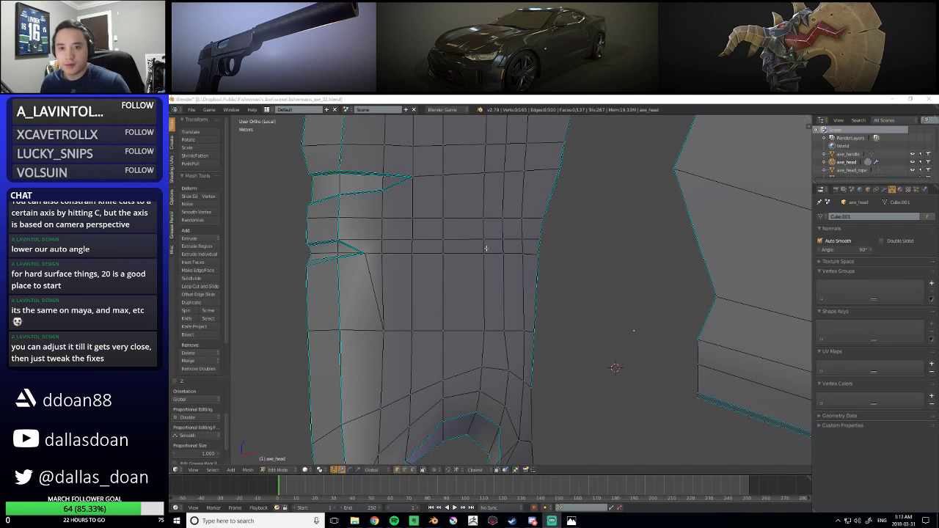
# Switch to vertex selection and select the open side's vertex just above the bottom corner
pyautogui.scroll(-5, 474, 254)
pyautogui.moveTo(516, 330); pyautogui.dragTo(522, 325, button='middle')
pyautogui.hotkey('ctrl', 'Tab')
pyautogui.click(534, 323)
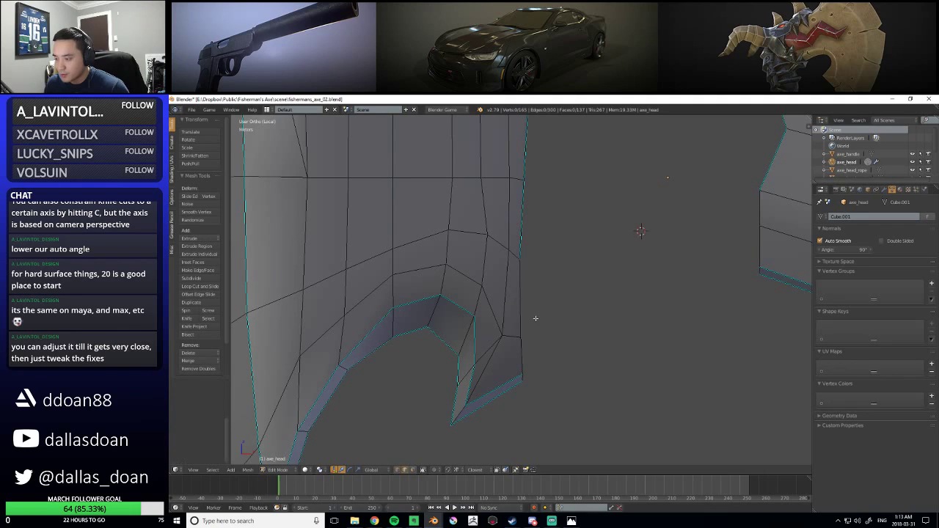
pyautogui.hotkey('ctrl', 'Tab')
pyautogui.click(510, 307)
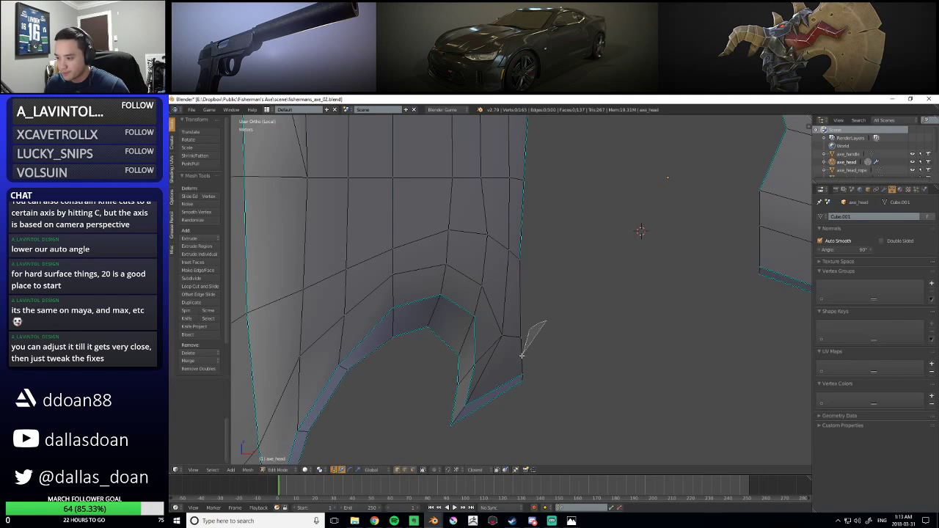
pyautogui.rightClick(548, 336)
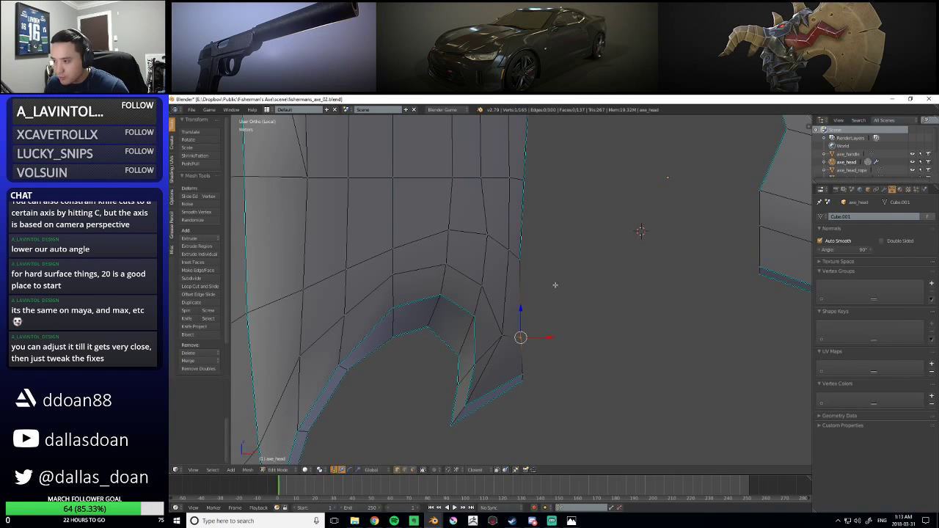
# Move the open side's vertex on the row above the notch about 0.5 mm along X
pyautogui.keyDown('shift'); pyautogui.moveTo(556, 286); pyautogui.dragTo(547, 331, button='middle'); pyautogui.keyUp('shift')
pyautogui.scroll(1, 539, 305)
pyautogui.keyDown('shift'); pyautogui.moveTo(549, 228); pyautogui.dragTo(559, 293, button='middle'); pyautogui.keyUp('shift')
pyautogui.scroll(-4, 562, 272)
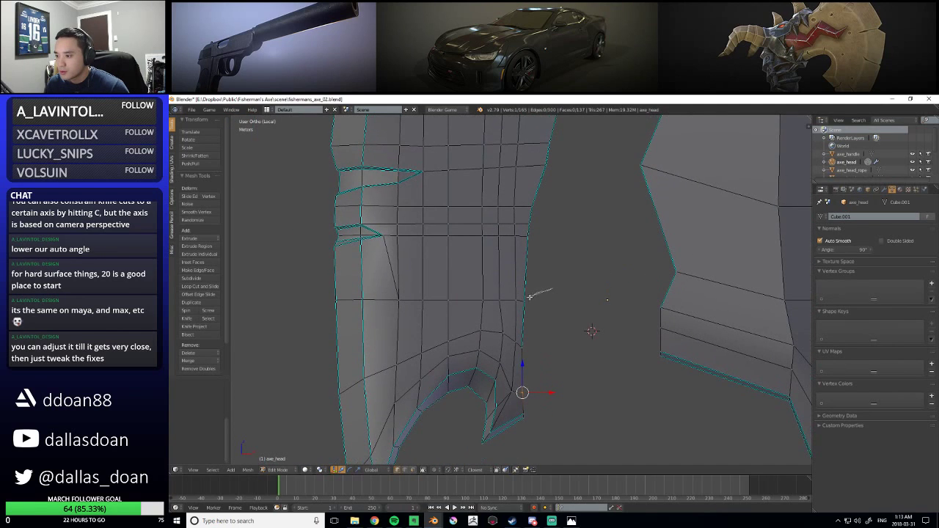
pyautogui.rightClick(525, 301)
pyautogui.press('g')
pyautogui.press('x')
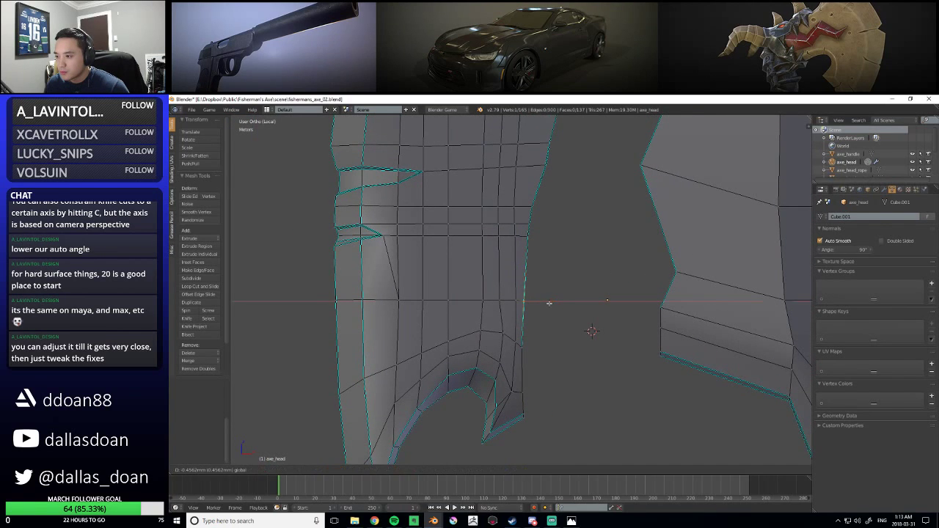
pyautogui.click(549, 303)
# Adjust the open side's upper edge, level with the opposite upper cut, along X to smooth the taper
pyautogui.scroll(1, 541, 315)
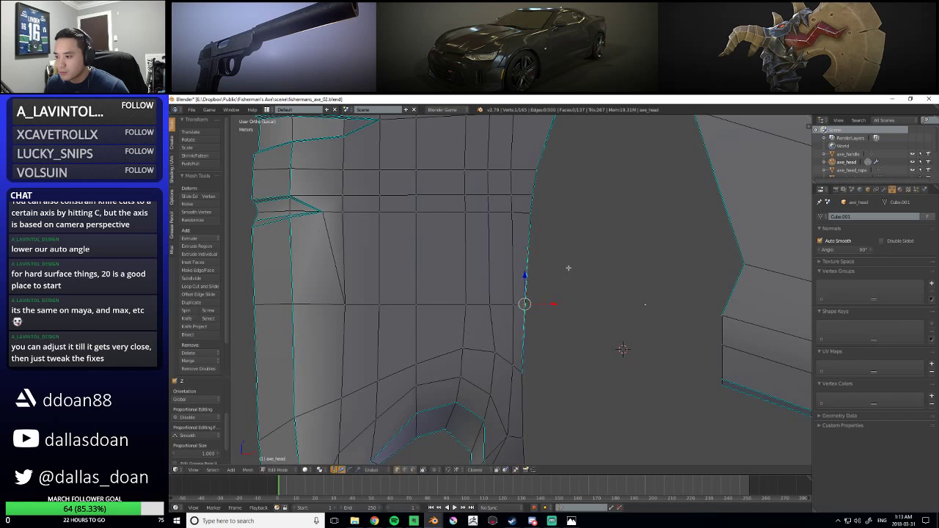
pyautogui.scroll(-3, 524, 280)
pyautogui.scroll(1, 523, 278)
pyautogui.keyDown('shift'); pyautogui.moveTo(523, 279); pyautogui.dragTo(531, 324, button='middle'); pyautogui.keyUp('shift')
pyautogui.rightClick(528, 200)
pyautogui.press('g')
pyautogui.press('x')
pyautogui.click(549, 207)
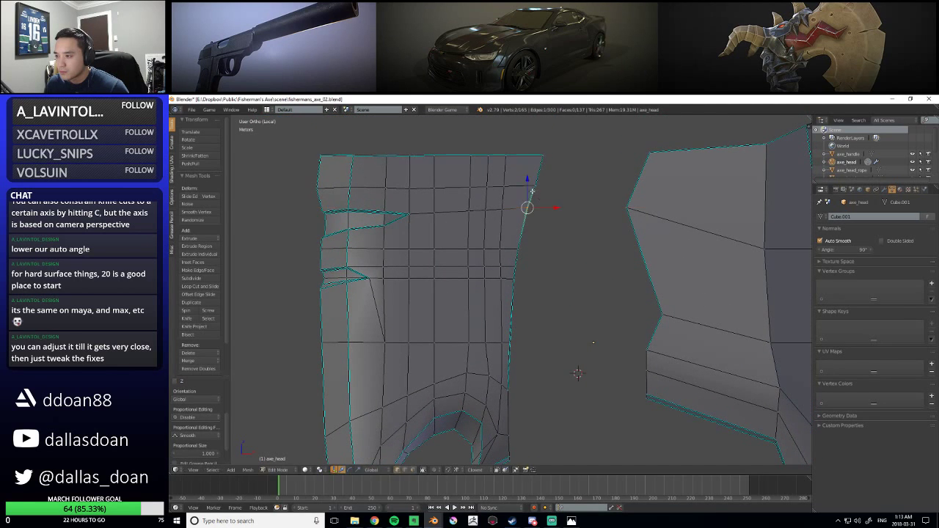
# Clear the selection and adjust the edge near the top of the blade's open side along Z
pyautogui.keyDown('shift'); pyautogui.moveTo(553, 325); pyautogui.dragTo(558, 359, button='middle'); pyautogui.keyUp('shift')
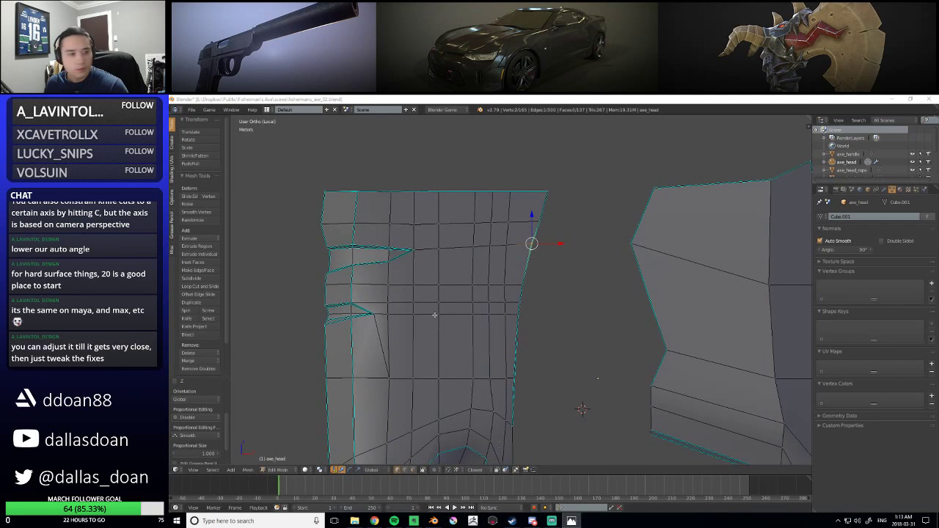
pyautogui.press('a')
pyautogui.keyDown('shift'); pyautogui.moveTo(554, 269); pyautogui.dragTo(555, 252, button='middle'); pyautogui.keyUp('shift')
pyautogui.rightClick(539, 227)
pyautogui.press('g')
pyautogui.press('z')
pyautogui.click(541, 198)
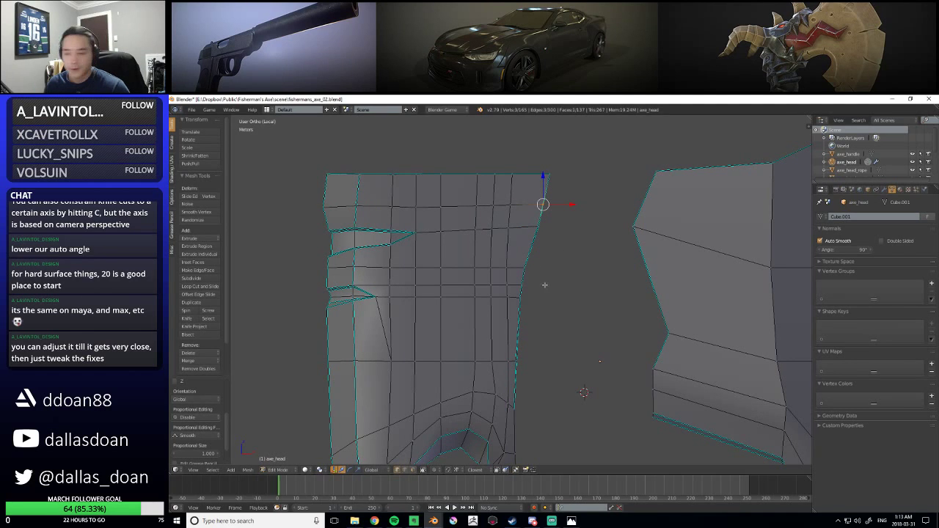
# Move the open side's edge on the row between the two opposite cuts along X to smooth the taper
pyautogui.keyDown('shift'); pyautogui.rightClick(533, 267); pyautogui.keyUp('shift')
pyautogui.press('g')
pyautogui.press('x')
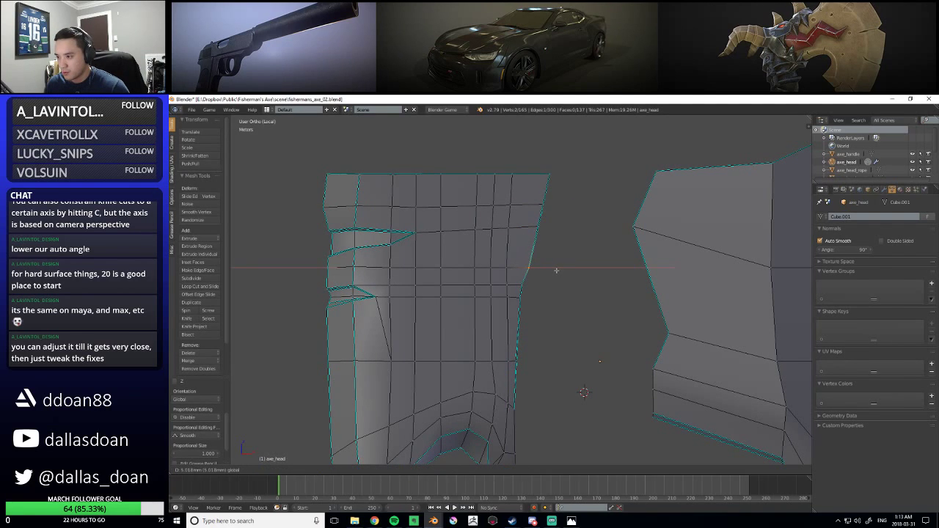
pyautogui.click(556, 271)
pyautogui.keyDown('shift'); pyautogui.moveTo(525, 297); pyautogui.dragTo(533, 267, button='middle'); pyautogui.keyUp('shift')
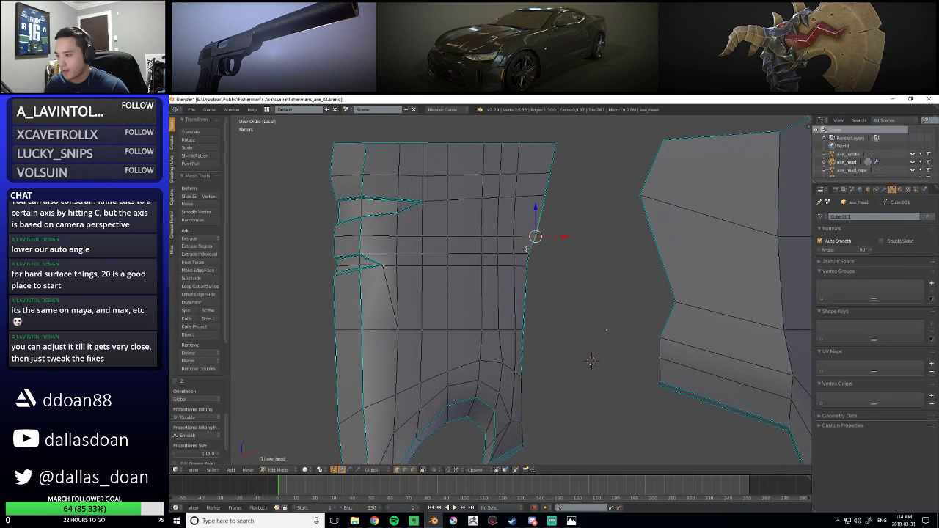
# Adjust the open side's edges on the two rows level with the opposite lower cut along X
pyautogui.press('g')
pyautogui.press('x')
pyautogui.click(537, 272)
pyautogui.rightClick(537, 272)
pyautogui.press('g')
pyautogui.press('x')
pyautogui.click(549, 269)
# Move the outer vertex just above the upper cut, on the side opposite the open one, along X
pyautogui.keyDown('shift'); pyautogui.scroll(-4, 551, 279); pyautogui.keyUp('shift')
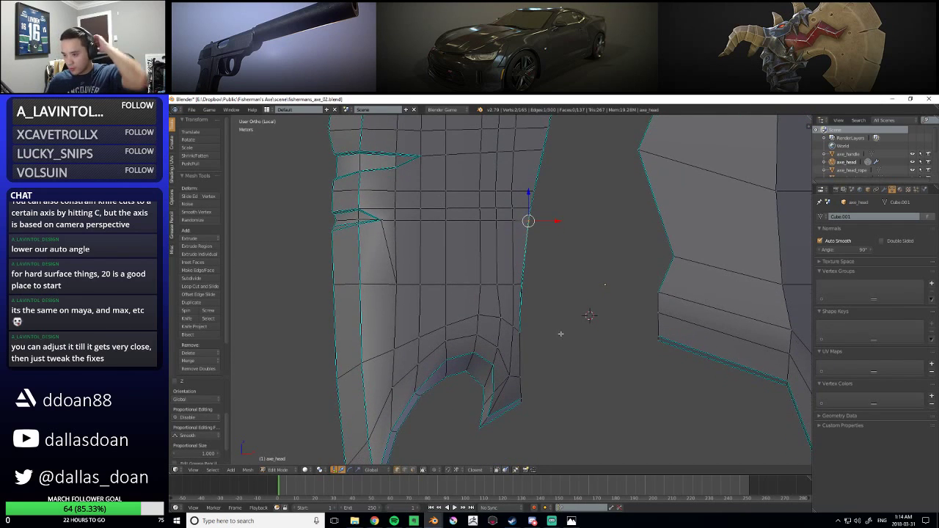
pyautogui.scroll(-3, 561, 334)
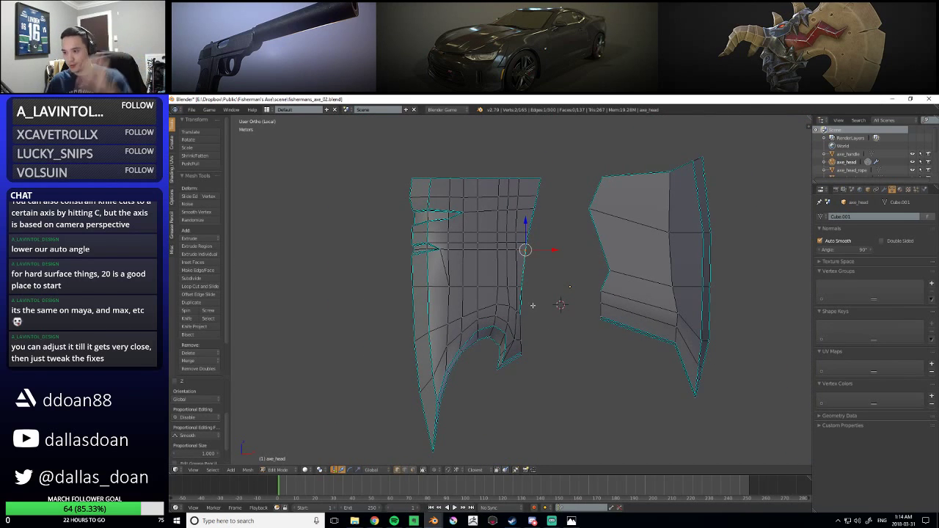
pyautogui.scroll(-3, 504, 321)
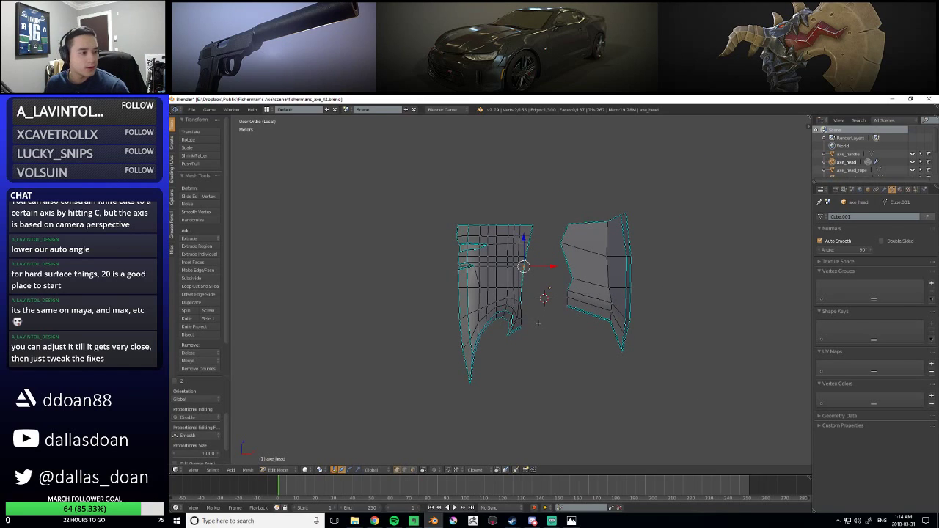
pyautogui.scroll(4, 525, 307)
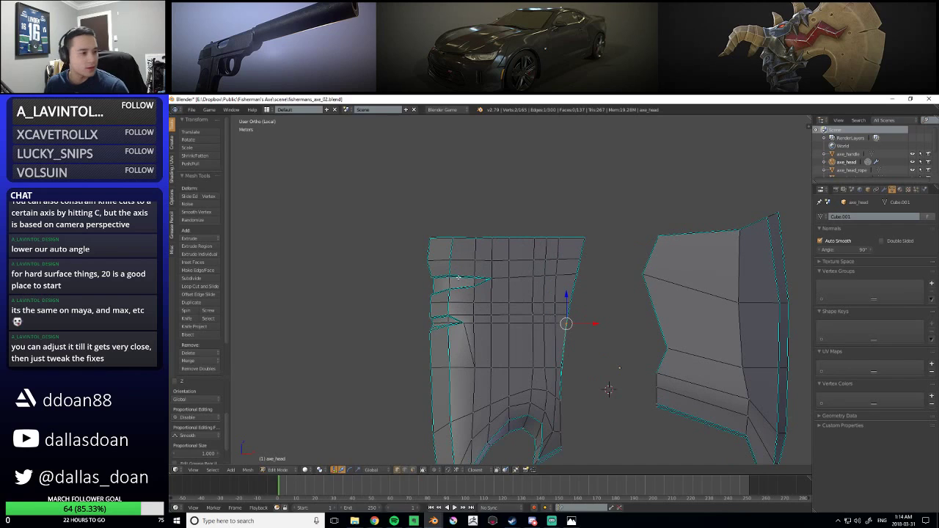
pyautogui.scroll(2, 421, 243)
pyautogui.press('g')
pyautogui.press('x')
pyautogui.click(440, 276)
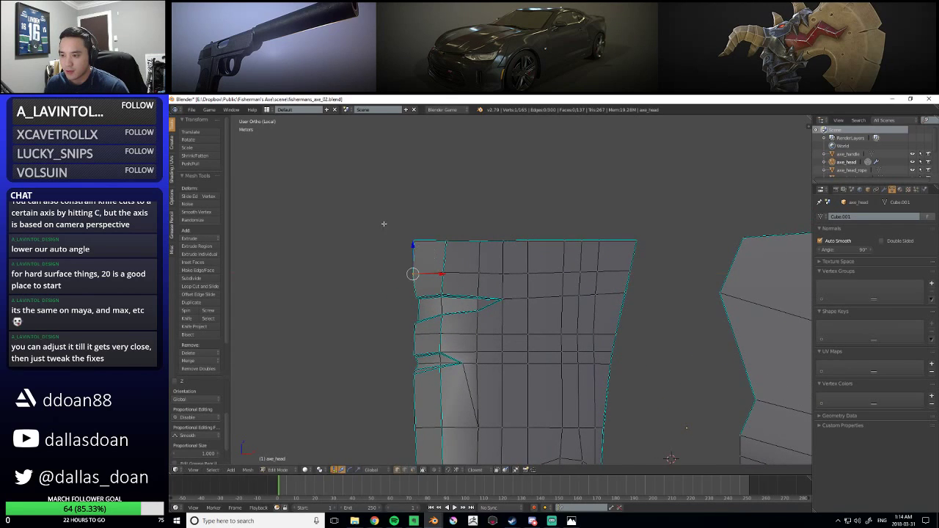
pyautogui.moveTo(428, 221)
pyautogui.keyDown('ctrl'); pyautogui.mouseDown()
pyautogui.moveTo(410, 311)
pyautogui.moveTo(413, 277)
pyautogui.mouseUp(); pyautogui.keyUp('ctrl')
pyautogui.press('g')
pyautogui.press('x')
pyautogui.click(443, 278)
pyautogui.scroll(1, 452, 231)
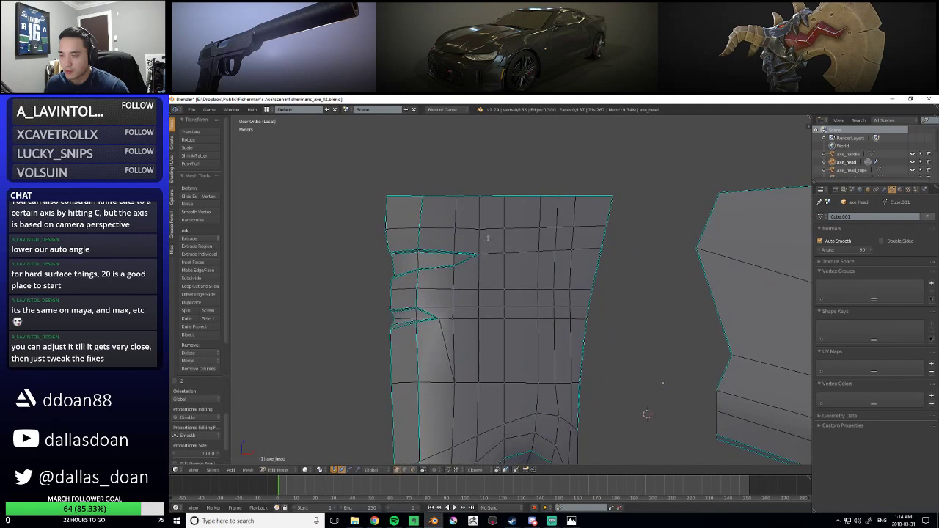
# Adjust the hard vertical edge line's points at the top border, the row below it and the upper cut along X
pyautogui.rightClick(445, 269)
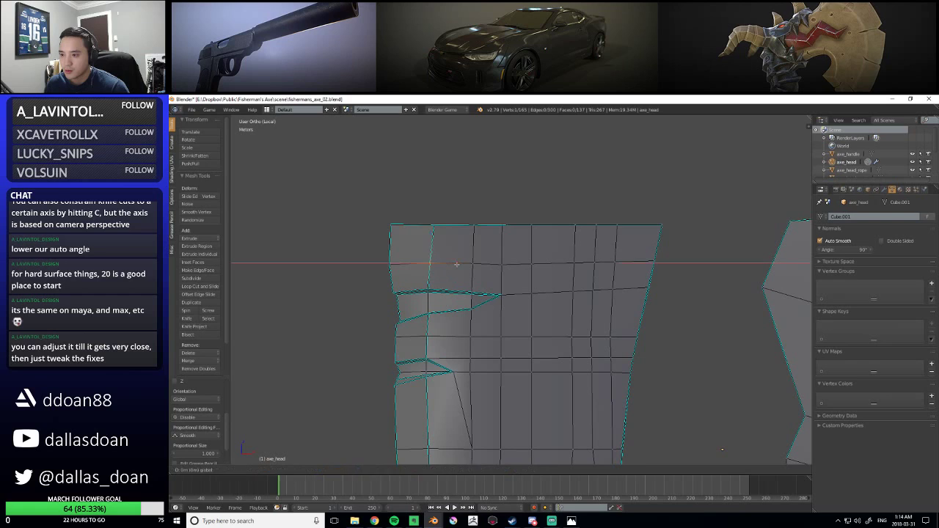
pyautogui.keyDown('shift'); pyautogui.rightClick(439, 228); pyautogui.keyUp('shift')
pyautogui.moveTo(462, 226); pyautogui.dragTo(459, 225)
pyautogui.press('a')
pyautogui.keyDown('shift'); pyautogui.moveTo(468, 268); pyautogui.dragTo(469, 245, button='middle'); pyautogui.keyUp('shift')
pyautogui.keyDown('ctrl'); pyautogui.moveTo(421, 270); pyautogui.dragTo(438, 274); pyautogui.keyUp('ctrl')
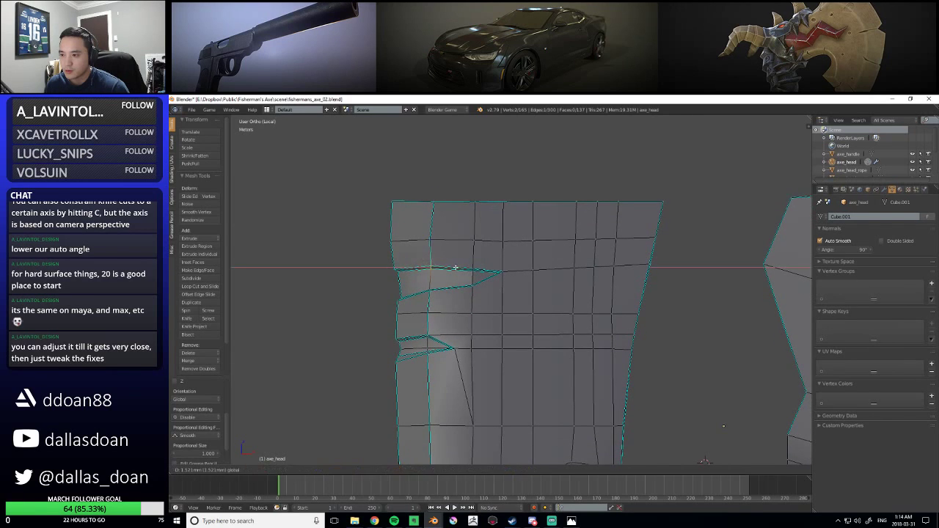
pyautogui.press('a')
# Nudge the hard vertical edge line along X once more between the top border and the upper cut
pyautogui.scroll(-3, 462, 261)
pyautogui.moveTo(462, 262); pyautogui.dragTo(478, 252, button='middle')
pyautogui.scroll(2, 509, 290)
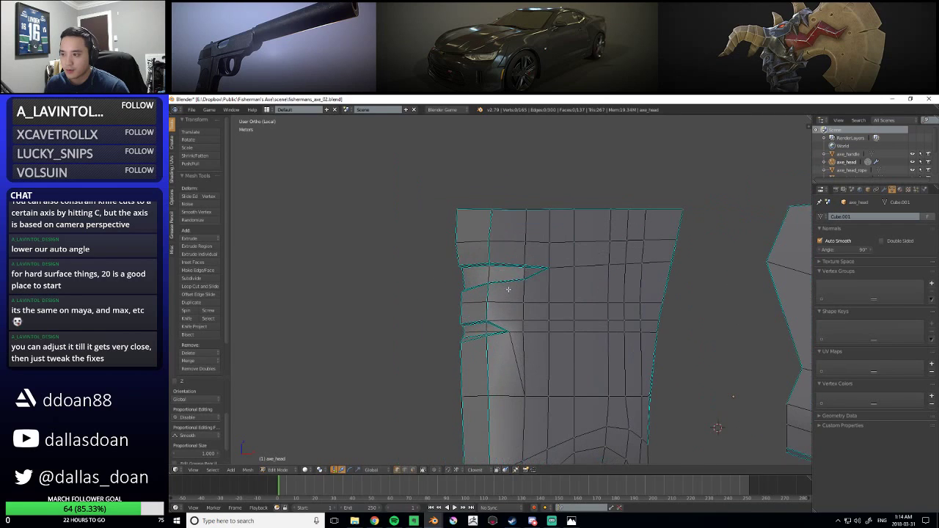
pyautogui.keyDown('alt'); pyautogui.click(487, 233); pyautogui.keyUp('alt')
pyautogui.press('g')
pyautogui.press('x')
pyautogui.click(522, 238)
pyautogui.press('a')
# Lasso-select the blade's whole lower point, shift it slightly along X and clear the selection
pyautogui.scroll(-2, 551, 283)
pyautogui.keyDown('shift'); pyautogui.moveTo(579, 319); pyautogui.dragTo(522, 270, button='middle'); pyautogui.keyUp('shift')
pyautogui.scroll(-2, 523, 269)
pyautogui.scroll(2, 534, 261)
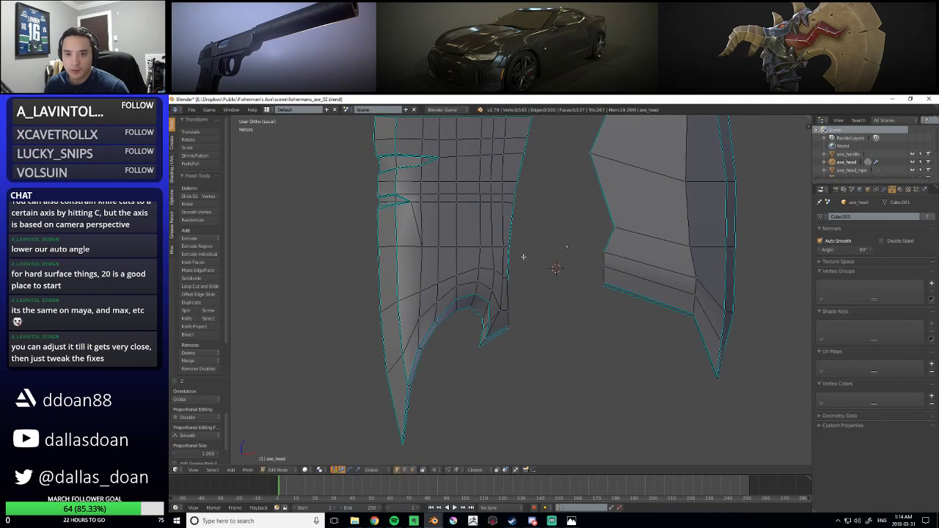
pyautogui.scroll(-2, 523, 256)
pyautogui.keyDown('shift'); pyautogui.moveTo(523, 256); pyautogui.dragTo(525, 289, button='middle'); pyautogui.keyUp('shift')
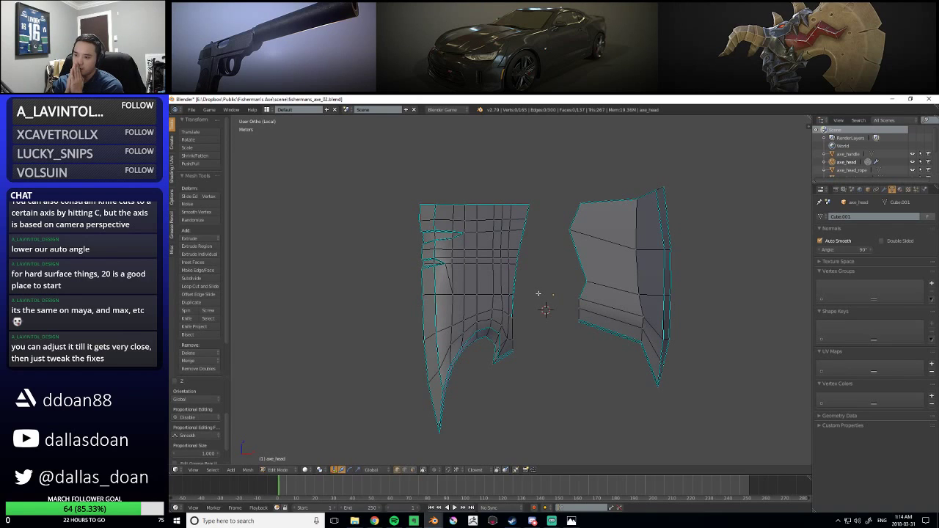
pyautogui.moveTo(454, 321)
pyautogui.keyDown('ctrl'); pyautogui.mouseDown()
pyautogui.moveTo(423, 326)
pyautogui.moveTo(446, 445)
pyautogui.moveTo(476, 449)
pyautogui.moveTo(467, 361)
pyautogui.mouseUp(); pyautogui.keyUp('ctrl')
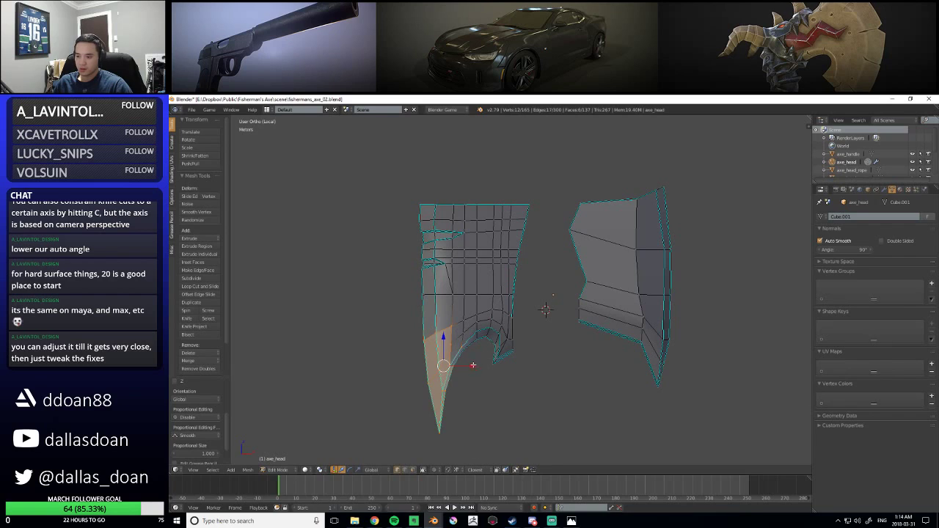
pyautogui.keyDown('shift'); pyautogui.moveTo(473, 365); pyautogui.dragTo(474, 372, button='middle'); pyautogui.keyUp('shift')
pyautogui.moveTo(468, 372); pyautogui.dragTo(471, 373)
pyautogui.press('a')
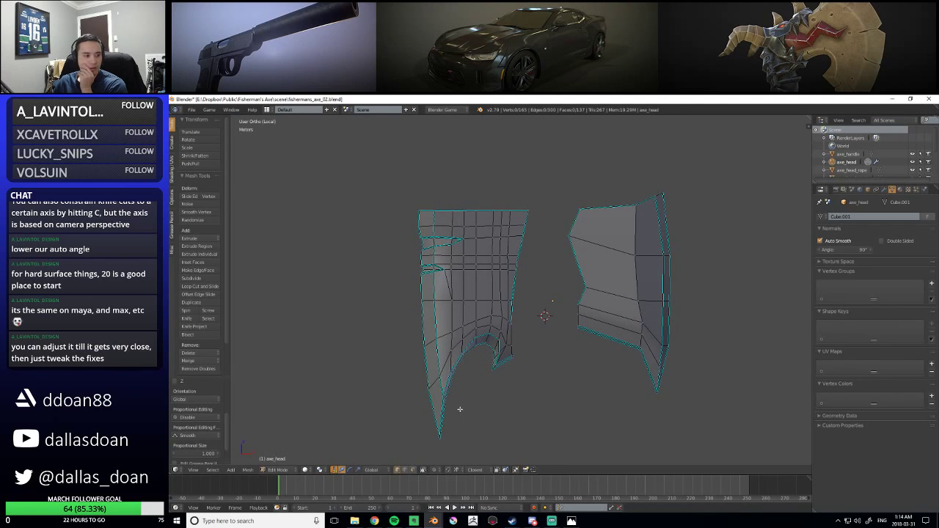
# Move the blade's bottom tip vertex along X and nudge the inner-curve edge just above it along X
pyautogui.rightClick(439, 435)
pyautogui.press('g')
pyautogui.press('x')
pyautogui.click(472, 441)
pyautogui.scroll(2, 475, 403)
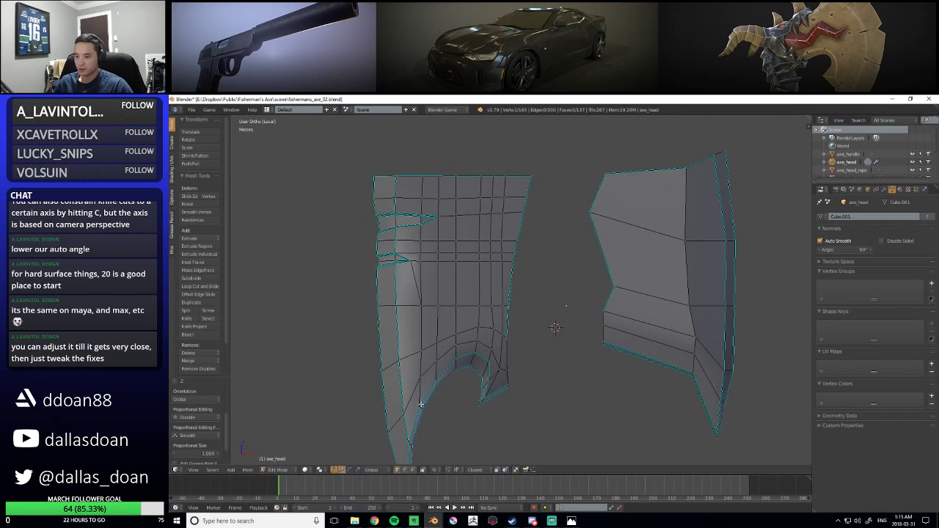
pyautogui.keyDown('shift'); pyautogui.moveTo(427, 444); pyautogui.dragTo(454, 358, button='middle'); pyautogui.keyUp('shift')
pyautogui.keyDown('shift'); pyautogui.rightClick(438, 356); pyautogui.keyUp('shift')
pyautogui.moveTo(462, 358); pyautogui.dragTo(463, 358)
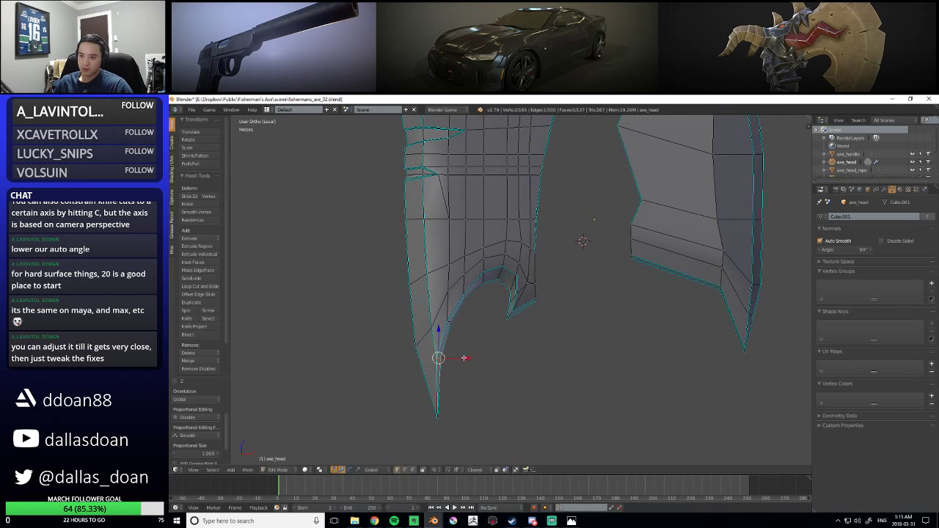
pyautogui.scroll(-2, 504, 345)
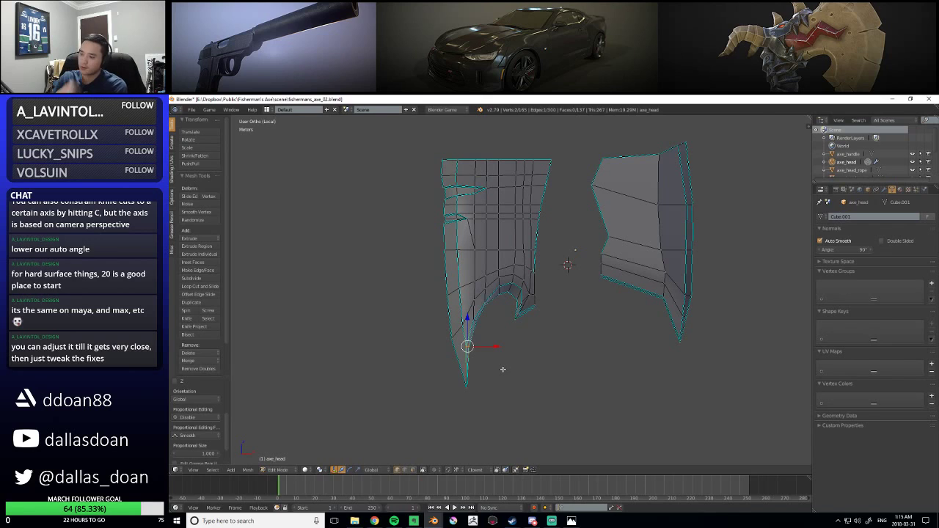
# Move the upper edge of the notch's hook, beside the open side's bottom corner, along X
pyautogui.scroll(3, 503, 369)
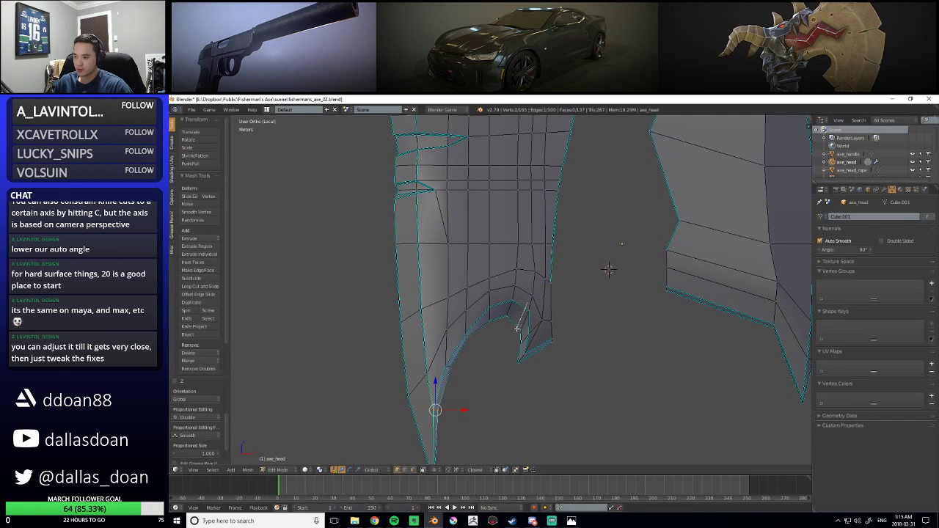
pyautogui.rightClick(526, 305)
pyautogui.press('g')
pyautogui.press('x')
pyautogui.click(553, 321)
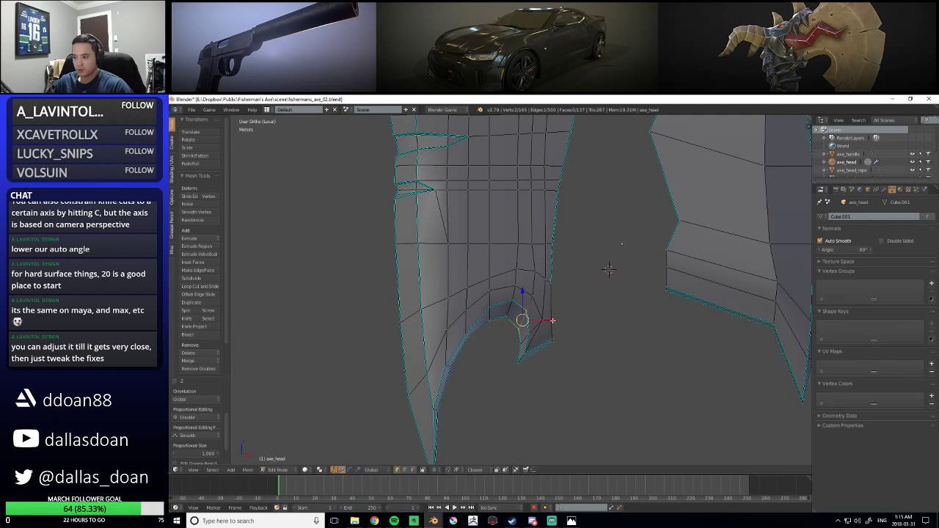
# Refine the remaining edges along the notch's hook to round its inner curve, and clear the selection
pyautogui.moveTo(523, 293); pyautogui.dragTo(534, 304, button='middle')
pyautogui.moveTo(534, 306)
pyautogui.keyDown('ctrl'); pyautogui.mouseDown()
pyautogui.moveTo(511, 334)
pyautogui.moveTo(534, 314)
pyautogui.mouseUp(); pyautogui.keyUp('ctrl')
pyautogui.rightClick(516, 303)
pyautogui.moveTo(532, 318); pyautogui.dragTo(534, 320, button='middle')
pyautogui.keyDown('shift'); pyautogui.rightClick(534, 320); pyautogui.keyUp('shift')
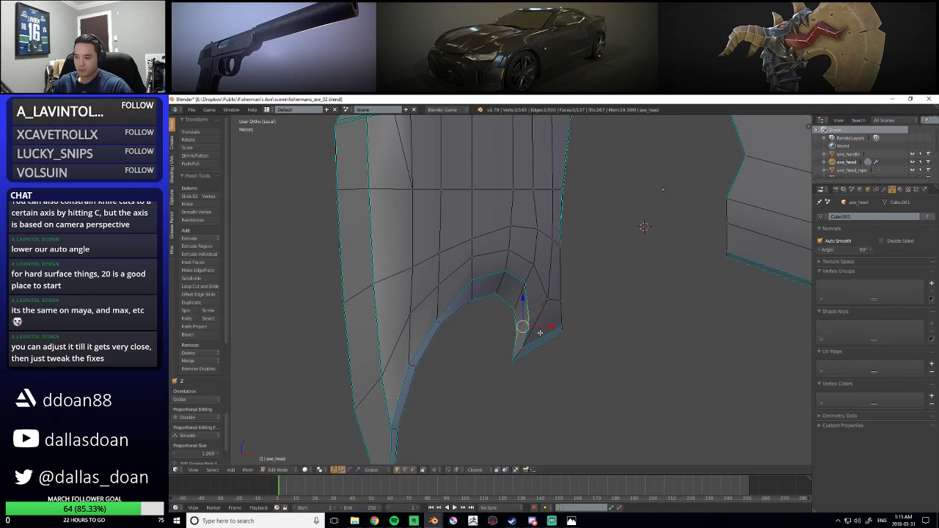
pyautogui.press('a')
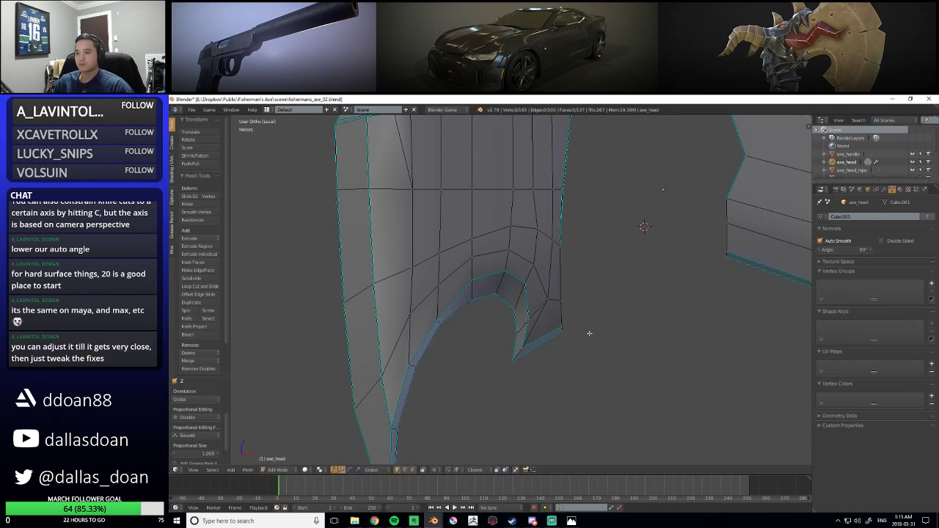
# Cut a new edge across the blade's pointed tip with the Knife tool, from the outer border to the inner border
pyautogui.scroll(-6, 589, 333)
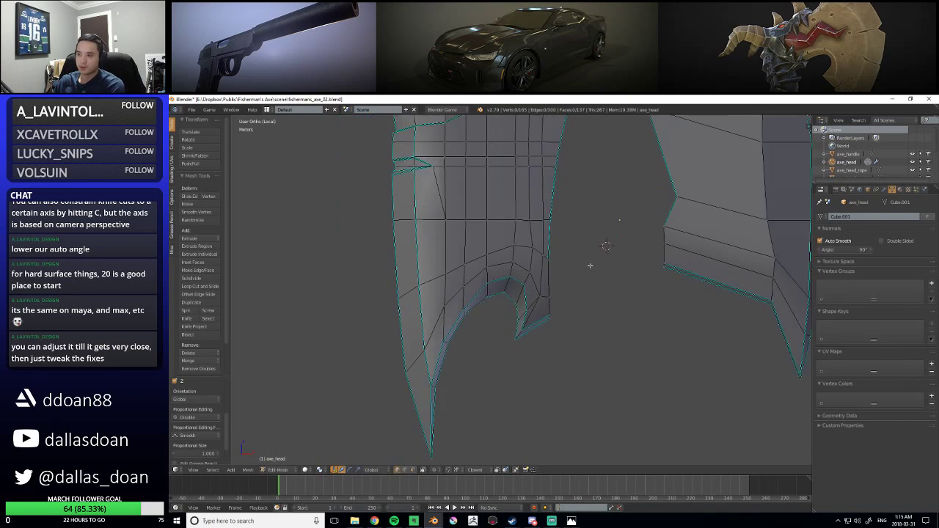
pyautogui.scroll(3, 563, 252)
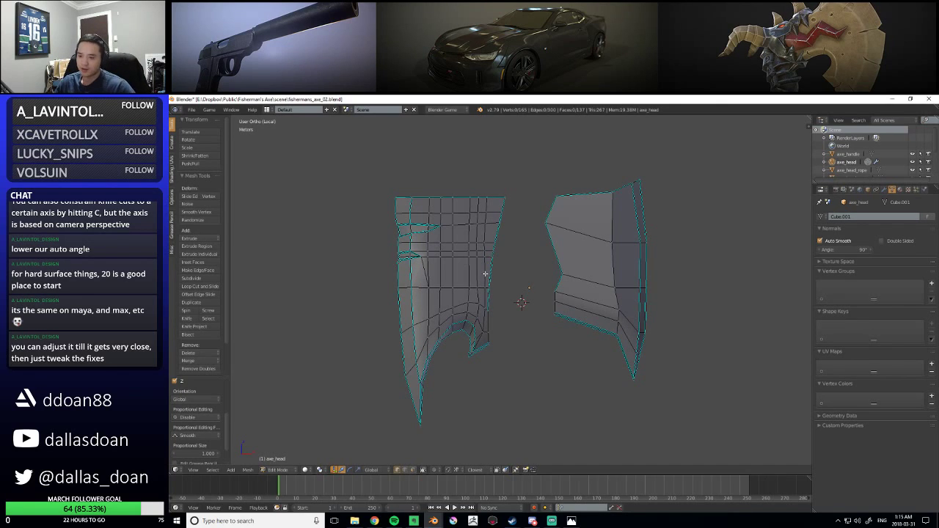
pyautogui.scroll(5, 482, 383)
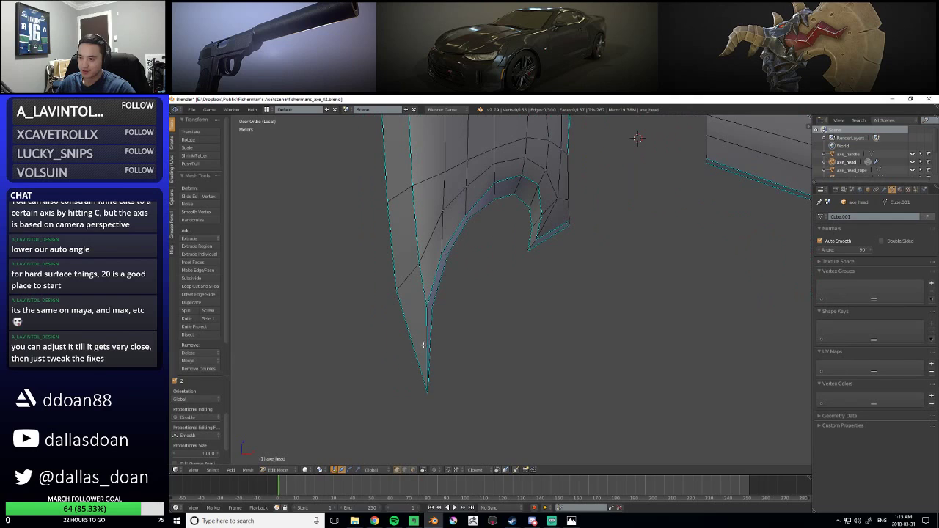
pyautogui.rightClick(421, 380)
pyautogui.moveTo(424, 383); pyautogui.dragTo(476, 324, button='middle')
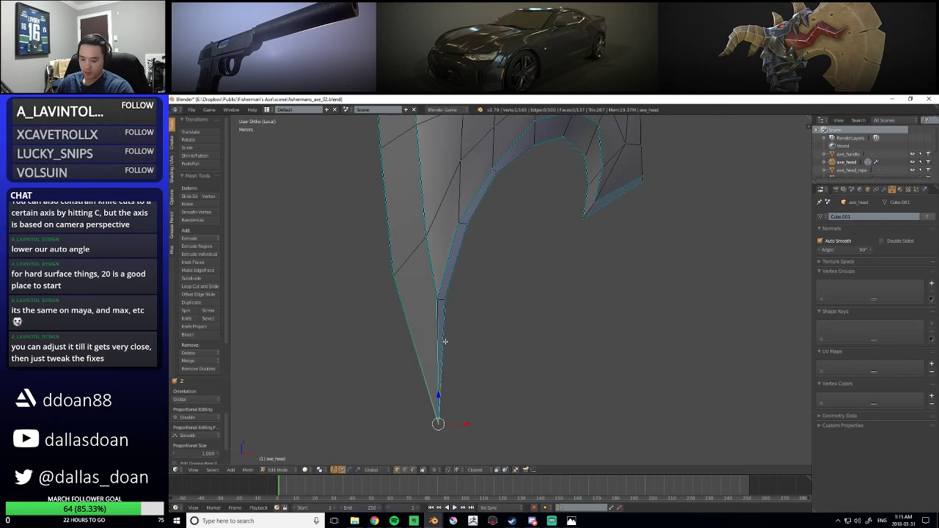
pyautogui.press('k')
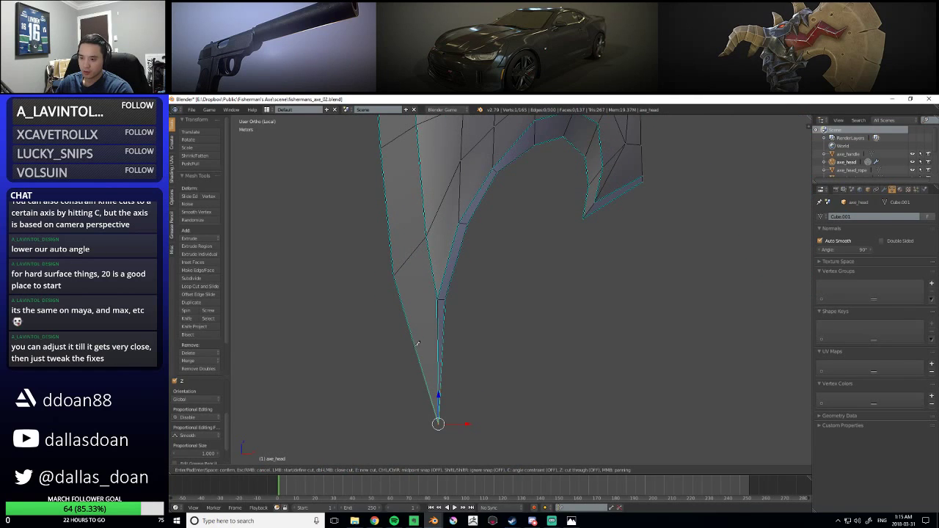
pyautogui.click(416, 344)
pyautogui.click(451, 335)
pyautogui.press('Return')
pyautogui.moveTo(504, 331); pyautogui.dragTo(541, 377, button='middle')
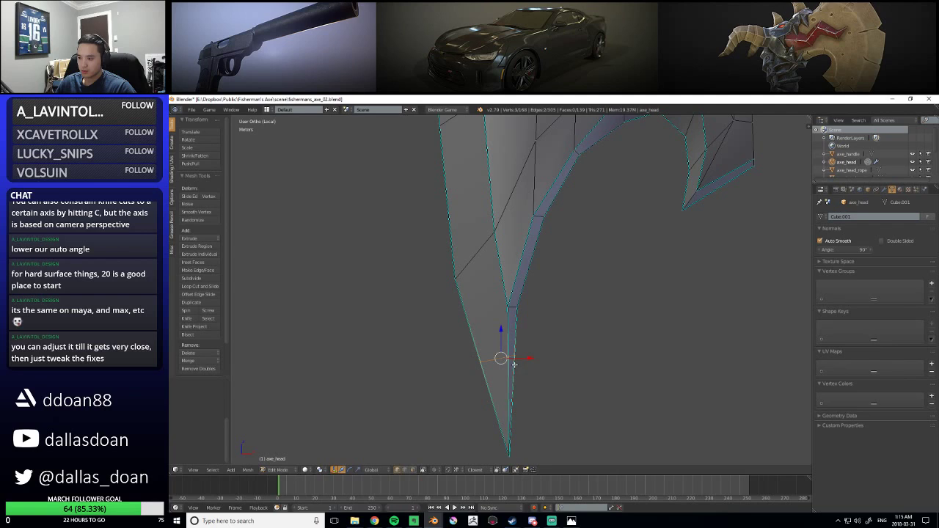
# Shift the newly cut edge across the tip slightly along X
pyautogui.moveTo(502, 359); pyautogui.dragTo(499, 359)
pyautogui.scroll(-4, 528, 328)
pyautogui.keyDown('shift'); pyautogui.moveTo(528, 319); pyautogui.dragTo(519, 357, button='middle'); pyautogui.keyUp('shift')
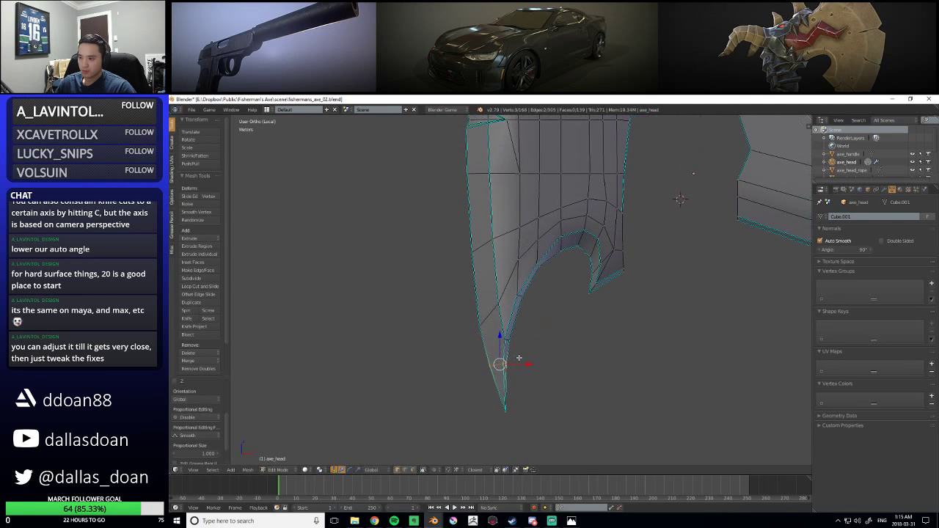
# Reposition the outer vertex above the tip cut, and move the neighbouring vertex up along the hard vertical edge line
pyautogui.press('g')
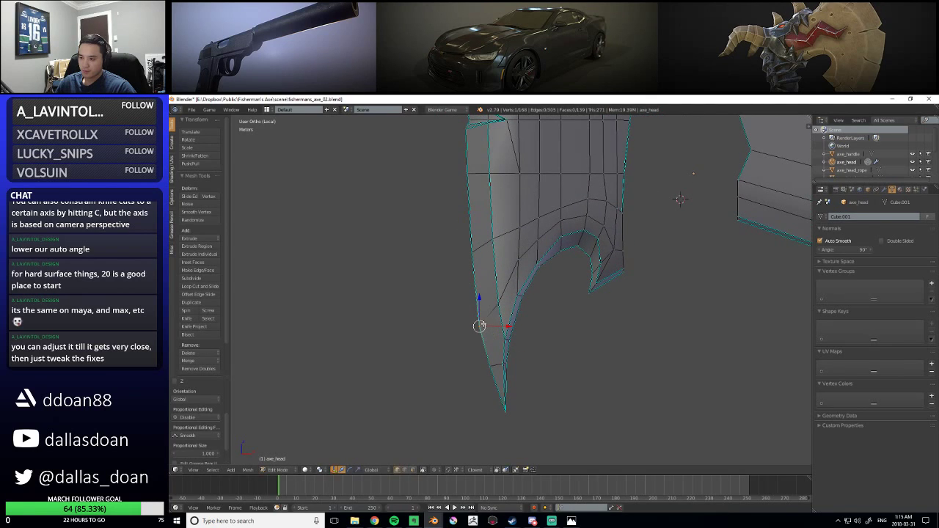
pyautogui.click(483, 320)
pyautogui.rightClick(498, 303)
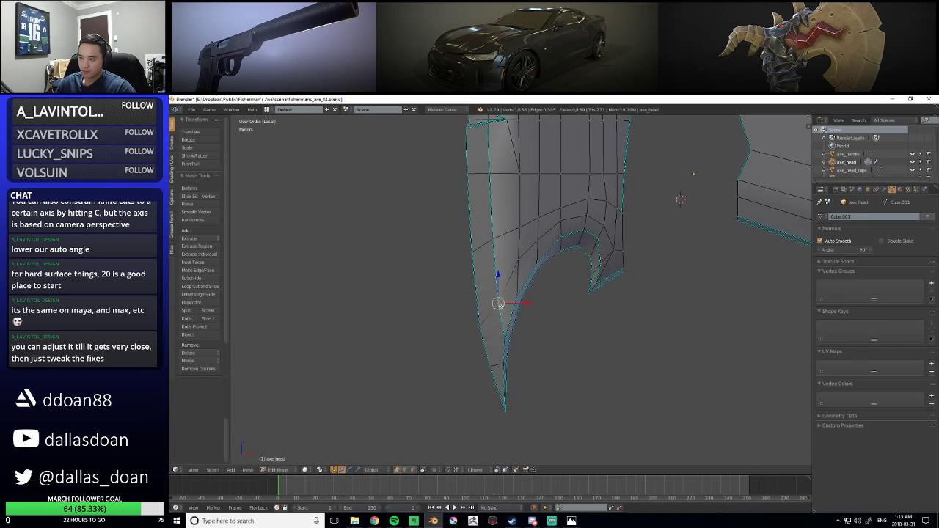
pyautogui.press('g')
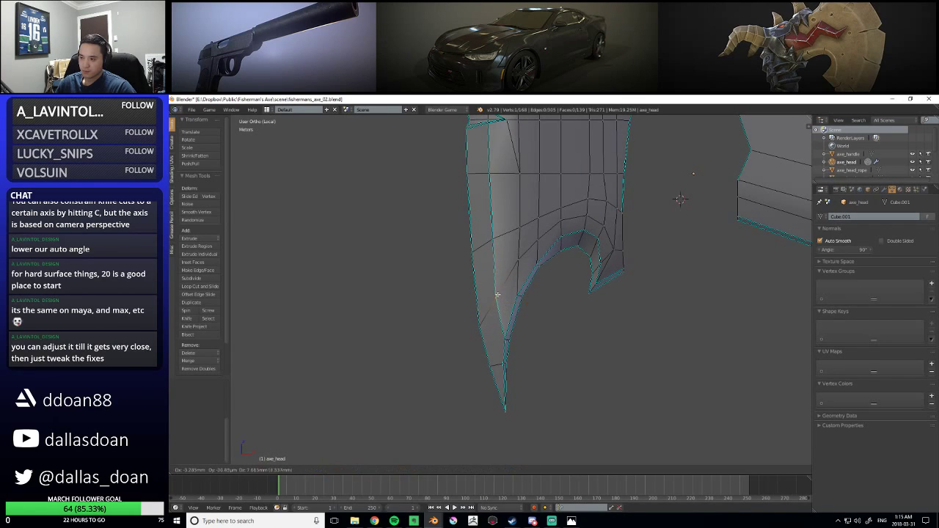
pyautogui.click(496, 292)
# Adjust the edge row above the tip cut at its outer vertex and clear the selection
pyautogui.rightClick(501, 319)
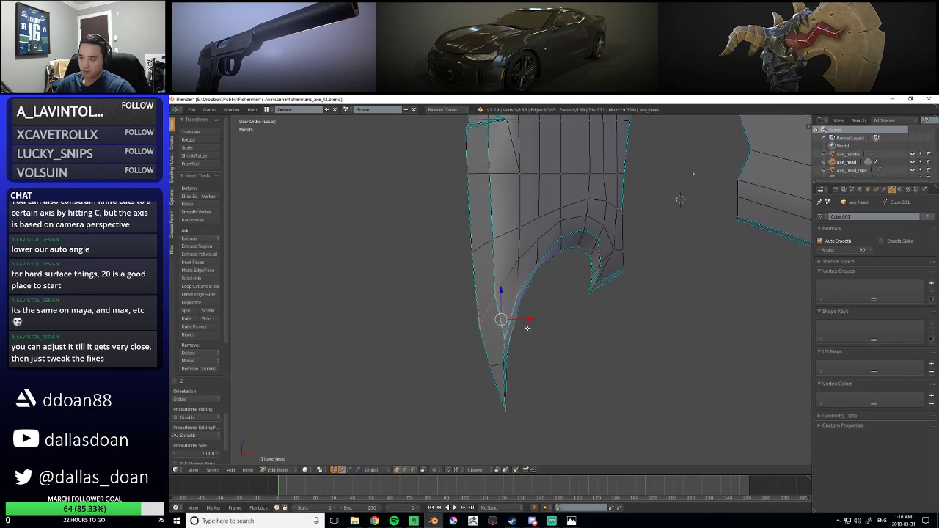
pyautogui.keyDown('shift'); pyautogui.rightClick(518, 295); pyautogui.keyUp('shift')
pyautogui.rightClick(484, 323)
pyautogui.press('a')
pyautogui.keyDown('shift'); pyautogui.moveTo(534, 364); pyautogui.dragTo(500, 370, button='middle'); pyautogui.keyUp('shift')
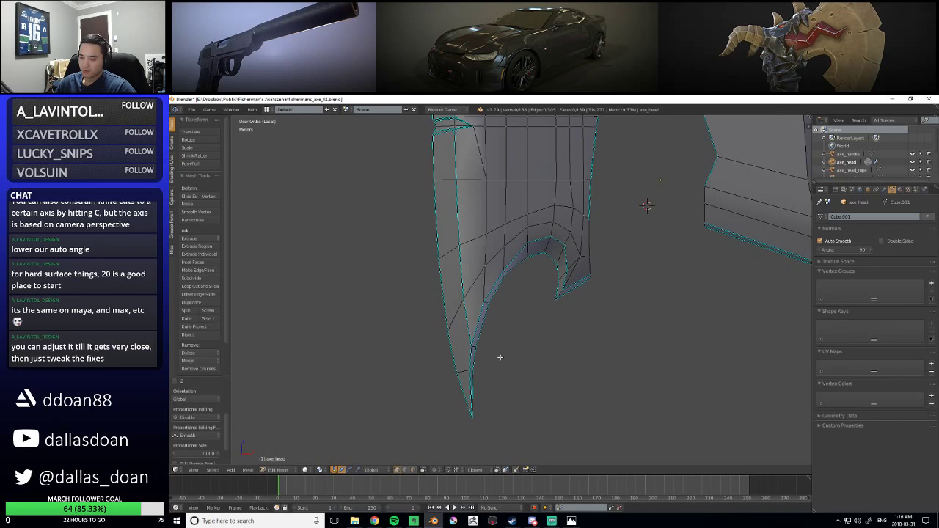
# Cut a diagonal edge across the blade tip with the Knife tool, from the inner border vertex to the tip cut's outer vertex
pyautogui.hotkey('ctrl', 'Tab')
pyautogui.click(473, 336)
pyautogui.moveTo(524, 366)
pyautogui.keyDown('ctrl'); pyautogui.mouseDown()
pyautogui.moveTo(454, 355)
pyautogui.moveTo(505, 356)
pyautogui.mouseUp(); pyautogui.keyUp('ctrl')
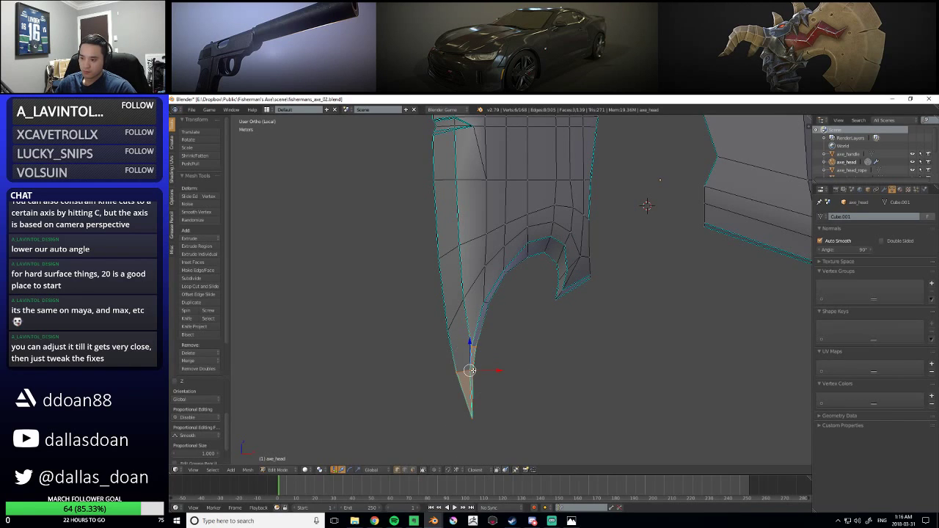
pyautogui.moveTo(489, 371); pyautogui.dragTo(528, 309, button='middle')
pyautogui.press('a')
pyautogui.press('k')
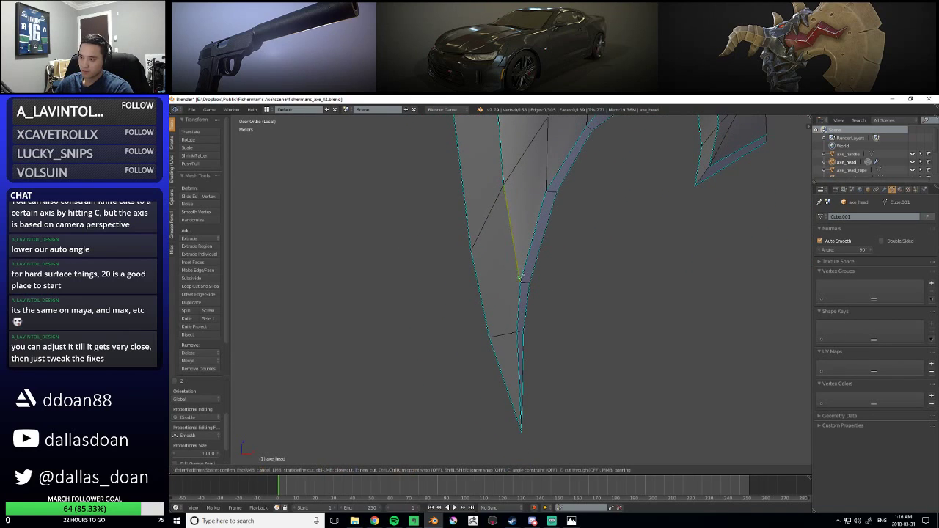
pyautogui.click(520, 282)
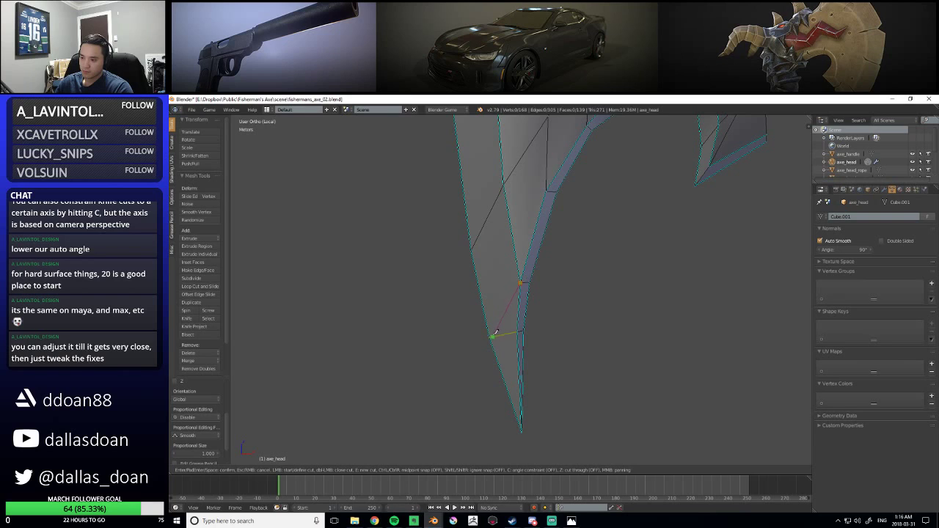
pyautogui.click(491, 335)
pyautogui.press('Return')
# Shift the vertices of the small faces around the tip cut slightly along X
pyautogui.moveTo(556, 356); pyautogui.dragTo(517, 364, button='middle')
pyautogui.press('ctrl+KP_Add')
pyautogui.moveTo(520, 376); pyautogui.dragTo(524, 377)
pyautogui.hotkey('ctrl', 'z')
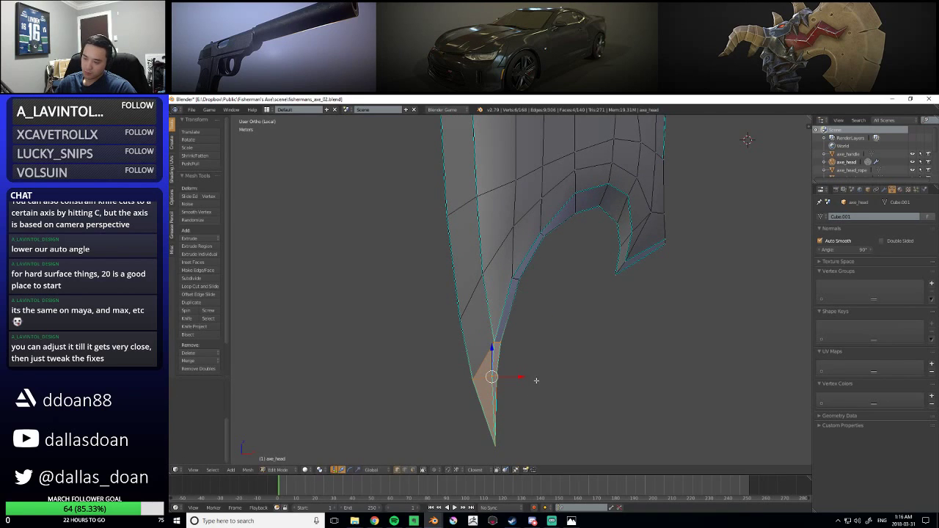
pyautogui.press('ctrl+KP_Subtract')
pyautogui.moveTo(520, 363); pyautogui.dragTo(525, 363)
pyautogui.moveTo(526, 362); pyautogui.dragTo(515, 354, button='middle')
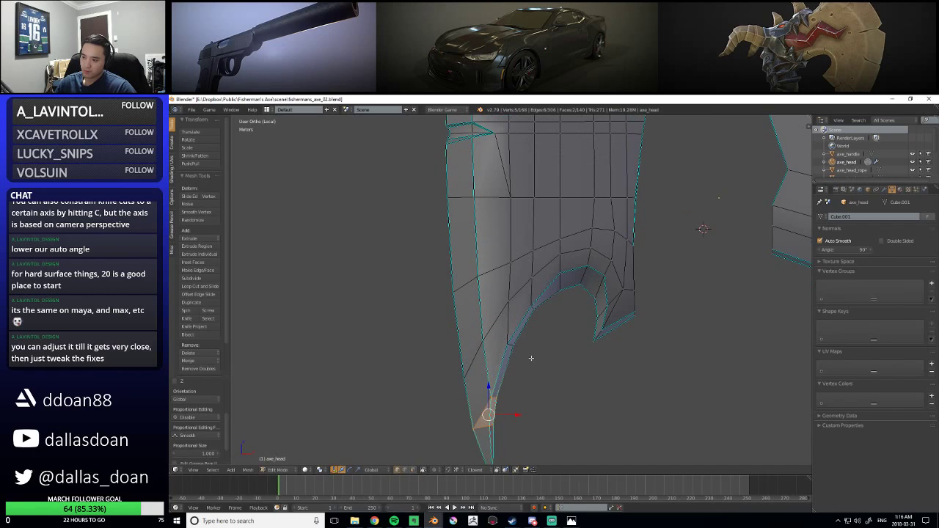
# Nudge the inner curve's border vertex just above the tip to smooth the blade's inner profile
pyautogui.rightClick(514, 345)
pyautogui.press('g')
pyautogui.click(512, 347)
pyautogui.press('a')
pyautogui.moveTo(545, 359)
pyautogui.keyDown('ctrl'); pyautogui.mouseDown()
pyautogui.moveTo(503, 325)
pyautogui.moveTo(538, 354)
pyautogui.mouseUp(); pyautogui.keyUp('ctrl')
pyautogui.scroll(-3, 549, 365)
pyautogui.moveTo(549, 364)
pyautogui.mouseDown(button='middle')
pyautogui.moveTo(555, 368)
pyautogui.moveTo(538, 375)
pyautogui.moveTo(533, 392)
pyautogui.mouseUp(button='middle')
pyautogui.scroll(-1, 555, 368)
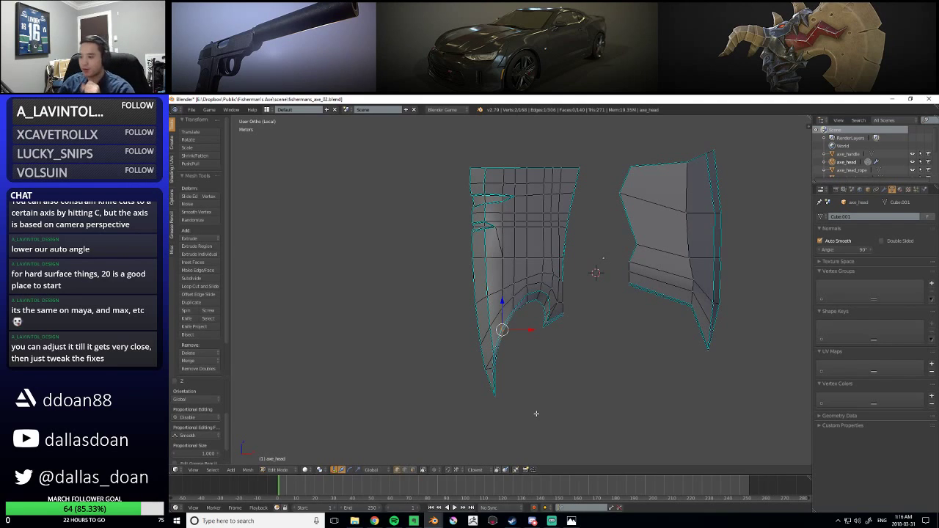
pyautogui.scroll(3, 534, 411)
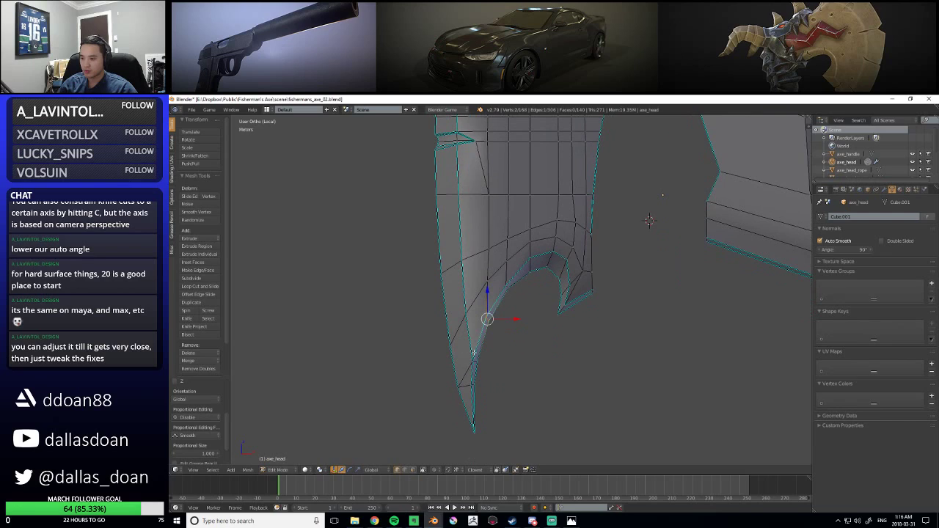
# Move the blade's lowest tip vertex along X toward the notch side so the point hooks inward
pyautogui.rightClick(473, 372)
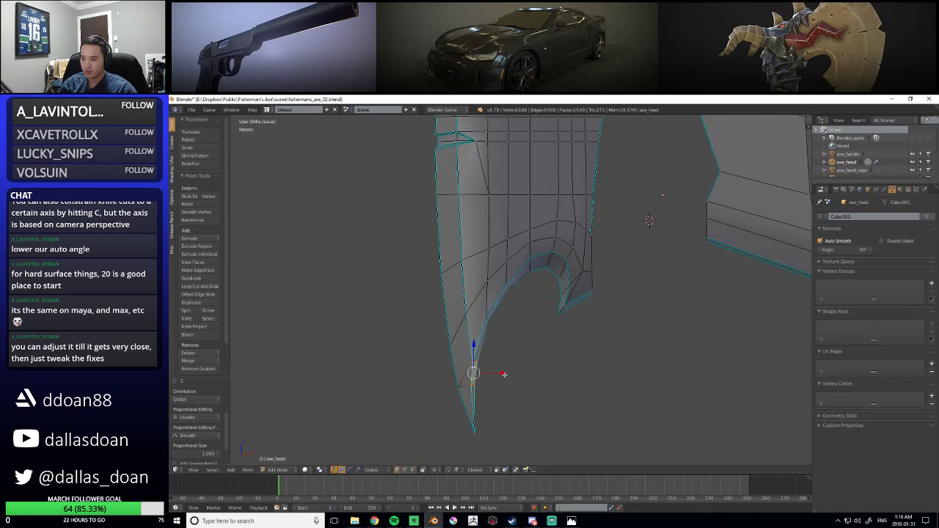
pyautogui.rightClick(518, 439)
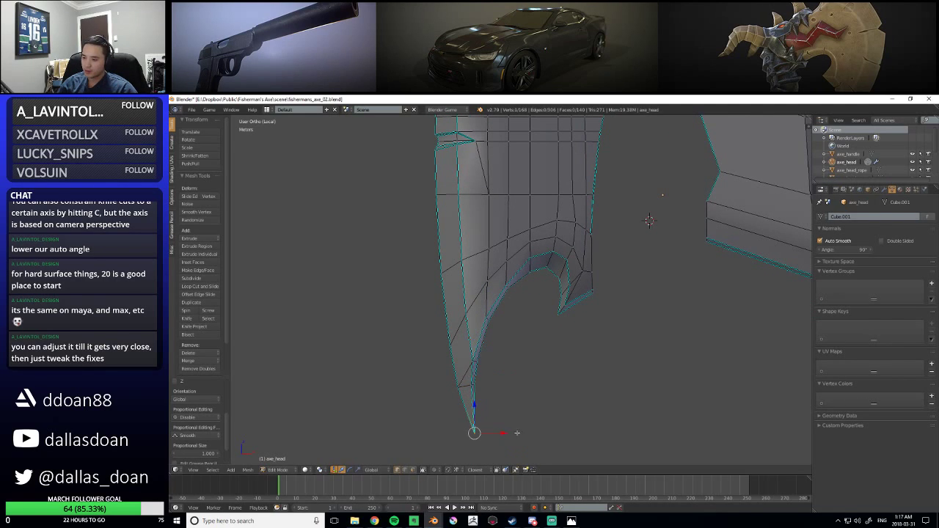
pyautogui.moveTo(500, 436); pyautogui.dragTo(522, 432)
# Try to shift the edge row across the tip along X
pyautogui.keyDown('shift'); pyautogui.moveTo(465, 390); pyautogui.dragTo(467, 399, button='middle'); pyautogui.keyUp('shift')
pyautogui.keyDown('alt'); pyautogui.rightClick(467, 397); pyautogui.keyUp('alt')
pyautogui.moveTo(498, 396); pyautogui.dragTo(501, 393)
pyautogui.hotkey('ctrl', 'z')
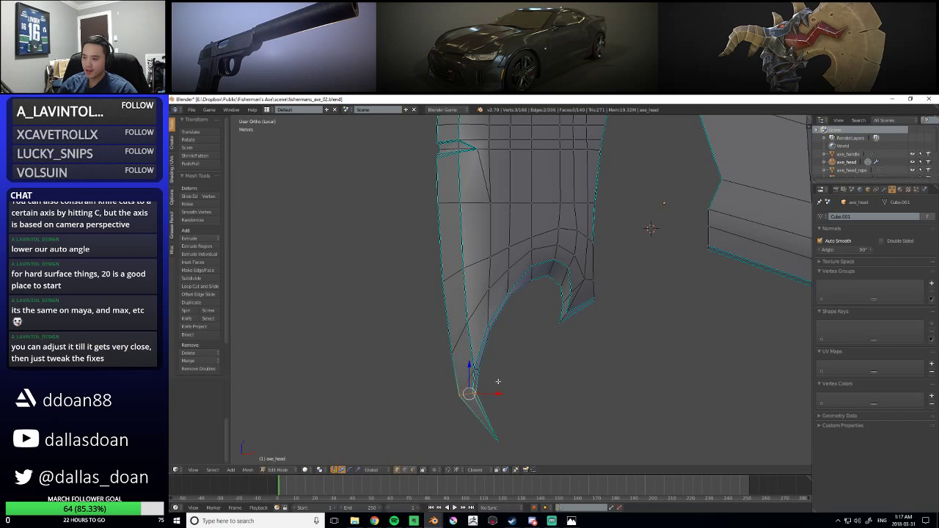
# Shift the inner border vertices at the tip cut slightly along X toward the notch side
pyautogui.press('a')
pyautogui.press('b')
pyautogui.moveTo(494, 380)
pyautogui.mouseDown()
pyautogui.moveTo(473, 401)
pyautogui.moveTo(507, 394)
pyautogui.mouseUp()
pyautogui.press('a')
pyautogui.press('b')
pyautogui.moveTo(505, 349)
pyautogui.mouseDown()
pyautogui.moveTo(473, 374)
pyautogui.moveTo(499, 369)
pyautogui.moveTo(496, 329)
pyautogui.moveTo(479, 308)
pyautogui.moveTo(508, 327)
pyautogui.mouseUp()
# Adjust the next inner border vertex up the notch curve, lowering it slightly to even out the arc
pyautogui.press('a')
pyautogui.press('b')
pyautogui.rightClick(504, 335)
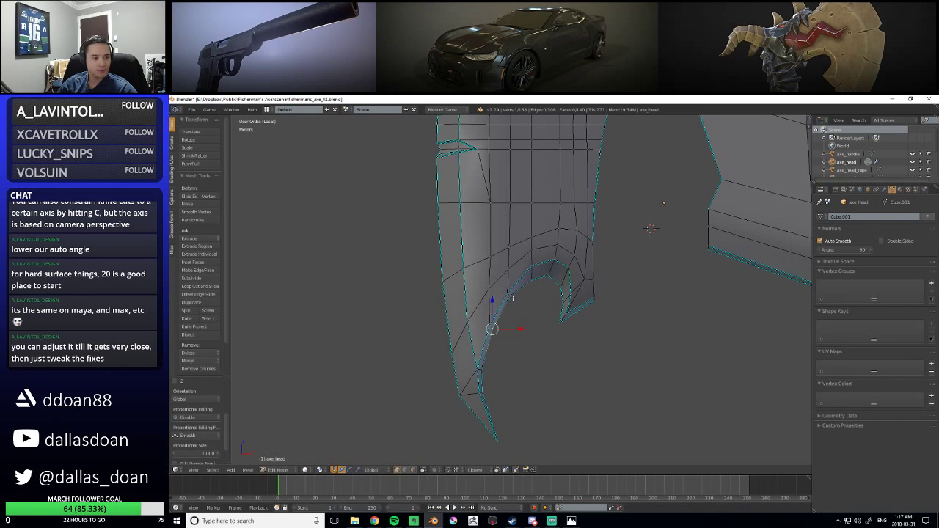
pyautogui.keyDown('shift'); pyautogui.rightClick(507, 294); pyautogui.keyUp('shift')
pyautogui.scroll(1, 523, 302)
pyautogui.rightClick(517, 306)
pyautogui.moveTo(504, 271); pyautogui.dragTo(502, 273)
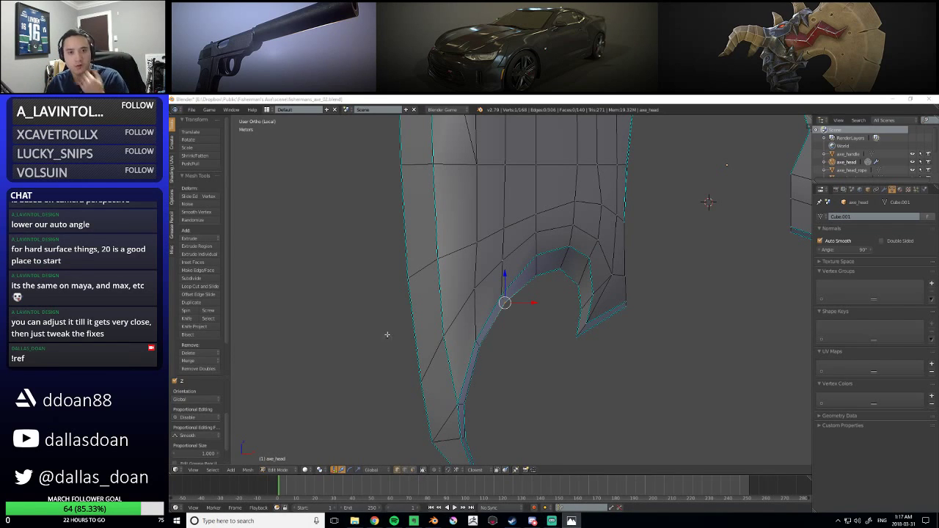
# Move the front vertex at the notch's short pointed corner slightly along X and clear the selection
pyautogui.moveTo(600, 397); pyautogui.dragTo(540, 325, button='middle')
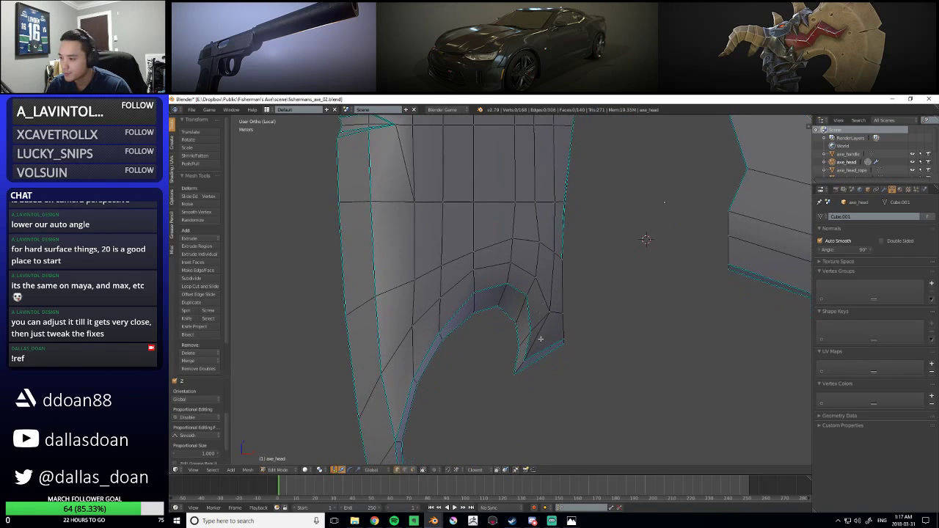
pyautogui.rightClick(525, 359)
pyautogui.press('g')
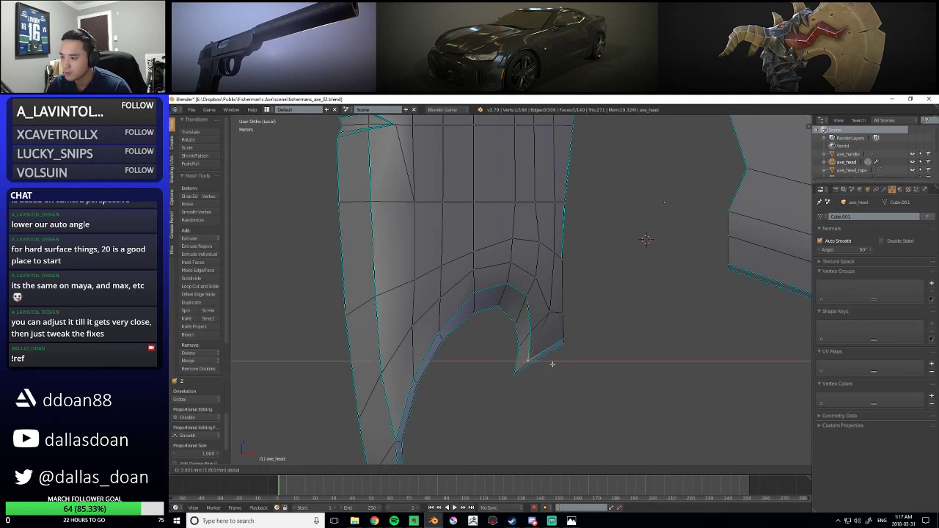
pyautogui.press('Return')
pyautogui.press('a')
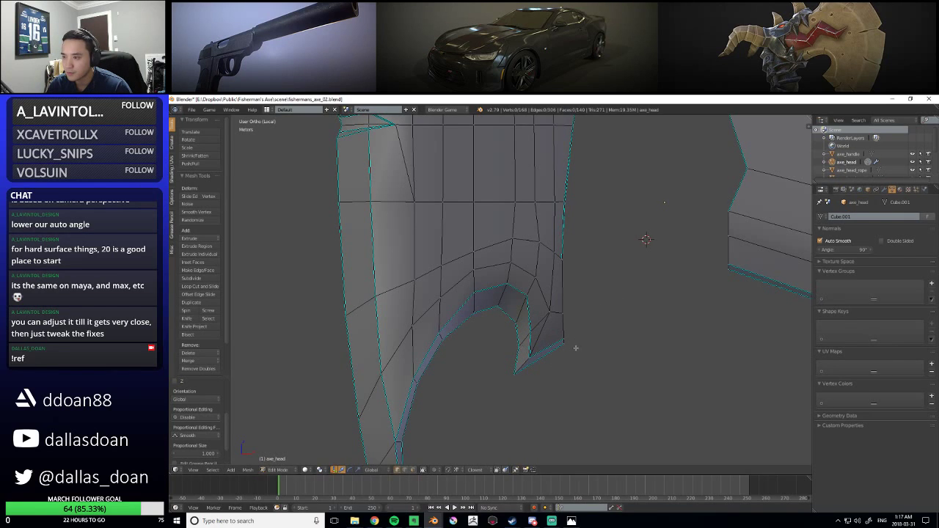
# Shift the outer vertex of the tip cut slightly along X toward the inner border
pyautogui.scroll(-4, 575, 350)
pyautogui.keyDown('shift'); pyautogui.moveTo(548, 342); pyautogui.dragTo(501, 377, button='middle'); pyautogui.keyUp('shift')
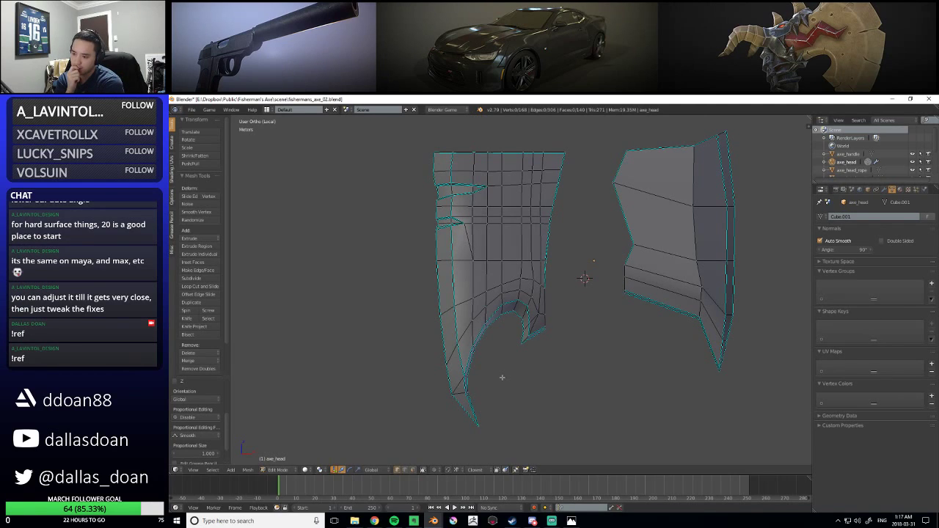
pyautogui.rightClick(460, 384)
pyautogui.press('g')
pyautogui.press('x')
pyautogui.click(485, 396)
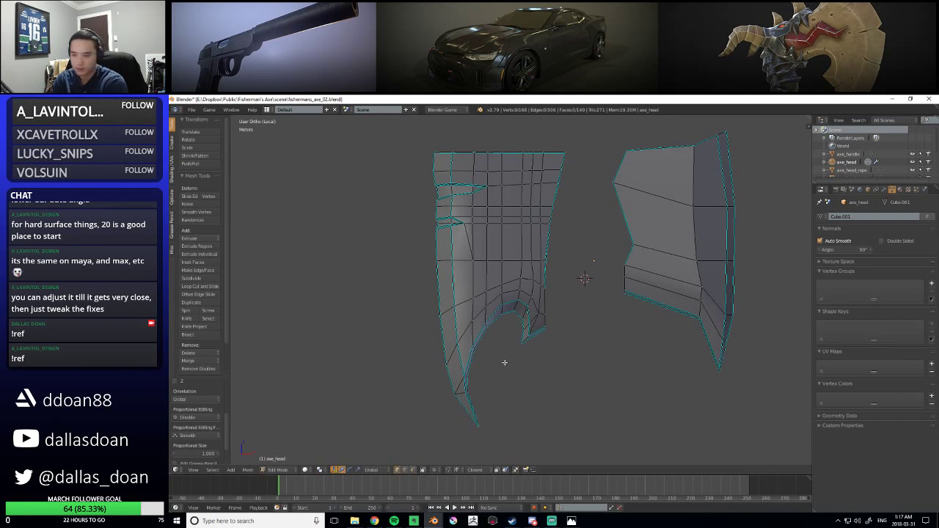
# Reposition the notch rim vertex above the short pointed corner, moving it slightly along Z
pyautogui.scroll(4, 505, 362)
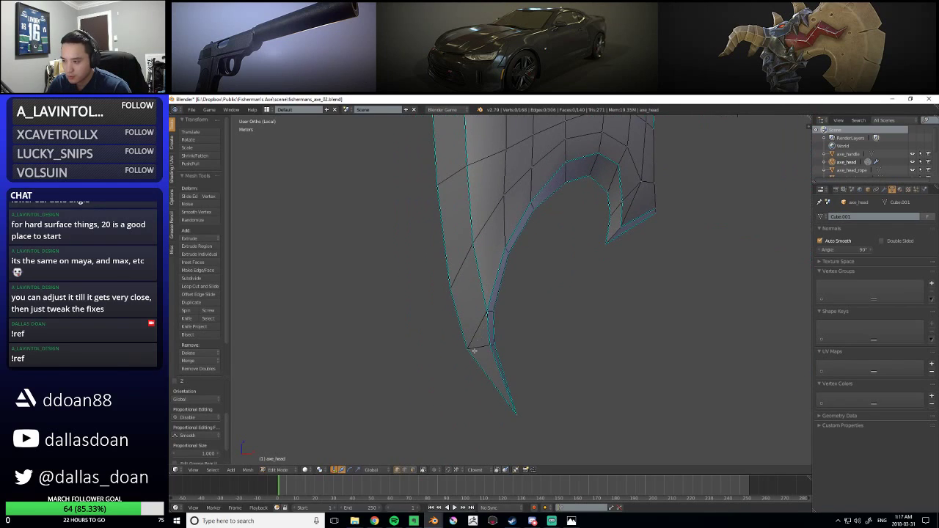
pyautogui.keyDown('shift'); pyautogui.moveTo(488, 338); pyautogui.dragTo(493, 355, button='middle'); pyautogui.keyUp('shift')
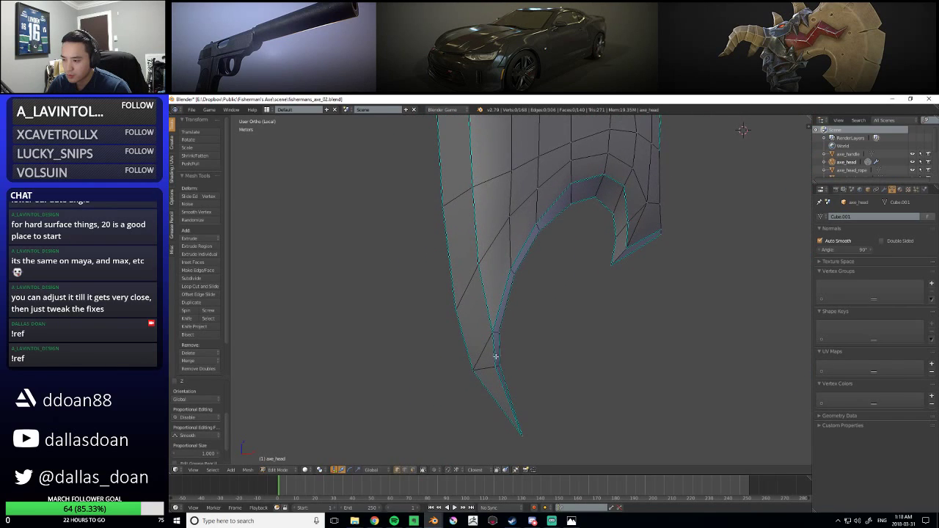
pyautogui.scroll(-5, 505, 359)
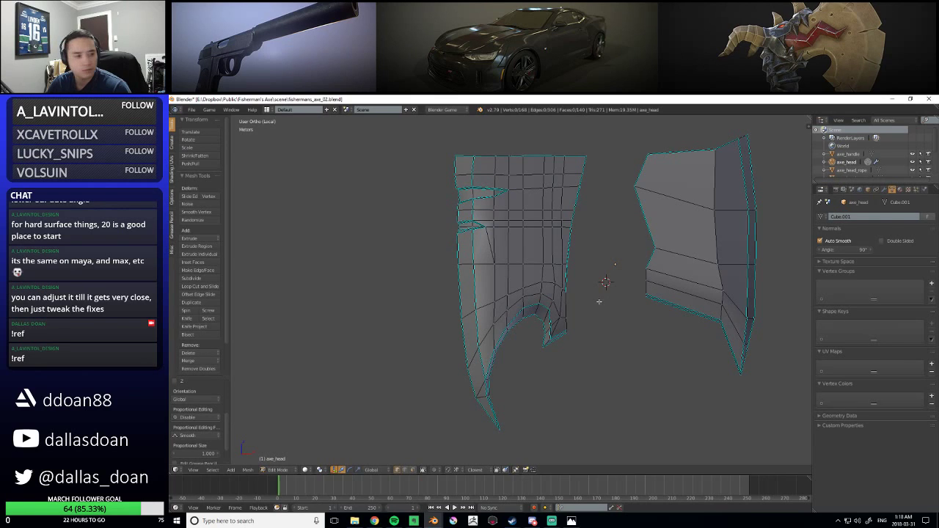
pyautogui.scroll(4, 599, 301)
pyautogui.rightClick(575, 367)
pyautogui.rightClick(565, 300)
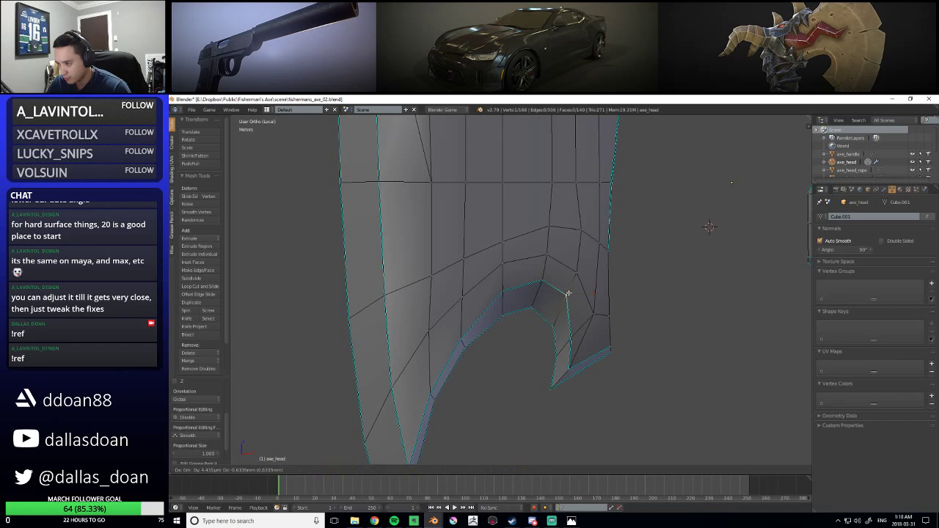
pyautogui.moveTo(566, 300); pyautogui.dragTo(571, 332, button='middle')
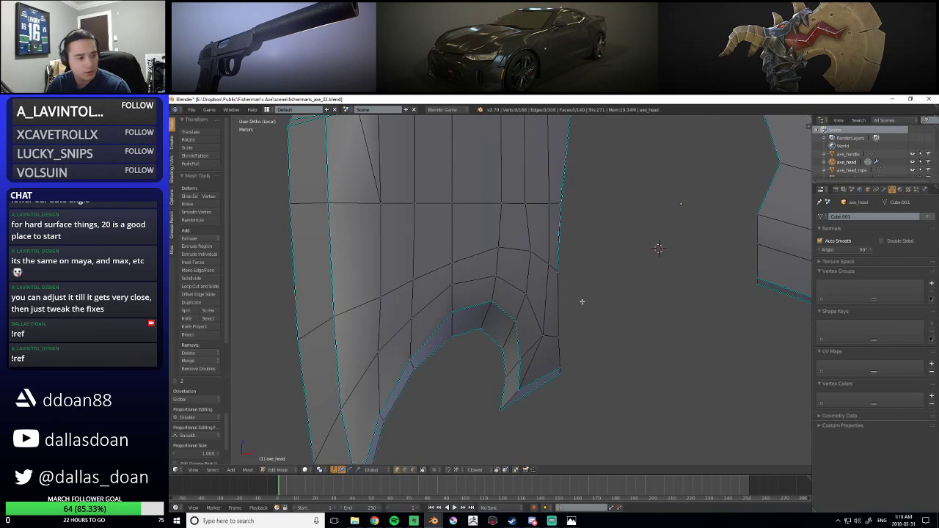
# Box-select the vertices along the straight border beside the notch and shift them slightly along X
pyautogui.press('b')
pyautogui.moveTo(578, 260); pyautogui.dragTo(550, 410)
pyautogui.moveTo(585, 328); pyautogui.dragTo(580, 325)
pyautogui.press('a')
# Nudge the interior vertex between the notch and the straight border
pyautogui.keyDown('shift'); pyautogui.scroll(4, 584, 224); pyautogui.keyUp('shift')
pyautogui.rightClick(542, 327)
pyautogui.press('g')
pyautogui.click(540, 330)
pyautogui.press('a')
# Adjust the straight border's vertex above the notch corner and clear the selection
pyautogui.press('b')
pyautogui.moveTo(573, 251); pyautogui.dragTo(574, 283)
pyautogui.click(574, 283)
pyautogui.press('a')
pyautogui.moveTo(601, 235); pyautogui.dragTo(579, 296, button='middle')
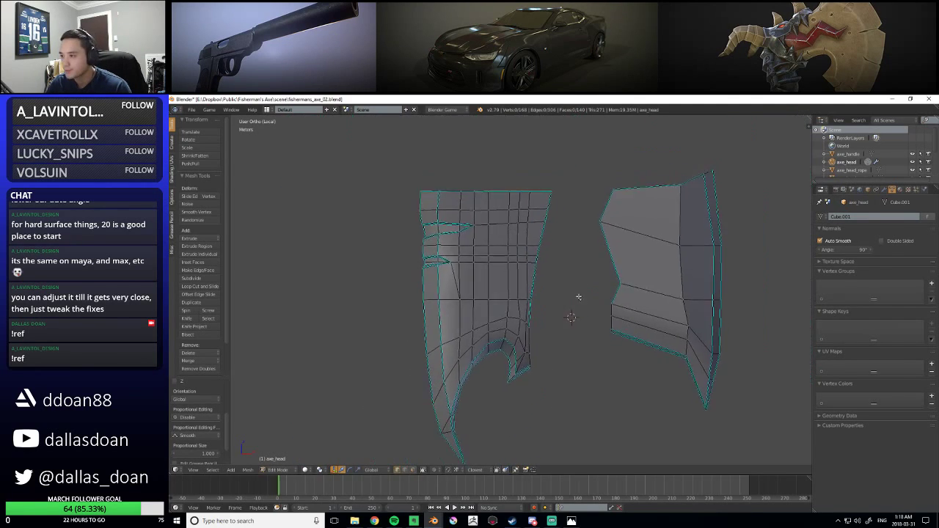
# Inspect the axe head's smoothed shading in Object Mode with nothing selected
pyautogui.scroll(1, 578, 293)
pyautogui.press('Tab')
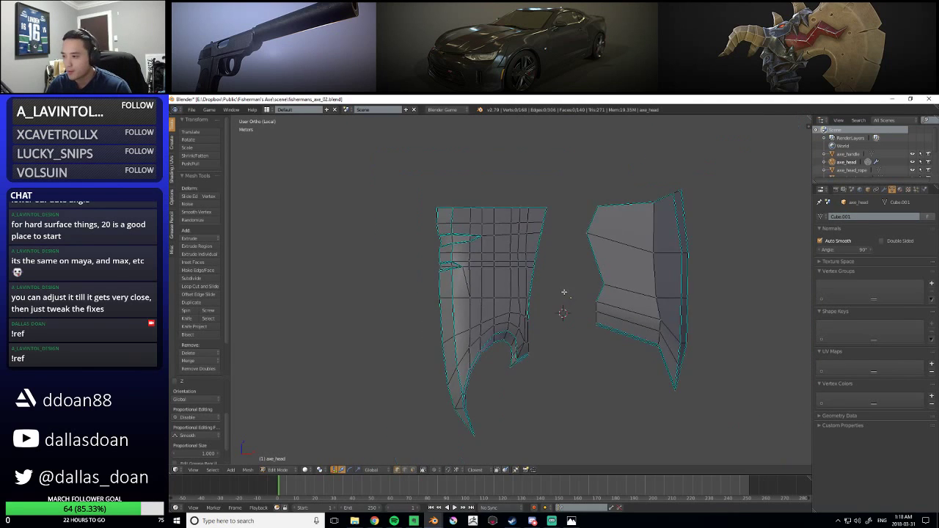
pyautogui.scroll(3, 560, 304)
pyautogui.scroll(-5, 543, 306)
pyautogui.press('a')
pyautogui.scroll(-2, 556, 335)
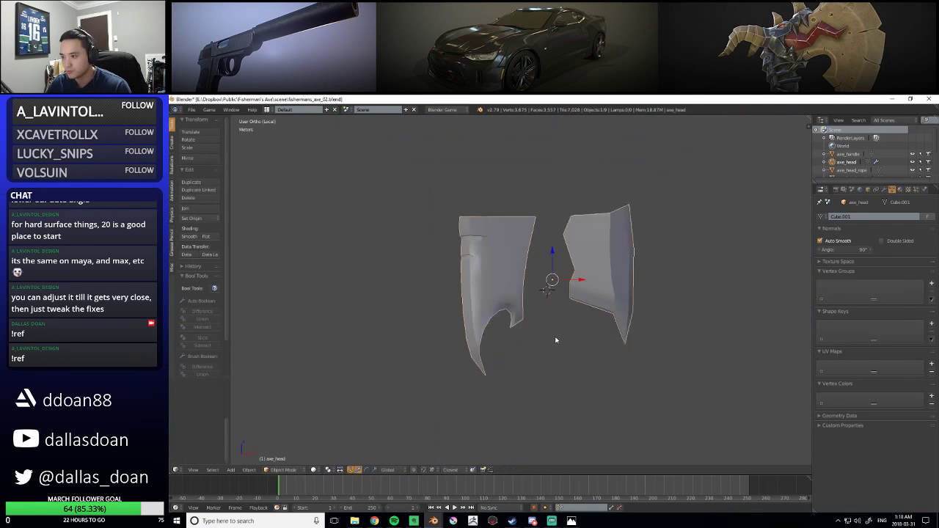
pyautogui.scroll(1, 556, 335)
pyautogui.moveTo(555, 336)
pyautogui.mouseDown(button='middle')
pyautogui.moveTo(538, 335)
pyautogui.moveTo(548, 340)
pyautogui.moveTo(546, 332)
pyautogui.mouseUp(button='middle')
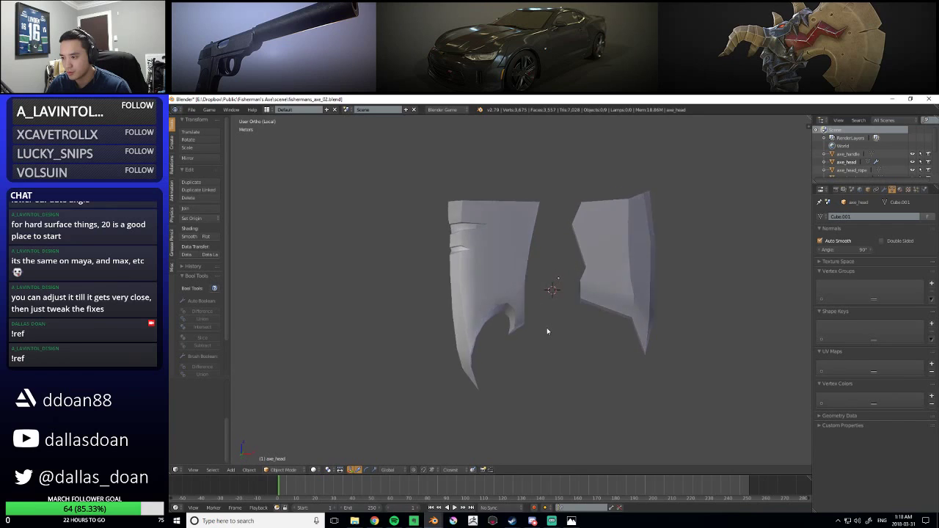
# Return the axe head to Edit Mode, save the file and view the mesh from the front
pyautogui.press('Tab')
pyautogui.hotkey('ctrl', 's')
pyautogui.click(537, 333)
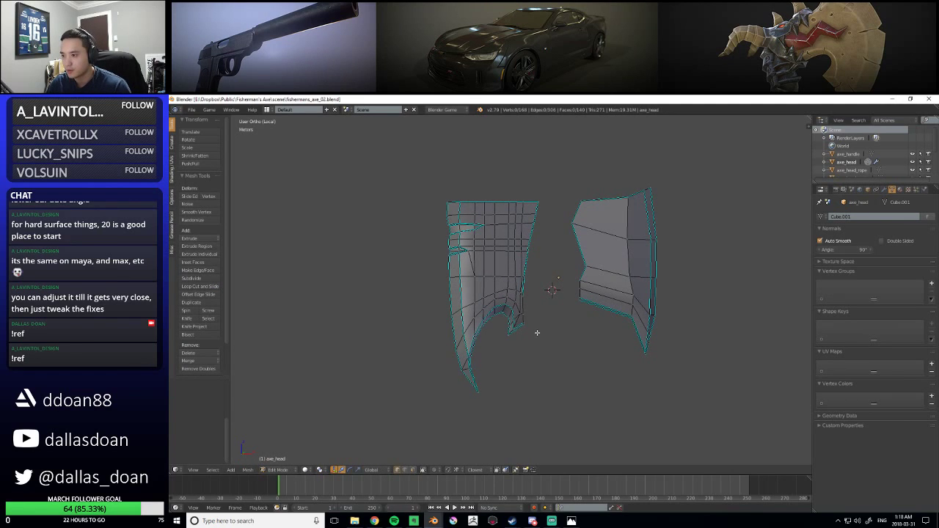
pyautogui.press('KP_1')
pyautogui.scroll(3, 509, 283)
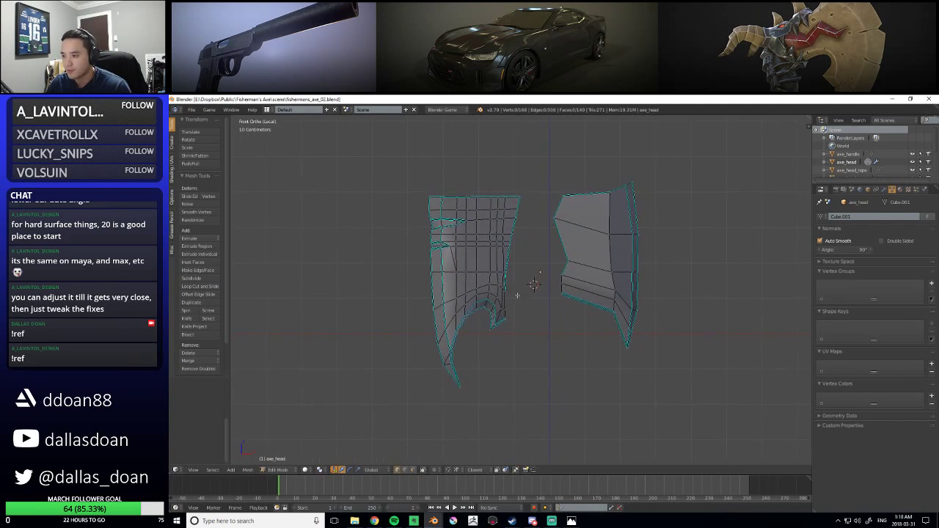
pyautogui.keyDown('shift'); pyautogui.scroll(2, 509, 298); pyautogui.keyUp('shift')
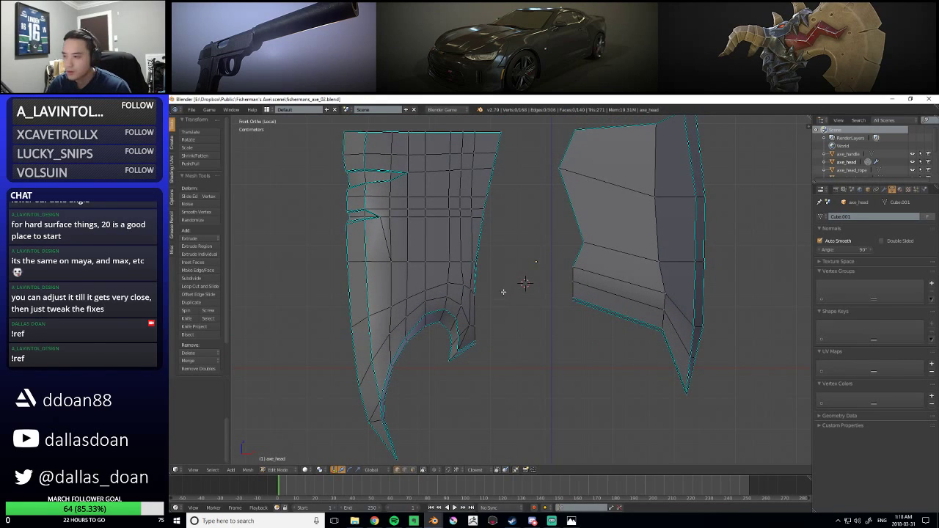
pyautogui.scroll(-3, 505, 294)
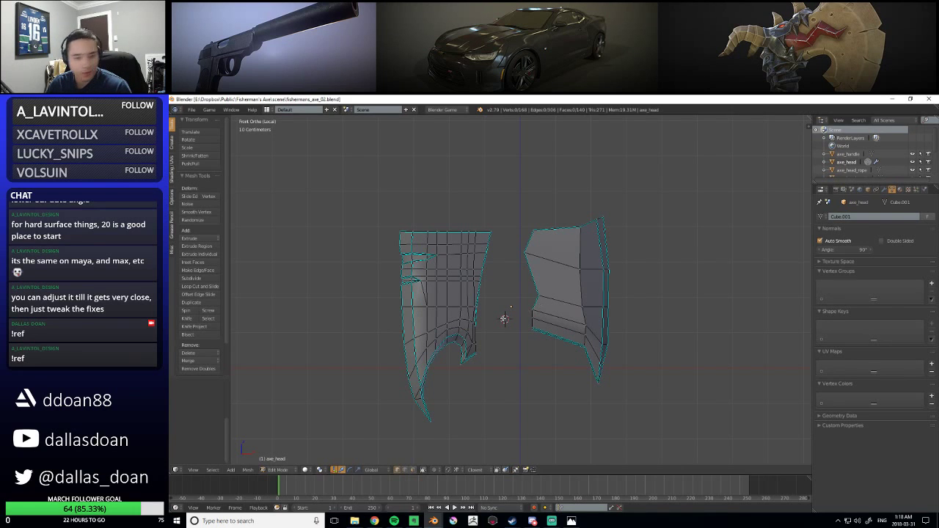
# In edge select mode, fill the open gap along the straight border beside the notch with two new faces
pyautogui.scroll(4, 504, 318)
pyautogui.moveTo(520, 306); pyautogui.dragTo(484, 267, button='middle')
pyautogui.hotkey('ctrl', 'Tab')
pyautogui.click(440, 252)
pyautogui.rightClick(492, 249)
pyautogui.press('f')
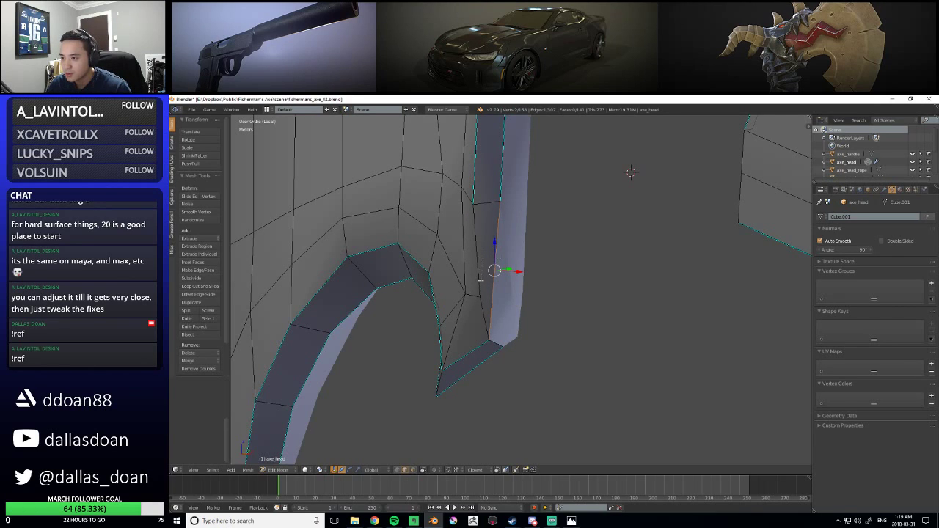
pyautogui.moveTo(496, 292); pyautogui.dragTo(565, 331, button='middle')
pyautogui.press('f')
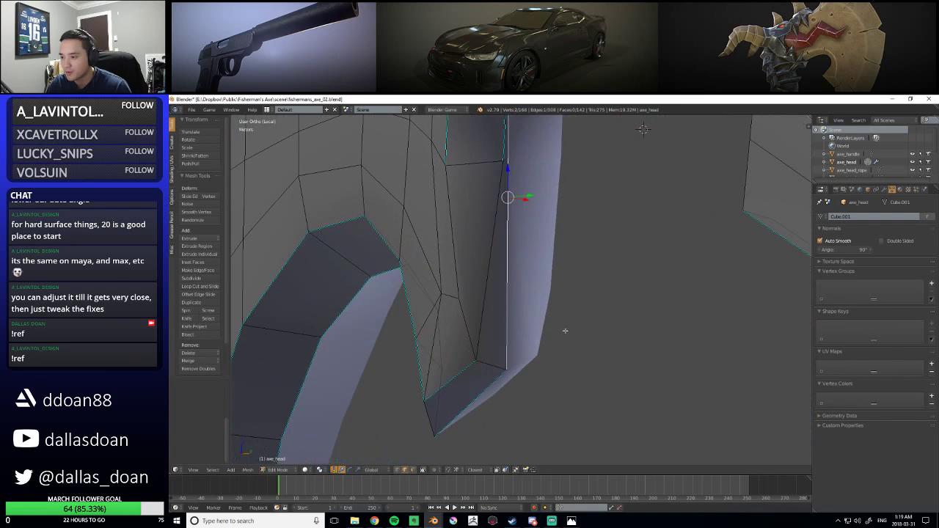
# Try to cut an edge with the Knife tool from the interior vertex across the new face to the straight outer edge
pyautogui.press('k')
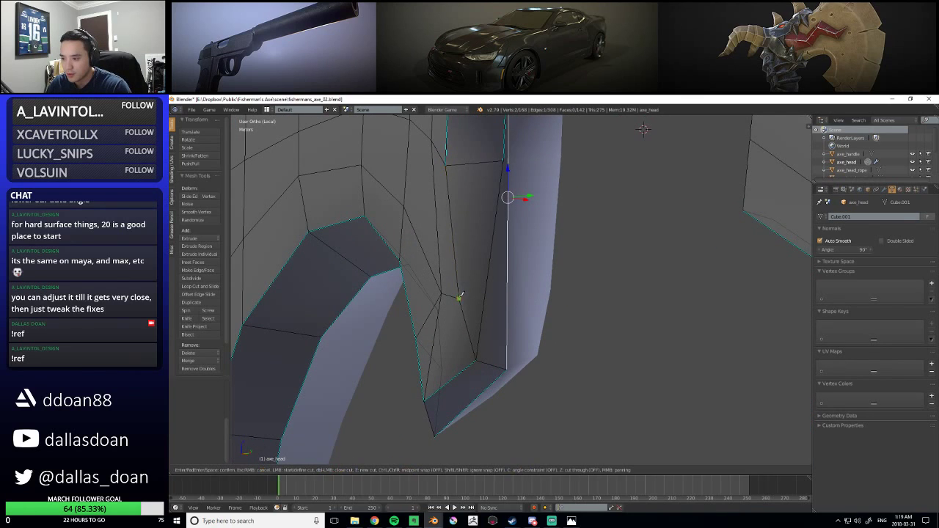
pyautogui.click(460, 297)
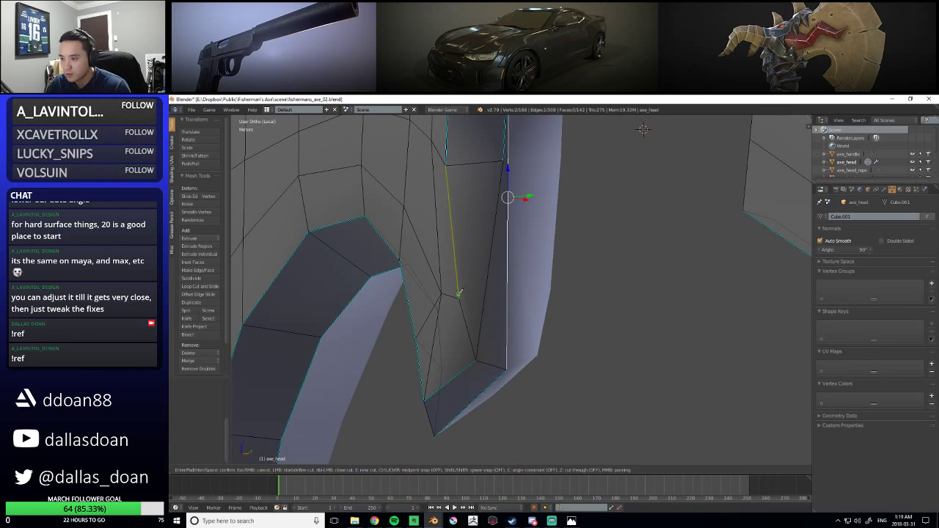
pyautogui.click(507, 291)
pyautogui.press('Return')
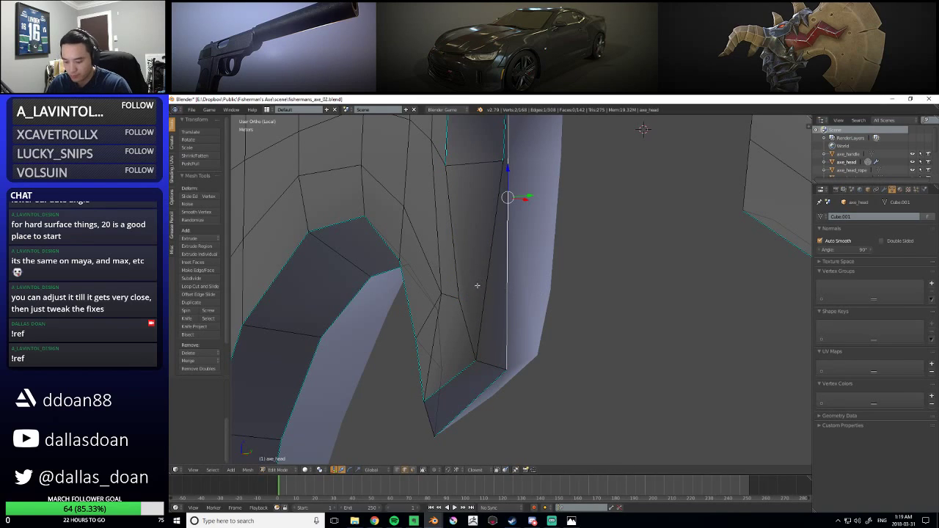
# Use the Knife tool to connect the short interior edge beside the notch with the straight outer border
pyautogui.press('k')
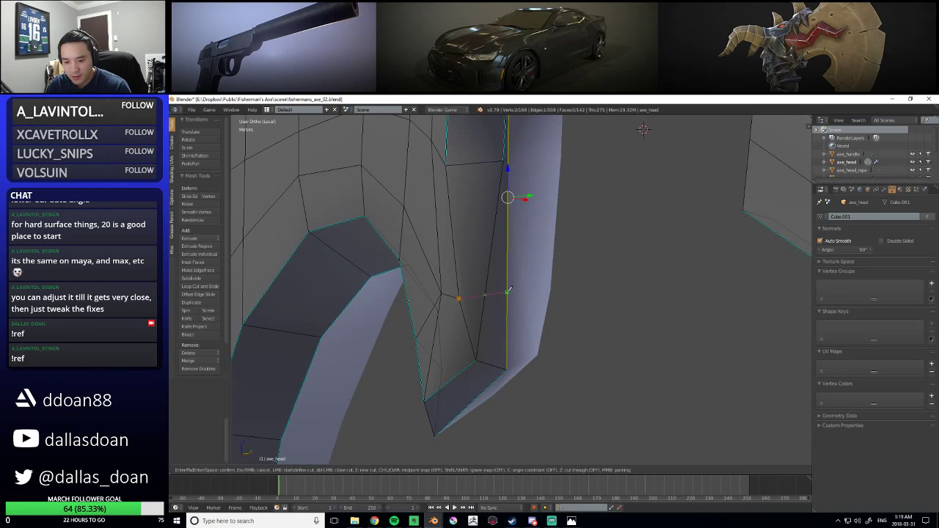
pyautogui.press('Escape')
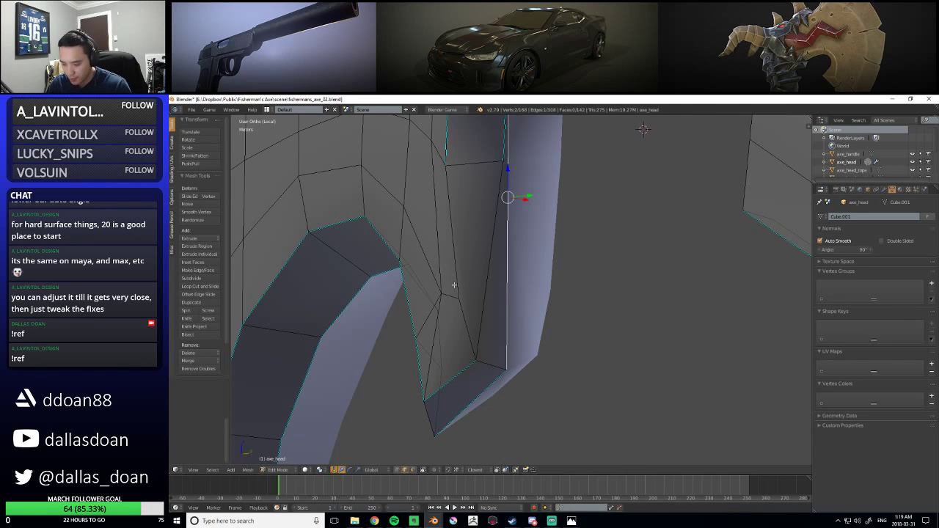
pyautogui.press('k')
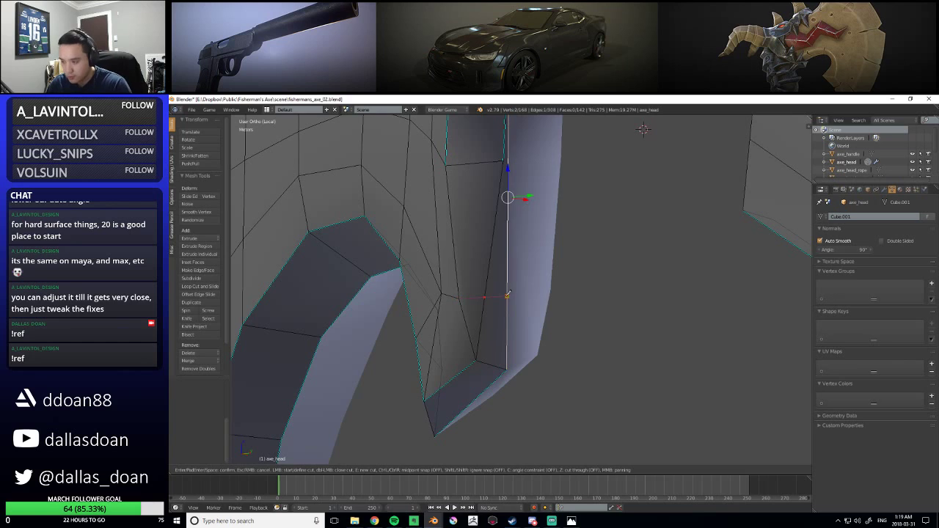
pyautogui.click(507, 295)
pyautogui.press('space')
# Dissolve the two slanted edge segments between the interior edge line and the straight outer border, then deselect everything
pyautogui.moveTo(484, 292)
pyautogui.mouseDown(button='middle')
pyautogui.moveTo(505, 287)
pyautogui.moveTo(474, 294)
pyautogui.mouseUp(button='middle')
pyautogui.scroll(2, 474, 293)
pyautogui.hotkey('ctrl', 'Tab')
pyautogui.click(471, 270)
pyautogui.hotkey('ctrl', 'Tab')
pyautogui.click(472, 283)
pyautogui.rightClick(468, 272)
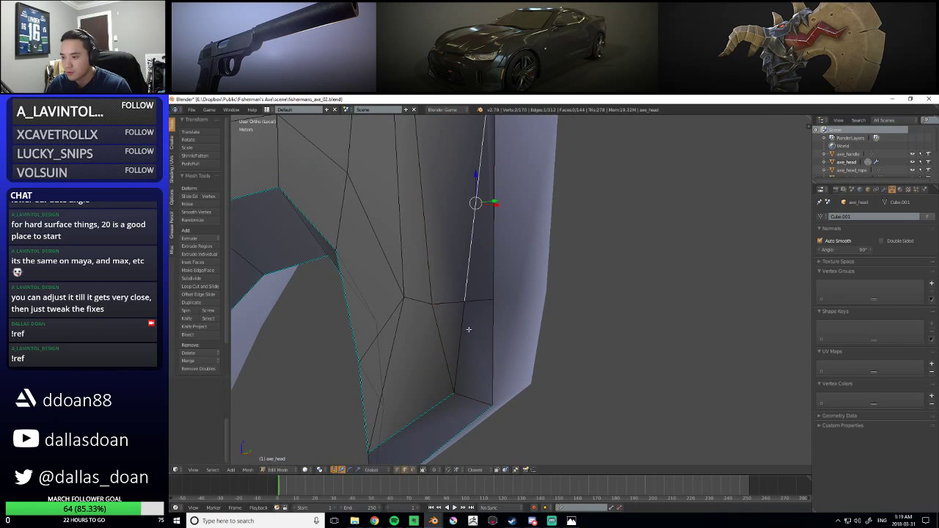
pyautogui.keyDown('shift'); pyautogui.rightClick(460, 321); pyautogui.keyUp('shift')
pyautogui.moveTo(460, 321); pyautogui.dragTo(559, 298, button='middle')
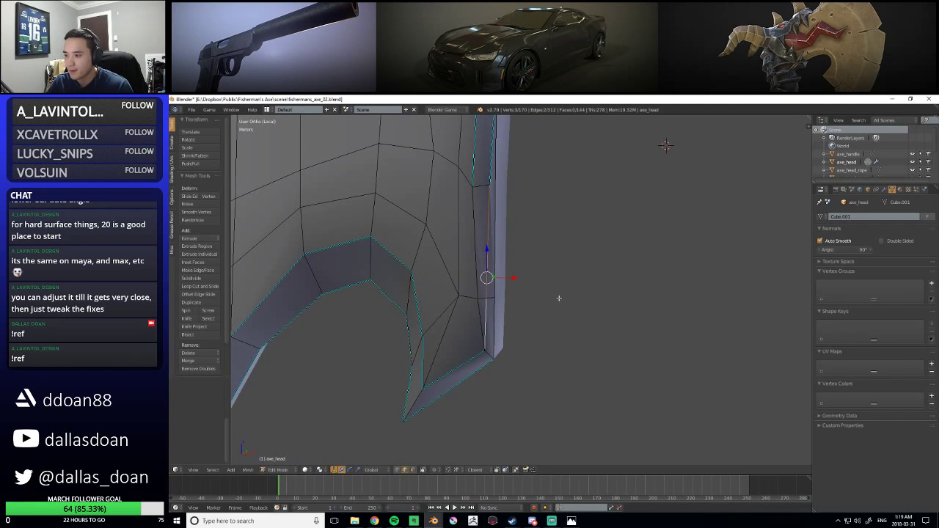
pyautogui.press('x')
pyautogui.click(551, 356)
pyautogui.moveTo(583, 331); pyautogui.dragTo(590, 302, button='middle')
pyautogui.press('a')
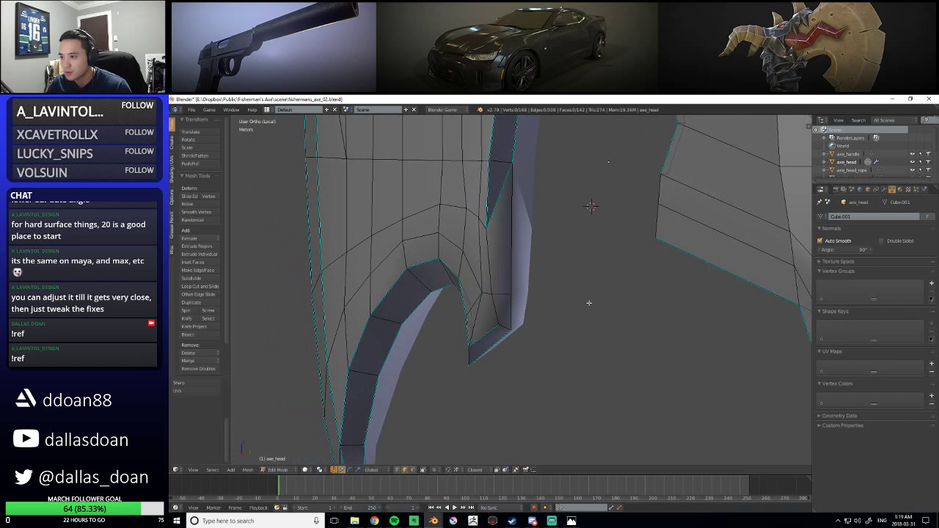
# Mark the two interior edges and the two straight outer border edges beside the notch as sharp
pyautogui.rightClick(487, 251)
pyautogui.keyDown('shift'); pyautogui.rightClick(494, 307); pyautogui.keyUp('shift')
pyautogui.keyDown('shift'); pyautogui.rightClick(512, 267); pyautogui.keyUp('shift')
pyautogui.keyDown('shift'); pyautogui.rightClick(512, 309); pyautogui.keyUp('shift')
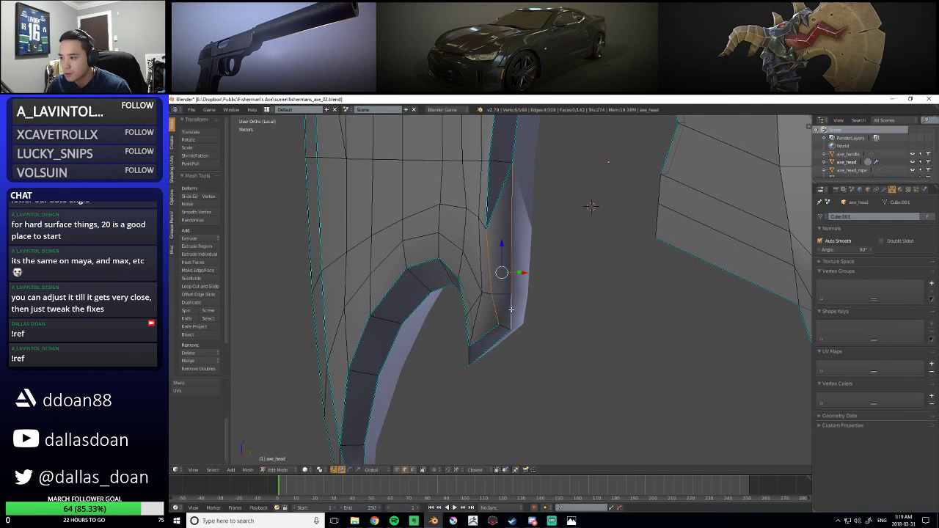
pyautogui.hotkey('ctrl', 'e')
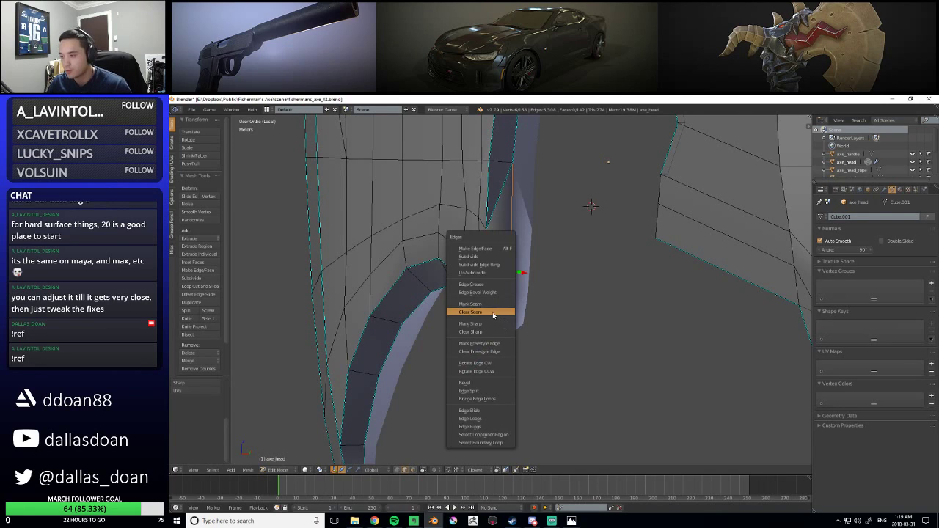
pyautogui.click(501, 326)
# Clear the sharp mark from the diagonal edge crossing the border strip above the notch
pyautogui.rightClick(499, 214)
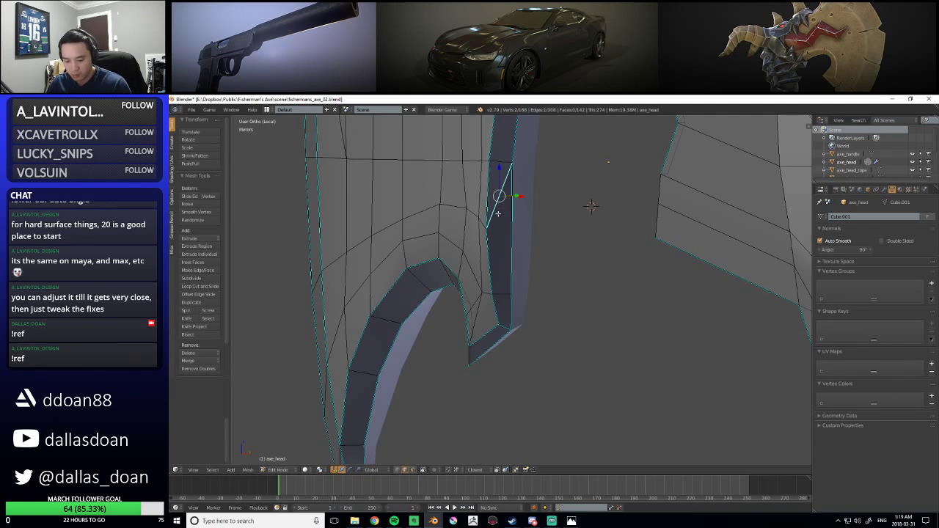
pyautogui.hotkey('ctrl', 'e')
pyautogui.click(489, 225)
pyautogui.press('a')
pyautogui.moveTo(499, 233); pyautogui.dragTo(531, 260, button='middle')
pyautogui.scroll(-3, 530, 259)
pyautogui.press('a')
pyautogui.press('a')
pyautogui.scroll(-3, 555, 294)
pyautogui.scroll(5, 555, 295)
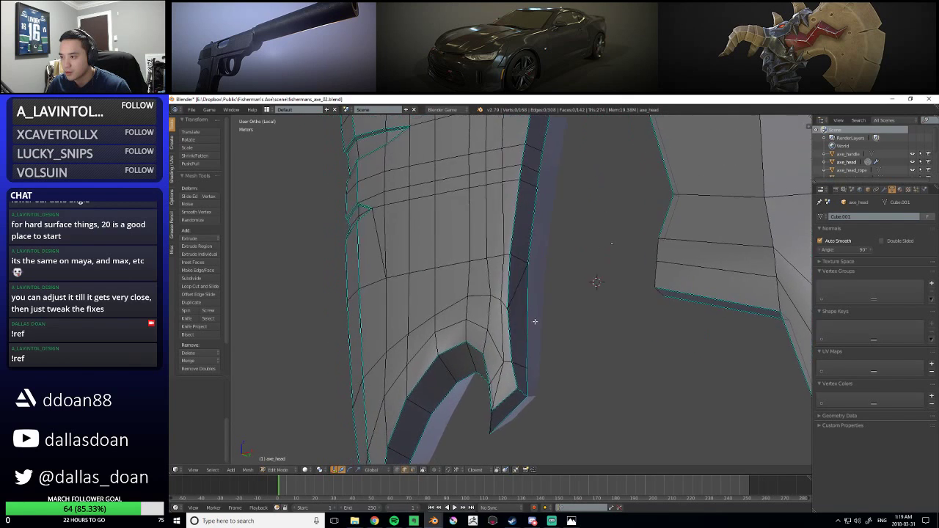
# Cut an edge with the Knife tool straight across the border strip from its inner bend vertex to the outer edge
pyautogui.scroll(4, 534, 321)
pyautogui.moveTo(533, 321); pyautogui.dragTo(522, 275, button='middle')
pyautogui.press('k')
pyautogui.click(519, 277)
pyautogui.click(568, 274)
pyautogui.press('Return')
# Dissolve the diagonal in the border strip above the new cut so that section becomes a single four-sided face
pyautogui.moveTo(569, 274); pyautogui.dragTo(543, 236, button='middle')
pyautogui.hotkey('ctrl', 'Tab')
pyautogui.click(542, 237)
pyautogui.rightClick(528, 233)
pyautogui.press('x')
pyautogui.click(558, 251)
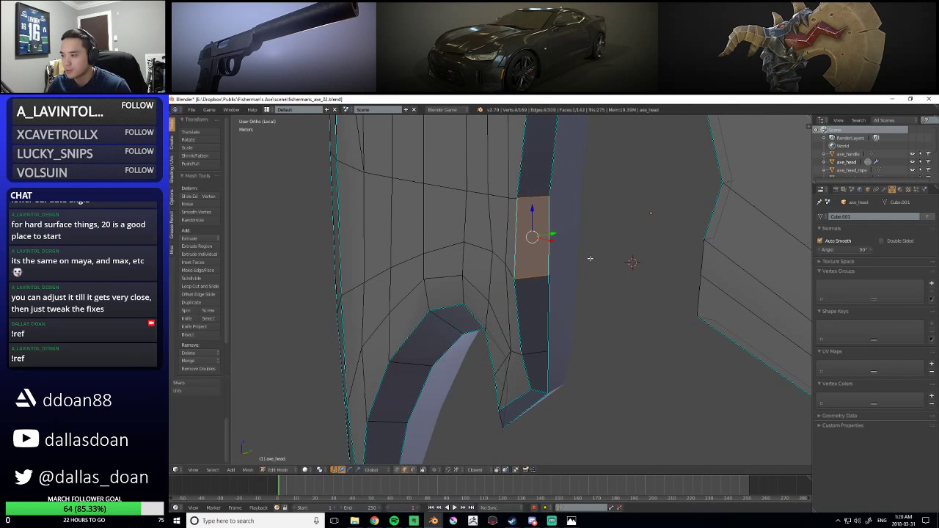
# Delete the border strip face just below the new cut, leaving an opening beside the notch
pyautogui.moveTo(604, 291); pyautogui.dragTo(536, 320, button='middle')
pyautogui.scroll(2, 501, 307)
pyautogui.moveTo(501, 306)
pyautogui.mouseDown(button='middle')
pyautogui.moveTo(488, 292)
pyautogui.moveTo(490, 309)
pyautogui.mouseUp(button='middle')
pyautogui.hotkey('ctrl', 'Tab')
pyautogui.click(476, 301)
pyautogui.rightClick(486, 321)
pyautogui.press('x')
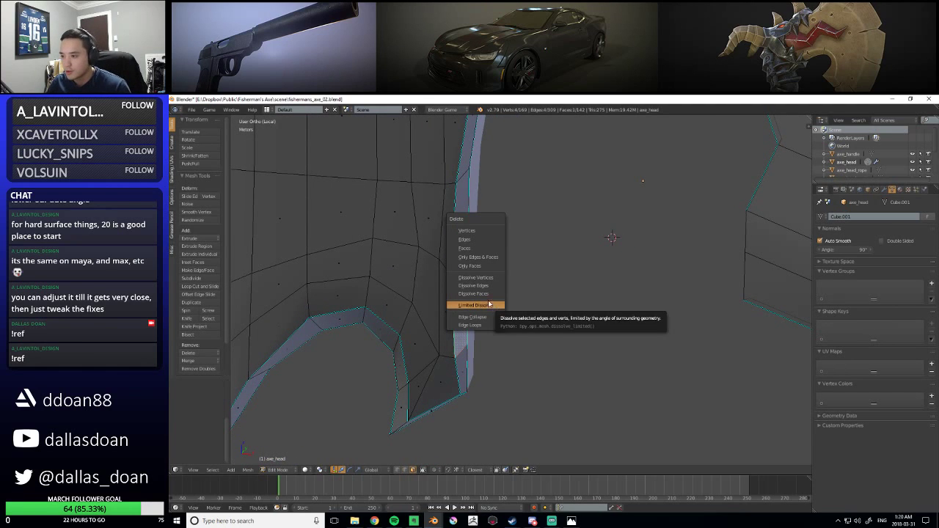
pyautogui.click(465, 248)
pyautogui.press('z')
# Try to fill the gap in the facing piece's inner border from its open edges in edge select mode
pyautogui.moveTo(485, 272)
pyautogui.mouseDown(button='middle')
pyautogui.moveTo(491, 276)
pyautogui.moveTo(460, 311)
pyautogui.mouseUp(button='middle')
pyautogui.hotkey('ctrl', 'Tab')
pyautogui.click(484, 261)
pyautogui.rightClick(489, 280)
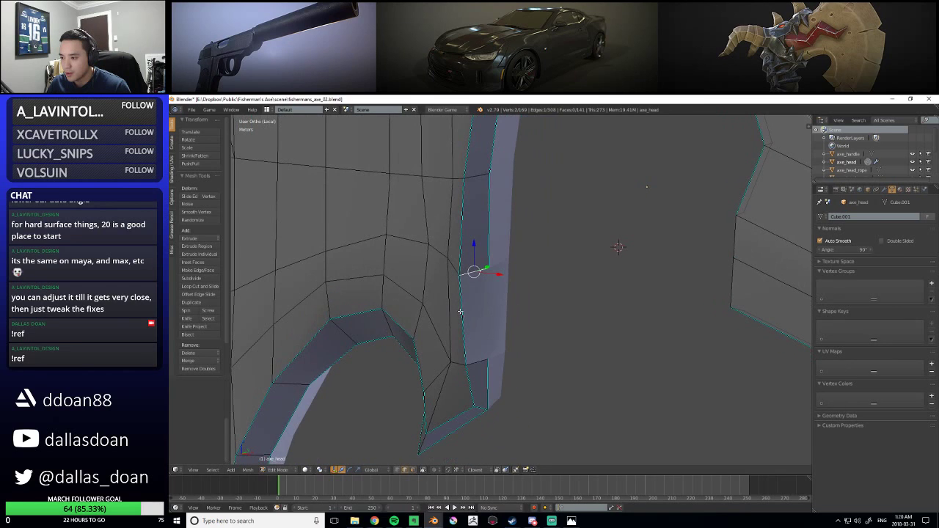
pyautogui.keyDown('shift'); pyautogui.rightClick(474, 362); pyautogui.keyUp('shift')
pyautogui.moveTo(474, 362); pyautogui.dragTo(679, 371, button='middle')
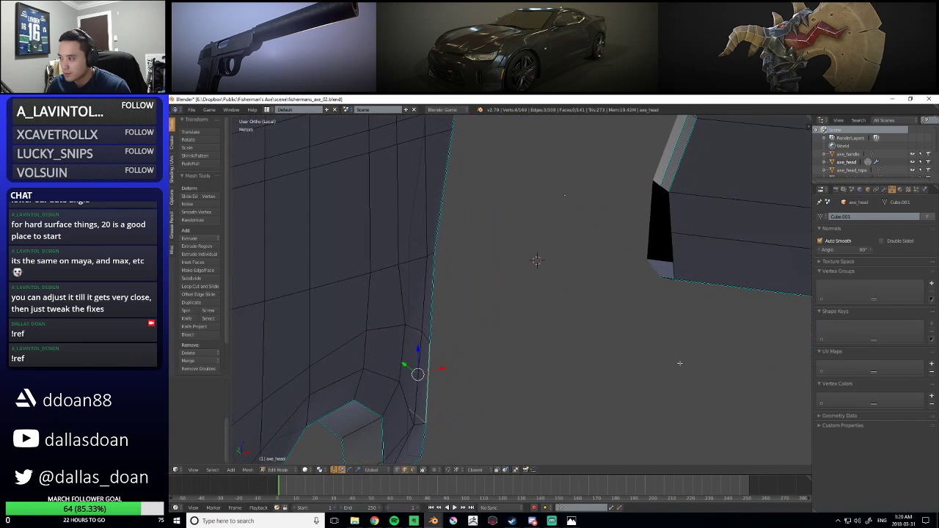
pyautogui.moveTo(662, 210); pyautogui.dragTo(525, 306, button='middle')
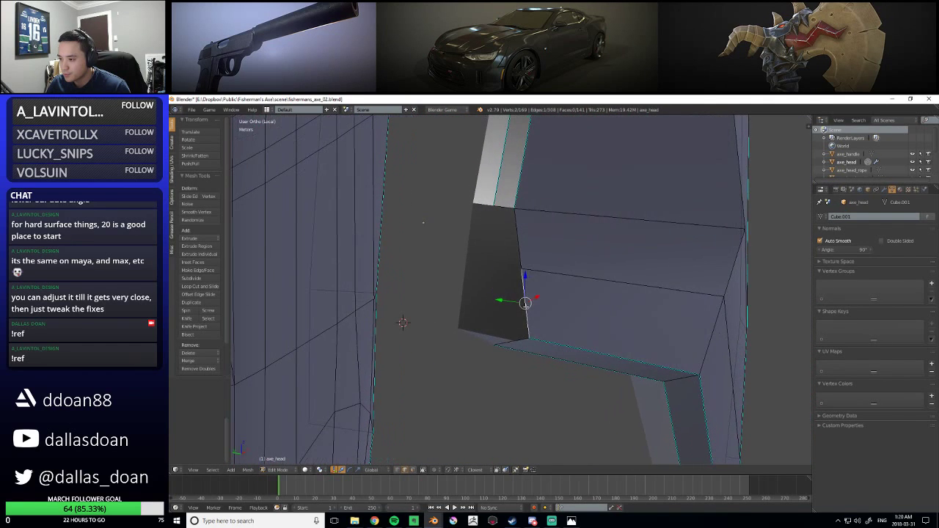
pyautogui.press('f')
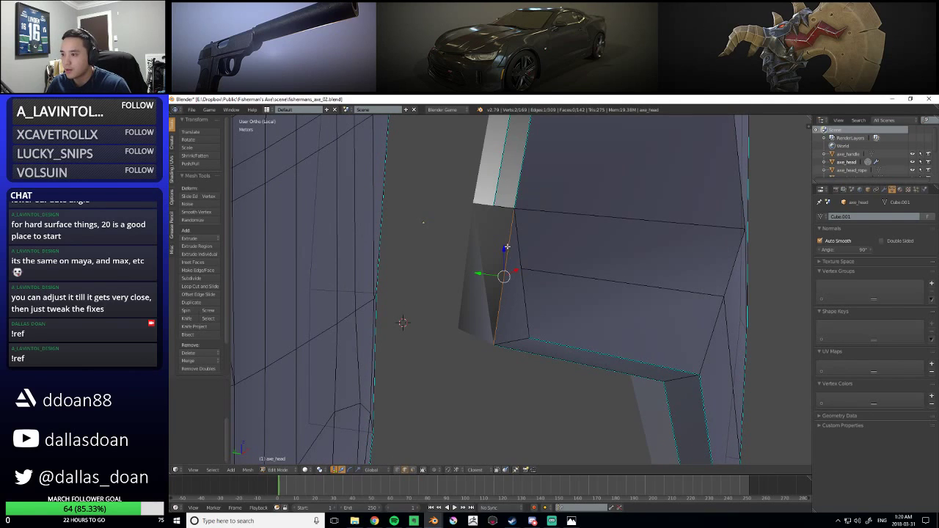
pyautogui.press('f')
pyautogui.press('x')
pyautogui.click(513, 263)
pyautogui.moveTo(492, 379); pyautogui.dragTo(509, 323, button='middle')
pyautogui.hotkey('ctrl', 'z')
# Try another fill from a single edge of the facing piece's gap, then undo the added faces
pyautogui.scroll(2, 494, 349)
pyautogui.press('a')
pyautogui.rightClick(512, 278)
pyautogui.moveTo(511, 279); pyautogui.dragTo(498, 274, button='middle')
pyautogui.press('f')
pyautogui.moveTo(494, 209); pyautogui.dragTo(529, 303, button='middle')
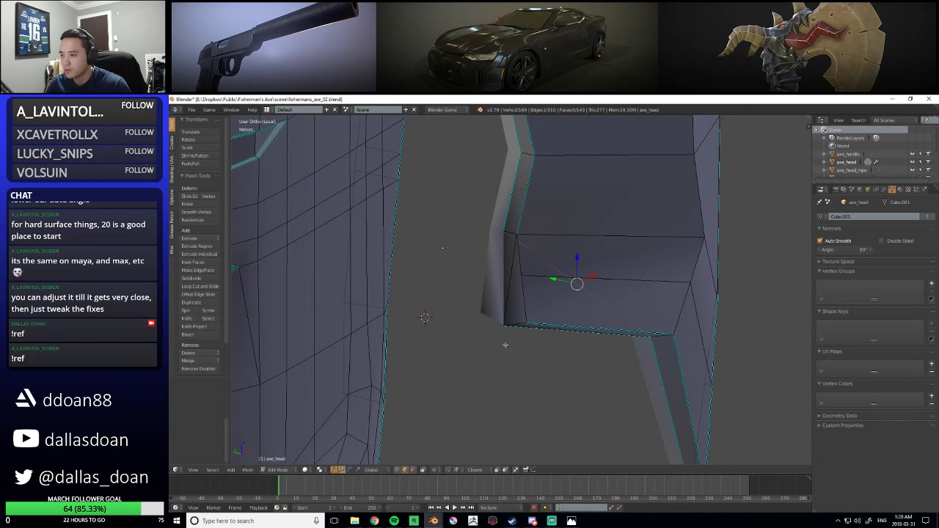
pyautogui.hotkey('ctrl', 'z')
pyautogui.moveTo(492, 365); pyautogui.dragTo(503, 190, button='middle')
pyautogui.hotkey('ctrl', 'z')
pyautogui.scroll(2, 494, 374)
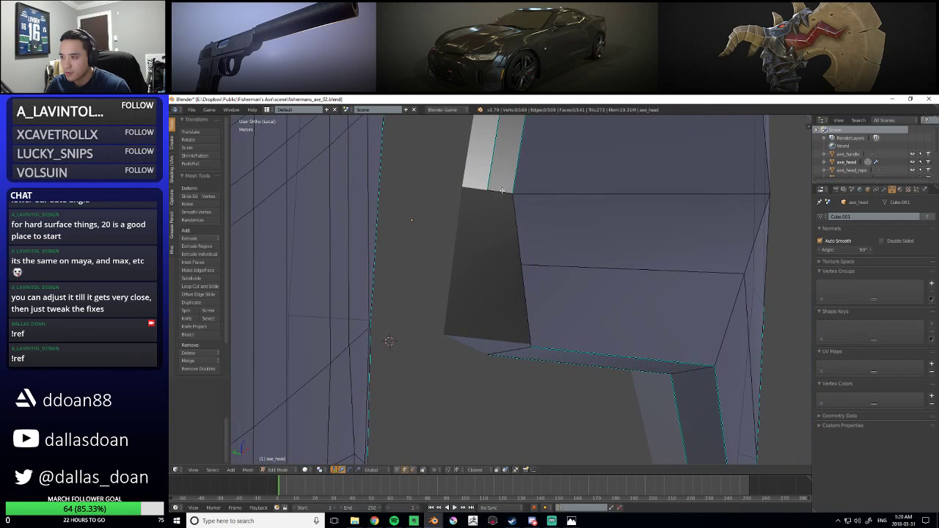
# Fill the gap in the facing piece's inner border with one face between its upper and lower cross edges
pyautogui.keyDown('shift'); pyautogui.rightClick(509, 349); pyautogui.keyUp('shift')
pyautogui.moveTo(509, 349); pyautogui.dragTo(524, 319, button='middle')
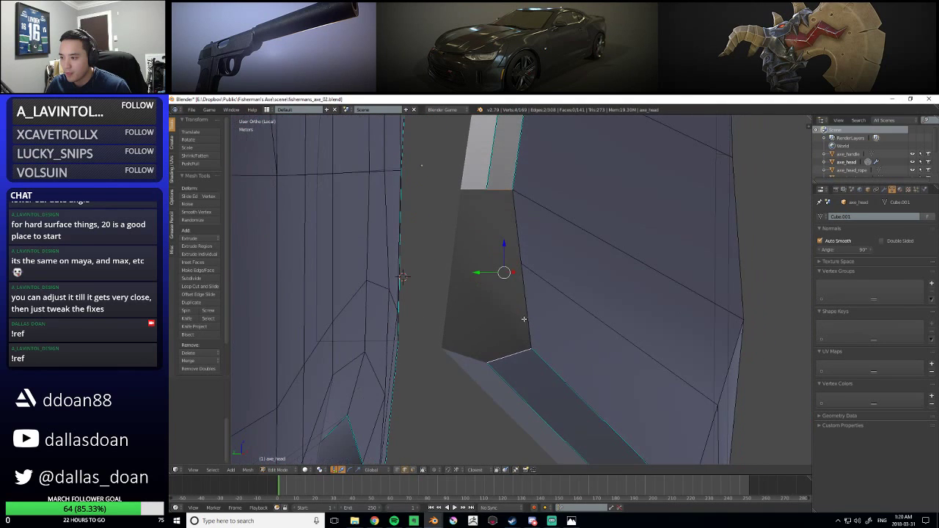
pyautogui.press('f')
# Cut an edge with the Knife tool across the facing piece's new border face, level with its middle side vertex
pyautogui.rightClick(418, 276)
pyautogui.moveTo(418, 276); pyautogui.dragTo(539, 272, button='middle')
pyautogui.press('k')
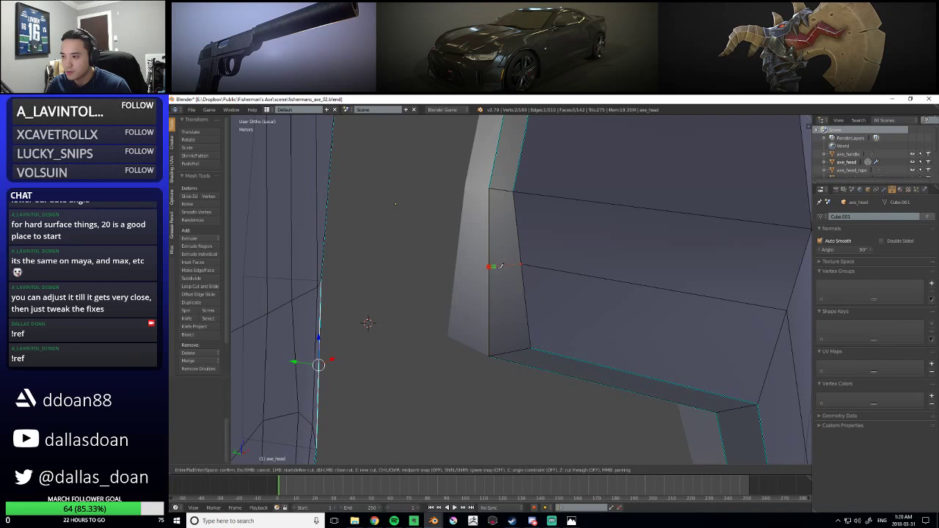
pyautogui.click(541, 255)
pyautogui.press('Return')
# In face select mode, delete the upper of the two faces on the facing piece's cut border
pyautogui.moveTo(541, 254); pyautogui.dragTo(480, 296, button='middle')
pyautogui.hotkey('ctrl', 'Tab')
pyautogui.click(524, 264)
pyautogui.press('x')
pyautogui.click(488, 280)
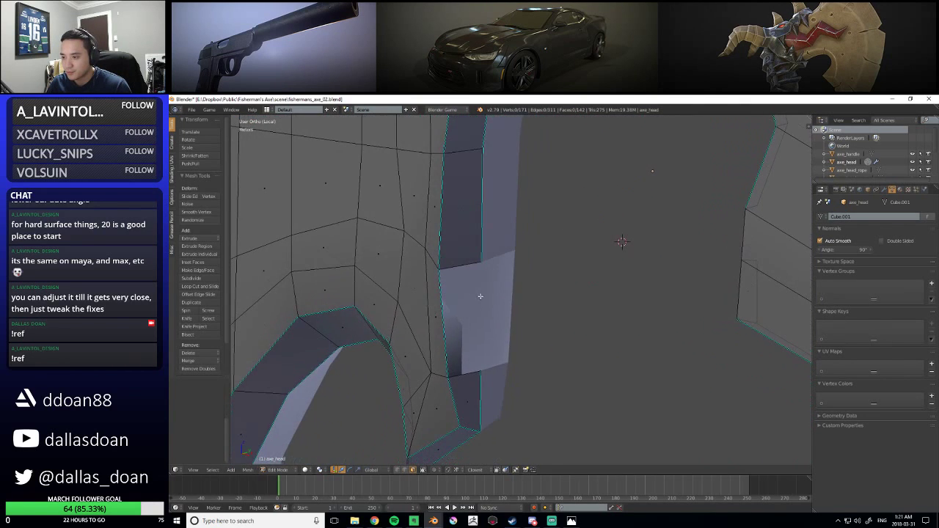
# Try to create a face between the two border openings from the edges selected in edge select mode
pyautogui.hotkey('ctrl', 'Tab')
pyautogui.click(462, 248)
pyautogui.moveTo(480, 372); pyautogui.dragTo(525, 235, button='middle')
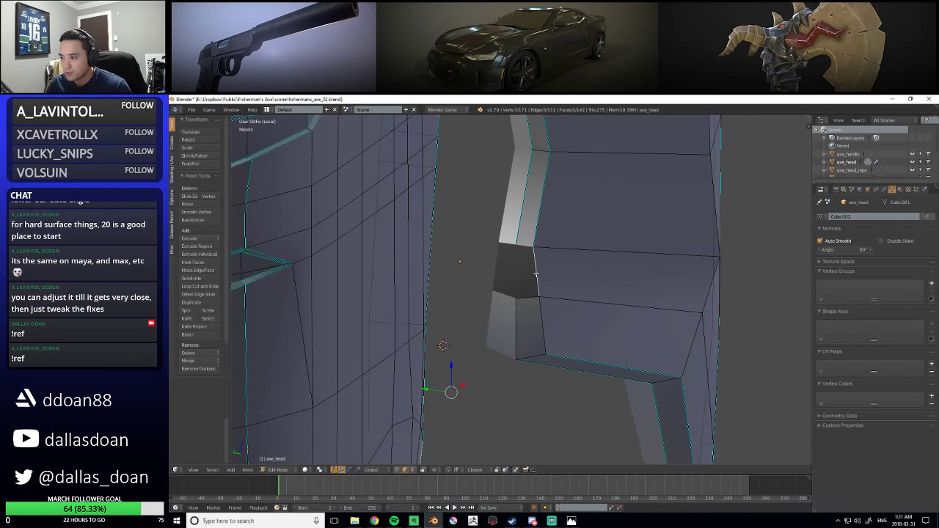
pyautogui.press('f')
pyautogui.moveTo(531, 298); pyautogui.dragTo(515, 333, button='middle')
pyautogui.hotkey('ctrl', 'z')
# Bridge the openings of the notched piece and the facing piece with new faces filled between matching edges
pyautogui.rightClick(515, 334)
pyautogui.keyDown('shift'); pyautogui.rightClick(577, 335); pyautogui.keyUp('shift')
pyautogui.press('f')
pyautogui.moveTo(576, 335)
pyautogui.mouseDown(button='middle')
pyautogui.moveTo(564, 326)
pyautogui.moveTo(559, 333)
pyautogui.mouseUp(button='middle')
pyautogui.rightClick(554, 295)
pyautogui.moveTo(555, 295); pyautogui.dragTo(657, 312, button='middle')
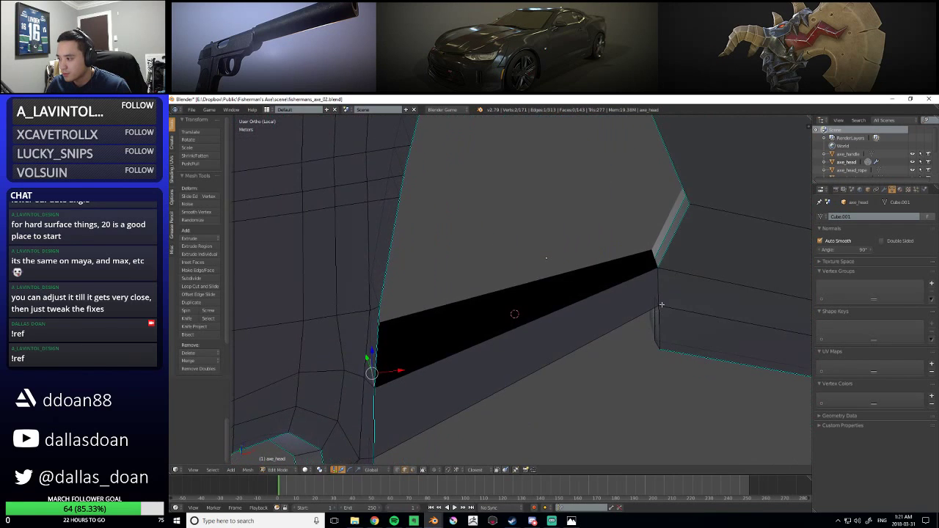
pyautogui.press('f')
pyautogui.moveTo(654, 270); pyautogui.dragTo(571, 294, button='middle')
pyautogui.rightClick(673, 247)
pyautogui.press('f')
pyautogui.press('a')
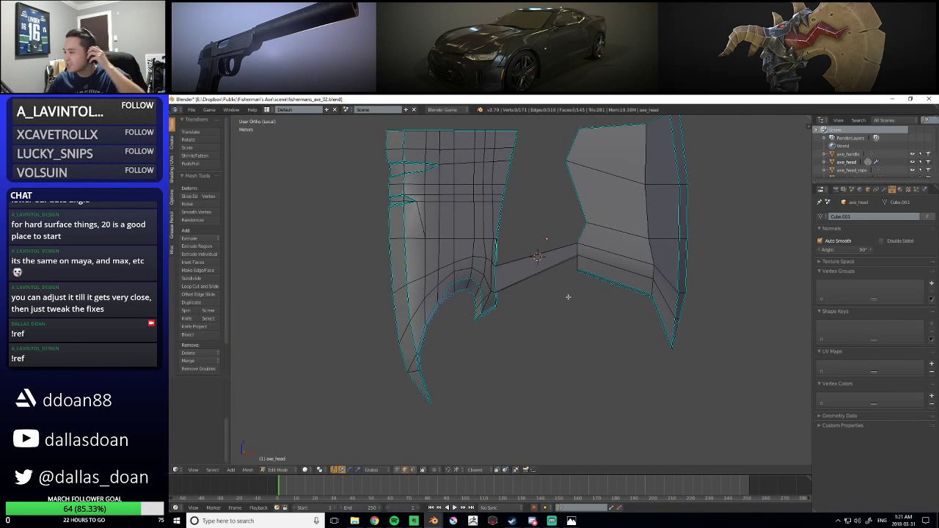
# In front view, select the facing piece with its end of the bridge and move it slightly along X toward the notched piece
pyautogui.moveTo(577, 263); pyautogui.dragTo(552, 264, button='middle')
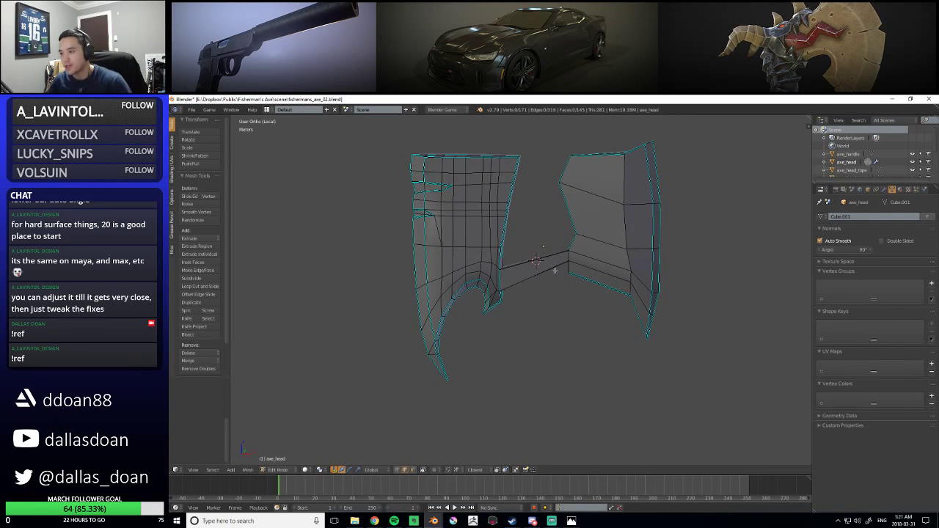
pyautogui.moveTo(552, 265); pyautogui.dragTo(533, 250, button='middle')
pyautogui.press('q')
pyautogui.click(467, 247)
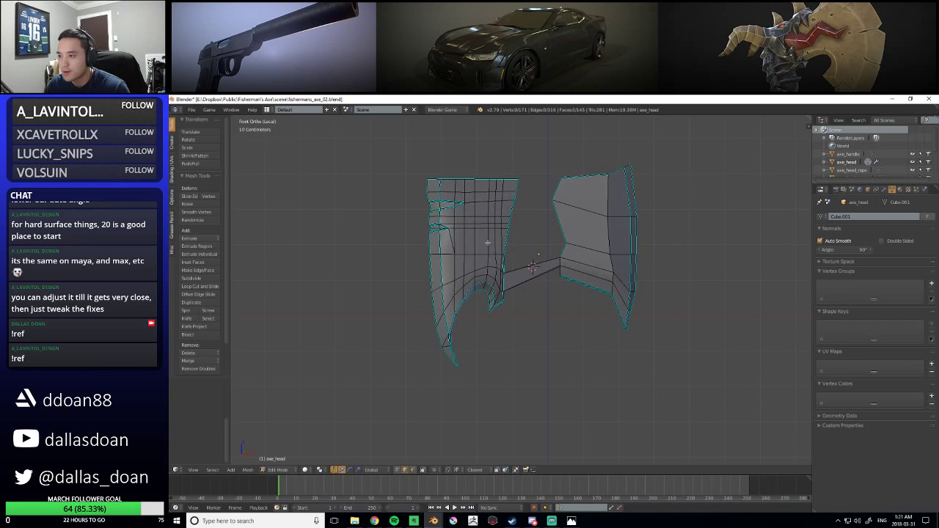
pyautogui.scroll(3, 551, 262)
pyautogui.scroll(-4, 552, 262)
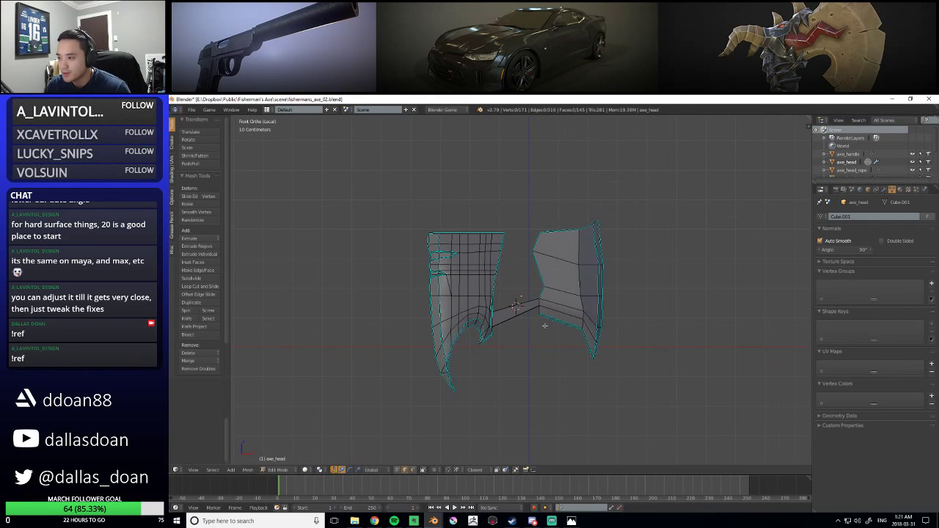
pyautogui.press('p')
pyautogui.click(546, 244)
pyautogui.scroll(2, 613, 296)
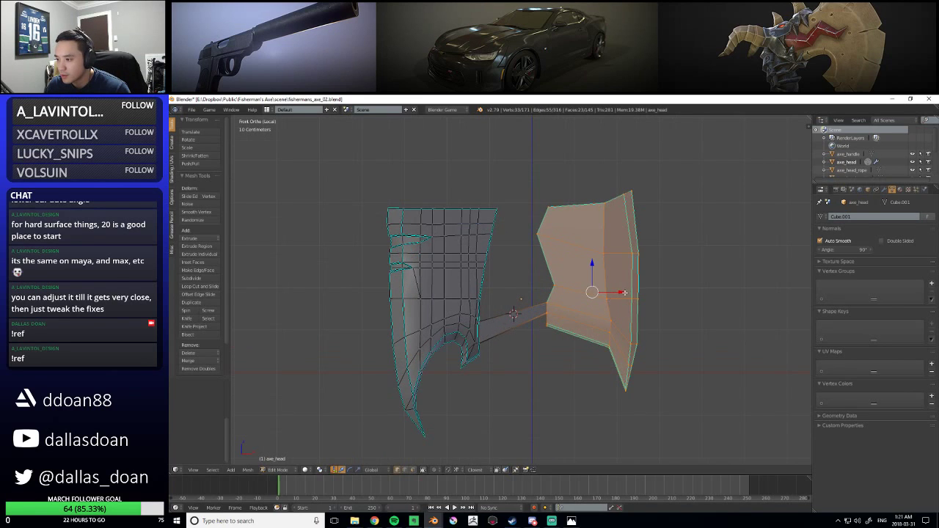
pyautogui.press('g')
pyautogui.press('x')
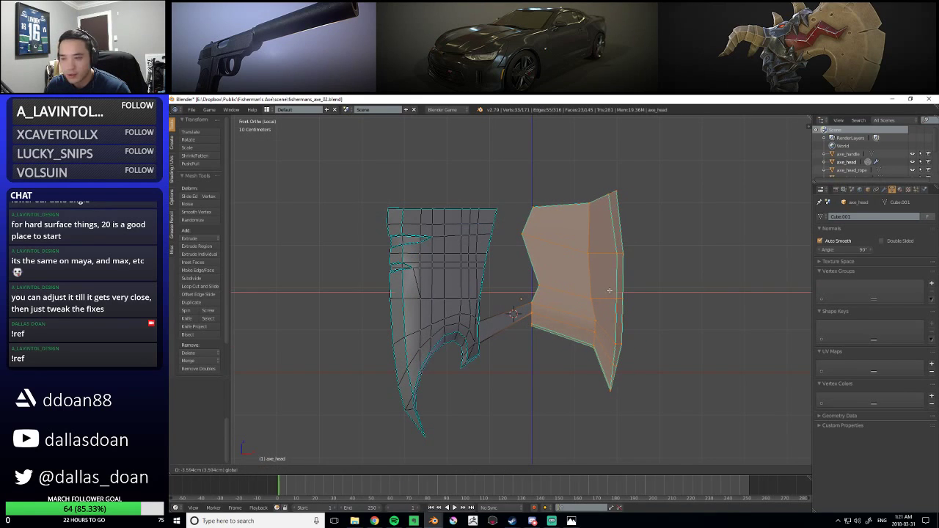
pyautogui.rightClick(609, 290)
pyautogui.moveTo(623, 295); pyautogui.dragTo(617, 292)
pyautogui.press('a')
pyautogui.scroll(-2, 624, 291)
pyautogui.keyDown('shift'); pyautogui.moveTo(624, 291); pyautogui.dragTo(646, 268, button='middle'); pyautogui.keyUp('shift')
pyautogui.scroll(2, 527, 279)
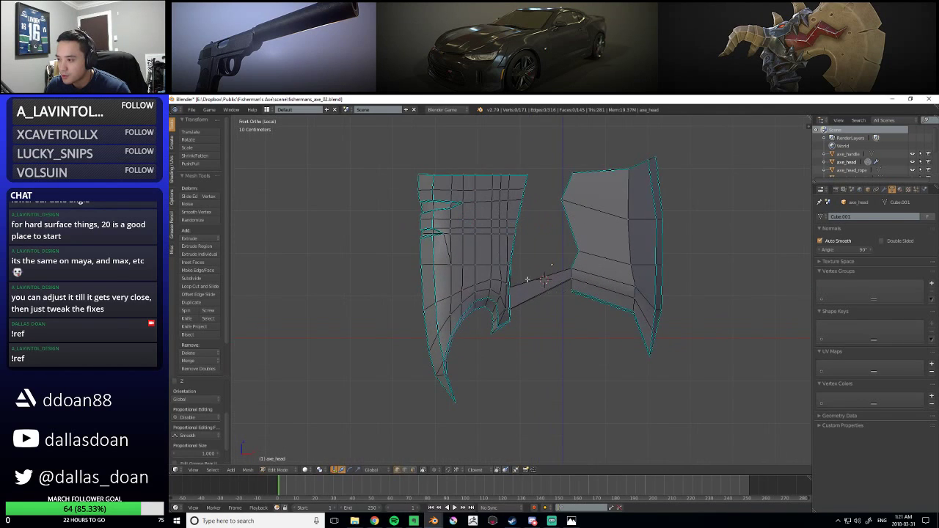
# Add three evenly spaced loop cuts across the bridge between the two pieces
pyautogui.scroll(3, 527, 279)
pyautogui.scroll(-1, 532, 281)
pyautogui.hotkey('ctrl', 'r')
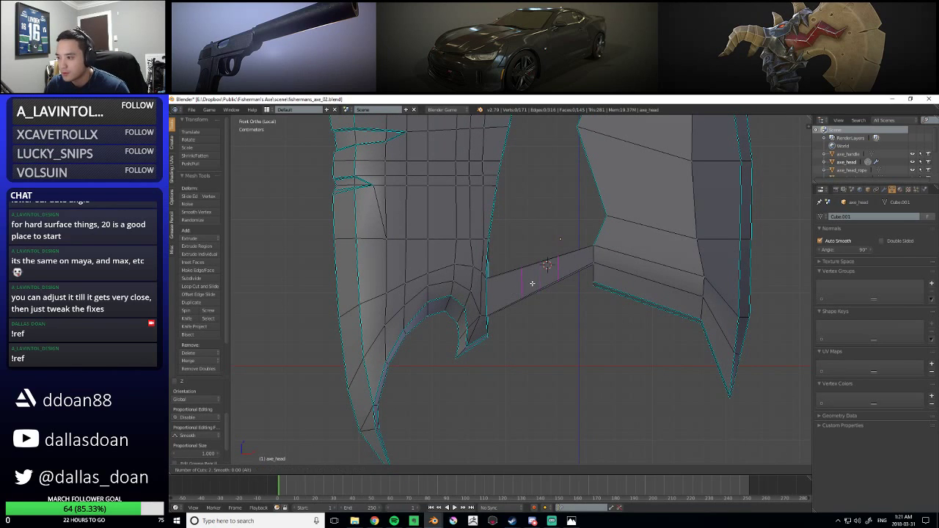
pyautogui.click(532, 283)
pyautogui.rightClick(532, 283)
pyautogui.moveTo(532, 283); pyautogui.dragTo(563, 314, button='middle')
pyautogui.press('q')
pyautogui.click(525, 290)
# In front view, scale the bridge's end edges at the notched piece along Z to about 0.6
pyautogui.keyDown('shift'); pyautogui.moveTo(569, 370); pyautogui.dragTo(516, 295, button='middle'); pyautogui.keyUp('shift')
pyautogui.scroll(2, 498, 345)
pyautogui.moveTo(515, 295); pyautogui.dragTo(565, 338, button='middle')
pyautogui.press('q')
pyautogui.click(448, 296)
pyautogui.scroll(2, 456, 272)
pyautogui.rightClick(513, 263)
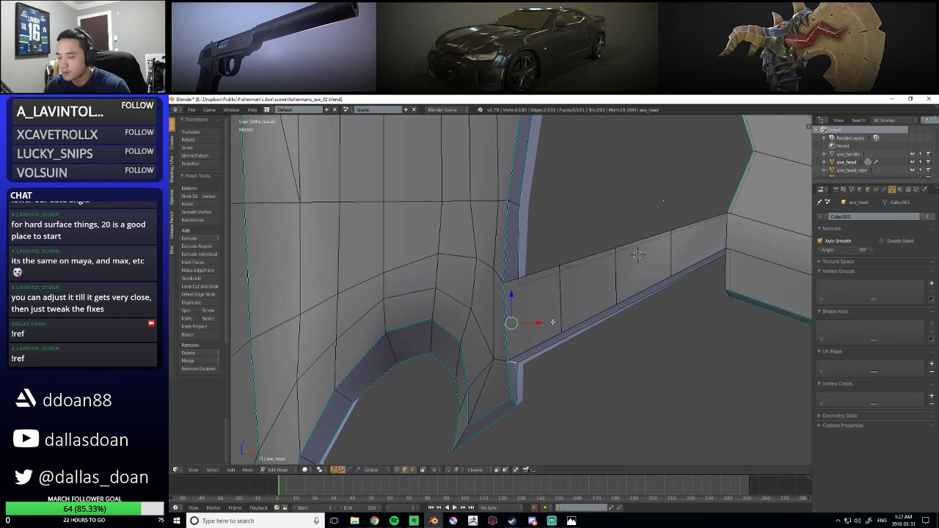
pyautogui.press('KP_1')
pyautogui.press('s')
pyautogui.press('z')
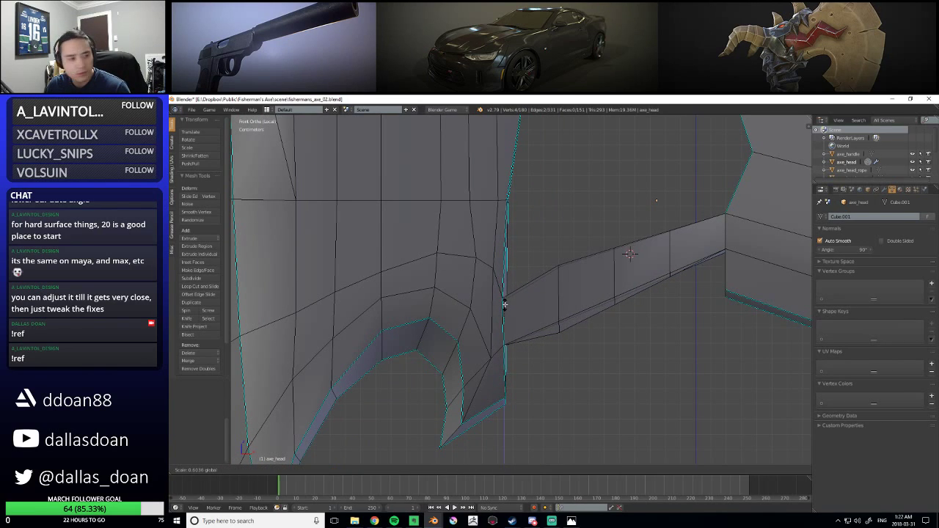
pyautogui.click(504, 303)
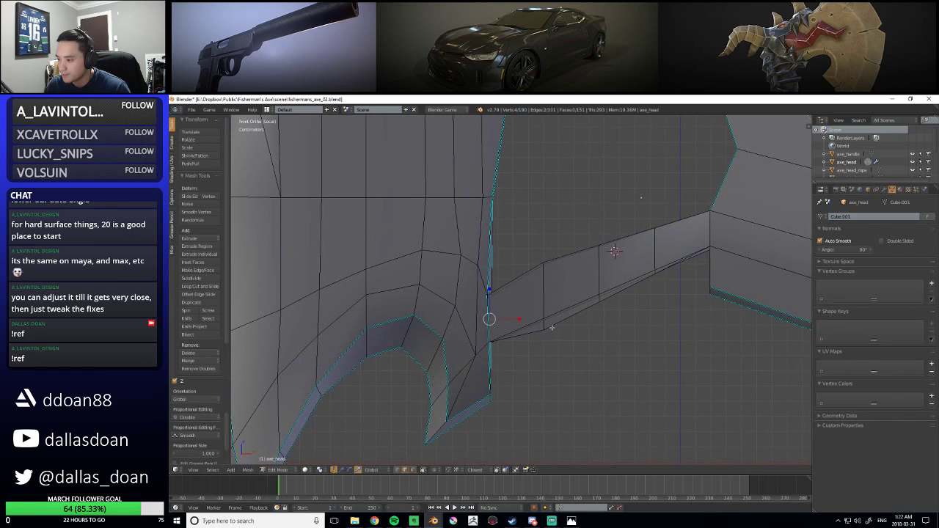
# Raise the lower vertices of the first two bridge cuts beside the notched piece along Z
pyautogui.hotkey('ctrl', 'Tab')
pyautogui.click(529, 288)
pyautogui.rightClick(551, 271)
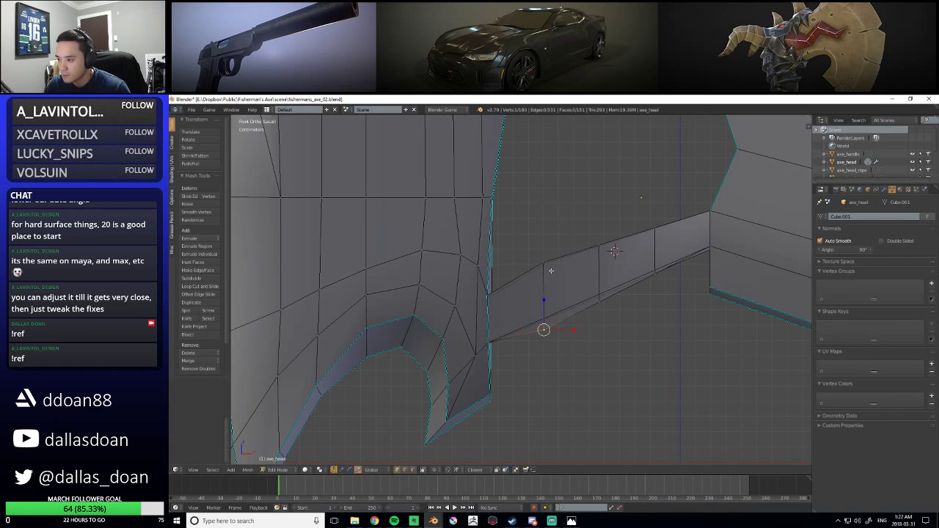
pyautogui.moveTo(541, 304); pyautogui.dragTo(544, 299)
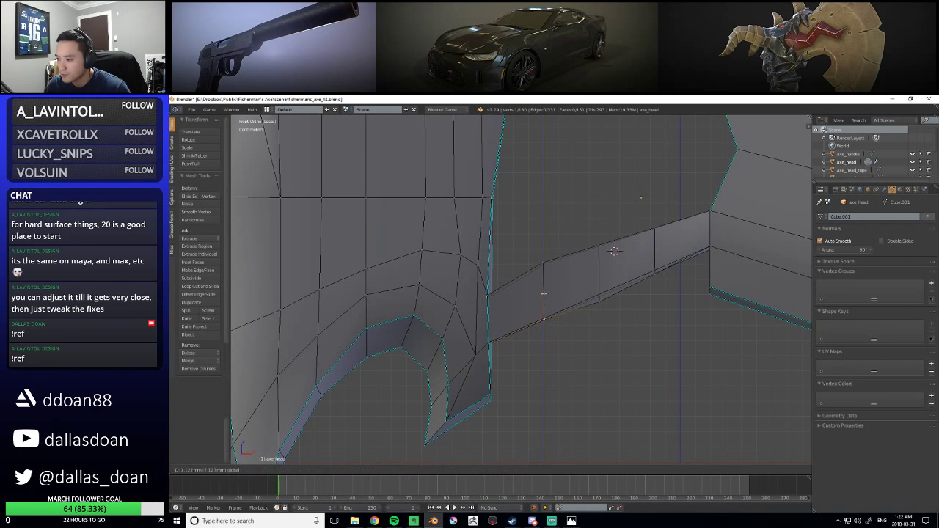
pyautogui.click(544, 294)
pyautogui.moveTo(600, 286); pyautogui.dragTo(598, 270)
pyautogui.keyDown('shift'); pyautogui.moveTo(641, 258); pyautogui.dragTo(611, 281, button='middle'); pyautogui.keyUp('shift')
pyautogui.scroll(-5, 603, 283)
pyautogui.scroll(3, 576, 289)
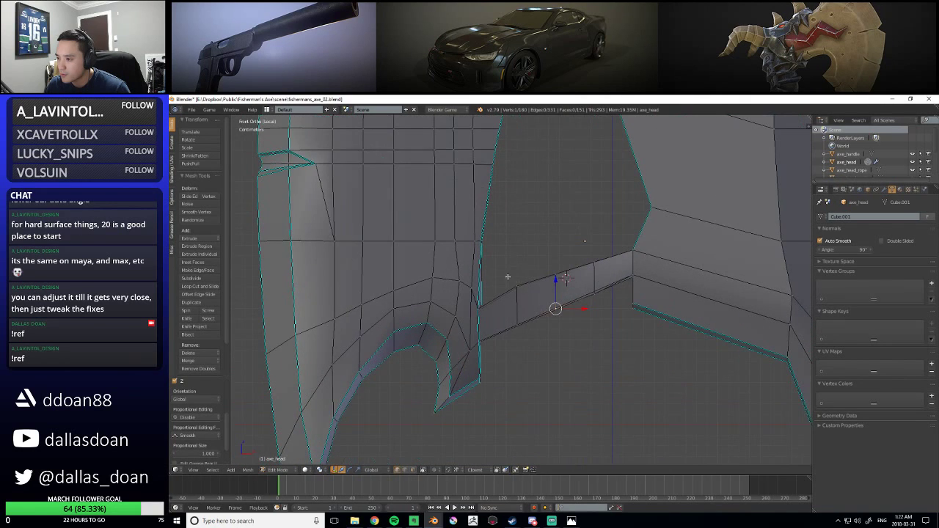
# Raise the upper vertices of the bridge's first and middle cuts slightly along Z
pyautogui.moveTo(518, 267); pyautogui.dragTo(518, 270)
pyautogui.scroll(-2, 518, 271)
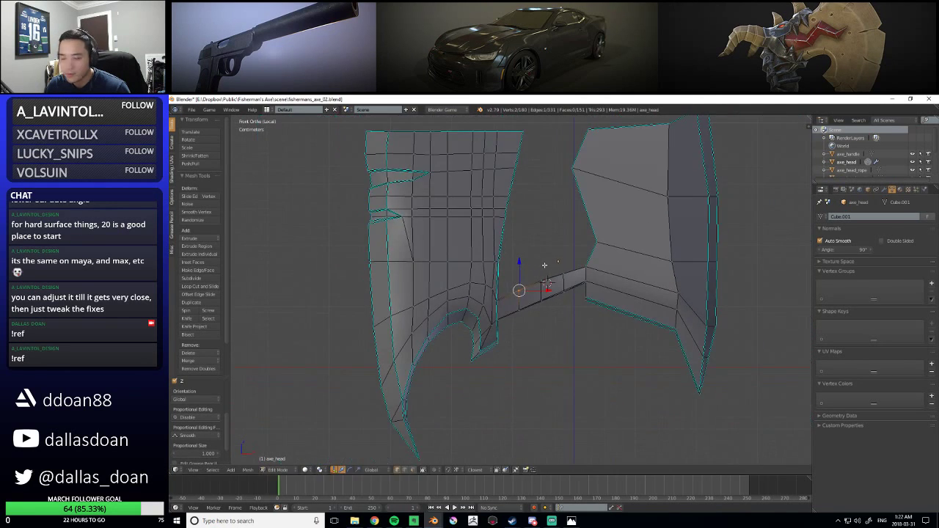
pyautogui.scroll(5, 540, 266)
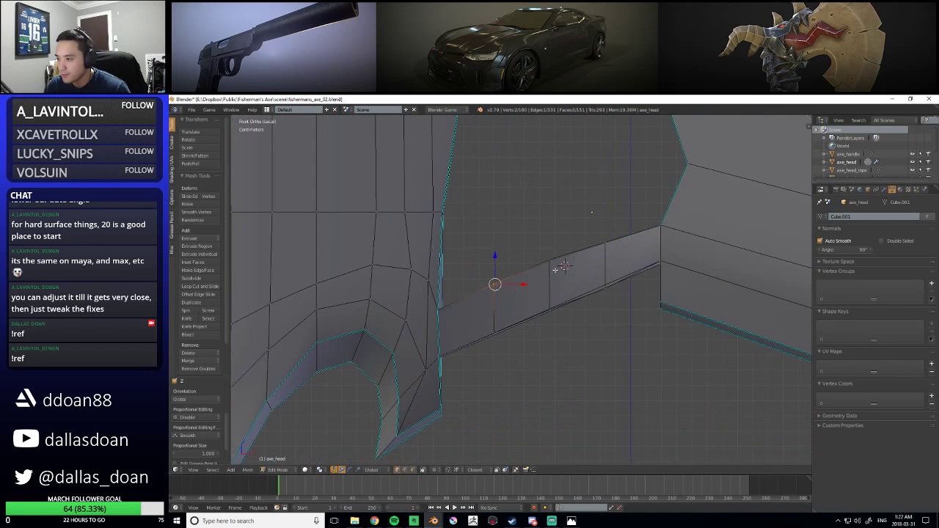
pyautogui.scroll(-1, 580, 261)
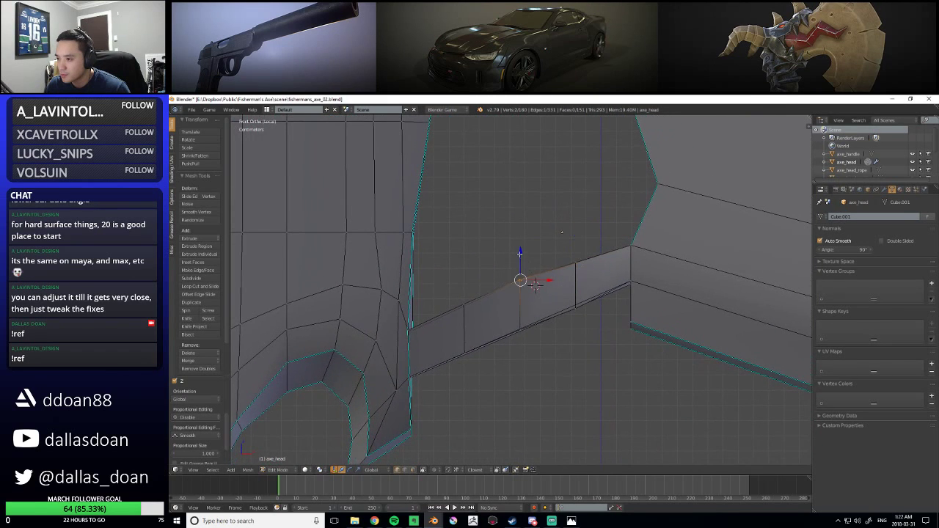
pyautogui.scroll(-2, 502, 282)
pyautogui.scroll(-3, 501, 282)
pyautogui.scroll(1, 513, 312)
pyautogui.scroll(-1, 509, 308)
pyautogui.scroll(1, 528, 275)
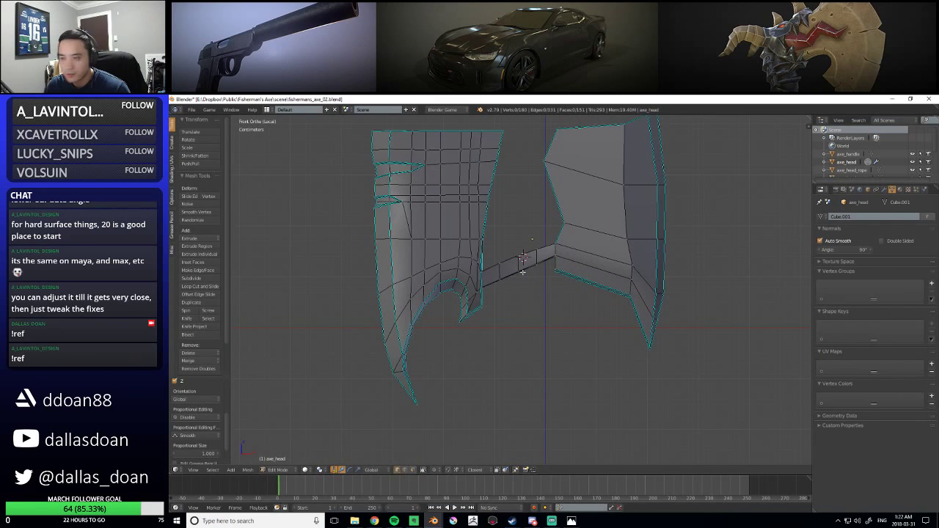
pyautogui.scroll(2, 525, 282)
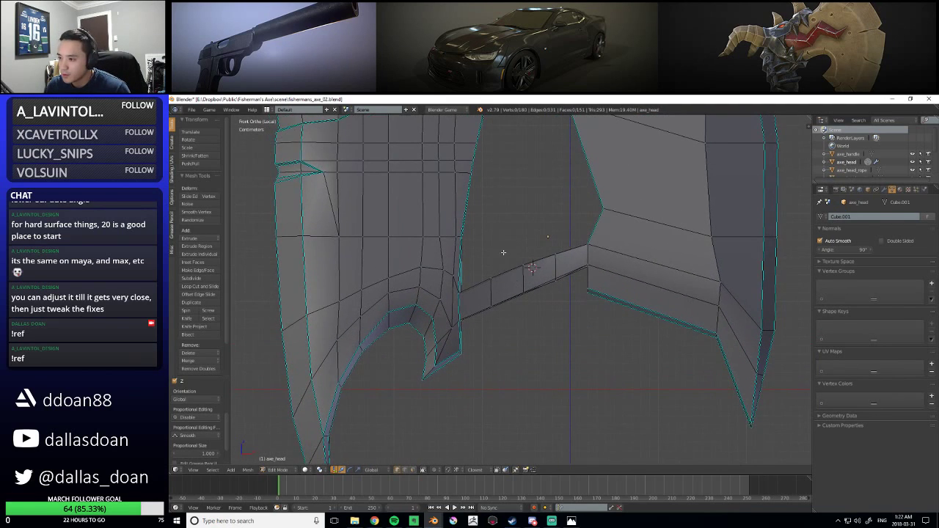
pyautogui.keyDown('shift'); pyautogui.moveTo(485, 269); pyautogui.dragTo(458, 282, button='middle'); pyautogui.keyUp('shift')
pyautogui.press('b')
pyautogui.moveTo(519, 240); pyautogui.dragTo(555, 313)
pyautogui.moveTo(533, 253); pyautogui.dragTo(551, 317)
pyautogui.scroll(-3, 537, 262)
pyautogui.moveTo(537, 262)
pyautogui.mouseDown(button='middle')
pyautogui.moveTo(513, 386)
pyautogui.moveTo(521, 323)
pyautogui.moveTo(506, 310)
pyautogui.moveTo(515, 271)
pyautogui.moveTo(556, 314)
pyautogui.moveTo(535, 293)
pyautogui.moveTo(555, 254)
pyautogui.moveTo(576, 349)
pyautogui.moveTo(561, 250)
pyautogui.moveTo(514, 253)
pyautogui.moveTo(545, 255)
pyautogui.mouseUp(button='middle')
pyautogui.scroll(4, 519, 369)
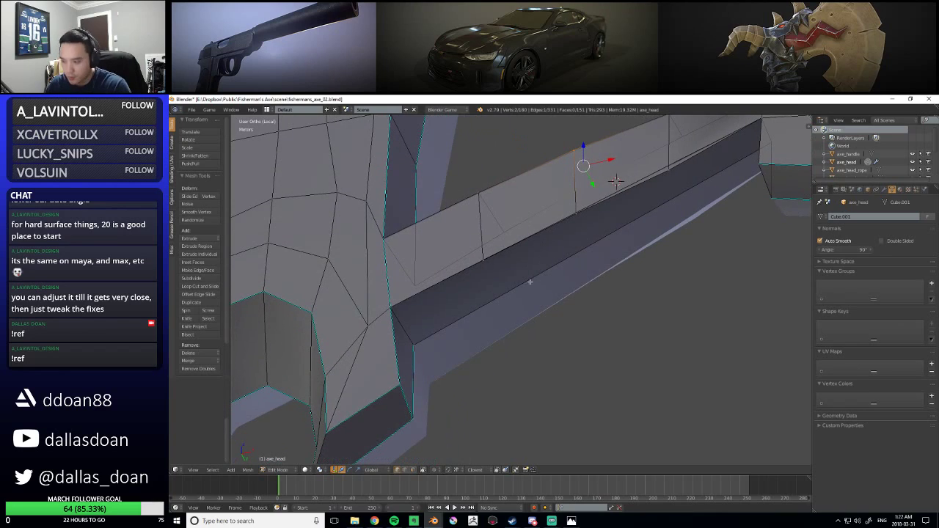
pyautogui.press('k')
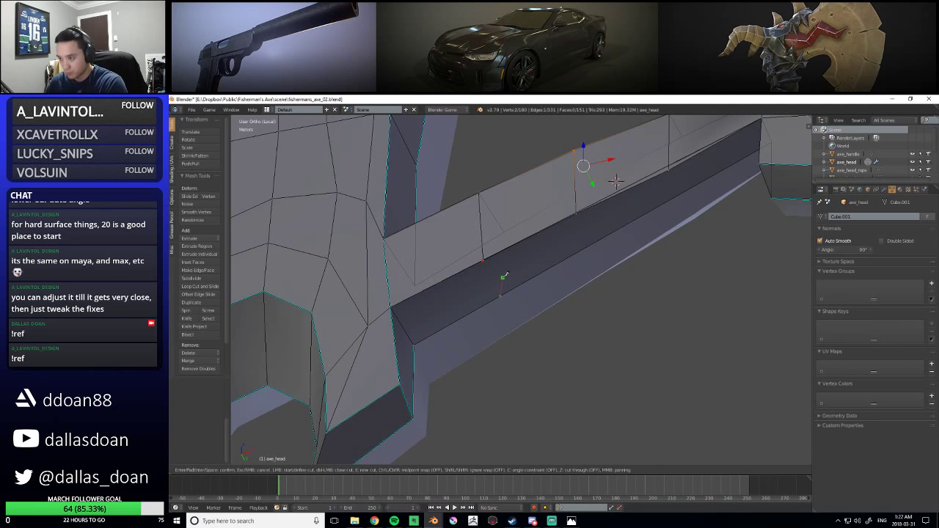
pyautogui.press('Escape')
# Raise the lower vertex of the bridge cut nearest the facing piece slightly along Z
pyautogui.moveTo(501, 279); pyautogui.dragTo(584, 273, button='middle')
pyautogui.scroll(-3, 472, 301)
pyautogui.scroll(1, 565, 320)
pyautogui.rightClick(600, 247)
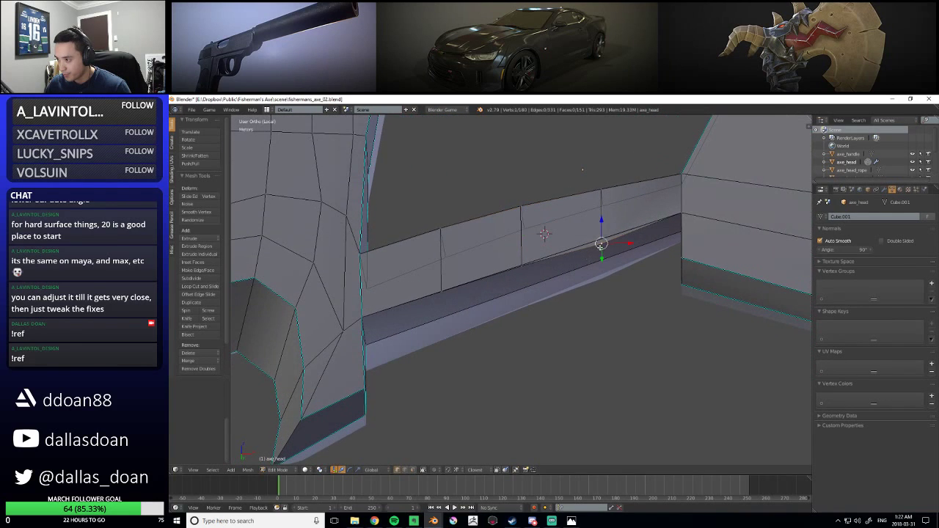
pyautogui.moveTo(602, 220); pyautogui.dragTo(602, 218)
# Try to knife-cut the bridge's underside between its rear lower edge and the first cut beside the notched piece
pyautogui.moveTo(593, 247); pyautogui.dragTo(556, 272, button='middle')
pyautogui.scroll(1, 555, 257)
pyautogui.moveTo(517, 316); pyautogui.dragTo(501, 298, button='middle')
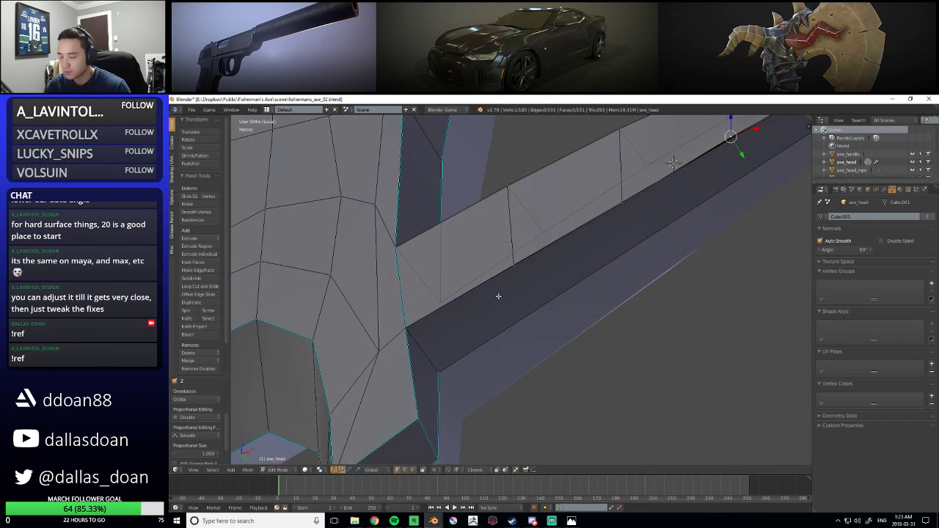
pyautogui.press('k')
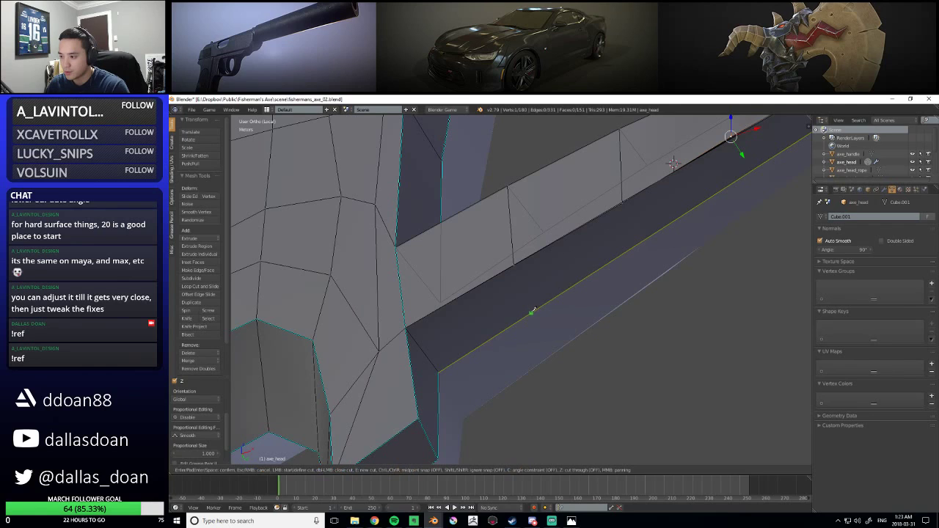
pyautogui.click(530, 313)
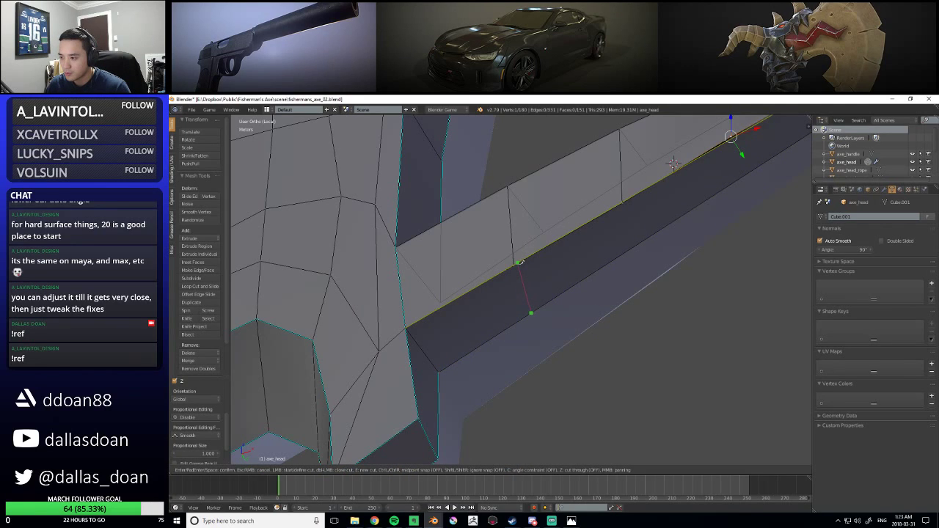
pyautogui.click(517, 262)
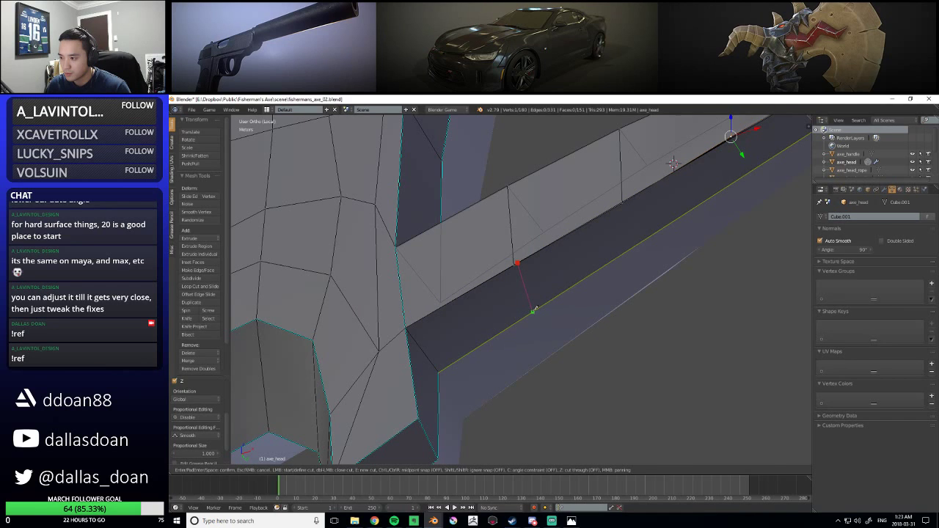
pyautogui.press('Escape')
pyautogui.scroll(-1, 567, 298)
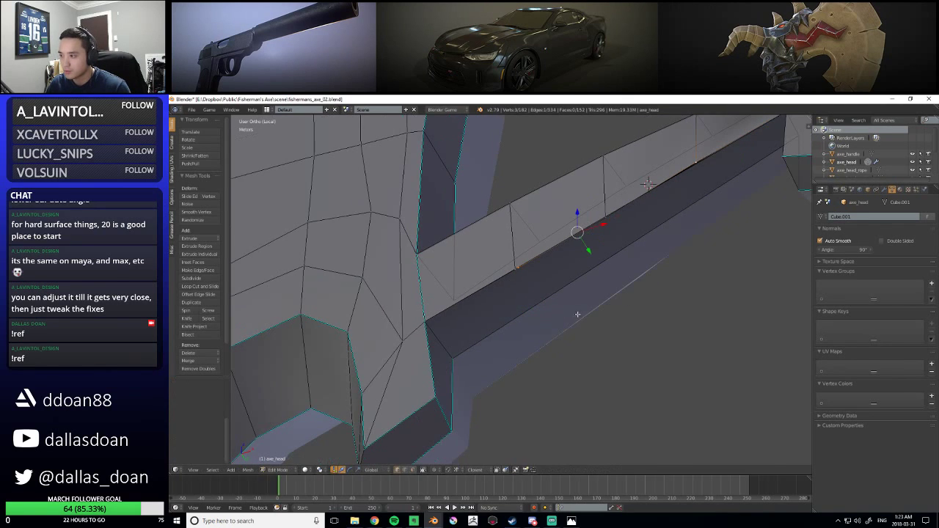
# Undo the knife cut, the vertex moves and the three loop cuts on the bridge
pyautogui.hotkey('ctrl', 'z')
pyautogui.hotkey('ctrl', 'z')
pyautogui.moveTo(541, 256); pyautogui.dragTo(593, 246, button='middle')
pyautogui.hotkey('ctrl', 'Tab')
pyautogui.click(531, 260)
pyautogui.press('ctrl+KP_Add')
pyautogui.hotkey('ctrl', 'z')
pyautogui.hotkey('ctrl', 'z')
pyautogui.press('a')
pyautogui.moveTo(518, 266); pyautogui.dragTo(436, 289, button='middle')
pyautogui.hotkey('ctrl', 'r')
pyautogui.press('Escape')
# Merge the two overlapping vertices at the bridge's lower corner on the facing piece at their center
pyautogui.moveTo(500, 282); pyautogui.dragTo(418, 279, button='middle')
pyautogui.hotkey('ctrl', 'Tab')
pyautogui.click(420, 279)
pyautogui.keyDown('shift'); pyautogui.moveTo(518, 315); pyautogui.dragTo(536, 304, button='middle'); pyautogui.keyUp('shift')
pyautogui.keyDown('shift'); pyautogui.moveTo(597, 228); pyautogui.dragTo(583, 294, button='middle'); pyautogui.keyUp('shift')
pyautogui.rightClick(632, 277)
pyautogui.scroll(2, 617, 284)
pyautogui.scroll(2, 583, 294)
pyautogui.moveTo(583, 295); pyautogui.dragTo(590, 317, button='middle')
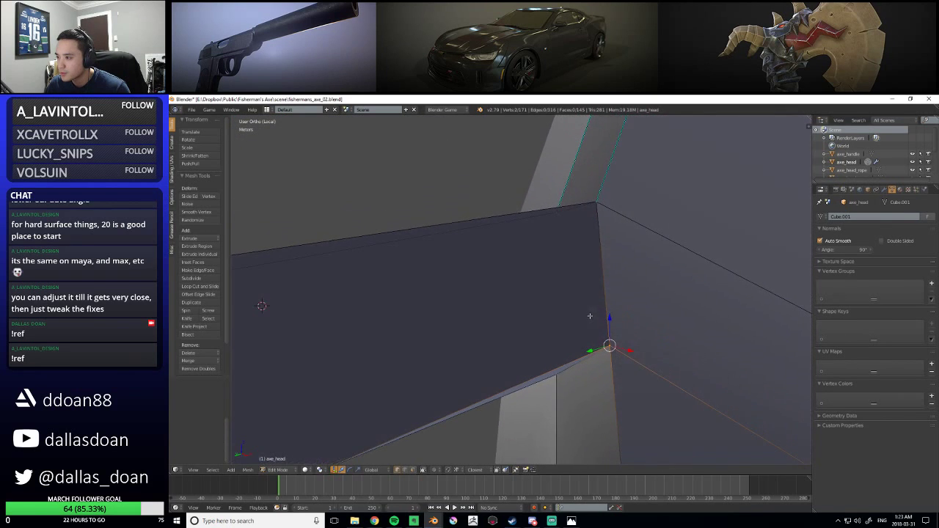
pyautogui.moveTo(612, 253); pyautogui.dragTo(596, 351, button='middle')
pyautogui.scroll(-2, 596, 351)
pyautogui.keyDown('shift'); pyautogui.moveTo(596, 350); pyautogui.dragTo(576, 301, button='middle'); pyautogui.keyUp('shift')
pyautogui.moveTo(523, 306); pyautogui.dragTo(546, 326)
pyautogui.moveTo(546, 327); pyautogui.dragTo(571, 312, button='middle')
pyautogui.moveTo(546, 278); pyautogui.dragTo(572, 296)
pyautogui.moveTo(571, 297); pyautogui.dragTo(556, 315, button='middle')
pyautogui.scroll(4, 592, 333)
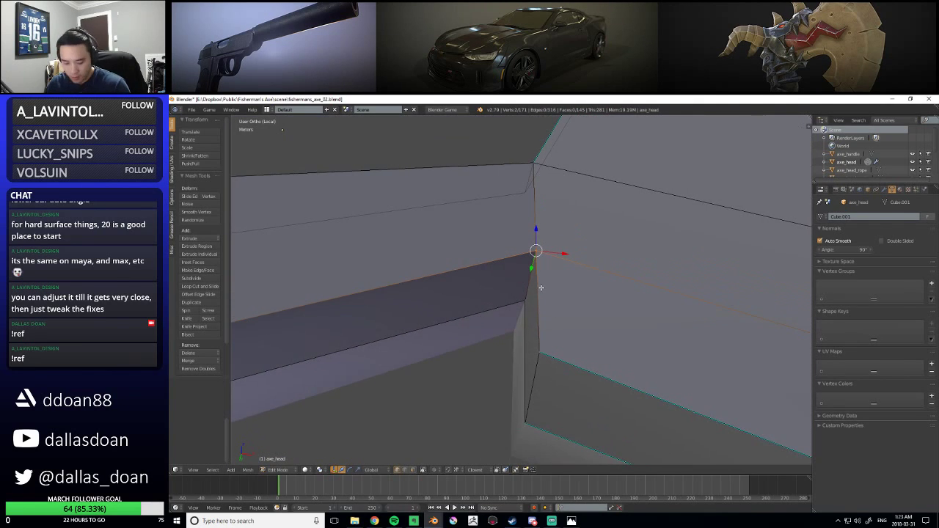
pyautogui.hotkey('ctrl', 'm')
pyautogui.press('Escape')
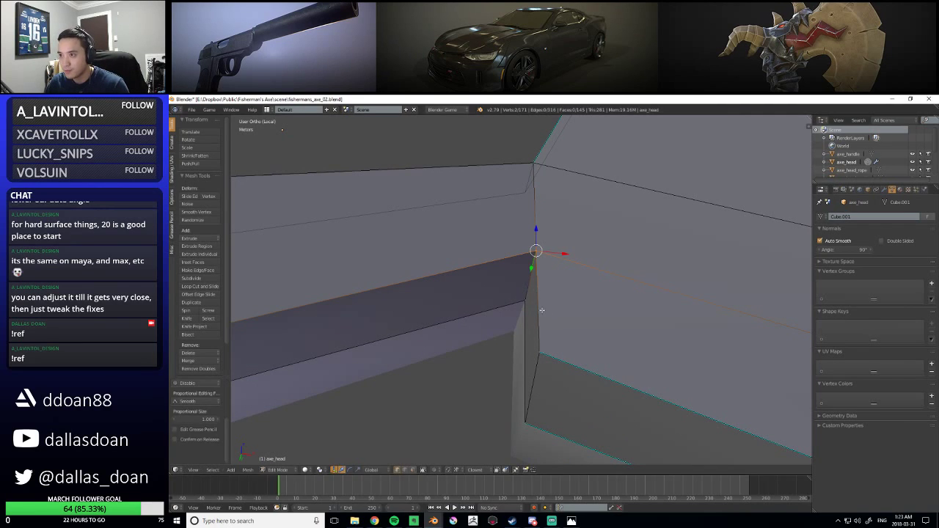
pyautogui.moveTo(540, 305); pyautogui.dragTo(516, 329, button='middle')
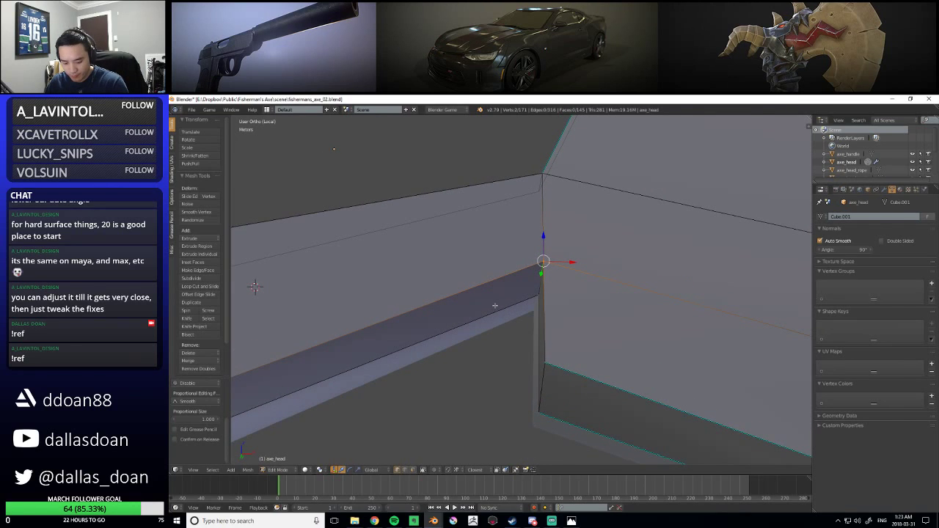
pyautogui.hotkey('ctrl', 'v')
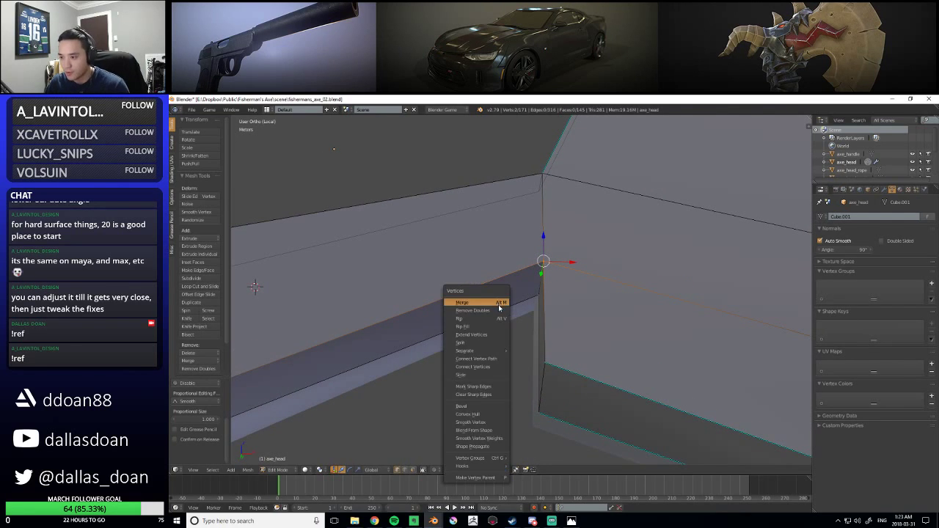
pyautogui.click(499, 304)
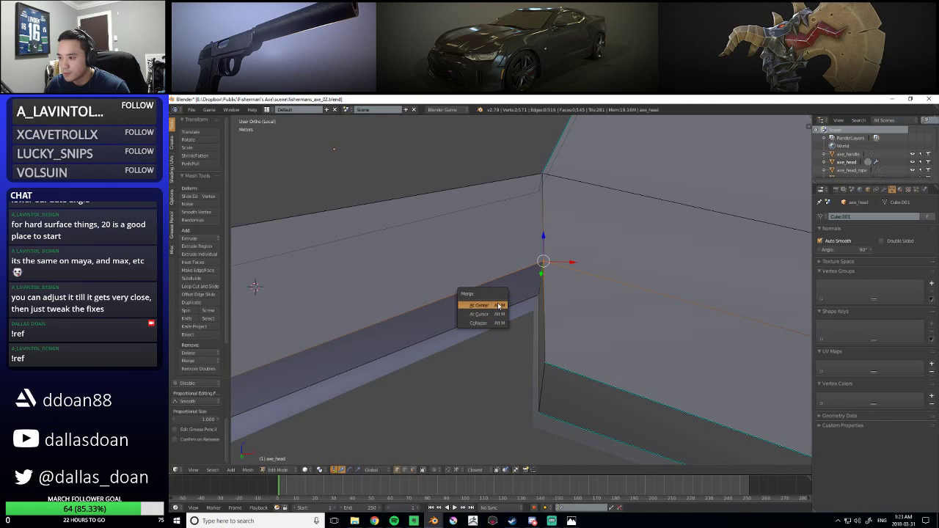
pyautogui.click(498, 306)
pyautogui.moveTo(498, 305)
pyautogui.mouseDown(button='middle')
pyautogui.moveTo(543, 316)
pyautogui.moveTo(511, 319)
pyautogui.mouseUp(button='middle')
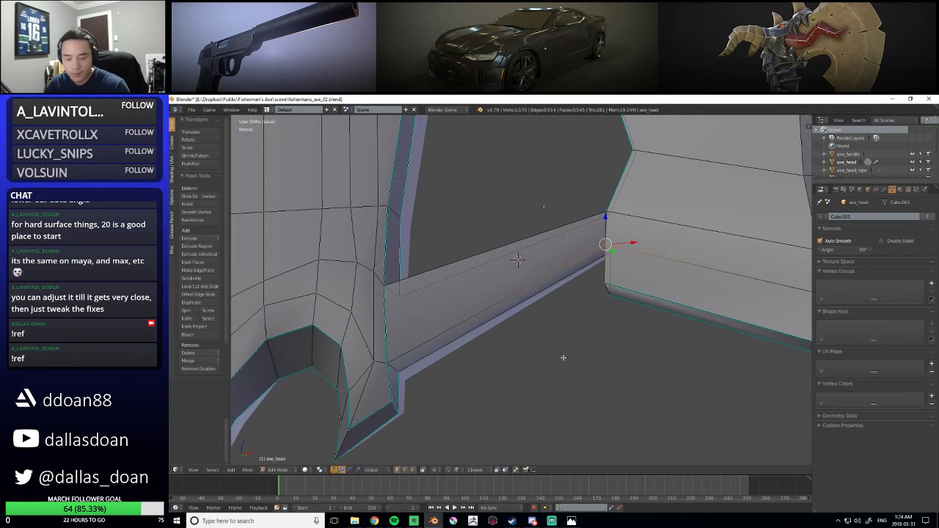
pyautogui.click(374, 521)
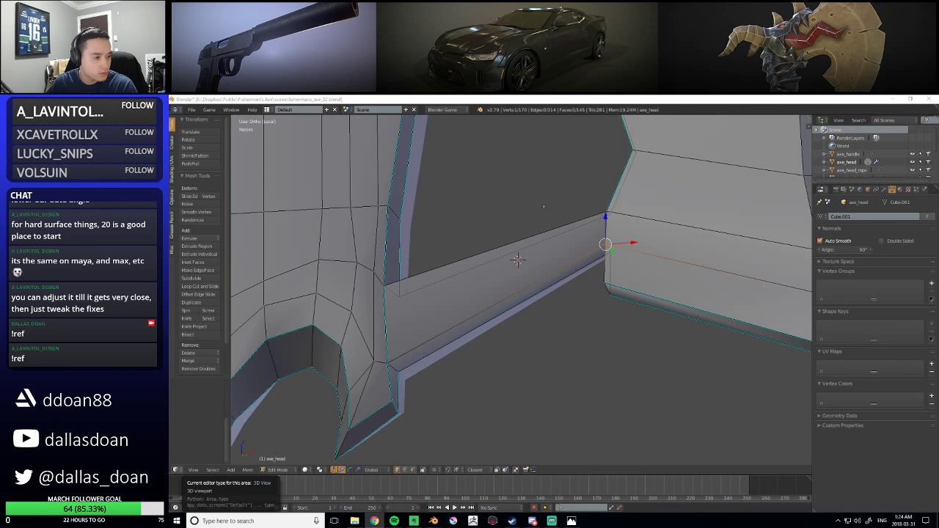
# Mark the bridge's lower long edges as sharp
pyautogui.moveTo(516, 257); pyautogui.dragTo(462, 323, button='middle')
pyautogui.hotkey('ctrl', 'Tab')
pyautogui.click(576, 265)
pyautogui.rightClick(565, 279)
pyautogui.keyDown('shift'); pyautogui.rightClick(563, 284); pyautogui.keyUp('shift')
pyautogui.hotkey('ctrl', 'e')
pyautogui.click(473, 336)
# Mark the bridge's upper edges and the short edge at its lower corner on the notched piece as sharp
pyautogui.rightClick(471, 241)
pyautogui.keyDown('shift'); pyautogui.rightClick(456, 279); pyautogui.keyUp('shift')
pyautogui.moveTo(436, 284)
pyautogui.mouseDown(button='middle')
pyautogui.moveTo(447, 269)
pyautogui.moveTo(431, 298)
pyautogui.moveTo(480, 327)
pyautogui.moveTo(525, 411)
pyautogui.mouseUp(button='middle')
pyautogui.keyDown('shift'); pyautogui.rightClick(432, 297); pyautogui.keyUp('shift')
pyautogui.hotkey('ctrl', 'e')
pyautogui.click(431, 300)
pyautogui.rightClick(428, 388)
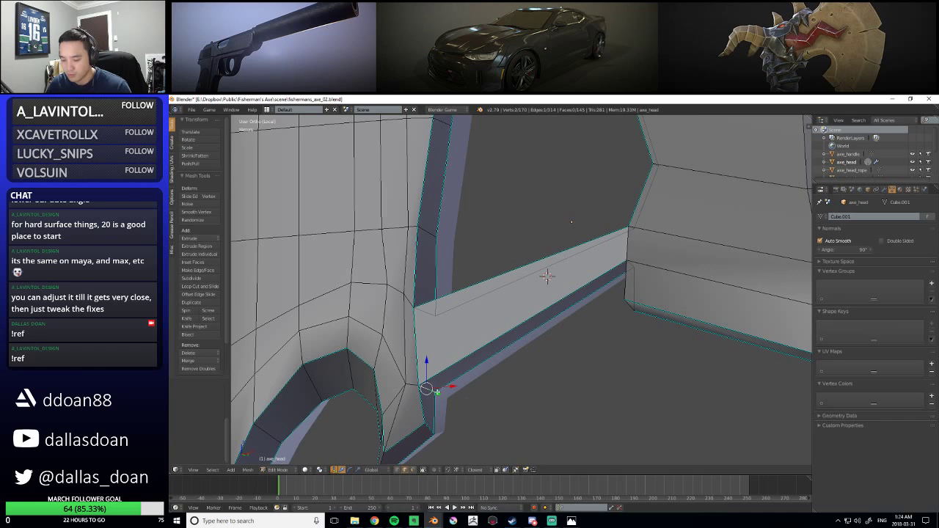
pyautogui.hotkey('ctrl', 'e')
pyautogui.click(429, 389)
pyautogui.press('a')
# In front view, add three loop cuts across the bridge between the two pieces
pyautogui.moveTo(429, 390); pyautogui.dragTo(559, 348, button='middle')
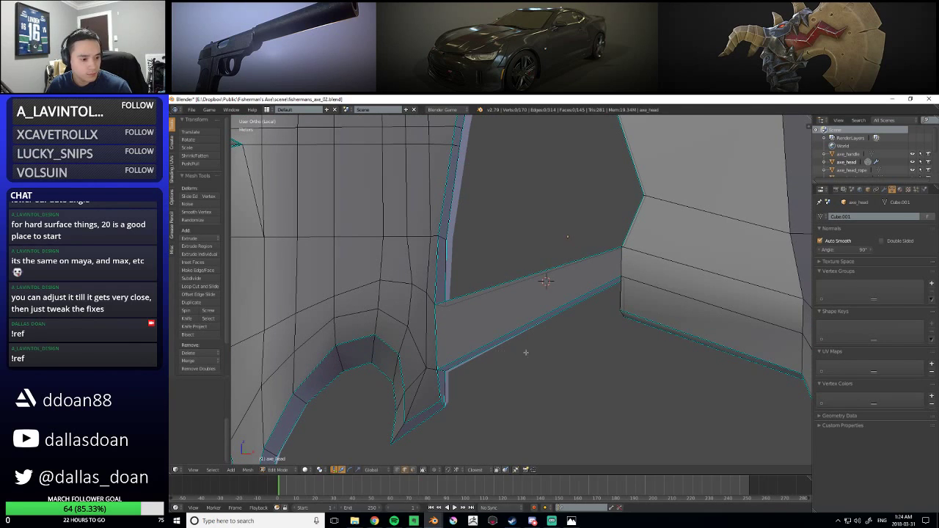
pyautogui.press('KP_1')
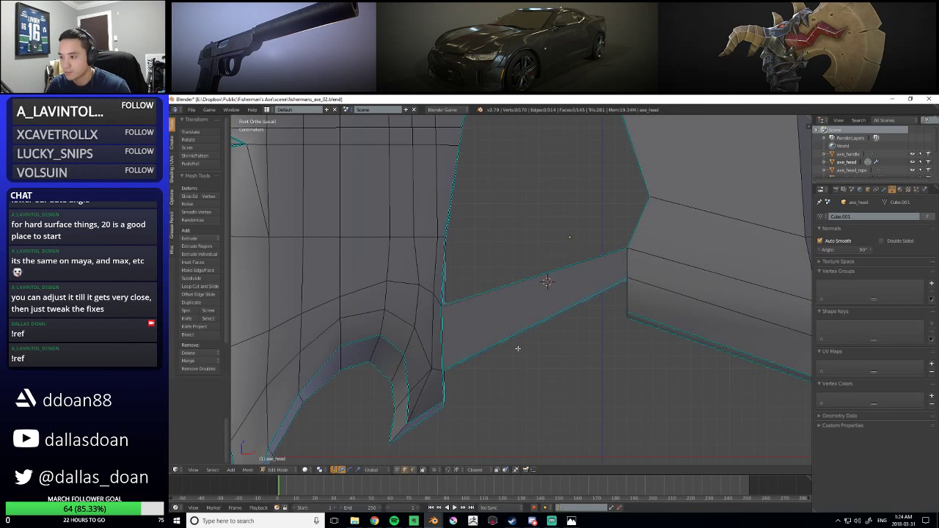
pyautogui.scroll(2, 518, 349)
pyautogui.keyDown('ctrl'); pyautogui.scroll(-1, 514, 344); pyautogui.keyUp('ctrl')
pyautogui.hotkey('ctrl', 'r')
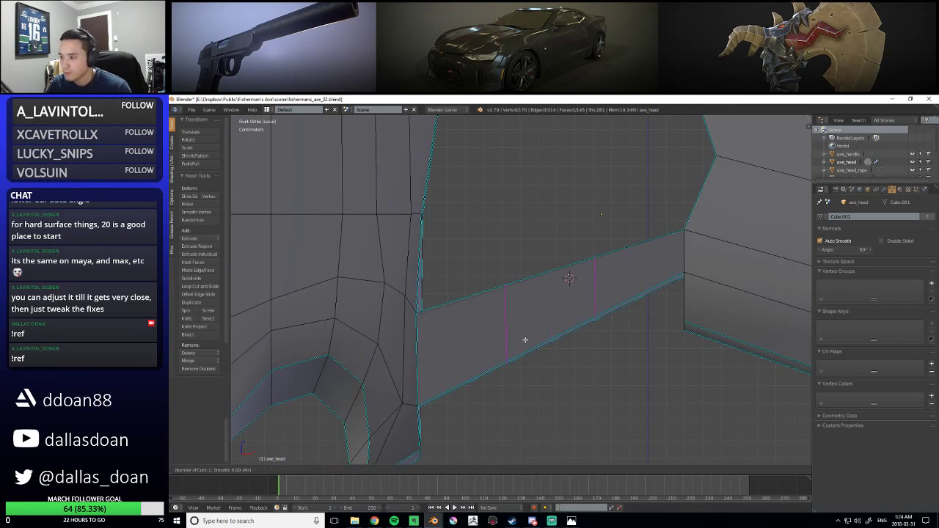
pyautogui.click(525, 340)
pyautogui.click(523, 342)
pyautogui.moveTo(524, 343); pyautogui.dragTo(596, 292, button='middle')
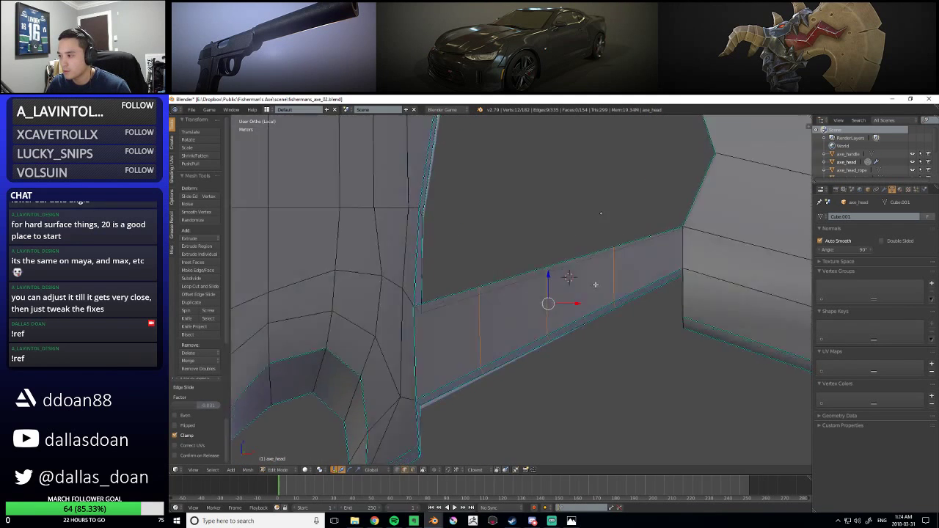
pyautogui.scroll(-6, 596, 292)
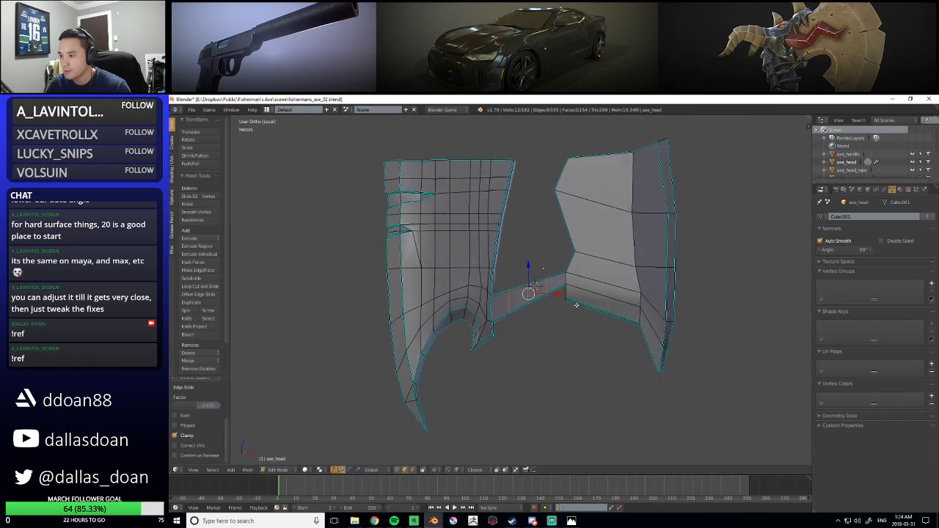
pyautogui.scroll(4, 558, 349)
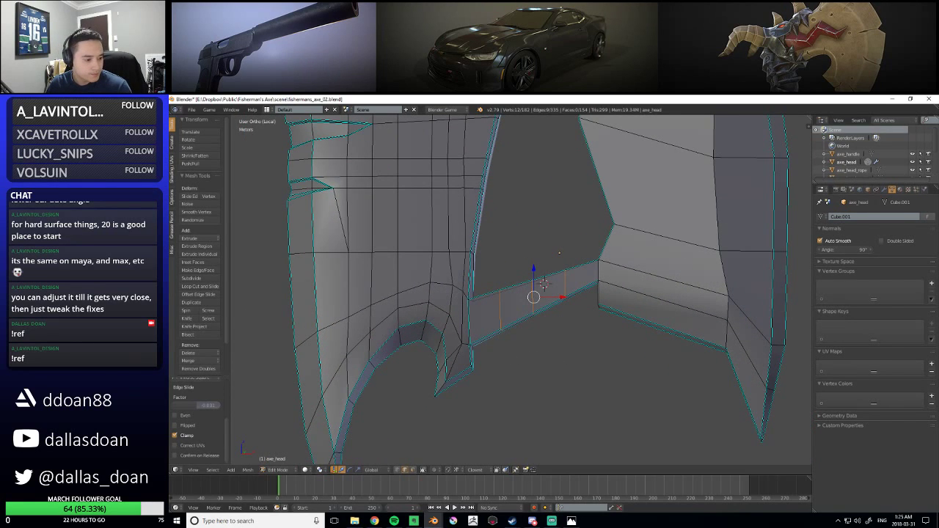
pyautogui.hotkey('alt', 'Tab')
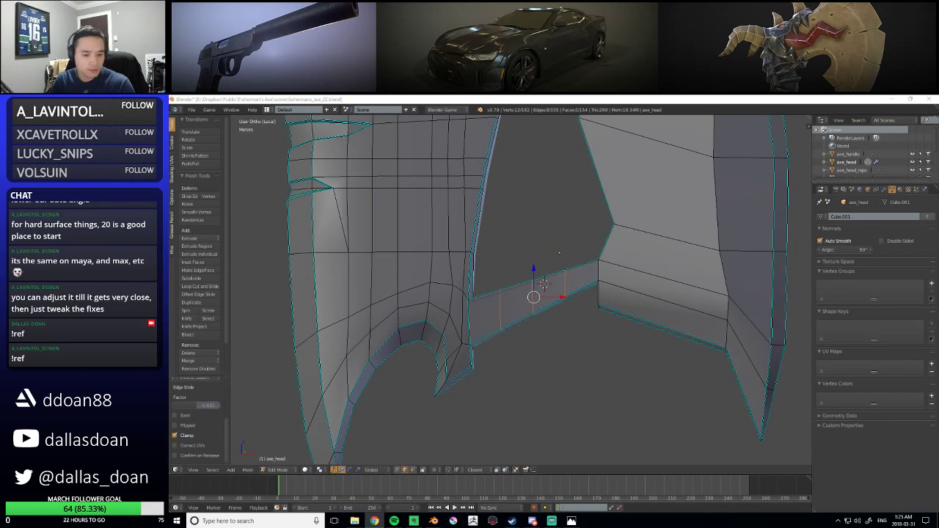
pyautogui.hotkey('alt', 'Tab')
# In front view, select the vertex loop of the bridge cut nearest the facing piece and raise it about 4.4 mm along Z
pyautogui.press('a')
pyautogui.moveTo(506, 393); pyautogui.dragTo(532, 360, button='middle')
pyautogui.press('q')
pyautogui.click(506, 308)
pyautogui.press('q')
pyautogui.press('Escape')
pyautogui.scroll(4, 541, 352)
pyautogui.hotkey('ctrl', 'Tab')
pyautogui.click(523, 306)
pyautogui.keyDown('alt'); pyautogui.rightClick(532, 312); pyautogui.keyUp('alt')
pyautogui.moveTo(531, 308); pyautogui.dragTo(531, 300)
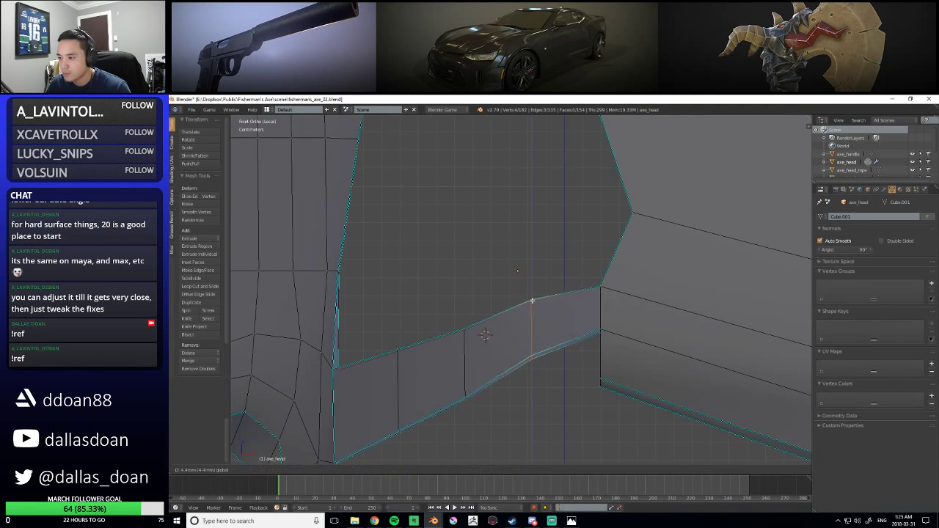
# Select the bridge's middle vertex loop and raise it slightly along Z
pyautogui.keyDown('shift'); pyautogui.moveTo(515, 315); pyautogui.dragTo(520, 298, button='middle'); pyautogui.keyUp('shift')
pyautogui.keyDown('alt'); pyautogui.rightClick(473, 354); pyautogui.keyUp('alt')
pyautogui.keyDown('shift'); pyautogui.moveTo(461, 314); pyautogui.dragTo(489, 302, button='middle'); pyautogui.keyUp('shift')
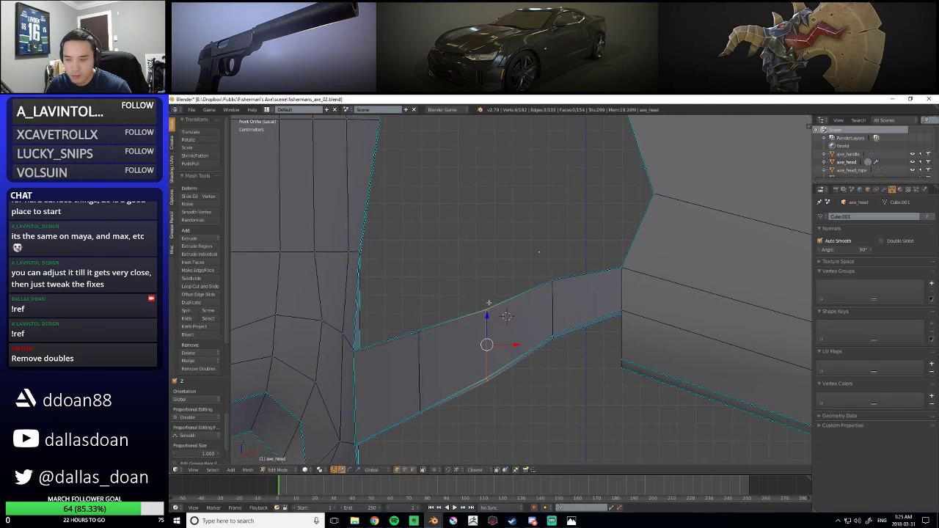
pyautogui.moveTo(486, 319); pyautogui.dragTo(487, 310)
# Select the bridge's vertex loop nearest the notched piece and raise it slightly along Z to smooth the curve
pyautogui.keyDown('shift'); pyautogui.moveTo(472, 325); pyautogui.dragTo(518, 292, button='middle'); pyautogui.keyUp('shift')
pyautogui.moveTo(422, 284); pyautogui.dragTo(489, 396)
pyautogui.moveTo(468, 312); pyautogui.dragTo(468, 305)
pyautogui.scroll(-4, 543, 302)
pyautogui.scroll(3, 580, 286)
pyautogui.keyDown('shift'); pyautogui.moveTo(613, 266); pyautogui.dragTo(552, 287, button='middle'); pyautogui.keyUp('shift')
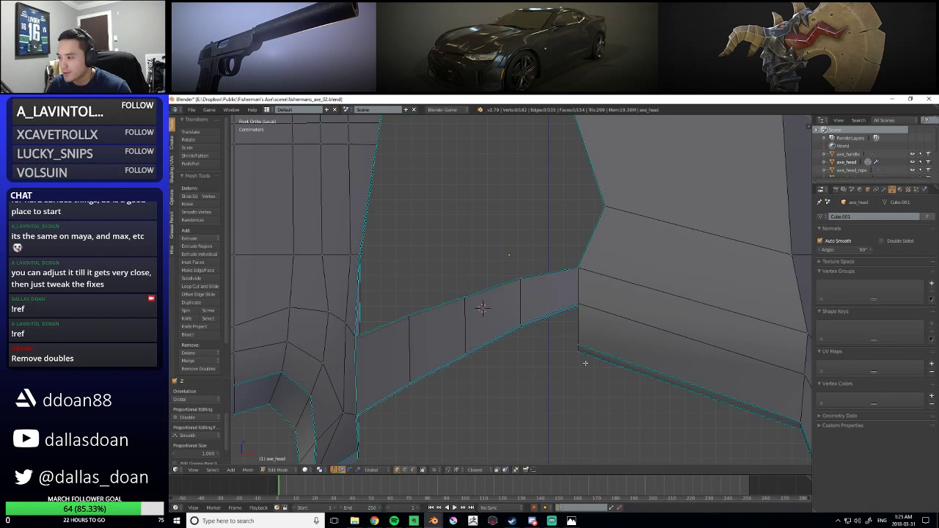
# With vertex snapping, move the facing piece's lower front and back corner vertices onto the matching lower corners of the bridge
pyautogui.moveTo(591, 356); pyautogui.dragTo(516, 475, button='middle')
pyautogui.scroll(4, 565, 290)
pyautogui.rightClick(541, 272)
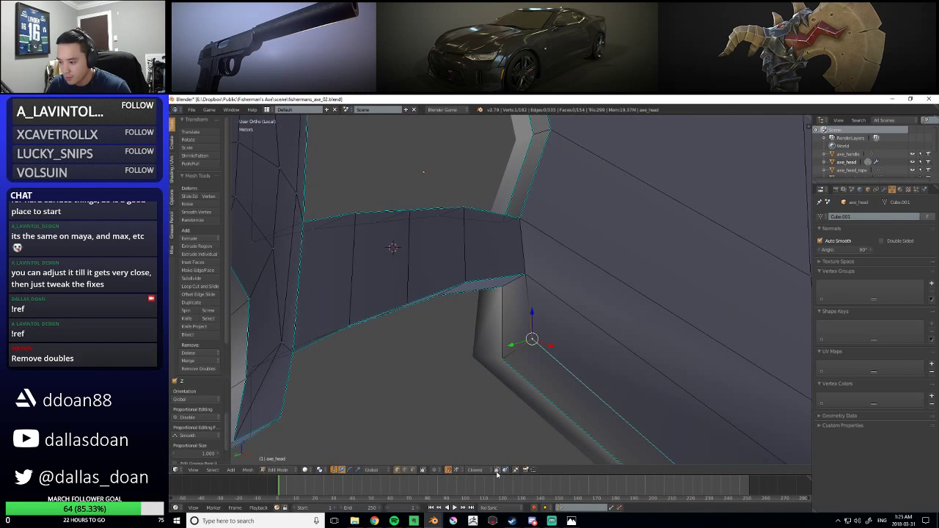
pyautogui.moveTo(527, 414); pyautogui.dragTo(527, 351, button='middle')
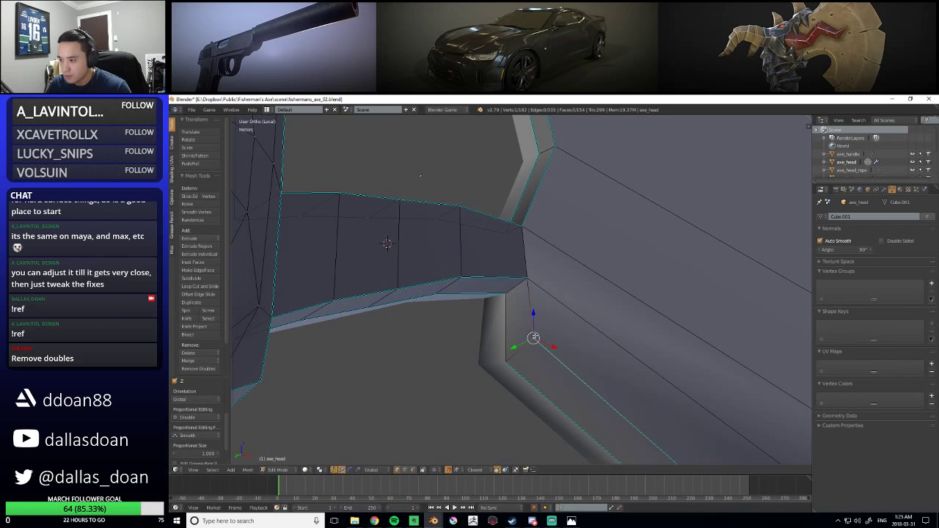
pyautogui.press('g')
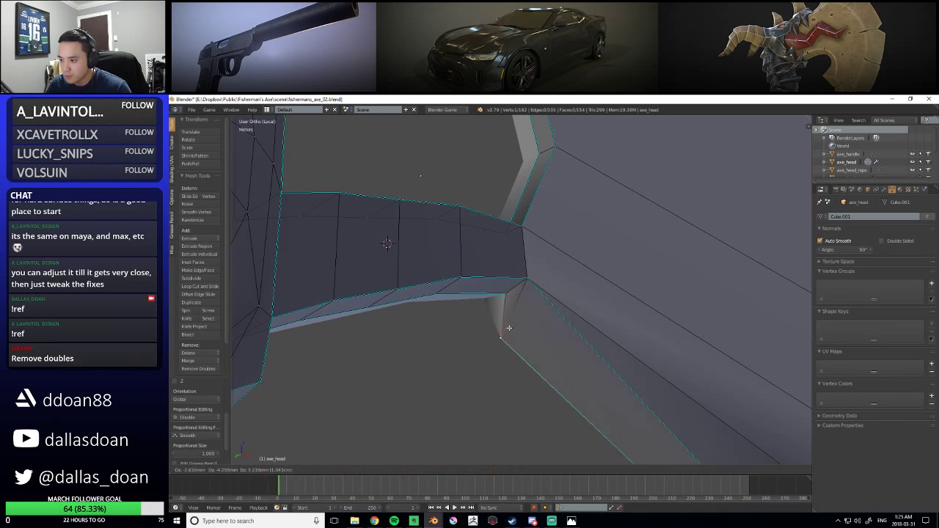
pyautogui.click(509, 332)
pyautogui.moveTo(509, 332); pyautogui.dragTo(521, 369, button='middle')
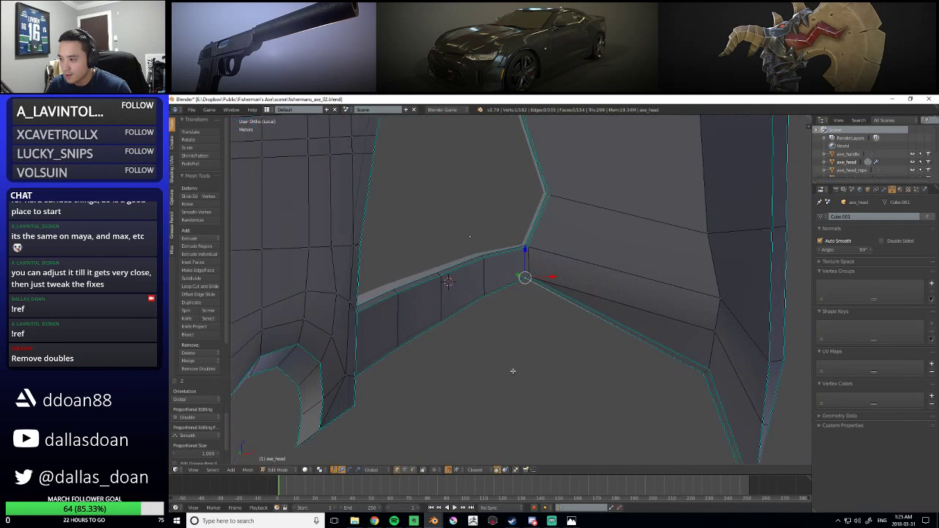
# Examine the joint between the bridge and the facing piece in Edit Mode and Object Mode
pyautogui.scroll(-5, 521, 369)
pyautogui.moveTo(533, 330)
pyautogui.keyDown('shift'); pyautogui.mouseDown(button='middle')
pyautogui.moveTo(521, 379)
pyautogui.moveTo(558, 345)
pyautogui.moveTo(532, 349)
pyautogui.moveTo(541, 330)
pyautogui.moveTo(552, 333)
pyautogui.mouseUp(button='middle'); pyautogui.keyUp('shift')
pyautogui.press('Tab')
pyautogui.press('Tab')
pyautogui.press('Tab')
pyautogui.scroll(6, 574, 363)
pyautogui.moveTo(574, 365); pyautogui.dragTo(525, 305, button='middle')
pyautogui.press('Tab')
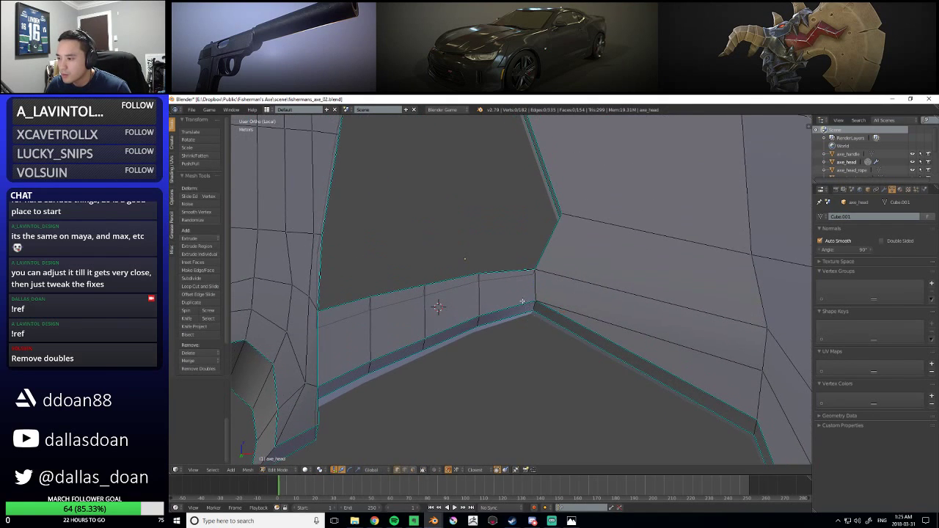
pyautogui.press('Tab')
pyautogui.scroll(-8, 525, 305)
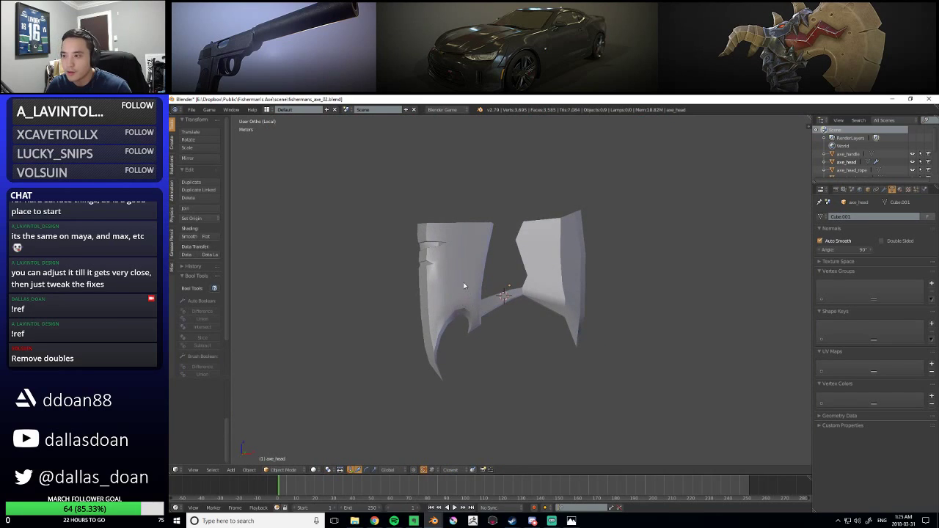
# Select the whole axe head mesh and remove its doubled vertices
pyautogui.press('Tab')
pyautogui.hotkey('ctrl', 'Tab')
pyautogui.press('Escape')
pyautogui.press('a')
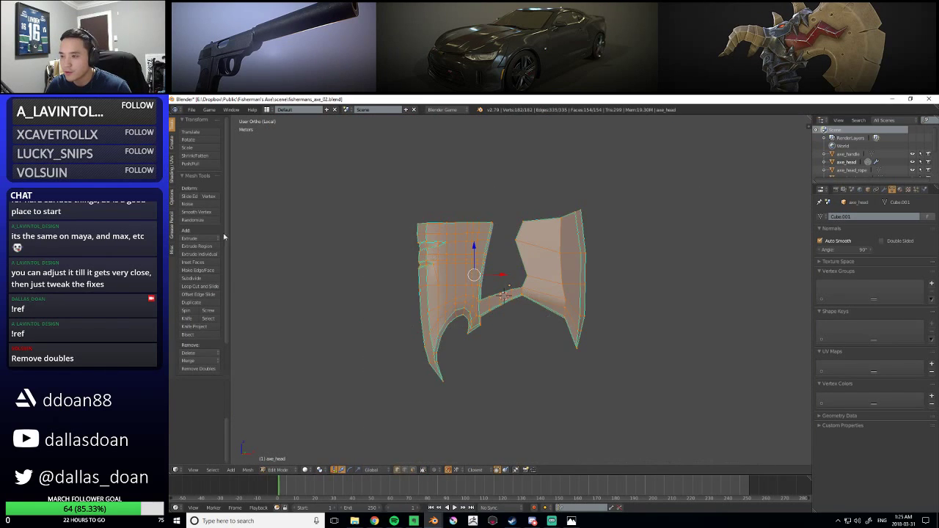
pyautogui.scroll(-2, 220, 270)
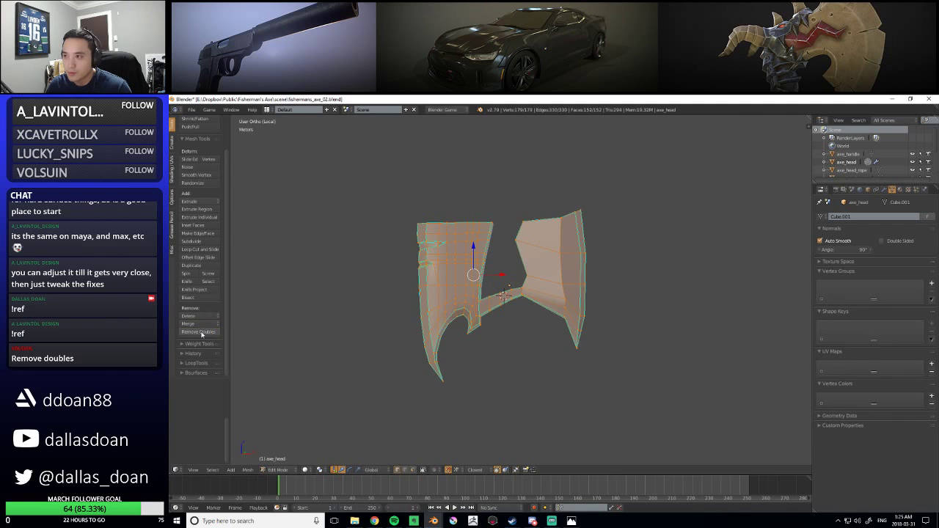
pyautogui.scroll(2, 391, 347)
# Examine the shading of the bridge and both axe head pieces in Object Mode
pyautogui.moveTo(391, 348); pyautogui.dragTo(536, 371, button='middle')
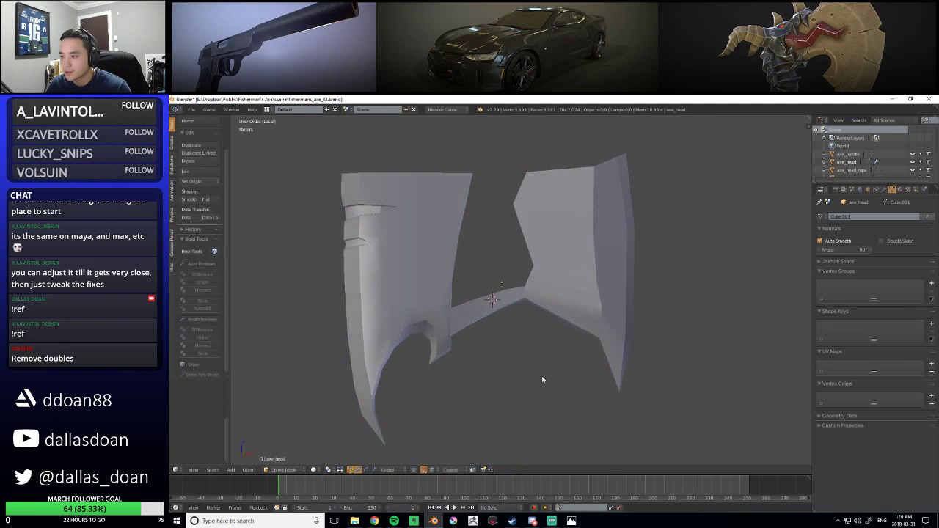
pyautogui.scroll(3, 536, 360)
pyautogui.moveTo(544, 326)
pyautogui.mouseDown(button='middle')
pyautogui.moveTo(528, 328)
pyautogui.moveTo(505, 283)
pyautogui.moveTo(490, 291)
pyautogui.moveTo(533, 411)
pyautogui.moveTo(539, 268)
pyautogui.mouseUp(button='middle')
pyautogui.press('Tab')
pyautogui.scroll(-5, 435, 332)
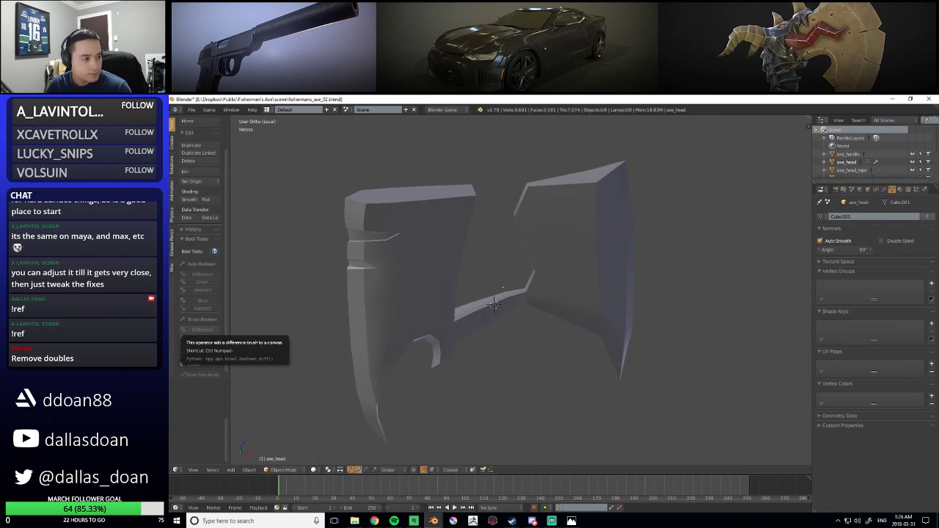
pyautogui.press('Tab')
pyautogui.keyDown('shift'); pyautogui.moveTo(482, 352); pyautogui.dragTo(512, 325, button='middle'); pyautogui.keyUp('shift')
# In front view, raise the bridge's upper corner vertices at the facing piece about 3 mm along Z
pyautogui.press('q')
pyautogui.click(494, 330)
pyautogui.scroll(7, 493, 331)
pyautogui.scroll(1, 512, 324)
pyautogui.hotkey('ctrl', 'Tab')
pyautogui.click(529, 309)
pyautogui.moveTo(572, 335); pyautogui.dragTo(541, 298)
pyautogui.keyDown('shift'); pyautogui.moveTo(461, 377); pyautogui.dragTo(498, 355, button='middle'); pyautogui.keyUp('shift')
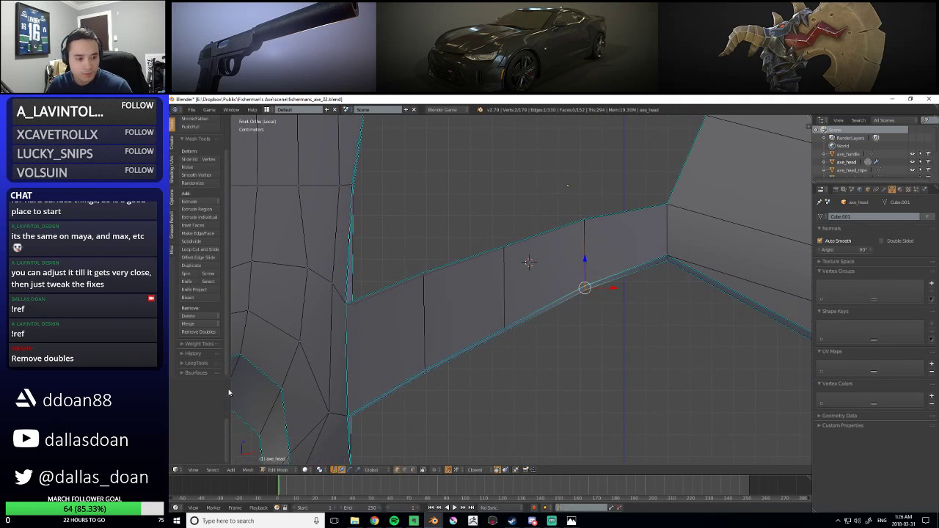
pyautogui.moveTo(509, 315); pyautogui.dragTo(490, 365, button='middle')
pyautogui.keyDown('shift'); pyautogui.moveTo(584, 305); pyautogui.dragTo(568, 326, button='middle'); pyautogui.keyUp('shift')
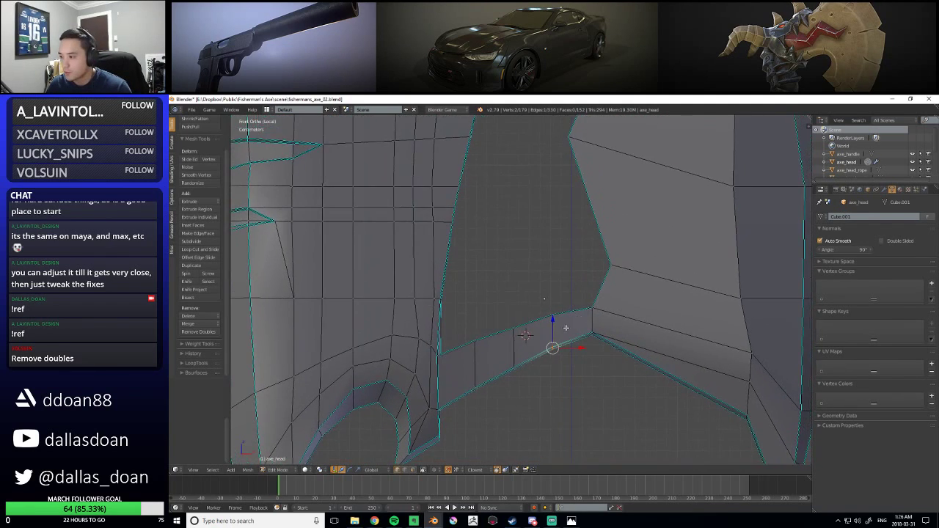
pyautogui.press('g')
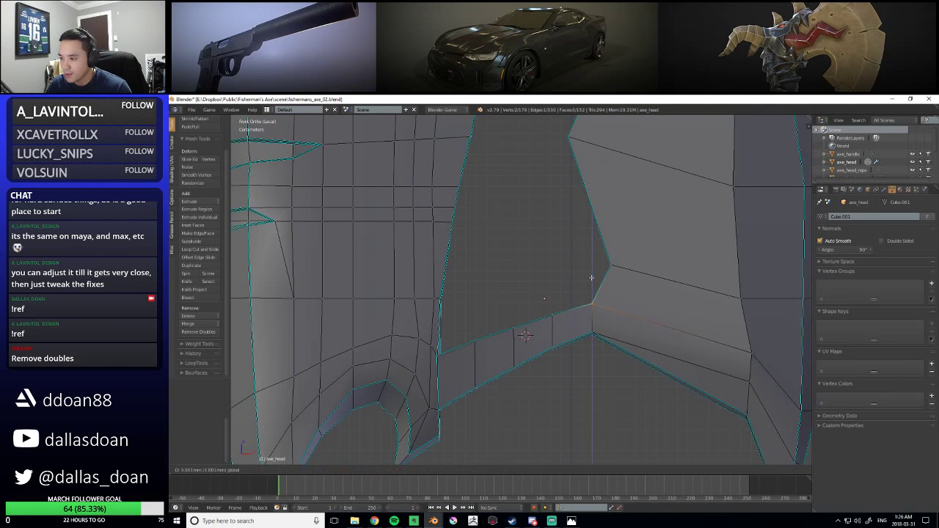
pyautogui.click(591, 278)
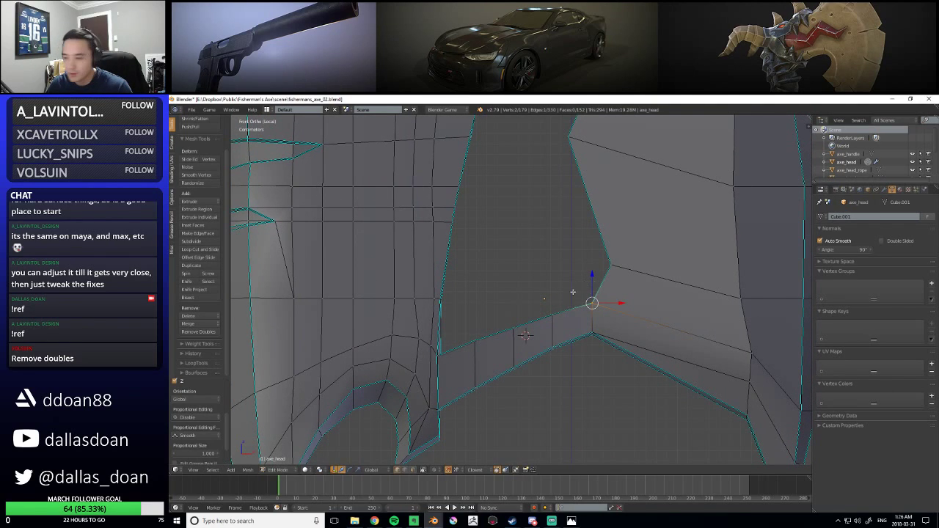
# Slightly shift the bridge's upper vertex at the notched piece and the upper vertex of the neighbouring cut
pyautogui.keyDown('shift'); pyautogui.moveTo(571, 298); pyautogui.dragTo(581, 279, button='middle'); pyautogui.keyUp('shift')
pyautogui.scroll(3, 448, 336)
pyautogui.rightClick(439, 342)
pyautogui.press('g')
pyautogui.click(442, 344)
pyautogui.hotkey('ctrl', 'z')
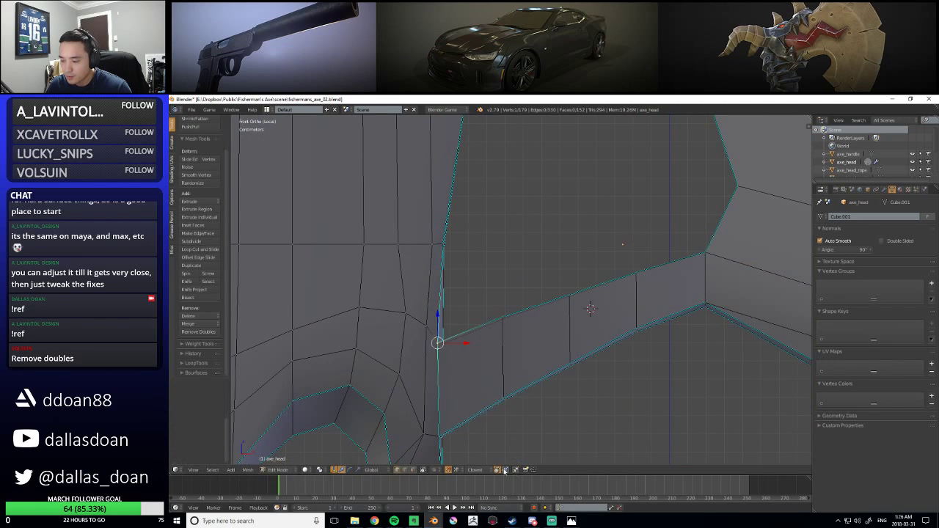
pyautogui.press('g')
pyautogui.click(440, 346)
pyautogui.rightClick(500, 317)
pyautogui.press('g')
pyautogui.click(503, 319)
pyautogui.scroll(-2, 531, 318)
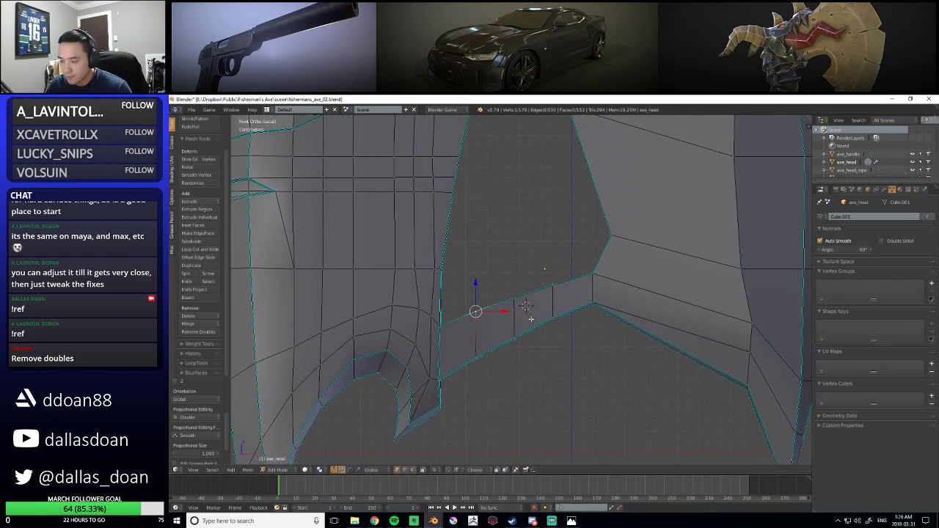
# Raise the bridge's lower corner vertices at the notched piece and the lower vertices of the neighbouring cut along Z
pyautogui.rightClick(475, 357)
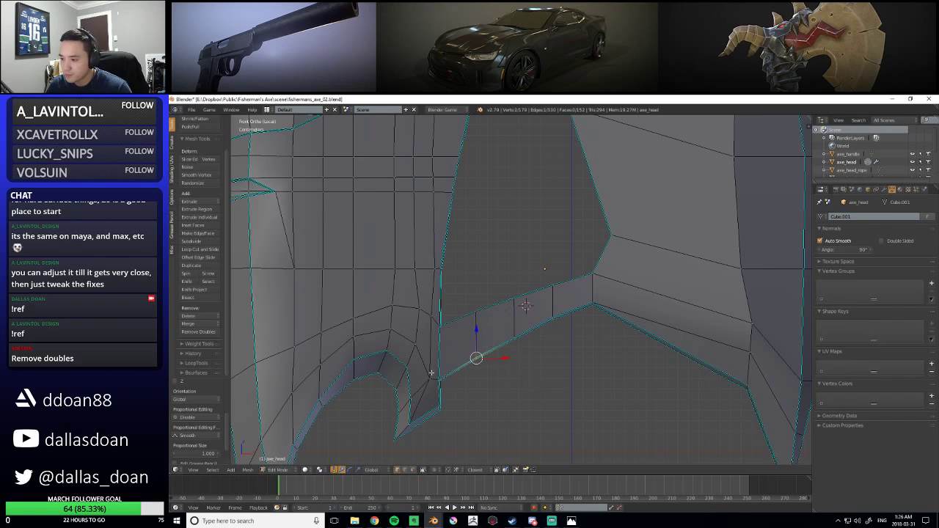
pyautogui.press('a')
pyautogui.moveTo(441, 379); pyautogui.dragTo(439, 346)
pyautogui.press('g')
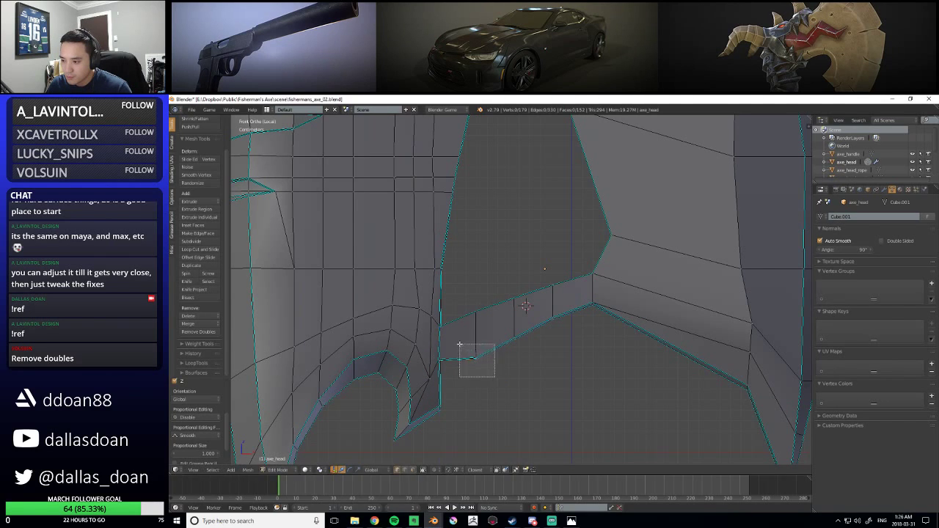
pyautogui.press('z')
pyautogui.click(477, 335)
# Raise the lower vertices of the bridge's middle cut along Z, and lift those of the cut nearest the notched piece further
pyautogui.rightClick(514, 335)
pyautogui.press('g')
pyautogui.press('z')
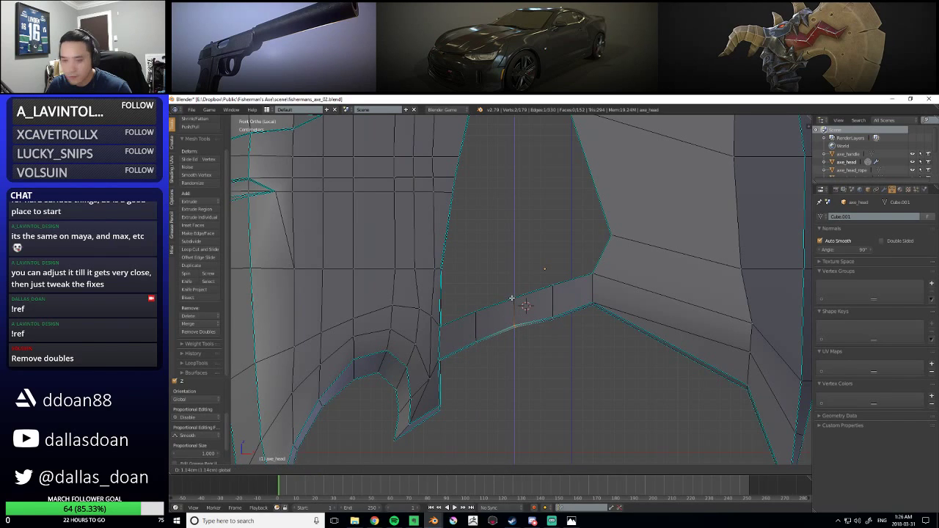
pyautogui.click(509, 293)
pyautogui.rightClick(477, 335)
pyautogui.press('g')
pyautogui.press('z')
pyautogui.click(474, 313)
# Raise the lower vertices of the bridge cut nearest the facing piece along Z to round the underside
pyautogui.keyDown('shift'); pyautogui.moveTo(568, 329); pyautogui.dragTo(558, 339, button='middle'); pyautogui.keyUp('shift')
pyautogui.rightClick(542, 336)
pyautogui.press('g')
pyautogui.press('z')
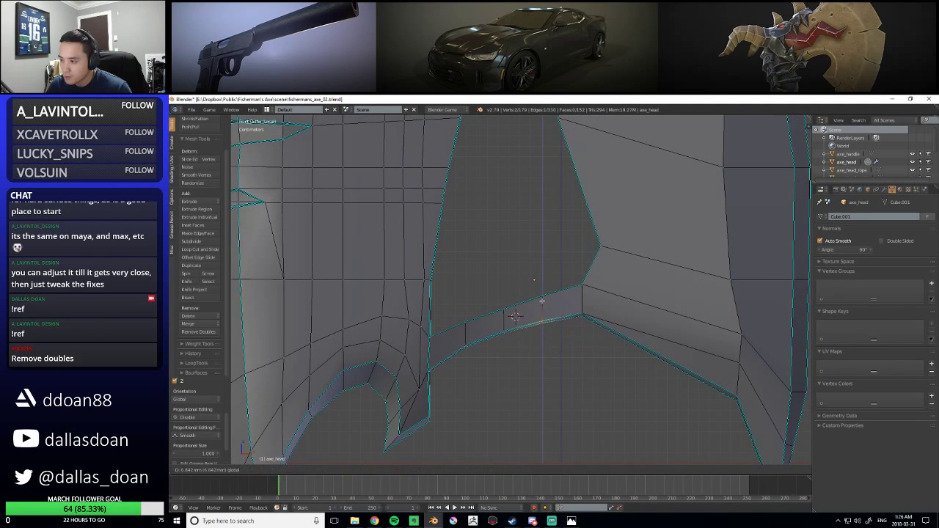
pyautogui.click(535, 319)
# Adjust the upper vertices of the bridge's cuts along Z to smooth its top curve
pyautogui.keyDown('shift'); pyautogui.moveTo(540, 319); pyautogui.dragTo(552, 311, button='middle'); pyautogui.keyUp('shift')
pyautogui.rightClick(527, 309)
pyautogui.press('g')
pyautogui.press('z')
pyautogui.keyDown('shift'); pyautogui.moveTo(512, 312); pyautogui.dragTo(585, 335, button='middle'); pyautogui.keyUp('shift')
pyautogui.scroll(1, 558, 327)
pyautogui.rightClick(546, 300)
pyautogui.rightClick(506, 315)
pyautogui.moveTo(501, 309); pyautogui.dragTo(500, 305)
# Examine the whole axe head's silhouette and the reshaped bridge in front view
pyautogui.scroll(-2, 580, 341)
pyautogui.keyDown('shift'); pyautogui.moveTo(584, 346); pyautogui.dragTo(522, 349, button='middle'); pyautogui.keyUp('shift')
pyautogui.scroll(2, 543, 352)
pyautogui.scroll(-4, 543, 352)
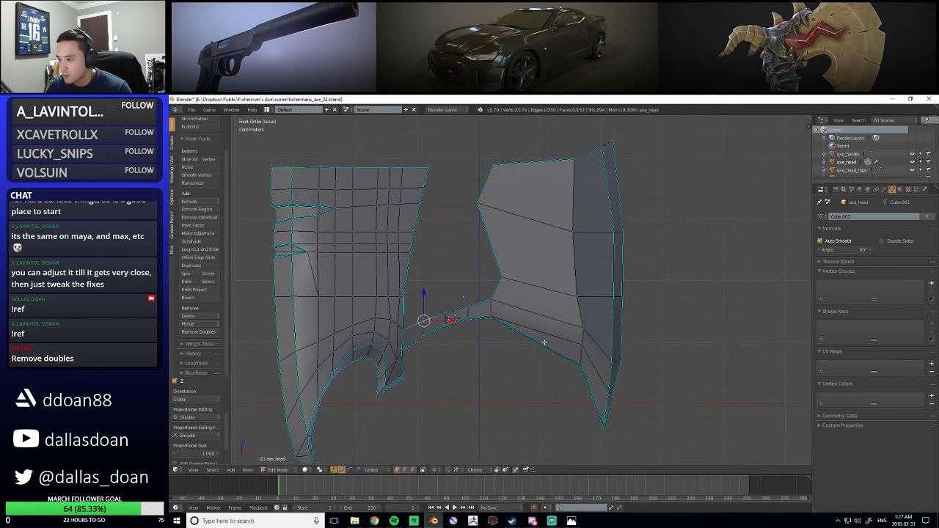
pyautogui.scroll(3, 543, 303)
pyautogui.scroll(-5, 546, 323)
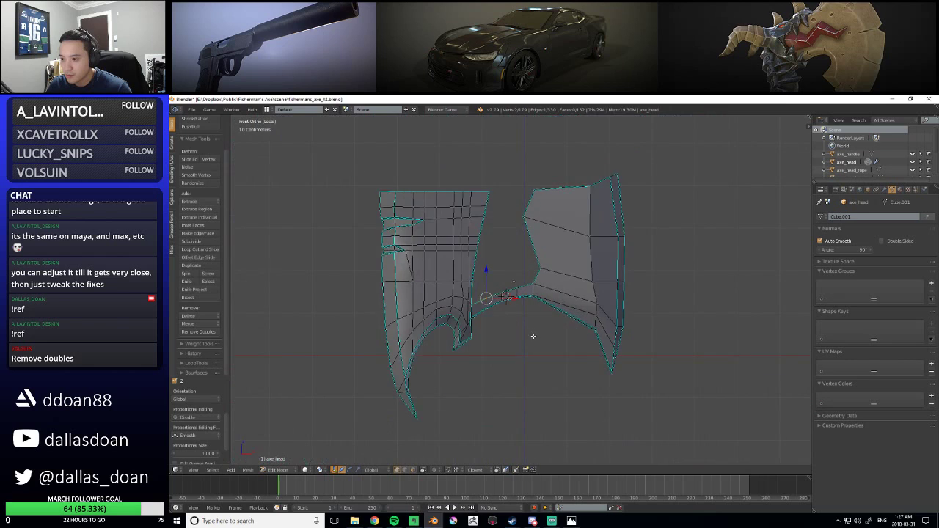
pyautogui.scroll(3, 549, 349)
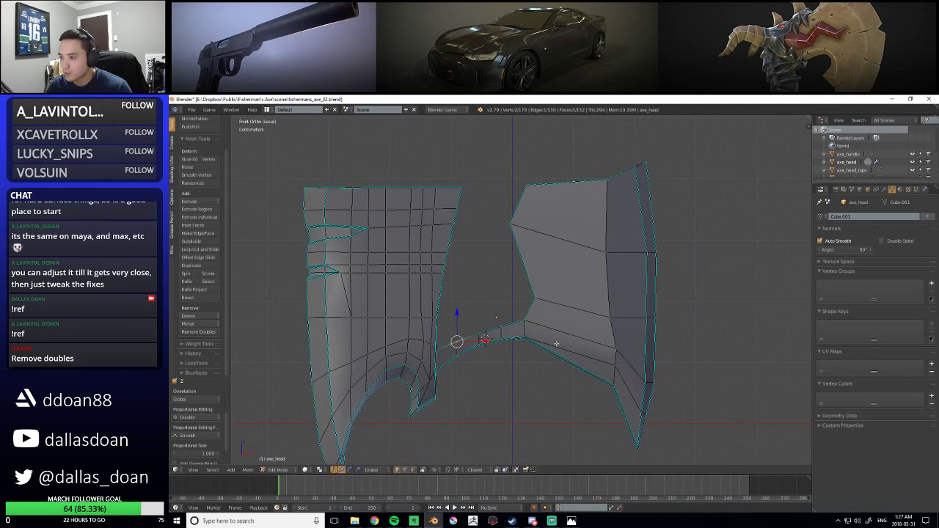
pyautogui.keyDown('shift'); pyautogui.moveTo(563, 355); pyautogui.dragTo(526, 343, button='middle'); pyautogui.keyUp('shift')
pyautogui.hotkey('ctrl', 'r')
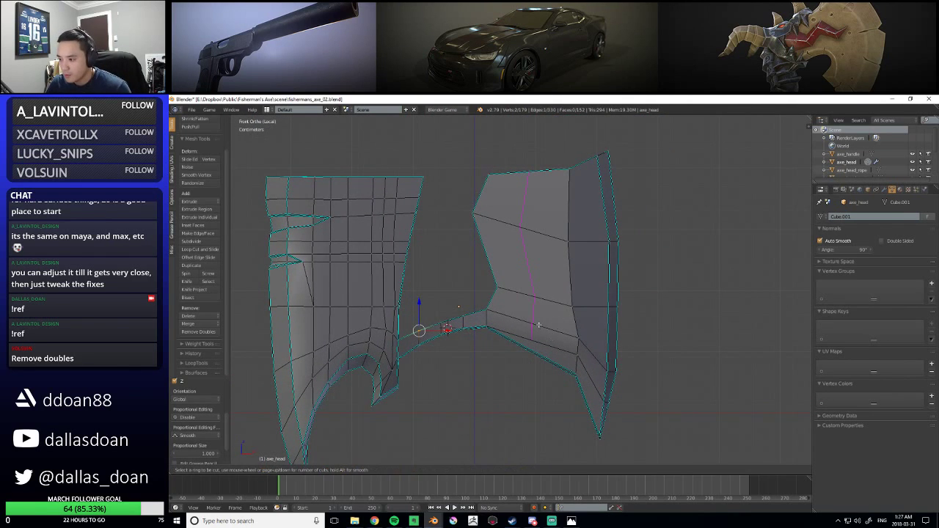
pyautogui.click(537, 325)
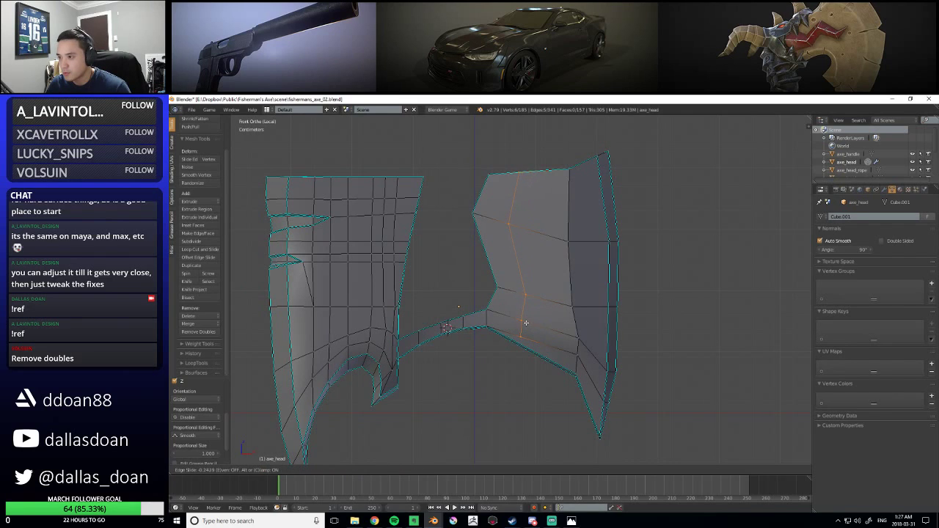
pyautogui.click(534, 317)
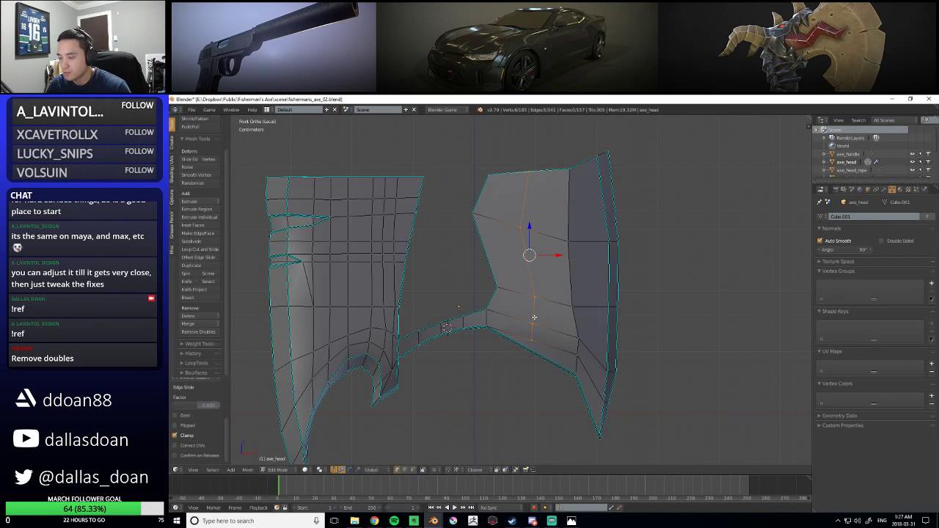
pyautogui.scroll(2, 531, 318)
pyautogui.hotkey('ctrl', 'z')
# Add two evenly spaced loop cuts running down the facing piece
pyautogui.hotkey('ctrl', 'r')
pyautogui.scroll(1, 532, 318)
pyautogui.click(532, 319)
pyautogui.click(531, 319)
pyautogui.press('a')
pyautogui.moveTo(528, 330)
pyautogui.mouseDown(button='middle')
pyautogui.moveTo(514, 326)
pyautogui.moveTo(530, 327)
pyautogui.mouseUp(button='middle')
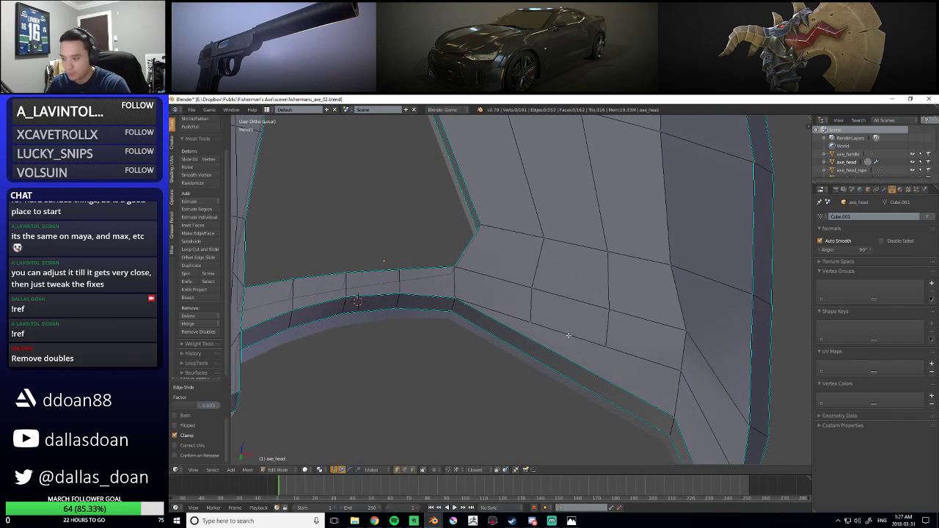
# Knife-cut from the lower end of each new loop down to the facing piece's lower edge
pyautogui.press('k')
pyautogui.click(530, 323)
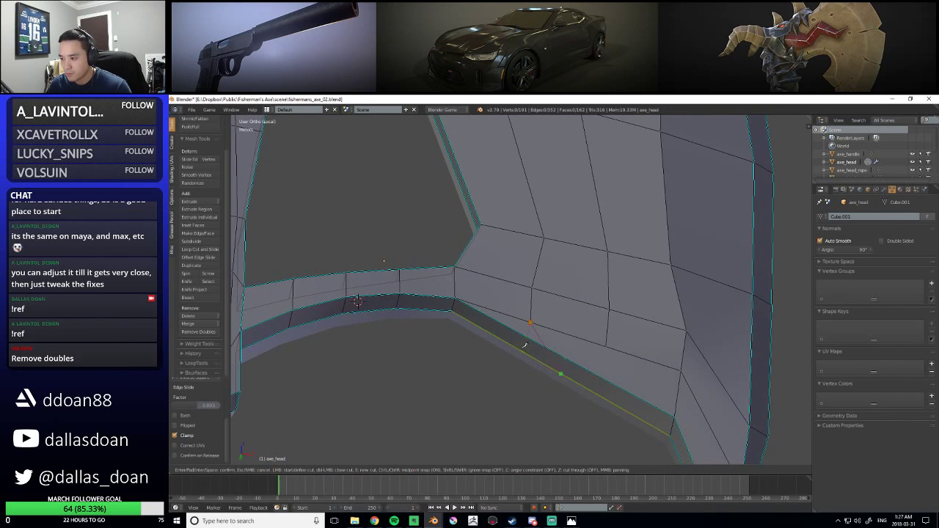
pyautogui.click(523, 350)
pyautogui.press('Return')
pyautogui.keyDown('shift'); pyautogui.moveTo(579, 367); pyautogui.dragTo(562, 315, button='middle'); pyautogui.keyUp('shift')
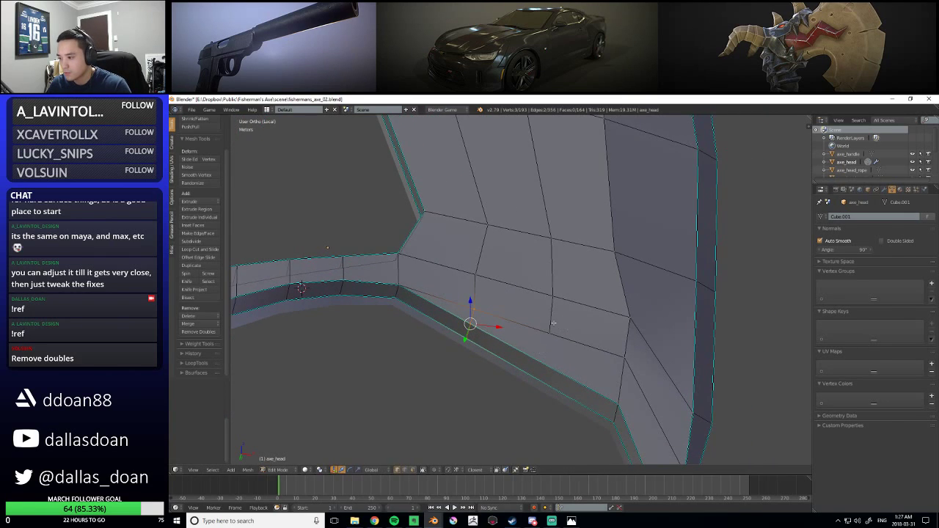
pyautogui.rightClick(552, 328)
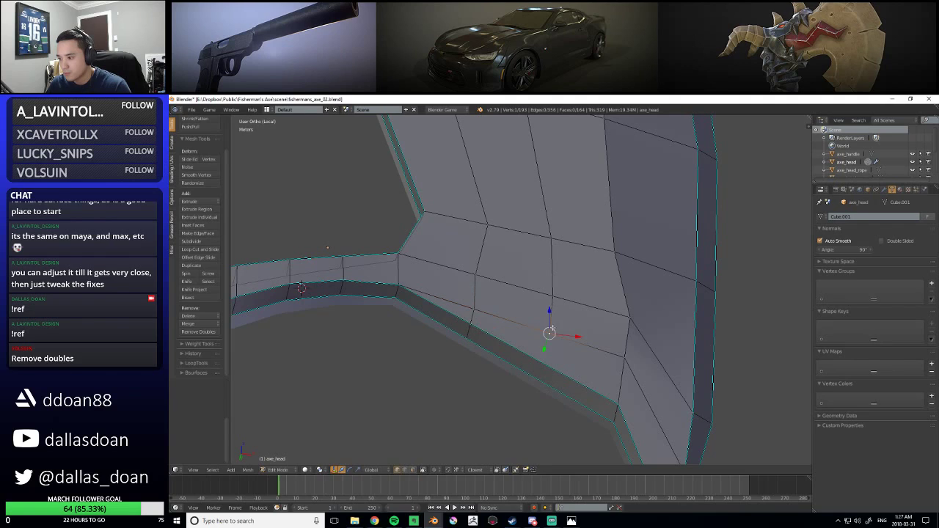
pyautogui.press('k')
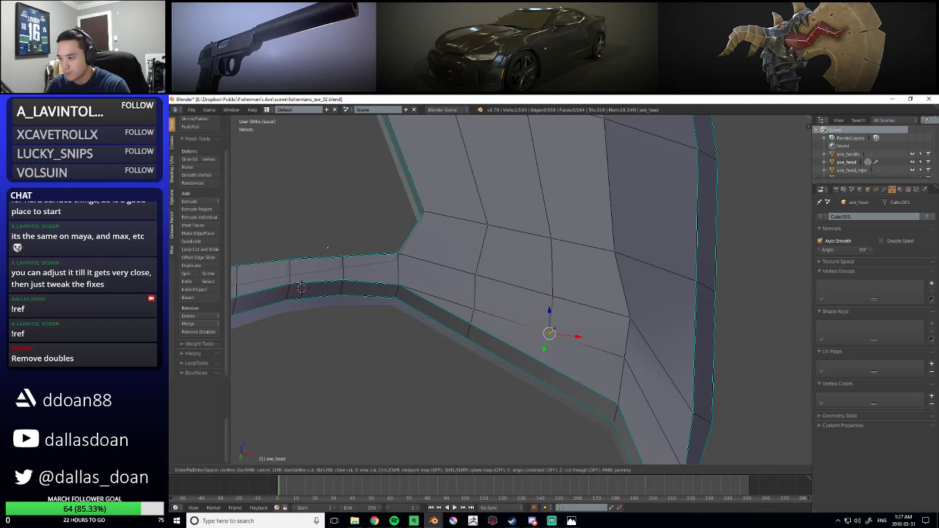
pyautogui.click(532, 375)
pyautogui.press('Return')
# In front view, raise the two inner vertices where the new loops cross the facing piece's lower edge row
pyautogui.moveTo(441, 413); pyautogui.dragTo(492, 377, button='middle')
pyautogui.press('q')
pyautogui.click(449, 342)
pyautogui.scroll(4, 478, 387)
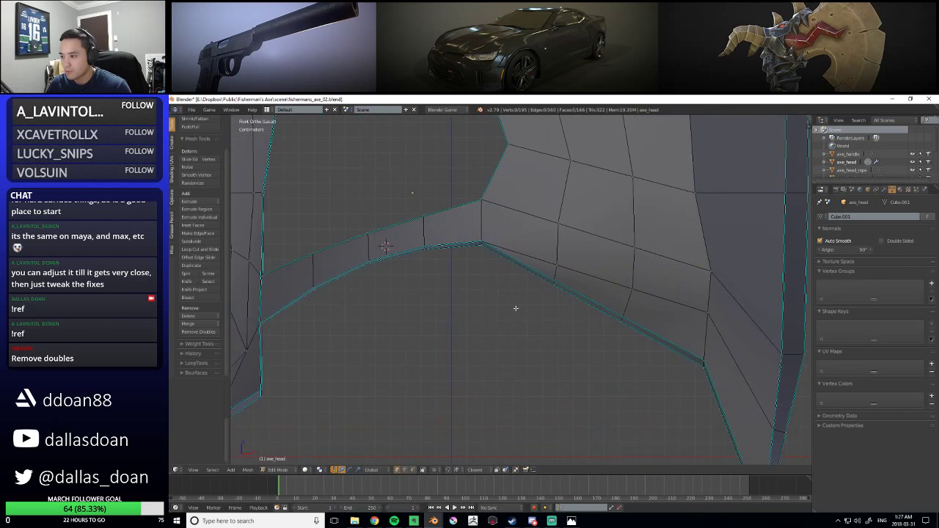
pyautogui.scroll(-4, 576, 367)
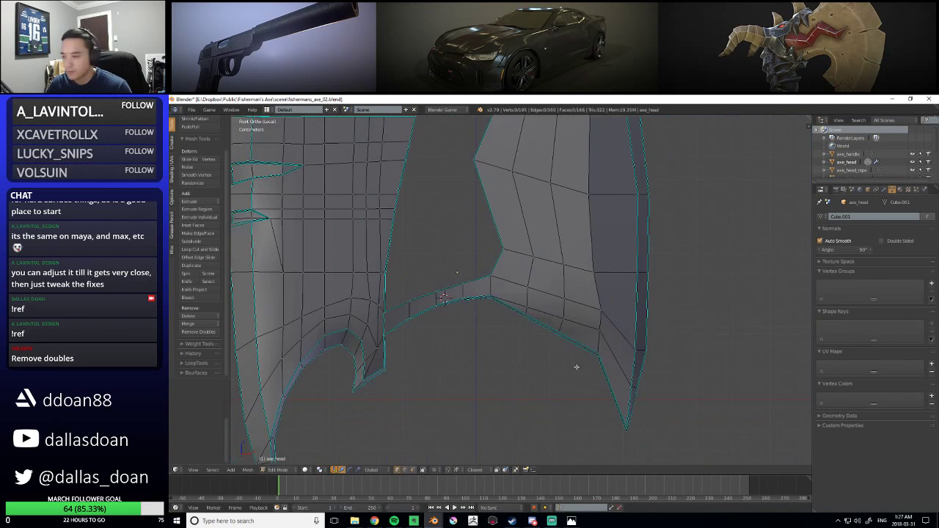
pyautogui.scroll(3, 519, 286)
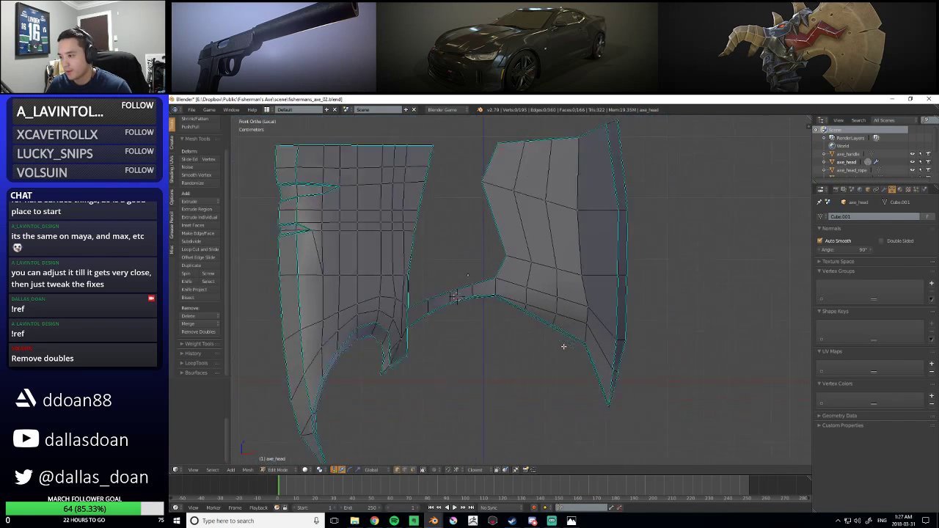
pyautogui.moveTo(519, 270); pyautogui.dragTo(558, 296)
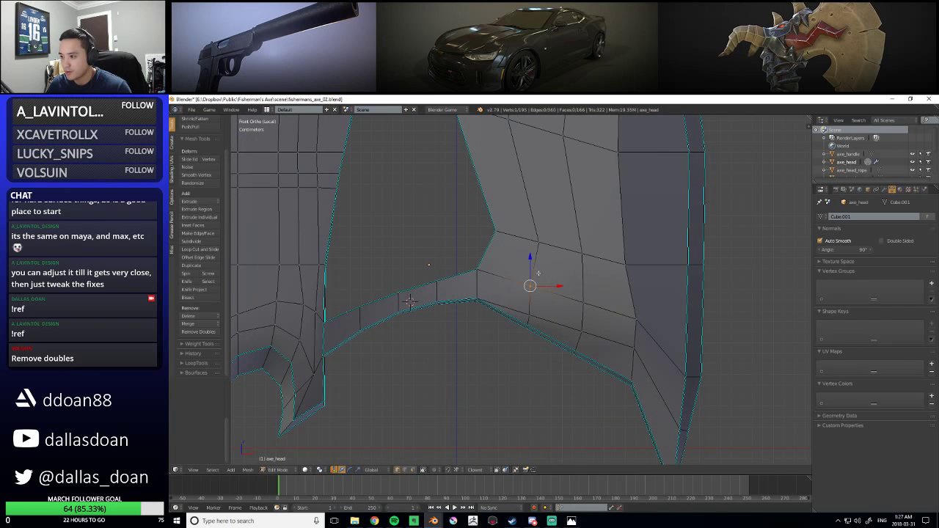
pyautogui.scroll(-3, 558, 297)
pyautogui.press('g')
pyautogui.click(529, 312)
pyautogui.rightClick(557, 331)
pyautogui.press('g')
pyautogui.click(518, 350)
pyautogui.scroll(3, 518, 349)
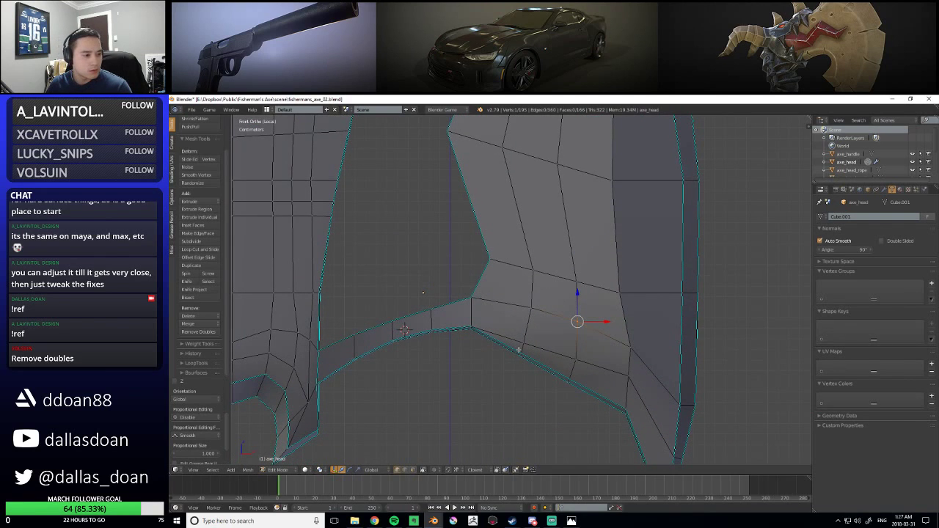
# Knife-cut straight across the facing piece from the bridge's lower corner to the vertex on the facing piece's outer loop
pyautogui.keyDown('shift'); pyautogui.scroll(-2, 521, 361); pyautogui.keyUp('shift')
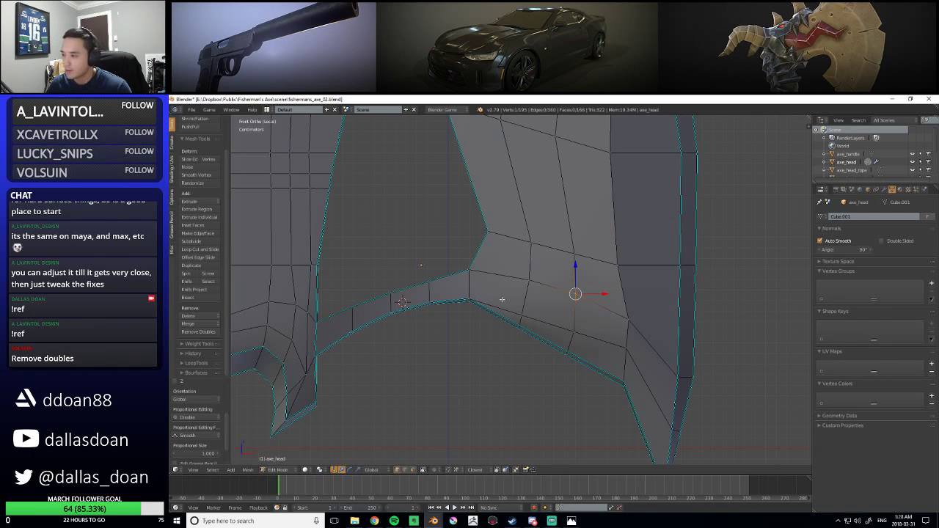
pyautogui.scroll(2, 491, 331)
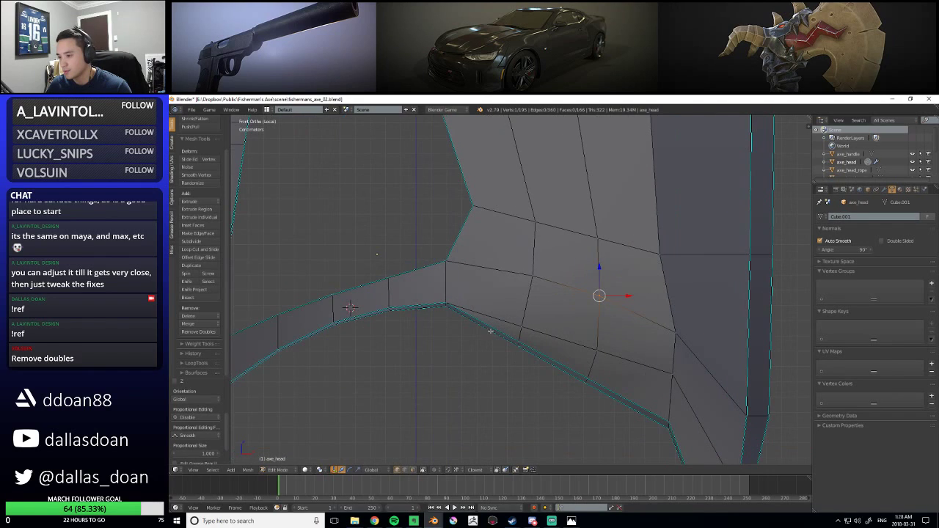
pyautogui.keyDown('shift'); pyautogui.moveTo(469, 326); pyautogui.dragTo(467, 282, button='middle'); pyautogui.keyUp('shift')
pyautogui.press('k')
pyautogui.click(453, 282)
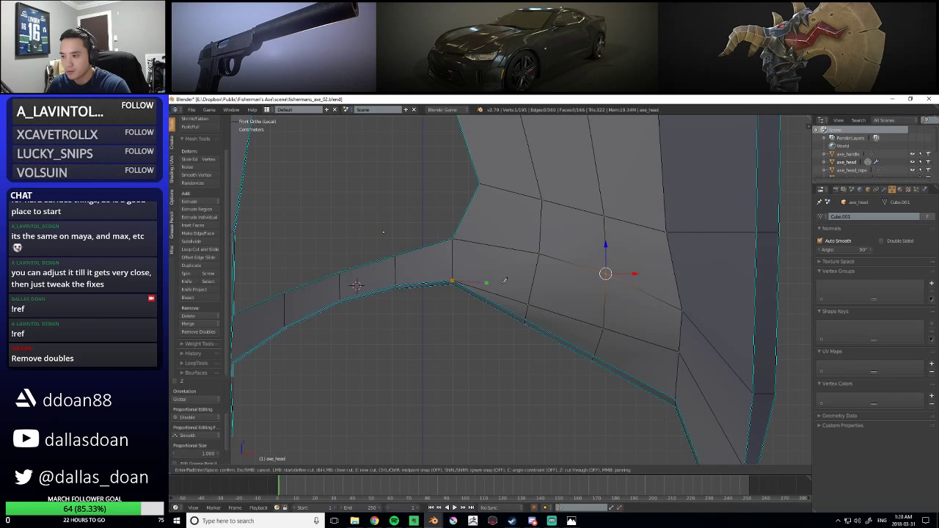
pyautogui.click(683, 309)
pyautogui.press('Return')
pyautogui.keyDown('shift'); pyautogui.moveTo(497, 302); pyautogui.dragTo(512, 287, button='middle'); pyautogui.keyUp('shift')
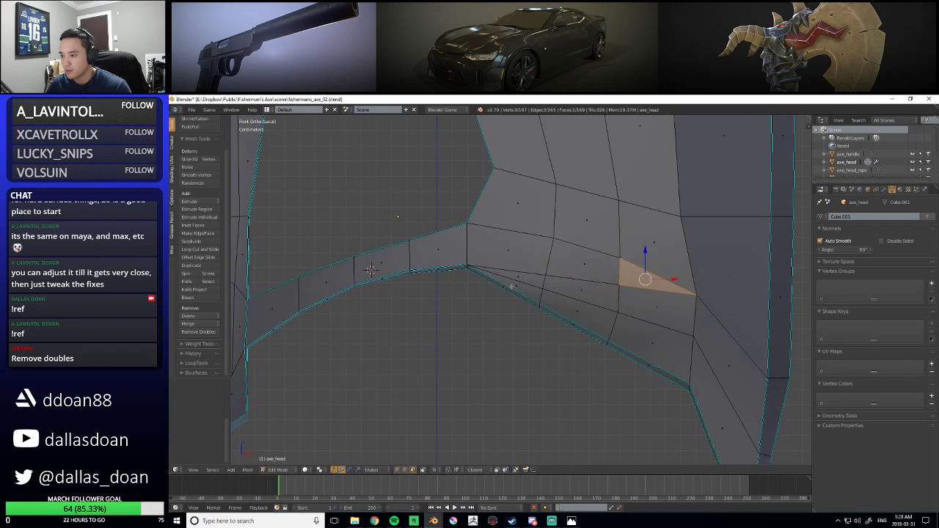
# Delete the wedge of faces below the new cut on the facing piece
pyautogui.moveTo(487, 274); pyautogui.dragTo(667, 379)
pyautogui.scroll(3, 569, 364)
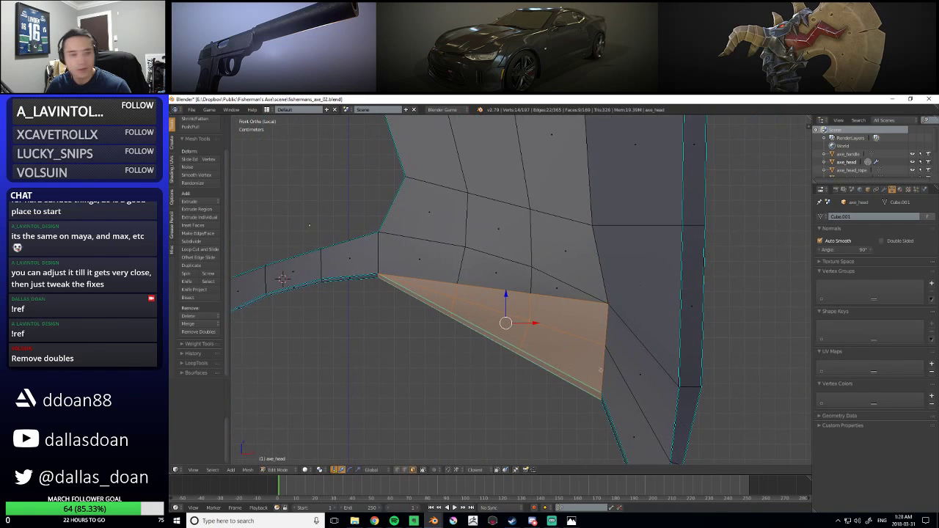
pyautogui.scroll(-1, 599, 369)
pyautogui.scroll(-5, 645, 361)
pyautogui.scroll(3, 586, 334)
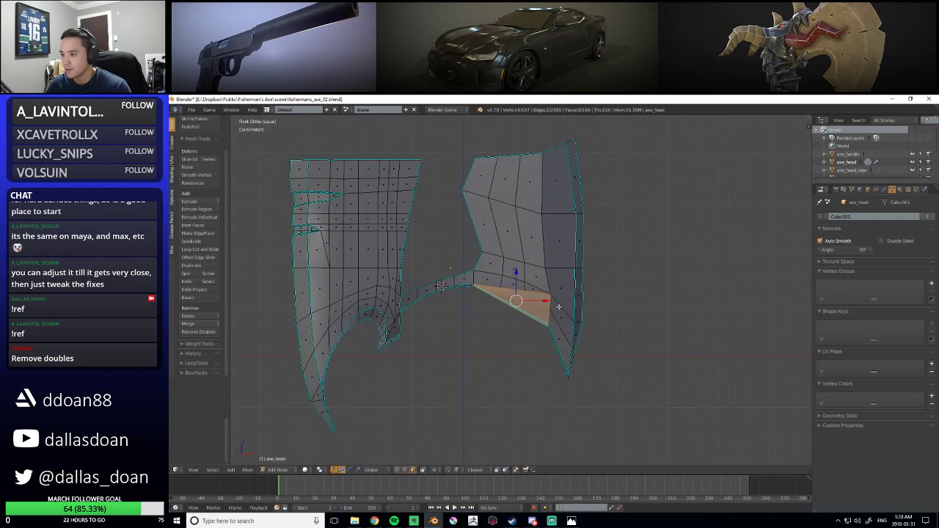
pyautogui.press('x')
pyautogui.click(581, 329)
# Examine the facing piece's trimmed lower edge and its vertical edge loops from several angles
pyautogui.moveTo(565, 314); pyautogui.dragTo(572, 264, button='middle')
pyautogui.scroll(3, 545, 321)
pyautogui.scroll(-3, 577, 319)
pyautogui.scroll(-3, 589, 316)
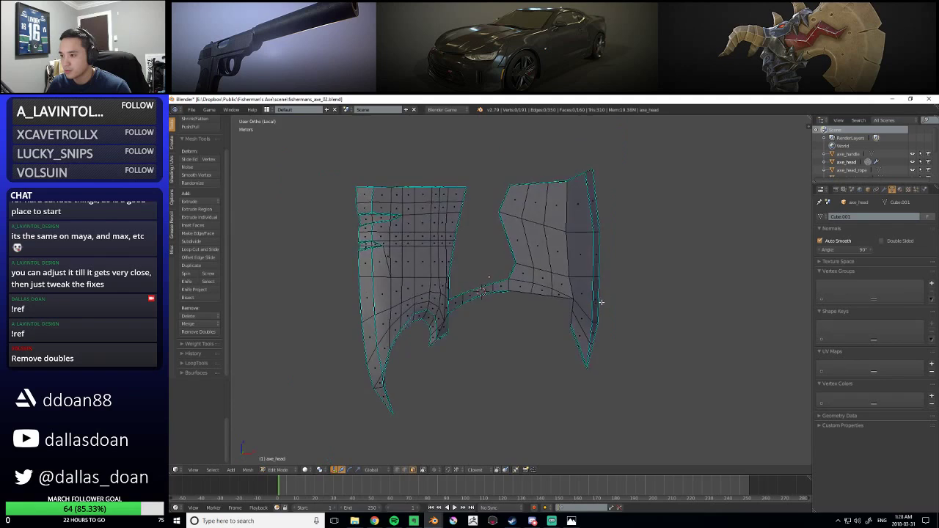
pyautogui.scroll(5, 543, 245)
pyautogui.moveTo(531, 239); pyautogui.dragTo(583, 313, button='middle')
pyautogui.scroll(-3, 585, 250)
pyautogui.scroll(-3, 617, 272)
pyautogui.click(565, 227)
pyautogui.moveTo(566, 248); pyautogui.dragTo(571, 252)
pyautogui.moveTo(572, 253)
pyautogui.mouseDown(button='middle')
pyautogui.moveTo(552, 190)
pyautogui.moveTo(577, 257)
pyautogui.moveTo(551, 256)
pyautogui.moveTo(553, 268)
pyautogui.moveTo(570, 276)
pyautogui.moveTo(556, 272)
pyautogui.moveTo(553, 233)
pyautogui.moveTo(559, 245)
pyautogui.mouseUp(button='middle')
pyautogui.rightClick(550, 265)
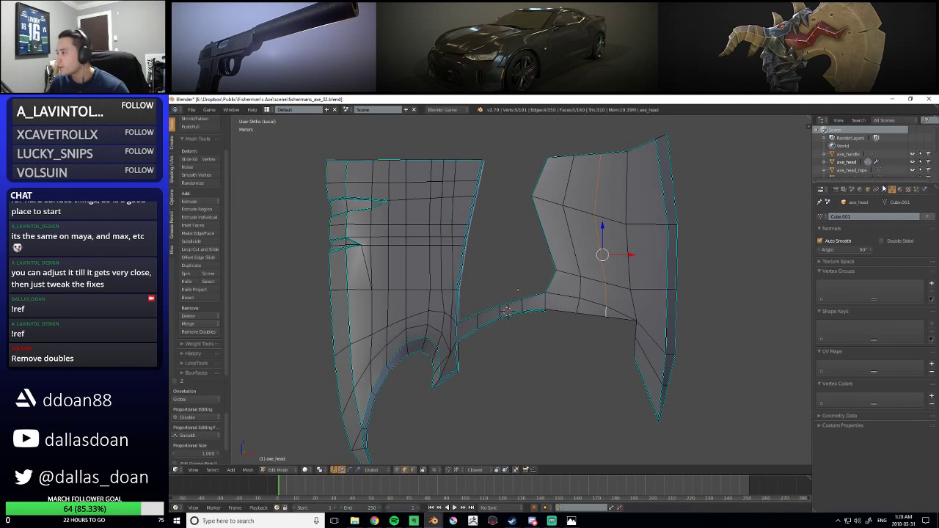
# Show the axe head's Mirror modifier settings and capture that area as a screenshot in the Greenshot image editor
pyautogui.click(883, 189)
pyautogui.scroll(-4, 622, 325)
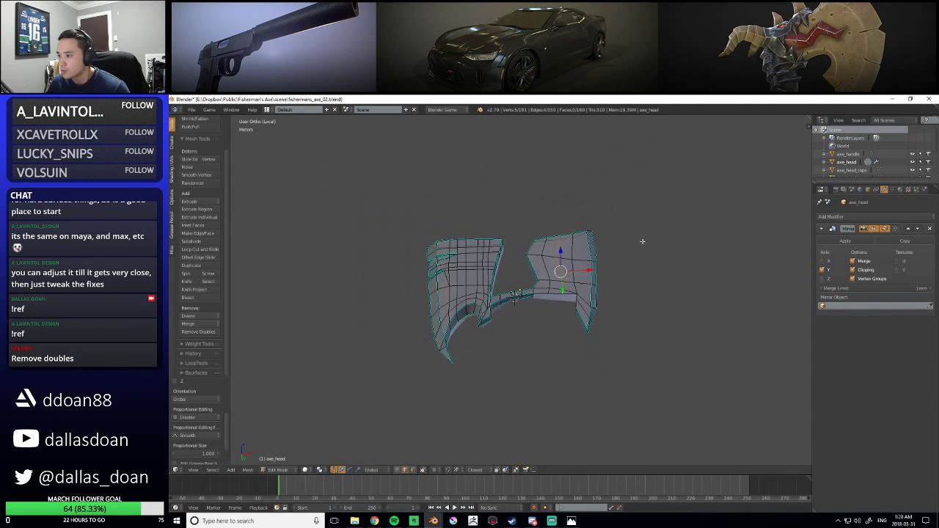
pyautogui.scroll(4, 622, 326)
pyautogui.press('Tab')
pyautogui.press('Tab')
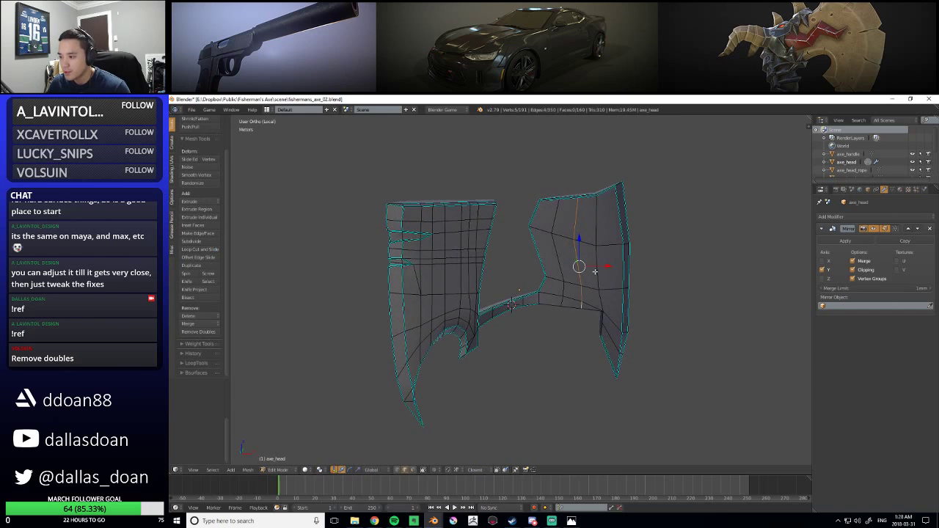
pyautogui.moveTo(644, 264); pyautogui.dragTo(611, 275, button='middle')
pyautogui.press('q')
pyautogui.click(525, 241)
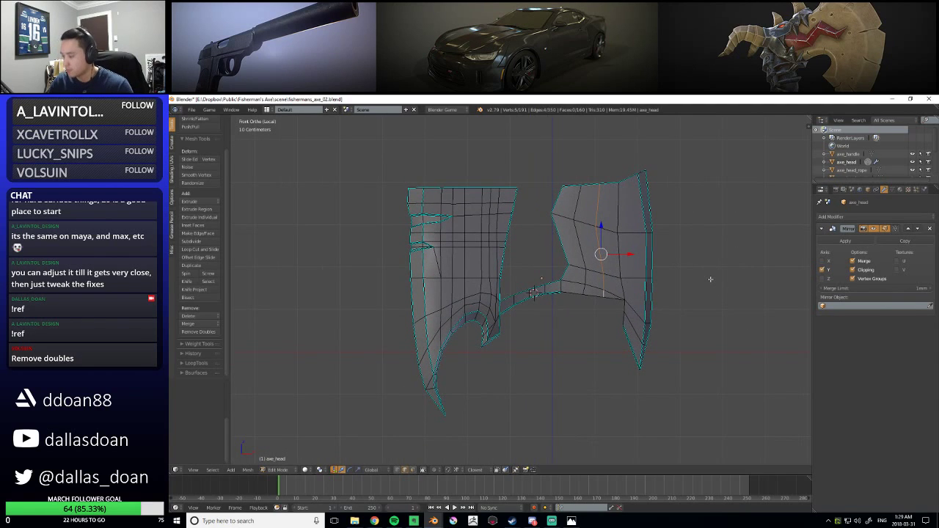
pyautogui.moveTo(783, 169); pyautogui.dragTo(938, 329)
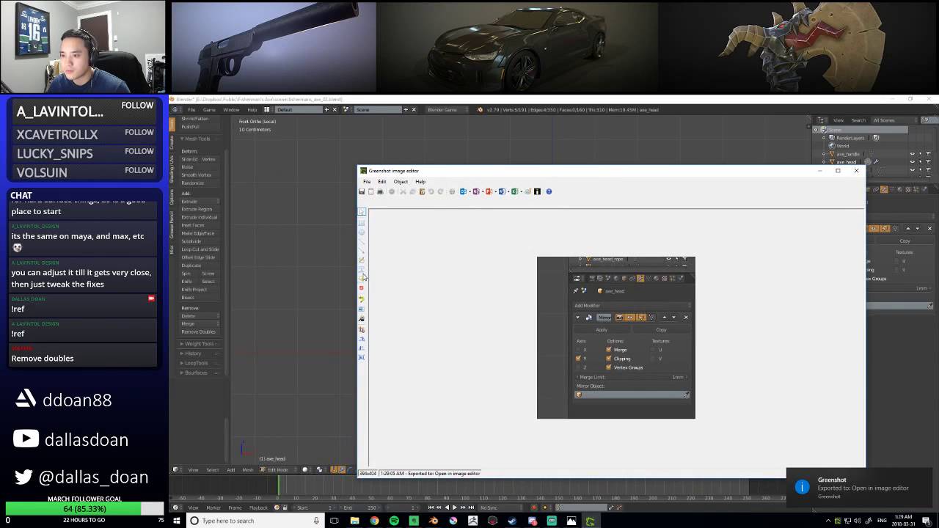
# Place numbered markers 1, 2 and 3 on the screenshot's modifiers tab, Add Modifier field and Clipping option
pyautogui.click(639, 288)
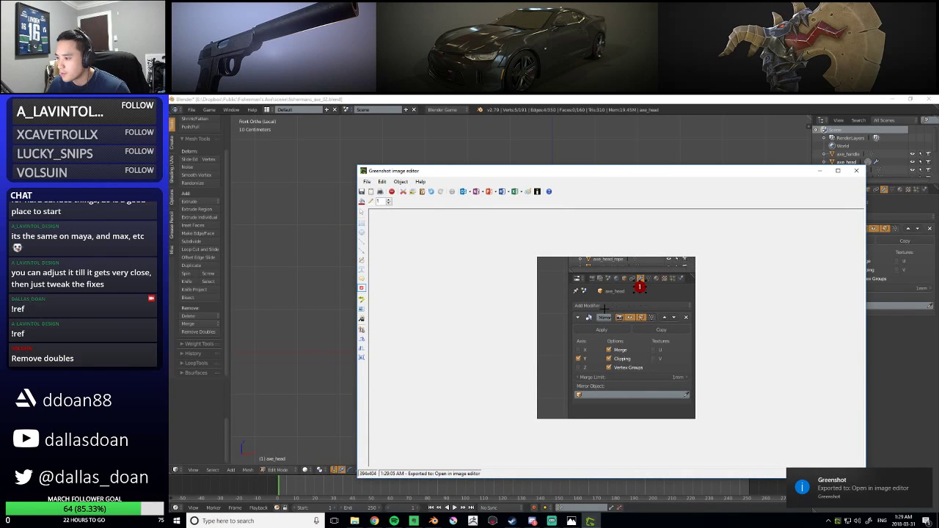
pyautogui.click(603, 309)
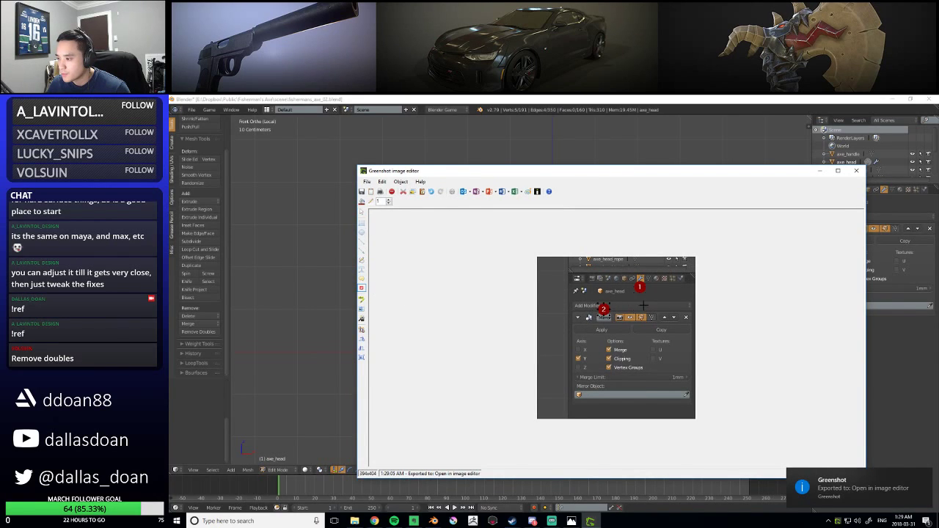
pyautogui.click(637, 358)
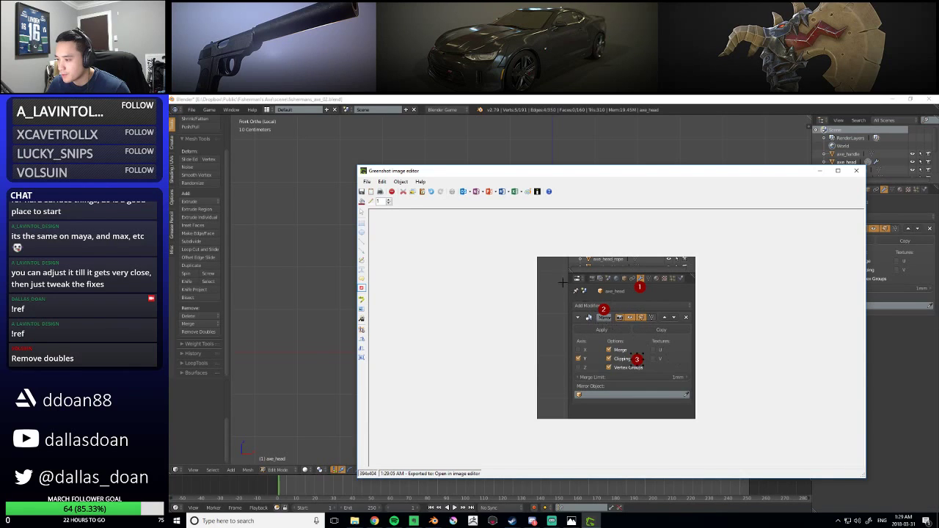
# Copy the annotated Mirror modifier screenshot to the clipboard
pyautogui.click(361, 212)
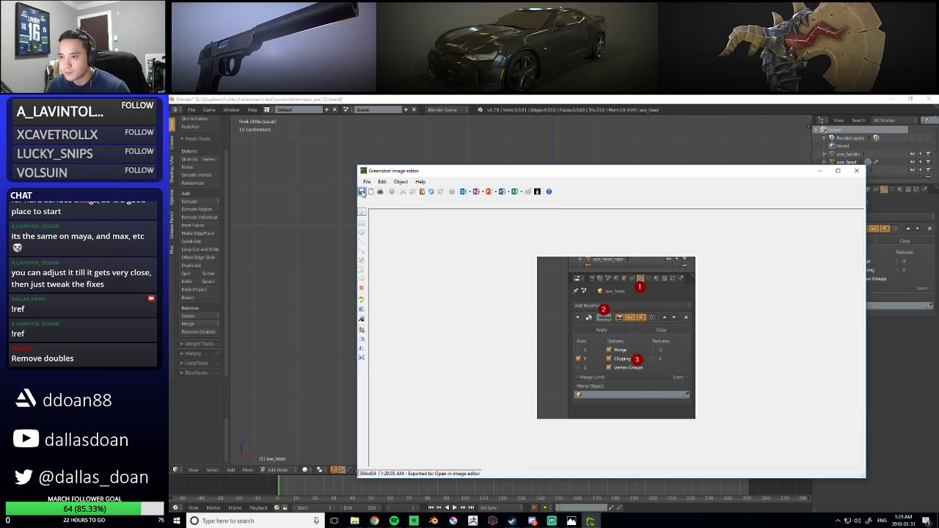
pyautogui.hotkey('ctrl', 's')
pyautogui.click(715, 392)
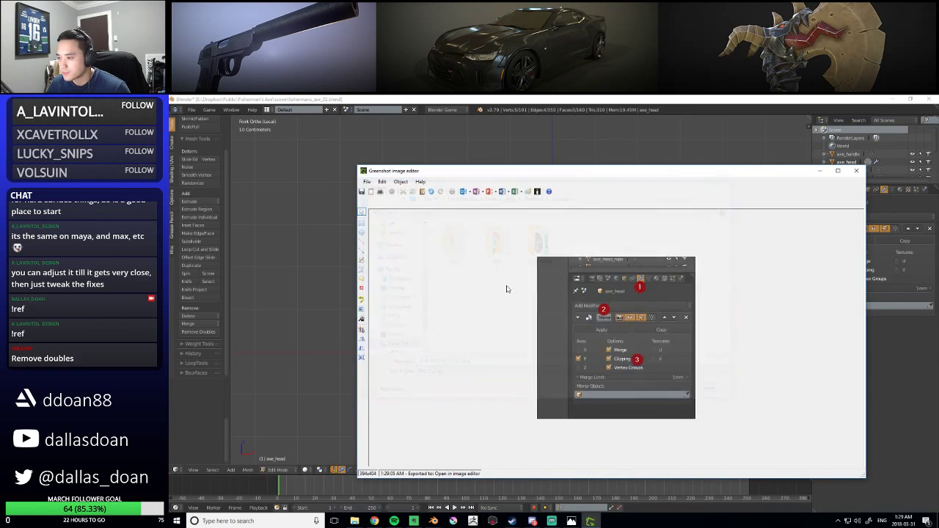
pyautogui.click(371, 192)
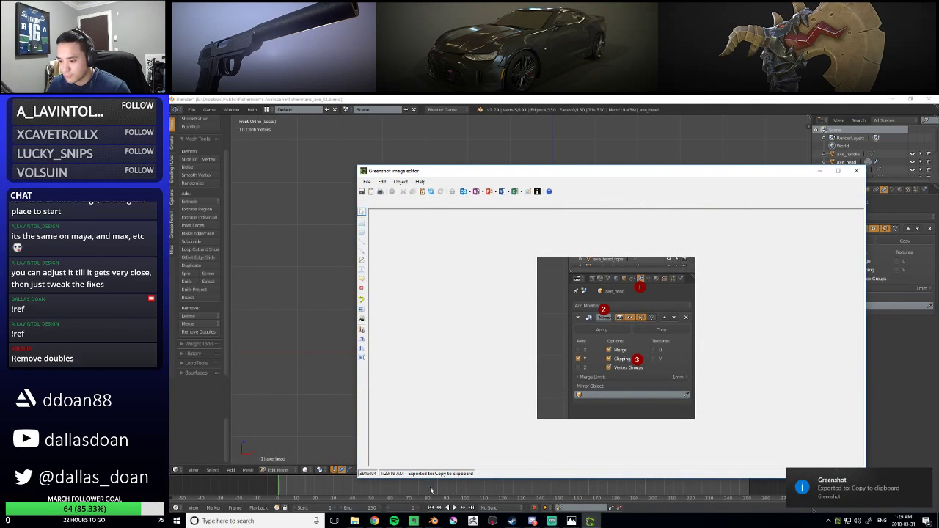
# Switch to Evernote and create a new note in the Blender notebook
pyautogui.click(413, 520)
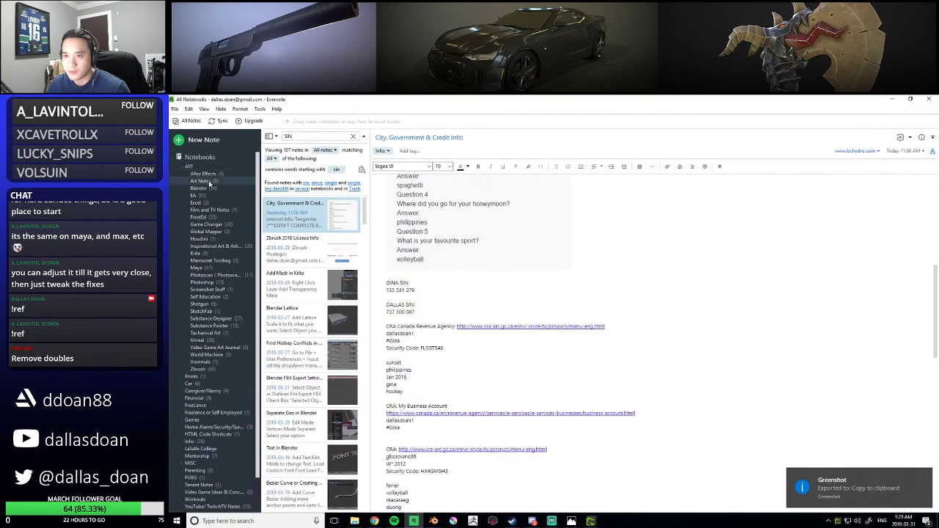
pyautogui.click(204, 174)
pyautogui.click(198, 188)
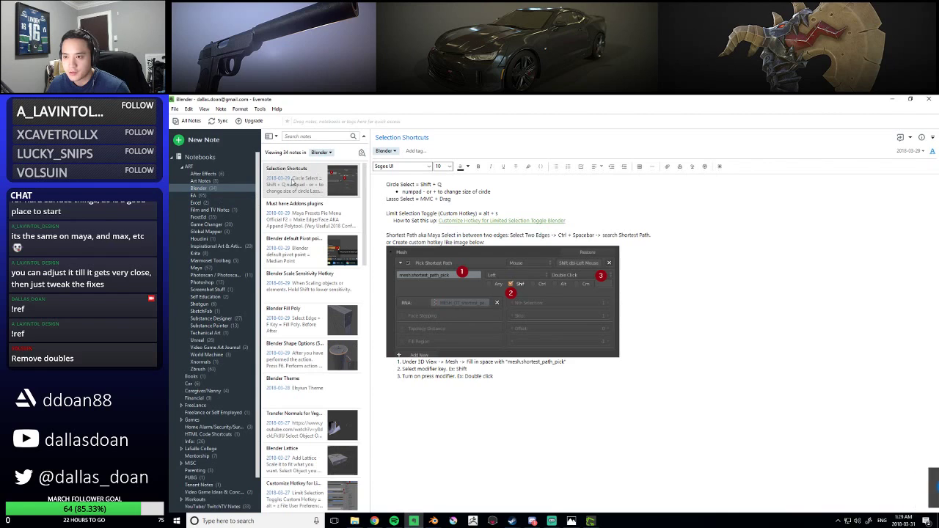
pyautogui.click(205, 140)
pyautogui.click(293, 207)
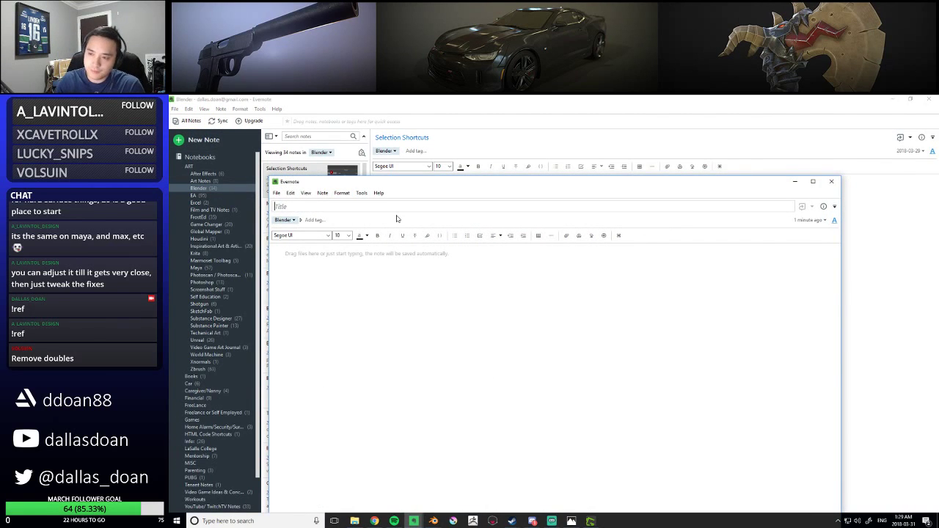
# Title the new note "Blender Mirror Clipping Option"
pyautogui.write('Blender MIrro')
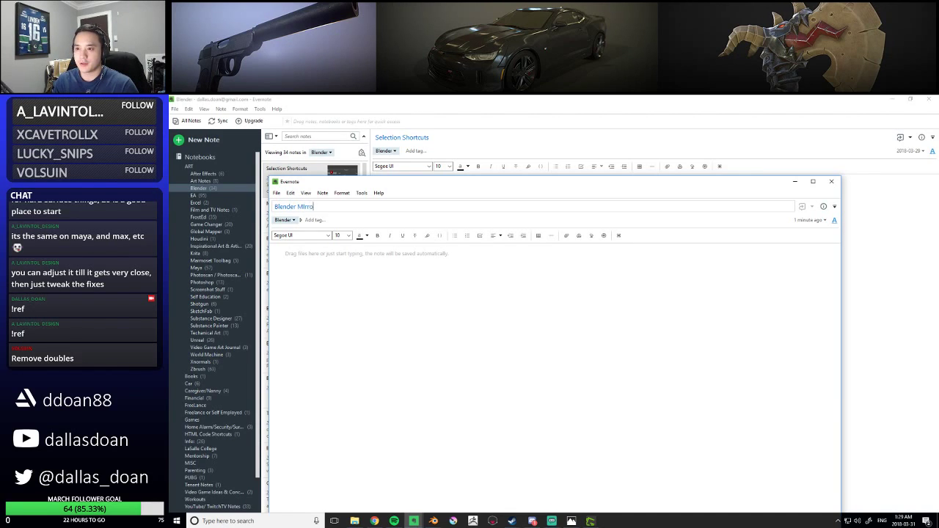
pyautogui.write('r Op')
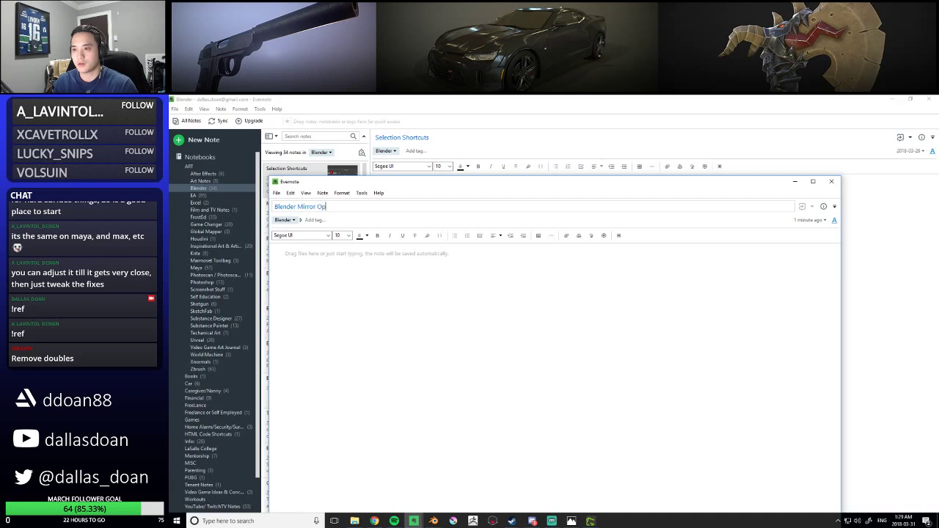
pyautogui.press('BackSpace')
pyautogui.press('BackSpace')
pyautogui.press('BackSpace')
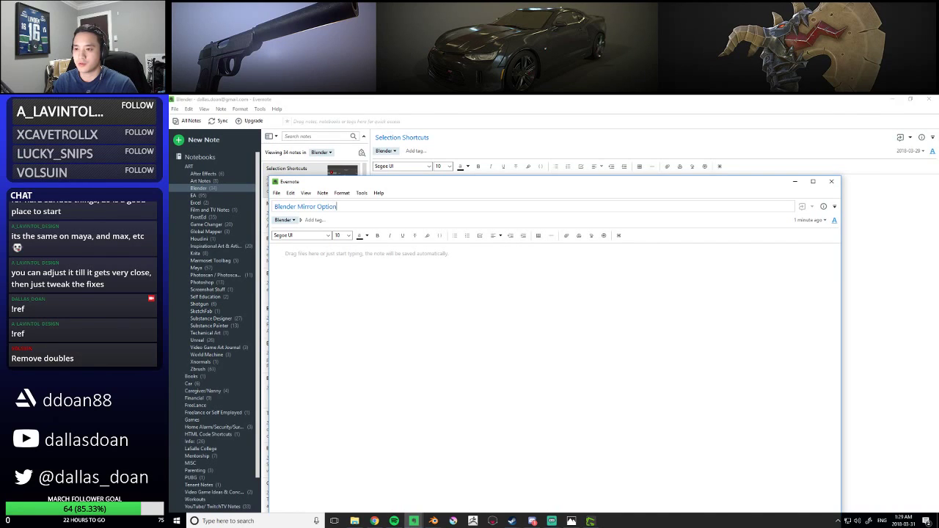
pyautogui.write('Clipping')
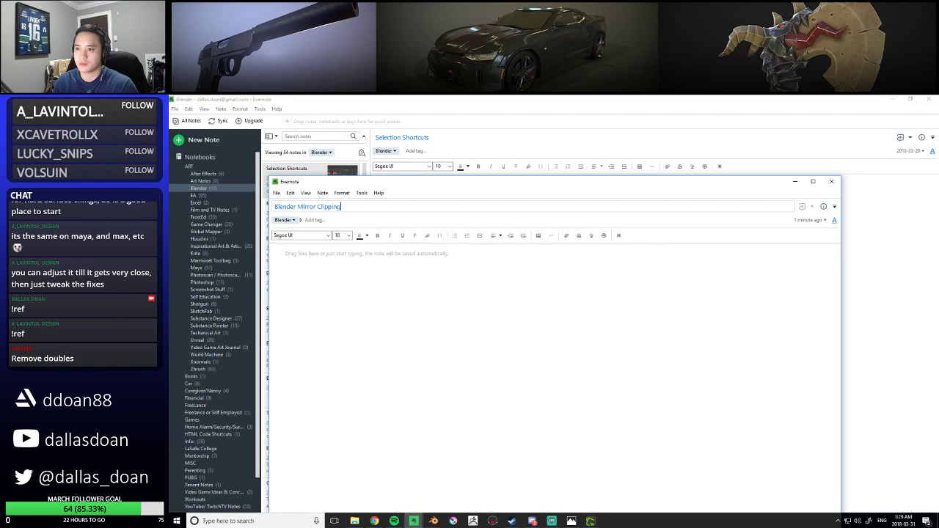
pyautogui.press('Return')
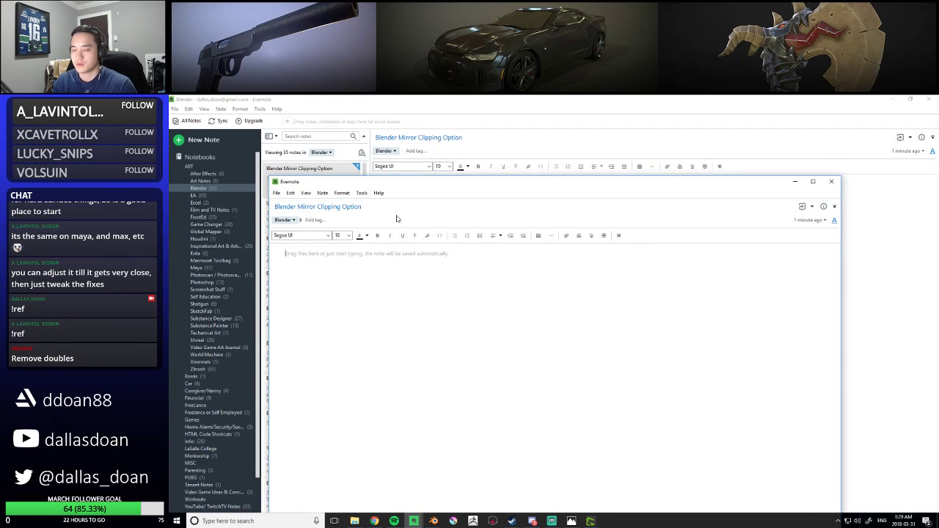
# Write "To prevent vertices from going through the mesh do the following:" in the note and paste the annotated screenshot below it
pyautogui.write('To prevent m')
pyautogui.press('BackSpace')
pyautogui.write('vertices from')
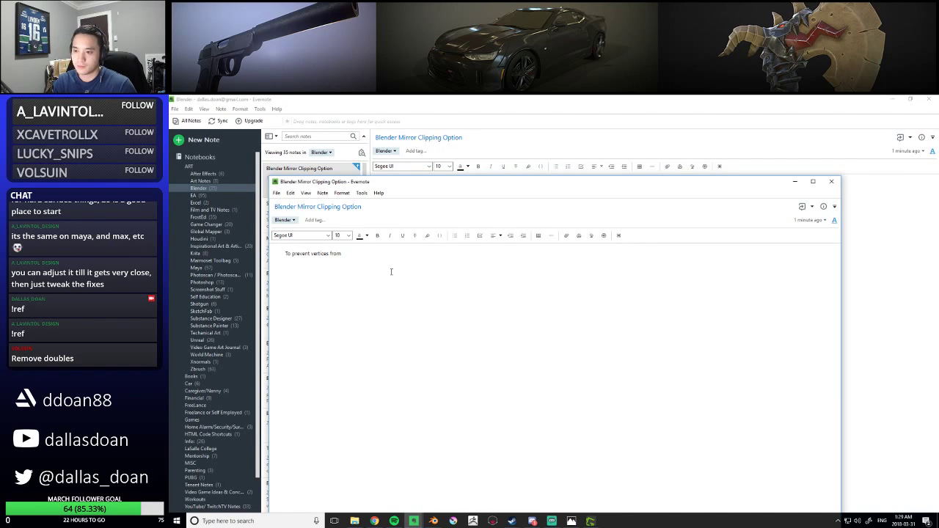
pyautogui.write(' going through the mesh')
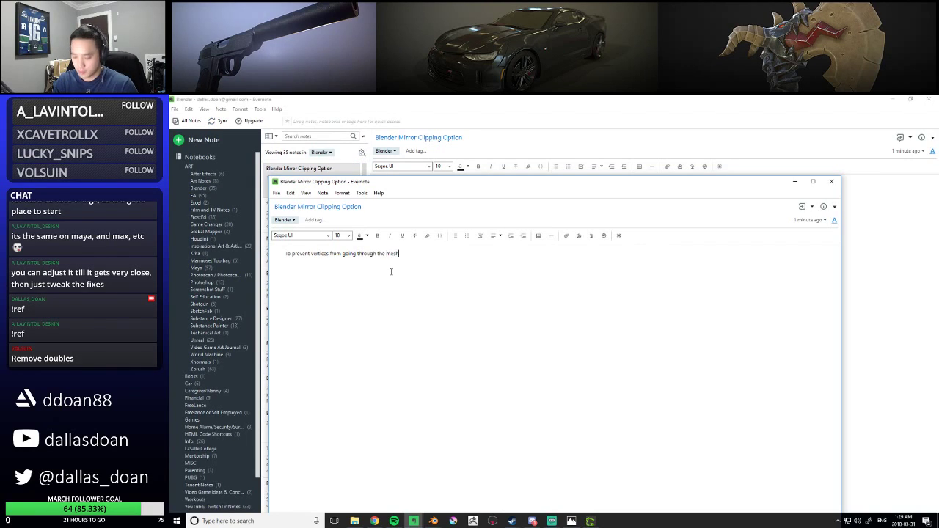
pyautogui.write(':')
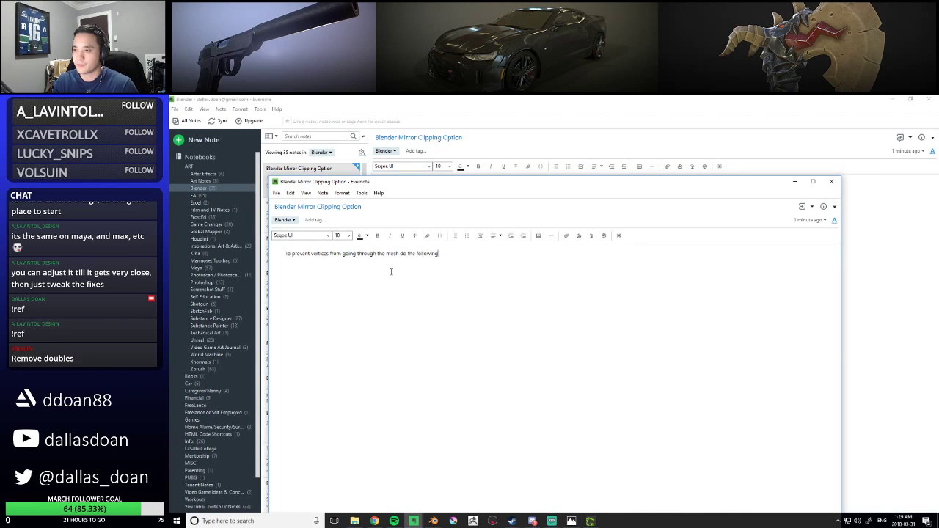
pyautogui.hotkey('ctrl', 'v')
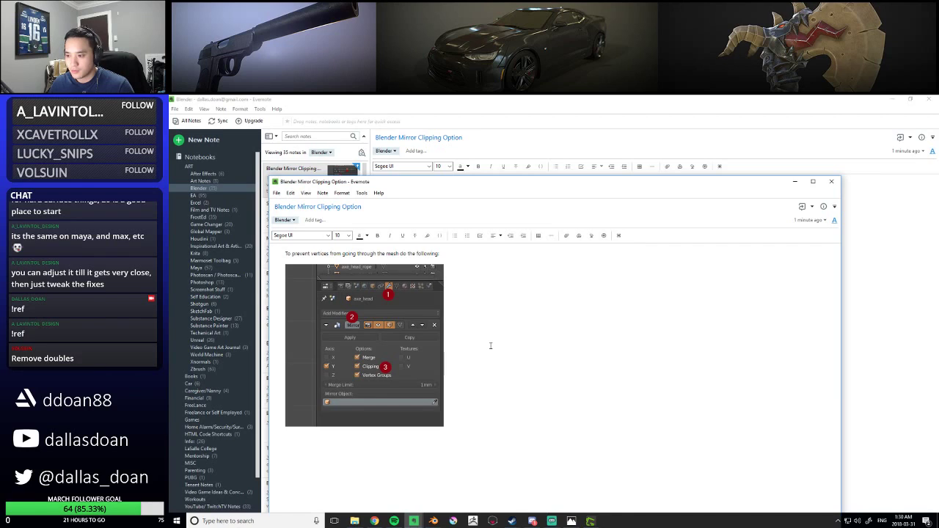
# Add a numbered list below the screenshot: "Modifier Tab in properties window", "Select Mirror Modifier", "Check on Clipping"
pyautogui.click(467, 235)
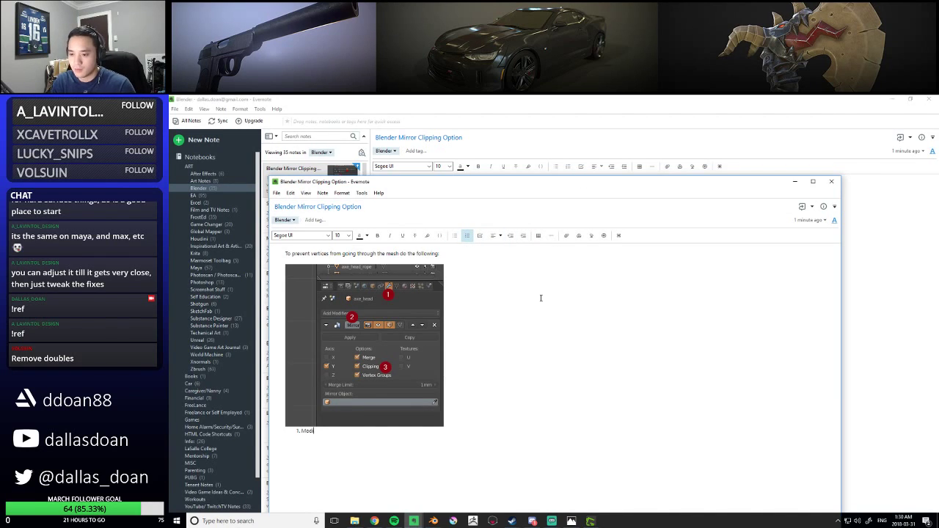
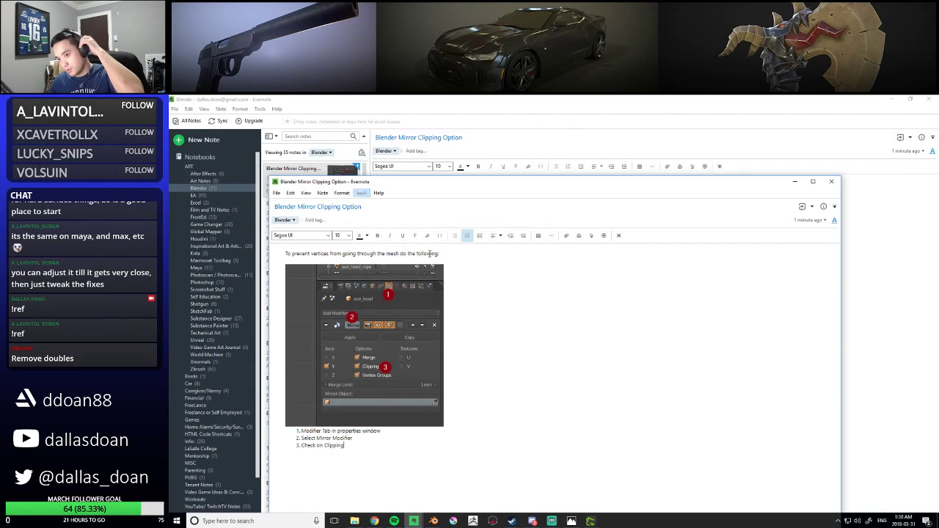
pyautogui.click(491, 464)
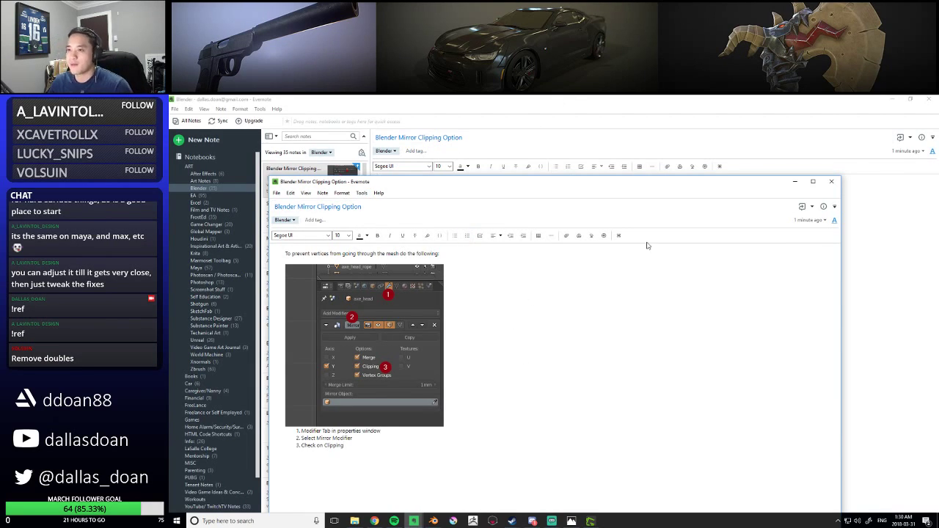
# Close the finished note and the Greenshot image editor, returning to the axe head in Blender
pyautogui.click(831, 181)
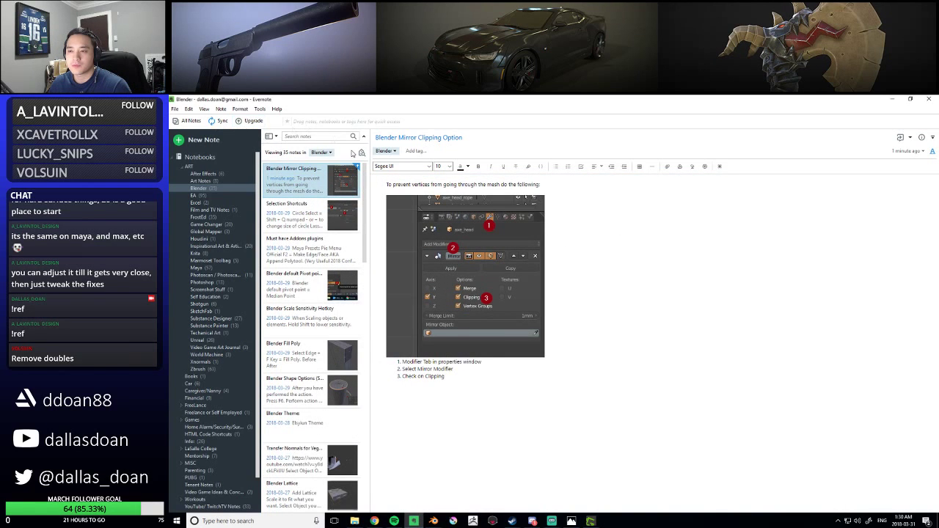
pyautogui.moveTo(414, 101); pyautogui.dragTo(171, 147)
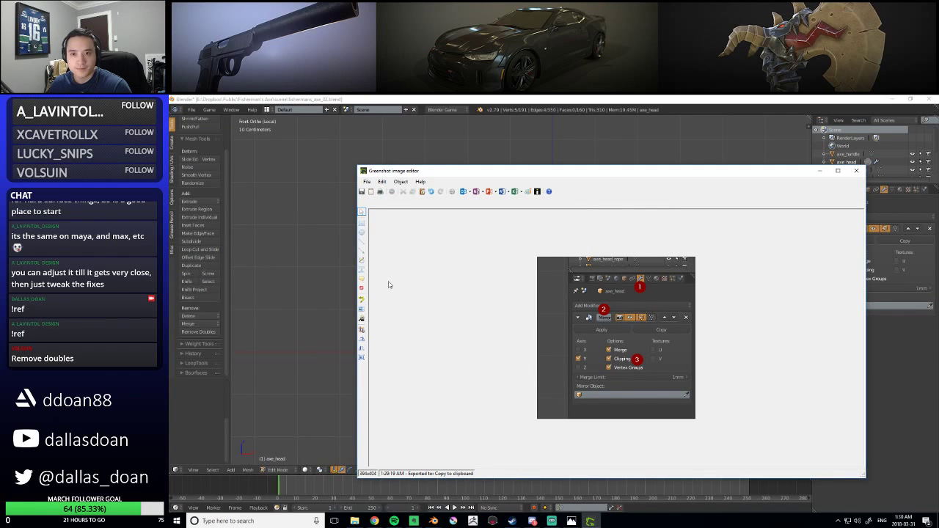
pyautogui.click(856, 170)
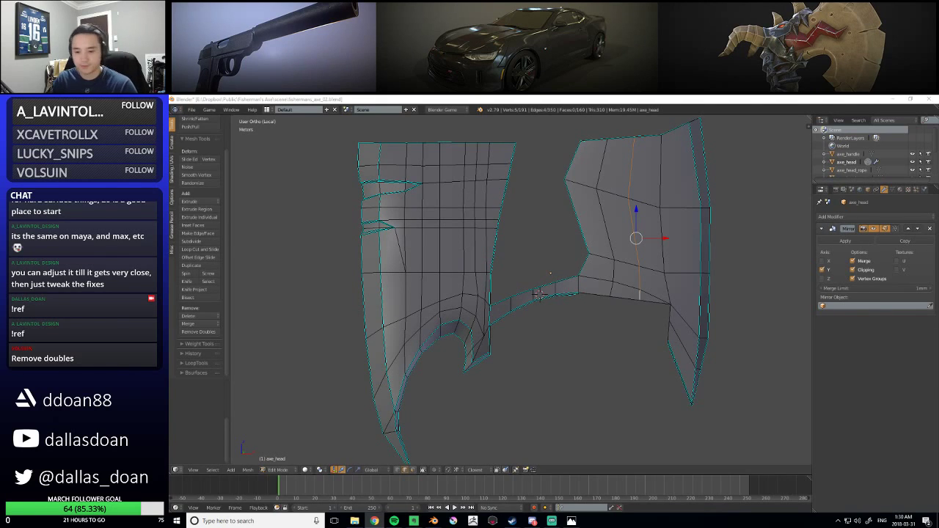
# Try to fill the gap beneath the facing piece from its selected lower edges
pyautogui.rightClick(514, 297)
pyautogui.moveTo(513, 297); pyautogui.dragTo(528, 268, button='middle')
pyautogui.rightClick(528, 272)
pyautogui.keyDown('shift'); pyautogui.rightClick(641, 286); pyautogui.keyUp('shift')
pyautogui.moveTo(640, 286); pyautogui.dragTo(542, 378, button='middle')
pyautogui.keyDown('shift'); pyautogui.rightClick(613, 314); pyautogui.keyUp('shift')
pyautogui.keyDown('shift'); pyautogui.rightClick(603, 361); pyautogui.keyUp('shift')
pyautogui.moveTo(603, 361); pyautogui.dragTo(478, 231, button='middle')
pyautogui.rightClick(482, 236)
pyautogui.press('f')
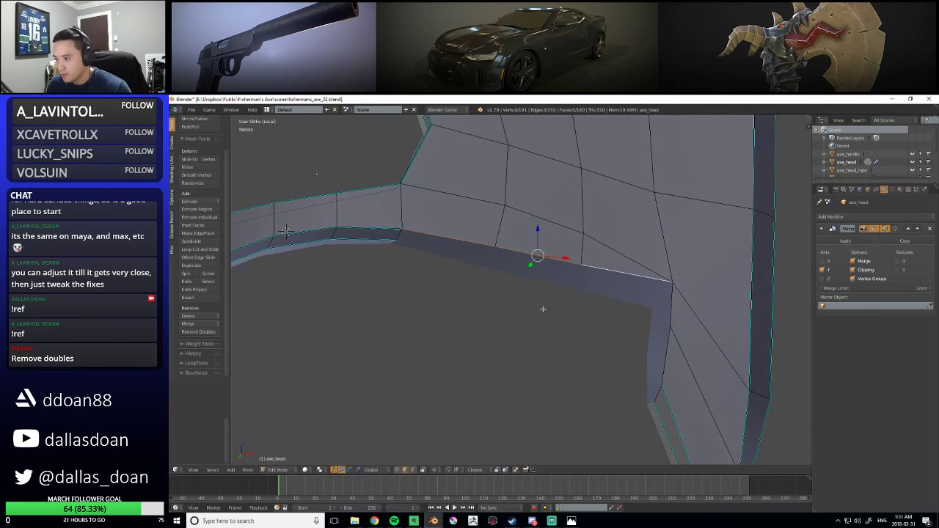
pyautogui.moveTo(587, 292); pyautogui.dragTo(432, 245, button='middle')
pyautogui.hotkey('ctrl', 'z')
# Extrude the open edge chain along the facing piece's lower border and the top of its spike inward as a narrow strip
pyautogui.keyDown('alt'); pyautogui.rightClick(519, 248); pyautogui.keyUp('alt')
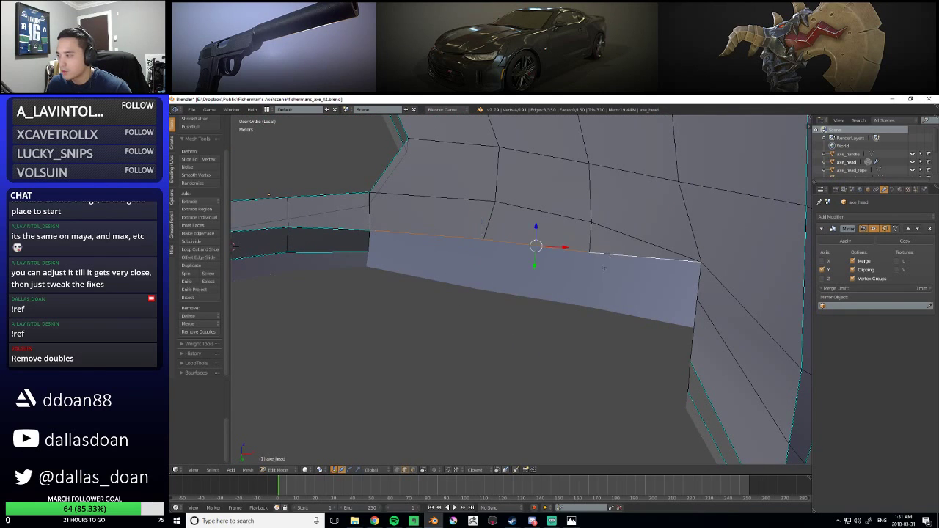
pyautogui.moveTo(608, 264); pyautogui.dragTo(667, 320, button='middle')
pyautogui.keyDown('shift'); pyautogui.rightClick(677, 391); pyautogui.keyUp('shift')
pyautogui.moveTo(677, 391); pyautogui.dragTo(591, 340, button='middle')
pyautogui.hotkey('ctrl', 'e')
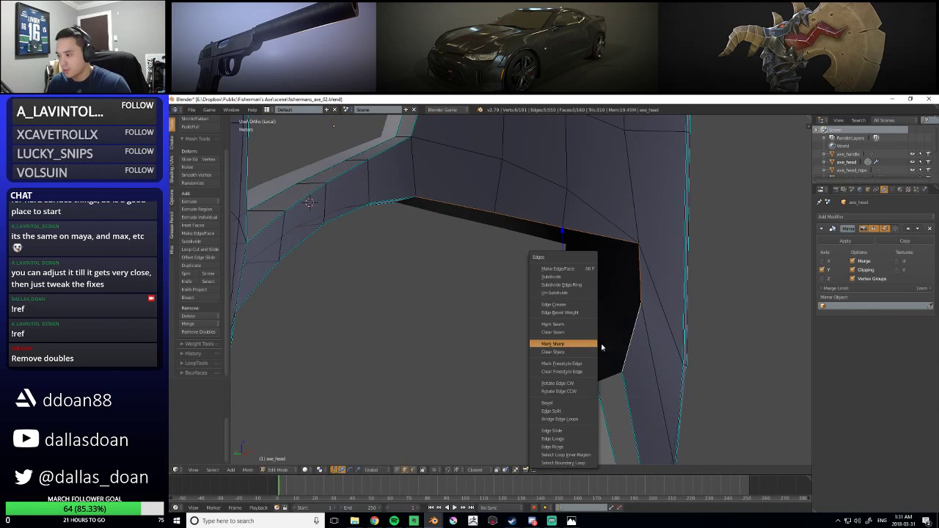
pyautogui.press('Escape')
pyautogui.press('e')
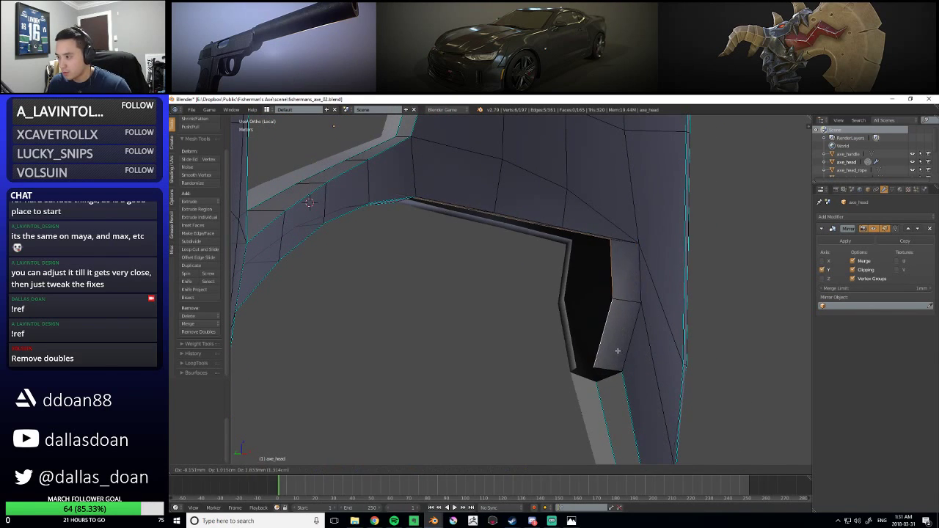
pyautogui.click(609, 351)
# In vertex selection mode, move the new strip's end vertex along Y to line up with the bridge's beveled edge
pyautogui.press('KP_Decimal')
pyautogui.moveTo(469, 258); pyautogui.dragTo(506, 437, button='middle')
pyautogui.rightClick(527, 239)
pyautogui.hotkey('ctrl', 'Tab')
pyautogui.click(494, 249)
pyautogui.rightClick(525, 275)
pyautogui.press('g')
pyautogui.press('y')
pyautogui.click(528, 273)
# Move the strip's lower end vertex onto the adjoining corner of the spike's beveled edge
pyautogui.keyDown('shift'); pyautogui.rightClick(621, 347); pyautogui.keyUp('shift')
pyautogui.keyDown('shift'); pyautogui.rightClick(570, 379); pyautogui.keyUp('shift')
pyautogui.rightClick(592, 328)
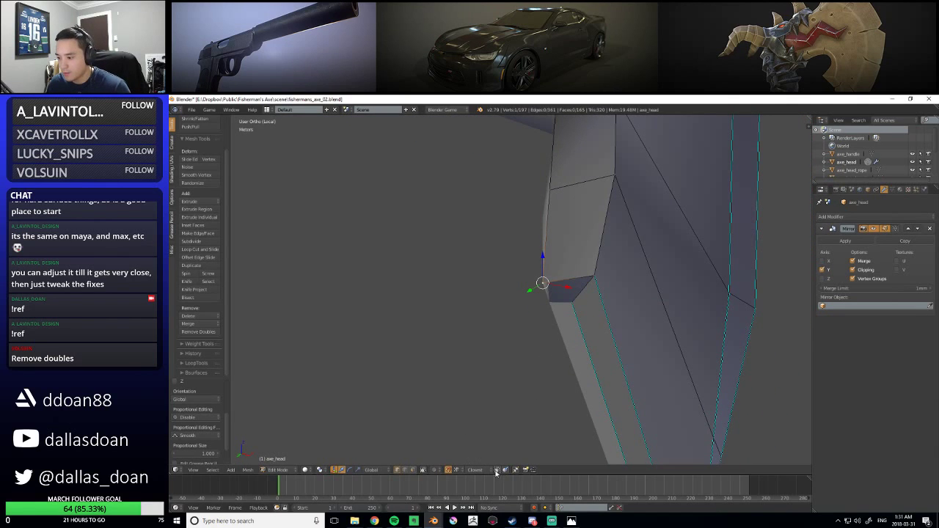
pyautogui.moveTo(499, 352); pyautogui.dragTo(526, 378, button='middle')
pyautogui.press('g')
pyautogui.click(509, 324)
pyautogui.press('a')
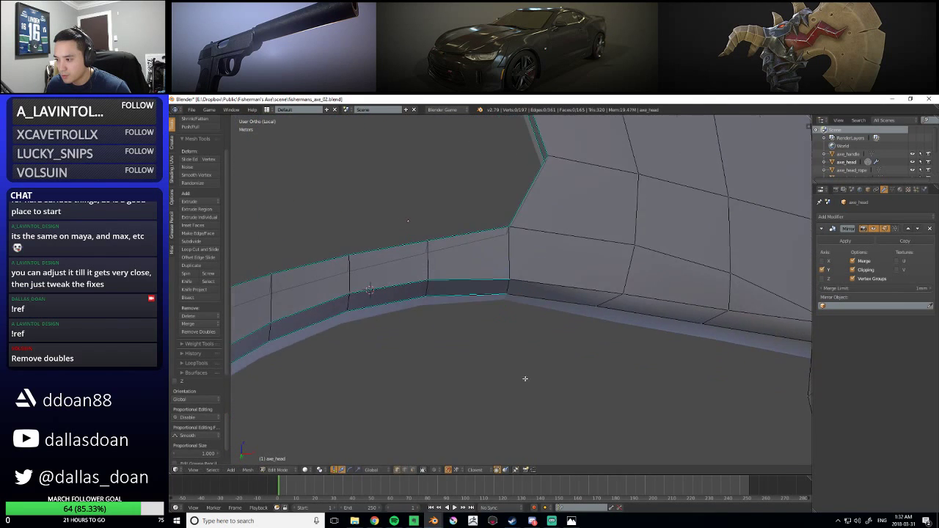
pyautogui.scroll(-9, 507, 383)
pyautogui.scroll(3, 506, 391)
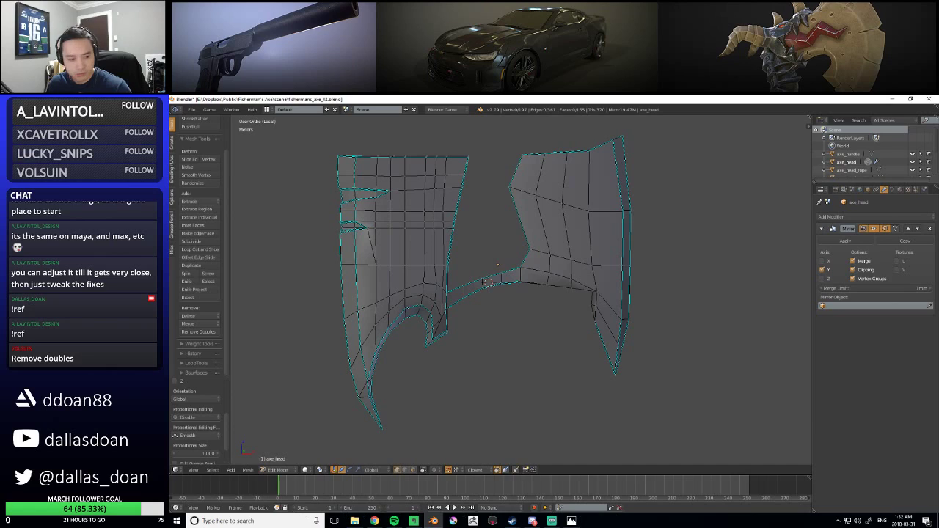
pyautogui.hotkey('alt', 'Tab')
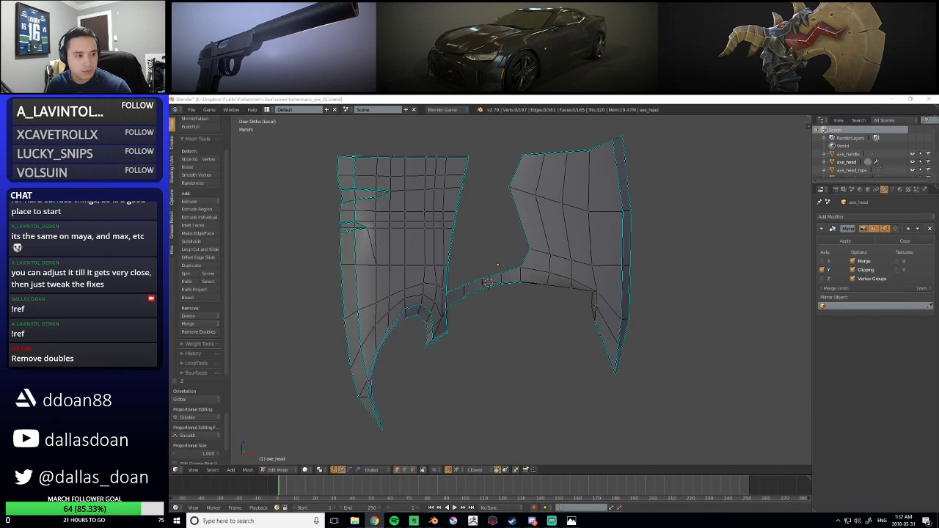
pyautogui.hotkey('alt', 'Tab')
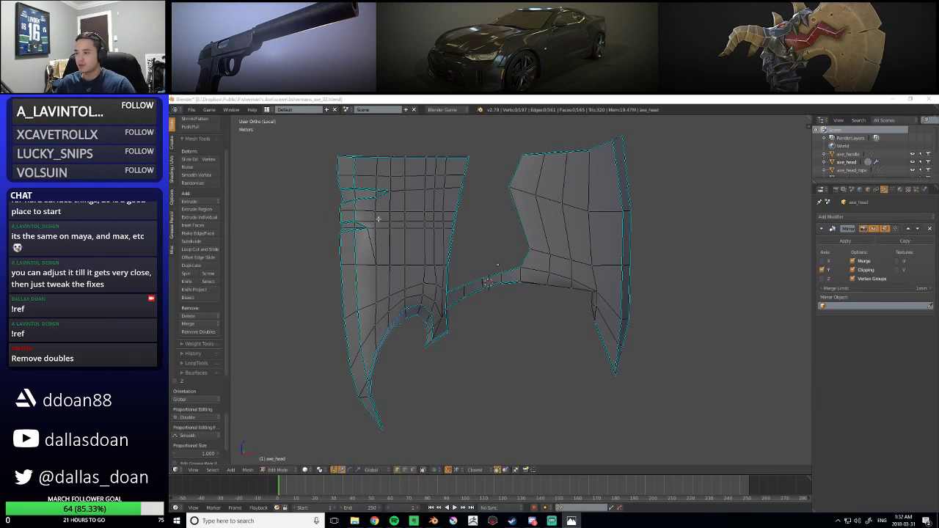
# Box-select the outer cutting-edge half of the facing piece and shift it slightly inward along X
pyautogui.keyDown('shift'); pyautogui.moveTo(586, 172); pyautogui.dragTo(528, 200, button='middle'); pyautogui.keyUp('shift')
pyautogui.moveTo(602, 150); pyautogui.dragTo(514, 407)
pyautogui.moveTo(578, 300); pyautogui.dragTo(569, 300)
pyautogui.moveTo(543, 332)
pyautogui.keyDown('shift'); pyautogui.mouseDown(button='middle')
pyautogui.moveTo(580, 319)
pyautogui.moveTo(559, 328)
pyautogui.mouseUp(button='middle'); pyautogui.keyUp('shift')
pyautogui.press('b')
pyautogui.moveTo(614, 138); pyautogui.dragTo(529, 448)
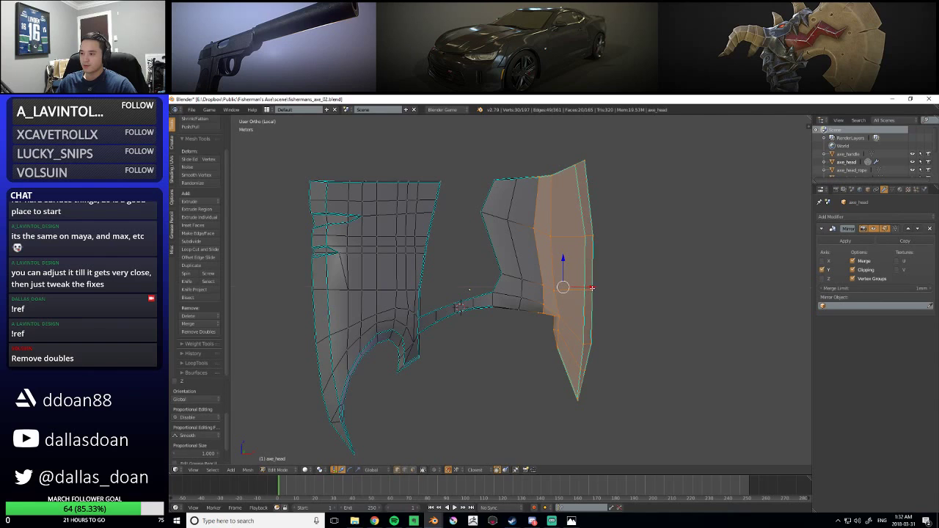
pyautogui.press('a')
# Try repositioning the strip's inner corner vertex where the lower edge meets the spike
pyautogui.scroll(2, 614, 318)
pyautogui.scroll(5, 613, 318)
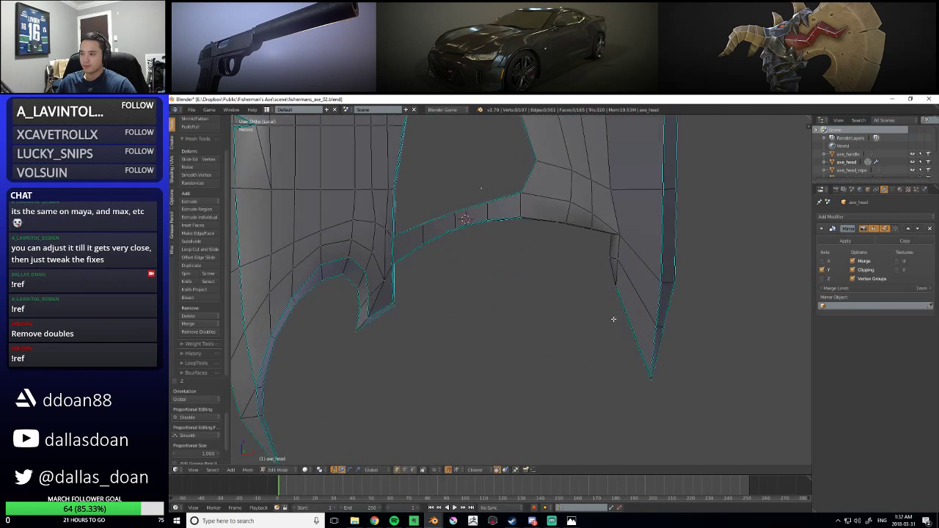
pyautogui.rightClick(620, 287)
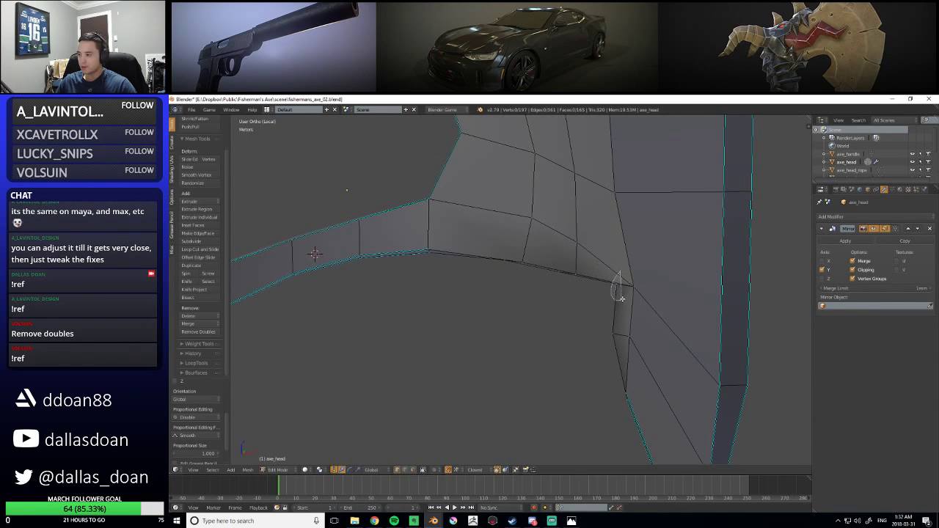
pyautogui.press('g')
pyautogui.click(647, 290)
pyautogui.hotkey('ctrl', 'z')
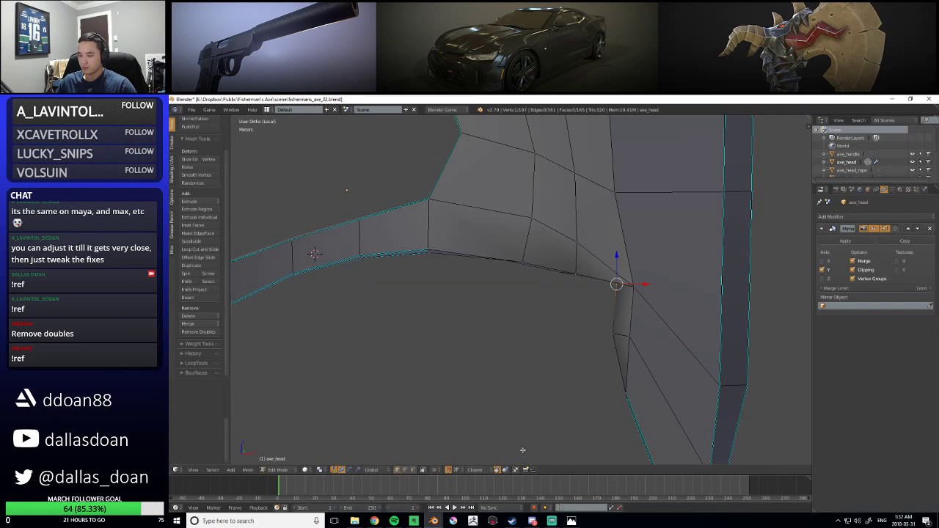
pyautogui.keyDown('shift'); pyautogui.moveTo(506, 454); pyautogui.dragTo(498, 470, button='middle'); pyautogui.keyUp('shift')
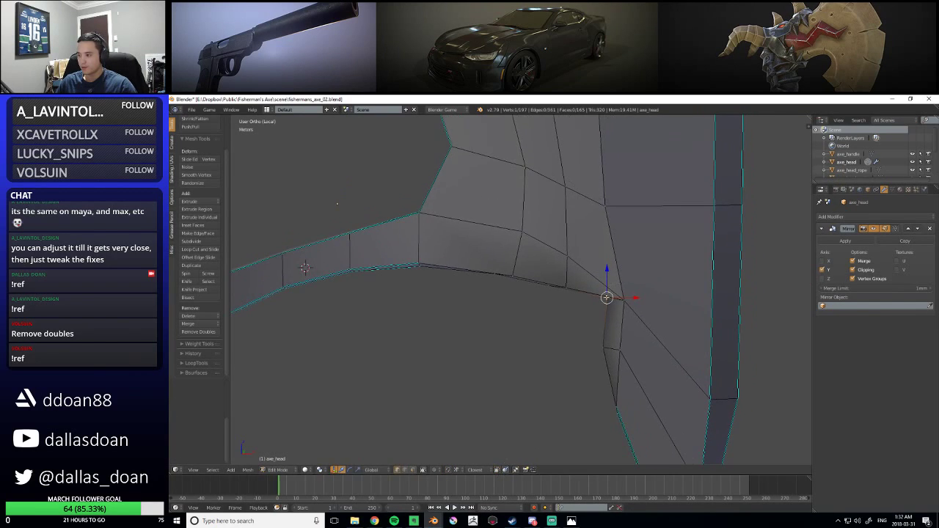
pyautogui.press('g')
pyautogui.click(587, 316)
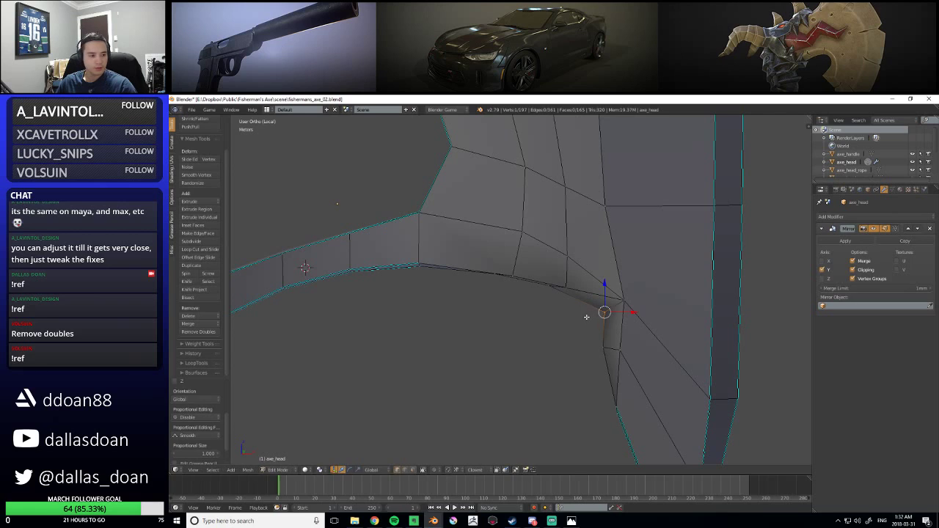
pyautogui.hotkey('ctrl', 'z')
pyautogui.keyDown('shift'); pyautogui.moveTo(567, 314); pyautogui.dragTo(516, 323, button='middle'); pyautogui.keyUp('shift')
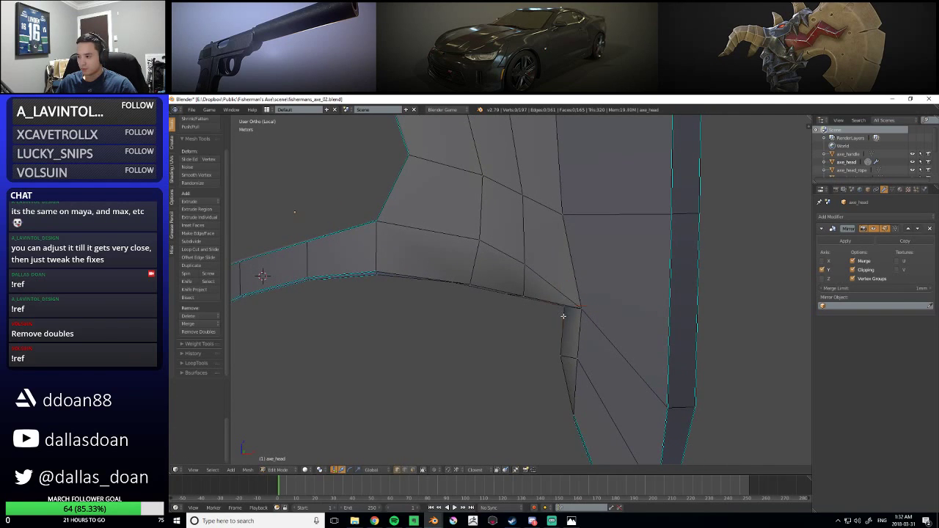
# Move the strip's vertices near the inner corner to soften the bend between the lower edge and the spike
pyautogui.press('g')
pyautogui.click(561, 318)
pyautogui.moveTo(562, 319); pyautogui.dragTo(505, 318, button='middle')
pyautogui.press('g')
pyautogui.press('x')
pyautogui.press('z')
pyautogui.click(506, 286)
# Shift the strip's neighbouring lower-edge vertices along X so the underside curves smoothly into the spike
pyautogui.rightClick(453, 285)
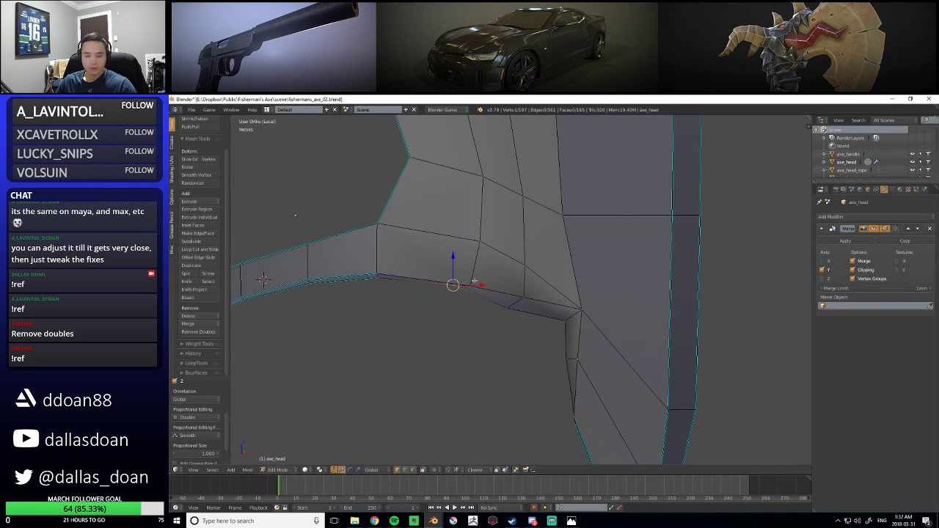
pyautogui.rightClick(490, 291)
pyautogui.press('g')
pyautogui.press('x')
pyautogui.click(583, 314)
pyautogui.scroll(-5, 583, 315)
pyautogui.keyDown('shift'); pyautogui.moveTo(582, 314); pyautogui.dragTo(606, 301, button='middle'); pyautogui.keyUp('shift')
pyautogui.scroll(2, 606, 301)
pyautogui.moveTo(563, 338); pyautogui.dragTo(600, 361)
pyautogui.press('a')
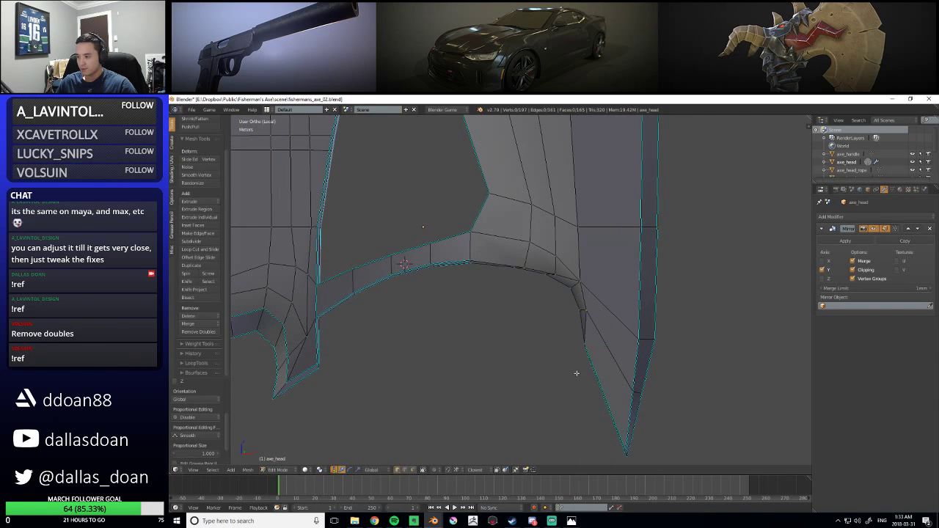
# Move the strip's lower end vertices outward along X to continue the curve down the spike
pyautogui.scroll(6, 566, 308)
pyautogui.scroll(-4, 467, 302)
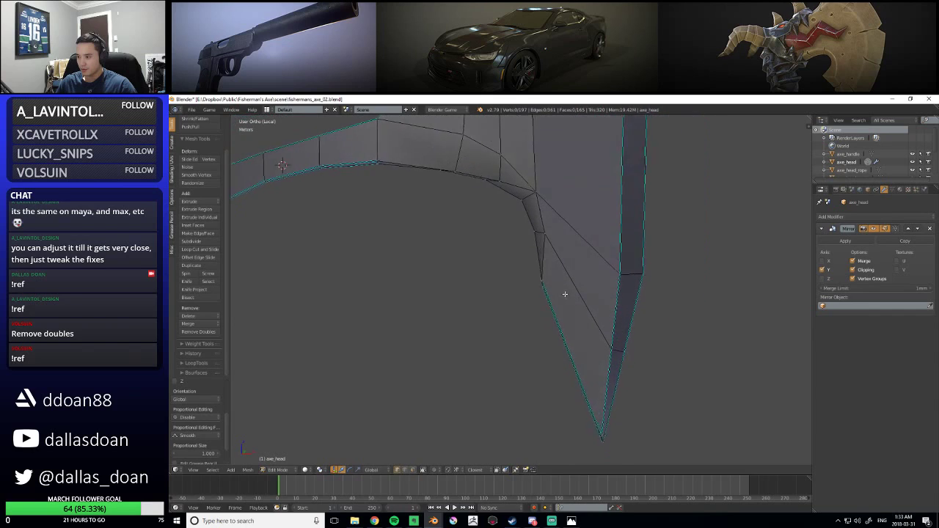
pyautogui.rightClick(541, 286)
pyautogui.press('g')
pyautogui.press('x')
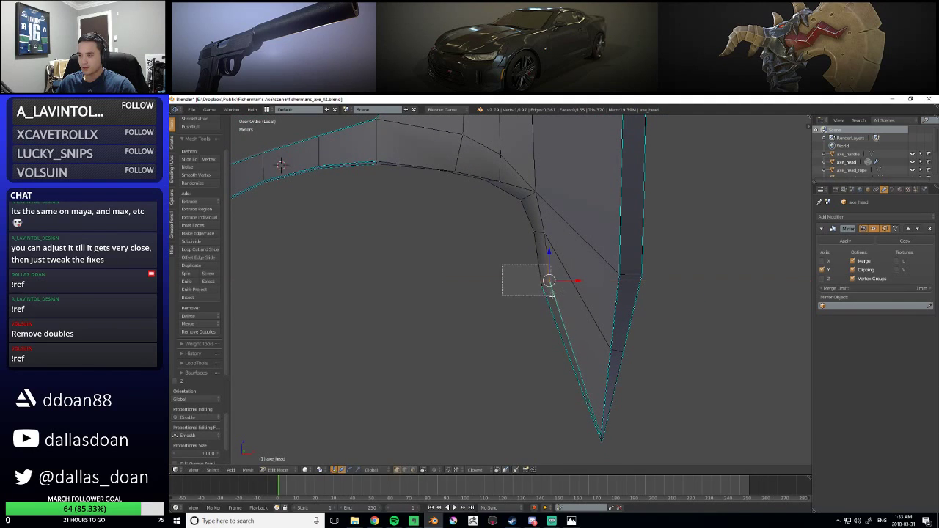
pyautogui.click(579, 286)
# Raise the cross edges on the lower part of the cutting edge along Z to even out their spacing
pyautogui.keyDown('shift'); pyautogui.moveTo(579, 286); pyautogui.dragTo(525, 286, button='middle'); pyautogui.keyUp('shift')
pyautogui.rightClick(581, 323)
pyautogui.hotkey('alt', 'm')
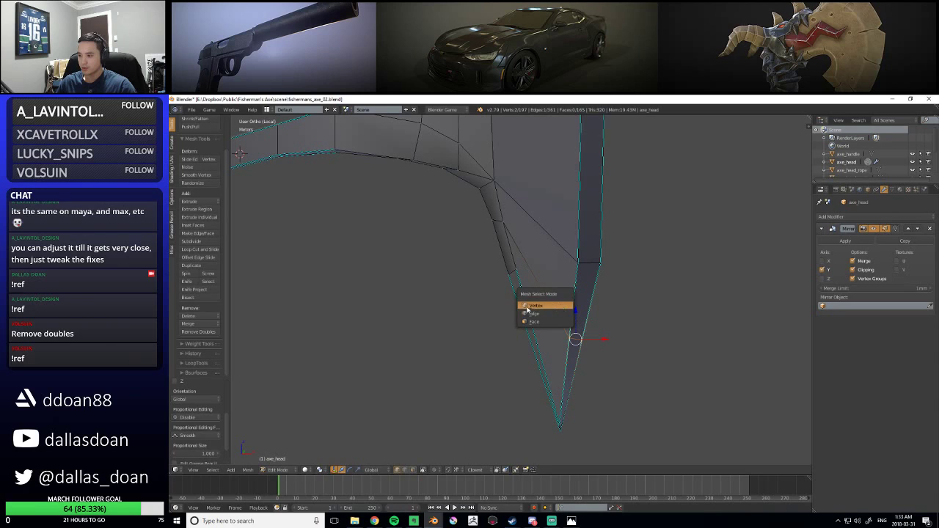
pyautogui.moveTo(573, 309); pyautogui.dragTo(572, 286)
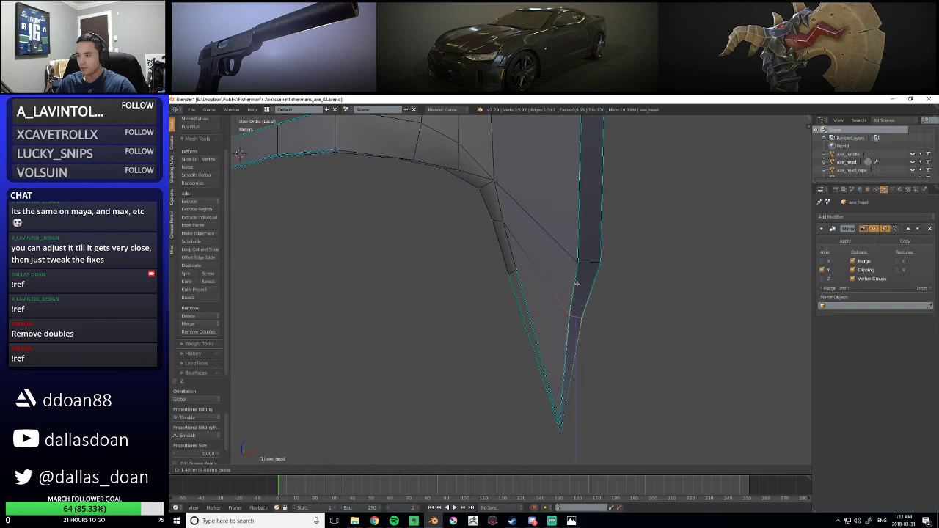
pyautogui.press('a')
pyautogui.rightClick(580, 317)
pyautogui.scroll(-3, 599, 251)
pyautogui.keyDown('shift'); pyautogui.moveTo(599, 252); pyautogui.dragTo(601, 280, button='middle'); pyautogui.keyUp('shift')
pyautogui.rightClick(562, 301)
pyautogui.moveTo(563, 276); pyautogui.dragTo(572, 257)
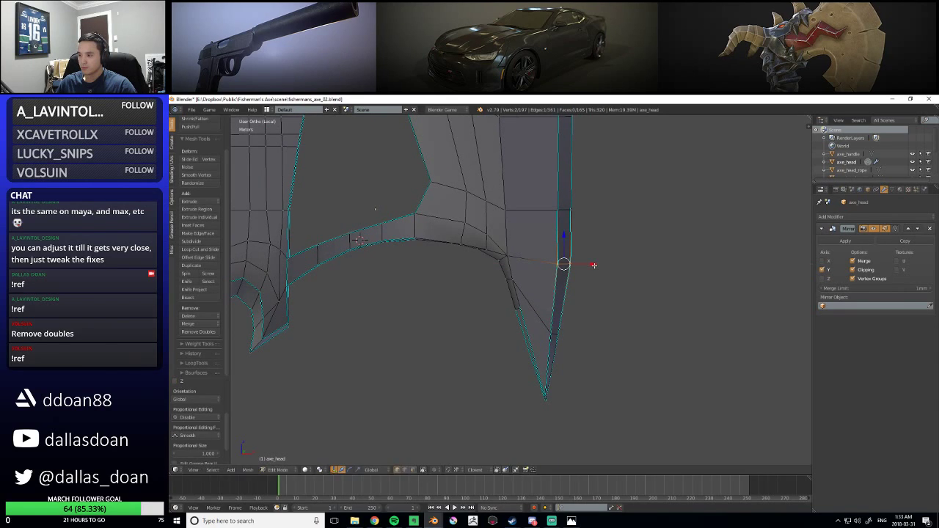
# Select the strip's edge loops along the spike and shift them slightly outward along X
pyautogui.moveTo(592, 264); pyautogui.dragTo(571, 335, button='middle')
pyautogui.scroll(2, 571, 335)
pyautogui.moveTo(583, 337); pyautogui.dragTo(586, 337)
pyautogui.keyDown('alt'); pyautogui.rightClick(511, 309); pyautogui.keyUp('alt')
pyautogui.keyDown('alt'); pyautogui.keyDown('shift'); pyautogui.rightClick(505, 283); pyautogui.keyUp('shift'); pyautogui.keyUp('alt')
pyautogui.moveTo(548, 302); pyautogui.dragTo(565, 300)
pyautogui.press('a')
pyautogui.scroll(-3, 577, 305)
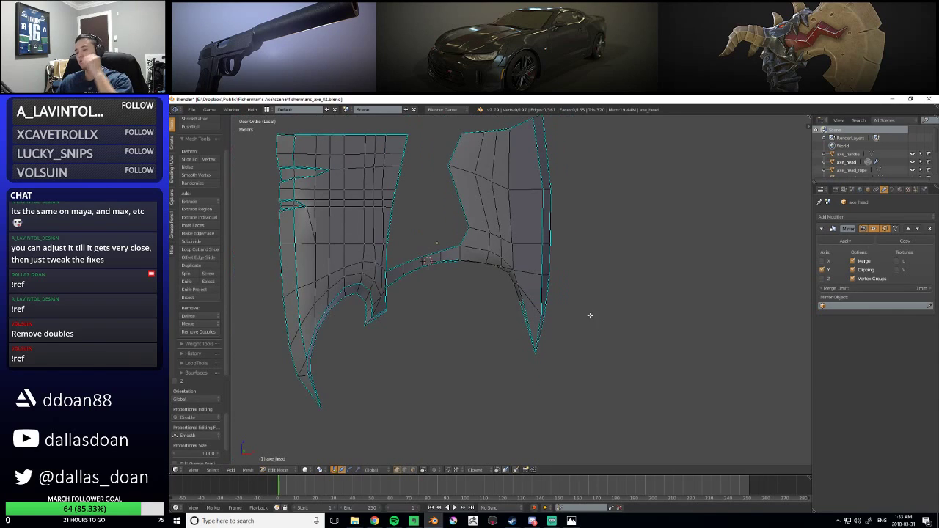
# Raise two vertices in the facing piece's upper cross row along Z to straighten the row
pyautogui.scroll(1, 591, 317)
pyautogui.scroll(-2, 590, 318)
pyautogui.rightClick(509, 205)
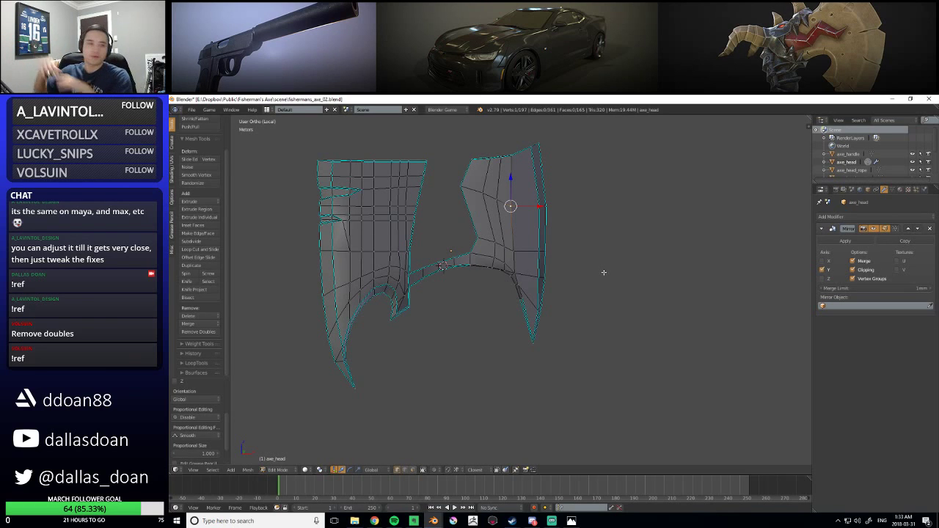
pyautogui.scroll(3, 500, 256)
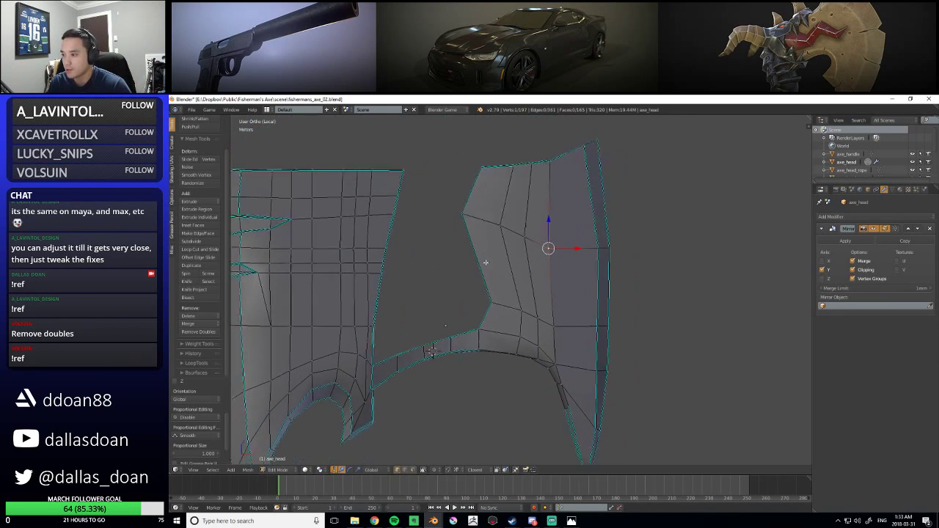
pyautogui.rightClick(523, 243)
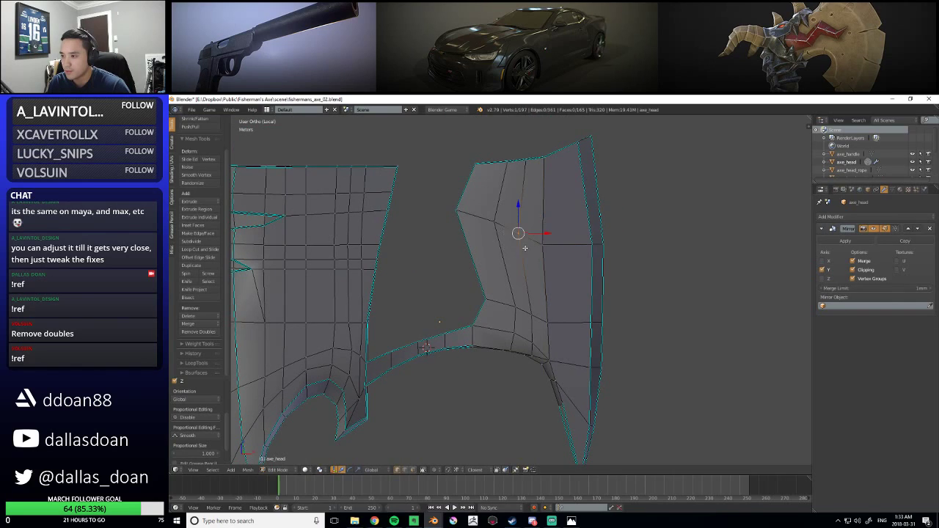
pyautogui.moveTo(503, 228); pyautogui.dragTo(551, 255)
pyautogui.rightClick(507, 227)
pyautogui.rightClick(534, 248)
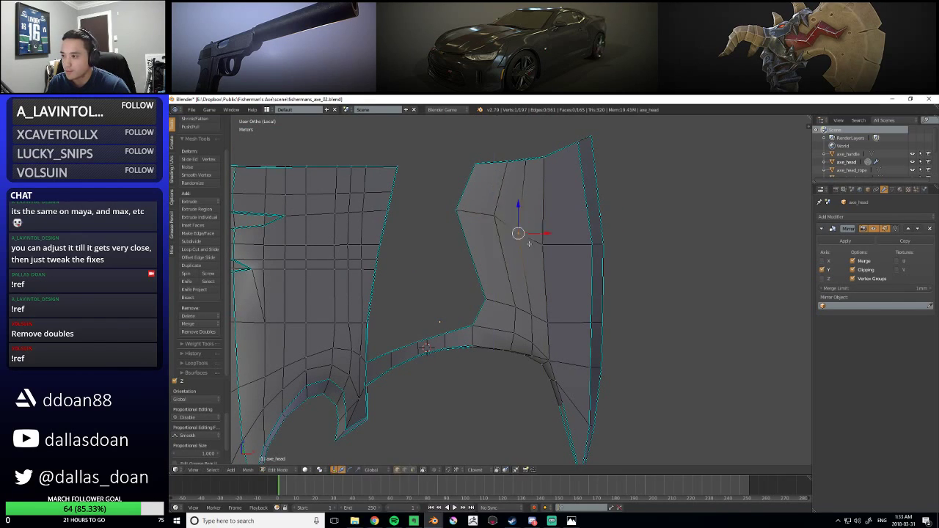
pyautogui.press('g')
pyautogui.press('z')
pyautogui.moveTo(518, 188); pyautogui.dragTo(519, 188)
pyautogui.rightClick(549, 245)
pyautogui.moveTo(543, 222); pyautogui.dragTo(544, 197)
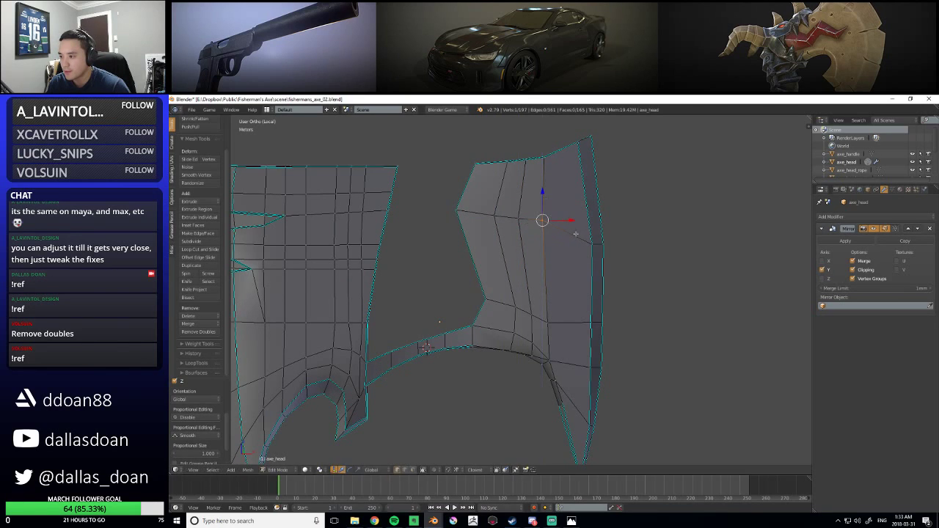
# Raise the cutting edge's two vertices in the facing piece's upper cross row along Z to level the row
pyautogui.rightClick(591, 243)
pyautogui.scroll(1, 620, 201)
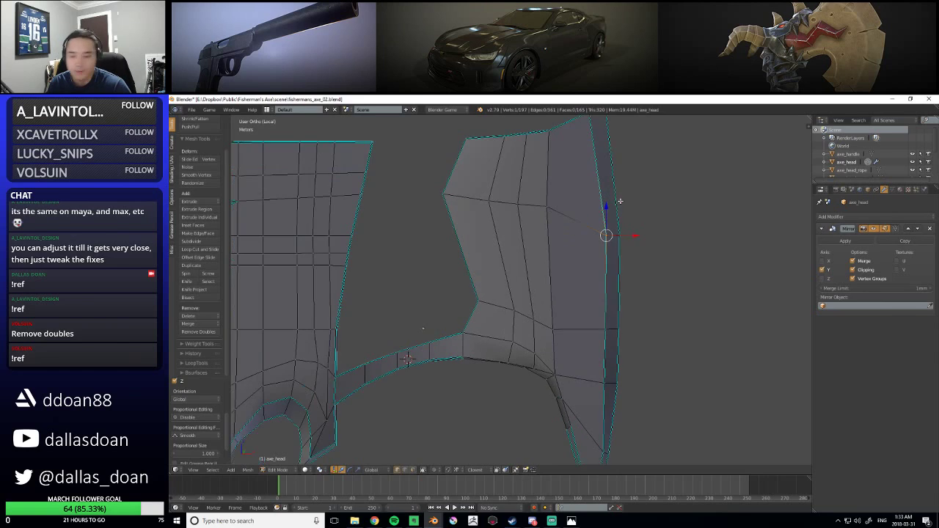
pyautogui.keyDown('shift'); pyautogui.rightClick(622, 236); pyautogui.keyUp('shift')
pyautogui.keyDown('shift'); pyautogui.moveTo(643, 185); pyautogui.dragTo(646, 224, button='middle'); pyautogui.keyUp('shift')
pyautogui.moveTo(617, 243); pyautogui.dragTo(618, 216)
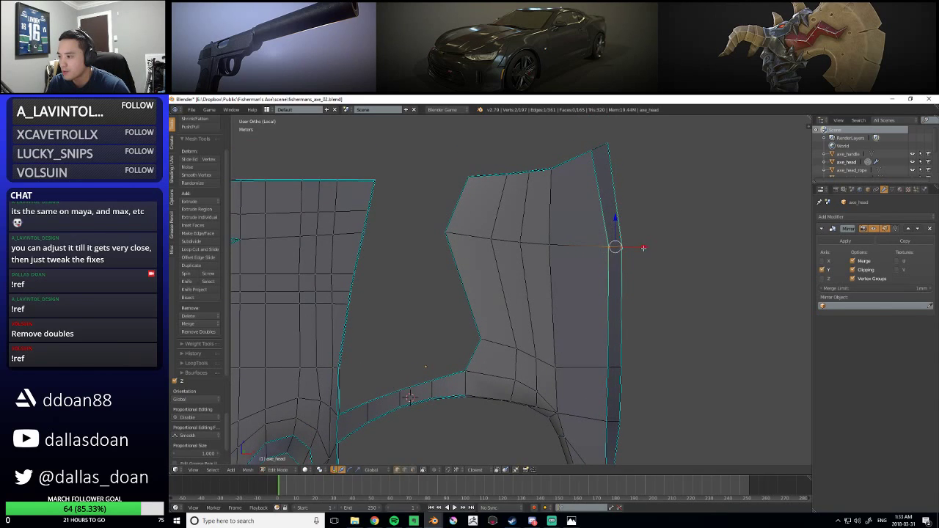
# Nudge the facing piece's lower cross edge beside the cutting edge slightly to even out the row
pyautogui.keyDown('shift'); pyautogui.moveTo(615, 346); pyautogui.dragTo(608, 268, button='middle'); pyautogui.keyUp('shift')
pyautogui.rightClick(581, 303)
pyautogui.moveTo(605, 303); pyautogui.dragTo(603, 305)
pyautogui.press('a')
pyautogui.scroll(-2, 603, 312)
pyautogui.moveTo(601, 313)
pyautogui.keyDown('shift'); pyautogui.mouseDown(button='middle')
pyautogui.moveTo(611, 336)
pyautogui.moveTo(597, 323)
pyautogui.mouseUp(button='middle'); pyautogui.keyUp('shift')
pyautogui.scroll(-2, 600, 328)
pyautogui.scroll(3, 598, 323)
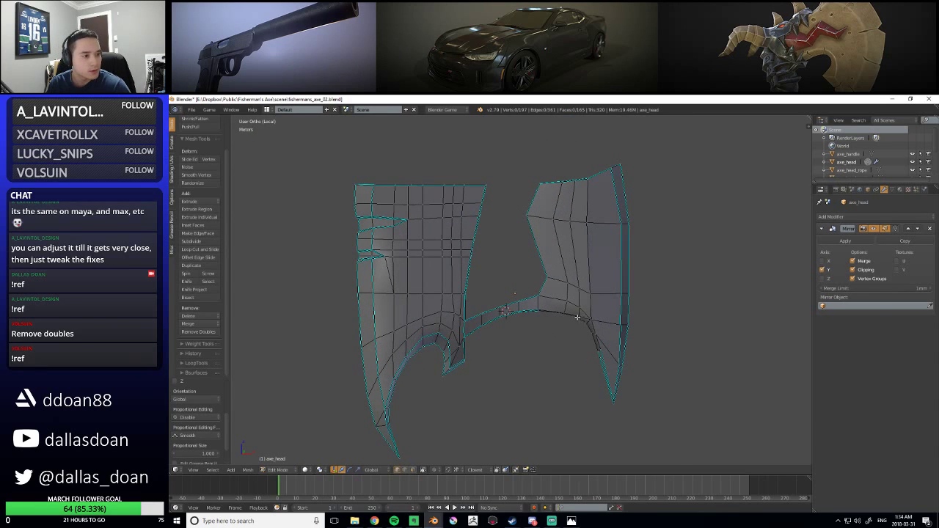
# Slide two vertices on the facing piece's curved lower edge toward the bridge to even out their spacing before the spike
pyautogui.scroll(3, 579, 318)
pyautogui.rightClick(558, 289)
pyautogui.moveTo(559, 261); pyautogui.dragTo(582, 297)
pyautogui.scroll(3, 579, 294)
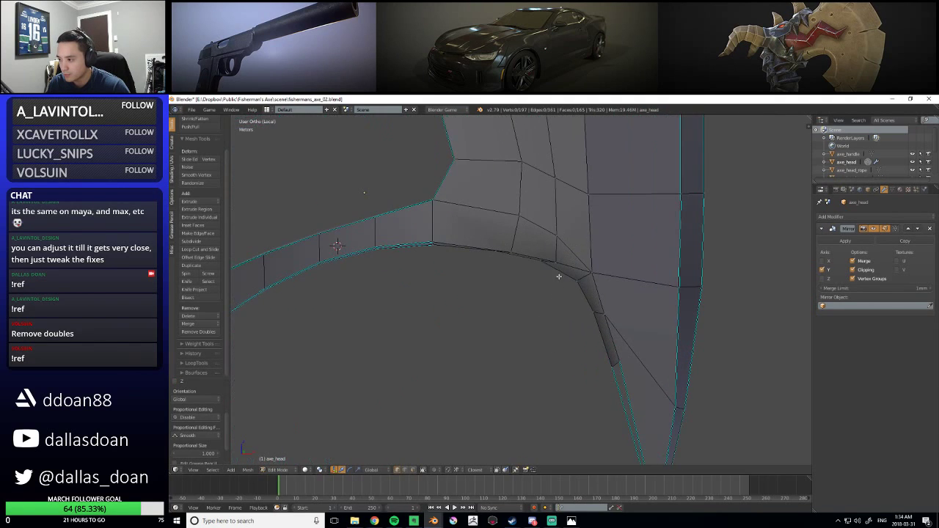
pyautogui.scroll(3, 517, 250)
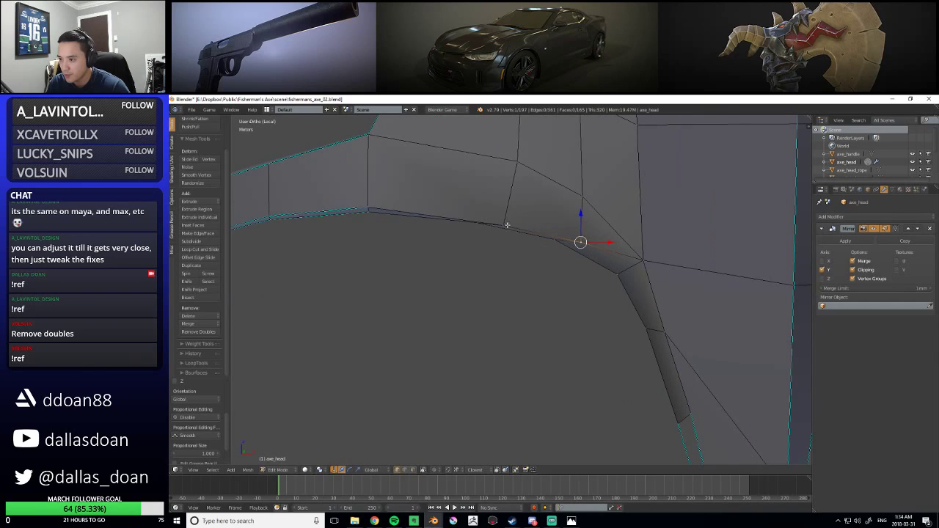
pyautogui.press('g')
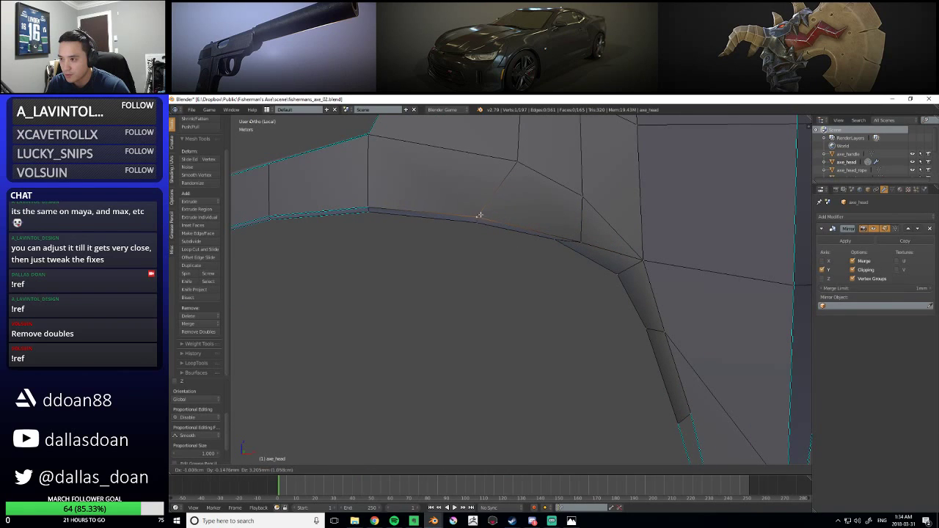
pyautogui.rightClick(478, 216)
pyautogui.press('g')
pyautogui.click(559, 232)
pyautogui.rightClick(643, 260)
pyautogui.scroll(-4, 573, 297)
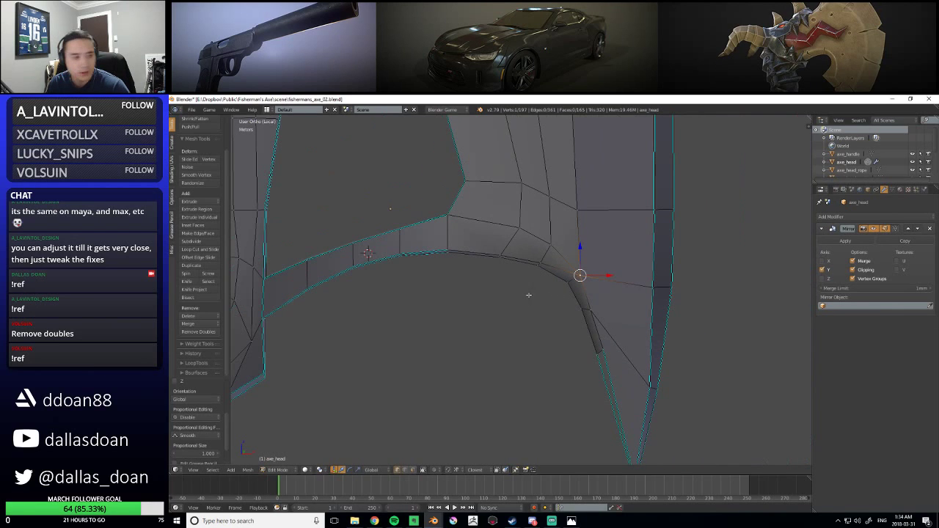
pyautogui.scroll(2, 535, 293)
pyautogui.scroll(-1, 553, 292)
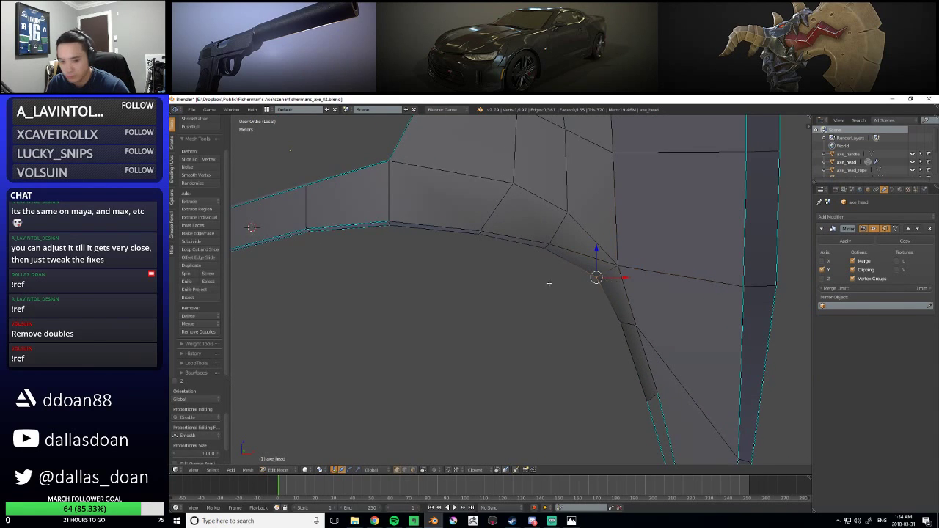
# Examine the axe head's silhouette and lower curve in Object Mode, from an angle and in front view
pyautogui.scroll(-4, 594, 271)
pyautogui.scroll(-5, 547, 294)
pyautogui.press('Tab')
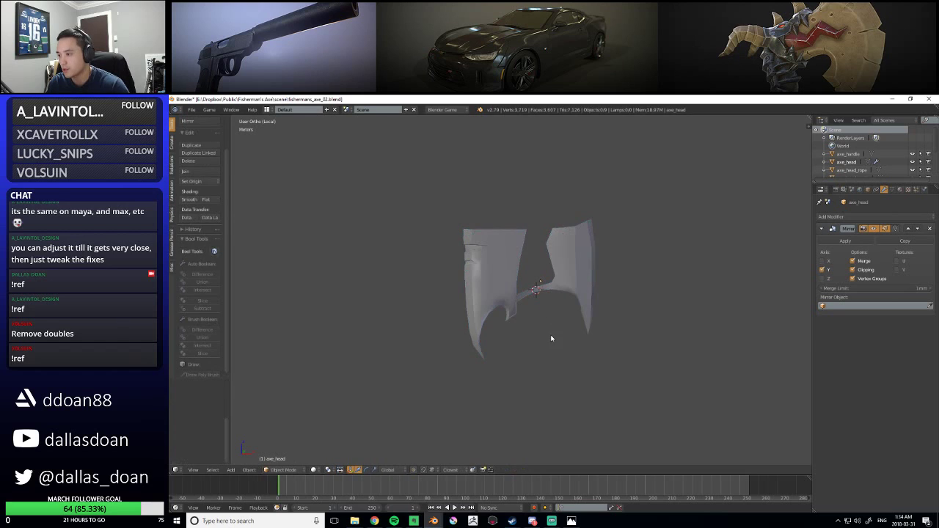
pyautogui.press('Tab')
pyautogui.moveTo(572, 313); pyautogui.dragTo(490, 314, button='middle')
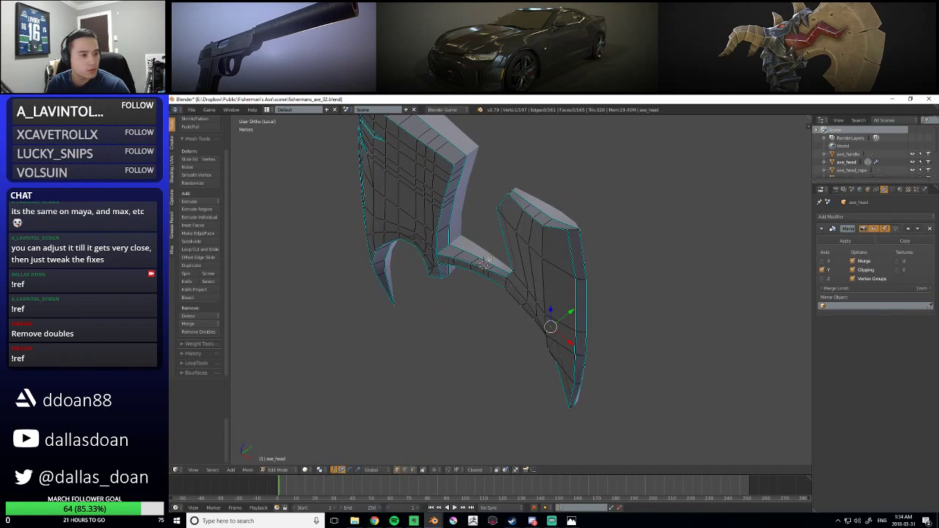
pyautogui.moveTo(487, 258); pyautogui.dragTo(504, 213, button='middle')
pyautogui.press('q')
pyautogui.click(455, 250)
pyautogui.scroll(2, 505, 249)
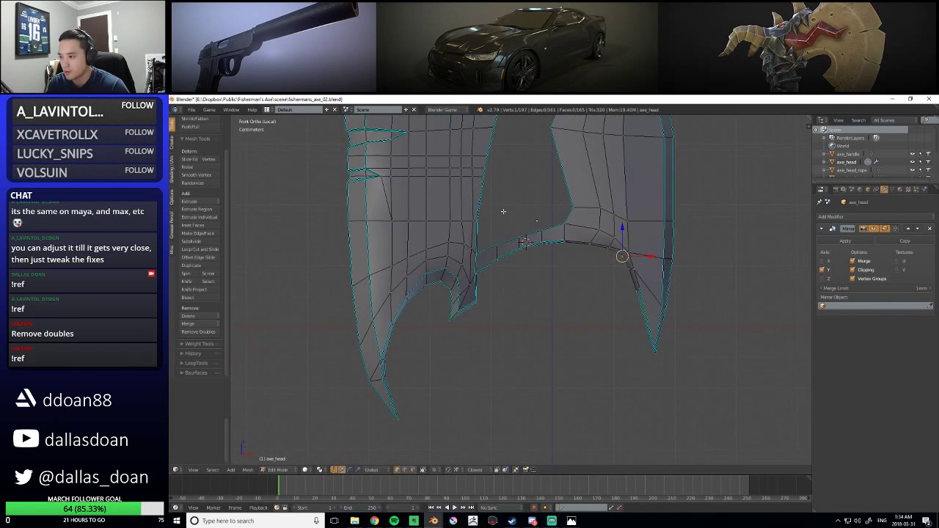
pyautogui.scroll(-5, 524, 228)
pyautogui.scroll(2, 524, 229)
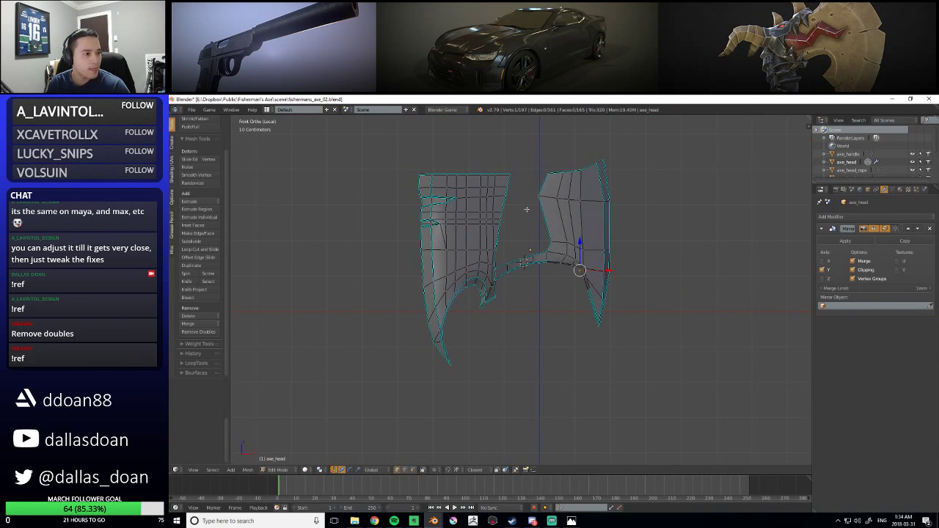
pyautogui.scroll(2, 527, 210)
pyautogui.keyDown('shift'); pyautogui.moveTo(527, 239); pyautogui.dragTo(528, 272, button='middle'); pyautogui.keyUp('shift')
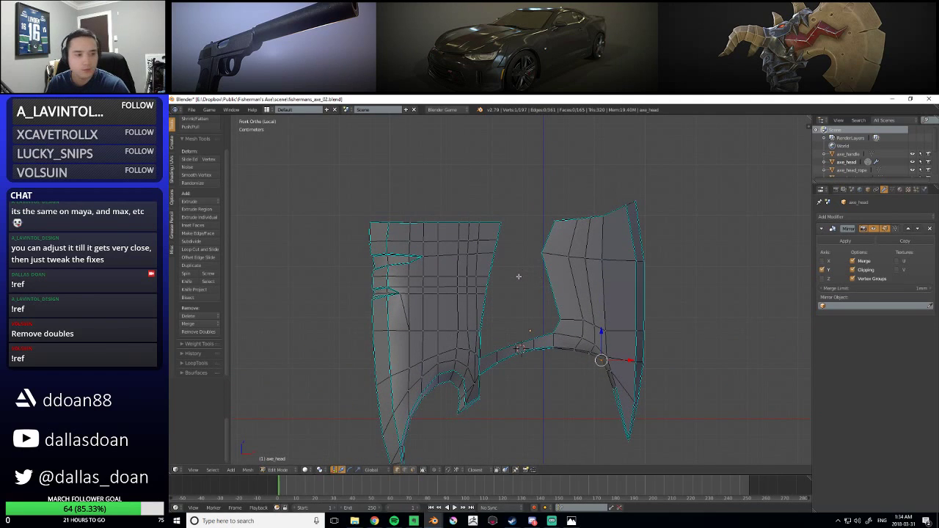
pyautogui.scroll(2, 518, 276)
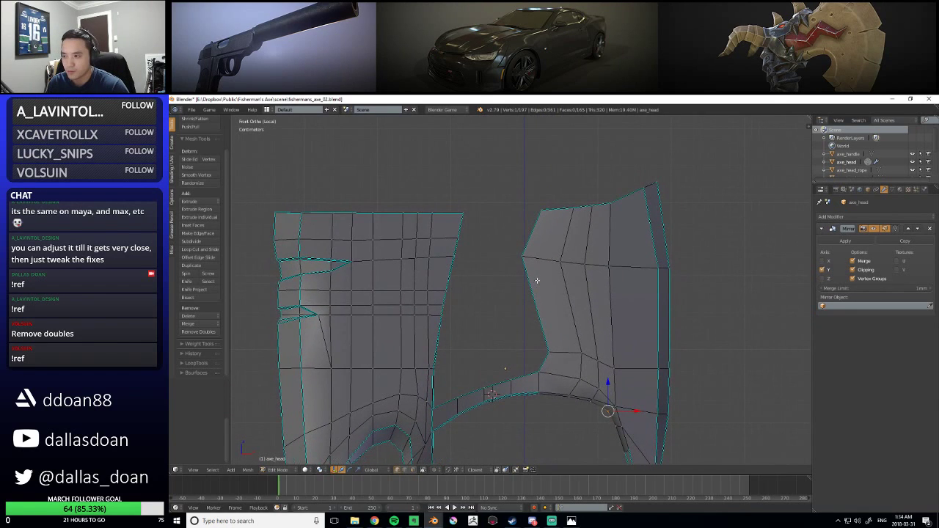
pyautogui.keyDown('shift'); pyautogui.scroll(-3, 542, 276); pyautogui.keyUp('shift')
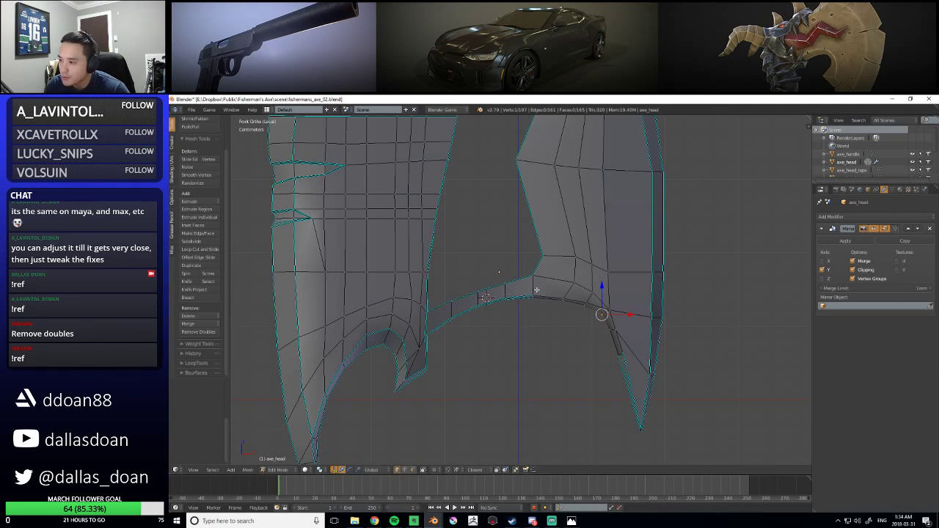
pyautogui.scroll(-2, 448, 305)
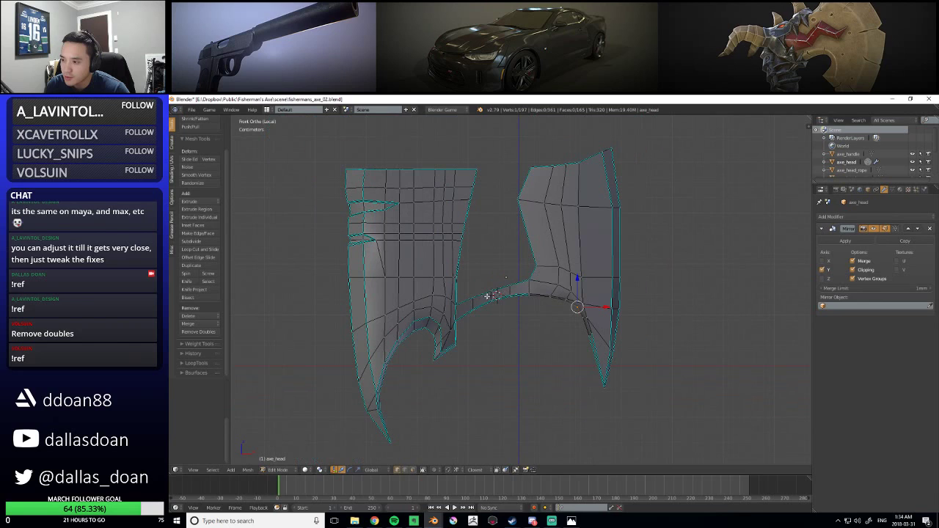
pyautogui.scroll(3, 496, 295)
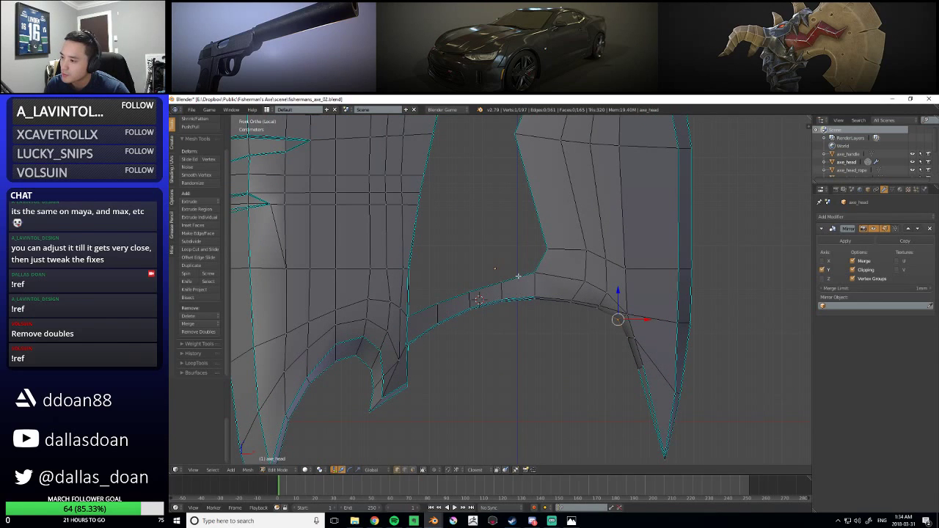
# Move the facing piece's lower inner corner and the adjacent bridge cross edges along X to smooth the transition into the bridge
pyautogui.moveTo(565, 240)
pyautogui.keyDown('ctrl'); pyautogui.mouseDown()
pyautogui.moveTo(530, 320)
pyautogui.moveTo(557, 280)
pyautogui.moveTo(528, 301)
pyautogui.moveTo(499, 289)
pyautogui.moveTo(480, 296)
pyautogui.moveTo(496, 302)
pyautogui.mouseUp(); pyautogui.keyUp('ctrl')
pyautogui.scroll(-5, 506, 308)
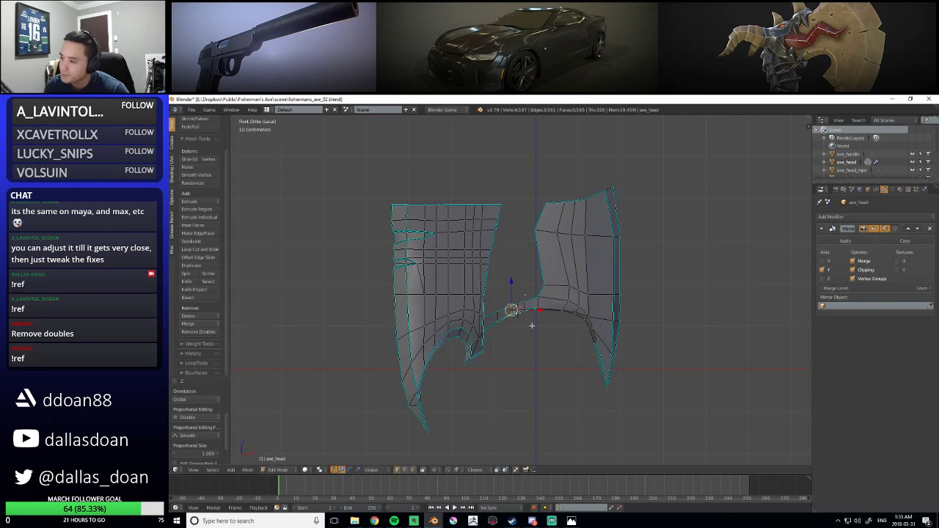
pyautogui.scroll(4, 534, 326)
pyautogui.scroll(-2, 534, 325)
pyautogui.scroll(2, 560, 299)
pyautogui.moveTo(588, 276)
pyautogui.keyDown('ctrl'); pyautogui.mouseDown()
pyautogui.moveTo(509, 300)
pyautogui.moveTo(529, 377)
pyautogui.moveTo(580, 315)
pyautogui.mouseUp(); pyautogui.keyUp('ctrl')
pyautogui.press('g')
pyautogui.press('x')
pyautogui.click(518, 357)
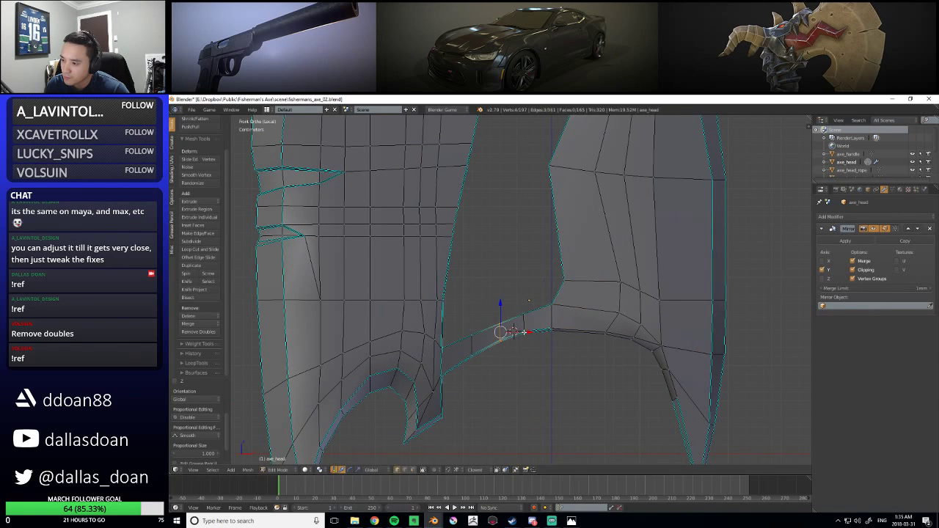
# Shift the bridge's cross edge nearest the larger blade piece along X to space the bridge edges evenly
pyautogui.rightClick(471, 345)
pyautogui.press('g')
pyautogui.press('x')
pyautogui.click(499, 345)
pyautogui.scroll(-6, 506, 338)
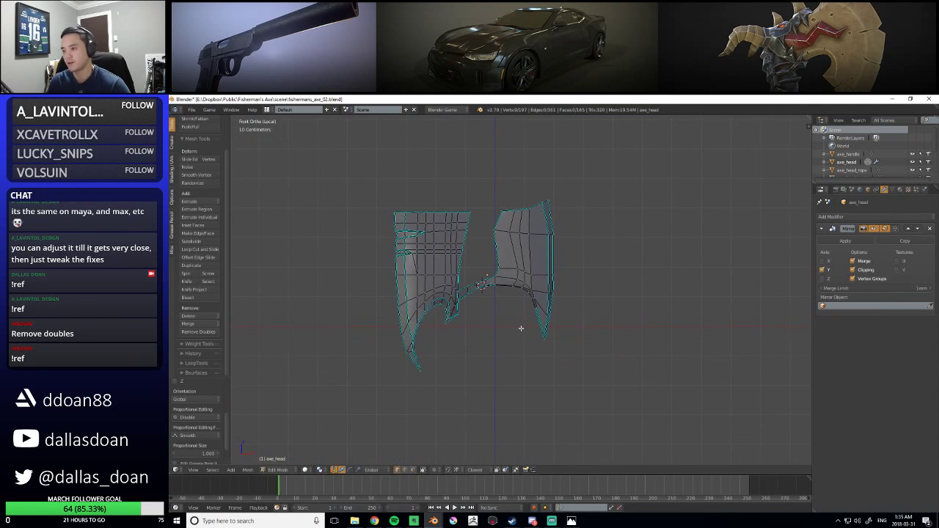
# Move the two lower vertices of the facing piece's first inner edge column inward along X
pyautogui.scroll(4, 516, 270)
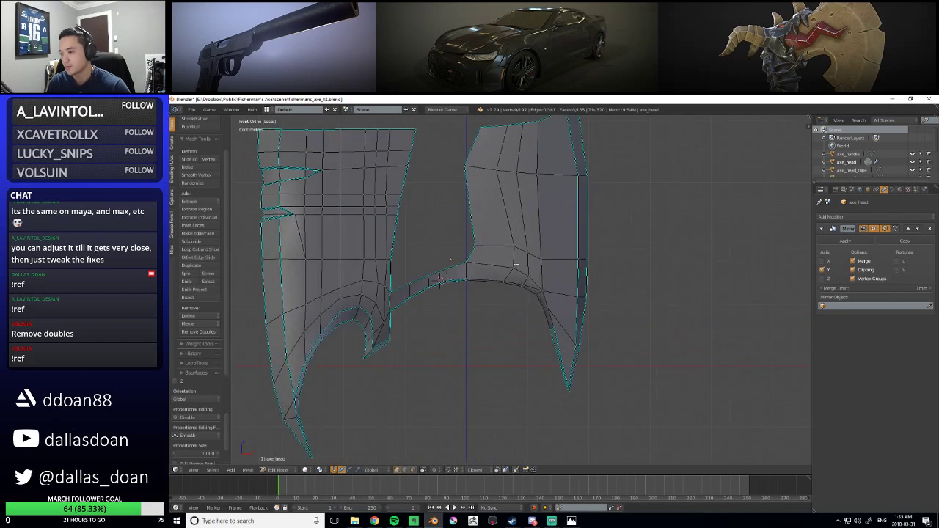
pyautogui.scroll(2, 516, 270)
pyautogui.keyDown('ctrl'); pyautogui.moveTo(535, 339); pyautogui.dragTo(535, 339); pyautogui.keyUp('ctrl')
pyautogui.press('g')
pyautogui.press('x')
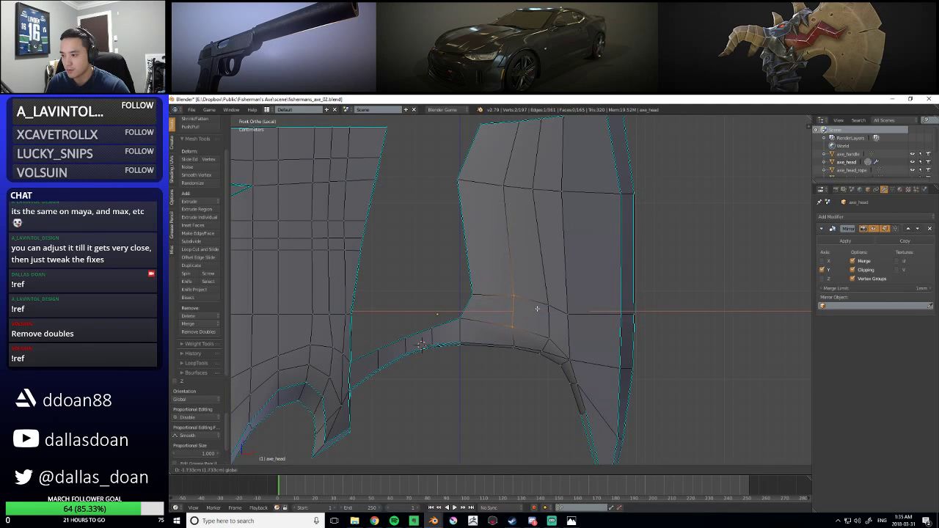
pyautogui.click(545, 311)
pyautogui.press('a')
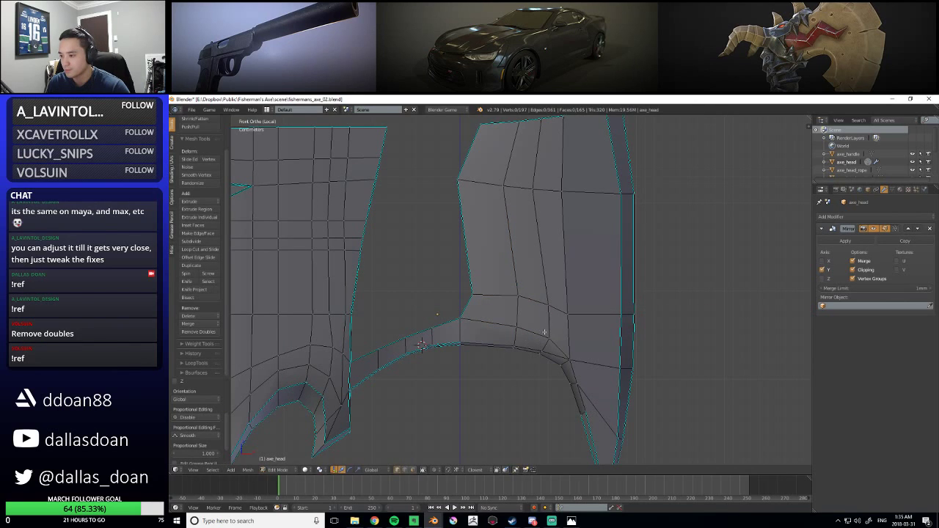
# Lower the cutting edge's top corner edge along Z to flatten the facing piece's upper outline
pyautogui.scroll(-5, 547, 323)
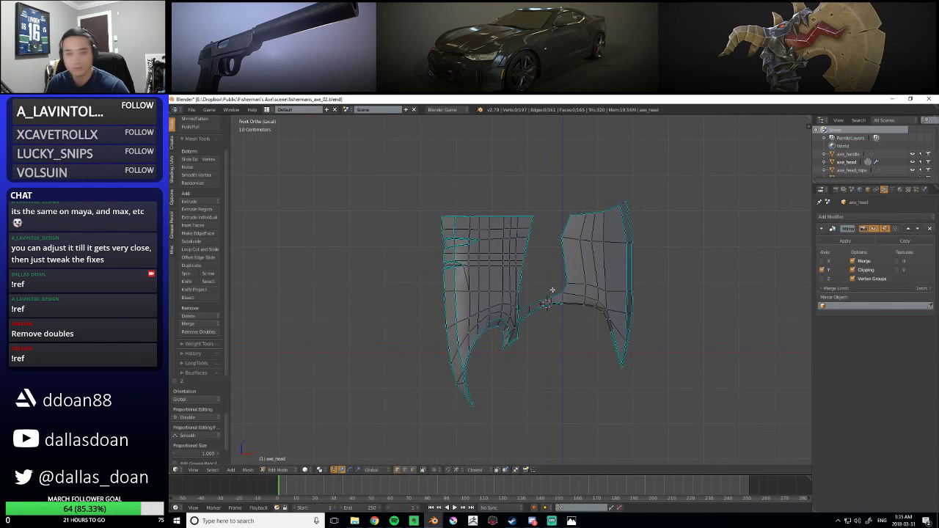
pyautogui.scroll(3, 553, 288)
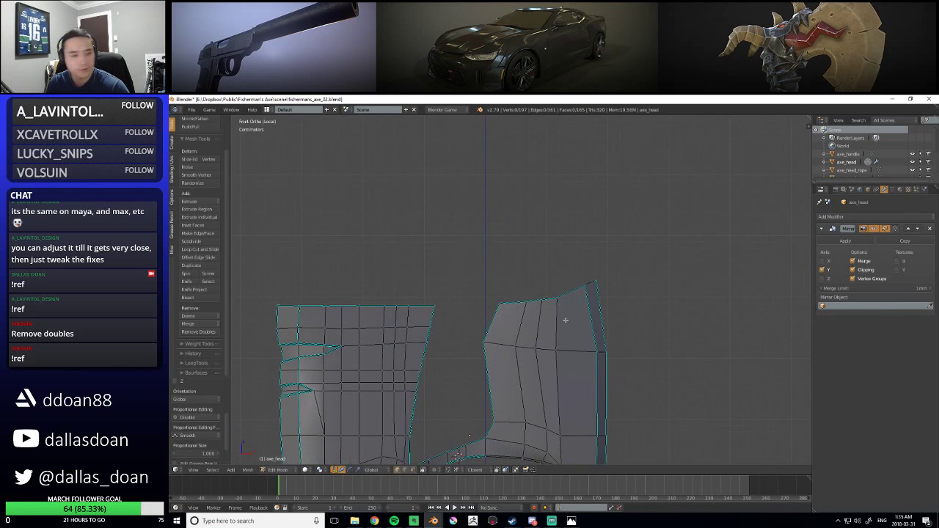
pyautogui.keyDown('shift'); pyautogui.moveTo(625, 309); pyautogui.dragTo(575, 256, button='middle'); pyautogui.keyUp('shift')
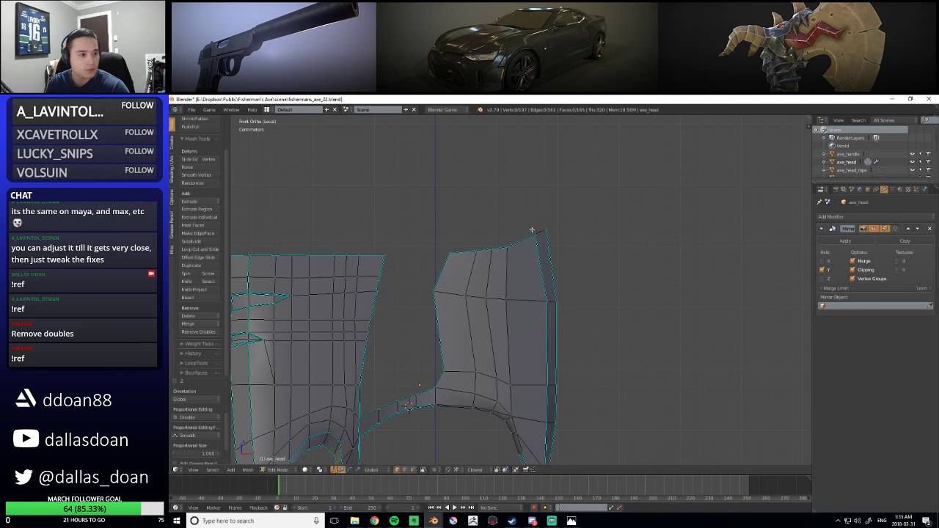
pyautogui.rightClick(538, 206)
pyautogui.press('g')
pyautogui.press('z')
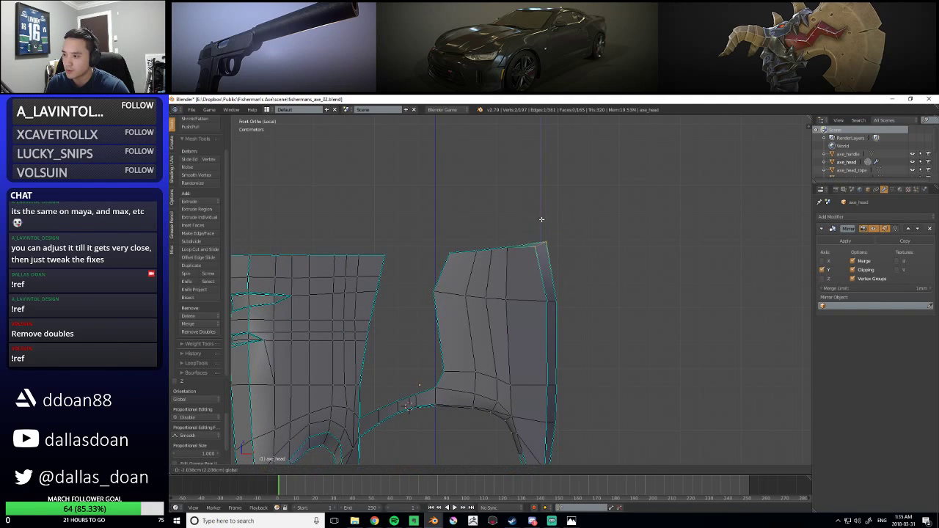
pyautogui.scroll(2, 547, 207)
pyautogui.moveTo(553, 196)
pyautogui.mouseDown()
pyautogui.moveTo(541, 201)
pyautogui.moveTo(549, 205)
pyautogui.mouseUp()
# Fine-tune the height of the facing piece's top corner vertices along Z so the upper outline runs smoothly
pyautogui.rightClick(524, 221)
pyautogui.press('b')
pyautogui.moveTo(595, 204); pyautogui.dragTo(553, 261, button='middle')
pyautogui.moveTo(540, 205); pyautogui.dragTo(540, 202)
pyautogui.scroll(-4, 614, 273)
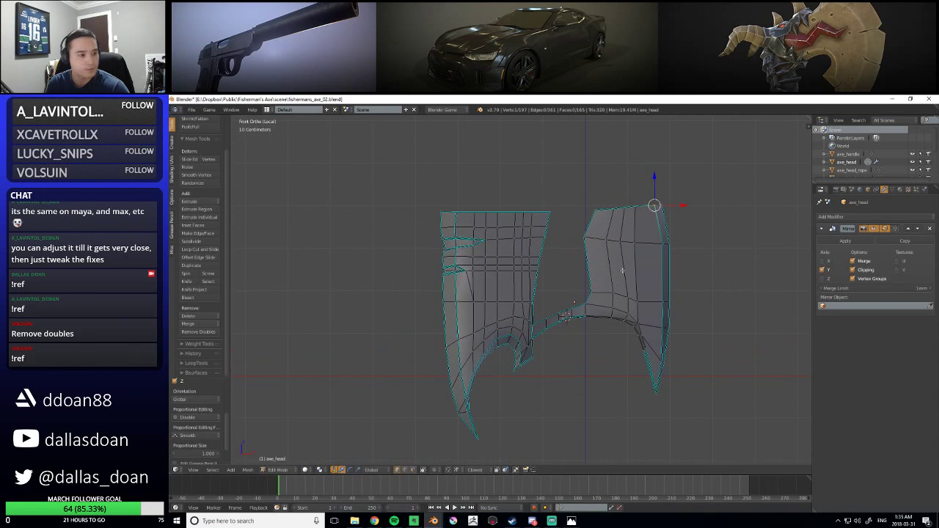
# Shift the cutting edge's vertices at the lower cross row slightly outward along X to round the edge
pyautogui.keyDown('shift'); pyautogui.moveTo(614, 274); pyautogui.dragTo(512, 273, button='middle'); pyautogui.keyUp('shift')
pyautogui.scroll(2, 511, 278)
pyautogui.rightClick(535, 304)
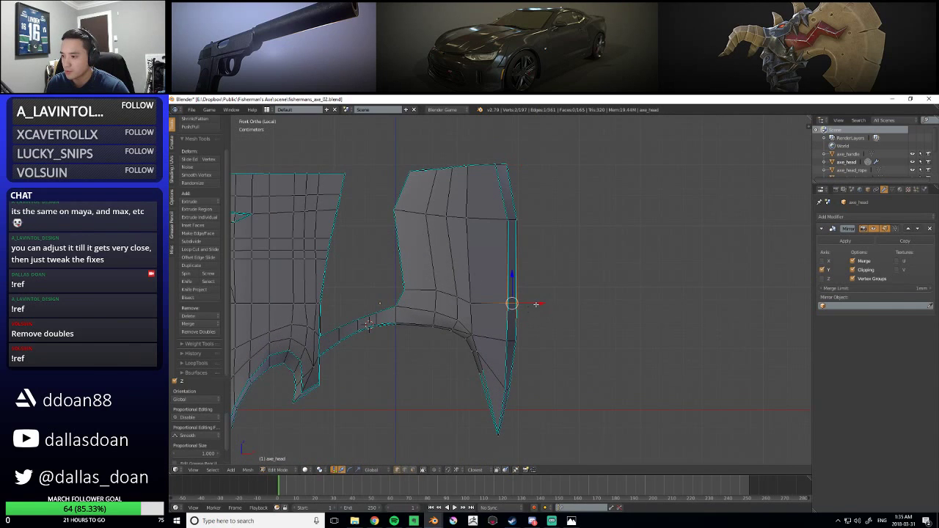
pyautogui.press('a')
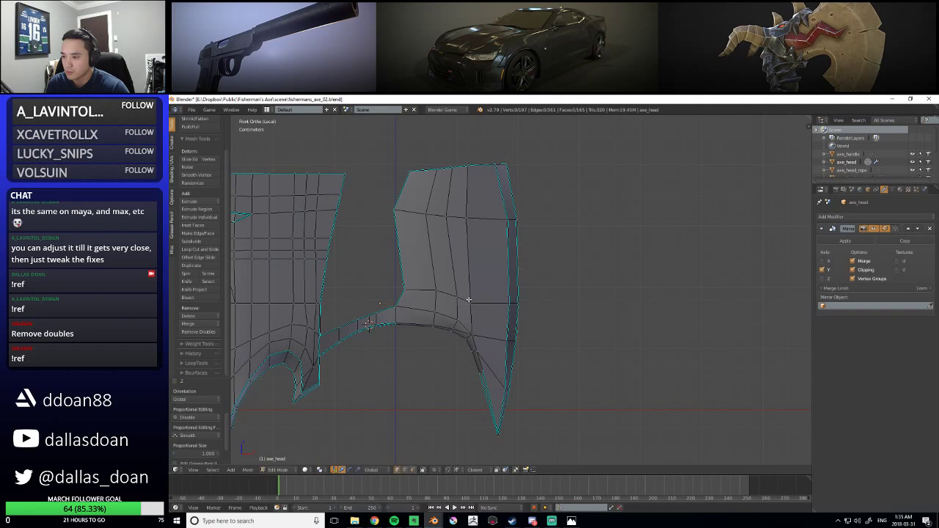
# Raise the vertices near and on the cutting edge in the facing piece's lower cross row along Z to straighten it
pyautogui.rightClick(471, 298)
pyautogui.keyDown('shift'); pyautogui.rightClick(474, 284); pyautogui.keyUp('shift')
pyautogui.rightClick(470, 297)
pyautogui.moveTo(471, 273); pyautogui.dragTo(533, 311)
pyautogui.moveTo(515, 275); pyautogui.dragTo(515, 263)
pyautogui.press('a')
pyautogui.scroll(-2, 557, 282)
pyautogui.keyDown('shift'); pyautogui.moveTo(498, 296); pyautogui.dragTo(605, 304, button='middle'); pyautogui.keyUp('shift')
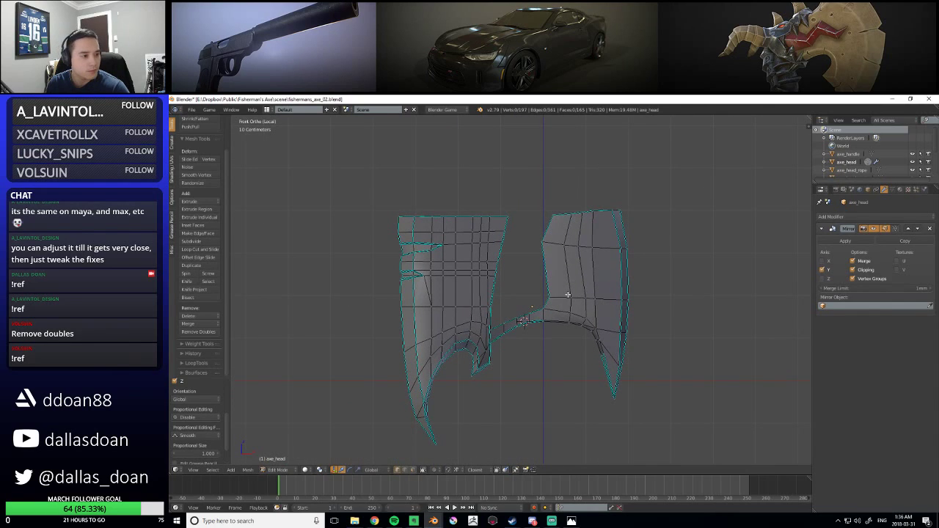
# Select the entire cutting edge strip of the facing piece and move it inward along X to narrow the blade
pyautogui.moveTo(689, 167); pyautogui.dragTo(613, 423)
pyautogui.press('g')
pyautogui.press('x')
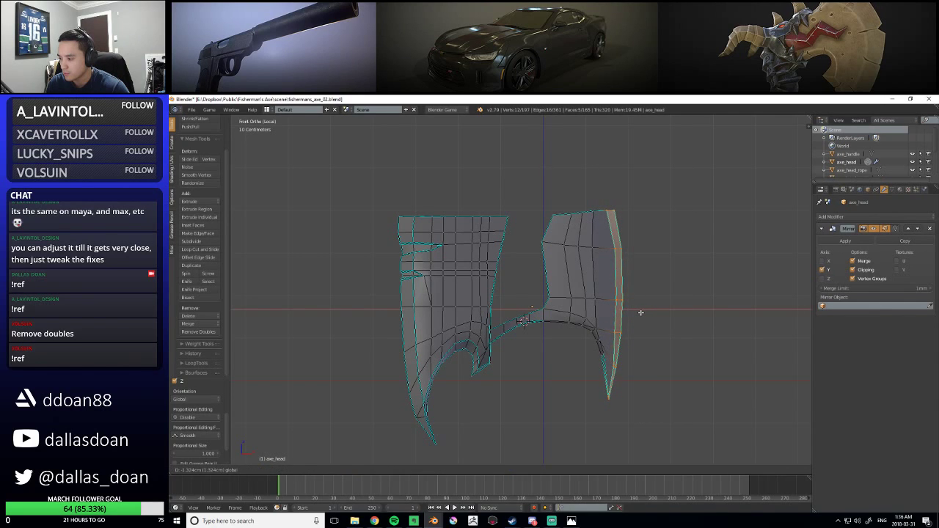
pyautogui.click(639, 311)
# Turn on Auto Smooth for the axe head mesh, set its angle to 110°, and check the shading in Object Mode
pyautogui.moveTo(645, 310); pyautogui.dragTo(558, 345, button='middle')
pyautogui.press('Tab')
pyautogui.press('Tab')
pyautogui.click(893, 190)
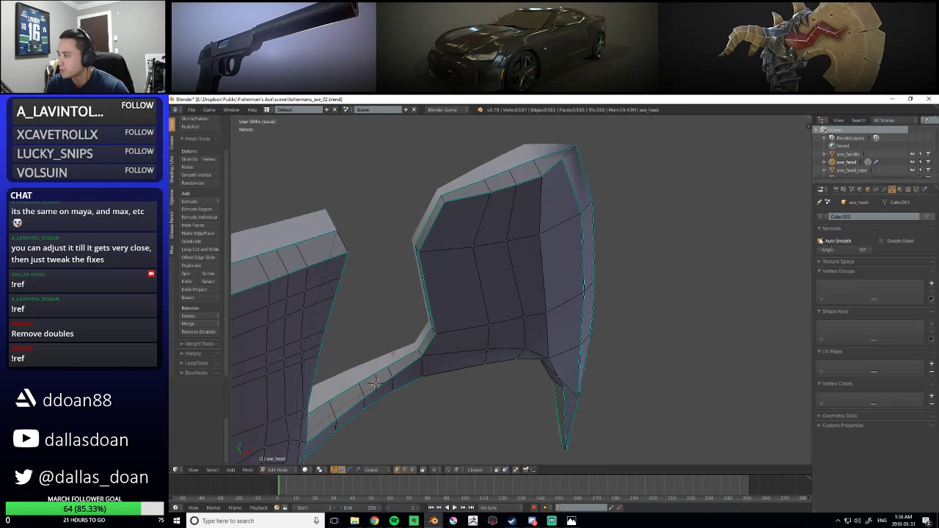
pyautogui.moveTo(649, 293); pyautogui.dragTo(622, 215, button='middle')
pyautogui.scroll(-3, 620, 220)
pyautogui.press('Tab')
pyautogui.moveTo(584, 269)
pyautogui.keyDown('shift'); pyautogui.mouseDown(button='middle')
pyautogui.moveTo(611, 260)
pyautogui.moveTo(590, 265)
pyautogui.mouseUp(button='middle'); pyautogui.keyUp('shift')
pyautogui.scroll(2, 568, 269)
pyautogui.moveTo(553, 295); pyautogui.dragTo(596, 273, button='middle')
pyautogui.scroll(2, 558, 296)
pyautogui.press('Tab')
# Select the whole axe head mesh and remove its doubled vertices
pyautogui.moveTo(514, 246); pyautogui.dragTo(531, 264, button='middle')
pyautogui.scroll(3, 532, 284)
pyautogui.scroll(-5, 531, 264)
pyautogui.hotkey('ctrl', 'Tab')
pyautogui.click(531, 259)
pyautogui.press('a')
pyautogui.scroll(4, 620, 220)
pyautogui.moveTo(625, 209); pyautogui.dragTo(629, 207, button='middle')
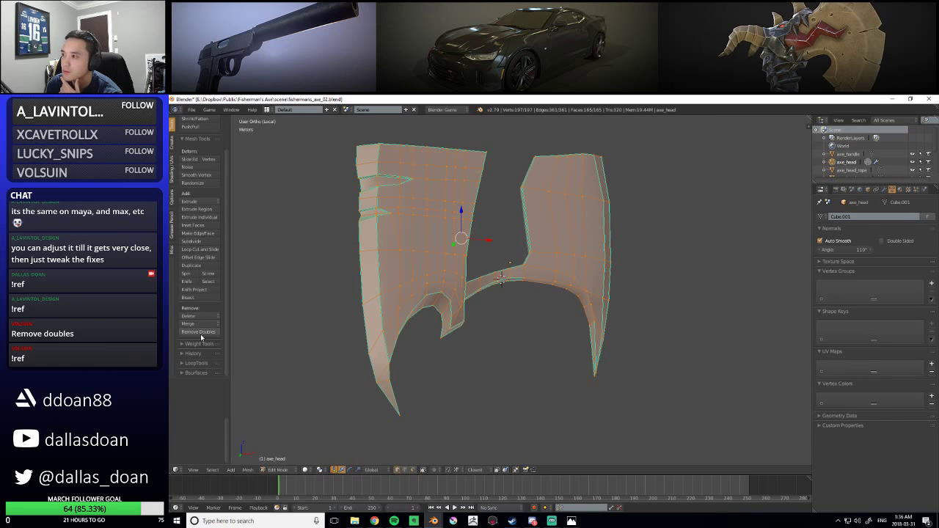
pyautogui.scroll(5, 543, 274)
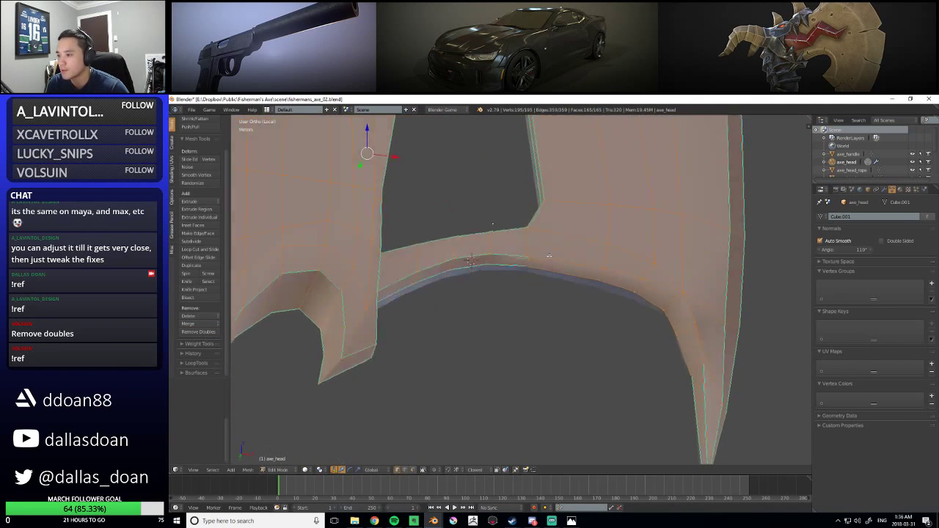
pyautogui.scroll(-7, 543, 273)
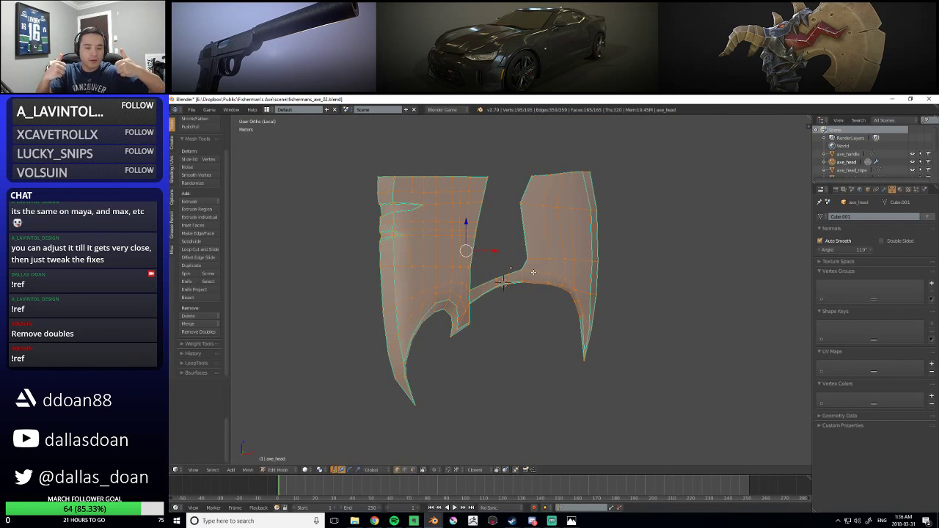
pyautogui.scroll(2, 514, 252)
pyautogui.moveTo(513, 251); pyautogui.dragTo(613, 291, button='middle')
pyautogui.scroll(1, 543, 267)
pyautogui.hotkey('ctrl', 'Tab')
pyautogui.click(551, 254)
pyautogui.keyDown('alt'); pyautogui.rightClick(544, 270); pyautogui.keyUp('alt')
pyautogui.keyDown('shift'); pyautogui.rightClick(596, 286); pyautogui.keyUp('shift')
pyautogui.keyDown('shift'); pyautogui.rightClick(614, 299); pyautogui.keyUp('shift')
pyautogui.keyDown('shift'); pyautogui.rightClick(622, 331); pyautogui.keyUp('shift')
# Move a vertex on the facing piece's lower arch rim along Y and nudge it slightly to even out the curve
pyautogui.moveTo(623, 331); pyautogui.dragTo(561, 323, button='middle')
pyautogui.click(534, 256)
pyautogui.rightClick(545, 257)
pyautogui.keyDown('shift'); pyautogui.rightClick(551, 307); pyautogui.keyUp('shift')
pyautogui.rightClick(524, 315)
pyautogui.press('g')
pyautogui.press('y')
pyautogui.click(492, 319)
pyautogui.moveTo(492, 319); pyautogui.dragTo(497, 277, button='middle')
pyautogui.moveTo(497, 275); pyautogui.dragTo(492, 275)
# Select the unmarked edges along the facing piece's lower arch down to its pointed tip and mark them as sharp
pyautogui.moveTo(550, 297); pyautogui.dragTo(429, 220, button='middle')
pyautogui.hotkey('ctrl', 'Tab')
pyautogui.click(429, 220)
pyautogui.rightClick(469, 226)
pyautogui.keyDown('shift'); pyautogui.rightClick(506, 233); pyautogui.keyUp('shift')
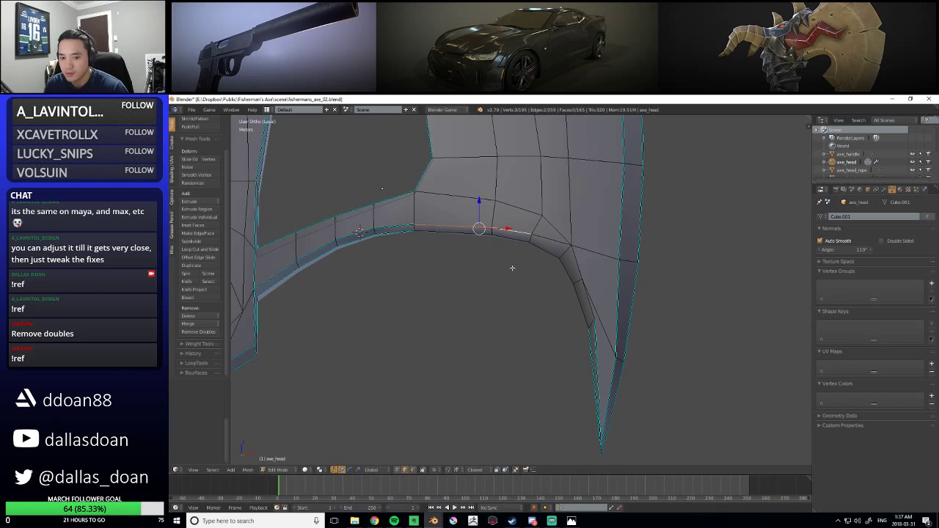
pyautogui.moveTo(508, 234); pyautogui.dragTo(553, 240, button='middle')
pyautogui.moveTo(588, 267); pyautogui.dragTo(571, 320, button='middle')
pyautogui.keyDown('shift'); pyautogui.rightClick(598, 316); pyautogui.keyUp('shift')
pyautogui.keyDown('shift'); pyautogui.rightClick(576, 334); pyautogui.keyUp('shift')
pyautogui.keyDown('shift'); pyautogui.rightClick(563, 297); pyautogui.keyUp('shift')
pyautogui.keyDown('shift'); pyautogui.rightClick(502, 253); pyautogui.keyUp('shift')
pyautogui.hotkey('ctrl', 'e')
pyautogui.click(463, 236)
pyautogui.press('a')
# Reposition the single vertex on the arch's outer bend, near the cutting edge, to smooth the curve
pyautogui.moveTo(463, 236); pyautogui.dragTo(400, 349, button='middle')
pyautogui.scroll(3, 400, 349)
pyautogui.scroll(2, 511, 323)
pyautogui.hotkey('ctrl', 'Tab')
pyautogui.click(497, 269)
pyautogui.rightClick(542, 302)
pyautogui.moveTo(567, 322); pyautogui.dragTo(509, 312, button='middle')
pyautogui.press('g')
pyautogui.click(542, 302)
pyautogui.scroll(-4, 509, 311)
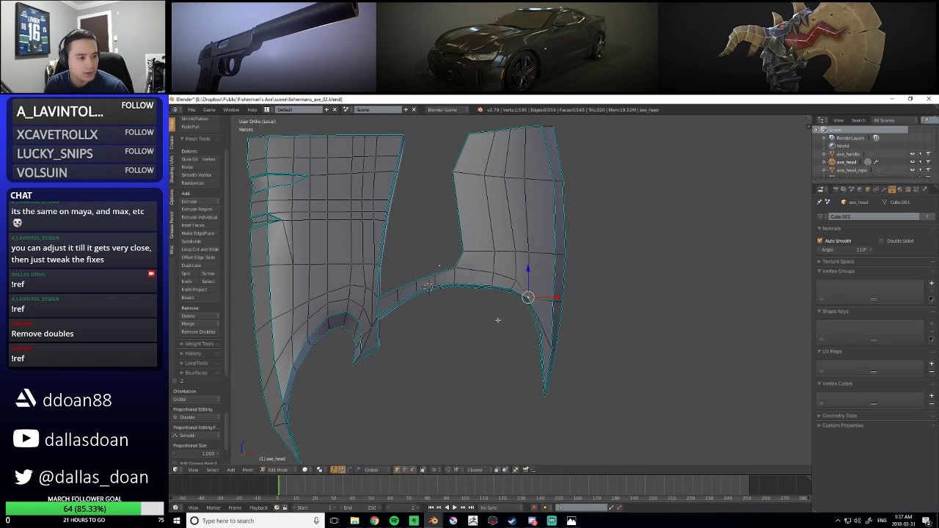
# Examine the axe head's shading in Object Mode, especially around the facing piece's lower arch
pyautogui.scroll(3, 497, 323)
pyautogui.scroll(-5, 499, 323)
pyautogui.moveTo(499, 322); pyautogui.dragTo(545, 278, button='middle')
pyautogui.press('Tab')
pyautogui.scroll(3, 483, 314)
pyautogui.rightClick(553, 291)
pyautogui.scroll(-3, 499, 319)
pyautogui.moveTo(498, 320); pyautogui.dragTo(488, 224, button='middle')
pyautogui.scroll(2, 473, 278)
# Add a horizontal loop cut across the facing piece between its top edge and upper cross row, then deselect everything
pyautogui.press('Tab')
pyautogui.hotkey('ctrl', 'r')
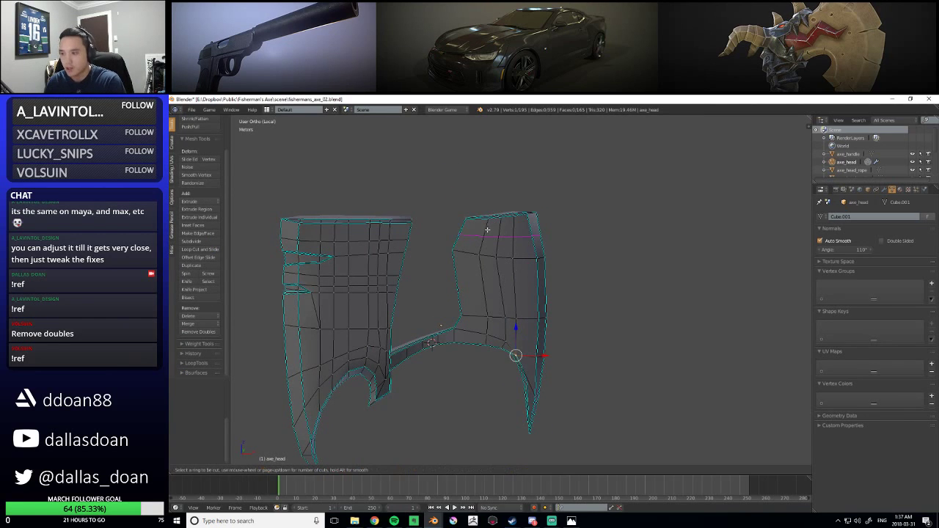
pyautogui.click(493, 235)
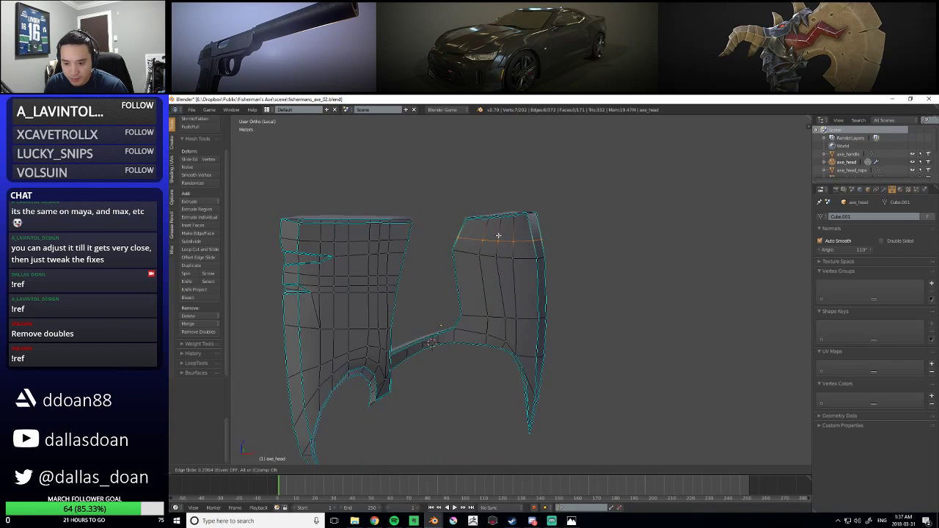
pyautogui.press('e')
pyautogui.press('e')
pyautogui.press('e')
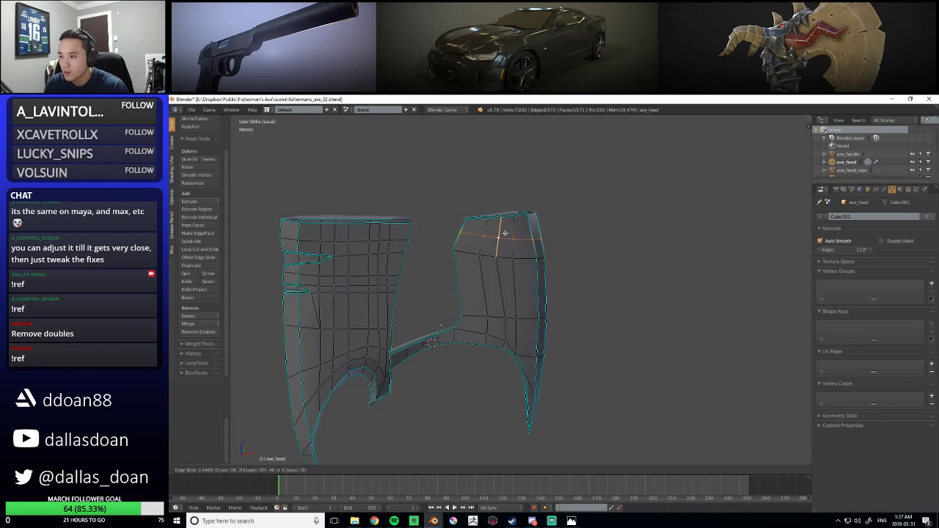
pyautogui.press('e')
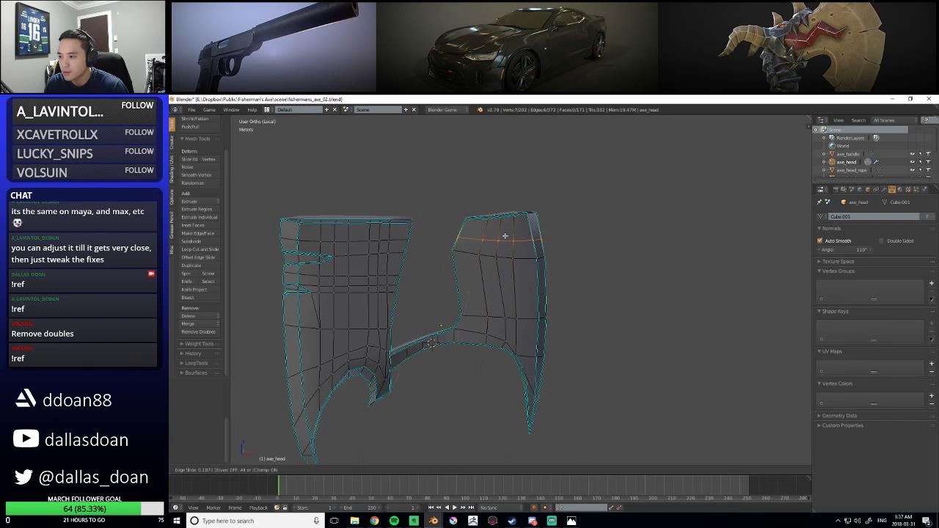
pyautogui.press('e')
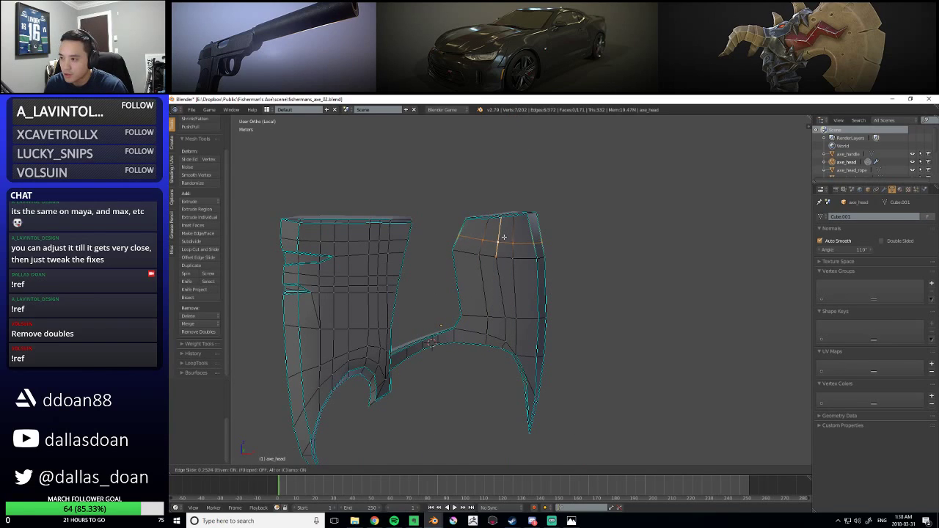
pyautogui.press('e')
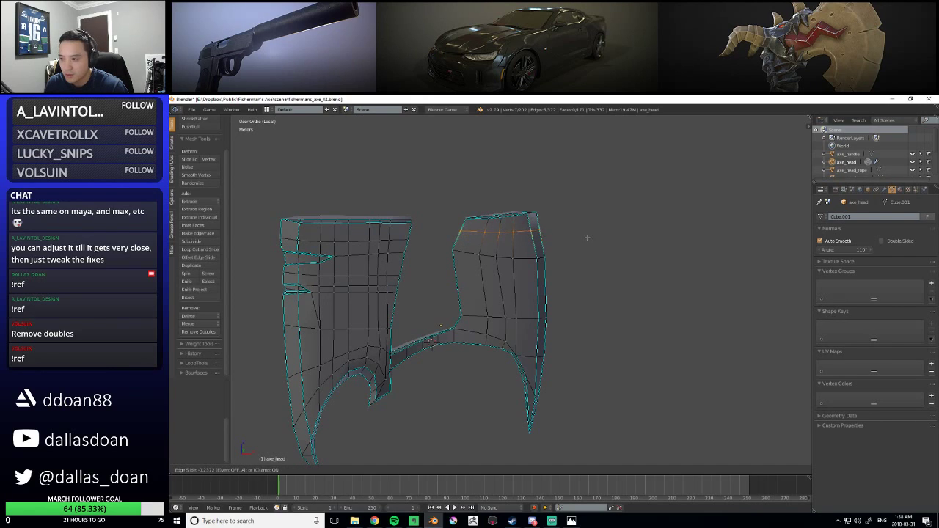
pyautogui.click(514, 235)
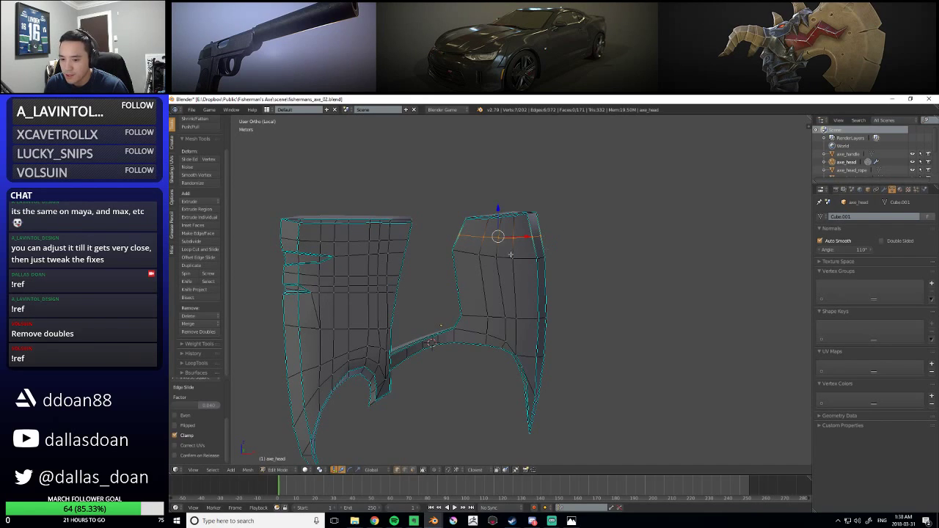
pyautogui.scroll(3, 587, 272)
pyautogui.moveTo(640, 246); pyautogui.dragTo(618, 267, button='middle')
pyautogui.press('a')
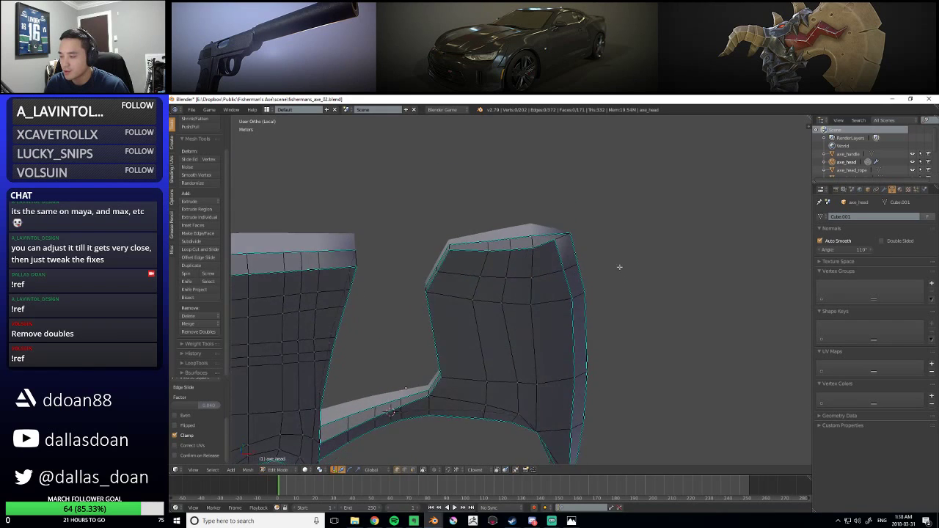
# Select the short edge at the facing piece's upper blade corner and mark it as sharp
pyautogui.scroll(2, 618, 266)
pyautogui.hotkey('ctrl', 'Tab')
pyautogui.click(585, 235)
pyautogui.rightClick(581, 212)
pyautogui.moveTo(578, 211); pyautogui.dragTo(495, 224, button='middle')
pyautogui.hotkey('ctrl', 'e')
pyautogui.click(570, 241)
# In front view, shift the upper vertices of the facing piece's inner outline along X to smooth its profile around the new row
pyautogui.press('q')
pyautogui.click(466, 221)
pyautogui.press('q')
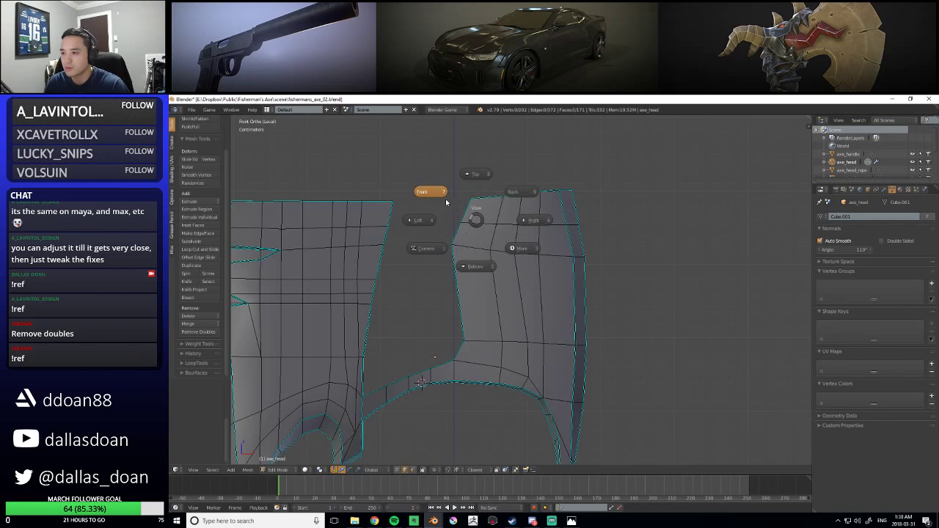
pyautogui.click(432, 192)
pyautogui.hotkey('ctrl', 'Tab')
pyautogui.click(495, 199)
pyautogui.rightClick(483, 208)
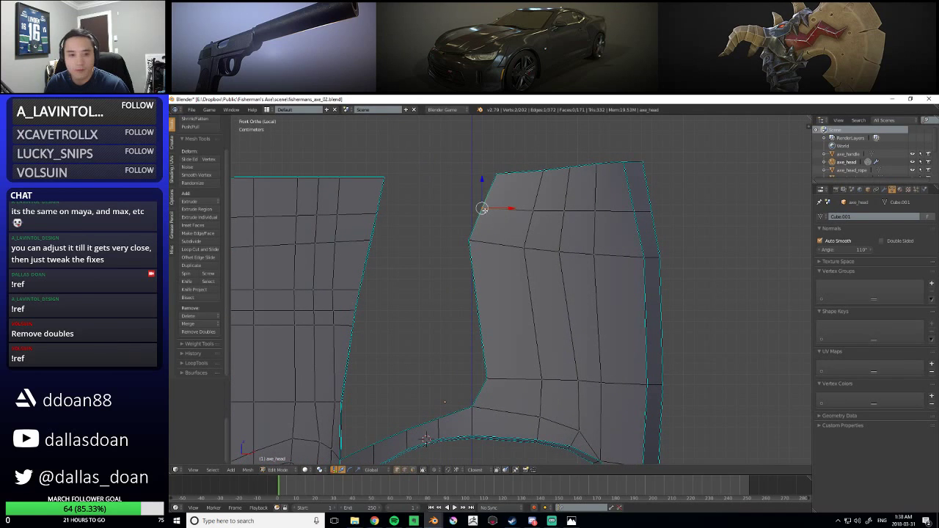
pyautogui.keyDown('shift'); pyautogui.moveTo(432, 232); pyautogui.dragTo(423, 252, button='middle'); pyautogui.keyUp('shift')
pyautogui.moveTo(497, 227); pyautogui.dragTo(511, 202)
pyautogui.rightClick(490, 197)
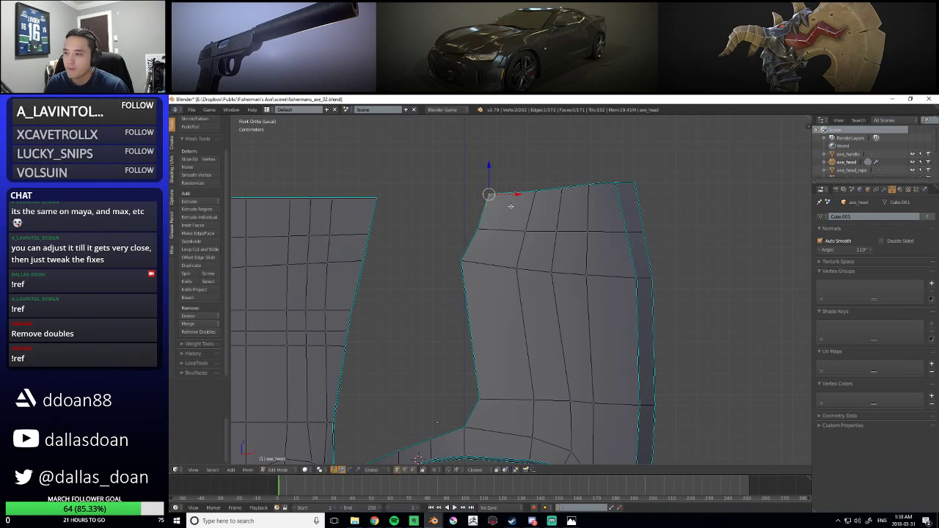
pyautogui.keyDown('shift'); pyautogui.moveTo(479, 237); pyautogui.dragTo(475, 214, button='middle'); pyautogui.keyUp('shift')
pyautogui.rightClick(468, 244)
pyautogui.moveTo(482, 237); pyautogui.dragTo(478, 237)
pyautogui.keyDown('shift'); pyautogui.moveTo(474, 213); pyautogui.dragTo(470, 228, button='middle'); pyautogui.keyUp('shift')
pyautogui.rightClick(471, 222)
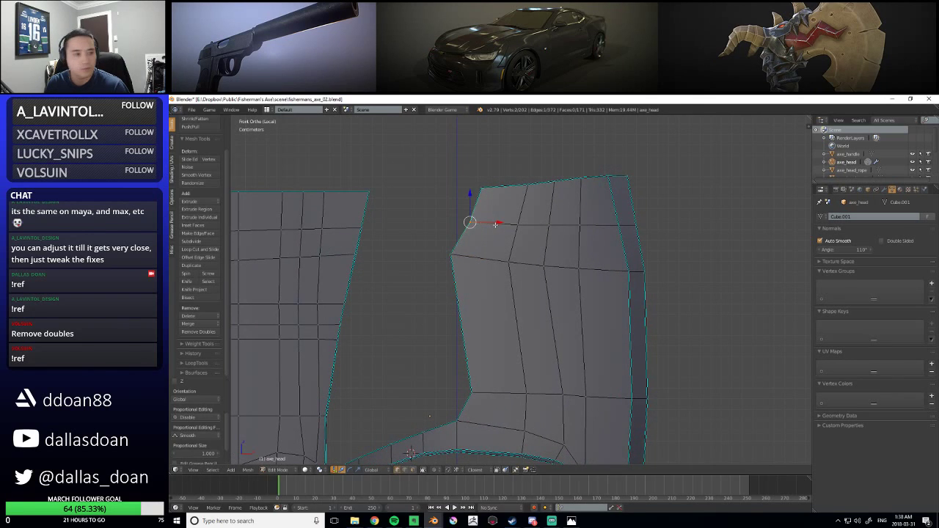
pyautogui.moveTo(497, 223); pyautogui.dragTo(496, 225)
# Move the facing piece's top blade corner vertex inward along X to round the cutting edge, and check the shape in Object Mode
pyautogui.rightClick(628, 227)
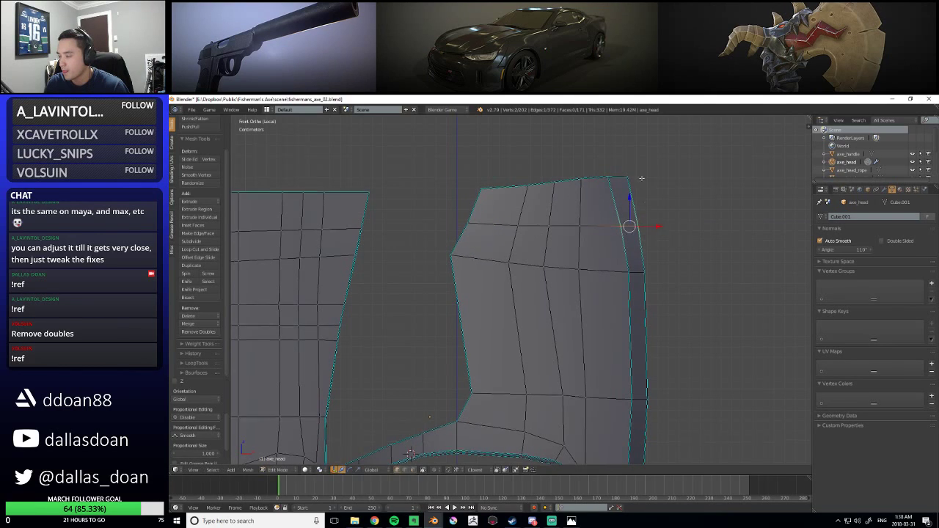
pyautogui.keyDown('shift'); pyautogui.moveTo(649, 191); pyautogui.dragTo(645, 205, button='middle'); pyautogui.keyUp('shift')
pyautogui.rightClick(645, 204)
pyautogui.moveTo(649, 191); pyautogui.dragTo(644, 193)
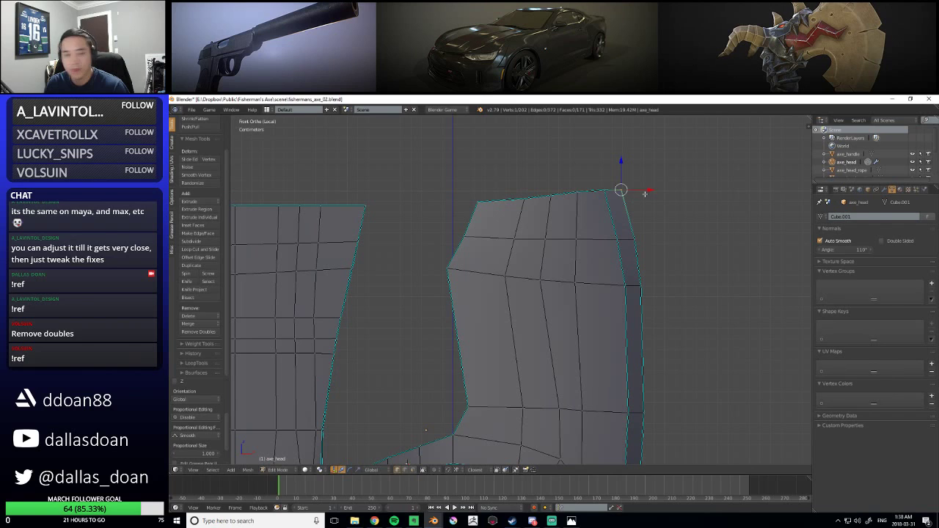
pyautogui.scroll(-5, 646, 275)
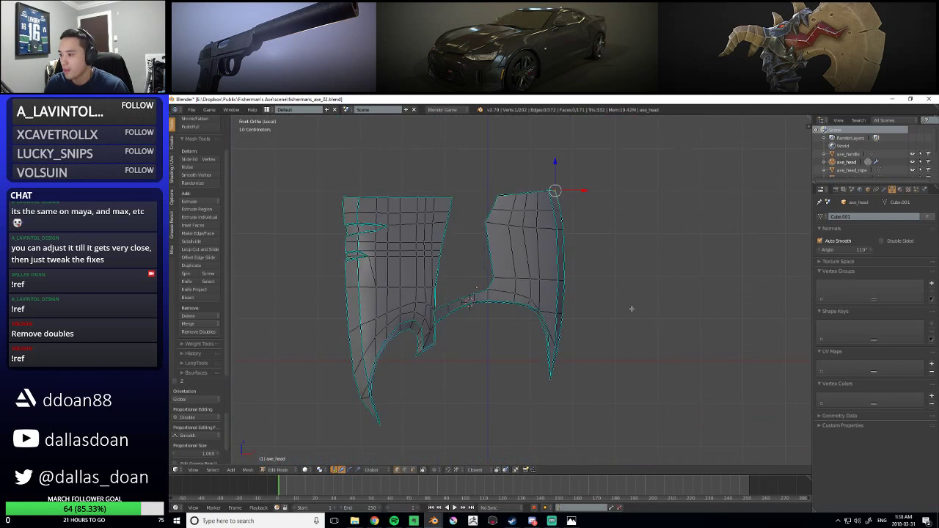
pyautogui.press('Tab')
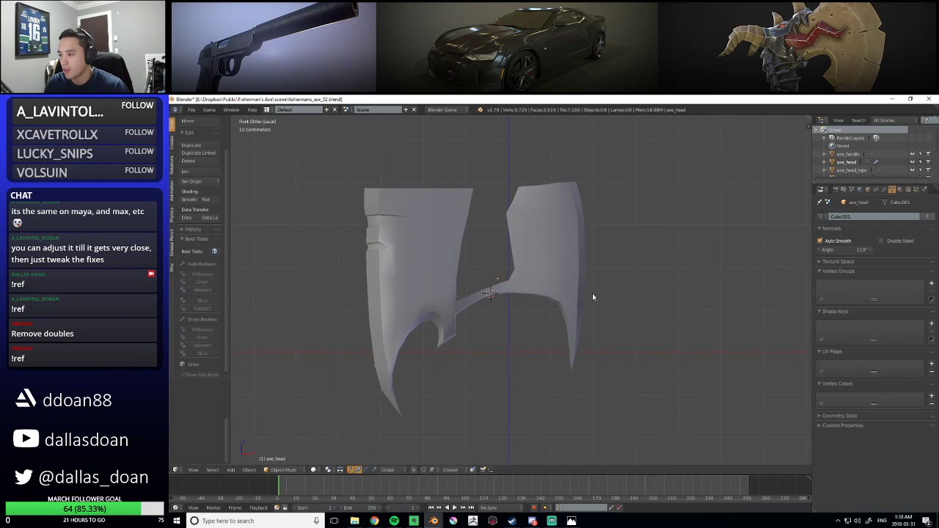
# Leave the isolated view of the axe head and examine the whole axe from the front in perspective
pyautogui.scroll(-3, 513, 279)
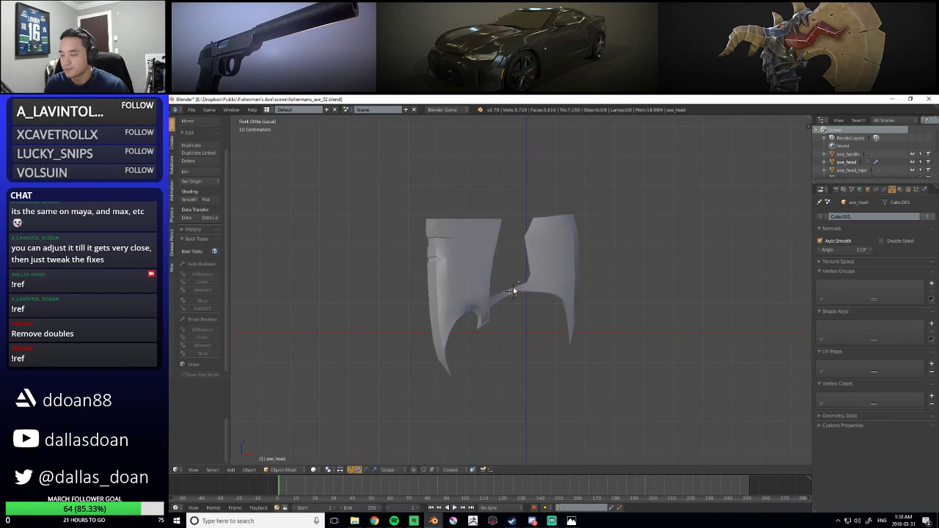
pyautogui.press('a')
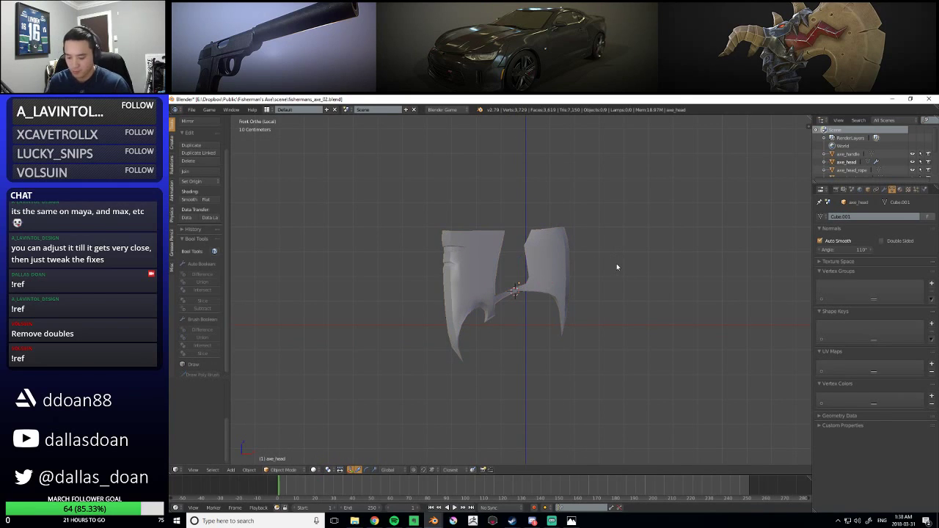
pyautogui.press('q')
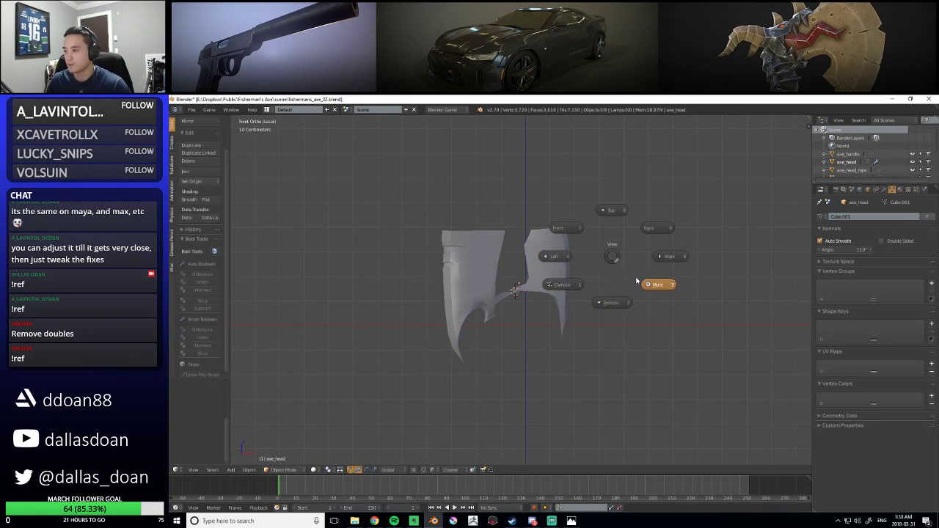
pyautogui.click(581, 250)
pyautogui.moveTo(675, 256); pyautogui.dragTo(602, 242, button='middle')
pyautogui.press('q')
pyautogui.click(639, 278)
pyautogui.click(582, 255)
pyautogui.press('q')
pyautogui.click(557, 258)
pyautogui.scroll(4, 562, 264)
pyautogui.keyDown('shift'); pyautogui.moveTo(559, 269); pyautogui.dragTo(415, 271, button='middle'); pyautogui.keyUp('shift')
pyautogui.rightClick(560, 291)
pyautogui.press('a')
pyautogui.scroll(-3, 504, 283)
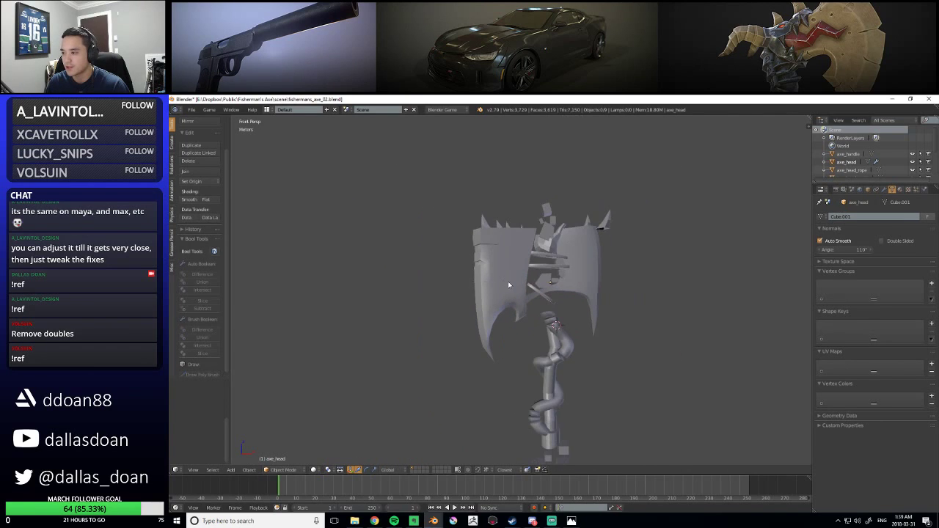
pyautogui.scroll(4, 573, 314)
# Select the axe head and isolate it again in local view
pyautogui.rightClick(570, 290)
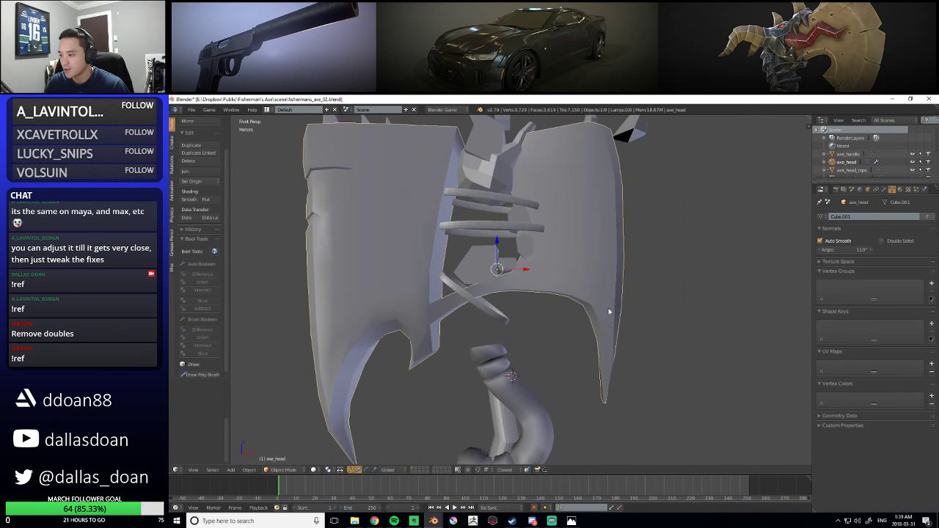
pyautogui.moveTo(618, 351); pyautogui.dragTo(594, 307, button='middle')
pyautogui.press('q')
pyautogui.click(557, 262)
pyautogui.moveTo(557, 262); pyautogui.dragTo(540, 297, button='middle')
# In edit mode, move the vertex at the lower spike tip of the right blade slightly upward
pyautogui.press('Tab')
pyautogui.hotkey('ctrl', 'Tab')
pyautogui.click(499, 282)
pyautogui.rightClick(512, 318)
pyautogui.press('g')
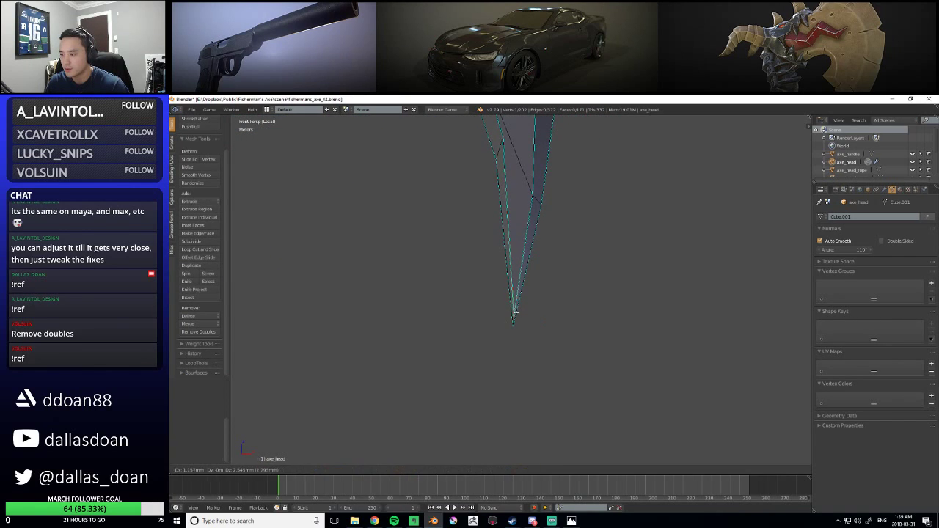
pyautogui.click(518, 281)
pyautogui.press('a')
# Adjust the edge marking on the short edge at the right blade's spike tip, then clear the selection
pyautogui.keyDown('shift'); pyautogui.moveTo(561, 216); pyautogui.dragTo(566, 285, button='middle'); pyautogui.keyUp('shift')
pyautogui.scroll(-2, 560, 306)
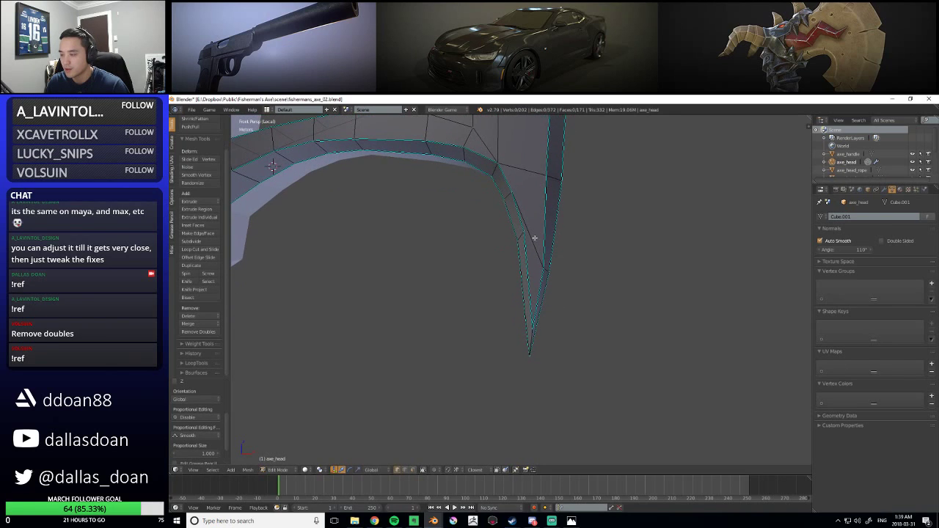
pyautogui.keyDown('shift'); pyautogui.moveTo(534, 238); pyautogui.dragTo(532, 195, button='middle'); pyautogui.keyUp('shift')
pyautogui.rightClick(527, 294)
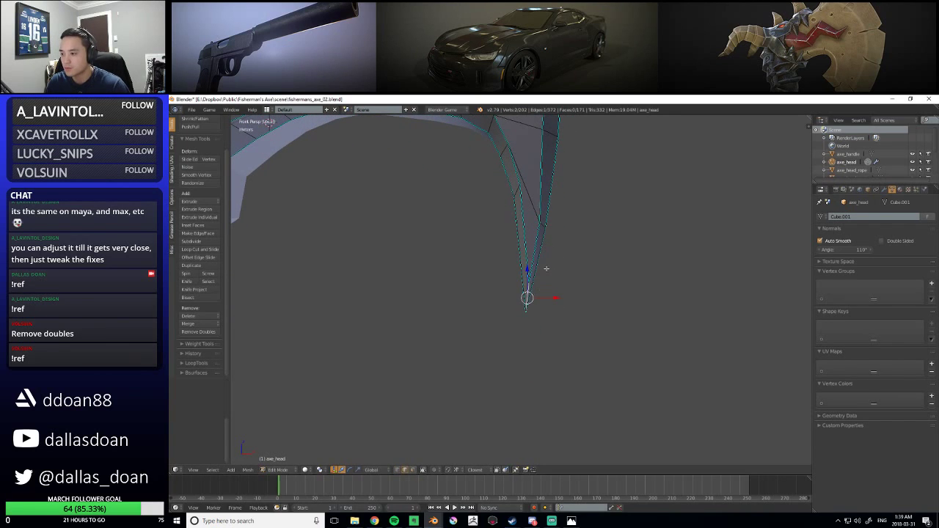
pyautogui.hotkey('ctrl', 'e')
pyautogui.click(529, 268)
pyautogui.press('a')
# Examine the axe head's shaded silhouette in object mode from the orthographic front view
pyautogui.keyDown('shift'); pyautogui.moveTo(550, 260); pyautogui.dragTo(570, 325, button='middle'); pyautogui.keyUp('shift')
pyautogui.keyDown('shift'); pyautogui.moveTo(547, 287); pyautogui.dragTo(523, 294, button='middle'); pyautogui.keyUp('shift')
pyautogui.scroll(-4, 543, 309)
pyautogui.press('q')
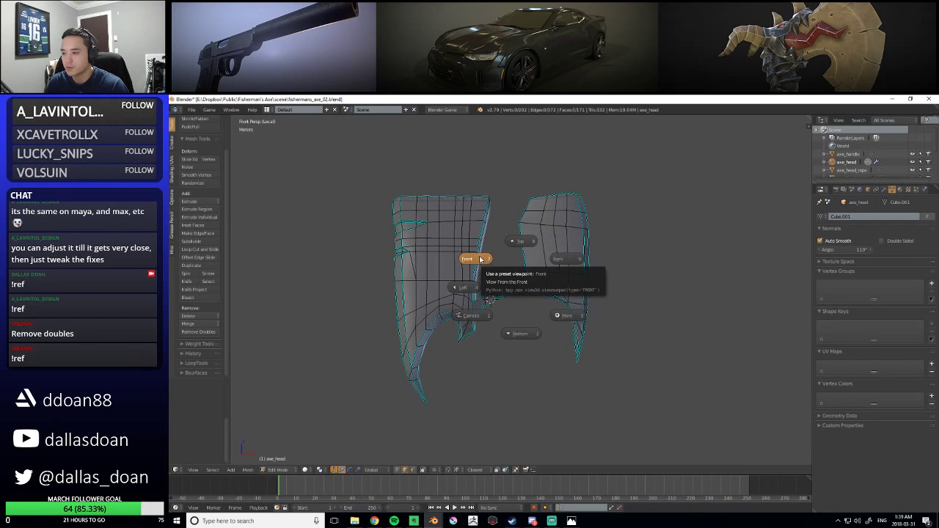
pyautogui.click(565, 315)
pyautogui.click(506, 332)
pyautogui.press('Tab')
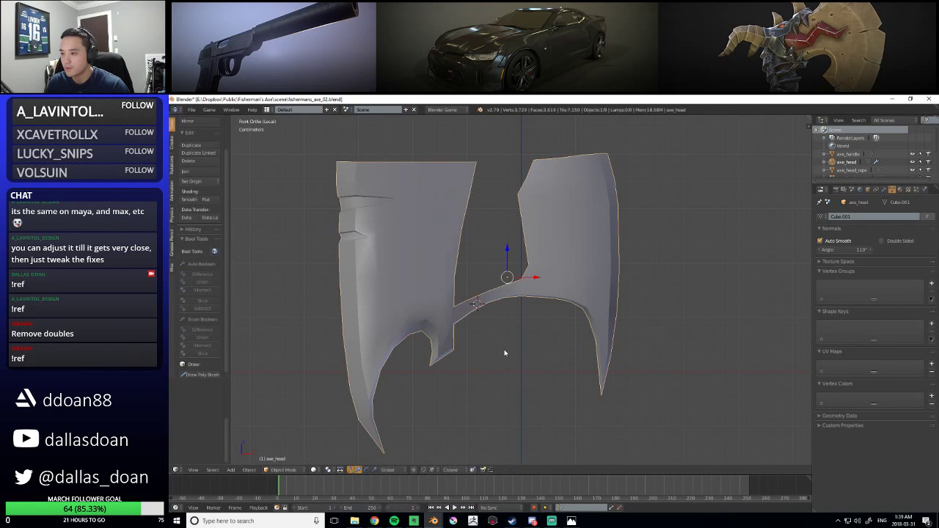
pyautogui.scroll(-5, 504, 349)
pyautogui.scroll(3, 569, 349)
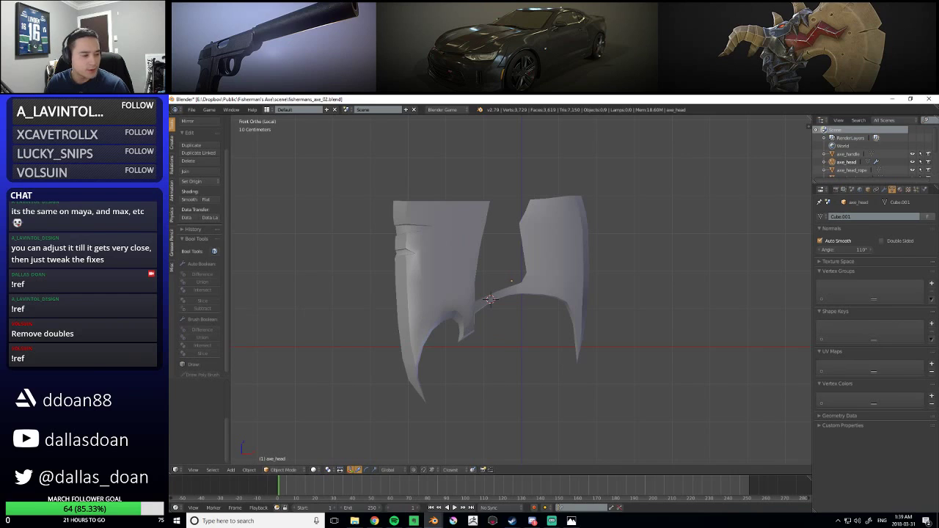
pyautogui.keyDown('shift'); pyautogui.moveTo(488, 285); pyautogui.dragTo(482, 321, button='middle'); pyautogui.keyUp('shift')
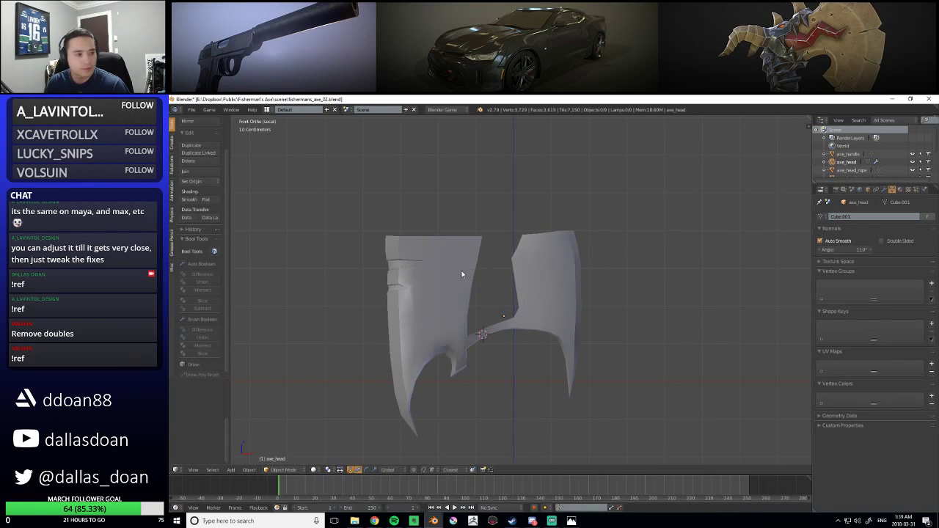
pyautogui.scroll(2, 433, 273)
# Examine the edge flow of both blades of the axe head in edit mode
pyautogui.press('Tab')
pyautogui.keyDown('shift'); pyautogui.moveTo(447, 273); pyautogui.dragTo(465, 253, button='middle'); pyautogui.keyUp('shift')
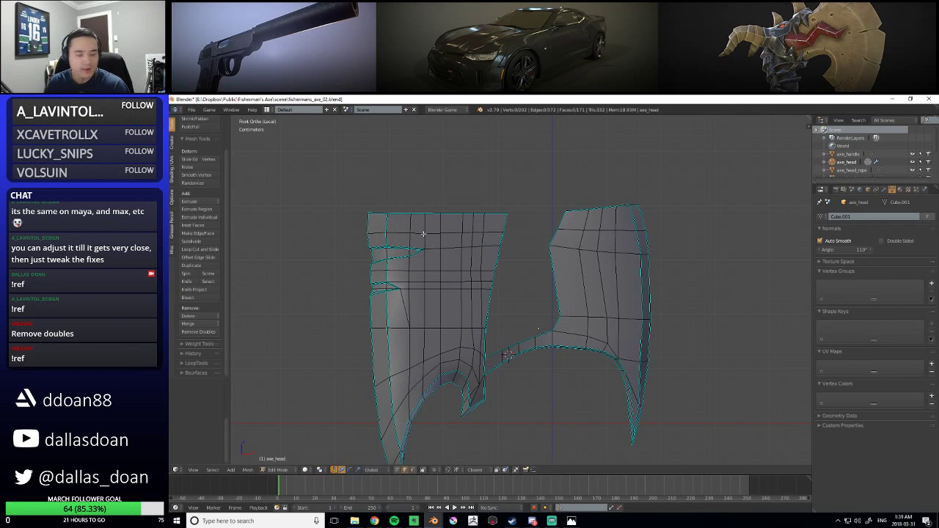
pyautogui.scroll(2, 447, 246)
pyautogui.keyDown('shift'); pyautogui.moveTo(451, 261); pyautogui.dragTo(479, 258, button='middle'); pyautogui.keyUp('shift')
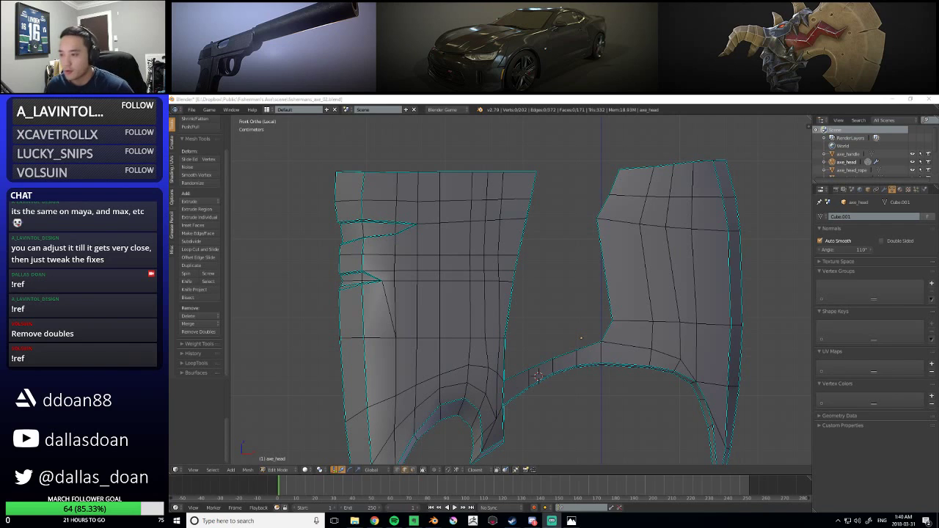
pyautogui.scroll(3, 523, 298)
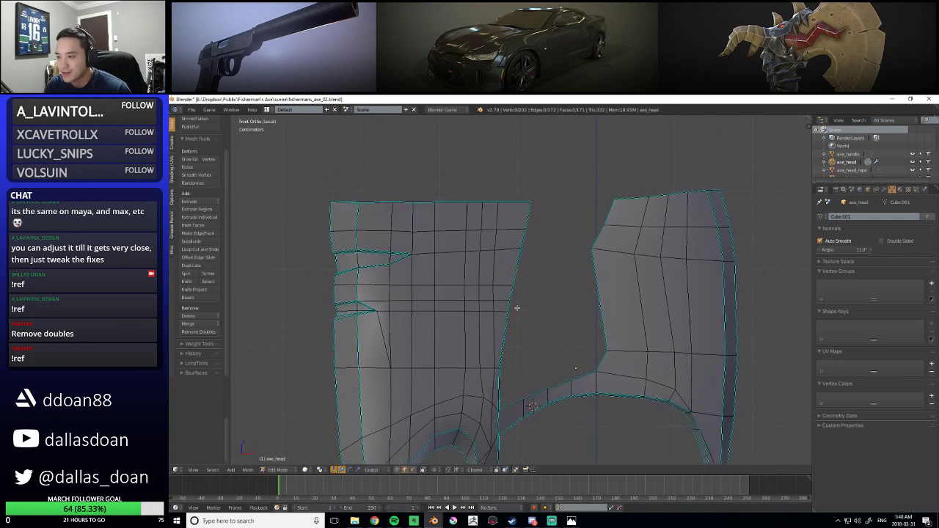
pyautogui.scroll(-5, 521, 301)
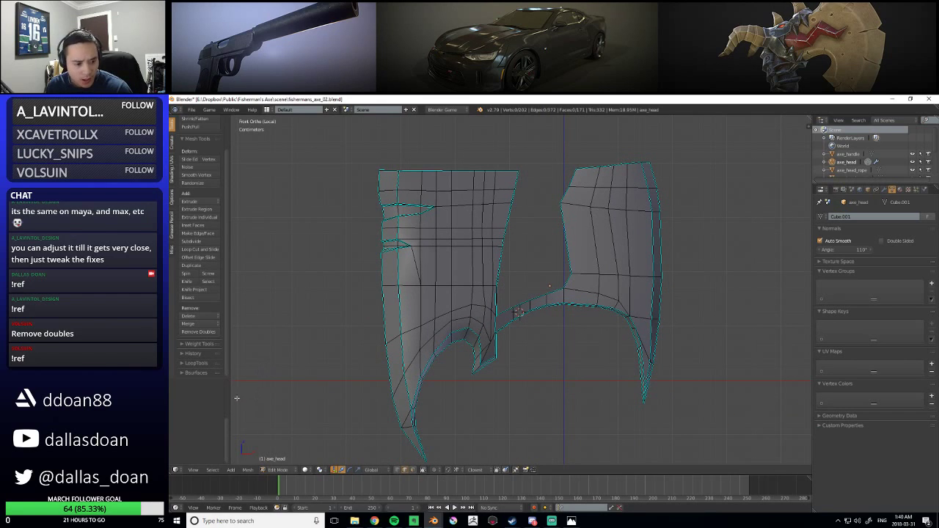
pyautogui.click(912, 523)
pyautogui.click(911, 523)
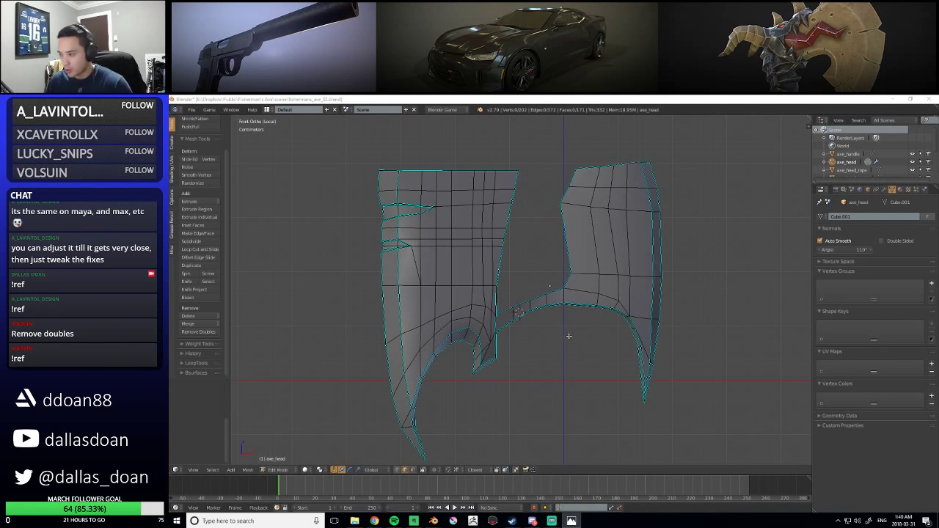
pyautogui.scroll(2, 582, 316)
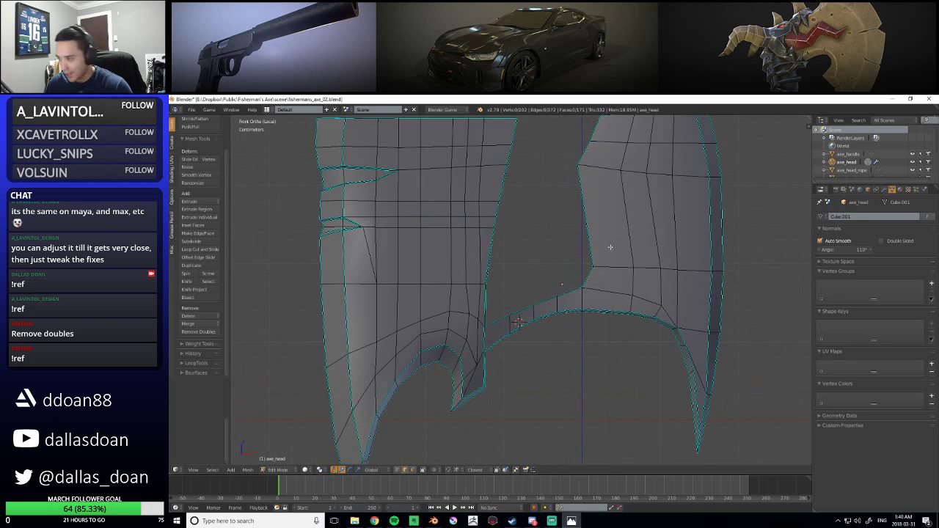
pyautogui.rightClick(615, 238)
pyautogui.keyDown('shift'); pyautogui.moveTo(606, 278); pyautogui.dragTo(565, 344, button='middle'); pyautogui.keyUp('shift')
pyautogui.hotkey('ctrl', 'r')
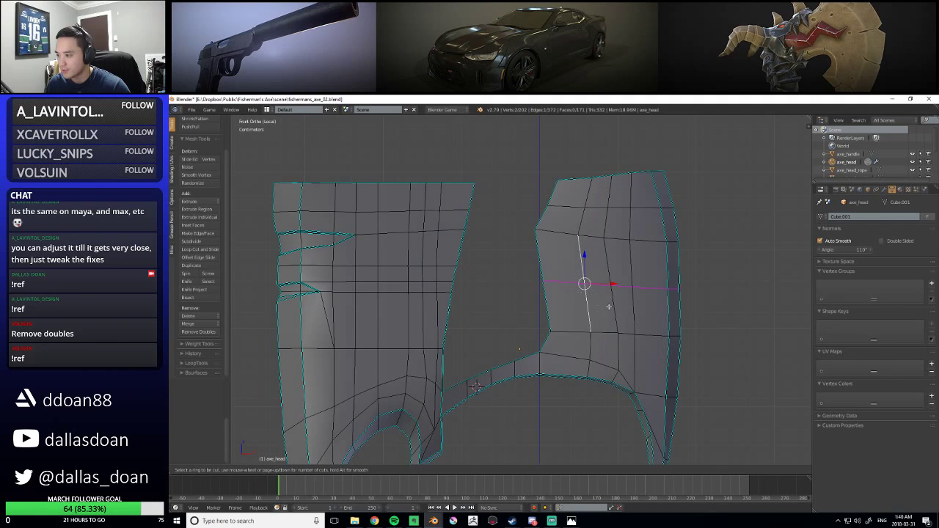
pyautogui.press('Escape')
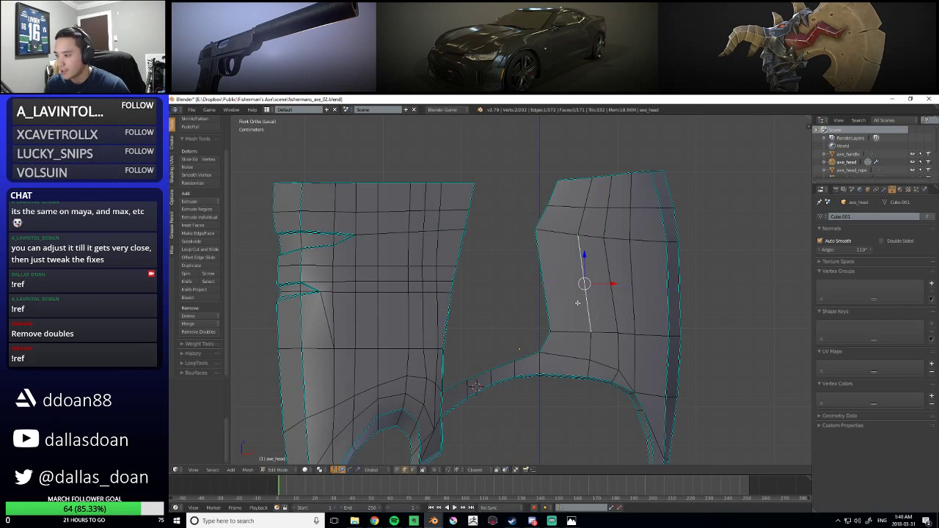
pyautogui.hotkey('ctrl', 'r')
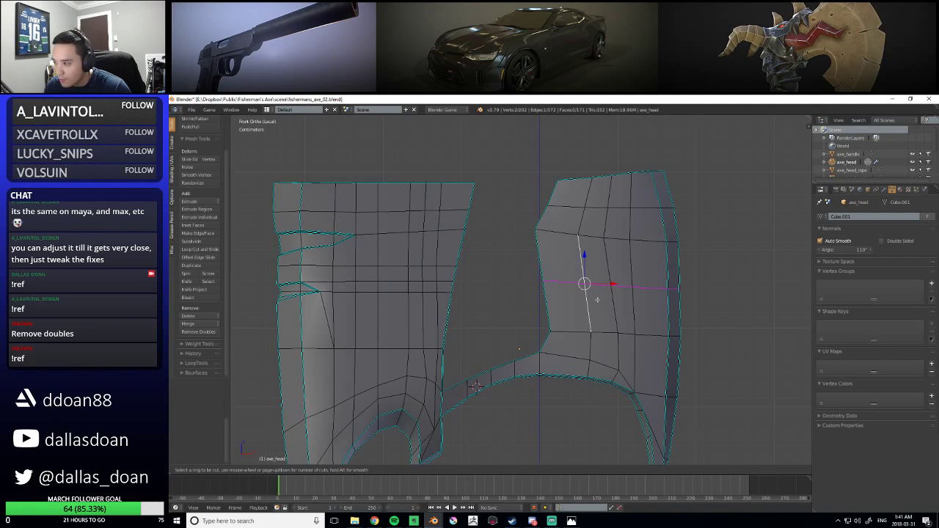
pyautogui.click(589, 294)
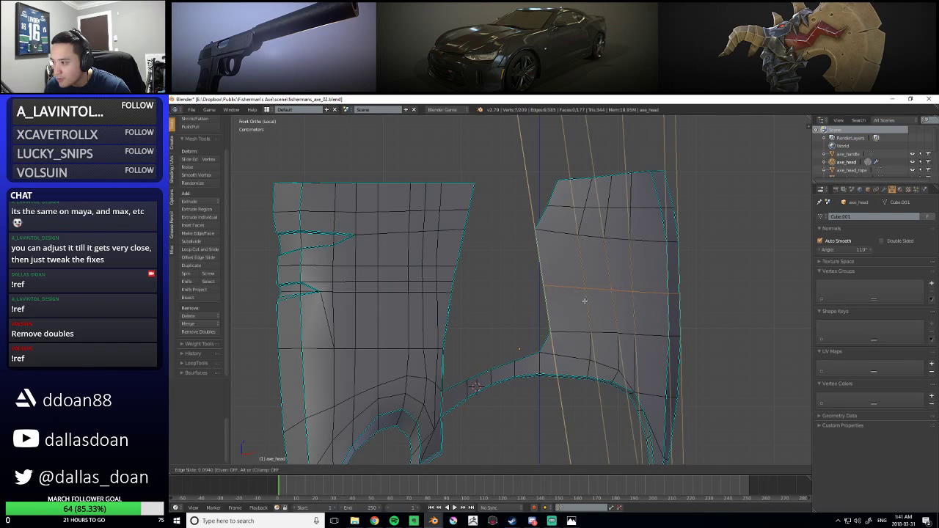
pyautogui.click(662, 293)
pyautogui.hotkey('ctrl', 'z')
# Add a horizontal loop cut across the right blade's large middle band, placed near the band's centre
pyautogui.hotkey('ctrl', 'r')
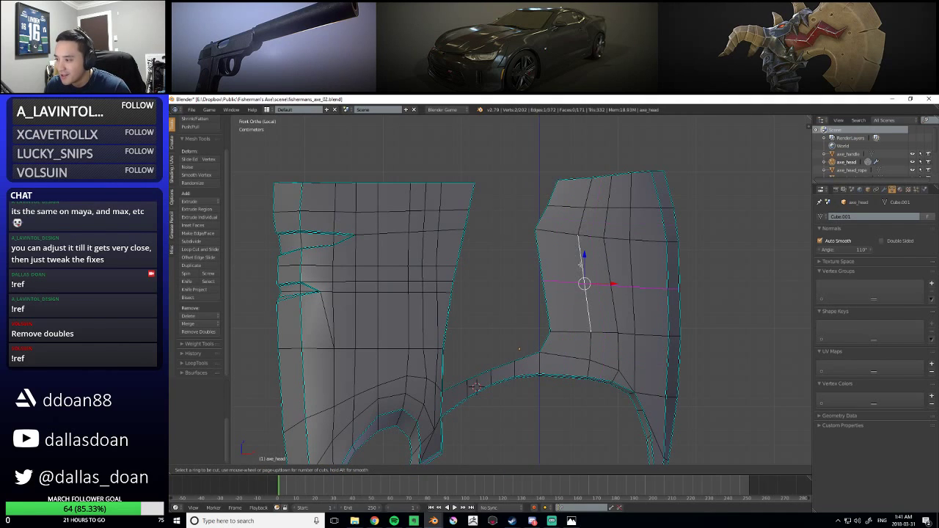
pyautogui.click(580, 262)
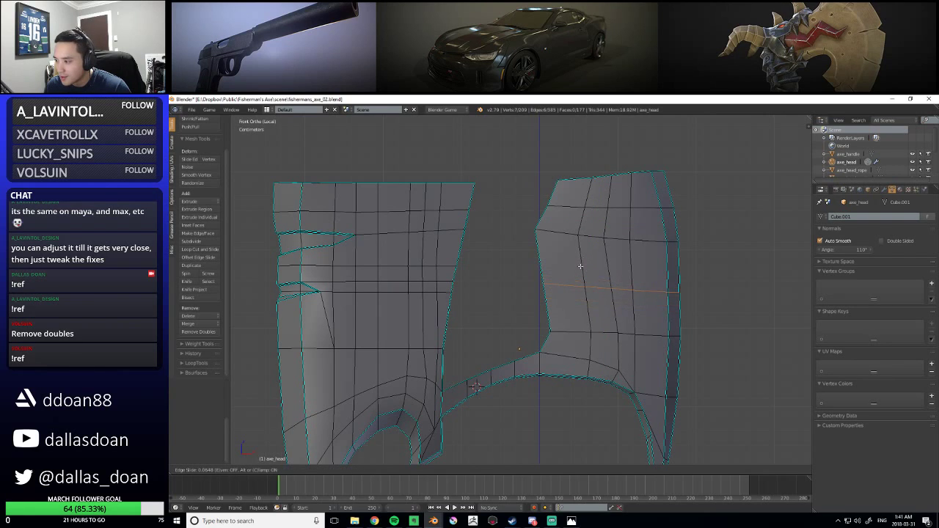
pyautogui.click(583, 262)
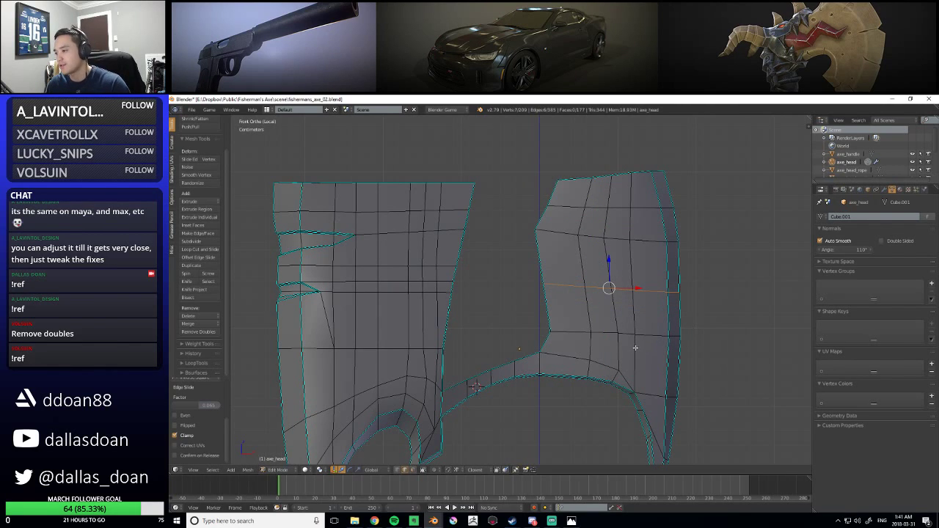
# Move the new loop's end on the right blade's inner edge slightly inward to start rounding the profile
pyautogui.scroll(1, 566, 342)
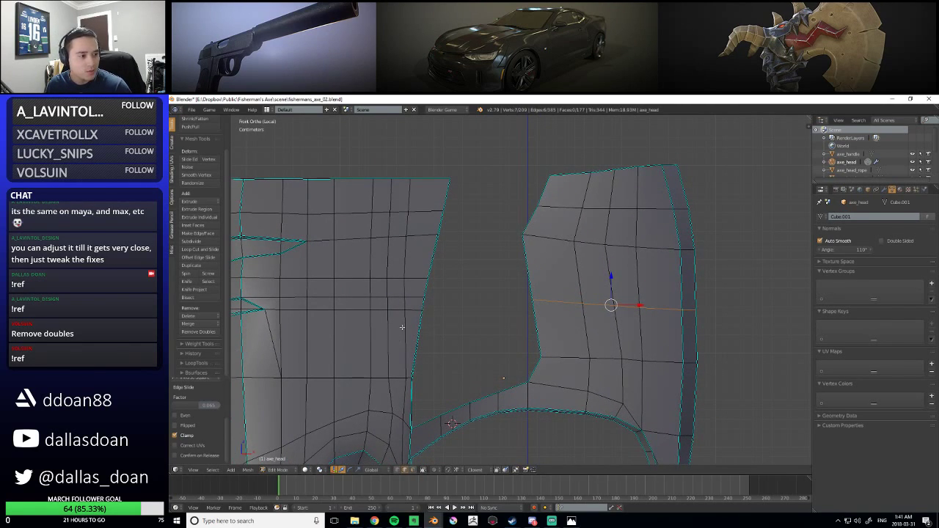
pyautogui.scroll(1, 469, 327)
pyautogui.hotkey('ctrl', 'Tab')
pyautogui.click(516, 292)
pyautogui.rightClick(541, 307)
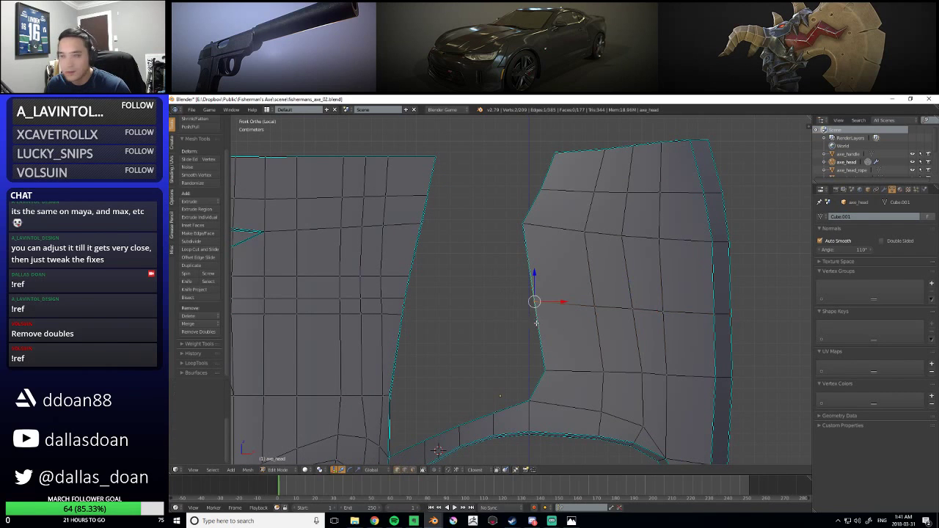
pyautogui.keyDown('ctrl'); pyautogui.scroll(-1, 534, 331); pyautogui.keyUp('ctrl')
pyautogui.moveTo(534, 305); pyautogui.dragTo(540, 305)
pyautogui.keyDown('shift'); pyautogui.scroll(-1, 533, 312); pyautogui.keyUp('shift')
pyautogui.keyDown('shift'); pyautogui.scroll(1, 535, 321); pyautogui.keyUp('shift')
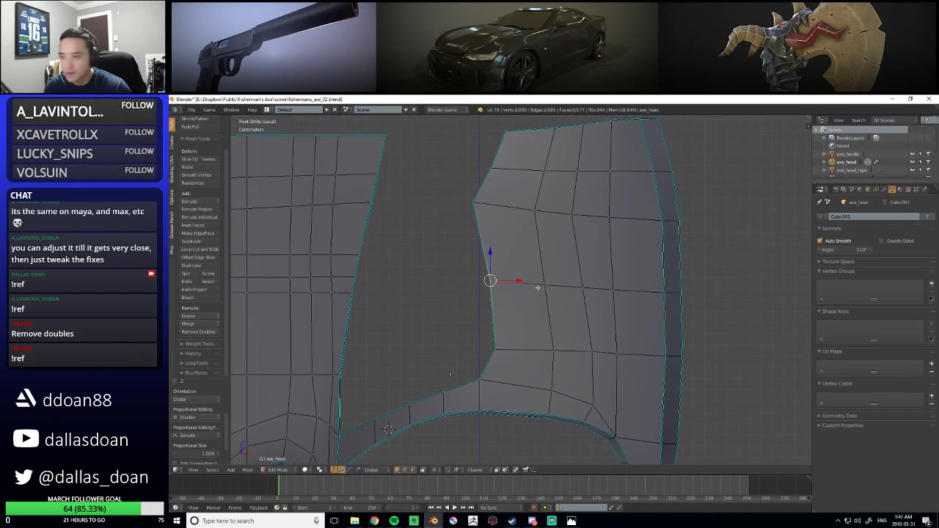
pyautogui.keyDown('shift'); pyautogui.scroll(1, 528, 315); pyautogui.keyUp('shift')
pyautogui.keyDown('shift'); pyautogui.scroll(-1, 522, 310); pyautogui.keyUp('shift')
pyautogui.keyDown('ctrl'); pyautogui.scroll(-1, 523, 301); pyautogui.keyUp('ctrl')
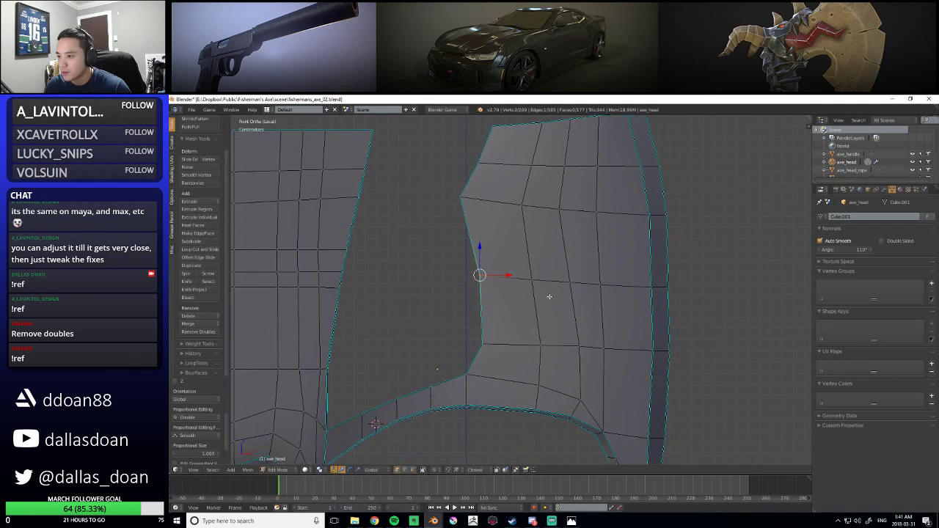
# Add a centred loop cut in the band above and shift its inner-edge end slightly to smooth the curve
pyautogui.hotkey('ctrl', 'r')
pyautogui.click(521, 244)
pyautogui.rightClick(521, 244)
pyautogui.hotkey('ctrl', 'Tab')
pyautogui.click(475, 233)
pyautogui.rightClick(473, 240)
pyautogui.moveTo(488, 236); pyautogui.dragTo(491, 236)
# Adjust the protruding corner at the upper part of the right blade's inner edge
pyautogui.keyDown('shift'); pyautogui.moveTo(498, 284); pyautogui.dragTo(505, 310, button='middle'); pyautogui.keyUp('shift')
pyautogui.rightClick(460, 213)
pyautogui.moveTo(487, 216)
pyautogui.keyDown('shift'); pyautogui.mouseDown(button='middle')
pyautogui.moveTo(475, 204)
pyautogui.moveTo(491, 217)
pyautogui.mouseUp(button='middle'); pyautogui.keyUp('shift')
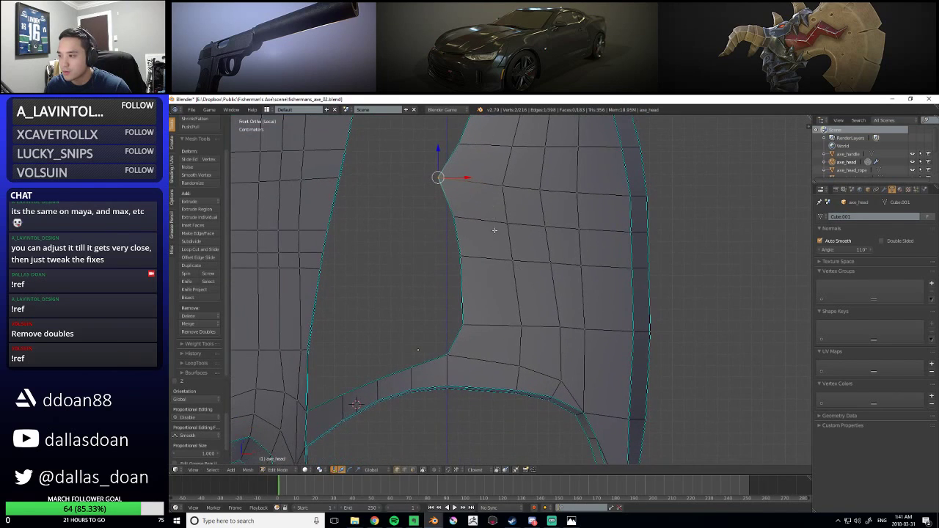
# Select the lower of the two added edge loops on the right blade and shift it slightly downward
pyautogui.rightClick(462, 260)
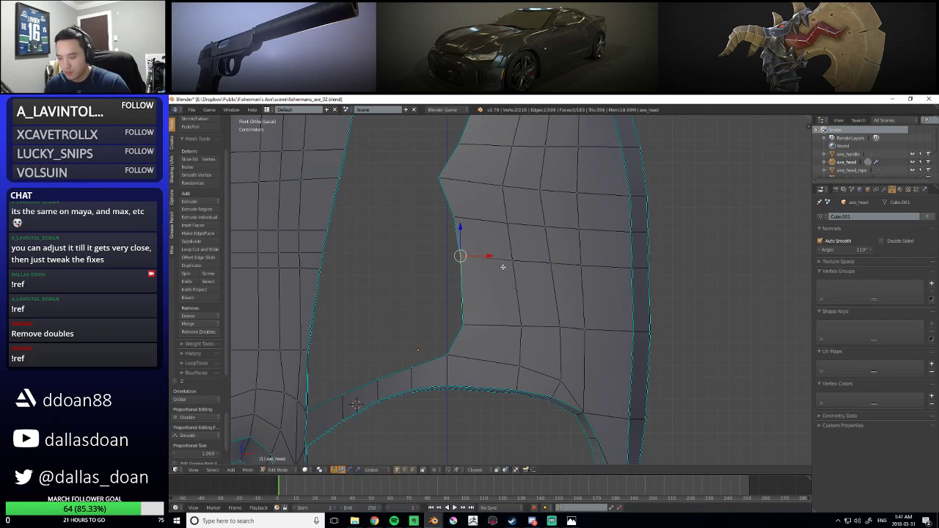
pyautogui.hotkey('ctrl', 'Tab')
pyautogui.click(518, 280)
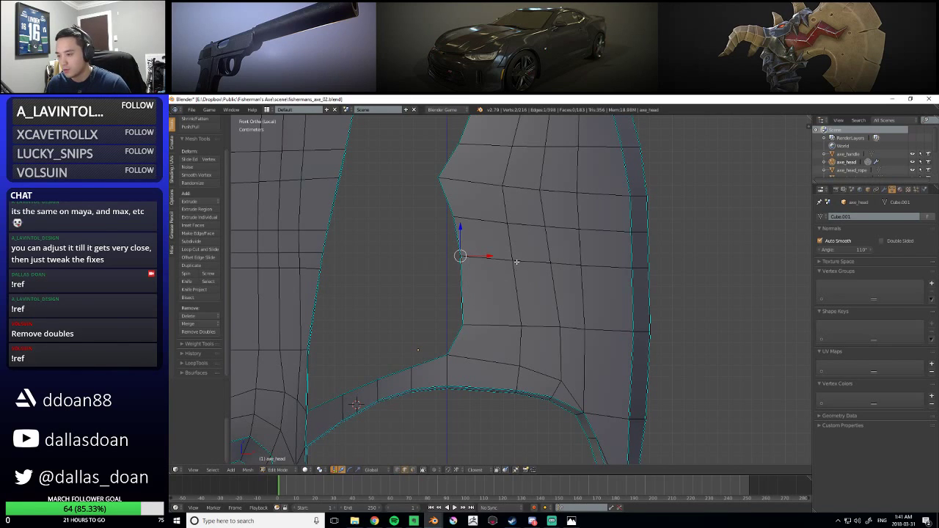
pyautogui.keyDown('alt'); pyautogui.rightClick(517, 263); pyautogui.keyUp('alt')
pyautogui.keyDown('shift'); pyautogui.moveTo(542, 239); pyautogui.dragTo(548, 260, button='middle'); pyautogui.keyUp('shift')
pyautogui.moveTo(548, 261); pyautogui.dragTo(586, 299)
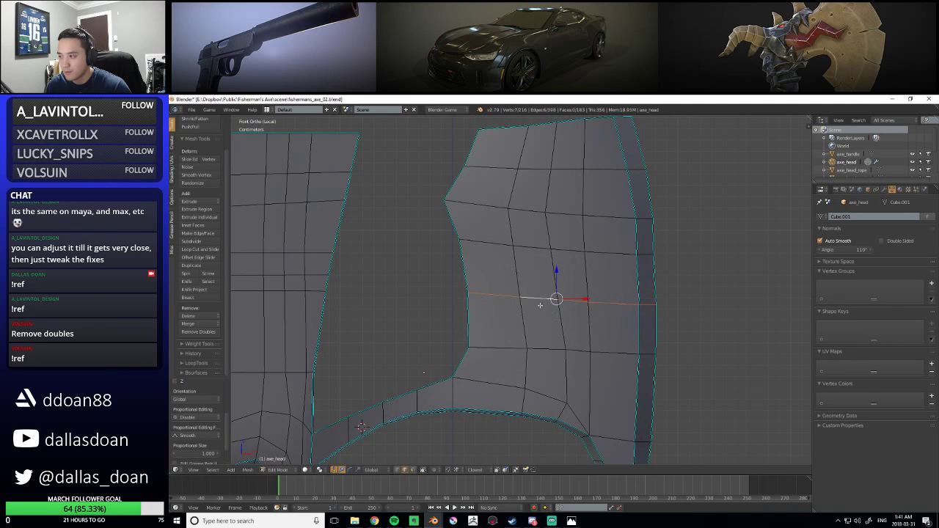
# Move the outer end of the upper added loop slightly inward on the right blade's cutting side
pyautogui.hotkey('ctrl', 'Tab')
pyautogui.click(617, 249)
pyautogui.rightClick(651, 254)
pyautogui.moveTo(676, 255); pyautogui.dragTo(669, 255)
# Return to object mode, deselect the axe head and review the refined blade silhouette
pyautogui.scroll(-5, 522, 321)
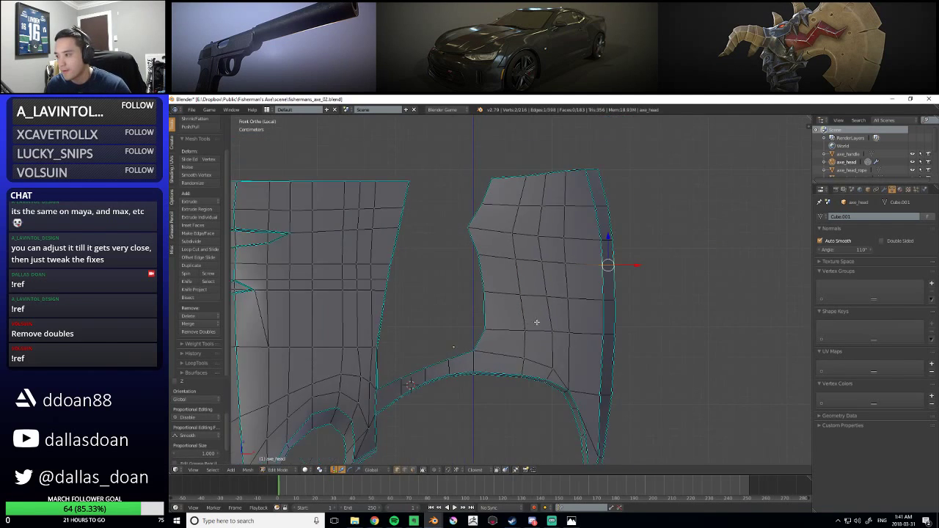
pyautogui.press('Tab')
pyautogui.scroll(-2, 657, 293)
pyautogui.press('a')
pyautogui.scroll(-3, 573, 306)
pyautogui.scroll(5, 571, 307)
pyautogui.keyDown('shift'); pyautogui.moveTo(506, 270); pyautogui.dragTo(504, 311, button='middle'); pyautogui.keyUp('shift')
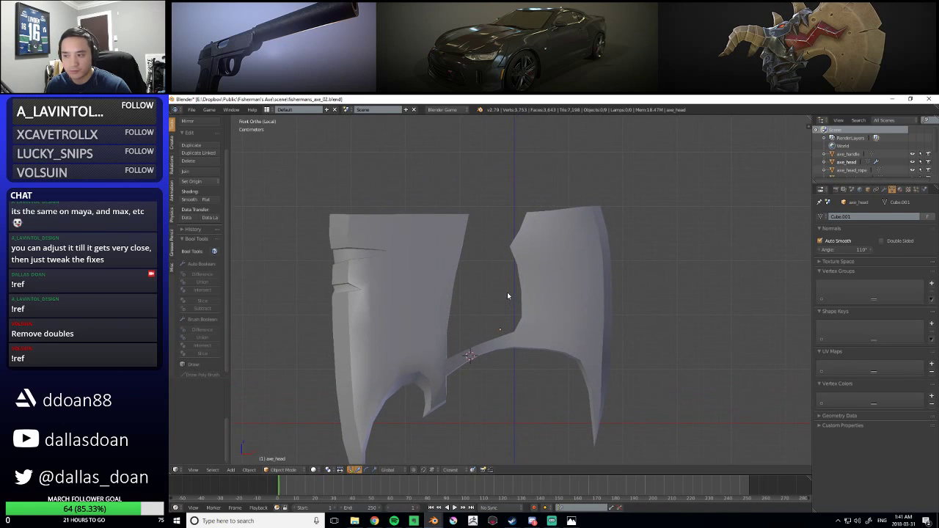
# Reopen the axe head for vertex editing and adjust a vertex on the left blade's inner edge to even out its contour
pyautogui.rightClick(451, 245)
pyautogui.press('Tab')
pyautogui.hotkey('ctrl', 'Tab')
pyautogui.click(429, 245)
pyautogui.rightClick(466, 243)
pyautogui.moveTo(486, 247); pyautogui.dragTo(481, 265)
pyautogui.rightClick(455, 277)
pyautogui.scroll(3, 468, 233)
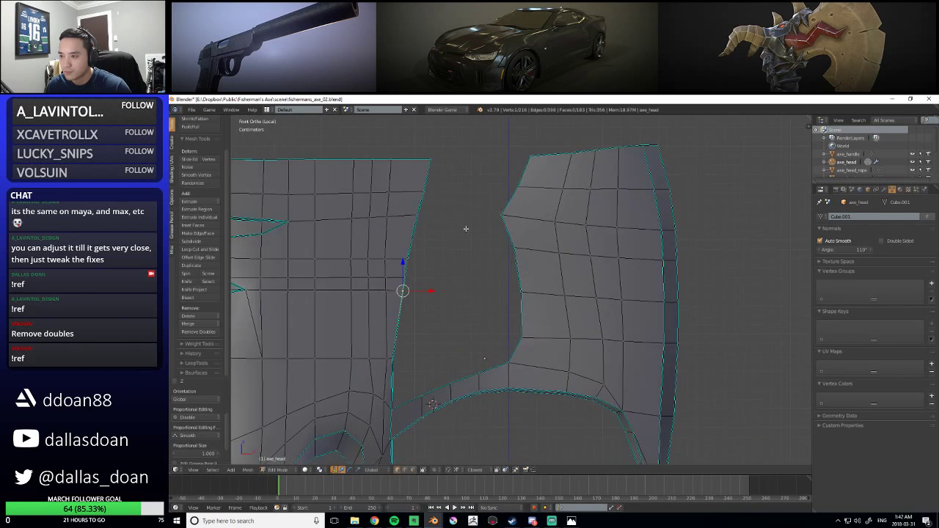
# Nudge an upper vertex on the left blade's inner edge into line with its neighbours and clear the selection
pyautogui.keyDown('shift'); pyautogui.moveTo(469, 234); pyautogui.dragTo(510, 269, button='middle'); pyautogui.keyUp('shift')
pyautogui.rightClick(454, 212)
pyautogui.moveTo(489, 230); pyautogui.dragTo(490, 231)
pyautogui.press('a')
pyautogui.scroll(-2, 516, 306)
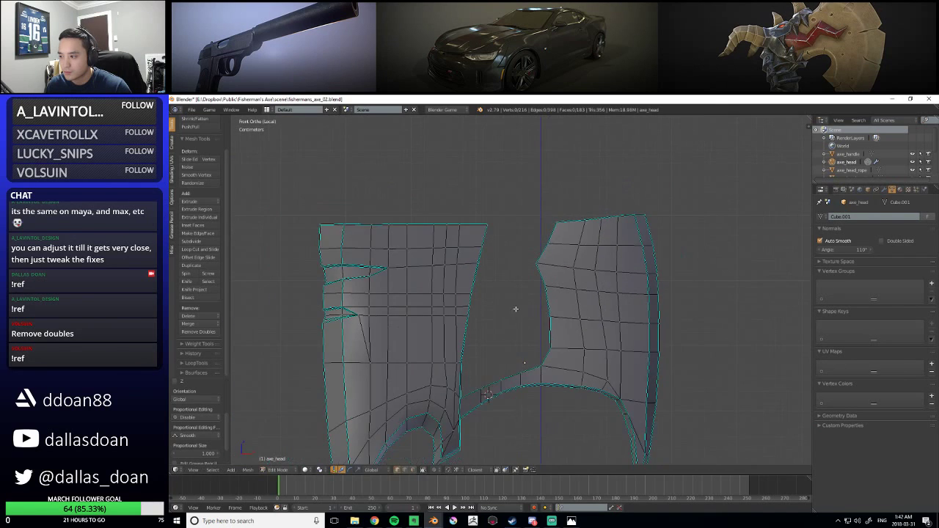
# Return to object mode and examine the axe head's silhouette, including the small hook and the long left spike
pyautogui.press('Tab')
pyautogui.scroll(-4, 622, 261)
pyautogui.scroll(4, 590, 329)
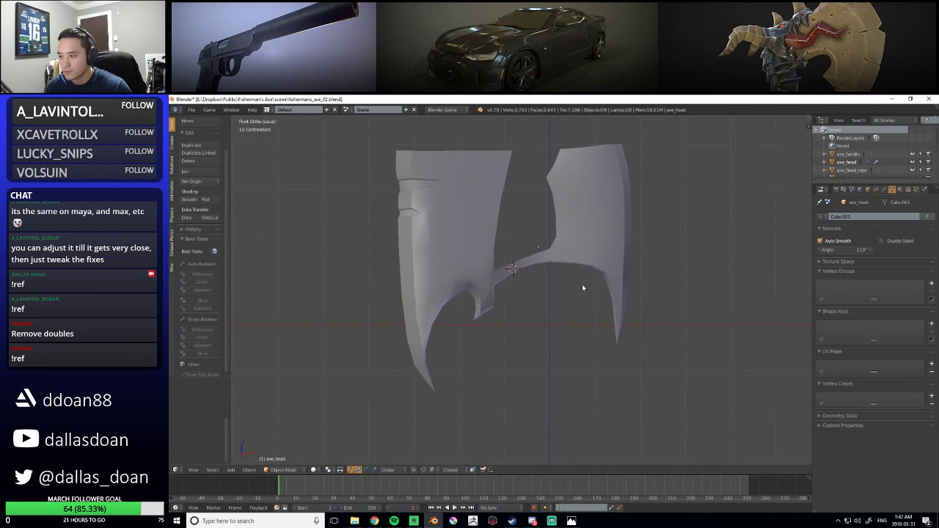
pyautogui.scroll(10, 505, 309)
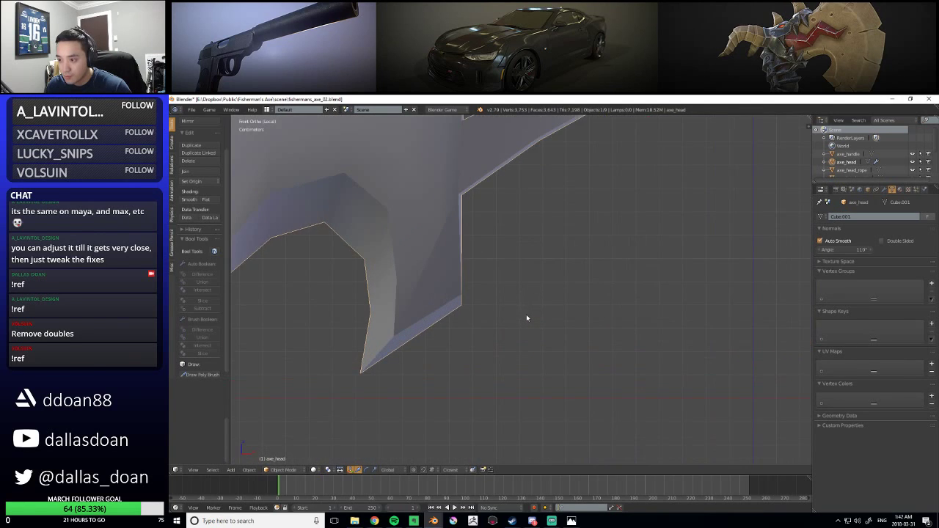
pyautogui.scroll(-8, 461, 299)
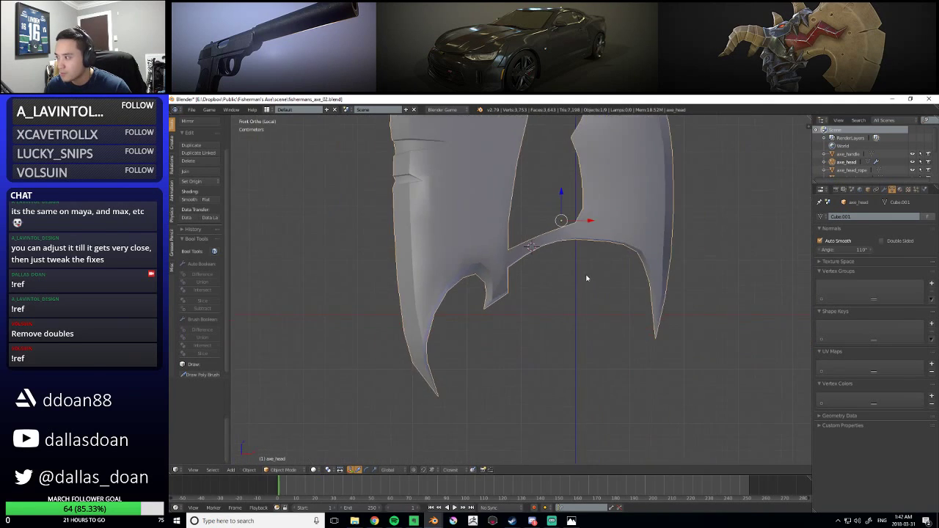
pyautogui.scroll(3, 528, 282)
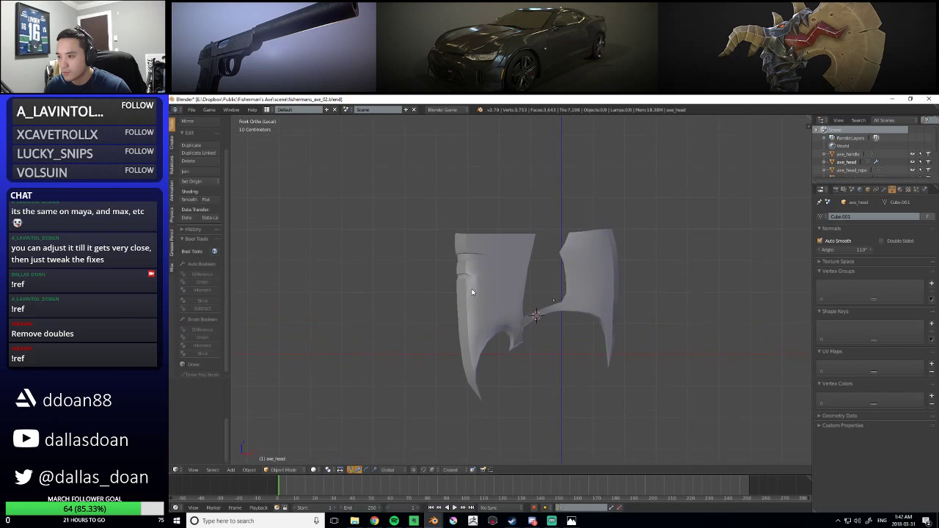
pyautogui.scroll(-2, 471, 287)
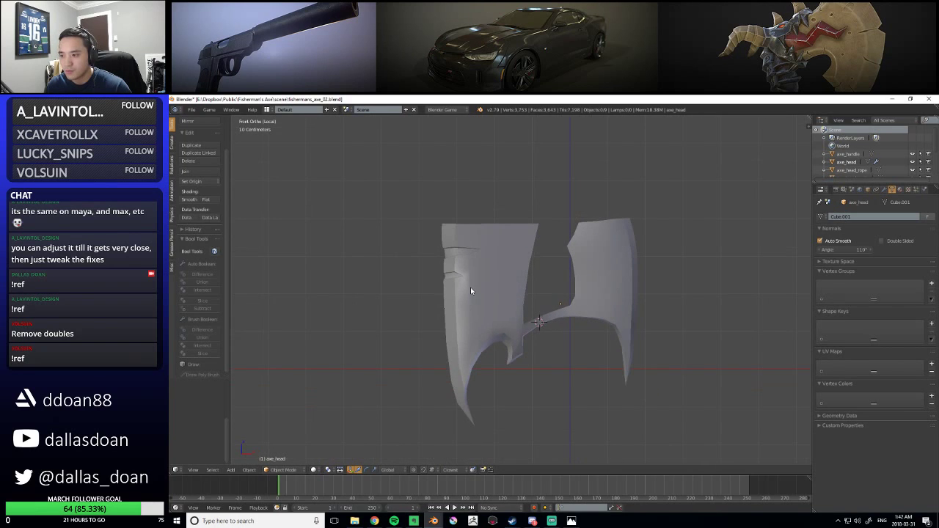
# Select the lower part of the left blade, including its spike and hook, and raise it slightly along the Z axis
pyautogui.rightClick(470, 296)
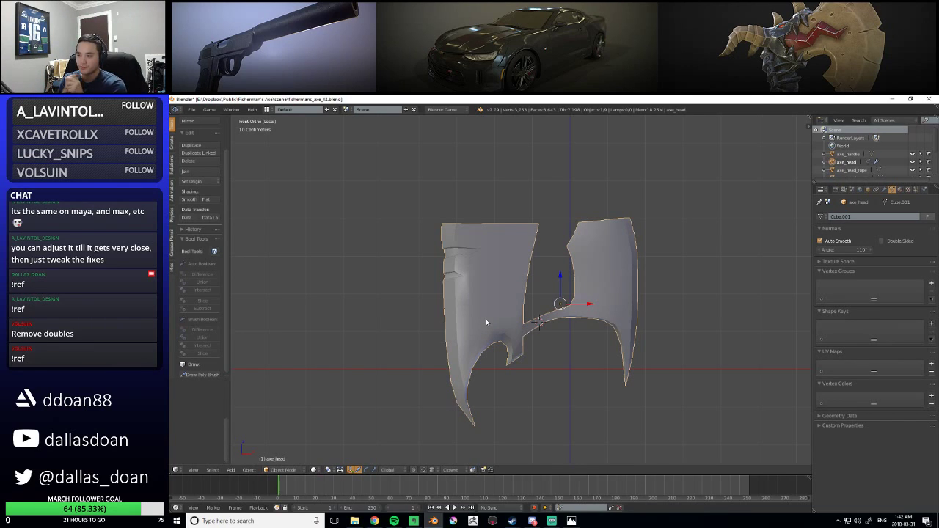
pyautogui.press('Tab')
pyautogui.keyDown('shift'); pyautogui.moveTo(485, 322); pyautogui.dragTo(518, 330, button='middle'); pyautogui.keyUp('shift')
pyautogui.moveTo(415, 173); pyautogui.dragTo(735, 285)
pyautogui.moveTo(555, 232); pyautogui.dragTo(551, 235)
pyautogui.keyDown('shift'); pyautogui.moveTo(551, 235); pyautogui.dragTo(533, 213, button='middle'); pyautogui.keyUp('shift')
pyautogui.moveTo(422, 281); pyautogui.dragTo(559, 448)
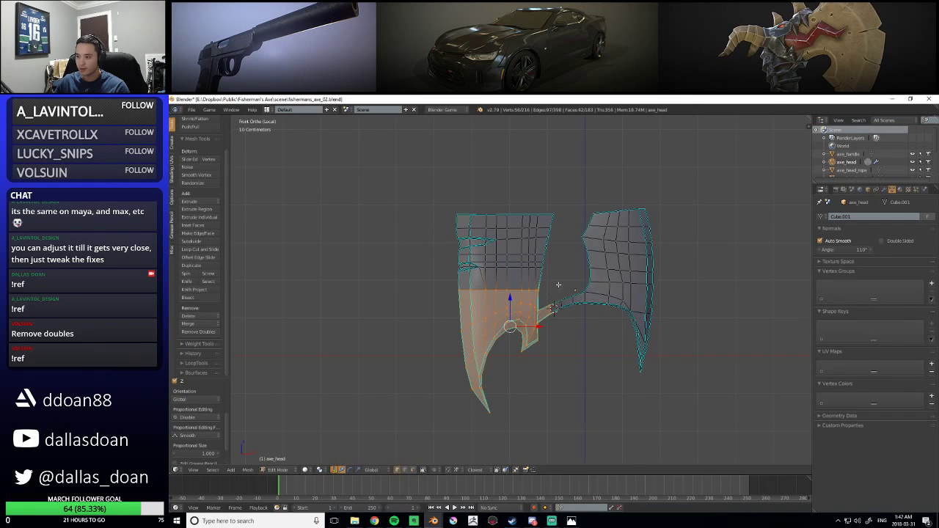
pyautogui.press('g')
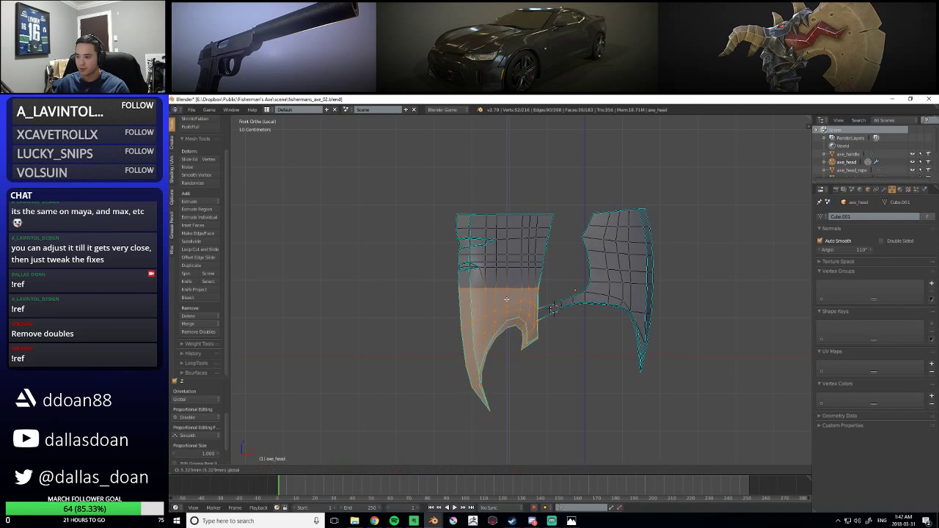
pyautogui.click(506, 298)
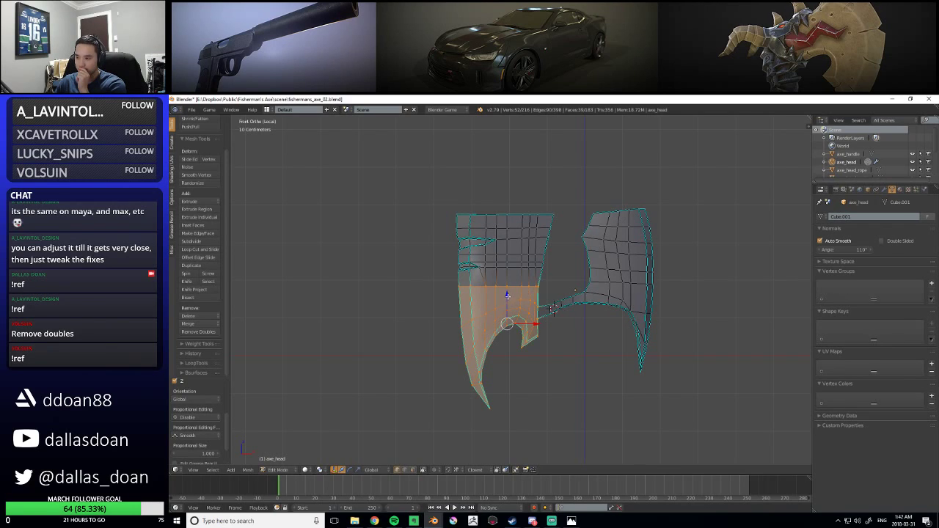
pyautogui.moveTo(506, 295); pyautogui.dragTo(505, 292)
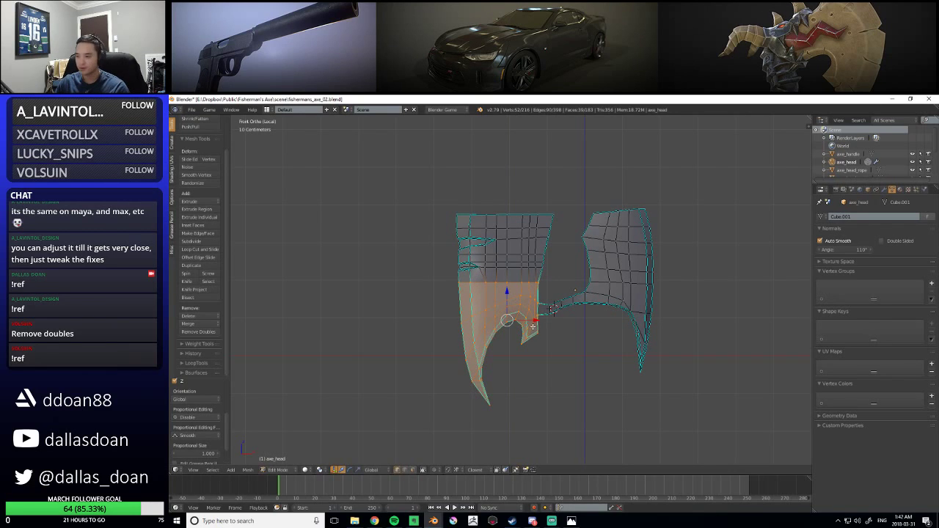
pyautogui.scroll(1, 483, 362)
pyautogui.press('a')
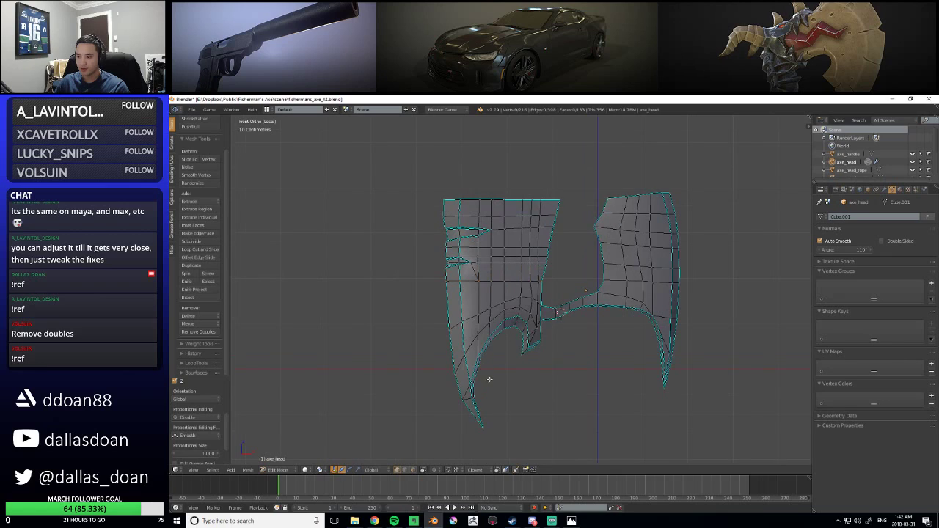
# Select the vertices along the lower inner edge of the left spike and shift them along X toward the right blade
pyautogui.rightClick(484, 408)
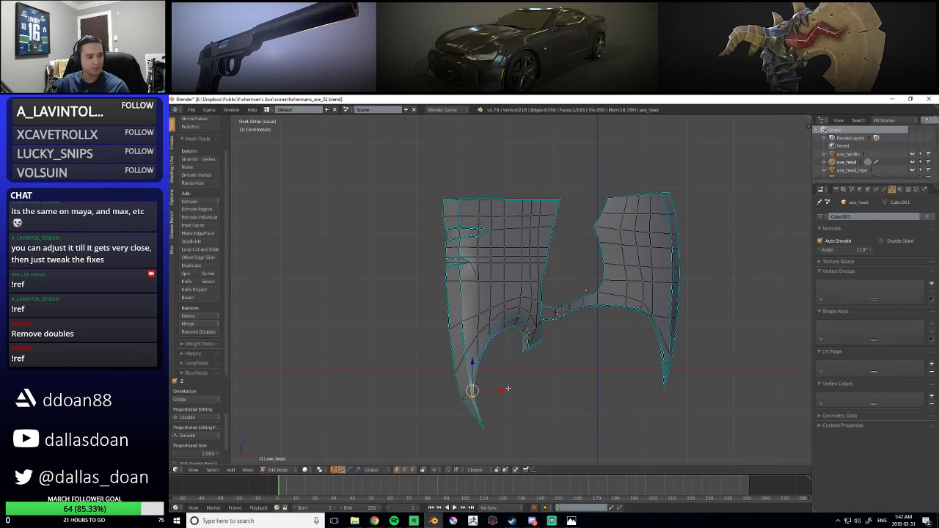
pyautogui.keyDown('shift'); pyautogui.rightClick(479, 353); pyautogui.keyUp('shift')
pyautogui.press('g')
pyautogui.press('x')
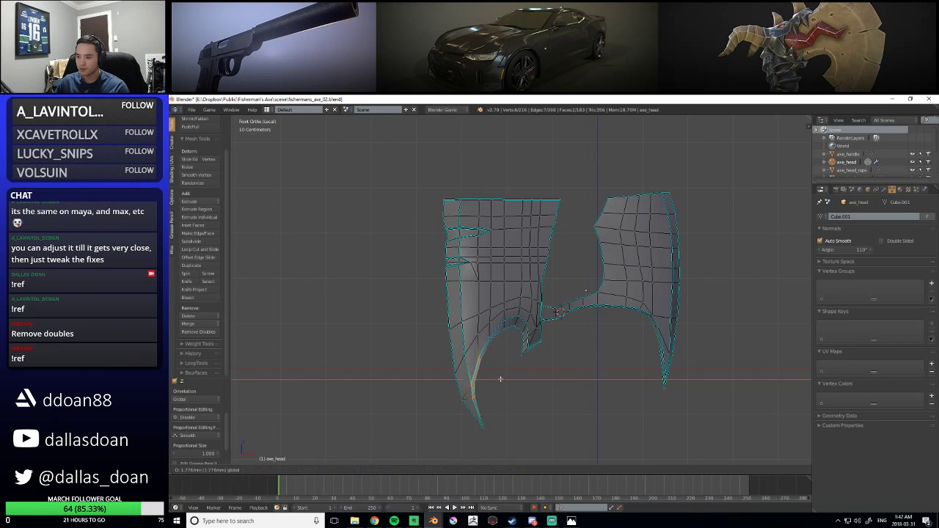
pyautogui.click(504, 379)
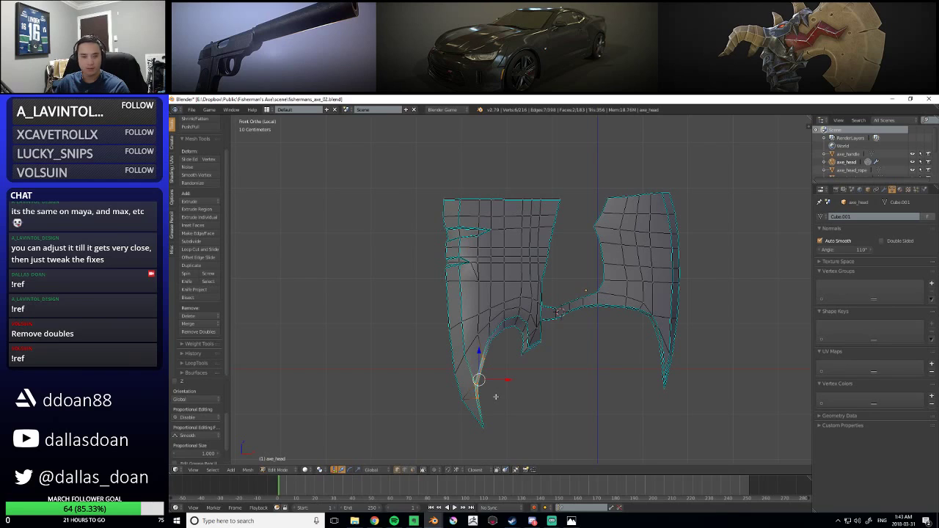
# Shift the vertices higher on the left spike's inner curve along X to keep the arc smooth
pyautogui.rightClick(496, 357)
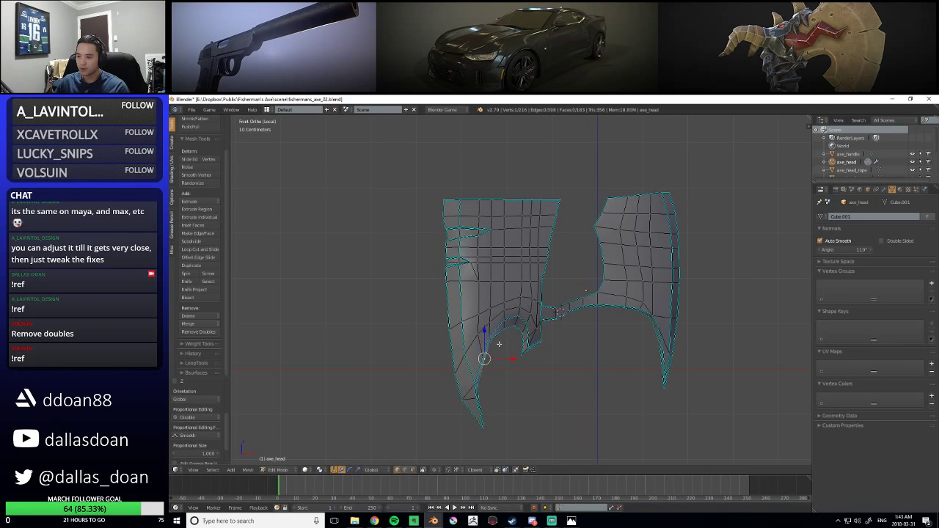
pyautogui.keyDown('shift'); pyautogui.rightClick(490, 332); pyautogui.keyUp('shift')
pyautogui.press('g')
pyautogui.press('x')
pyautogui.click(520, 342)
# Select the tip section of the left spike and shift it slightly along X toward the right blade
pyautogui.keyDown('ctrl'); pyautogui.moveTo(470, 387); pyautogui.dragTo(505, 415); pyautogui.keyUp('ctrl')
pyautogui.moveTo(515, 379)
pyautogui.keyDown('ctrl'); pyautogui.mouseDown()
pyautogui.moveTo(459, 381)
pyautogui.moveTo(509, 409)
pyautogui.mouseUp(); pyautogui.keyUp('ctrl')
pyautogui.press('g')
pyautogui.press('x')
pyautogui.click(506, 398)
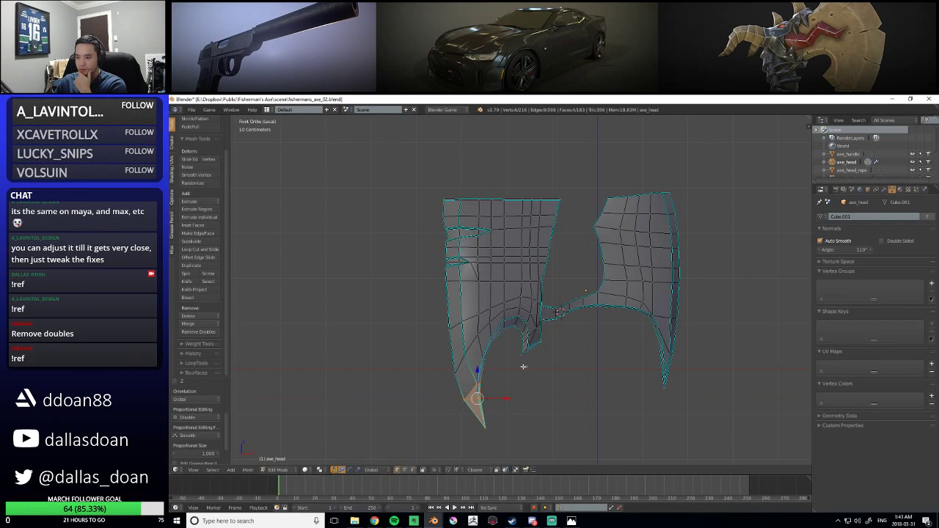
# Move two vertices on the left spike's lower outer edge slightly inward to smooth the curve toward the tip
pyautogui.rightClick(462, 398)
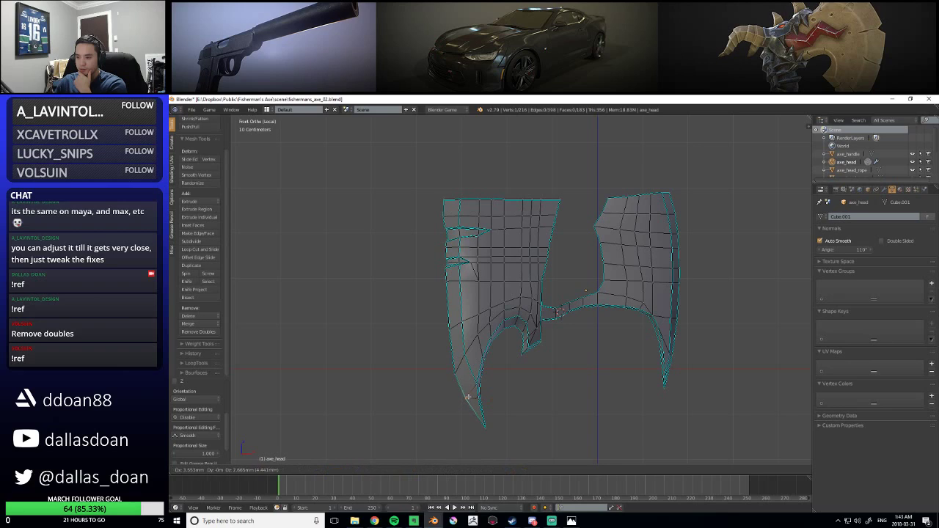
pyautogui.click(468, 396)
pyautogui.press('a')
pyautogui.rightClick(453, 367)
pyautogui.press('g')
pyautogui.click(457, 366)
pyautogui.press('a')
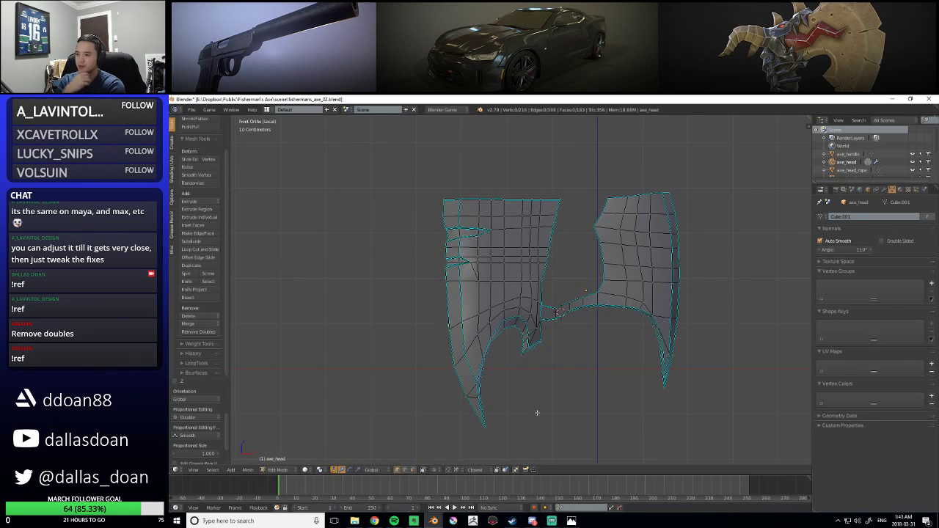
# Shift the lower left spike about 5 mm along X toward the right blade, and shift its narrower tip section a little further
pyautogui.moveTo(501, 344)
pyautogui.keyDown('ctrl'); pyautogui.mouseDown()
pyautogui.moveTo(486, 297)
pyautogui.moveTo(444, 400)
pyautogui.moveTo(505, 357)
pyautogui.mouseUp(); pyautogui.keyUp('ctrl')
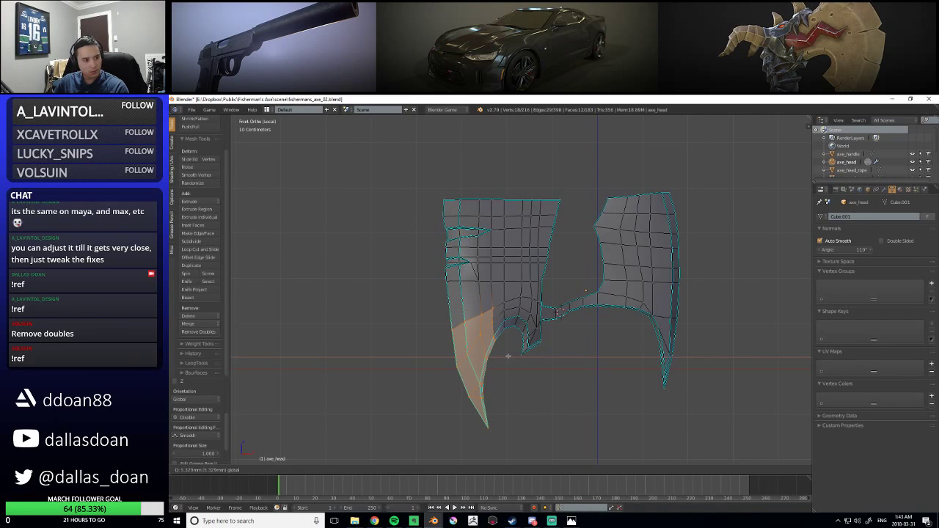
pyautogui.click(508, 356)
pyautogui.moveTo(508, 300)
pyautogui.keyDown('ctrl'); pyautogui.keyDown('shift'); pyautogui.mouseDown()
pyautogui.moveTo(489, 336)
pyautogui.moveTo(512, 359)
pyautogui.moveTo(504, 368)
pyautogui.mouseUp(); pyautogui.keyUp('shift'); pyautogui.keyUp('ctrl')
pyautogui.keyDown('ctrl'); pyautogui.keyDown('shift'); pyautogui.moveTo(522, 285); pyautogui.dragTo(511, 364); pyautogui.keyUp('shift'); pyautogui.keyUp('ctrl')
pyautogui.moveTo(484, 321)
pyautogui.keyDown('ctrl'); pyautogui.keyDown('shift'); pyautogui.mouseDown()
pyautogui.moveTo(514, 346)
pyautogui.moveTo(505, 375)
pyautogui.mouseUp(); pyautogui.keyUp('shift'); pyautogui.keyUp('ctrl')
# Select the two vertices near the outer edge at the base of the left spike and adjust them along X
pyautogui.rightClick(506, 374)
pyautogui.keyDown('shift'); pyautogui.rightClick(460, 326); pyautogui.keyUp('shift')
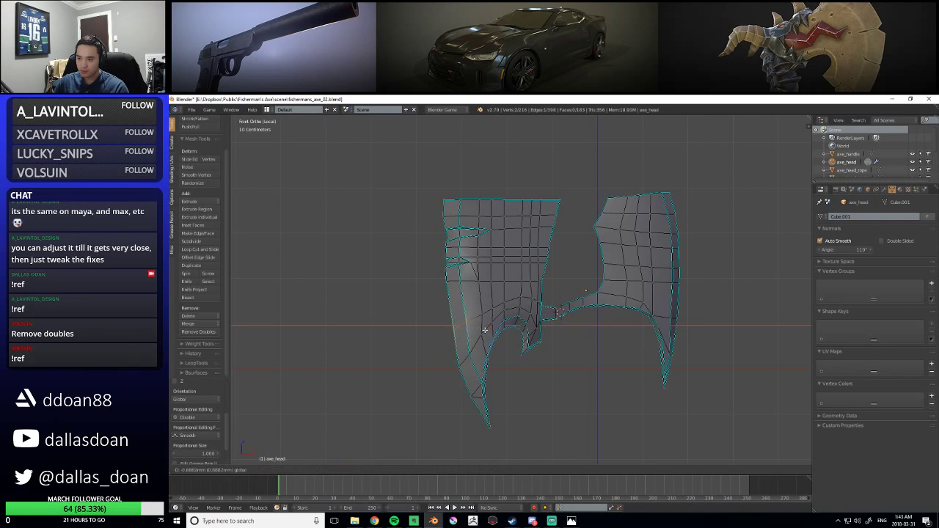
pyautogui.rightClick(487, 358)
pyautogui.press('a')
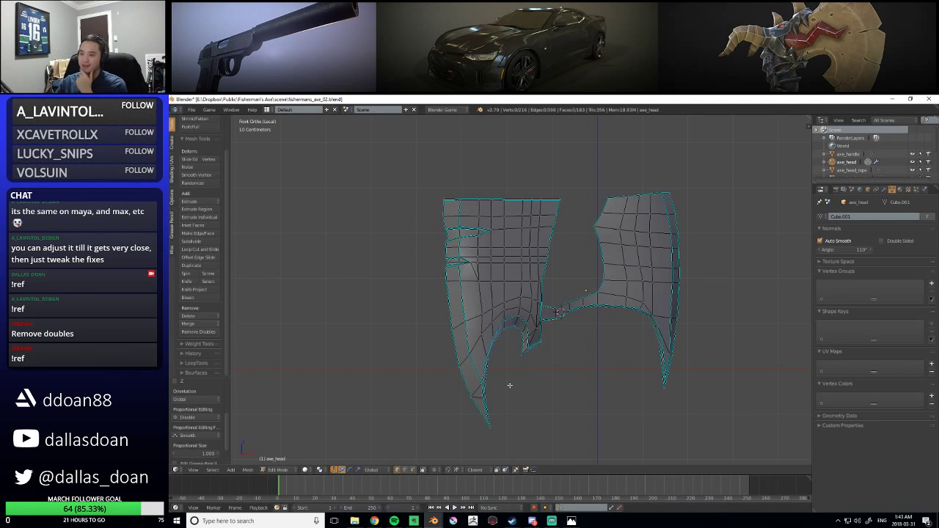
# Bend the left spike's tip further toward the right blade and adjust the nearby outer-edge vertex to match
pyautogui.moveTo(517, 390)
pyautogui.keyDown('ctrl'); pyautogui.mouseDown()
pyautogui.moveTo(448, 397)
pyautogui.moveTo(504, 396)
pyautogui.moveTo(504, 420)
pyautogui.mouseUp(); pyautogui.keyUp('ctrl')
pyautogui.scroll(1, 502, 400)
pyautogui.moveTo(476, 391); pyautogui.dragTo(470, 377)
pyautogui.rightClick(457, 374)
pyautogui.press('a')
pyautogui.scroll(-2, 533, 385)
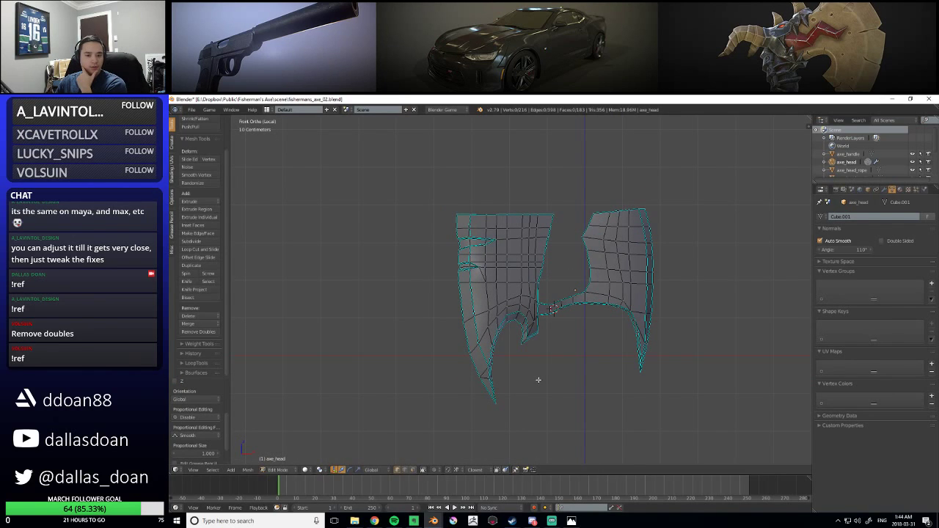
# Shift the middle vertices of the left blade's inner edge along X to form a smooth curve
pyautogui.scroll(4, 547, 323)
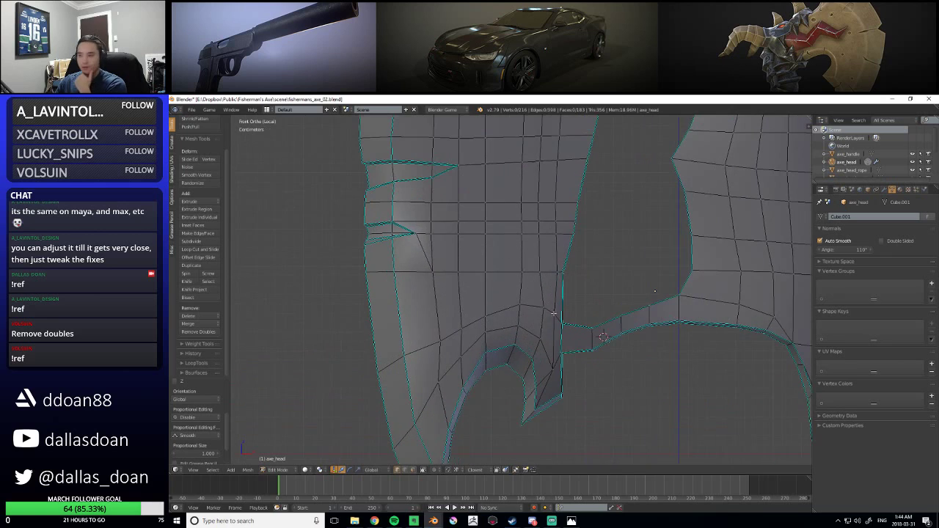
pyautogui.scroll(-2, 575, 250)
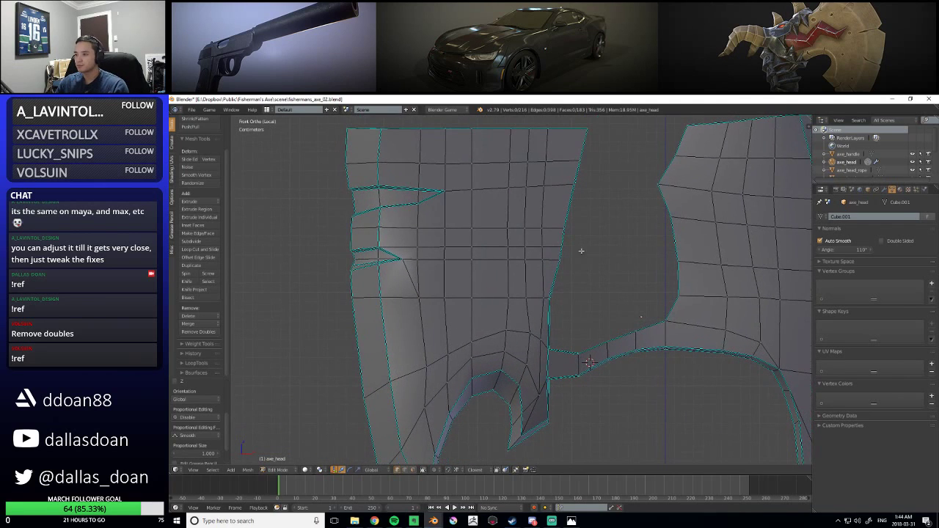
pyautogui.rightClick(557, 258)
pyautogui.press('g')
pyautogui.press('x')
pyautogui.click(582, 258)
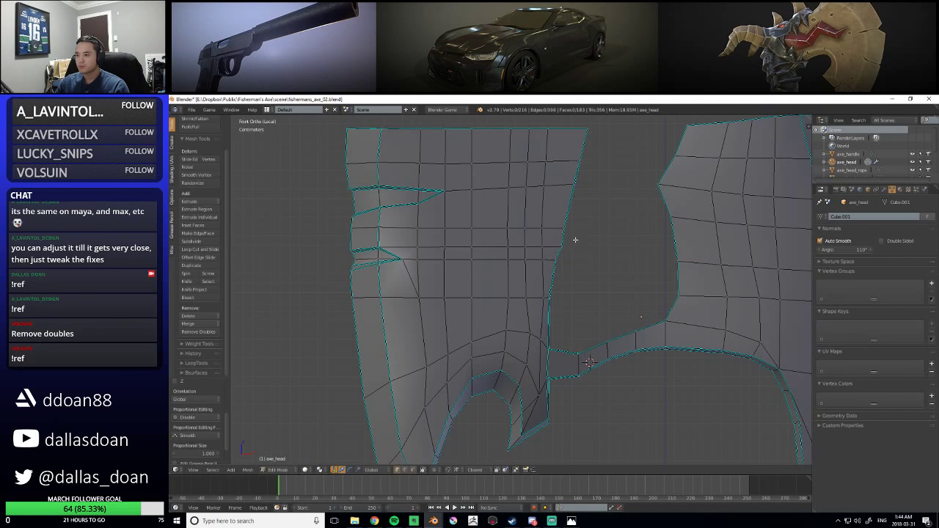
pyautogui.rightClick(562, 247)
pyautogui.press('g')
pyautogui.press('x')
pyautogui.click(584, 246)
pyautogui.moveTo(584, 228); pyautogui.dragTo(582, 229)
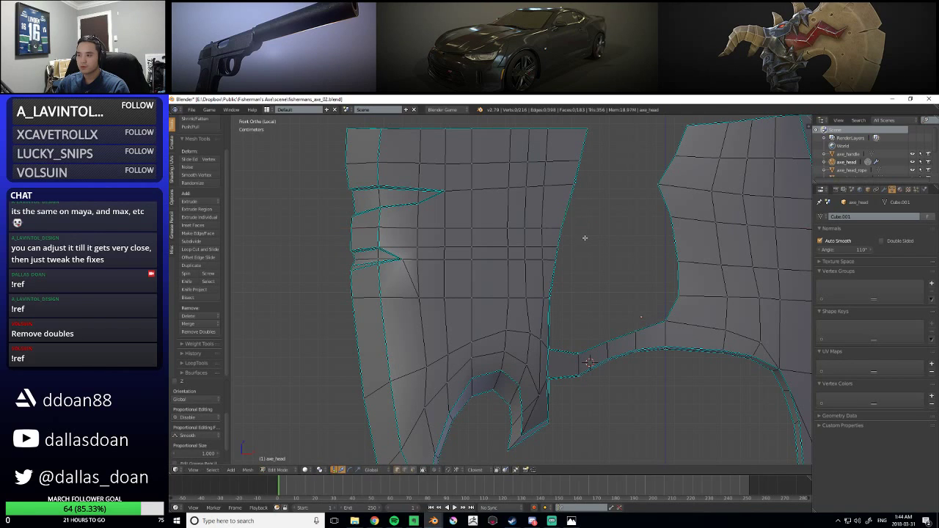
# Shift the upper vertices of the left blade's inner edge along X to continue the smooth curve toward the top corner
pyautogui.keyDown('shift'); pyautogui.moveTo(586, 230); pyautogui.dragTo(584, 268, button='middle'); pyautogui.keyUp('shift')
pyautogui.press('g')
pyautogui.press('x')
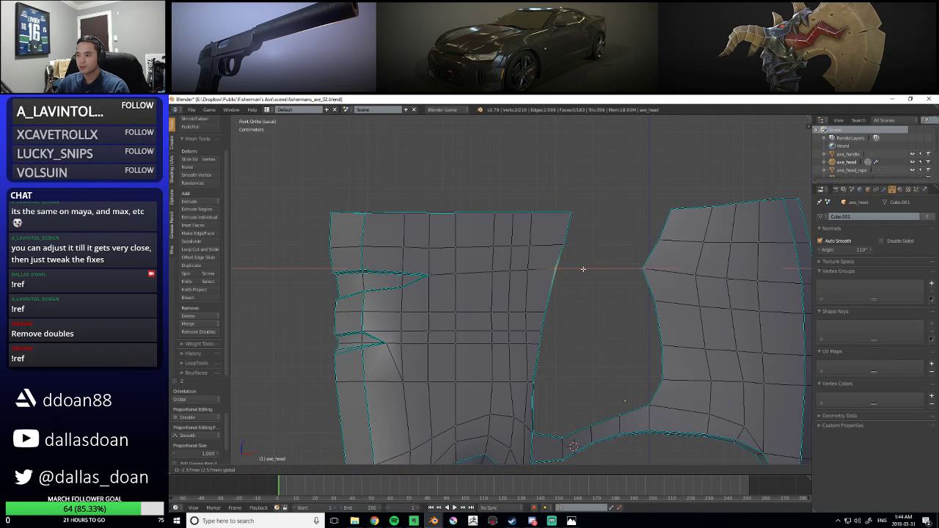
pyautogui.click(583, 269)
pyautogui.moveTo(574, 241); pyautogui.dragTo(543, 291)
pyautogui.press('g')
pyautogui.press('x')
pyautogui.click(590, 233)
pyautogui.press('g')
pyautogui.press('x')
pyautogui.click(577, 269)
pyautogui.press('a')
# Move the vertices beside the left blade's inner edge, in the row above the connecting bar, along X to even their spacing
pyautogui.scroll(-3, 592, 318)
pyautogui.keyDown('shift'); pyautogui.moveTo(568, 316); pyautogui.dragTo(551, 286, button='middle'); pyautogui.keyUp('shift')
pyautogui.scroll(2, 556, 229)
pyautogui.scroll(3, 548, 287)
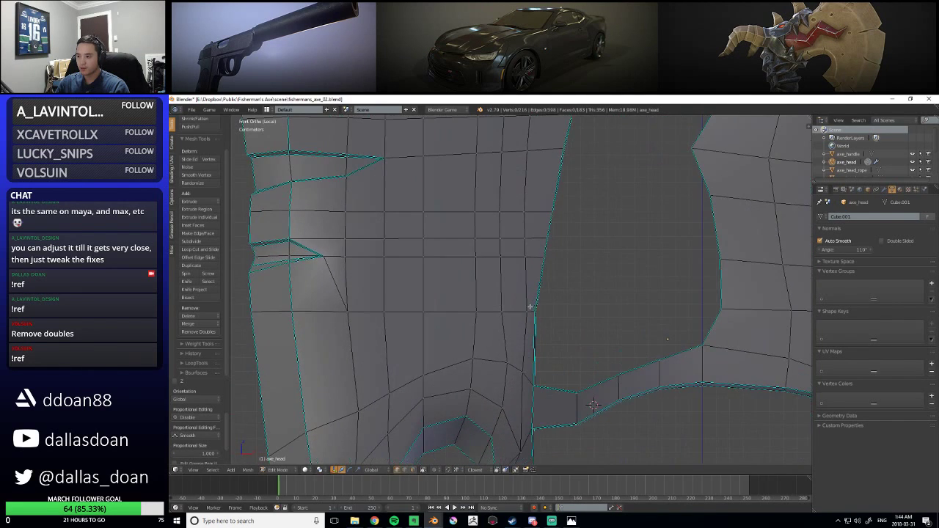
pyautogui.rightClick(502, 312)
pyautogui.press('g')
pyautogui.press('z')
pyautogui.press('x')
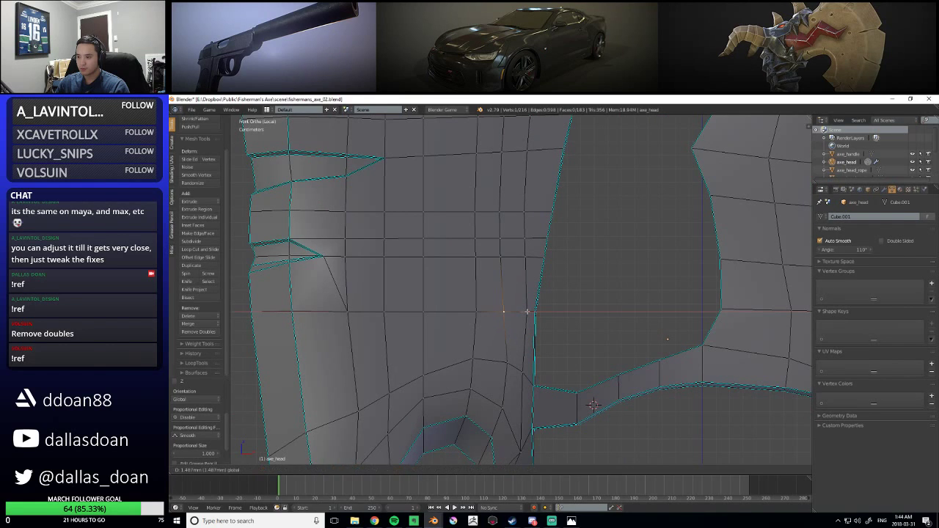
pyautogui.click(528, 312)
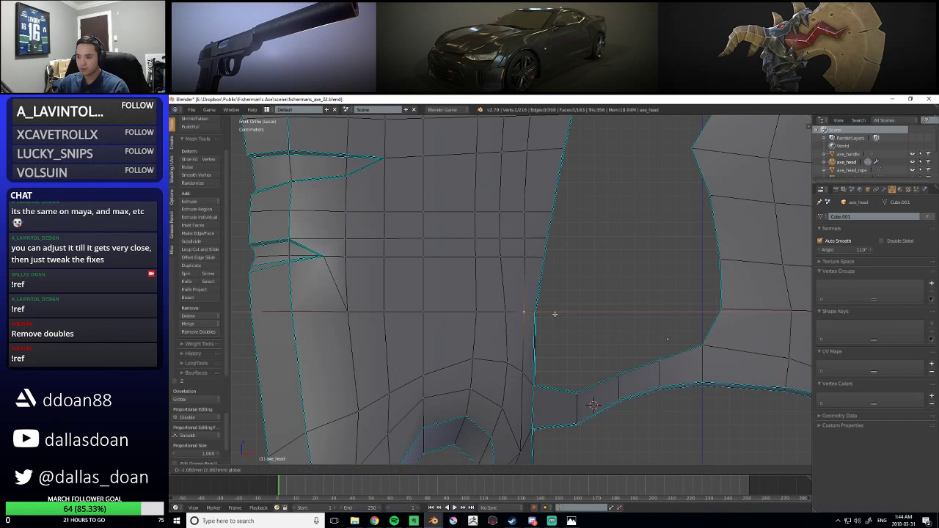
pyautogui.press('a')
pyautogui.scroll(-3, 608, 329)
pyautogui.scroll(1, 556, 300)
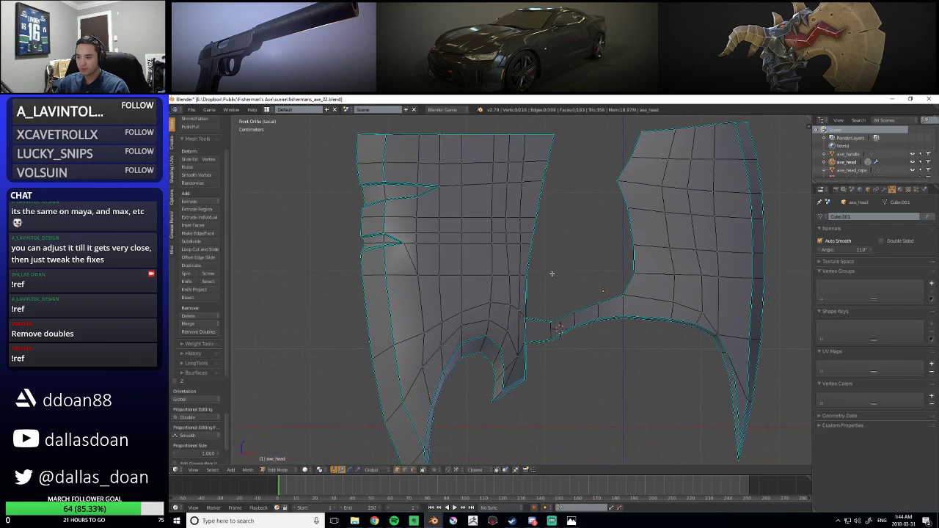
pyautogui.scroll(-2, 533, 338)
pyautogui.scroll(1, 535, 293)
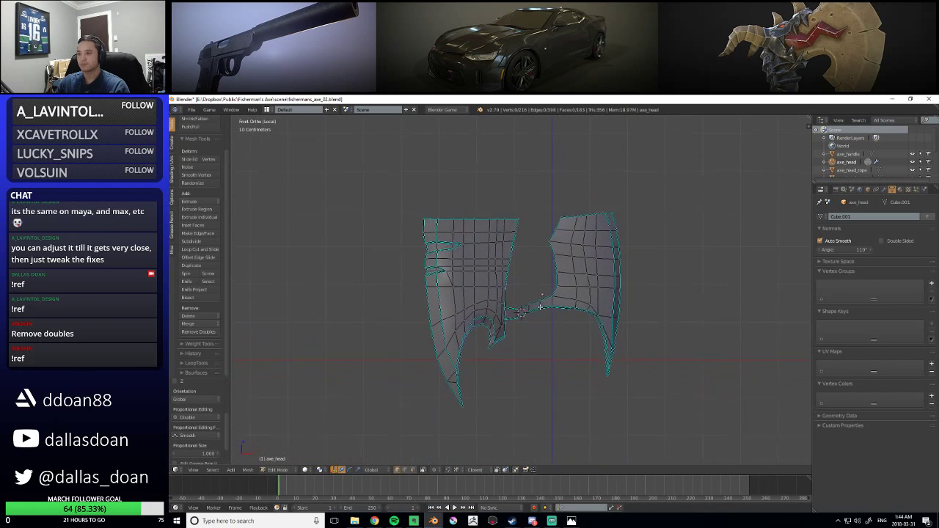
pyautogui.scroll(1, 540, 266)
pyautogui.keyDown('shift'); pyautogui.moveTo(540, 265); pyautogui.dragTo(570, 300, button='middle'); pyautogui.keyUp('shift')
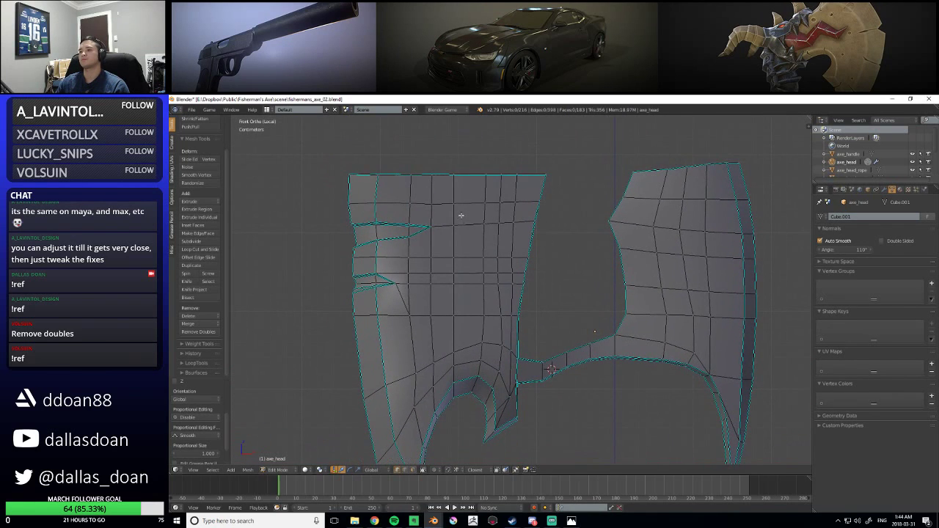
# Select the edge row extending from the left blade's upper notch and try to snap it along Z to the notch's tip
pyautogui.keyDown('alt'); pyautogui.click(498, 222); pyautogui.keyUp('alt')
pyautogui.keyDown('shift'); pyautogui.moveTo(508, 196); pyautogui.dragTo(520, 215, button='middle'); pyautogui.keyUp('shift')
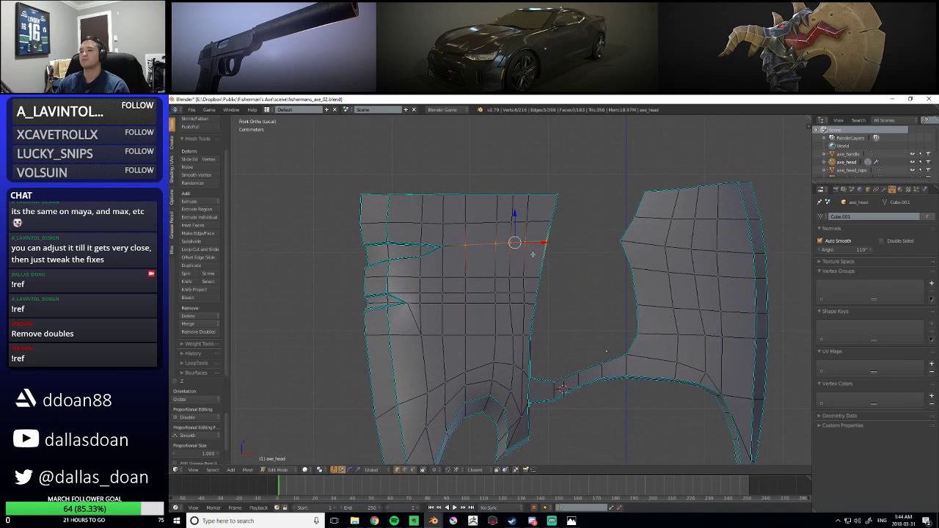
pyautogui.keyDown('shift'); pyautogui.moveTo(528, 247); pyautogui.dragTo(515, 259, button='middle'); pyautogui.keyUp('shift')
pyautogui.click(447, 470)
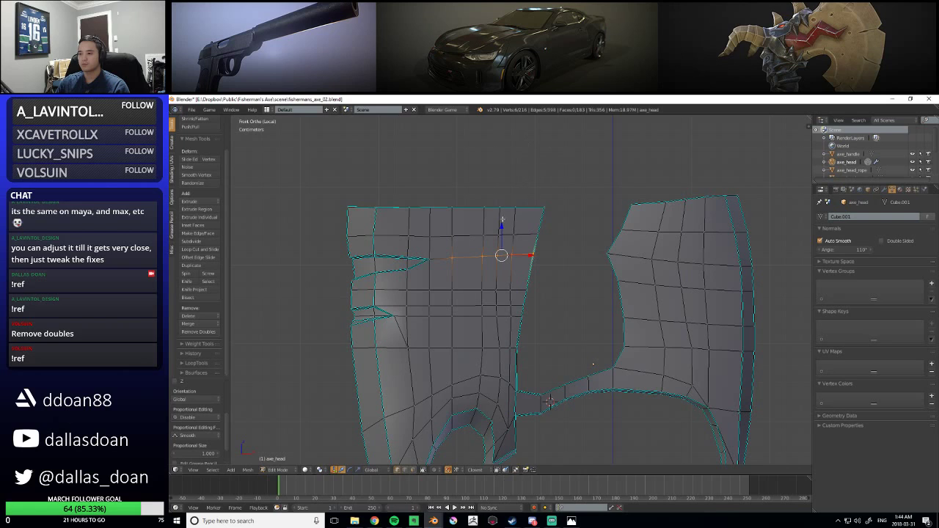
pyautogui.moveTo(502, 229); pyautogui.dragTo(432, 260)
pyautogui.hotkey('ctrl', 'z')
pyautogui.keyDown('shift'); pyautogui.moveTo(529, 311); pyautogui.dragTo(570, 329, button='middle'); pyautogui.keyUp('shift')
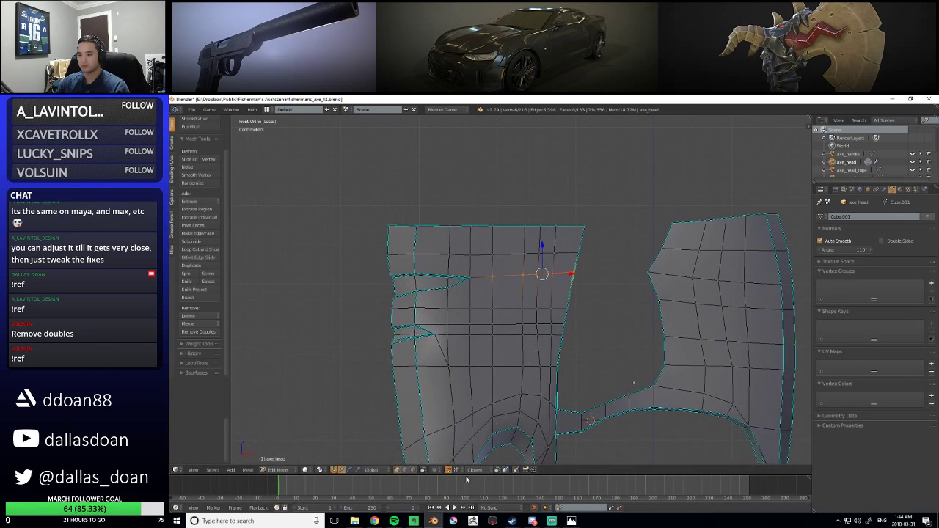
pyautogui.click(541, 246)
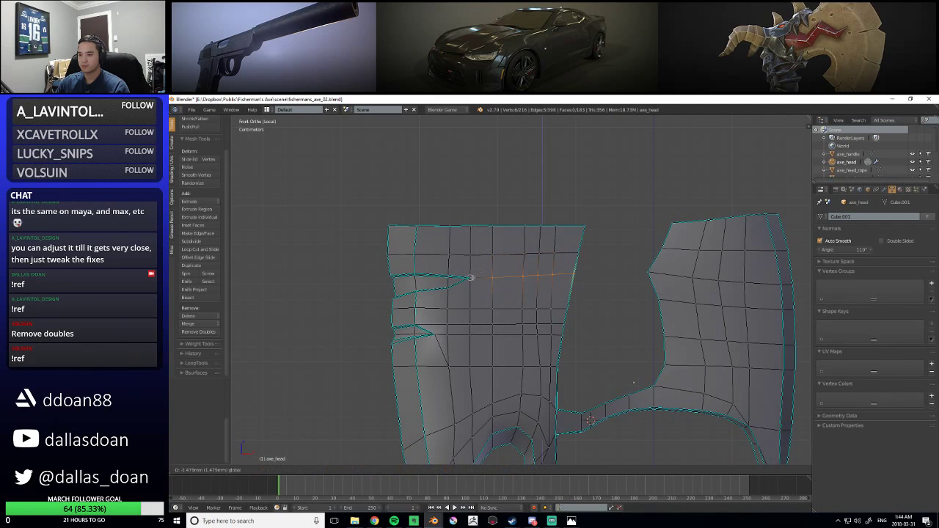
pyautogui.scroll(2, 542, 332)
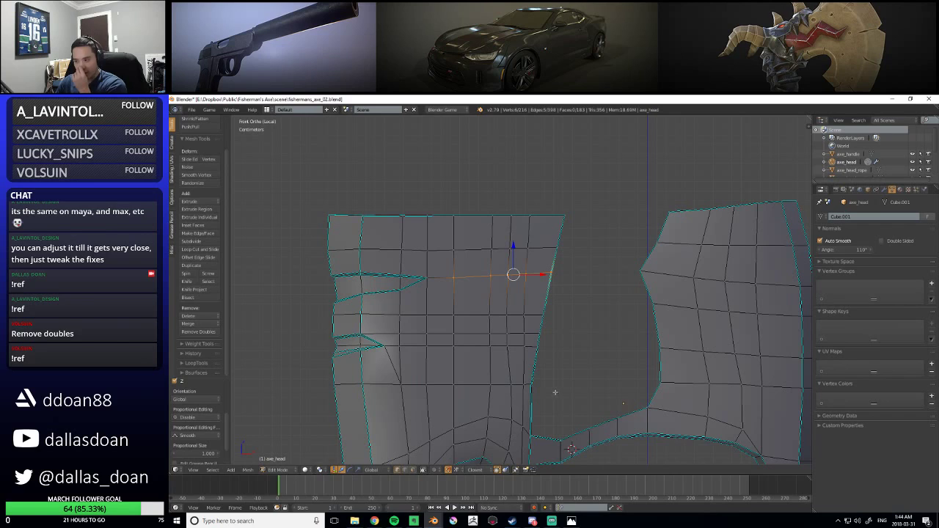
# Try to snap the selected row along Z to the notch's tip using the Individual Origins and Median Point pivots
pyautogui.click(320, 469)
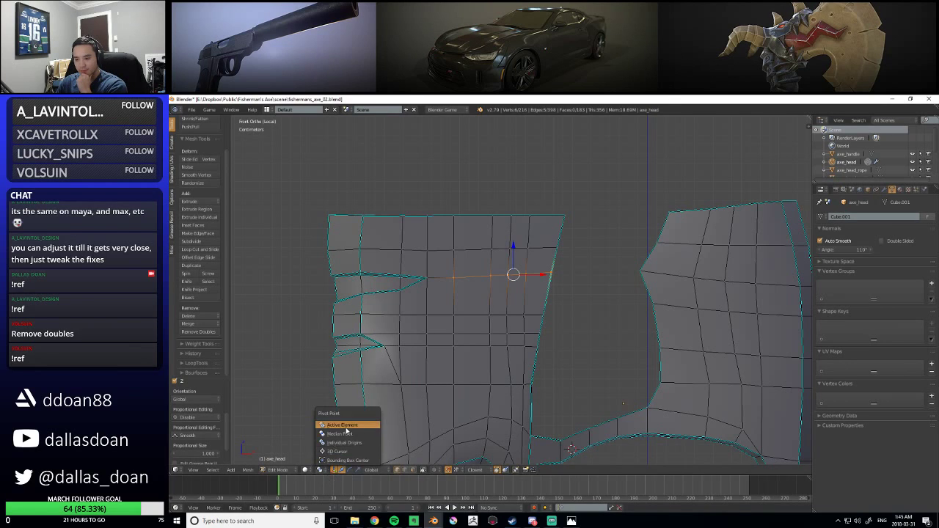
pyautogui.click(352, 443)
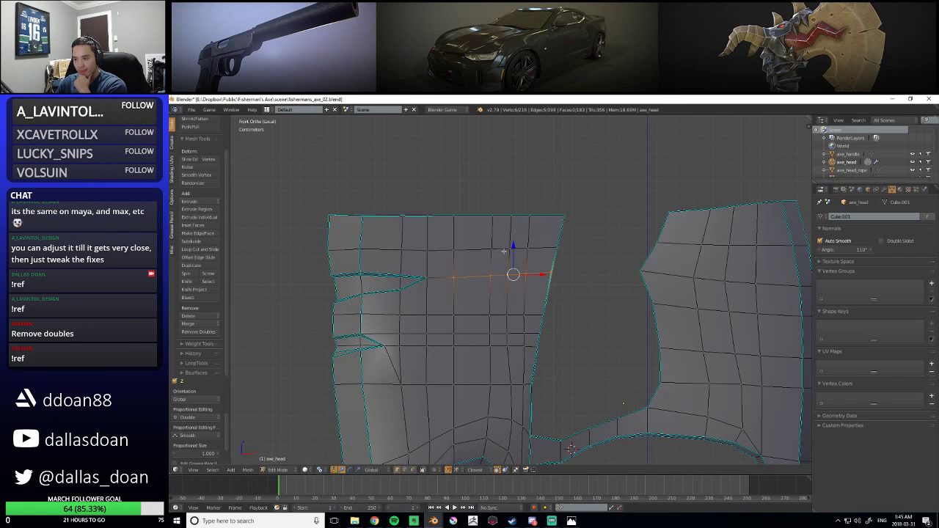
pyautogui.moveTo(512, 246); pyautogui.dragTo(426, 278)
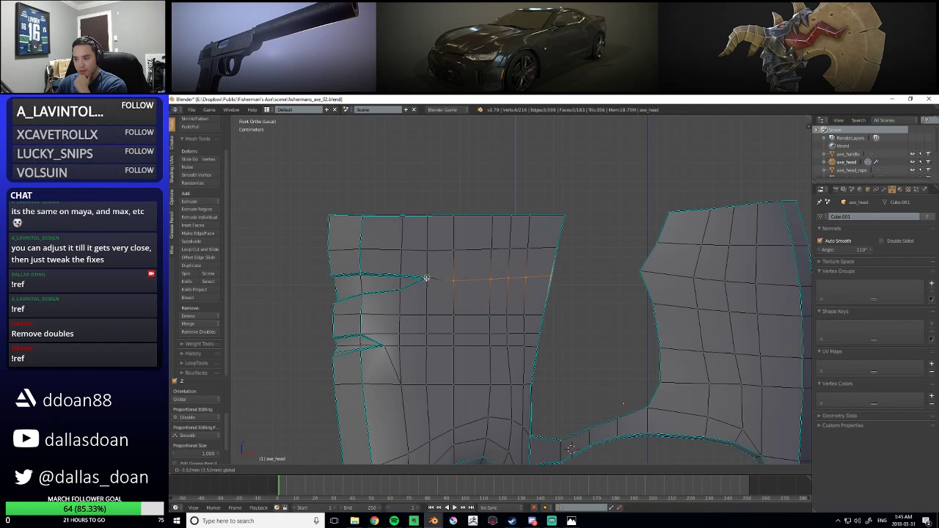
pyautogui.click(319, 470)
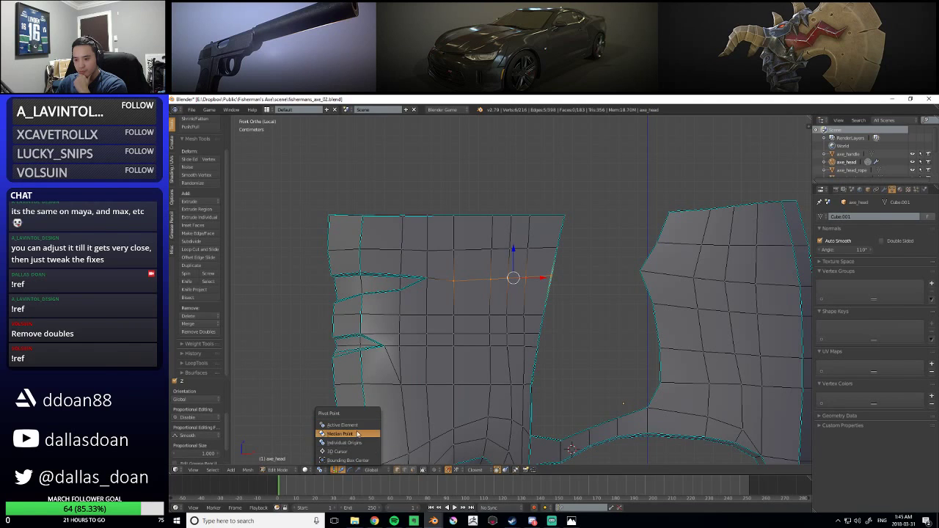
pyautogui.click(356, 434)
pyautogui.press('g')
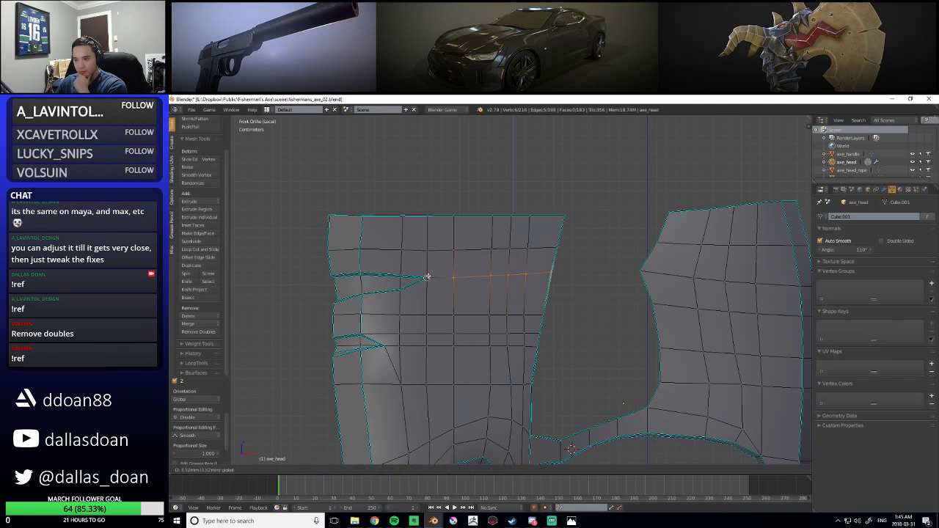
pyautogui.click(427, 277)
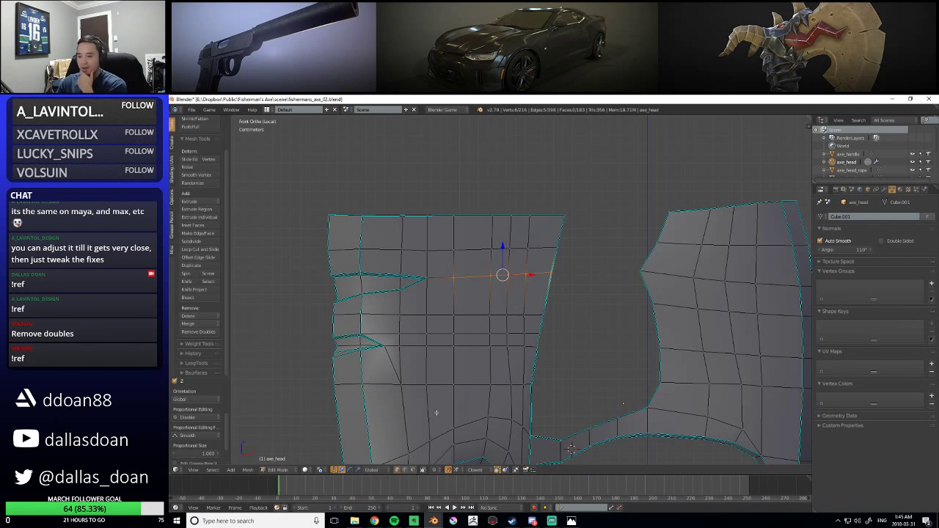
# Set the transform orientation to Local and move the row slightly down along Z, trying the Active snap target before returning to Closest
pyautogui.click(381, 470)
pyautogui.click(371, 451)
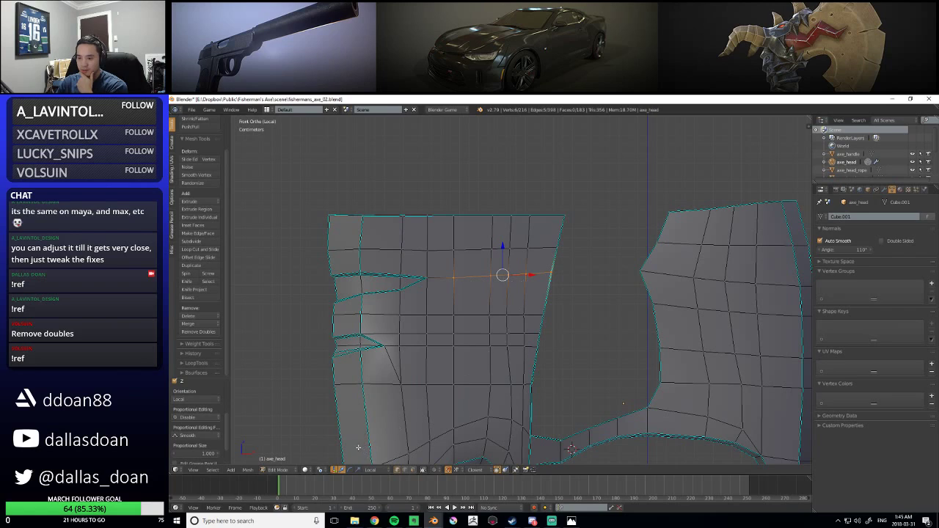
pyautogui.click(319, 470)
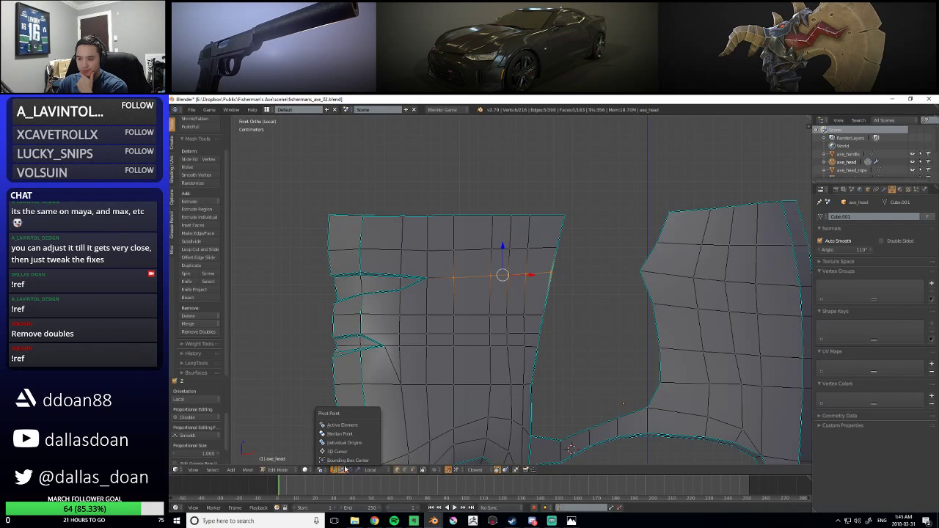
pyautogui.click(475, 470)
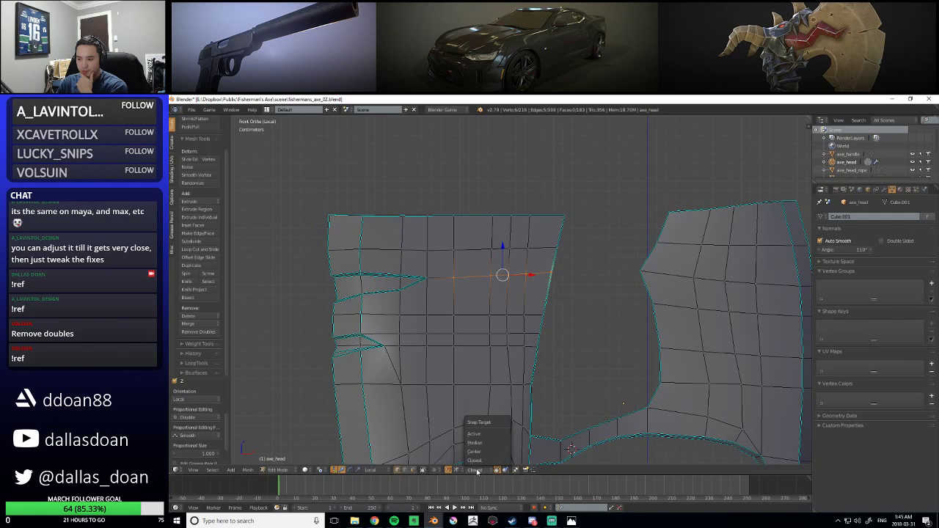
pyautogui.click(480, 434)
pyautogui.moveTo(502, 246); pyautogui.dragTo(503, 250)
pyautogui.click(475, 470)
pyautogui.click(481, 460)
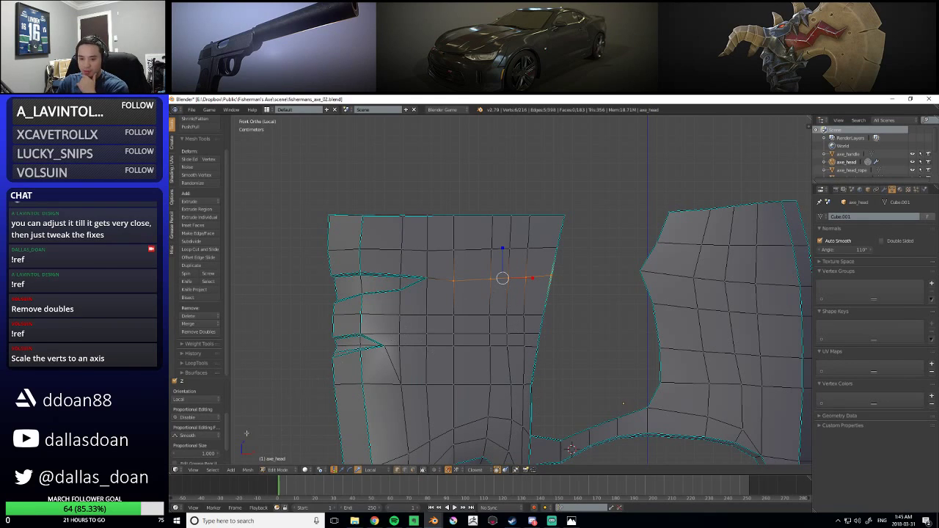
# Try to level the selected row freehand by scaling it along local Z
pyautogui.scroll(-3, 212, 449)
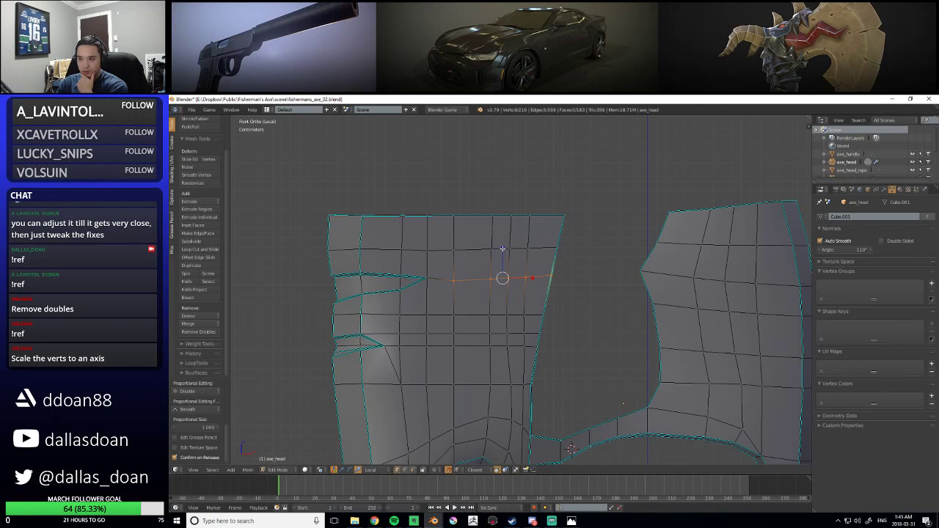
pyautogui.press('s')
pyautogui.press('z')
pyautogui.press('z')
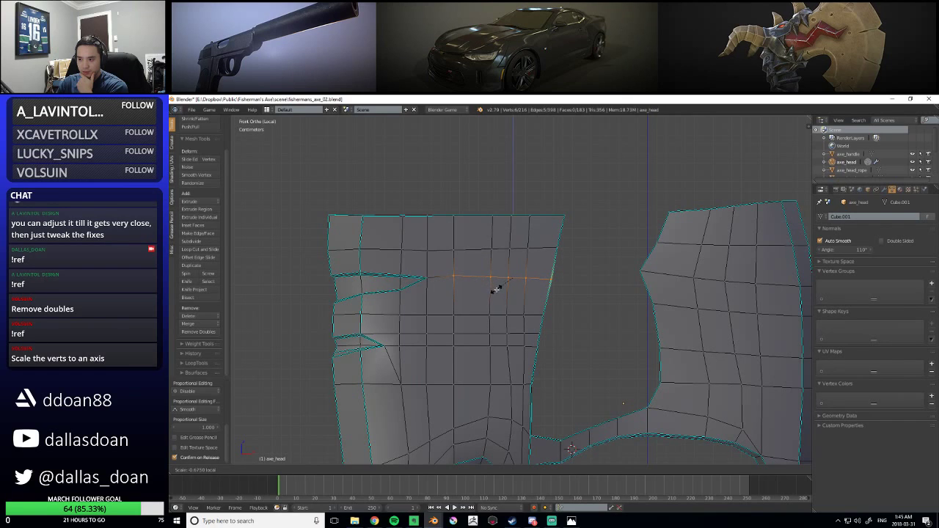
pyautogui.click(495, 287)
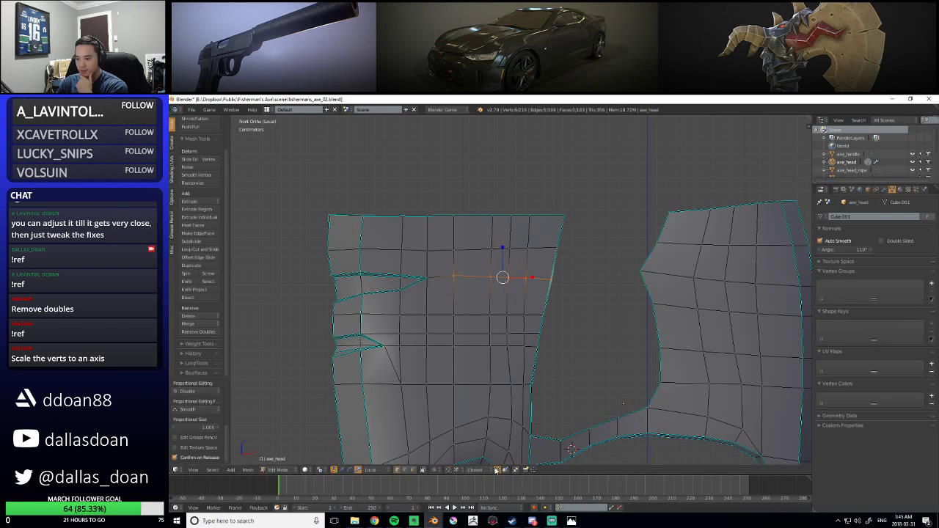
pyautogui.press('s')
pyautogui.press('z')
pyautogui.press('z')
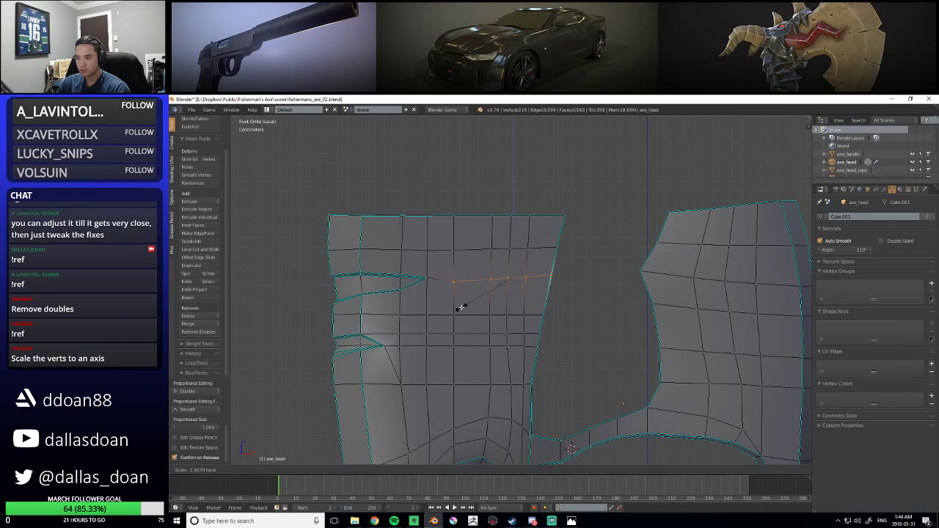
pyautogui.click(473, 287)
# Flatten the row beside the upper notch by scaling it along local Z with a factor of 0
pyautogui.scroll(3, 487, 308)
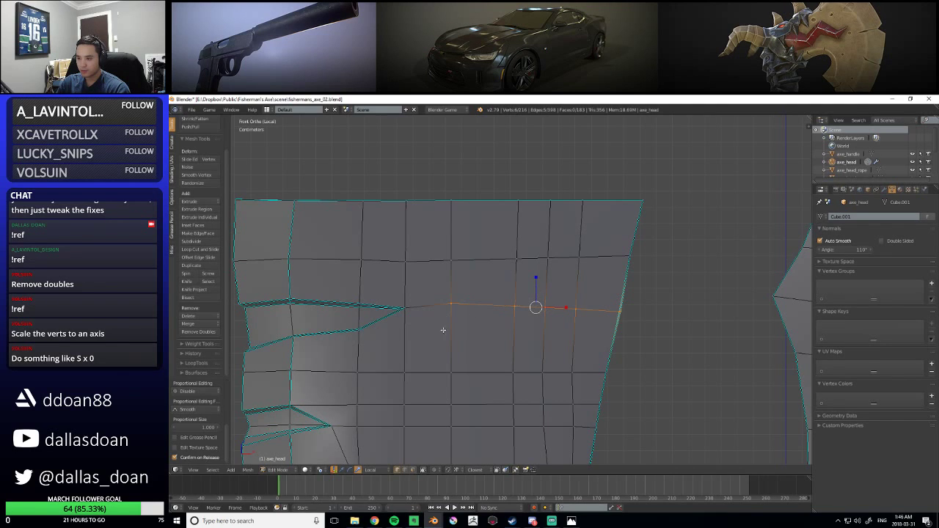
pyautogui.keyDown('shift'); pyautogui.moveTo(552, 300); pyautogui.dragTo(578, 294, button='middle'); pyautogui.keyUp('shift')
pyautogui.press('s')
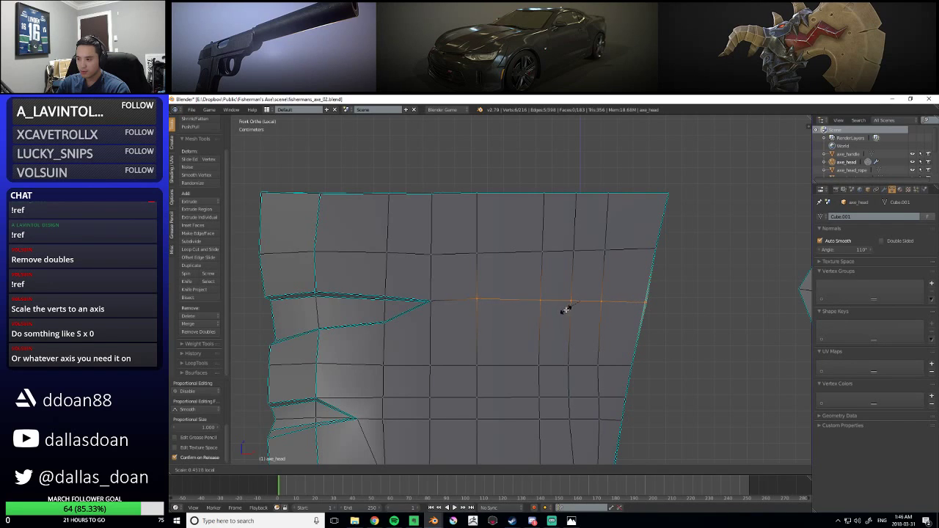
pyautogui.click(570, 307)
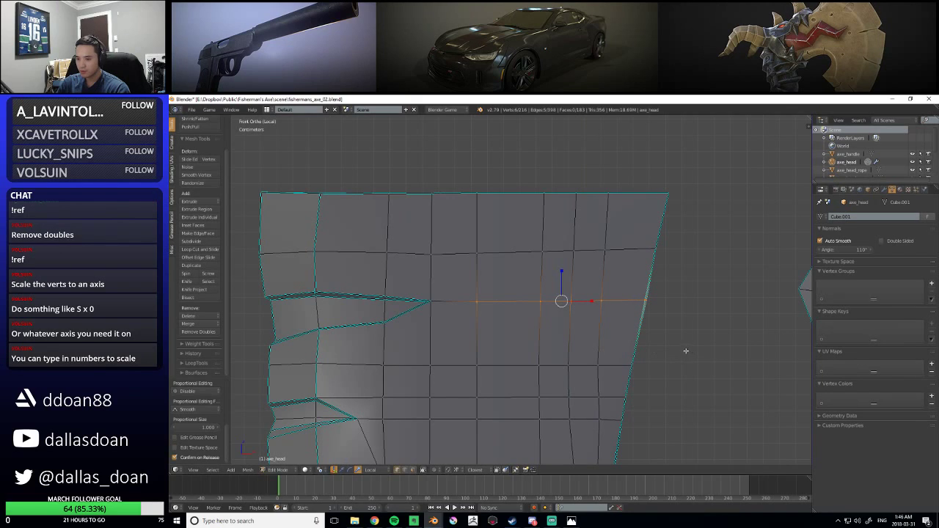
pyautogui.keyDown('shift'); pyautogui.moveTo(625, 345); pyautogui.dragTo(578, 356, button='middle'); pyautogui.keyUp('shift')
pyautogui.scroll(1, 573, 357)
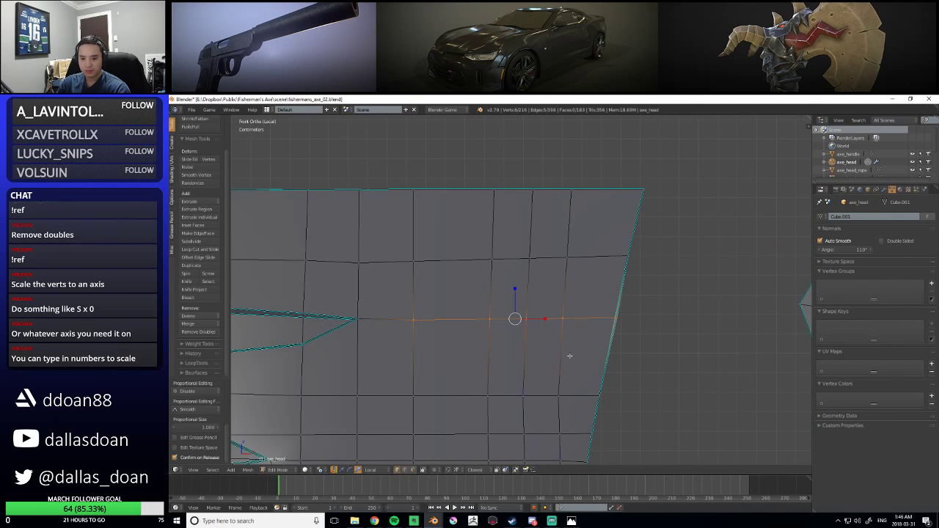
pyautogui.scroll(5, 220, 433)
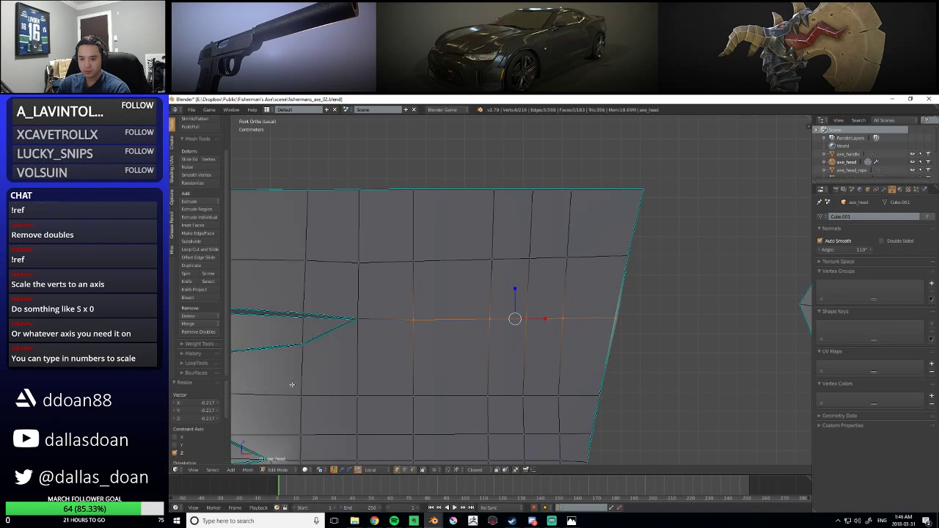
pyautogui.click(212, 403)
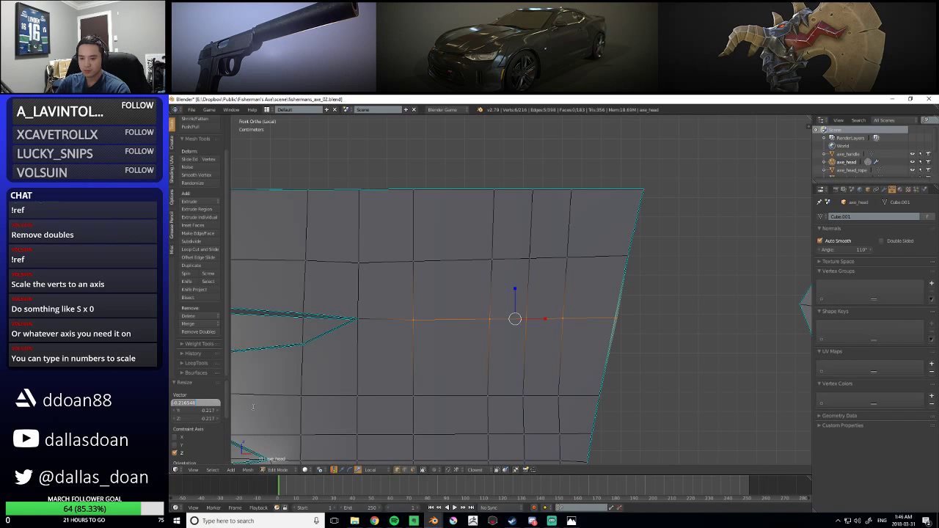
pyautogui.doubleClick(209, 419)
pyautogui.write('0')
pyautogui.press('Return')
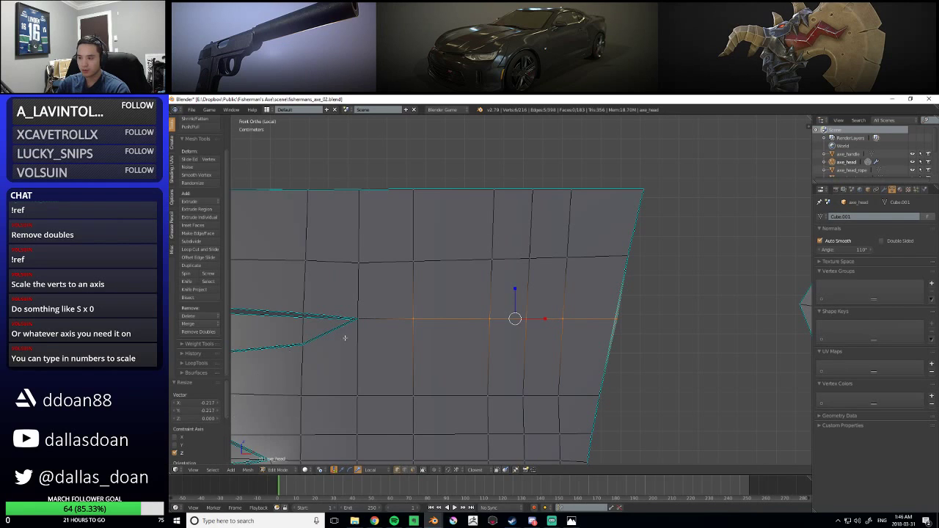
# Shift the geometry in the column beside the left blade's inner edge, near the flattened row, about -0.86 mm along X
pyautogui.press('a')
pyautogui.scroll(1, 578, 265)
pyautogui.hotkey('ctrl', 'Tab')
pyautogui.click(563, 279)
pyautogui.rightClick(578, 327)
pyautogui.press('a')
pyautogui.rightClick(588, 304)
pyautogui.moveTo(614, 302); pyautogui.dragTo(610, 301)
pyautogui.press('a')
pyautogui.scroll(-4, 582, 359)
pyautogui.scroll(-3, 581, 359)
pyautogui.keyDown('shift'); pyautogui.moveTo(581, 359); pyautogui.dragTo(522, 341, button='middle'); pyautogui.keyUp('shift')
pyautogui.scroll(2, 568, 286)
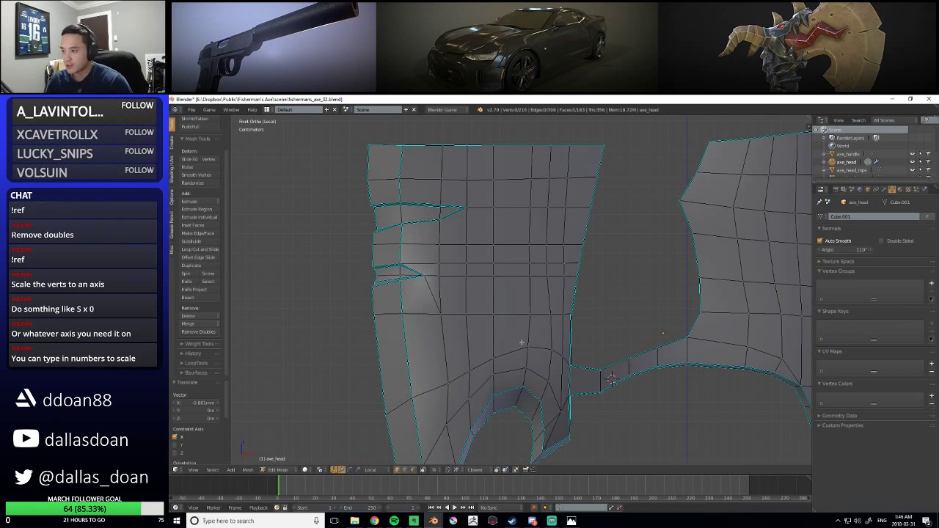
# Shift the vertices on the left blade's inner edge, in the row above the connecting bar, about 0.34 mm along X
pyautogui.scroll(4, 577, 340)
pyautogui.hotkey('ctrl', 'Tab')
pyautogui.click(514, 281)
pyautogui.rightClick(554, 317)
pyautogui.press('b')
pyautogui.moveTo(607, 271); pyautogui.dragTo(537, 338)
pyautogui.moveTo(575, 301); pyautogui.dragTo(562, 278)
pyautogui.scroll(2, 581, 318)
pyautogui.press('b')
pyautogui.moveTo(621, 284); pyautogui.dragTo(586, 308)
pyautogui.scroll(-6, 557, 308)
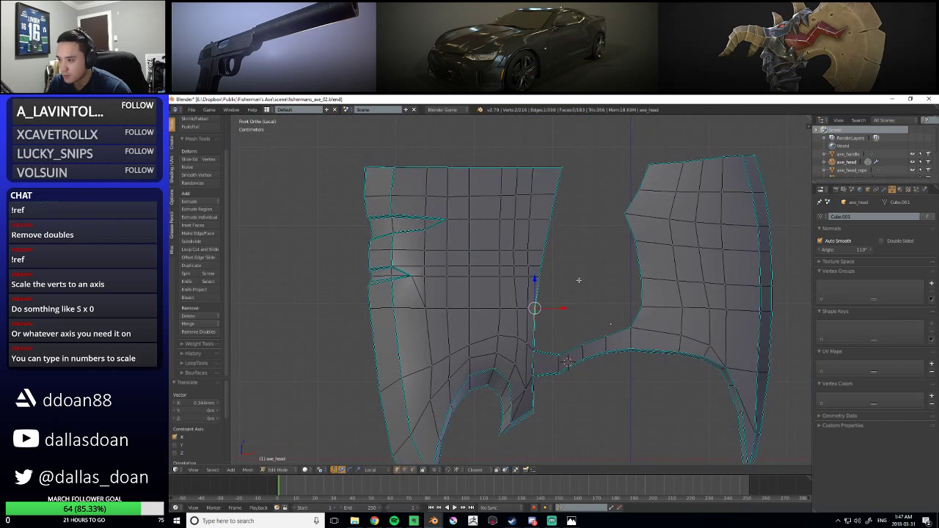
# Select the horizontal vertex row just below the left blade's top edge and flatten it with a Z scale of 0
pyautogui.press('a')
pyautogui.keyDown('shift'); pyautogui.moveTo(556, 327); pyautogui.dragTo(552, 344, button='middle'); pyautogui.keyUp('shift')
pyautogui.scroll(2, 454, 279)
pyautogui.press('b')
pyautogui.moveTo(369, 224); pyautogui.dragTo(555, 255)
pyautogui.keyDown('shift'); pyautogui.moveTo(515, 266); pyautogui.dragTo(599, 292, button='middle'); pyautogui.keyUp('shift')
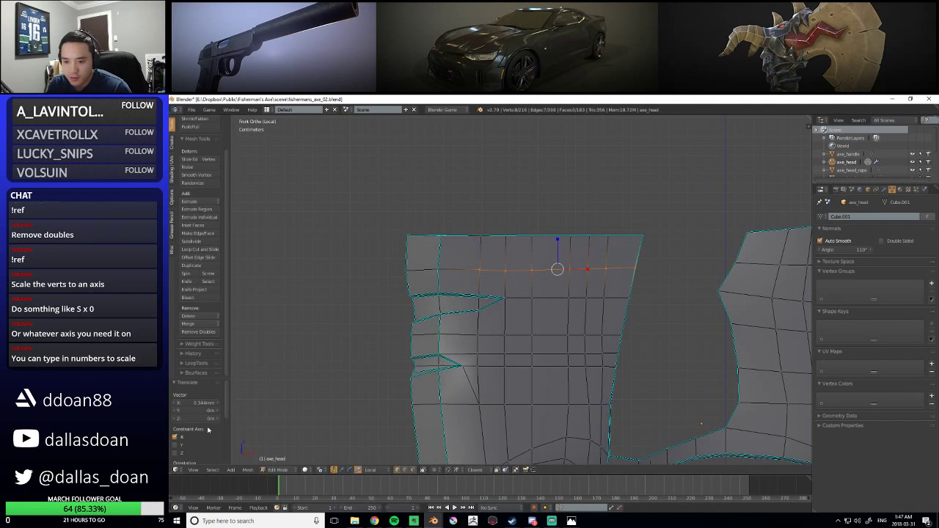
pyautogui.scroll(-4, 205, 433)
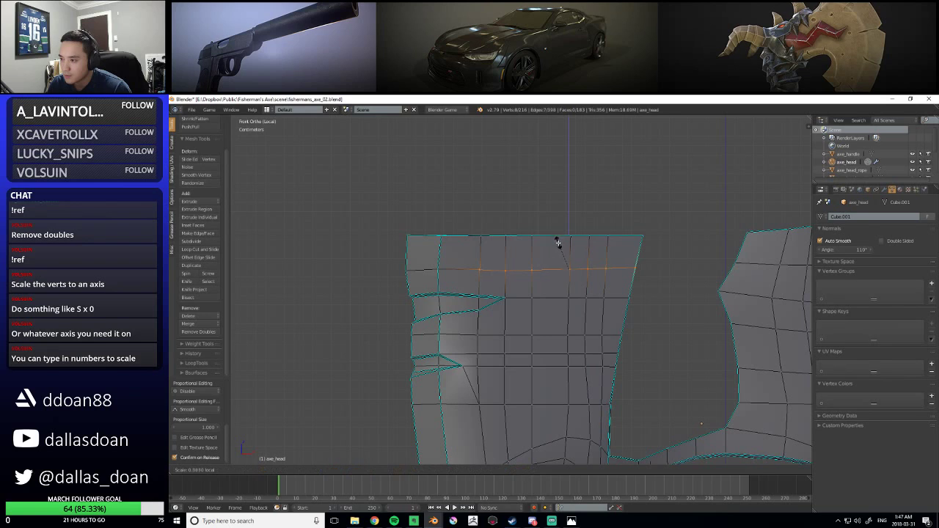
pyautogui.scroll(-2, 291, 429)
pyautogui.scroll(5, 214, 422)
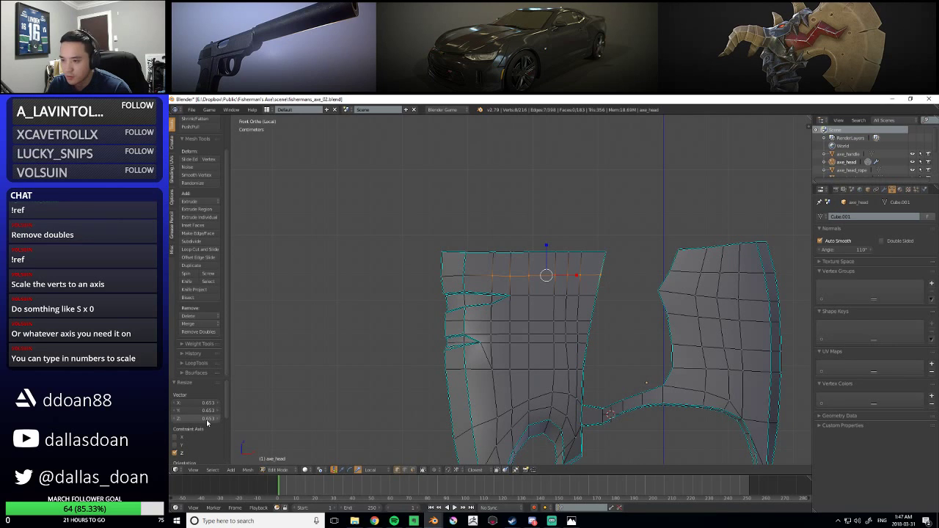
pyautogui.click(206, 420)
pyautogui.write('0')
pyautogui.press('Return')
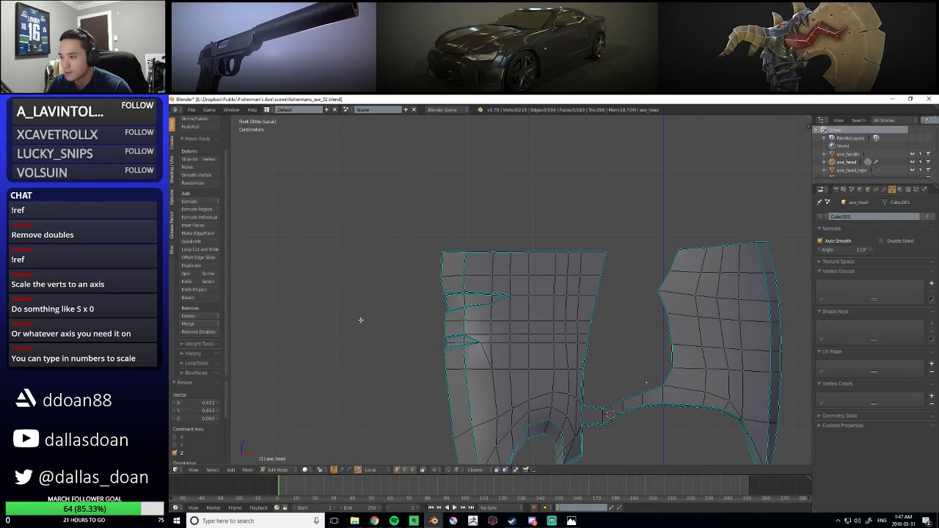
pyautogui.scroll(2, 362, 318)
pyautogui.scroll(-1, 497, 357)
pyautogui.scroll(6, 497, 357)
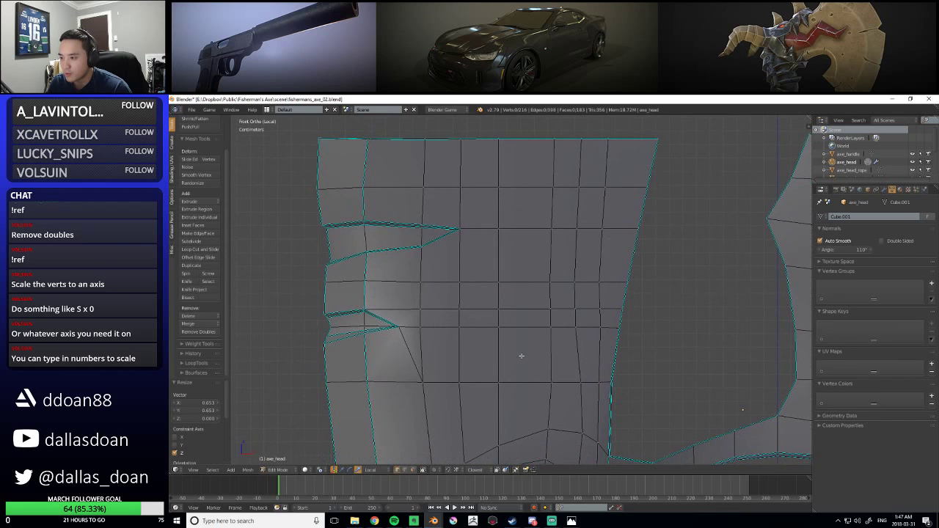
pyautogui.scroll(-6, 533, 302)
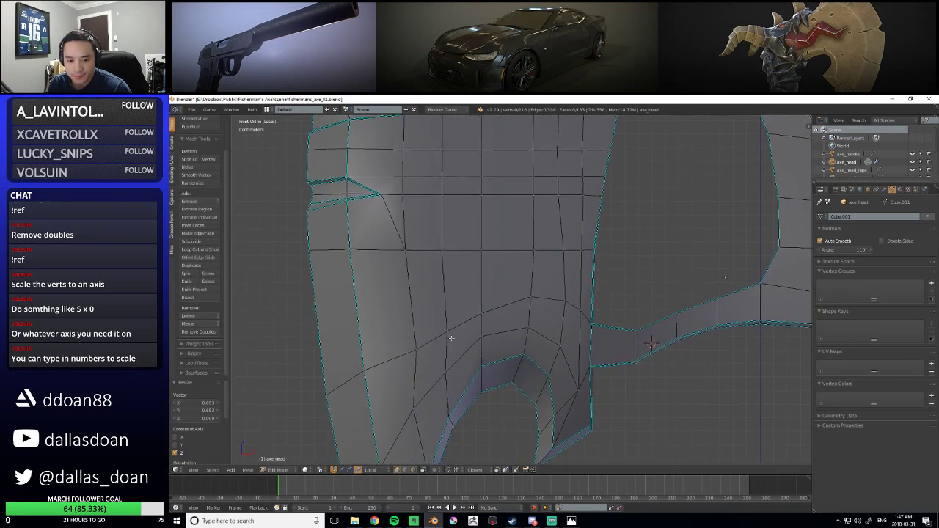
pyautogui.keyDown('shift'); pyautogui.moveTo(484, 347); pyautogui.dragTo(494, 314, button='middle'); pyautogui.keyUp('shift')
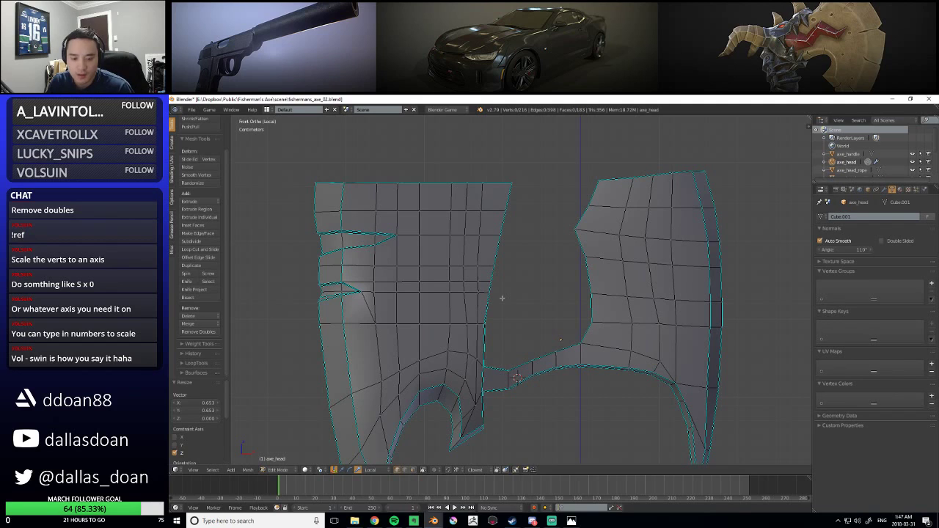
# Select the horizontal vertex row just below the right blade's top edge
pyautogui.keyDown('shift'); pyautogui.moveTo(431, 218); pyautogui.dragTo(494, 208, button='middle'); pyautogui.keyUp('shift')
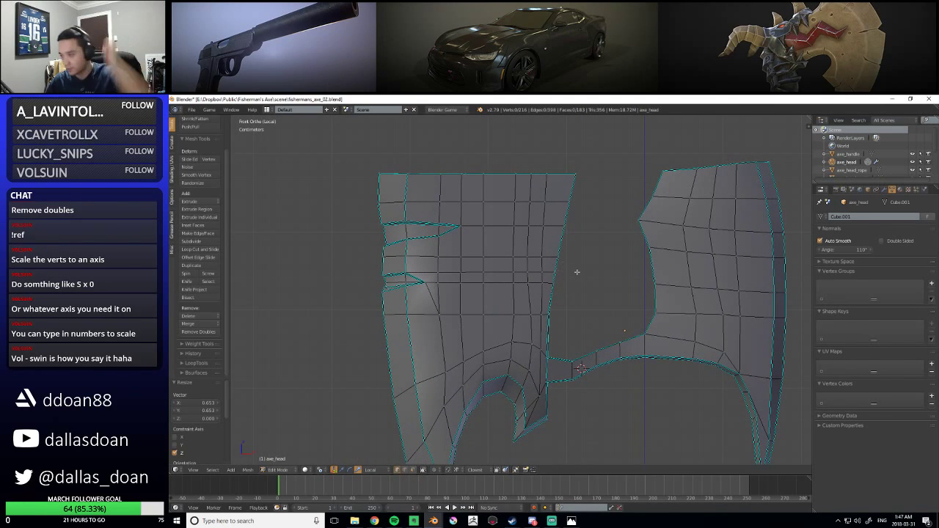
pyautogui.keyDown('shift'); pyautogui.moveTo(605, 233); pyautogui.dragTo(645, 254, button='middle'); pyautogui.keyUp('shift')
pyautogui.moveTo(549, 260); pyautogui.dragTo(496, 289, button='middle')
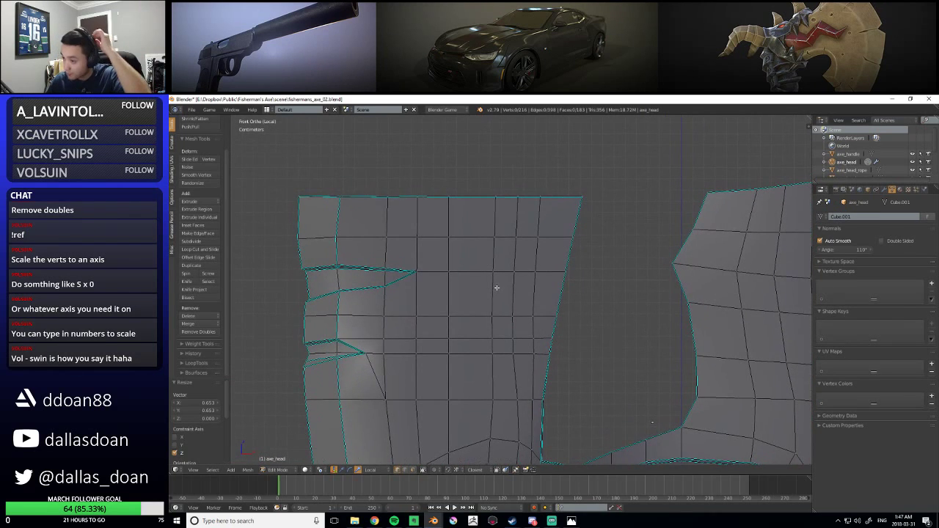
pyautogui.keyDown('shift'); pyautogui.moveTo(609, 350); pyautogui.dragTo(399, 359, button='middle'); pyautogui.keyUp('shift')
pyautogui.press('b')
pyautogui.moveTo(447, 213); pyautogui.dragTo(688, 241)
# Capture the right blade's upper area with the selected row into the Greenshot image editor and minimise the capture
pyautogui.keyDown('shift'); pyautogui.moveTo(658, 240); pyautogui.dragTo(607, 260, button='middle'); pyautogui.keyUp('shift')
pyautogui.scroll(2, 639, 272)
pyautogui.scroll(-2, 607, 280)
pyautogui.press('Print')
pyautogui.moveTo(366, 170); pyautogui.dragTo(706, 352)
pyautogui.click(452, 297)
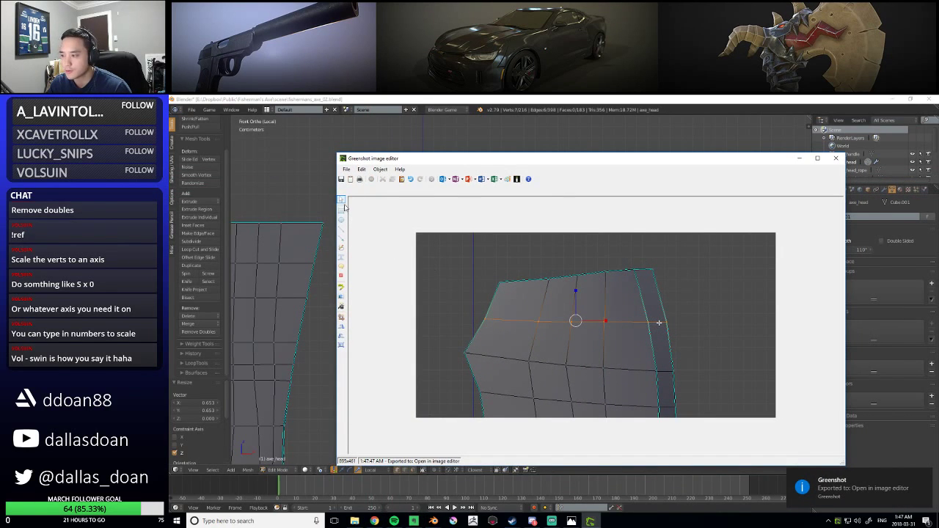
pyautogui.moveTo(557, 163); pyautogui.dragTo(420, 183)
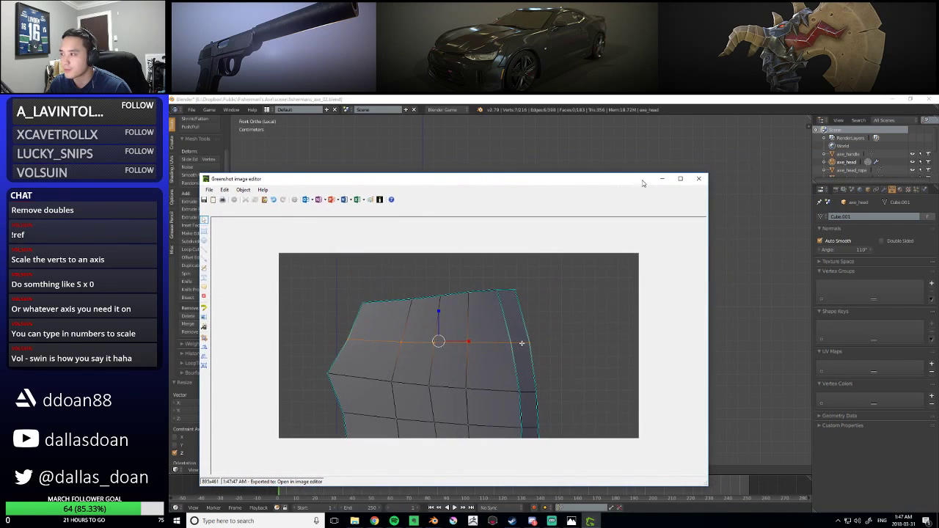
pyautogui.click(663, 178)
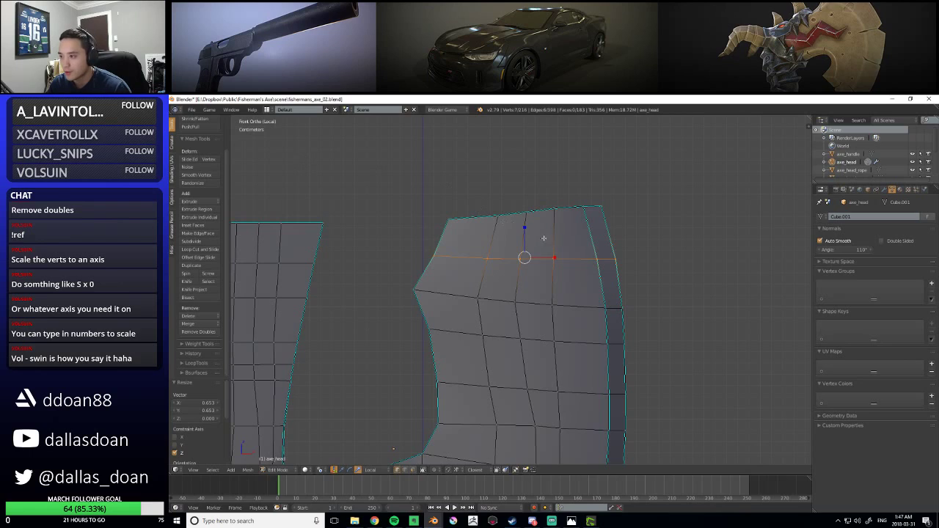
# Scale the selected row along local Z and capture the right blade's upper area while the scaling is active
pyautogui.press('s')
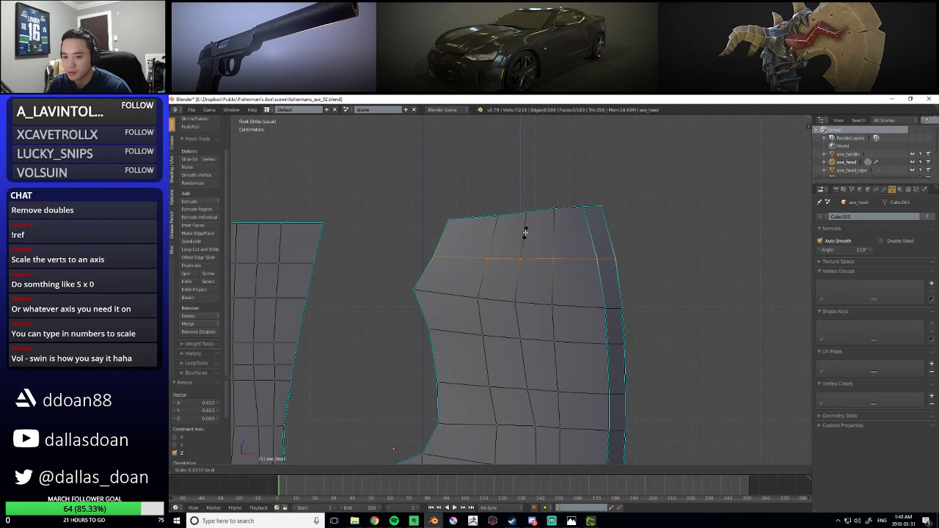
pyautogui.click(526, 237)
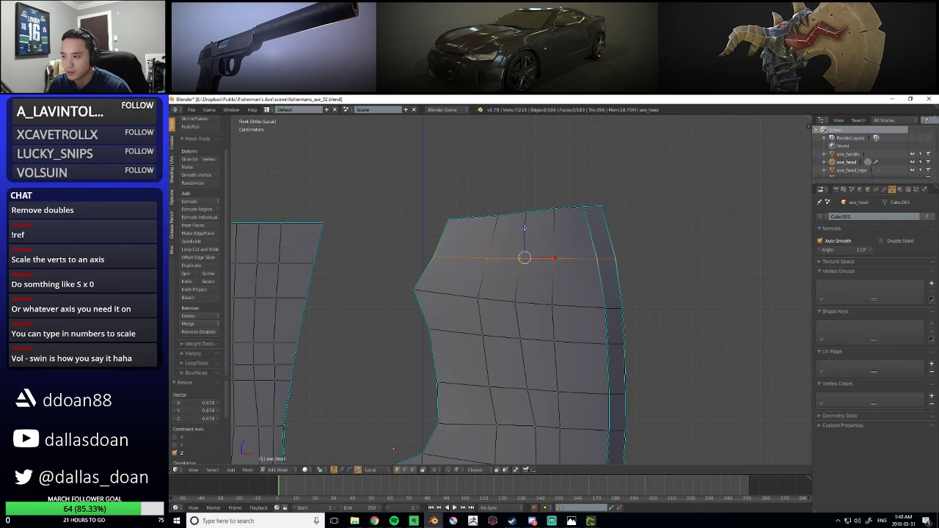
pyautogui.press('s')
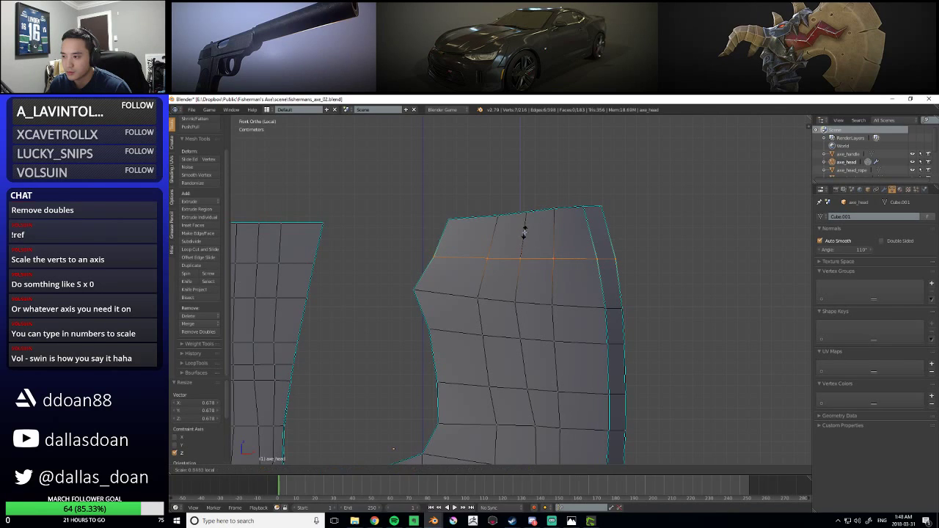
pyautogui.press('Print')
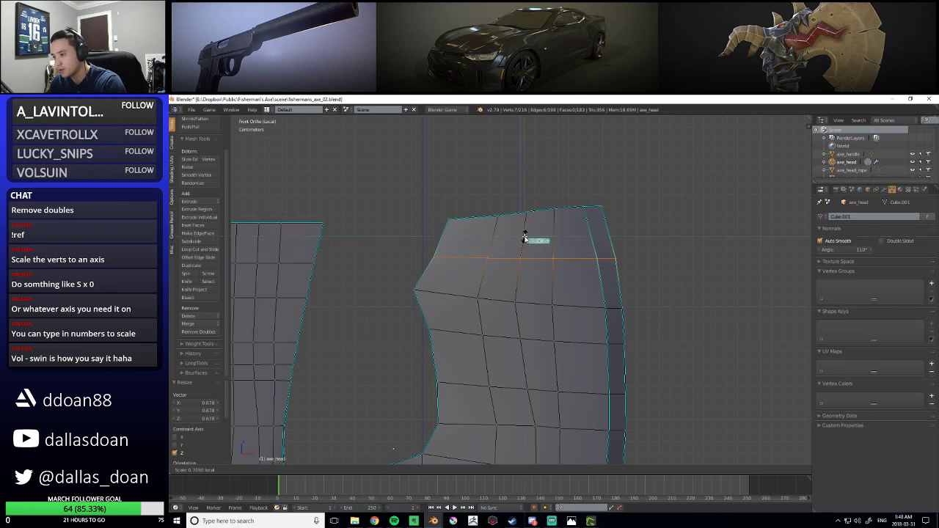
pyautogui.moveTo(391, 189); pyautogui.dragTo(717, 357)
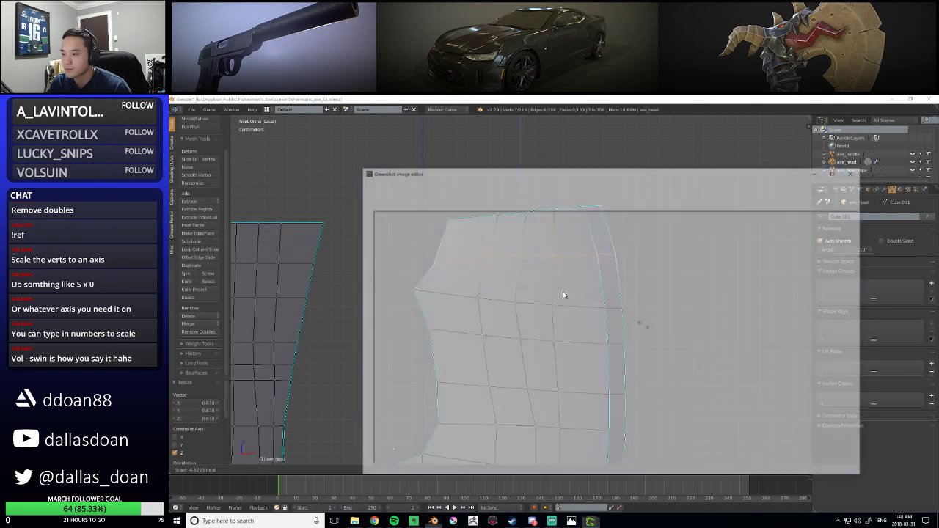
pyautogui.hotkey('alt', 'F4')
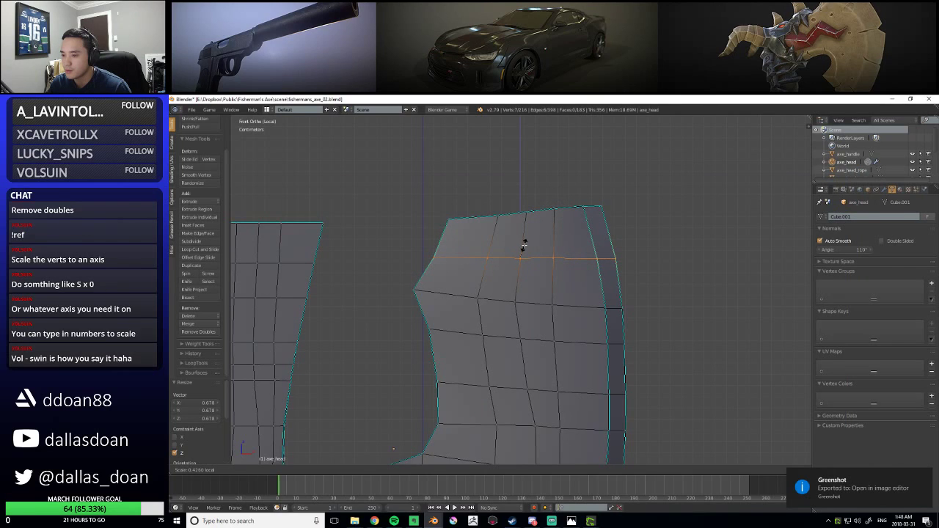
# Flatten the selected row on the right blade by setting its Z scale to 0
pyautogui.click(523, 246)
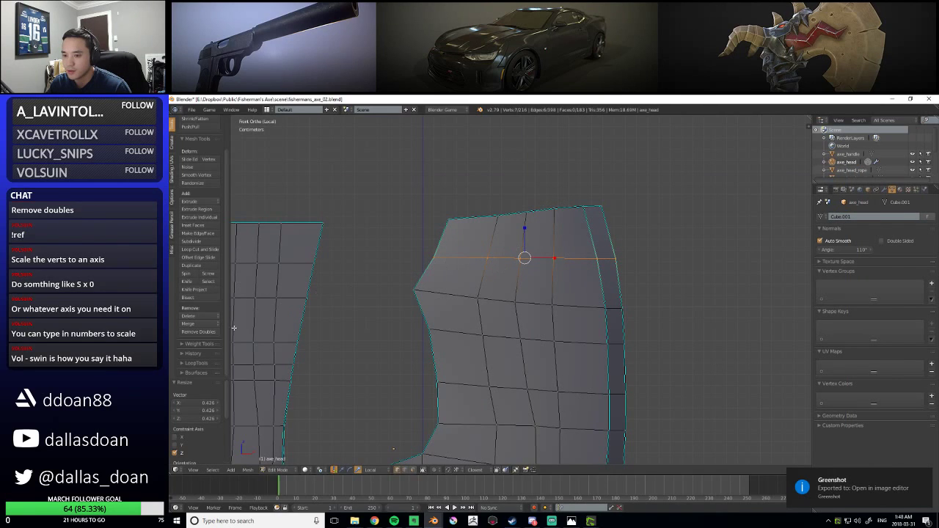
pyautogui.click(214, 419)
pyautogui.write('0')
pyautogui.press('Return')
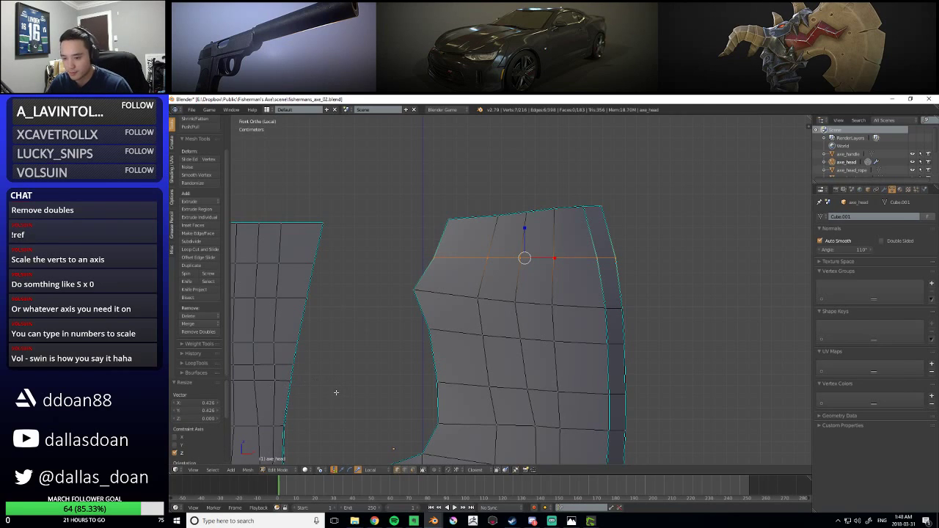
# Capture the flattened row together with the Resize settings and outline the Z value with a red rectangle
pyautogui.press('Print')
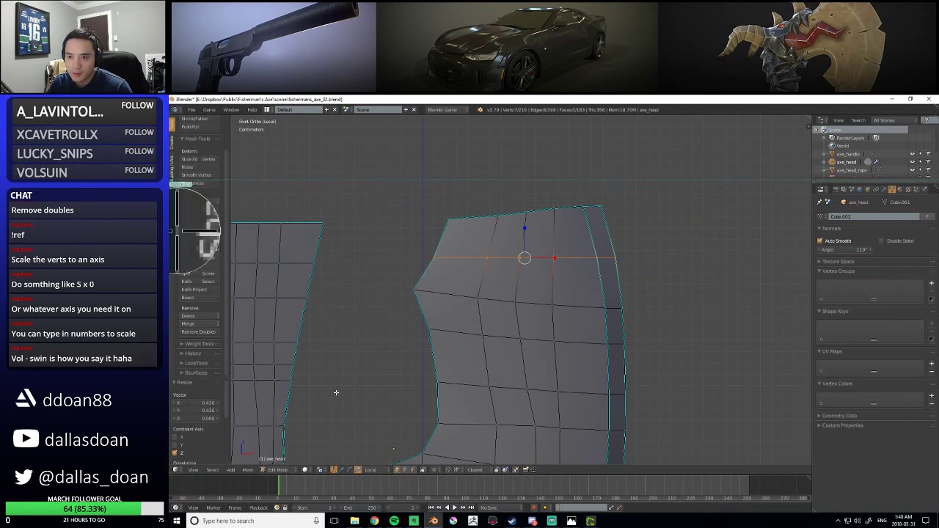
pyautogui.moveTo(176, 176); pyautogui.dragTo(671, 451)
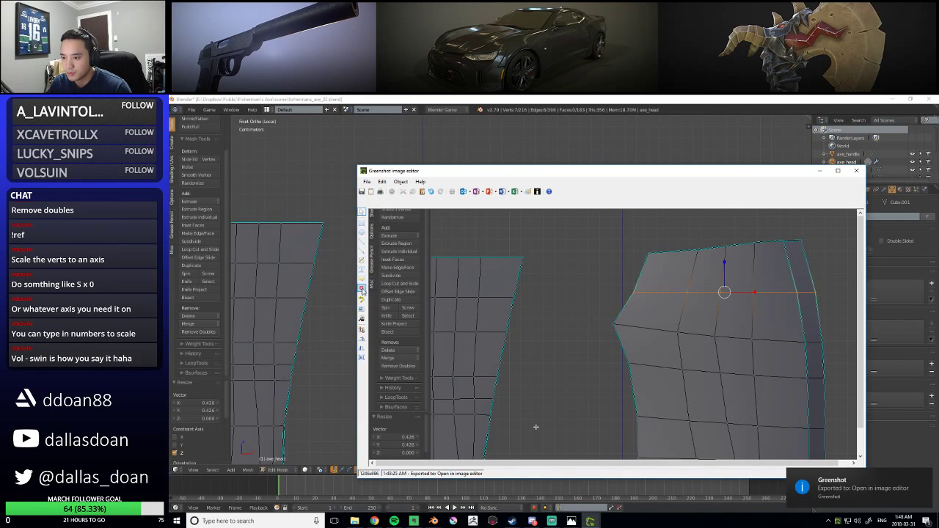
pyautogui.click(361, 223)
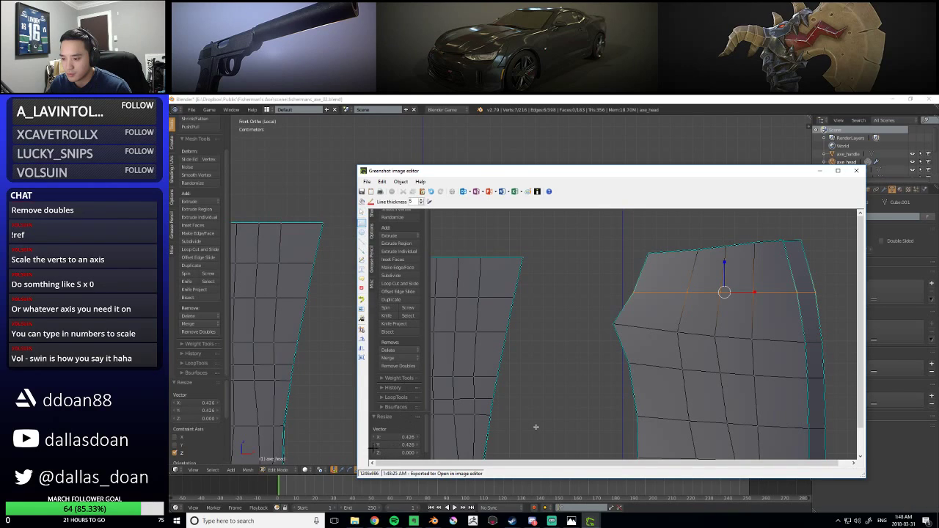
pyautogui.moveTo(370, 449); pyautogui.dragTo(418, 460)
pyautogui.click(361, 212)
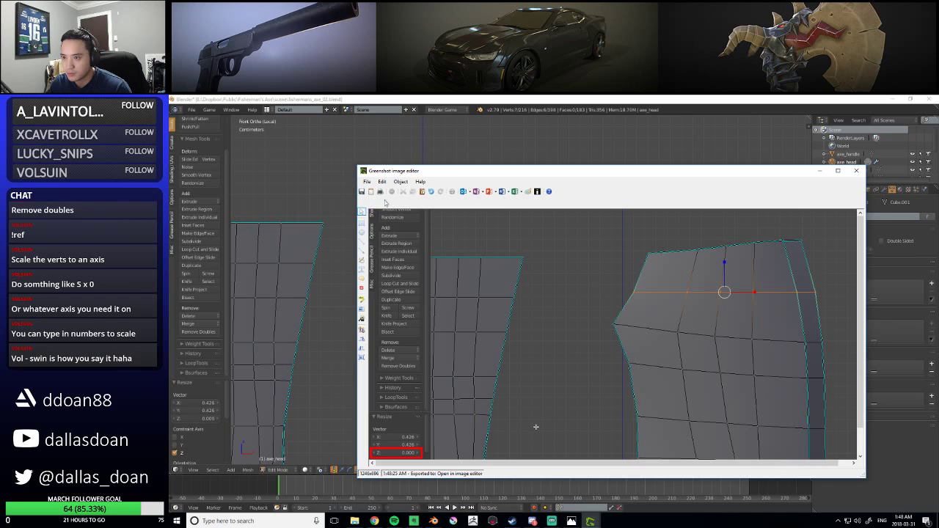
pyautogui.moveTo(477, 171); pyautogui.dragTo(426, 150)
# Bring back the earlier captures, close the one taken during scaling, and copy the unflattened row's capture to the clipboard
pyautogui.moveTo(589, 521)
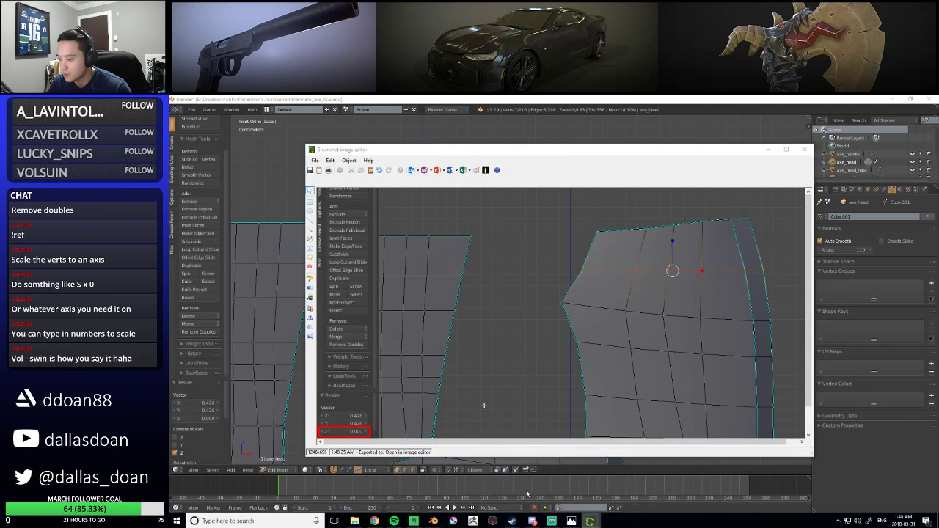
pyautogui.click(527, 484)
pyautogui.moveTo(469, 179); pyautogui.dragTo(448, 171)
pyautogui.moveTo(590, 521)
pyautogui.click(594, 503)
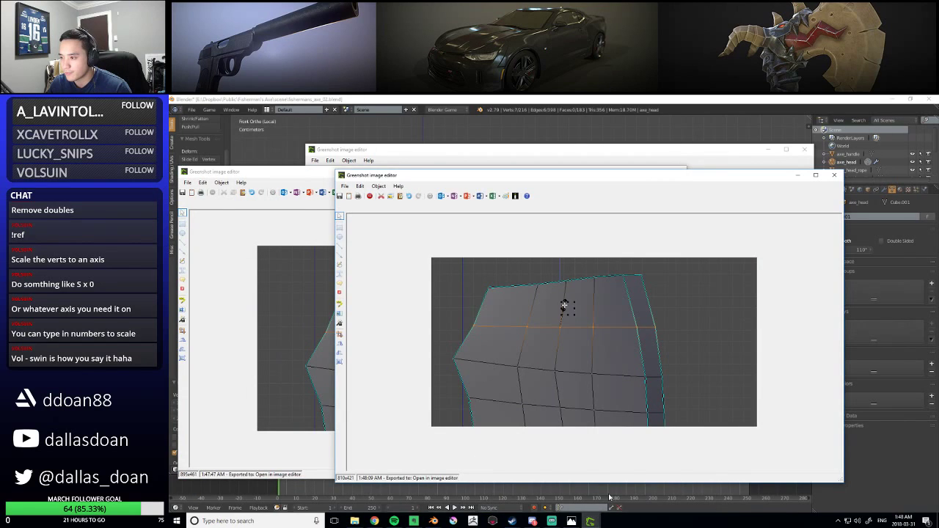
pyautogui.click(303, 183)
pyautogui.moveTo(328, 170); pyautogui.dragTo(368, 162)
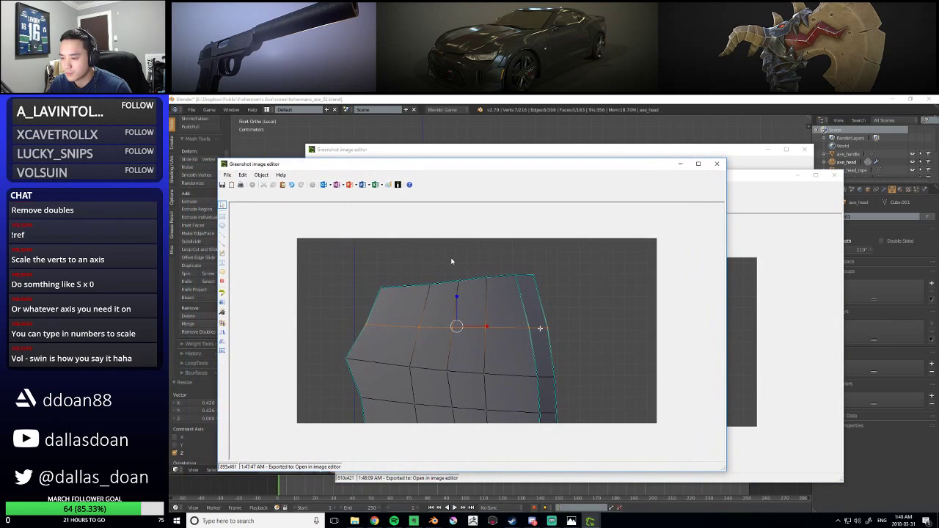
pyautogui.moveTo(599, 164); pyautogui.dragTo(592, 165)
pyautogui.click(835, 176)
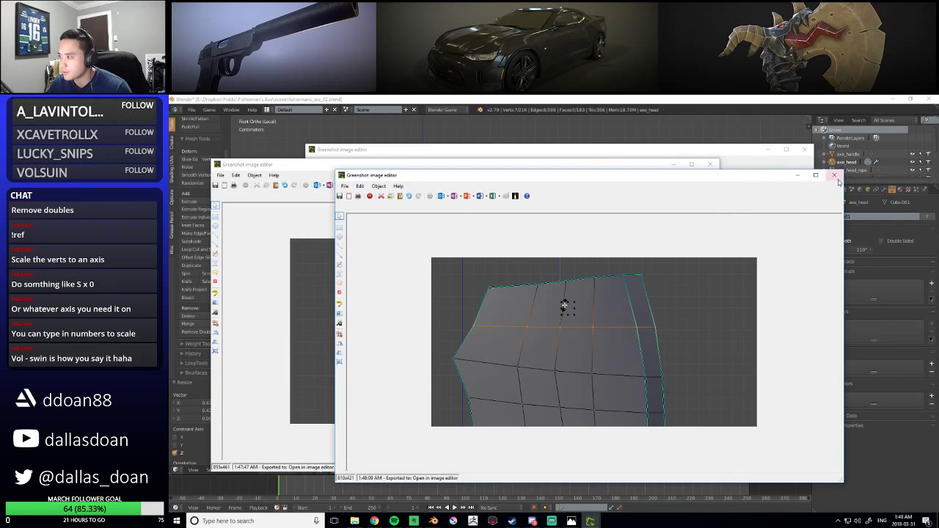
pyautogui.click(556, 334)
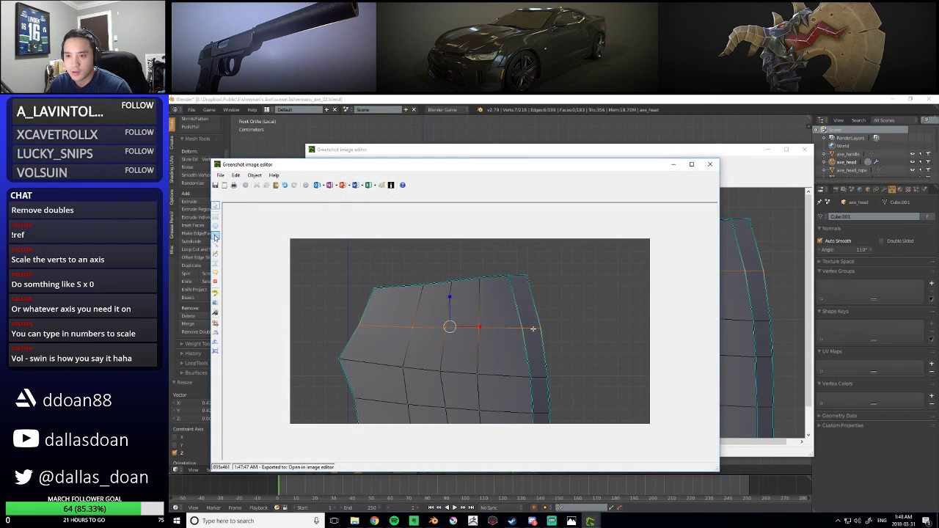
pyautogui.click(225, 185)
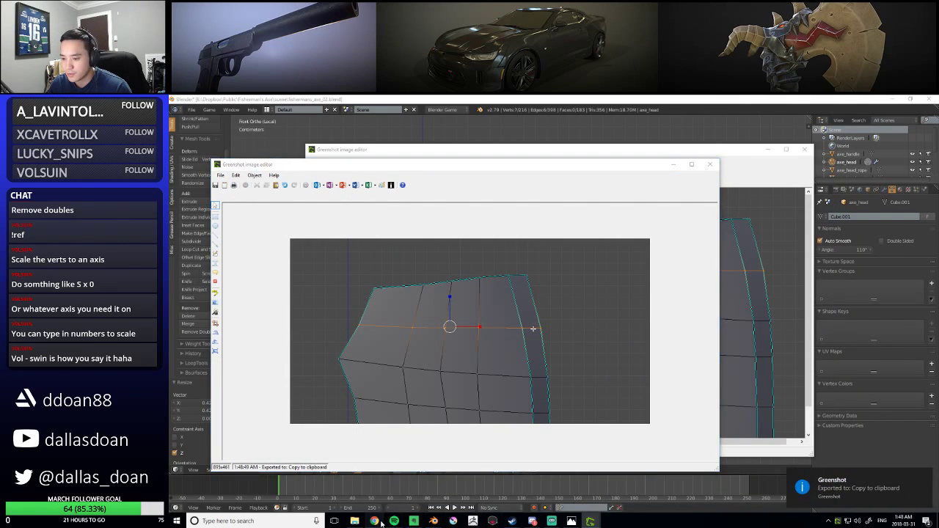
# Switch to Evernote and create a note in the Blender notebook titled "Align Verts perfectly on axis"
pyautogui.moveTo(170, 124); pyautogui.dragTo(520, 120)
pyautogui.doubleClick(468, 119)
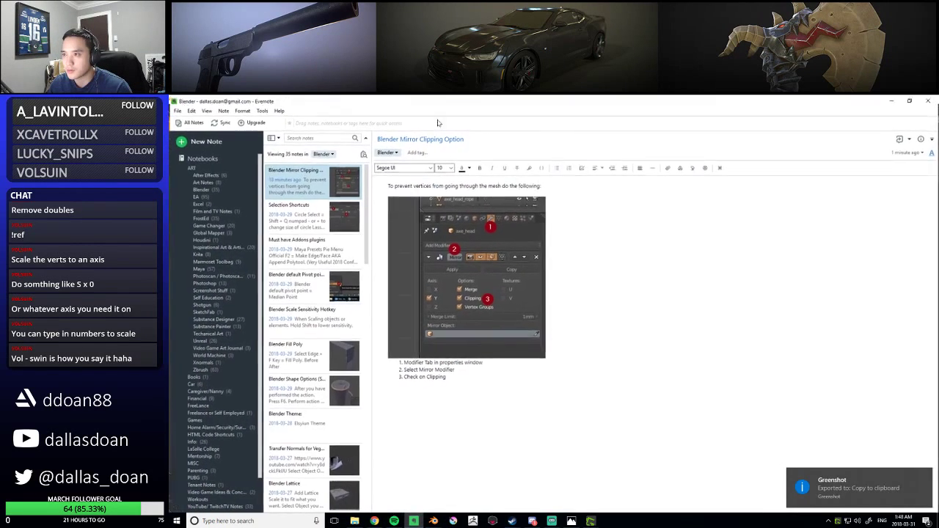
pyautogui.click(198, 140)
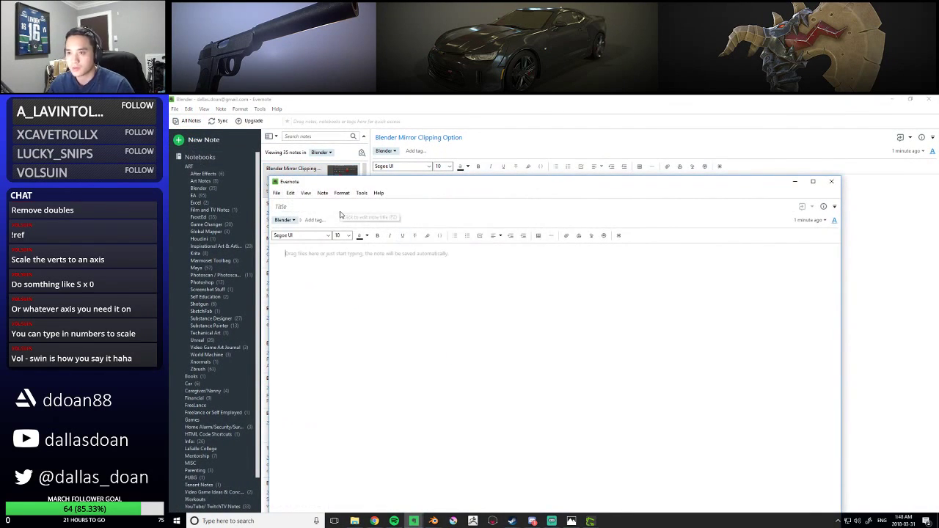
pyautogui.write('Al')
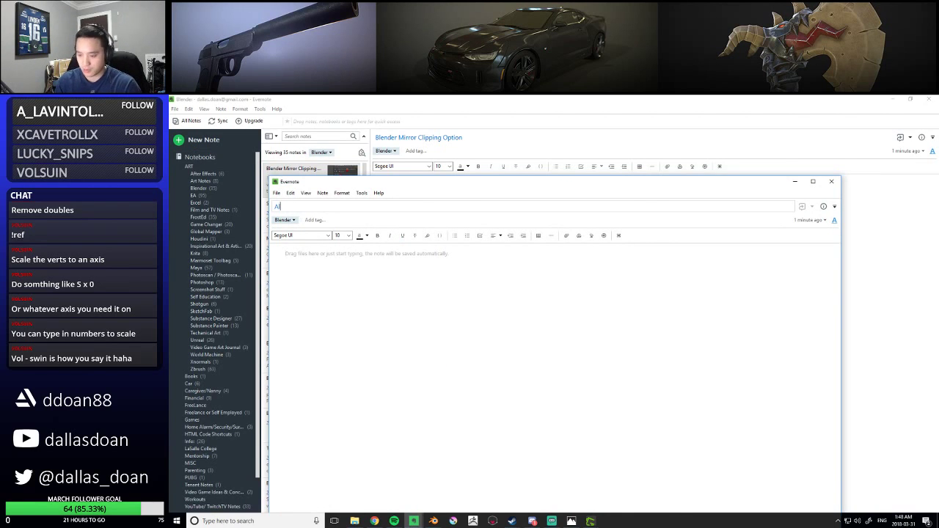
pyautogui.write('ign Verts to')
pyautogui.press('BackSpace')
pyautogui.press('BackSpace')
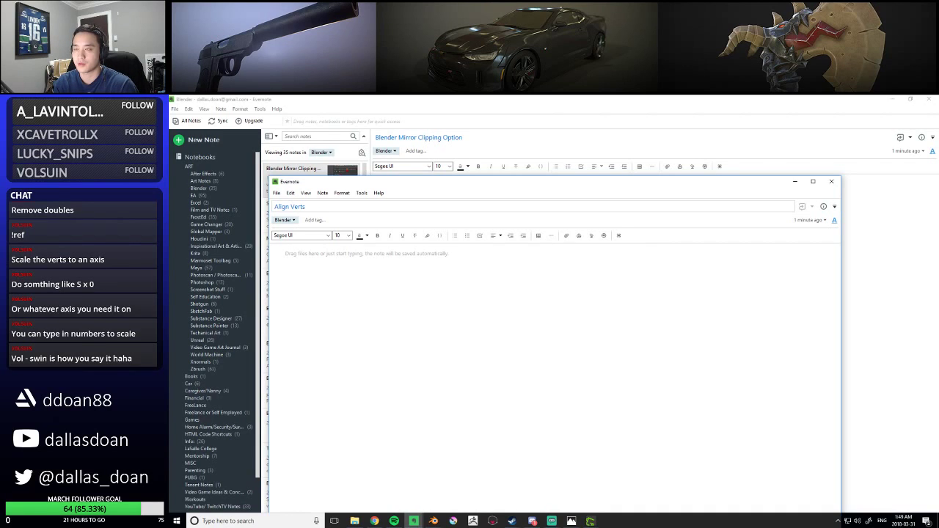
pyautogui.write('perfectly')
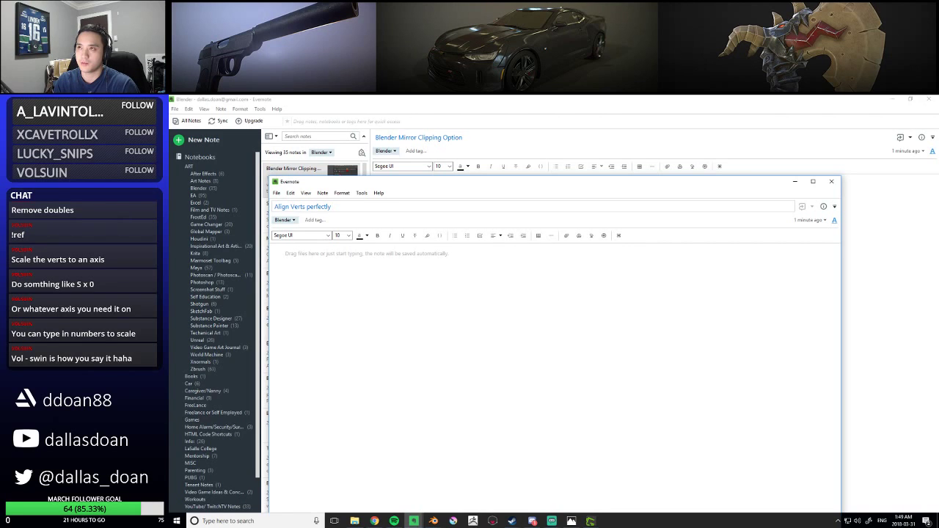
pyautogui.write(' on axis')
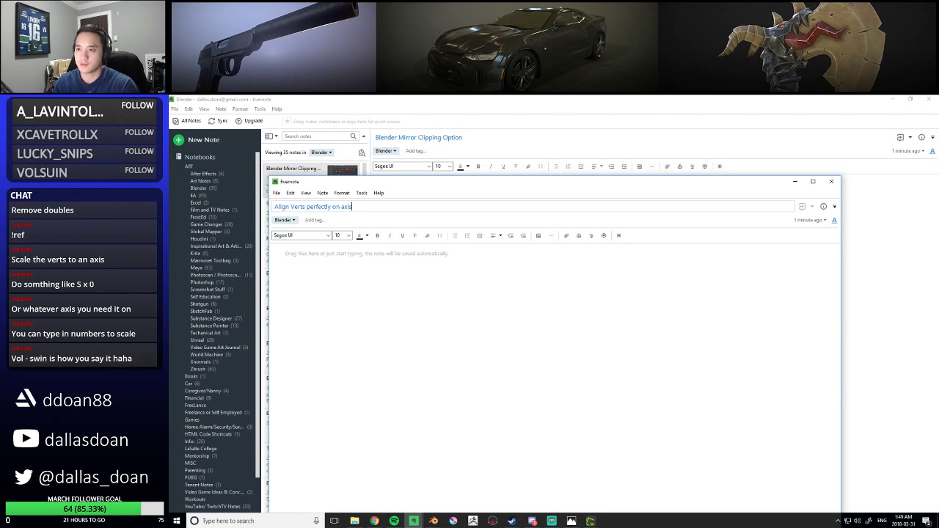
# Write "How to align verts along an axis." as the first line of the note's body
pyautogui.click(372, 269)
pyautogui.moveTo(415, 183); pyautogui.dragTo(525, 217)
pyautogui.write('How to align verts to')
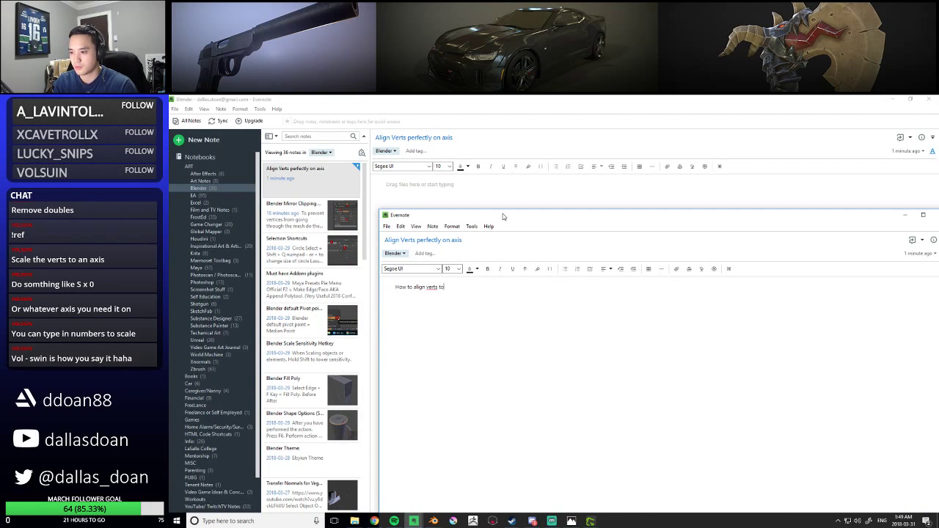
pyautogui.press('BackSpace')
pyautogui.press('BackSpace')
pyautogui.write('along an axis.')
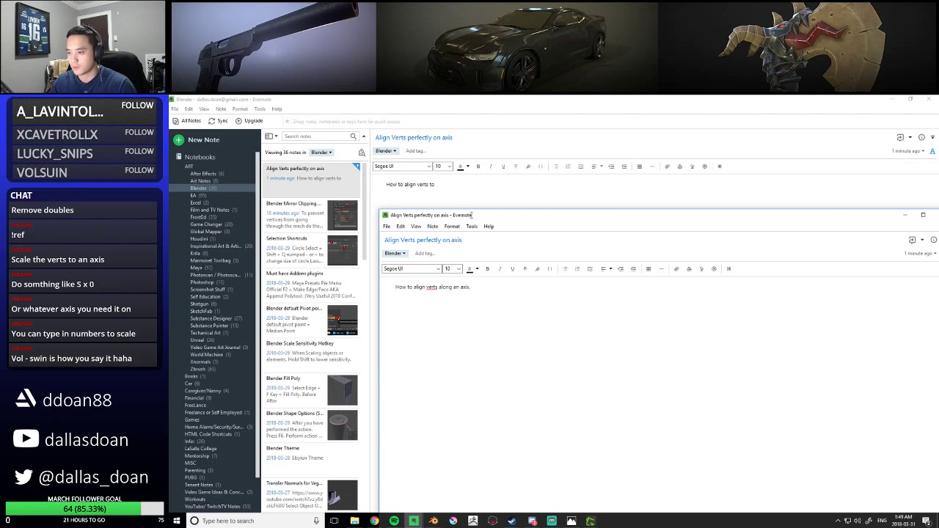
# Paste the copied blade capture below the first line and add the instruction "Select all verts" under it
pyautogui.hotkey('ctrl', 'v')
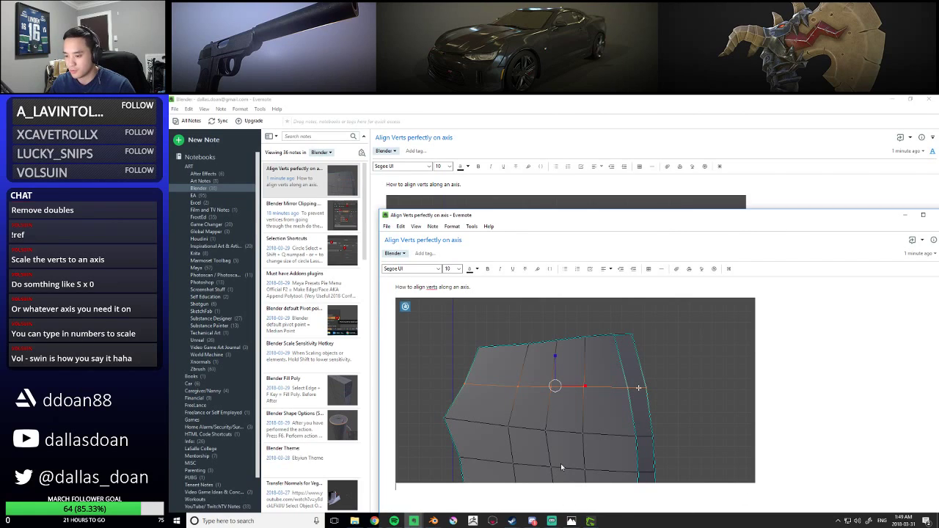
pyautogui.write('elect all')
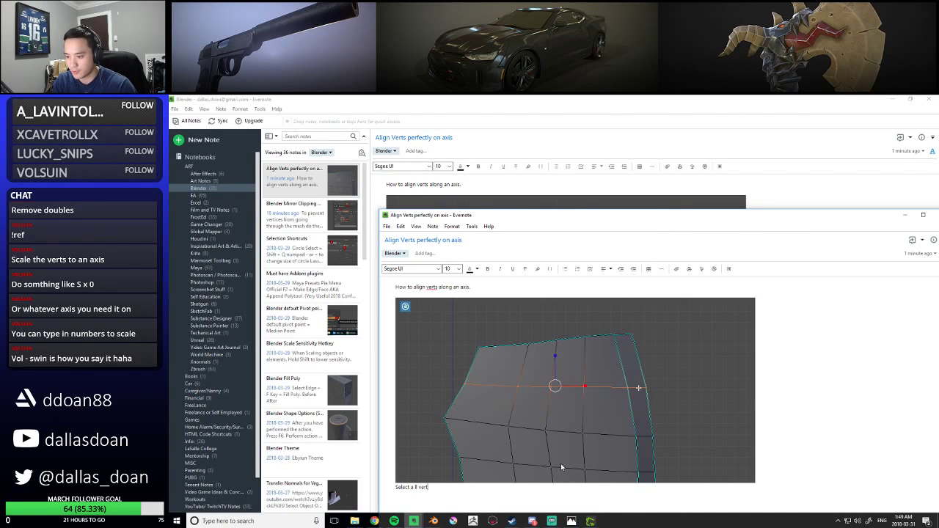
pyautogui.write(' ve')
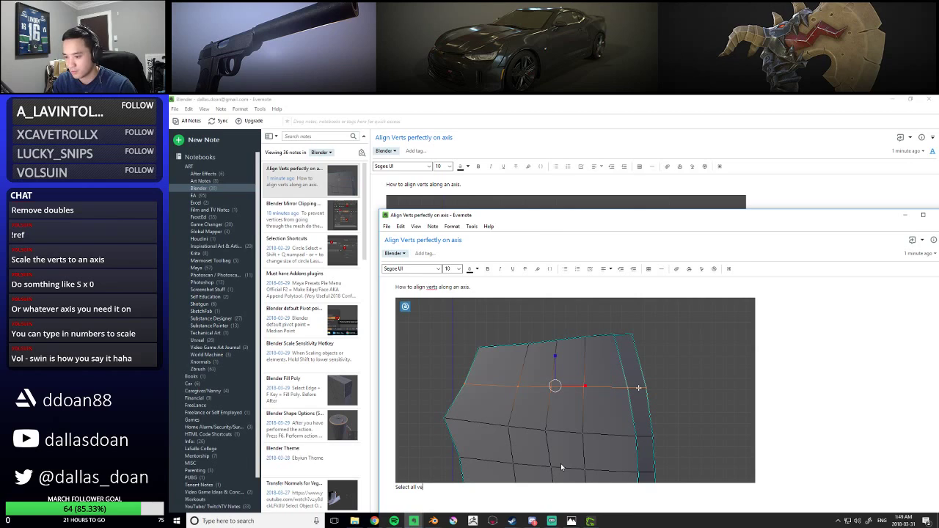
pyautogui.write('rts')
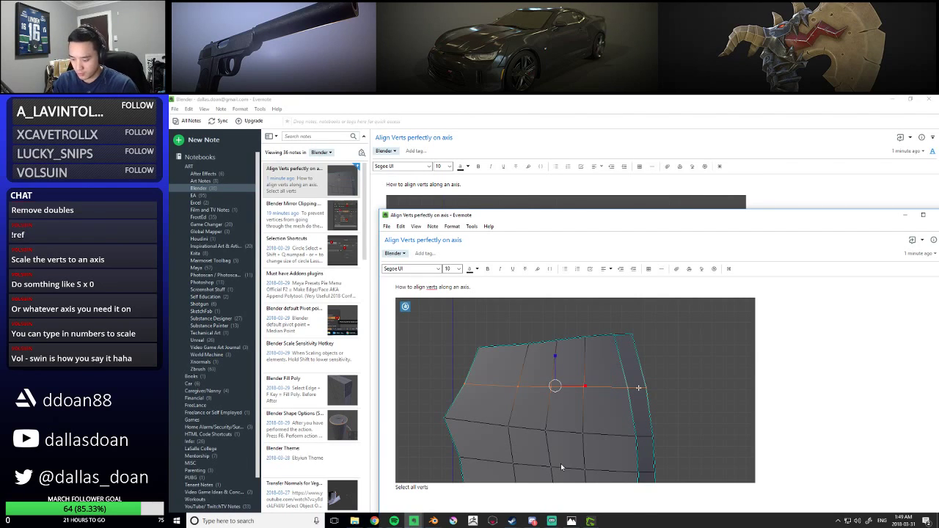
# Extend the instruction under the first capture to "Select all verts and start to scale along the axis. In this example the Z axis."
pyautogui.write(' and')
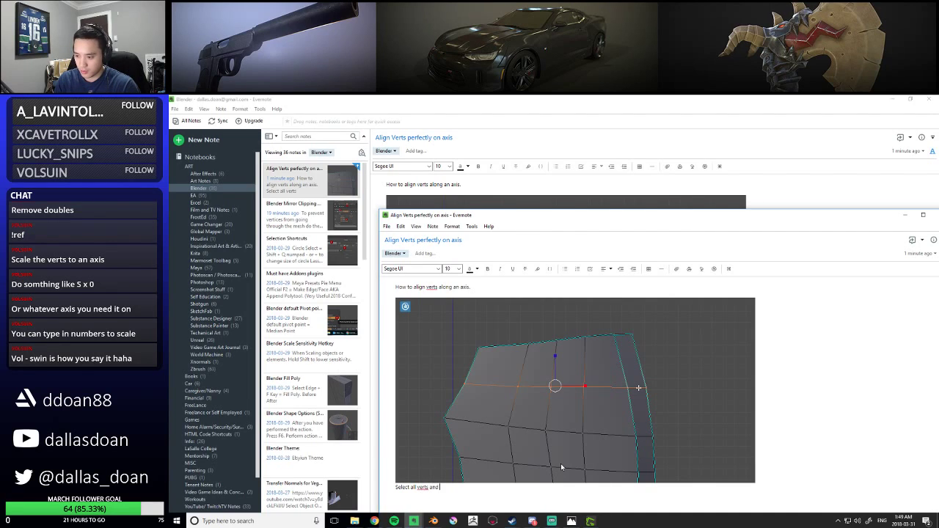
pyautogui.write(' start to scale al')
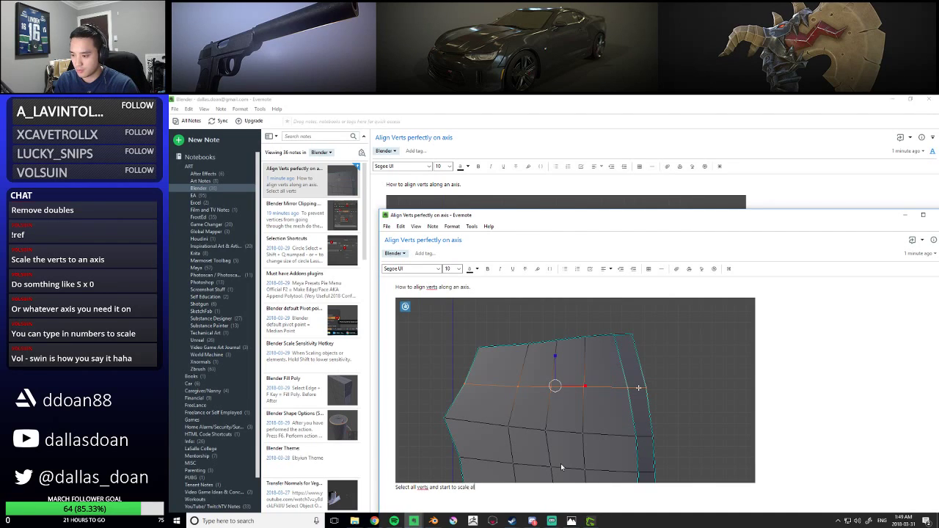
pyautogui.write('ong the axis')
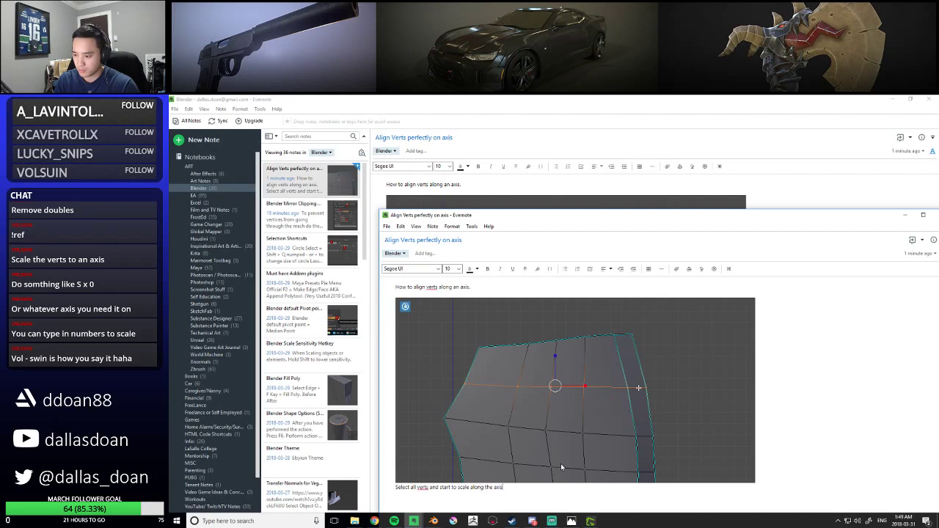
pyautogui.write('. In this example the Z axis.')
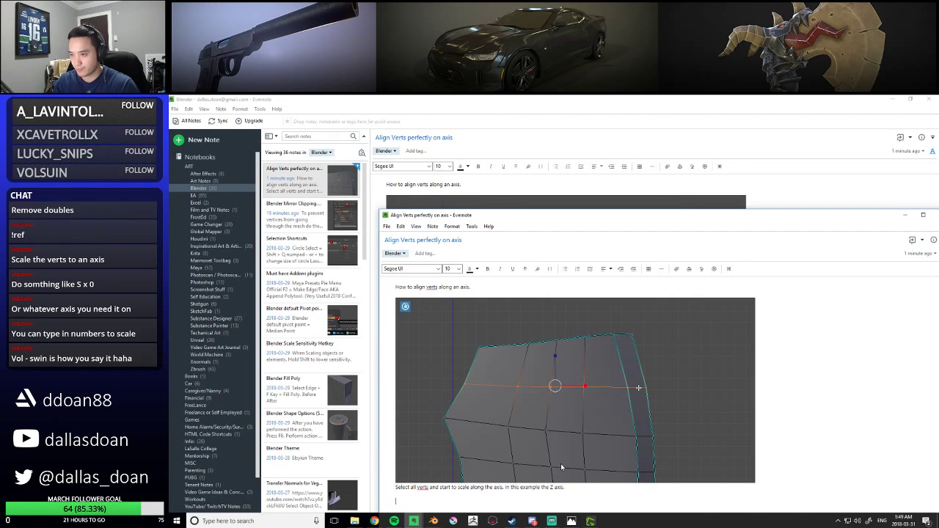
# Copy the Greenshot capture of the flattened row with its highlighted Z value and paste it below the instruction in the Evernote note
pyautogui.click(591, 521)
pyautogui.click(553, 481)
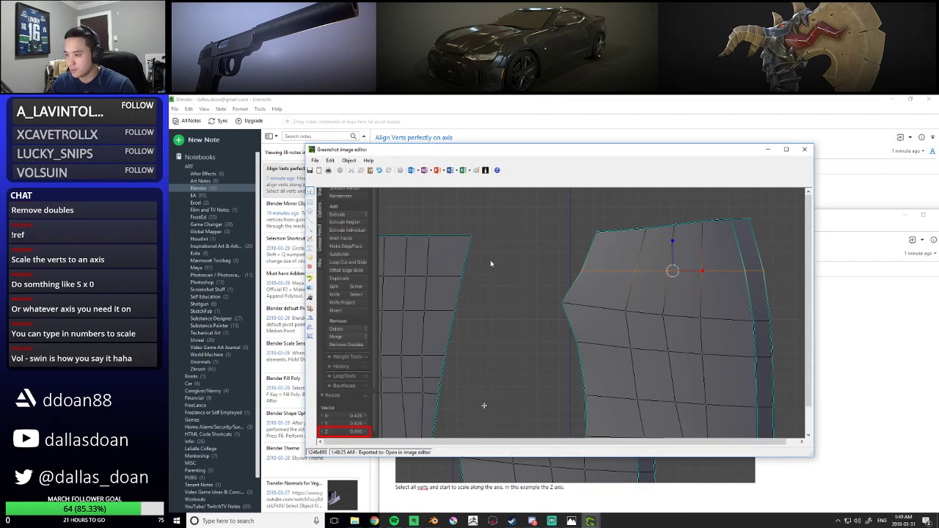
pyautogui.click(319, 170)
pyautogui.press('Escape')
pyautogui.click(550, 431)
pyautogui.hotkey('ctrl', 'v')
pyautogui.scroll(-3, 592, 451)
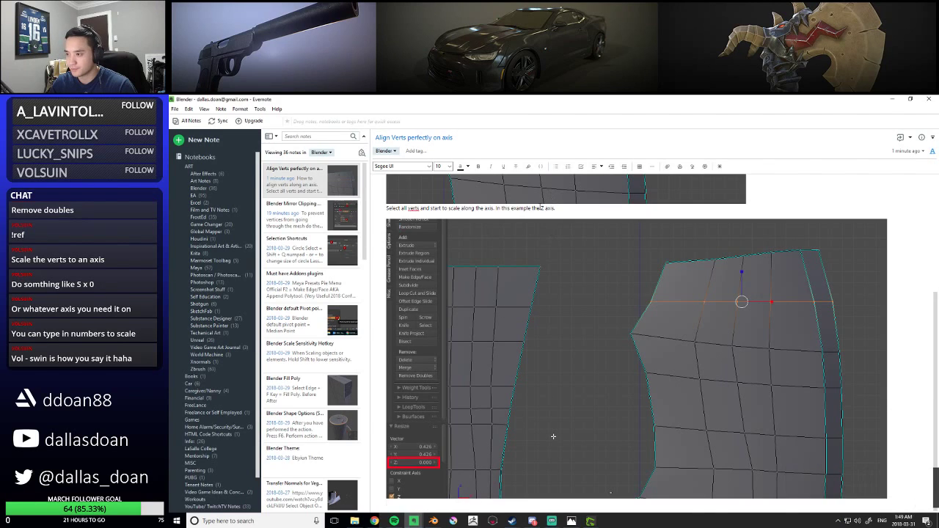
# Start a numbered list under the second capture with "Once you start to scale on the axis by clicking on the manipulator"
pyautogui.click(568, 167)
pyautogui.write('Once you')
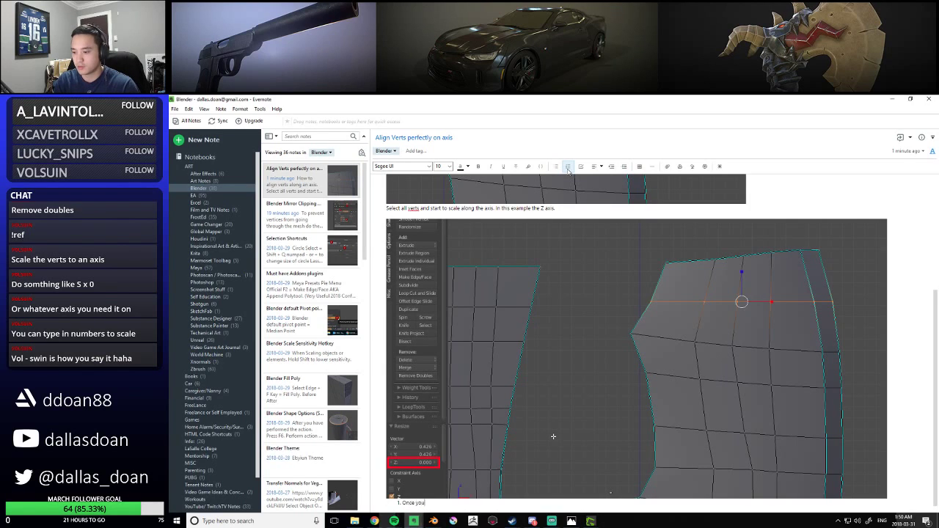
pyautogui.write(' start to scale on the axis')
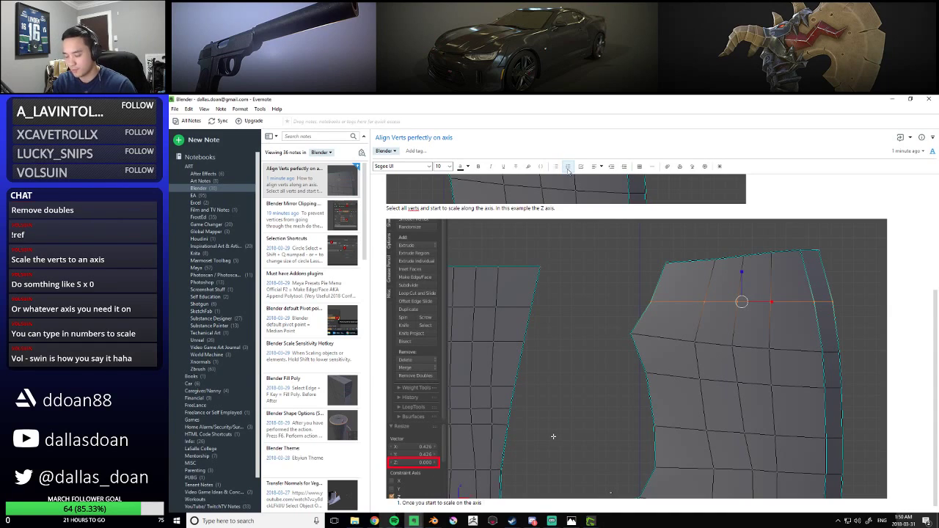
pyautogui.write(' by clicking on the w')
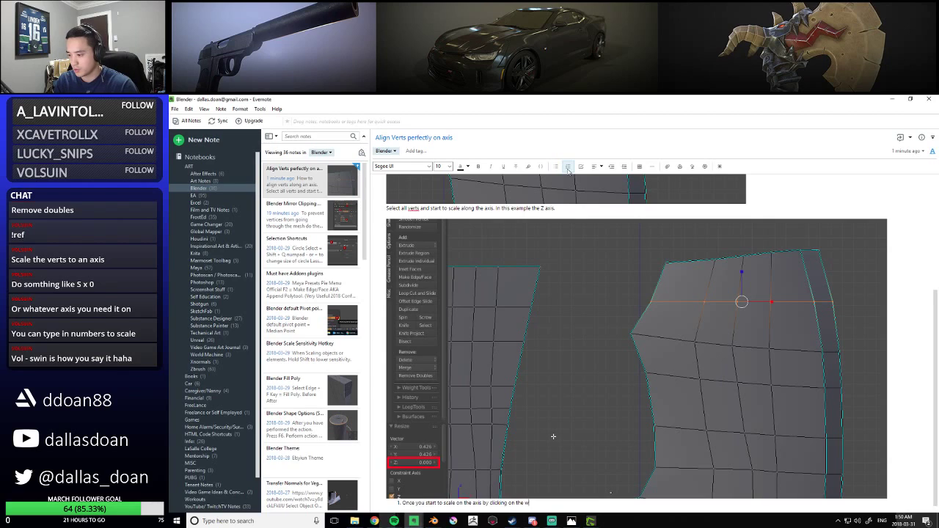
pyautogui.press('BackSpace')
pyautogui.write('gim')
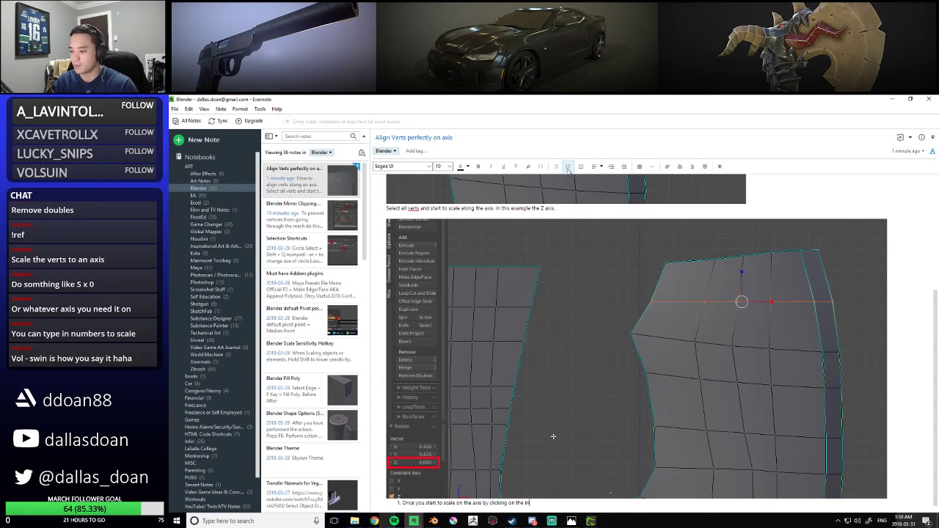
pyautogui.write('anipulator')
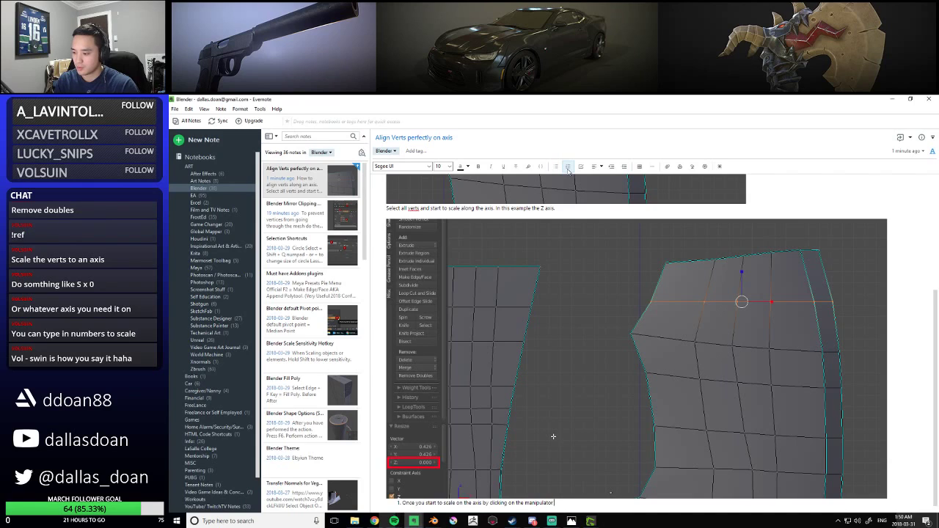
# Add the second list item "You will see a resize tool option. Change the axis number to 0."
pyautogui.press('Return')
pyautogui.write('You will see a resize tool option. Change the axis')
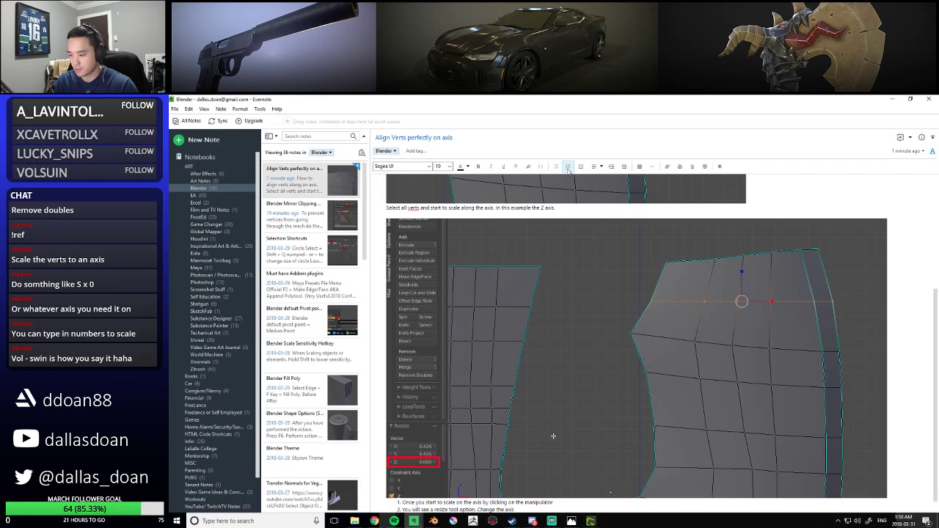
pyautogui.write(' number to 0.')
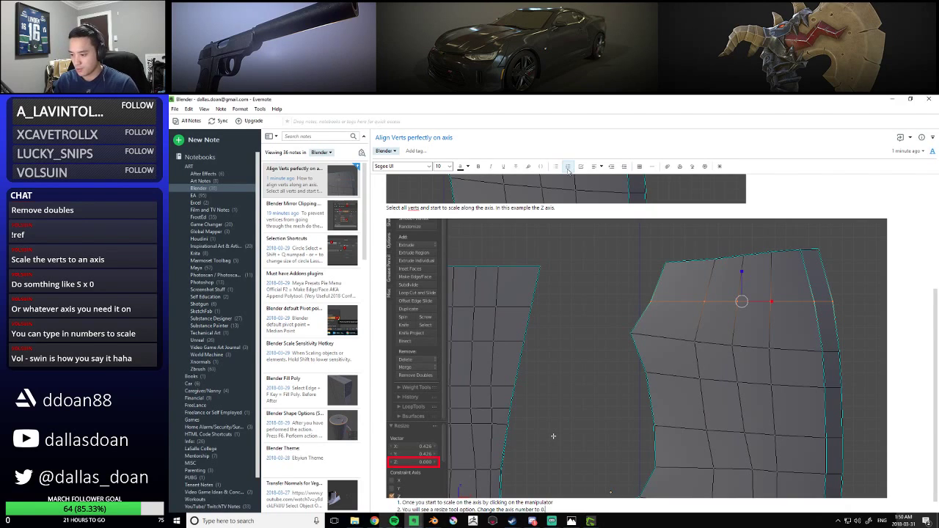
pyautogui.click(274, 173)
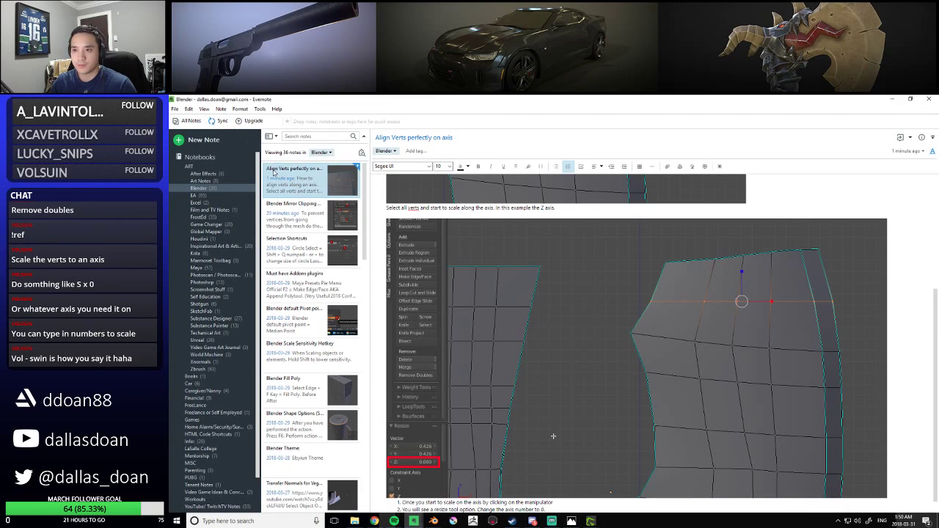
# Put the note windows away, close the remaining Greenshot captures, and return to the axe head in Blender
pyautogui.moveTo(410, 99); pyautogui.dragTo(307, 133)
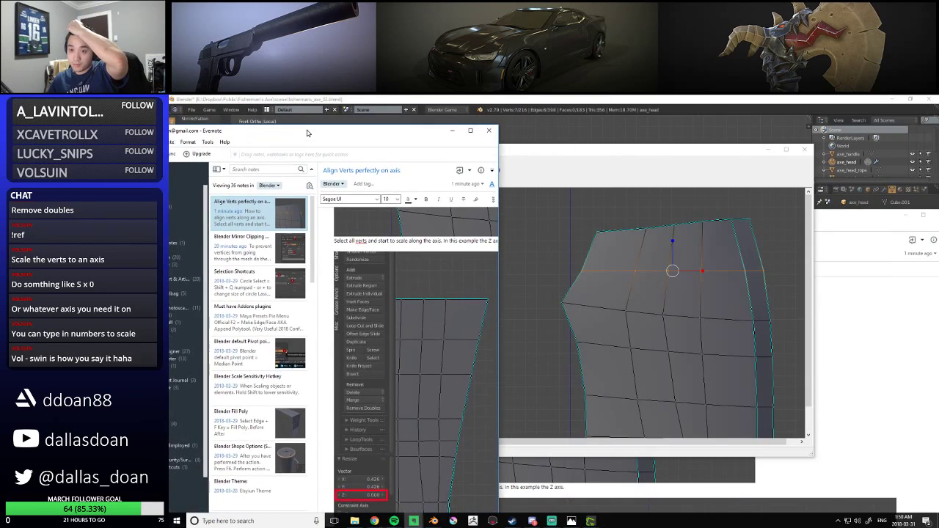
pyautogui.click(452, 131)
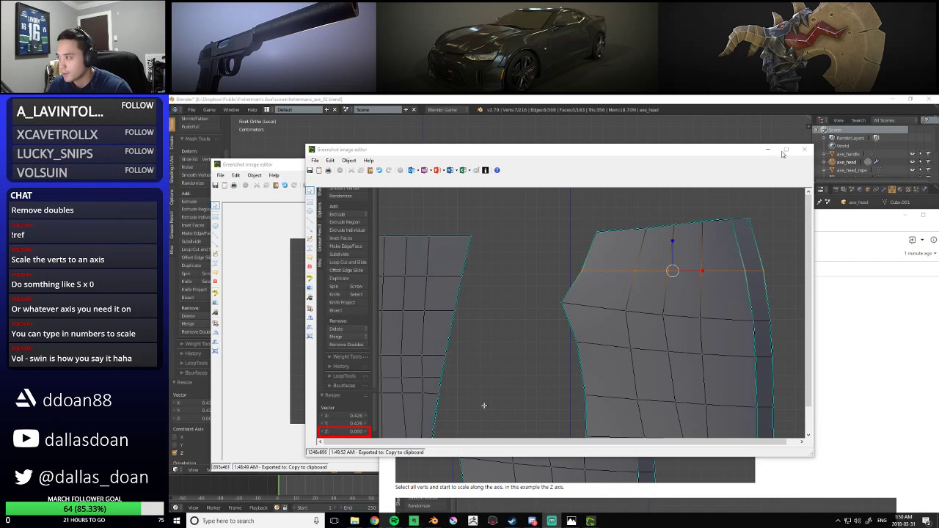
pyautogui.click(805, 149)
pyautogui.moveTo(723, 221); pyautogui.dragTo(617, 221)
pyautogui.click(837, 213)
pyautogui.scroll(-8, 587, 281)
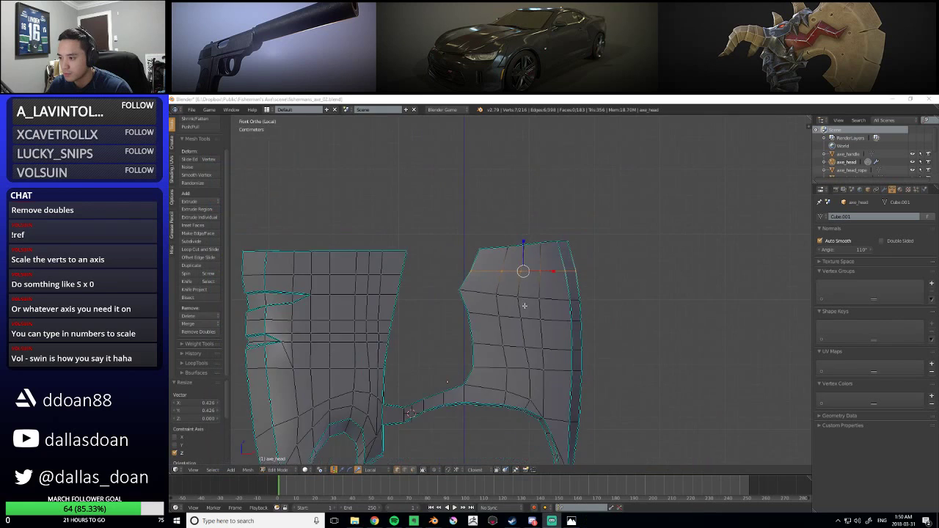
# Examine the axe head's overall shape in Object Mode without a selection, and return to Edit Mode
pyautogui.press('Tab')
pyautogui.scroll(3, 507, 345)
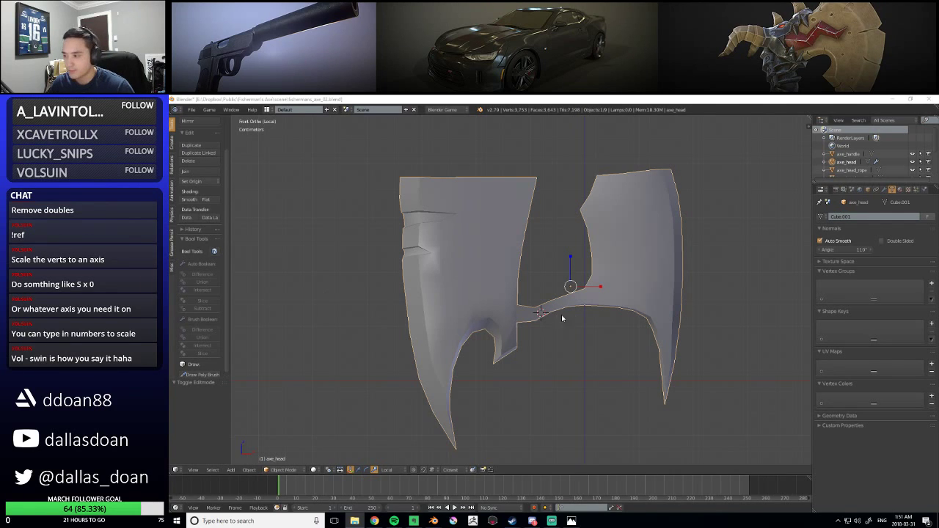
pyautogui.press('a')
pyautogui.scroll(2, 586, 326)
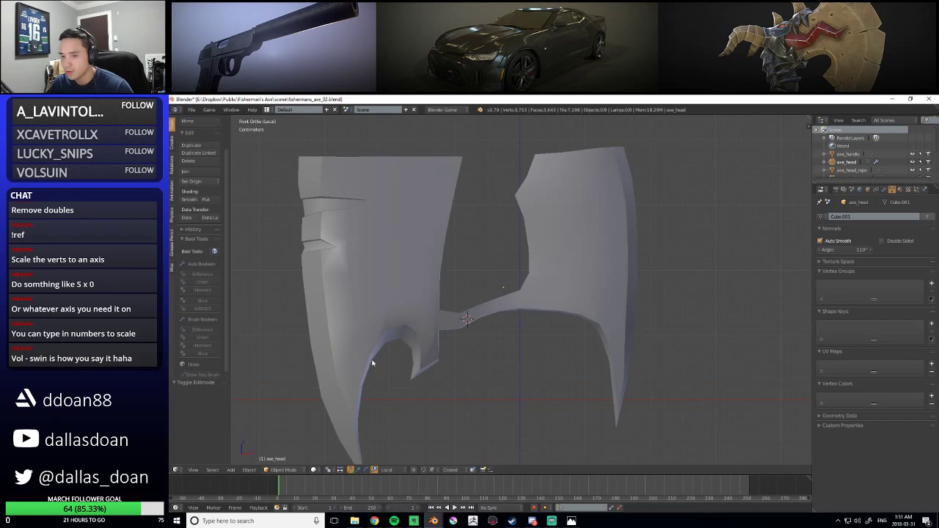
pyautogui.click(572, 521)
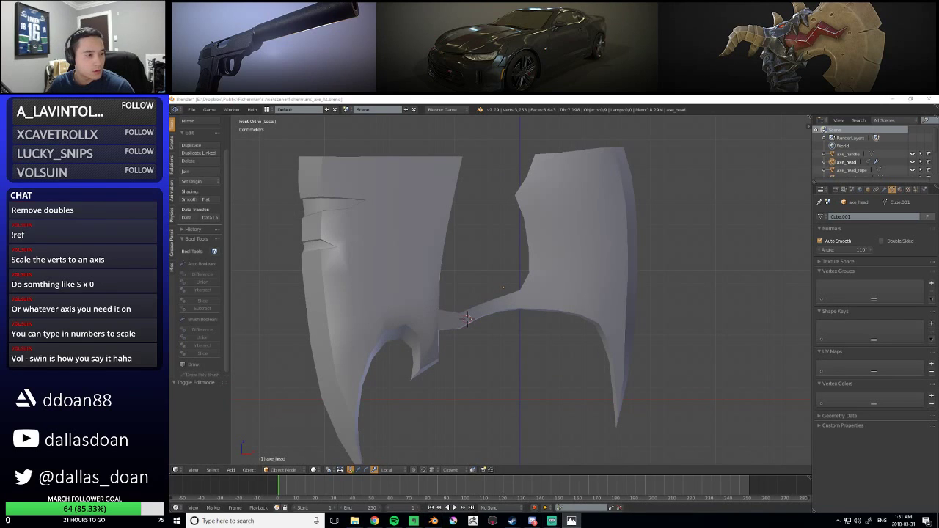
pyautogui.click(374, 521)
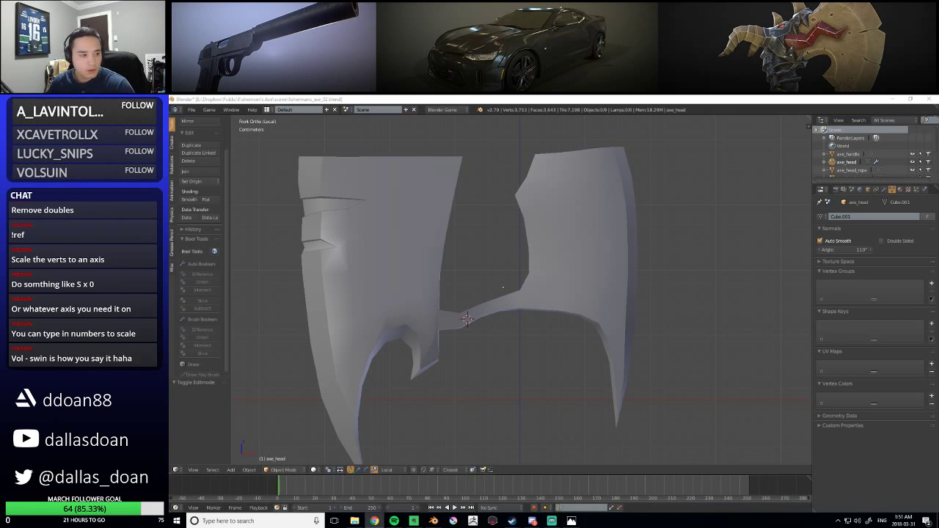
pyautogui.click(572, 521)
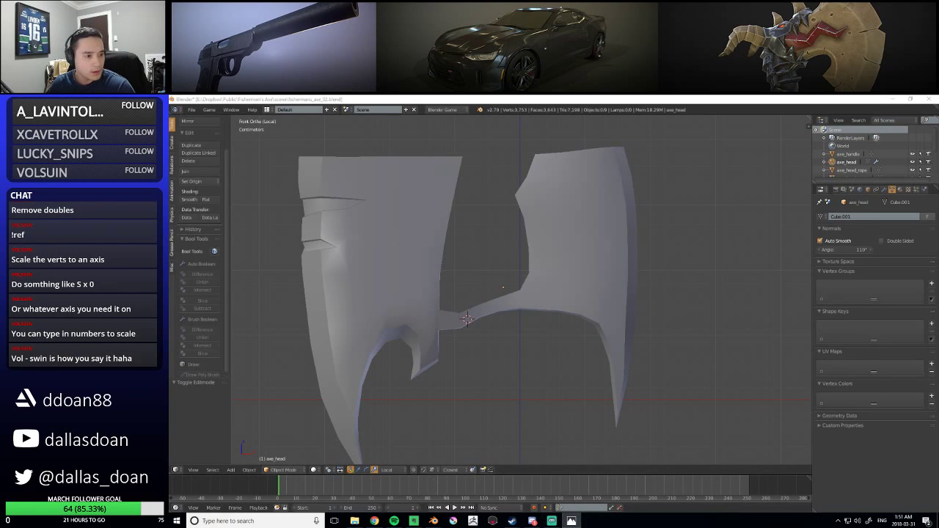
pyautogui.rightClick(628, 257)
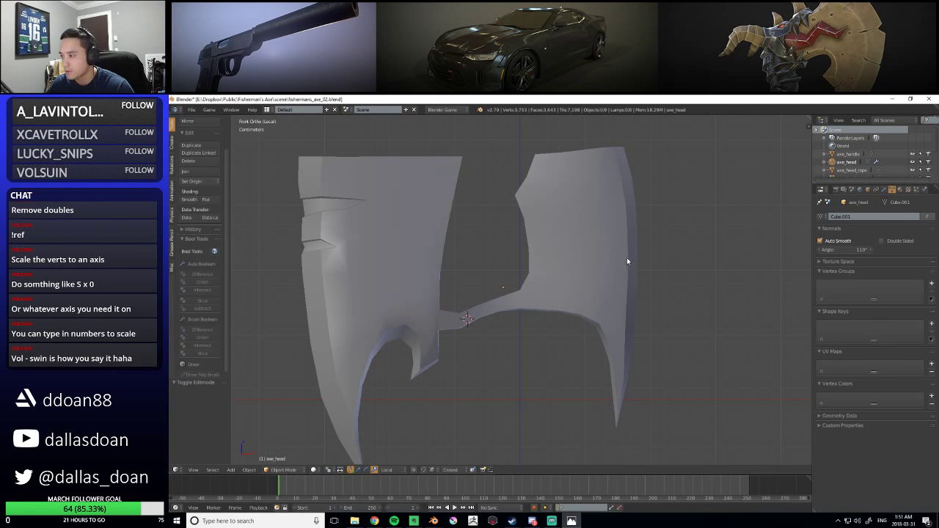
pyautogui.keyDown('shift'); pyautogui.moveTo(620, 256); pyautogui.dragTo(619, 276, button='middle'); pyautogui.keyUp('shift')
pyautogui.press('Tab')
# Select the edges of the thin bridge between the two blades and raise them along Z to even out its slope
pyautogui.keyDown('shift'); pyautogui.moveTo(492, 287); pyautogui.dragTo(599, 285, button='middle'); pyautogui.keyUp('shift')
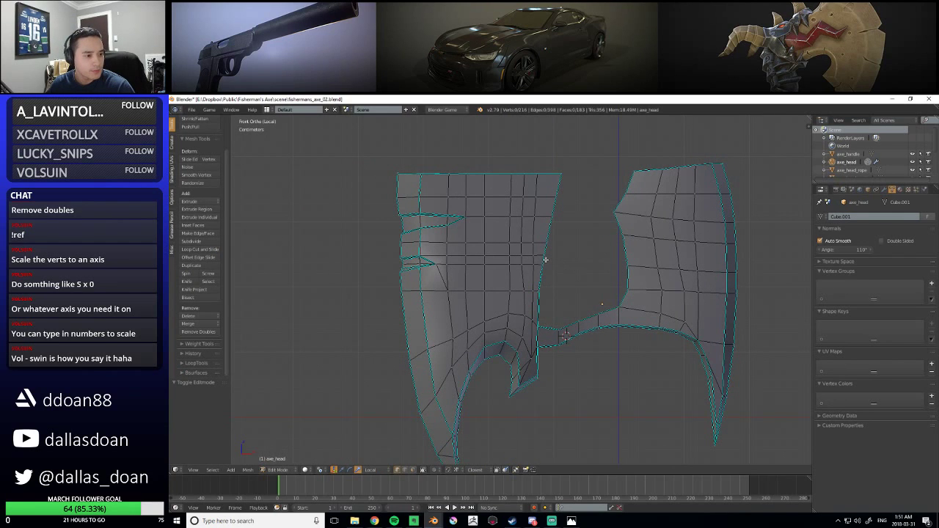
pyautogui.keyDown('shift'); pyautogui.moveTo(578, 285); pyautogui.dragTo(542, 273, button='middle'); pyautogui.keyUp('shift')
pyautogui.scroll(1, 538, 305)
pyautogui.hotkey('ctrl', 'Tab')
pyautogui.click(527, 317)
pyautogui.press('b')
pyautogui.moveTo(503, 314); pyautogui.dragTo(523, 354)
pyautogui.press('g')
pyautogui.press('z')
pyautogui.click(529, 330)
pyautogui.keyDown('shift'); pyautogui.moveTo(530, 330); pyautogui.dragTo(512, 332, button='middle'); pyautogui.keyUp('shift')
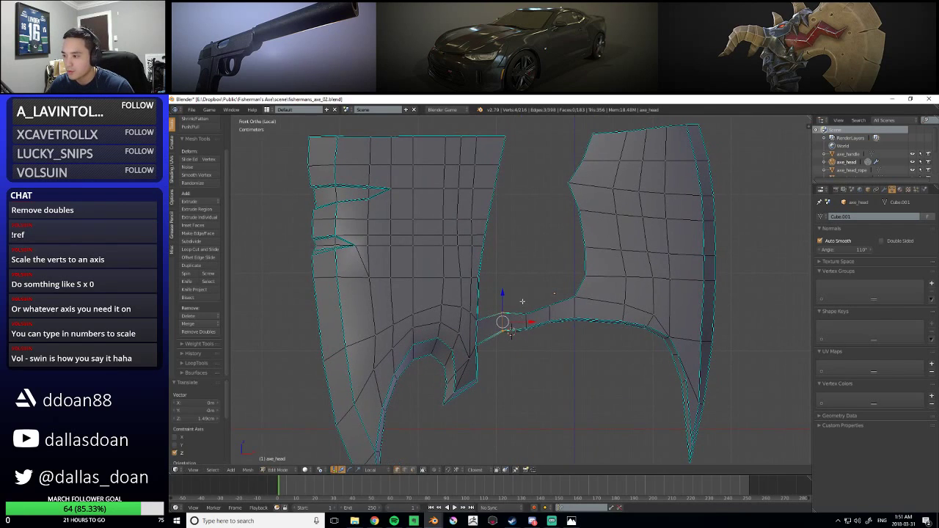
pyautogui.moveTo(526, 296); pyautogui.dragTo(549, 283)
pyautogui.keyDown('alt'); pyautogui.rightClick(550, 312); pyautogui.keyUp('alt')
pyautogui.keyDown('shift'); pyautogui.moveTo(548, 283); pyautogui.dragTo(535, 293, button='middle'); pyautogui.keyUp('shift')
# Move the right blade's inner edge segment just above the bridge by about -0.514 mm along local X
pyautogui.rightClick(570, 288)
pyautogui.press('g')
pyautogui.press('x')
pyautogui.press('x')
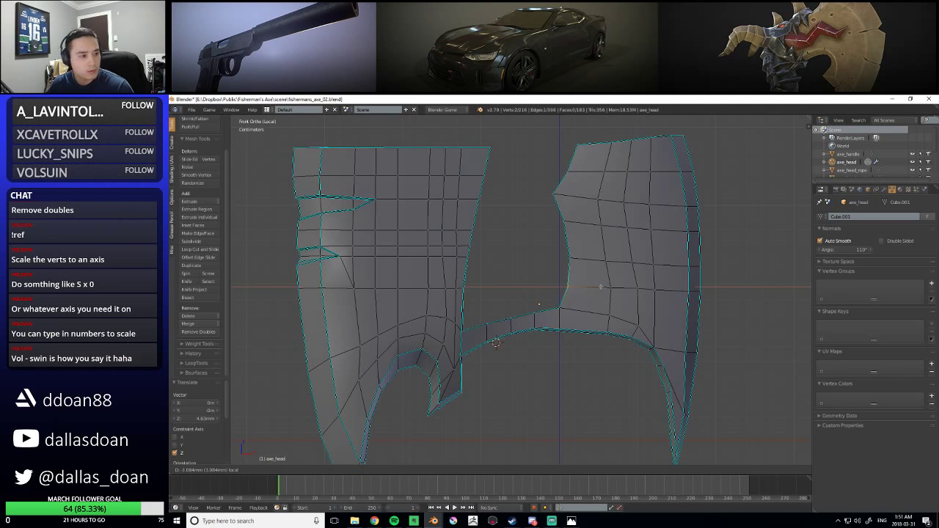
pyautogui.click(601, 287)
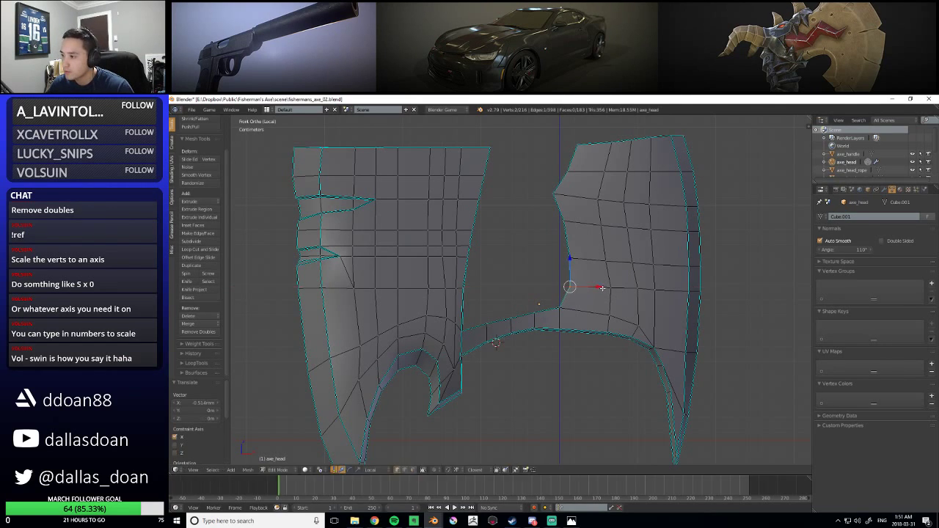
# Add one loop cut across the right blade just below its inner point, sliding it evenly close to the row above
pyautogui.keyDown('shift'); pyautogui.moveTo(518, 233); pyautogui.dragTo(540, 264, button='middle'); pyautogui.keyUp('shift')
pyautogui.rightClick(563, 236)
pyautogui.scroll(2, 546, 257)
pyautogui.hotkey('ctrl', 'r')
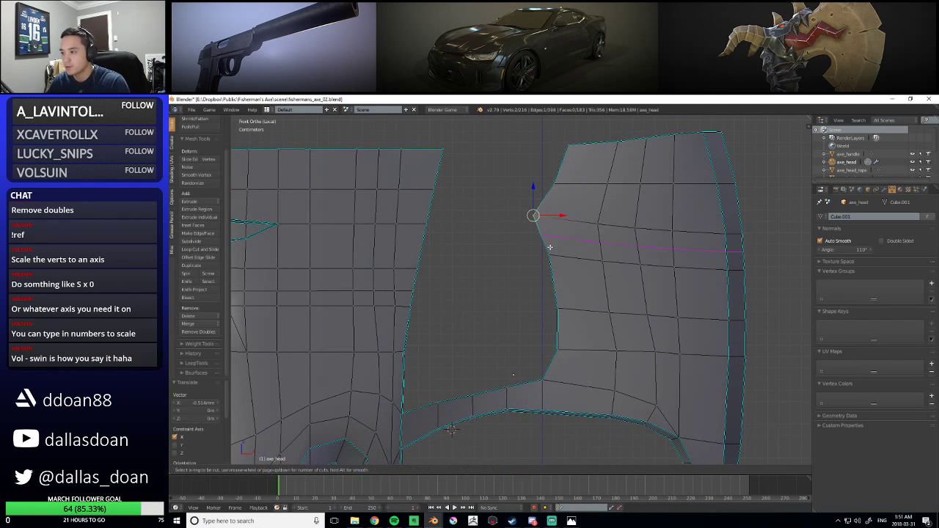
pyautogui.click(542, 232)
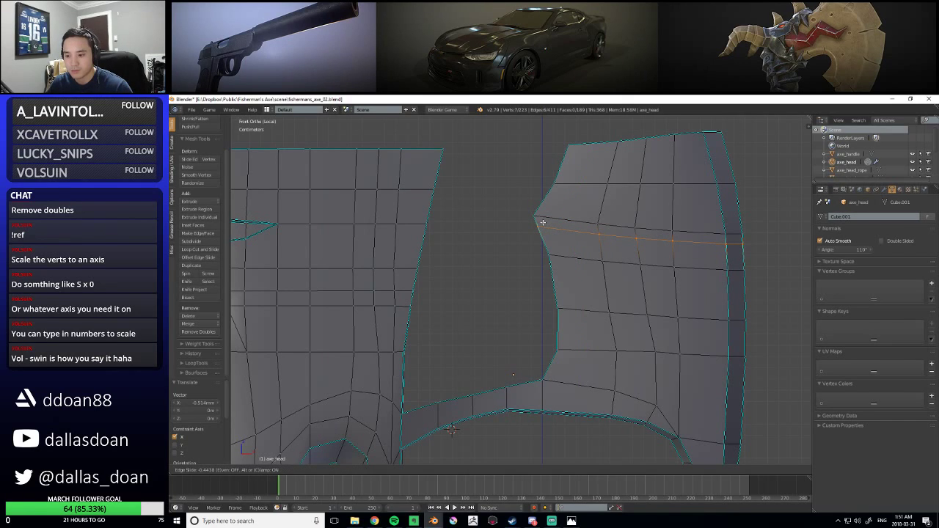
pyautogui.press('e')
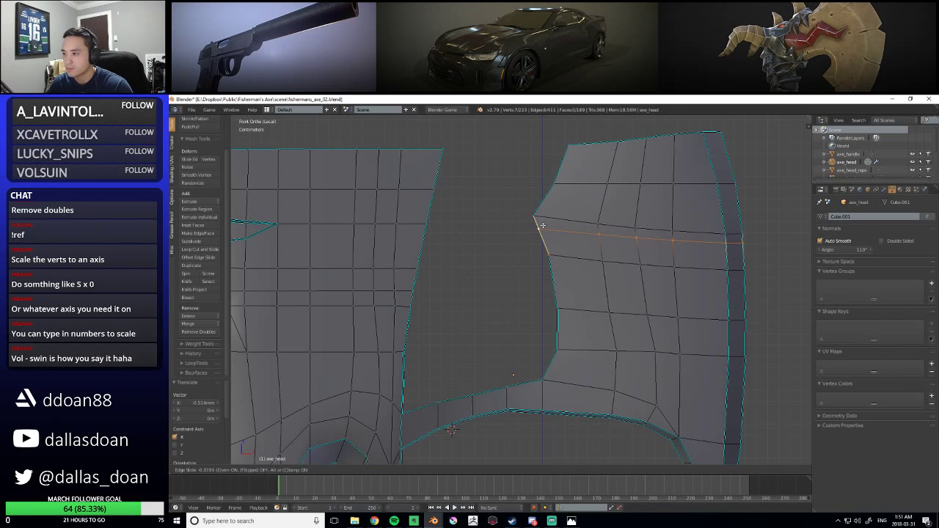
pyautogui.click(543, 227)
pyautogui.scroll(2, 524, 226)
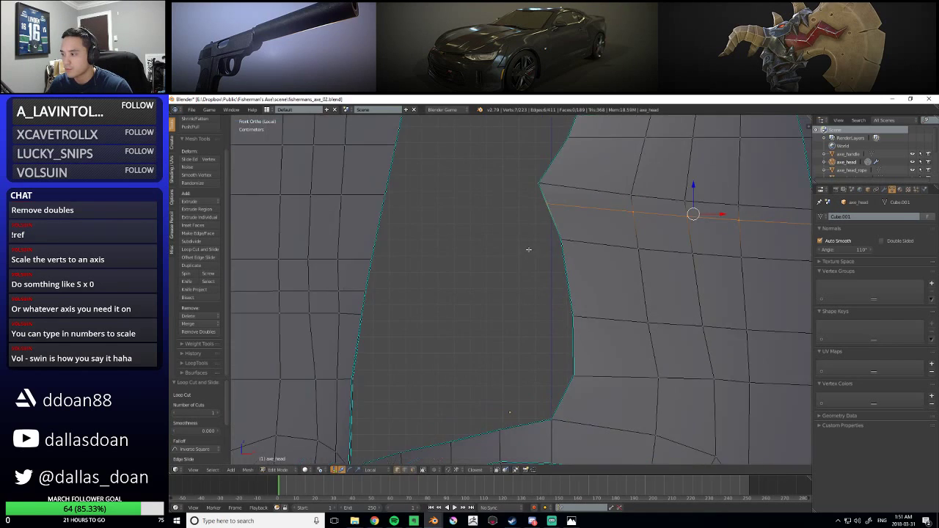
# Move the new loop's inner edge about -4.71 mm along X to sharpen the right blade's inner corner
pyautogui.rightClick(533, 228)
pyautogui.moveTo(566, 231); pyautogui.dragTo(556, 231)
pyautogui.scroll(-2, 550, 270)
pyautogui.scroll(1, 539, 276)
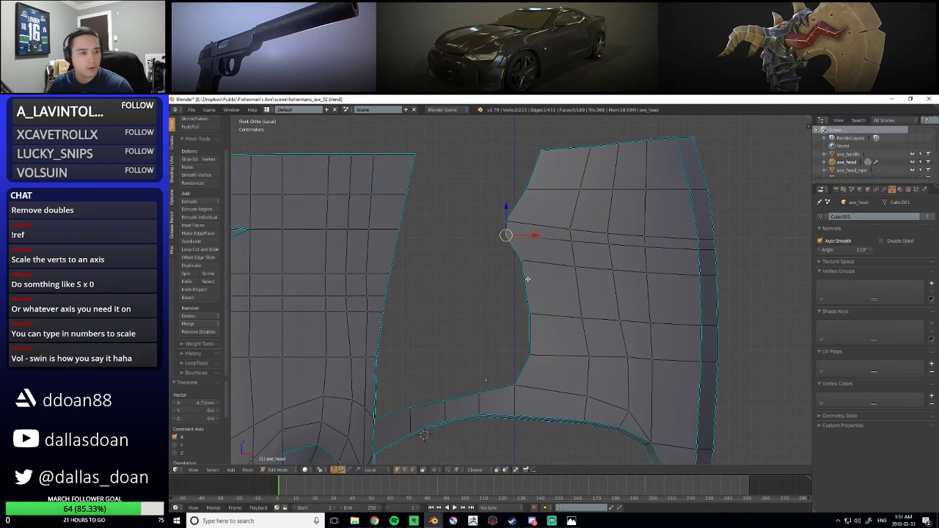
# Raise the point on the right blade's inner edge by about 3.87 mm along Z
pyautogui.scroll(1, 526, 253)
pyautogui.rightClick(504, 223)
pyautogui.press('g')
pyautogui.press('z')
pyautogui.click(505, 215)
pyautogui.scroll(-2, 512, 298)
pyautogui.keyDown('shift'); pyautogui.moveTo(430, 327); pyautogui.dragTo(442, 302, button='middle'); pyautogui.keyUp('shift')
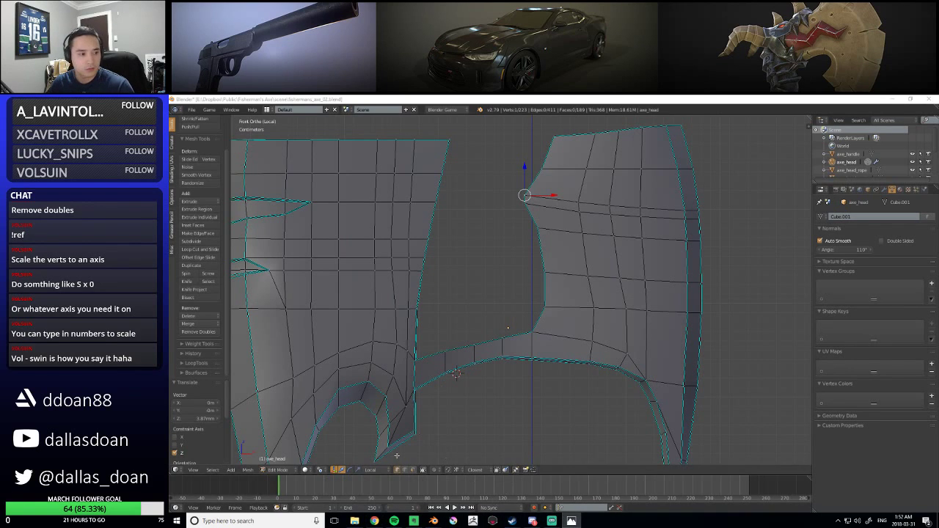
pyautogui.scroll(-4, 513, 302)
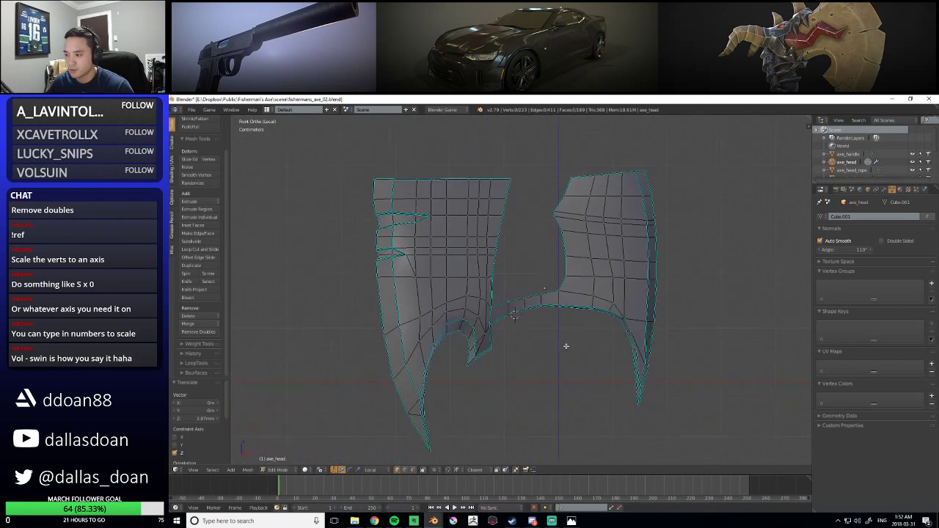
pyautogui.scroll(4, 484, 337)
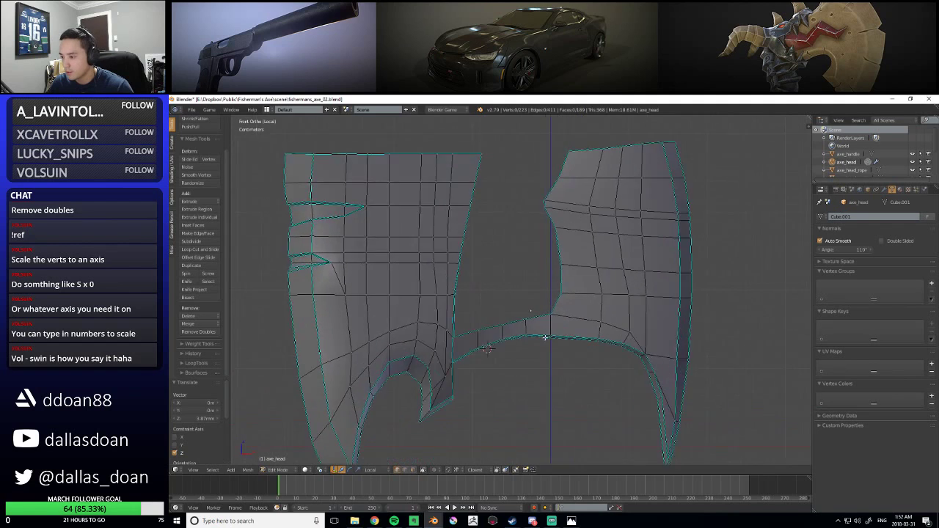
# Raise the selected segment on the connecting bridge's upper edge by about 1.29 mm along Z
pyautogui.rightClick(489, 330)
pyautogui.moveTo(501, 314); pyautogui.dragTo(503, 310)
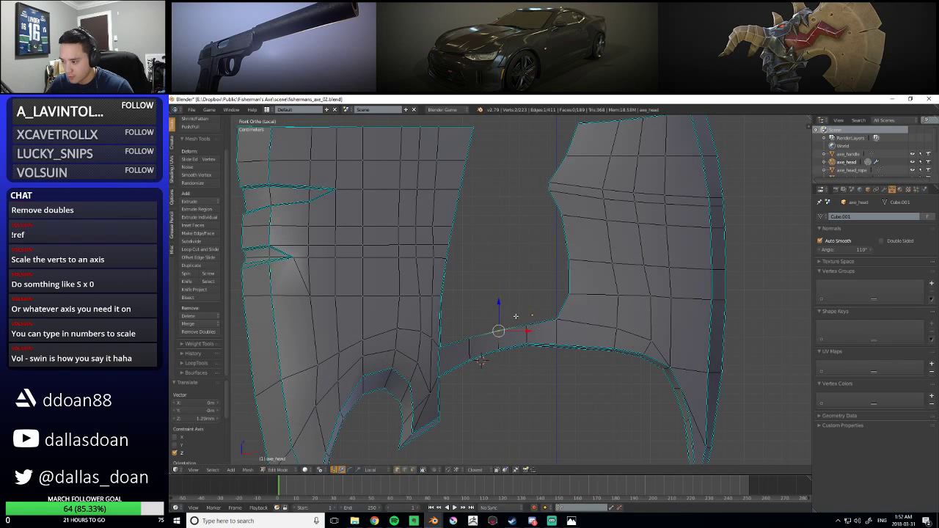
pyautogui.scroll(-4, 480, 360)
pyautogui.scroll(1, 515, 355)
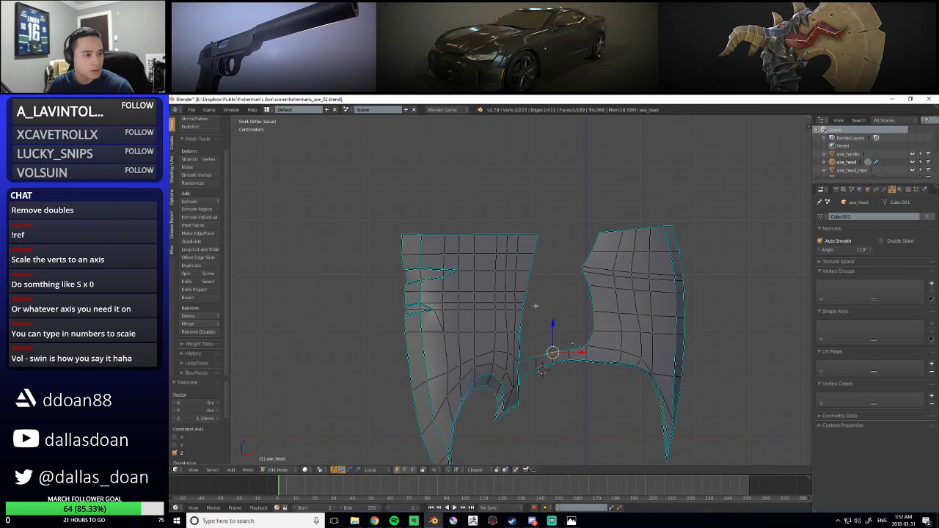
# Move the right blade's inner edge segment just above the inner point by about -4.28 mm along X
pyautogui.keyDown('shift'); pyautogui.moveTo(593, 274); pyautogui.dragTo(585, 284, button='middle'); pyautogui.keyUp('shift')
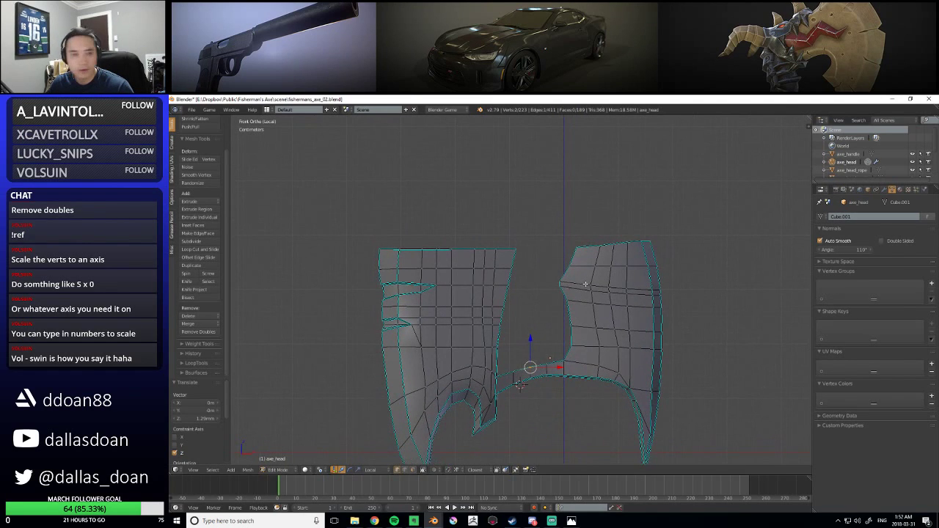
pyautogui.scroll(3, 585, 284)
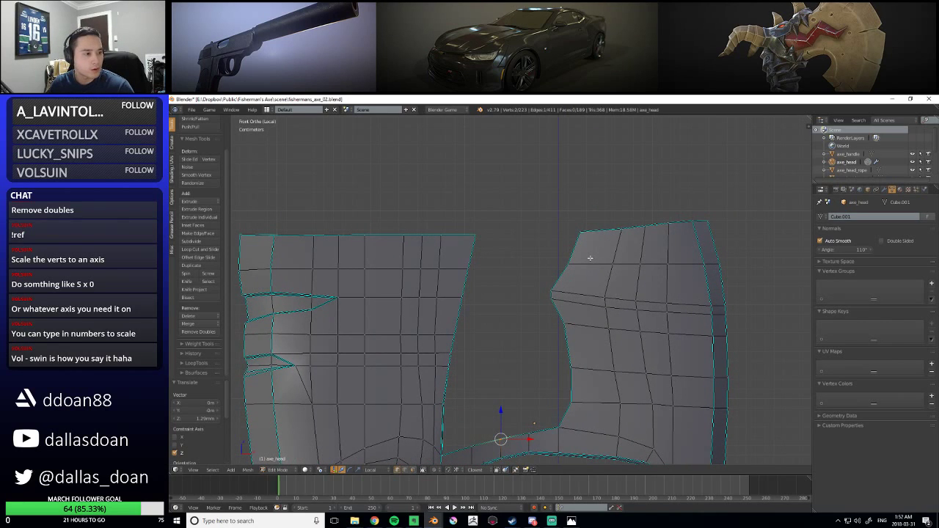
pyautogui.rightClick(572, 264)
pyautogui.press('g')
pyautogui.press('x')
pyautogui.click(593, 267)
pyautogui.scroll(-3, 531, 323)
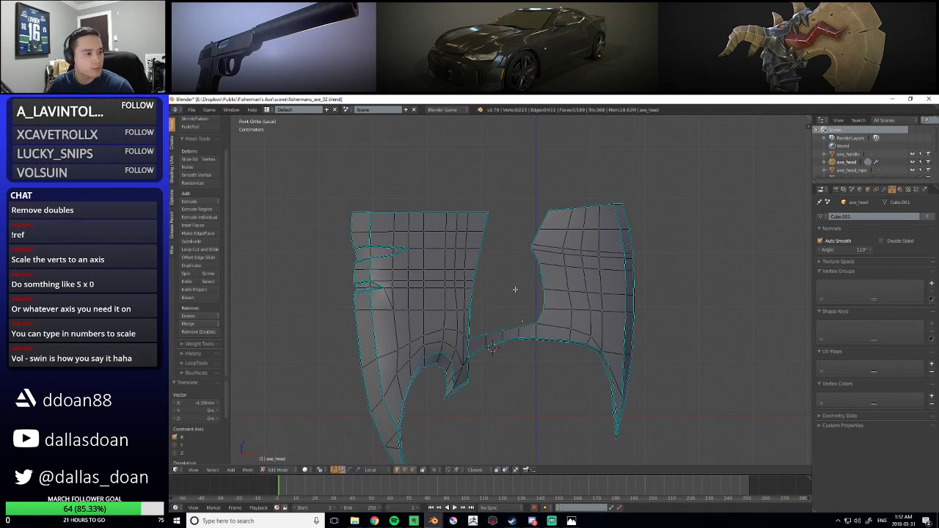
pyautogui.scroll(3, 515, 289)
pyautogui.scroll(-3, 546, 299)
pyautogui.keyDown('shift'); pyautogui.moveTo(551, 330); pyautogui.dragTo(516, 302, button='middle'); pyautogui.keyUp('shift')
pyautogui.scroll(-3, 546, 309)
pyautogui.scroll(3, 556, 279)
pyautogui.scroll(-2, 509, 275)
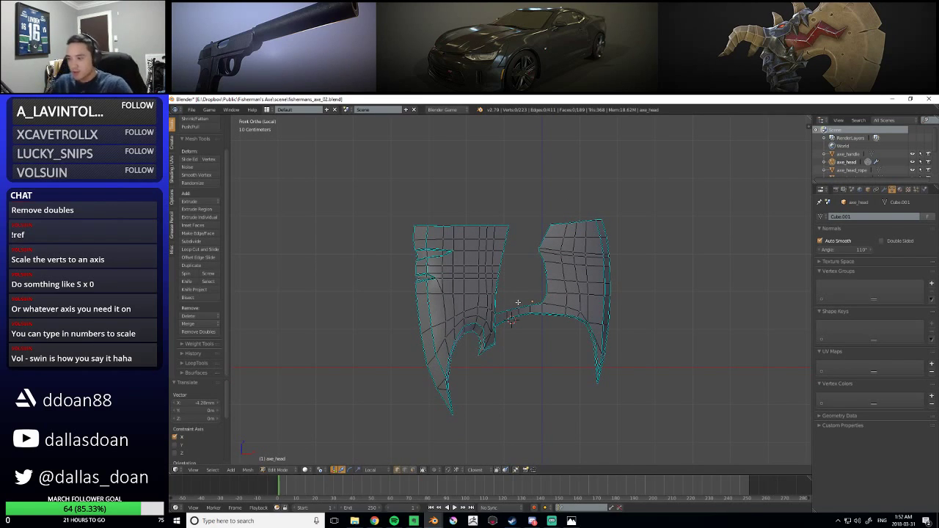
# Select only the horizontal vertex row below the left blade's lower notch and lower it slightly along local Z
pyautogui.scroll(3, 518, 302)
pyautogui.scroll(1, 479, 304)
pyautogui.keyDown('shift'); pyautogui.moveTo(366, 299); pyautogui.dragTo(446, 260, button='middle'); pyautogui.keyUp('shift')
pyautogui.press('b')
pyautogui.moveTo(360, 253); pyautogui.dragTo(627, 291)
pyautogui.press('b')
pyautogui.moveTo(399, 283); pyautogui.dragTo(608, 308, button='middle')
pyautogui.press('b')
pyautogui.moveTo(589, 270); pyautogui.dragTo(707, 316)
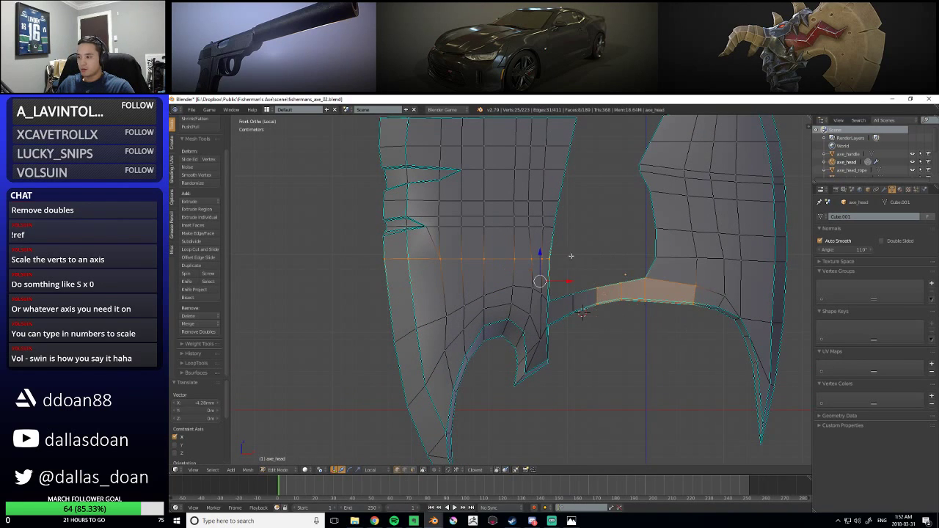
pyautogui.press('b')
pyautogui.moveTo(572, 256); pyautogui.dragTo(770, 348, button='middle')
pyautogui.press('g')
pyautogui.press('z')
pyautogui.press('z')
pyautogui.click(467, 233)
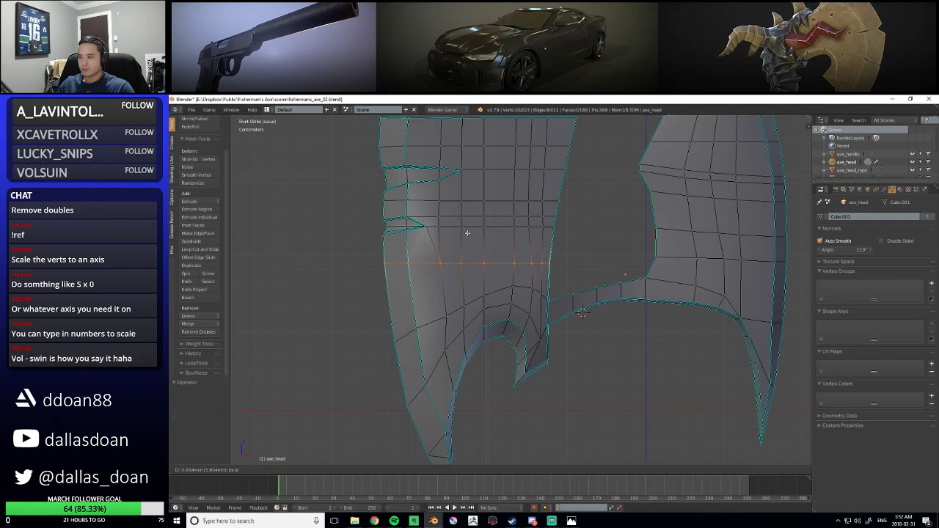
# Move the single vertex near the left blade's lower tip by about -2.96 mm along local X
pyautogui.keyDown('shift'); pyautogui.moveTo(516, 246); pyautogui.dragTo(515, 263, button='middle'); pyautogui.keyUp('shift')
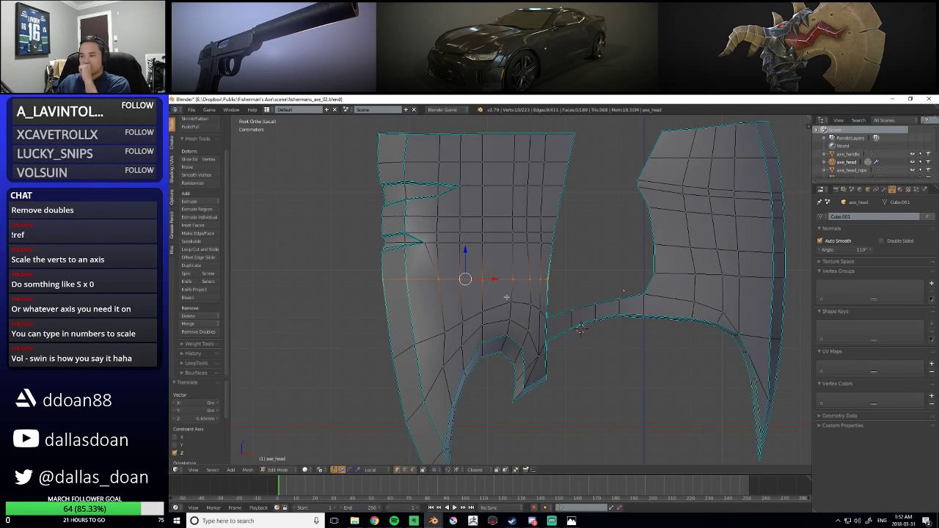
pyautogui.scroll(-2, 506, 297)
pyautogui.press('a')
pyautogui.keyDown('shift'); pyautogui.moveTo(550, 254); pyautogui.dragTo(490, 250, button='middle'); pyautogui.keyUp('shift')
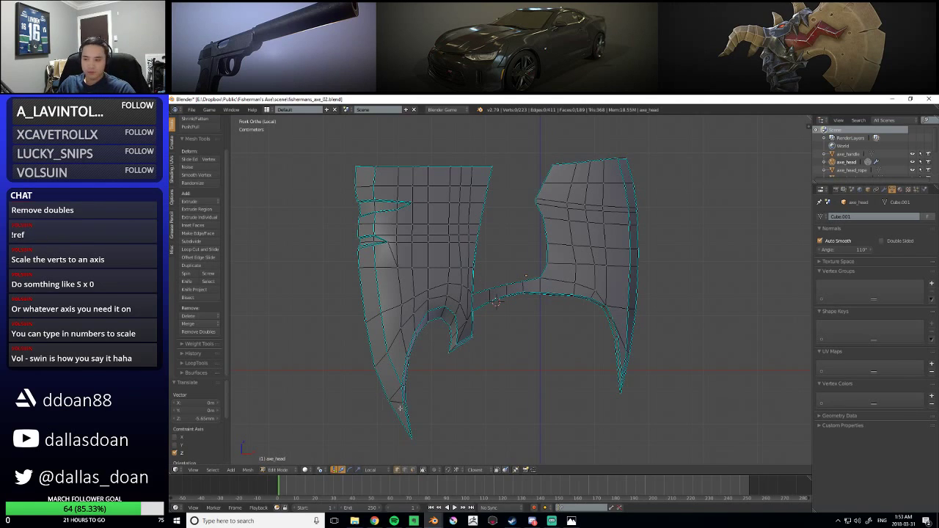
pyautogui.press('g')
pyautogui.press('x')
pyautogui.press('x')
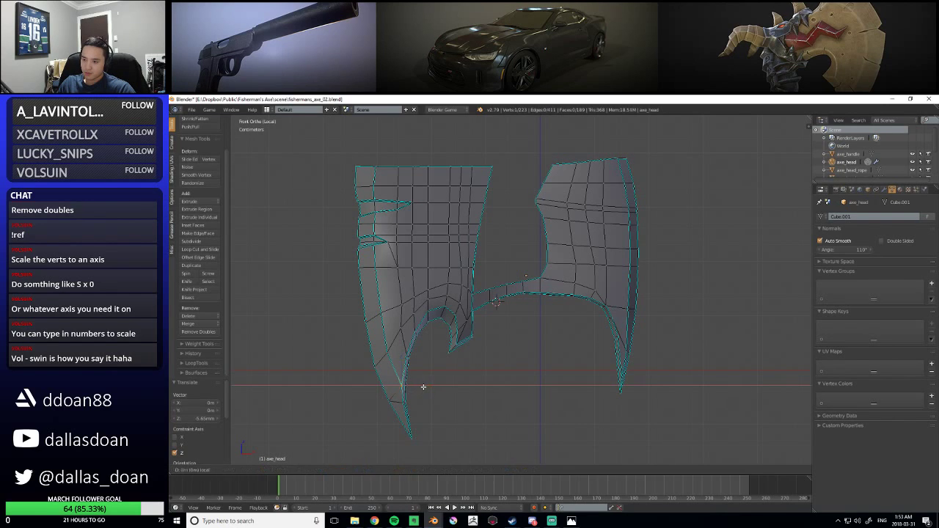
pyautogui.click(423, 387)
# Move the bevel-line vertex midway down the left blade's outer side by about -2.2 mm along local X
pyautogui.keyDown('shift'); pyautogui.moveTo(375, 309); pyautogui.dragTo(379, 319, button='middle'); pyautogui.keyUp('shift')
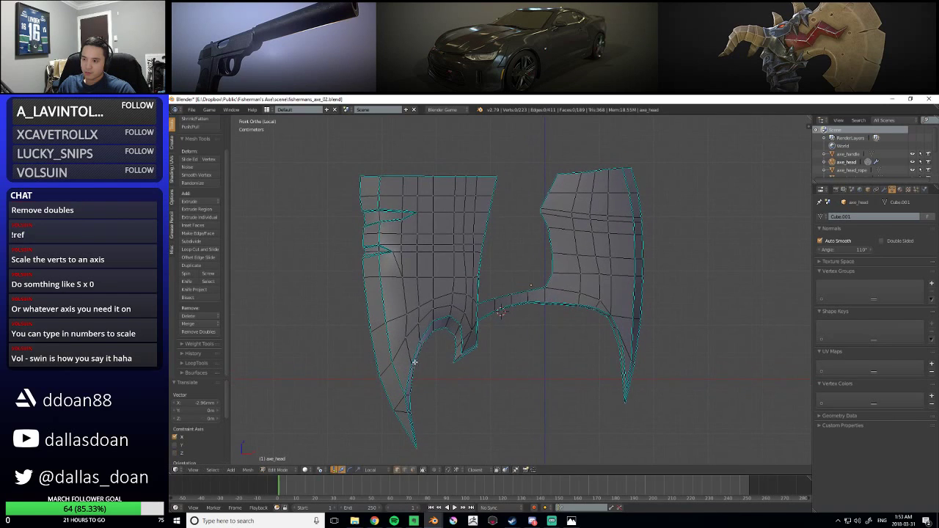
pyautogui.rightClick(388, 323)
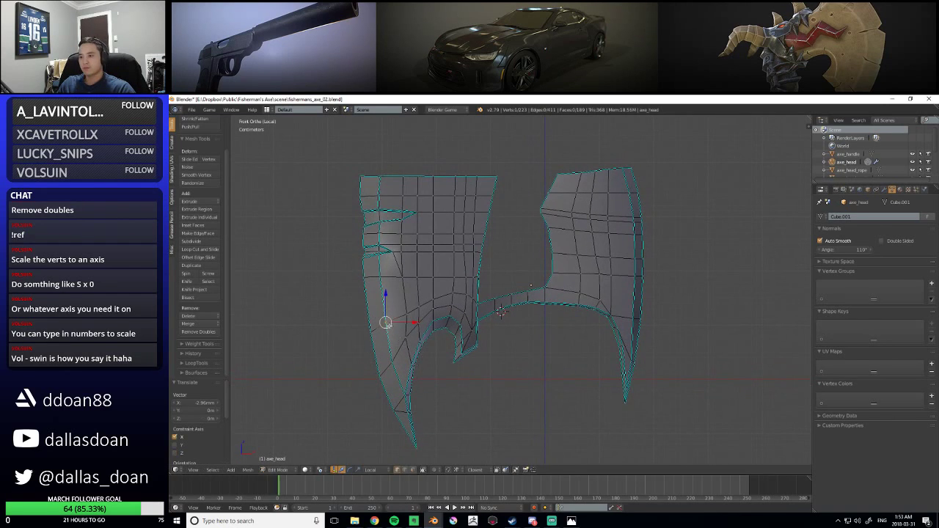
pyautogui.press('g')
pyautogui.press('x')
pyautogui.press('x')
pyautogui.click(416, 323)
pyautogui.rightClick(450, 371)
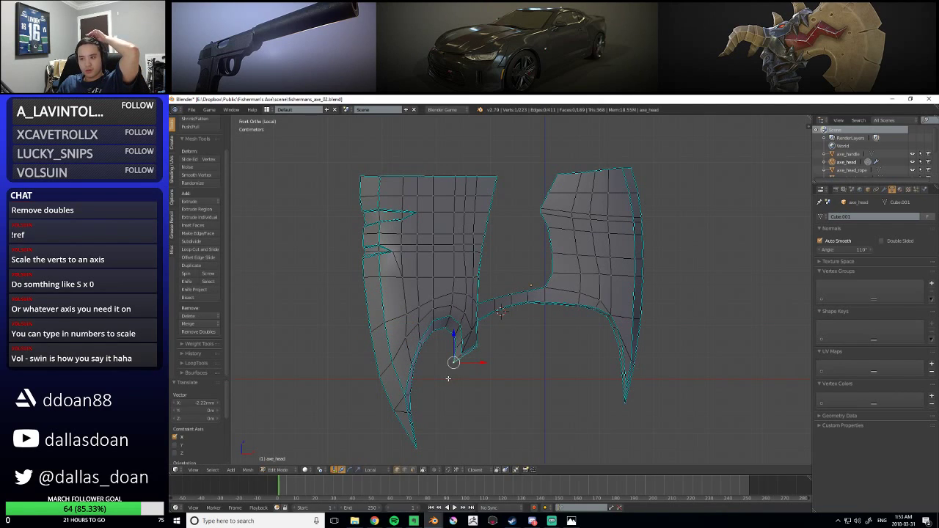
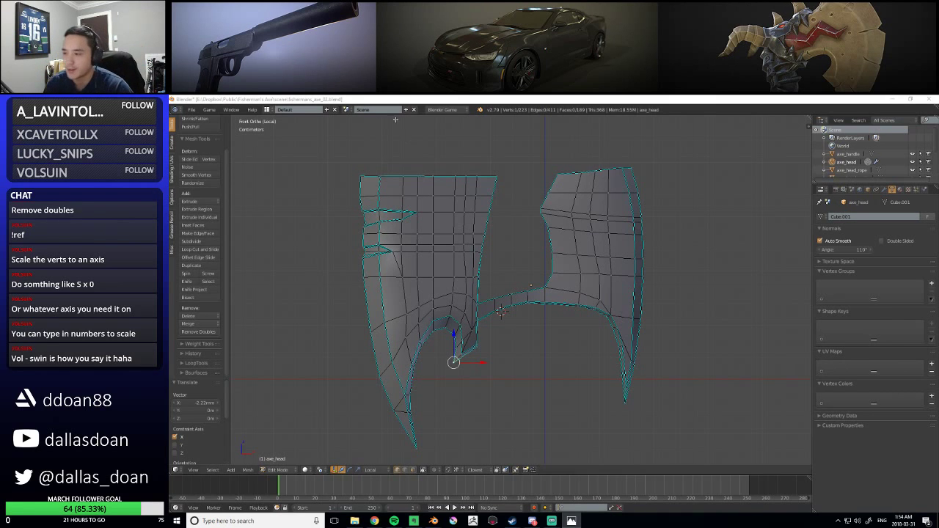
pyautogui.scroll(5, 484, 220)
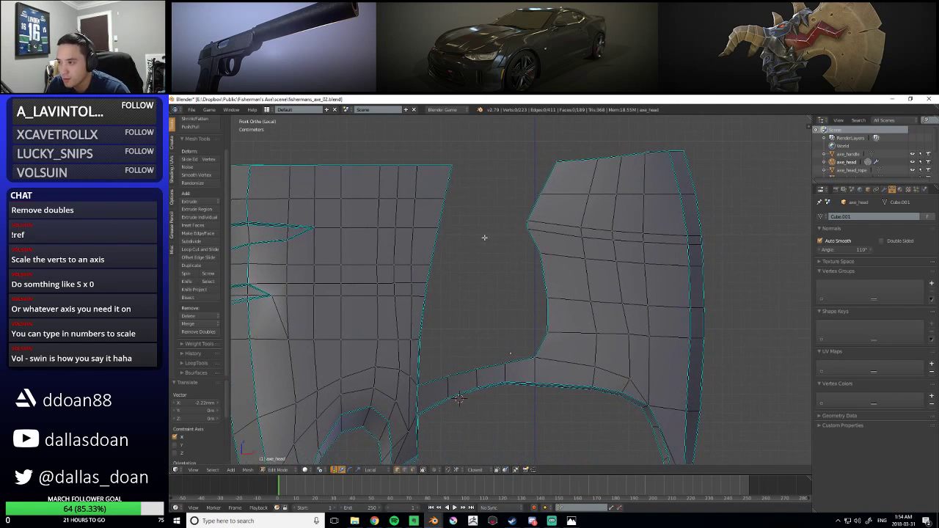
pyautogui.scroll(-5, 413, 247)
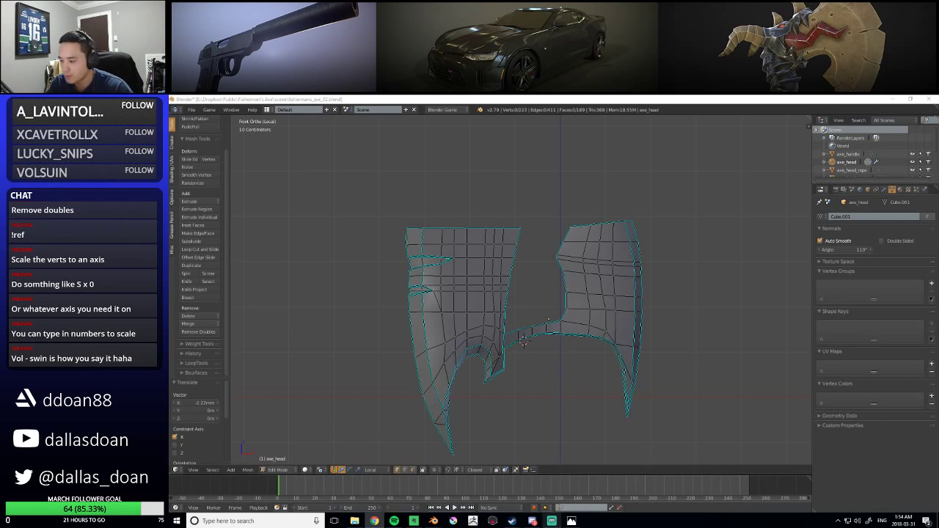
pyautogui.click(572, 520)
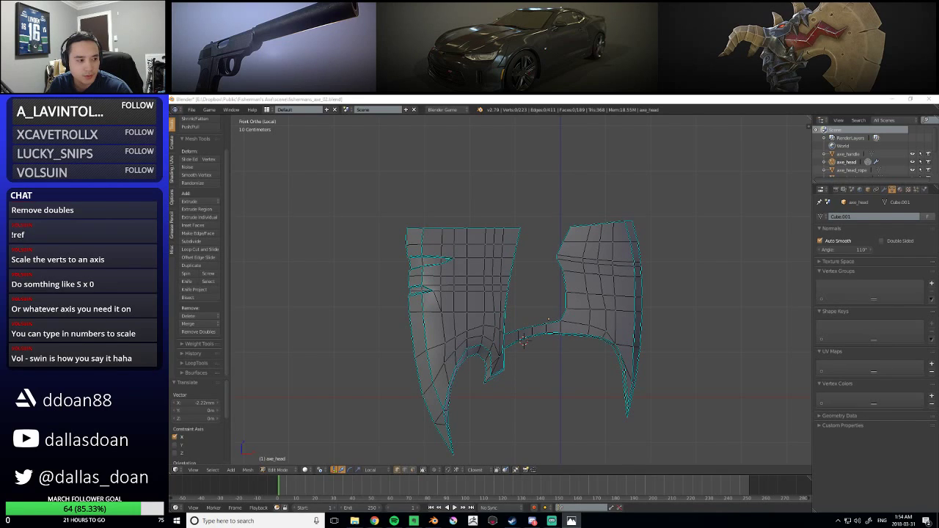
pyautogui.keyDown('shift'); pyautogui.moveTo(524, 283); pyautogui.dragTo(506, 303, button='middle'); pyautogui.keyUp('shift')
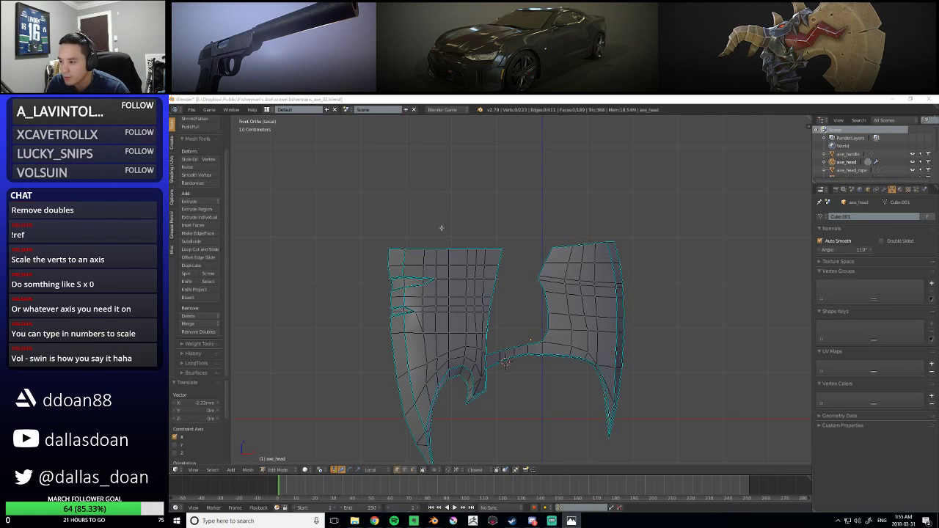
# Shift the right blade's upper inner corner about -6.17 mm along X, and slide the adjacent top-edge point the same direction
pyautogui.scroll(2, 546, 264)
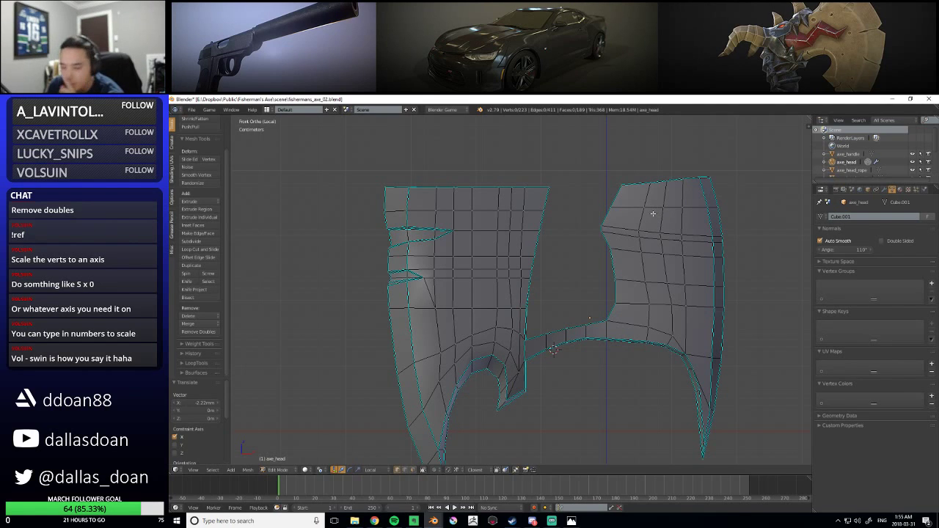
pyautogui.rightClick(616, 192)
pyautogui.press('g')
pyautogui.press('x')
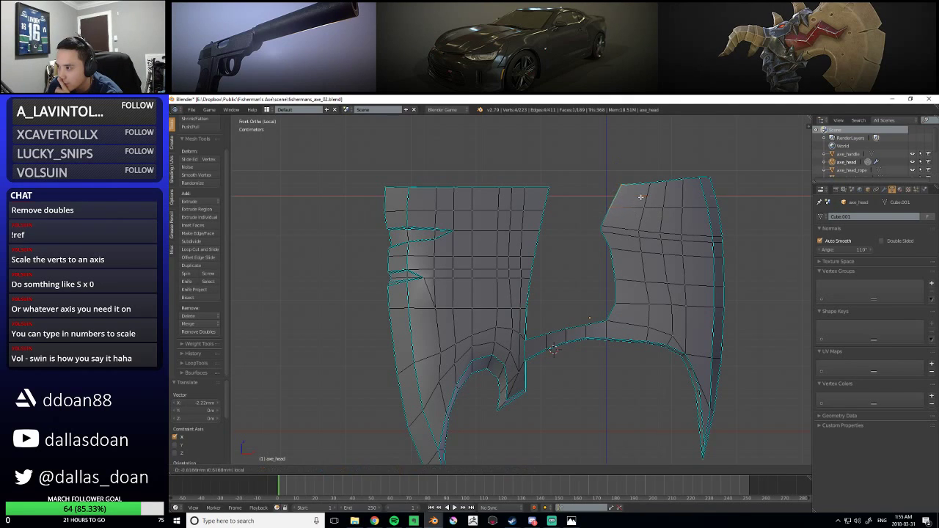
pyautogui.click(612, 195)
pyautogui.rightClick(631, 184)
pyautogui.press('g')
pyautogui.press('x')
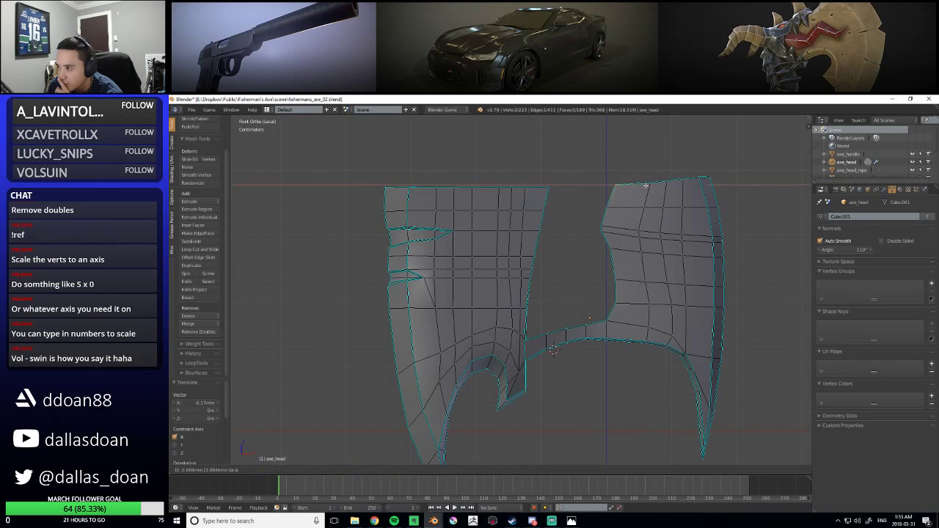
pyautogui.click(642, 185)
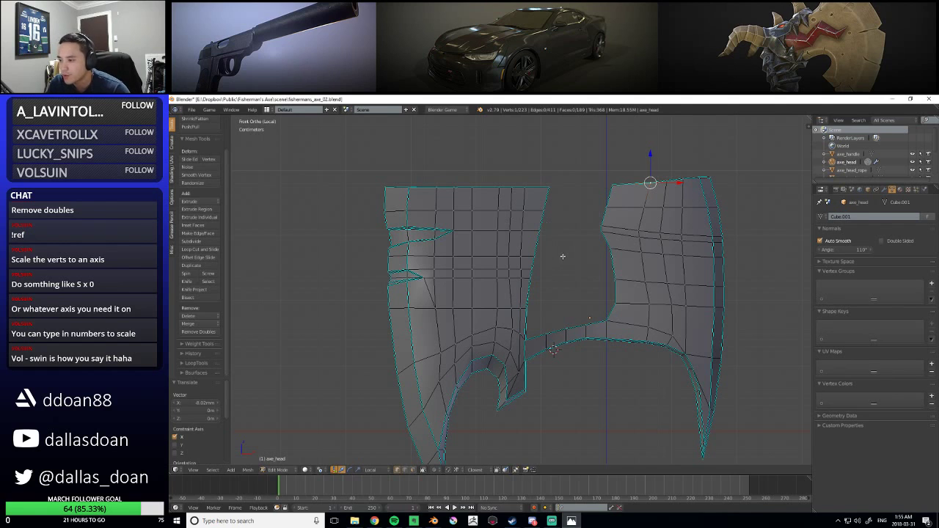
# Mark as sharp the short thickness edges at the upper inner corners of both blades
pyautogui.moveTo(543, 271); pyautogui.dragTo(528, 252, button='middle')
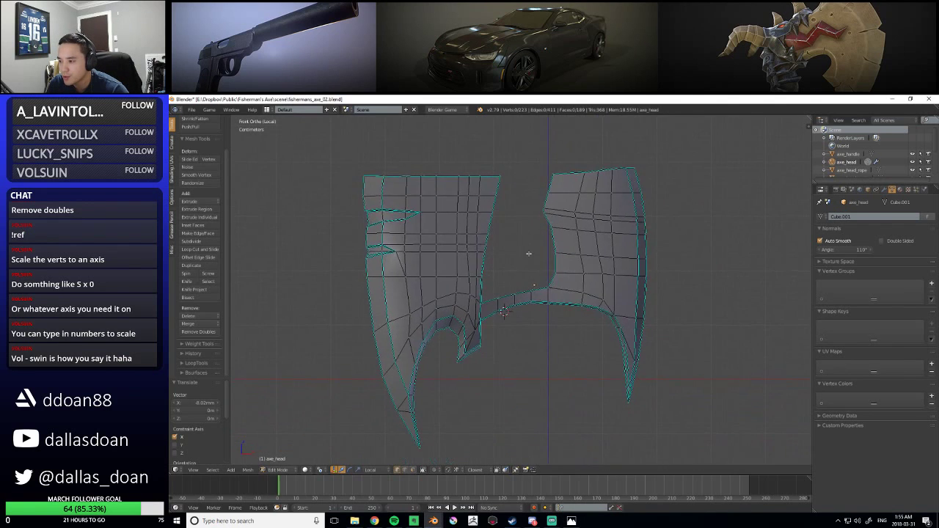
pyautogui.scroll(-4, 518, 277)
pyautogui.press('Tab')
pyautogui.moveTo(518, 277); pyautogui.dragTo(562, 293, button='middle')
pyautogui.press('Tab')
pyautogui.scroll(3, 549, 336)
pyautogui.hotkey('ctrl', 'Tab')
pyautogui.click(449, 277)
pyautogui.rightClick(461, 265)
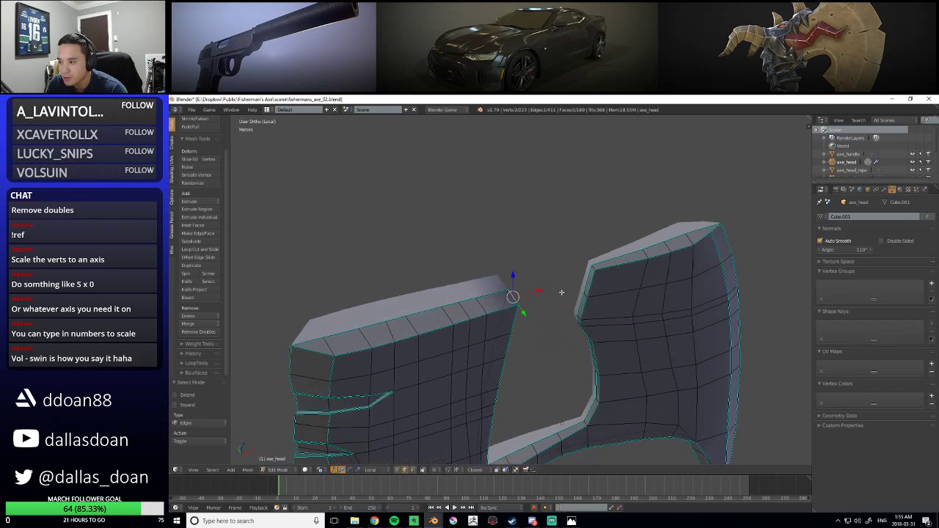
pyautogui.keyDown('shift'); pyautogui.rightClick(604, 265); pyautogui.keyUp('shift')
pyautogui.moveTo(605, 266); pyautogui.dragTo(553, 322, button='middle')
pyautogui.press('w')
pyautogui.click(536, 317)
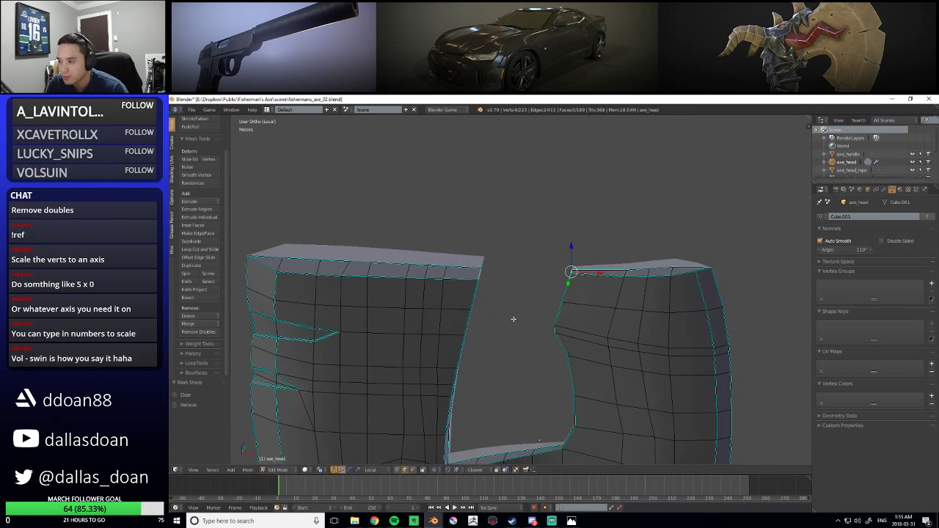
# Examine the shaded axe head's surface and silhouette from several angles in Object Mode
pyautogui.press('Tab')
pyautogui.moveTo(509, 352); pyautogui.dragTo(581, 293, button='middle')
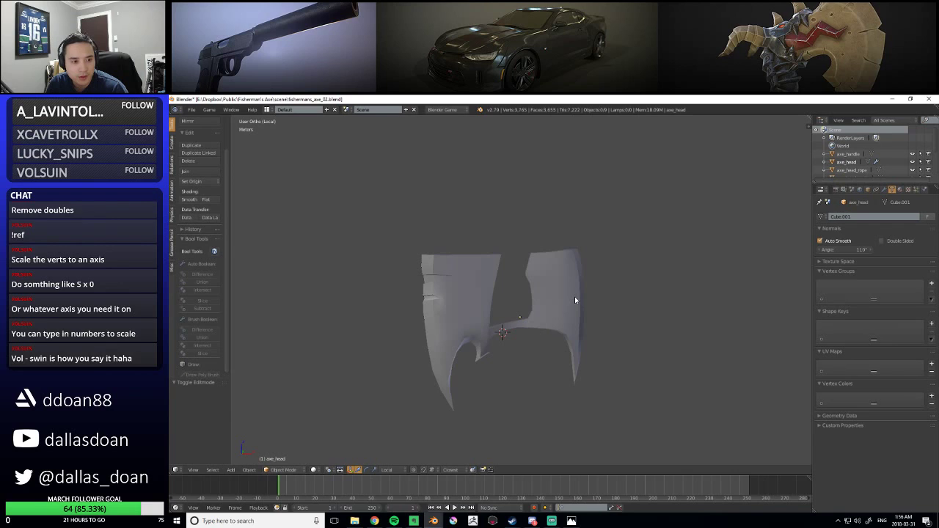
pyautogui.moveTo(496, 276); pyautogui.dragTo(484, 316, button='middle')
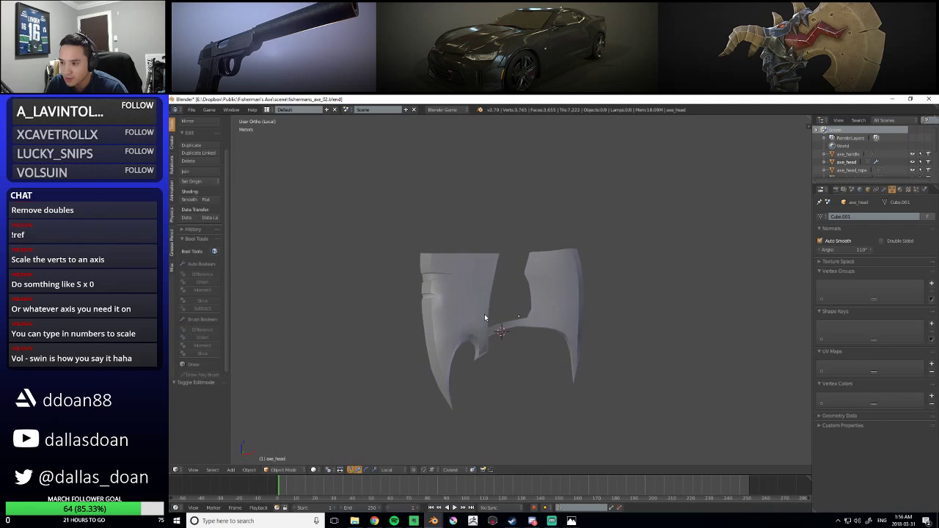
pyautogui.moveTo(496, 300); pyautogui.dragTo(457, 284, button='middle')
pyautogui.rightClick(444, 245)
pyautogui.press('Tab')
pyautogui.press('Tab')
pyautogui.press('a')
pyautogui.scroll(-4, 484, 299)
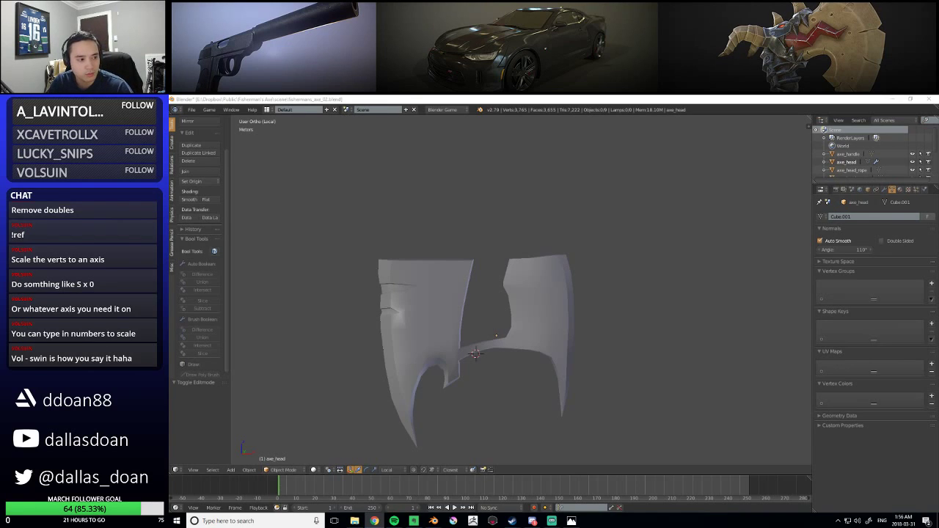
pyautogui.click(572, 520)
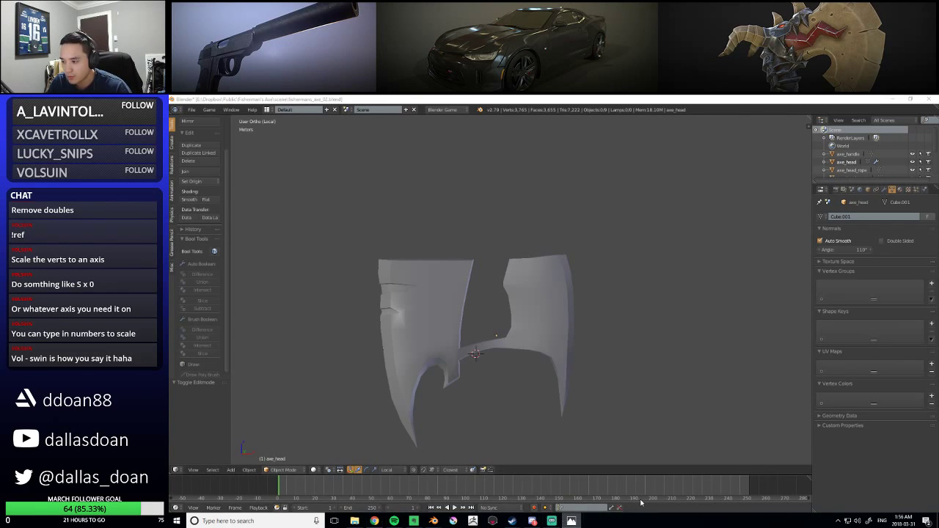
pyautogui.click(583, 354)
pyautogui.moveTo(577, 353); pyautogui.dragTo(560, 332, button='middle')
pyautogui.press('Tab')
pyautogui.press('Tab')
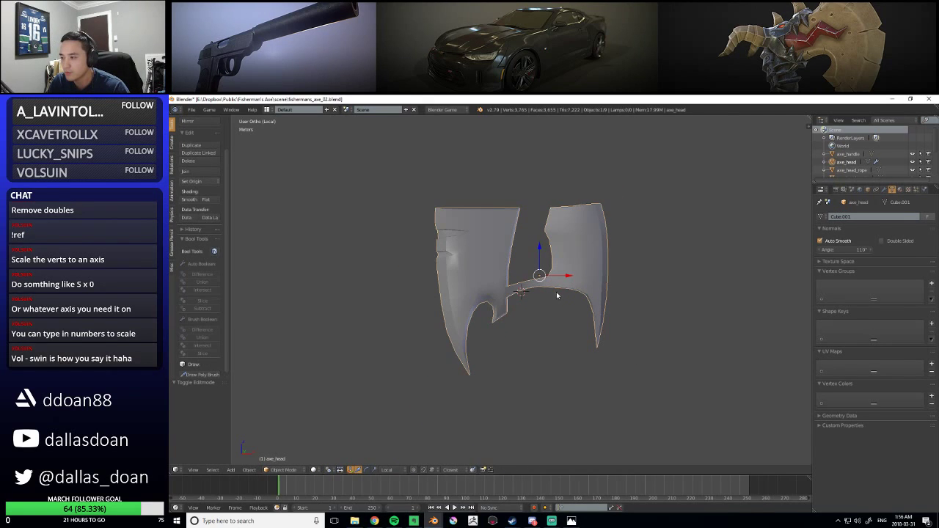
# In front view, move the vertices at the right blade's upper outer corner by about 3.88 mm along X
pyautogui.press('q')
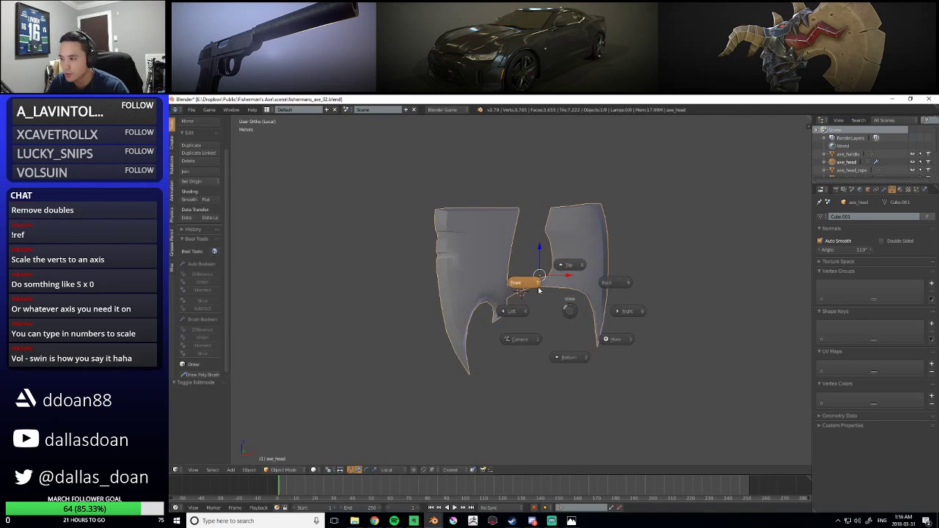
pyautogui.click(526, 287)
pyautogui.scroll(4, 559, 338)
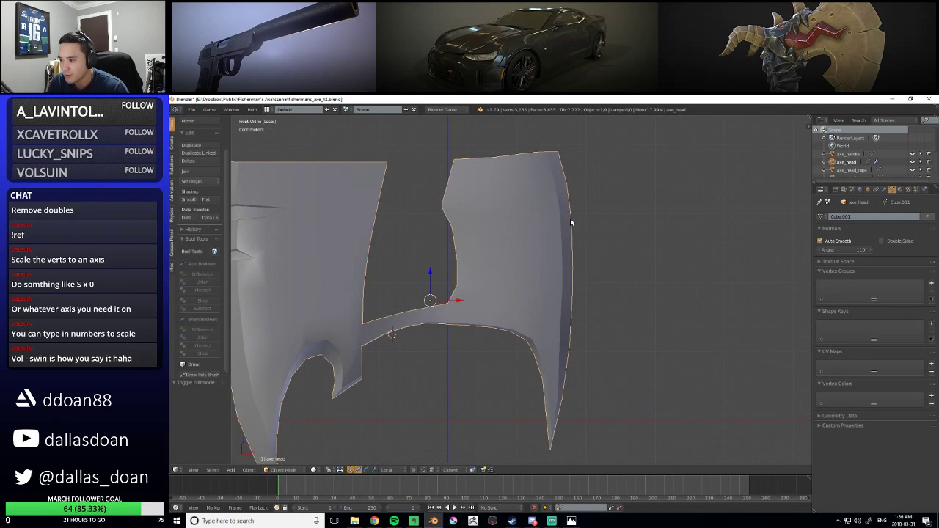
pyautogui.scroll(1, 531, 271)
pyautogui.keyDown('shift'); pyautogui.moveTo(594, 218); pyautogui.dragTo(533, 260, button='middle'); pyautogui.keyUp('shift')
pyautogui.press('Tab')
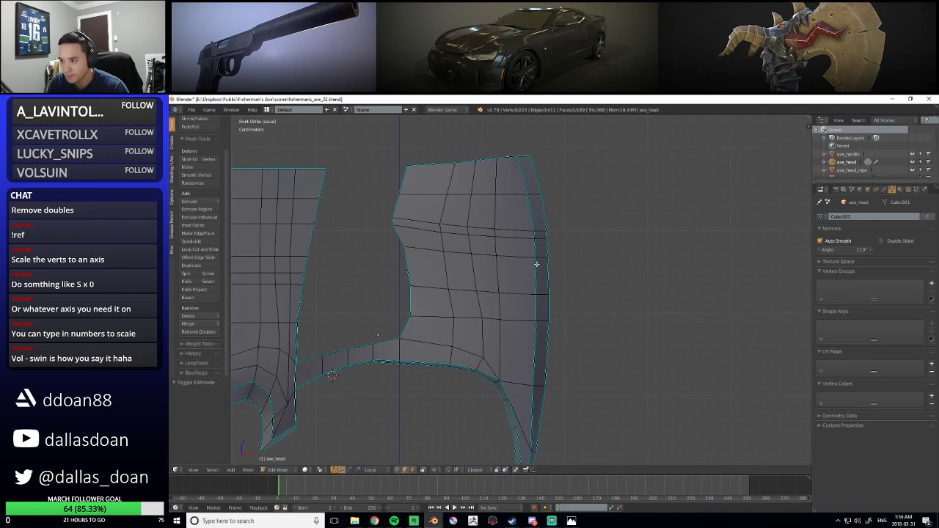
pyautogui.keyDown('shift'); pyautogui.moveTo(527, 179); pyautogui.dragTo(524, 210, button='middle'); pyautogui.keyUp('shift')
pyautogui.hotkey('ctrl', 'Tab')
pyautogui.click(501, 190)
pyautogui.press('b')
pyautogui.moveTo(504, 168); pyautogui.dragTo(559, 206)
pyautogui.press('a')
pyautogui.press('b')
pyautogui.moveTo(503, 165); pyautogui.dragTo(558, 188)
pyautogui.press('a')
pyautogui.keyDown('shift'); pyautogui.moveTo(594, 410); pyautogui.dragTo(603, 369, button='middle'); pyautogui.keyUp('shift')
pyautogui.scroll(2, 598, 356)
pyautogui.keyDown('shift'); pyautogui.moveTo(563, 298); pyautogui.dragTo(573, 313, button='middle'); pyautogui.keyUp('shift')
pyautogui.keyDown('shift'); pyautogui.moveTo(583, 255); pyautogui.dragTo(607, 292, button='middle'); pyautogui.keyUp('shift')
pyautogui.scroll(-1, 587, 301)
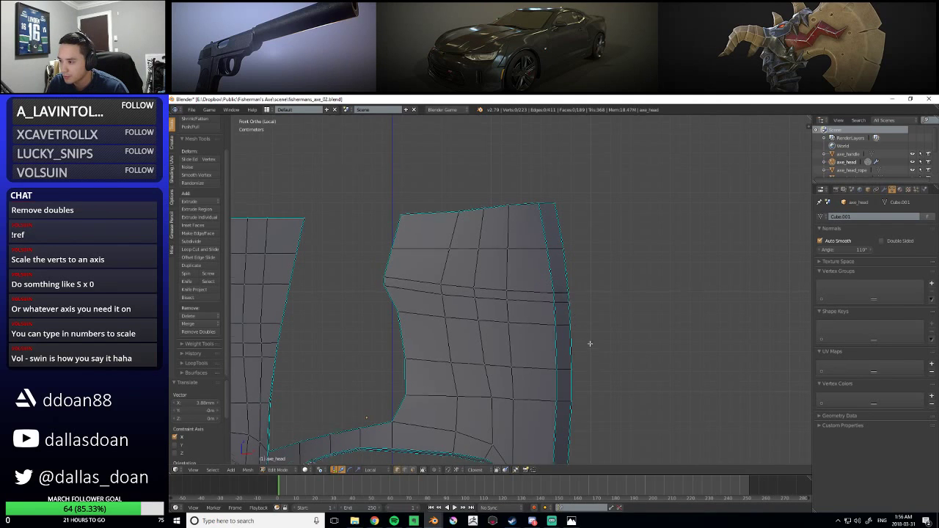
# In front view, lower the narrow horizontal face band where it crosses the outer thickness strip of the right blade along Z
pyautogui.keyDown('shift'); pyautogui.moveTo(591, 345); pyautogui.dragTo(589, 269, button='middle'); pyautogui.keyUp('shift')
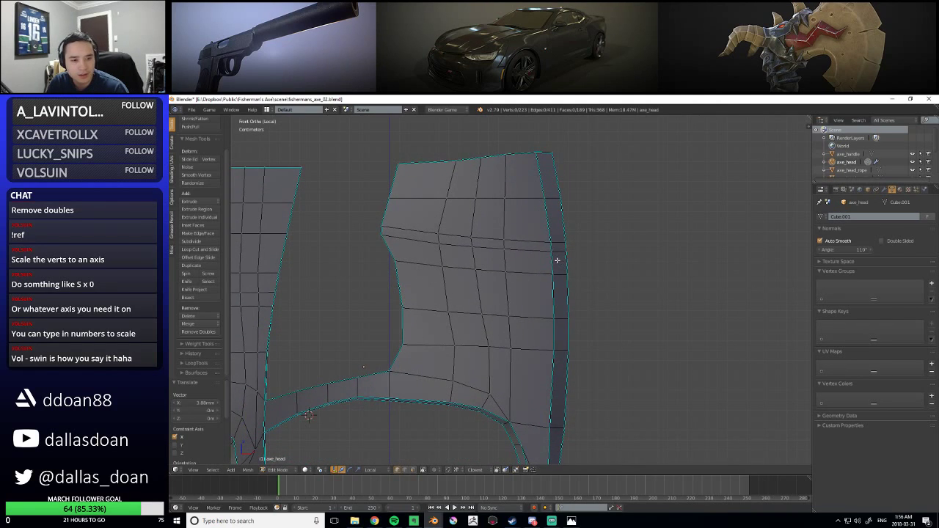
pyautogui.scroll(1, 565, 253)
pyautogui.hotkey('ctrl', 'Tab')
pyautogui.click(562, 238)
pyautogui.keyDown('ctrl'); pyautogui.moveTo(524, 224); pyautogui.dragTo(570, 220); pyautogui.keyUp('ctrl')
pyautogui.press('g')
pyautogui.press('z')
pyautogui.press('z')
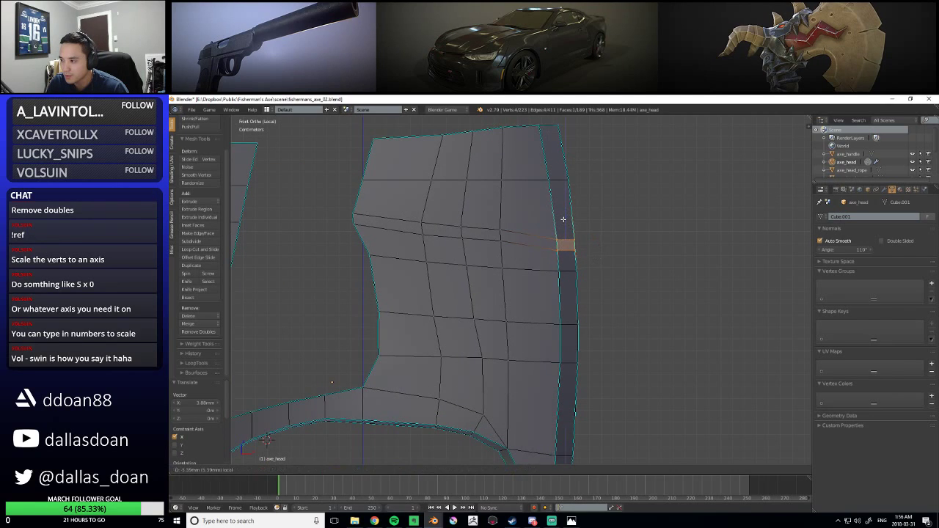
pyautogui.click(563, 220)
# Lower the same band's vertices on the right blade's inner columns along Z, the last pair by about -2.36 mm
pyautogui.click(512, 247)
pyautogui.press('g')
pyautogui.press('z')
pyautogui.press('z')
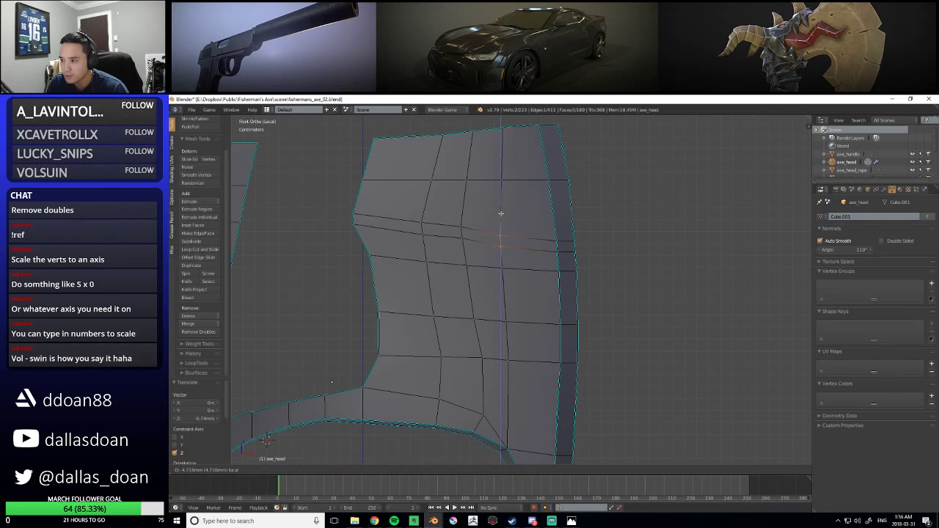
pyautogui.moveTo(501, 216); pyautogui.dragTo(478, 251)
pyautogui.moveTo(461, 206); pyautogui.dragTo(461, 212)
pyautogui.moveTo(409, 207); pyautogui.dragTo(446, 247)
pyautogui.press('g')
pyautogui.press('z')
pyautogui.press('z')
pyautogui.click(422, 205)
pyautogui.press('a')
pyautogui.scroll(-3, 591, 267)
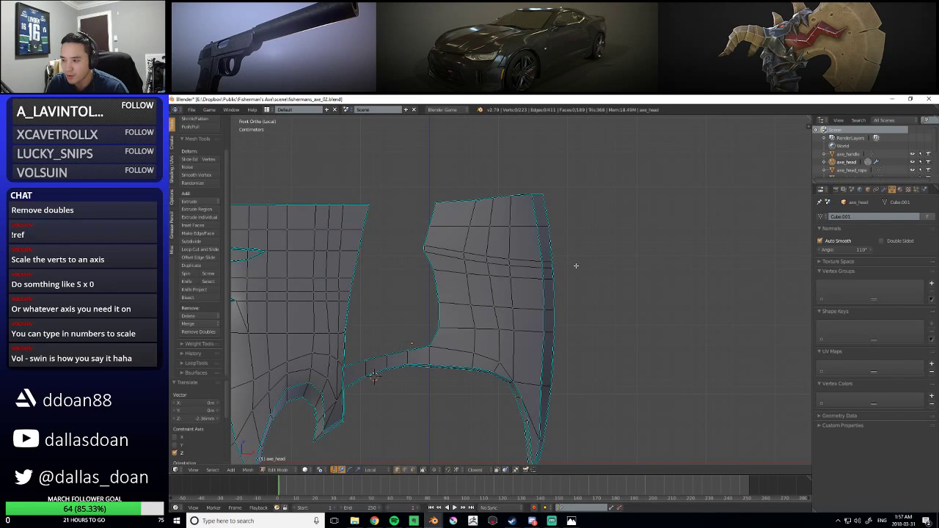
# Shift the column nearest the outer strip along X, moving its band vertices about 7.3 mm and the vertex just below likewise
pyautogui.scroll(4, 572, 266)
pyautogui.scroll(-1, 554, 276)
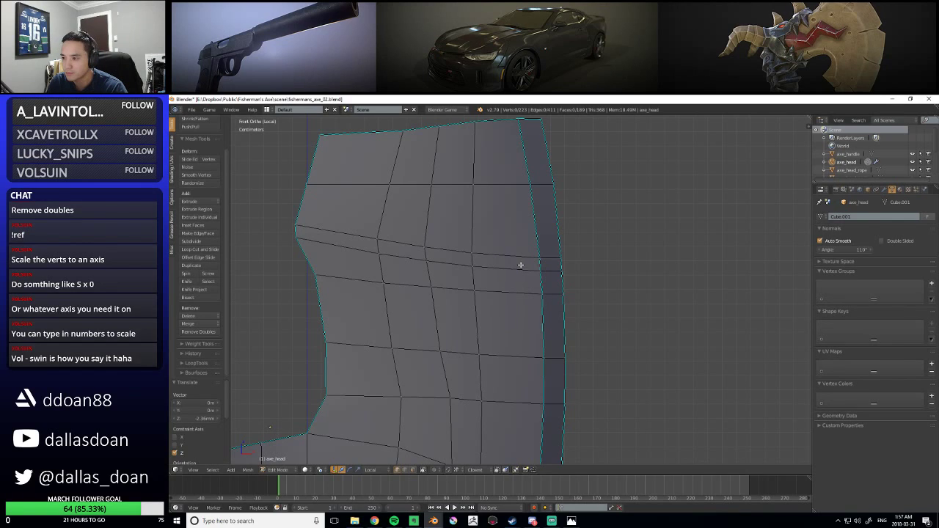
pyautogui.rightClick(470, 256)
pyautogui.press('g')
pyautogui.press('x')
pyautogui.click(508, 262)
pyautogui.rightClick(496, 289)
pyautogui.scroll(-2, 496, 290)
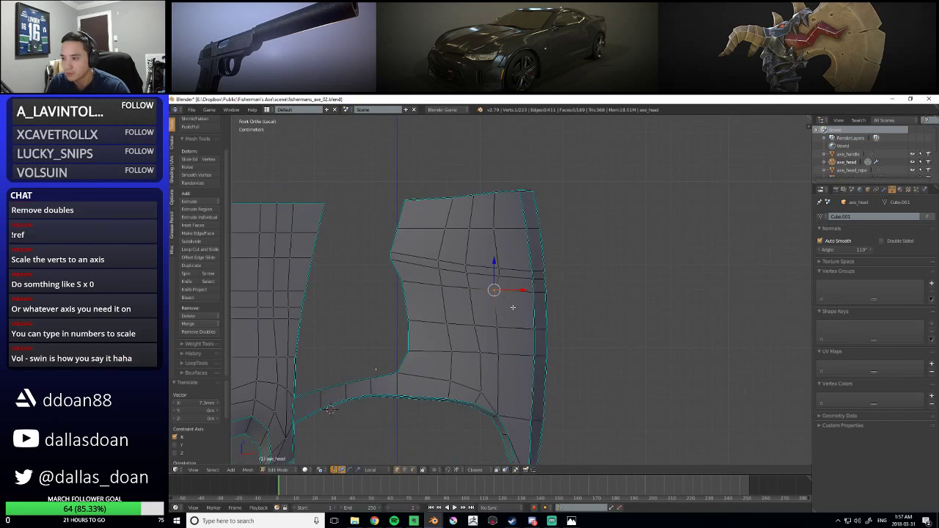
pyautogui.press('g')
pyautogui.press('x')
pyautogui.click(528, 282)
# Shift the lower vertices of the column nearest the right blade's outer strip along X toward the outer edge
pyautogui.rightClick(497, 331)
pyautogui.press('g')
pyautogui.press('x')
pyautogui.moveTo(525, 334); pyautogui.dragTo(525, 334)
pyautogui.rightClick(503, 374)
pyautogui.moveTo(520, 371); pyautogui.dragTo(522, 371)
pyautogui.press('b')
pyautogui.moveTo(485, 317); pyautogui.dragTo(531, 356)
# Straighten the same column's upper part along X, moving the row above the band about 5.05 mm and then nudging the band vertices
pyautogui.rightClick(495, 279)
pyautogui.moveTo(519, 282); pyautogui.dragTo(526, 250)
pyautogui.rightClick(494, 258)
pyautogui.rightClick(493, 247)
pyautogui.rightClick(493, 192)
pyautogui.moveTo(519, 192); pyautogui.dragTo(526, 192)
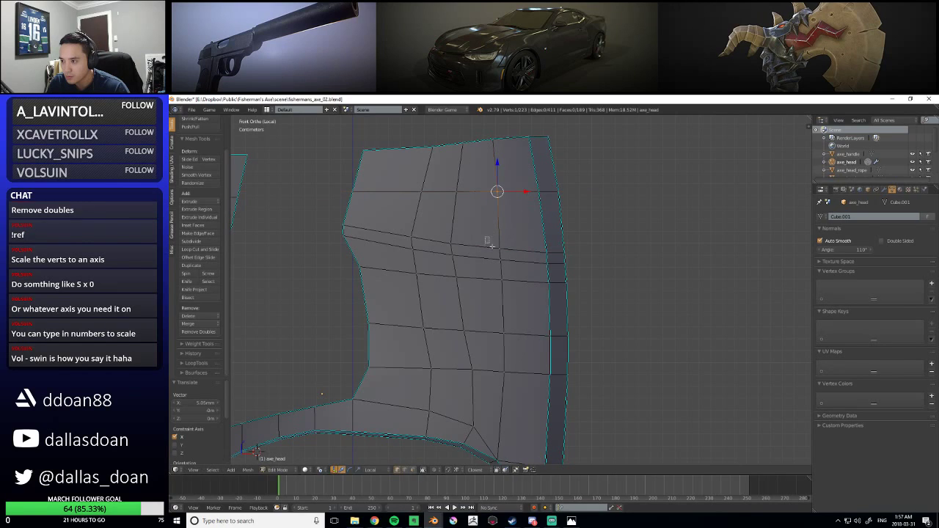
pyautogui.rightClick(497, 247)
pyautogui.moveTo(524, 247); pyautogui.dragTo(526, 259)
pyautogui.rightClick(501, 260)
pyautogui.scroll(-5, 604, 326)
pyautogui.scroll(2, 605, 326)
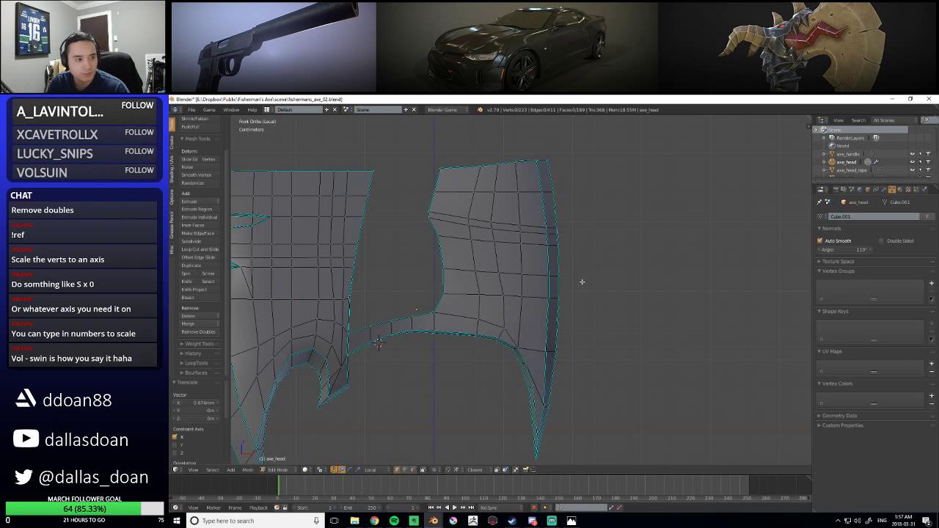
pyautogui.keyDown('shift'); pyautogui.moveTo(582, 282); pyautogui.dragTo(576, 272, button='middle'); pyautogui.keyUp('shift')
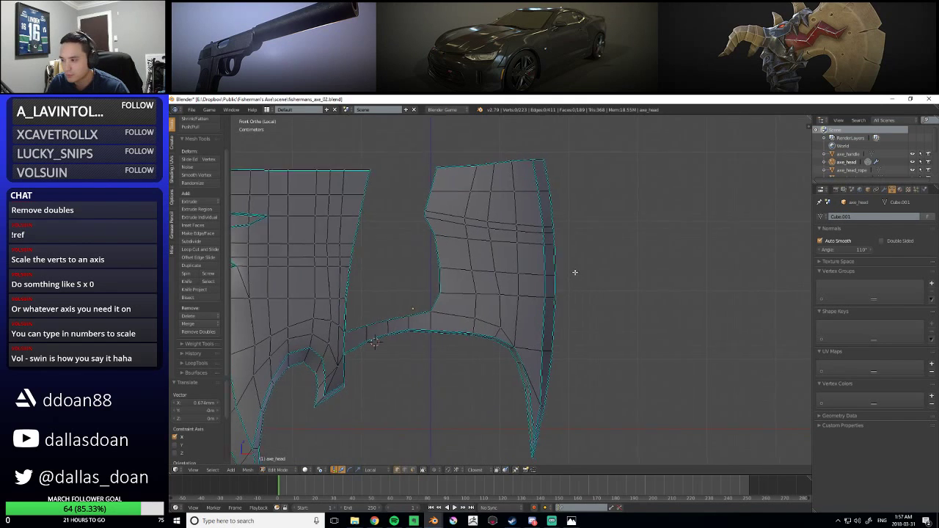
pyautogui.scroll(1, 577, 272)
pyautogui.scroll(3, 570, 314)
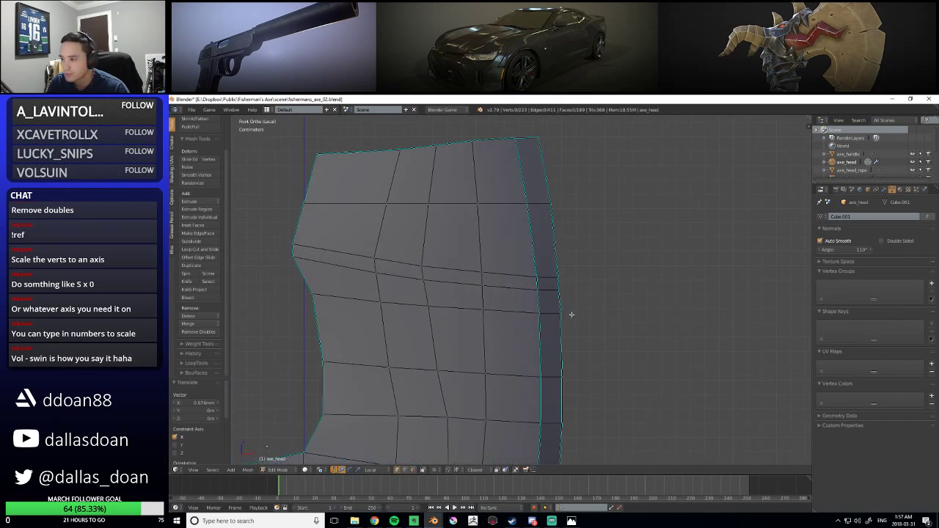
pyautogui.scroll(2, 570, 313)
pyautogui.scroll(-5, 555, 296)
pyautogui.scroll(4, 547, 325)
pyautogui.keyDown('alt'); pyautogui.rightClick(489, 292); pyautogui.keyUp('alt')
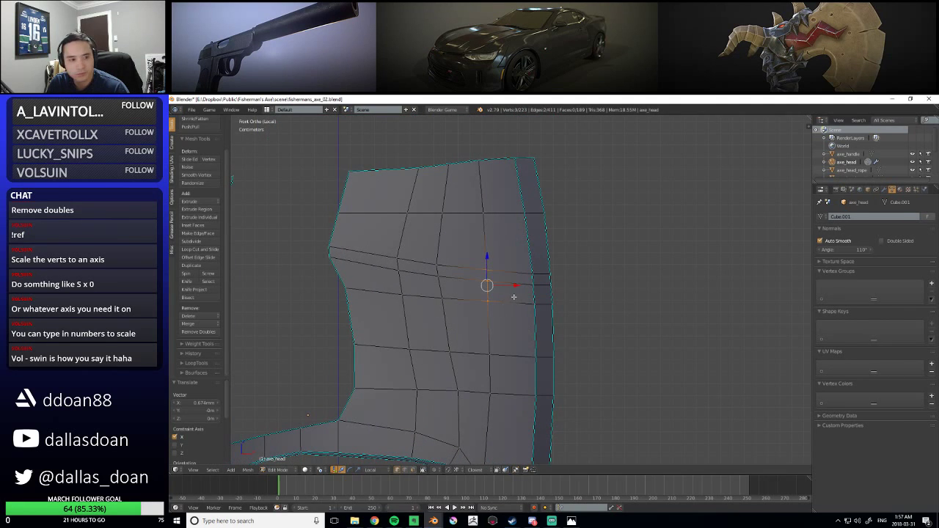
pyautogui.press('a')
pyautogui.scroll(3, 558, 289)
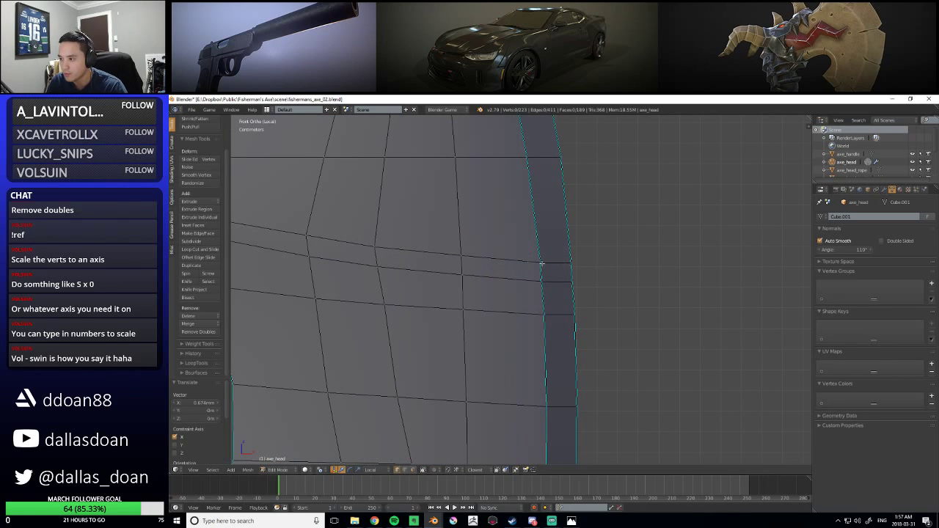
pyautogui.press('k')
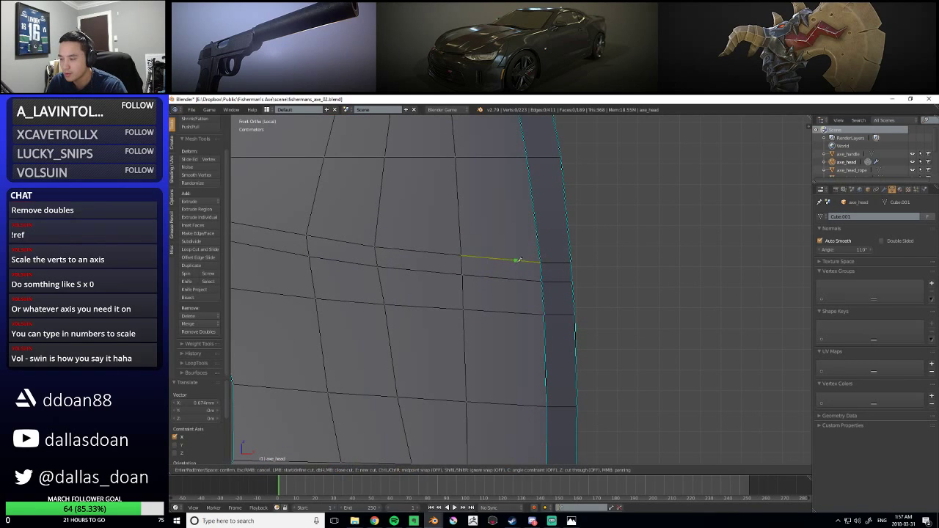
pyautogui.click(462, 256)
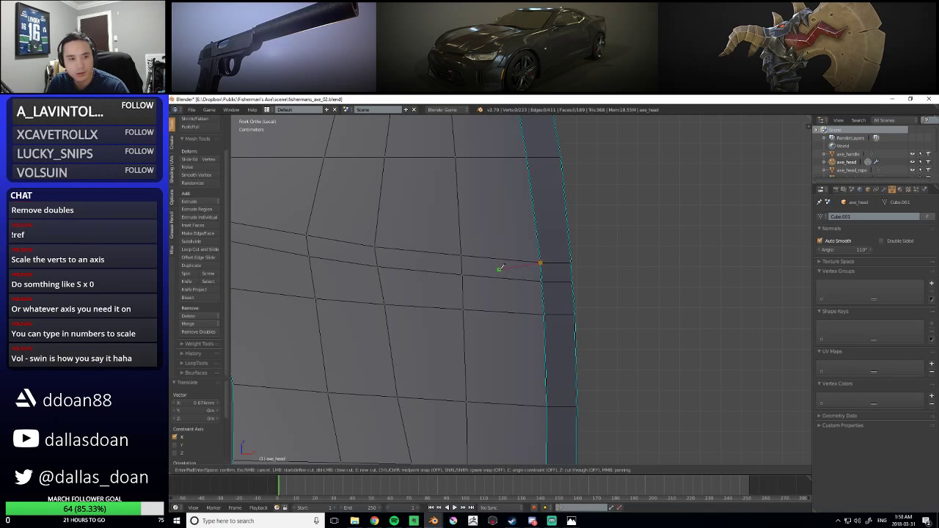
pyautogui.press('Escape')
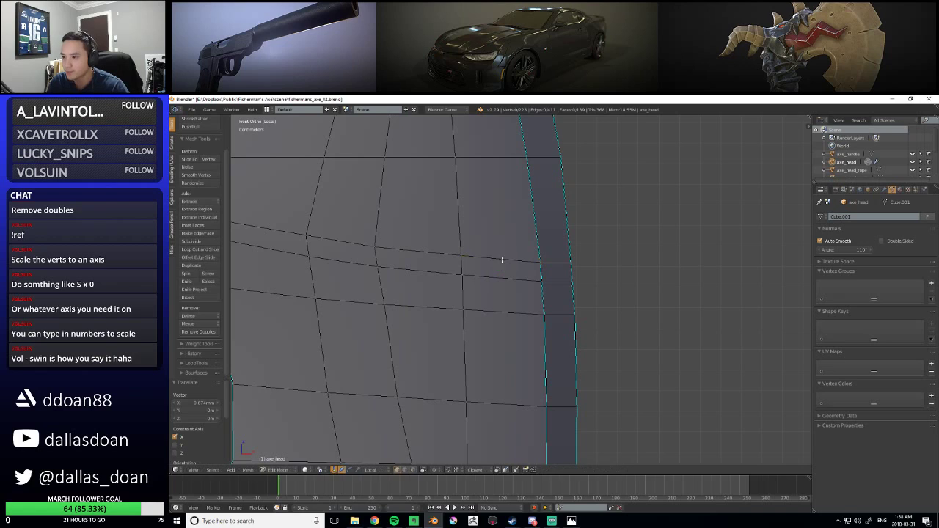
# Raise the band's upper and lower vertices along Z on the column nearest the right blade's outer strip
pyautogui.rightClick(460, 254)
pyautogui.moveTo(461, 231); pyautogui.dragTo(463, 274)
pyautogui.rightClick(459, 224)
pyautogui.scroll(-2, 461, 247)
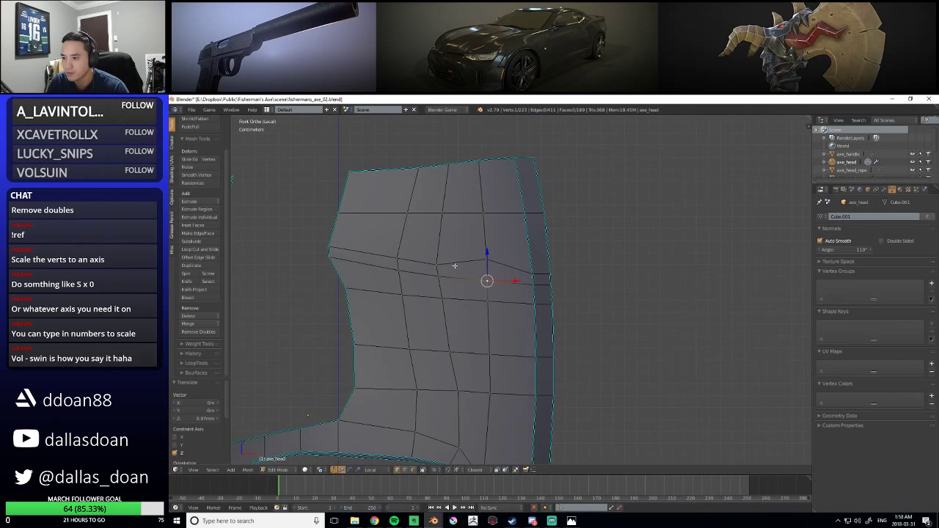
pyautogui.press('g')
pyautogui.press('z')
pyautogui.press('z')
pyautogui.click(468, 233)
# Raise the band's vertex pair on the inner border of the outer thickness strip by about 3.74 mm along Z
pyautogui.moveTo(471, 259); pyautogui.dragTo(538, 267)
pyautogui.press('g')
pyautogui.press('z')
pyautogui.press('z')
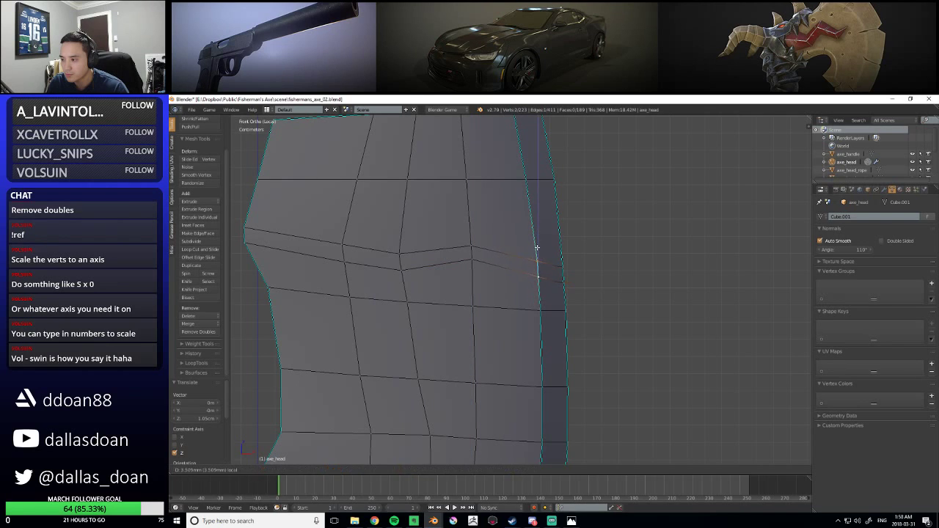
pyautogui.click(536, 247)
# Raise the band's vertex pair on the middle column of the right blade by about 8.9 mm along Z
pyautogui.keyDown('shift'); pyautogui.moveTo(536, 275); pyautogui.dragTo(580, 280, button='middle'); pyautogui.keyUp('shift')
pyautogui.rightClick(444, 273)
pyautogui.press('g')
pyautogui.press('z')
pyautogui.press('z')
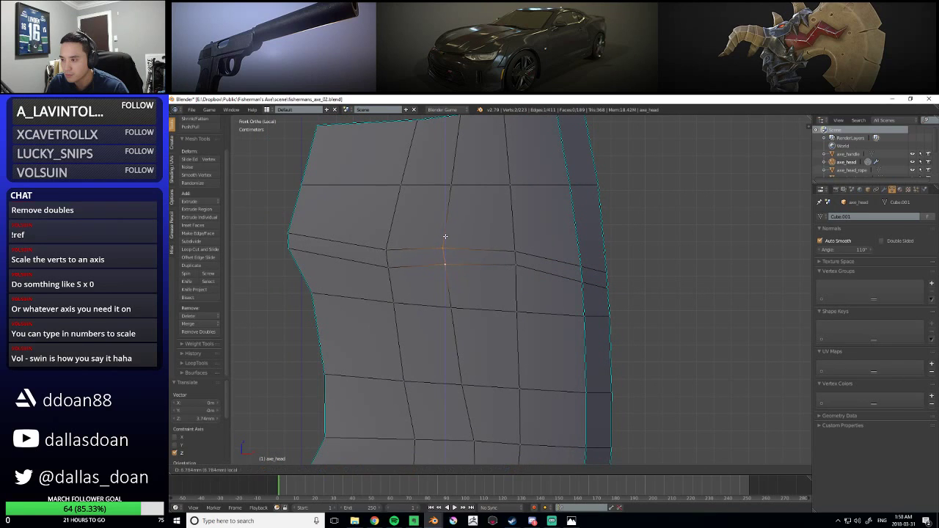
pyautogui.click(445, 233)
# Raise the band's vertex pair on the column closest to the right blade's inner notch along Z
pyautogui.rightClick(398, 259)
pyautogui.keyDown('shift'); pyautogui.moveTo(404, 261); pyautogui.dragTo(399, 277, button='middle'); pyautogui.keyUp('shift')
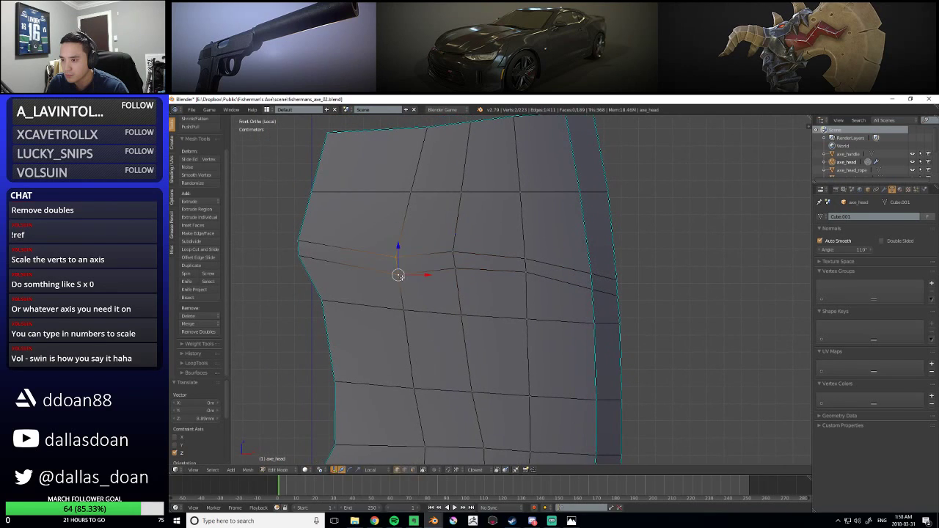
pyautogui.press('g')
pyautogui.press('z')
pyautogui.press('z')
pyautogui.click(397, 237)
# Adjust the band's upper vertex on the middle column along X, and try the same on the lower vertex
pyautogui.rightClick(452, 251)
pyautogui.press('g')
pyautogui.press('x')
pyautogui.press('x')
pyautogui.click(477, 252)
pyautogui.rightClick(455, 267)
pyautogui.press('g')
pyautogui.press('x')
pyautogui.press('x')
pyautogui.press('Escape')
# Move the middle column's upper and lower band vertices together slightly along X
pyautogui.keyDown('shift'); pyautogui.rightClick(484, 253); pyautogui.keyUp('shift')
pyautogui.press('g')
pyautogui.press('x')
pyautogui.press('x')
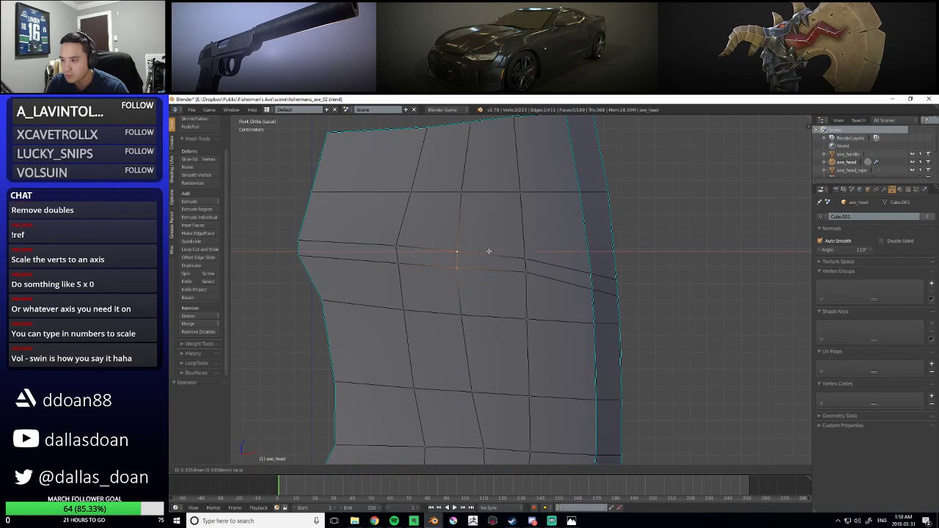
pyautogui.click(489, 252)
# Reposition the band's vertices on the column nearest the outer strip, shifting the last one about -0.468 mm along X
pyautogui.rightClick(526, 272)
pyautogui.moveTo(525, 245); pyautogui.dragTo(552, 259)
pyautogui.rightClick(525, 259)
pyautogui.press('a')
pyautogui.keyDown('shift'); pyautogui.moveTo(622, 304); pyautogui.dragTo(596, 313, button='middle'); pyautogui.keyUp('shift')
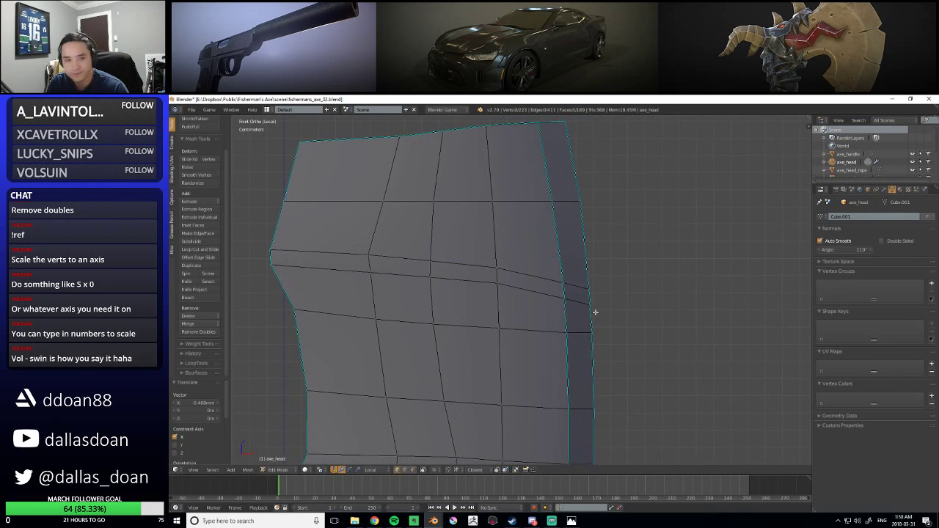
# Lower the band's vertex pair on the inner border of the outer strip by about -1.8 mm along Z
pyautogui.scroll(2, 600, 313)
pyautogui.rightClick(539, 300)
pyautogui.moveTo(542, 295); pyautogui.dragTo(541, 295)
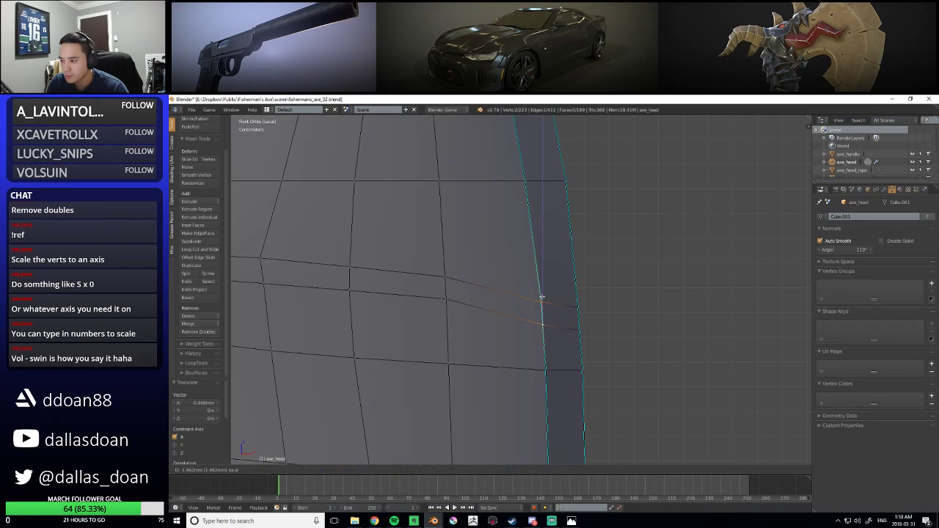
pyautogui.click(541, 298)
pyautogui.press('a')
pyautogui.scroll(-4, 616, 327)
pyautogui.scroll(3, 613, 331)
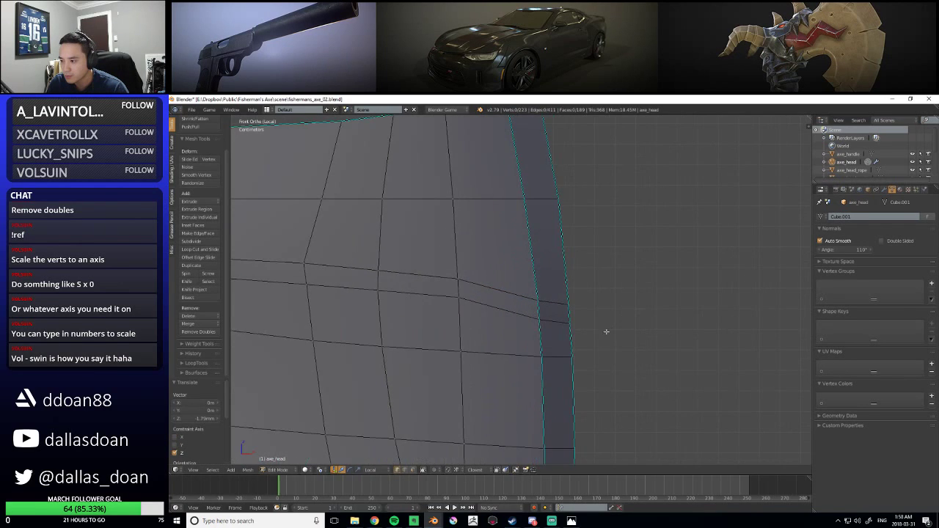
pyautogui.keyDown('shift'); pyautogui.moveTo(610, 331); pyautogui.dragTo(623, 323, button='middle'); pyautogui.keyUp('shift')
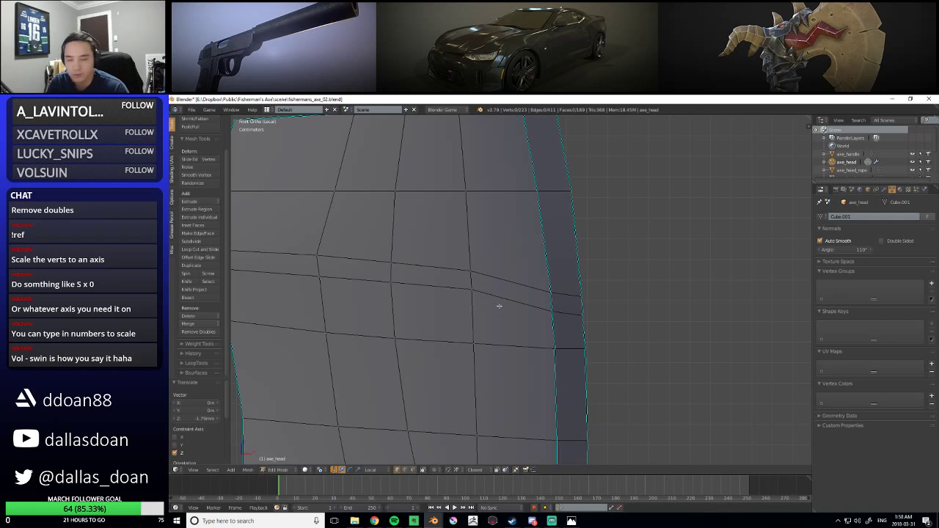
# Lower the band's upper vertex on the column nearest the outer strip along Z, and shift it about 0.49 mm along X
pyautogui.scroll(1, 499, 306)
pyautogui.rightClick(463, 274)
pyautogui.press('g')
pyautogui.press('z')
pyautogui.press('z')
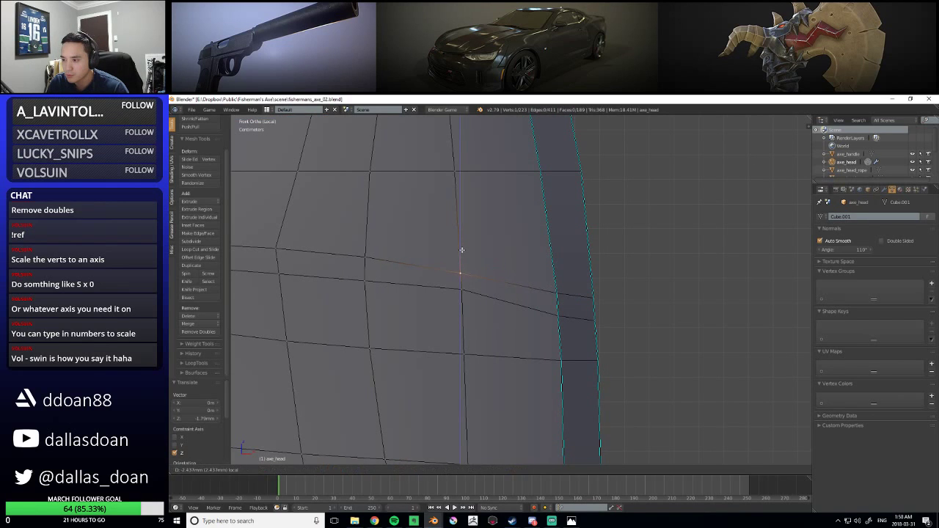
pyautogui.click(461, 255)
pyautogui.press('g')
pyautogui.press('x')
pyautogui.press('x')
pyautogui.click(482, 277)
pyautogui.scroll(1, 525, 296)
pyautogui.keyDown('shift'); pyautogui.moveTo(543, 304); pyautogui.dragTo(531, 281, button='middle'); pyautogui.keyUp('shift')
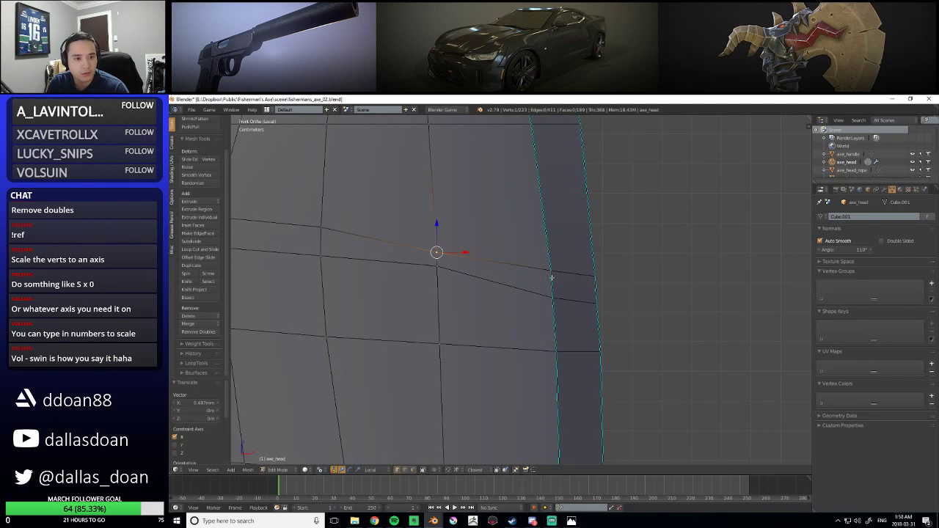
# Inset the band's two outermost faces on the right blade, including the thickness strip face, with a thickness of 1 cm
pyautogui.hotkey('ctrl', 'Tab')
pyautogui.click(499, 287)
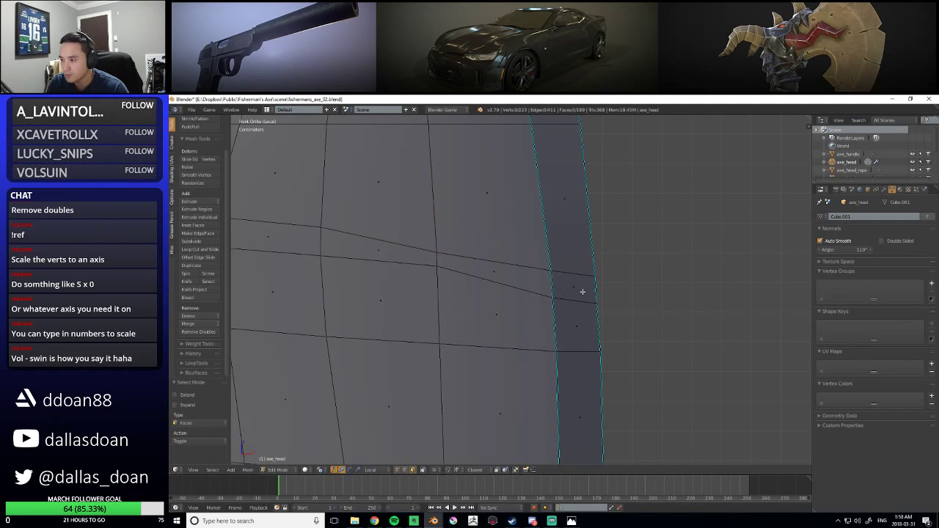
pyautogui.rightClick(511, 273)
pyautogui.keyDown('shift'); pyautogui.rightClick(572, 283); pyautogui.keyUp('shift')
pyautogui.scroll(-4, 551, 308)
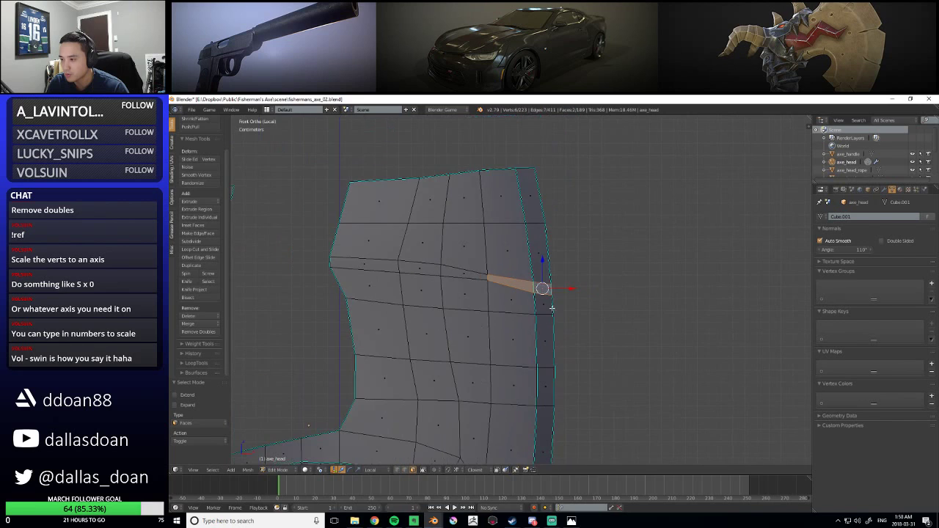
pyautogui.scroll(5, 543, 318)
pyautogui.scroll(-2, 444, 271)
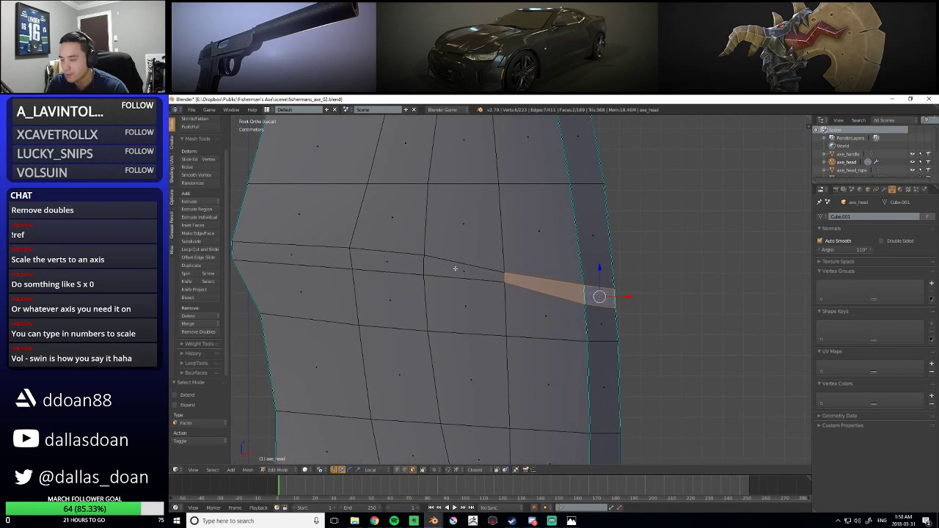
pyautogui.keyDown('shift'); pyautogui.moveTo(535, 283); pyautogui.dragTo(480, 285, button='middle'); pyautogui.keyUp('shift')
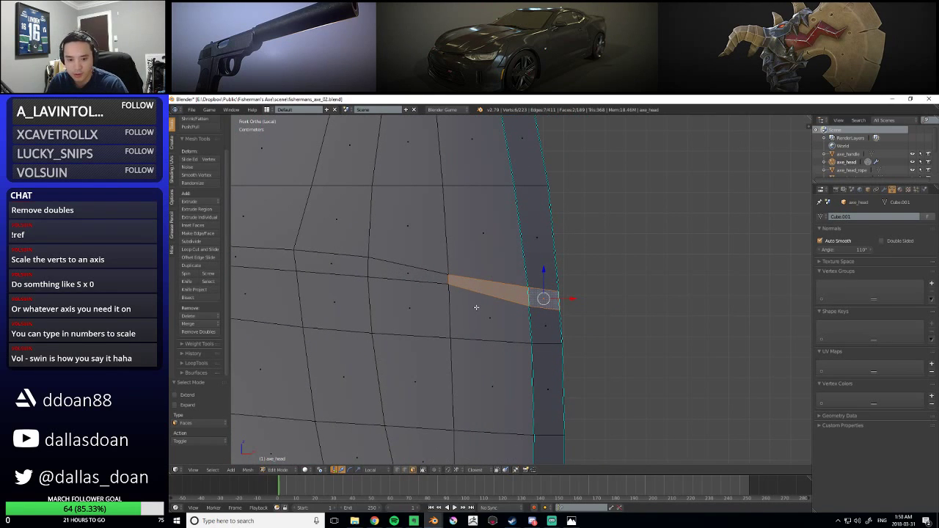
pyautogui.hotkey('ctrl', 'f')
pyautogui.click(463, 305)
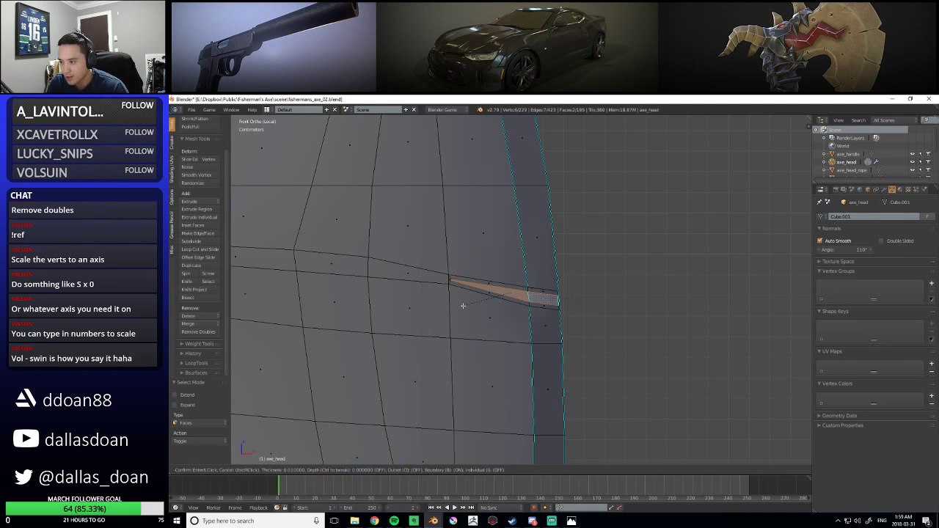
pyautogui.click(463, 305)
pyautogui.moveTo(560, 311); pyautogui.dragTo(580, 325, button='middle')
pyautogui.scroll(4, 565, 286)
pyautogui.scroll(2, 551, 314)
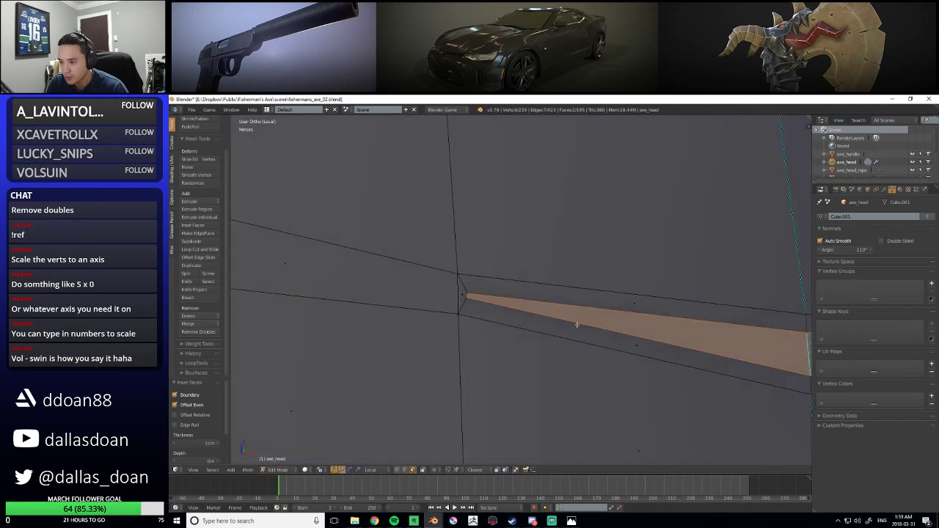
# Delete the thin rim face left by the inset at the outer end of the right blade's notch band
pyautogui.scroll(-2, 579, 324)
pyautogui.moveTo(761, 335); pyautogui.dragTo(514, 314, button='middle')
pyautogui.hotkey('ctrl', 'Tab')
pyautogui.click(531, 291)
pyautogui.rightClick(555, 303)
pyautogui.press('x')
pyautogui.click(592, 319)
# Reposition the inset vertex at the notch's outer end along Y, and adjust it along X
pyautogui.moveTo(592, 319); pyautogui.dragTo(528, 293, button='middle')
pyautogui.hotkey('ctrl', 'Tab')
pyautogui.click(527, 273)
pyautogui.rightClick(594, 304)
pyautogui.moveTo(574, 342); pyautogui.dragTo(605, 331, button='middle')
pyautogui.press('g')
pyautogui.press('y')
pyautogui.click(597, 262)
pyautogui.press('g')
pyautogui.press('x')
pyautogui.click(464, 415)
# Lower the vertex at the notch's inner end by about -1.22 mm along Z
pyautogui.rightClick(463, 322)
pyautogui.press('g')
pyautogui.press('z')
pyautogui.click(404, 301)
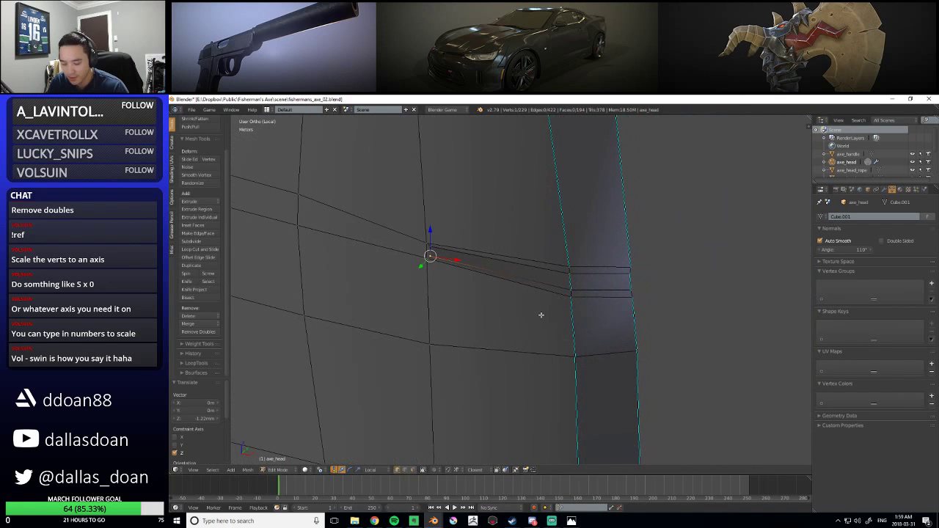
# Scale the notch's inset vertex pair on the outer strip's inner border by about 1.285 along Z, working in front view
pyautogui.scroll(-3, 523, 321)
pyautogui.moveTo(501, 329); pyautogui.dragTo(596, 366, button='middle')
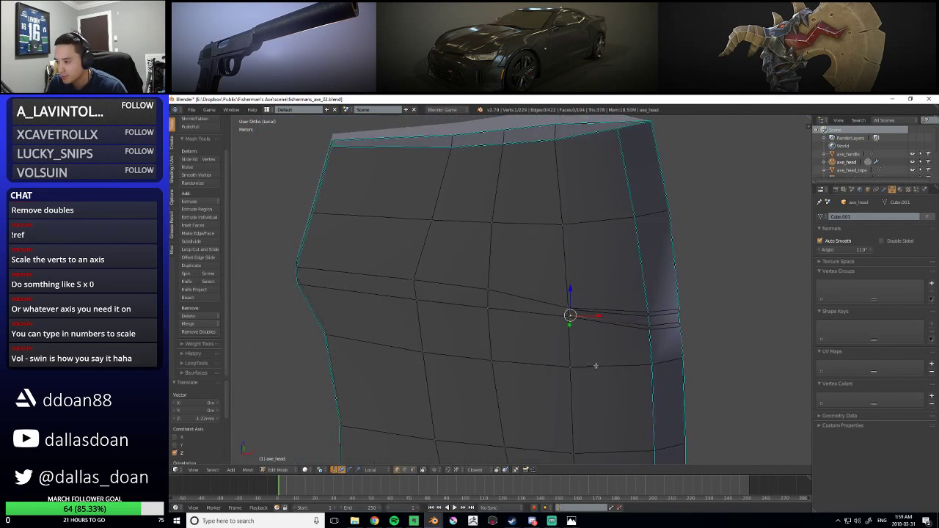
pyautogui.press('KP_1')
pyautogui.scroll(1, 561, 324)
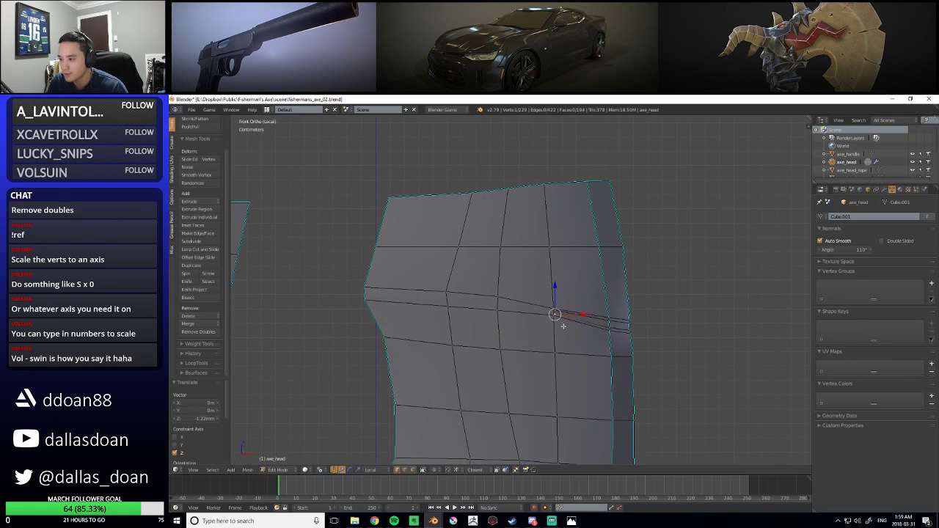
pyautogui.scroll(8, 561, 323)
pyautogui.rightClick(593, 309)
pyautogui.keyDown('shift'); pyautogui.rightClick(590, 278); pyautogui.keyUp('shift')
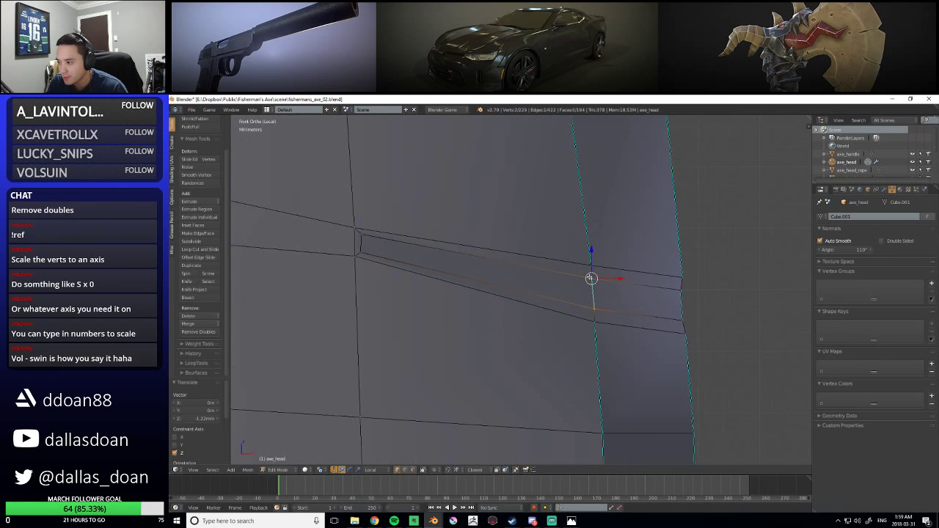
pyautogui.press('s')
pyautogui.press('z')
pyautogui.press('z')
pyautogui.click(587, 239)
# Raise the notch's upper inset vertex on the strip's inner border along Z, and nudge the upper inset vertex at the notch's inner end
pyautogui.press('a')
pyautogui.rightClick(595, 276)
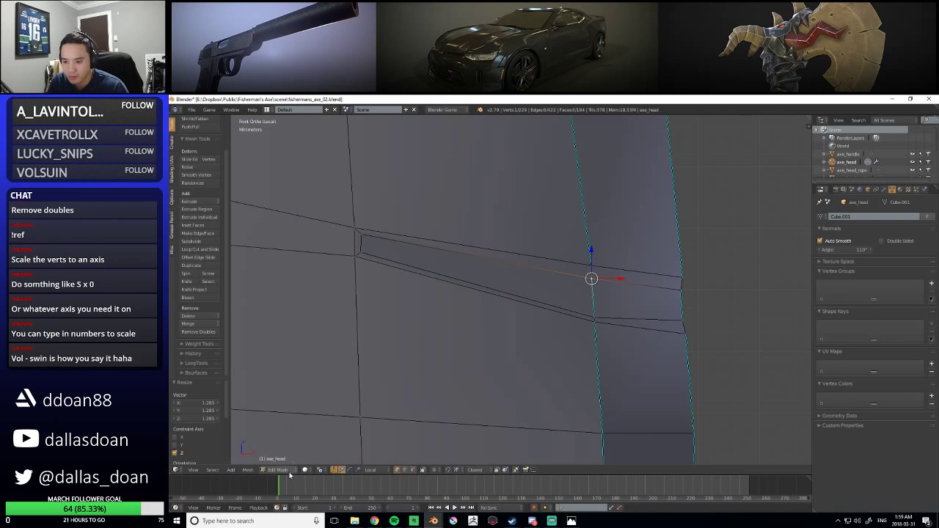
pyautogui.click(319, 471)
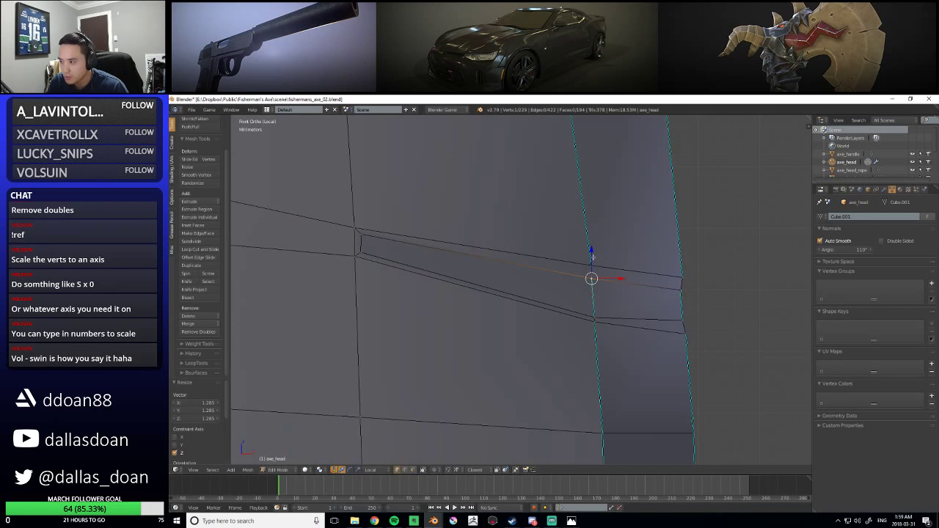
pyautogui.keyDown('shift'); pyautogui.rightClick(597, 319); pyautogui.keyUp('shift')
pyautogui.press('j')
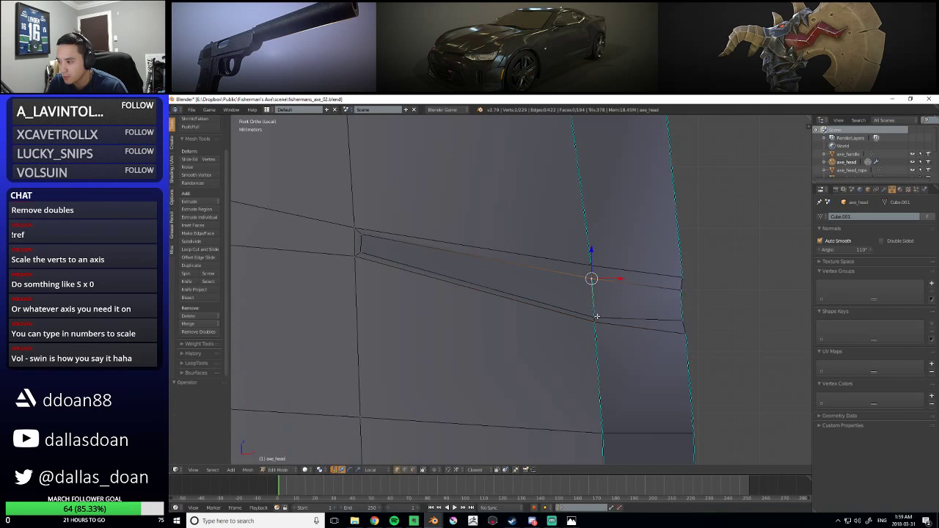
pyautogui.press('g')
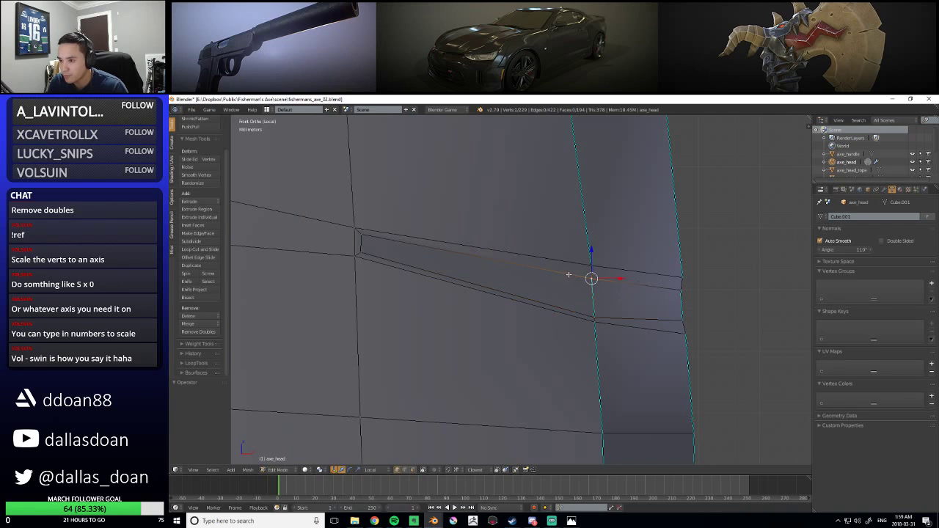
pyautogui.moveTo(592, 255); pyautogui.dragTo(590, 245)
pyautogui.keyDown('shift'); pyautogui.moveTo(590, 245); pyautogui.dragTo(667, 272, button='middle'); pyautogui.keyUp('shift')
pyautogui.rightClick(438, 262)
pyautogui.keyDown('ctrl'); pyautogui.moveTo(438, 261); pyautogui.dragTo(435, 280); pyautogui.keyUp('ctrl')
# Scale the notch's inset vertex pair on the blade's outer edge by about 1.549 along Z, and push it inward along X
pyautogui.keyDown('shift'); pyautogui.moveTo(653, 321); pyautogui.dragTo(532, 323, button='middle'); pyautogui.keyUp('shift')
pyautogui.rightClick(637, 308)
pyautogui.press('s')
pyautogui.moveTo(637, 276); pyautogui.dragTo(636, 275)
pyautogui.scroll(1, 649, 297)
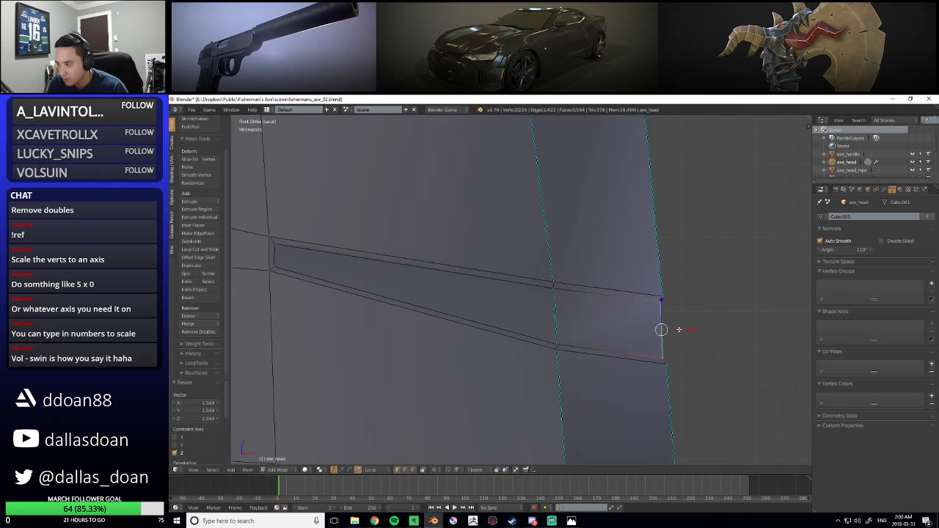
pyautogui.keyDown('shift'); pyautogui.moveTo(683, 329); pyautogui.dragTo(652, 321, button='middle'); pyautogui.keyUp('shift')
pyautogui.moveTo(665, 323); pyautogui.dragTo(657, 322)
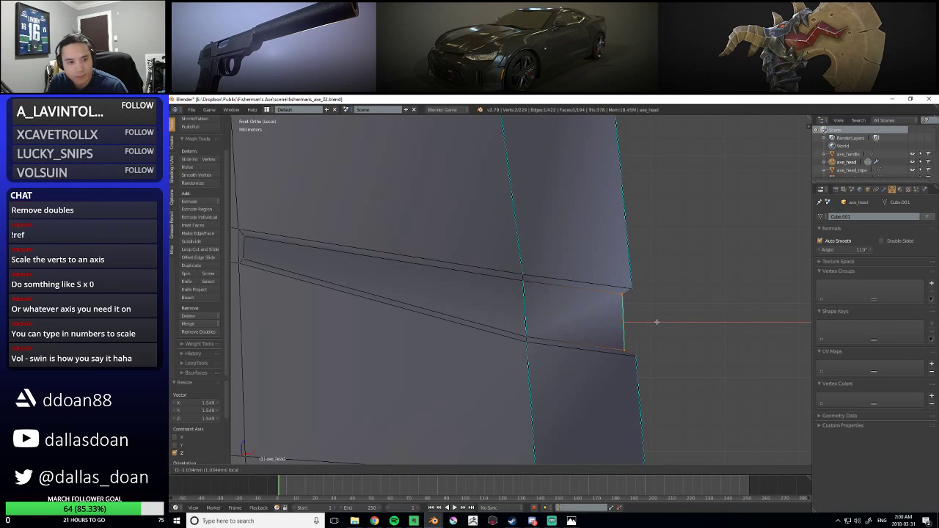
pyautogui.click(625, 323)
# Move the notch's inset floor face deeper into the blade in face select mode
pyautogui.moveTo(626, 323); pyautogui.dragTo(465, 270, button='middle')
pyautogui.scroll(3, 518, 295)
pyautogui.hotkey('ctrl', 'Tab')
pyautogui.click(490, 278)
pyautogui.hotkey('ctrl', 'Tab')
pyautogui.click(505, 295)
pyautogui.rightClick(501, 283)
pyautogui.moveTo(501, 283); pyautogui.dragTo(610, 316, button='middle')
pyautogui.moveTo(541, 268); pyautogui.dragTo(551, 271)
pyautogui.moveTo(551, 271); pyautogui.dragTo(444, 330, button='middle')
# Examine the notch's shape and shading on the right blade in object mode and edit mode
pyautogui.scroll(-2, 445, 329)
pyautogui.moveTo(626, 331); pyautogui.dragTo(565, 334, button='middle')
pyautogui.scroll(-6, 564, 335)
pyautogui.press('a')
pyautogui.press('Tab')
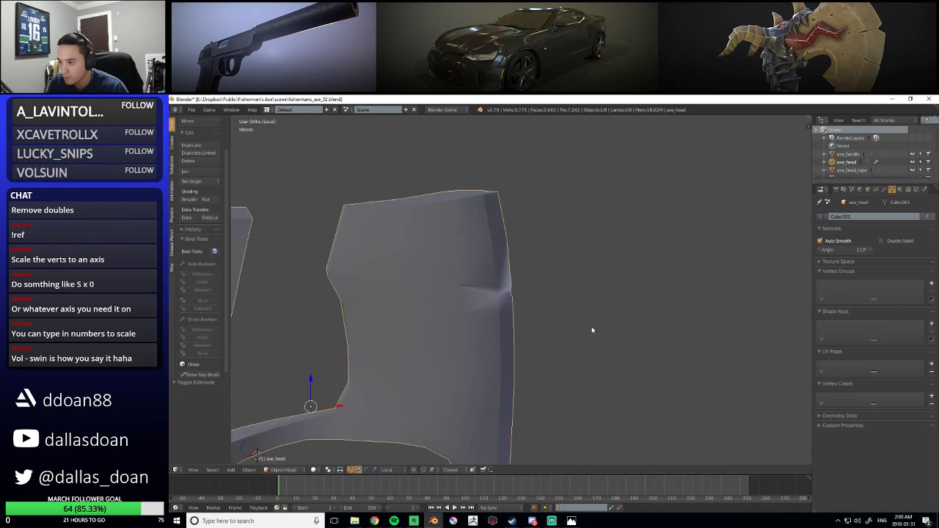
pyautogui.scroll(3, 530, 309)
pyautogui.press('Tab')
pyautogui.moveTo(528, 309); pyautogui.dragTo(565, 329, button='middle')
pyautogui.scroll(3, 565, 330)
pyautogui.press('Tab')
pyautogui.press('Tab')
# Select the edges of the notch's outer outline and mark them as sharp
pyautogui.hotkey('ctrl', 'Tab')
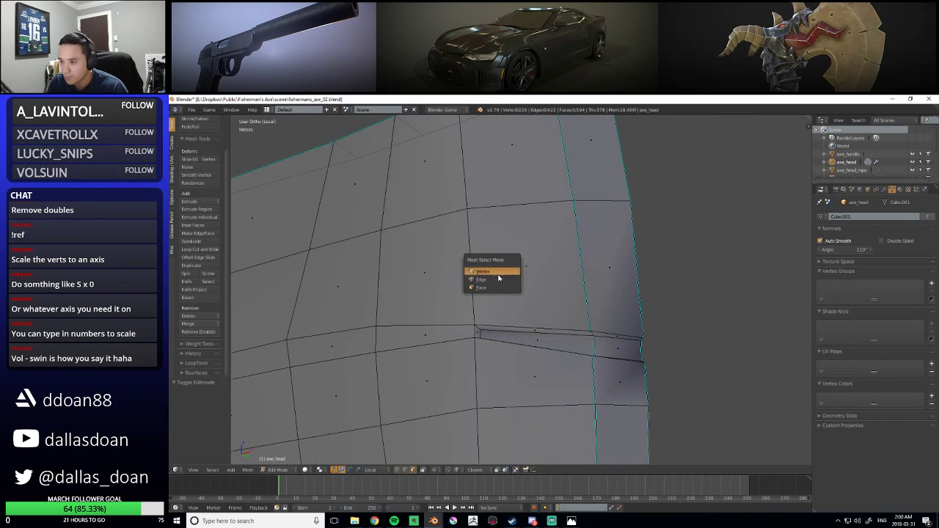
pyautogui.click(481, 280)
pyautogui.rightClick(528, 328)
pyautogui.keyDown('shift'); pyautogui.rightClick(617, 335); pyautogui.keyUp('shift')
pyautogui.moveTo(470, 331); pyautogui.dragTo(475, 306, button='middle')
pyautogui.keyDown('shift'); pyautogui.rightClick(513, 311); pyautogui.keyUp('shift')
pyautogui.keyDown('shift'); pyautogui.rightClick(557, 327); pyautogui.keyUp('shift')
pyautogui.hotkey('ctrl', 'e')
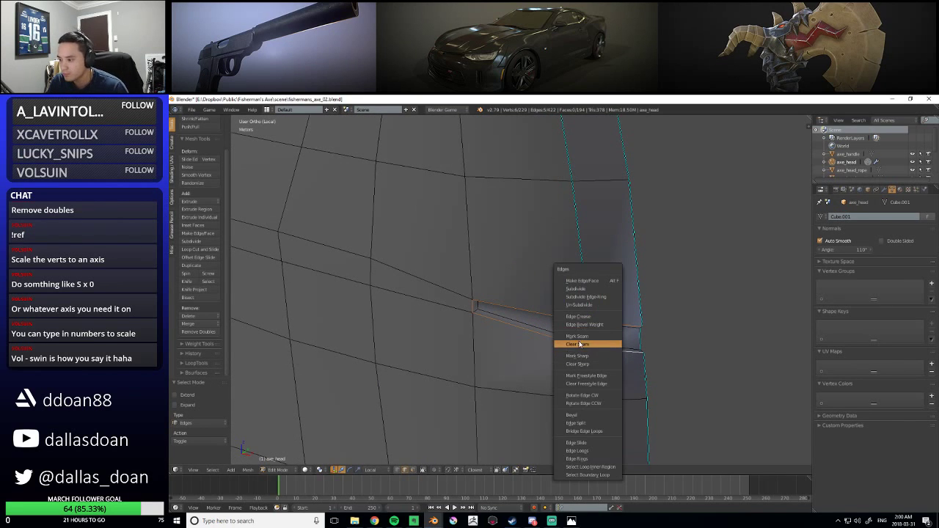
pyautogui.click(606, 356)
# Select the notch's inner floor edges and the corner edges at its narrow end, and mark them as sharp
pyautogui.moveTo(607, 357)
pyautogui.mouseDown(button='middle')
pyautogui.moveTo(563, 342)
pyautogui.moveTo(528, 308)
pyautogui.mouseUp(button='middle')
pyautogui.rightClick(506, 279)
pyautogui.keyDown('shift'); pyautogui.rightClick(631, 288); pyautogui.keyUp('shift')
pyautogui.moveTo(630, 288); pyautogui.dragTo(600, 312, button='middle')
pyautogui.keyDown('shift'); pyautogui.rightClick(600, 315); pyautogui.keyUp('shift')
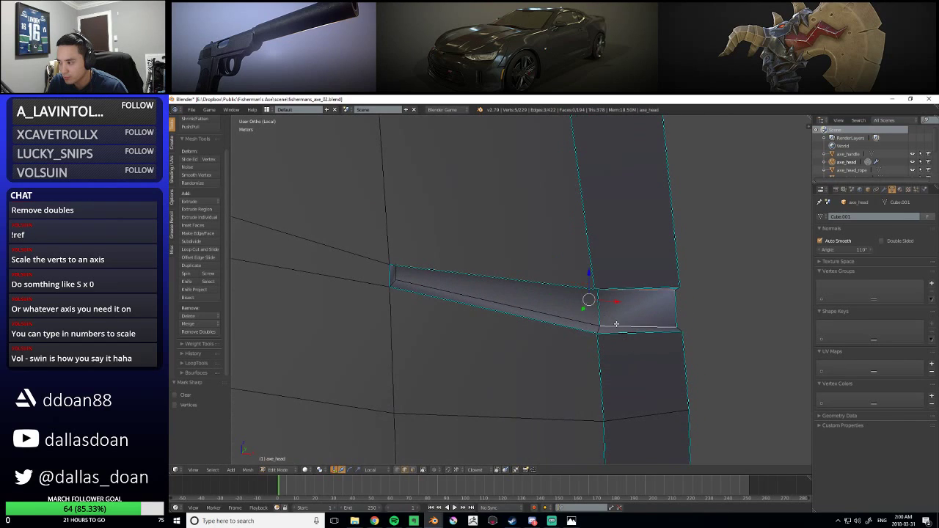
pyautogui.keyDown('shift'); pyautogui.rightClick(432, 280); pyautogui.keyUp('shift')
pyautogui.keyDown('shift'); pyautogui.rightClick(394, 271); pyautogui.keyUp('shift')
pyautogui.keyDown('shift'); pyautogui.rightClick(394, 271); pyautogui.keyUp('shift')
pyautogui.keyDown('shift'); pyautogui.rightClick(394, 272); pyautogui.keyUp('shift')
pyautogui.moveTo(428, 307); pyautogui.dragTo(392, 266, button='middle')
pyautogui.keyDown('shift'); pyautogui.rightClick(397, 267); pyautogui.keyUp('shift')
pyautogui.hotkey('ctrl', 'e')
pyautogui.click(404, 272)
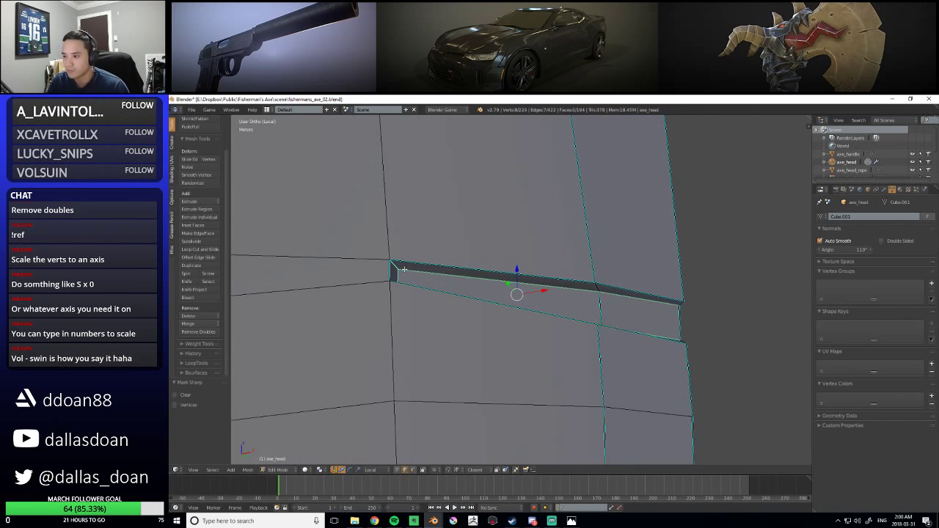
# Scale the vertices at the notch's inner end along Z
pyautogui.scroll(-2, 514, 294)
pyautogui.press('Tab')
pyautogui.moveTo(666, 314); pyautogui.dragTo(548, 350, button='middle')
pyautogui.scroll(5, 548, 351)
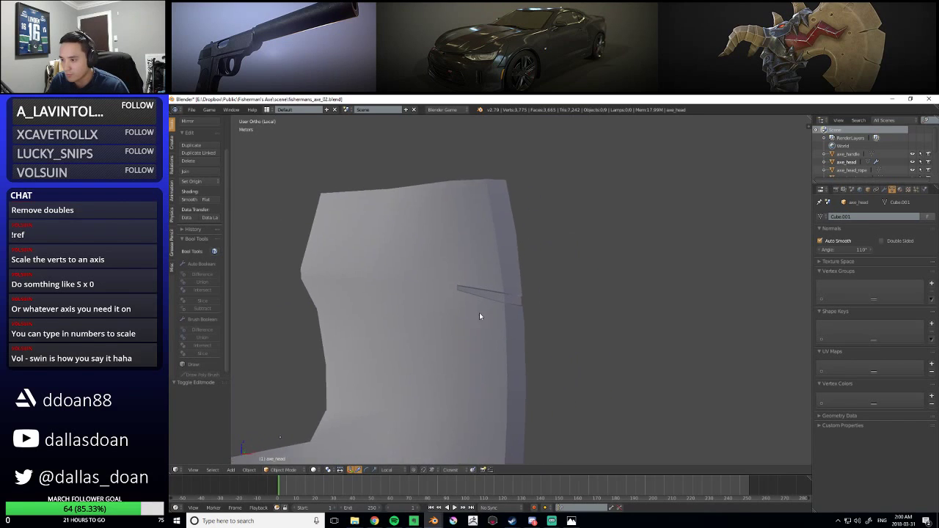
pyautogui.scroll(4, 483, 306)
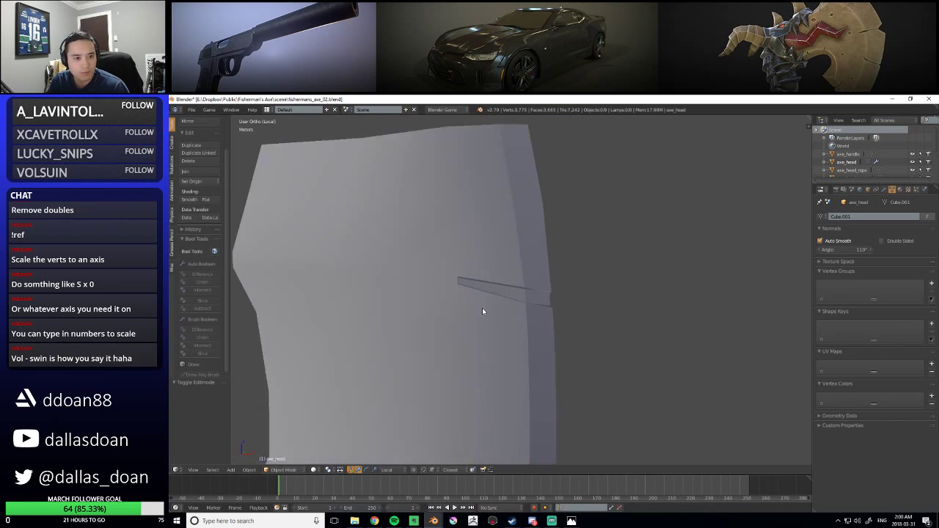
pyautogui.press('Tab')
pyautogui.scroll(2, 460, 288)
pyautogui.keyDown('shift'); pyautogui.moveTo(459, 288); pyautogui.dragTo(517, 289, button='middle'); pyautogui.keyUp('shift')
pyautogui.hotkey('ctrl', 'Tab')
pyautogui.click(473, 261)
pyautogui.moveTo(463, 258); pyautogui.dragTo(500, 299)
pyautogui.press('r')
pyautogui.moveTo(475, 245); pyautogui.dragTo(475, 254)
# Scale the notch's outer vertex groups along Z, on the strip's inner border and on the blade's outer edge
pyautogui.moveTo(560, 274); pyautogui.dragTo(614, 323)
pyautogui.moveTo(591, 273); pyautogui.dragTo(636, 302)
pyautogui.scroll(-3, 566, 294)
pyautogui.scroll(2, 604, 289)
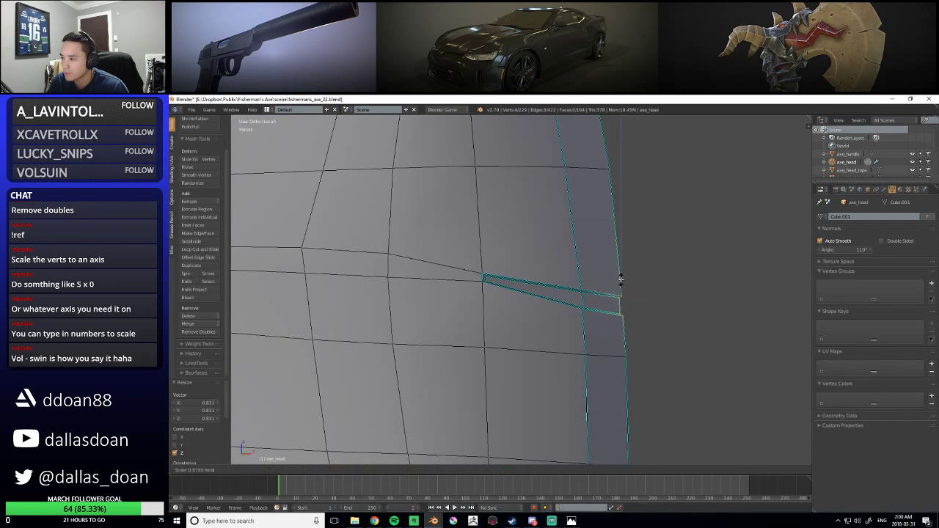
# Examine the whole axe head in object mode, comparing the details on both blades' outer edges
pyautogui.scroll(-5, 621, 294)
pyautogui.press('Tab')
pyautogui.scroll(-3, 474, 308)
pyautogui.moveTo(474, 309); pyautogui.dragTo(620, 344, button='middle')
pyautogui.press('a')
pyautogui.scroll(5, 541, 363)
pyautogui.moveTo(541, 363); pyautogui.dragTo(520, 350, button='middle')
pyautogui.scroll(-4, 628, 300)
pyautogui.scroll(-5, 629, 300)
pyautogui.scroll(2, 576, 311)
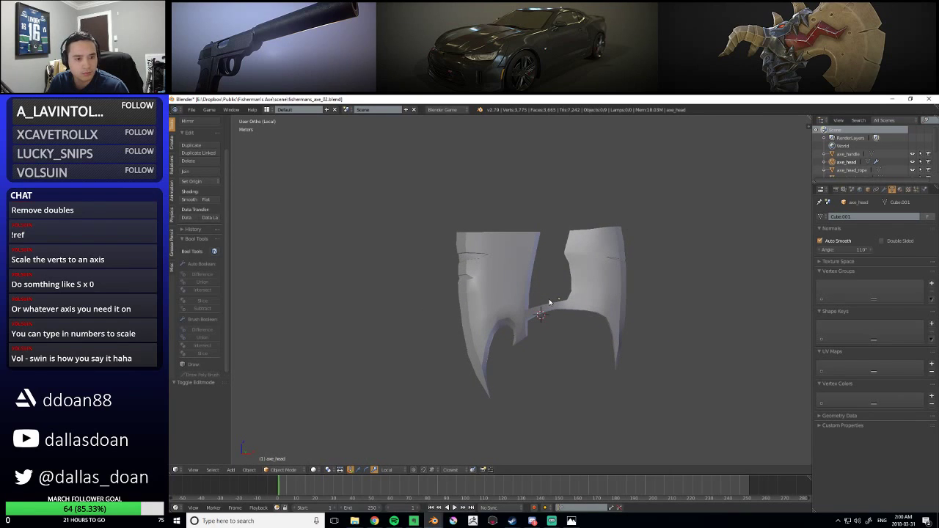
pyautogui.moveTo(551, 304); pyautogui.dragTo(587, 293, button='middle')
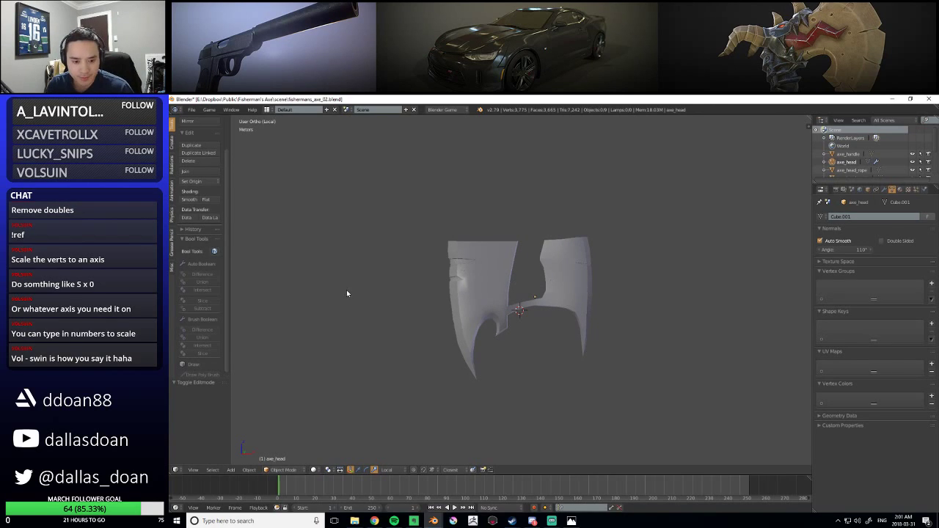
pyautogui.hotkey('alt', 'Tab')
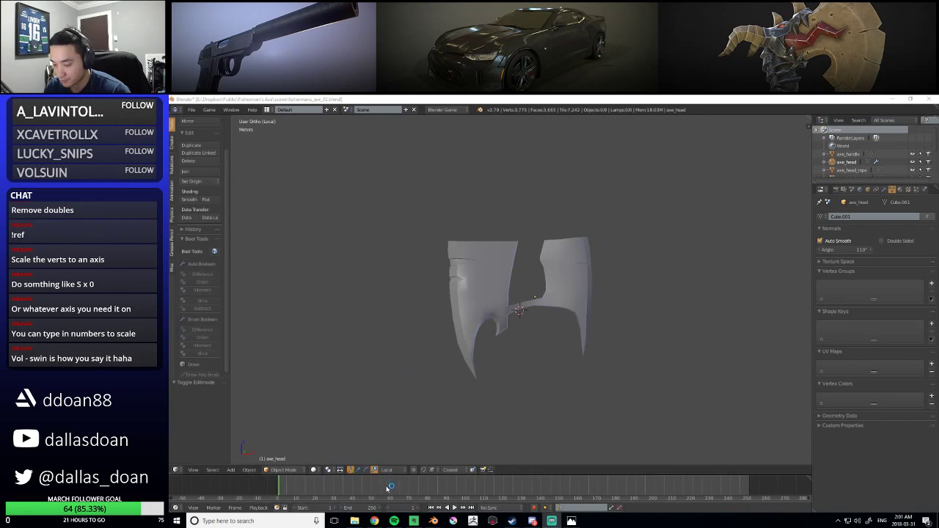
# Raise the vertex pair on the outer edge of the right blade's lower spike along Z, below the strip's last cross edge
pyautogui.moveTo(488, 374); pyautogui.dragTo(583, 347, button='middle')
pyautogui.press('Tab')
pyautogui.scroll(5, 504, 318)
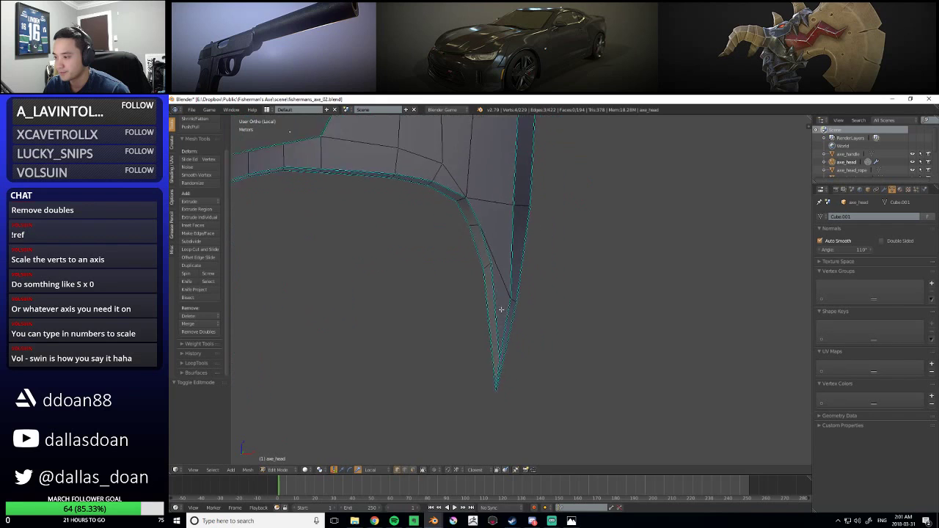
pyautogui.keyDown('shift'); pyautogui.moveTo(505, 318); pyautogui.dragTo(499, 273, button='middle'); pyautogui.keyUp('shift')
pyautogui.scroll(3, 519, 291)
pyautogui.rightClick(495, 262)
pyautogui.keyDown('shift'); pyautogui.moveTo(562, 247); pyautogui.dragTo(528, 291, button='middle'); pyautogui.keyUp('shift')
pyautogui.scroll(-4, 575, 299)
pyautogui.press('b')
pyautogui.moveTo(555, 299); pyautogui.dragTo(512, 341)
pyautogui.moveTo(526, 289); pyautogui.dragTo(537, 241)
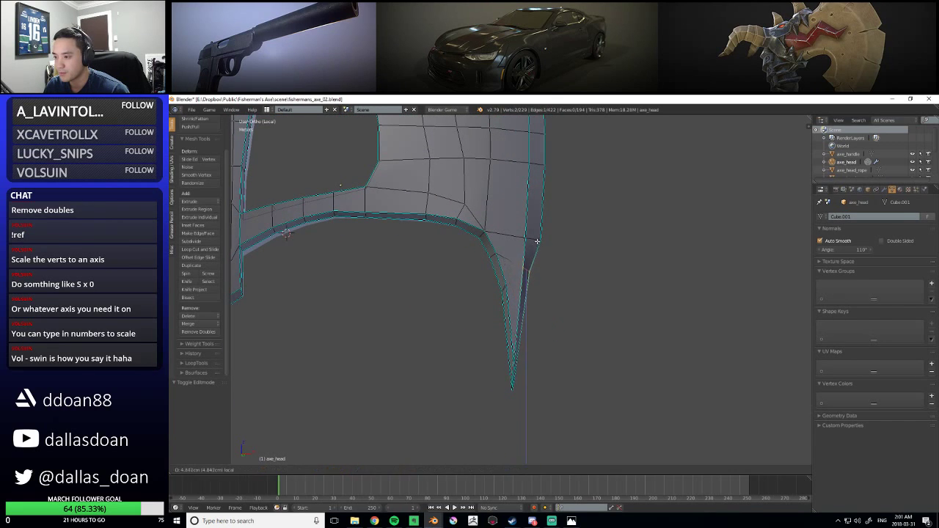
pyautogui.click(537, 236)
# Shift the vertex pair on the lower spike's outer edge along X
pyautogui.scroll(3, 537, 236)
pyautogui.press('g')
pyautogui.press('x')
pyautogui.press('x')
pyautogui.click(563, 272)
pyautogui.moveTo(563, 272); pyautogui.dragTo(552, 359, button='middle')
pyautogui.press('a')
pyautogui.scroll(-1, 548, 362)
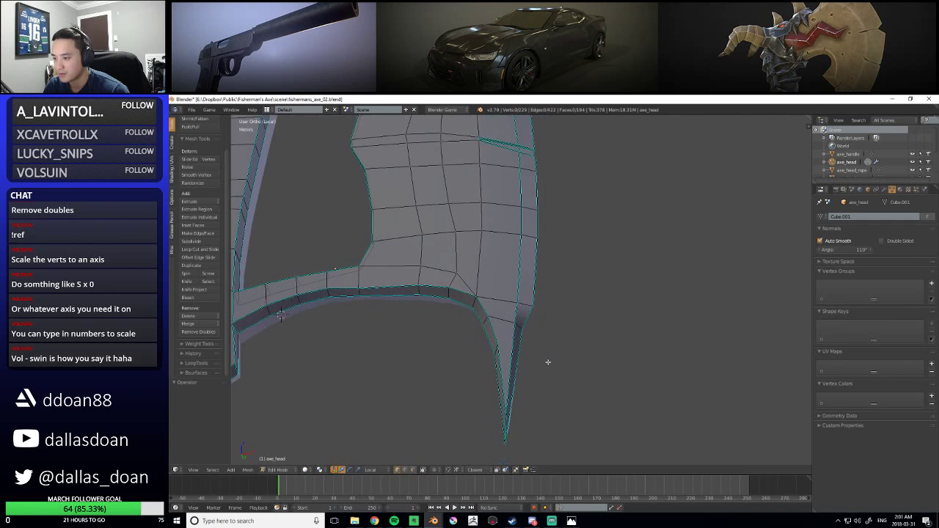
# Shift the vertex on the outer edge of the right blade's lower spike outward along X by about 6 mm, in front view
pyautogui.press('q')
pyautogui.click(490, 306)
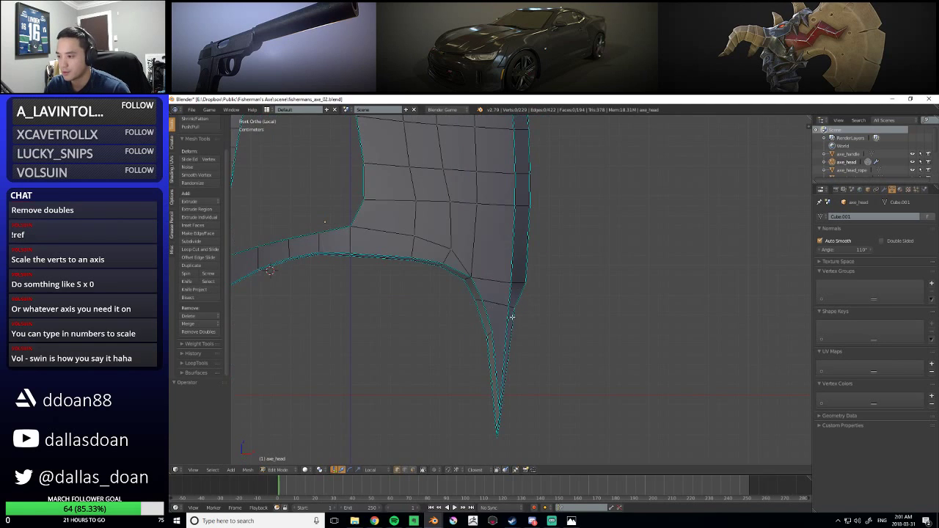
pyautogui.scroll(2, 510, 316)
pyautogui.rightClick(515, 317)
pyautogui.press('g')
pyautogui.press('x')
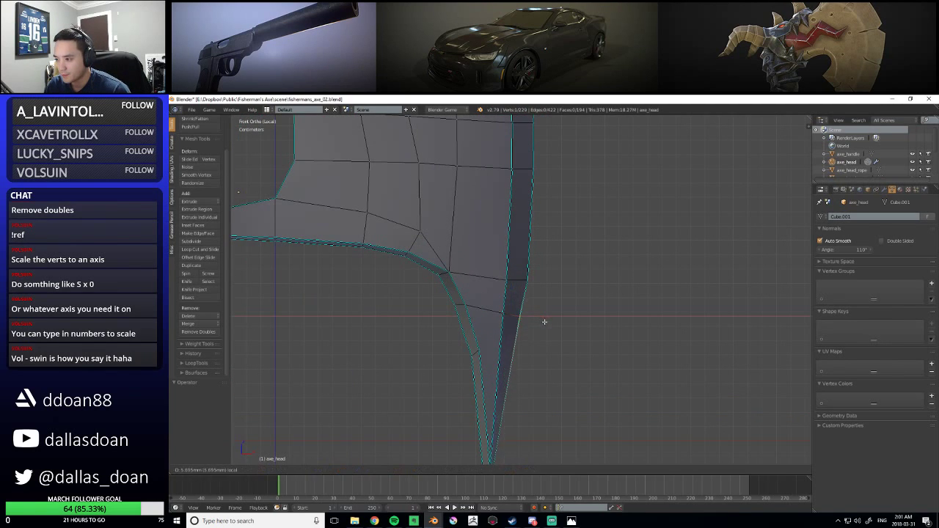
pyautogui.click(545, 320)
# Knife a new cross edge through the lower spike and its outer strip, below the spike's existing cross edge
pyautogui.scroll(1, 540, 351)
pyautogui.rightClick(510, 344)
pyautogui.moveTo(523, 324); pyautogui.dragTo(525, 325)
pyautogui.scroll(-1, 529, 332)
pyautogui.keyDown('shift'); pyautogui.moveTo(532, 339); pyautogui.dragTo(544, 301, button='middle'); pyautogui.keyUp('shift')
pyautogui.scroll(-1, 541, 315)
pyautogui.keyDown('shift'); pyautogui.moveTo(528, 337); pyautogui.dragTo(566, 266, button='middle'); pyautogui.keyUp('shift')
pyautogui.scroll(1, 594, 328)
pyautogui.press('k')
pyautogui.click(562, 269)
pyautogui.press('Return')
pyautogui.keyDown('shift'); pyautogui.moveTo(550, 299); pyautogui.dragTo(532, 338, button='middle'); pyautogui.keyUp('shift')
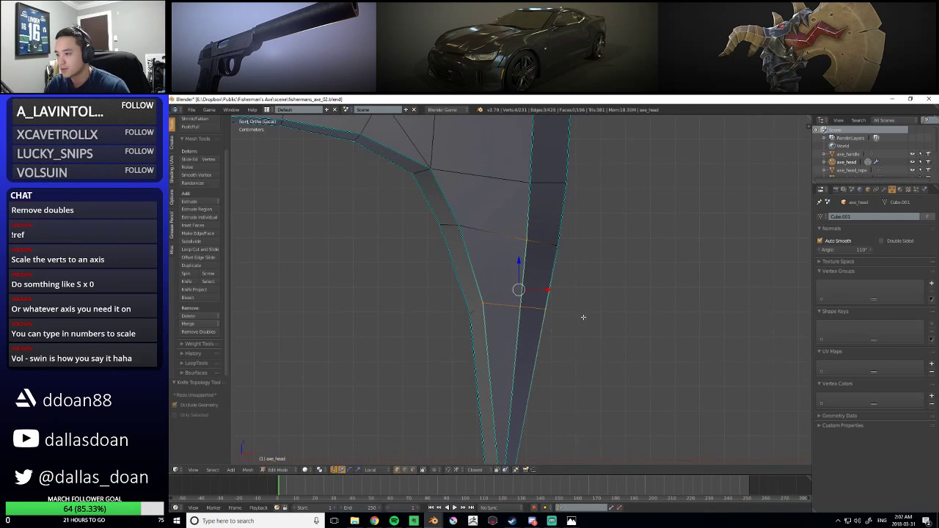
# In vertex select mode, shift the outer vertices of the spike's new cross edge outward along X by about 1 mm
pyautogui.keyDown('shift'); pyautogui.moveTo(582, 318); pyautogui.dragTo(576, 326, button='middle'); pyautogui.keyUp('shift')
pyautogui.hotkey('ctrl', 'Tab')
pyautogui.click(534, 318)
pyautogui.press('a')
pyautogui.rightClick(551, 323)
pyautogui.press('a')
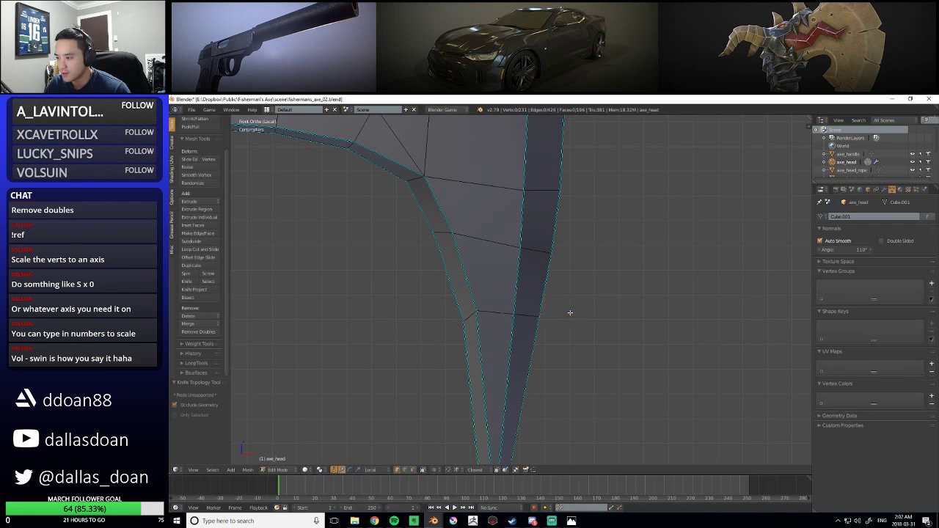
pyautogui.rightClick(540, 316)
pyautogui.press('g')
pyautogui.press('x')
pyautogui.click(515, 323)
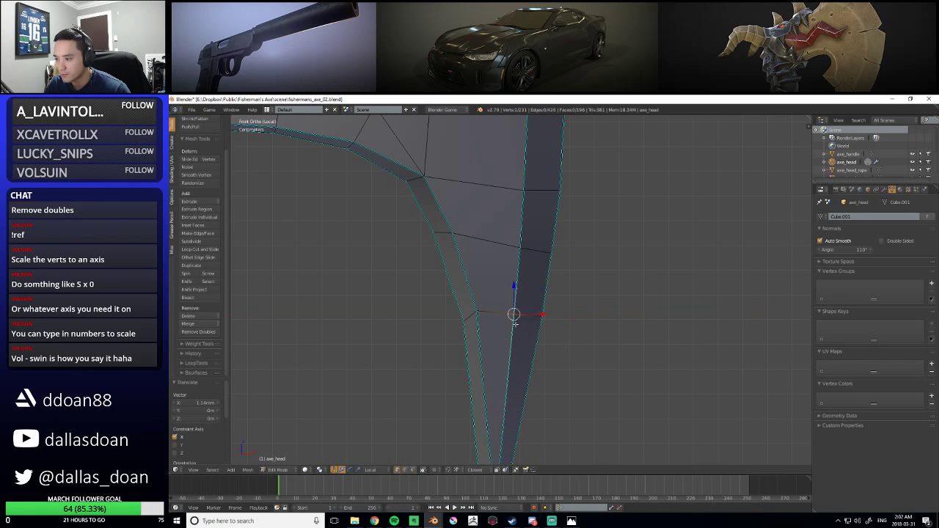
# Examine the whole axe head's silhouette in object mode, comparing the right blade's lower spike with the left blade
pyautogui.scroll(-10, 538, 315)
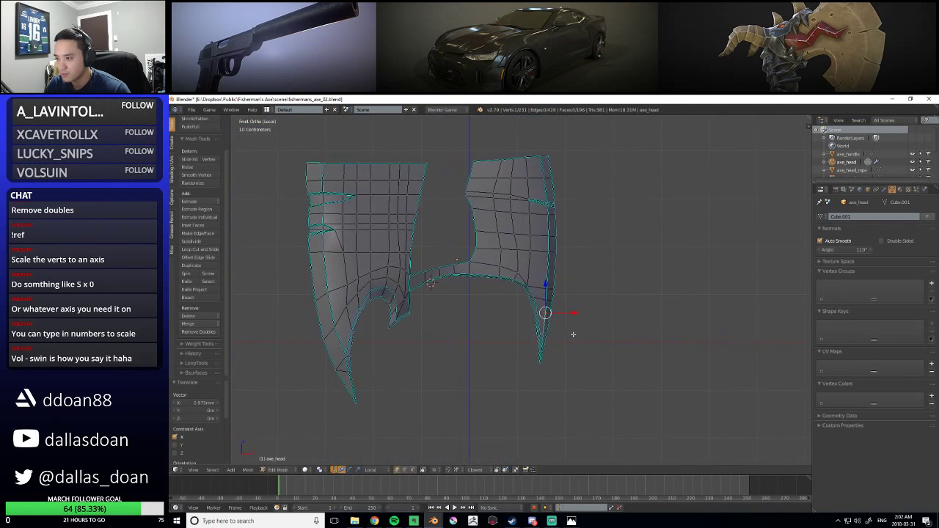
pyautogui.press('Tab')
pyautogui.scroll(-3, 586, 331)
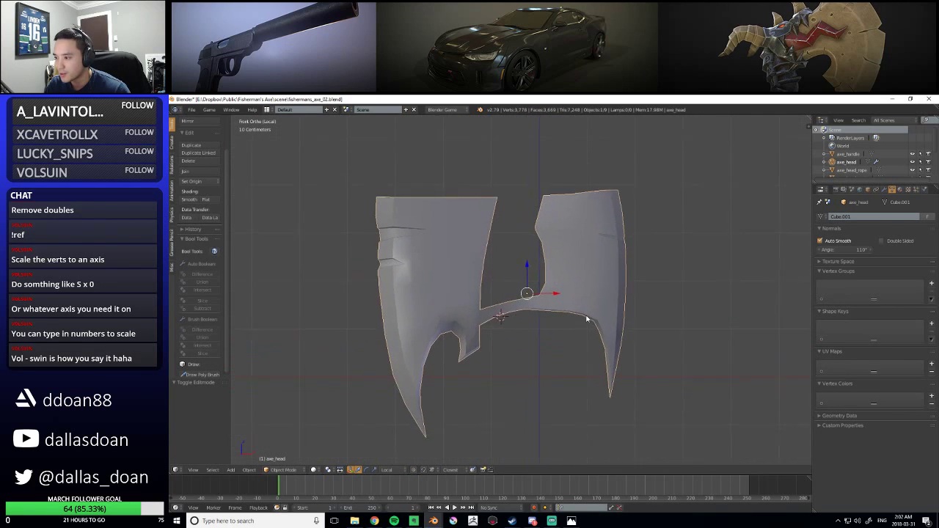
pyautogui.keyDown('shift'); pyautogui.moveTo(576, 320); pyautogui.dragTo(586, 310, button='middle'); pyautogui.keyUp('shift')
pyautogui.press('a')
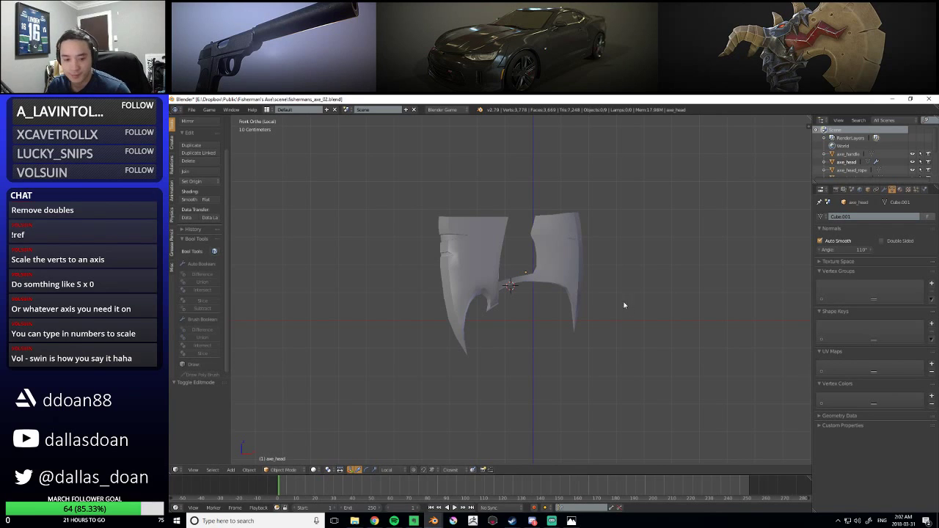
pyautogui.rightClick(547, 241)
pyautogui.scroll(2, 554, 286)
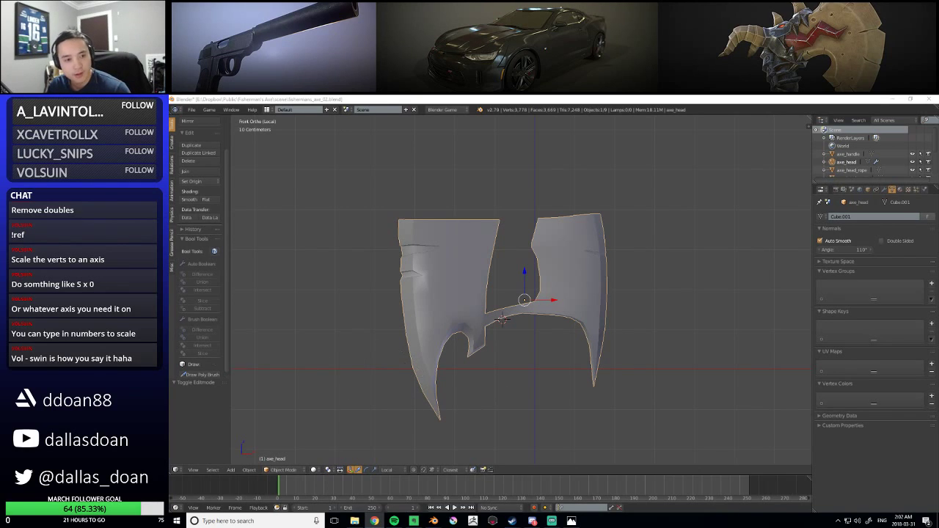
pyautogui.rightClick(581, 266)
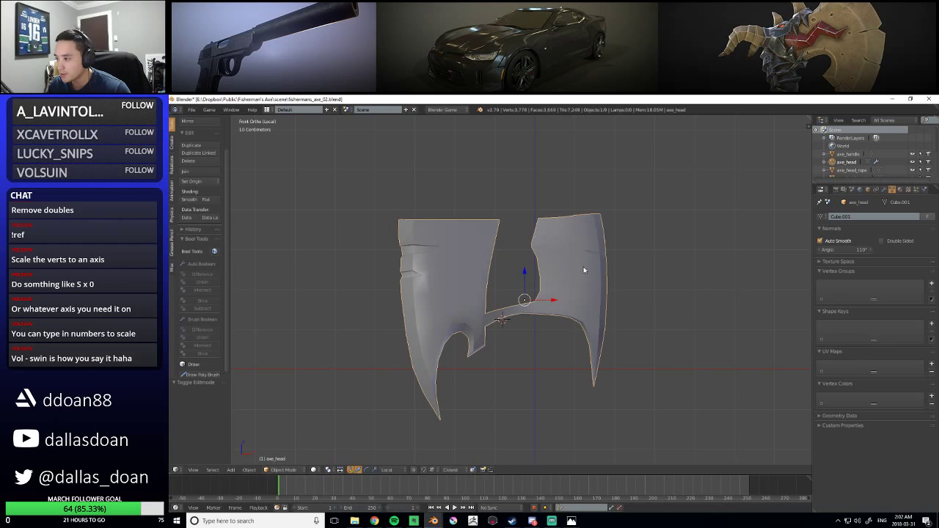
pyautogui.scroll(2, 583, 266)
pyautogui.keyDown('shift'); pyautogui.moveTo(537, 283); pyautogui.dragTo(510, 260, button='middle'); pyautogui.keyUp('shift')
pyautogui.scroll(-1, 533, 265)
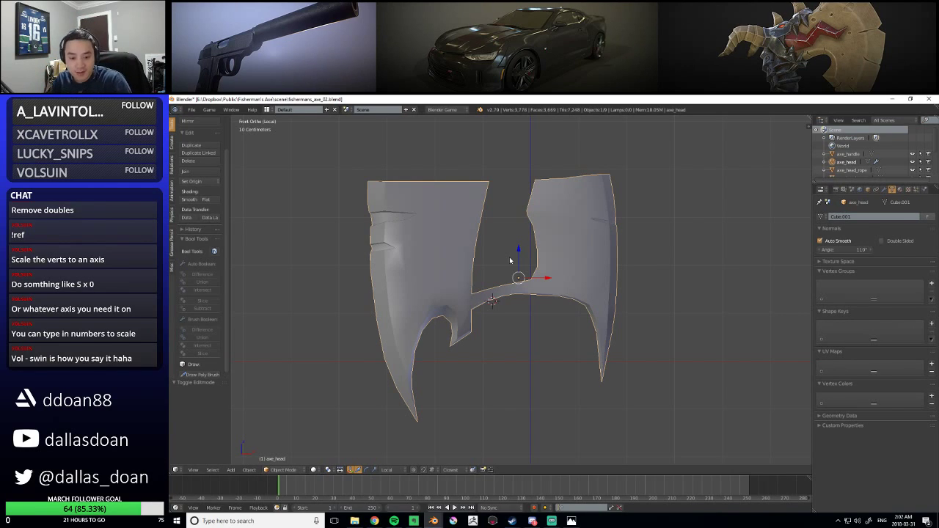
pyautogui.scroll(-4, 506, 312)
pyautogui.keyDown('shift'); pyautogui.moveTo(489, 371); pyautogui.dragTo(485, 324, button='middle'); pyautogui.keyUp('shift')
pyautogui.scroll(2, 482, 387)
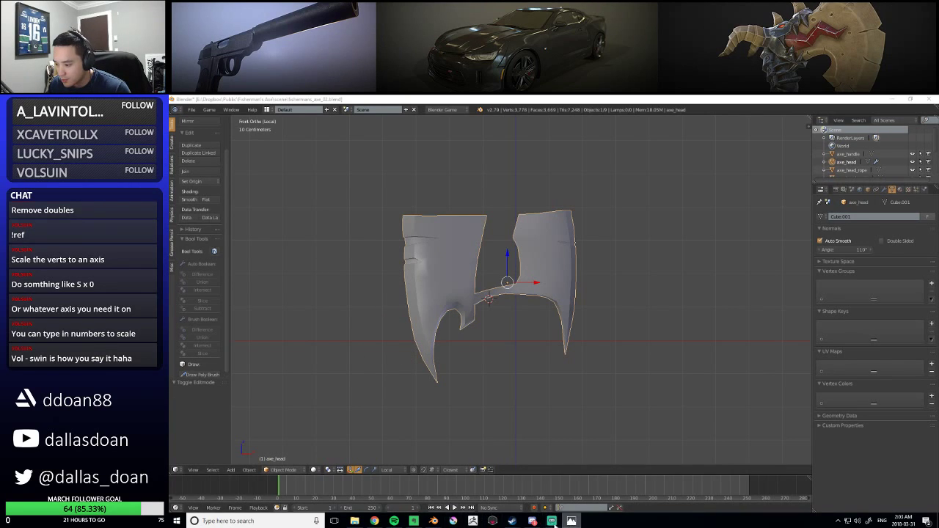
pyautogui.moveTo(392, 522)
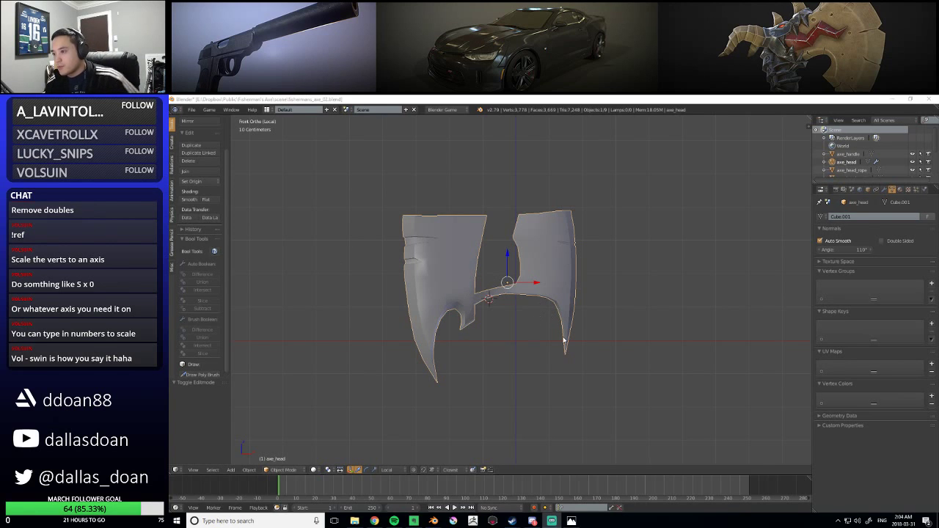
# Move the loose-looking vertex inside the small hook at the left blade's lower corner about 5.9 mm along negative X and slightly down
pyautogui.press('Tab')
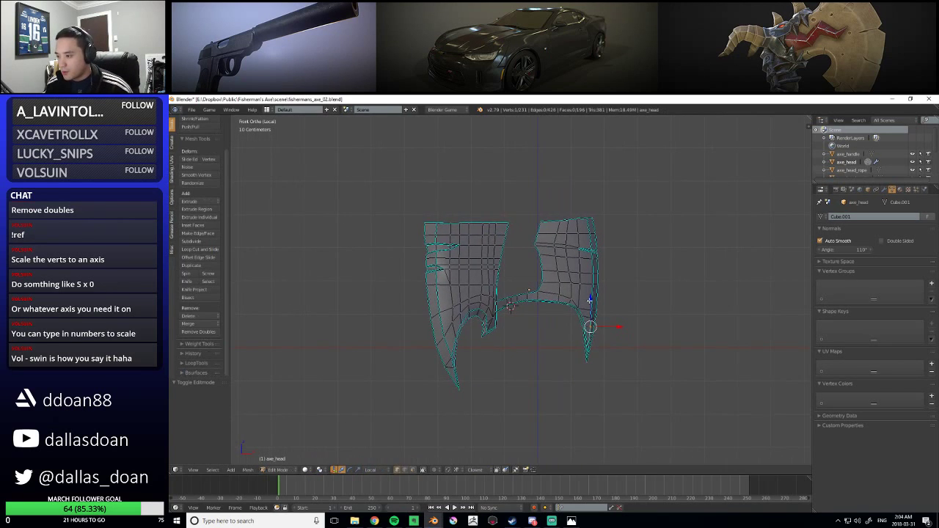
pyautogui.scroll(5, 509, 307)
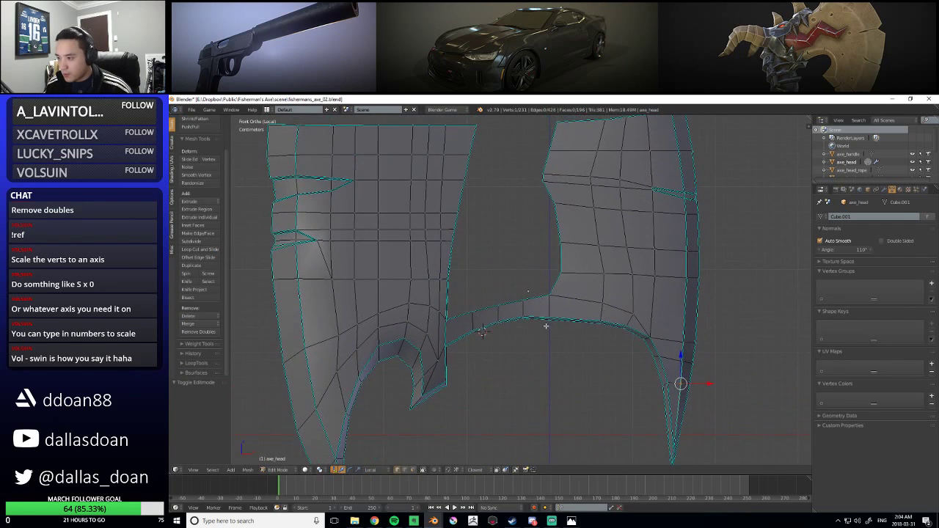
pyautogui.scroll(-3, 546, 326)
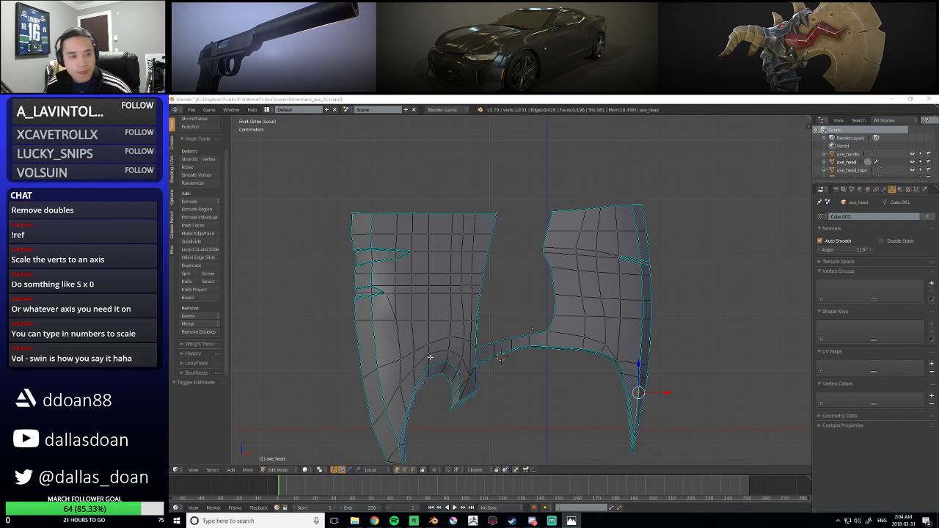
pyautogui.keyDown('shift'); pyautogui.moveTo(546, 322); pyautogui.dragTo(490, 235, button='middle'); pyautogui.keyUp('shift')
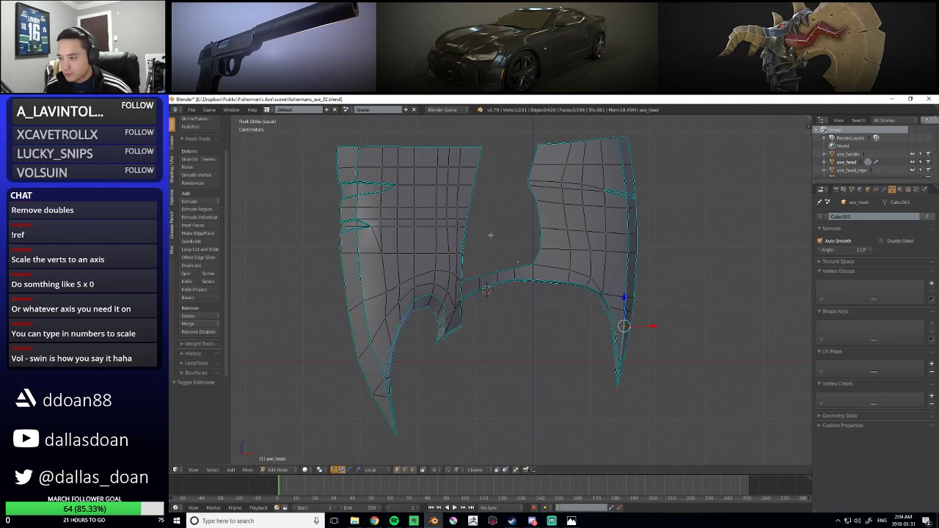
pyautogui.scroll(5, 465, 337)
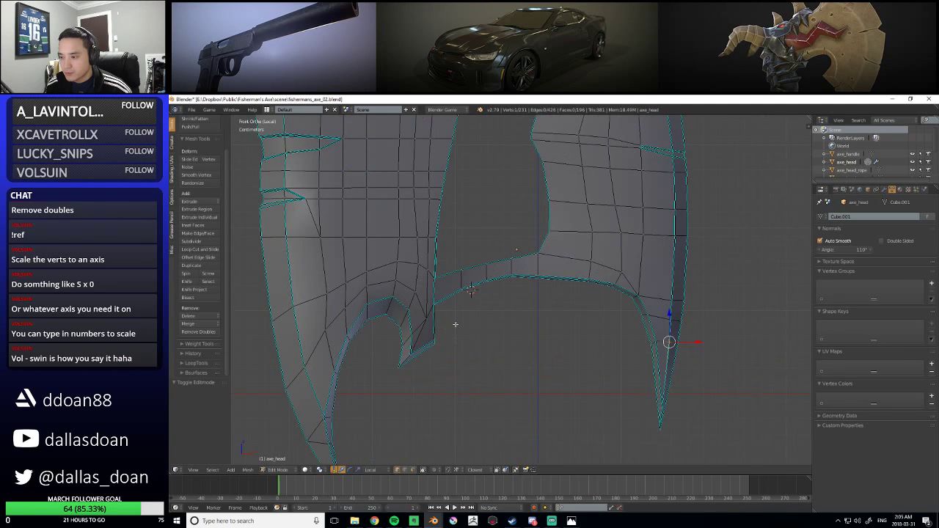
pyautogui.rightClick(481, 306)
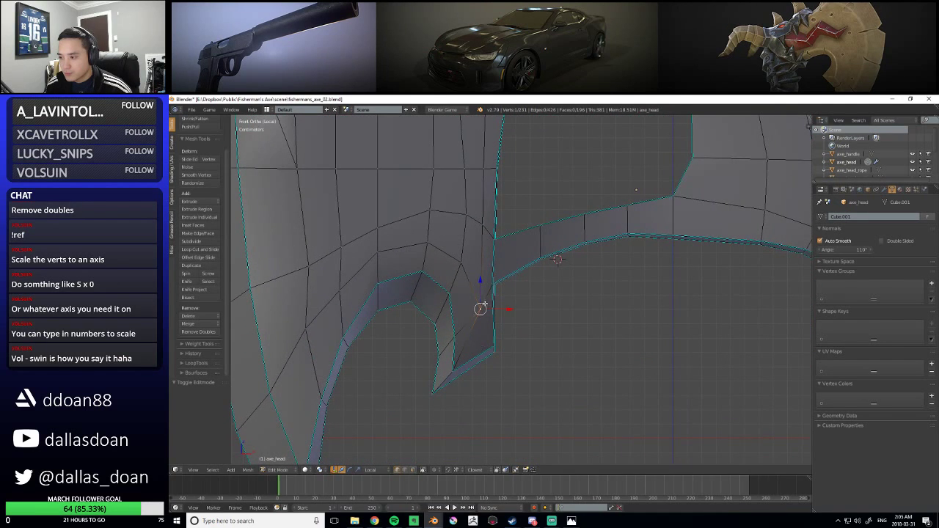
pyautogui.press('g')
pyautogui.click(465, 317)
pyautogui.scroll(-5, 465, 316)
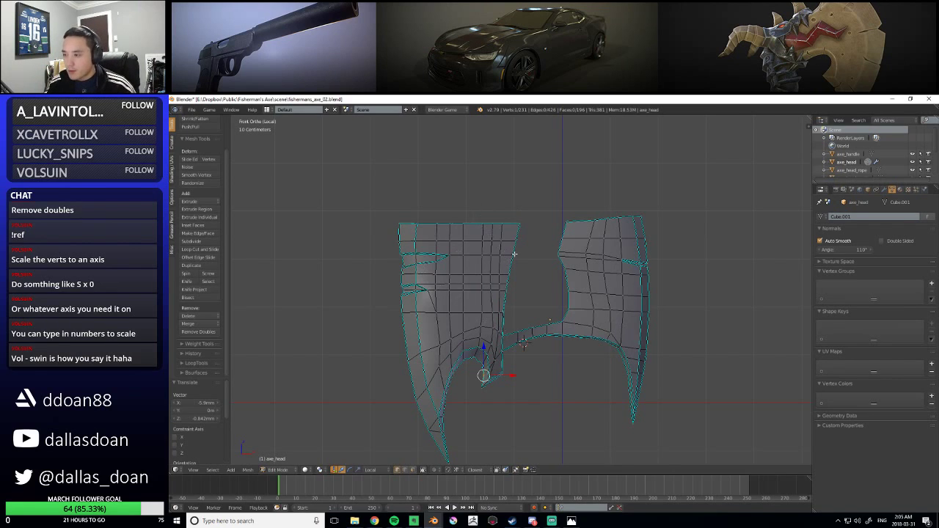
# Leave local view and show the complete axe in front orthographic view, in object mode
pyautogui.scroll(-3, 511, 256)
pyautogui.press('Tab')
pyautogui.scroll(3, 516, 230)
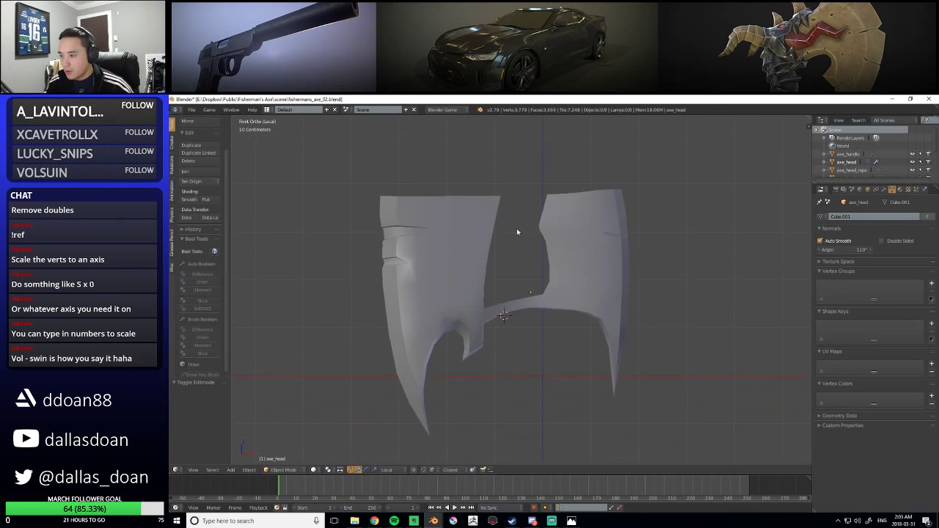
pyautogui.scroll(-5, 516, 229)
pyautogui.press('Tab')
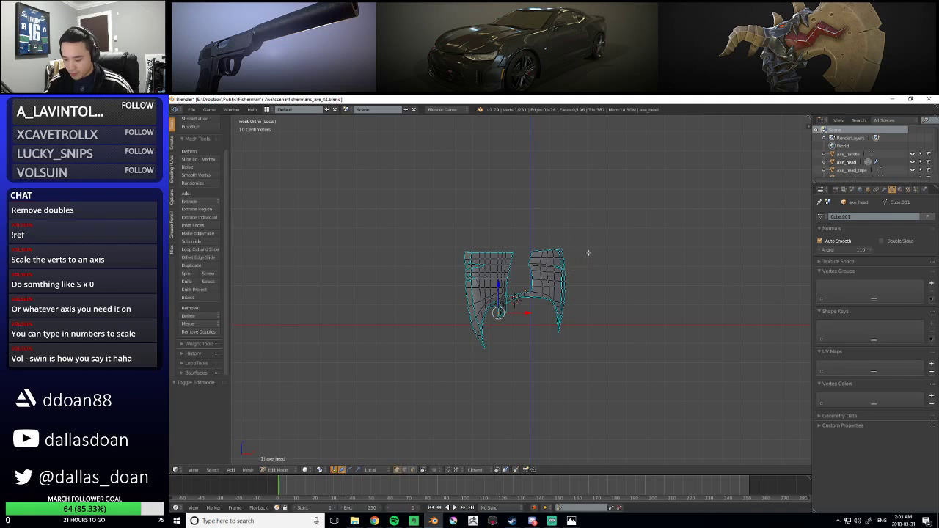
pyautogui.press('q')
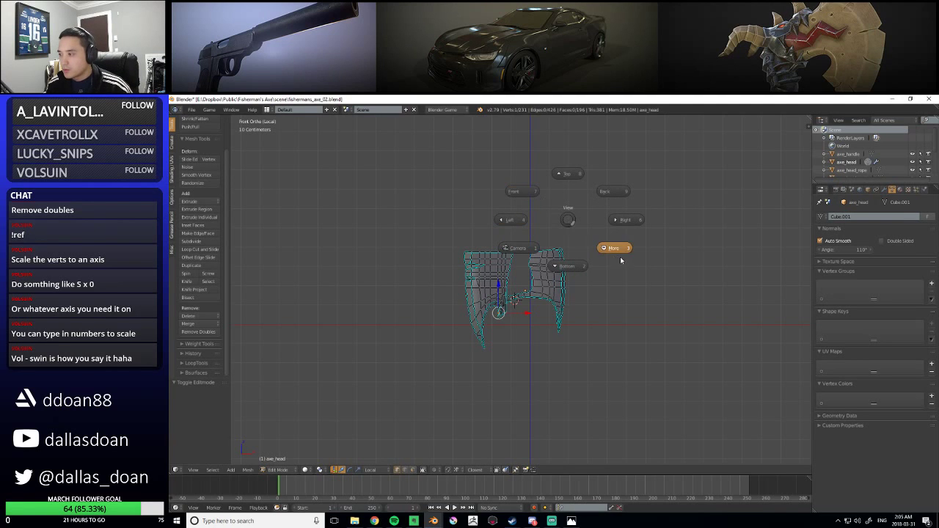
pyautogui.click(559, 228)
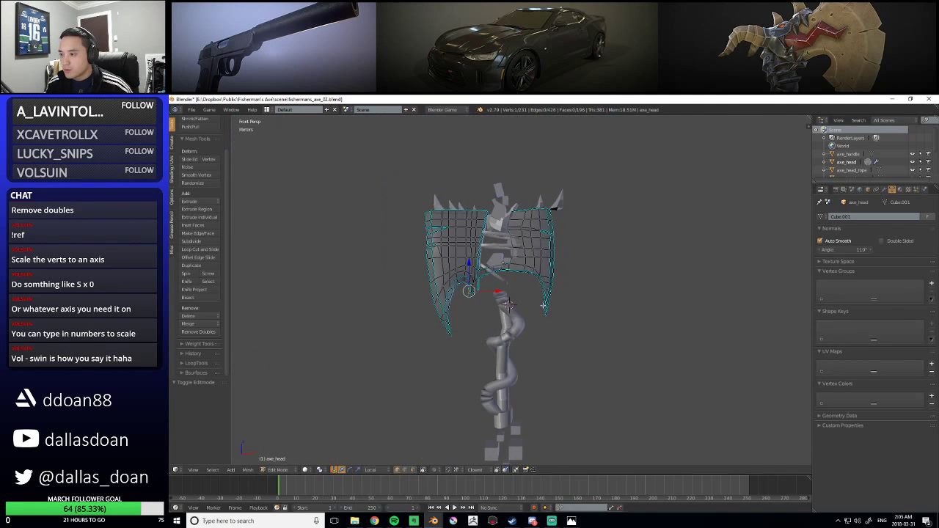
pyautogui.press('Tab')
pyautogui.keyDown('shift'); pyautogui.moveTo(570, 294); pyautogui.dragTo(578, 311, button='middle'); pyautogui.keyUp('shift')
pyautogui.press('q')
pyautogui.click(611, 329)
pyautogui.click(564, 330)
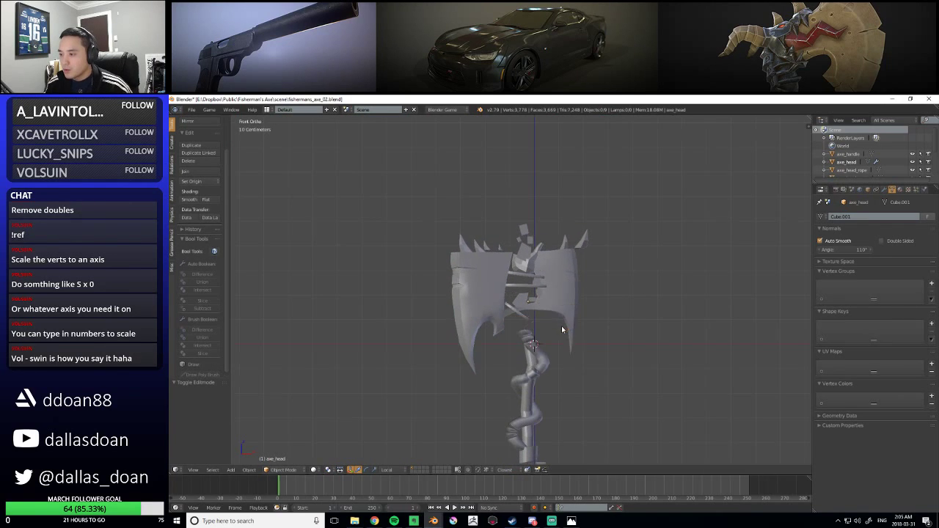
# Select the axe handle, the tentacle wrapped around it and the gems at its bottom
pyautogui.scroll(3, 560, 294)
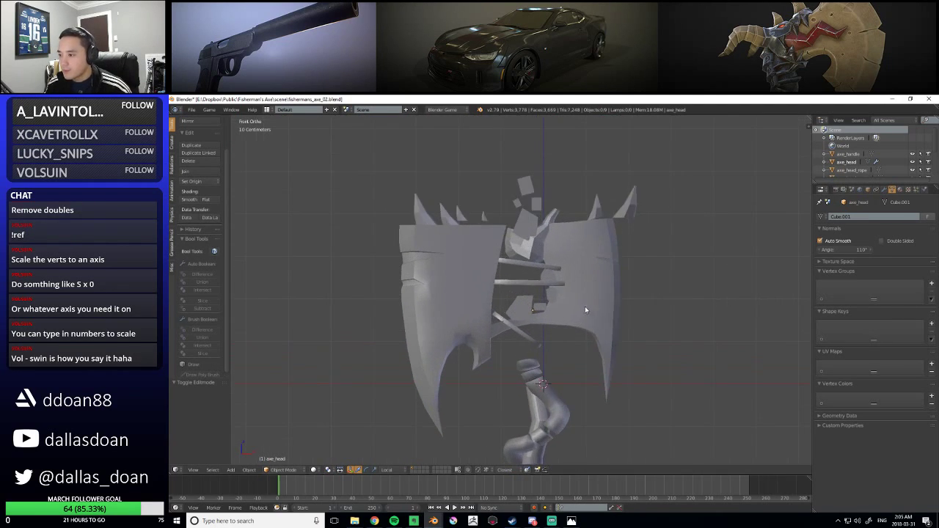
pyautogui.scroll(-1, 558, 309)
pyautogui.rightClick(519, 260)
pyautogui.keyDown('shift'); pyautogui.moveTo(527, 272); pyautogui.dragTo(529, 290, button='middle'); pyautogui.keyUp('shift')
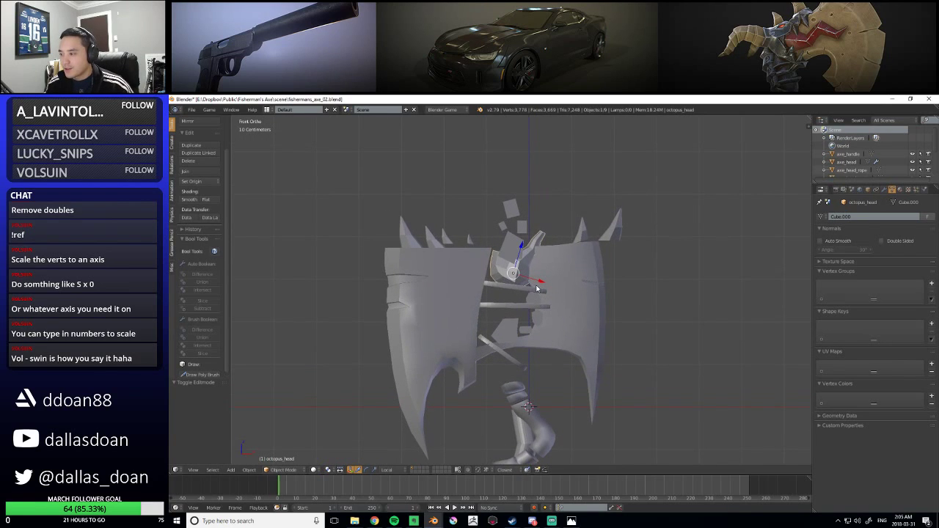
pyautogui.keyDown('shift'); pyautogui.moveTo(596, 324); pyautogui.dragTo(576, 324, button='middle'); pyautogui.keyUp('shift')
pyautogui.keyDown('shift'); pyautogui.moveTo(564, 389); pyautogui.dragTo(561, 310, button='middle'); pyautogui.keyUp('shift')
pyautogui.scroll(-5, 542, 313)
pyautogui.scroll(2, 540, 315)
pyautogui.rightClick(531, 334)
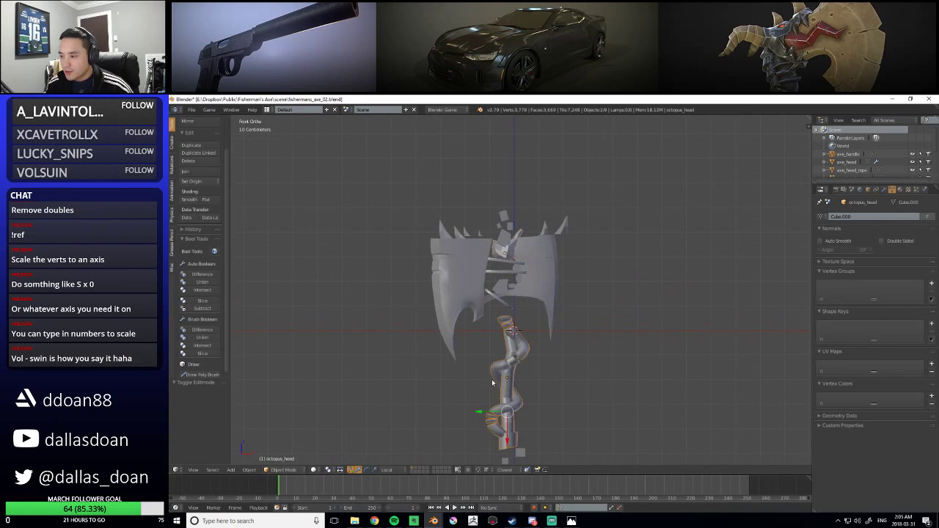
pyautogui.keyDown('shift'); pyautogui.moveTo(530, 448); pyautogui.dragTo(531, 399, button='middle'); pyautogui.keyUp('shift')
pyautogui.keyDown('shift'); pyautogui.rightClick(522, 411); pyautogui.keyUp('shift')
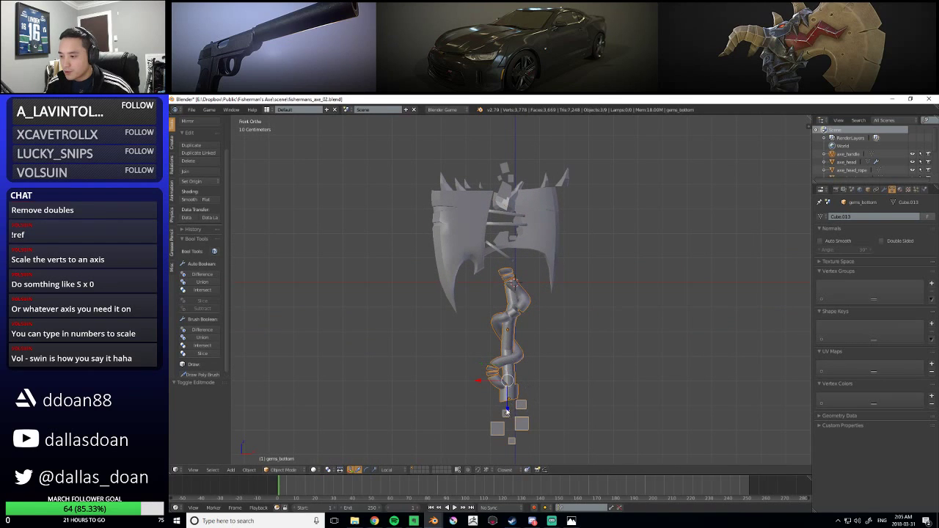
pyautogui.keyDown('shift'); pyautogui.moveTo(545, 355); pyautogui.dragTo(550, 345, button='middle'); pyautogui.keyUp('shift')
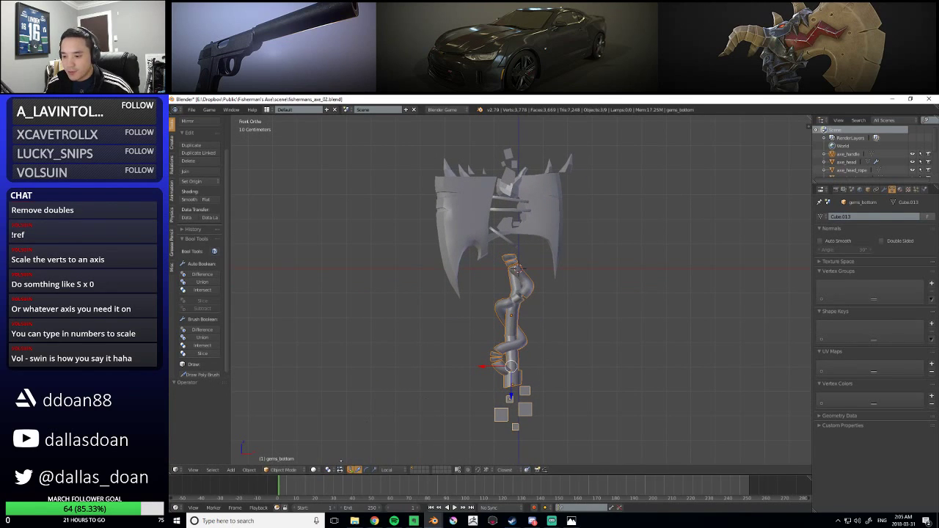
# Try to scale the selected handle, tentacle and bottom gems along Z with the pivot point set to Individual Origins
pyautogui.click(329, 471)
pyautogui.click(346, 426)
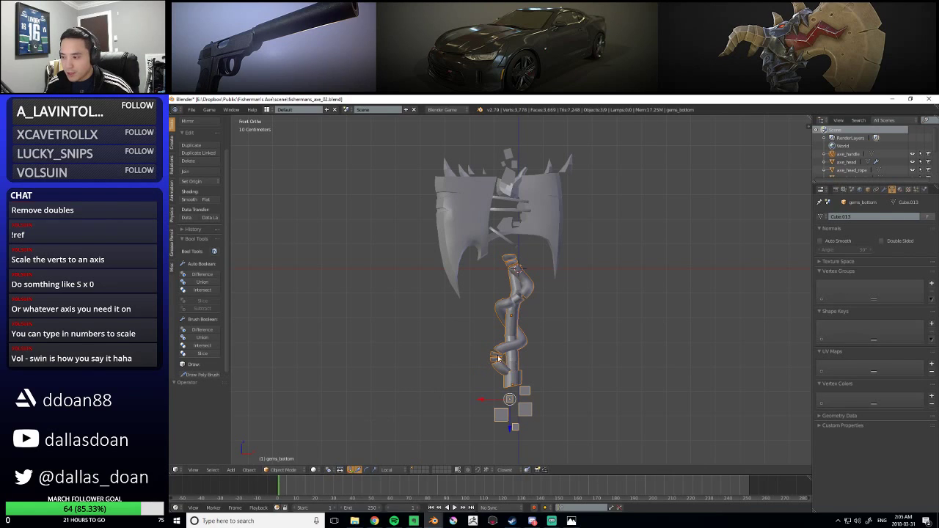
pyautogui.click(328, 470)
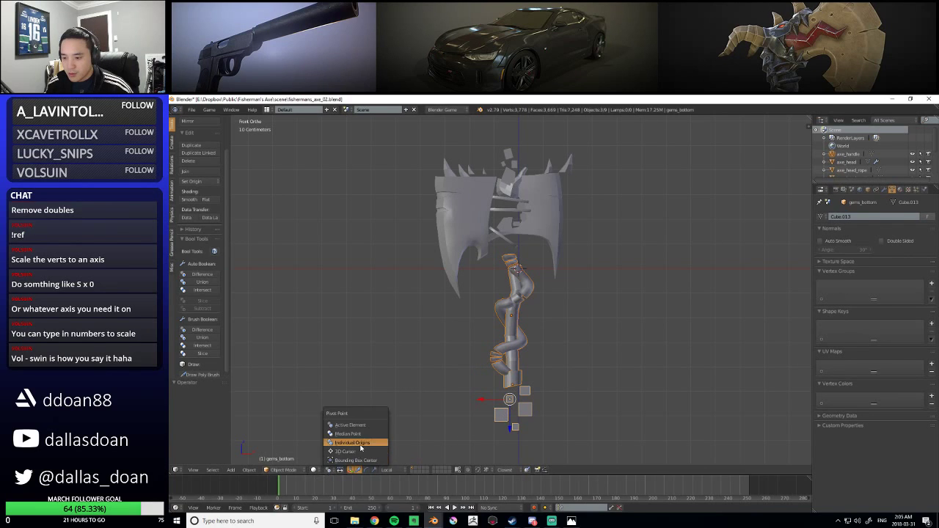
pyautogui.click(364, 444)
pyautogui.press('s')
pyautogui.press('z')
pyautogui.rightClick(512, 397)
# Set the transform orientation to Global and raise the selected handle, tentacle and bottom gems along Z by about 2.94 cm, plus another 2.16 cm
pyautogui.click(327, 470)
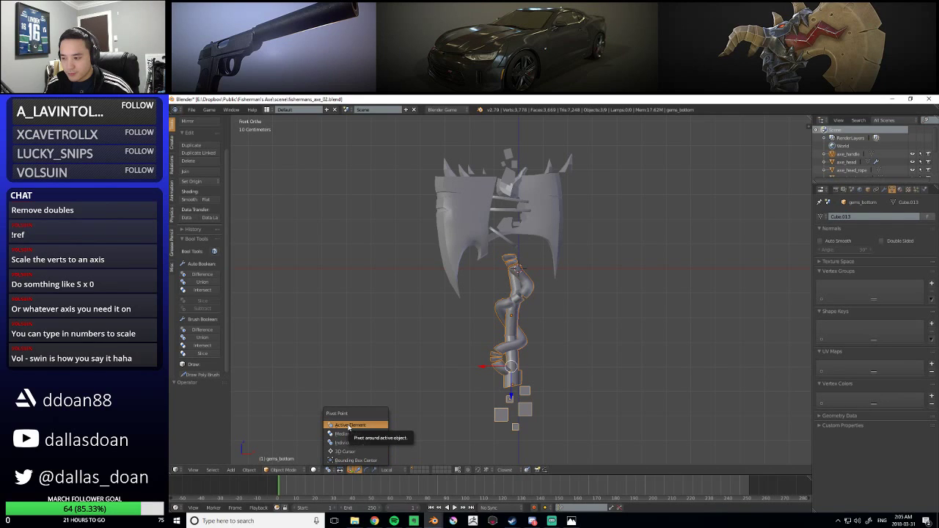
pyautogui.keyDown('shift'); pyautogui.moveTo(614, 337); pyautogui.dragTo(583, 312, button='middle'); pyautogui.keyUp('shift')
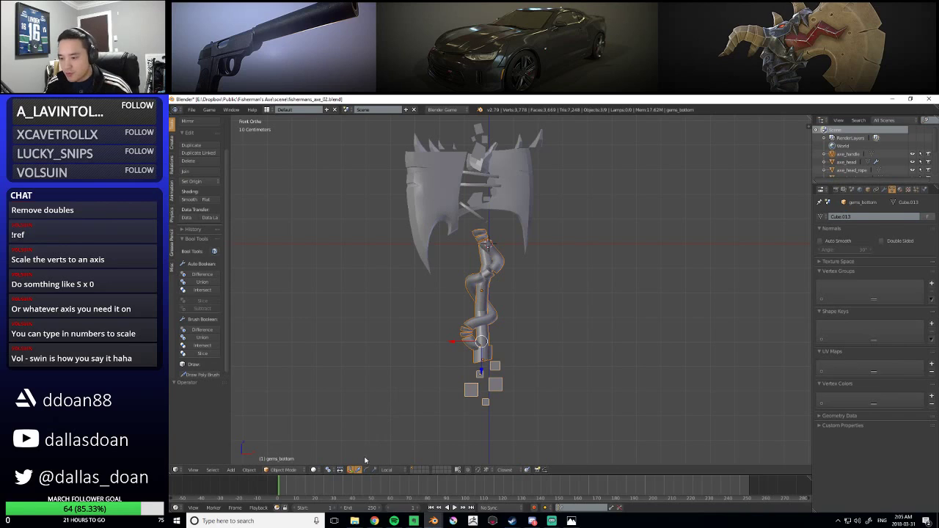
pyautogui.click(388, 469)
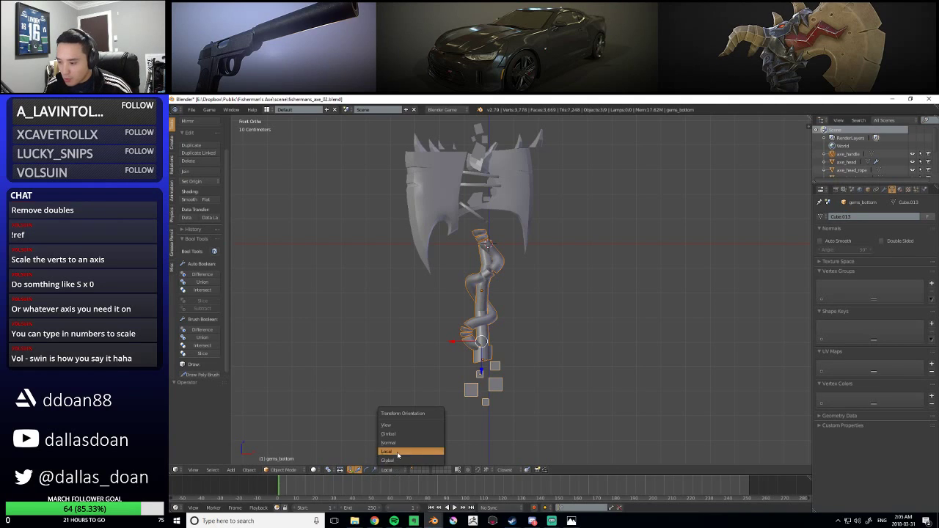
pyautogui.click(398, 459)
pyautogui.moveTo(487, 315); pyautogui.dragTo(487, 310)
pyautogui.scroll(1, 493, 311)
pyautogui.scroll(1, 499, 311)
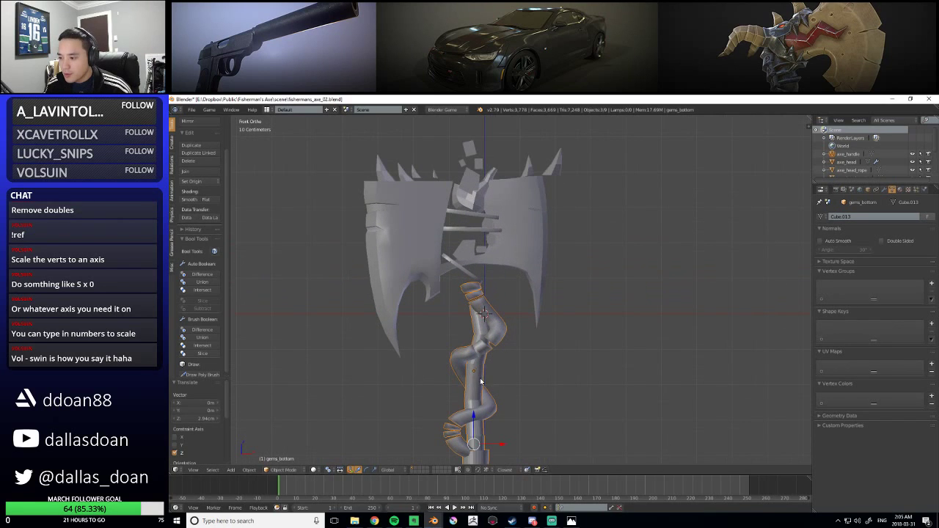
pyautogui.keyDown('shift'); pyautogui.moveTo(481, 378); pyautogui.dragTo(480, 342, button='middle'); pyautogui.keyUp('shift')
pyautogui.moveTo(480, 342); pyautogui.dragTo(479, 335)
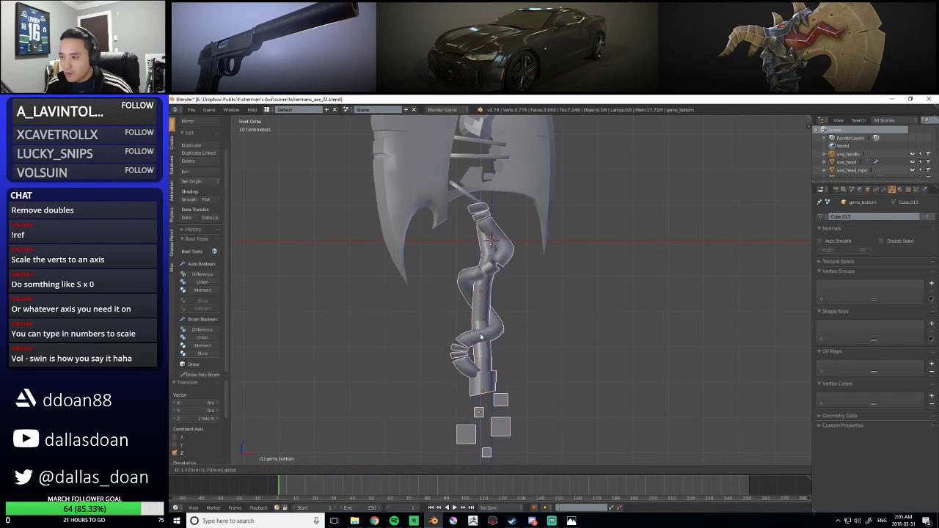
# Move the handle, tentacle and bottom gems about 1.63 cm along negative X in the front view
pyautogui.click(330, 470)
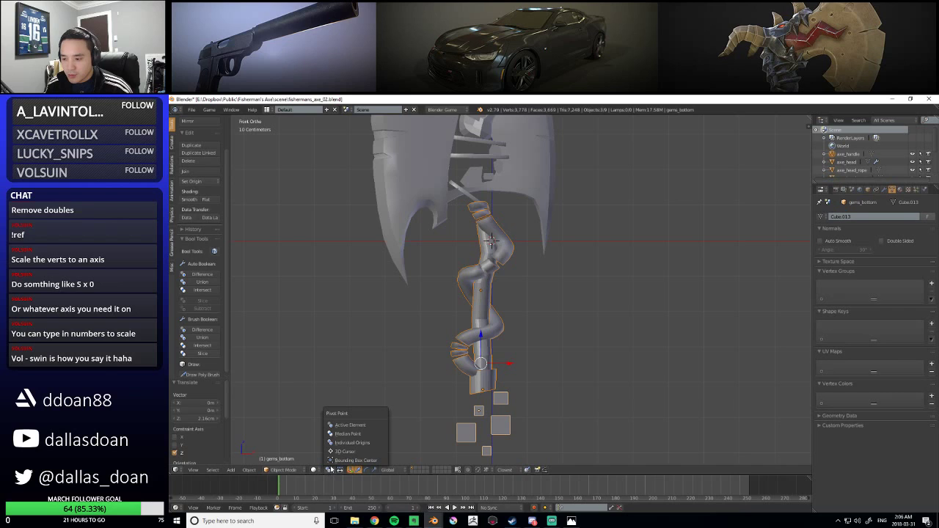
pyautogui.click(345, 444)
pyautogui.keyDown('shift'); pyautogui.moveTo(512, 307); pyautogui.dragTo(507, 339, button='middle'); pyautogui.keyUp('shift')
pyautogui.moveTo(480, 373); pyautogui.dragTo(497, 400)
pyautogui.click(497, 400)
pyautogui.press('Tab')
pyautogui.moveTo(506, 396); pyautogui.dragTo(566, 338, button='middle')
pyautogui.press('Tab')
pyautogui.press('KP_1')
pyautogui.press('g')
pyautogui.press('x')
pyautogui.click(511, 369)
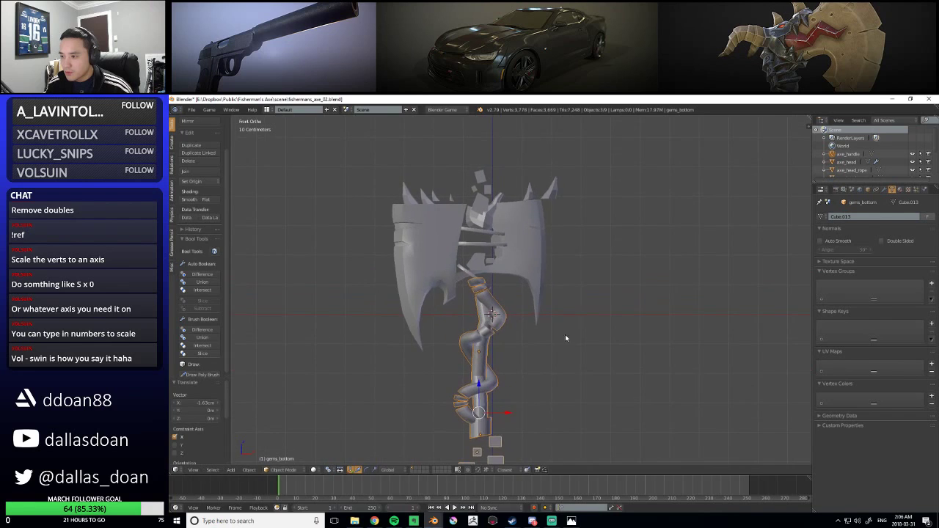
# Select the whole axe and move it about 4.77 cm along X to centre its handle on the world origin
pyautogui.scroll(-4, 559, 322)
pyautogui.press('b')
pyautogui.moveTo(403, 229); pyautogui.dragTo(663, 469)
pyautogui.press('b')
pyautogui.moveTo(353, 176); pyautogui.dragTo(559, 301)
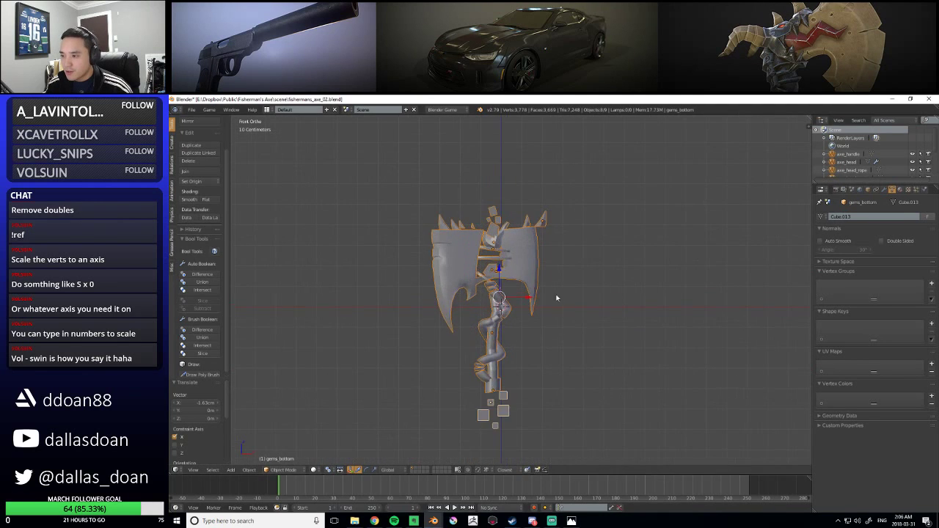
pyautogui.scroll(4, 559, 301)
pyautogui.press('g')
pyautogui.press('x')
pyautogui.click(535, 298)
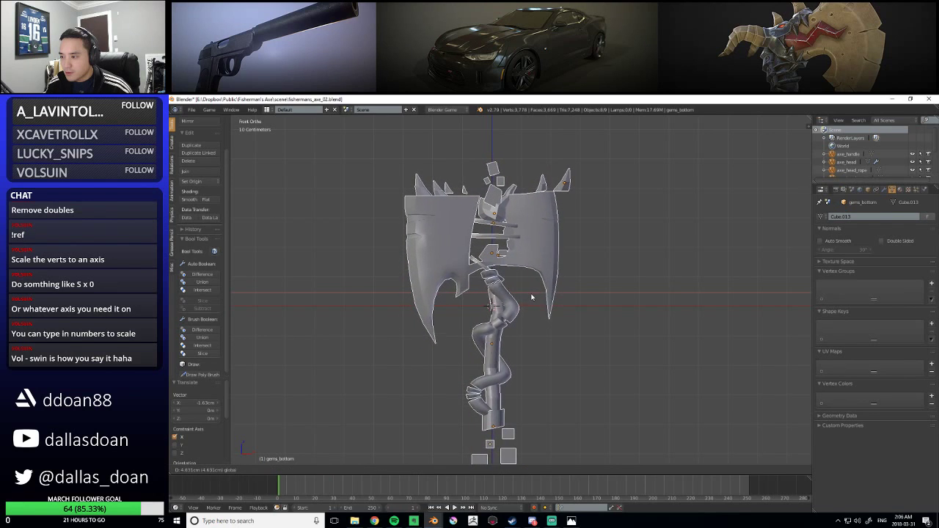
# Deselect all parts of the axe and save the file over the existing version
pyautogui.scroll(-6, 542, 315)
pyautogui.scroll(5, 552, 308)
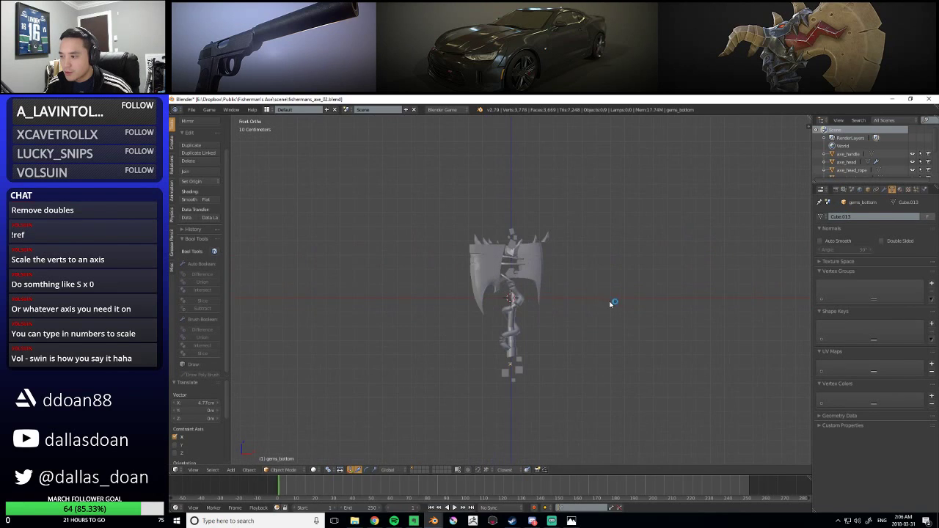
pyautogui.hotkey('ctrl', 's')
pyautogui.click(574, 292)
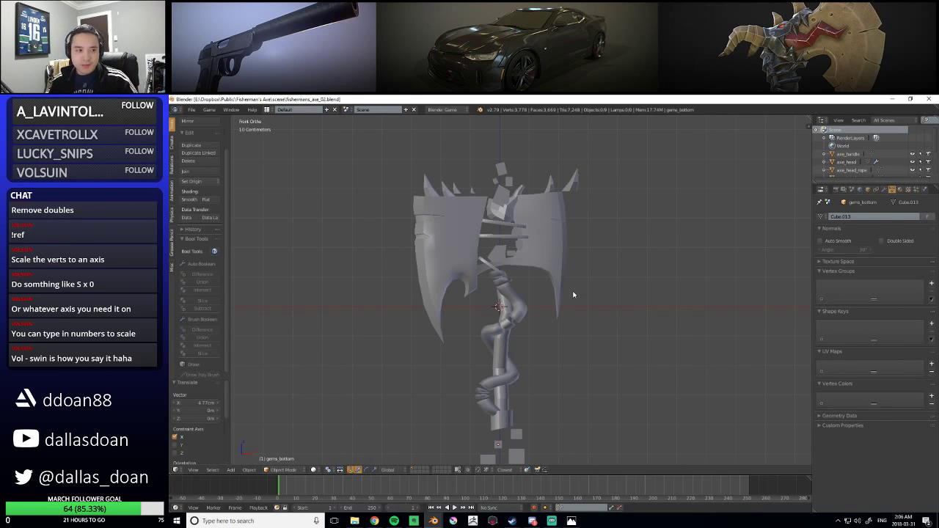
# Examine the proportions and alignment of the complete axe in the front view
pyautogui.scroll(-3, 558, 293)
pyautogui.scroll(2, 543, 294)
pyautogui.scroll(-2, 545, 279)
pyautogui.keyDown('shift'); pyautogui.moveTo(545, 279); pyautogui.dragTo(544, 307, button='middle'); pyautogui.keyUp('shift')
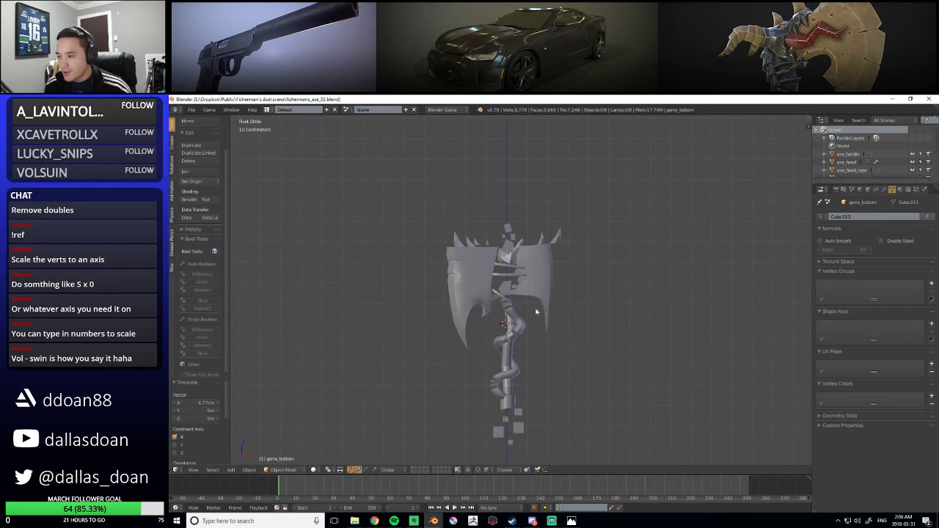
pyautogui.click(328, 470)
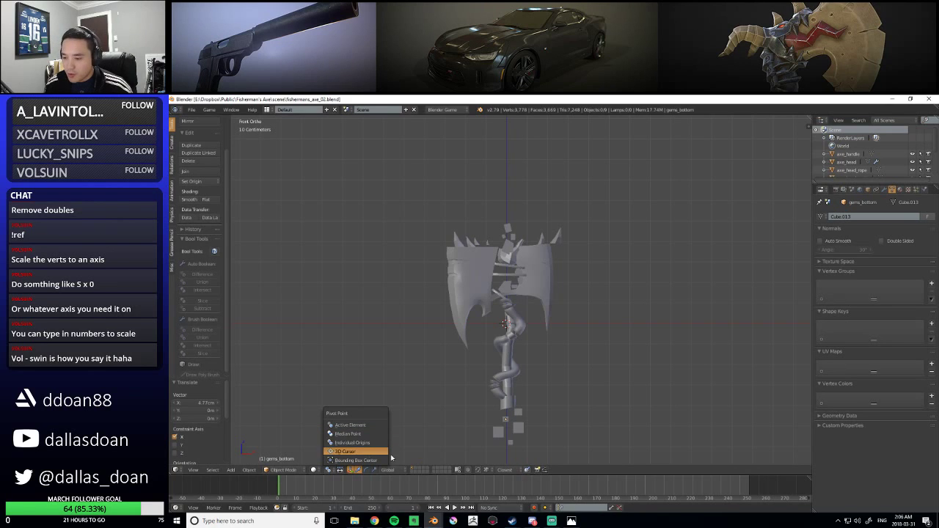
pyautogui.scroll(3, 428, 328)
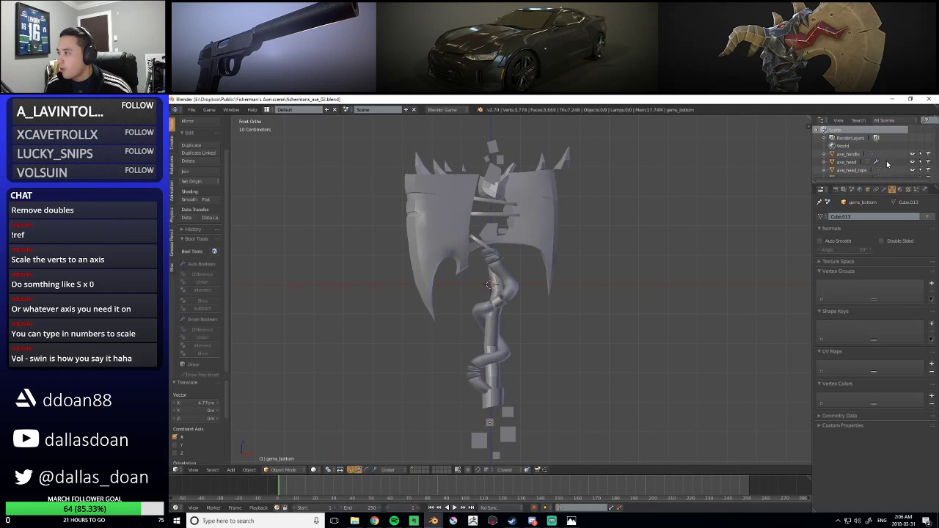
pyautogui.scroll(1, 530, 330)
pyautogui.scroll(-2, 529, 329)
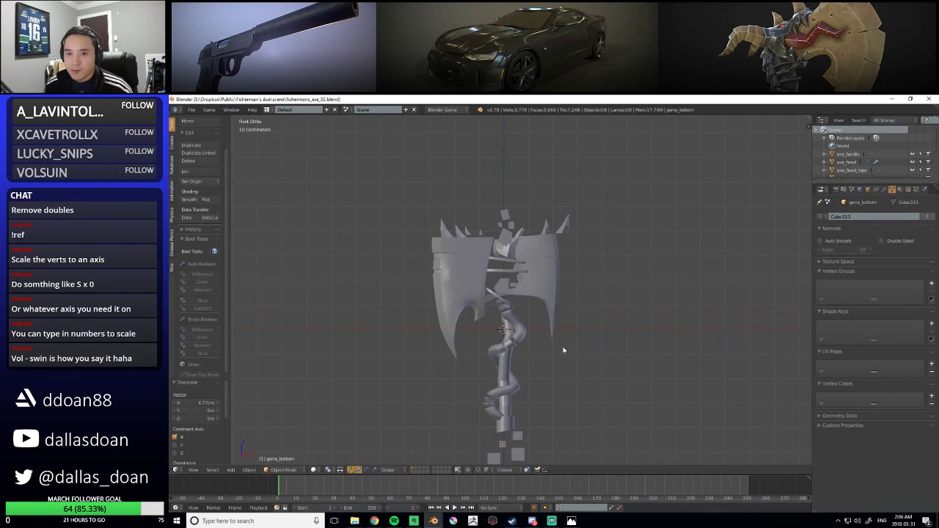
pyautogui.scroll(1, 555, 390)
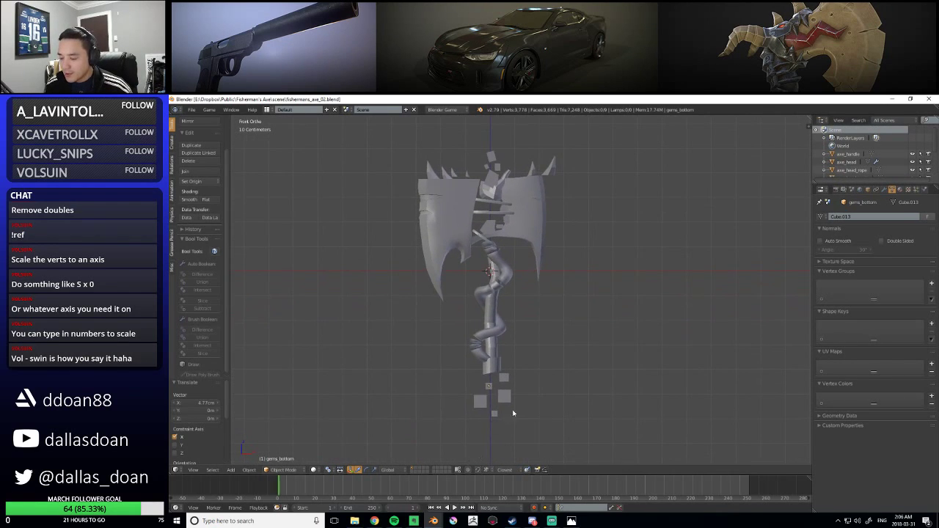
pyautogui.scroll(1, 549, 419)
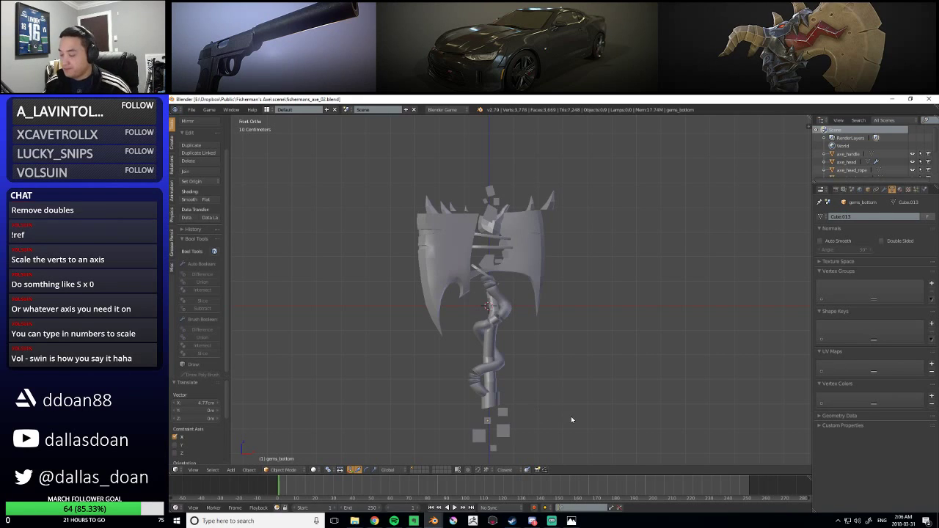
# Move the octopus head slightly along negative X between the two blades and deselect it
pyautogui.rightClick(541, 264)
pyautogui.press('KP_Decimal')
pyautogui.rightClick(506, 253)
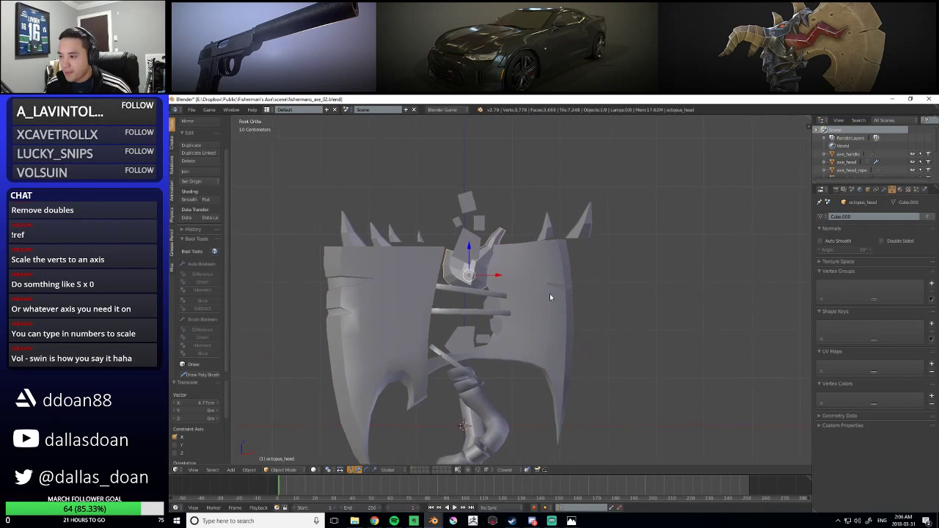
pyautogui.keyDown('shift'); pyautogui.moveTo(506, 253); pyautogui.dragTo(473, 294, button='middle'); pyautogui.keyUp('shift')
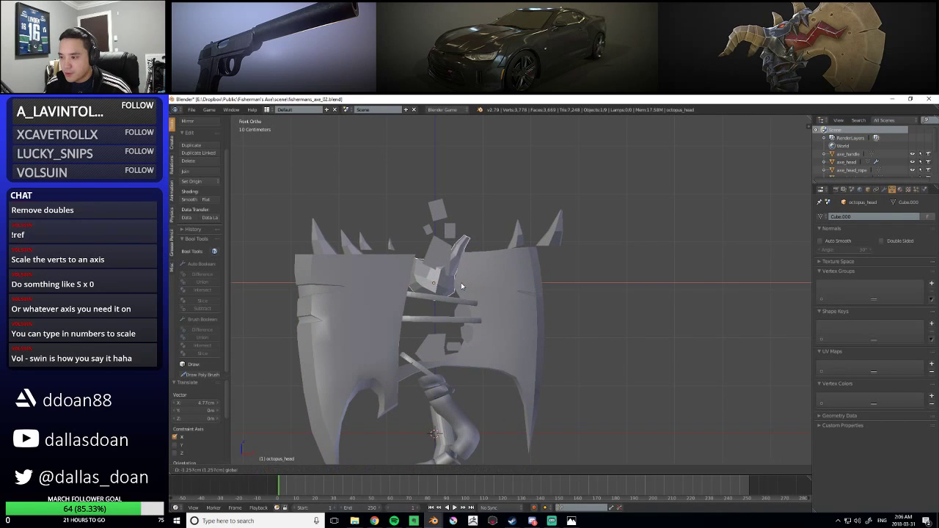
pyautogui.click(488, 292)
pyautogui.press('a')
# Shift the axe head teeth along negative X and slightly down onto the blades' upper edges
pyautogui.keyDown('shift'); pyautogui.moveTo(578, 368); pyautogui.dragTo(619, 337, button='middle'); pyautogui.keyUp('shift')
pyautogui.scroll(-2, 530, 303)
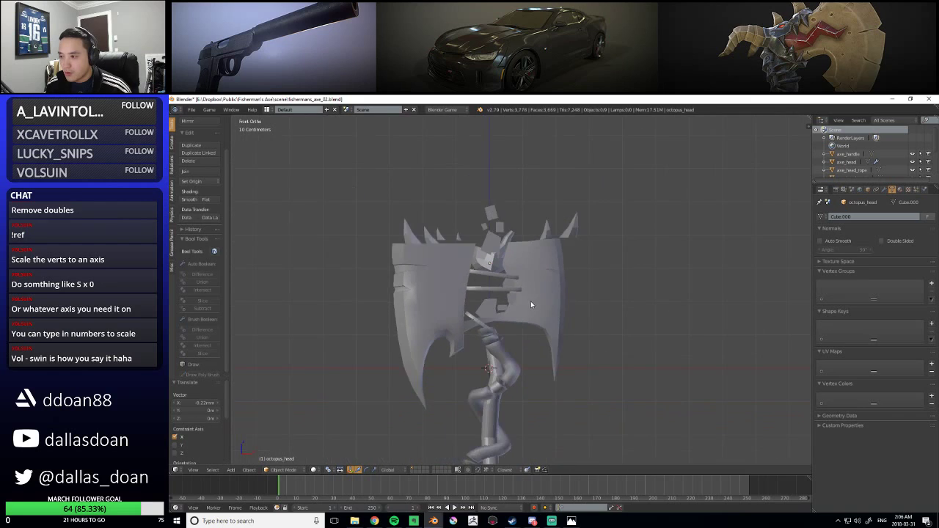
pyautogui.keyDown('shift'); pyautogui.moveTo(520, 300); pyautogui.dragTo(546, 234, button='middle'); pyautogui.keyUp('shift')
pyautogui.keyDown('shift'); pyautogui.moveTo(512, 184); pyautogui.dragTo(503, 246, button='middle'); pyautogui.keyUp('shift')
pyautogui.scroll(2, 503, 247)
pyautogui.rightClick(435, 267)
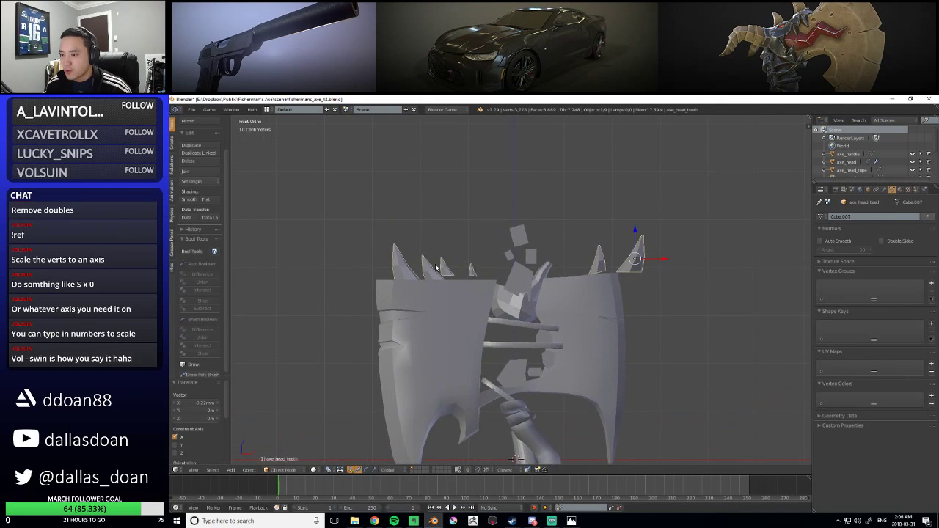
pyautogui.keyDown('shift'); pyautogui.moveTo(496, 291); pyautogui.dragTo(475, 295, button='middle'); pyautogui.keyUp('shift')
pyautogui.moveTo(640, 266); pyautogui.dragTo(622, 270)
pyautogui.moveTo(595, 234); pyautogui.dragTo(596, 241)
pyautogui.moveTo(628, 268); pyautogui.dragTo(626, 268)
pyautogui.press('a')
# Move the floating gems above the axe head along negative X and about 1.1 cm up
pyautogui.keyDown('shift'); pyautogui.moveTo(547, 246); pyautogui.dragTo(559, 246, button='middle'); pyautogui.keyUp('shift')
pyautogui.scroll(2, 551, 249)
pyautogui.rightClick(522, 254)
pyautogui.scroll(-3, 557, 335)
pyautogui.scroll(1, 556, 338)
pyautogui.moveTo(533, 378); pyautogui.dragTo(521, 374)
pyautogui.moveTo(520, 374); pyautogui.dragTo(517, 258, button='middle')
pyautogui.moveTo(511, 270); pyautogui.dragTo(512, 264)
pyautogui.scroll(-2, 635, 286)
# Inspect the repositioned axe parts from an angle and save the file over the existing version
pyautogui.moveTo(635, 285); pyautogui.dragTo(558, 300, button='middle')
pyautogui.rightClick(526, 313)
pyautogui.press('a')
pyautogui.scroll(-3, 586, 301)
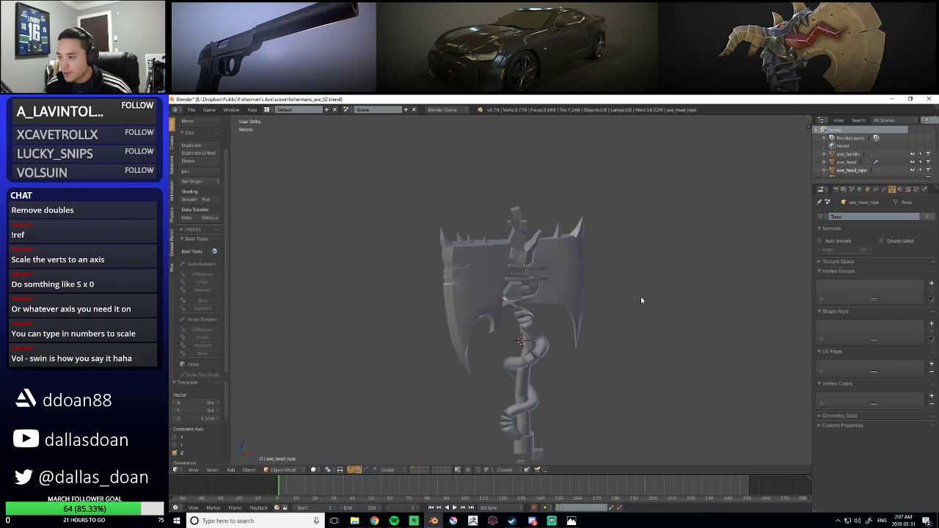
pyautogui.scroll(2, 597, 334)
pyautogui.moveTo(597, 334); pyautogui.dragTo(689, 336, button='middle')
pyautogui.rightClick(600, 331)
pyautogui.scroll(2, 600, 331)
pyautogui.hotkey('ctrl', 's')
pyautogui.click(689, 337)
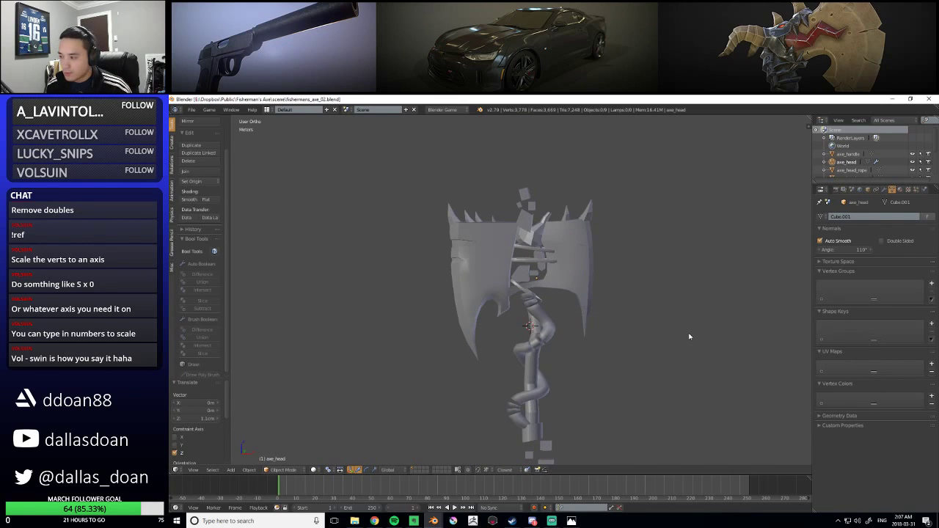
# Select the axe head, isolate it in local view from the front, and deselect it
pyautogui.moveTo(553, 278); pyautogui.dragTo(586, 305, button='middle')
pyautogui.scroll(2, 546, 326)
pyautogui.rightClick(561, 297)
pyautogui.press('q')
pyautogui.click(516, 262)
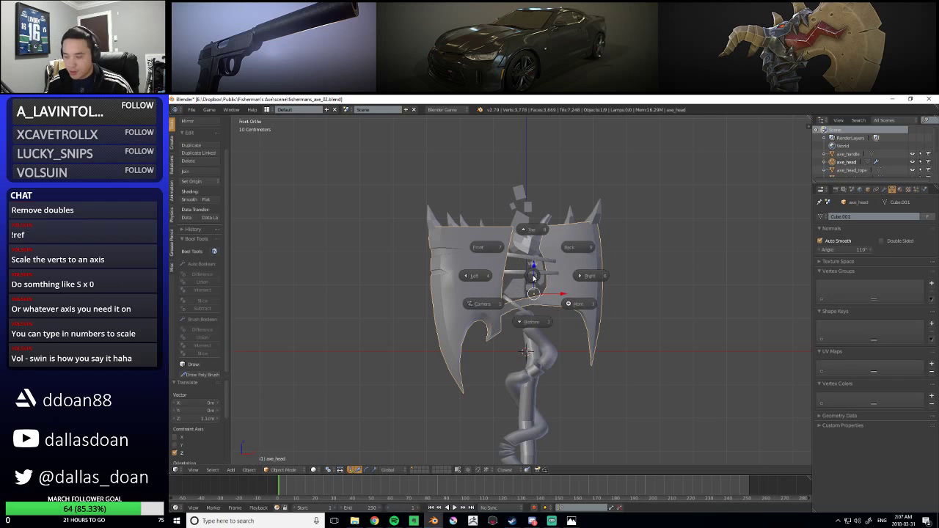
pyautogui.press('KP_Divide')
pyautogui.keyDown('shift'); pyautogui.moveTo(595, 305); pyautogui.dragTo(579, 367, button='middle'); pyautogui.keyUp('shift')
pyautogui.press('a')
pyautogui.moveTo(453, 329); pyautogui.dragTo(596, 300, button='middle')
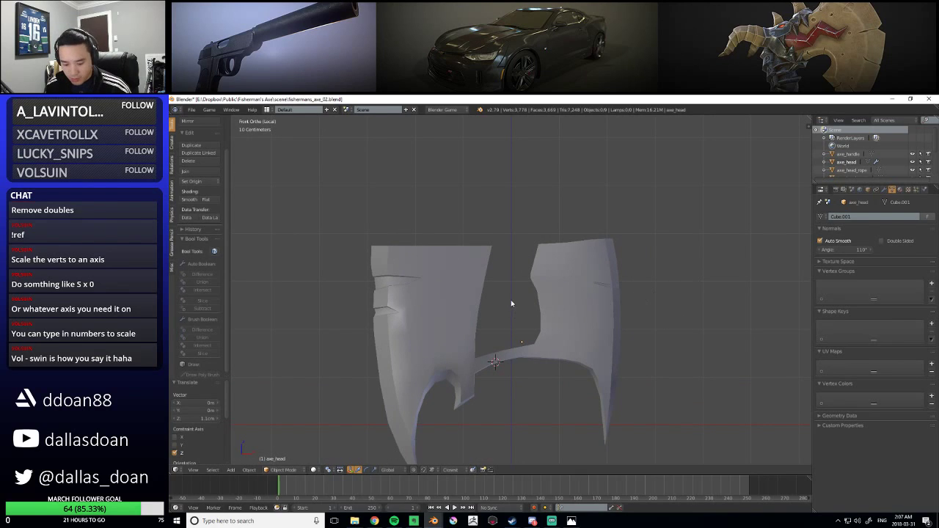
# Add a cube mesh beside the axe head and scale it down uniformly to about 0.034
pyautogui.hotkey('shift', 'a')
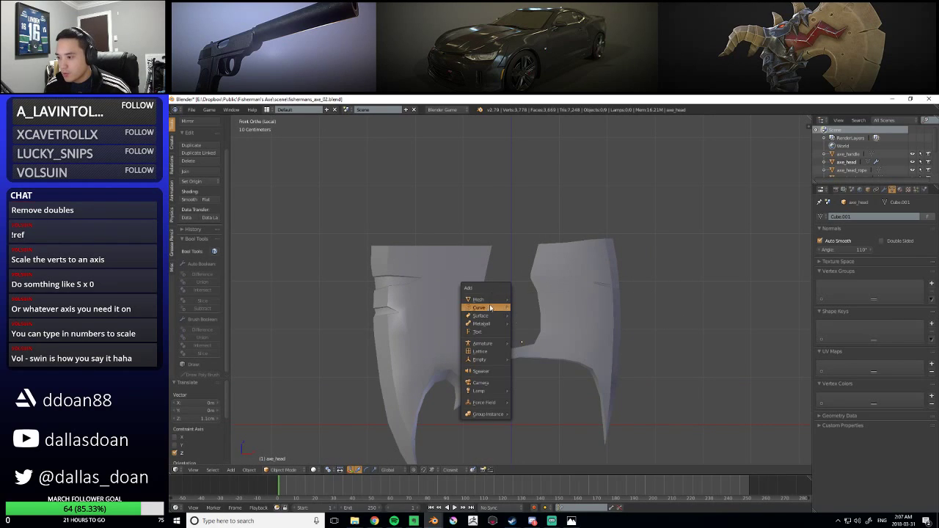
pyautogui.moveTo(492, 302)
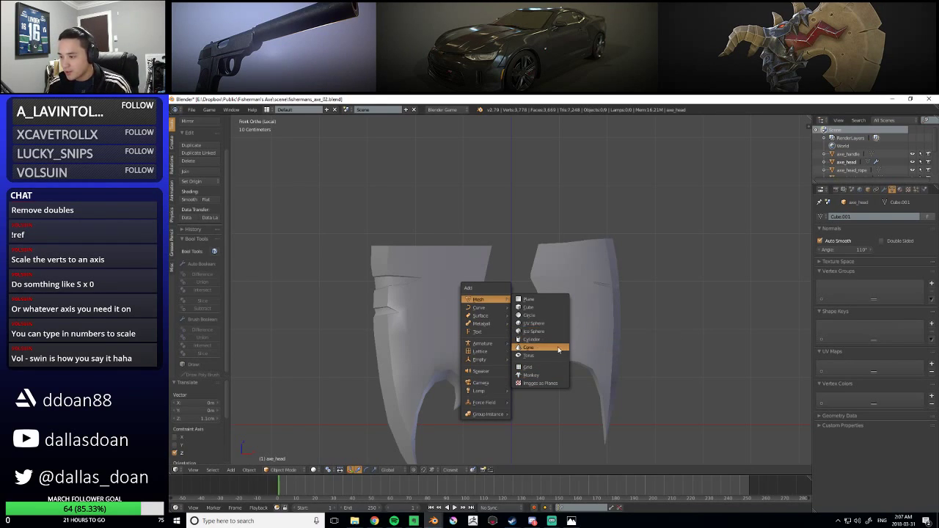
pyautogui.click(539, 306)
pyautogui.scroll(-4, 497, 264)
pyautogui.scroll(2, 505, 304)
pyautogui.press('s')
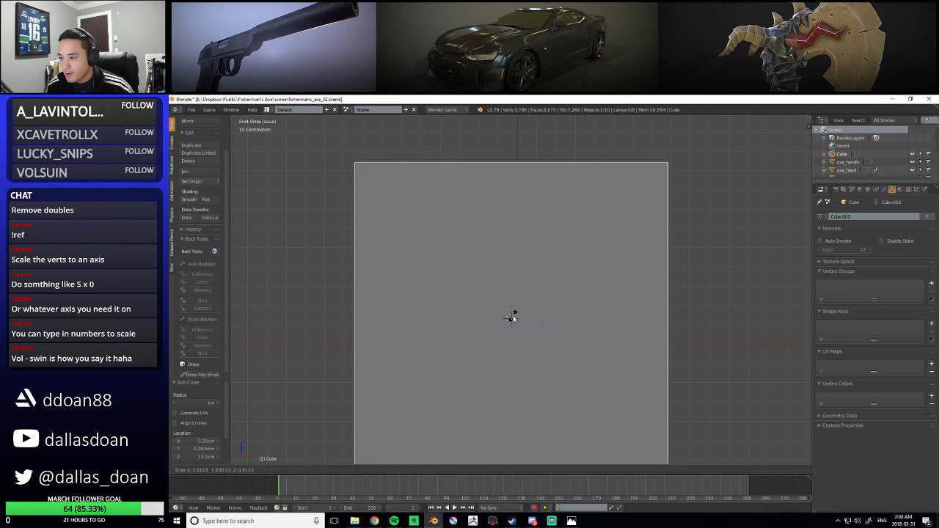
pyautogui.click(491, 349)
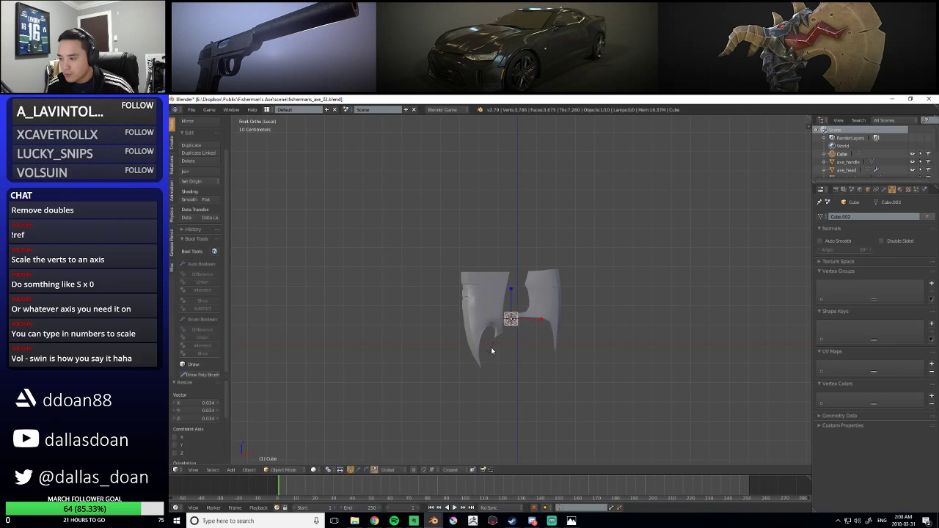
# Move the small cube up along Z and along X to the upper inner corner of the left blade
pyautogui.scroll(4, 491, 347)
pyautogui.moveTo(498, 357); pyautogui.dragTo(506, 288)
pyautogui.scroll(3, 499, 260)
pyautogui.scroll(2, 540, 279)
pyautogui.moveTo(483, 281)
pyautogui.keyDown('shift'); pyautogui.mouseDown(button='middle')
pyautogui.moveTo(550, 268)
pyautogui.moveTo(482, 287)
pyautogui.mouseUp(button='middle'); pyautogui.keyUp('shift')
pyautogui.scroll(-2, 518, 279)
pyautogui.moveTo(517, 279); pyautogui.dragTo(525, 280)
pyautogui.keyDown('shift'); pyautogui.moveTo(536, 312); pyautogui.dragTo(530, 296, button='middle'); pyautogui.keyUp('shift')
pyautogui.moveTo(498, 228); pyautogui.dragTo(498, 253)
pyautogui.keyDown('shift'); pyautogui.moveTo(513, 264); pyautogui.dragTo(543, 275, button='middle'); pyautogui.keyUp('shift')
pyautogui.scroll(2, 503, 288)
pyautogui.scroll(1, 542, 275)
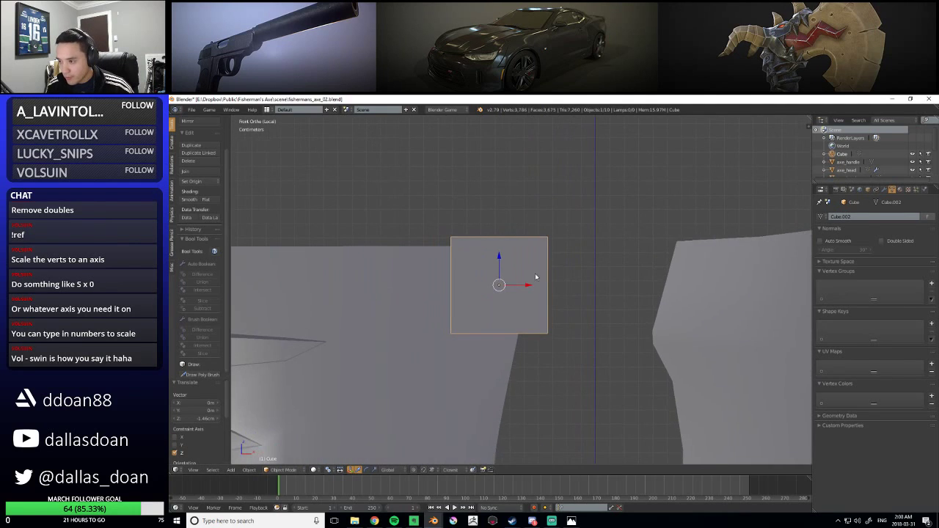
# Fine-tune the cube's position along X and Z so that it overlaps the left blade's upper inner corner
pyautogui.moveTo(527, 288); pyautogui.dragTo(528, 285)
pyautogui.press('g')
pyautogui.press('z')
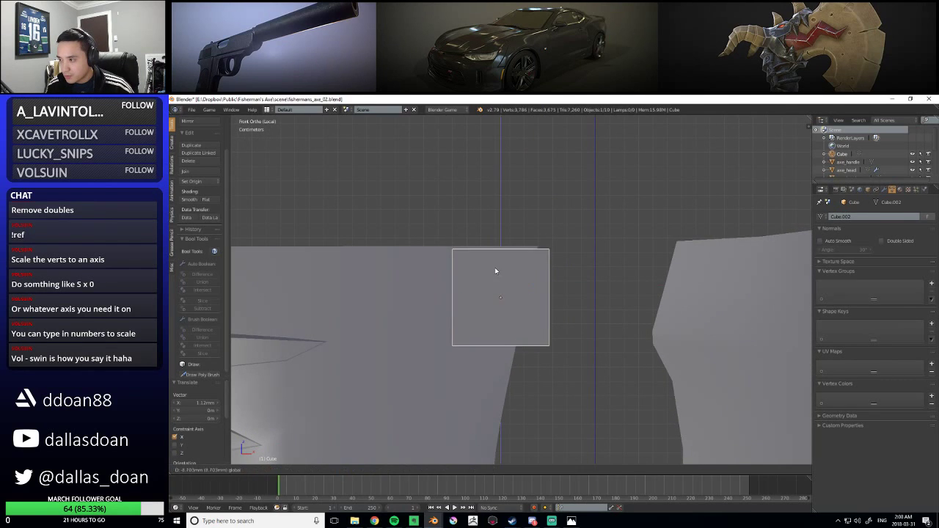
pyautogui.moveTo(493, 257); pyautogui.dragTo(494, 255)
pyautogui.moveTo(531, 285)
pyautogui.mouseDown()
pyautogui.moveTo(517, 284)
pyautogui.moveTo(525, 283)
pyautogui.mouseUp()
pyautogui.keyDown('shift'); pyautogui.moveTo(523, 268); pyautogui.dragTo(550, 287, button='middle'); pyautogui.keyUp('shift')
pyautogui.moveTo(521, 281); pyautogui.dragTo(522, 278)
pyautogui.moveTo(512, 293)
pyautogui.keyDown('shift'); pyautogui.mouseDown(button='middle')
pyautogui.moveTo(528, 273)
pyautogui.moveTo(513, 283)
pyautogui.mouseUp(button='middle'); pyautogui.keyUp('shift')
pyautogui.scroll(-5, 515, 275)
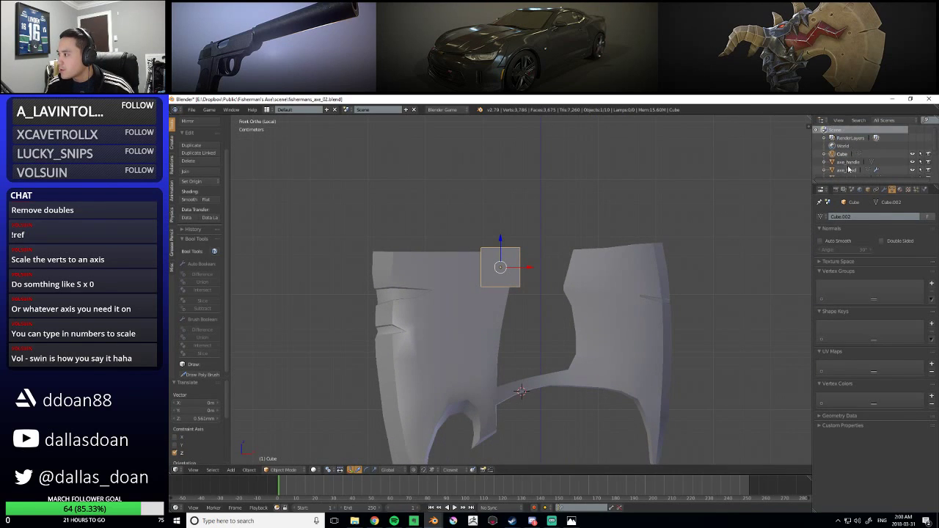
# Rename the new cube object as axe_head_gem_border
pyautogui.doubleClick(843, 154)
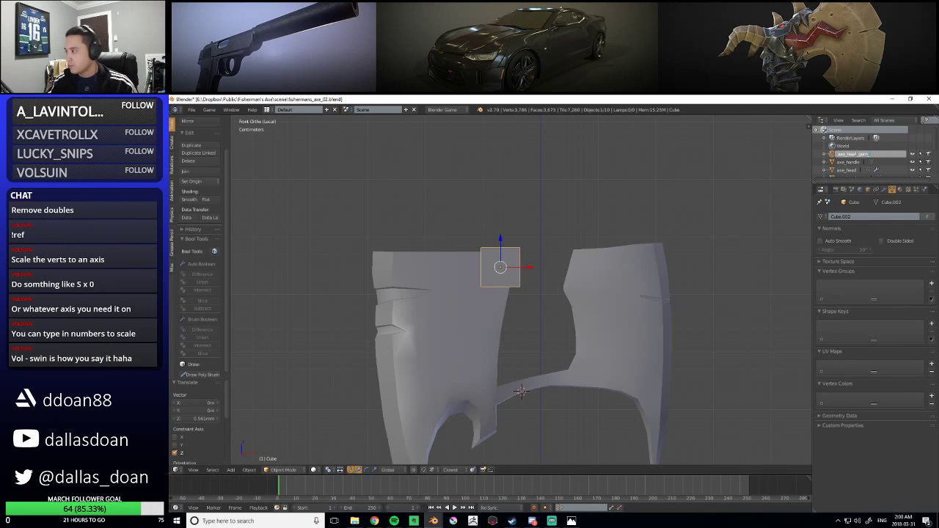
pyautogui.press('Return')
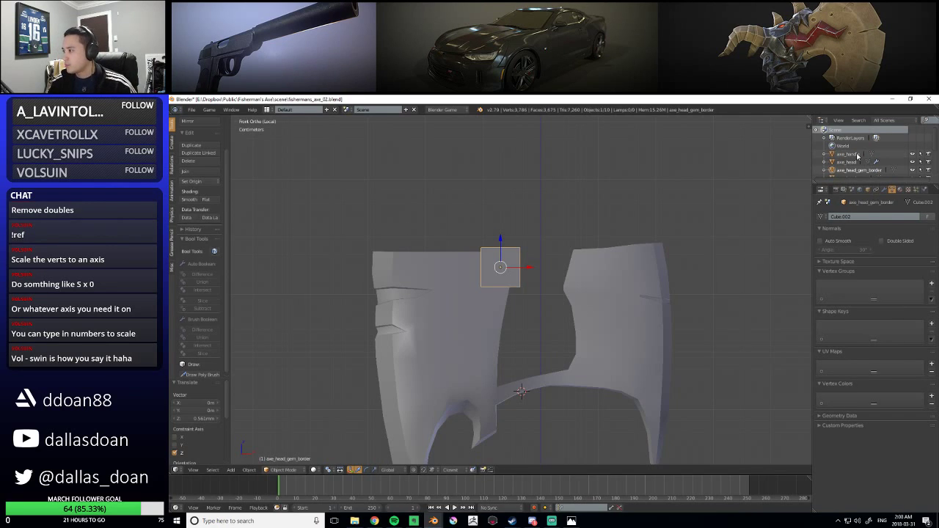
pyautogui.scroll(-1, 874, 159)
pyautogui.scroll(2, 514, 267)
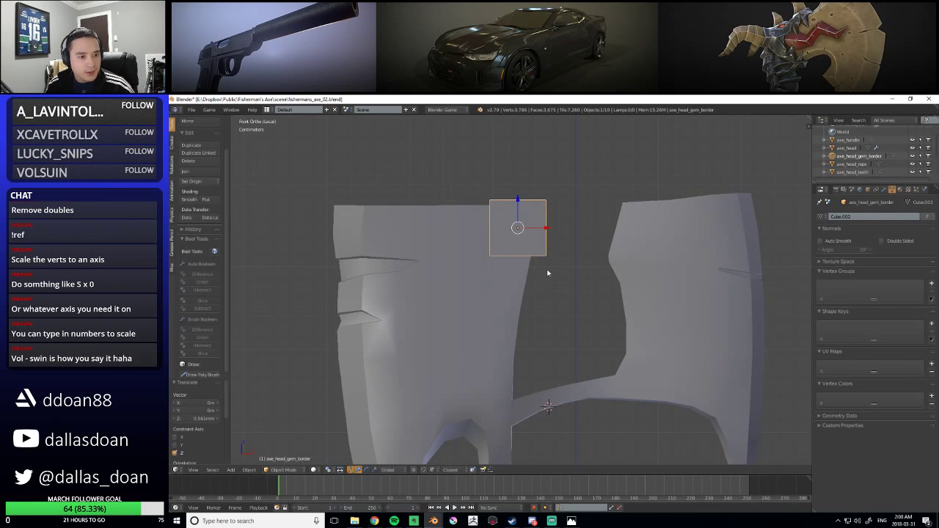
# In wireframe edit mode, stretch the gem border cube's left side about 14.4 cm along X across the left blade's top
pyautogui.scroll(2, 550, 271)
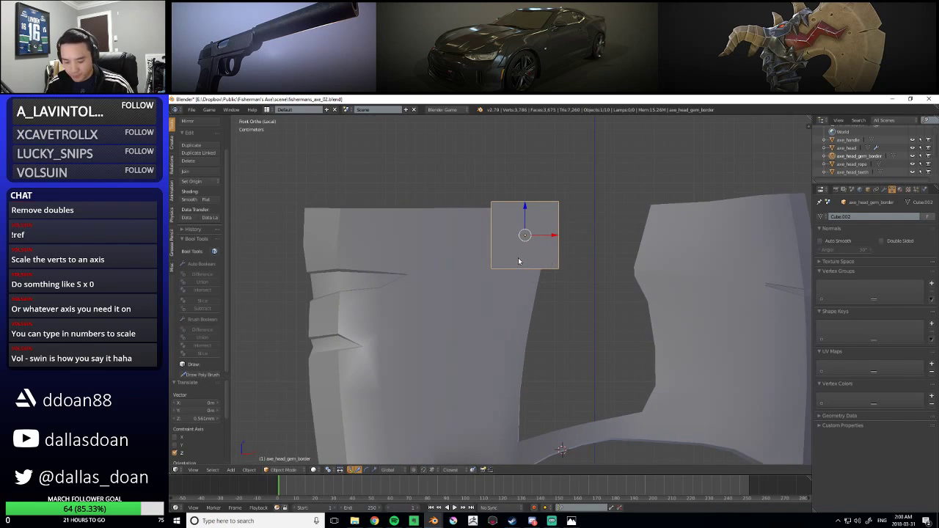
pyautogui.press('z')
pyautogui.keyDown('shift'); pyautogui.moveTo(555, 264); pyautogui.dragTo(528, 260, button='middle'); pyautogui.keyUp('shift')
pyautogui.press('a')
pyautogui.rightClick(533, 236)
pyautogui.rightClick(534, 235)
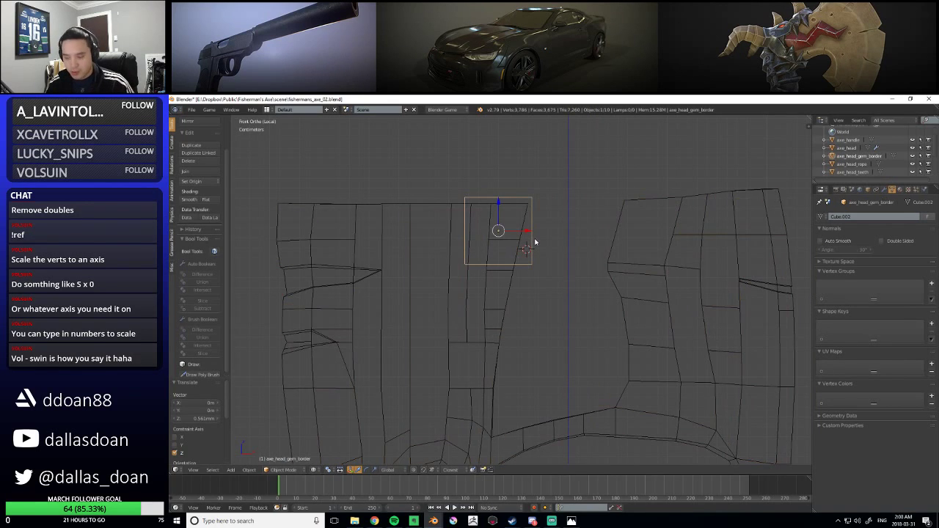
pyautogui.press('Tab')
pyautogui.rightClick(532, 264)
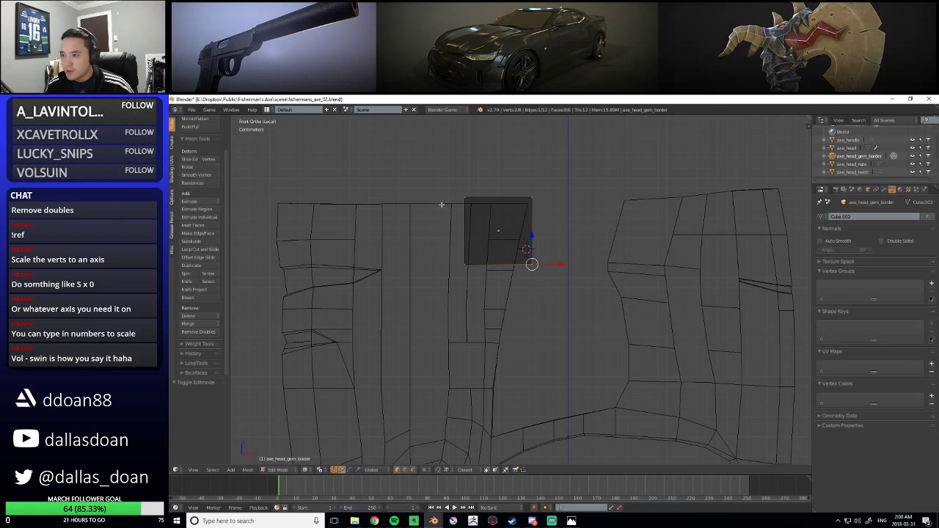
pyautogui.keyDown('shift'); pyautogui.moveTo(441, 204); pyautogui.dragTo(487, 213, button='middle'); pyautogui.keyUp('shift')
pyautogui.rightClick(525, 267)
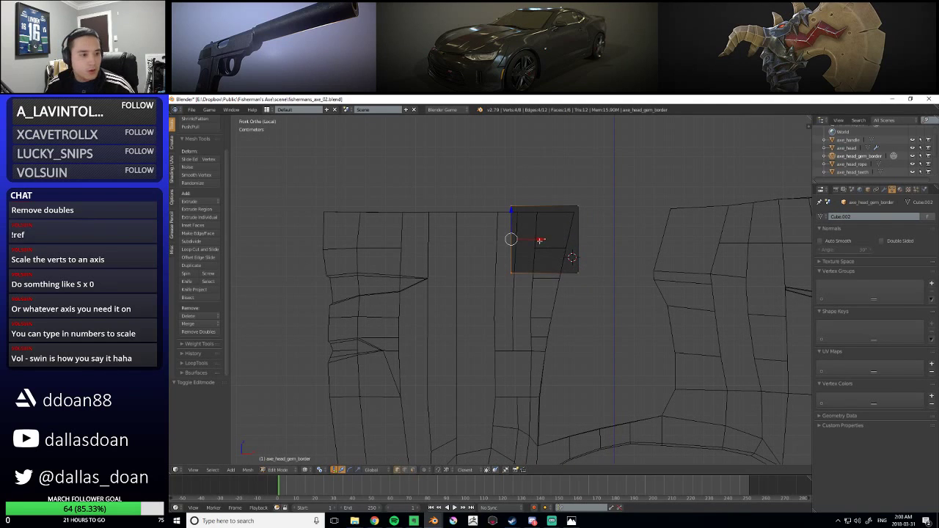
pyautogui.moveTo(539, 239); pyautogui.dragTo(393, 259)
# Move the block's lower left edge about 20.6 cm along X onto its lower right corner to form a triangle
pyautogui.keyDown('shift'); pyautogui.moveTo(423, 260); pyautogui.dragTo(442, 245, button='middle'); pyautogui.keyUp('shift')
pyautogui.moveTo(366, 241); pyautogui.dragTo(471, 261)
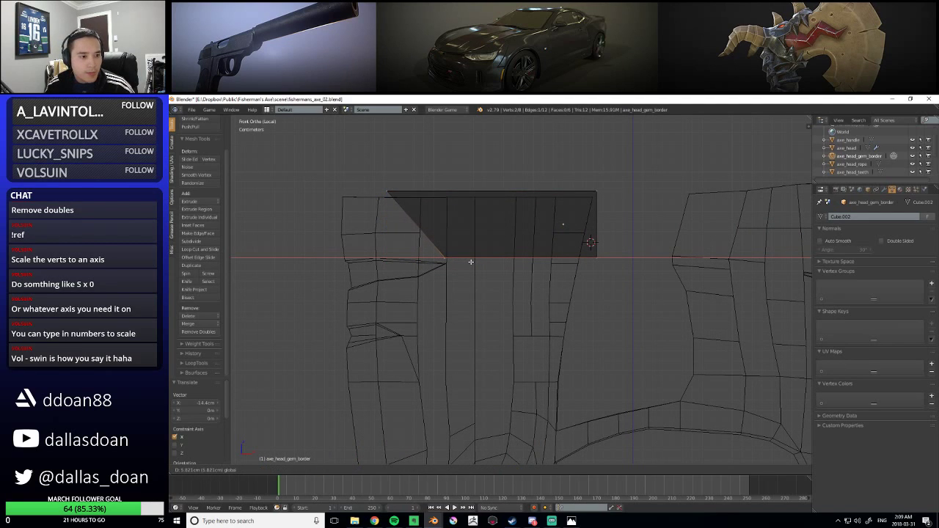
pyautogui.rightClick(471, 262)
pyautogui.keyDown('shift'); pyautogui.moveTo(502, 248); pyautogui.dragTo(496, 260, button='middle'); pyautogui.keyUp('shift')
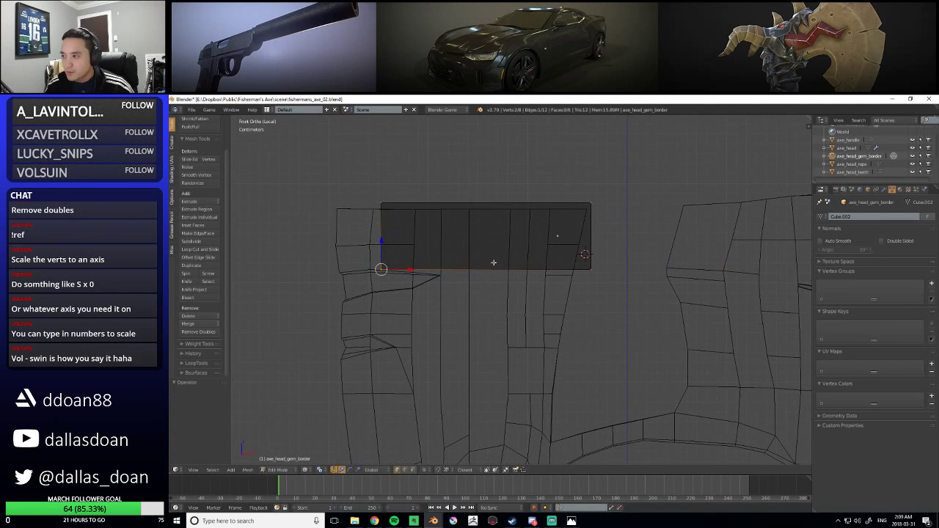
pyautogui.moveTo(413, 270); pyautogui.dragTo(591, 284)
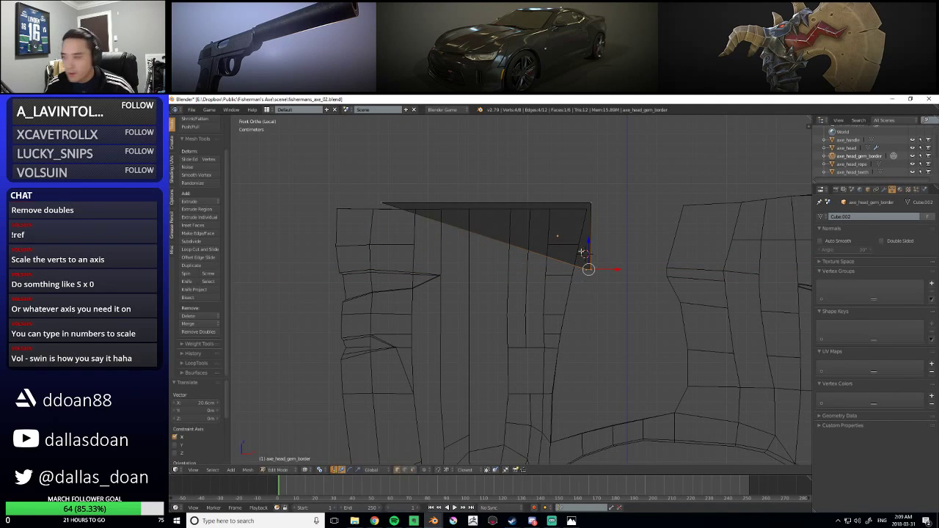
# Move the triangle's bottom tip down along Z and inward along X to the lower end of the left blade's inner edge
pyautogui.moveTo(591, 243); pyautogui.dragTo(589, 373)
pyautogui.keyDown('shift'); pyautogui.moveTo(482, 338); pyautogui.dragTo(463, 280, button='middle'); pyautogui.keyUp('shift')
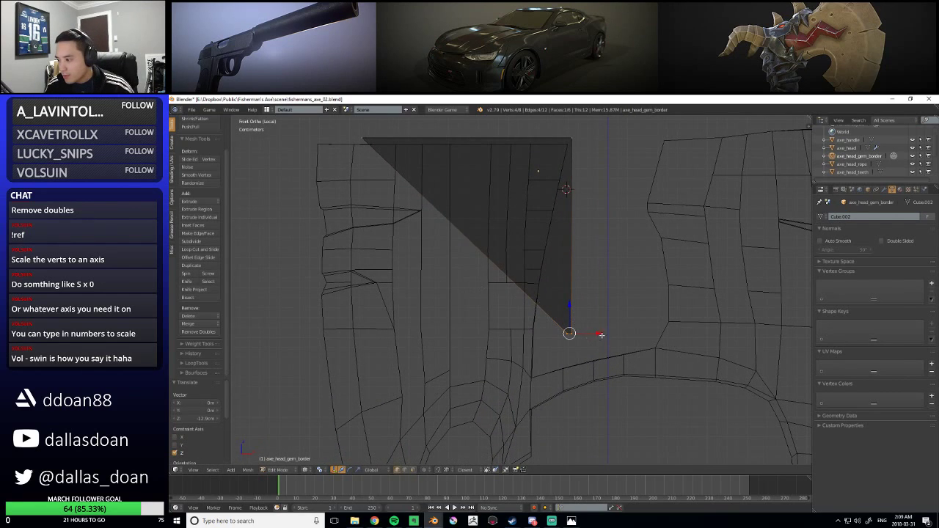
pyautogui.press('g')
pyautogui.press('x')
pyautogui.click(547, 336)
pyautogui.press('g')
pyautogui.press('z')
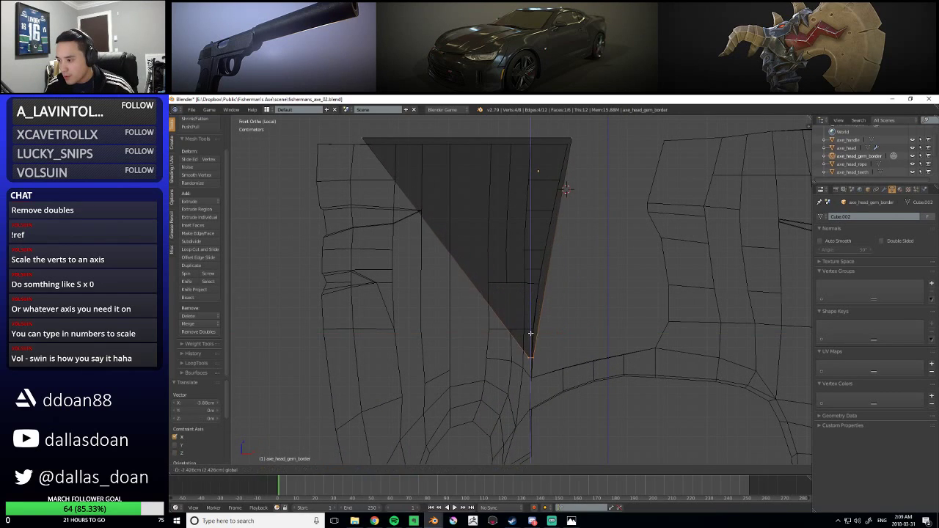
pyautogui.click(531, 346)
pyautogui.keyDown('shift'); pyautogui.scroll(2, 547, 330); pyautogui.keyUp('shift')
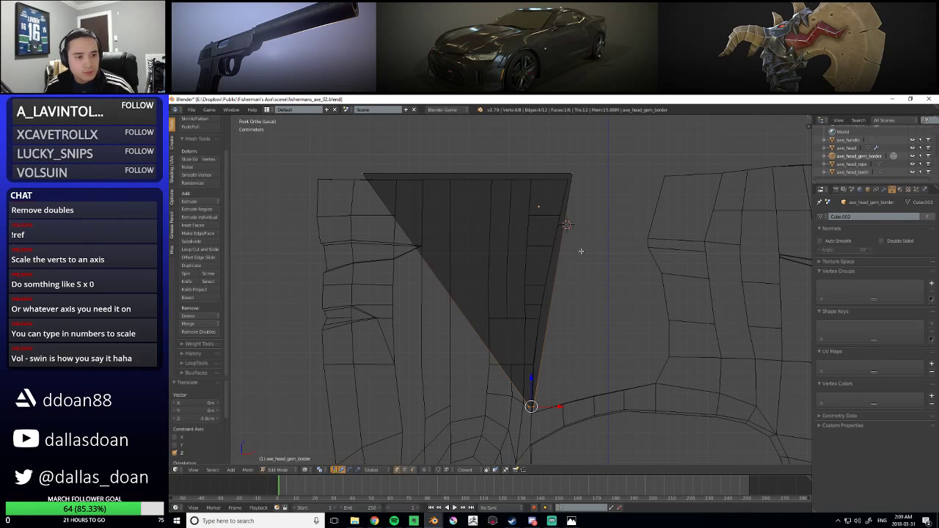
# Add four evenly spaced horizontal loop cuts across the triangular block and switch to vertex selection
pyautogui.press('a')
pyautogui.keyDown('shift'); pyautogui.scroll(2, 595, 294); pyautogui.keyUp('shift')
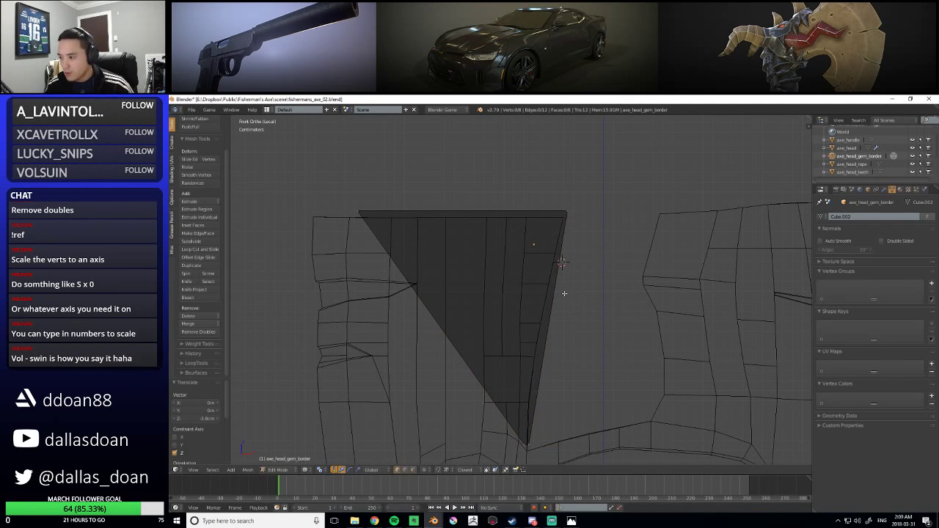
pyautogui.hotkey('ctrl', 'Tab')
pyautogui.click(547, 285)
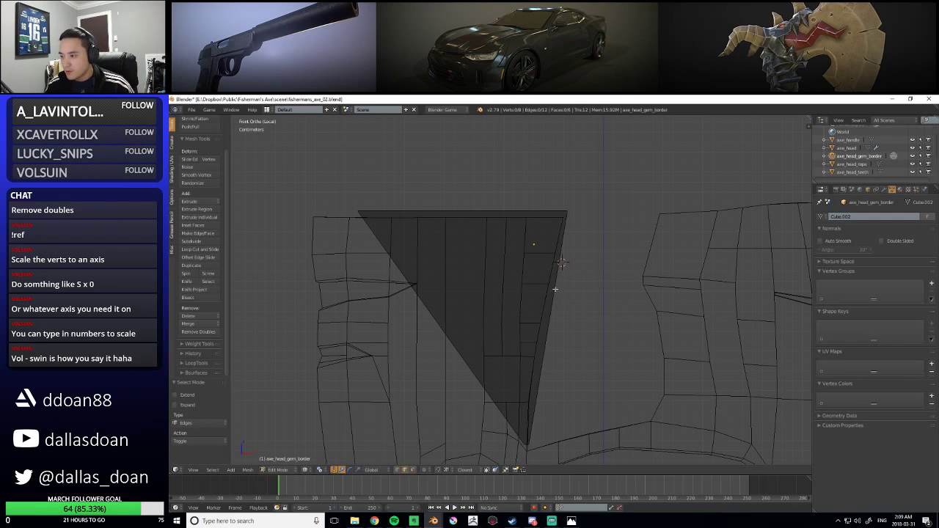
pyautogui.hotkey('ctrl', 'r')
pyautogui.scroll(3, 555, 287)
pyautogui.click(565, 292)
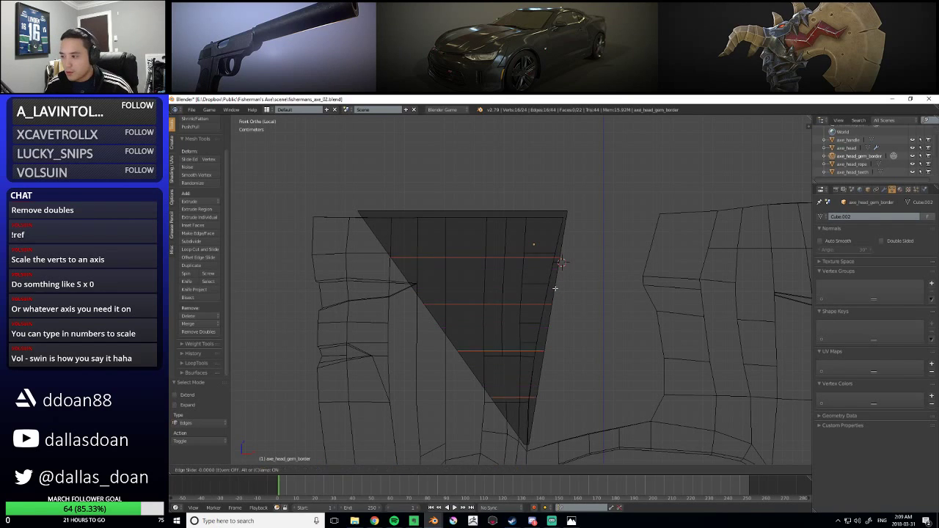
pyautogui.click(579, 298)
pyautogui.scroll(1, 428, 253)
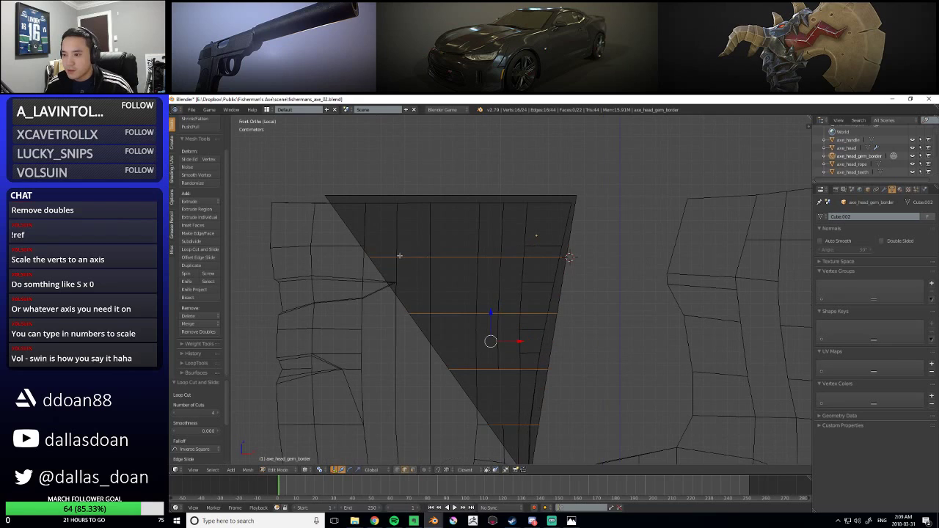
pyautogui.keyDown('shift'); pyautogui.moveTo(408, 266); pyautogui.dragTo(426, 275, button='middle'); pyautogui.keyUp('shift')
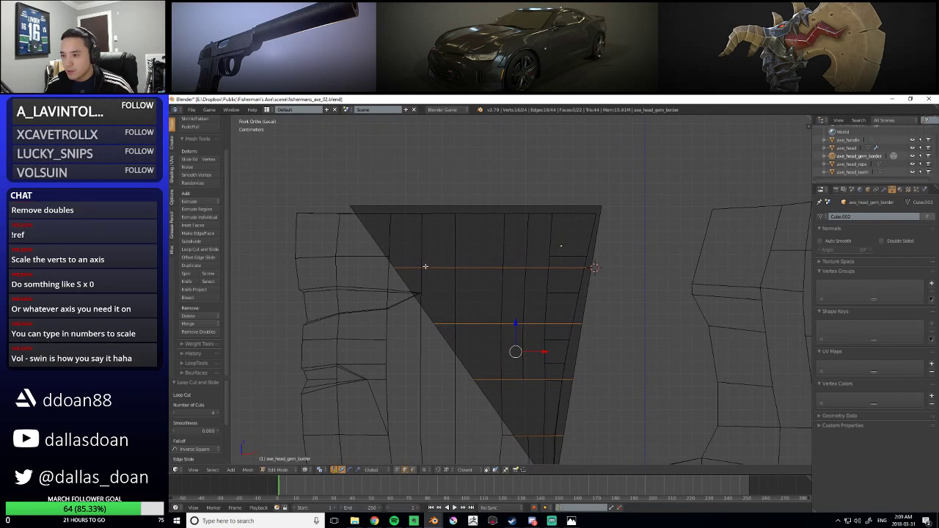
pyautogui.hotkey('ctrl', 'Tab')
pyautogui.click(420, 258)
pyautogui.rightClick(406, 266)
pyautogui.keyDown('shift'); pyautogui.rightClick(406, 265); pyautogui.keyUp('shift')
pyautogui.press('g')
pyautogui.press('x')
pyautogui.rightClick(446, 324)
# Move the left vertices of the two lowest cuts inward along X to narrow the triangle's bottom tip
pyautogui.scroll(-3, 446, 324)
pyautogui.rightClick(535, 388)
pyautogui.scroll(2, 535, 387)
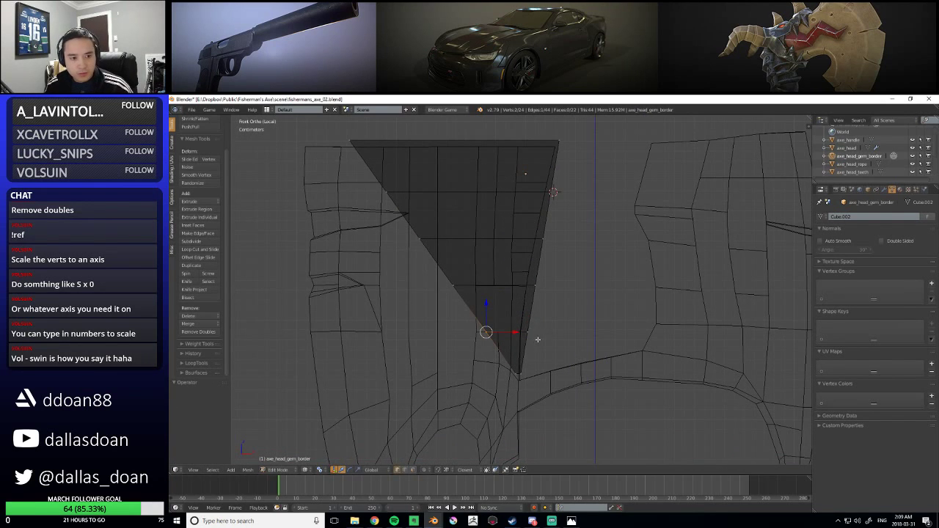
pyautogui.moveTo(517, 335); pyautogui.dragTo(544, 335)
pyautogui.keyDown('shift'); pyautogui.moveTo(485, 281); pyautogui.dragTo(488, 312, button='middle'); pyautogui.keyUp('shift')
pyautogui.rightClick(456, 317)
pyautogui.press('g')
pyautogui.press('x')
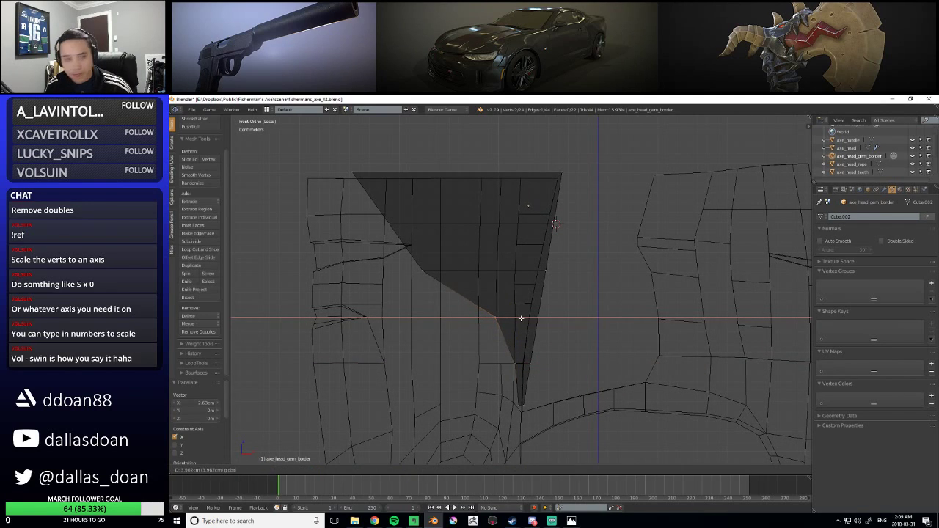
pyautogui.click(521, 317)
# Move the left vertices of the third cut from the bottom about 4.77 cm inward along X
pyautogui.keyDown('shift'); pyautogui.moveTo(521, 317); pyautogui.dragTo(520, 342, button='middle'); pyautogui.keyUp('shift')
pyautogui.rightClick(425, 296)
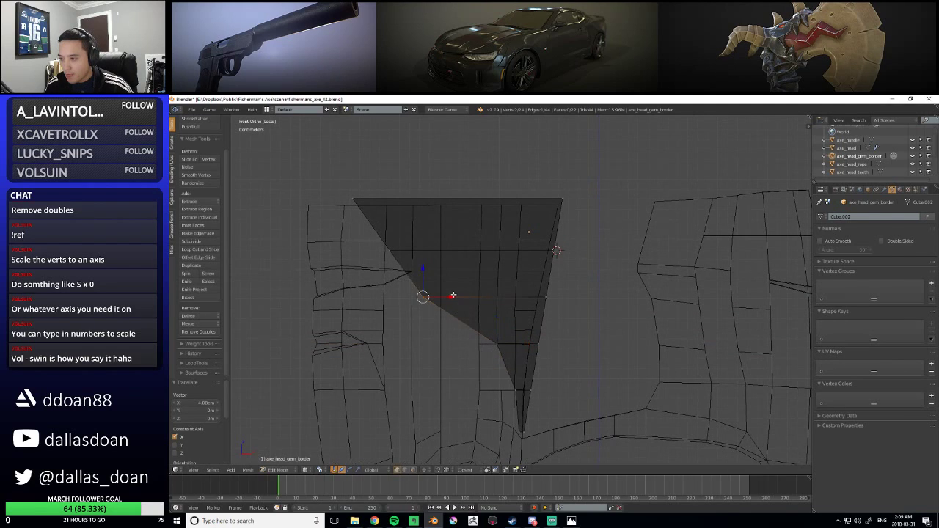
pyautogui.press('g')
pyautogui.press('x')
pyautogui.click(493, 299)
pyautogui.keyDown('shift'); pyautogui.moveTo(493, 299); pyautogui.dragTo(504, 325, button='middle'); pyautogui.keyUp('shift')
# Move the topmost cut's left vertices outward along X and up along Z to just below the block's upper left corner
pyautogui.rightClick(400, 276)
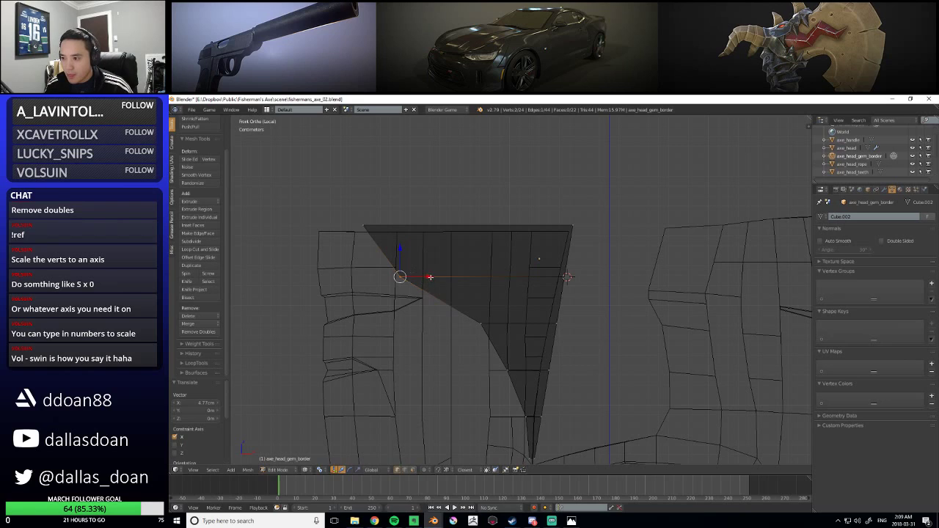
pyautogui.press('g')
pyautogui.press('x')
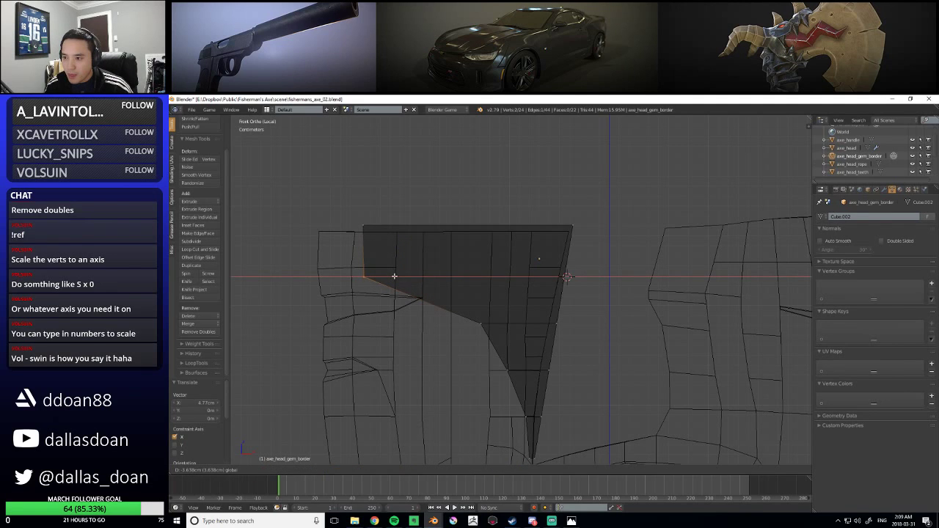
pyautogui.press('x')
pyautogui.press('x')
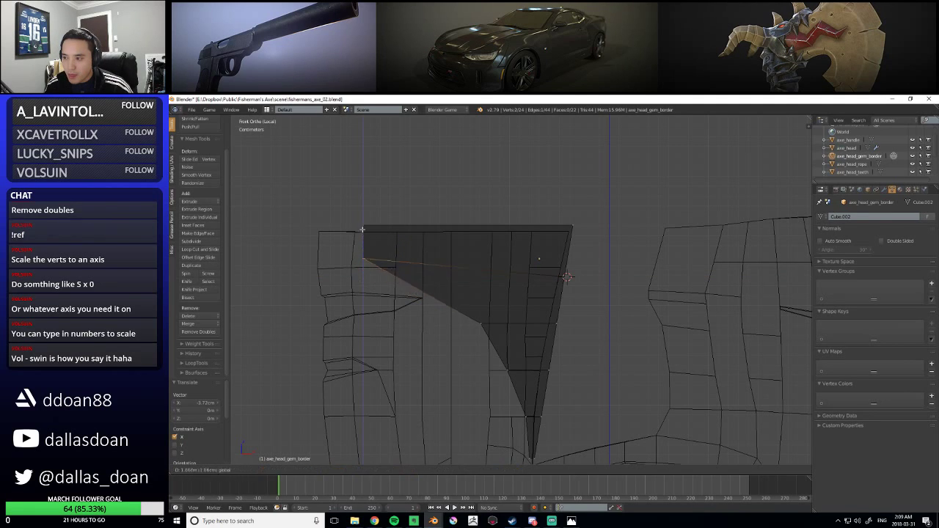
pyautogui.press('z')
pyautogui.click(361, 207)
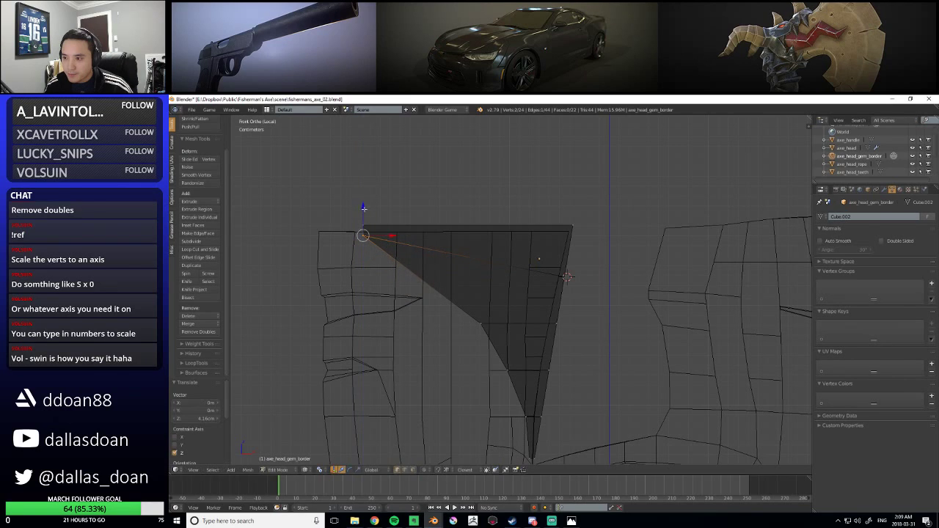
pyautogui.moveTo(363, 204); pyautogui.dragTo(363, 208)
# Raise the topmost cut's right vertices along Z level with its left end and shift them about 6.87 mm outward along X
pyautogui.rightClick(563, 276)
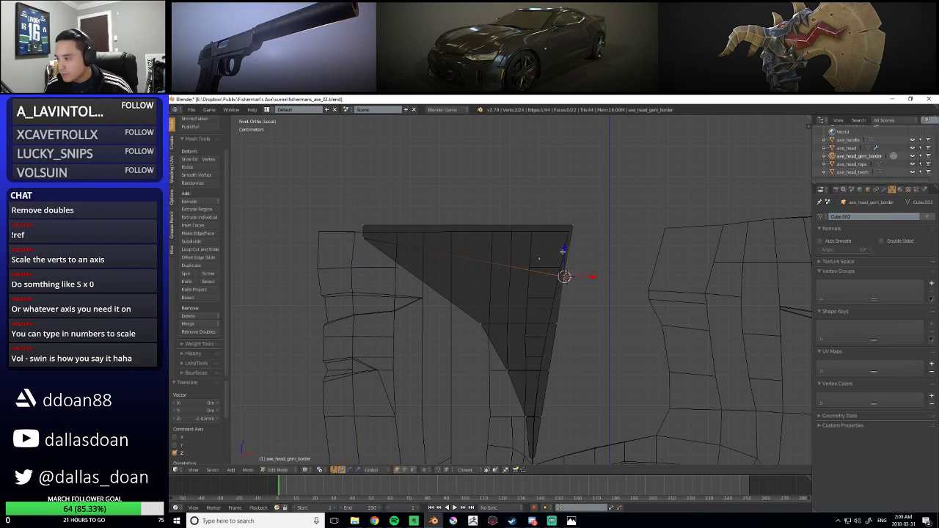
pyautogui.moveTo(563, 253); pyautogui.dragTo(592, 241)
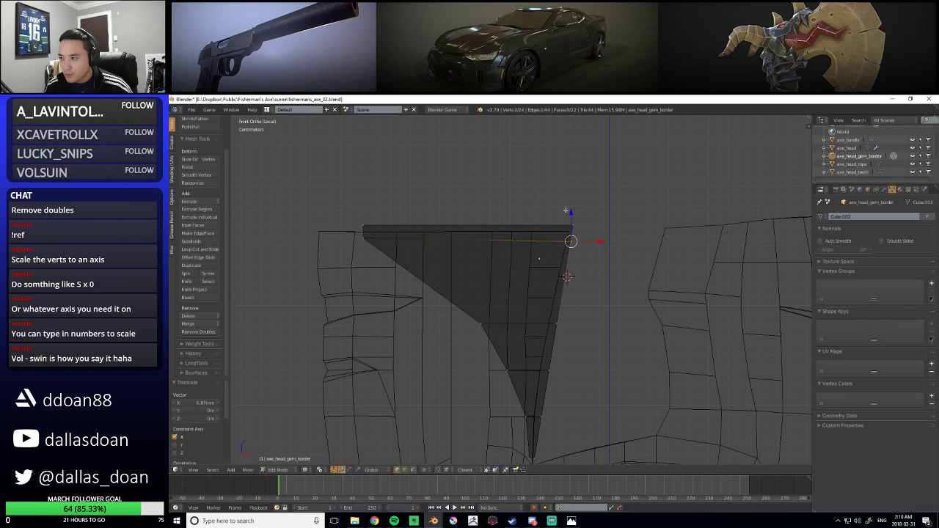
pyautogui.moveTo(570, 213); pyautogui.dragTo(571, 208)
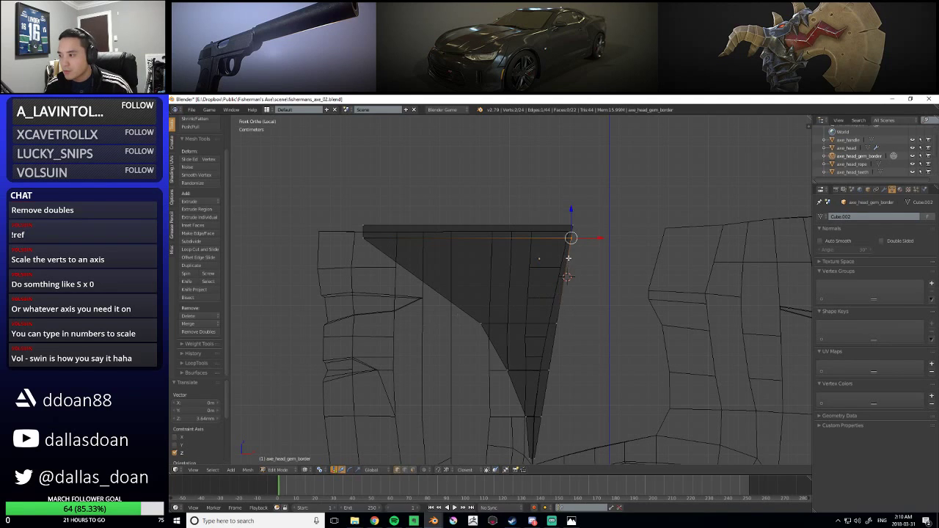
# Insert four horizontal loop cuts between the border's topmost cut and the next cut below it
pyautogui.scroll(2, 576, 310)
pyautogui.keyDown('shift'); pyautogui.moveTo(398, 252); pyautogui.dragTo(413, 273, button='middle'); pyautogui.keyUp('shift')
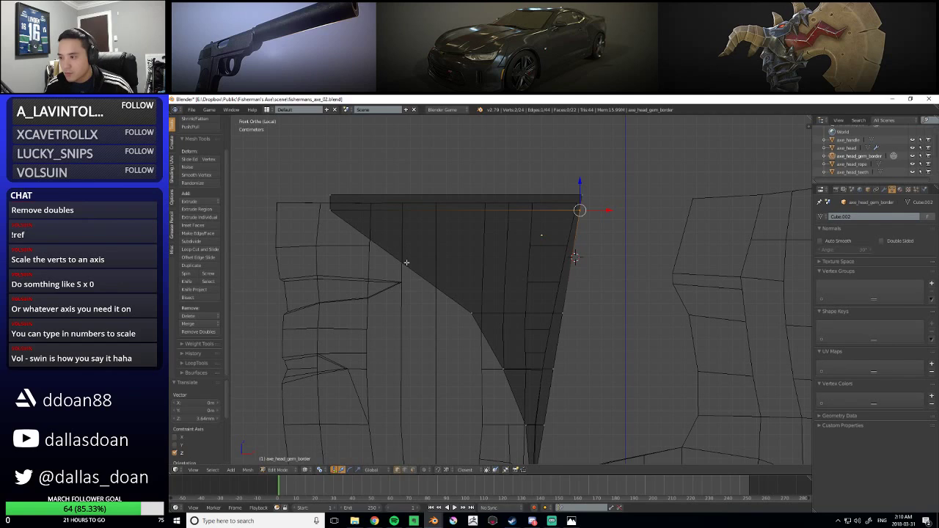
pyautogui.hotkey('ctrl', 'r')
pyautogui.scroll(3, 406, 261)
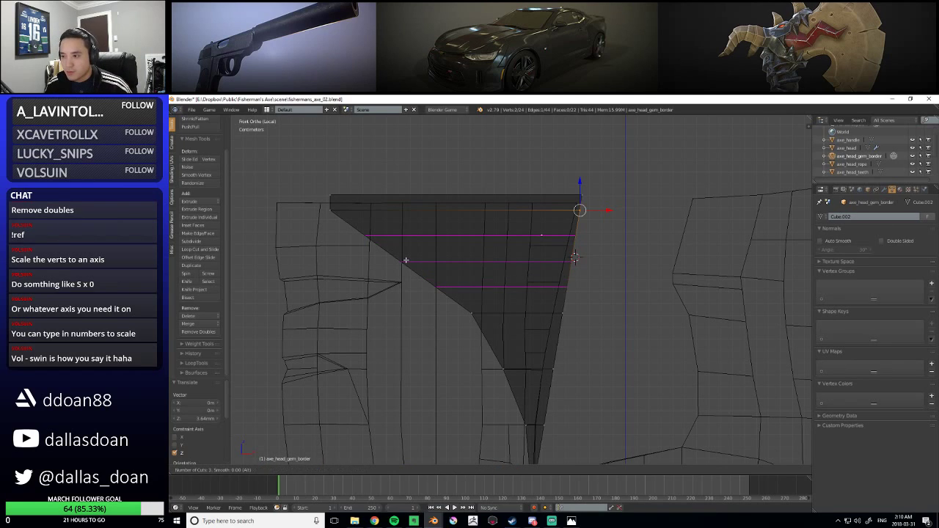
pyautogui.click(406, 260)
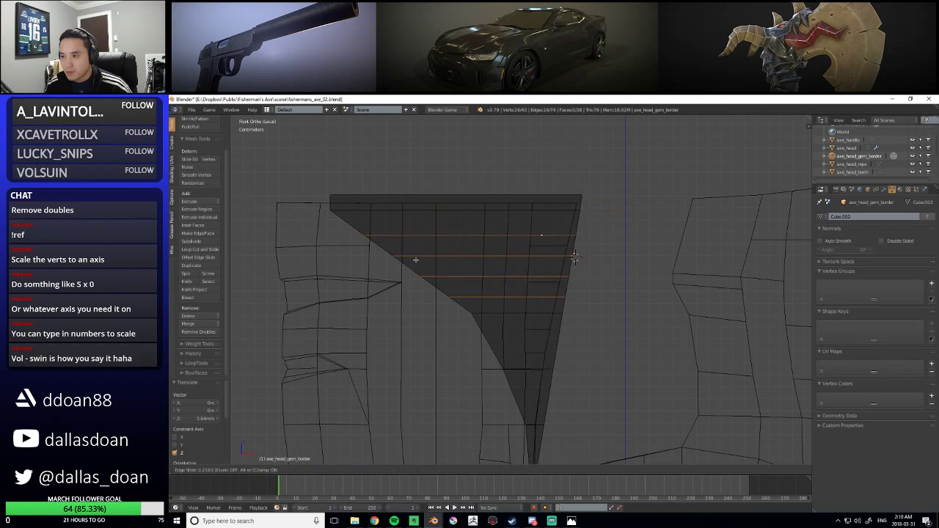
# Finish the four loop cuts across the gem border's upper part without sliding them, and try shifting the curved side's top edge along X
pyautogui.rightClick(425, 244)
pyautogui.rightClick(390, 230)
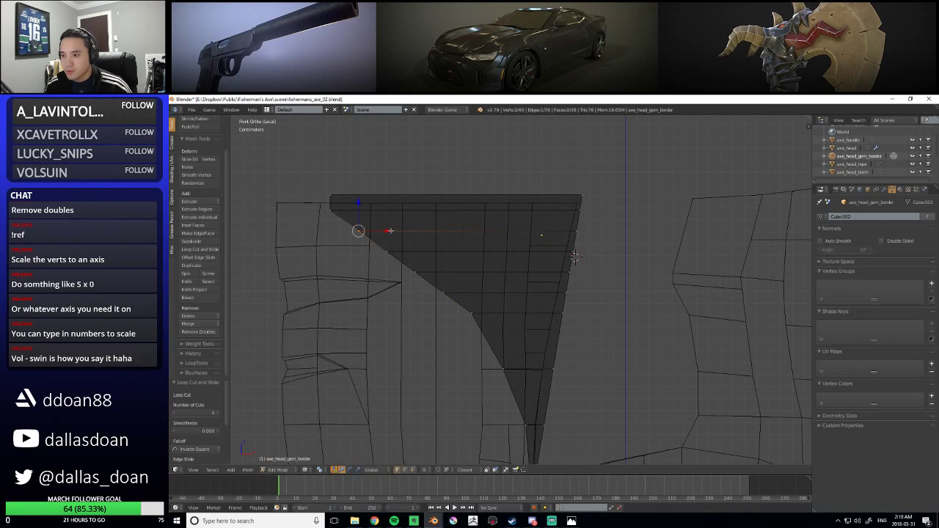
pyautogui.press('g')
pyautogui.press('x')
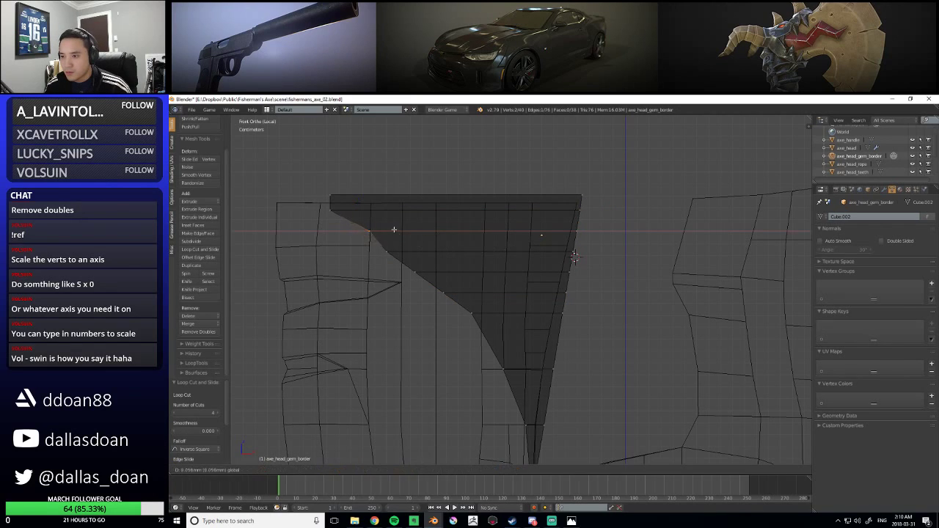
pyautogui.click(392, 242)
pyautogui.hotkey('ctrl', 'z')
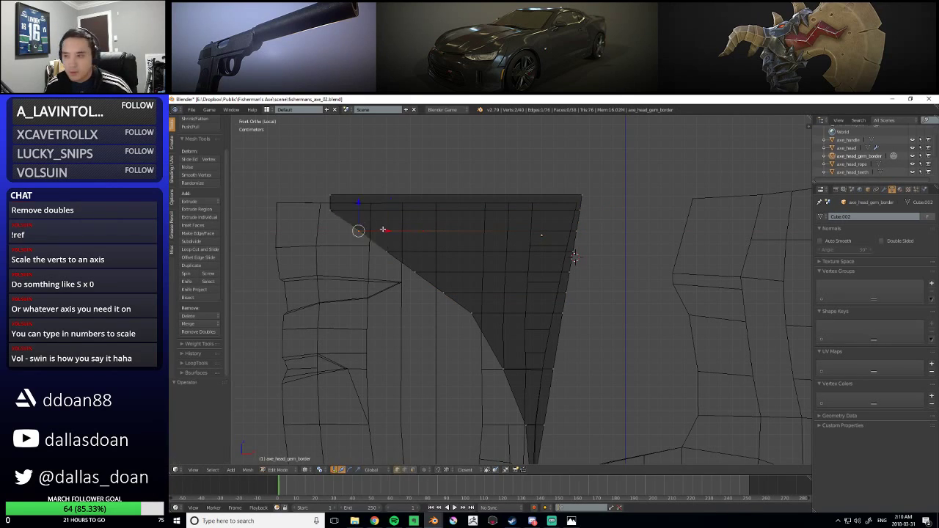
# Shift the new edges on the gem border's curved side inward along X to turn the slanted outline into a concave curve
pyautogui.moveTo(388, 232); pyautogui.dragTo(477, 271)
pyautogui.rightClick(394, 253)
pyautogui.rightClick(412, 271)
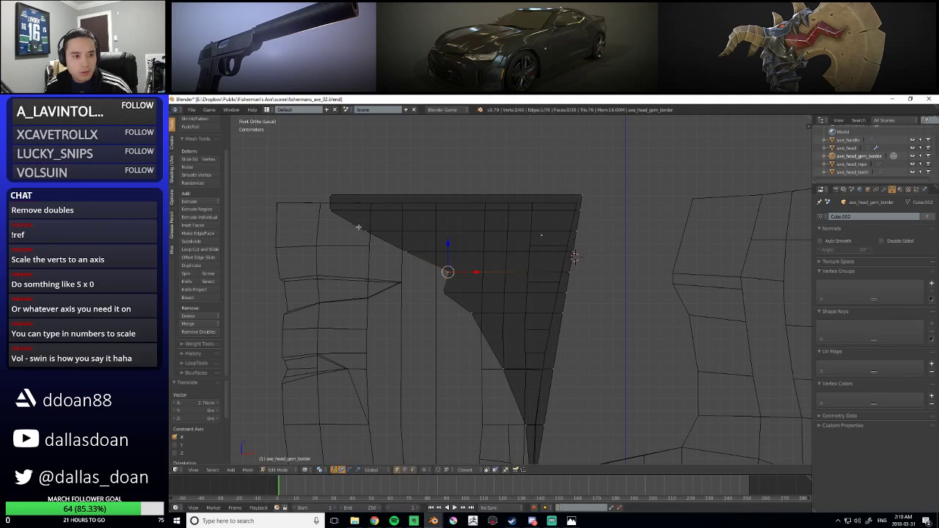
pyautogui.rightClick(367, 230)
pyautogui.moveTo(396, 229); pyautogui.dragTo(429, 231)
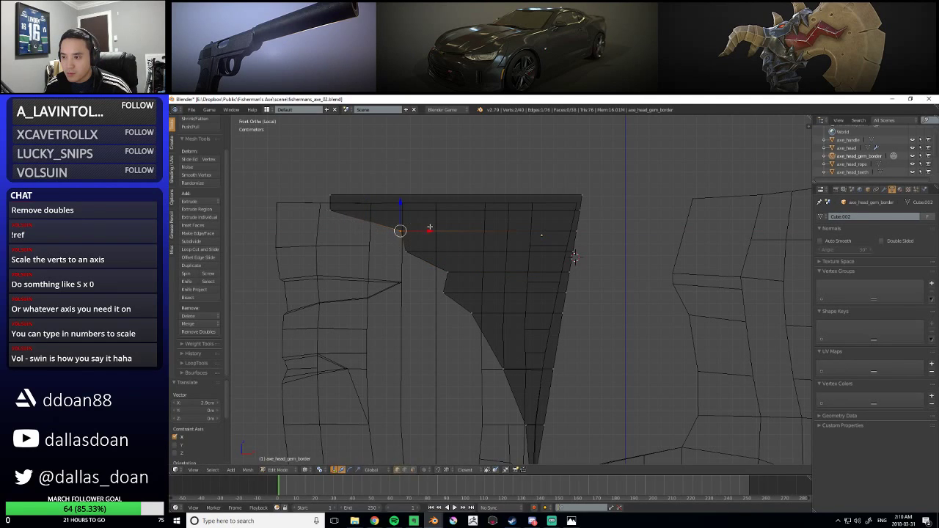
pyautogui.rightClick(406, 254)
pyautogui.moveTo(430, 253); pyautogui.dragTo(463, 252)
pyautogui.rightClick(446, 291)
pyautogui.moveTo(469, 293); pyautogui.dragTo(488, 272)
pyautogui.rightClick(449, 272)
pyautogui.keyDown('shift'); pyautogui.moveTo(489, 272); pyautogui.dragTo(476, 246, button='middle'); pyautogui.keyUp('shift')
pyautogui.scroll(-1, 483, 262)
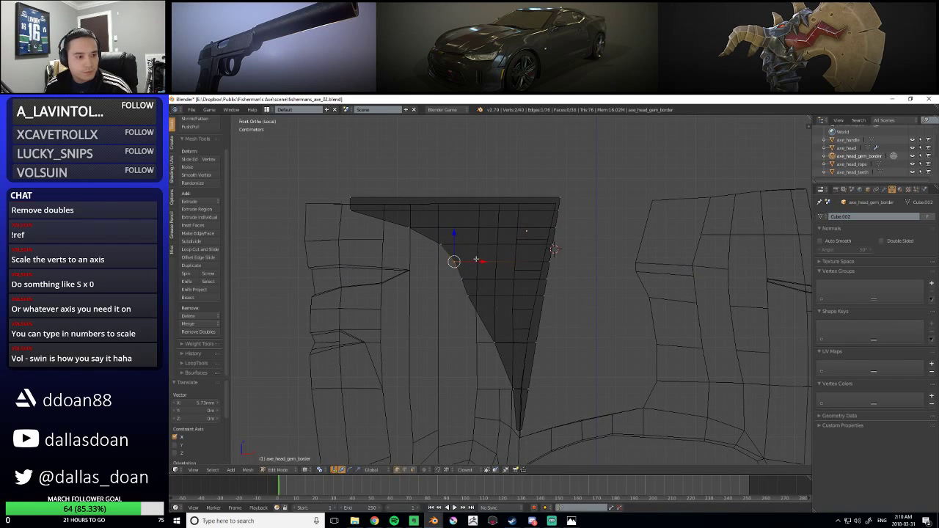
# Box-select the middle and lower vertices on the curved side and move them along X to smooth the concave outline
pyautogui.moveTo(460, 290); pyautogui.dragTo(511, 298)
pyautogui.keyDown('shift'); pyautogui.moveTo(506, 323); pyautogui.dragTo(504, 312, button='middle'); pyautogui.keyUp('shift')
pyautogui.press('b')
pyautogui.moveTo(477, 320)
pyautogui.mouseDown()
pyautogui.moveTo(499, 341)
pyautogui.moveTo(526, 332)
pyautogui.mouseUp()
pyautogui.moveTo(471, 277)
pyautogui.mouseDown()
pyautogui.moveTo(490, 295)
pyautogui.moveTo(514, 284)
pyautogui.mouseUp()
pyautogui.moveTo(446, 256); pyautogui.dragTo(478, 279)
pyautogui.moveTo(488, 267); pyautogui.dragTo(500, 269)
pyautogui.keyDown('shift'); pyautogui.moveTo(481, 253); pyautogui.dragTo(487, 272, button='middle'); pyautogui.keyUp('shift')
pyautogui.press('b')
pyautogui.moveTo(446, 258); pyautogui.dragTo(487, 271)
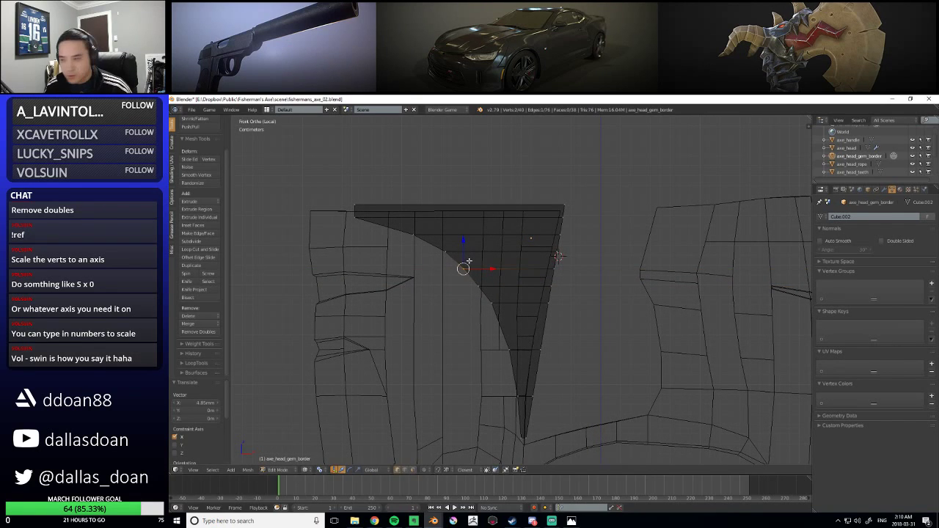
# Leave mesh editing, show solid shading, and scale the gem border along Y by 1.198 to thicken it
pyautogui.scroll(-3, 477, 264)
pyautogui.press('Tab')
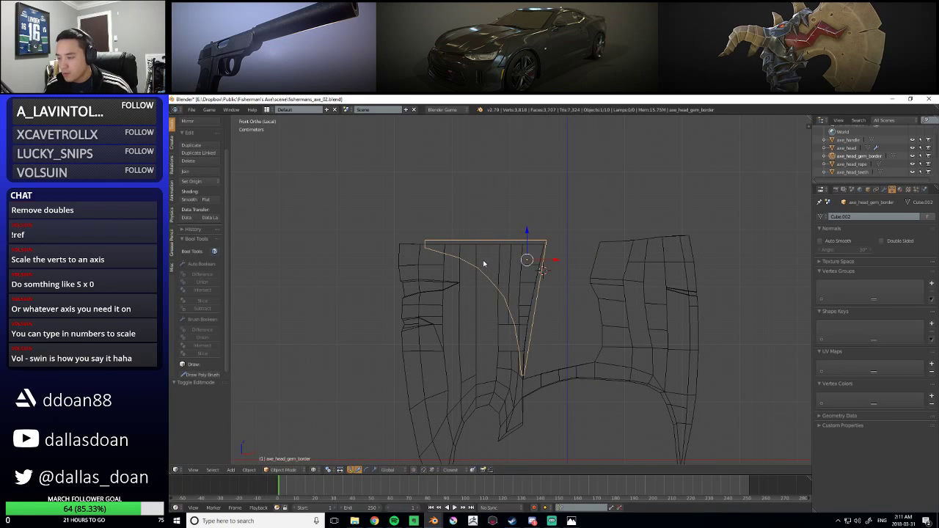
pyautogui.press('z')
pyautogui.scroll(3, 494, 268)
pyautogui.moveTo(494, 269)
pyautogui.mouseDown(button='middle')
pyautogui.moveTo(551, 296)
pyautogui.moveTo(521, 284)
pyautogui.moveTo(523, 263)
pyautogui.mouseUp(button='middle')
pyautogui.press('s')
pyautogui.press('y')
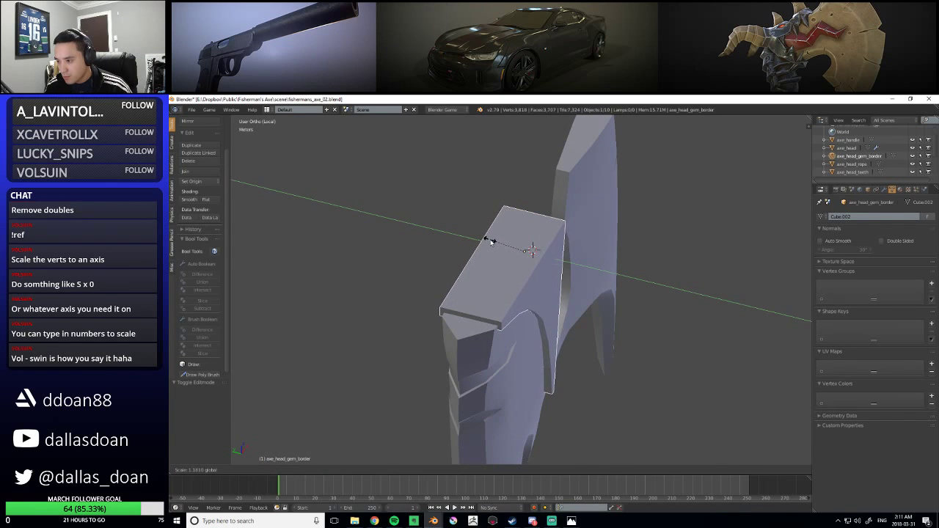
pyautogui.click(491, 243)
pyautogui.moveTo(491, 243); pyautogui.dragTo(495, 288, button='middle')
pyautogui.rightClick(523, 286)
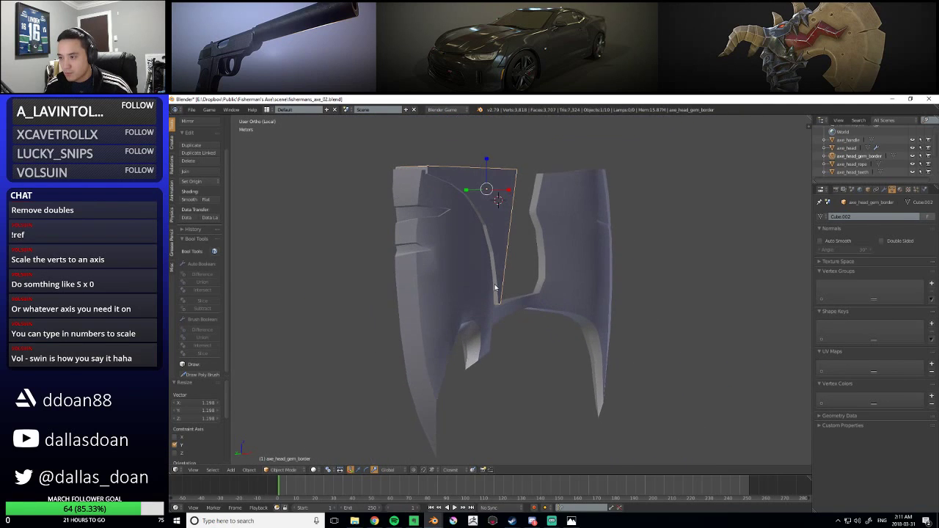
# Edit the gem border from the front and scale the four tip vertices along Y by 0.773 to narrow the tip
pyautogui.press('q')
pyautogui.click(479, 231)
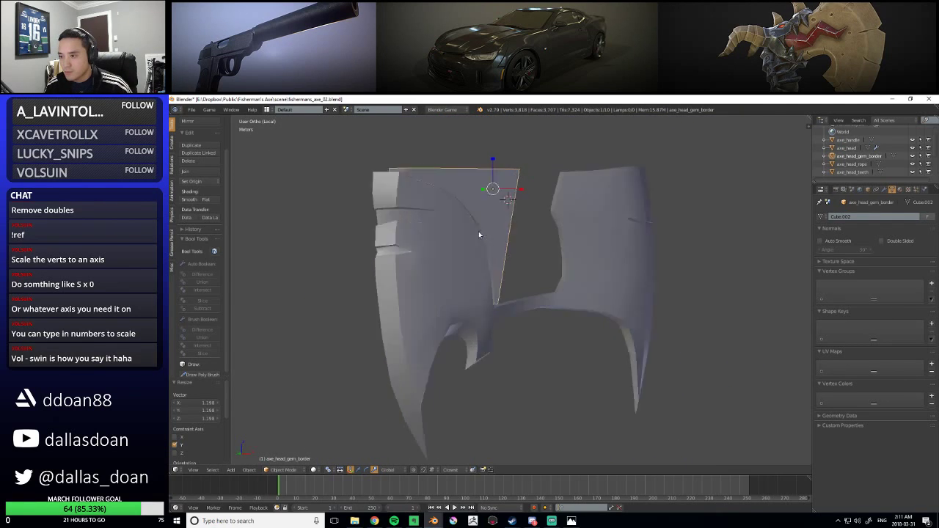
pyautogui.scroll(3, 487, 271)
pyautogui.press('Tab')
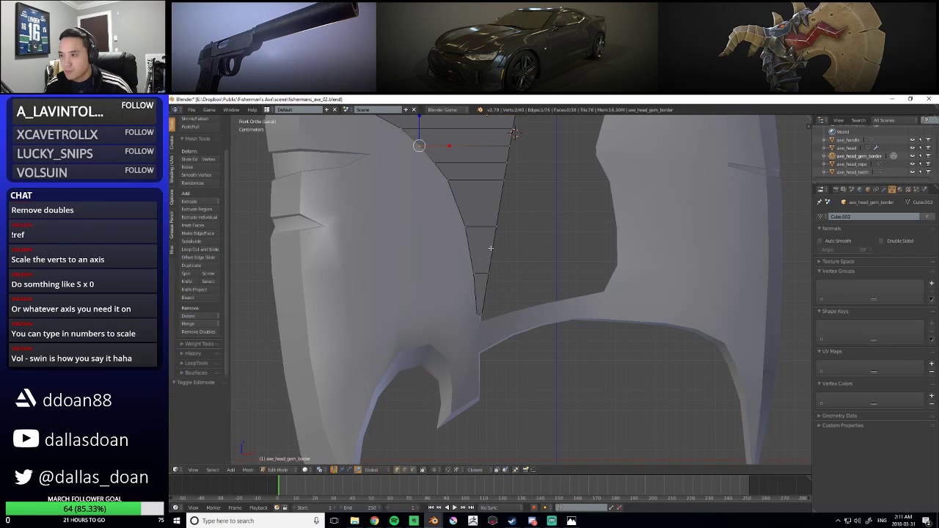
pyautogui.scroll(2, 492, 295)
pyautogui.moveTo(480, 391); pyautogui.dragTo(509, 395)
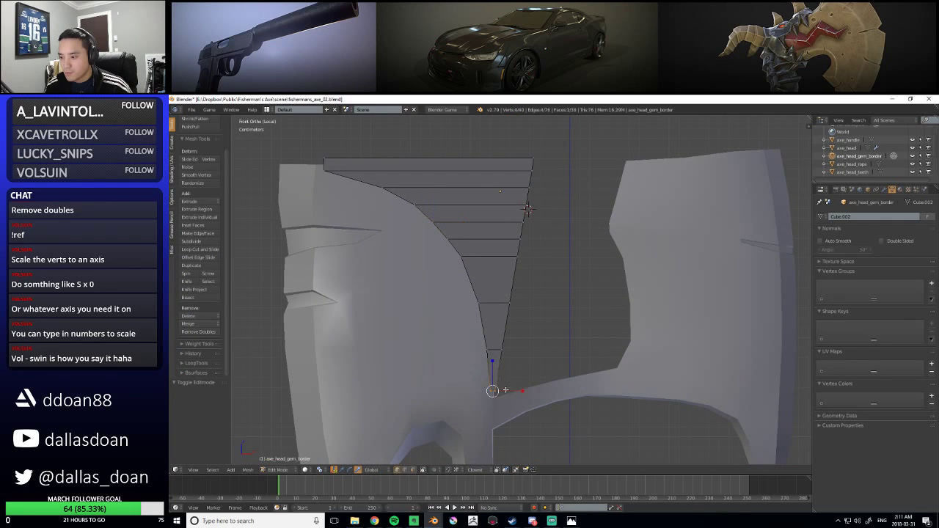
pyautogui.moveTo(522, 320); pyautogui.dragTo(485, 311, button='middle')
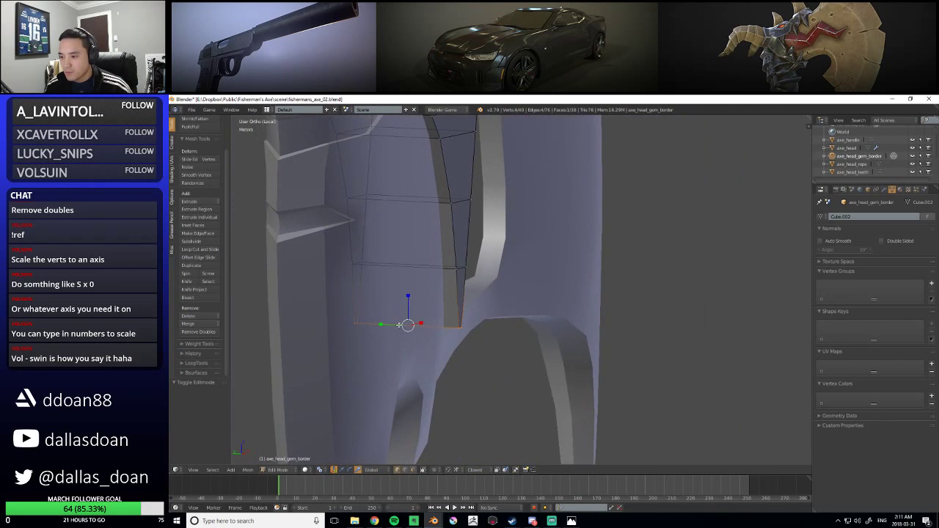
pyautogui.click(379, 326)
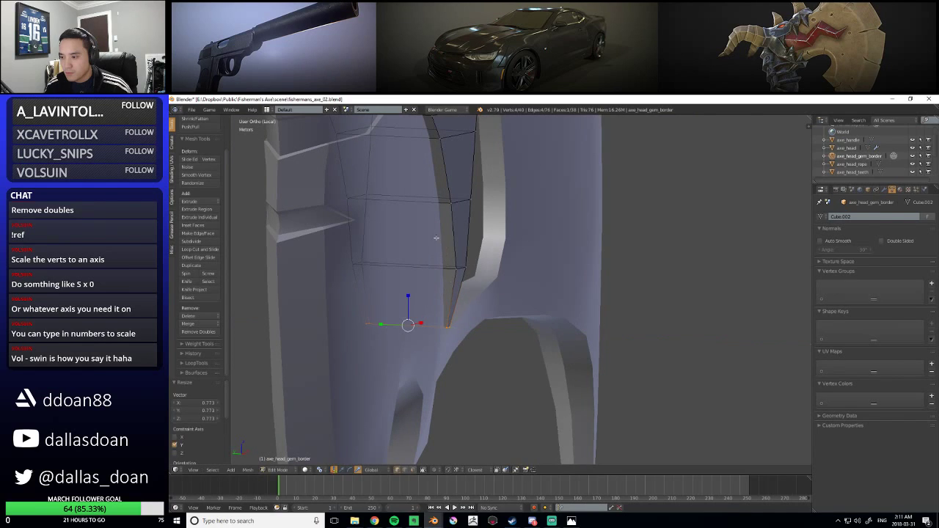
# Split the viewport into quad view and frame the axe head and border tip in the front and right views
pyautogui.press('q')
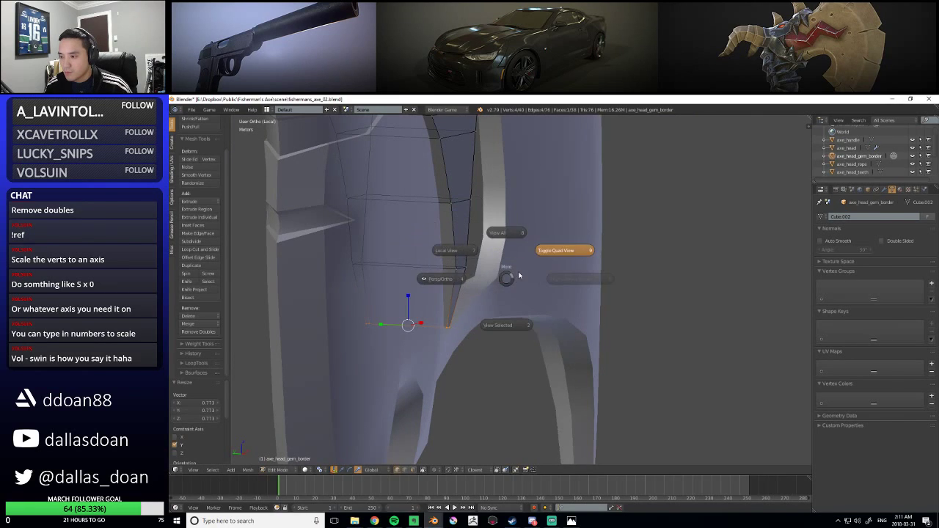
pyautogui.click(553, 247)
pyautogui.scroll(-2, 518, 271)
pyautogui.scroll(-3, 410, 363)
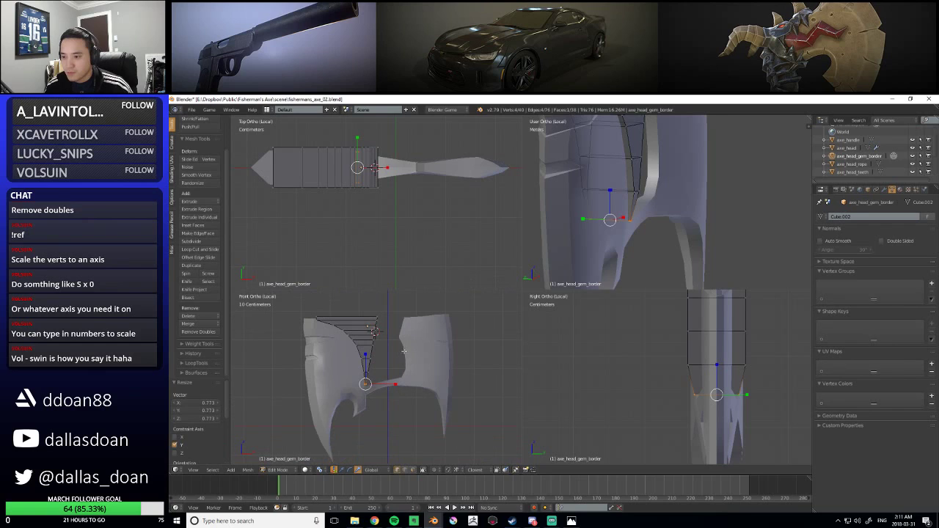
pyautogui.press('f')
pyautogui.keyDown('shift'); pyautogui.moveTo(658, 379); pyautogui.dragTo(635, 388, button='middle'); pyautogui.keyUp('shift')
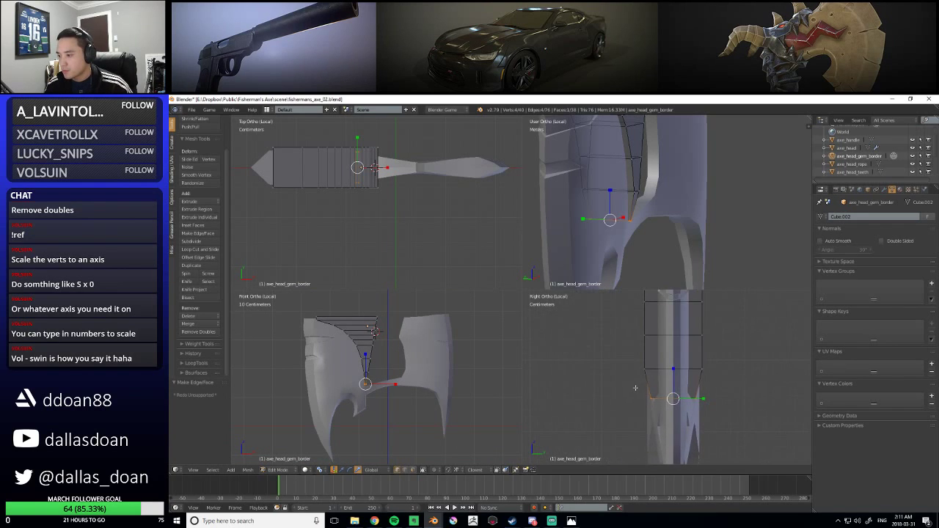
pyautogui.scroll(2, 634, 391)
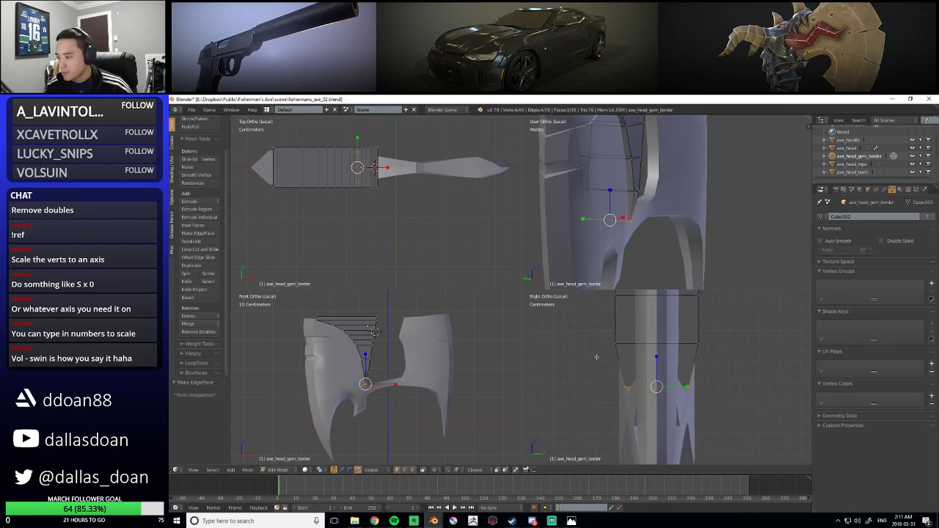
# Try scaling the border edge just above the tip along Y
pyautogui.moveTo(636, 235); pyautogui.dragTo(656, 238, button='middle')
pyautogui.rightClick(650, 230)
pyautogui.press('s')
pyautogui.press('y')
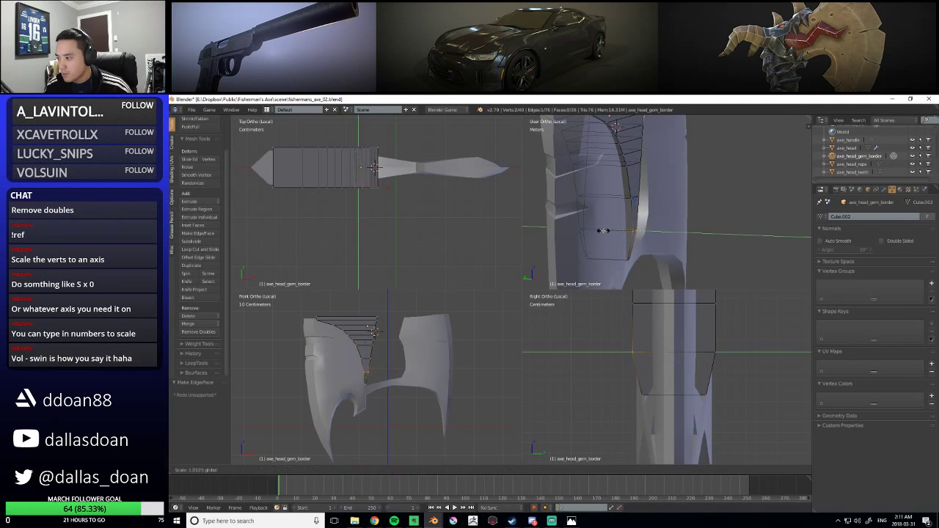
pyautogui.click(608, 233)
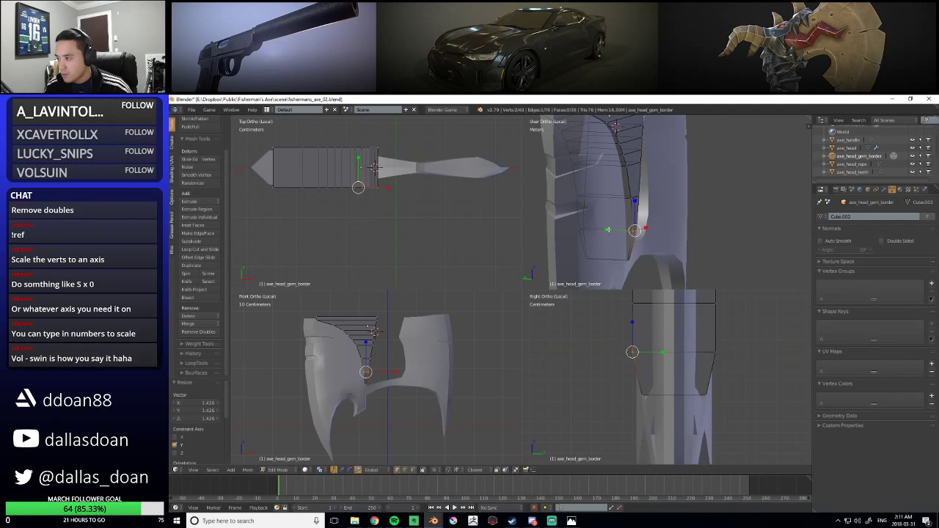
# Move the edges above the tip slightly inward along Y to taper the border's thickness
pyautogui.press('q')
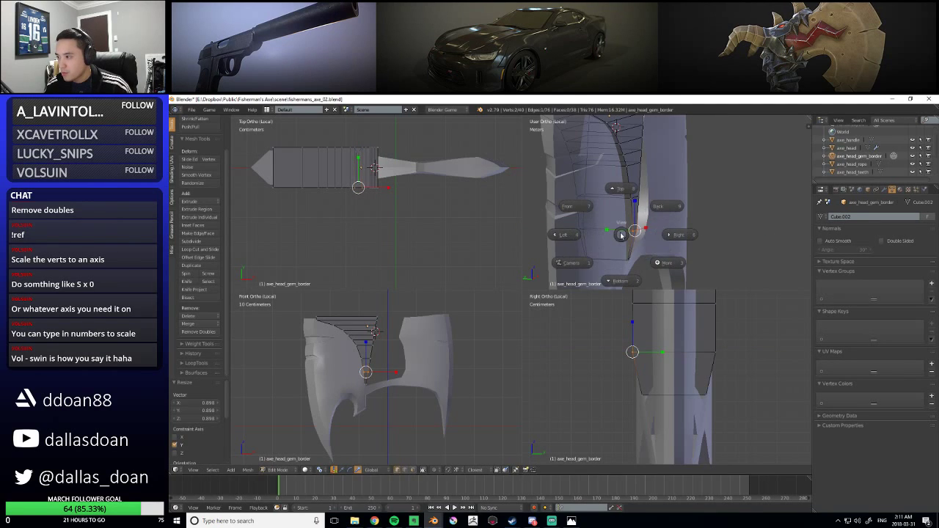
pyautogui.rightClick(621, 235)
pyautogui.moveTo(616, 230); pyautogui.dragTo(613, 218)
pyautogui.keyDown('shift'); pyautogui.moveTo(613, 219); pyautogui.dragTo(614, 232, button='middle'); pyautogui.keyUp('shift')
pyautogui.rightClick(638, 213)
pyautogui.moveTo(609, 211); pyautogui.dragTo(606, 209)
pyautogui.moveTo(606, 209)
pyautogui.keyDown('shift'); pyautogui.mouseDown(button='middle')
pyautogui.moveTo(603, 245)
pyautogui.moveTo(627, 203)
pyautogui.moveTo(609, 218)
pyautogui.mouseUp(button='middle'); pyautogui.keyUp('shift')
pyautogui.scroll(-2, 603, 241)
pyautogui.moveTo(609, 219); pyautogui.dragTo(608, 219)
pyautogui.moveTo(608, 220); pyautogui.dragTo(636, 201, button='middle')
pyautogui.scroll(4, 619, 192)
pyautogui.press('2')
pyautogui.click(603, 185)
pyautogui.rightClick(601, 194)
# Switch to face selection and move a face on the upper part of the gem border along Y
pyautogui.scroll(-1, 605, 201)
pyautogui.scroll(-3, 603, 222)
pyautogui.rightClick(637, 186)
pyautogui.rightClick(638, 204)
pyautogui.rightClick(635, 197)
pyautogui.hotkey('ctrl', 'Tab')
pyautogui.click(628, 195)
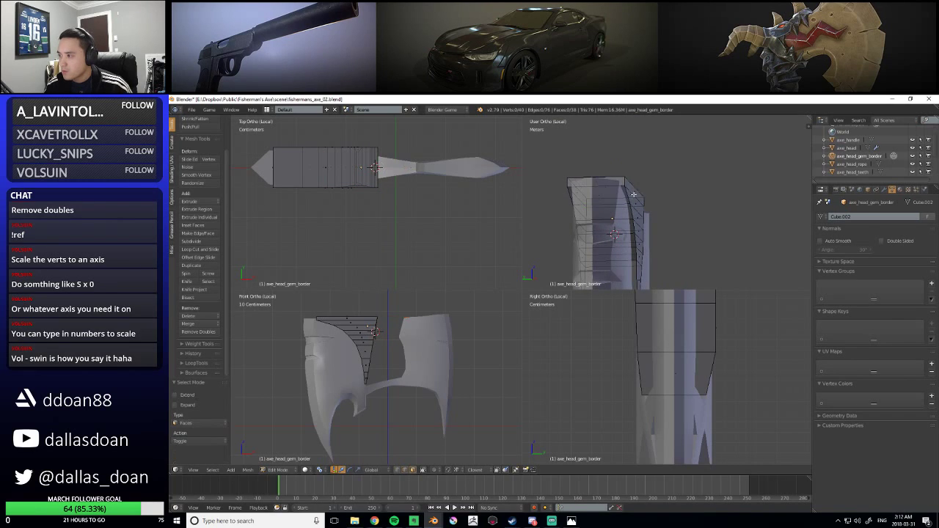
pyautogui.rightClick(634, 192)
pyautogui.press('g')
pyautogui.press('y')
pyautogui.click(639, 206)
# Return to edge selection and adjust an edge on the border's side along Y
pyautogui.hotkey('ctrl', 'Tab')
pyautogui.press('2')
pyautogui.rightClick(637, 211)
pyautogui.press('g')
pyautogui.press('y')
pyautogui.click(609, 211)
# Move the straight side's edge just above the tip by -1.35 mm along X
pyautogui.moveTo(609, 212); pyautogui.dragTo(595, 231, button='middle')
pyautogui.scroll(1, 583, 189)
pyautogui.keyDown('shift'); pyautogui.moveTo(617, 232); pyautogui.dragTo(593, 179, button='middle'); pyautogui.keyUp('shift')
pyautogui.rightClick(598, 215)
pyautogui.press('g')
pyautogui.press('x')
pyautogui.click(596, 215)
pyautogui.keyDown('shift'); pyautogui.moveTo(596, 215); pyautogui.dragTo(605, 224, button='middle'); pyautogui.keyUp('shift')
pyautogui.scroll(2, 455, 352)
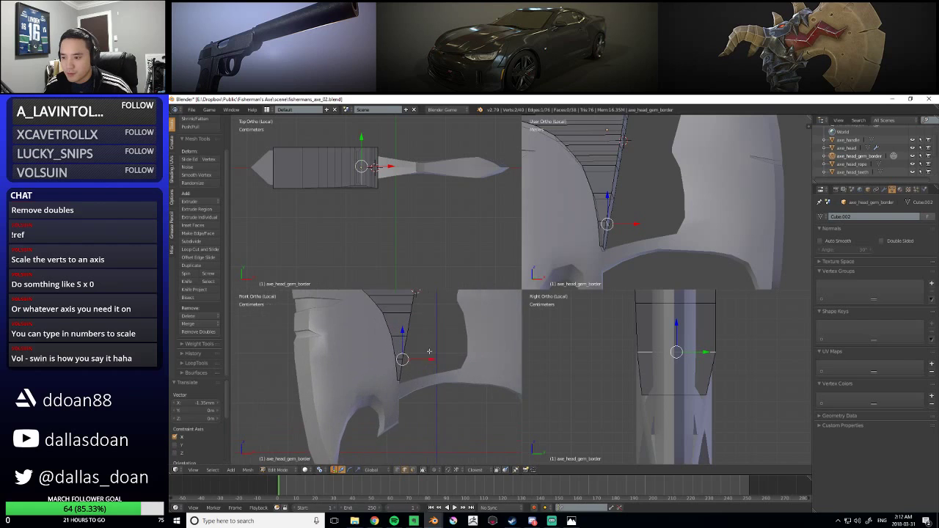
# Move the next edge up on the border's straight side by 0.38 mm along X
pyautogui.rightClick(611, 194)
pyautogui.keyDown('shift'); pyautogui.moveTo(480, 323); pyautogui.dragTo(494, 343, button='middle'); pyautogui.keyUp('shift')
pyautogui.scroll(1, 469, 383)
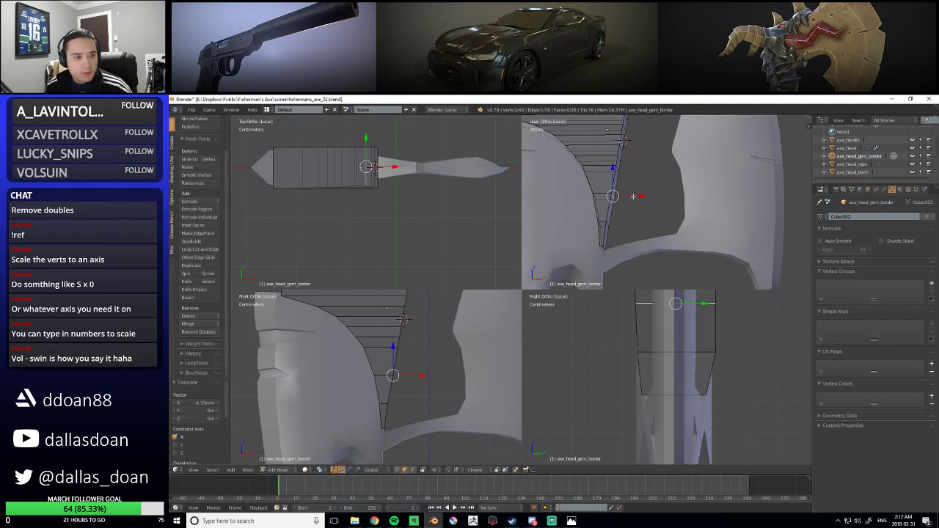
pyautogui.press('g')
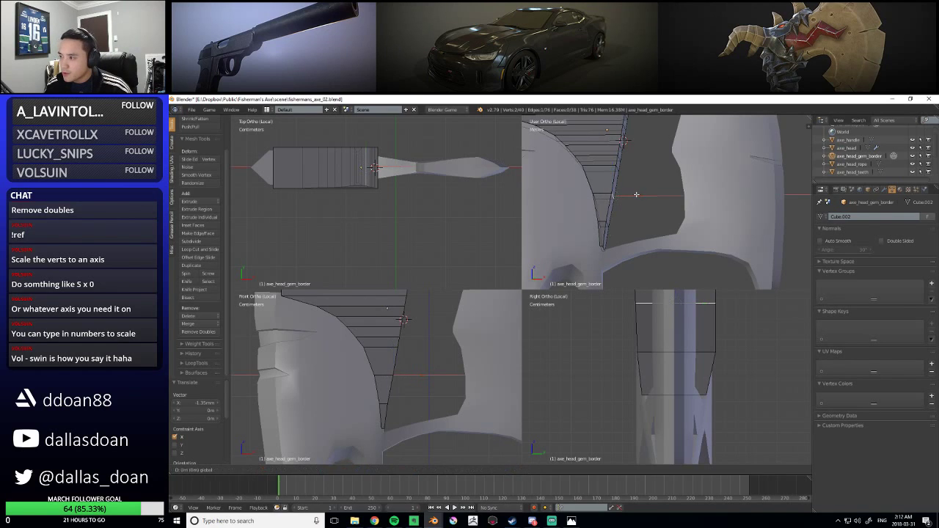
pyautogui.press('x')
pyautogui.click(403, 319)
# Move the straight side's bottom edge 4.68 mm along X and even out the slope near the tip
pyautogui.keyDown('shift'); pyautogui.moveTo(400, 409); pyautogui.dragTo(423, 371, button='middle'); pyautogui.keyUp('shift')
pyautogui.rightClick(598, 254)
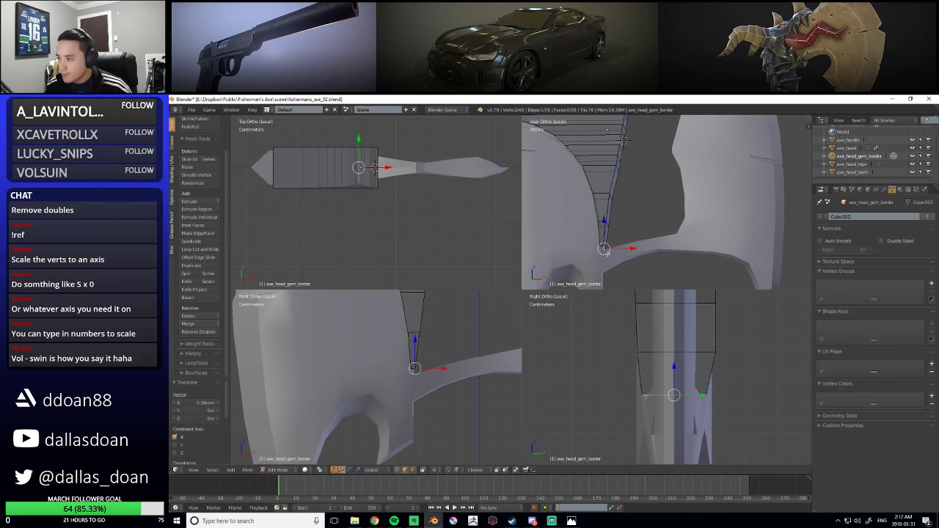
pyautogui.moveTo(442, 372); pyautogui.dragTo(451, 371)
pyautogui.keyDown('shift'); pyautogui.moveTo(455, 300); pyautogui.dragTo(448, 383, button='middle'); pyautogui.keyUp('shift')
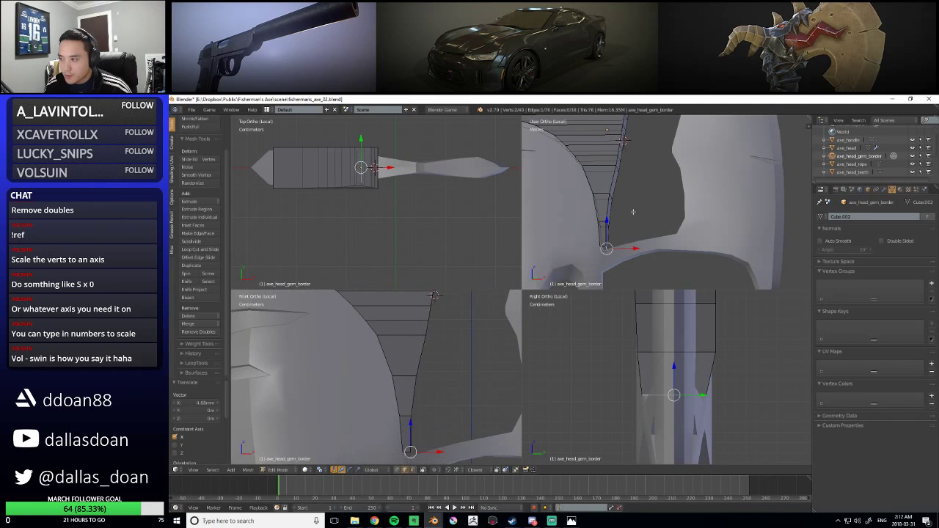
pyautogui.scroll(-2, 610, 238)
pyautogui.scroll(2, 443, 354)
pyautogui.press('g')
pyautogui.press('x')
pyautogui.click(442, 344)
# Move the straight side's edge a little below the 3D cursor by -2.34 mm along X
pyautogui.rightClick(602, 228)
pyautogui.moveTo(618, 243); pyautogui.dragTo(623, 291, button='middle')
pyautogui.press('g')
pyautogui.press('x')
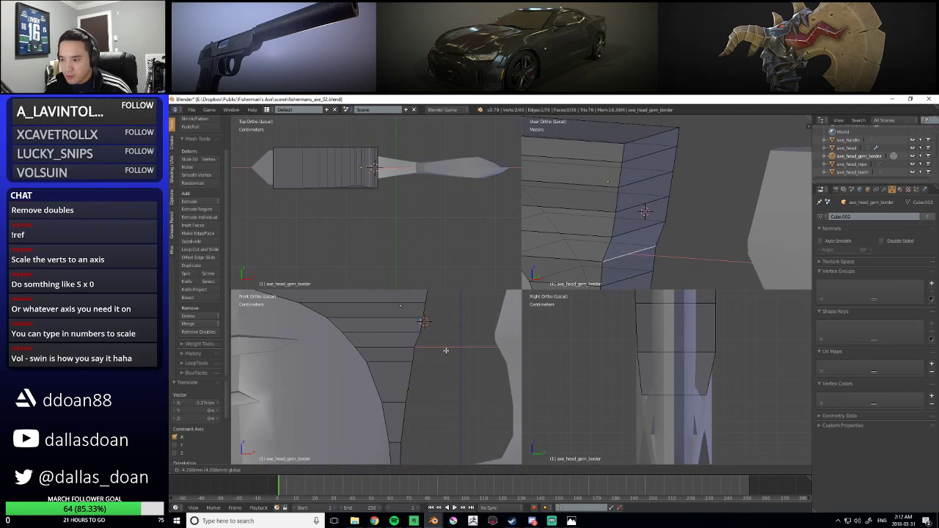
pyautogui.click(669, 209)
# Move the adjacent edge above it by -1.2 mm along X to keep the straight side smooth
pyautogui.rightClick(653, 226)
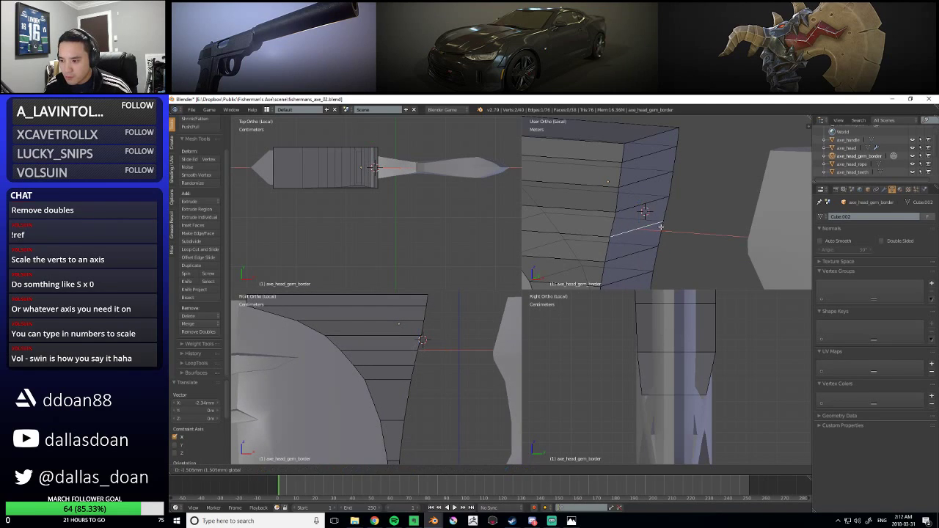
pyautogui.keyDown('shift'); pyautogui.moveTo(443, 321); pyautogui.dragTo(442, 340, button='middle'); pyautogui.keyUp('shift')
pyautogui.scroll(3, 445, 381)
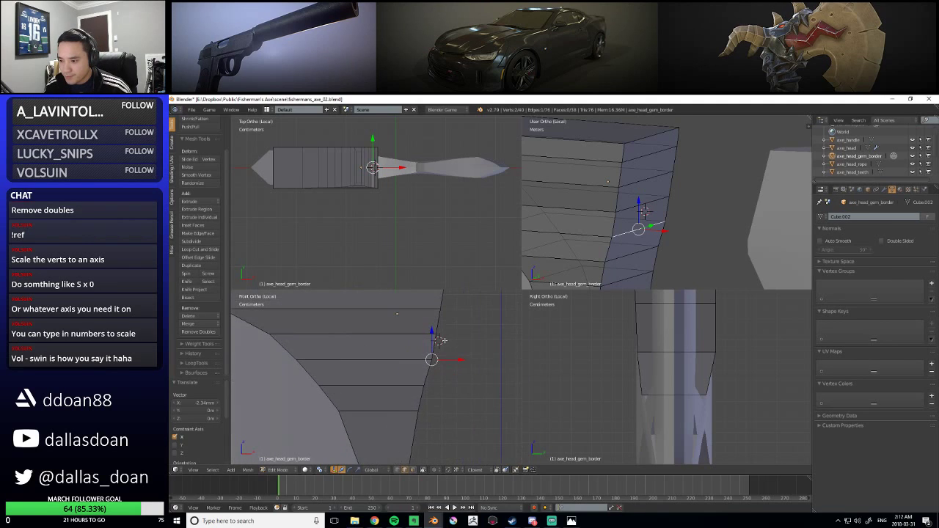
pyautogui.moveTo(662, 229); pyautogui.dragTo(660, 228)
pyautogui.scroll(-5, 457, 339)
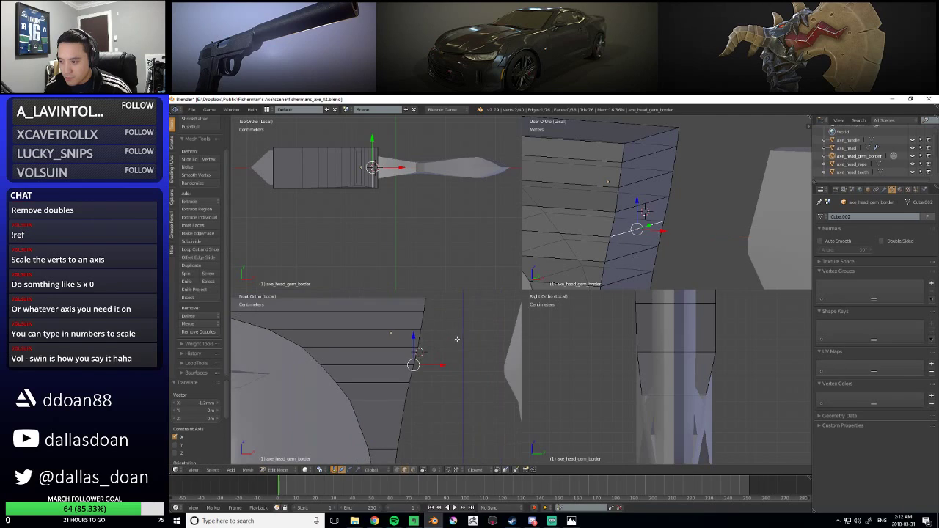
# Move the top edge of the gem border's straight side by 1.35 mm along X
pyautogui.scroll(4, 455, 325)
pyautogui.keyDown('shift'); pyautogui.moveTo(455, 322); pyautogui.dragTo(400, 368, button='middle'); pyautogui.keyUp('shift')
pyautogui.keyDown('shift'); pyautogui.moveTo(401, 319); pyautogui.dragTo(393, 350, button='middle'); pyautogui.keyUp('shift')
pyautogui.moveTo(623, 211); pyautogui.dragTo(600, 219, button='middle')
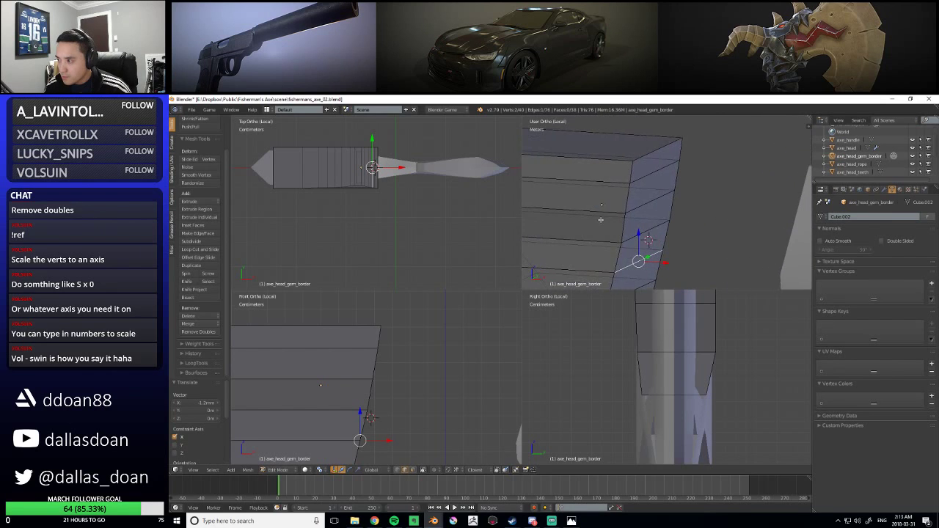
pyautogui.rightClick(655, 225)
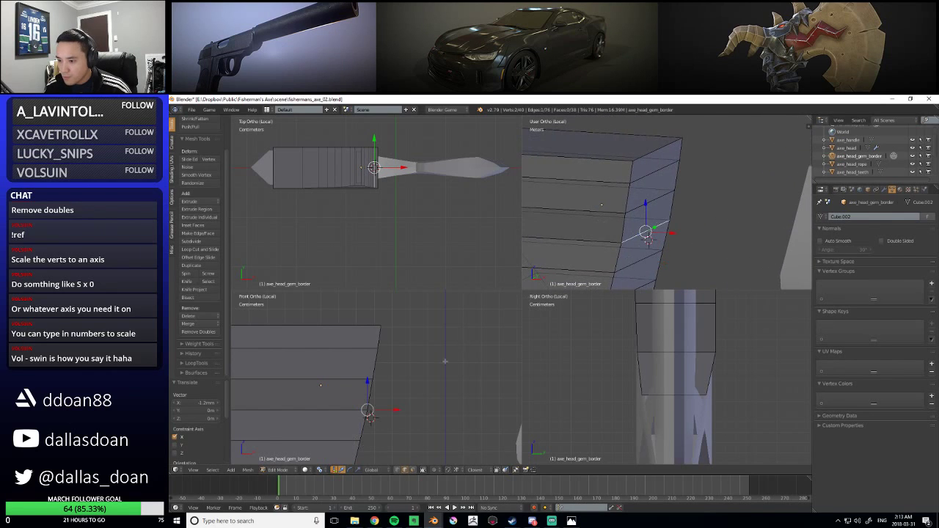
pyautogui.keyDown('shift'); pyautogui.moveTo(657, 193); pyautogui.dragTo(655, 220, button='middle'); pyautogui.keyUp('shift')
pyautogui.rightClick(661, 181)
pyautogui.press('g')
pyautogui.press('x')
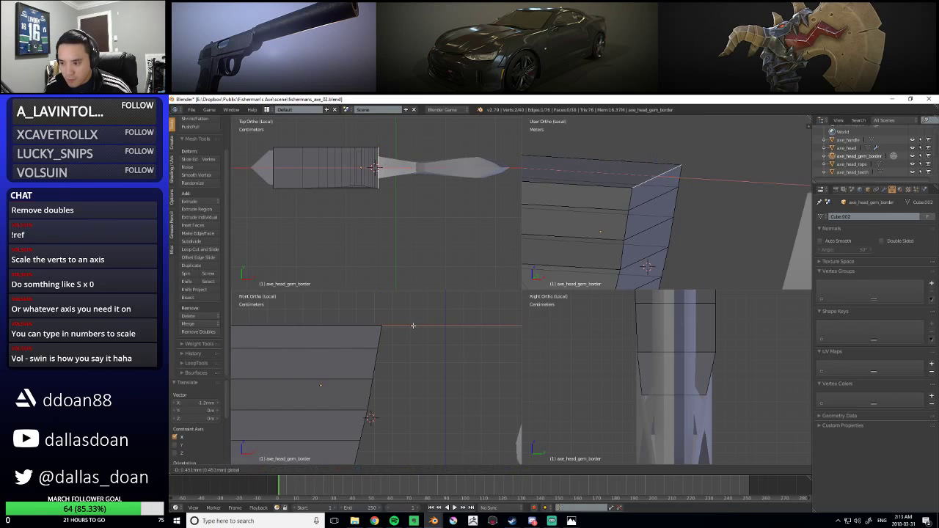
pyautogui.click(415, 326)
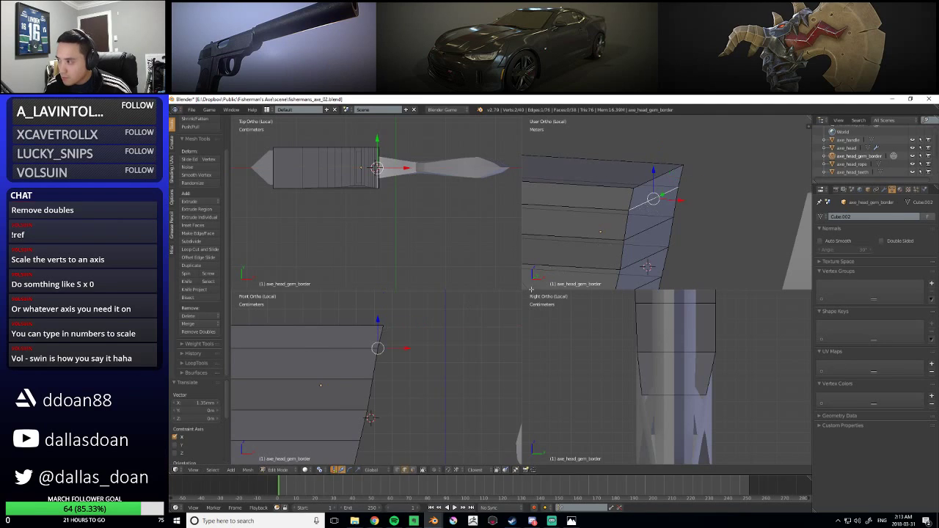
# Move the second edge from the top of the straight side by 0.902 mm and the third by 0.676 mm along X
pyautogui.press('g')
pyautogui.press('x')
pyautogui.click(375, 388)
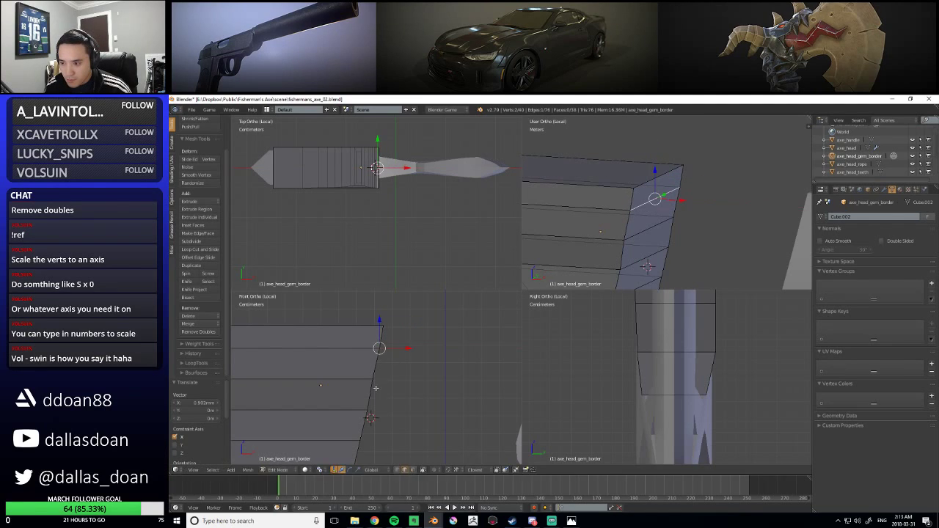
pyautogui.rightClick(644, 231)
pyautogui.press('g')
pyautogui.press('x')
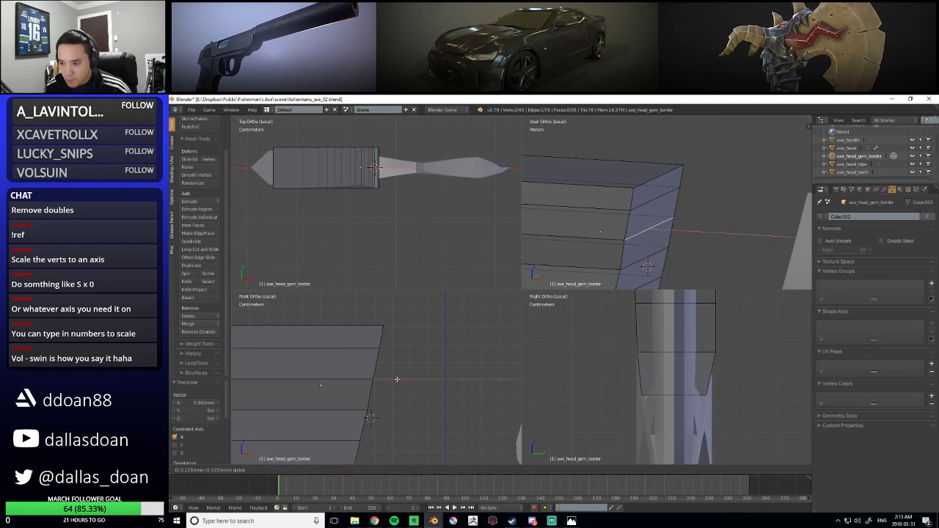
pyautogui.click(400, 378)
# Add a centred edge loop across the second band below the border's top edge
pyautogui.scroll(-5, 400, 378)
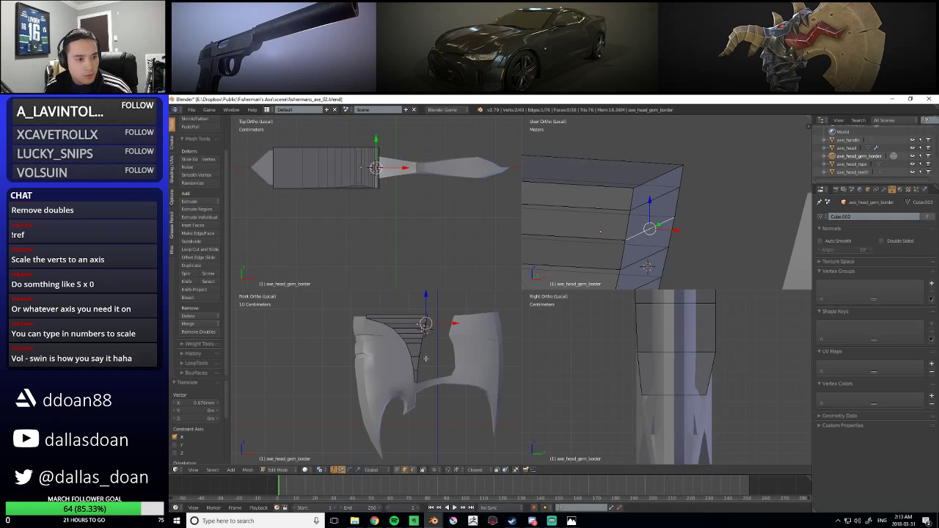
pyautogui.scroll(3, 425, 358)
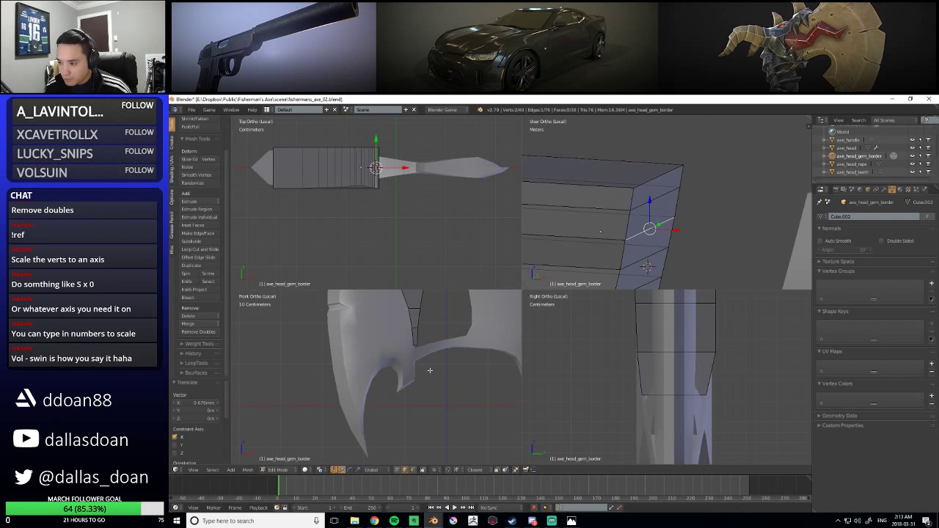
pyautogui.scroll(2, 428, 371)
pyautogui.keyDown('shift'); pyautogui.moveTo(462, 315); pyautogui.dragTo(425, 421, button='middle'); pyautogui.keyUp('shift')
pyautogui.scroll(-2, 418, 413)
pyautogui.scroll(3, 419, 413)
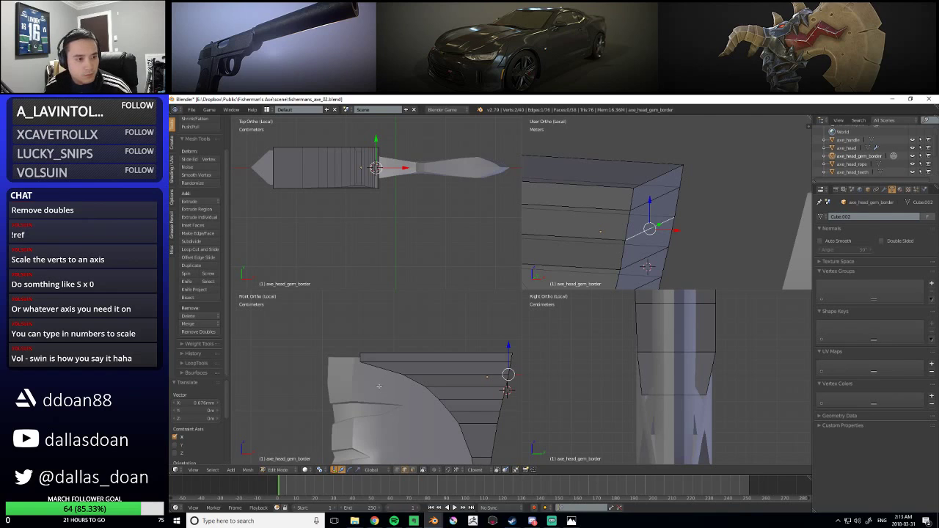
pyautogui.hotkey('ctrl', 'r')
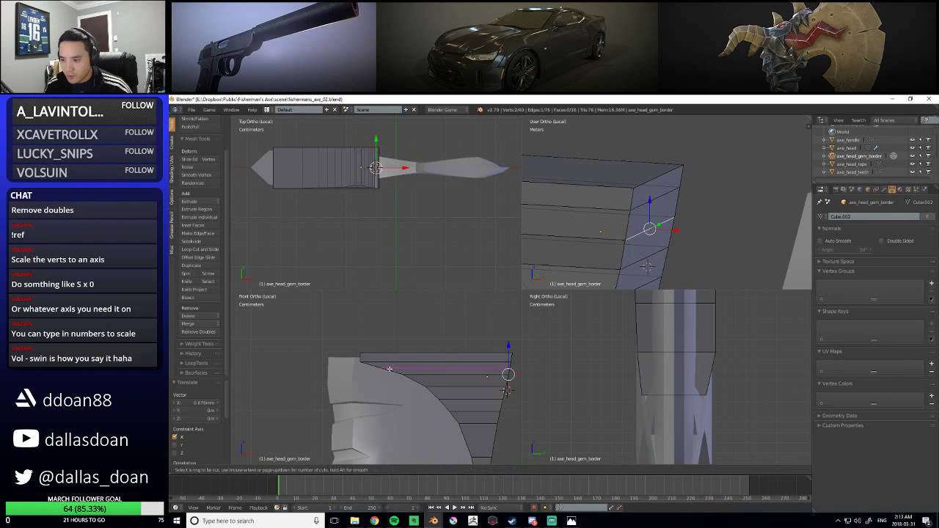
pyautogui.click(390, 369)
pyautogui.rightClick(389, 369)
# Move the new loop's vertices on the curved side by 2.71 mm along X
pyautogui.scroll(3, 473, 383)
pyautogui.keyDown('shift'); pyautogui.moveTo(473, 383); pyautogui.dragTo(508, 380, button='middle'); pyautogui.keyUp('shift')
pyautogui.scroll(1, 440, 379)
pyautogui.hotkey('ctrl', 'Tab')
pyautogui.click(417, 353)
pyautogui.moveTo(456, 354); pyautogui.dragTo(460, 355)
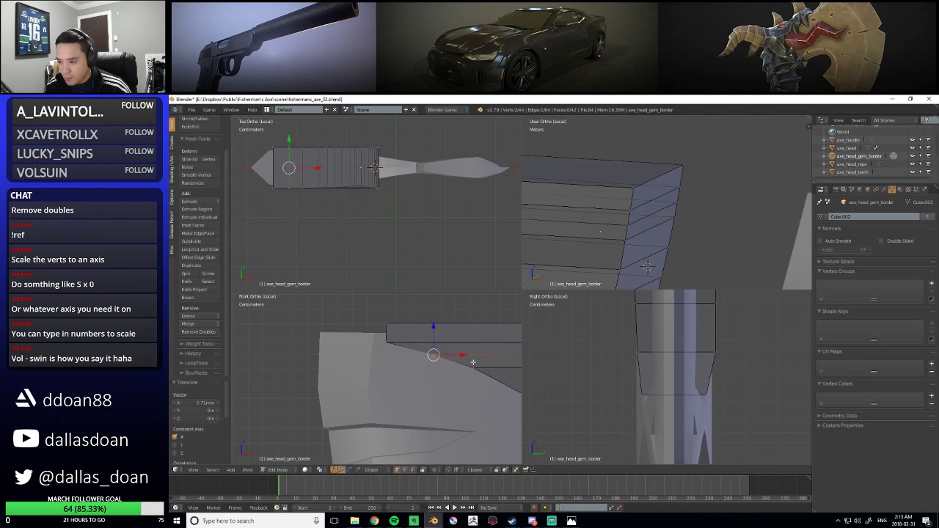
# Shift the new loop's curved-side vertices a further 0.779 mm along X to smooth the curve
pyautogui.keyDown('shift'); pyautogui.moveTo(464, 357); pyautogui.dragTo(432, 358, button='middle'); pyautogui.keyUp('shift')
pyautogui.press('b')
pyautogui.moveTo(434, 360); pyautogui.dragTo(475, 370)
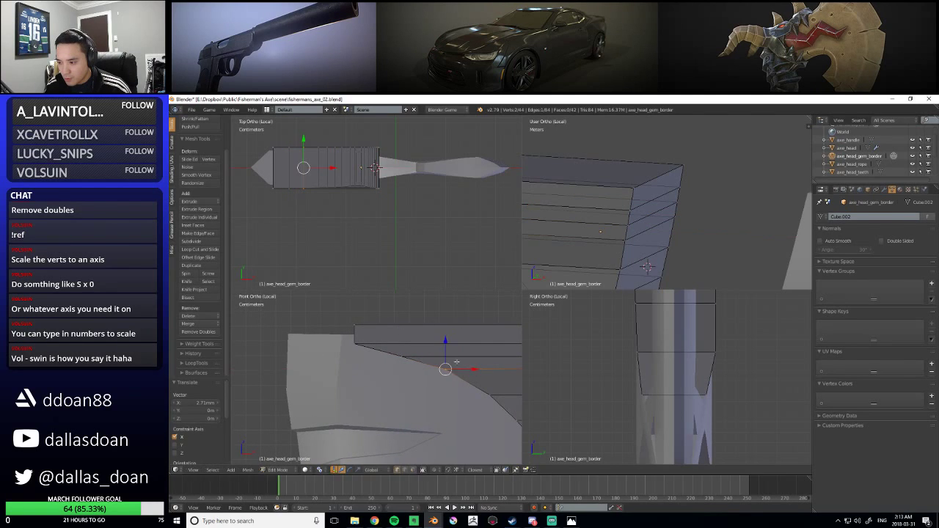
pyautogui.rightClick(402, 357)
pyautogui.rightClick(440, 358)
pyautogui.scroll(-2, 477, 372)
pyautogui.press('g')
pyautogui.press('x')
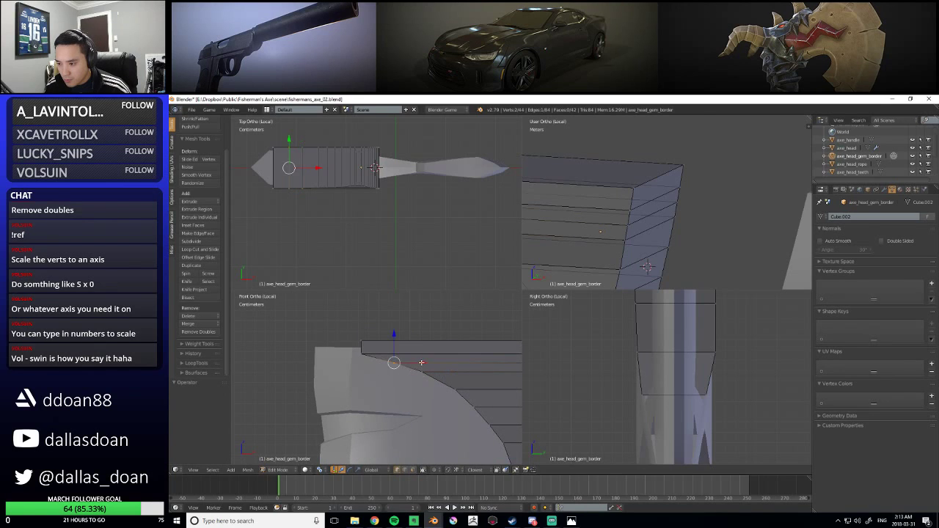
pyautogui.click(422, 362)
# Bevel the edge at the top corner of the border's straight side with one segment
pyautogui.keyDown('shift'); pyautogui.moveTo(422, 362); pyautogui.dragTo(353, 363, button='middle'); pyautogui.keyUp('shift')
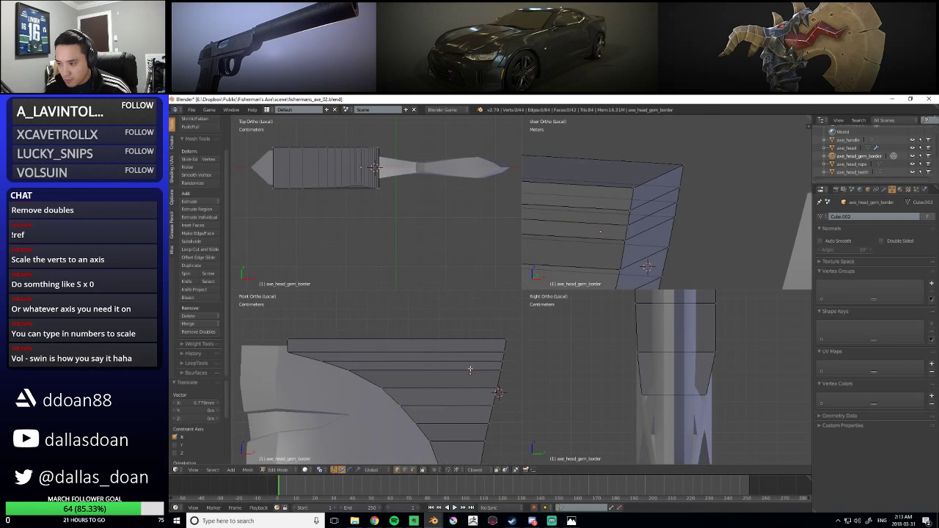
pyautogui.scroll(-3, 403, 359)
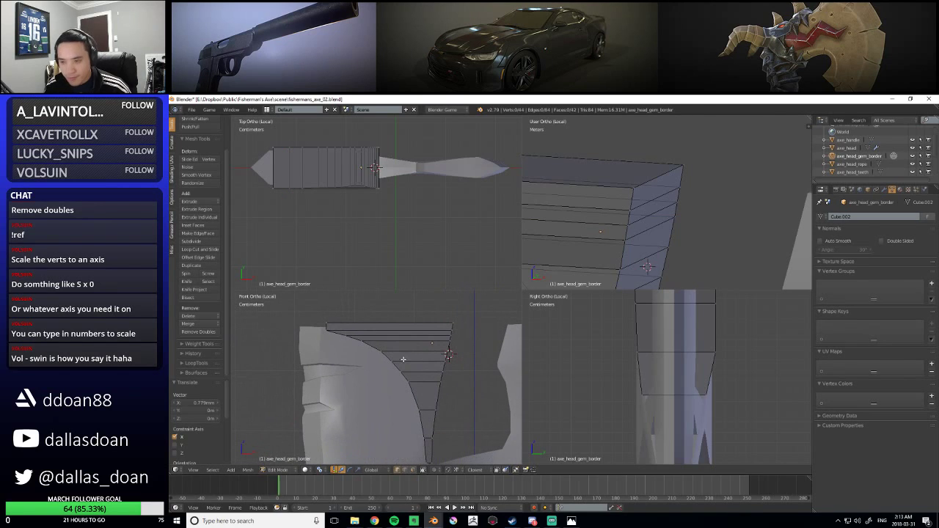
pyautogui.scroll(3, 400, 361)
pyautogui.moveTo(607, 239); pyautogui.dragTo(662, 208, button='middle')
pyautogui.hotkey('ctrl', 'Tab')
pyautogui.click(670, 197)
pyautogui.rightClick(674, 181)
pyautogui.rightClick(698, 170)
pyautogui.scroll(-4, 688, 180)
pyautogui.keyDown('shift'); pyautogui.moveTo(397, 373); pyautogui.dragTo(455, 358, button='middle'); pyautogui.keyUp('shift')
pyautogui.scroll(-1, 412, 371)
pyautogui.moveTo(666, 220); pyautogui.dragTo(654, 245, button='middle')
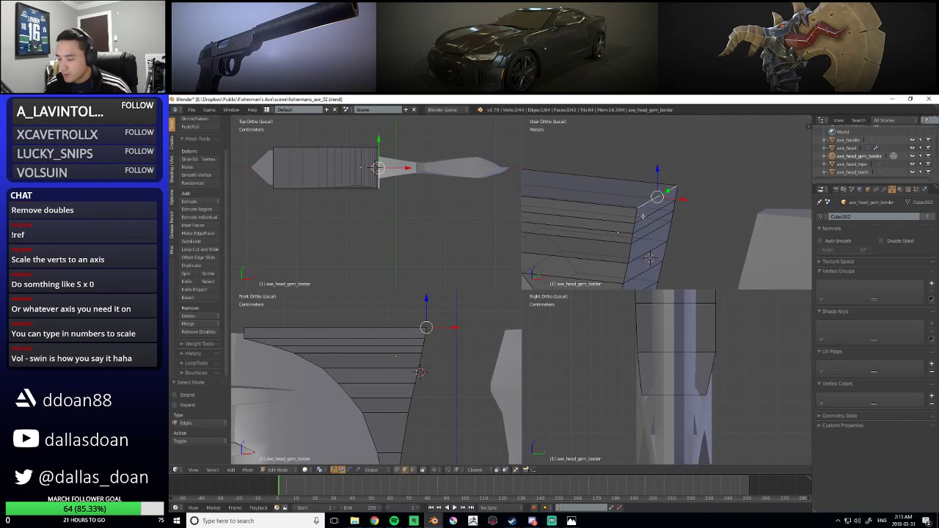
pyautogui.press('w')
pyautogui.click(625, 275)
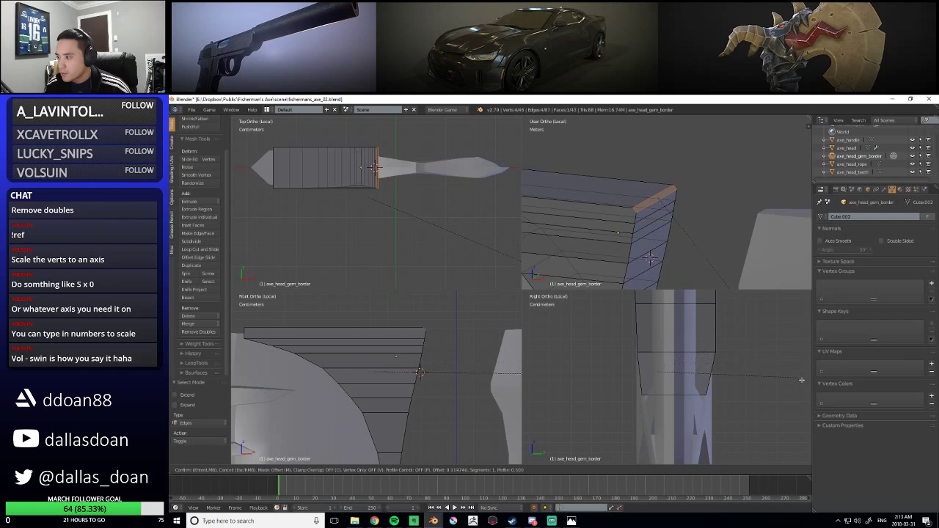
pyautogui.click(820, 425)
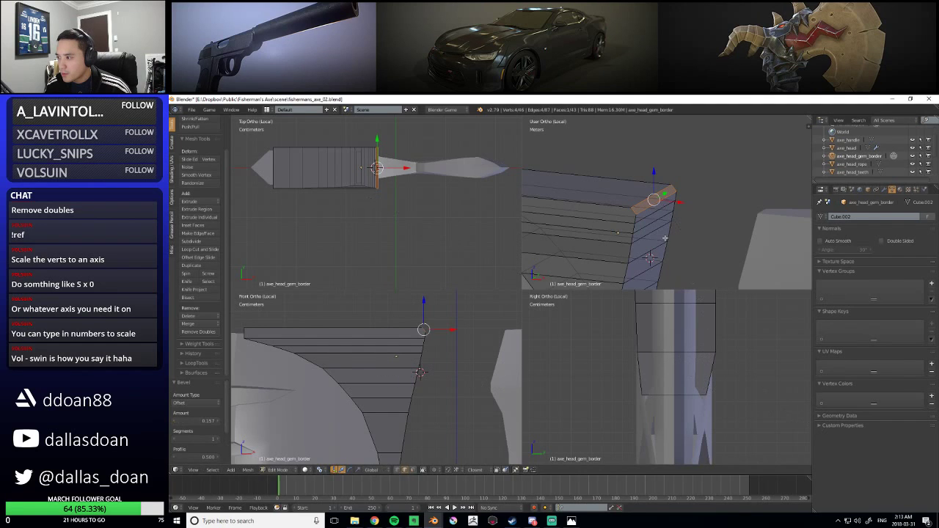
# Increase the corner bevel's amount to about 0.2
pyautogui.press('F6')
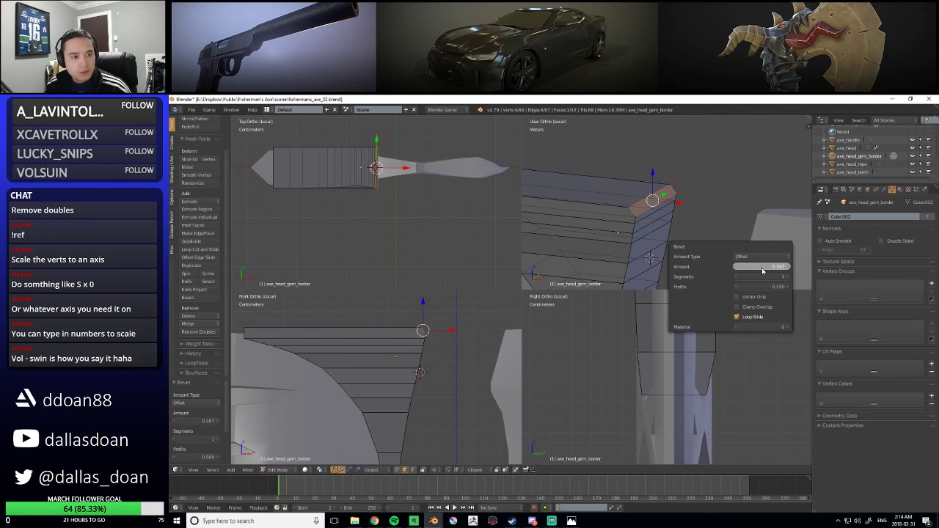
pyautogui.moveTo(764, 273); pyautogui.dragTo(760, 274)
pyautogui.moveTo(760, 274); pyautogui.dragTo(708, 212, button='middle')
# Add an edge loop around the border that splits its thickness lengthwise down the middle
pyautogui.press('a')
pyautogui.hotkey('ctrl', 'Tab')
pyautogui.click(701, 209)
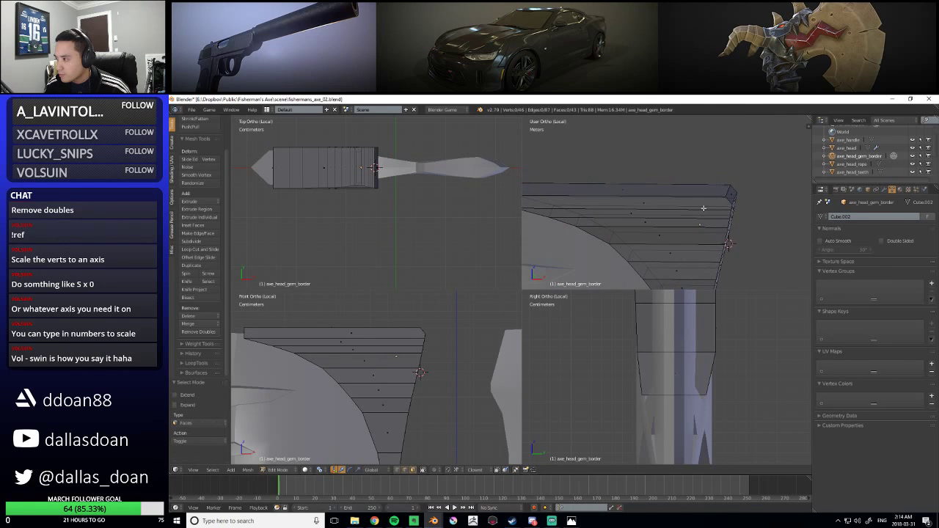
pyautogui.rightClick(691, 210)
pyautogui.moveTo(691, 210); pyautogui.dragTo(613, 235, button='middle')
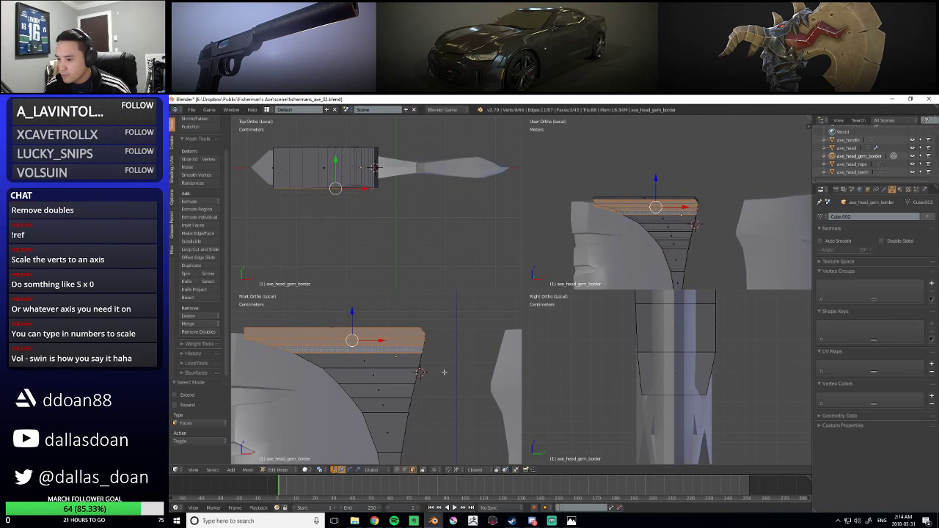
pyautogui.moveTo(685, 263); pyautogui.dragTo(634, 248, button='middle')
pyautogui.press('Tab')
pyautogui.press('Tab')
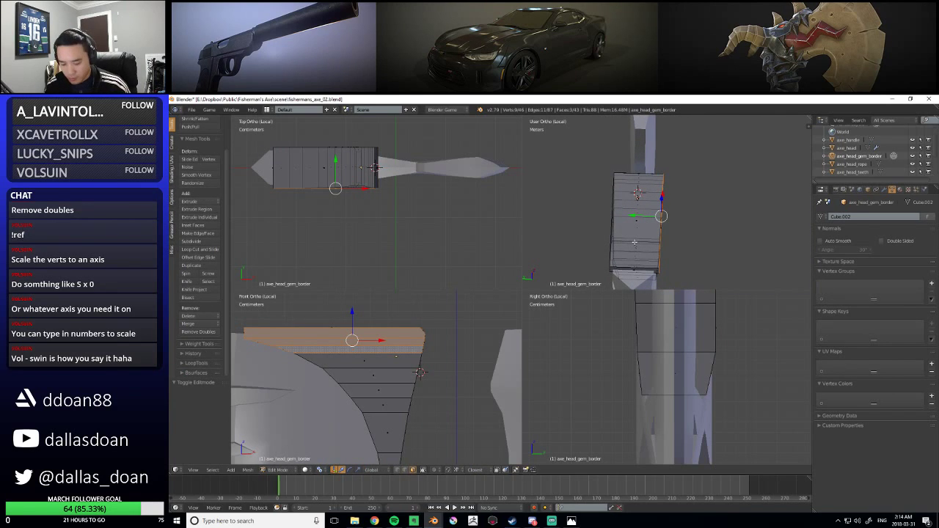
pyautogui.hotkey('ctrl', 'r')
pyautogui.click(635, 244)
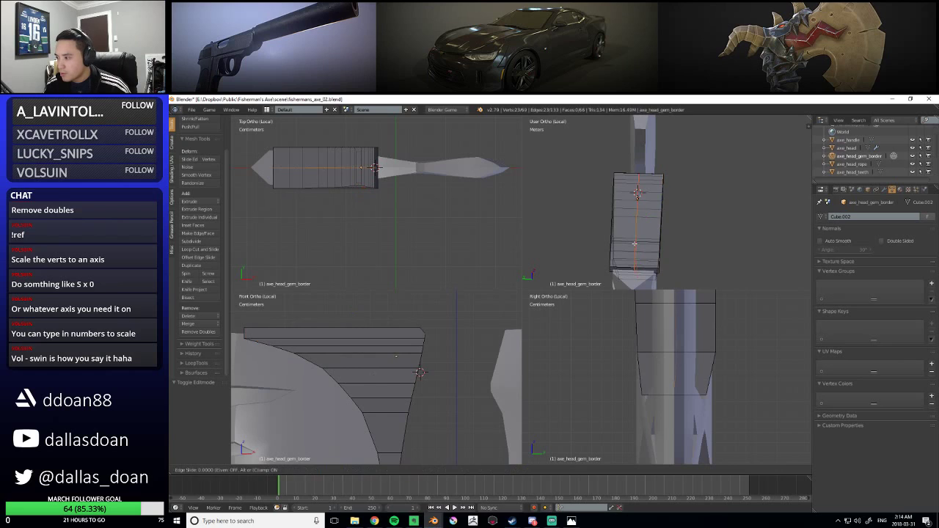
# Delete all faces of the border's +Y half and open the object's modifier settings in Object Mode
pyautogui.moveTo(635, 244); pyautogui.dragTo(564, 251, button='middle')
pyautogui.keyDown('shift'); pyautogui.moveTo(363, 214); pyautogui.dragTo(446, 257, button='middle'); pyautogui.keyUp('shift')
pyautogui.hotkey('ctrl', 'Tab')
pyautogui.click(389, 201)
pyautogui.press('b')
pyautogui.moveTo(325, 179); pyautogui.dragTo(495, 208)
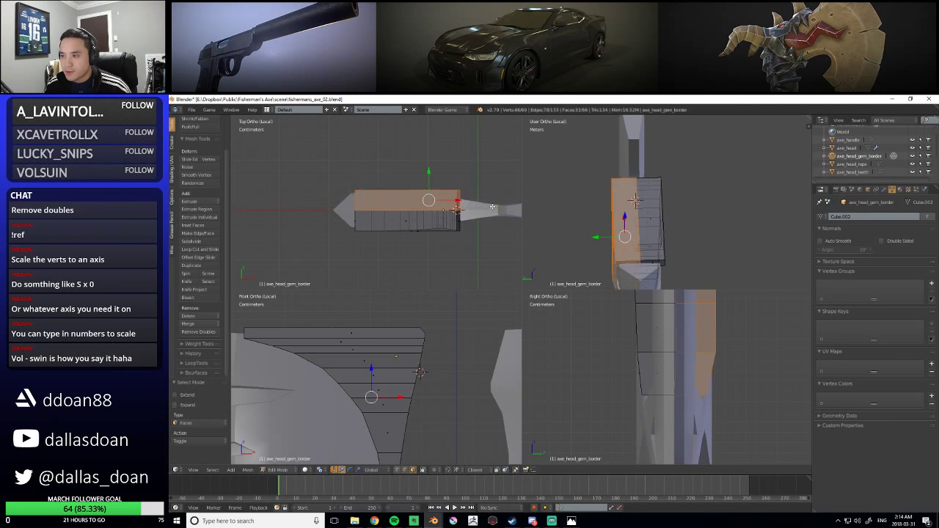
pyautogui.press('x')
pyautogui.click(455, 214)
pyautogui.keyDown('shift'); pyautogui.moveTo(469, 225); pyautogui.dragTo(412, 226, button='middle'); pyautogui.keyUp('shift')
pyautogui.press('Tab')
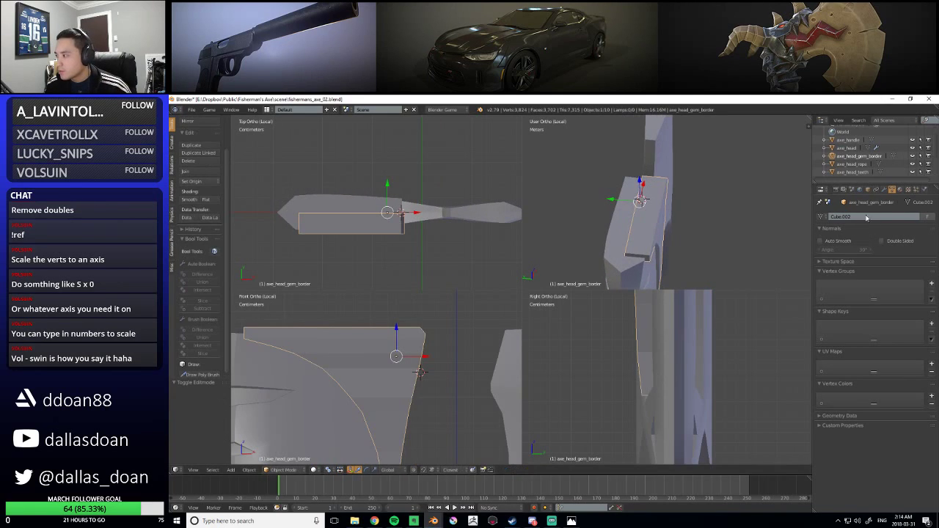
pyautogui.click(892, 190)
pyautogui.click(849, 220)
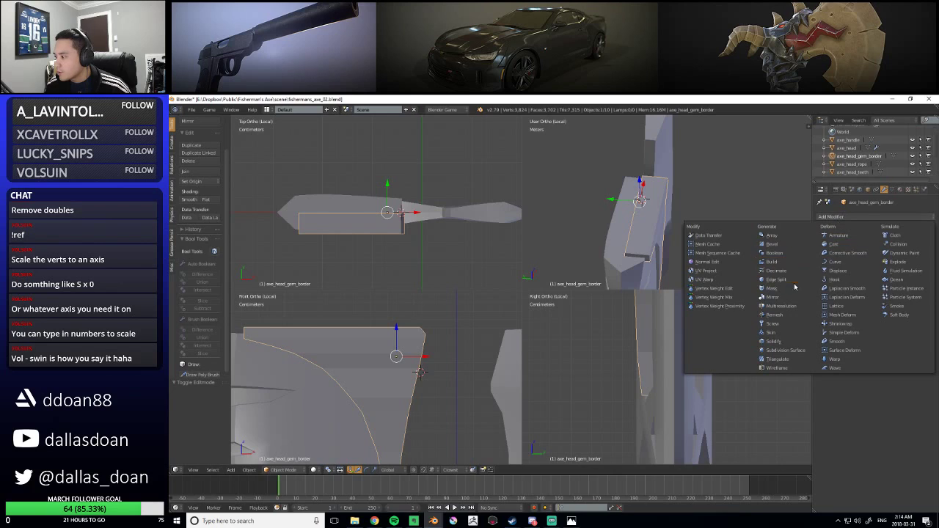
pyautogui.click(793, 306)
pyautogui.hotkey('ctrl', 'z')
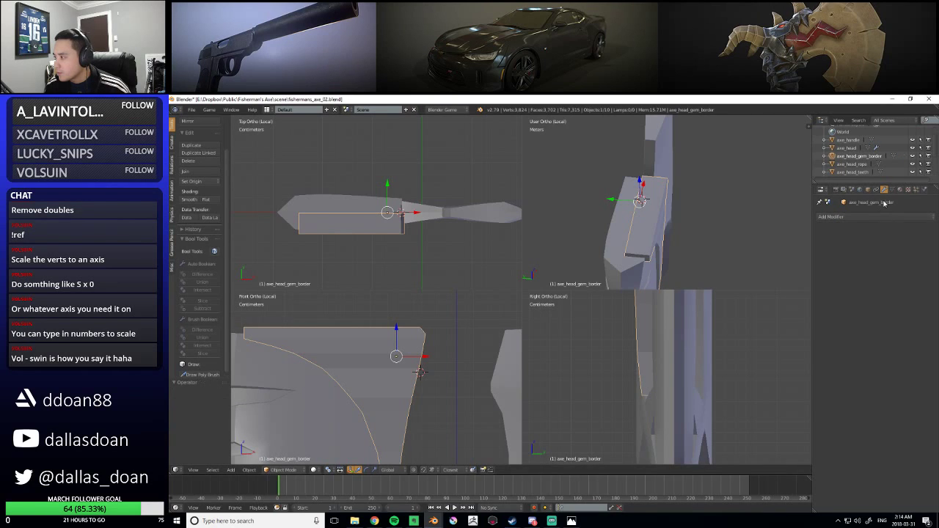
# Add a Mirror modifier to the gem border and enable its Y axis and clipping
pyautogui.click(860, 216)
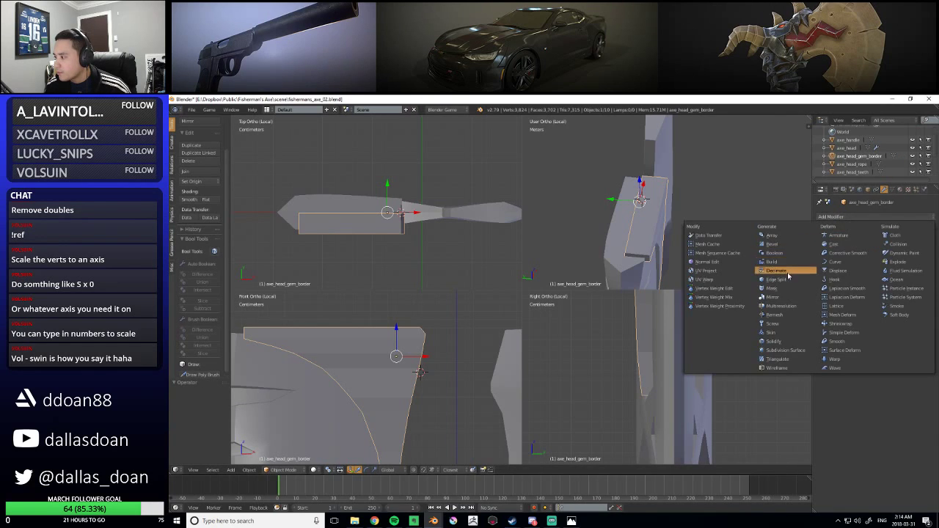
pyautogui.click(789, 298)
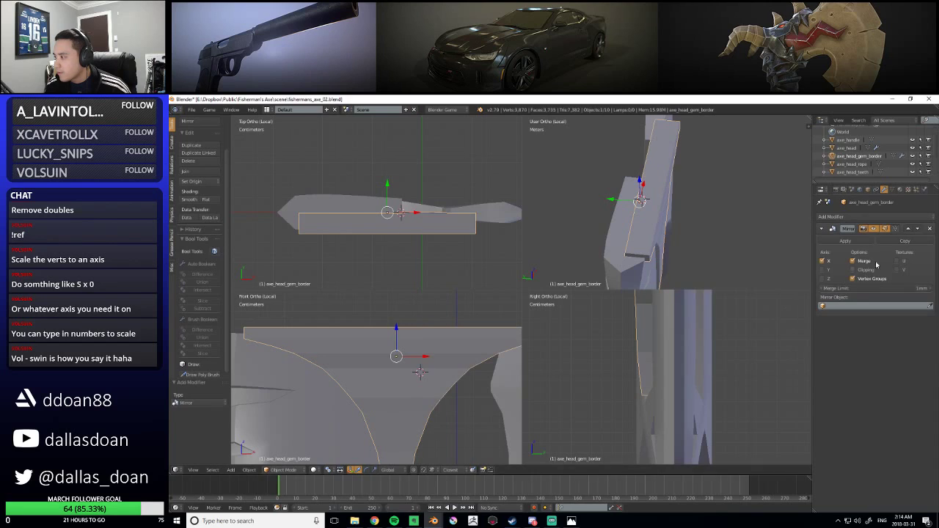
pyautogui.click(822, 270)
# Turn off the X axis in the Mirror modifier so the border mirrors only across Y
pyautogui.scroll(3, 693, 249)
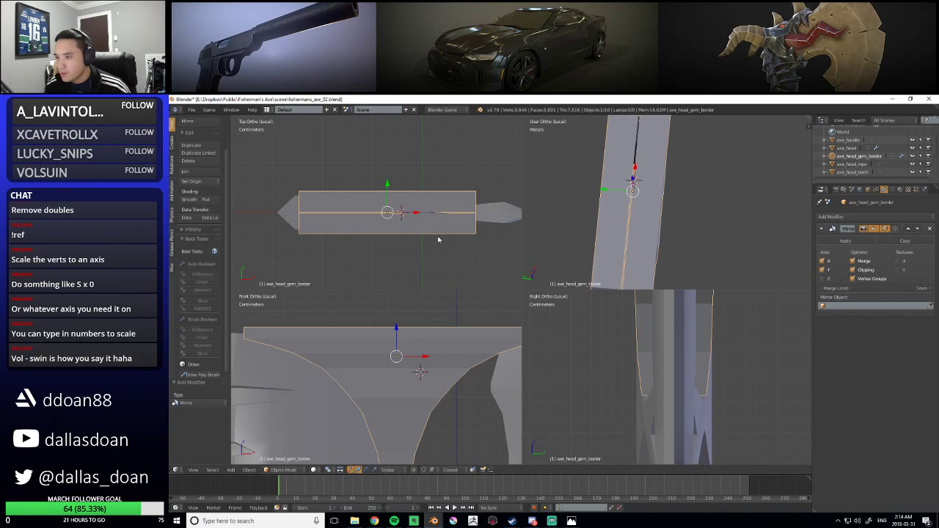
pyautogui.scroll(4, 438, 239)
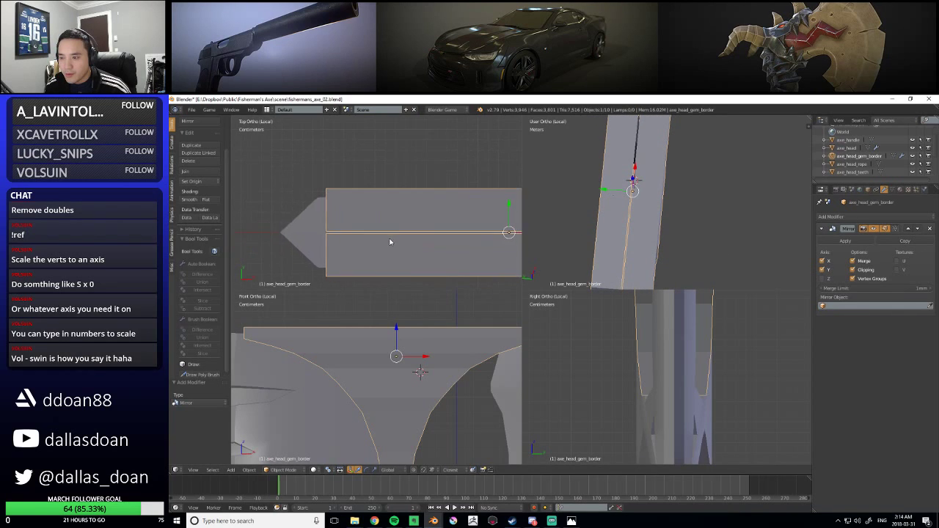
pyautogui.scroll(-4, 389, 242)
pyautogui.press('Tab')
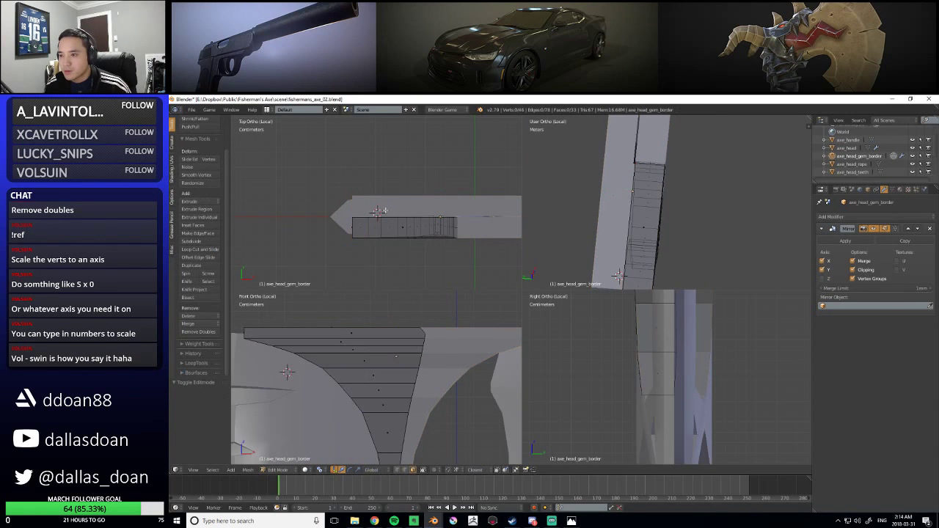
pyautogui.press('Tab')
pyautogui.moveTo(670, 232); pyautogui.dragTo(594, 184, button='middle')
pyautogui.scroll(-2, 611, 193)
pyautogui.press('Tab')
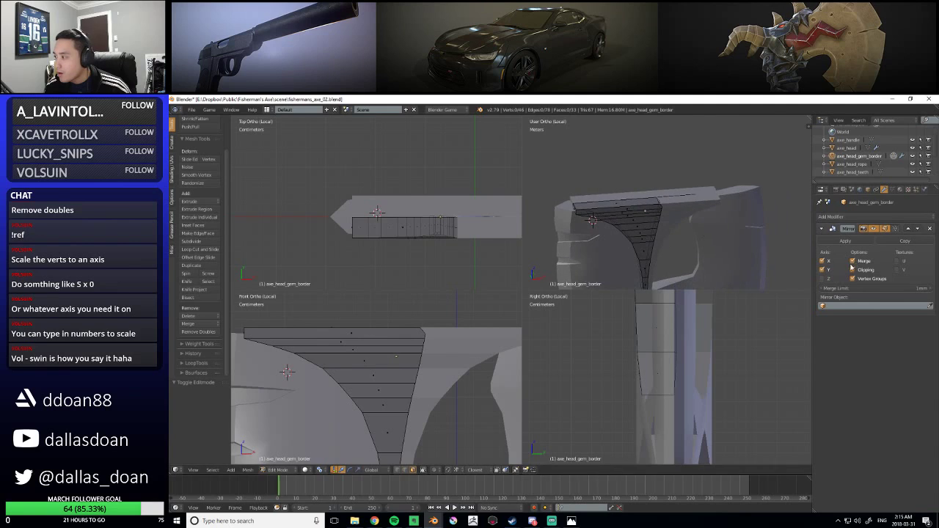
pyautogui.click(821, 261)
# Select the vertices along the gem border's centre seam and check how the two mirrored halves meet
pyautogui.moveTo(631, 220); pyautogui.dragTo(608, 210, button='middle')
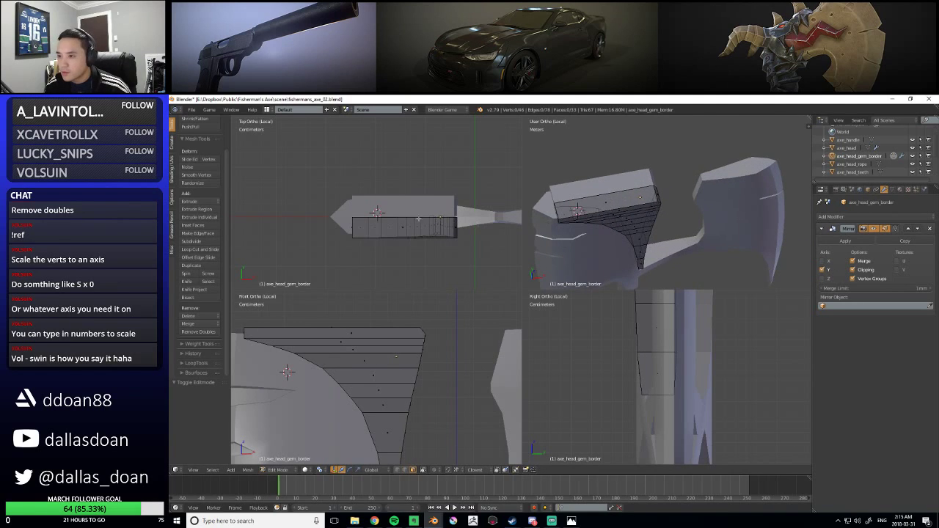
pyautogui.hotkey('ctrl', 'Tab')
pyautogui.click(584, 194)
pyautogui.press('b')
pyautogui.moveTo(296, 195); pyautogui.dragTo(493, 223)
pyautogui.scroll(4, 405, 214)
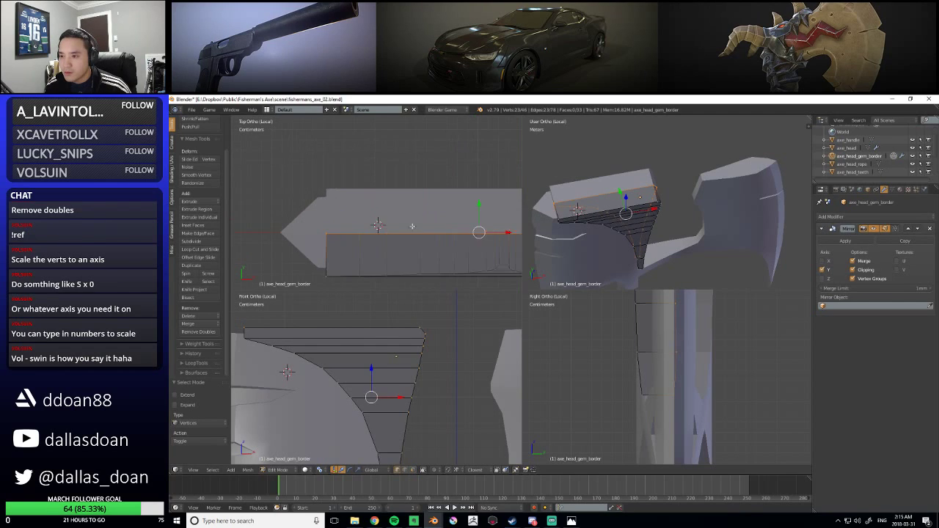
pyautogui.scroll(2, 667, 202)
pyautogui.keyDown('shift'); pyautogui.moveTo(616, 209); pyautogui.dragTo(755, 227, button='middle'); pyautogui.keyUp('shift')
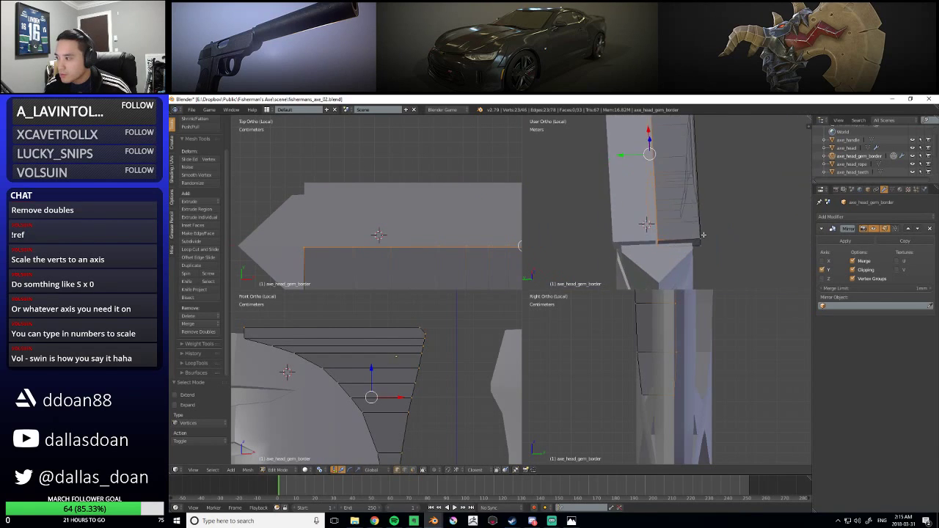
pyautogui.scroll(2, 660, 198)
pyautogui.scroll(-2, 455, 238)
pyautogui.moveTo(422, 193); pyautogui.dragTo(419, 192)
pyautogui.press('Escape')
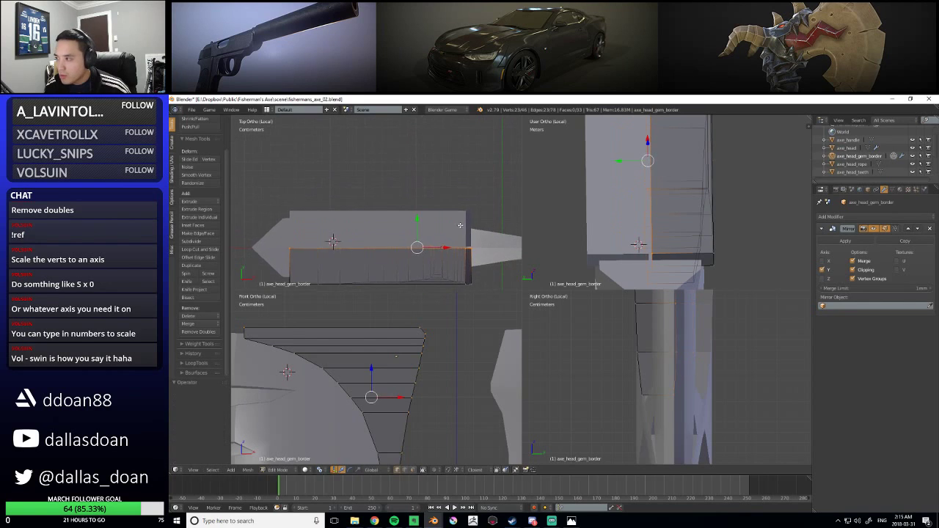
# Examine the mirrored gem border's fit against the axe head from several angles
pyautogui.moveTo(638, 220); pyautogui.dragTo(628, 226, button='middle')
pyautogui.moveTo(606, 204); pyautogui.dragTo(605, 209)
pyautogui.moveTo(604, 209); pyautogui.dragTo(679, 203, button='middle')
pyautogui.scroll(-3, 645, 203)
pyautogui.keyDown('shift'); pyautogui.moveTo(617, 140); pyautogui.dragTo(618, 234, button='middle'); pyautogui.keyUp('shift')
pyautogui.moveTo(589, 228); pyautogui.dragTo(595, 229)
pyautogui.moveTo(596, 229); pyautogui.dragTo(643, 214, button='middle')
pyautogui.moveTo(665, 212); pyautogui.dragTo(666, 213)
pyautogui.click(696, 220)
pyautogui.moveTo(696, 220); pyautogui.dragTo(631, 189, button='middle')
pyautogui.moveTo(632, 180); pyautogui.dragTo(670, 189)
pyautogui.click(782, 203)
pyautogui.moveTo(782, 203)
pyautogui.mouseDown(button='middle')
pyautogui.moveTo(701, 207)
pyautogui.moveTo(566, 154)
pyautogui.moveTo(662, 224)
pyautogui.moveTo(655, 190)
pyautogui.moveTo(645, 204)
pyautogui.moveTo(667, 196)
pyautogui.moveTo(660, 206)
pyautogui.mouseUp(button='middle')
# Shade the gem border smooth in Object Mode and enable Auto Smooth with an angle of 55.1°
pyautogui.press('Tab')
pyautogui.click(190, 200)
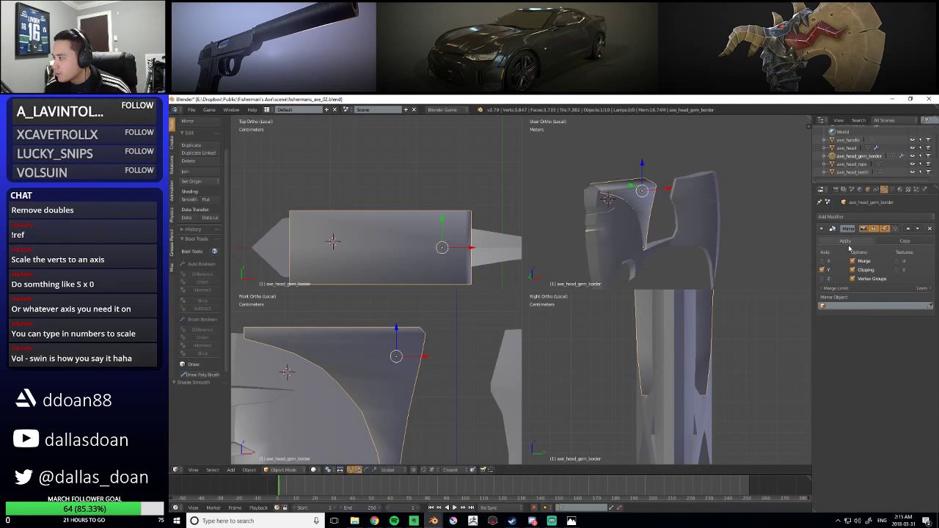
pyautogui.click(891, 190)
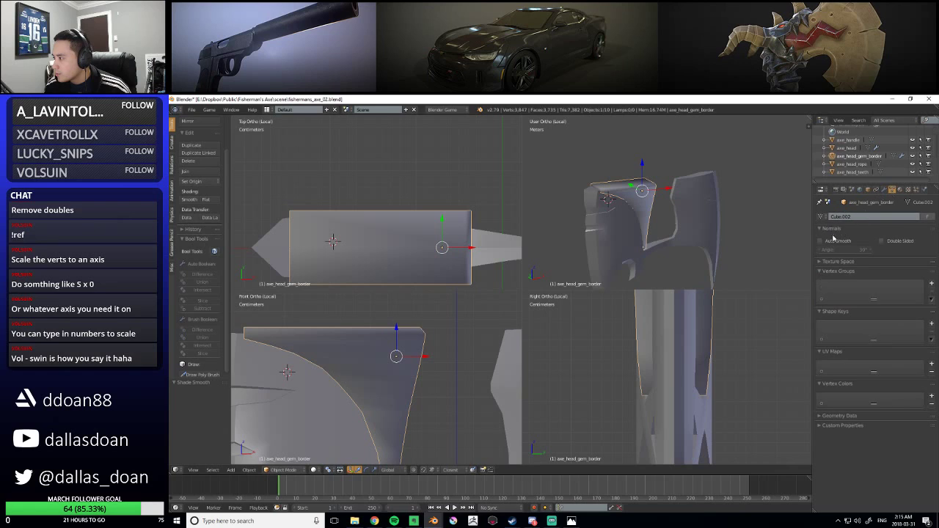
pyautogui.click(821, 241)
pyautogui.moveTo(921, 254); pyautogui.dragTo(934, 254)
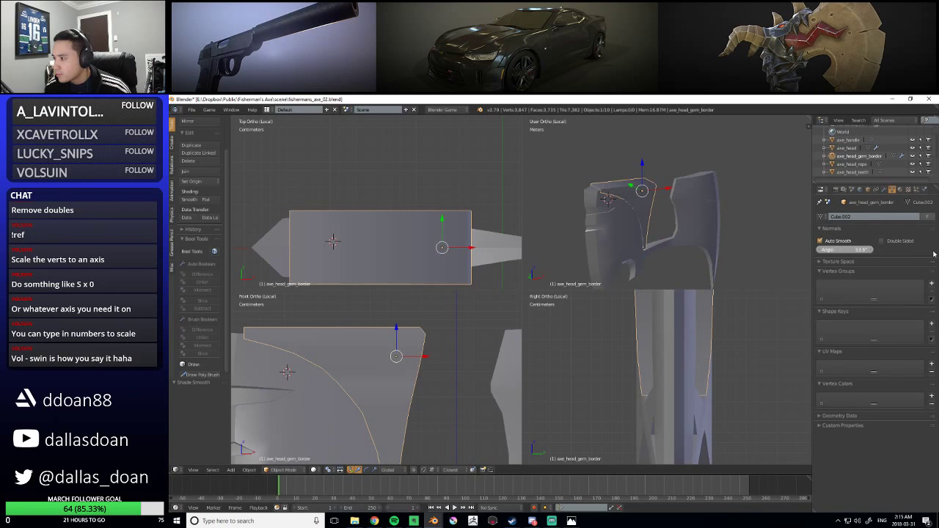
# Inspect the smooth shading around the border's bevelled corner, using a single enlarged perspective view
pyautogui.scroll(2, 448, 219)
pyautogui.scroll(-1, 624, 220)
pyautogui.scroll(1, 642, 232)
pyautogui.moveTo(643, 234); pyautogui.dragTo(621, 246, button='middle')
pyautogui.press('Tab')
pyautogui.press('Tab')
pyautogui.press('a')
pyautogui.scroll(1, 643, 222)
pyautogui.rightClick(697, 177)
pyautogui.scroll(4, 646, 212)
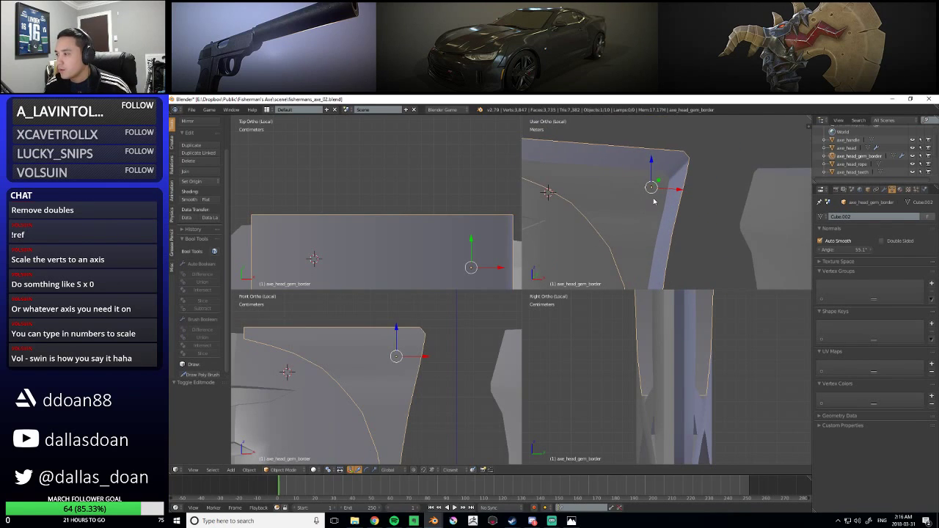
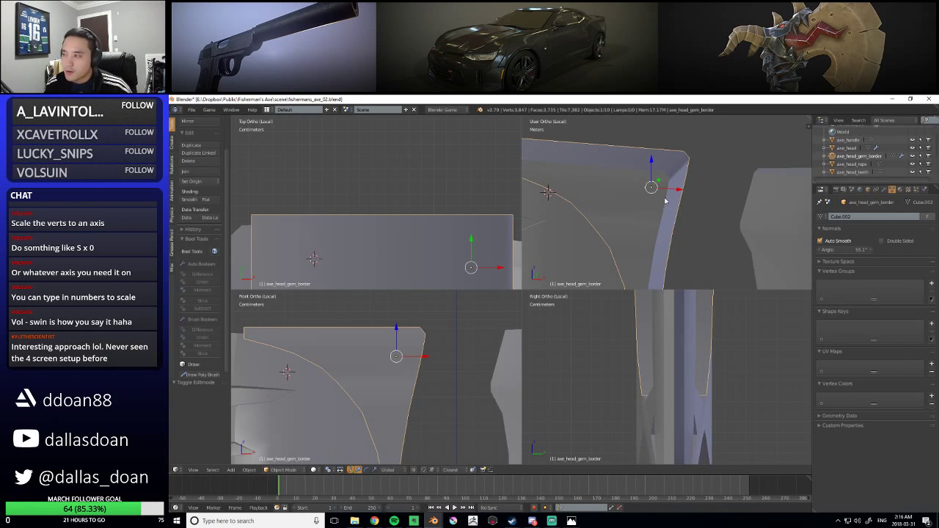
pyautogui.scroll(-5, 415, 363)
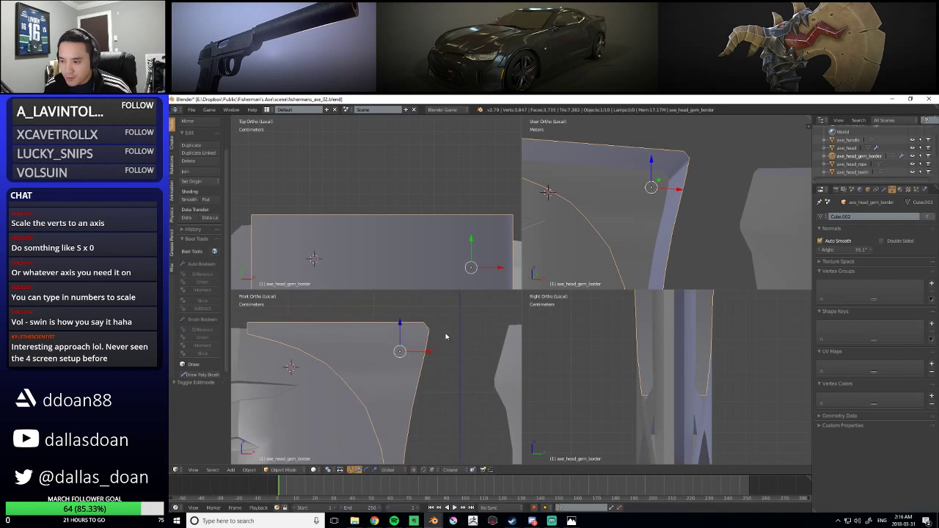
pyautogui.keyDown('shift'); pyautogui.moveTo(715, 185); pyautogui.dragTo(641, 232, button='middle'); pyautogui.keyUp('shift')
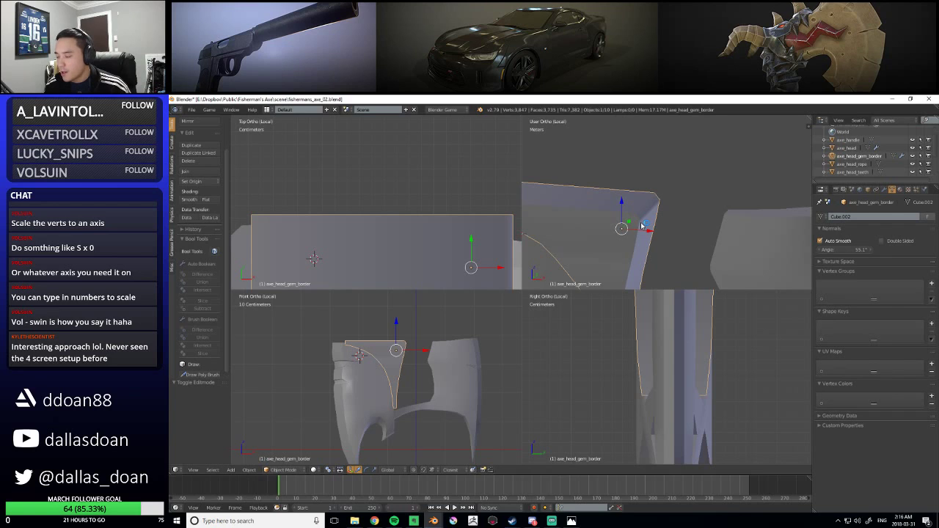
pyautogui.hotkey('ctrl', 'space')
pyautogui.scroll(-2, 563, 321)
pyautogui.moveTo(563, 322); pyautogui.dragTo(516, 277, button='middle')
pyautogui.scroll(3, 517, 312)
pyautogui.press('q')
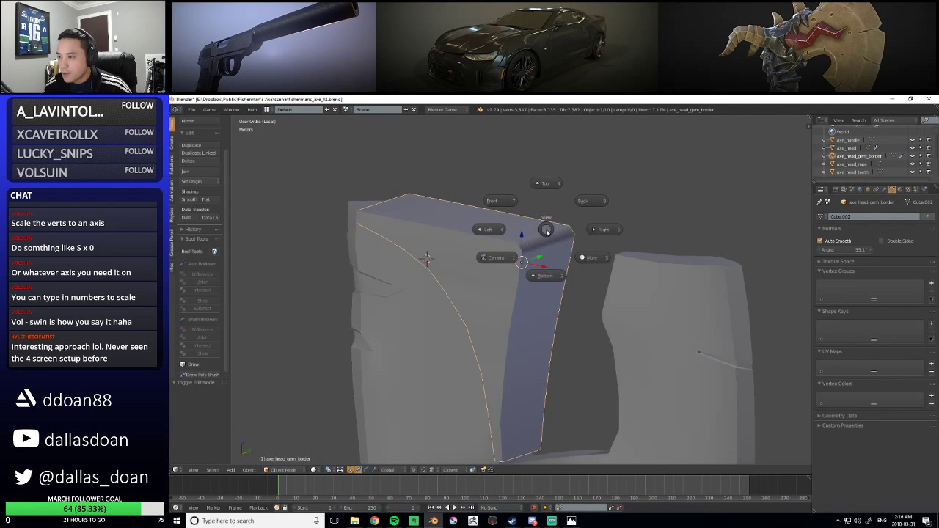
pyautogui.click(549, 230)
pyautogui.moveTo(552, 236); pyautogui.dragTo(545, 256, button='middle')
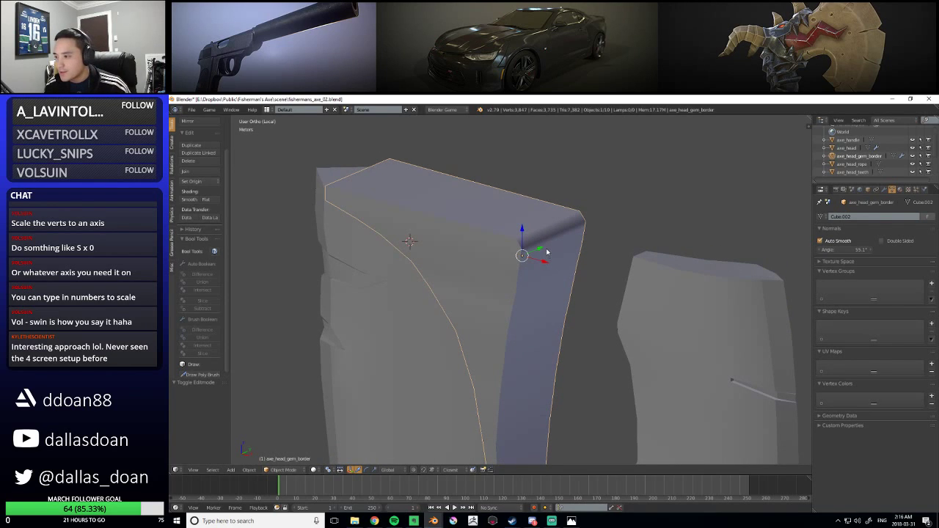
pyautogui.moveTo(551, 233)
pyautogui.mouseDown(button='middle')
pyautogui.moveTo(532, 238)
pyautogui.moveTo(548, 236)
pyautogui.mouseUp(button='middle')
# Mark the two edges bounding the border's bevelled corner as sharp and check the shading in Object Mode
pyautogui.press('Tab')
pyautogui.hotkey('ctrl', 'Tab')
pyautogui.click(528, 248)
pyautogui.rightClick(529, 235)
pyautogui.keyDown('shift'); pyautogui.rightClick(535, 245); pyautogui.keyUp('shift')
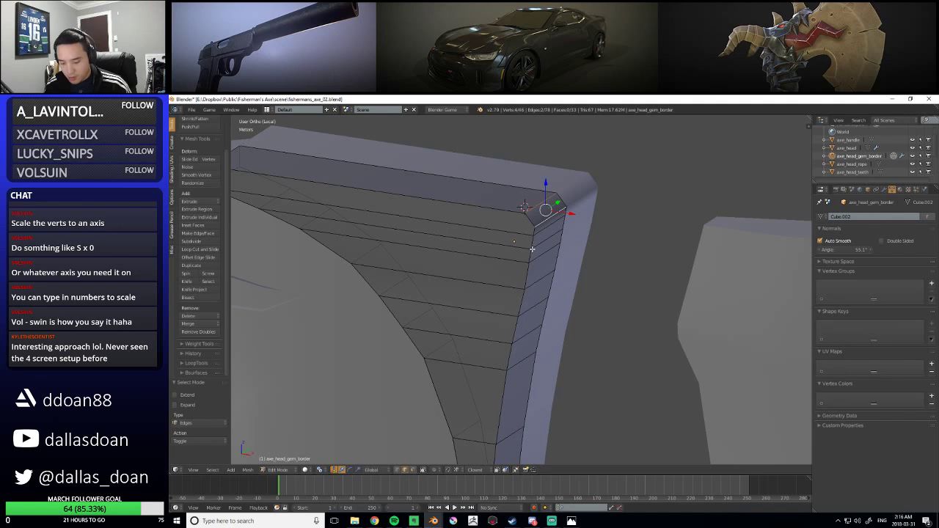
pyautogui.hotkey('ctrl', 'e')
pyautogui.click(514, 202)
pyautogui.moveTo(514, 202); pyautogui.dragTo(609, 222, button='middle')
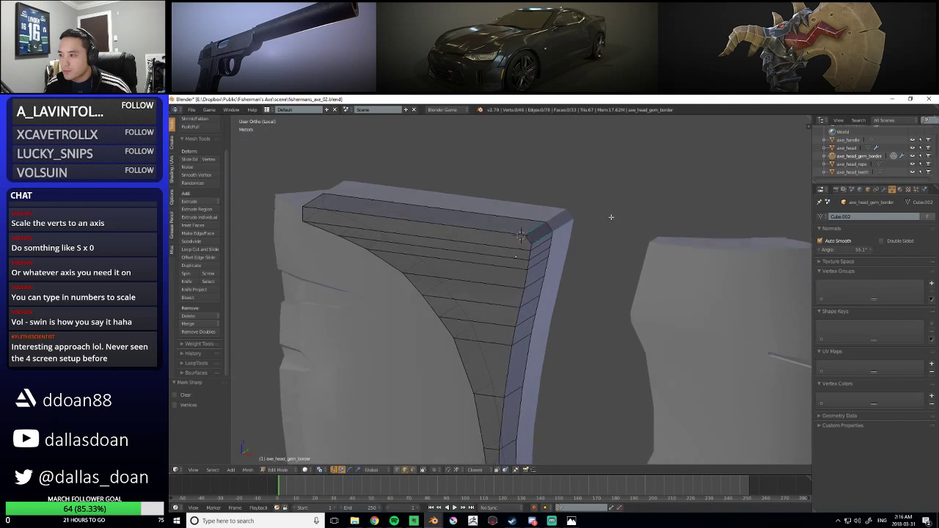
pyautogui.press('Tab')
pyautogui.scroll(-2, 566, 245)
pyautogui.scroll(2, 536, 283)
pyautogui.moveTo(565, 245)
pyautogui.mouseDown(button='middle')
pyautogui.moveTo(536, 283)
pyautogui.moveTo(526, 269)
pyautogui.moveTo(538, 248)
pyautogui.moveTo(499, 241)
pyautogui.moveTo(504, 227)
pyautogui.moveTo(529, 246)
pyautogui.moveTo(531, 237)
pyautogui.mouseUp(button='middle')
# Knife-cut a straight edge across the border's flat face from the bevelled corner's lower vertex to the far upper end
pyautogui.press('Tab')
pyautogui.scroll(2, 525, 269)
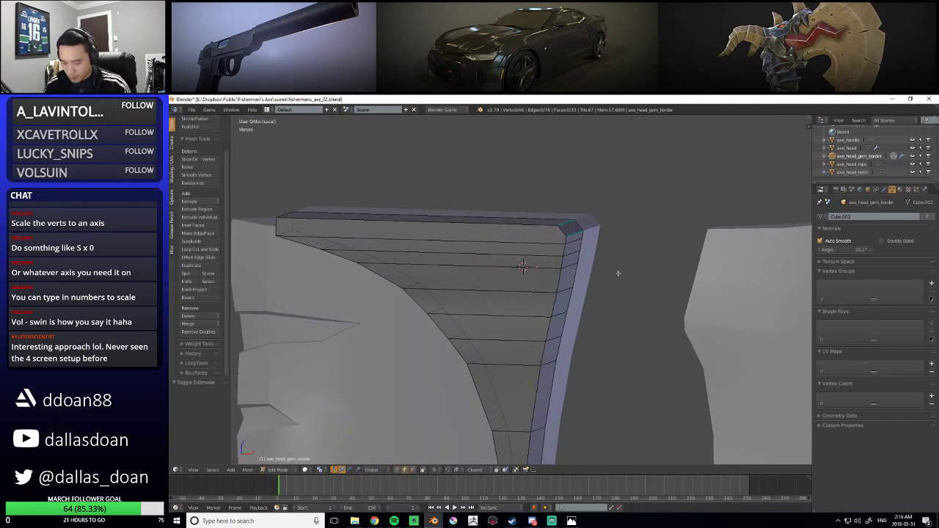
pyautogui.press('k')
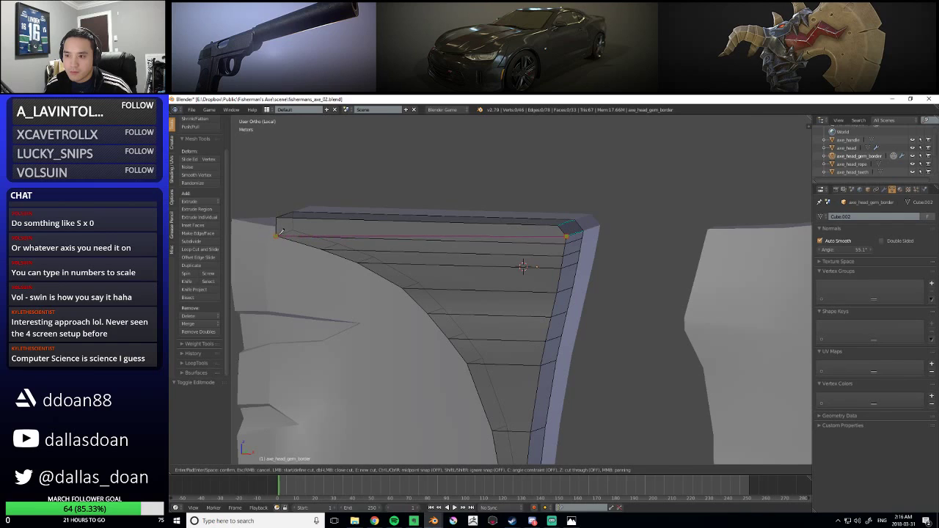
pyautogui.press('space')
pyautogui.scroll(-3, 282, 235)
pyautogui.moveTo(294, 238); pyautogui.dragTo(523, 296, button='middle')
pyautogui.scroll(2, 497, 304)
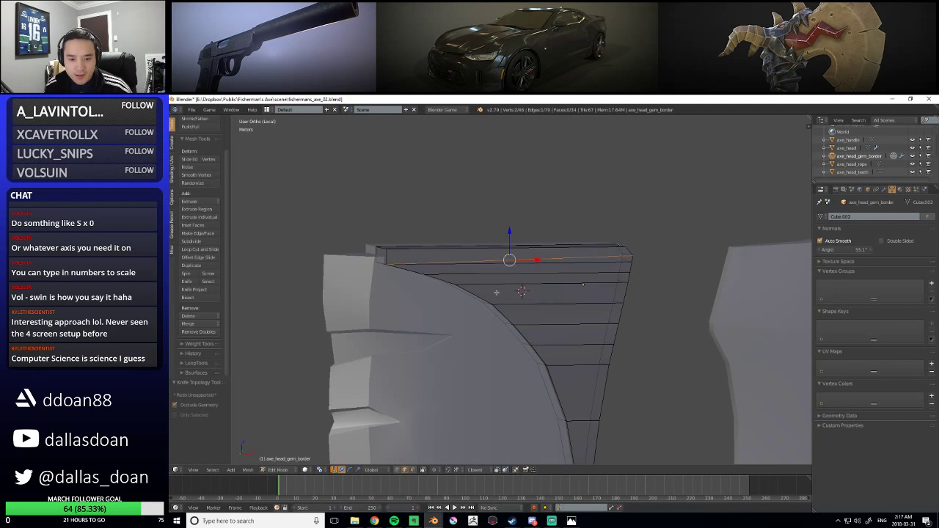
pyautogui.scroll(-2, 496, 292)
pyautogui.moveTo(496, 292); pyautogui.dragTo(495, 300, button='middle')
# Examine the shading on the border's flat face around the new cut in Object Mode
pyautogui.press('Tab')
pyautogui.moveTo(595, 296)
pyautogui.mouseDown(button='middle')
pyautogui.moveTo(616, 254)
pyautogui.moveTo(592, 283)
pyautogui.mouseUp(button='middle')
pyautogui.moveTo(579, 318); pyautogui.dragTo(485, 317, button='middle')
pyautogui.scroll(1, 549, 329)
pyautogui.scroll(-4, 470, 319)
pyautogui.scroll(2, 493, 341)
pyautogui.press('Tab')
pyautogui.scroll(2, 478, 328)
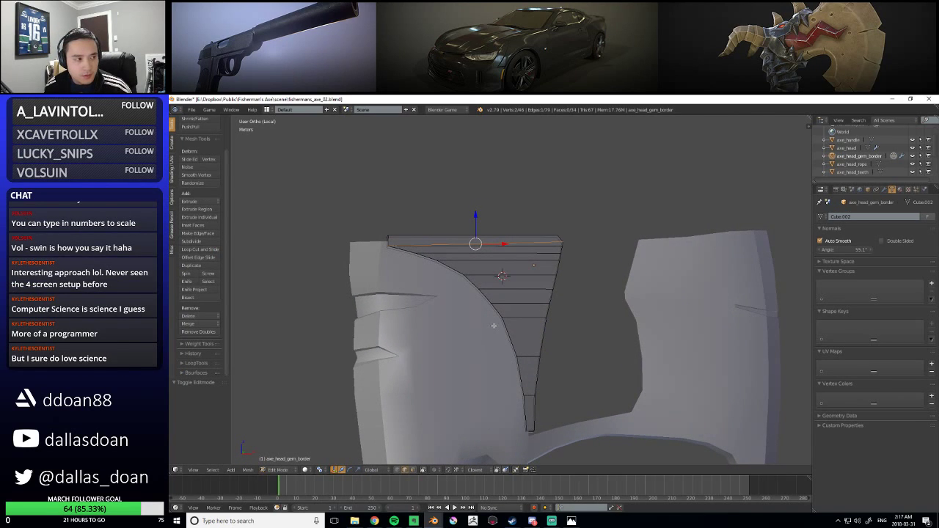
pyautogui.press('Tab')
pyautogui.moveTo(524, 318); pyautogui.dragTo(555, 312, button='middle')
# Move the short edge on the border's straight side below the bevelled corner -0.39 mm along X
pyautogui.scroll(2, 524, 341)
pyautogui.press('Tab')
pyautogui.hotkey('ctrl', 'Tab')
pyautogui.click(545, 284)
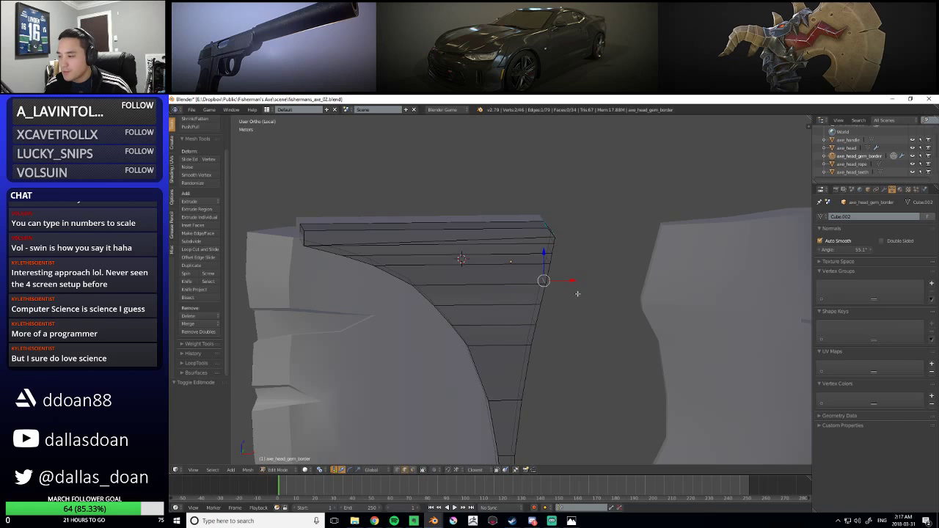
pyautogui.press('`')
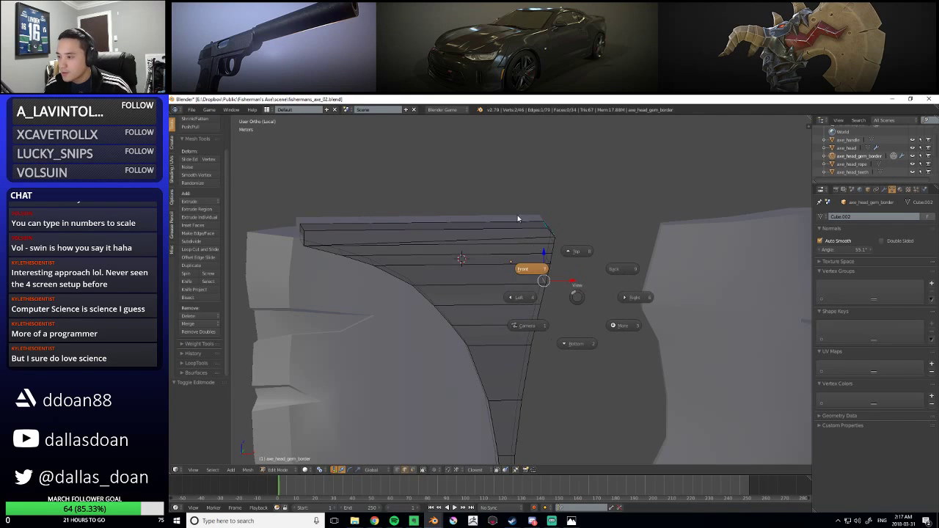
pyautogui.click(616, 336)
pyautogui.click(656, 306)
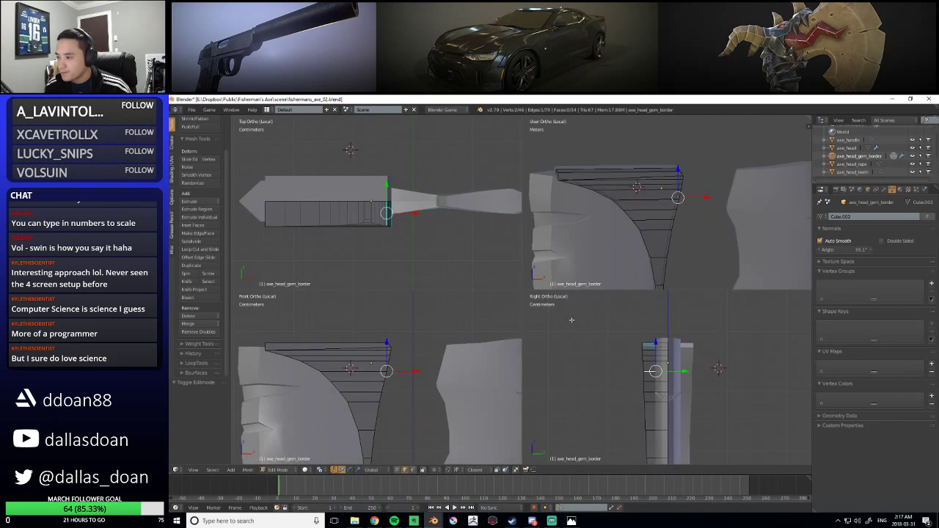
pyautogui.keyDown('shift'); pyautogui.moveTo(426, 402); pyautogui.dragTo(428, 373, button='middle'); pyautogui.keyUp('shift')
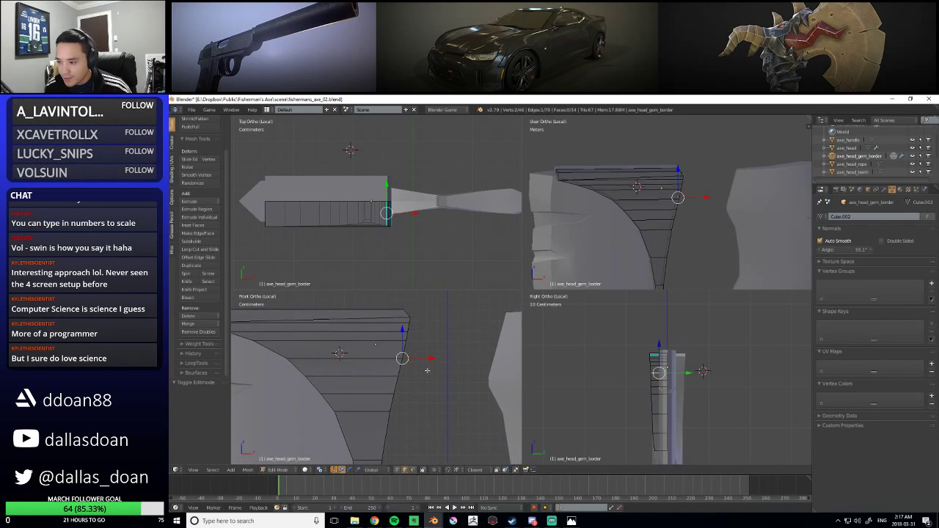
pyautogui.press('g')
pyautogui.press('x')
pyautogui.click(432, 359)
# Select the edge loop outlining the border's flat outer face and mark it as sharp
pyautogui.moveTo(690, 210); pyautogui.dragTo(640, 176, button='middle')
pyautogui.rightClick(664, 233)
pyautogui.rightClick(640, 175)
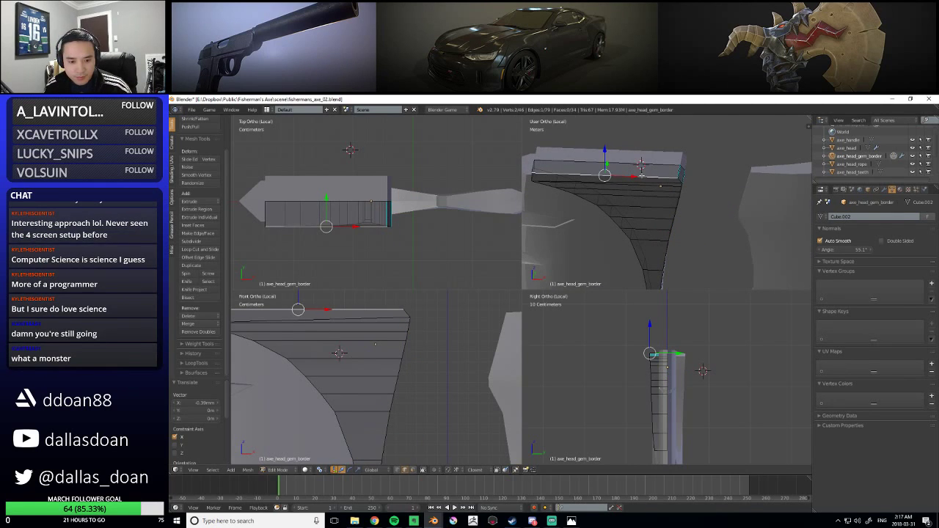
pyautogui.moveTo(642, 174); pyautogui.dragTo(649, 216, button='middle')
pyautogui.keyDown('alt'); pyautogui.rightClick(689, 150); pyautogui.keyUp('alt')
pyautogui.keyDown('alt'); pyautogui.keyDown('shift'); pyautogui.rightClick(620, 204); pyautogui.keyUp('shift'); pyautogui.keyUp('alt')
pyautogui.moveTo(581, 170); pyautogui.dragTo(598, 195, button='middle')
pyautogui.press('q')
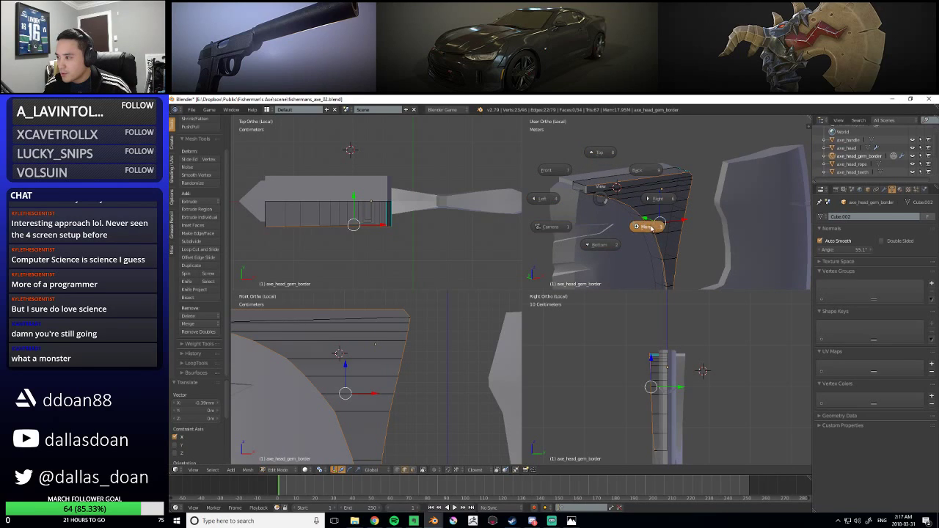
pyautogui.click(645, 227)
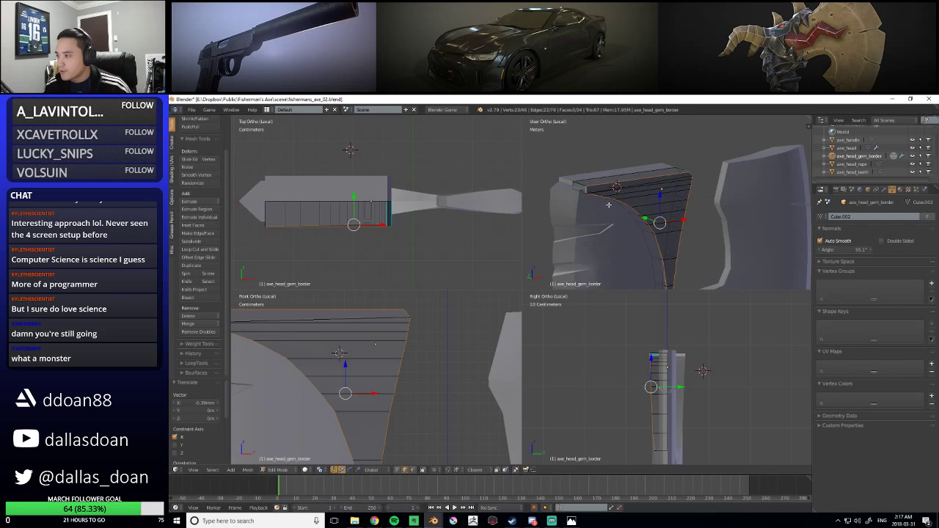
pyautogui.click(654, 175)
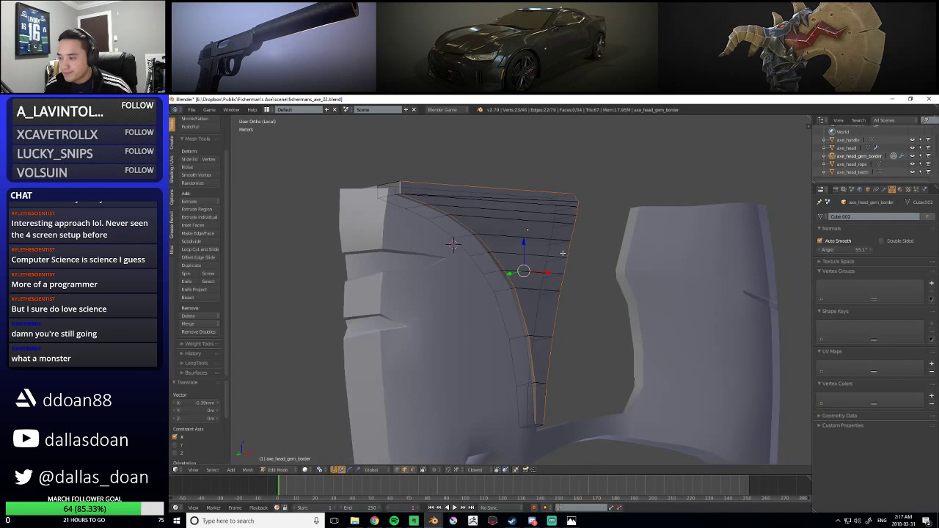
pyautogui.hotkey('ctrl', 'e')
pyautogui.click(457, 243)
pyautogui.moveTo(457, 243); pyautogui.dragTo(533, 289, button='middle')
pyautogui.keyDown('ctrl'); pyautogui.click(555, 283); pyautogui.keyUp('ctrl')
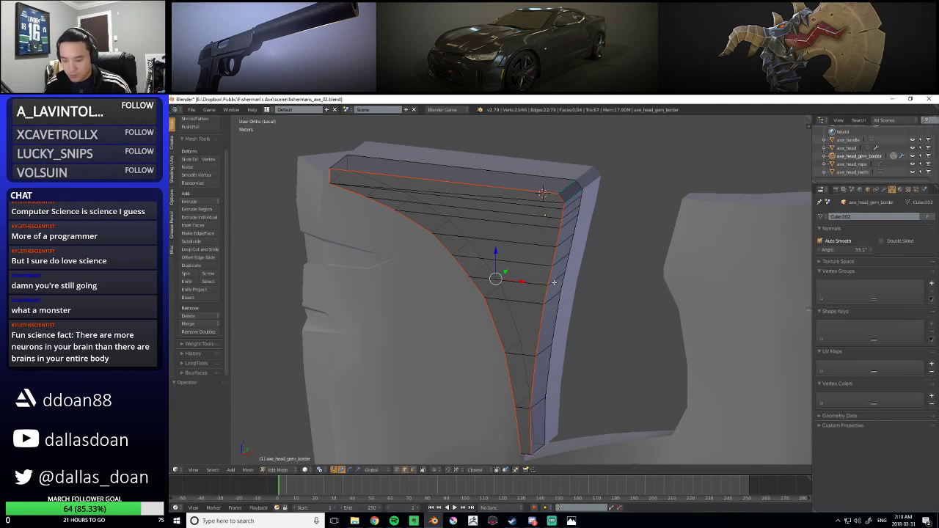
pyautogui.hotkey('ctrl', 'e')
pyautogui.click(555, 302)
pyautogui.moveTo(604, 304); pyautogui.dragTo(556, 331, button='middle')
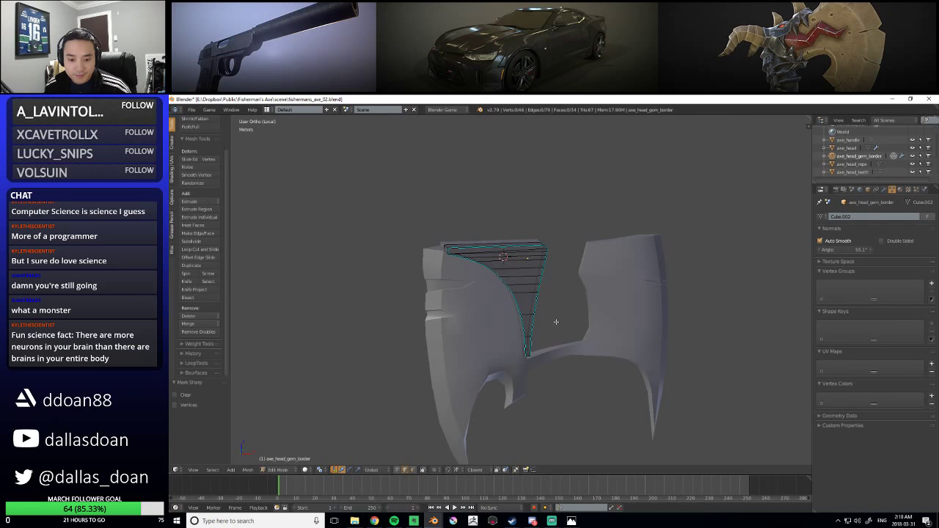
# Mark the crosswise corner edges at the border's wide upper end and narrow lower tip as sharp, and check the shading
pyautogui.moveTo(556, 321); pyautogui.dragTo(529, 278, button='middle')
pyautogui.press('Tab')
pyautogui.press('Tab')
pyautogui.scroll(3, 537, 308)
pyautogui.hotkey('ctrl', 'e')
pyautogui.click(516, 276)
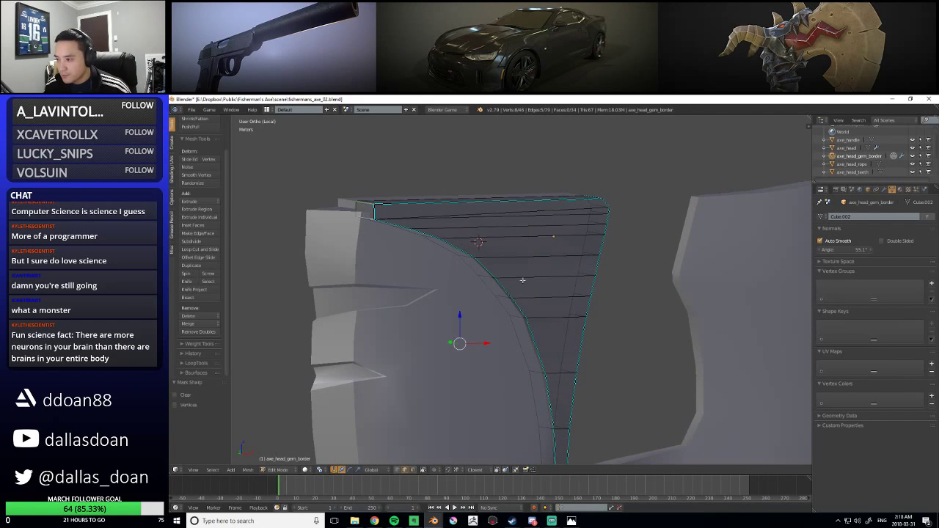
pyautogui.press('Tab')
pyautogui.press('a')
pyautogui.scroll(-3, 615, 295)
pyautogui.moveTo(613, 295); pyautogui.dragTo(556, 228, button='middle')
pyautogui.scroll(3, 570, 274)
# Select the thin triangular face and the strip above it on the border's flat side, and examine their shading
pyautogui.press('Tab')
pyautogui.hotkey('ctrl', 'Tab')
pyautogui.click(575, 220)
pyautogui.rightClick(556, 201)
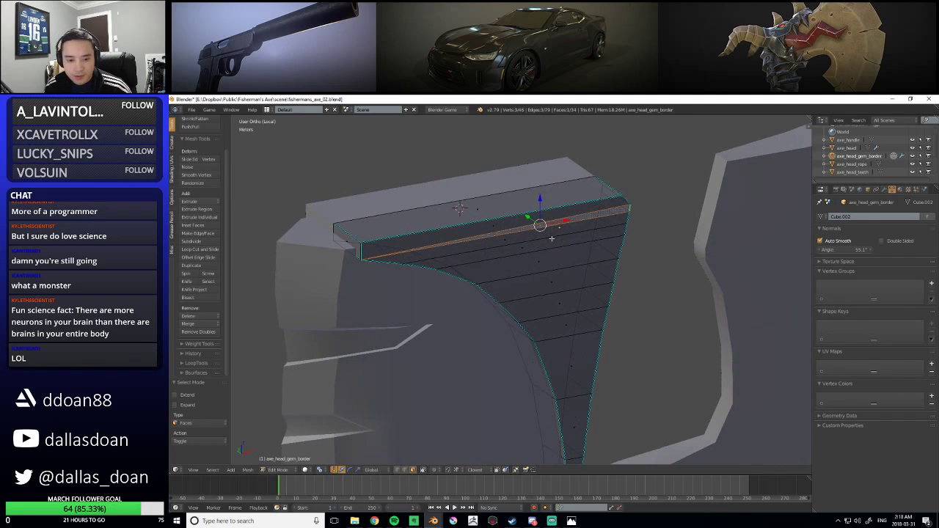
pyautogui.keyDown('shift'); pyautogui.rightClick(472, 227); pyautogui.keyUp('shift')
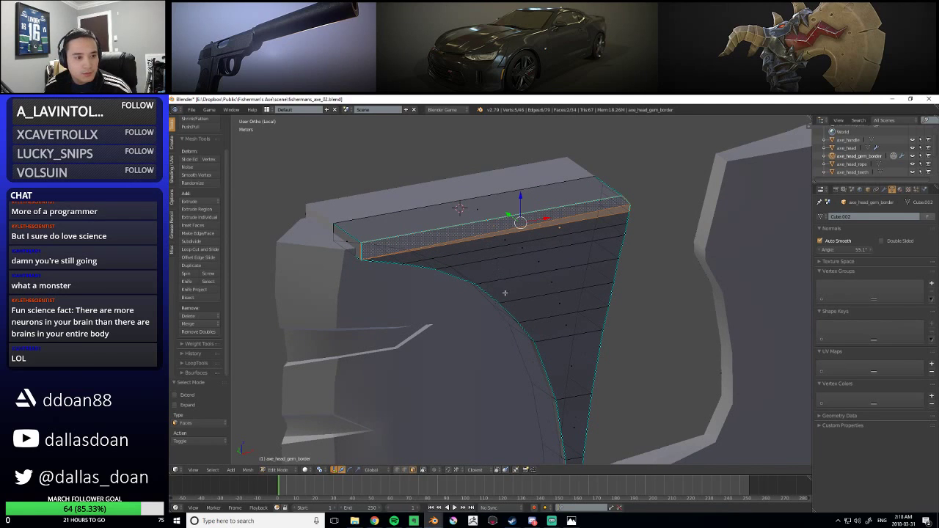
pyautogui.moveTo(520, 240); pyautogui.dragTo(599, 289, button='middle')
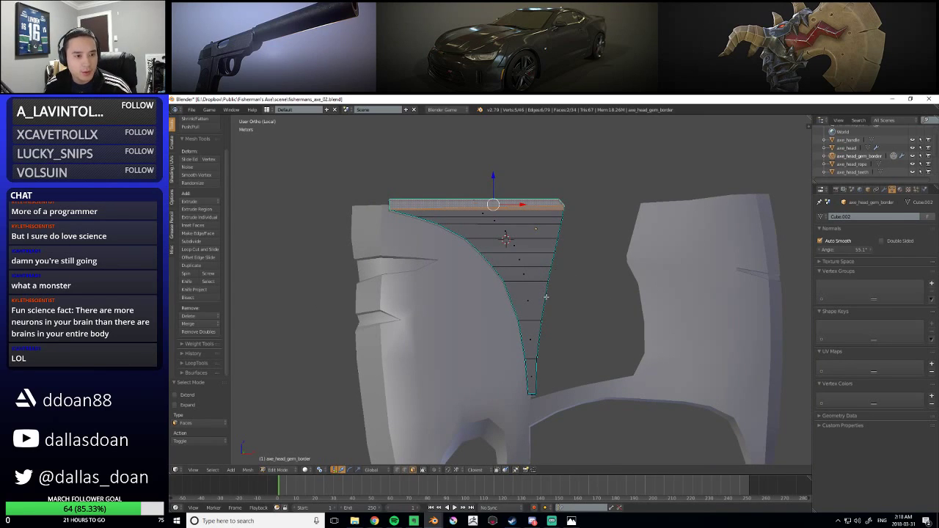
pyautogui.scroll(-3, 546, 297)
pyautogui.press('Tab')
pyautogui.press('a')
pyautogui.scroll(-2, 570, 306)
pyautogui.moveTo(571, 306); pyautogui.dragTo(561, 220, button='middle')
pyautogui.scroll(2, 452, 249)
# Move the short vertical edge at the border's far upper end 2.81 mm along Y
pyautogui.press('Tab')
pyautogui.scroll(2, 509, 197)
pyautogui.hotkey('ctrl', 'Tab')
pyautogui.click(520, 204)
pyautogui.rightClick(509, 207)
pyautogui.press('g')
pyautogui.press('y')
pyautogui.click(565, 227)
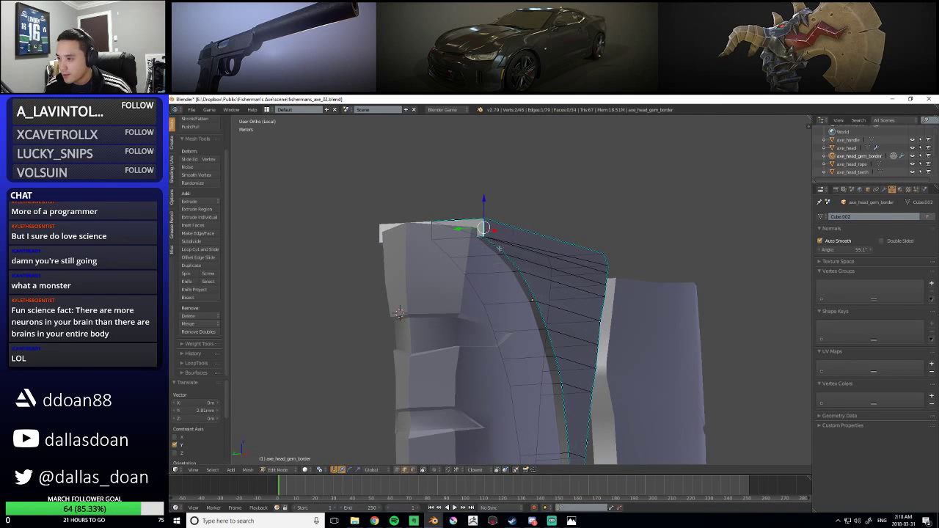
pyautogui.moveTo(525, 277); pyautogui.dragTo(583, 280, button='middle')
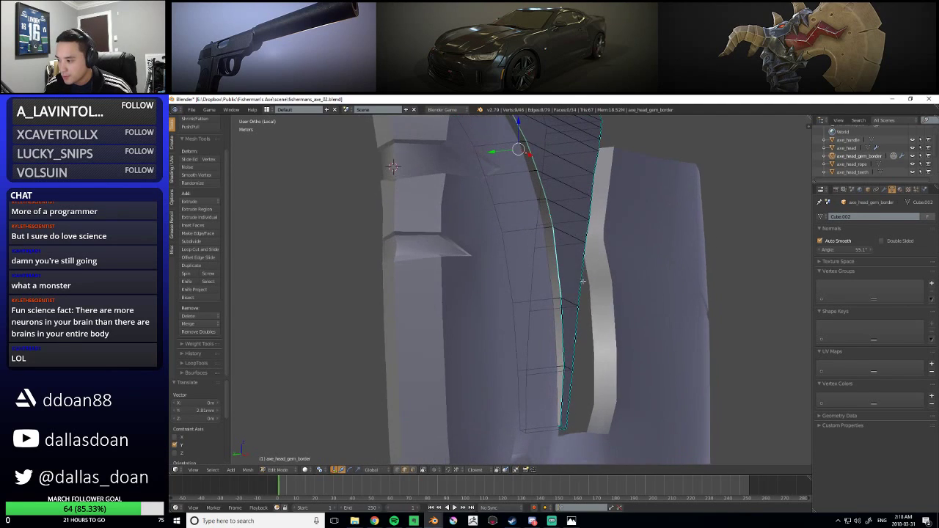
# Add another edge to the border's outer edge selection, nudge the selected edges along Y, and leave mesh editing
pyautogui.keyDown('shift'); pyautogui.rightClick(559, 310); pyautogui.keyUp('shift')
pyautogui.moveTo(559, 311); pyautogui.dragTo(571, 314, button='middle')
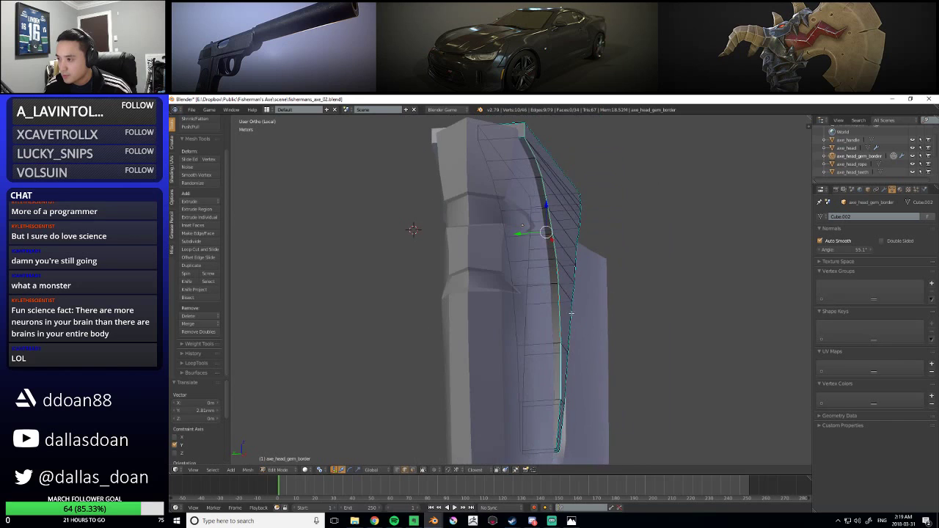
pyautogui.moveTo(518, 232); pyautogui.dragTo(518, 230)
pyautogui.moveTo(518, 230); pyautogui.dragTo(569, 258, button='middle')
pyautogui.press('Tab')
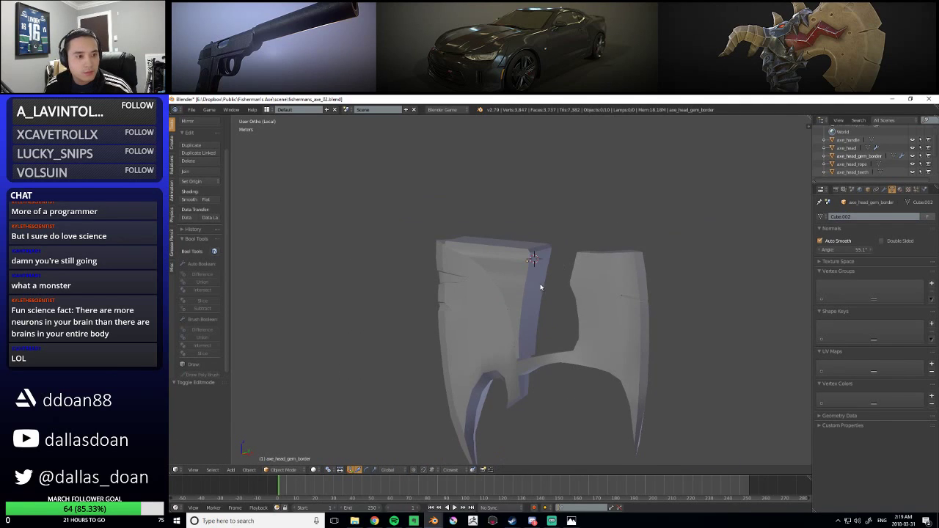
# Reopen the border mesh in vertex selection mode and pick vertices on the upper part of its vertical corner edge
pyautogui.moveTo(518, 350); pyautogui.dragTo(543, 188, button='middle')
pyautogui.press('Tab')
pyautogui.hotkey('ctrl', 'Tab')
pyautogui.click(483, 267)
pyautogui.rightClick(505, 283)
pyautogui.keyDown('shift'); pyautogui.rightClick(526, 248); pyautogui.keyUp('shift')
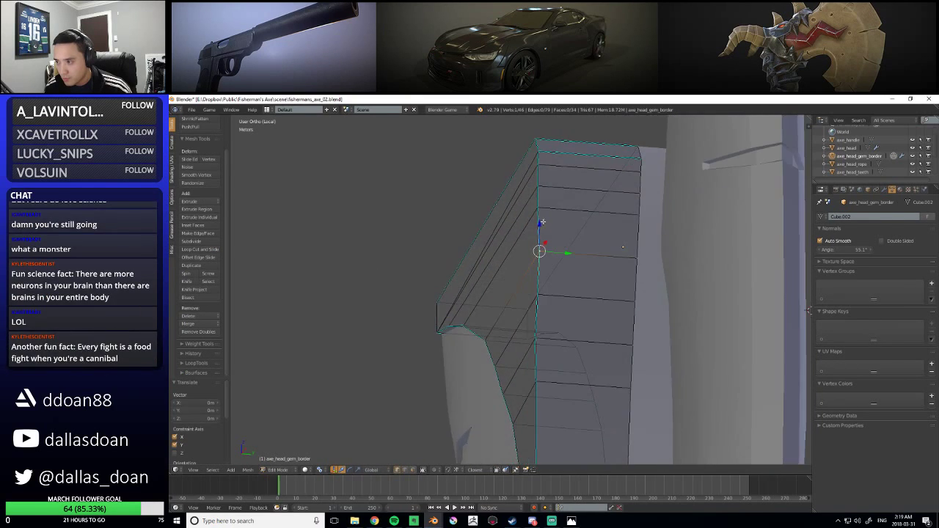
pyautogui.keyDown('ctrl'); pyautogui.rightClick(544, 169); pyautogui.keyUp('ctrl')
pyautogui.keyDown('ctrl'); pyautogui.rightClick(545, 153); pyautogui.keyUp('ctrl')
pyautogui.moveTo(545, 153); pyautogui.dragTo(566, 286, button='middle')
# Try to align two upper vertices on the border's flat side by scaling them to 0 along Y
pyautogui.rightClick(532, 240)
pyautogui.moveTo(531, 241); pyautogui.dragTo(561, 284, button='middle')
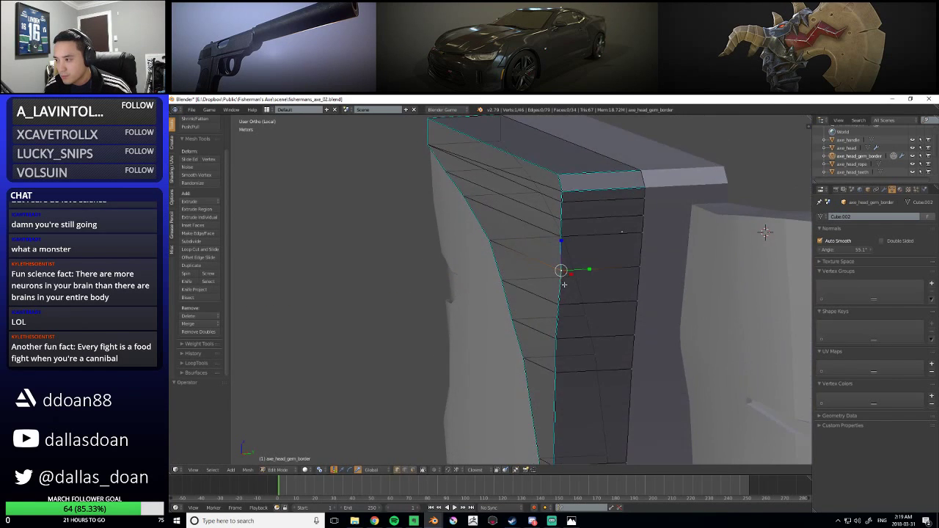
pyautogui.keyDown('shift'); pyautogui.rightClick(488, 242); pyautogui.keyUp('shift')
pyautogui.moveTo(549, 254); pyautogui.dragTo(528, 257)
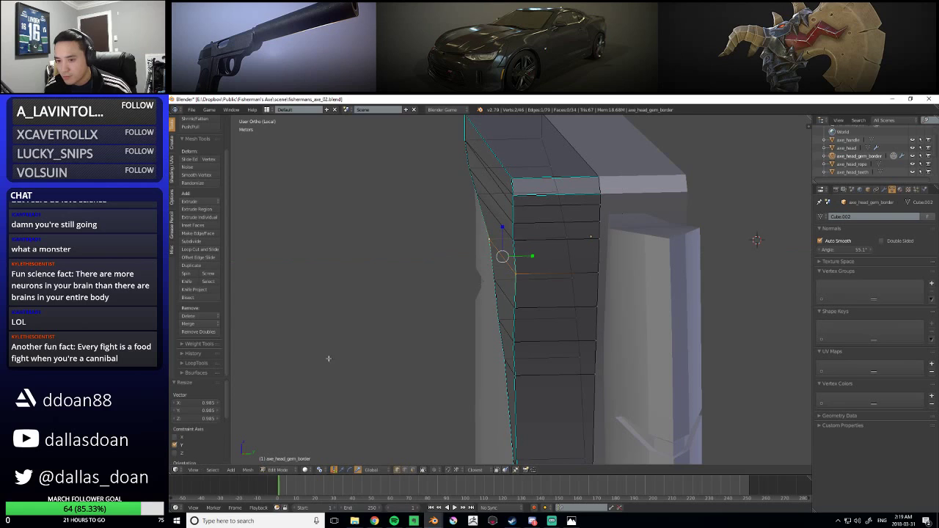
pyautogui.click(205, 411)
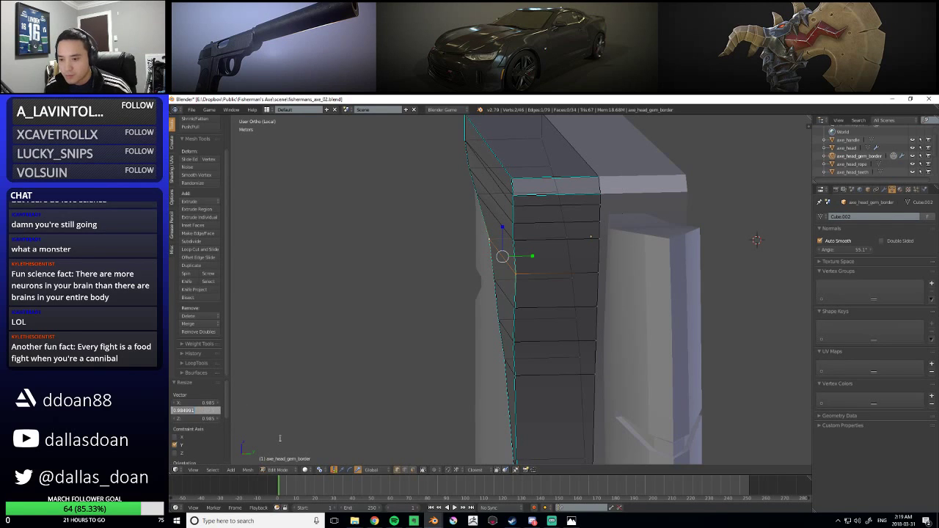
pyautogui.write('0')
pyautogui.press('Return')
pyautogui.moveTo(492, 370); pyautogui.dragTo(534, 325, button='middle')
pyautogui.hotkey('ctrl', 'z')
# Select four neighbouring vertices on the border's vertical corner edge and shift them with snapping, -1.8 cm along Y and 1.63 cm back
pyautogui.moveTo(535, 280); pyautogui.dragTo(545, 211, button='middle')
pyautogui.keyDown('shift'); pyautogui.rightClick(537, 226); pyautogui.keyUp('shift')
pyautogui.keyDown('shift'); pyautogui.rightClick(539, 285); pyautogui.keyUp('shift')
pyautogui.keyDown('shift'); pyautogui.rightClick(539, 314); pyautogui.keyUp('shift')
pyautogui.press('s')
pyautogui.press('y')
pyautogui.click(543, 275)
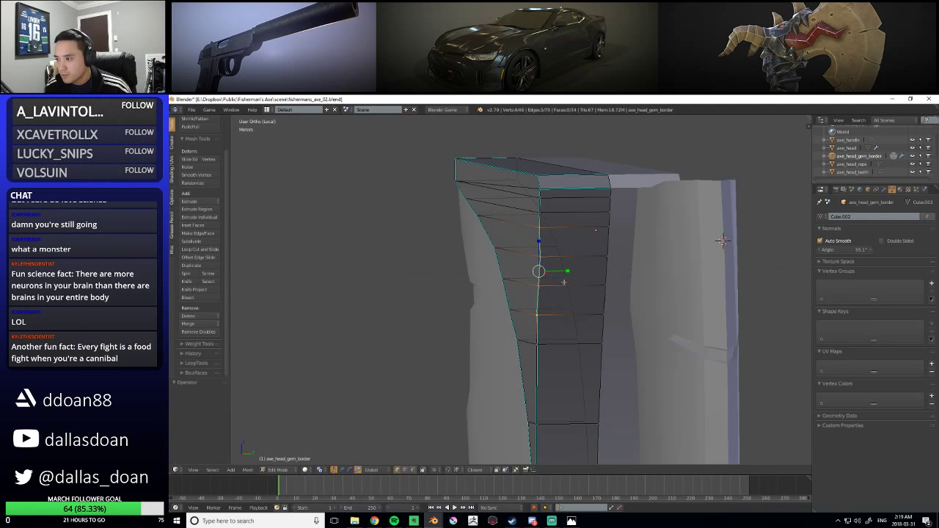
pyautogui.moveTo(540, 269); pyautogui.dragTo(561, 292, button='middle')
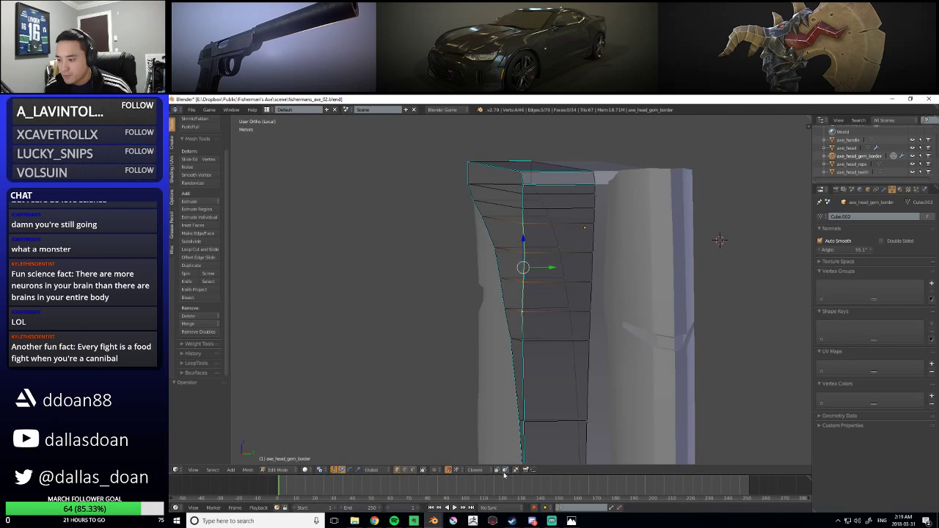
pyautogui.moveTo(552, 267); pyautogui.dragTo(516, 231)
pyautogui.moveTo(510, 363); pyautogui.dragTo(484, 436, button='middle')
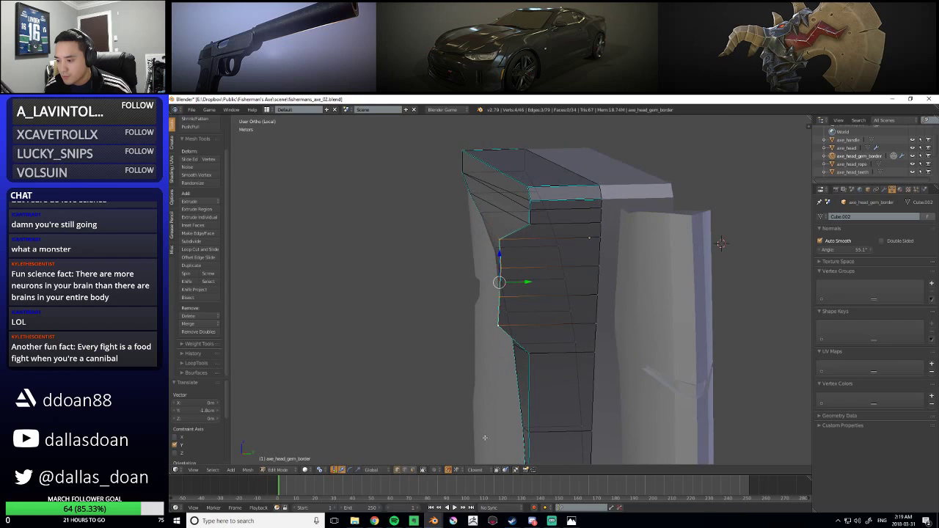
pyautogui.moveTo(527, 283); pyautogui.dragTo(528, 225)
pyautogui.moveTo(514, 271); pyautogui.dragTo(536, 284, button='middle')
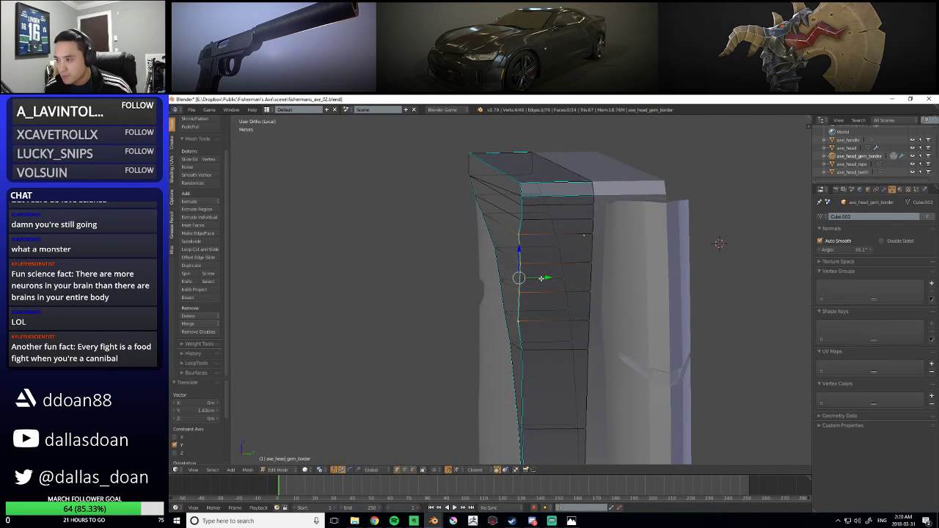
# Add a fifth vertex to the corner edge selection and try to flatten it along Y with snapping on
pyautogui.keyDown('shift'); pyautogui.rightClick(522, 182); pyautogui.keyUp('shift')
pyautogui.press('s')
pyautogui.press('y')
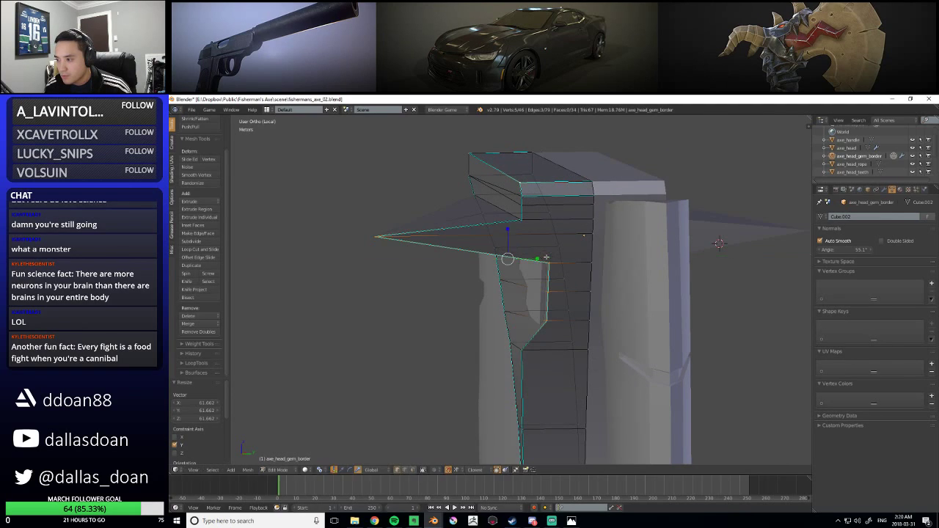
pyautogui.press('0')
pyautogui.press('Return')
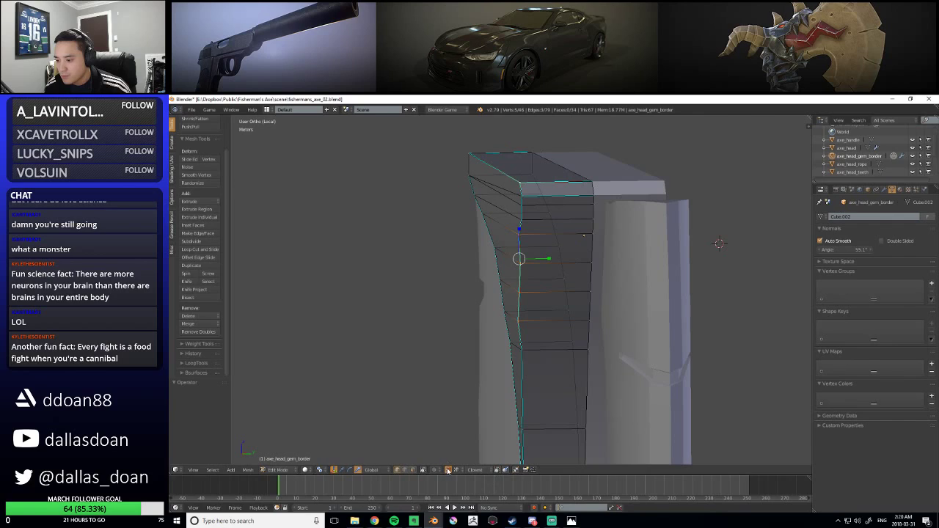
# Flatten the five selected corner edge vertices by scaling them to 0 along Y with snapping off
pyautogui.press('s')
pyautogui.press('y')
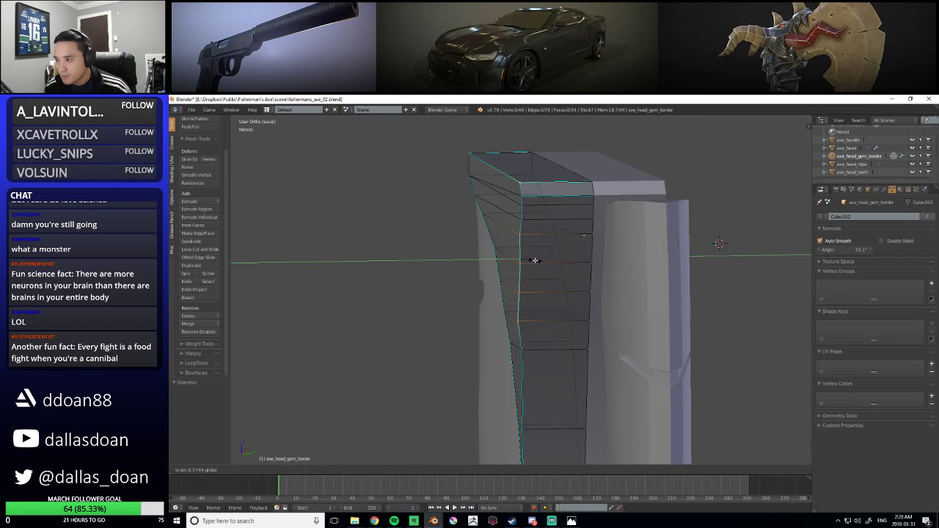
pyautogui.click(517, 263)
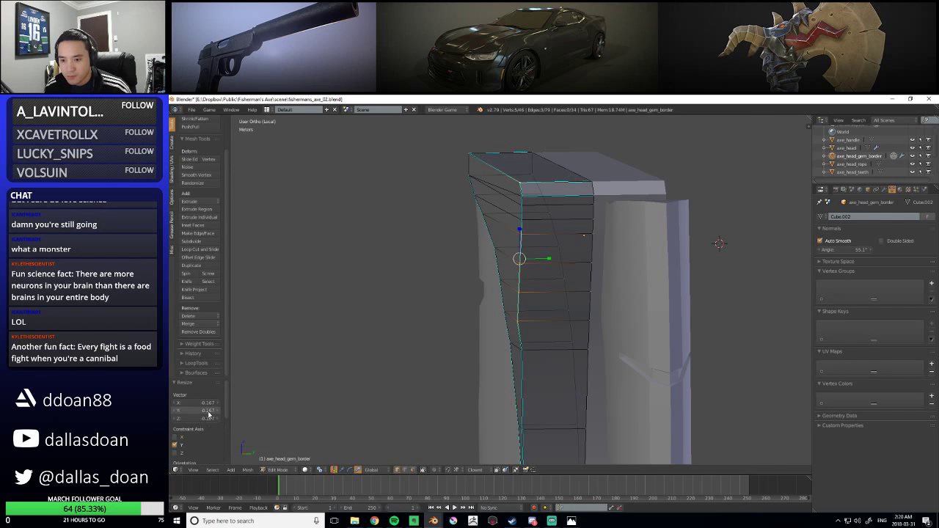
pyautogui.write('0')
pyautogui.press('Return')
pyautogui.moveTo(372, 367); pyautogui.dragTo(440, 330, button='middle')
# Try to move the lower vertices of the vertical corner edge along Y
pyautogui.rightClick(522, 307)
pyautogui.moveTo(524, 309); pyautogui.dragTo(521, 277, button='middle')
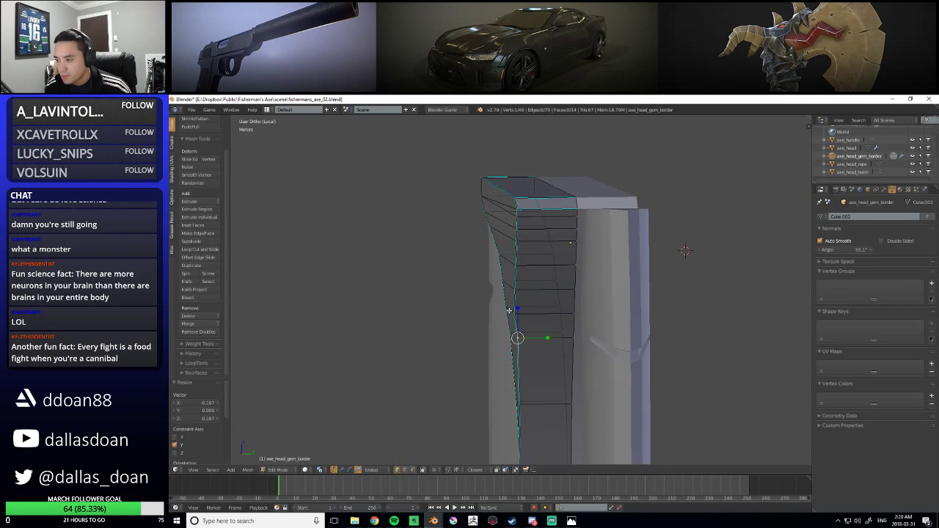
pyautogui.hotkey('ctrl', 'z')
pyautogui.hotkey('ctrl', 'z')
pyautogui.press('g')
pyautogui.press('y')
pyautogui.click(516, 312)
pyautogui.hotkey('ctrl', 'z')
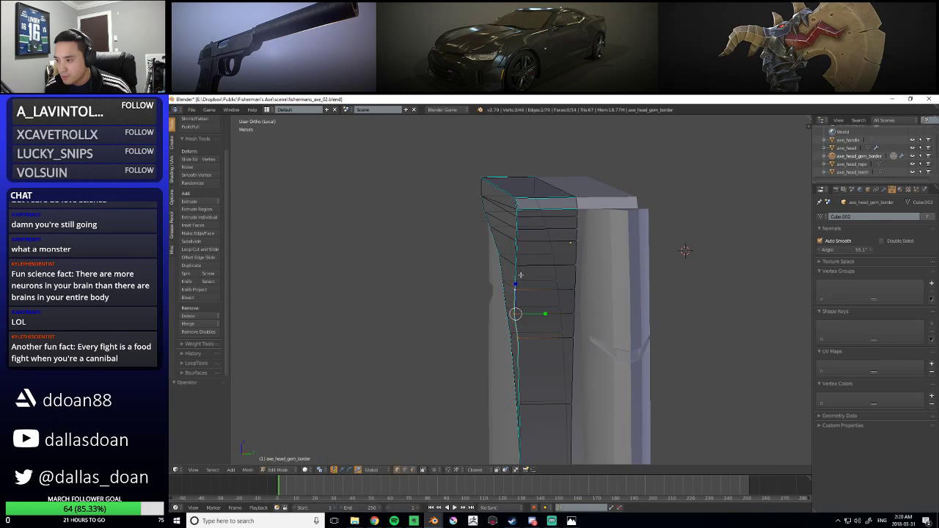
# Extend the selection to six vertices of the vertical corner edge and flatten them by scaling to 0 along Y
pyautogui.press('s')
pyautogui.press('y')
pyautogui.click(270, 395)
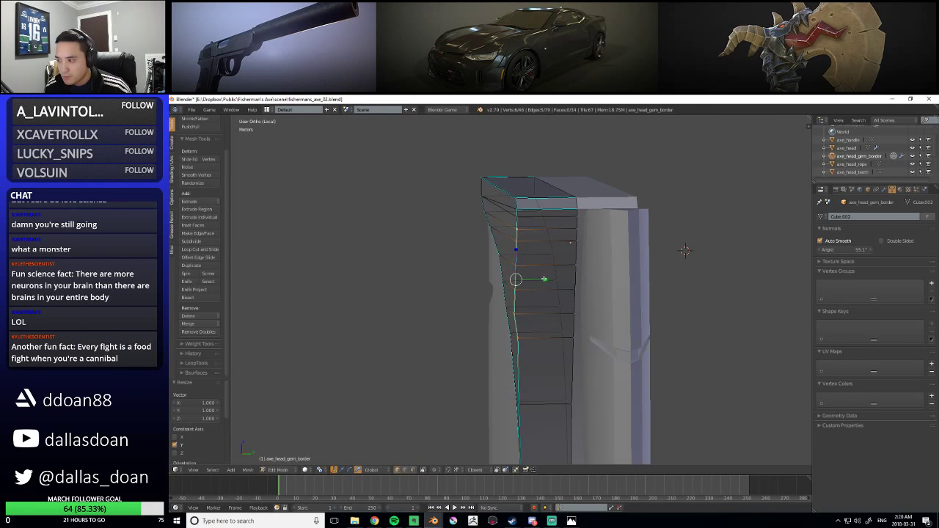
pyautogui.press('s')
pyautogui.press('y')
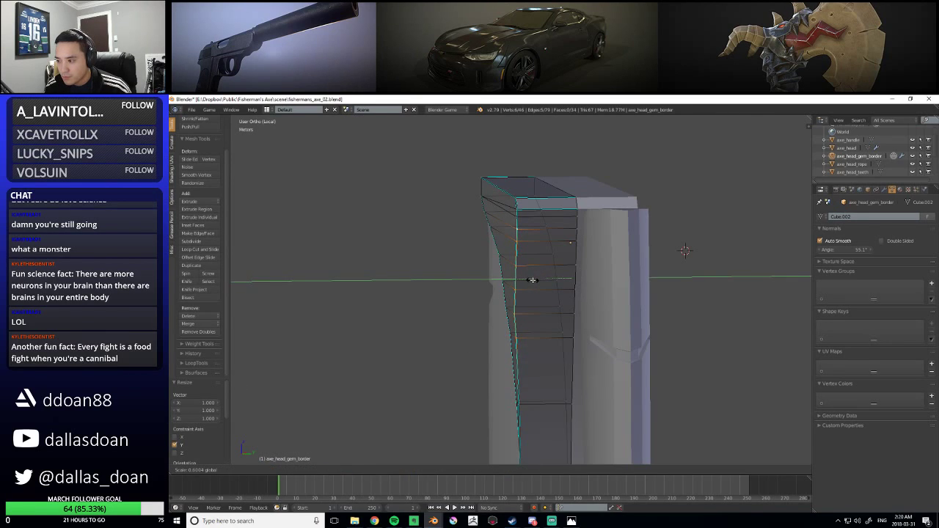
pyautogui.click(526, 282)
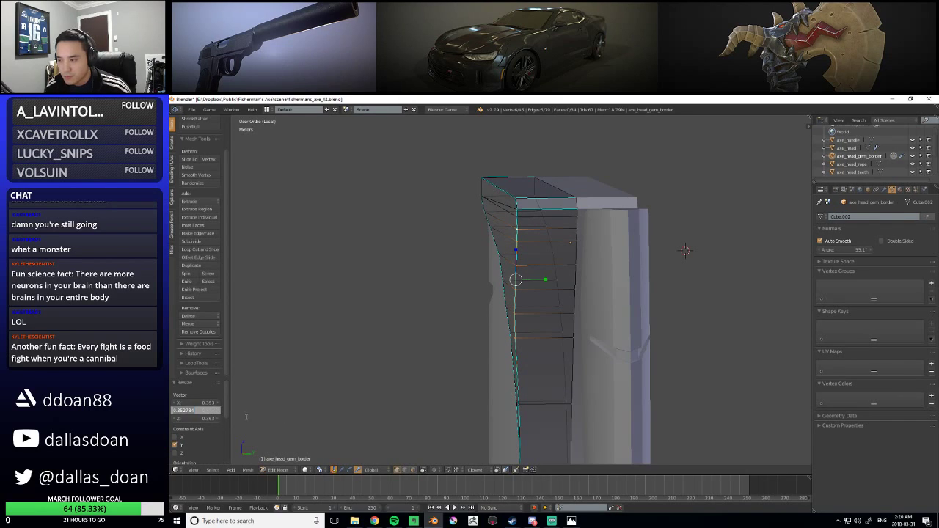
pyautogui.moveTo(432, 364); pyautogui.dragTo(446, 349, button='middle')
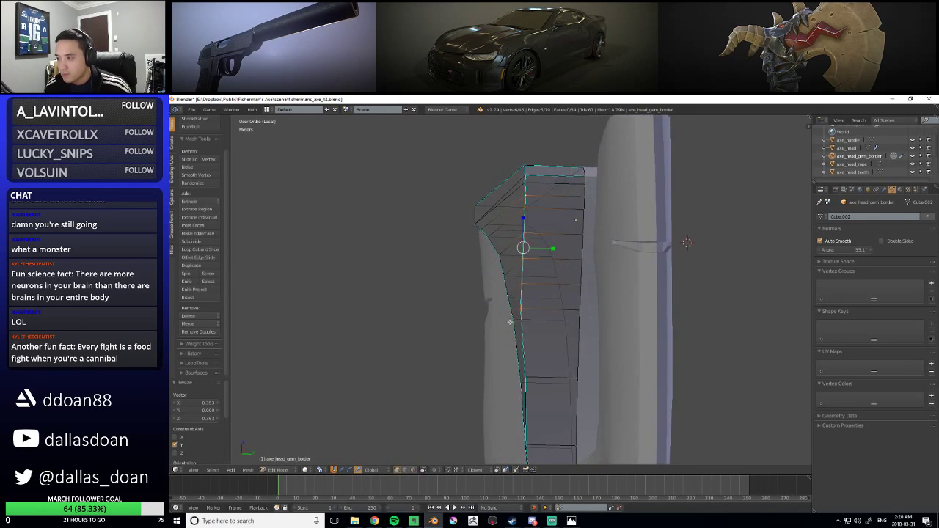
# Extend the selection along the corner edge up to its top vertex and flatten all eleven vertices by scaling to 0 along Y
pyautogui.press('w')
pyautogui.scroll(1, 522, 297)
pyautogui.moveTo(522, 297); pyautogui.dragTo(571, 317, button='middle')
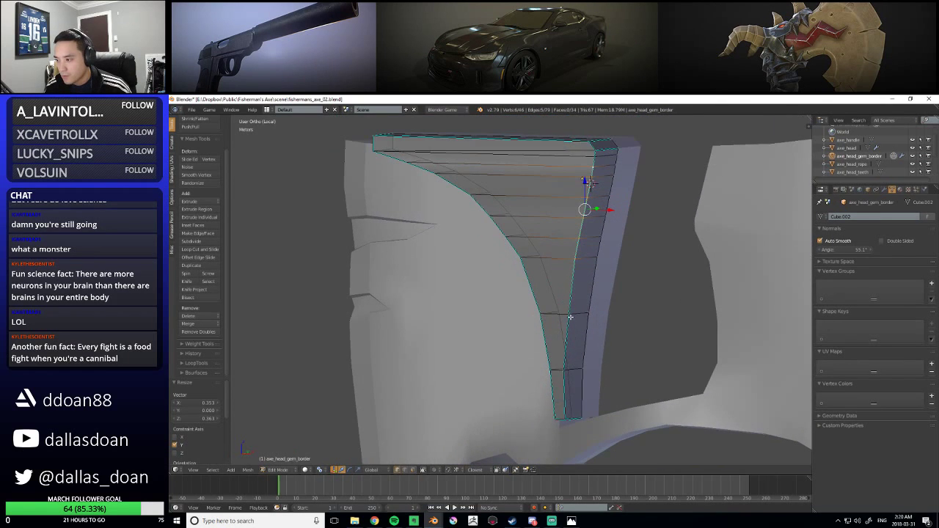
pyautogui.moveTo(568, 373); pyautogui.dragTo(568, 402, button='middle')
pyautogui.keyDown('shift'); pyautogui.rightClick(556, 219); pyautogui.keyUp('shift')
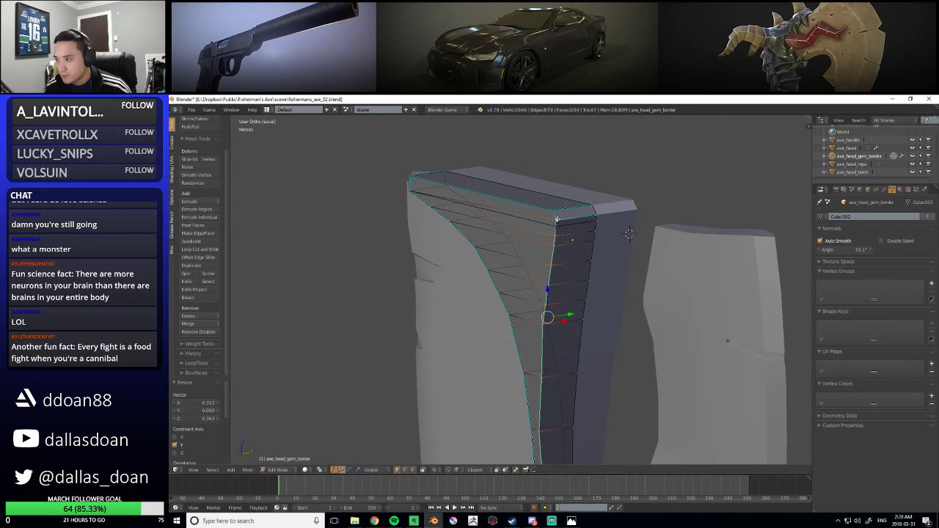
pyautogui.moveTo(567, 266); pyautogui.dragTo(575, 330, button='middle')
pyautogui.moveTo(567, 313); pyautogui.dragTo(564, 311)
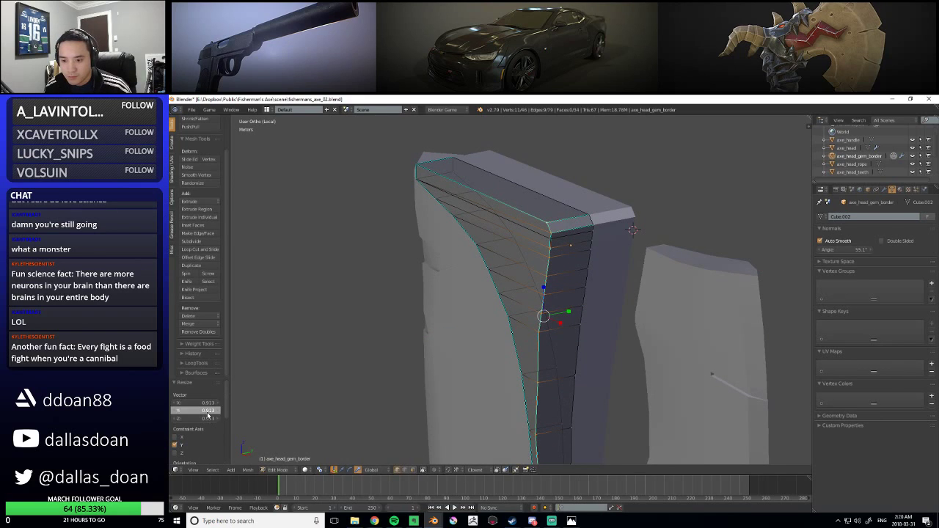
pyautogui.write('0')
pyautogui.press('Return')
# Try to rescale the flattened corner edge vertices along Y
pyautogui.moveTo(293, 352); pyautogui.dragTo(515, 307, button='middle')
pyautogui.press('s')
pyautogui.press('y')
pyautogui.click(389, 311)
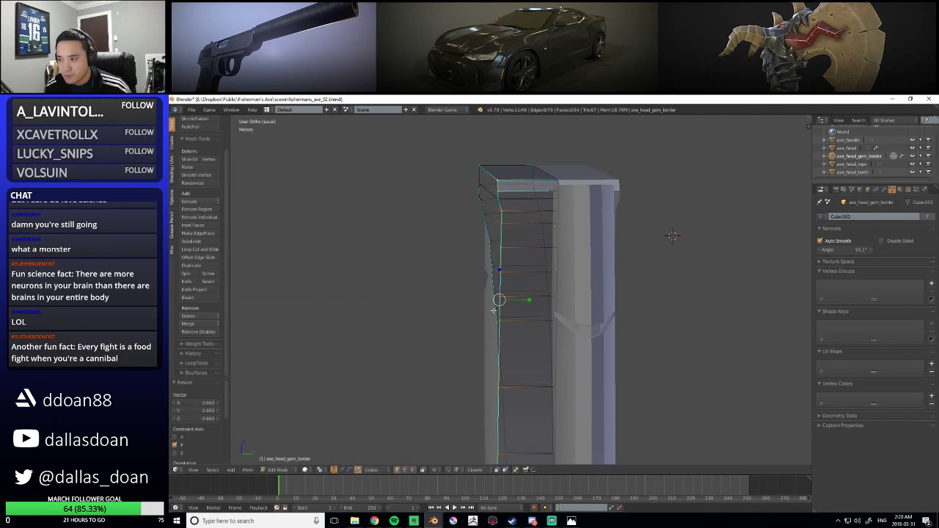
pyautogui.press('s')
pyautogui.press('y')
pyautogui.click(527, 299)
pyautogui.moveTo(527, 299); pyautogui.dragTo(543, 357, button='middle')
pyautogui.hotkey('ctrl', 'z')
# Leave mesh editing and examine the gem border's shading and its fit against the axe head
pyautogui.press('Tab')
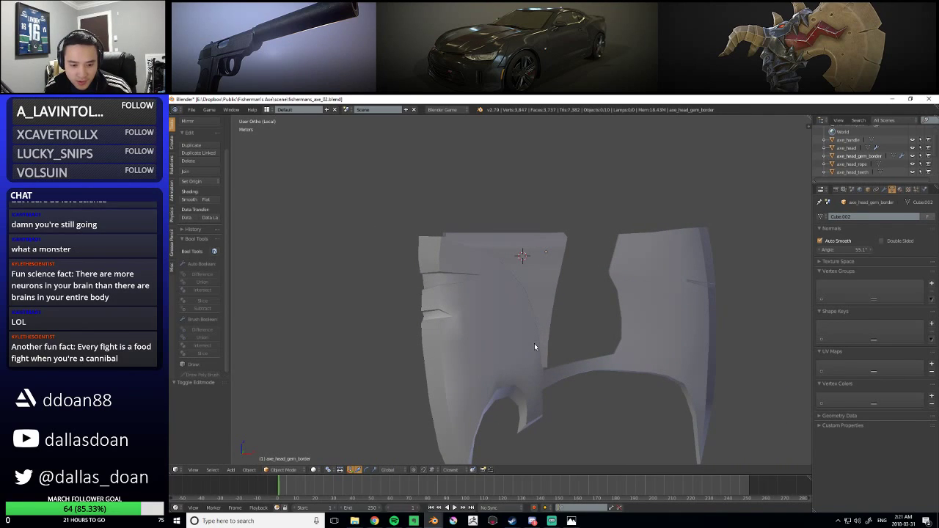
pyautogui.moveTo(535, 347); pyautogui.dragTo(547, 323, button='middle')
pyautogui.rightClick(550, 301)
pyautogui.scroll(3, 561, 311)
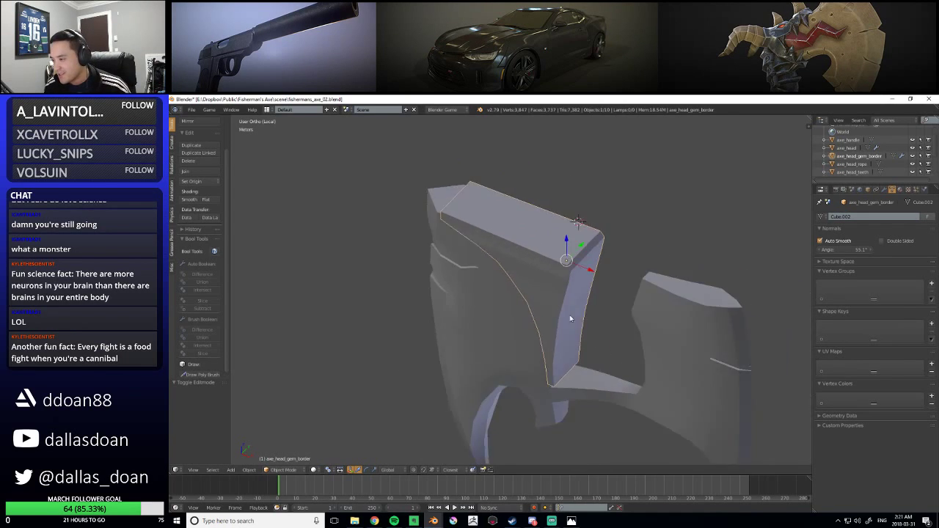
pyautogui.press('a')
pyautogui.moveTo(576, 299); pyautogui.dragTo(550, 255, button='middle')
# Box-select all vertices of the gem border's outer side and flatten them into one plane by scaling to 0 along Y
pyautogui.rightClick(493, 235)
pyautogui.press('Tab')
pyautogui.moveTo(445, 277); pyautogui.dragTo(582, 247, button='middle')
pyautogui.hotkey('ctrl', 'Tab')
pyautogui.click(580, 237)
pyautogui.moveTo(627, 222); pyautogui.dragTo(628, 222, button='middle')
pyautogui.press('b')
pyautogui.moveTo(652, 164); pyautogui.dragTo(576, 462)
pyautogui.keyDown('shift'); pyautogui.moveTo(555, 284); pyautogui.dragTo(519, 251, button='middle'); pyautogui.keyUp('shift')
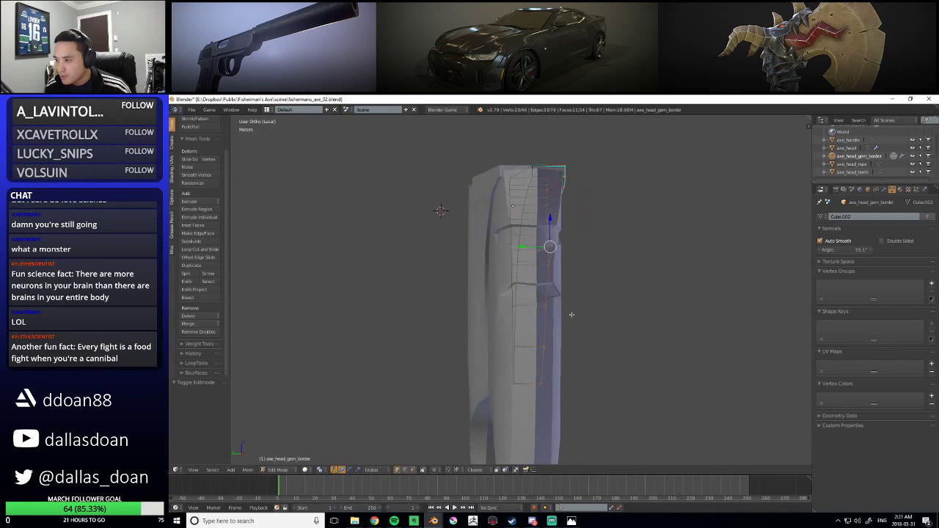
pyautogui.press('s')
pyautogui.press('y')
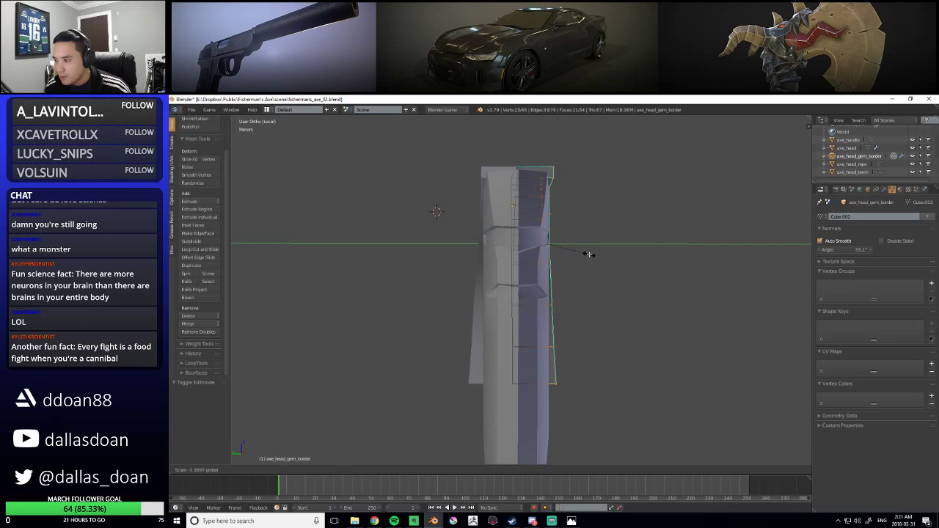
pyautogui.click(556, 253)
pyautogui.moveTo(556, 253); pyautogui.dragTo(540, 291, button='middle')
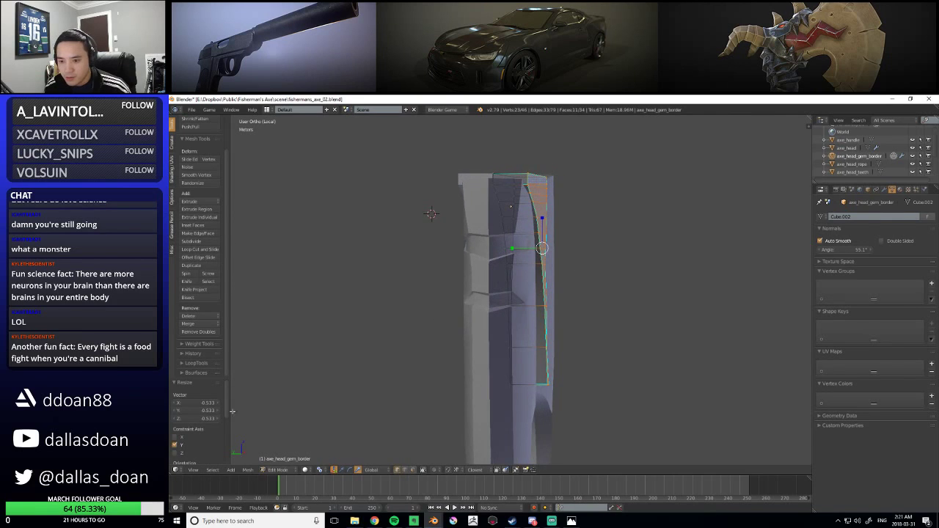
pyautogui.click(196, 410)
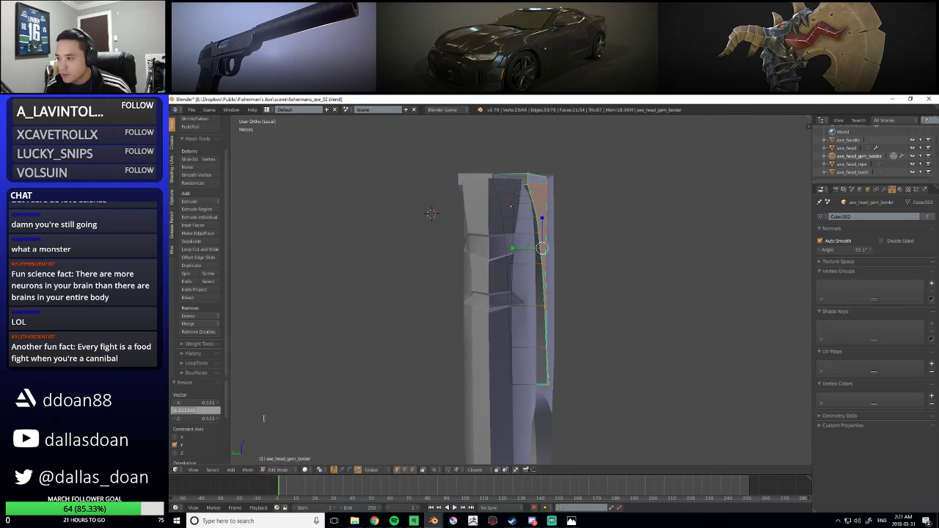
pyautogui.write('0')
pyautogui.press('Return')
# Examine the flattened outer side of the gem border in Object Mode
pyautogui.moveTo(555, 311); pyautogui.dragTo(411, 318, button='middle')
pyautogui.press('Tab')
pyautogui.moveTo(567, 300); pyautogui.dragTo(572, 276, button='middle')
pyautogui.press('Tab')
pyautogui.press('Tab')
# Select the axe head and open its mesh for editing in vertex selection mode
pyautogui.rightClick(565, 285)
pyautogui.press('Tab')
pyautogui.scroll(1, 550, 292)
pyautogui.press('Tab')
pyautogui.scroll(2, 546, 278)
pyautogui.press('Tab')
pyautogui.scroll(2, 558, 220)
pyautogui.hotkey('ctrl', 'Tab')
pyautogui.click(558, 211)
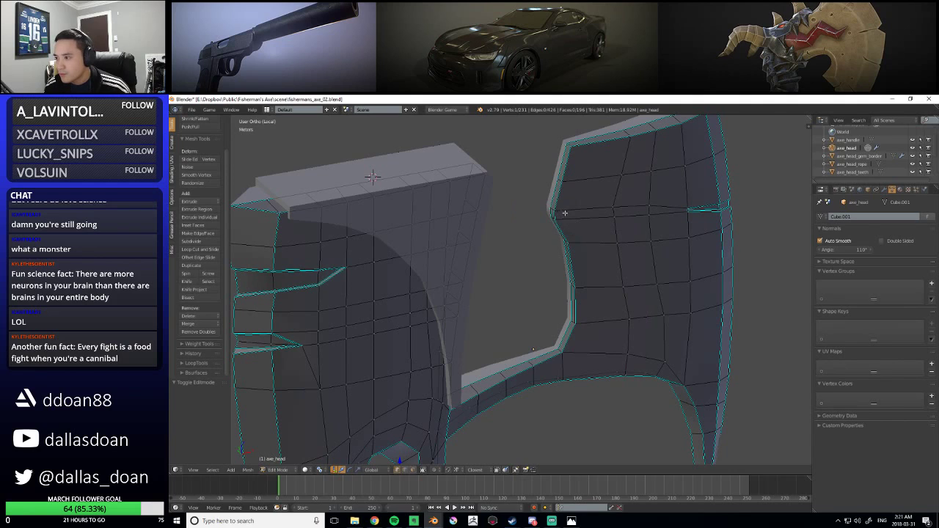
# Add a cube inside the axe head's mesh
pyautogui.scroll(-2, 576, 225)
pyautogui.hotkey('shift', 'a')
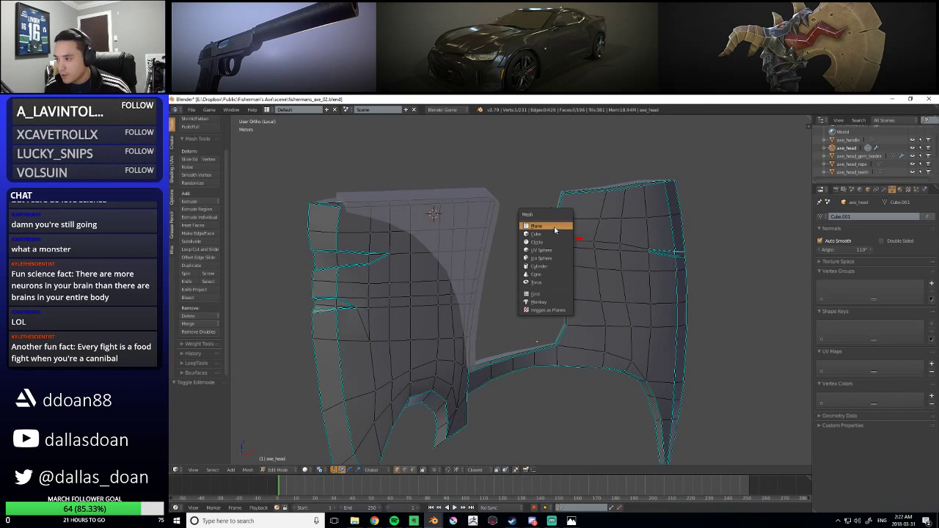
pyautogui.click(550, 234)
pyautogui.scroll(-4, 544, 241)
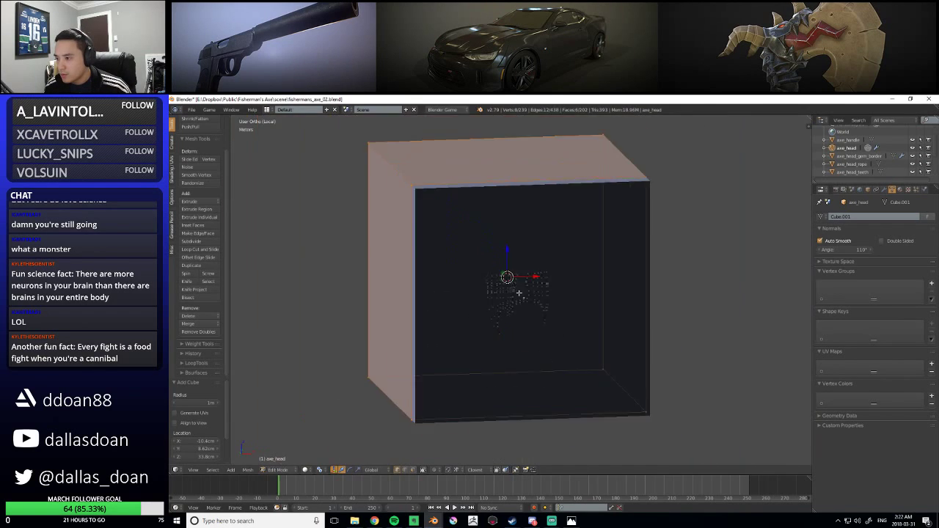
# Try to scale the new cube along Y
pyautogui.press('s')
pyautogui.press('y')
pyautogui.click(503, 276)
pyautogui.hotkey('ctrl', 'z')
pyautogui.scroll(2, 524, 279)
pyautogui.moveTo(527, 283); pyautogui.dragTo(526, 302, button='middle')
pyautogui.scroll(-5, 529, 277)
# Try to scale the axe head together with its new cube down to 0.034 in Object Mode and inspect the size
pyautogui.press('Tab')
pyautogui.press('q')
pyautogui.click(535, 287)
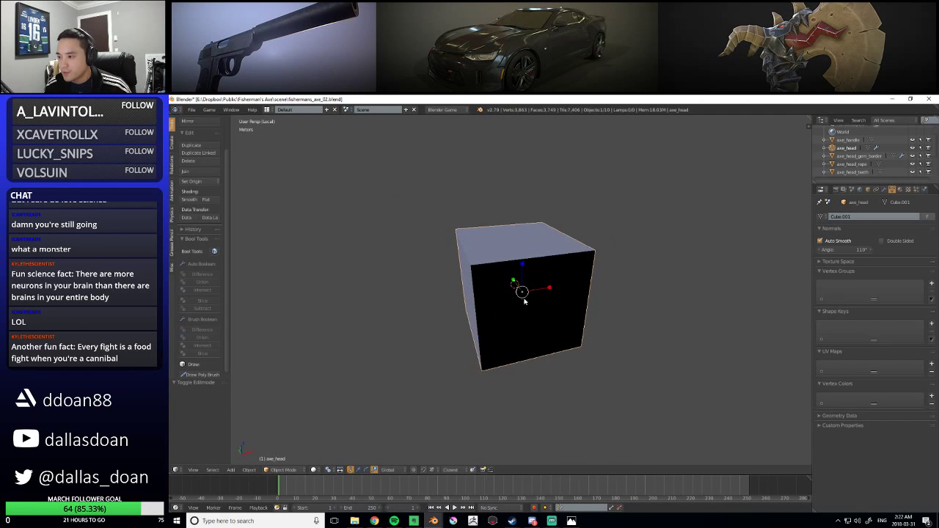
pyautogui.press('s')
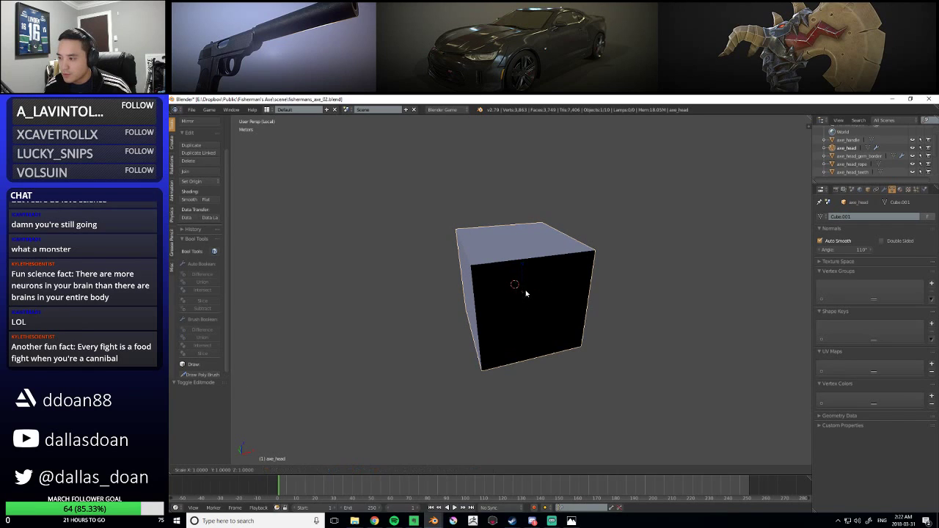
pyautogui.click(521, 292)
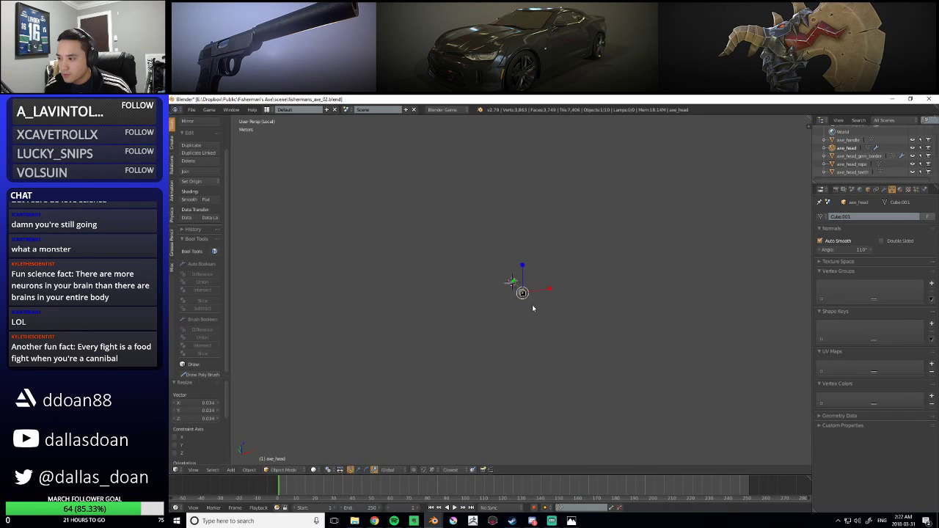
pyautogui.press('KP_Decimal')
pyautogui.scroll(-5, 515, 318)
pyautogui.moveTo(516, 320); pyautogui.dragTo(500, 300, button='middle')
pyautogui.press('q')
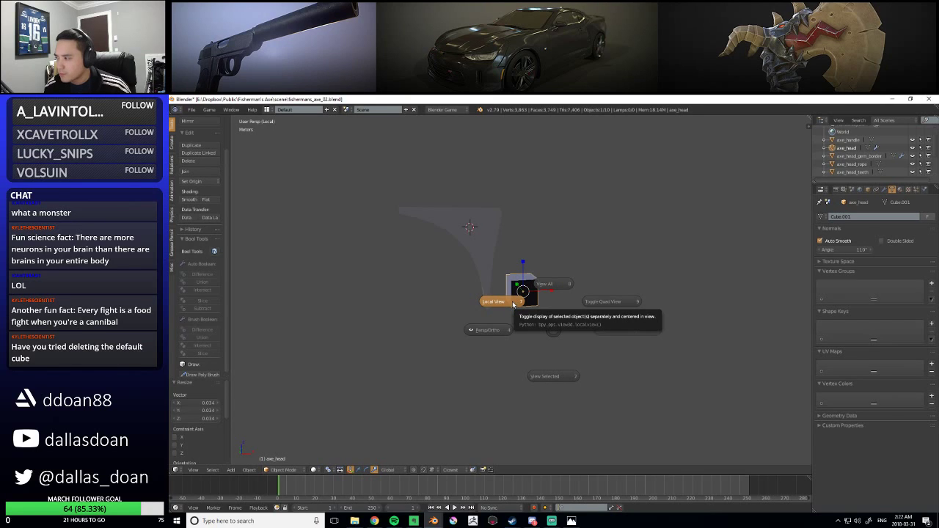
pyautogui.click(512, 302)
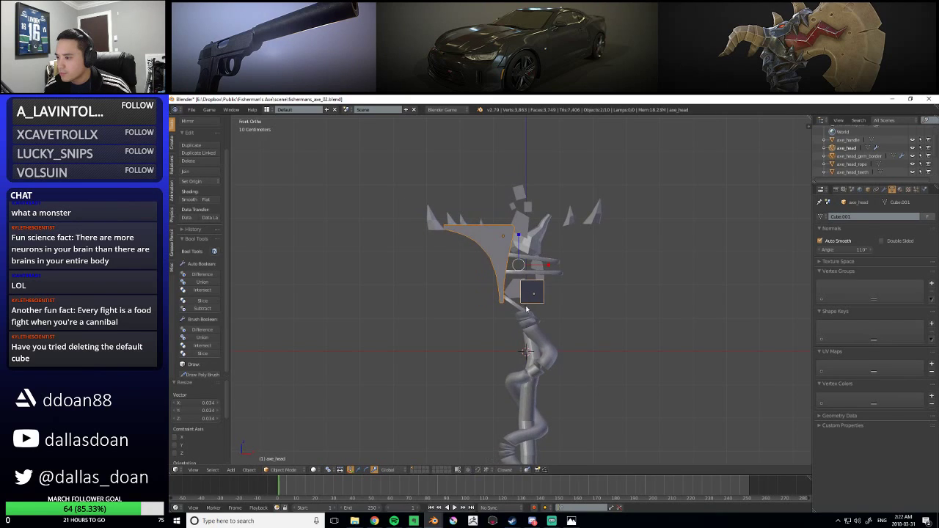
# Undo the scaling and the cube added inside the axe head's mesh, and reselect the axe head
pyautogui.hotkey('ctrl', 'z')
pyautogui.hotkey('ctrl', 'z')
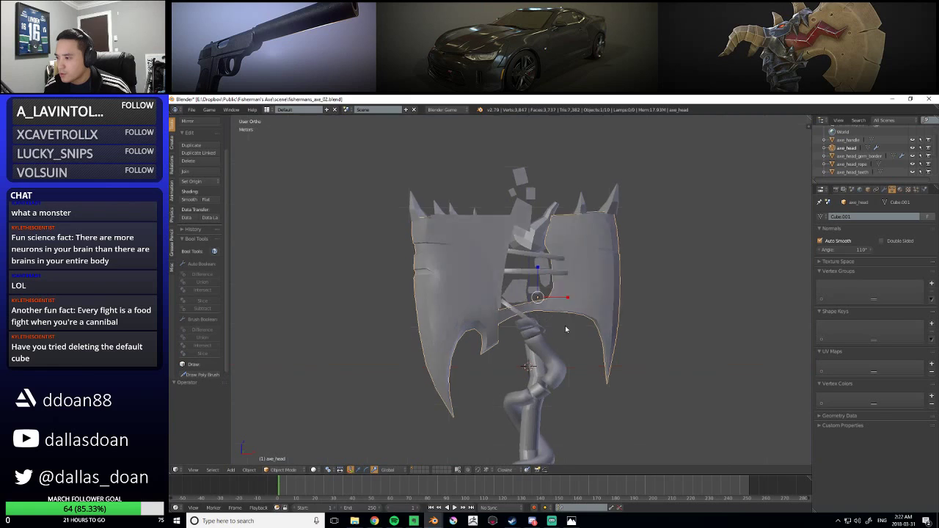
pyautogui.moveTo(562, 323); pyautogui.dragTo(557, 323, button='middle')
pyautogui.scroll(-3, 584, 297)
pyautogui.rightClick(591, 296)
pyautogui.moveTo(589, 304); pyautogui.dragTo(582, 292, button='middle')
pyautogui.press('a')
pyautogui.rightClick(590, 302)
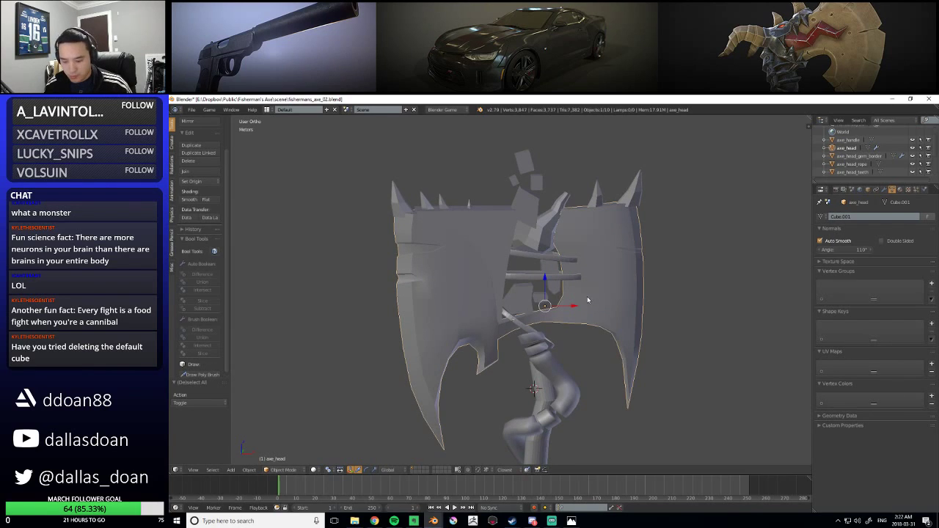
# Add a cube as a separate object and scale it down uniformly to roughly the width of the axe handle area
pyautogui.hotkey('shift', 'a')
pyautogui.click(618, 305)
pyautogui.press('KP_Divide')
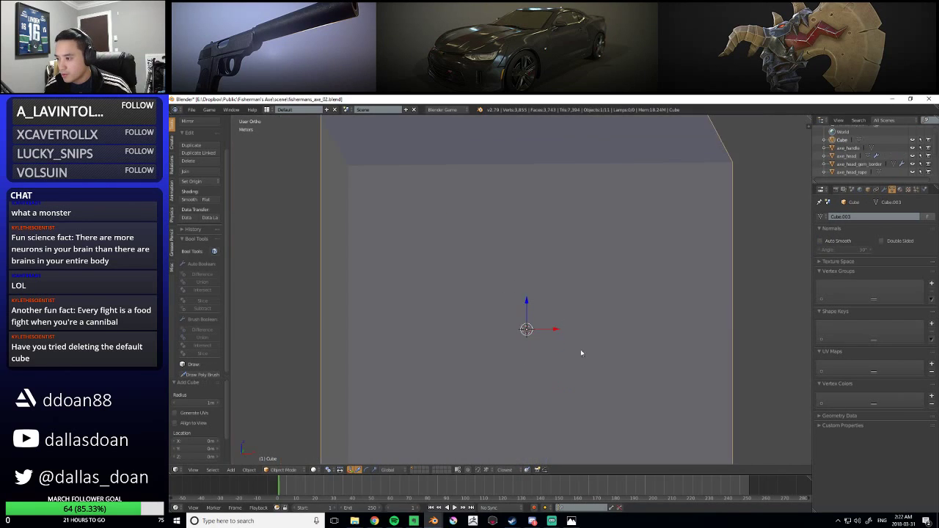
pyautogui.press('s')
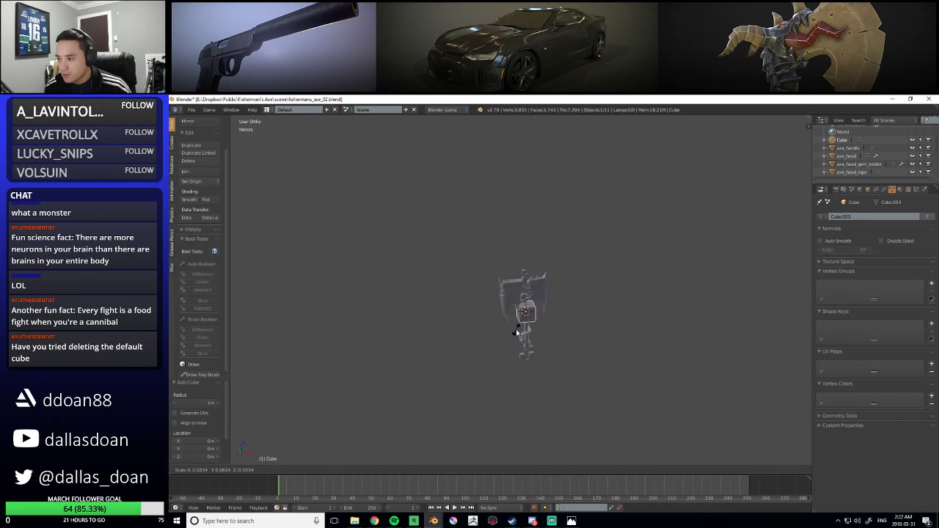
pyautogui.click(516, 333)
# Raise the new cube about 31.8 cm along Z to the height of the axe head
pyautogui.scroll(4, 540, 350)
pyautogui.press('g')
pyautogui.press('z')
pyautogui.click(542, 261)
pyautogui.scroll(4, 524, 275)
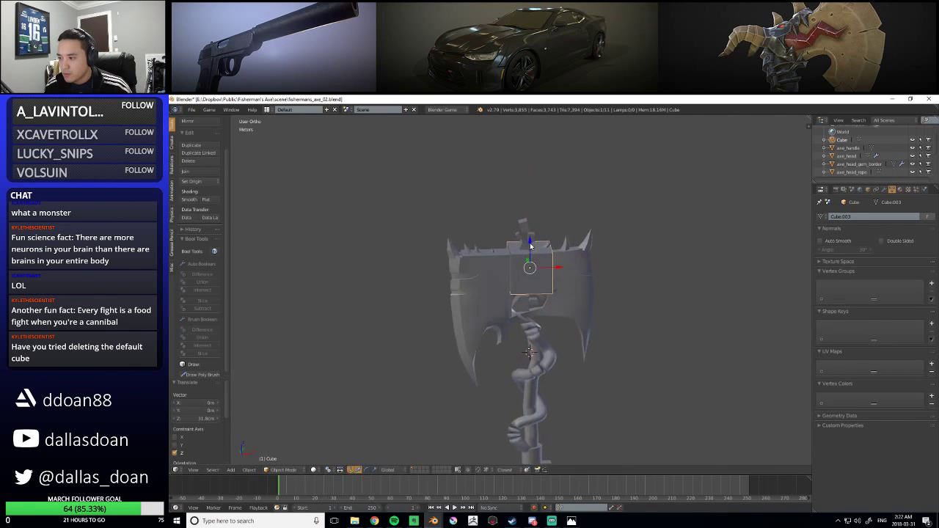
pyautogui.moveTo(523, 274); pyautogui.dragTo(499, 310, button='middle')
pyautogui.scroll(3, 499, 310)
pyautogui.scroll(-3, 488, 297)
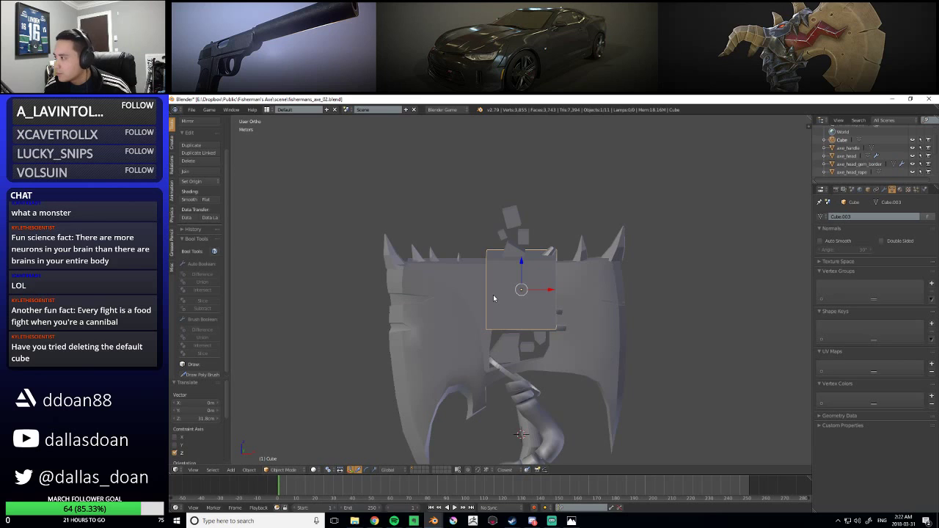
# Move the cube about 12.7 cm along X onto the blade opposite the existing gem border
pyautogui.scroll(-3, 493, 298)
pyautogui.moveTo(494, 298); pyautogui.dragTo(539, 301, button='middle')
pyautogui.scroll(4, 512, 335)
pyautogui.scroll(-3, 513, 335)
pyautogui.press('g')
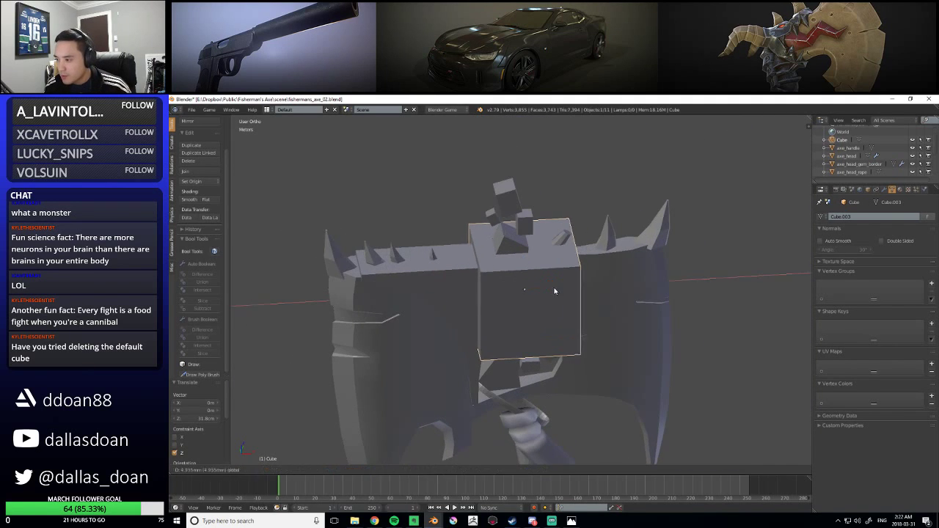
pyautogui.moveTo(547, 291); pyautogui.dragTo(629, 285)
pyautogui.scroll(1, 647, 256)
pyautogui.moveTo(629, 285); pyautogui.dragTo(637, 230, button='middle')
pyautogui.scroll(1, 626, 280)
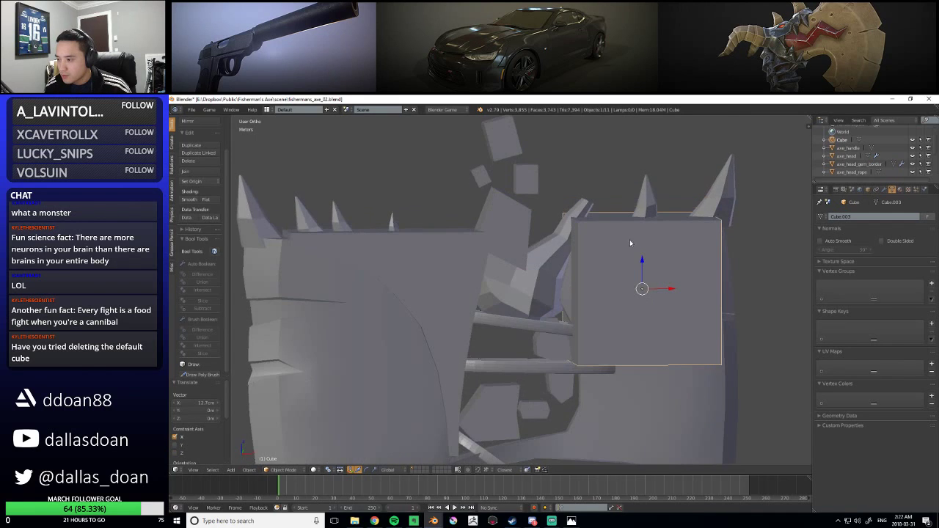
pyautogui.rightClick(622, 390)
pyautogui.scroll(-2, 644, 373)
pyautogui.keyDown('shift'); pyautogui.rightClick(612, 275); pyautogui.keyUp('shift')
pyautogui.press('q')
pyautogui.click(615, 281)
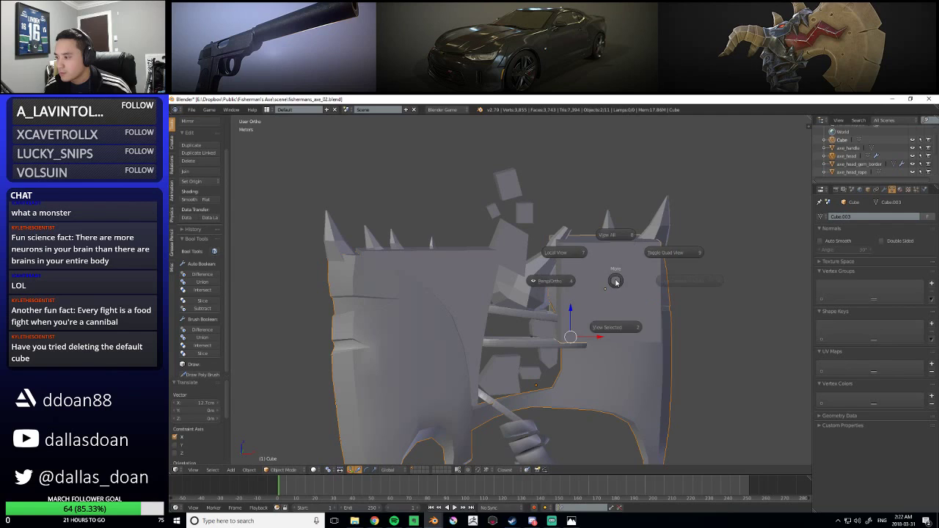
pyautogui.press('Escape')
pyautogui.press('a')
# Rename the existing gem border axe_head_gem_border1 and the new cube axe_head_gem_border2
pyautogui.rightClick(646, 293)
pyautogui.scroll(-1, 657, 292)
pyautogui.click(855, 164)
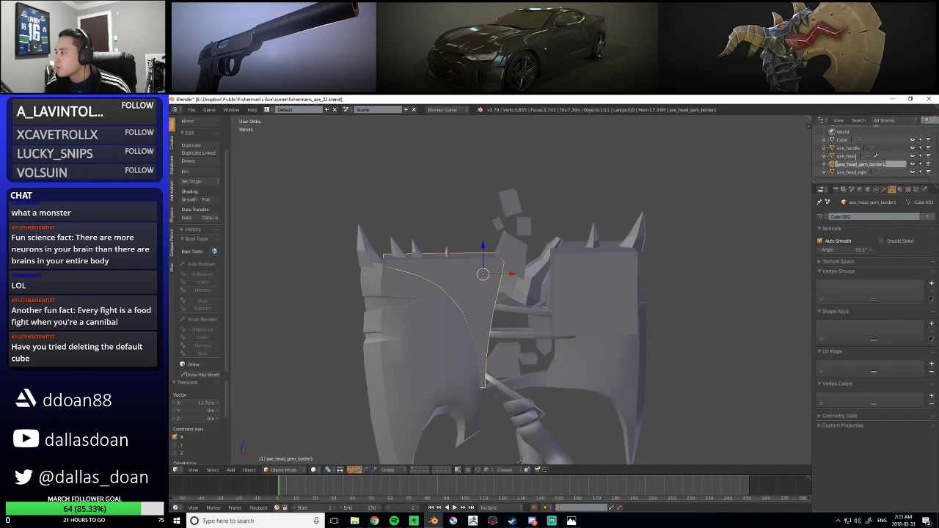
pyautogui.press('BackSpace')
pyautogui.write('2')
pyautogui.press('Return')
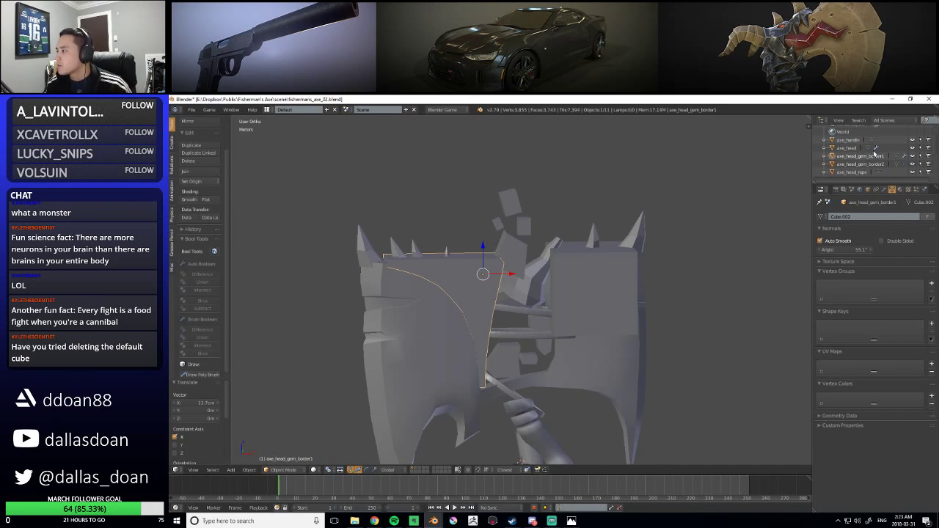
# Isolate the axe head and both gem border objects in local view
pyautogui.moveTo(700, 248); pyautogui.dragTo(678, 306, button='middle')
pyautogui.scroll(1, 678, 305)
pyautogui.rightClick(580, 309)
pyautogui.press('KP_Decimal')
pyautogui.scroll(-3, 578, 310)
pyautogui.moveTo(578, 310); pyautogui.dragTo(467, 297, button='middle')
pyautogui.rightClick(474, 347)
pyautogui.keyDown('shift'); pyautogui.rightClick(563, 375); pyautogui.keyUp('shift')
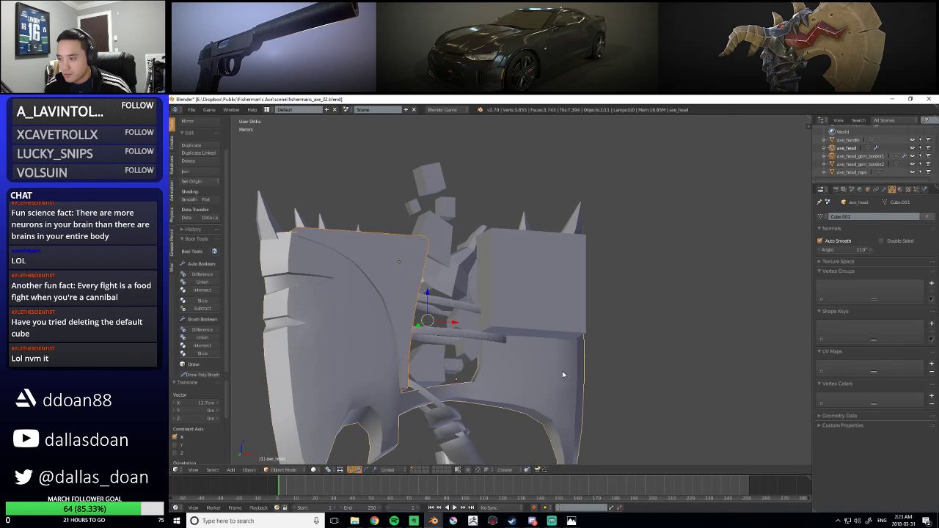
pyautogui.keyDown('shift'); pyautogui.rightClick(545, 292); pyautogui.keyUp('shift')
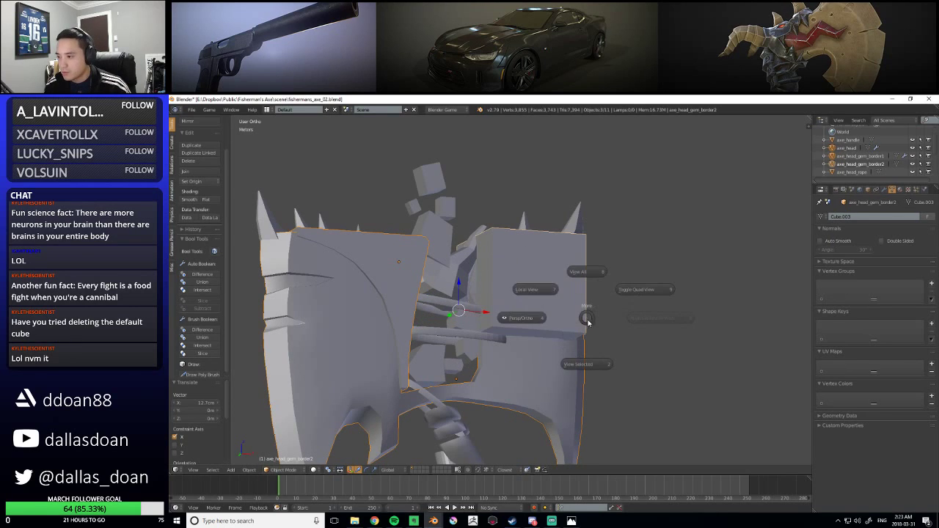
pyautogui.press('KP_Divide')
pyautogui.rightClick(597, 237)
pyautogui.press('q')
pyautogui.click(567, 247)
# Move axe_head_gem_border2 about -2.87 cm along X in front view so it overlaps the blade's inner edge
pyautogui.press('a')
pyautogui.scroll(1, 664, 237)
pyautogui.keyDown('shift'); pyautogui.moveTo(665, 235); pyautogui.dragTo(639, 307, button='middle'); pyautogui.keyUp('shift')
pyautogui.rightClick(561, 274)
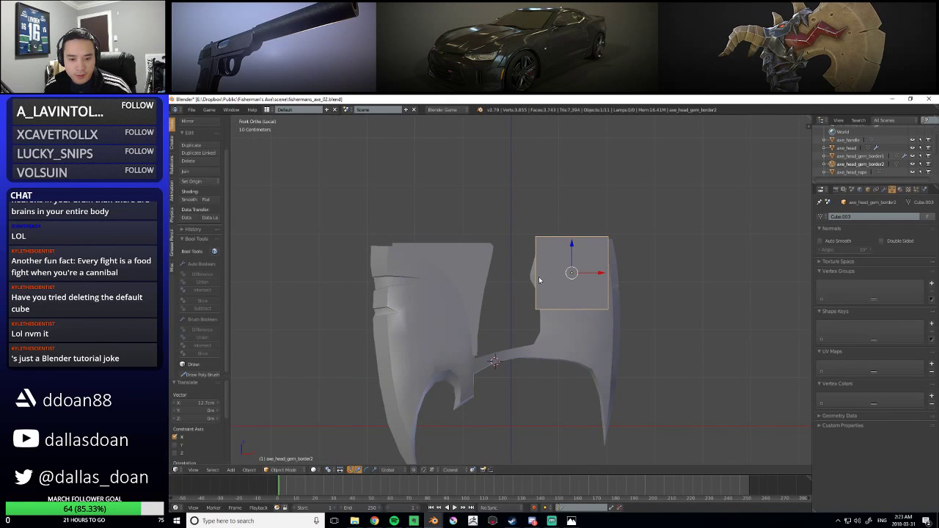
pyautogui.scroll(4, 576, 278)
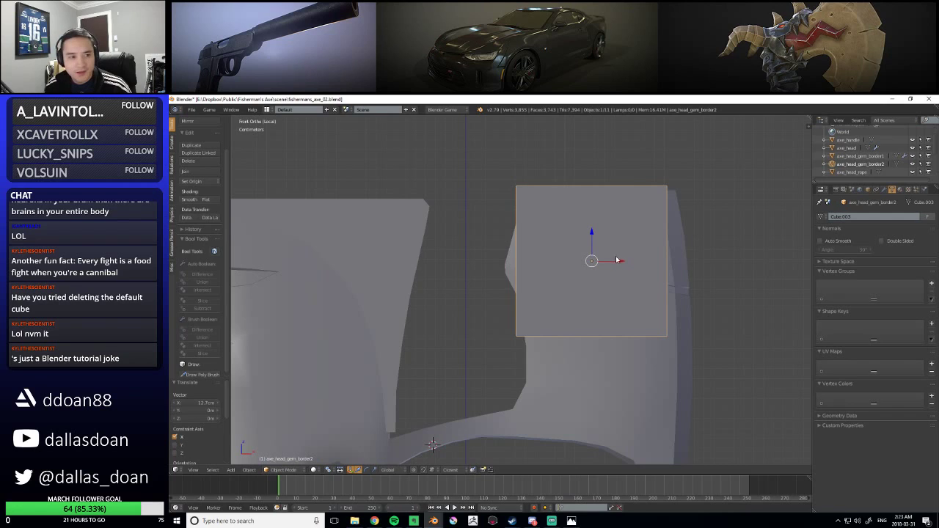
pyautogui.press('g')
pyautogui.press('x')
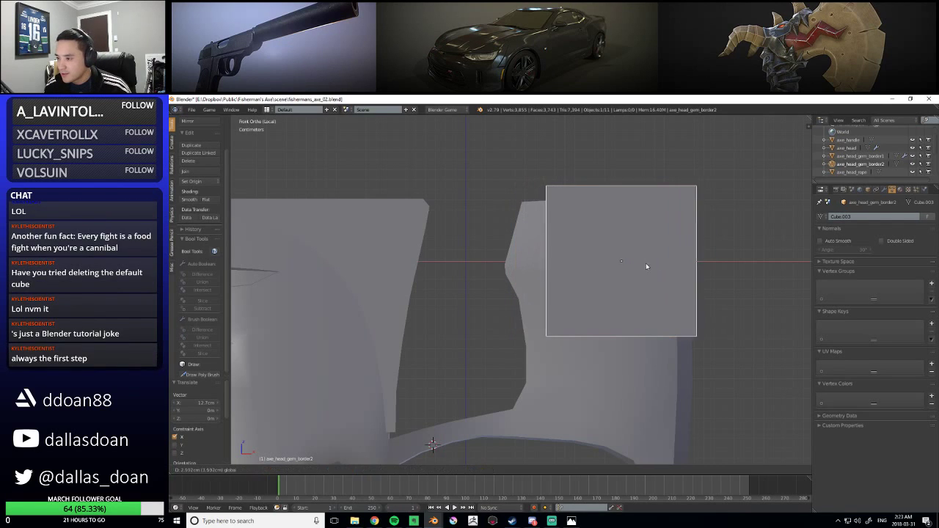
pyautogui.click(593, 275)
pyautogui.scroll(1, 596, 287)
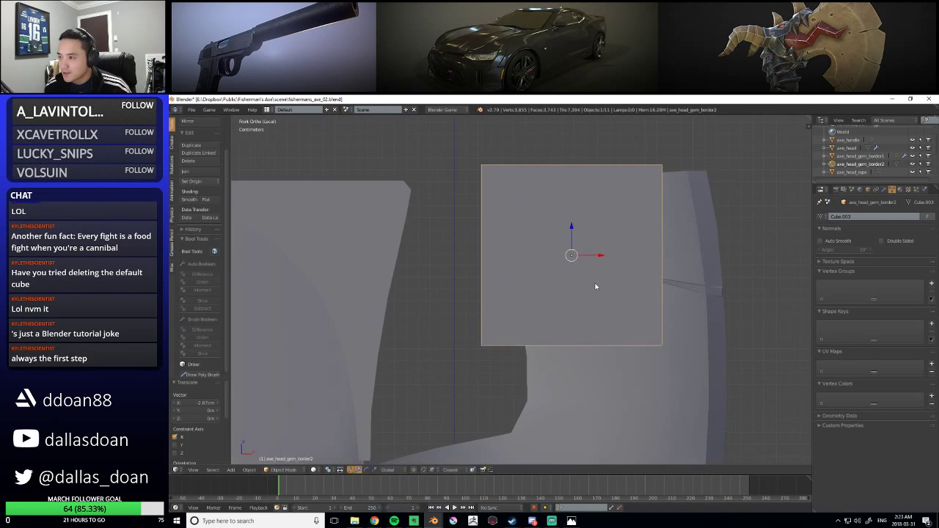
# In wireframe, shift the cube's upper inner corner vertices along X to slant its inner edge like the blade's
pyautogui.press('z')
pyautogui.moveTo(590, 256)
pyautogui.keyDown('shift'); pyautogui.mouseDown(button='middle')
pyautogui.moveTo(608, 312)
pyautogui.moveTo(585, 314)
pyautogui.mouseUp(button='middle'); pyautogui.keyUp('shift')
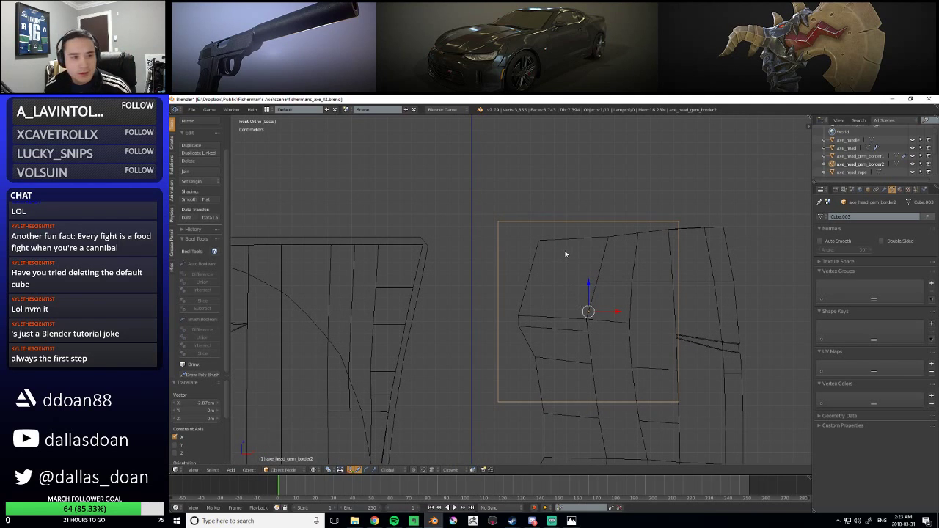
pyautogui.keyDown('shift'); pyautogui.moveTo(578, 247); pyautogui.dragTo(560, 265, button='middle'); pyautogui.keyUp('shift')
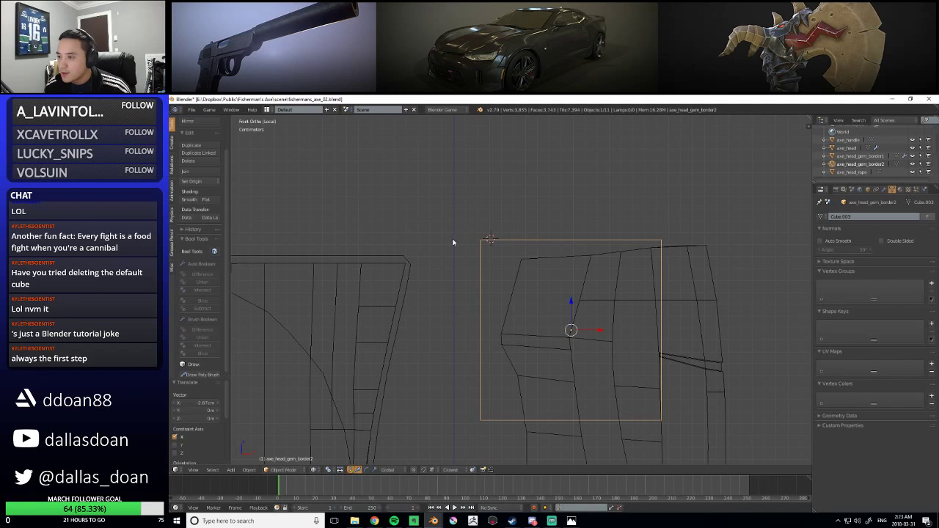
pyautogui.press('Tab')
pyautogui.click(483, 240)
pyautogui.press('g')
pyautogui.press('x')
pyautogui.moveTo(540, 245); pyautogui.dragTo(542, 248)
pyautogui.keyDown('shift'); pyautogui.moveTo(516, 303); pyautogui.dragTo(509, 283, button='middle'); pyautogui.keyUp('shift')
# Raise the cube's lower inner corner vertices about 5.96 cm along Z near the blade's inner bend
pyautogui.moveTo(459, 357); pyautogui.dragTo(501, 426)
pyautogui.press('g')
pyautogui.press('z')
pyautogui.click(484, 304)
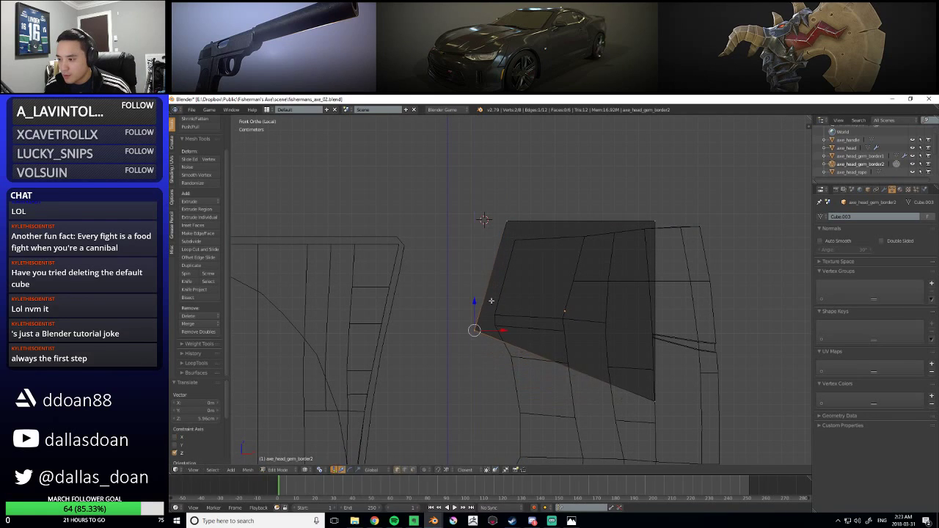
# Move the cube's slanted inner edge about 5.73 mm along X toward the blade, and return to Object Mode with solid shading
pyautogui.keyDown('shift'); pyautogui.moveTo(495, 324); pyautogui.dragTo(490, 337, button='middle'); pyautogui.keyUp('shift')
pyautogui.keyDown('shift'); pyautogui.moveTo(475, 220); pyautogui.dragTo(517, 248); pyautogui.keyUp('shift')
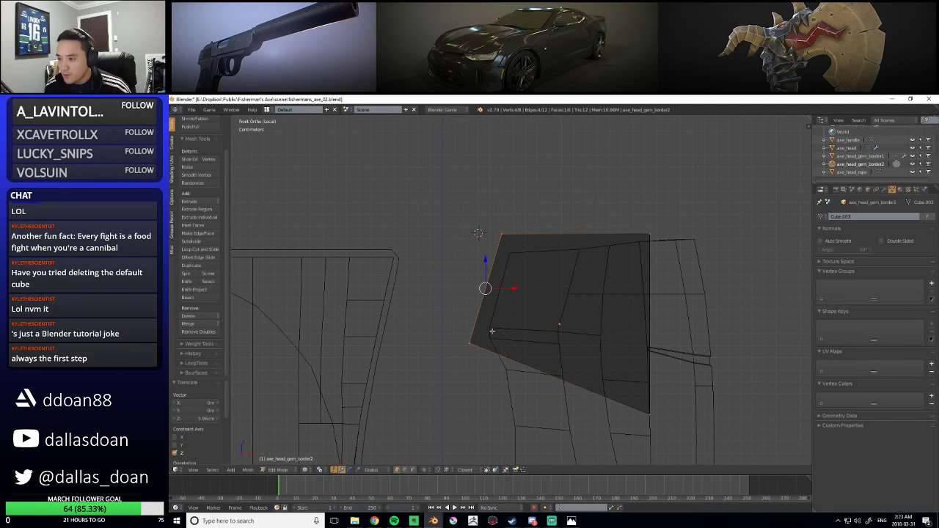
pyautogui.press('g')
pyautogui.press('x')
pyautogui.click(525, 289)
pyautogui.moveTo(546, 304)
pyautogui.keyDown('shift'); pyautogui.mouseDown(button='middle')
pyautogui.moveTo(532, 292)
pyautogui.moveTo(540, 318)
pyautogui.mouseUp(button='middle'); pyautogui.keyUp('shift')
pyautogui.click(551, 253)
pyautogui.keyDown('shift'); pyautogui.moveTo(633, 294); pyautogui.dragTo(599, 271, button='middle'); pyautogui.keyUp('shift')
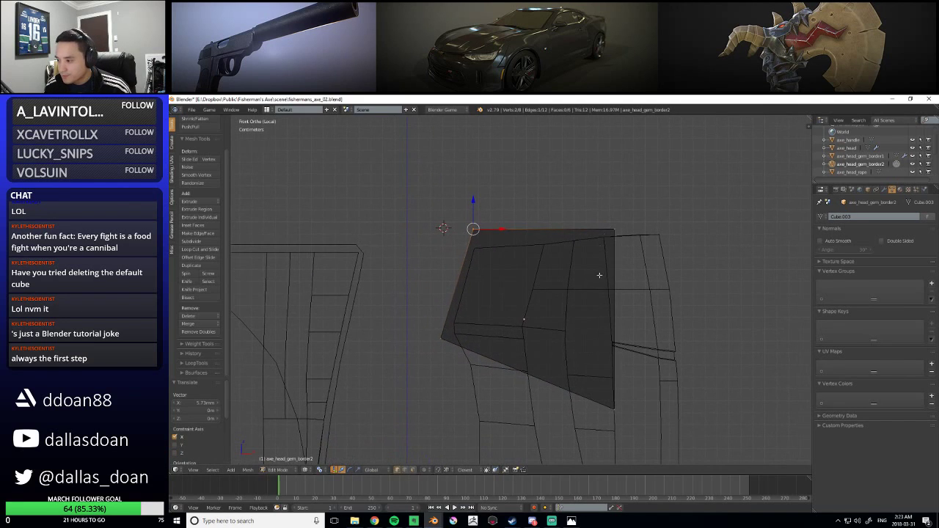
pyautogui.keyDown('shift'); pyautogui.moveTo(523, 318); pyautogui.dragTo(533, 262, button='middle'); pyautogui.keyUp('shift')
pyautogui.moveTo(492, 303)
pyautogui.keyDown('shift'); pyautogui.mouseDown(button='middle')
pyautogui.moveTo(499, 264)
pyautogui.moveTo(512, 248)
pyautogui.moveTo(504, 253)
pyautogui.mouseUp(button='middle'); pyautogui.keyUp('shift')
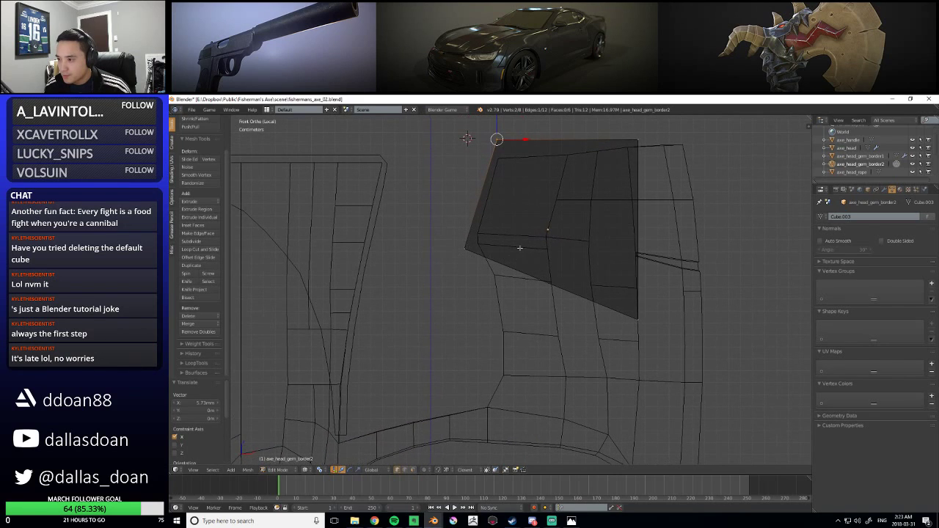
pyautogui.press('Tab')
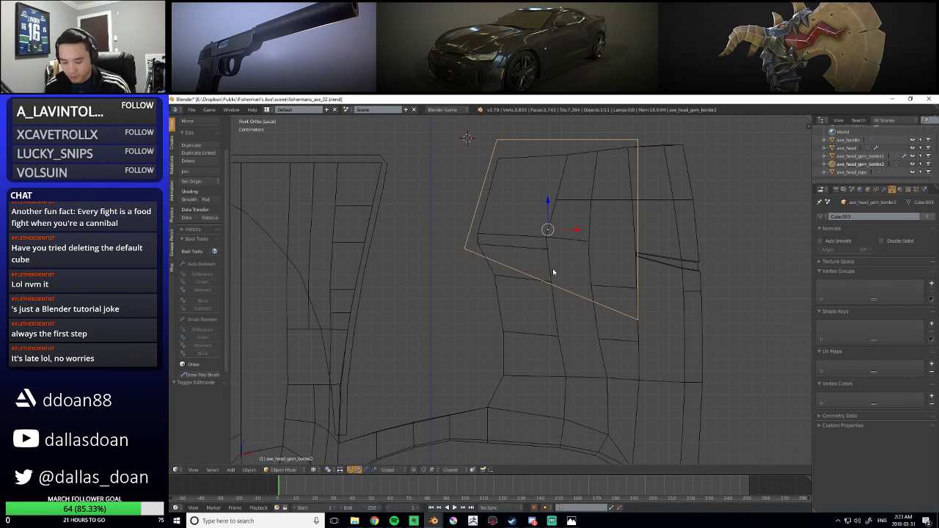
pyautogui.press('z')
# Thin axe_head_gem_border2 along Y, scaling by about 0.403 and again by about 0.763
pyautogui.scroll(-3, 553, 271)
pyautogui.scroll(2, 562, 259)
pyautogui.moveTo(553, 272); pyautogui.dragTo(525, 290, button='middle')
pyautogui.scroll(-2, 540, 272)
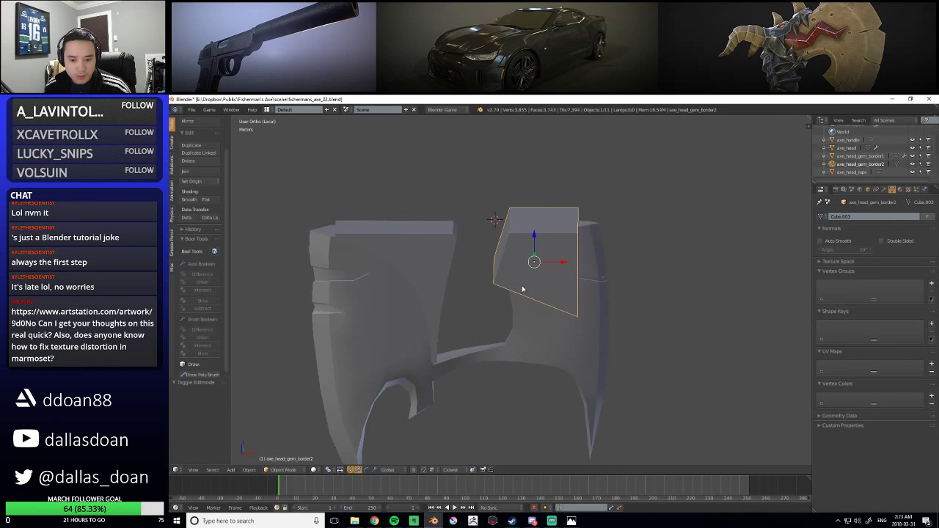
pyautogui.moveTo(522, 289); pyautogui.dragTo(564, 287, button='middle')
pyautogui.scroll(3, 551, 282)
pyautogui.moveTo(517, 267); pyautogui.dragTo(551, 269, button='middle')
pyautogui.press('s')
pyautogui.press('y')
pyautogui.click(511, 267)
pyautogui.press('s')
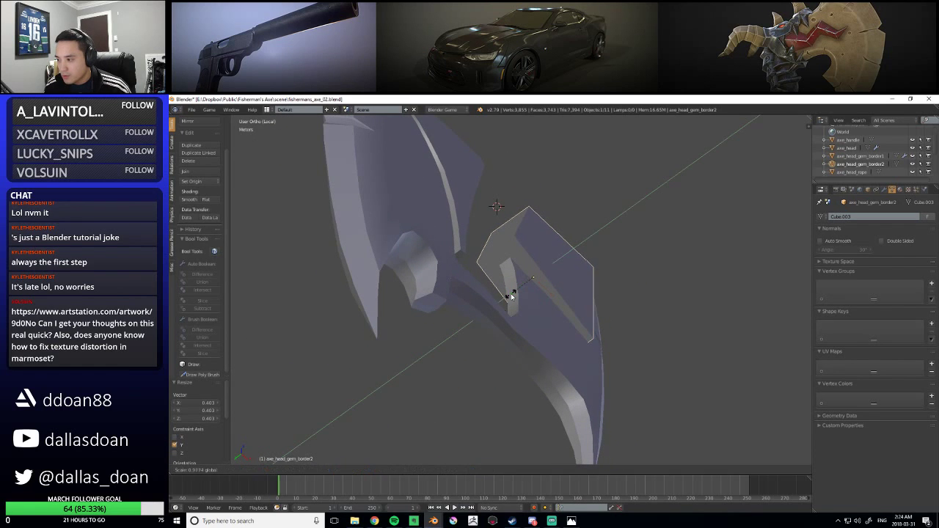
pyautogui.click(515, 291)
# Save the axe scene, overwriting the existing file
pyautogui.moveTo(595, 190); pyautogui.dragTo(644, 270, button='middle')
pyautogui.scroll(-2, 498, 317)
pyautogui.hotkey('ctrl', 's')
pyautogui.click(644, 269)
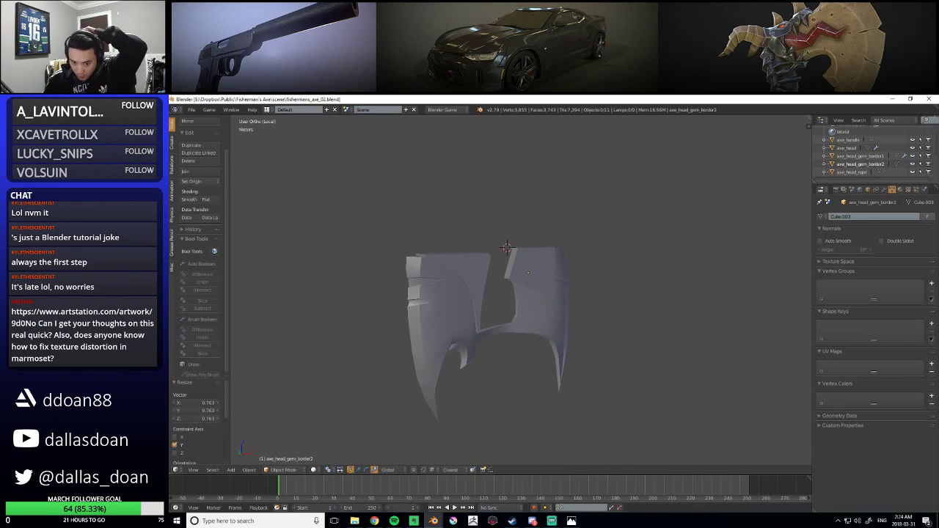
# Switch to the browser and examine the Hand Painted ODST Helmet artwork on its ArtStation page
pyautogui.moveTo(170, 162); pyautogui.dragTo(545, 97)
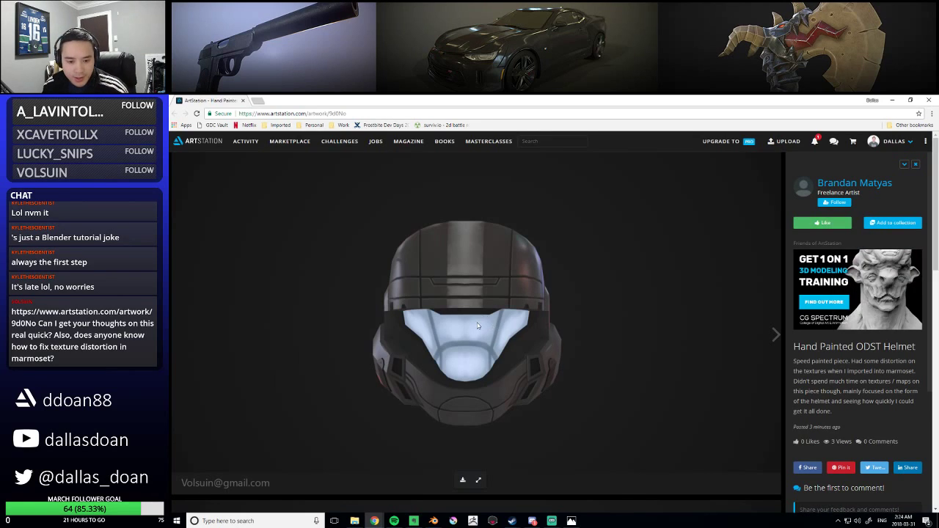
pyautogui.scroll(-2, 464, 281)
pyautogui.scroll(2, 464, 281)
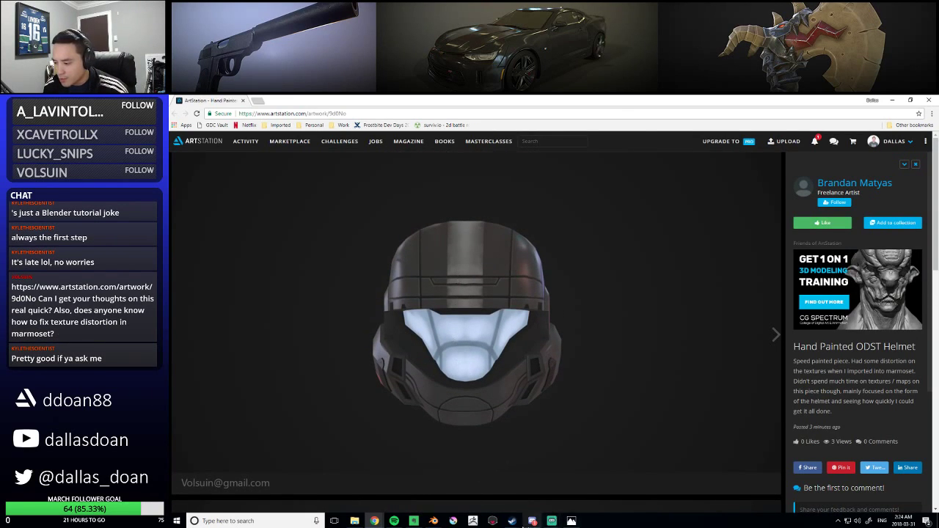
pyautogui.click(540, 522)
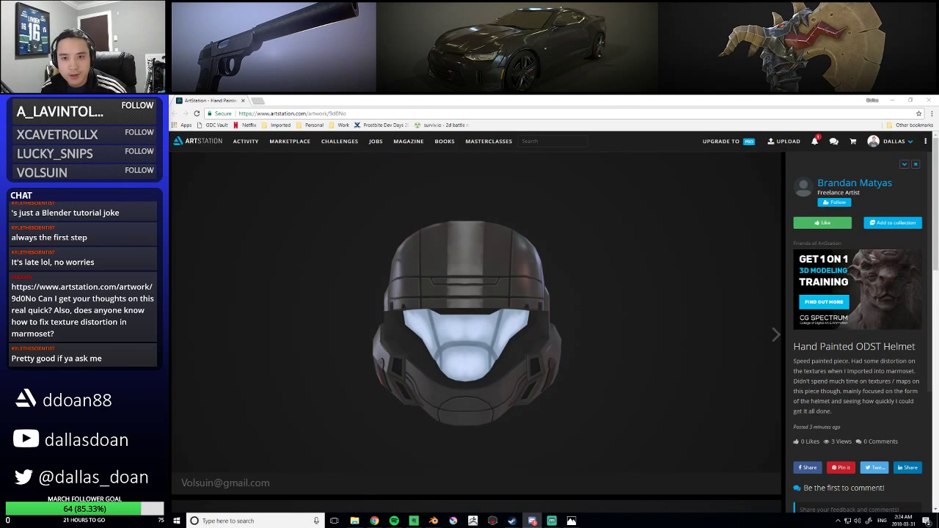
# Examine the front, side and wireframe renders of the Hand Painted ODST Helmet on its ArtStation page
pyautogui.hotkey('alt', 'Tab')
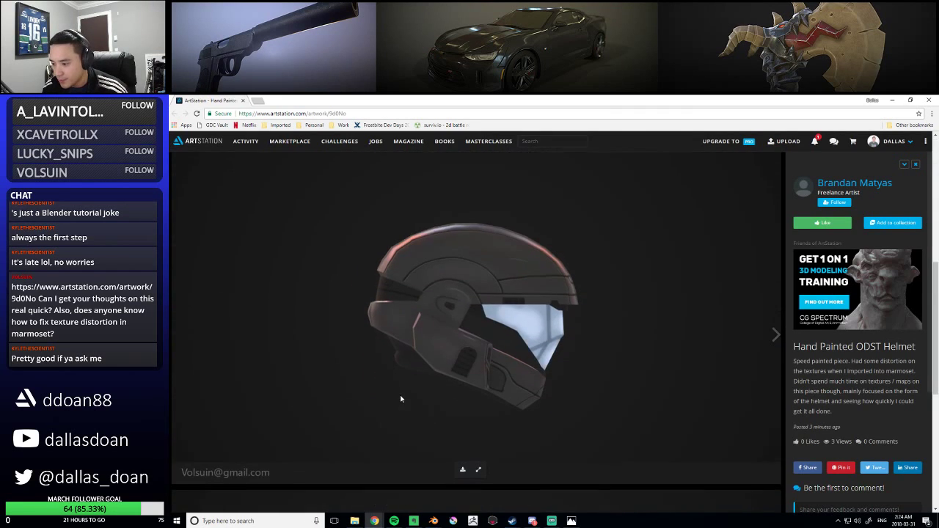
pyautogui.scroll(-3, 409, 399)
pyautogui.scroll(3, 411, 398)
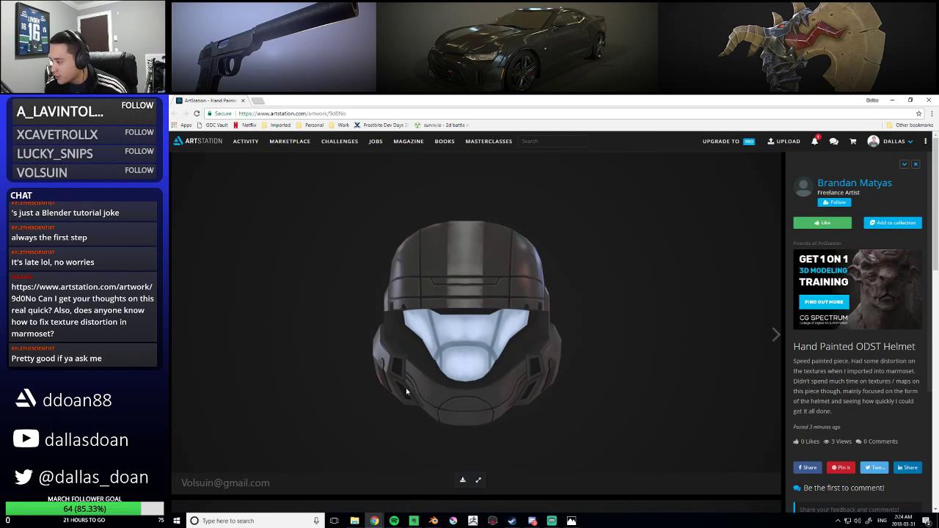
pyautogui.moveTo(406, 392); pyautogui.dragTo(677, 250)
pyautogui.scroll(-4, 603, 263)
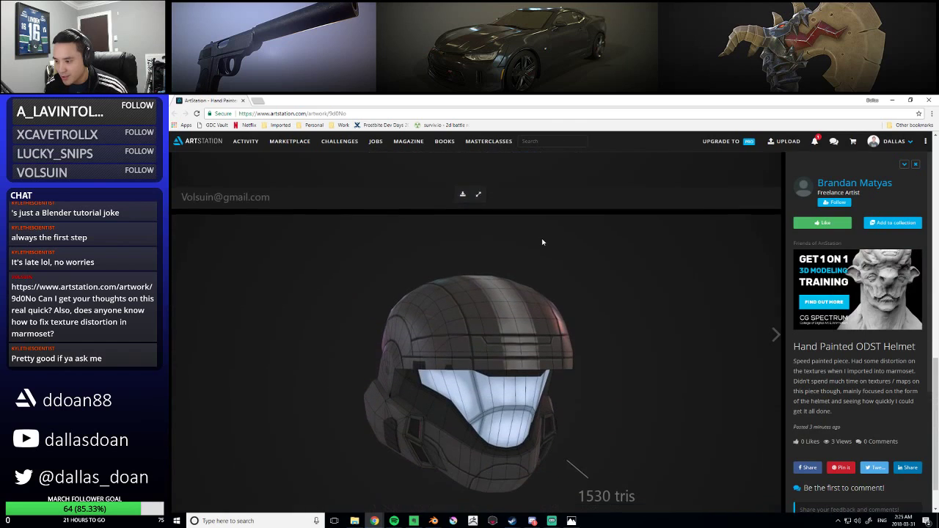
pyautogui.scroll(-1, 456, 369)
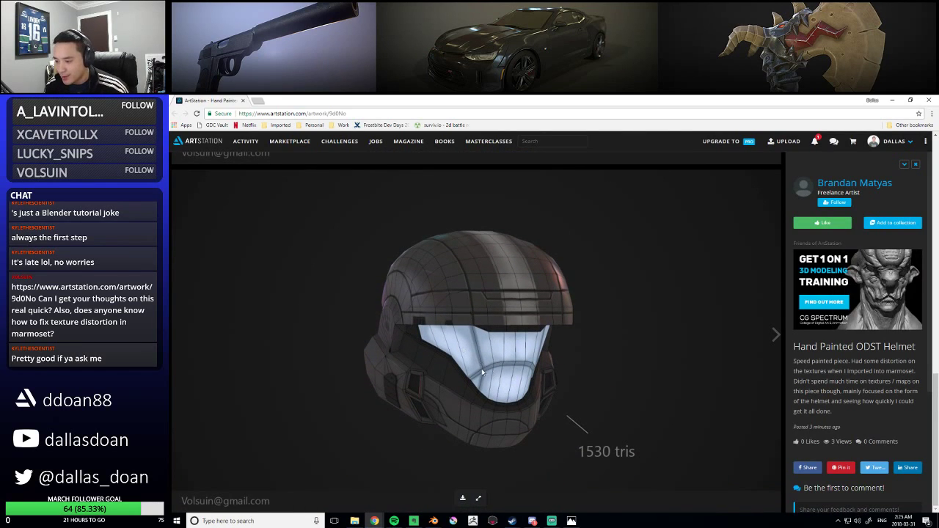
pyautogui.scroll(-2, 506, 396)
pyautogui.scroll(-5, 512, 407)
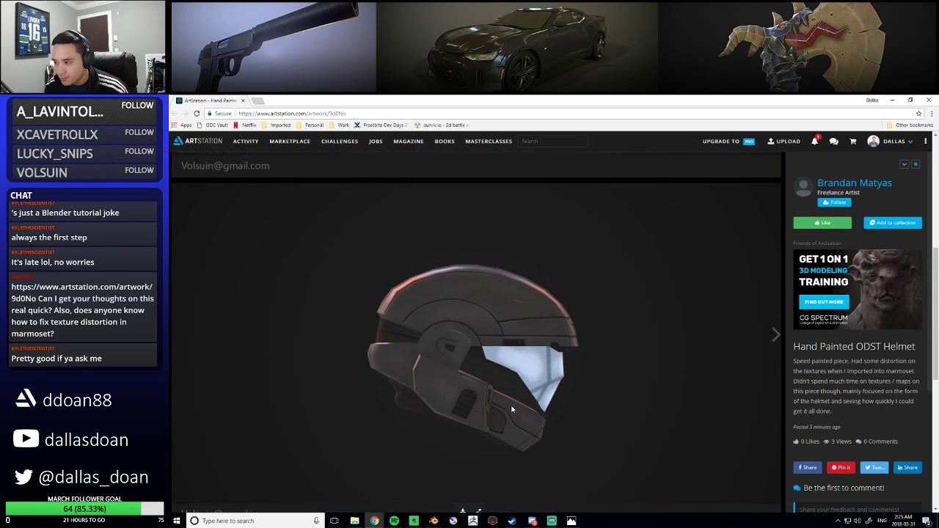
pyautogui.scroll(5, 512, 408)
pyautogui.scroll(1, 512, 411)
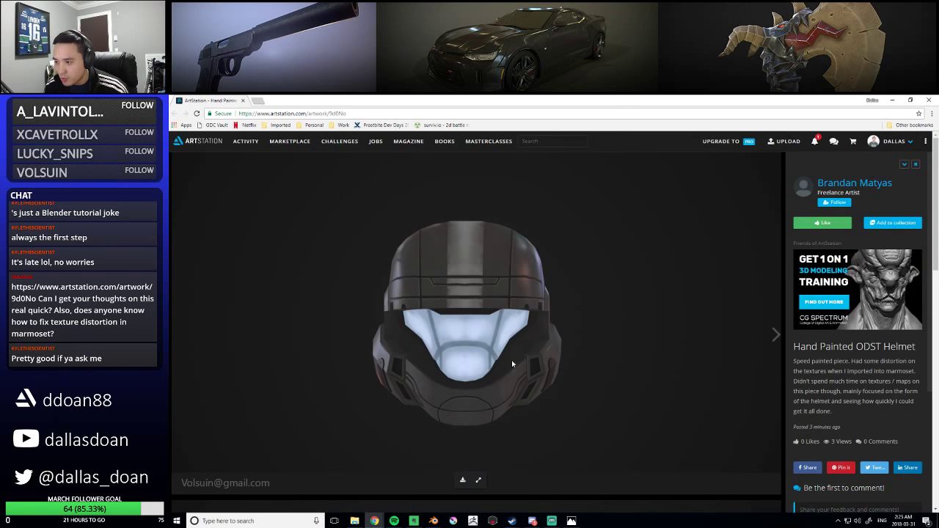
pyautogui.scroll(-1, 502, 379)
pyautogui.scroll(1, 503, 381)
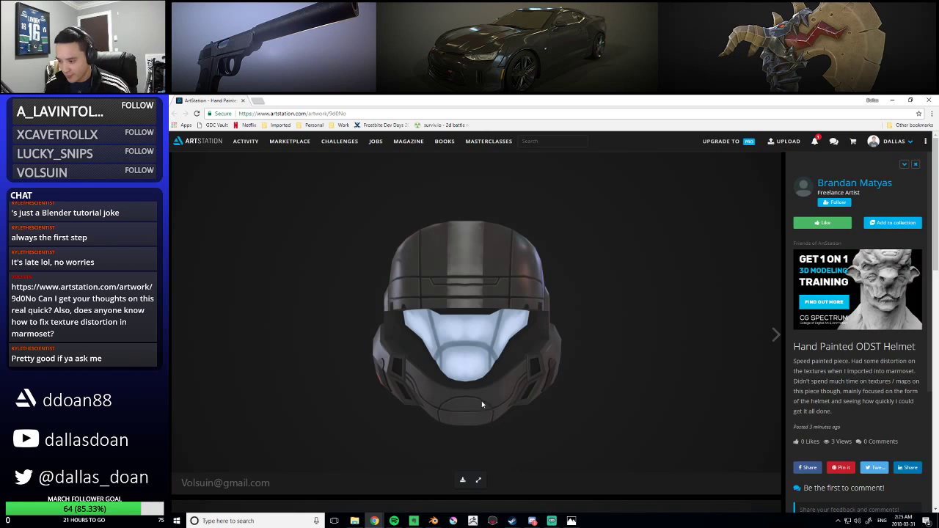
pyautogui.moveTo(502, 338)
pyautogui.mouseDown()
pyautogui.moveTo(557, 336)
pyautogui.moveTo(506, 338)
pyautogui.mouseUp()
pyautogui.scroll(-5, 506, 335)
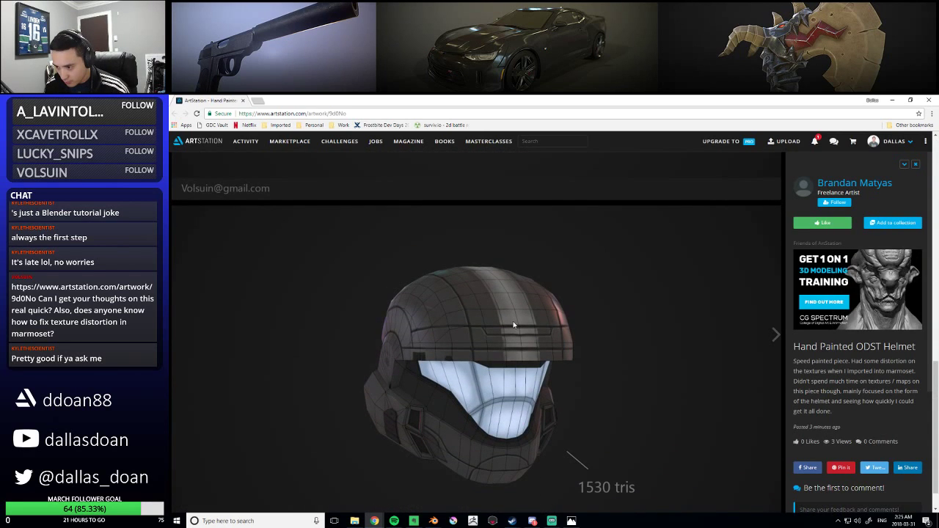
pyautogui.scroll(-1, 511, 325)
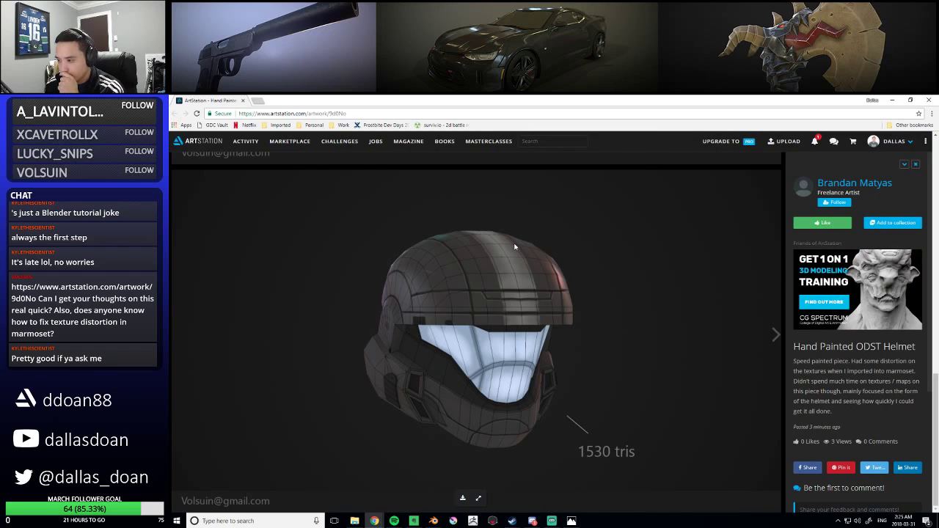
pyautogui.scroll(3, 499, 281)
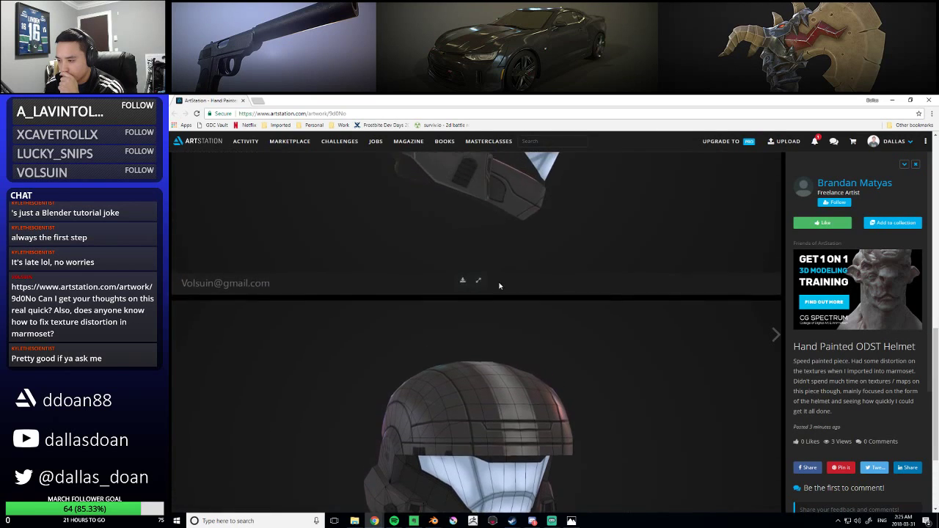
pyautogui.scroll(1, 500, 296)
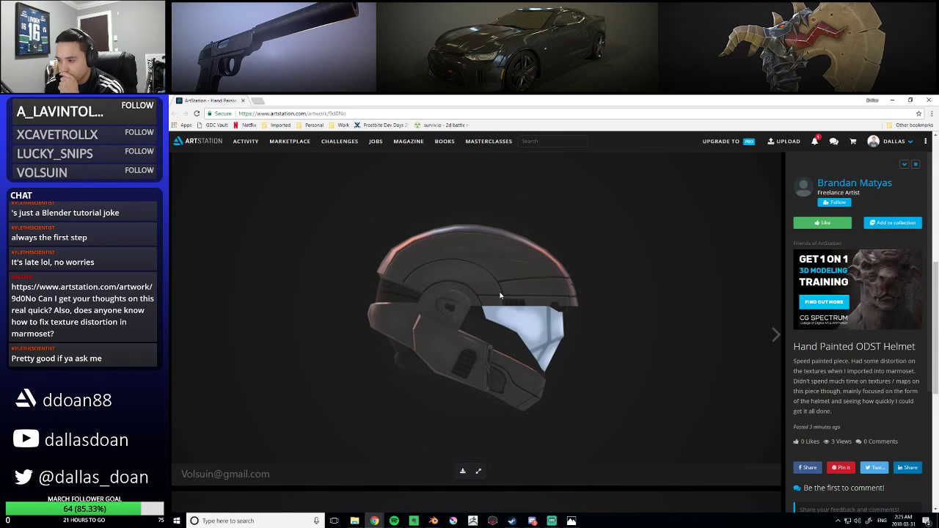
pyautogui.scroll(3, 500, 295)
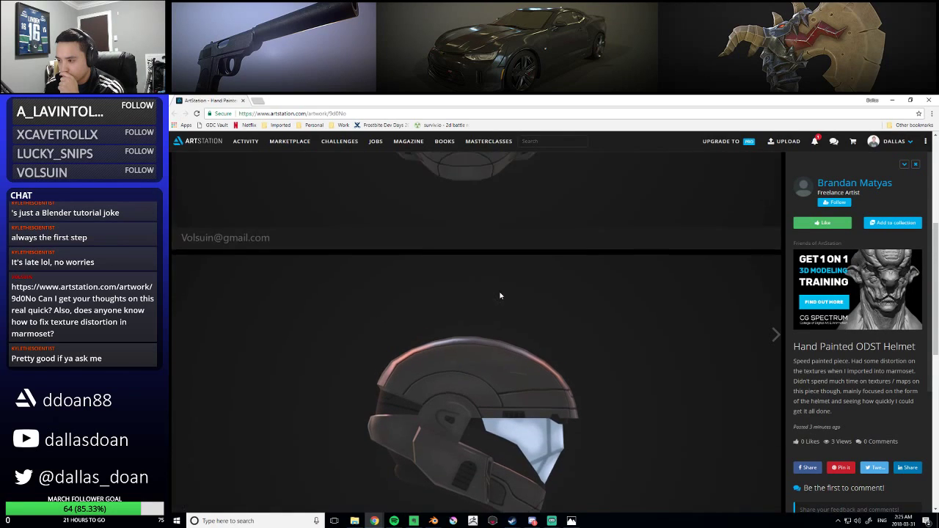
pyautogui.scroll(2, 500, 296)
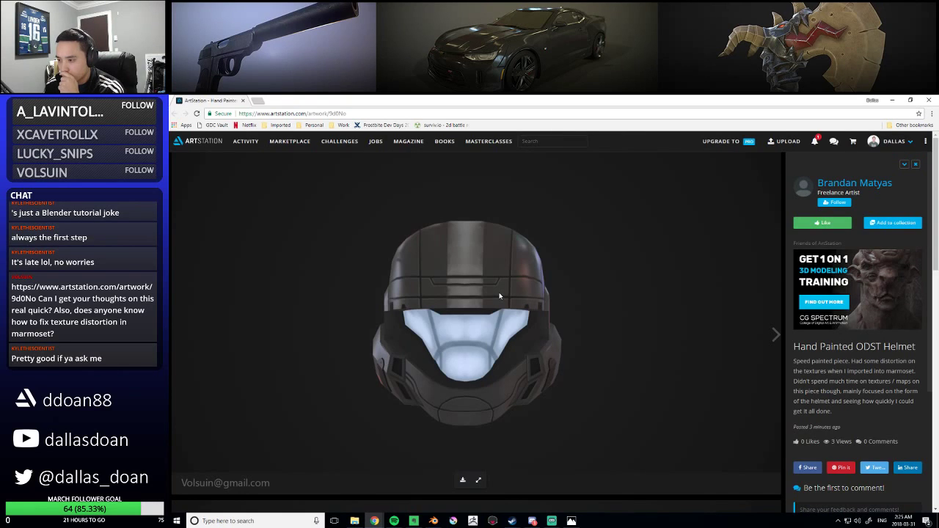
pyautogui.scroll(-2, 499, 296)
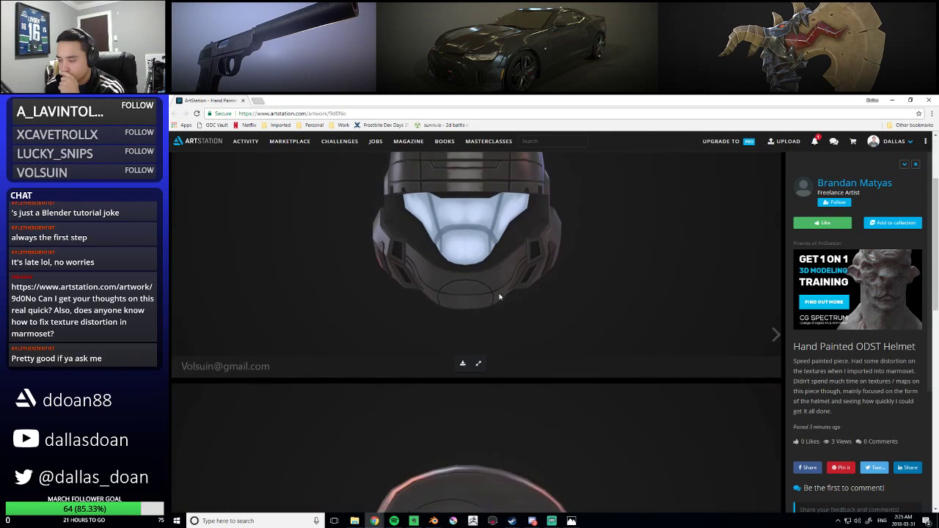
pyautogui.scroll(1, 499, 296)
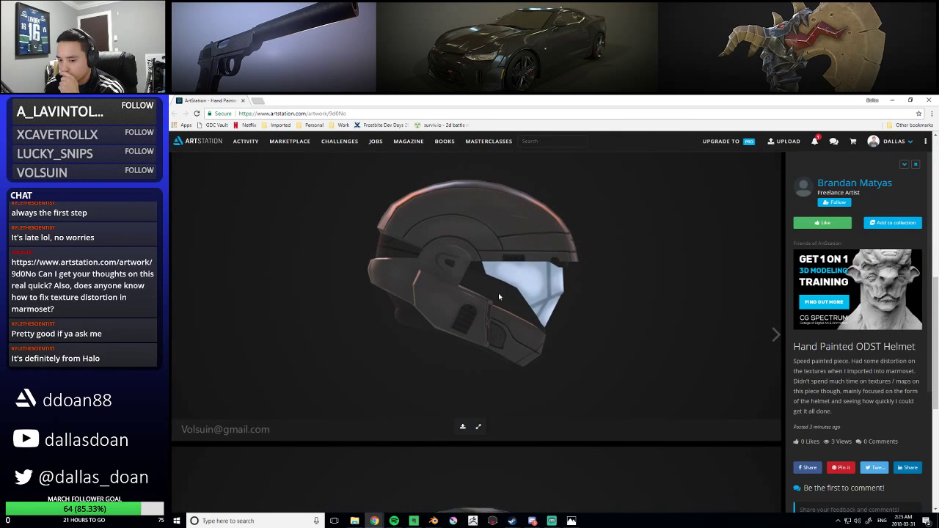
pyautogui.scroll(-5, 498, 294)
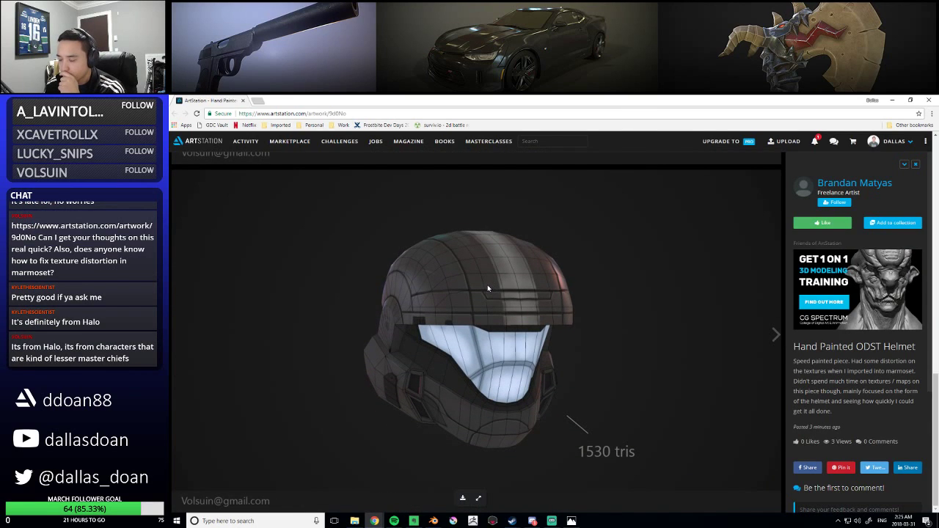
pyautogui.scroll(5, 487, 286)
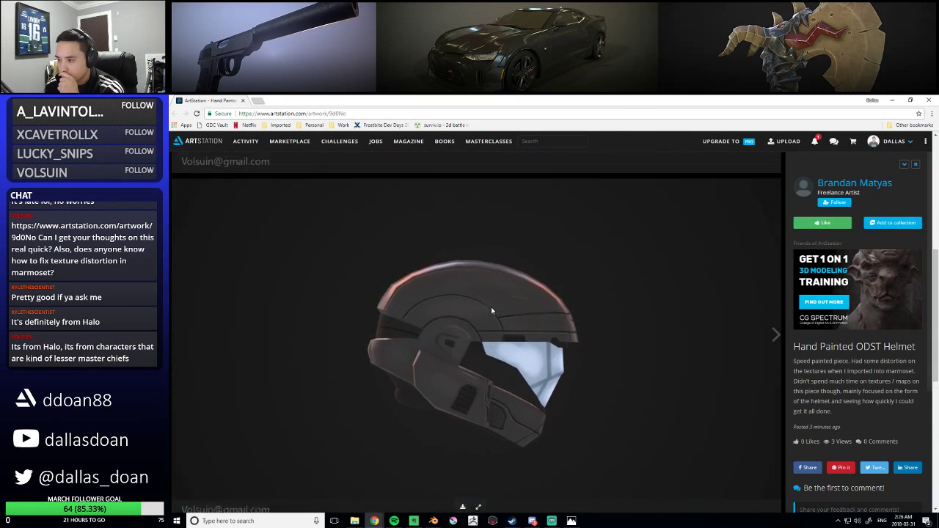
pyautogui.scroll(5, 491, 306)
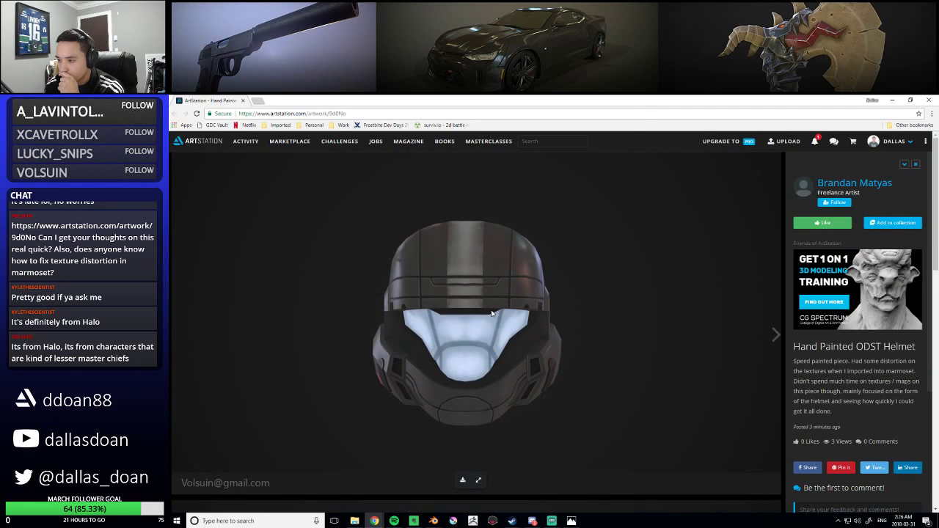
# Search Google for "master chief helmet" in a new browser tab
pyautogui.click(257, 101)
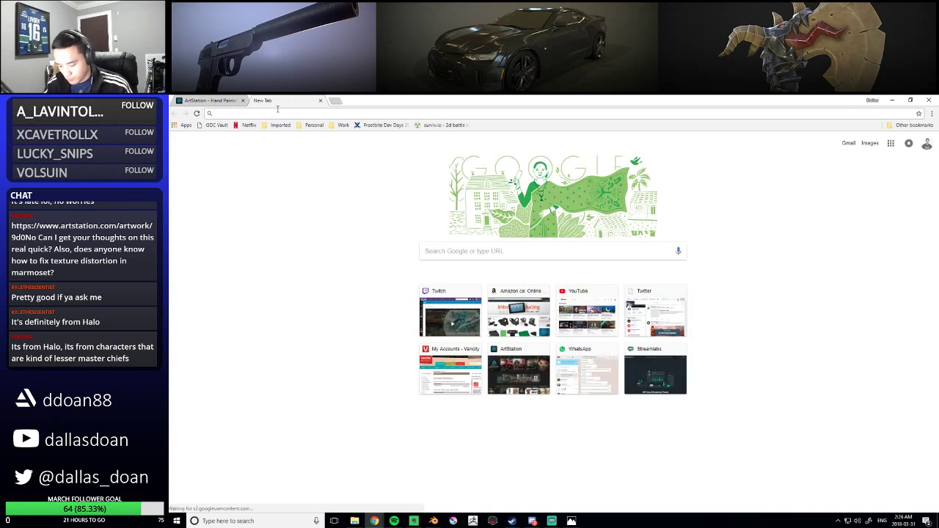
pyautogui.write('master cheif')
pyautogui.press('BackSpace')
pyautogui.press('BackSpace')
pyautogui.write('ief helmet')
pyautogui.press('Return')
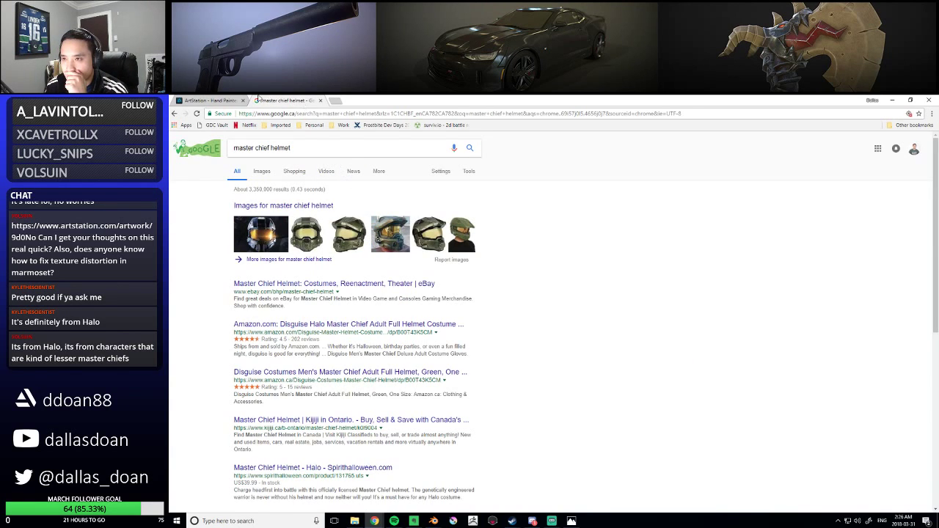
# Show the image results, enlarge the HALO Mousepad Masterchief Helmet picture and compare it with the ArtStation helmet
pyautogui.click(211, 100)
pyautogui.click(273, 100)
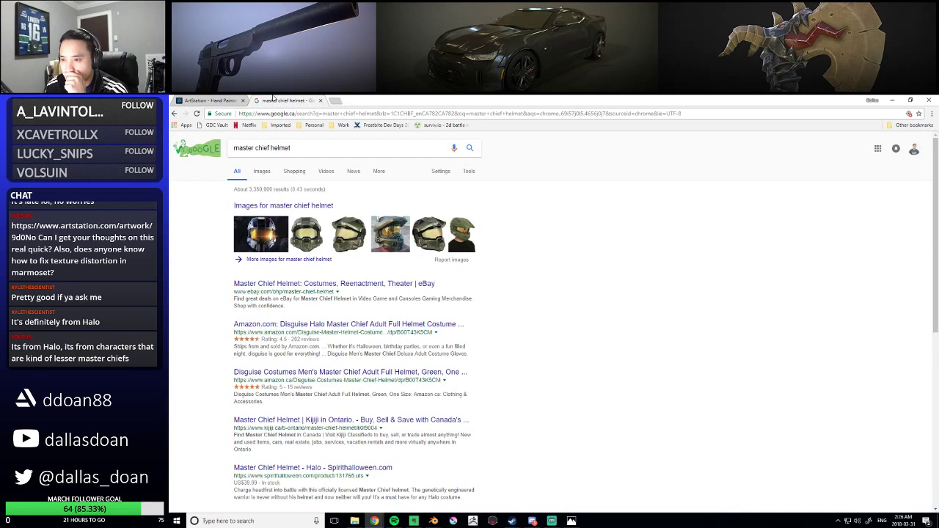
pyautogui.click(264, 173)
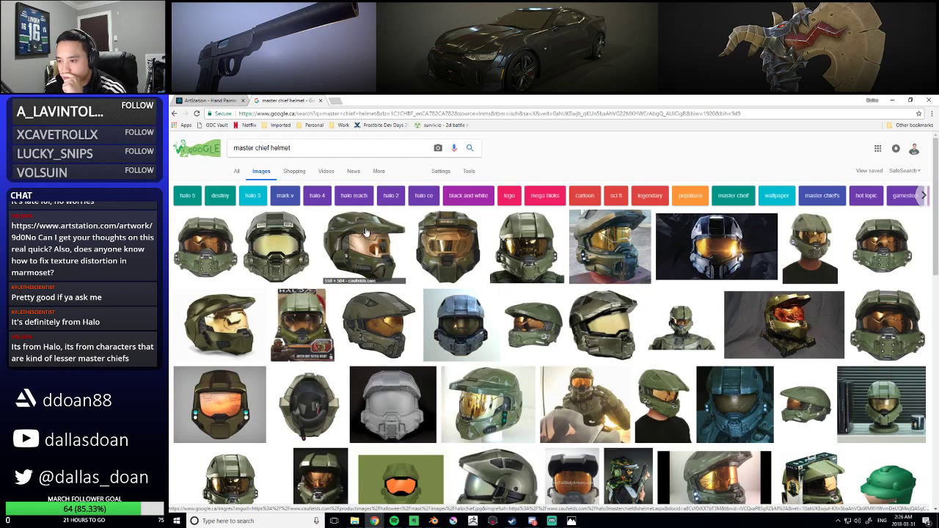
pyautogui.click(385, 335)
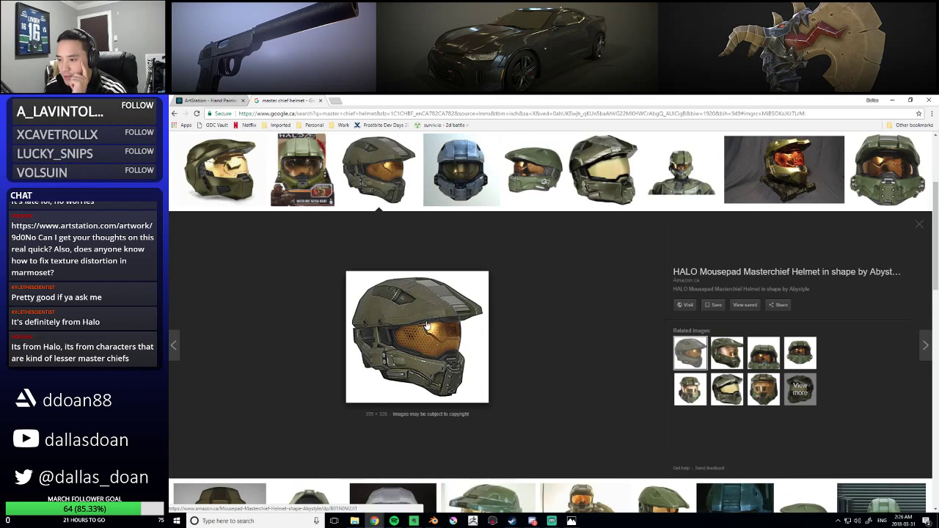
pyautogui.hotkey('ctrl', 'shift', 'Tab')
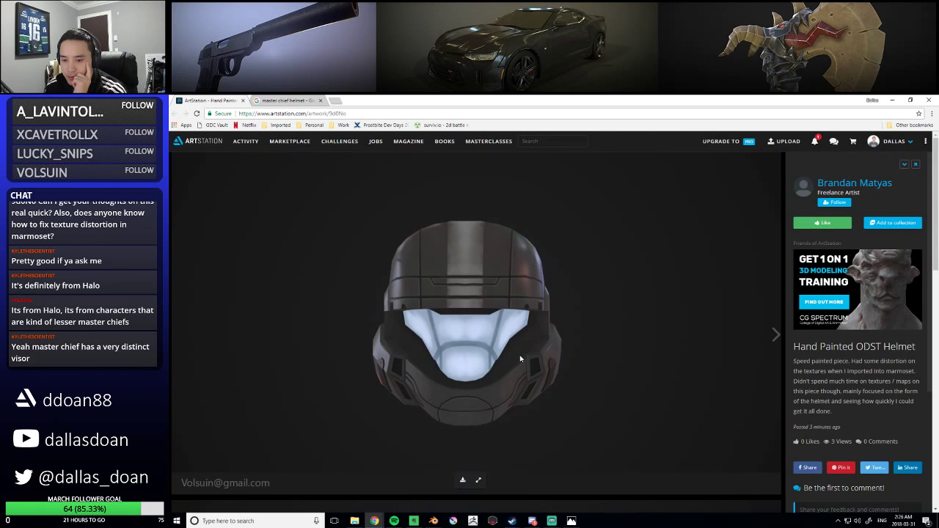
pyautogui.click(298, 99)
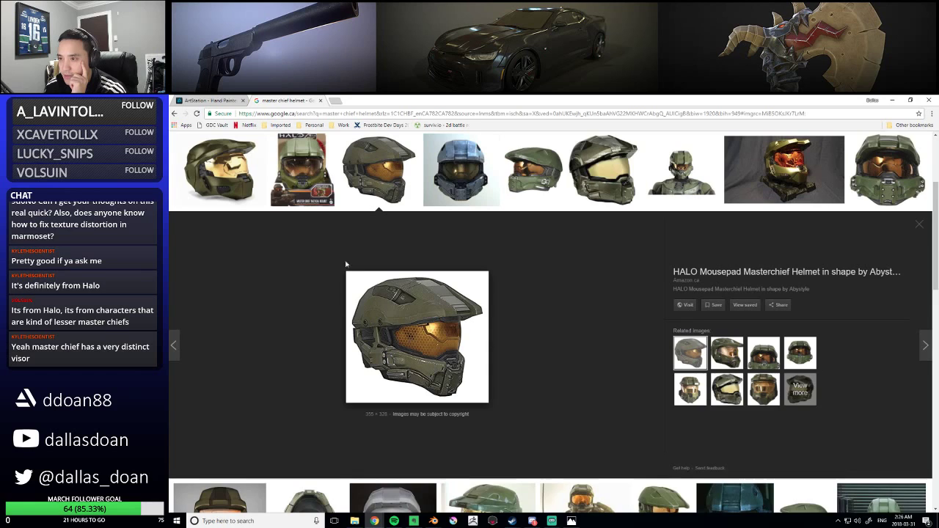
# Look through the Master Chief helmet images and enlarge the Halo 4 Master Chief Replica Helmet picture
pyautogui.scroll(1, 359, 281)
pyautogui.scroll(2, 256, 230)
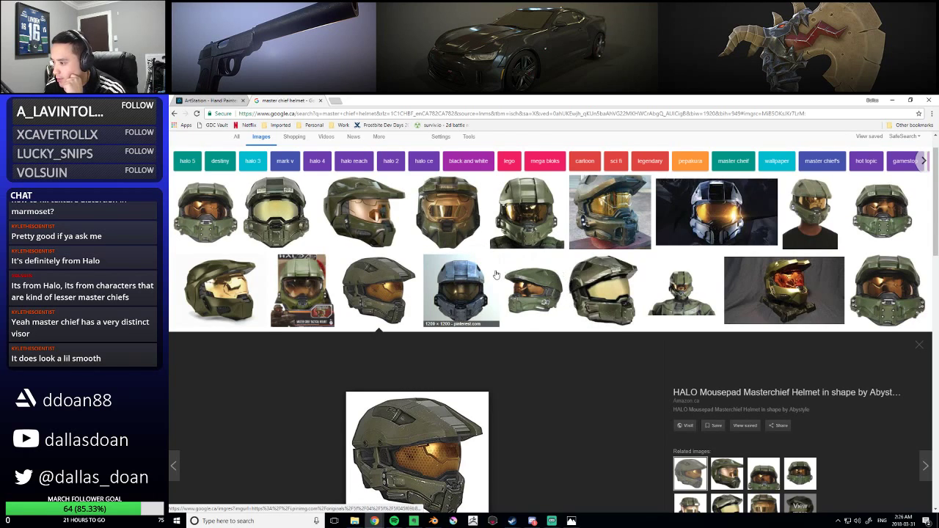
pyautogui.scroll(-3, 471, 291)
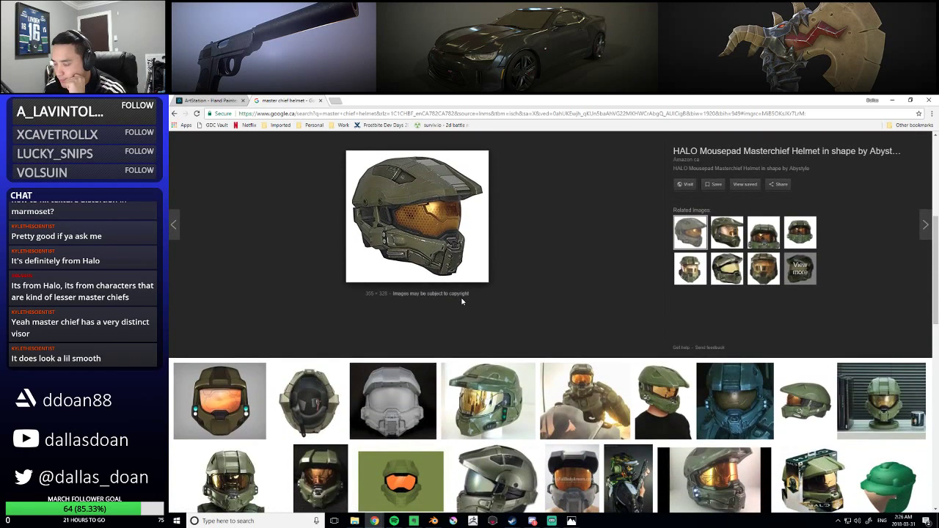
pyautogui.scroll(-2, 462, 300)
pyautogui.scroll(-2, 419, 296)
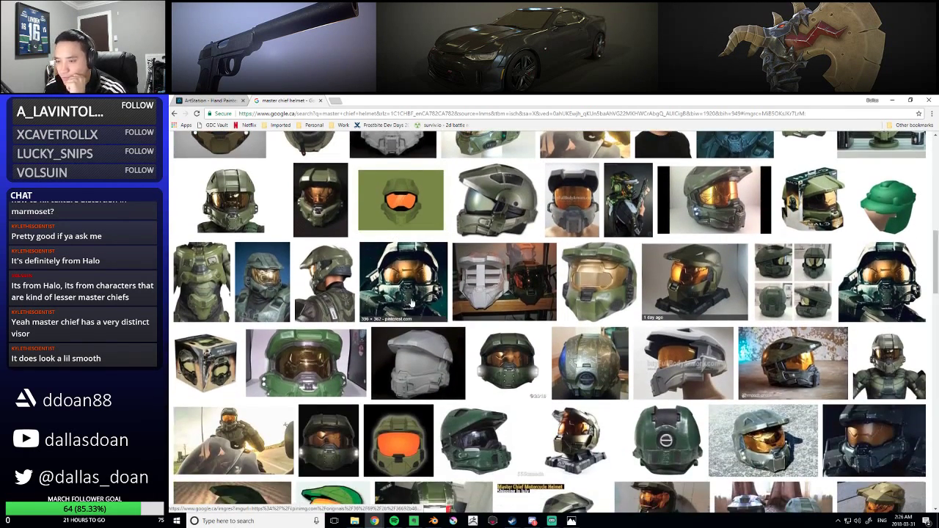
pyautogui.scroll(-3, 389, 288)
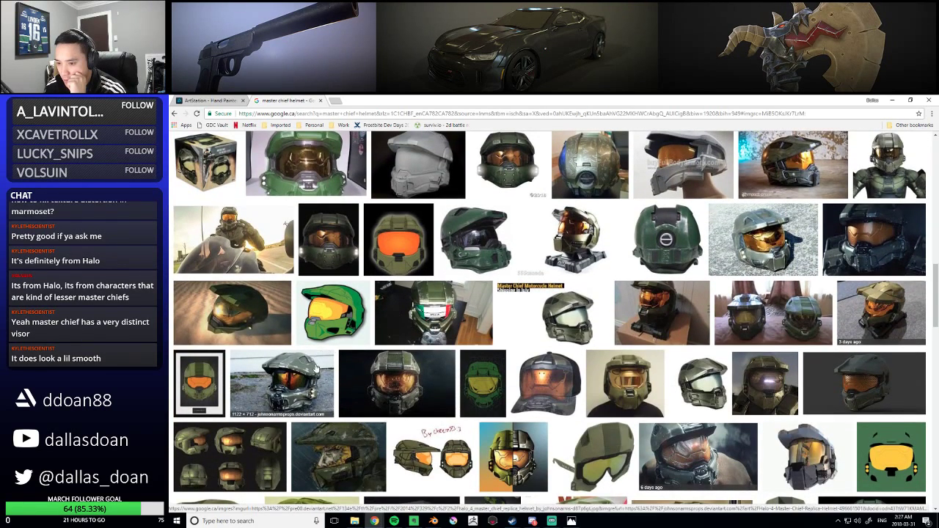
pyautogui.click(314, 370)
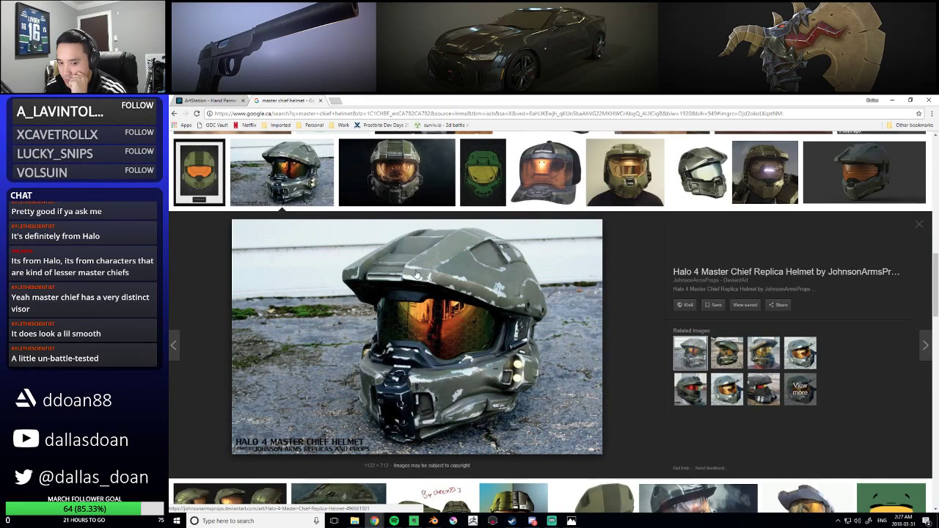
# Examine the enlarged Halo 4 replica helmet and look through the further helmet images below it
pyautogui.scroll(2, 431, 286)
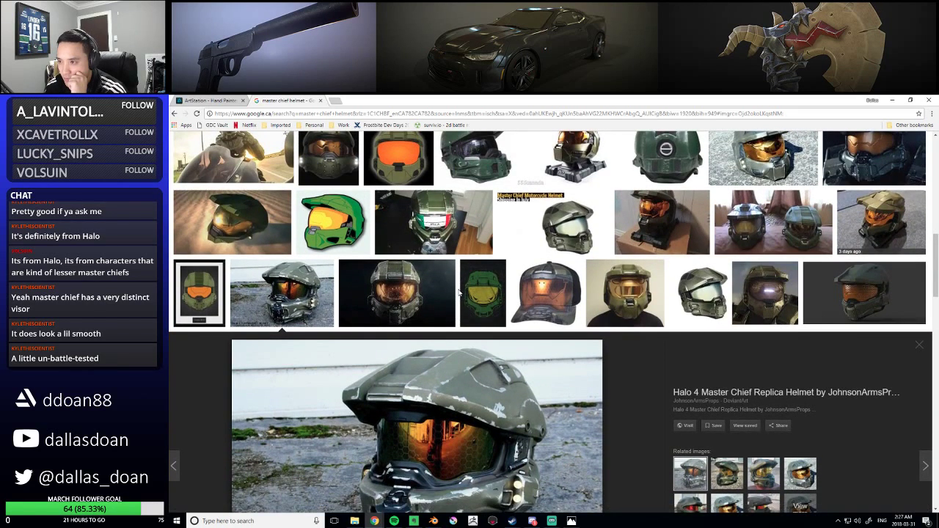
pyautogui.scroll(-1, 459, 295)
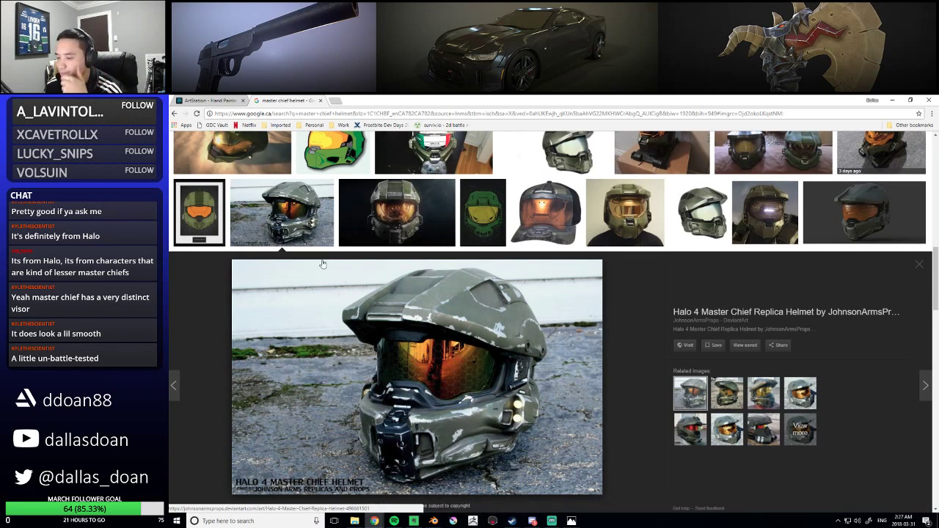
pyautogui.scroll(-1, 308, 250)
pyautogui.scroll(-2, 308, 250)
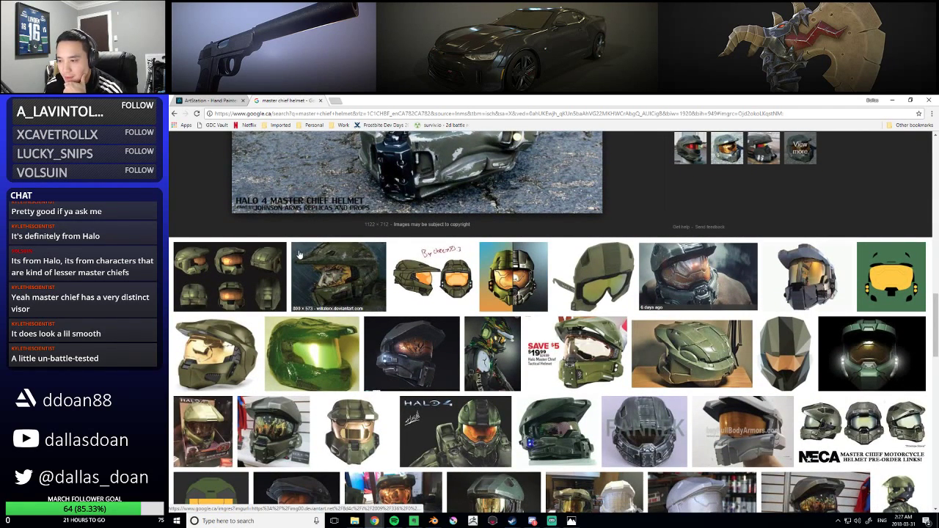
pyautogui.scroll(-1, 336, 280)
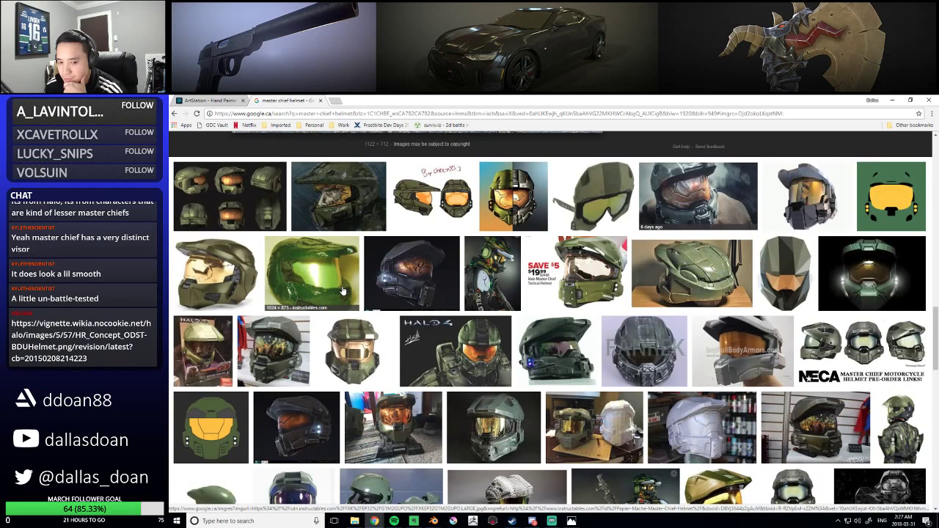
pyautogui.scroll(-1, 343, 291)
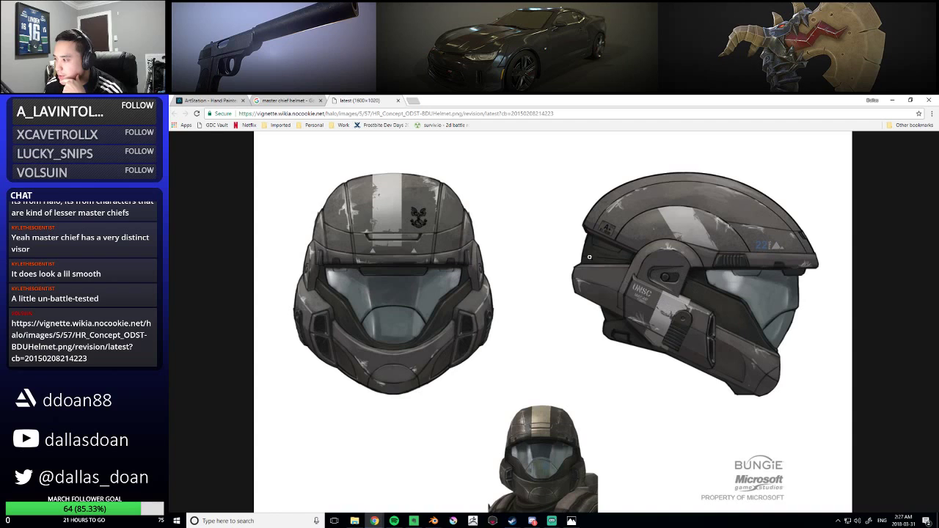
# Compare the side view of the Hand Painted ODST Helmet on ArtStation with the side view in the ODST helmet concept art
pyautogui.click(213, 100)
pyautogui.scroll(-5, 435, 295)
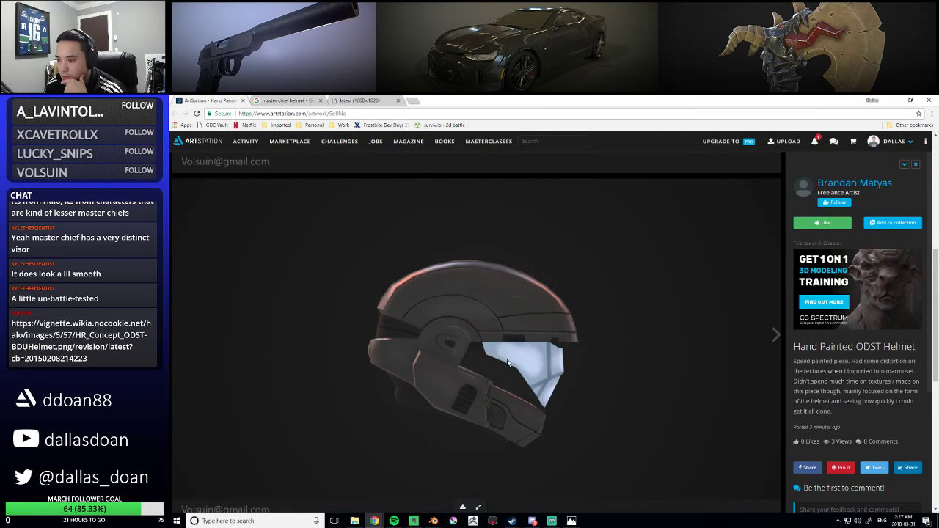
pyautogui.scroll(-2, 504, 365)
pyautogui.scroll(2, 504, 365)
pyautogui.click(357, 100)
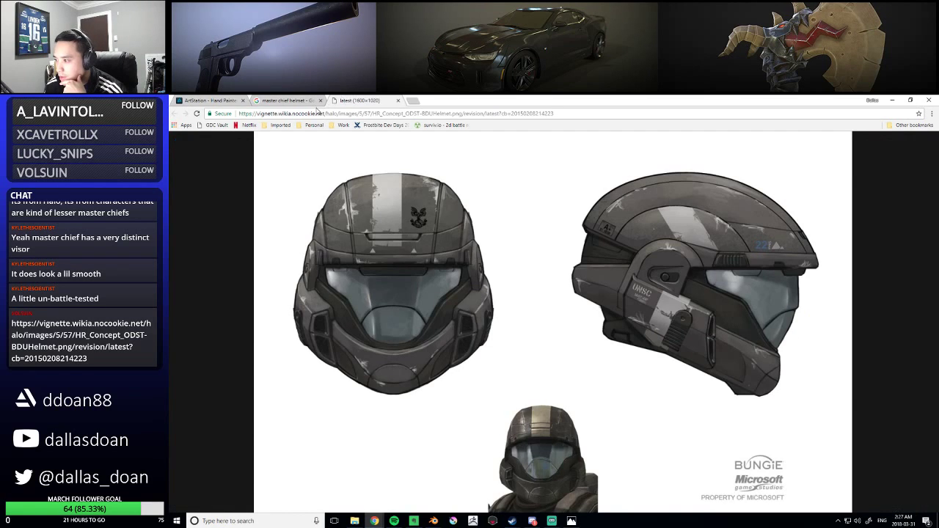
pyautogui.click(220, 99)
pyautogui.click(357, 100)
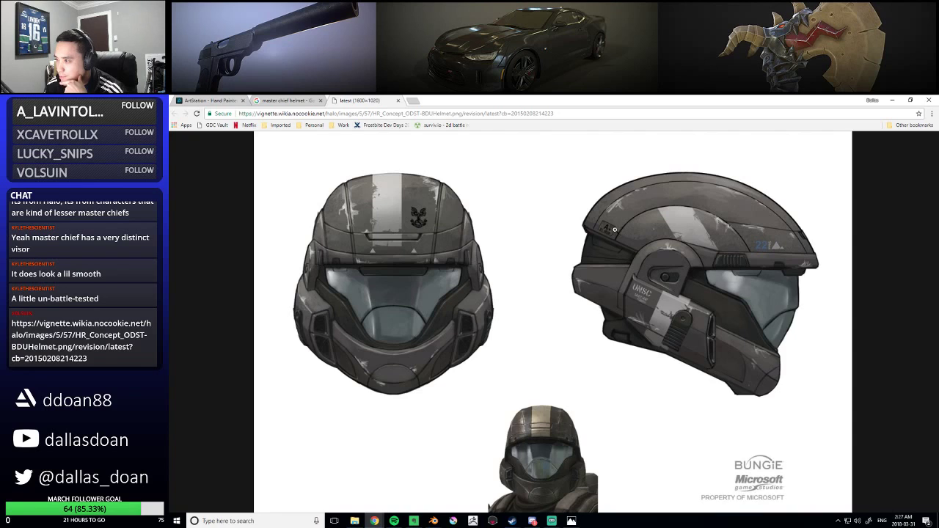
pyautogui.click(213, 100)
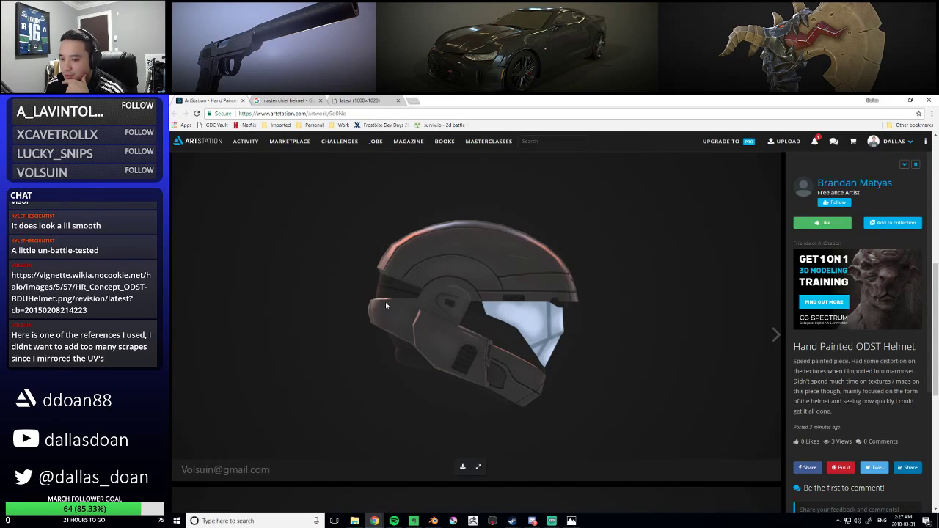
pyautogui.click(370, 100)
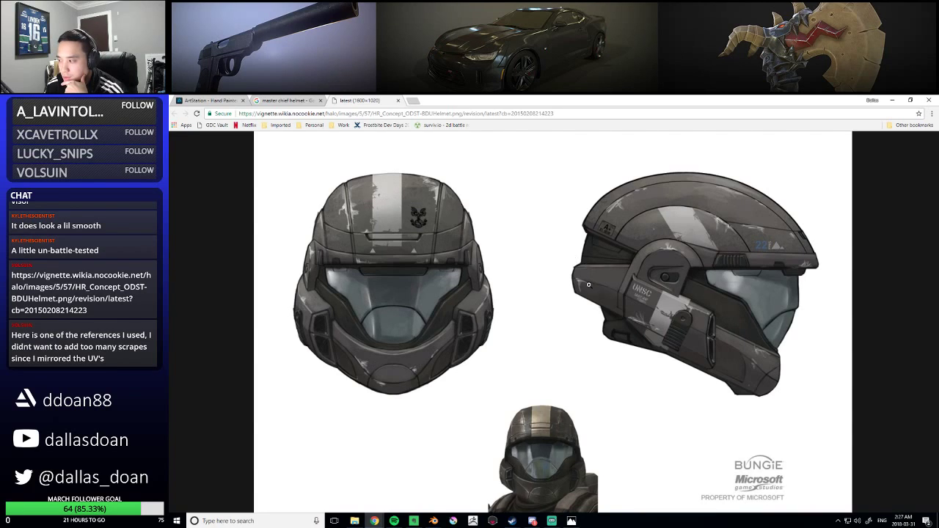
pyautogui.click(226, 99)
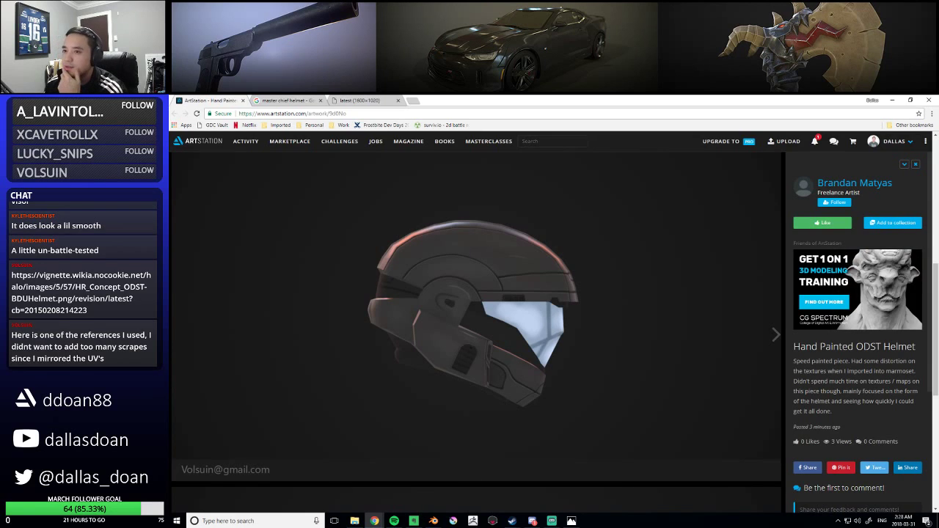
pyautogui.click(280, 100)
pyautogui.hotkey('ctrl', 'Tab')
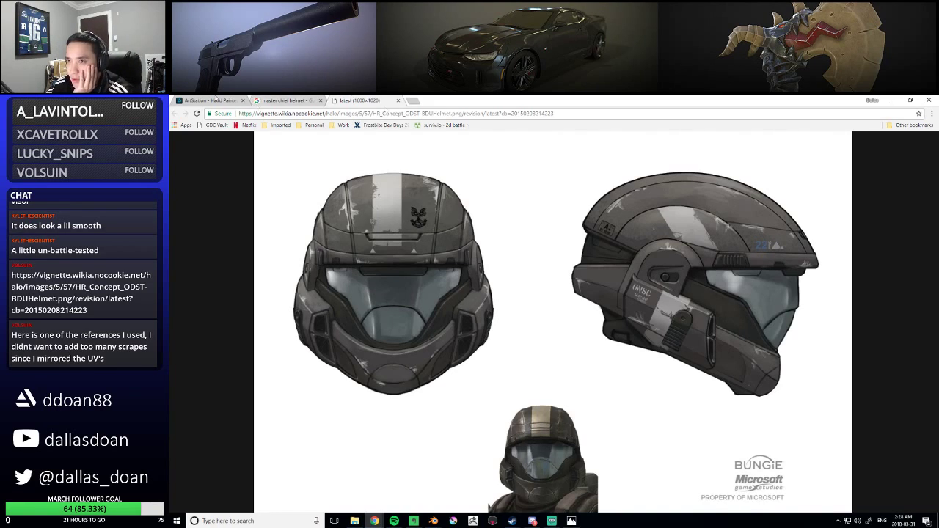
pyautogui.click(268, 100)
pyautogui.click(223, 100)
pyautogui.moveTo(549, 341)
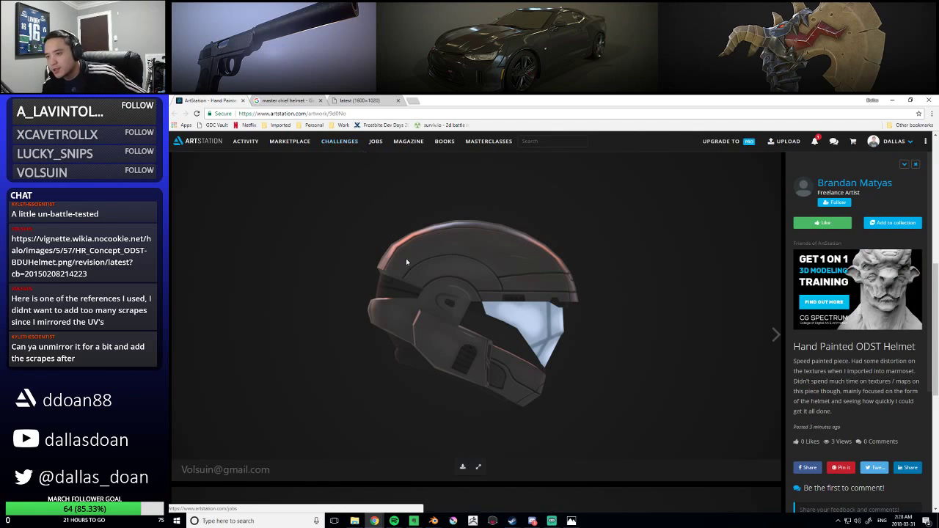
pyautogui.click(362, 100)
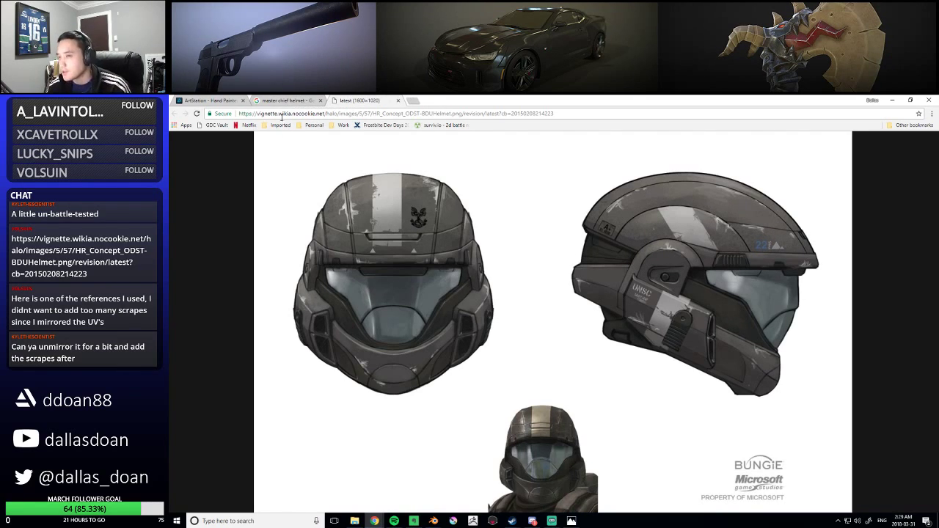
# Examine the ODST helmet's wireframe, side and front renders on ArtStation, along with the software and tags listed for the artwork
pyautogui.click(209, 99)
pyautogui.scroll(-4, 547, 295)
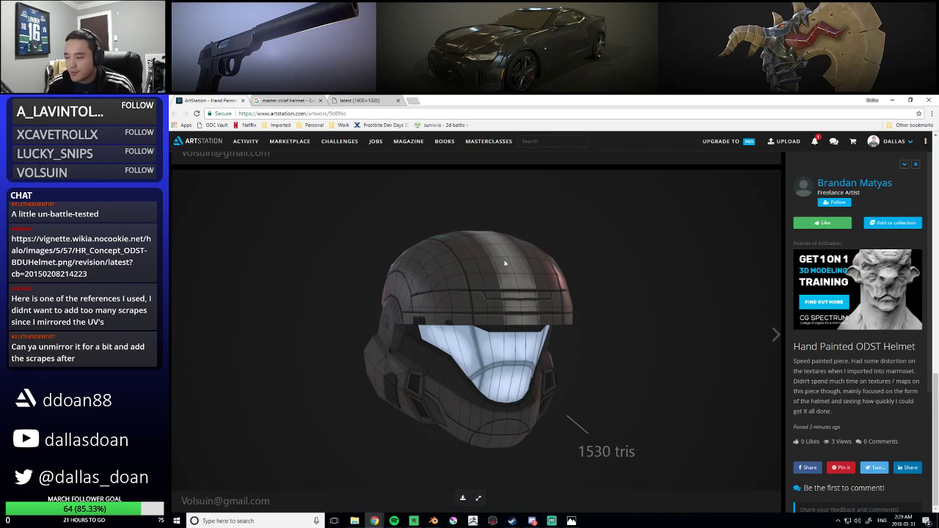
pyautogui.scroll(1, 457, 357)
pyautogui.scroll(-1, 456, 356)
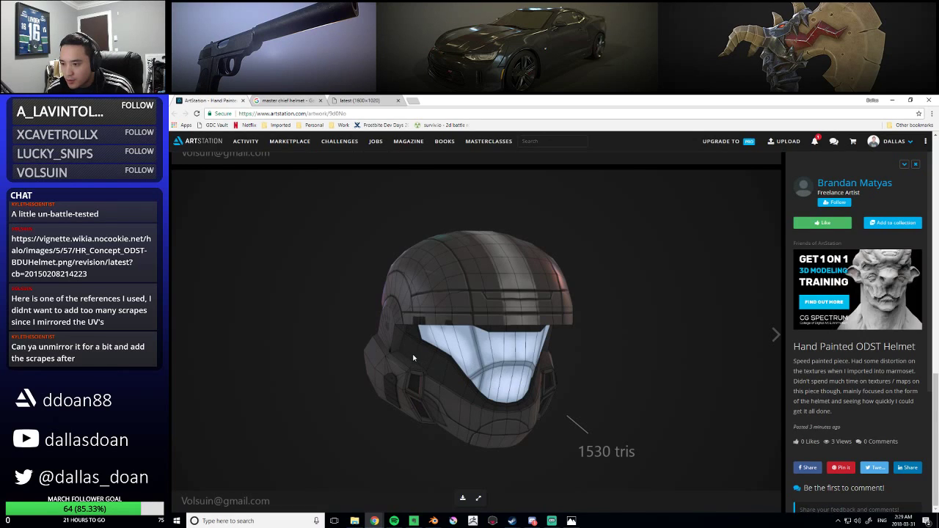
pyautogui.scroll(2, 413, 360)
pyautogui.scroll(-2, 413, 363)
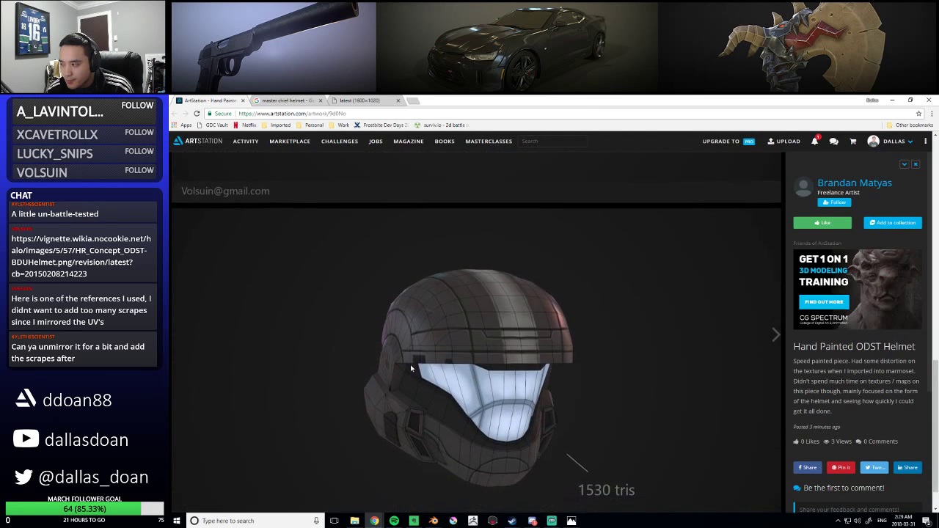
pyautogui.scroll(-5, 413, 365)
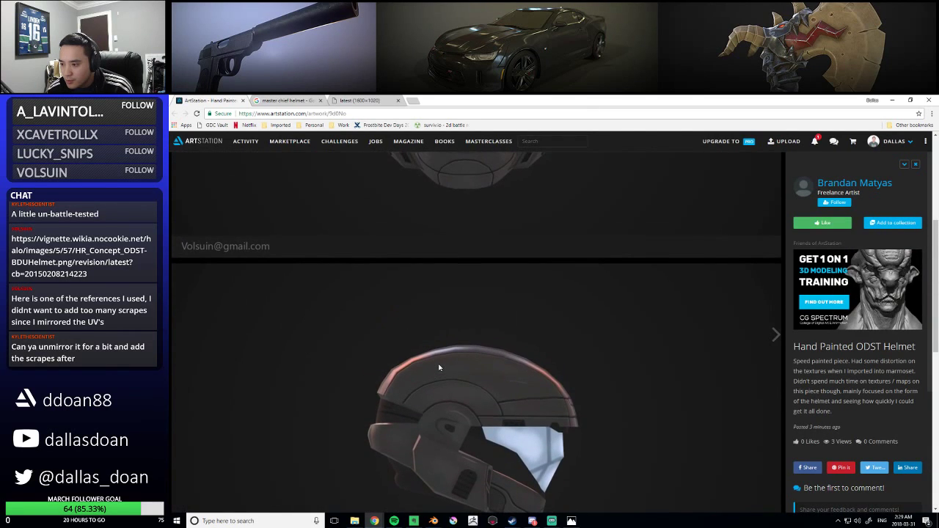
pyautogui.scroll(-3, 457, 371)
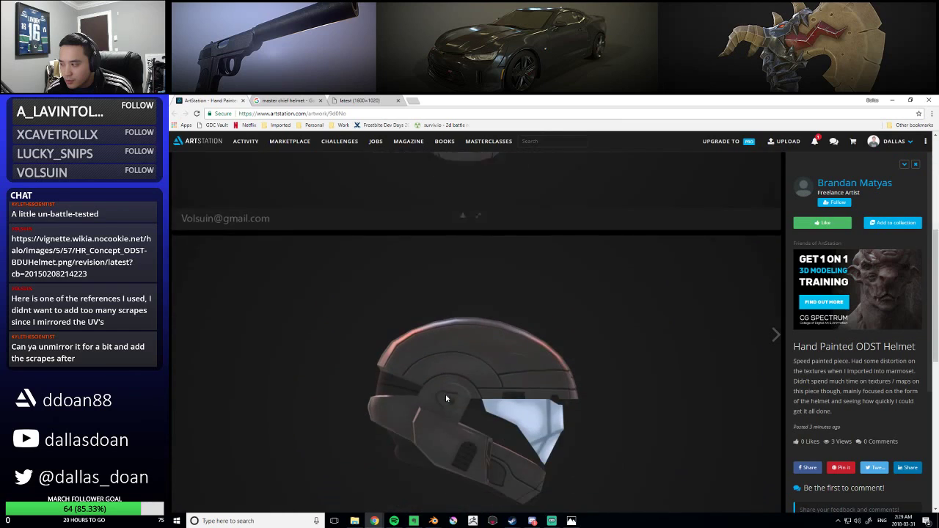
pyautogui.scroll(-2, 414, 476)
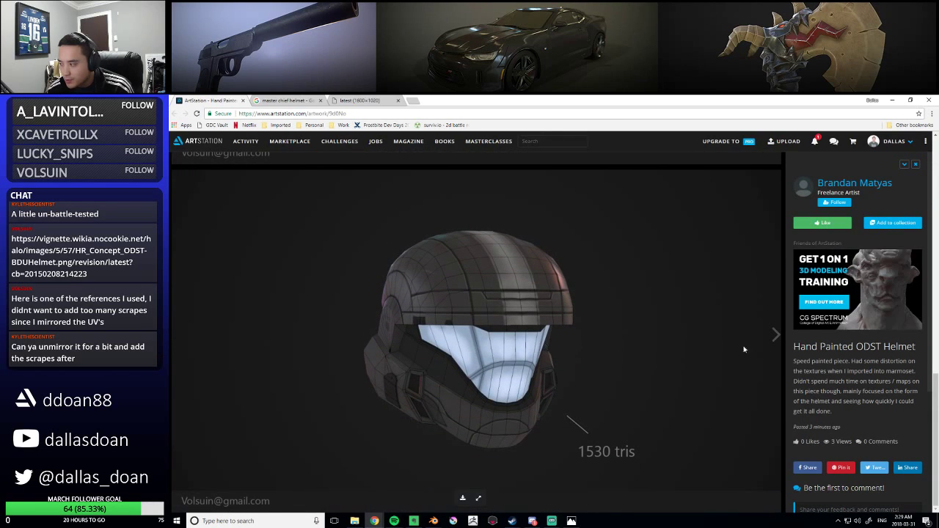
pyautogui.scroll(-3, 861, 397)
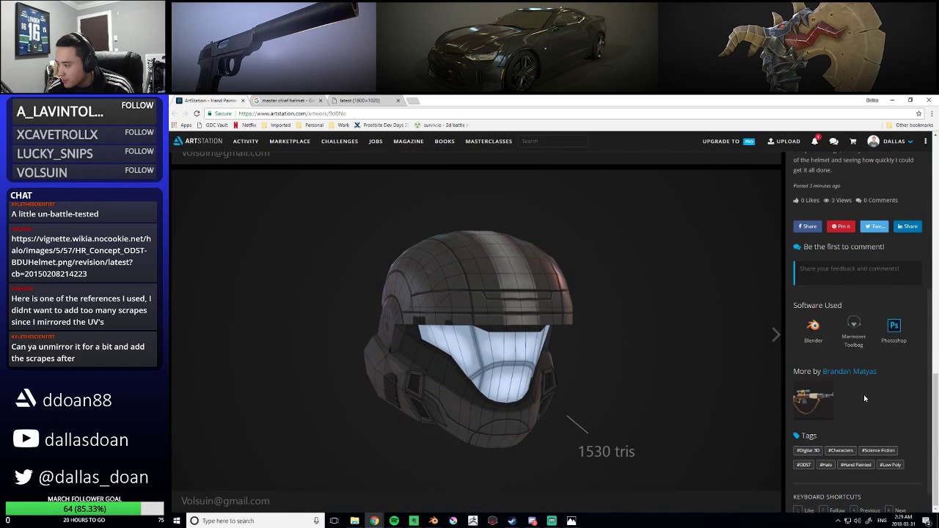
pyautogui.scroll(-5, 705, 385)
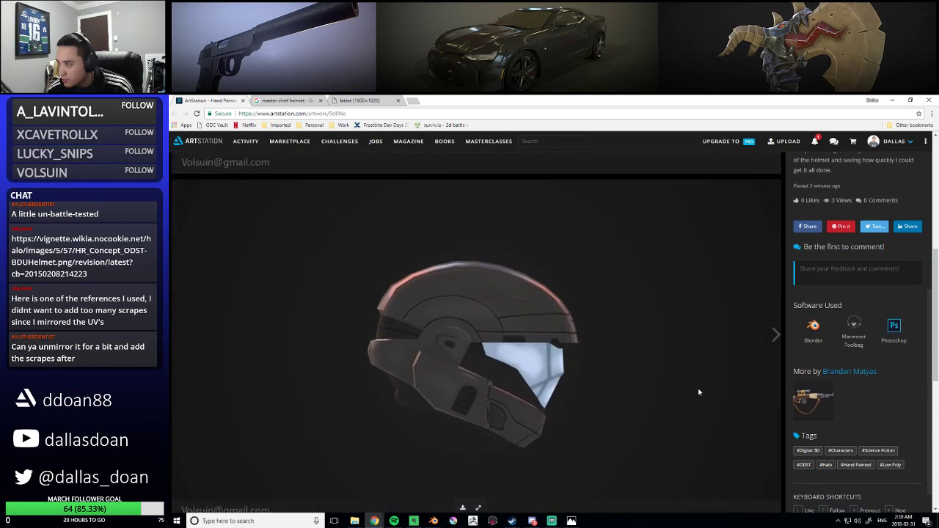
pyautogui.scroll(5, 698, 393)
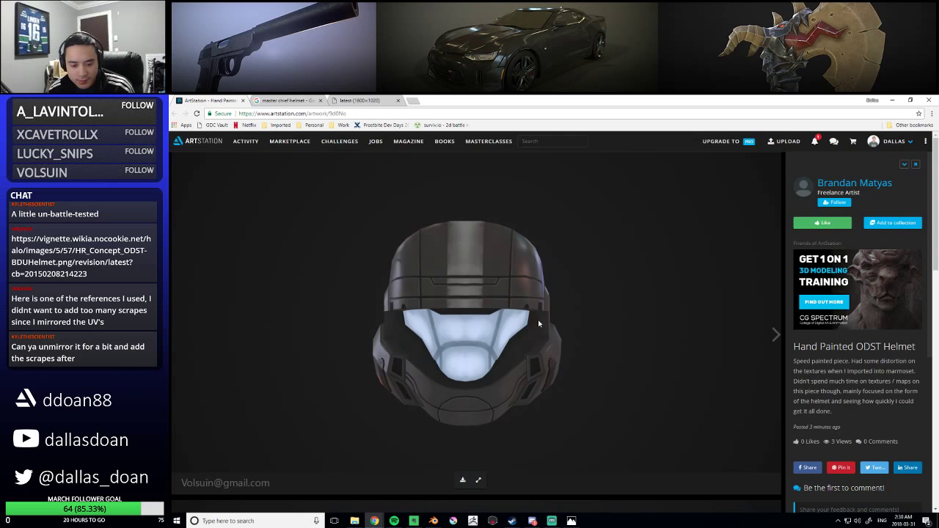
pyautogui.scroll(-2, 487, 339)
pyautogui.scroll(1, 482, 326)
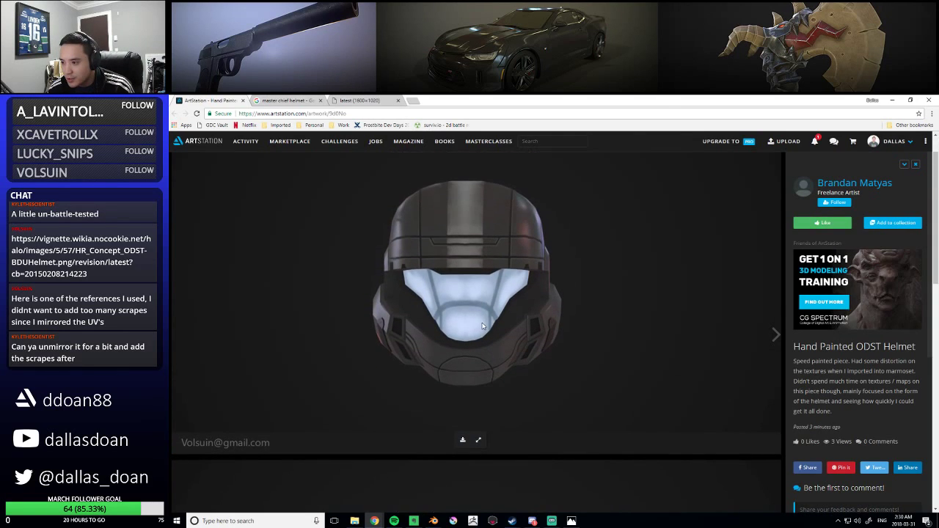
# Compare the front of the ArtStation helmet, especially its visor, with the front view in the ODST concept art
pyautogui.click(386, 100)
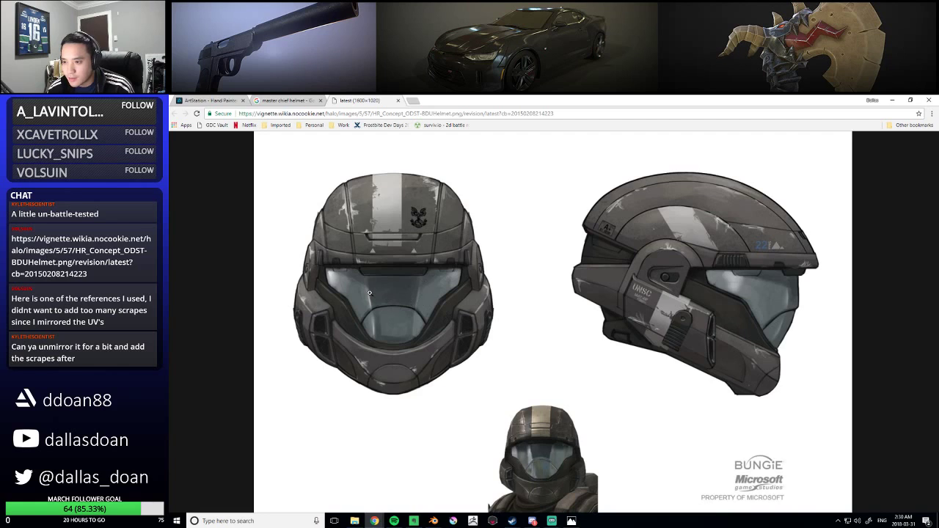
pyautogui.click(210, 100)
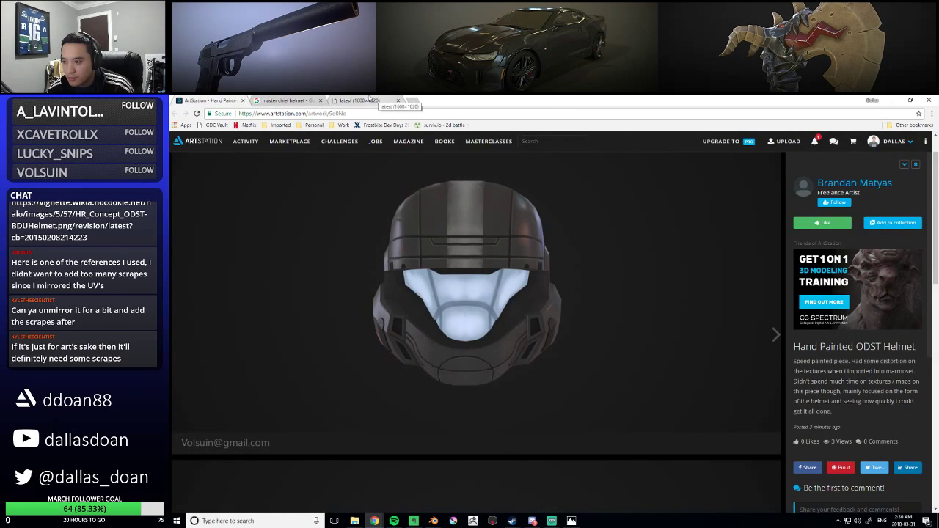
pyautogui.click(379, 99)
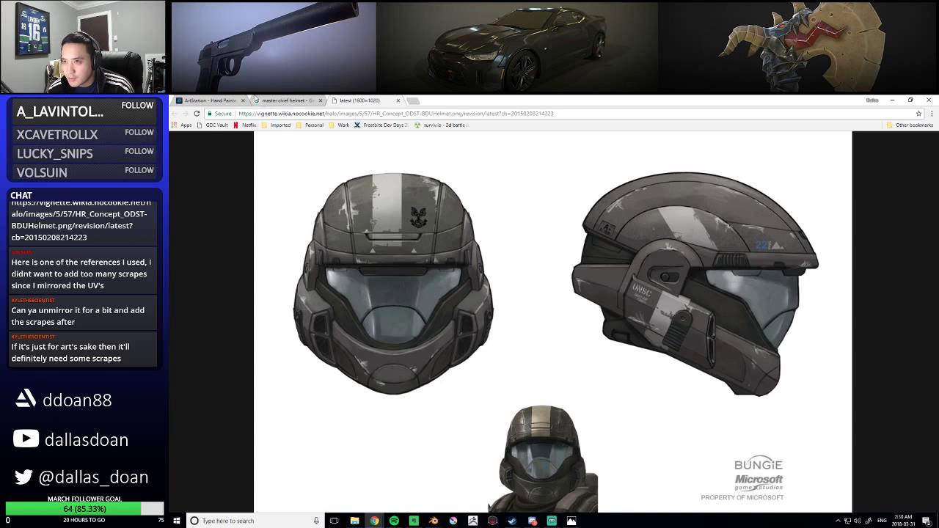
pyautogui.click(217, 99)
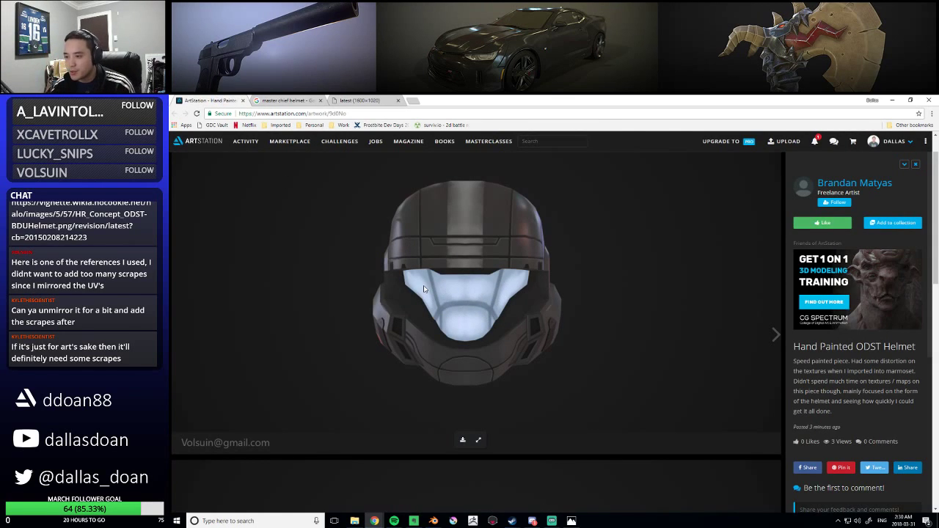
pyautogui.click(360, 100)
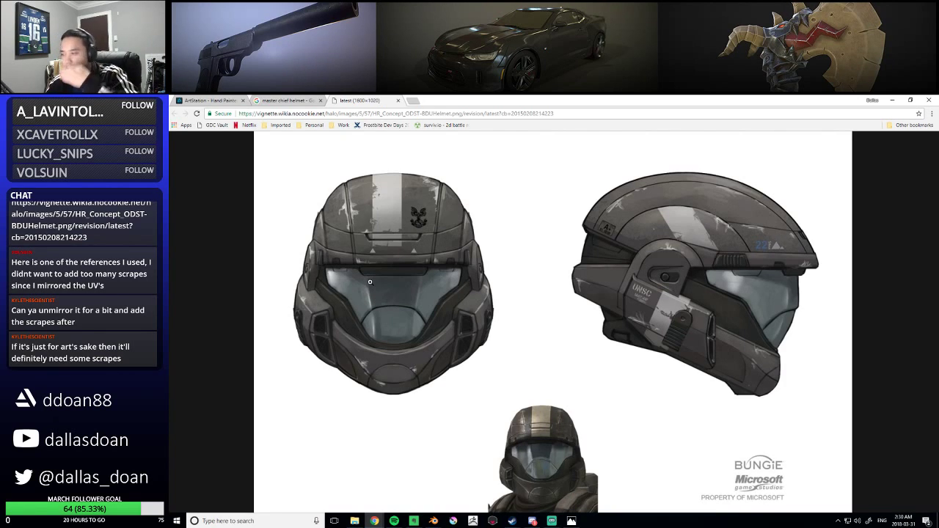
pyautogui.click(314, 100)
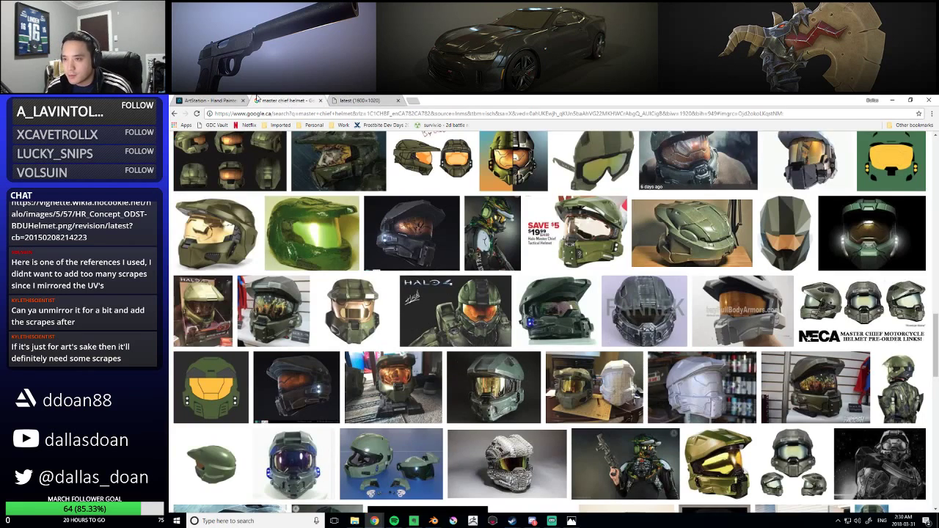
pyautogui.click(228, 100)
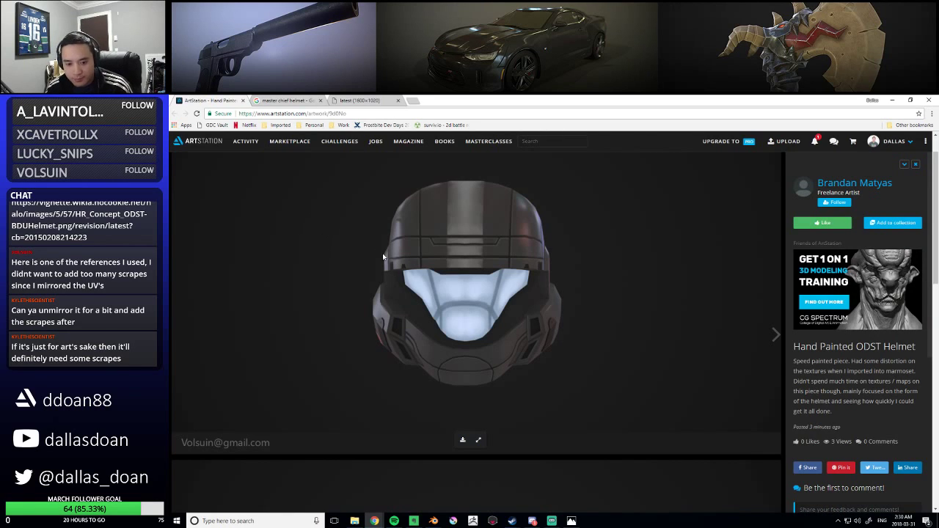
pyautogui.click(357, 99)
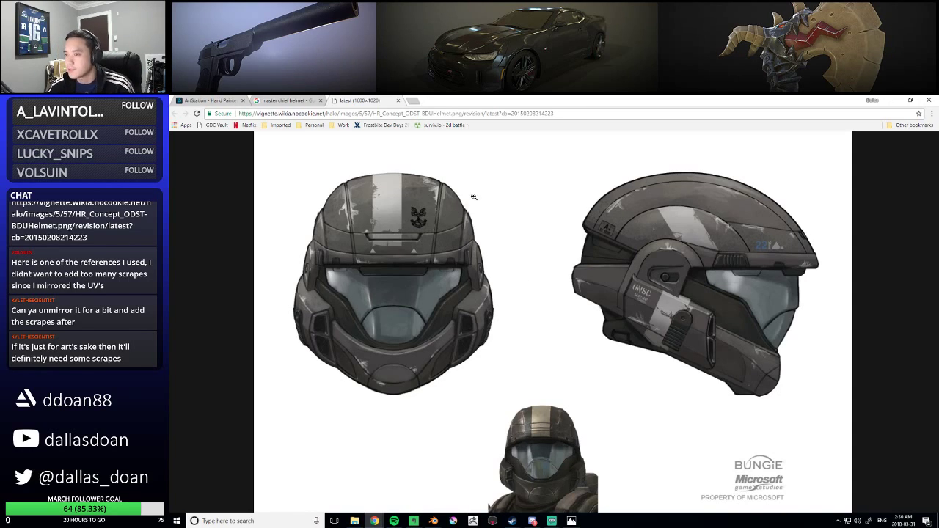
# Close the concept art and master chief helmet search pages, dismiss the browser window and return to Blender
pyautogui.click(399, 101)
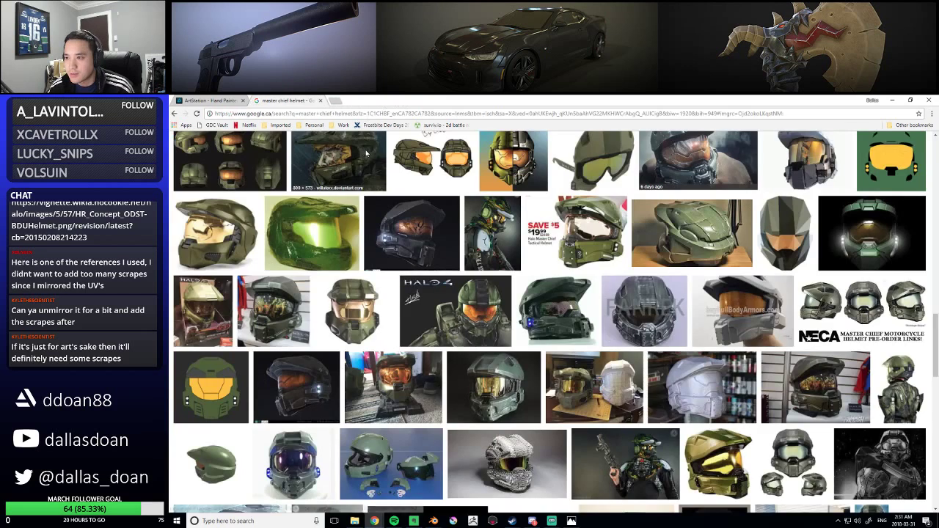
pyautogui.click(321, 101)
pyautogui.doubleClick(289, 107)
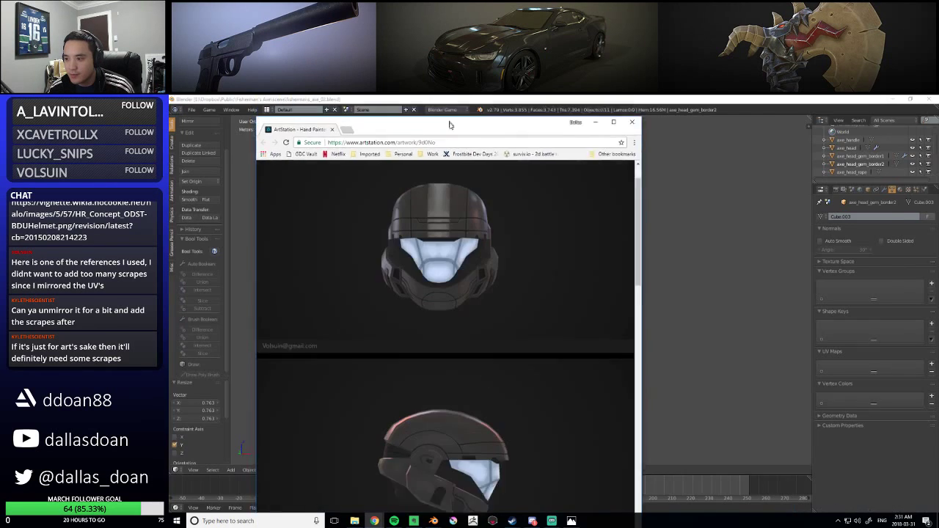
pyautogui.click(631, 150)
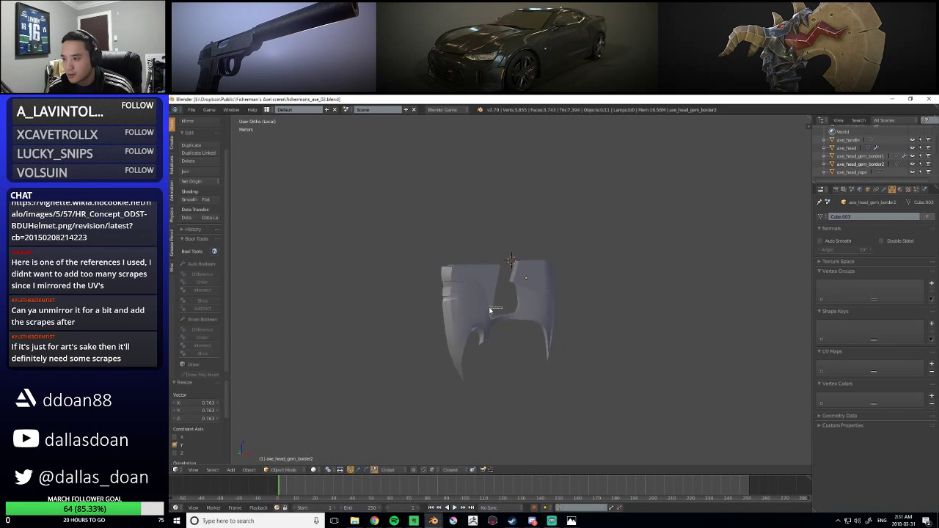
# Inspect the axe_head_gem_border2 block's mesh in Edit Mode and select the block in Object Mode
pyautogui.press('Tab')
pyautogui.scroll(2, 508, 330)
pyautogui.scroll(2, 558, 376)
pyautogui.press('a')
pyautogui.moveTo(557, 376); pyautogui.dragTo(569, 349, button='middle')
pyautogui.press('Tab')
pyautogui.rightClick(528, 262)
pyautogui.rightClick(529, 262)
pyautogui.moveTo(529, 262); pyautogui.dragTo(575, 340, button='middle')
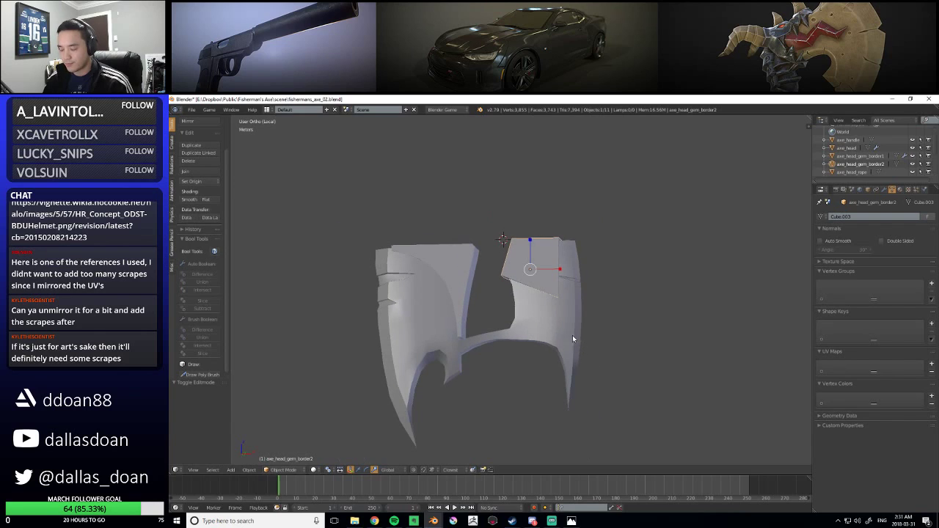
# Show the axe_head_gem_border2 block from the front in wireframe and switch to the image viewer
pyautogui.press('KP_1')
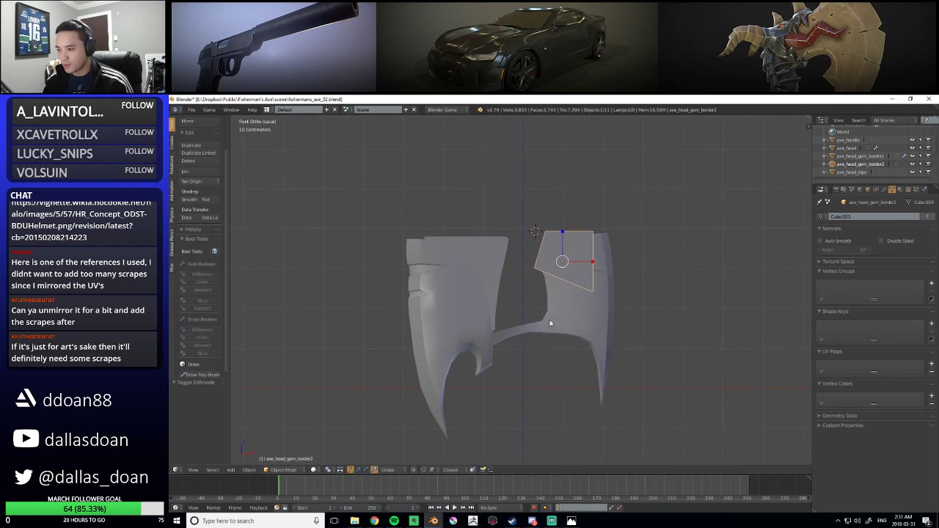
pyautogui.scroll(3, 522, 289)
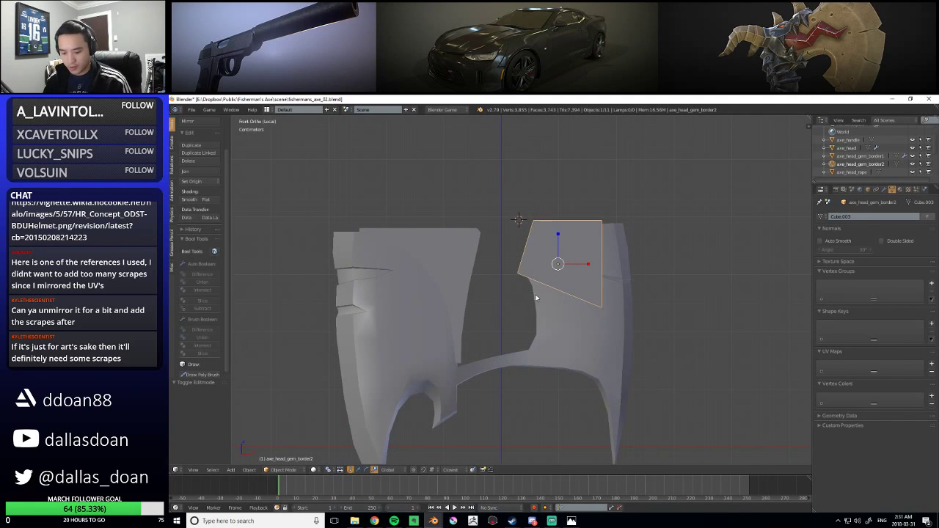
pyautogui.press('z')
pyautogui.scroll(2, 523, 288)
pyautogui.scroll(2, 540, 279)
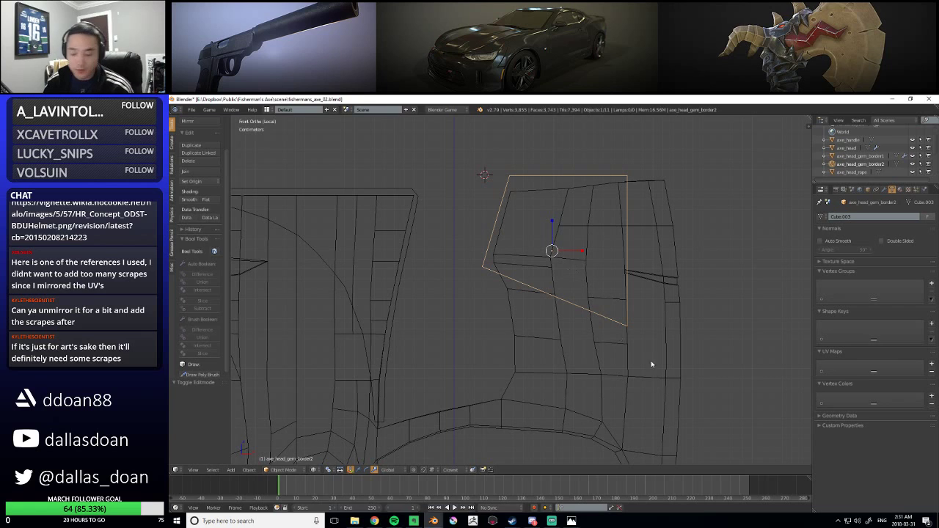
pyautogui.click(572, 520)
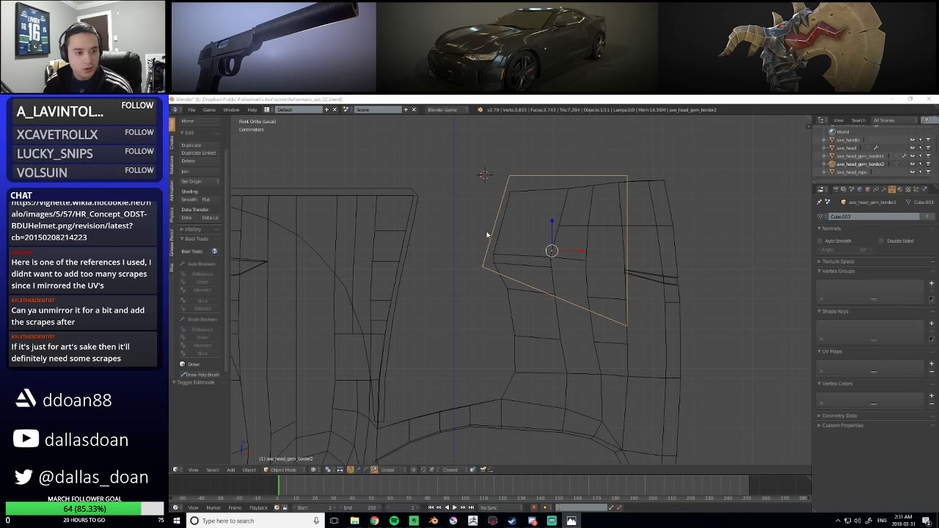
# Lower the slanted bottom edge of the axe_head_gem_border2 block along Z until it reaches the border's curved bridge
pyautogui.scroll(1, 616, 308)
pyautogui.press('a')
pyautogui.keyDown('shift'); pyautogui.moveTo(592, 347); pyautogui.dragTo(603, 268, button='middle'); pyautogui.keyUp('shift')
pyautogui.rightClick(480, 178)
pyautogui.keyDown('shift'); pyautogui.moveTo(495, 216); pyautogui.dragTo(497, 262, button='middle'); pyautogui.keyUp('shift')
pyautogui.press('w')
pyautogui.keyDown('shift'); pyautogui.moveTo(491, 223); pyautogui.dragTo(487, 266, button='middle'); pyautogui.keyUp('shift')
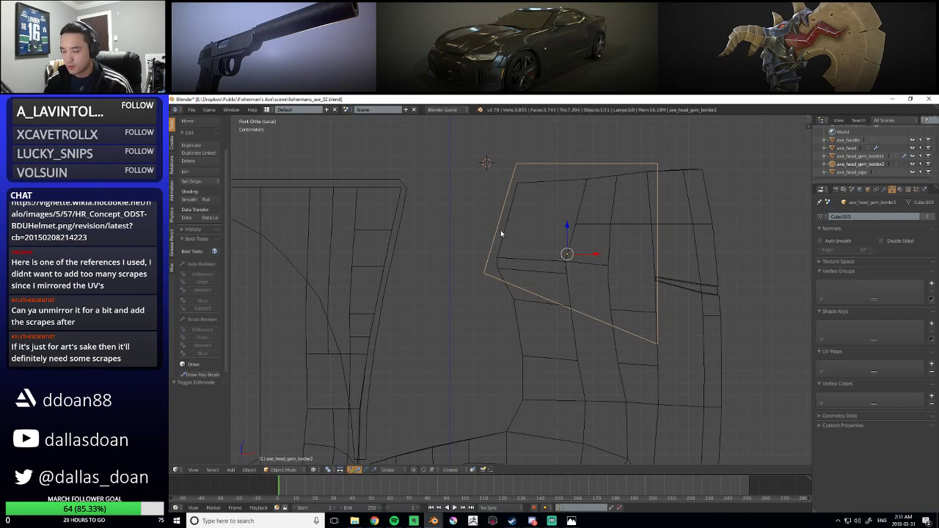
pyautogui.press('Tab')
pyautogui.rightClick(486, 271)
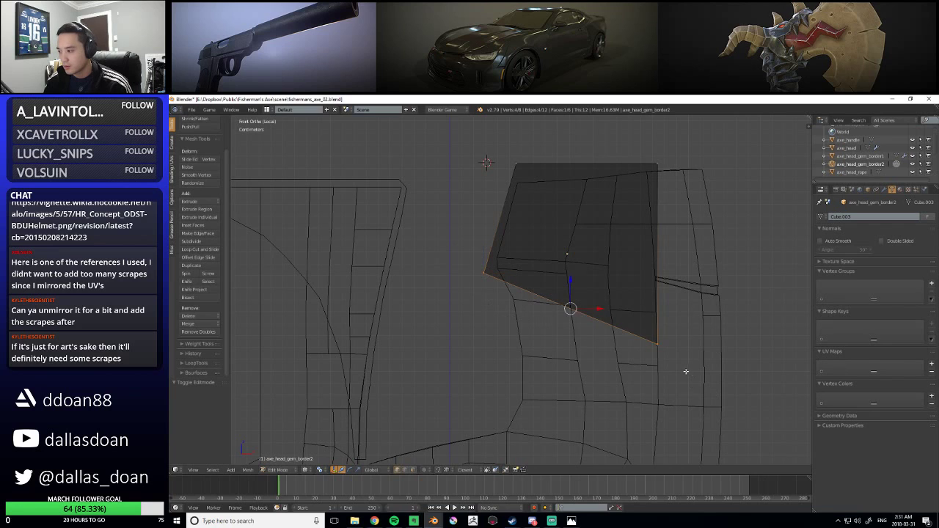
pyautogui.moveTo(571, 286); pyautogui.dragTo(570, 400)
pyautogui.keyDown('shift'); pyautogui.moveTo(570, 377); pyautogui.dragTo(511, 272, button='middle'); pyautogui.keyUp('shift')
pyautogui.moveTo(540, 309); pyautogui.dragTo(540, 336)
pyautogui.keyDown('shift'); pyautogui.moveTo(541, 336); pyautogui.dragTo(555, 422, button='middle'); pyautogui.keyUp('shift')
pyautogui.keyDown('shift'); pyautogui.scroll(-5, 517, 285); pyautogui.keyUp('shift')
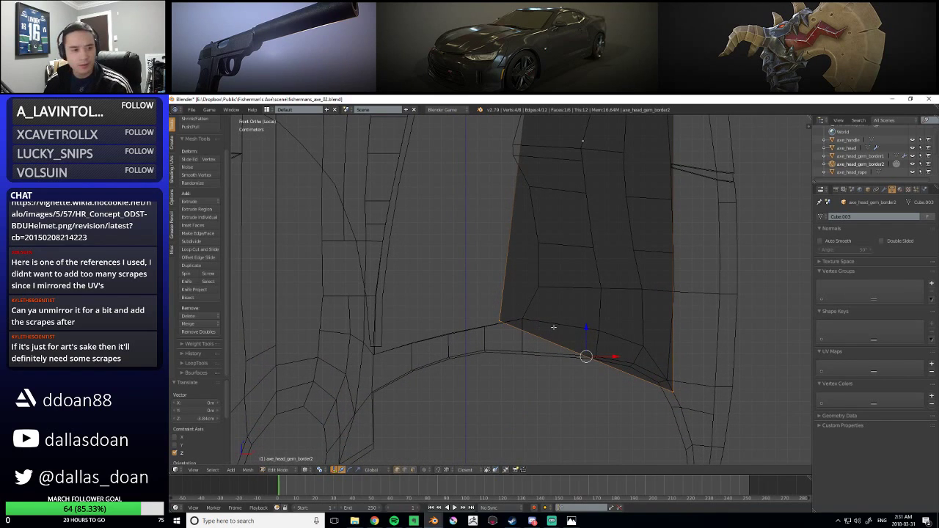
pyautogui.moveTo(584, 328); pyautogui.dragTo(589, 367)
# Shift the block's bottom outer corner 9.1 mm outward along X
pyautogui.keyDown('shift'); pyautogui.moveTo(648, 456); pyautogui.dragTo(610, 360, button='middle'); pyautogui.keyUp('shift')
pyautogui.press('a')
pyautogui.press('b')
pyautogui.moveTo(615, 355); pyautogui.dragTo(628, 275)
pyautogui.keyDown('shift'); pyautogui.moveTo(655, 300); pyautogui.dragTo(635, 330, button='middle'); pyautogui.keyUp('shift')
pyautogui.moveTo(642, 332); pyautogui.dragTo(653, 332)
pyautogui.keyDown('shift'); pyautogui.moveTo(585, 246); pyautogui.dragTo(578, 363, button='middle'); pyautogui.keyUp('shift')
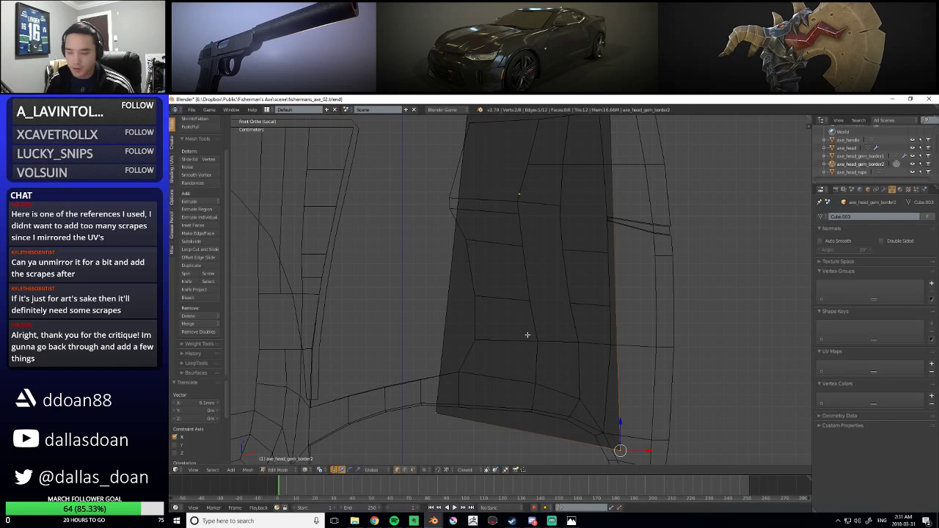
pyautogui.keyDown('shift'); pyautogui.moveTo(506, 219); pyautogui.dragTo(543, 285, button='middle'); pyautogui.keyUp('shift')
pyautogui.keyDown('shift'); pyautogui.moveTo(543, 364); pyautogui.dragTo(550, 297, button='middle'); pyautogui.keyUp('shift')
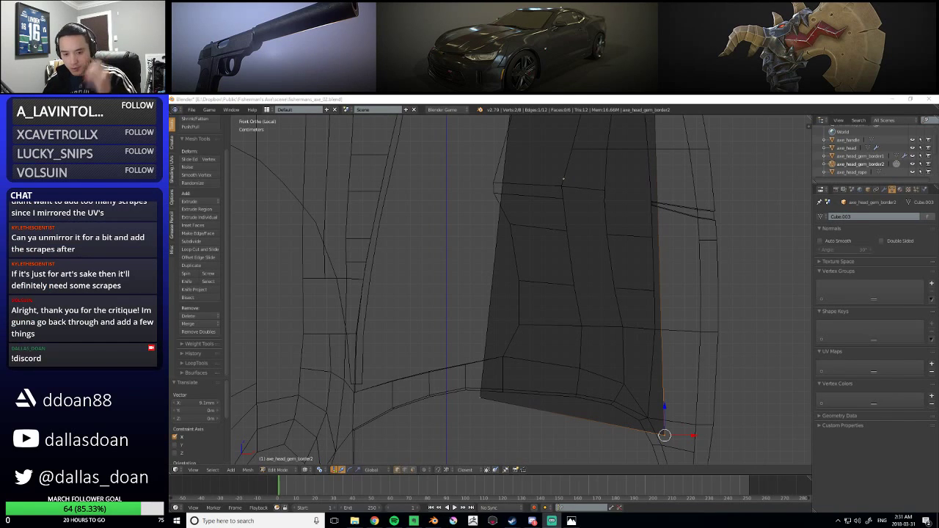
pyautogui.press('a')
pyautogui.scroll(-3, 458, 308)
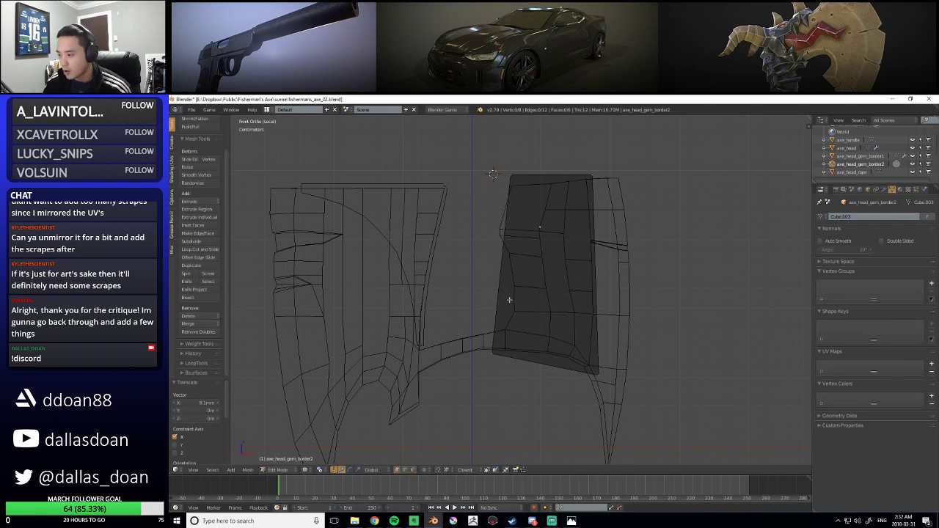
# Add a loop cut across the block near its lower end, level with the top of the curved bridge
pyautogui.scroll(3, 506, 294)
pyautogui.keyDown('shift'); pyautogui.moveTo(517, 296); pyautogui.dragTo(511, 355, button='middle'); pyautogui.keyUp('shift')
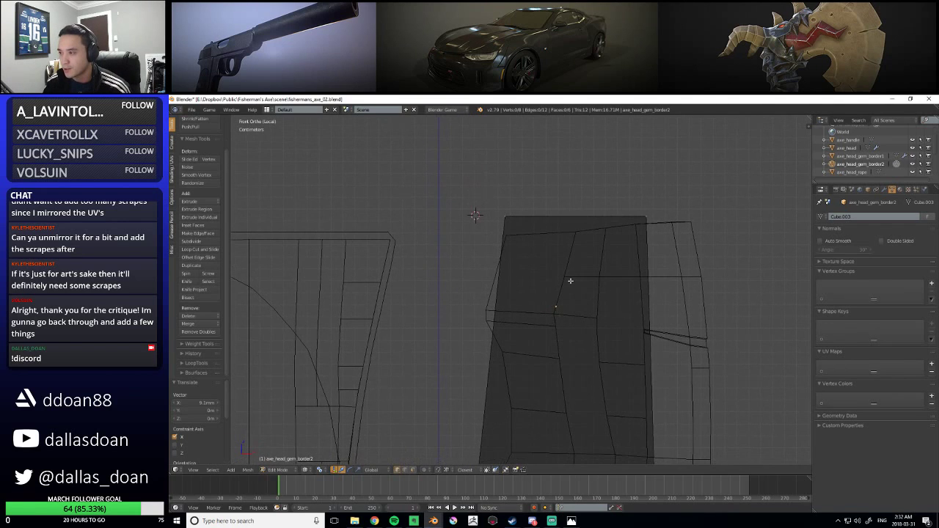
pyautogui.rightClick(505, 215)
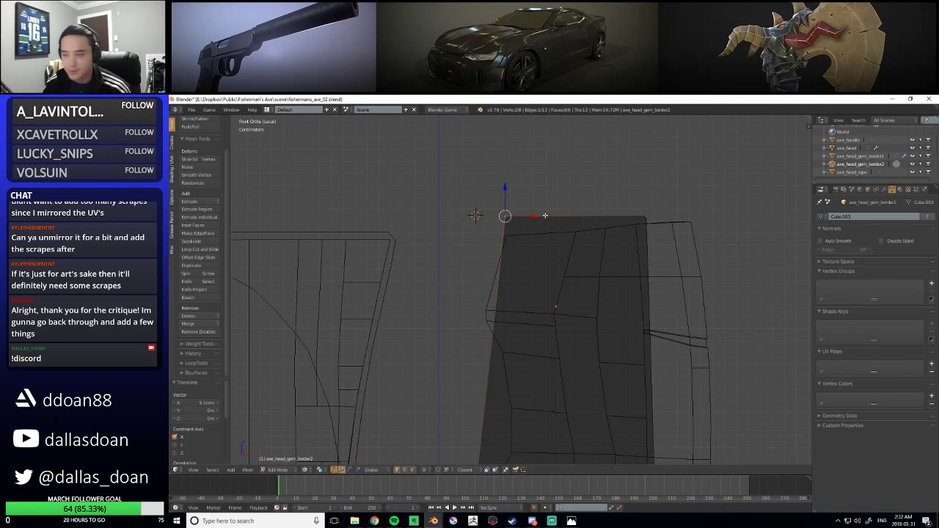
pyautogui.scroll(-3, 557, 271)
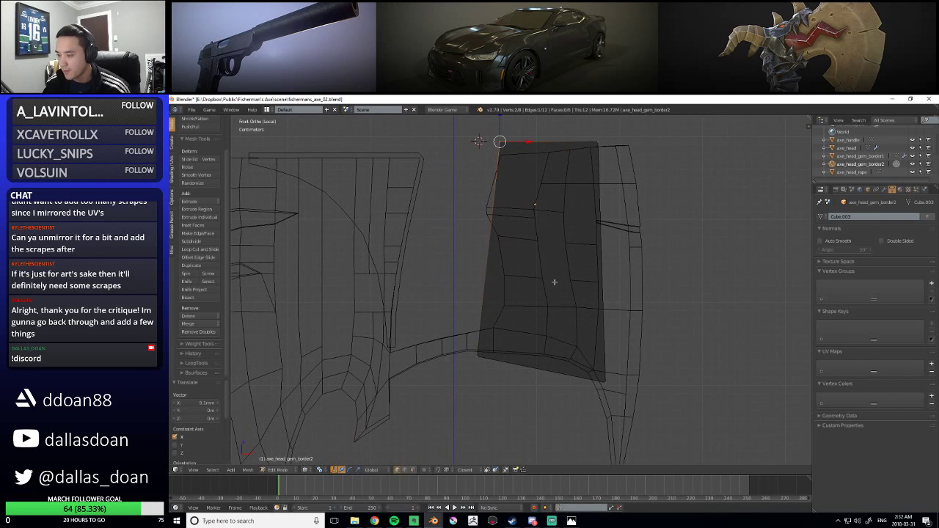
pyautogui.scroll(2, 494, 293)
pyautogui.hotkey('ctrl', 'r')
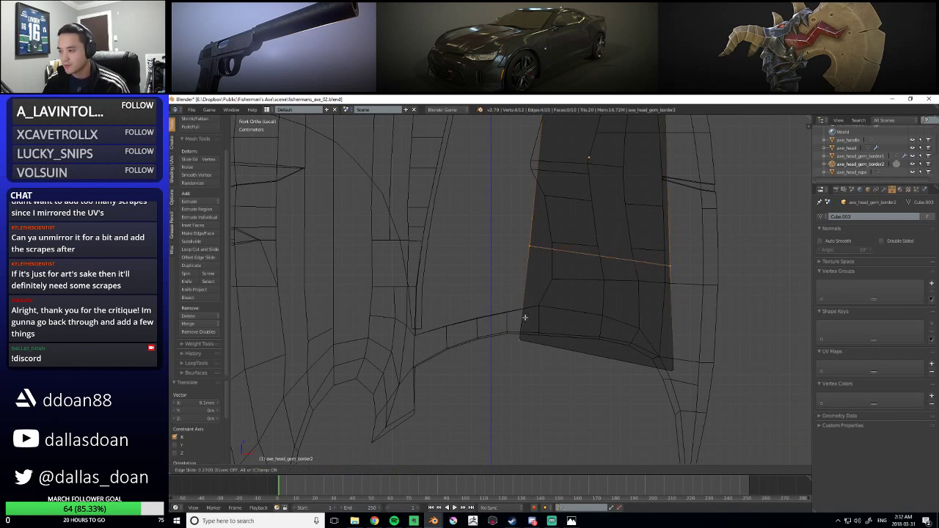
pyautogui.click(522, 322)
pyautogui.rightClick(513, 352)
pyautogui.keyDown('shift'); pyautogui.scroll(1, 489, 354); pyautogui.keyUp('shift')
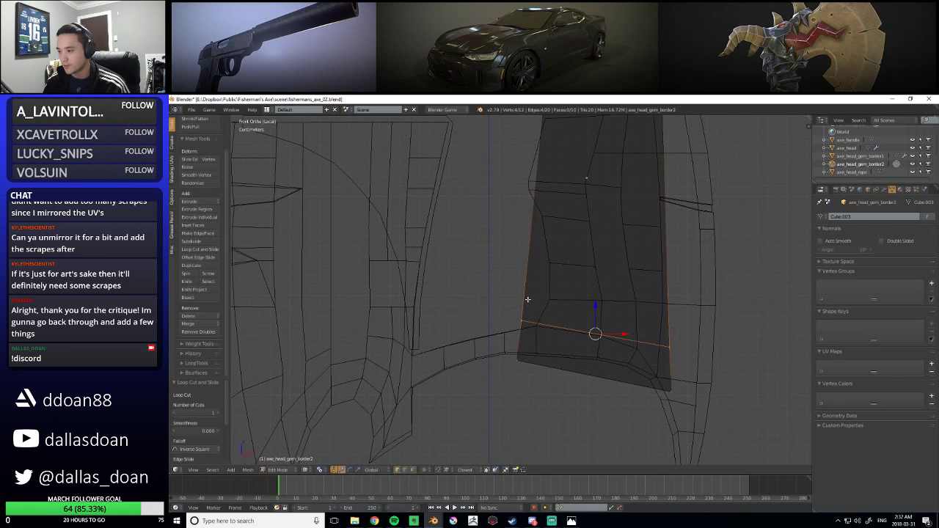
# Add a centred loop cut across the block between its top edge and the lower cut
pyautogui.keyDown('shift'); pyautogui.moveTo(531, 229); pyautogui.dragTo(506, 291, button='middle'); pyautogui.keyUp('shift')
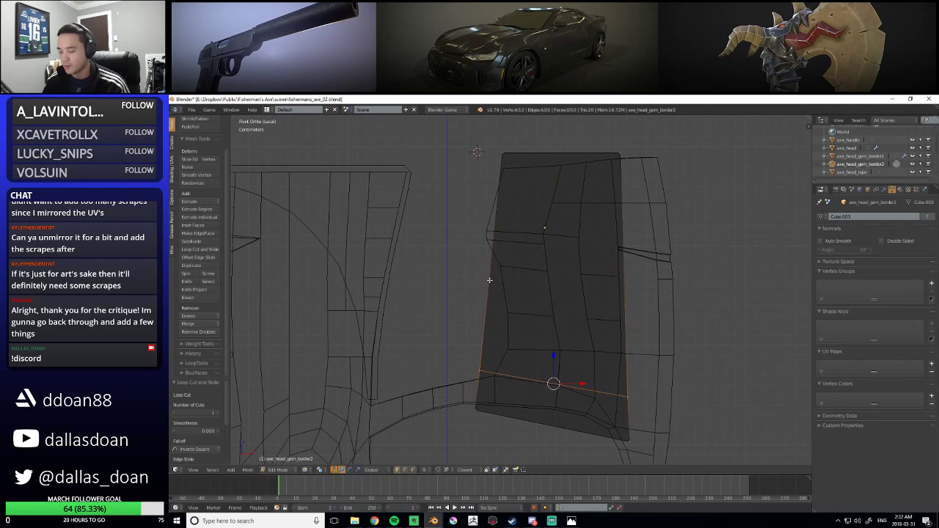
pyautogui.hotkey('ctrl', 'r')
pyautogui.click(500, 279)
pyautogui.rightClick(499, 279)
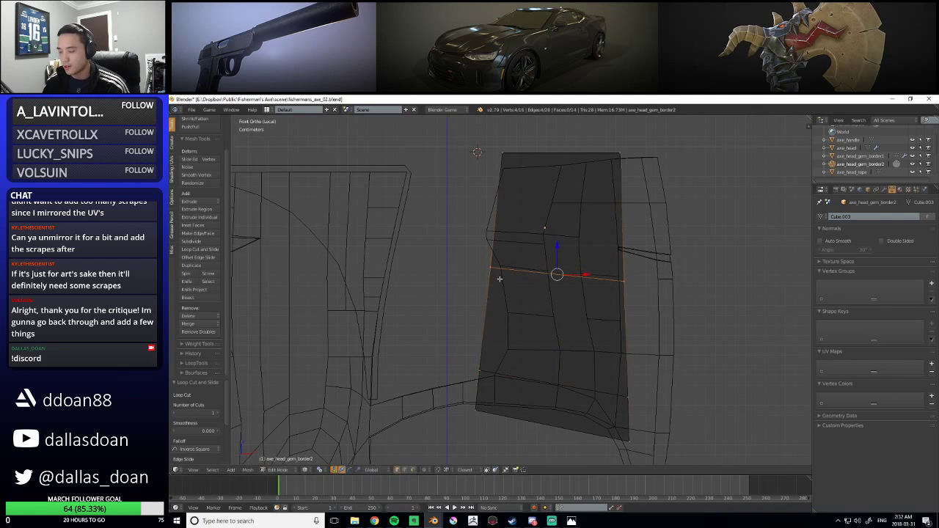
# Move the middle cut's outer end slightly inward along X and lower it 7.76 cm along Z
pyautogui.rightClick(490, 253)
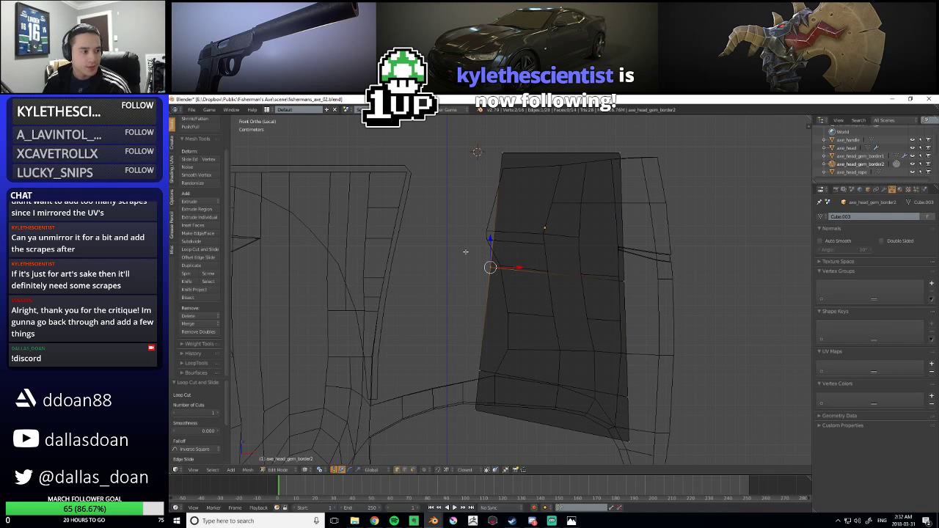
pyautogui.moveTo(602, 286)
pyautogui.keyDown('shift'); pyautogui.mouseDown(button='middle')
pyautogui.moveTo(574, 302)
pyautogui.moveTo(605, 272)
pyautogui.mouseUp(button='middle'); pyautogui.keyUp('shift')
pyautogui.rightClick(605, 302)
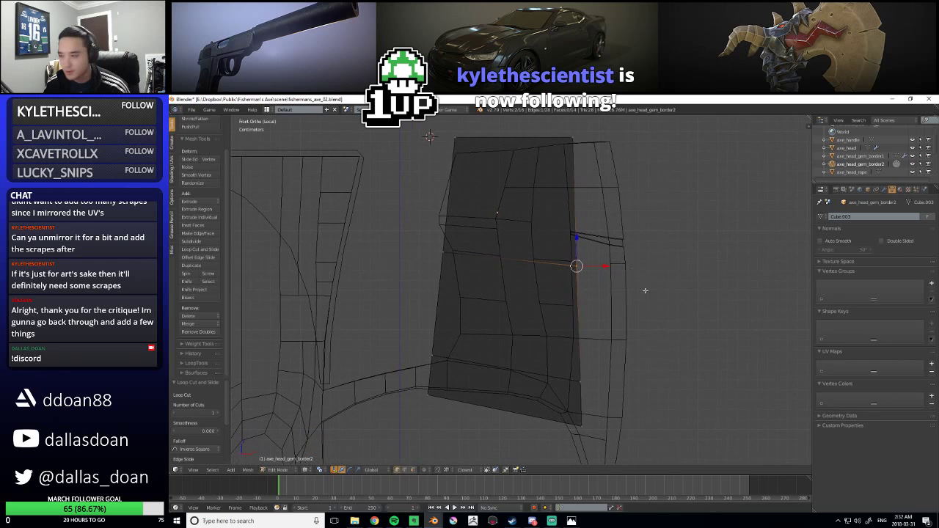
pyautogui.press('g')
pyautogui.press('x')
pyautogui.click(599, 270)
pyautogui.keyDown('shift'); pyautogui.moveTo(579, 242); pyautogui.dragTo(575, 234, button='middle'); pyautogui.keyUp('shift')
pyautogui.press('g')
pyautogui.press('z')
pyautogui.click(557, 314)
pyautogui.moveTo(558, 314); pyautogui.dragTo(426, 254, button='middle')
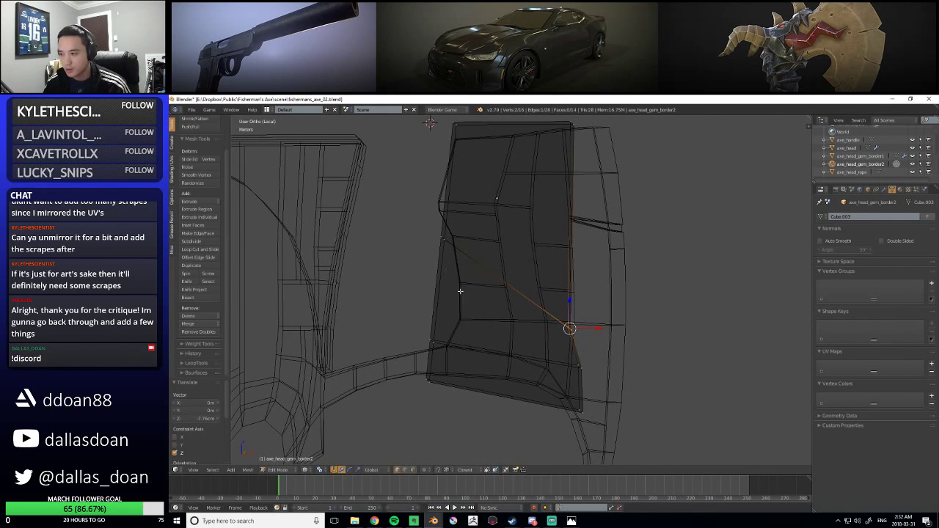
pyautogui.keyDown('shift'); pyautogui.moveTo(468, 293); pyautogui.dragTo(530, 320, button='middle'); pyautogui.keyUp('shift')
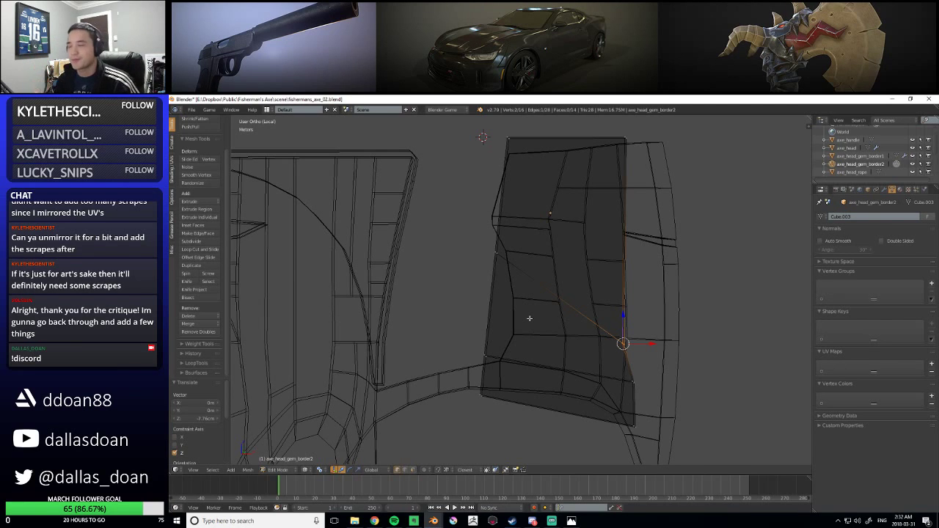
# Examine the reshaped block against the gem border in solid shading from several angles
pyautogui.scroll(-4, 555, 348)
pyautogui.press('Tab')
pyautogui.scroll(2, 524, 324)
pyautogui.moveTo(527, 326)
pyautogui.mouseDown(button='middle')
pyautogui.moveTo(641, 382)
pyautogui.moveTo(503, 301)
pyautogui.moveTo(516, 333)
pyautogui.moveTo(509, 320)
pyautogui.mouseUp(button='middle')
pyautogui.press('z')
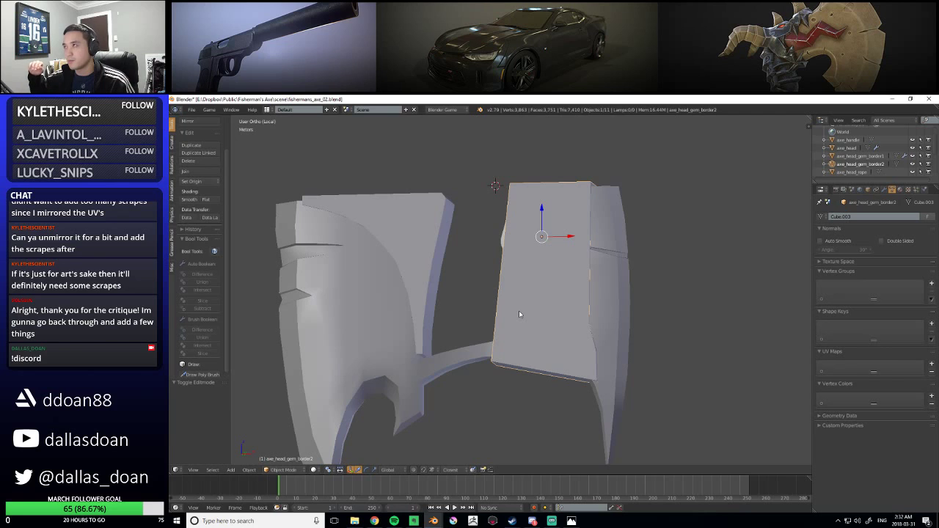
pyautogui.moveTo(519, 314); pyautogui.dragTo(543, 312, button='middle')
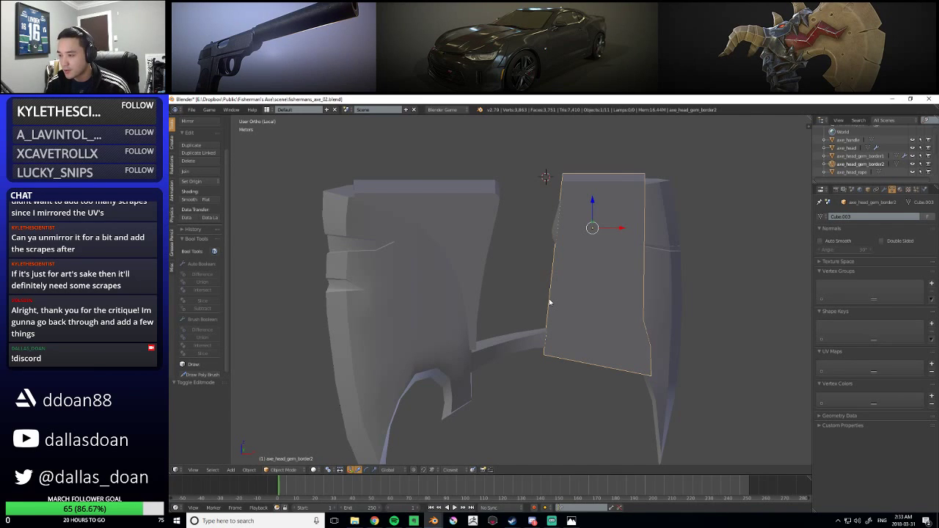
pyautogui.moveTo(550, 302); pyautogui.dragTo(585, 218, button='middle')
pyautogui.press('Tab')
pyautogui.scroll(4, 506, 290)
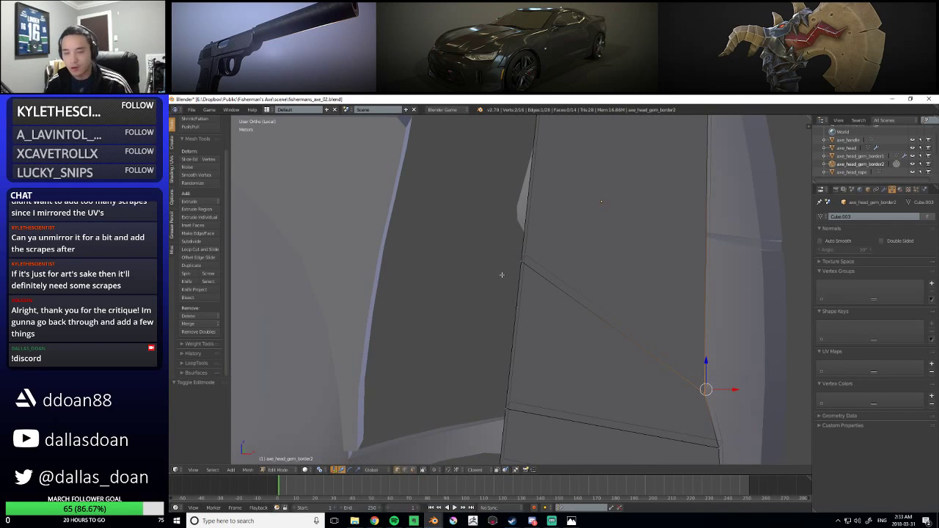
pyautogui.scroll(-5, 499, 273)
pyautogui.scroll(3, 463, 283)
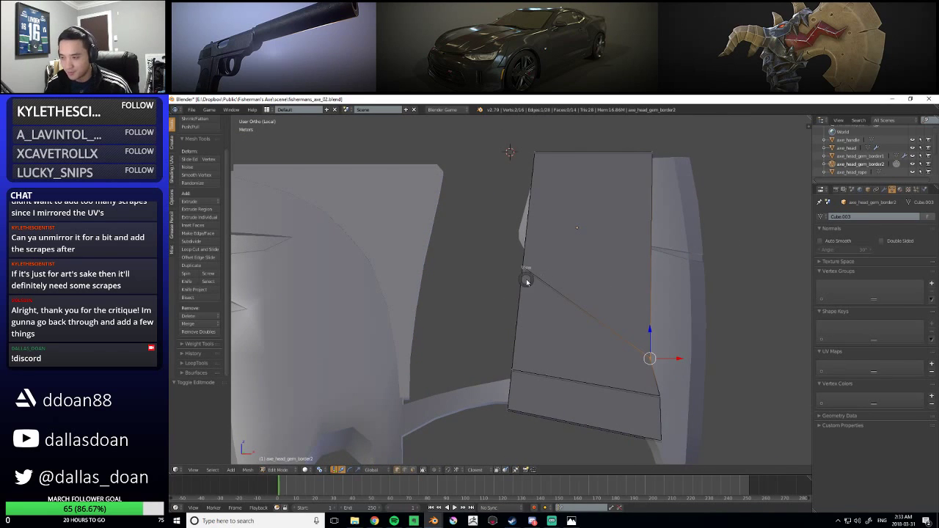
# In front wireframe view, move the middle cut's inner end up and toward the gap to follow the border's protruding inner corner
pyautogui.press('KP_1')
pyautogui.press('z')
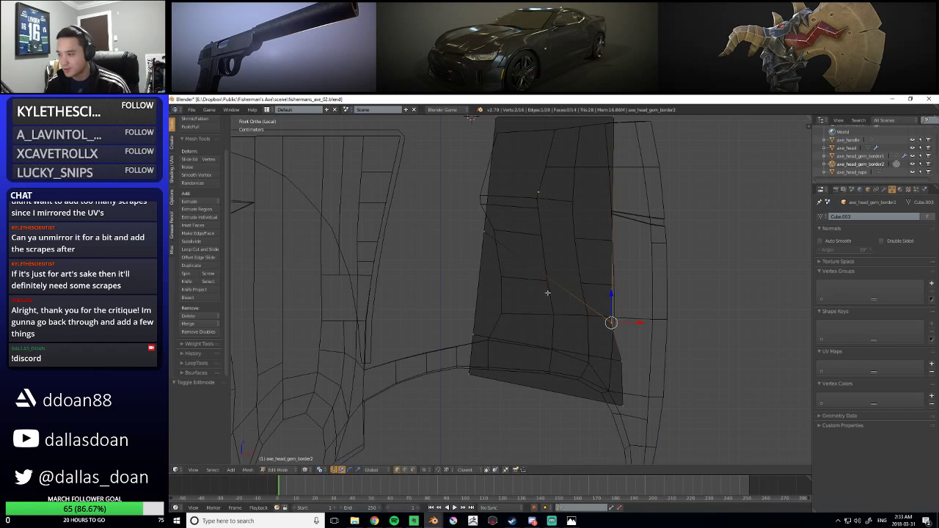
pyautogui.keyDown('shift'); pyautogui.moveTo(573, 286); pyautogui.dragTo(551, 283, button='middle'); pyautogui.keyUp('shift')
pyautogui.keyDown('shift'); pyautogui.moveTo(515, 254); pyautogui.dragTo(520, 312, button='middle'); pyautogui.keyUp('shift')
pyautogui.press('b')
pyautogui.moveTo(453, 272); pyautogui.dragTo(491, 304)
pyautogui.moveTo(472, 261); pyautogui.dragTo(455, 239)
pyautogui.keyDown('shift'); pyautogui.moveTo(503, 251); pyautogui.dragTo(499, 247, button='middle'); pyautogui.keyUp('shift')
pyautogui.moveTo(475, 253); pyautogui.dragTo(481, 254)
pyautogui.keyDown('shift'); pyautogui.moveTo(501, 255); pyautogui.dragTo(499, 253, button='middle'); pyautogui.keyUp('shift')
pyautogui.moveTo(485, 252); pyautogui.dragTo(481, 254)
# Move the block's top outer corner outward along X by about 1.5 cm
pyautogui.rightClick(475, 167)
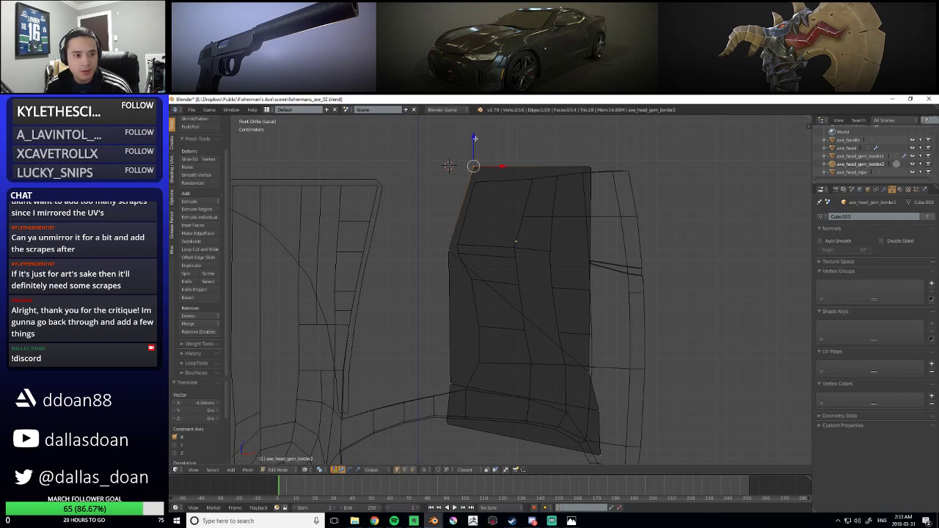
pyautogui.keyDown('shift'); pyautogui.moveTo(584, 350); pyautogui.dragTo(554, 305, button='middle'); pyautogui.keyUp('shift')
pyautogui.moveTo(554, 326); pyautogui.dragTo(594, 358)
pyautogui.keyDown('shift'); pyautogui.moveTo(570, 289); pyautogui.dragTo(580, 320, button='middle'); pyautogui.keyUp('shift')
pyautogui.moveTo(576, 174); pyautogui.dragTo(631, 178)
pyautogui.keyDown('shift'); pyautogui.moveTo(622, 236); pyautogui.dragTo(621, 207, button='middle'); pyautogui.keyUp('shift')
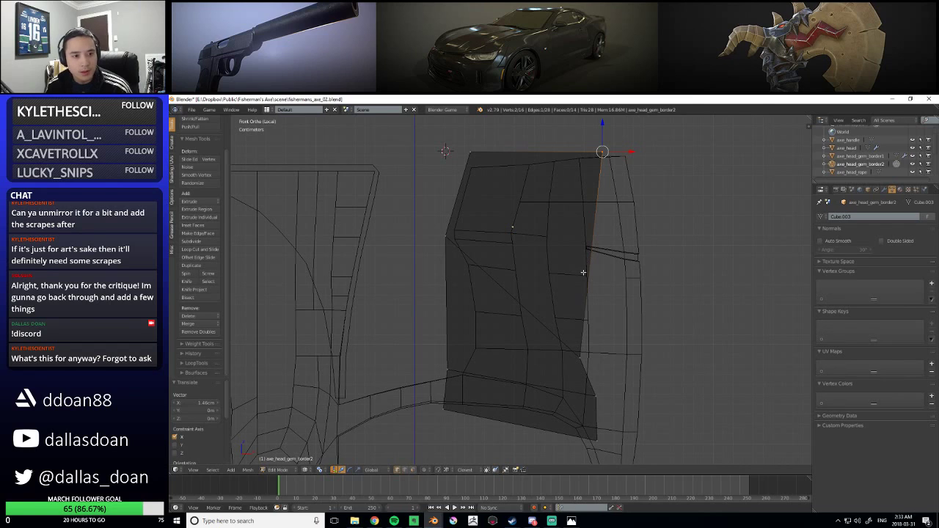
# Raise the block's bottom outer corner and shift the lower cut's outer end slightly outward along X
pyautogui.keyDown('shift'); pyautogui.moveTo(583, 289); pyautogui.dragTo(571, 251, button='middle'); pyautogui.keyUp('shift')
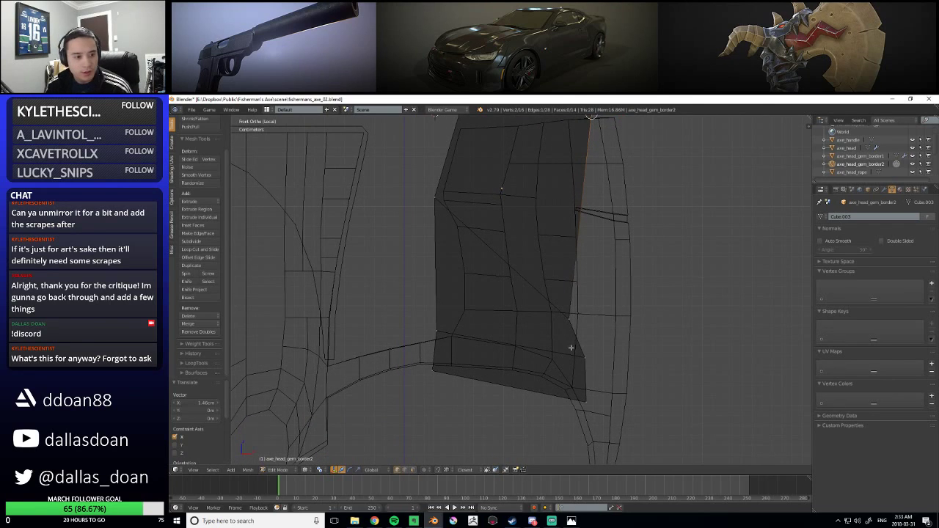
pyautogui.moveTo(574, 384); pyautogui.dragTo(597, 369)
pyautogui.moveTo(584, 334); pyautogui.dragTo(610, 369)
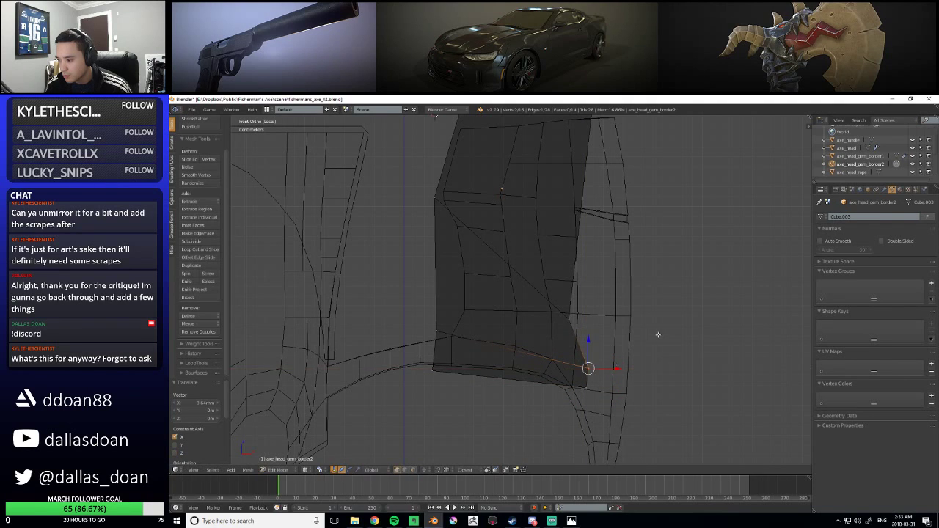
pyautogui.press('a')
pyautogui.keyDown('shift'); pyautogui.moveTo(520, 350); pyautogui.dragTo(597, 345, button='middle'); pyautogui.keyUp('shift')
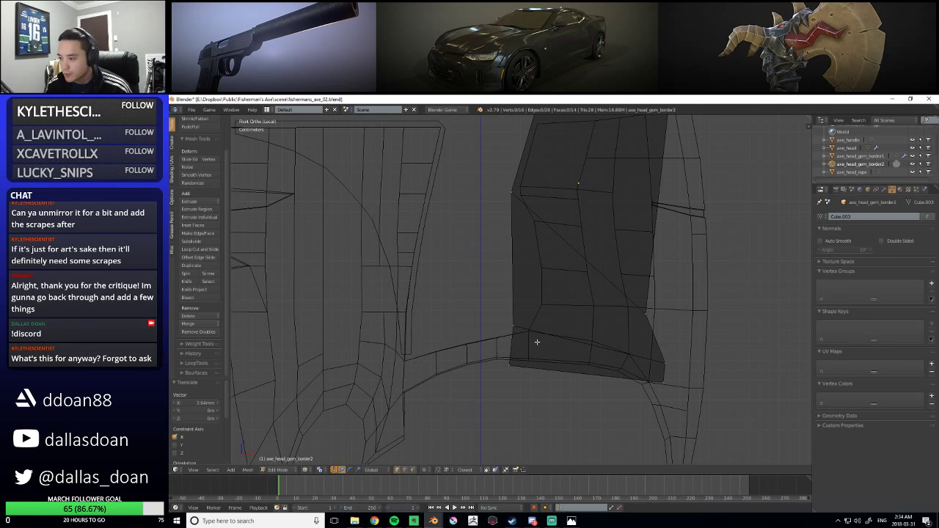
# Raise the middle cut's outer end 12 cm along Z to bring it level with its inner end
pyautogui.keyDown('shift'); pyautogui.moveTo(541, 343); pyautogui.dragTo(538, 319, button='middle'); pyautogui.keyUp('shift')
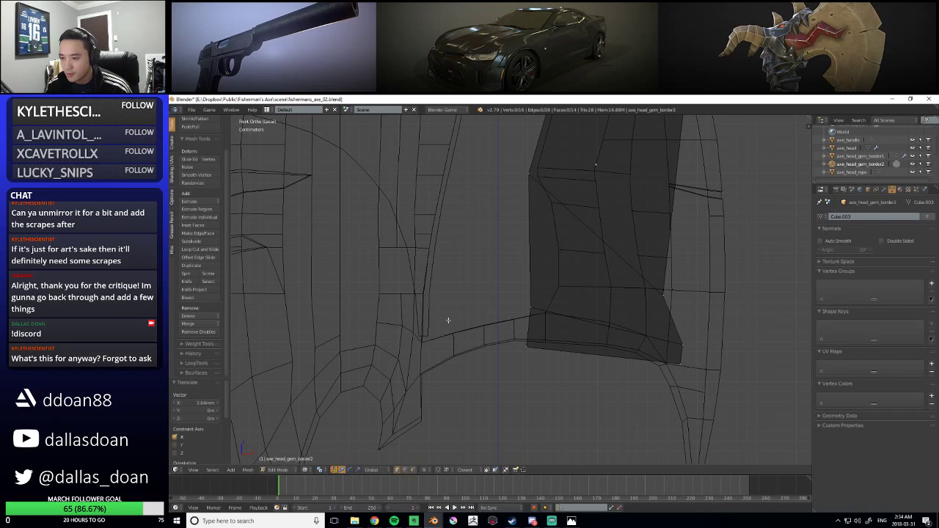
pyautogui.keyDown('shift'); pyautogui.moveTo(448, 320); pyautogui.dragTo(464, 279, button='middle'); pyautogui.keyUp('shift')
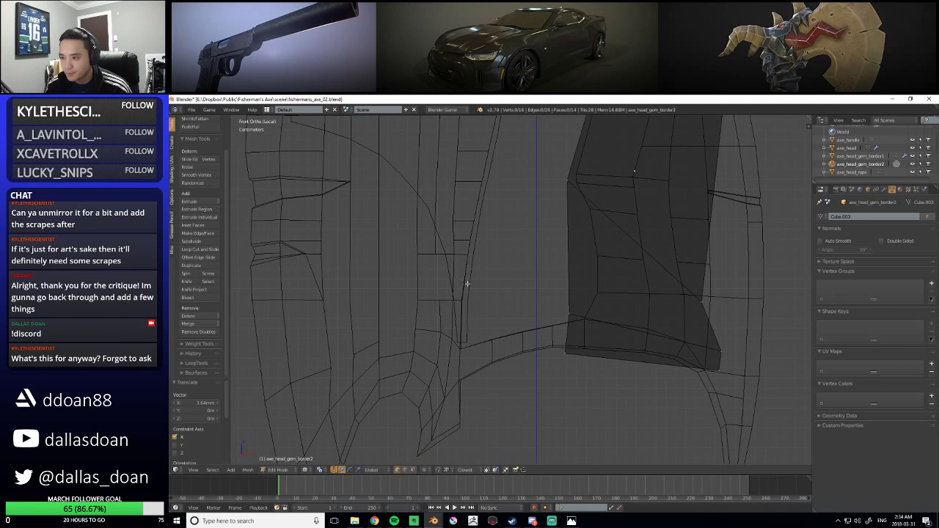
pyautogui.scroll(-2, 467, 293)
pyautogui.scroll(-1, 476, 315)
pyautogui.keyDown('shift'); pyautogui.moveTo(481, 322); pyautogui.dragTo(514, 292, button='middle'); pyautogui.keyUp('shift')
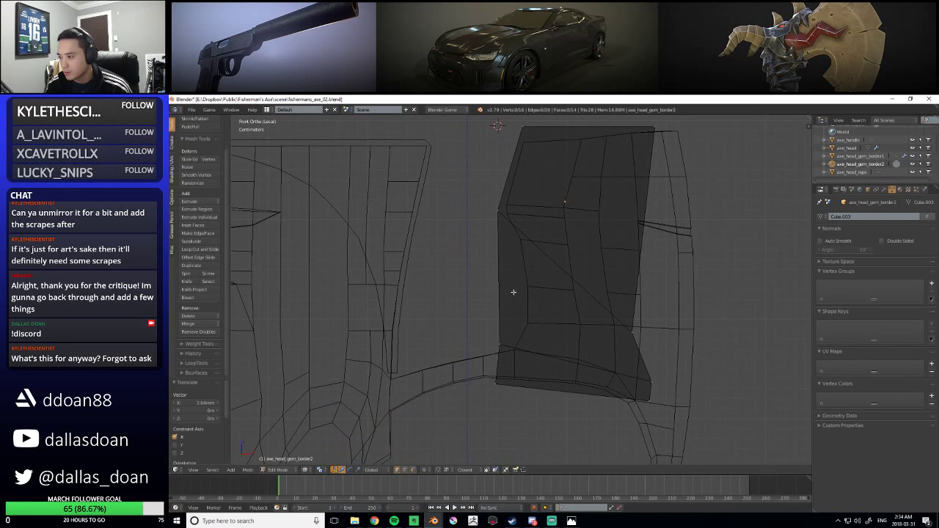
pyautogui.rightClick(613, 312)
pyautogui.moveTo(632, 302); pyautogui.dragTo(633, 182)
# Add another loop cut across the block just above the lower cut
pyautogui.scroll(1, 558, 242)
pyautogui.keyDown('shift'); pyautogui.moveTo(532, 270); pyautogui.dragTo(530, 250, button='middle'); pyautogui.keyUp('shift')
pyautogui.scroll(-2, 530, 250)
pyautogui.keyDown('shift'); pyautogui.moveTo(529, 282); pyautogui.dragTo(528, 317, button='middle'); pyautogui.keyUp('shift')
pyautogui.hotkey('ctrl', 'r')
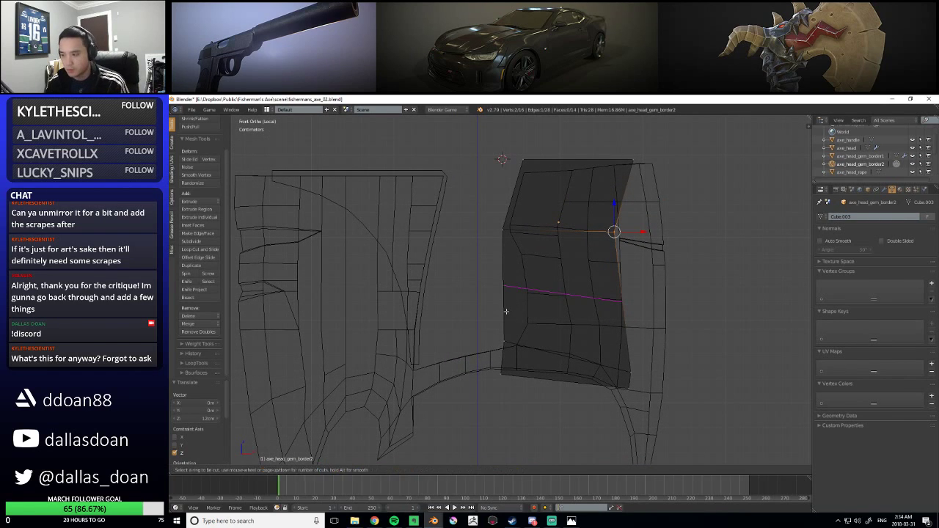
pyautogui.click(508, 336)
pyautogui.rightClick(508, 335)
# Move the new cut's outer end 2.14 cm inward along X
pyautogui.moveTo(534, 325)
pyautogui.keyDown('shift'); pyautogui.mouseDown(button='middle')
pyautogui.moveTo(510, 294)
pyautogui.moveTo(553, 322)
pyautogui.mouseUp(button='middle'); pyautogui.keyUp('shift')
pyautogui.scroll(1, 506, 267)
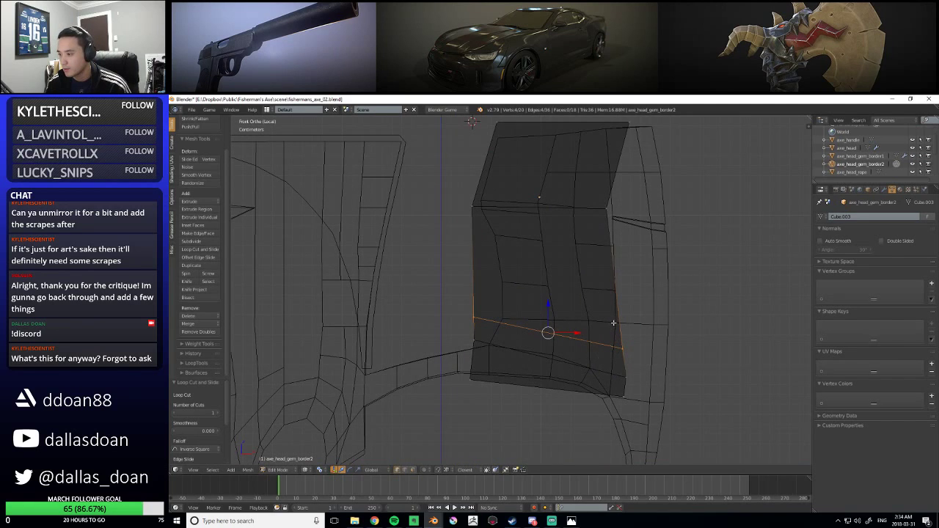
pyautogui.rightClick(624, 347)
pyautogui.press('g')
pyautogui.press('x')
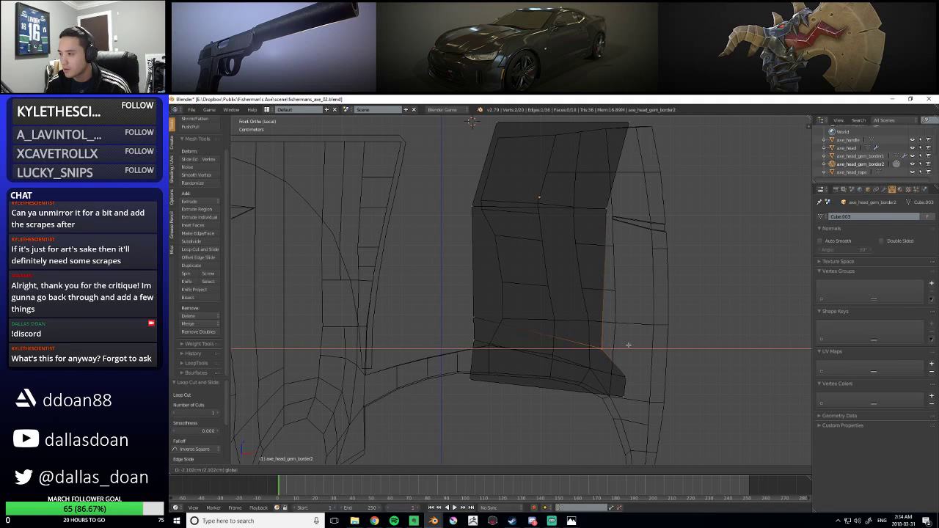
pyautogui.click(626, 347)
# Move the outer end of the block's upper cut 1.17 cm outward along X
pyautogui.keyDown('shift'); pyautogui.moveTo(606, 224); pyautogui.dragTo(608, 256, button='middle'); pyautogui.keyUp('shift')
pyautogui.rightClick(608, 241)
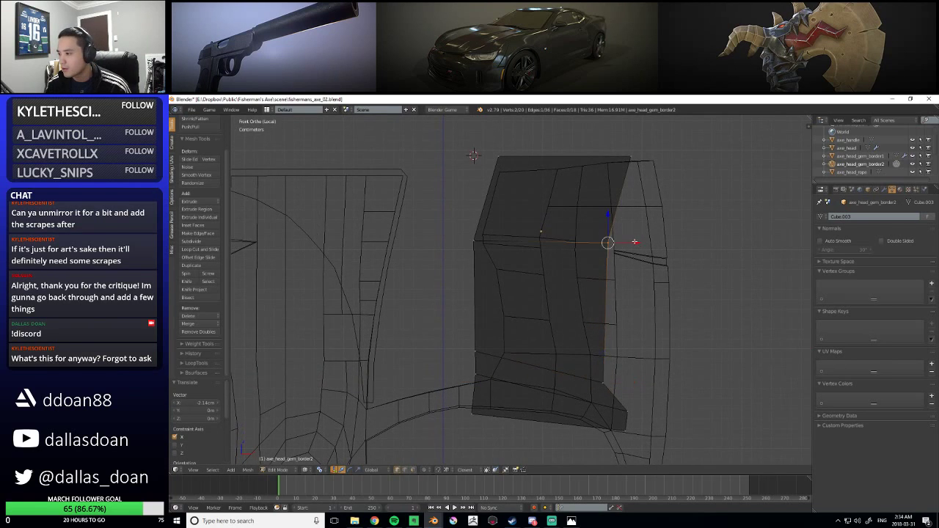
pyautogui.press('g')
pyautogui.press('x')
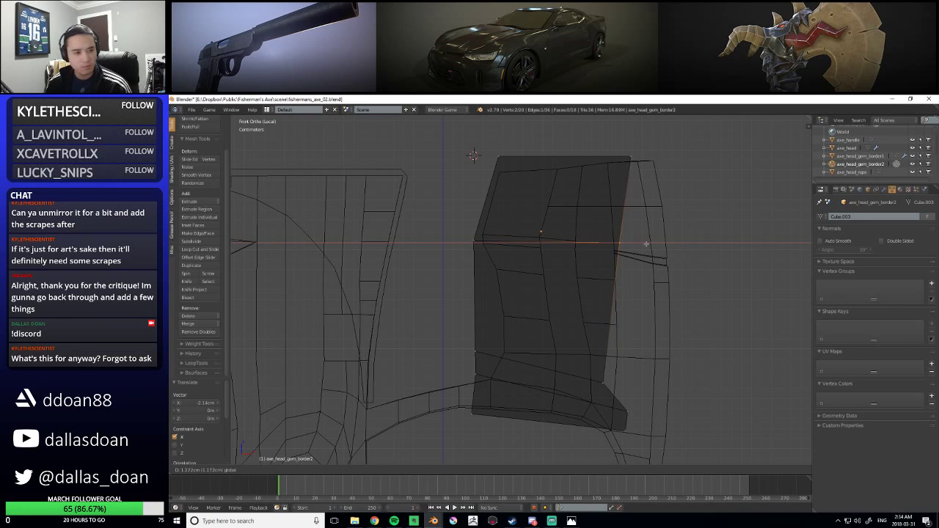
pyautogui.click(645, 244)
# Move the block's top outer corner and the outer ends of its two upper cuts 7.75 mm inward along X
pyautogui.keyDown('shift'); pyautogui.moveTo(596, 355); pyautogui.dragTo(595, 342, button='middle'); pyautogui.keyUp('shift')
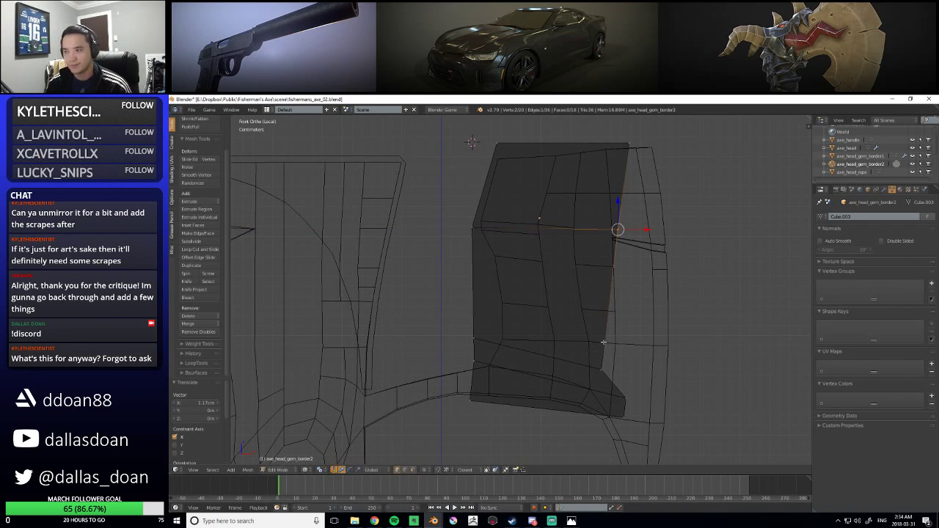
pyautogui.scroll(1, 602, 328)
pyautogui.moveTo(629, 155); pyautogui.dragTo(653, 138)
pyautogui.keyDown('shift'); pyautogui.moveTo(651, 262); pyautogui.dragTo(622, 238); pyautogui.keyUp('shift')
pyautogui.keyDown('shift'); pyautogui.moveTo(601, 405); pyautogui.dragTo(635, 430); pyautogui.keyUp('shift')
pyautogui.press('g')
pyautogui.press('x')
pyautogui.click(636, 294)
pyautogui.scroll(-2, 623, 315)
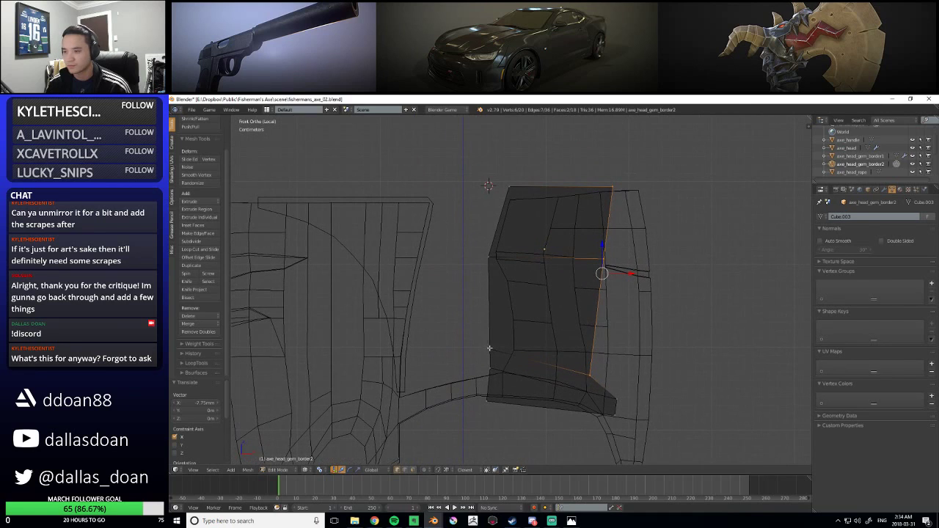
# Pull the inner end of the cut above the lowest one into the block and add a loop cut across the span above it
pyautogui.moveTo(483, 328); pyautogui.dragTo(535, 349)
pyautogui.keyDown('shift'); pyautogui.moveTo(534, 341); pyautogui.dragTo(541, 330, button='middle'); pyautogui.keyUp('shift')
pyautogui.hotkey('ctrl', 'r')
pyautogui.click(514, 306)
pyautogui.rightClick(511, 311)
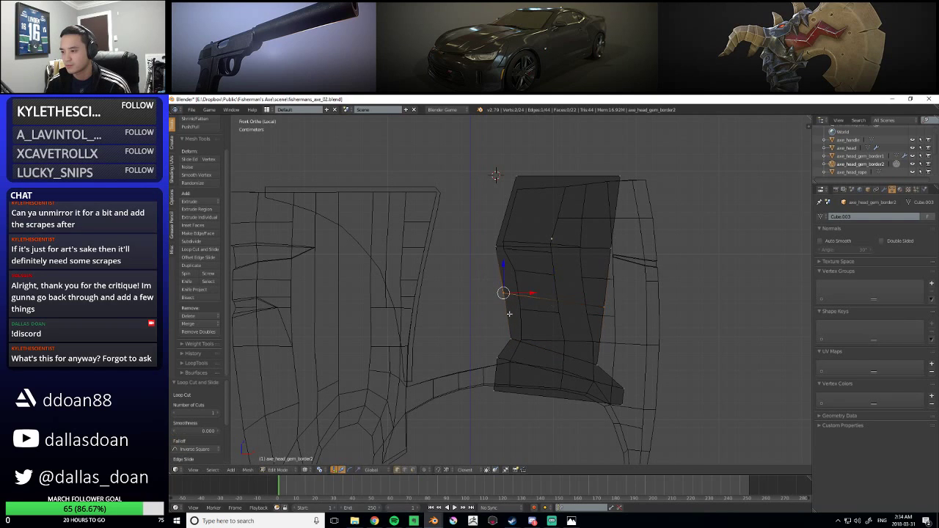
pyautogui.keyDown('shift'); pyautogui.moveTo(536, 308); pyautogui.dragTo(522, 302, button='middle'); pyautogui.keyUp('shift')
# Switch to solid shading and examine the block's silhouette against the axe head from the front
pyautogui.press('Tab')
pyautogui.press('Tab')
pyautogui.press('z')
pyautogui.scroll(-2, 700, 282)
pyautogui.press('a')
pyautogui.keyDown('shift'); pyautogui.moveTo(696, 289); pyautogui.dragTo(729, 274, button='middle'); pyautogui.keyUp('shift')
pyautogui.scroll(1, 726, 276)
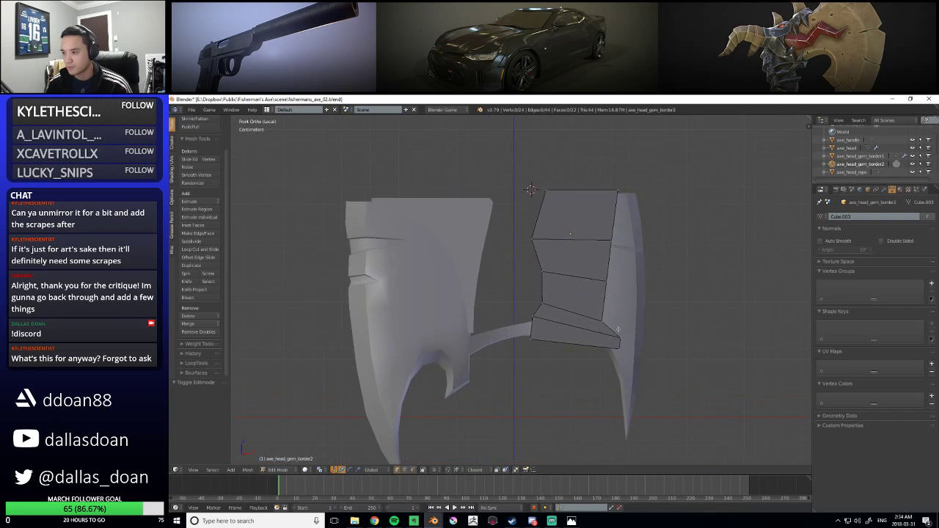
pyautogui.press('Tab')
pyautogui.press('a')
pyautogui.scroll(-4, 682, 311)
pyautogui.scroll(4, 652, 318)
pyautogui.rightClick(611, 283)
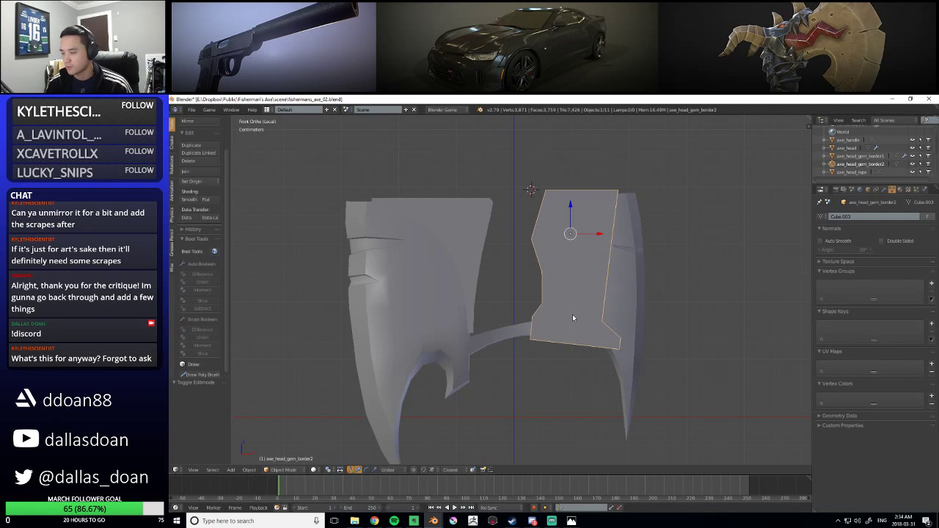
# Add a centred loop cut running vertically down the full height of the block
pyautogui.press('Tab')
pyautogui.hotkey('ctrl', 'r')
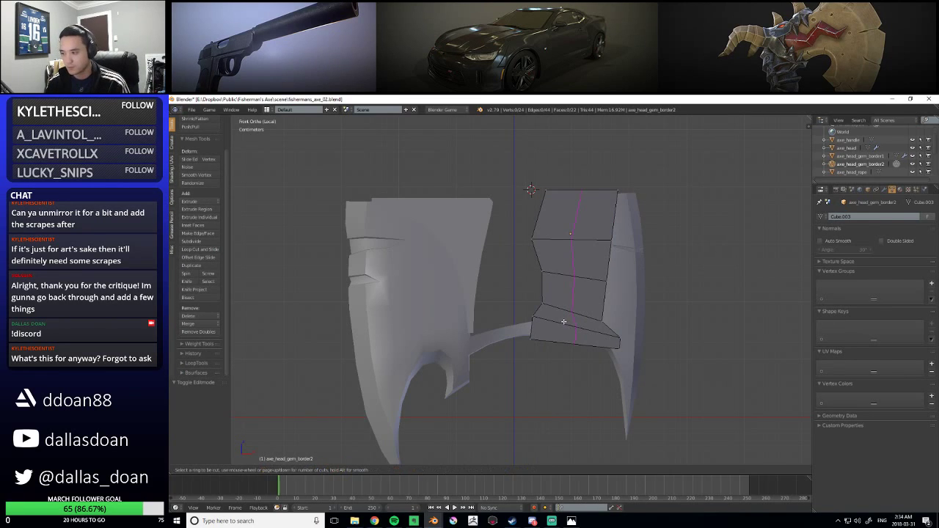
pyautogui.click(566, 320)
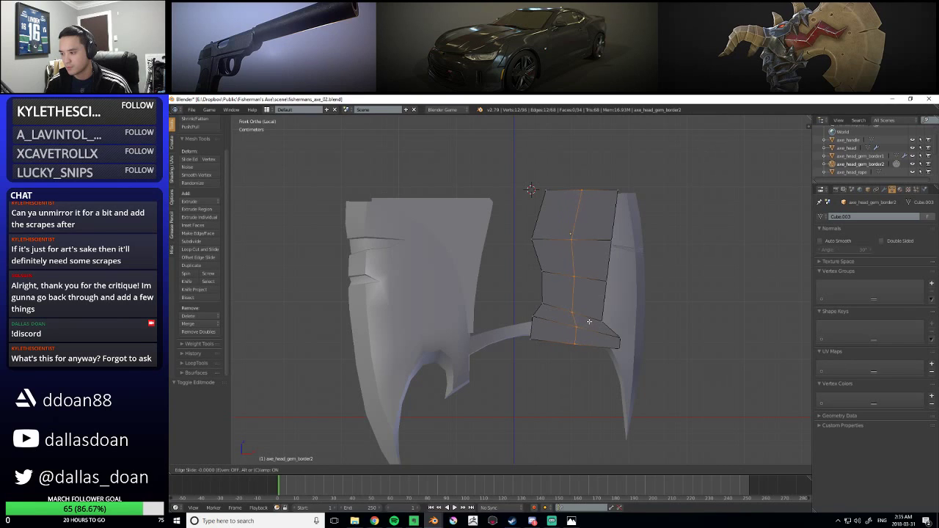
pyautogui.click(586, 321)
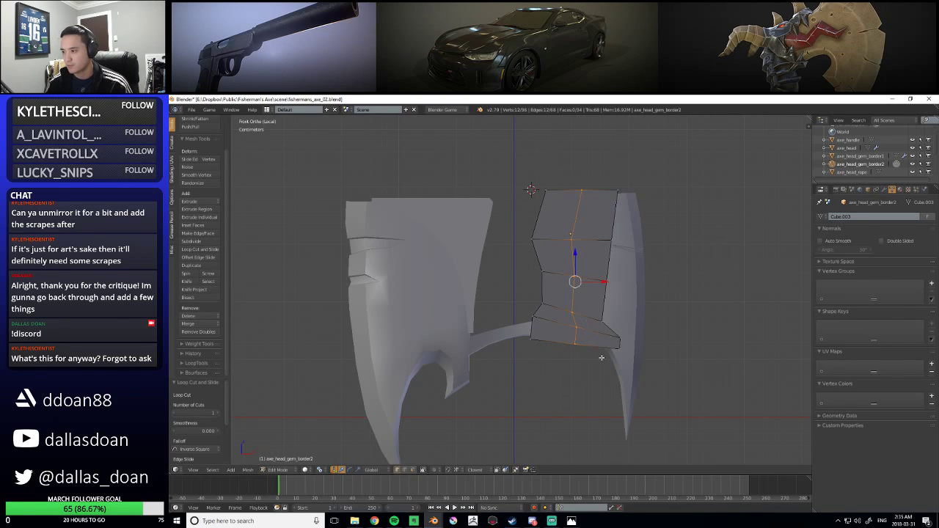
# Raise the middle of the block's bottom edge slightly along Z, following the curve of the axe head
pyautogui.scroll(2, 602, 357)
pyautogui.rightClick(612, 388)
pyautogui.moveTo(597, 342); pyautogui.dragTo(597, 334)
pyautogui.keyDown('shift'); pyautogui.moveTo(640, 377); pyautogui.dragTo(596, 289, button='middle'); pyautogui.keyUp('shift')
pyautogui.scroll(2, 624, 363)
pyautogui.scroll(-2, 587, 352)
pyautogui.press('a')
pyautogui.press('Tab')
pyautogui.scroll(2, 550, 269)
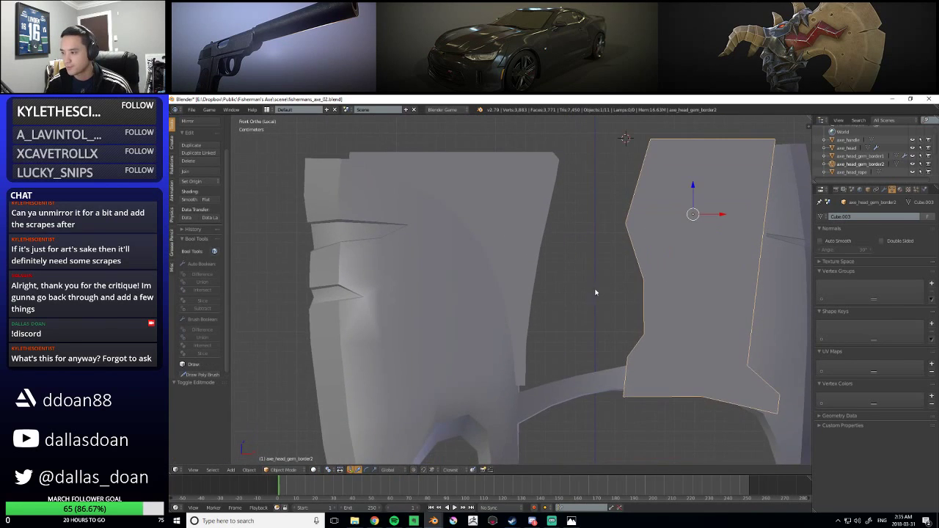
# Compare the outlines of the two gem borders and the gap between them from the front
pyautogui.keyDown('shift'); pyautogui.moveTo(557, 326); pyautogui.dragTo(554, 319, button='middle'); pyautogui.keyUp('shift')
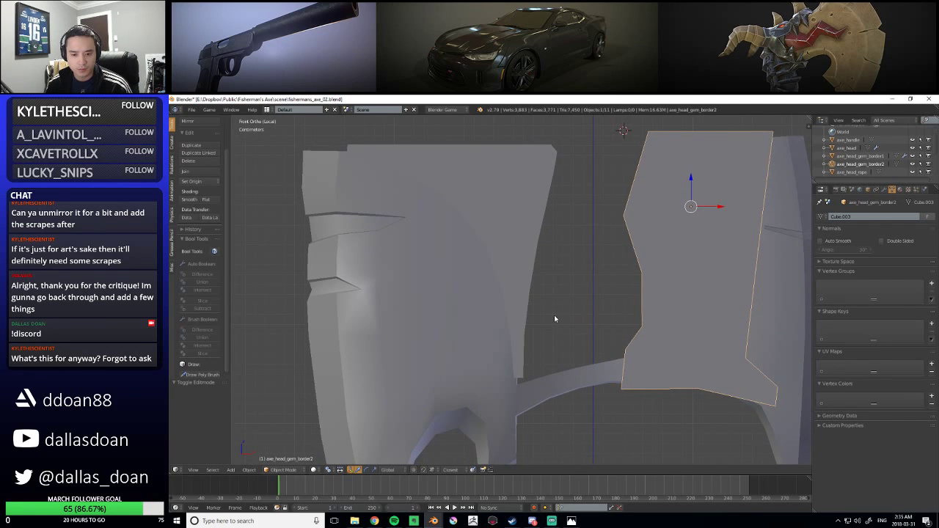
pyautogui.scroll(-10, 563, 320)
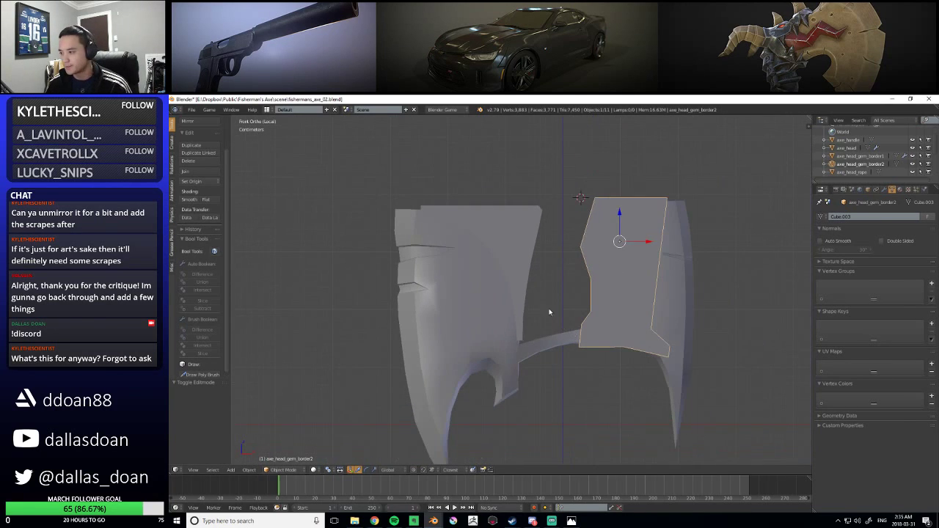
pyautogui.scroll(5, 565, 314)
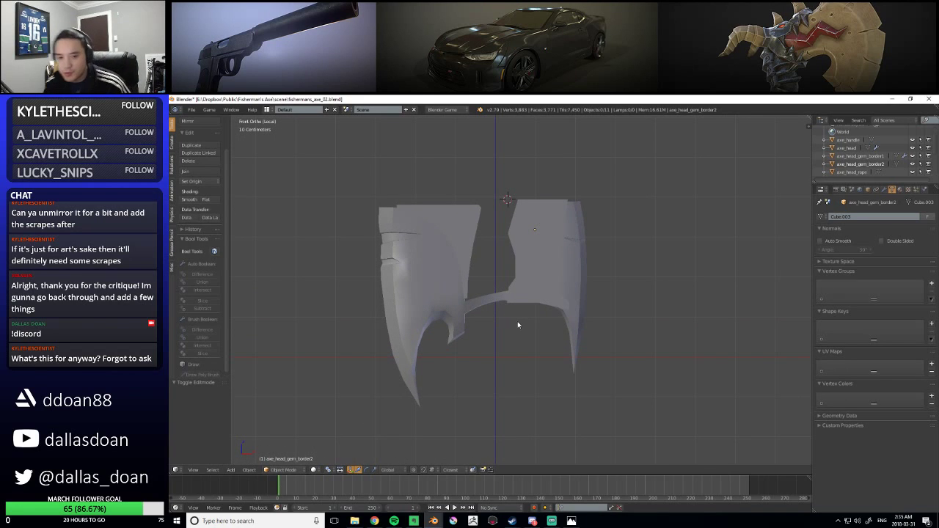
pyautogui.rightClick(533, 279)
pyautogui.scroll(4, 525, 270)
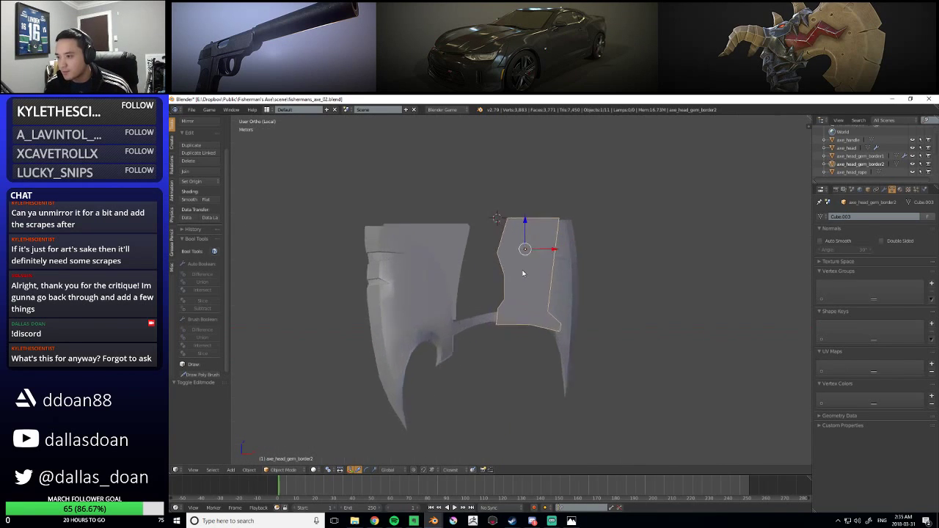
pyautogui.scroll(-1, 623, 265)
pyautogui.rightClick(495, 248)
pyautogui.scroll(-3, 534, 261)
pyautogui.press('a')
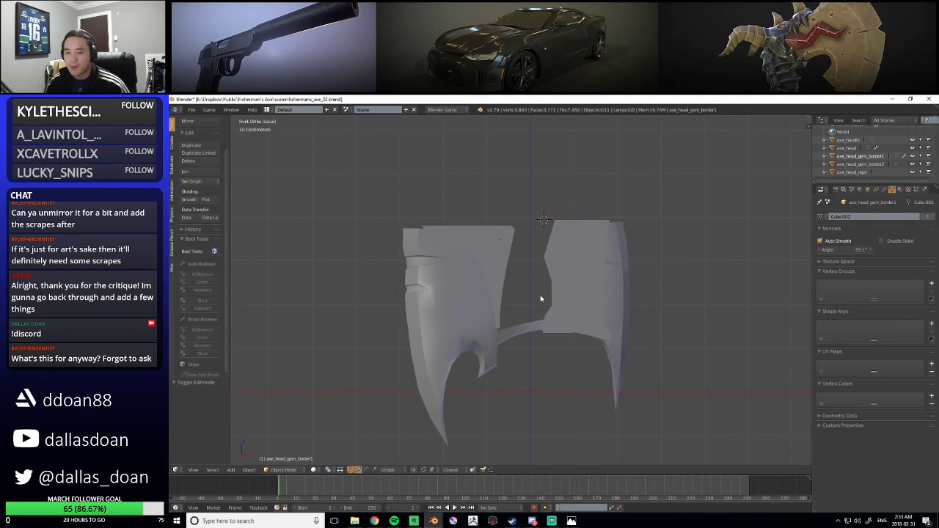
pyautogui.rightClick(506, 268)
pyautogui.scroll(2, 551, 293)
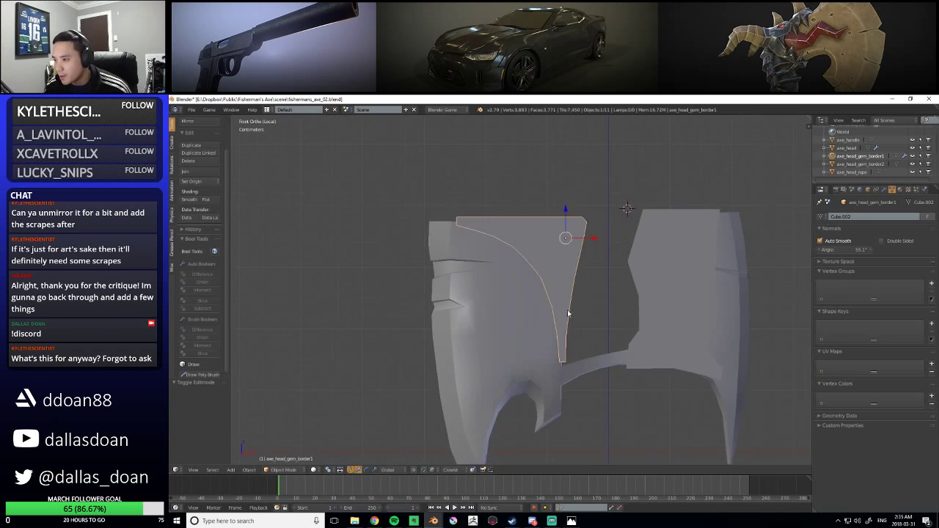
pyautogui.scroll(5, 528, 317)
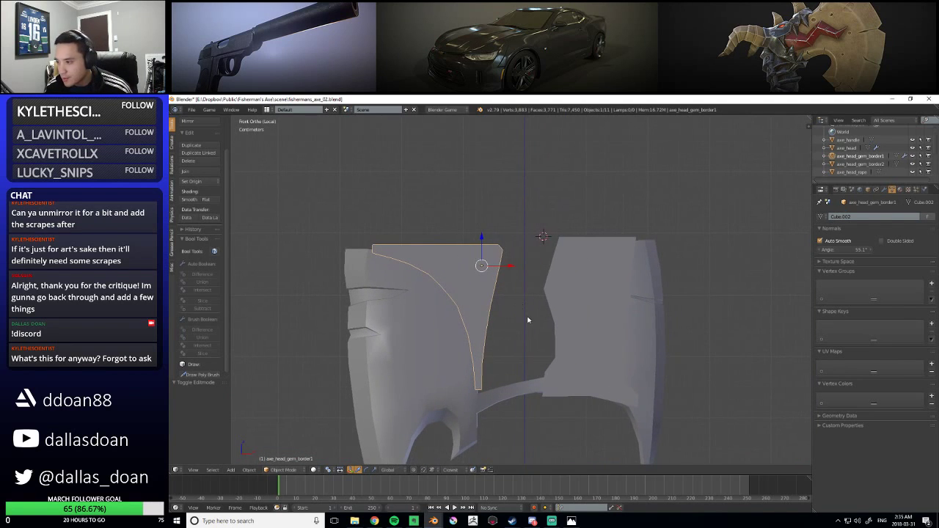
pyautogui.press('Tab')
pyautogui.press('Tab')
pyautogui.keyDown('shift'); pyautogui.moveTo(478, 327); pyautogui.dragTo(516, 270, button='middle'); pyautogui.keyUp('shift')
pyautogui.scroll(-3, 512, 353)
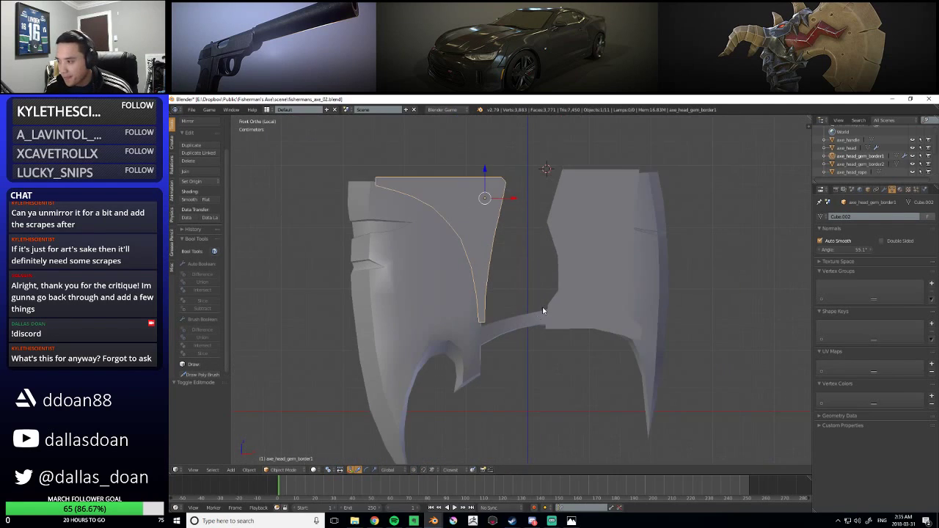
pyautogui.rightClick(550, 293)
pyautogui.scroll(-1, 546, 283)
pyautogui.keyDown('shift'); pyautogui.rightClick(506, 282); pyautogui.keyUp('shift')
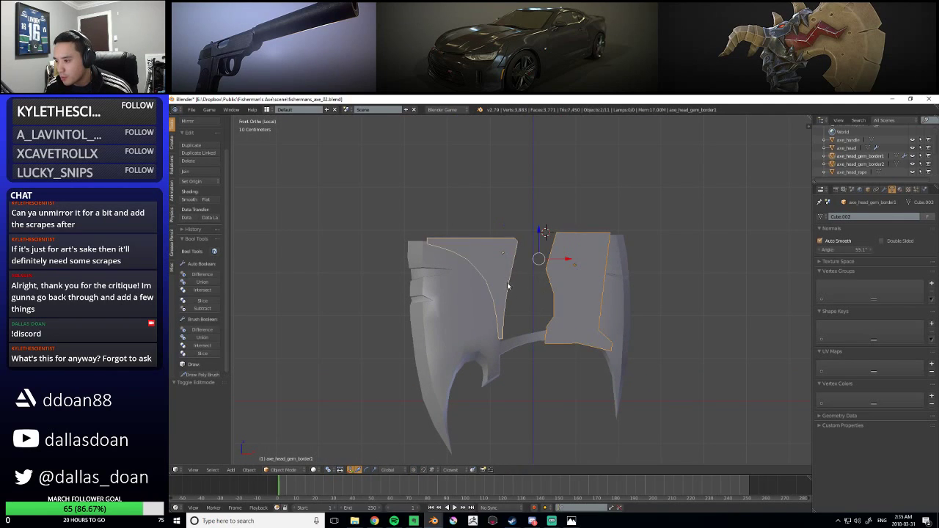
pyautogui.scroll(2, 536, 304)
pyautogui.rightClick(561, 305)
pyautogui.scroll(2, 528, 303)
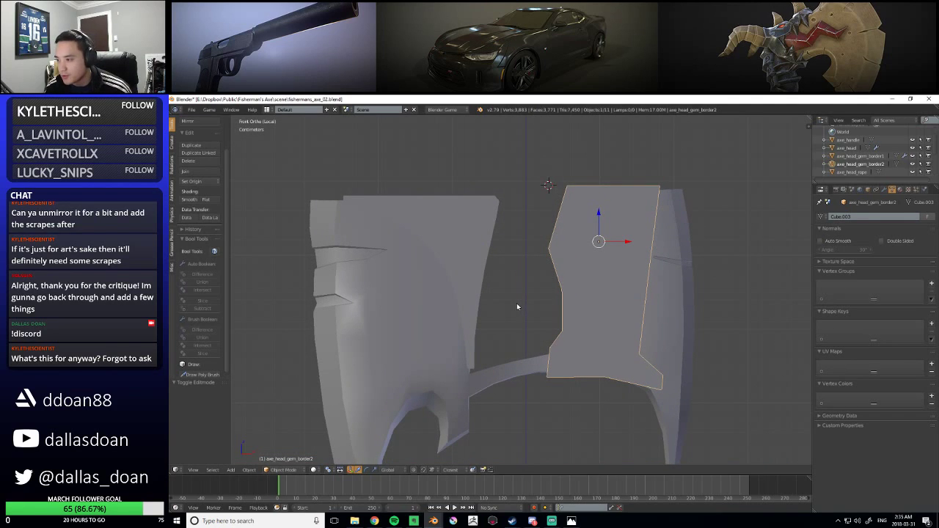
# Try to shift the outer ends of the block's three upper horizontal cuts slightly inward
pyautogui.press('Tab')
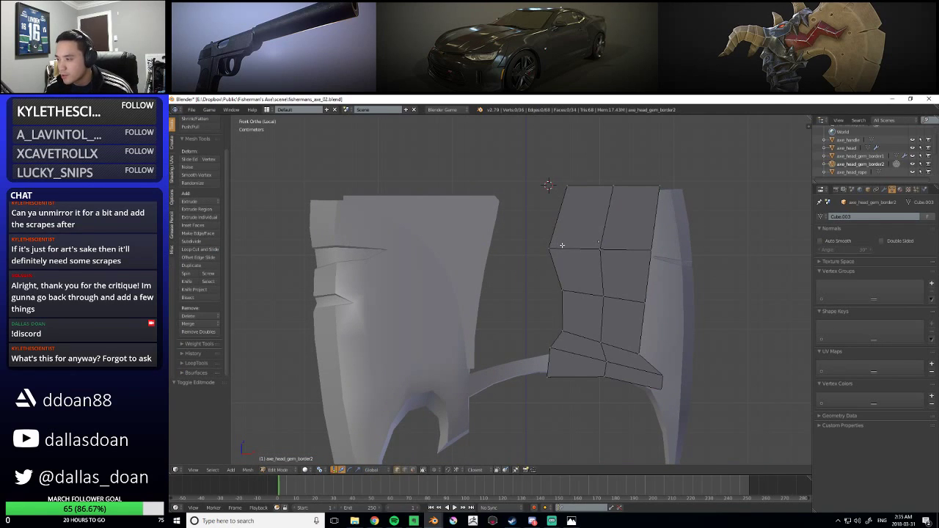
pyautogui.keyDown('shift'); pyautogui.moveTo(579, 257); pyautogui.dragTo(552, 261, button='middle'); pyautogui.keyUp('shift')
pyautogui.rightClick(648, 302)
pyautogui.press('b')
pyautogui.moveTo(600, 353); pyautogui.dragTo(623, 367)
pyautogui.moveTo(648, 308); pyautogui.dragTo(646, 307)
pyautogui.hotkey('ctrl', 'z')
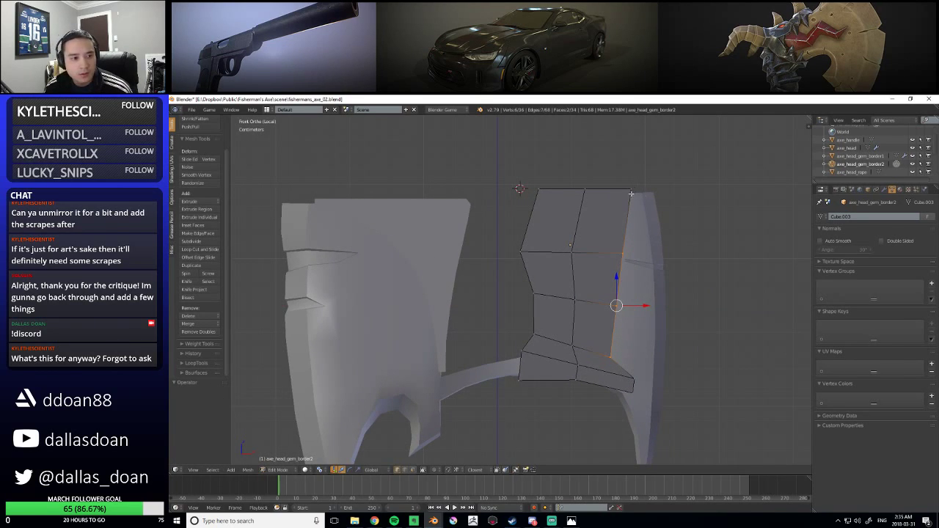
pyautogui.keyDown('shift'); pyautogui.moveTo(638, 161); pyautogui.dragTo(635, 198, button='middle'); pyautogui.keyUp('shift')
pyautogui.rightClick(628, 226)
pyautogui.keyDown('shift'); pyautogui.moveTo(637, 323); pyautogui.dragTo(660, 212, button='middle'); pyautogui.keyUp('shift')
pyautogui.press('a')
pyautogui.keyDown('shift'); pyautogui.moveTo(600, 321); pyautogui.dragTo(617, 366, button='middle'); pyautogui.keyUp('shift')
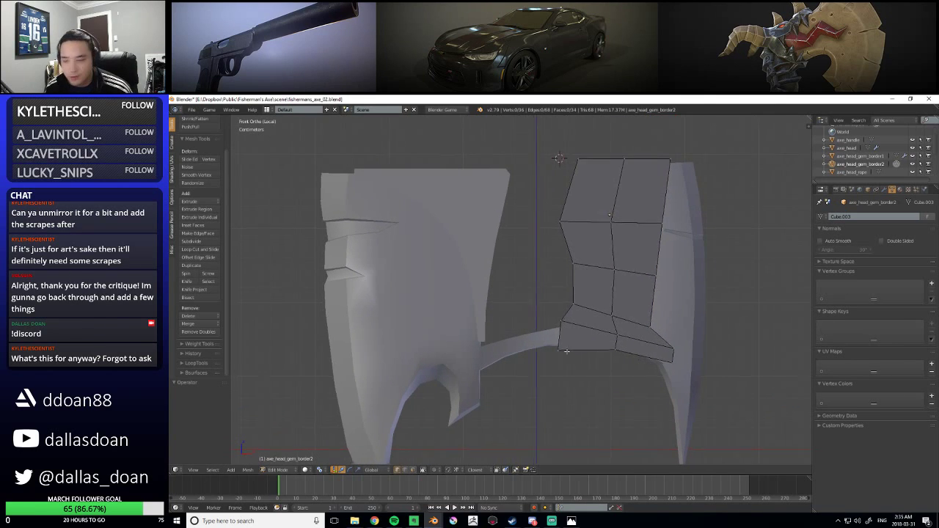
pyautogui.keyDown('shift'); pyautogui.moveTo(556, 352); pyautogui.dragTo(607, 344, button='middle'); pyautogui.keyUp('shift')
pyautogui.press('Tab')
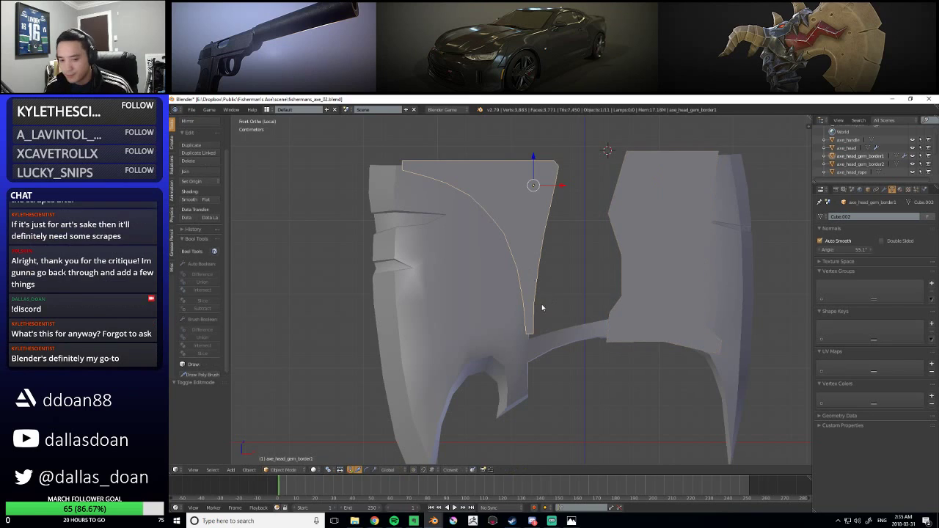
# Extrude the bottom face of axe_head_gem_border1's narrow tip downward past the axe head's connecting bridge
pyautogui.scroll(2, 536, 300)
pyautogui.rightClick(579, 305)
pyautogui.scroll(2, 583, 299)
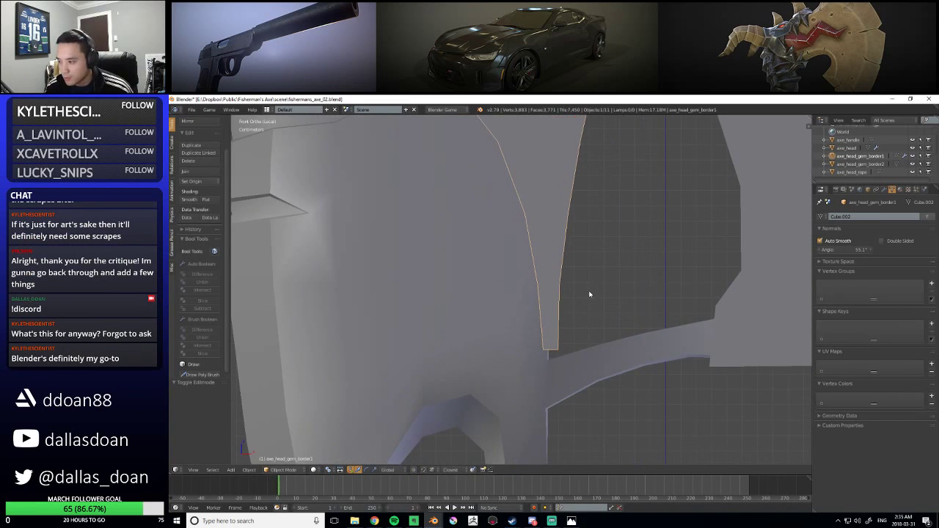
pyautogui.keyDown('shift'); pyautogui.moveTo(585, 287); pyautogui.dragTo(490, 232, button='middle'); pyautogui.keyUp('shift')
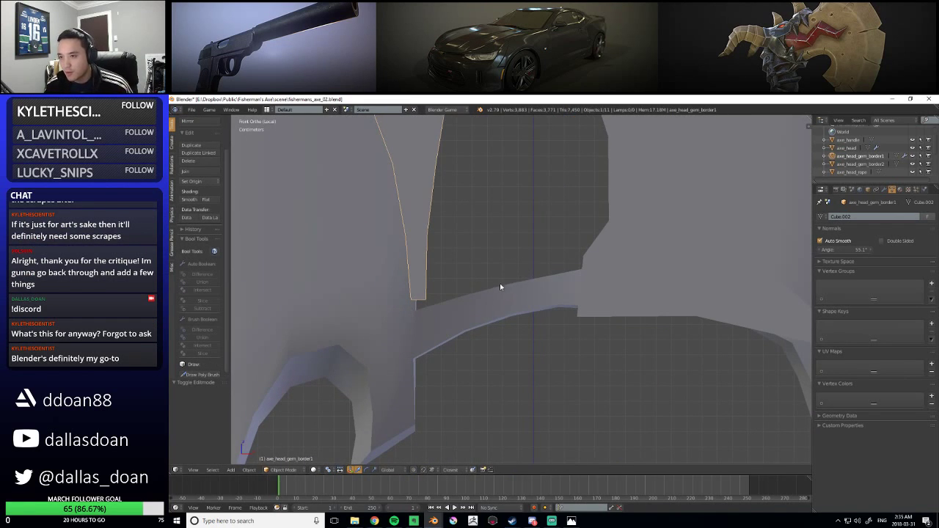
pyautogui.moveTo(490, 280); pyautogui.dragTo(544, 270, button='middle')
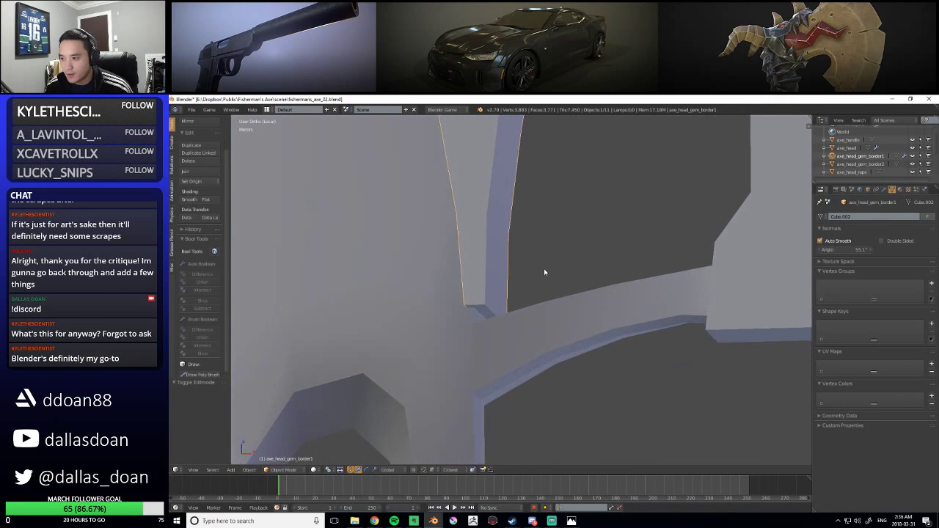
pyautogui.press('Tab')
pyautogui.moveTo(523, 302); pyautogui.dragTo(606, 336, button='middle')
pyautogui.press('a')
pyautogui.hotkey('ctrl', 'Tab')
pyautogui.click(475, 258)
pyautogui.rightClick(488, 297)
pyautogui.press('e')
pyautogui.click(517, 351)
pyautogui.press('Tab')
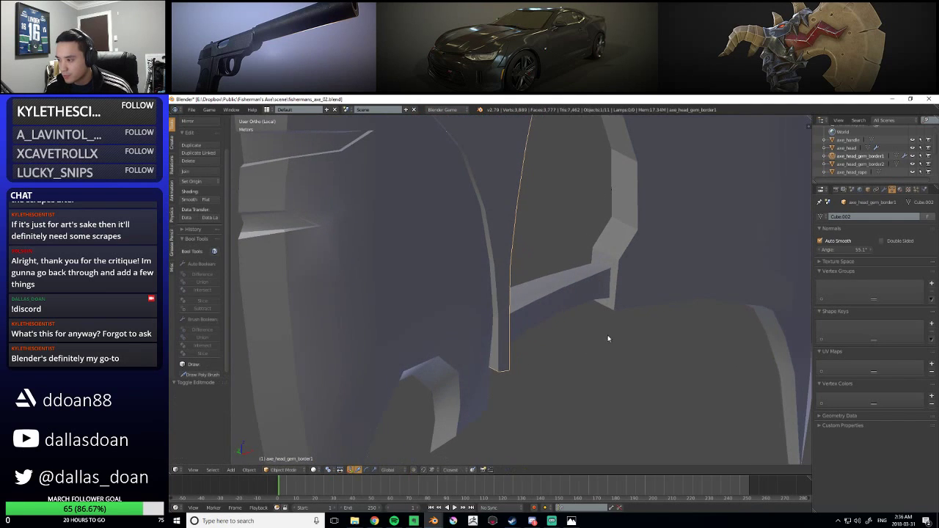
# Try to join the two gem border objects into a single object
pyautogui.keyDown('shift'); pyautogui.rightClick(641, 277); pyautogui.keyUp('shift')
pyautogui.scroll(-3, 583, 300)
pyautogui.moveTo(641, 275); pyautogui.dragTo(545, 219, button='middle')
pyautogui.hotkey('ctrl', 'j')
pyautogui.hotkey('ctrl', 'z')
# Join axe_head_gem_border2 into axe_head_gem_border1
pyautogui.press('a')
pyautogui.rightClick(525, 221)
pyautogui.keyDown('shift'); pyautogui.rightClick(598, 239); pyautogui.keyUp('shift')
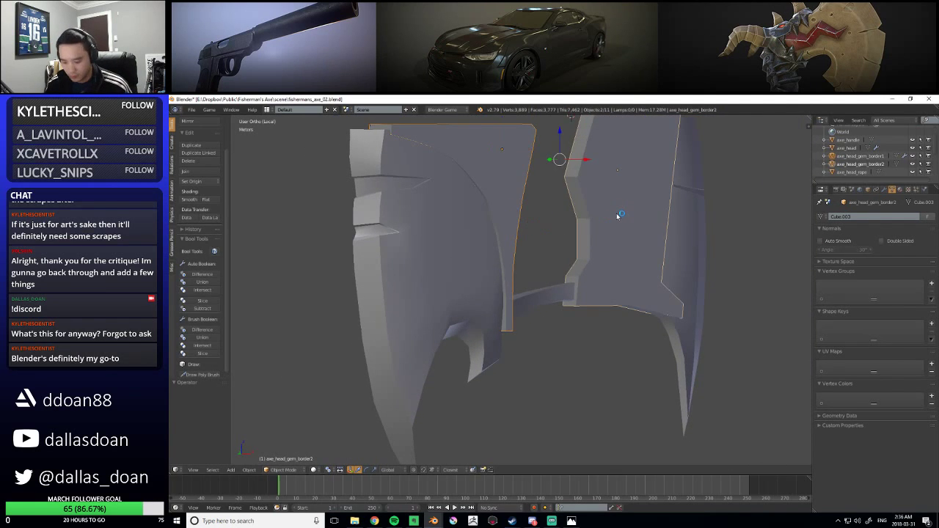
pyautogui.rightClick(618, 214)
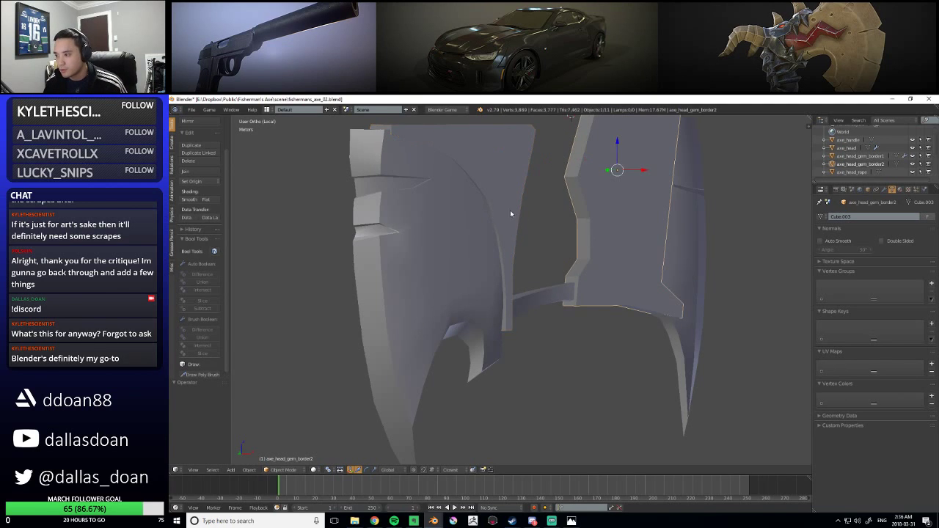
pyautogui.hotkey('ctrl', 'j')
pyautogui.press('a')
pyautogui.moveTo(555, 320); pyautogui.dragTo(523, 245, button='middle')
pyautogui.scroll(6, 523, 244)
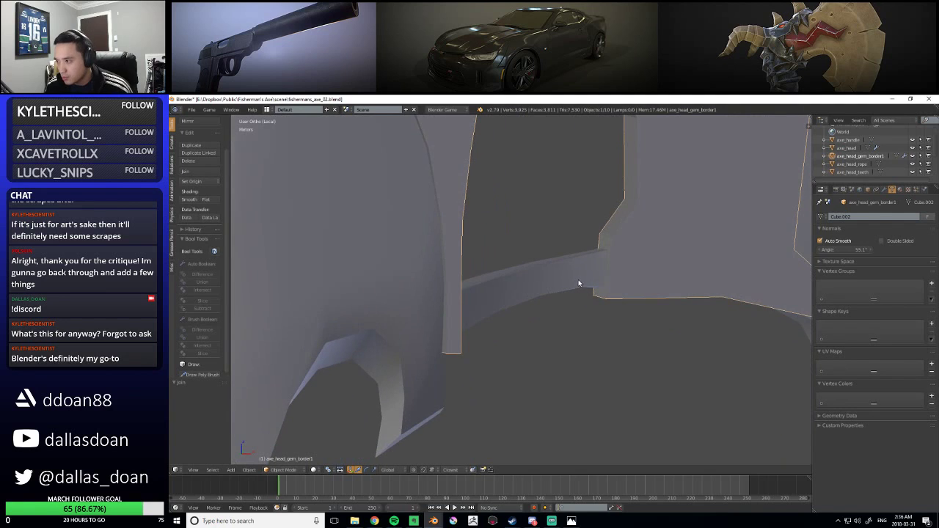
# Select two neighbouring parts of the joined border mesh and examine the gap between its two pieces
pyautogui.press('Tab')
pyautogui.scroll(1, 580, 286)
pyautogui.press('a')
pyautogui.moveTo(580, 285); pyautogui.dragTo(508, 228, button='middle')
pyautogui.hotkey('ctrl', 'Tab')
pyautogui.click(624, 235)
pyautogui.rightClick(619, 270)
pyautogui.keyDown('shift'); pyautogui.rightClick(610, 279); pyautogui.keyUp('shift')
pyautogui.press('Tab')
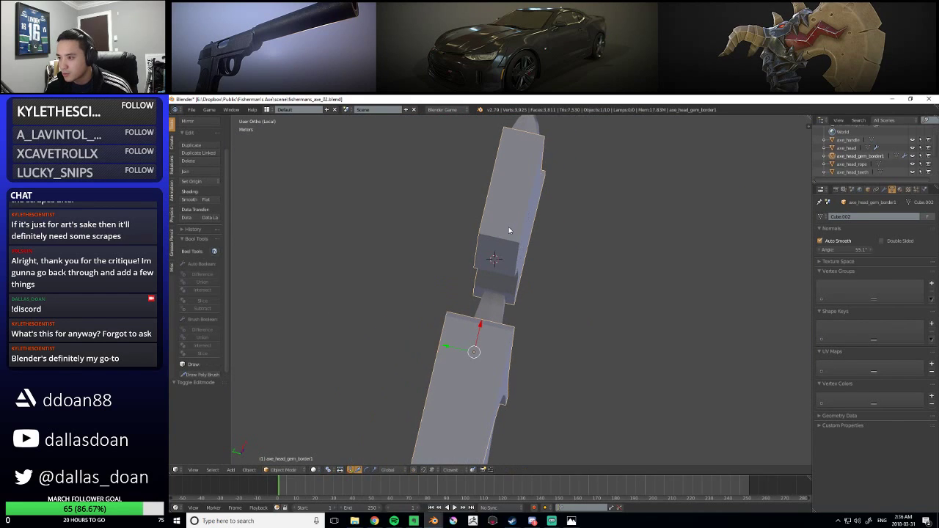
pyautogui.scroll(-2, 496, 266)
pyautogui.moveTo(496, 266); pyautogui.dragTo(520, 268, button='middle')
pyautogui.scroll(1, 486, 248)
pyautogui.press('Tab')
pyautogui.moveTo(495, 307); pyautogui.dragTo(518, 228, button='middle')
pyautogui.press('Tab')
pyautogui.moveTo(572, 257); pyautogui.dragTo(503, 228, button='middle')
# Undo the selections and the join of the two gem borders
pyautogui.hotkey('ctrl', 'z')
pyautogui.hotkey('ctrl', 'z')
pyautogui.hotkey('ctrl', 'z')
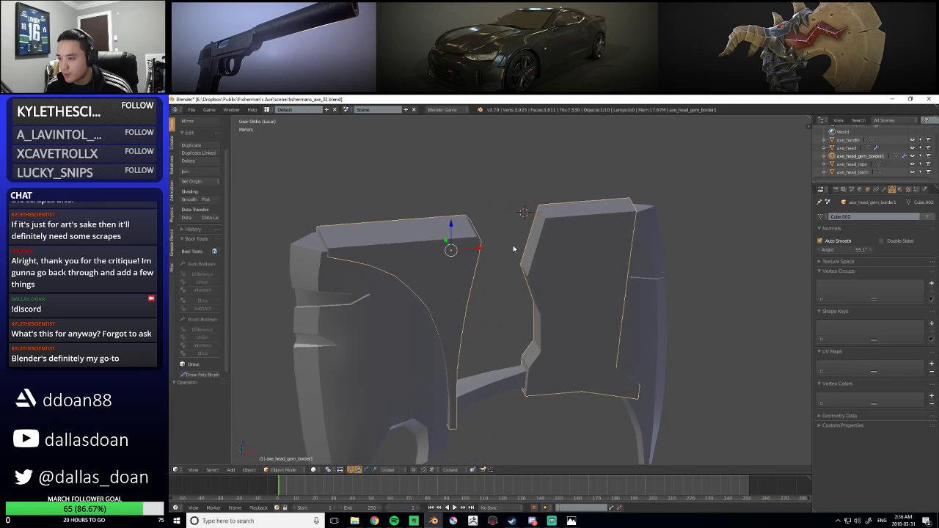
pyautogui.hotkey('ctrl', 'z')
pyautogui.hotkey('ctrl', 'z')
pyautogui.hotkey('ctrl', 'z')
pyautogui.hotkey('ctrl', 'z')
pyautogui.hotkey('ctrl', 'z')
# Add a centred loop cut through the thickness of axe_head_gem_border2, dividing it into two halves
pyautogui.moveTo(478, 251); pyautogui.dragTo(488, 241, button='middle')
pyautogui.press('a')
pyautogui.rightClick(523, 274)
pyautogui.moveTo(523, 274)
pyautogui.mouseDown(button='middle')
pyautogui.moveTo(538, 267)
pyautogui.moveTo(566, 280)
pyautogui.moveTo(517, 280)
pyautogui.mouseUp(button='middle')
pyautogui.rightClick(477, 281)
pyautogui.press('Tab')
pyautogui.press('Tab')
pyautogui.rightClick(546, 249)
pyautogui.scroll(3, 501, 273)
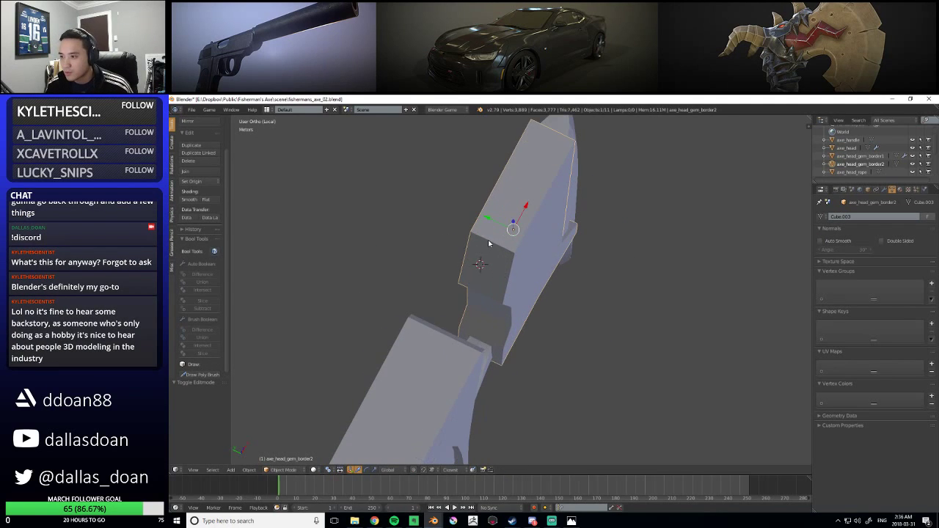
pyautogui.press('Tab')
pyautogui.hotkey('ctrl', 'r')
pyautogui.click(499, 246)
pyautogui.rightClick(499, 246)
pyautogui.moveTo(499, 246); pyautogui.dragTo(525, 277, button='middle')
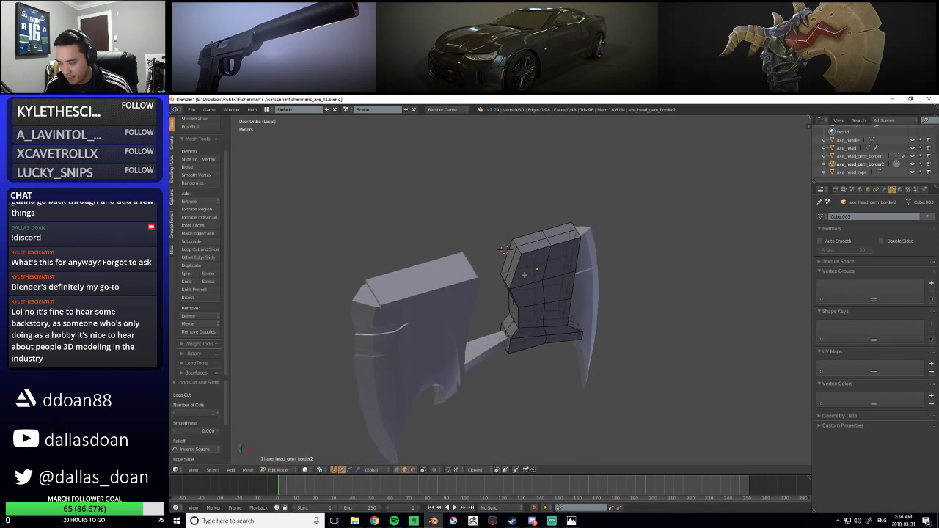
# Switch the viewport to quad view
pyautogui.press('q')
pyautogui.click(570, 297)
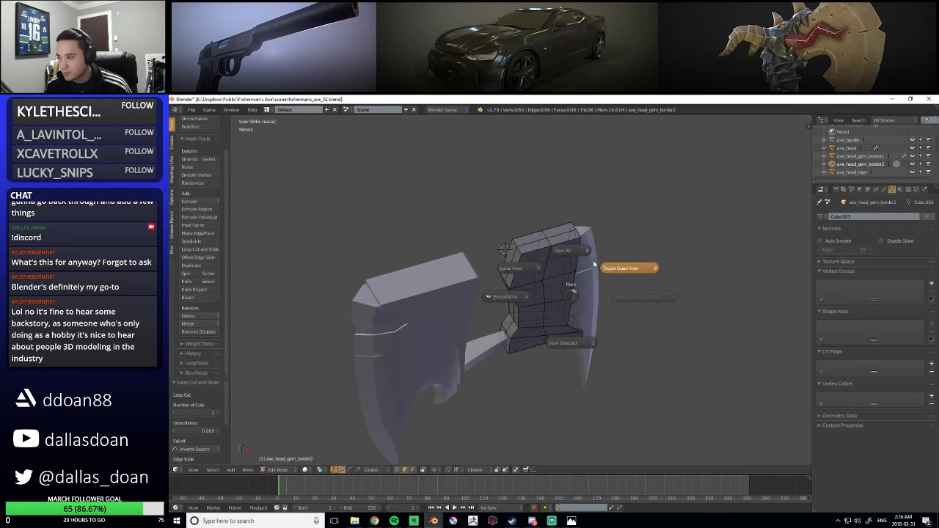
pyautogui.click(612, 270)
pyautogui.moveTo(577, 261); pyautogui.dragTo(577, 255, button='middle')
pyautogui.moveTo(626, 231); pyautogui.dragTo(598, 235, button='middle')
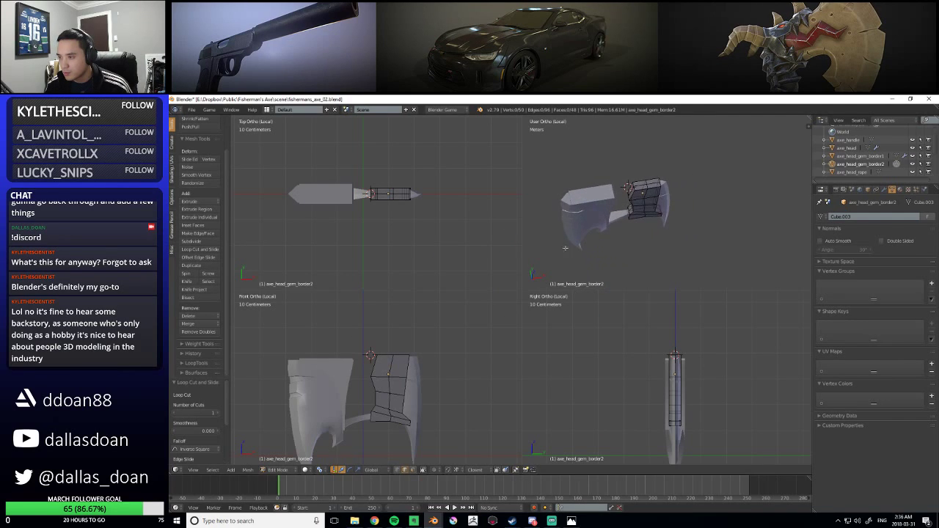
# Delete the vertices on one side of axe_head_gem_border2's centre loop, working from the top view
pyautogui.scroll(3, 422, 242)
pyautogui.keyDown('shift'); pyautogui.moveTo(460, 213); pyautogui.dragTo(402, 211, button='middle'); pyautogui.keyUp('shift')
pyautogui.hotkey('ctrl', 'Tab')
pyautogui.click(414, 213)
pyautogui.press('b')
pyautogui.moveTo(355, 190); pyautogui.dragTo(477, 213)
pyautogui.keyDown('shift'); pyautogui.moveTo(478, 213); pyautogui.dragTo(502, 213, button='middle'); pyautogui.keyUp('shift')
pyautogui.press('x')
pyautogui.click(503, 213)
pyautogui.moveTo(601, 220); pyautogui.dragTo(600, 221, button='middle')
pyautogui.press('Tab')
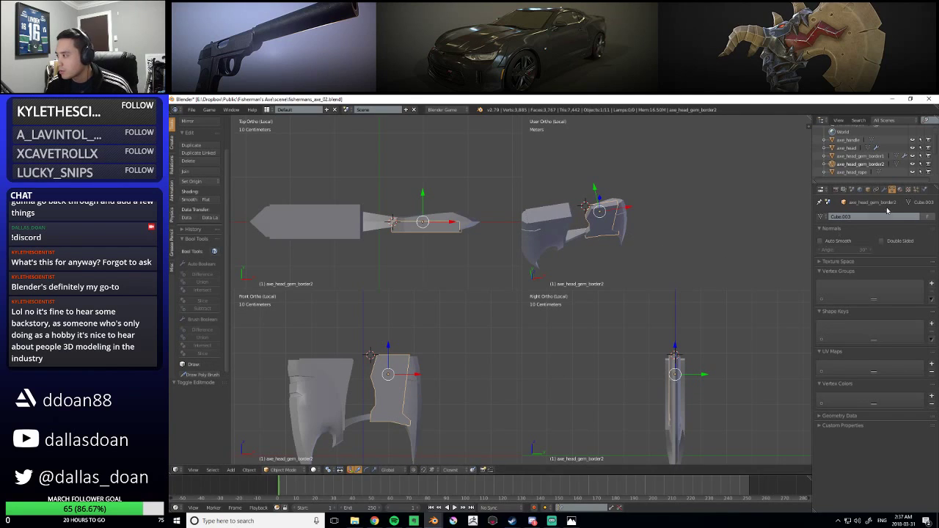
# Add a Mirror modifier to axe_head_gem_border2 across the Y axis with Clipping enabled
pyautogui.click(884, 189)
pyautogui.click(852, 217)
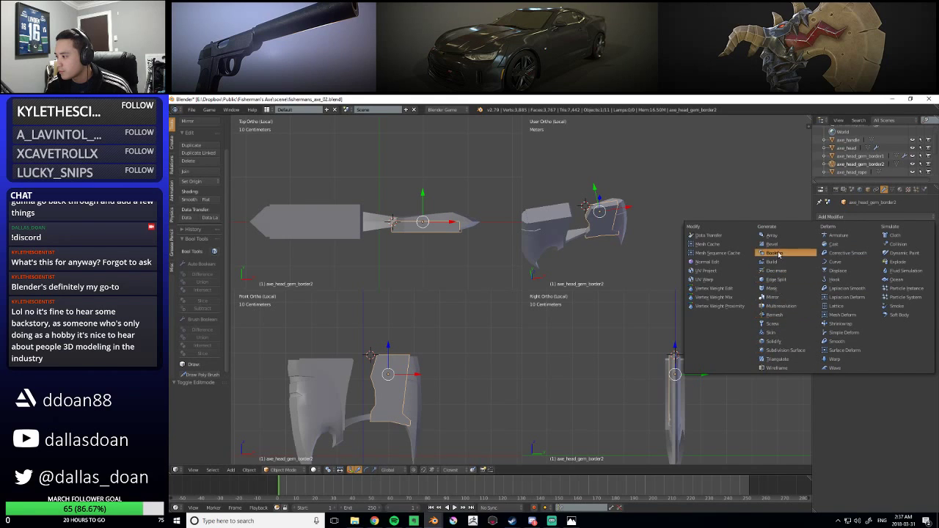
pyautogui.click(778, 297)
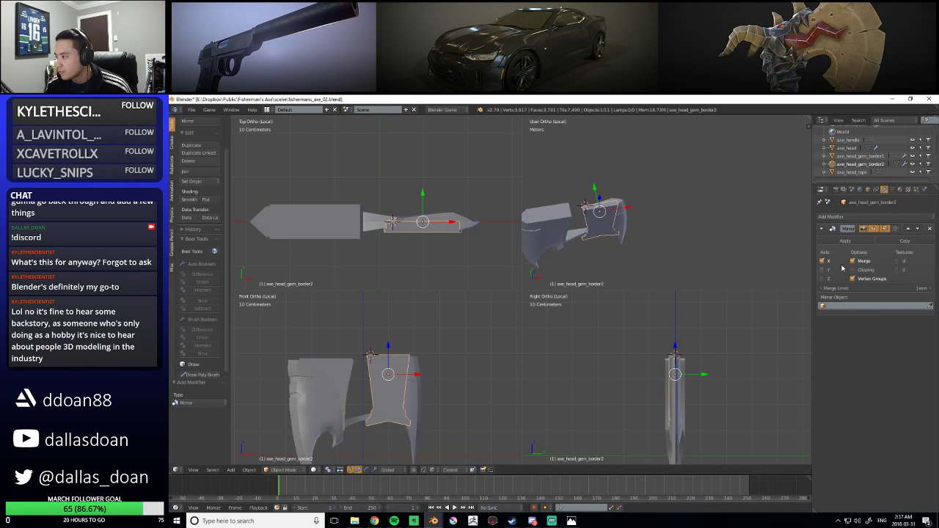
pyautogui.click(853, 270)
pyautogui.moveTo(788, 281); pyautogui.dragTo(645, 198, button='middle')
pyautogui.scroll(5, 693, 215)
pyautogui.scroll(-3, 646, 198)
# Join axe_head_gem_border2 into axe_head_gem_border1
pyautogui.keyDown('shift'); pyautogui.rightClick(591, 171); pyautogui.keyUp('shift')
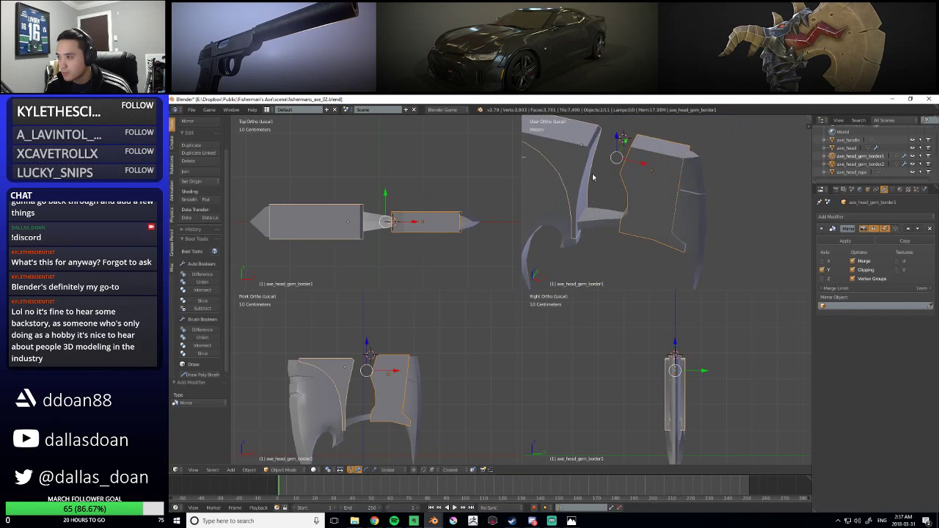
pyautogui.scroll(-4, 591, 171)
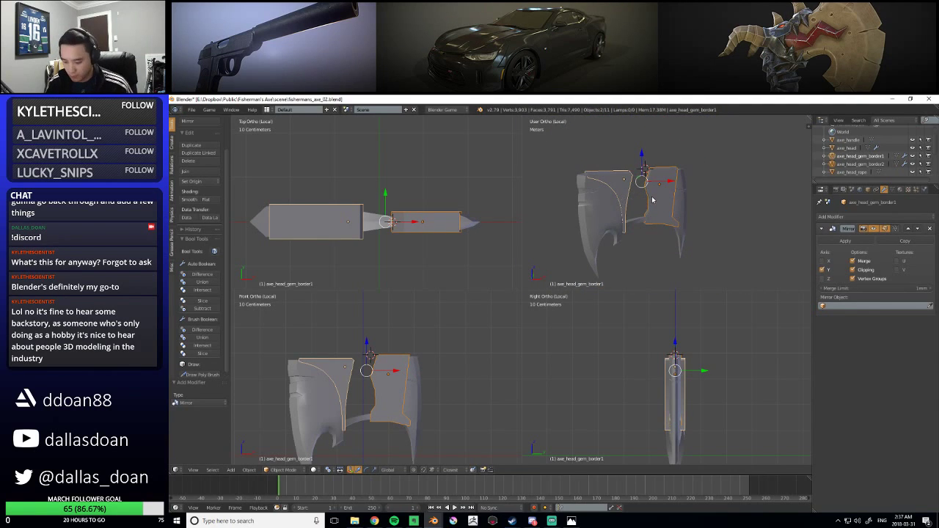
pyautogui.hotkey('ctrl', 'j')
pyautogui.scroll(4, 657, 200)
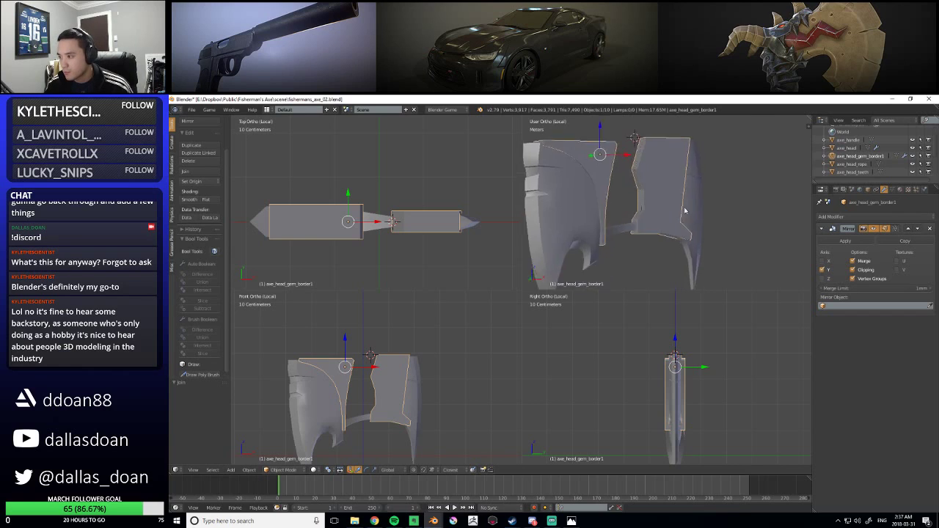
# Move the joined block's centre seam vertices along Y onto the mirror plane so both halves meet
pyautogui.moveTo(735, 176); pyautogui.dragTo(617, 213, button='middle')
pyautogui.scroll(3, 424, 236)
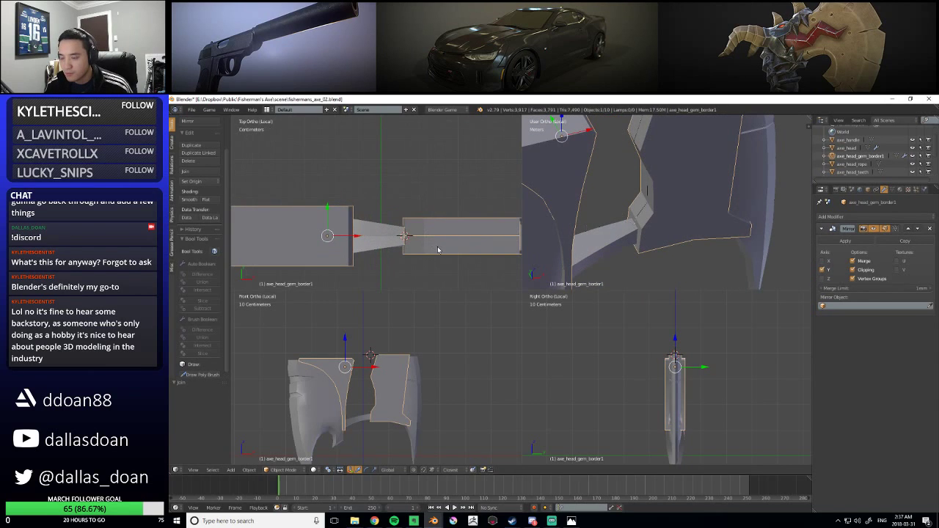
pyautogui.press('Tab')
pyautogui.scroll(1, 424, 235)
pyautogui.hotkey('ctrl', 'Tab')
pyautogui.click(397, 204)
pyautogui.moveTo(526, 214); pyautogui.dragTo(525, 214)
pyautogui.press('g')
pyautogui.press('y')
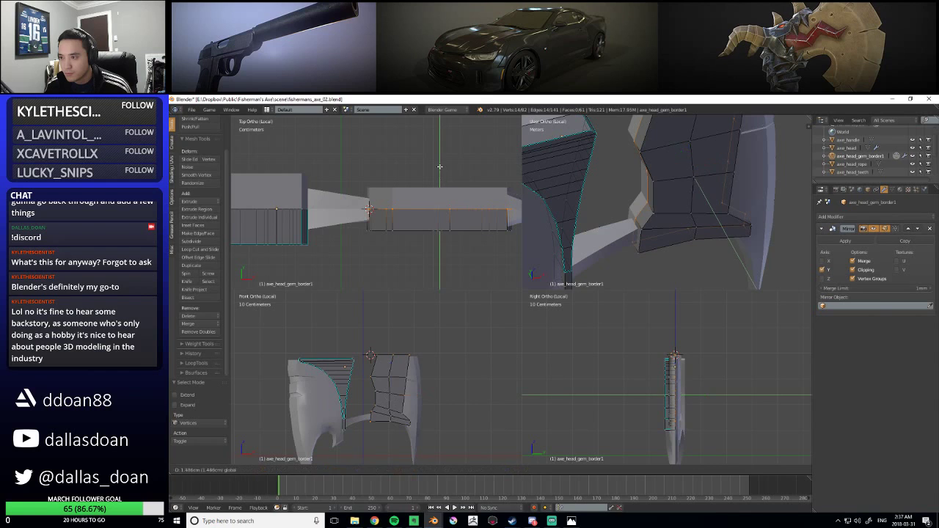
pyautogui.click(438, 99)
pyautogui.moveTo(585, 173); pyautogui.dragTo(667, 274, button='middle')
pyautogui.press('Tab')
pyautogui.moveTo(653, 242); pyautogui.dragTo(587, 247, button='middle')
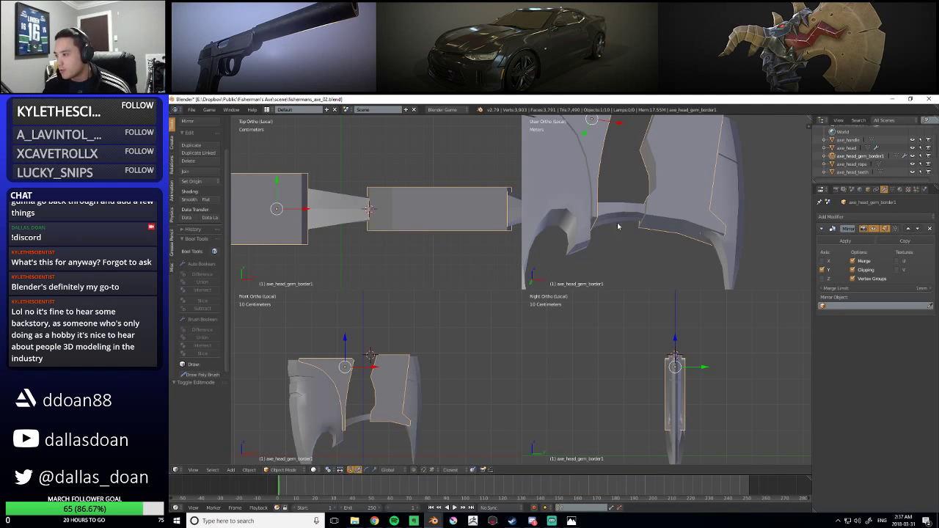
# Return from quad view to a single view framed on the gap between the two border pieces
pyautogui.scroll(-3, 615, 235)
pyautogui.hotkey('ctrl', 'alt', 'q')
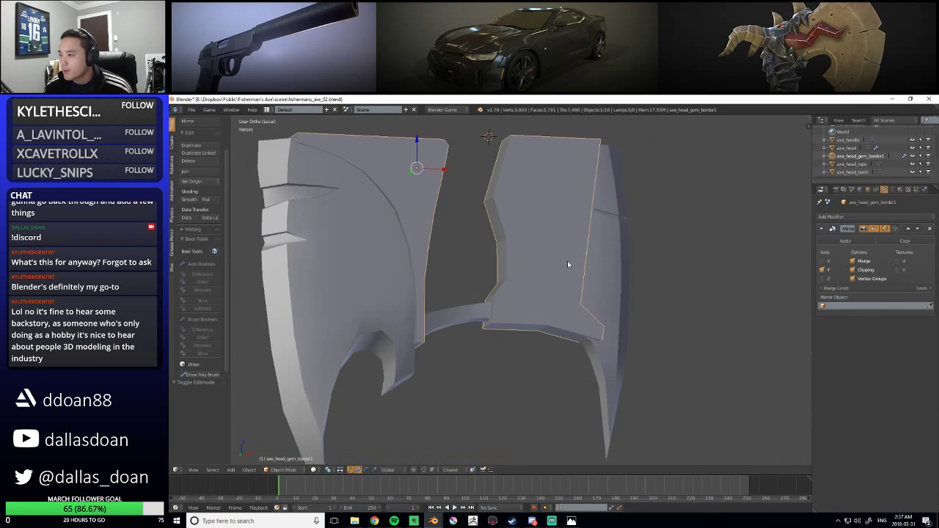
pyautogui.scroll(-2, 628, 220)
pyautogui.scroll(6, 600, 275)
pyautogui.moveTo(534, 269); pyautogui.dragTo(567, 292, button='middle')
# Connect the facing end faces of the two border pieces with Bridge Edge Loops
pyautogui.press('Tab')
pyautogui.hotkey('ctrl', 'Tab')
pyautogui.click(672, 241)
pyautogui.rightClick(672, 240)
pyautogui.hotkey('ctrl', 'f')
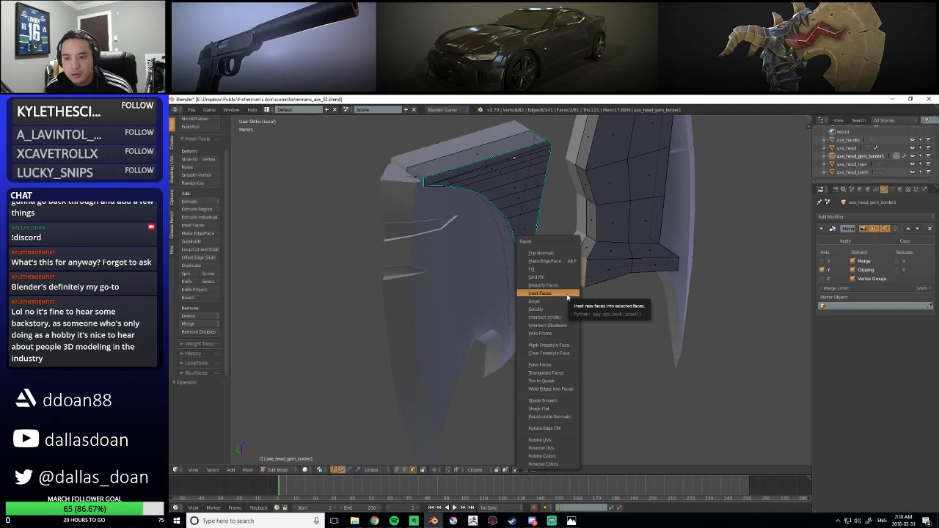
pyautogui.moveTo(563, 297); pyautogui.dragTo(589, 317, button='middle')
pyautogui.hotkey('ctrl', 'e')
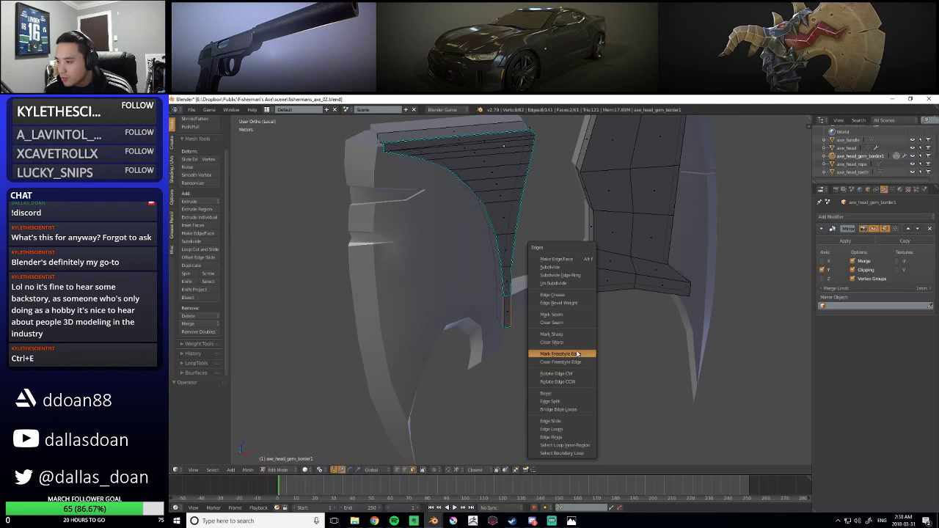
pyautogui.scroll(1, 607, 358)
pyautogui.moveTo(623, 357); pyautogui.dragTo(566, 331, button='middle')
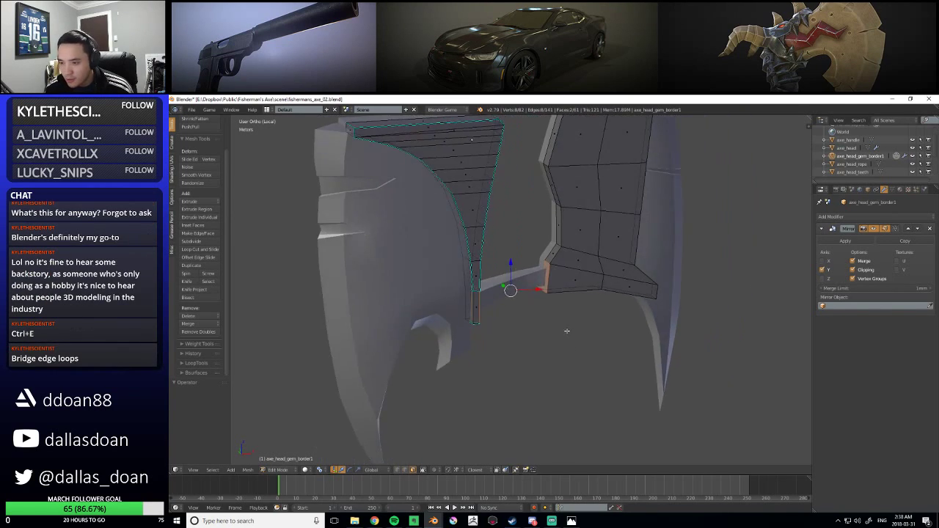
pyautogui.scroll(3, 562, 335)
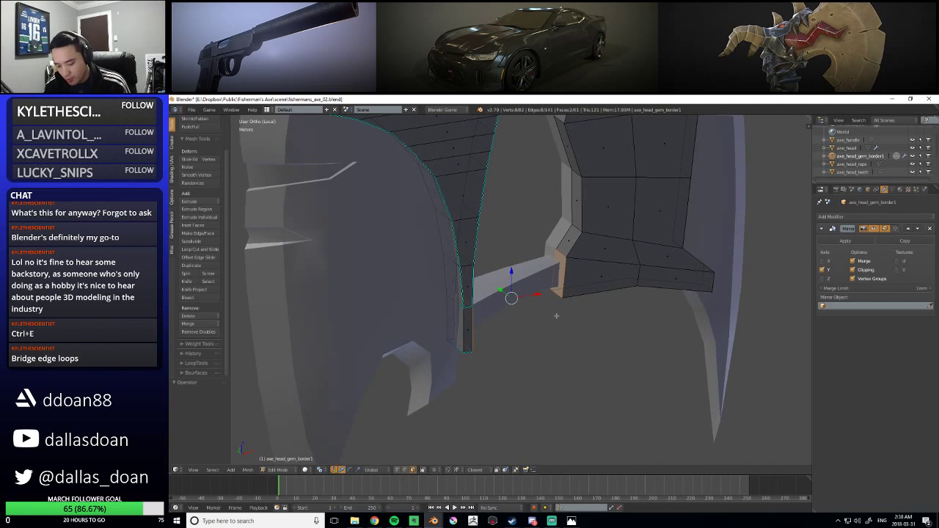
pyautogui.hotkey('ctrl', 'e')
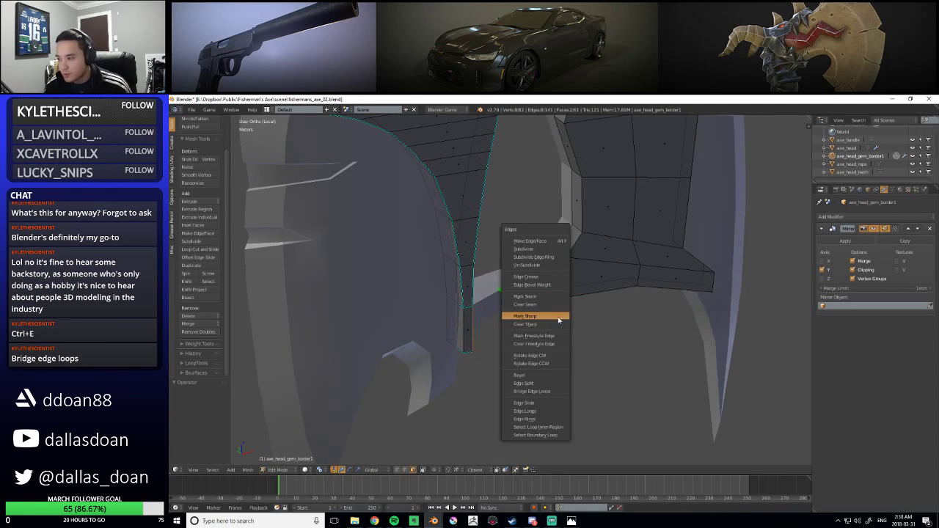
pyautogui.click(555, 393)
pyautogui.moveTo(554, 393); pyautogui.dragTo(497, 276, button='middle')
pyautogui.press('a')
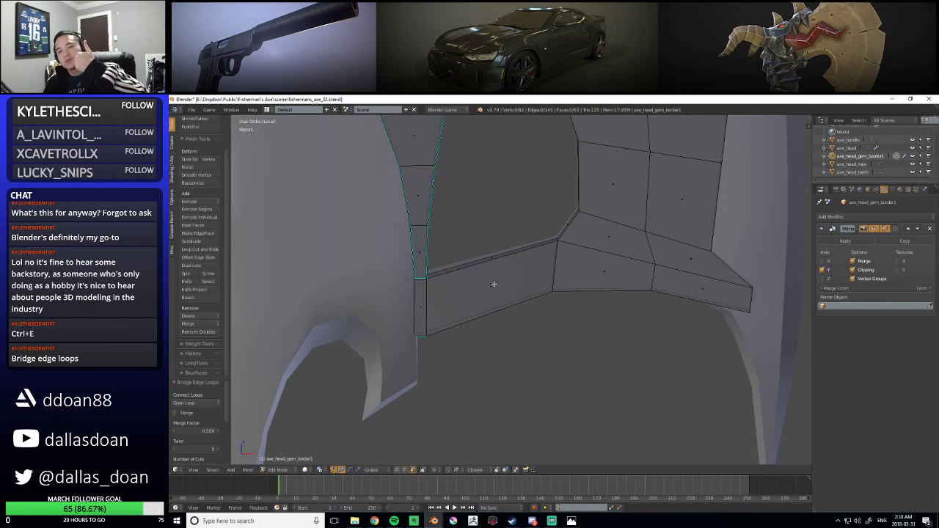
# Examine the new bridge between the border pieces from several sides, including its underside
pyautogui.moveTo(491, 286); pyautogui.dragTo(512, 269, button='middle')
pyautogui.scroll(-8, 511, 269)
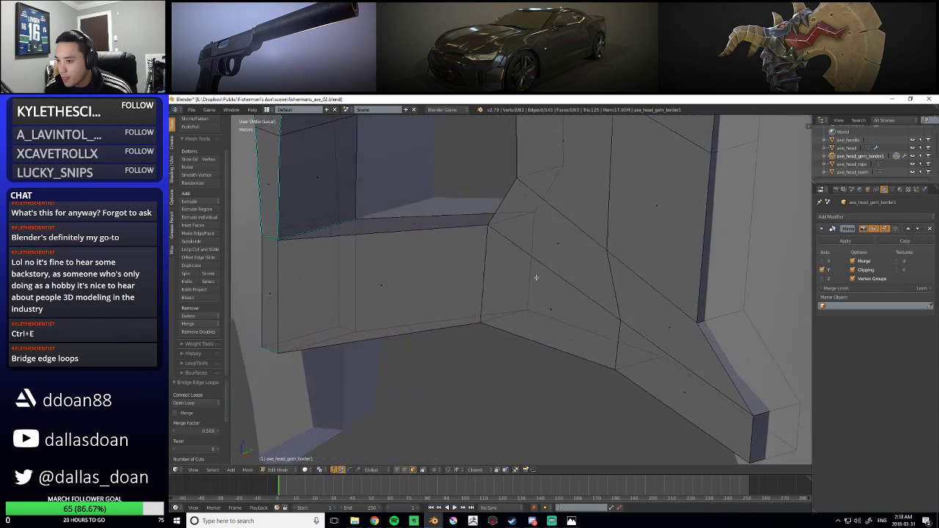
pyautogui.press('Tab')
pyautogui.press('a')
pyautogui.moveTo(553, 363); pyautogui.dragTo(500, 255, button='middle')
pyautogui.rightClick(518, 314)
pyautogui.scroll(6, 518, 314)
pyautogui.moveTo(412, 309); pyautogui.dragTo(405, 290, button='middle')
pyautogui.rightClick(409, 277)
pyautogui.scroll(-5, 409, 276)
pyautogui.moveTo(419, 227); pyautogui.dragTo(542, 356, button='middle')
pyautogui.scroll(5, 488, 272)
pyautogui.rightClick(455, 273)
# Check the block's centre edge loop and a seam vertex on the bridge's underside in vertex mode
pyautogui.press('Tab')
pyautogui.hotkey('ctrl', 'Tab')
pyautogui.click(429, 238)
pyautogui.scroll(-4, 459, 275)
pyautogui.keyDown('alt'); pyautogui.rightClick(507, 323); pyautogui.keyUp('alt')
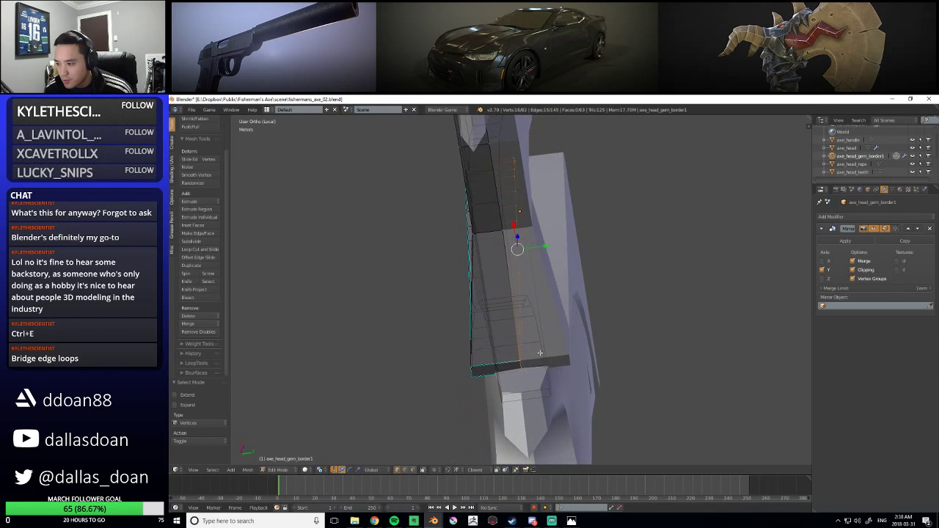
pyautogui.press('Tab')
pyautogui.moveTo(517, 256); pyautogui.dragTo(489, 323, button='middle')
pyautogui.press('Tab')
pyautogui.rightClick(572, 299)
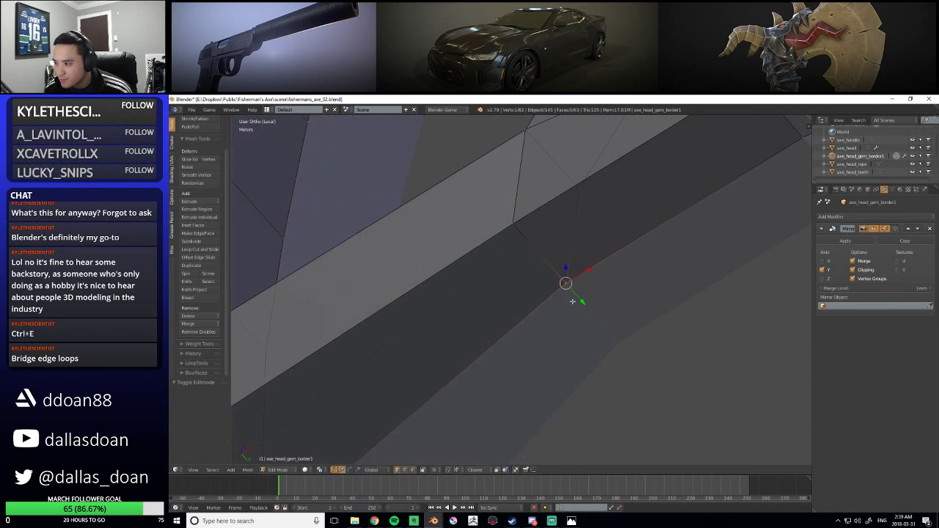
# Move the three open seam vertices around the bridge's underside along Y onto the mirror plane
pyautogui.press('Tab')
pyautogui.moveTo(704, 383); pyautogui.dragTo(506, 314, button='middle')
pyautogui.rightClick(463, 334)
pyautogui.press('Tab')
pyautogui.keyDown('shift'); pyautogui.rightClick(503, 313); pyautogui.keyUp('shift')
pyautogui.keyDown('shift'); pyautogui.rightClick(666, 226); pyautogui.keyUp('shift')
pyautogui.moveTo(667, 226); pyautogui.dragTo(560, 284, button='middle')
pyautogui.press('g')
pyautogui.press('y')
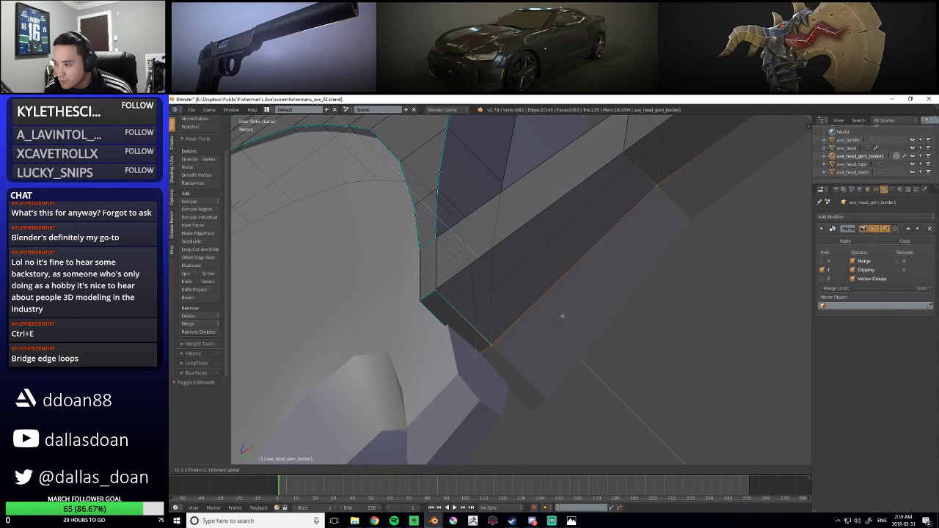
pyautogui.click(733, 379)
pyautogui.press('Tab')
pyautogui.moveTo(621, 350); pyautogui.dragTo(471, 267, button='middle')
pyautogui.scroll(-5, 520, 313)
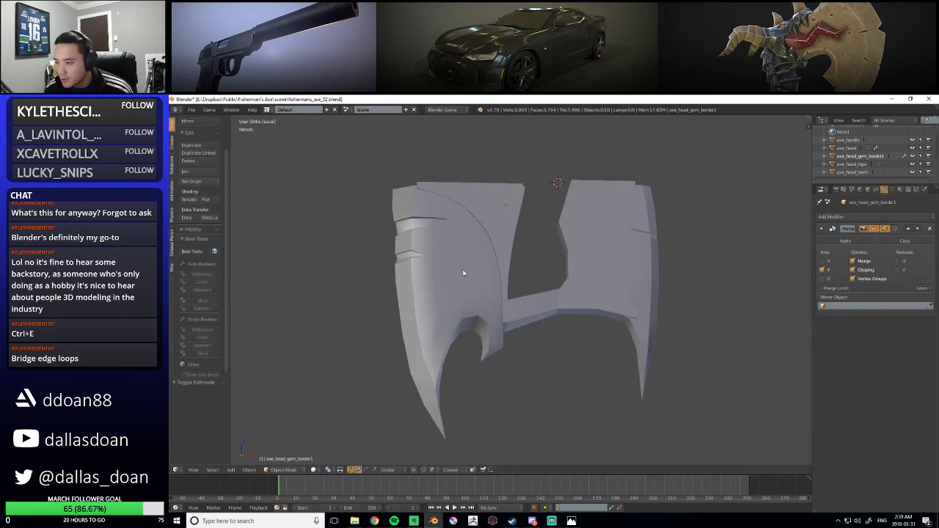
# Examine the bridged gem border's overall shape and the topology around its lower flared corner
pyautogui.rightClick(471, 286)
pyautogui.scroll(3, 472, 307)
pyautogui.press('Tab')
pyautogui.moveTo(472, 307); pyautogui.dragTo(486, 350, button='middle')
pyautogui.scroll(-5, 486, 351)
pyautogui.press('Tab')
pyautogui.moveTo(587, 343); pyautogui.dragTo(565, 315, button='middle')
pyautogui.press('a')
pyautogui.press('a')
pyautogui.scroll(-3, 503, 335)
pyautogui.press('a')
pyautogui.scroll(-2, 555, 341)
pyautogui.scroll(3, 524, 314)
pyautogui.scroll(1, 575, 280)
pyautogui.scroll(1, 578, 292)
pyautogui.rightClick(565, 328)
pyautogui.press('Tab')
pyautogui.scroll(2, 509, 310)
pyautogui.moveTo(506, 308); pyautogui.dragTo(494, 276, button='middle')
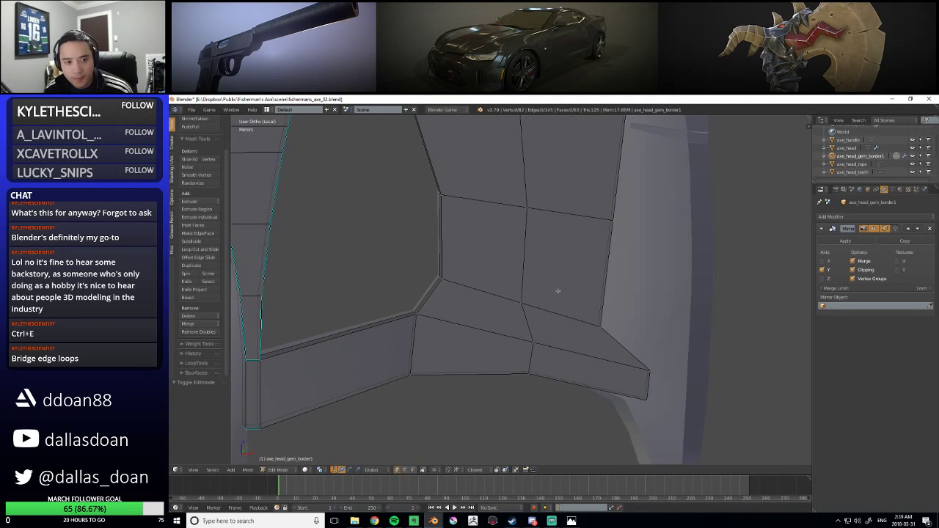
pyautogui.moveTo(557, 292); pyautogui.dragTo(556, 262, button='middle')
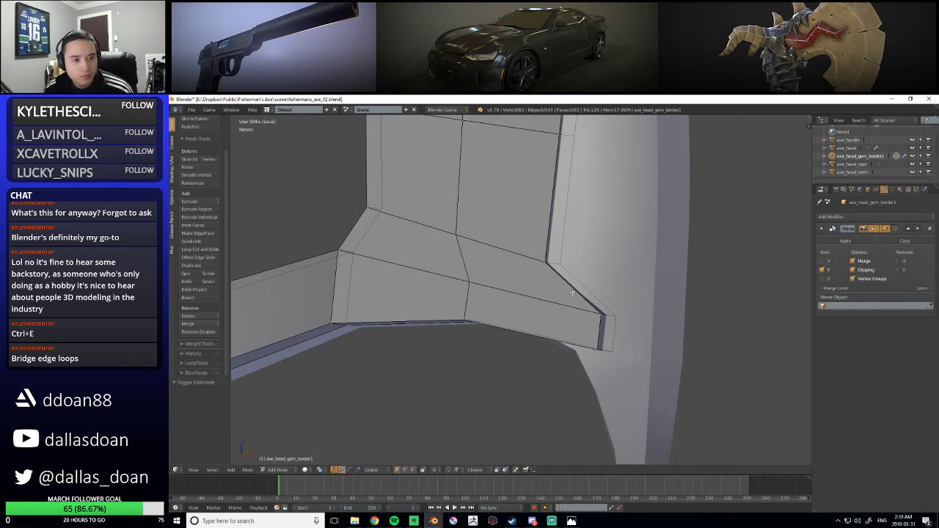
# Move the corner edge above the border's lower flare about 9.25 mm along X and about 6.04 mm along Z
pyautogui.moveTo(570, 280); pyautogui.dragTo(551, 296, button='middle')
pyautogui.click(504, 287)
pyautogui.rightClick(524, 296)
pyautogui.moveTo(555, 298); pyautogui.dragTo(590, 299)
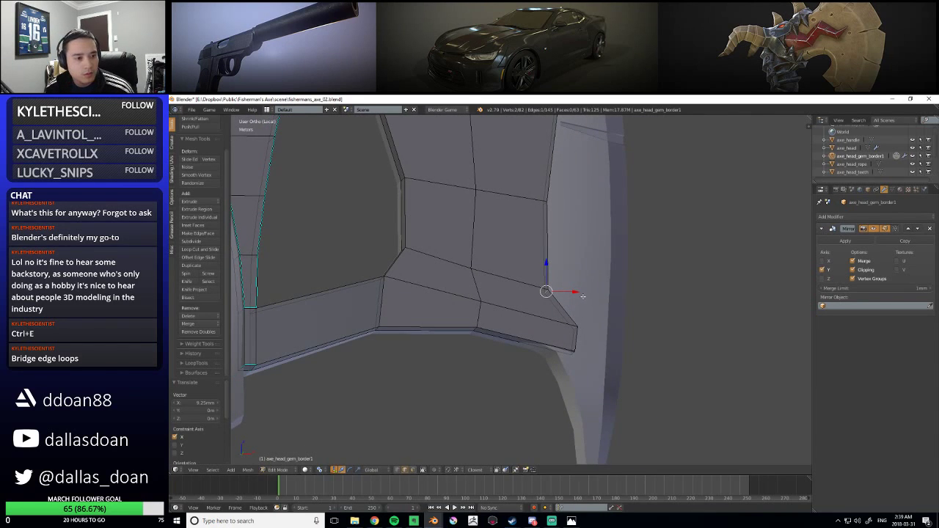
pyautogui.moveTo(563, 273); pyautogui.dragTo(562, 268, button='middle')
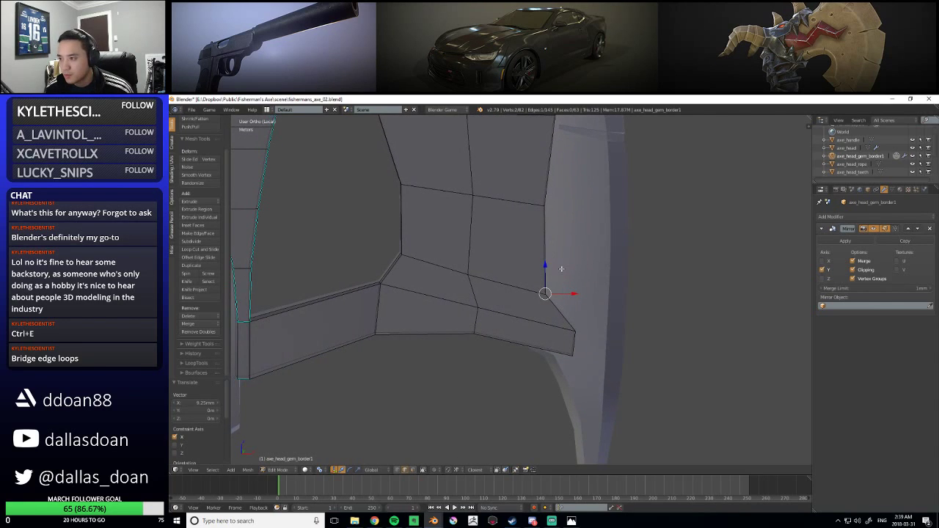
pyautogui.moveTo(544, 265); pyautogui.dragTo(545, 256)
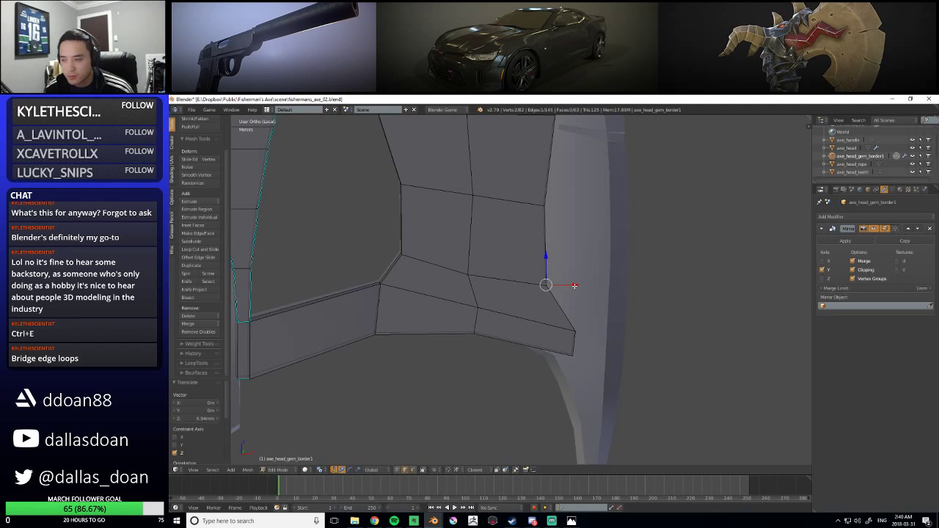
# Raise the neighbouring middle vertex of the same edge row slightly along Z
pyautogui.hotkey('ctrl', 'Tab')
pyautogui.click(474, 275)
pyautogui.moveTo(466, 249); pyautogui.dragTo(467, 243)
pyautogui.moveTo(478, 250); pyautogui.dragTo(518, 286, button='middle')
pyautogui.scroll(-4, 593, 283)
pyautogui.moveTo(513, 315)
pyautogui.mouseDown(button='middle')
pyautogui.moveTo(571, 314)
pyautogui.moveTo(650, 294)
pyautogui.moveTo(700, 259)
pyautogui.moveTo(694, 277)
pyautogui.moveTo(707, 278)
pyautogui.moveTo(493, 278)
pyautogui.moveTo(503, 310)
pyautogui.mouseUp(button='middle')
pyautogui.press('Tab')
pyautogui.scroll(8, 536, 311)
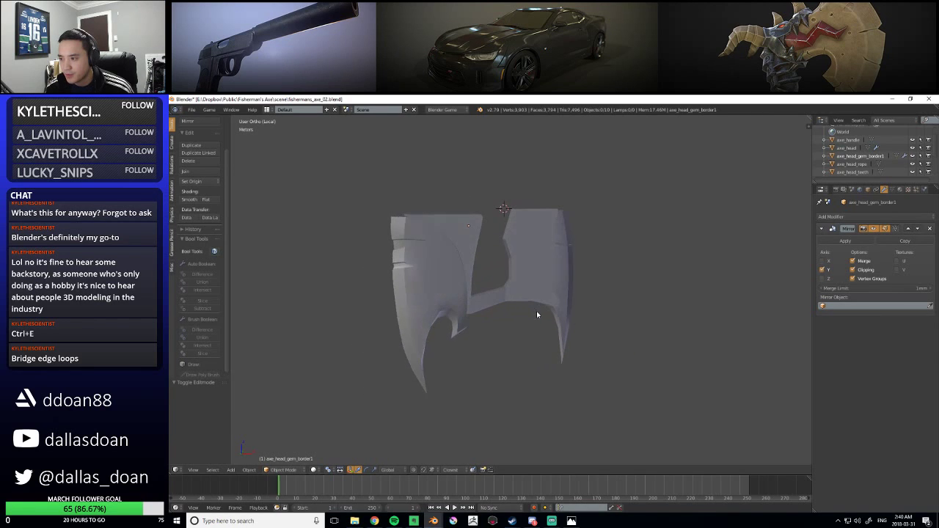
# Rotate the edge where the bridge meets the back block slightly to adjust the border's inner corner
pyautogui.moveTo(537, 264); pyautogui.dragTo(582, 287, button='middle')
pyautogui.rightClick(568, 295)
pyautogui.click(580, 285)
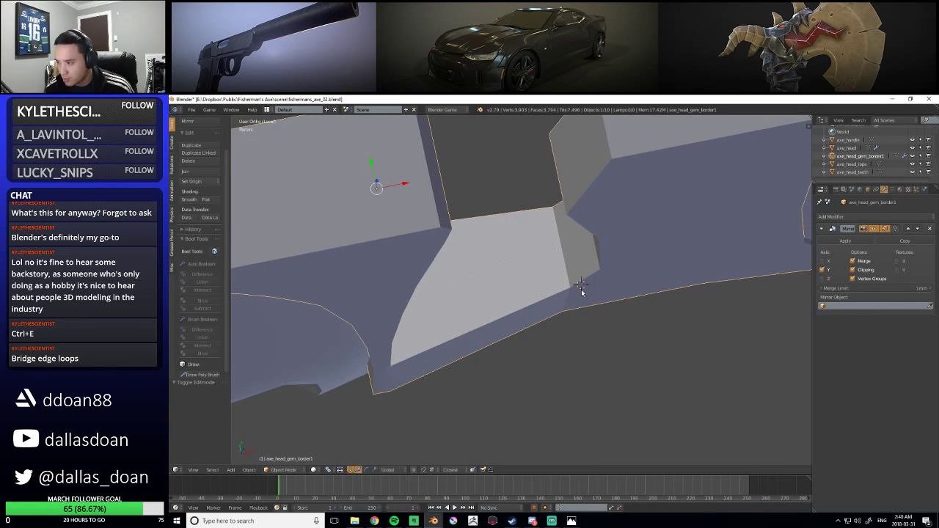
pyautogui.press('Tab')
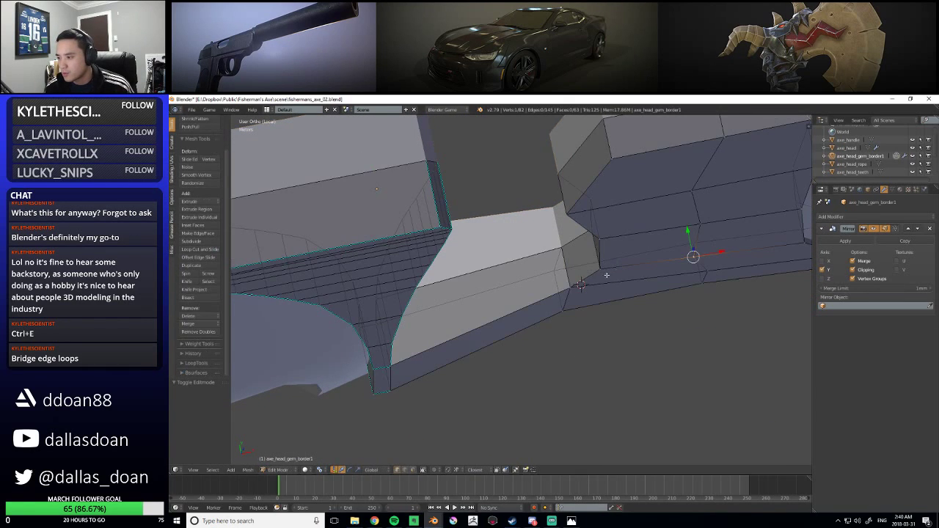
pyautogui.hotkey('ctrl', 'Tab')
pyautogui.click(556, 258)
pyautogui.moveTo(579, 284); pyautogui.dragTo(587, 326, button='middle')
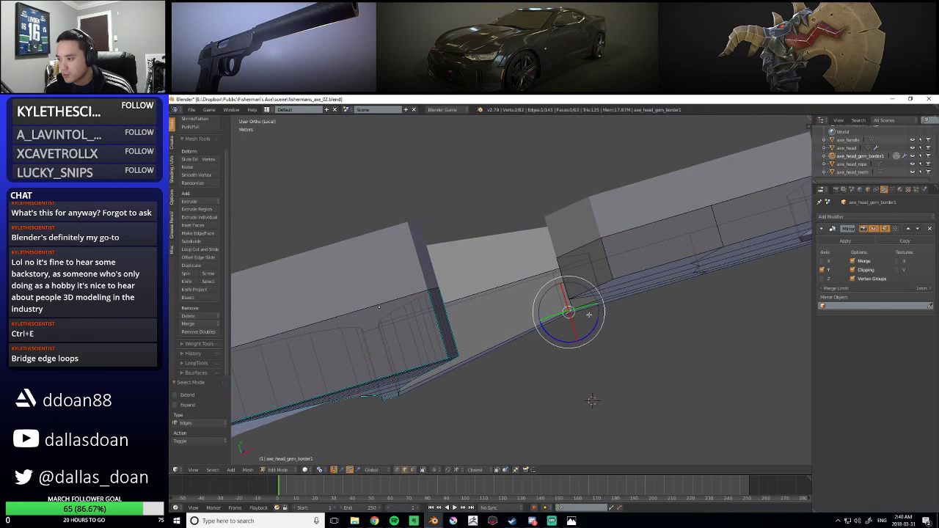
pyautogui.moveTo(562, 287); pyautogui.dragTo(565, 297)
pyautogui.press('Tab')
pyautogui.moveTo(566, 297); pyautogui.dragTo(567, 271, button='middle')
pyautogui.rightClick(523, 281)
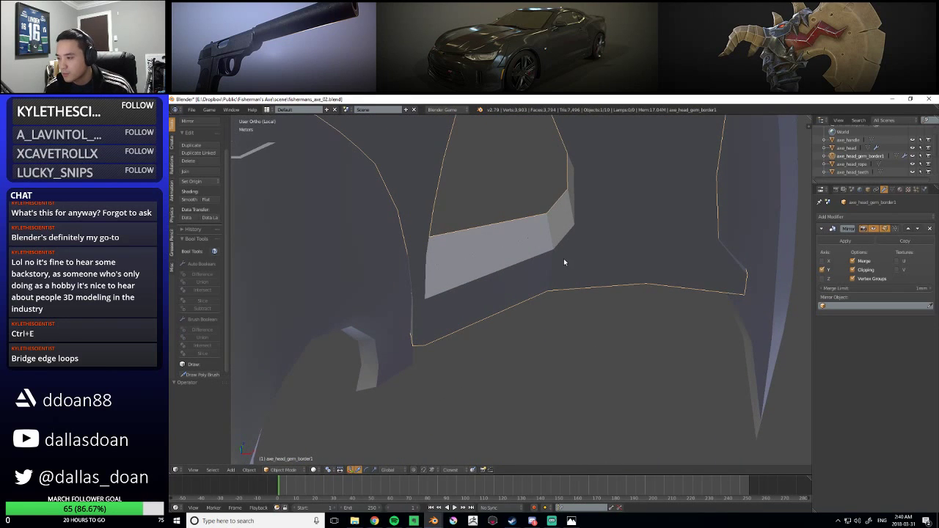
# Undo the last edit to the gem border's inner corner and reopen the border mesh for editing
pyautogui.press('Tab')
pyautogui.hotkey('ctrl', 'Tab')
pyautogui.click(556, 254)
pyautogui.rightClick(562, 277)
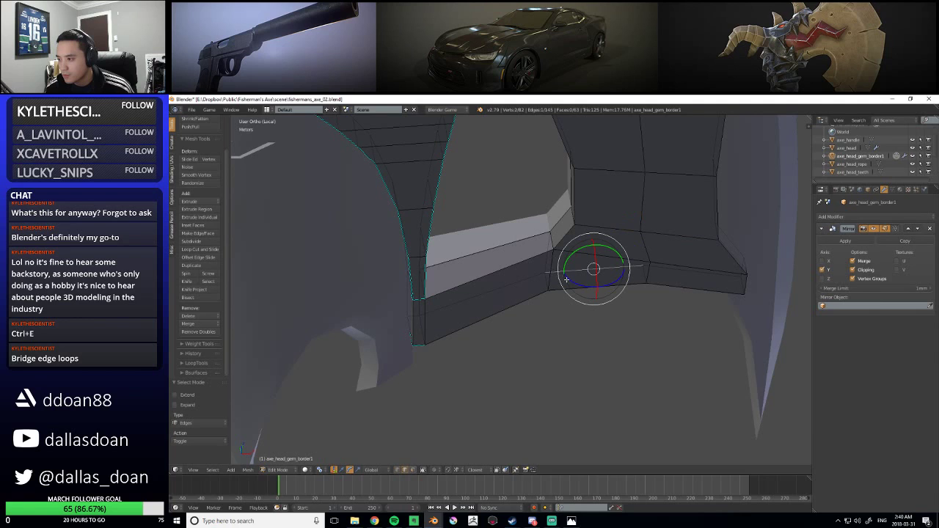
pyautogui.moveTo(589, 275)
pyautogui.mouseDown(button='middle')
pyautogui.moveTo(548, 271)
pyautogui.moveTo(582, 225)
pyautogui.moveTo(584, 172)
pyautogui.moveTo(595, 214)
pyautogui.mouseUp(button='middle')
pyautogui.press('Tab')
pyautogui.hotkey('ctrl', 'z')
pyautogui.moveTo(509, 260)
pyautogui.mouseDown(button='middle')
pyautogui.moveTo(520, 262)
pyautogui.moveTo(505, 259)
pyautogui.moveTo(514, 250)
pyautogui.mouseUp(button='middle')
pyautogui.press('Tab')
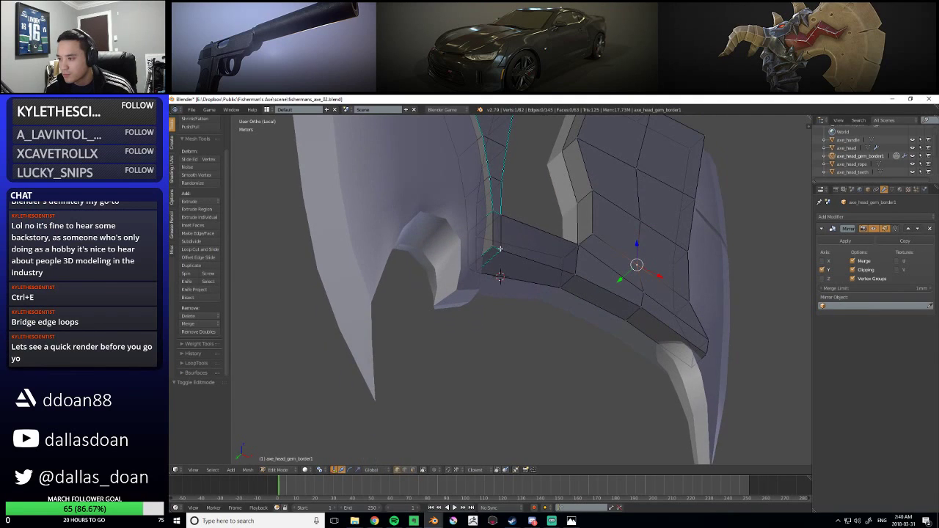
# Move the short edge at the border's lower inner corner, beside the bridge, about 2.5 mm along Y and finish editing the mesh
pyautogui.rightClick(494, 248)
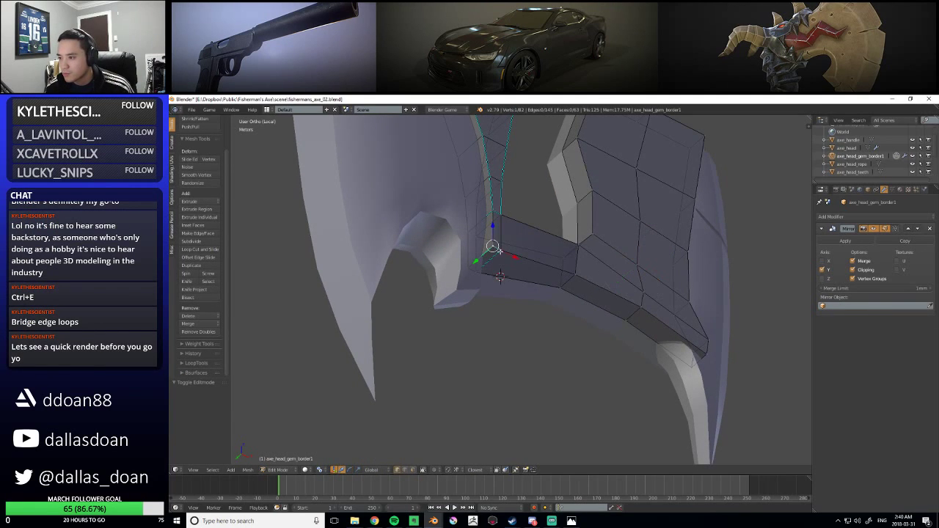
pyautogui.hotkey('ctrl', 'Tab')
pyautogui.click(488, 246)
pyautogui.moveTo(499, 275); pyautogui.dragTo(504, 259, button='middle')
pyautogui.press('g')
pyautogui.press('y')
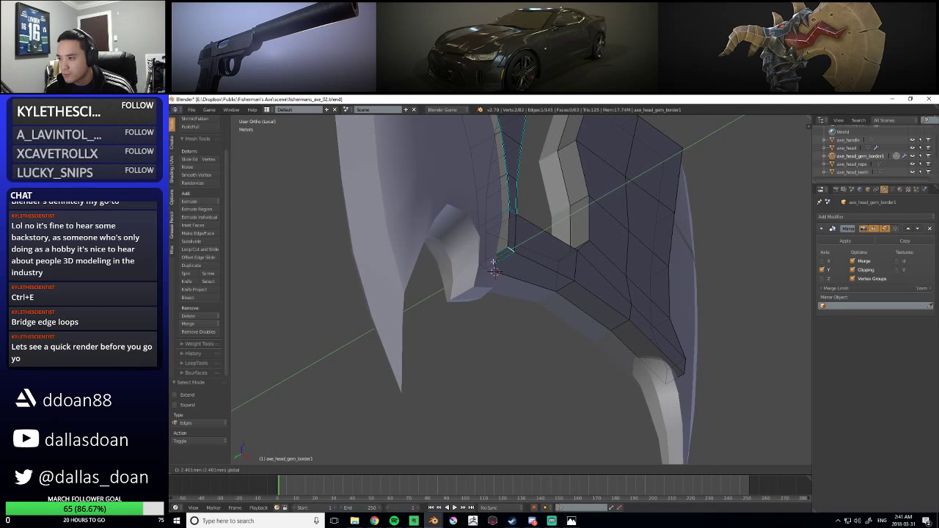
pyautogui.click(495, 261)
pyautogui.moveTo(503, 257); pyautogui.dragTo(548, 313, button='middle')
pyautogui.press('Tab')
# Leave the gem border's local view and examine it in place among the other axe parts
pyautogui.scroll(-2, 558, 316)
pyautogui.scroll(-8, 547, 327)
pyautogui.scroll(5, 545, 321)
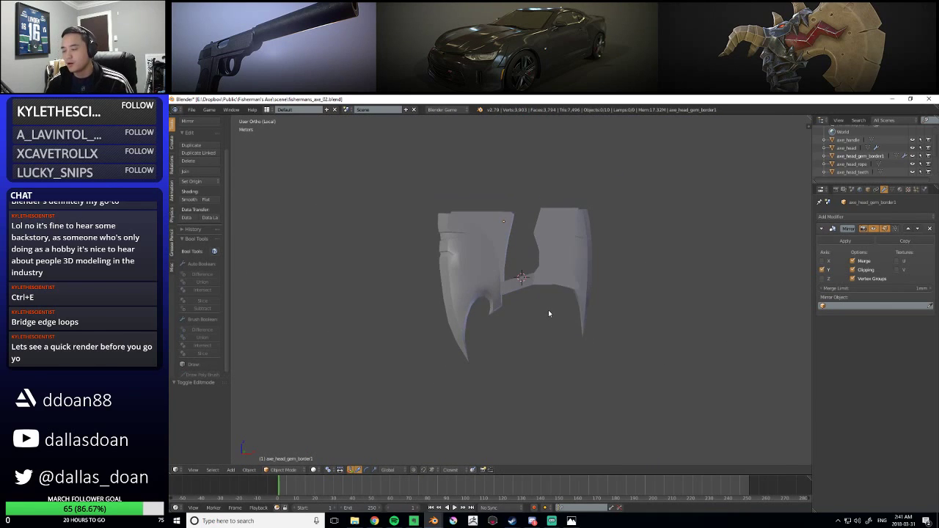
pyautogui.press('KP_Divide')
pyautogui.scroll(-3, 610, 244)
pyautogui.moveTo(610, 244); pyautogui.dragTo(661, 283, button='middle')
pyautogui.press('Tab')
pyautogui.press('Tab')
pyautogui.scroll(-3, 659, 287)
pyautogui.moveTo(612, 318); pyautogui.dragTo(608, 270, button='middle')
# Switch to perspective view and examine the complete axe from several angles
pyautogui.press('a')
pyautogui.rightClick(559, 268)
pyautogui.scroll(2, 865, 157)
pyautogui.press('a')
pyautogui.moveTo(729, 174); pyautogui.dragTo(627, 241, button='middle')
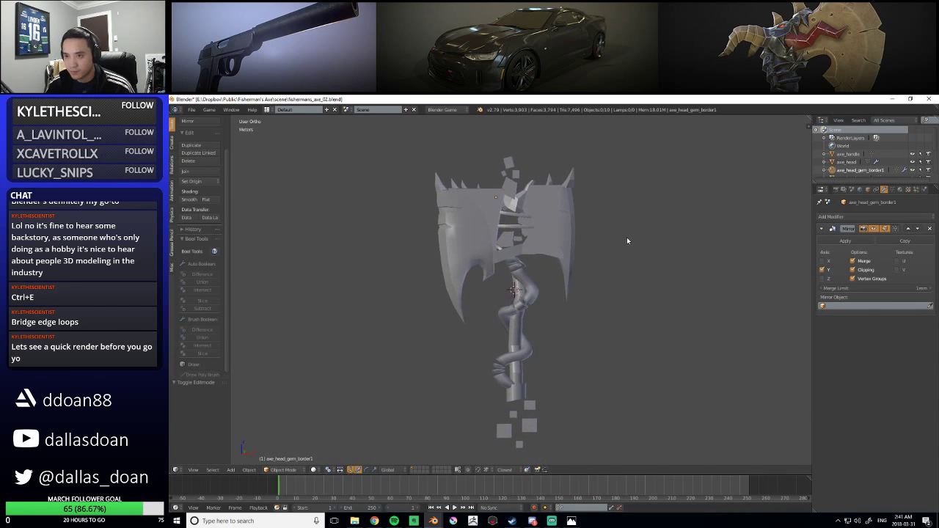
pyautogui.press('KP_5')
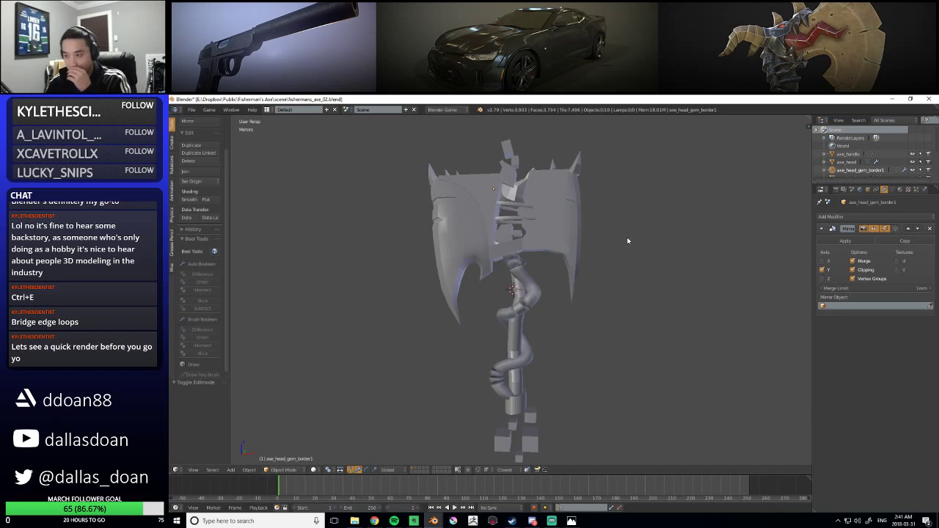
pyautogui.scroll(-2, 627, 241)
pyautogui.moveTo(636, 287); pyautogui.dragTo(591, 264, button='middle')
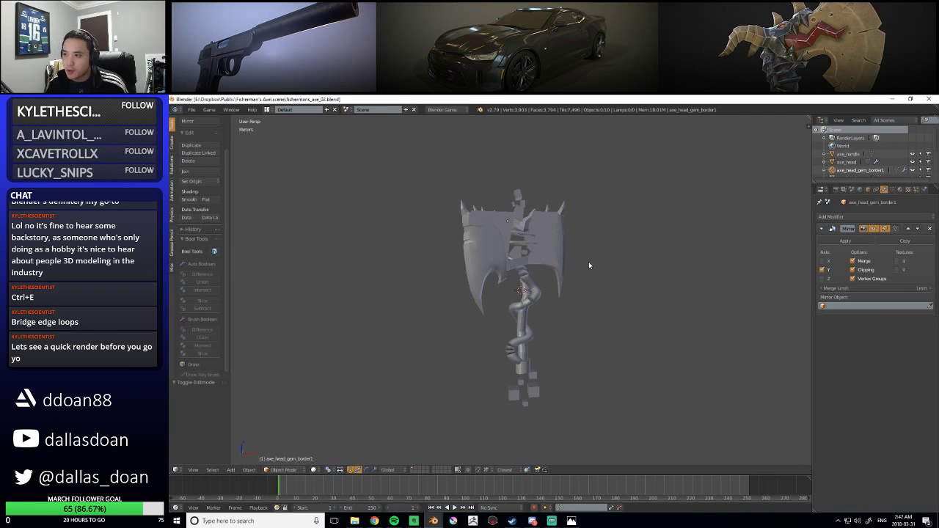
pyautogui.moveTo(606, 188); pyautogui.dragTo(509, 157, button='middle')
pyautogui.scroll(2, 597, 209)
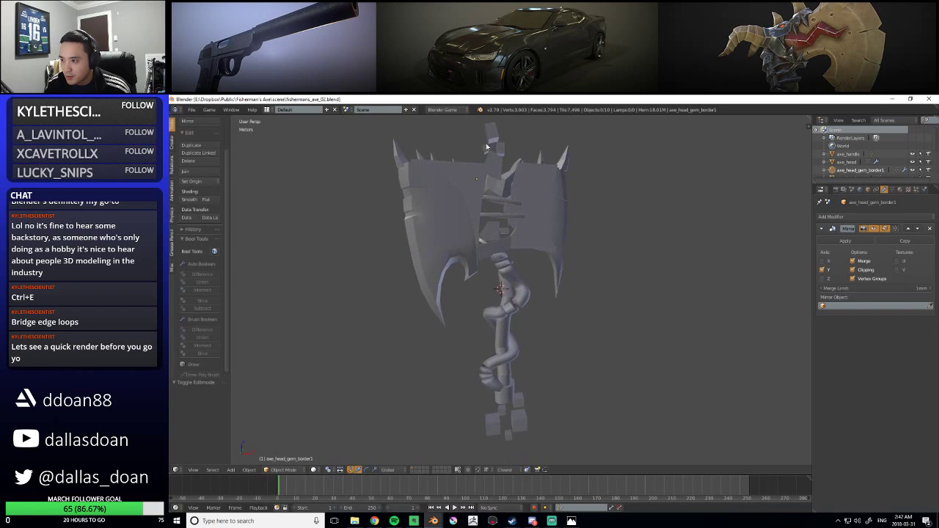
# Change the scene's render engine to Blender Render
pyautogui.click(440, 112)
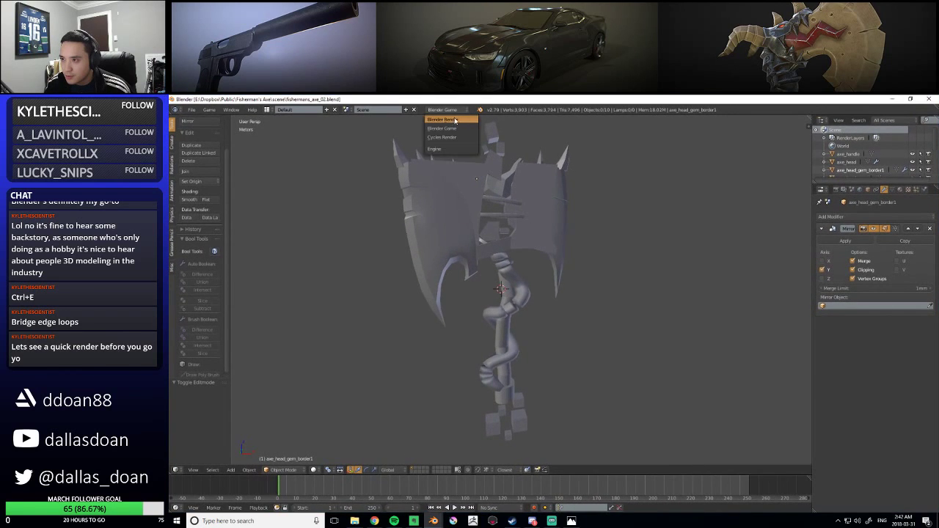
pyautogui.click(453, 123)
pyautogui.moveTo(566, 277)
pyautogui.mouseDown(button='middle')
pyautogui.moveTo(561, 300)
pyautogui.moveTo(556, 261)
pyautogui.mouseUp(button='middle')
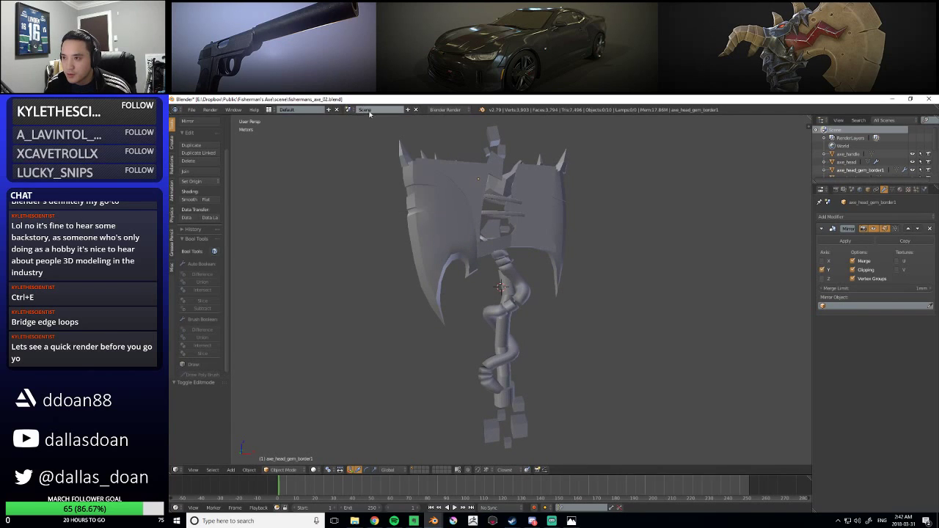
pyautogui.click(490, 254)
pyautogui.moveTo(490, 239)
pyautogui.mouseDown(button='middle')
pyautogui.moveTo(470, 206)
pyautogui.moveTo(484, 235)
pyautogui.mouseUp(button='middle')
# Change the scene's render engine to Cycles Render
pyautogui.click(455, 112)
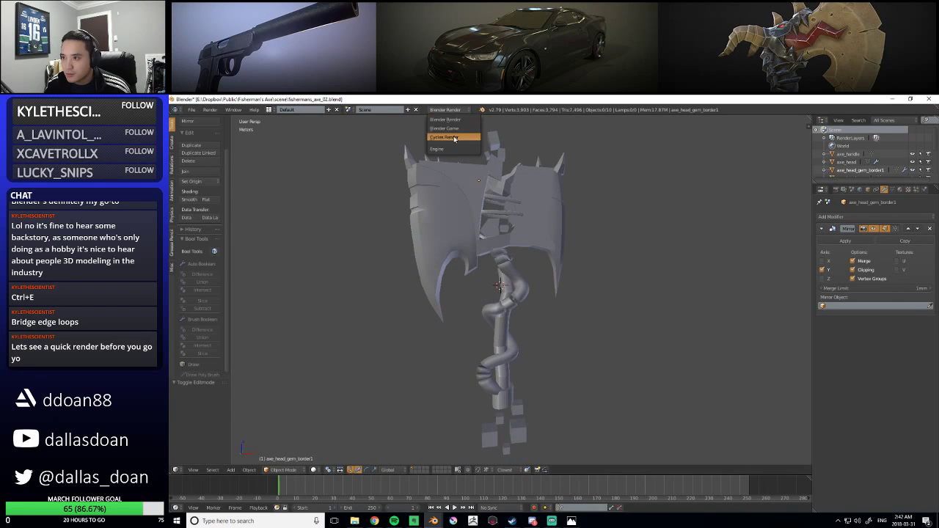
pyautogui.click(455, 138)
pyautogui.click(445, 112)
pyautogui.click(459, 140)
pyautogui.moveTo(570, 273); pyautogui.dragTo(539, 256, button='middle')
pyautogui.scroll(3, 539, 256)
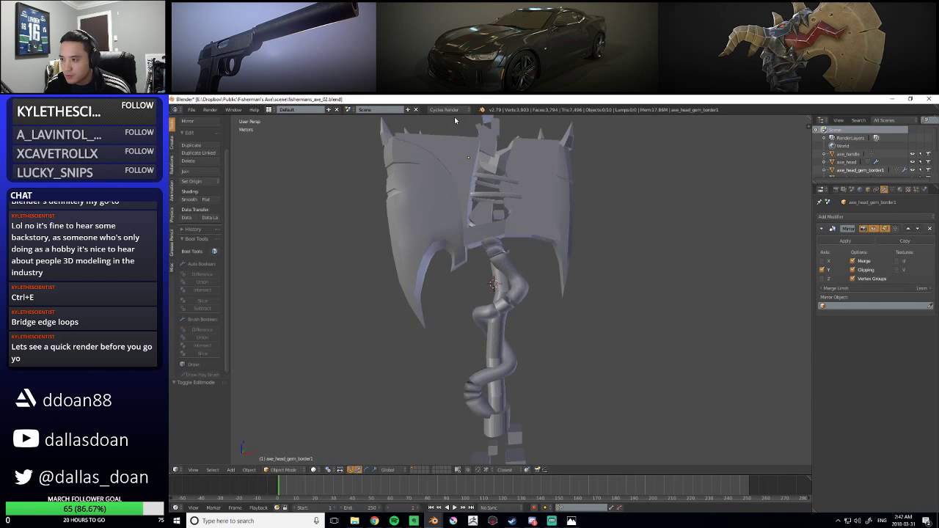
# Set the scene's render engine back to Blender Game
pyautogui.click(449, 110)
pyautogui.doubleClick(458, 105)
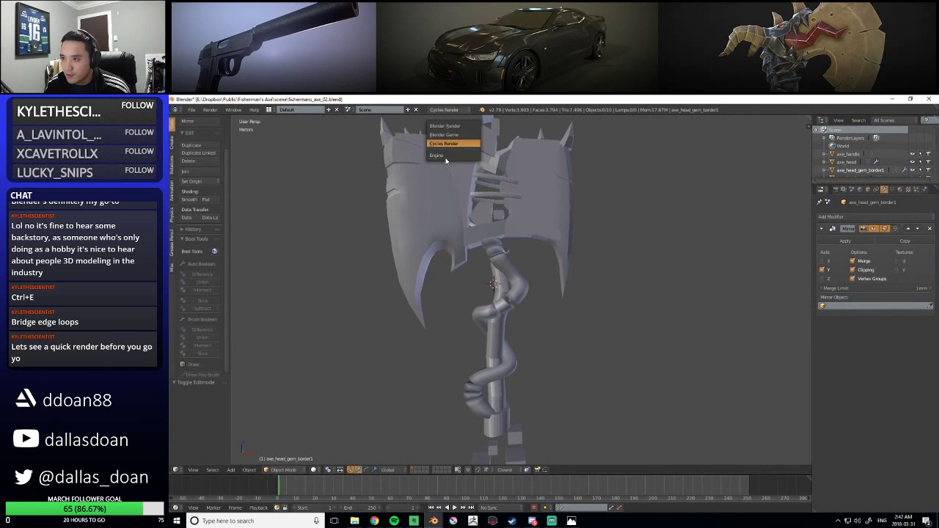
pyautogui.click(479, 144)
pyautogui.click(445, 110)
pyautogui.click(455, 130)
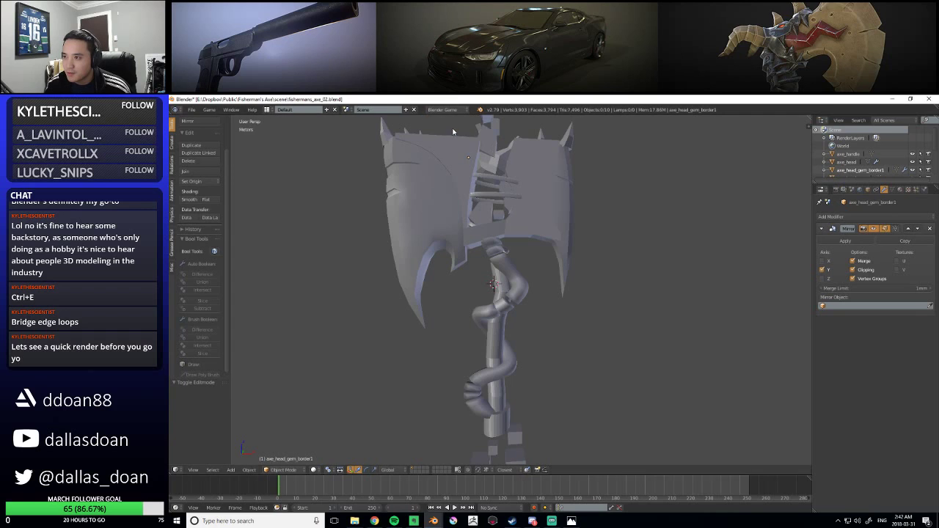
# Try to render an image of the axe, and return to the 3D view
pyautogui.scroll(-5, 620, 259)
pyautogui.scroll(3, 581, 257)
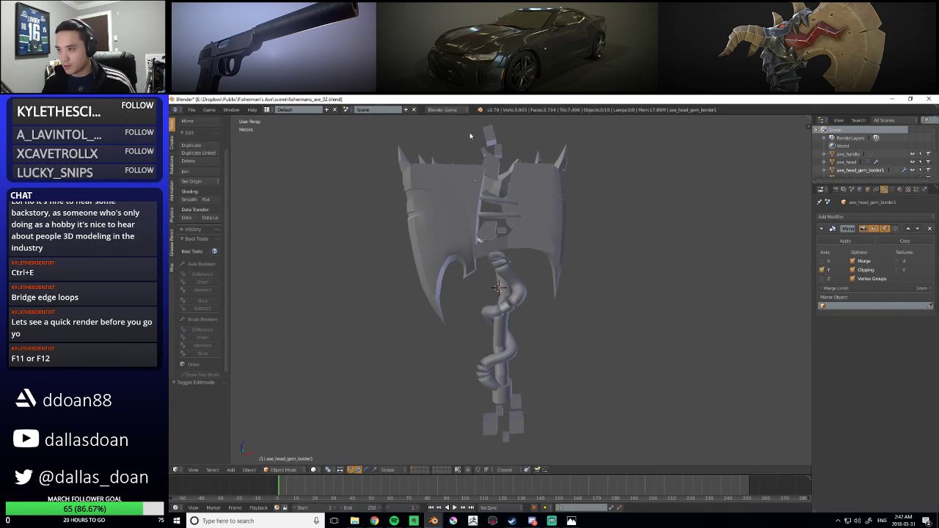
pyautogui.moveTo(584, 223); pyautogui.dragTo(598, 240, button='middle')
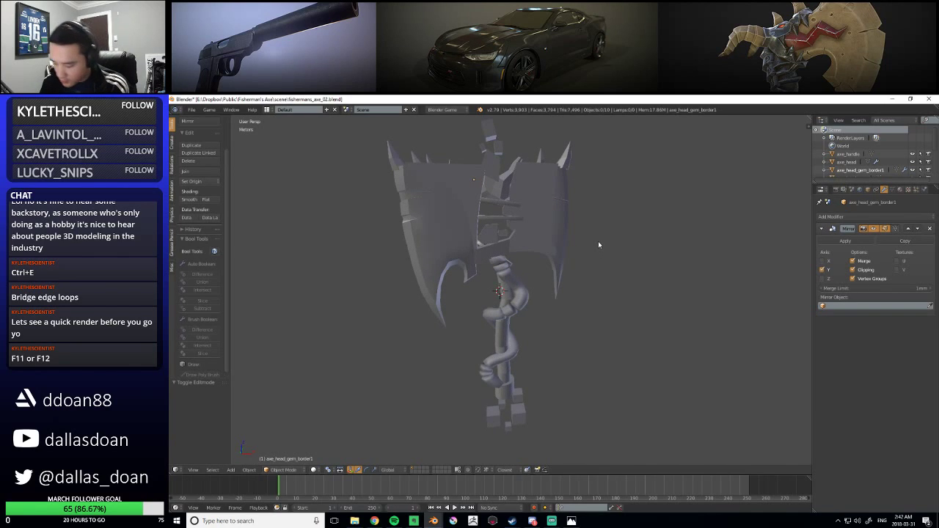
pyautogui.press('F12')
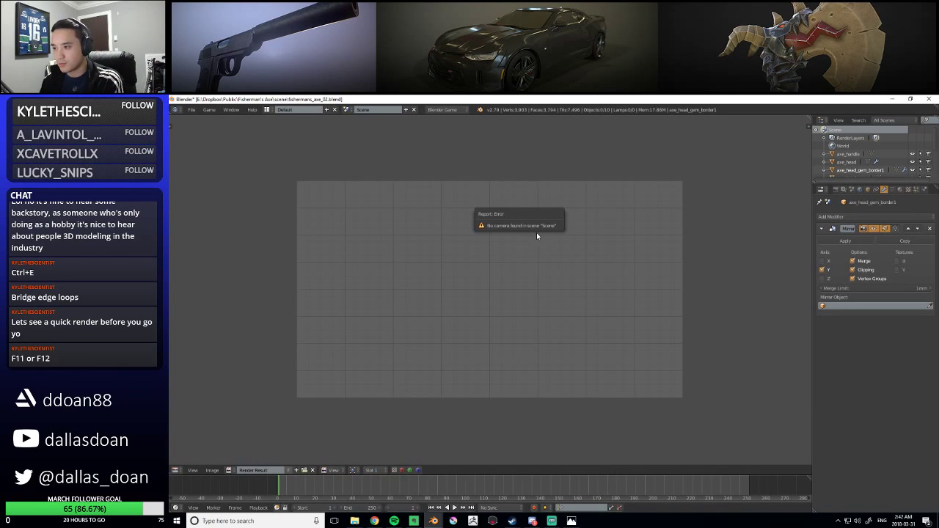
pyautogui.press('Escape')
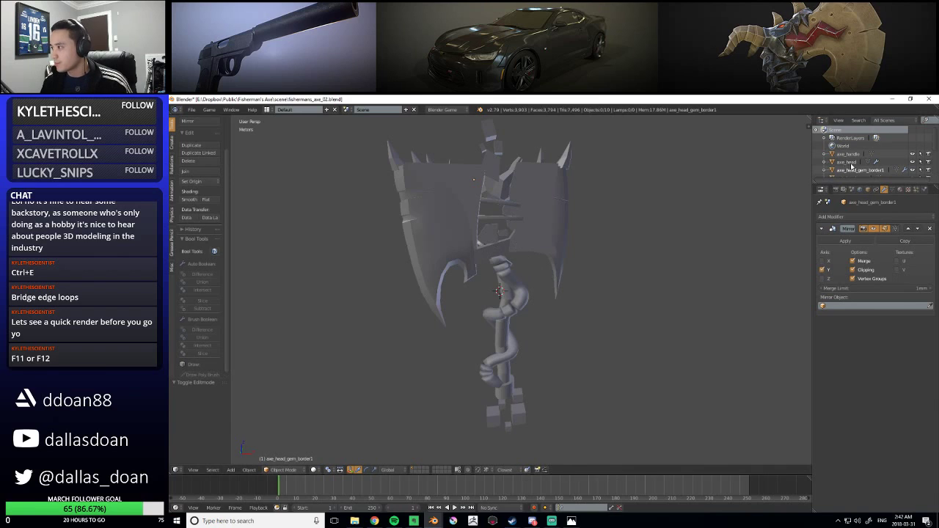
# Select the axe handle and look over the overall shape of the whole axe
pyautogui.scroll(-3, 591, 227)
pyautogui.scroll(2, 591, 223)
pyautogui.moveTo(590, 223); pyautogui.dragTo(498, 357, button='middle')
pyautogui.rightClick(499, 355)
pyautogui.moveTo(536, 326); pyautogui.dragTo(588, 291, button='middle')
pyautogui.scroll(-2, 587, 297)
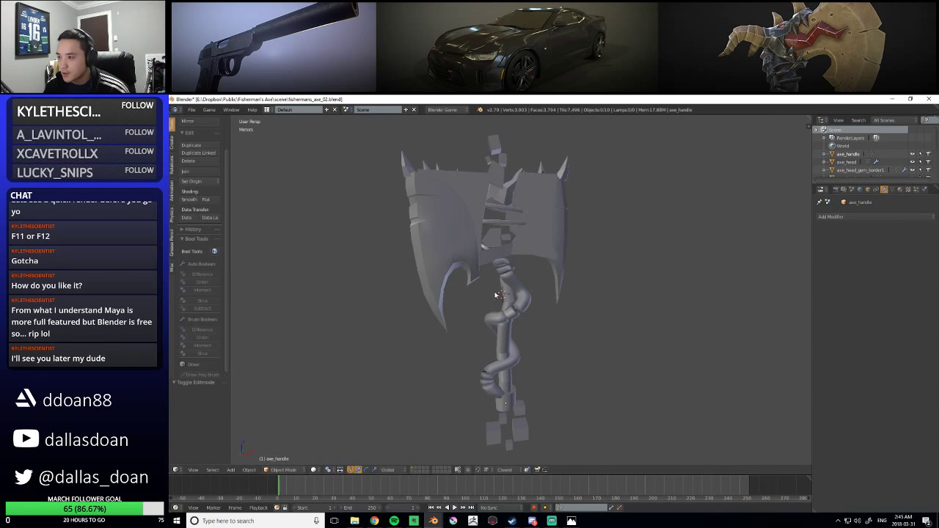
pyautogui.moveTo(505, 266); pyautogui.dragTo(533, 309, button='middle')
pyautogui.scroll(-2, 533, 309)
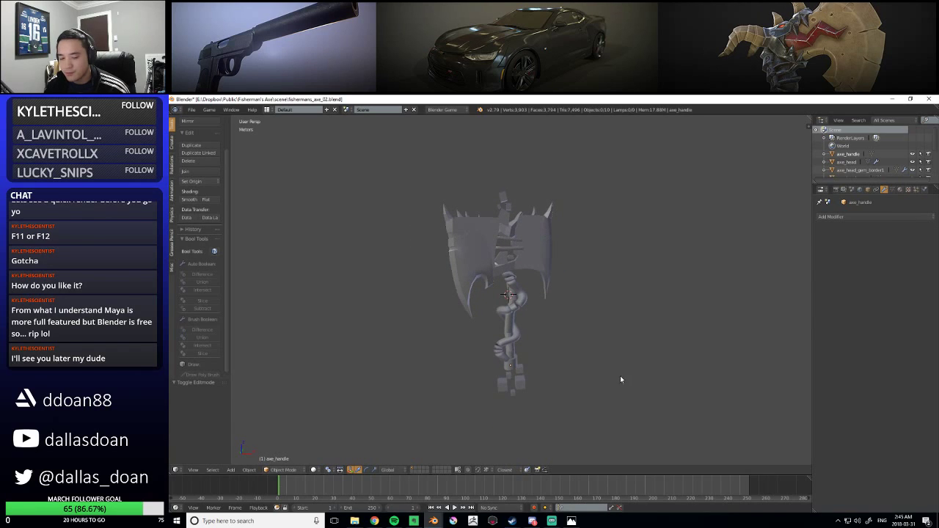